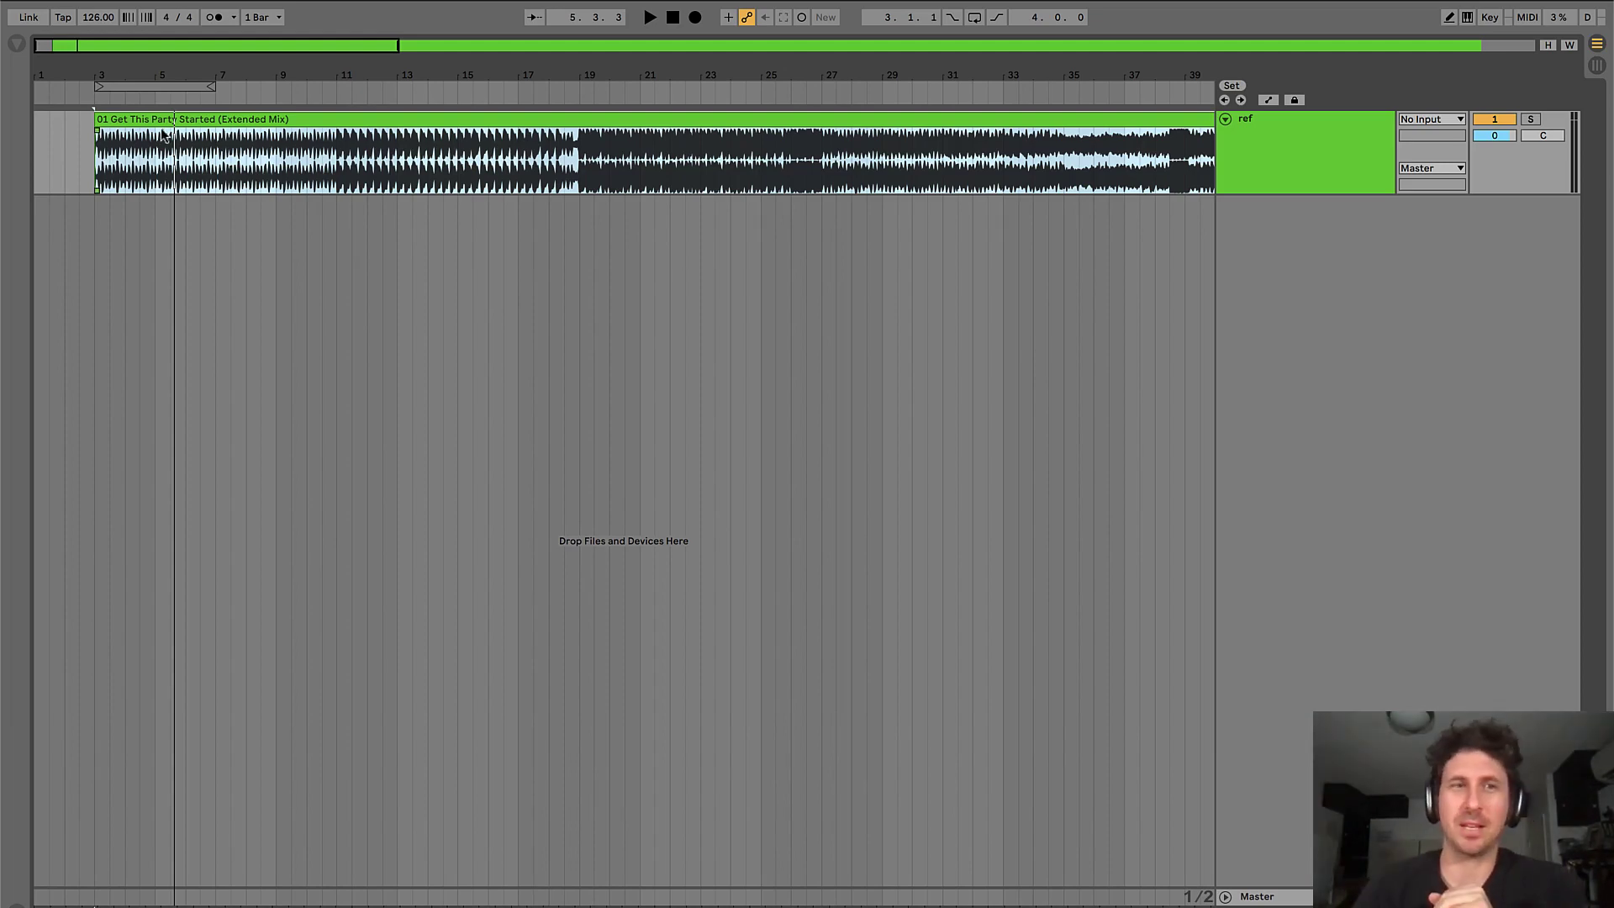
# - Play the opening bars of the reference track from bar 3 and inspect its waveform
pyautogui.click(95, 159)
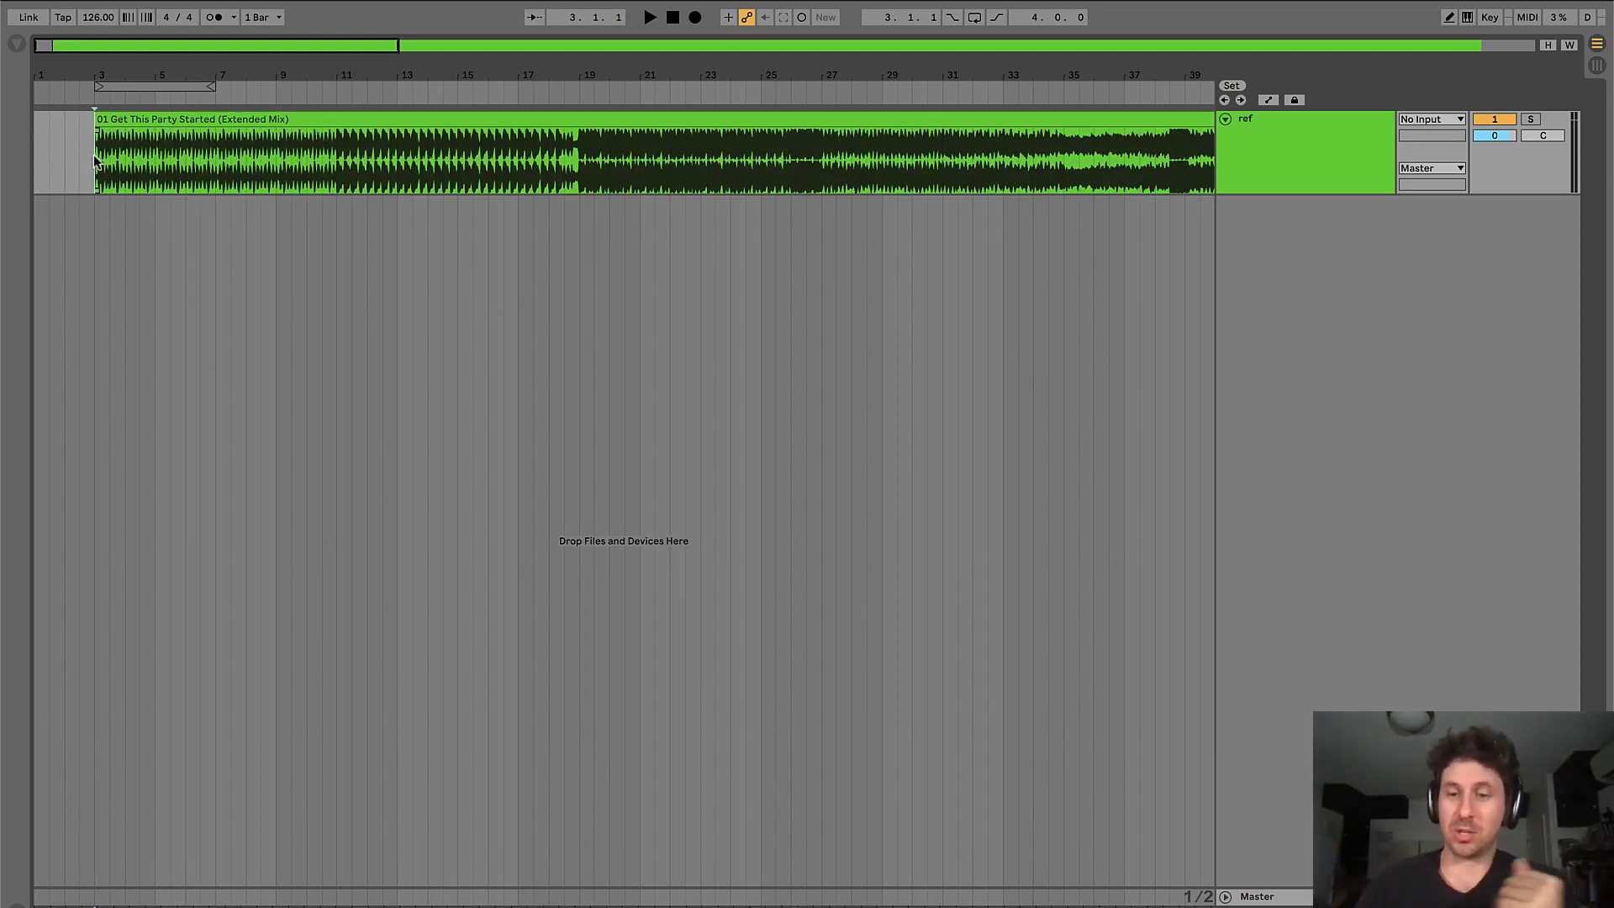
pyautogui.press('w')
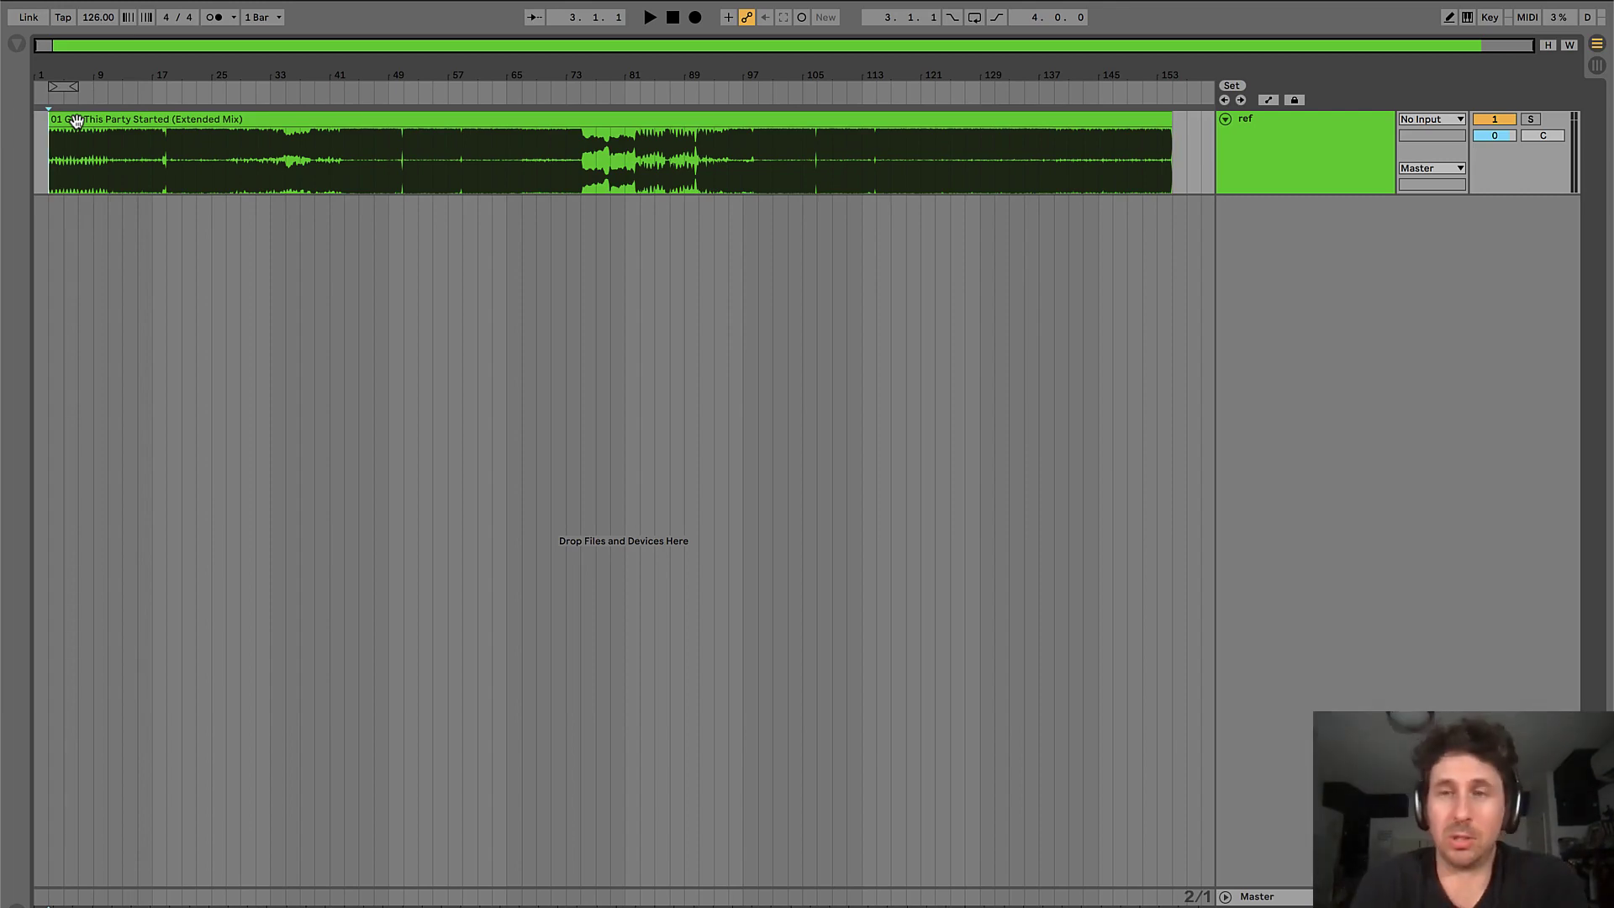
pyautogui.scroll(5, 42, 153)
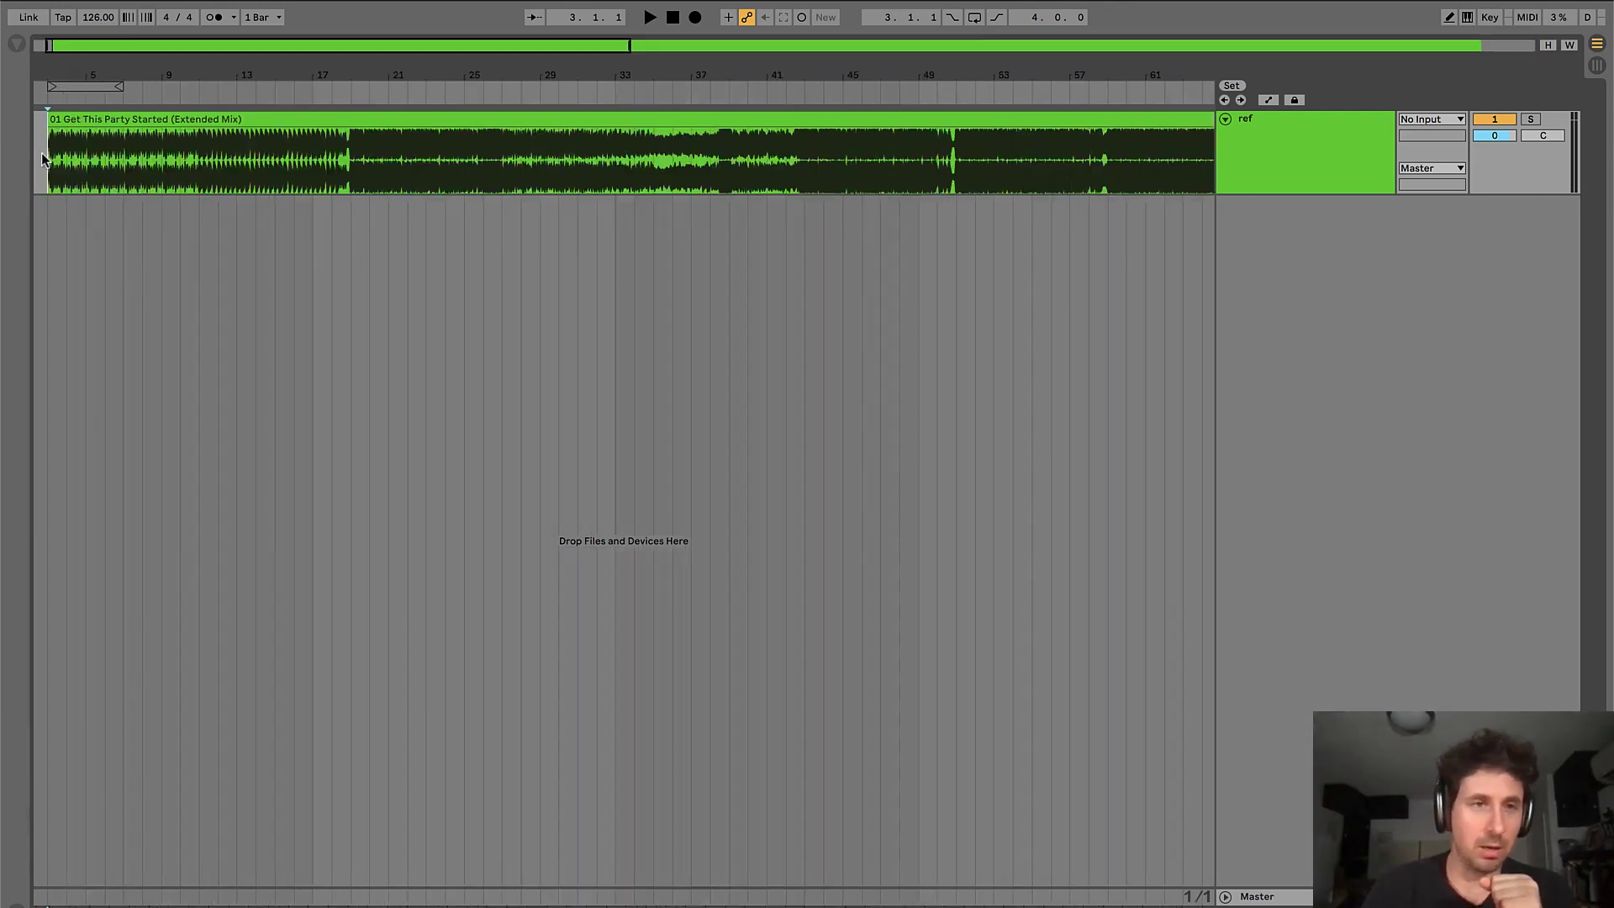
pyautogui.scroll(3, 42, 153)
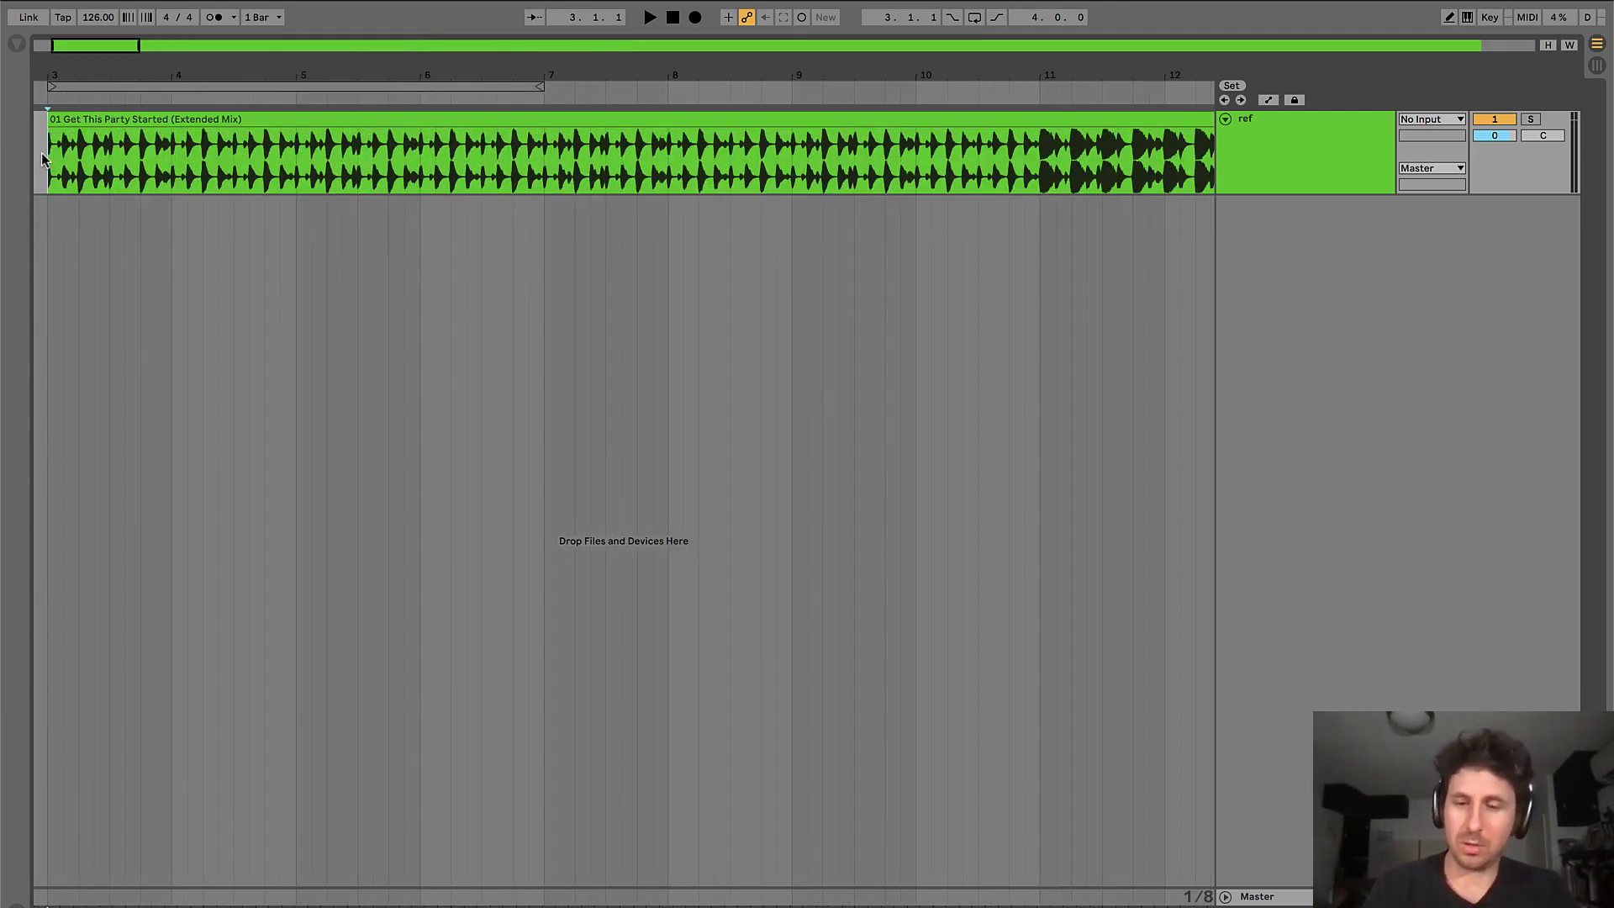
pyautogui.scroll(-1, 42, 156)
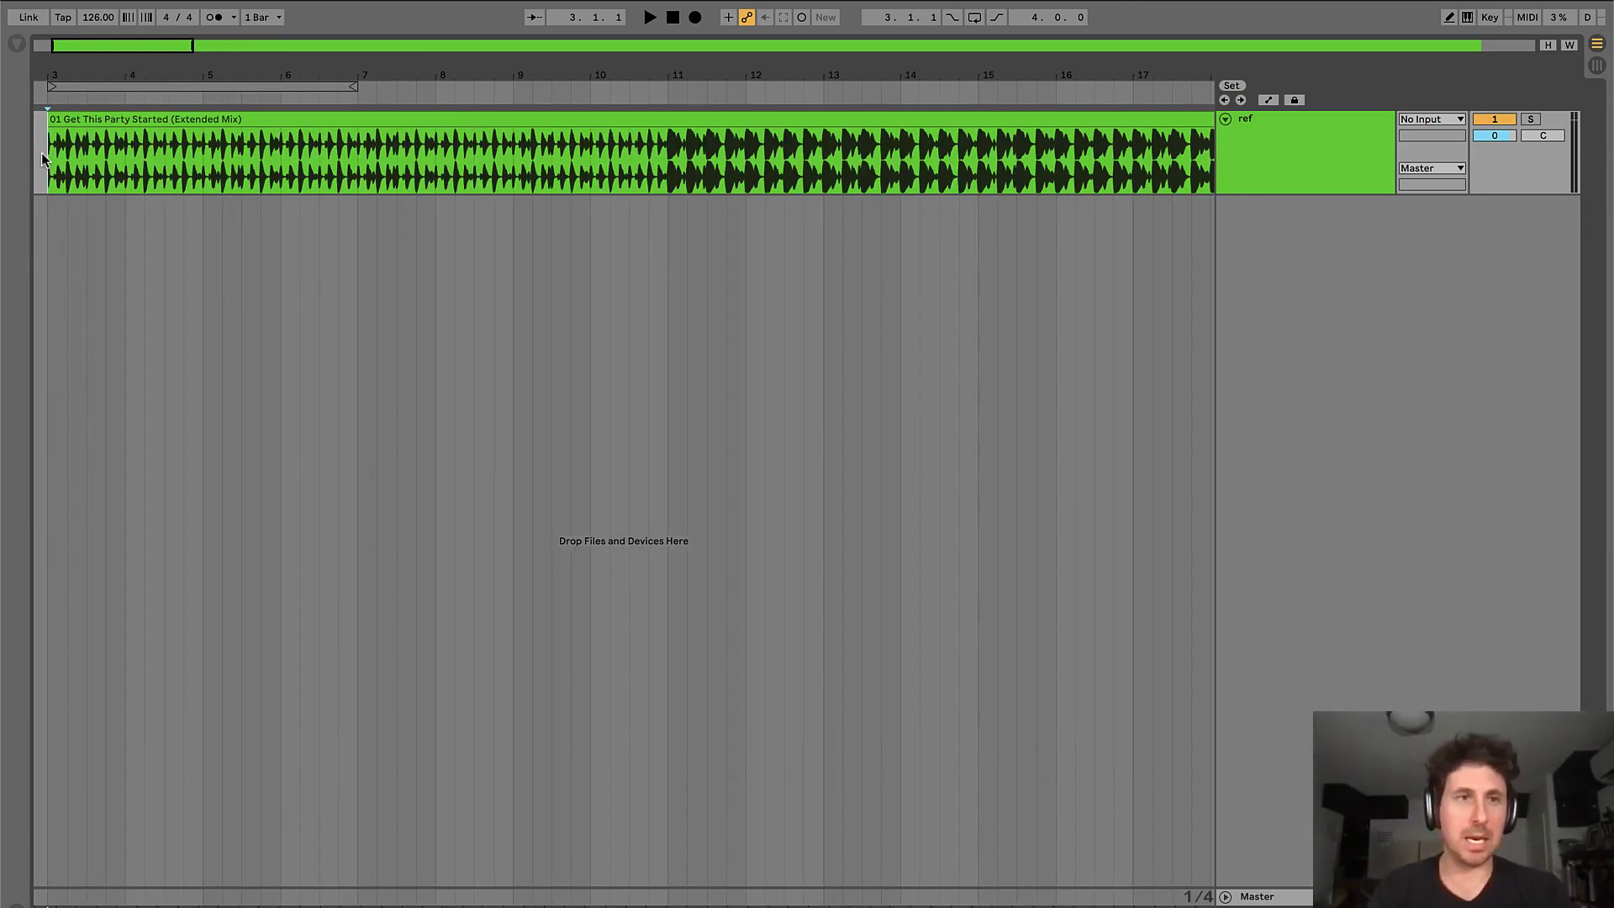
pyautogui.press('space')
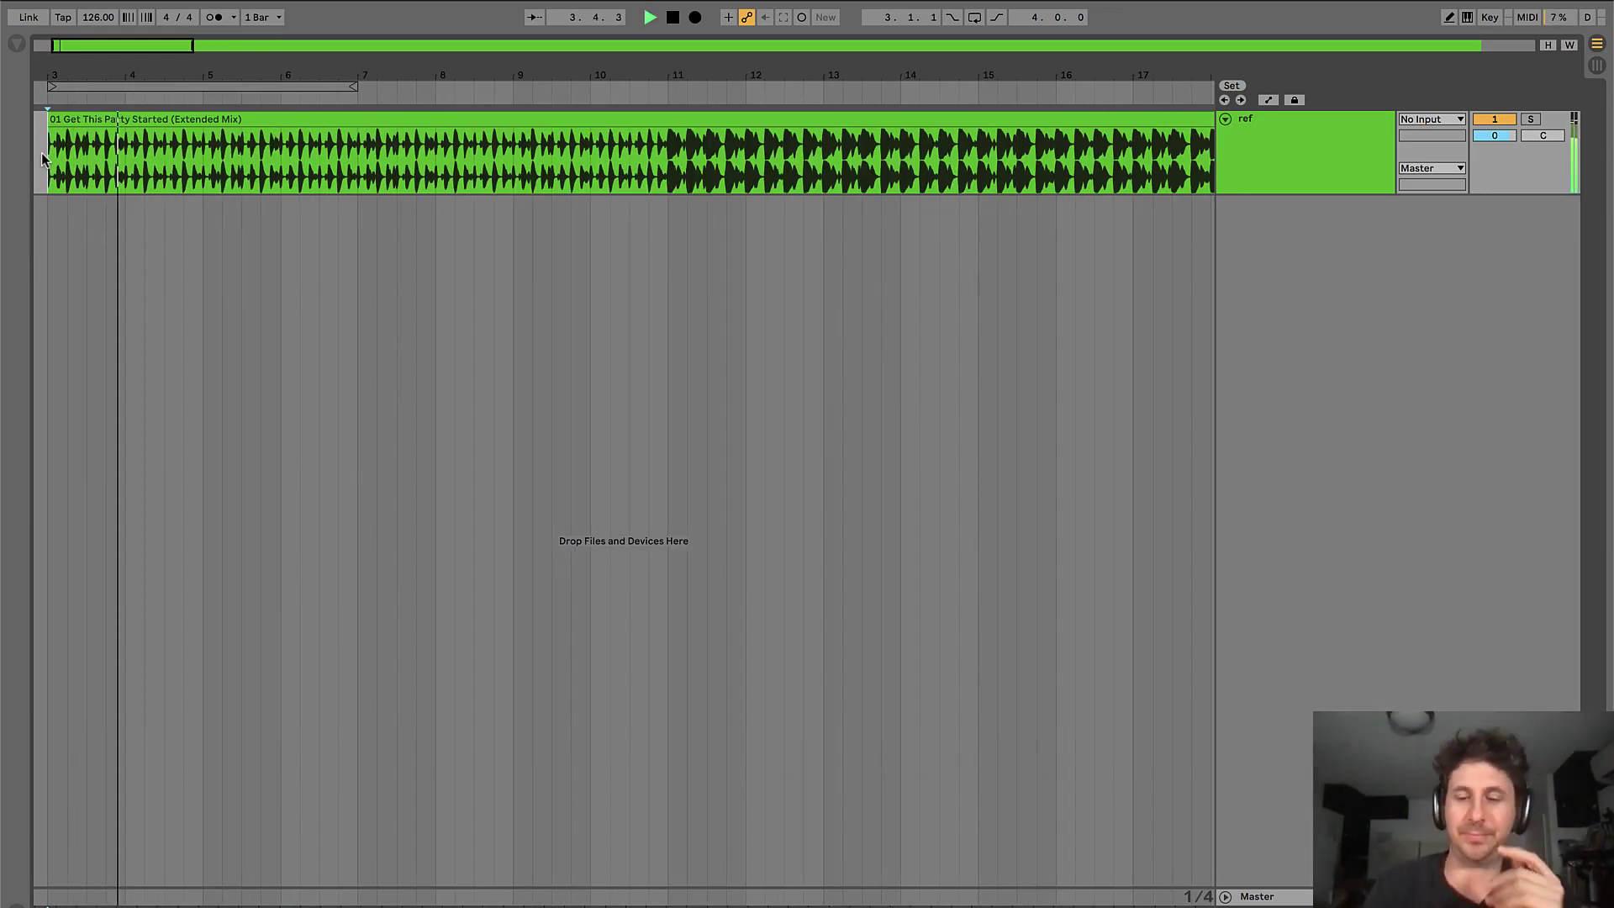
pyautogui.scroll(-3, 699, 277)
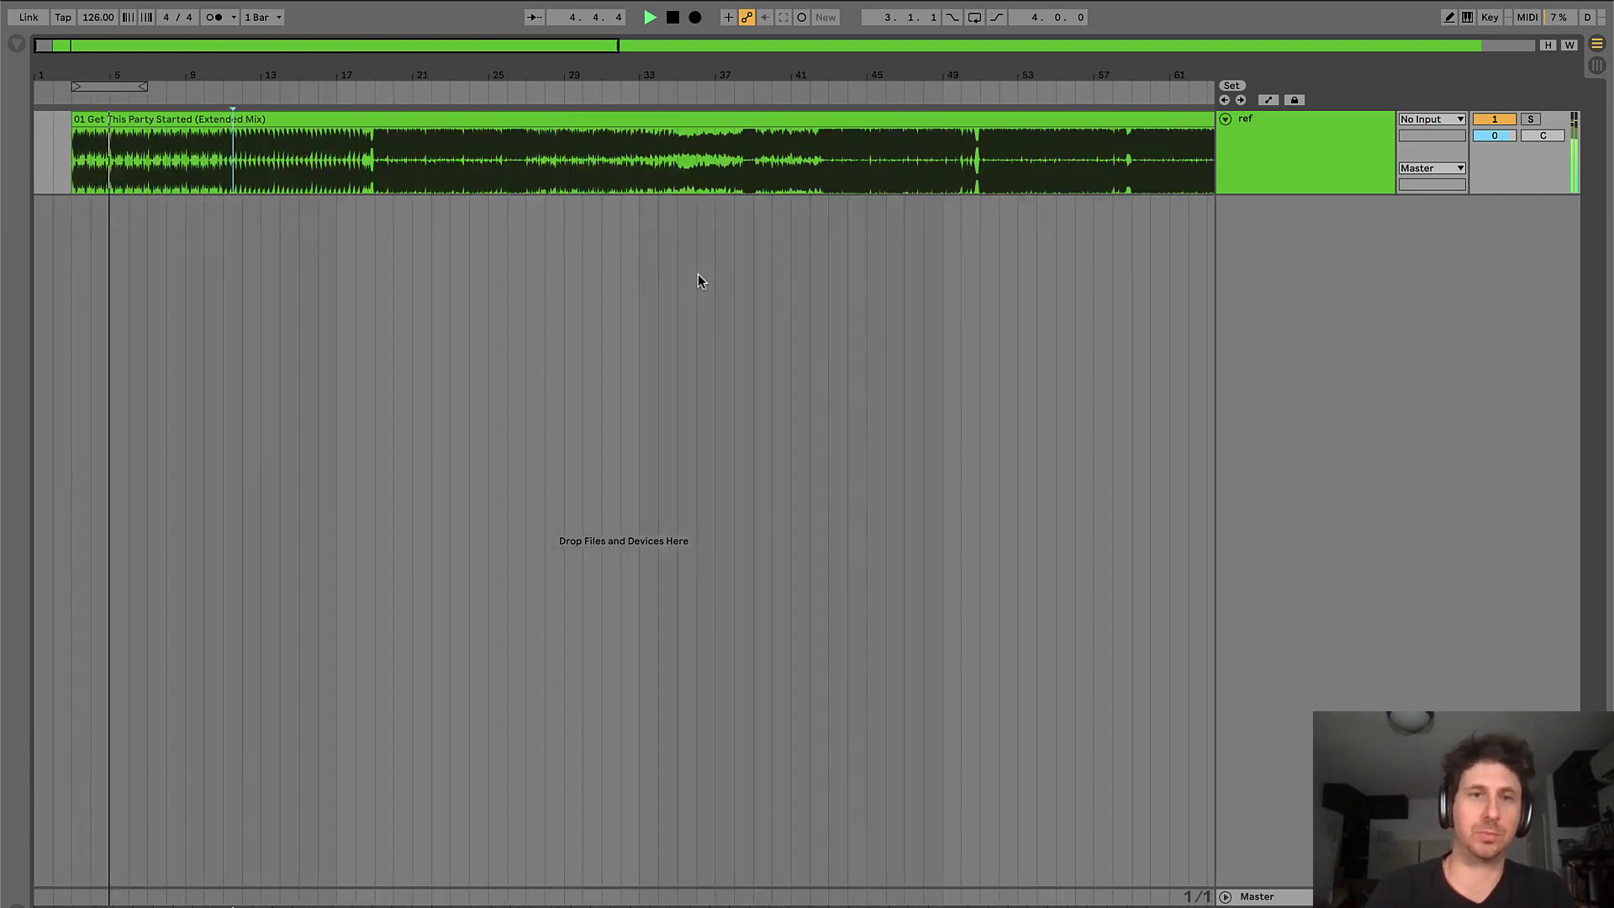
pyautogui.click(93, 119)
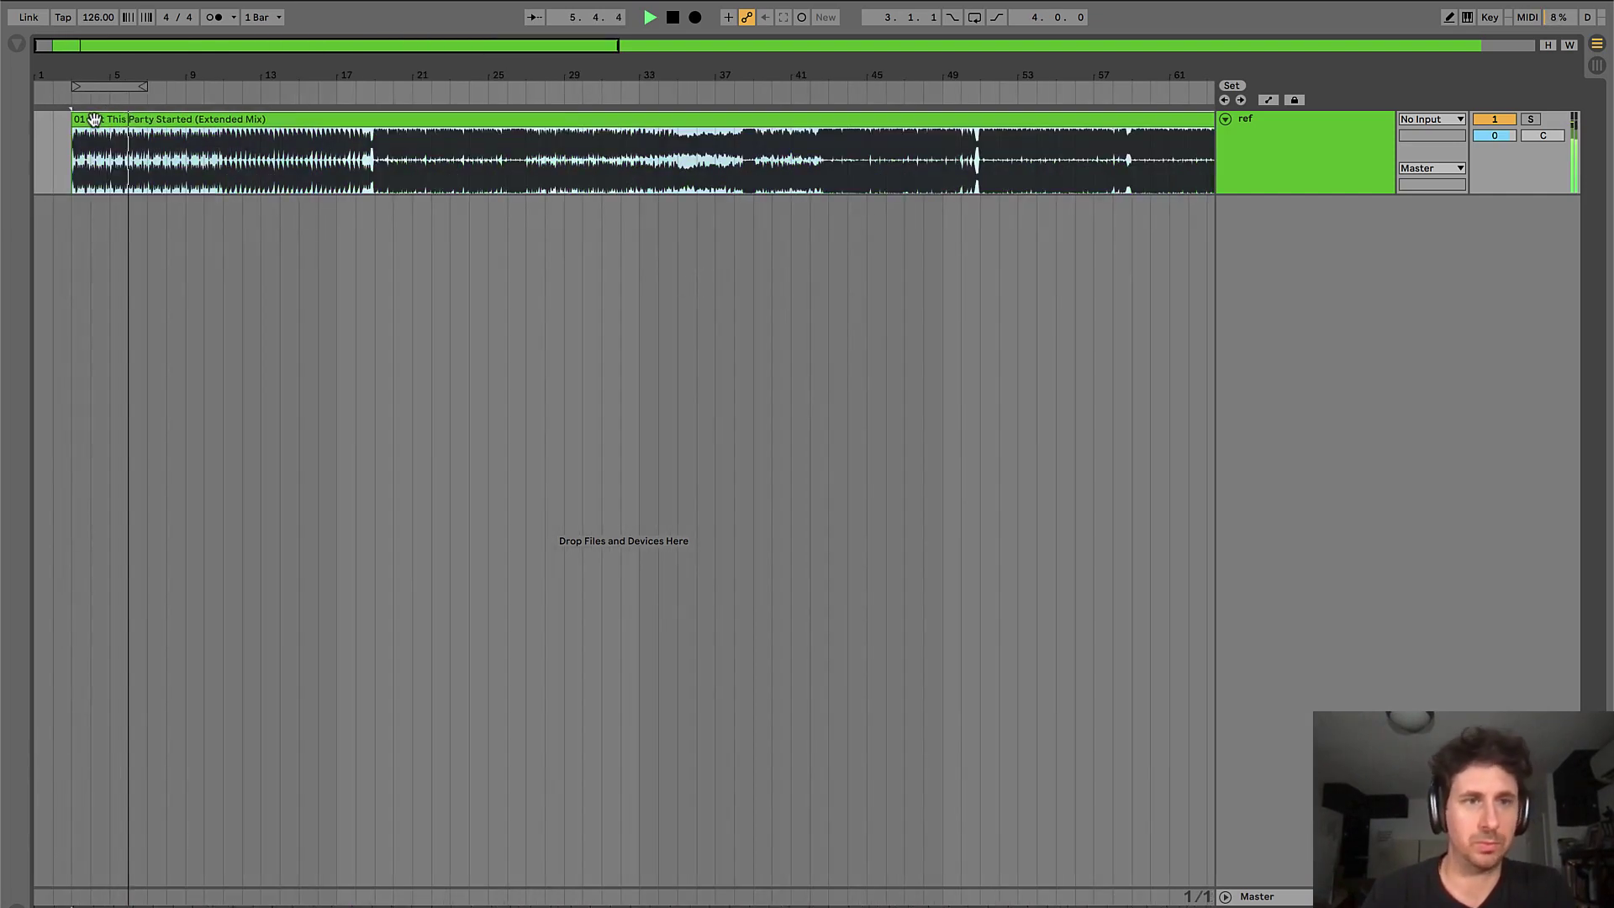
pyautogui.press('space')
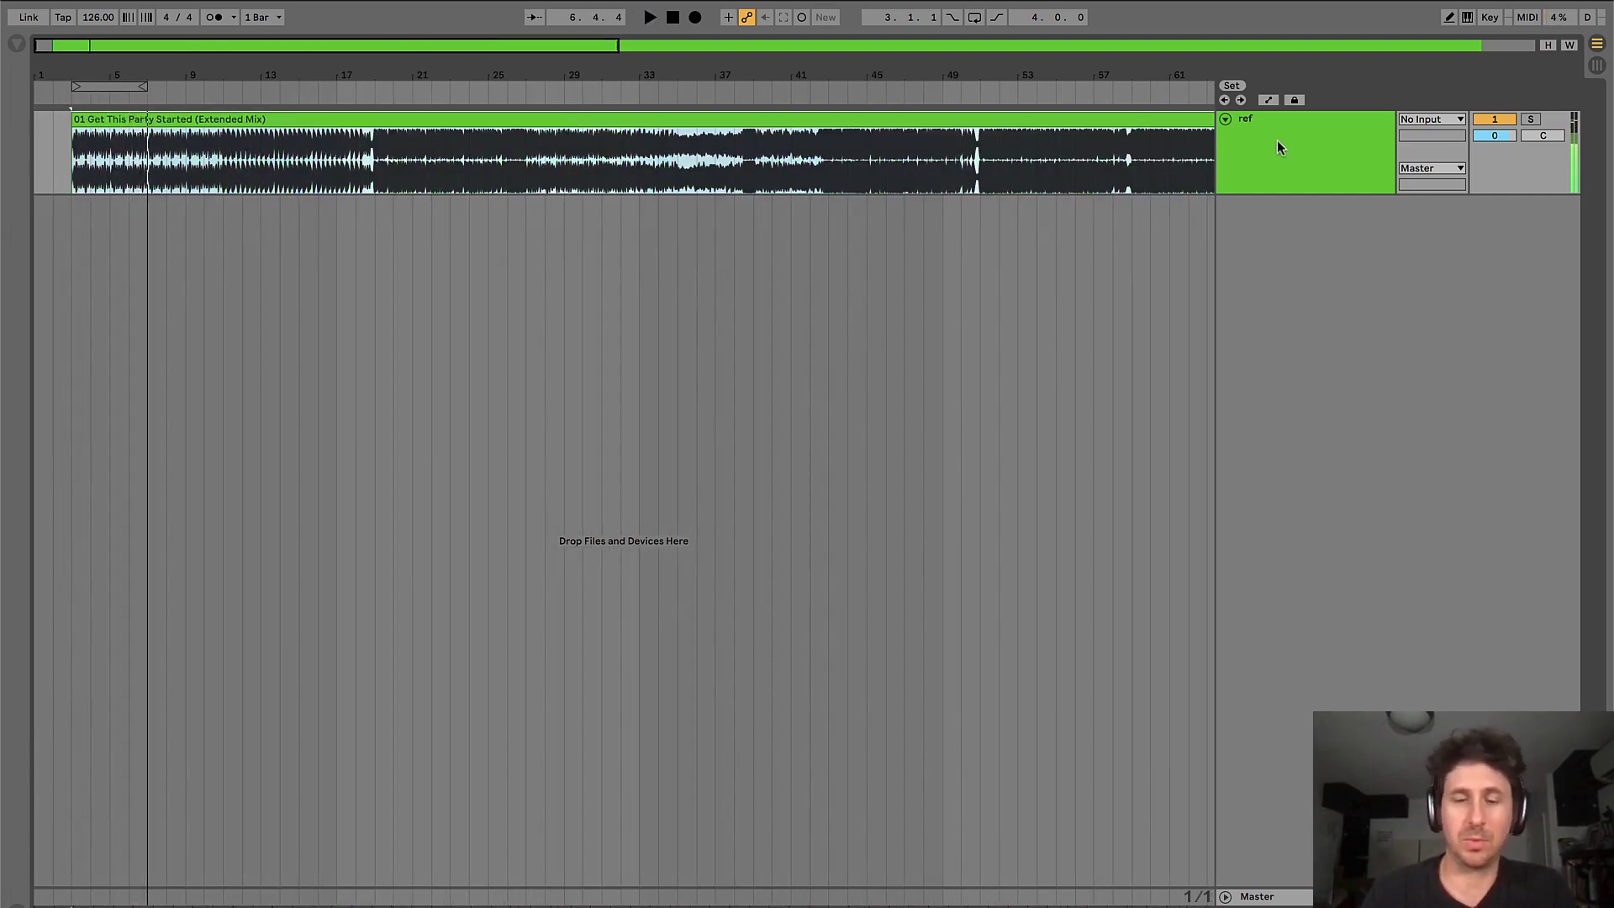
# - Add a MIDI track named beat below the reference track and color it orange
pyautogui.click(1278, 147)
pyautogui.hotkey('ctrl', 'shift', 't')
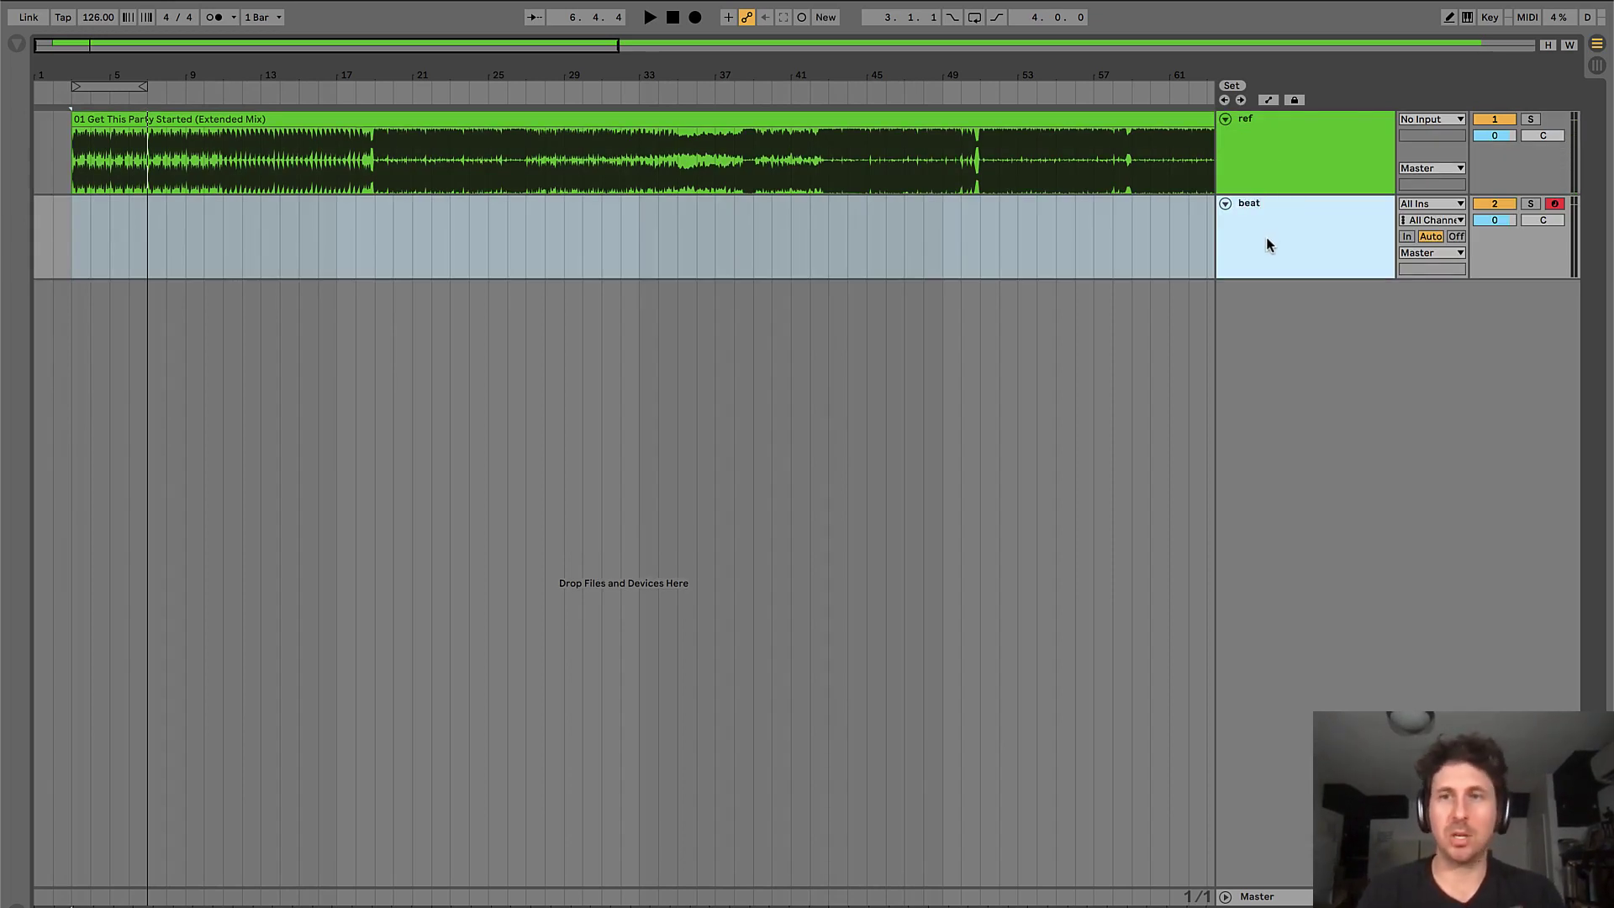
pyautogui.rightClick(1268, 244)
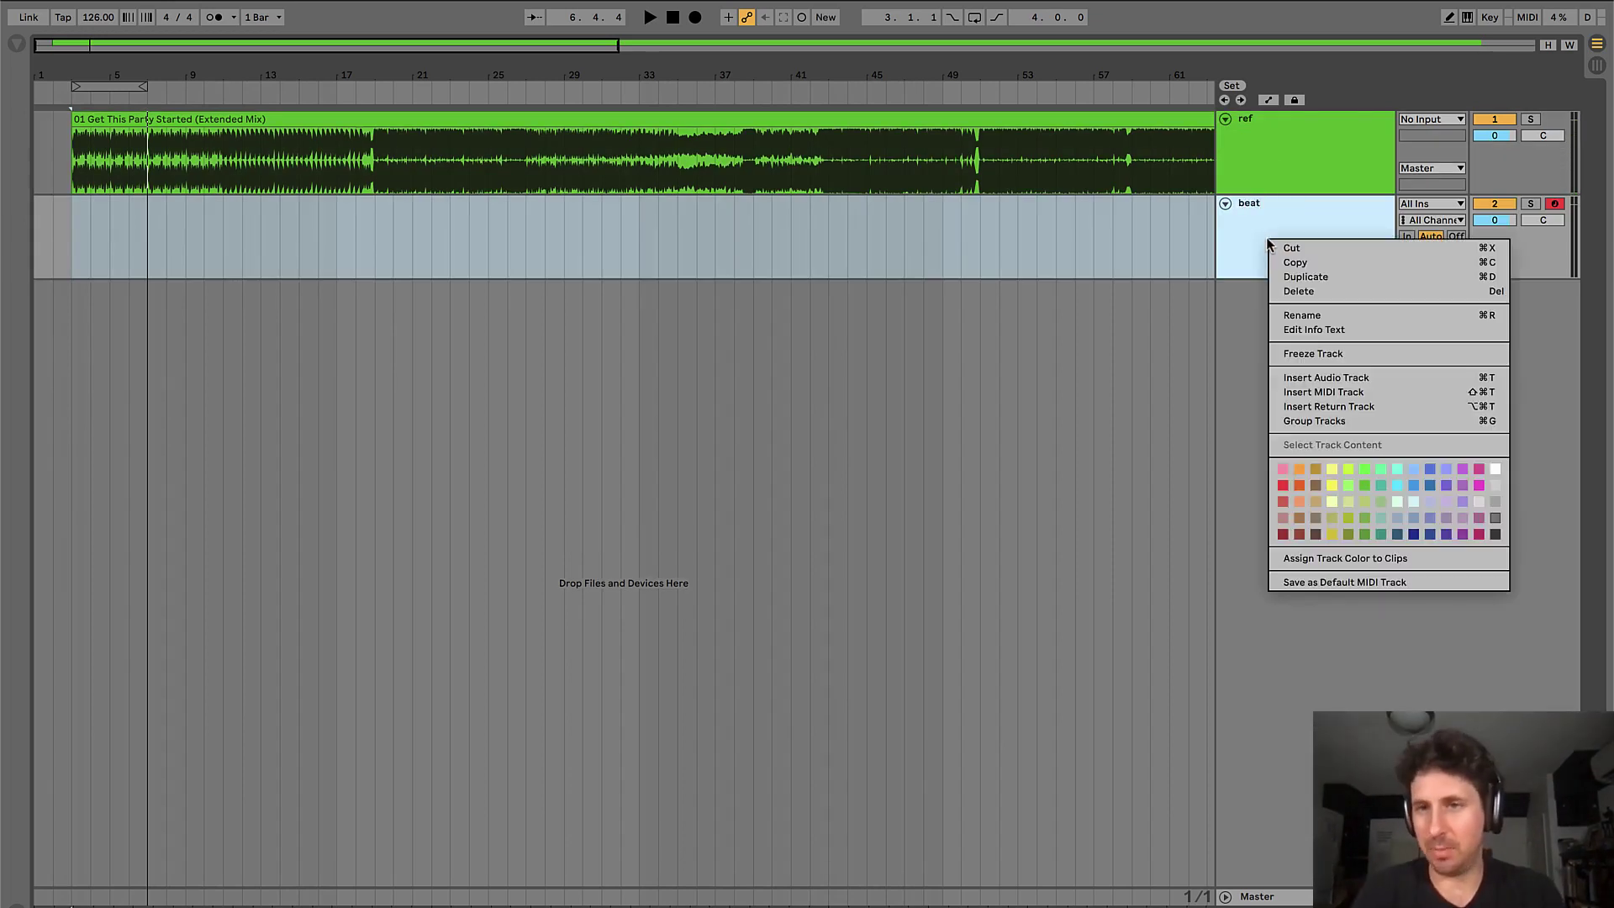
pyautogui.click(1299, 486)
pyautogui.press('super+z')
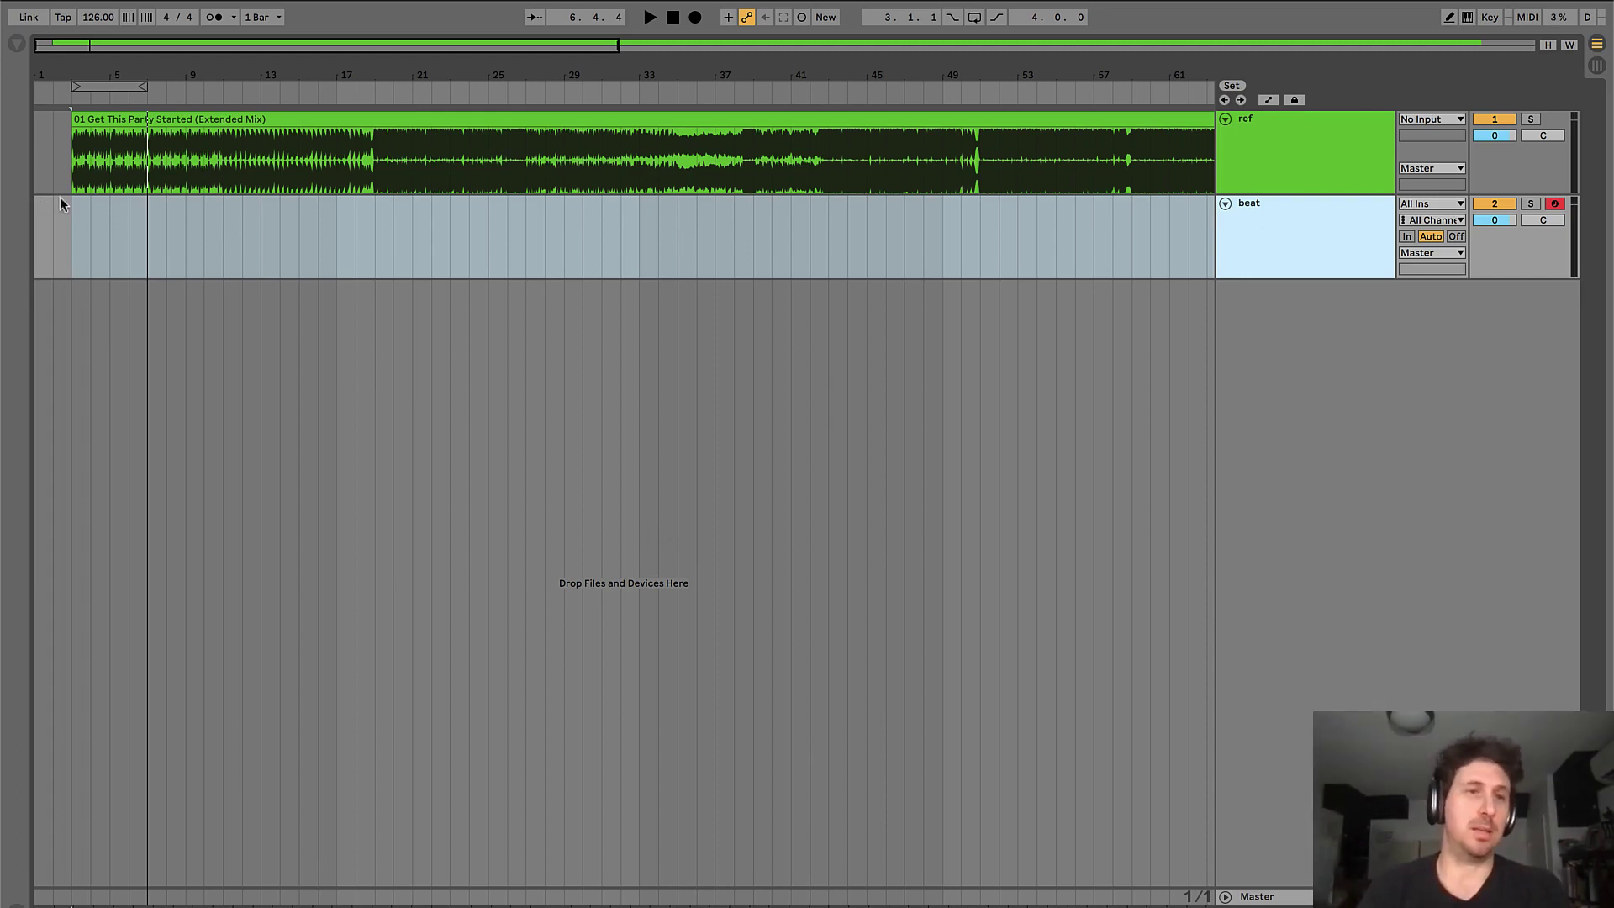
# - Move the reference clip along the timeline so that it starts at bar 17
pyautogui.click(79, 234)
pyautogui.moveTo(65, 225); pyautogui.dragTo(213, 241)
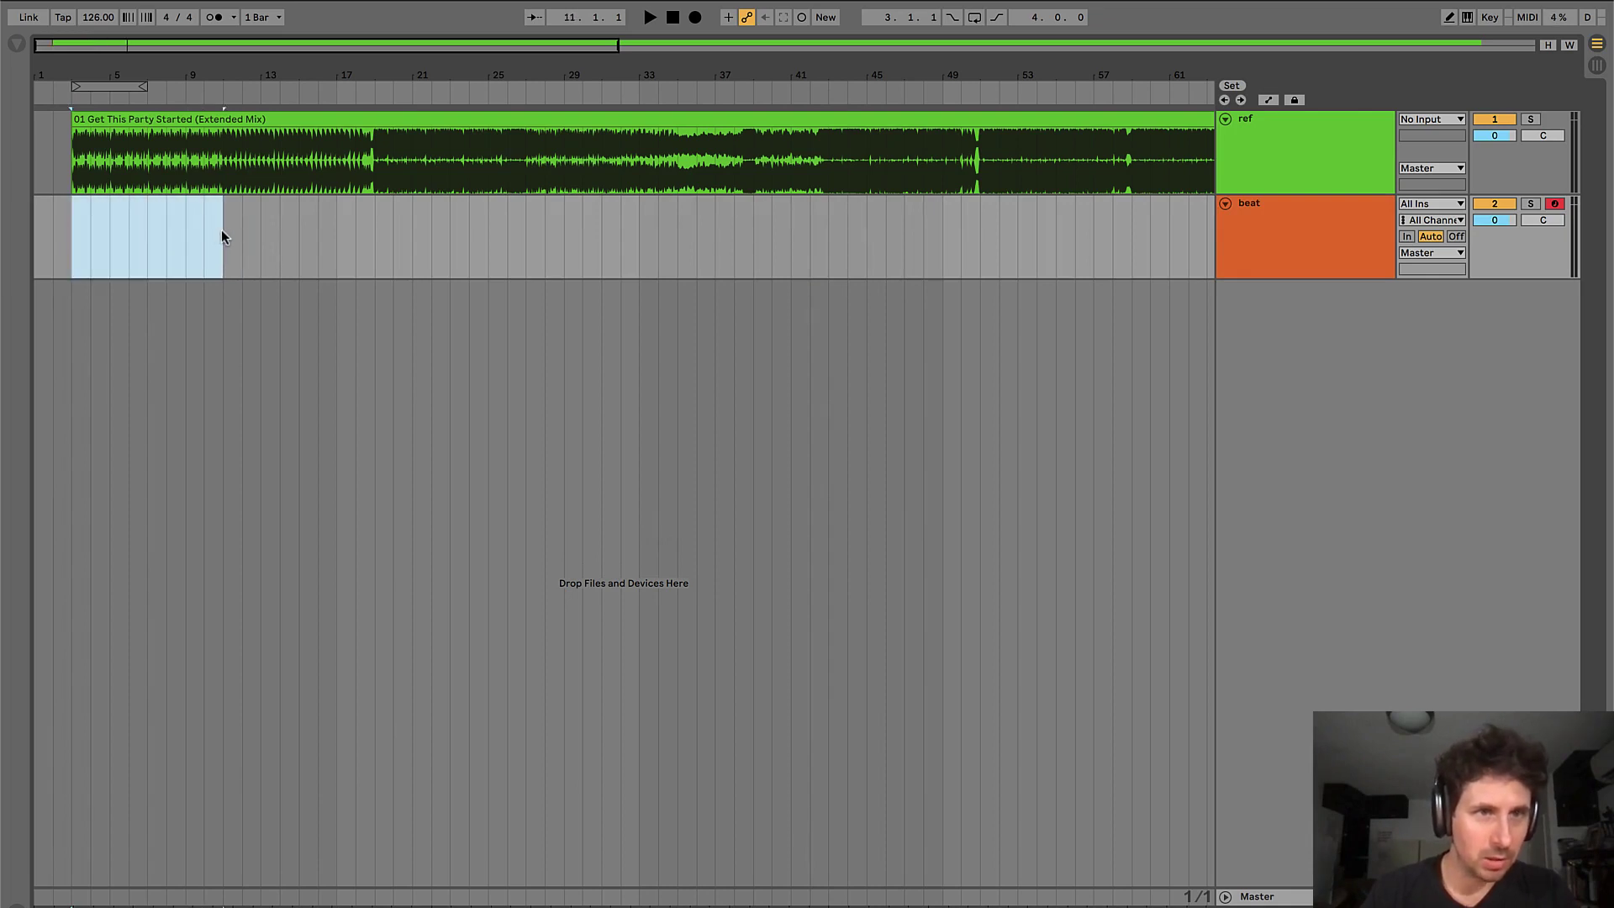
pyautogui.click(162, 119)
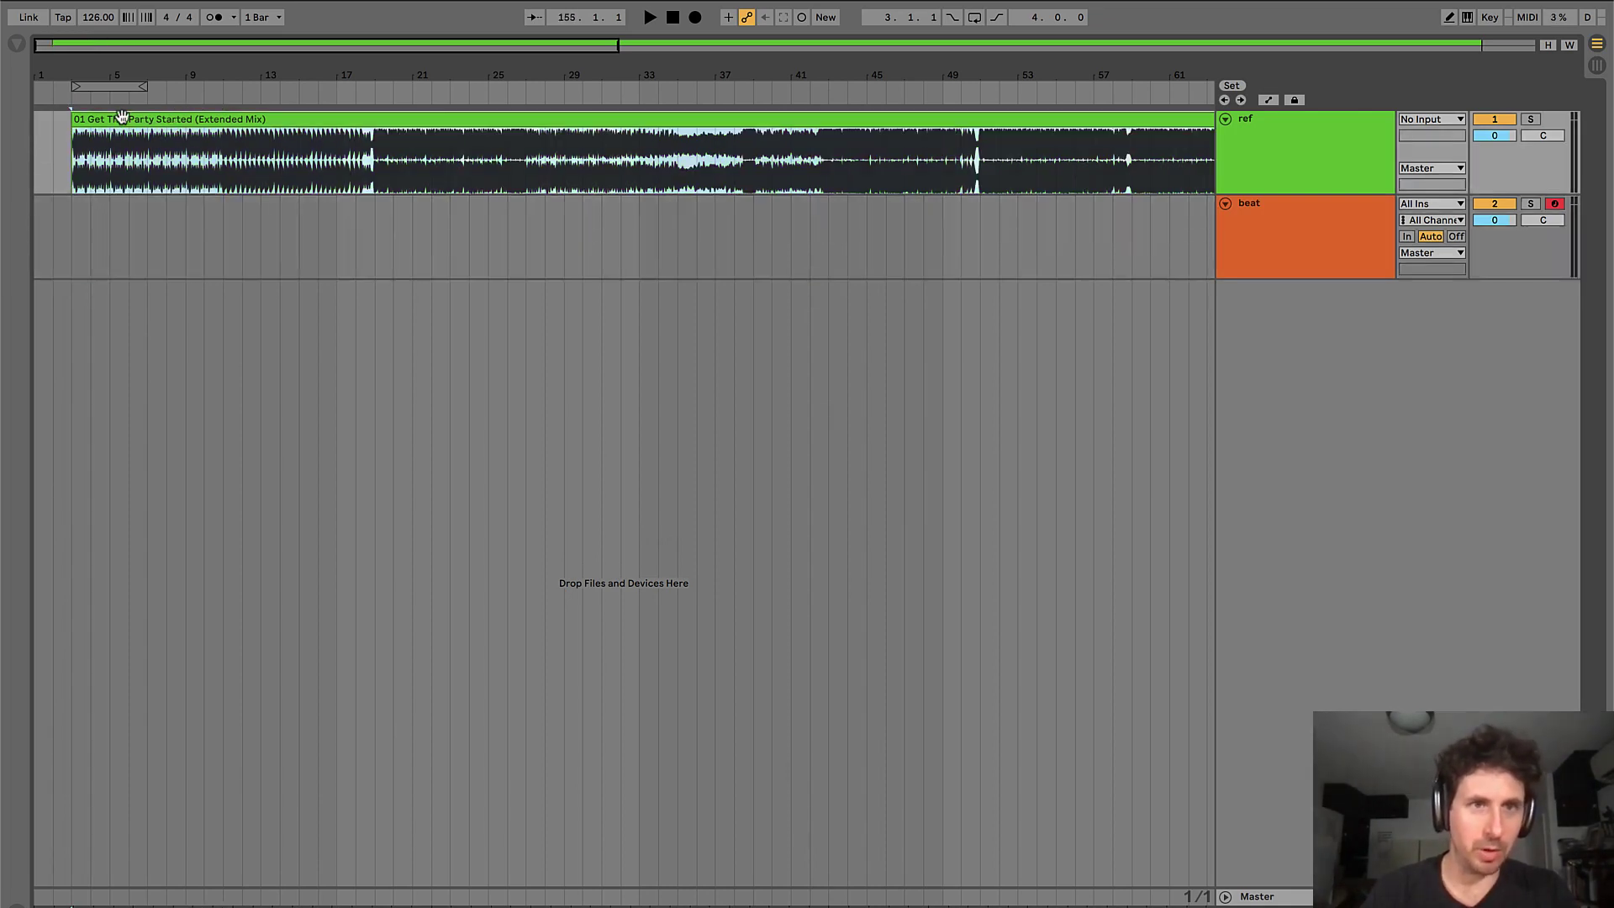
pyautogui.moveTo(118, 118); pyautogui.dragTo(387, 111)
# - Create an empty MIDI clip on the beat track spanning bars 17 to 25
pyautogui.moveTo(335, 221); pyautogui.dragTo(487, 206)
pyautogui.press('super+shift+m')
pyautogui.press('Delete')
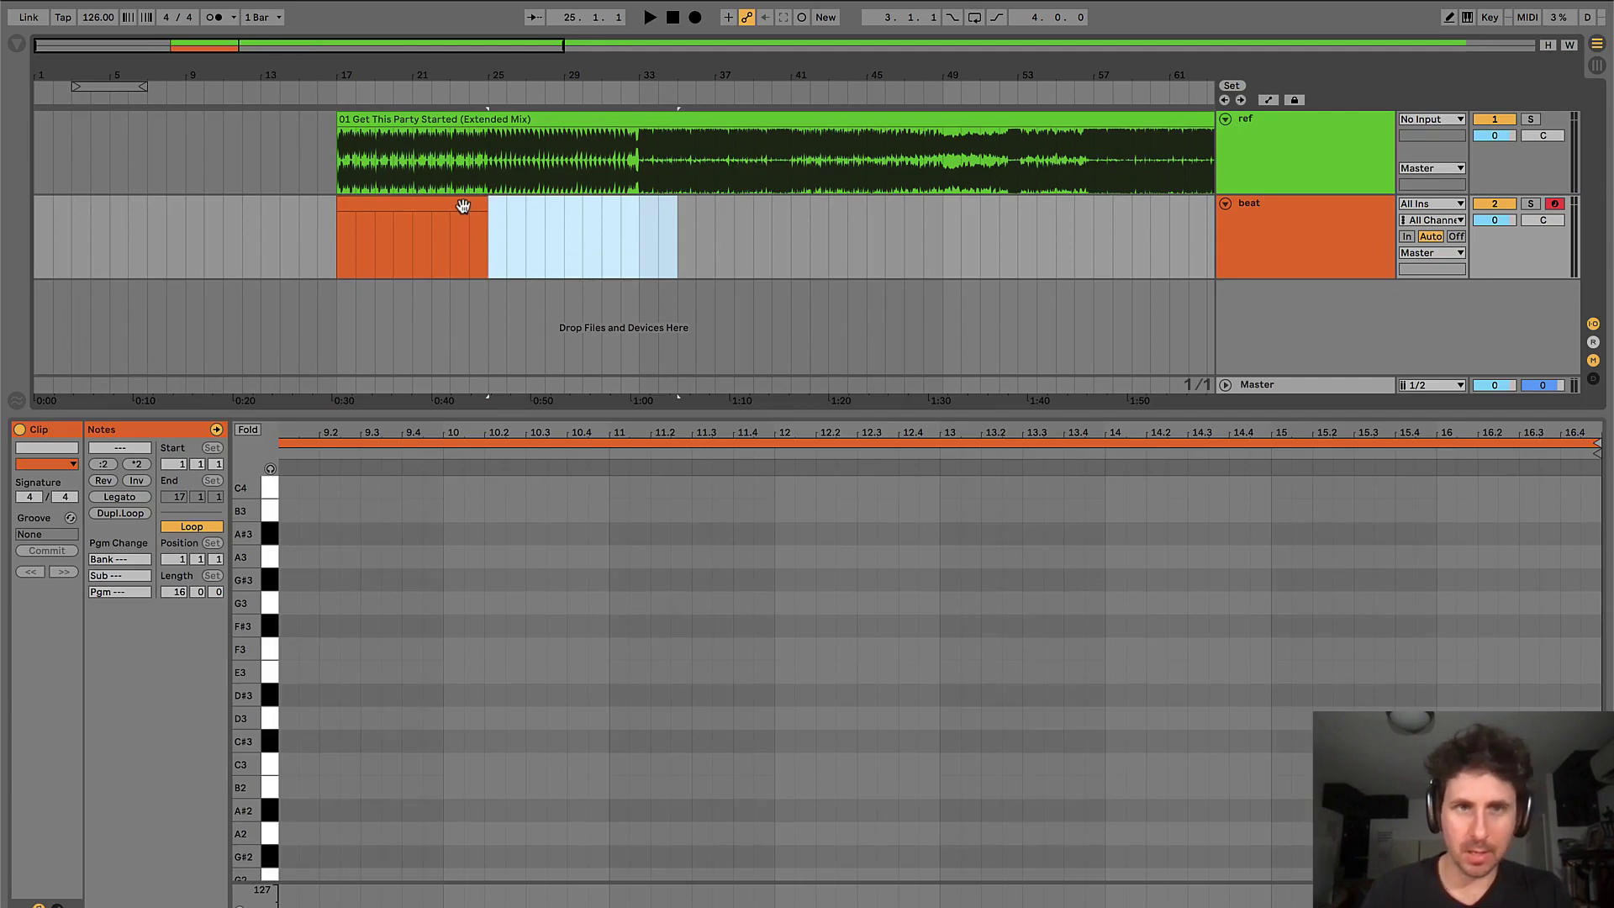
# - Hide the clip detail view and rename the new beat clip HP
pyautogui.click(463, 204)
pyautogui.press('super+alt+l')
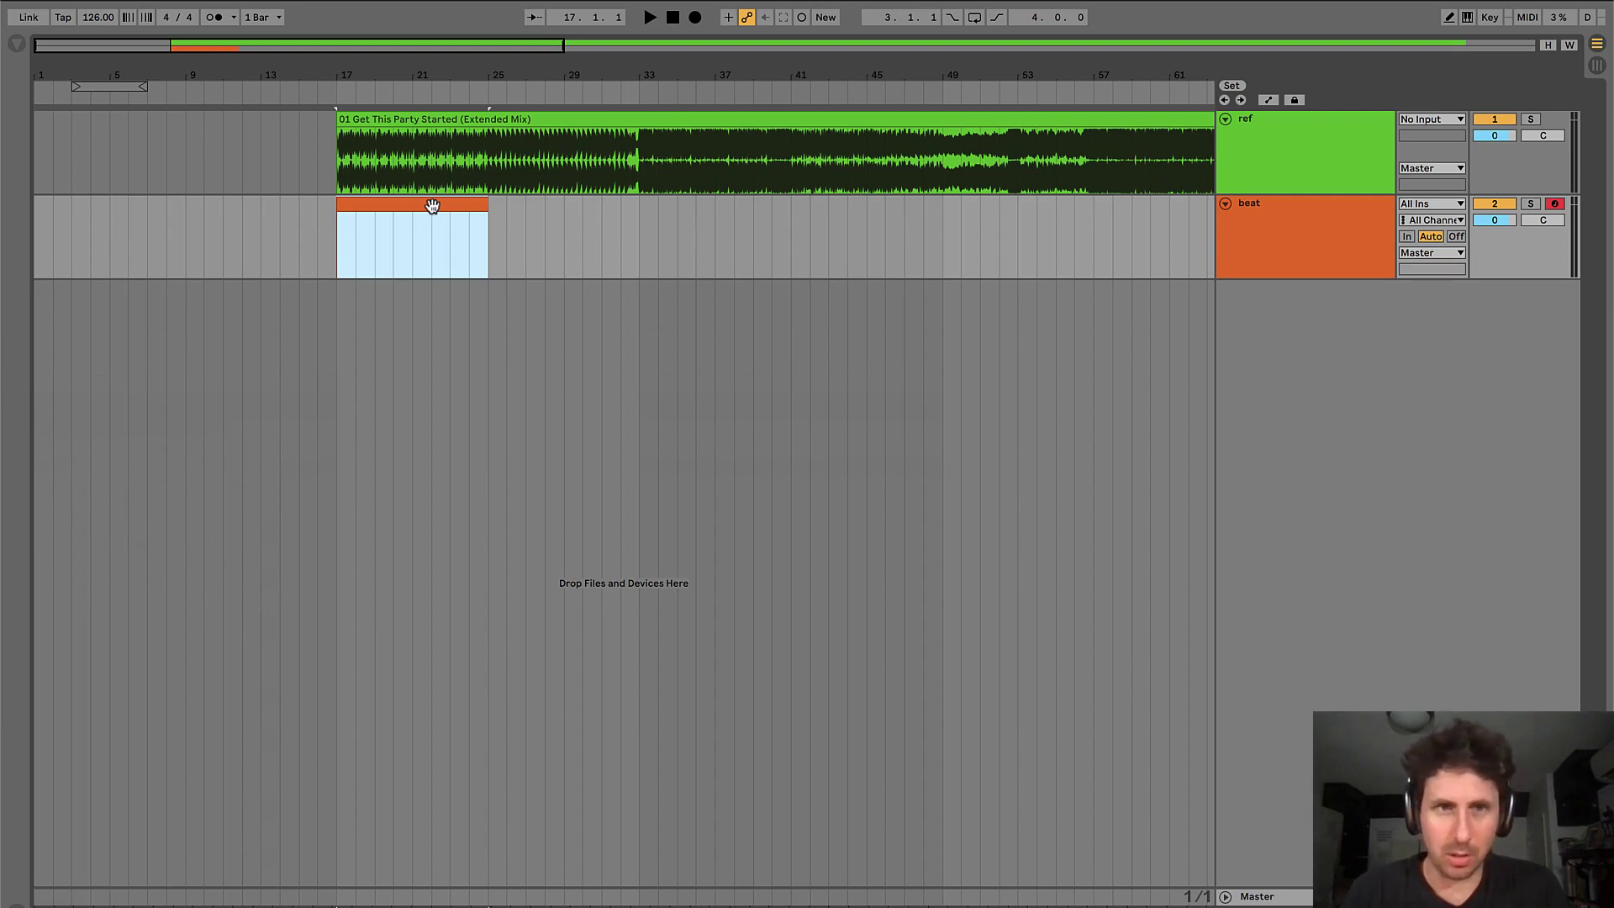
pyautogui.hotkey('ctrl', 'r')
pyautogui.write('HP')
pyautogui.press('Return')
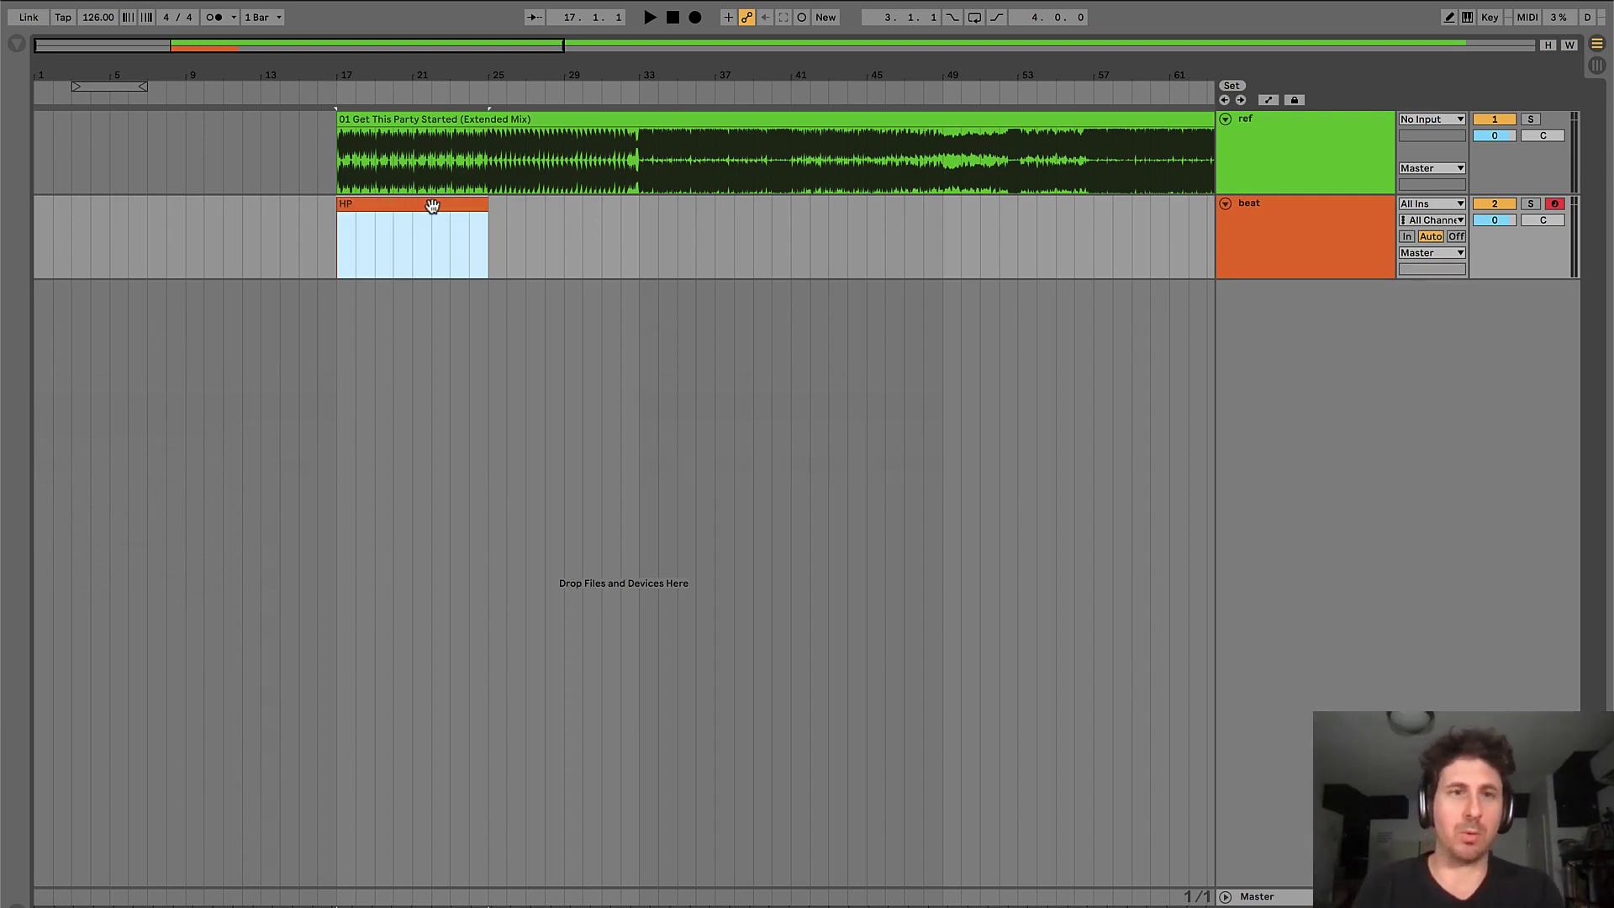
# - Listen to the reference from bar 17, and again from just before bar 25 across the section change
pyautogui.press('space')
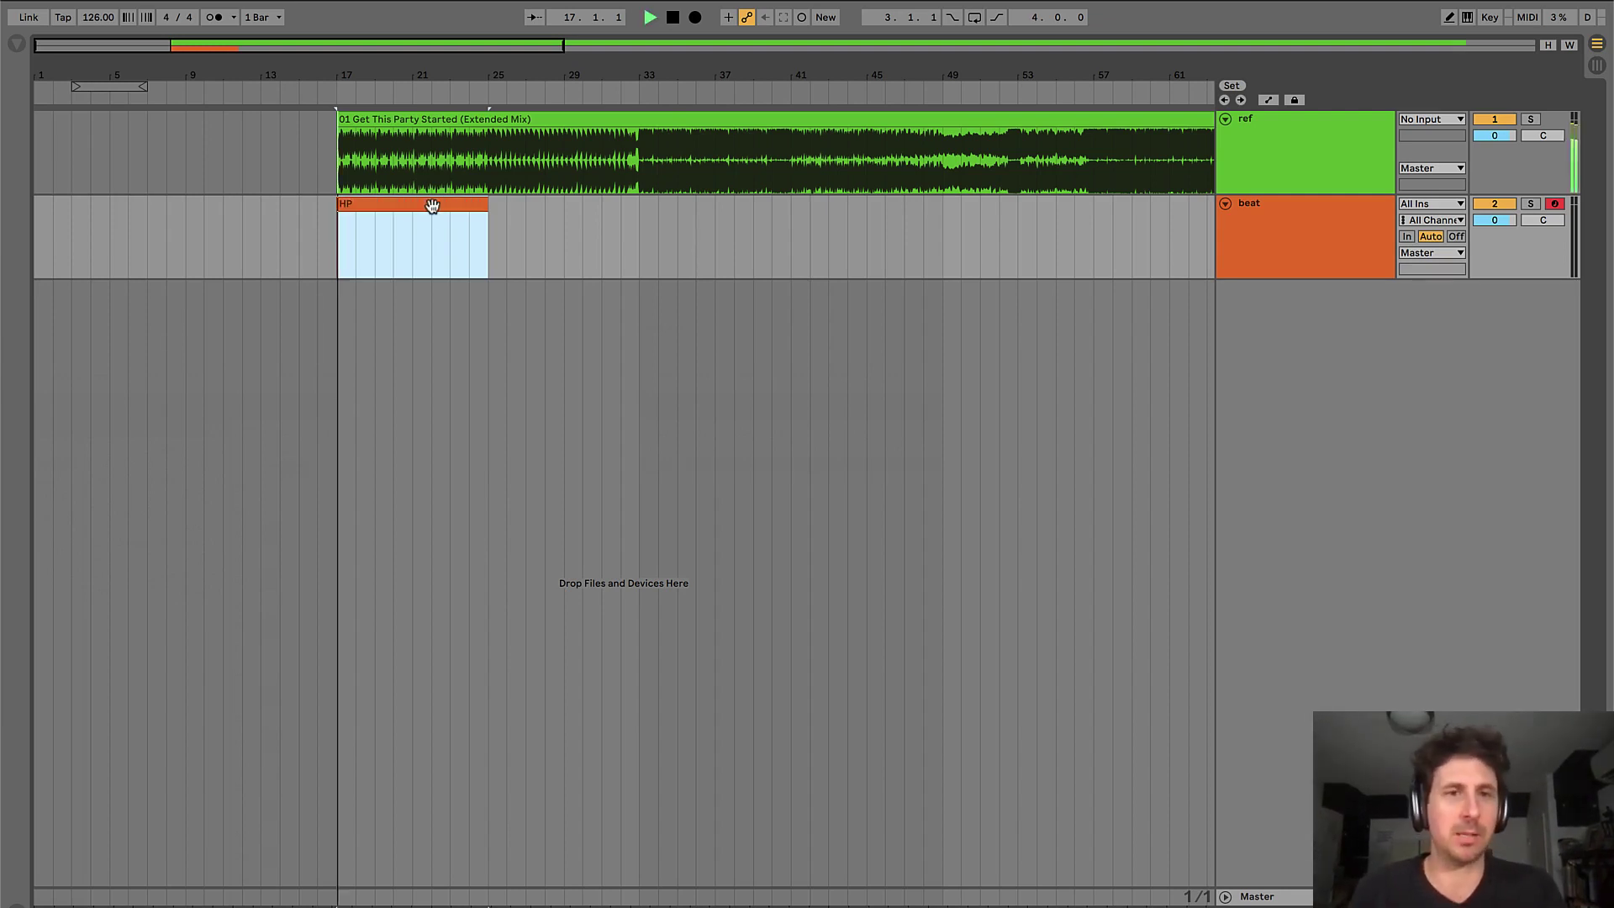
pyautogui.press('space')
pyautogui.click(471, 237)
pyautogui.press('space')
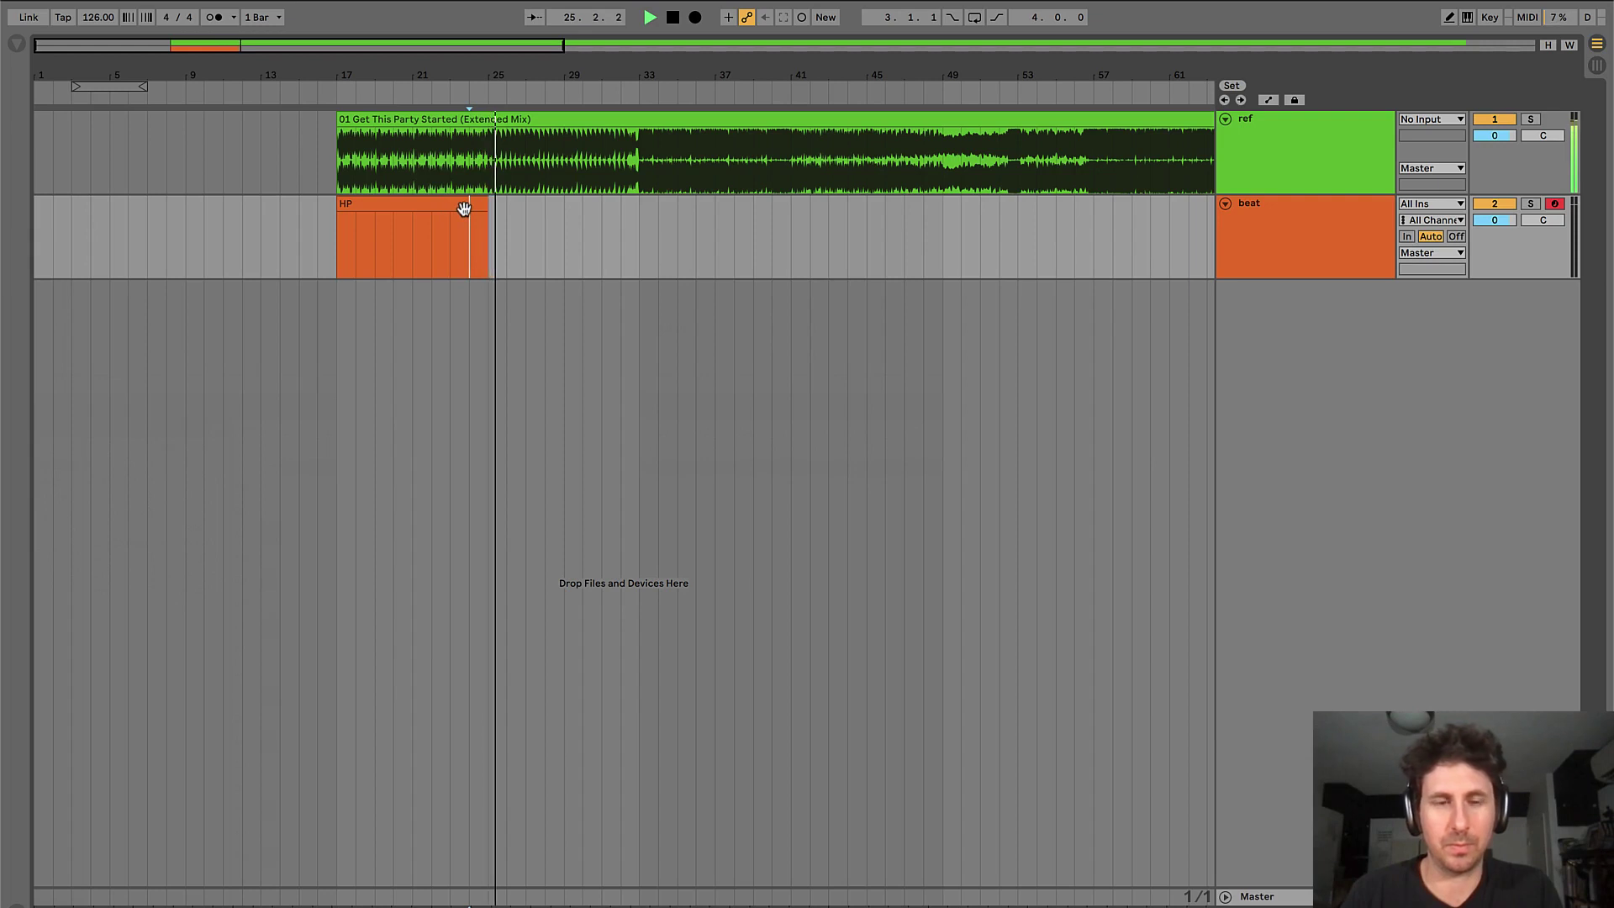
pyautogui.press('space')
# - Duplicate the HP clip so the copy starts at bar 25, and rename the copy full kick
pyautogui.click(462, 206)
pyautogui.hotkey('ctrl', 'd')
pyautogui.moveTo(469, 231); pyautogui.dragTo(506, 232)
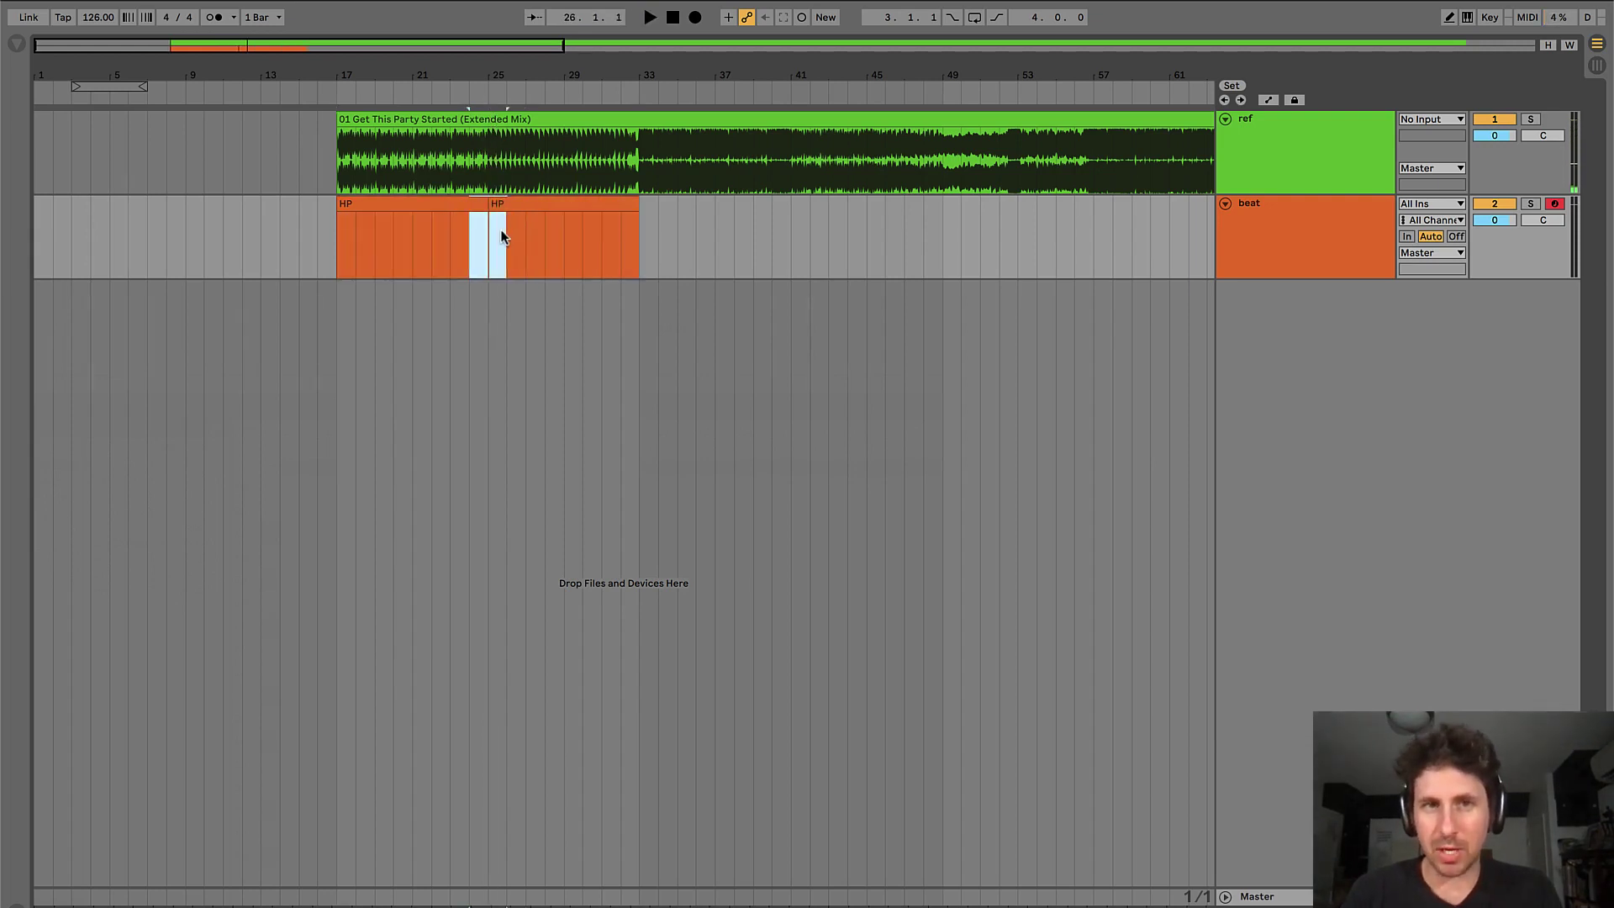
pyautogui.click(540, 204)
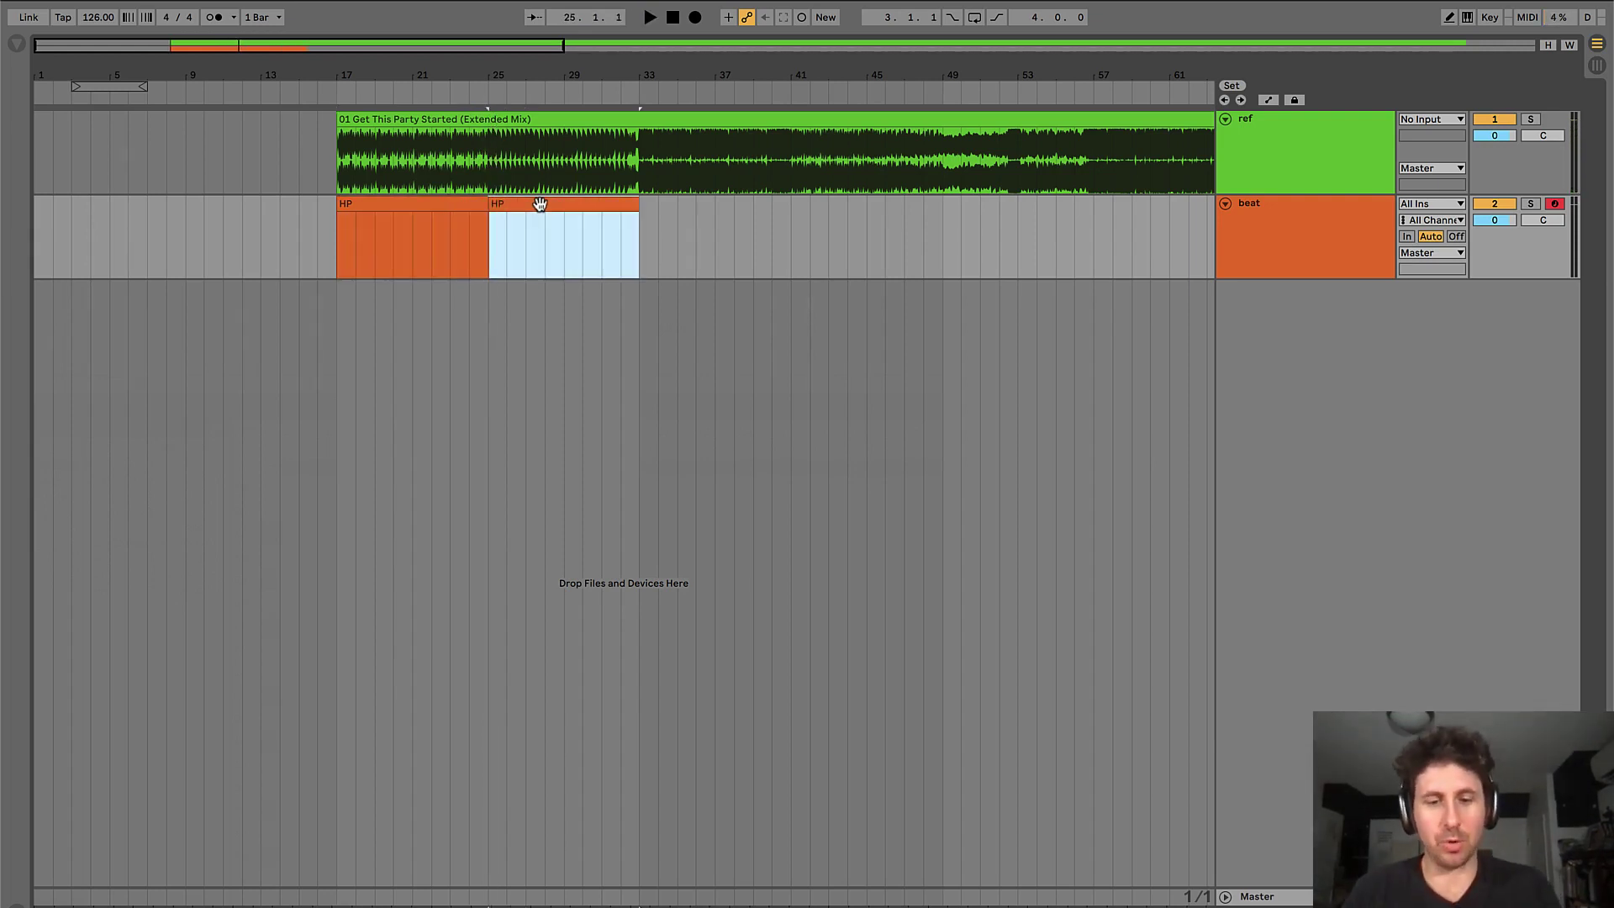
pyautogui.hotkey('ctrl', 'r')
pyautogui.write('full kick')
pyautogui.press('Return')
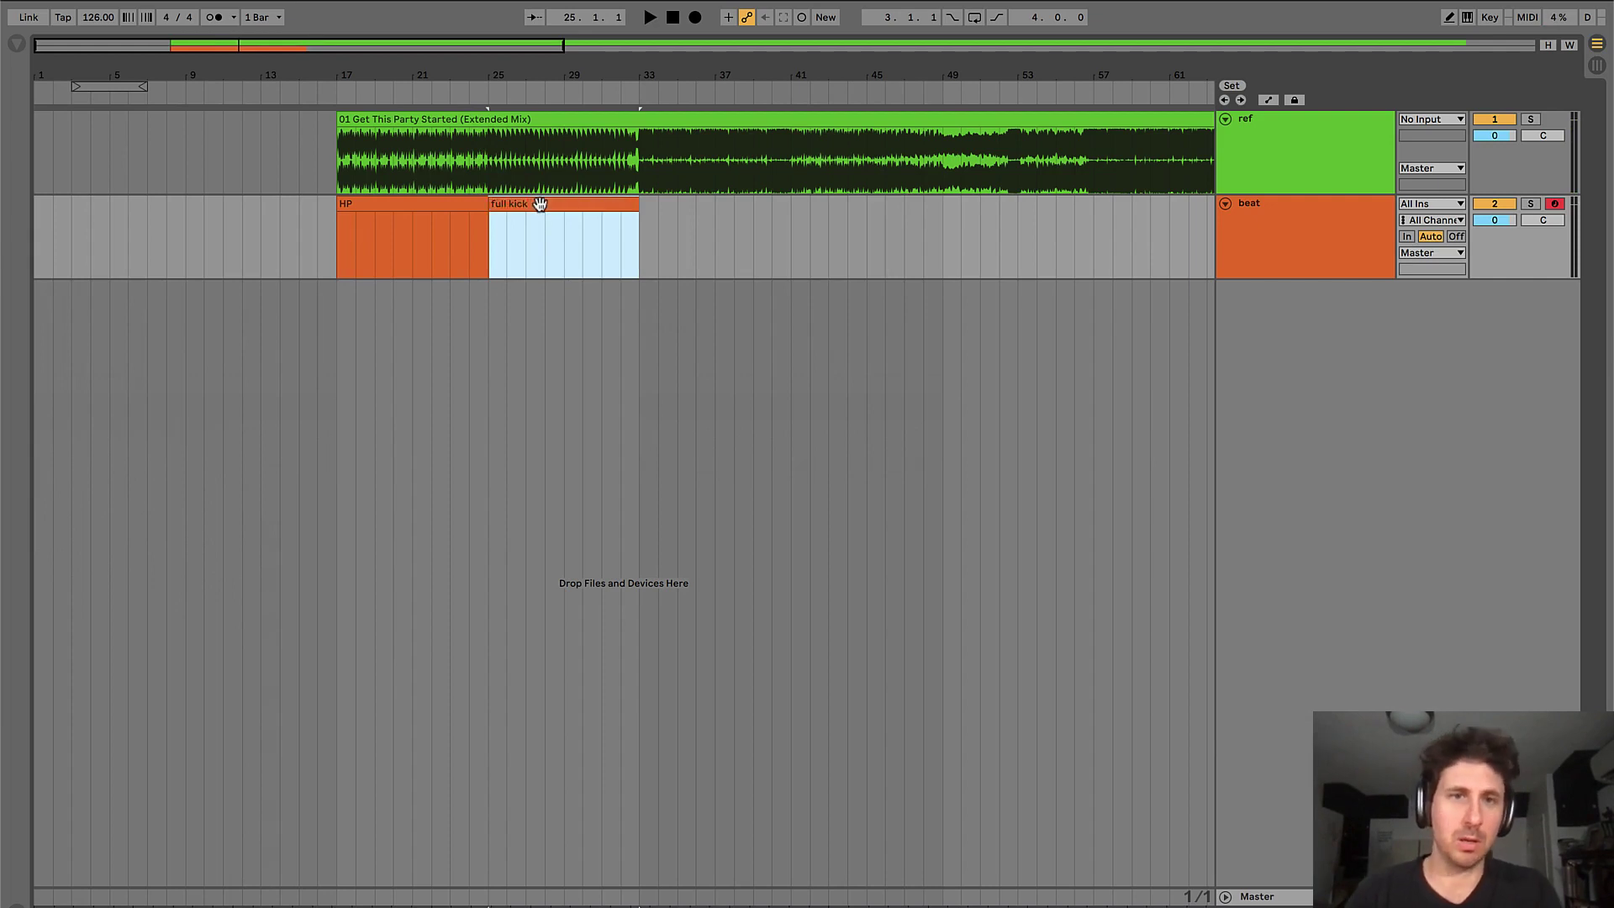
# - Listen to the reference from bar 25, and again from bar 30 across the section change at bar 33
pyautogui.press('space')
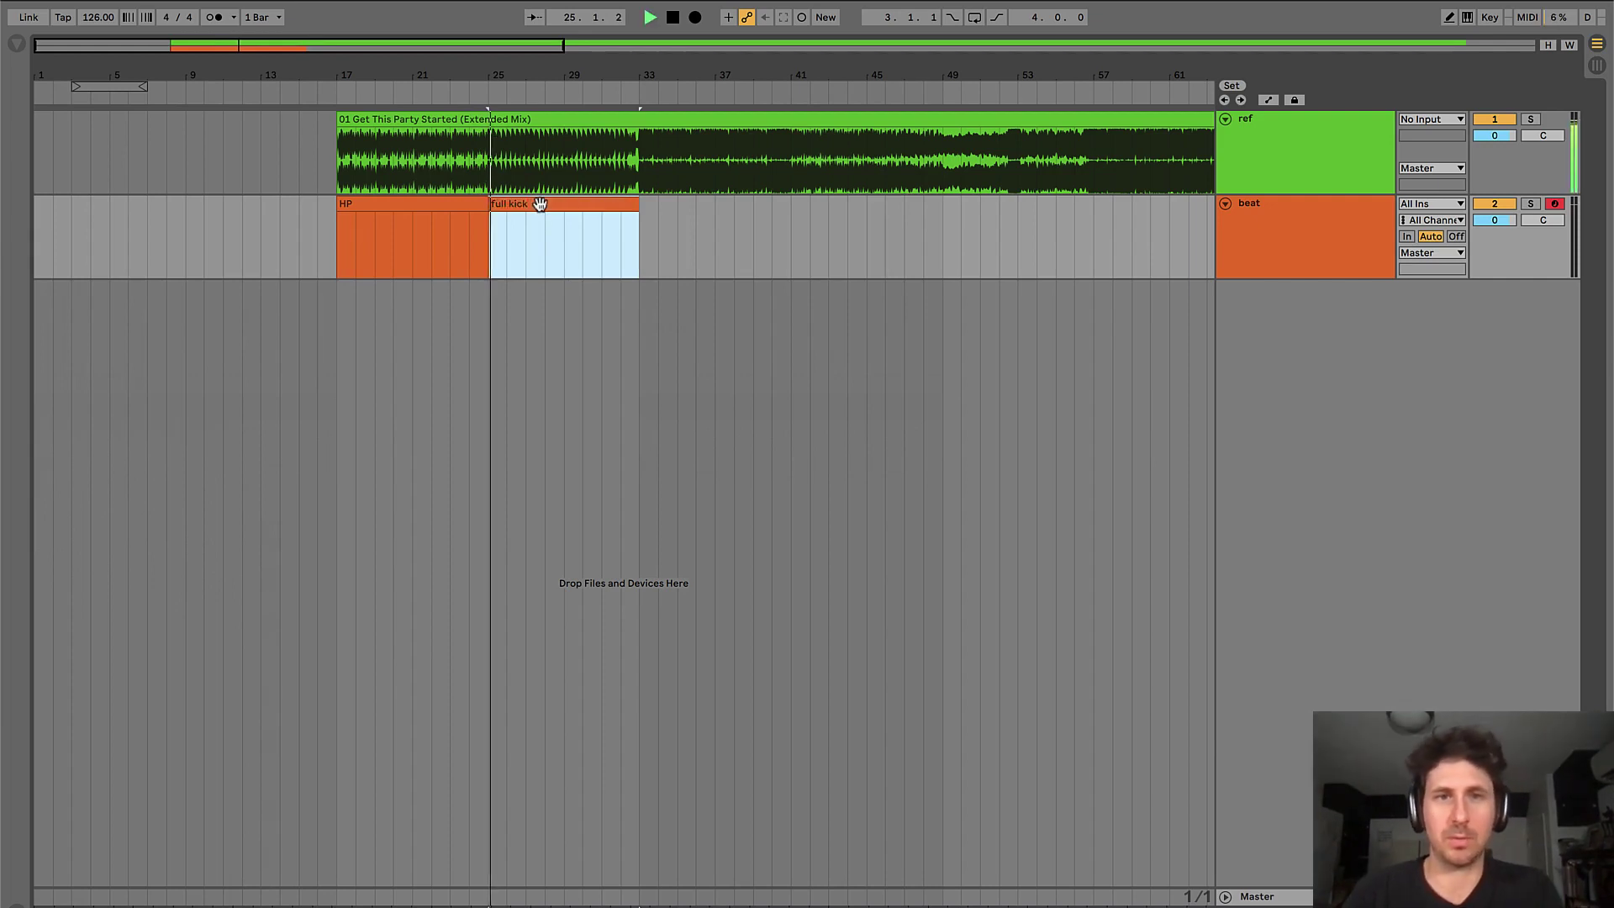
pyautogui.press('space')
pyautogui.click(582, 241)
pyautogui.press('space')
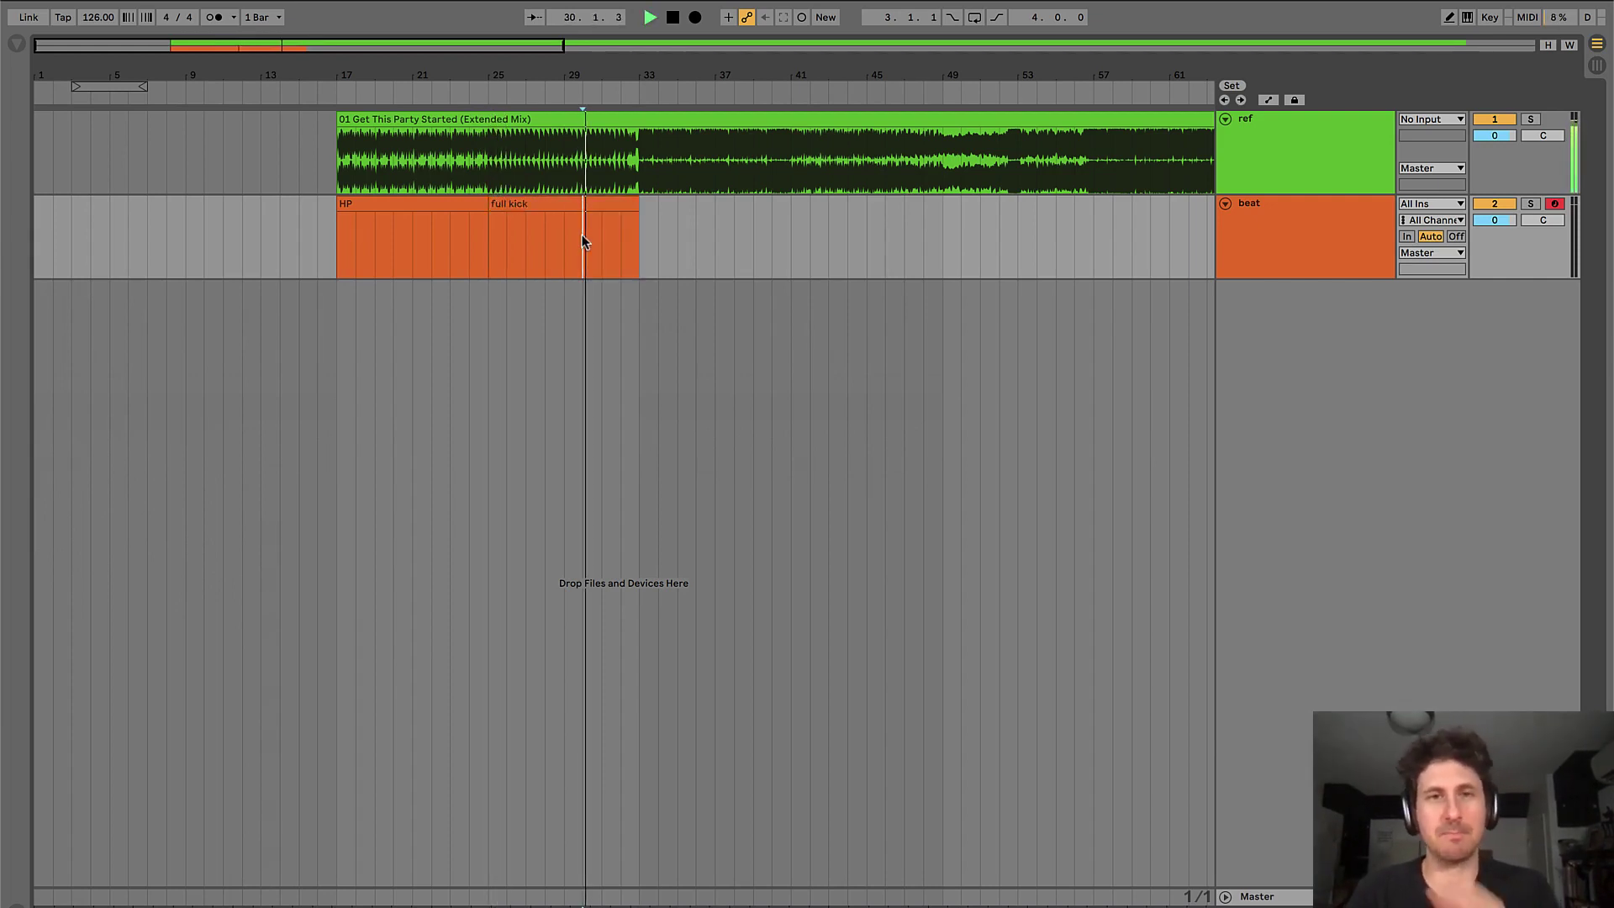
pyautogui.hscroll(3, 542, 236)
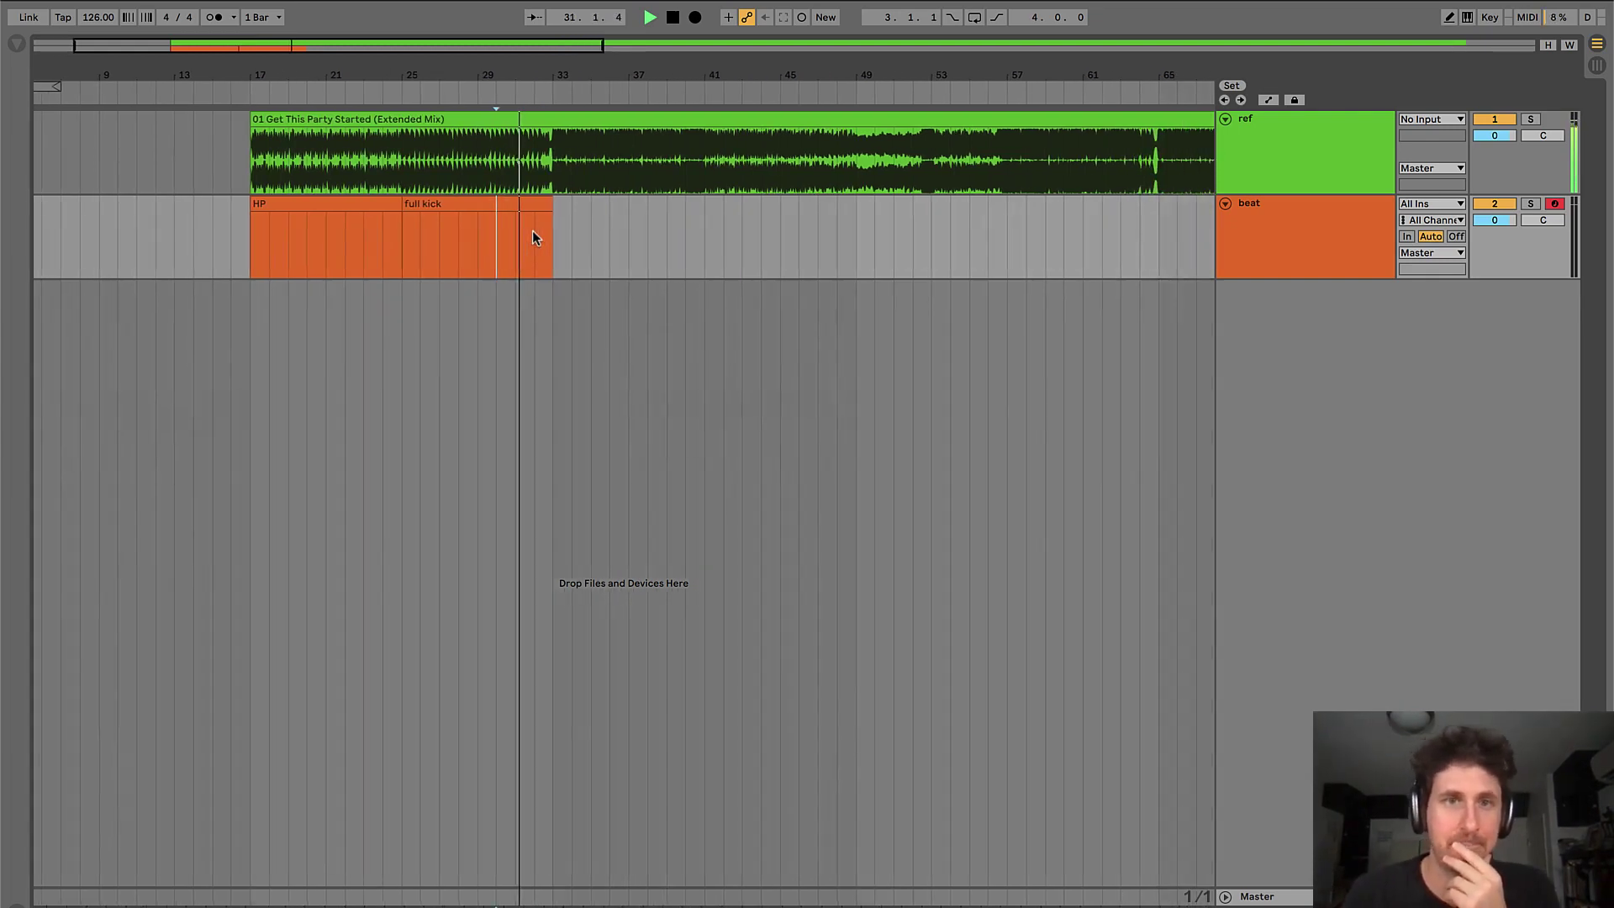
pyautogui.scroll(2, 532, 230)
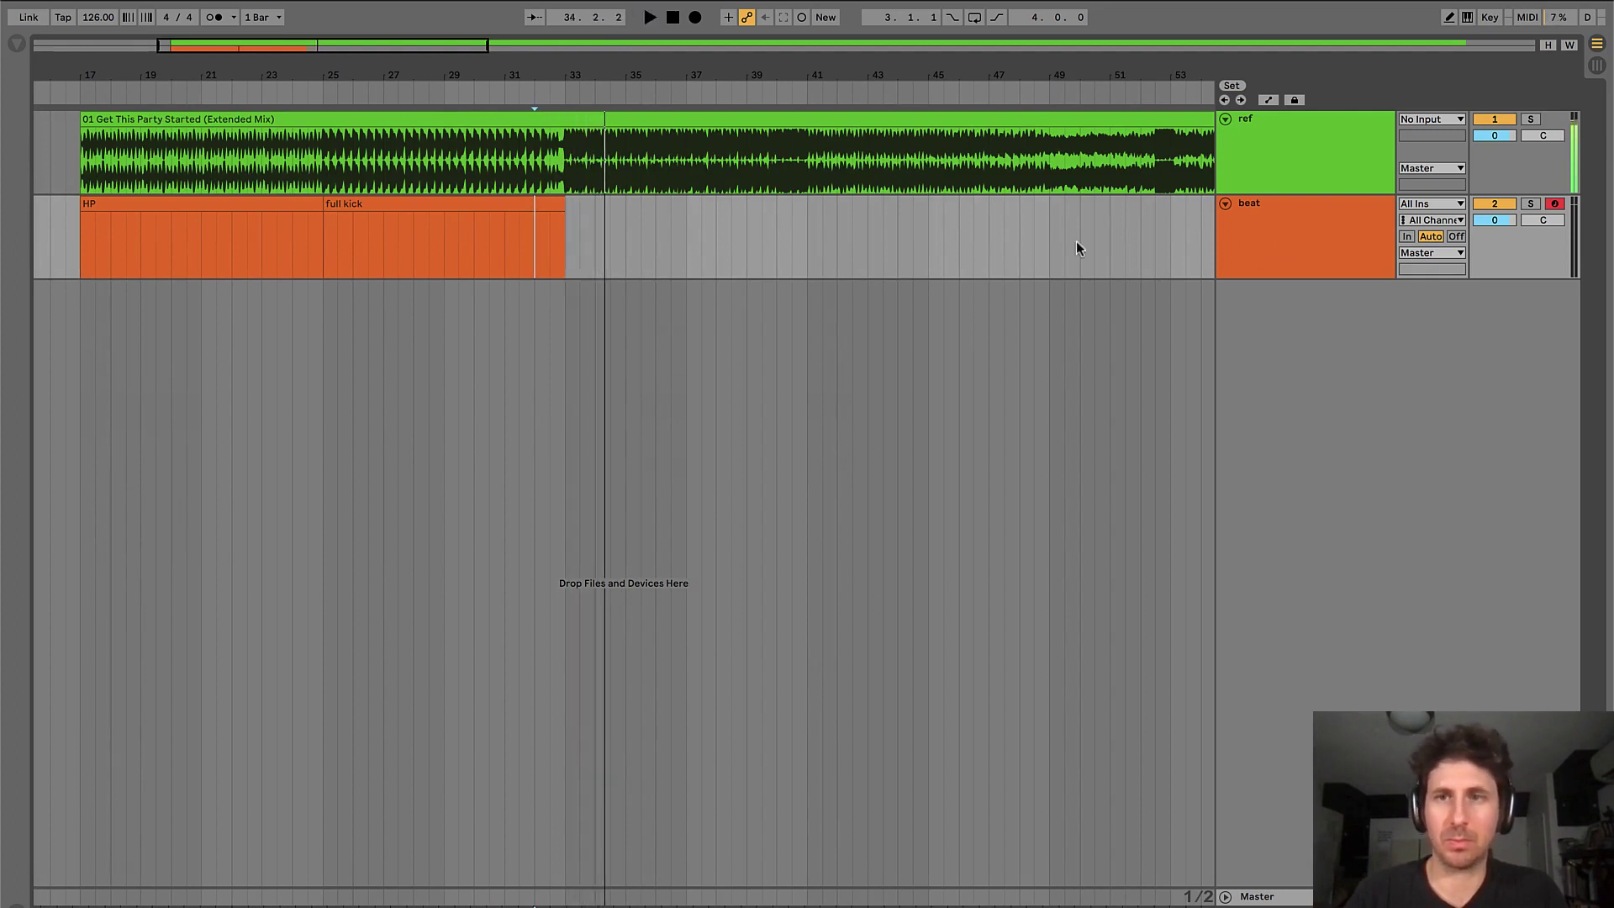
# - Add two MIDI tracks below the beat track and name them vox - laugh and fx - up
pyautogui.click(1313, 242)
pyautogui.press('super+z')
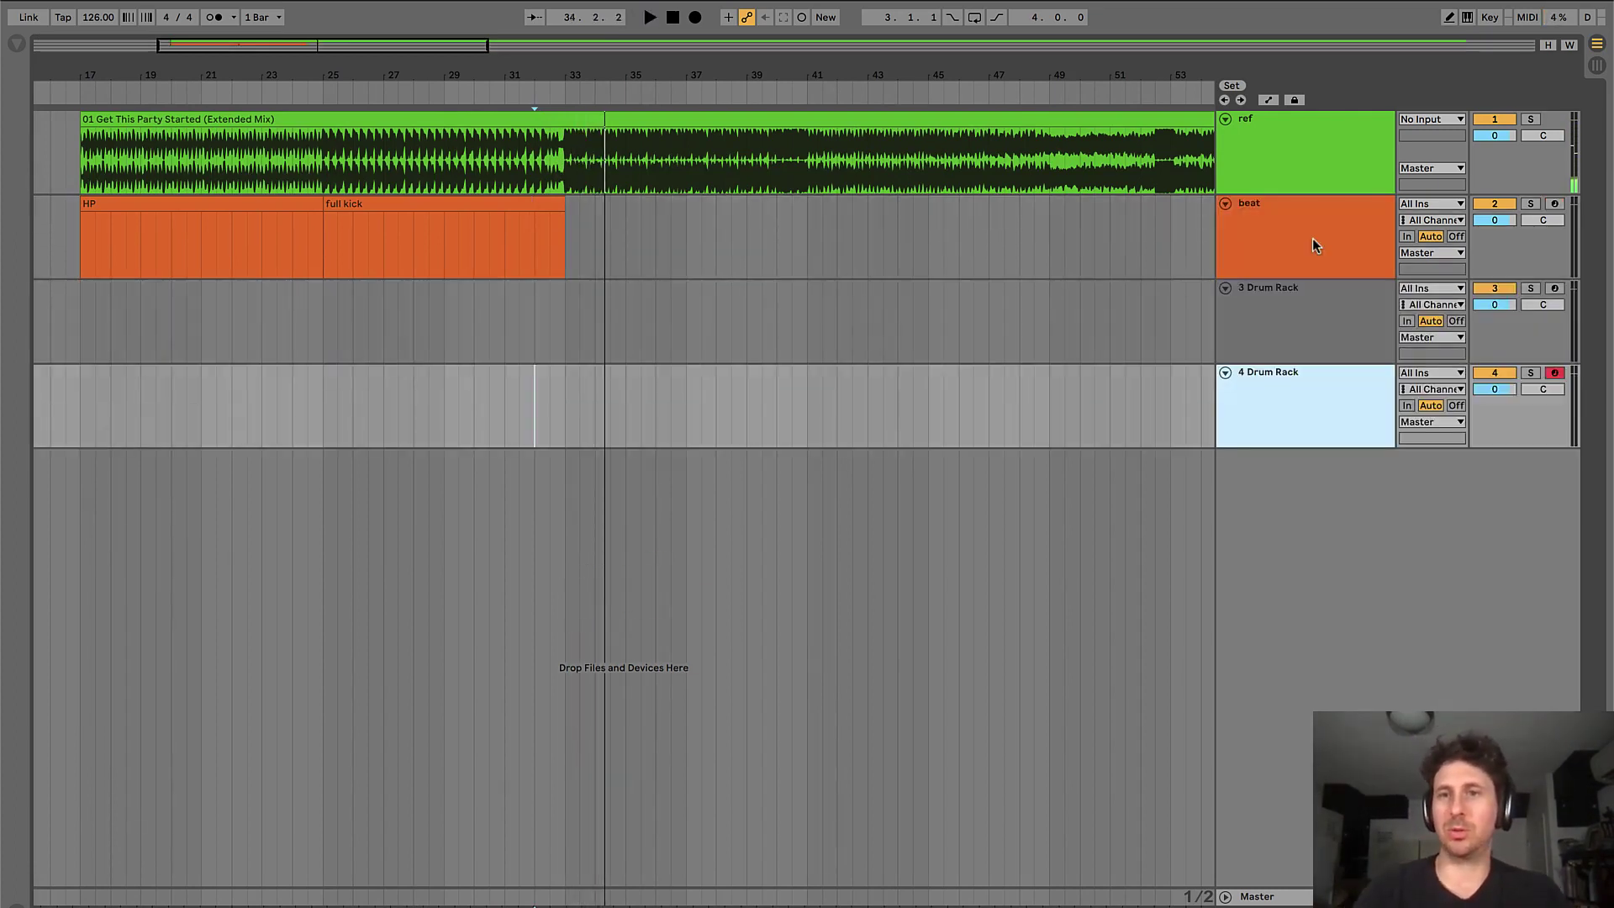
pyautogui.click(1274, 323)
pyautogui.press('super+r')
pyautogui.write('vox - laug')
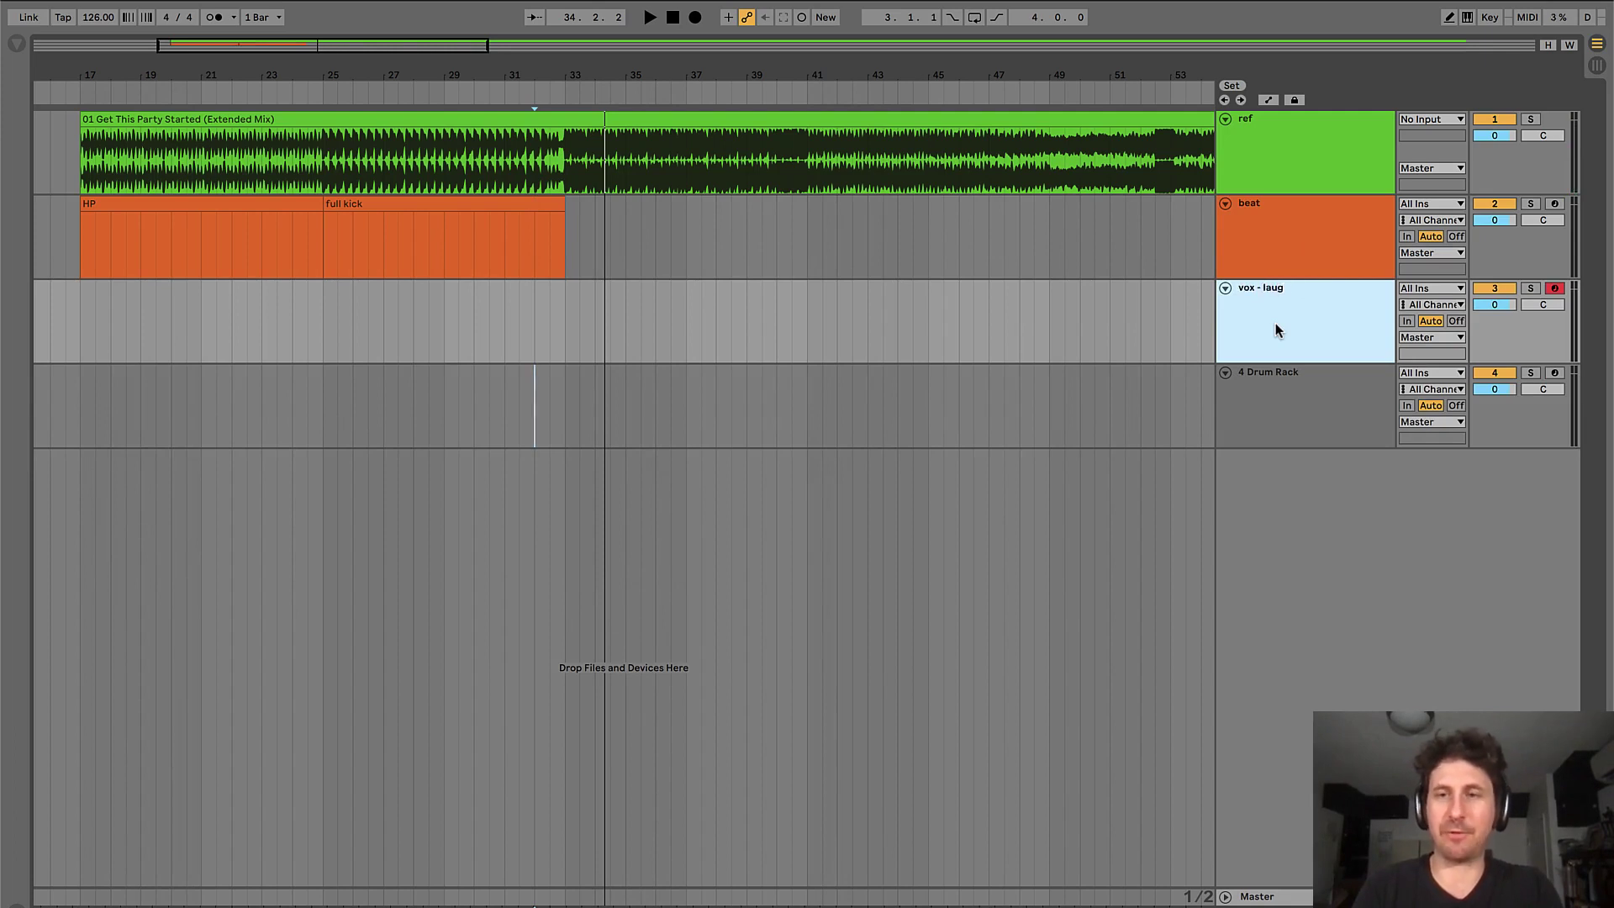
pyautogui.write('h')
pyautogui.press('Tab')
pyautogui.write('f')
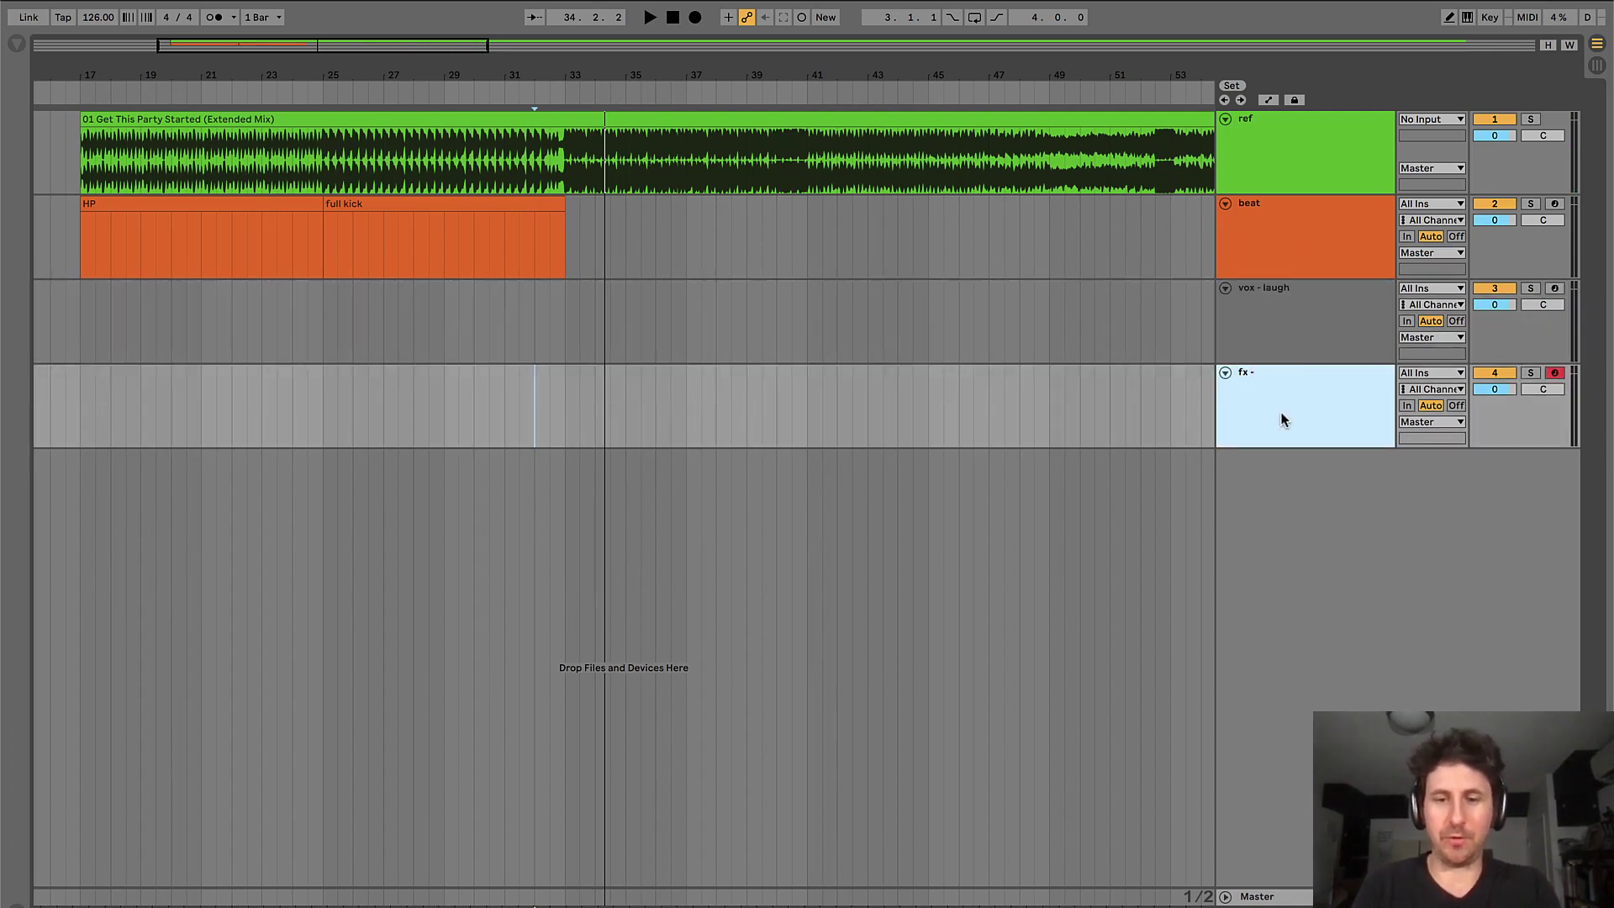
pyautogui.write('x - up')
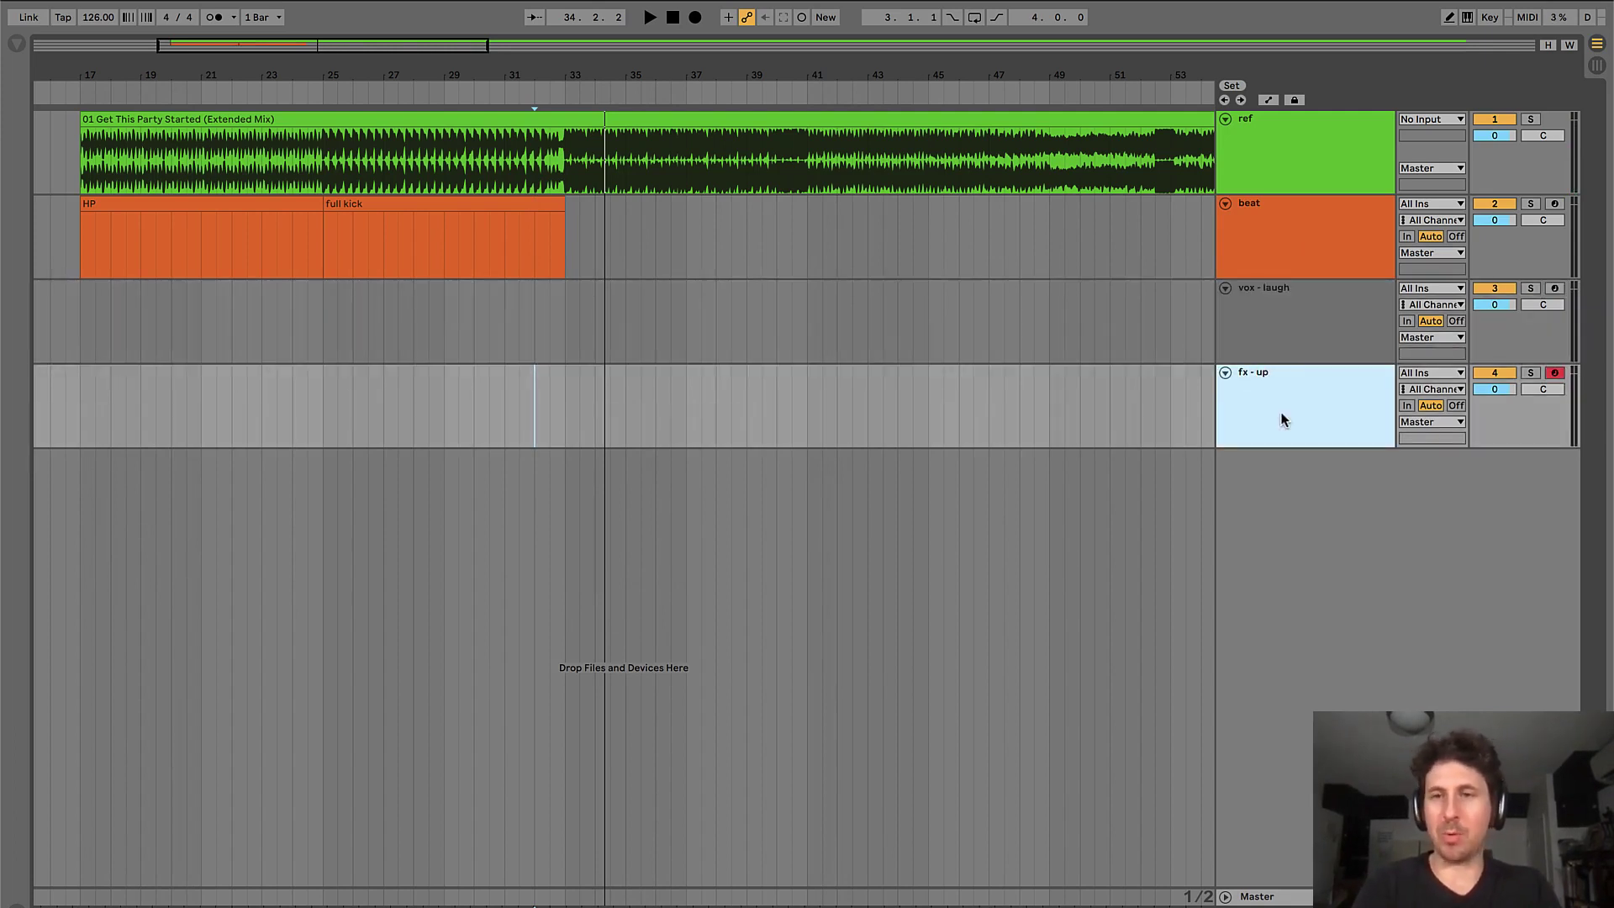
# - Add two more MIDI tracks below fx - up and name them fx - accent and fx - down
pyautogui.press('super+v')
pyautogui.click(1260, 486)
pyautogui.press('super+r')
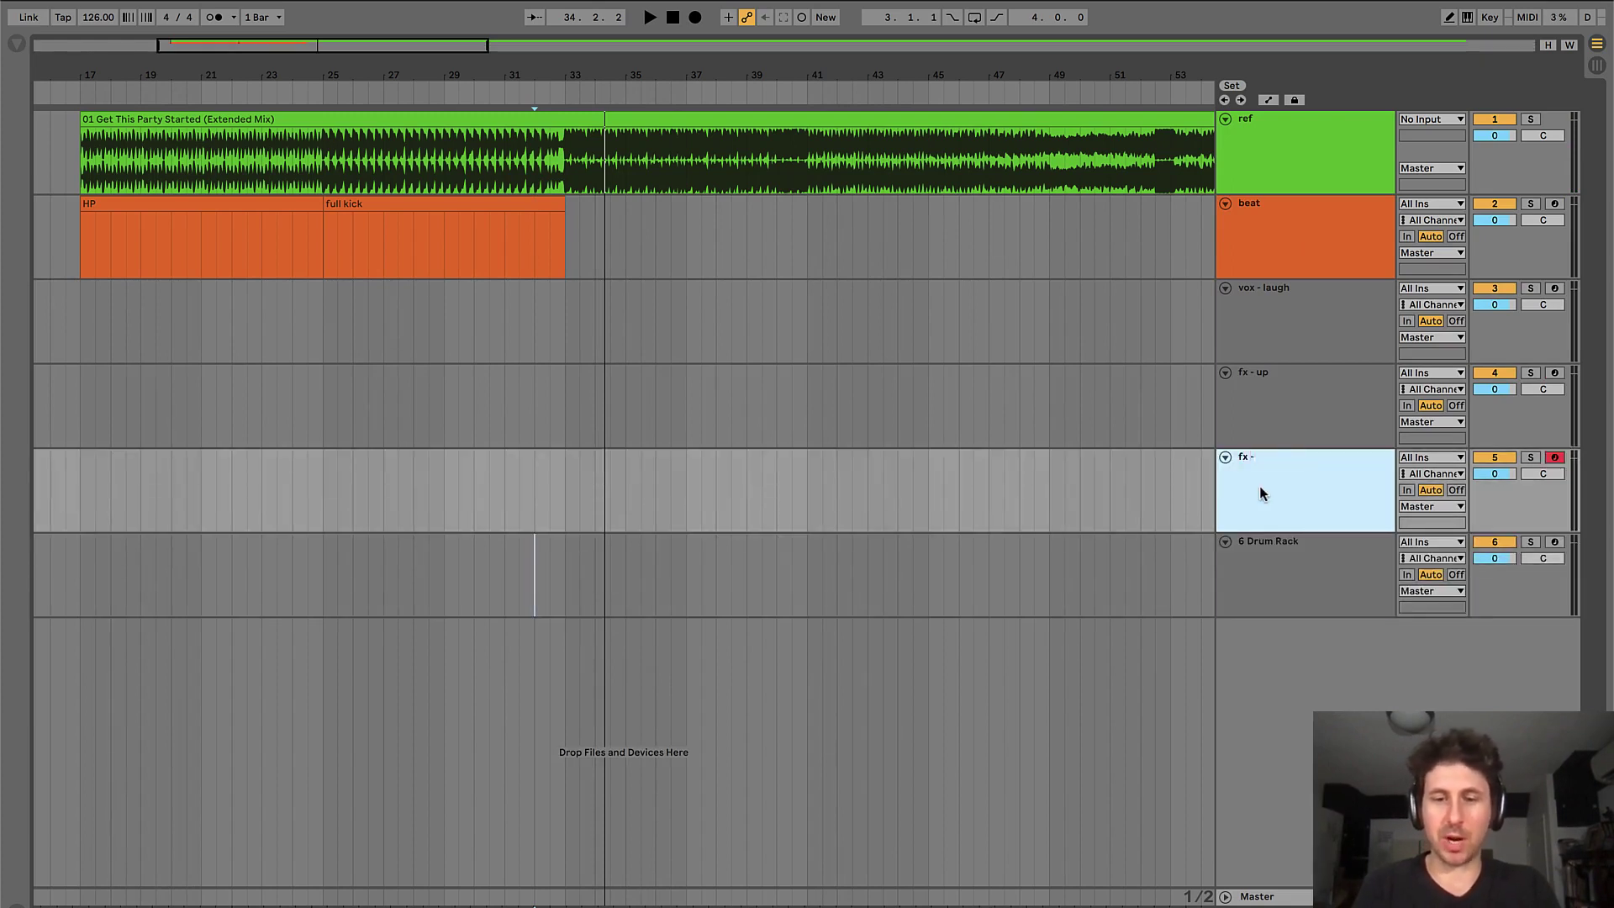
pyautogui.write('fx - accent')
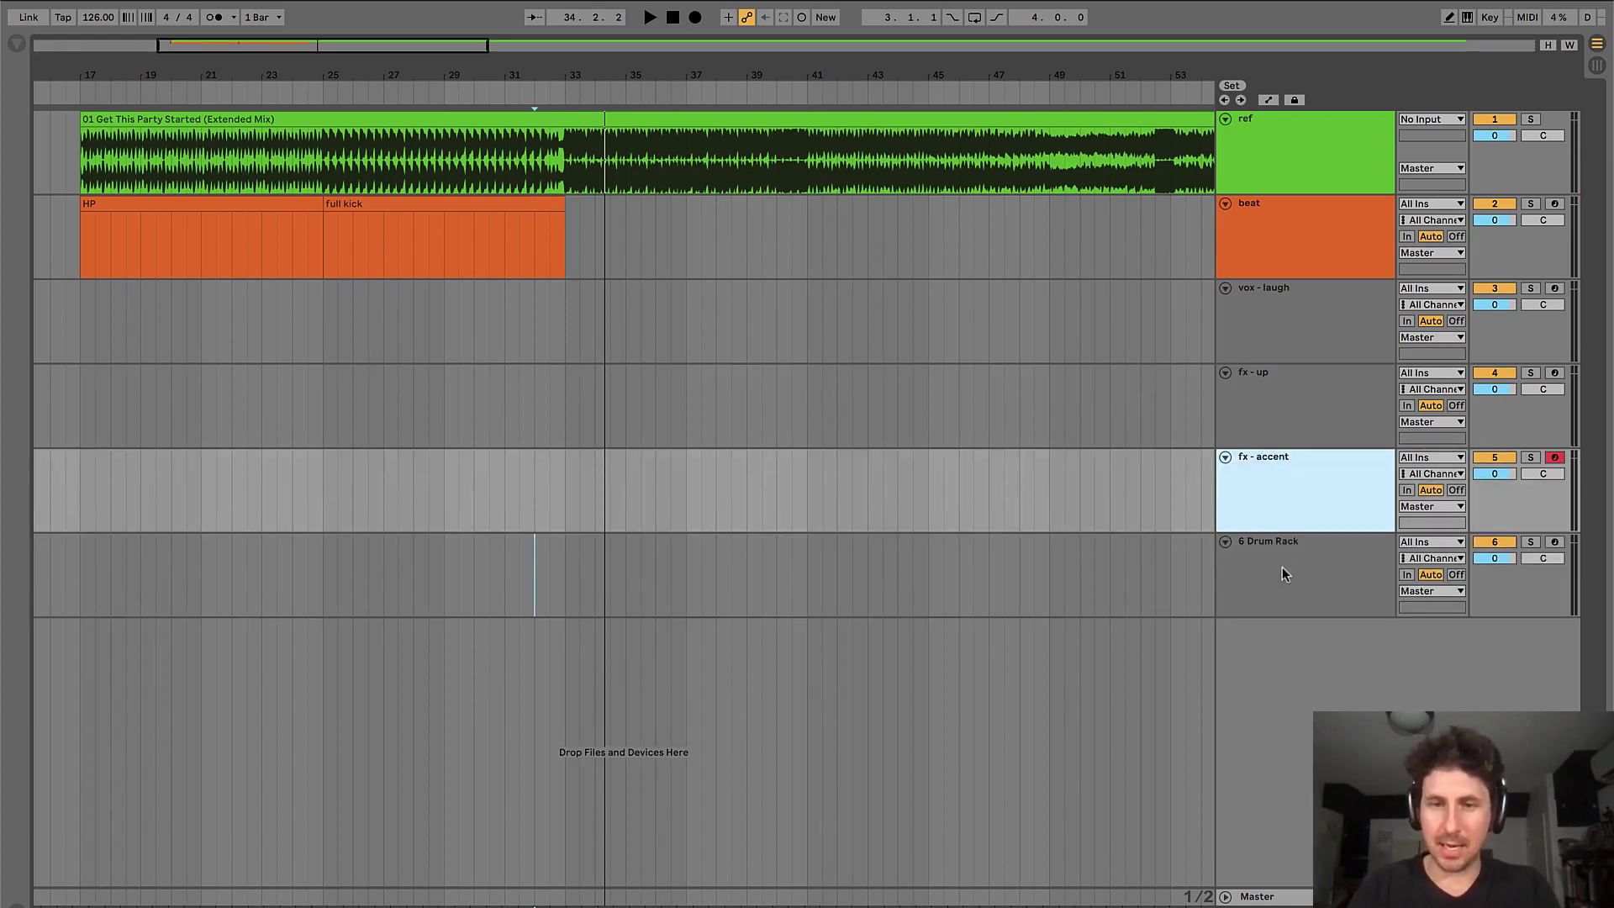
pyautogui.press('Tab')
pyautogui.write('fx - down')
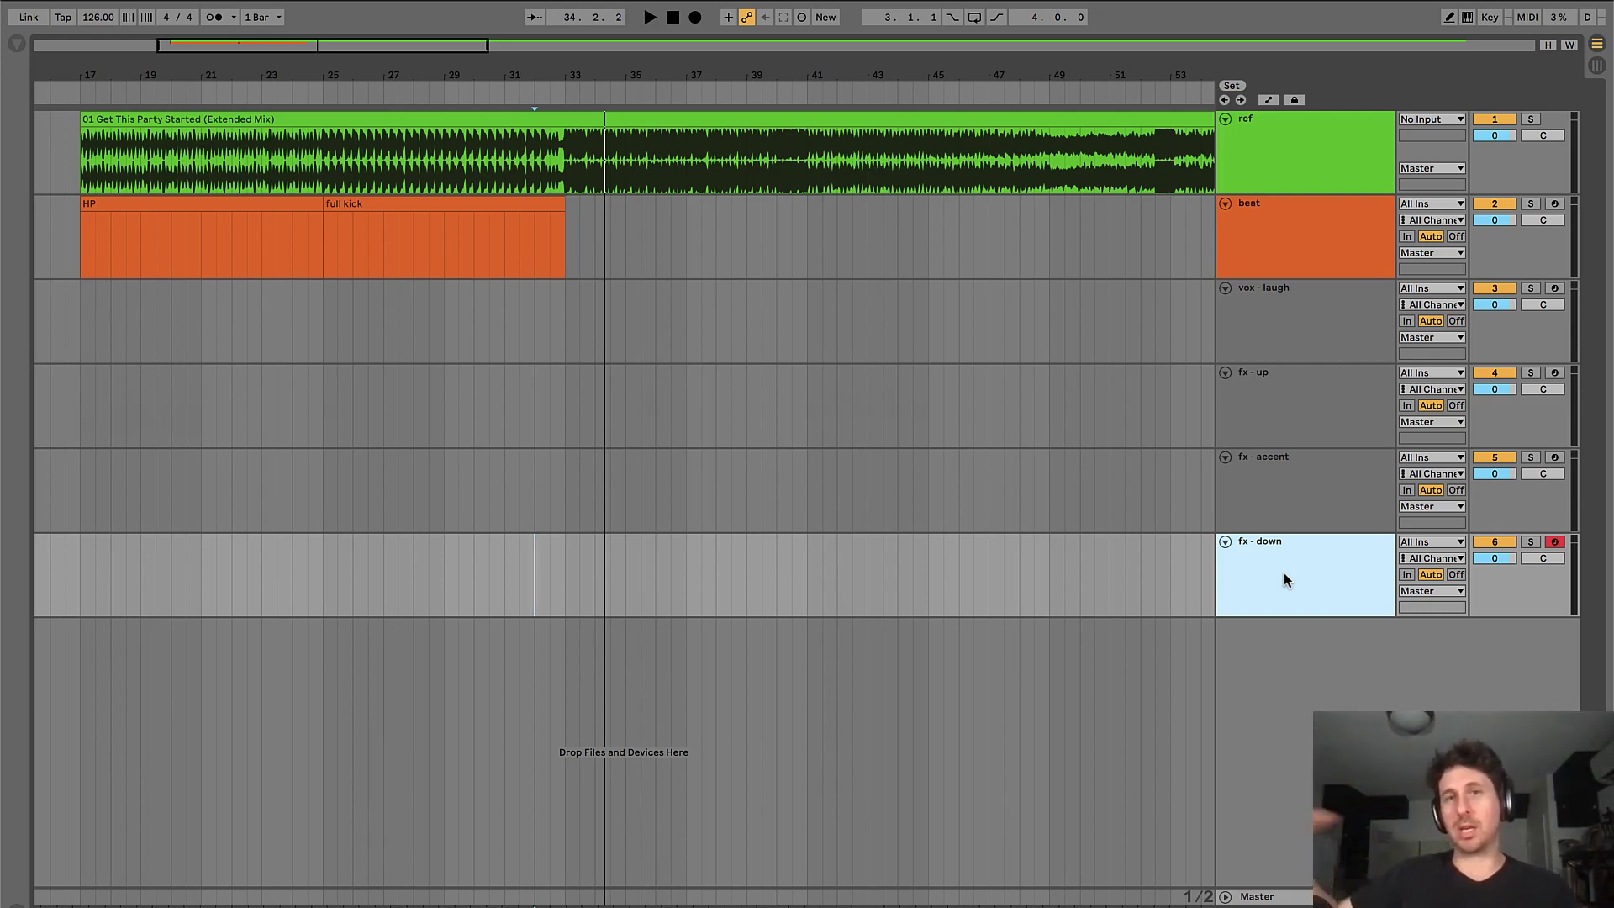
# - Move the fx - down track above the fx - accent track, directly below fx - up
pyautogui.click(1283, 392)
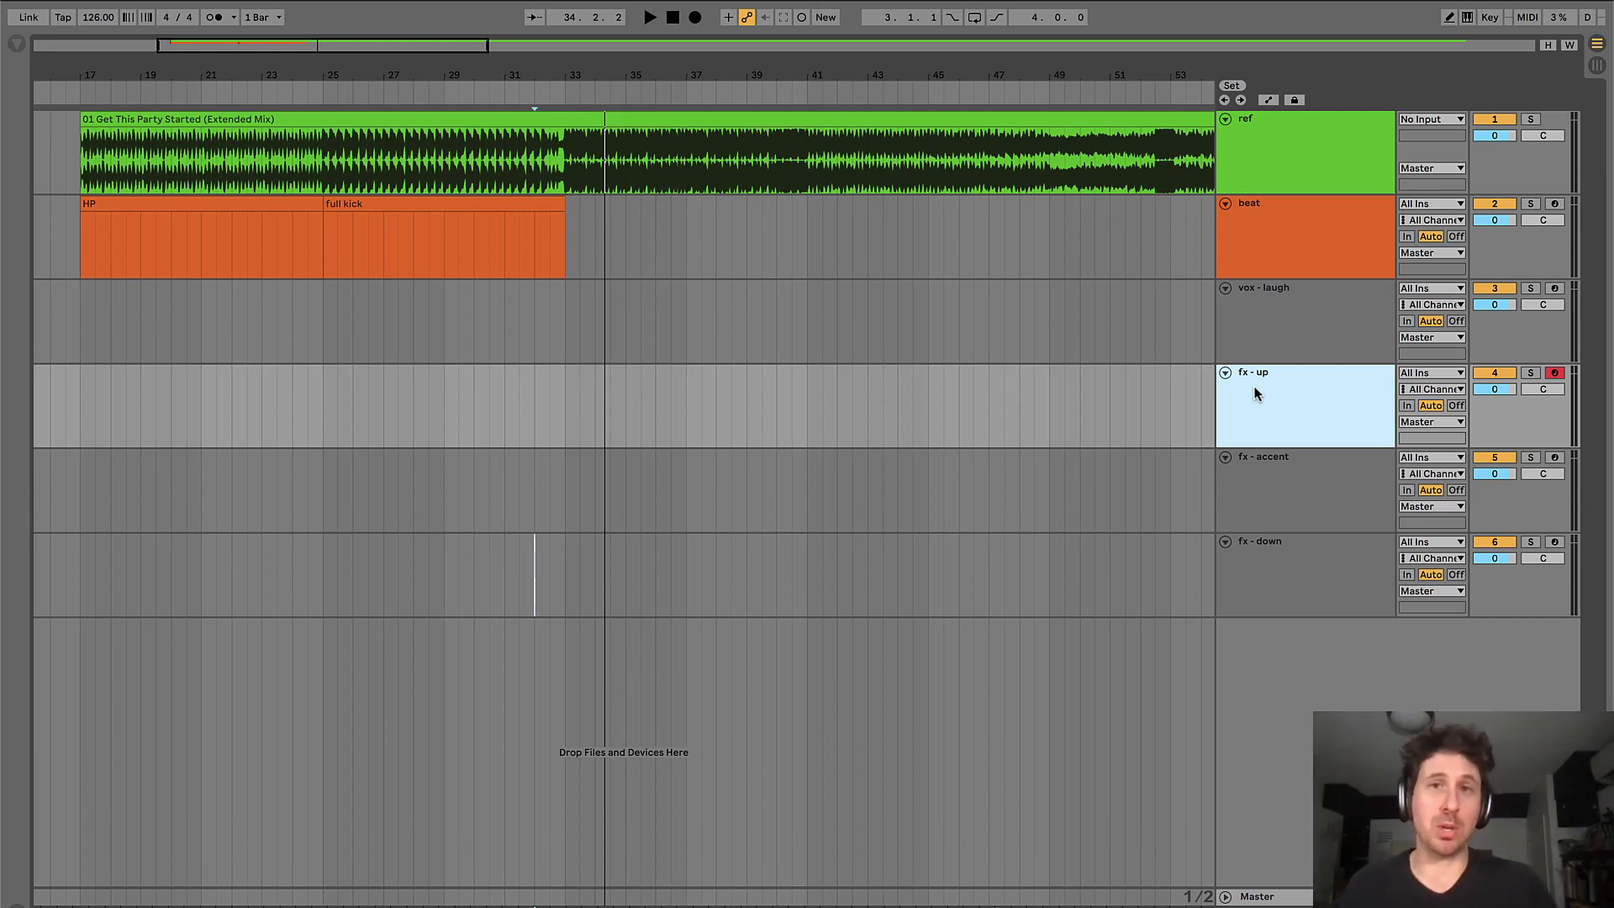
pyautogui.moveTo(1275, 569); pyautogui.dragTo(1277, 459)
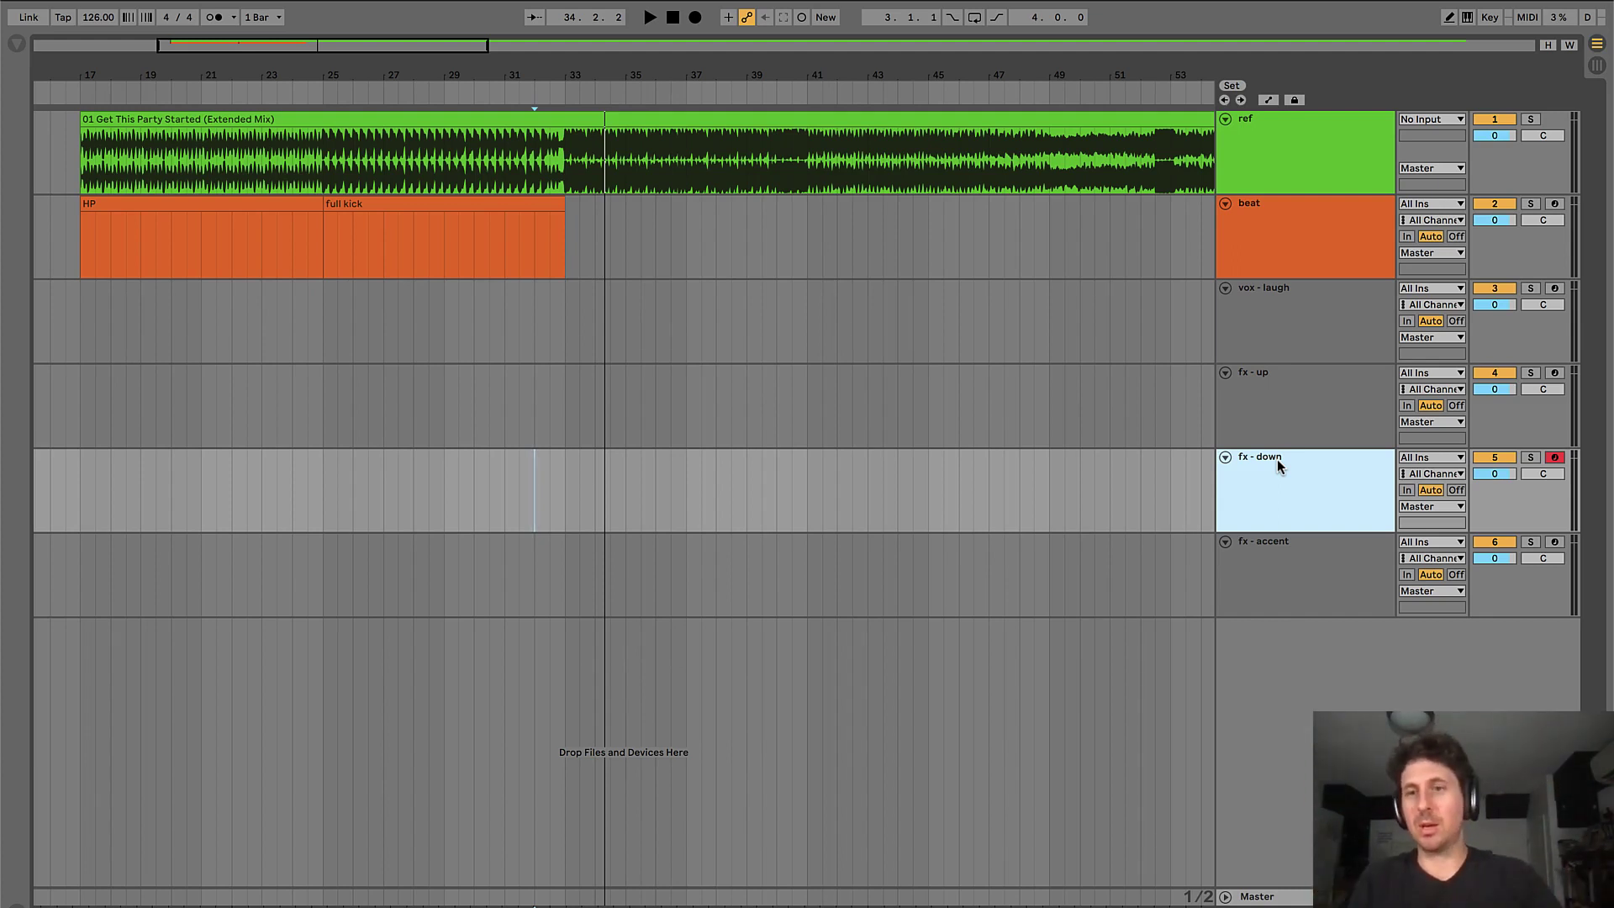
# - Listen to the reference from bar 31 and insert a half-bar MIDI clip on the fx - up track from 32.3 to bar 33
pyautogui.click(1283, 569)
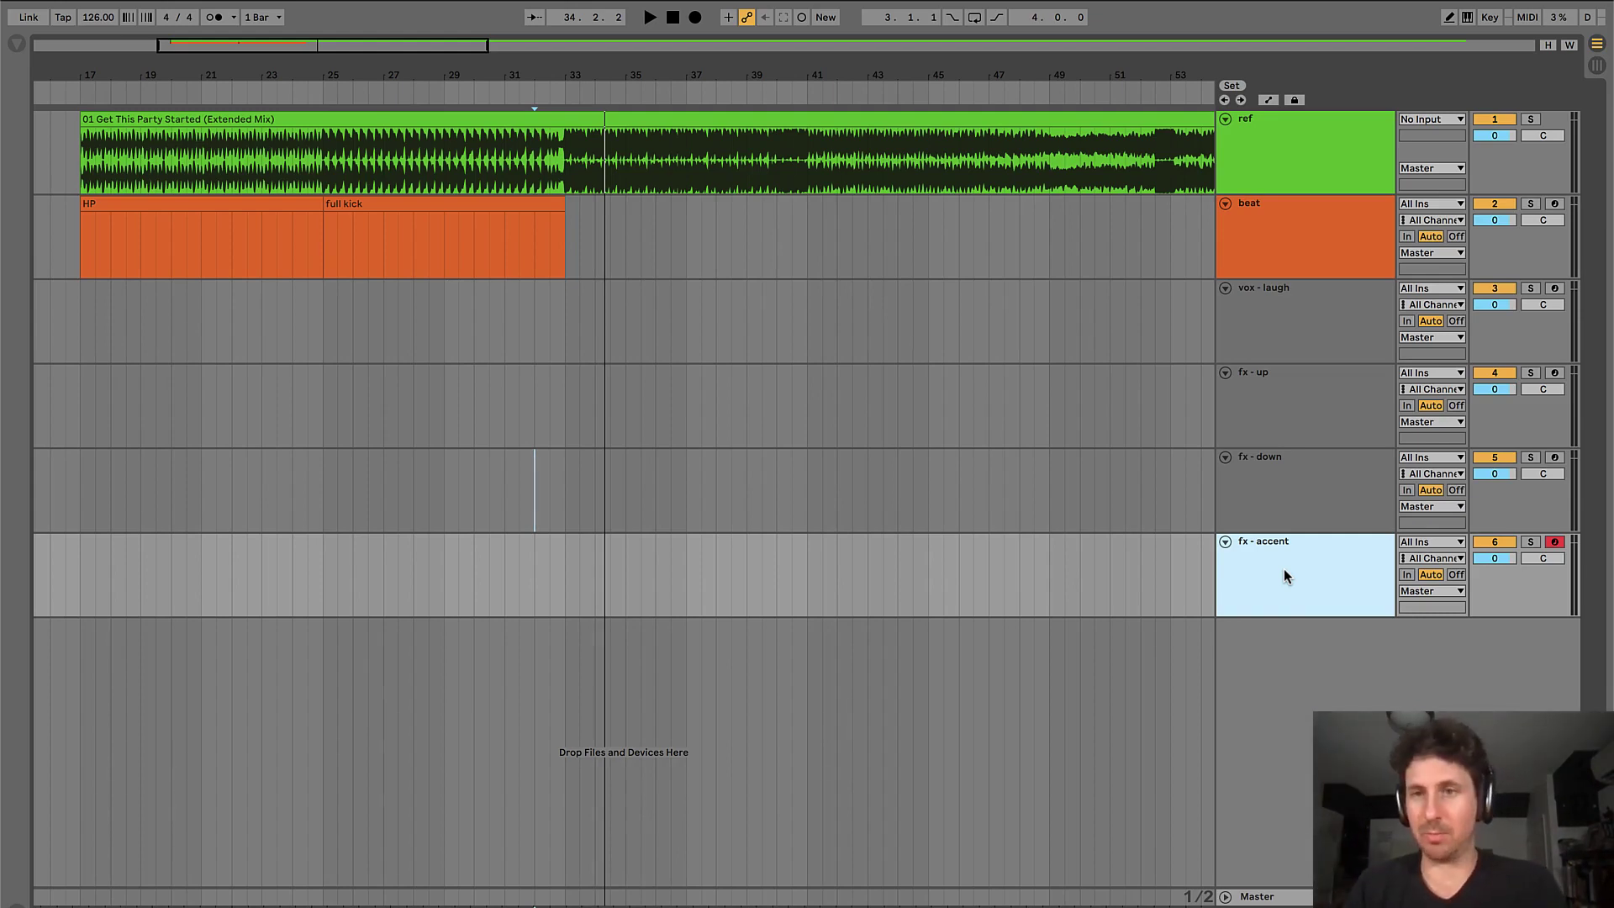
pyautogui.click(1273, 395)
pyautogui.click(506, 396)
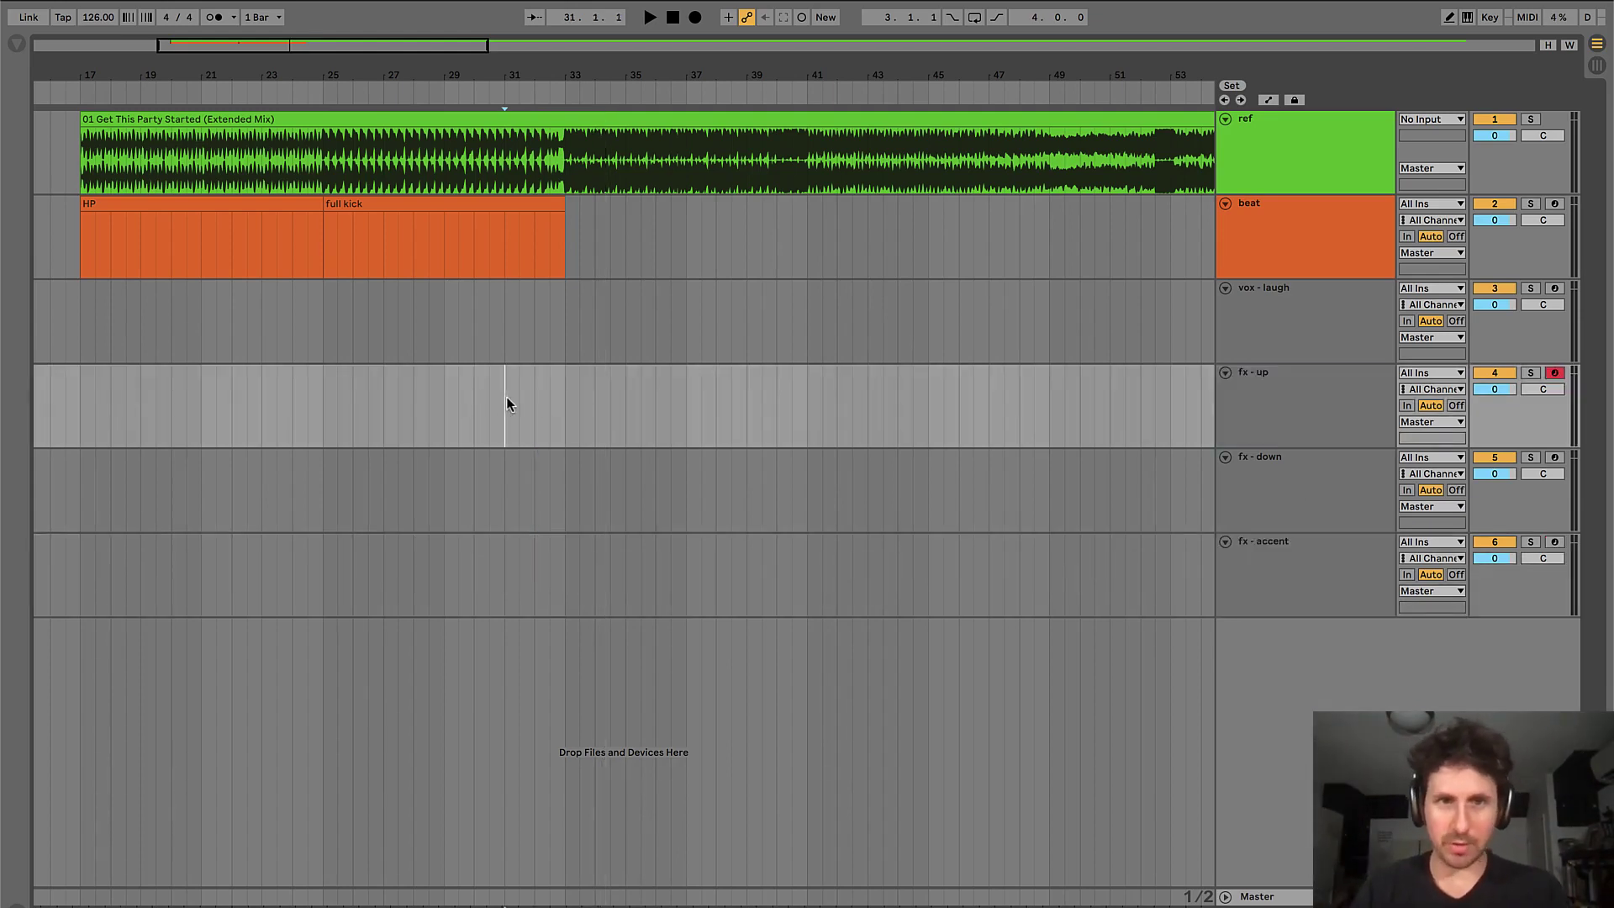
pyautogui.press('space')
pyautogui.scroll(2, 506, 396)
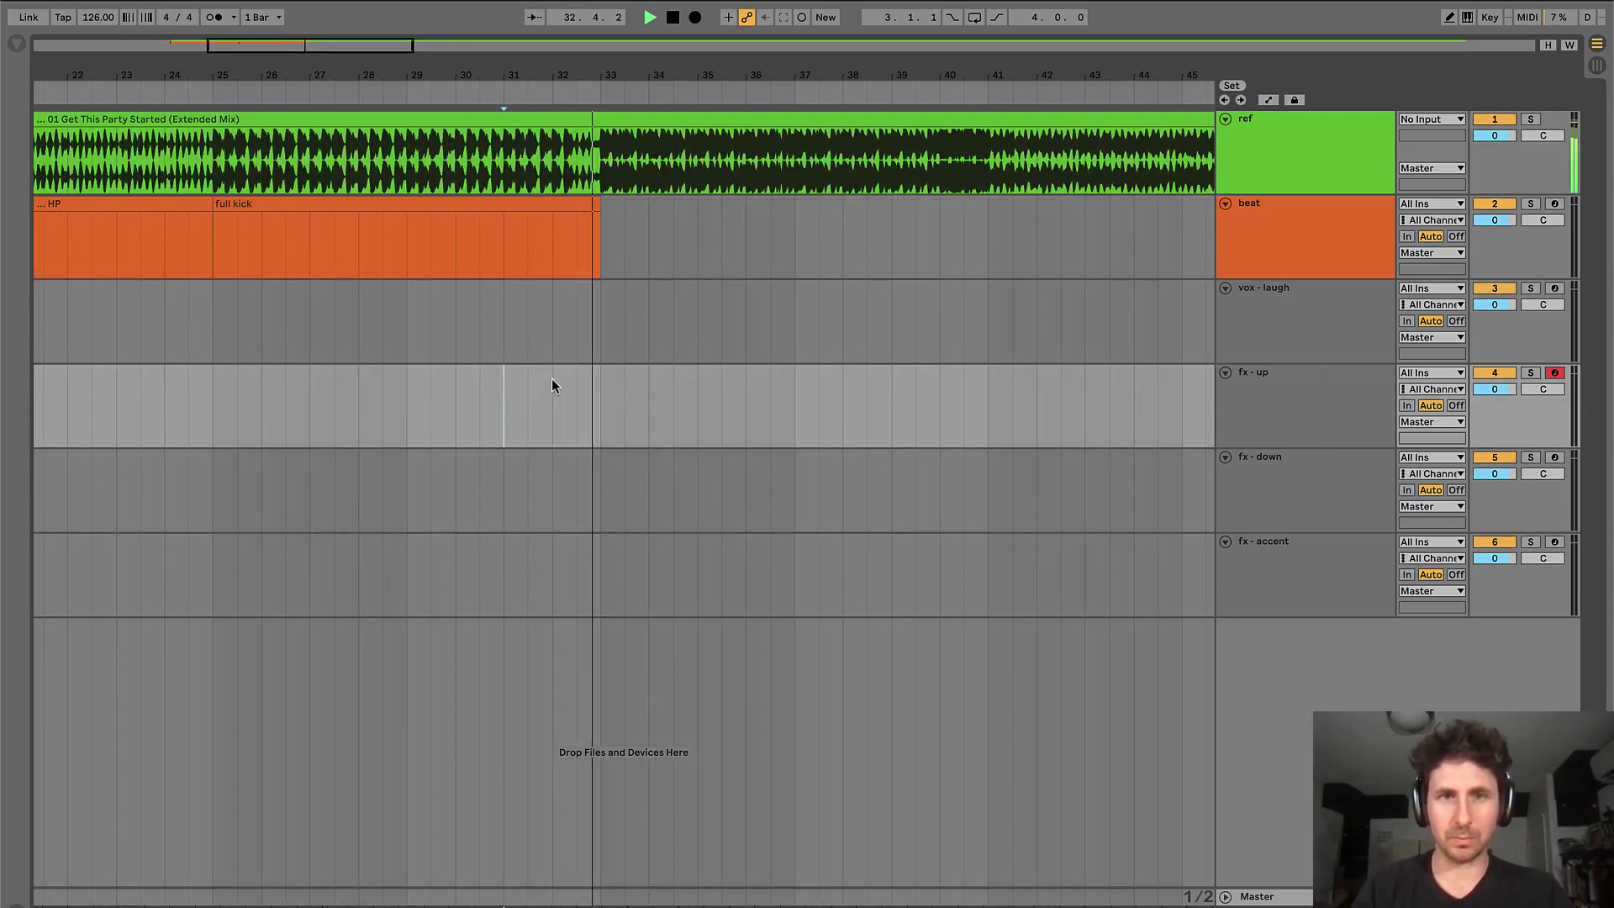
pyautogui.press('space')
pyautogui.moveTo(556, 385); pyautogui.dragTo(600, 385)
pyautogui.press('super+shift+m')
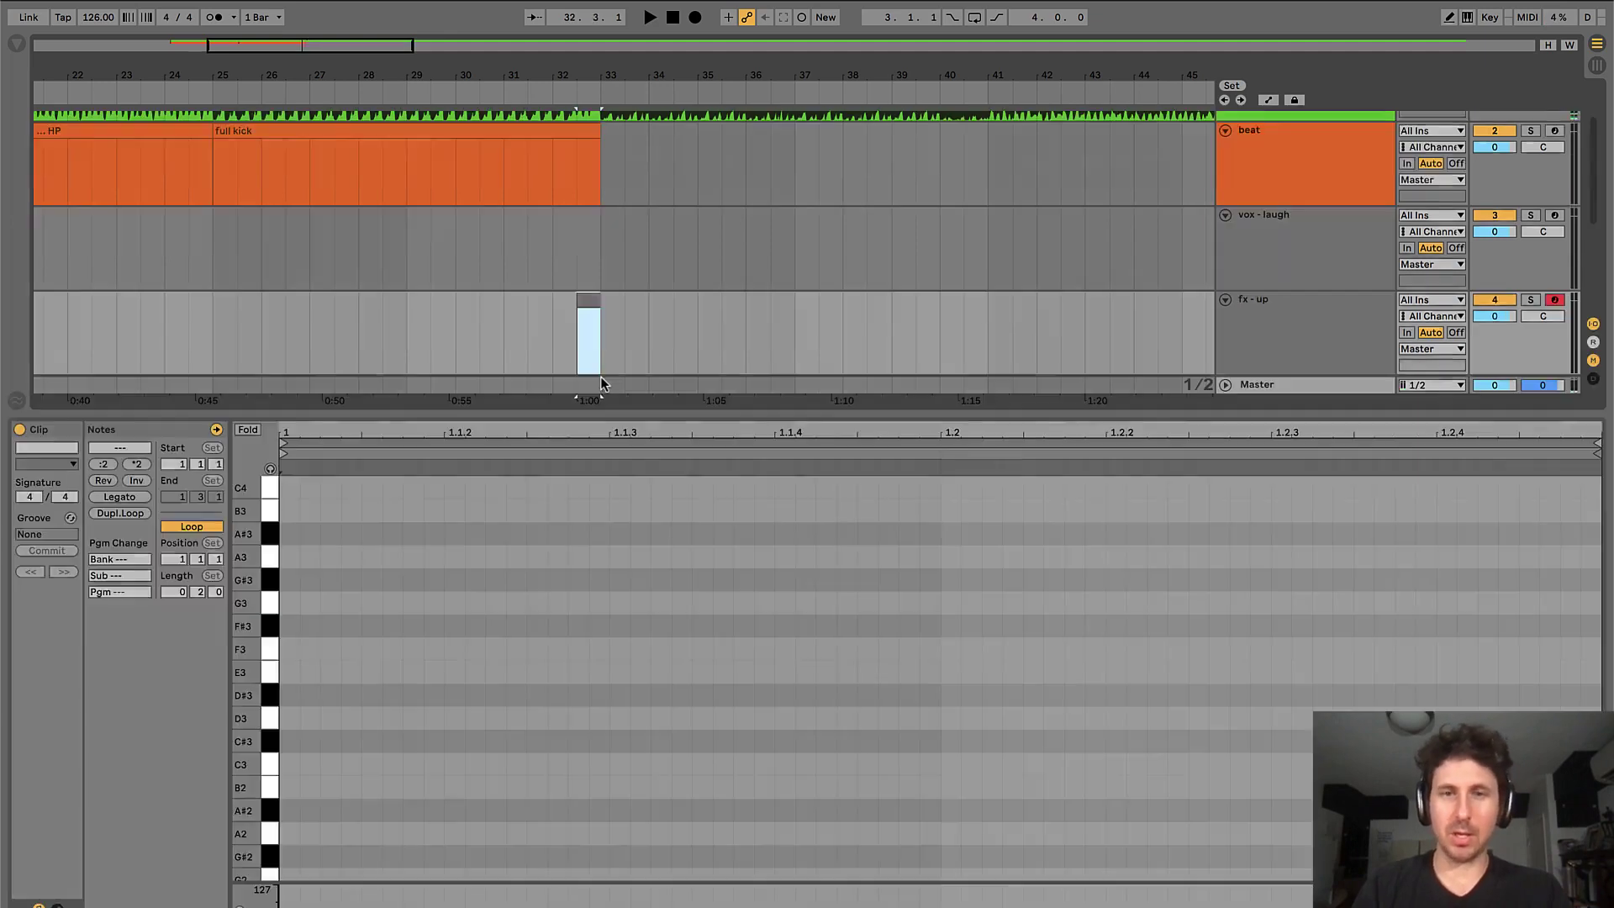
# - Color the fx - up, fx - down and fx - accent tracks brown and assign the track color to the fx - up clip
pyautogui.click(1318, 325)
pyautogui.rightClick(1319, 324)
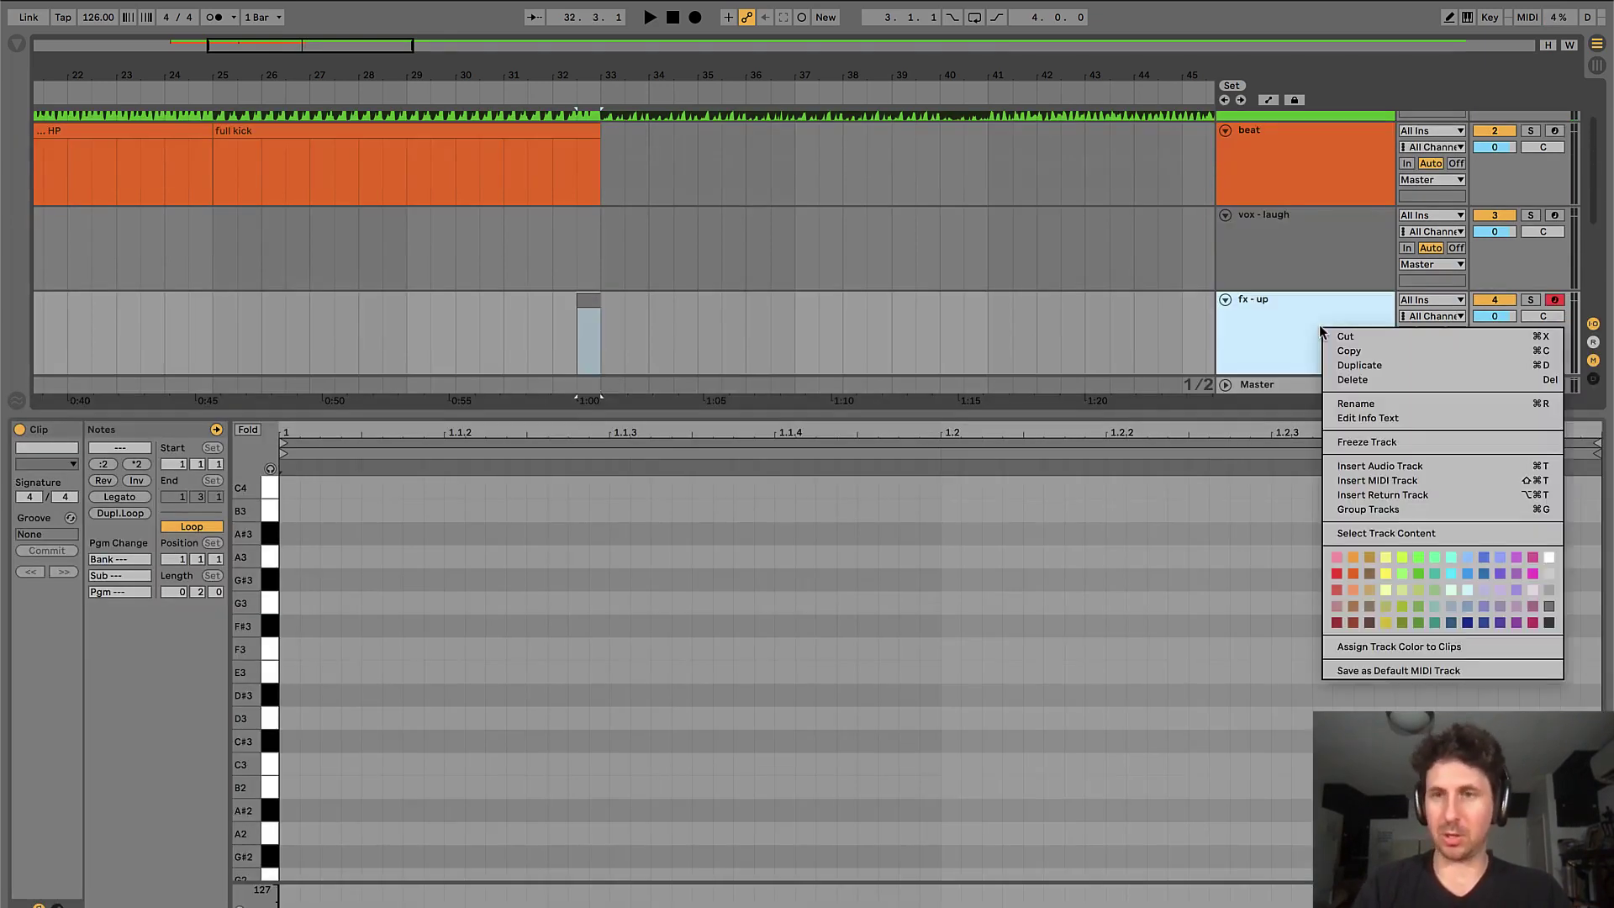
pyautogui.click(1285, 319)
pyautogui.press('super+alt+l')
pyautogui.rightClick(1247, 607)
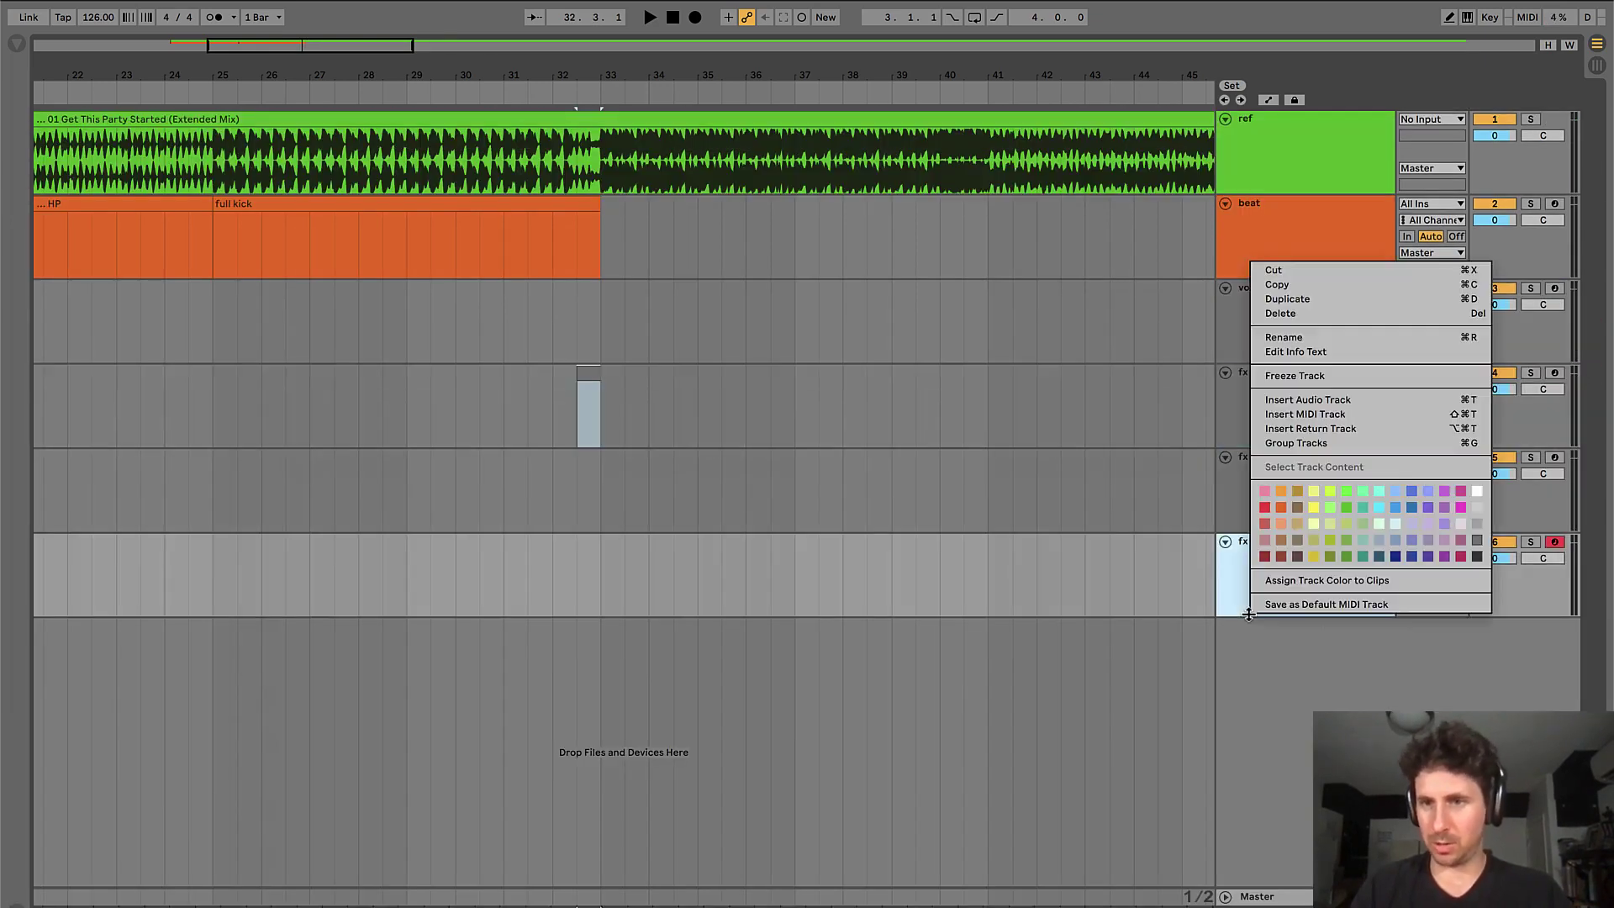
pyautogui.keyDown('shift'); pyautogui.click(1263, 394); pyautogui.keyUp('shift')
pyautogui.rightClick(1263, 393)
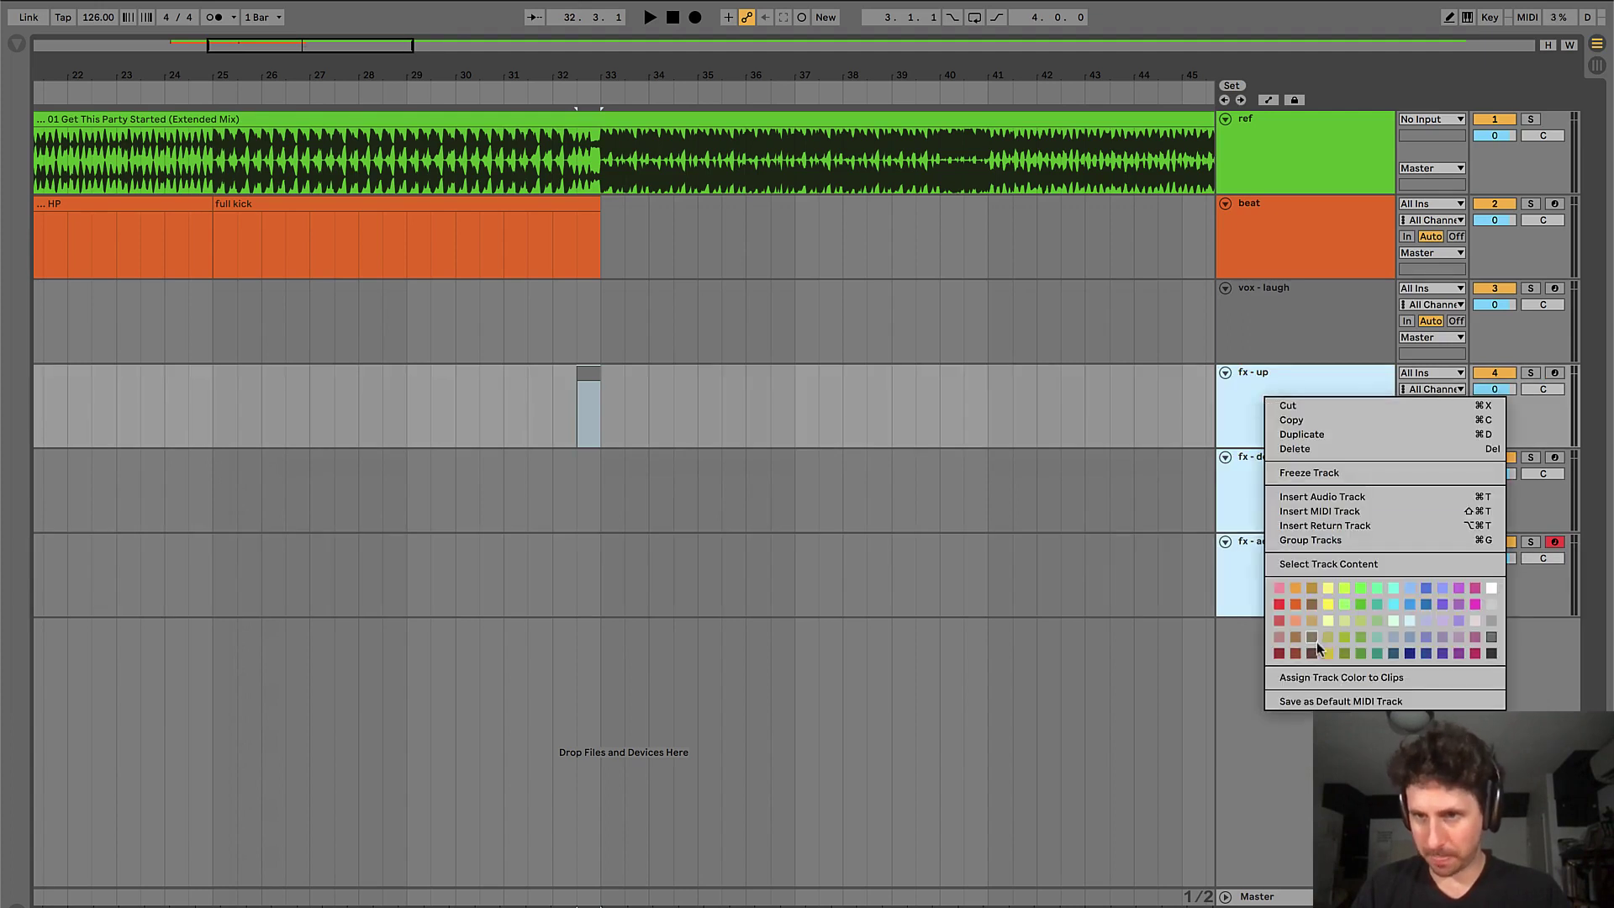
pyautogui.click(1317, 642)
pyautogui.rightClick(1281, 405)
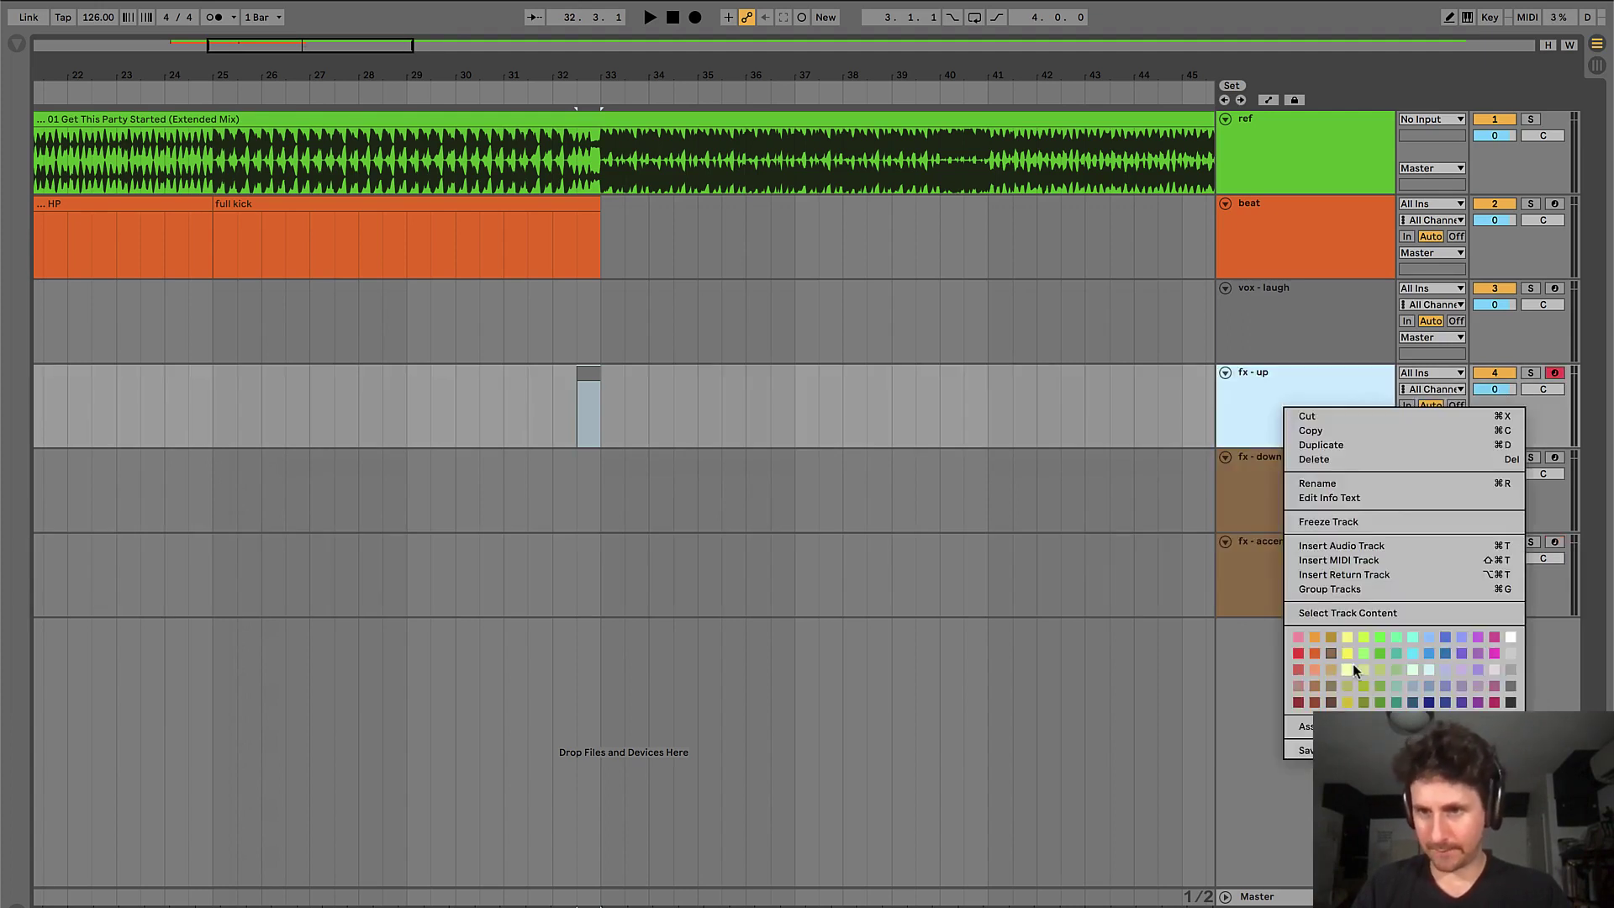
pyautogui.click(749, 220)
# - Replay the reference around bar 32 and insert a MIDI clip on the vox - laugh track from 32.3 to bar 33
pyautogui.click(575, 293)
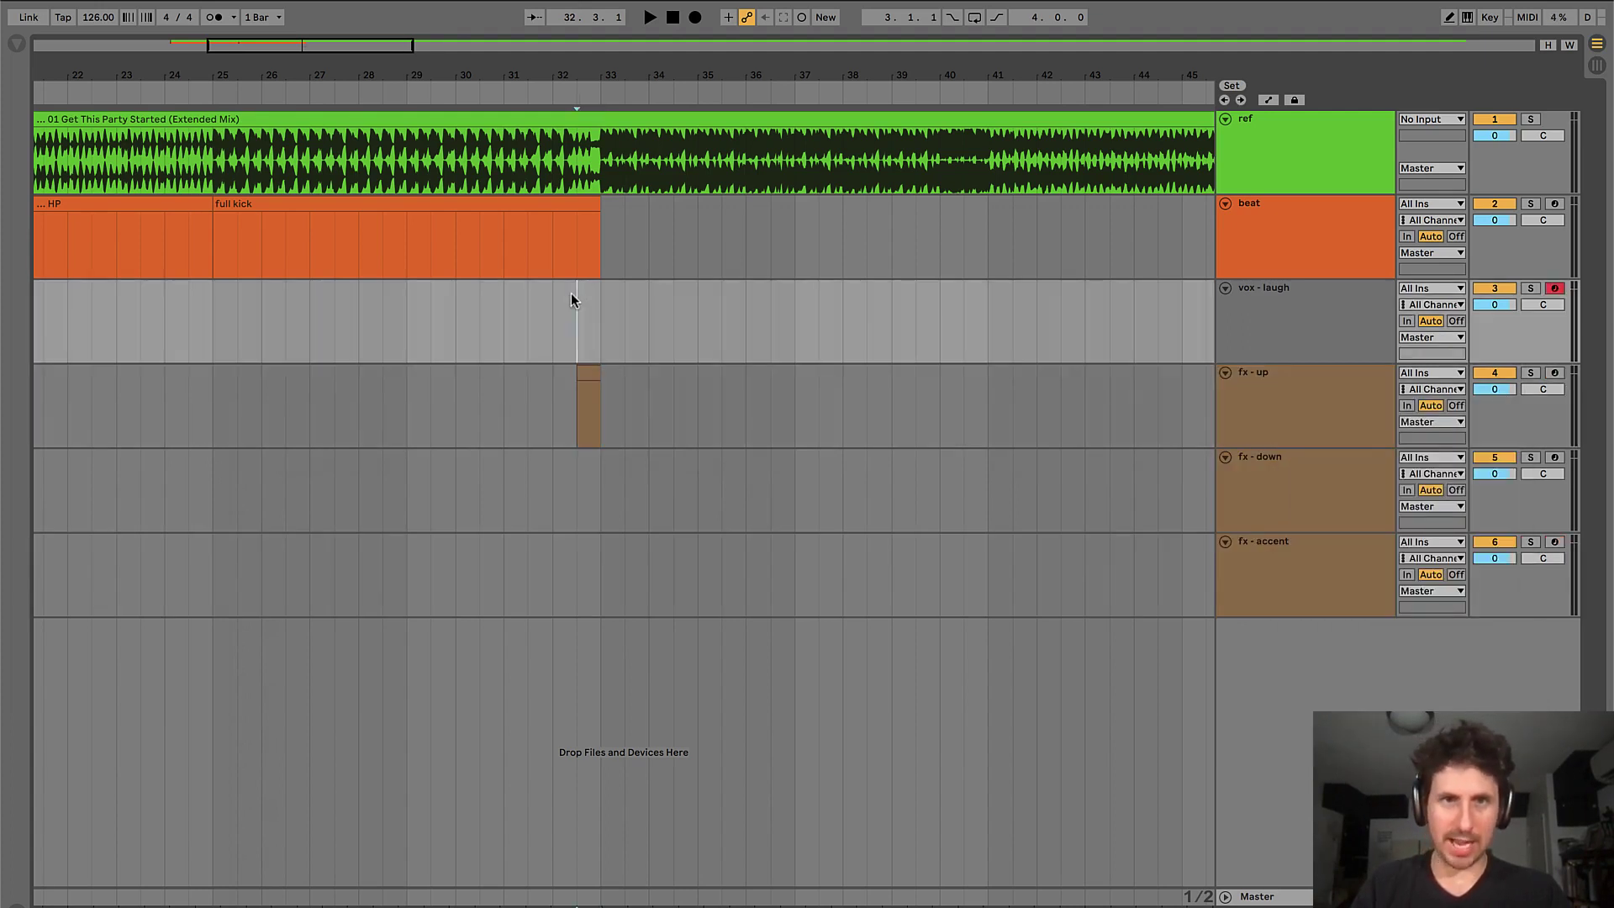
pyautogui.press('space')
pyautogui.click(552, 296)
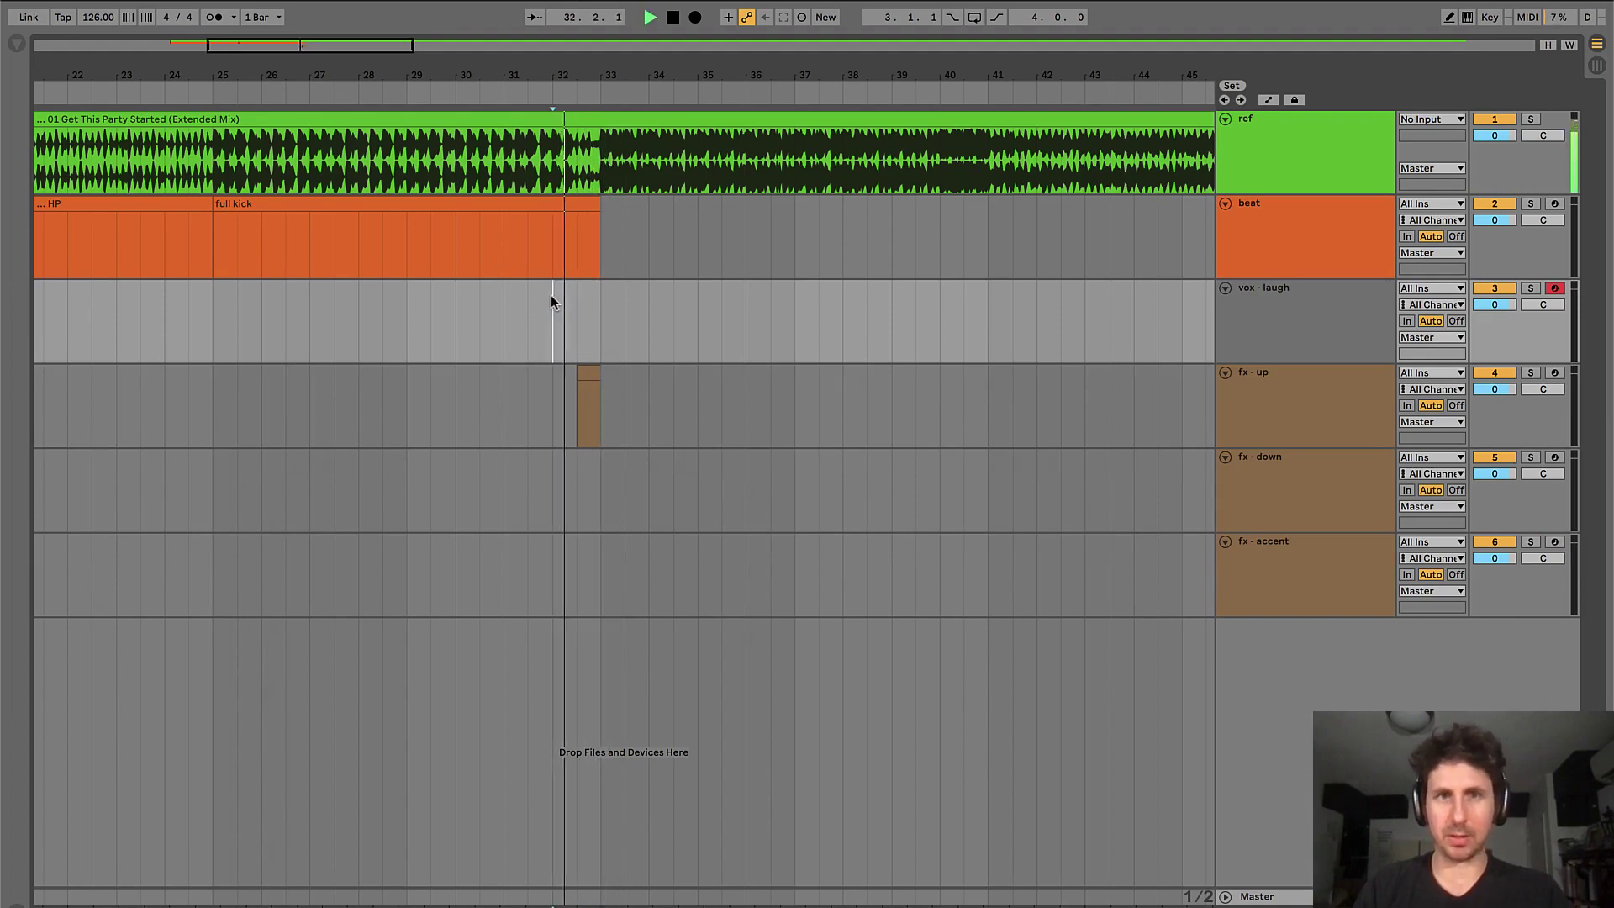
pyautogui.press('space')
pyautogui.moveTo(572, 307); pyautogui.dragTo(607, 308)
pyautogui.press('super+shift+m')
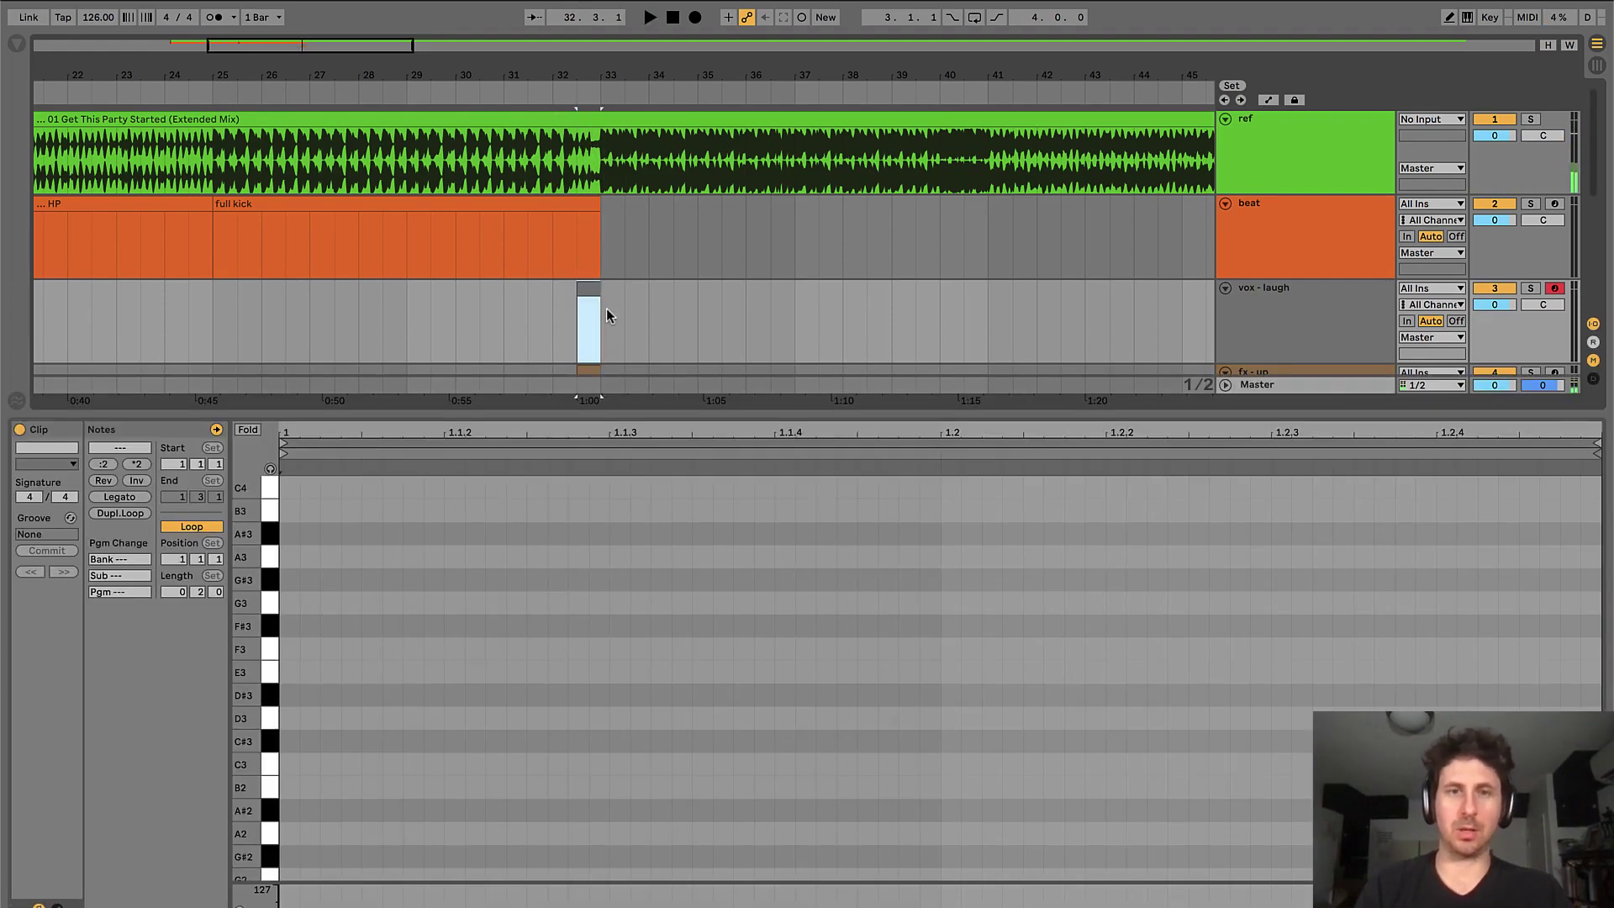
# - Color the vox - laugh track cyan and assign its track color to its clip
pyautogui.click(1270, 301)
pyautogui.click(1271, 305)
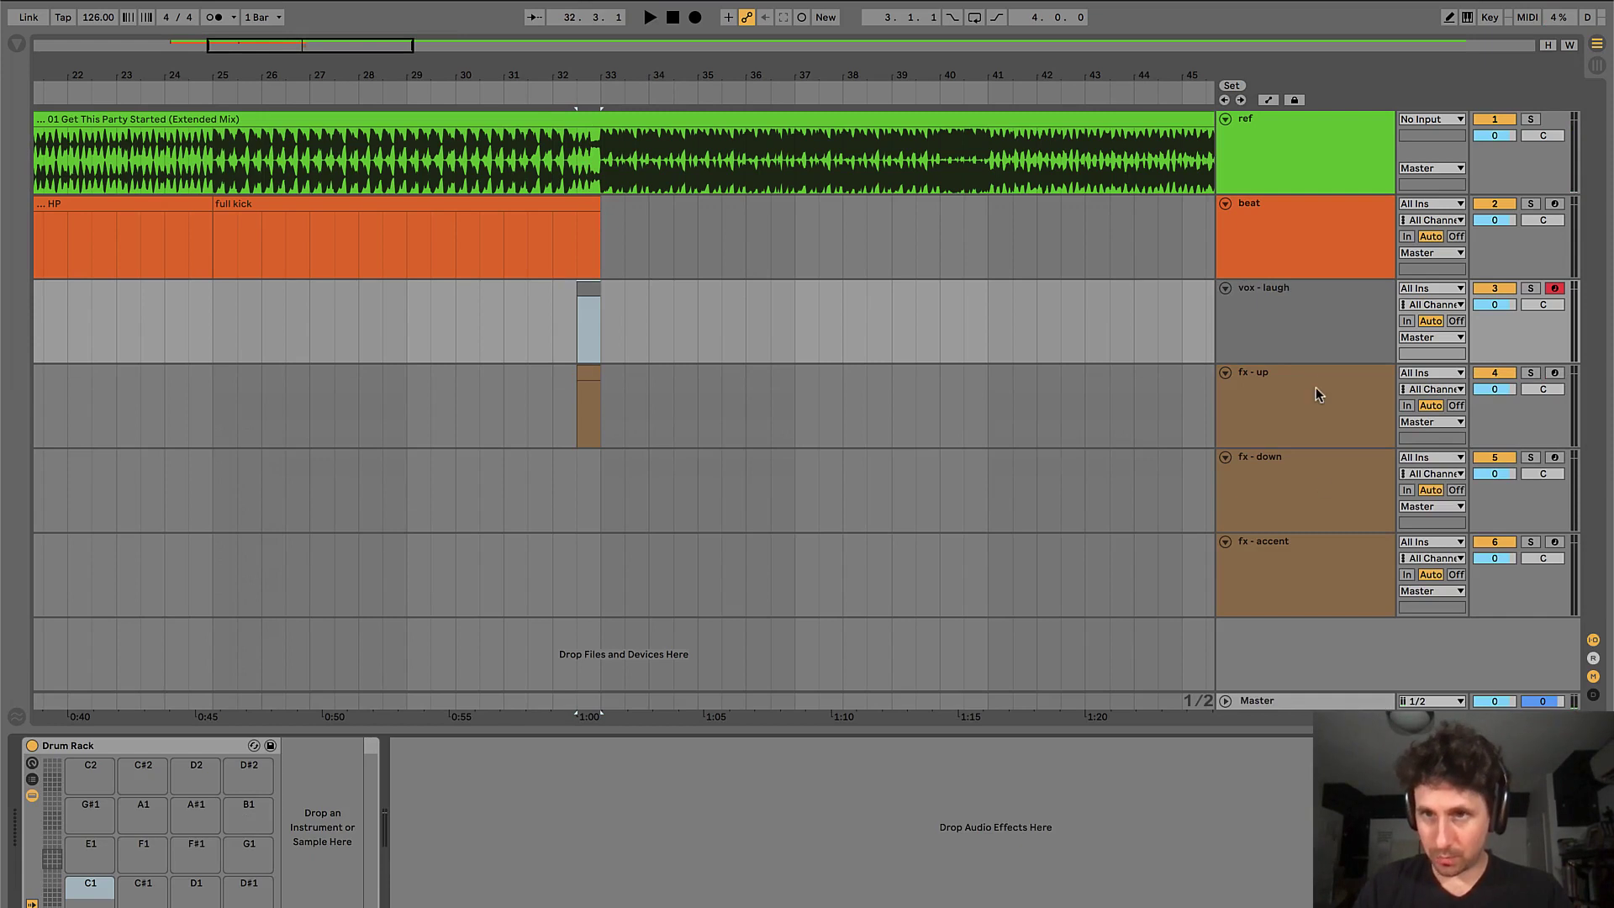
pyautogui.rightClick(1291, 306)
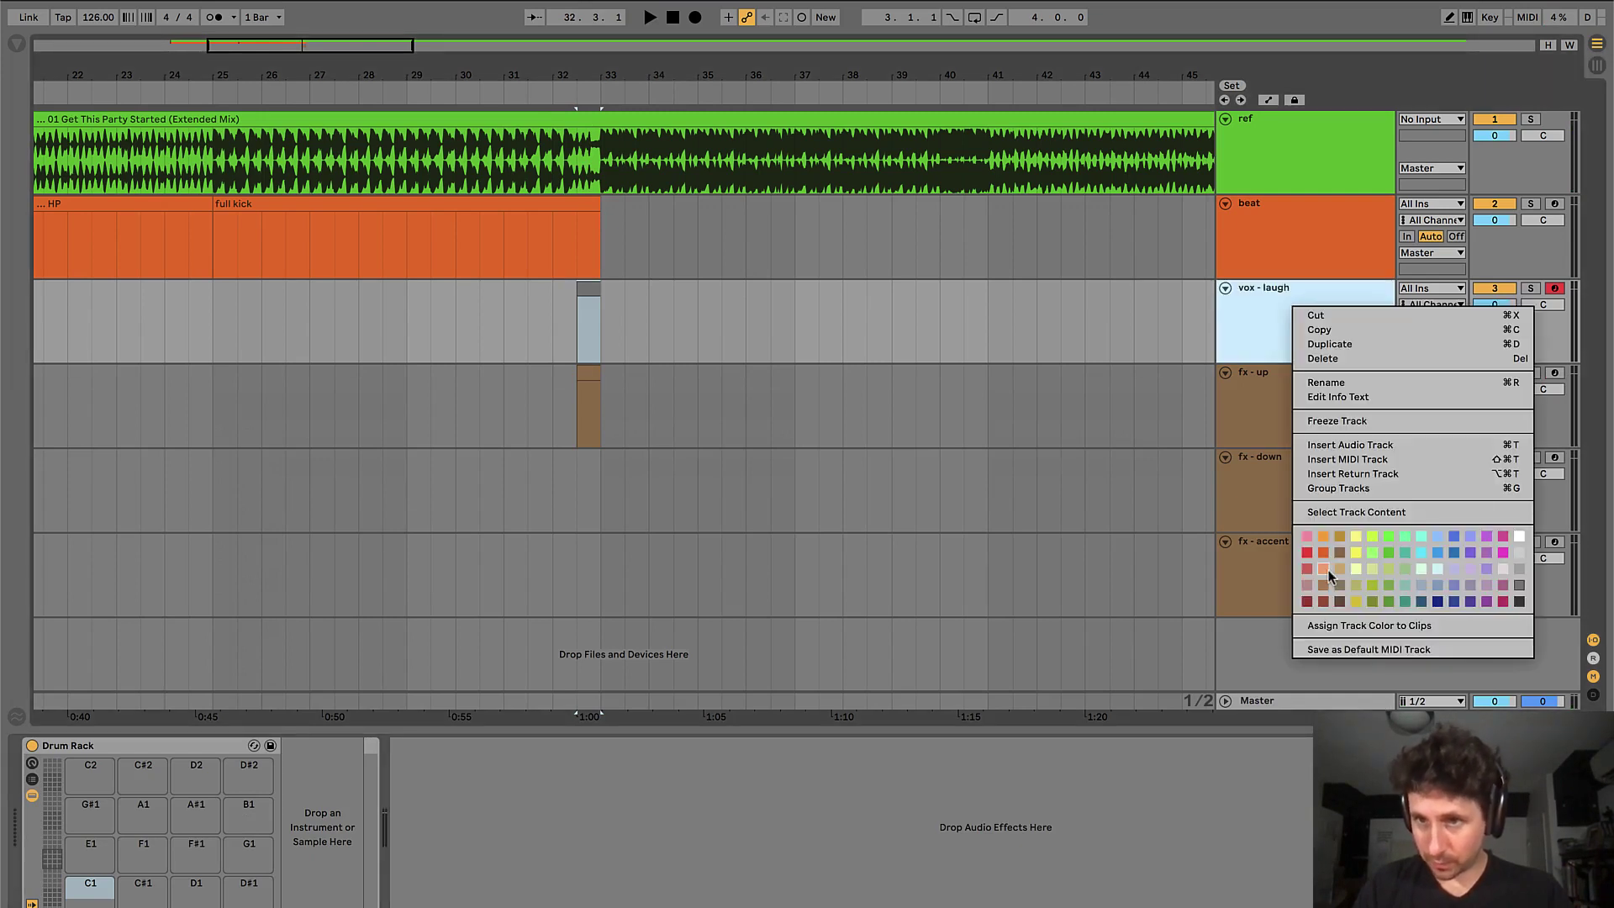
pyautogui.click(1420, 553)
pyautogui.click(1290, 311)
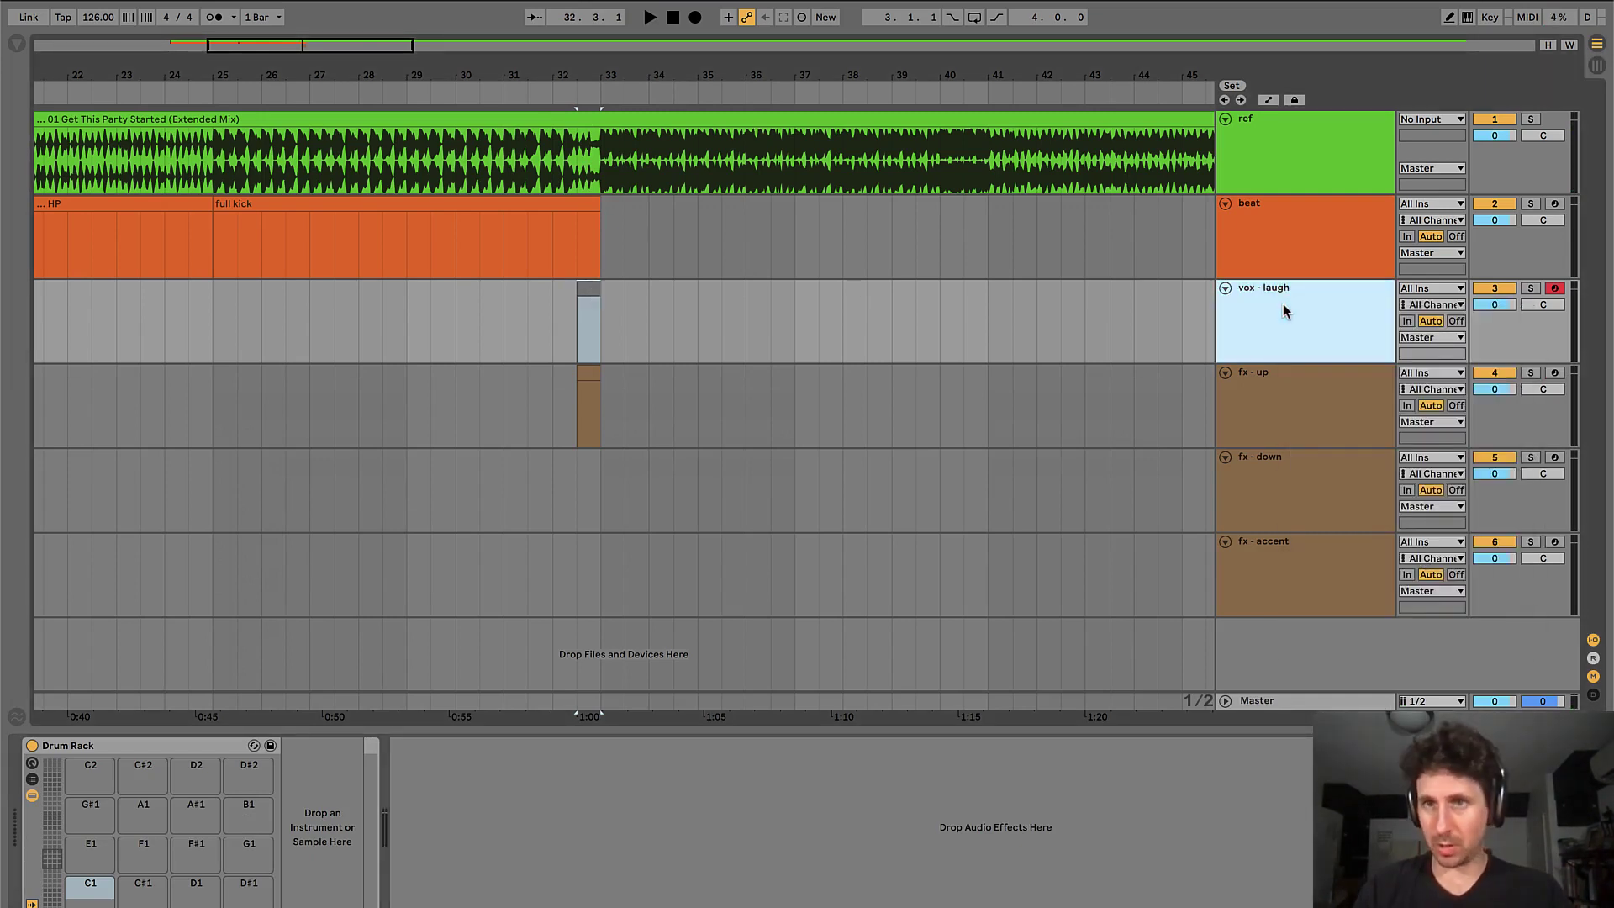
pyautogui.rightClick(1287, 308)
pyautogui.click(1348, 633)
pyautogui.click(530, 305)
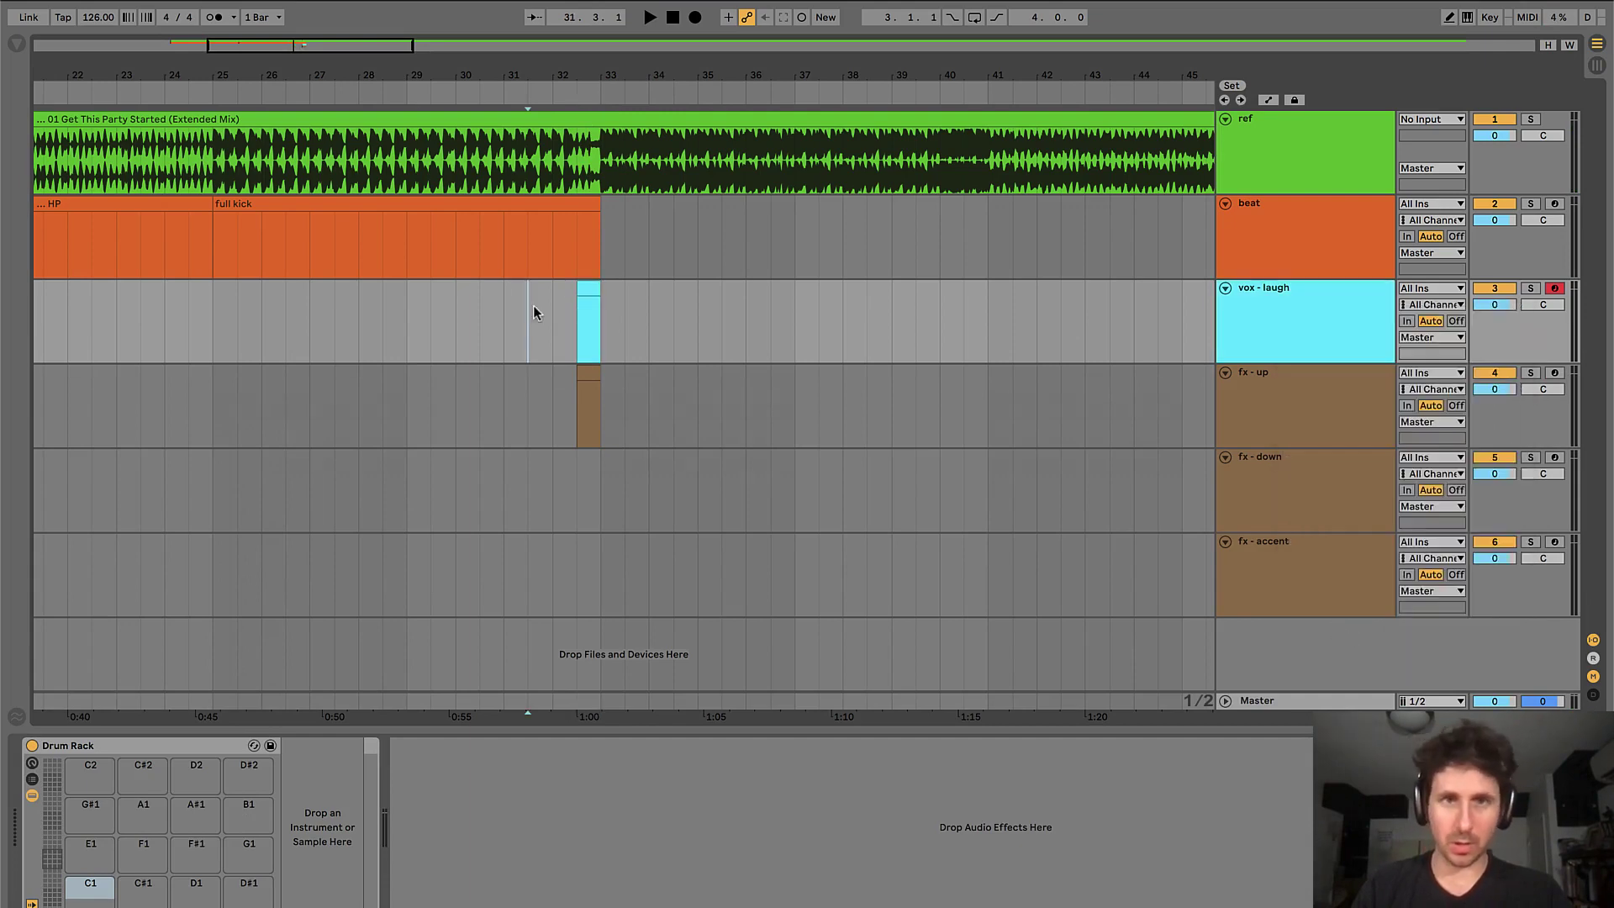
# - Add a MIDI track named edit directly below the ref track and insert a MIDI clip on it from 32.3 to bar 33
pyautogui.click(1277, 152)
pyautogui.hotkey('ctrl', 'shift', 't')
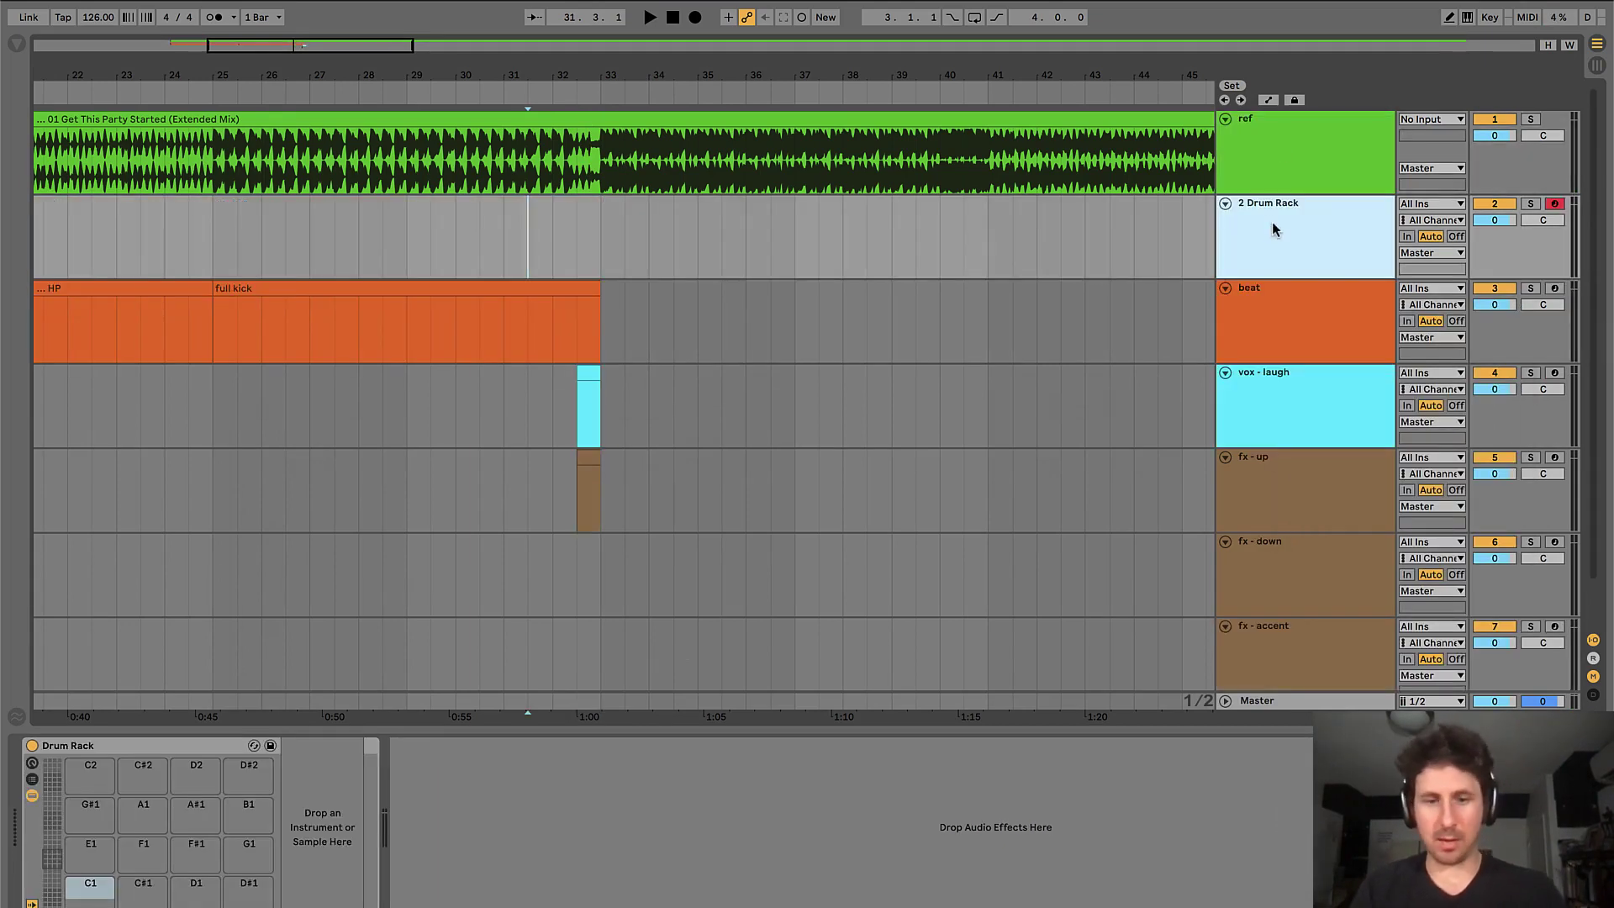
pyautogui.hotkey('ctrl', 'r')
pyautogui.write('edit')
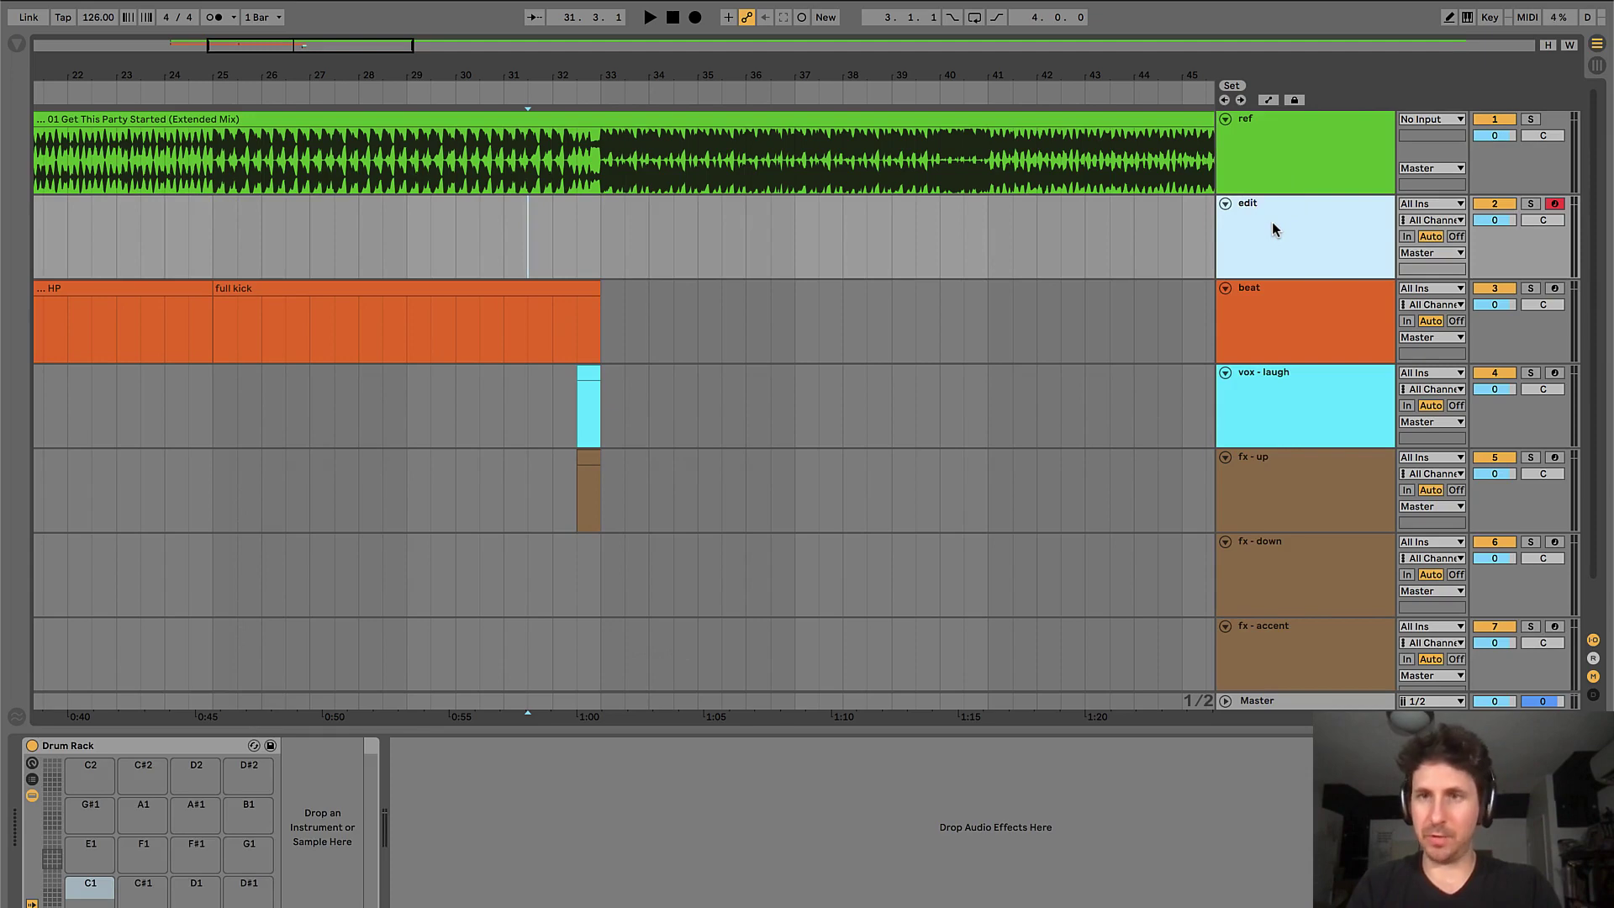
pyautogui.press('Return')
pyautogui.moveTo(577, 229); pyautogui.dragTo(593, 230)
pyautogui.hotkey('ctrl', 'shift', 'm')
# - Color the edit track green, assign its track color to its clip, and hide the clip detail view
pyautogui.rightClick(1236, 251)
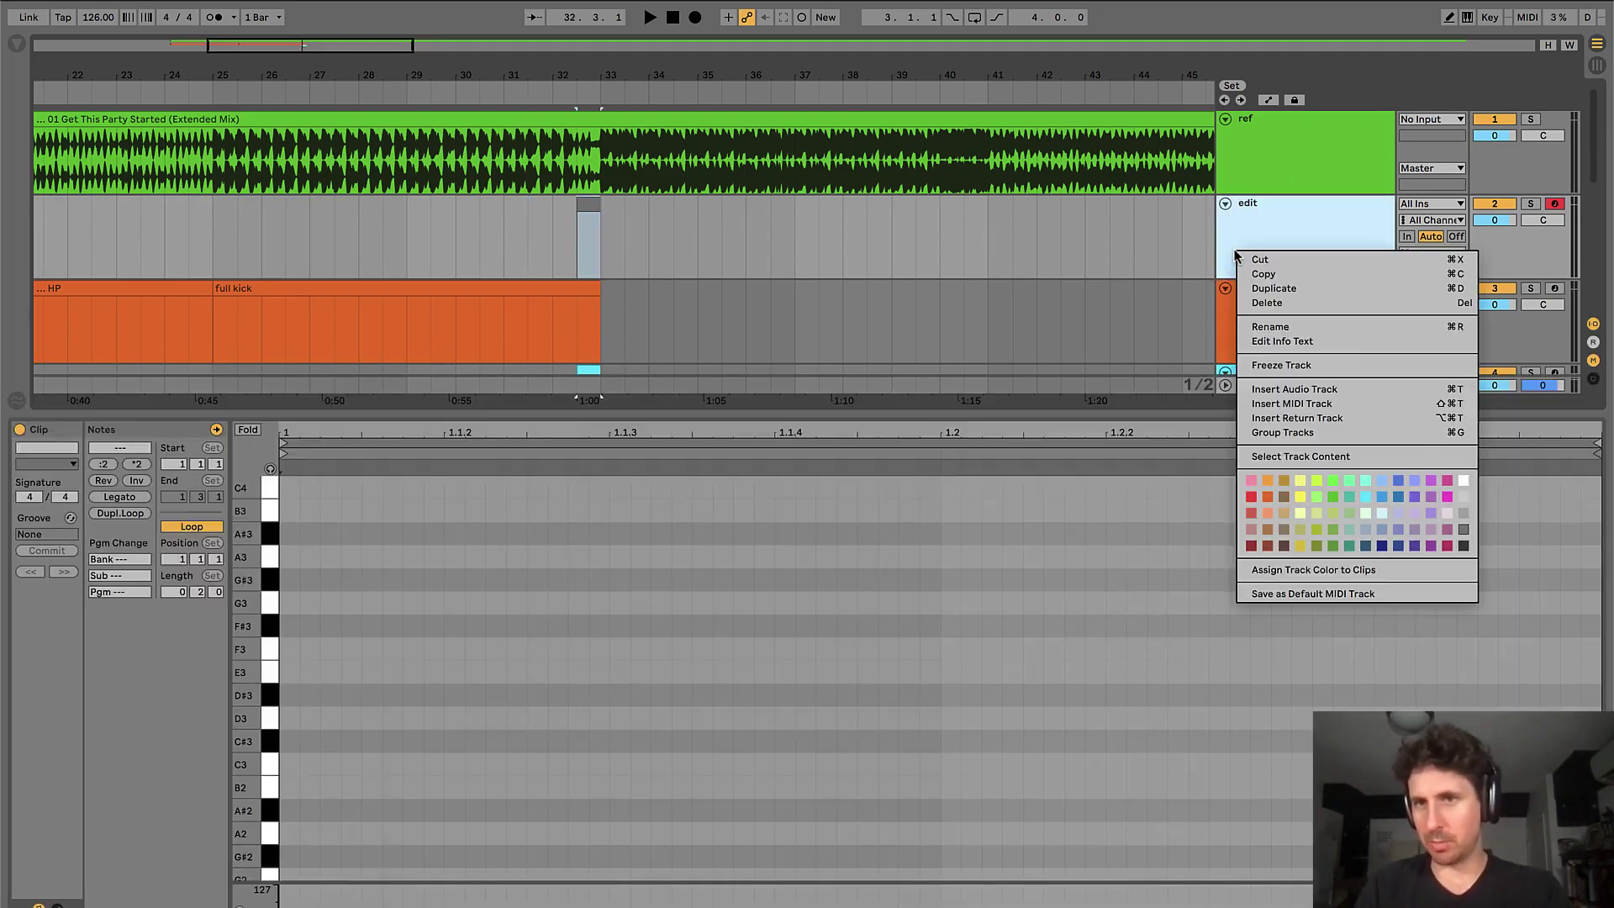
pyautogui.click(1332, 497)
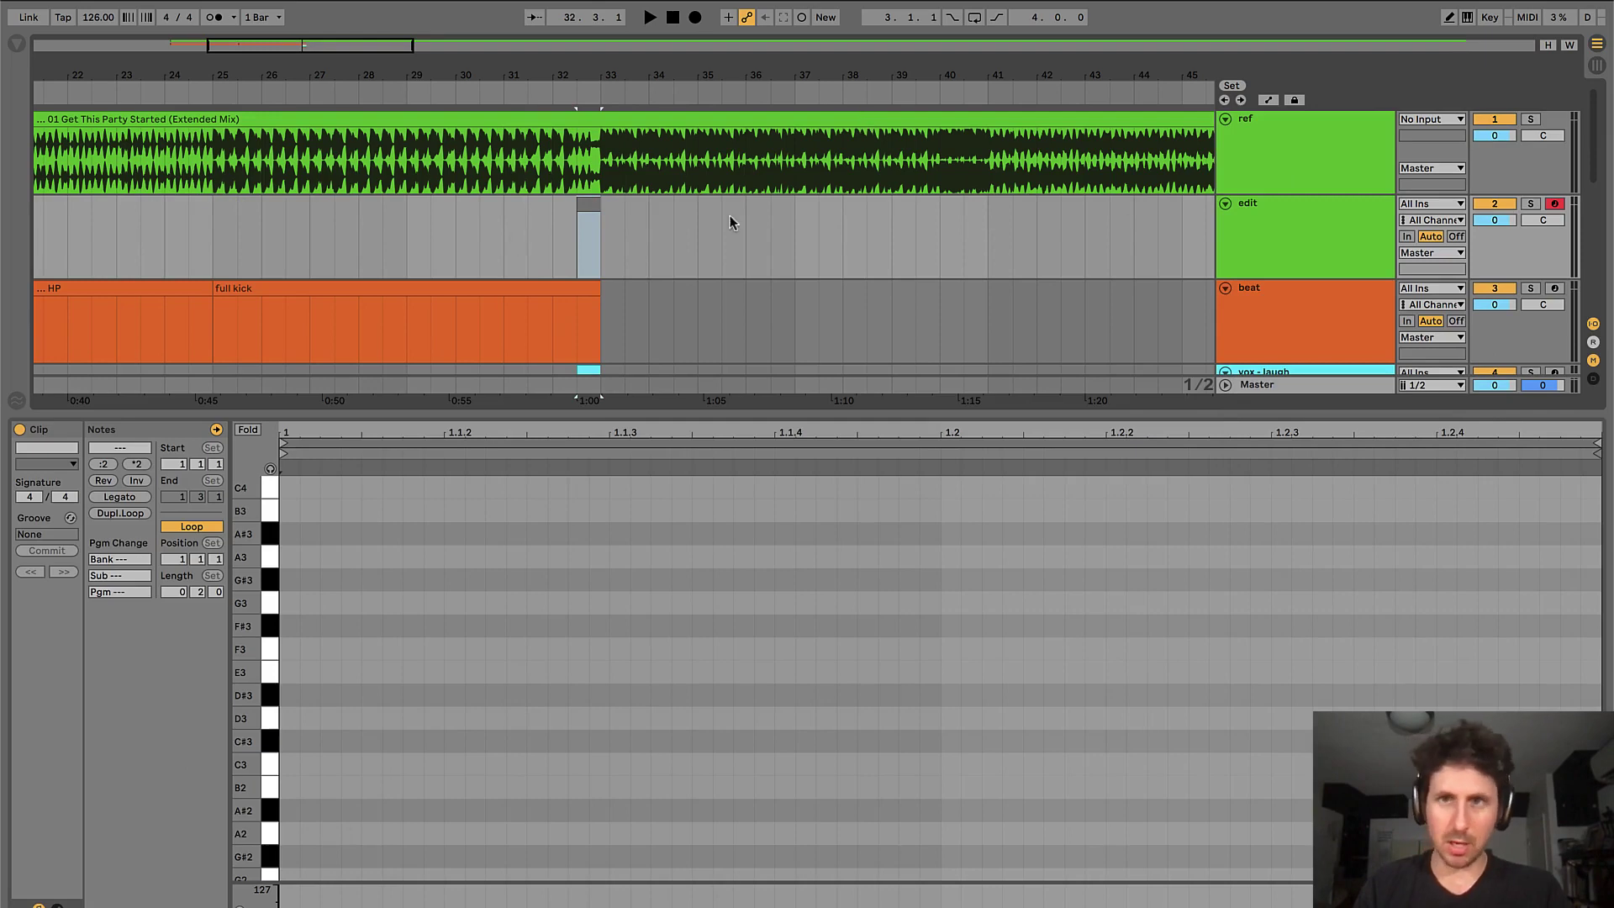
pyautogui.rightClick(1283, 227)
pyautogui.click(1394, 546)
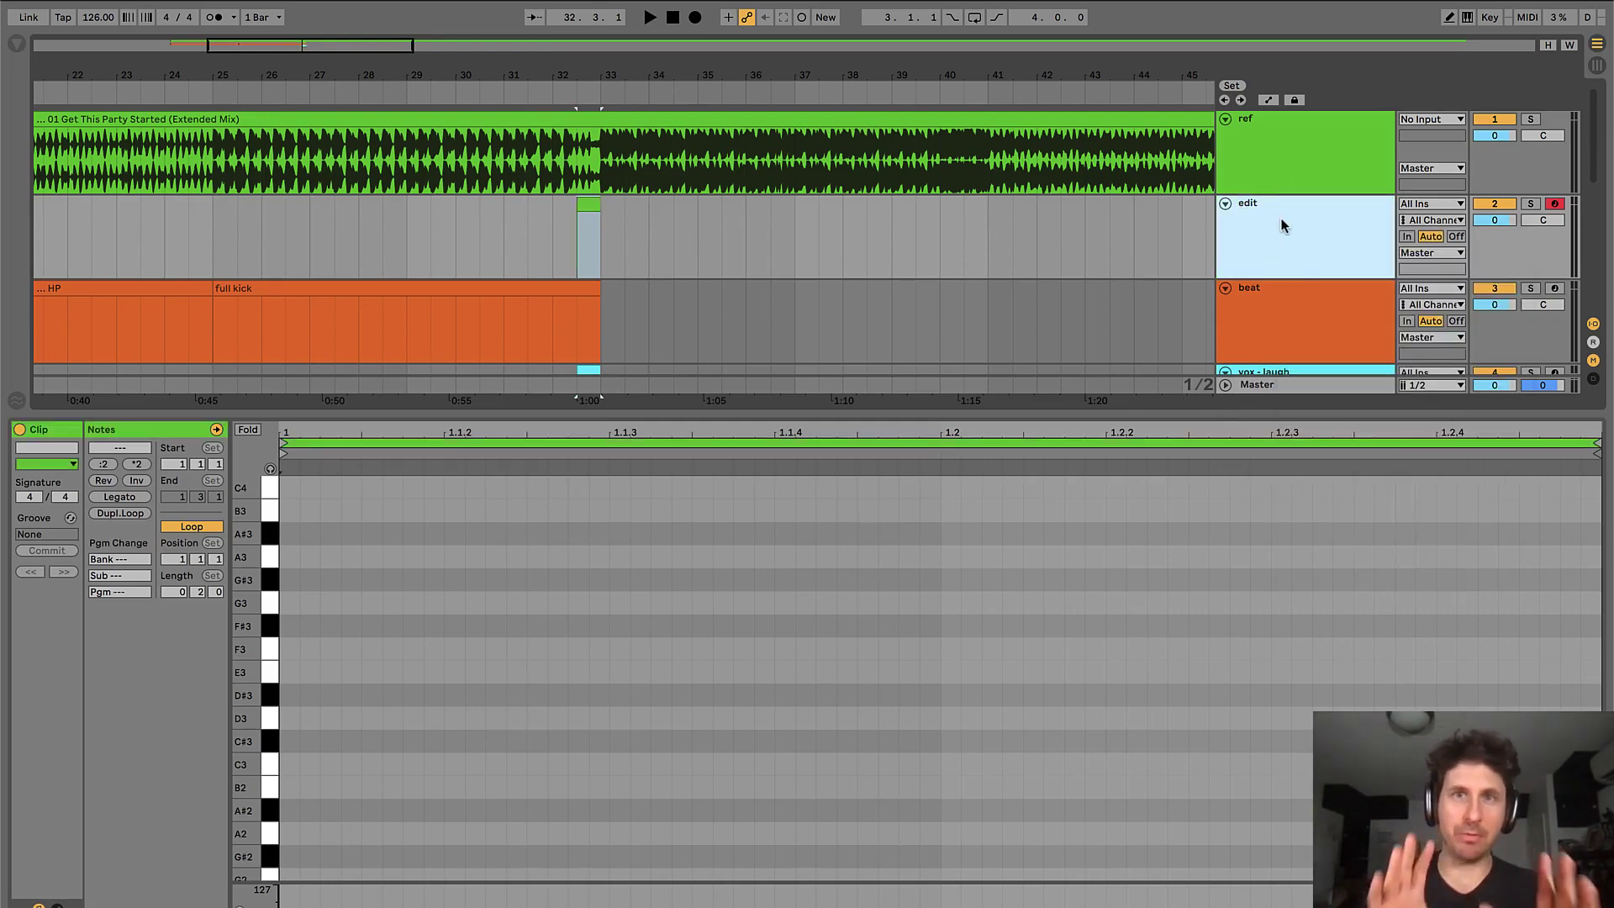
pyautogui.press('super+alt+l')
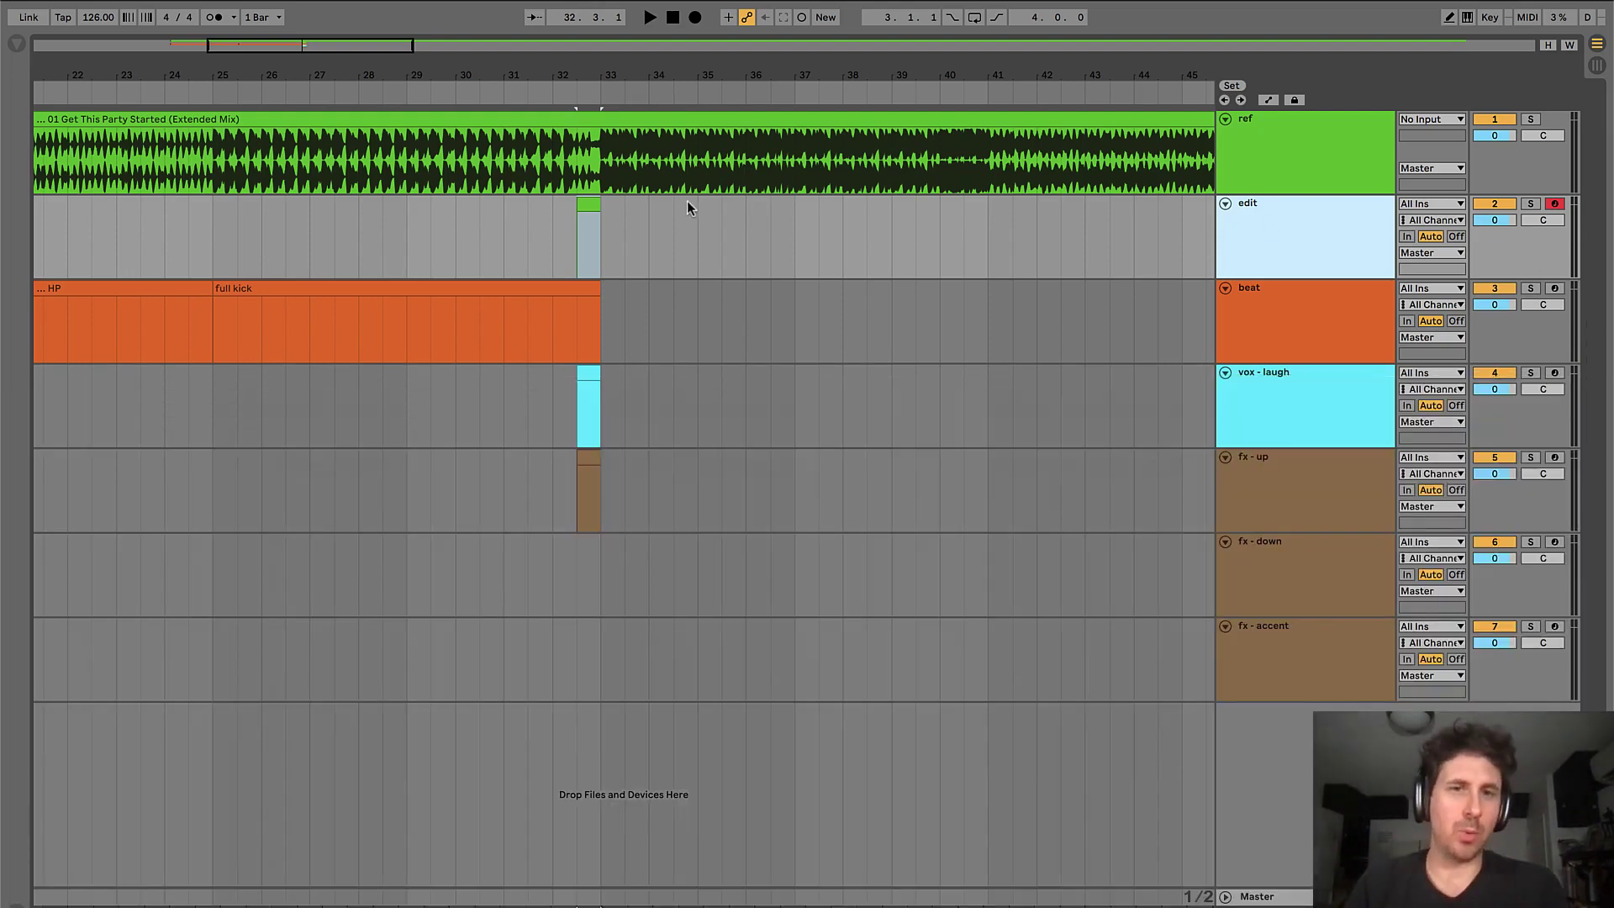
# - Compare the reference across the section change at bar 33 by listening from bar 32, around bar 27, bar 20 and bar 34
pyautogui.click(587, 202)
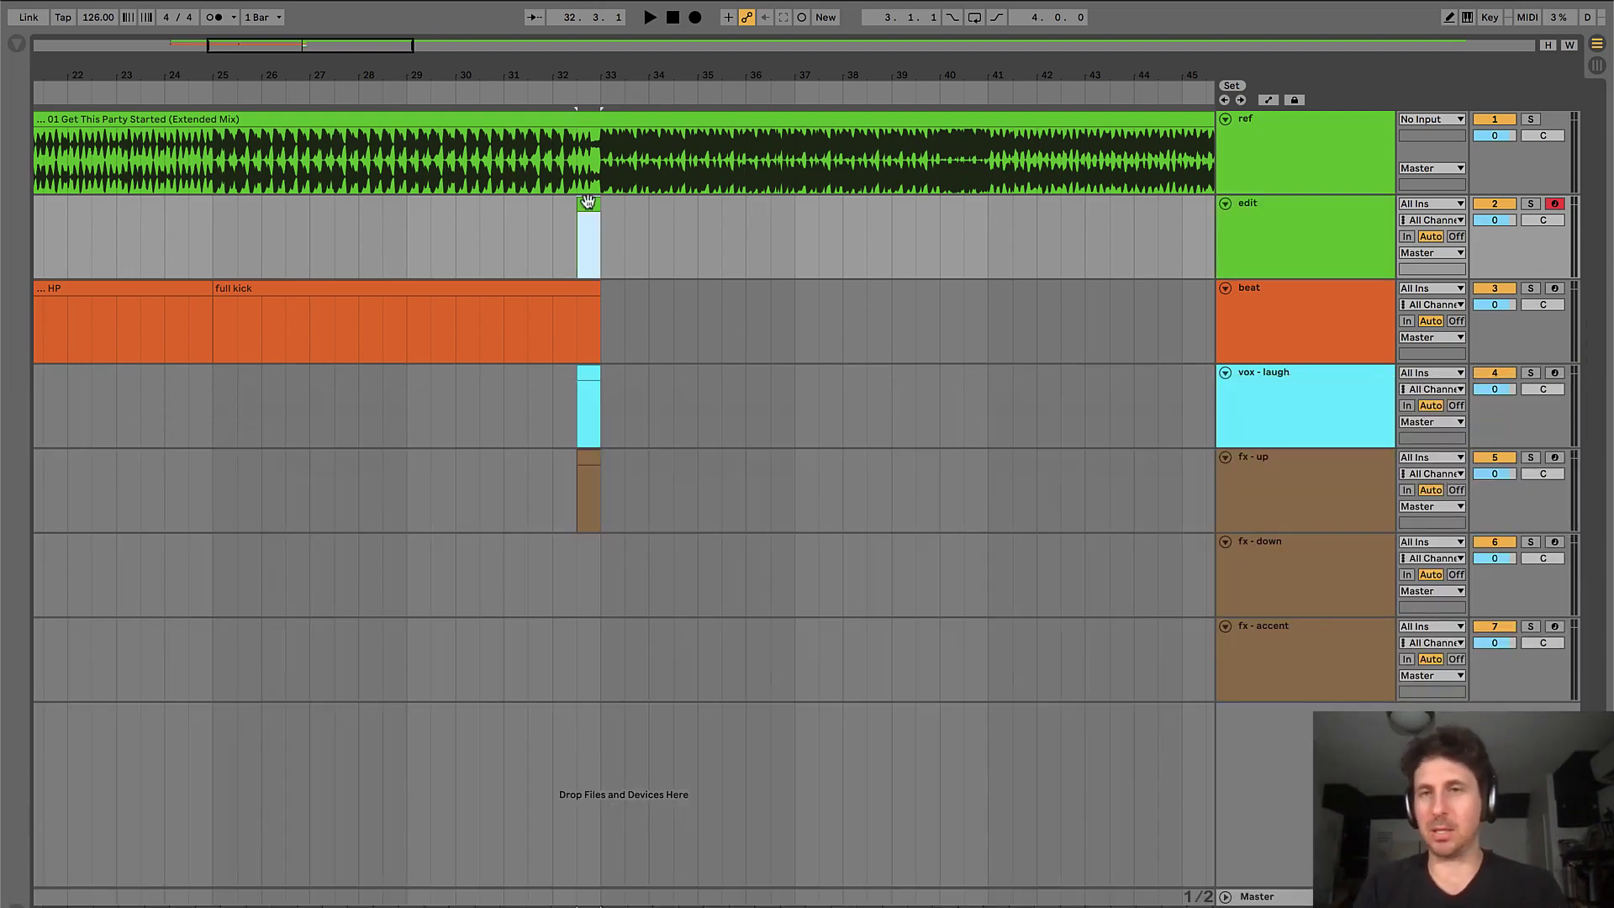
pyautogui.press('-')
pyautogui.press('-')
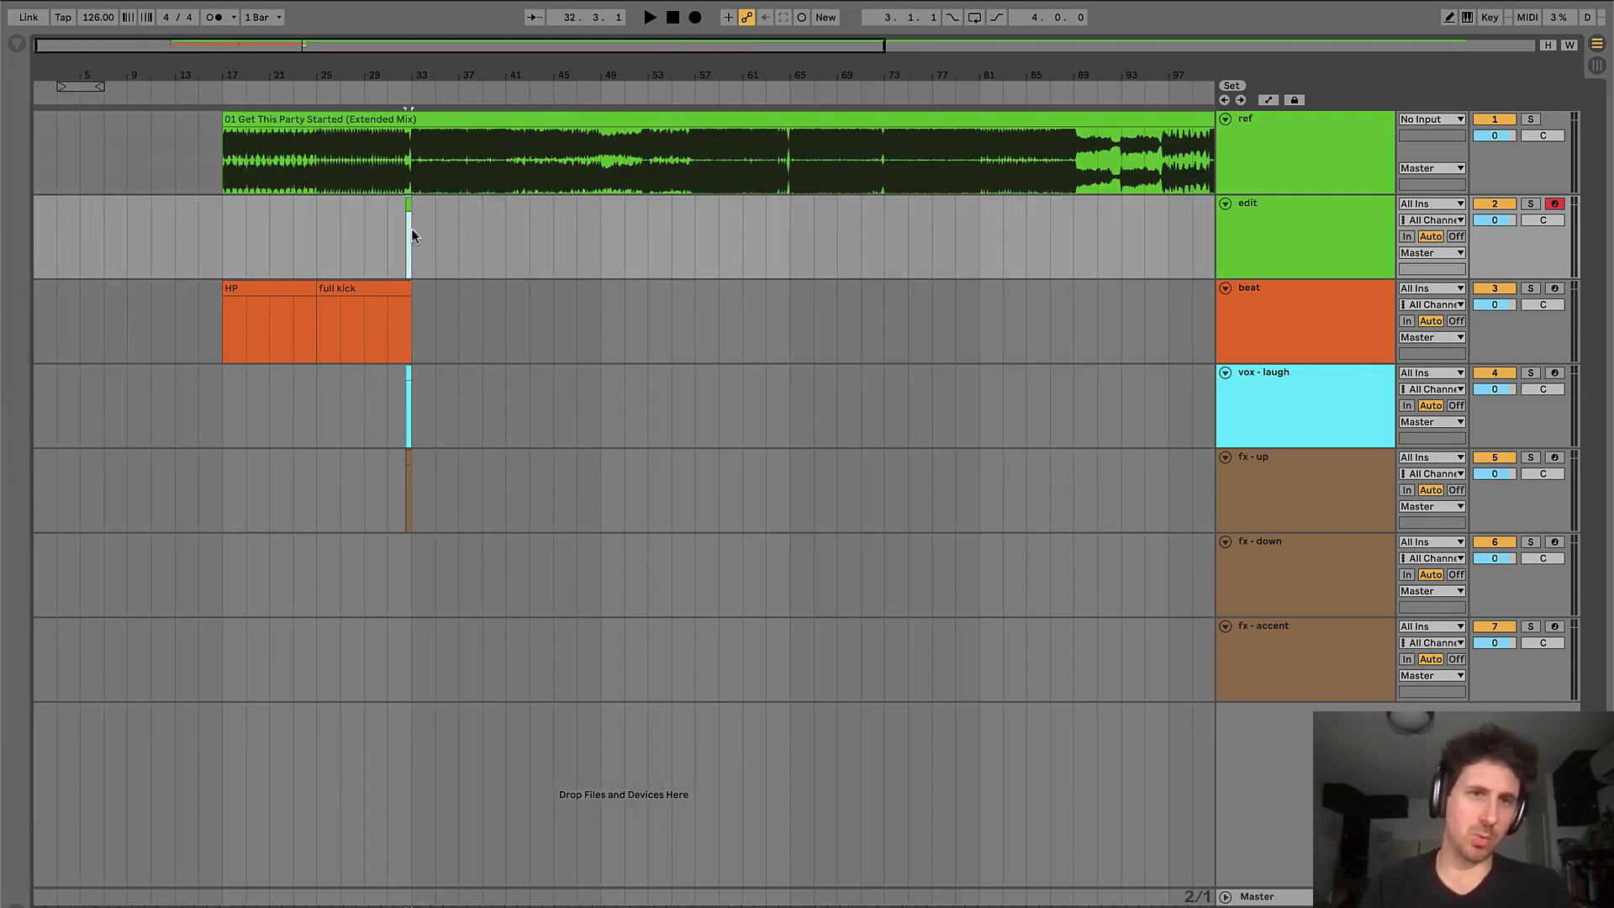
pyautogui.press('+')
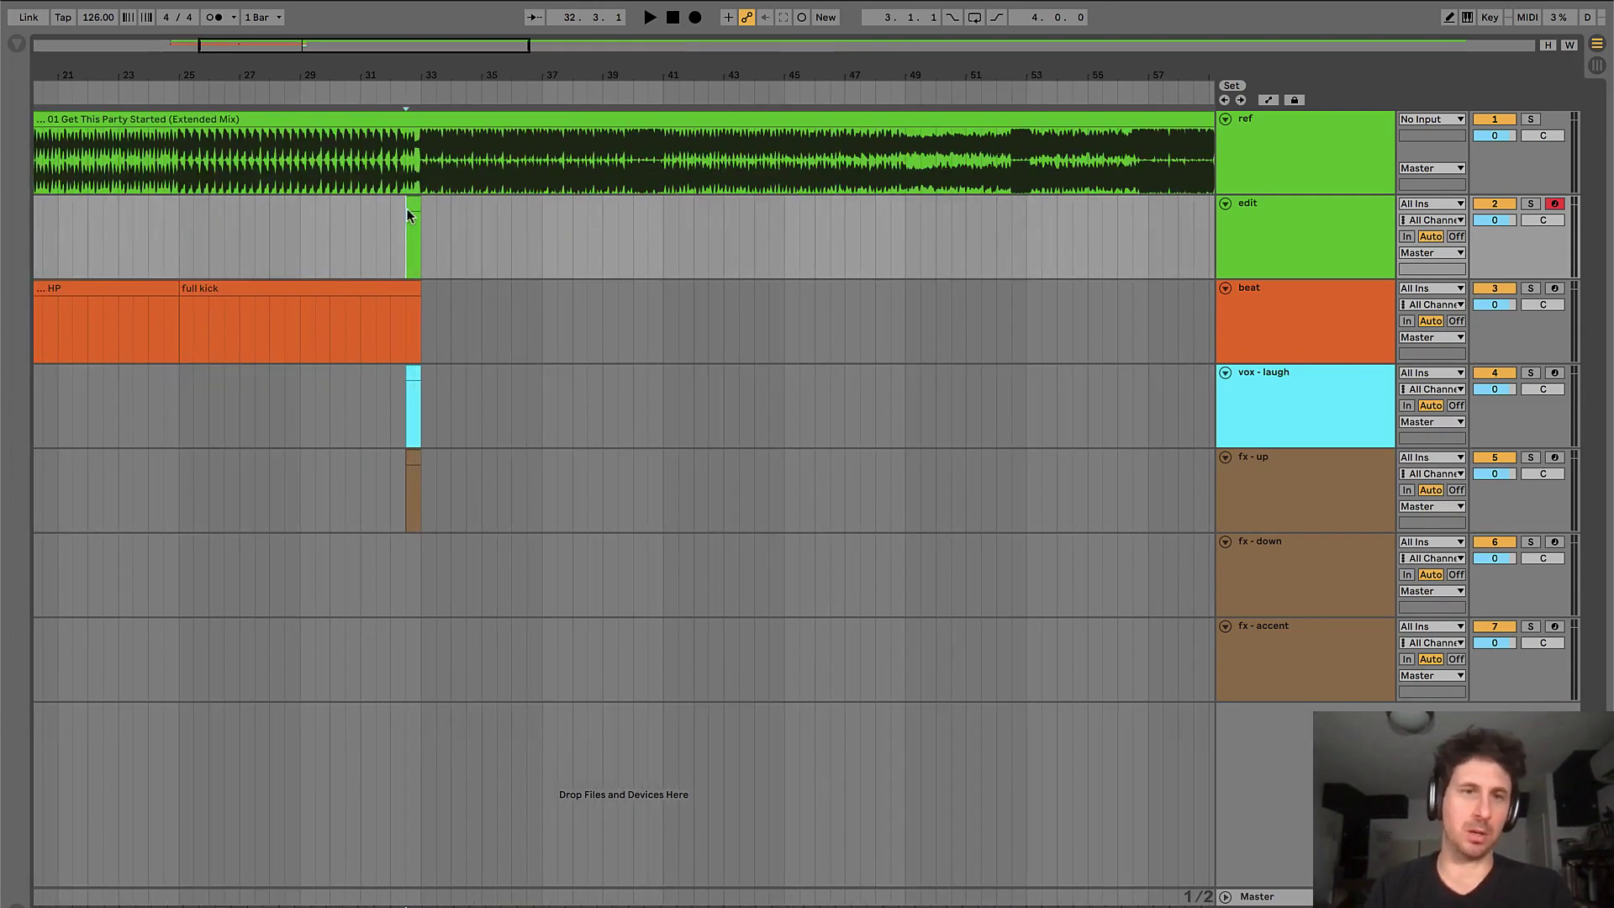
pyautogui.hscroll(-5, 321, 336)
pyautogui.click(567, 322)
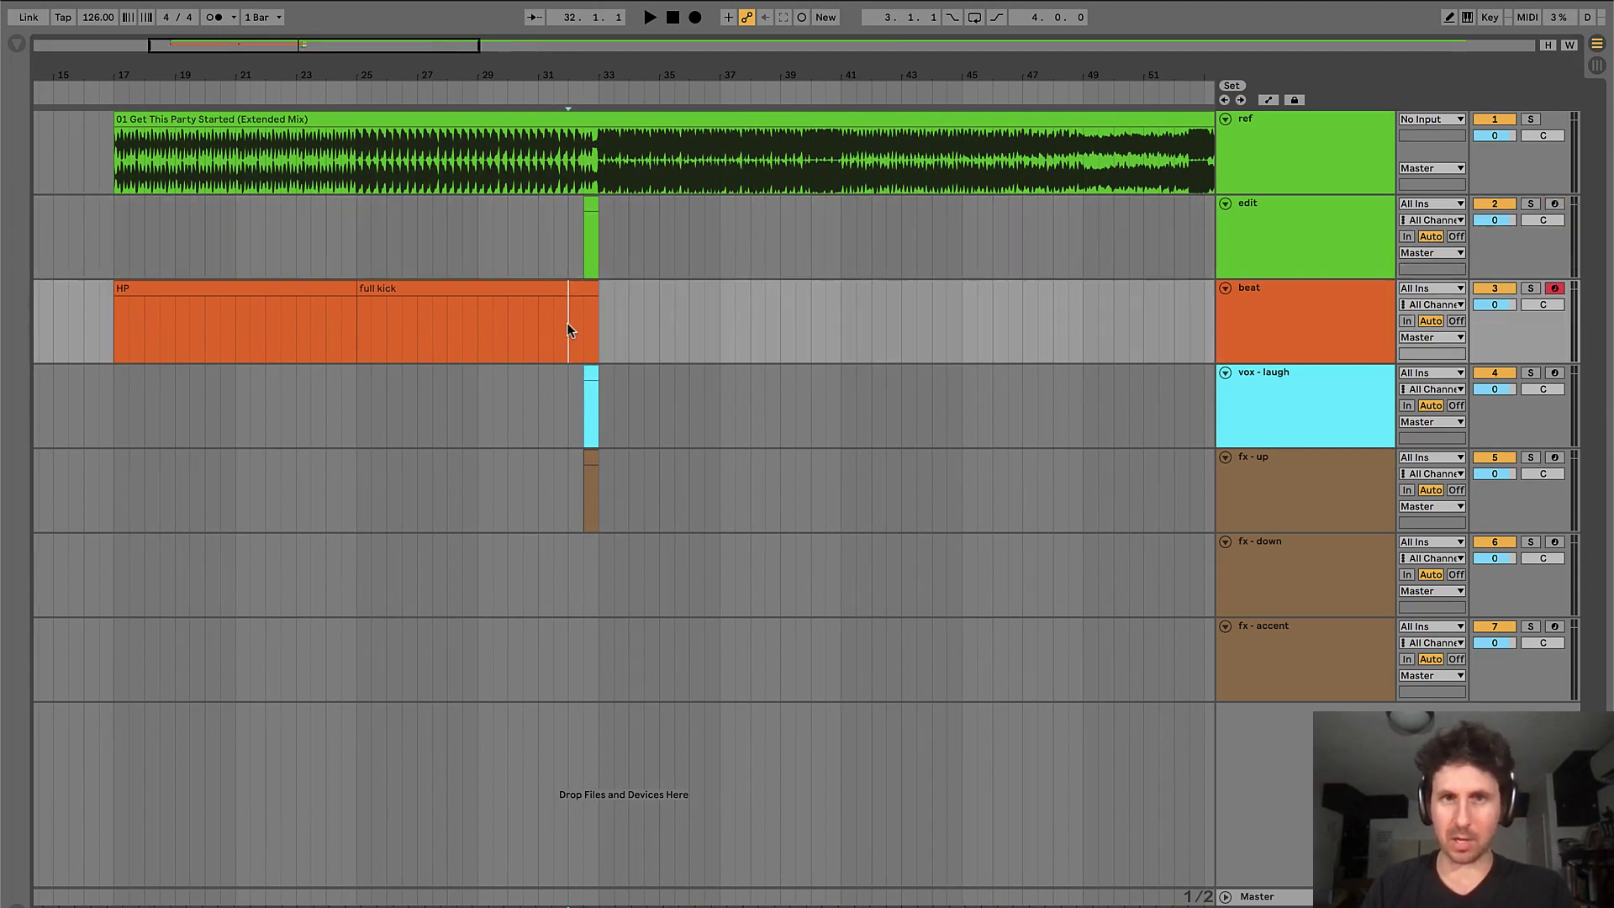
pyautogui.press('space')
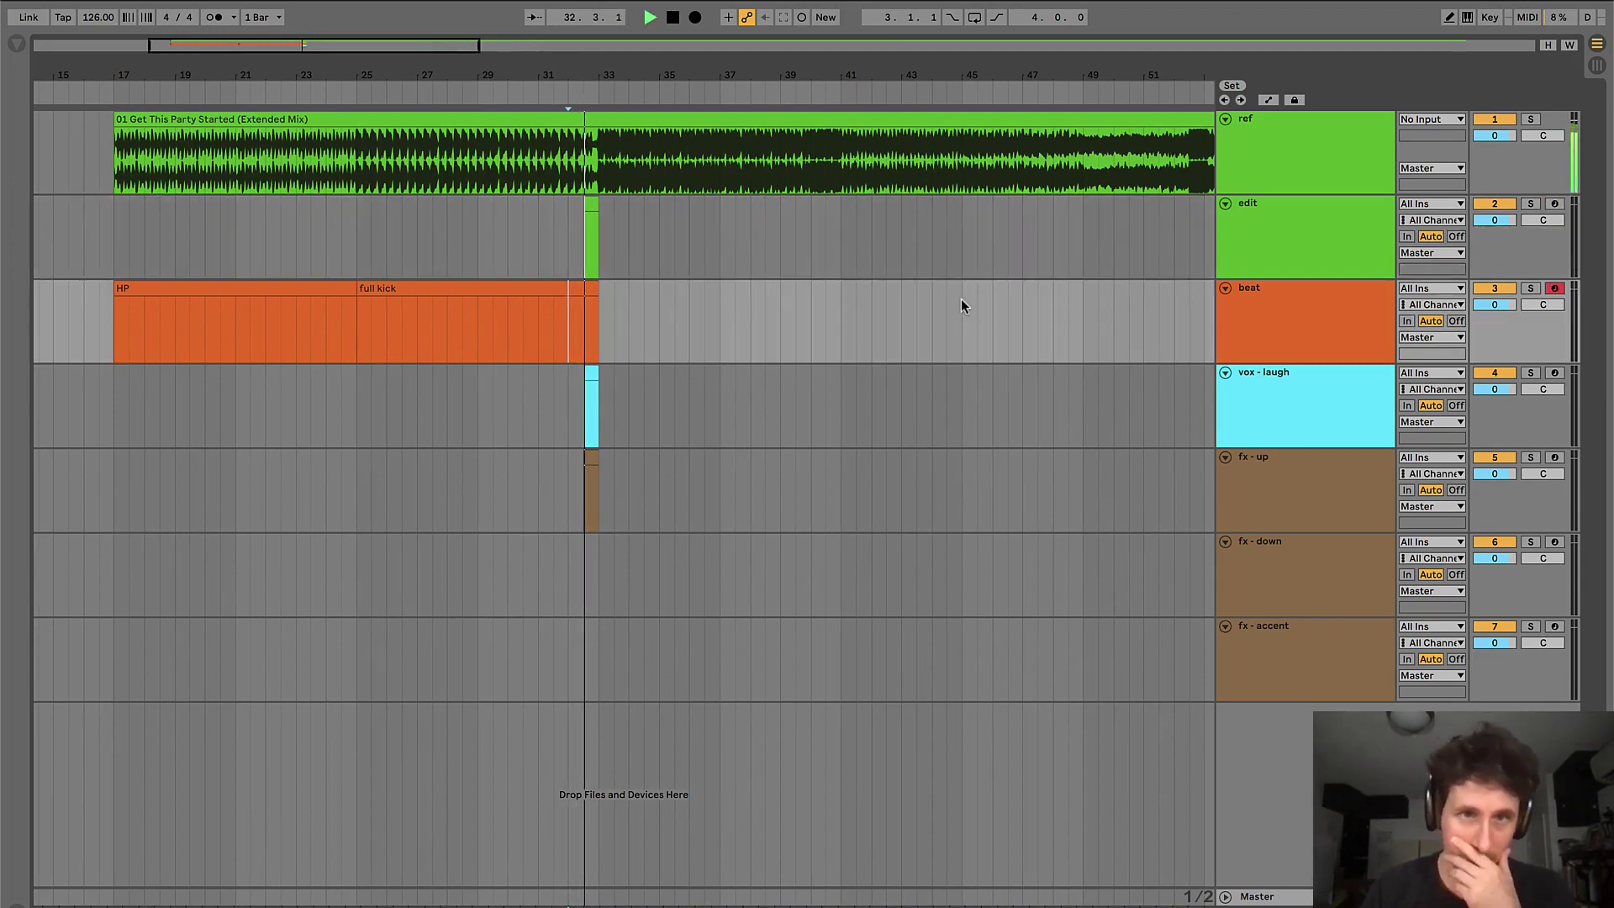
pyautogui.click(1268, 332)
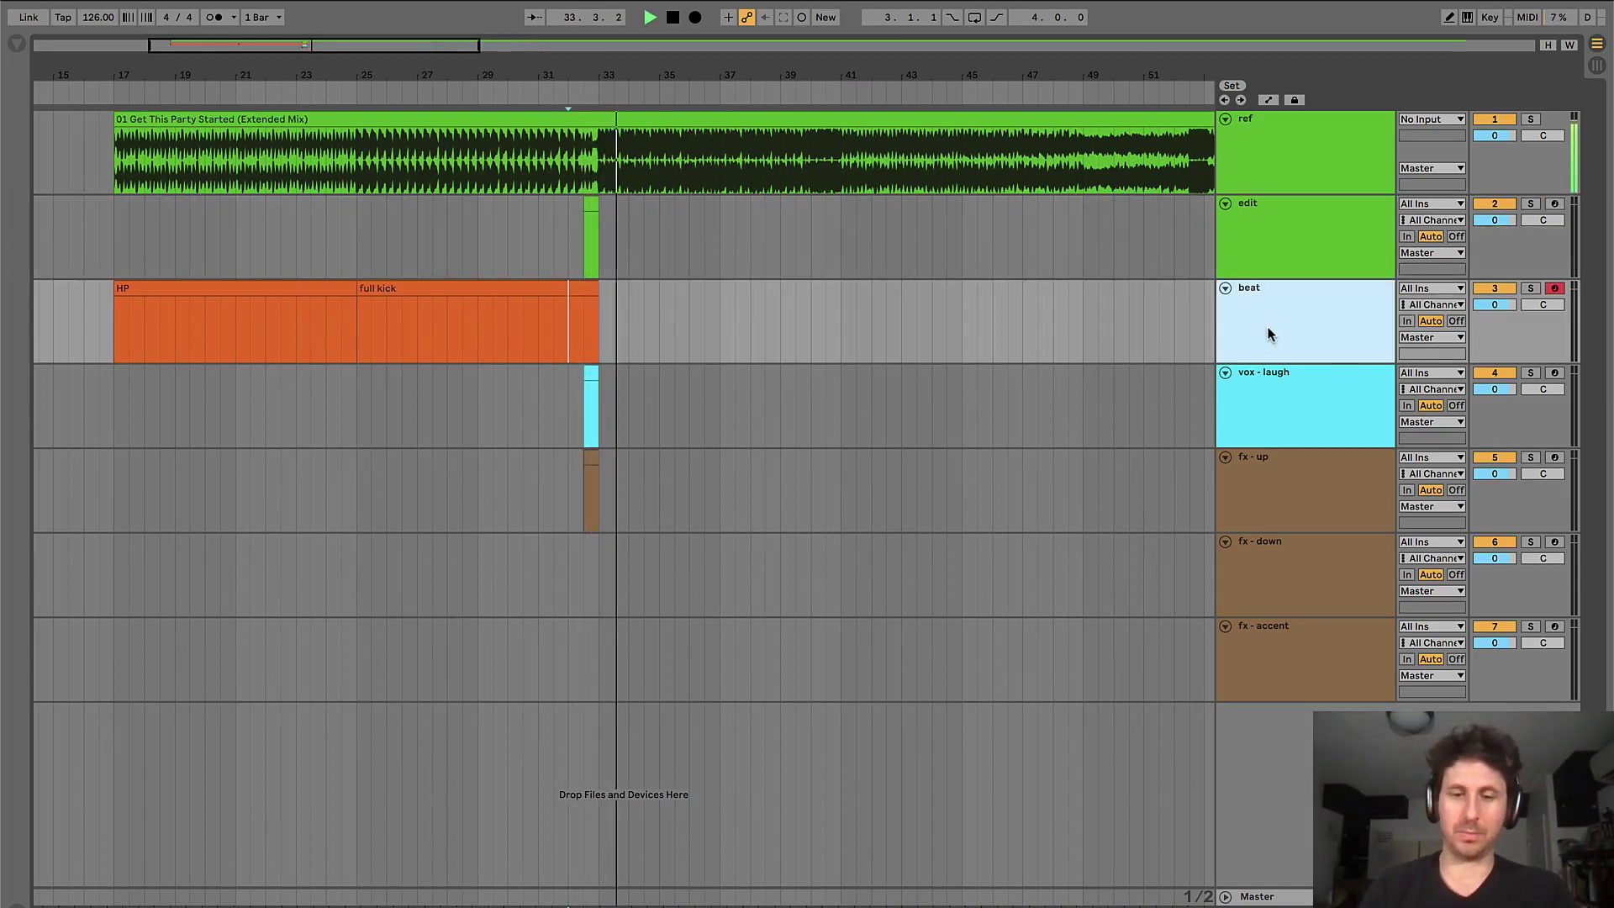
pyautogui.press('space')
pyautogui.click(437, 222)
pyautogui.press('space')
pyautogui.click(201, 225)
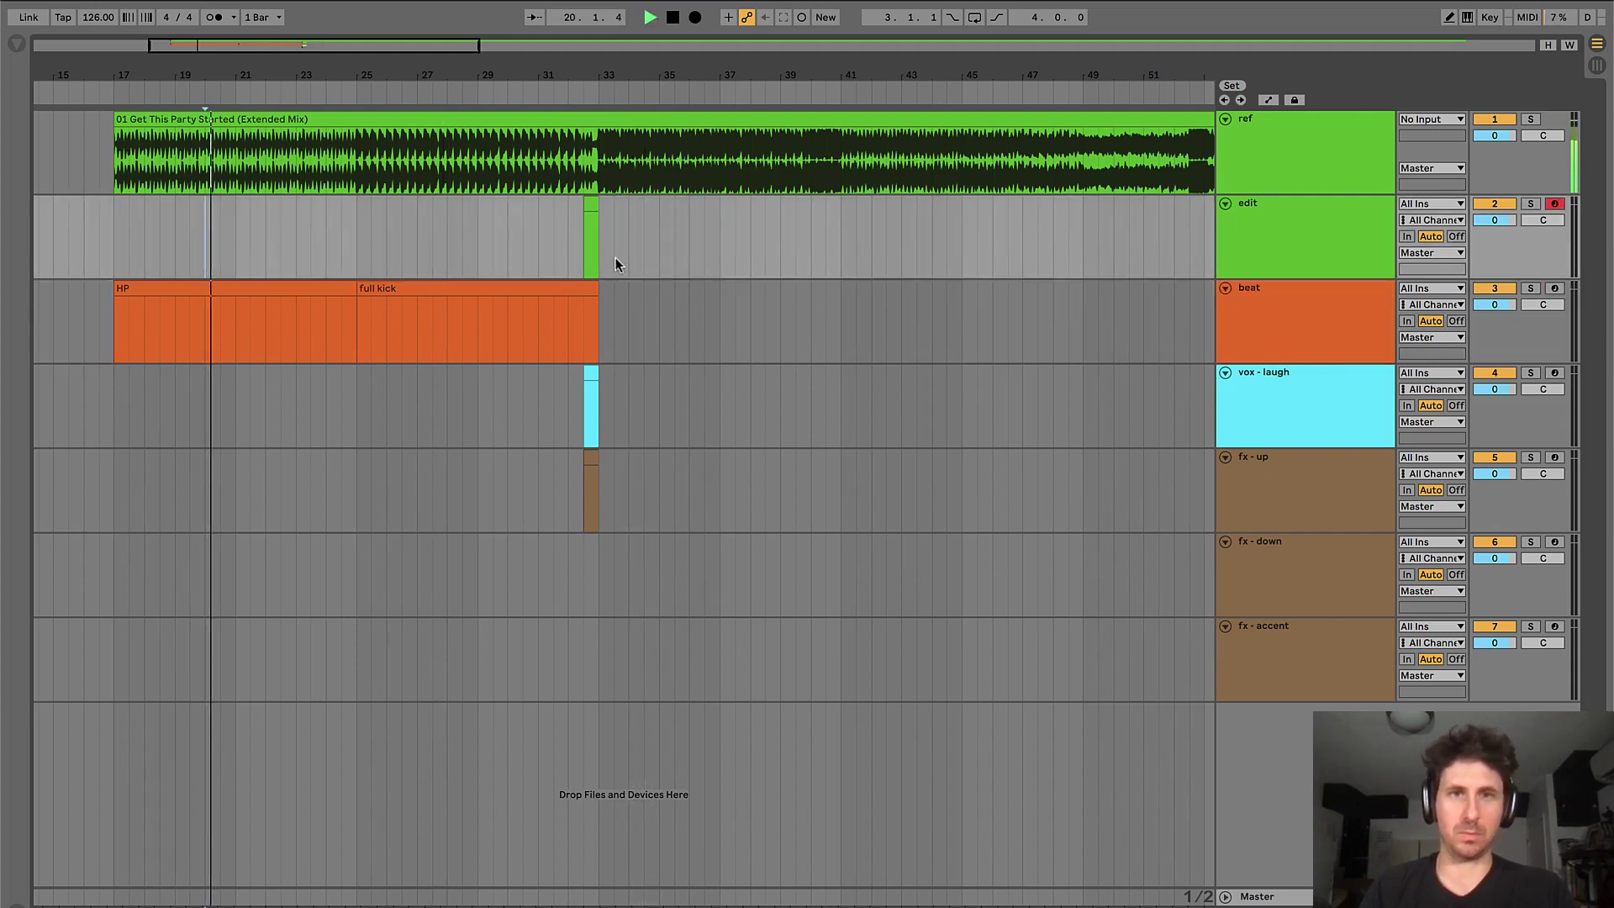
pyautogui.click(629, 224)
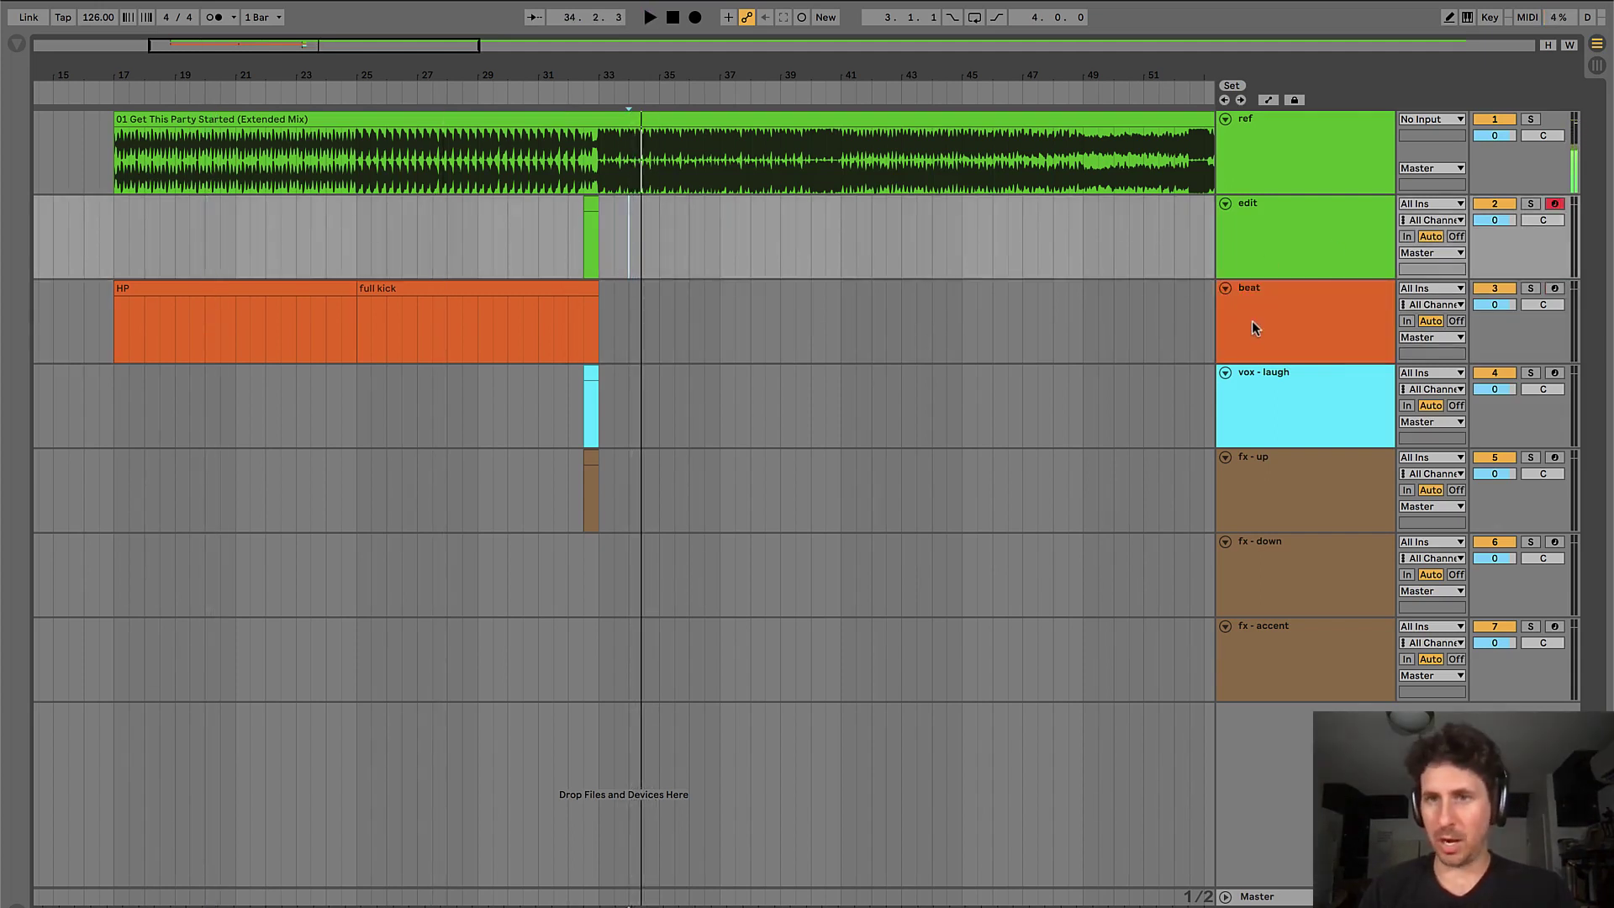
# - Add a MIDI track below the beat track, name it bass and color it red
pyautogui.click(1252, 324)
pyautogui.hotkey('ctrl', 'shift', 't')
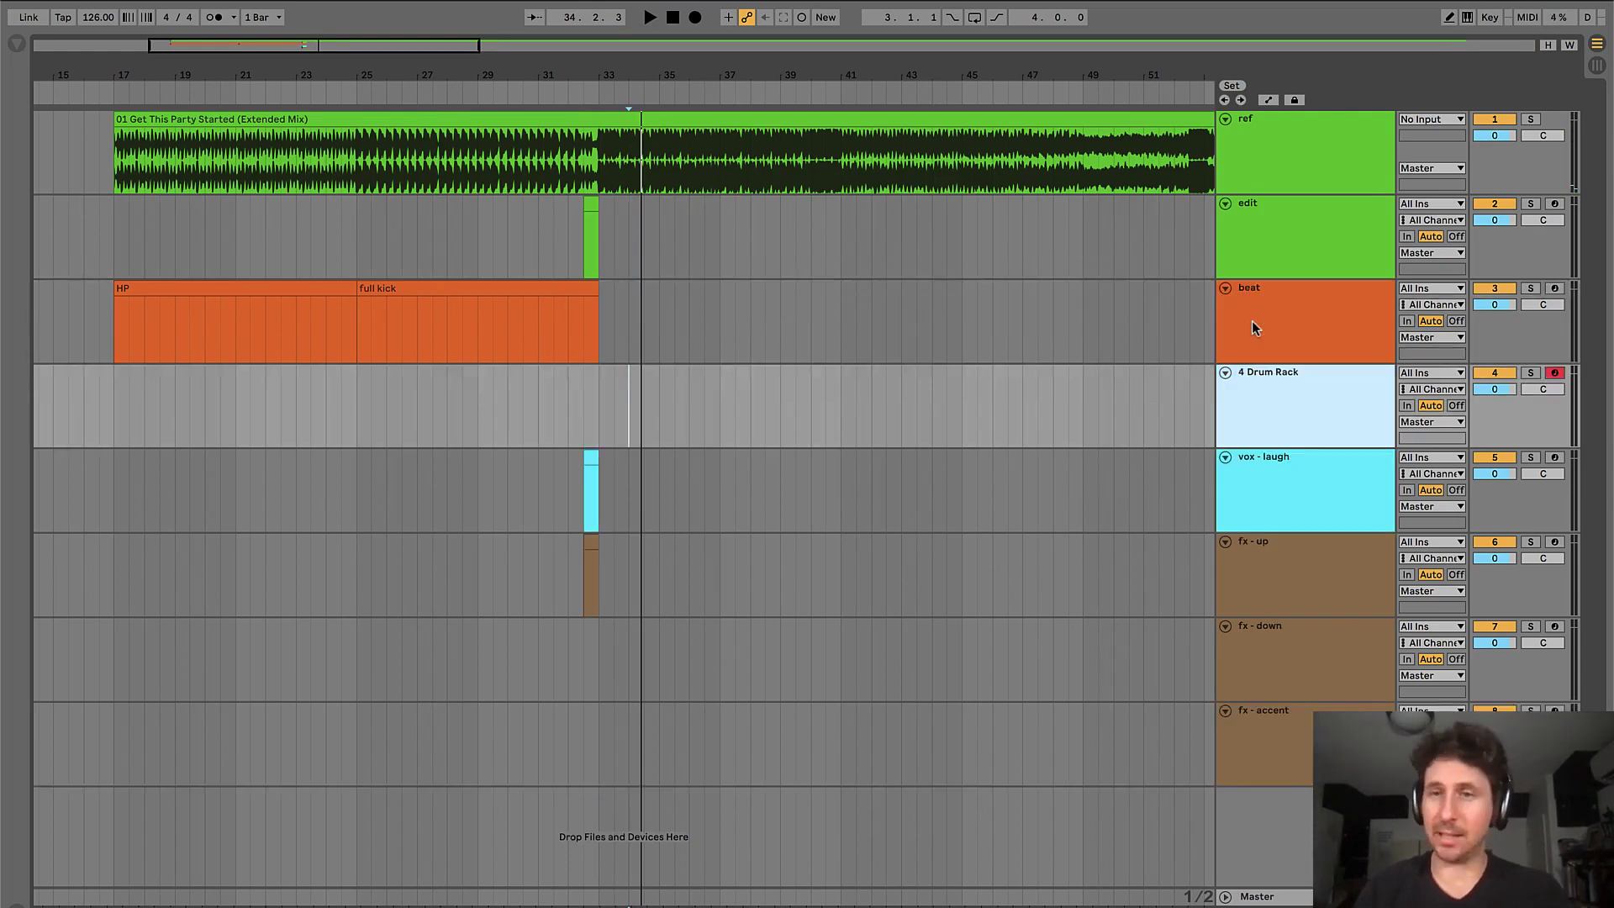
pyautogui.rightClick(1266, 396)
pyautogui.click(1278, 637)
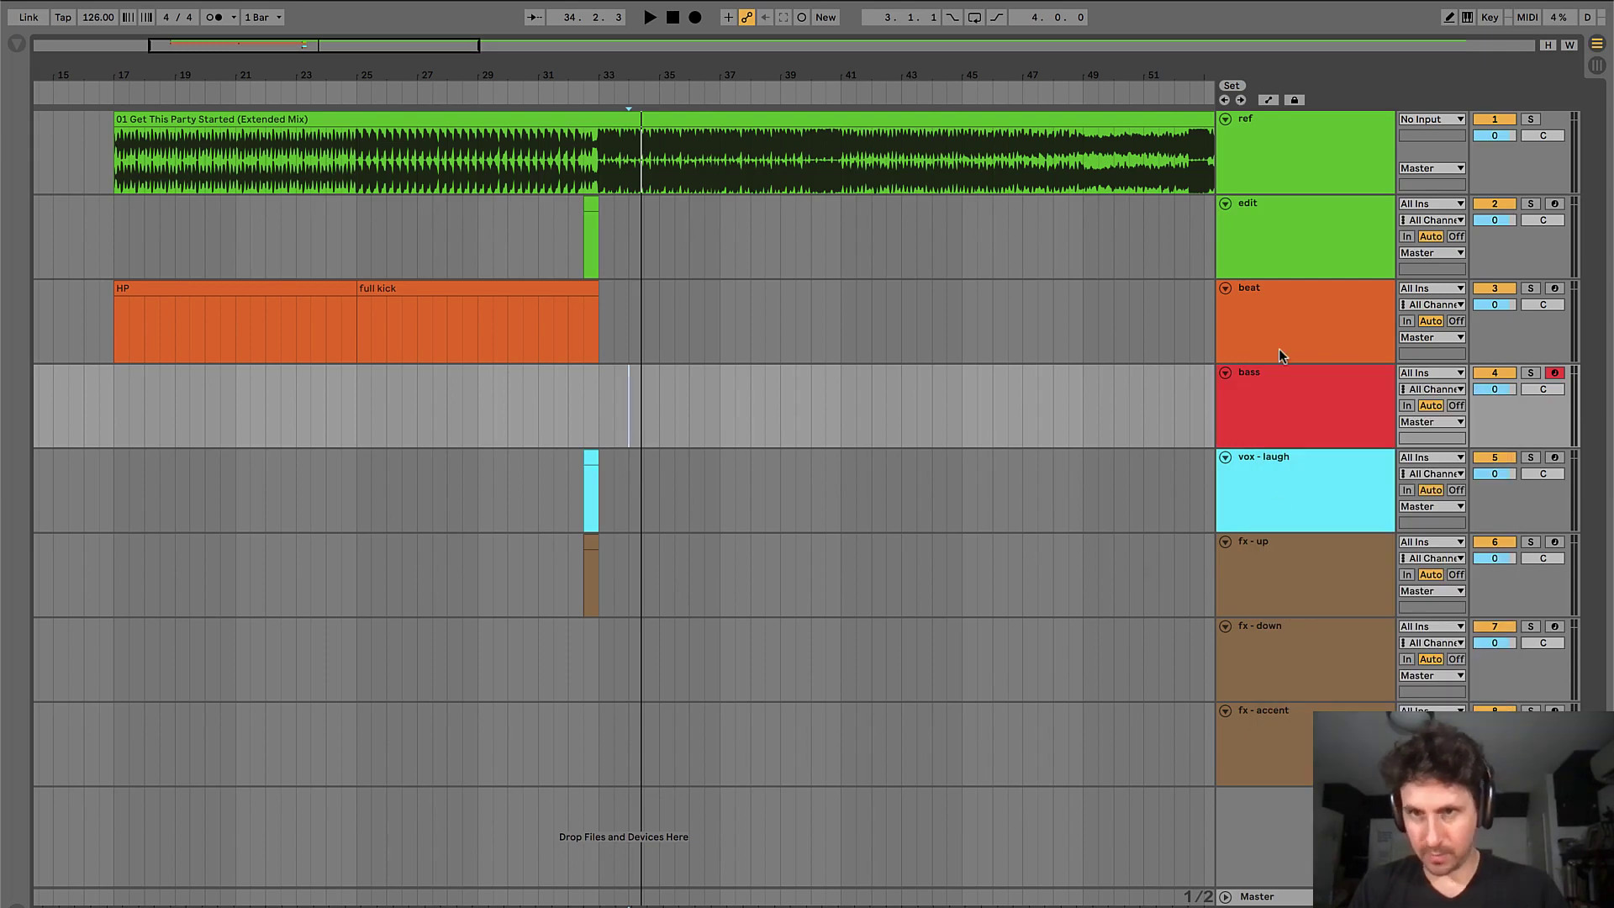
pyautogui.click(1217, 391)
# - Insert an eight-bar MIDI clip on the beat track from bar 33 to bar 41
pyautogui.moveTo(599, 304); pyautogui.dragTo(834, 327)
pyautogui.hotkey('ctrl', 'shift', 'm')
pyautogui.hotkey('ctrl', 'alt', 'l')
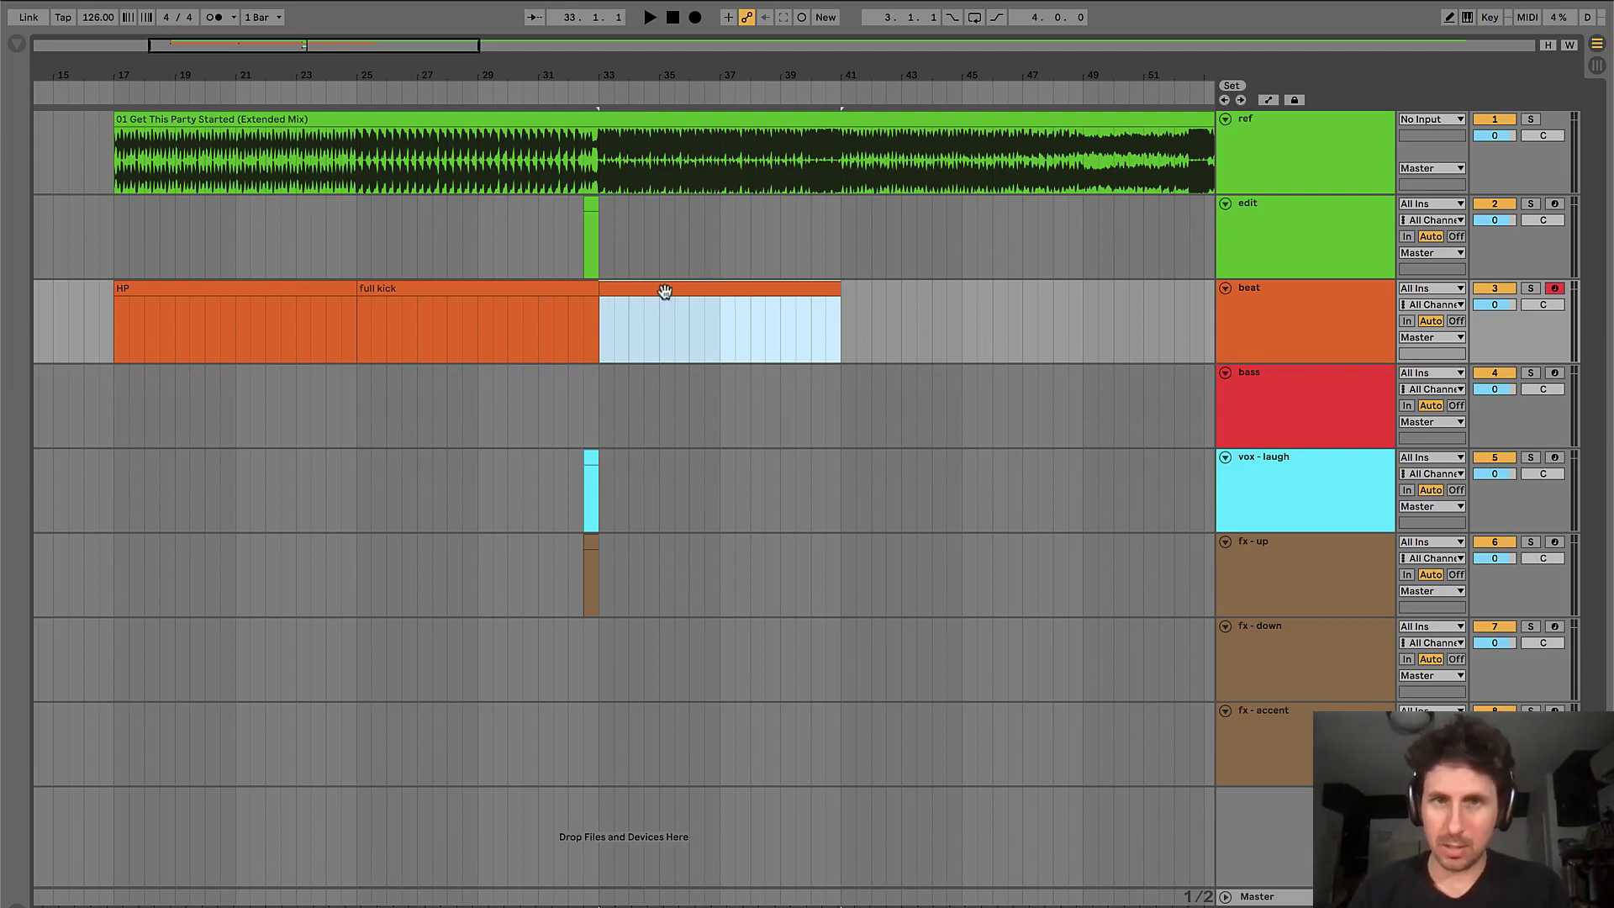
# - Copy the beat clip at bars 33 to 41 onto the bass track and give it the bass track's red color
pyautogui.moveTo(641, 310); pyautogui.dragTo(677, 432)
pyautogui.rightClick(1316, 399)
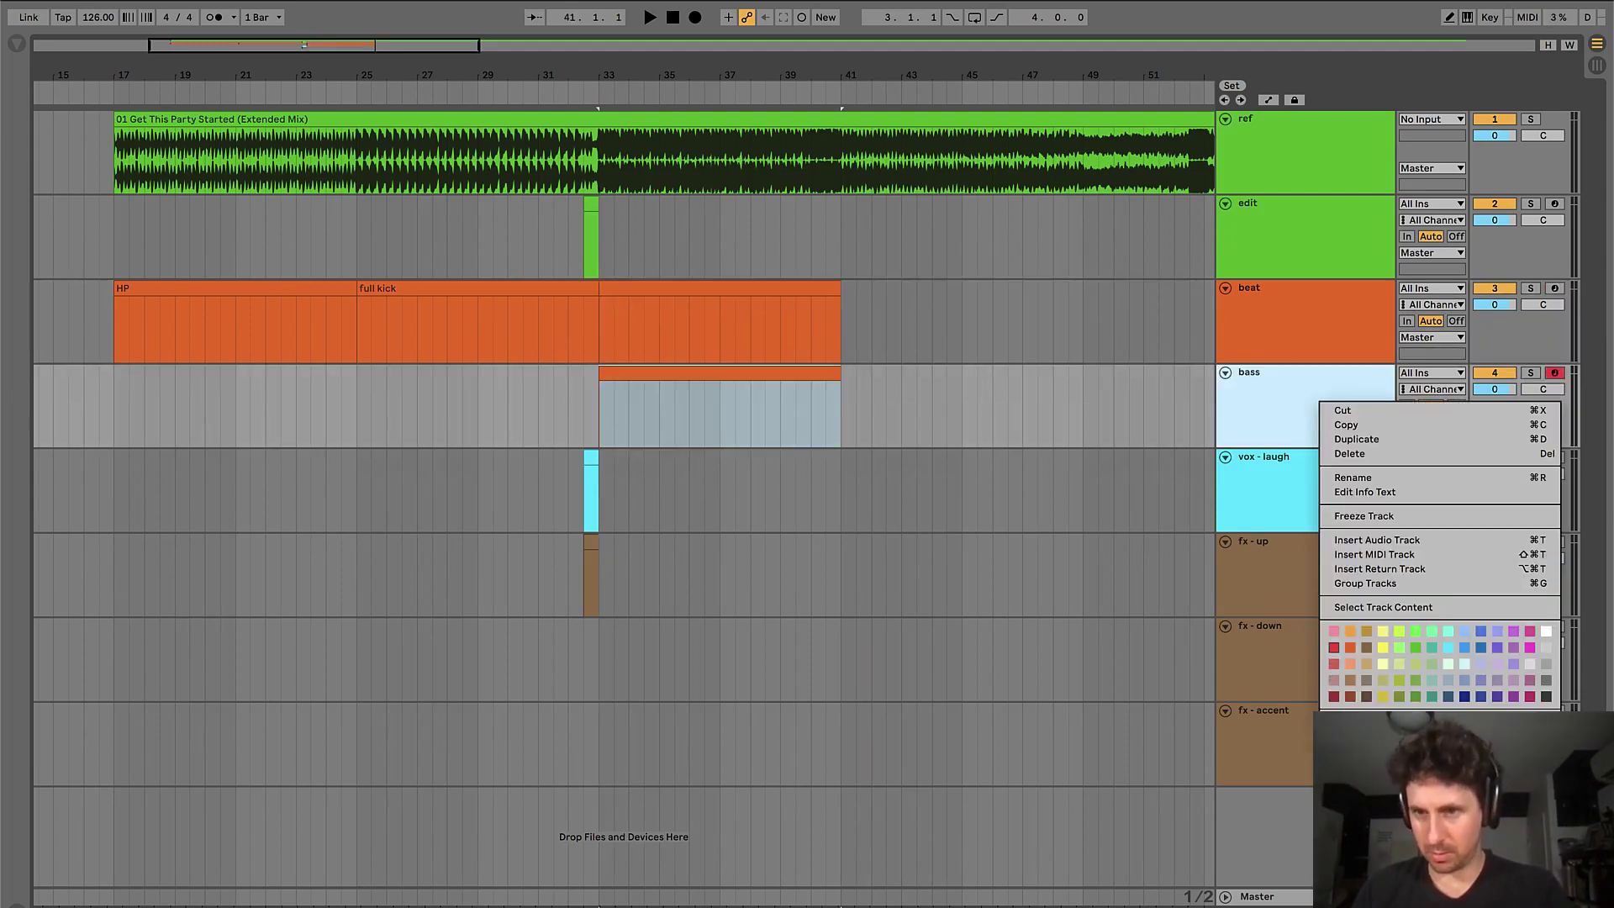
pyautogui.click(1333, 647)
# - Listen from bar 33 and insert a one-bar MIDI clip named delay on the vox - laugh track from bar 33 to bar 34
pyautogui.click(694, 372)
pyautogui.press('space')
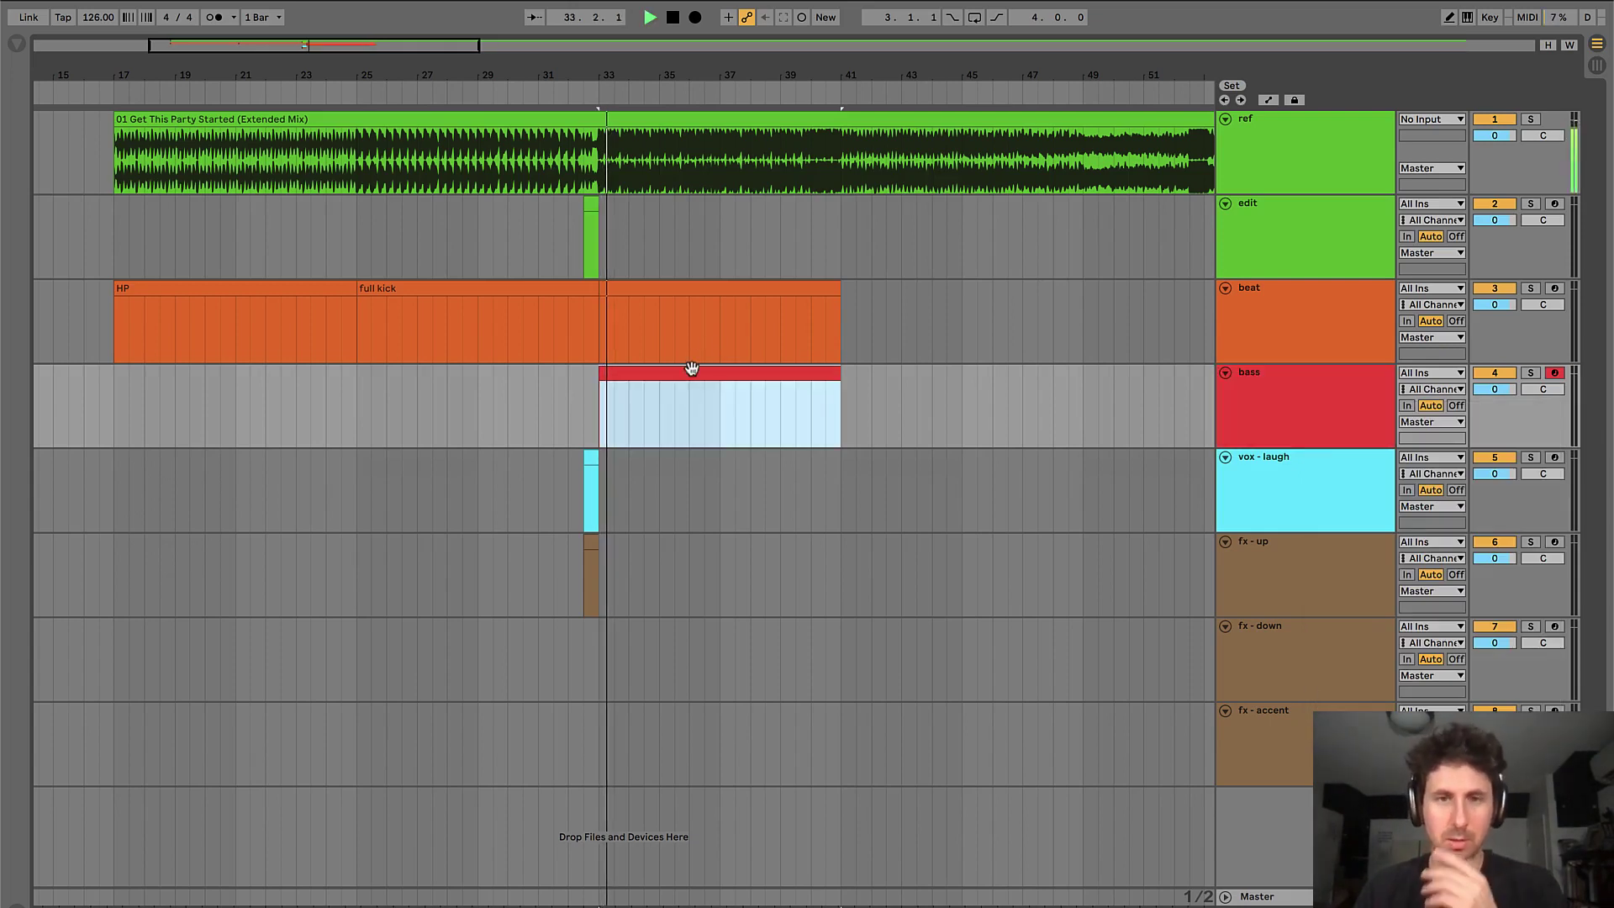
pyautogui.click(598, 461)
pyautogui.press('+')
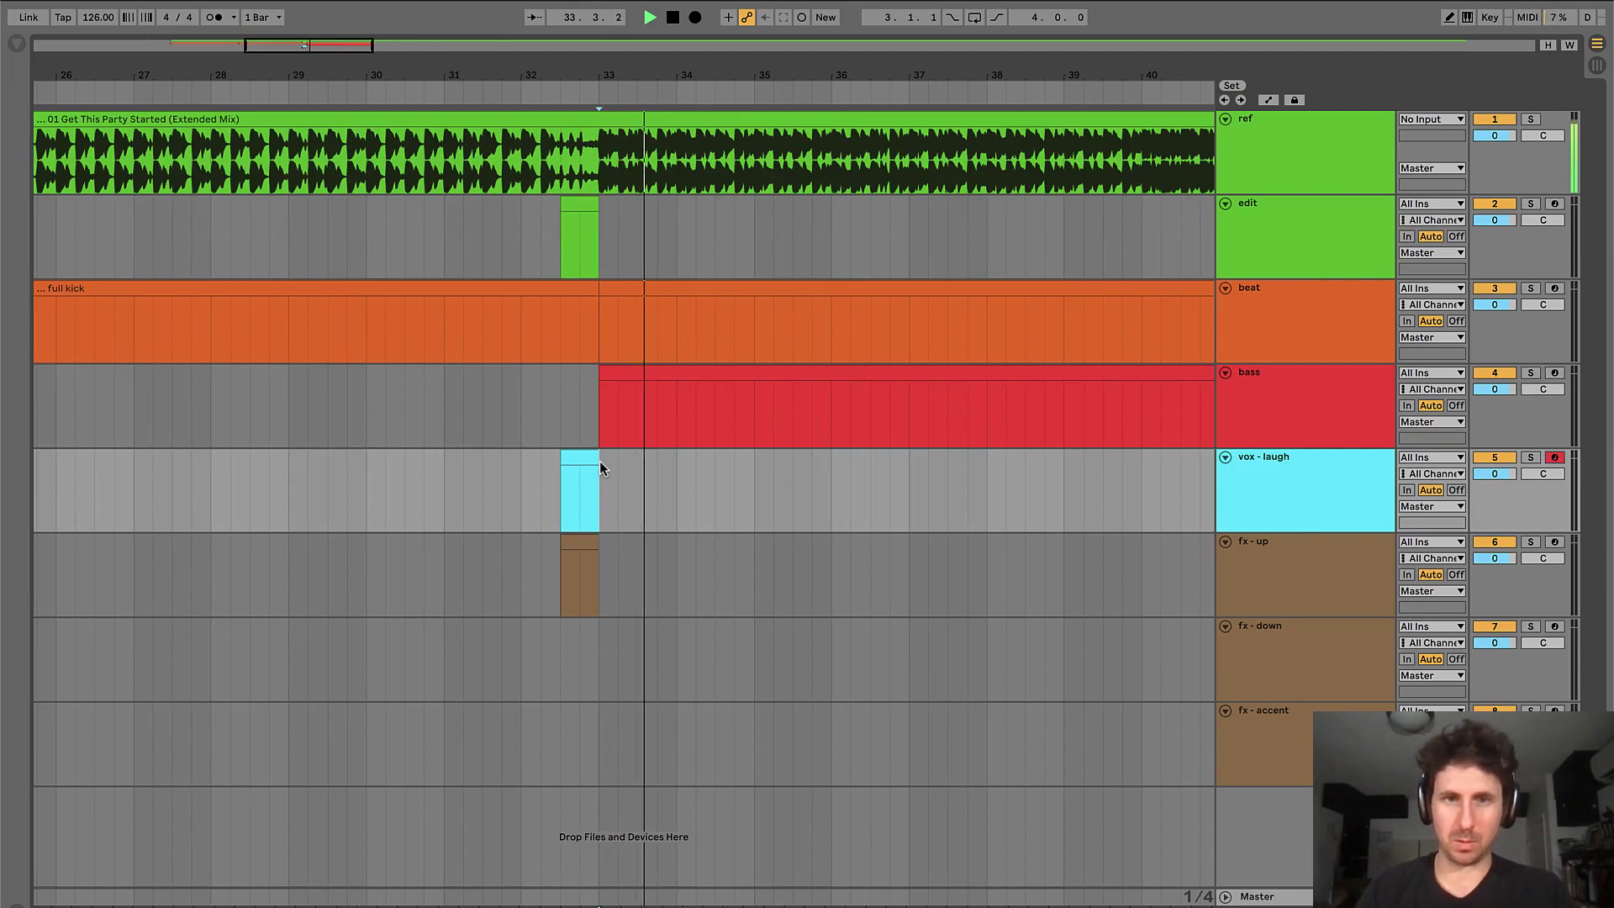
pyautogui.moveTo(598, 460); pyautogui.dragTo(672, 464)
pyautogui.hotkey('ctrl', 'shift', 'm')
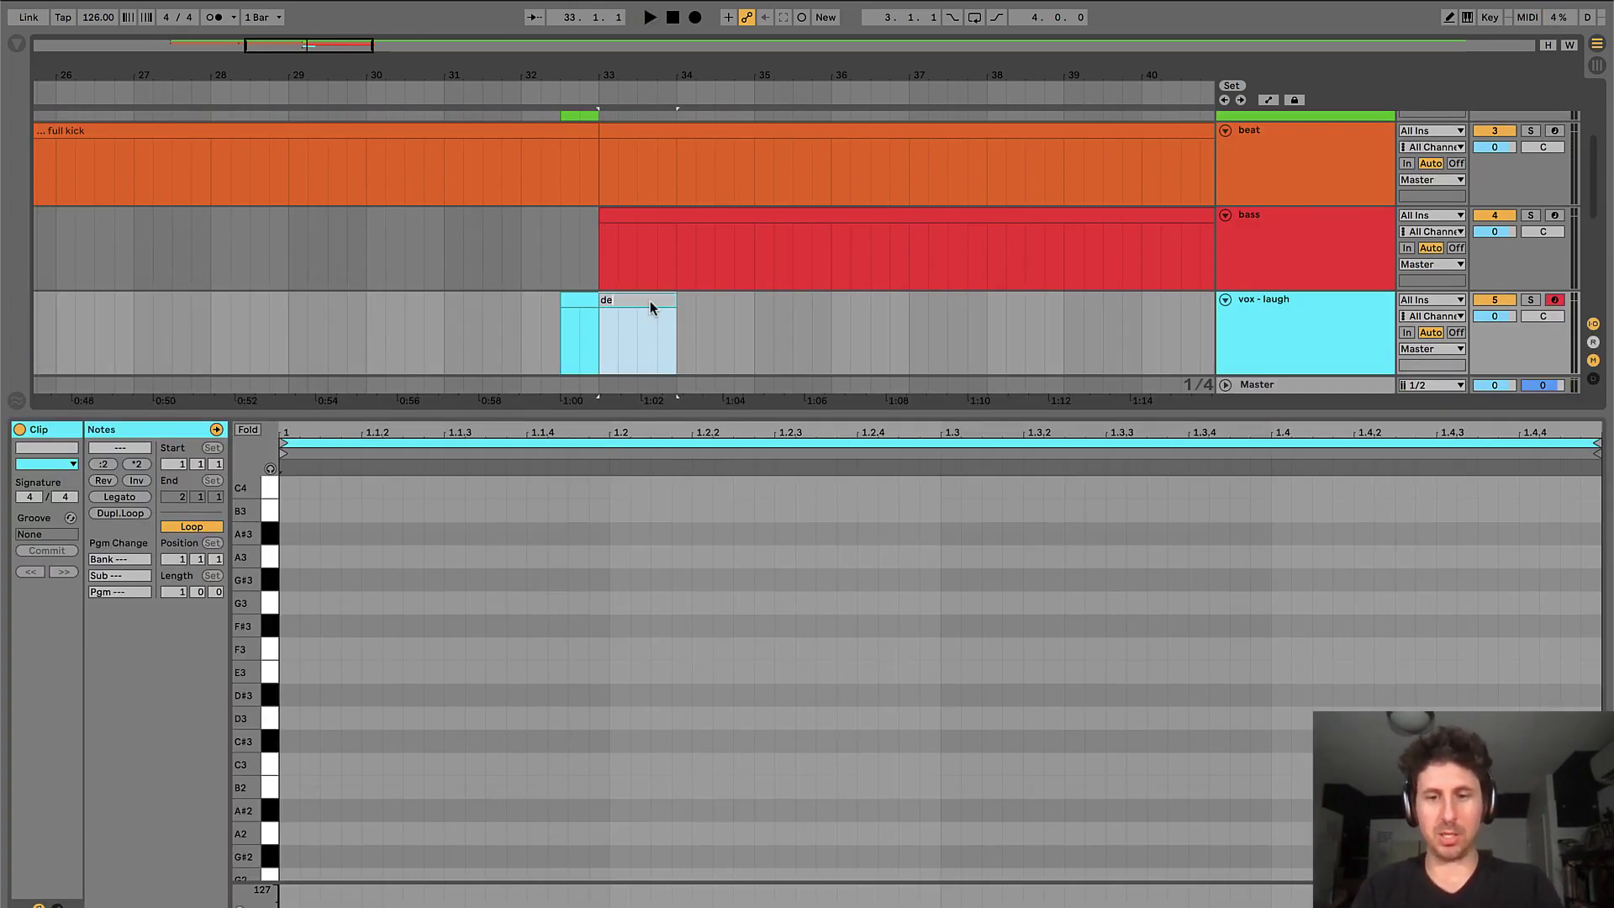
pyautogui.write('lay')
pyautogui.press('Return')
pyautogui.hotkey('ctrl', 'alt', 'l')
# - Collapse all tracks except the ref track and enlarge the ref track to show its waveform much taller
pyautogui.click(568, 459)
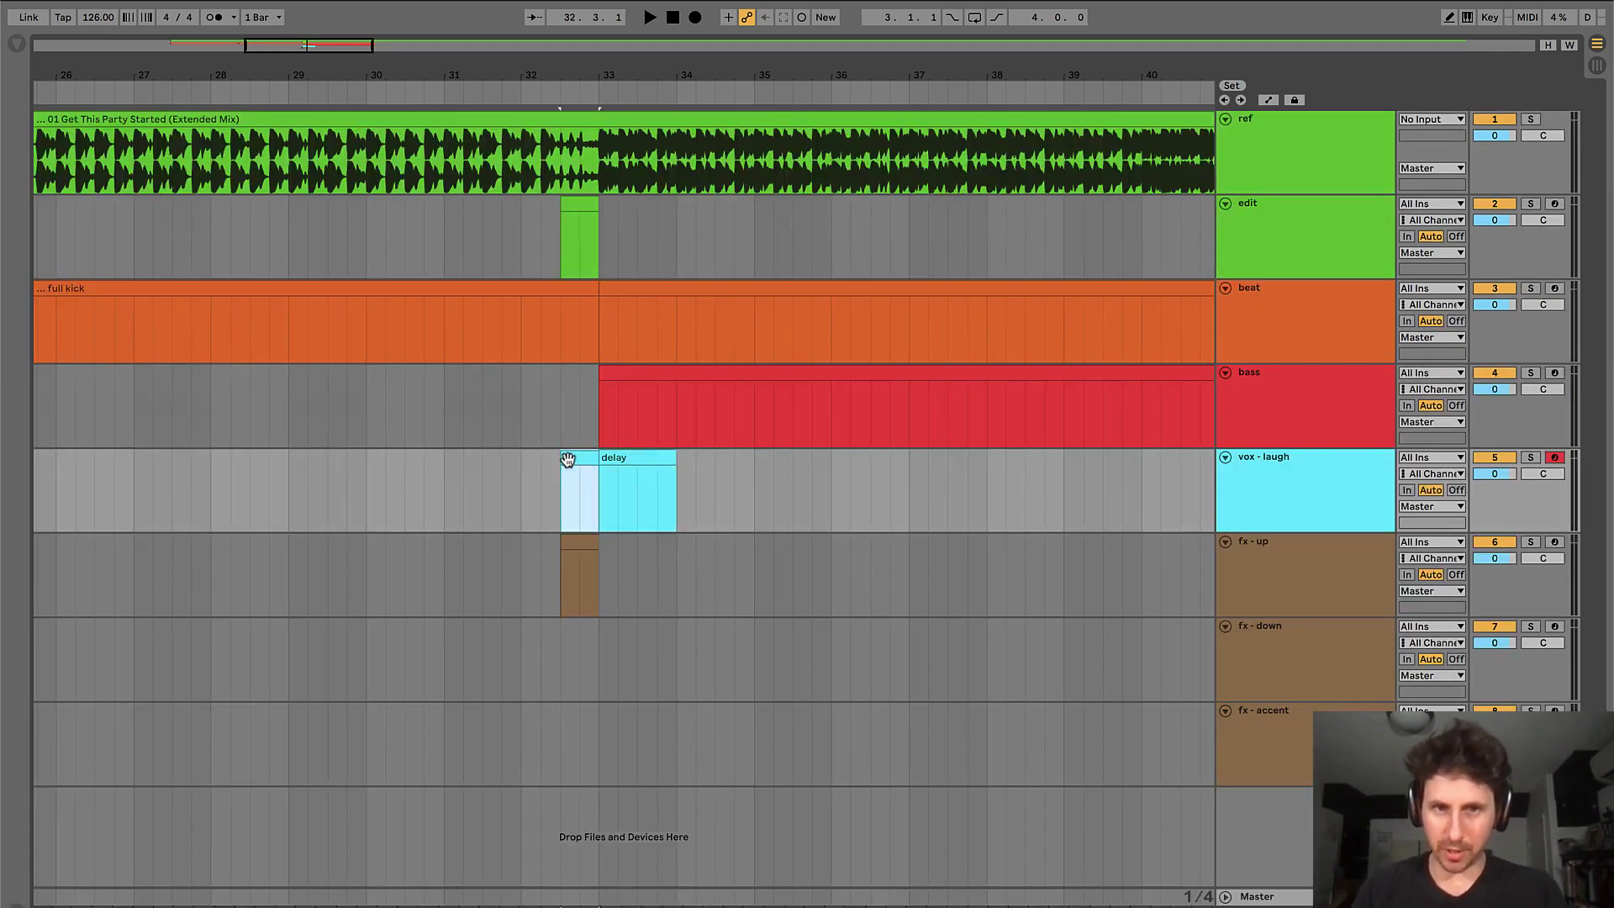
pyautogui.press('-')
pyautogui.press('-')
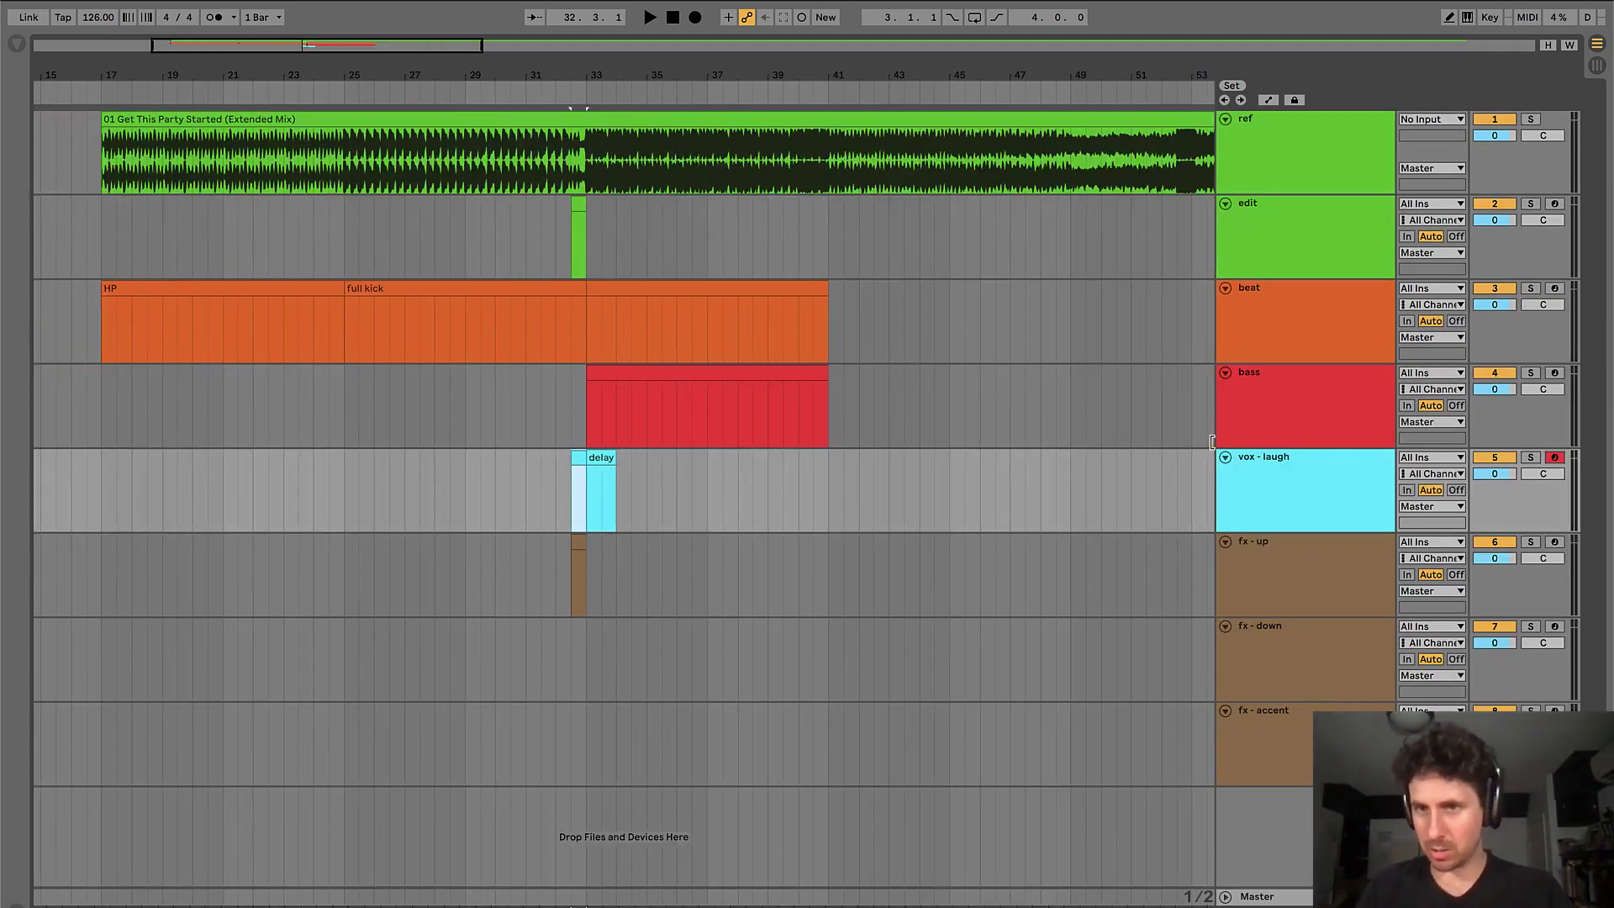
pyautogui.keyDown('alt'); pyautogui.click(1225, 457); pyautogui.keyUp('alt')
pyautogui.click(1270, 124)
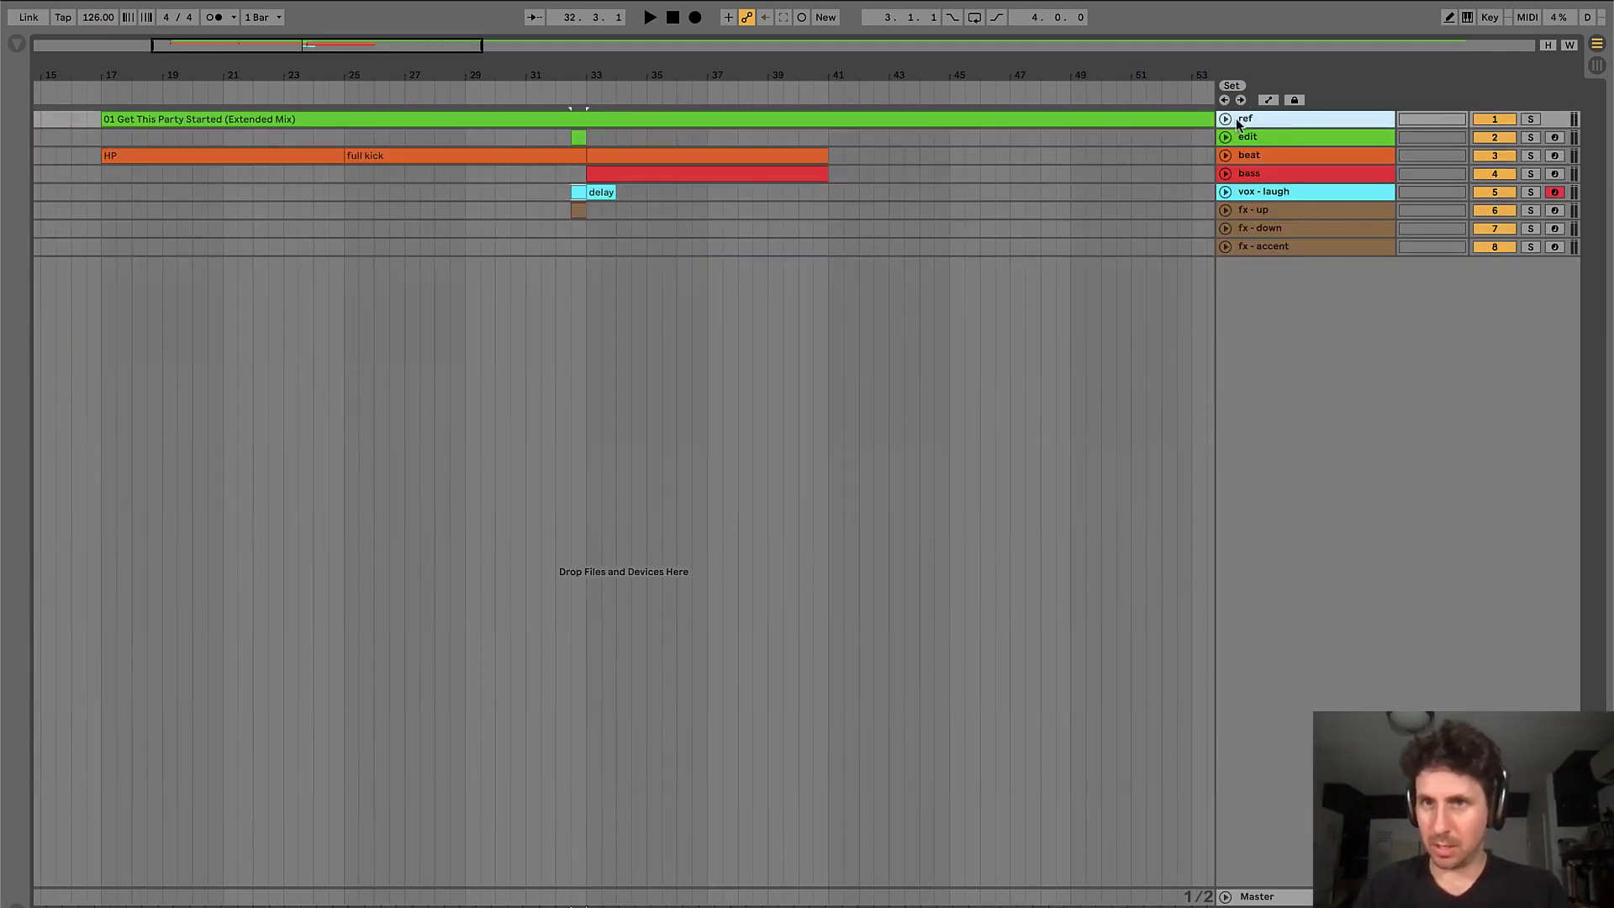
pyautogui.click(1225, 118)
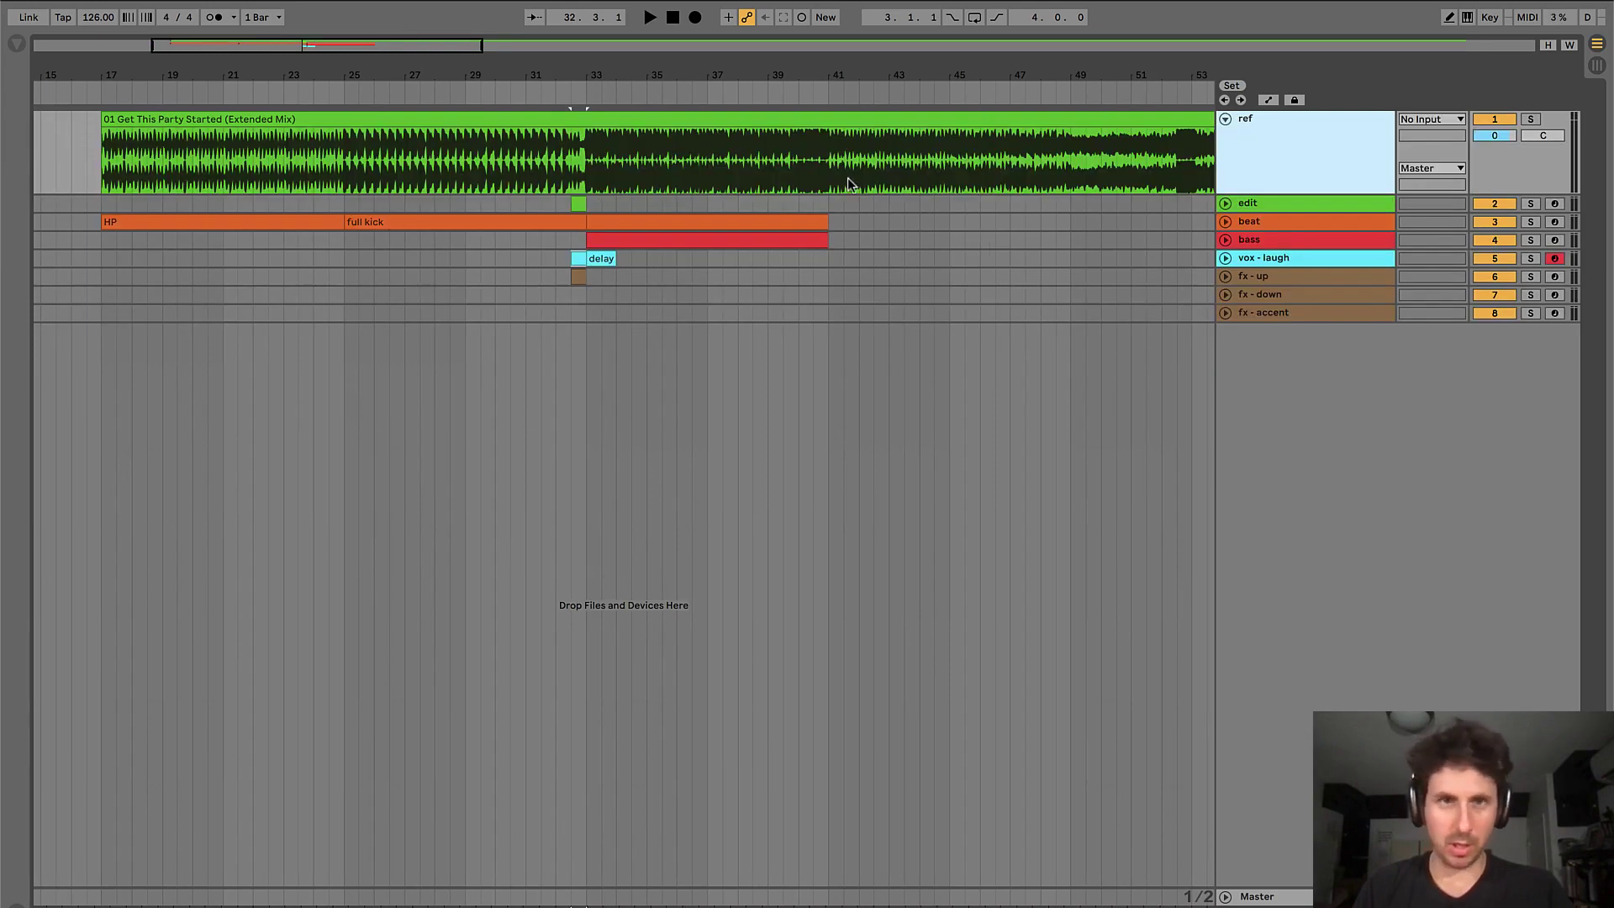
pyautogui.moveTo(1532, 169); pyautogui.dragTo(1507, 433)
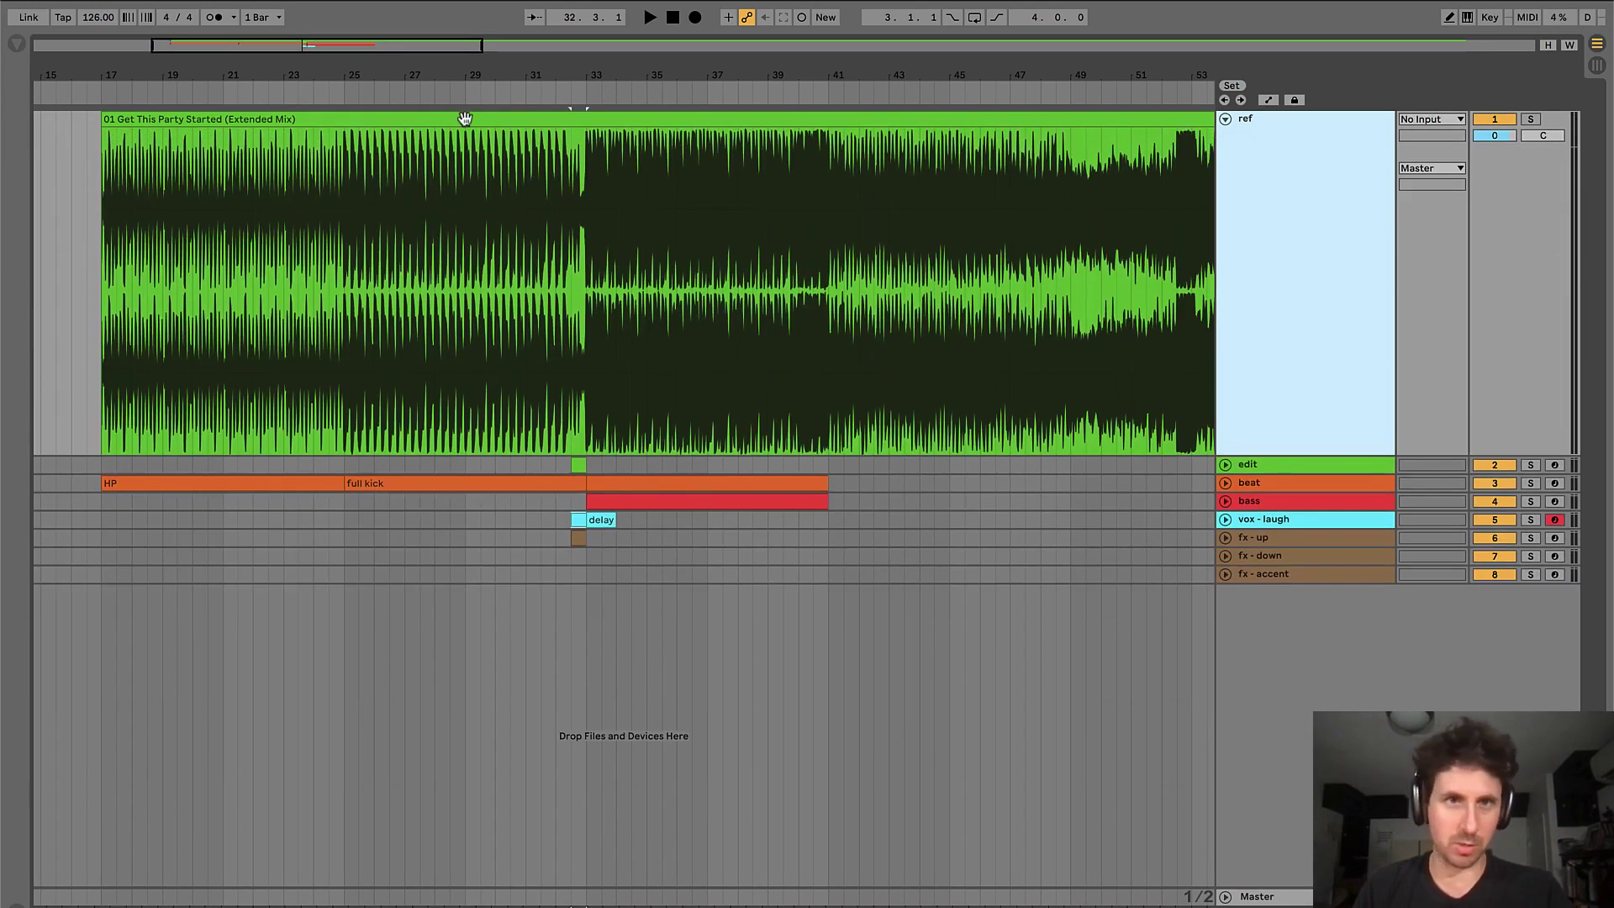
# - Listen to the reference from bar 33 and add a MIDI track named synth - MK below the vox - laugh track
pyautogui.click(592, 330)
pyautogui.press('space')
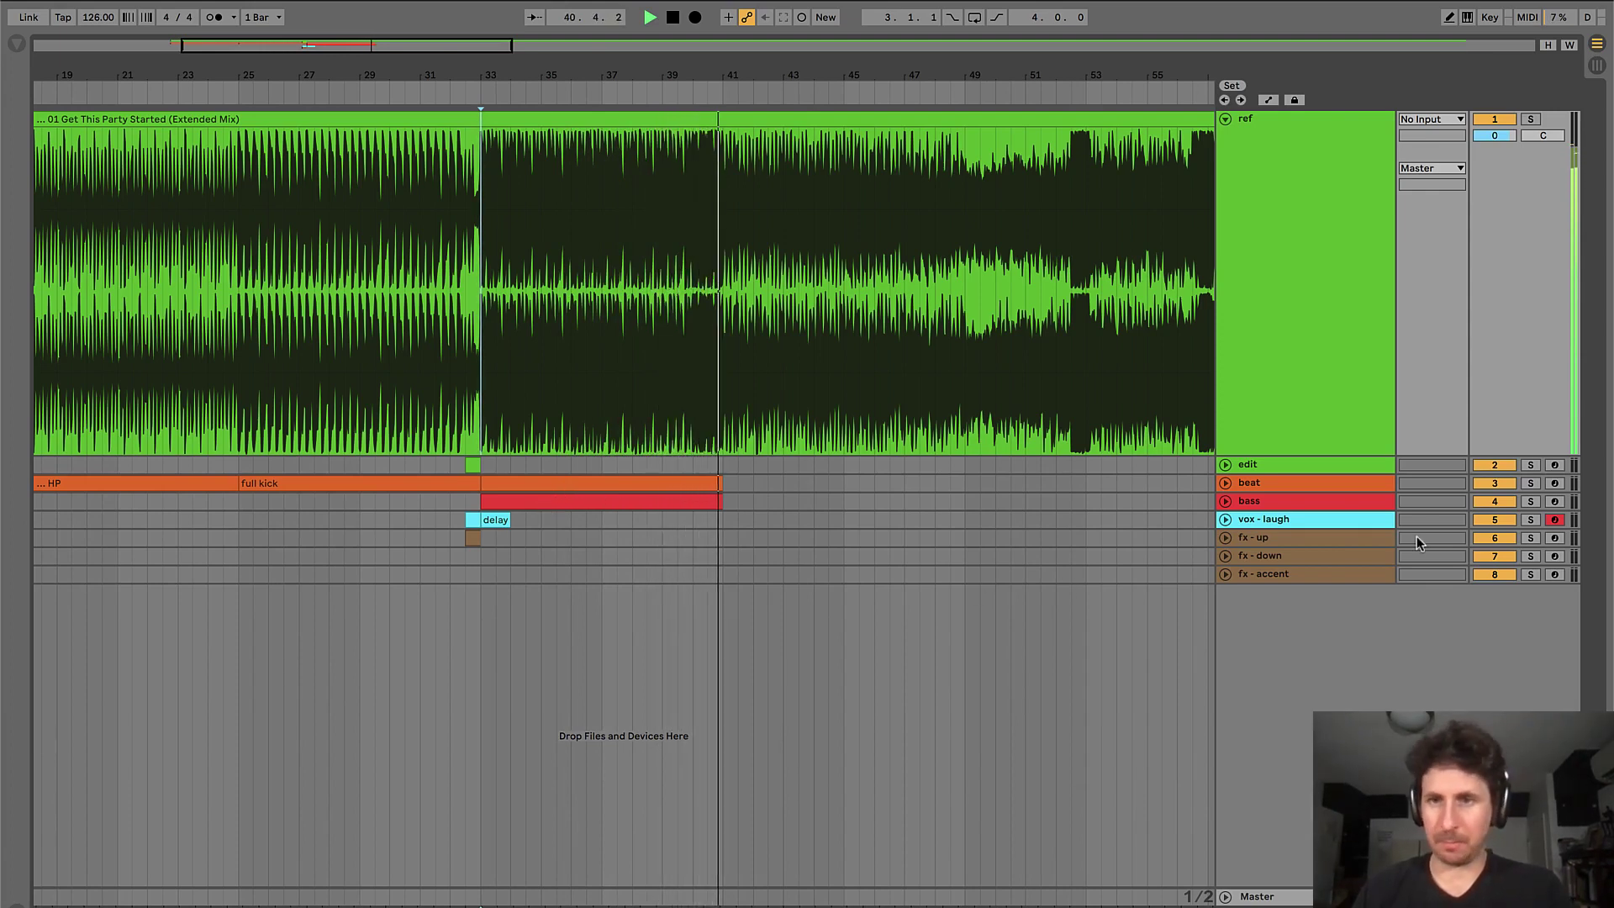
pyautogui.click(1261, 518)
pyautogui.press('space')
pyautogui.hotkey('ctrl', 'shift', 't')
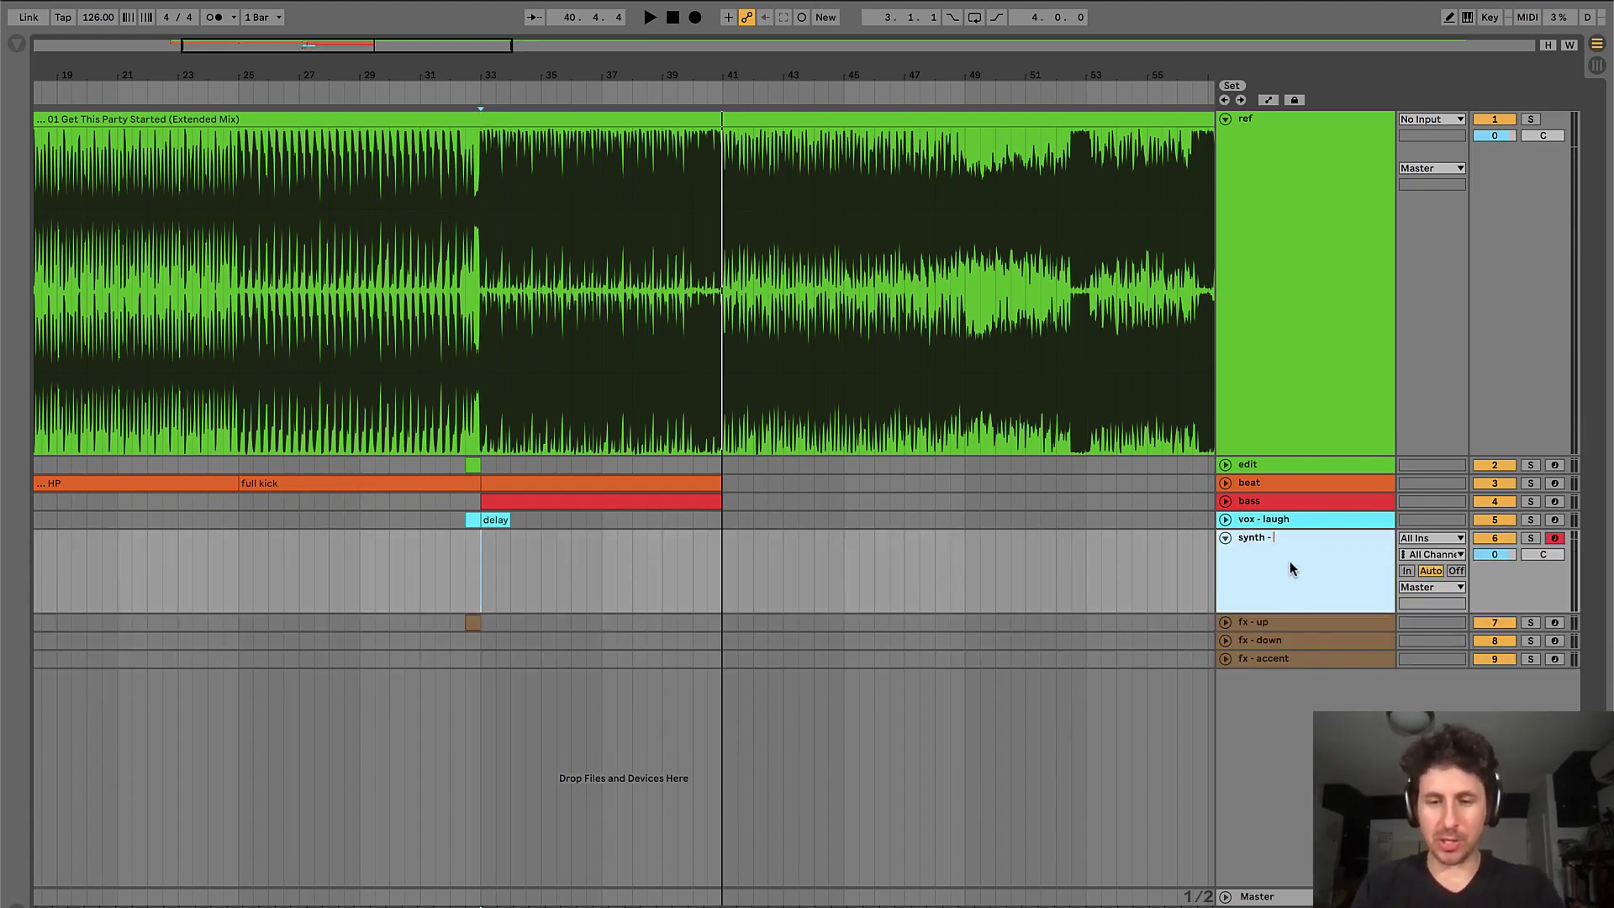
# - Insert a one-bar MIDI clip on the synth - MK track from bar 40 to bar 41 and color the track and clip magenta
pyautogui.moveTo(693, 551); pyautogui.dragTo(740, 556)
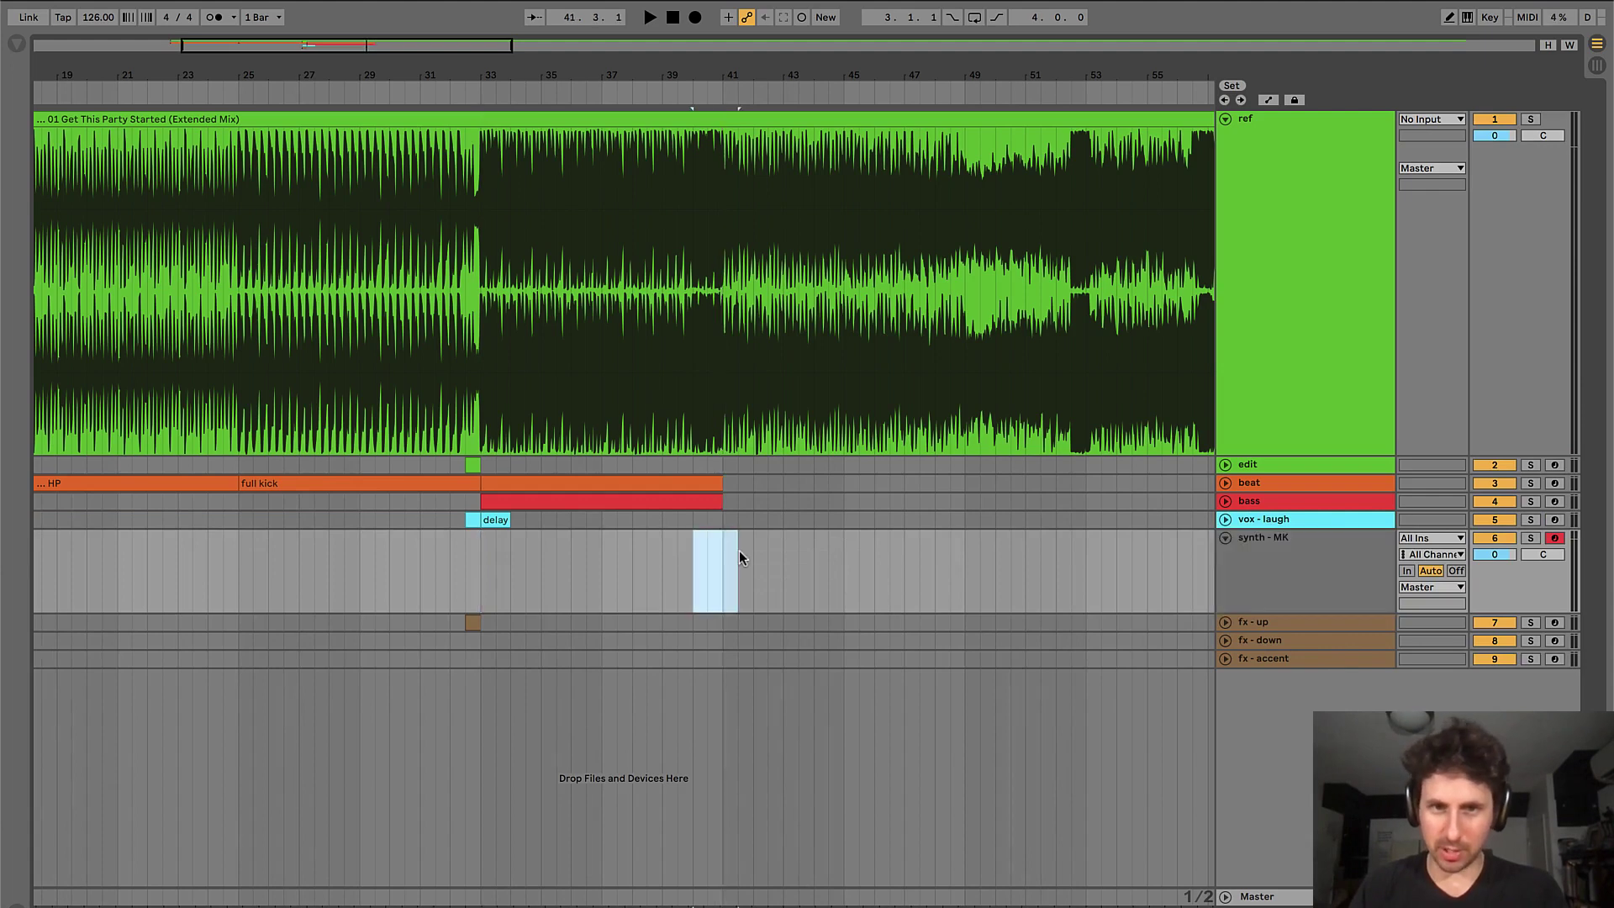
pyautogui.doubleClick(719, 552)
pyautogui.hotkey('ctrl', 'alt', 'l')
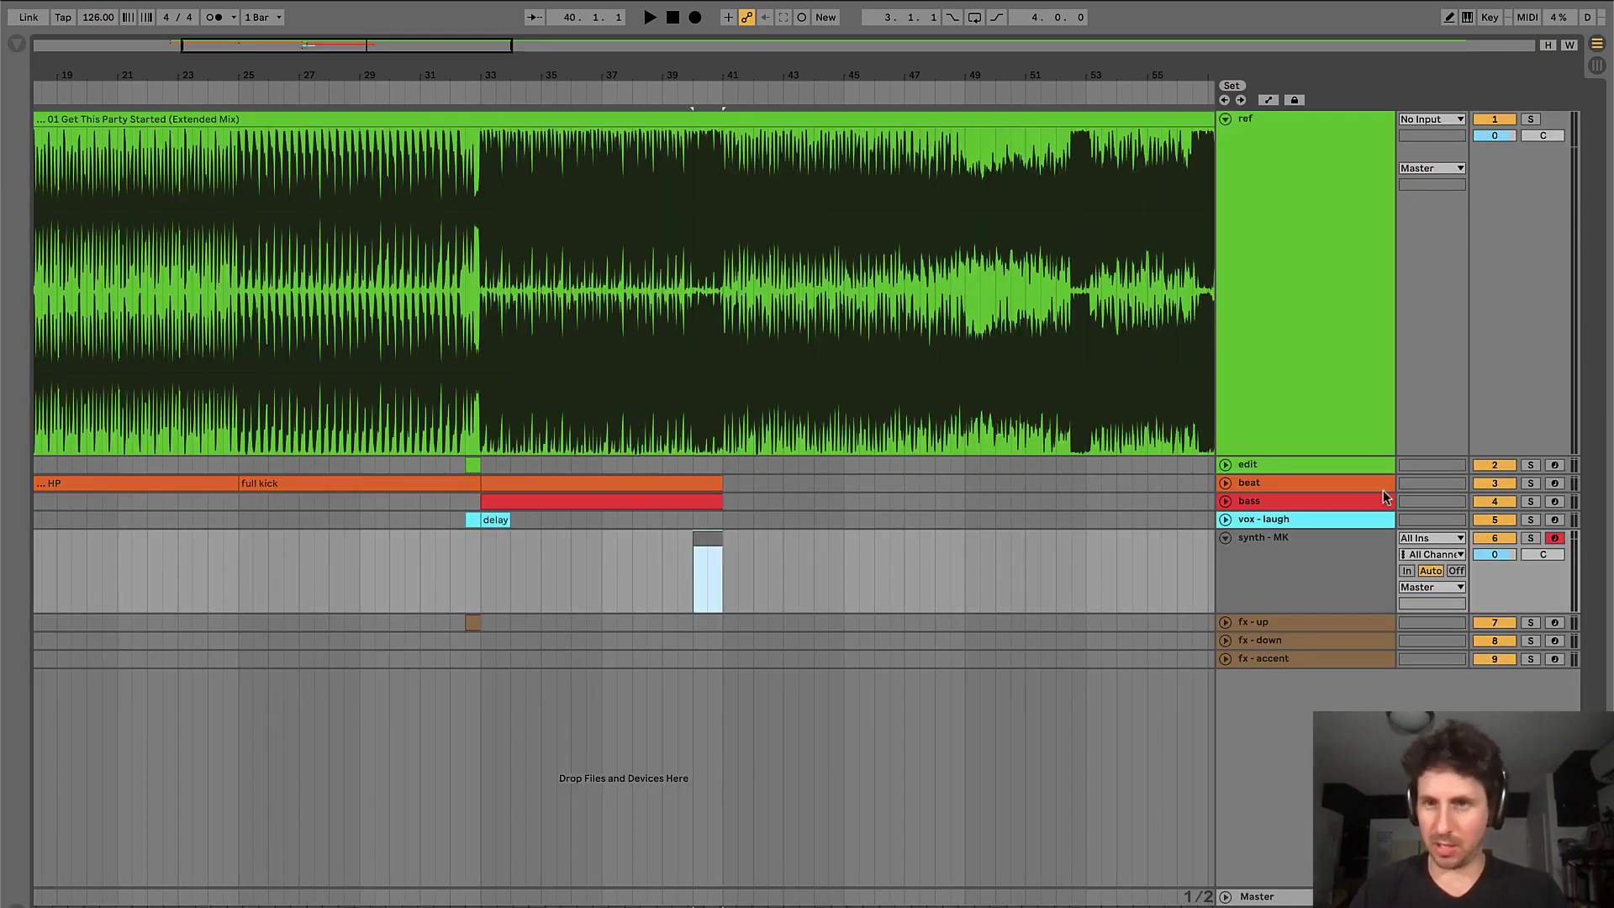
pyautogui.rightClick(1301, 588)
pyautogui.click(1384, 670)
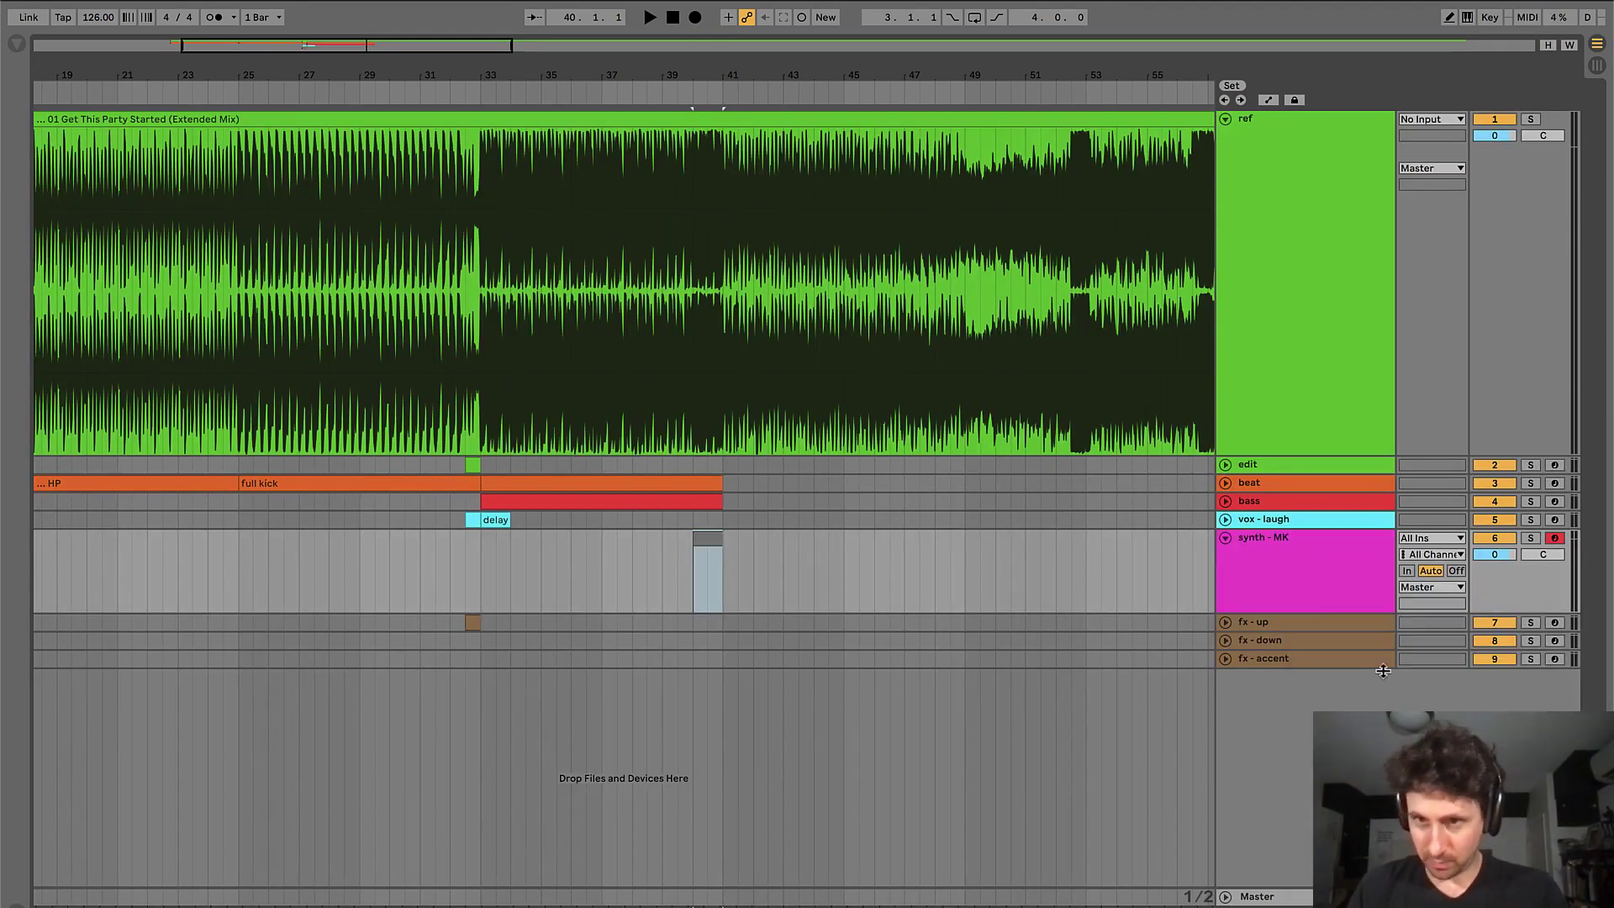
pyautogui.rightClick(1304, 569)
pyautogui.press('Escape')
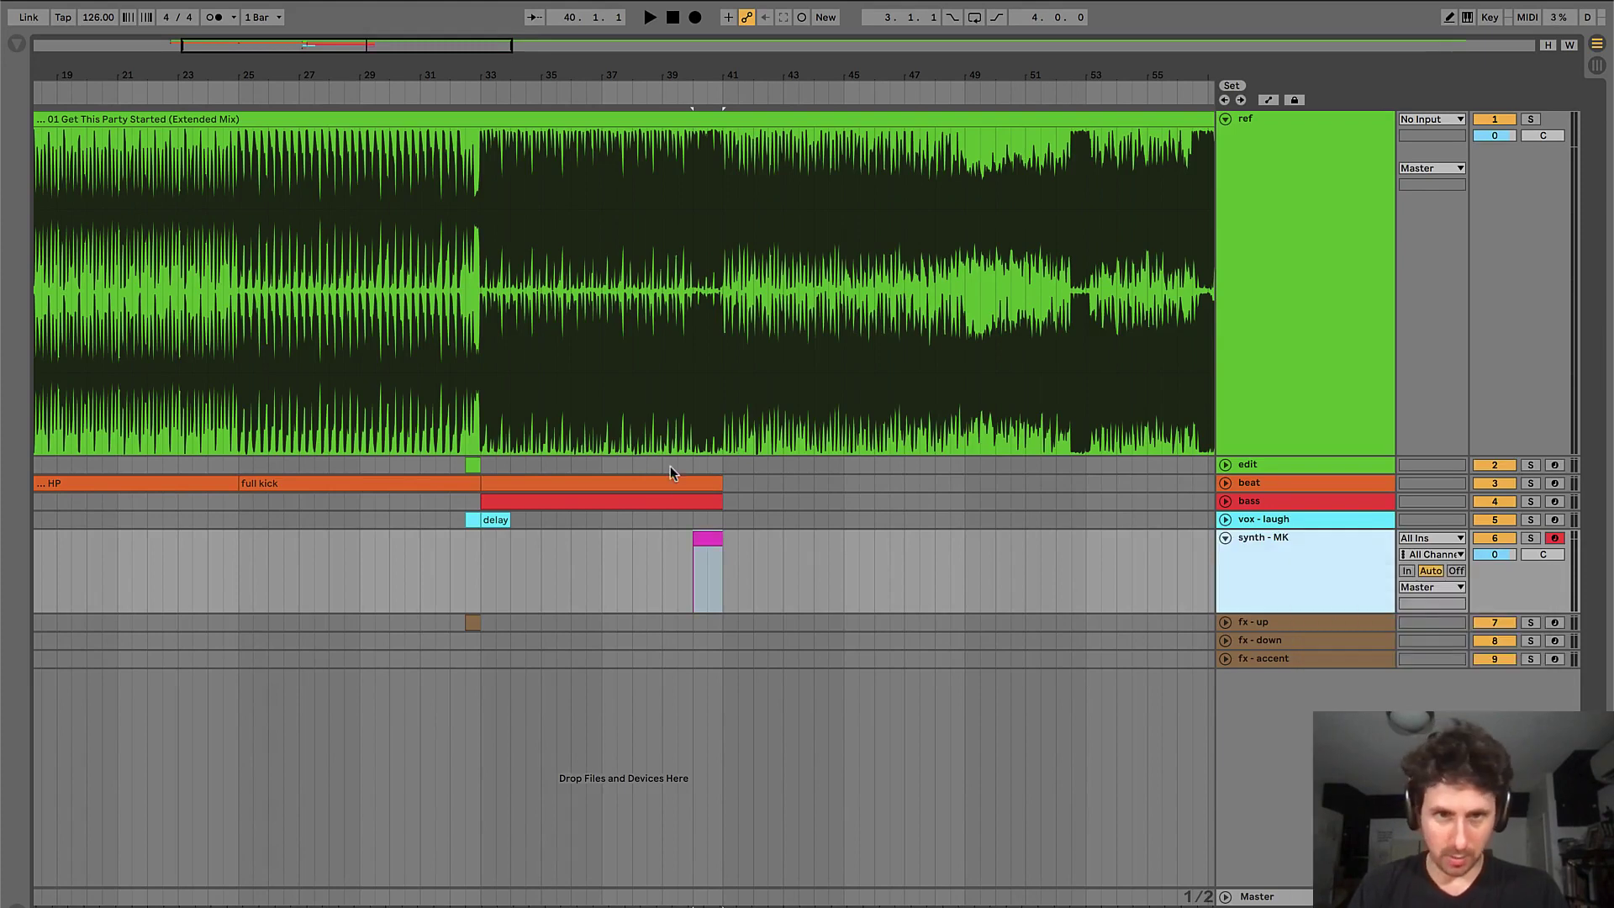
# - Replay the reference around bars 38 and 39 and insert a four-bar MIDI clip on the fx - up track from bar 37 to bar 41
pyautogui.click(650, 553)
pyautogui.press('space')
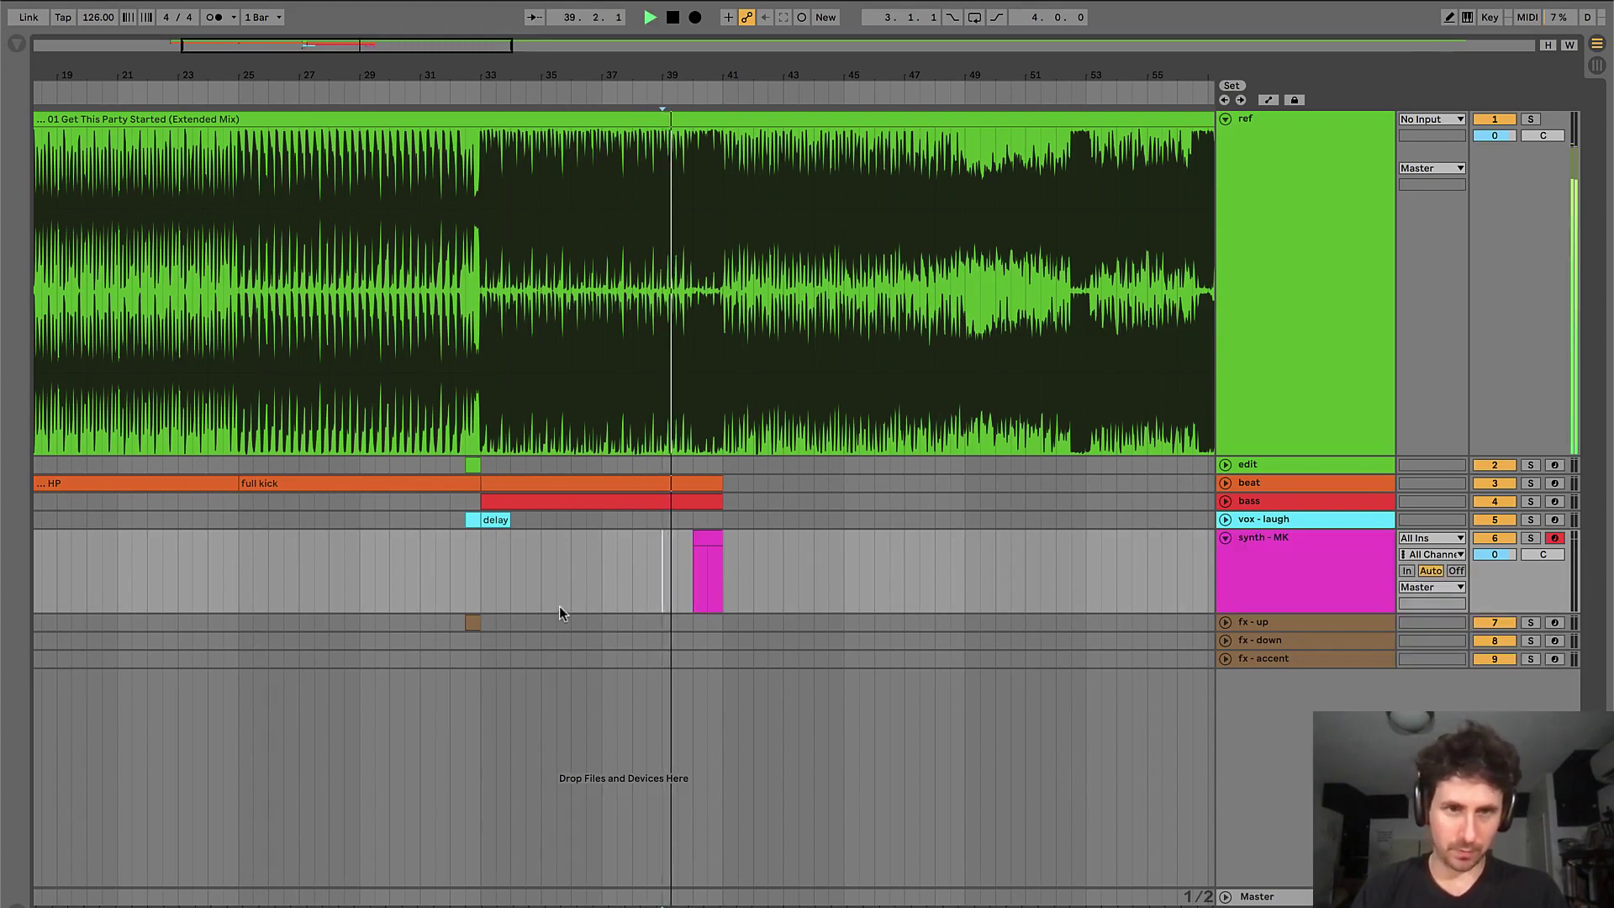
pyautogui.click(618, 622)
pyautogui.click(632, 622)
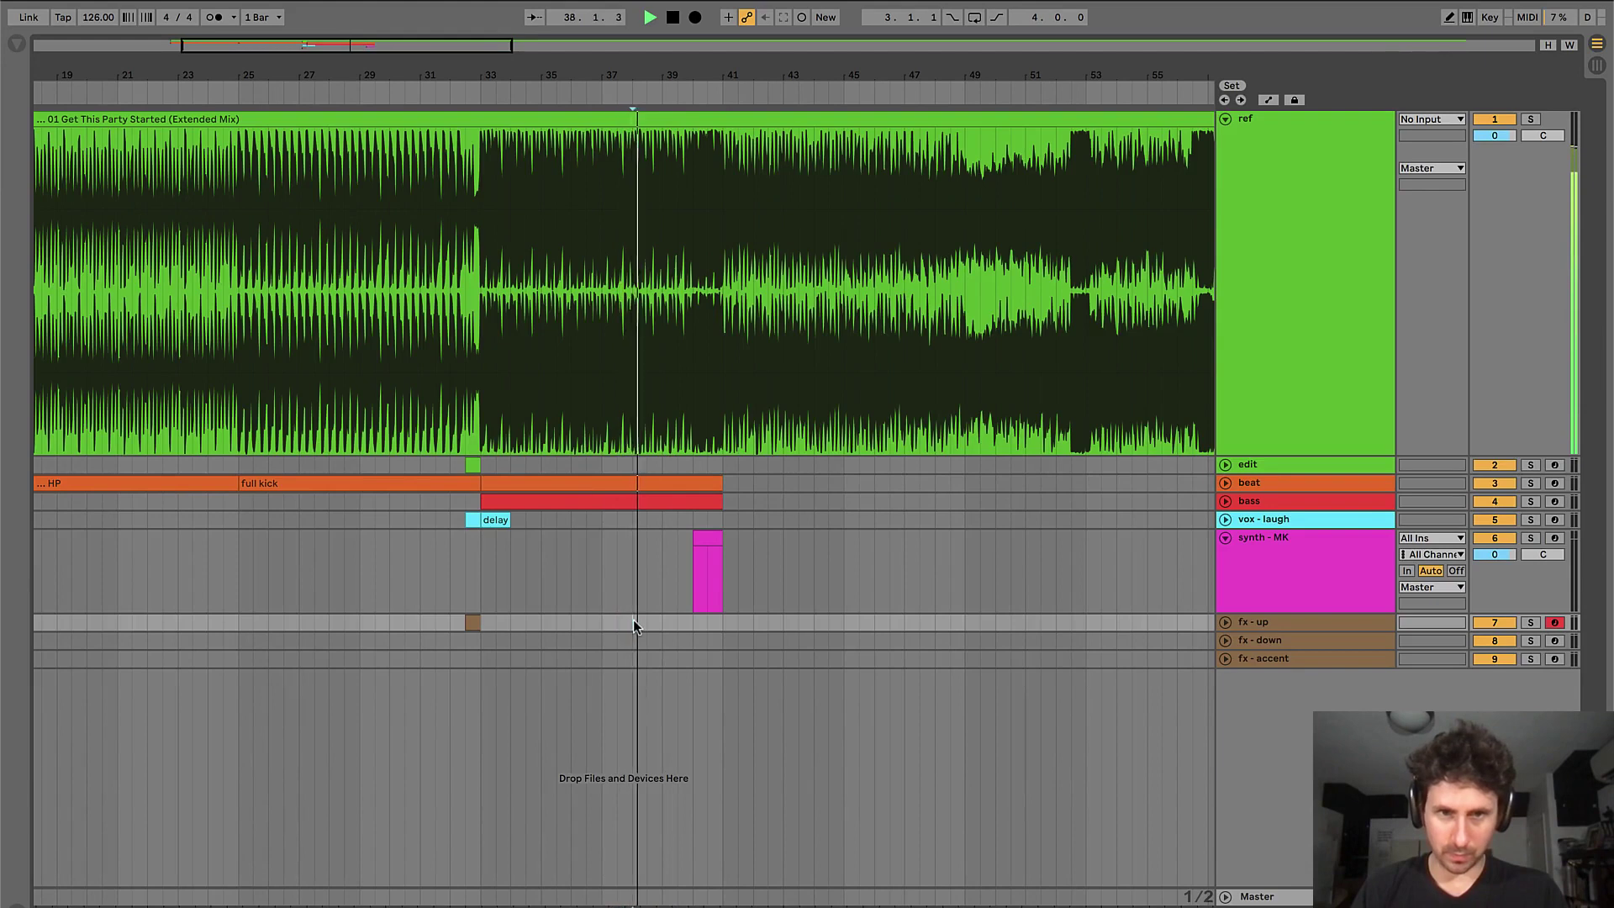
pyautogui.moveTo(602, 624); pyautogui.dragTo(724, 624)
pyautogui.hotkey('ctrl', 'shift', 'm')
pyautogui.hotkey('ctrl', 'alt', 'l')
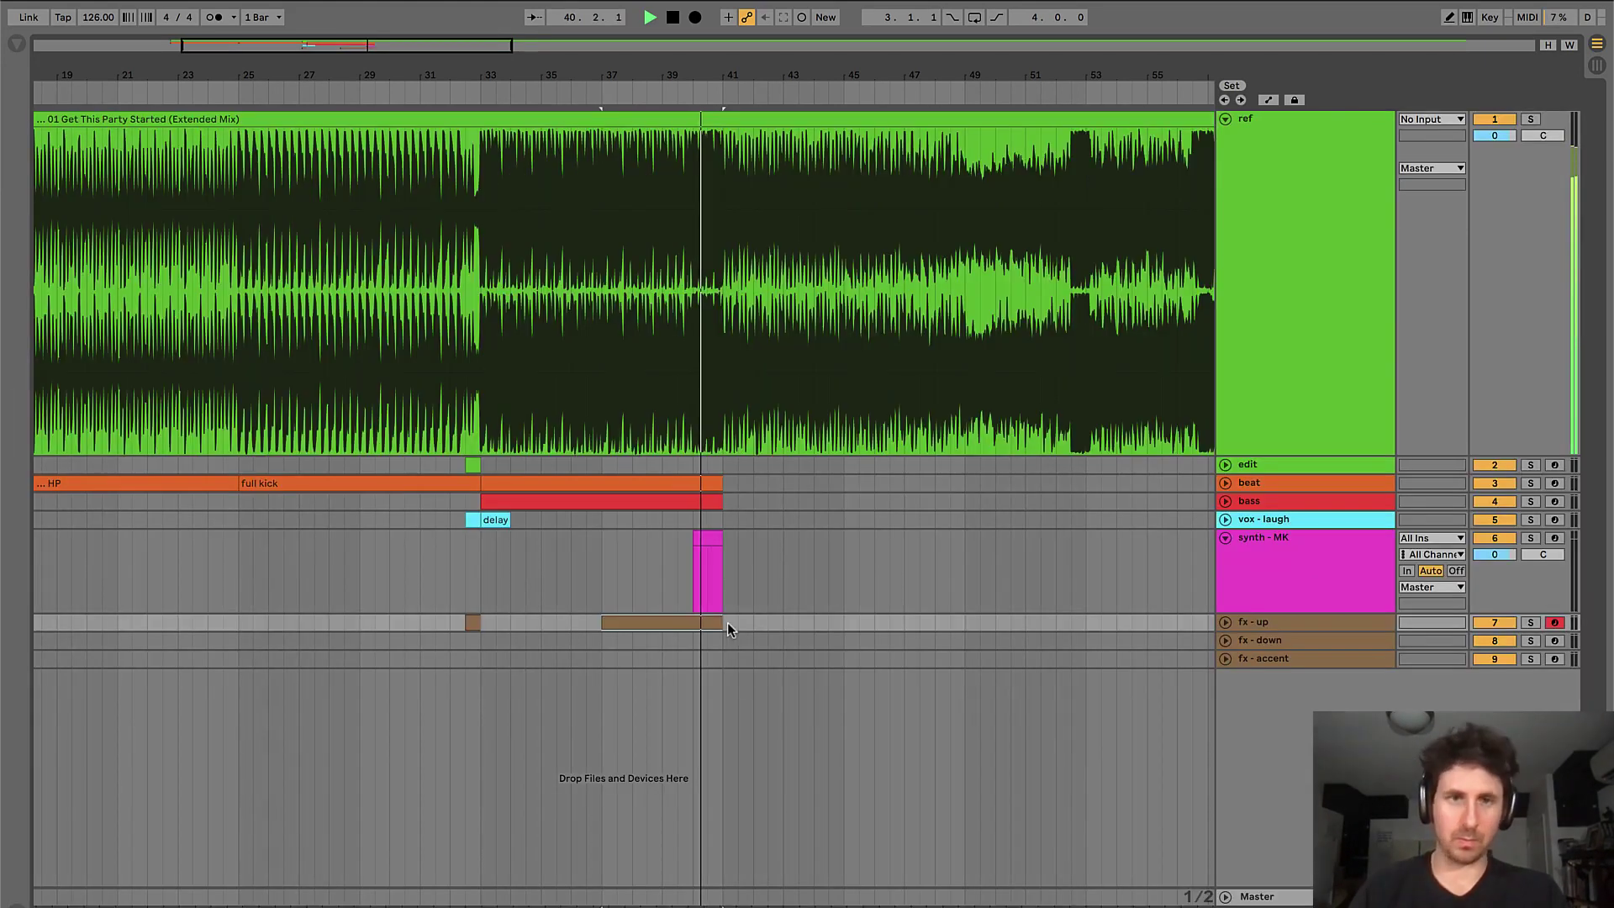
# - Replay the reference from bar 33 and from the middle of bar 36 to check for further elements
pyautogui.click(543, 501)
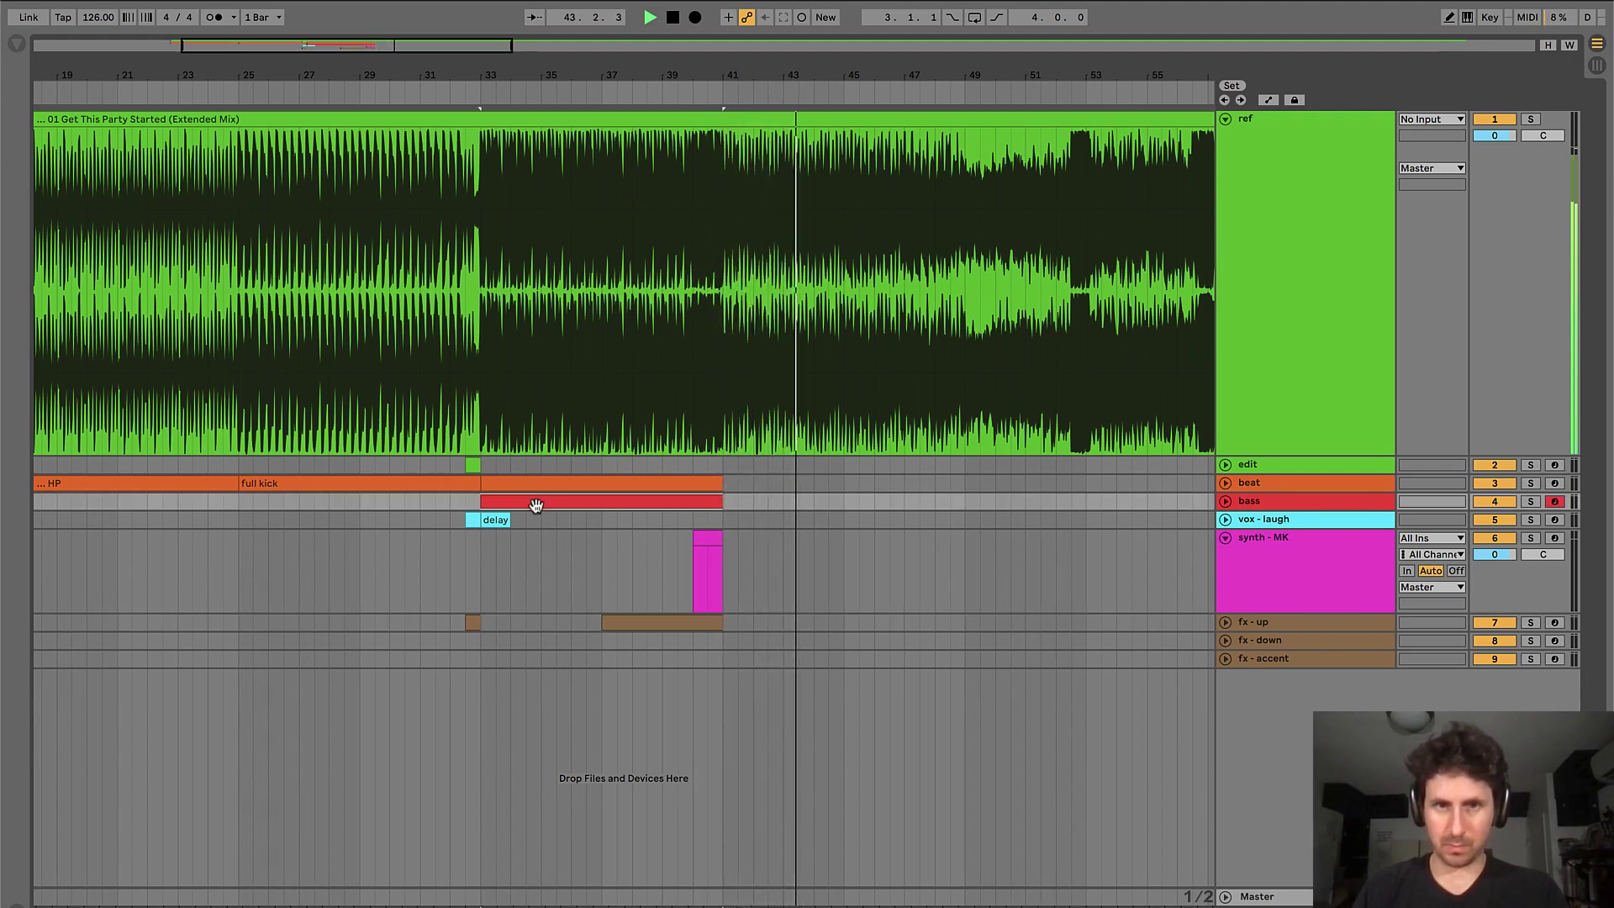
pyautogui.hotkey('shift', 'space')
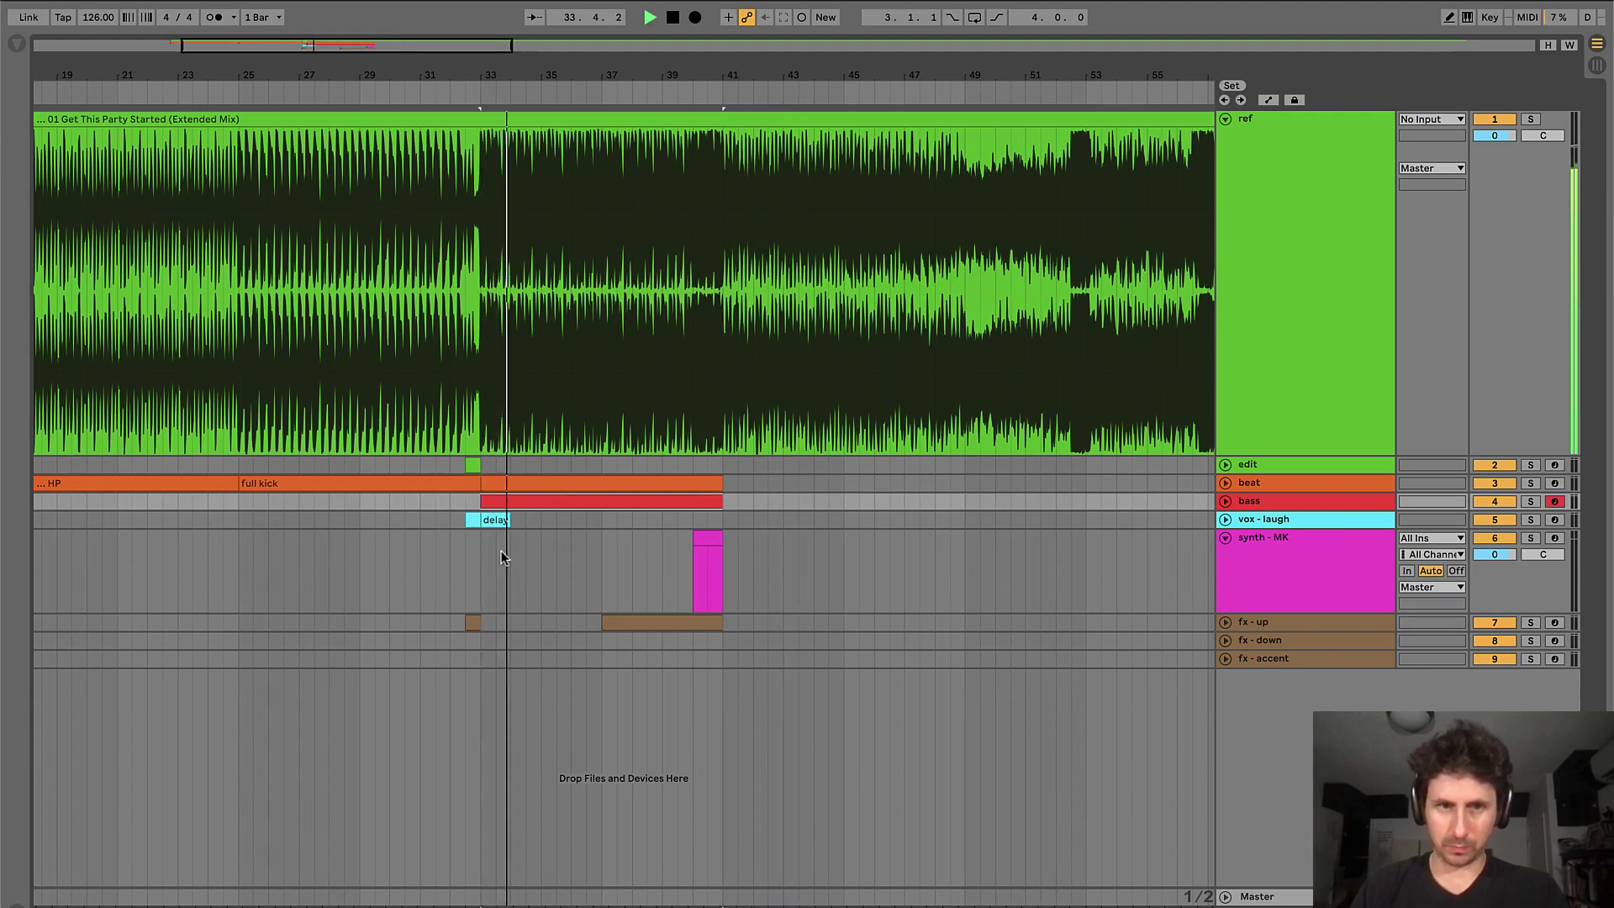
pyautogui.click(475, 572)
pyautogui.click(589, 548)
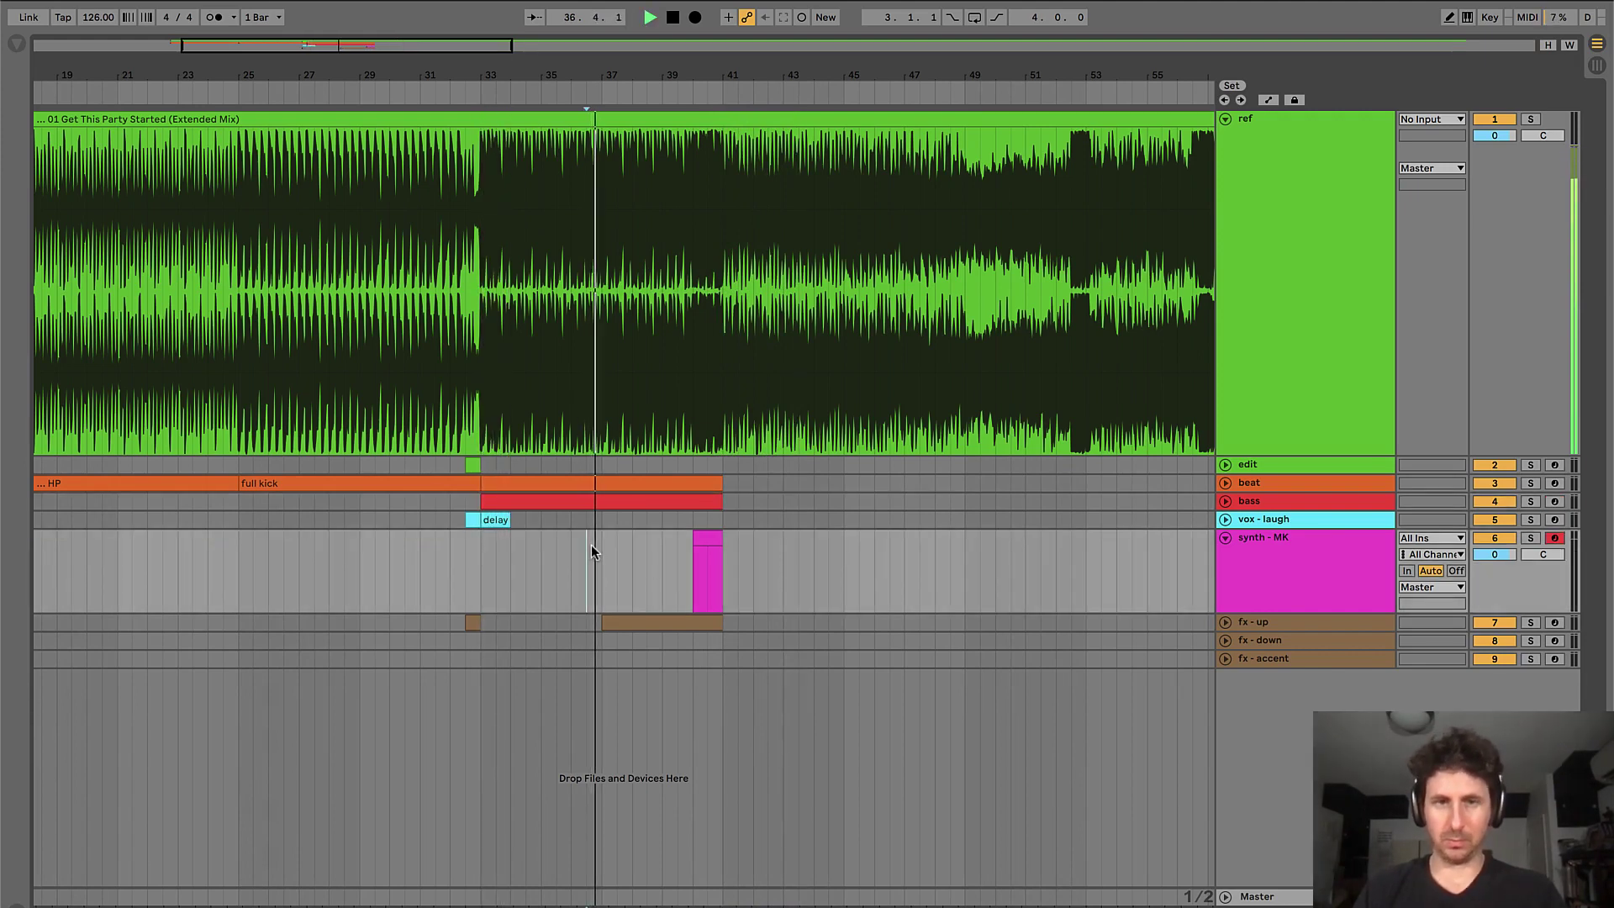
pyautogui.press('space')
# - Collapse all tracks except ref and add a MIDI track below the bass track, naming it perc - punk
pyautogui.keyDown('alt'); pyautogui.click(1223, 534); pyautogui.keyUp('alt')
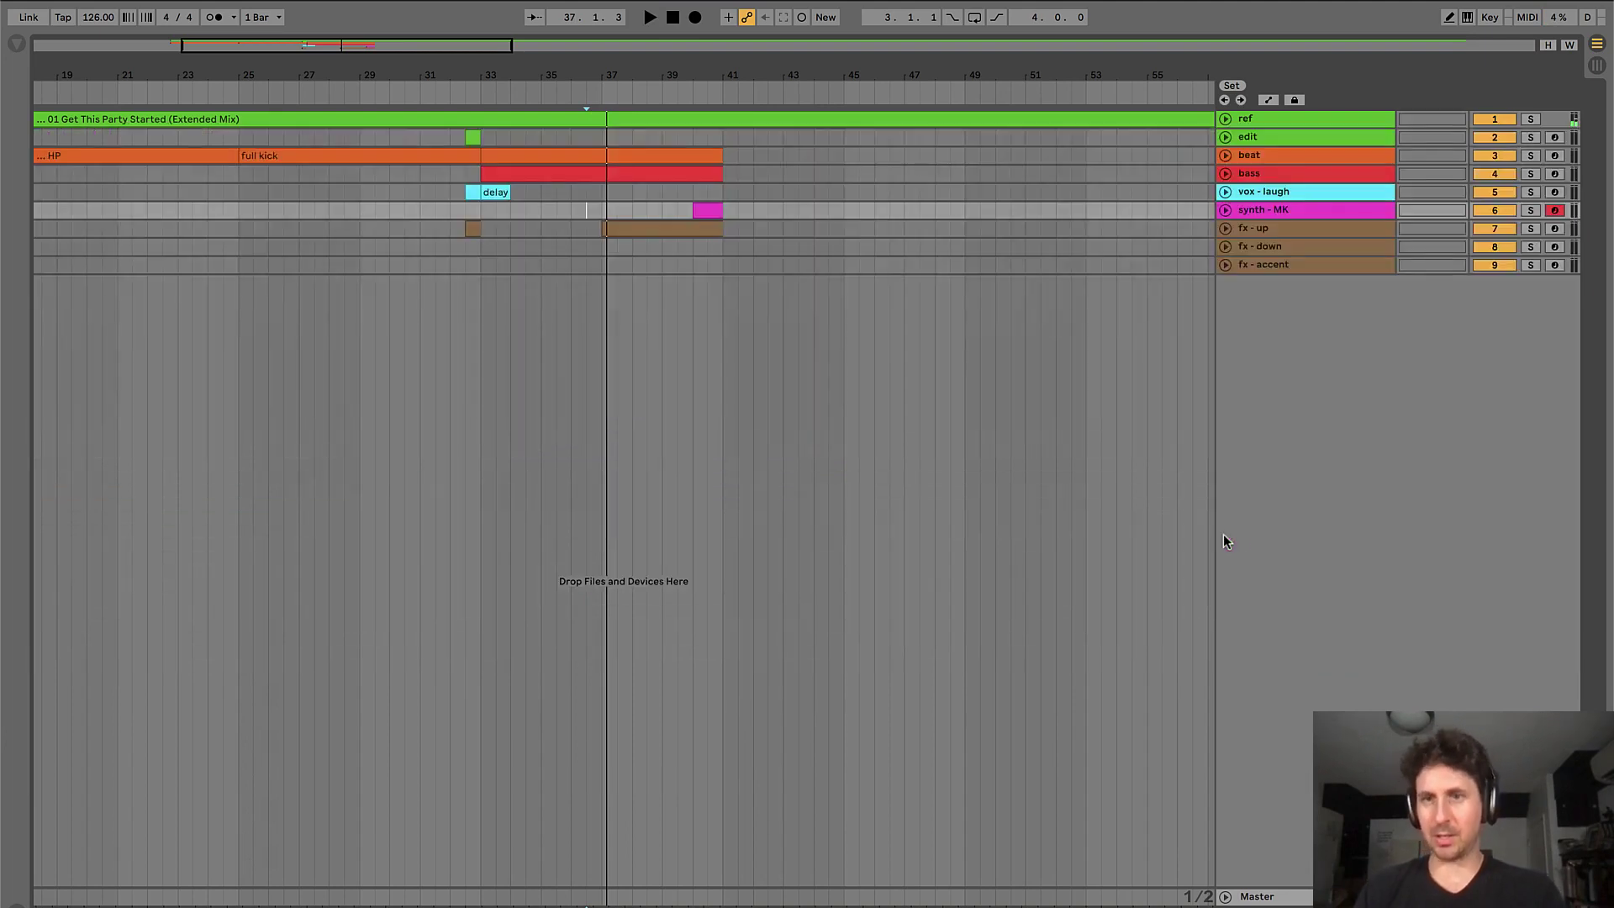
pyautogui.click(1226, 119)
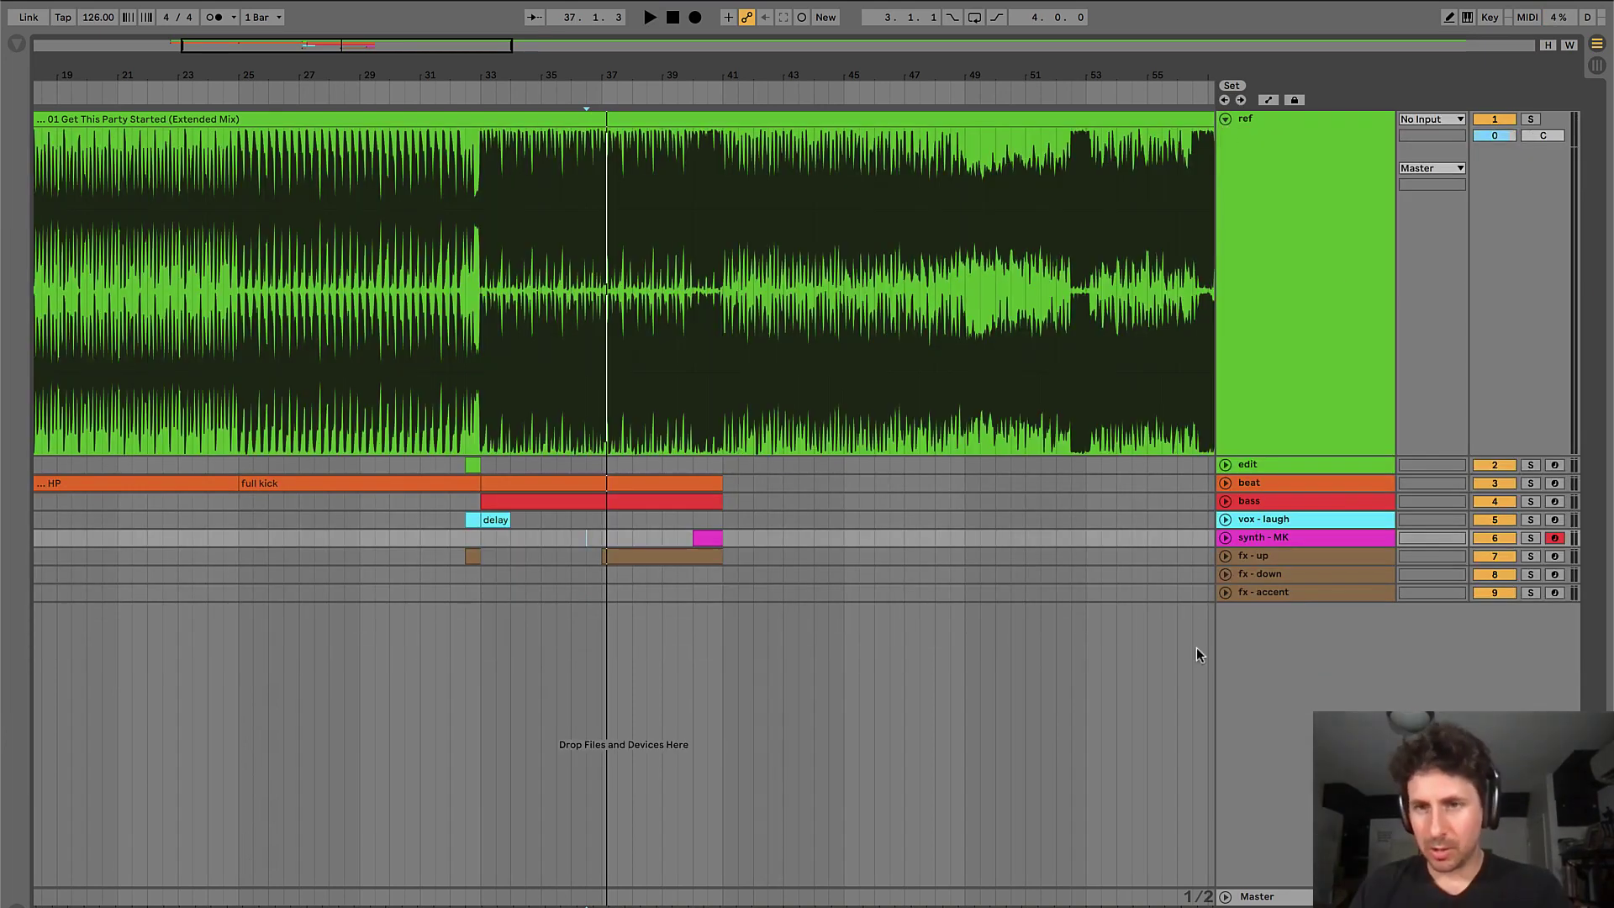
pyautogui.click(1255, 542)
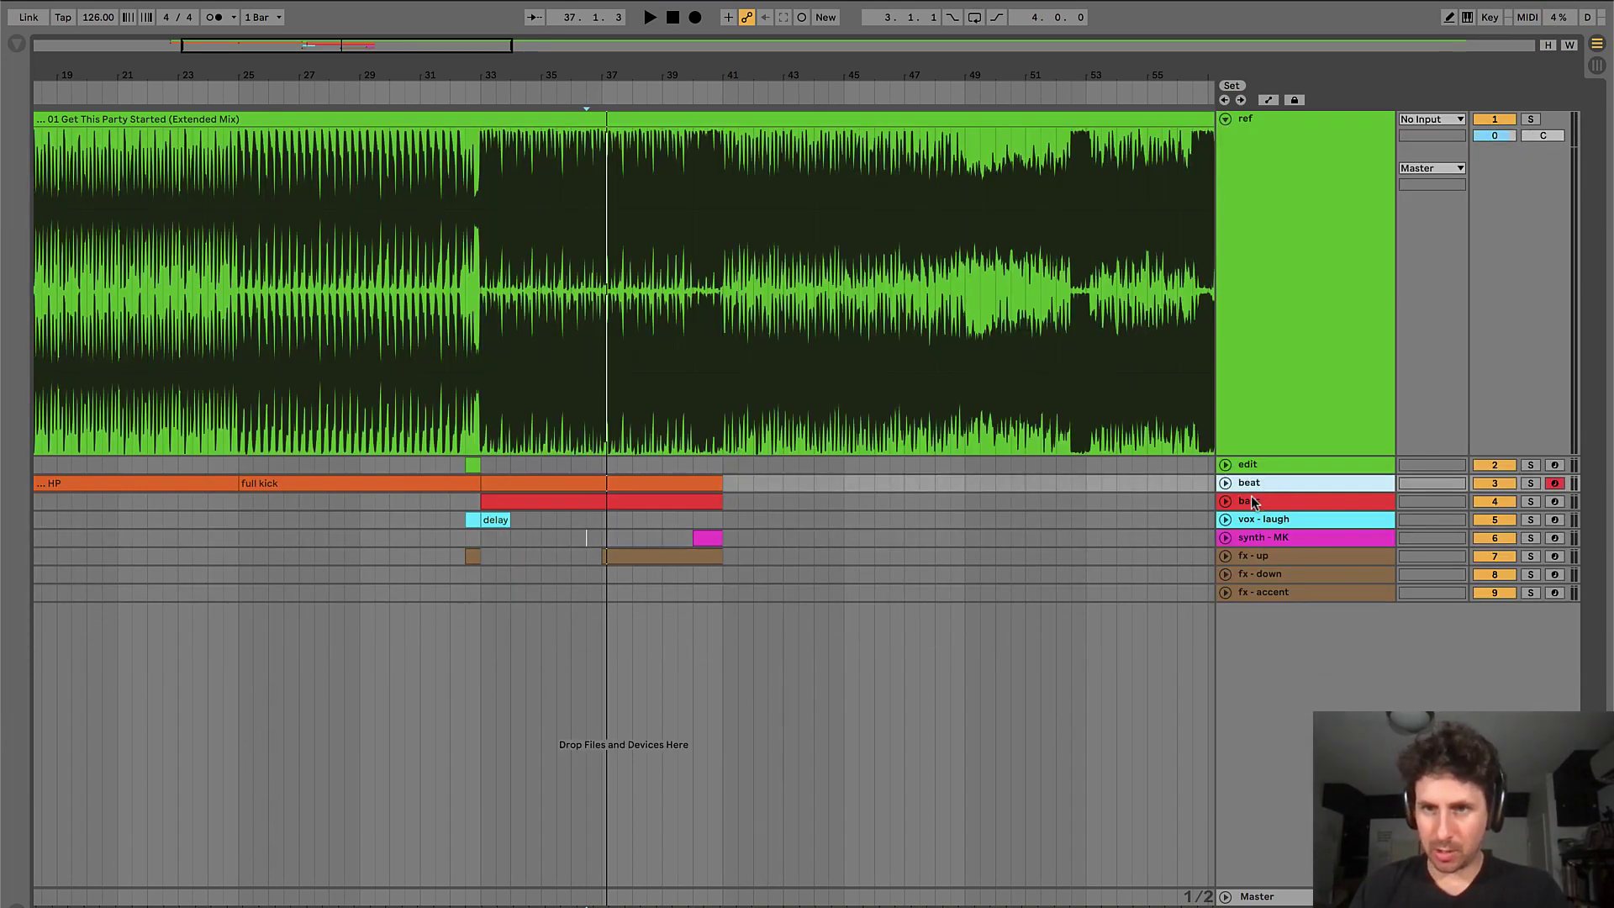
pyautogui.click(1253, 502)
pyautogui.hotkey('ctrl', 'v')
pyautogui.hotkey('ctrl', 'r')
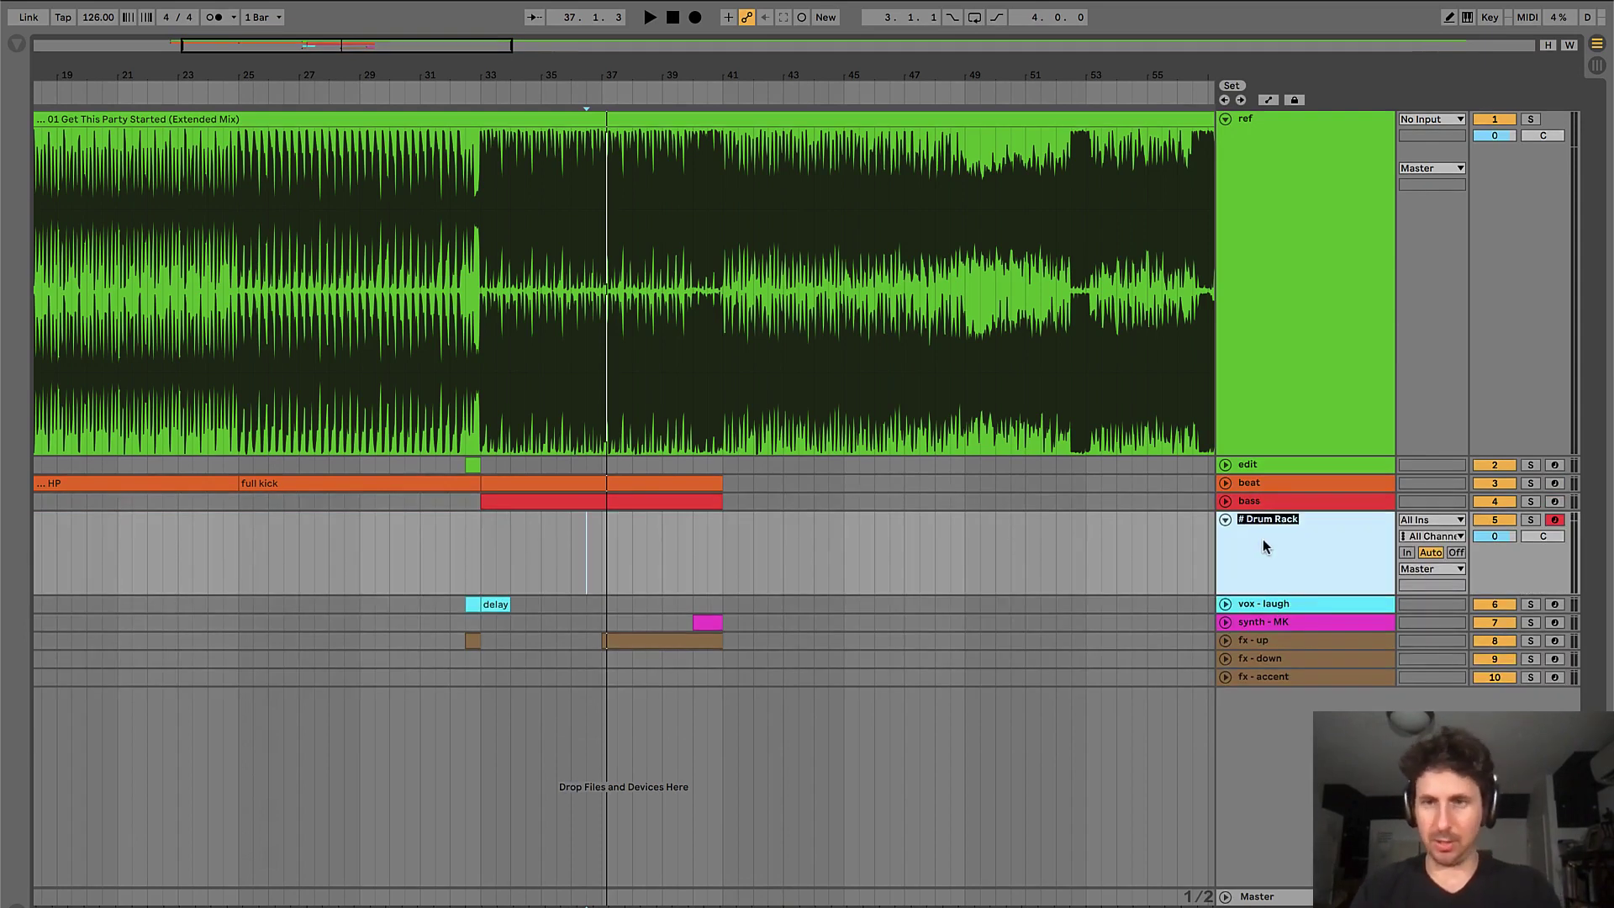
pyautogui.write('perc - punk')
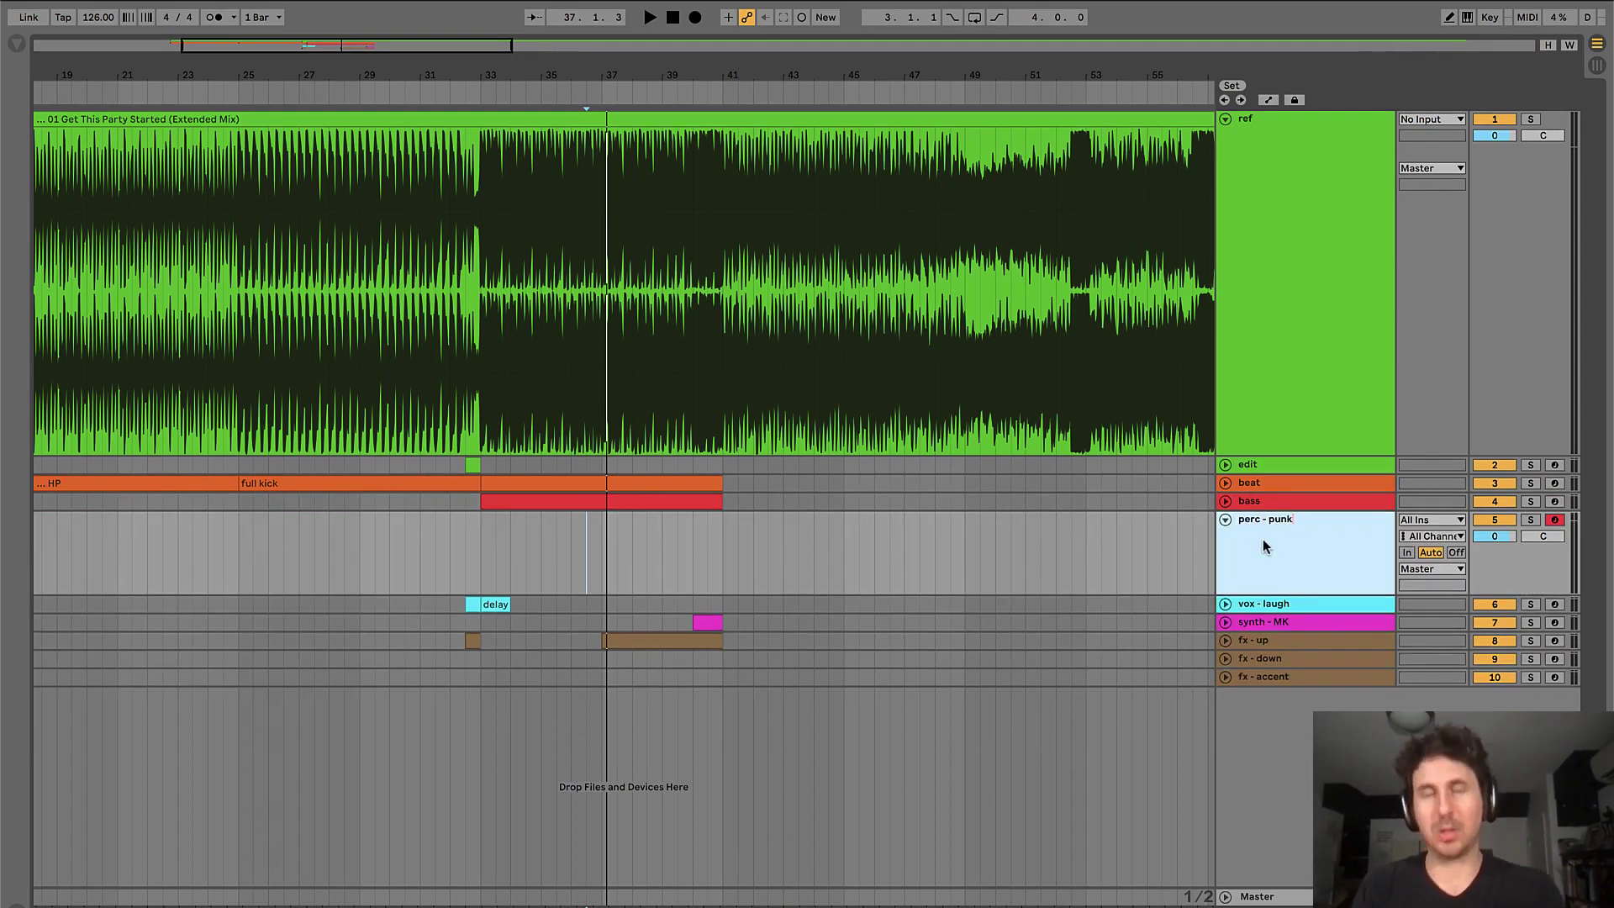
# - Shorten the new percussion track's name to perc
pyautogui.press('BackSpace')
pyautogui.press('BackSpace')
pyautogui.press('BackSpace')
pyautogui.press('BackSpace')
pyautogui.press('BackSpace')
pyautogui.press('BackSpace')
pyautogui.press('BackSpace')
pyautogui.press('BackSpace')
pyautogui.press('BackSpace')
pyautogui.press('BackSpace')
pyautogui.press('BackSpace')
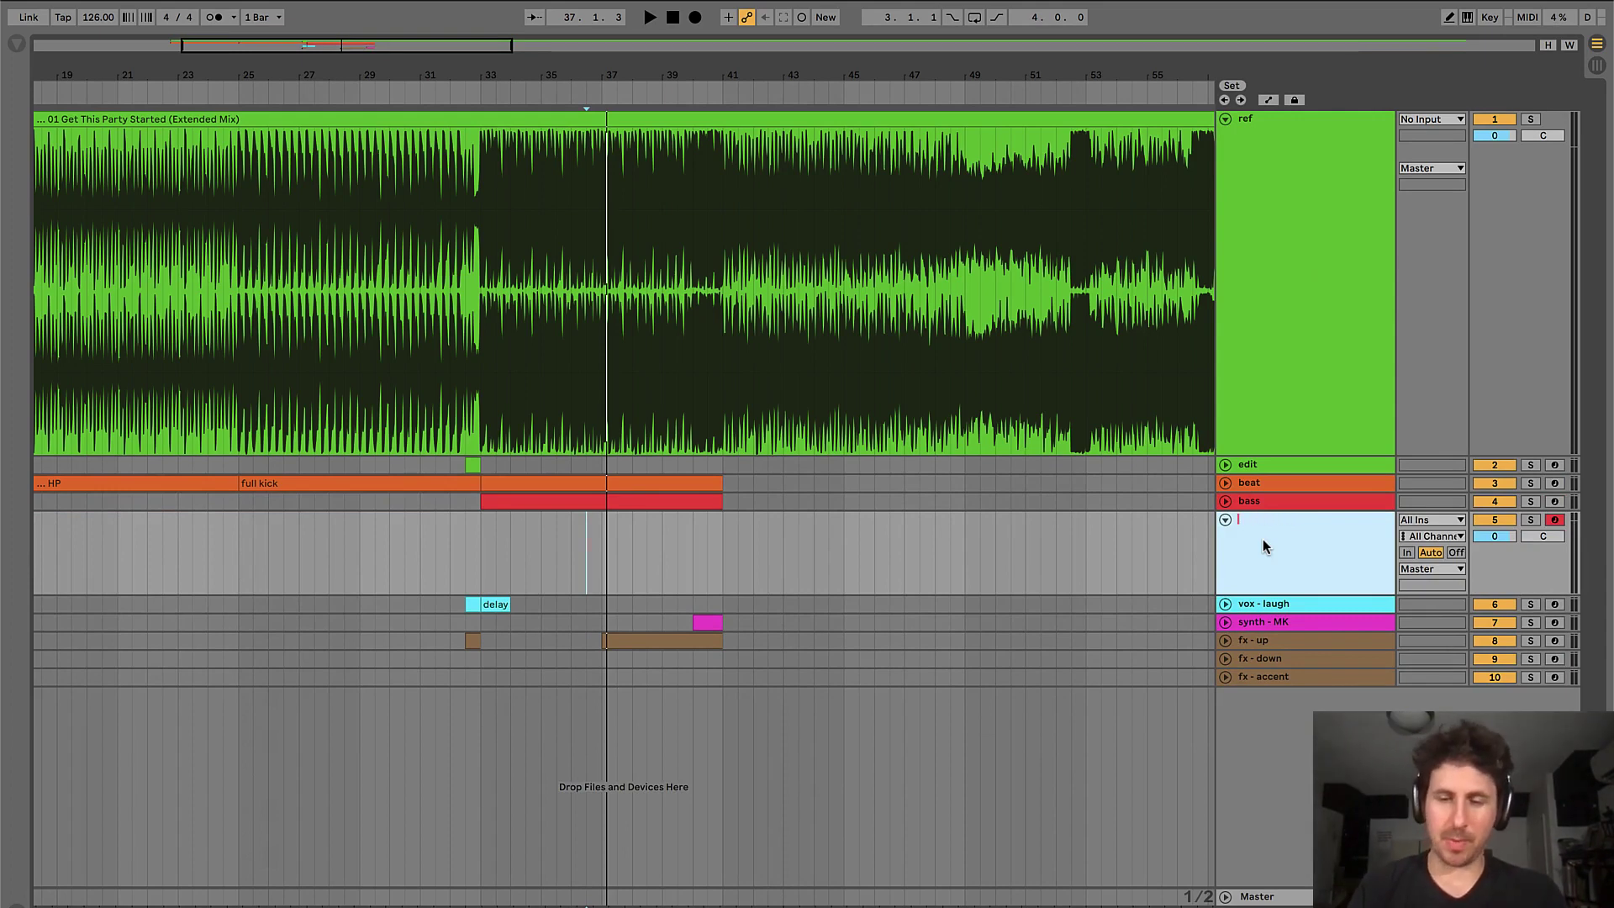
pyautogui.write('perc')
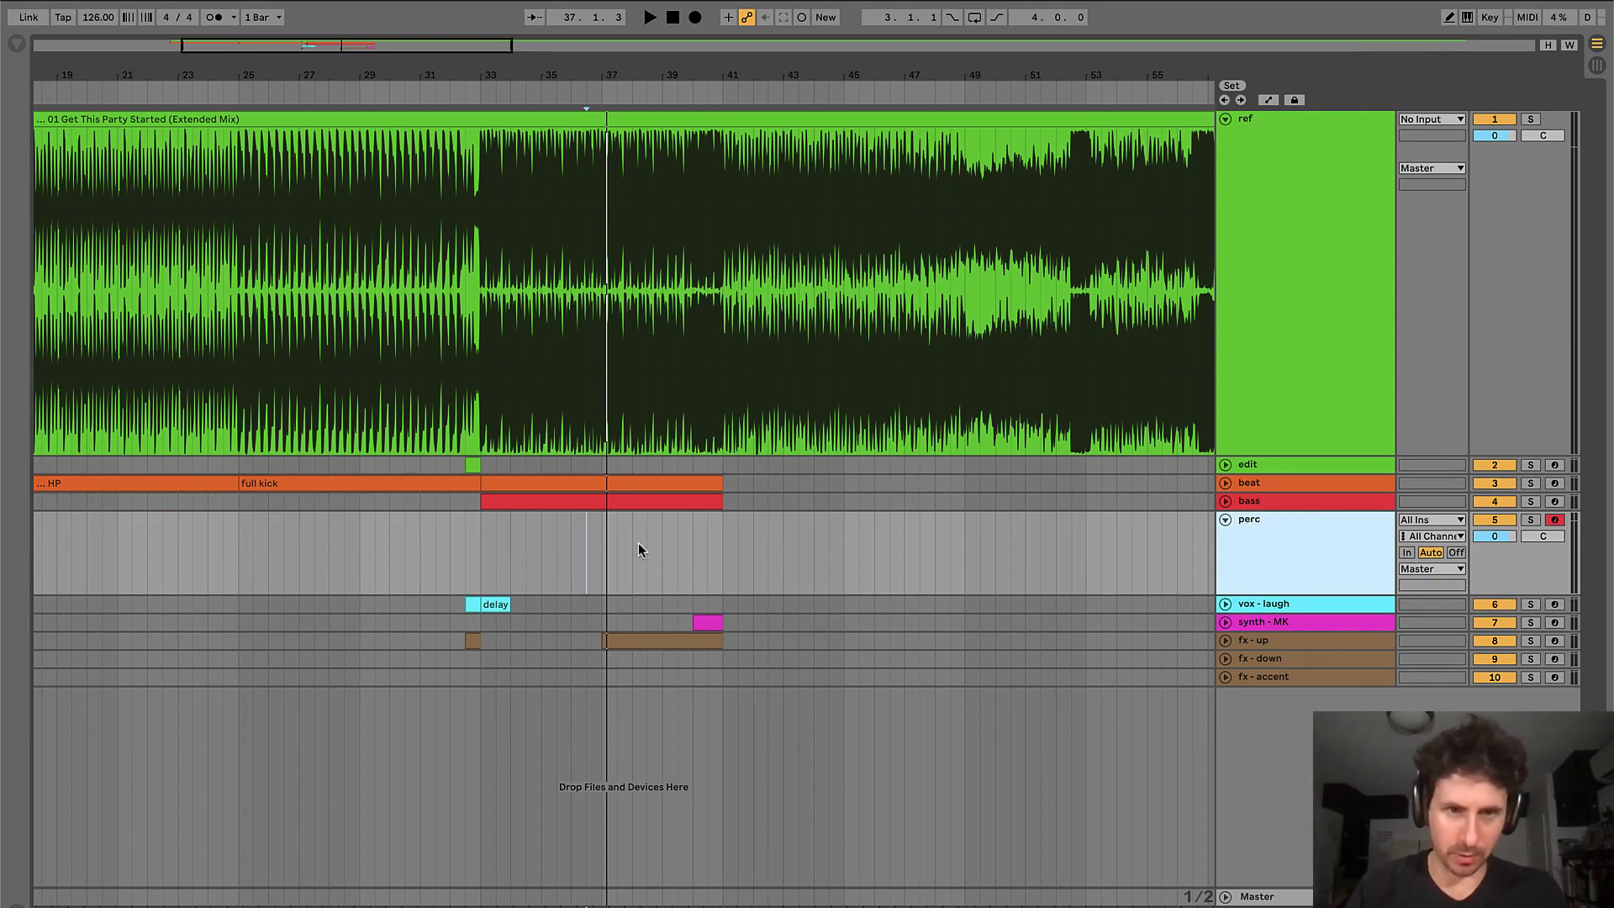
# - Insert a half-bar MIDI clip on the perc track from the middle of bar 36 to bar 37
pyautogui.click(578, 538)
pyautogui.press('+')
pyautogui.moveTo(579, 538); pyautogui.dragTo(618, 538)
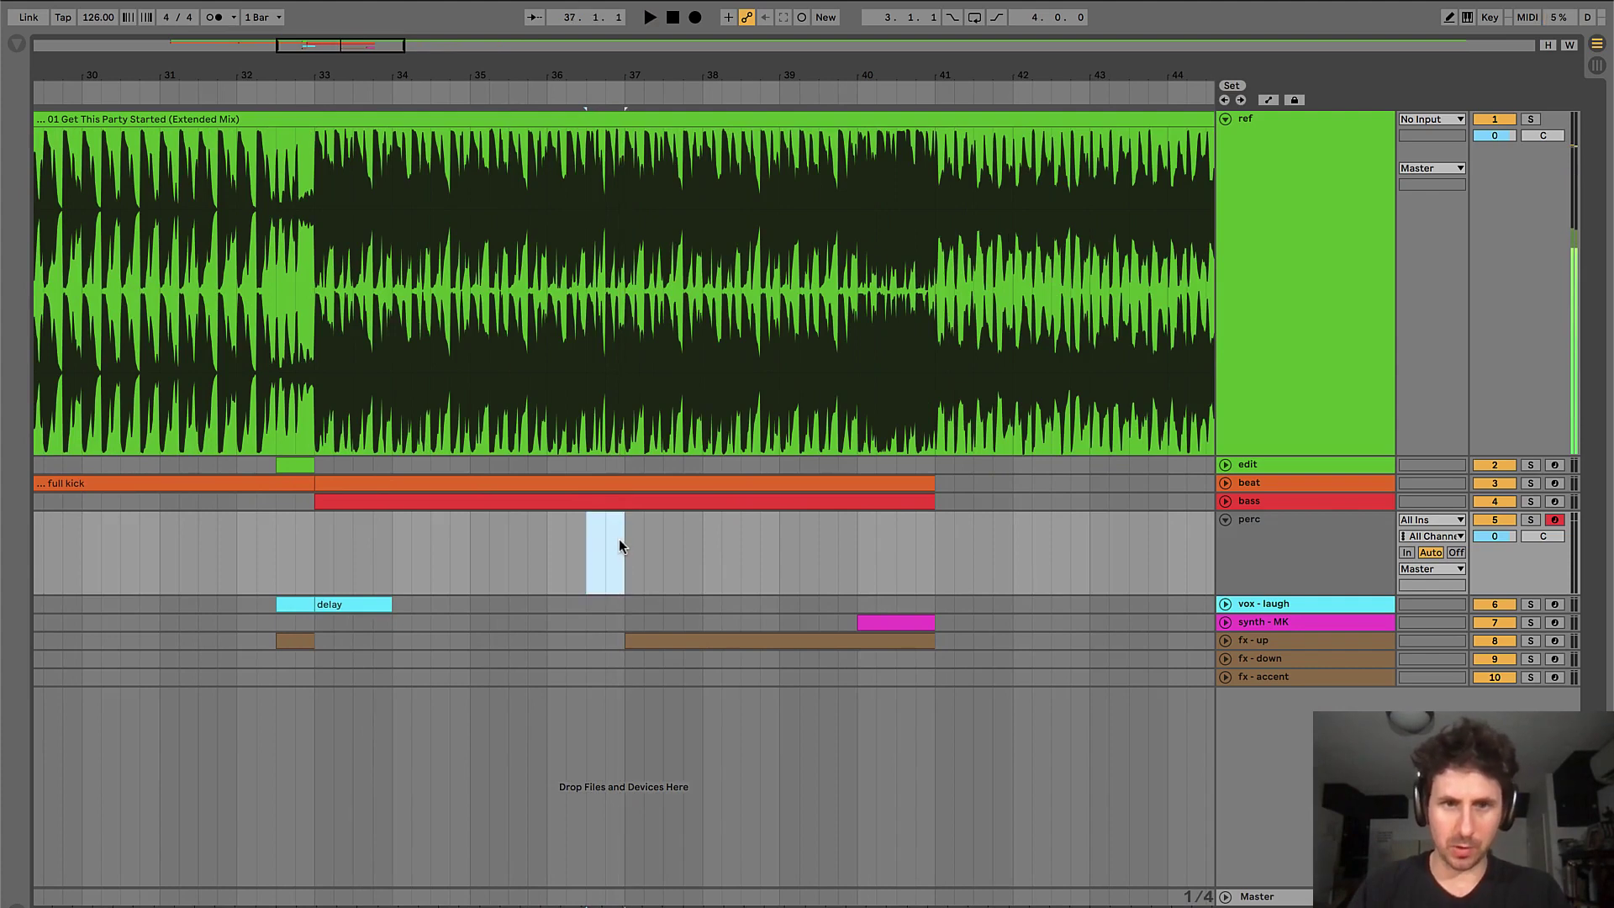
pyautogui.hotkey('ctrl', 'shift', 'm')
pyautogui.hotkey('ctrl', 'alt', 'l')
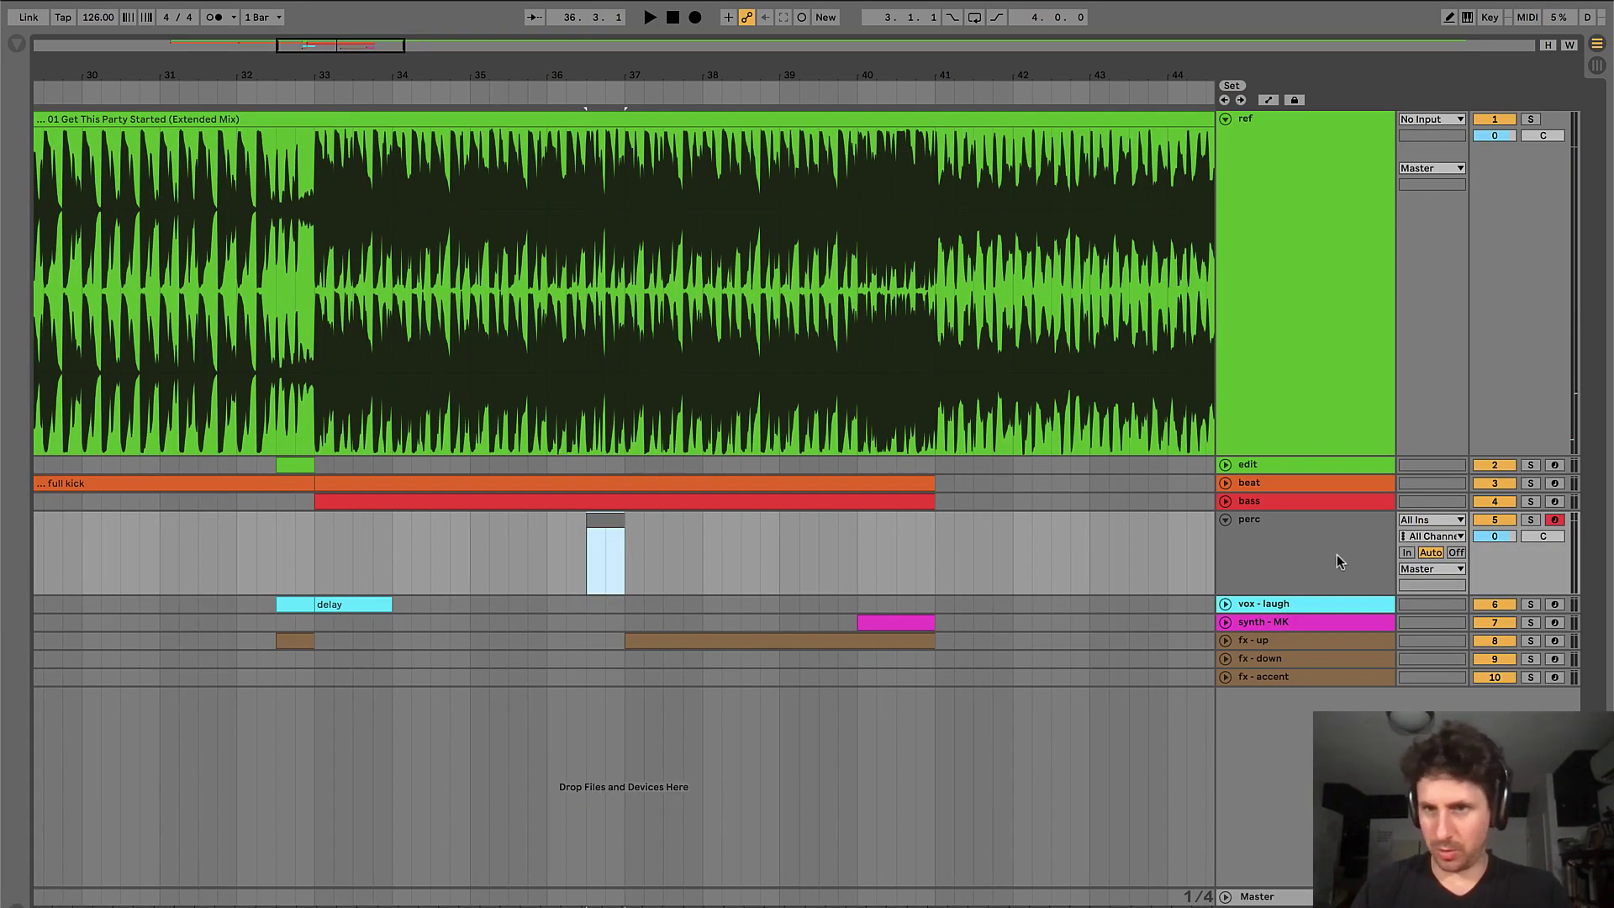
# - Rename the perc track as perc - punk and color both the track and its clip orange like the beat track
pyautogui.click(1280, 545)
pyautogui.hotkey('ctrl', 'r')
pyautogui.write('perc - punk')
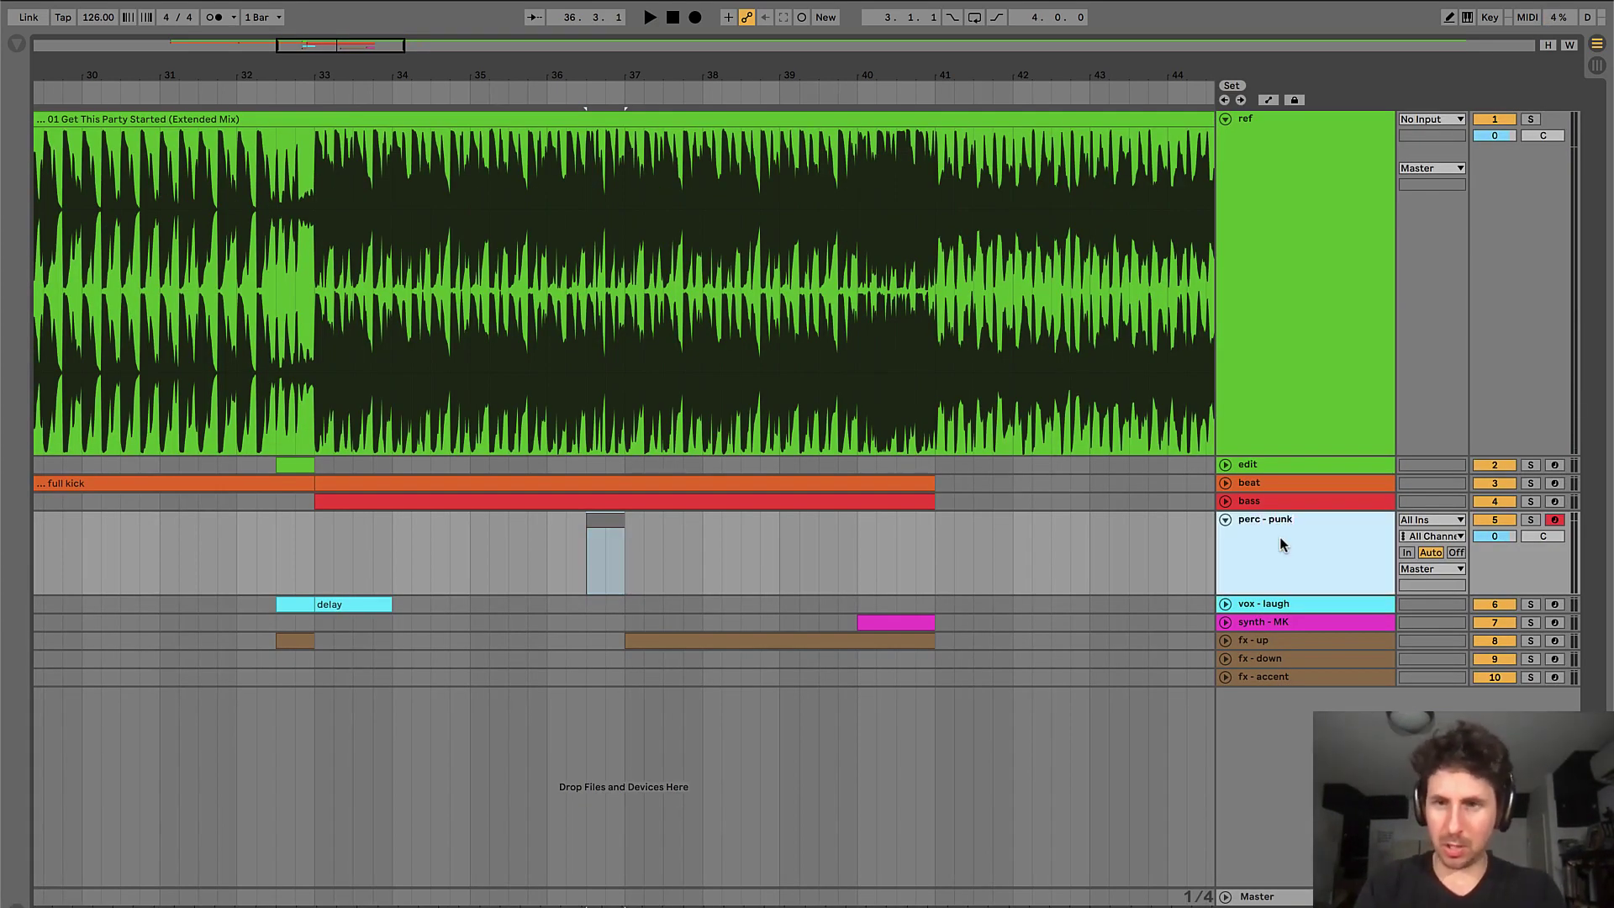
pyautogui.press('Return')
pyautogui.rightClick(1279, 537)
pyautogui.click(1295, 861)
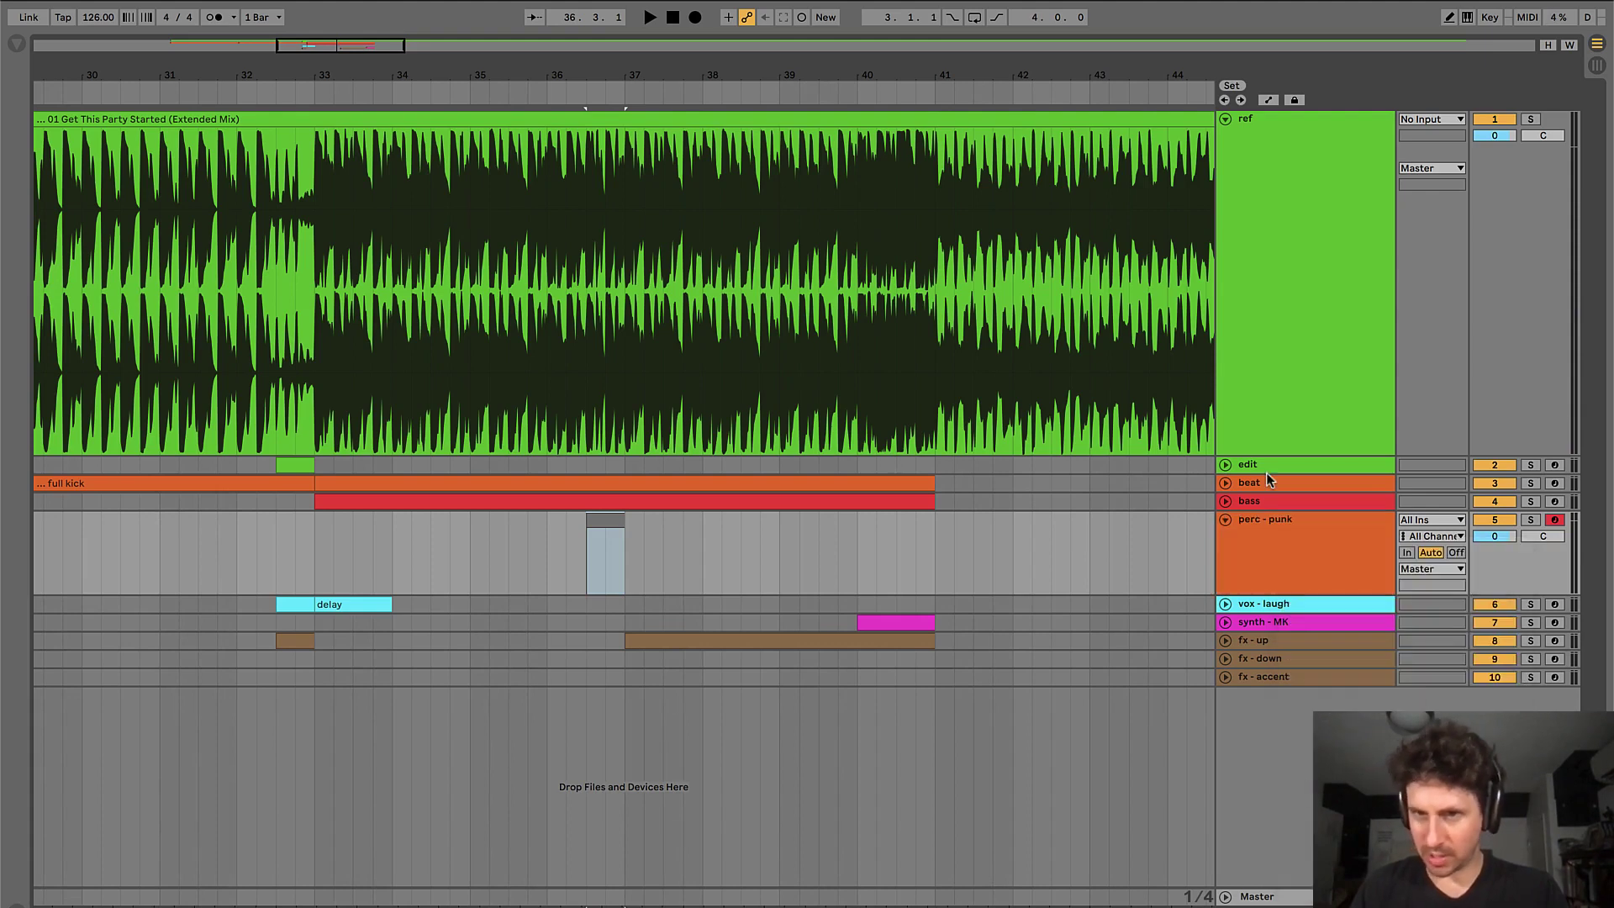
pyautogui.click(1253, 551)
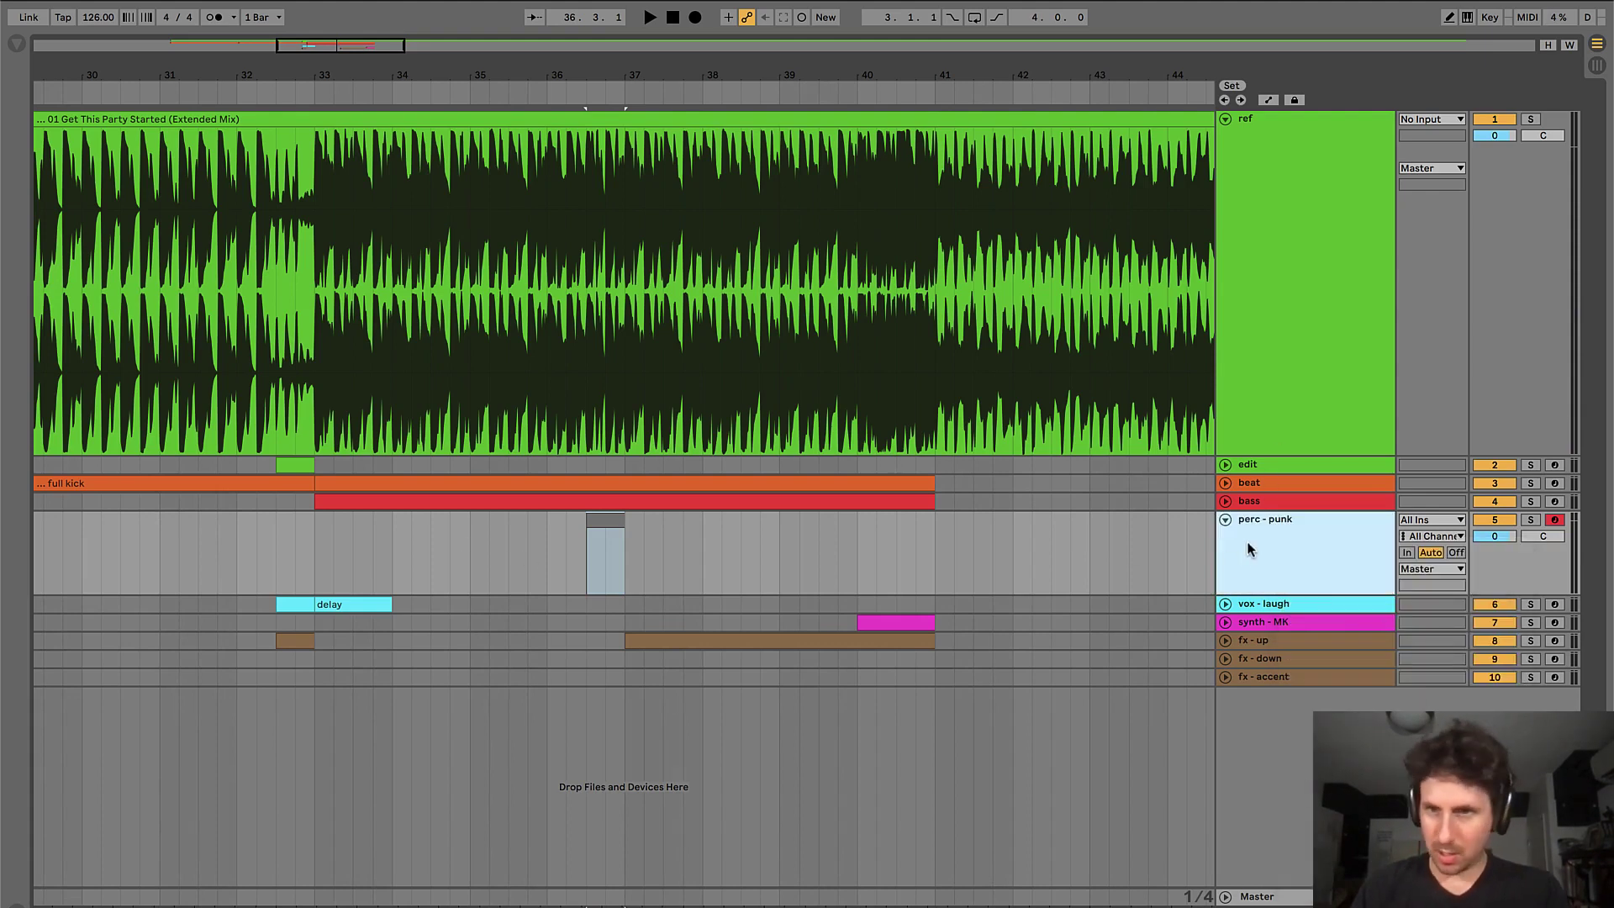
pyautogui.rightClick(1259, 540)
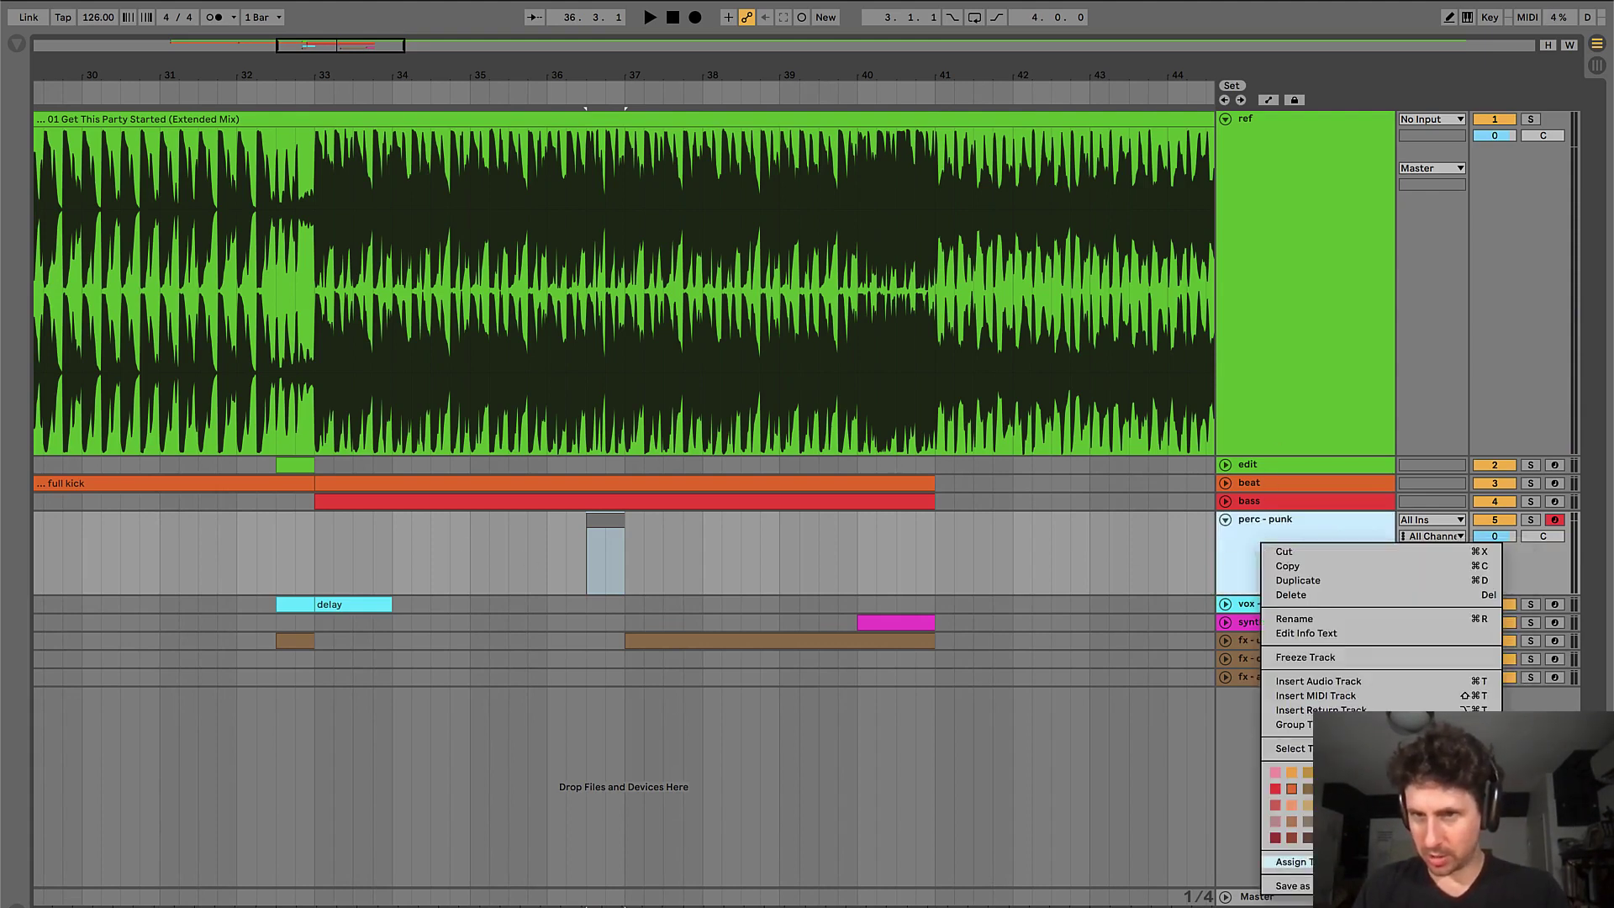
pyautogui.press('Escape')
# - Move the playback start position on the ref track to 36.4.1
pyautogui.click(704, 282)
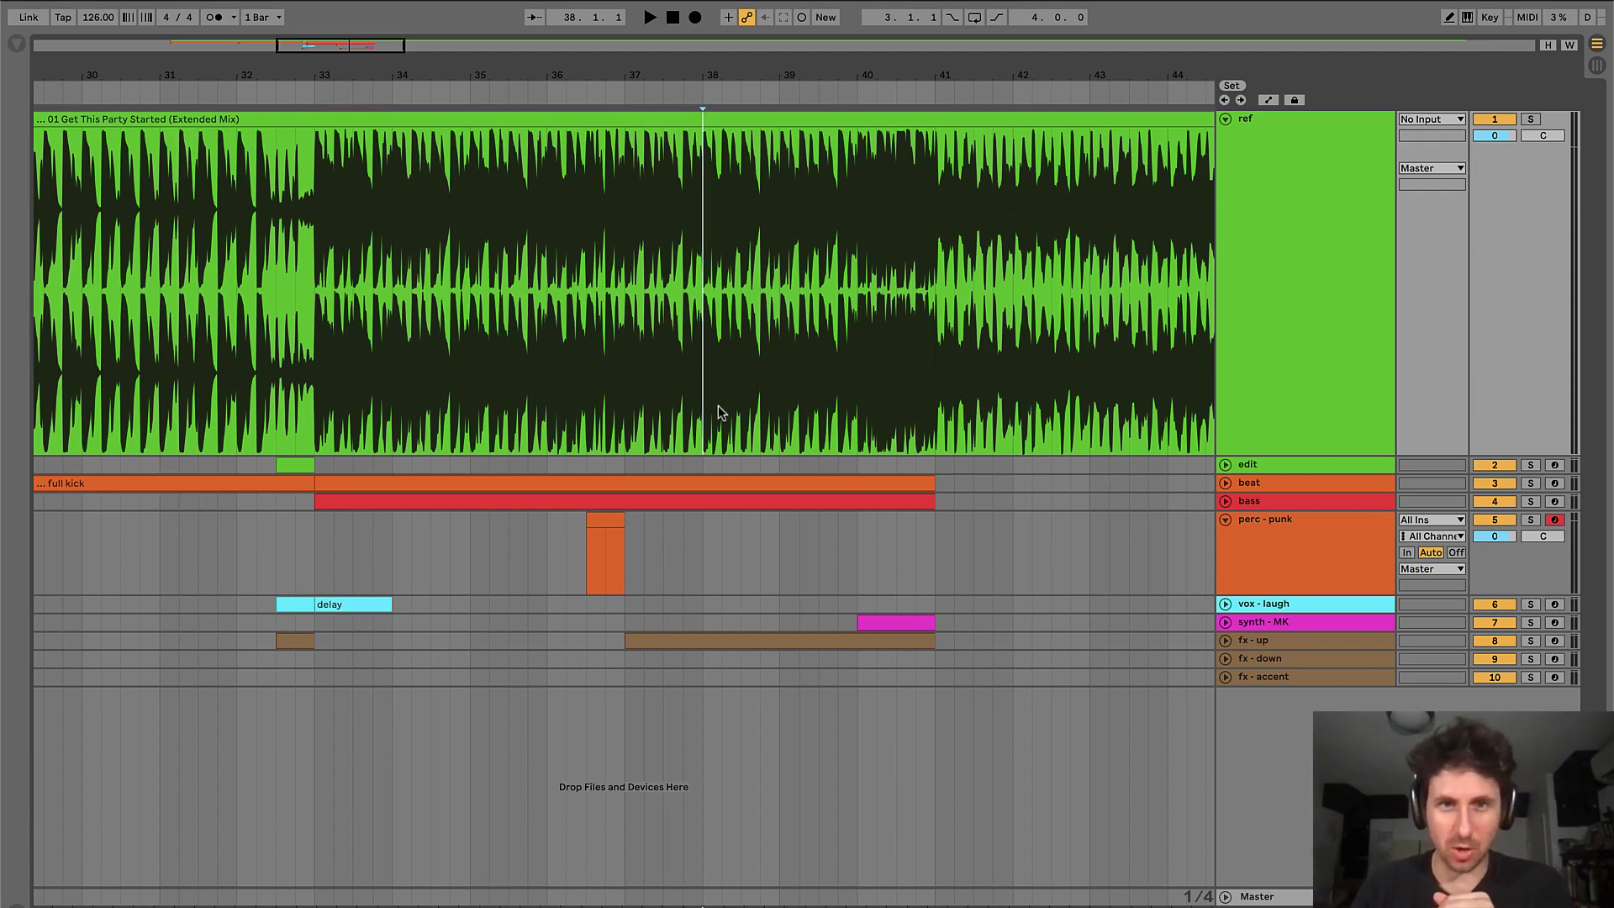
pyautogui.click(626, 279)
pyautogui.click(605, 280)
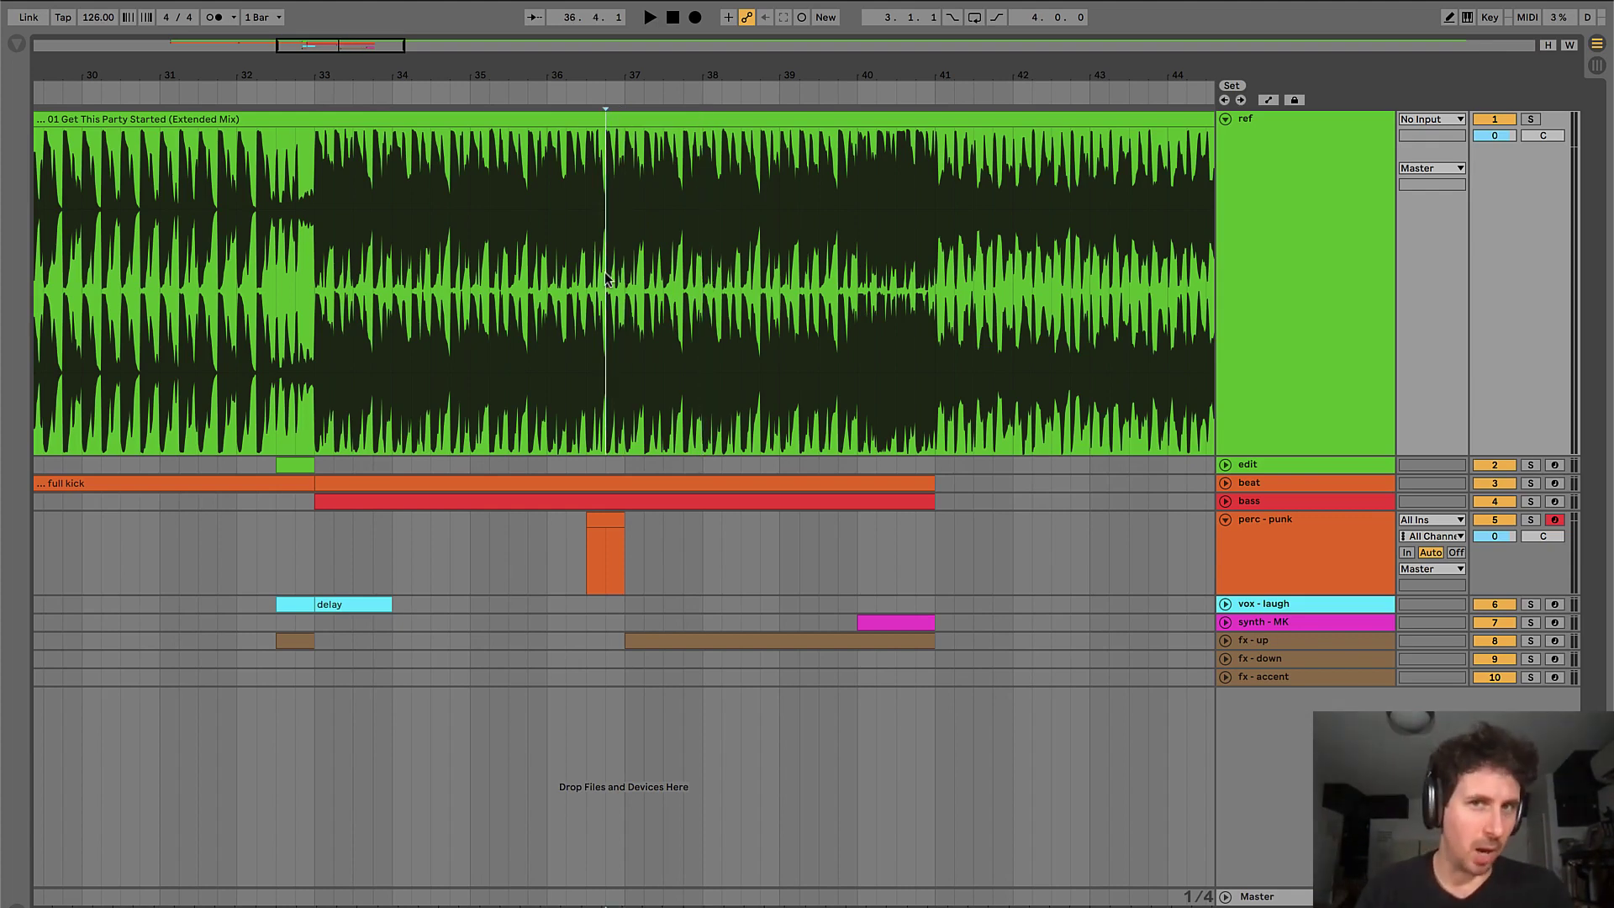
# - Examine the ref track's waveform across the sections around bars 33 to 52, including bar 40
pyautogui.moveTo(864, 225); pyautogui.dragTo(935, 229)
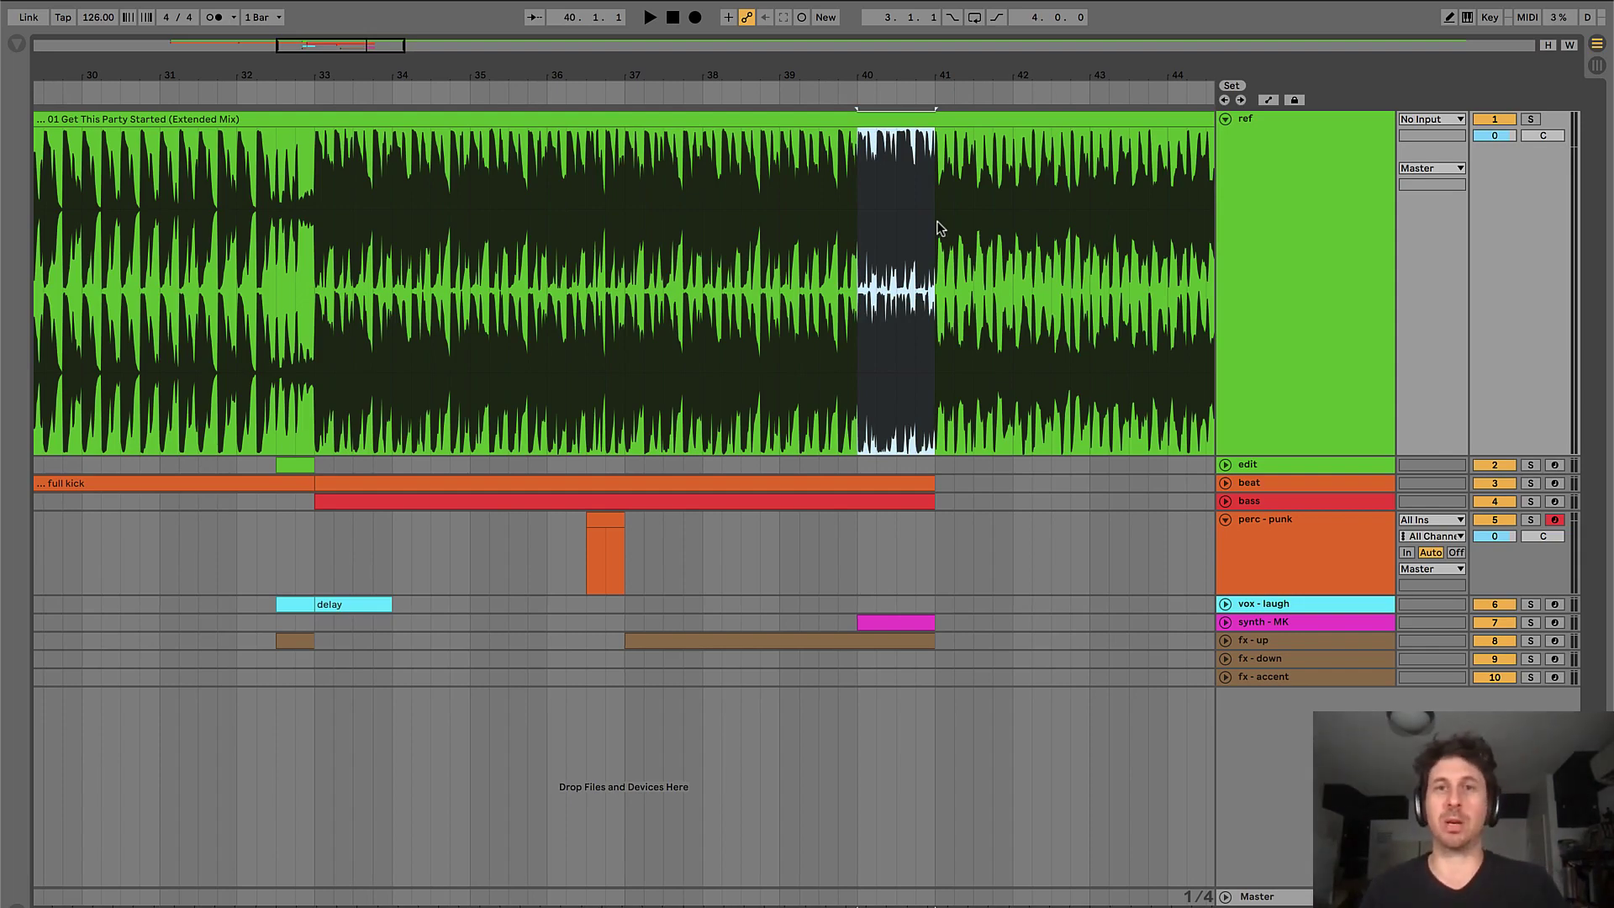
pyautogui.hscroll(5, 940, 228)
pyautogui.moveTo(860, 222); pyautogui.dragTo(935, 224)
pyautogui.click(682, 243)
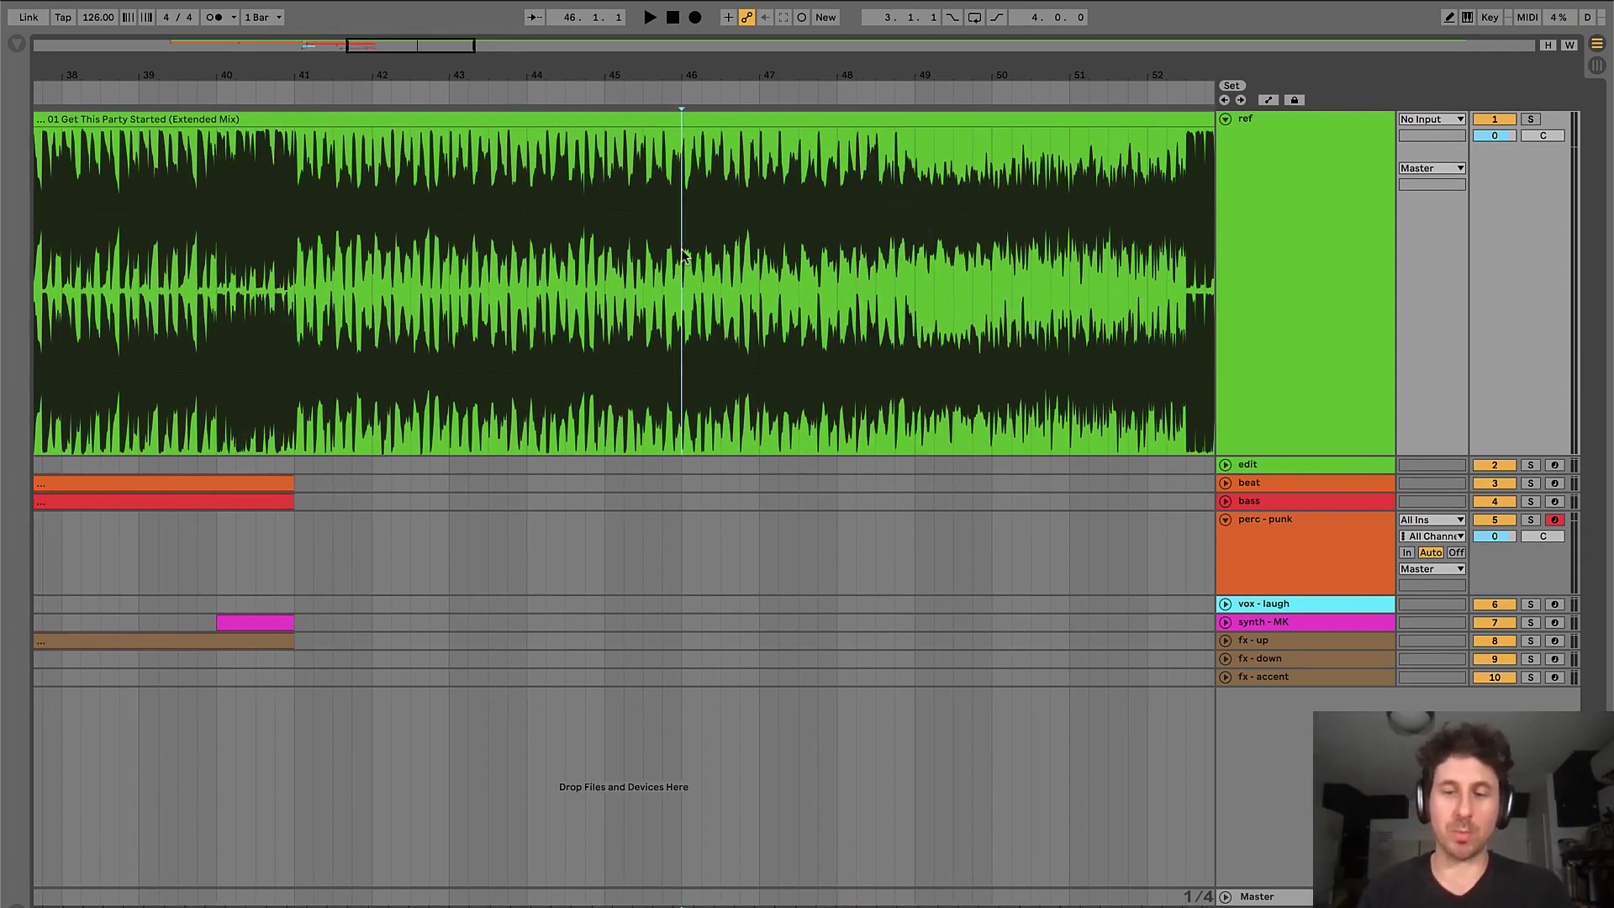
pyautogui.press('-')
pyautogui.press('-')
pyautogui.hscroll(-4, 580, 265)
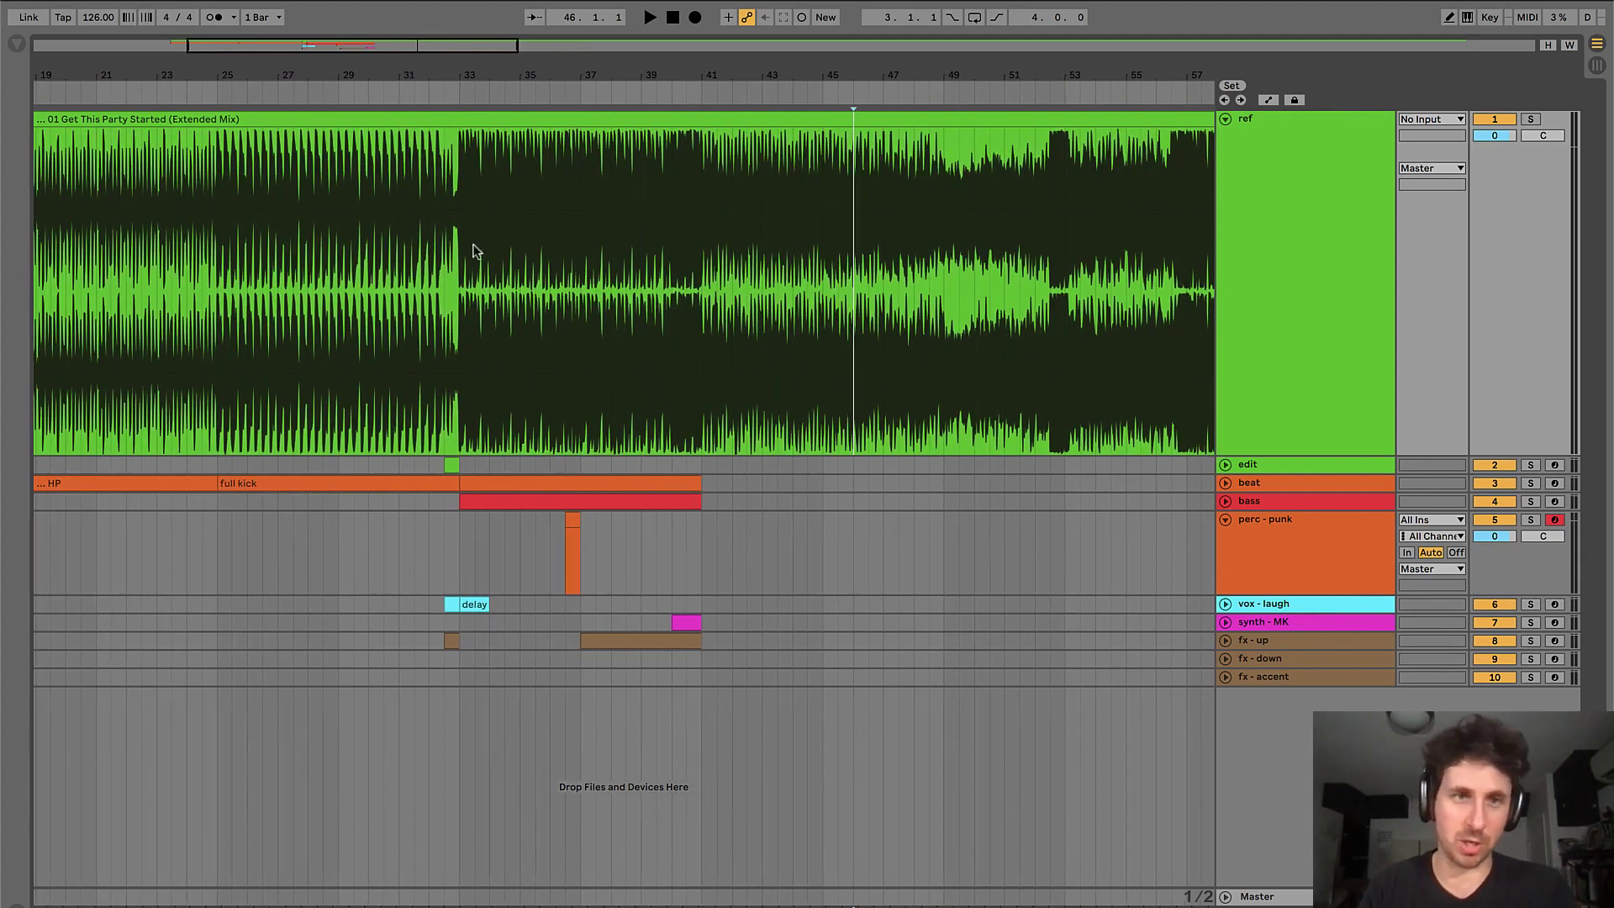
pyautogui.click(460, 262)
pyautogui.press('+')
pyautogui.press('+')
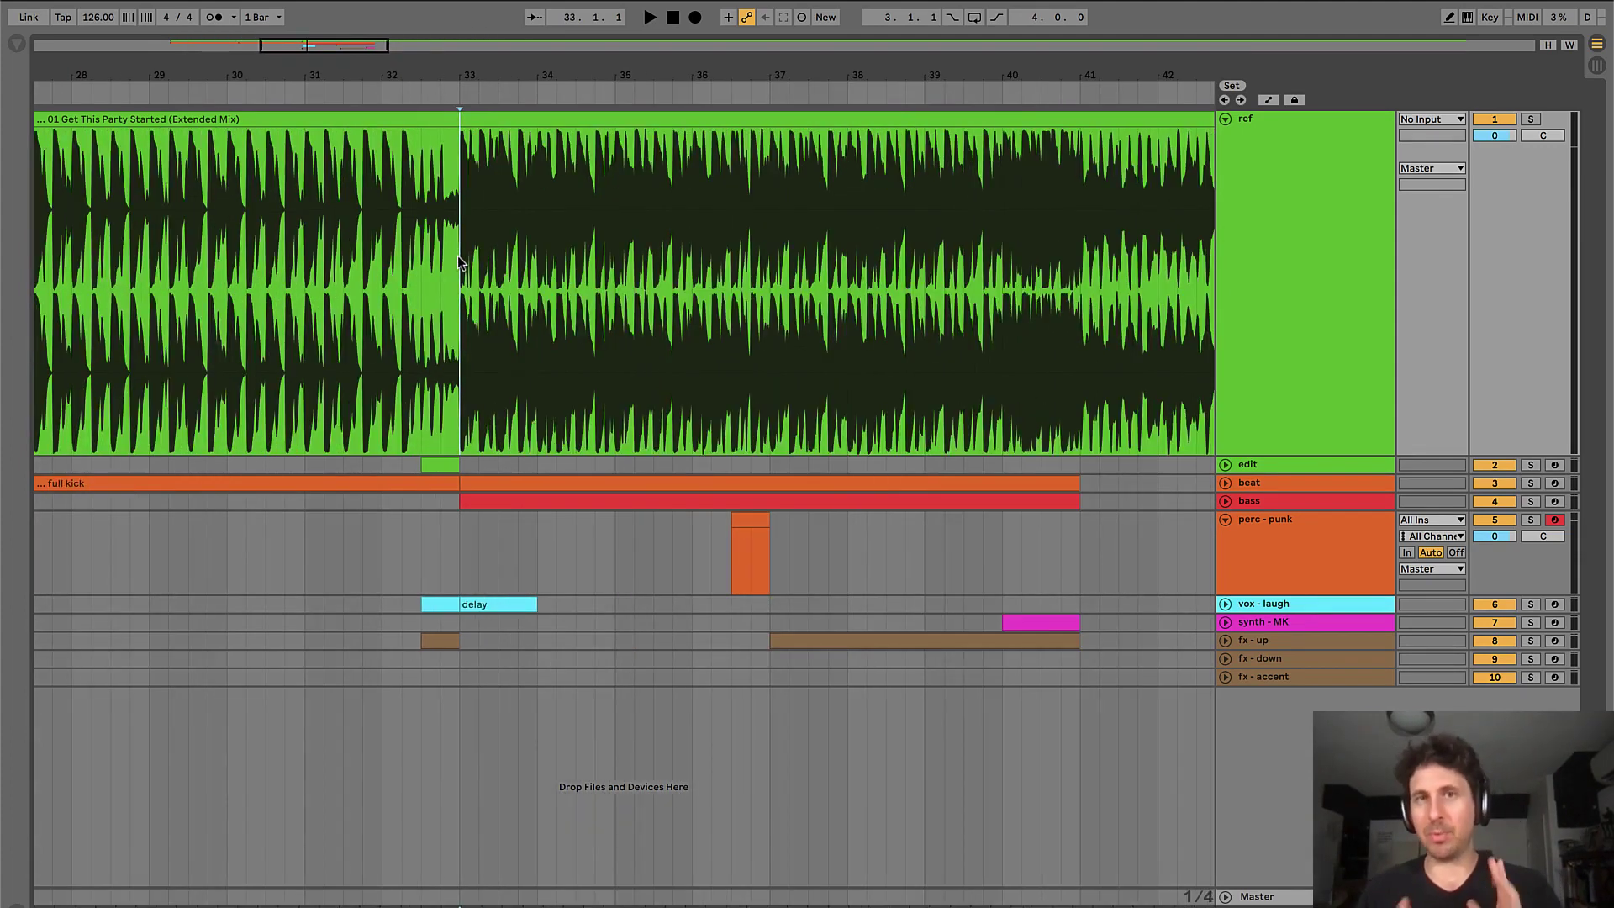
# - Examine where the perc - punk clip sits within the section from bar 33 to bar 41
pyautogui.moveTo(466, 547); pyautogui.dragTo(1079, 551)
pyautogui.click(753, 516)
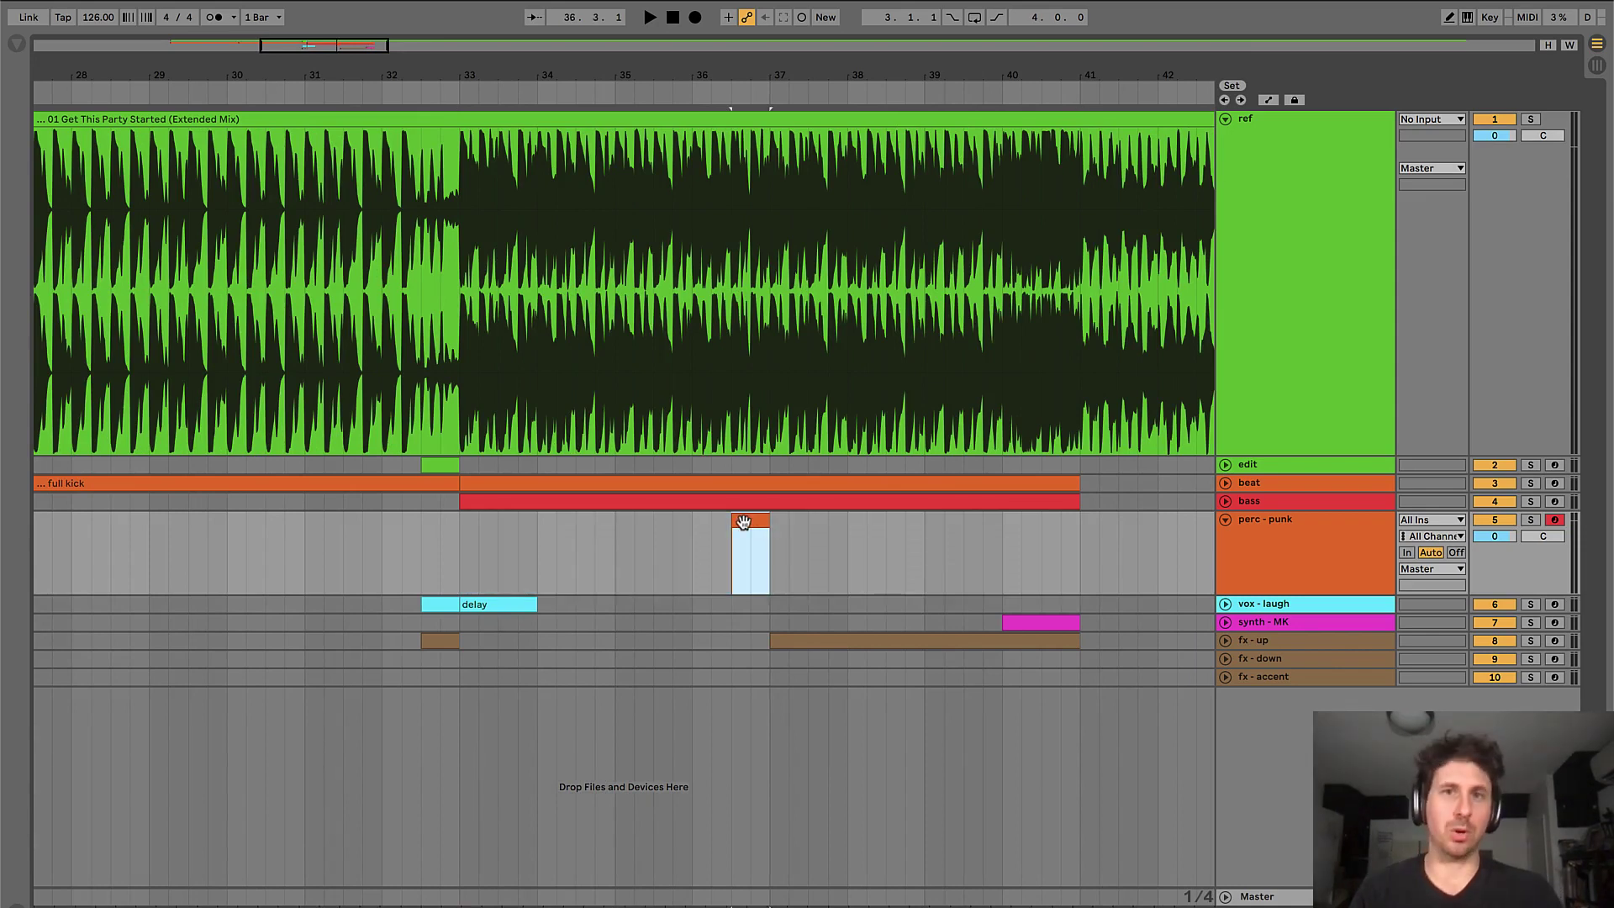
pyautogui.moveTo(713, 546); pyautogui.dragTo(807, 536)
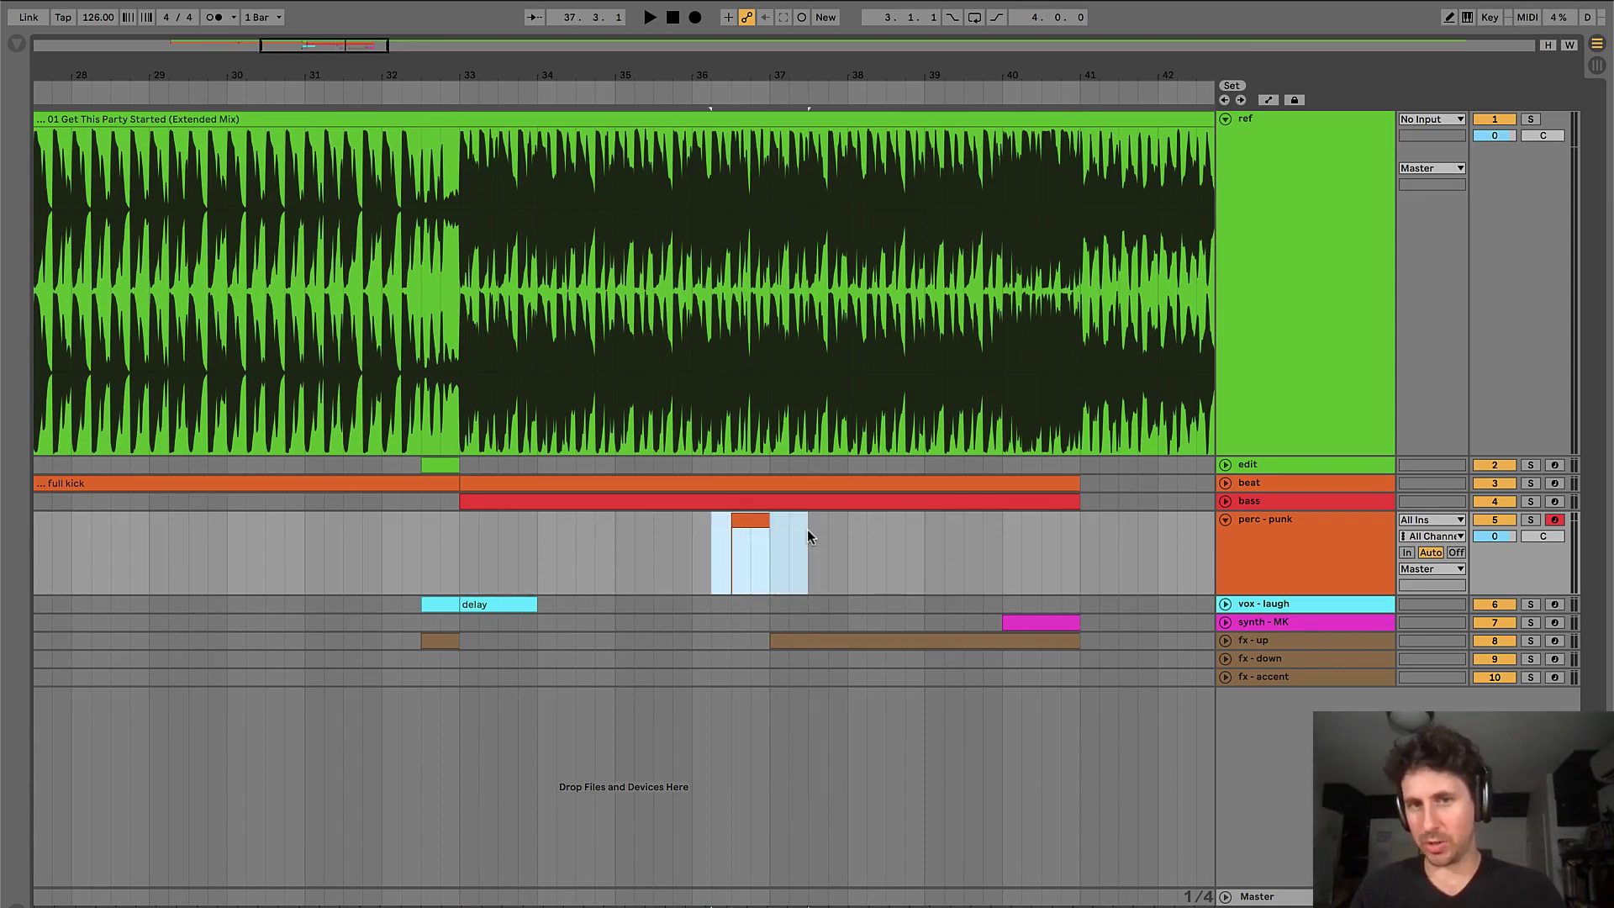
pyautogui.click(666, 553)
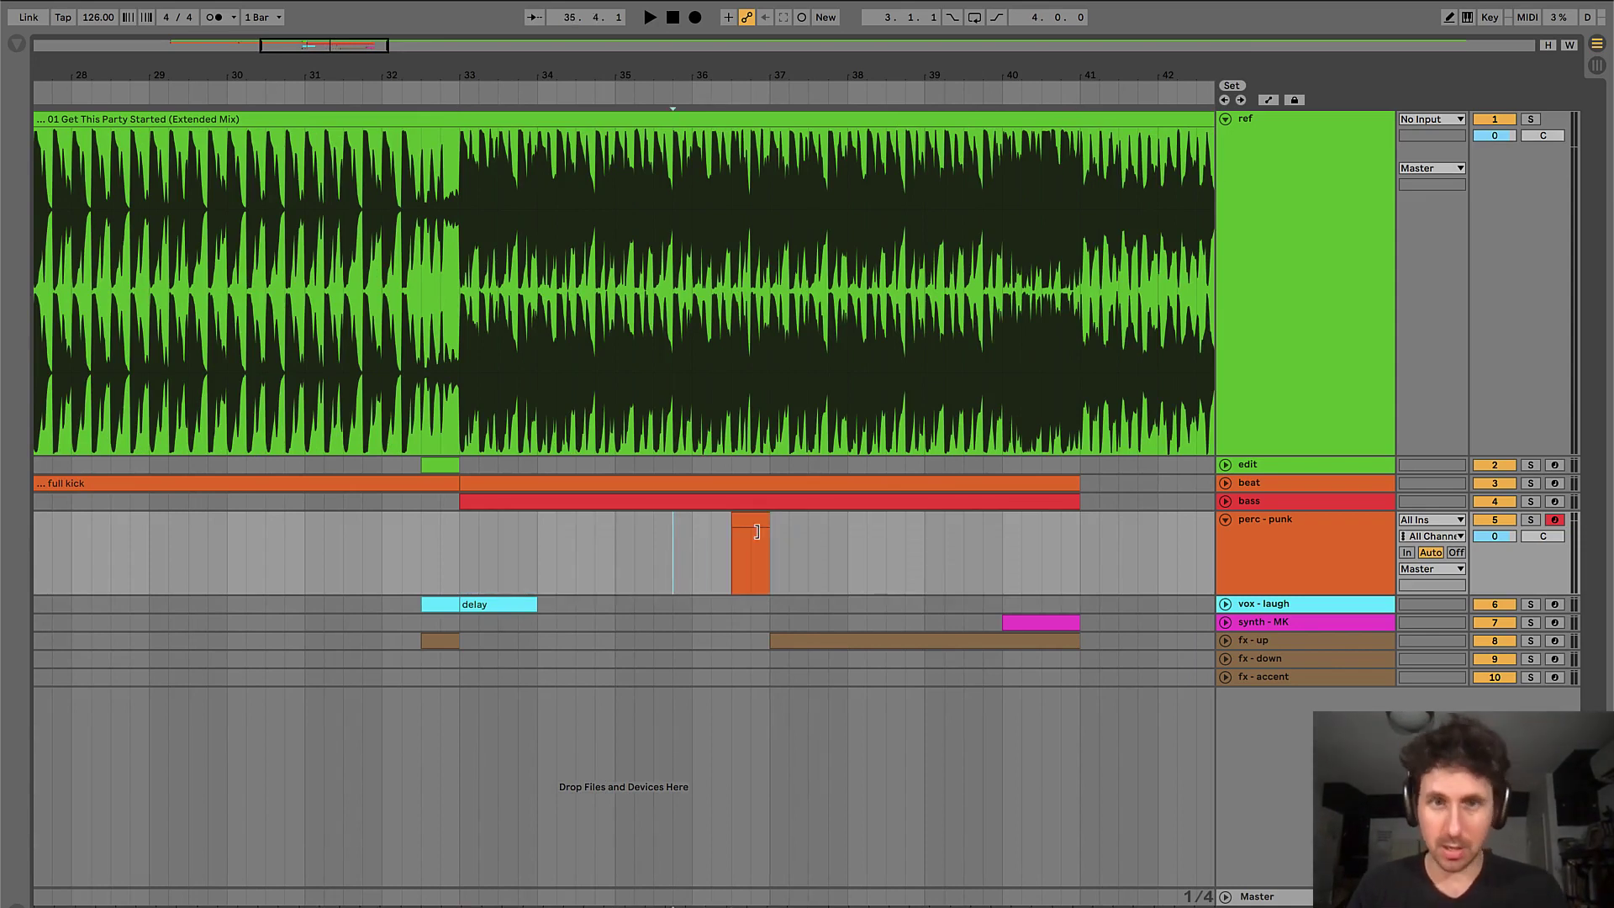
pyautogui.moveTo(477, 555); pyautogui.dragTo(736, 550)
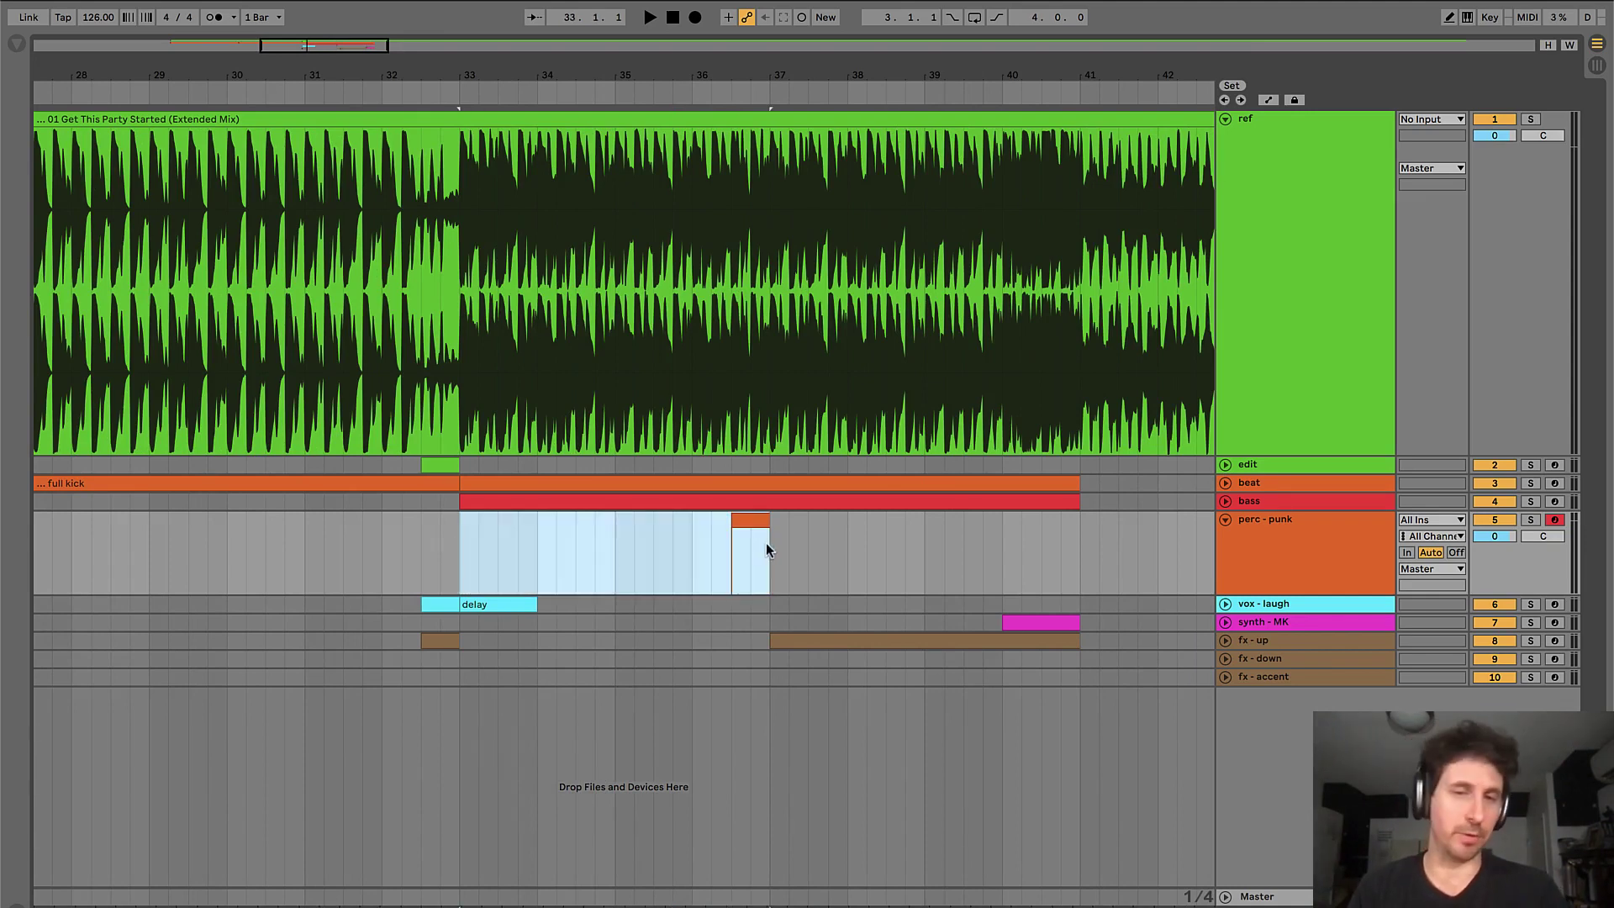
pyautogui.click(774, 545)
# - Duplicate the perc - punk clip to the second half of bar 40 and compare both clips
pyautogui.moveTo(744, 523); pyautogui.dragTo(1163, 674)
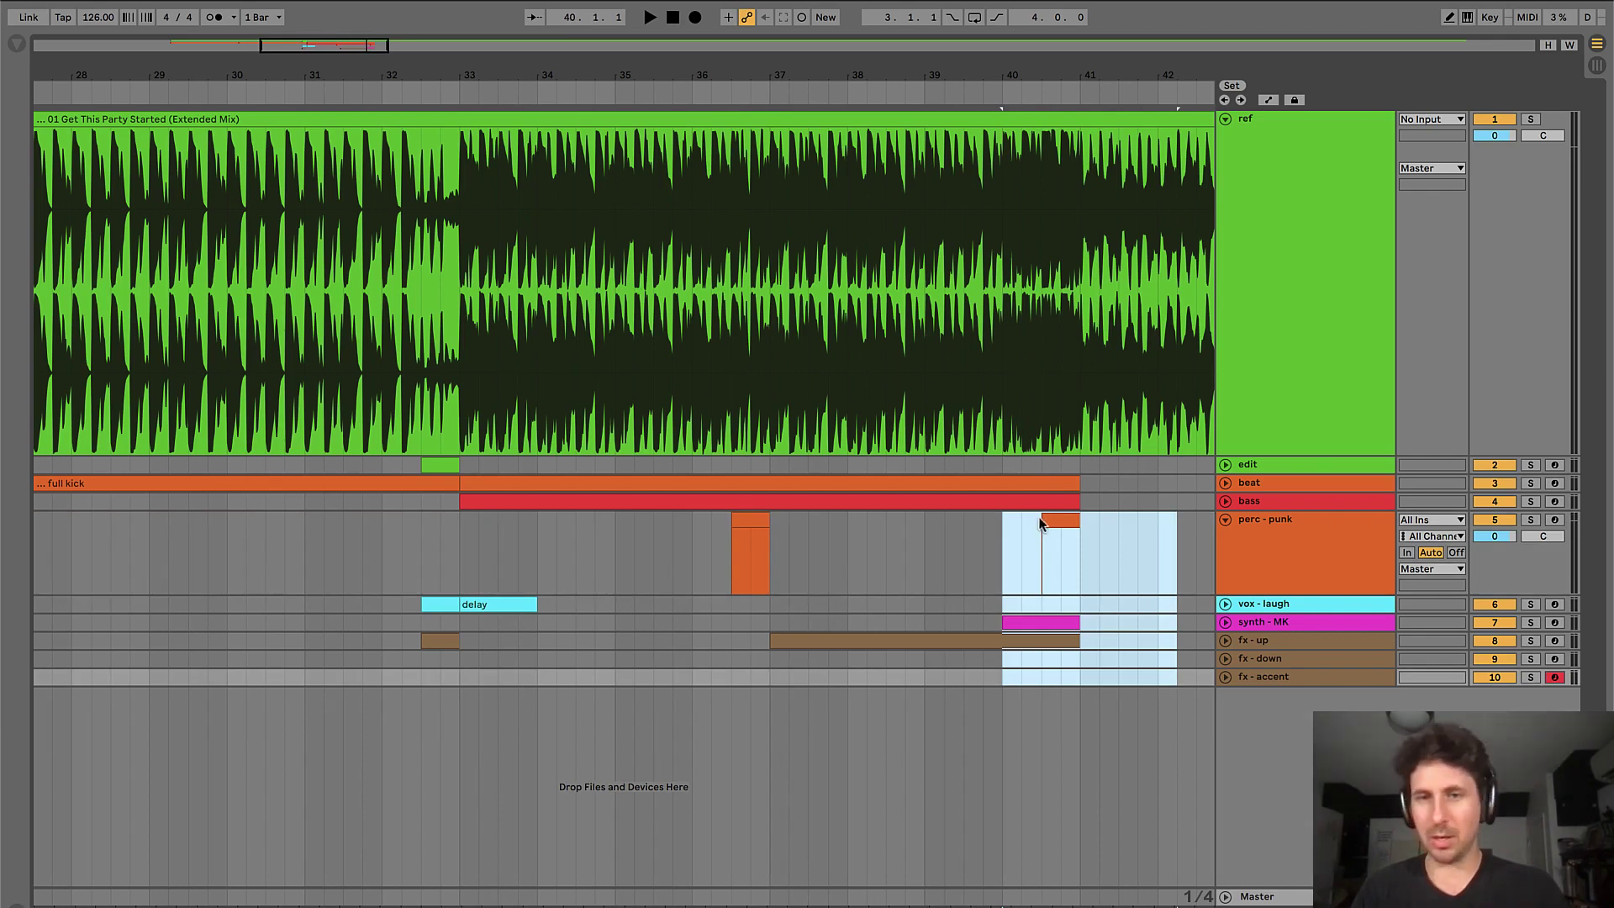
pyautogui.click(1001, 588)
pyautogui.moveTo(1002, 598); pyautogui.dragTo(1081, 659)
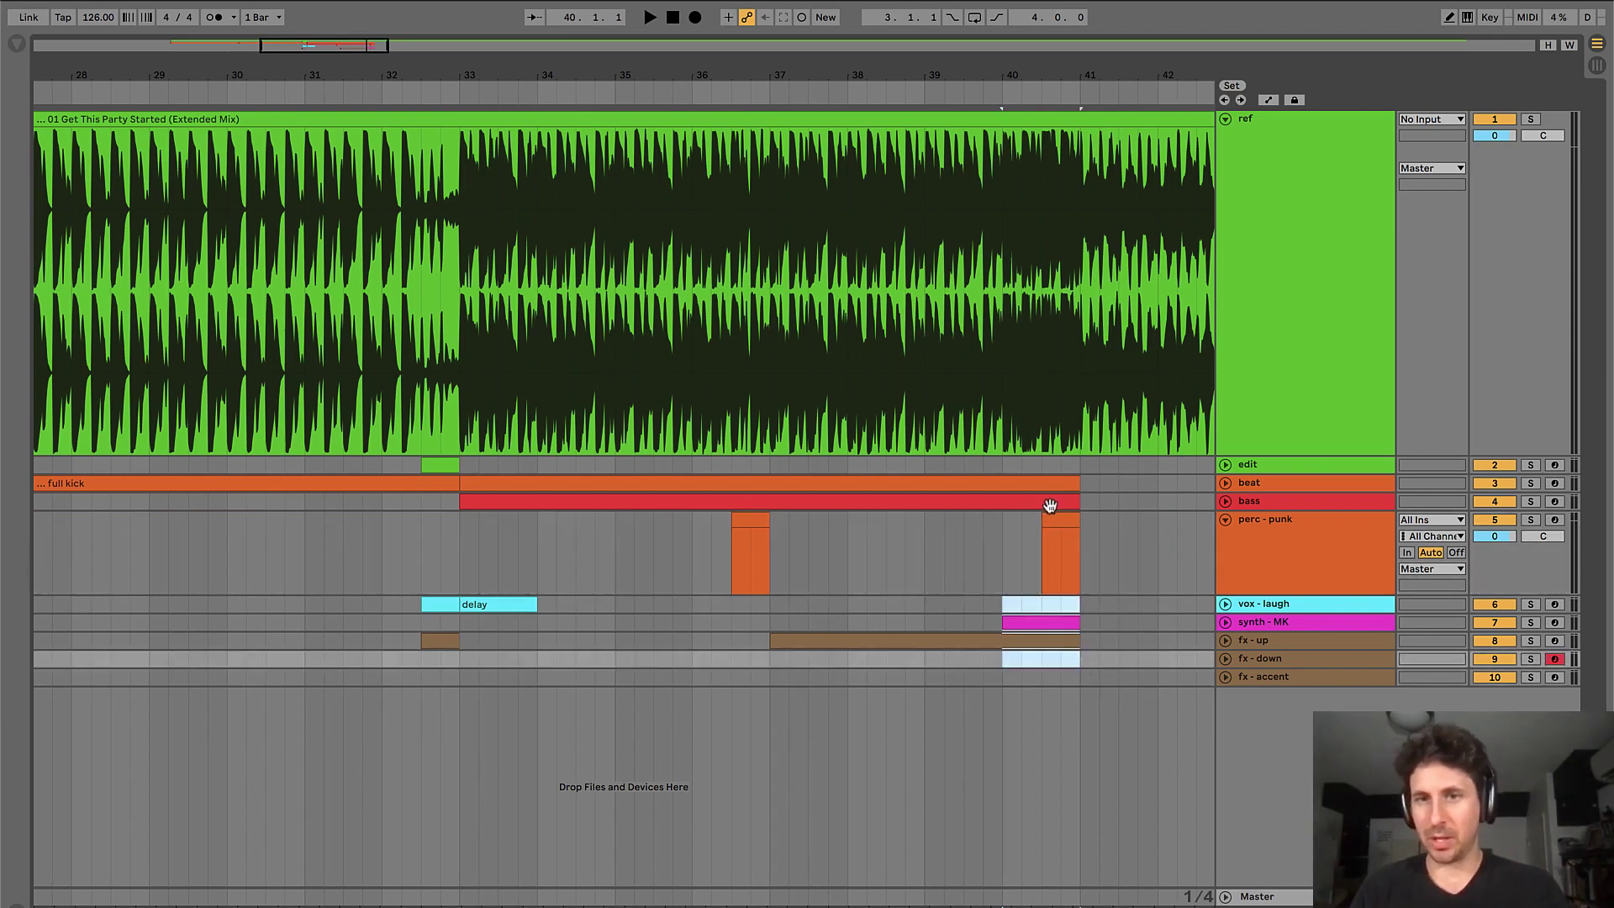
pyautogui.click(1056, 521)
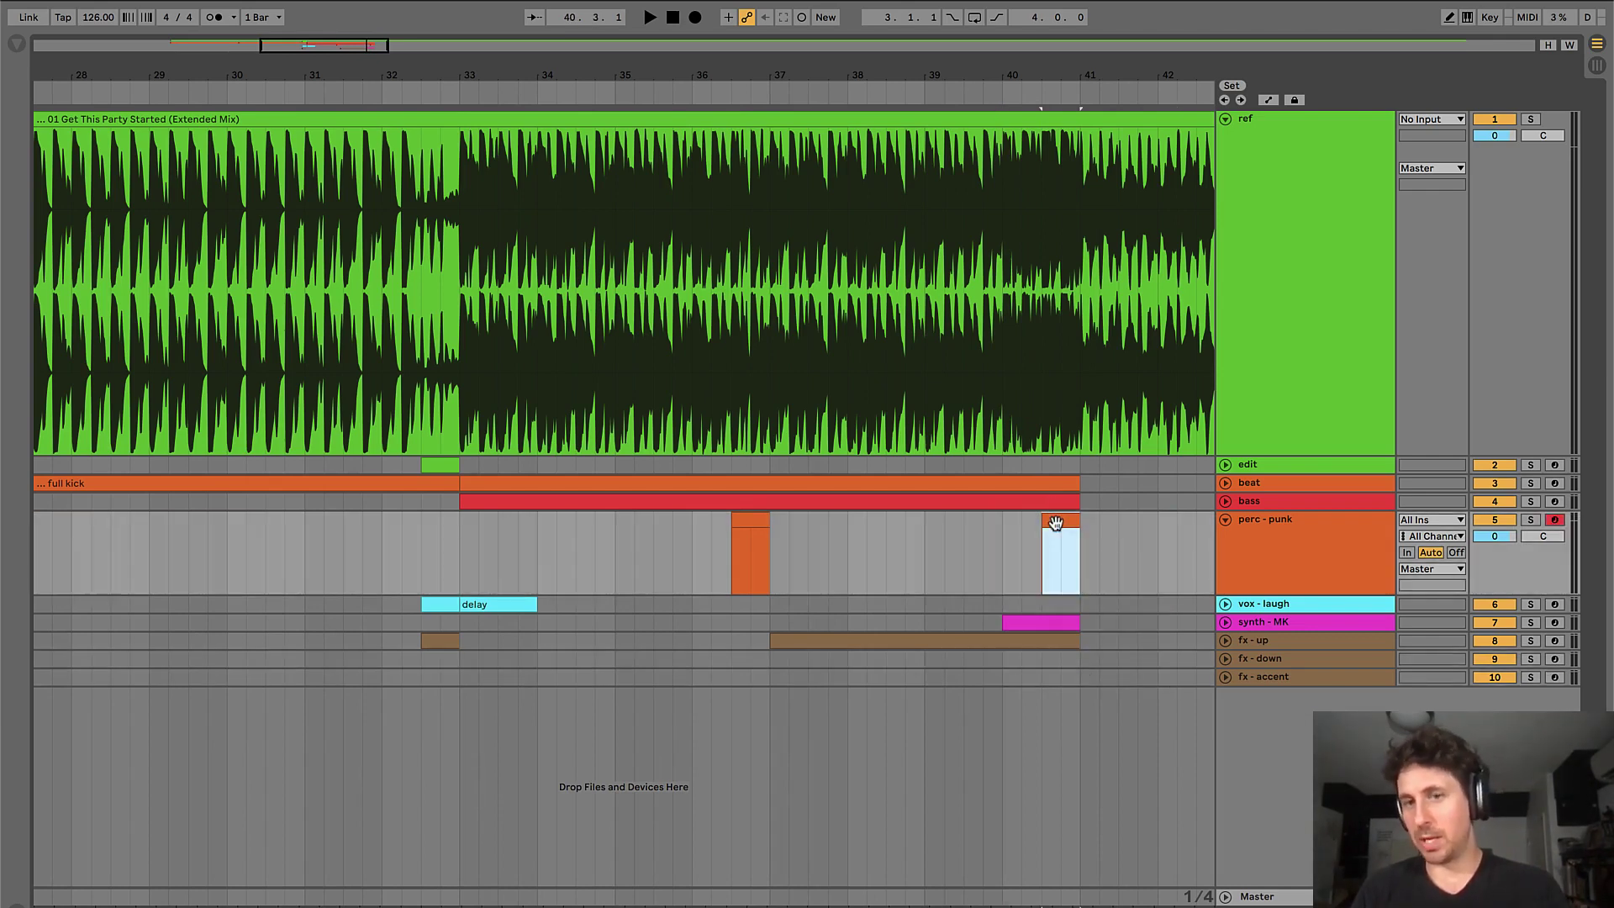
pyautogui.click(1000, 528)
pyautogui.click(759, 520)
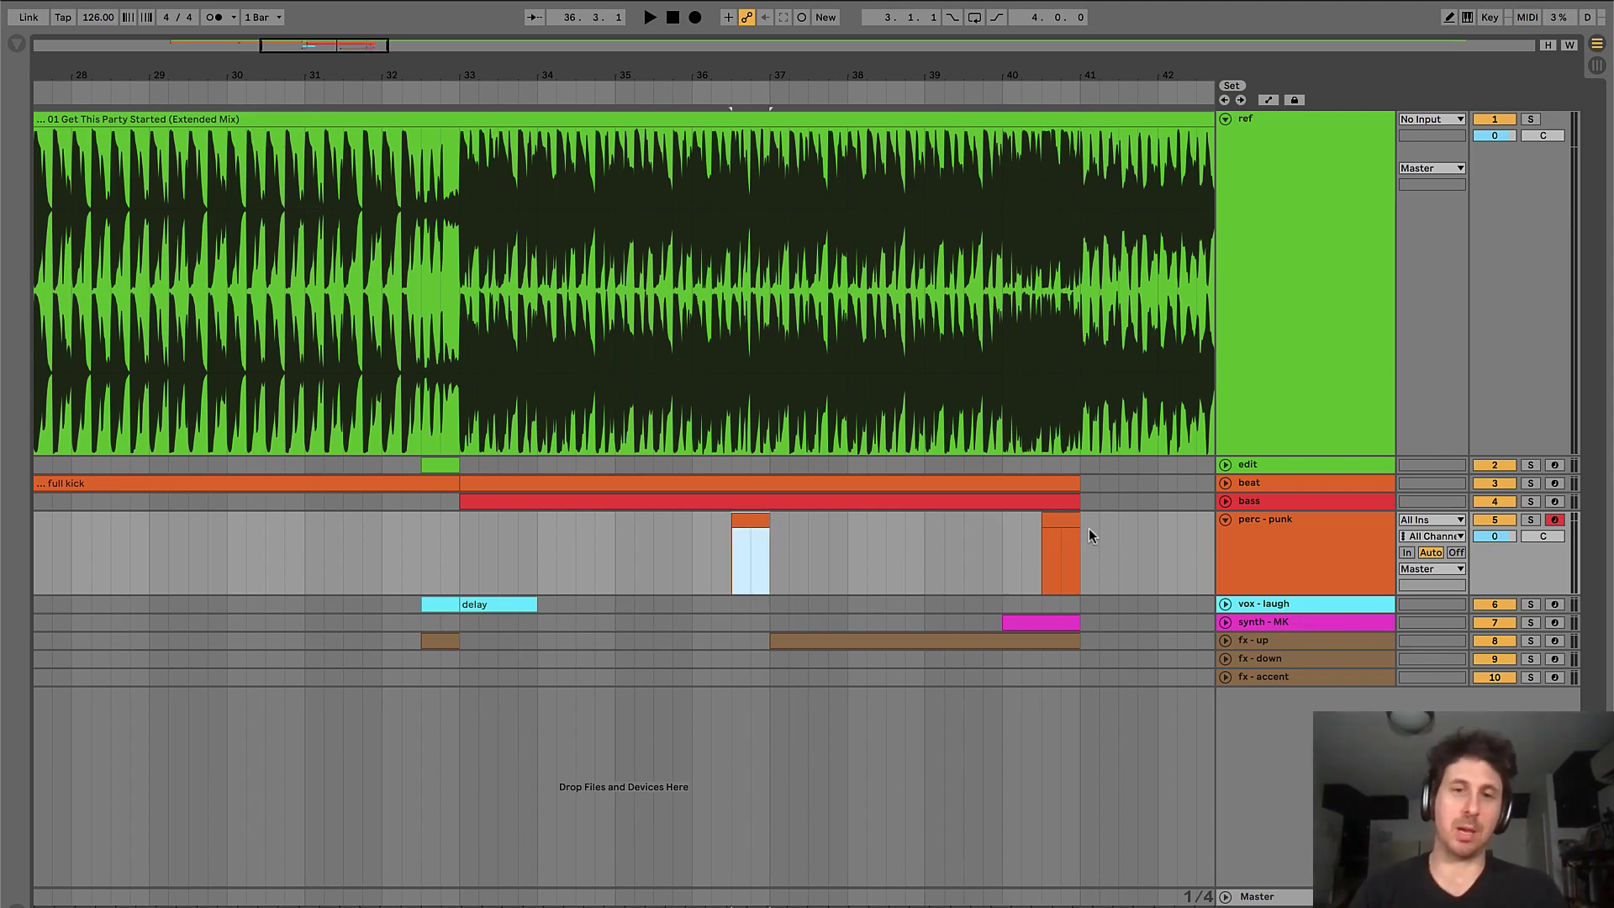
pyautogui.click(1059, 520)
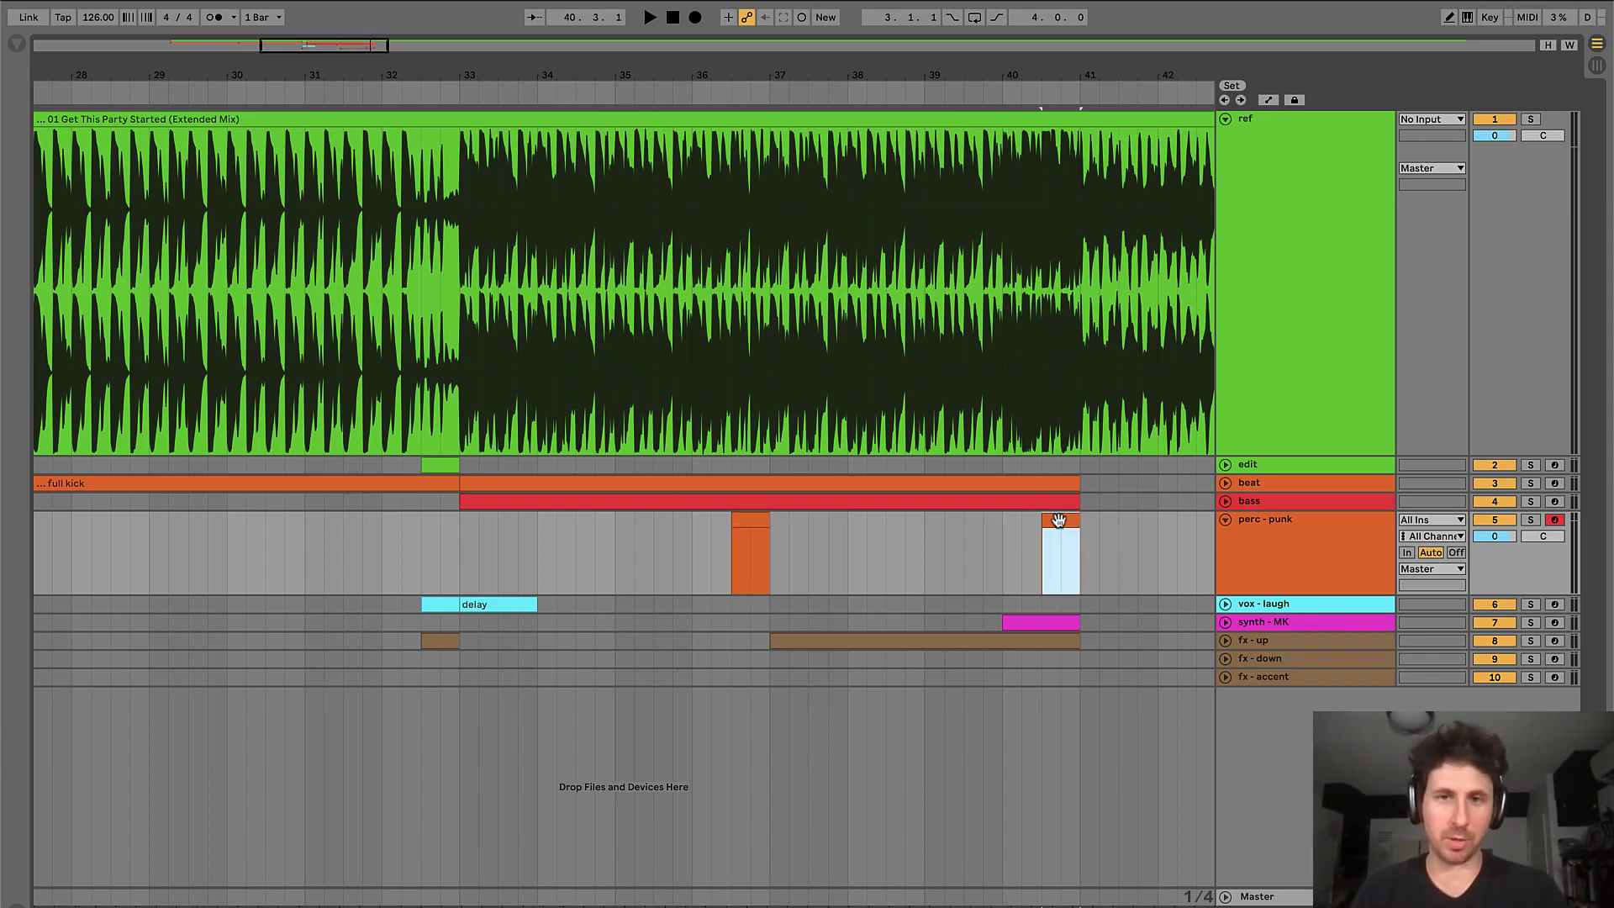
# - Copy the perc - punk clip to the second halves of bars 38 and 34 and recolor both copies light orange
pyautogui.moveTo(1061, 520); pyautogui.dragTo(601, 543)
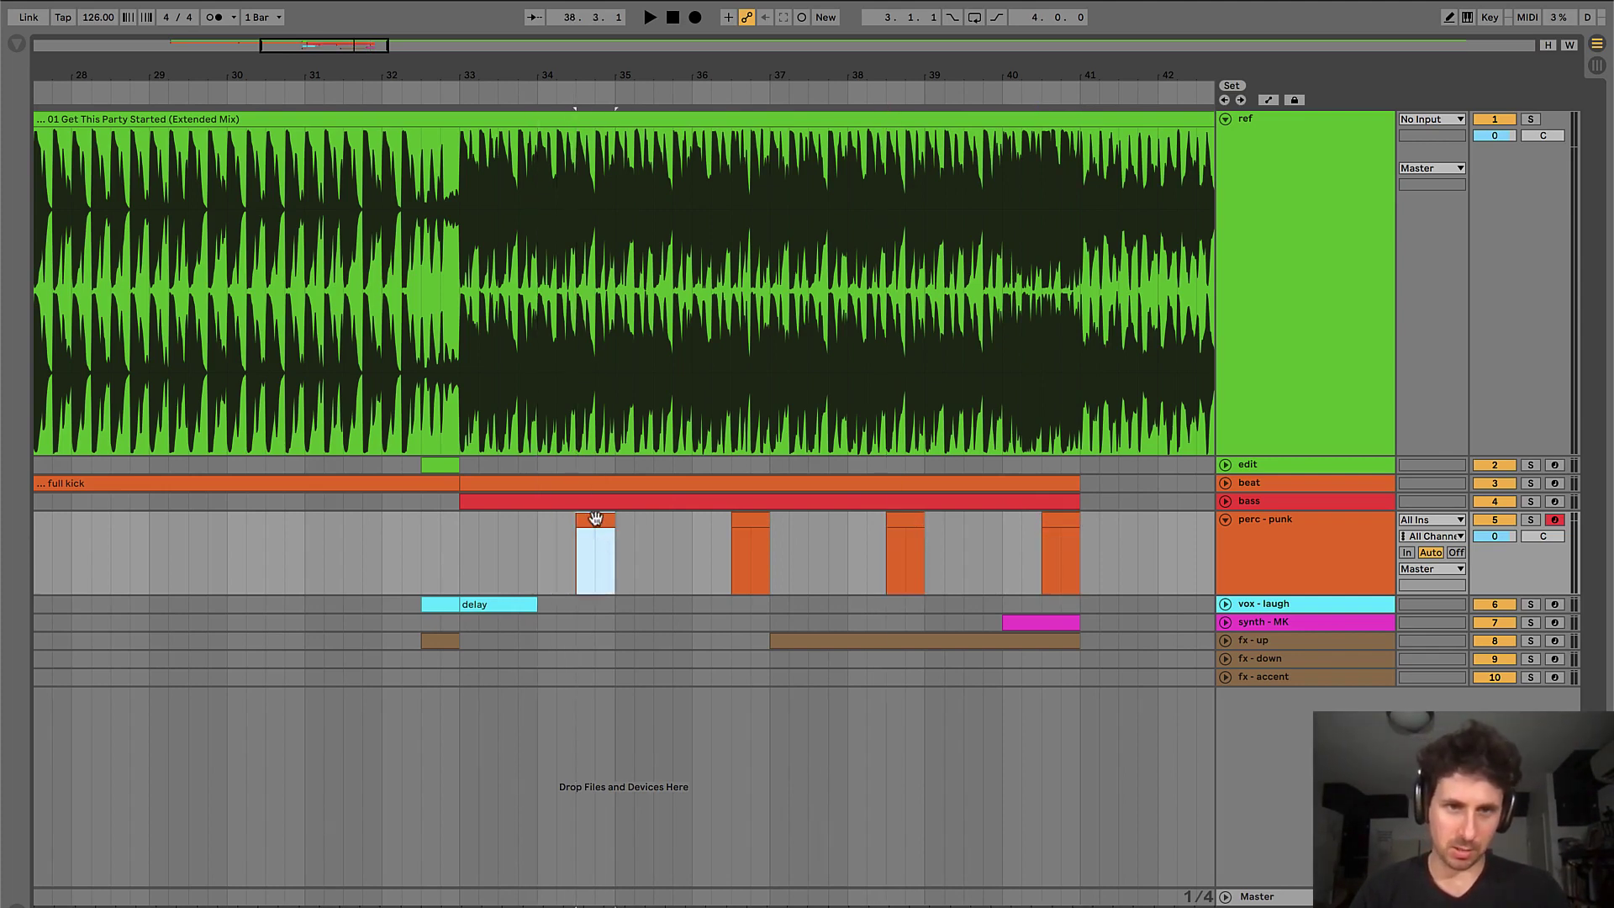
pyautogui.rightClick(595, 518)
pyautogui.click(629, 829)
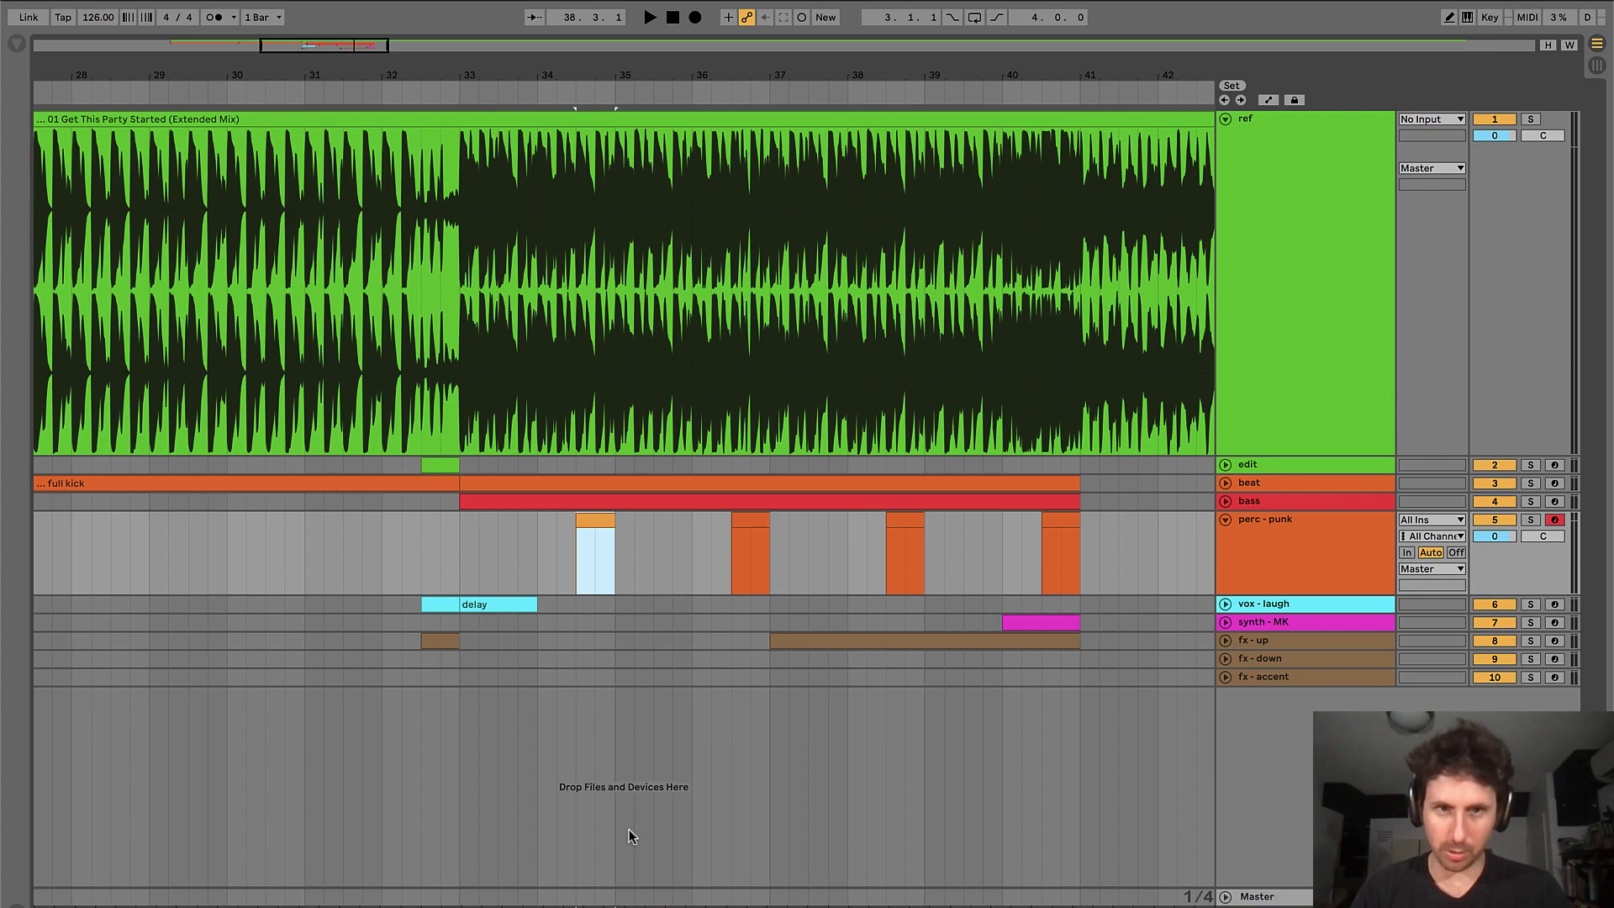
pyautogui.rightClick(903, 519)
pyautogui.click(938, 832)
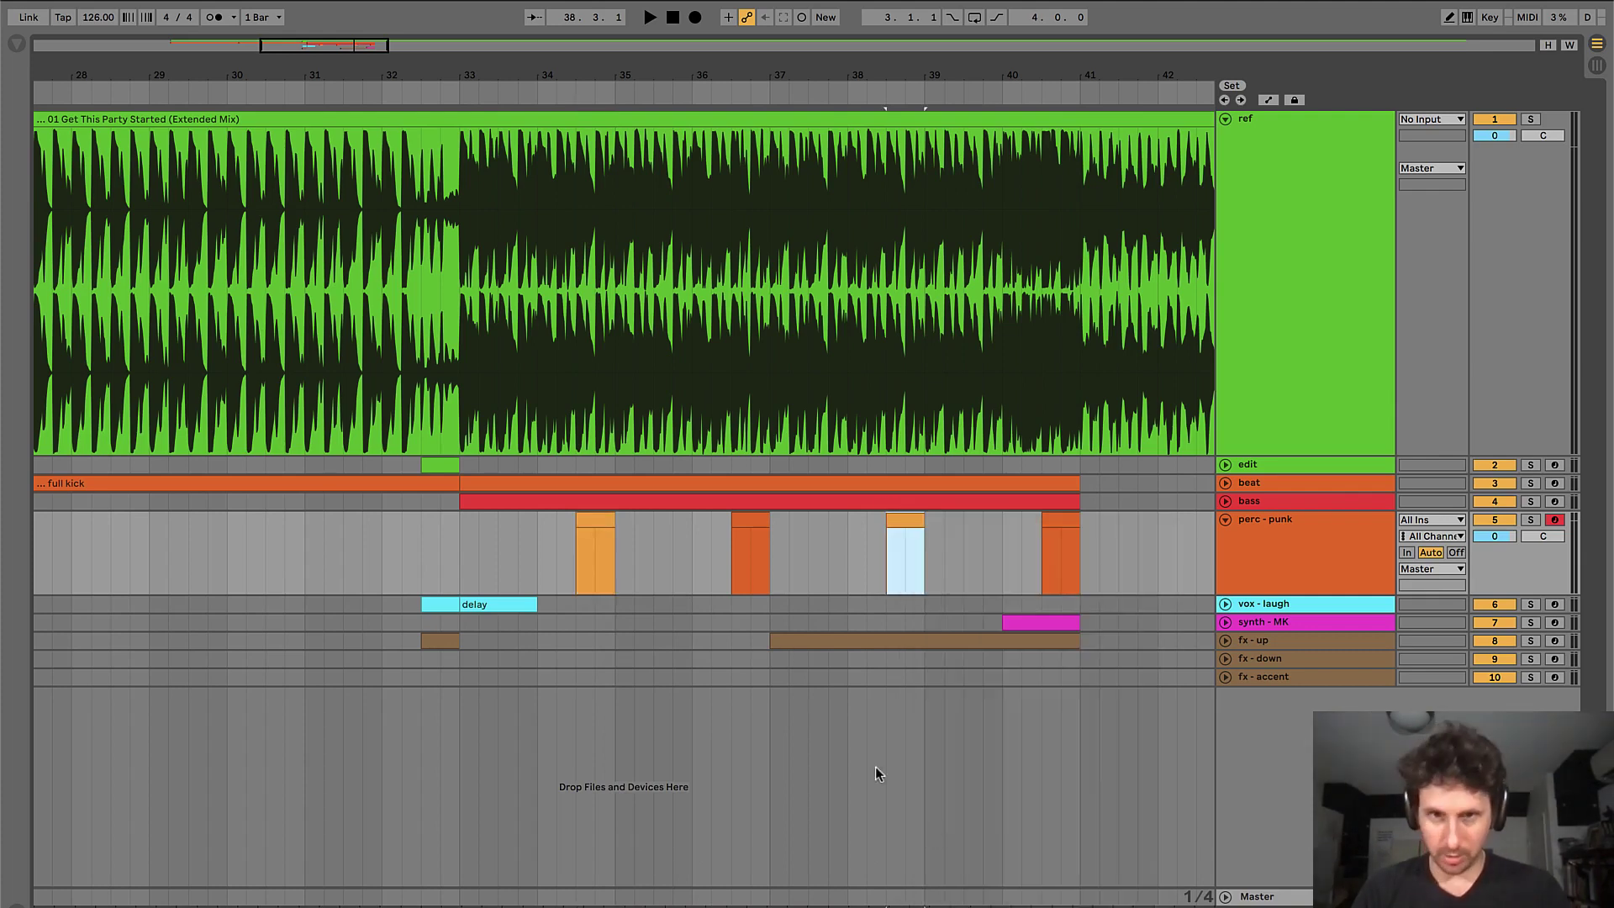
# - Compare the four perc - punk clips and delete the light orange copy in bar 34
pyautogui.click(693, 542)
pyautogui.click(752, 518)
pyautogui.click(1053, 518)
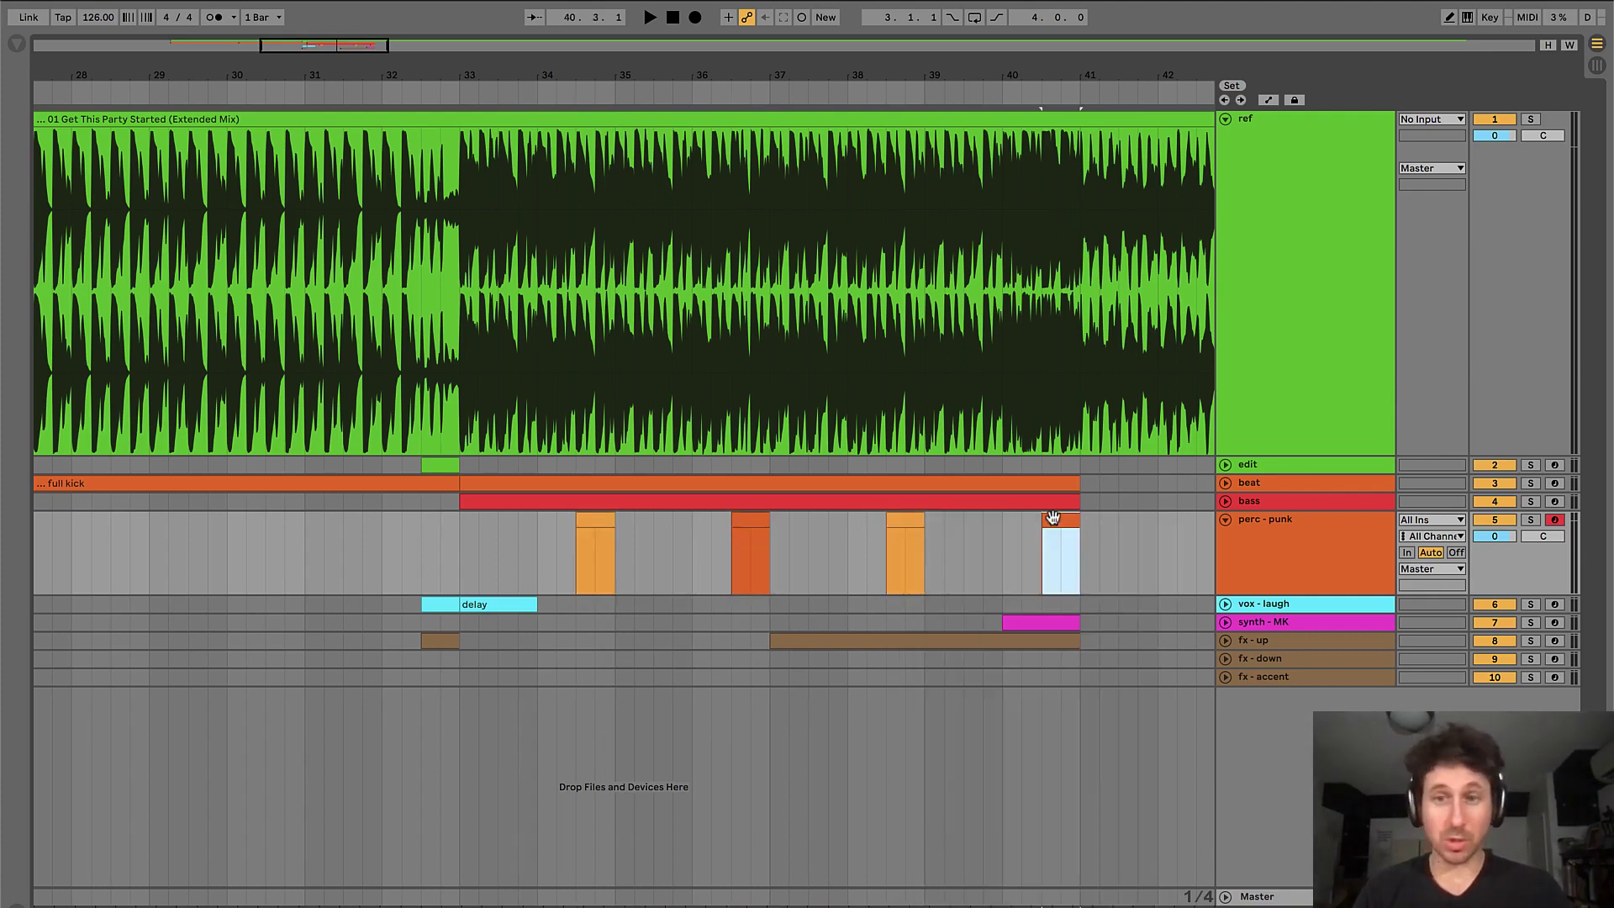
pyautogui.click(743, 514)
pyautogui.click(580, 523)
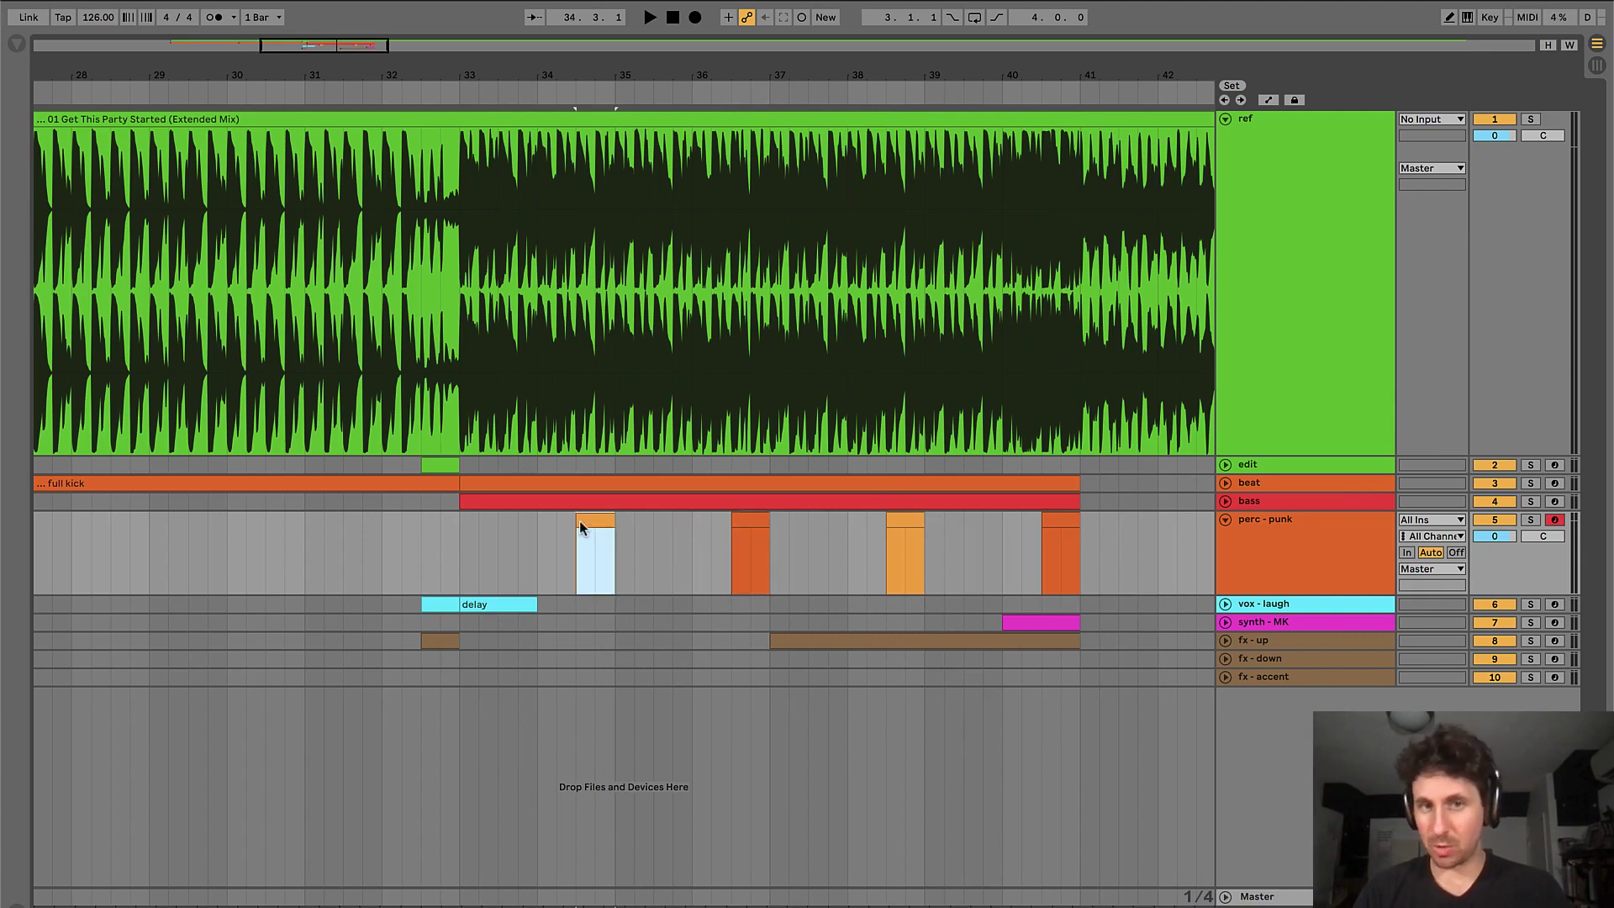
pyautogui.click(898, 521)
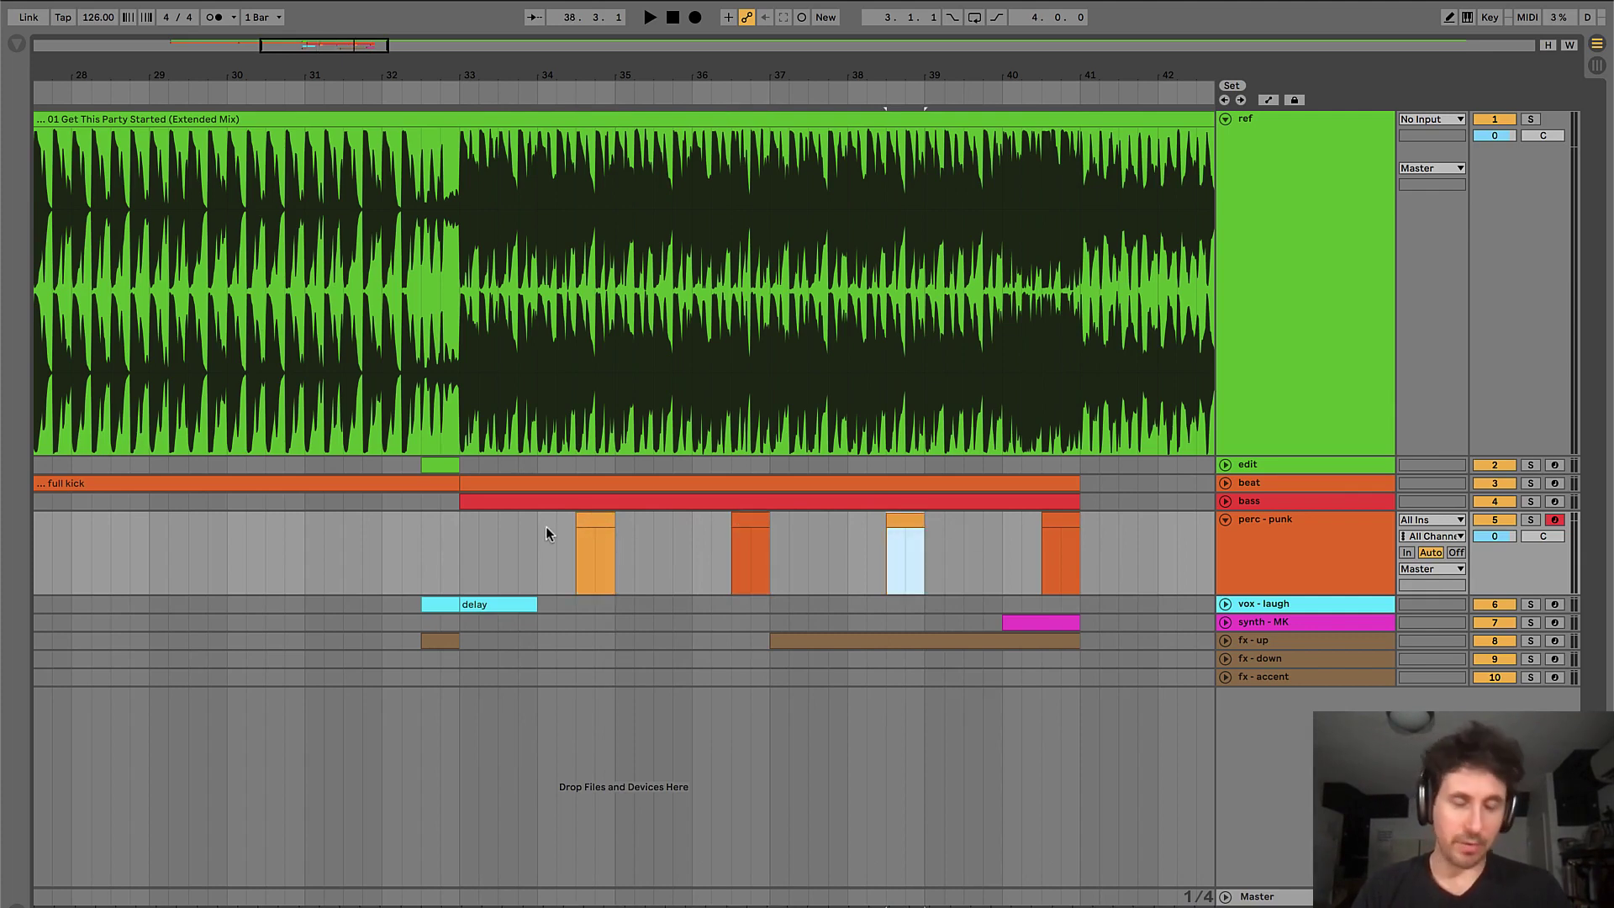
pyautogui.moveTo(454, 526); pyautogui.dragTo(692, 530)
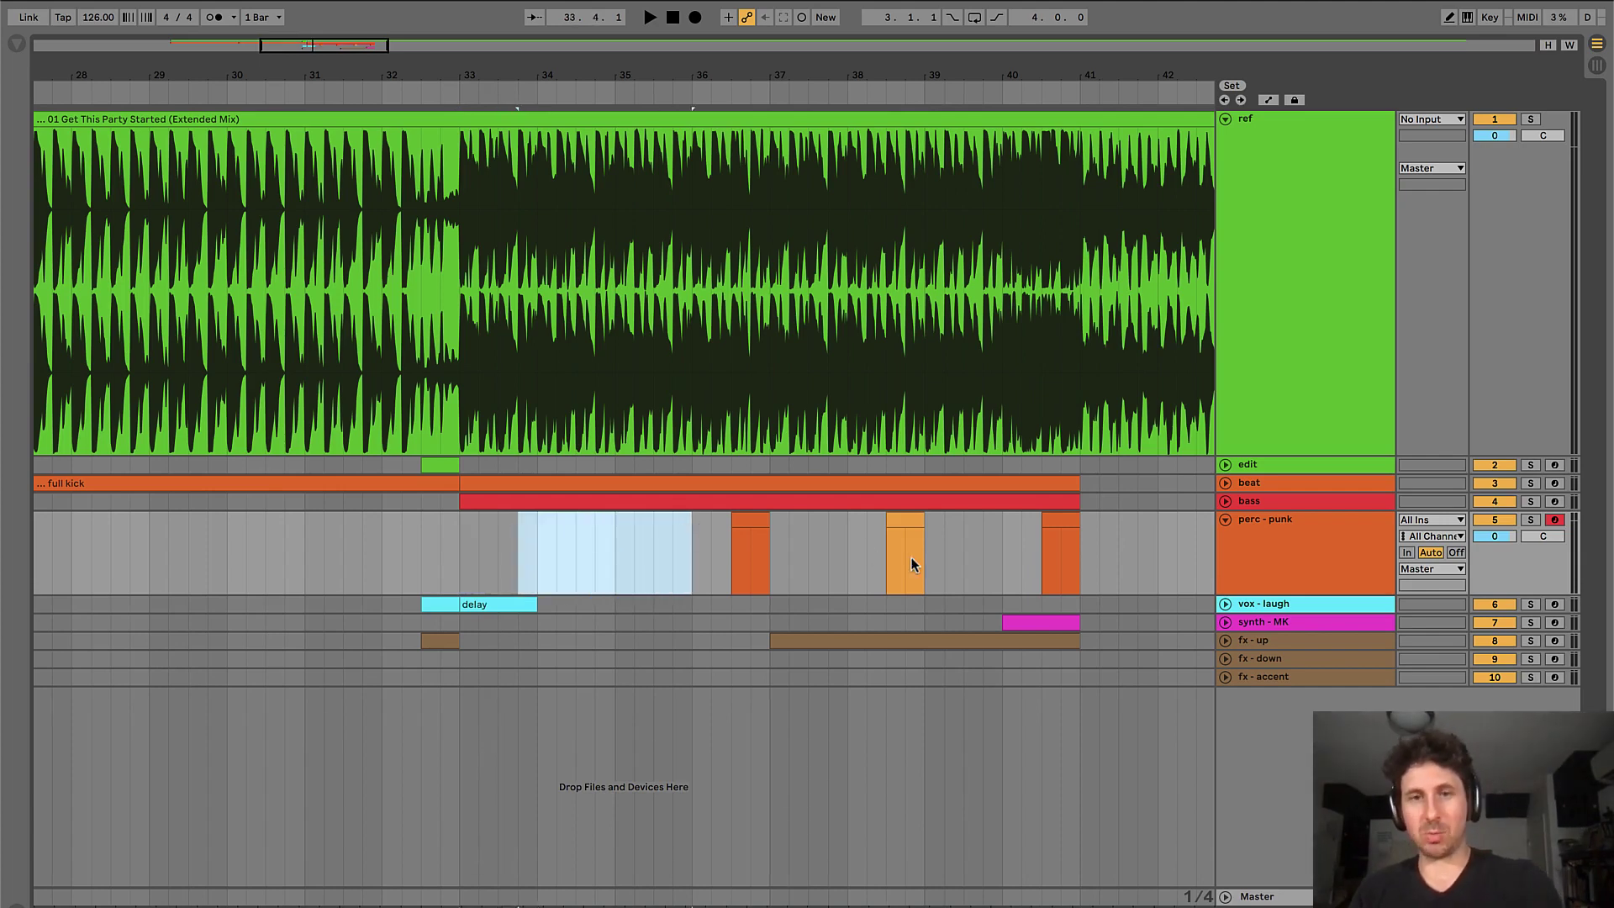
# - Undo the added copies in bars 34 and 38 and delete the perc - punk clip in bar 40
pyautogui.hotkey('ctrl', 'z')
pyautogui.hotkey('ctrl', 'z')
pyautogui.hotkey('ctrl', 'z')
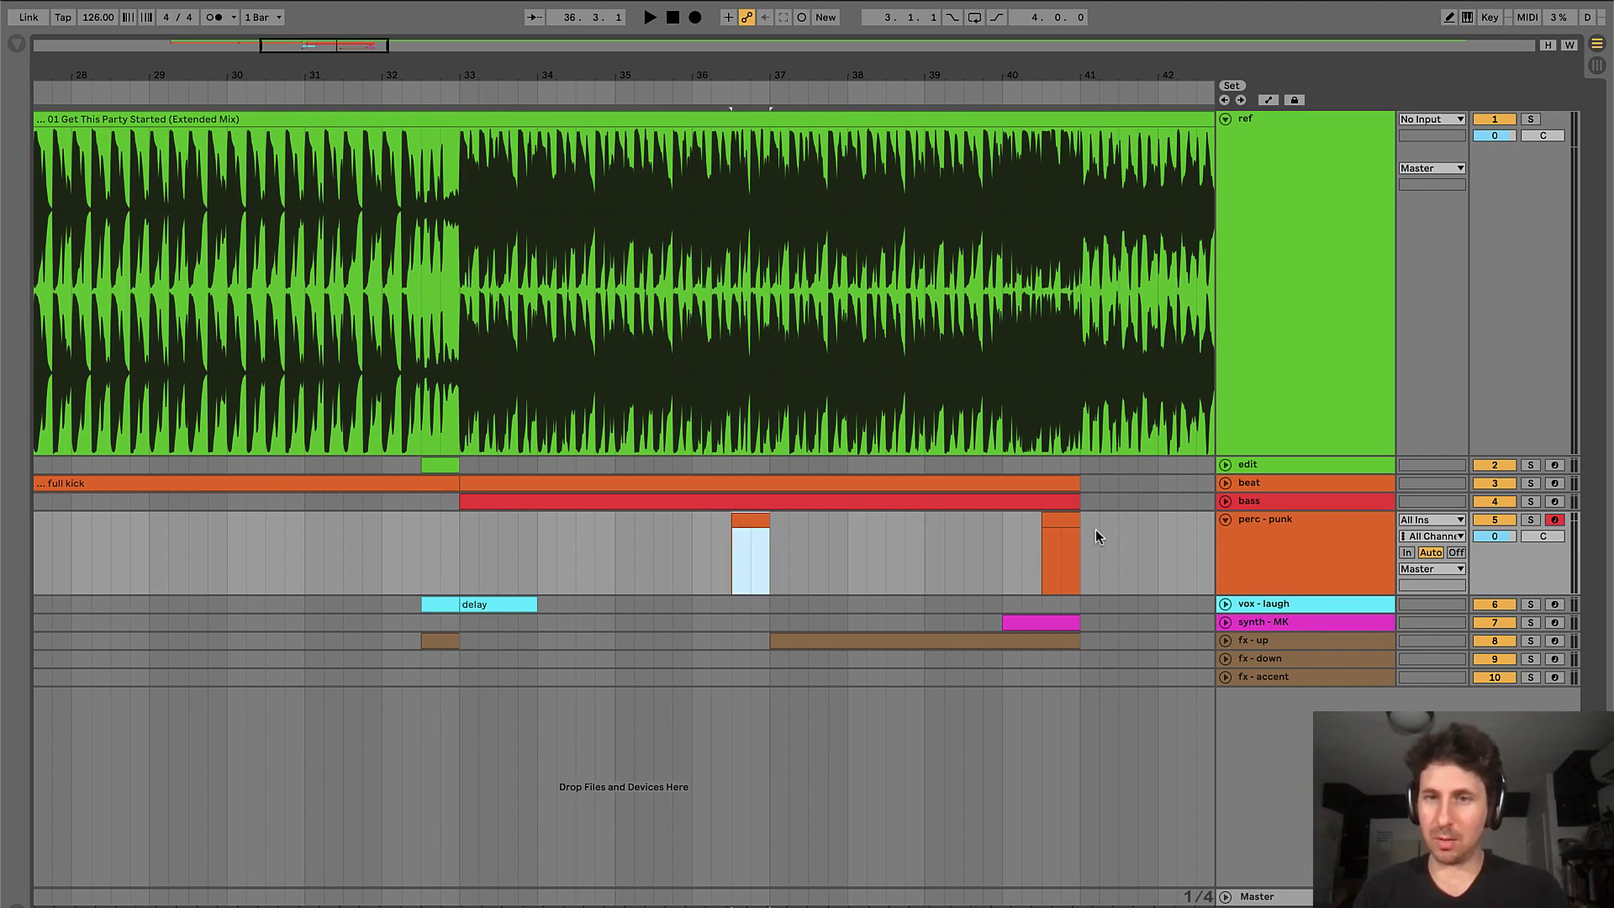
pyautogui.moveTo(983, 528); pyautogui.dragTo(1158, 523)
pyautogui.press('Delete')
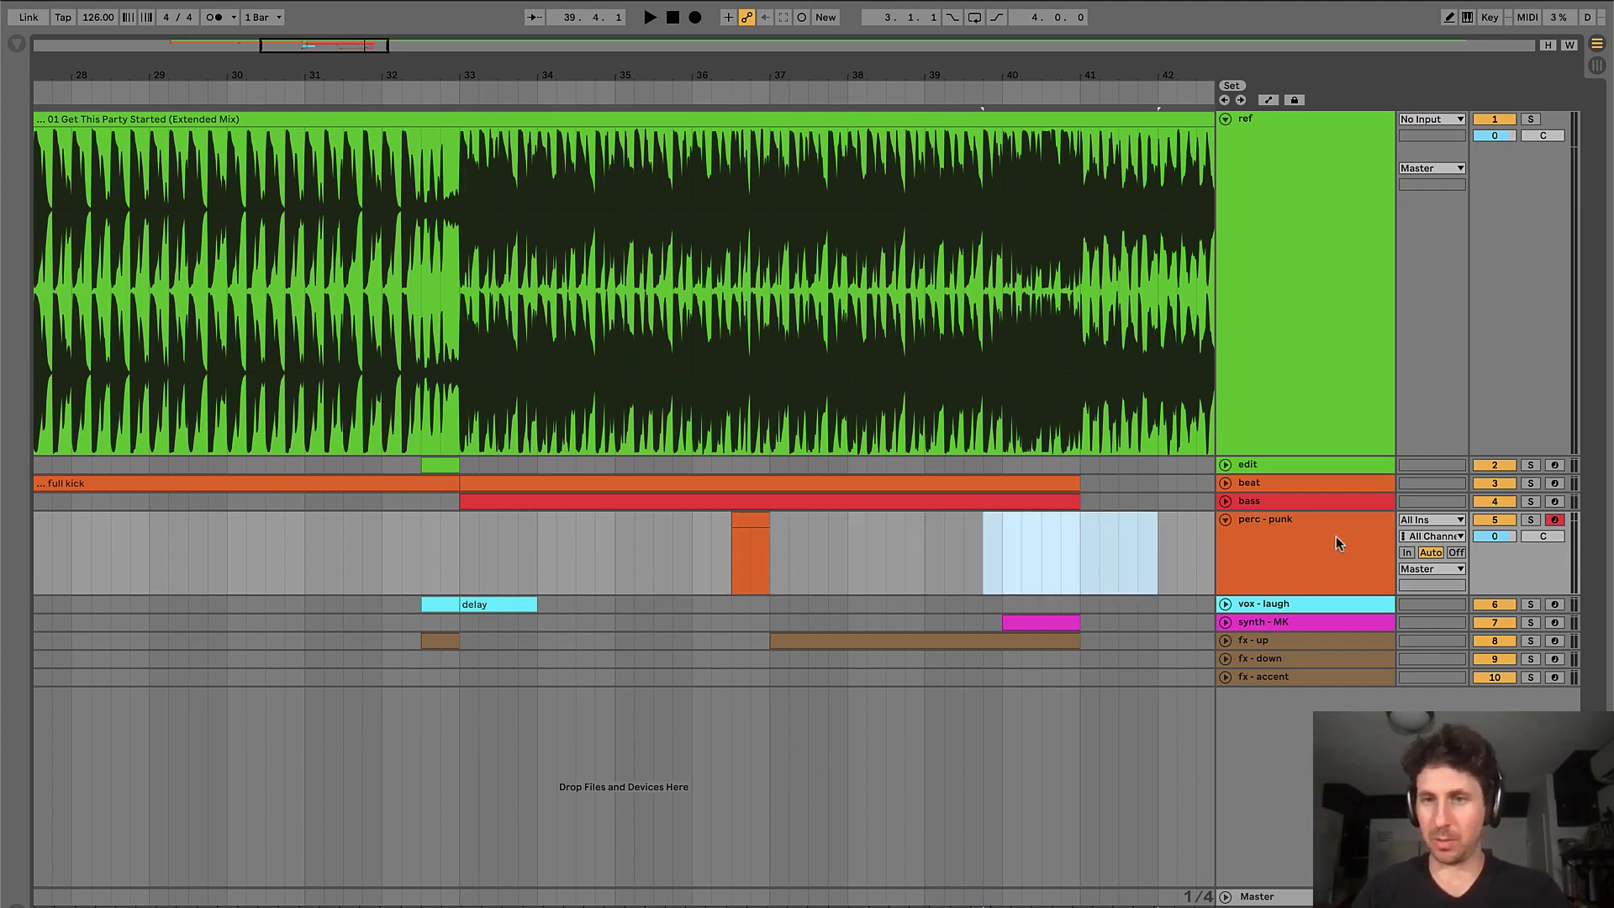
# - Rename the perc - punk track as perc - punk P4 and audition the song from its clip
pyautogui.click(1295, 543)
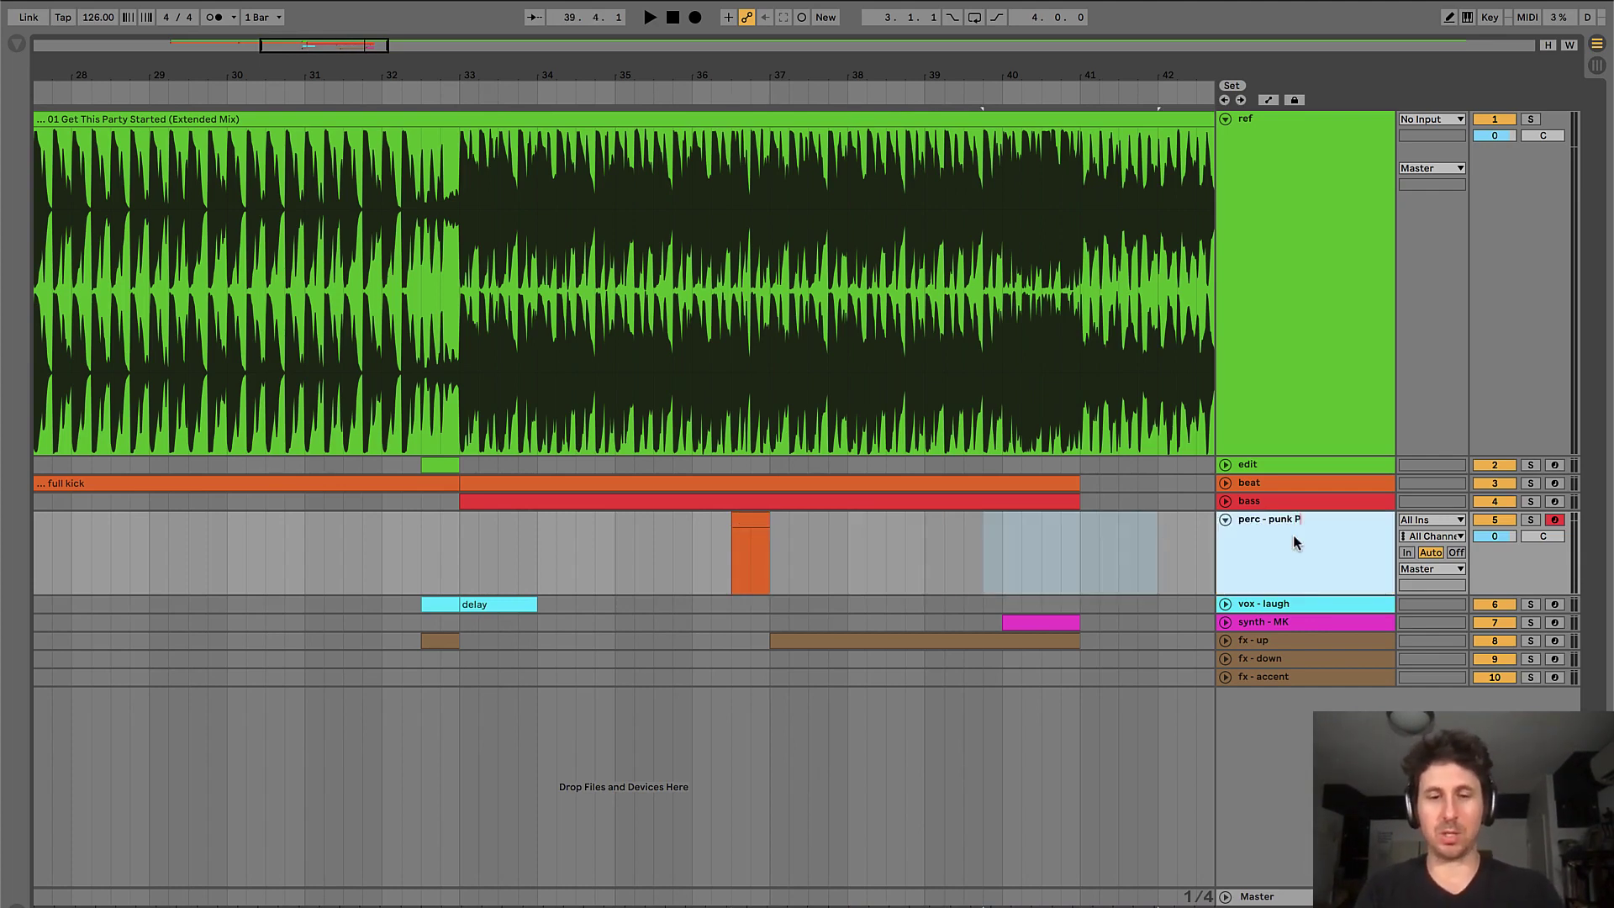
pyautogui.click(746, 522)
pyautogui.press('space')
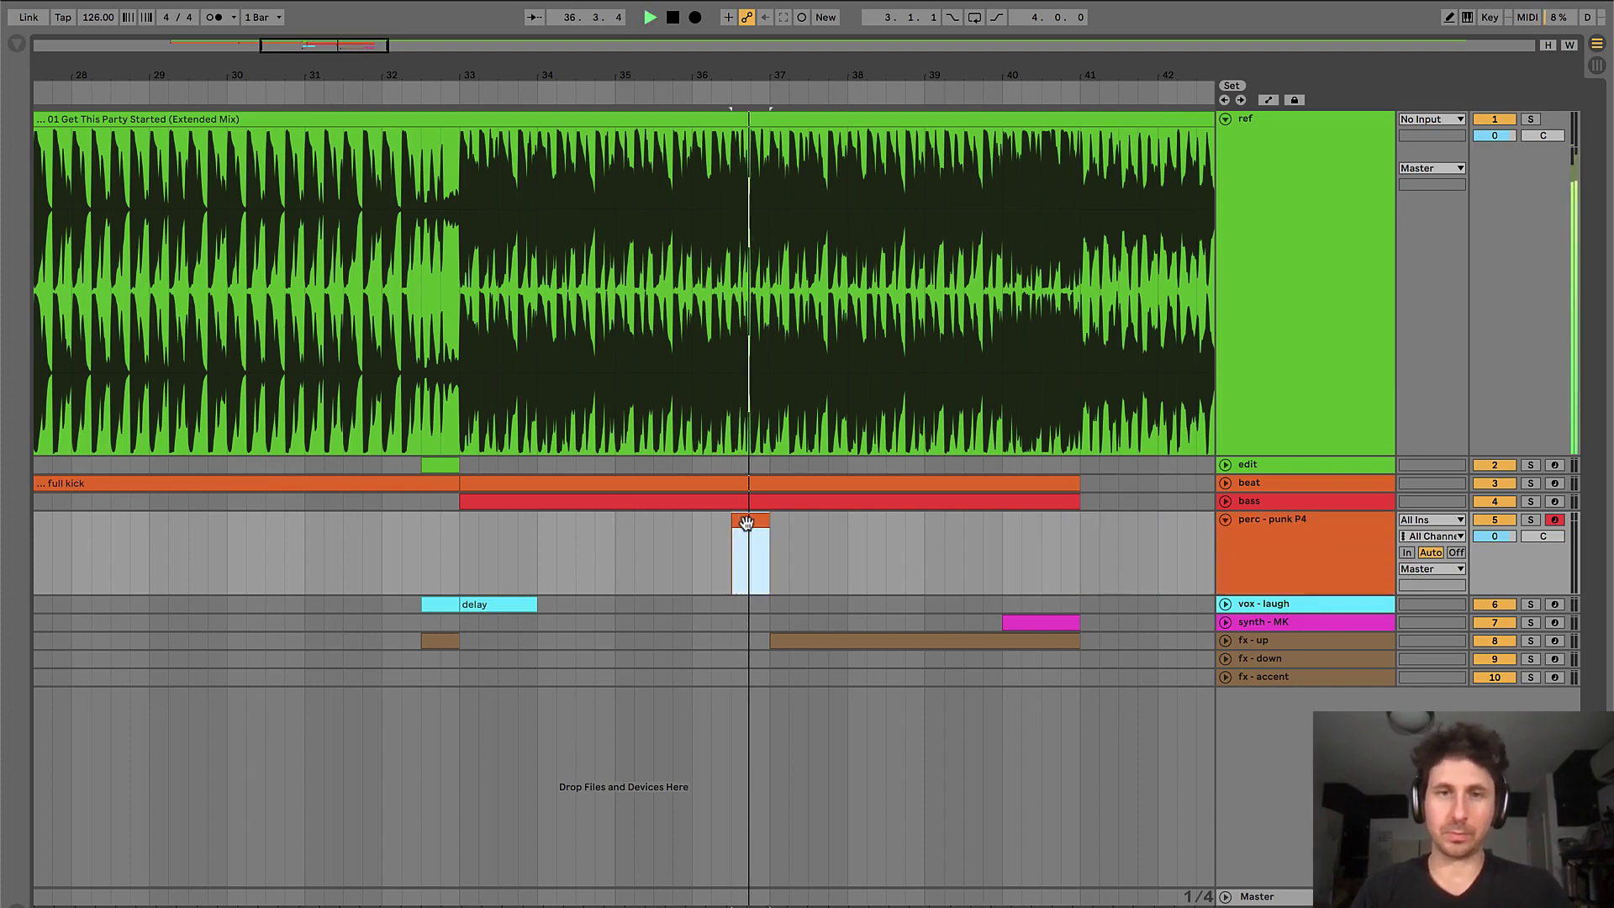
pyautogui.click(893, 536)
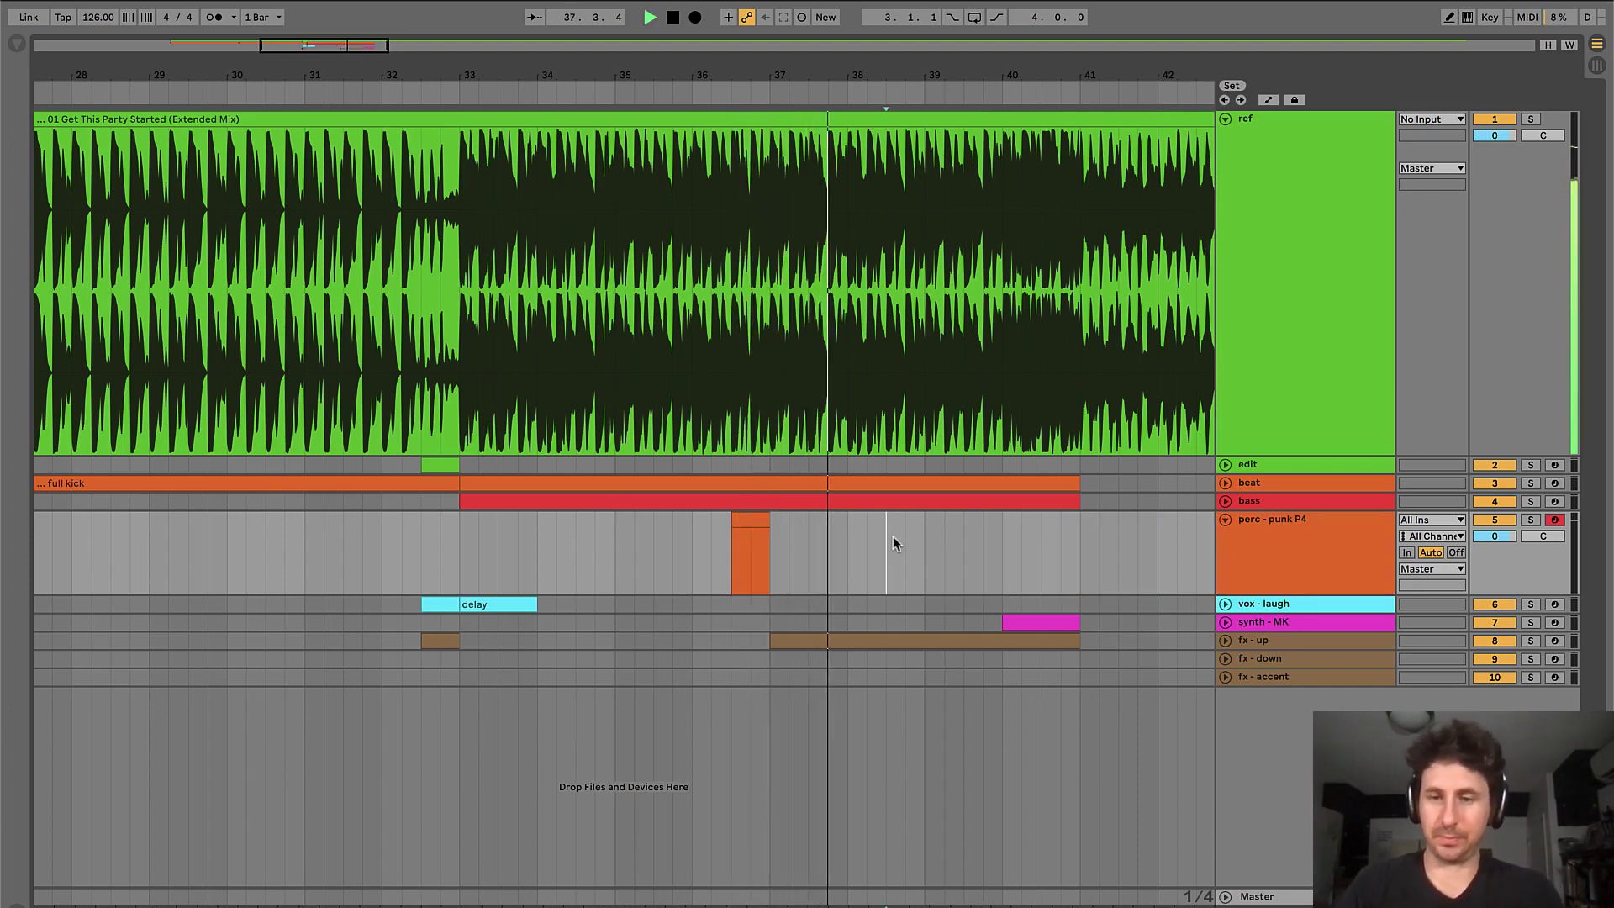
pyautogui.press('space')
# - Fold the perc - punk P4 track to a single slim row
pyautogui.press('-')
pyautogui.hscroll(3, 846, 533)
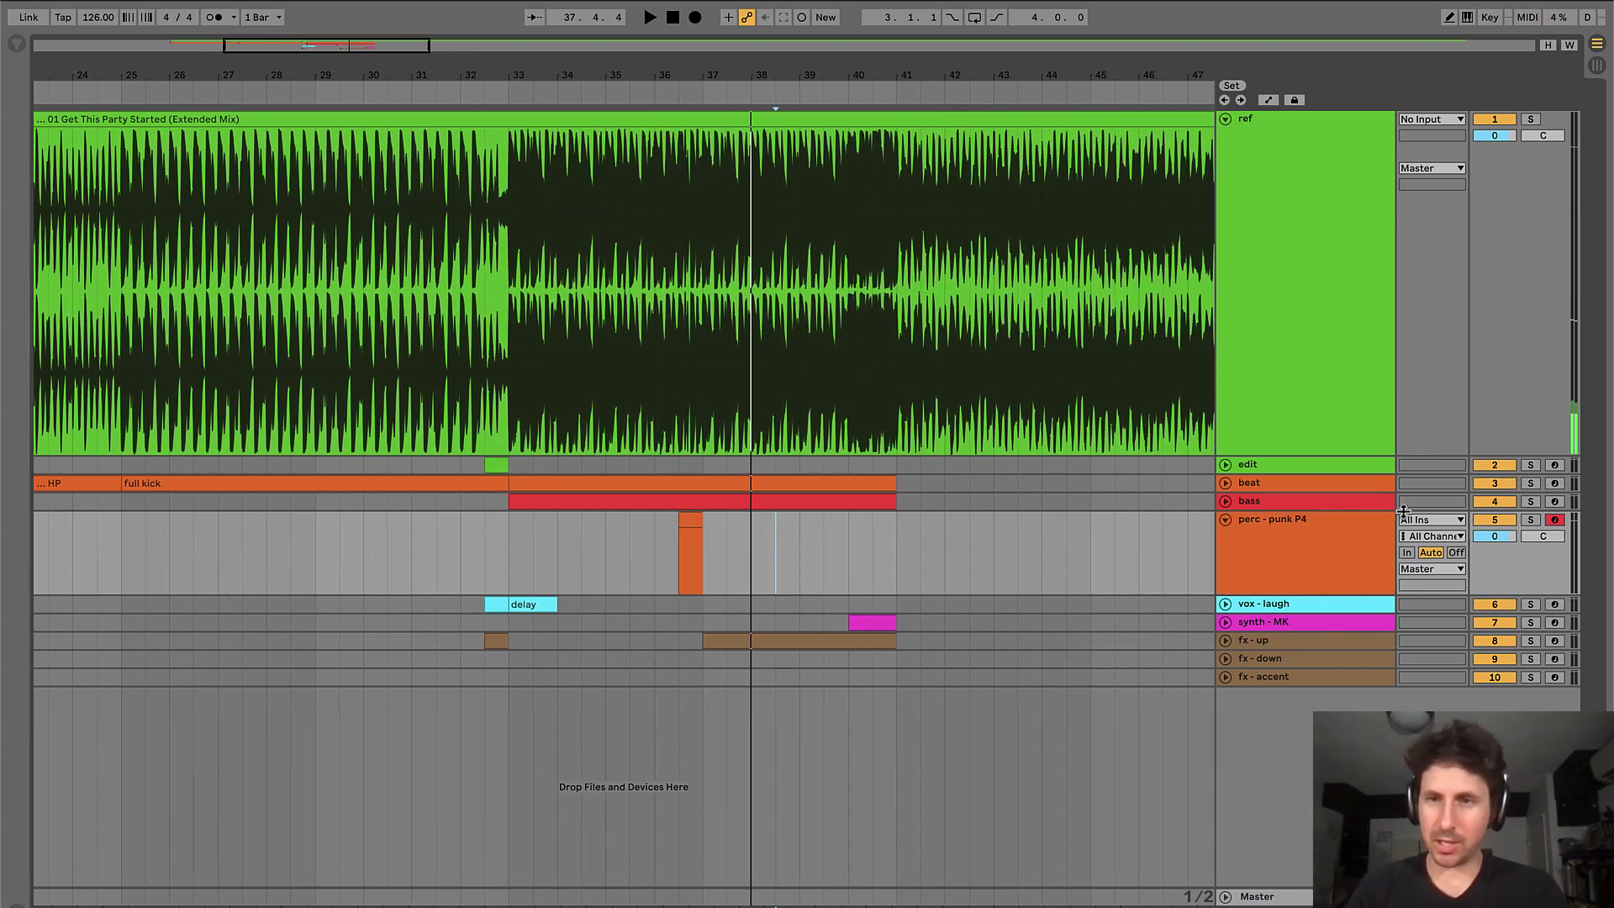
pyautogui.click(1225, 521)
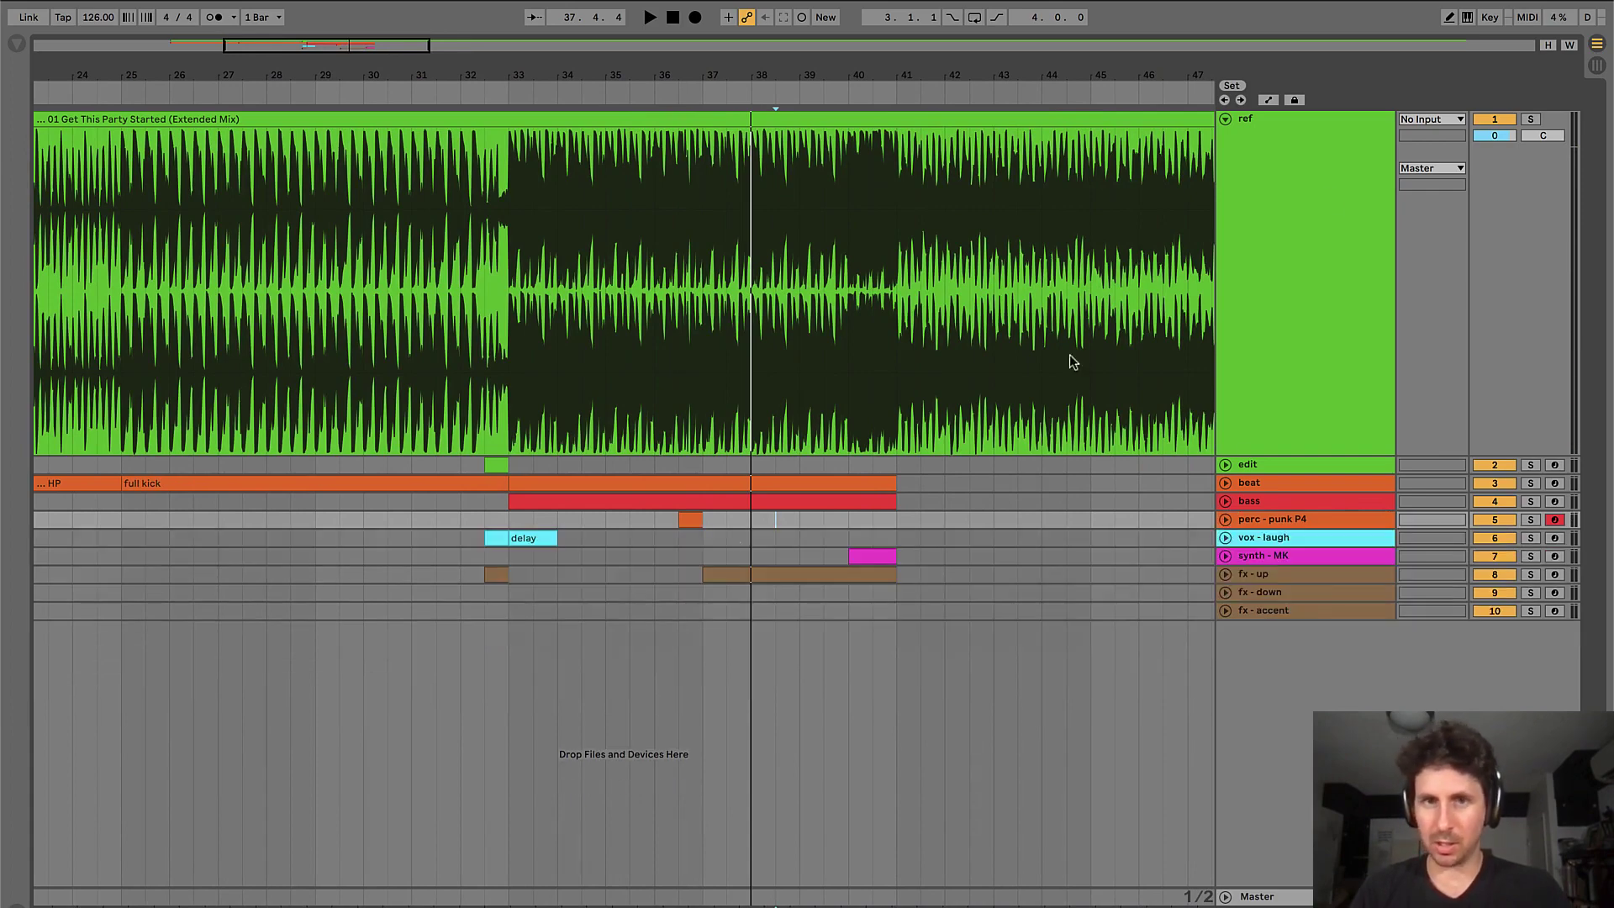
# - Play the reference from bar 37 into the section that starts at bar 41
pyautogui.click(704, 556)
pyautogui.press('space')
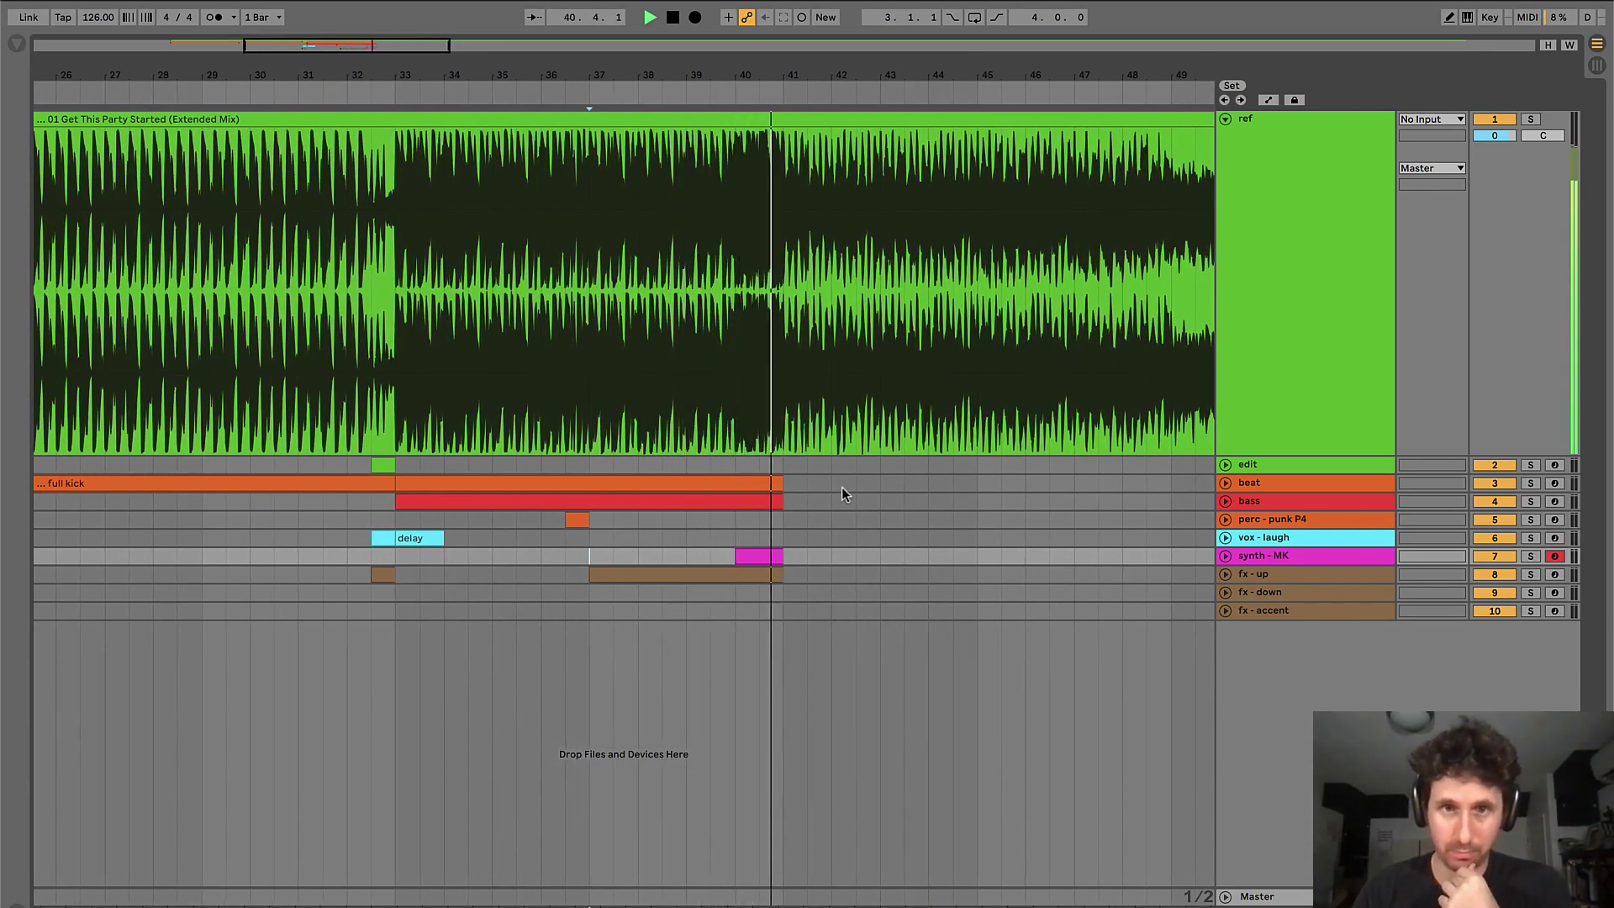
pyautogui.click(782, 466)
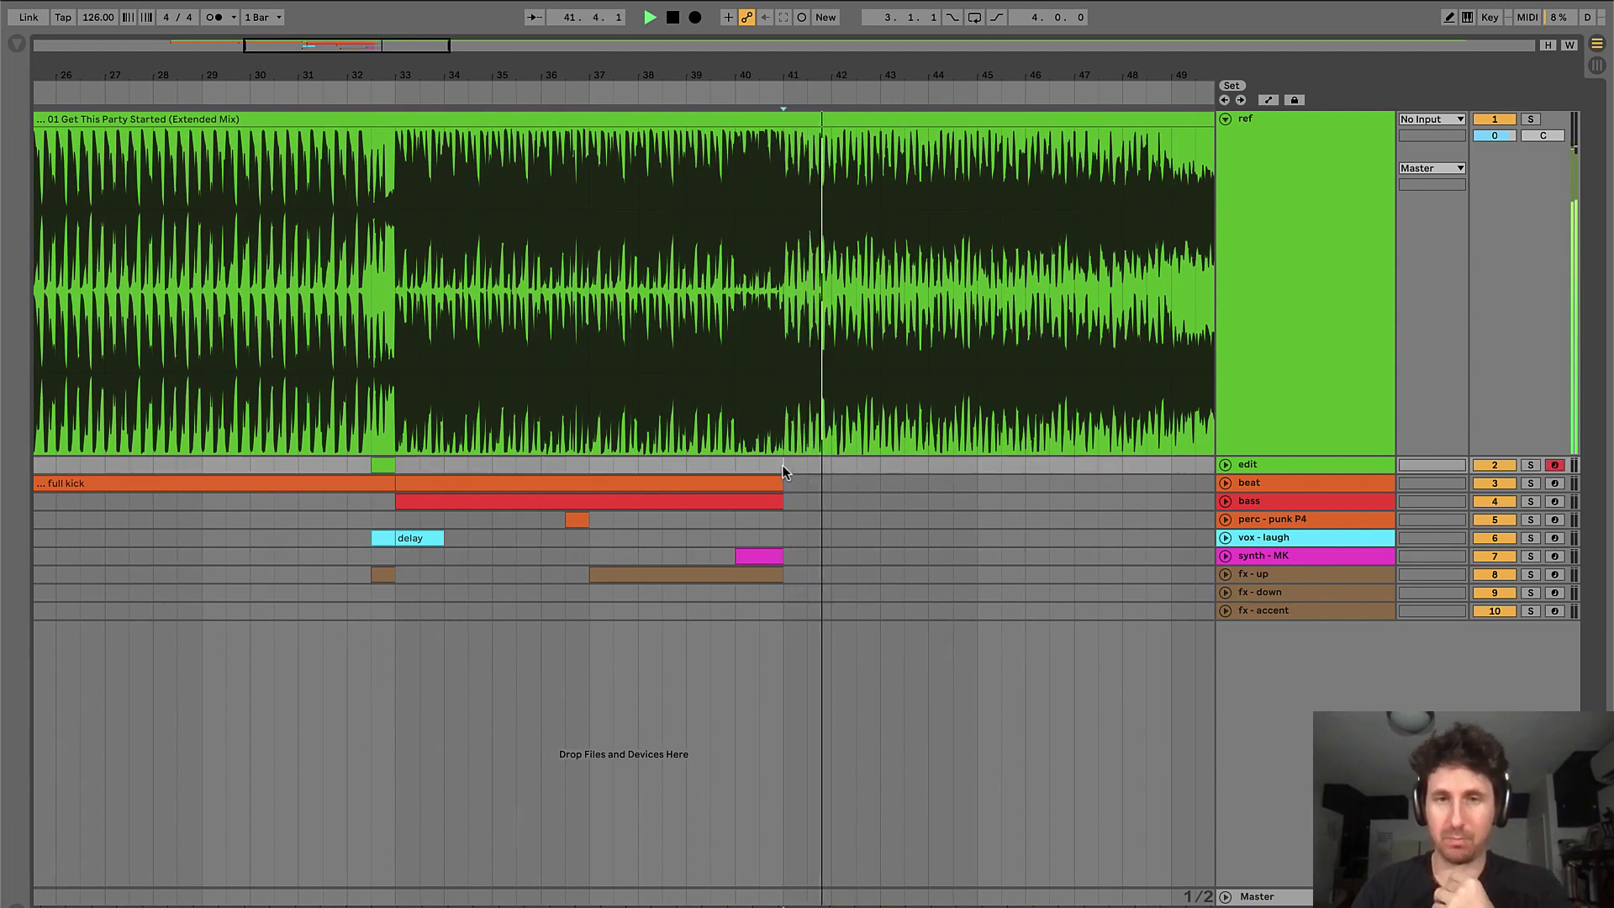
# - Duplicate the last beat clip to cover bar 41 to bar 49 and name the copy HP
pyautogui.press('-')
pyautogui.click(757, 483)
pyautogui.hotkey('ctrl', 'd')
pyautogui.hotkey('ctrl', 'r')
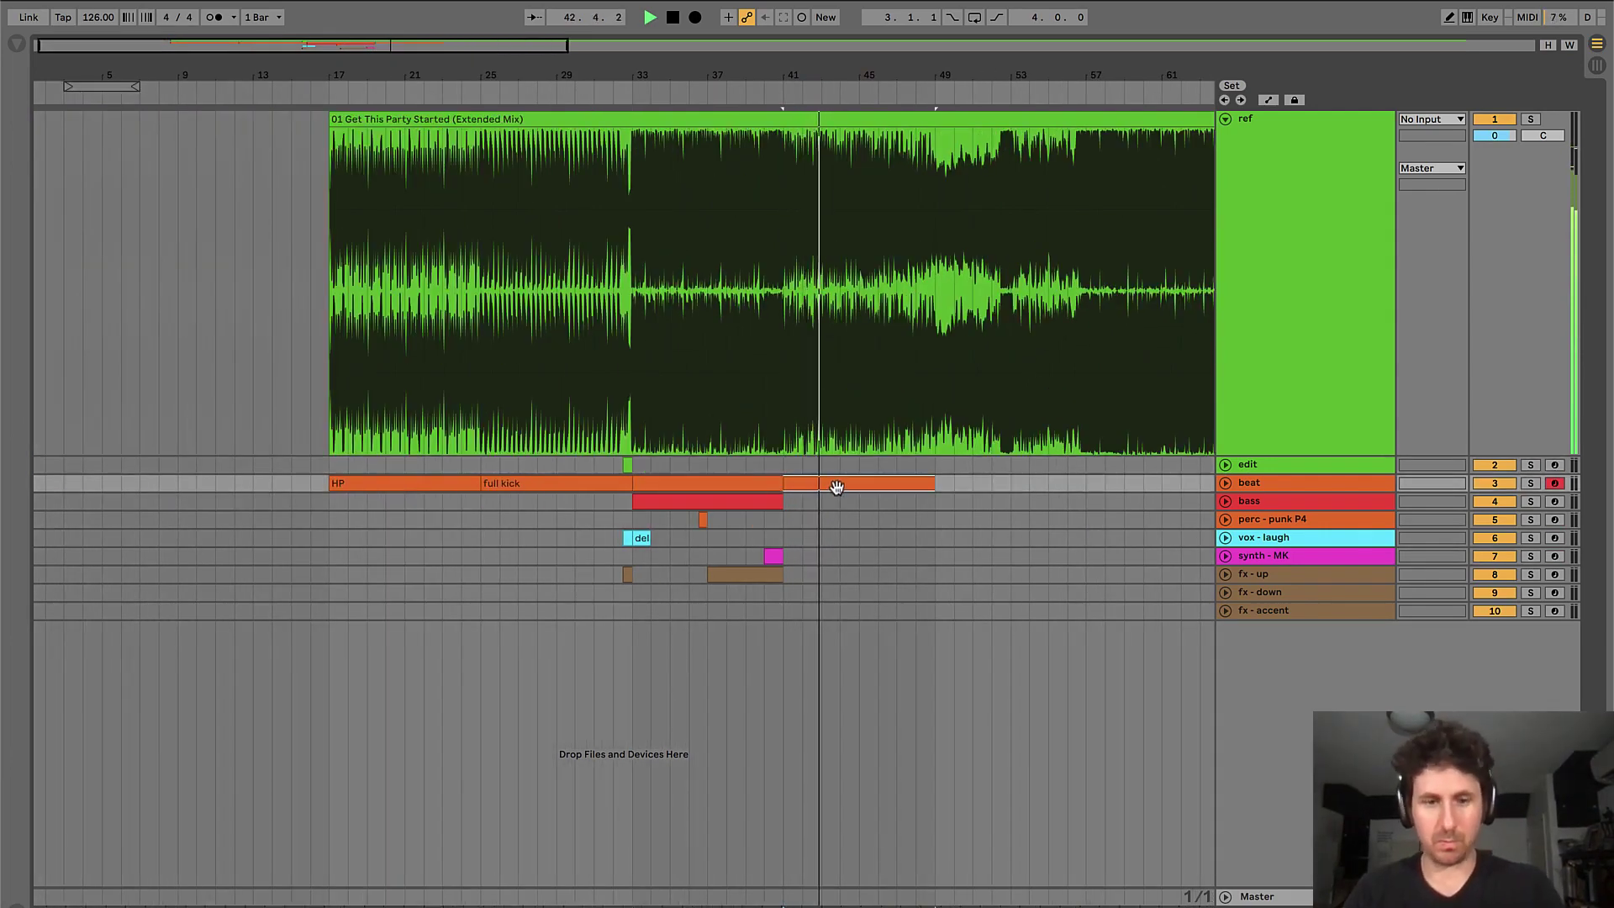
pyautogui.write('HP')
pyautogui.press('Return')
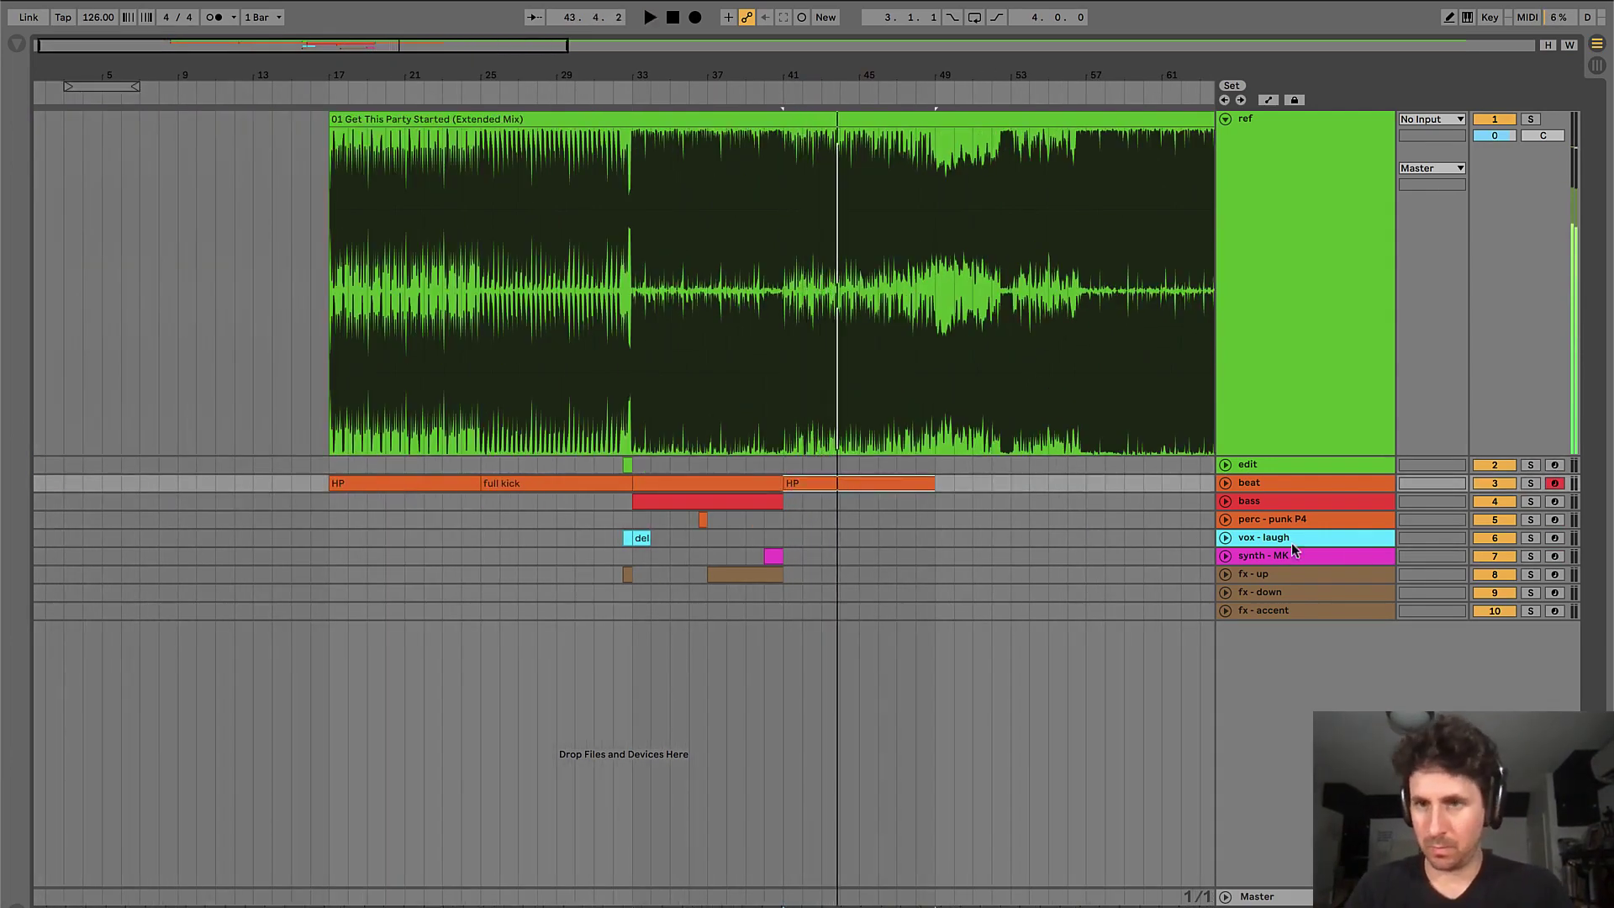
# - Add a MIDI track named vox rep LP up below vox - laugh with a MIDI clip from bar 41 to bar 49
pyautogui.click(1269, 538)
pyautogui.hotkey('ctrl', 'shift', 't')
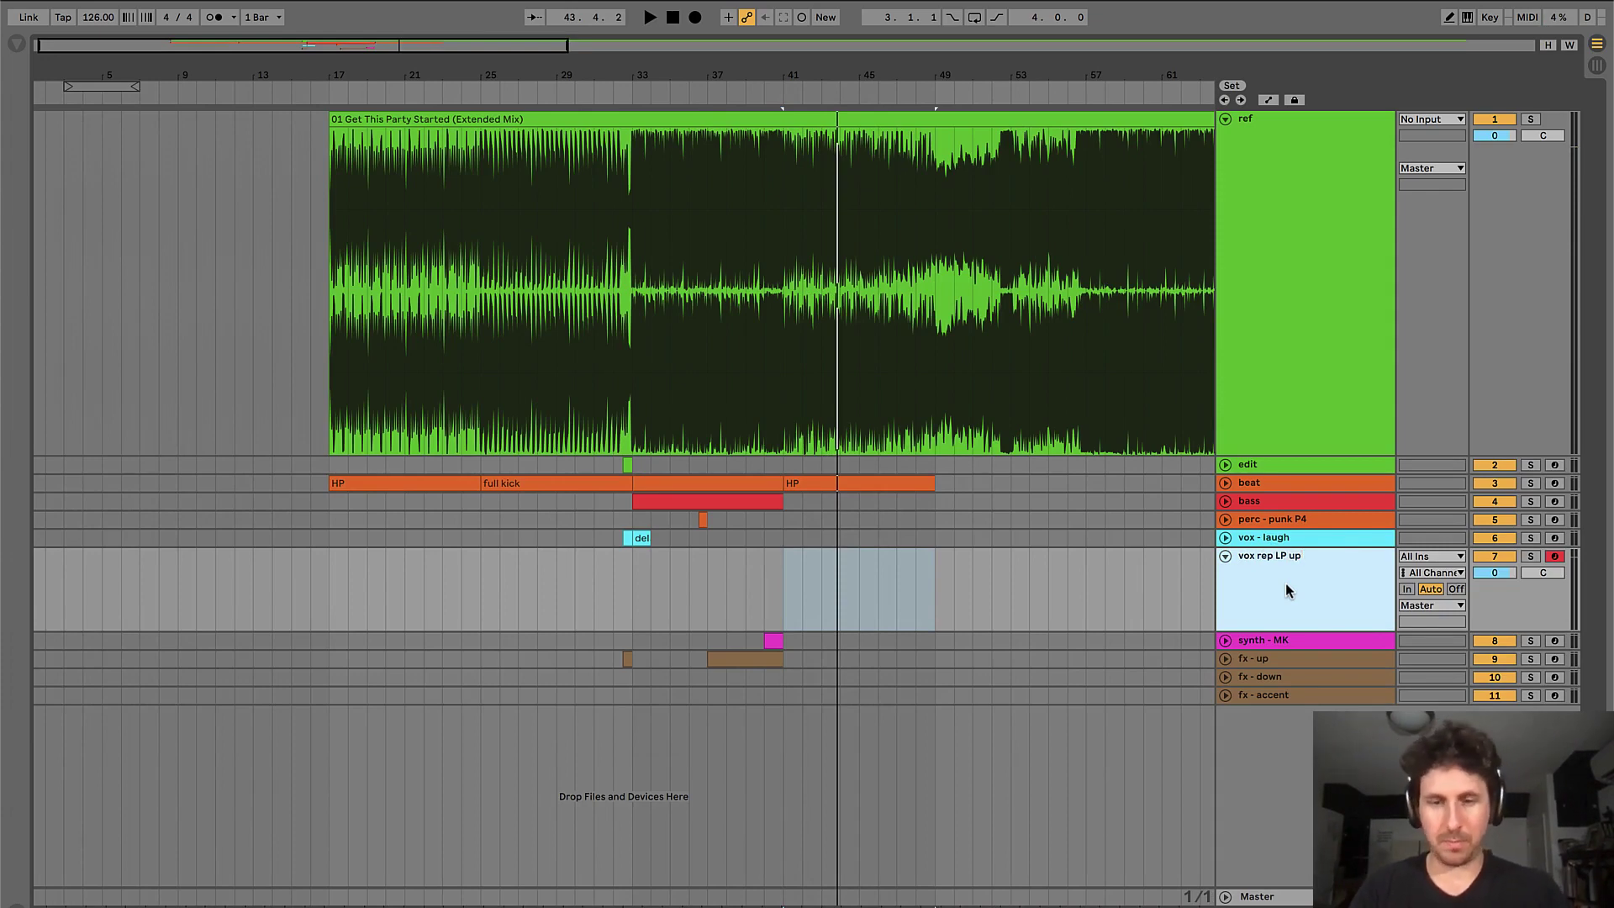
pyautogui.moveTo(790, 563); pyautogui.dragTo(936, 577)
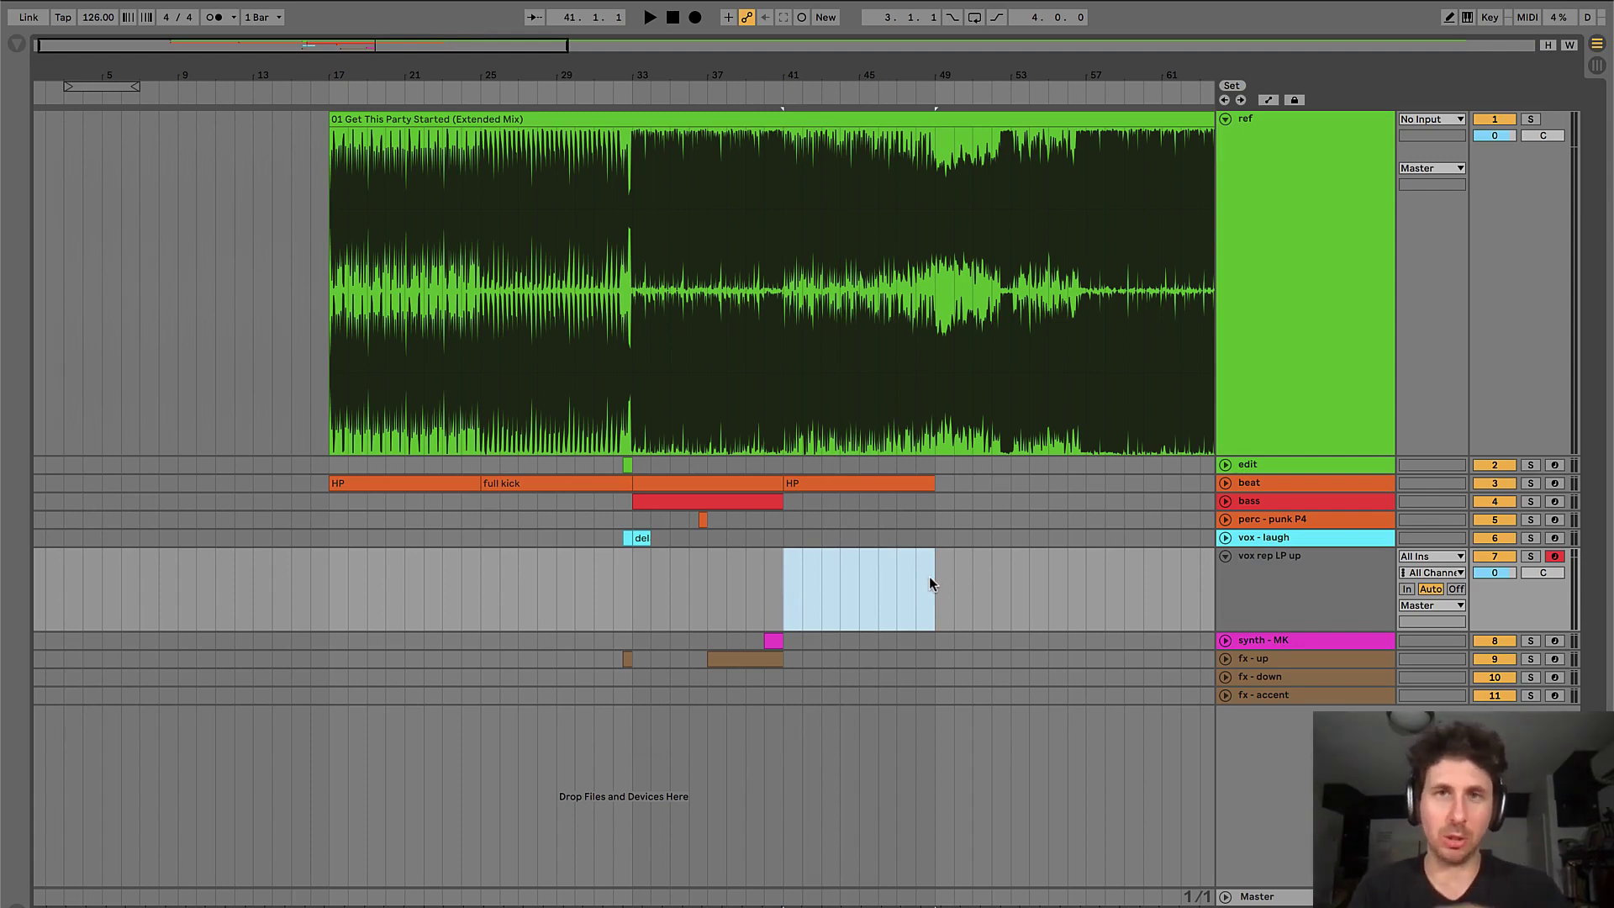
pyautogui.press('super+shift+m')
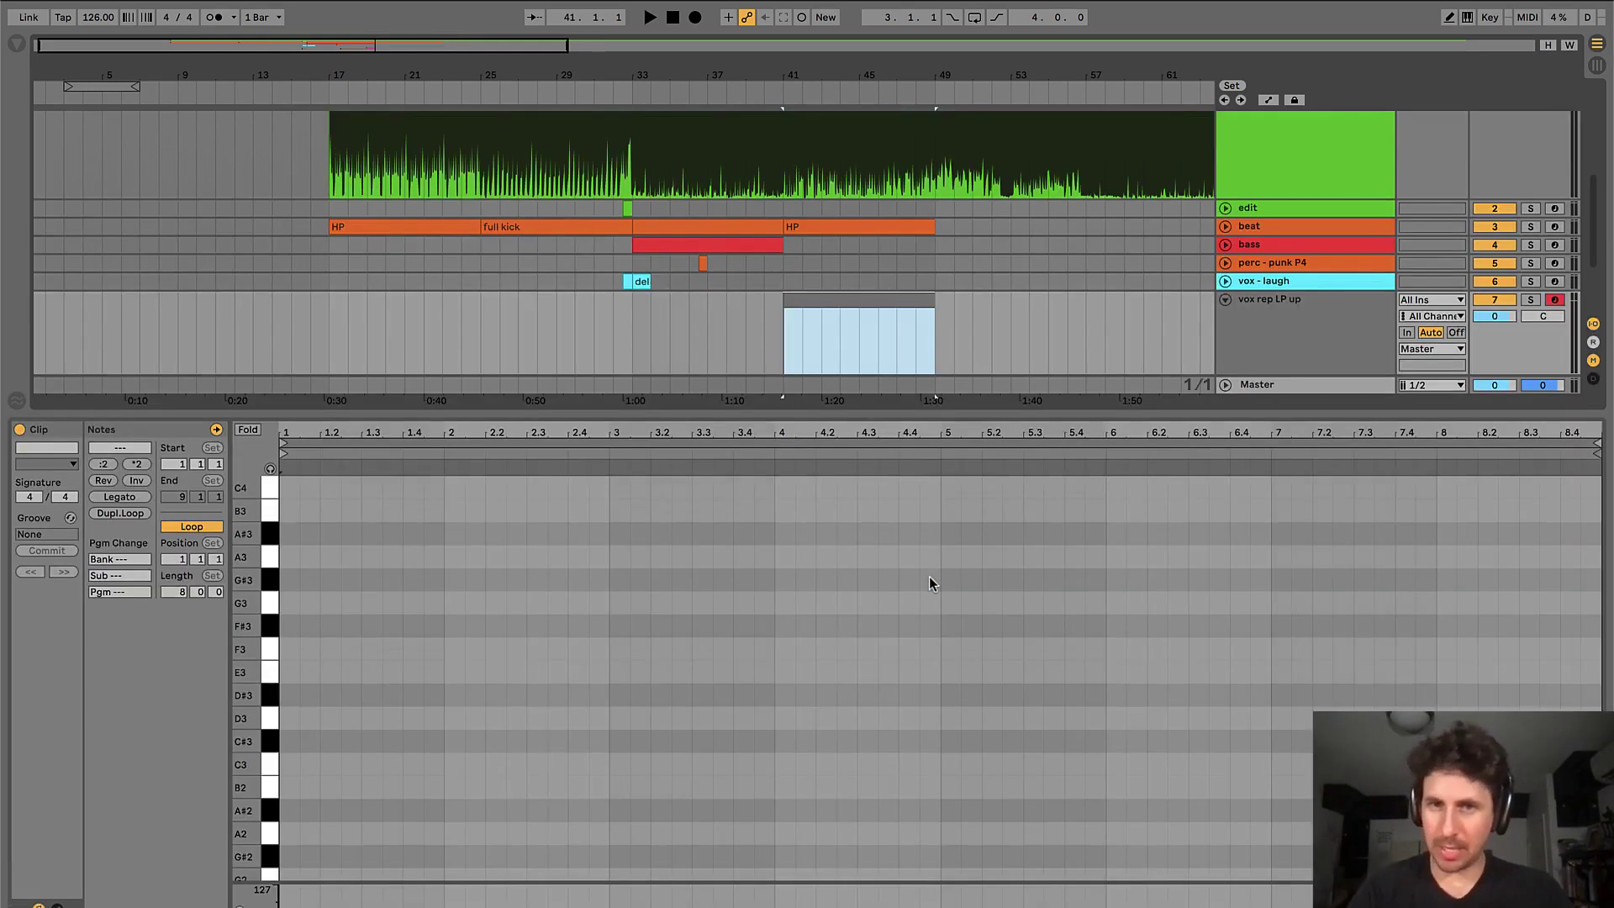
# - Color the vox rep LP up track cyan and assign the track color to its clip
pyautogui.rightClick(1304, 325)
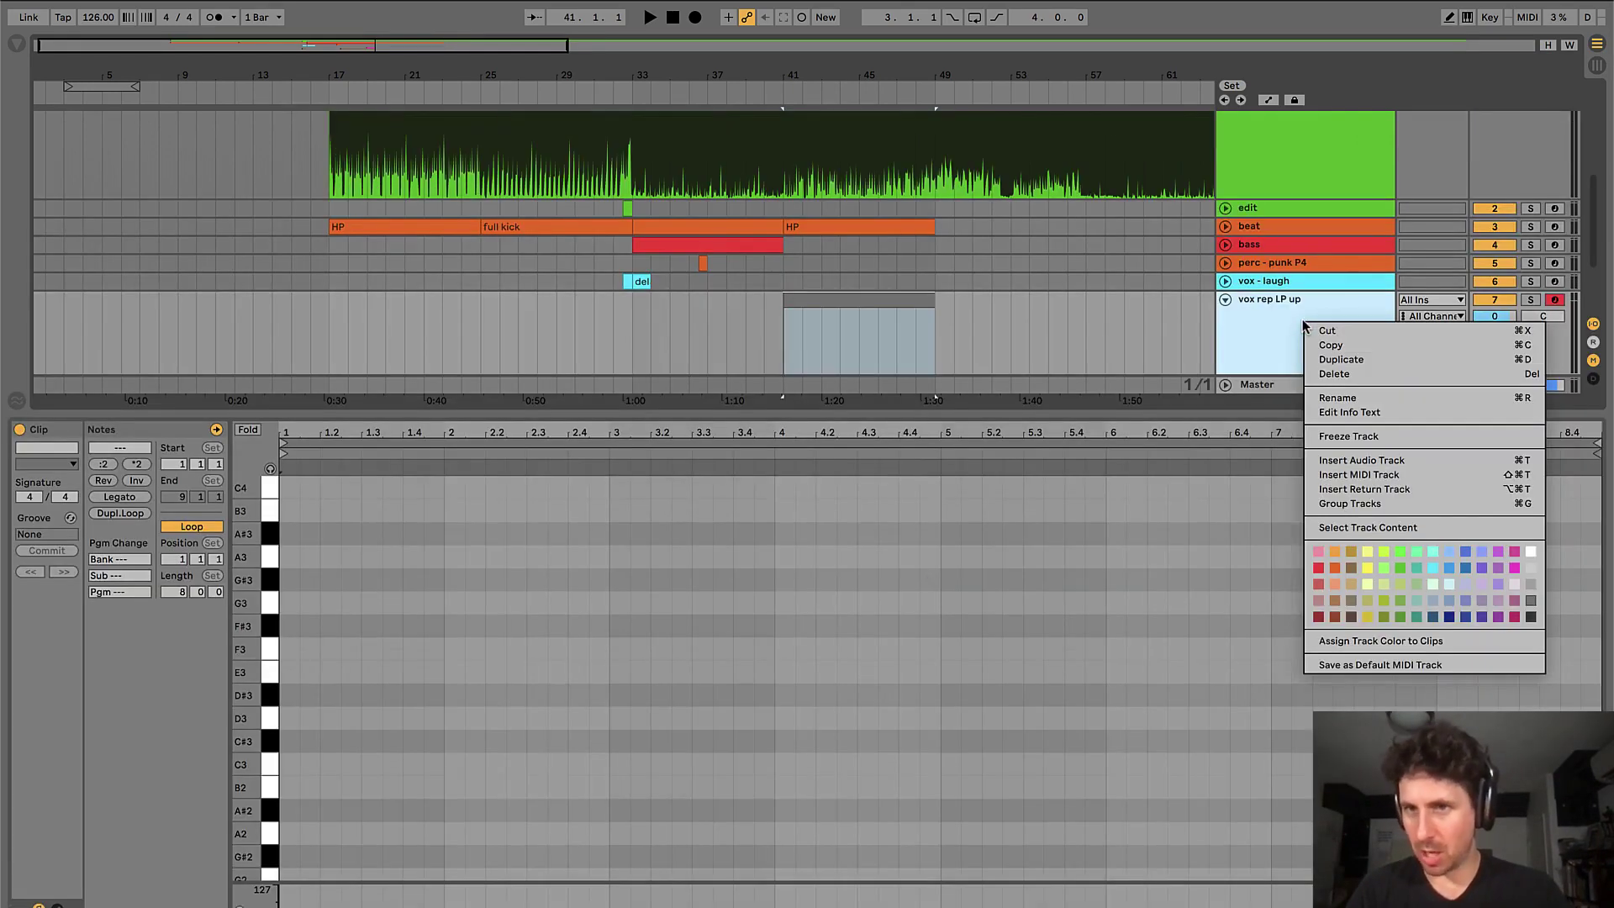
pyautogui.click(1434, 571)
pyautogui.press('super+alt+l')
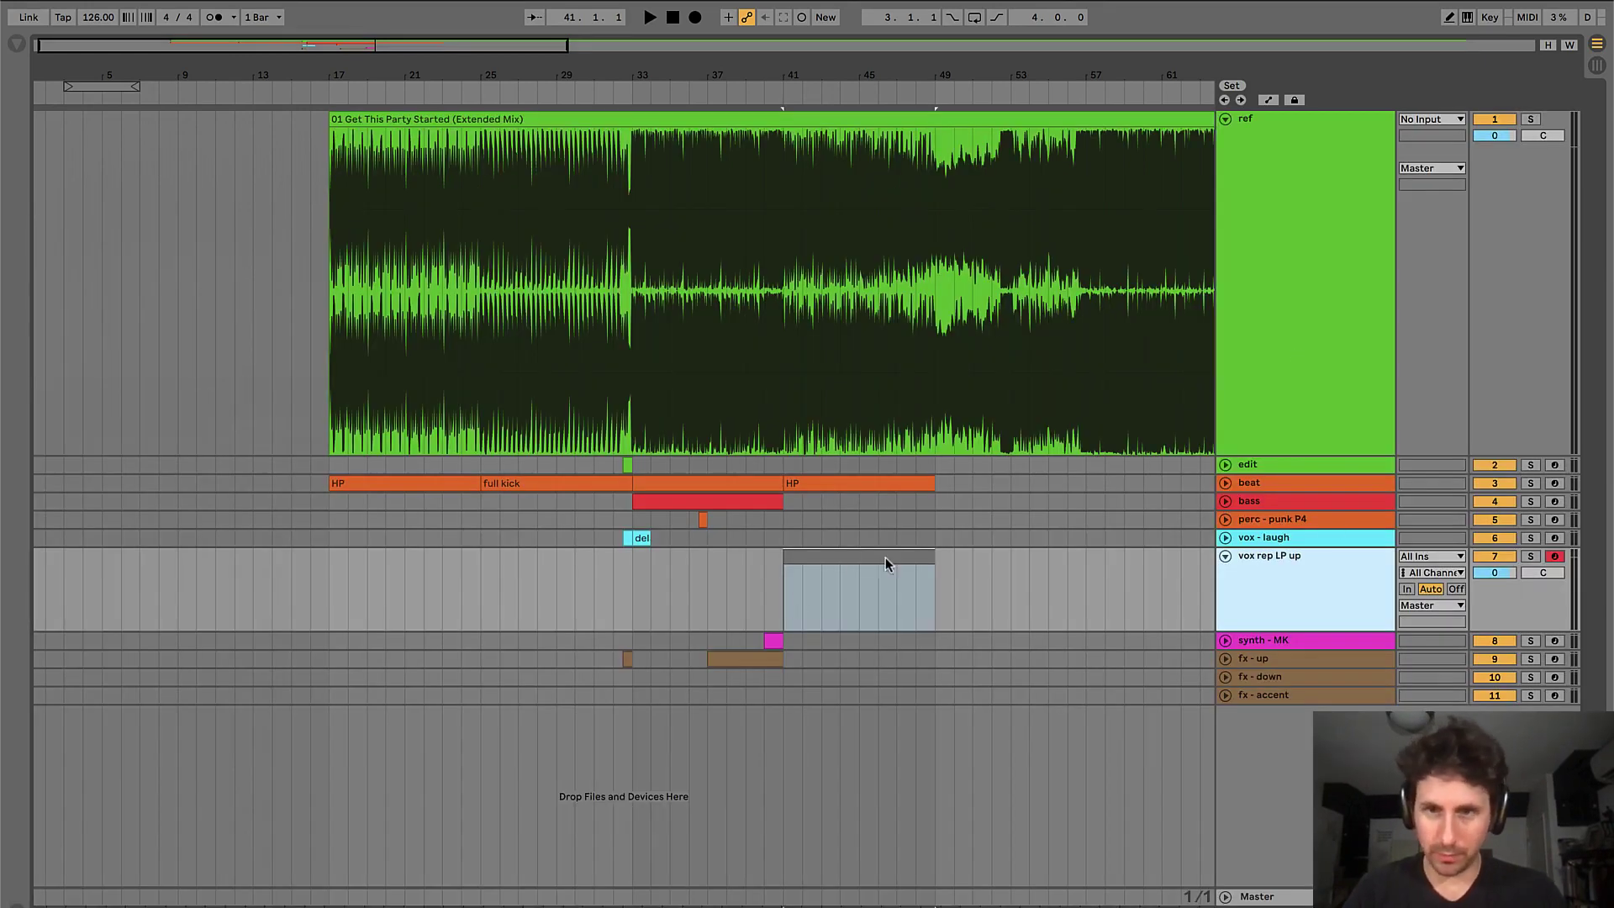
pyautogui.rightClick(1266, 583)
pyautogui.click(1396, 819)
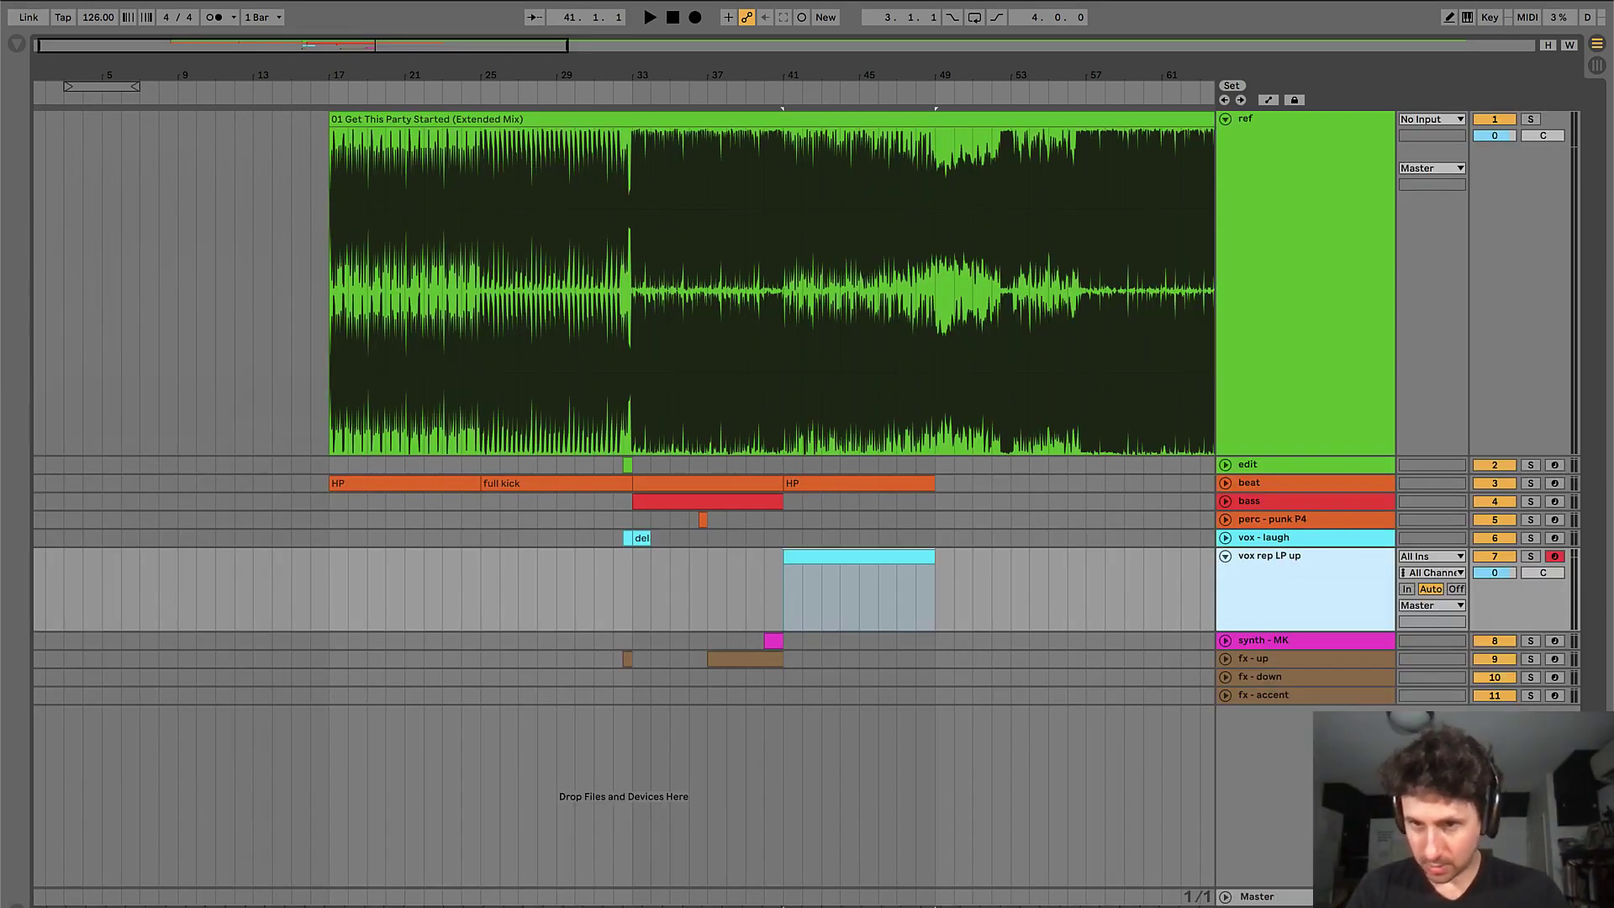
# - Name the vox rep LP up clip LP up and play the reference from bar 41
pyautogui.click(821, 558)
pyautogui.press('space')
pyautogui.scroll(3, 820, 560)
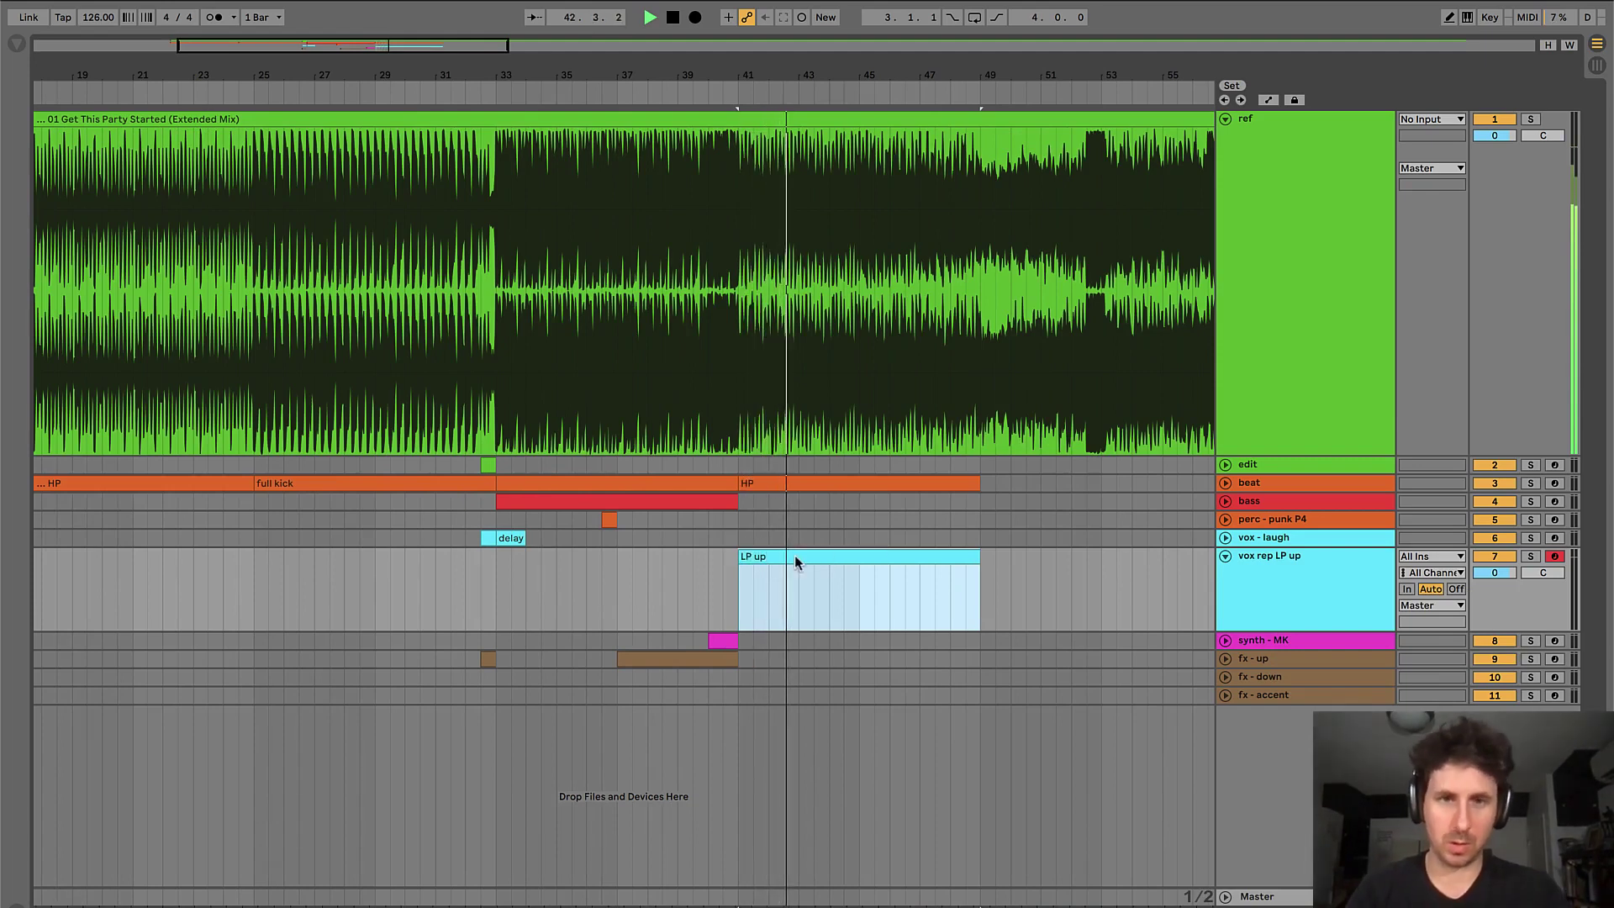
pyautogui.press('space')
pyautogui.hscroll(2, 730, 543)
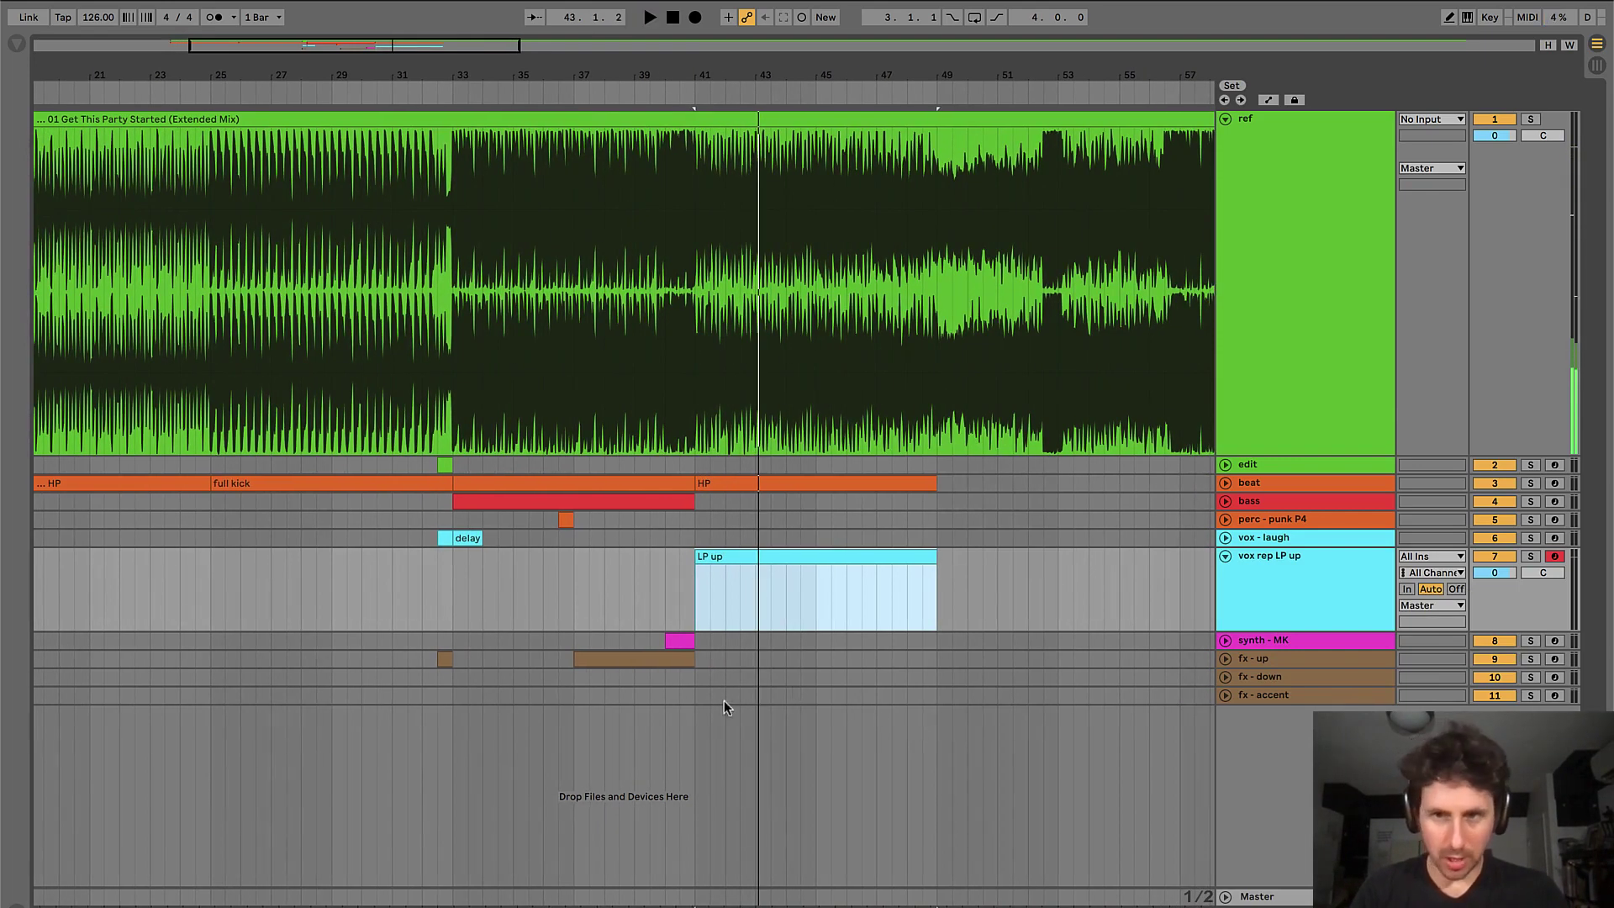
# - Insert a MIDI clip on the fx - down track from bar 41 to bar 49
pyautogui.moveTo(694, 698); pyautogui.dragTo(848, 694)
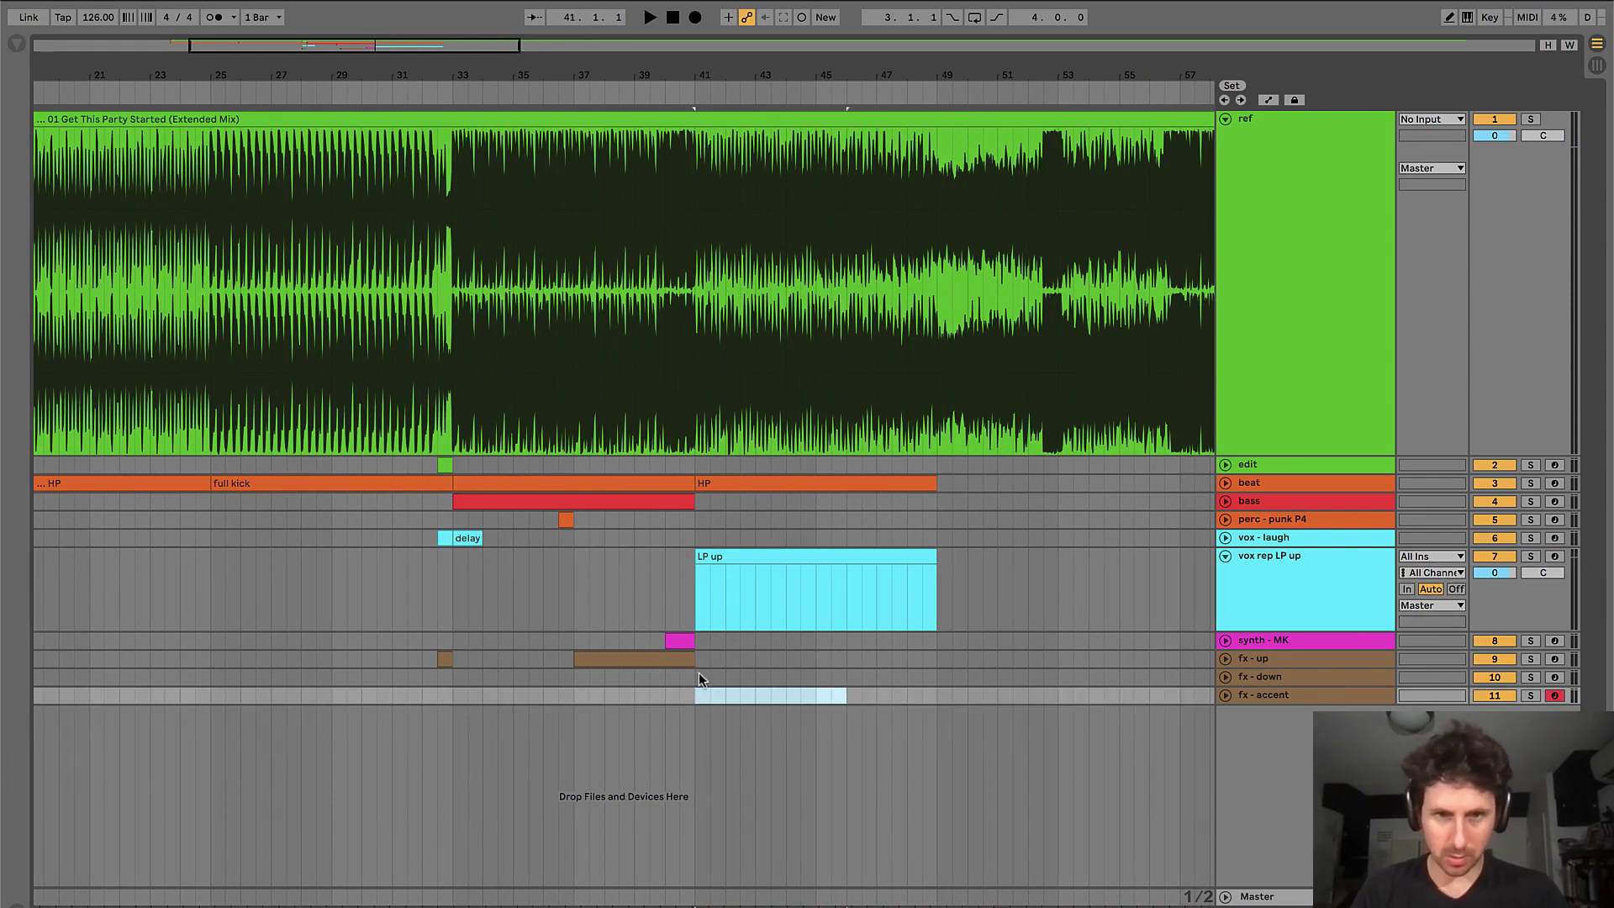
pyautogui.moveTo(699, 677); pyautogui.dragTo(919, 677)
pyautogui.hotkey('ctrl', 'shift', 'm')
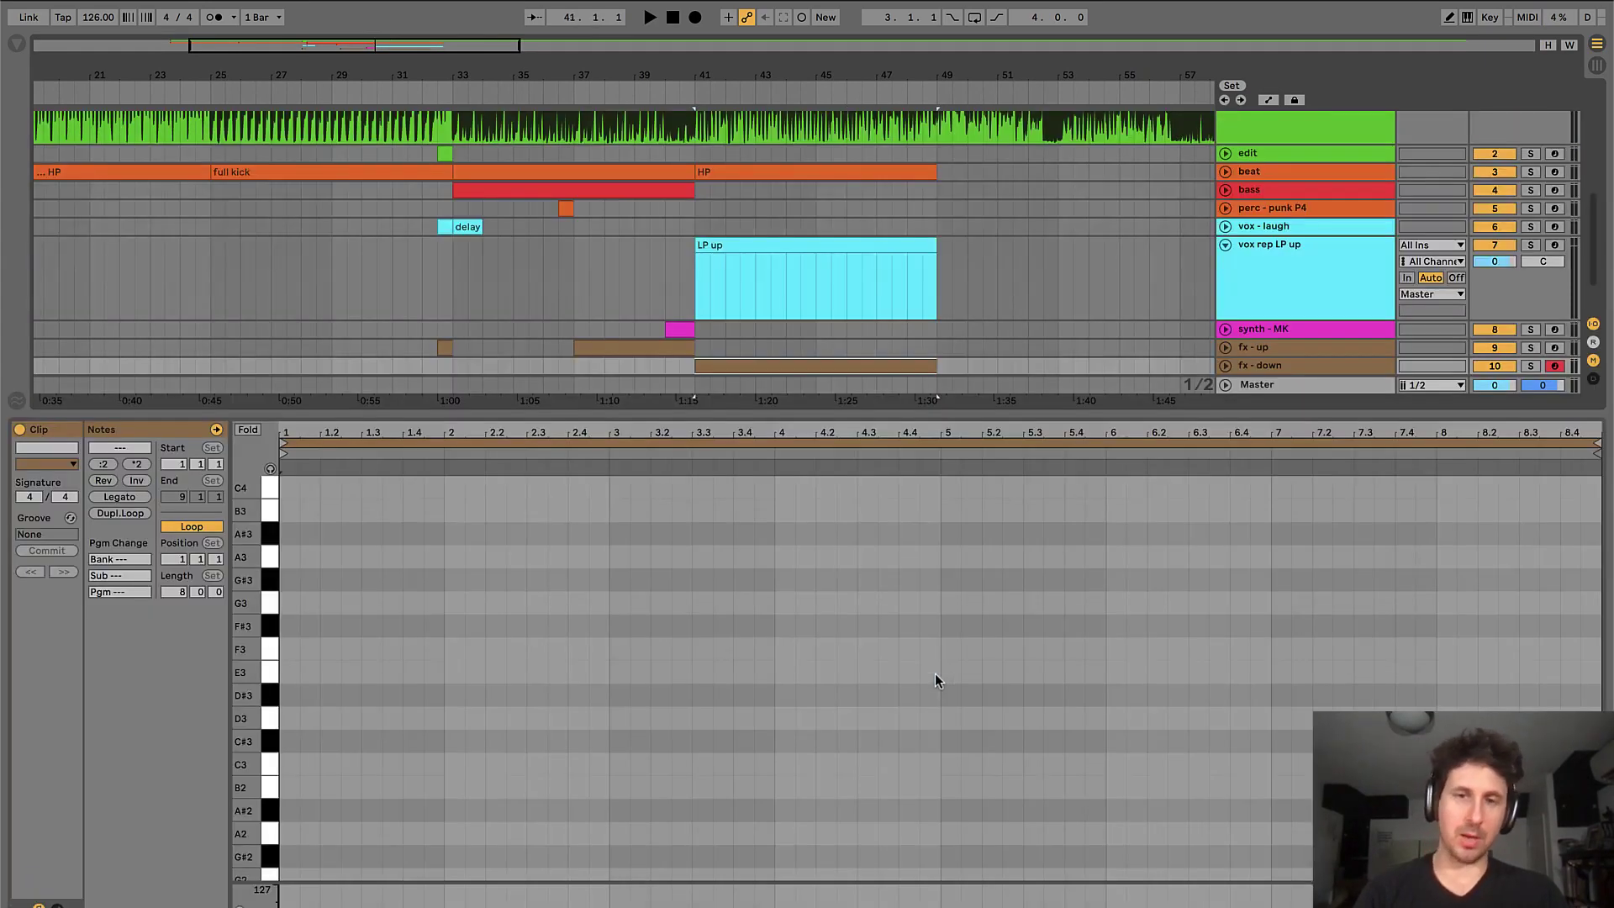
pyautogui.hotkey('ctrl', 'alt', 'l')
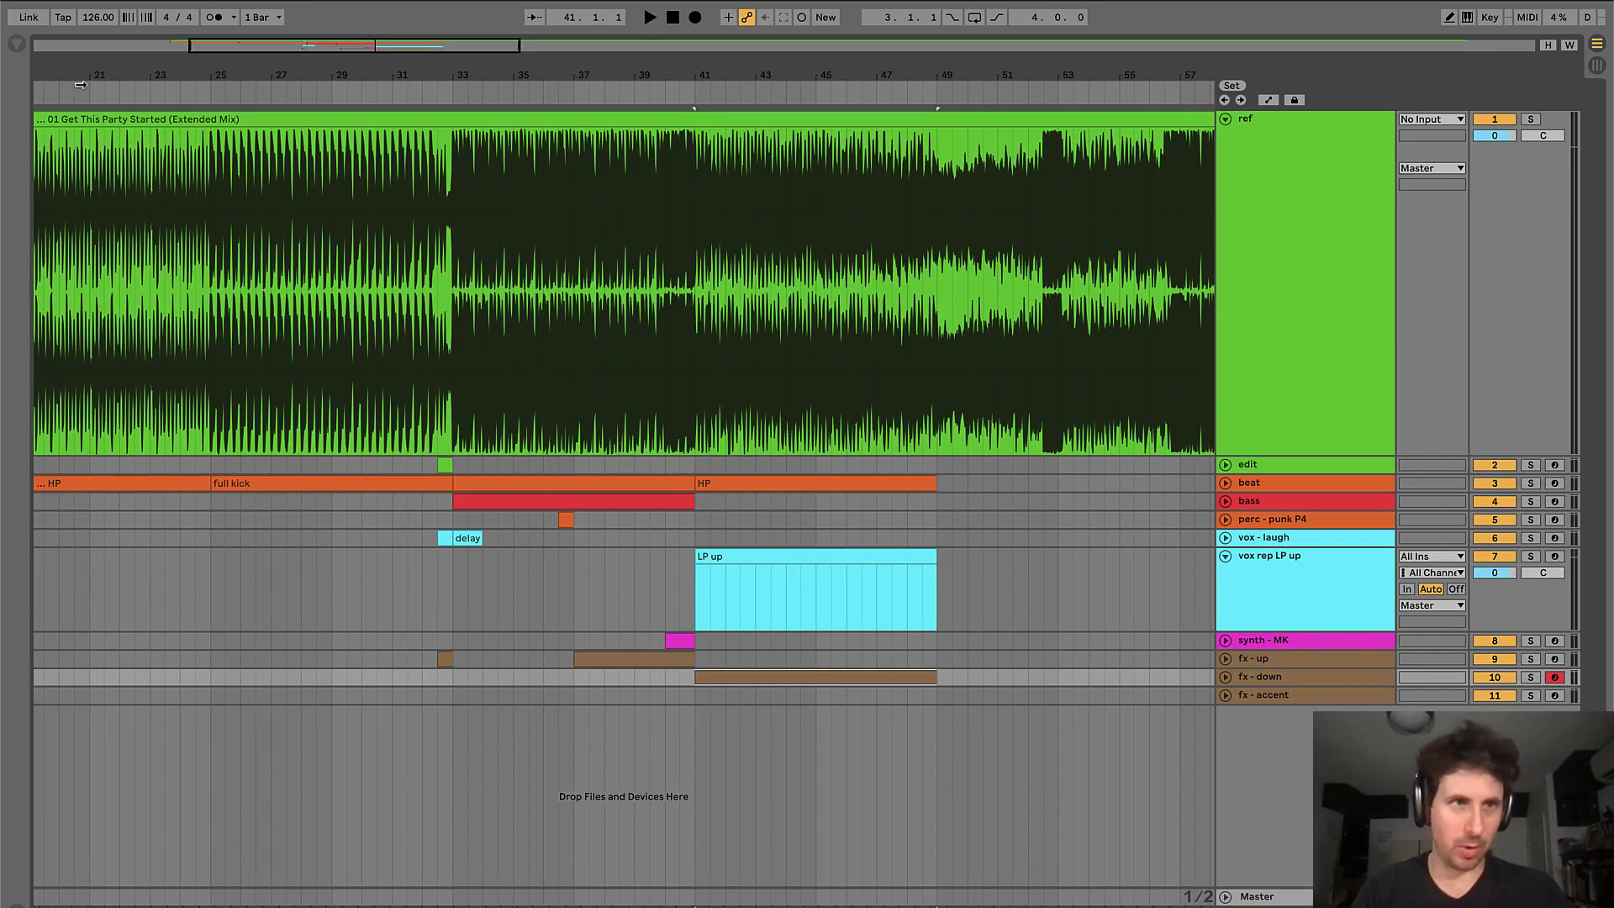
# - Add Auto Pan from the Plugins collection to the fx - down track
pyautogui.click(15, 45)
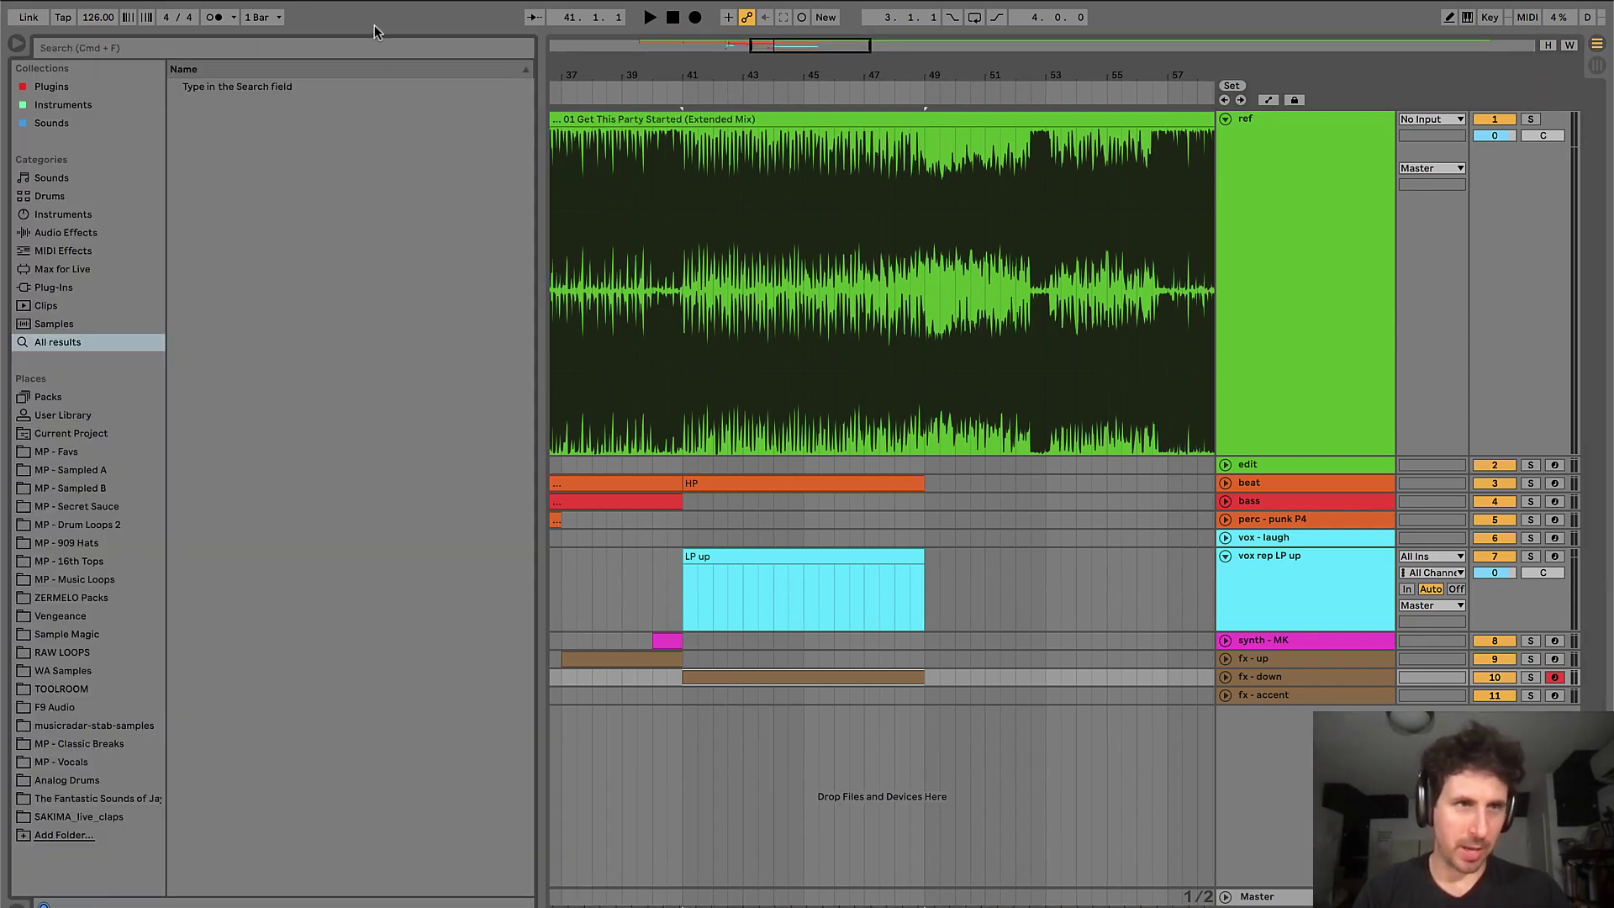
pyautogui.click(52, 87)
pyautogui.click(216, 86)
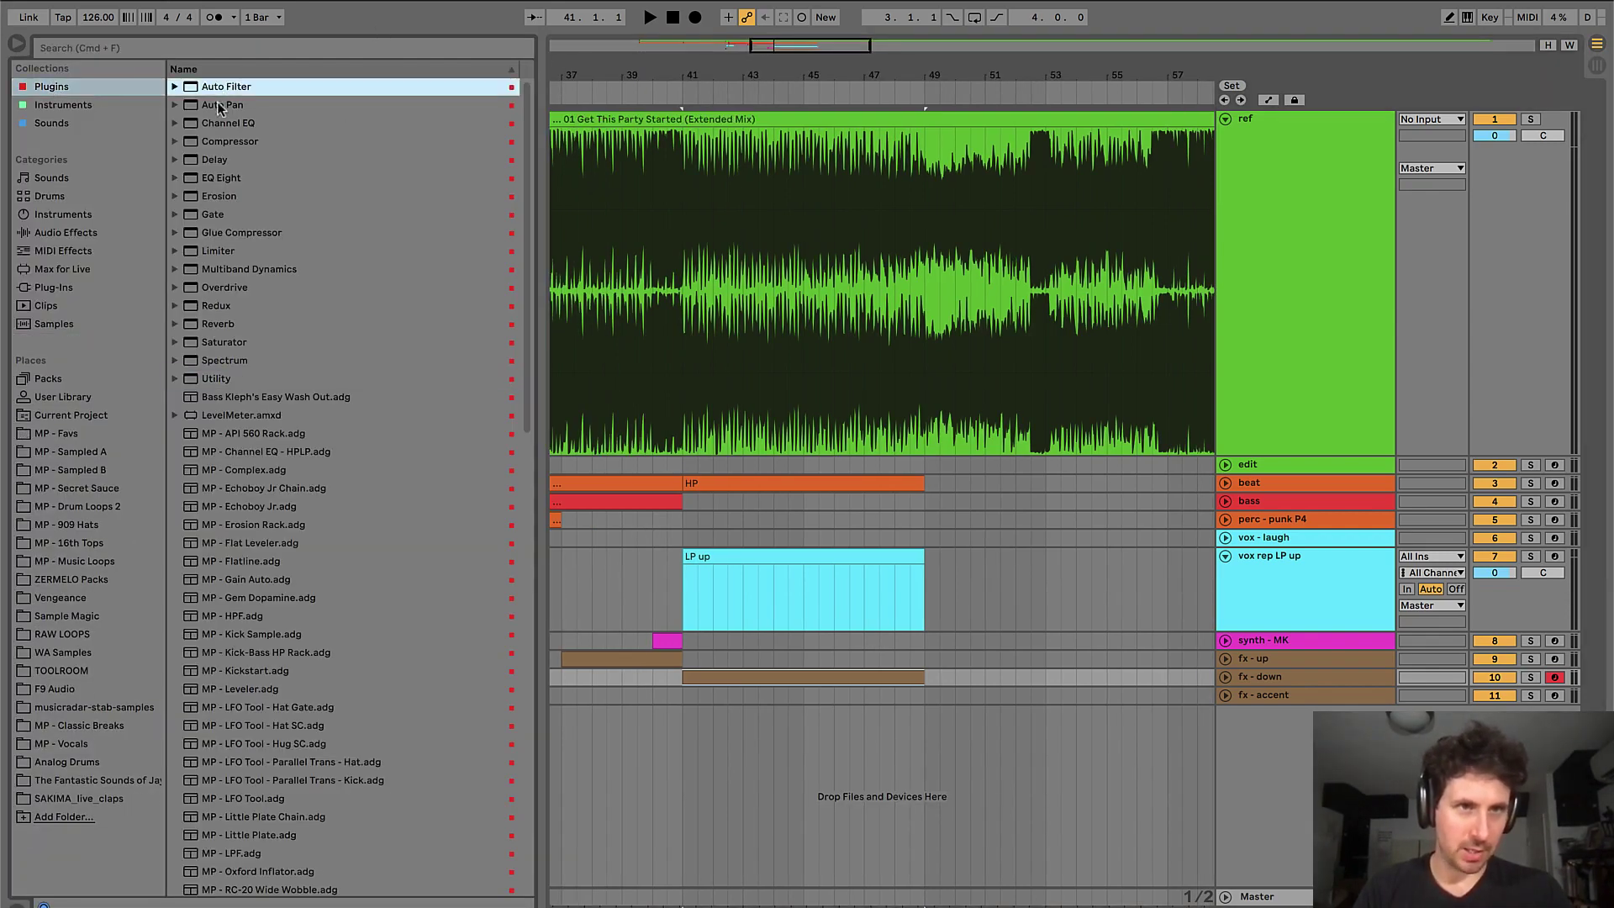
pyautogui.click(227, 104)
pyautogui.moveTo(664, 326); pyautogui.dragTo(1017, 676)
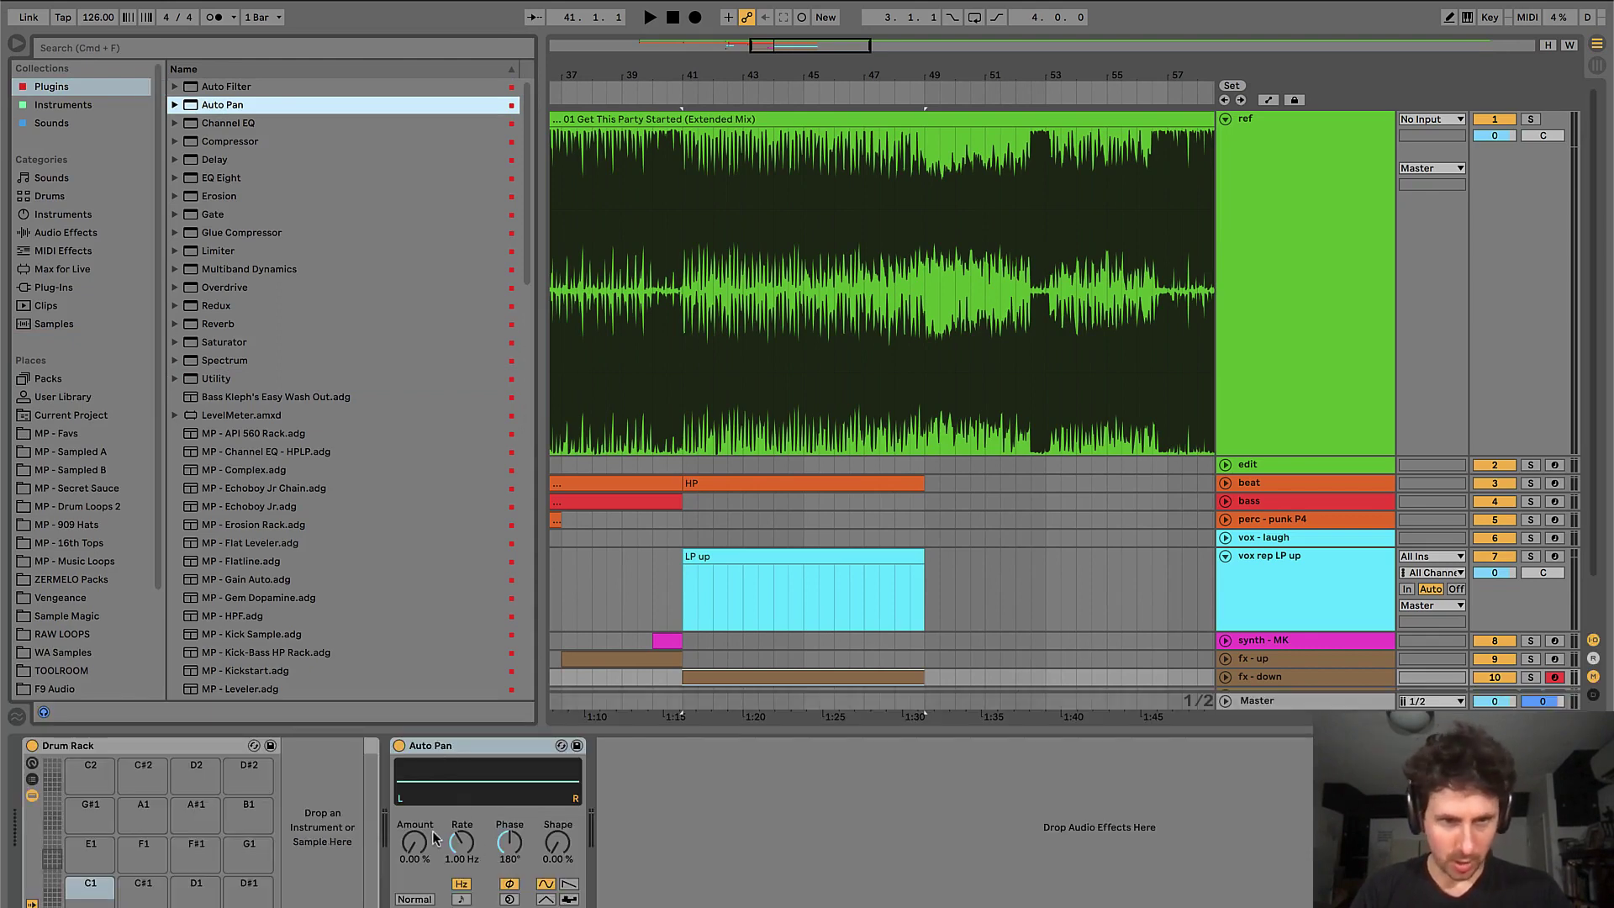
# - Set Auto Pan's amount to 100 % and phase to 0°, and sweep its rate between 90 Hz and 0.22 Hz
pyautogui.moveTo(414, 853); pyautogui.dragTo(414, 854)
pyautogui.click(465, 746)
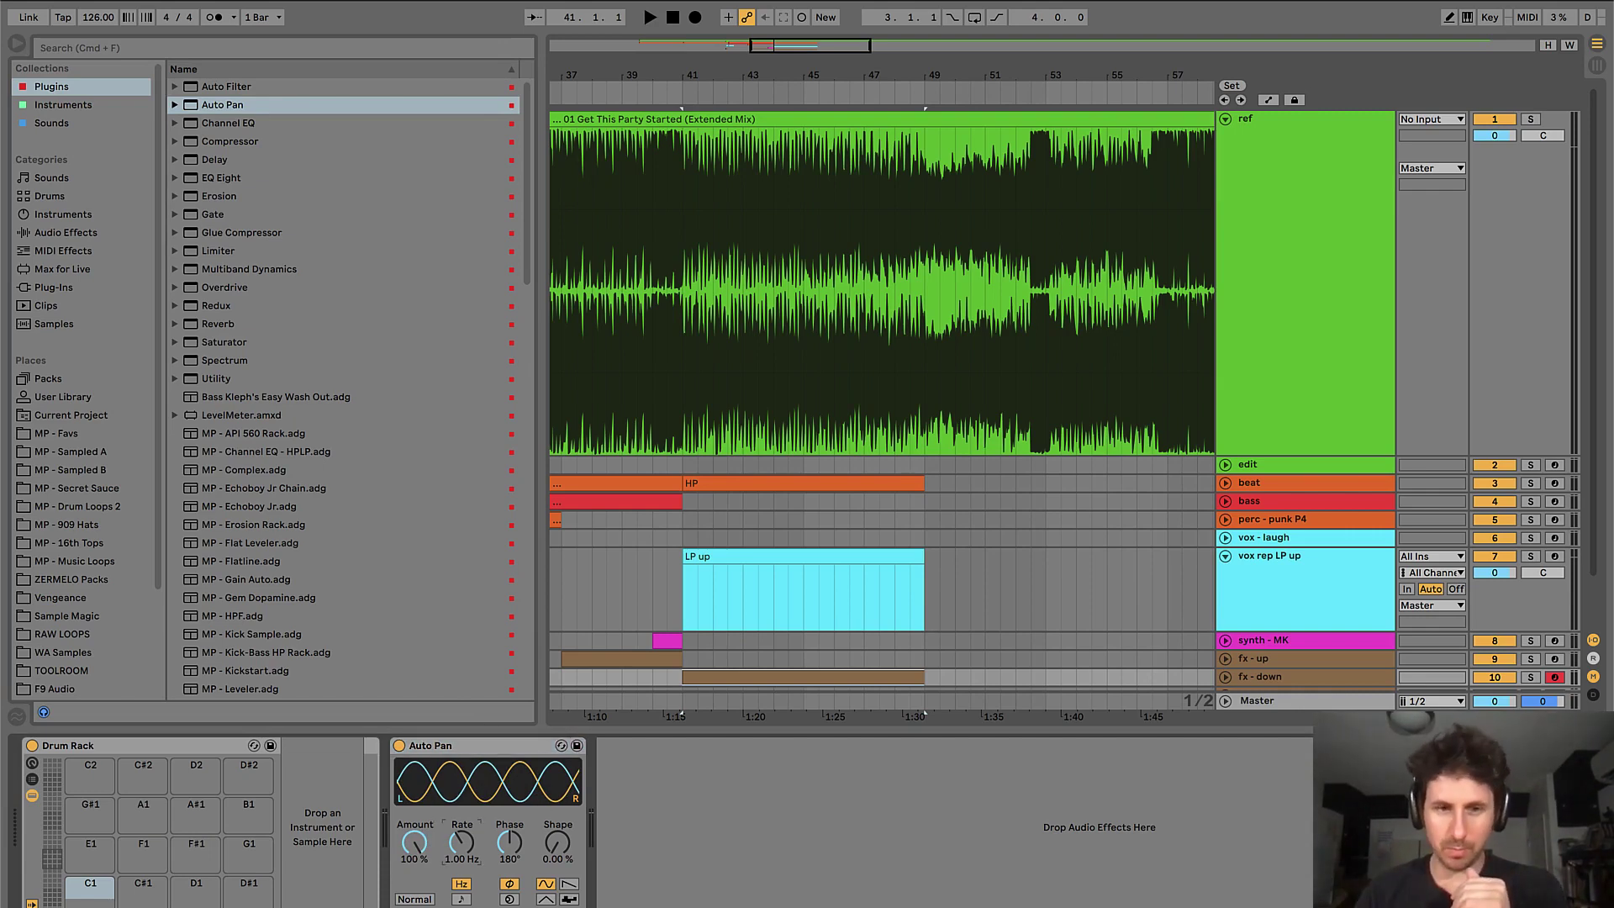
pyautogui.moveTo(461, 842); pyautogui.dragTo(461, 814)
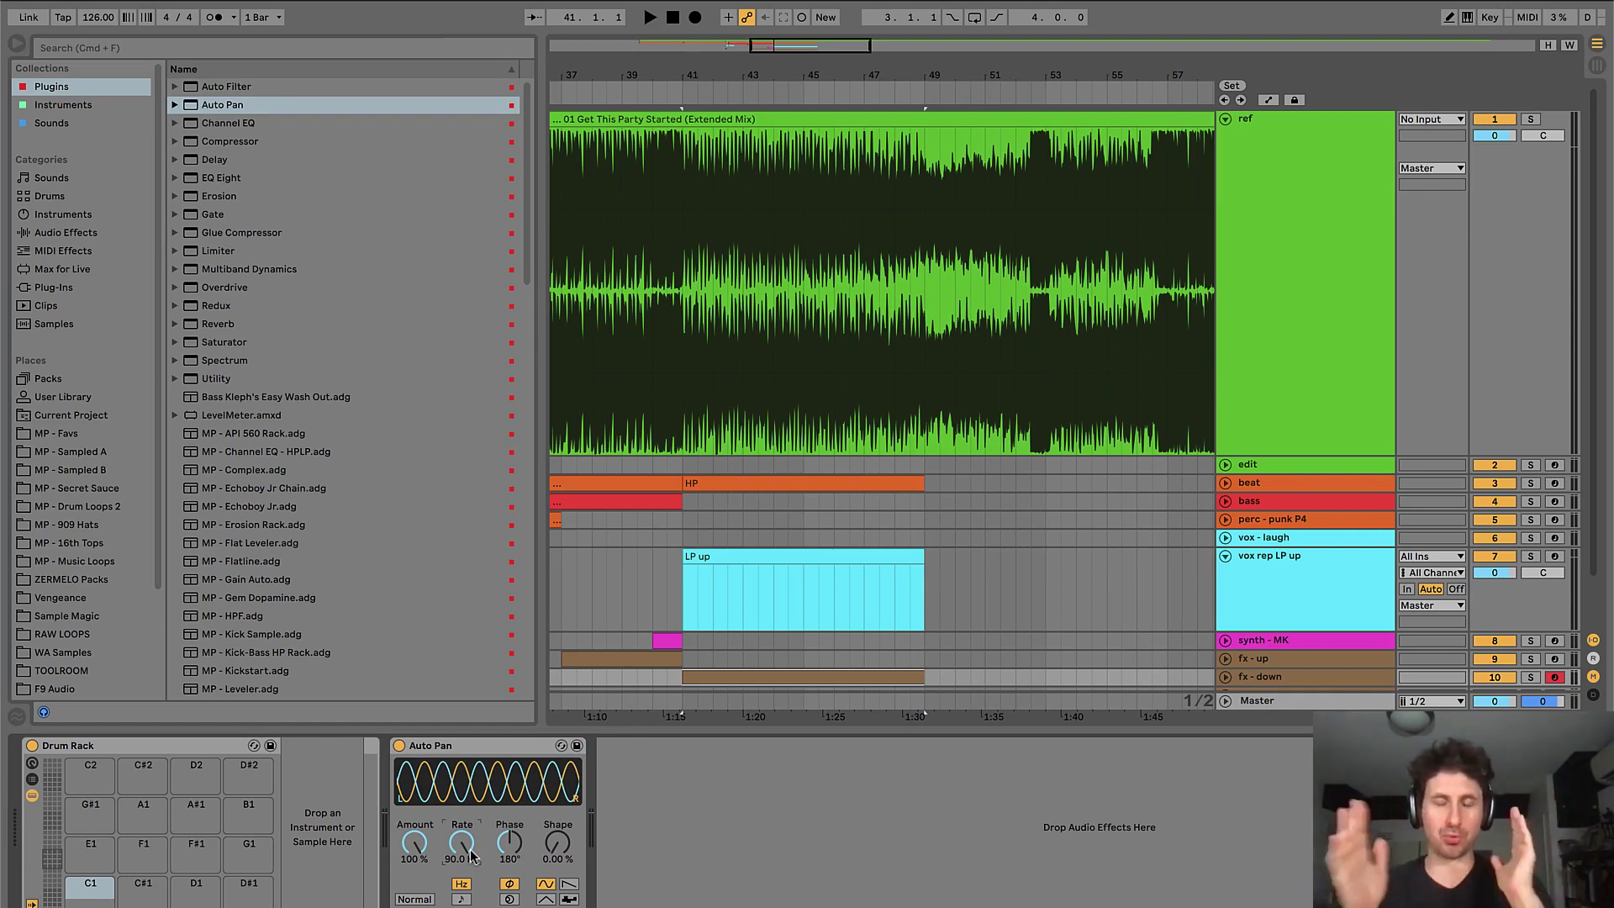
pyautogui.moveTo(471, 856); pyautogui.dragTo(510, 895)
pyautogui.moveTo(461, 843); pyautogui.dragTo(462, 799)
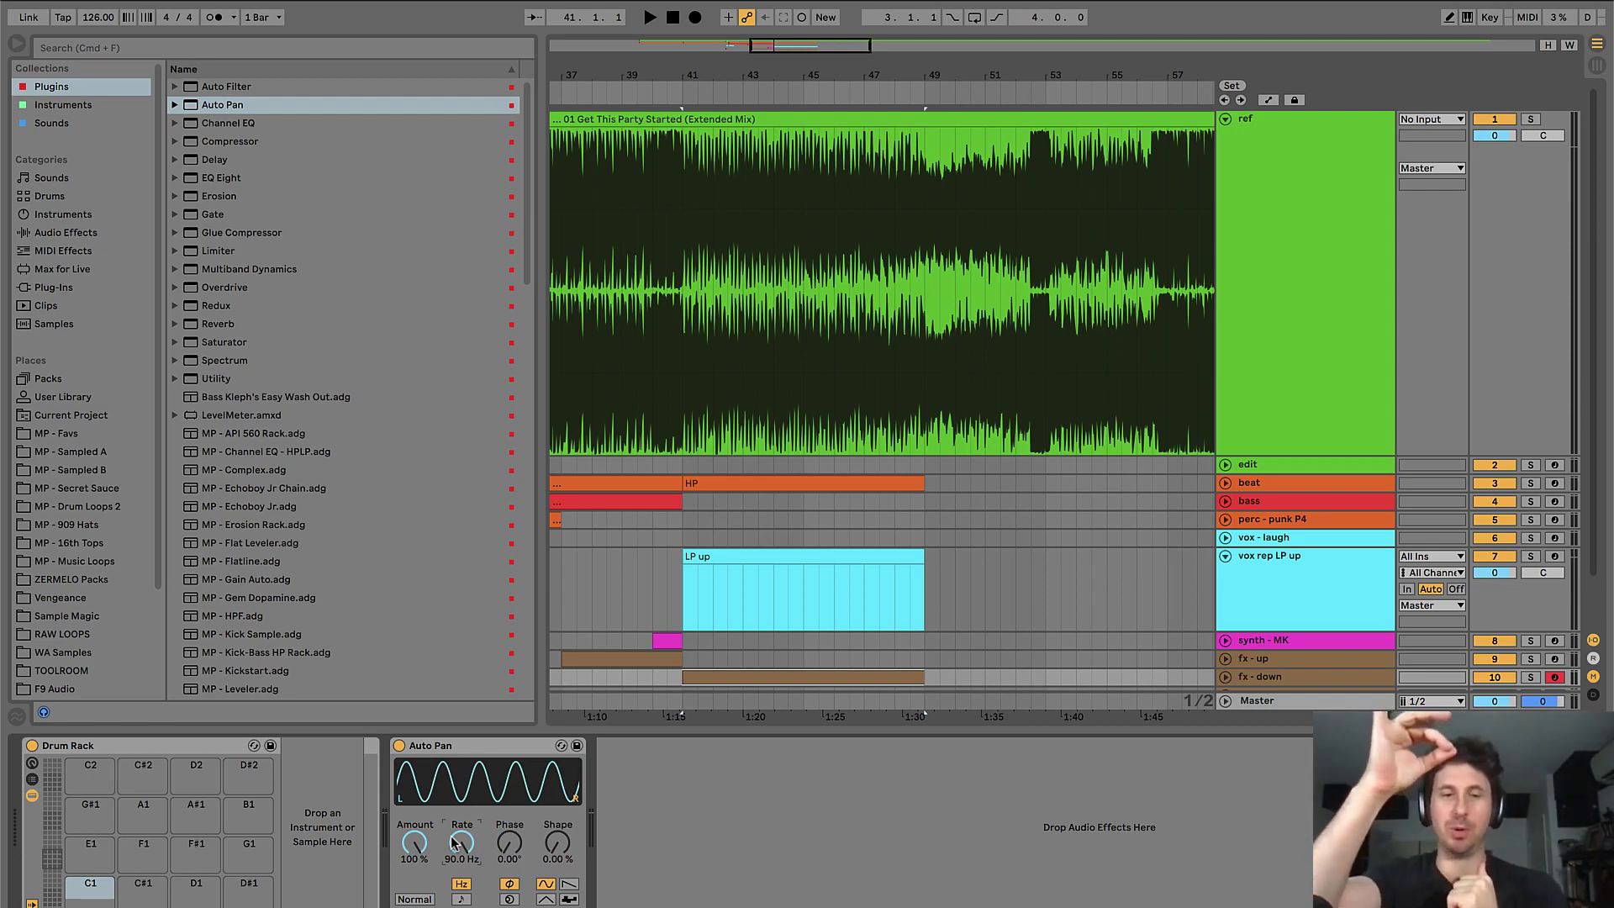
pyautogui.moveTo(452, 843); pyautogui.dragTo(452, 883)
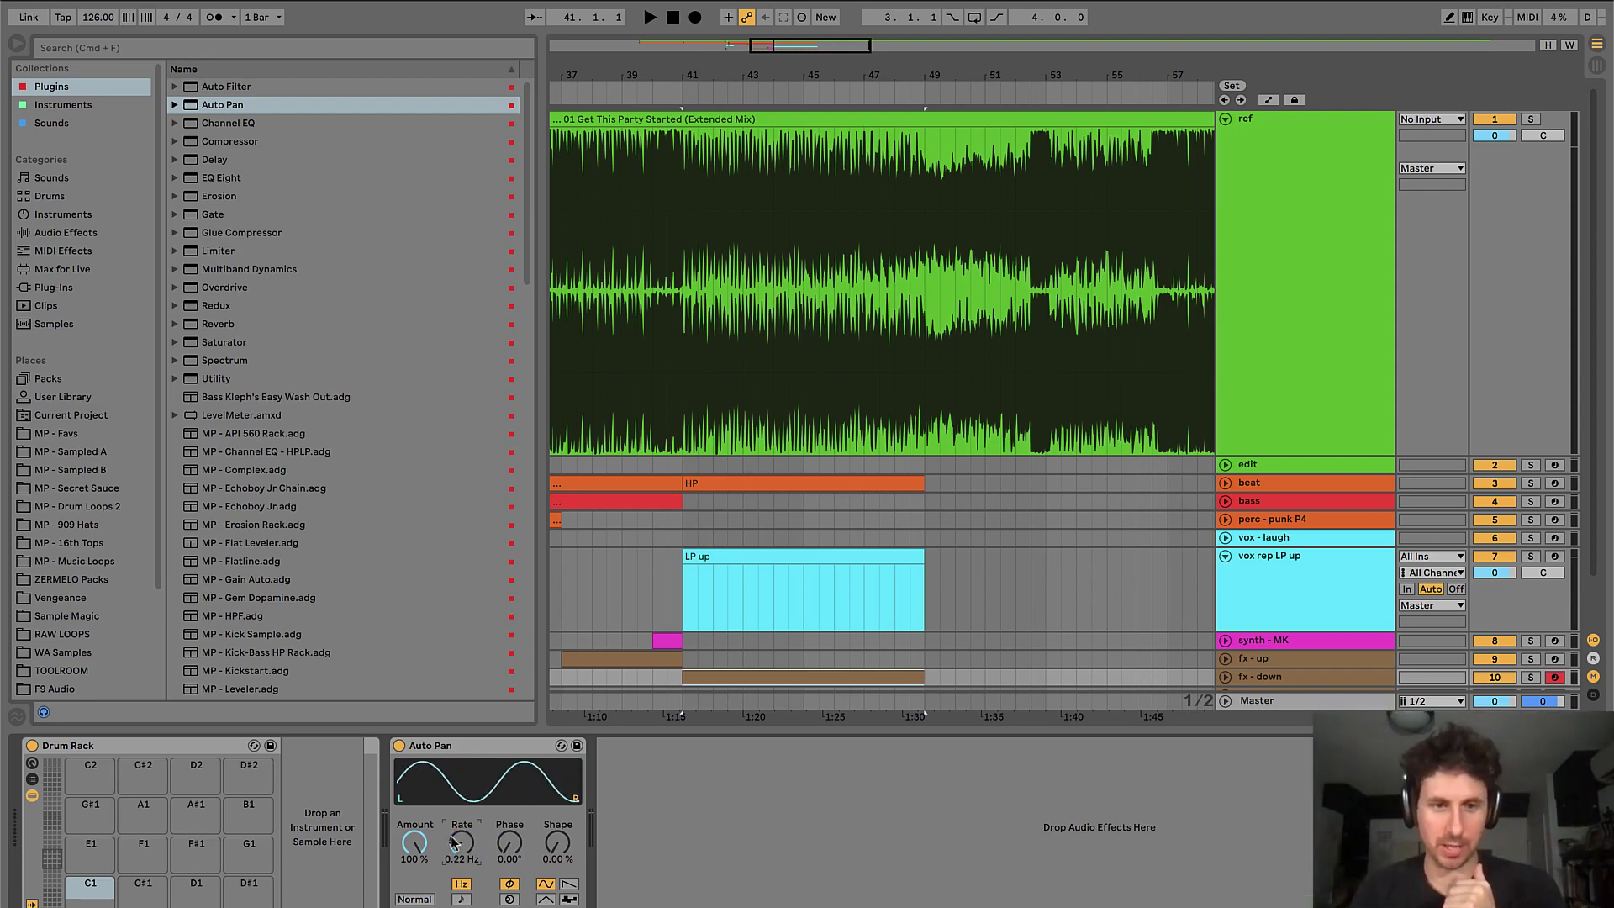
# - Delete Auto Pan from the fx - down track and hide the device view
pyautogui.click(528, 748)
pyautogui.press('Delete')
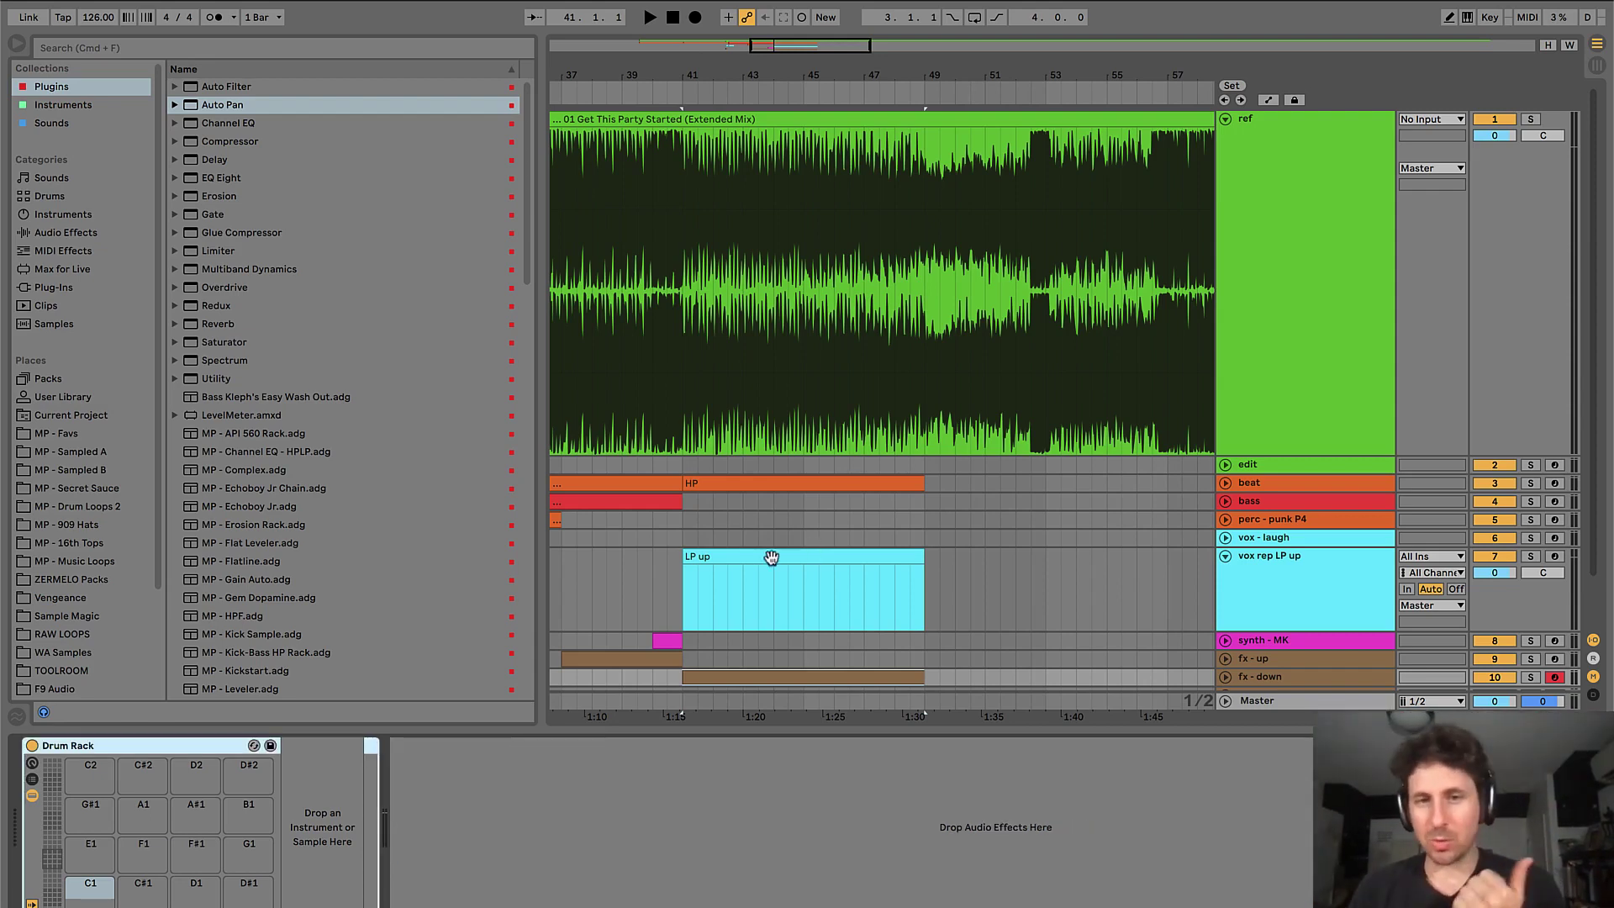
pyautogui.press('super+alt+l')
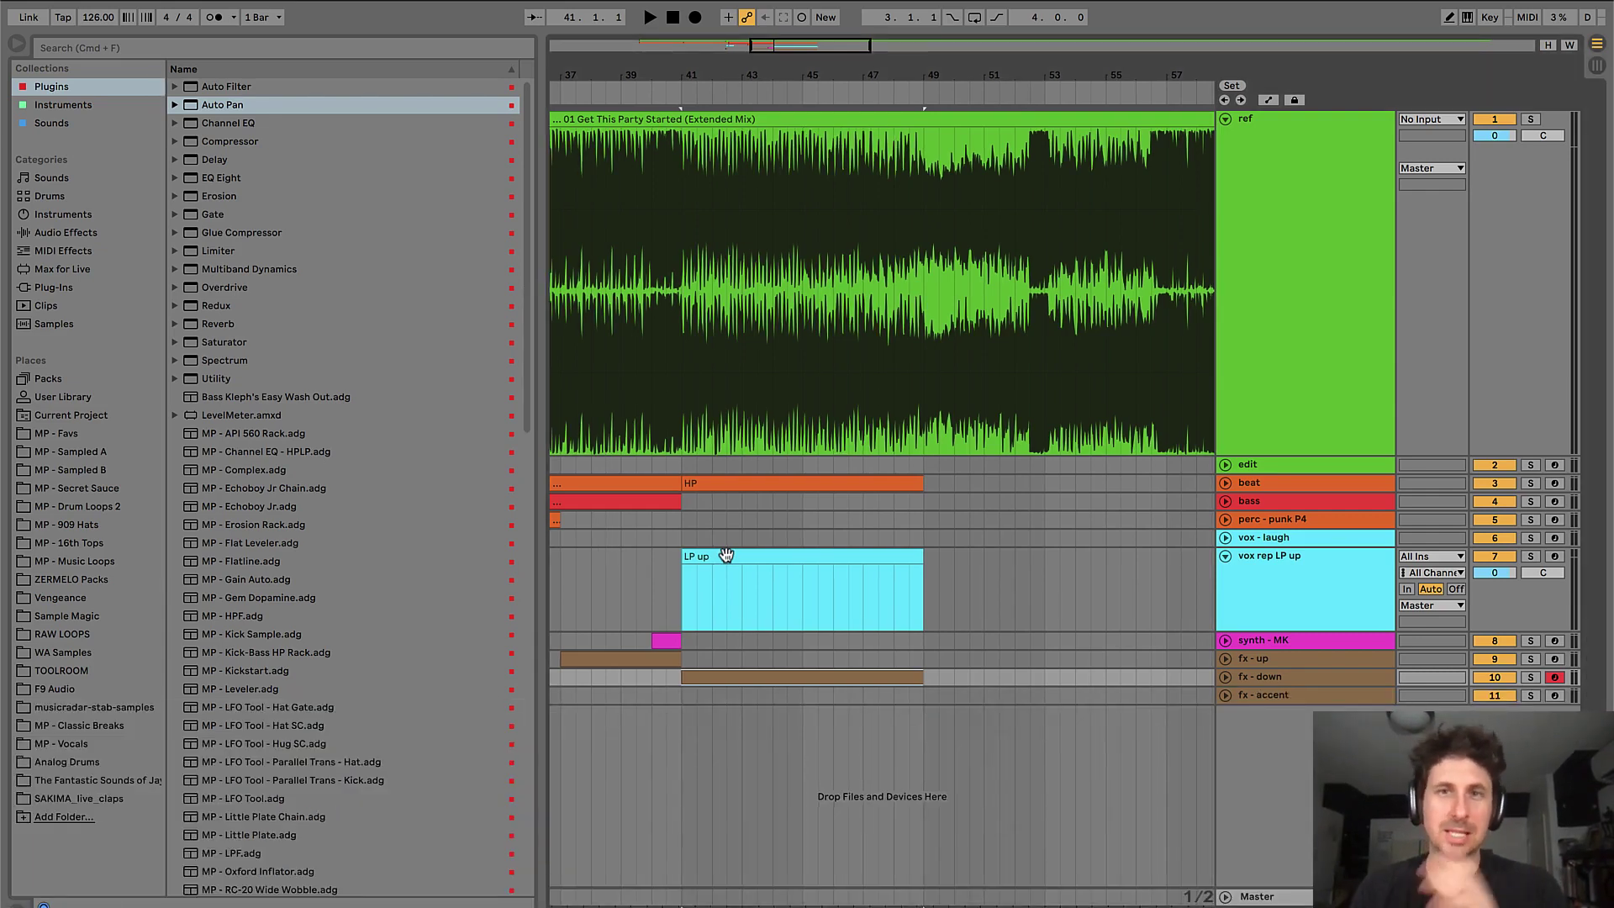
# - Unfold the fx - down track and name its clip WN stuff while playing the reference from bar 41
pyautogui.click(1225, 676)
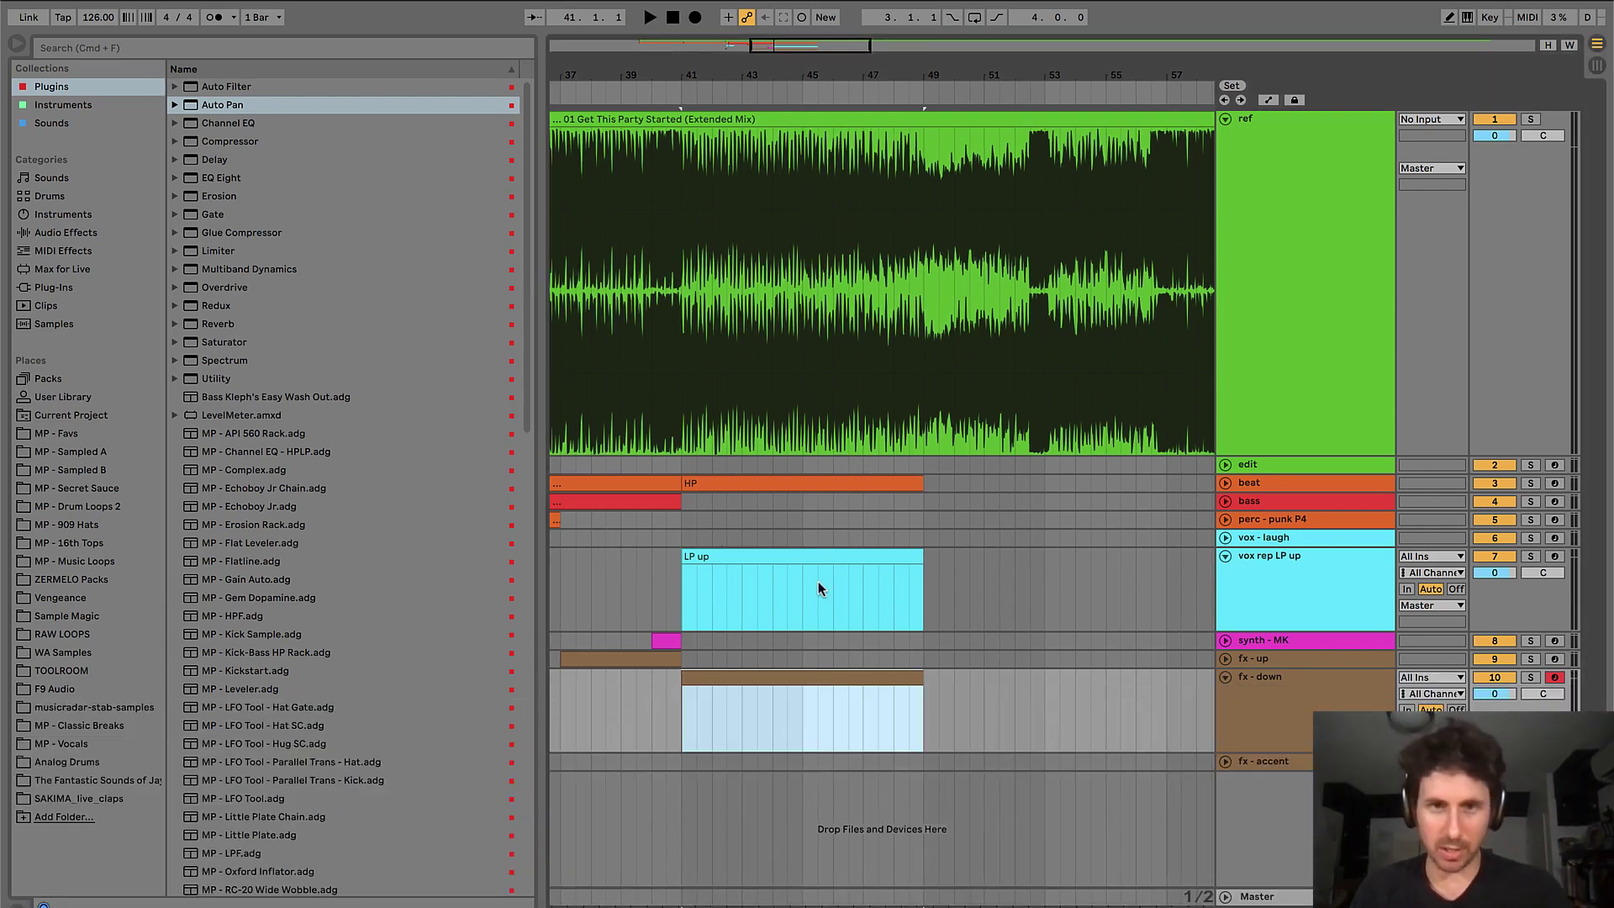
pyautogui.click(747, 551)
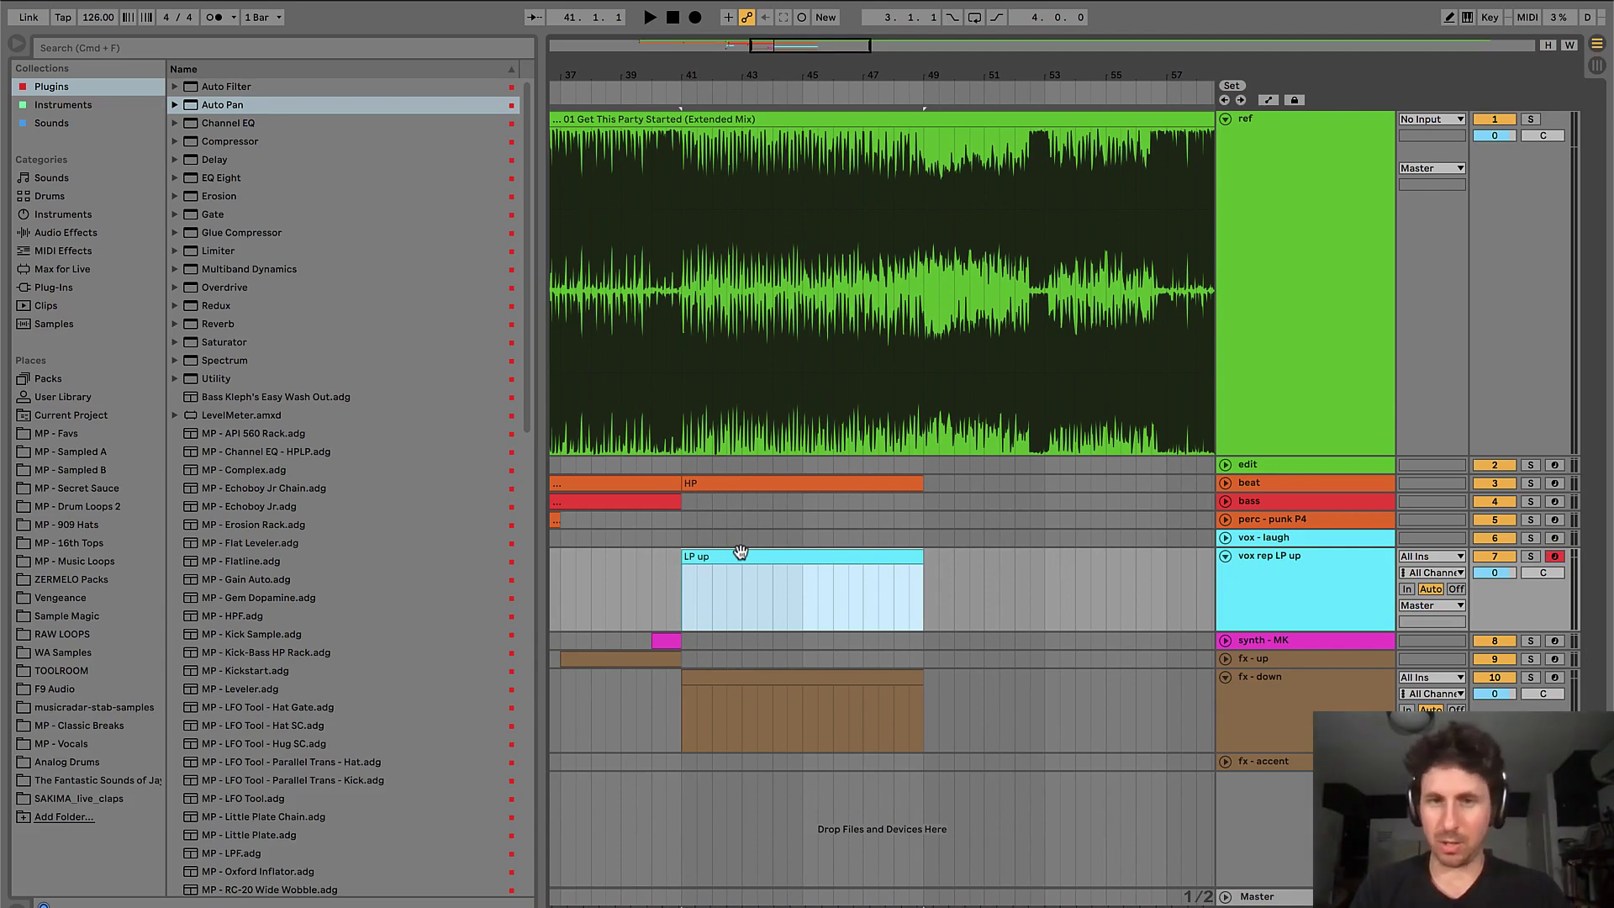
pyautogui.press('space')
pyautogui.hscroll(-1, 669, 632)
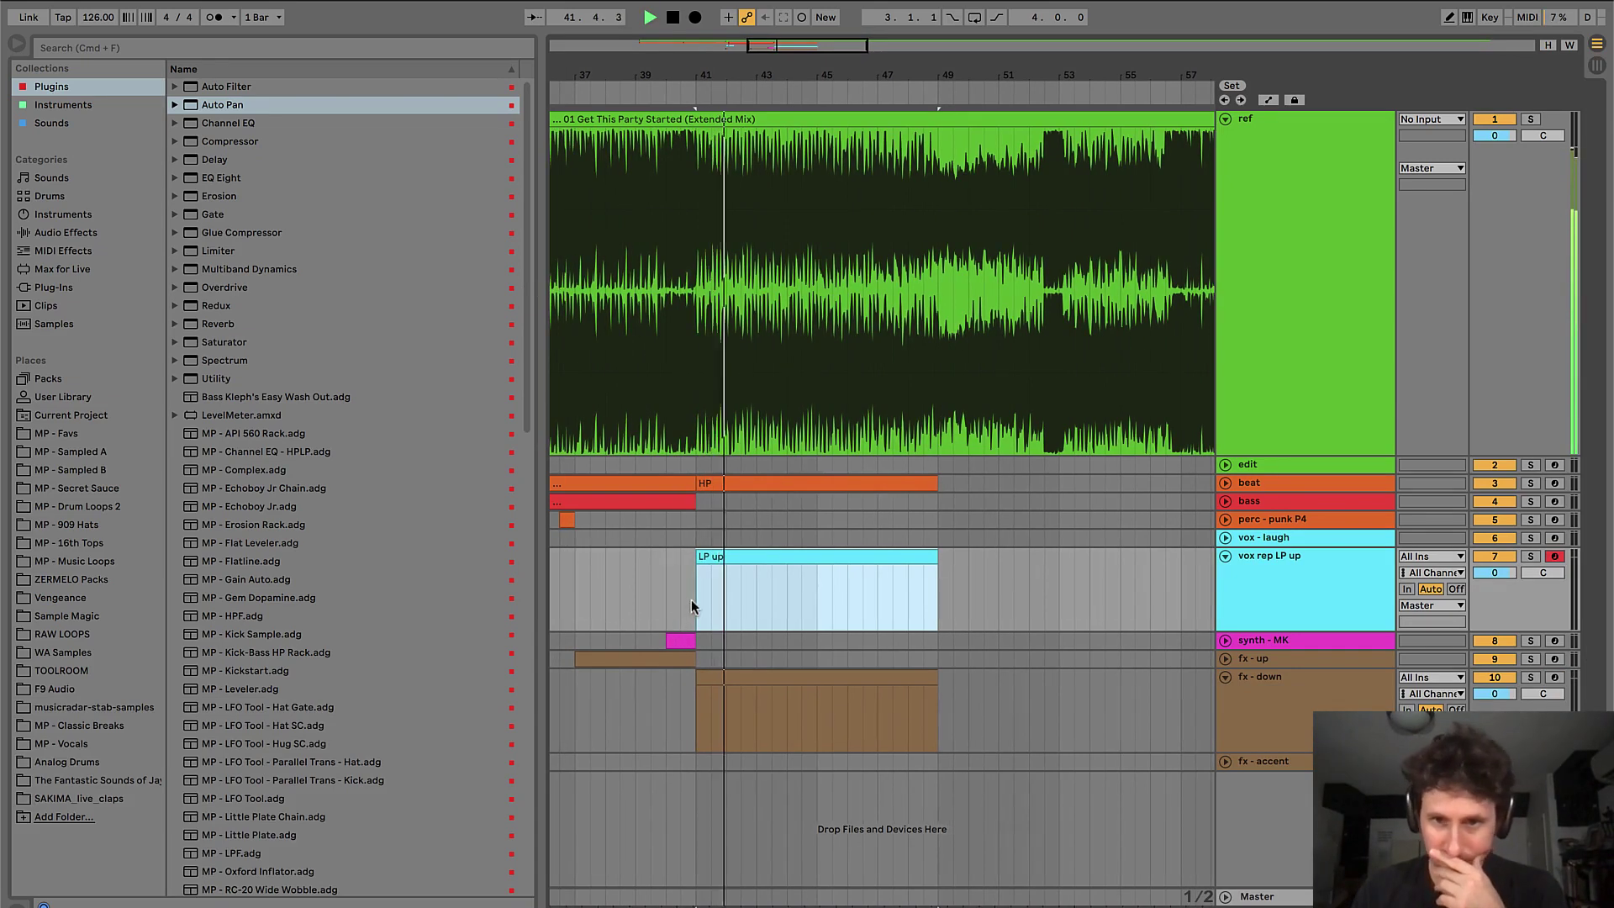
pyautogui.click(843, 680)
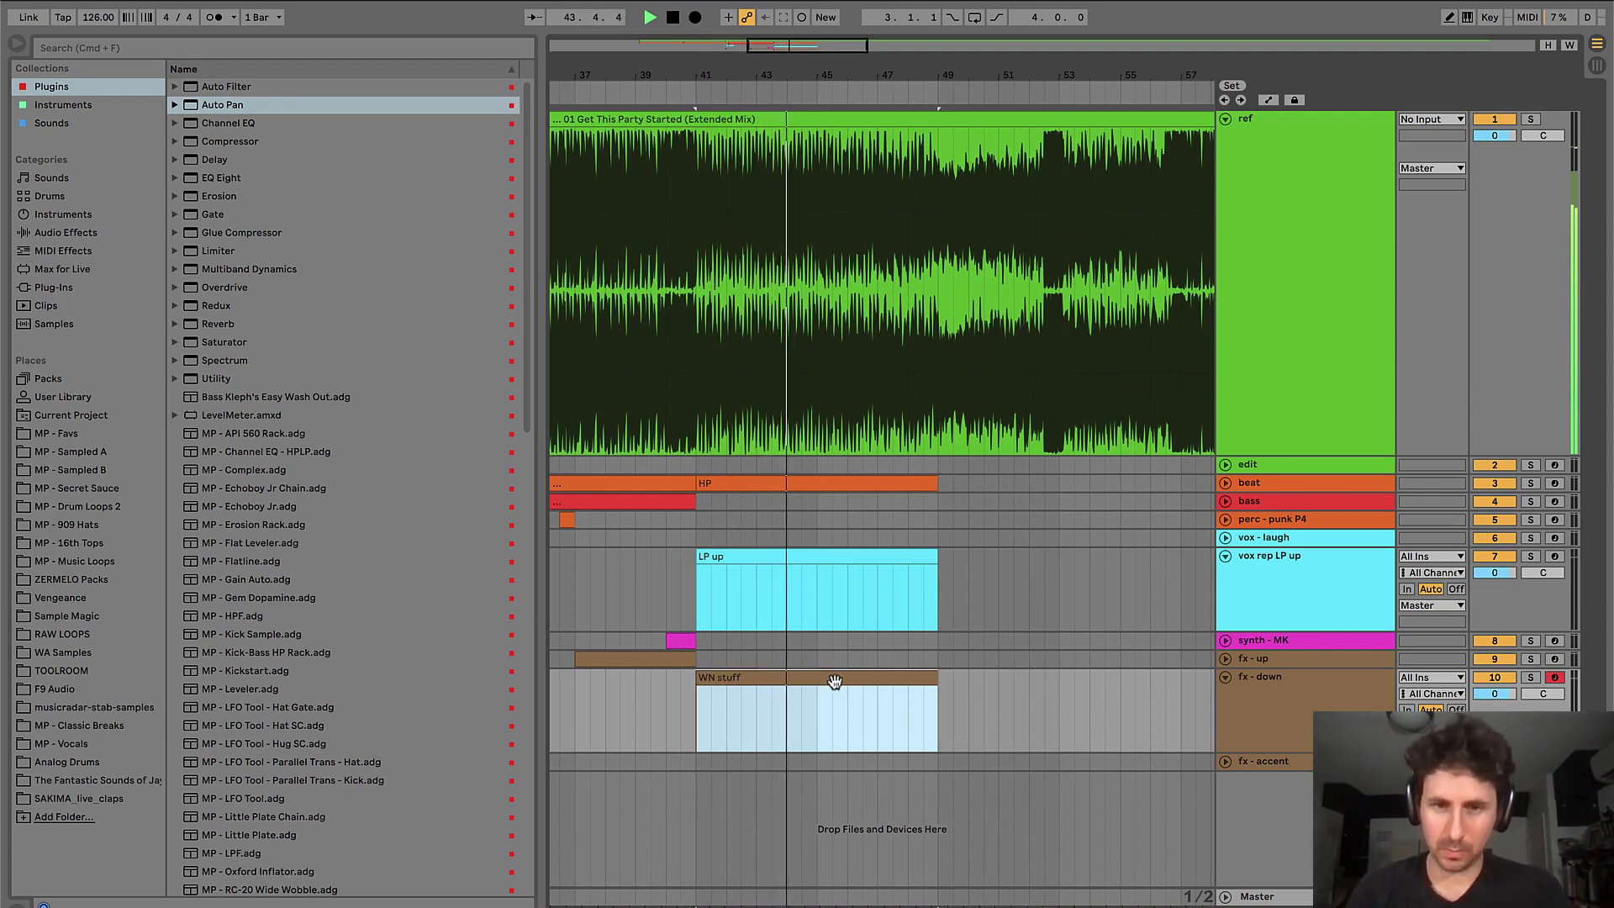
pyautogui.press('space')
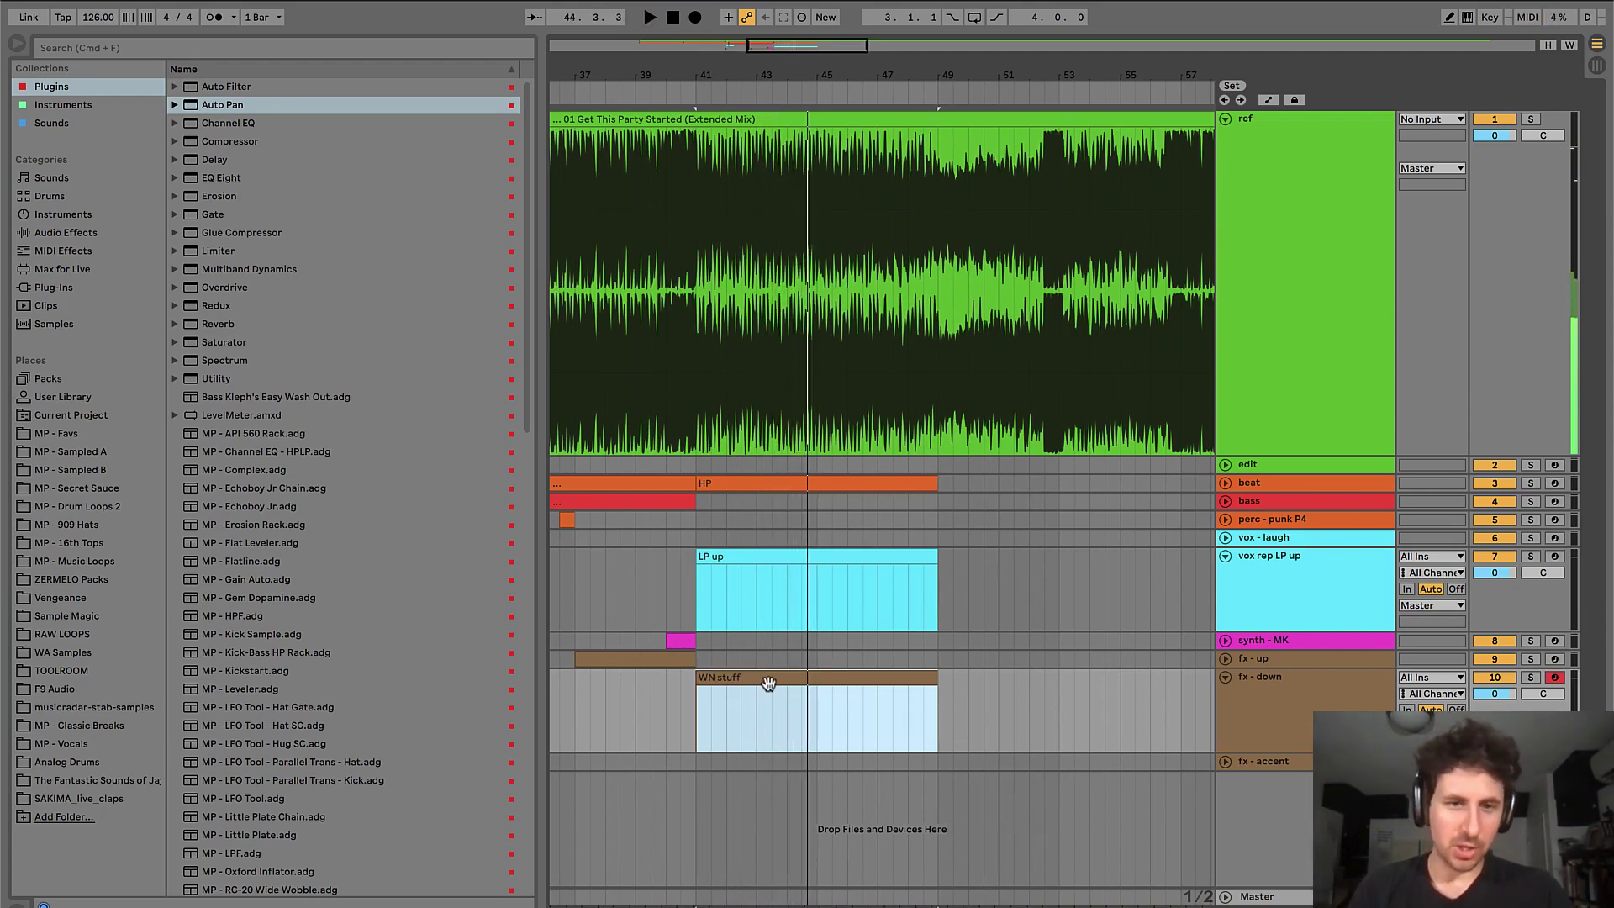
# - Replay the reference from bar 41 and add a MIDI track named string below synth - MK
pyautogui.click(679, 685)
pyautogui.click(775, 682)
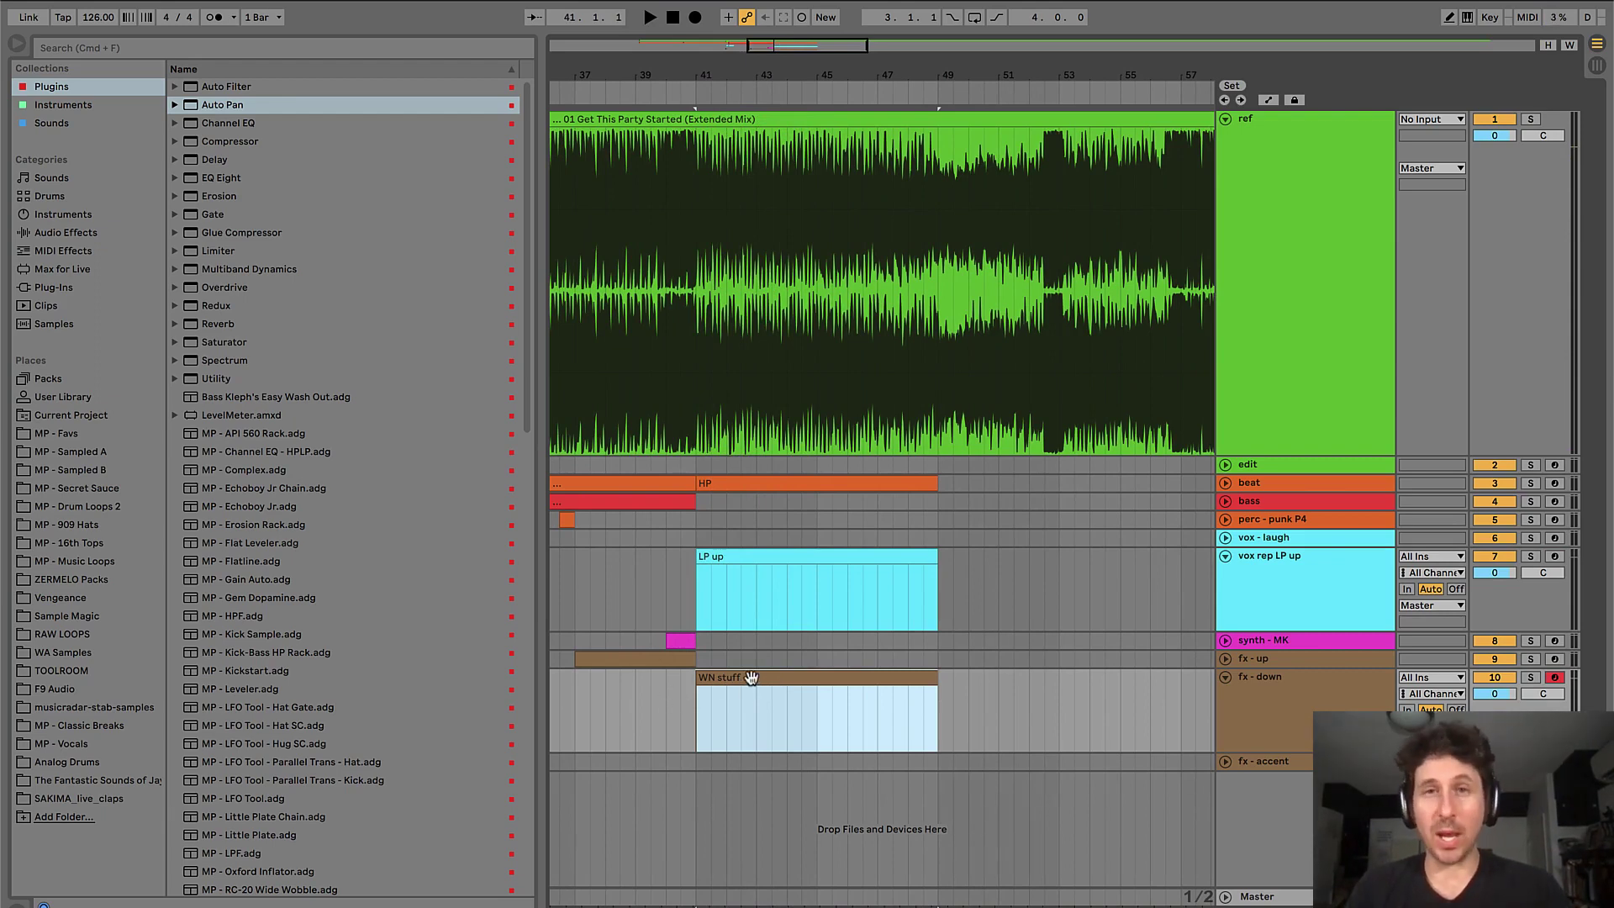
pyautogui.press('space')
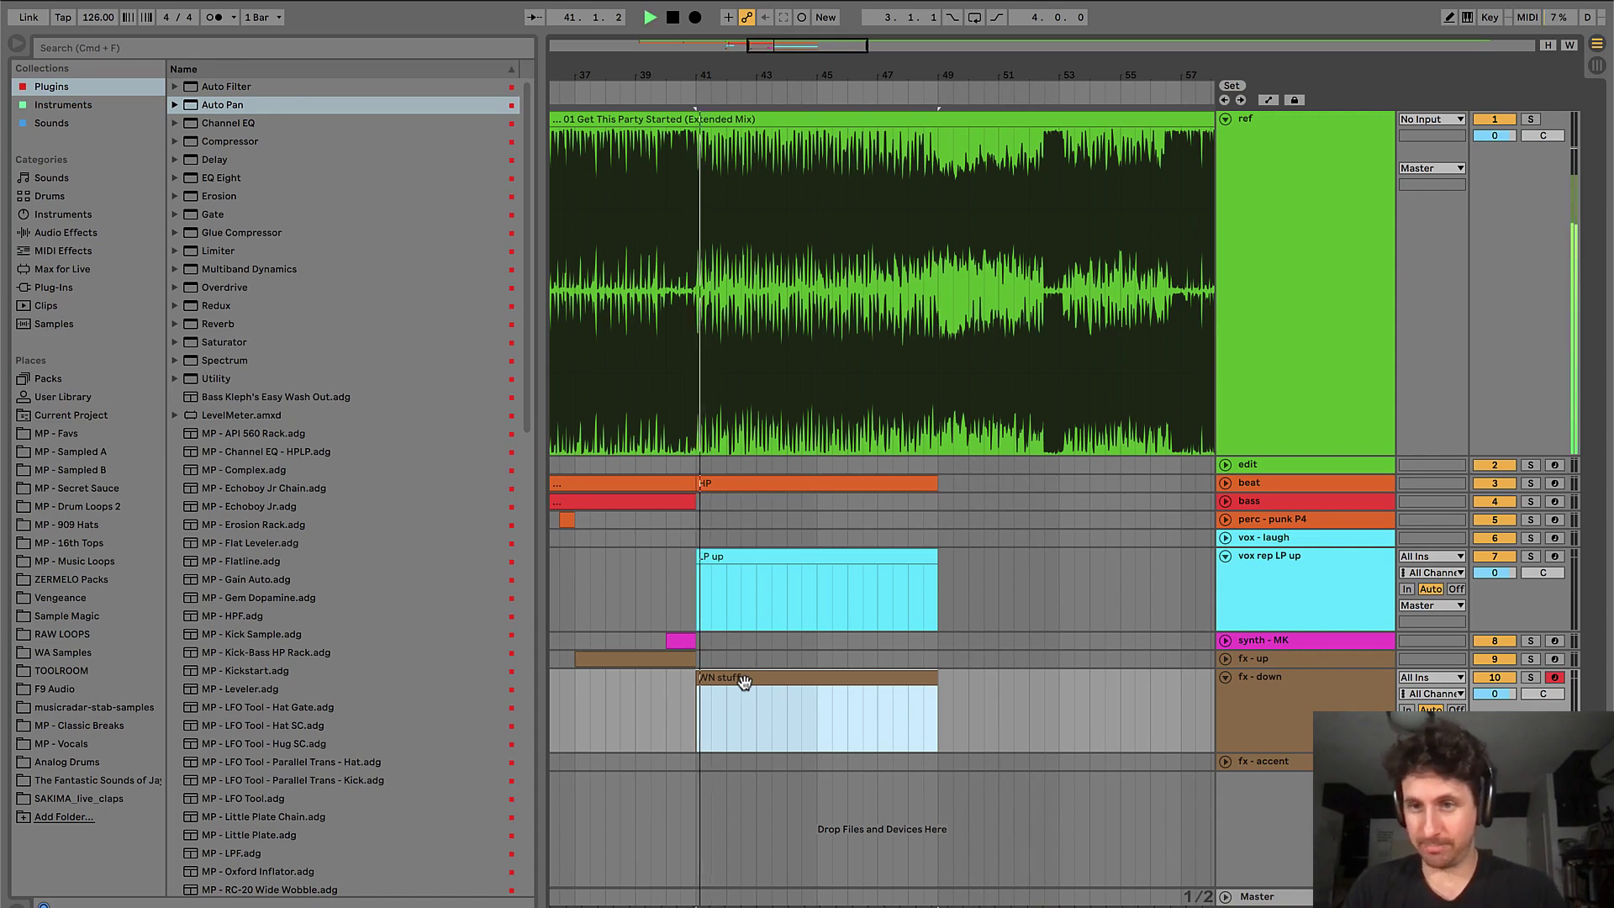
pyautogui.click(1273, 652)
pyautogui.press('super+shift+t')
pyautogui.press('super+r')
pyautogui.write('string')
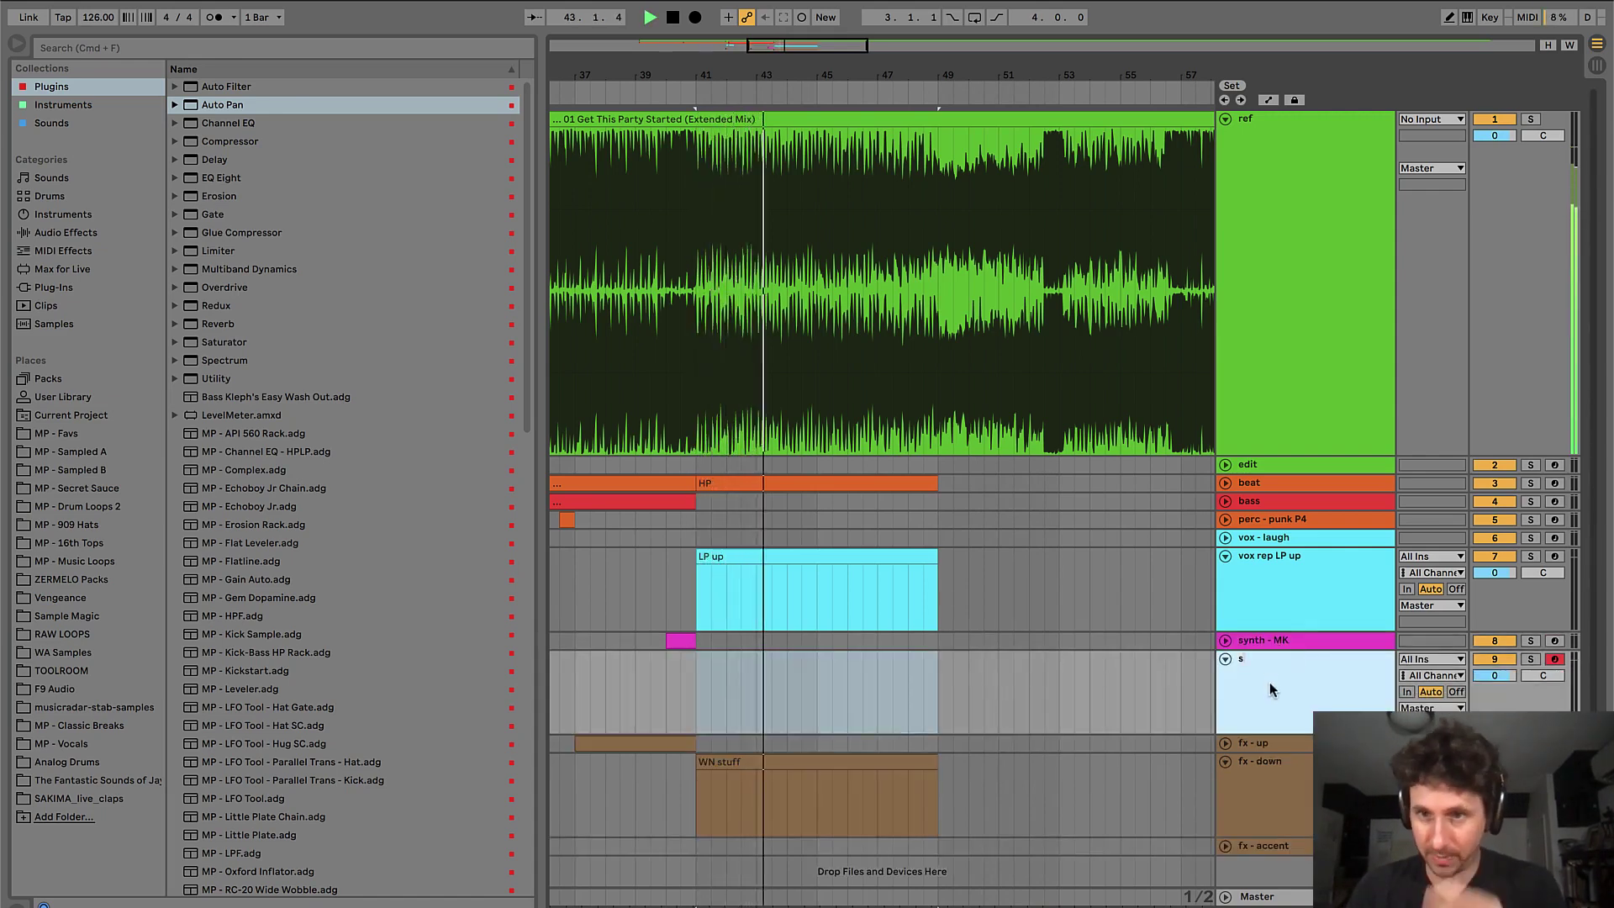
pyautogui.press('Return')
# - Color the string track magenta and insert a MIDI clip on it from bar 41 to bar 49
pyautogui.rightClick(1269, 683)
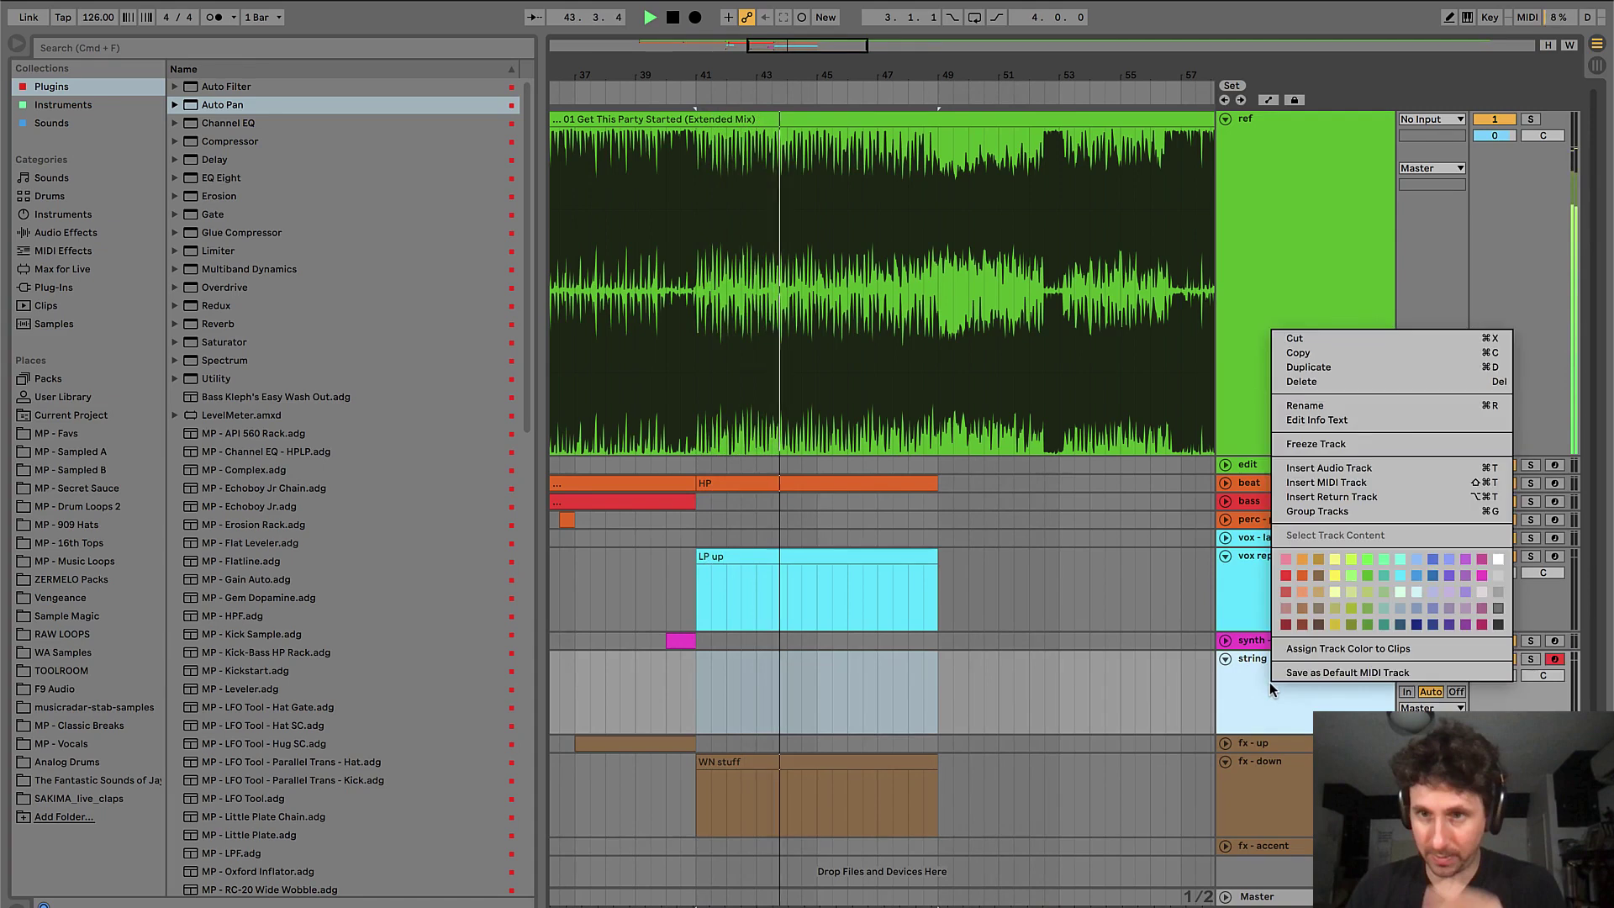
pyautogui.click(1481, 574)
pyautogui.press('super+z')
pyautogui.press('super+shift+m')
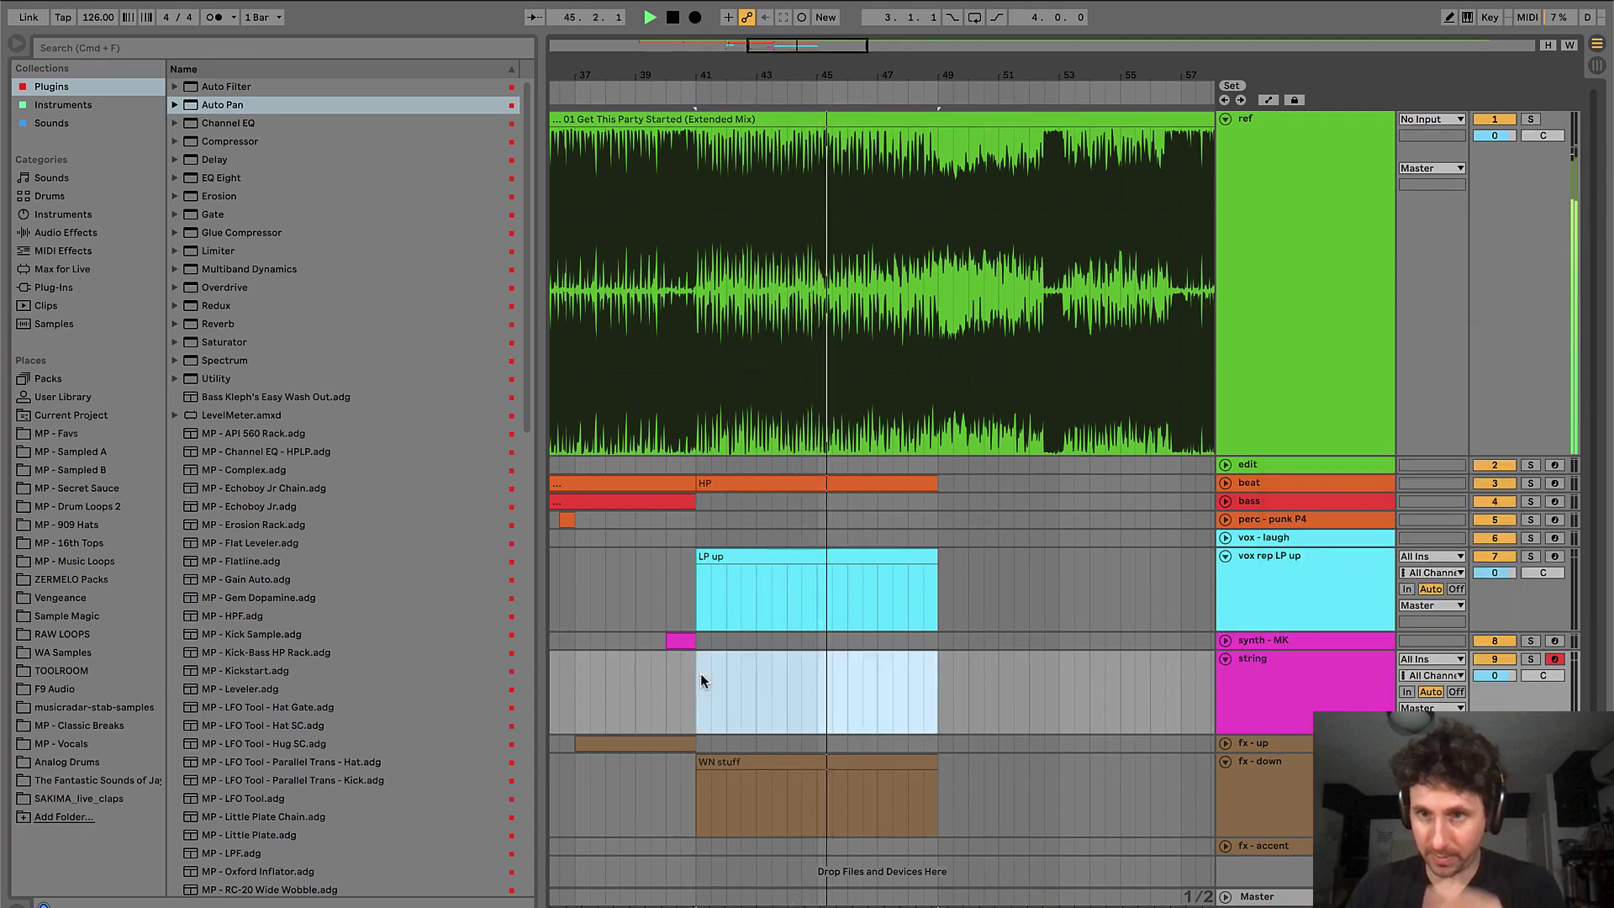
pyautogui.doubleClick(933, 683)
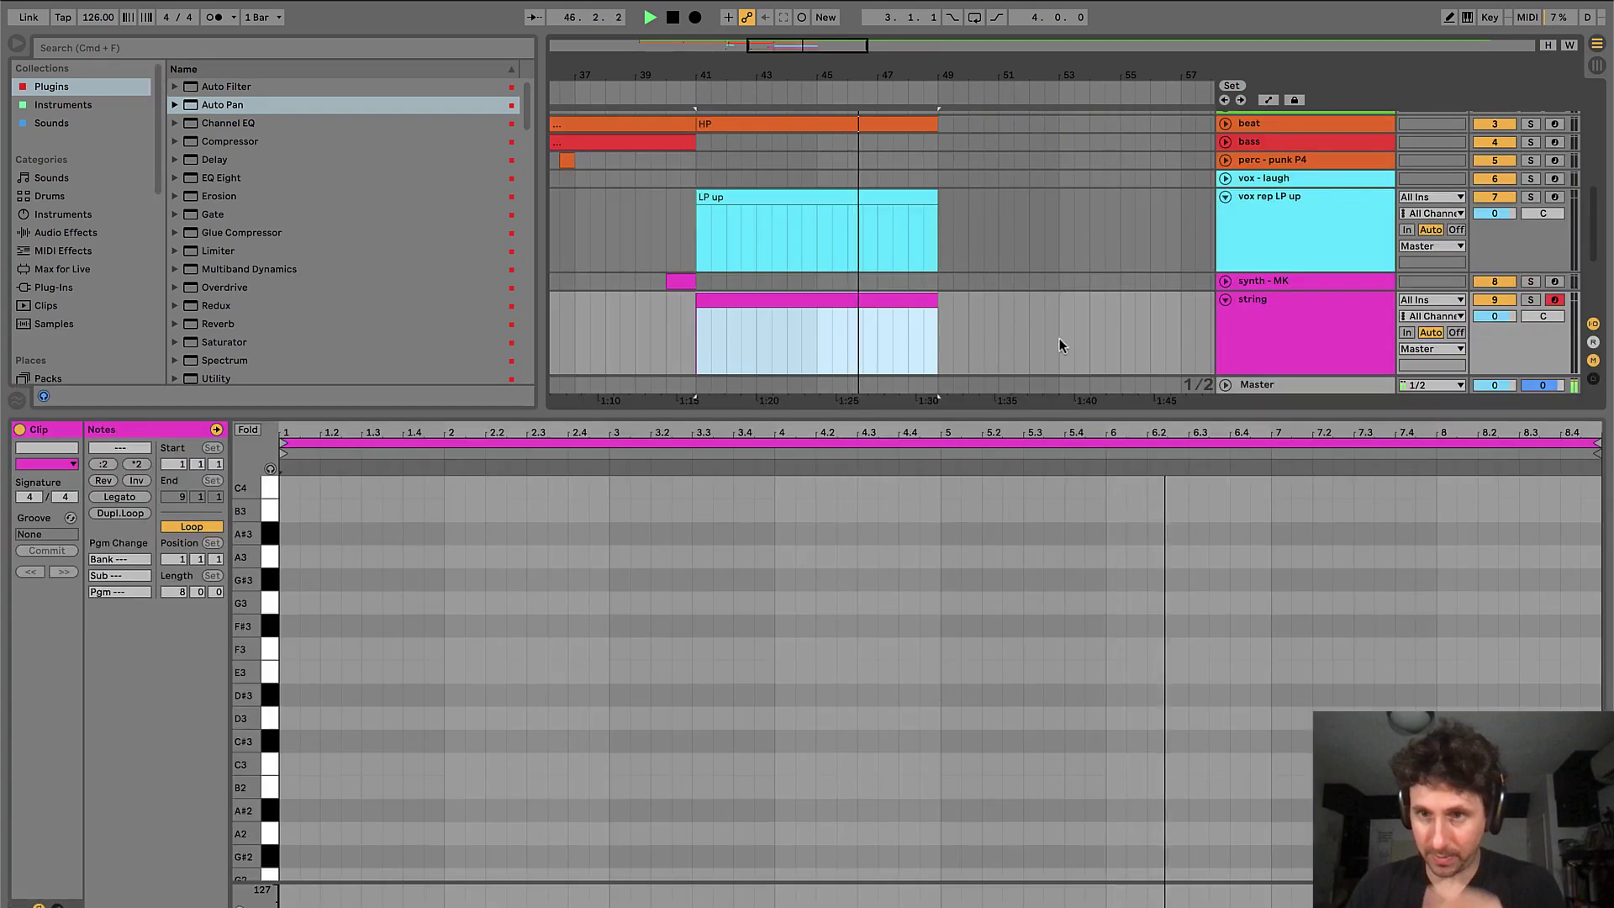
pyautogui.press('super+alt+l')
# - Rename the beat clip that starts at bar 41 as HP - LP down
pyautogui.moveTo(698, 474); pyautogui.dragTo(835, 476)
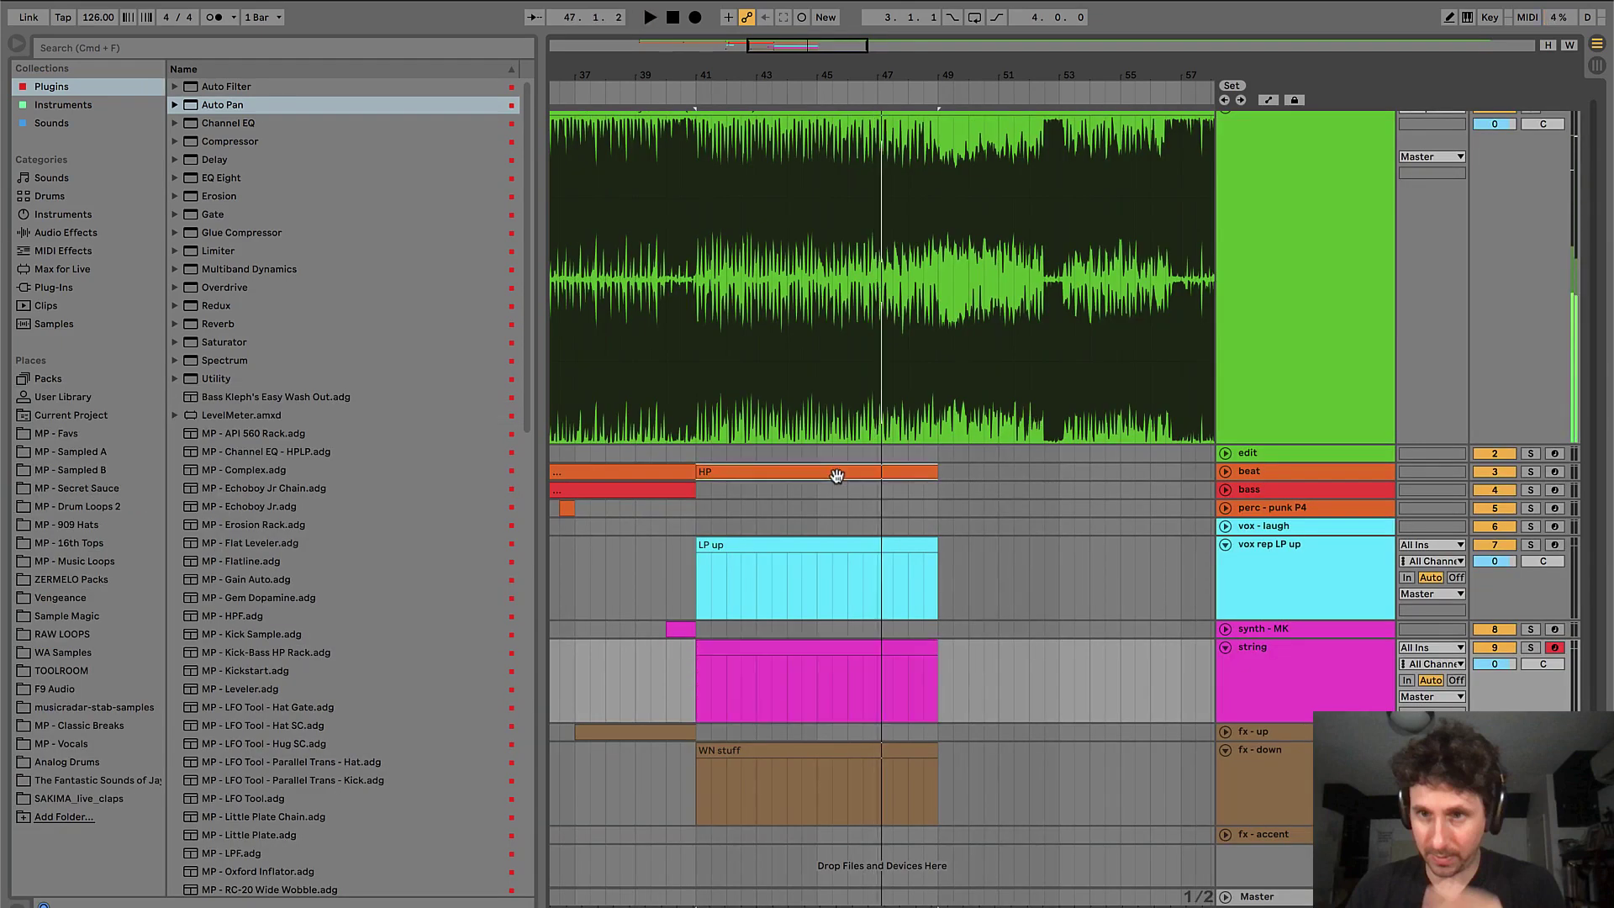
pyautogui.press('super+r')
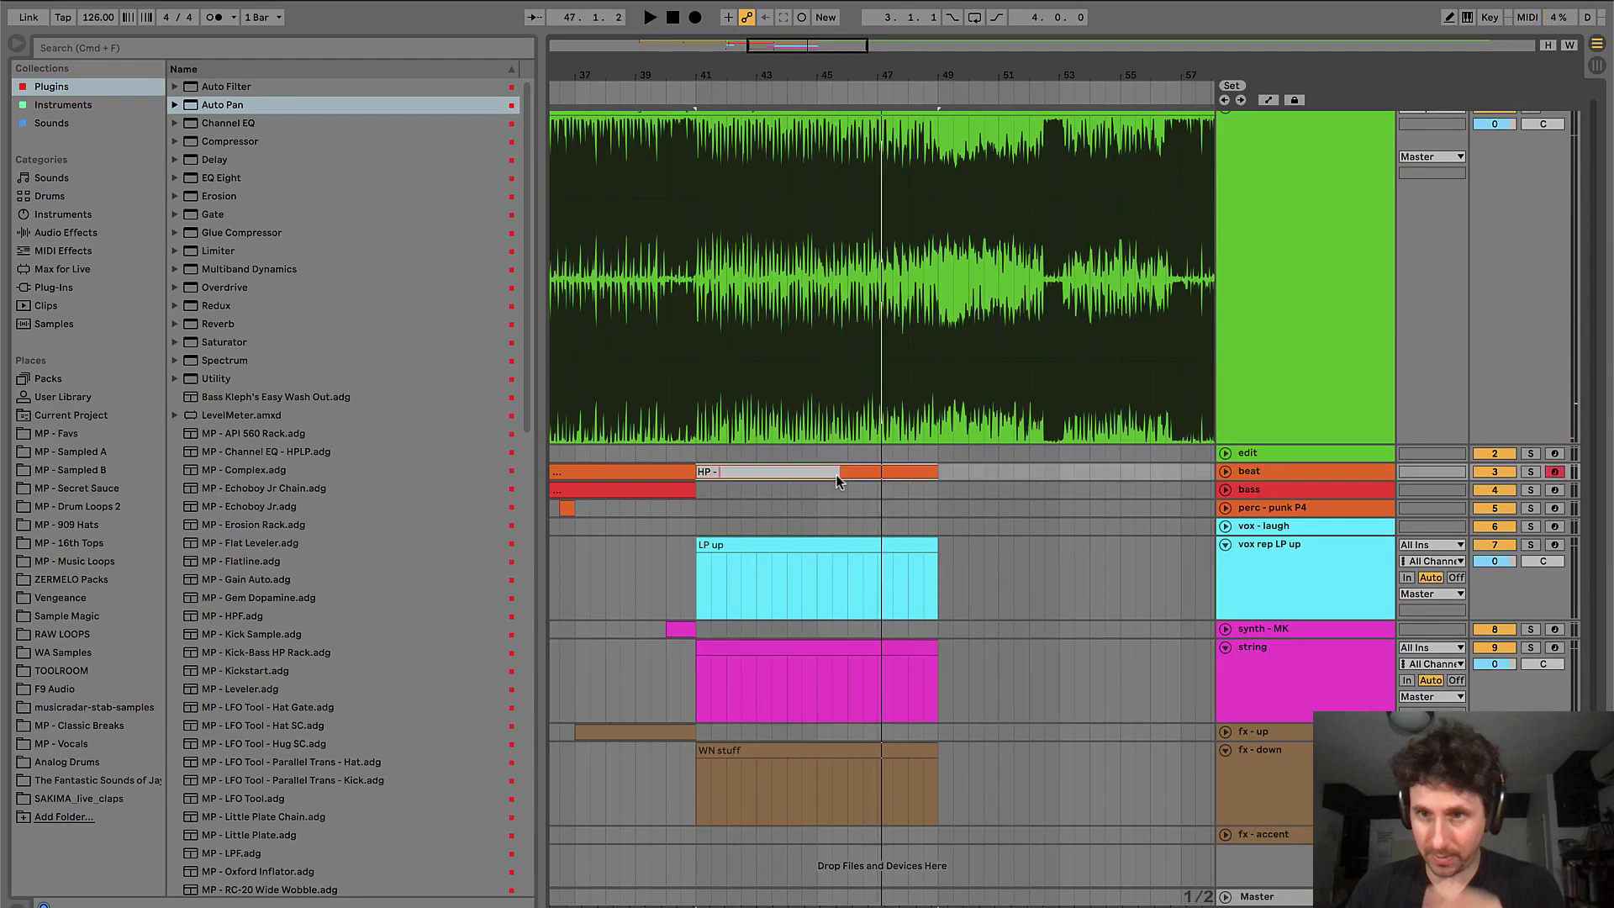
pyautogui.write('- LP down')
pyautogui.press('Return')
# - Fold all tracks to slim rows and hide the browser
pyautogui.click(1268, 669)
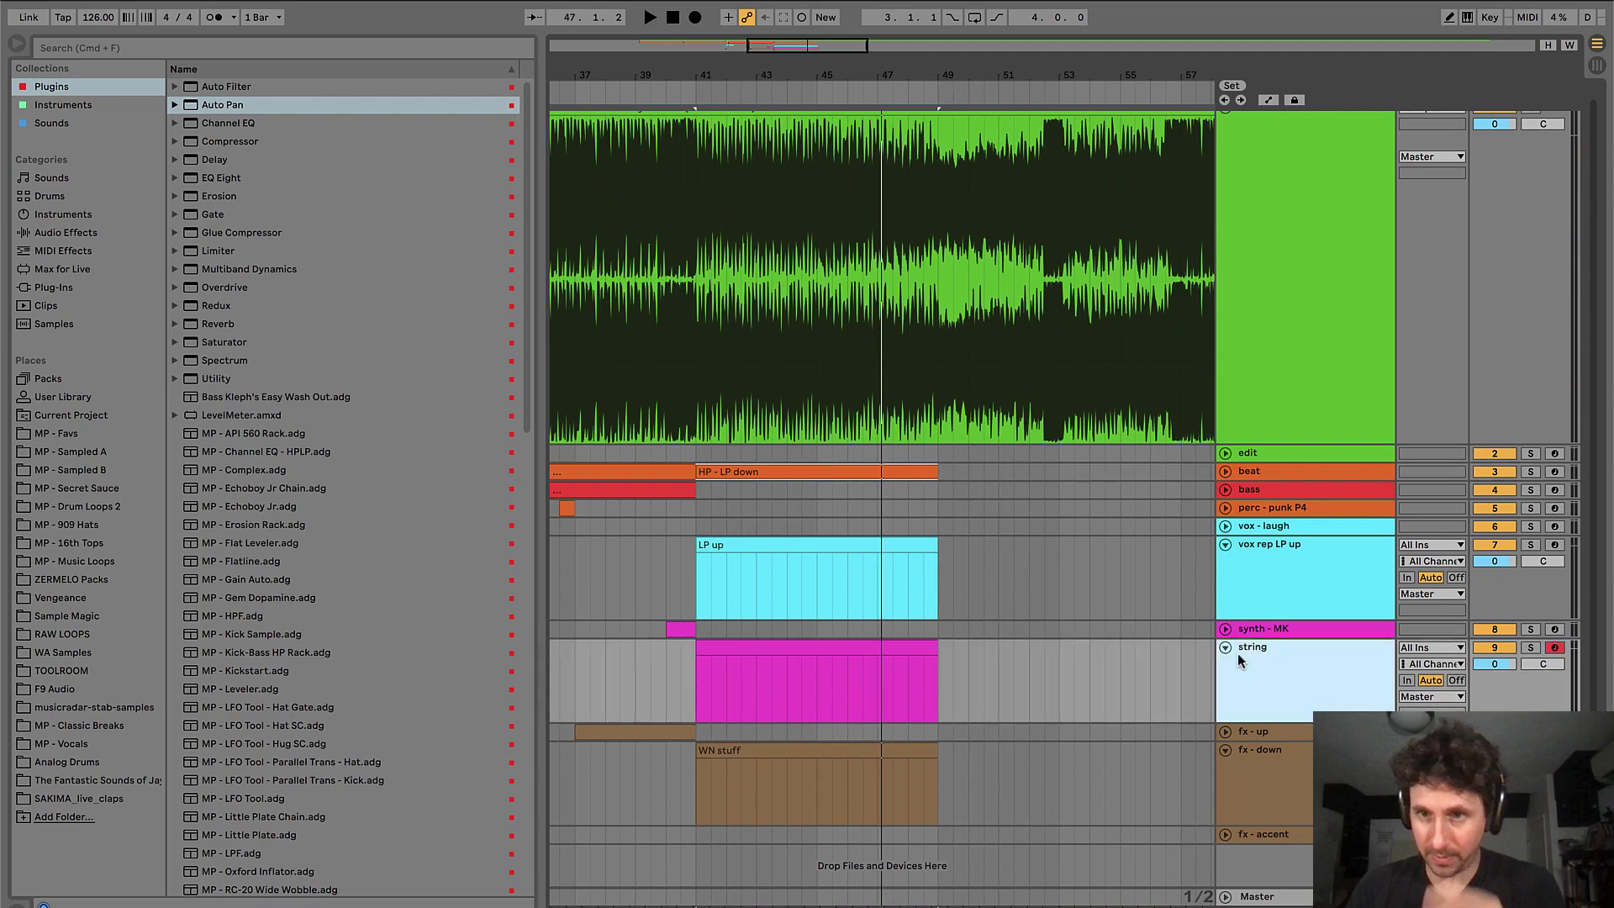
pyautogui.keyDown('alt'); pyautogui.click(1224, 645); pyautogui.keyUp('alt')
pyautogui.click(17, 44)
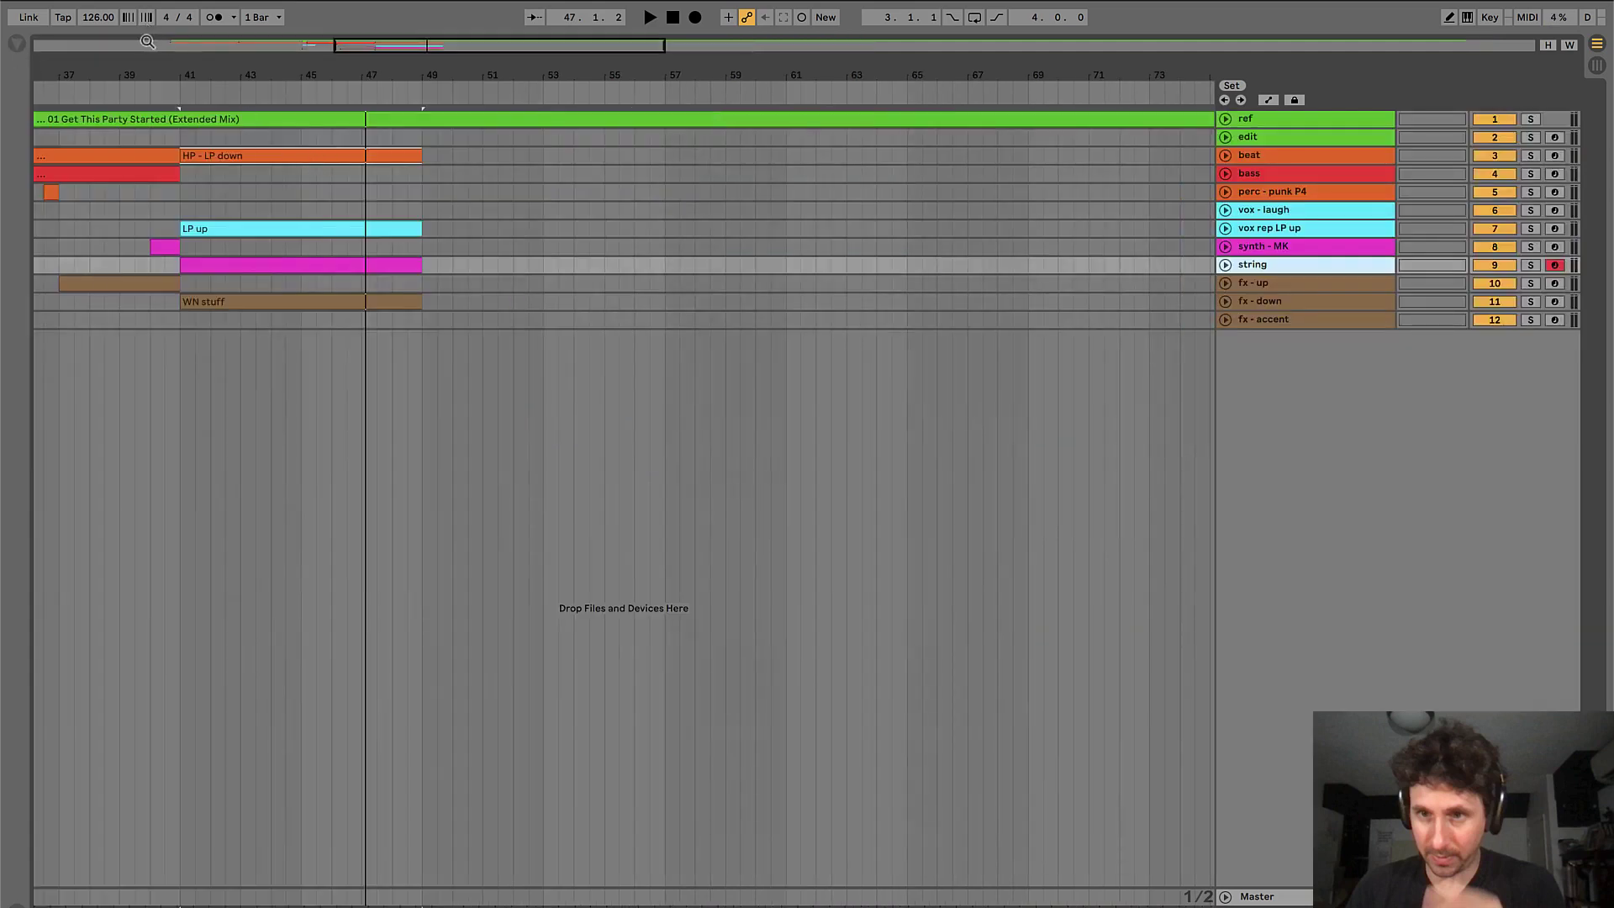
# - Unfold the ref track and play the reference from the HP - LP down clip at bar 41
pyautogui.moveTo(125, 70); pyautogui.dragTo(126, 66)
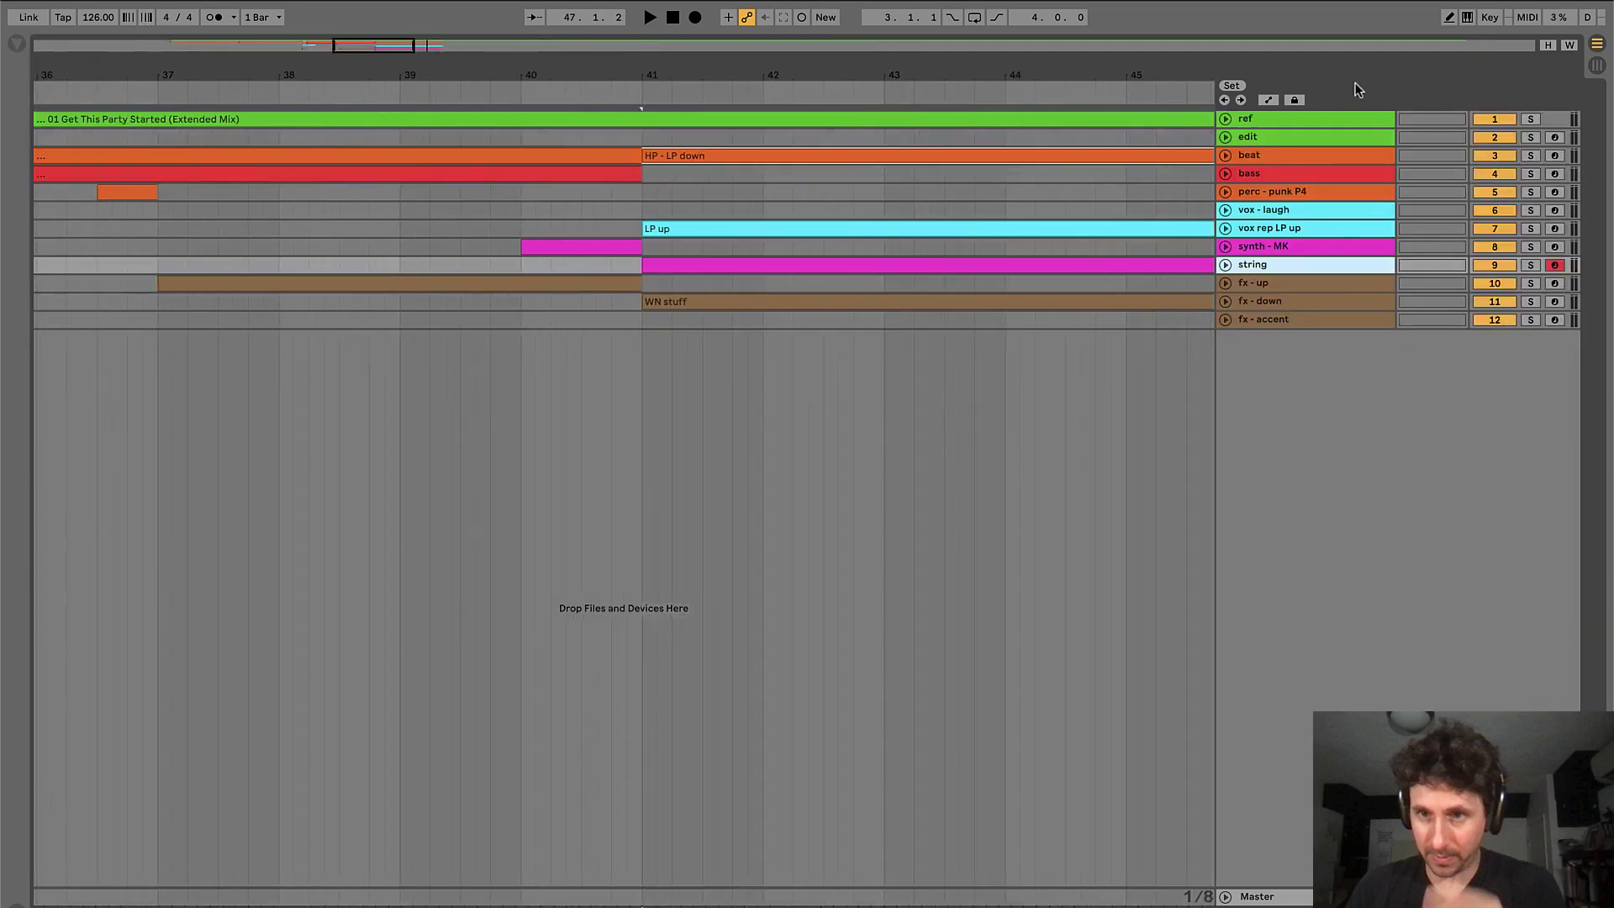
pyautogui.click(1226, 119)
pyautogui.click(763, 484)
pyautogui.press('space')
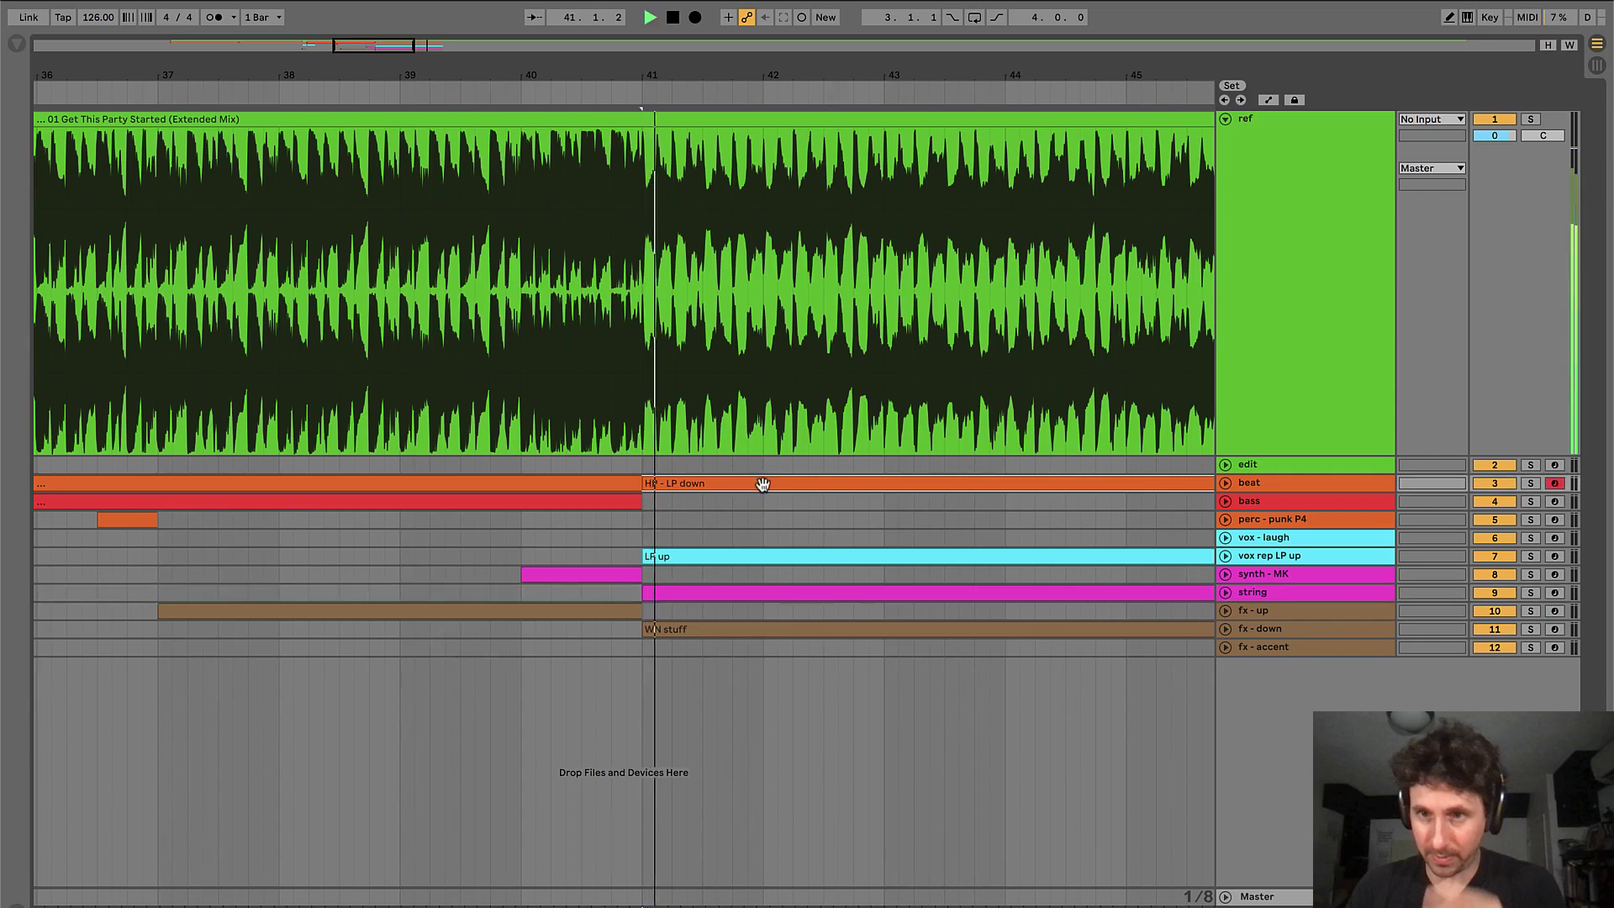
pyautogui.press('-')
pyautogui.press('-')
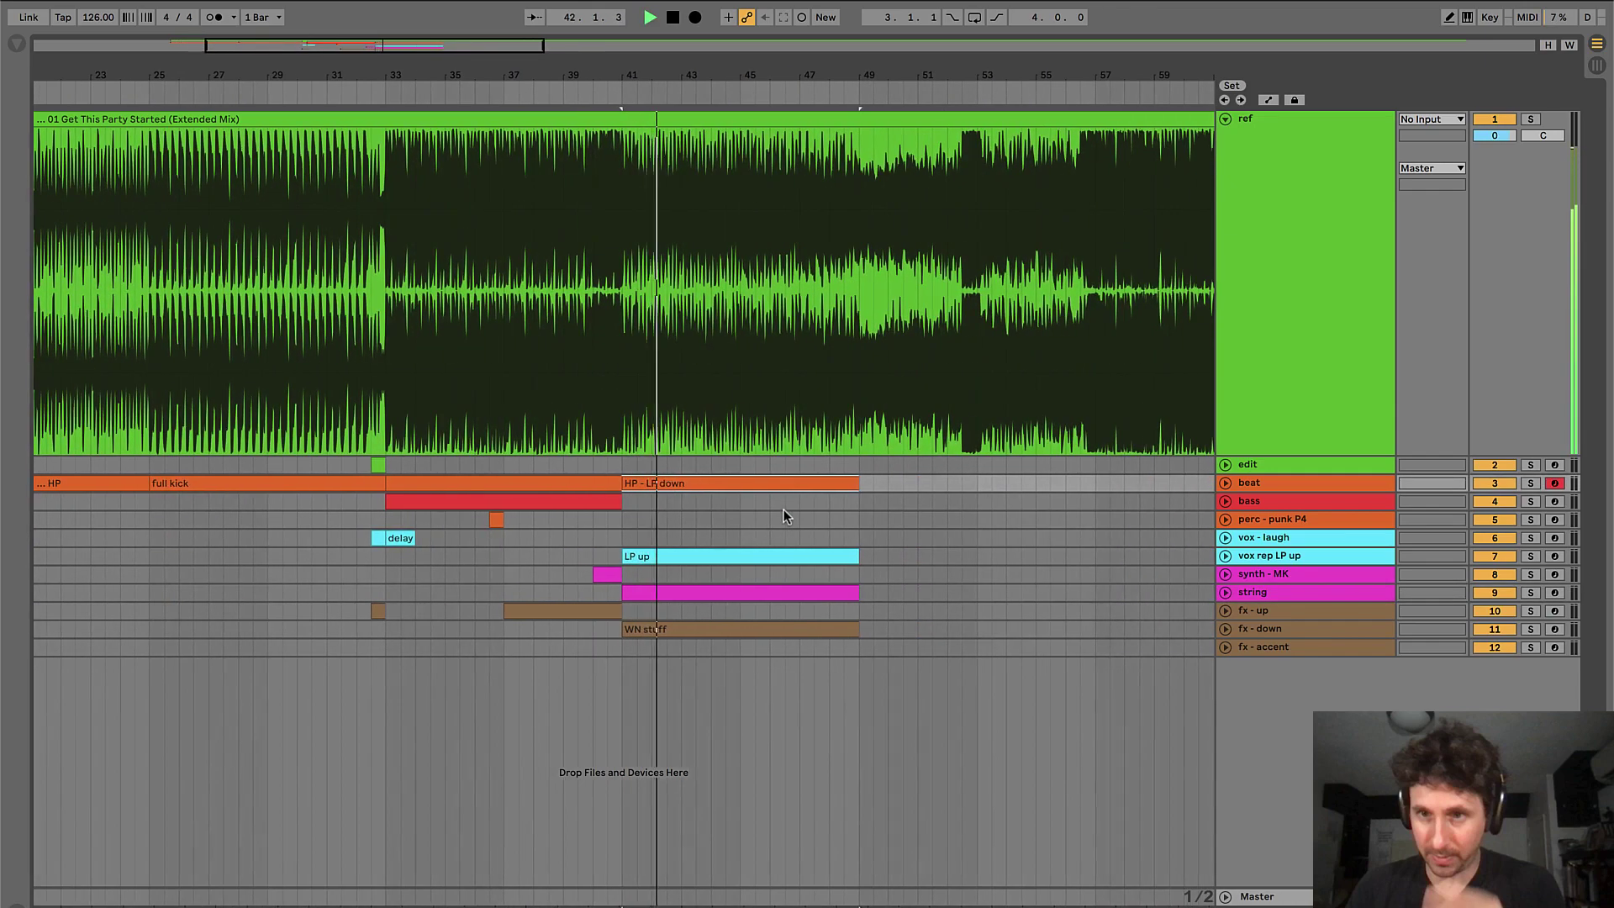
# - Insert a MIDI clip on the synth - MK track from bar 41 to bar 43, right after its existing clip
pyautogui.click(612, 590)
pyautogui.click(613, 578)
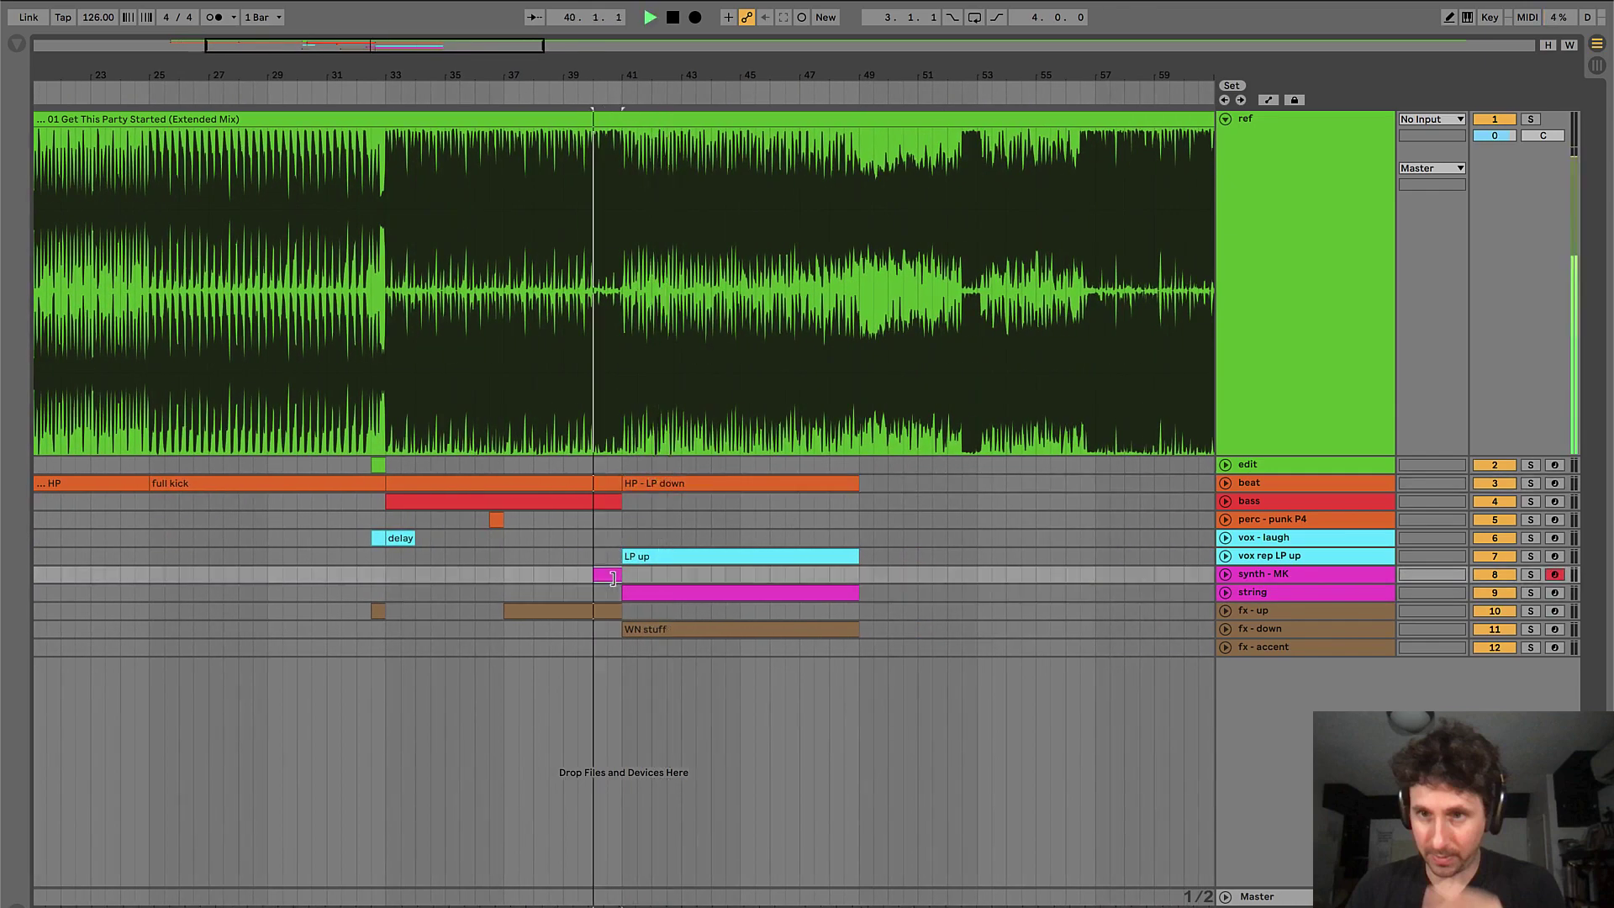
pyautogui.press('+')
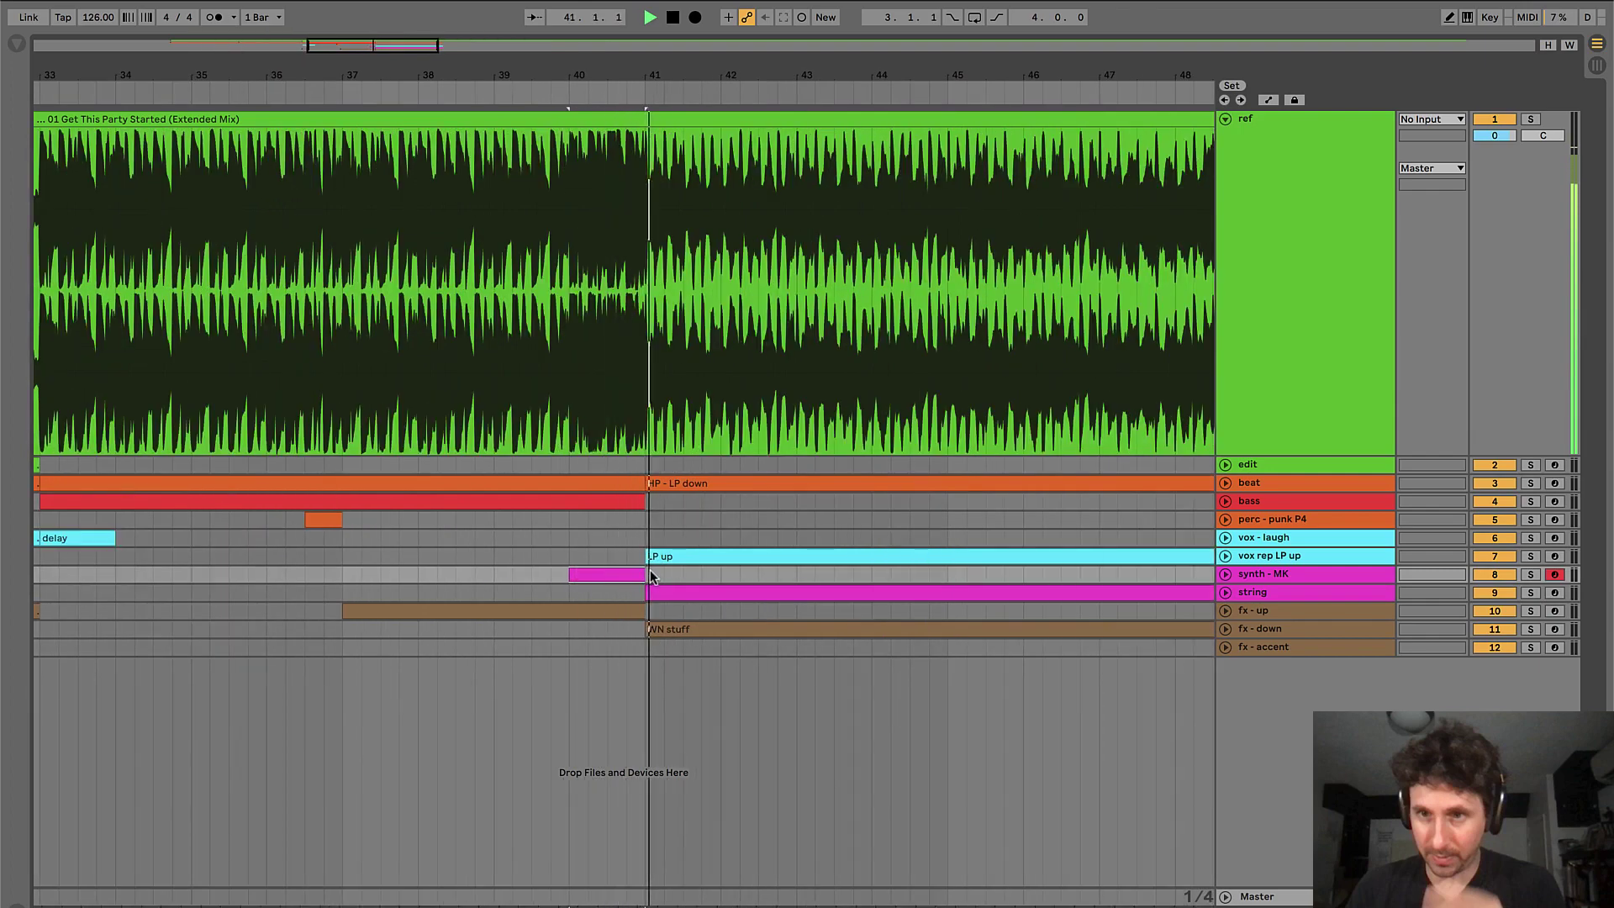
pyautogui.moveTo(652, 575); pyautogui.dragTo(793, 569)
pyautogui.press('super+shift+m')
pyautogui.press('super+alt+l')
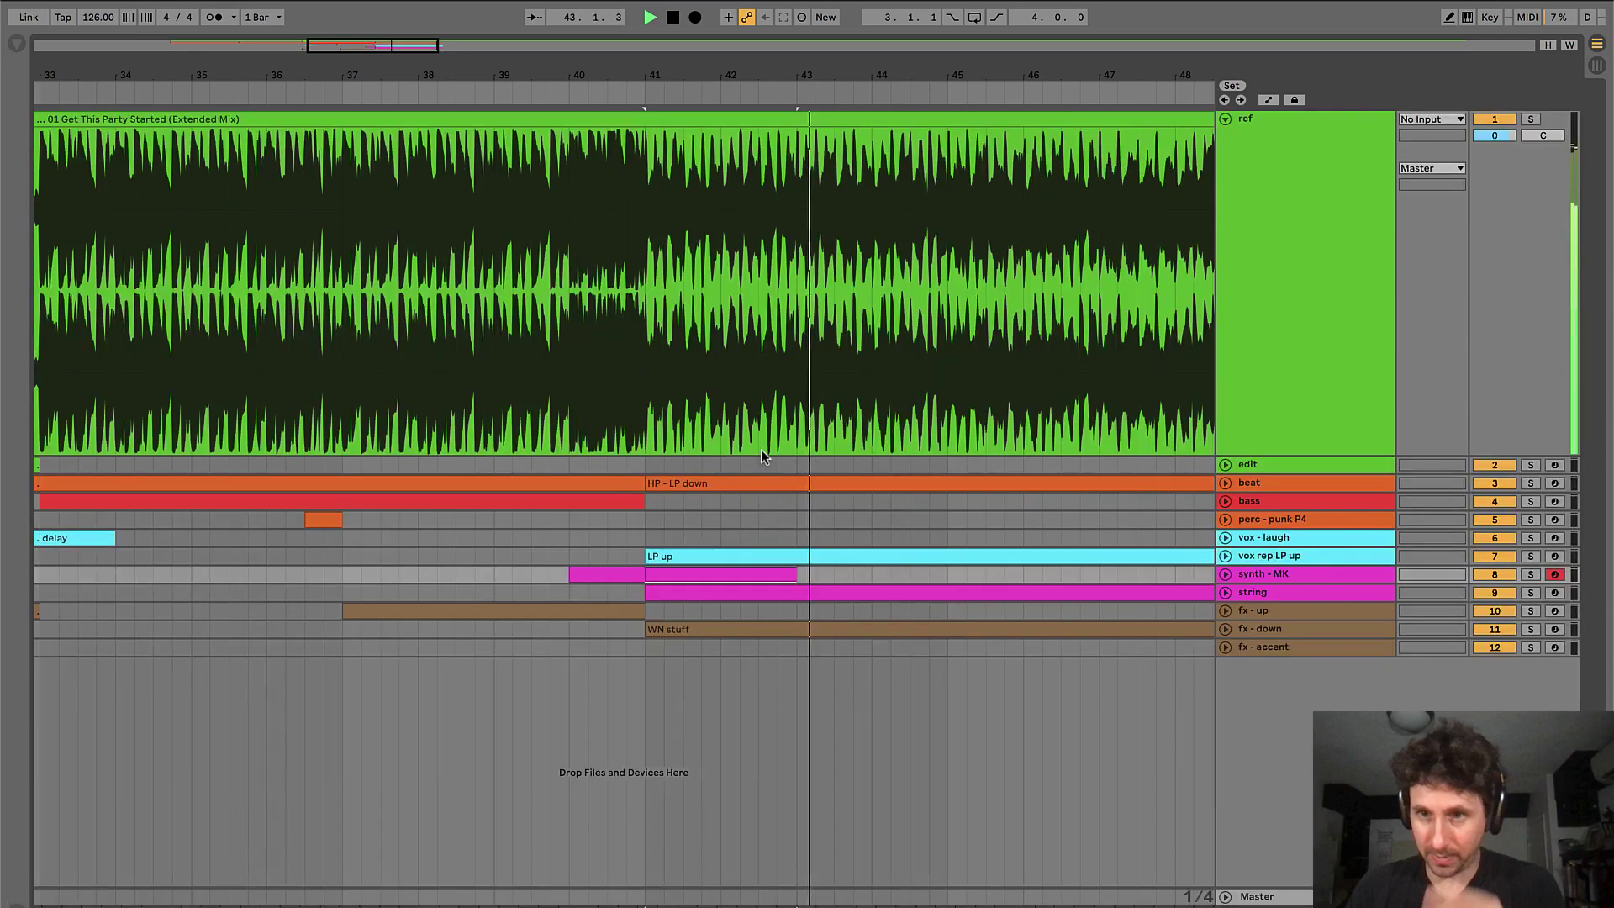
# - Rename the synth - MK clip at bar 41 as verb OTB
pyautogui.press('super+r')
pyautogui.write('verb')
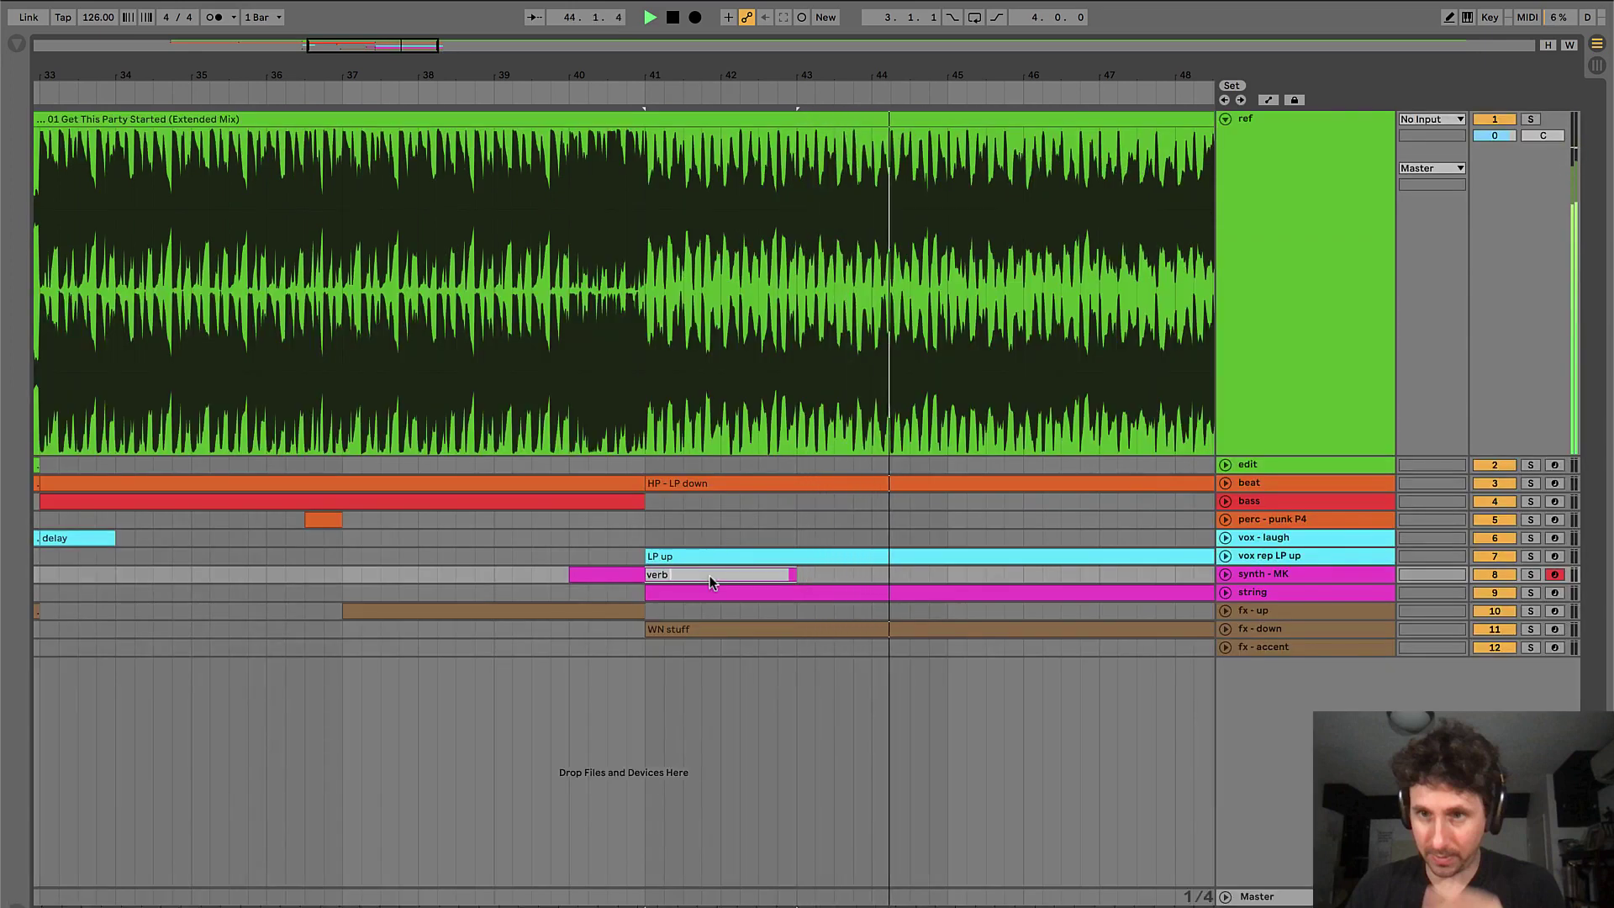
pyautogui.write(' OTB')
pyautogui.press('Return')
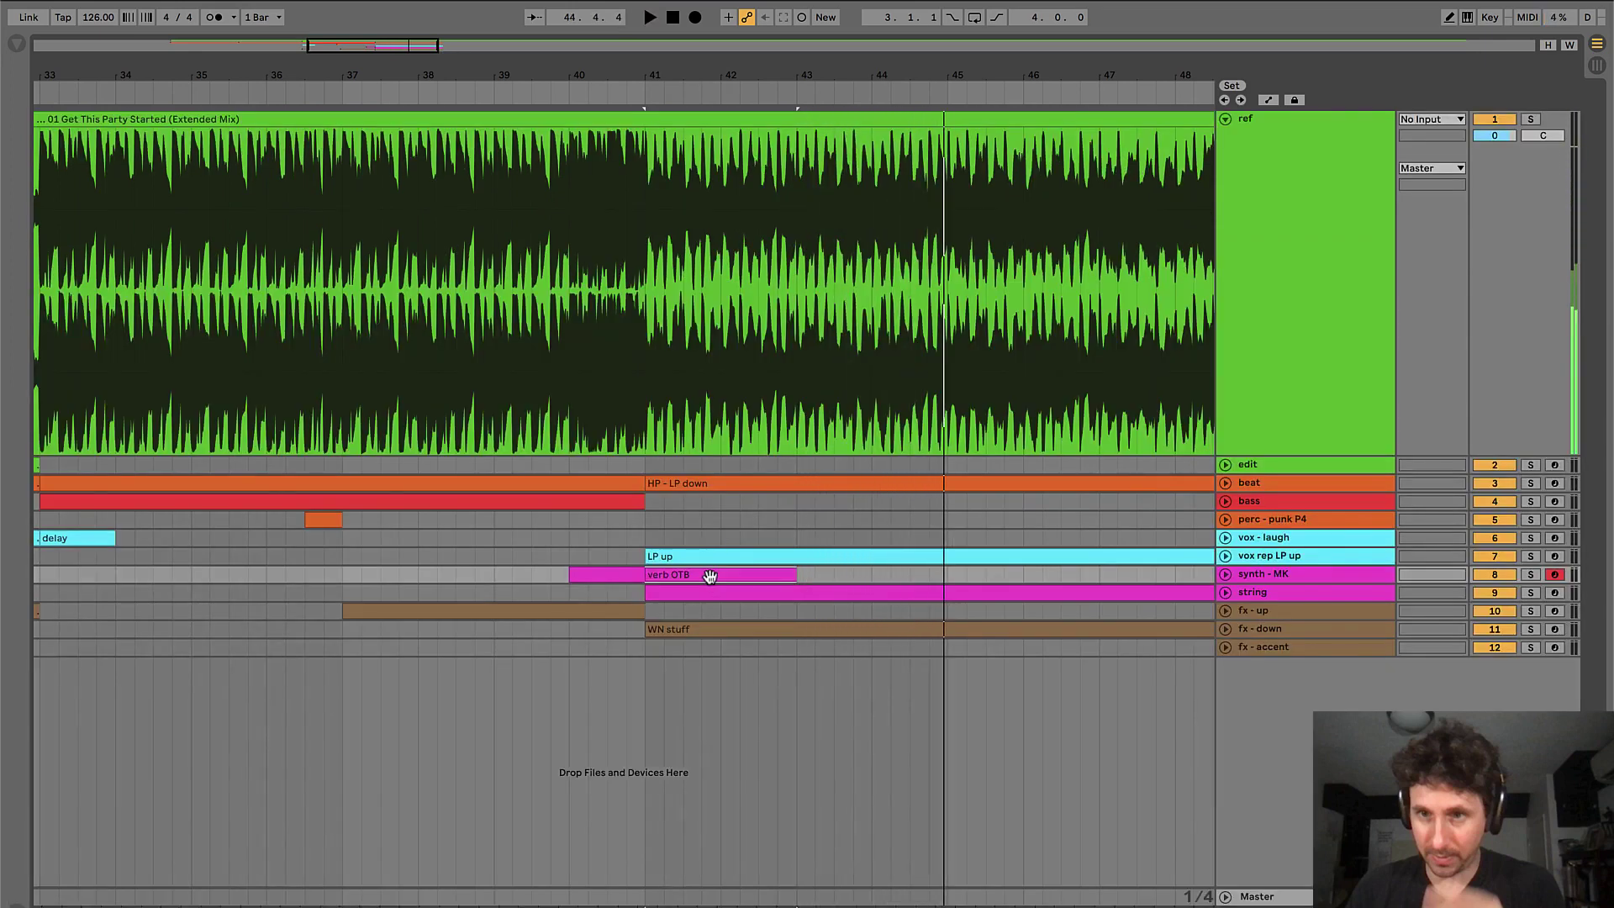
# - Play the reference from bar 45 into the section that starts at bar 49, and stop playback at bar 50
pyautogui.scroll(-3, 710, 576)
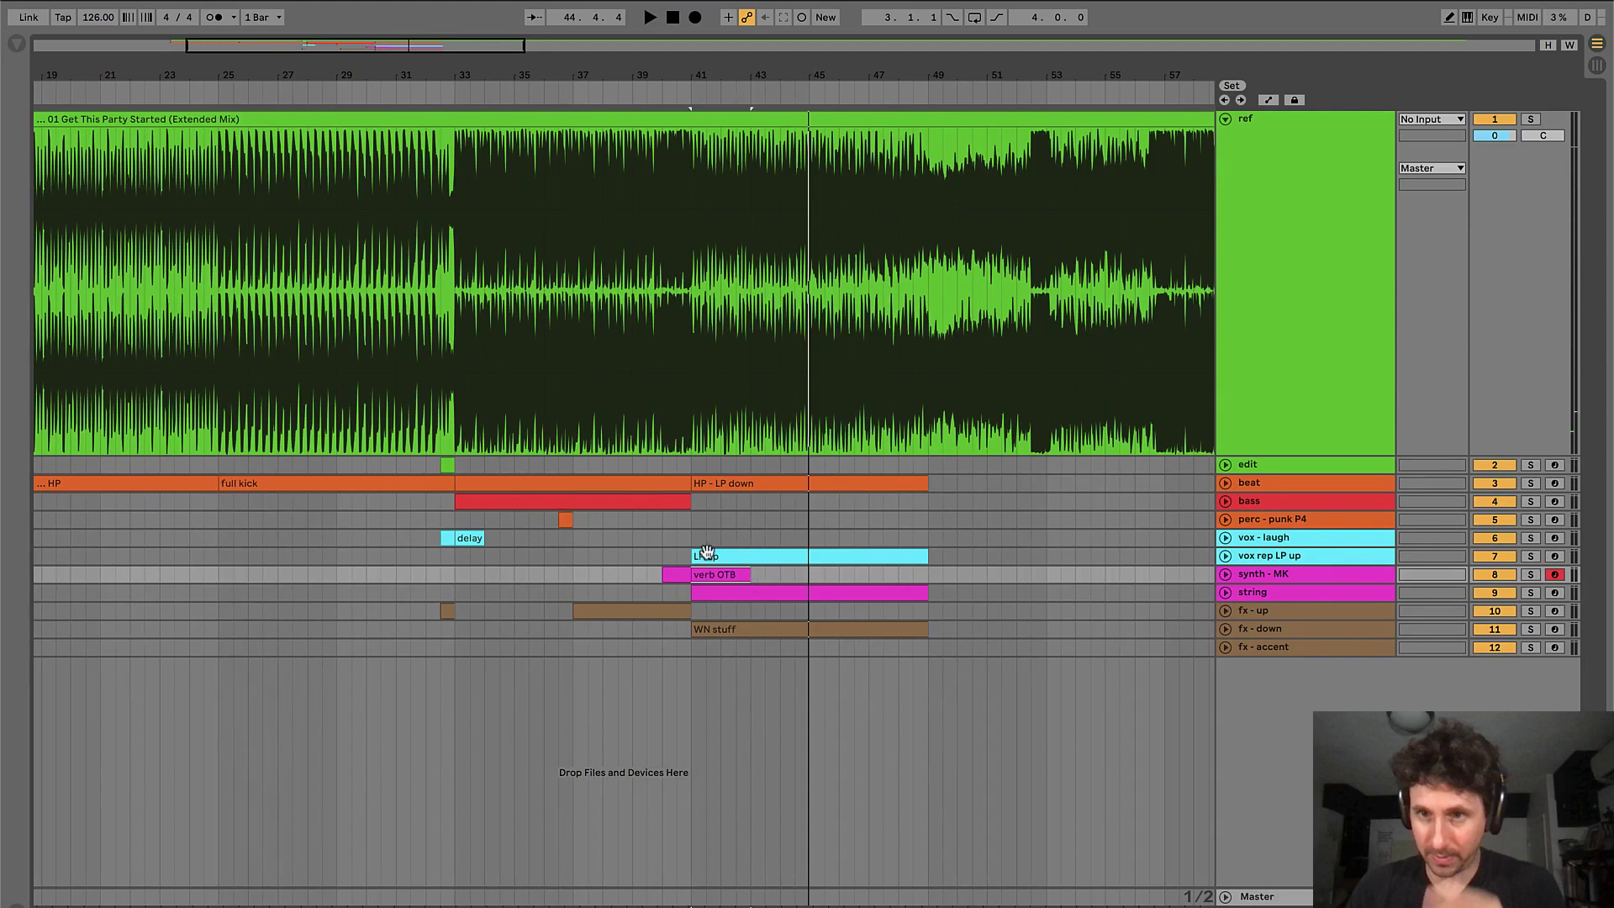
pyautogui.click(745, 522)
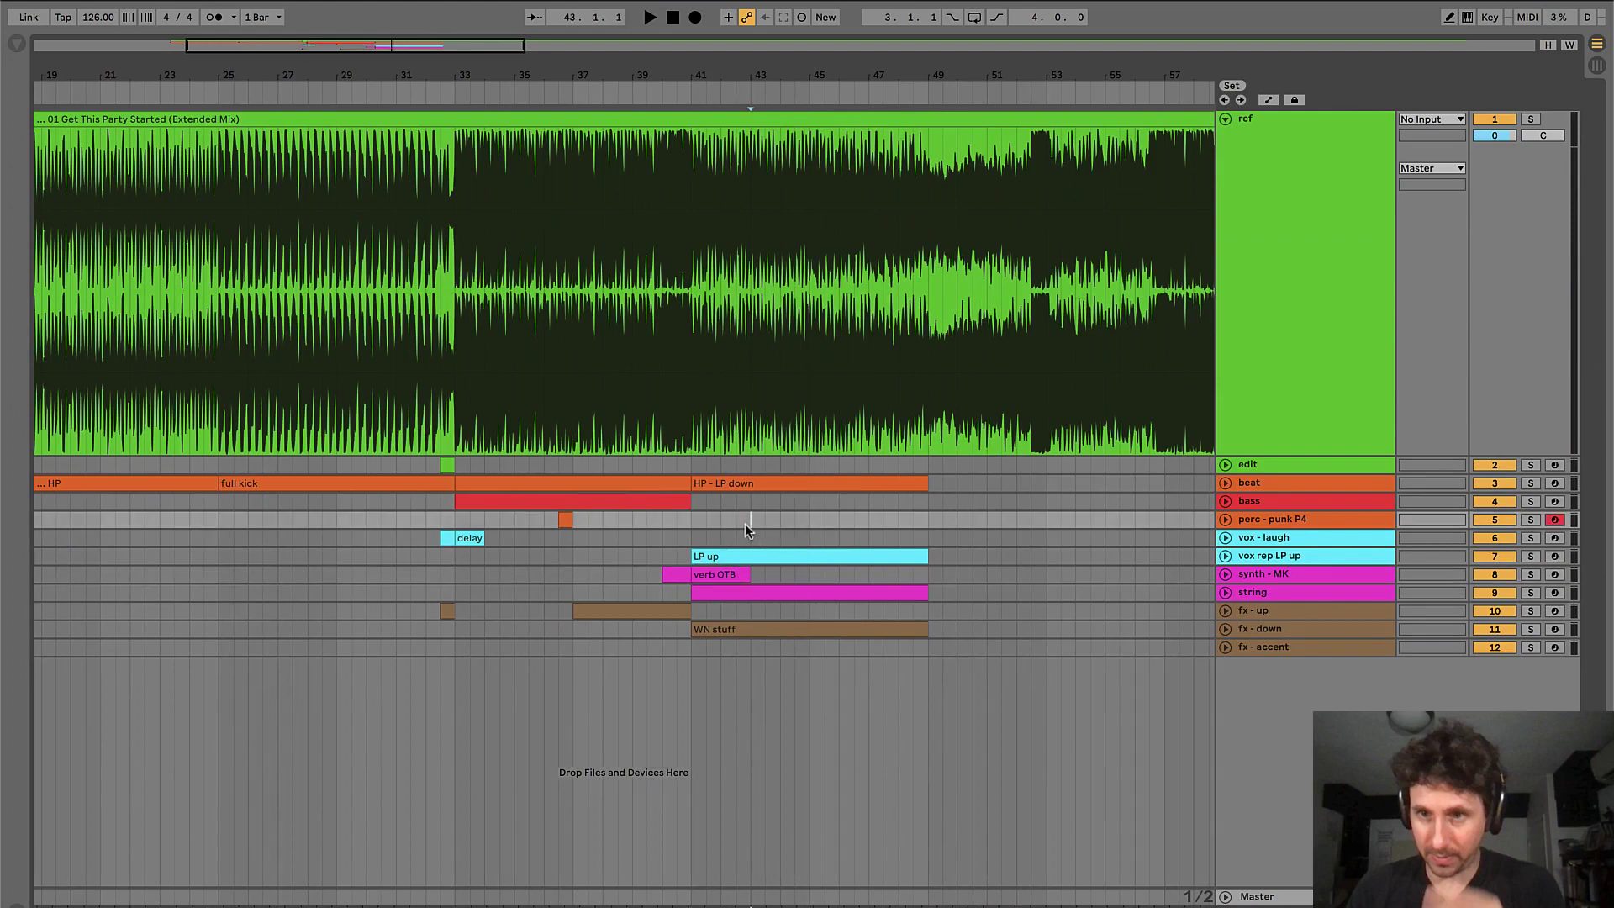
pyautogui.scroll(-2, 744, 523)
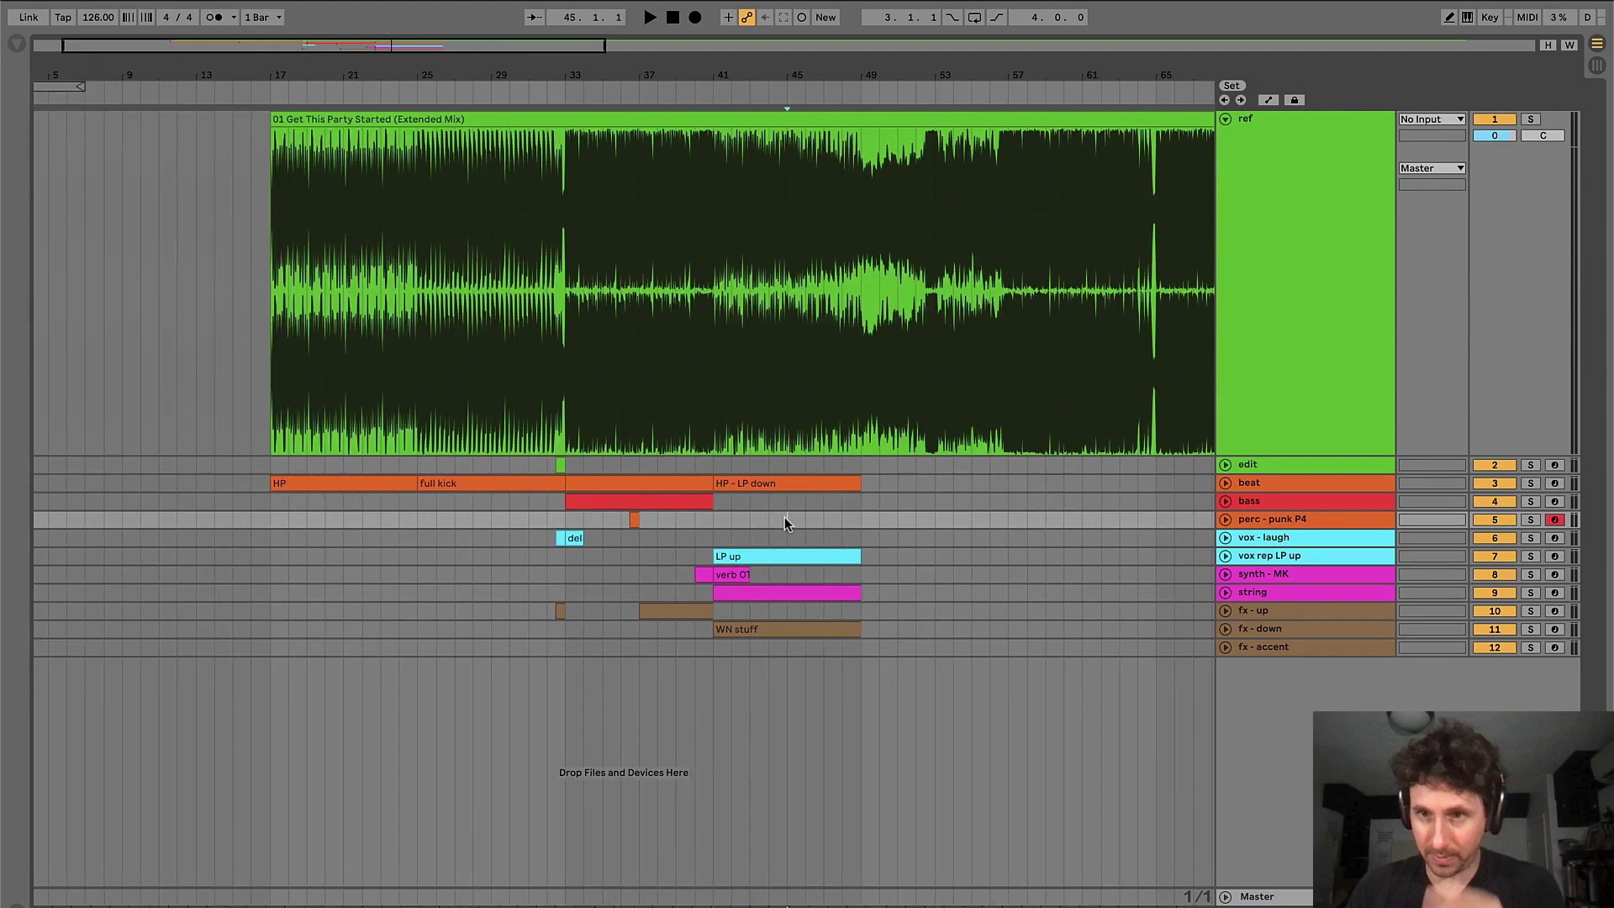
pyautogui.press('space')
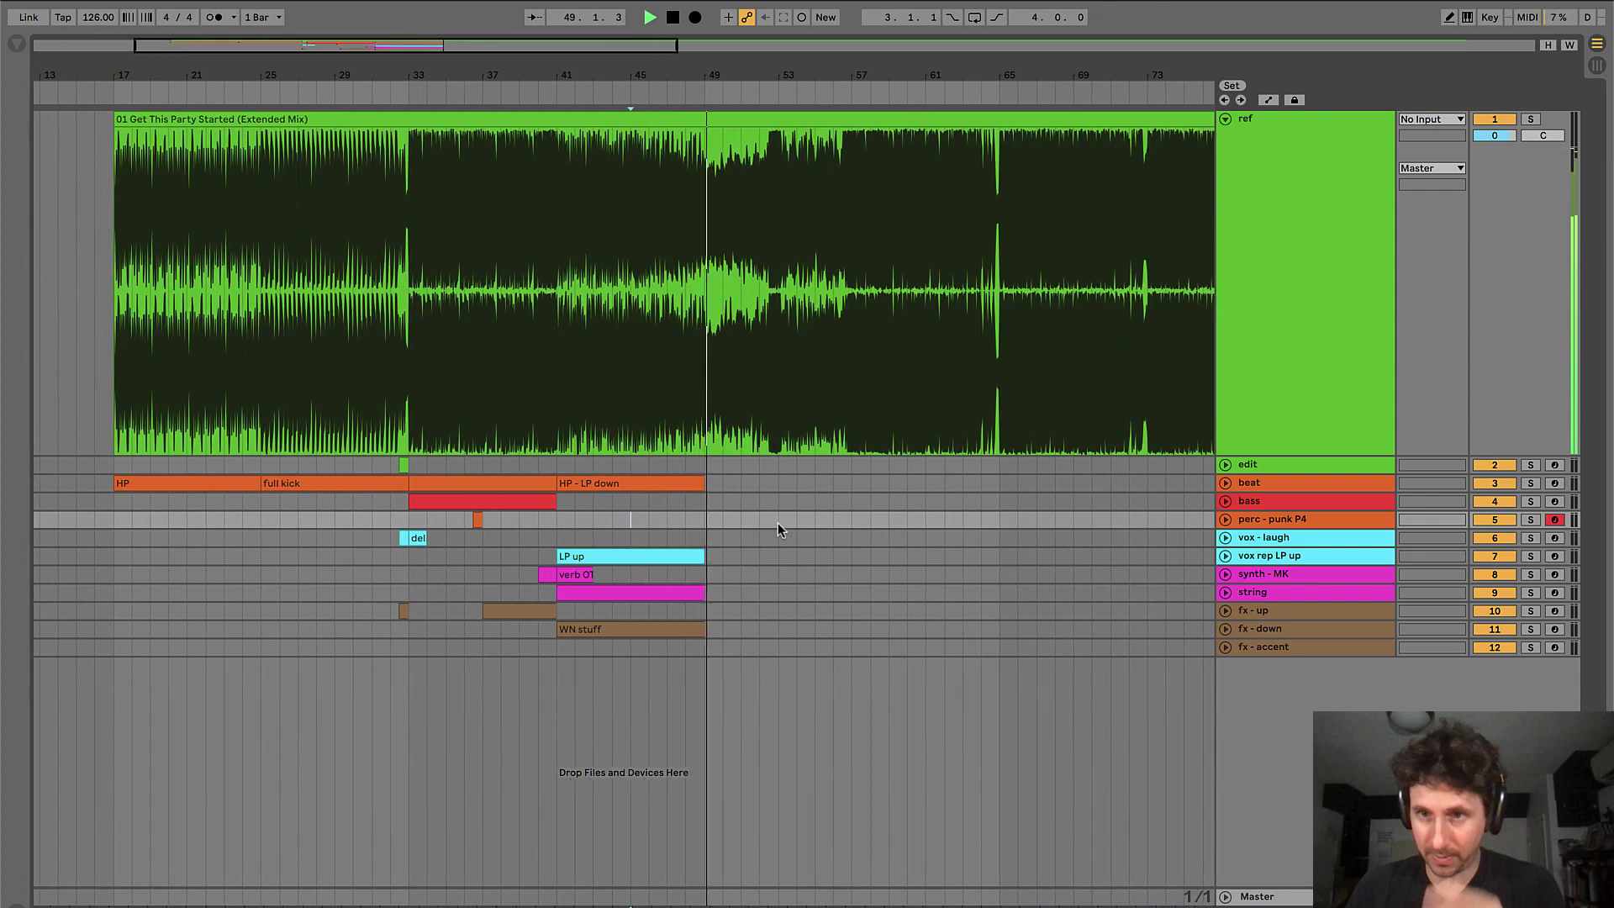
pyautogui.press('space')
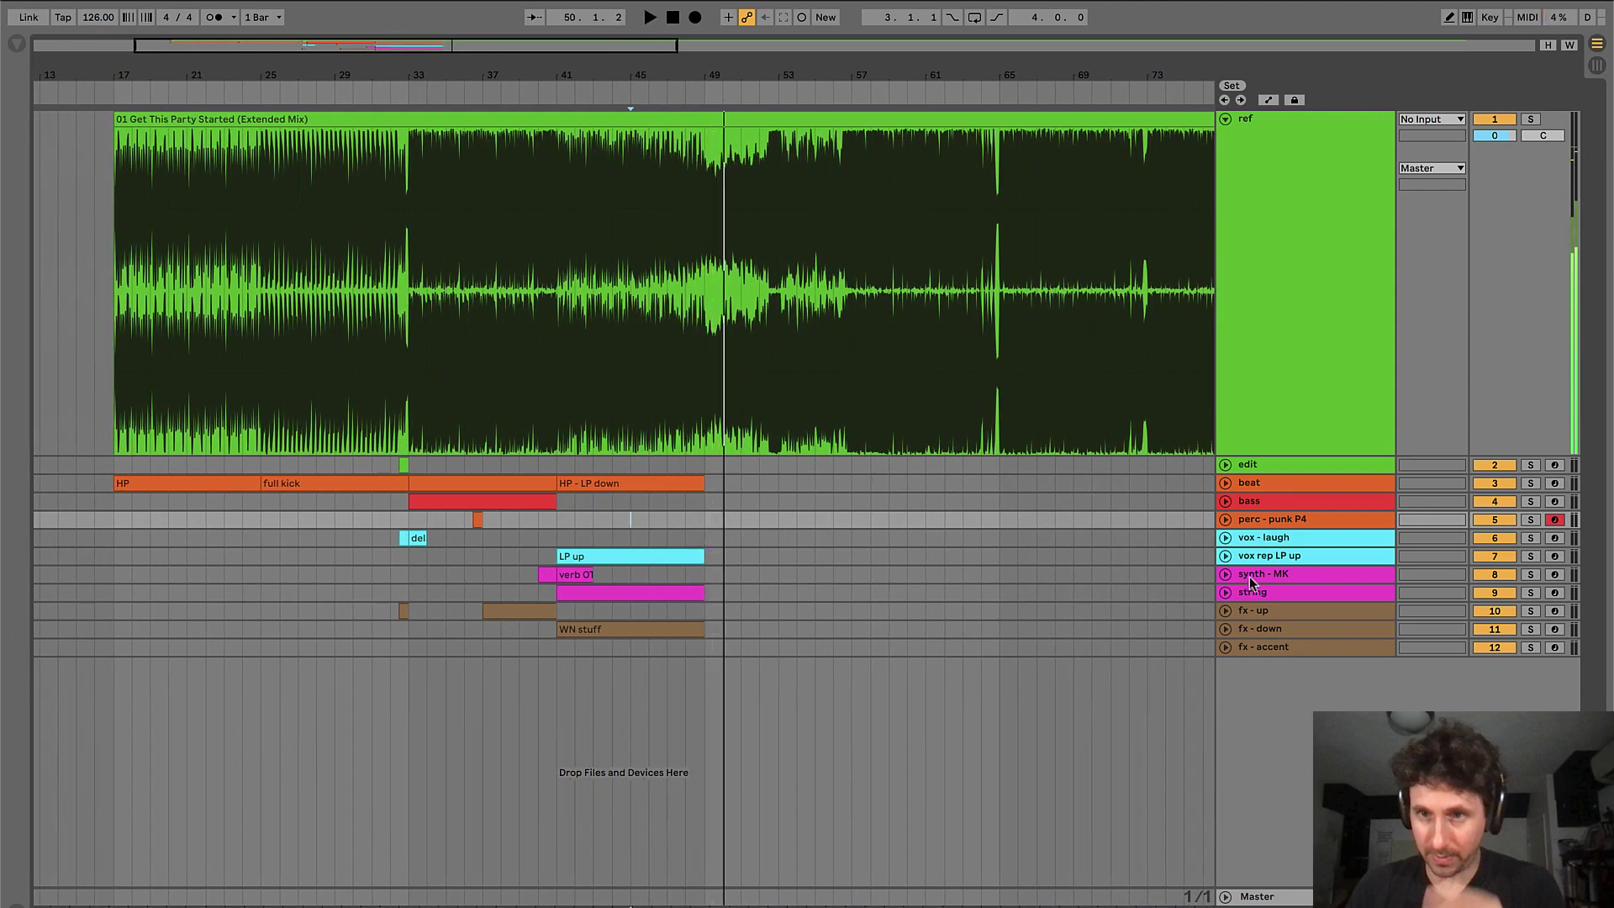
# - Insert a MIDI track below synth - MK, name it synth, and color it magenta
pyautogui.click(1253, 575)
pyautogui.press('super+shift+t')
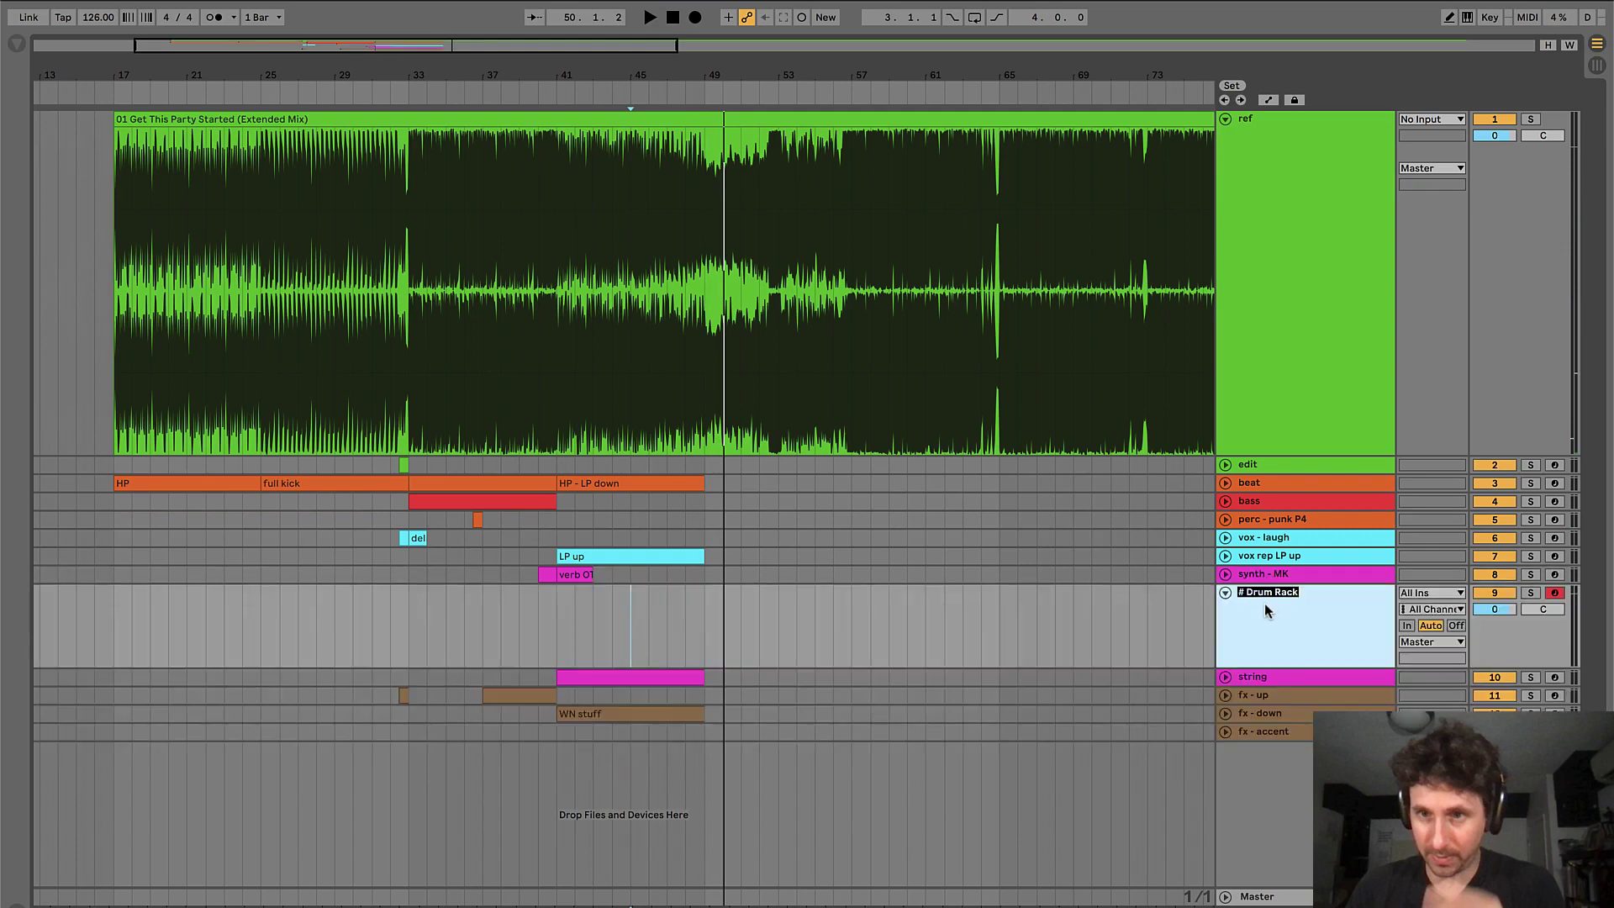
pyautogui.write('synth')
pyautogui.rightClick(1265, 603)
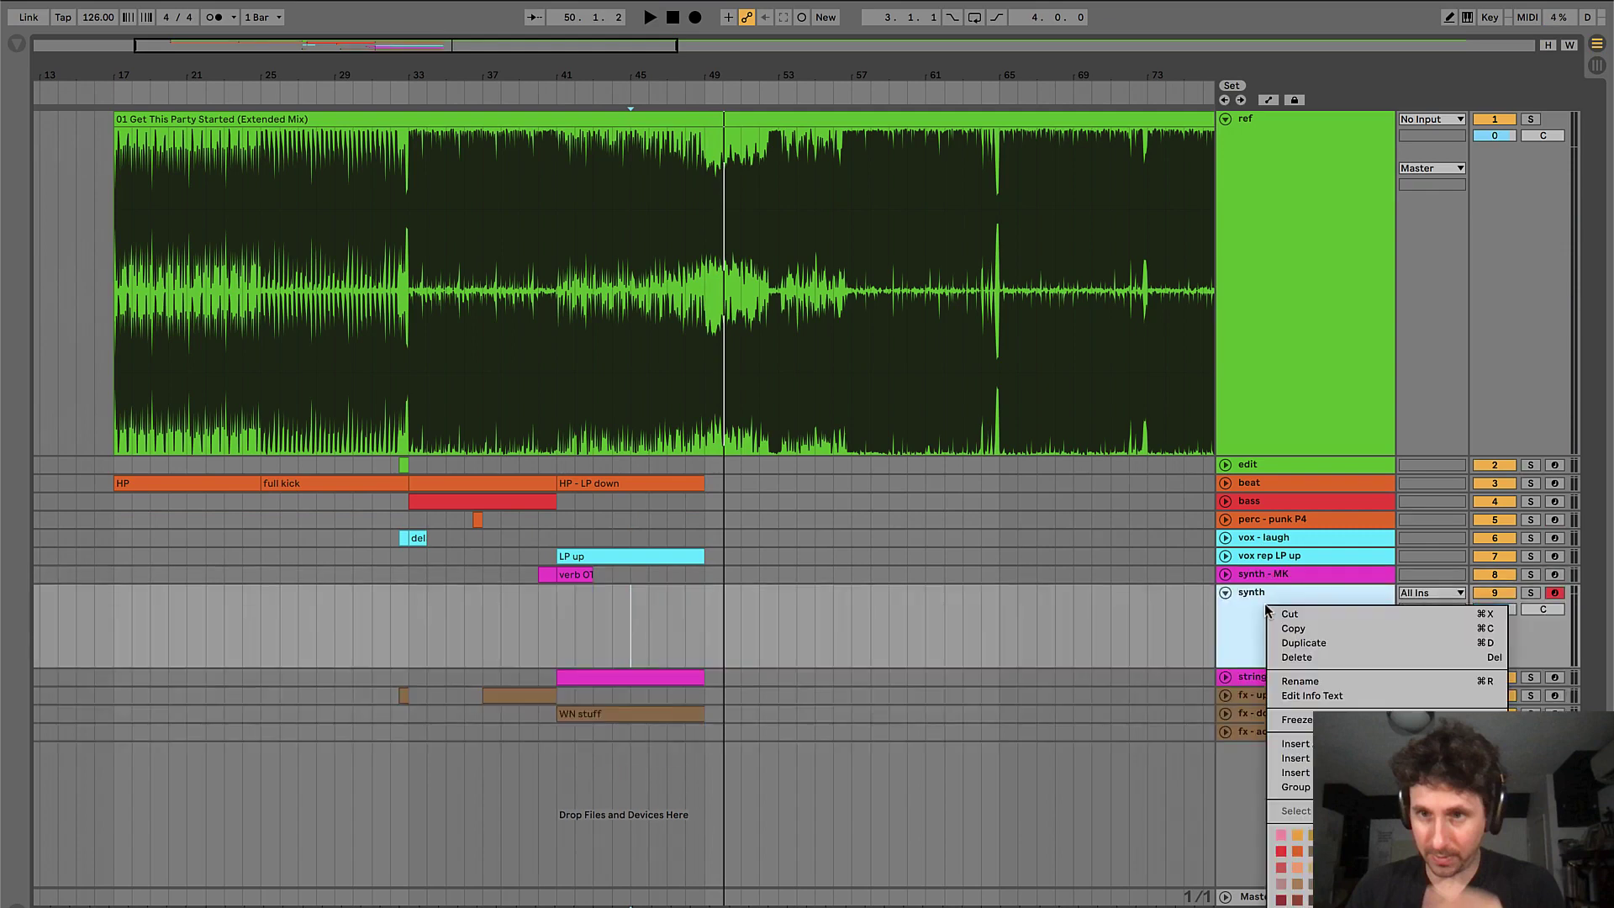
pyautogui.click(1447, 851)
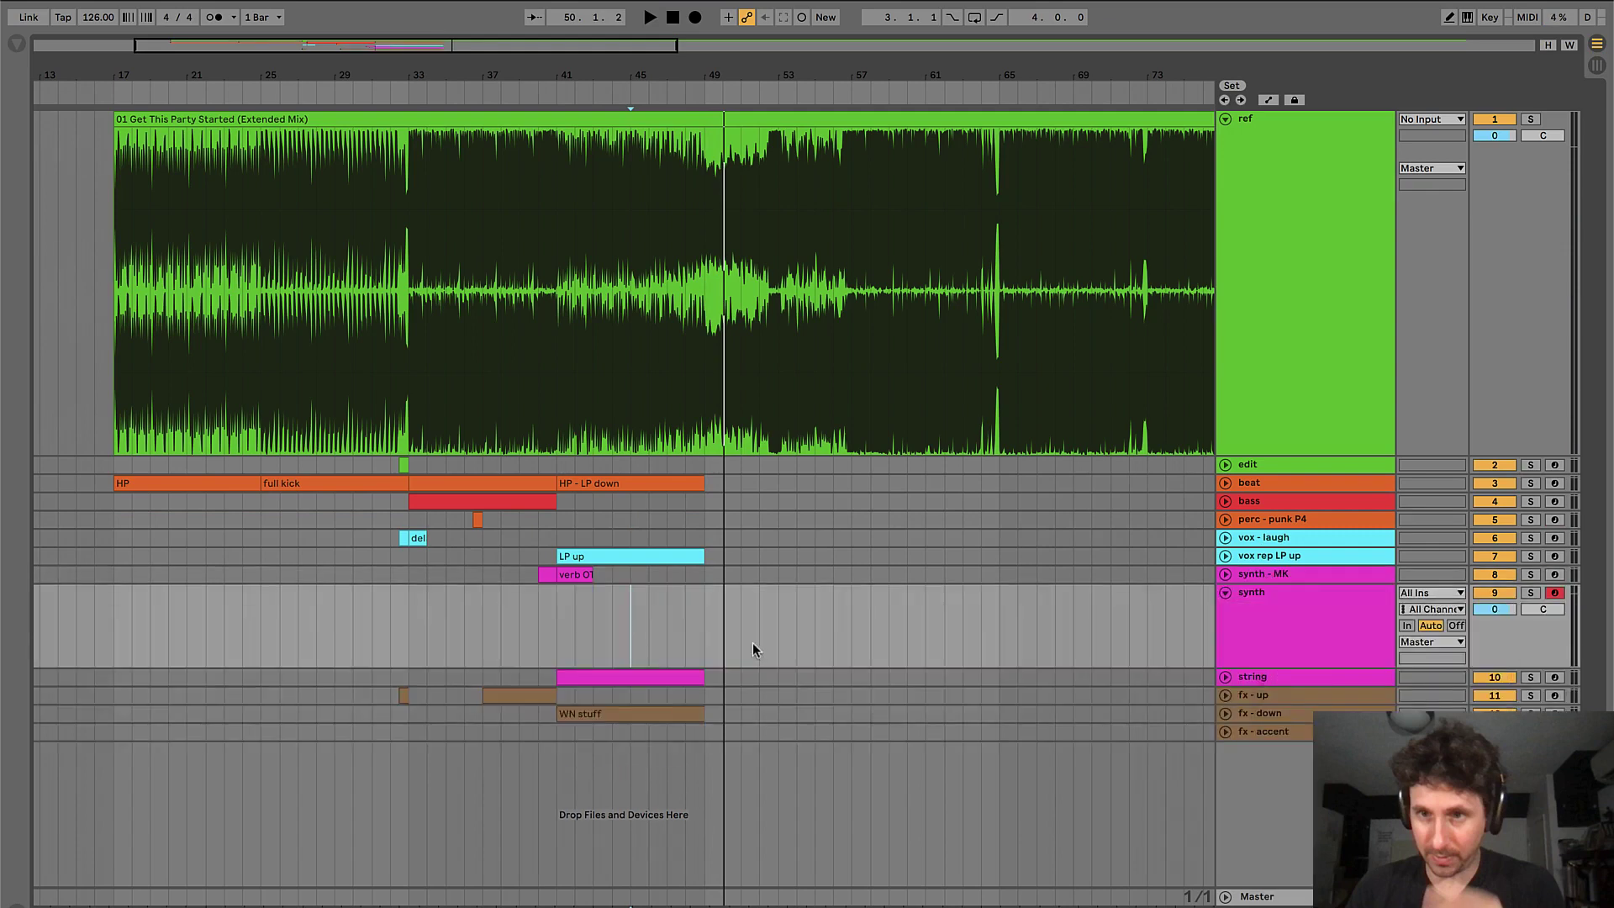
# - Play the reference from bar 49 and insert a MIDI clip on the synth track from bar 49 to bar 57
pyautogui.click(704, 622)
pyautogui.press('space')
pyautogui.press('+')
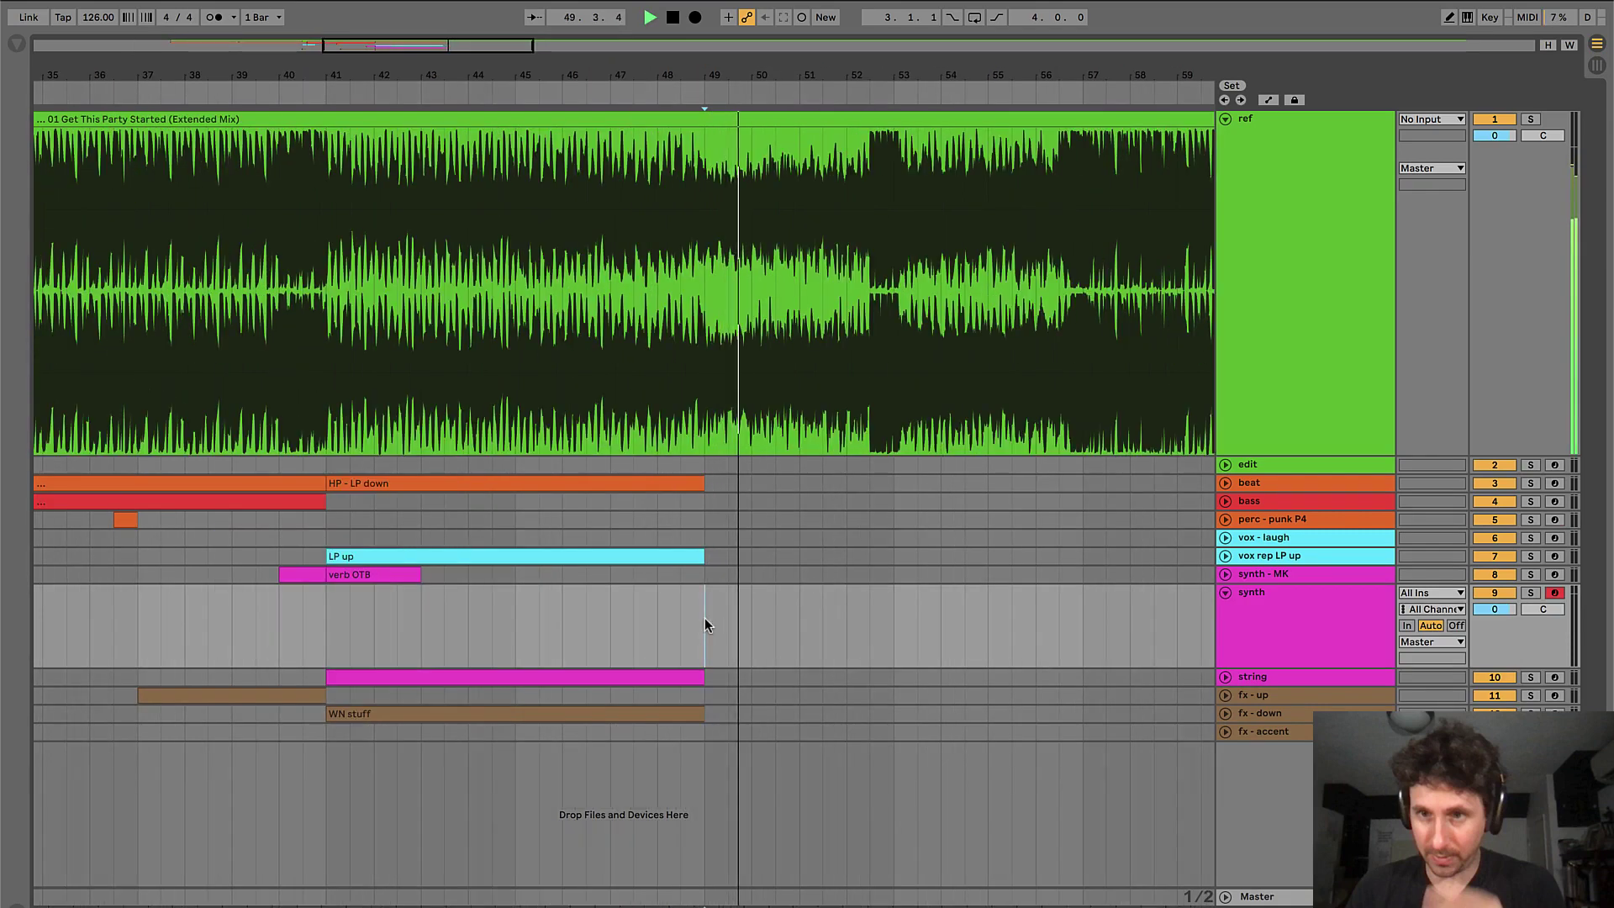
pyautogui.press('-')
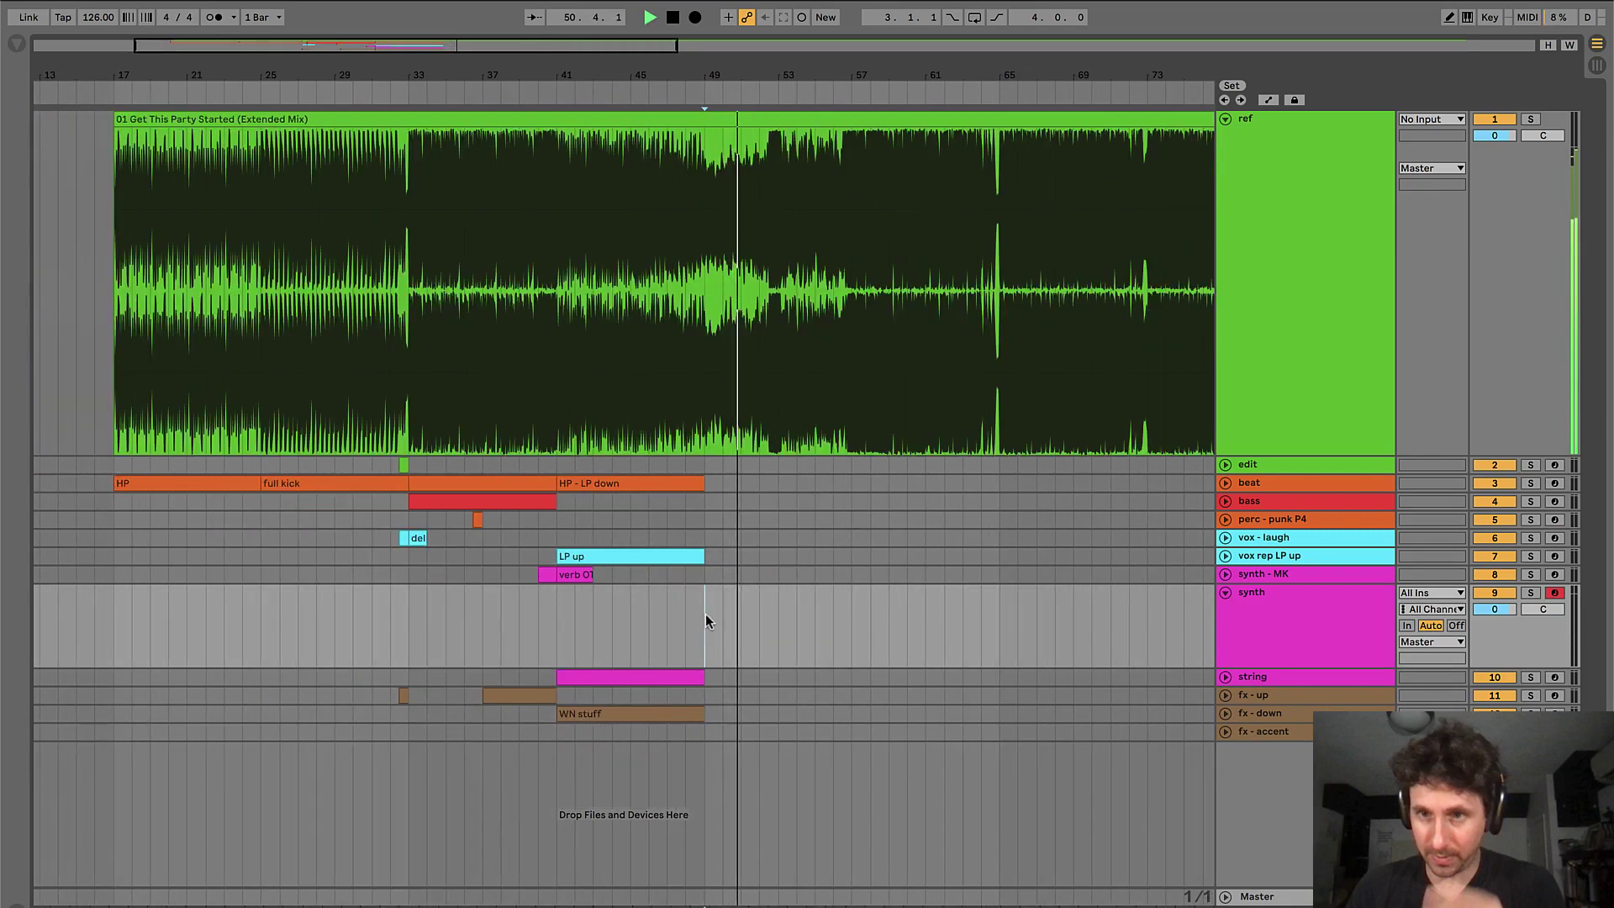
pyautogui.keyDown('shift'); pyautogui.click(849, 621); pyautogui.keyUp('shift')
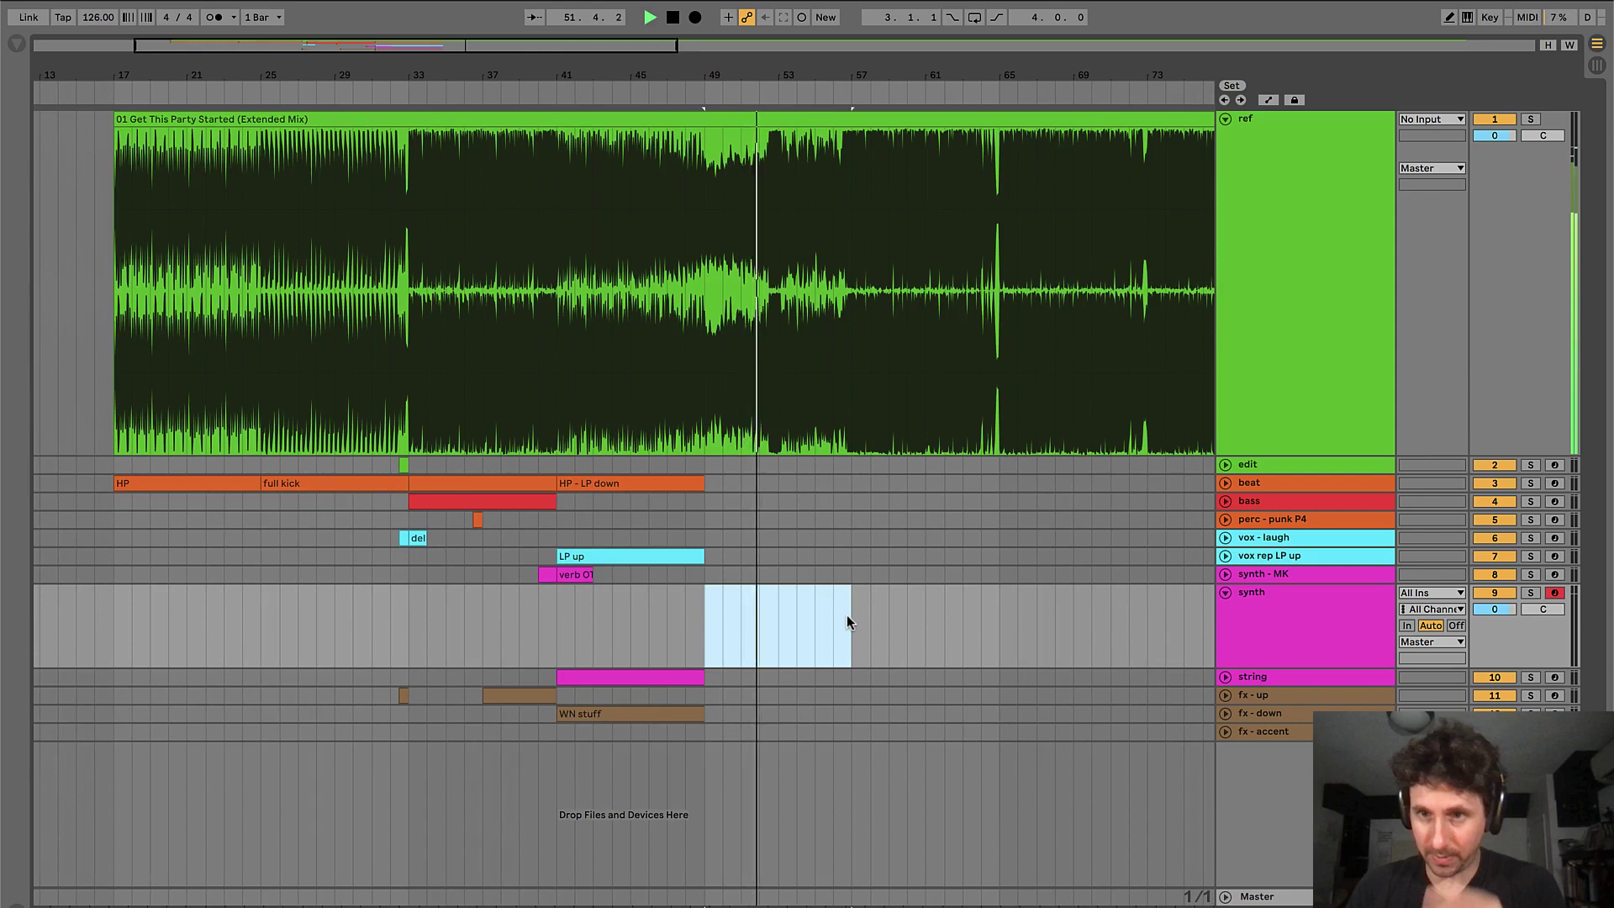
pyautogui.hotkey('ctrl', 'shift', 'm')
pyautogui.hotkey('ctrl', 'alt', 'l')
pyautogui.press('space')
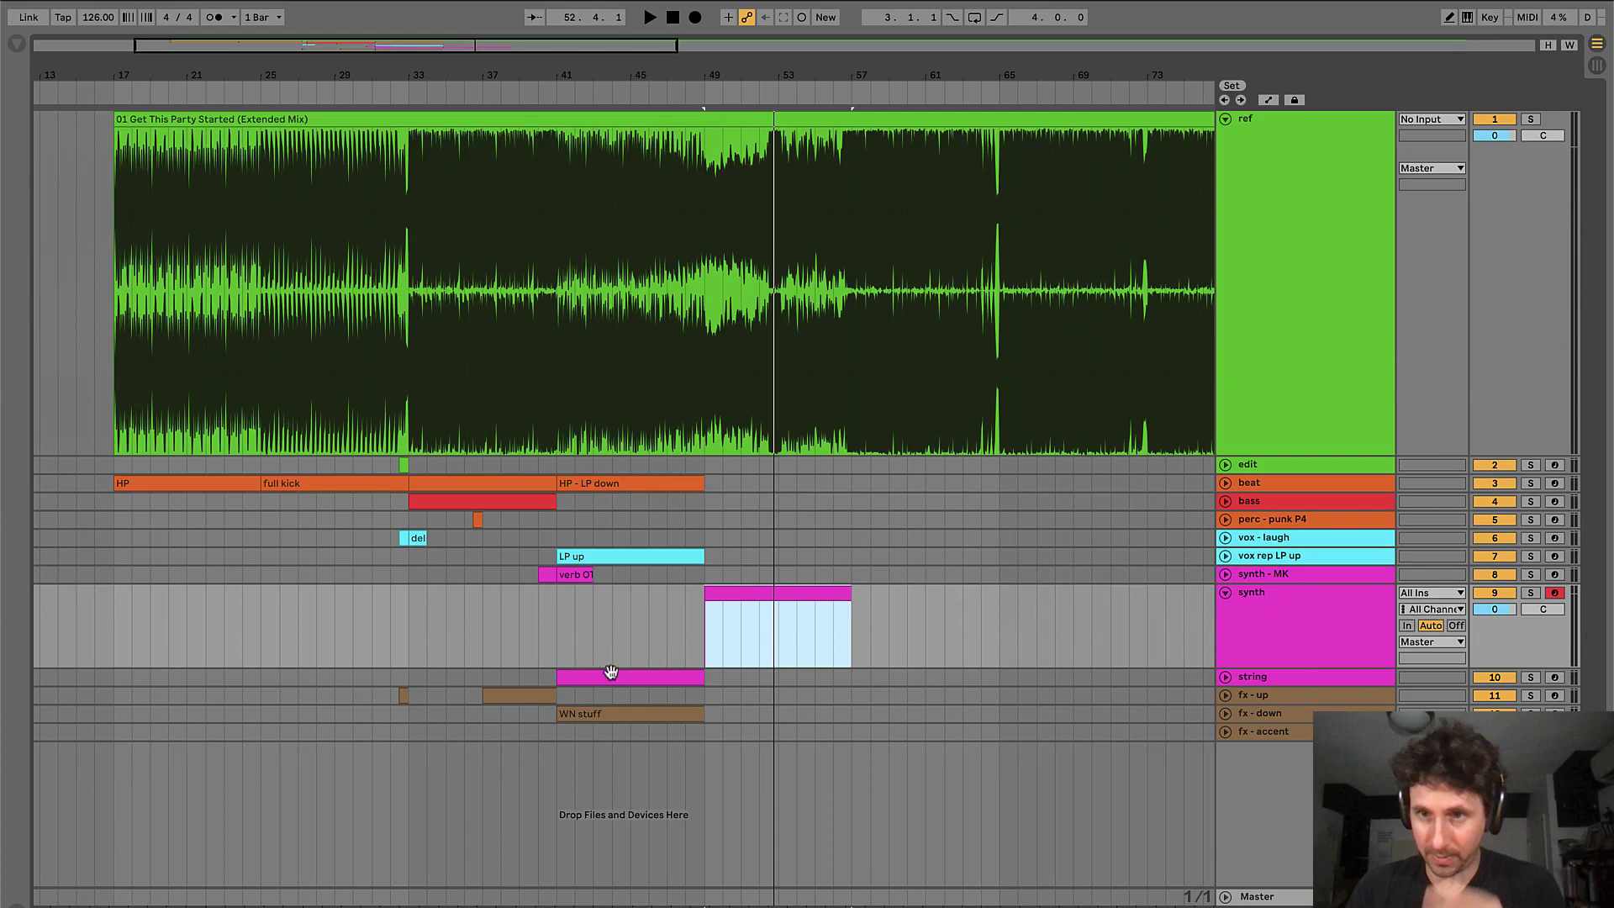
# - Unfold the fx - down track, open its device chain, and show the browser
pyautogui.click(591, 710)
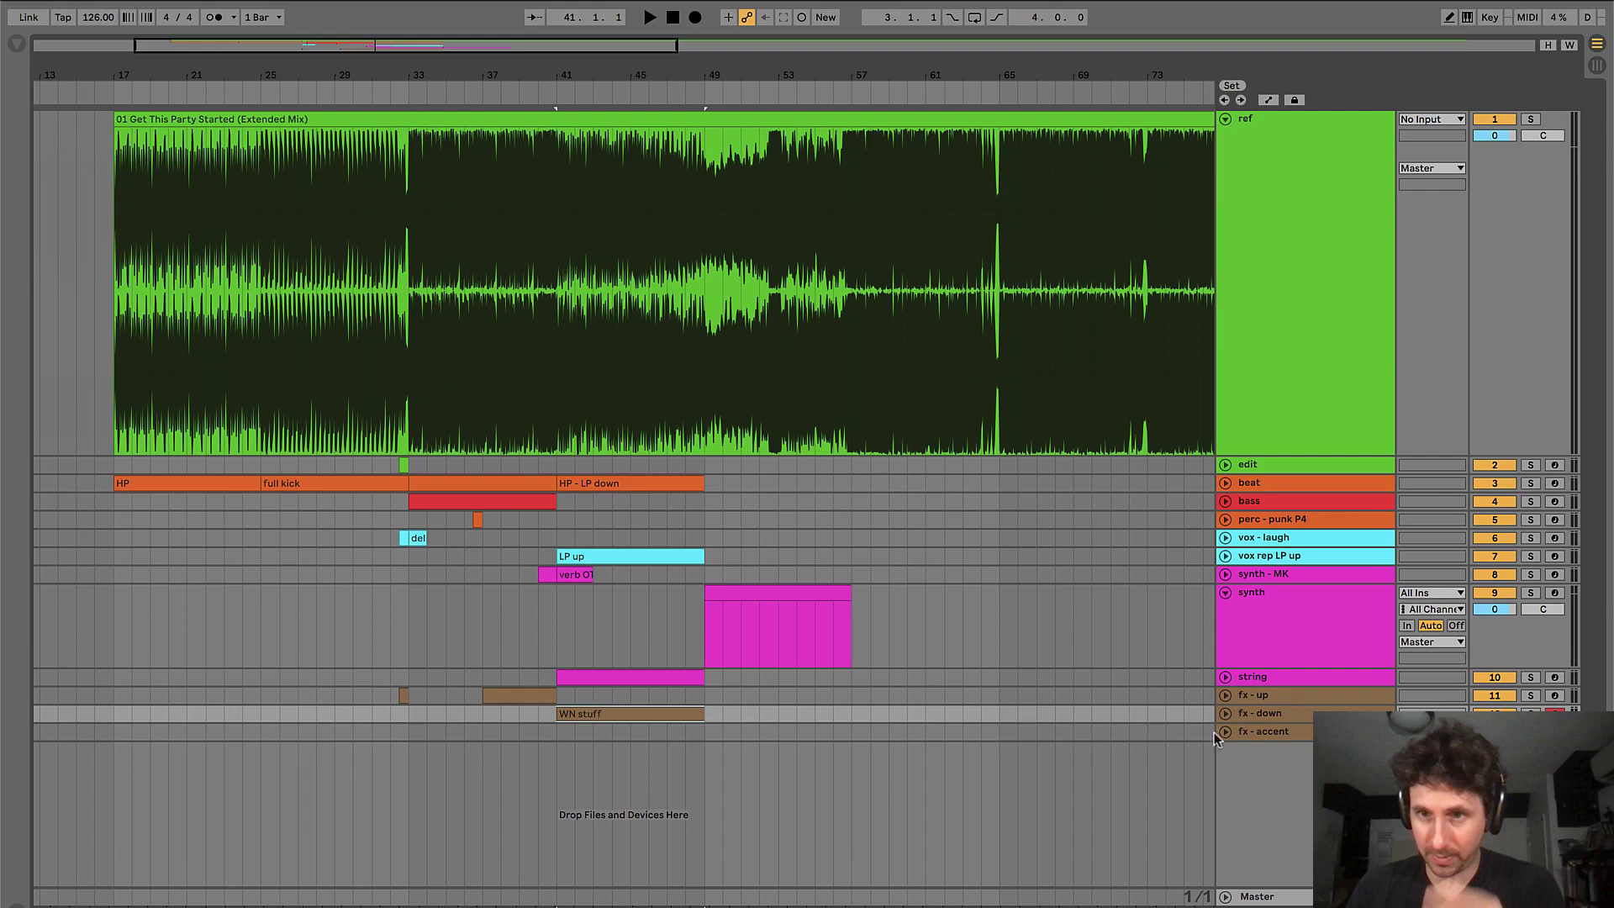
pyautogui.click(1224, 713)
pyautogui.doubleClick(1264, 713)
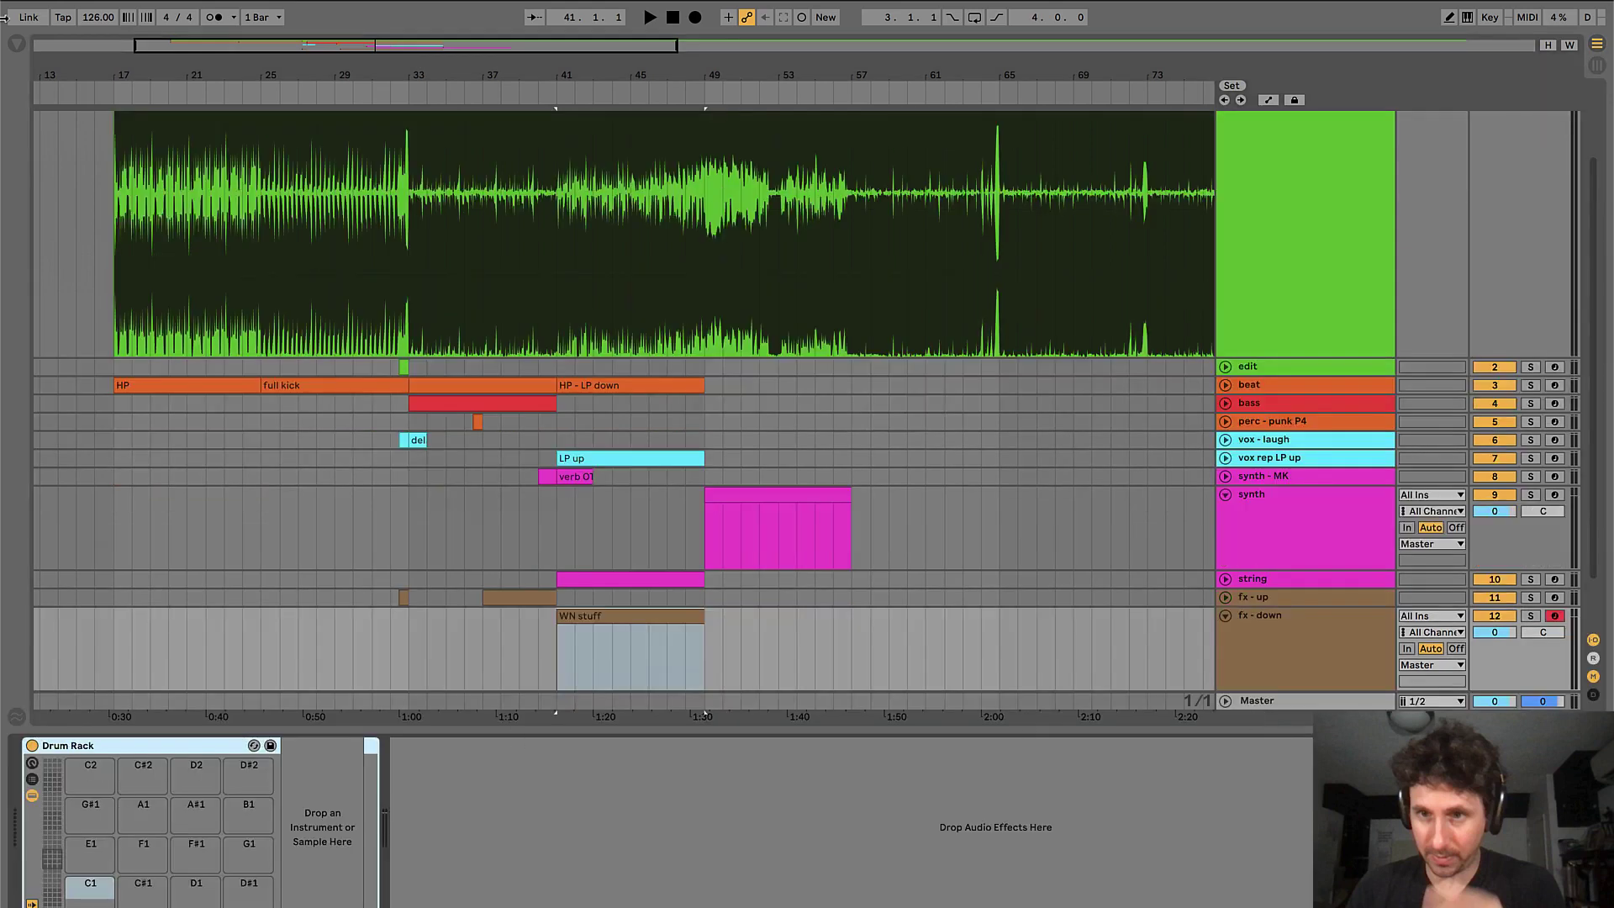
pyautogui.click(17, 45)
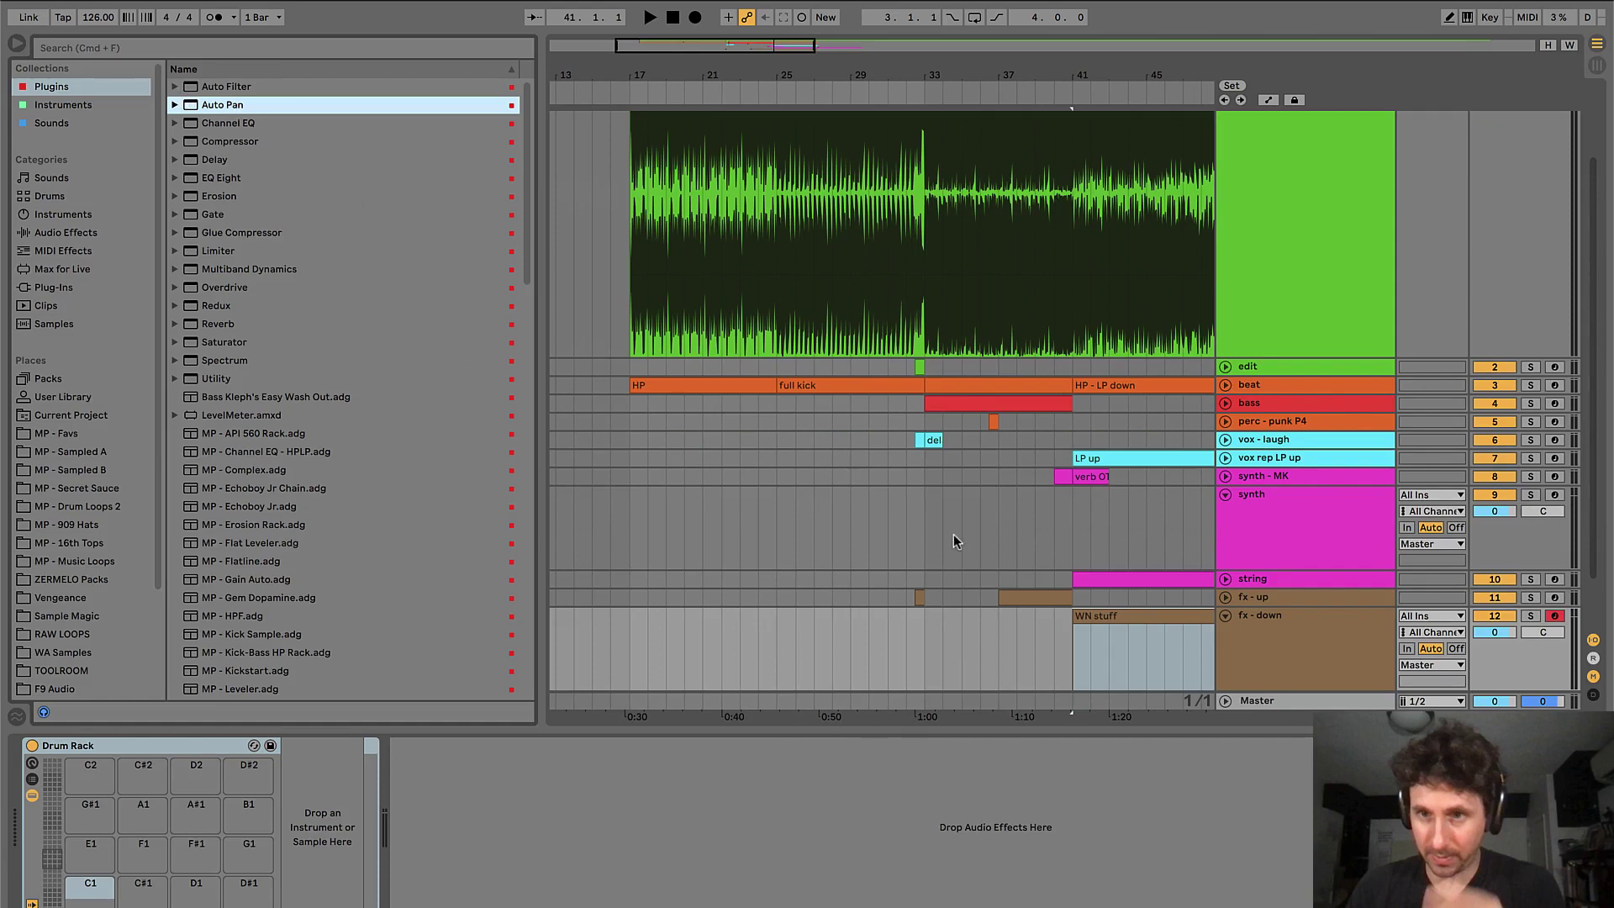
# - Replace the Drum Rack on the synth track with the Simpler instrument
pyautogui.hscroll(10, 953, 533)
pyautogui.scroll(-2, 953, 533)
pyautogui.click(896, 452)
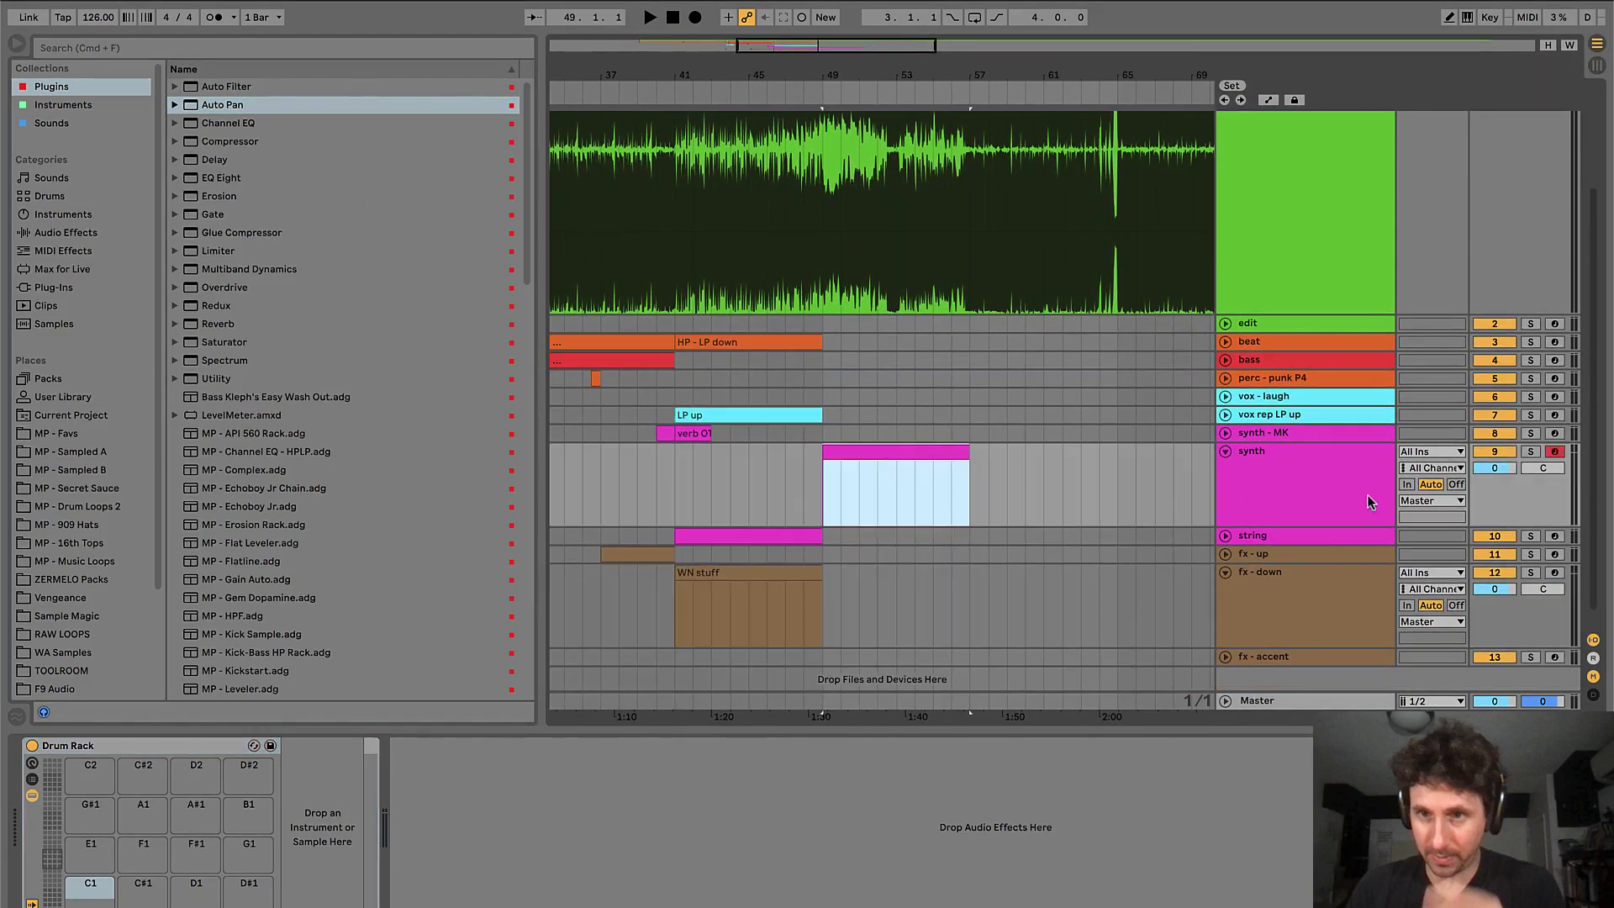
pyautogui.click(1292, 494)
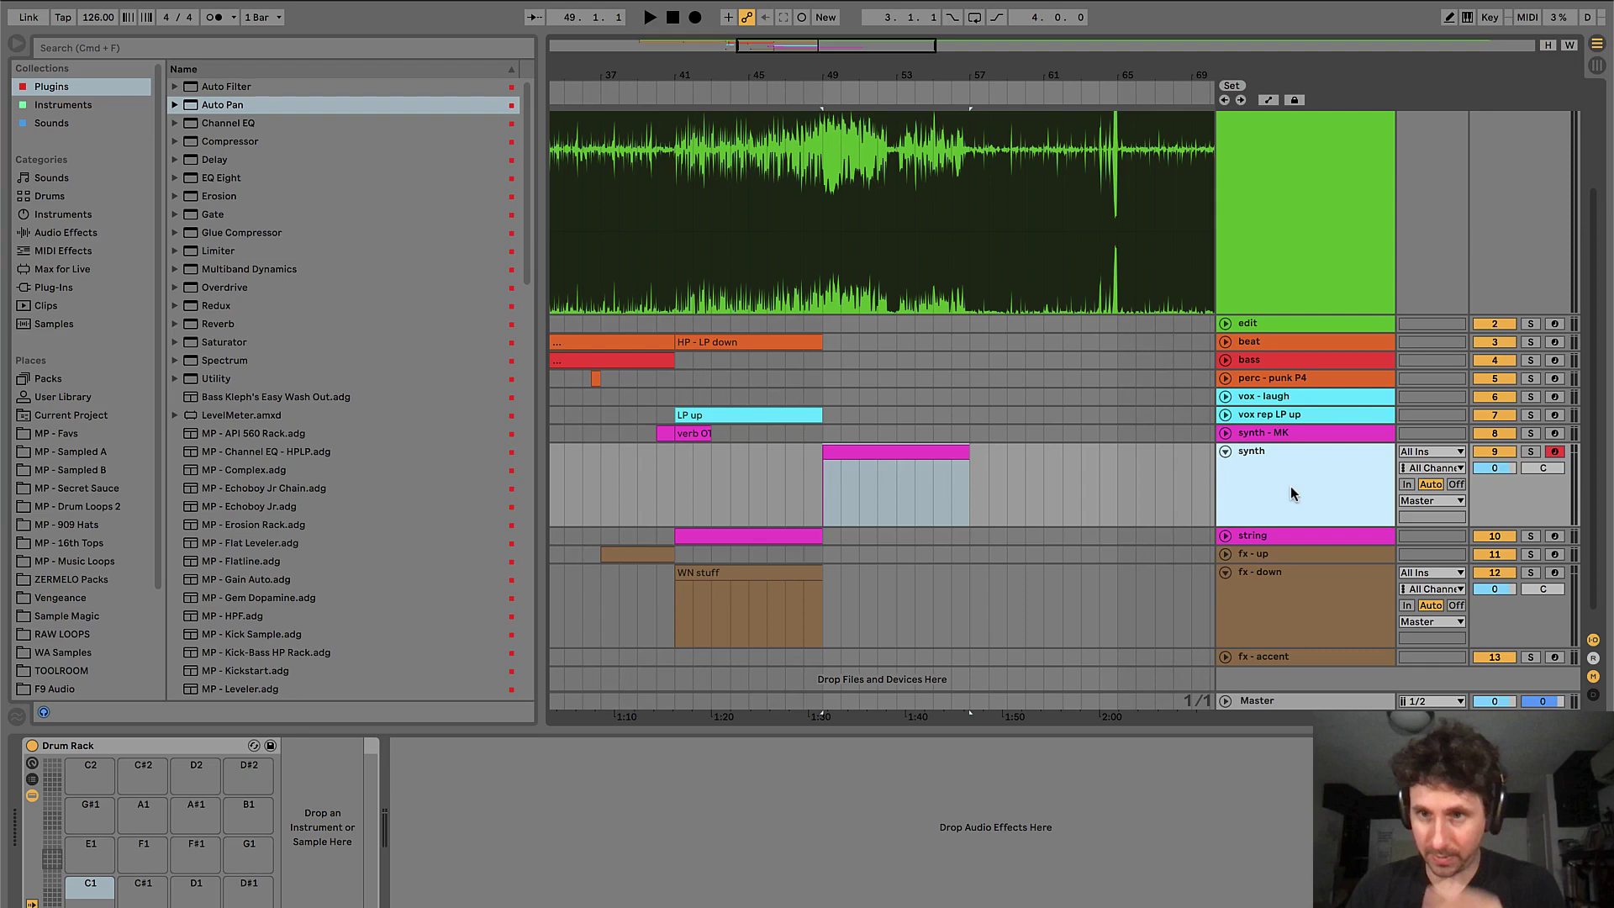
pyautogui.click(61, 106)
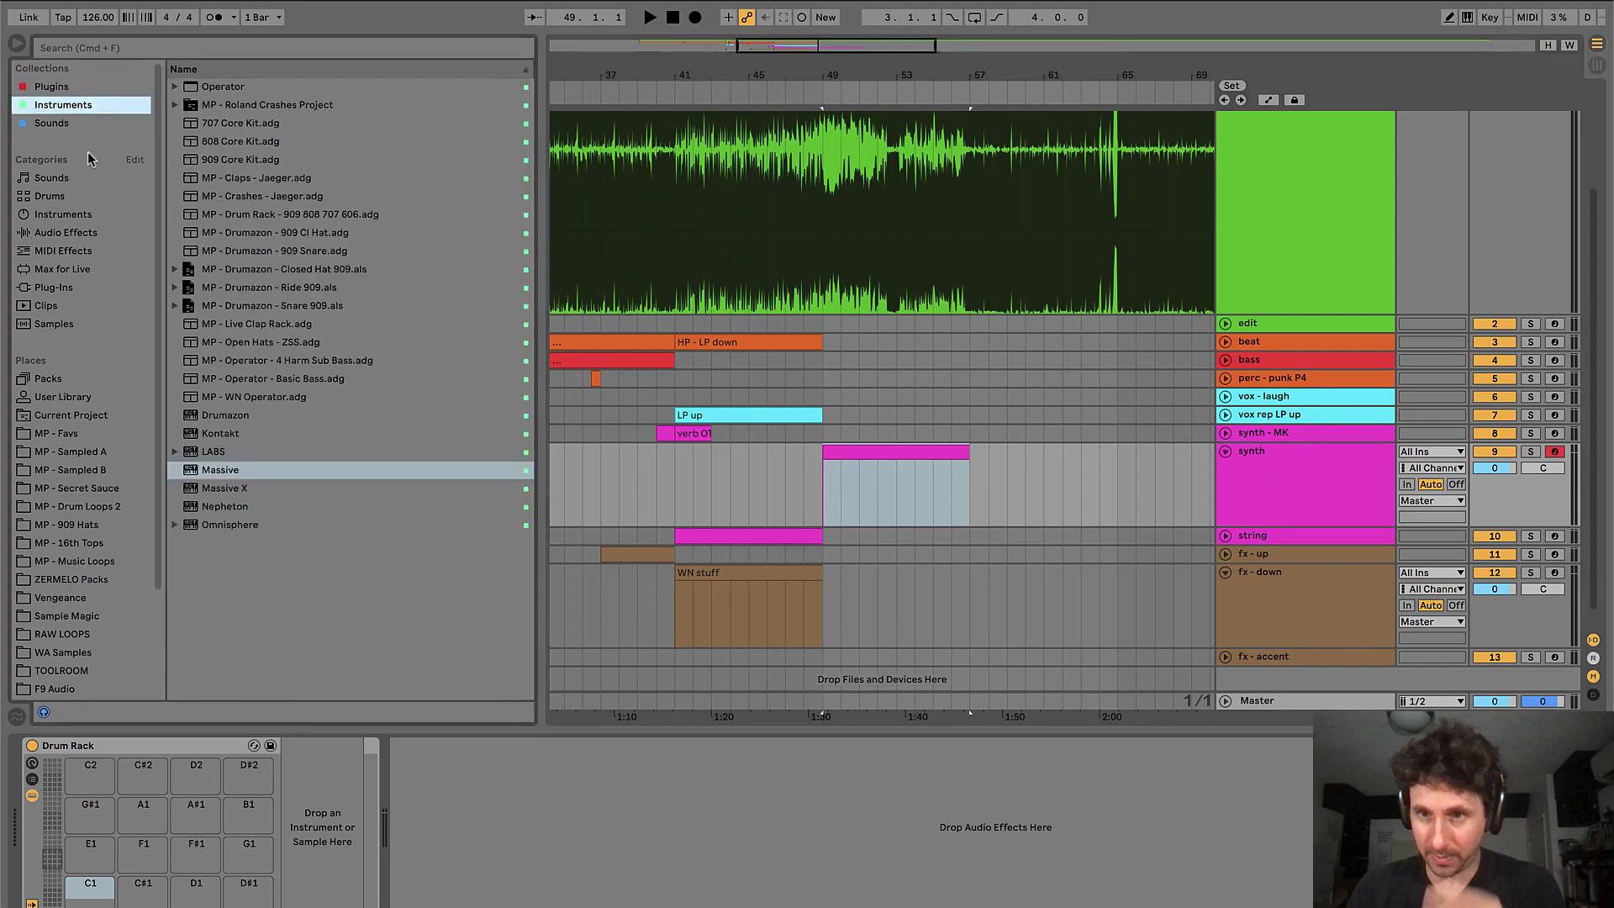
pyautogui.click(67, 269)
pyautogui.click(70, 232)
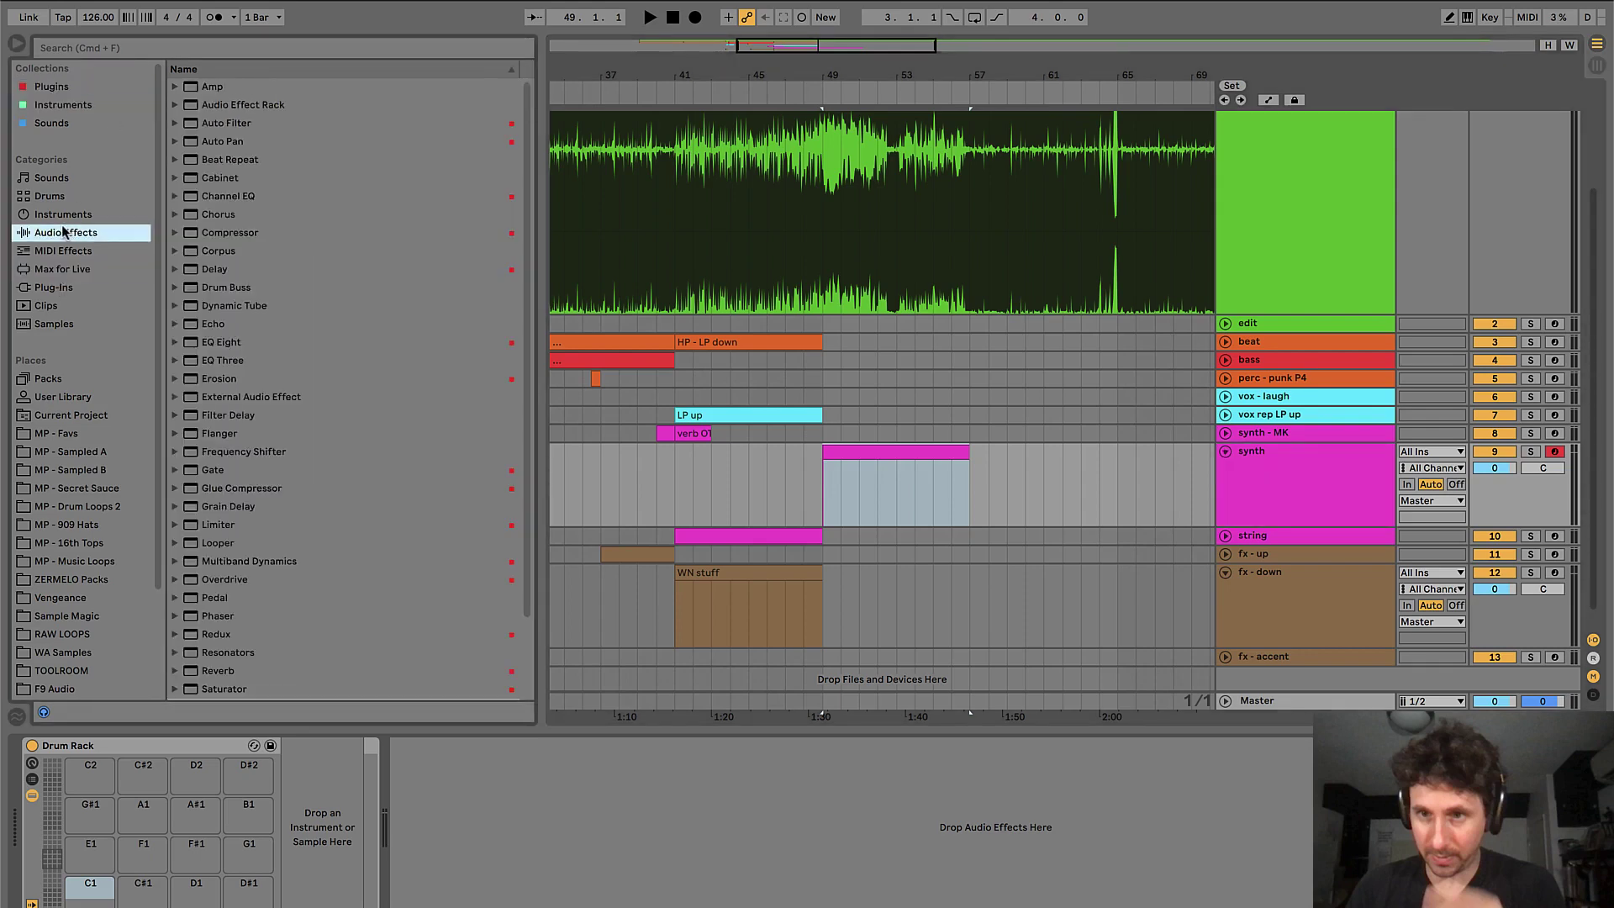
pyautogui.click(89, 215)
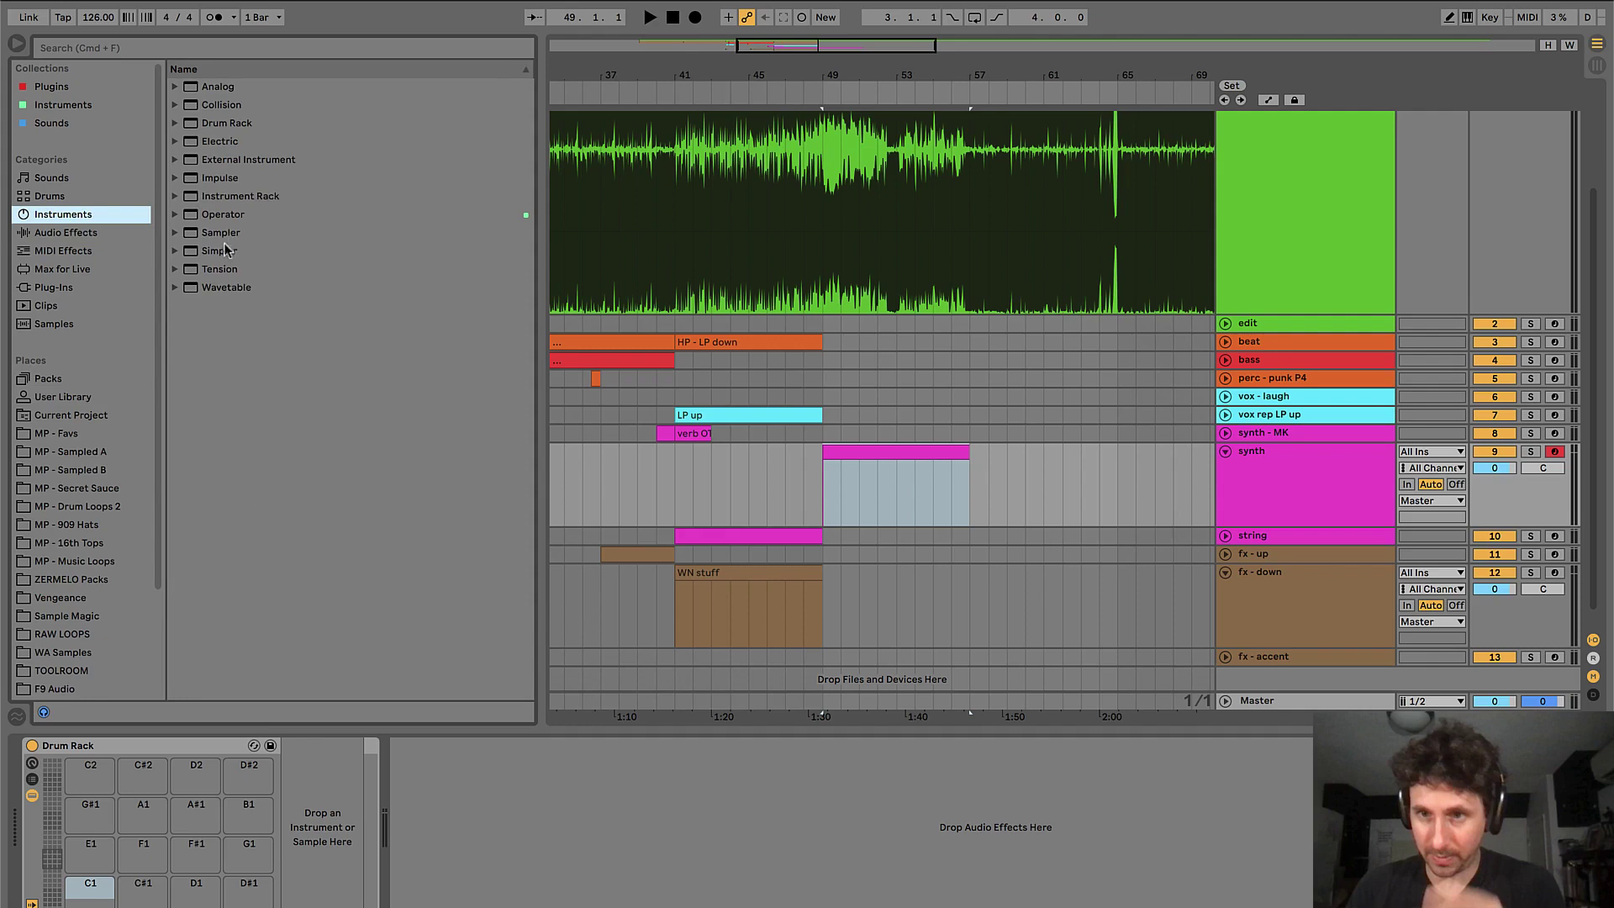
pyautogui.moveTo(225, 248); pyautogui.dragTo(660, 851)
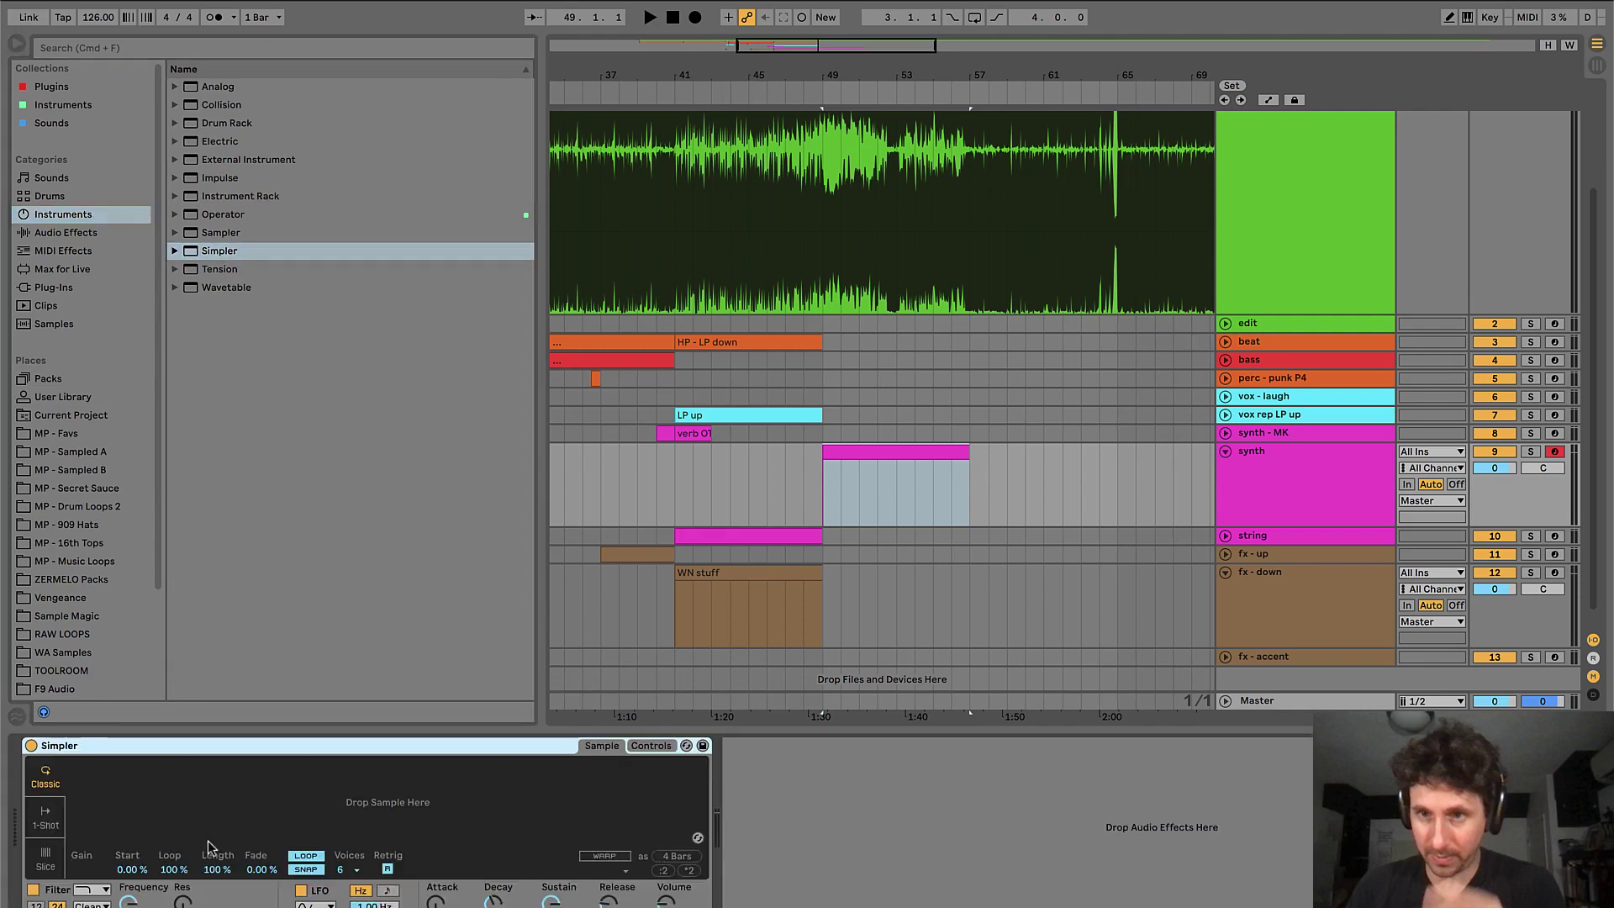
# - Set Simpler's Length to 17.2 %, play the reference from bar 49 to bar 50, and change the Length to 32.0 %
pyautogui.click(217, 870)
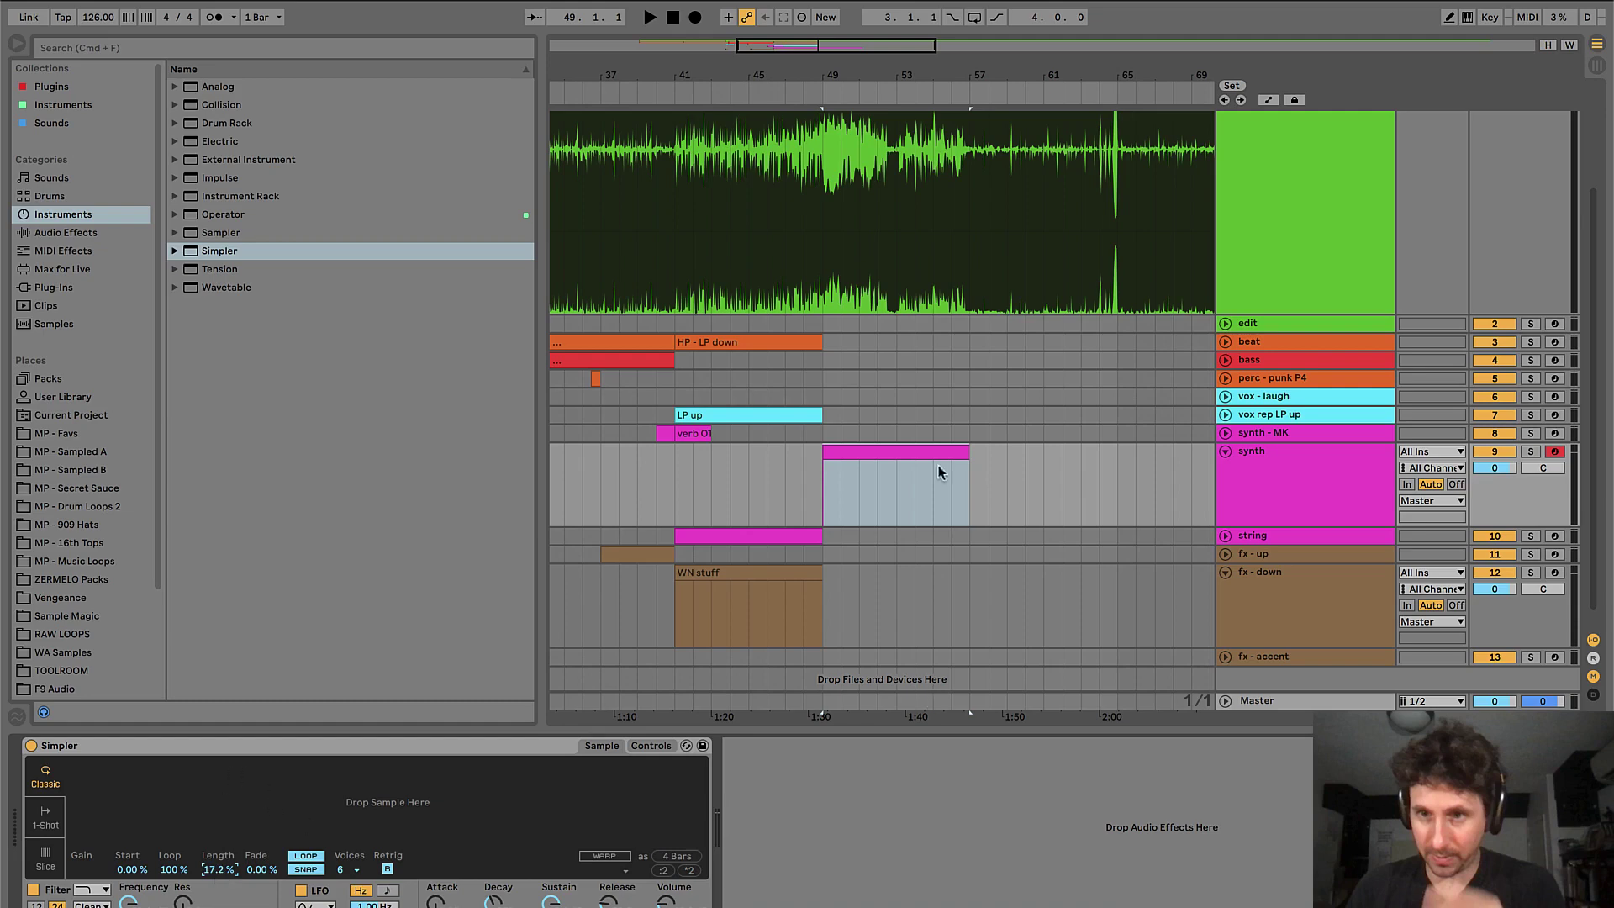
pyautogui.press('space')
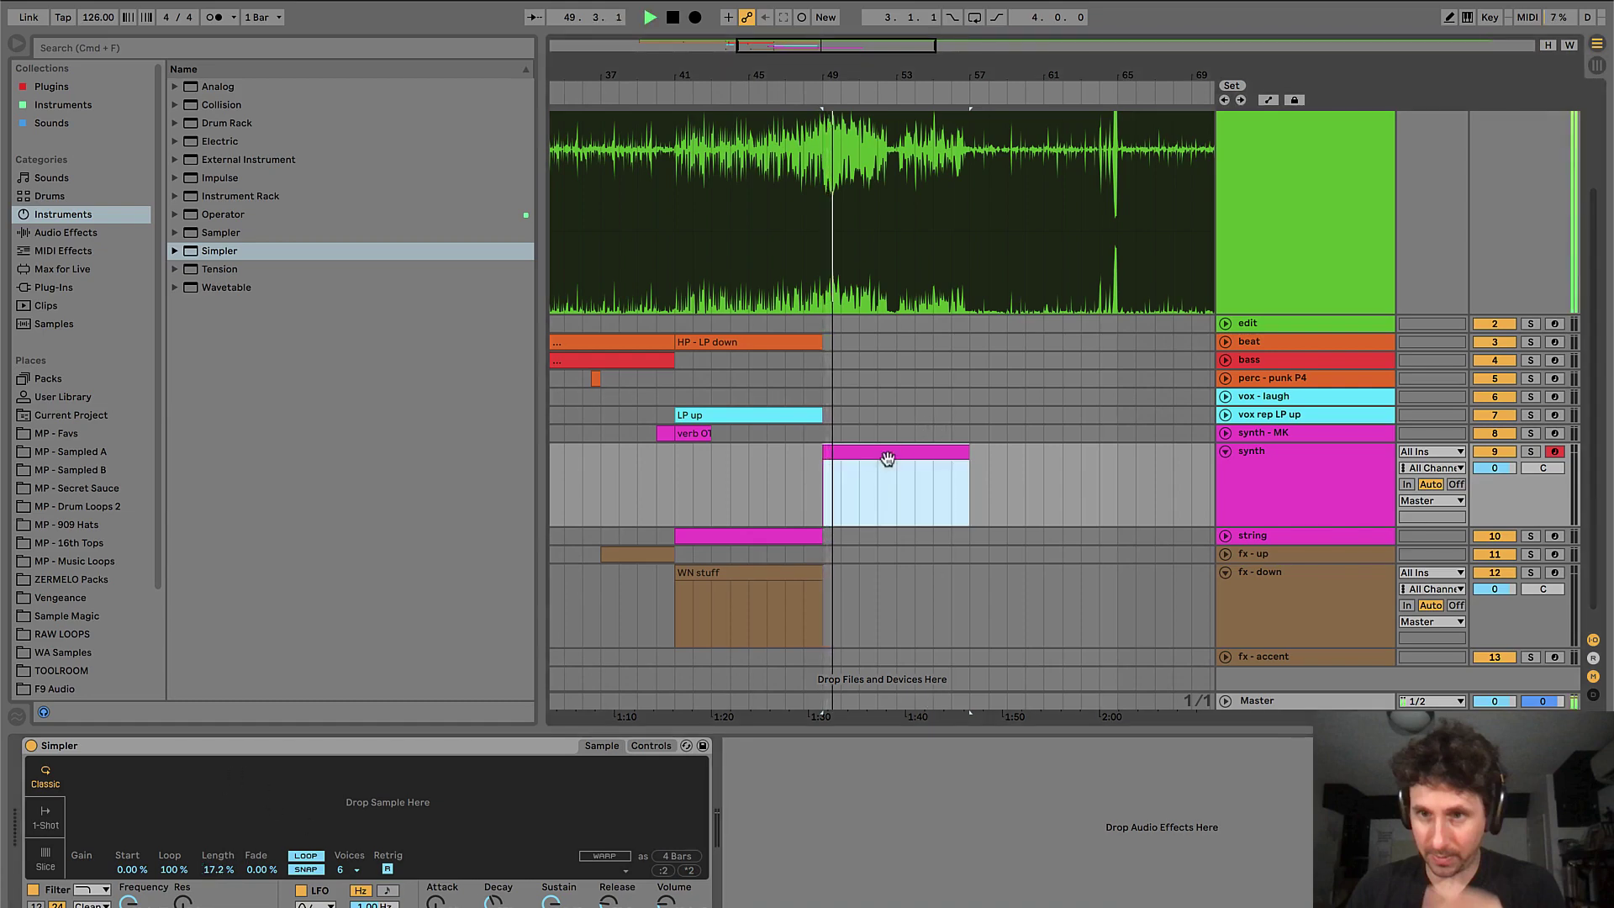
pyautogui.press('space')
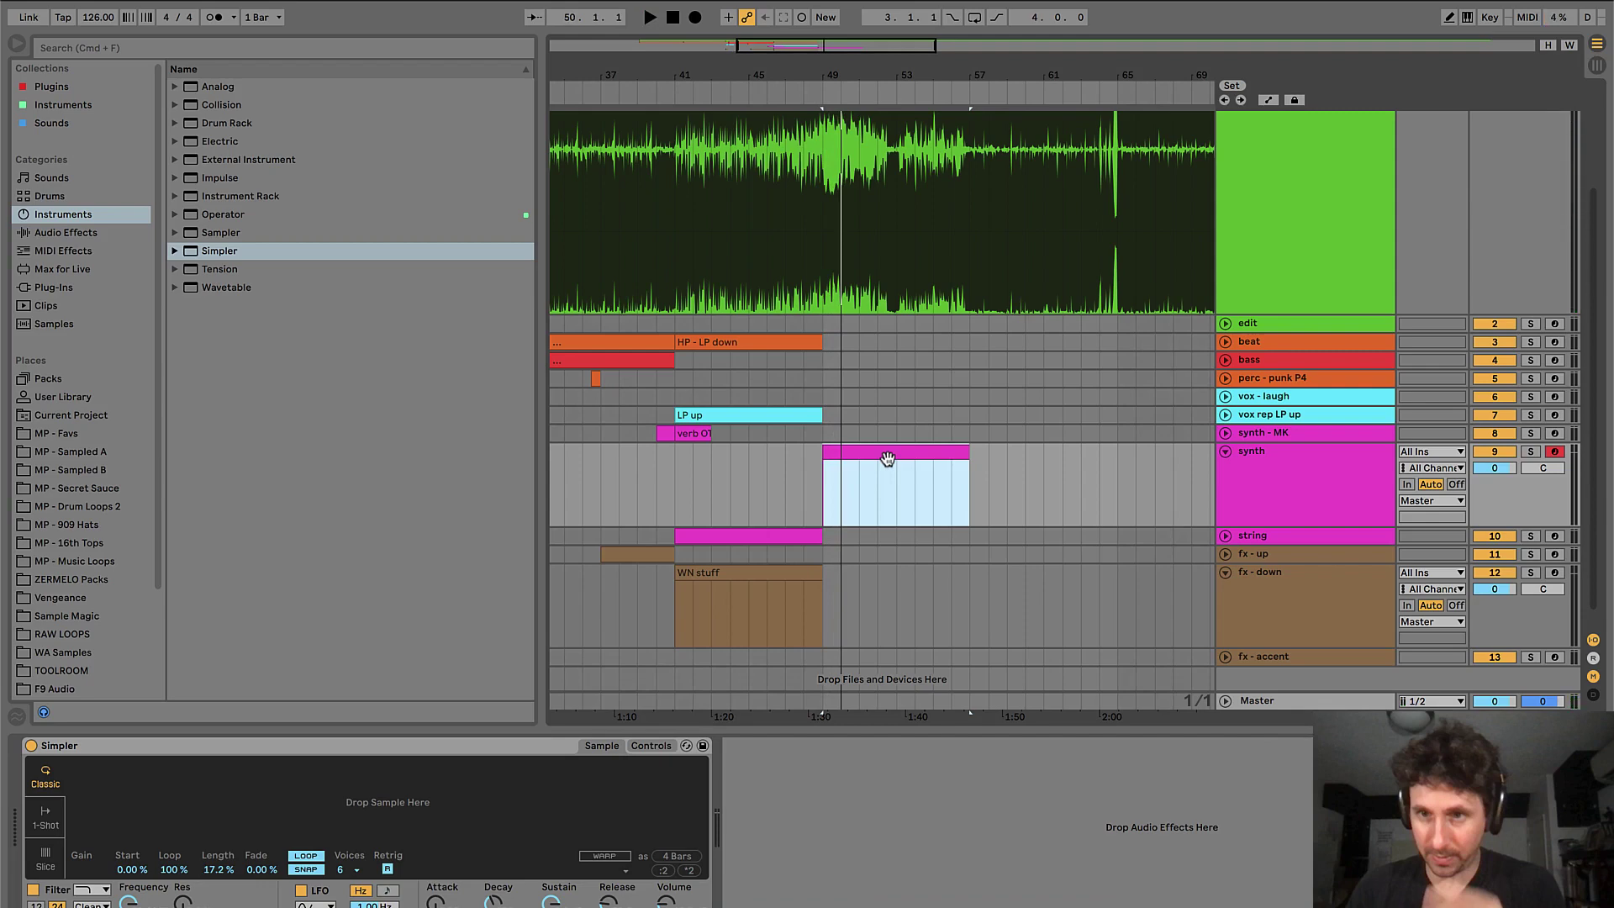
pyautogui.click(215, 869)
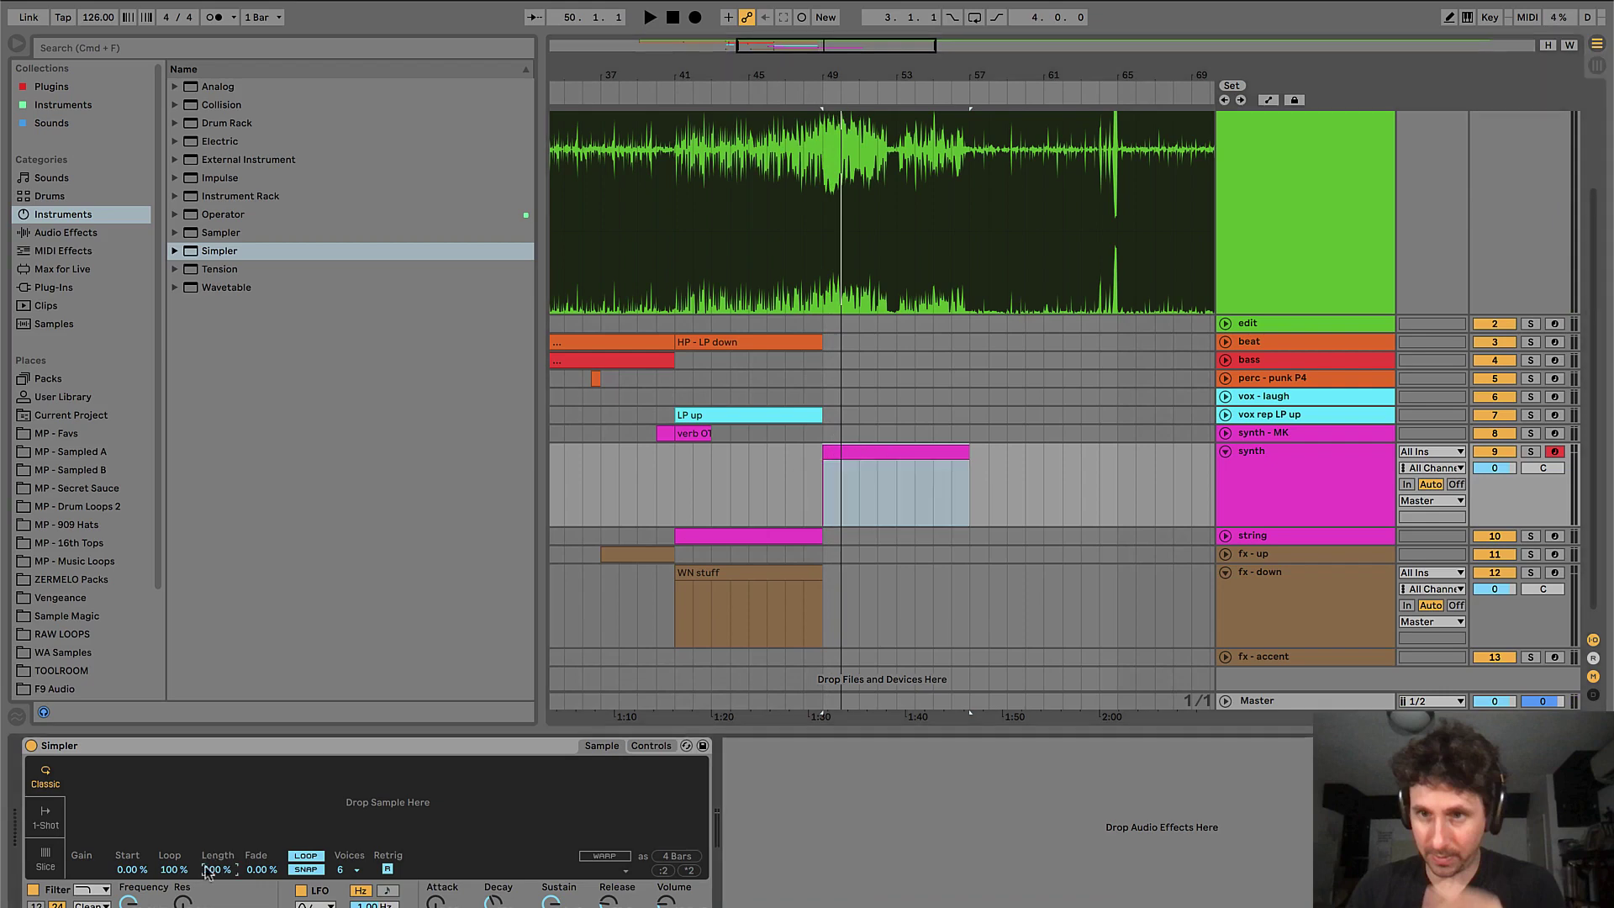
pyautogui.press('Delete')
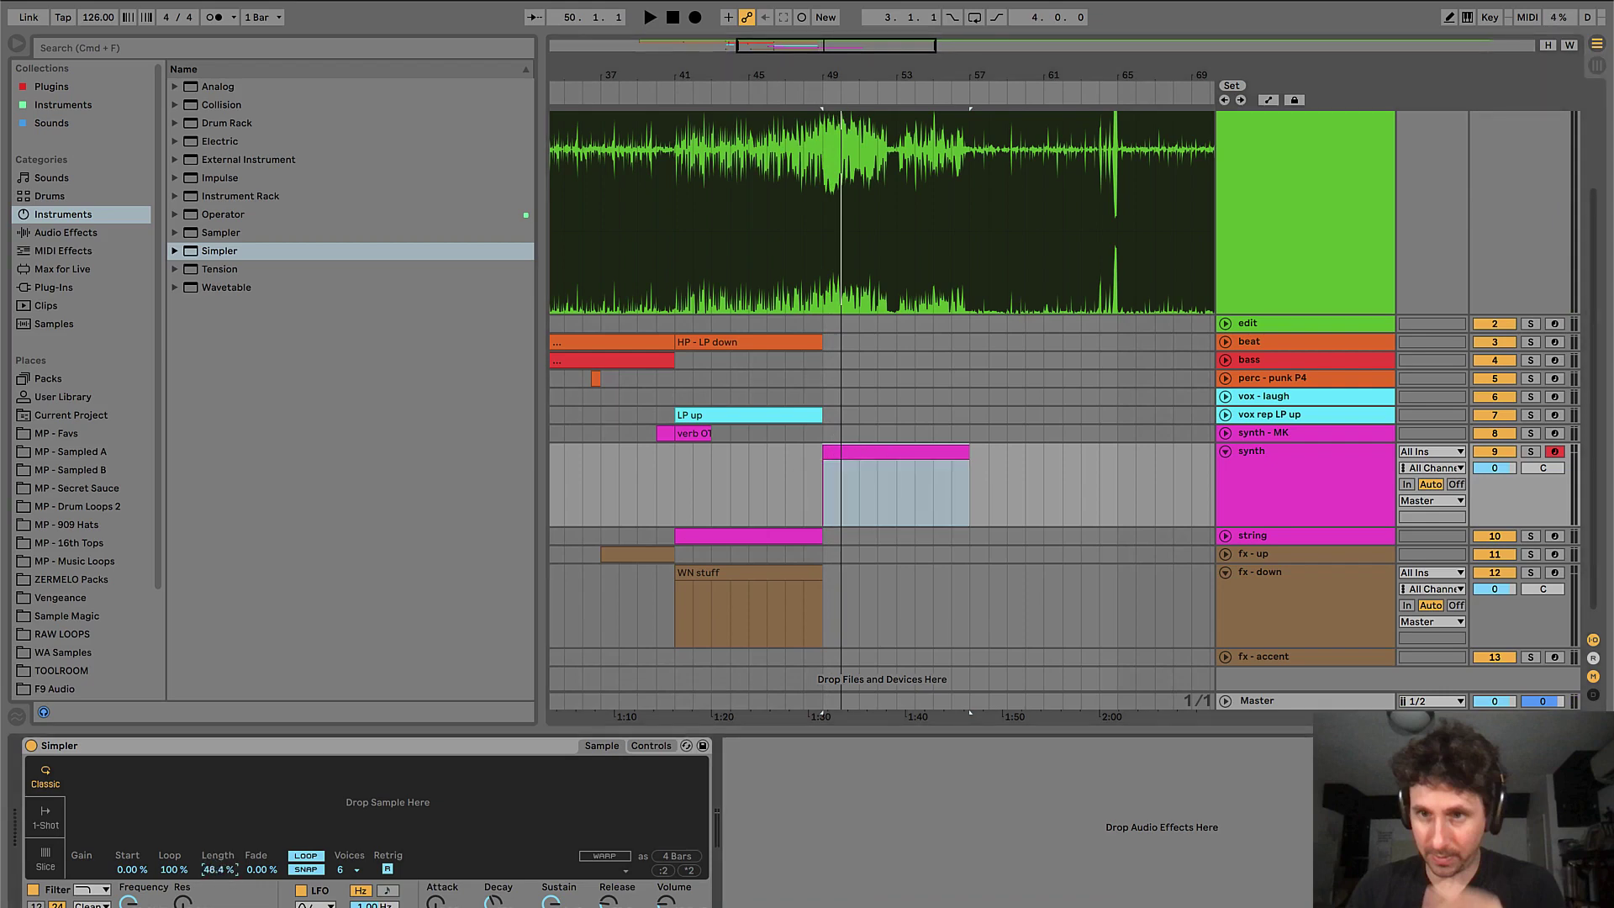
# - Delete Simpler from the synth track and add the Arpeggiator MIDI effect to it
pyautogui.click(353, 746)
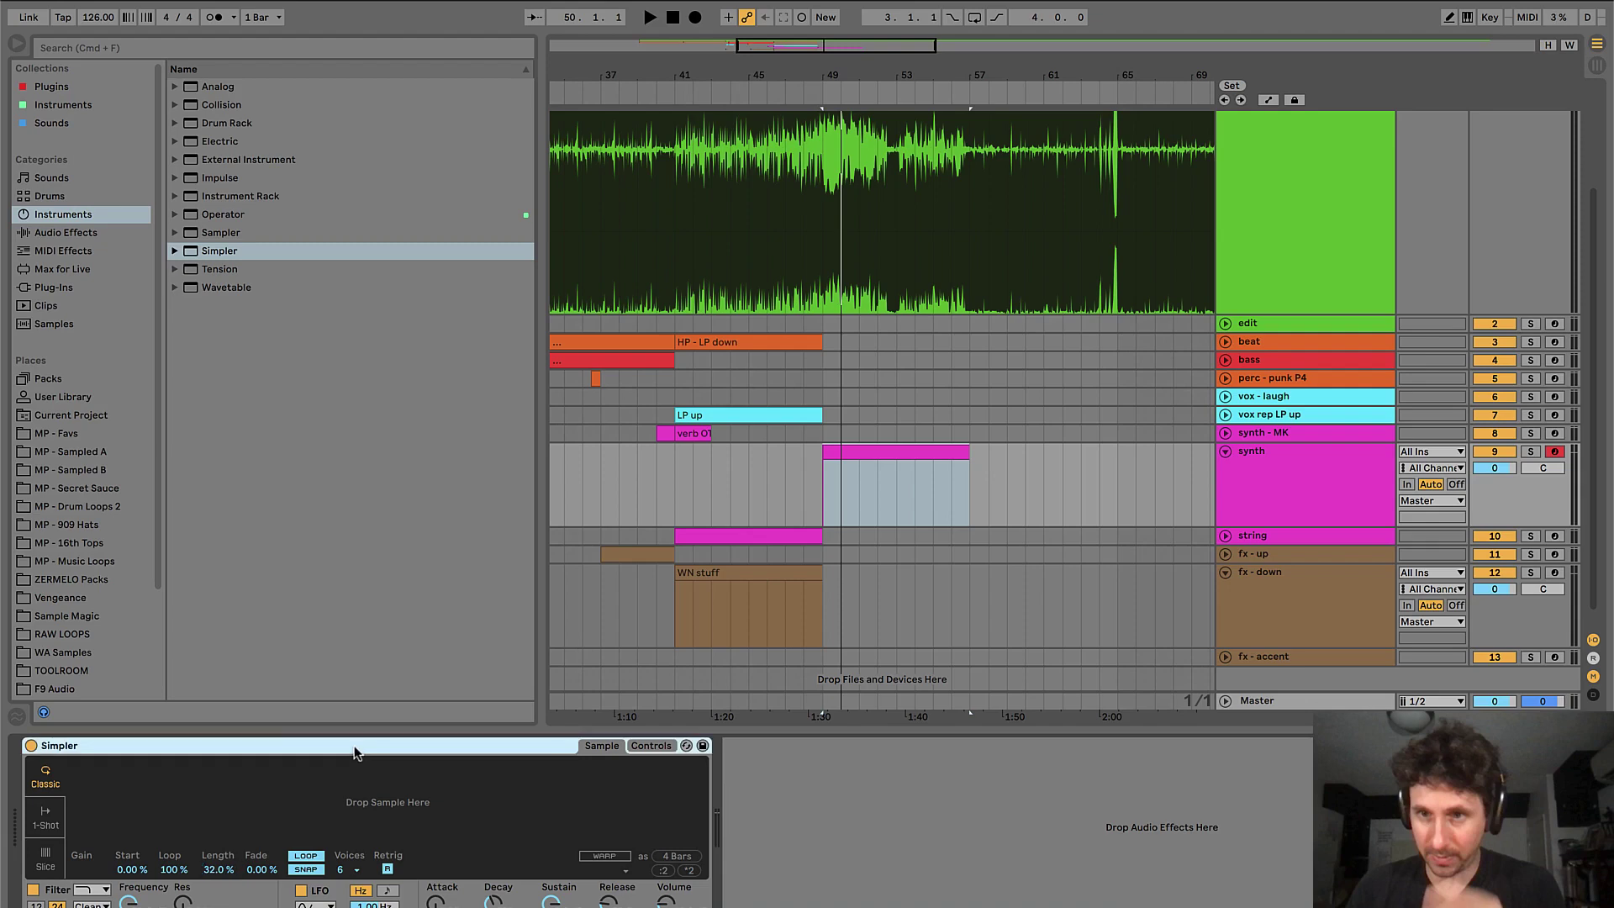
pyautogui.press('Delete')
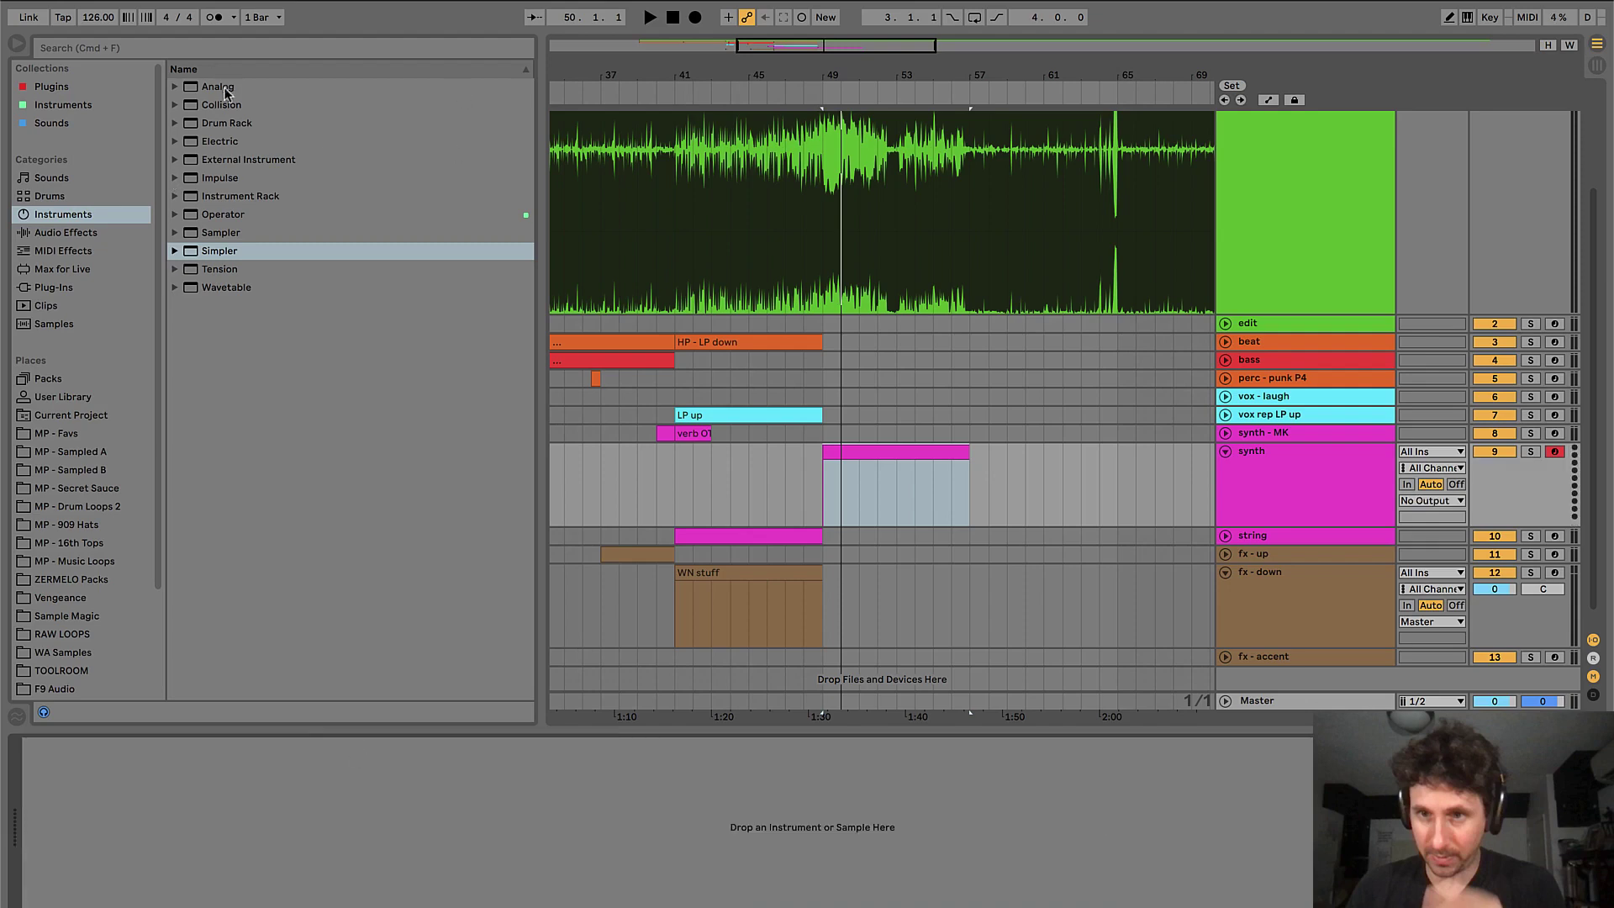
pyautogui.click(54, 269)
pyautogui.click(67, 253)
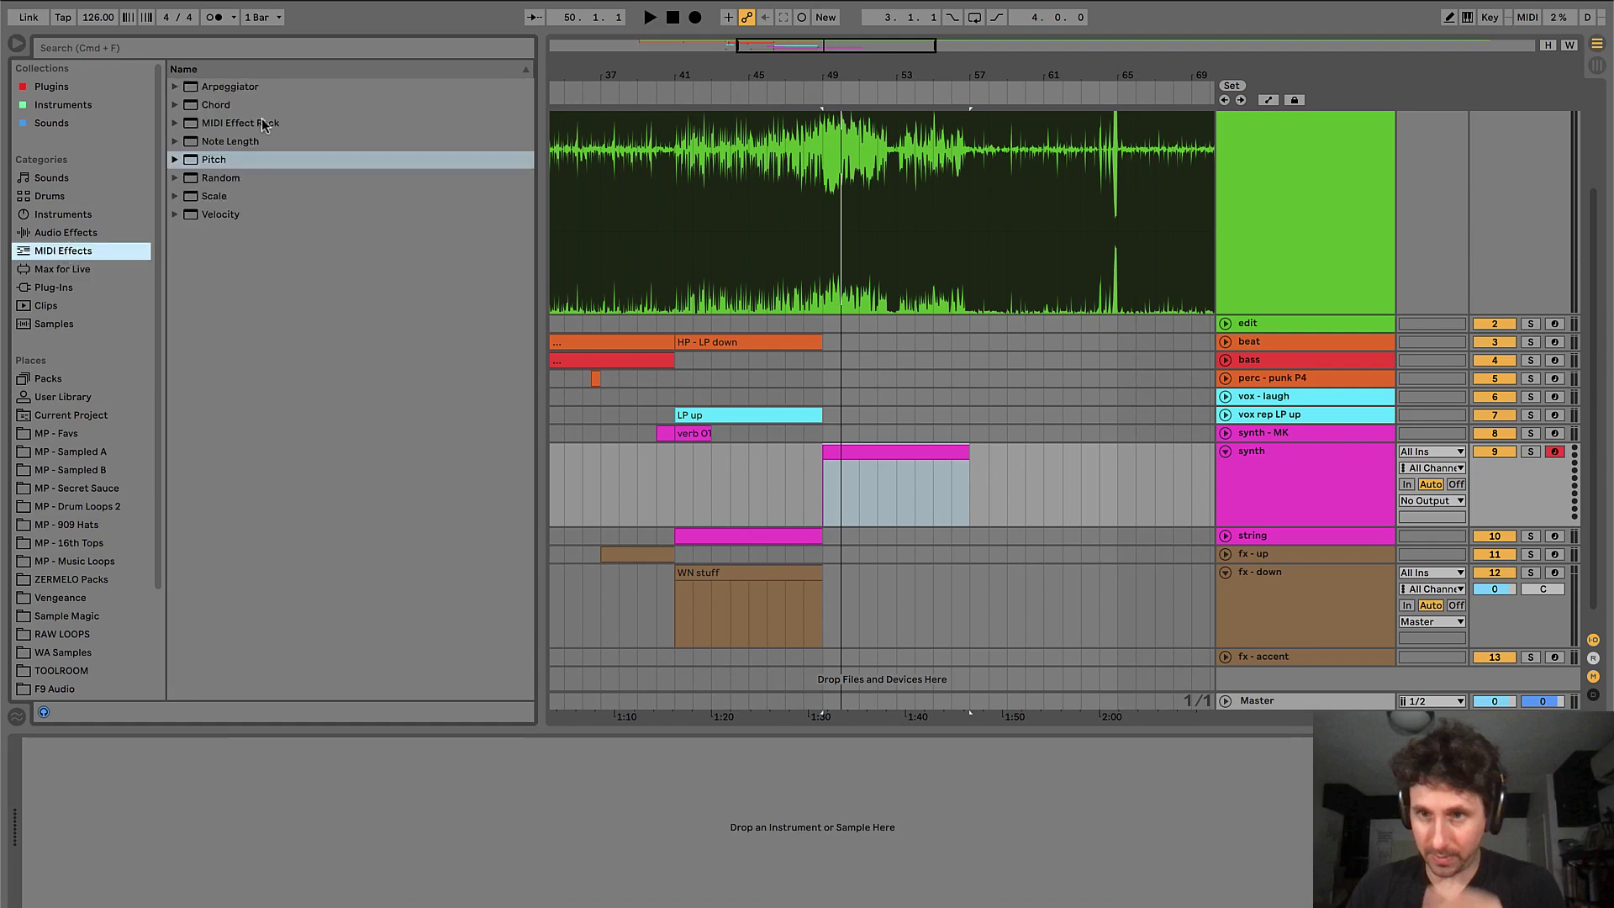
pyautogui.moveTo(231, 86); pyautogui.dragTo(182, 810)
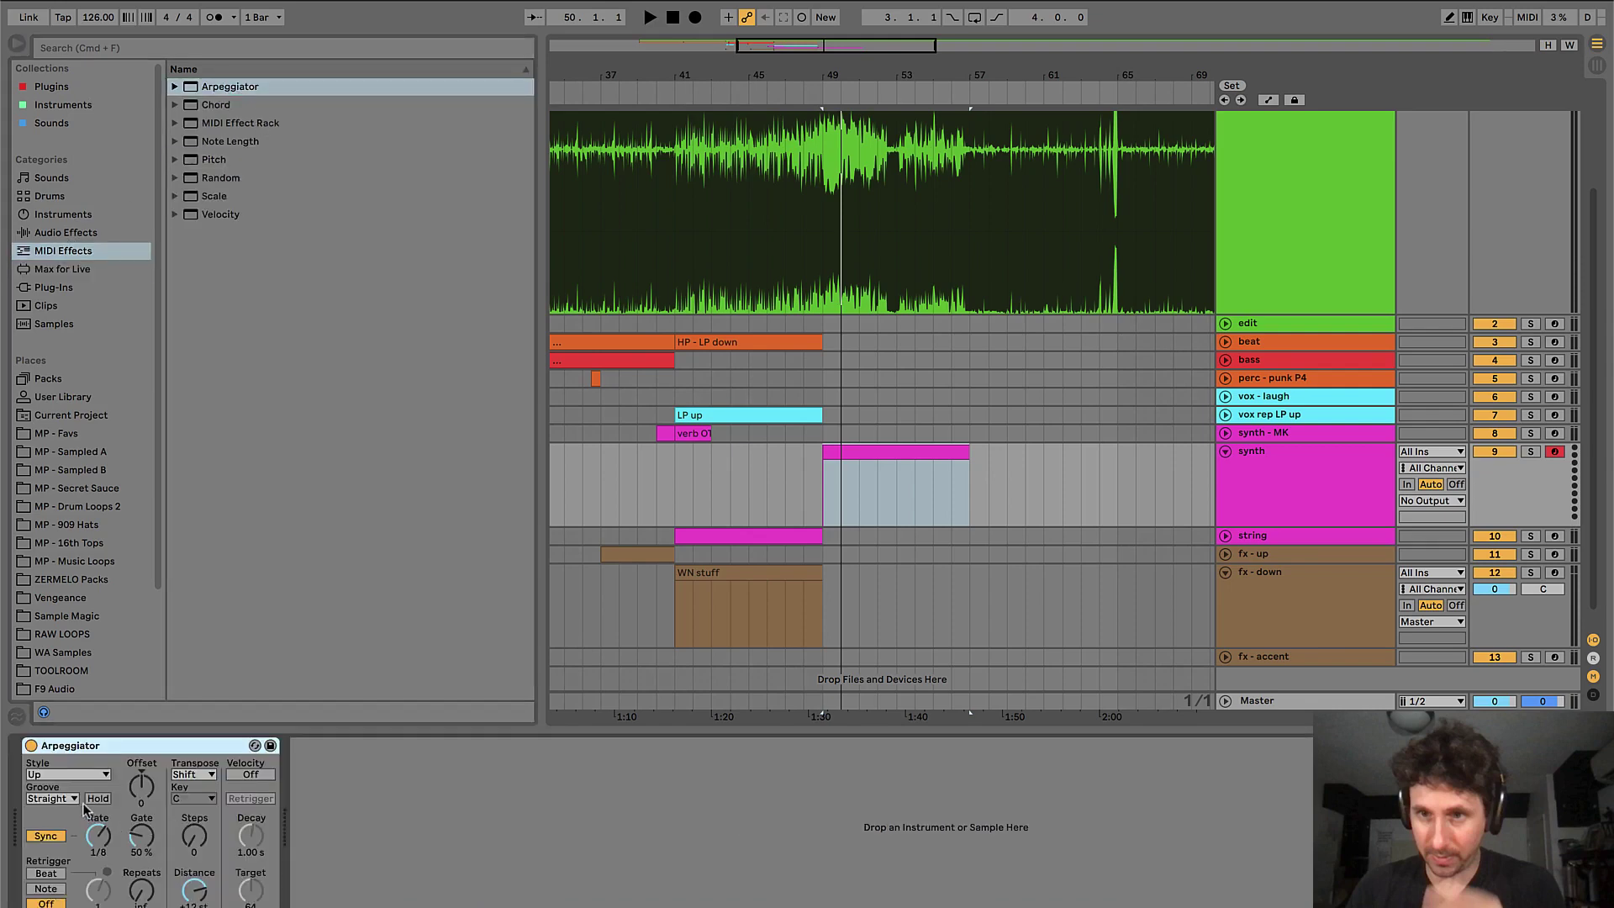
# - Switch the Arpeggiator's rate from Sync to Free, adjust the Rate, and remove the Arpeggiator from the synth track
pyautogui.click(46, 836)
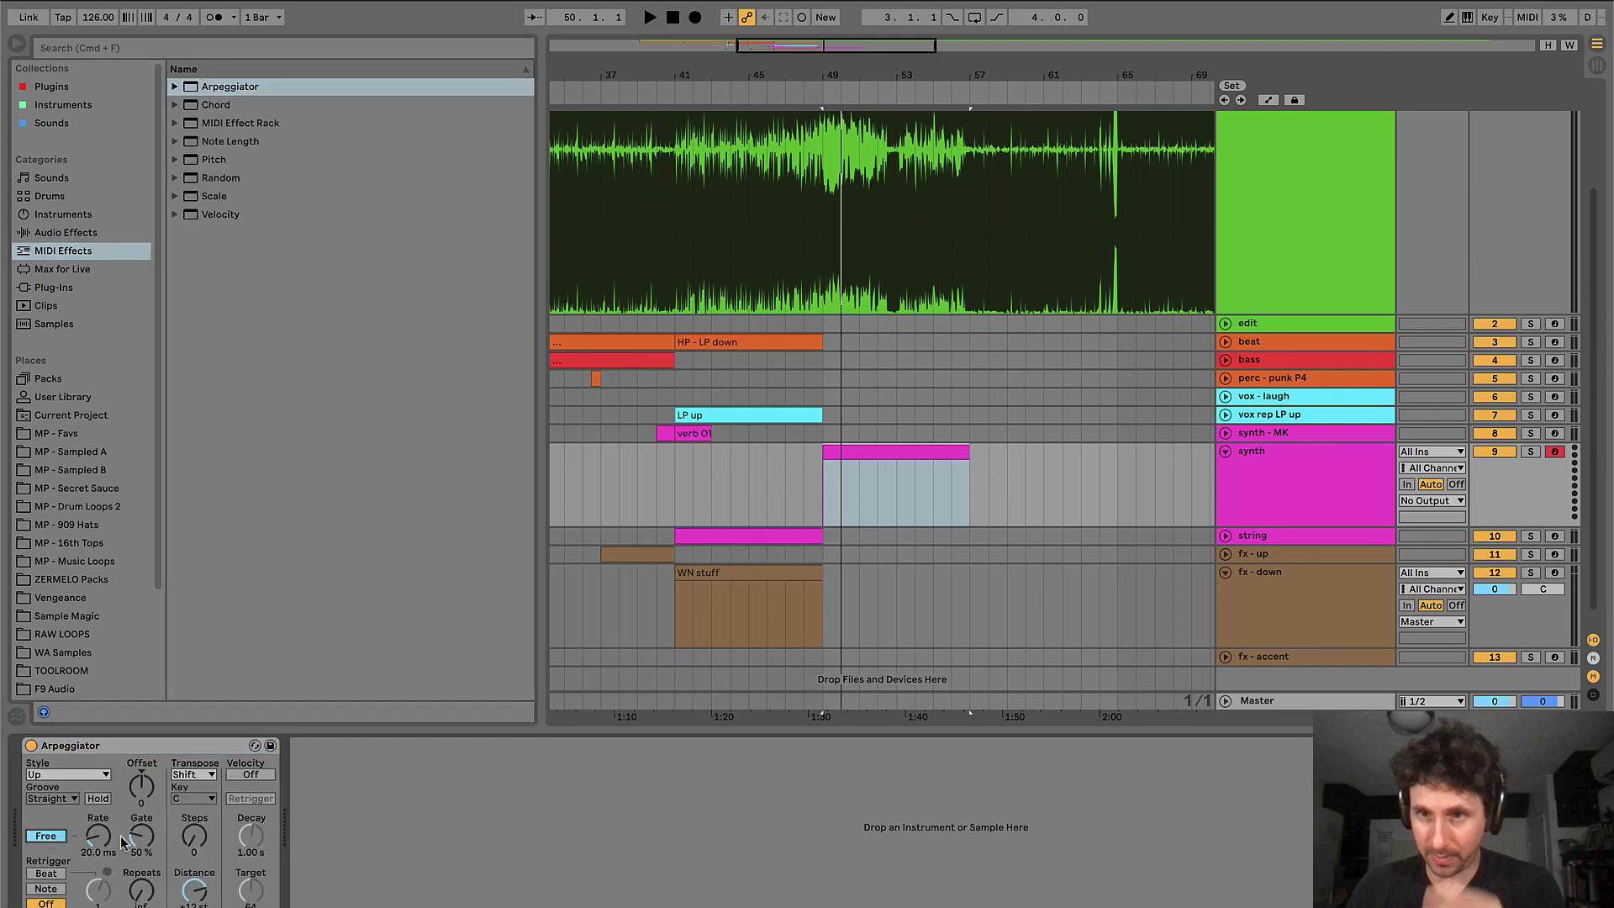
pyautogui.moveTo(98, 836)
pyautogui.mouseDown()
pyautogui.moveTo(98, 807)
pyautogui.moveTo(101, 841)
pyautogui.mouseUp()
pyautogui.moveTo(203, 744); pyautogui.dragTo(708, 535)
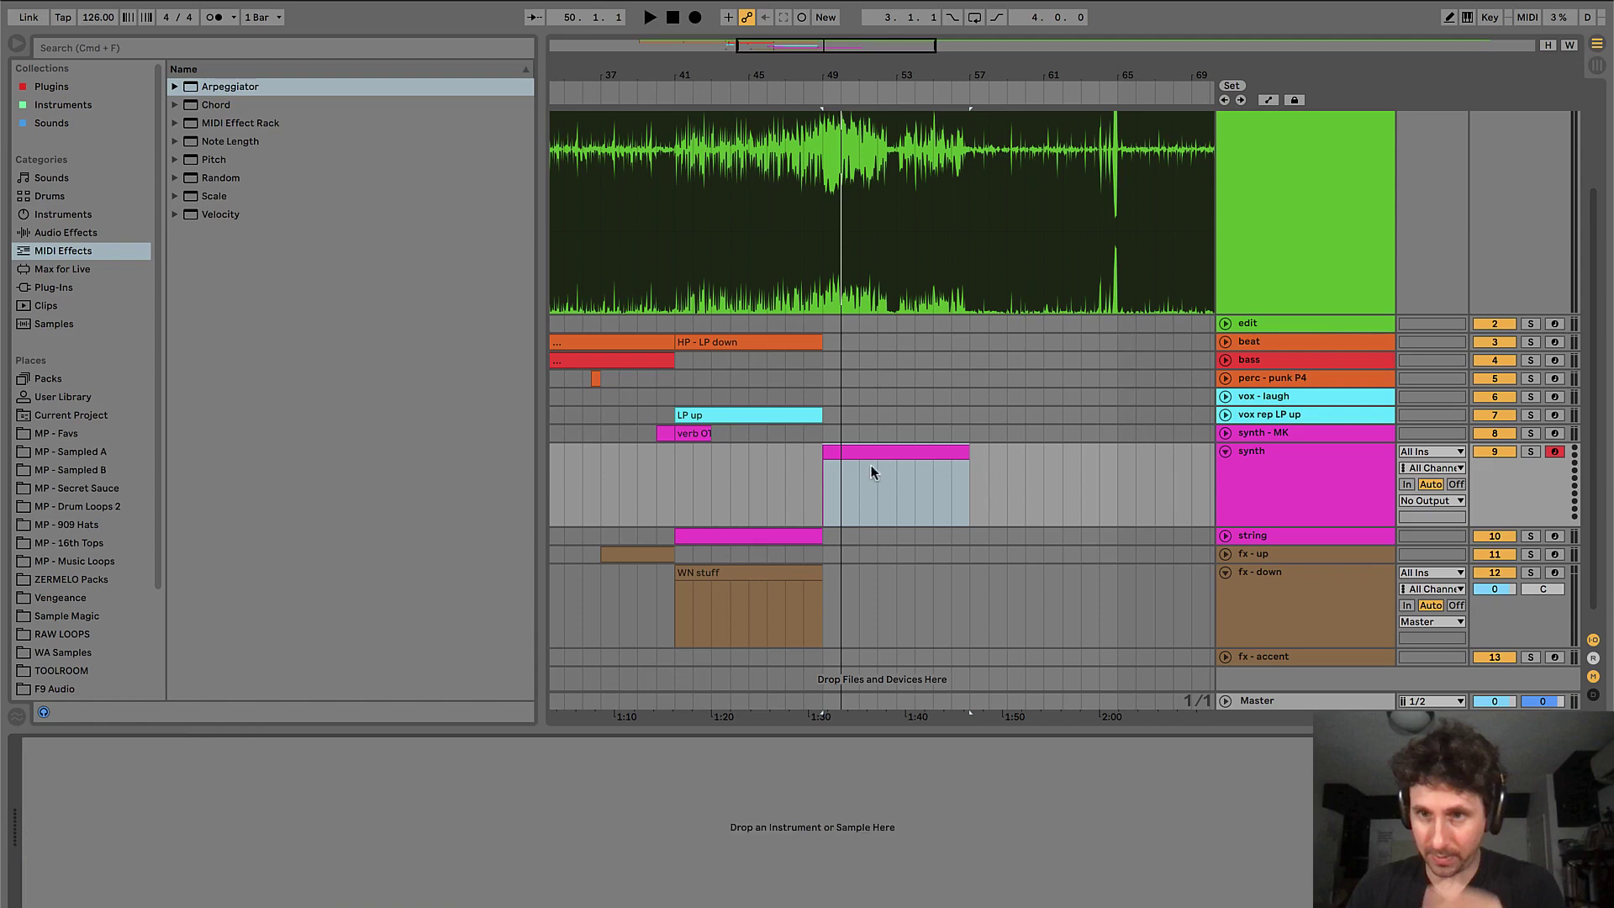
# - Play the reference from the synth clip at bar 49 and hide the device view
pyautogui.scroll(3, 871, 470)
pyautogui.press('space')
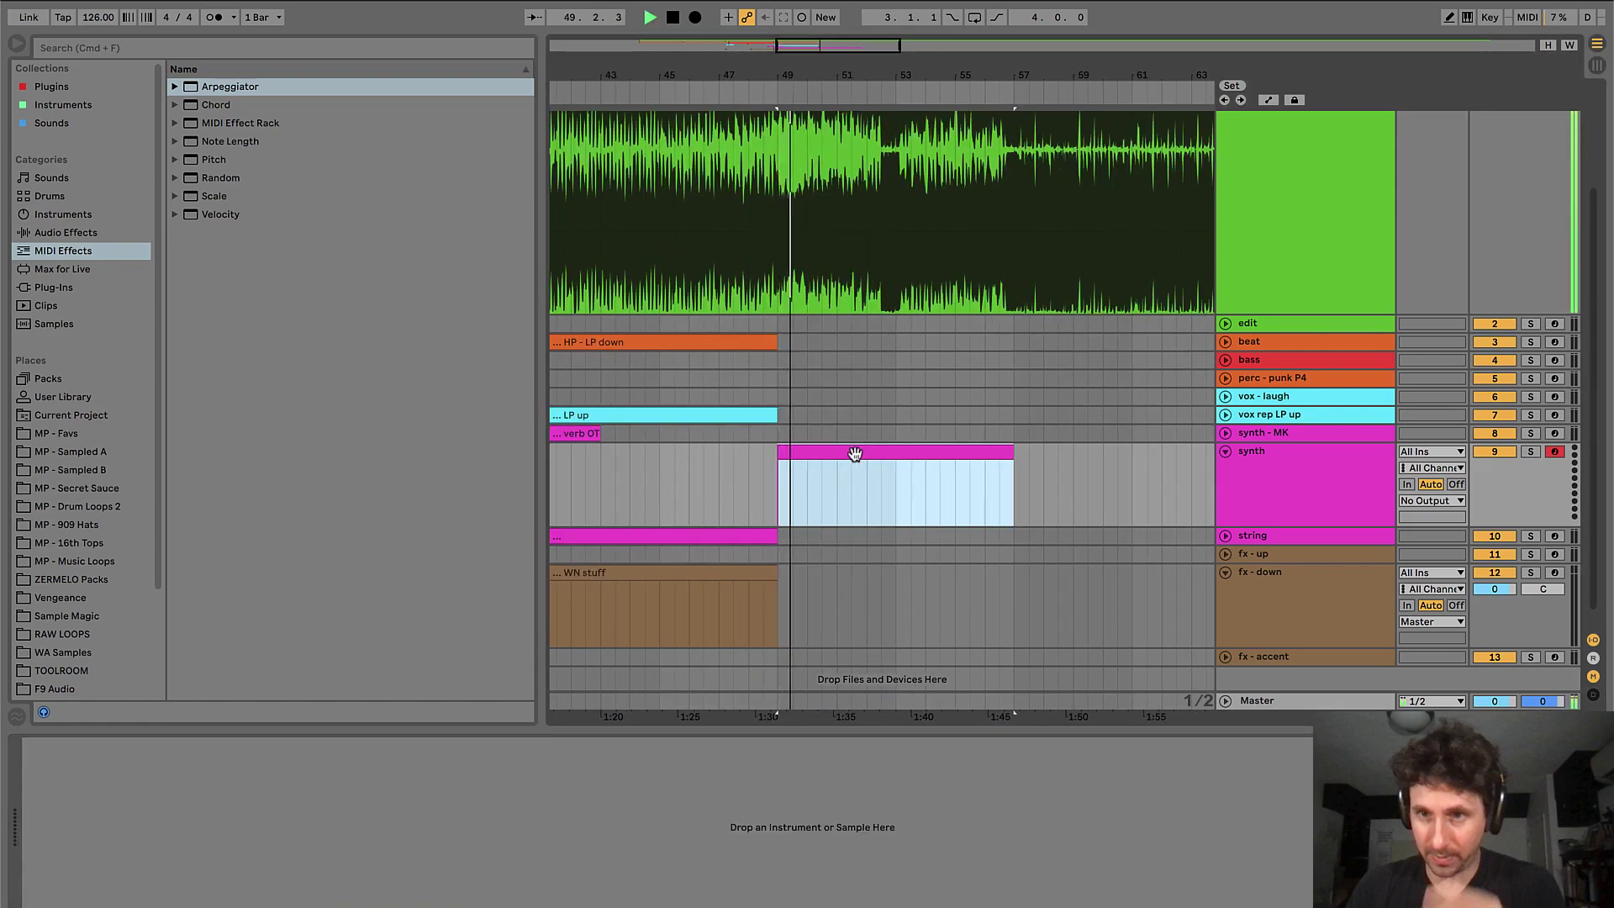
pyautogui.doubleClick(848, 728)
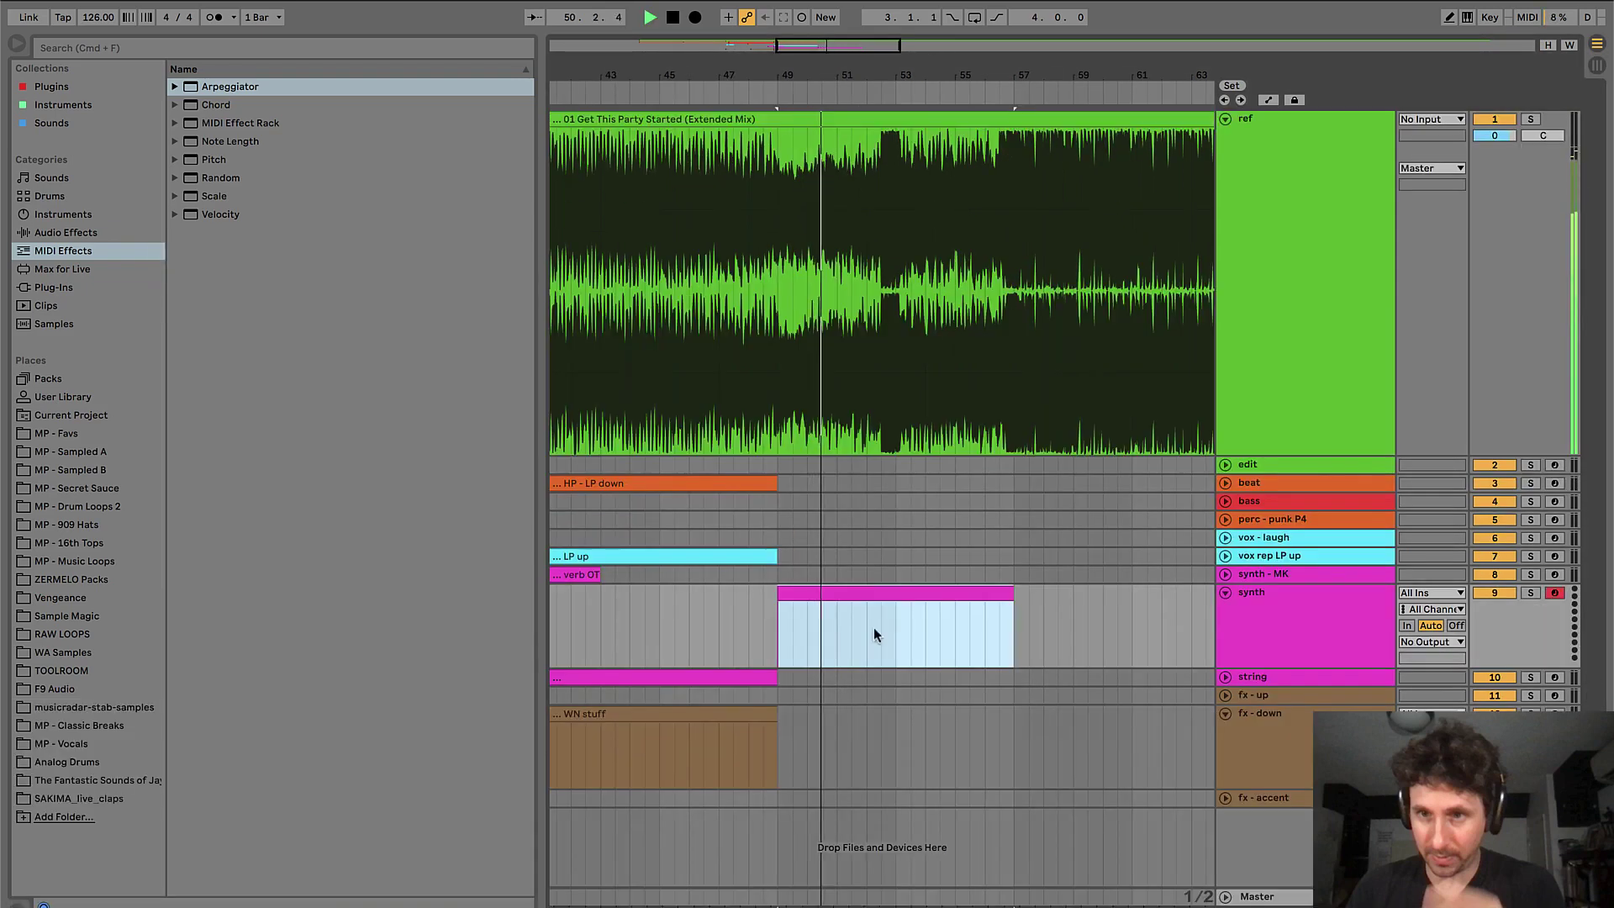
# - Rename the synth track to "synth - loop FX"
pyautogui.click(1268, 620)
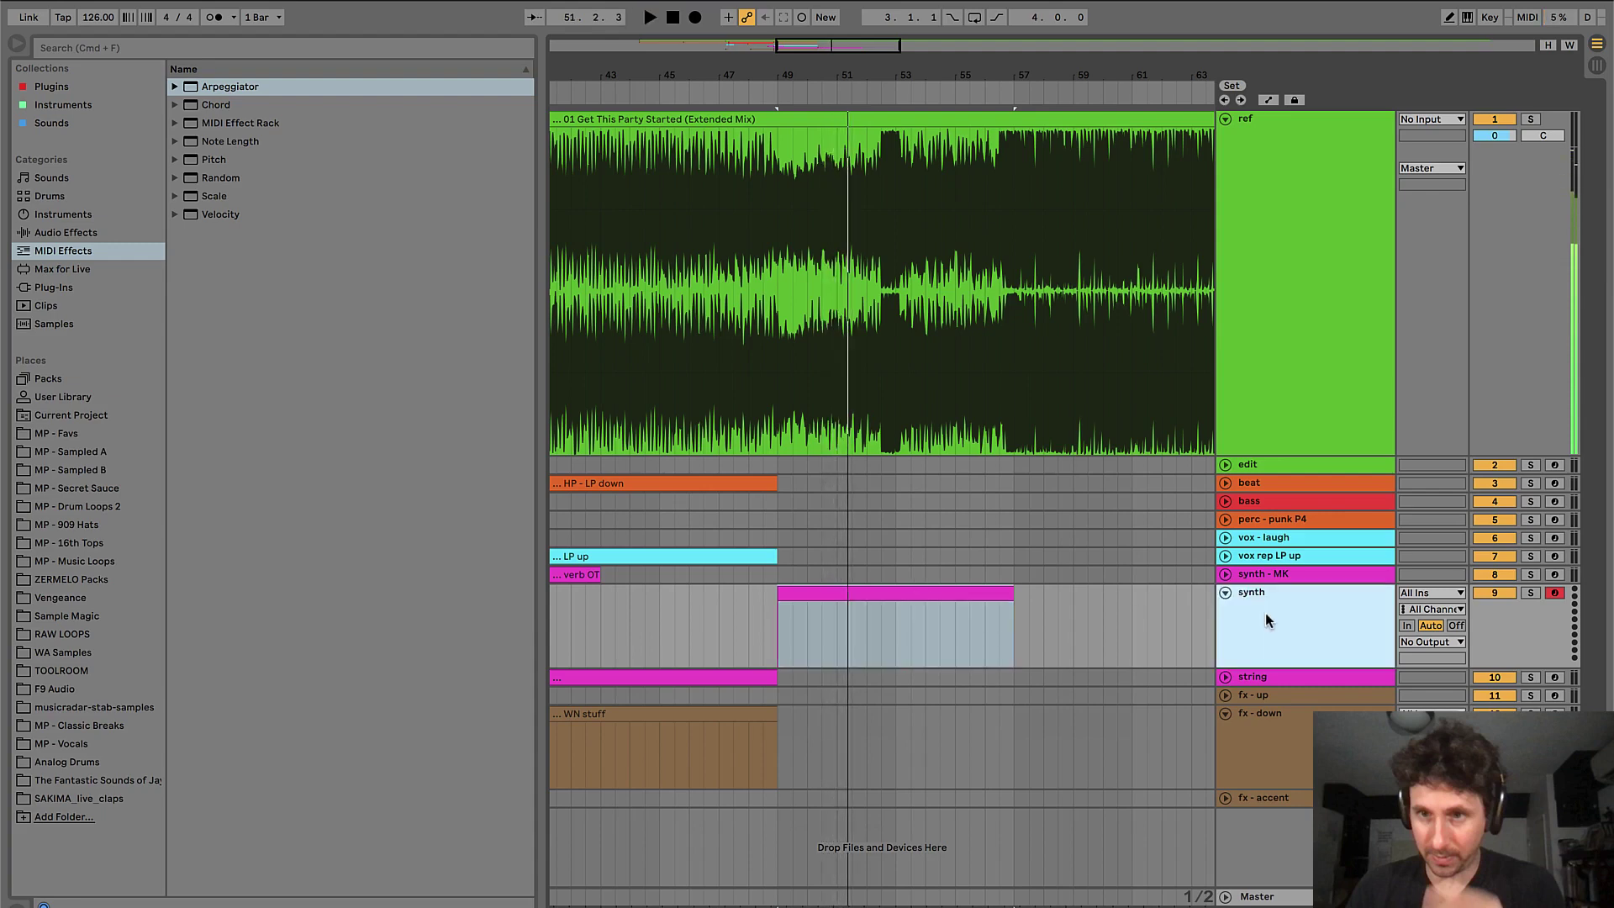
pyautogui.press('super+r')
pyautogui.press('Right')
pyautogui.write('- l')
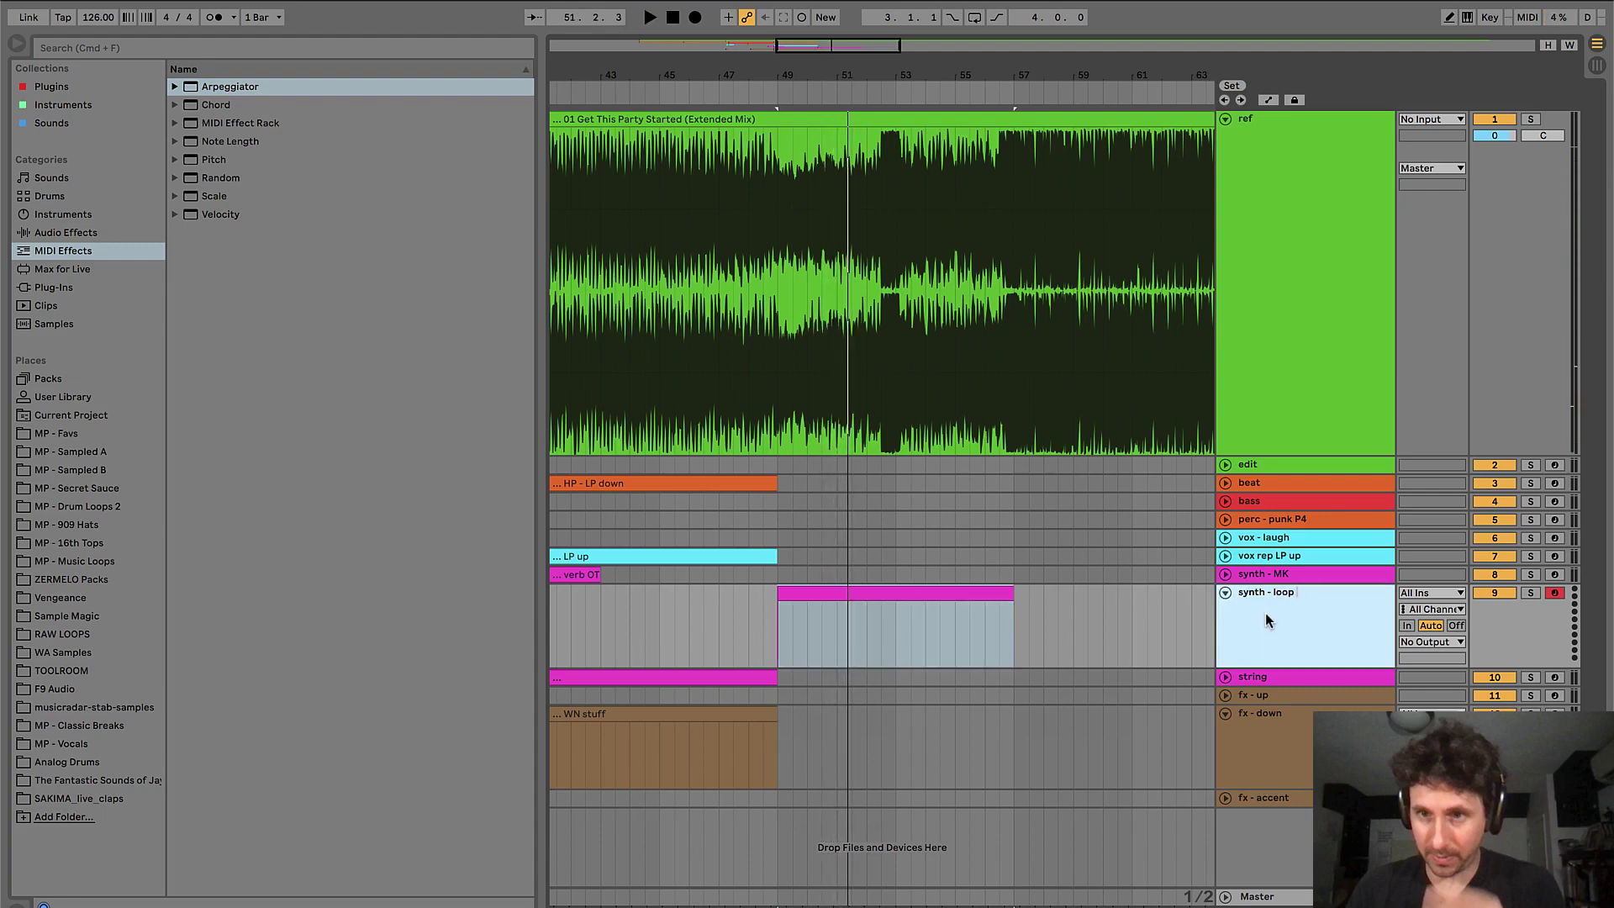
# - Play from bar 49, duplicate the "HP - LP down" beat clip to bar 49, and name the copy "HP - LP ip"
pyautogui.click(986, 594)
pyautogui.press('space')
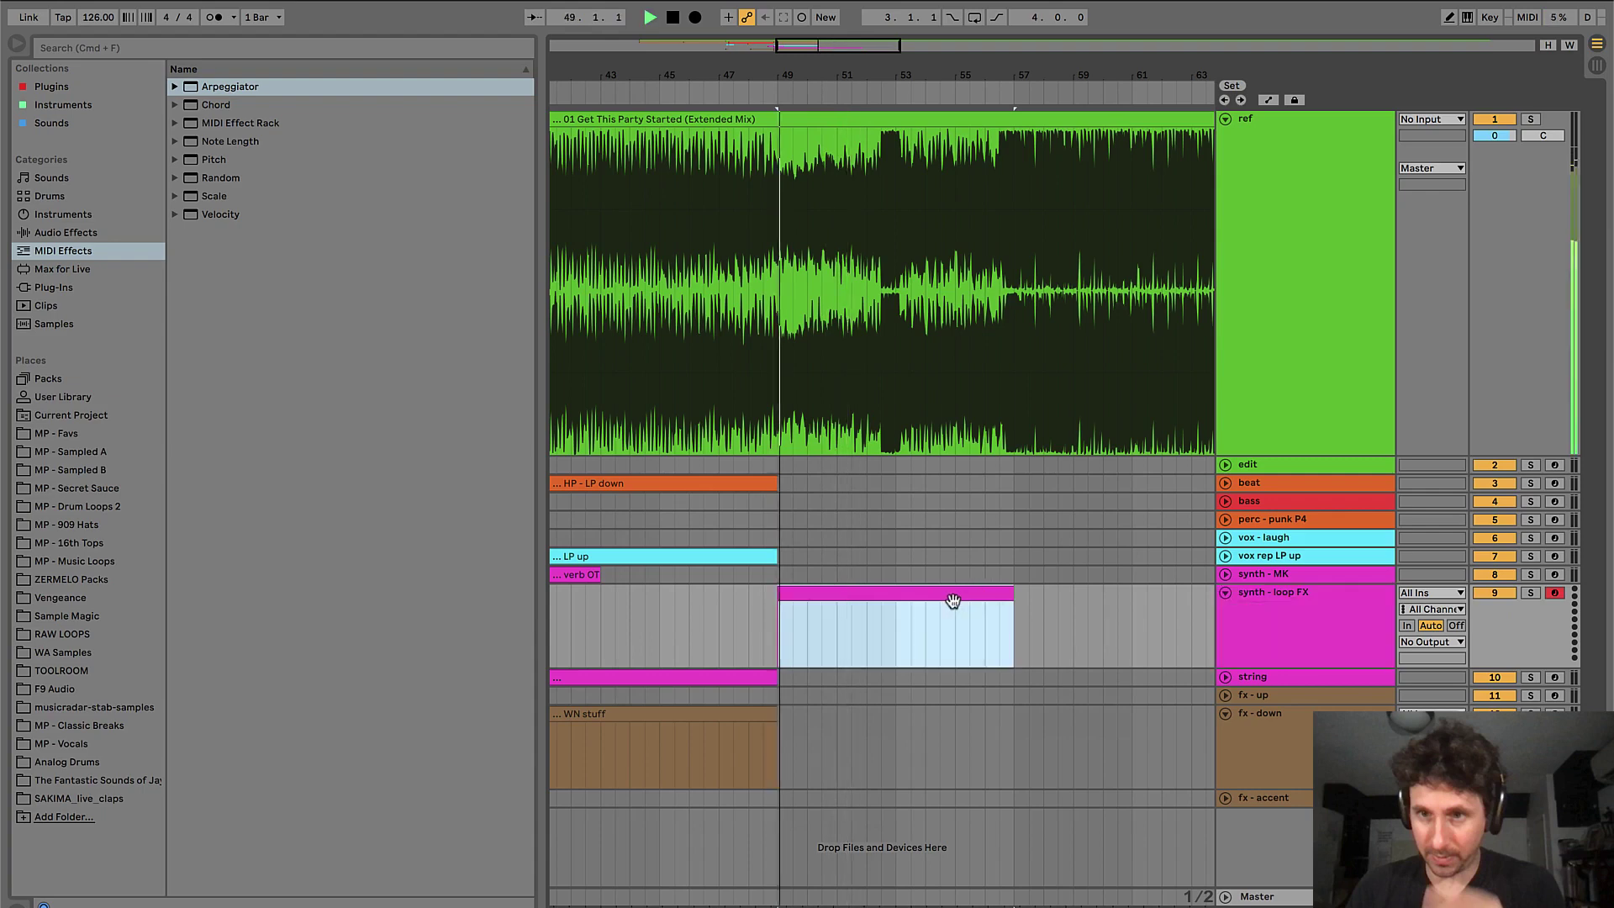
pyautogui.press('-')
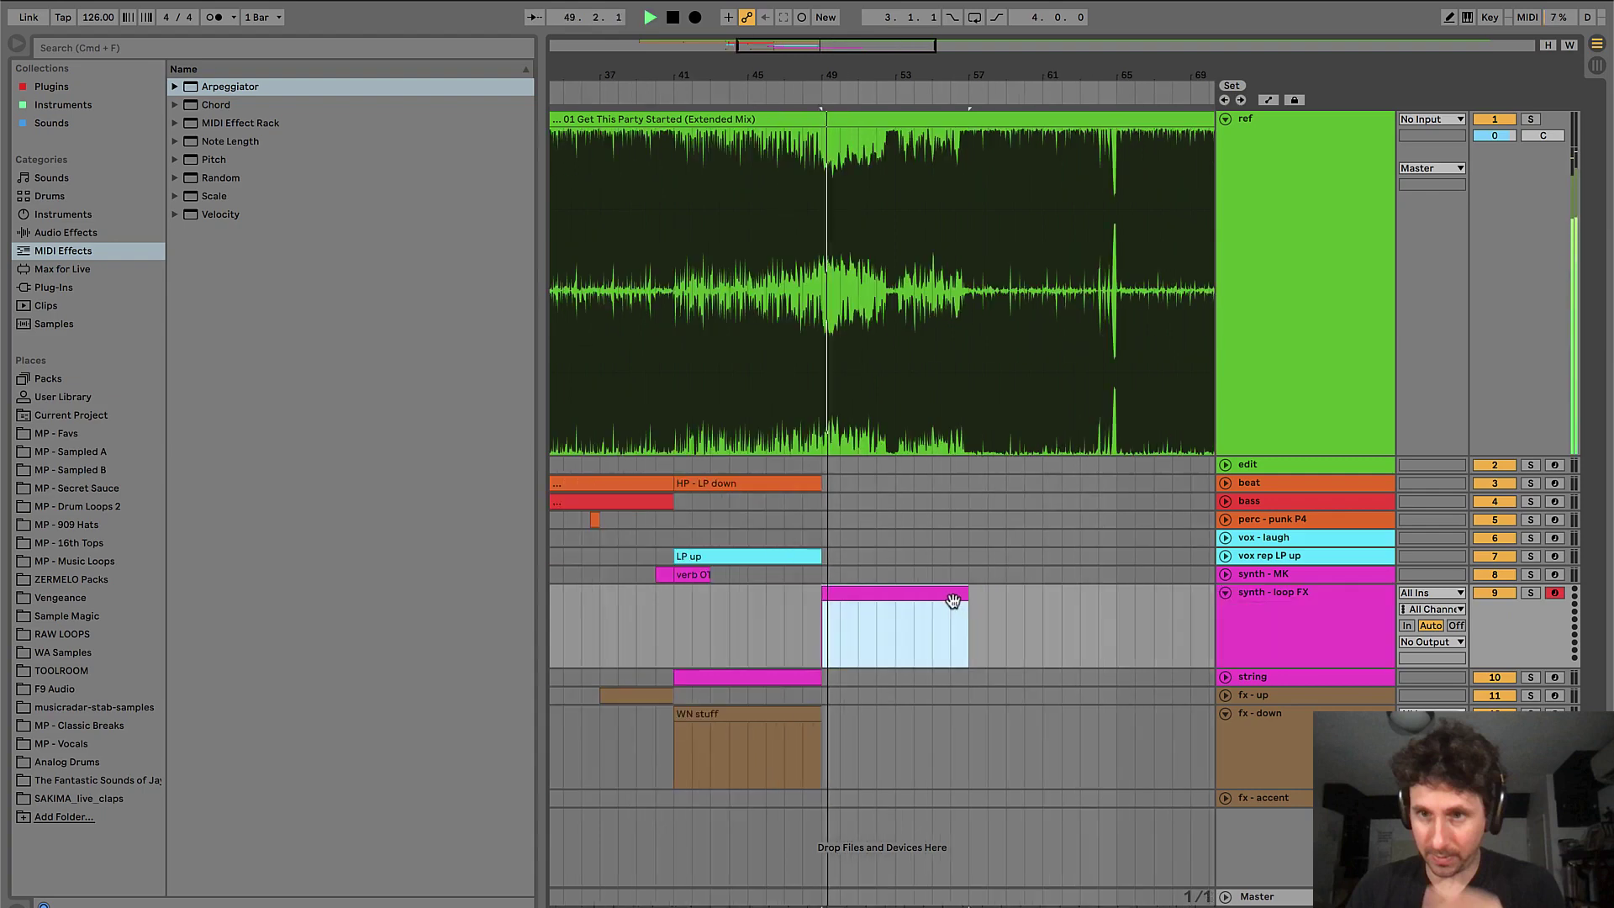
pyautogui.click(811, 485)
pyautogui.press('super+d')
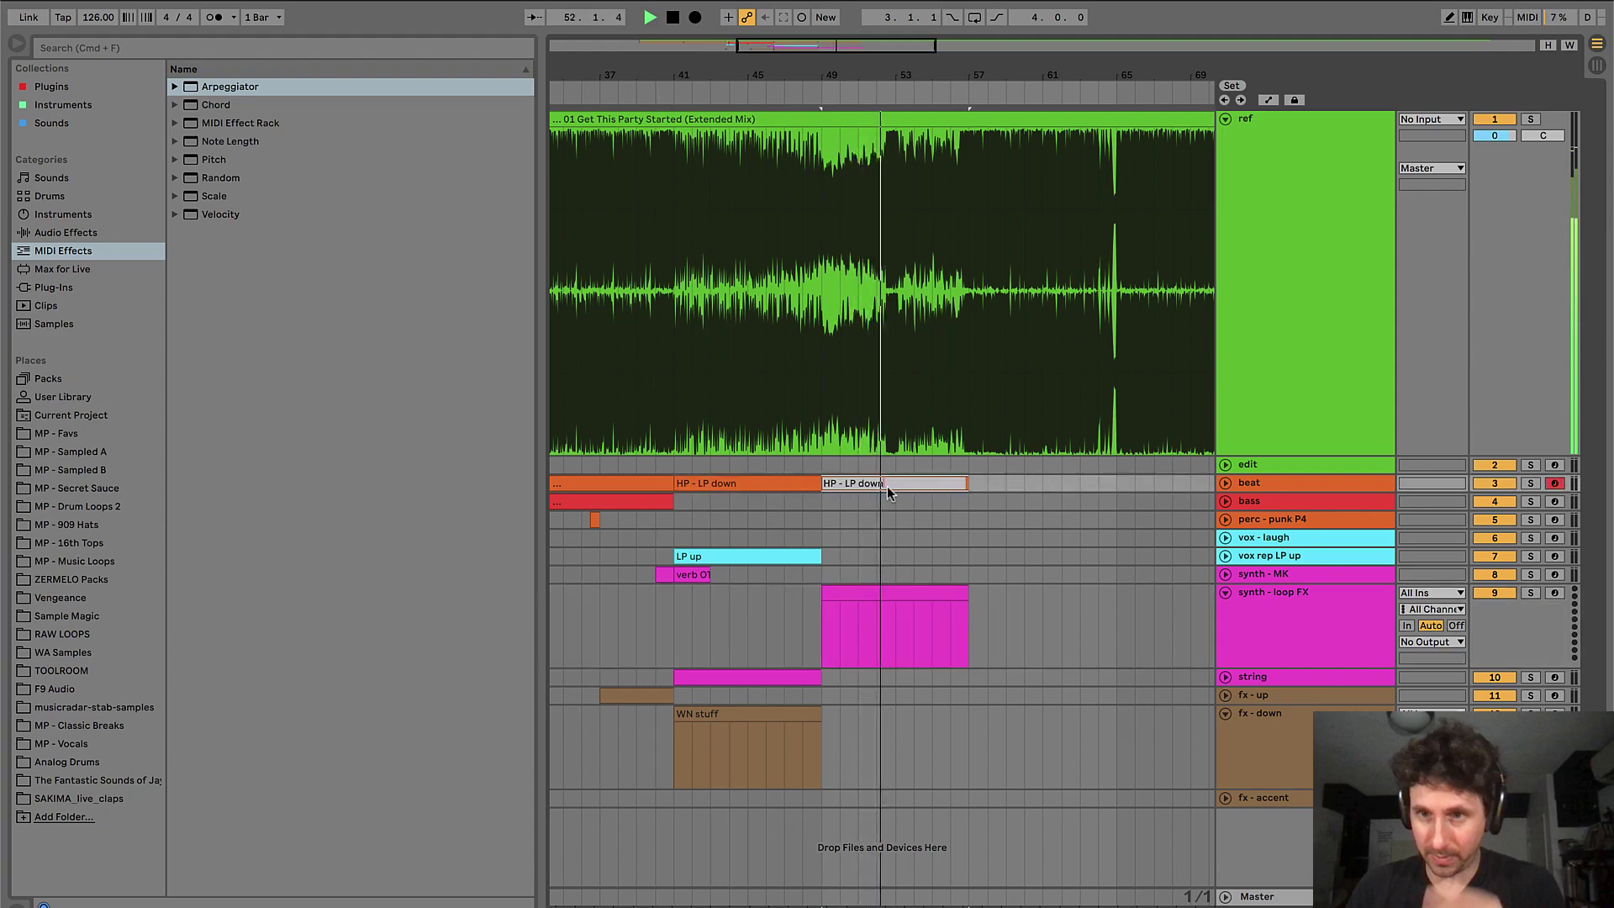
pyautogui.write('ip')
pyautogui.press('Return')
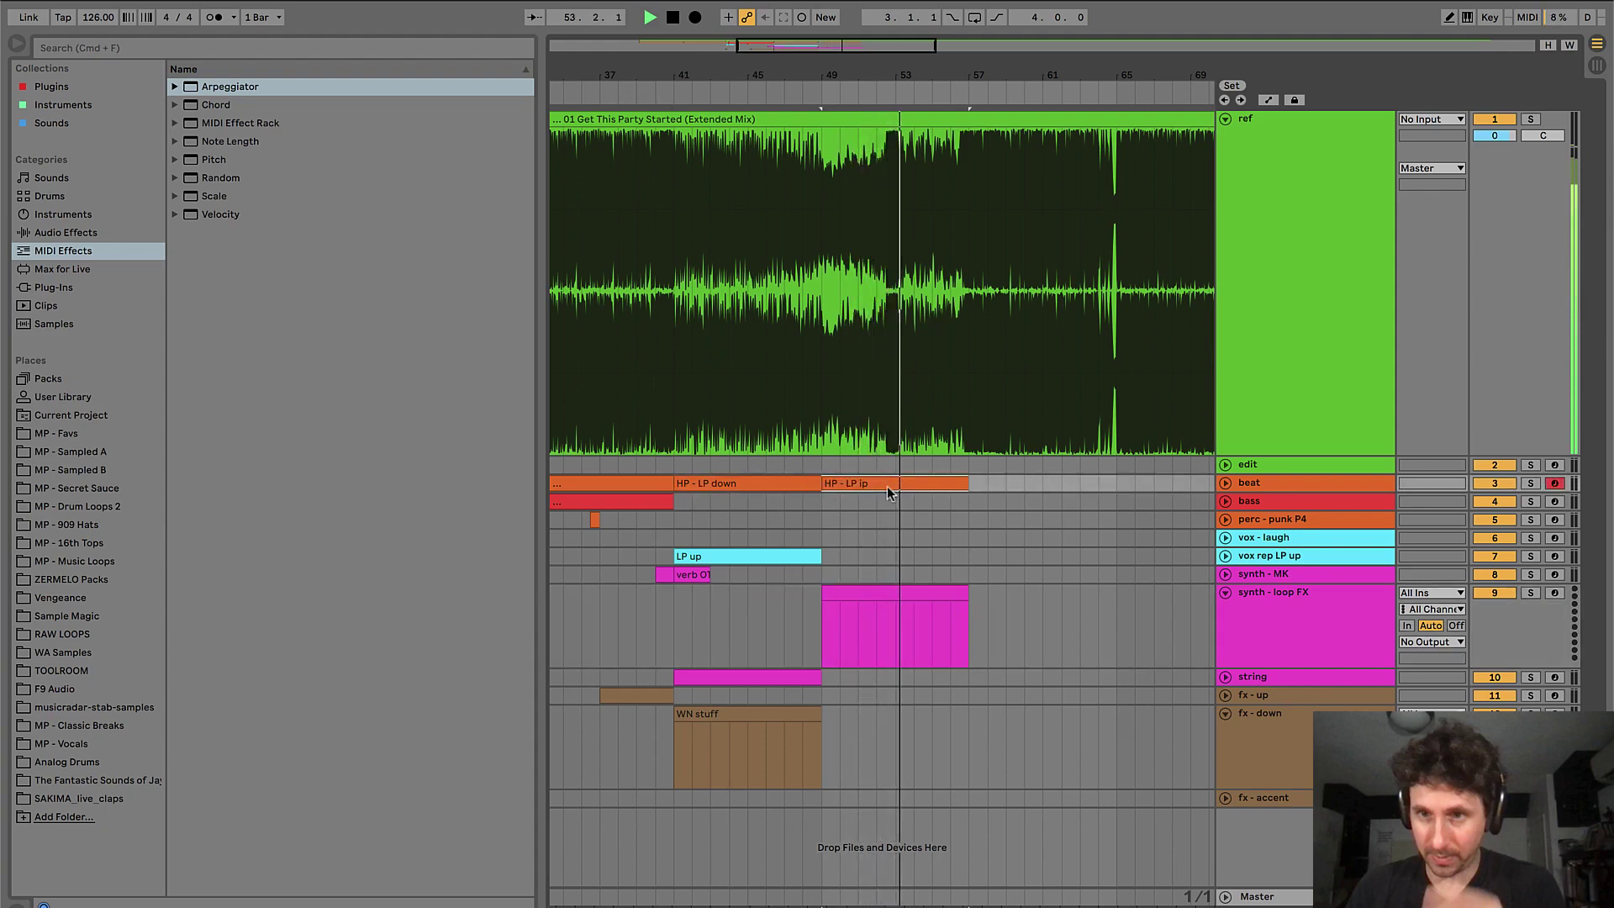
# - Insert a half-bar MIDI clip at 52.3.1 on the edit track, name it "kick", and hide the clip view
pyautogui.click(864, 499)
pyautogui.press('+')
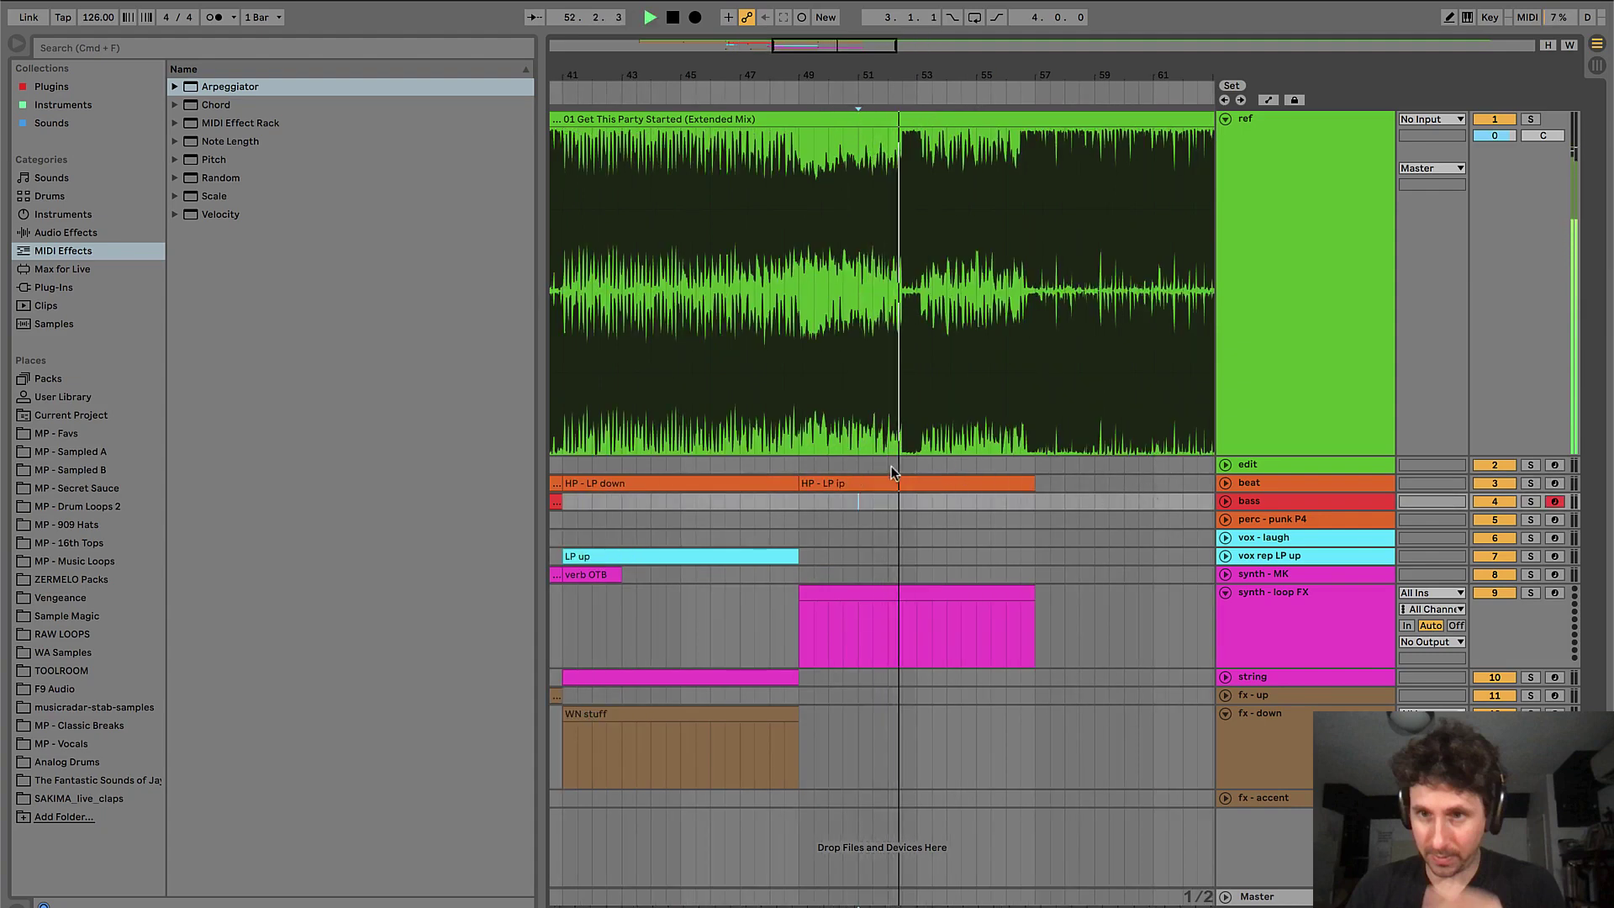
pyautogui.moveTo(891, 465); pyautogui.dragTo(915, 465)
pyautogui.click(916, 466)
pyautogui.press('+')
pyautogui.press('+')
pyautogui.press('space')
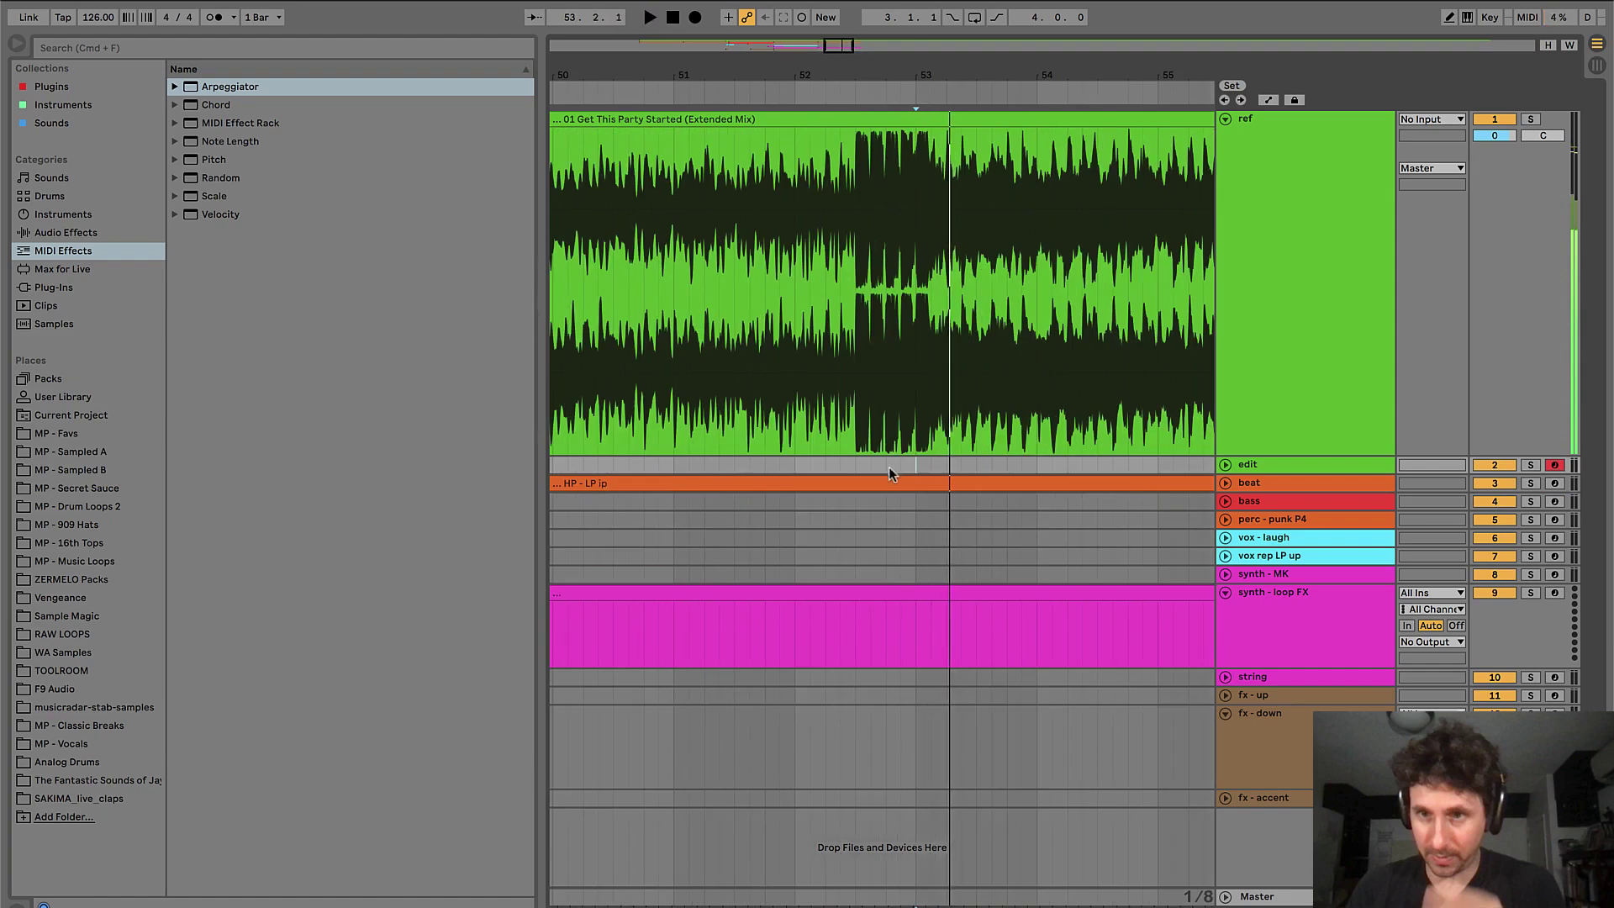
pyautogui.press('super+shift+m')
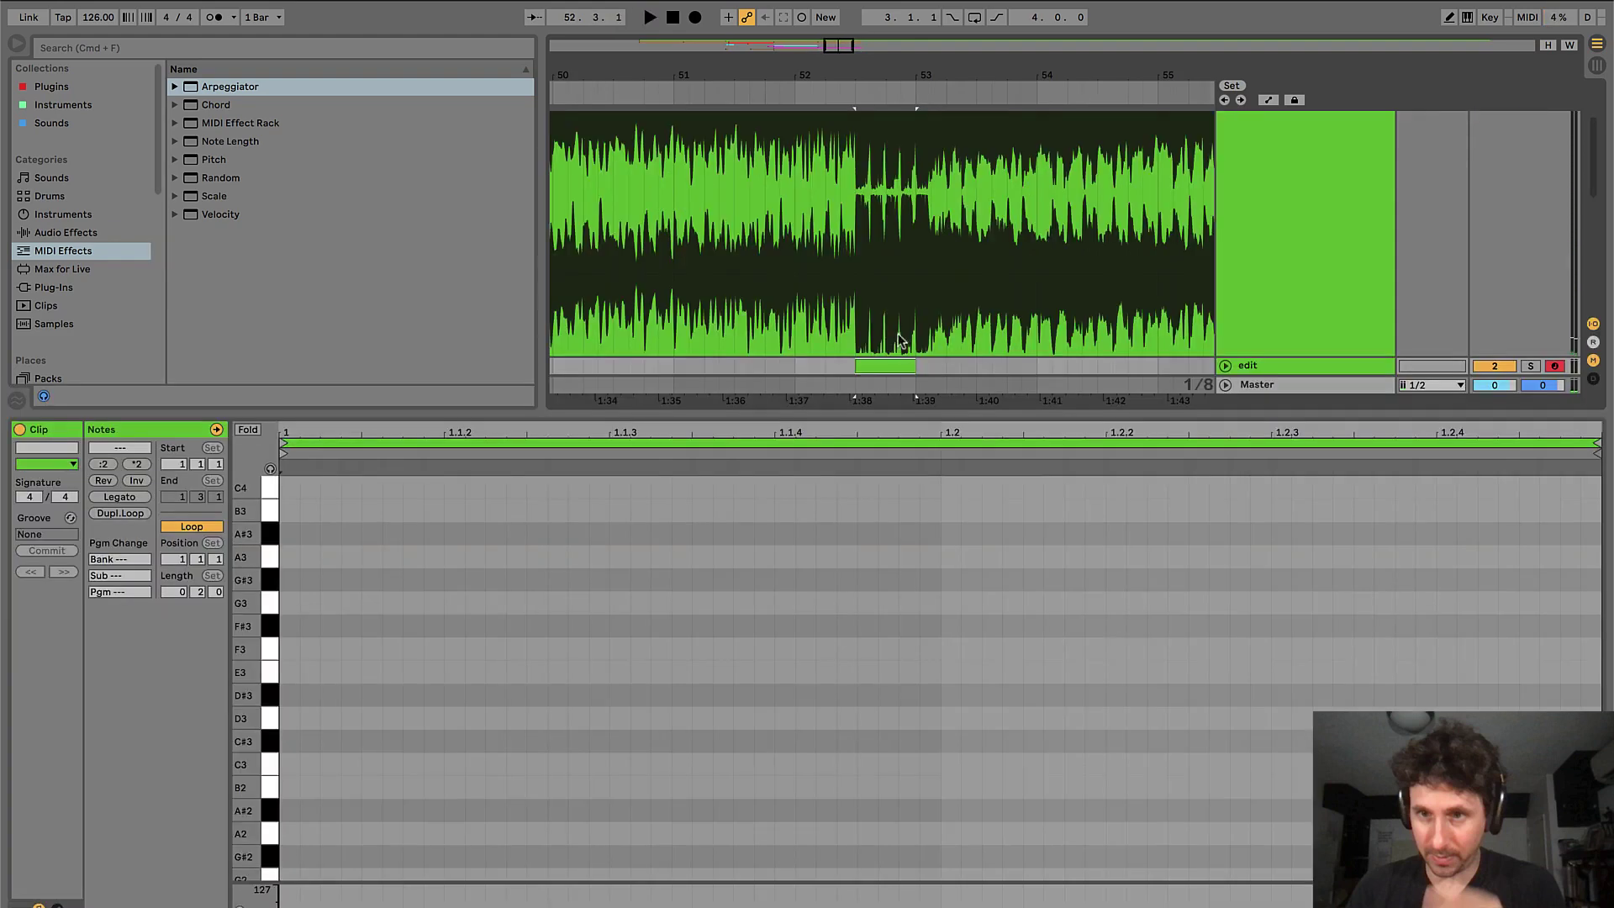
pyautogui.press('super+r')
pyautogui.write('kick')
pyautogui.press('Return')
pyautogui.press('super+alt+l')
# - Play the reference from bar 49 and fold the synth - loop FX track
pyautogui.click(800, 461)
pyautogui.press('-')
pyautogui.press('-')
pyautogui.press('-')
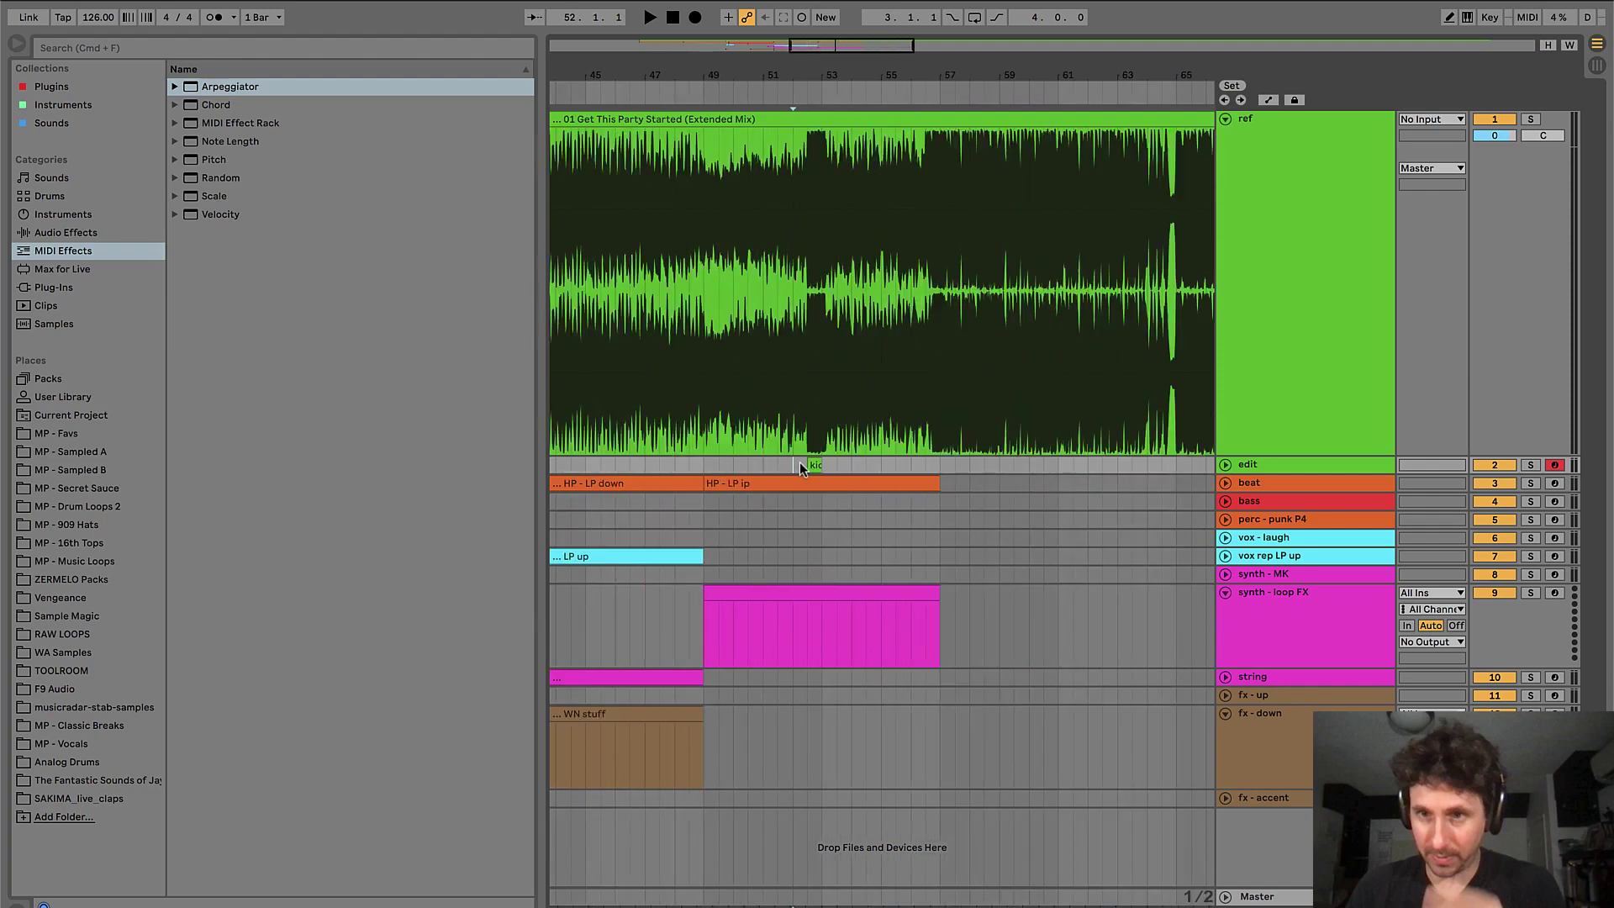
pyautogui.hscroll(-3, 749, 482)
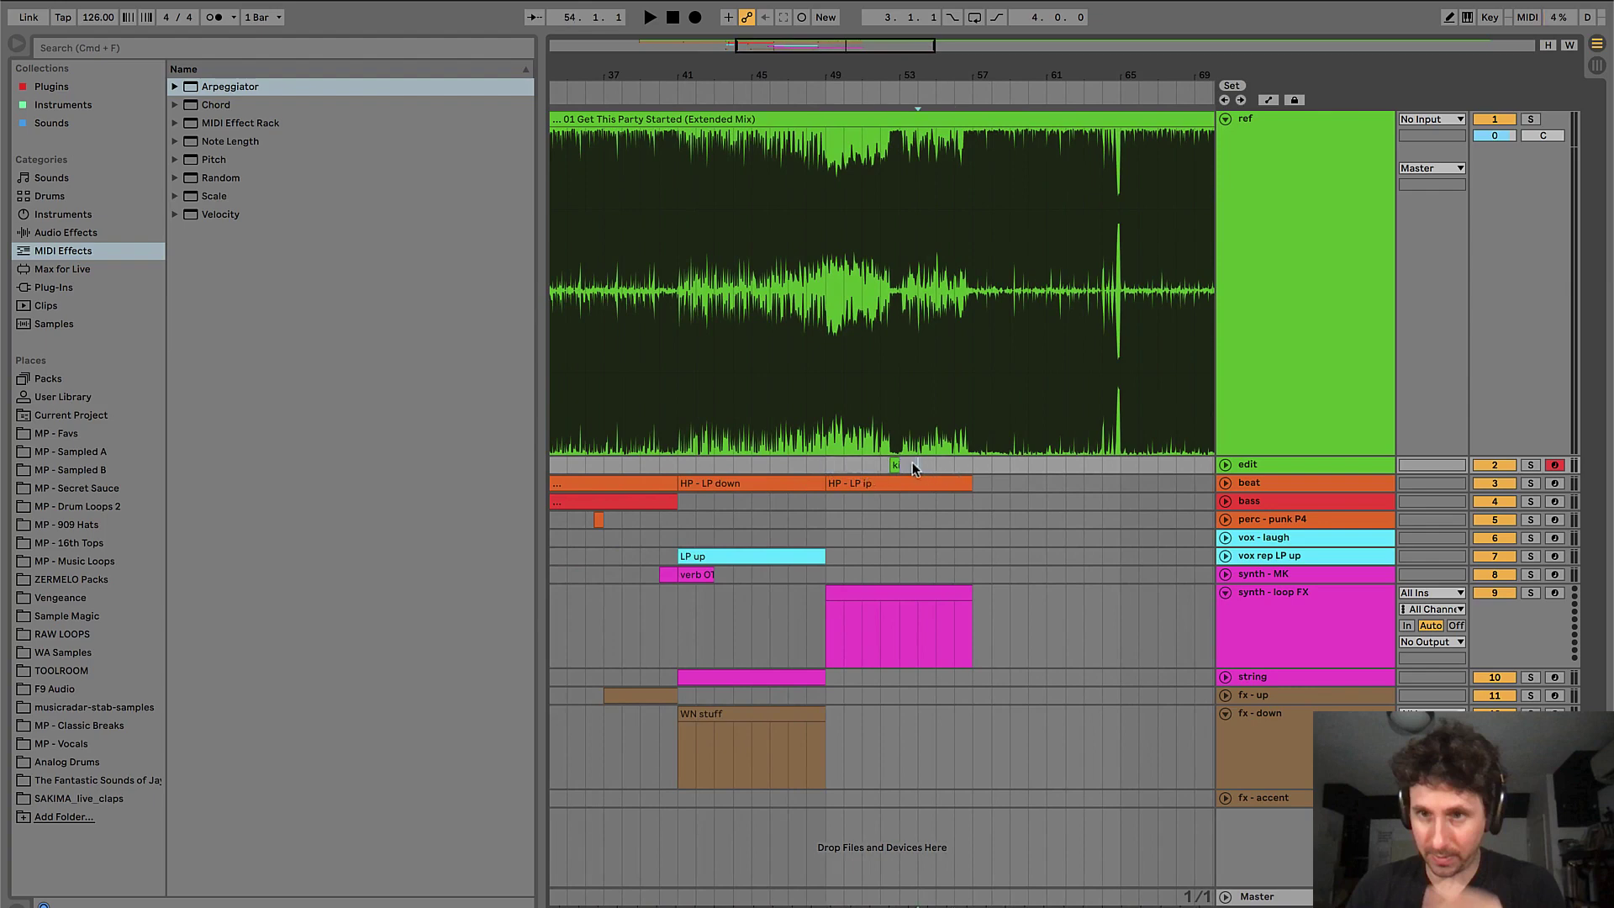
pyautogui.click(826, 463)
pyautogui.click(825, 519)
pyautogui.press('space')
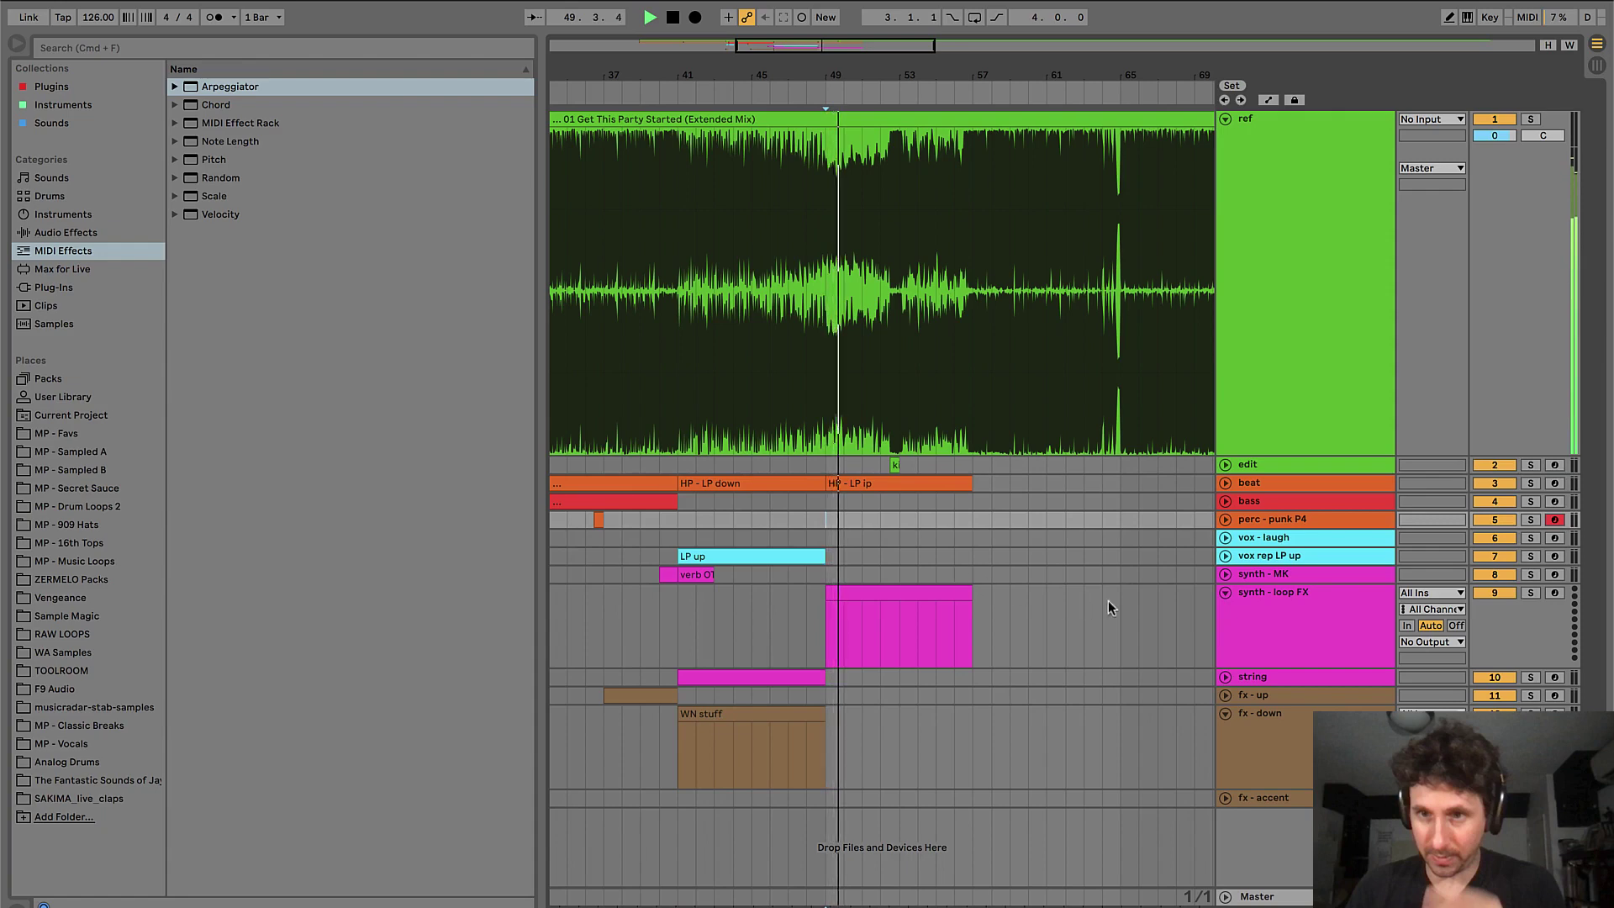
pyautogui.click(1226, 593)
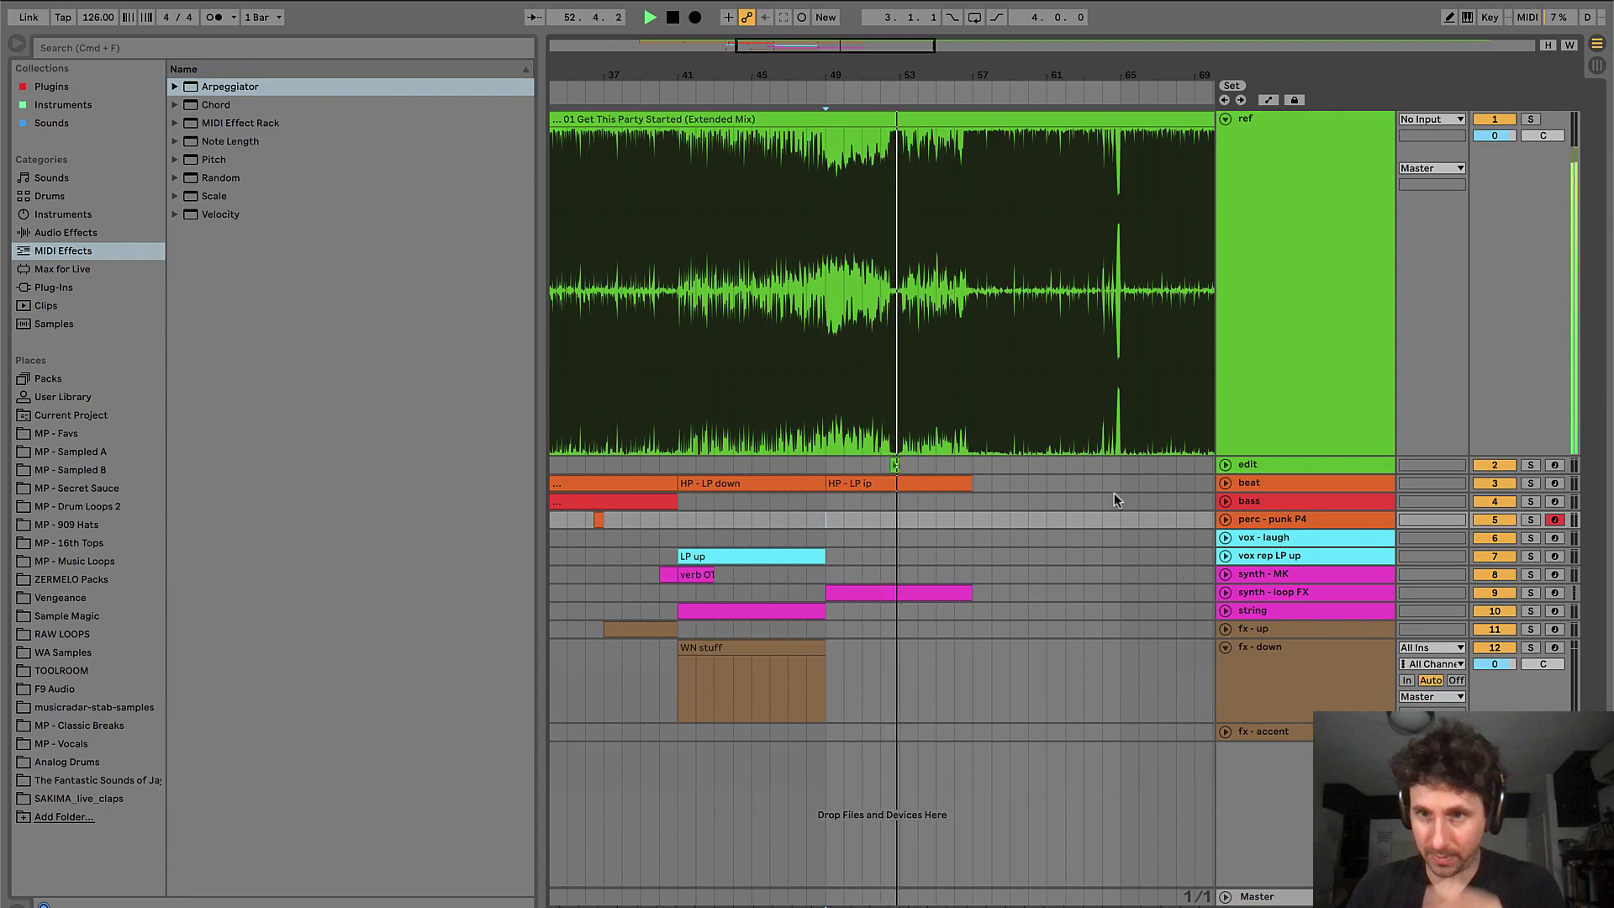
# - Rename the beat clip at bar 49 to "HP - LP up"
pyautogui.click(918, 486)
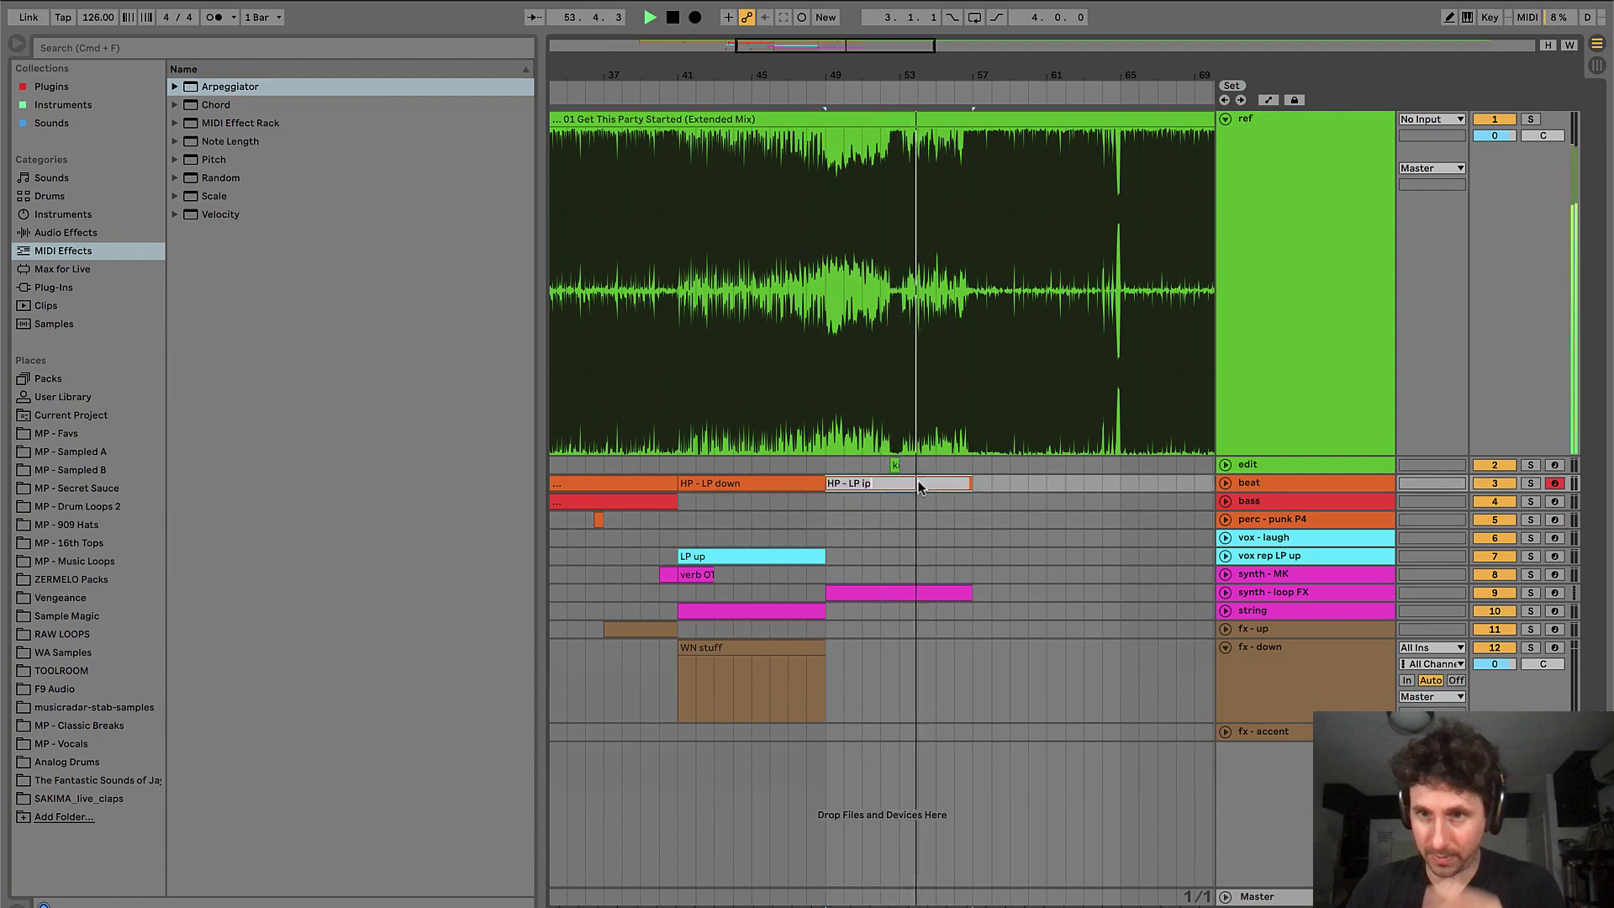
pyautogui.press('BackSpace')
pyautogui.press('BackSpace')
pyautogui.write('up')
pyautogui.press('Return')
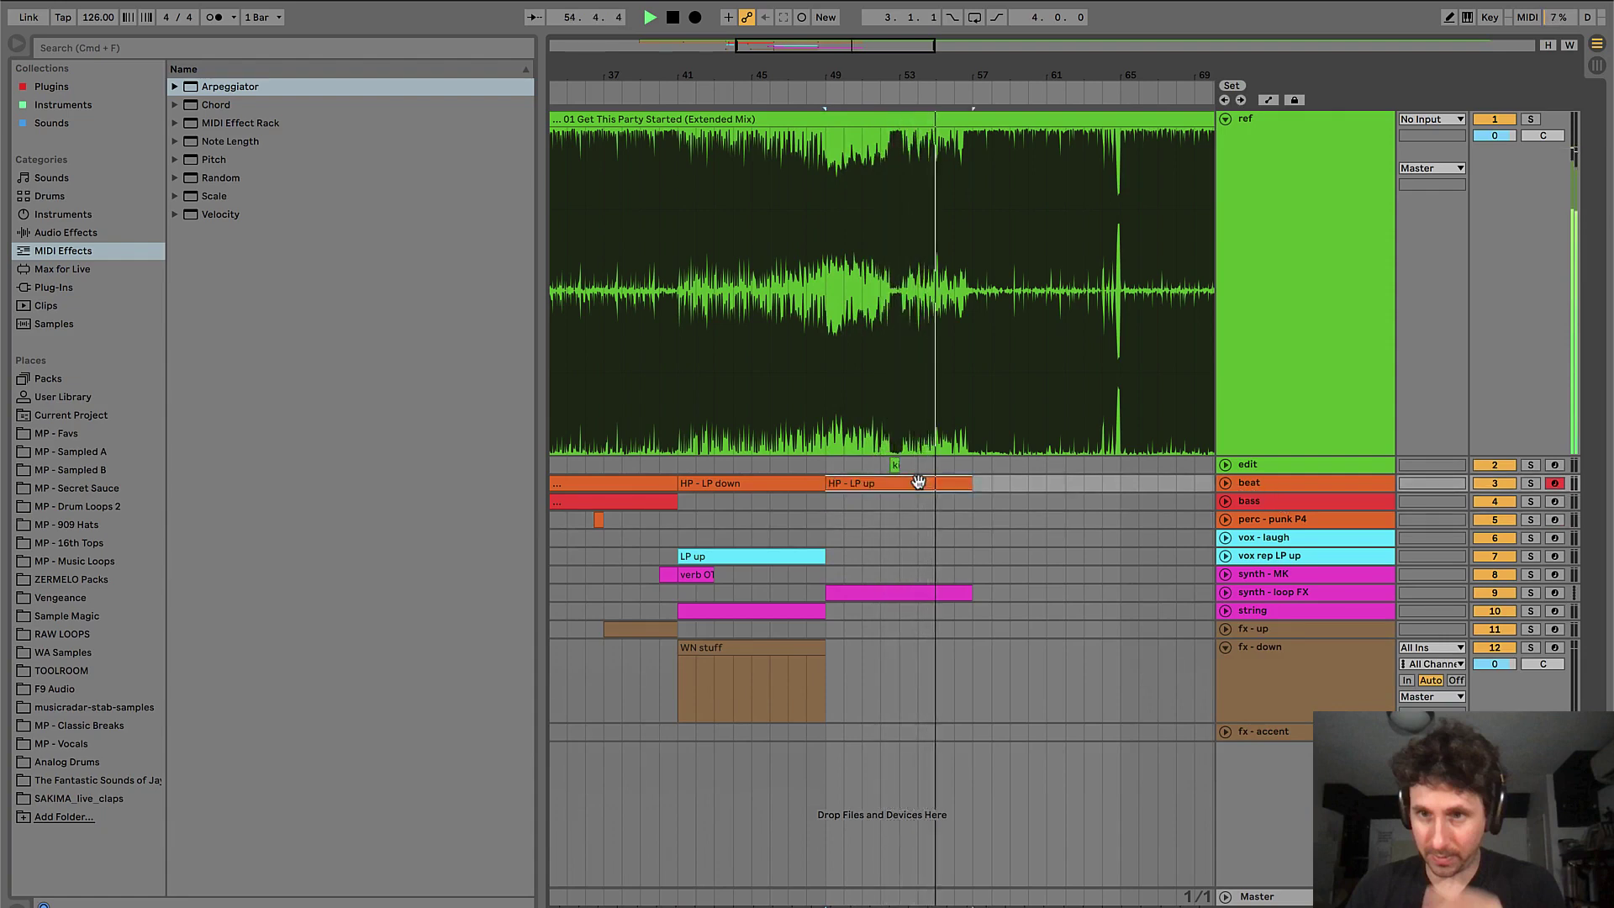
# - Duplicate the "LP up" clip on the vox rep LP up track to bar 49 and clear the copy's name
pyautogui.click(794, 557)
pyautogui.press('super+d')
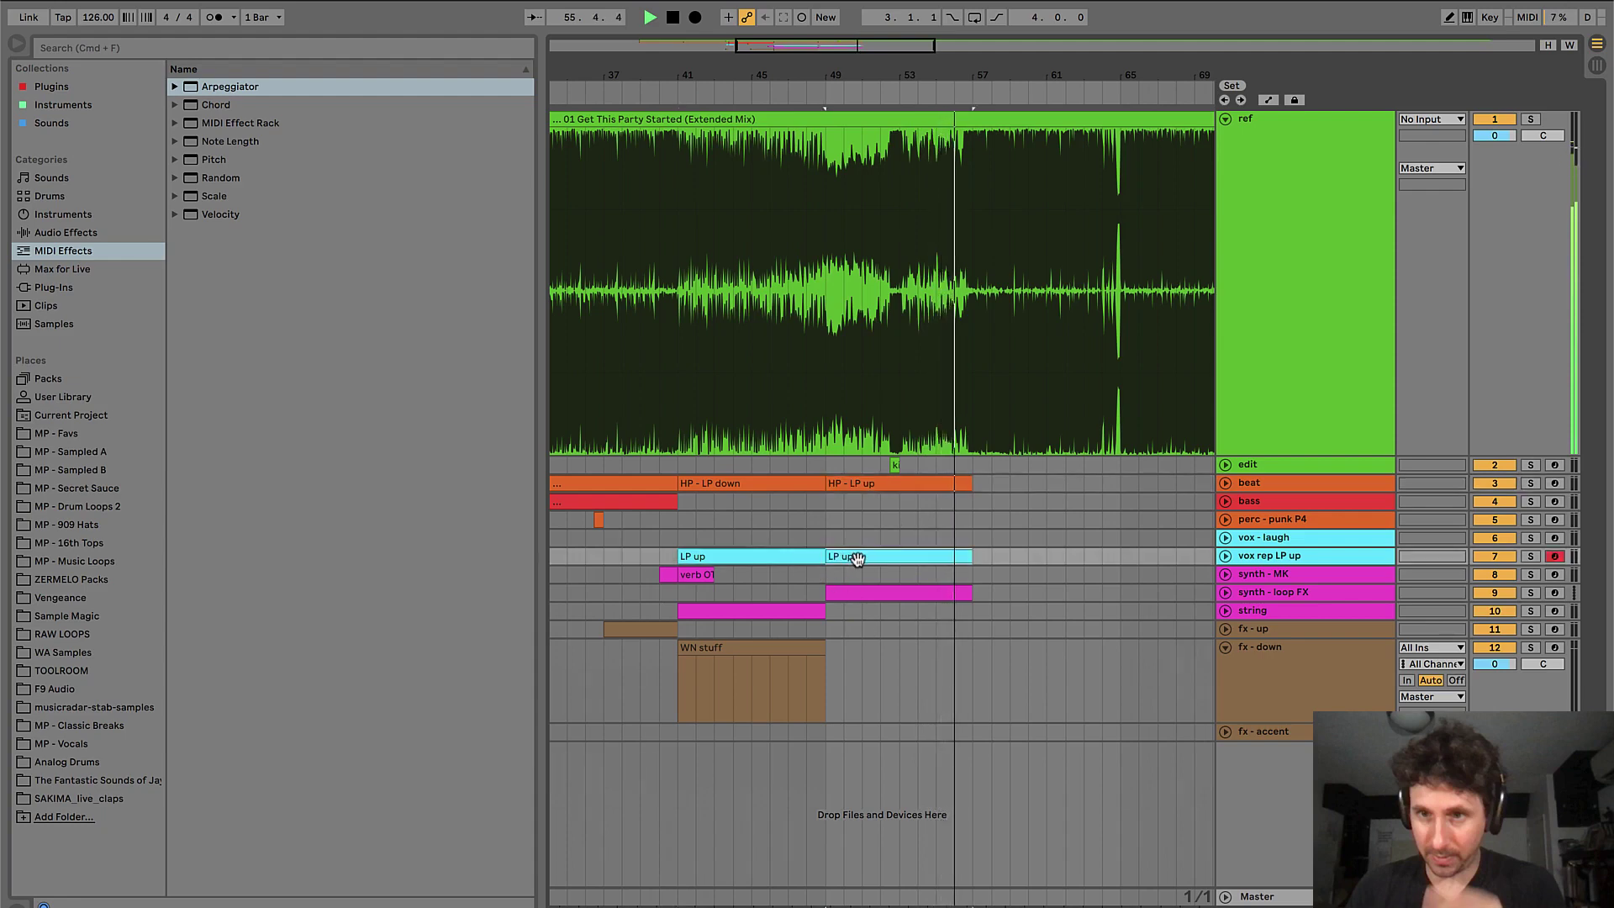
pyautogui.click(857, 557)
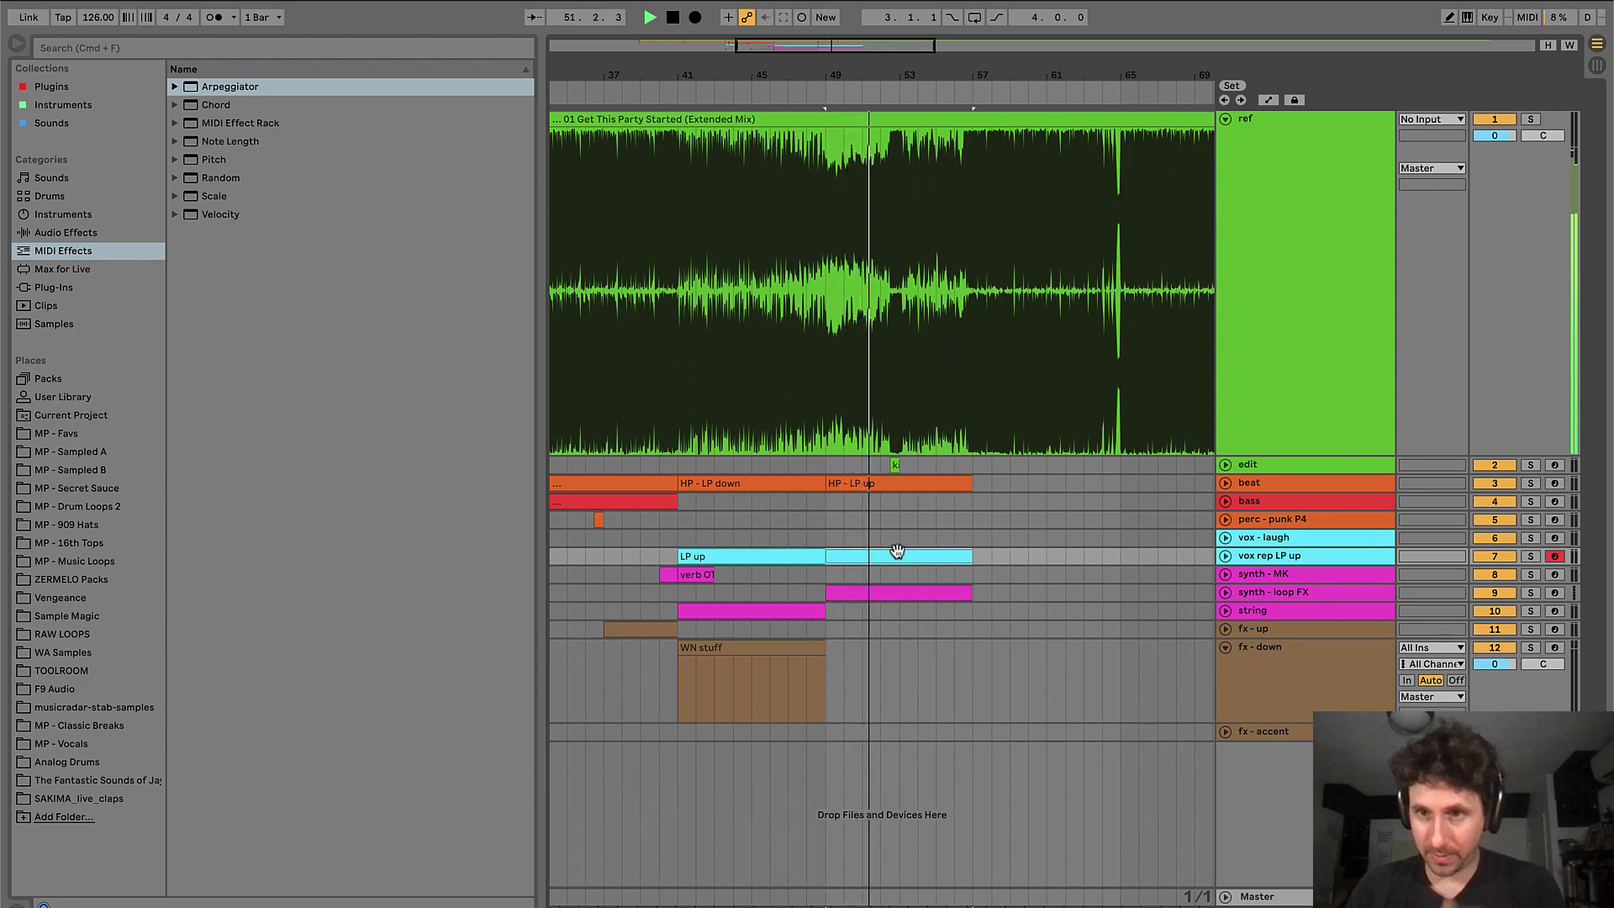
# - Duplicate the string clip to bar 49 and insert a one-bar MIDI clip at bar 56 on the synth - MK track
pyautogui.click(698, 606)
pyautogui.press('super+d')
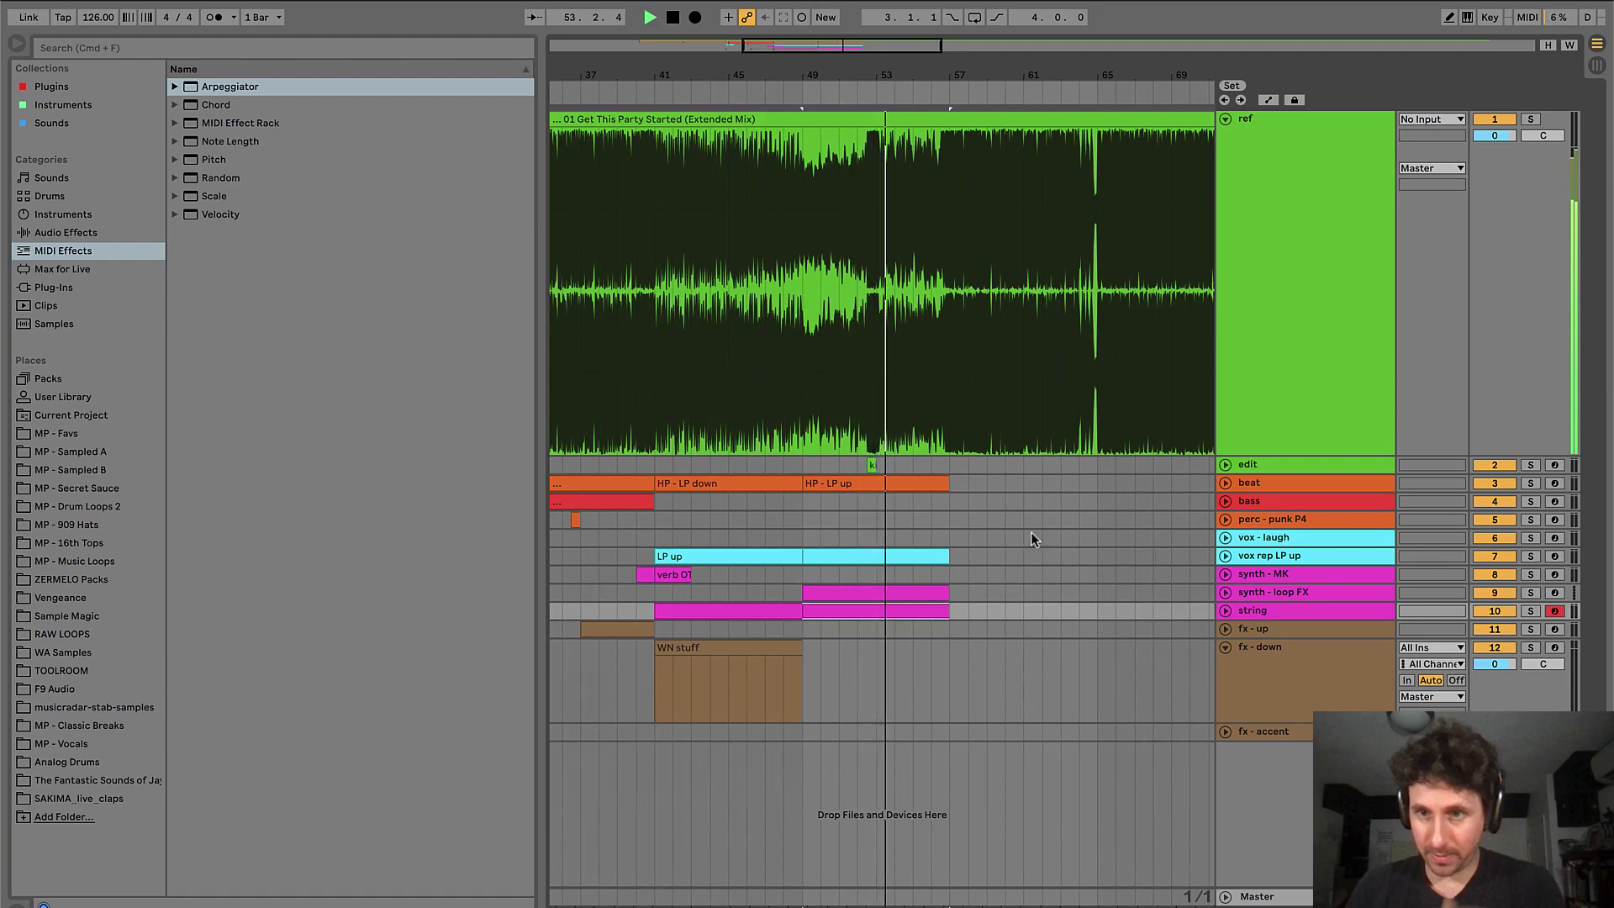
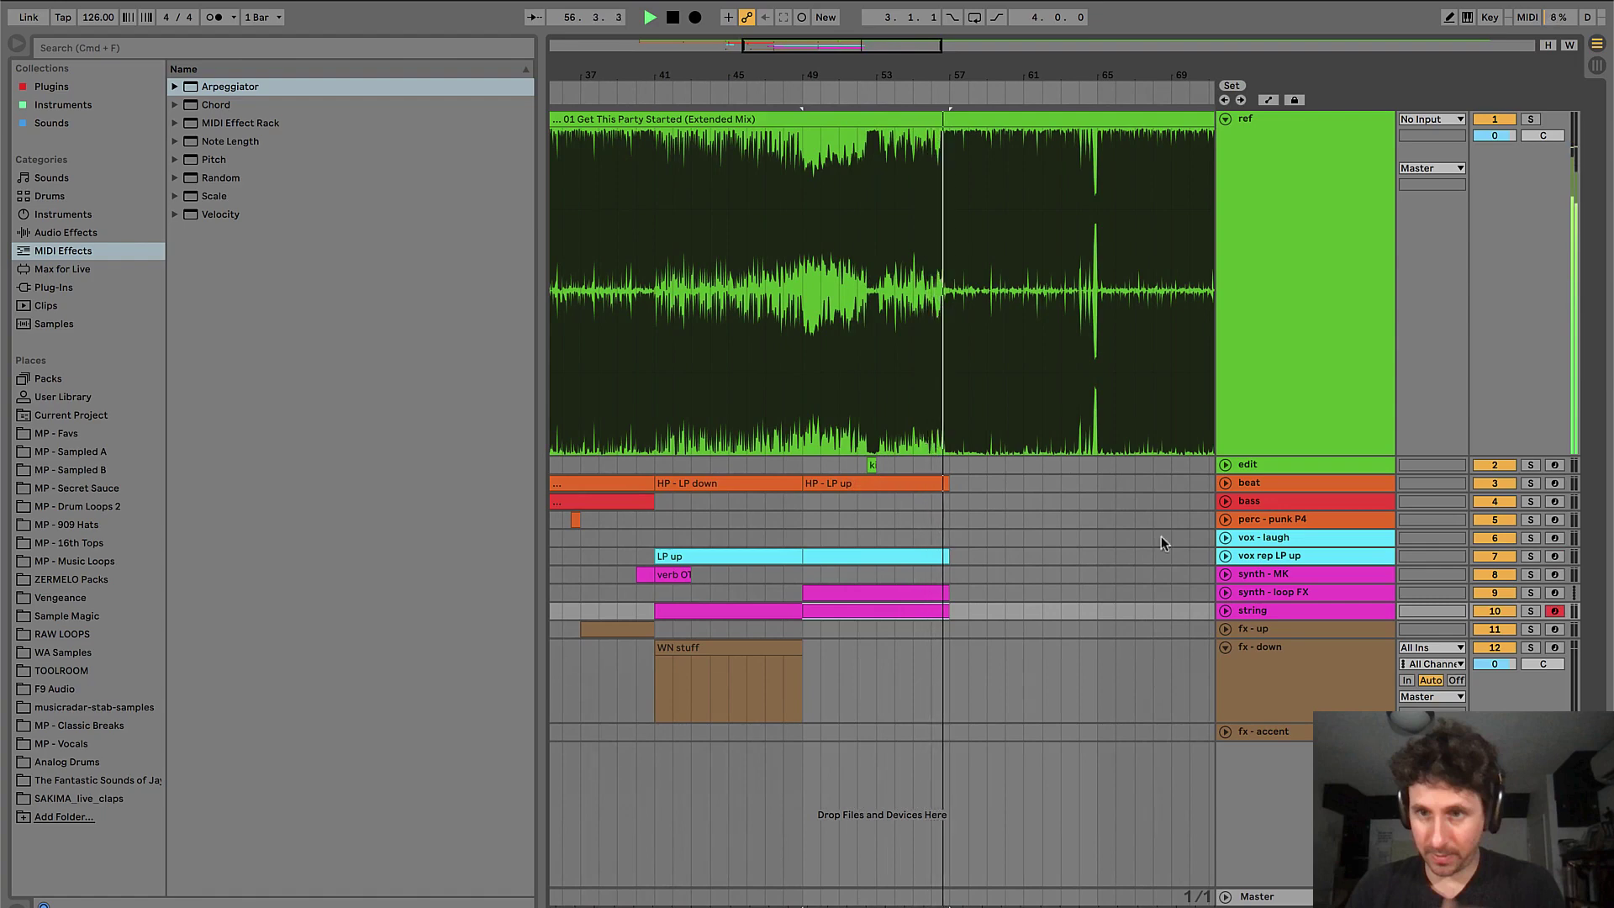
pyautogui.moveTo(929, 574); pyautogui.dragTo(952, 574)
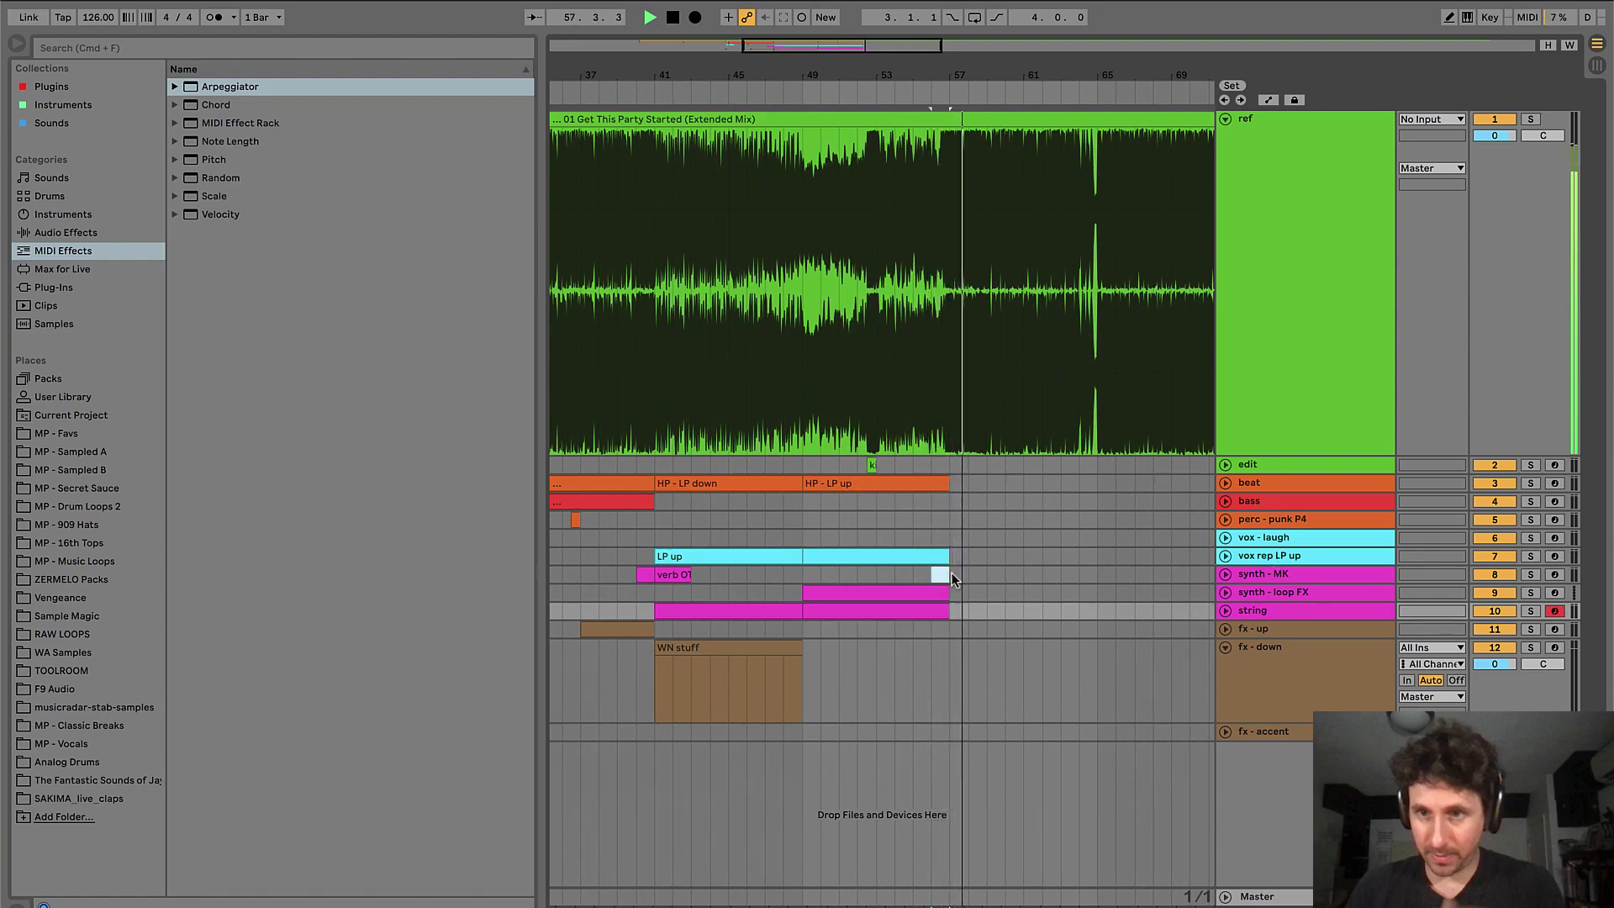
pyautogui.press('super+shift+m')
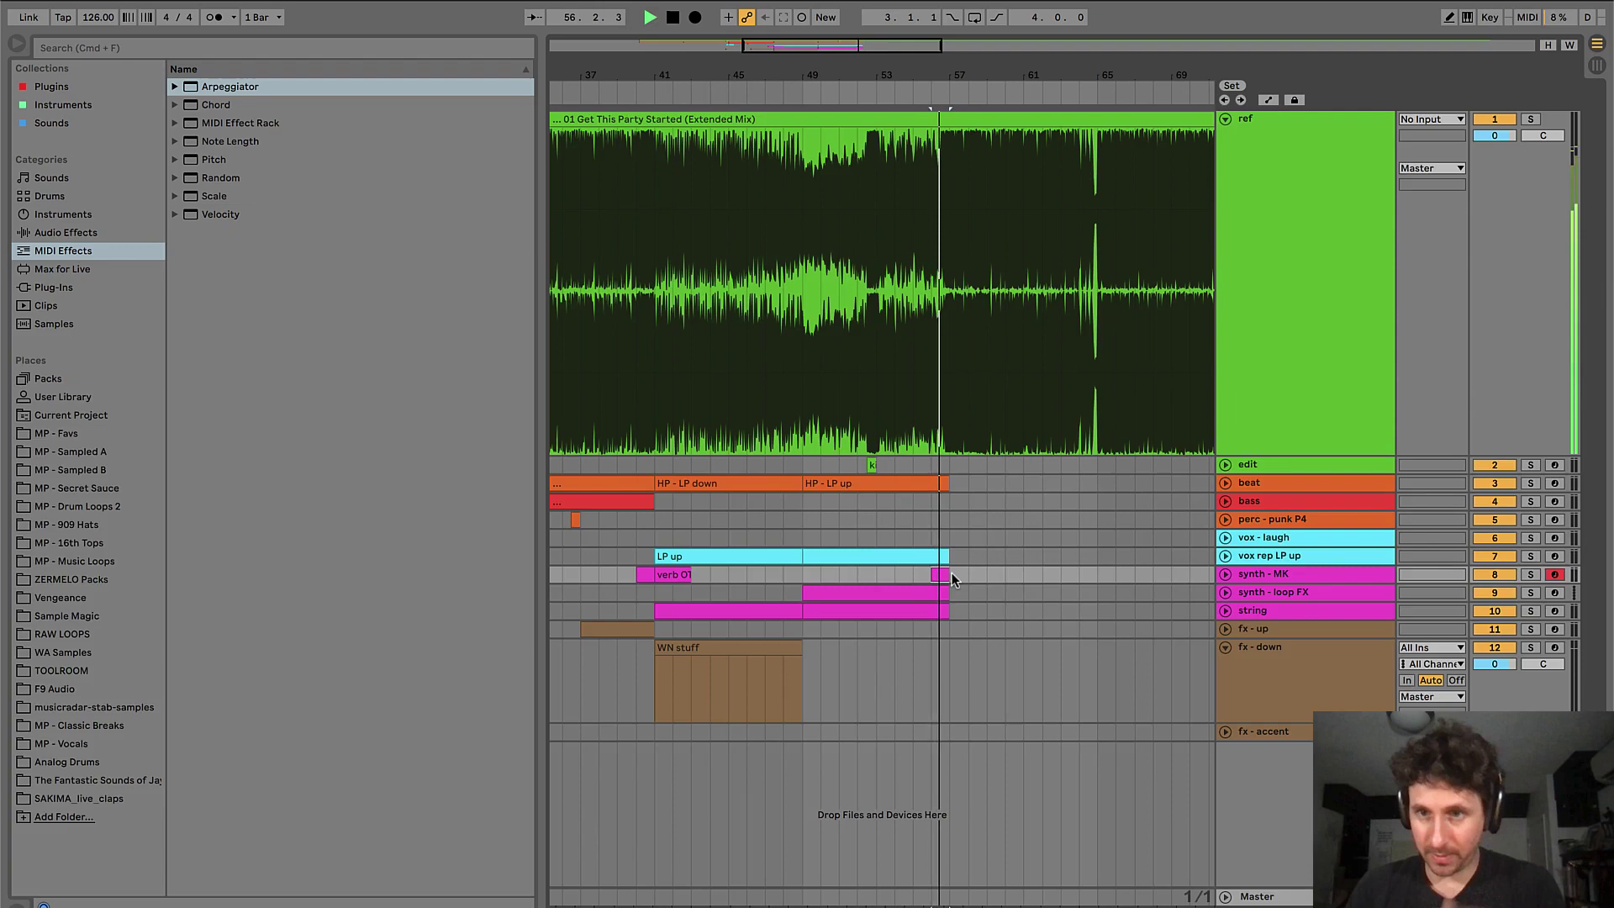
# - Play the reference from bar 55 to examine the transition into bar 57
pyautogui.click(914, 515)
pyautogui.press('+')
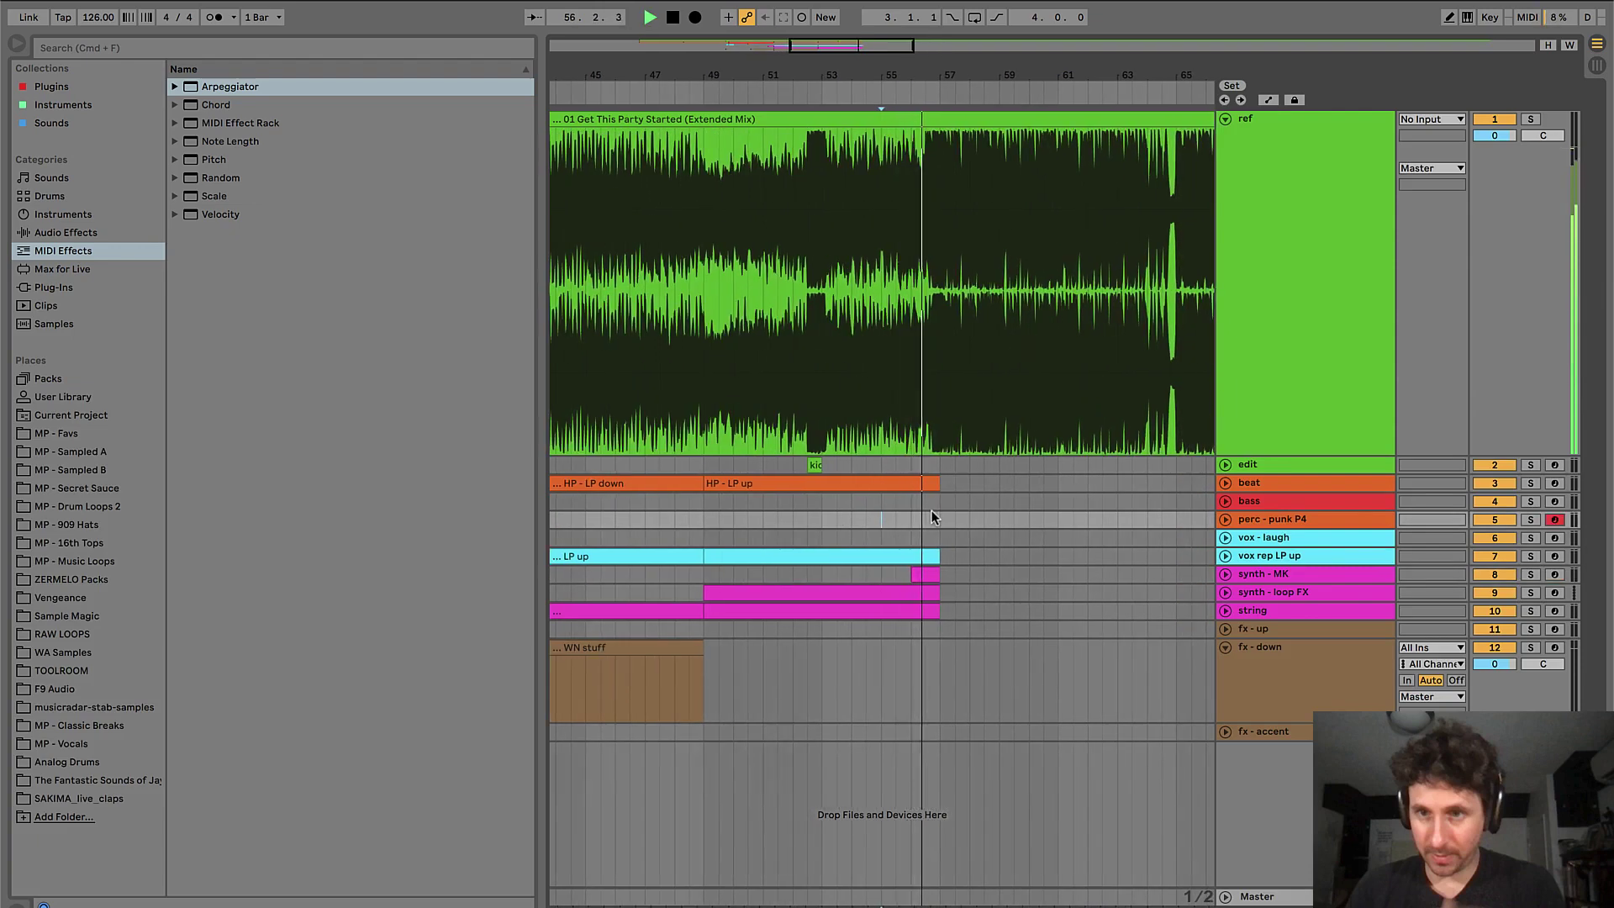
pyautogui.click(817, 514)
pyautogui.press('+')
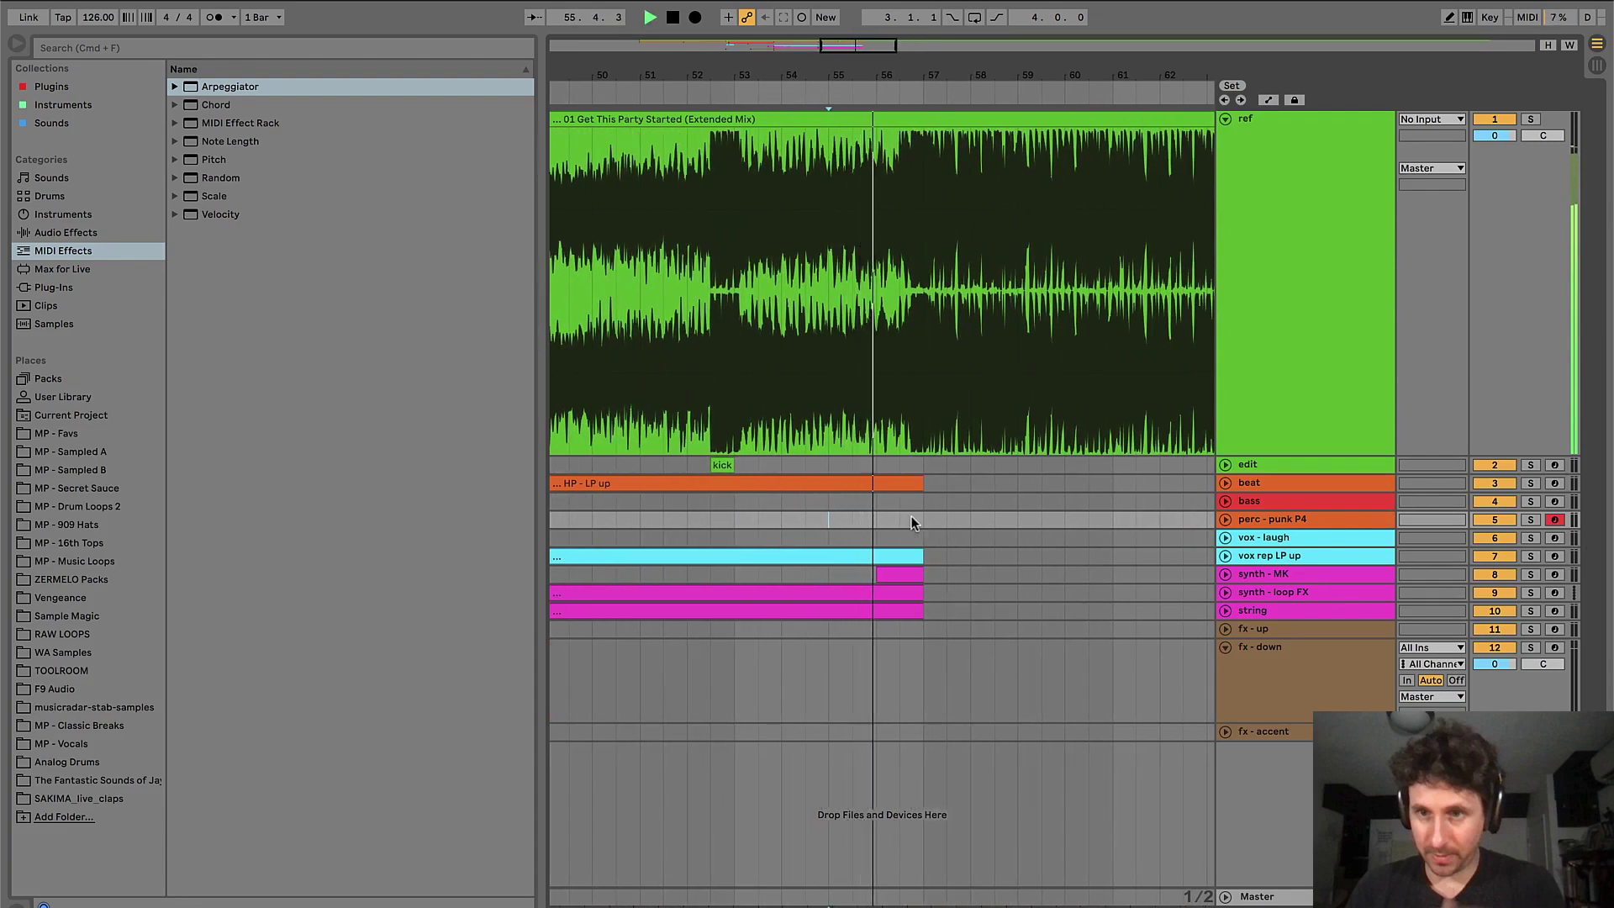
pyautogui.press('space')
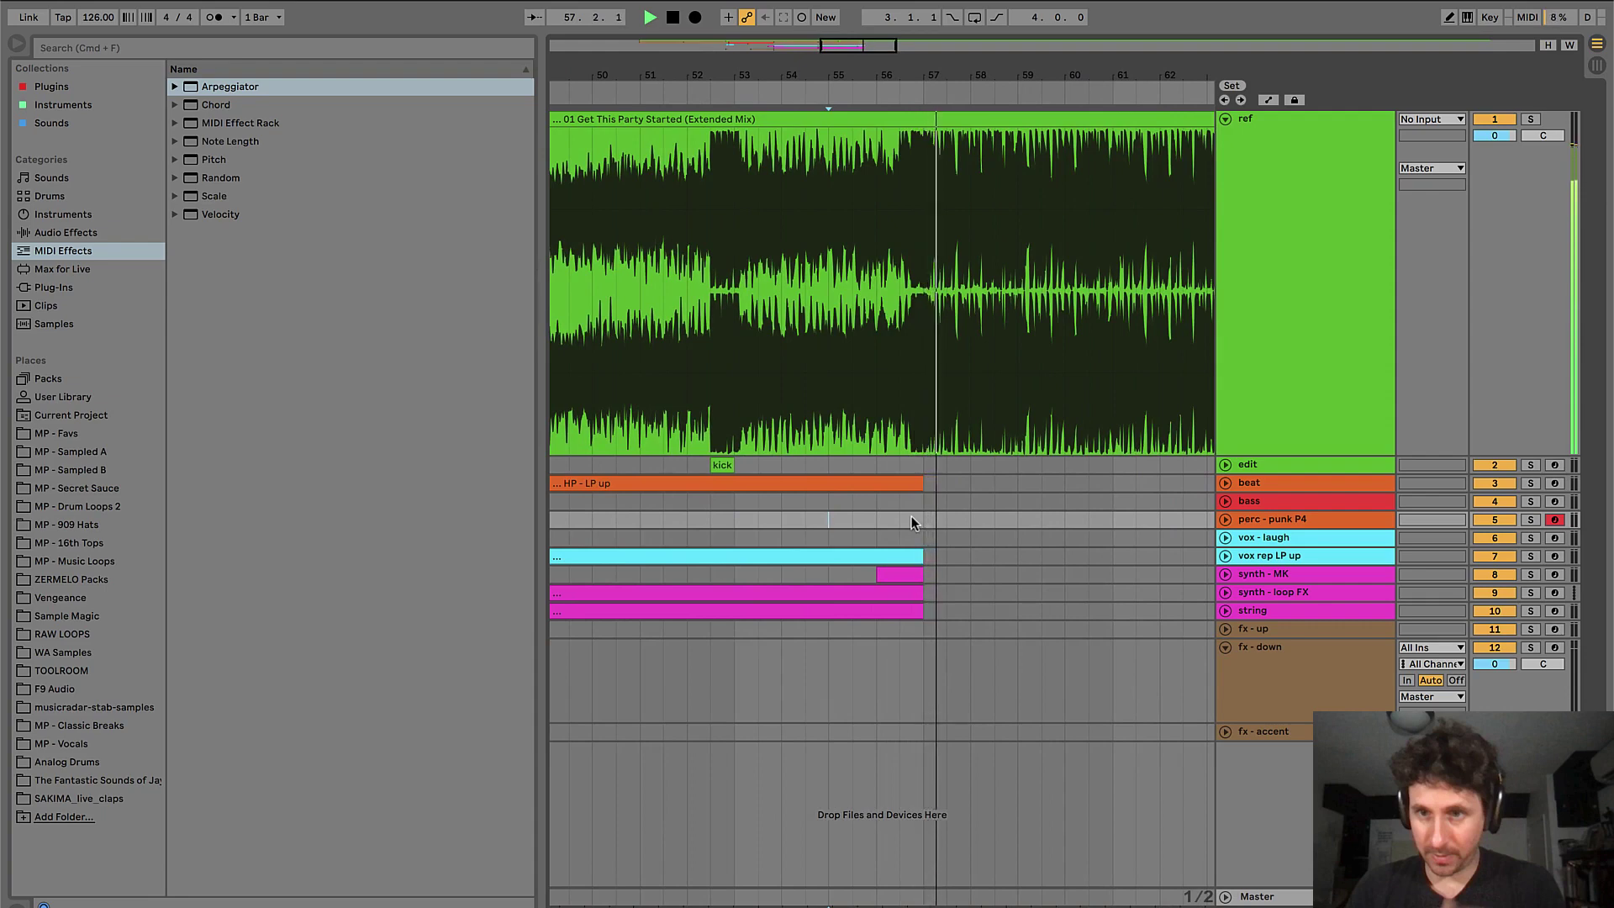
pyautogui.press('space')
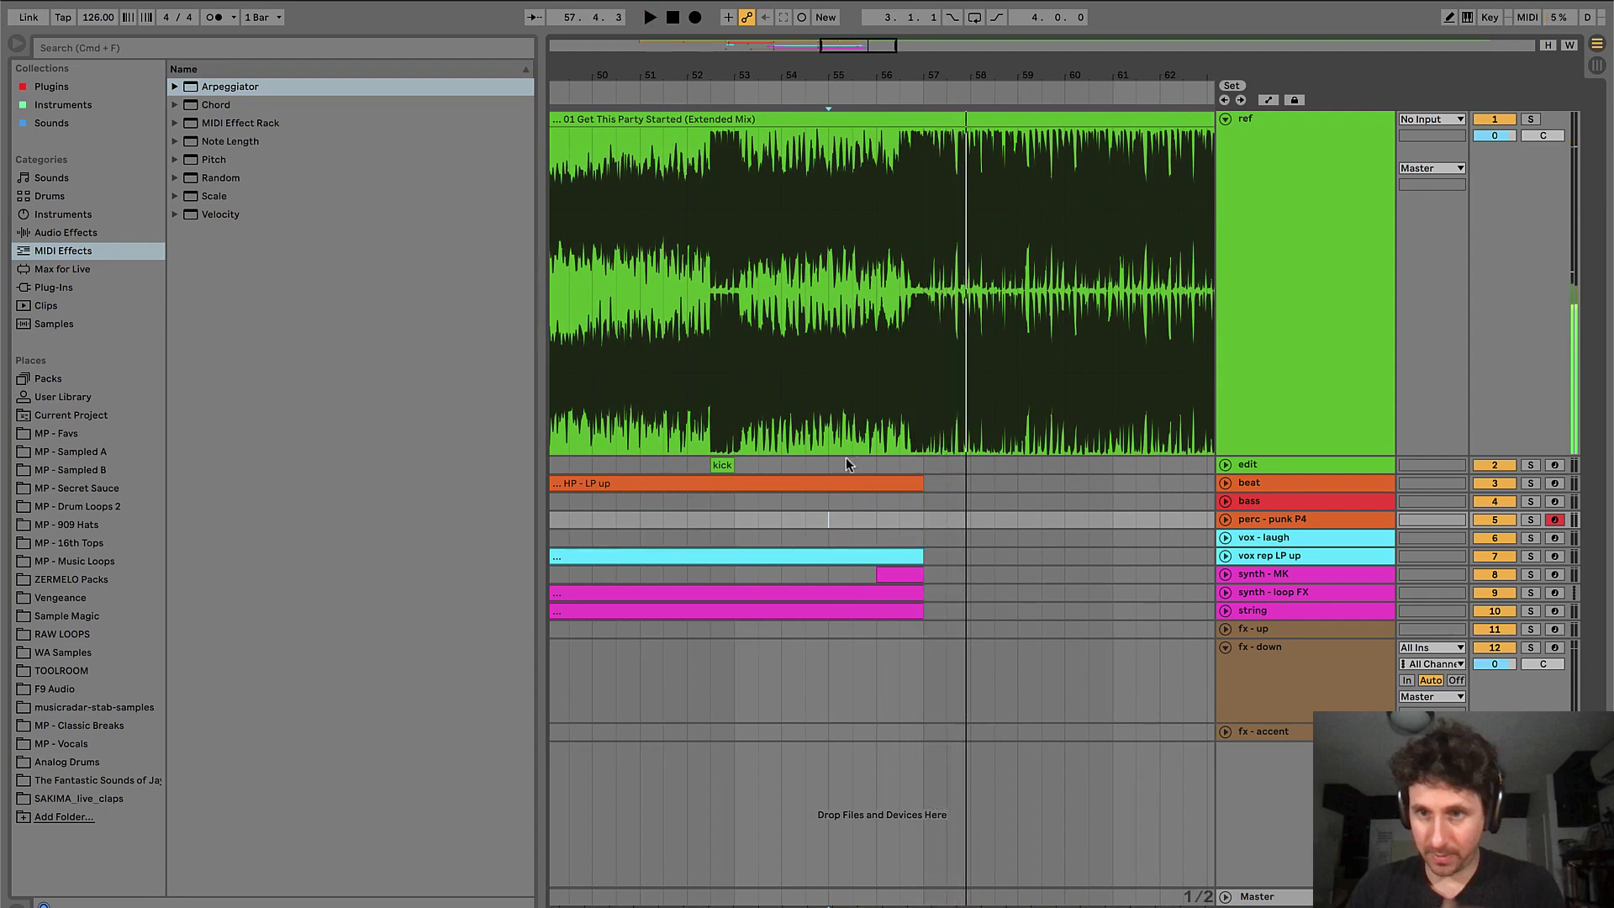
# - Try deleting the edit and beat content from bar 56 to mid-bar 57, play from bar 55, and undo the deletion
pyautogui.moveTo(825, 461); pyautogui.dragTo(945, 486)
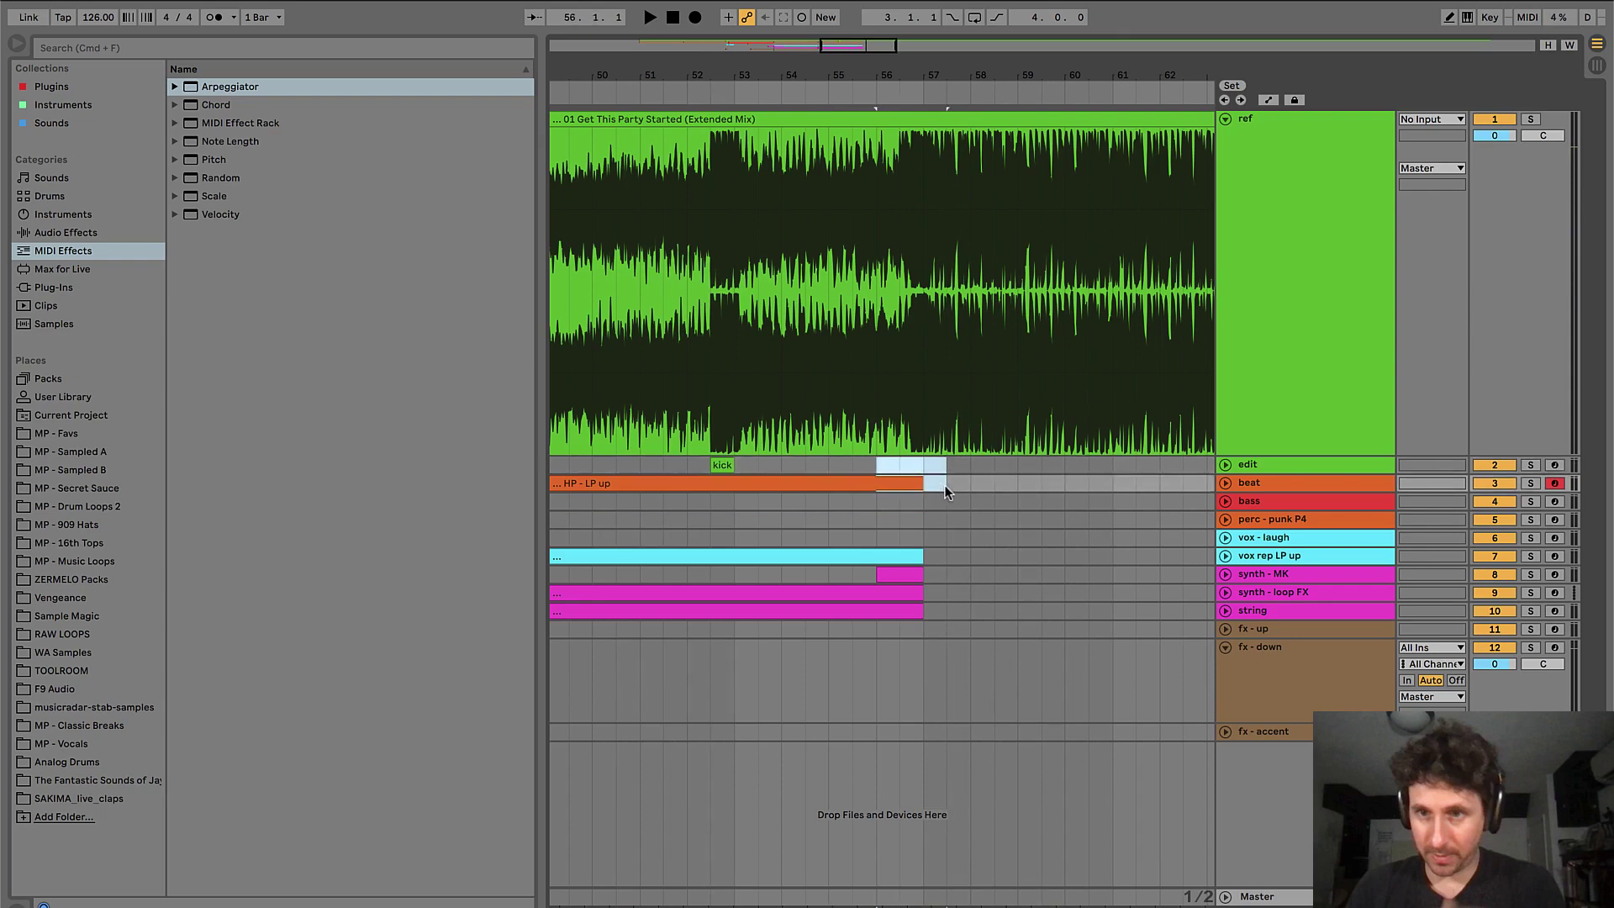
pyautogui.click(867, 483)
pyautogui.click(822, 502)
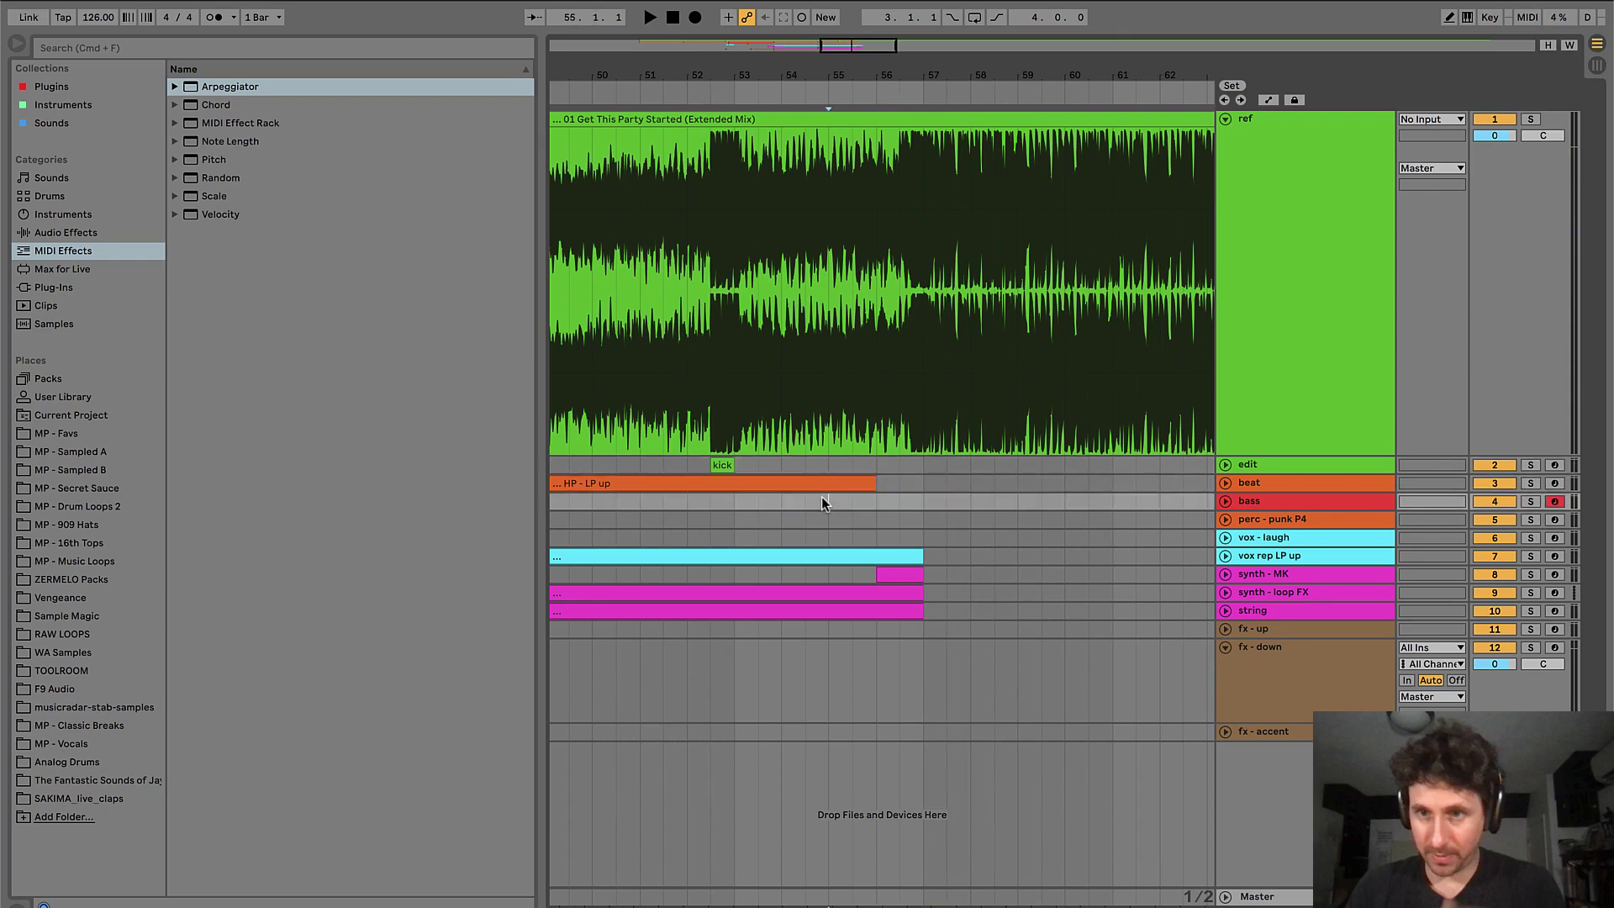
pyautogui.press('space')
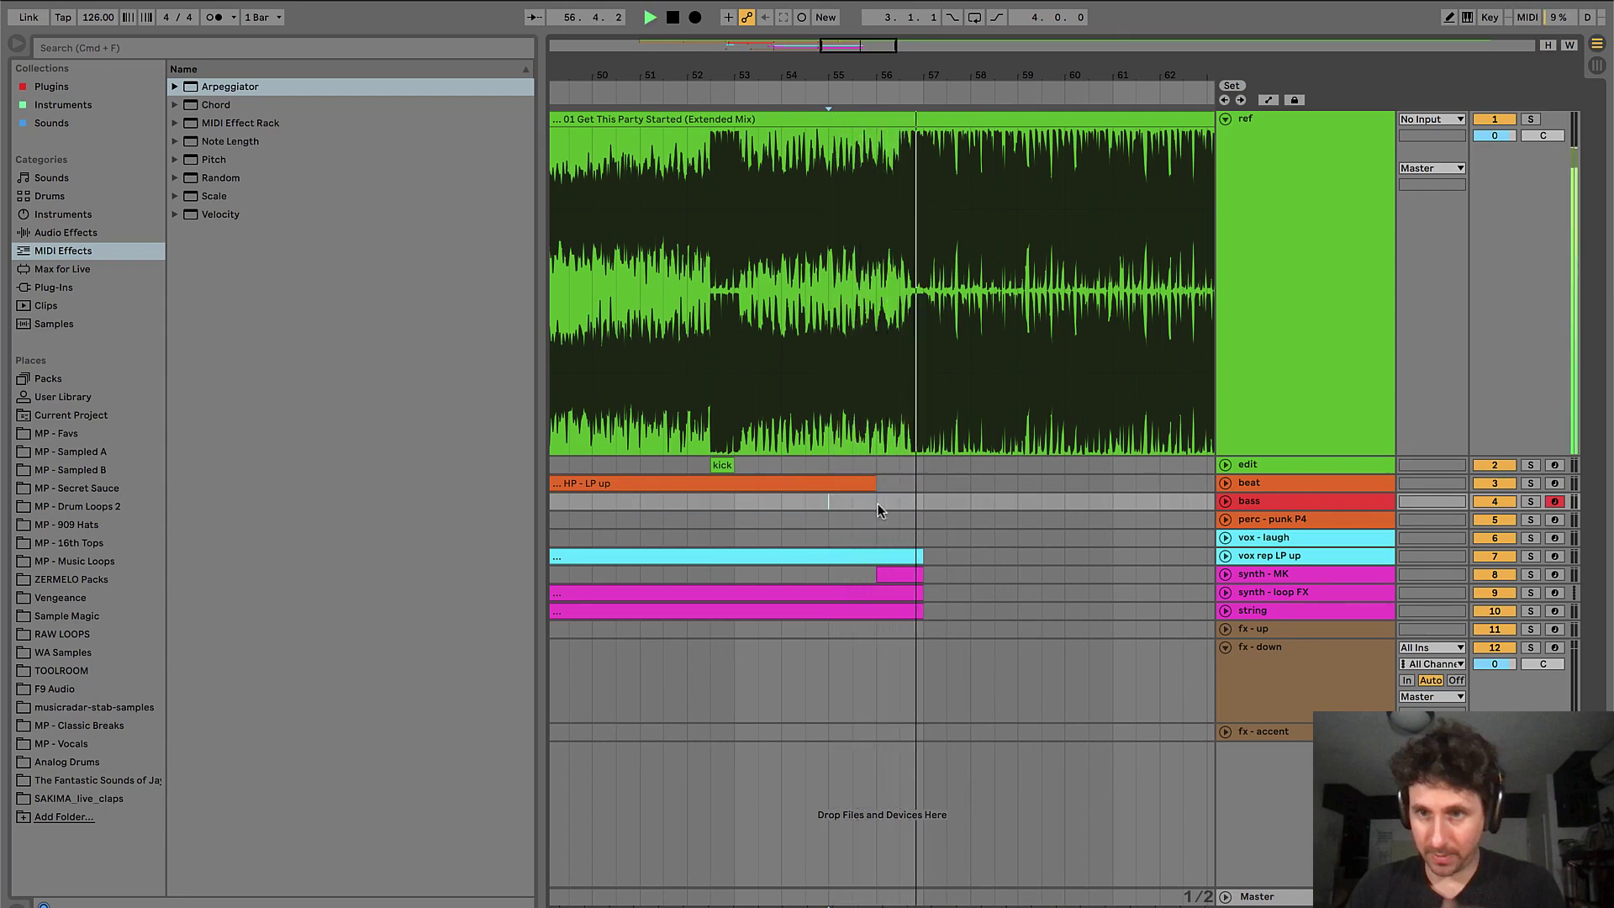
pyautogui.press('super+z')
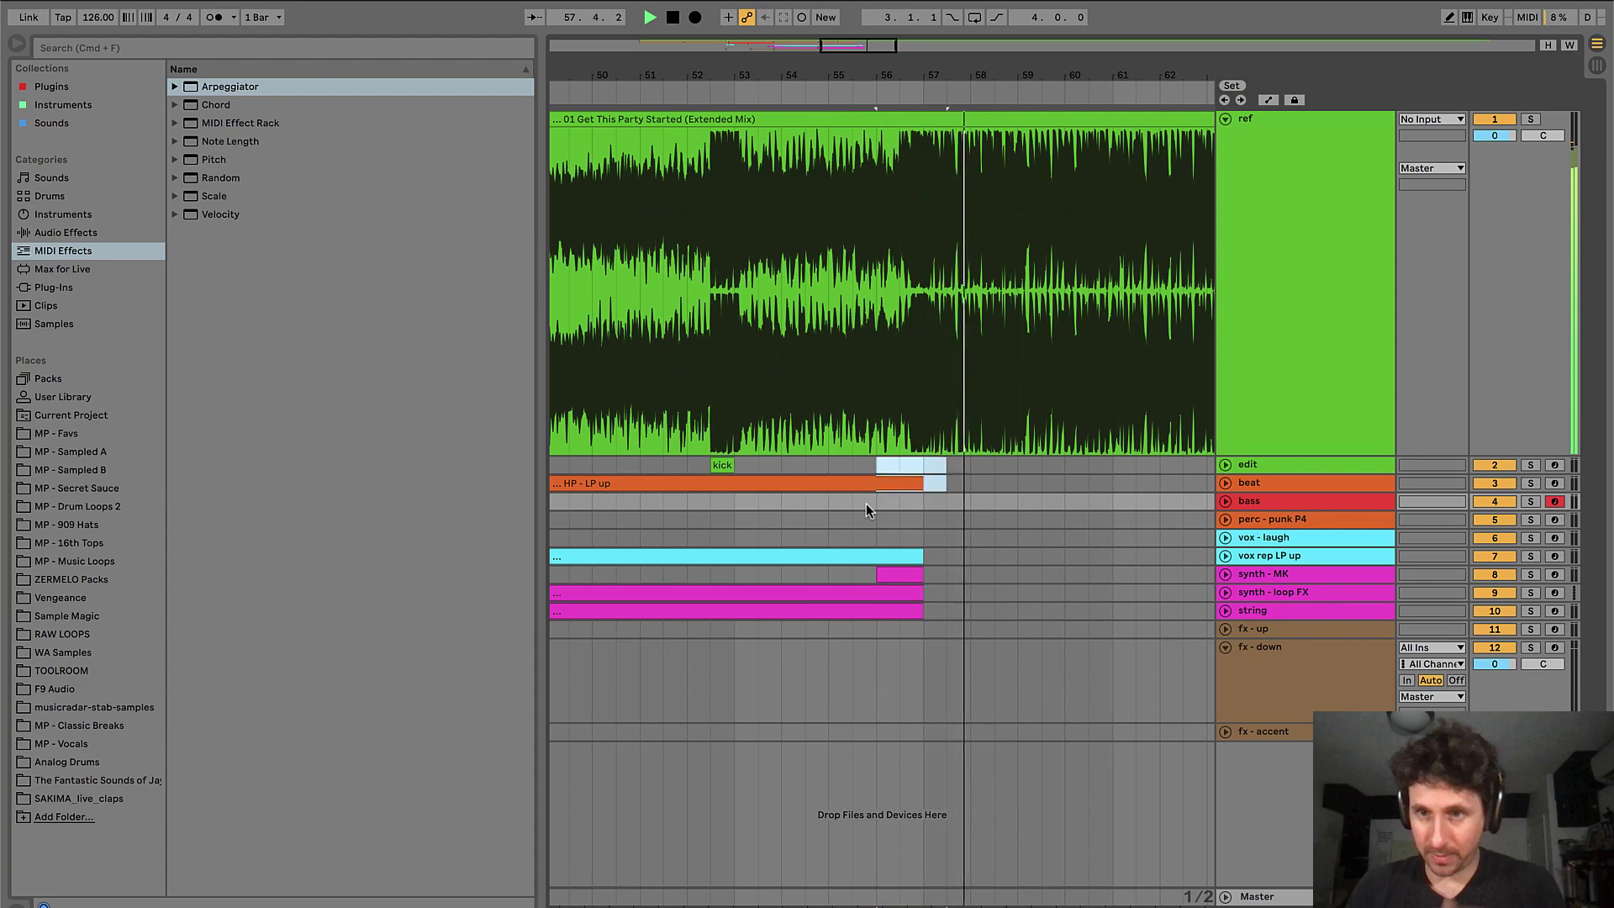
# - Play the reference from bar 53 to examine the end of the section again
pyautogui.click(838, 503)
pyautogui.press('space')
pyautogui.scroll(-3, 837, 503)
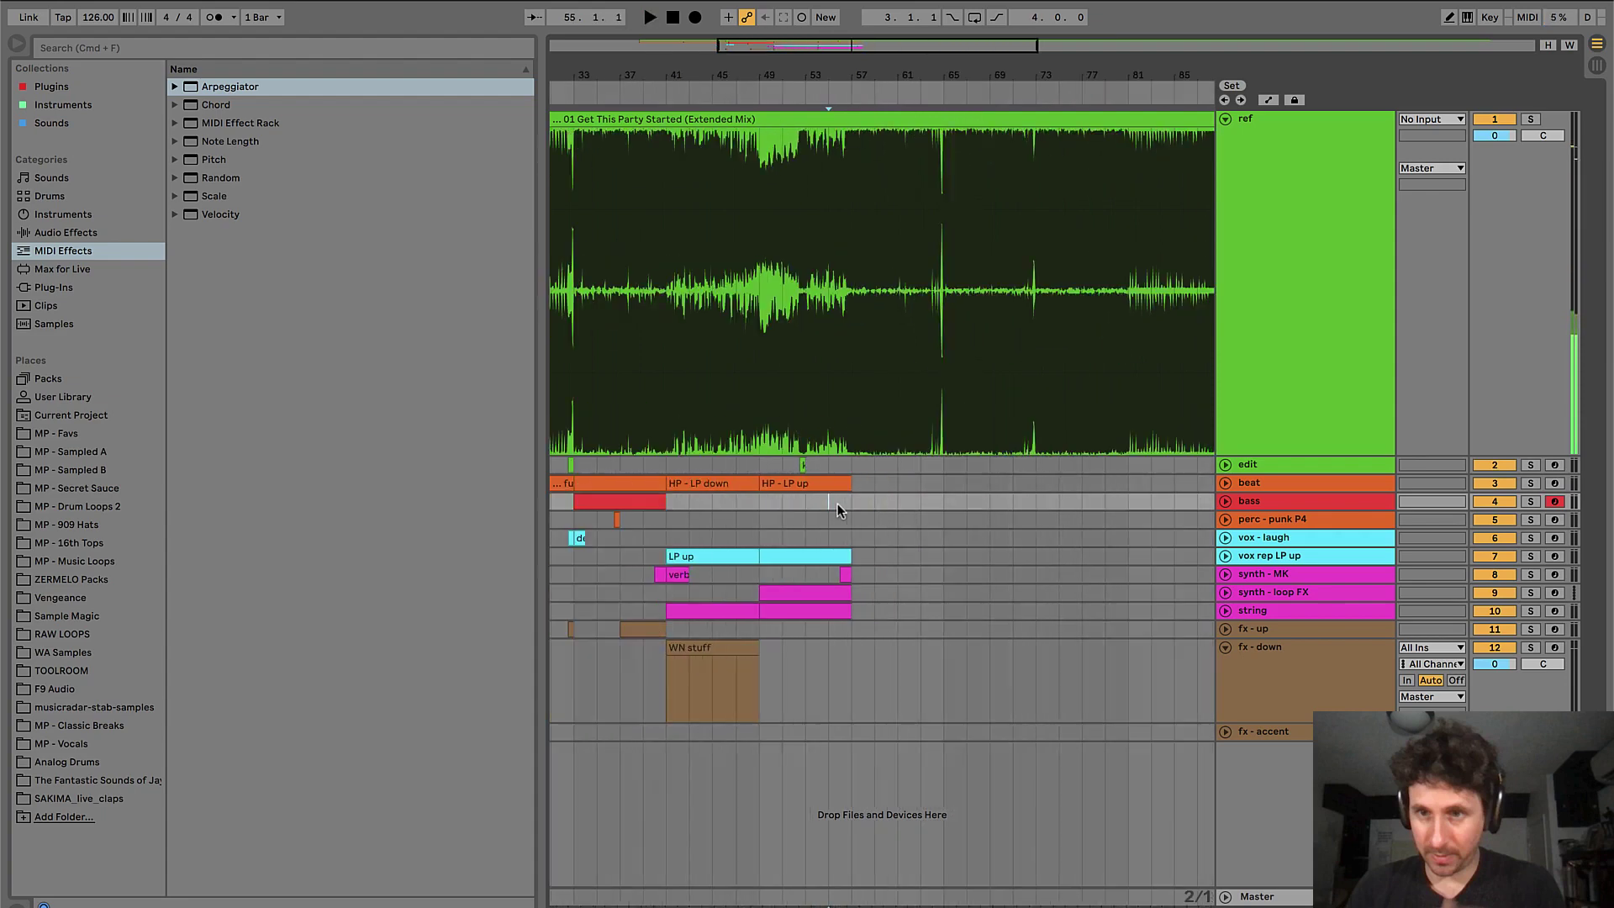
pyautogui.click(820, 591)
pyautogui.click(814, 640)
pyautogui.press('space')
pyautogui.scroll(3, 813, 641)
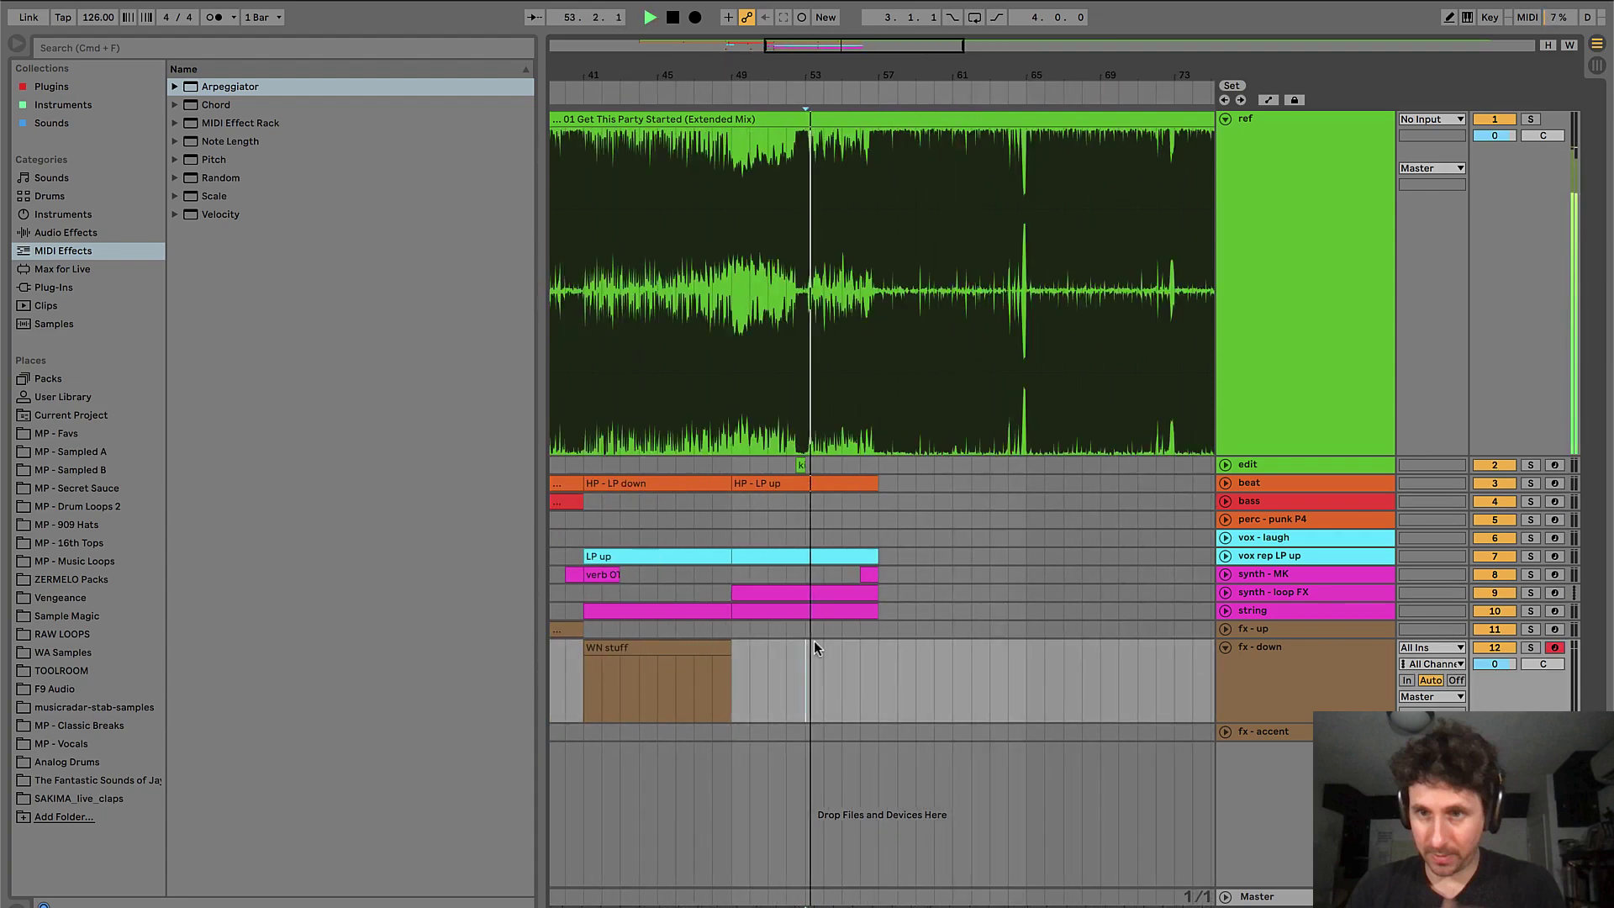
# - Insert a MIDI clip on the fx - up track that spans bars 55 to 57
pyautogui.hscroll(-2, 814, 641)
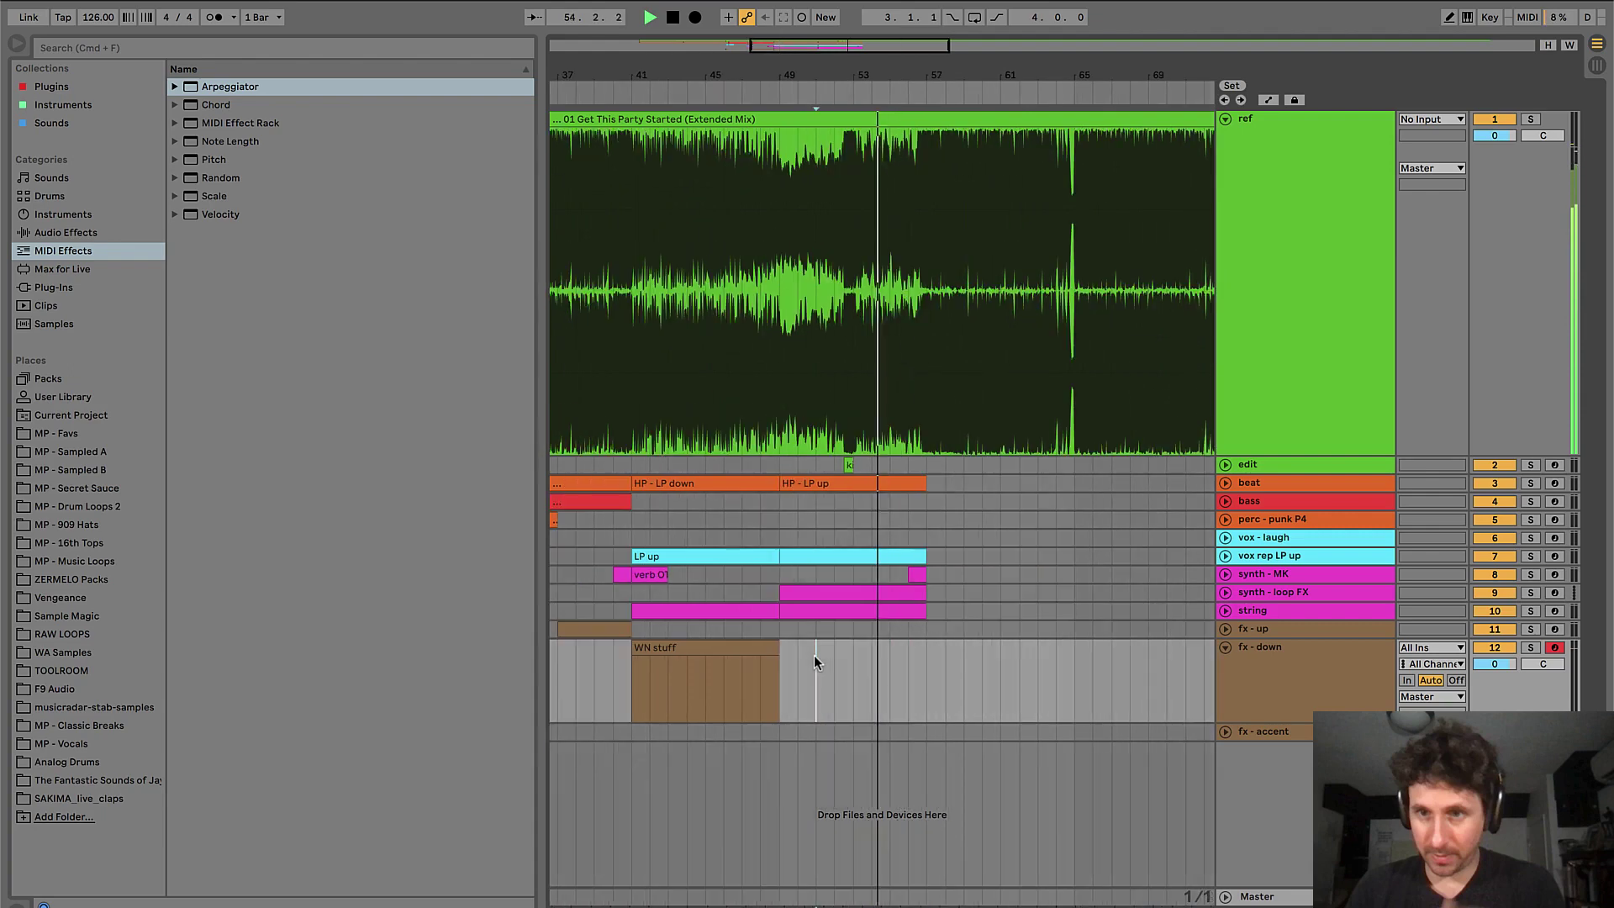
pyautogui.click(739, 654)
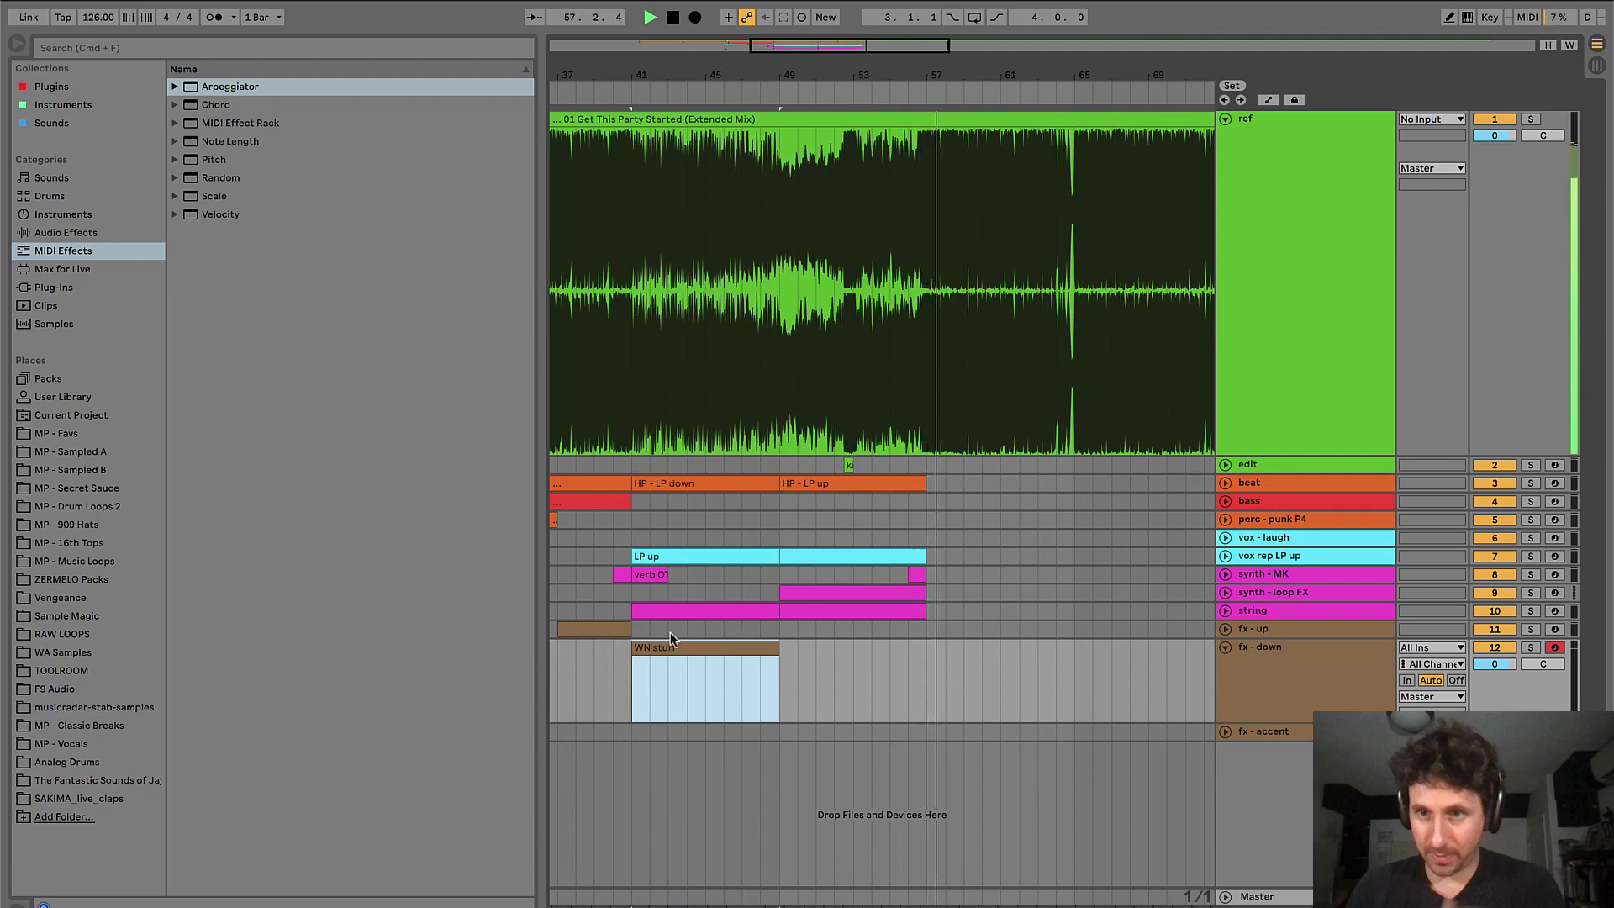
pyautogui.moveTo(853, 629); pyautogui.dragTo(924, 631)
pyautogui.press('super+shift+m')
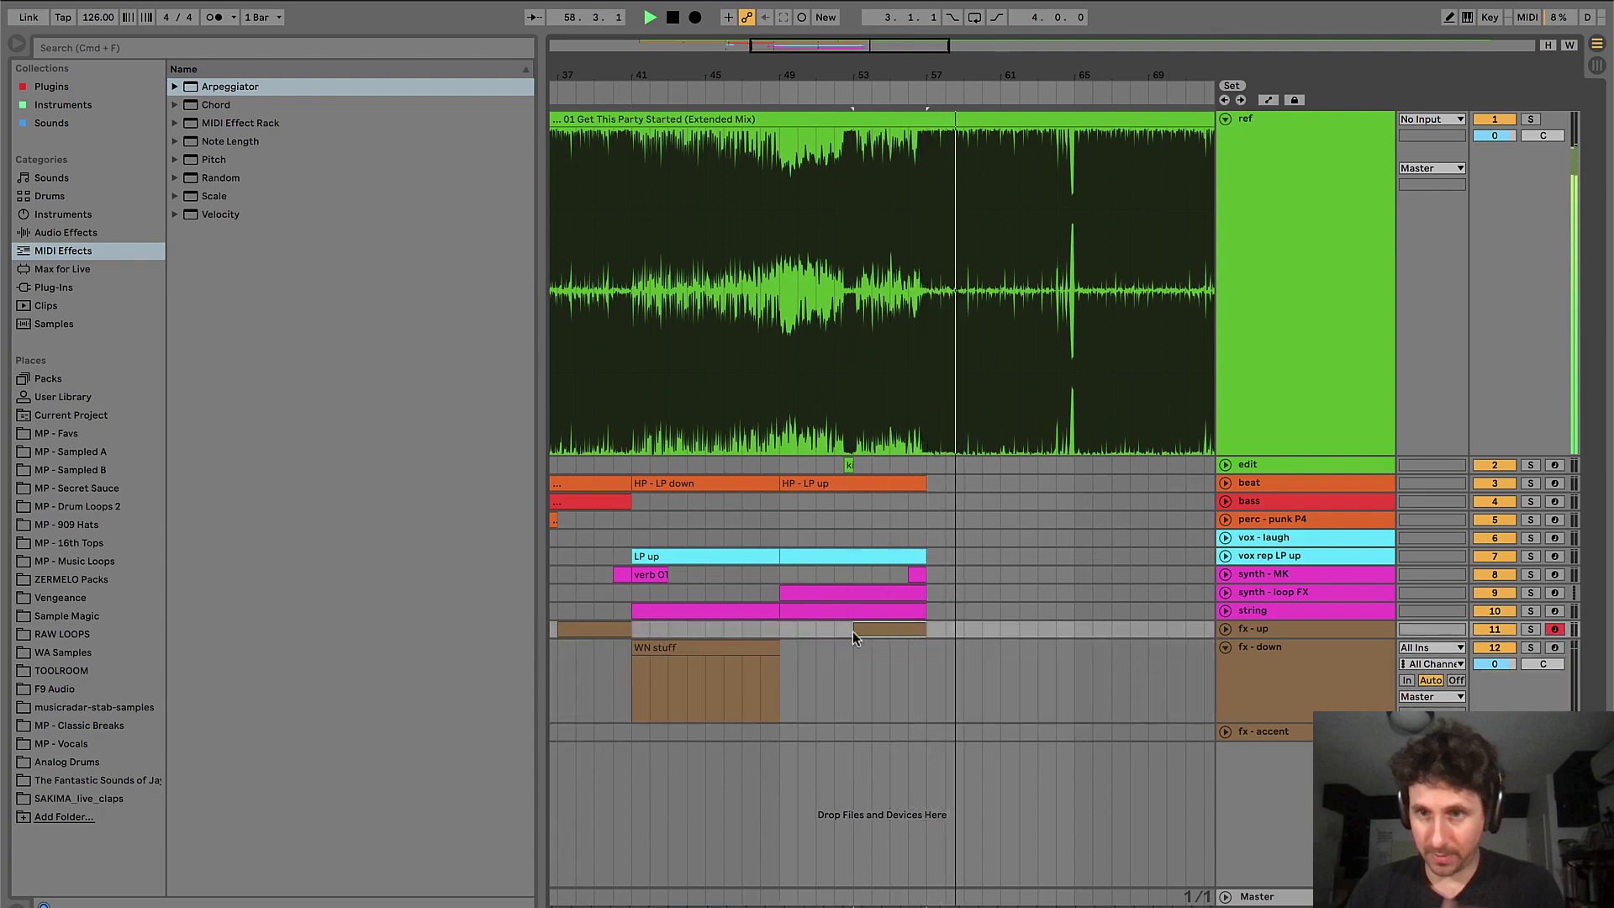
pyautogui.press('Delete')
pyautogui.click(902, 629)
pyautogui.press('space')
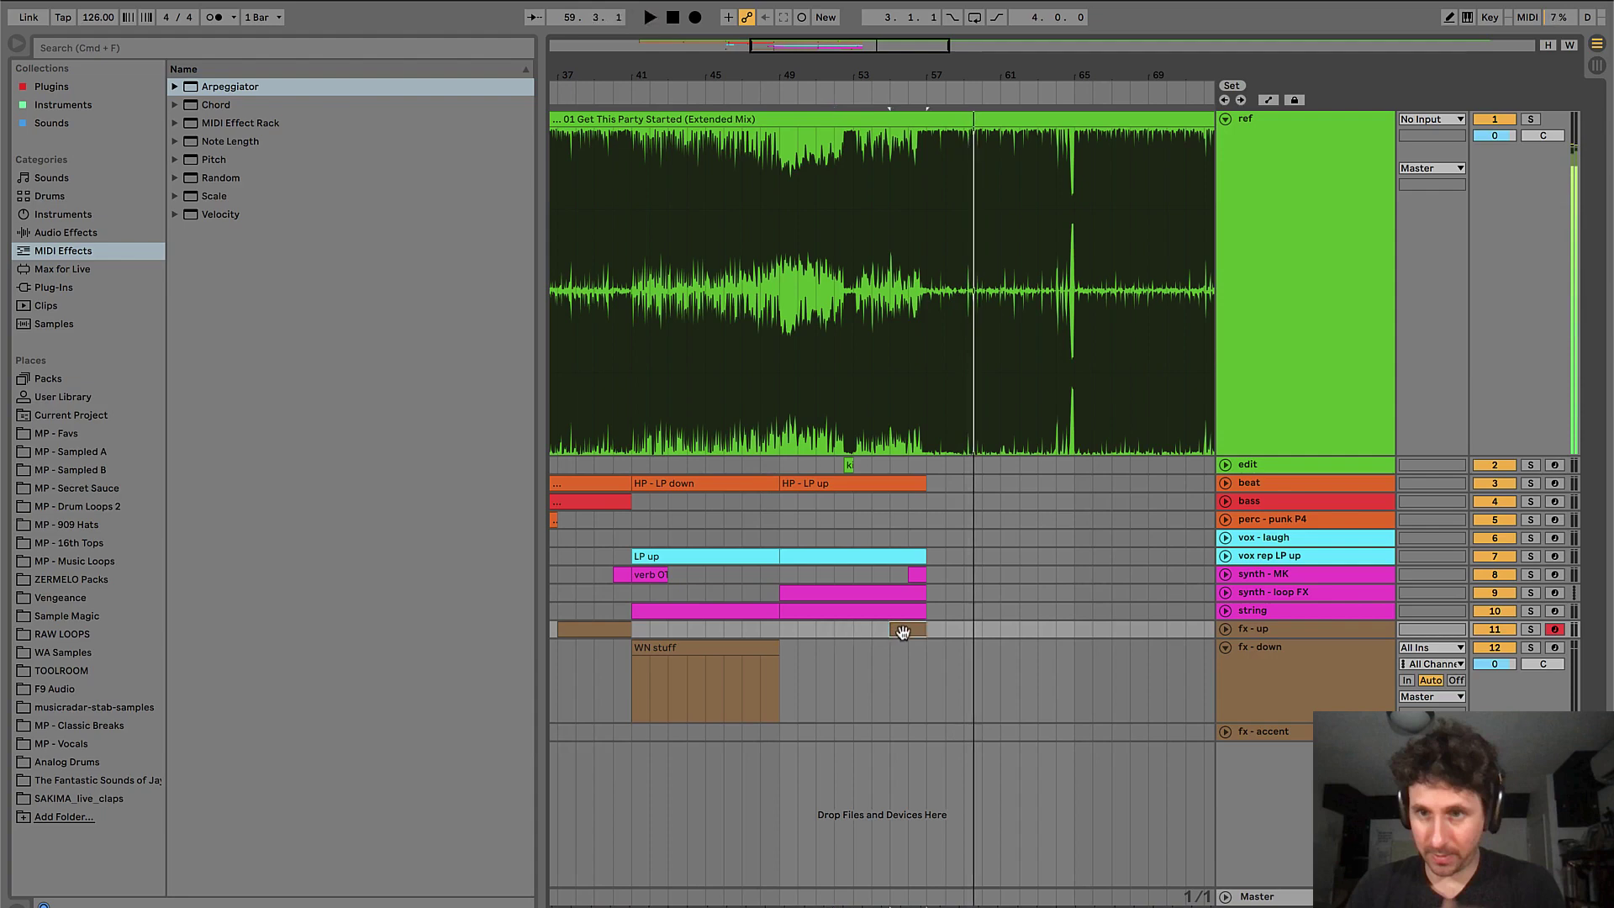
# - Play the reference from bar 55 and collapse all tracks except the ref track
pyautogui.press('space')
pyautogui.press('+')
pyautogui.hscroll(3, 901, 630)
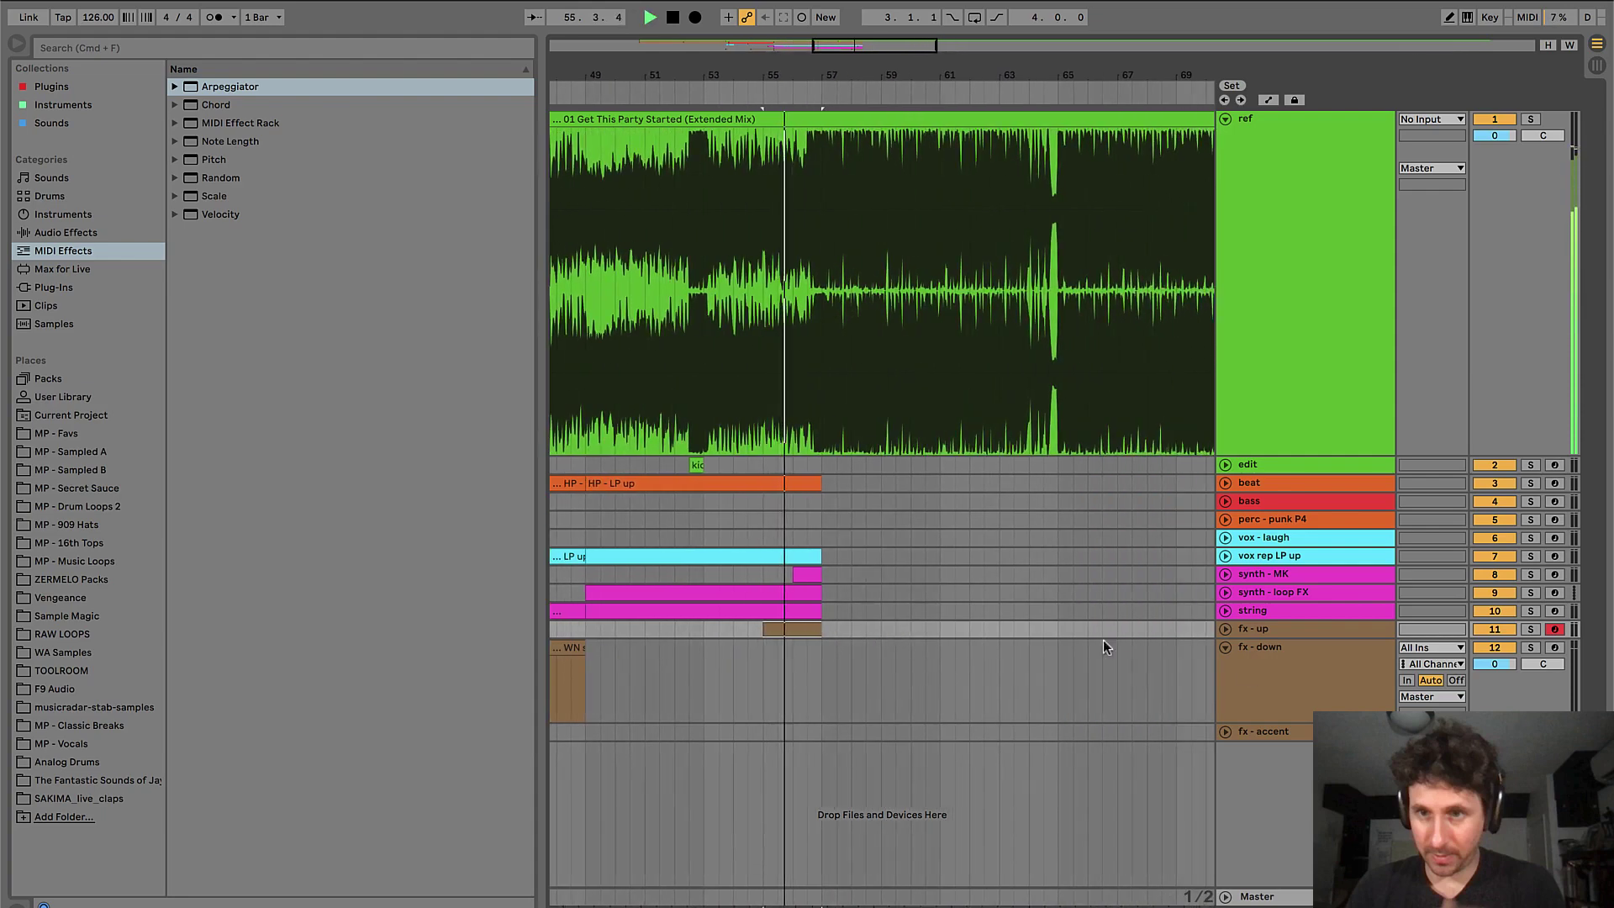
pyautogui.keyDown('alt'); pyautogui.click(1225, 648); pyautogui.keyUp('alt')
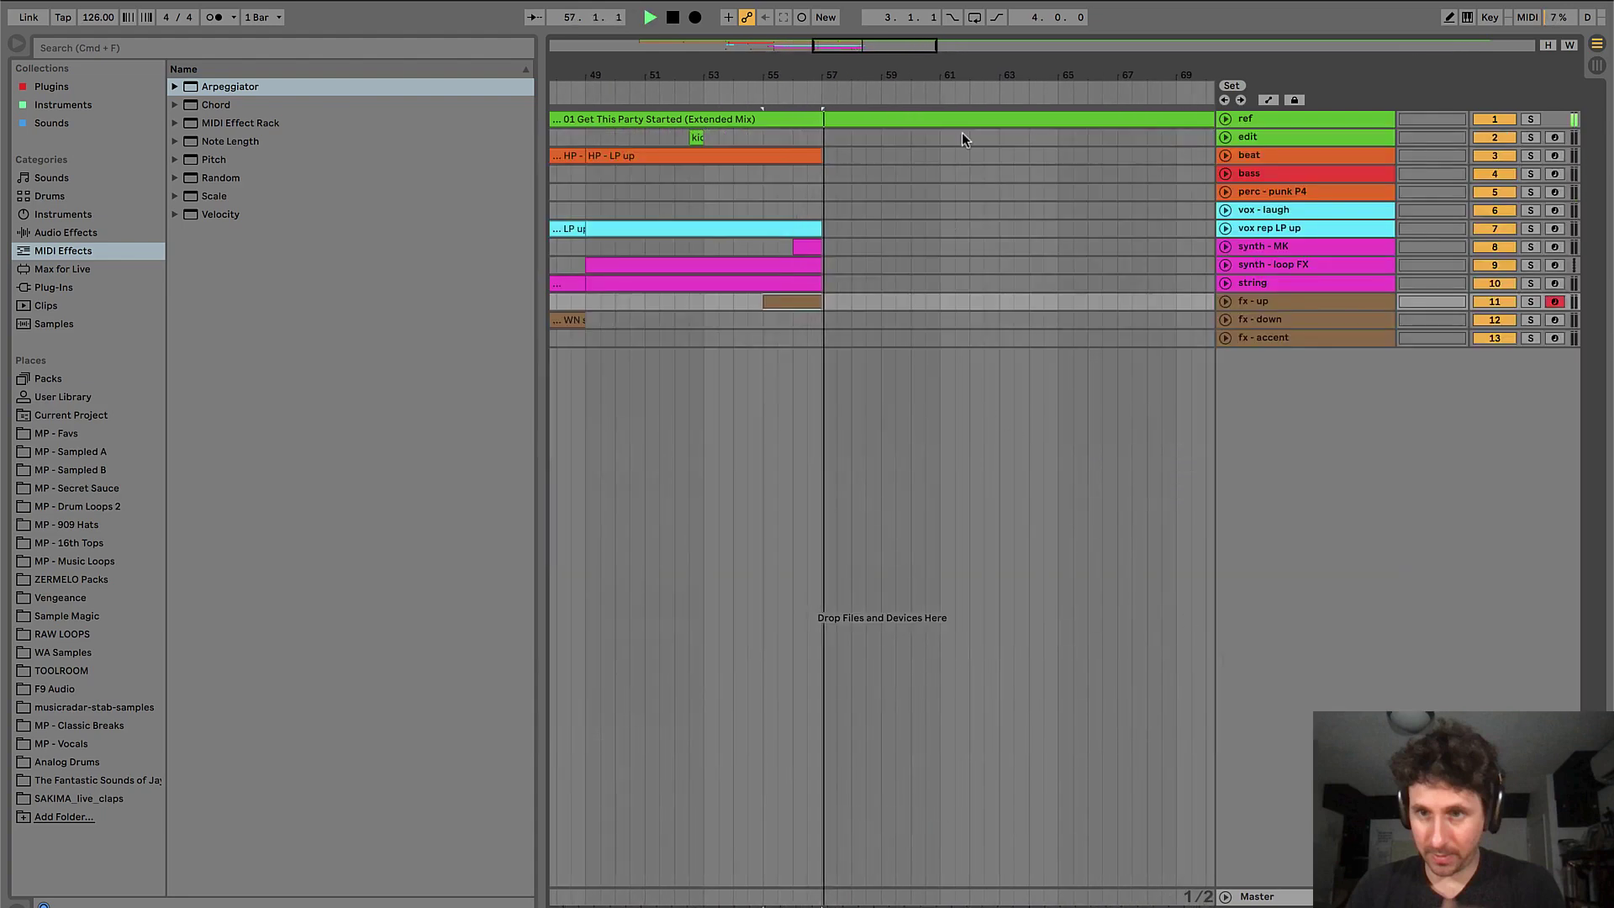
pyautogui.click(1225, 118)
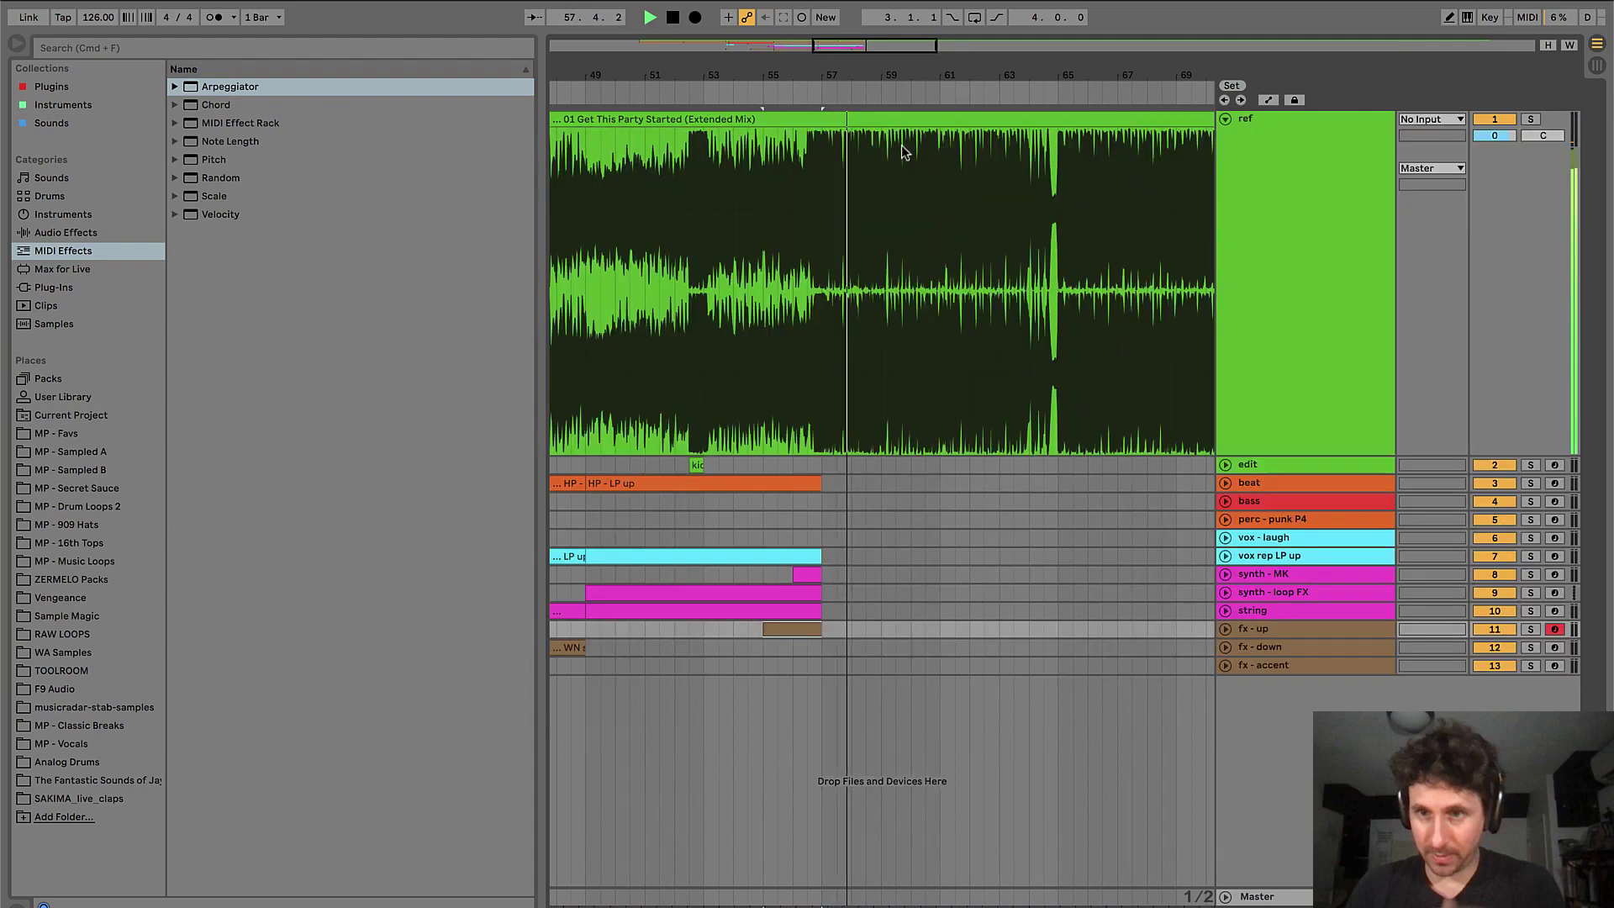
# - Insert an eight-bar MIDI clip on the bass track from bar 57 to 65
pyautogui.click(787, 497)
pyautogui.press('+')
pyautogui.press('-')
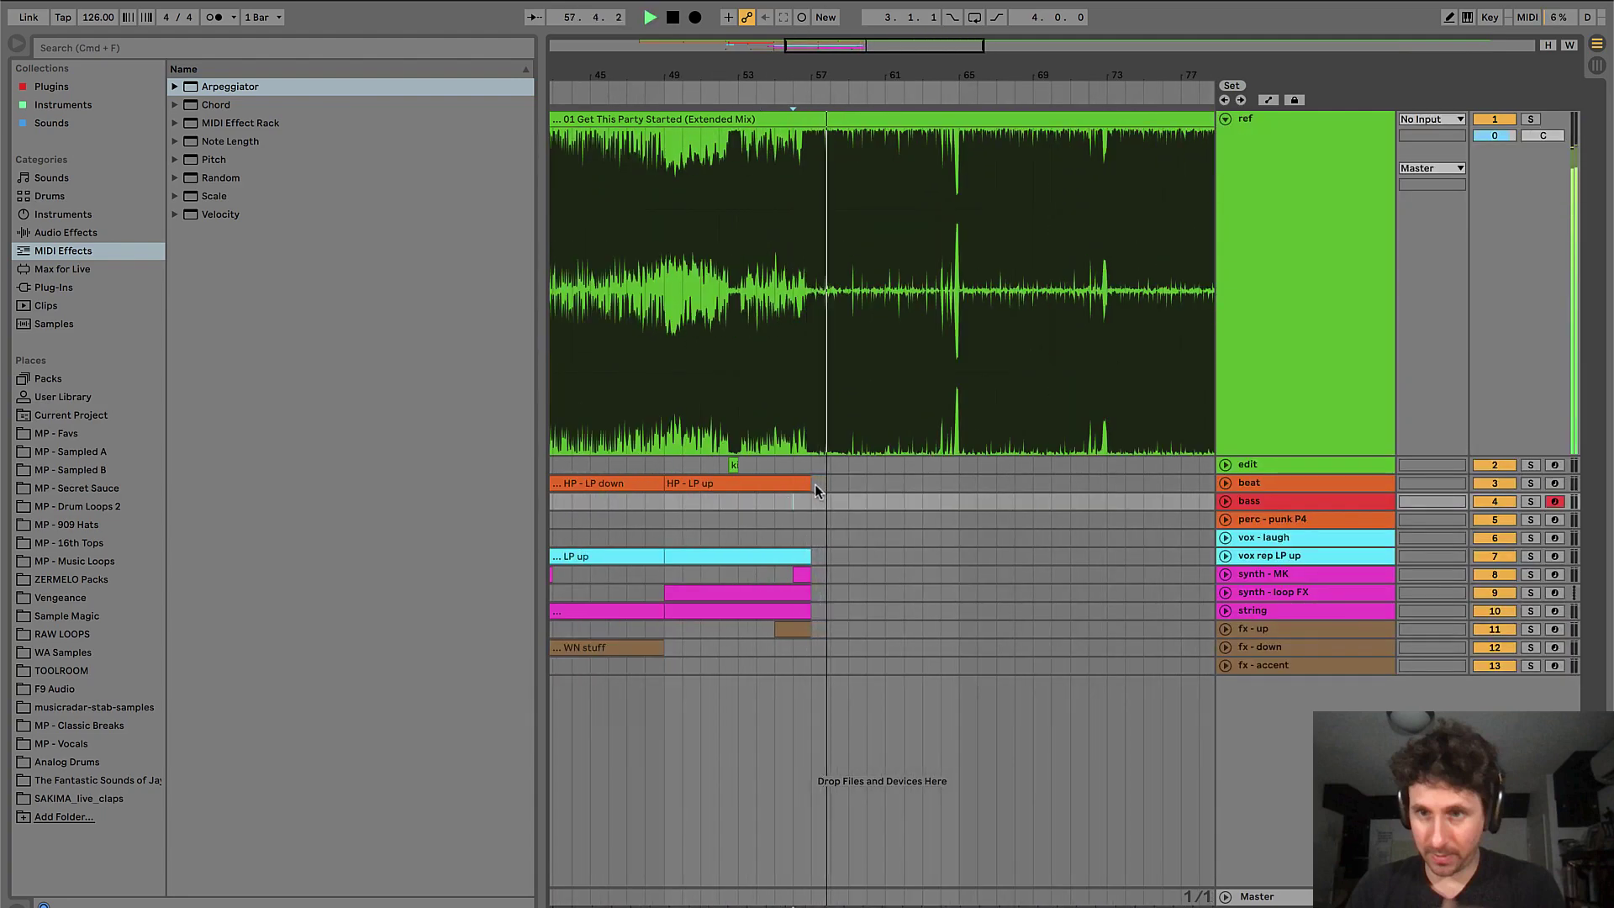
pyautogui.moveTo(815, 501); pyautogui.dragTo(961, 507)
pyautogui.press('super+shift+m')
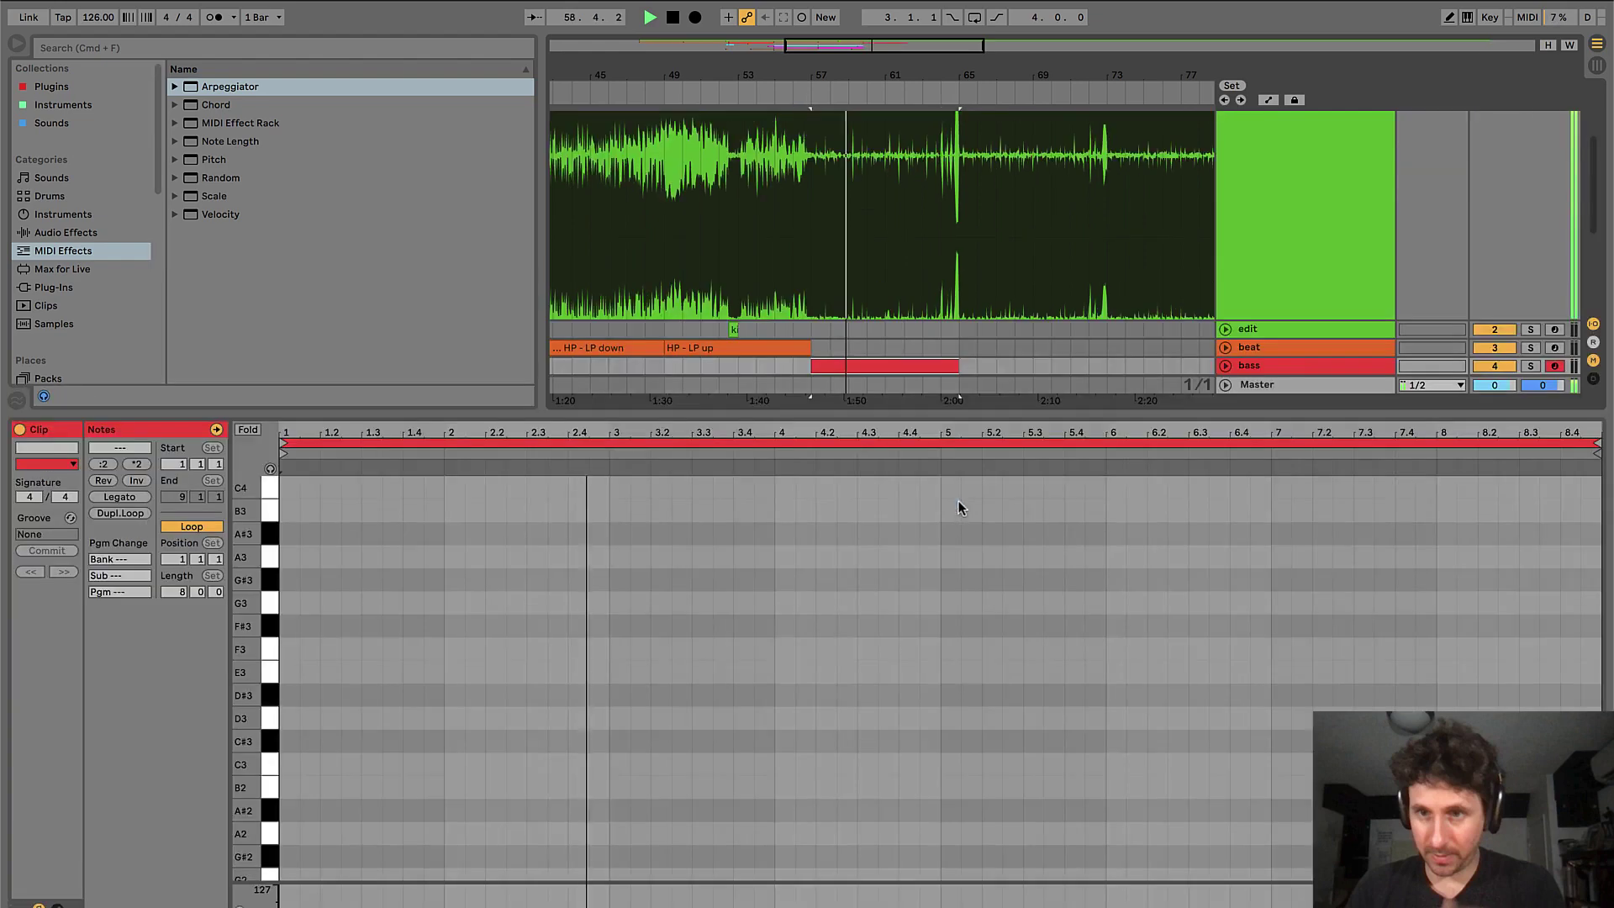
pyautogui.press('super+alt+l')
# - Insert an eight-bar MIDI clip on the beat track from bar 57 to 65 and loop playback over that range
pyautogui.moveTo(814, 484); pyautogui.dragTo(961, 483)
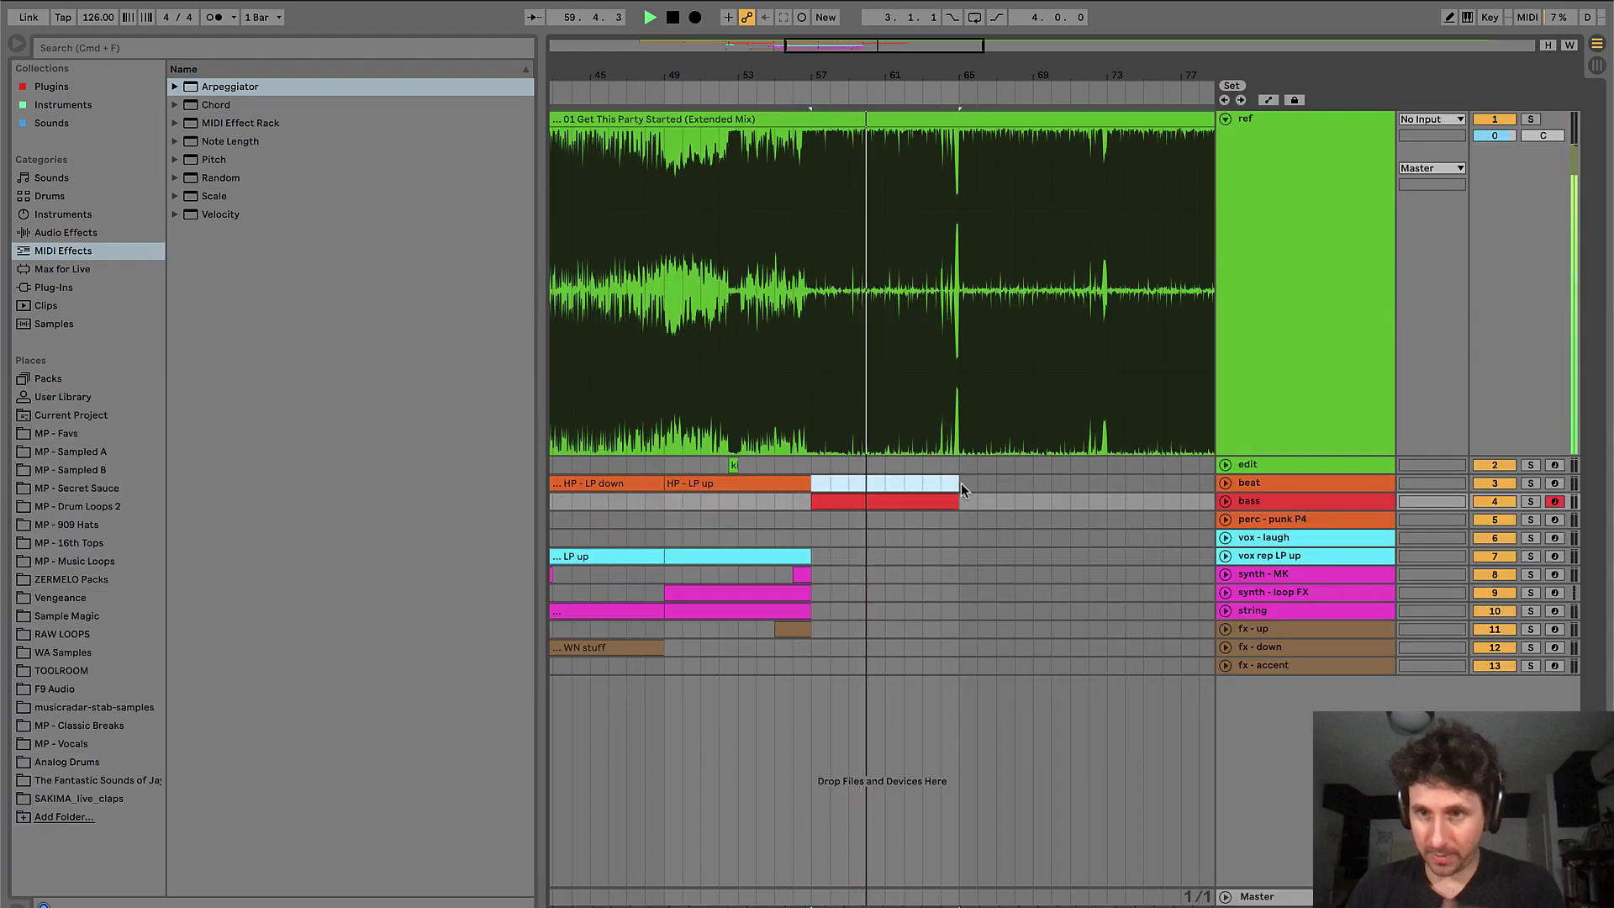
pyautogui.press('super+shift+m')
pyautogui.press('super+l')
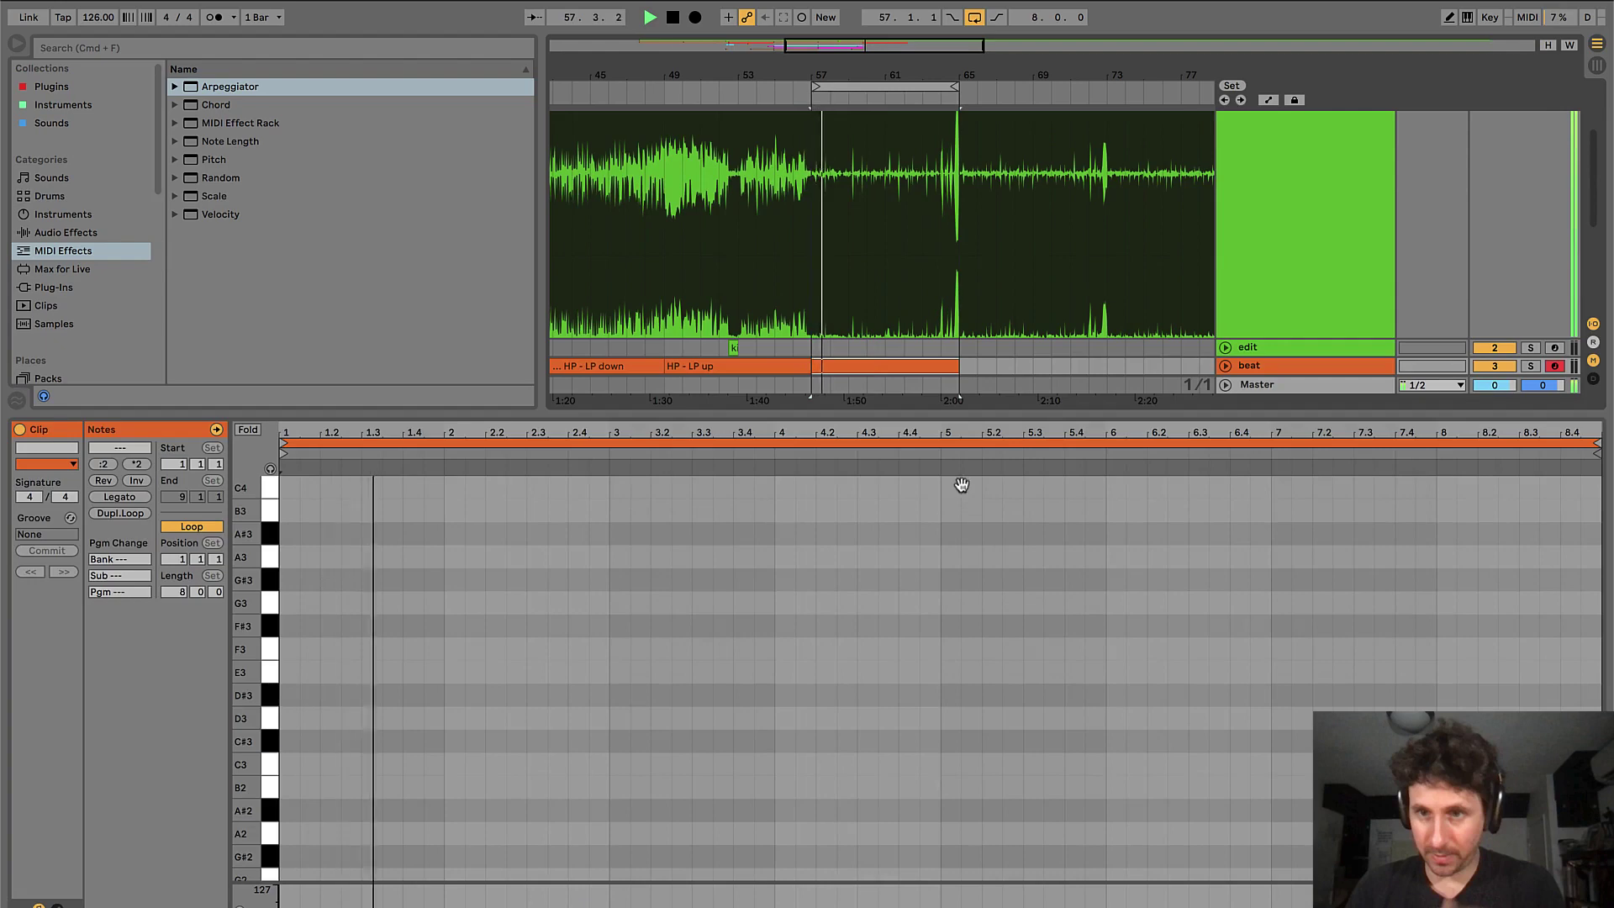
pyautogui.press('super+alt+l')
pyautogui.press('-')
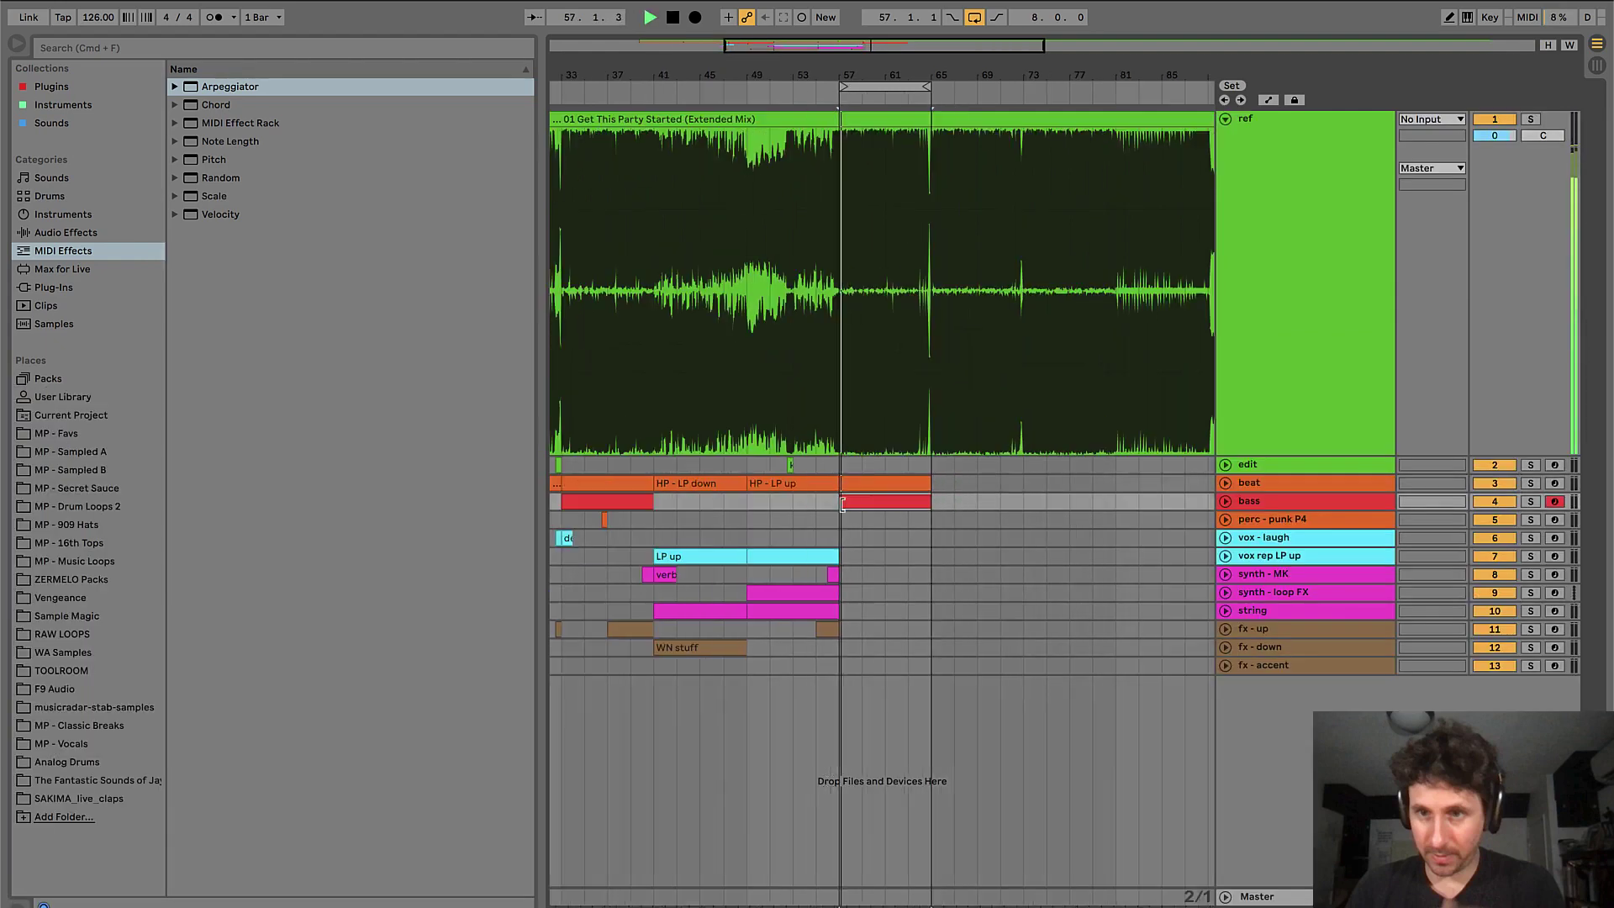
# - Insert a one-bar MIDI clip at bar 57 on the fx - accent track
pyautogui.click(871, 636)
pyautogui.press('space')
pyautogui.press('+')
pyautogui.press('+')
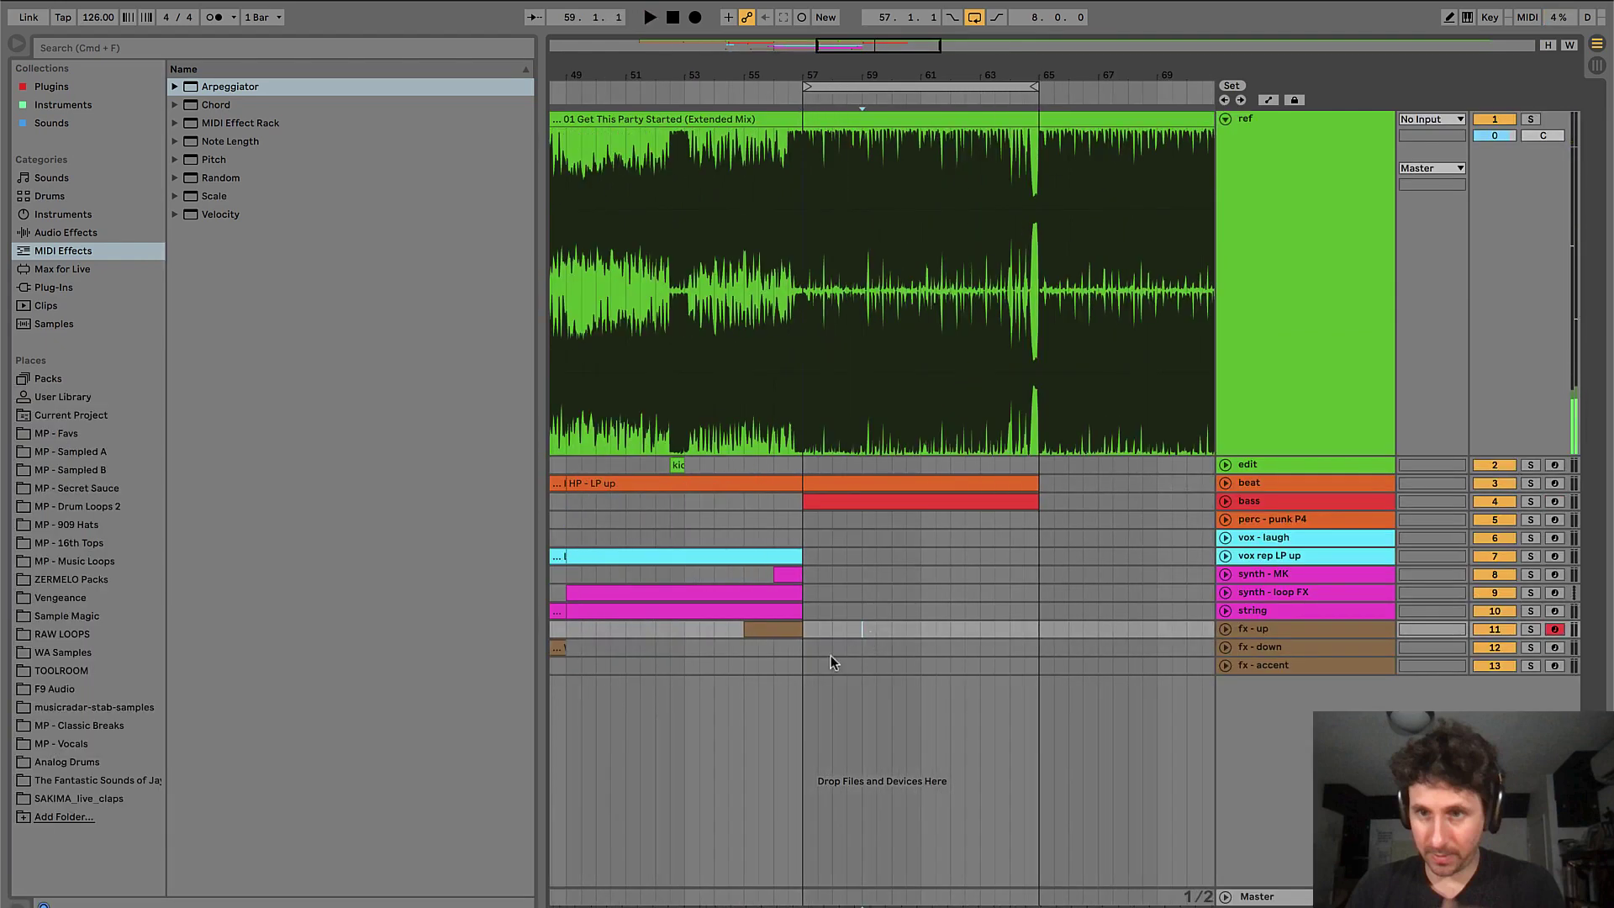
pyautogui.press('super+shift+m')
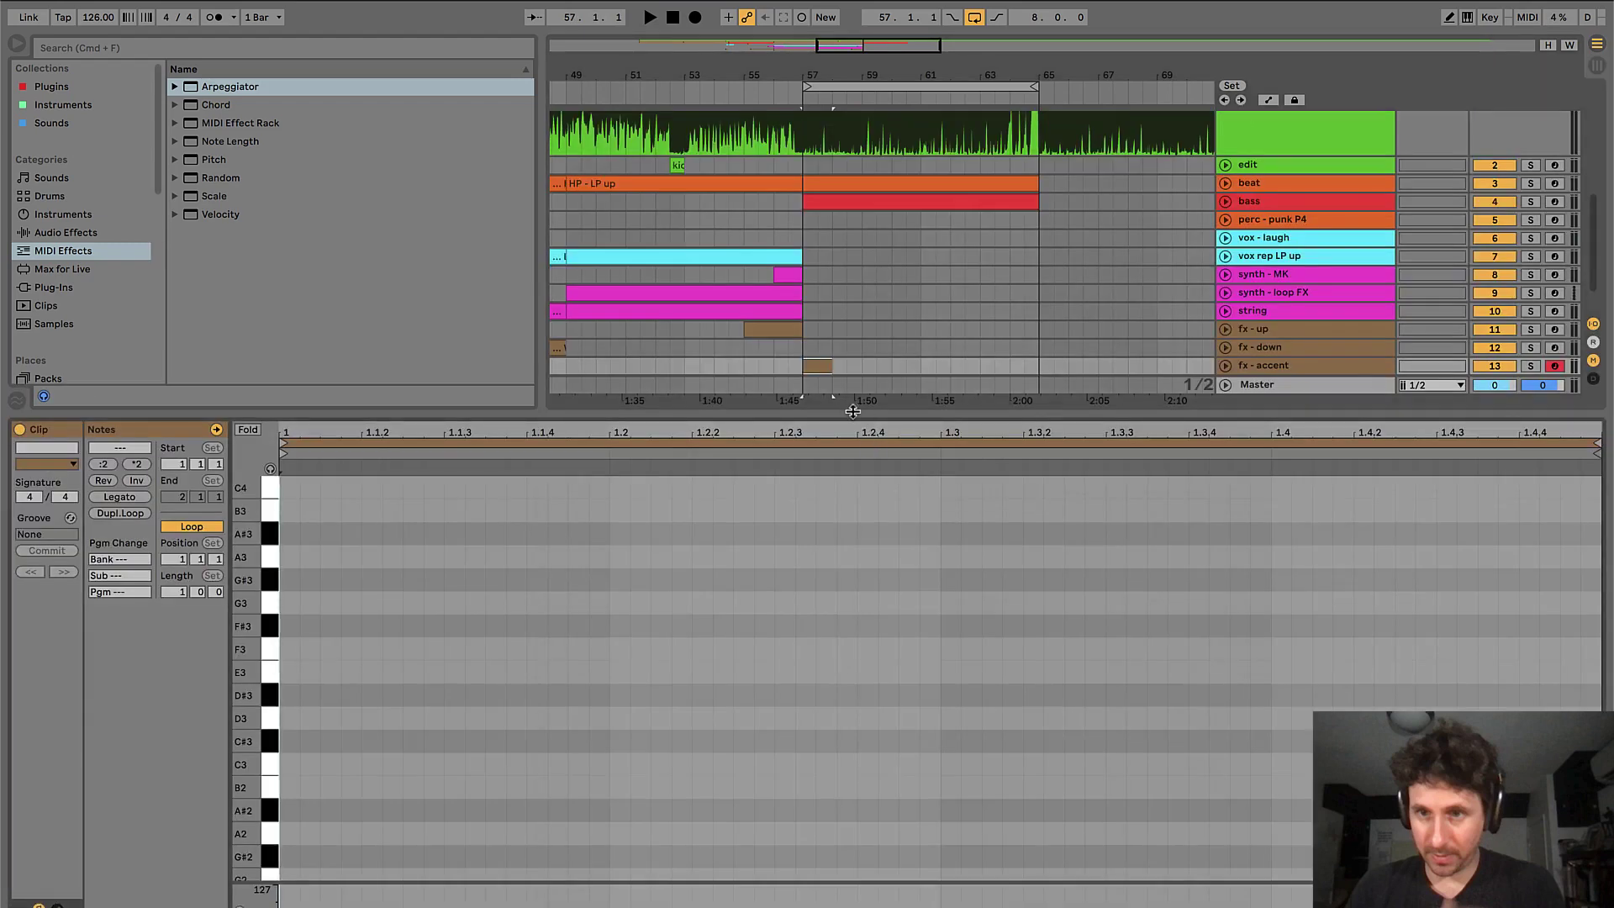
pyautogui.press('super+alt+l')
# - Play the transition into bar 57 and trim the fx - accent clip there to one beat
pyautogui.click(786, 665)
pyautogui.press('+')
pyautogui.press('+')
pyautogui.press('space')
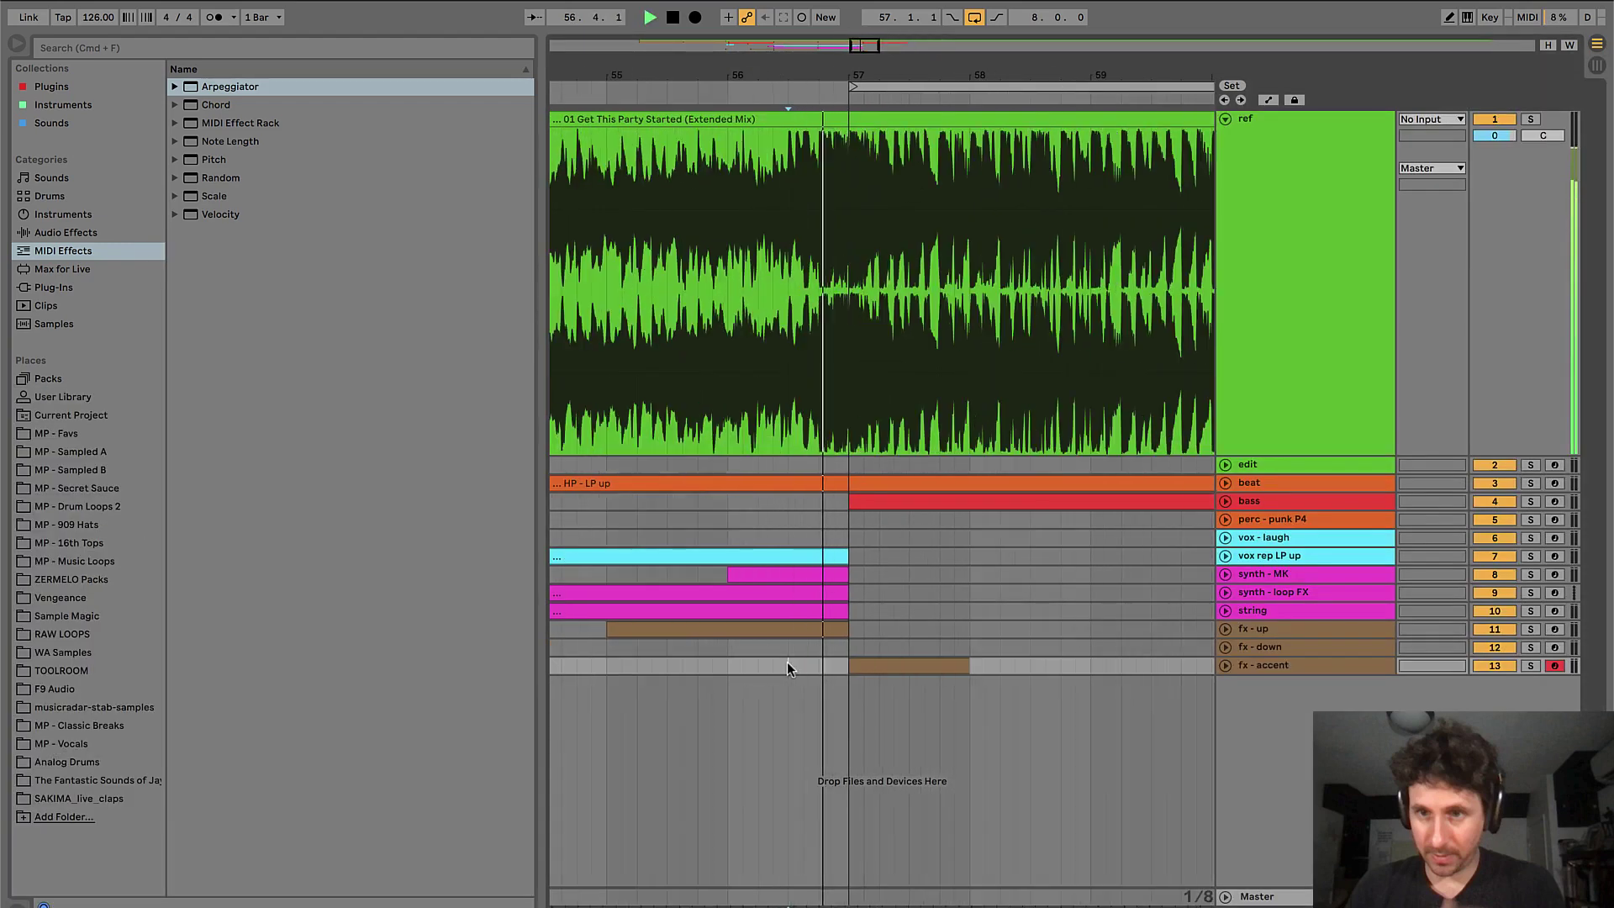
pyautogui.click(861, 649)
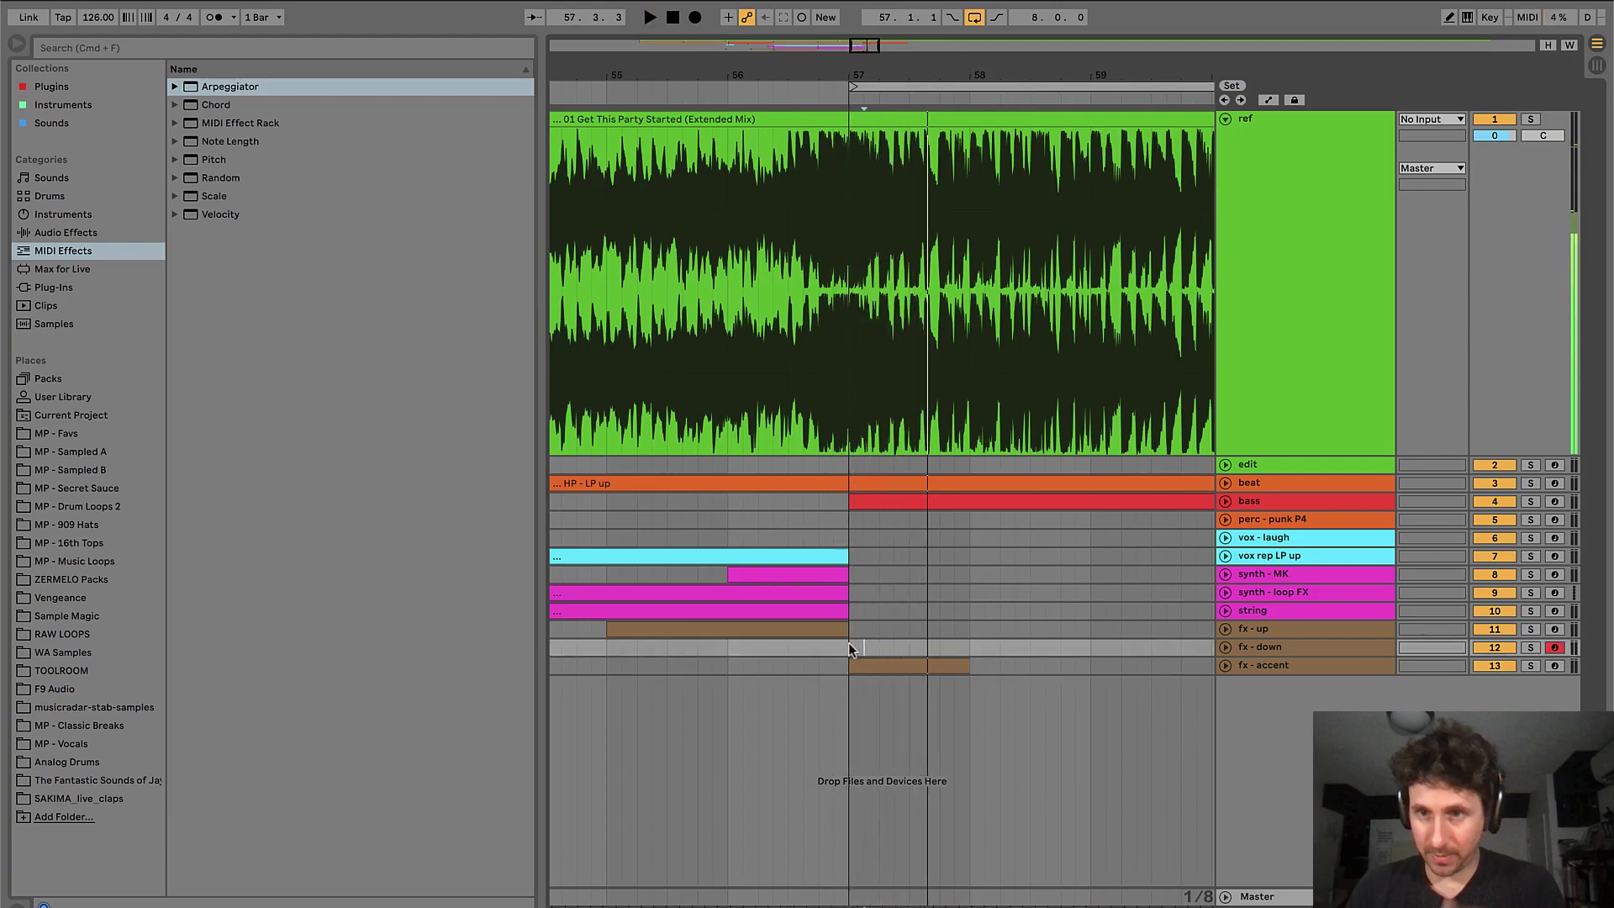
pyautogui.click(847, 647)
pyautogui.press('space')
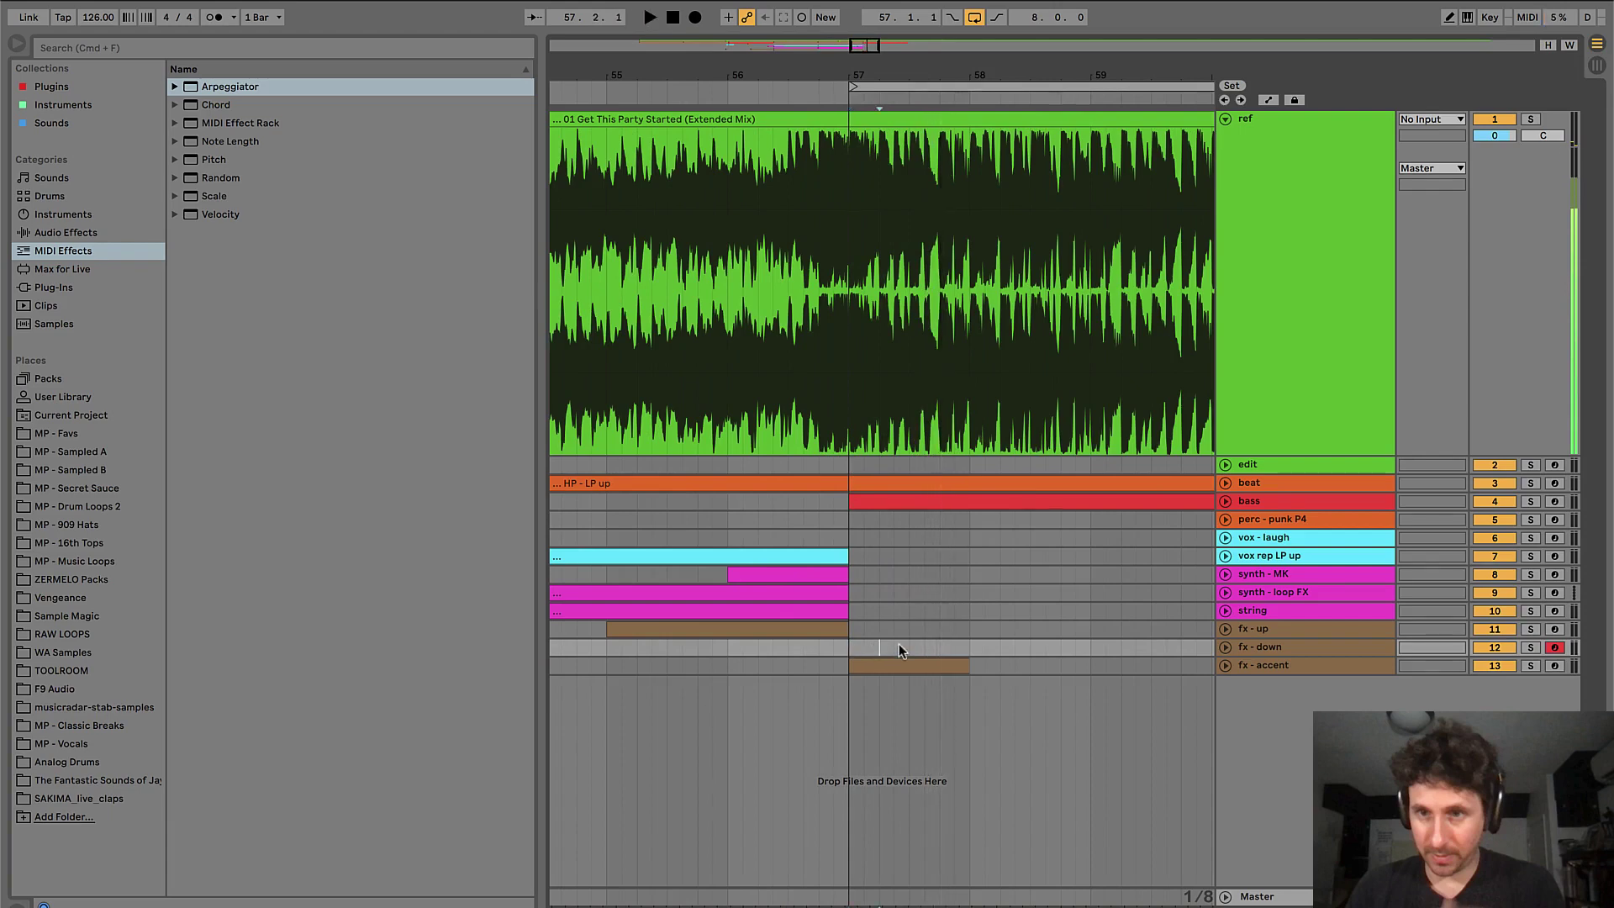
pyautogui.moveTo(879, 648); pyautogui.dragTo(1034, 667)
# - Play the reference from bar 57 and again from mid-bar 56 to examine the accent at the section start
pyautogui.click(850, 647)
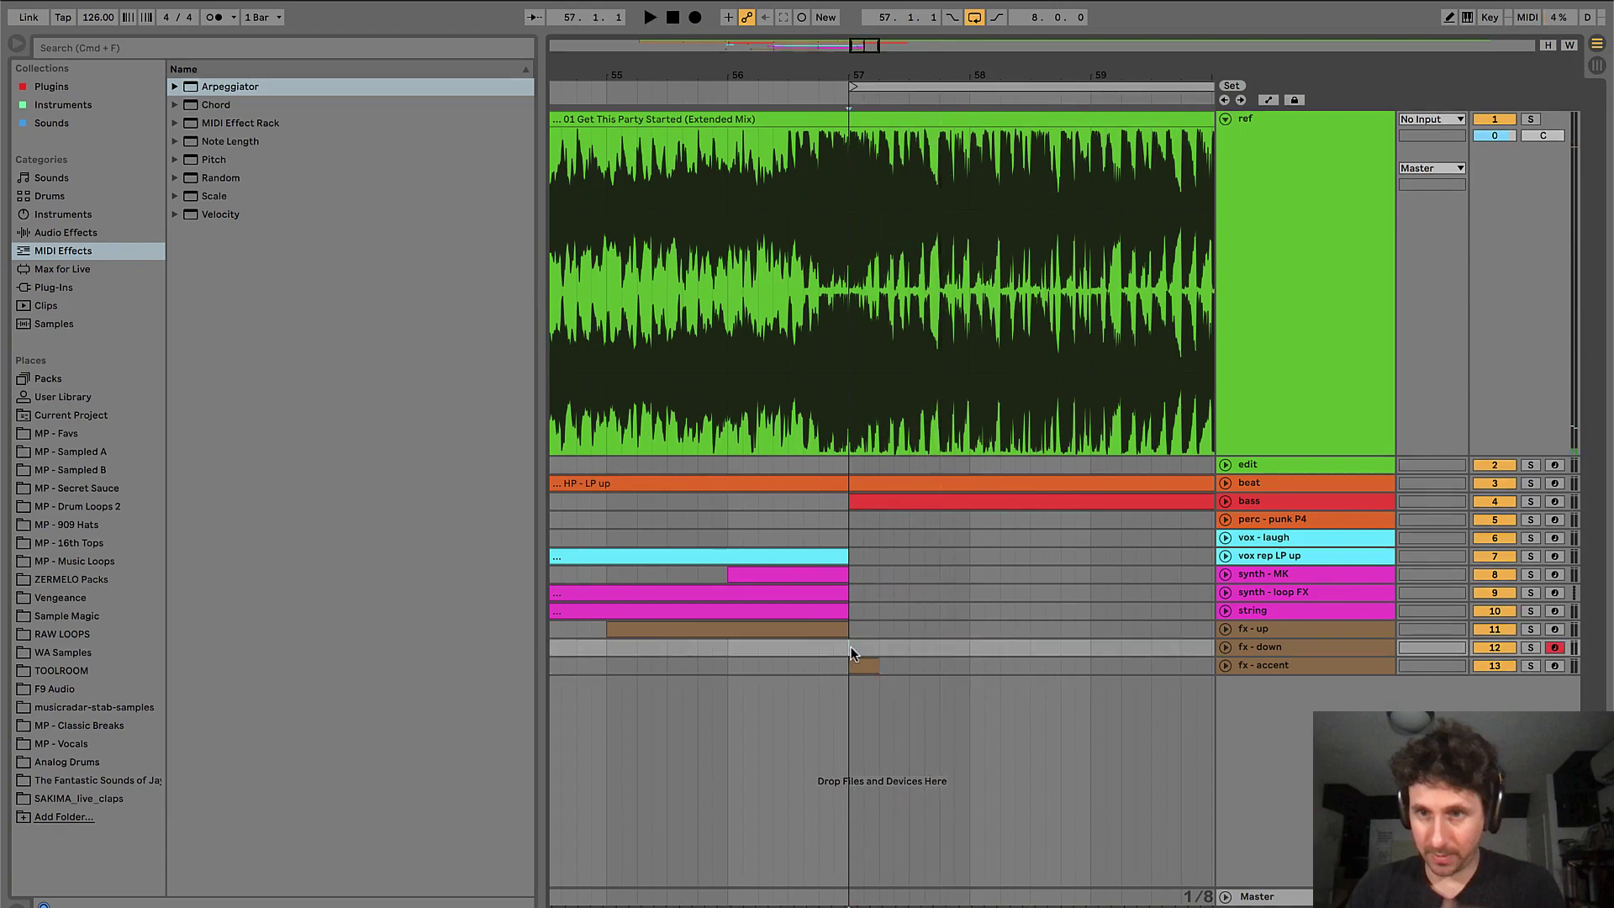
pyautogui.press('space')
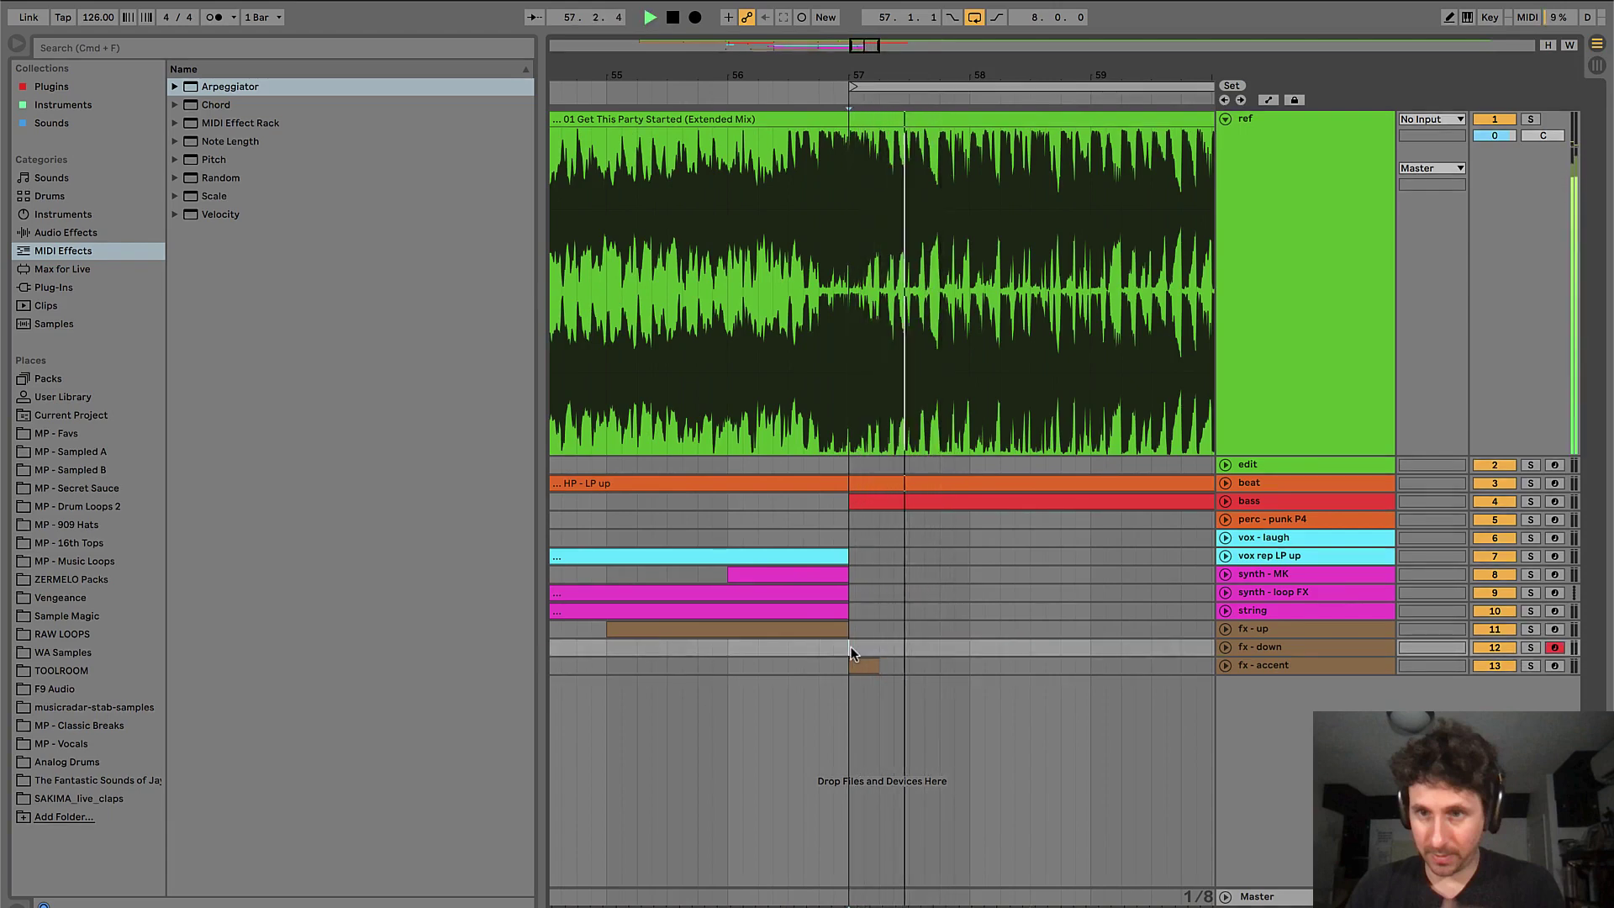
pyautogui.press('space')
pyautogui.press('space')
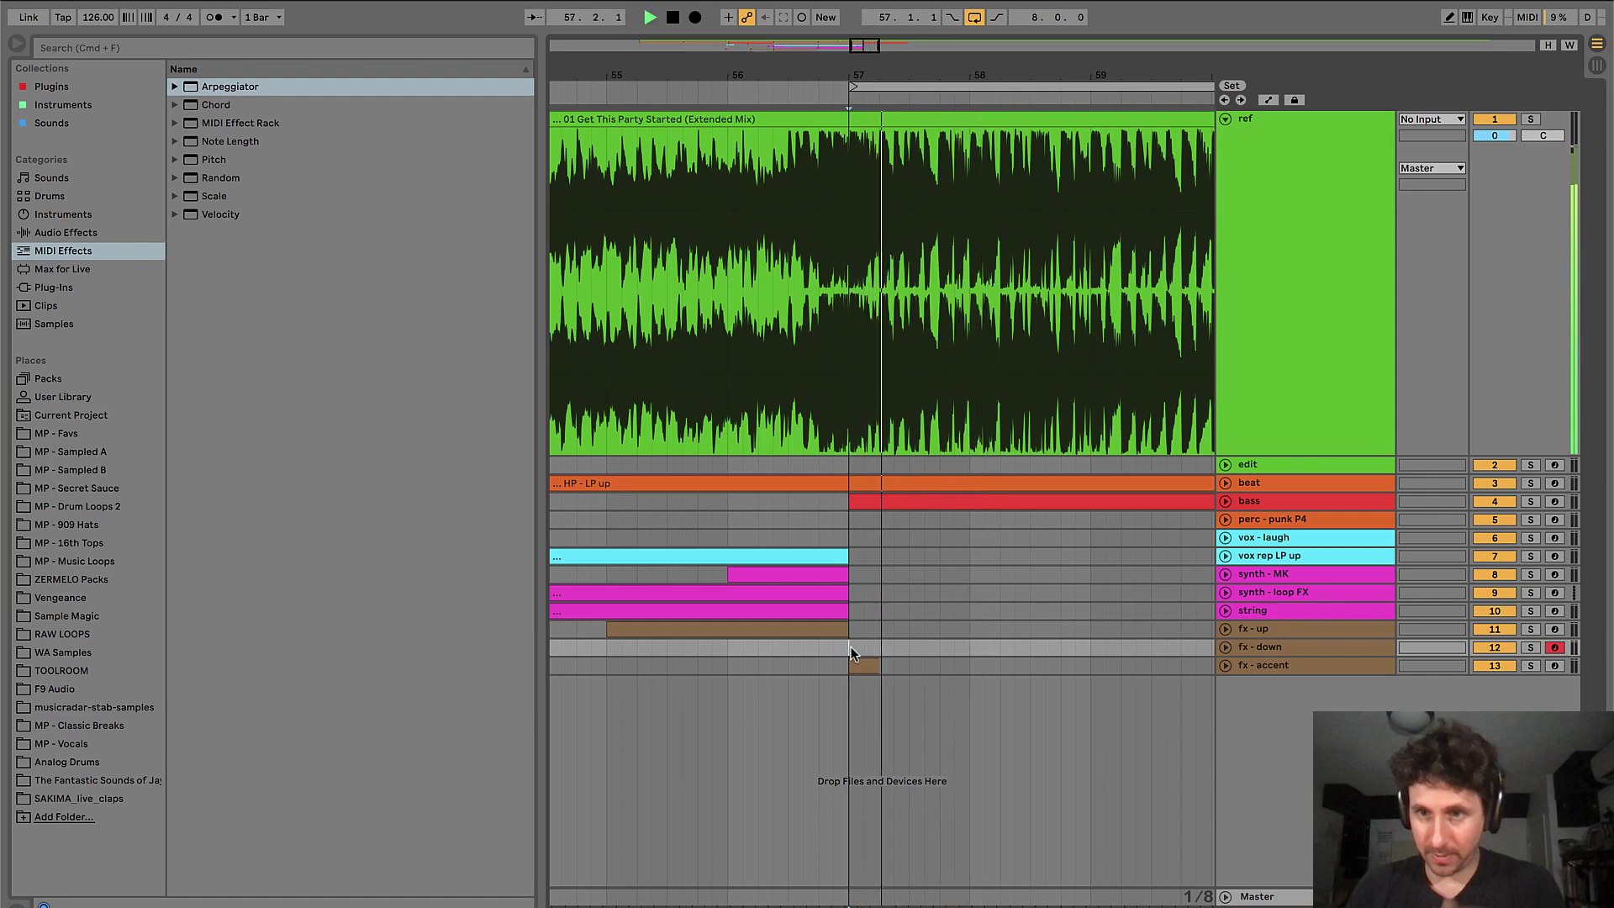
pyautogui.press('space')
pyautogui.click(861, 664)
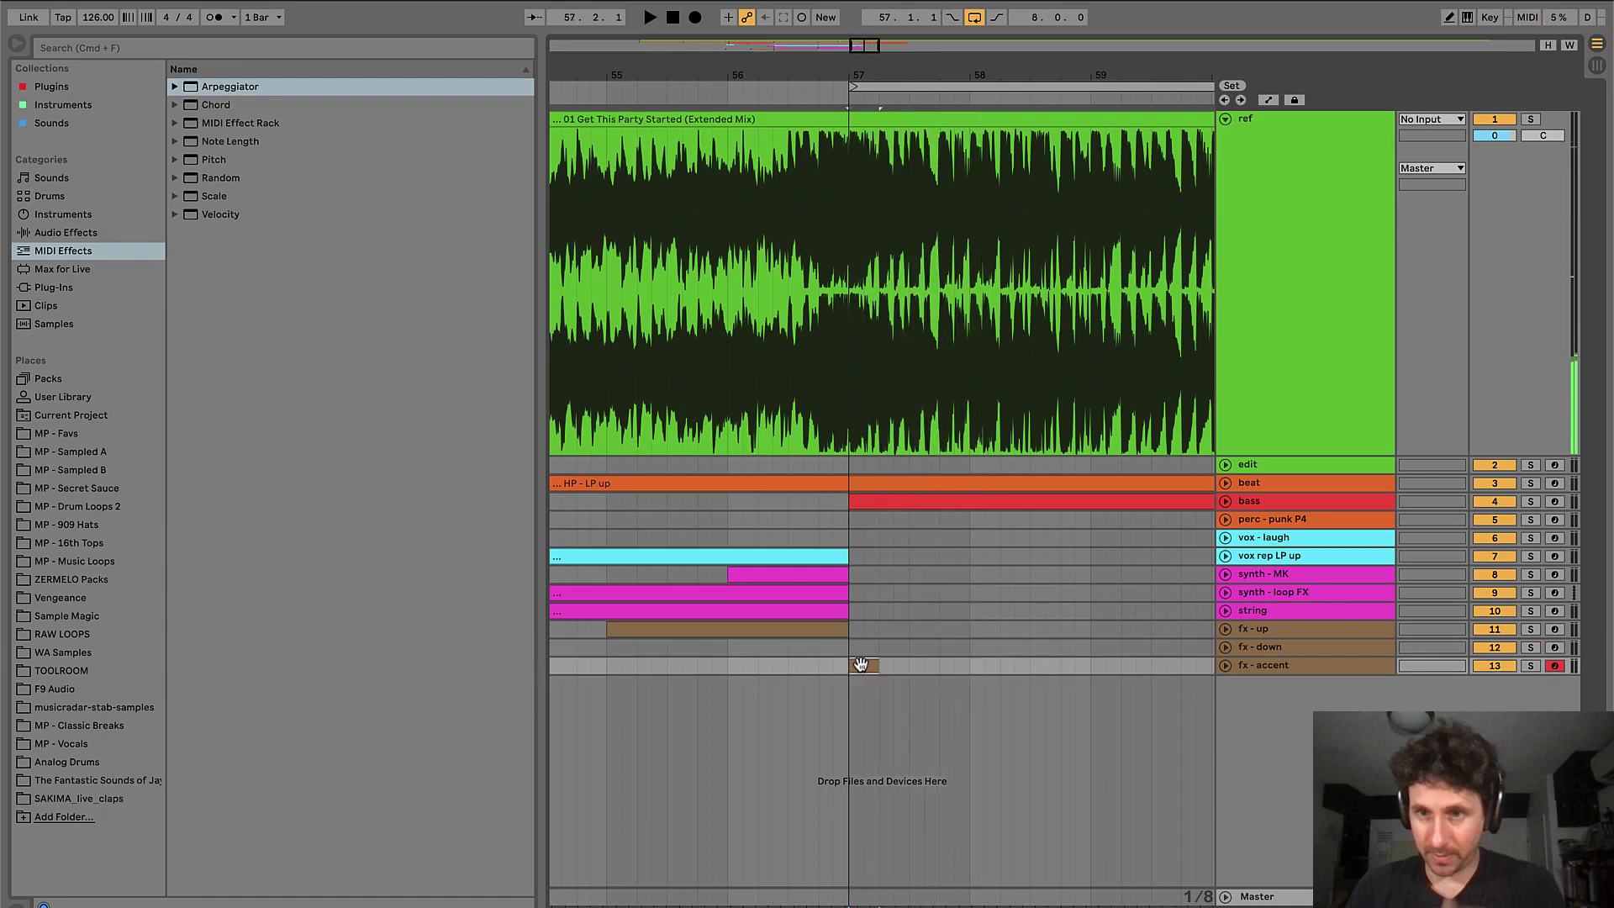
pyautogui.click(792, 538)
pyautogui.press('space')
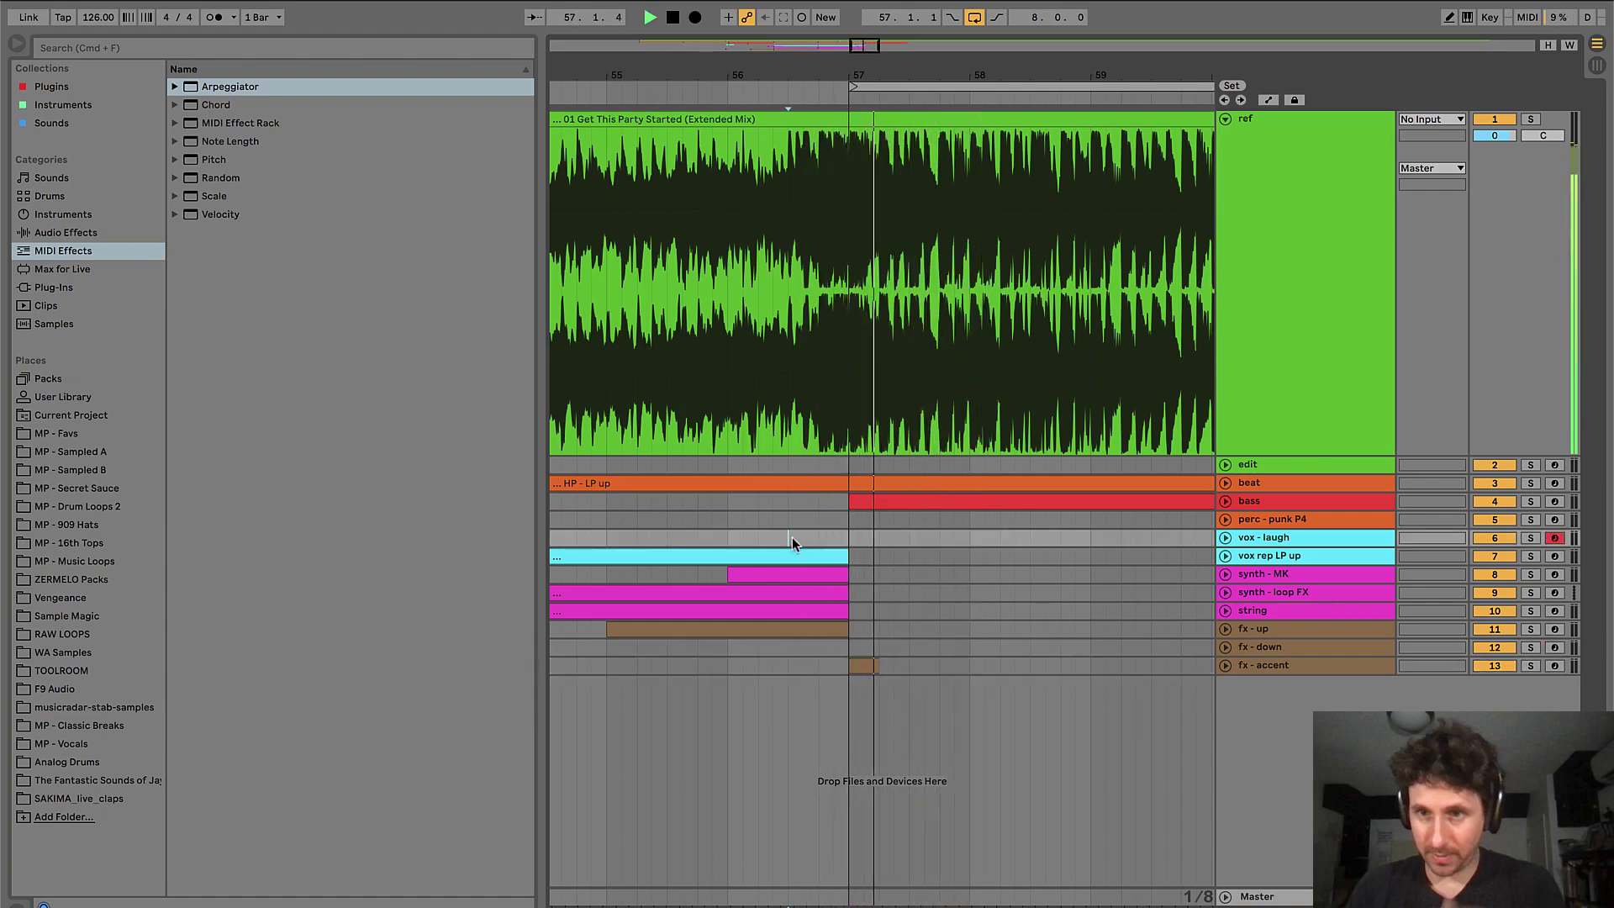
pyautogui.click(928, 577)
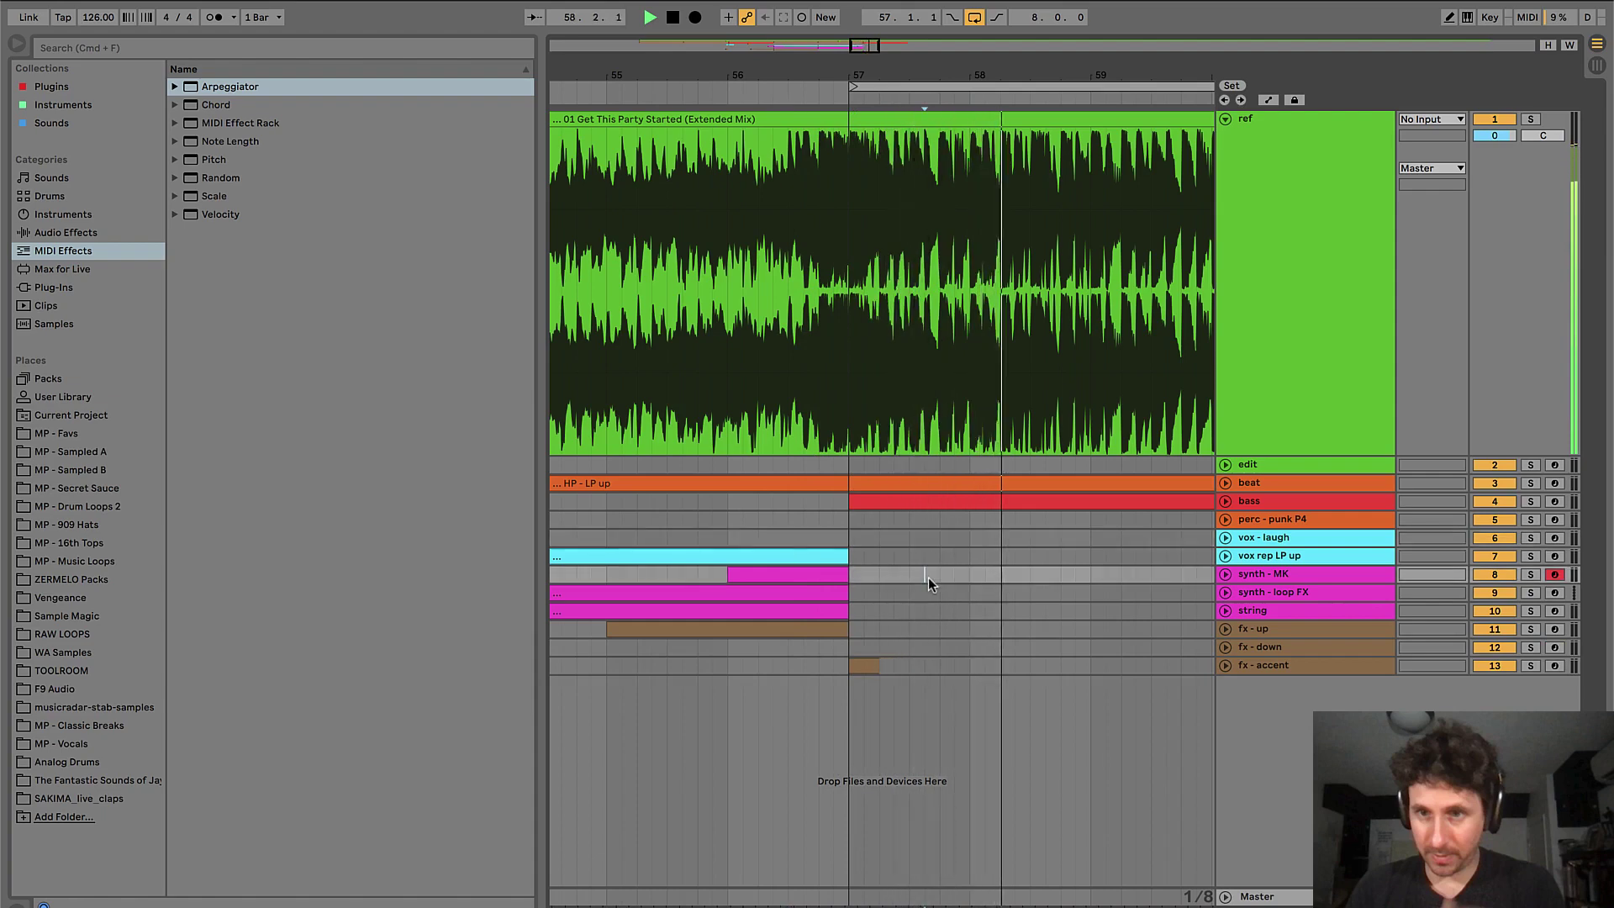
# - Expand the synth - loop FX track and rename its clip at bar 49 as "LP up - looping faster"
pyautogui.press('-')
pyautogui.press('-')
pyautogui.click(854, 595)
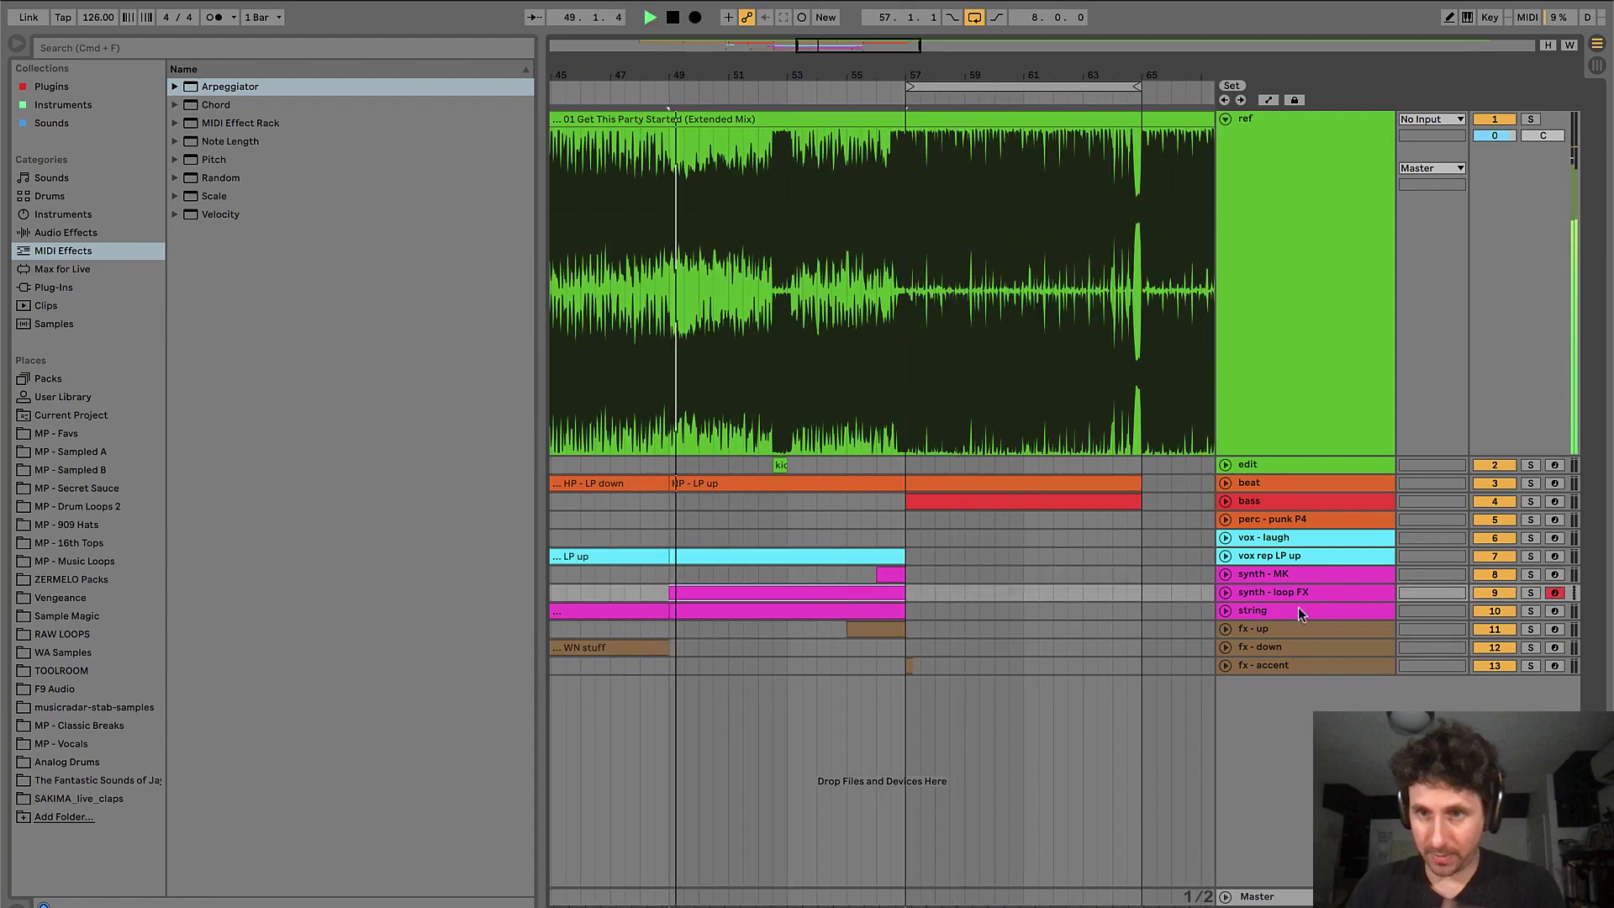
pyautogui.click(1226, 593)
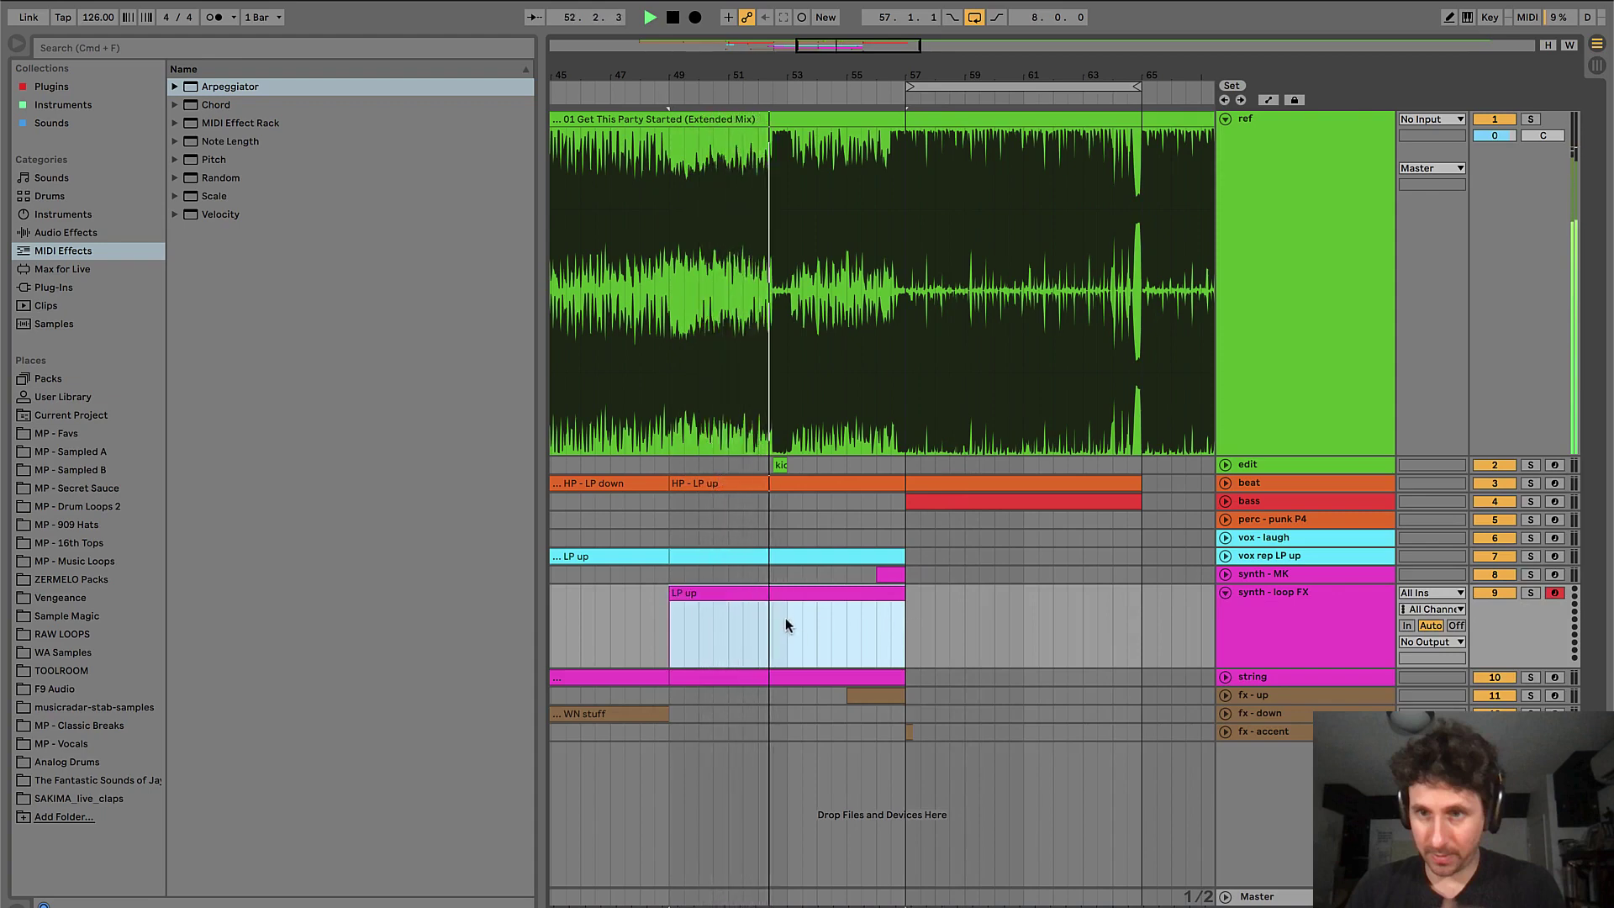
pyautogui.press('super+r')
pyautogui.press('Right')
pyautogui.write('- lo')
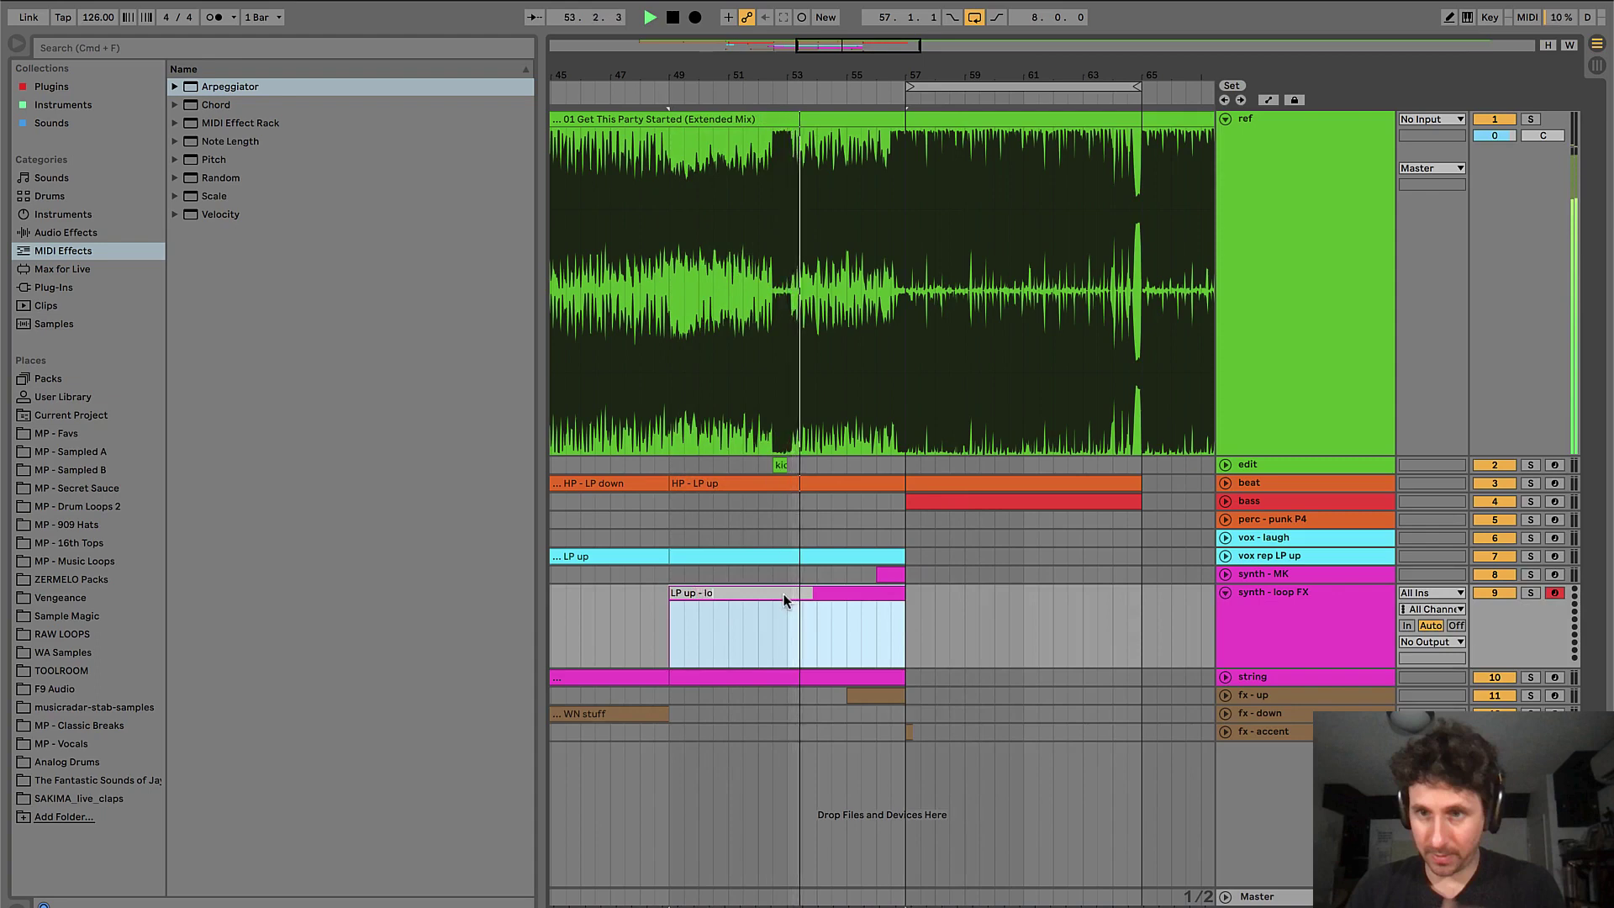
pyautogui.write('oping faster')
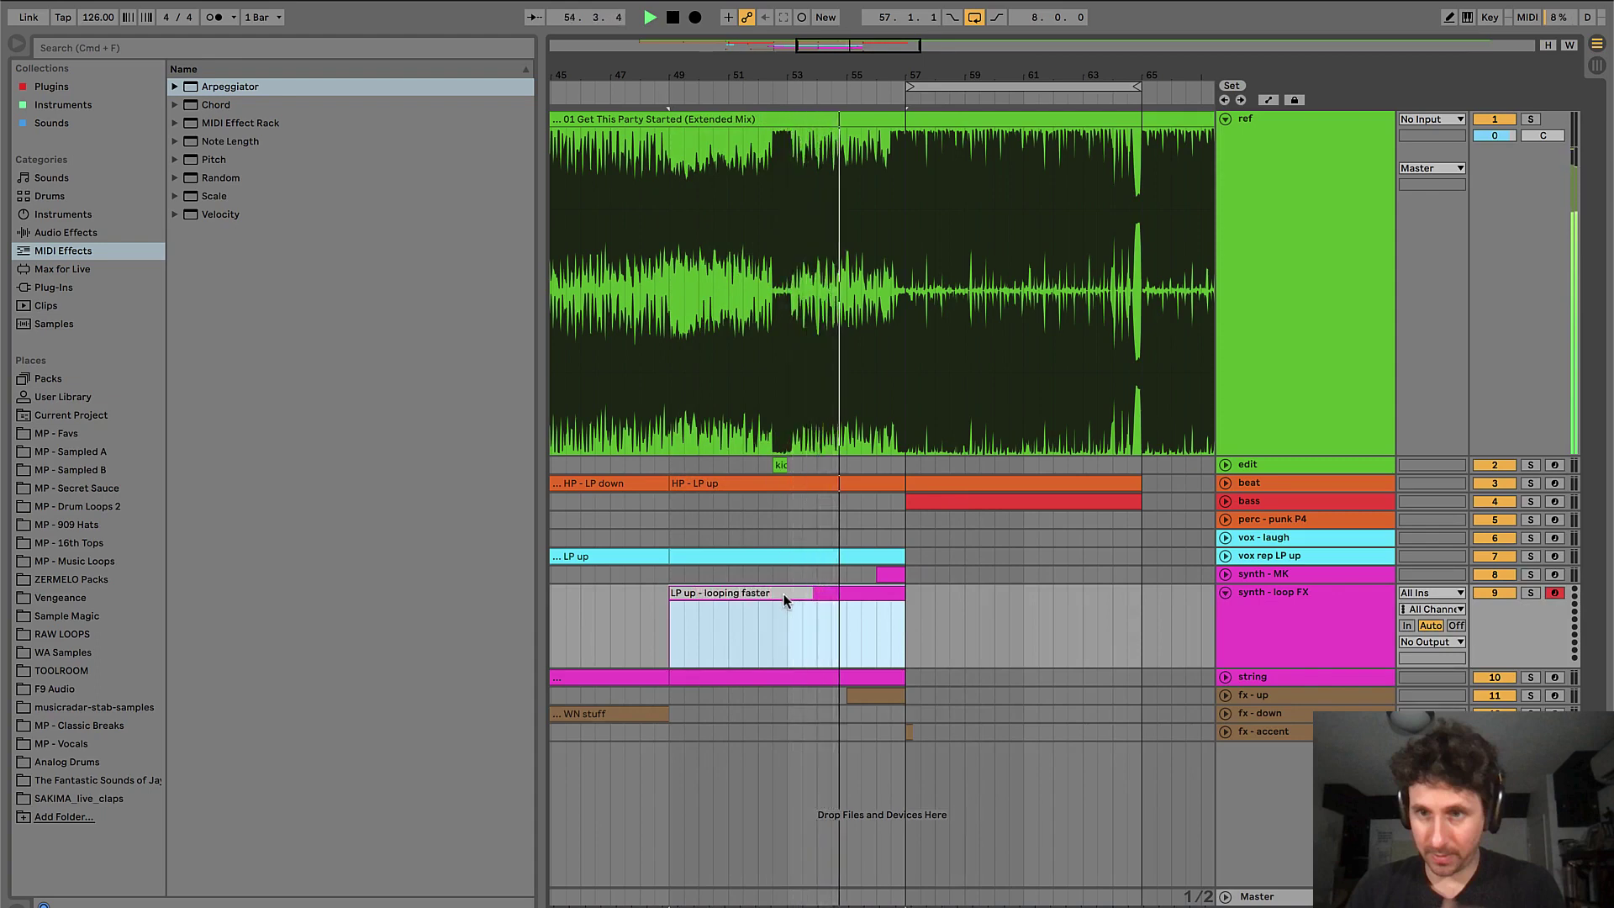
pyautogui.press('Return')
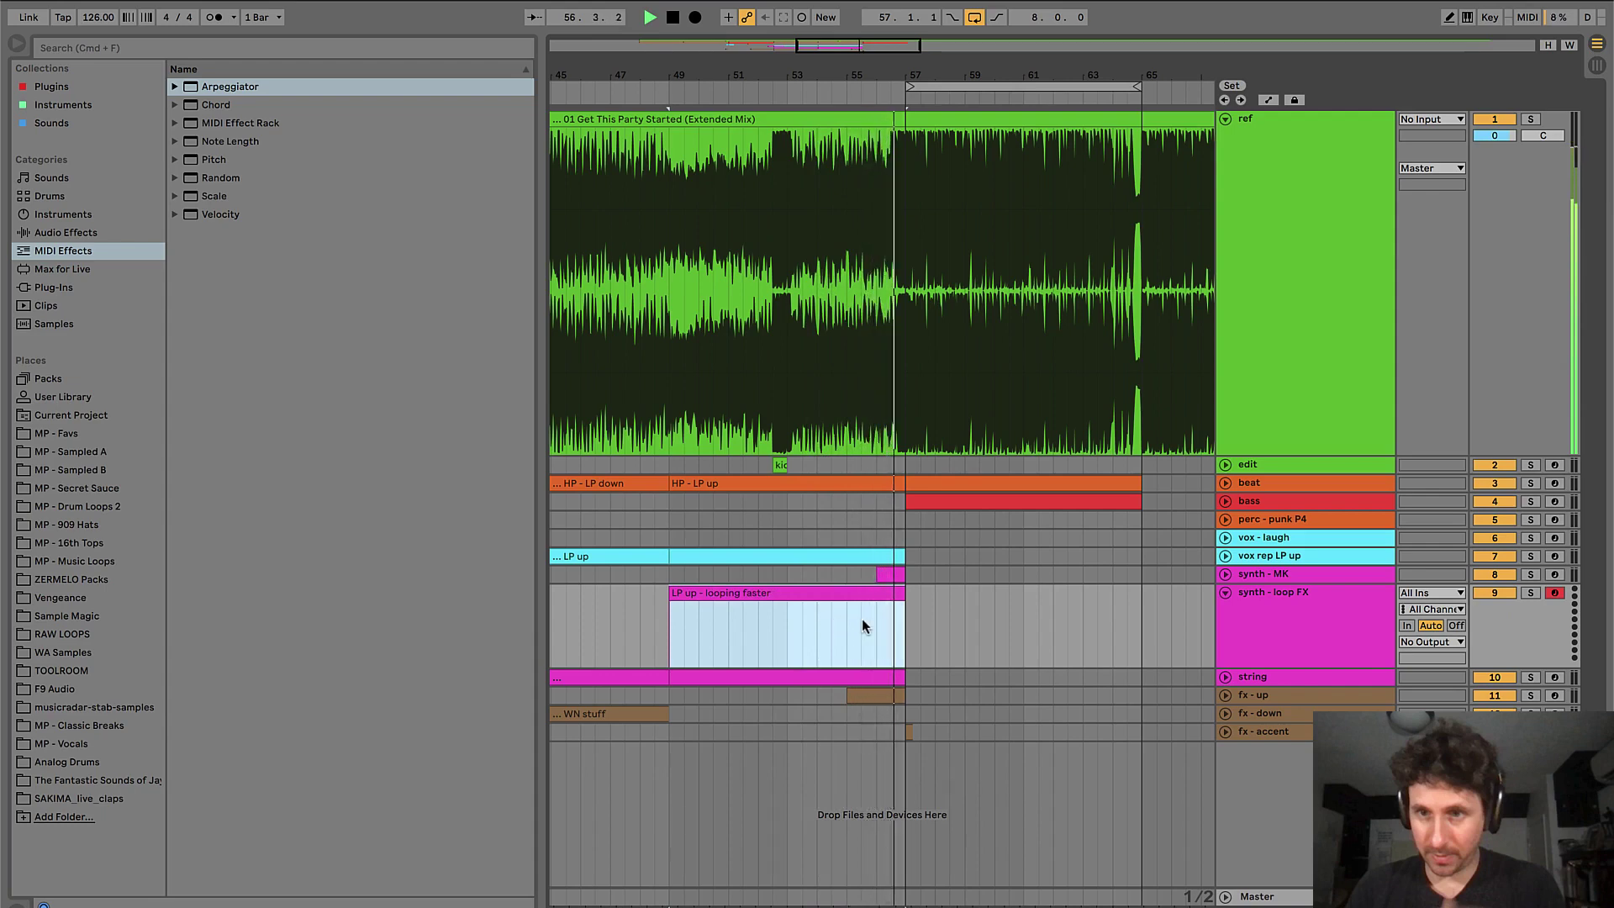
# - Split the synth - loop FX clip at bar 55 and rename the second part "loop slowing"
pyautogui.click(905, 617)
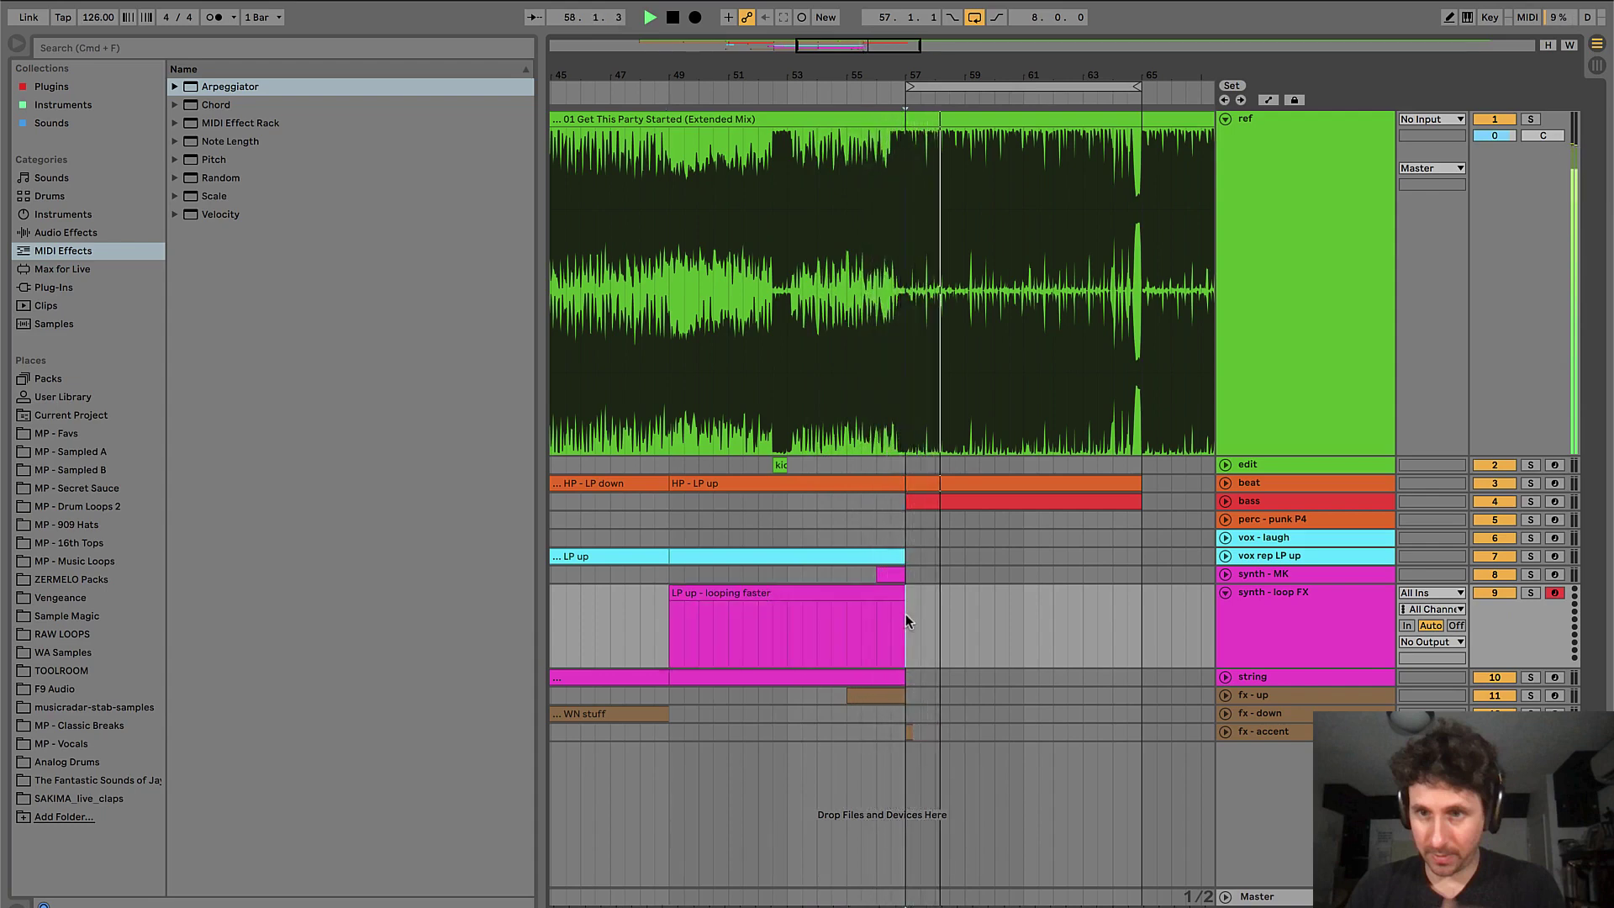
pyautogui.click(848, 622)
pyautogui.press('space')
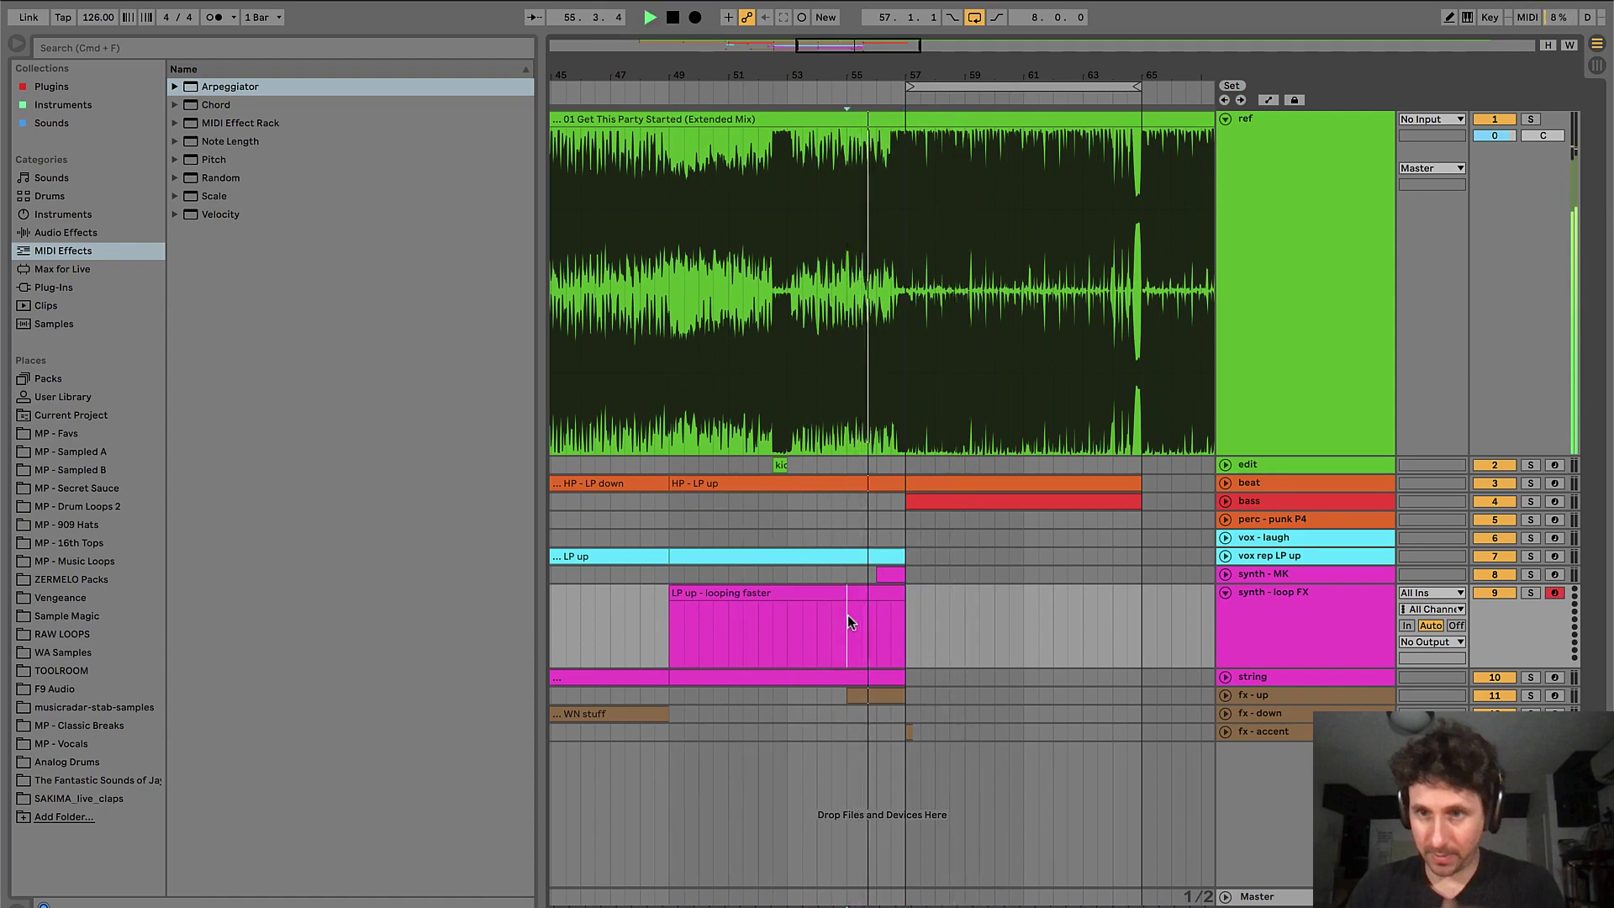
pyautogui.press('super+e')
pyautogui.click(875, 594)
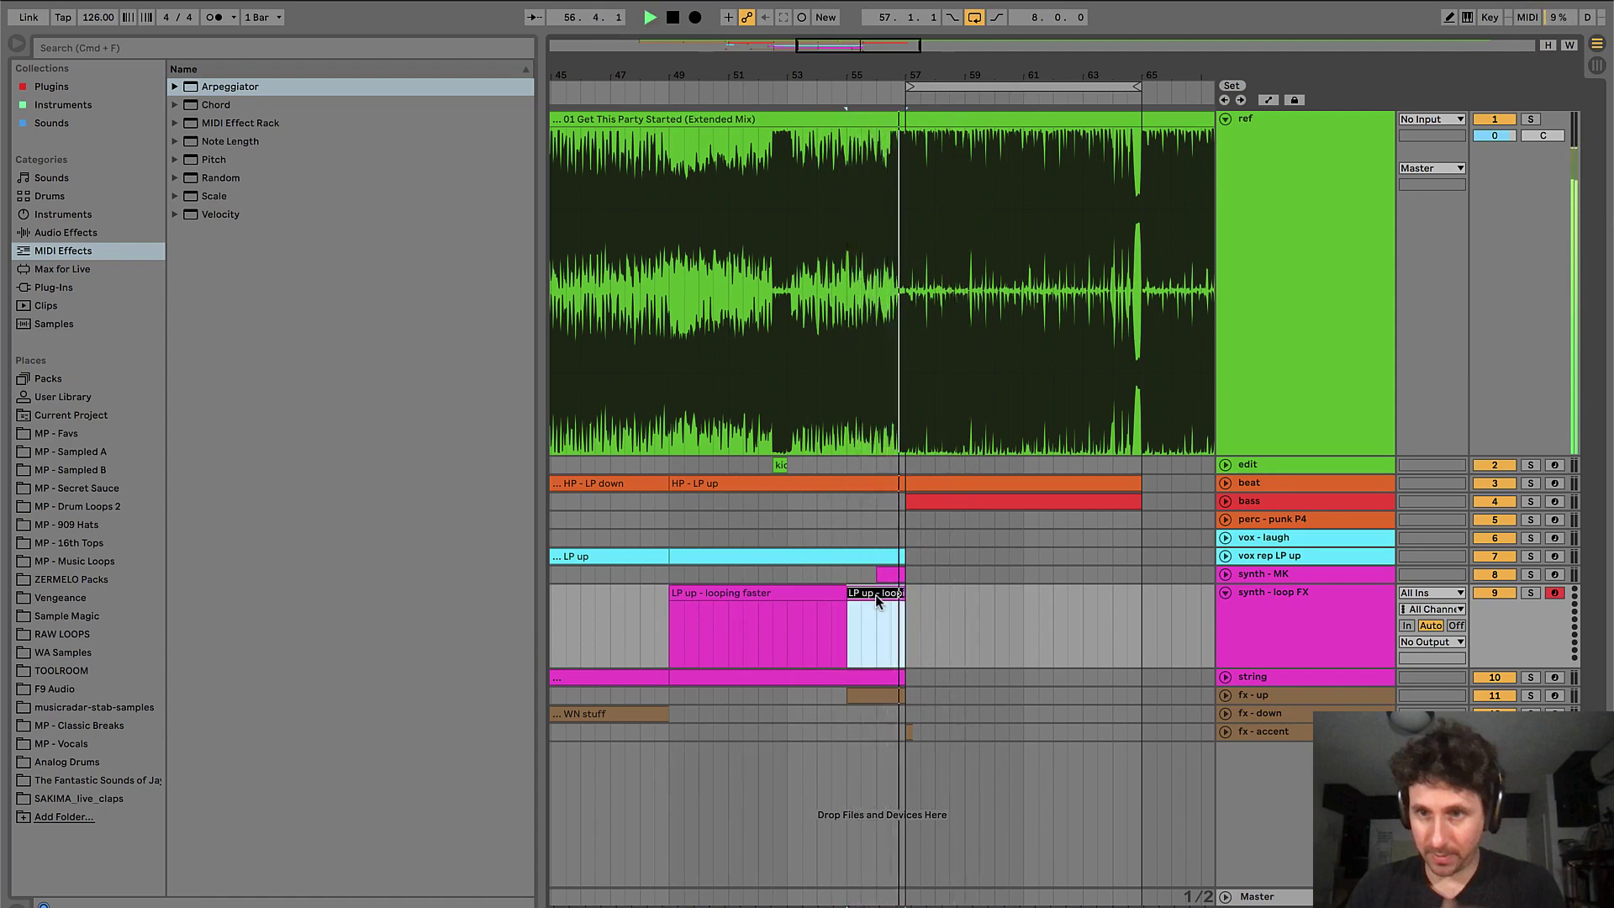
pyautogui.write('loop slowing')
pyautogui.press('Return')
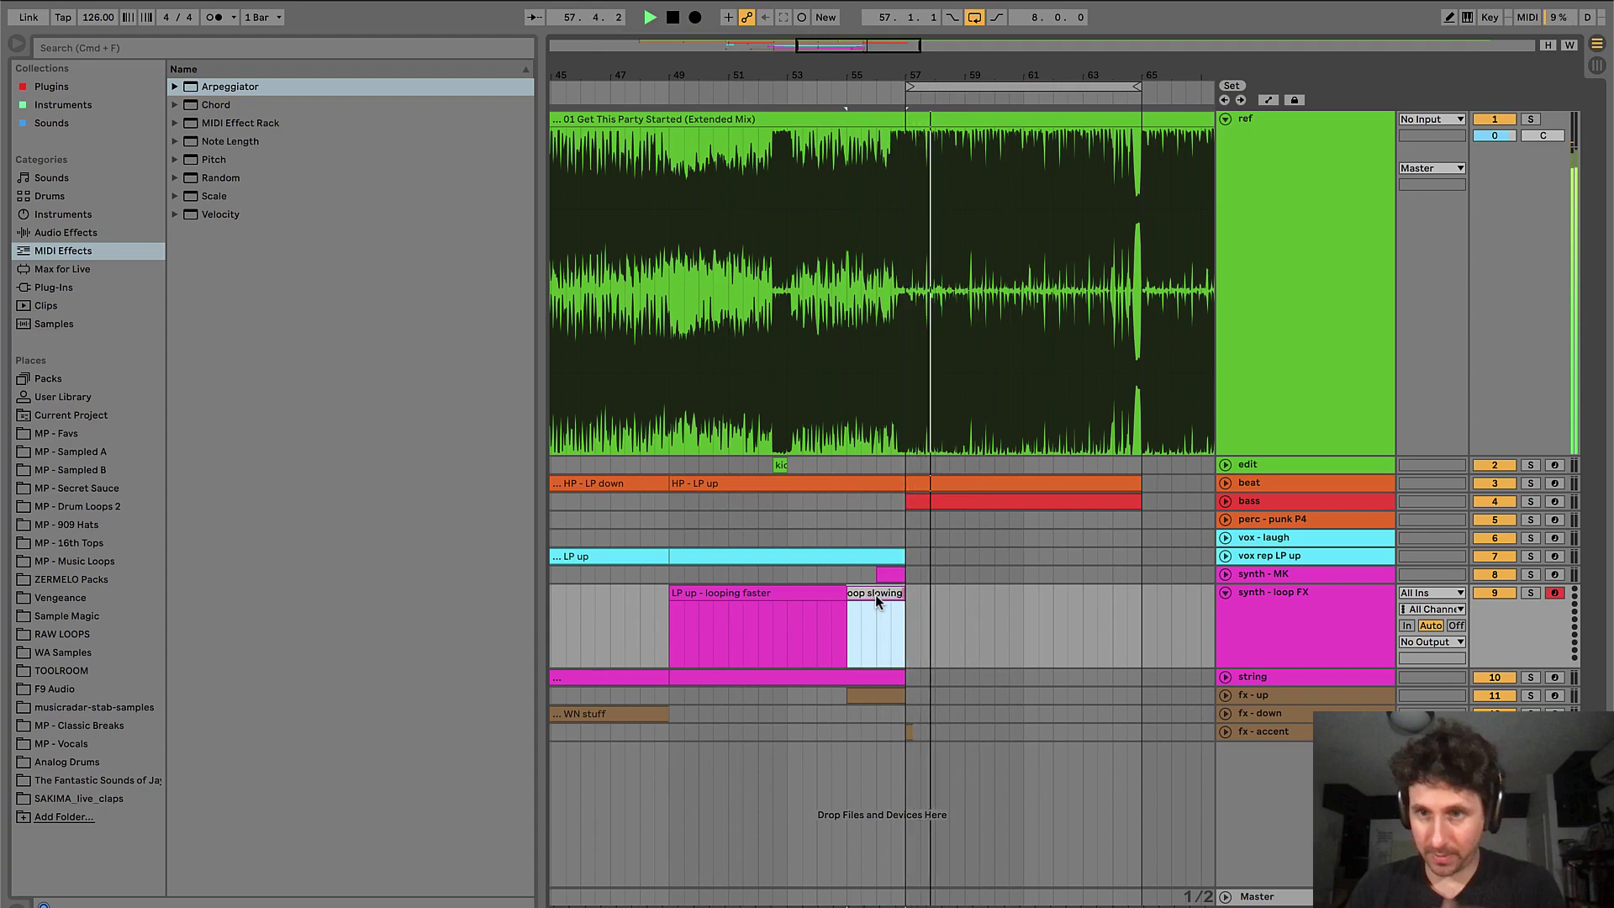
# - Insert a MIDI clip from bar 57 to 59 on the synth - loop FX track and join it with the preceding "loop slowing" clip
pyautogui.moveTo(906, 609); pyautogui.dragTo(967, 618)
pyautogui.press('super+shift+m')
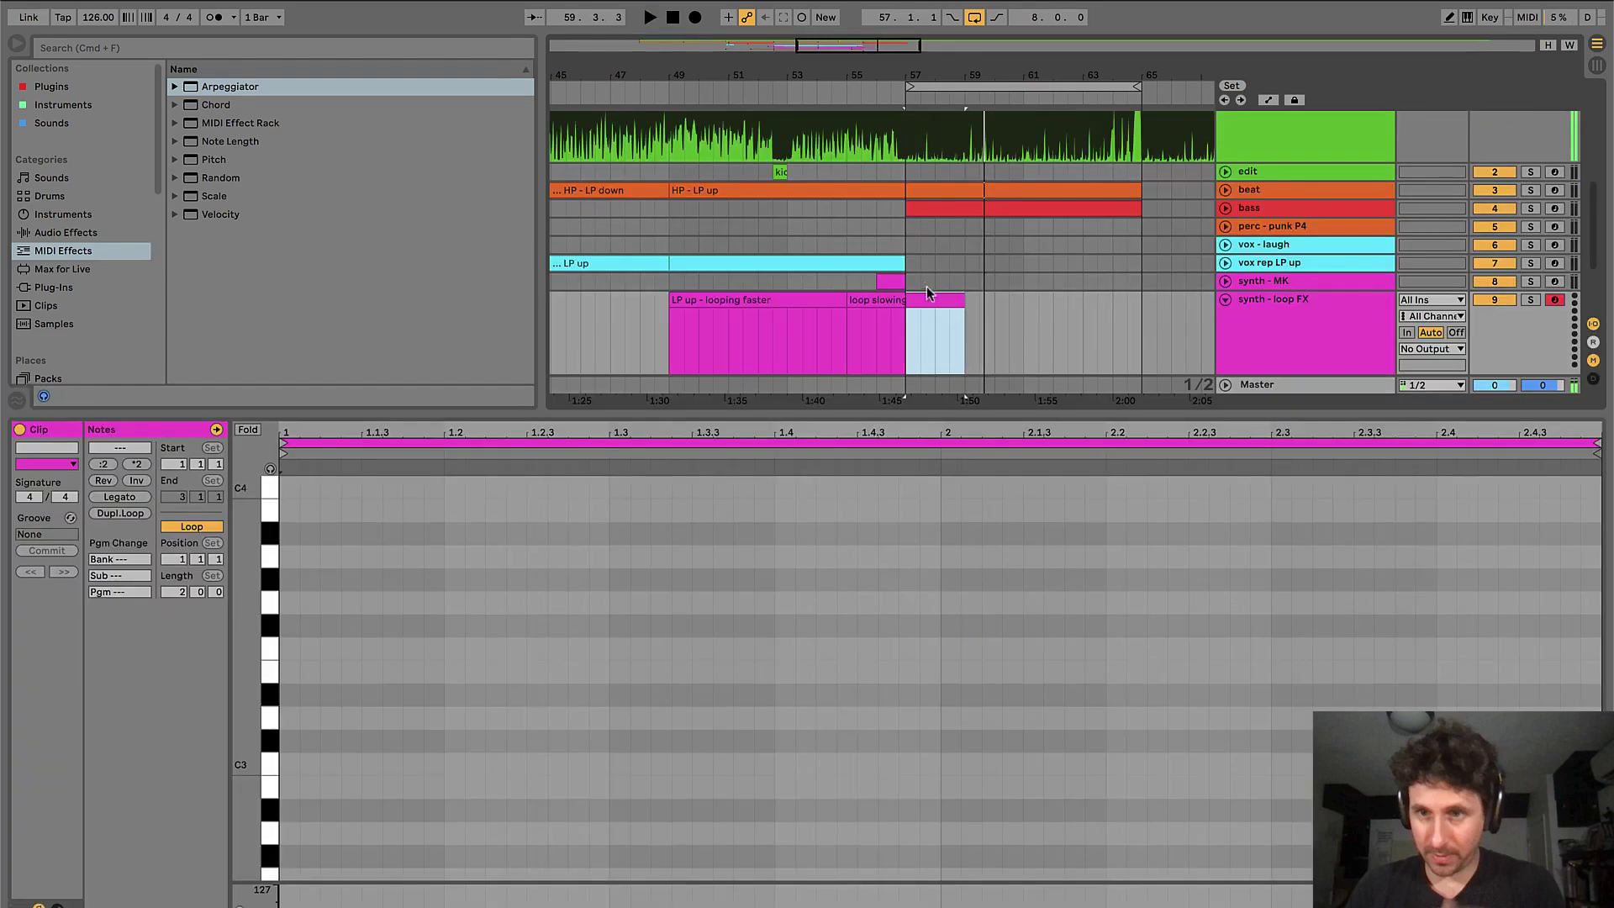
pyautogui.press('super+alt+l')
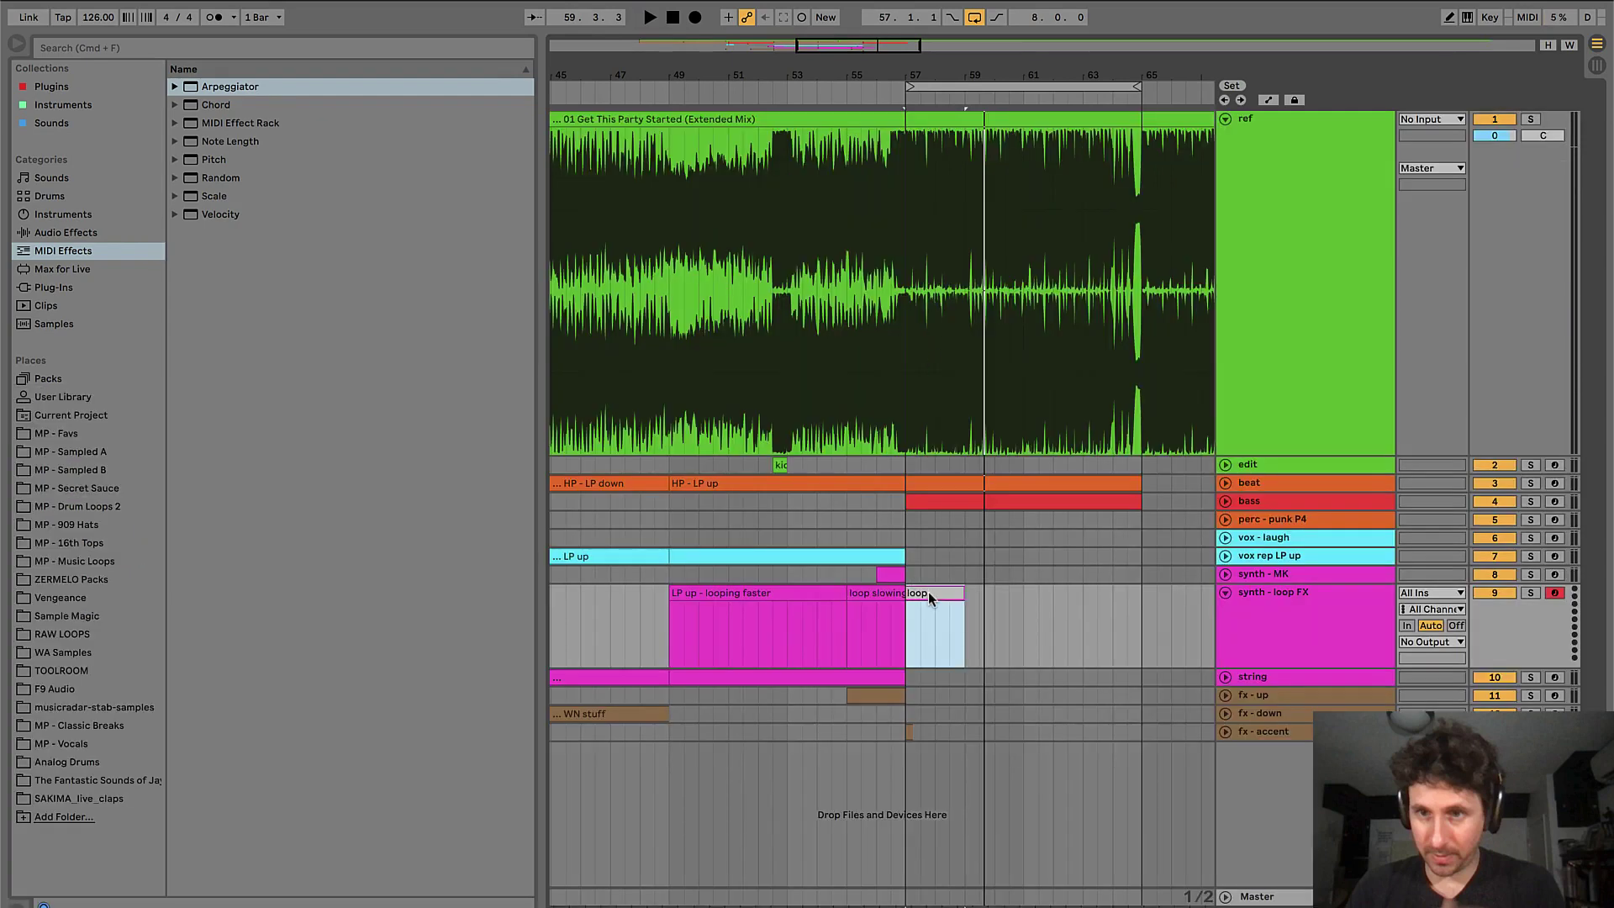
pyautogui.write('loop slowing')
pyautogui.press('Return')
pyautogui.moveTo(898, 594); pyautogui.dragTo(965, 594)
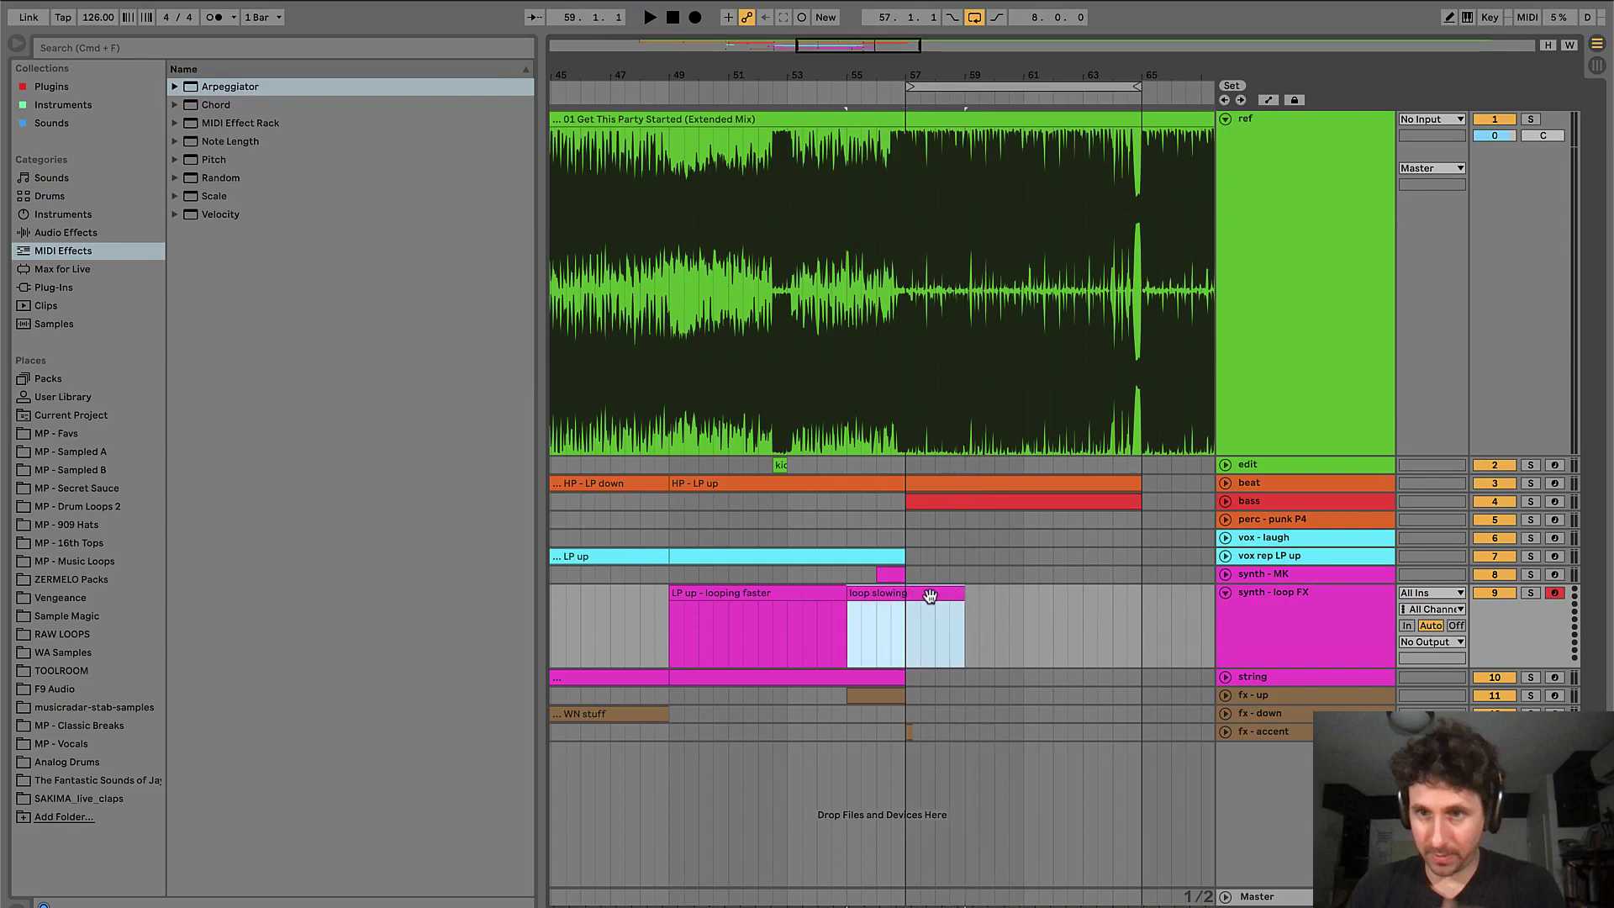
# - Play the reference from bar 57 and again from the middle of bar 55 to examine the transition into bar 57
pyautogui.click(901, 541)
pyautogui.press('space')
pyautogui.press('+')
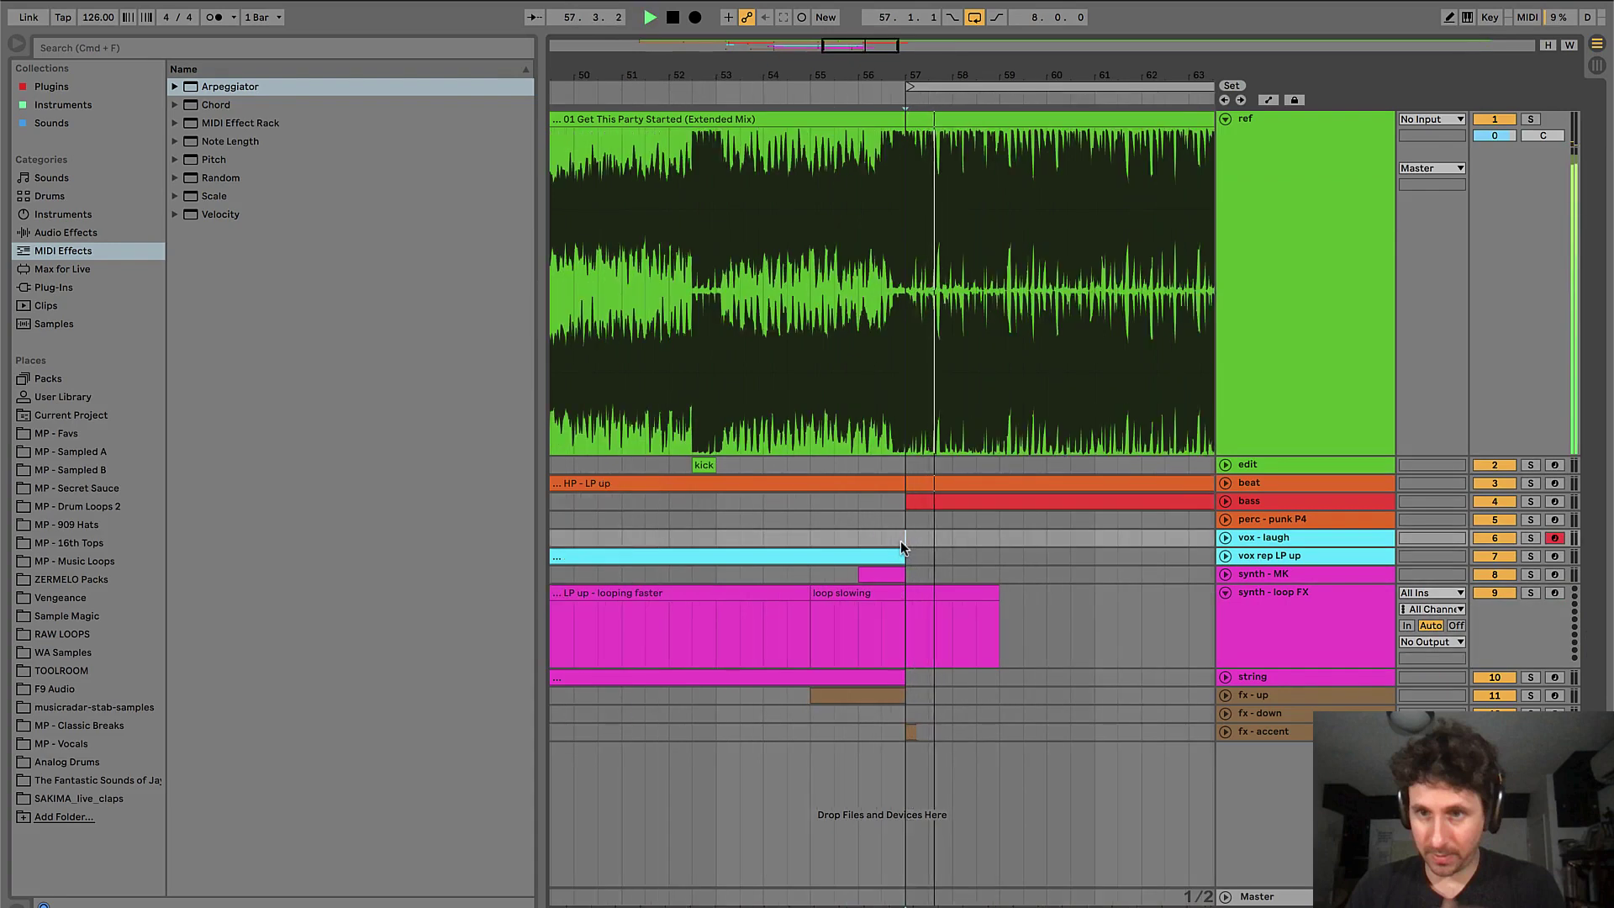
pyautogui.press('-')
pyautogui.click(750, 526)
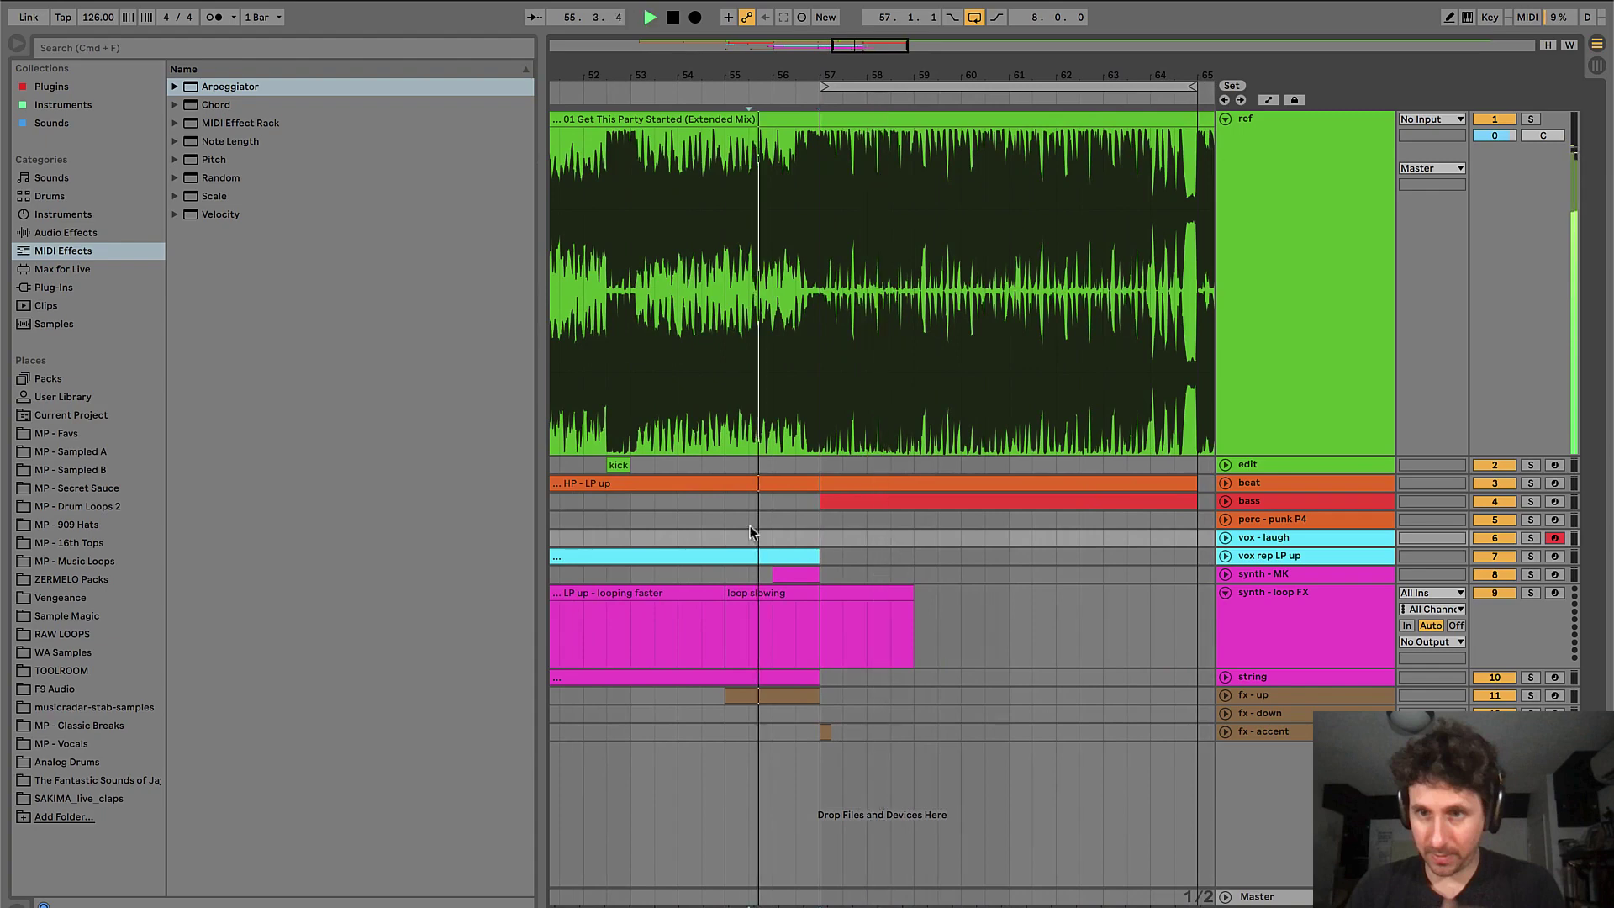
pyautogui.hscroll(-2, 749, 526)
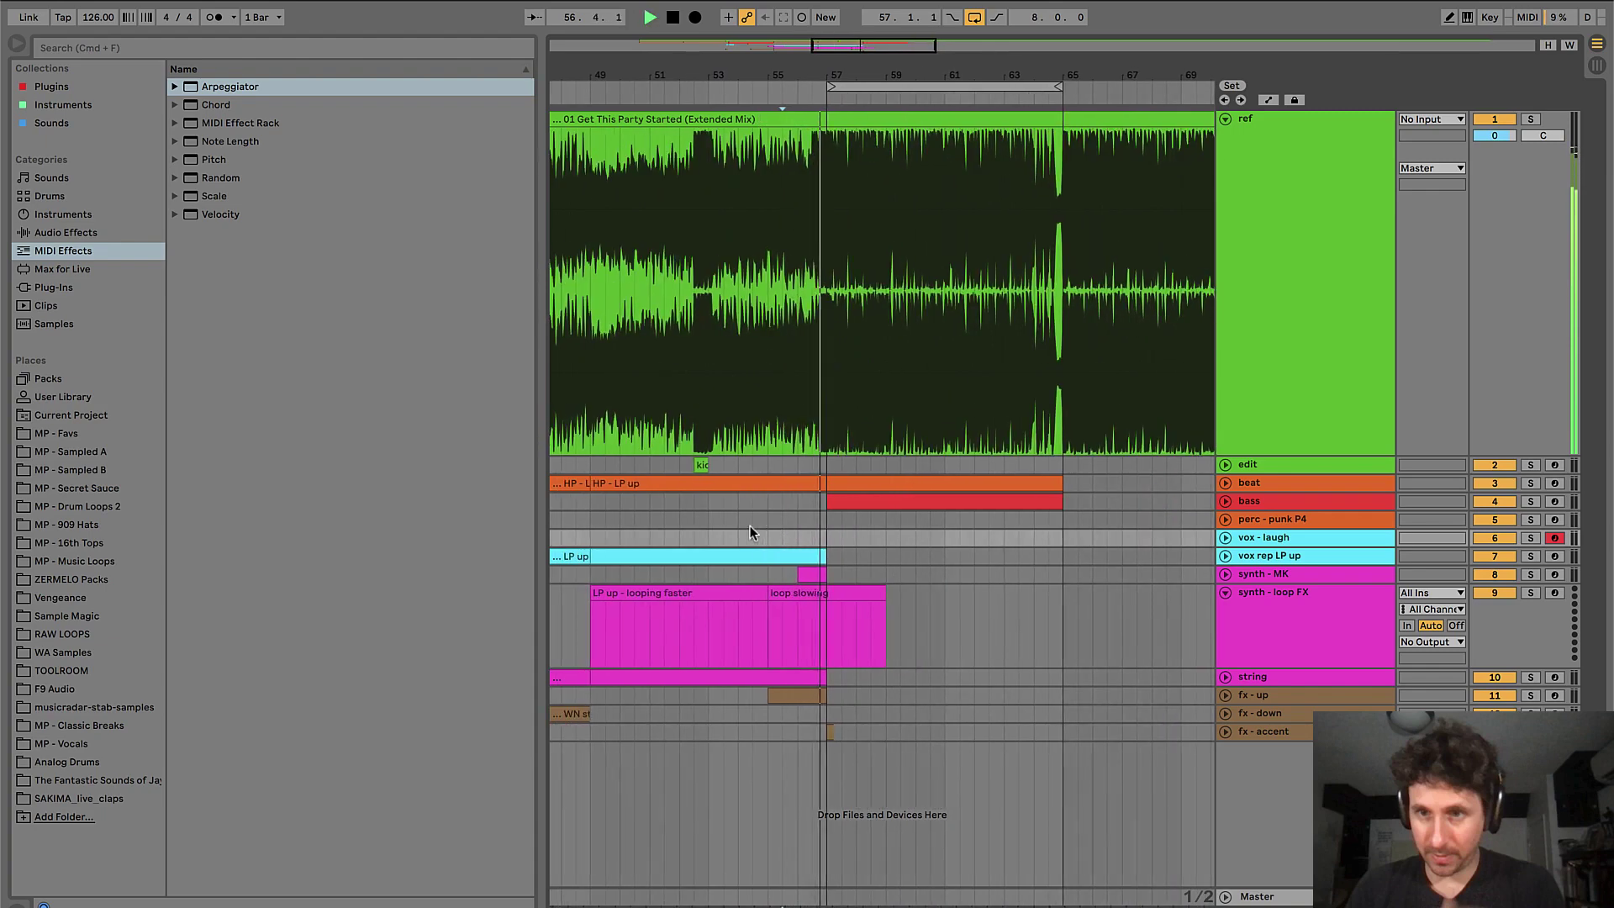
# - Insert a MIDI clip from bar 57 to 59 on the synth - MK track and name it "verb tail"
pyautogui.moveTo(829, 572); pyautogui.dragTo(881, 571)
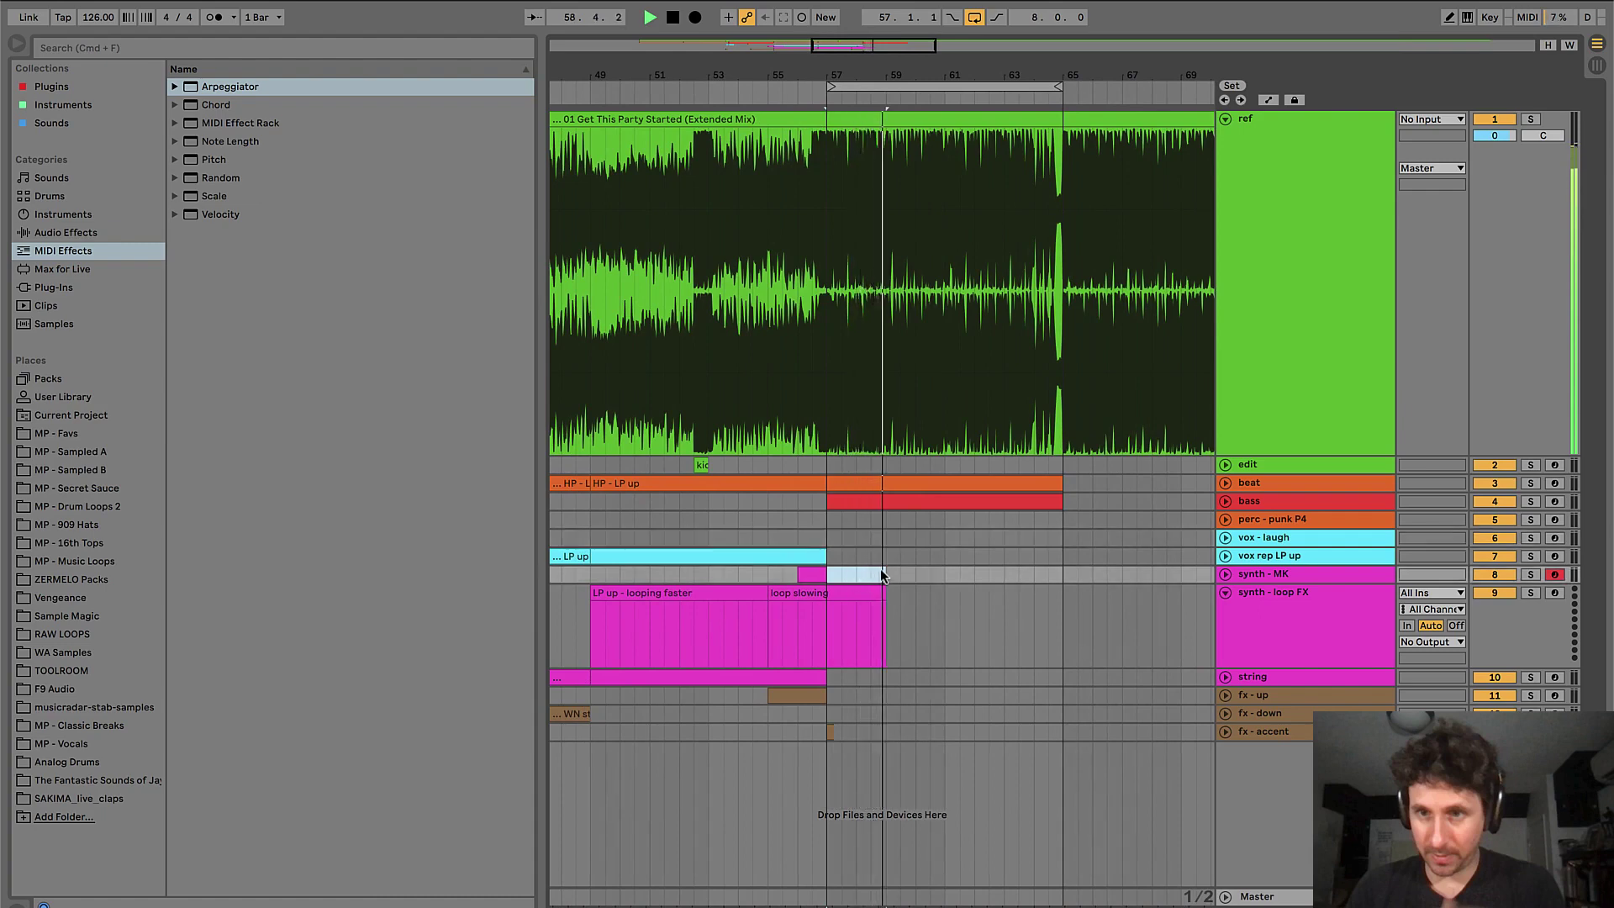
pyautogui.press('super+shift+m')
pyautogui.press('space')
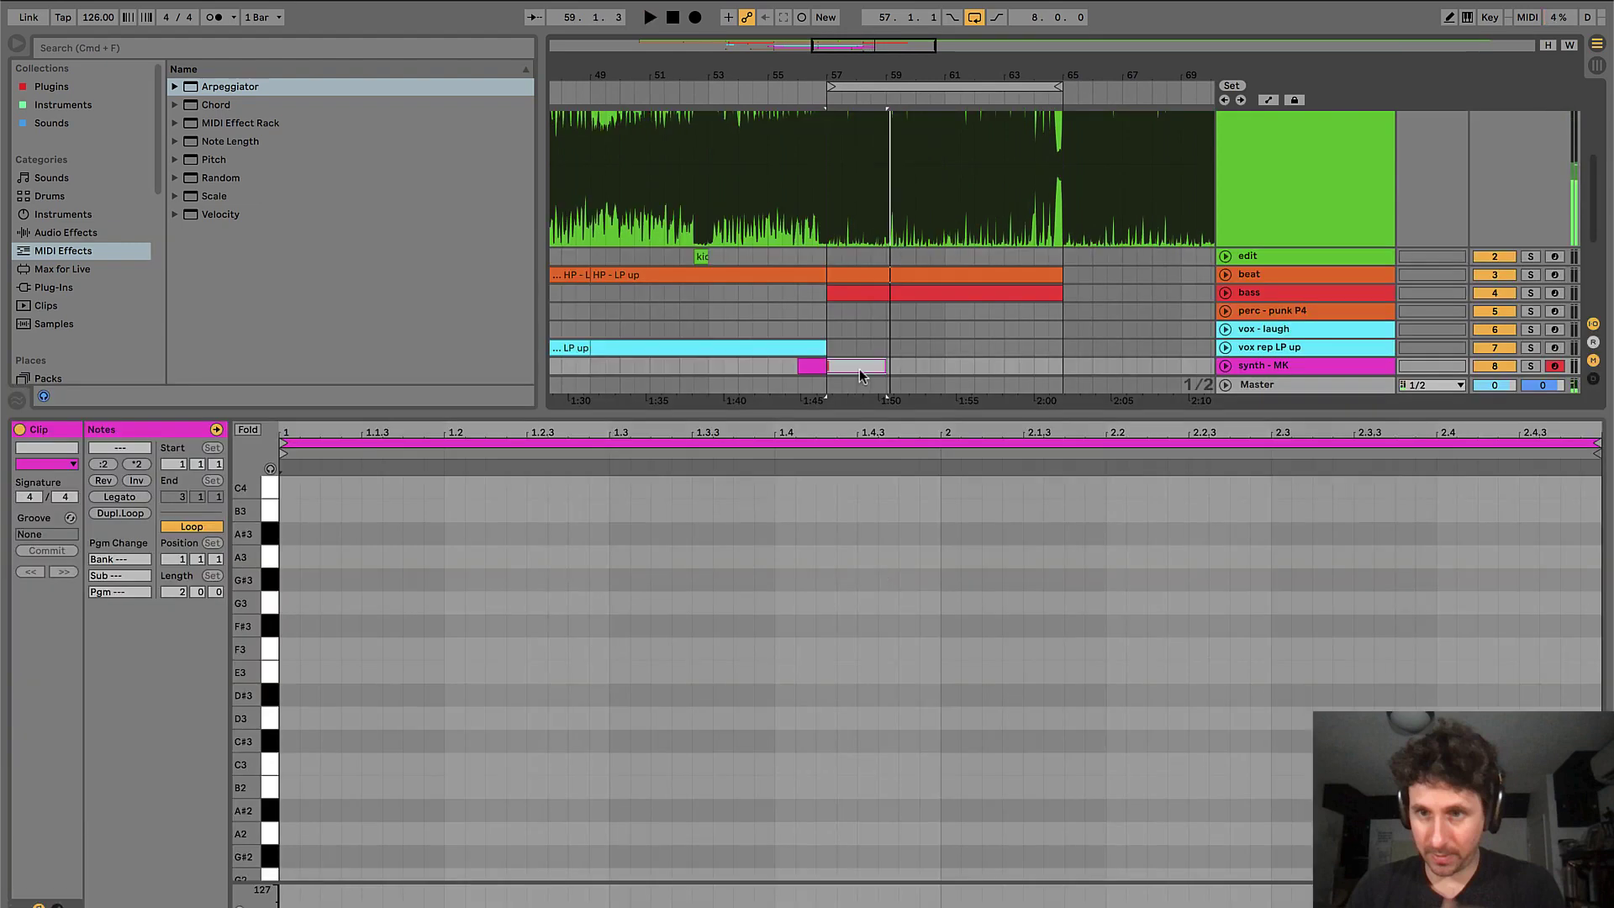
pyautogui.write('verb tail')
pyautogui.press('super+alt+l')
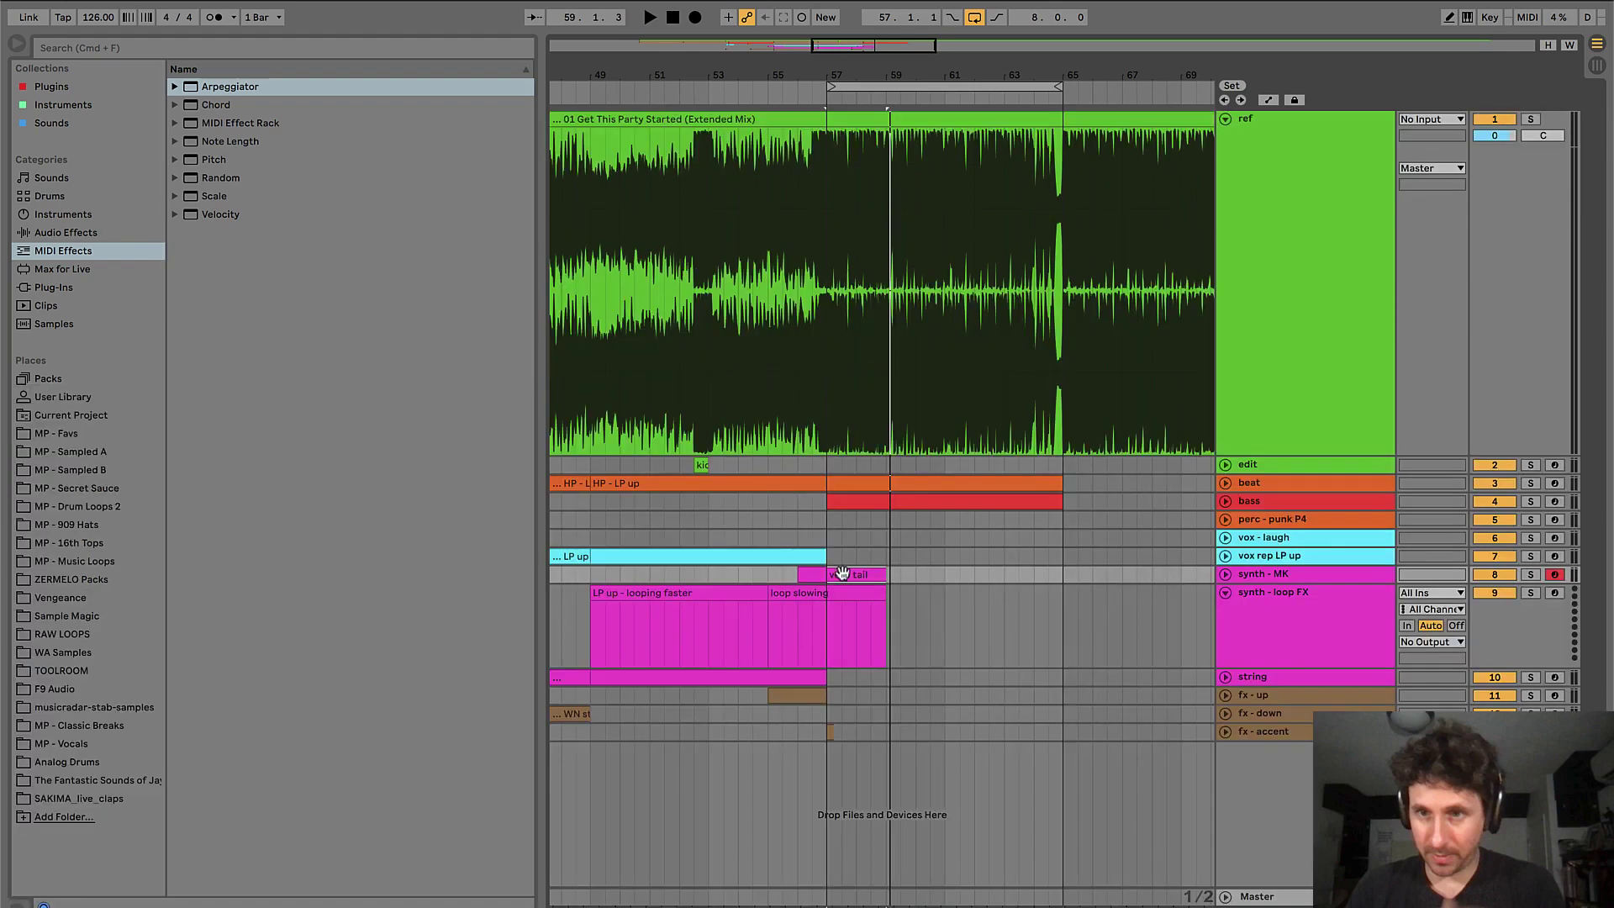
# - Replay the reference from bar 57 and collapse the synth - loop FX track
pyautogui.press('space')
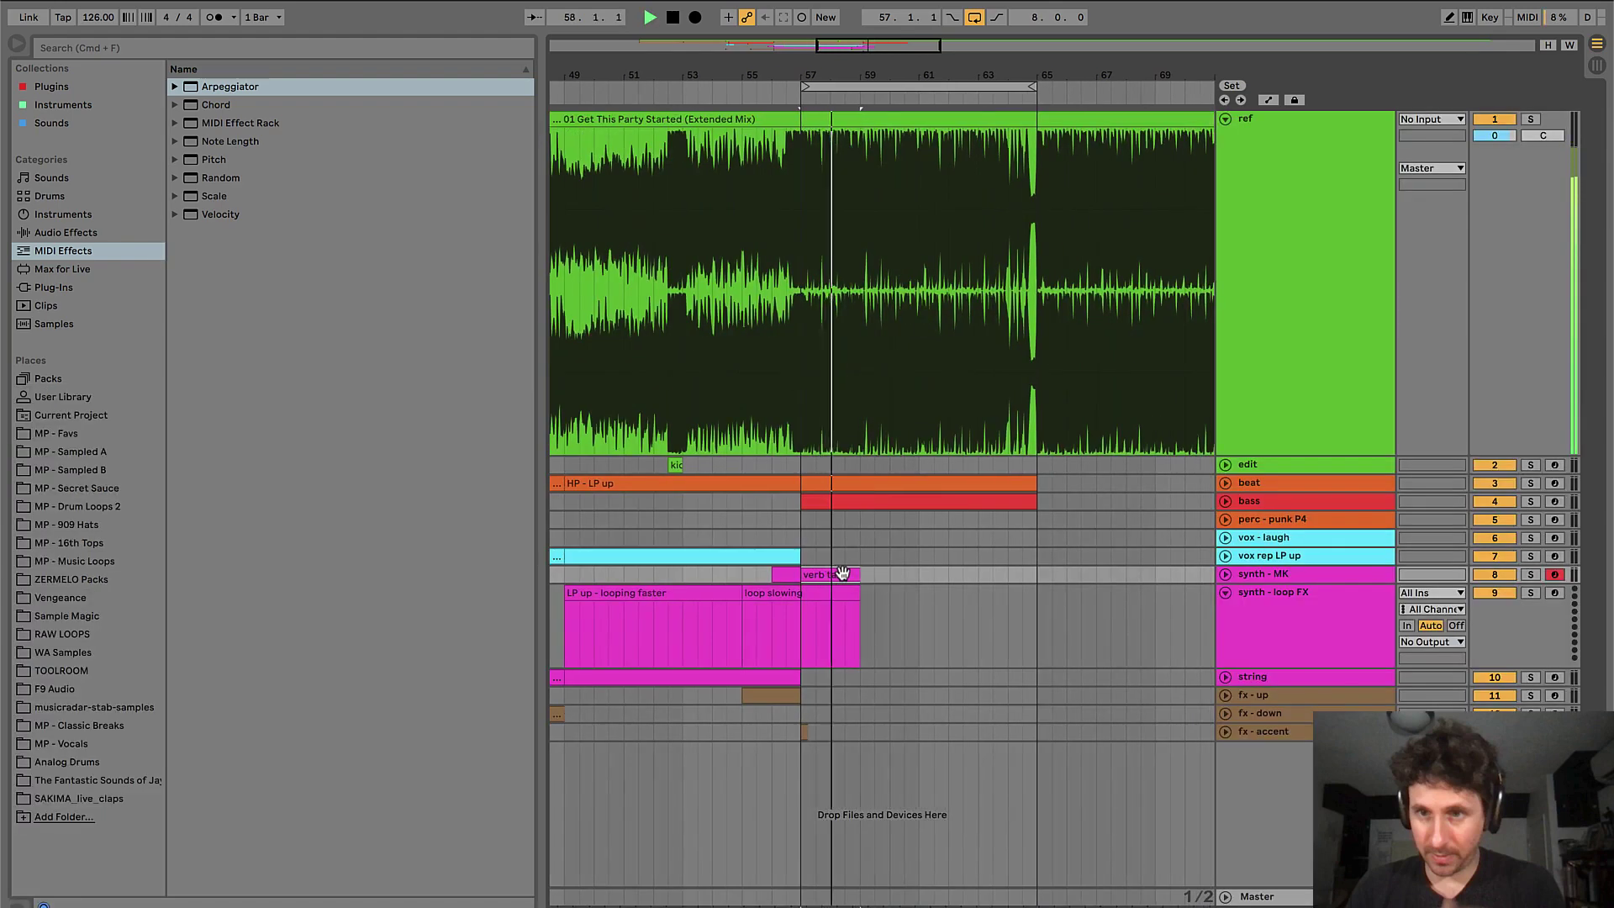
pyautogui.press('space')
pyautogui.scroll(2, 830, 576)
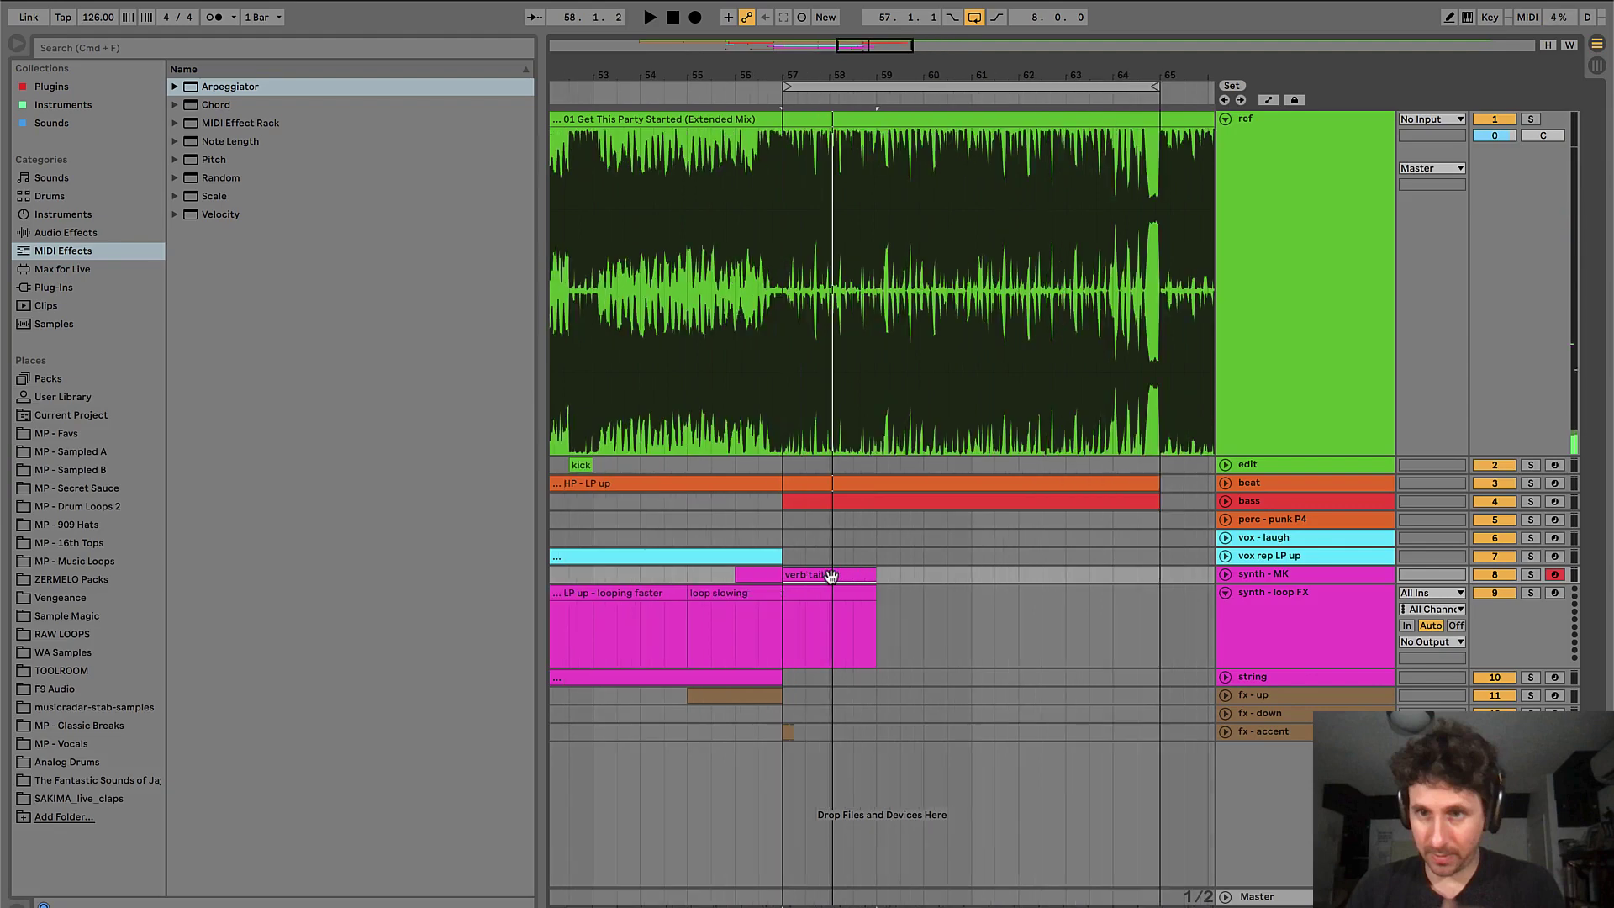
pyautogui.press('space')
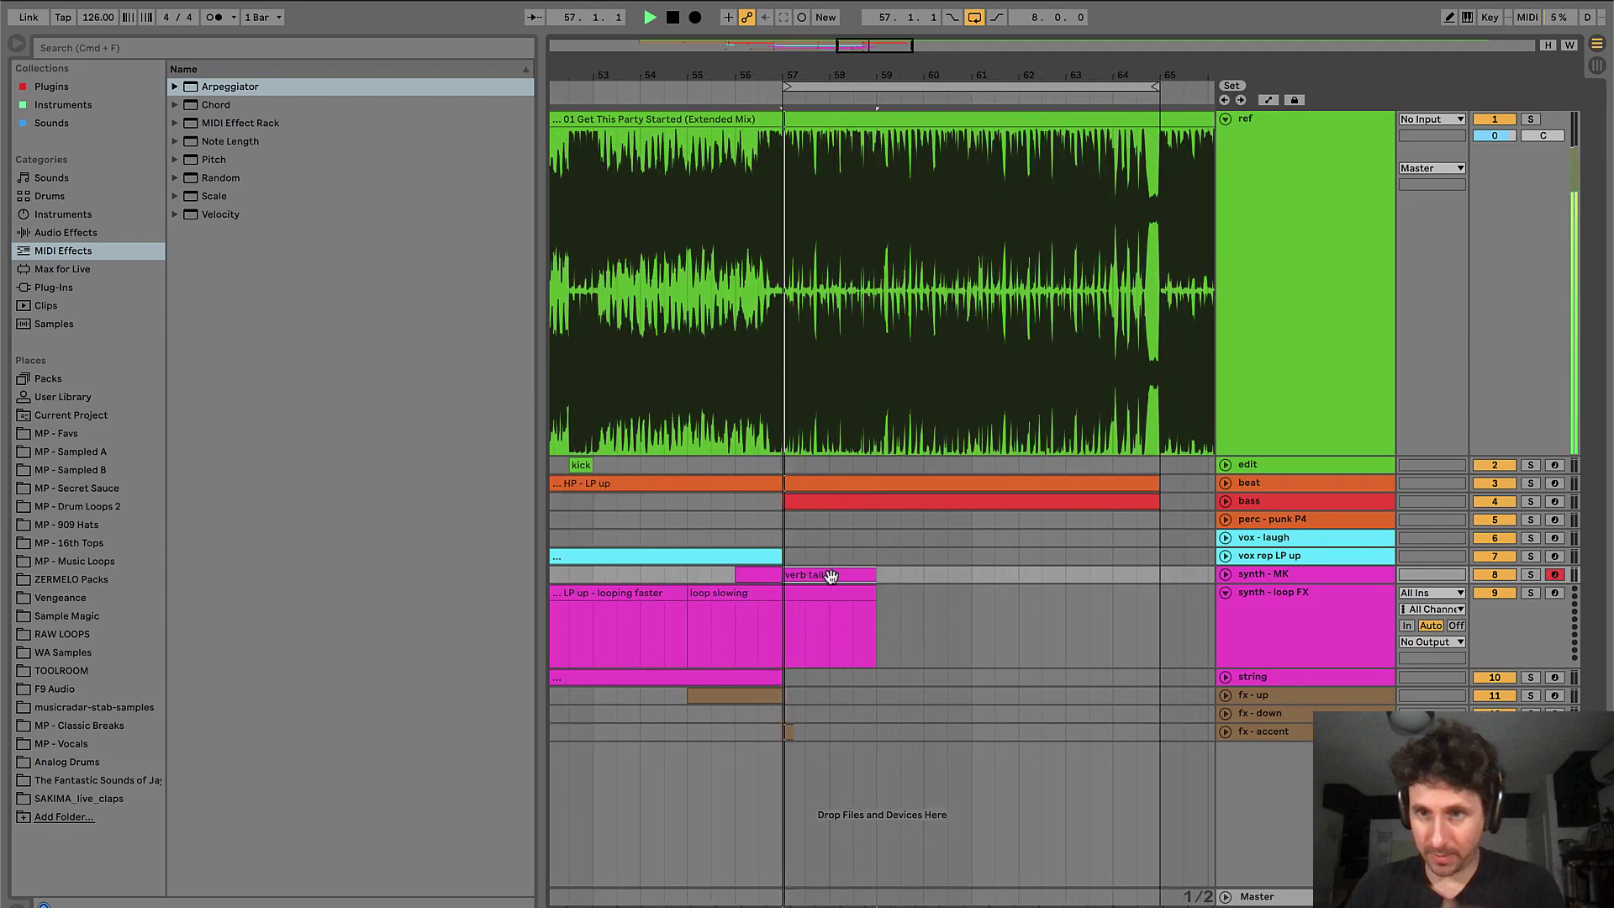
pyautogui.click(1226, 593)
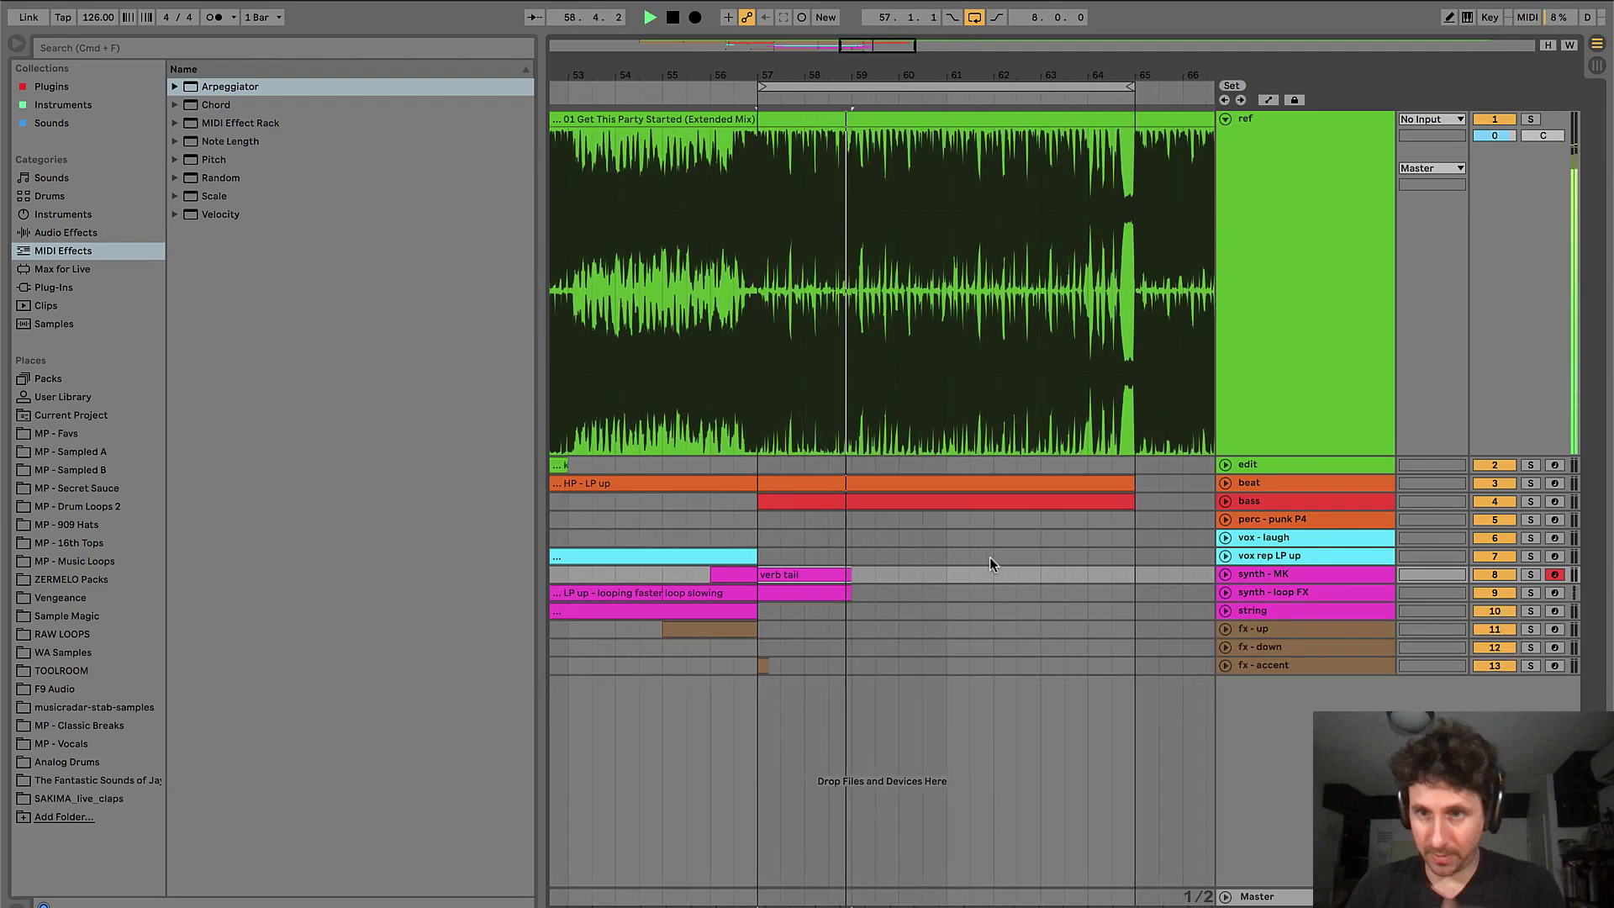
# - Add a MIDI track below the string track, name it "chord stab" and color it magenta
pyautogui.click(1258, 611)
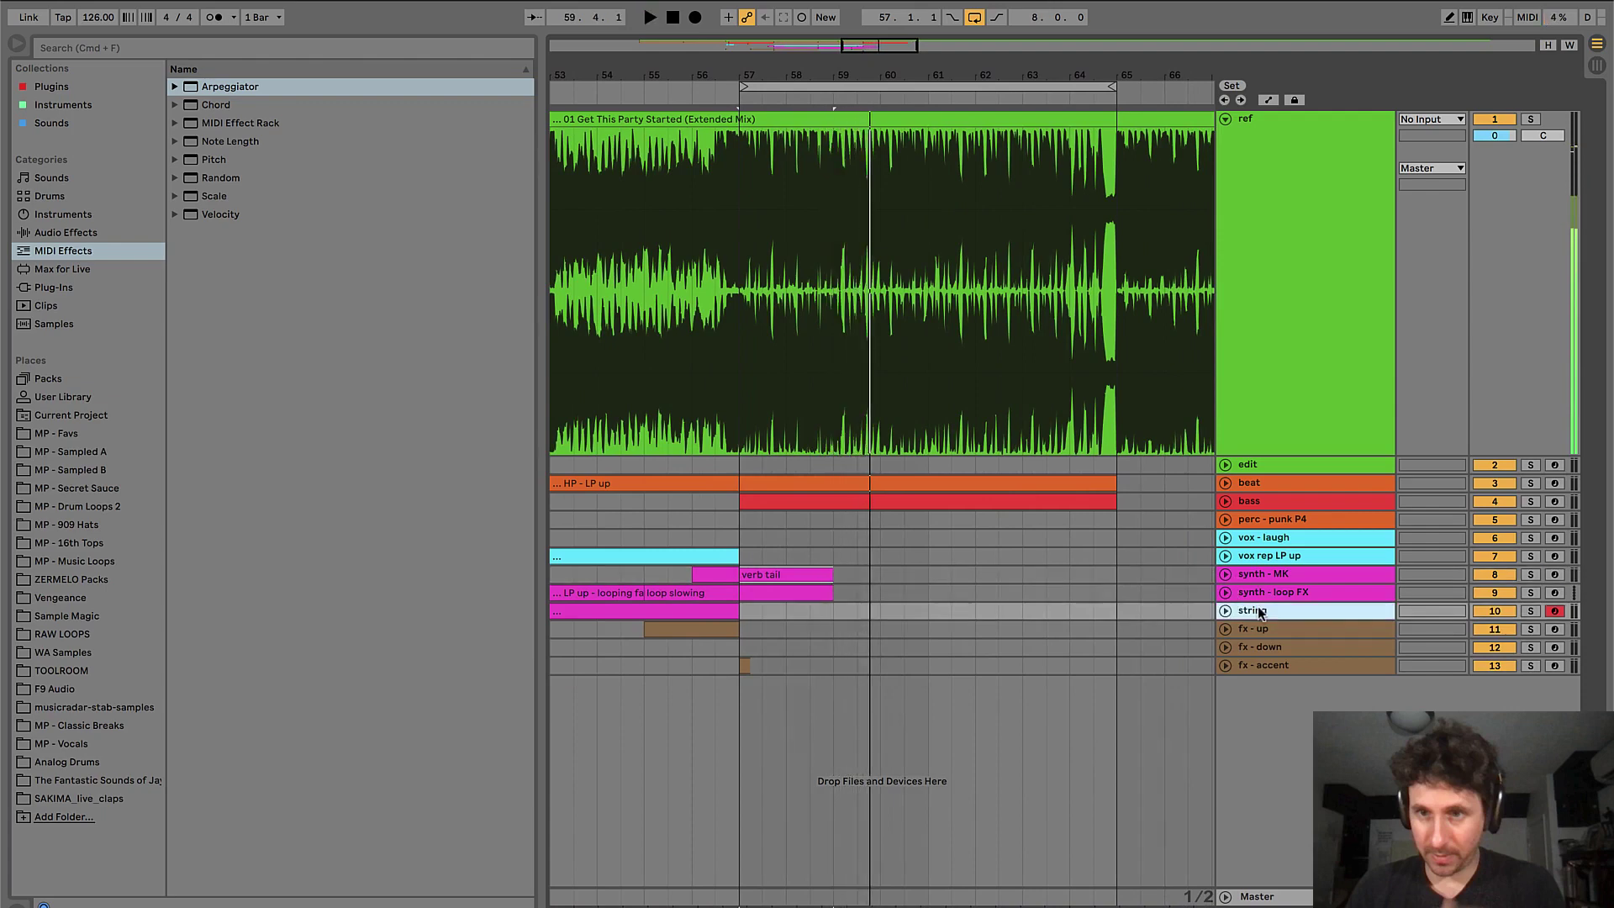
pyautogui.press('super+shift+t')
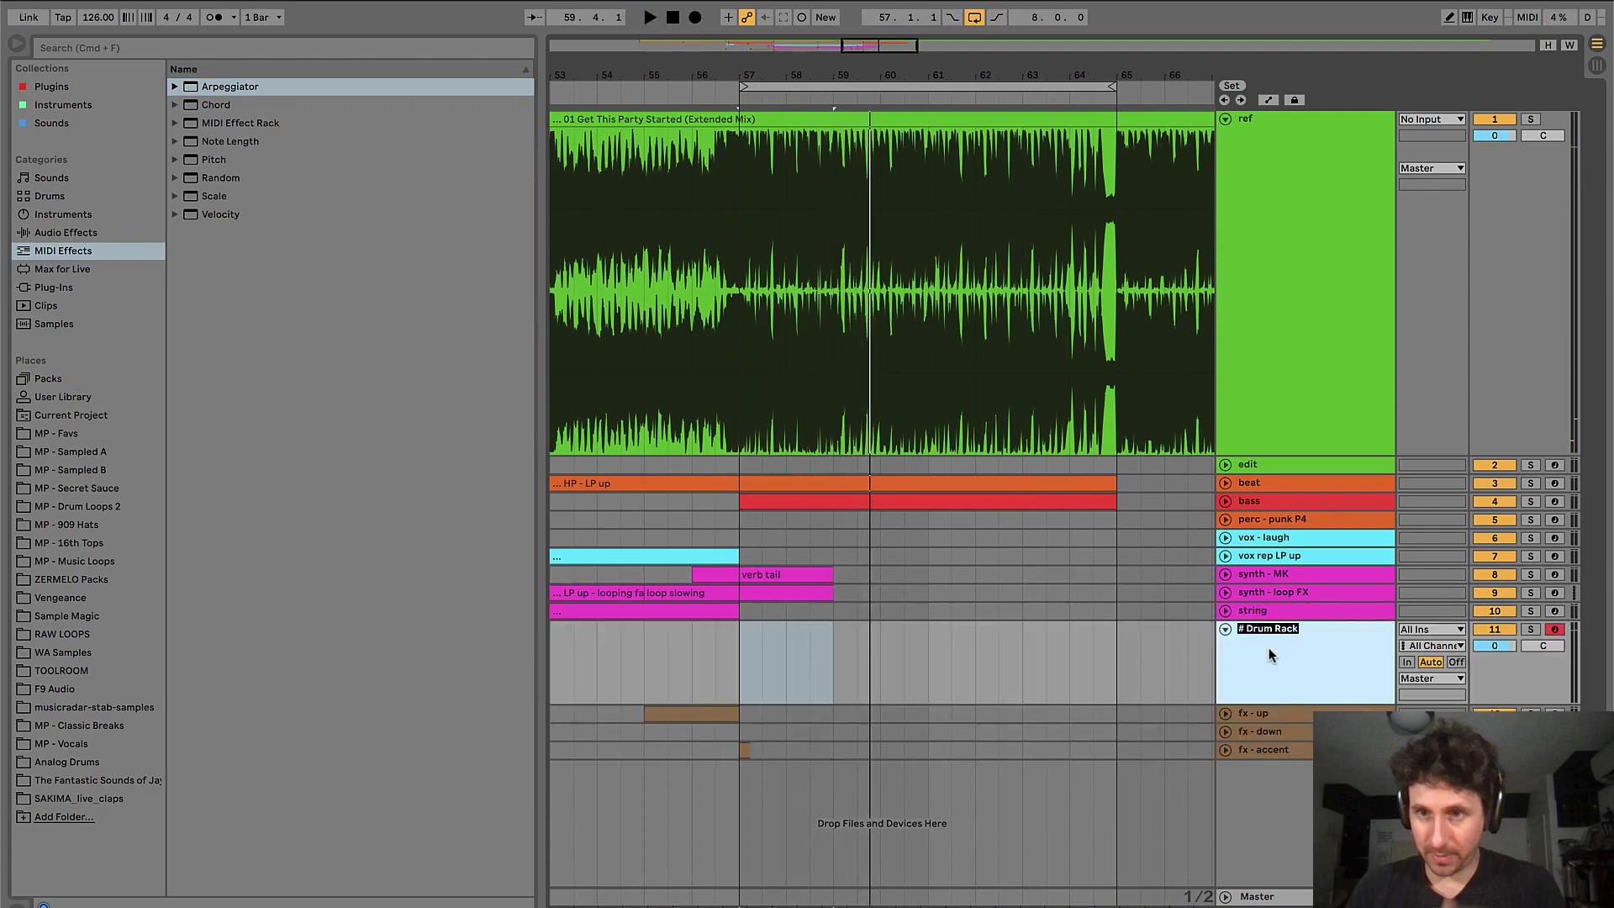
pyautogui.rightClick(1269, 647)
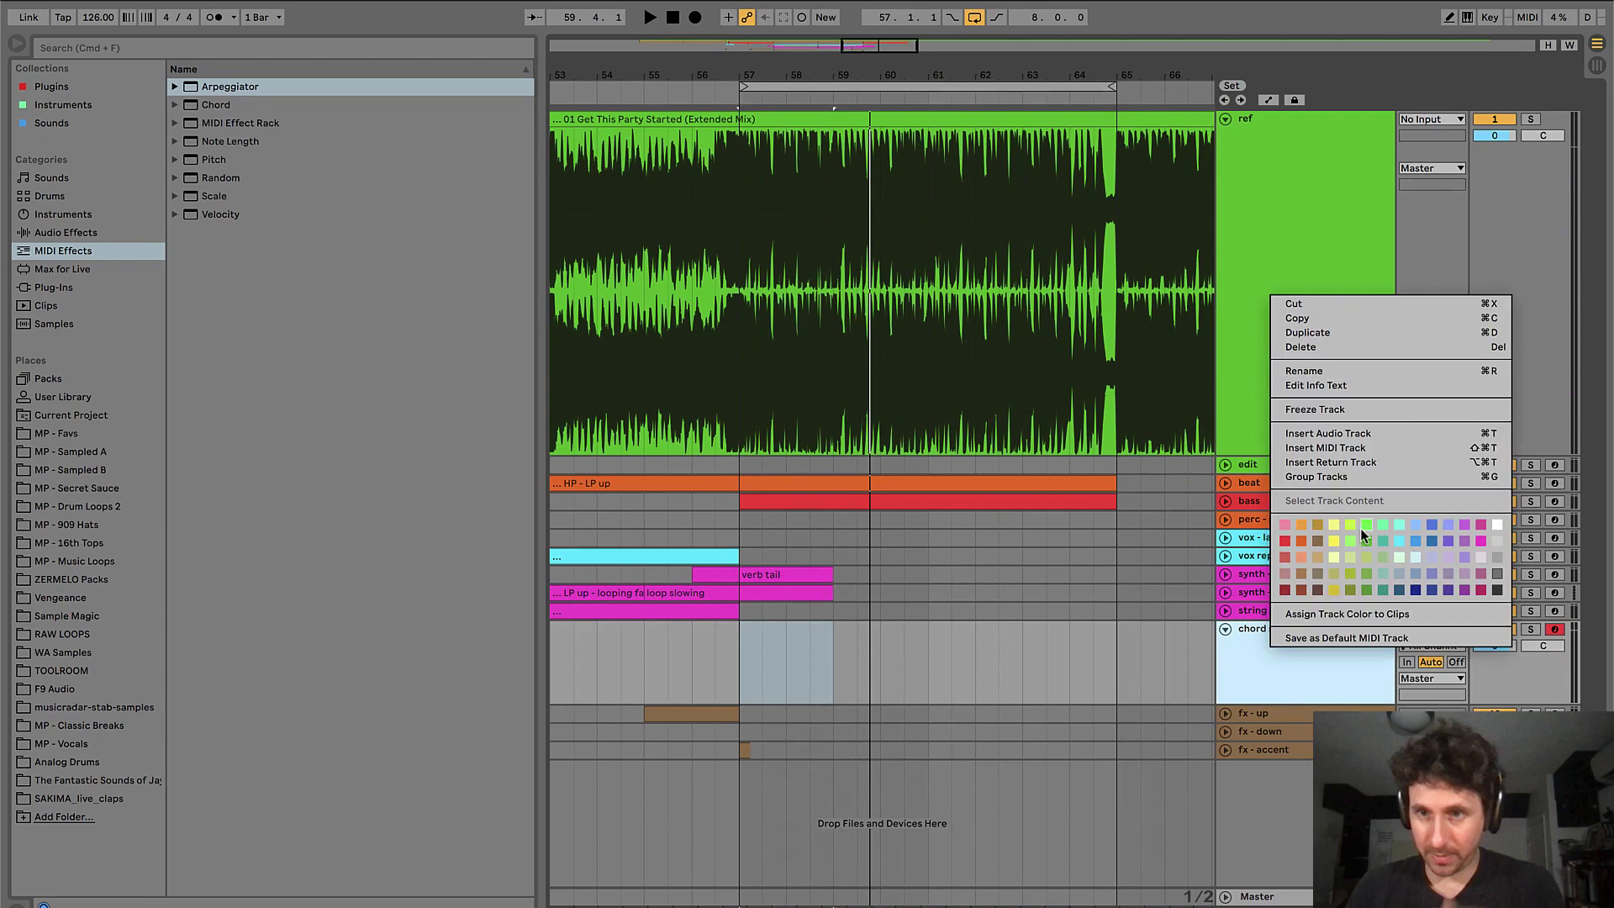
pyautogui.click(1480, 542)
# - Play the reference from bar 57 and insert a two-beat MIDI clip at bar 59 on the chord stab track
pyautogui.press('space')
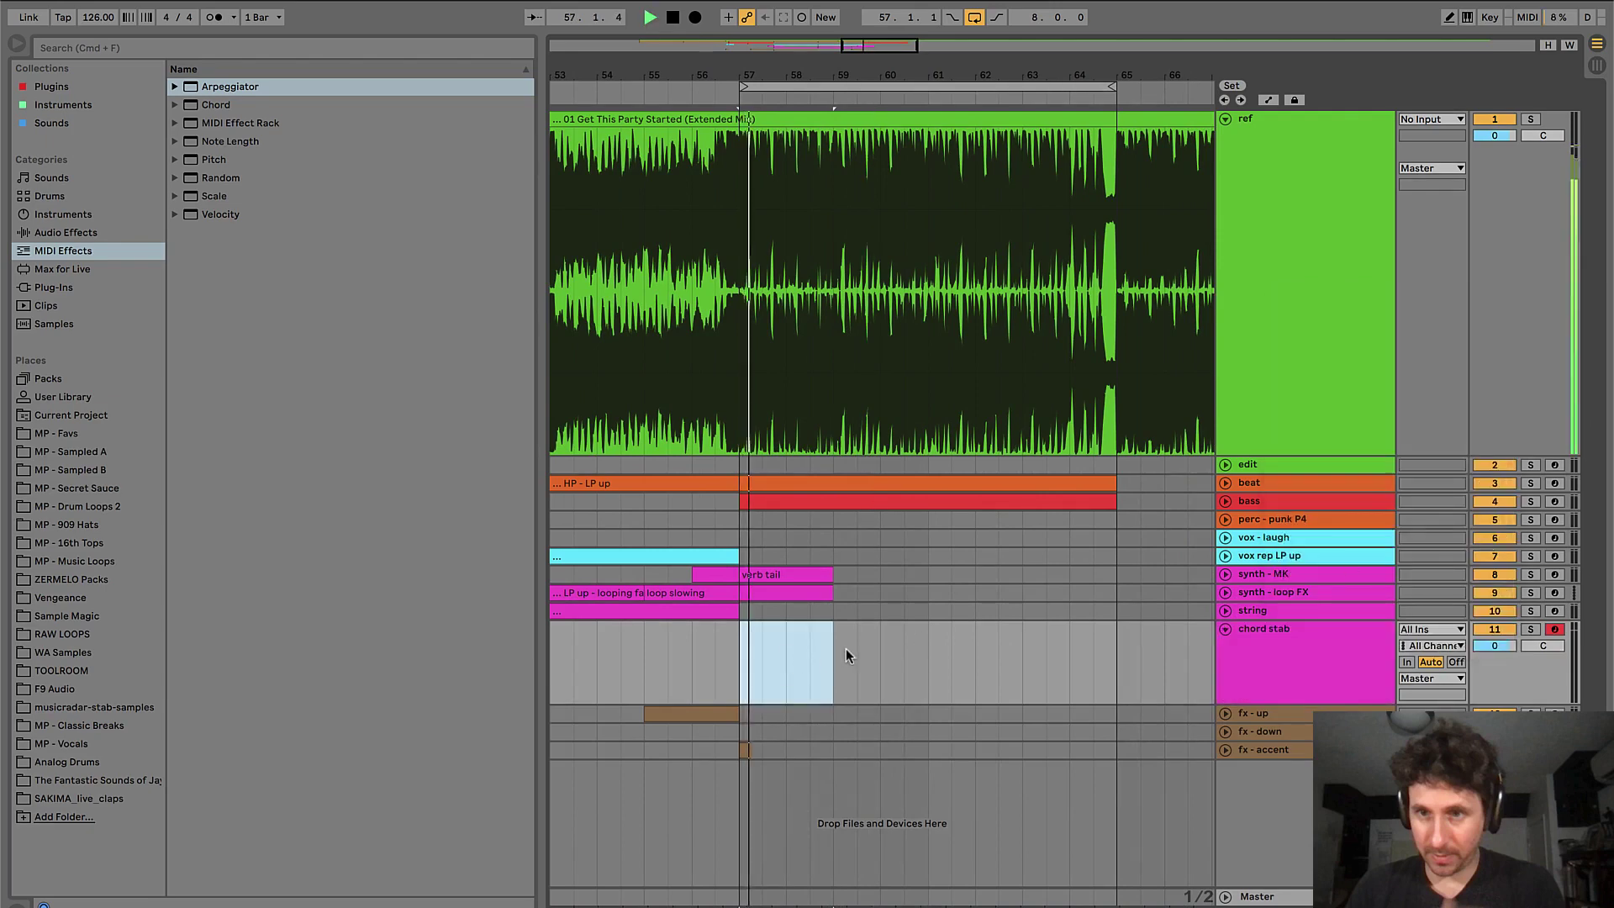
pyautogui.moveTo(839, 647); pyautogui.dragTo(866, 644)
pyautogui.press('super+shift+m')
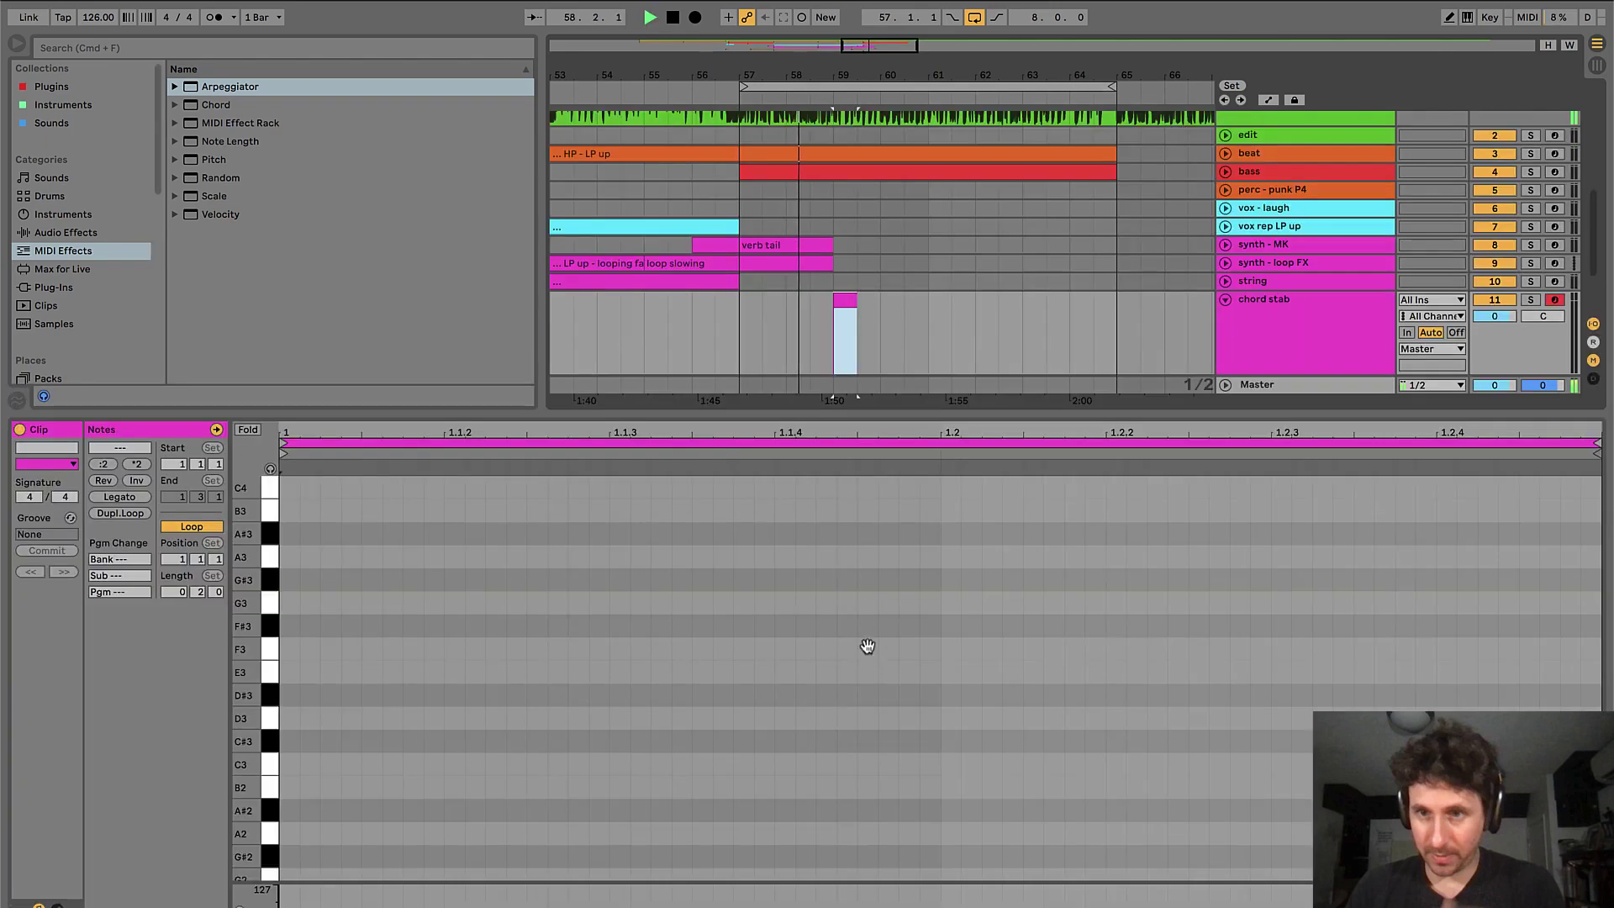
pyautogui.press('super+alt+l')
pyautogui.click(840, 591)
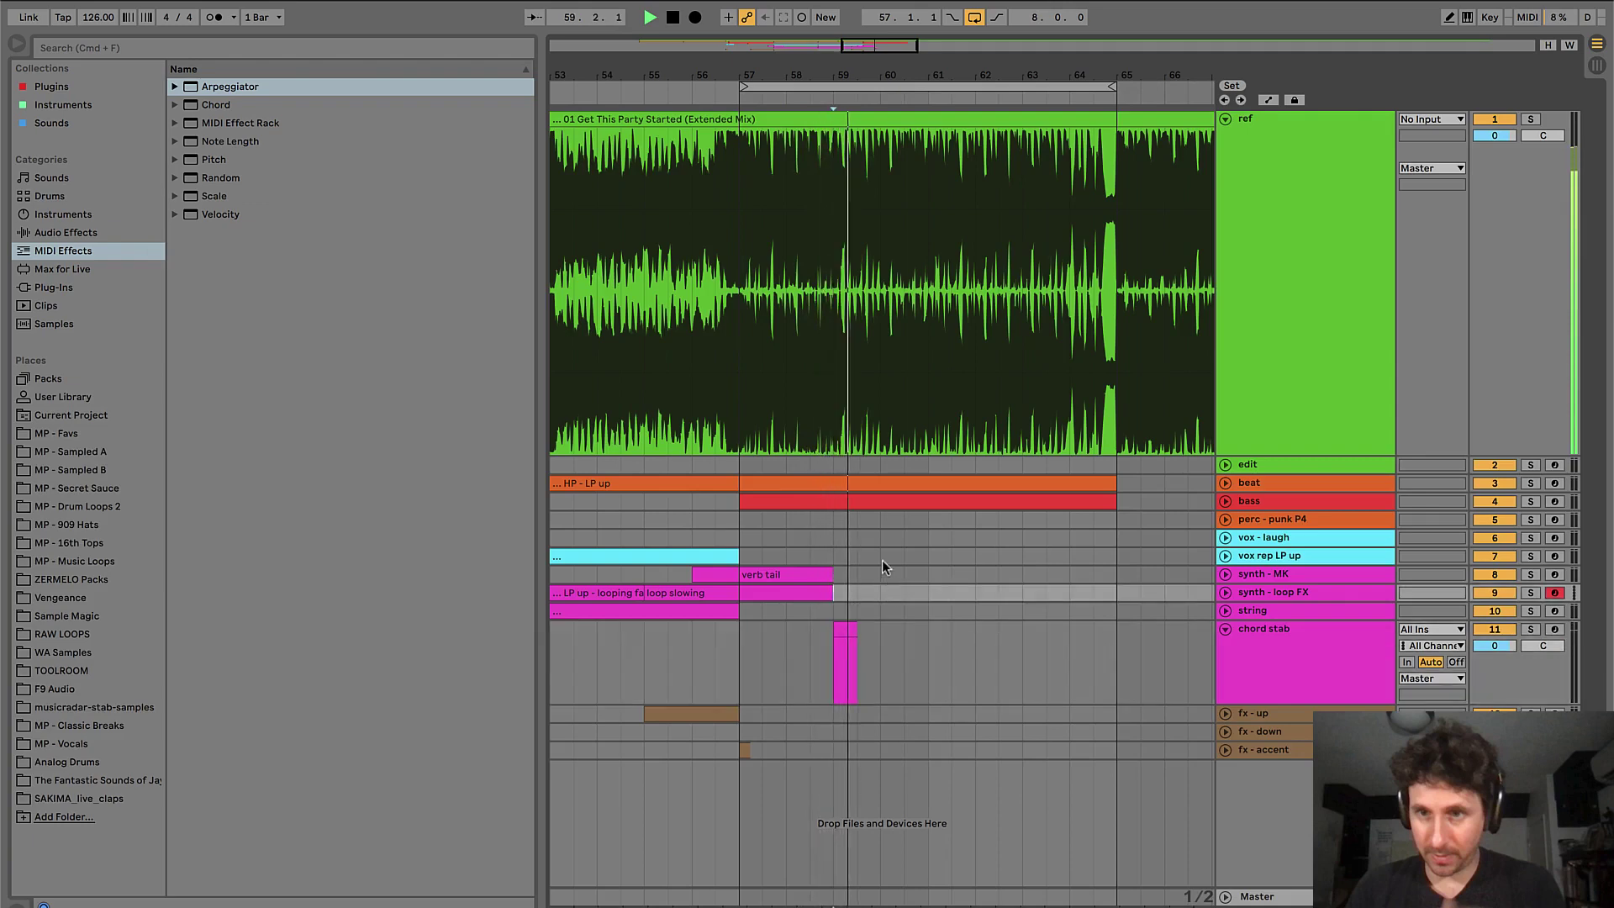
pyautogui.press('space')
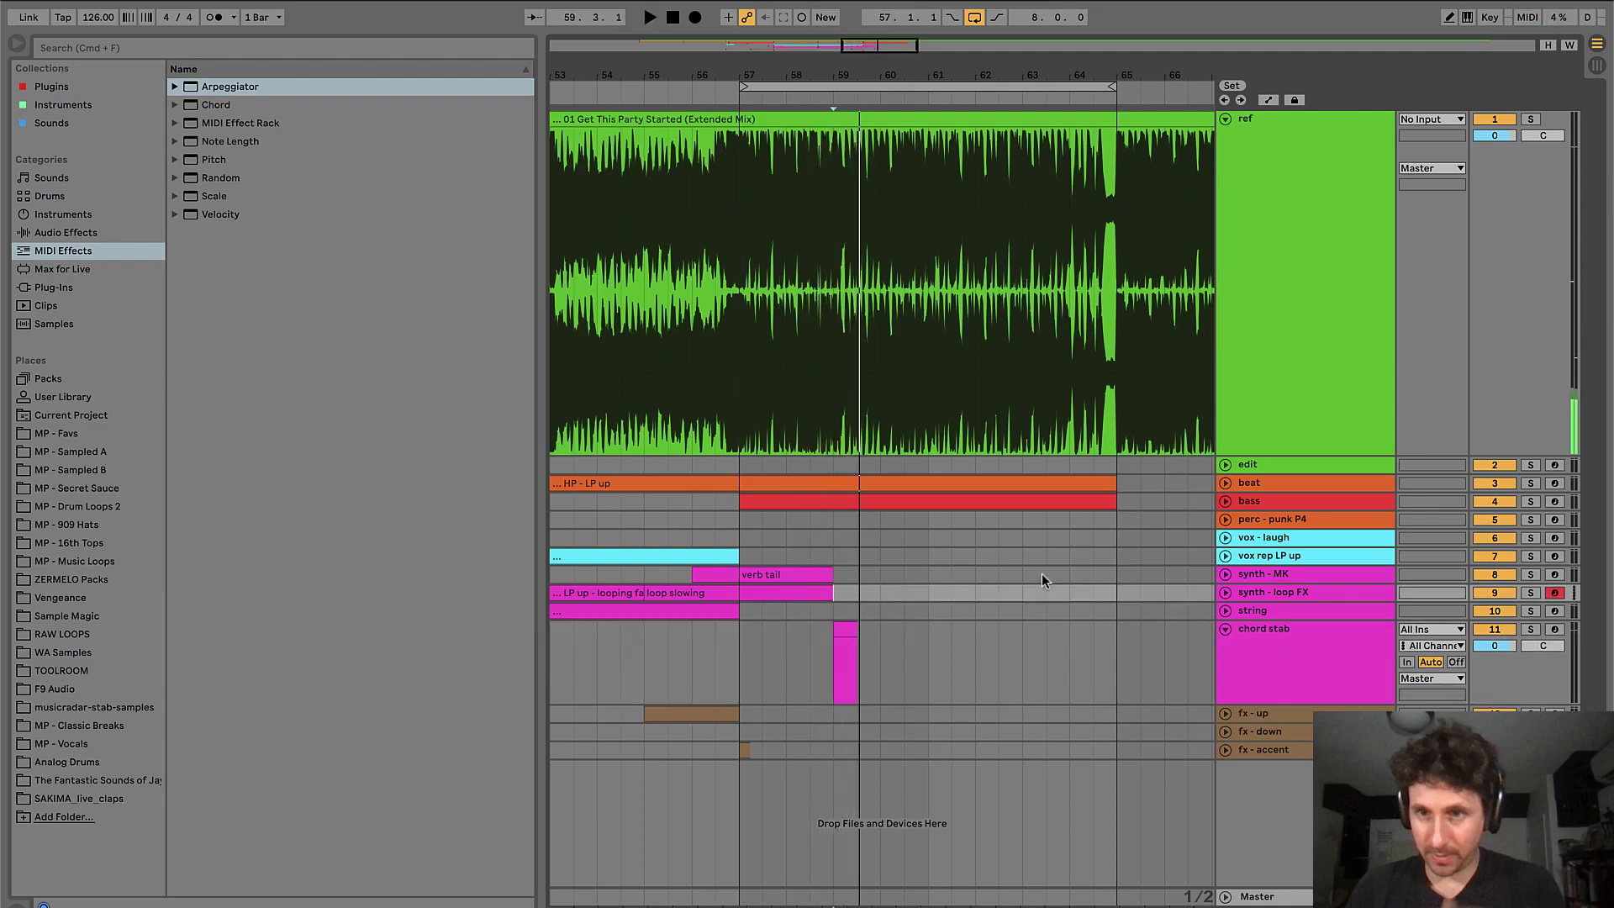
pyautogui.click(838, 629)
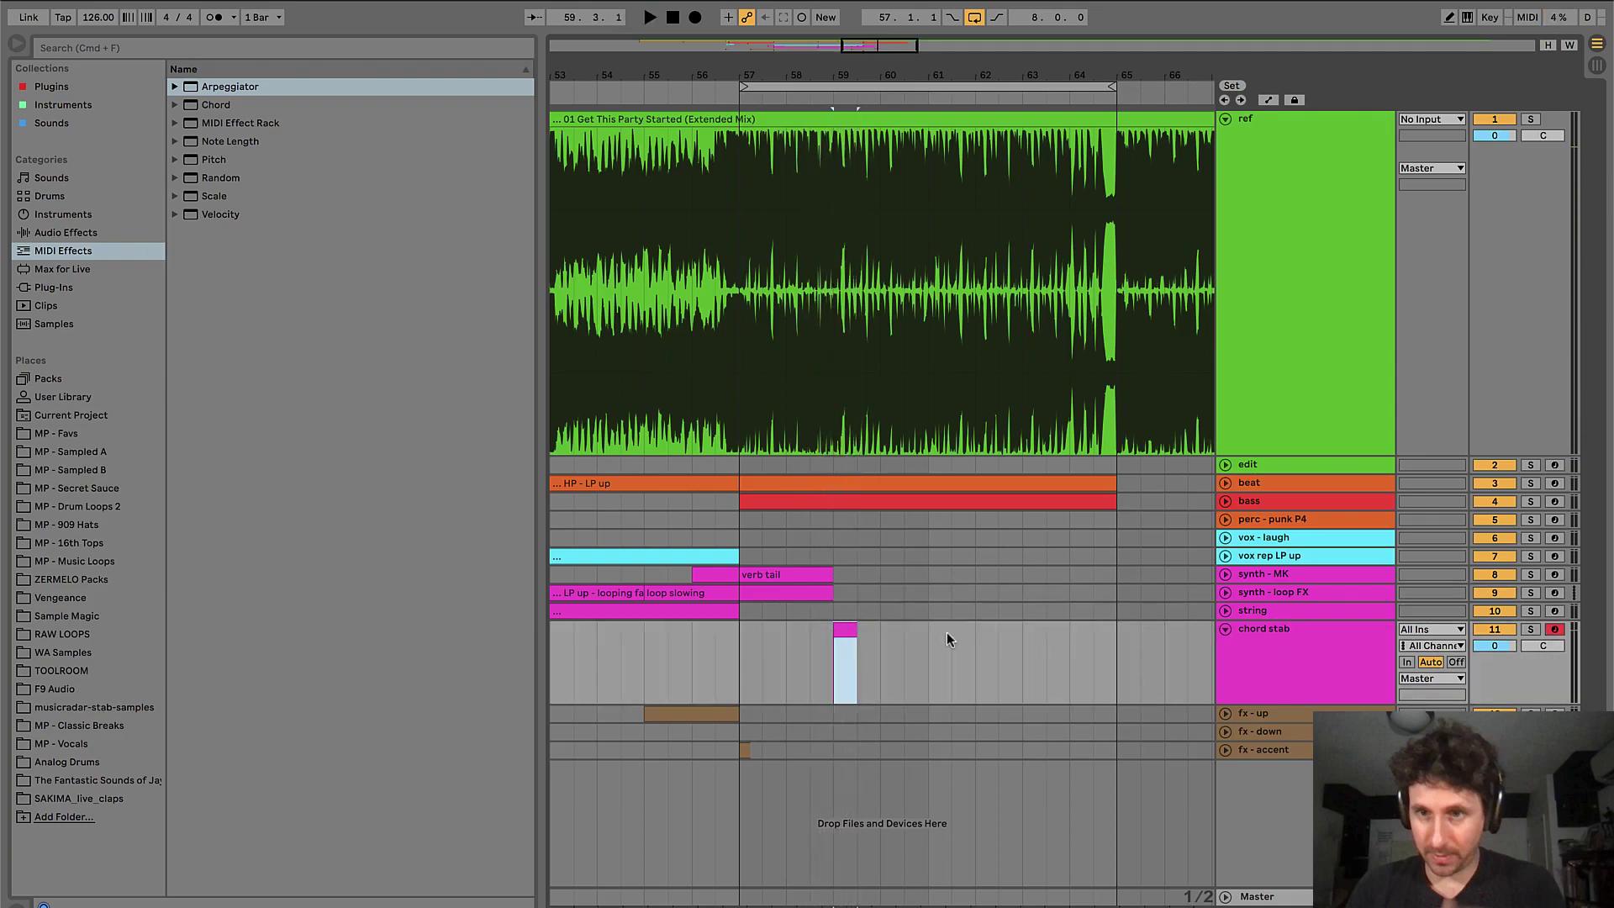
pyautogui.moveTo(947, 632); pyautogui.dragTo(980, 632)
pyautogui.click(921, 540)
pyautogui.click(925, 635)
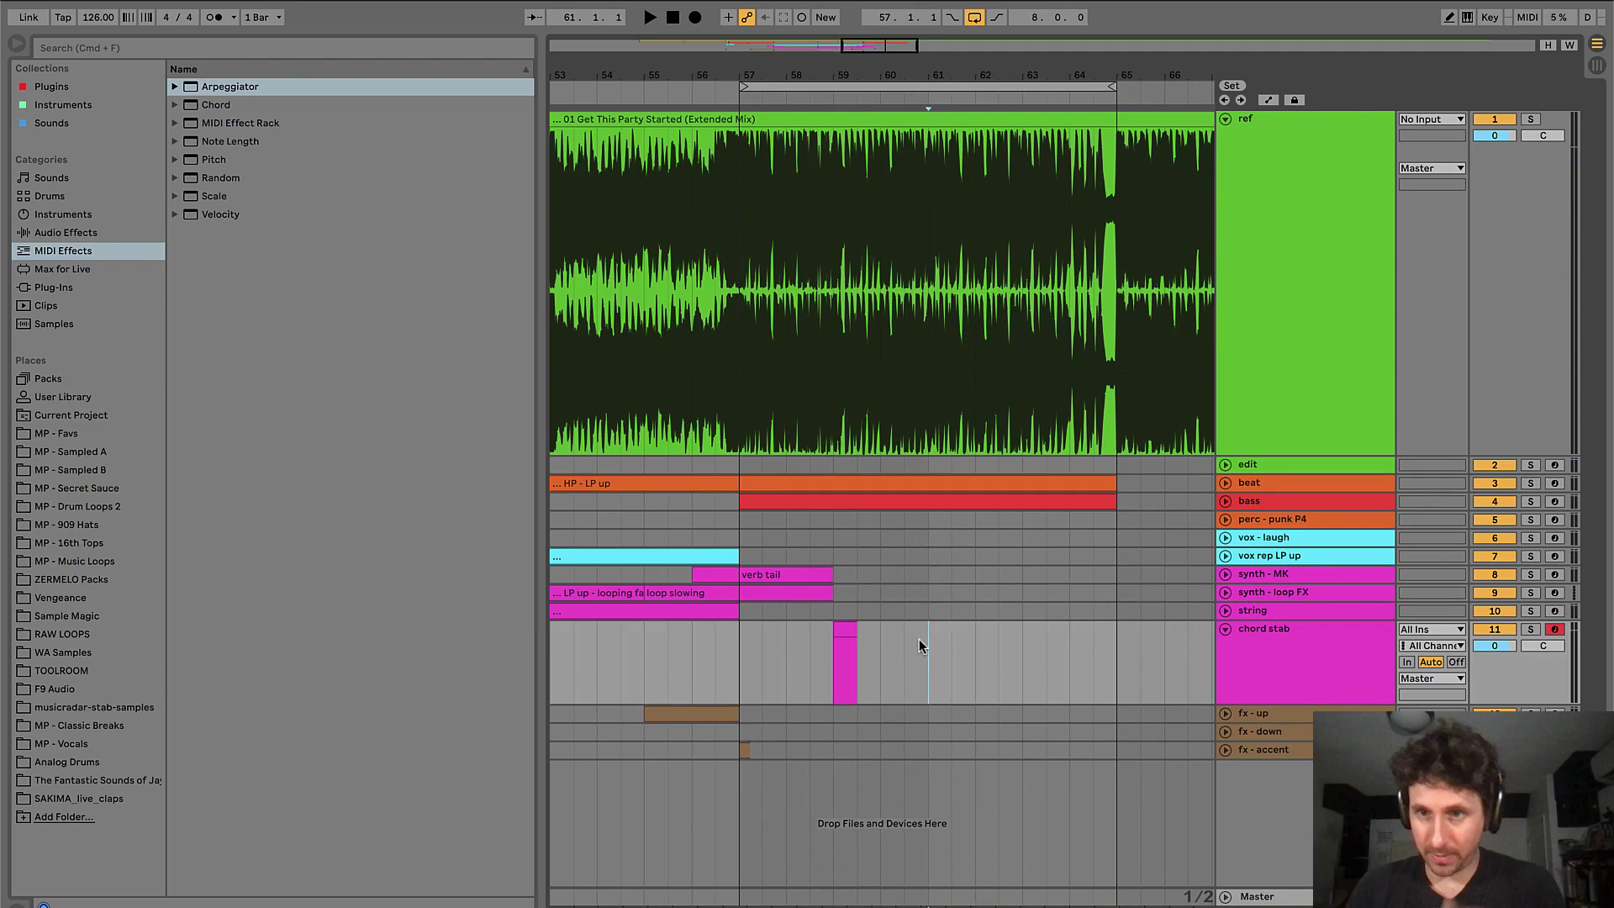
pyautogui.click(738, 632)
pyautogui.click(849, 632)
pyautogui.click(787, 591)
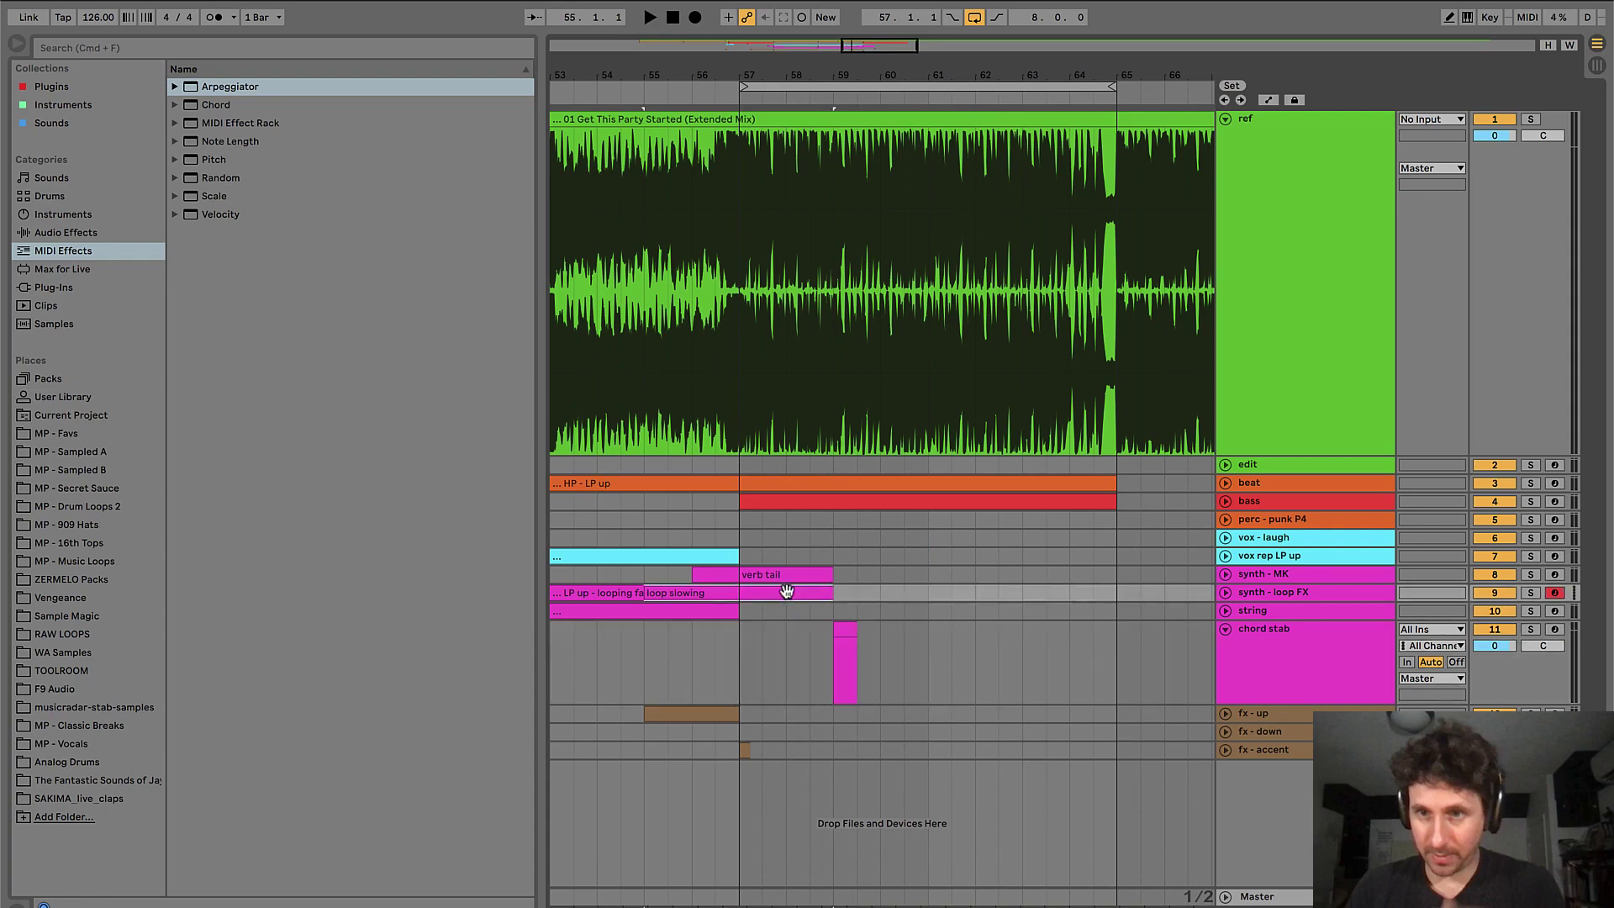
# - Play the reference from bar 57 and insert a MIDI clip from bar 60 beat 3 to bar 61 on the perc - punk P4 track
pyautogui.click(746, 615)
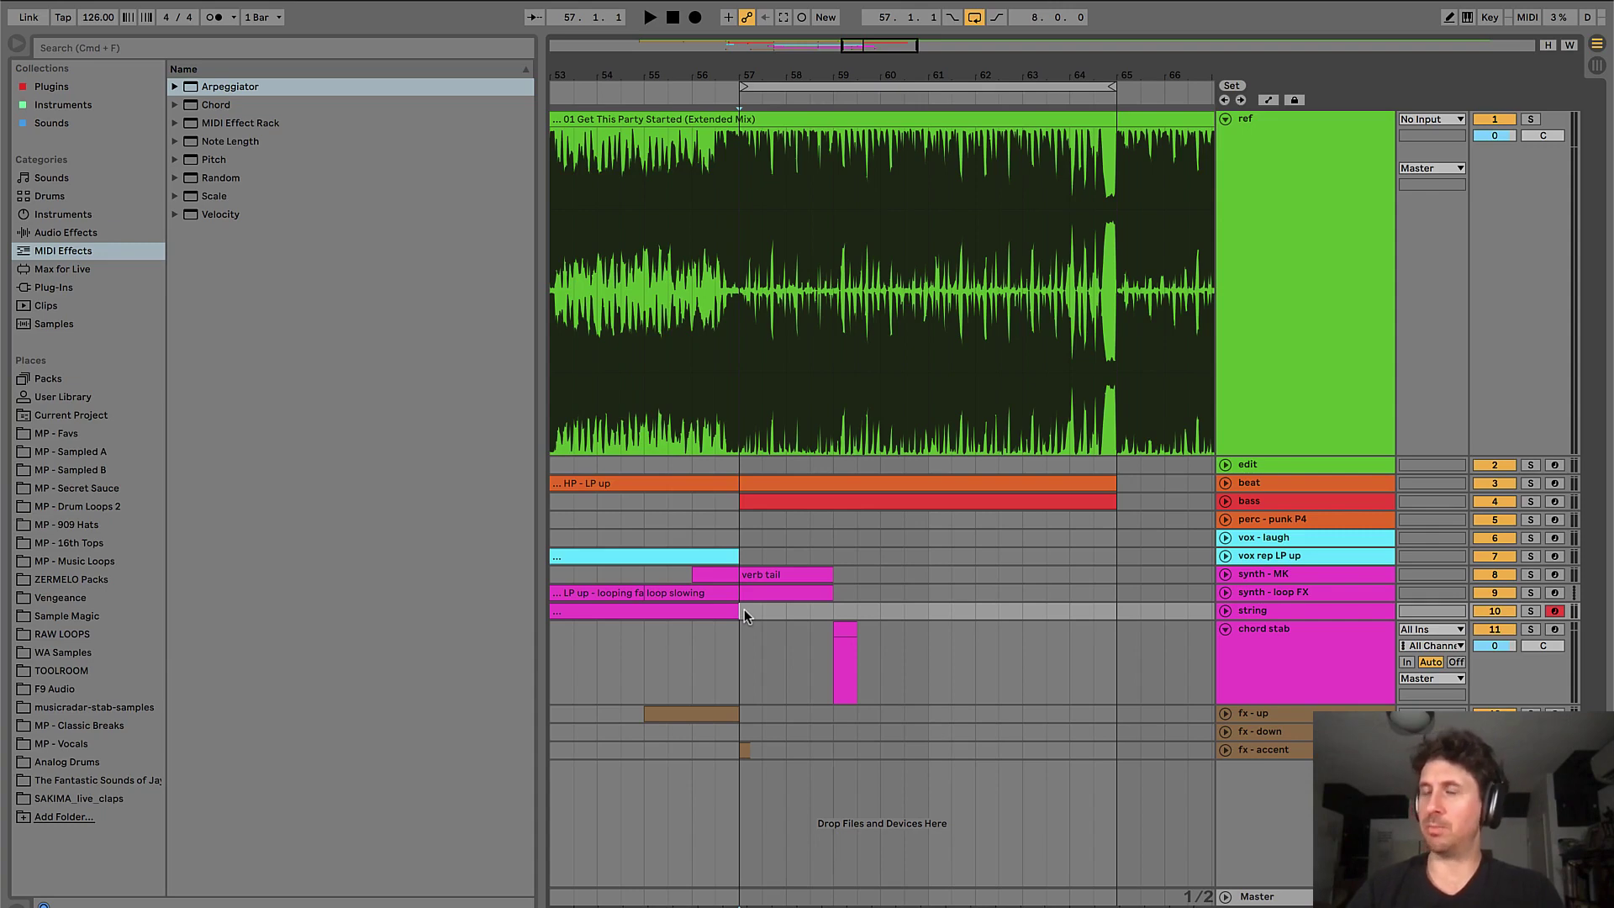
pyautogui.press('space')
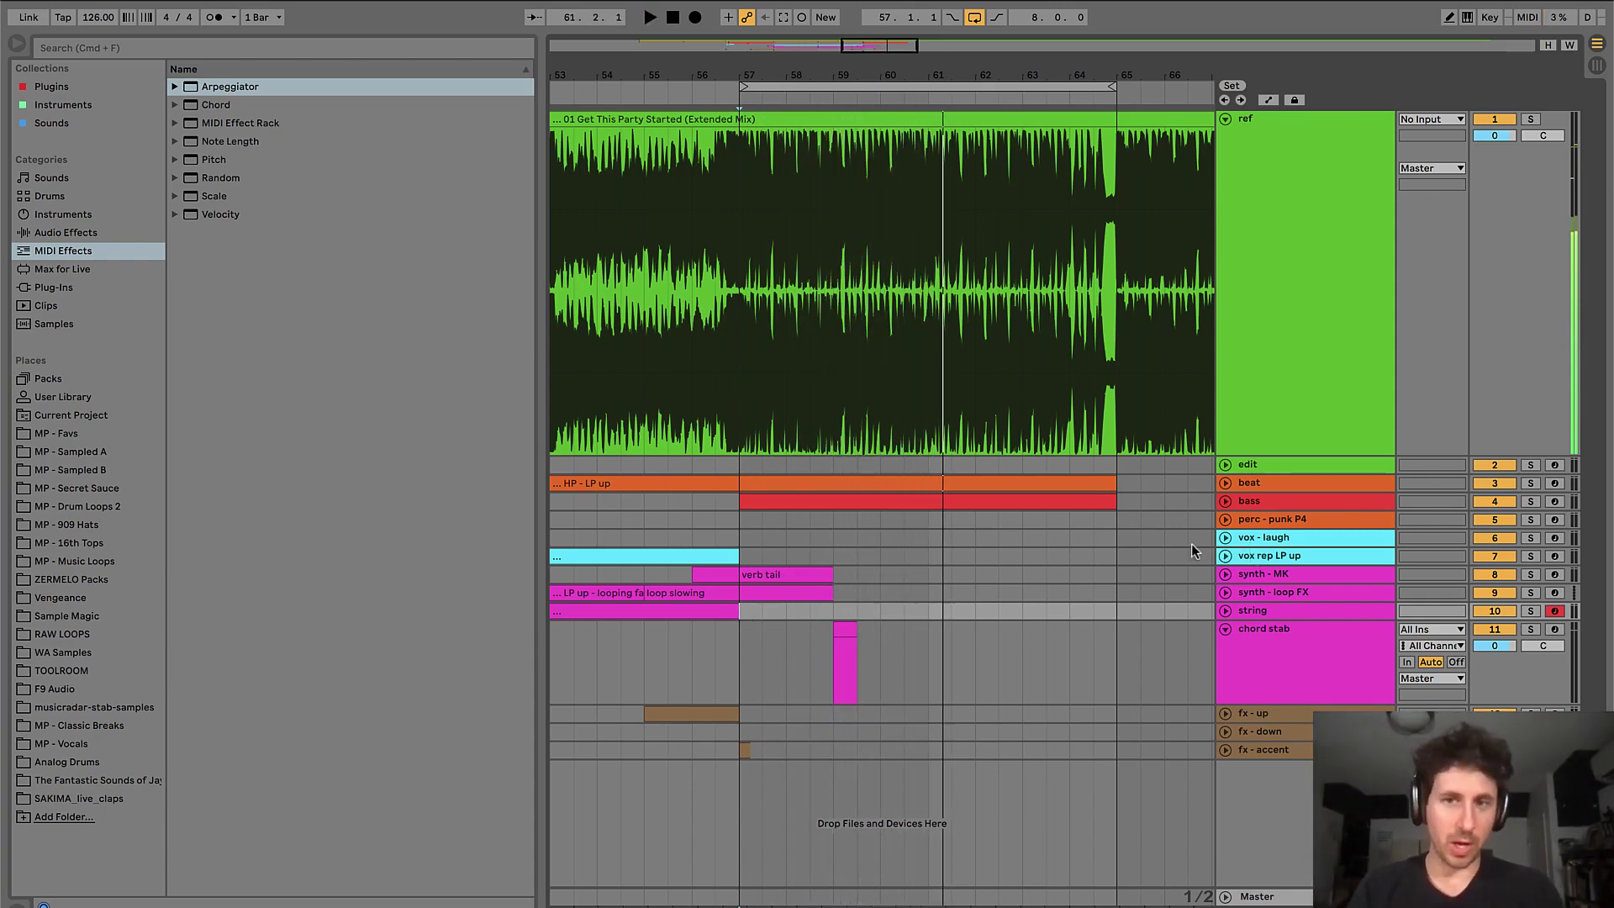
pyautogui.click(937, 521)
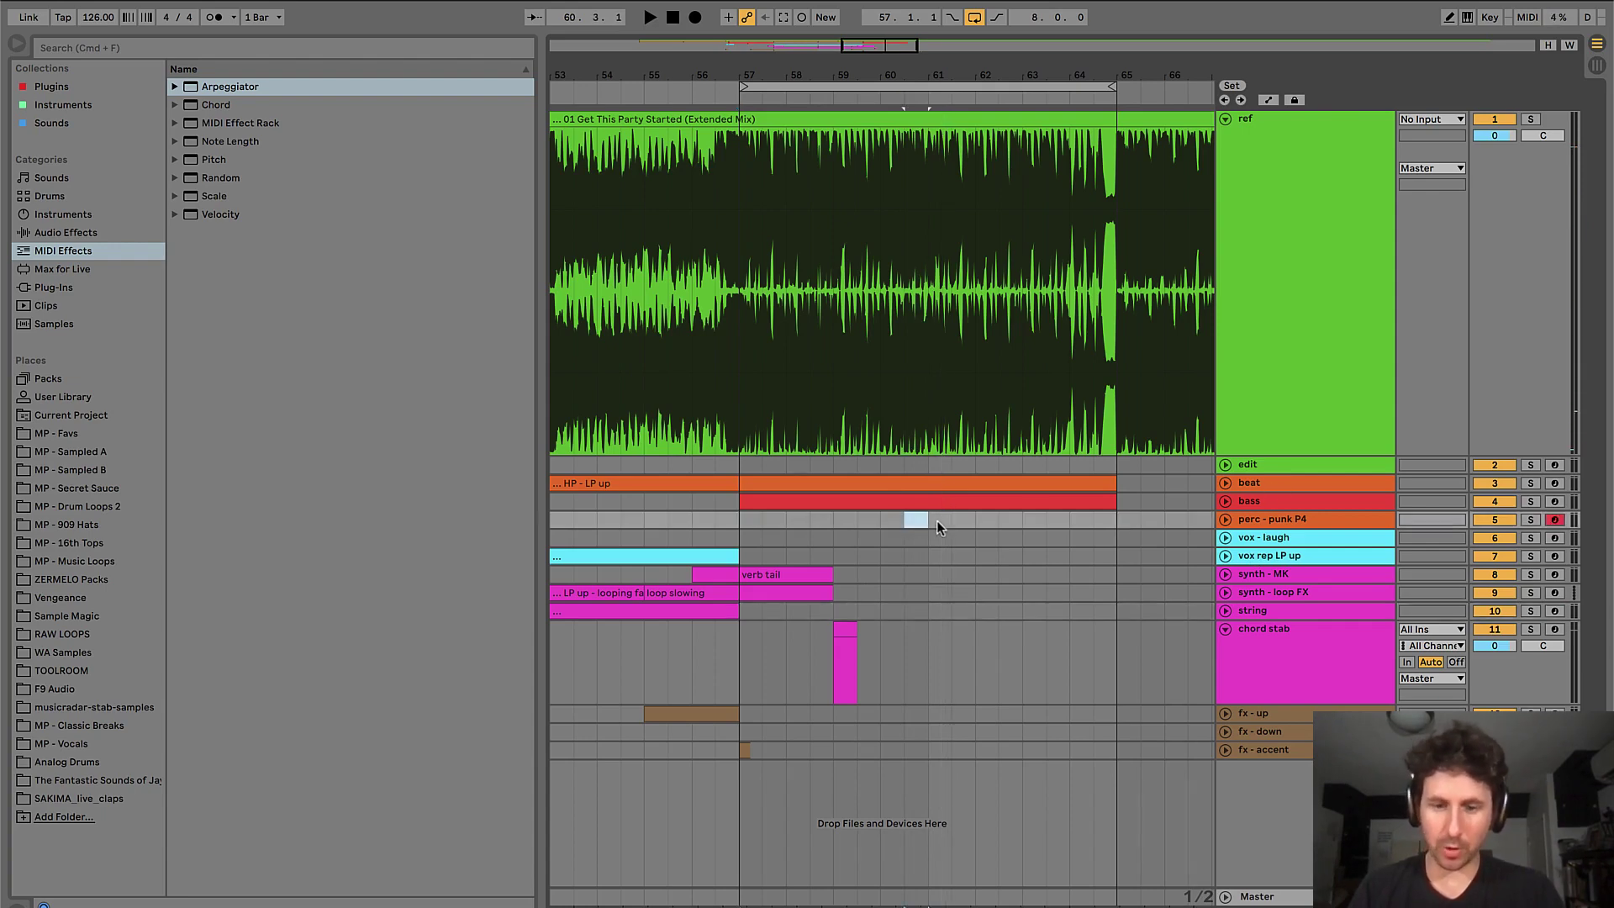
pyautogui.press('super+shift+m')
pyautogui.press('super+alt+l')
# - Add a MIDI track below the vox rep LP up track, name it "vox chop" and color it cyan
pyautogui.click(1267, 560)
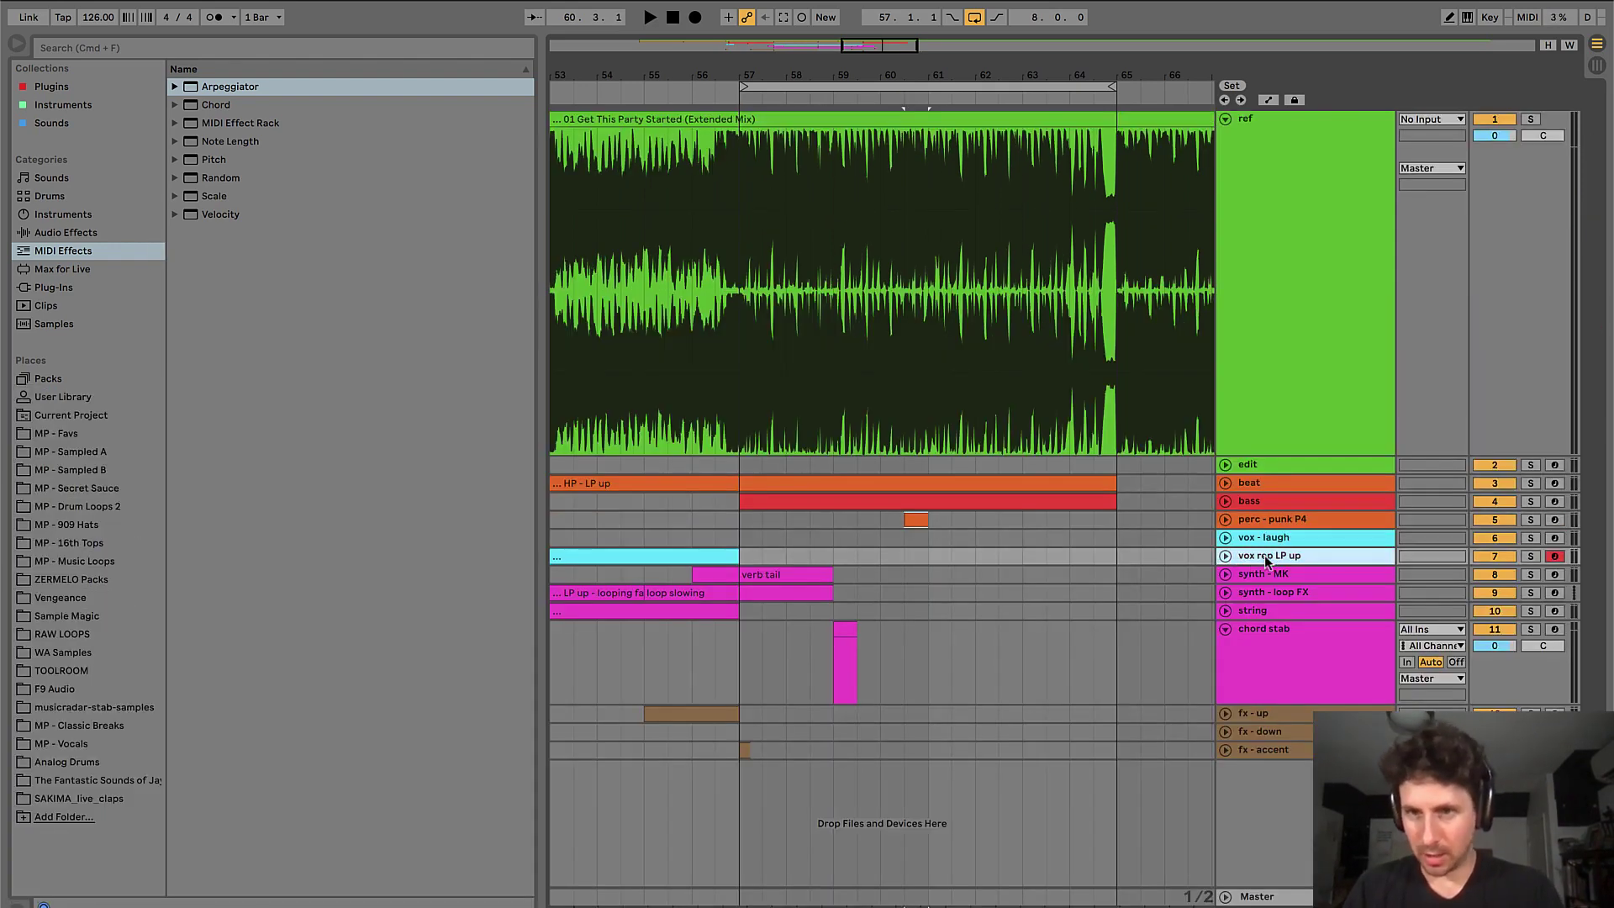
pyautogui.press('super+shift+t')
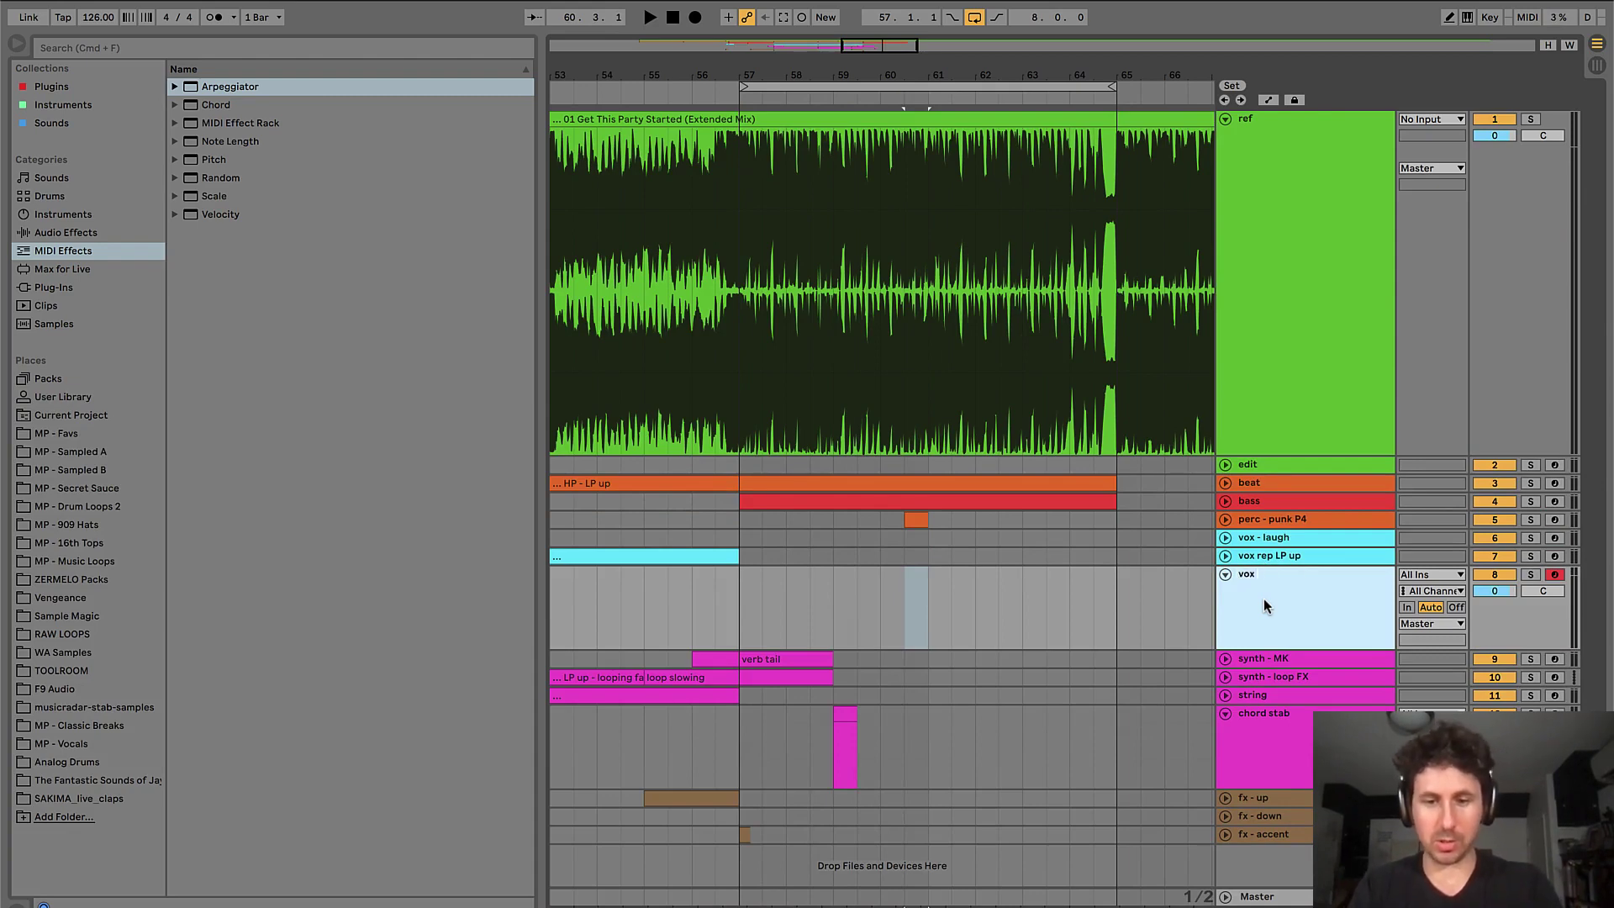
pyautogui.rightClick(1264, 599)
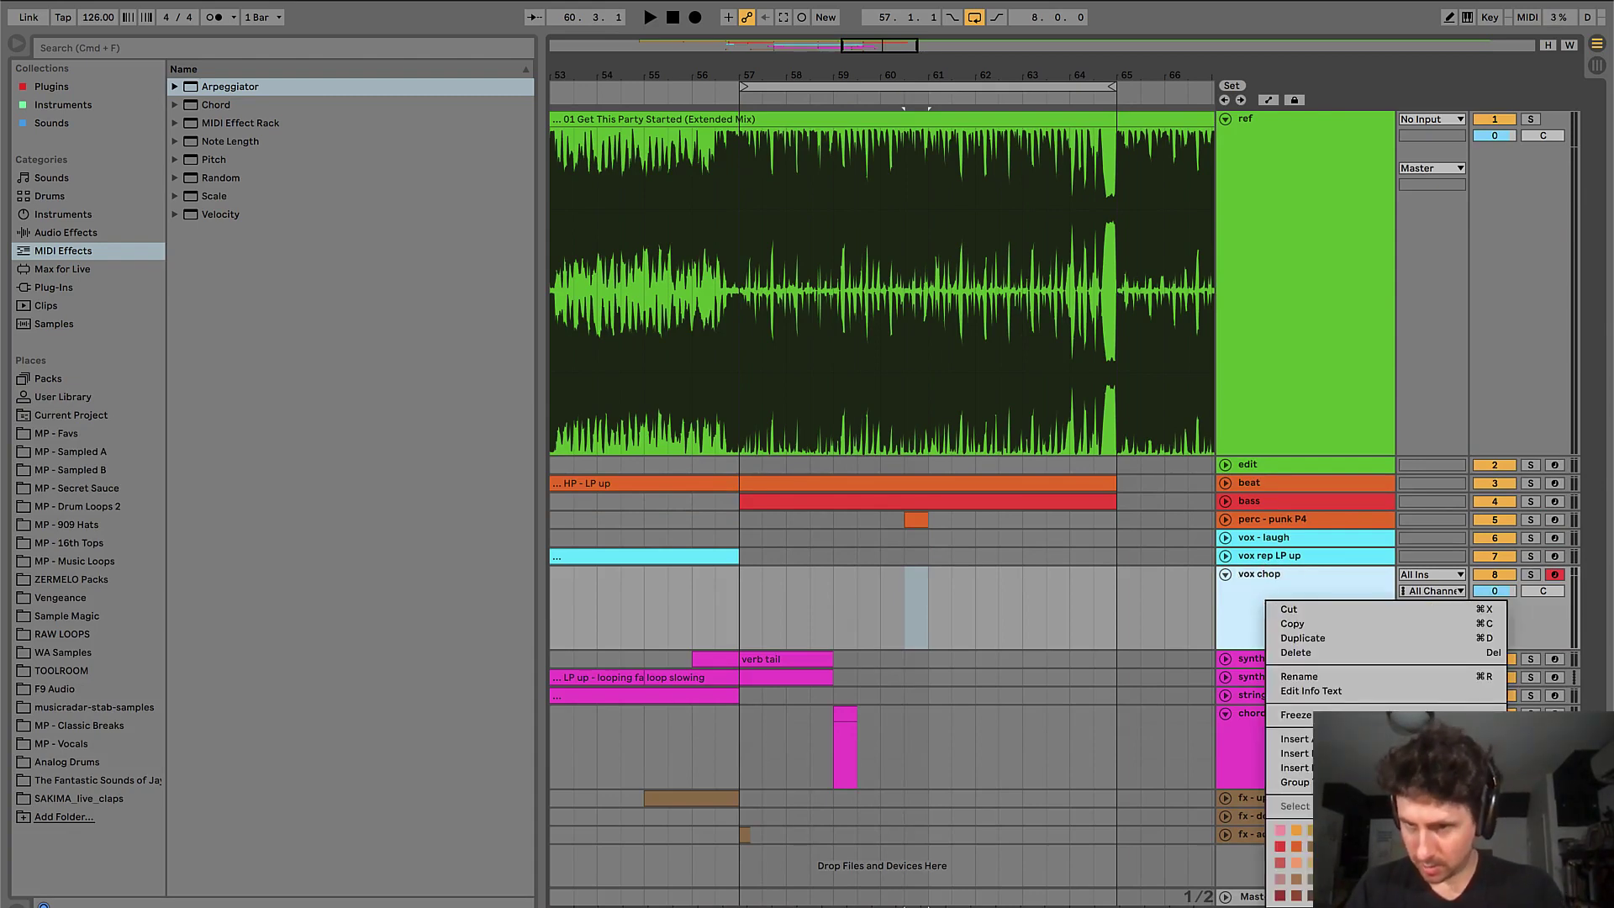
pyautogui.click(1147, 656)
# - Play the reference from bar 59 to examine where the vocal chop starts and ends
pyautogui.click(840, 593)
pyautogui.press('+')
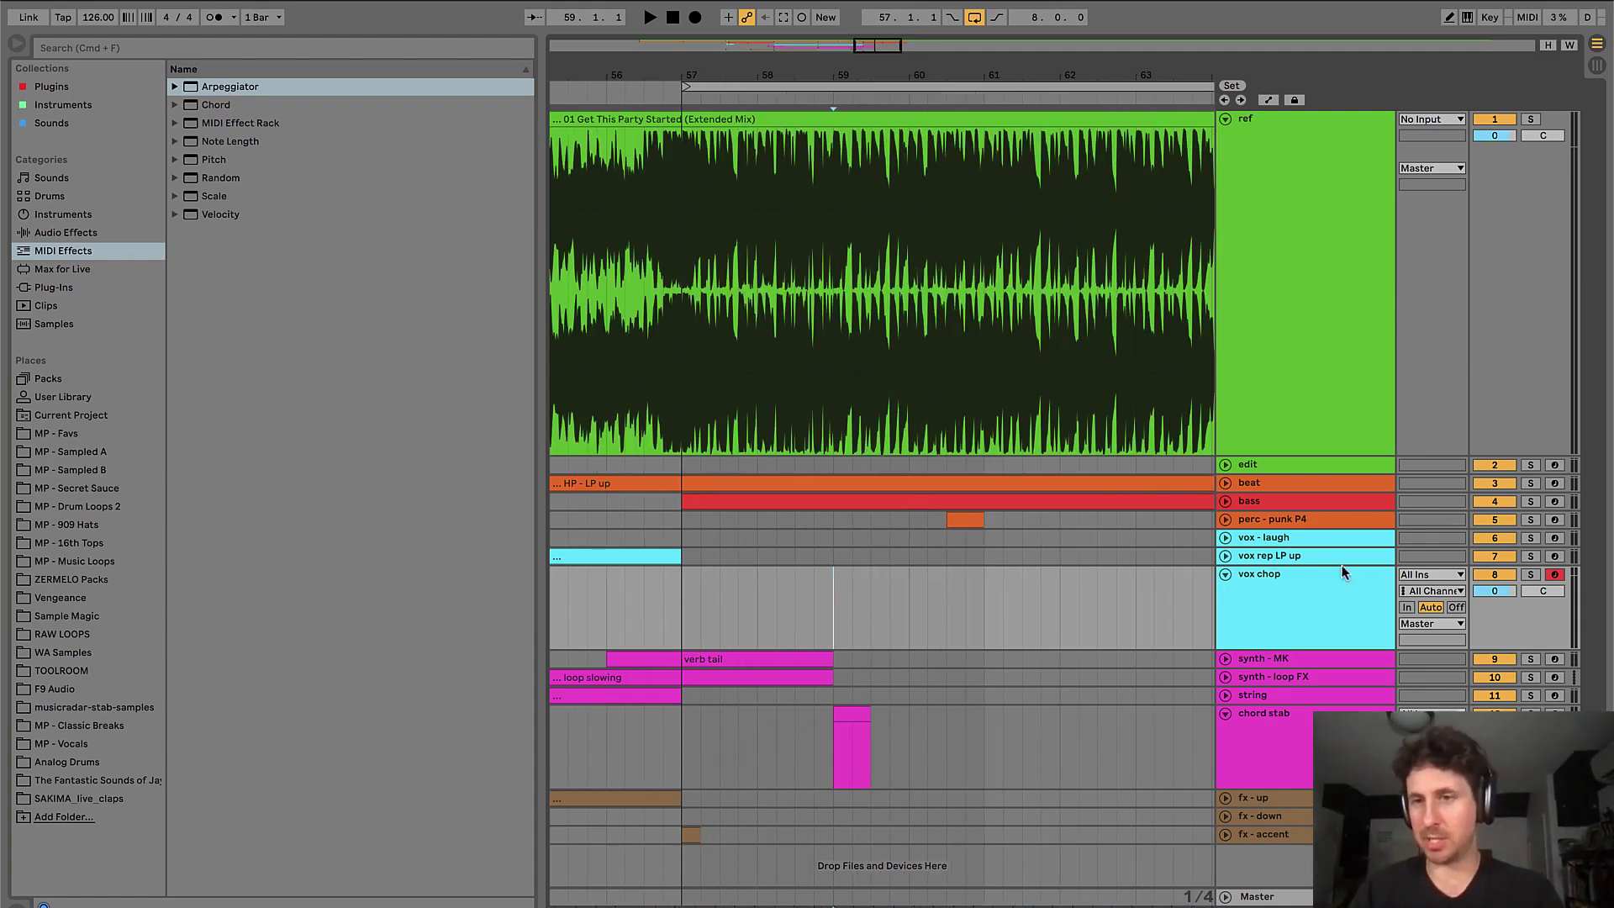
pyautogui.click(1307, 555)
pyautogui.click(1298, 537)
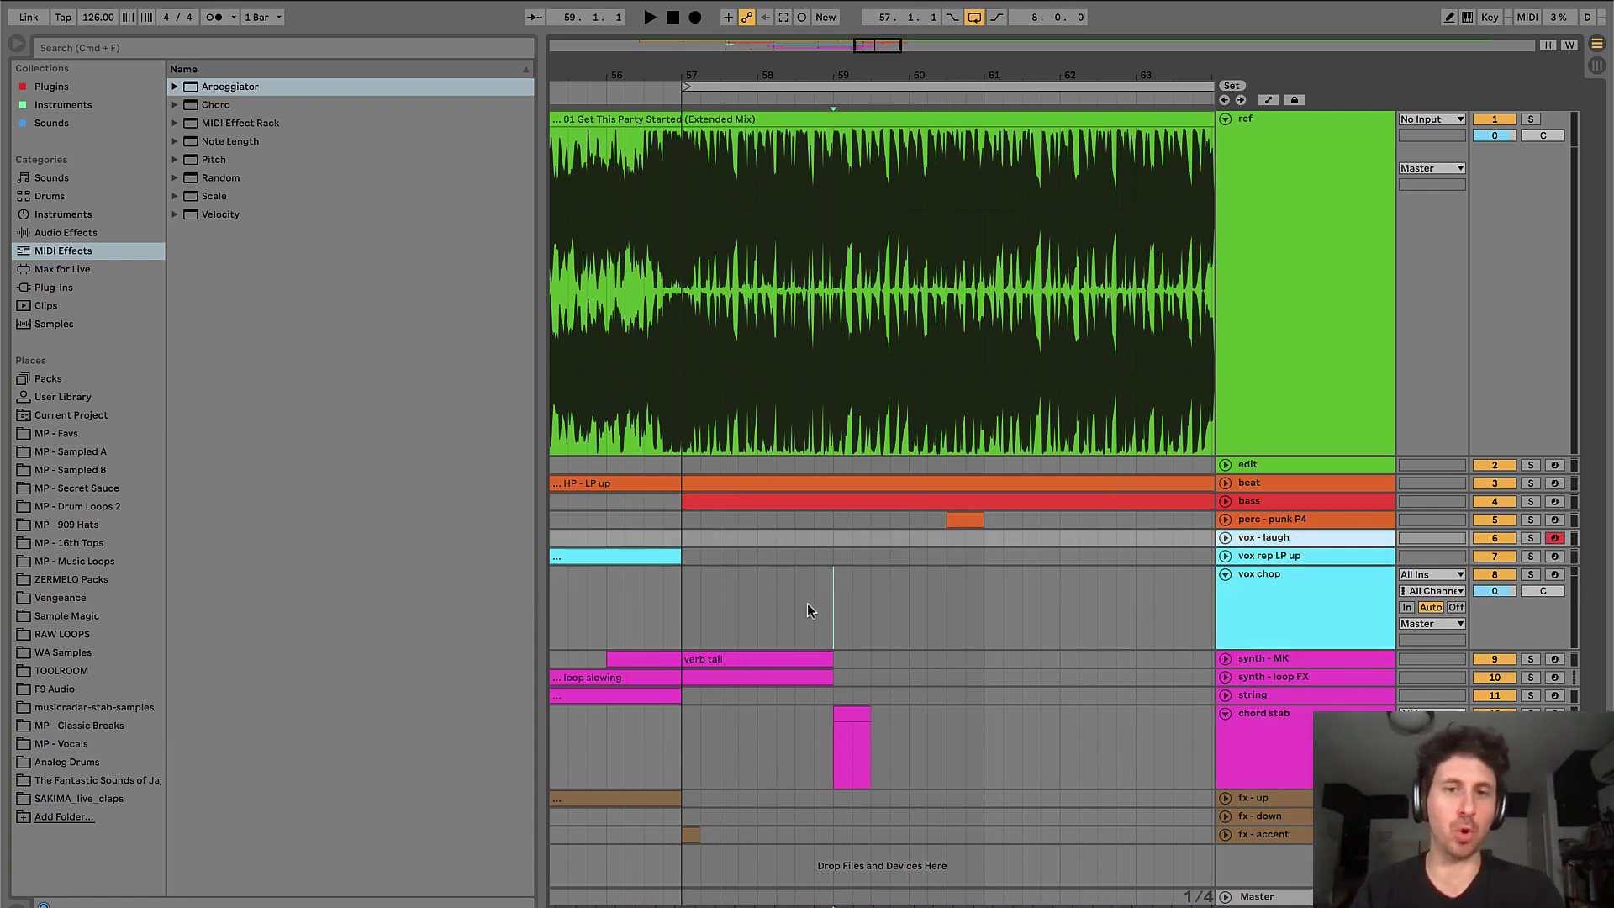
pyautogui.click(833, 602)
pyautogui.hscroll(3, 834, 602)
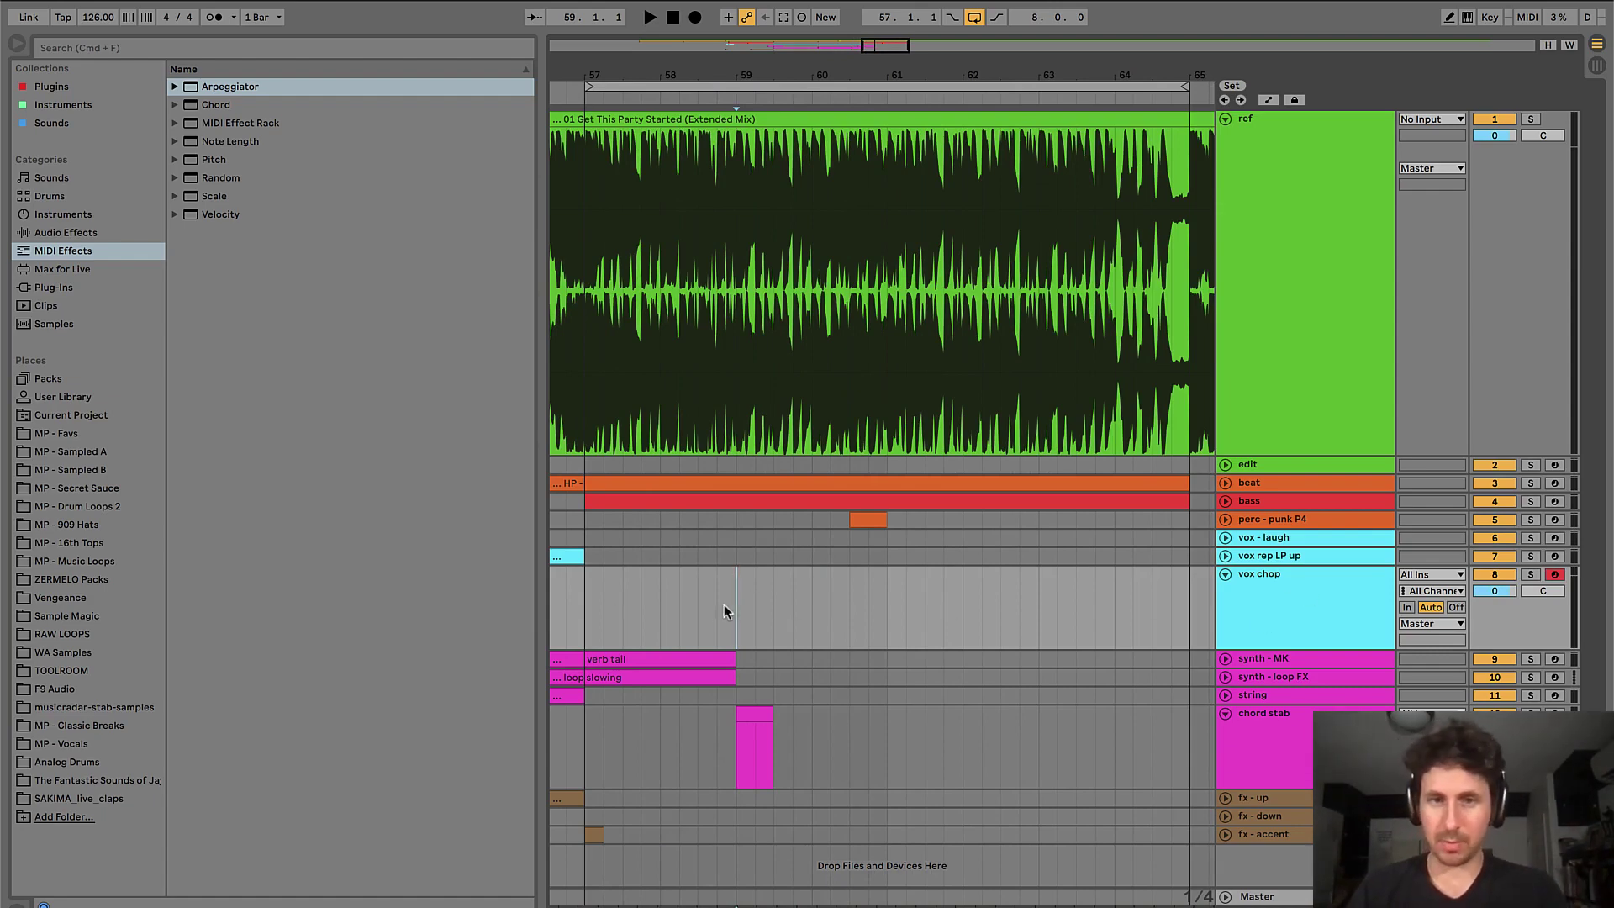
pyautogui.press('space')
pyautogui.press('+')
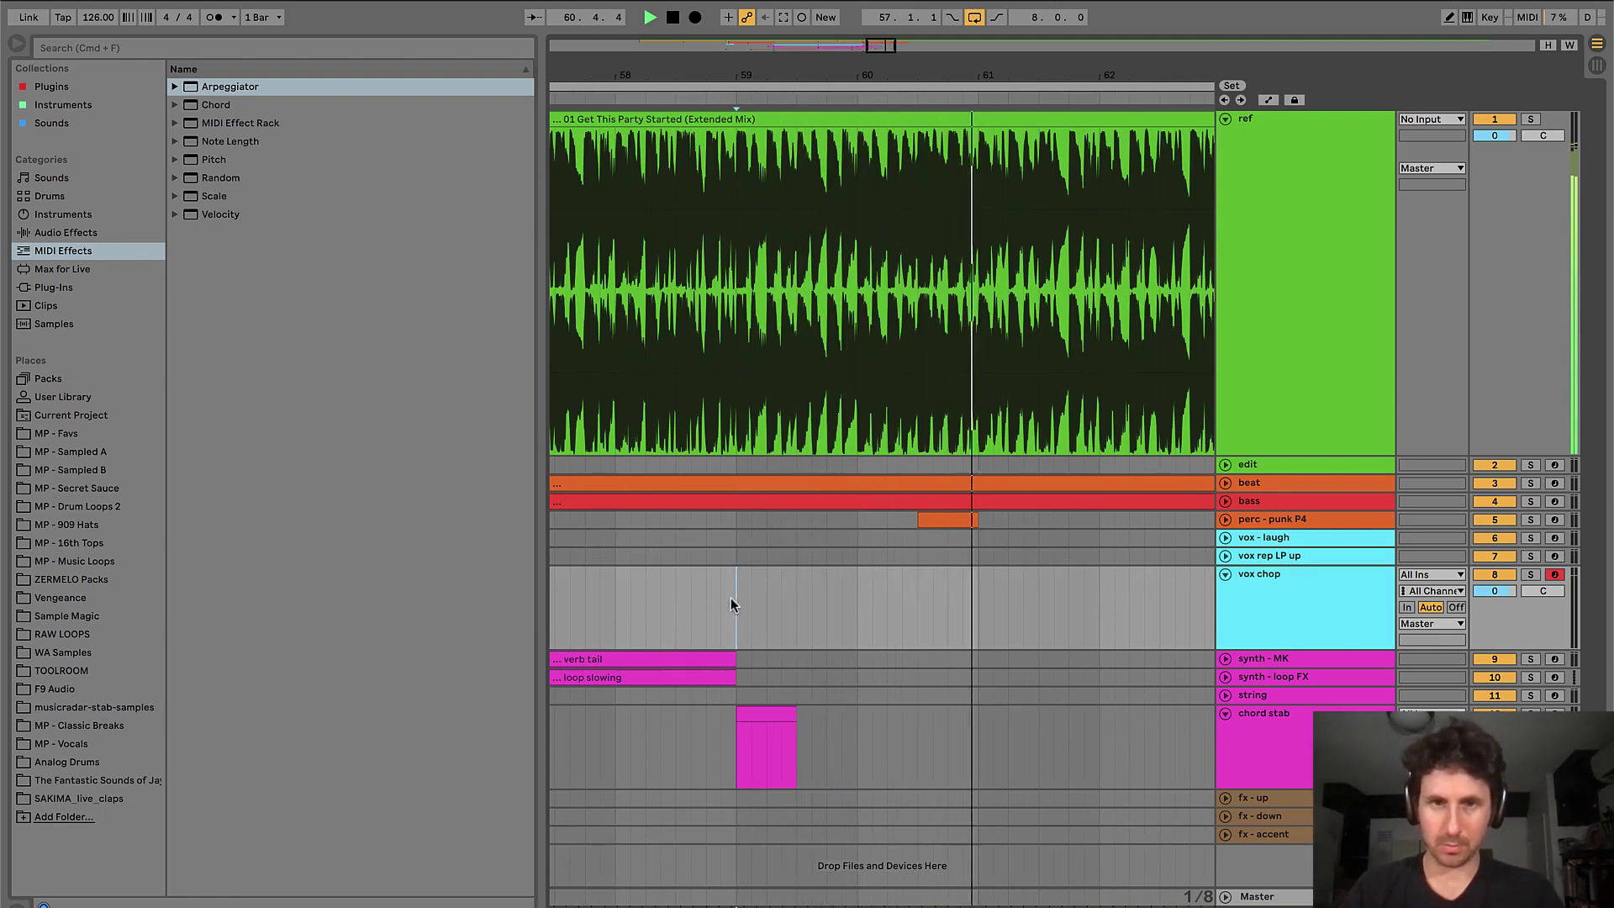
pyautogui.press('space')
# - Insert a MIDI clip from bar 59 to bar 60 beat 3 on the vox chop track and name it "verbing"
pyautogui.moveTo(731, 603); pyautogui.dragTo(909, 597)
pyautogui.press('super+shift+m')
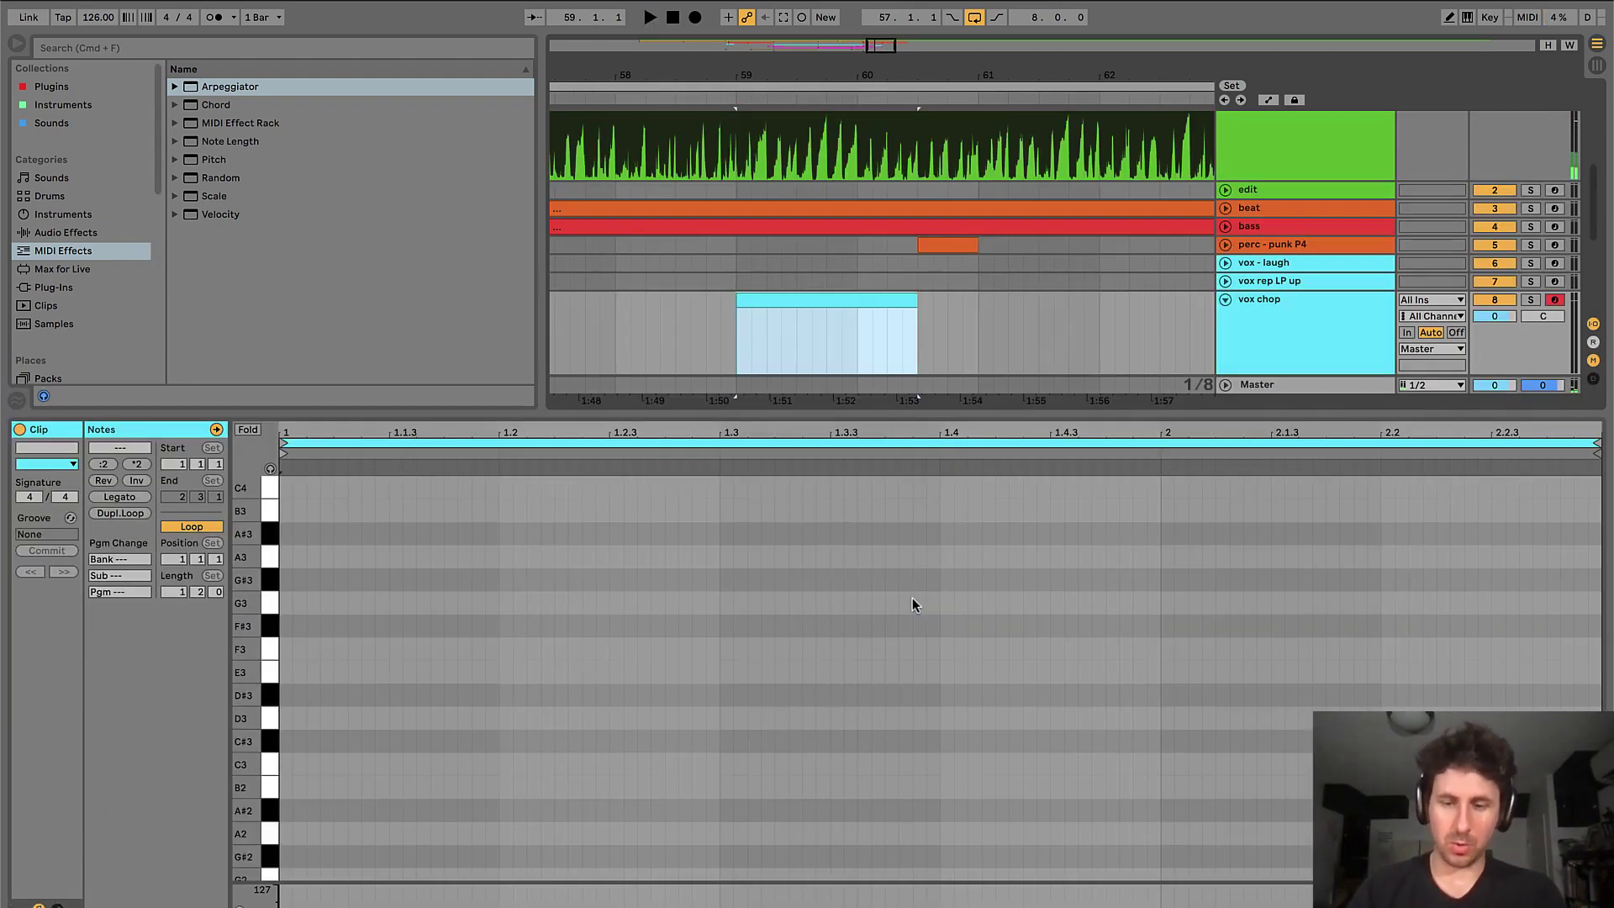
pyautogui.press('super+alt+l')
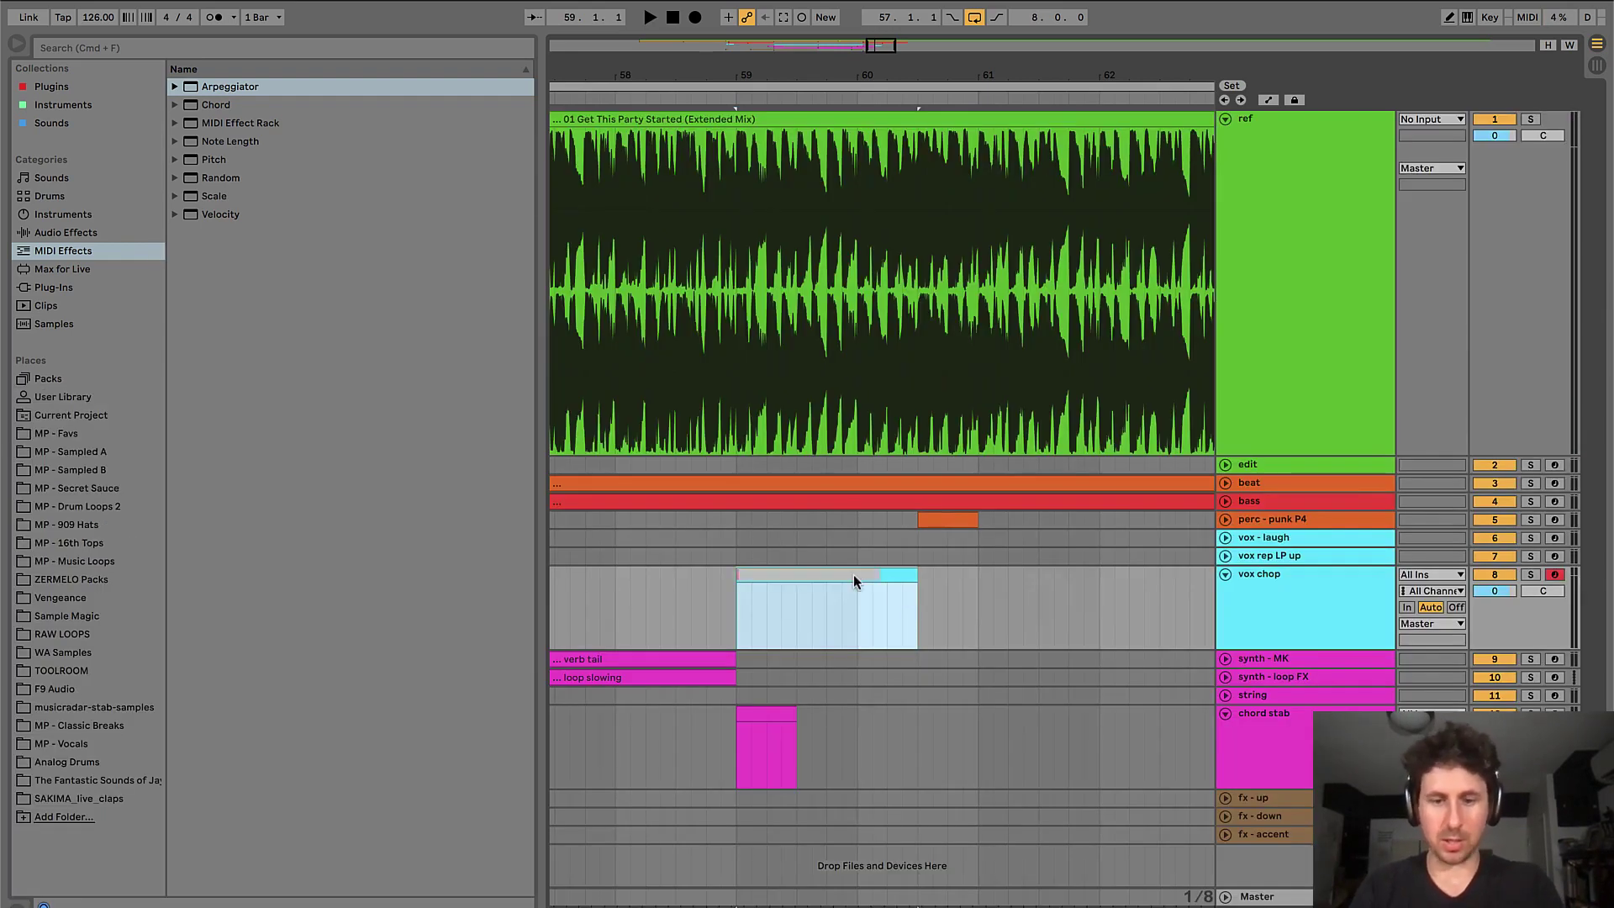
pyautogui.write('verbing')
pyautogui.press('Return')
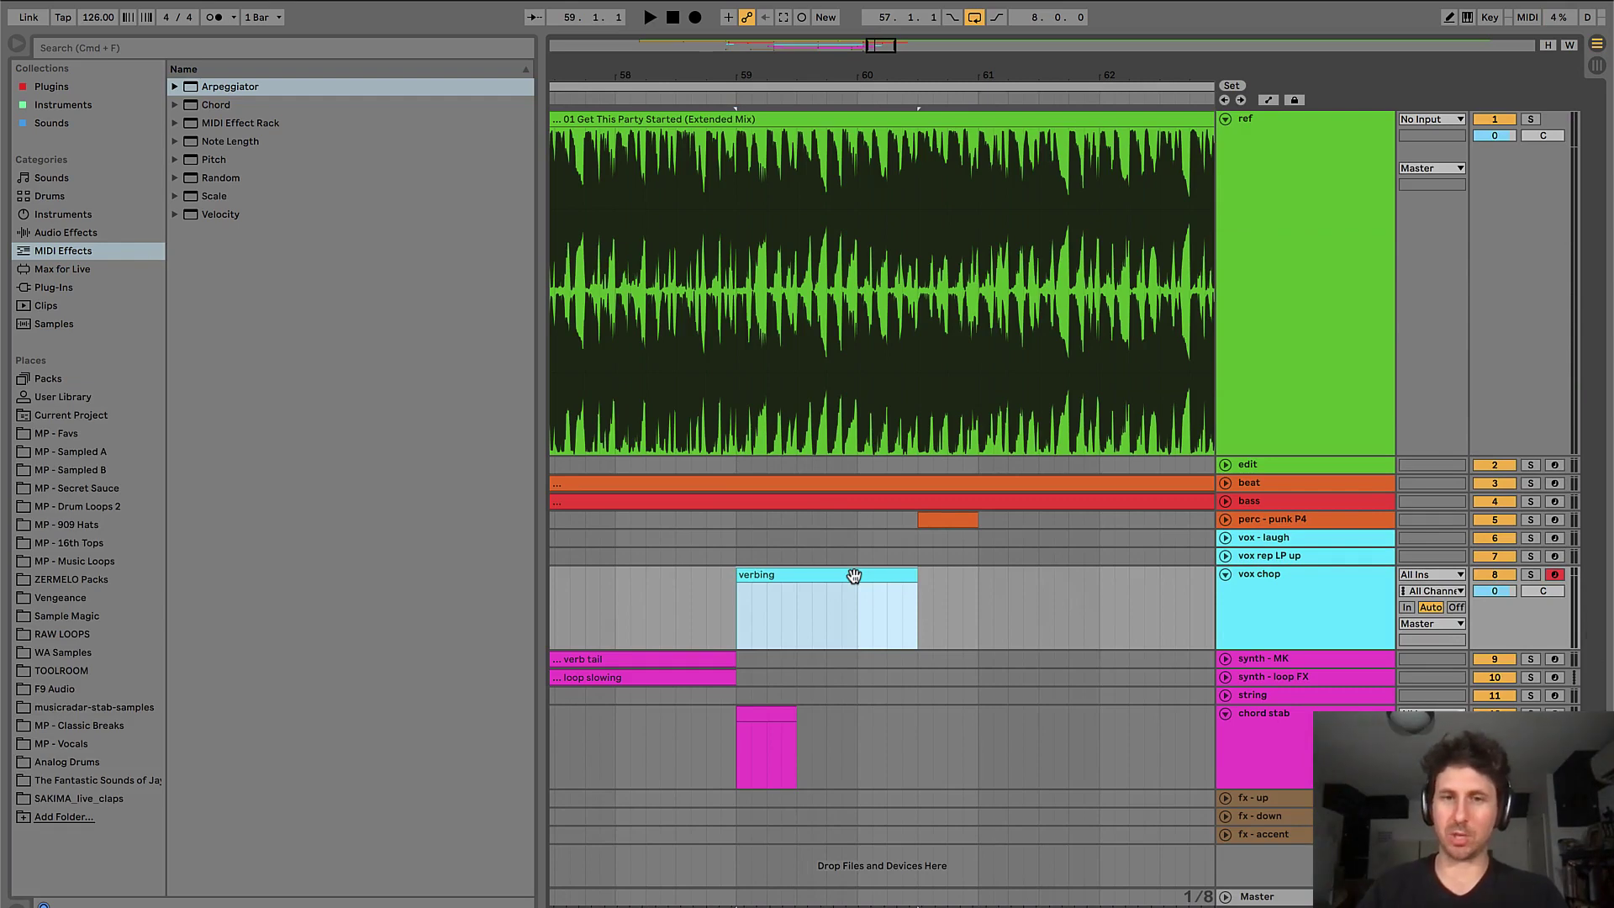
# - Replay the reference from bar 59 and select the vox chop range from bar 60 beat 3 to just past bar 61
pyautogui.press('space')
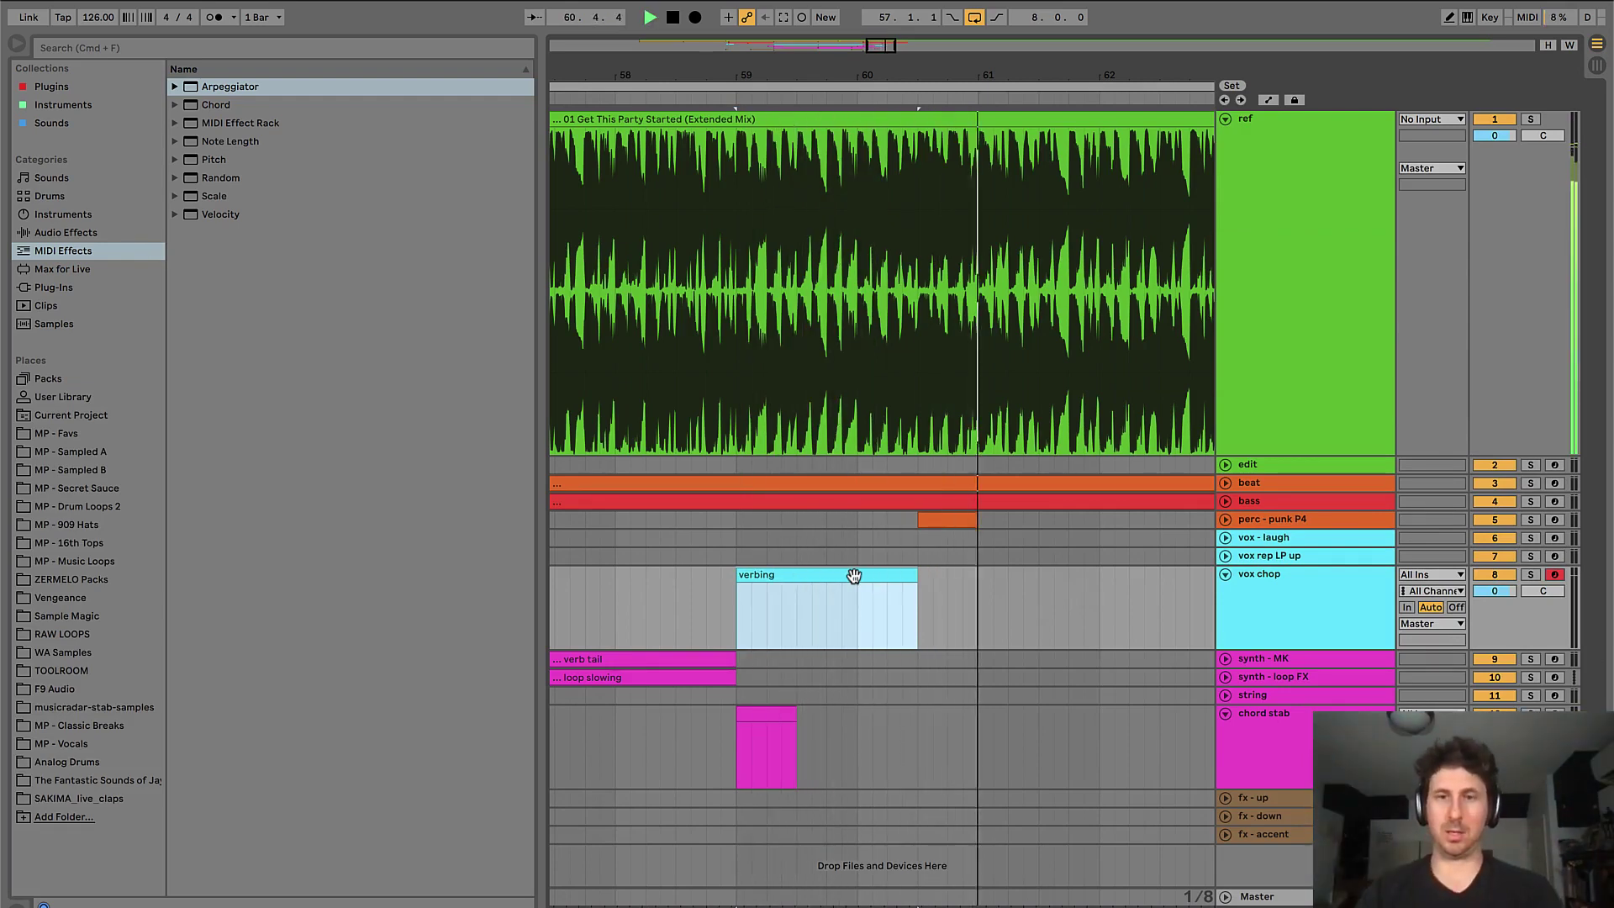
pyautogui.press('space')
pyautogui.click(928, 582)
pyautogui.moveTo(918, 577); pyautogui.dragTo(988, 582)
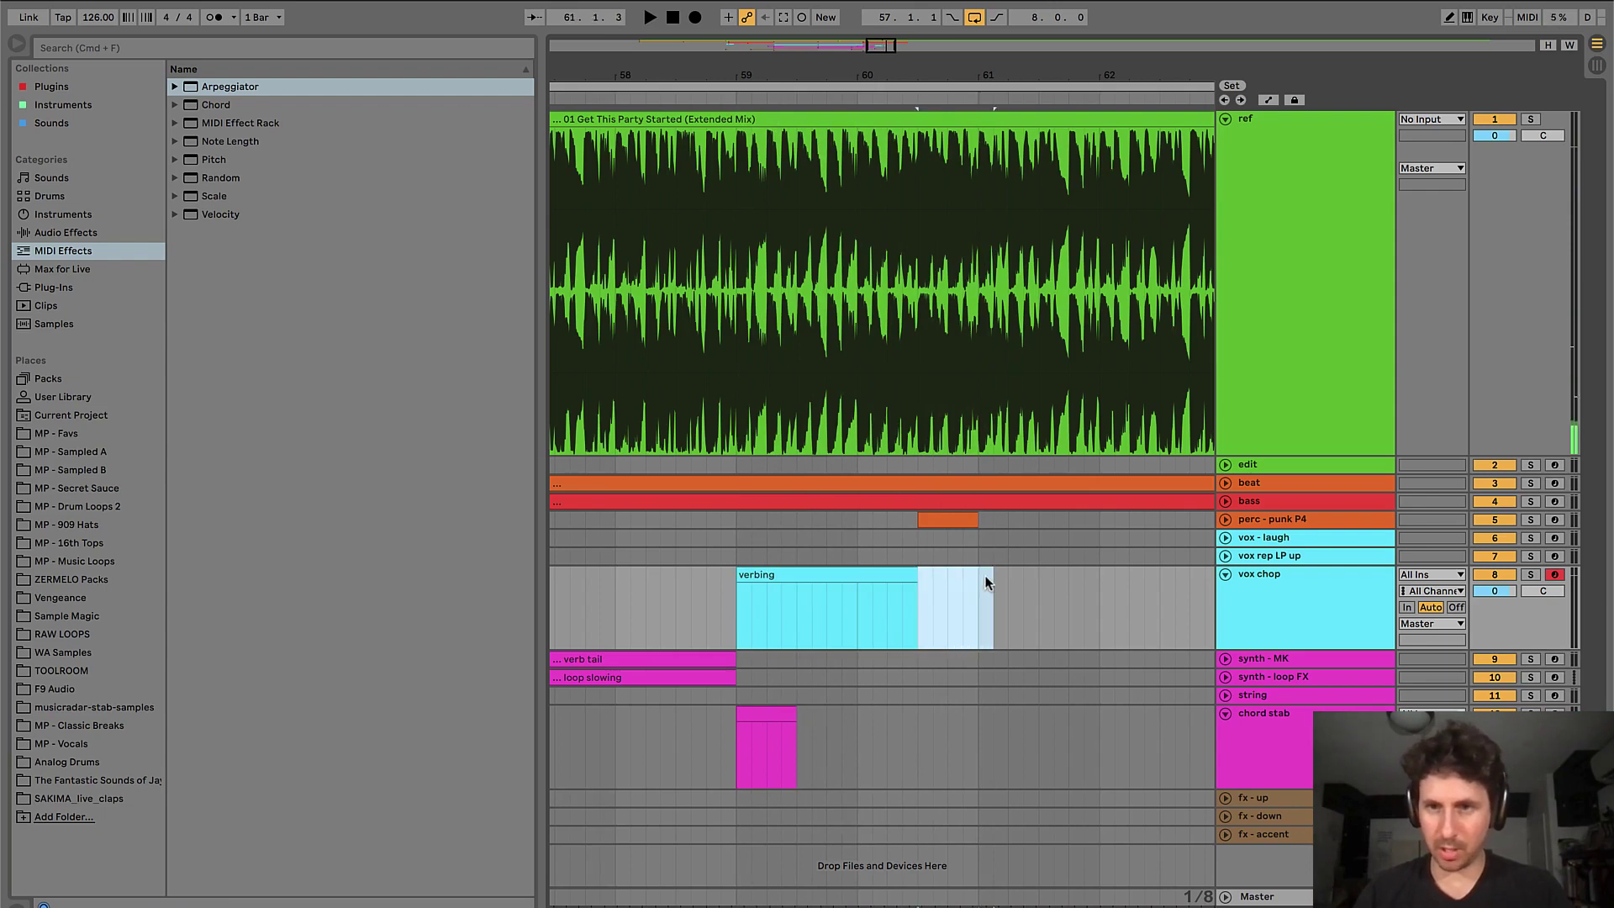
# - Add another MIDI track directly below the vox chop track
pyautogui.click(1209, 621)
pyautogui.click(1275, 618)
pyautogui.press('super+shift+t')
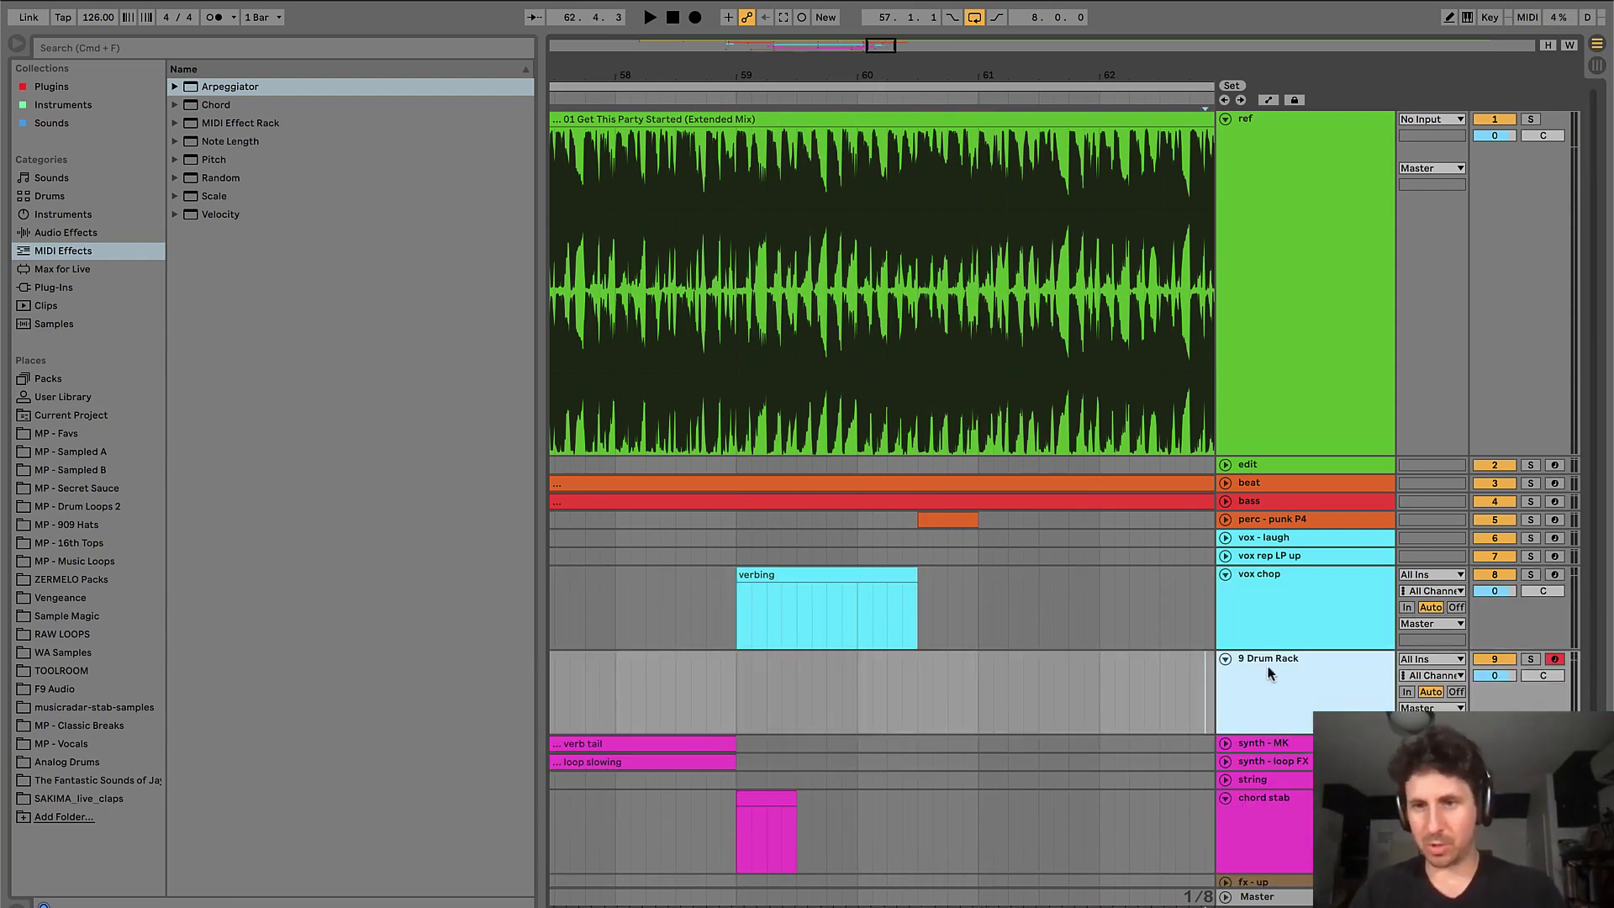
# - Rename the Drum Rack track as vox - phrase/tease and insert an empty MIDI clip on it from bar 60.3 to 61
pyautogui.write('rase/tease')
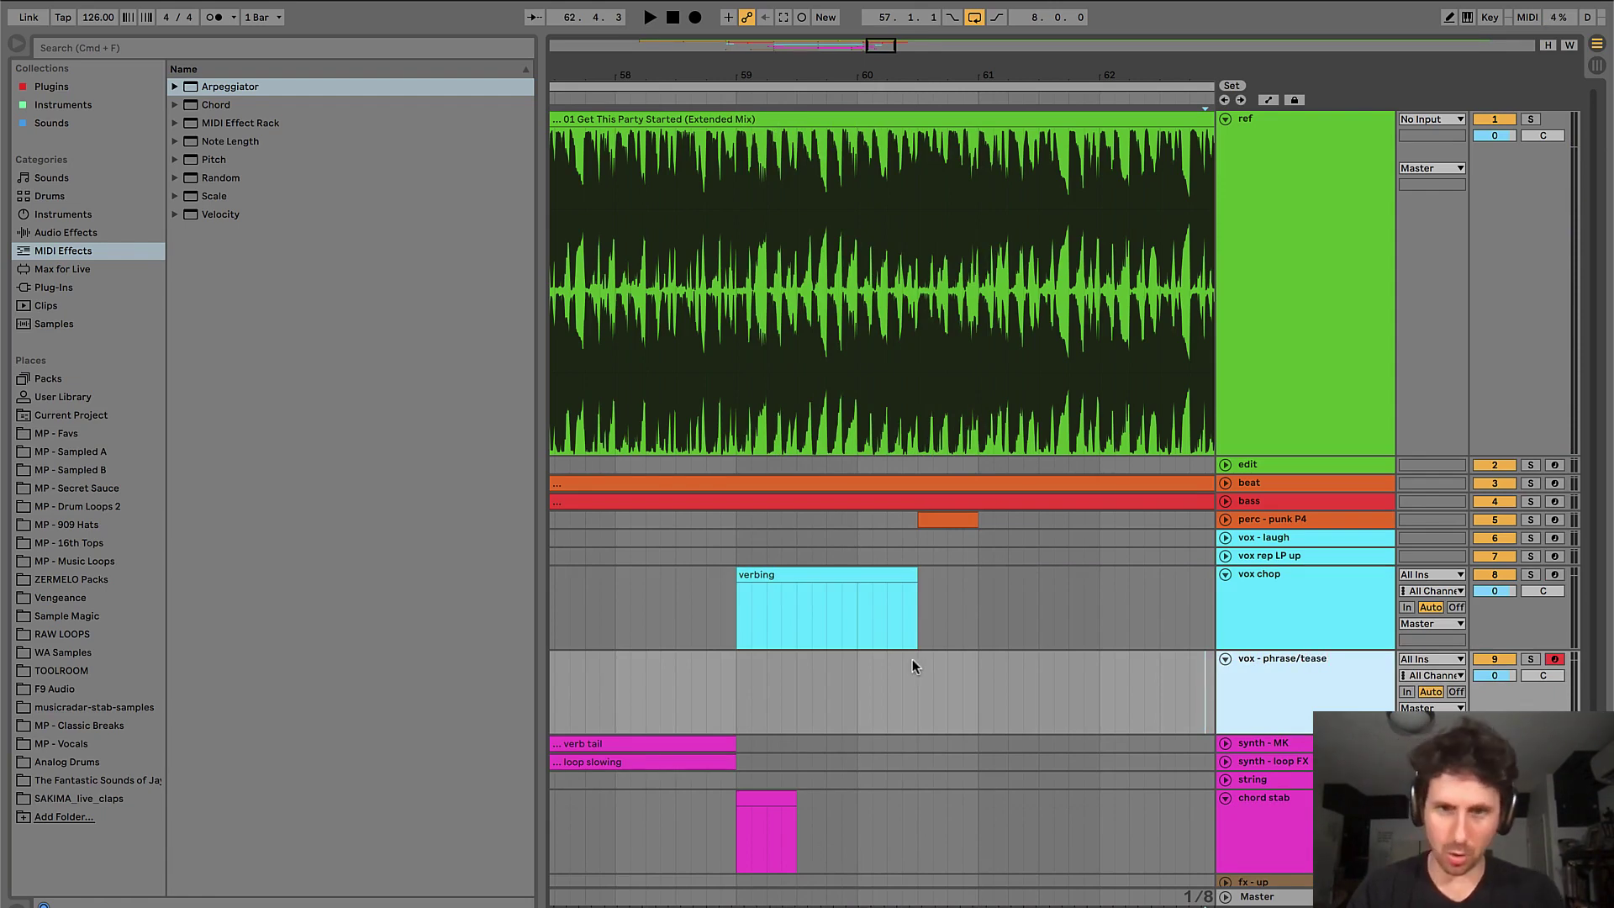
pyautogui.moveTo(918, 668); pyautogui.dragTo(980, 668)
pyautogui.press('super+shift+m')
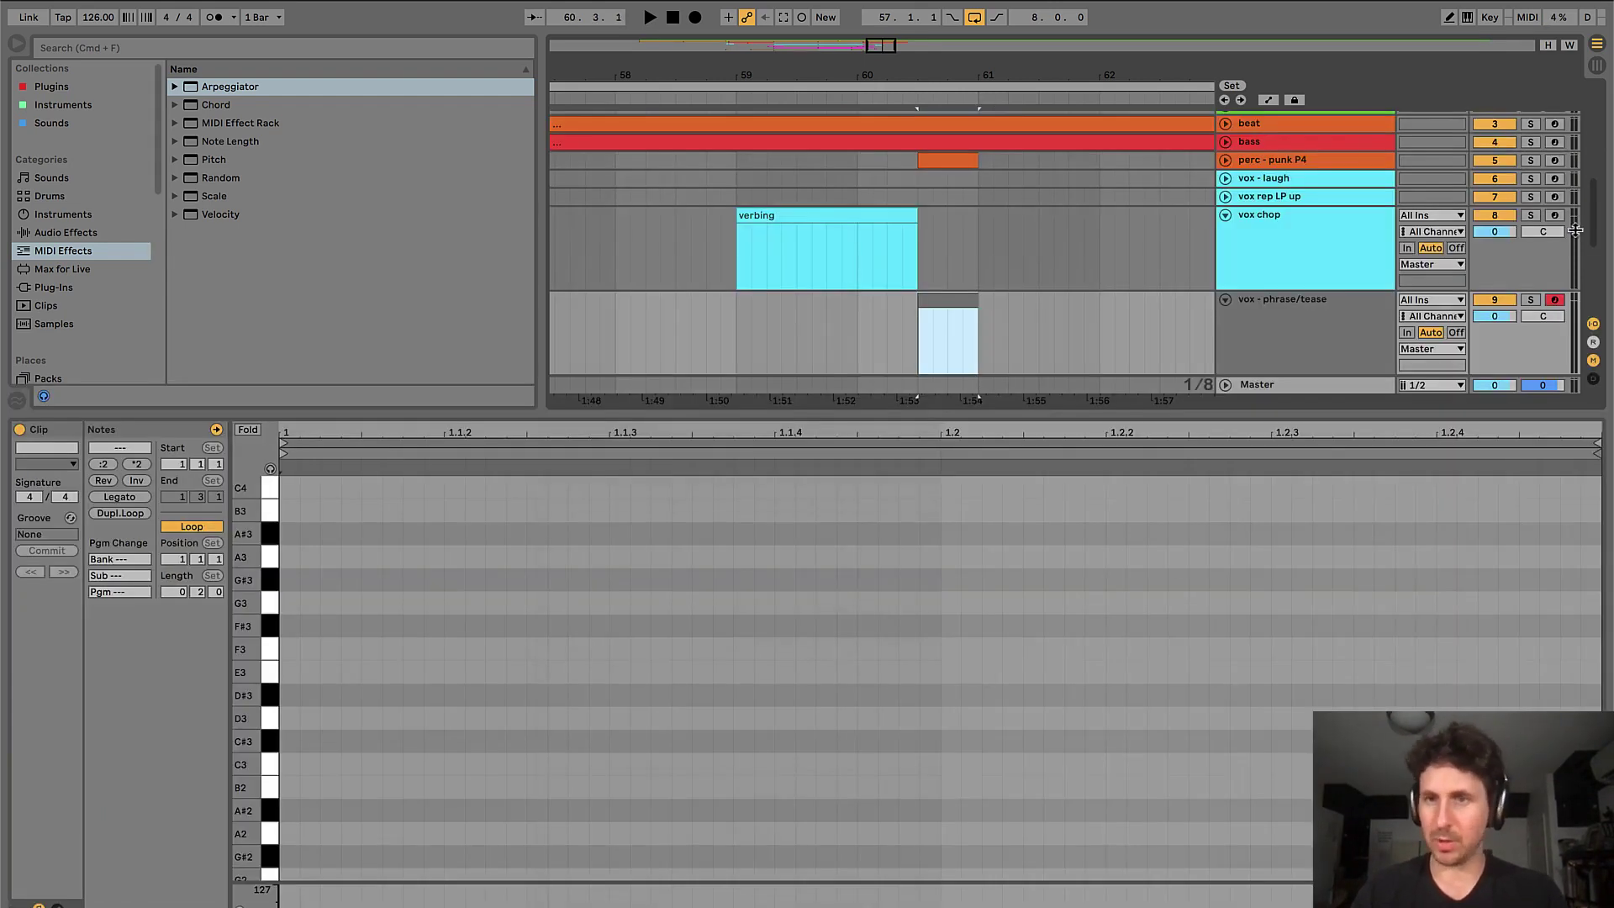
# - Color the vox - phrase/tease track and its clip cyan to match the other vox tracks
pyautogui.rightClick(1352, 321)
pyautogui.click(1485, 553)
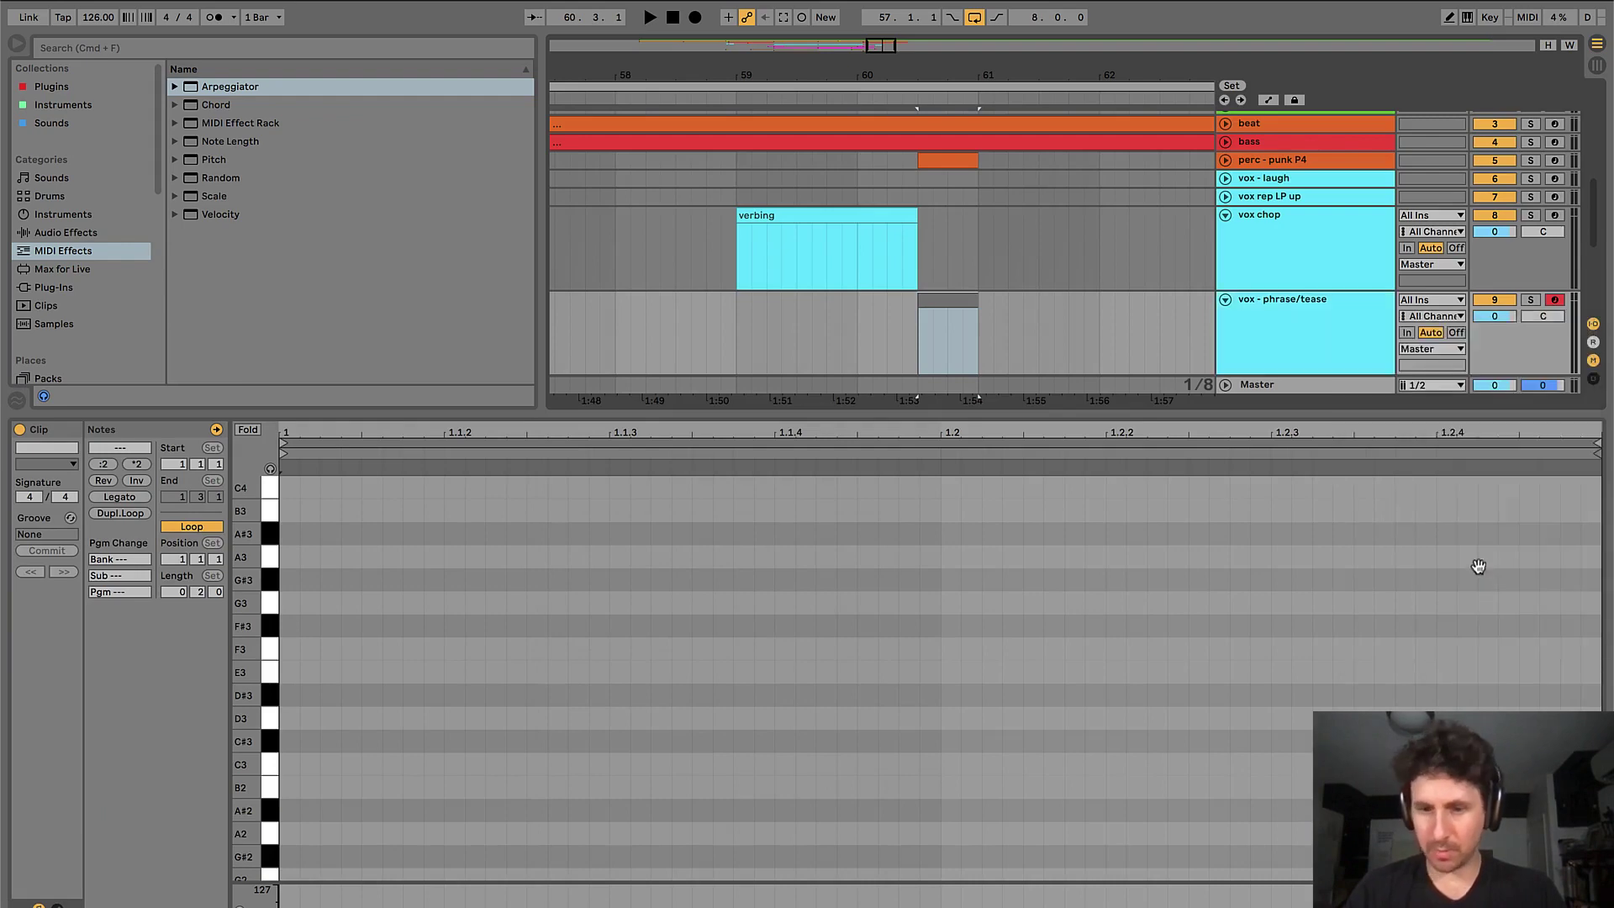
pyautogui.press('super+alt+l')
pyautogui.rightClick(1310, 570)
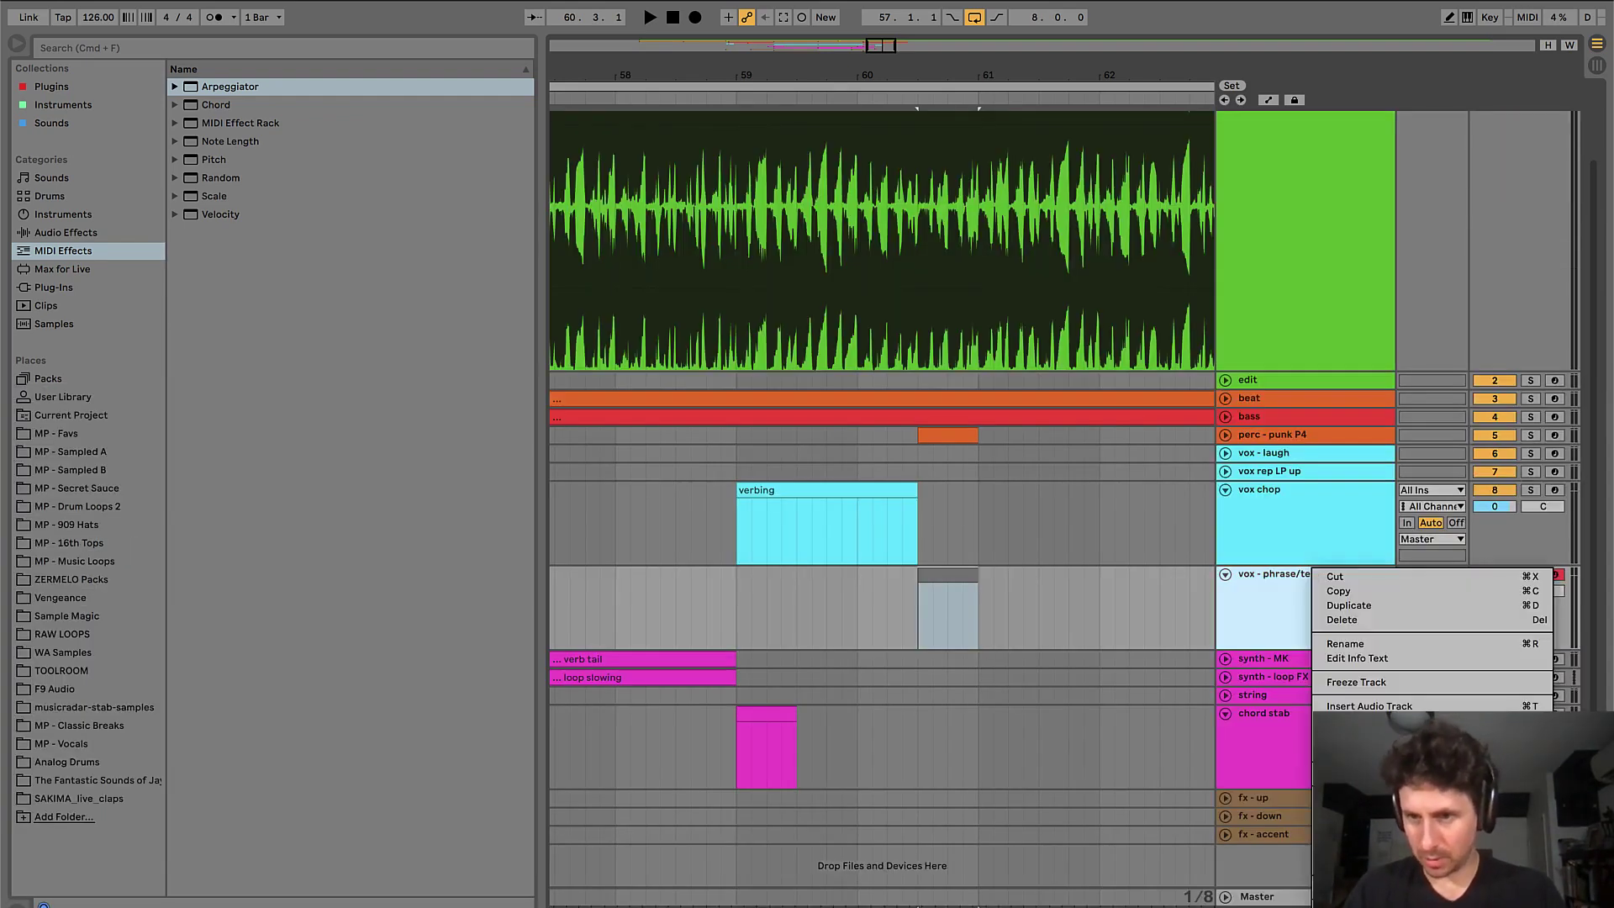
pyautogui.click(1282, 874)
# - Open the verbing clip on the vox chop track for note editing and set a fixed 1/8 grid
pyautogui.click(739, 588)
pyautogui.press('space')
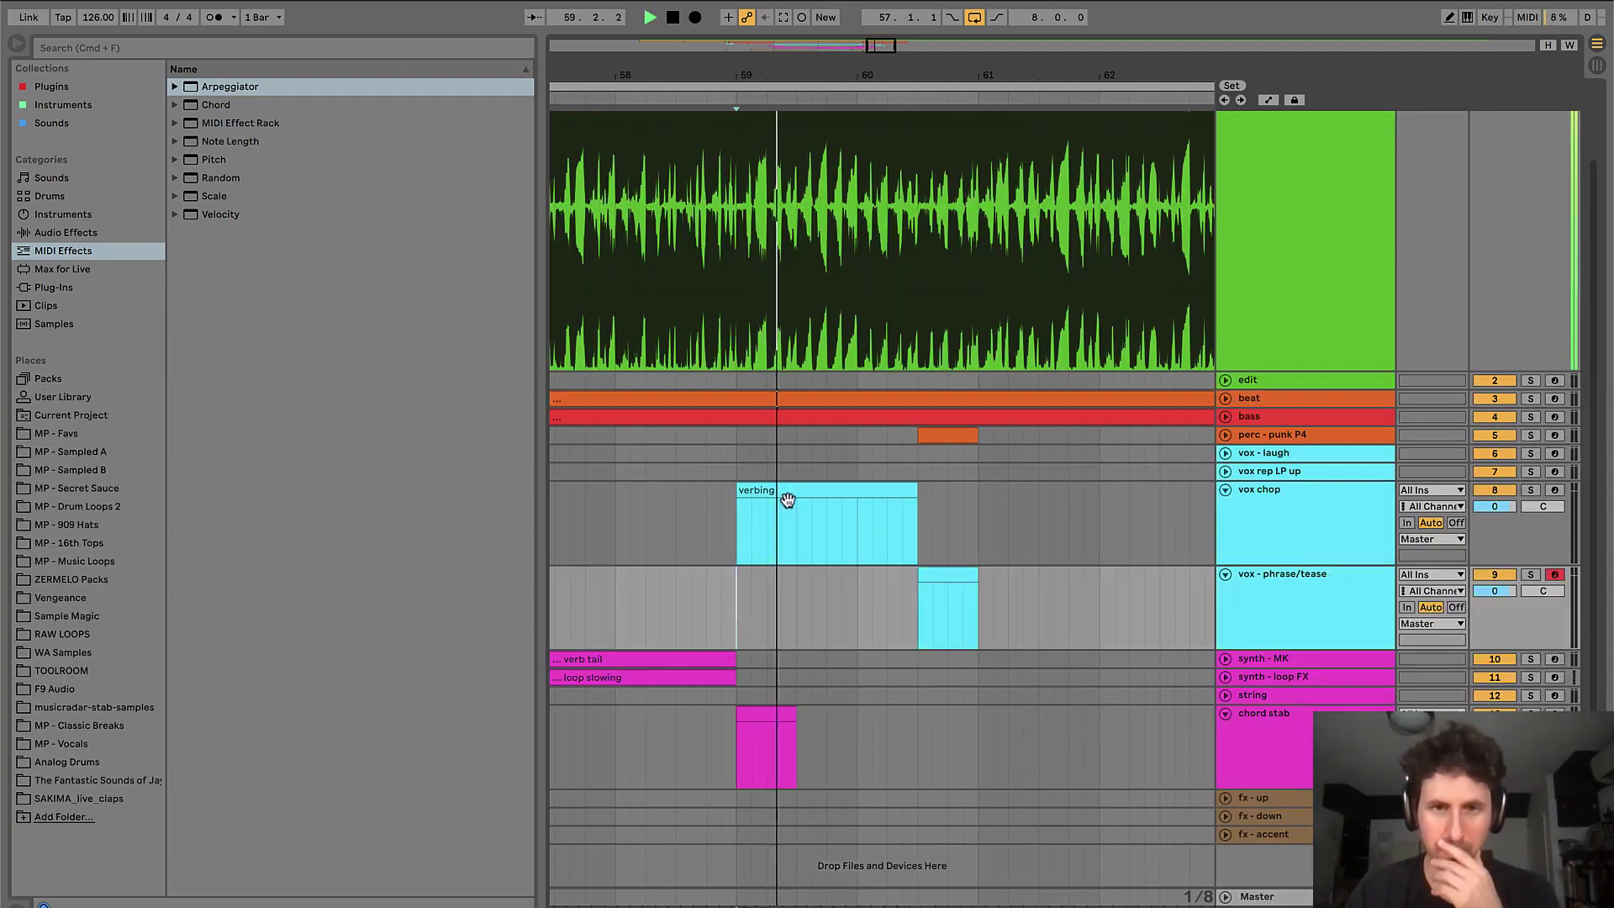
pyautogui.doubleClick(807, 496)
pyautogui.press('space')
pyautogui.doubleClick(726, 580)
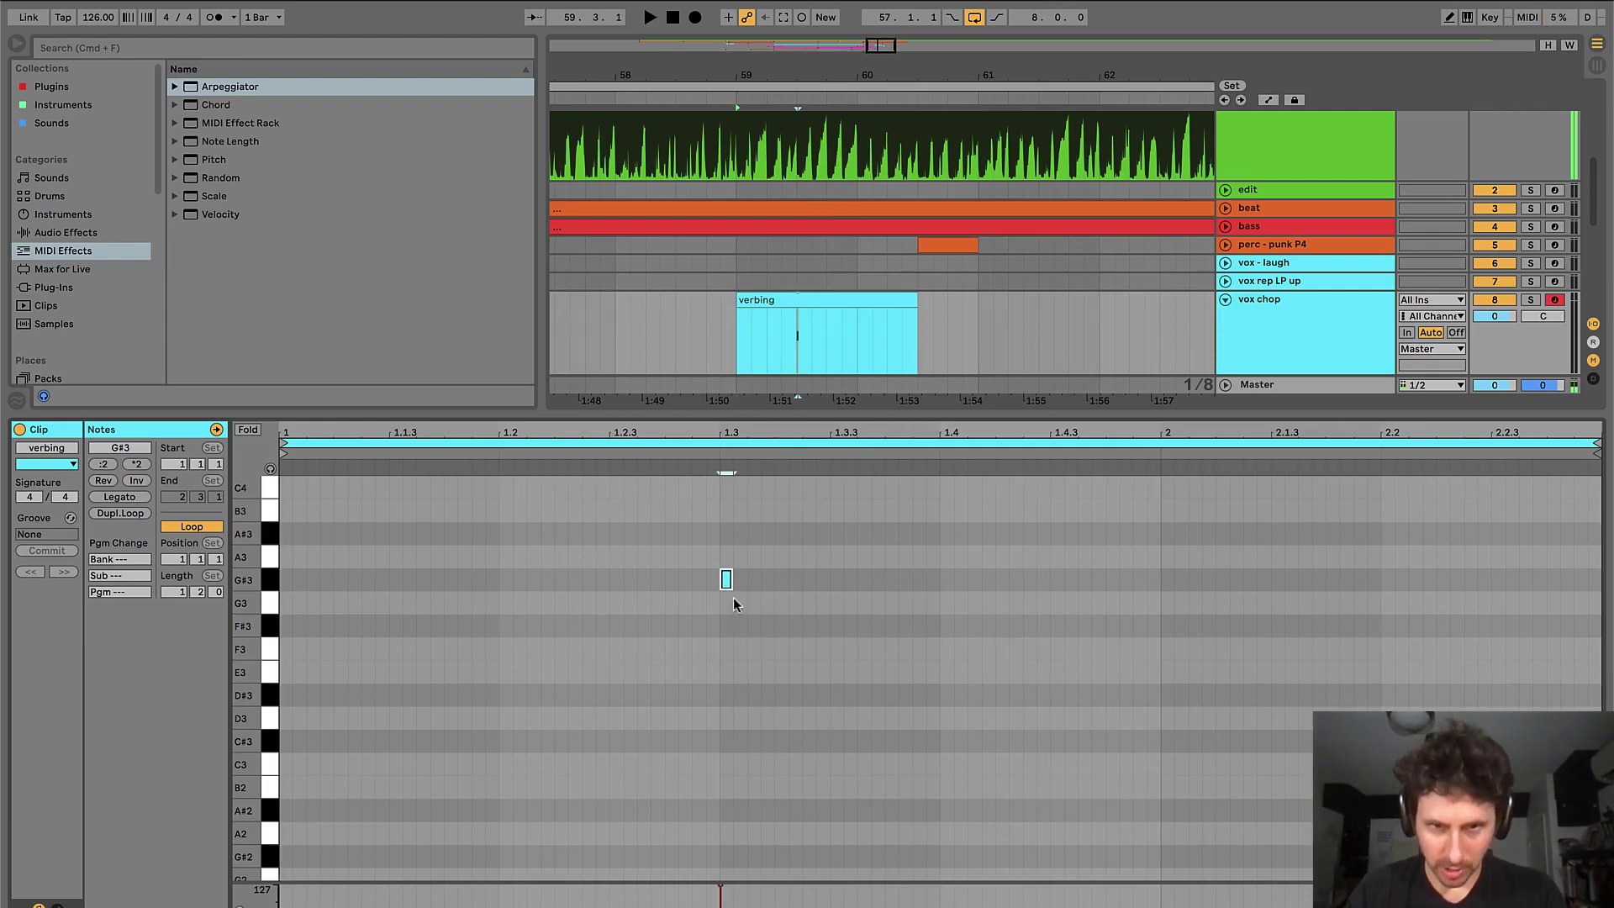
pyautogui.press('Delete')
pyautogui.rightClick(799, 617)
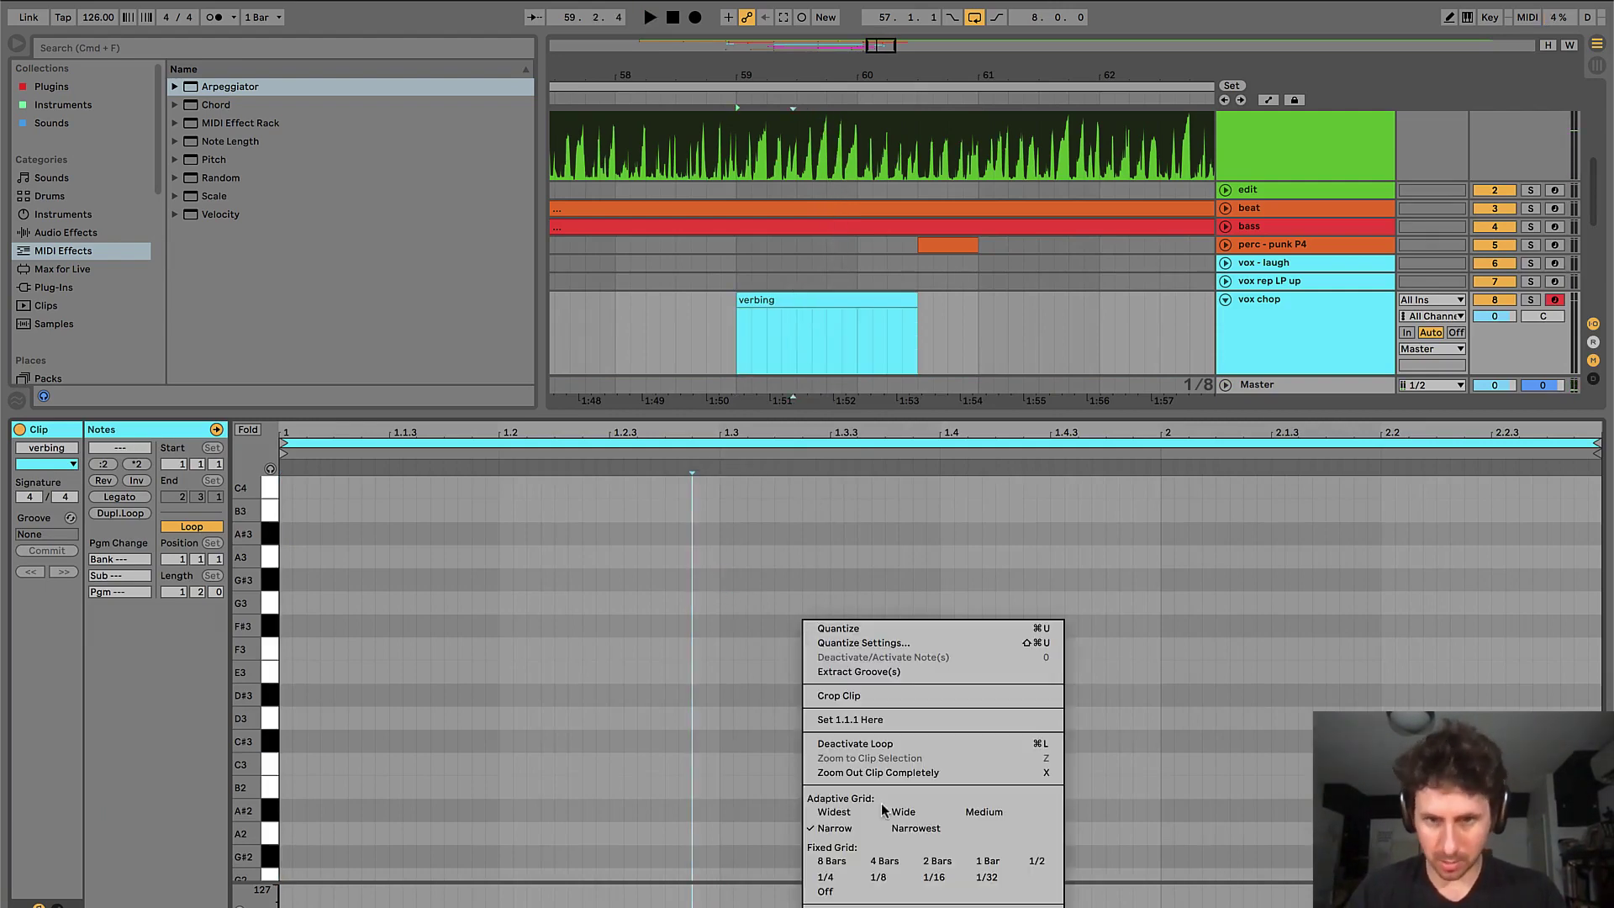
pyautogui.click(874, 878)
# - Draw a C3 eighth note on every offbeat of the verbing clip while playing from bar 59, and close the note editor
pyautogui.press('b')
pyautogui.press('space')
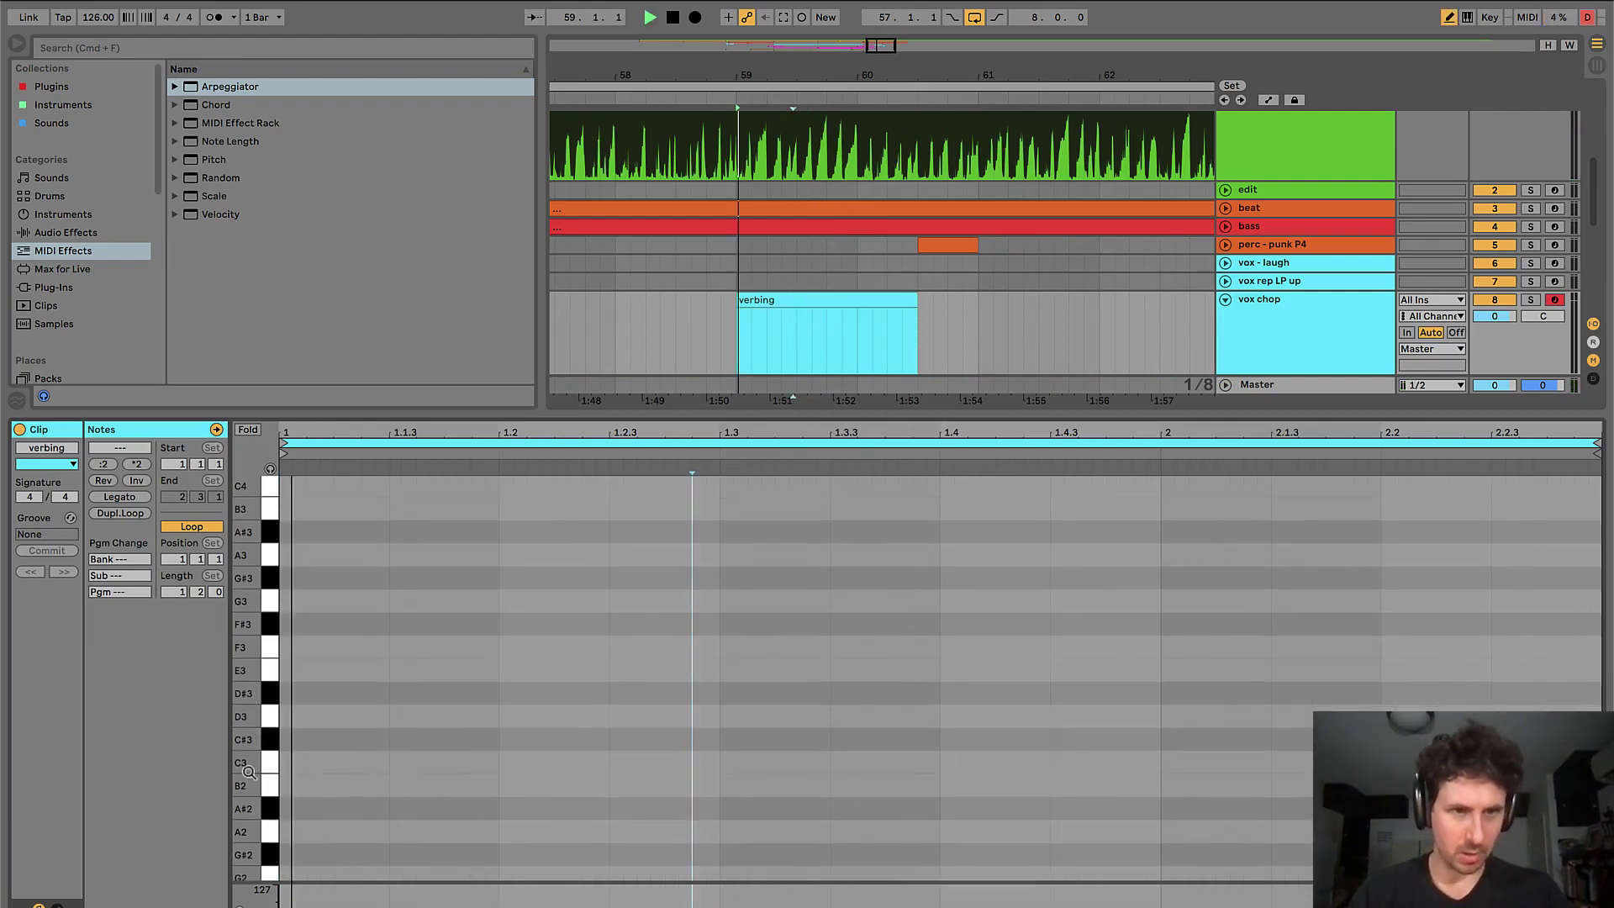
pyautogui.click(468, 761)
pyautogui.click(692, 762)
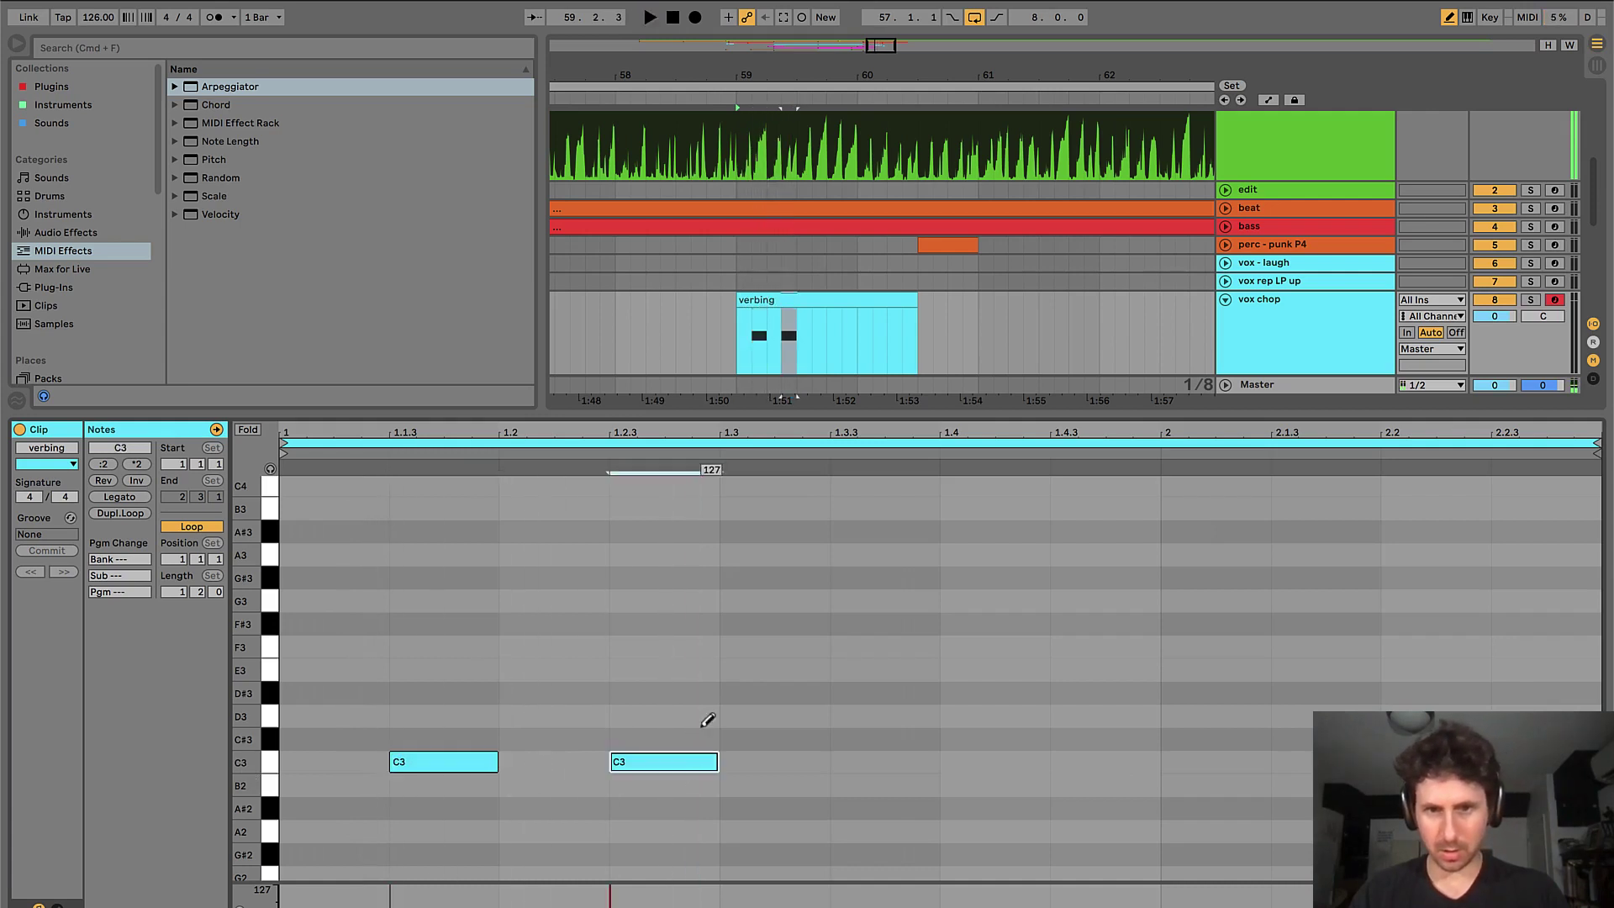
pyautogui.click(890, 761)
pyautogui.click(1093, 761)
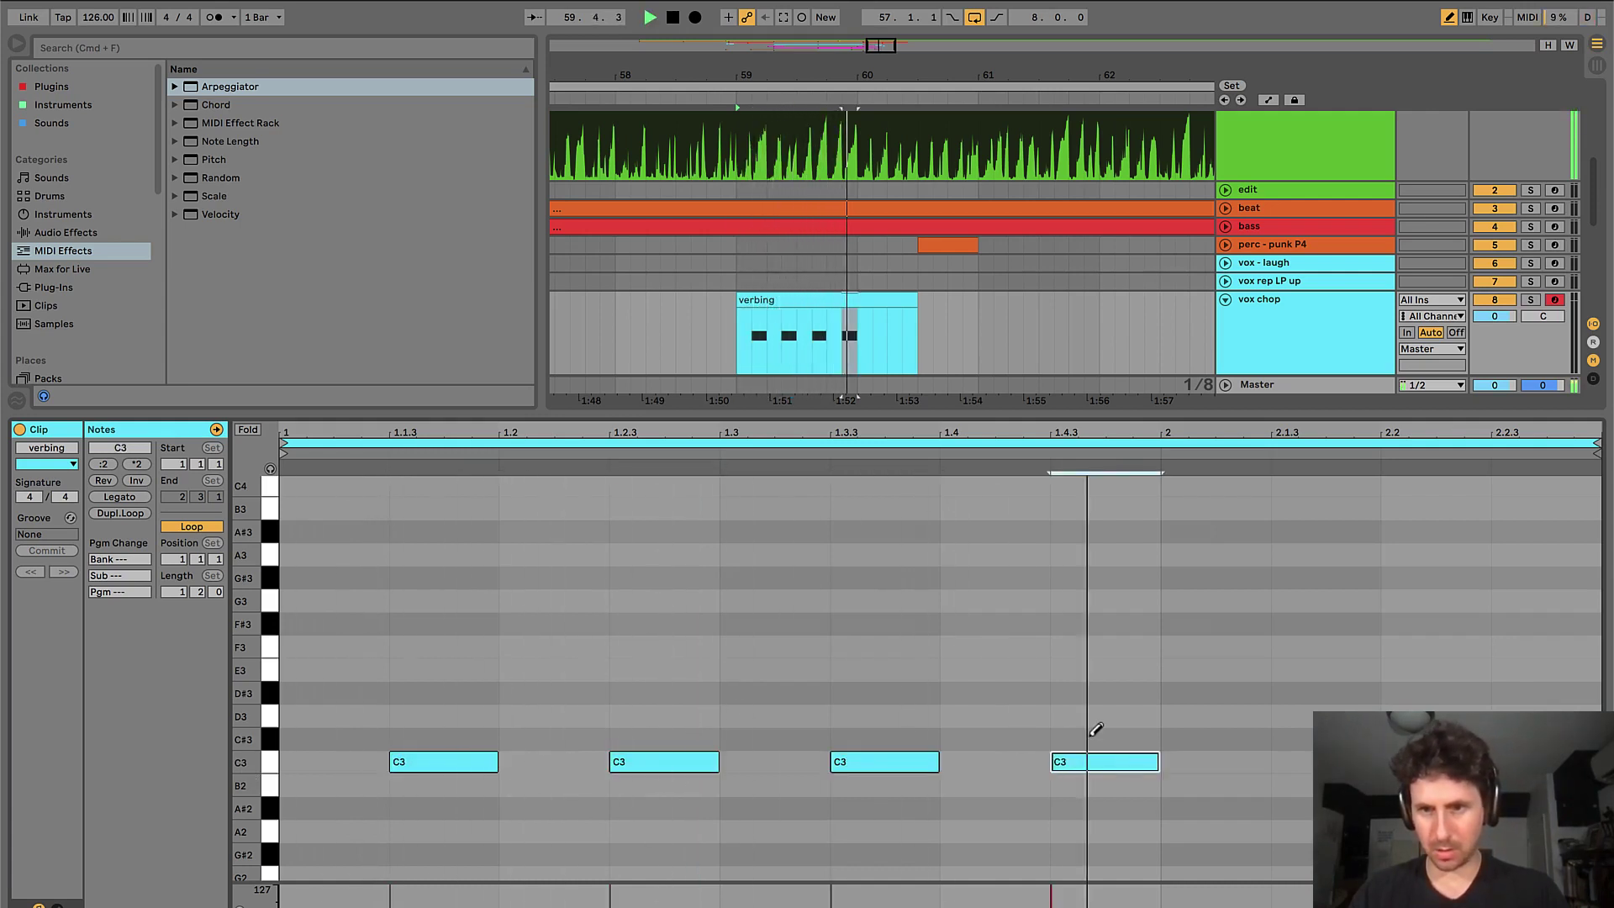
pyautogui.click(1311, 761)
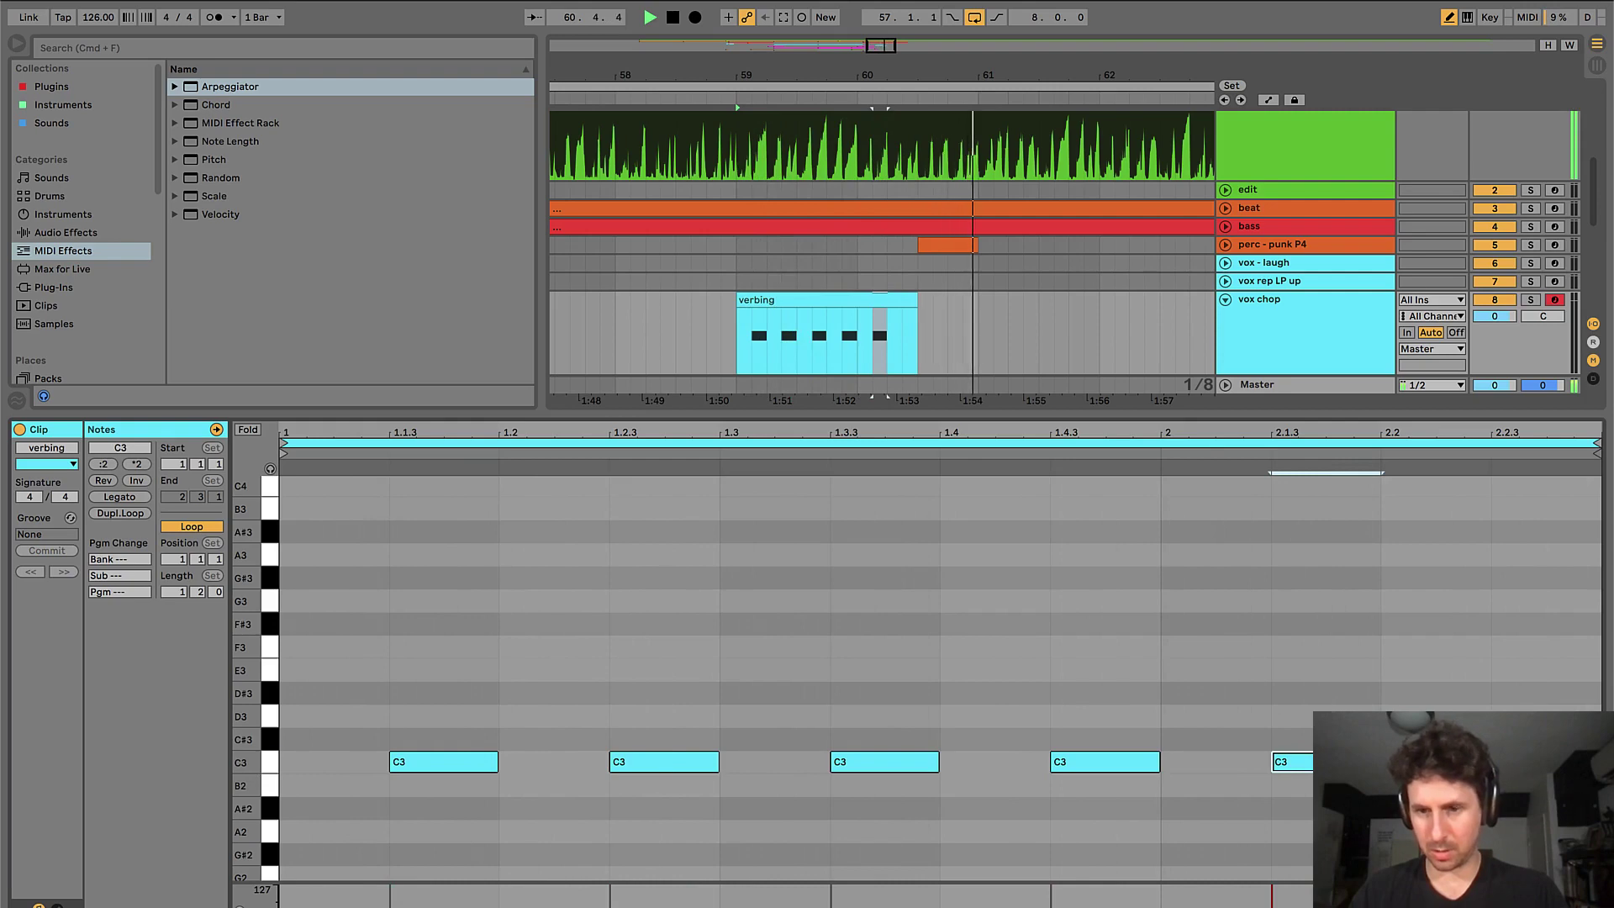
pyautogui.press('b')
pyautogui.press('super+alt+l')
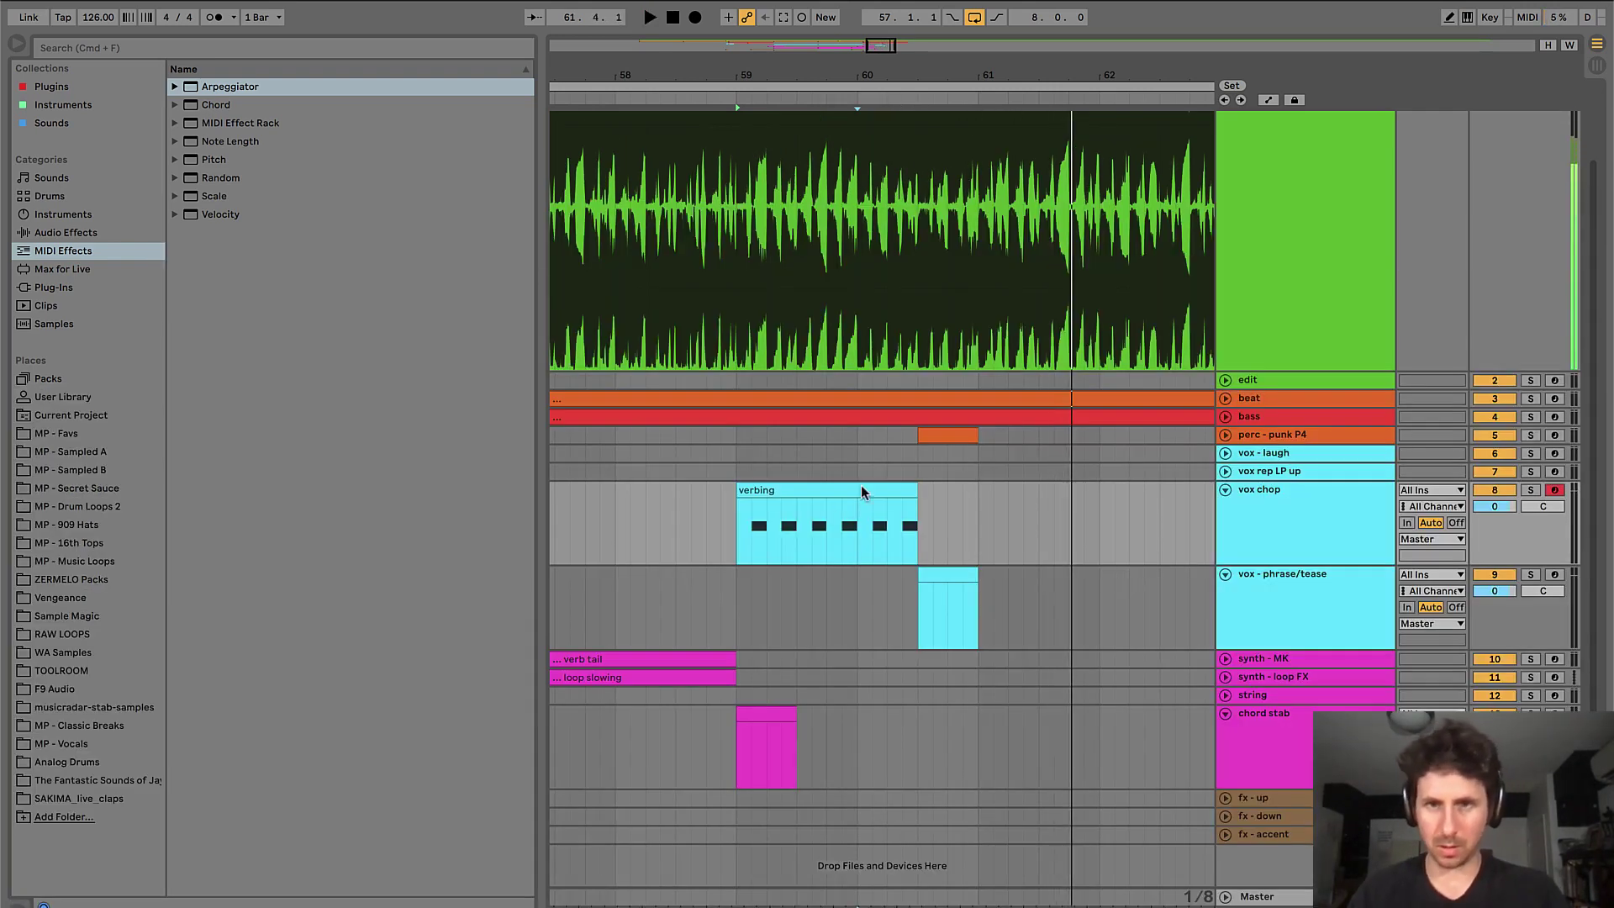
# - Fold all tracks and insert an empty two-bar MIDI clip on vox - phrase/tease from bar 61 to 63
pyautogui.keyDown('alt'); pyautogui.click(1224, 574); pyautogui.keyUp('alt')
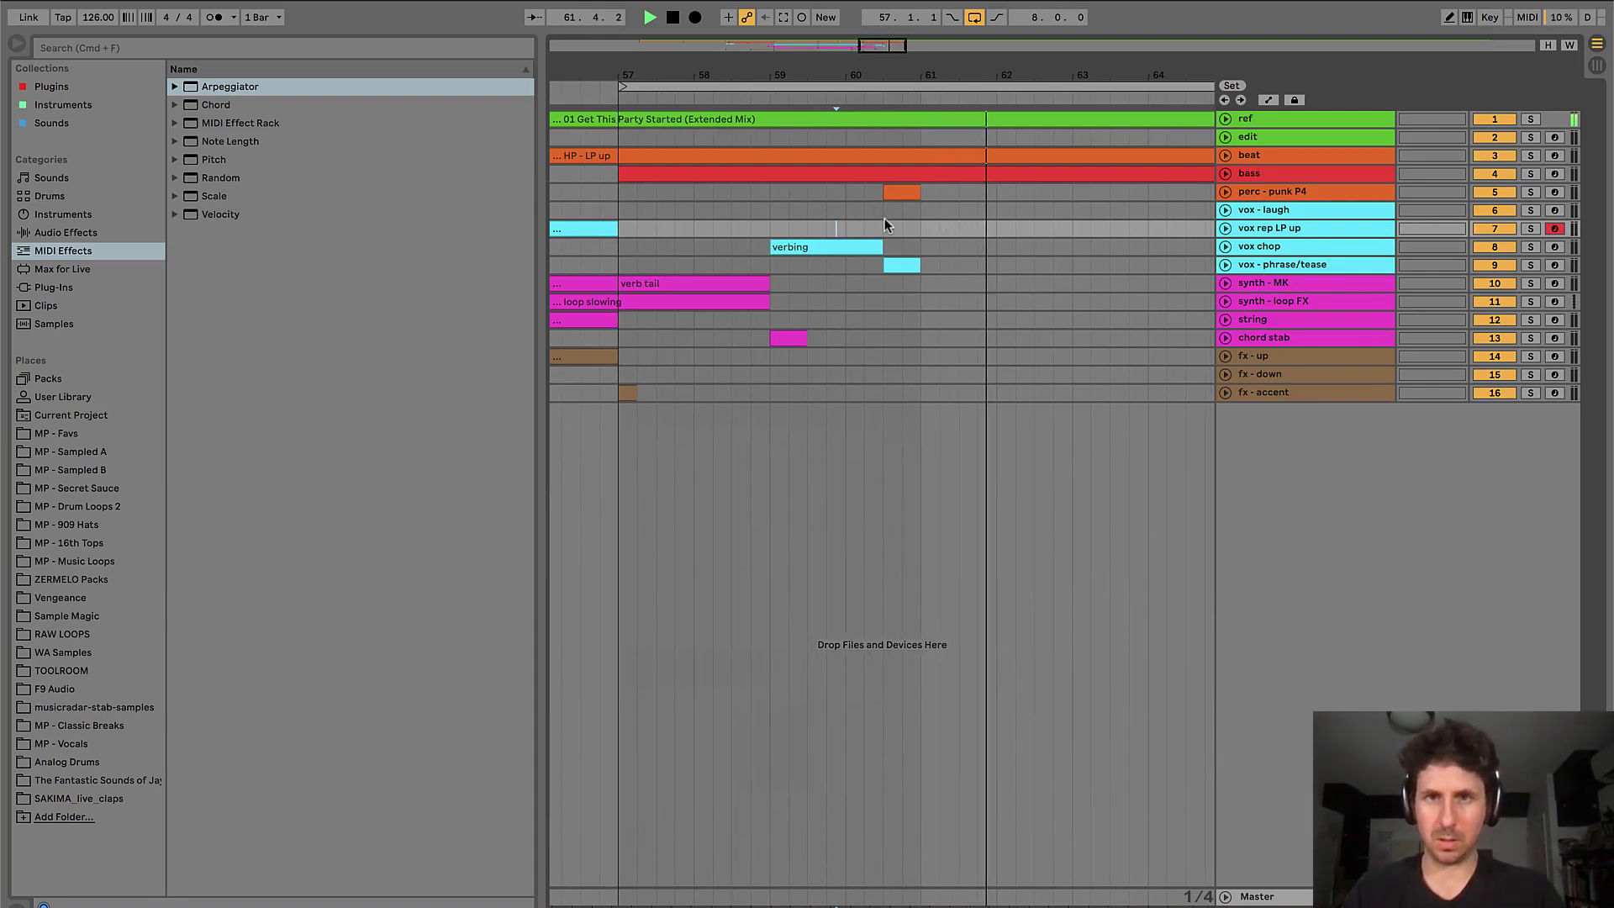
pyautogui.scroll(-3, 894, 229)
pyautogui.moveTo(915, 265); pyautogui.dragTo(955, 265)
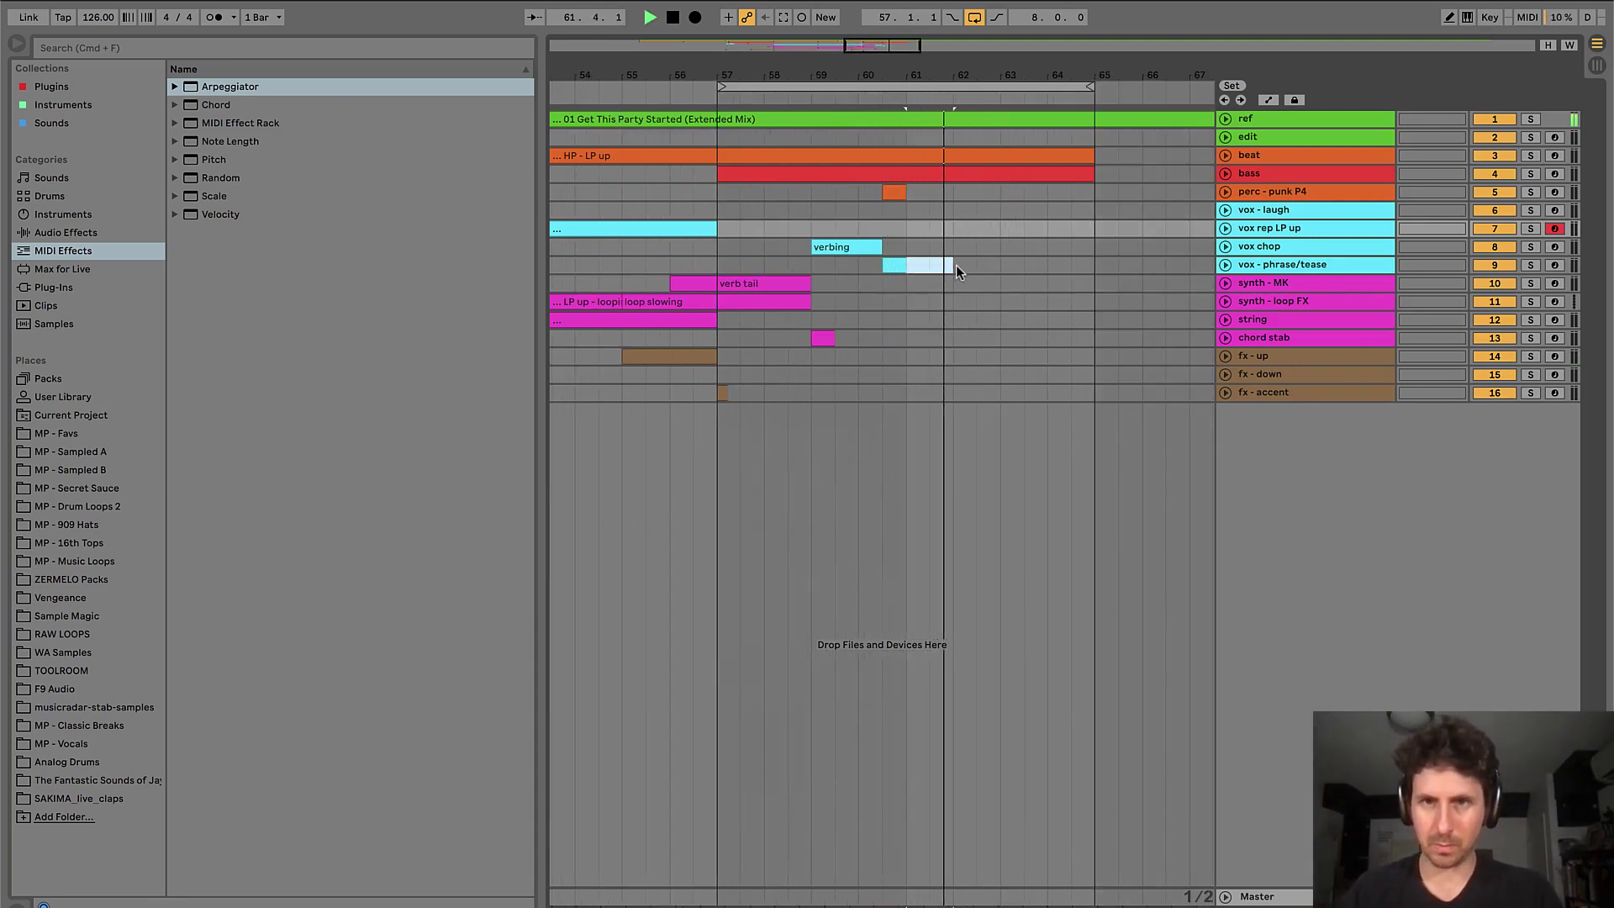
pyautogui.moveTo(956, 265); pyautogui.dragTo(993, 277)
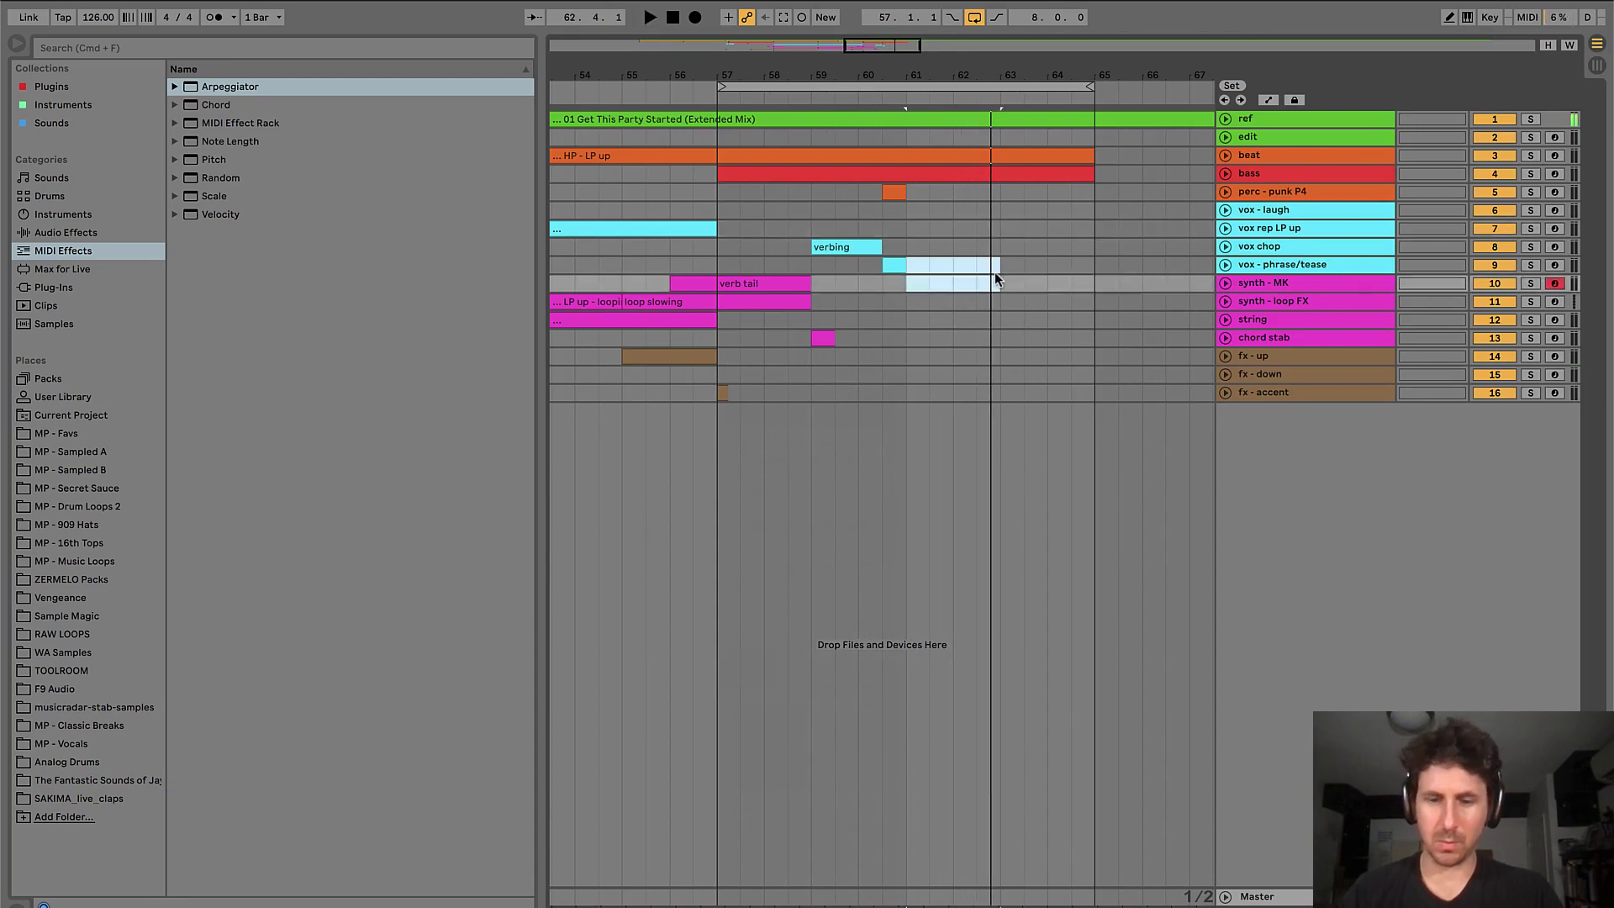
pyautogui.press('super+shift+m')
pyautogui.press('Delete')
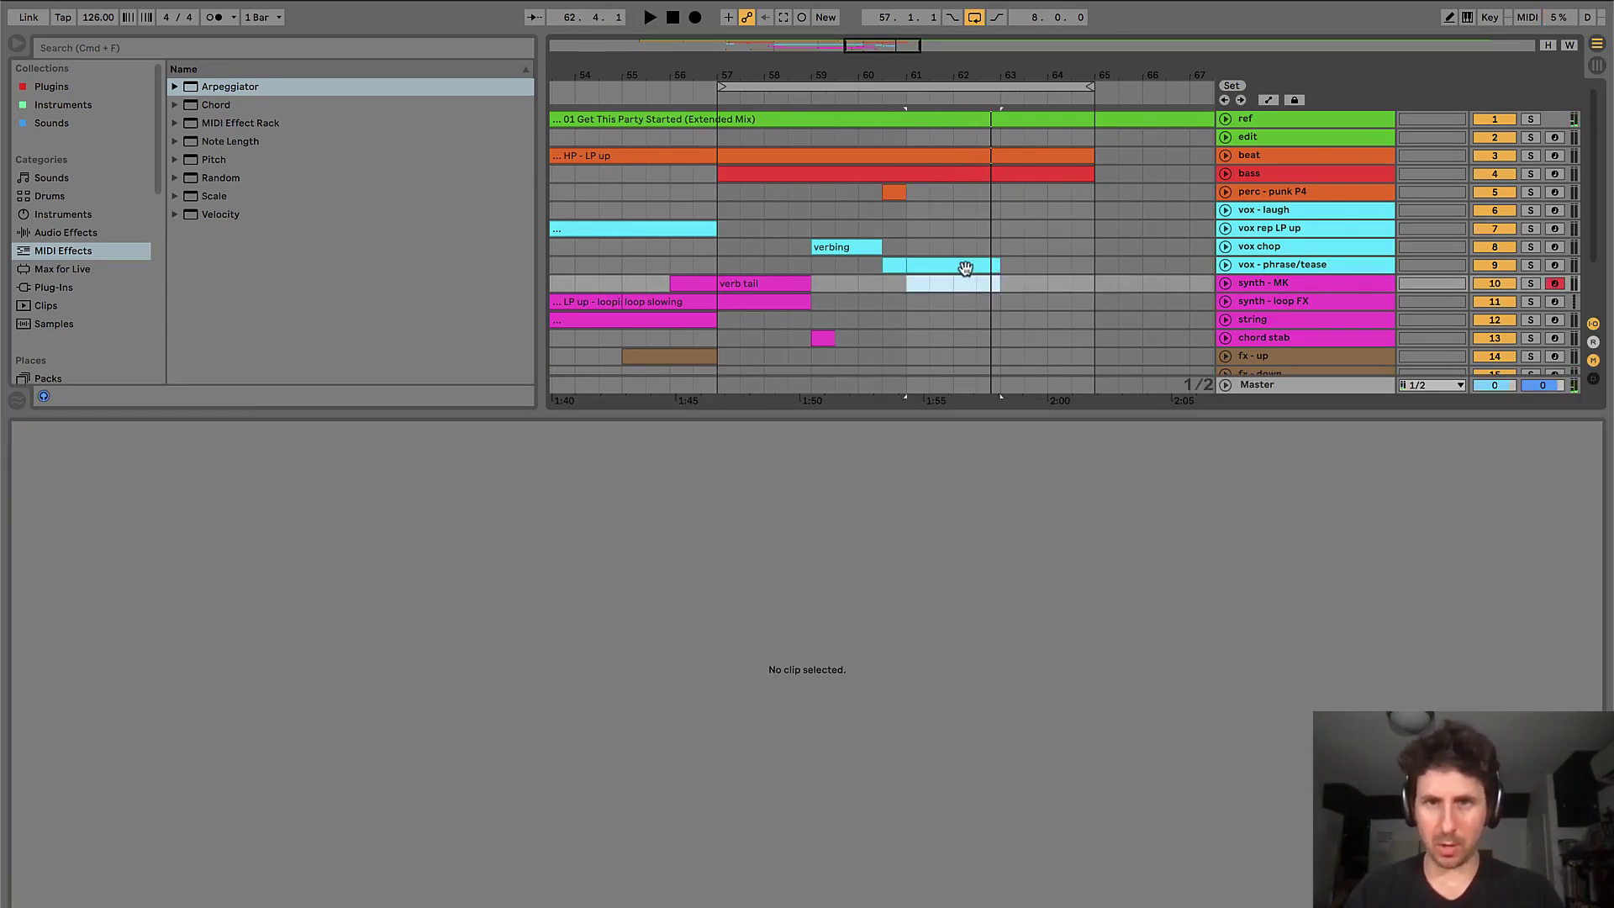
# - Name the two-bar vox - phrase/tease clip delay tail and play it back with the clip view closed
pyautogui.click(965, 268)
pyautogui.write('delay')
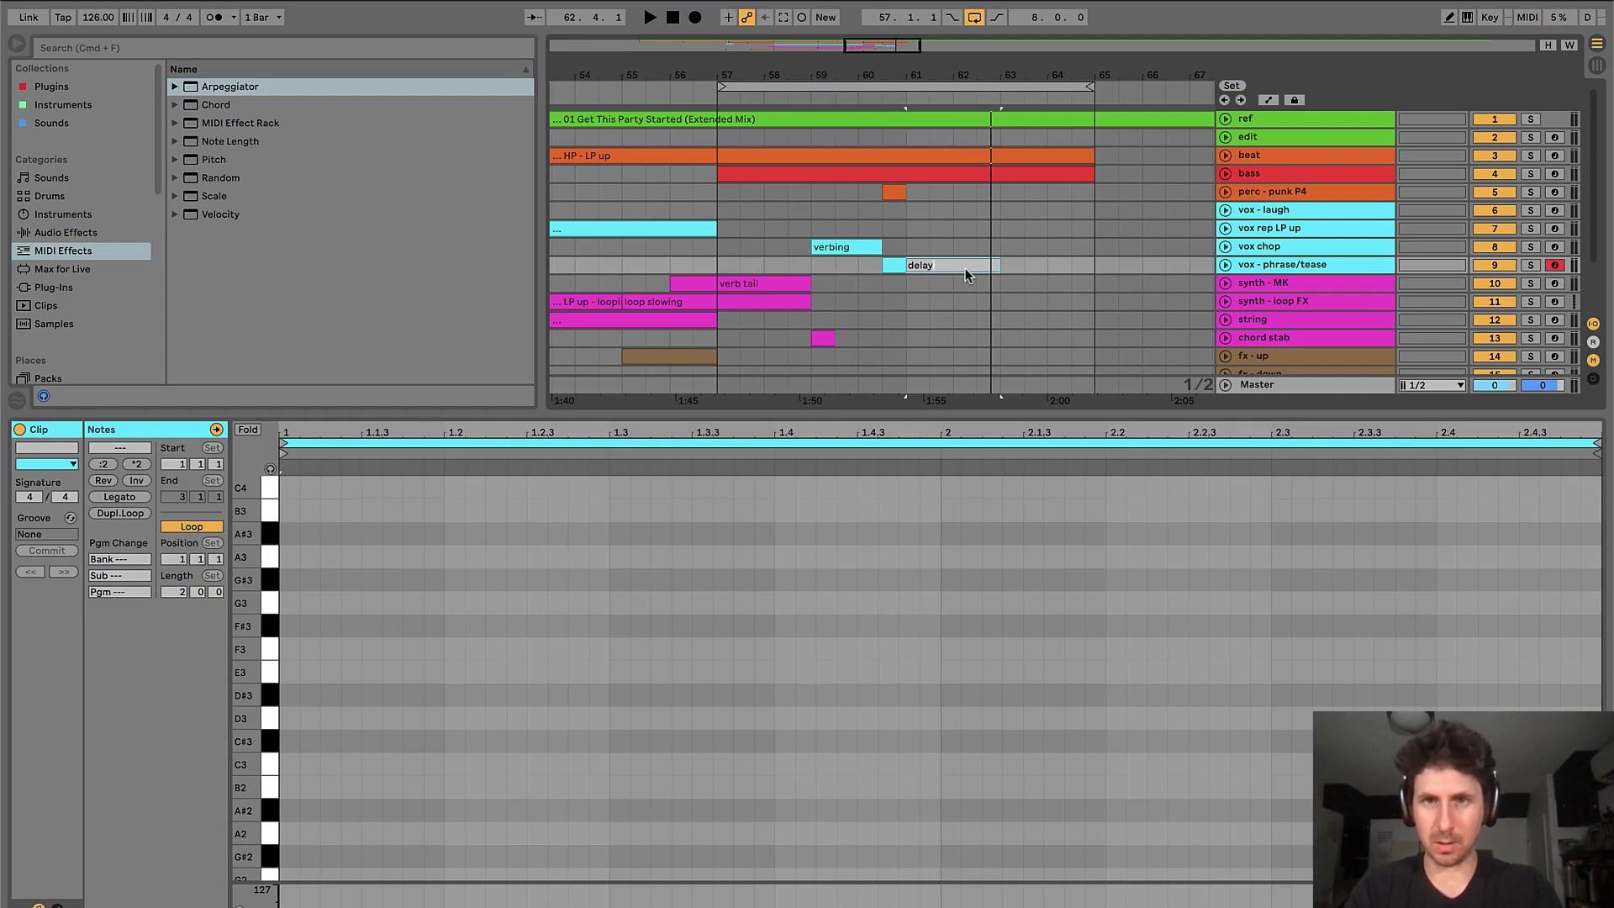
pyautogui.write(' tail')
pyautogui.press('Return')
pyautogui.press('space')
pyautogui.press('super+alt+l')
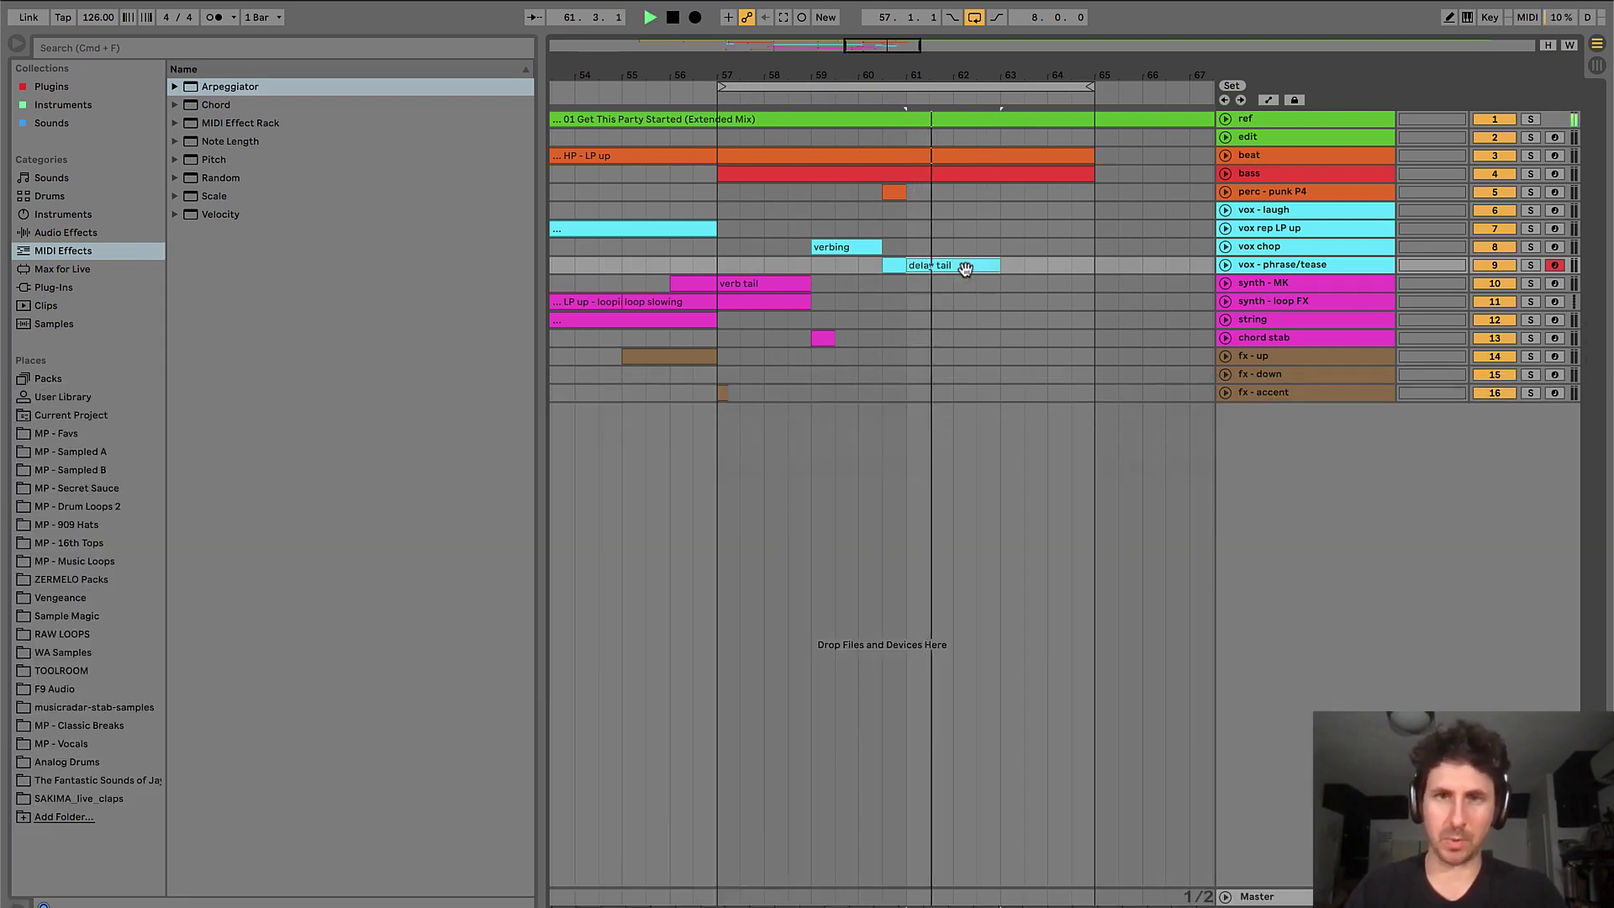
# - Listen from bar 60.3 and insert an empty MIDI clip on the fx - up track from bar 60.3 to 61
pyautogui.click(881, 216)
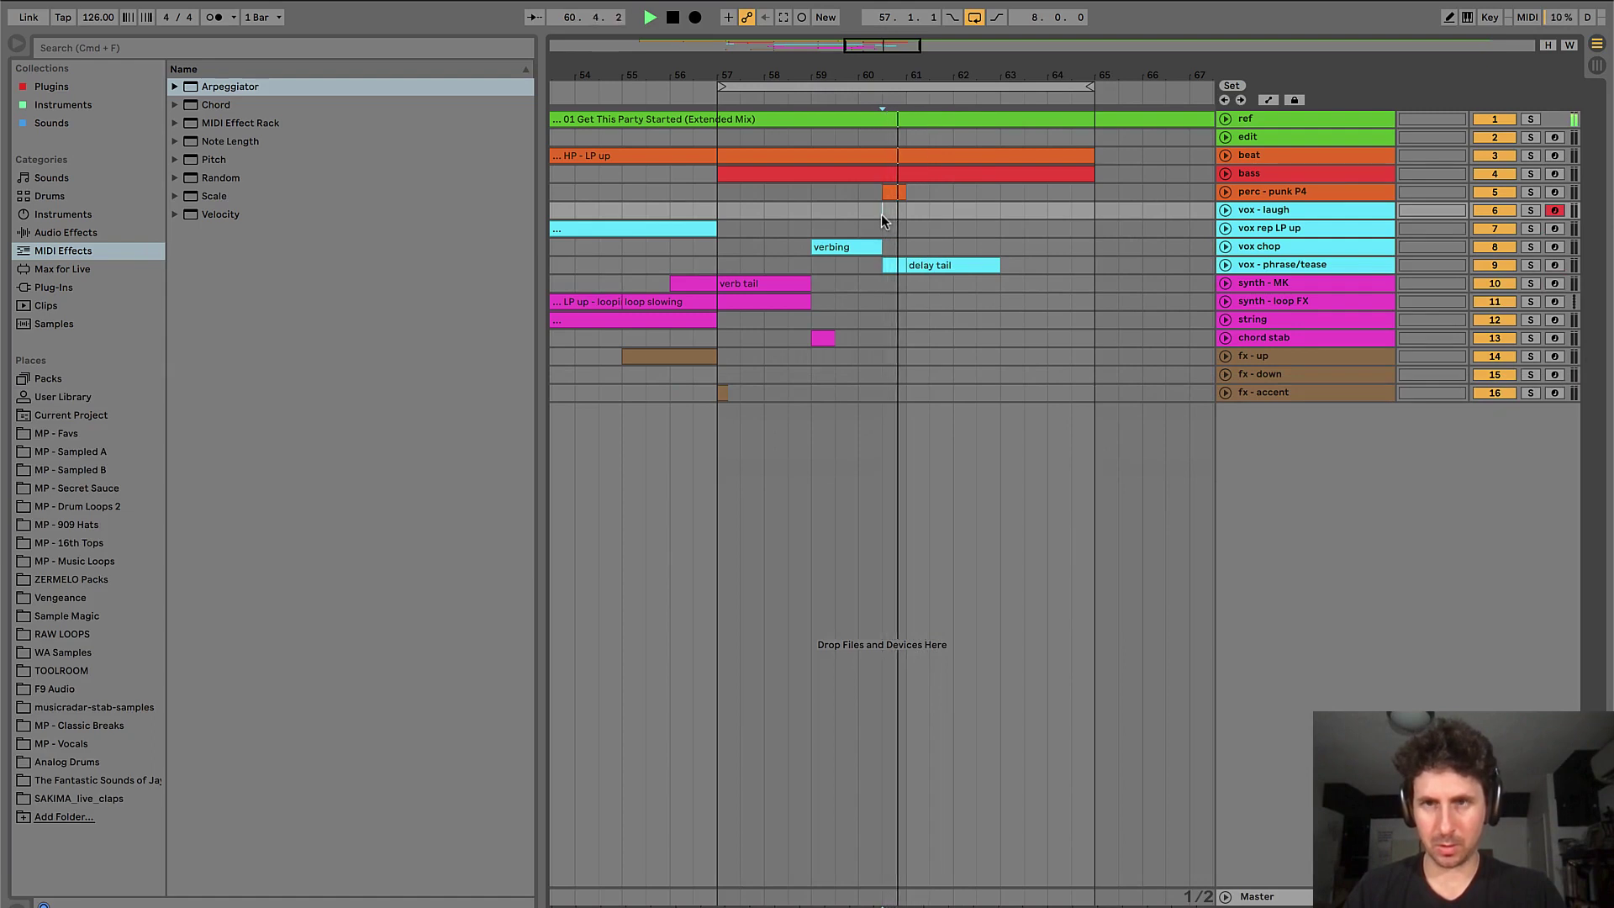
pyautogui.press('space')
pyautogui.moveTo(882, 356); pyautogui.dragTo(906, 359)
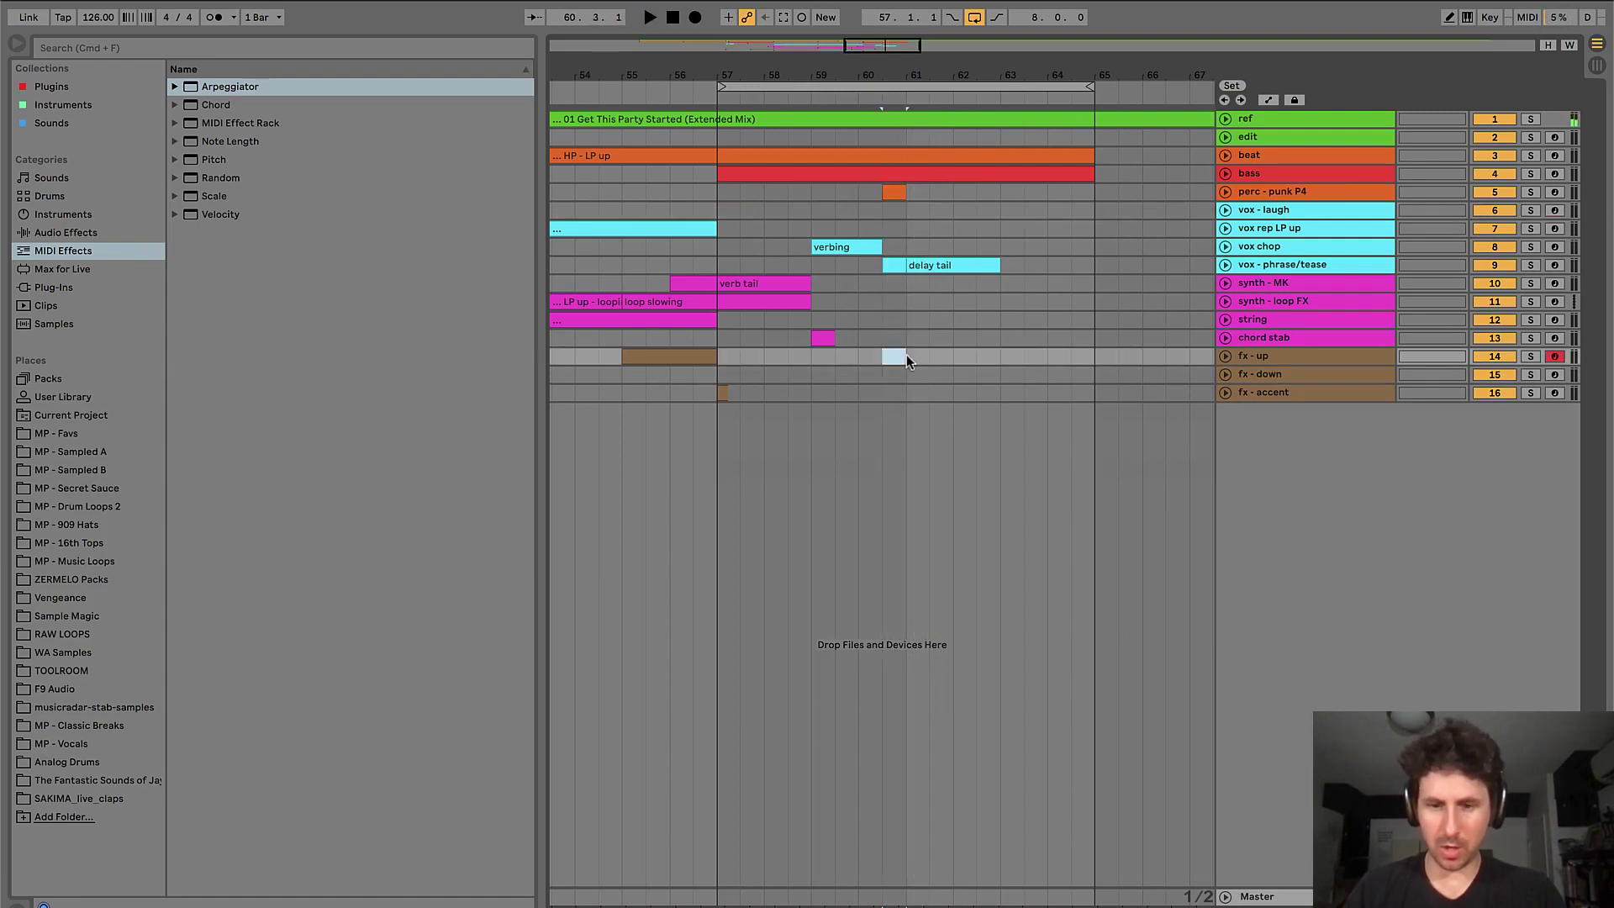
pyautogui.press('super+shift+m')
pyautogui.press('super+alt+l')
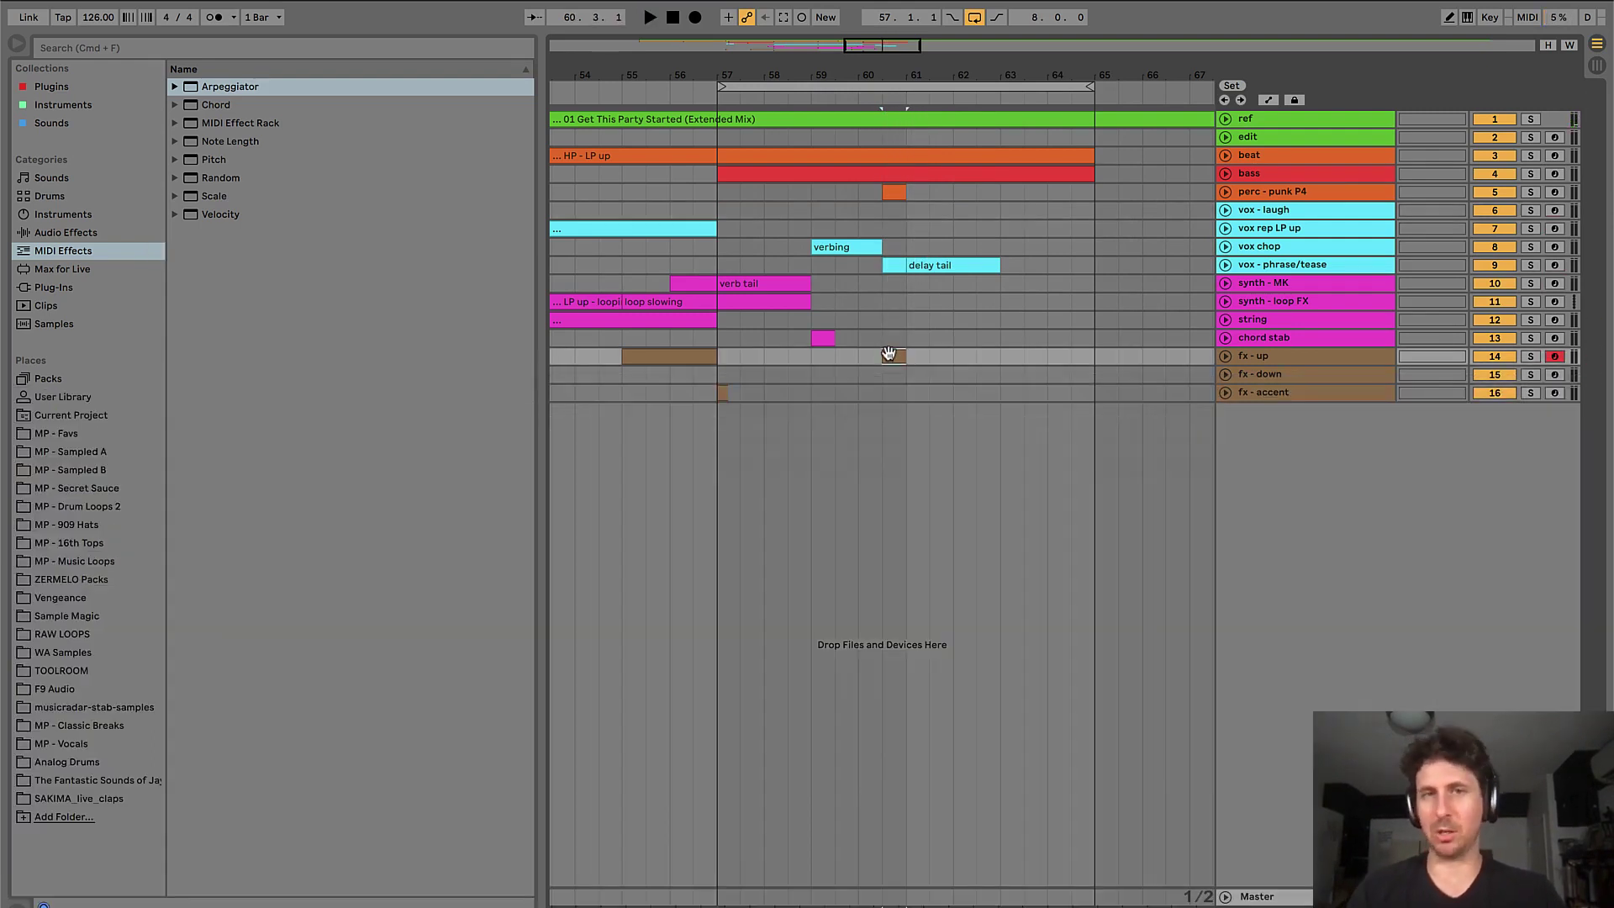
# - Play the arrangement from bar 60.3 to check the new fill clips against the reference
pyautogui.click(886, 335)
pyautogui.press('space')
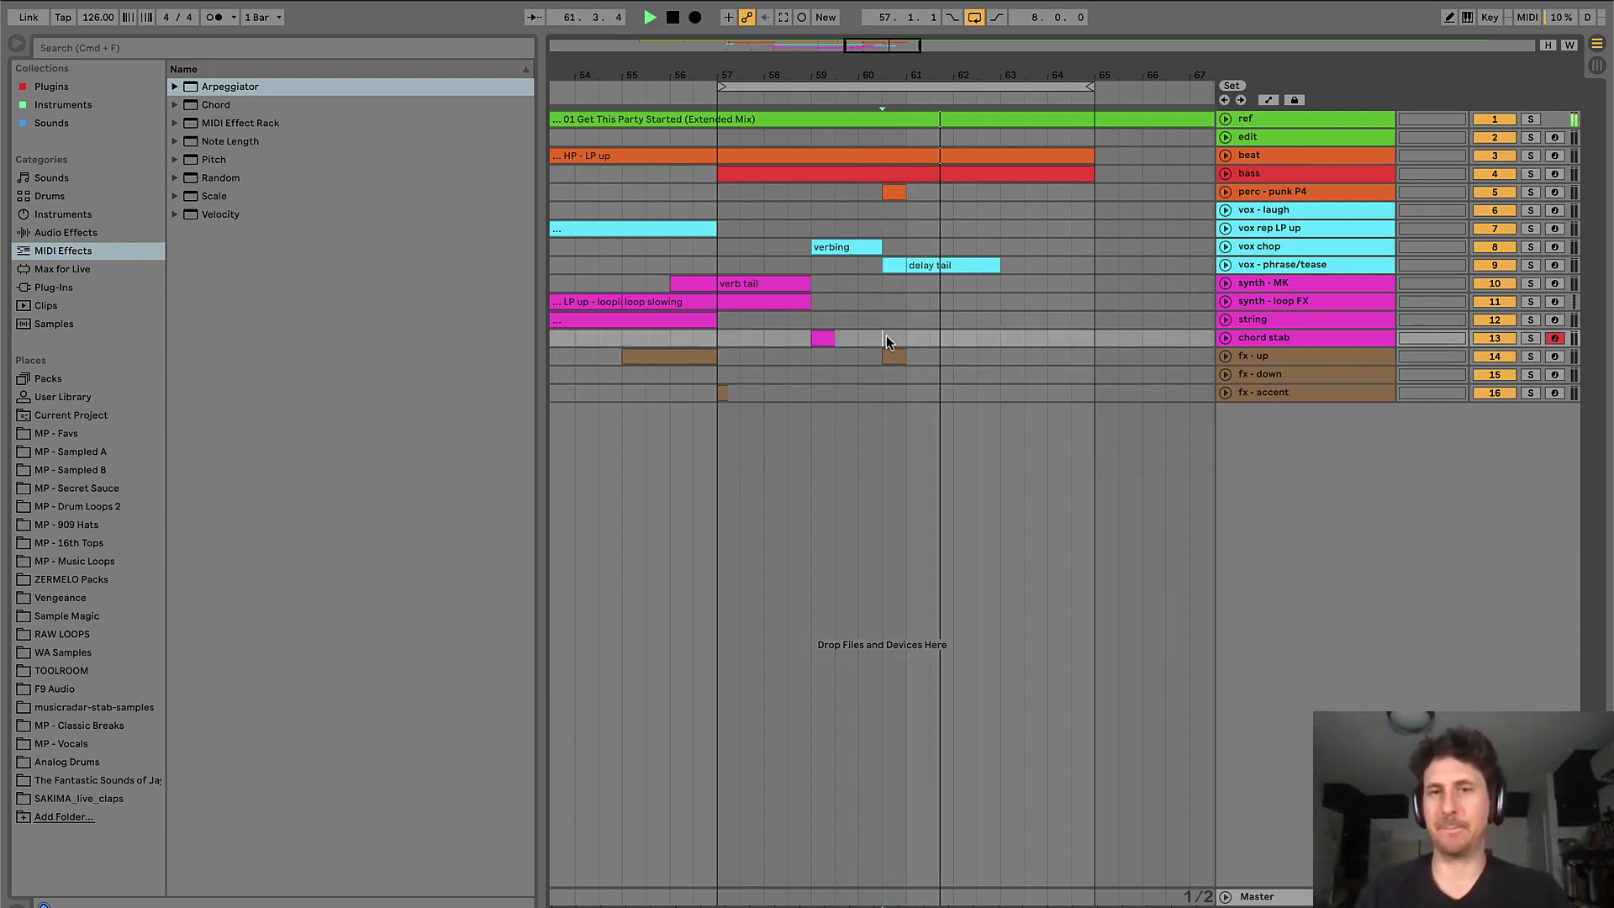
pyautogui.press('space')
# - Unfold the ref track and view its whole waveform above the mapped clips, highlighting the section starting at bar 55
pyautogui.click(906, 335)
pyautogui.scroll(3, 906, 334)
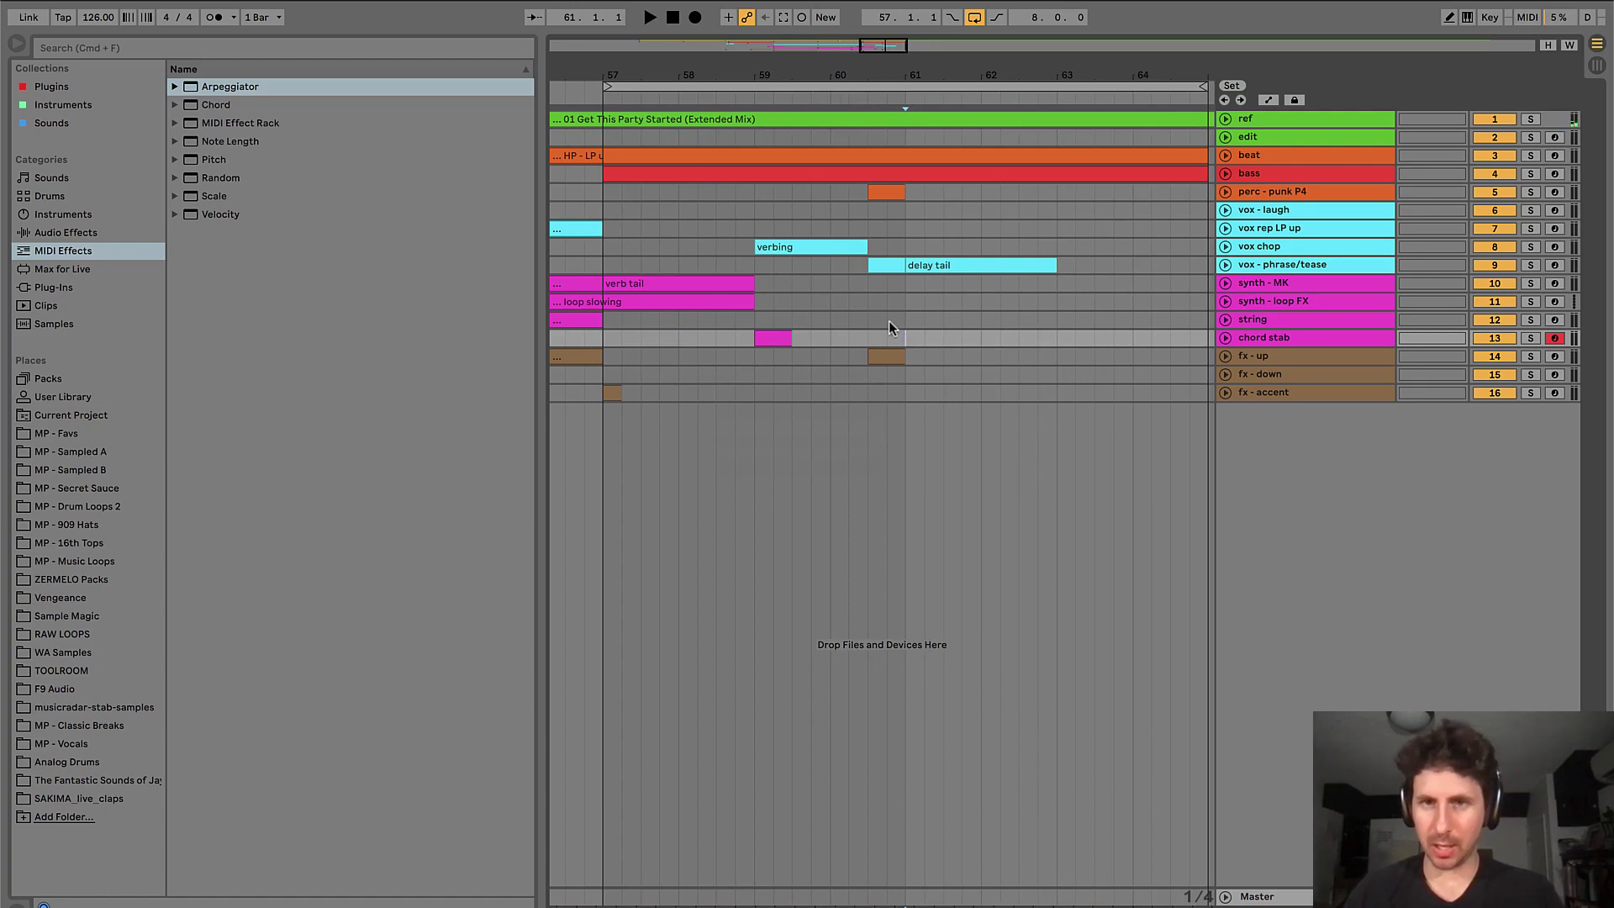
pyautogui.scroll(-3, 889, 328)
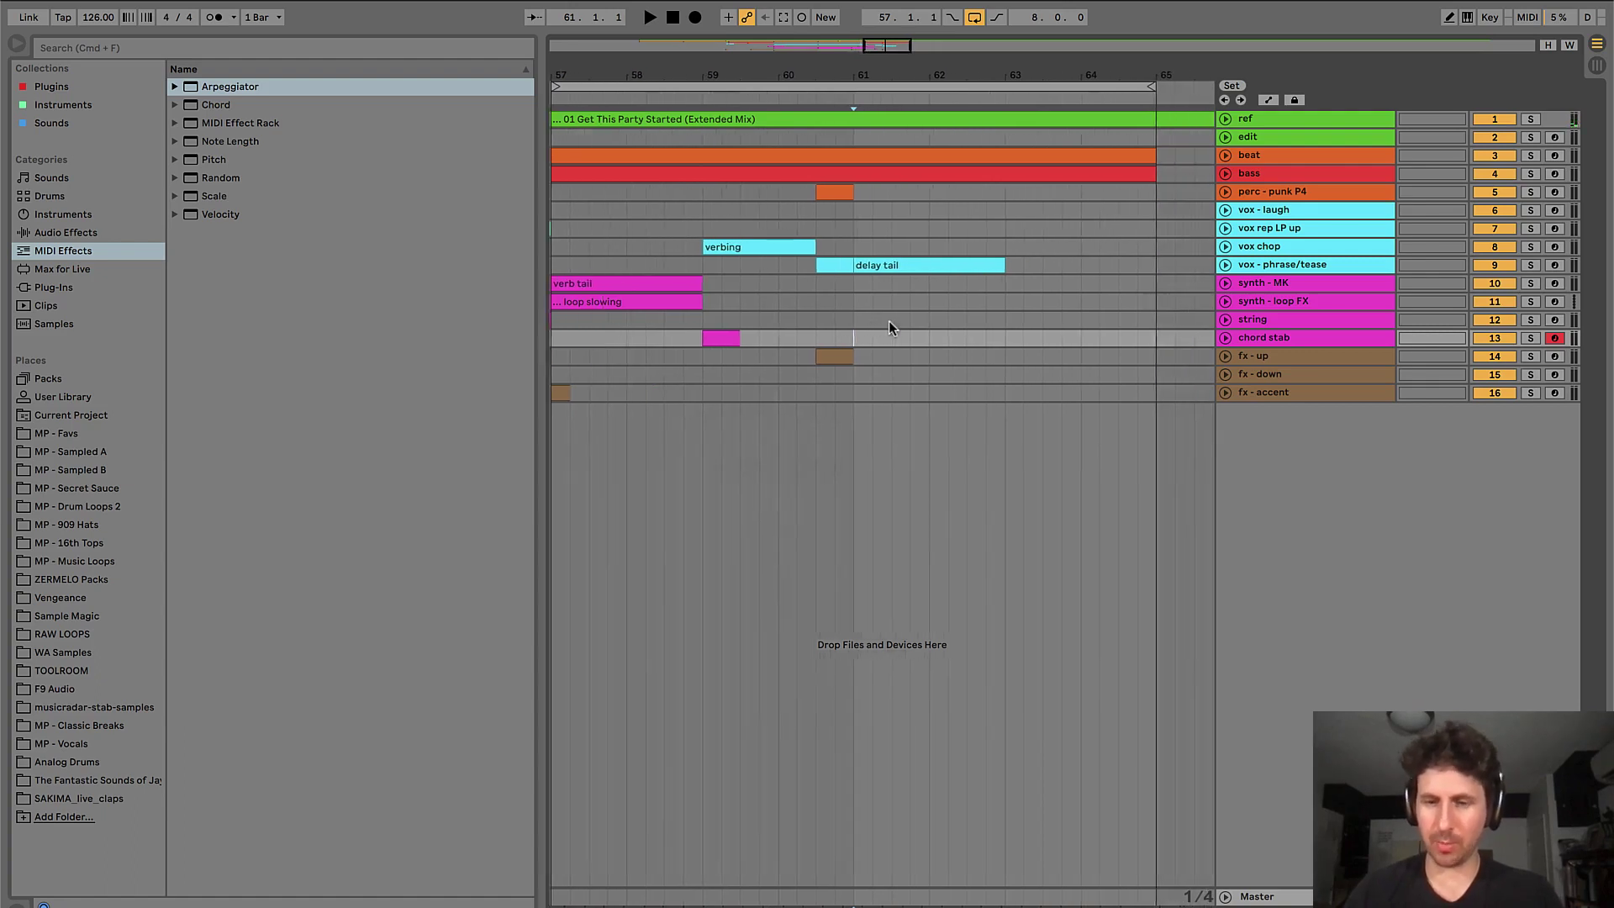
pyautogui.click(780, 249)
pyautogui.scroll(-2, 780, 249)
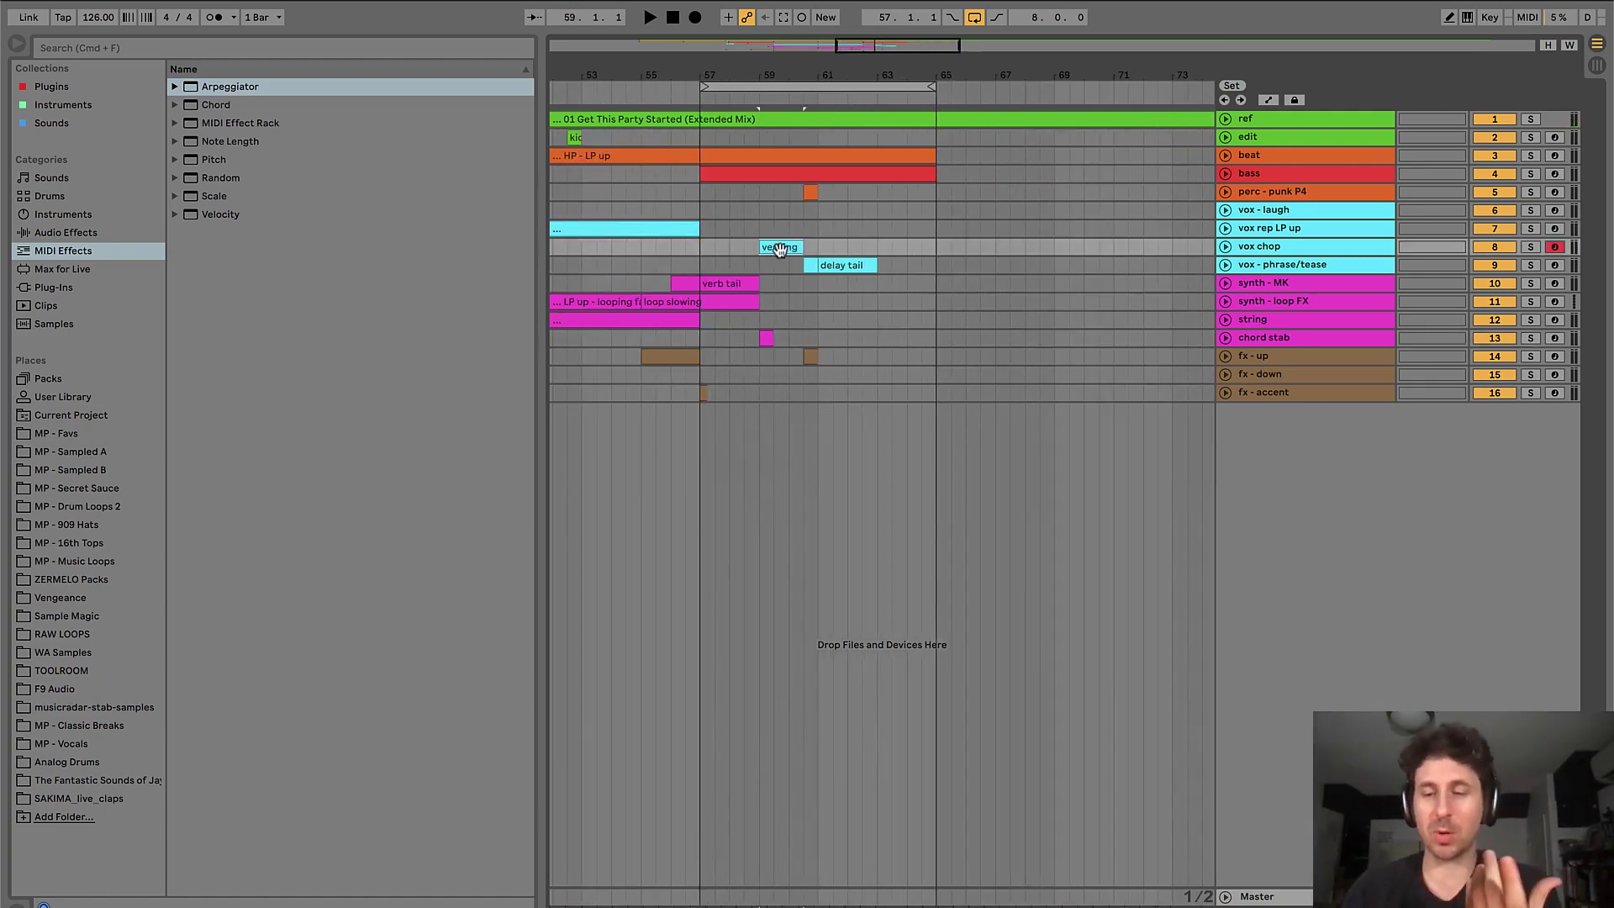
pyautogui.scroll(-4, 780, 249)
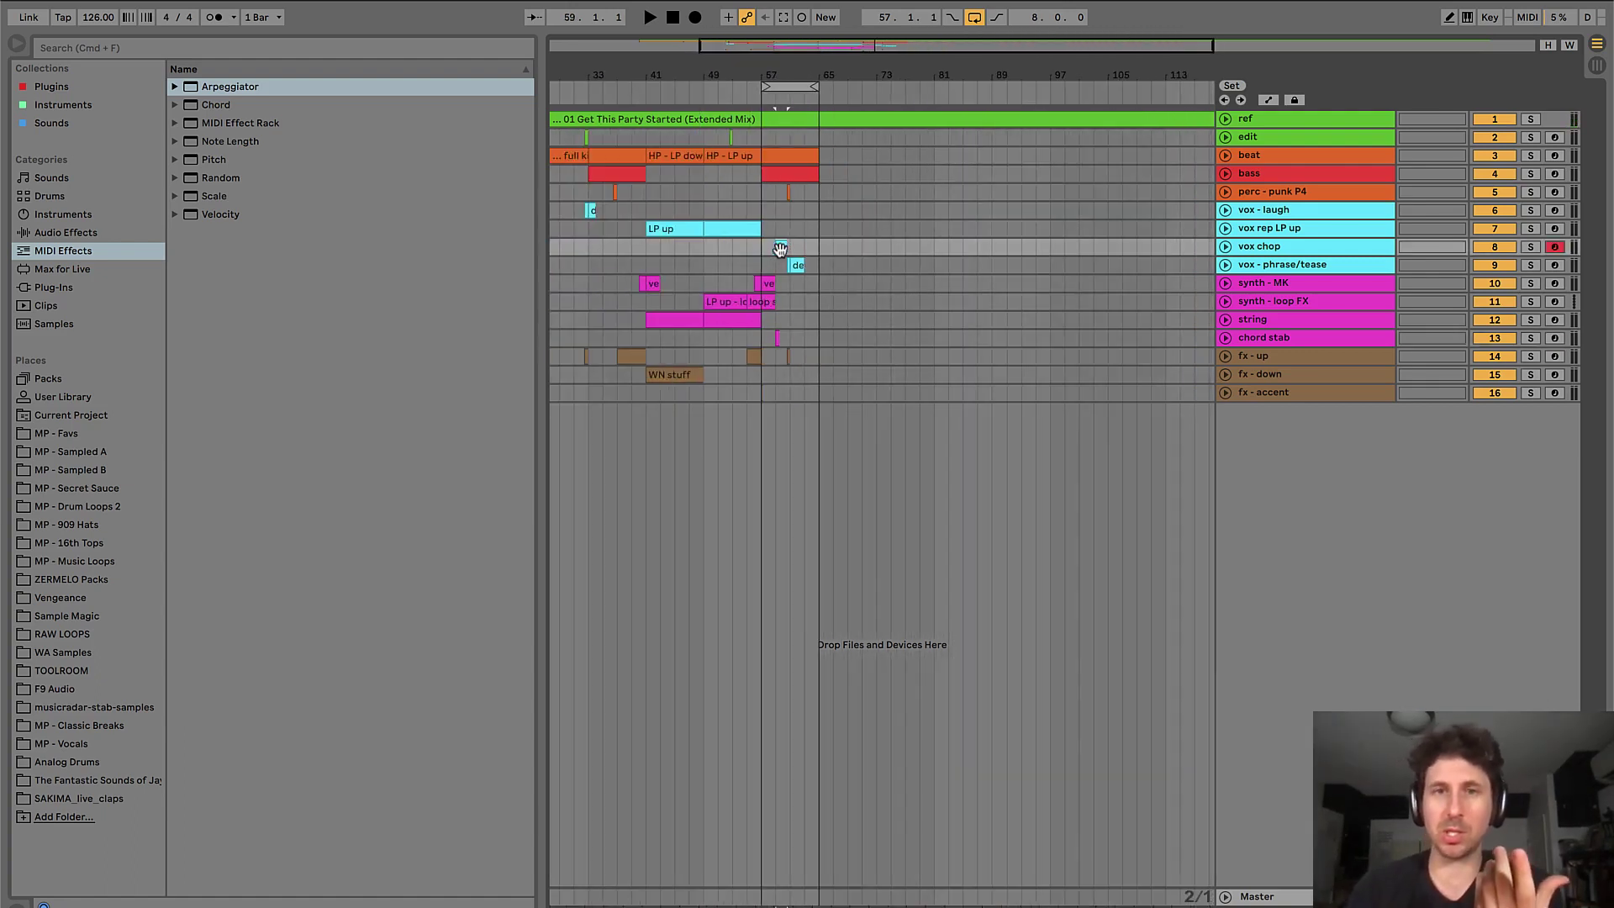
pyautogui.click(1225, 120)
pyautogui.moveTo(745, 244); pyautogui.dragTo(990, 227)
pyautogui.scroll(-2, 994, 228)
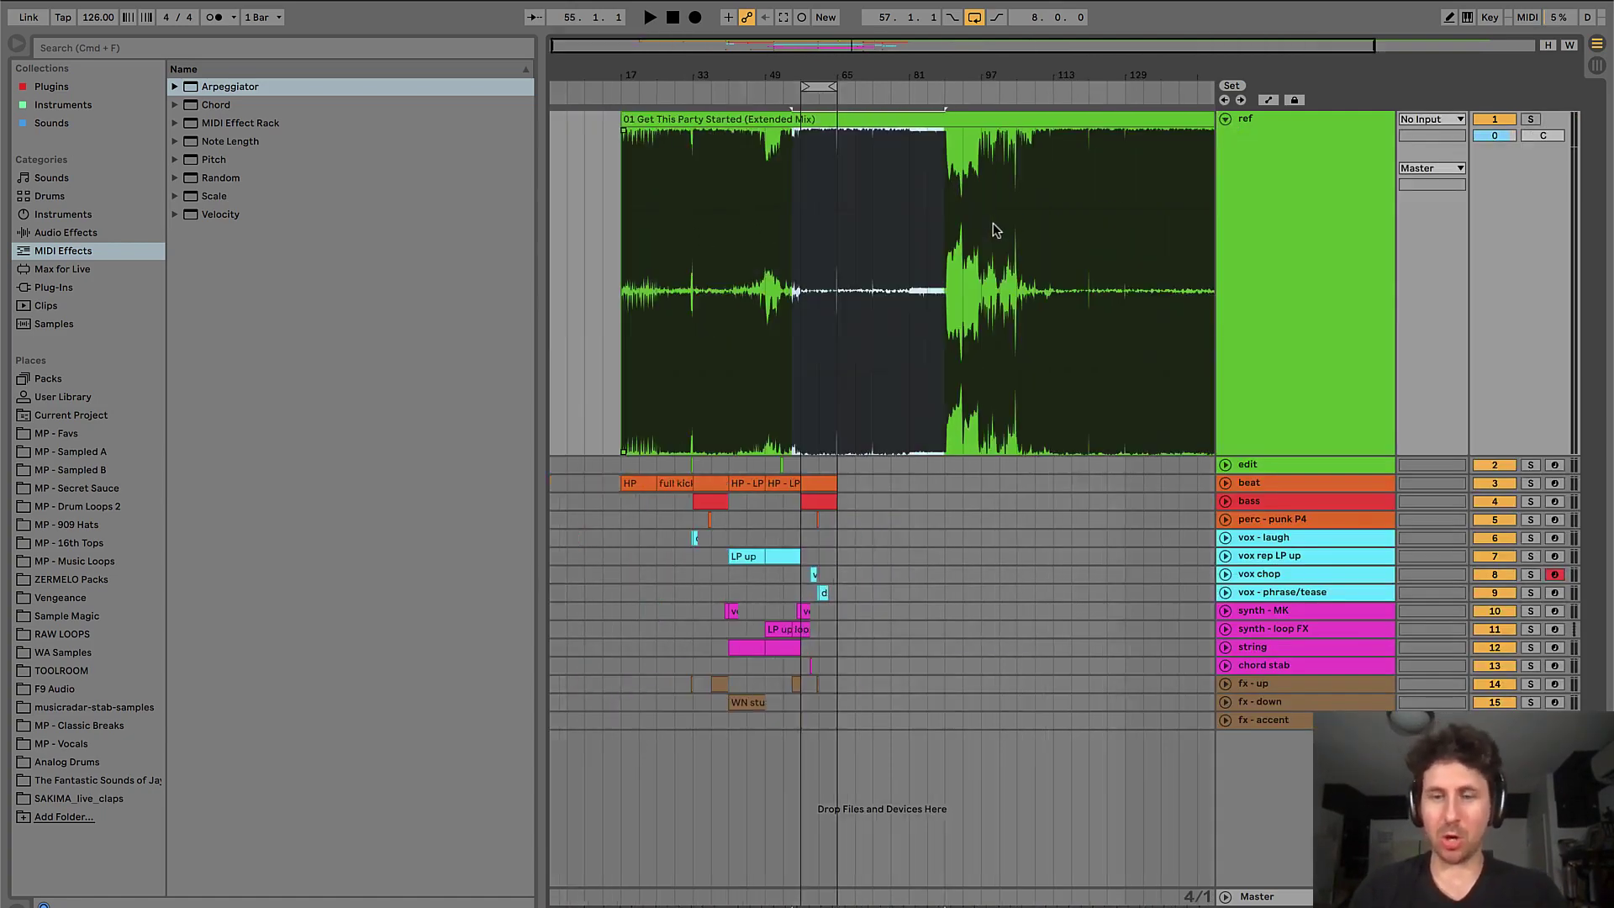
pyautogui.scroll(-2, 995, 230)
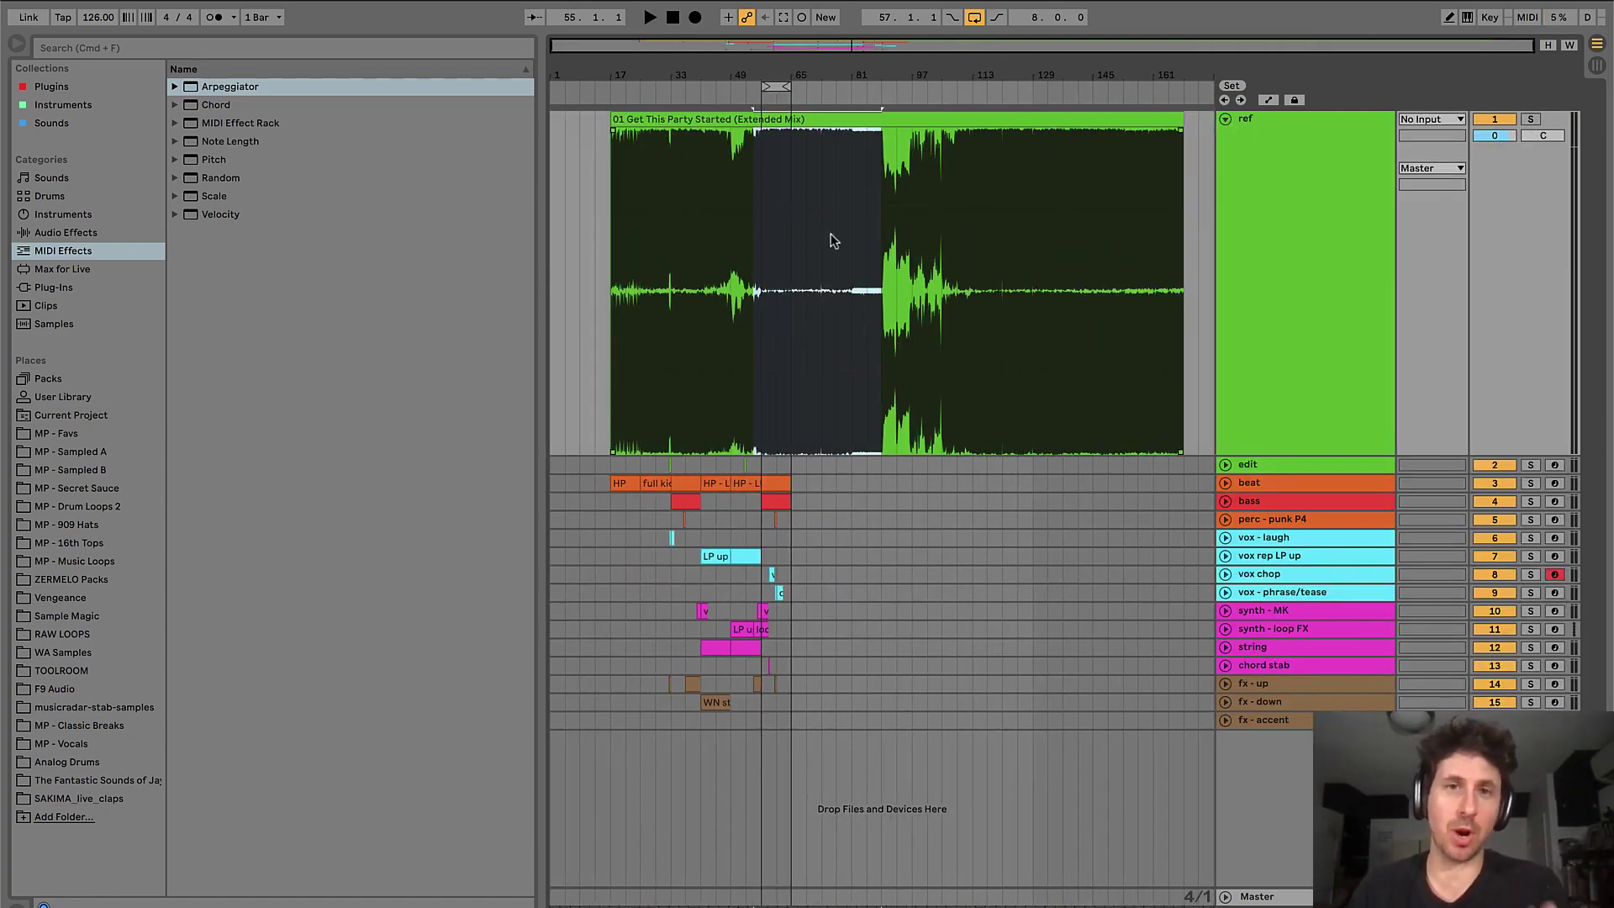
# - Examine the reference song's structure by highlighting its sections at bars 17 to 33, 33 to 49 and 49 to 57
pyautogui.moveTo(612, 187); pyautogui.dragTo(753, 194)
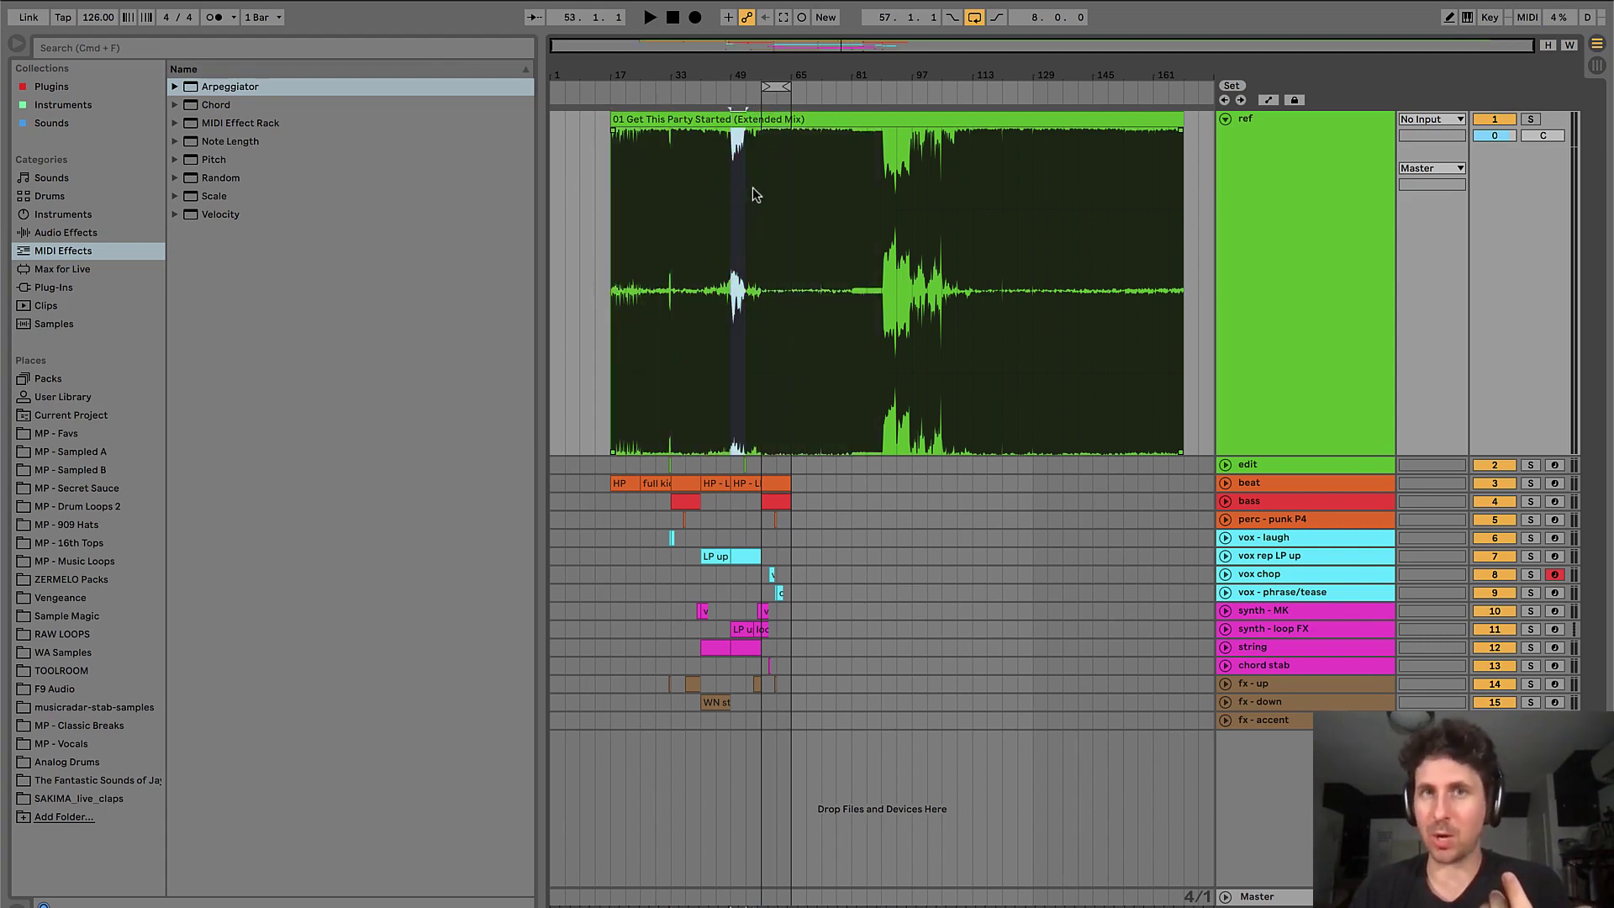
pyautogui.click(760, 166)
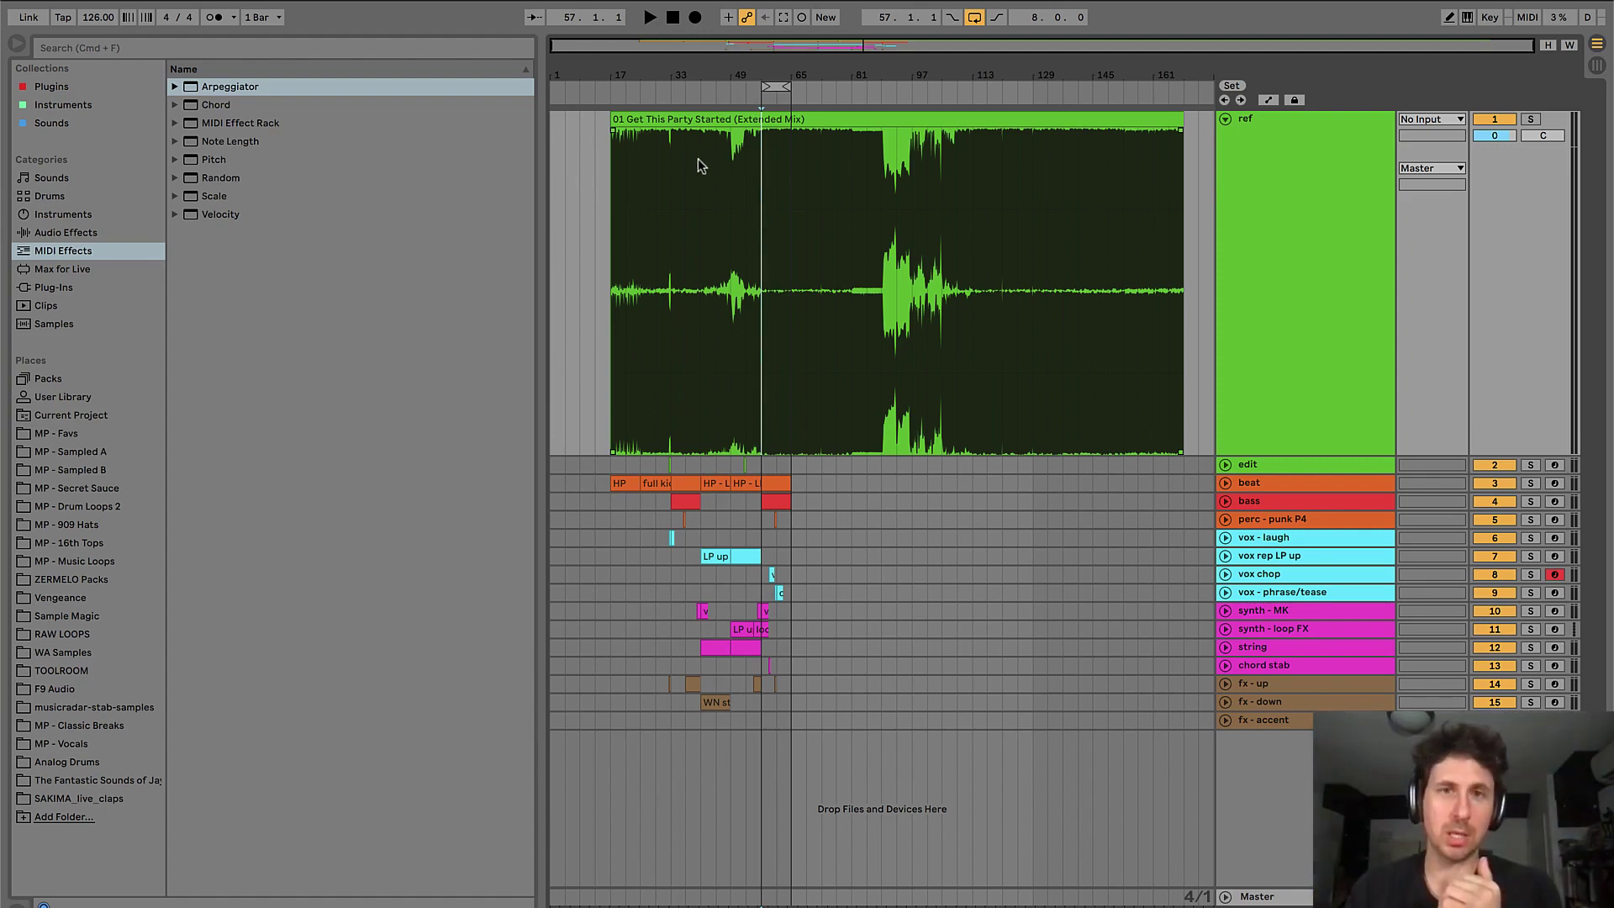
pyautogui.click(667, 158)
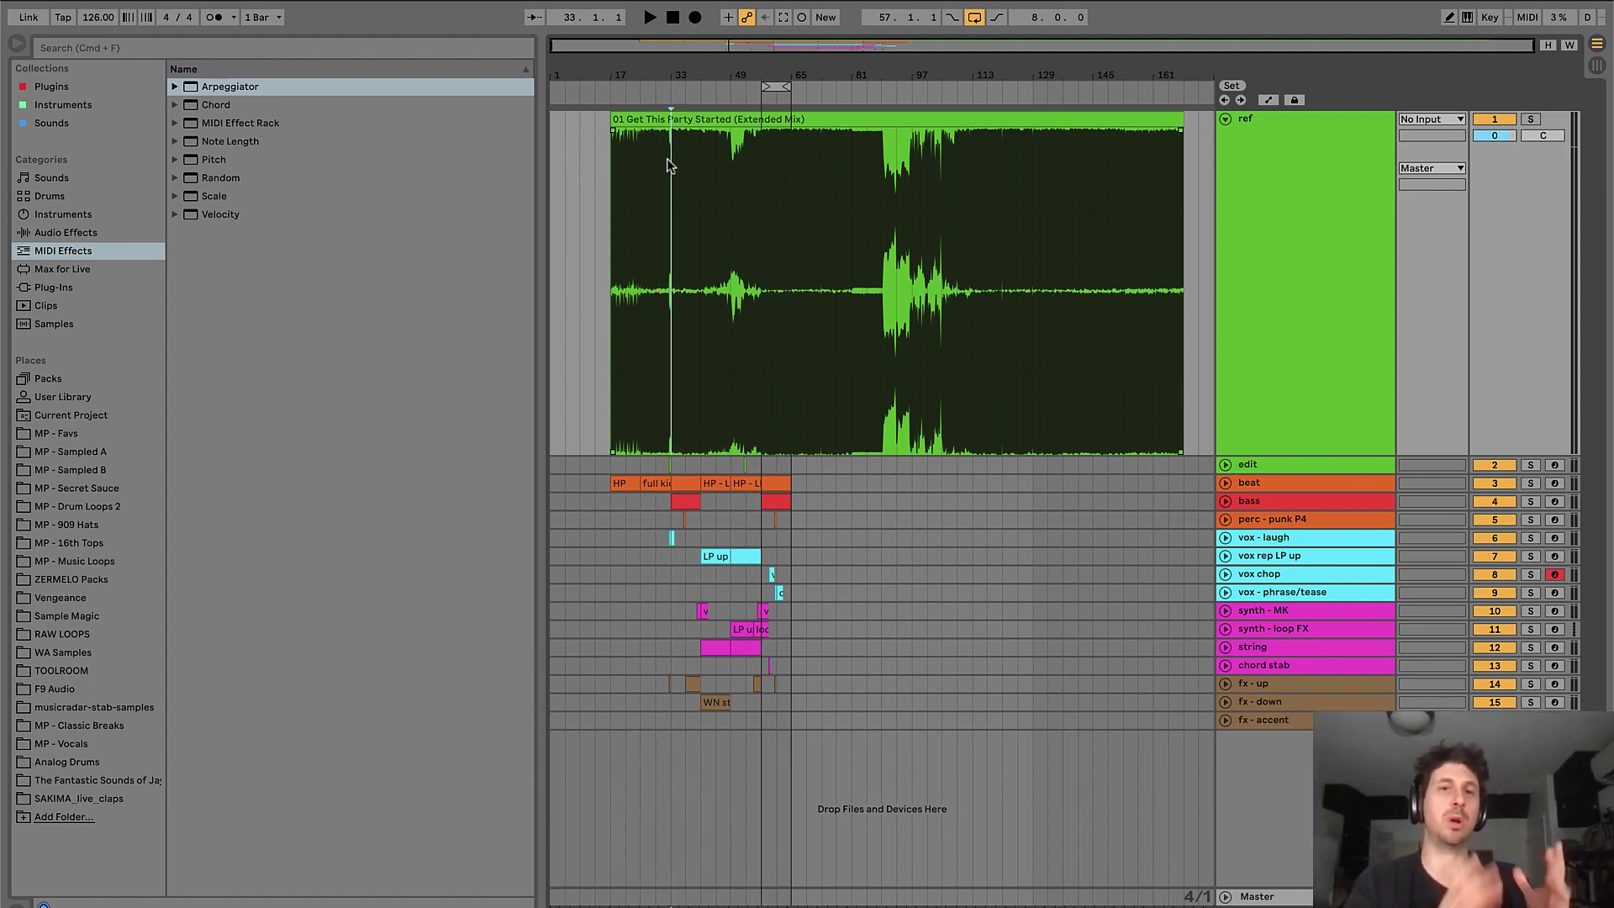
pyautogui.moveTo(668, 158); pyautogui.dragTo(604, 149)
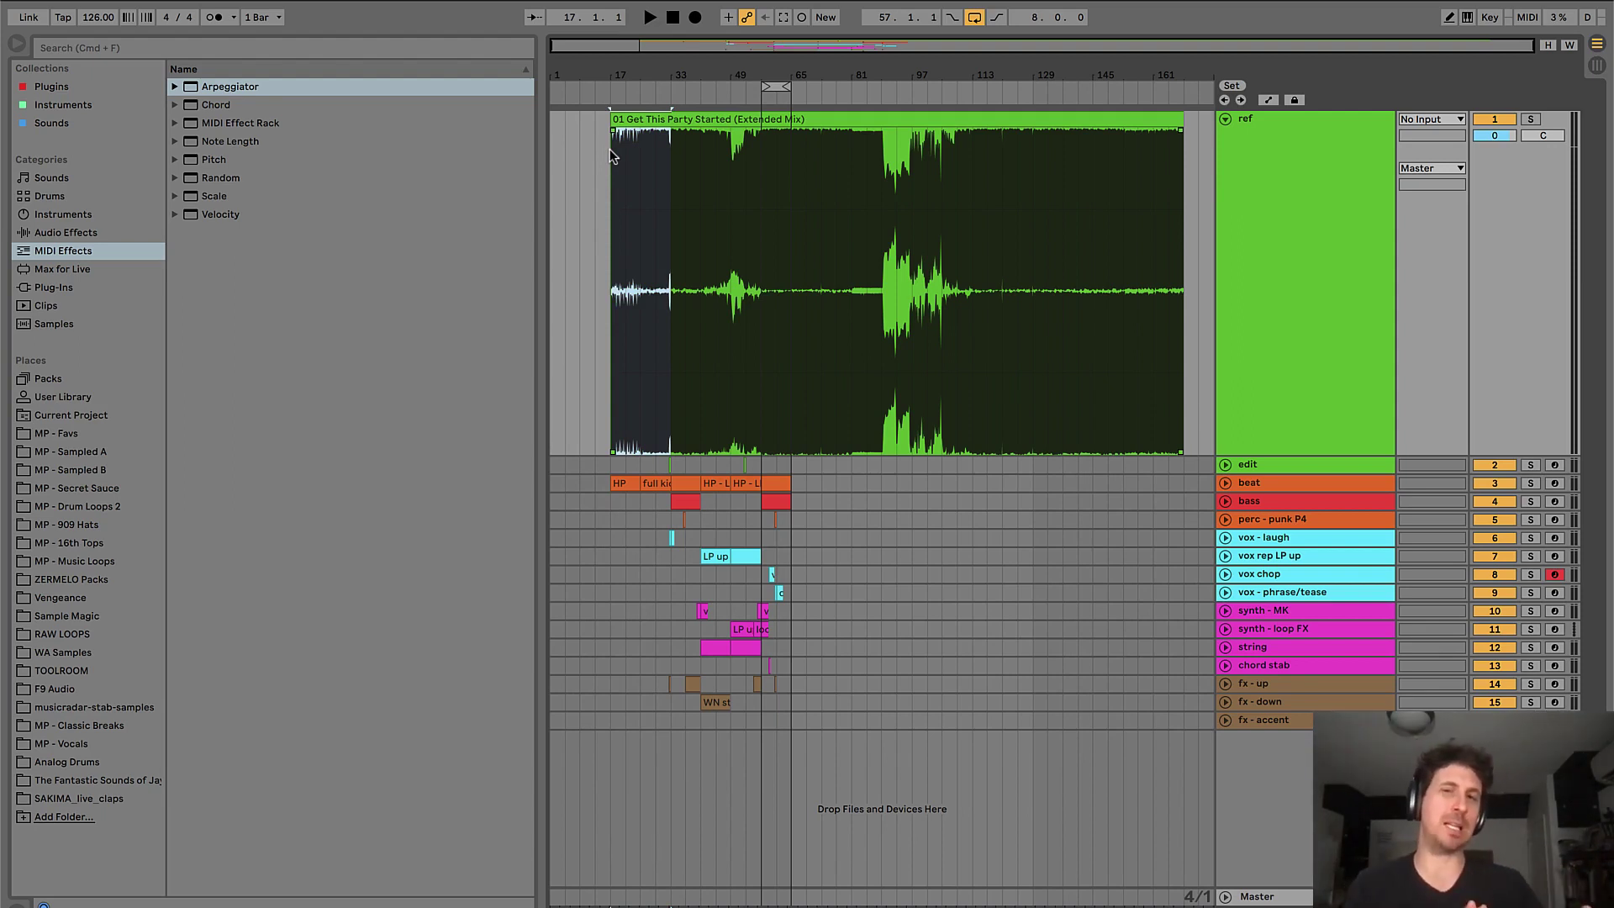
pyautogui.click(684, 165)
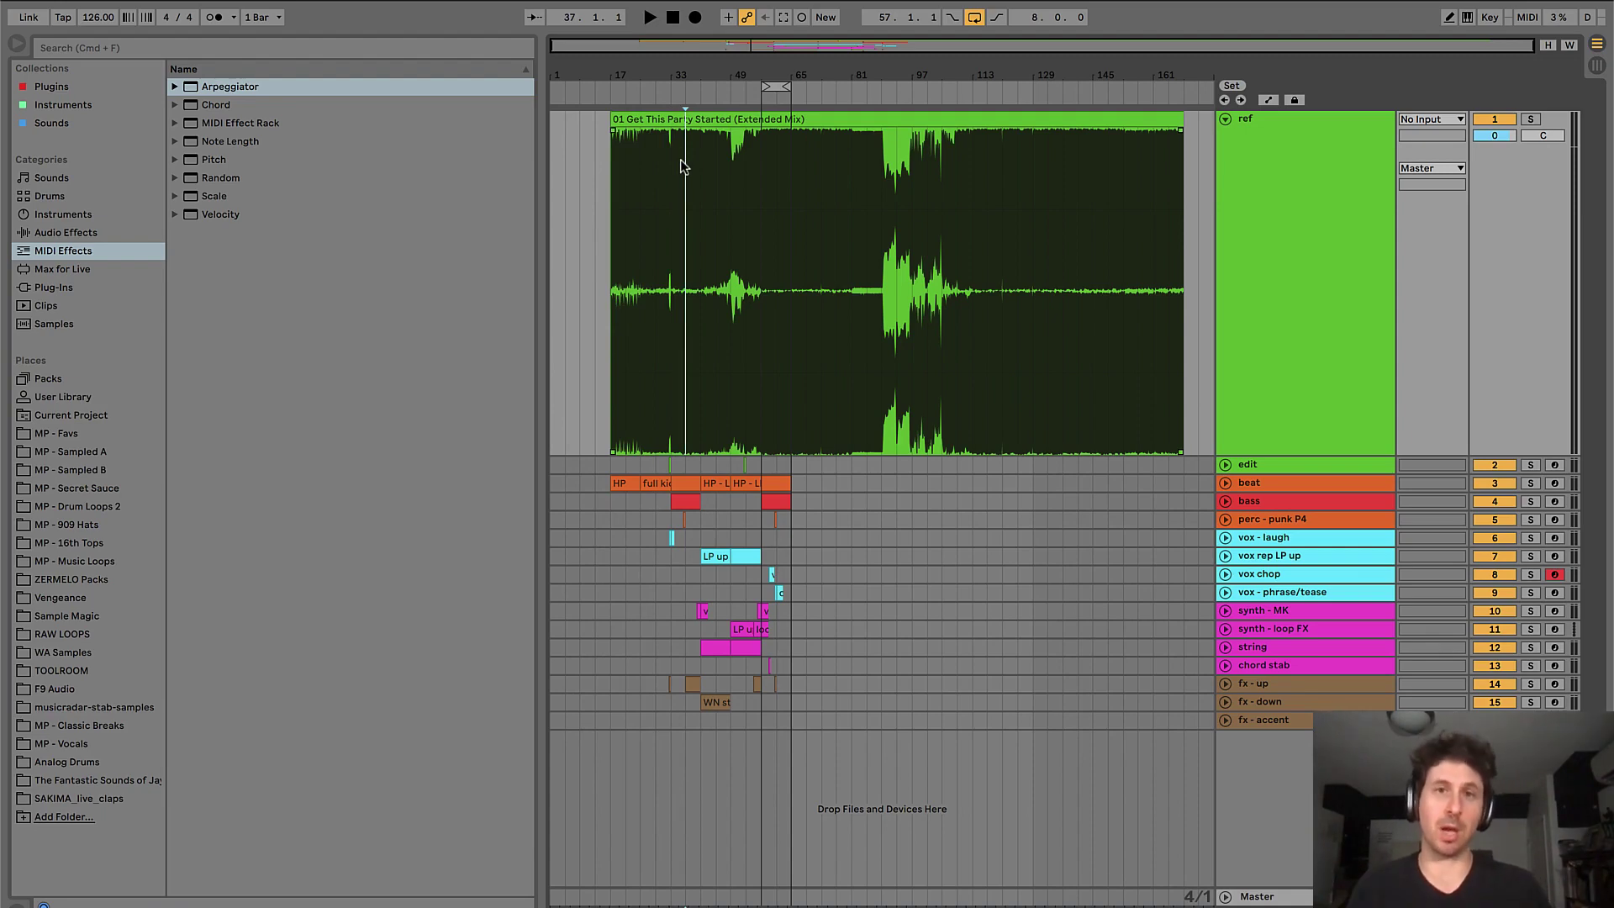
pyautogui.moveTo(671, 169); pyautogui.dragTo(731, 171)
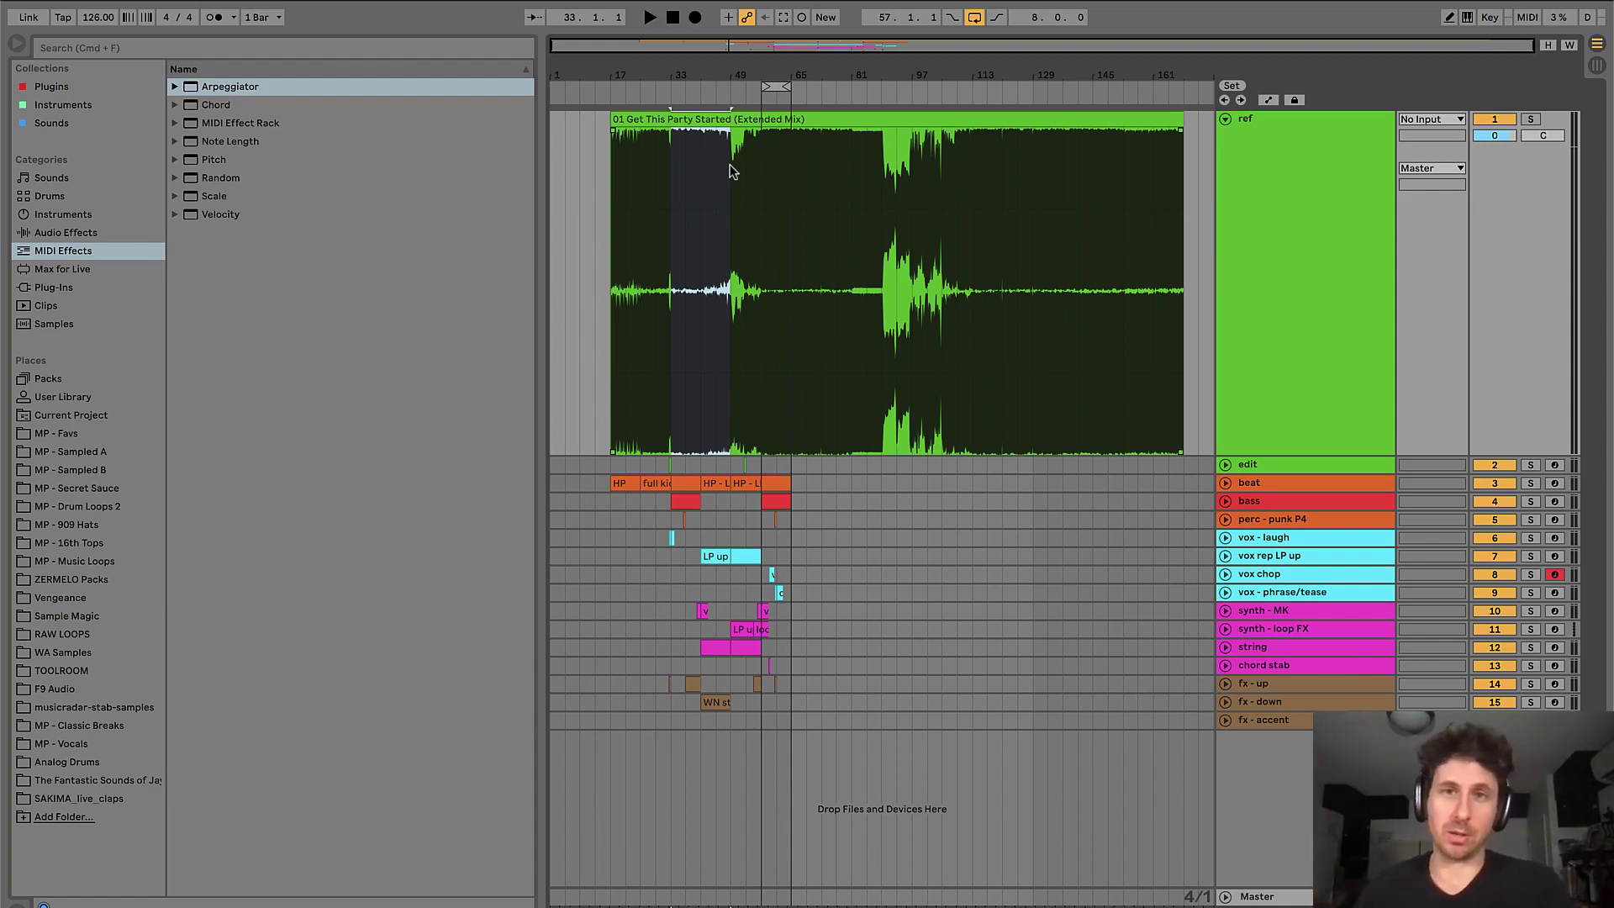
pyautogui.moveTo(727, 163); pyautogui.dragTo(762, 163)
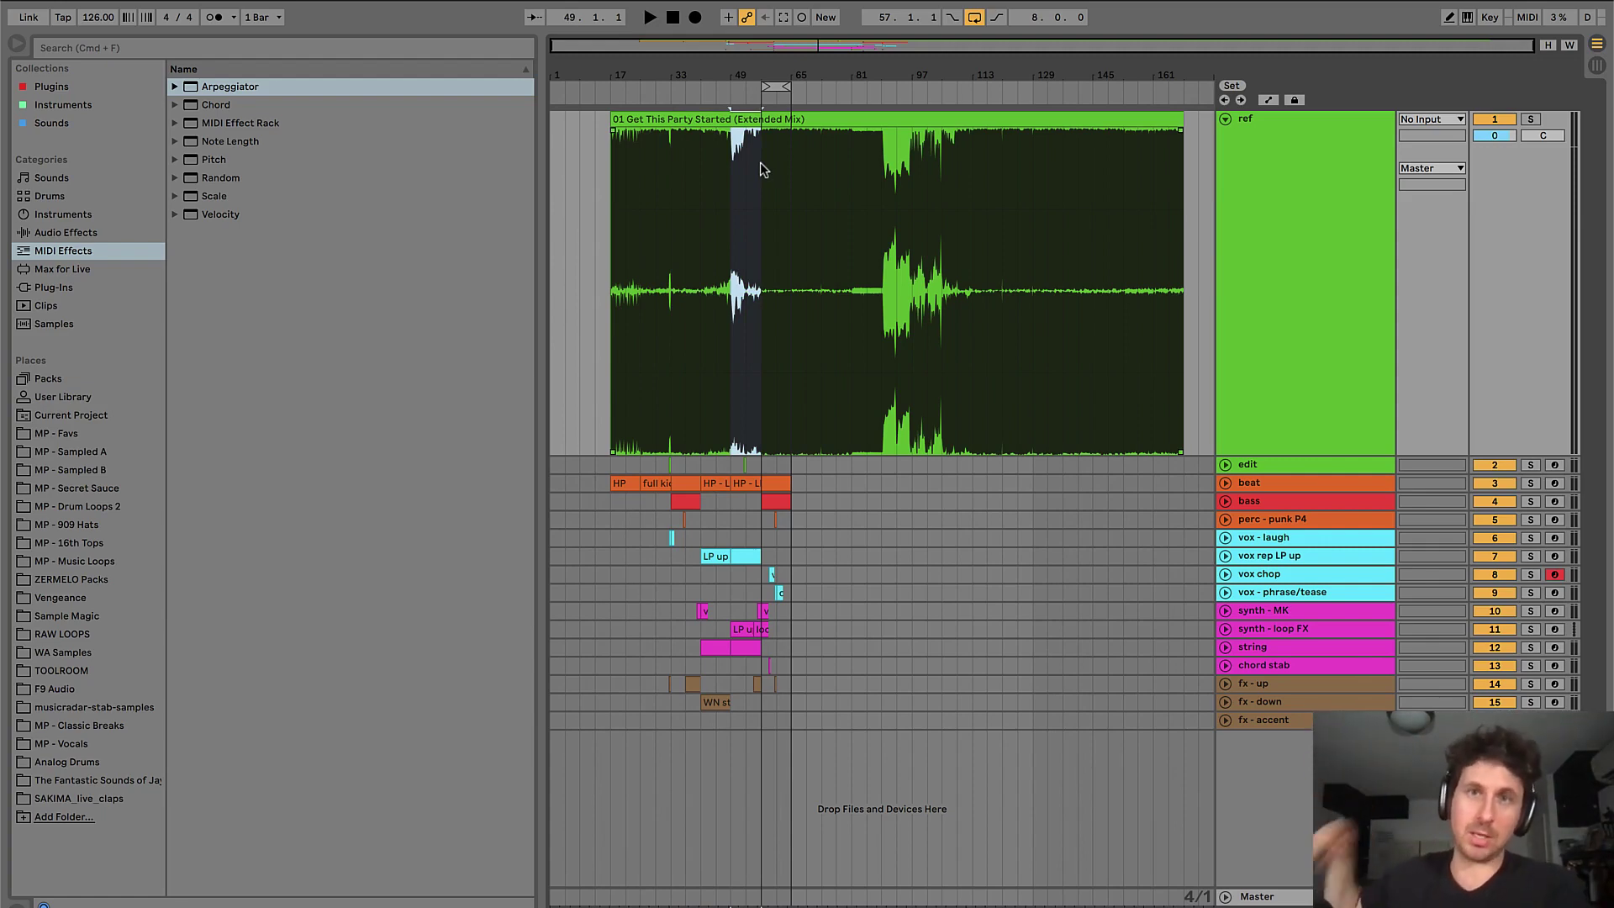
# - Examine the reference waveform's structure by highlighting its sections around bars 57 to 92, 49 to 57, 61 to 89 and 57 to 65
pyautogui.moveTo(760, 163); pyautogui.dragTo(898, 172)
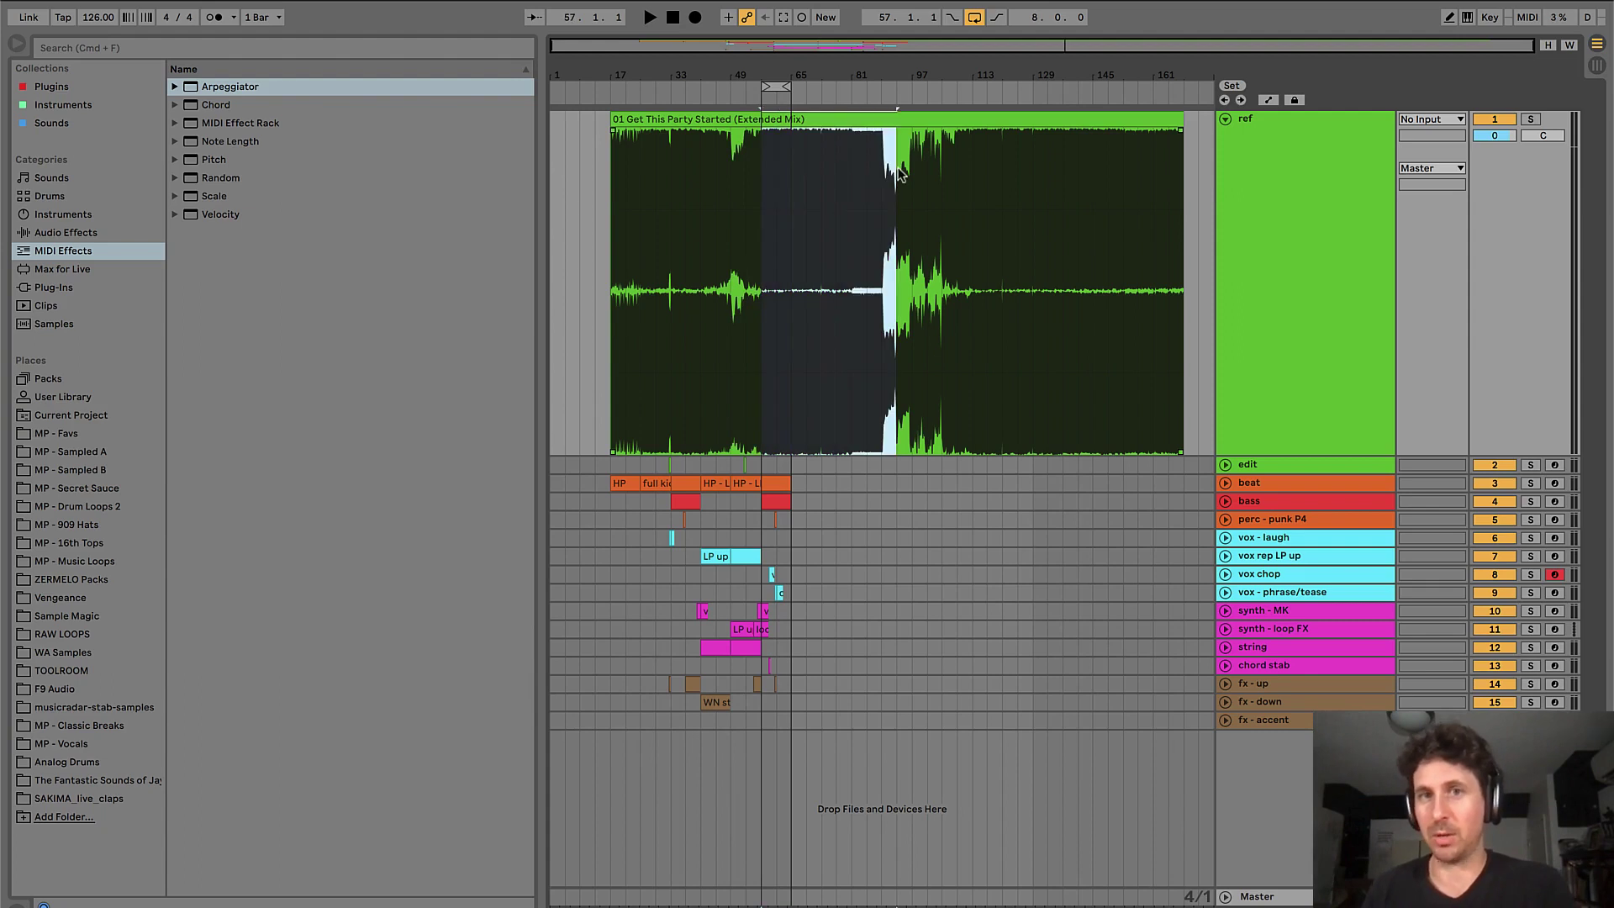
pyautogui.click(717, 166)
pyautogui.moveTo(734, 155); pyautogui.dragTo(762, 164)
pyautogui.click(728, 161)
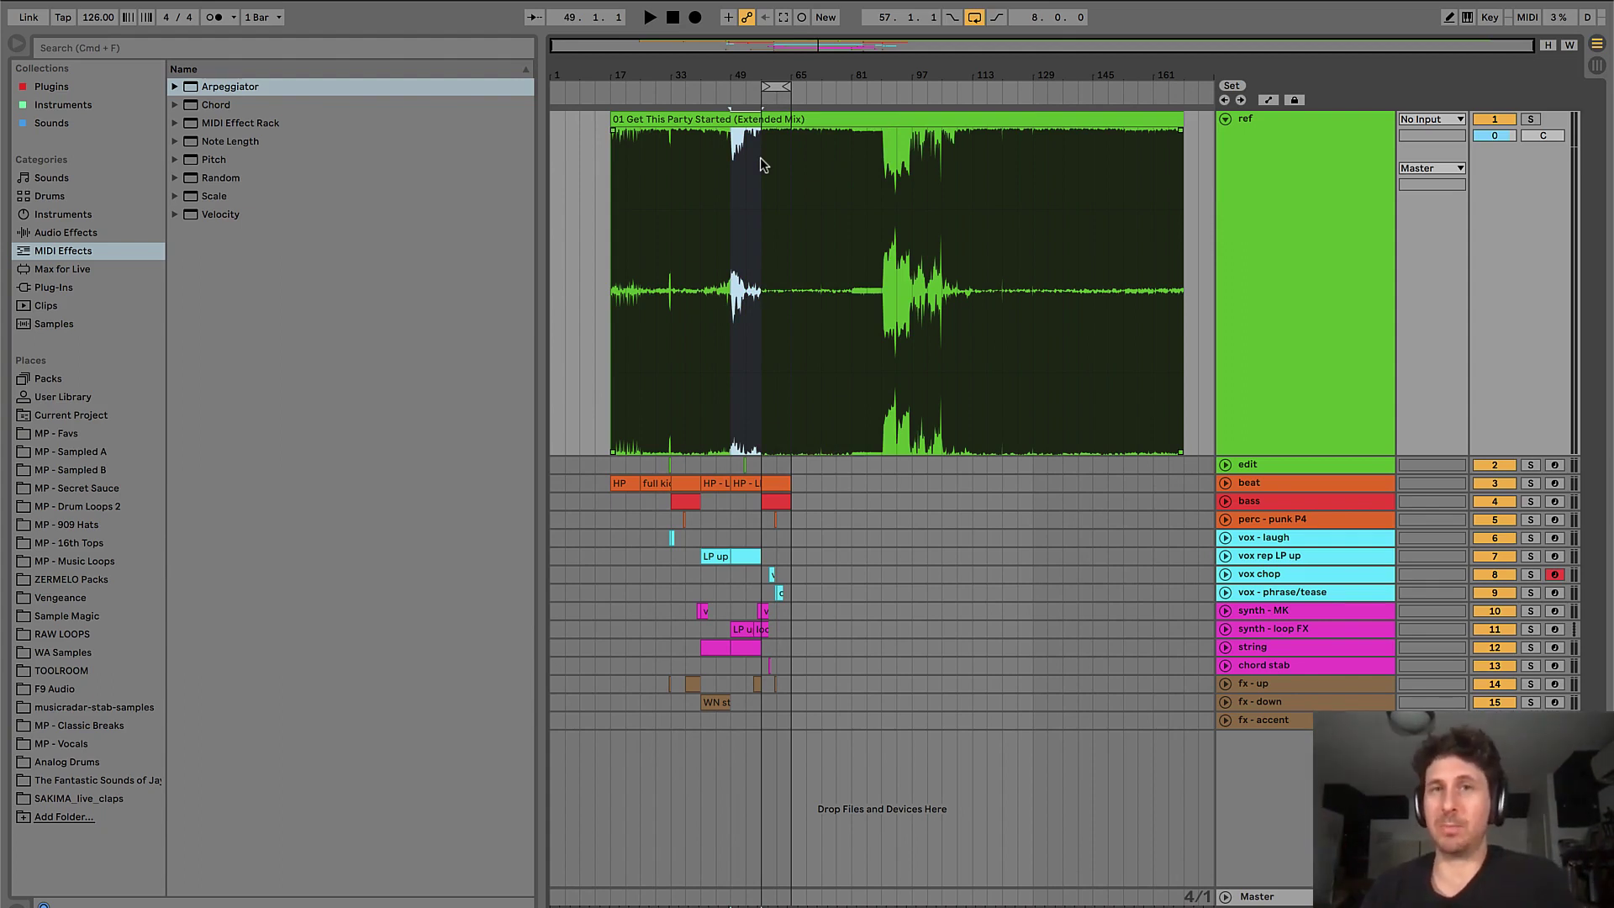
pyautogui.moveTo(776, 178); pyautogui.dragTo(865, 188)
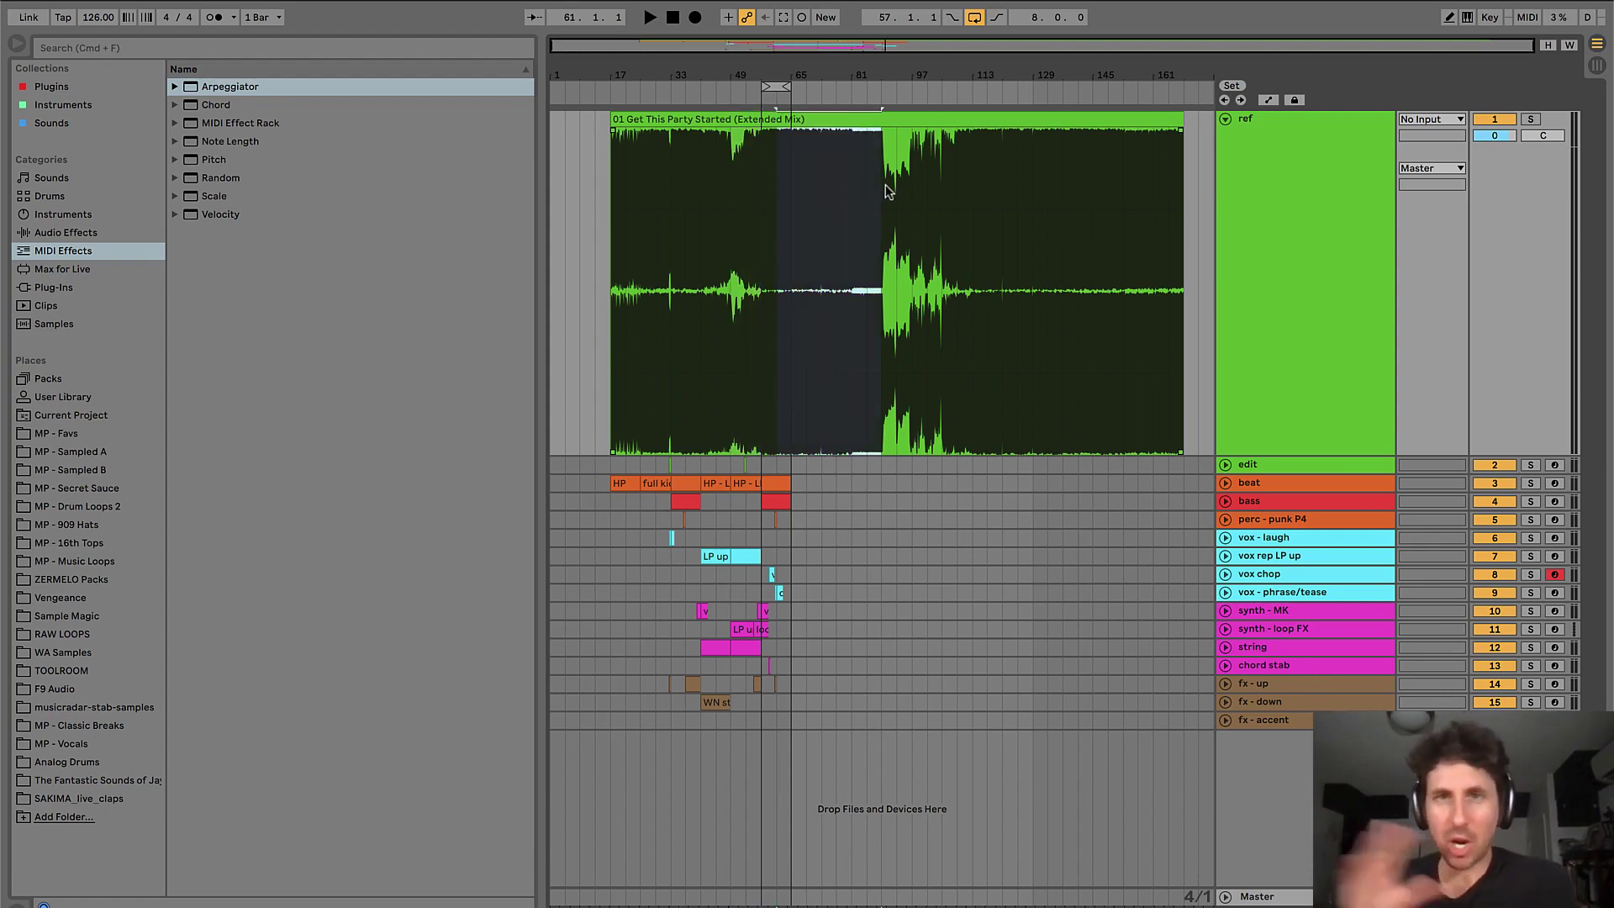
pyautogui.click(779, 194)
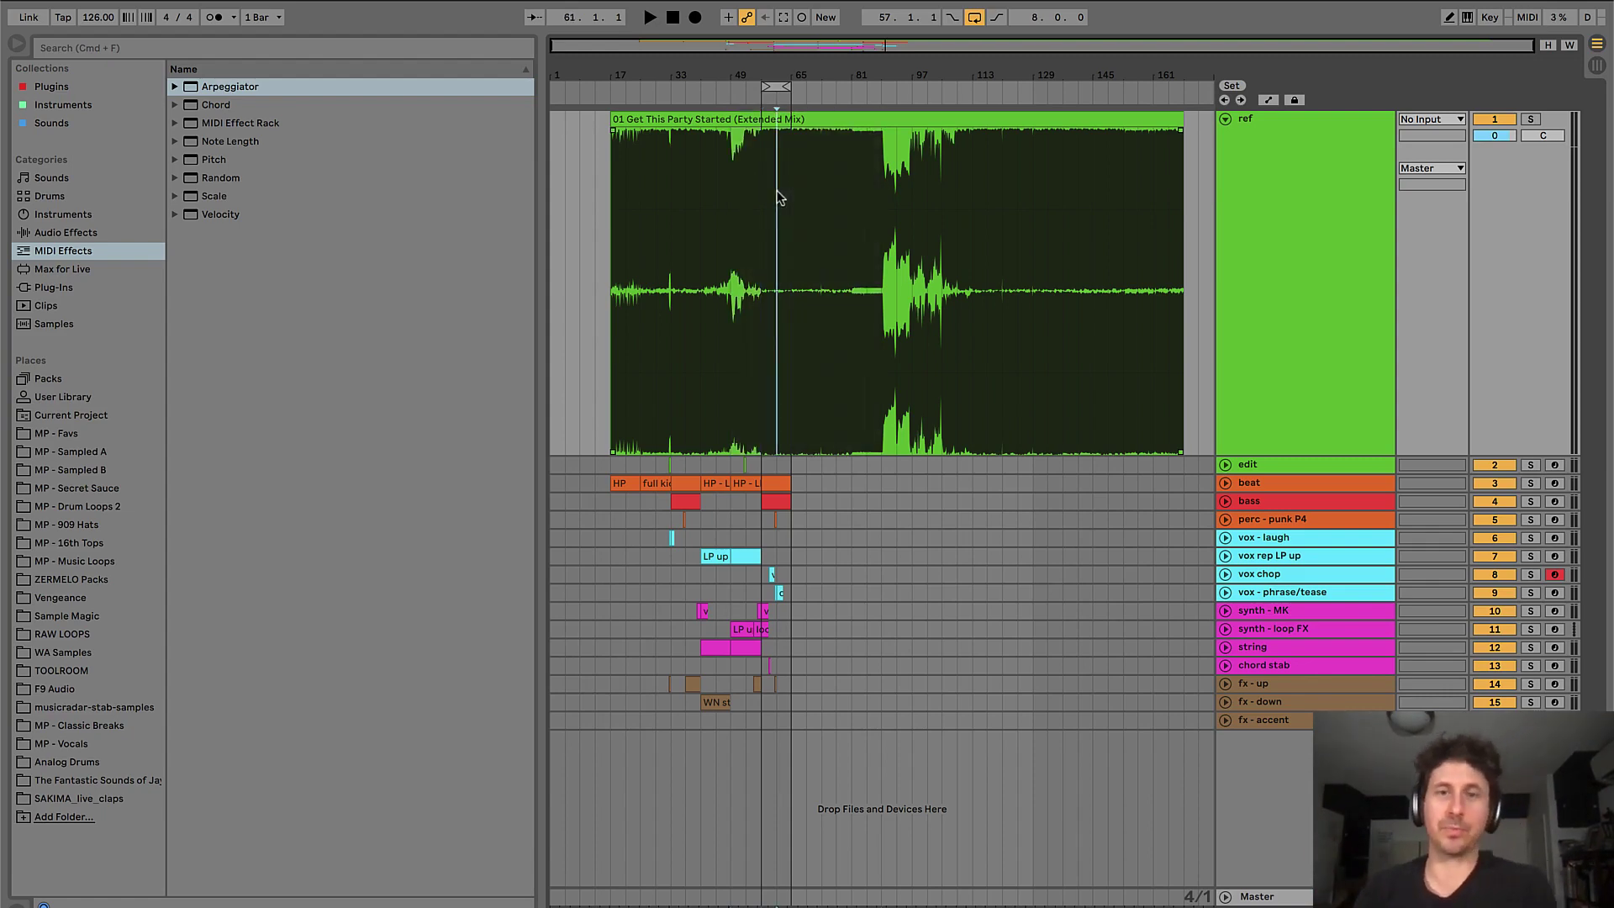
pyautogui.click(759, 226)
pyautogui.scroll(2, 759, 225)
pyautogui.moveTo(759, 225); pyautogui.dragTo(810, 227)
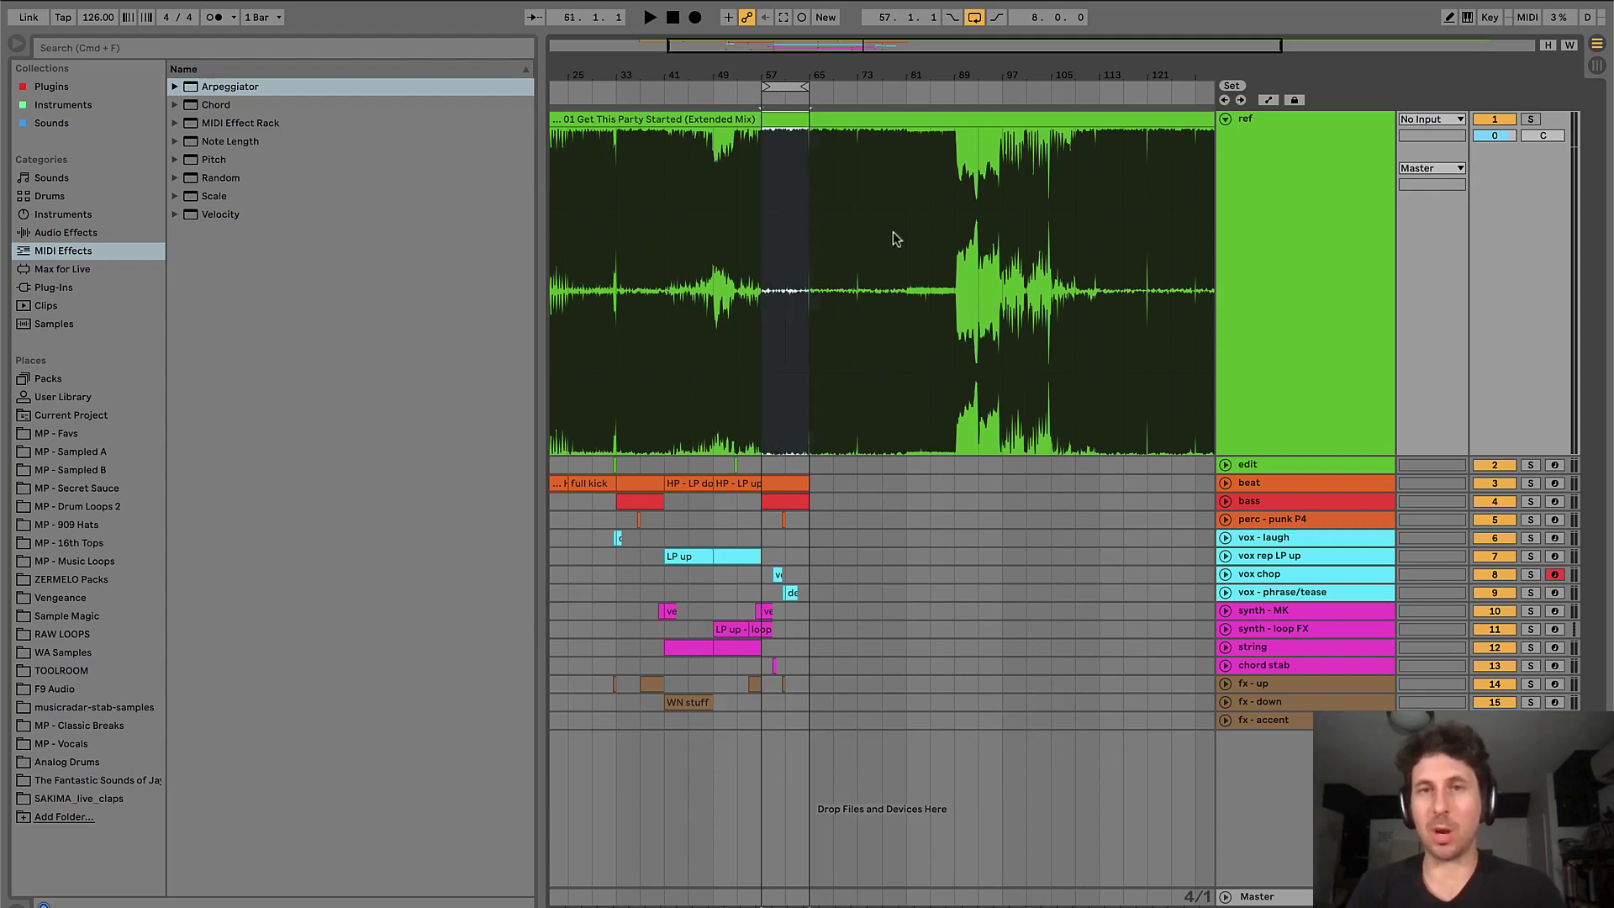
pyautogui.click(766, 351)
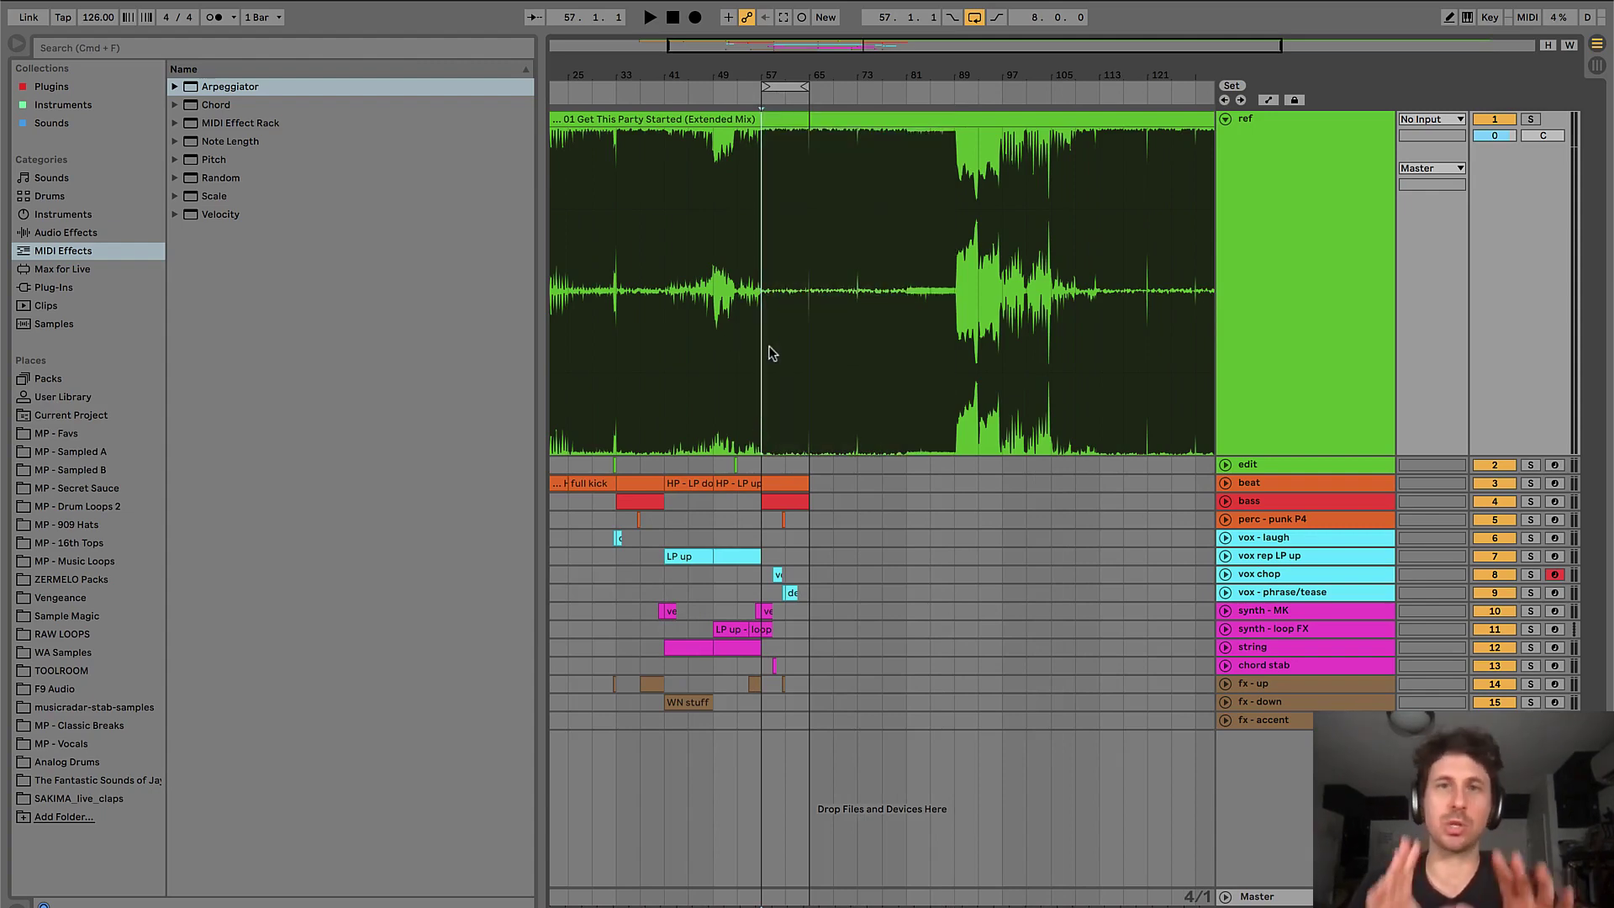
# - Play the arrangement from bar 57 and extend the loop to 16 bars, ending at bar 73
pyautogui.click(760, 460)
pyautogui.scroll(2, 759, 460)
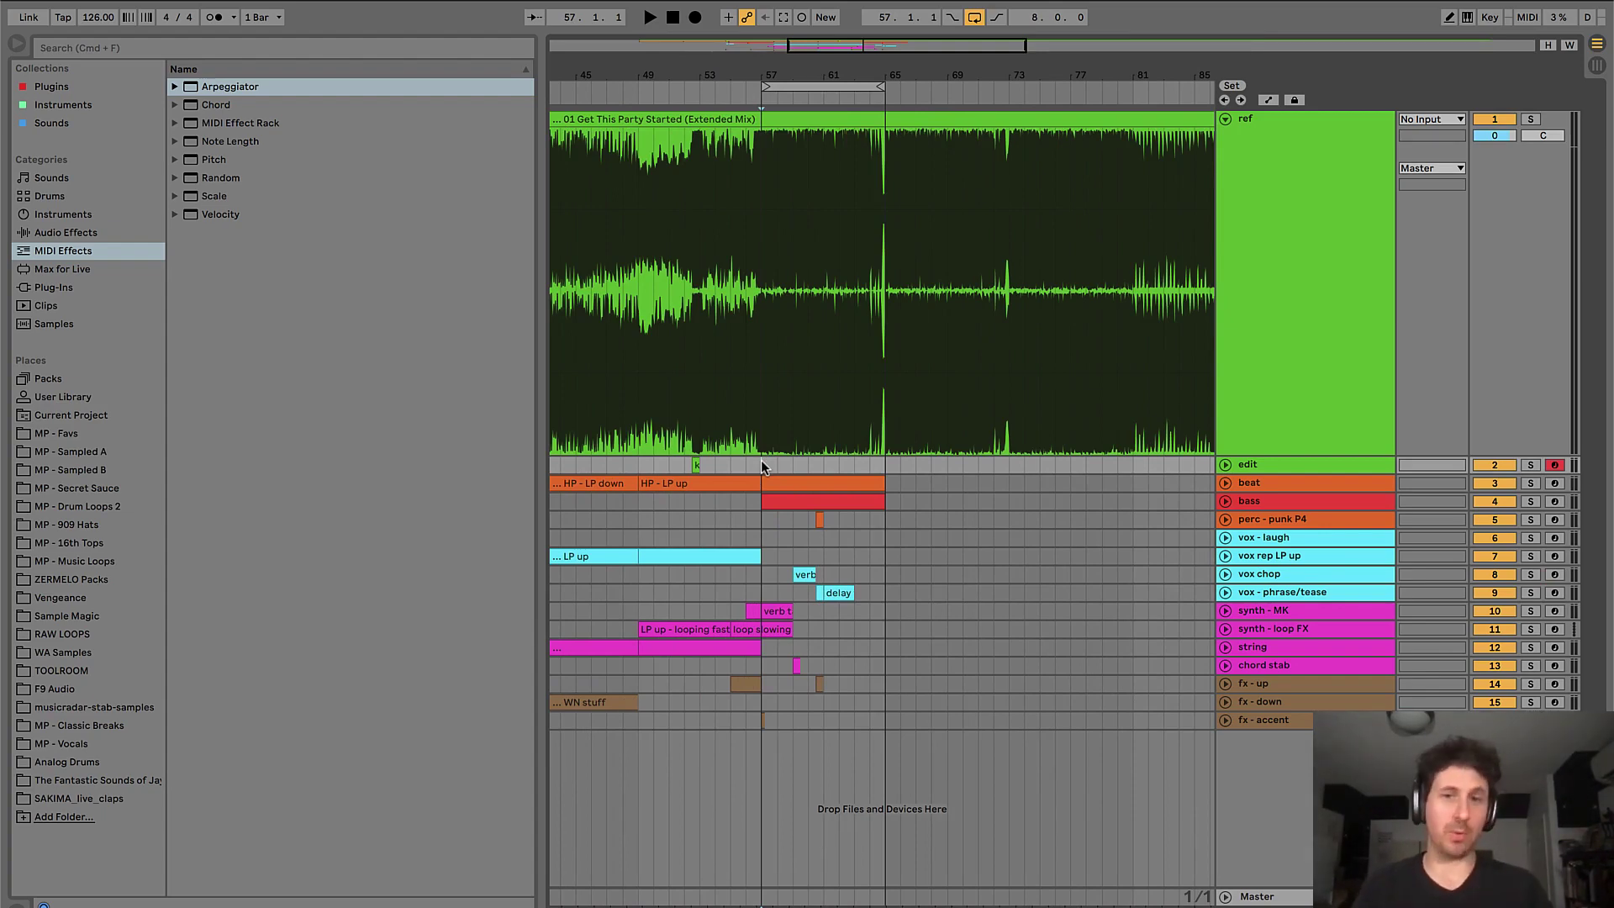
pyautogui.scroll(2, 760, 460)
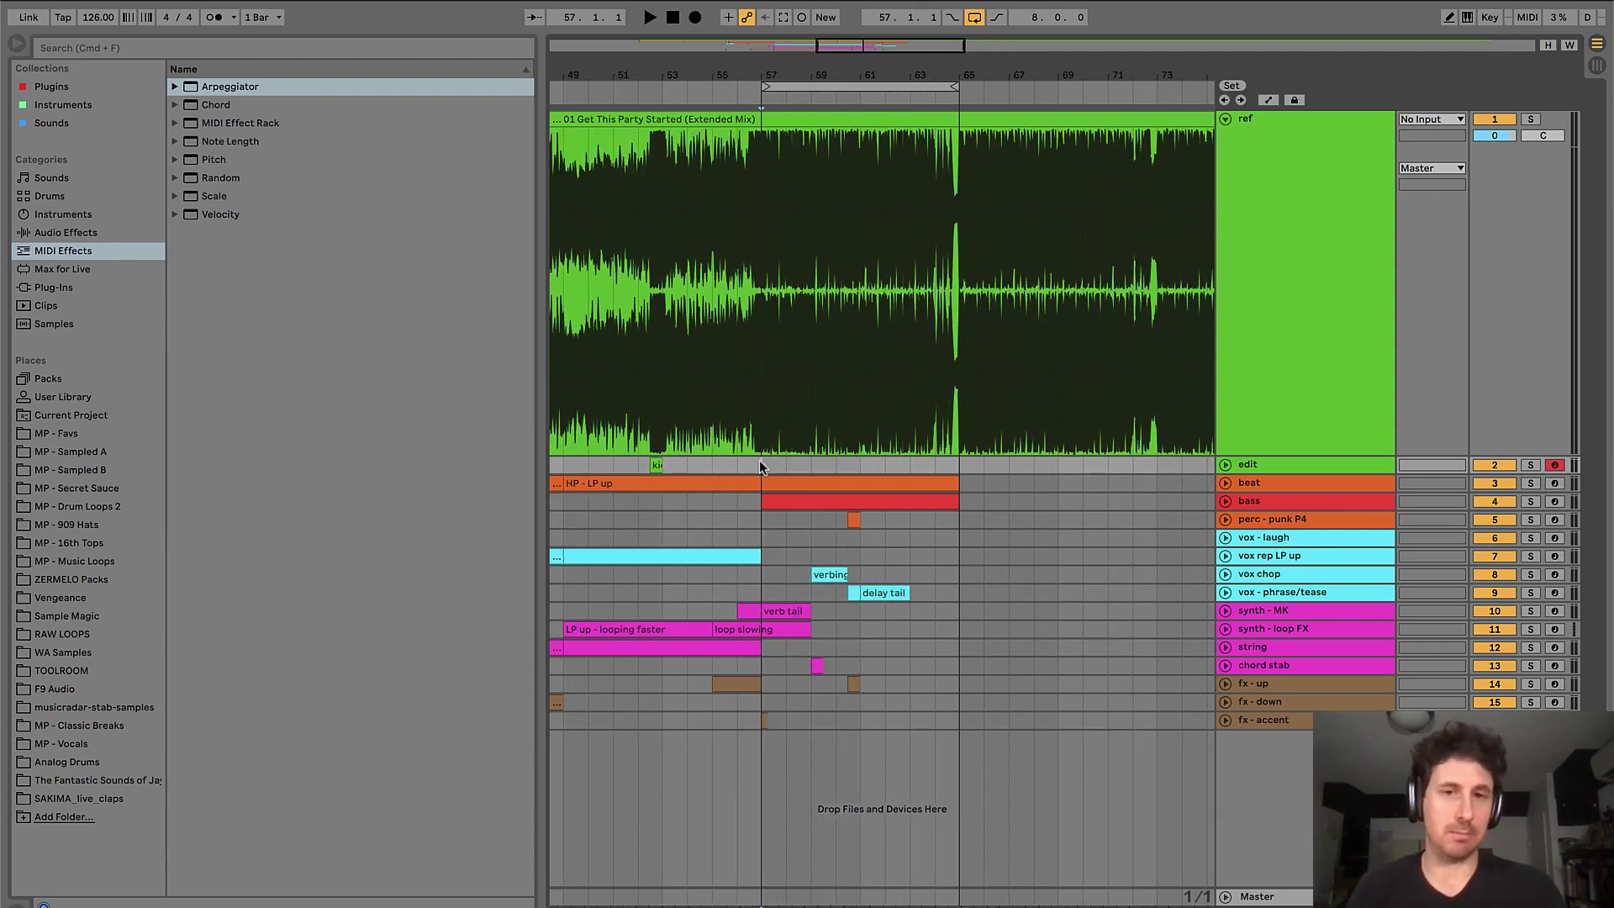
pyautogui.scroll(-2, 758, 460)
pyautogui.press('space')
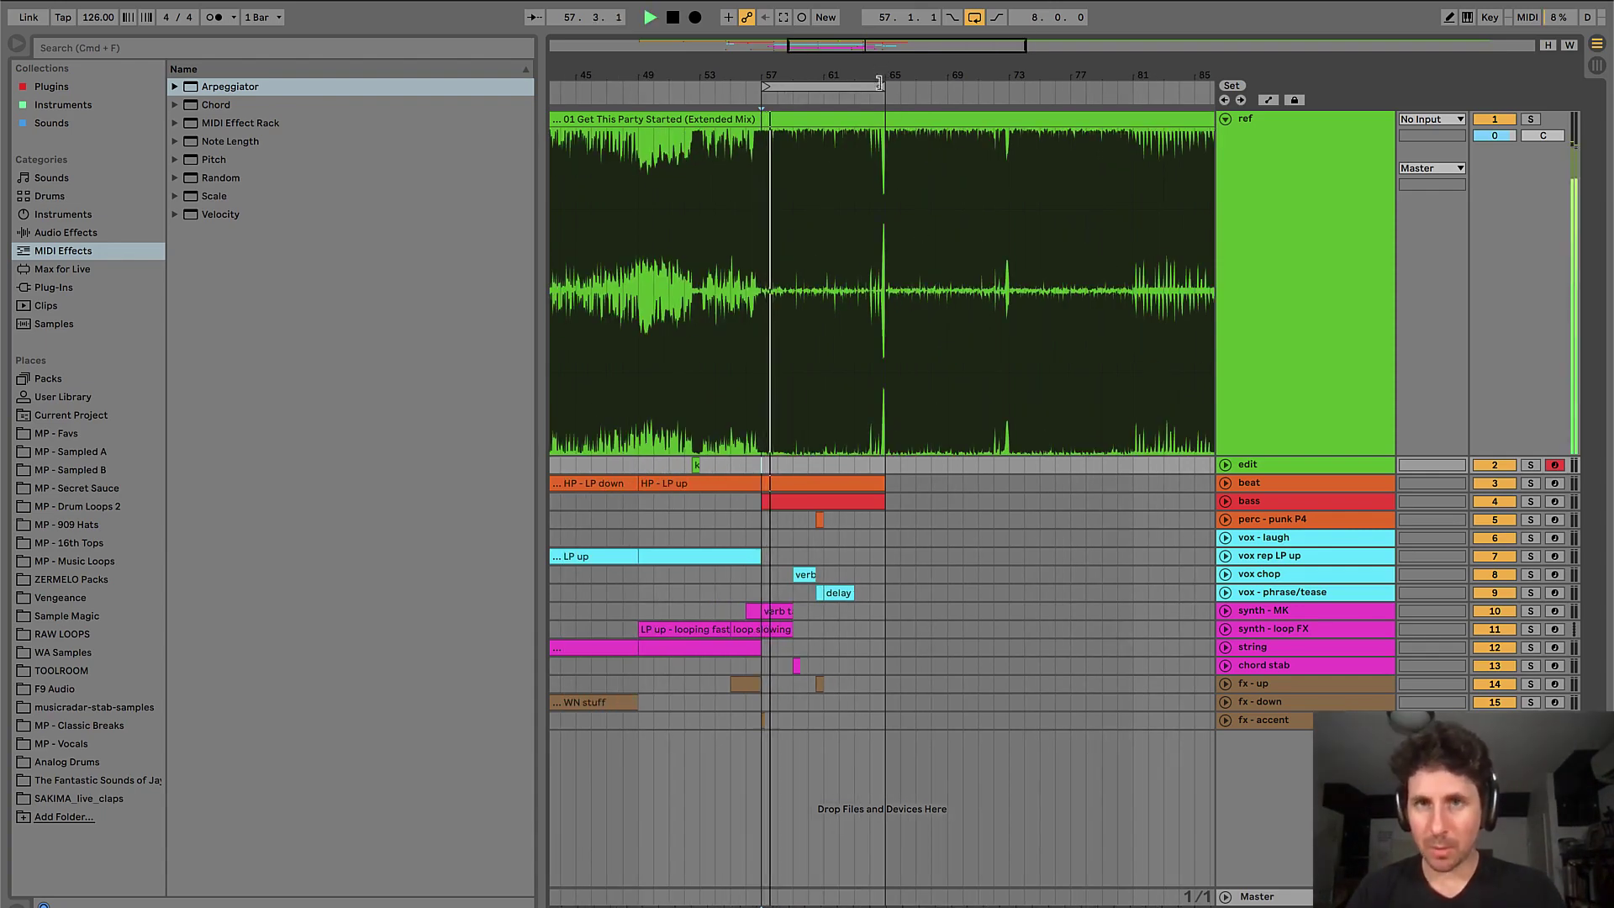
pyautogui.moveTo(879, 81); pyautogui.dragTo(1008, 85)
pyautogui.click(770, 559)
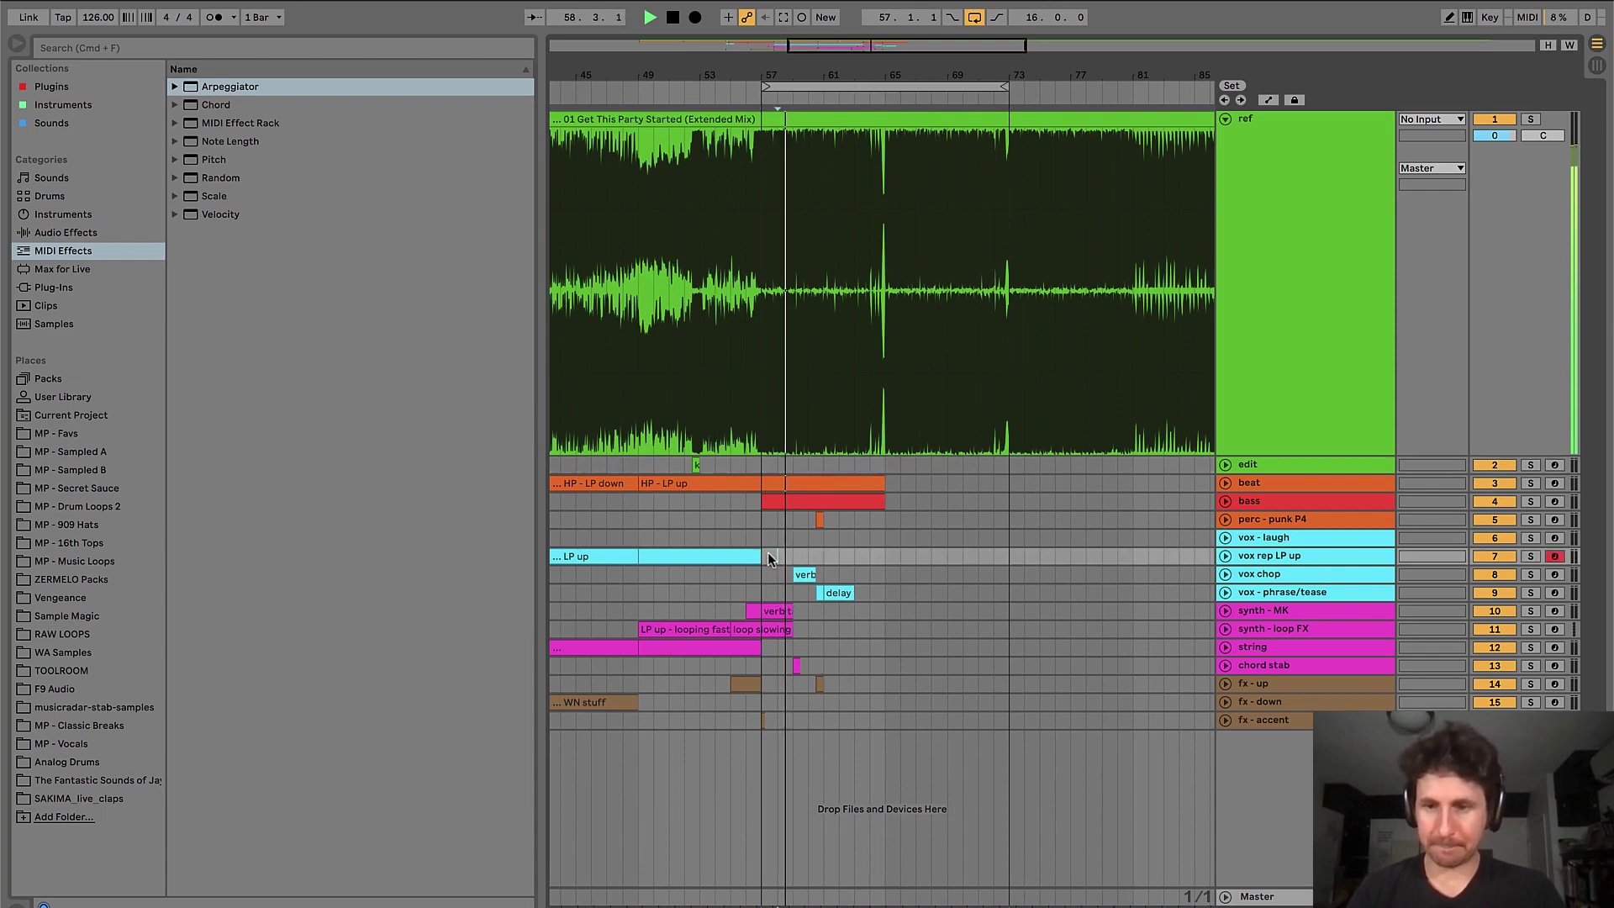
pyautogui.scroll(3, 770, 558)
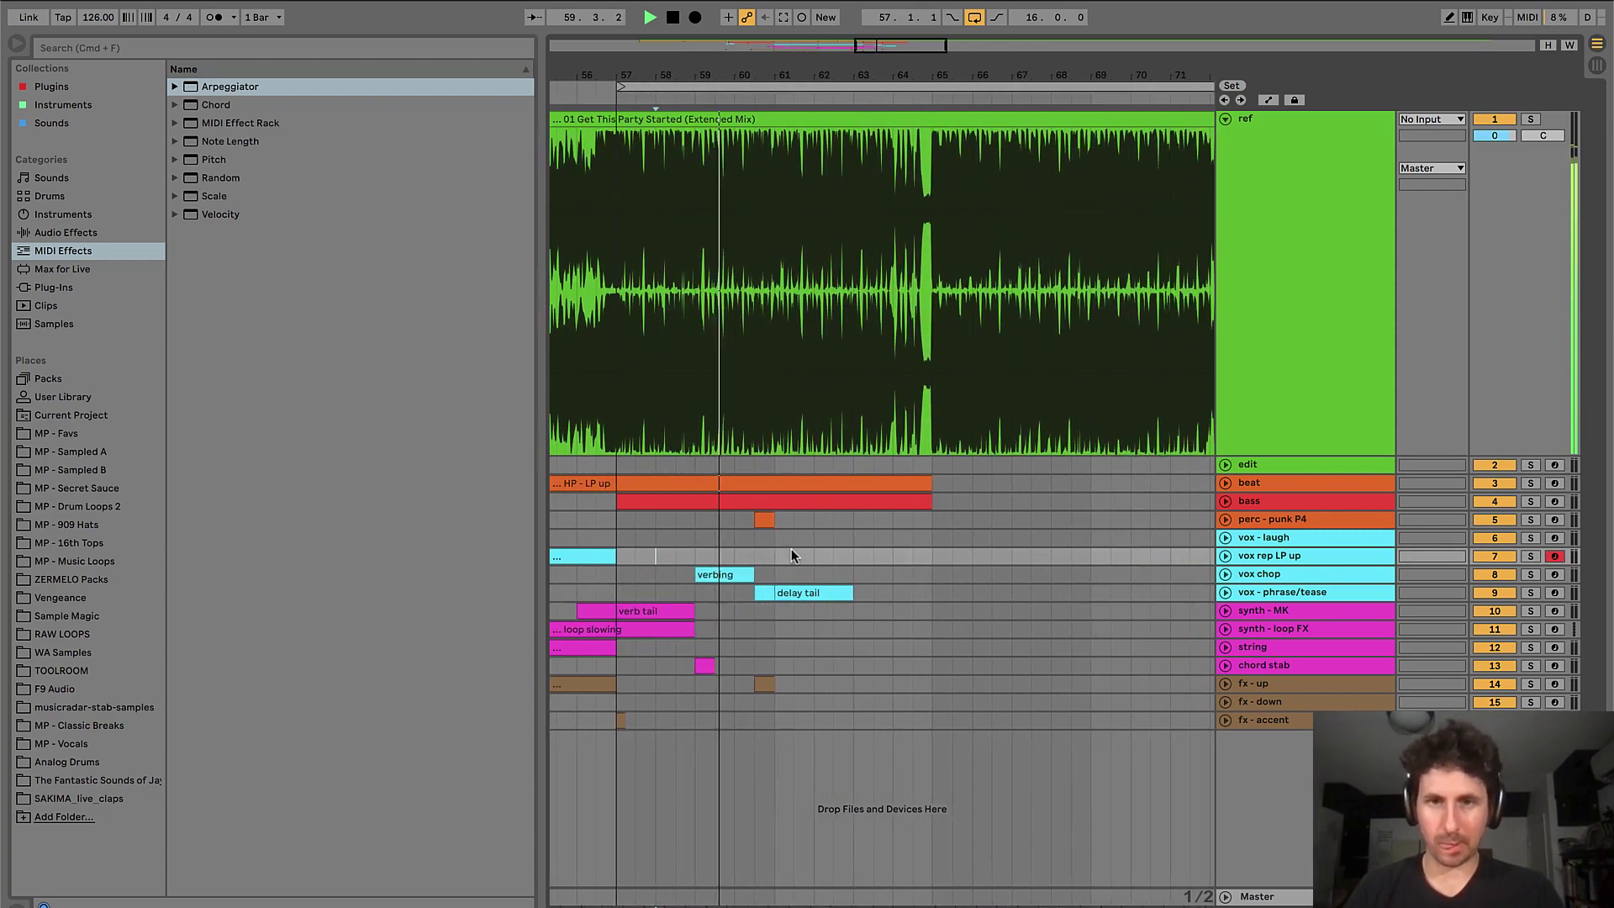
pyautogui.hscroll(-1, 790, 555)
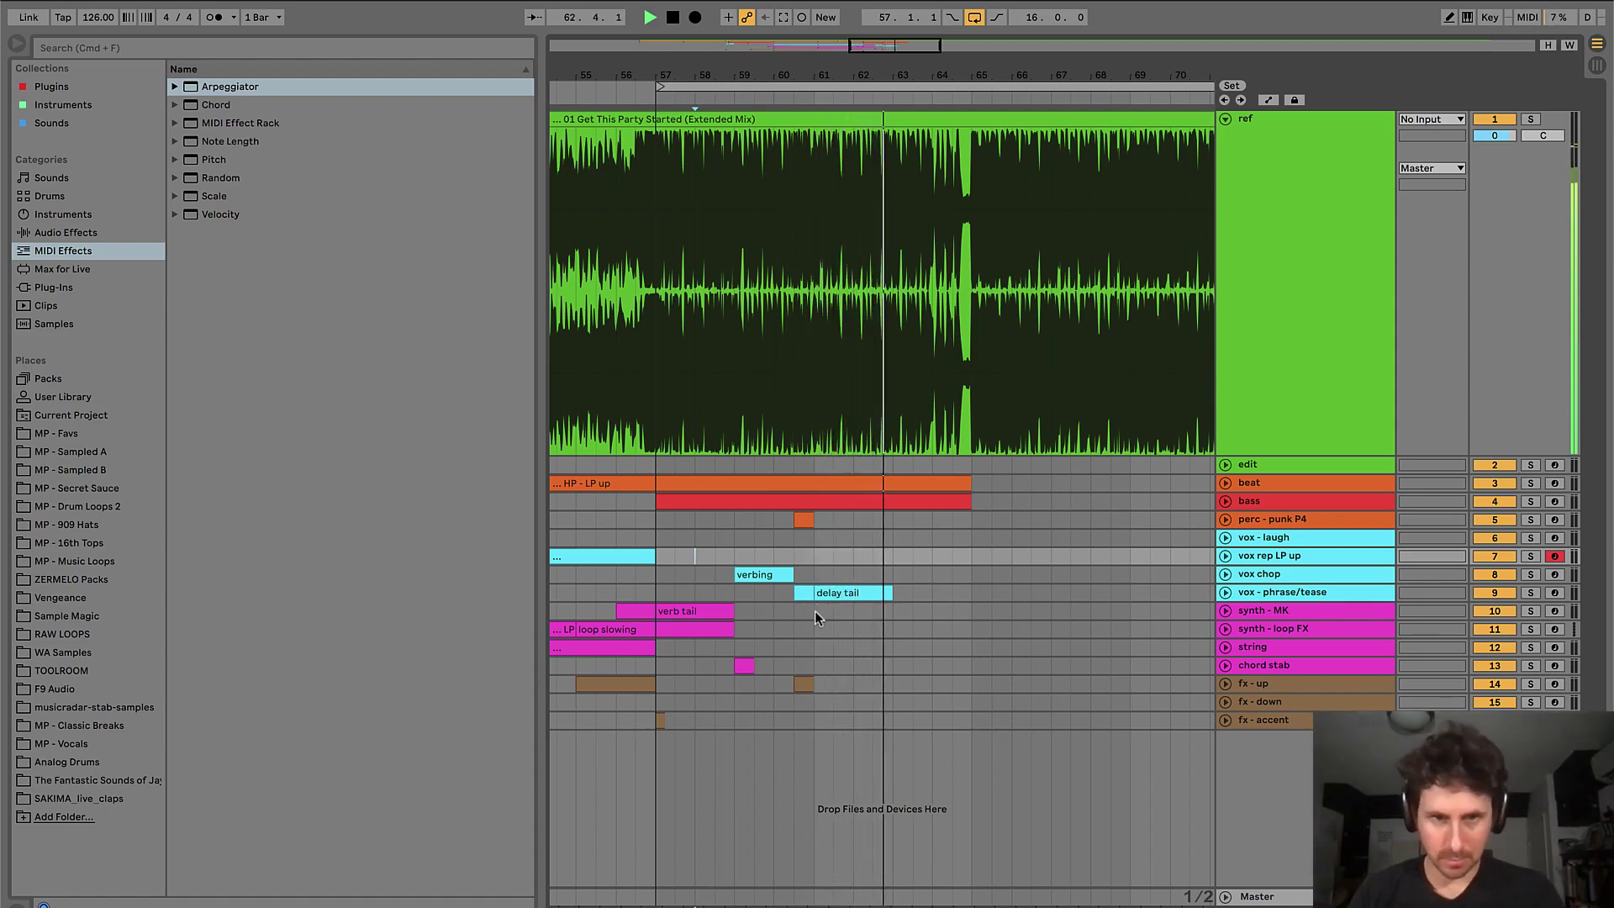
# - Insert an empty MIDI clip on the synth - MK track from bar 61 to 63 and name it "speed up"
pyautogui.moveTo(814, 610); pyautogui.dragTo(892, 613)
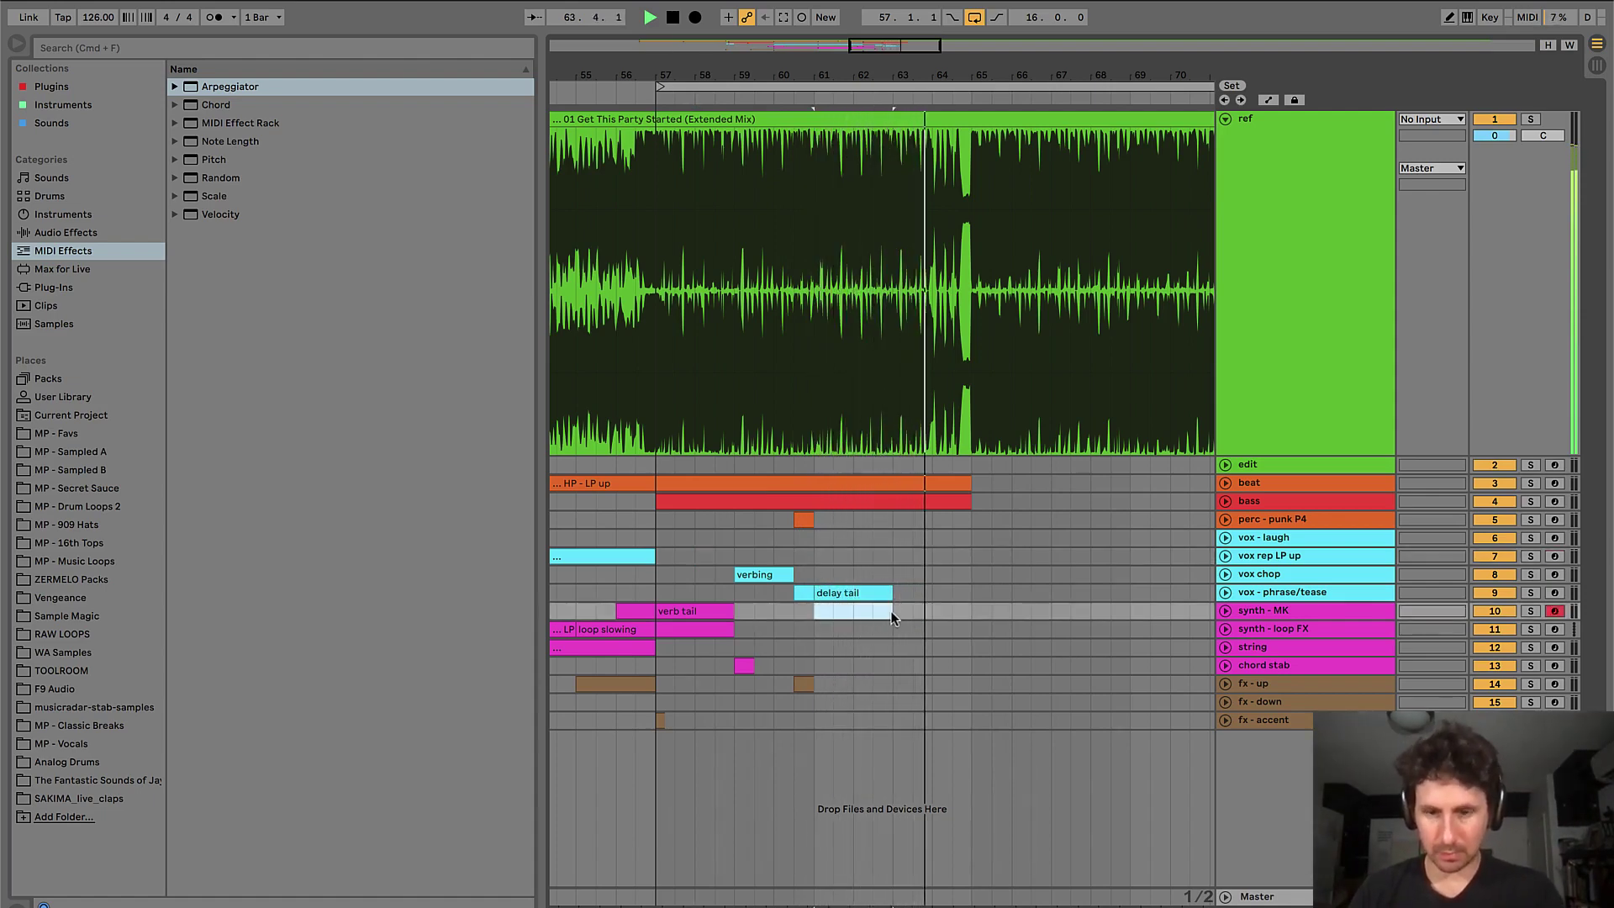
pyautogui.press('super+shift+m')
pyautogui.press('super+alt+l')
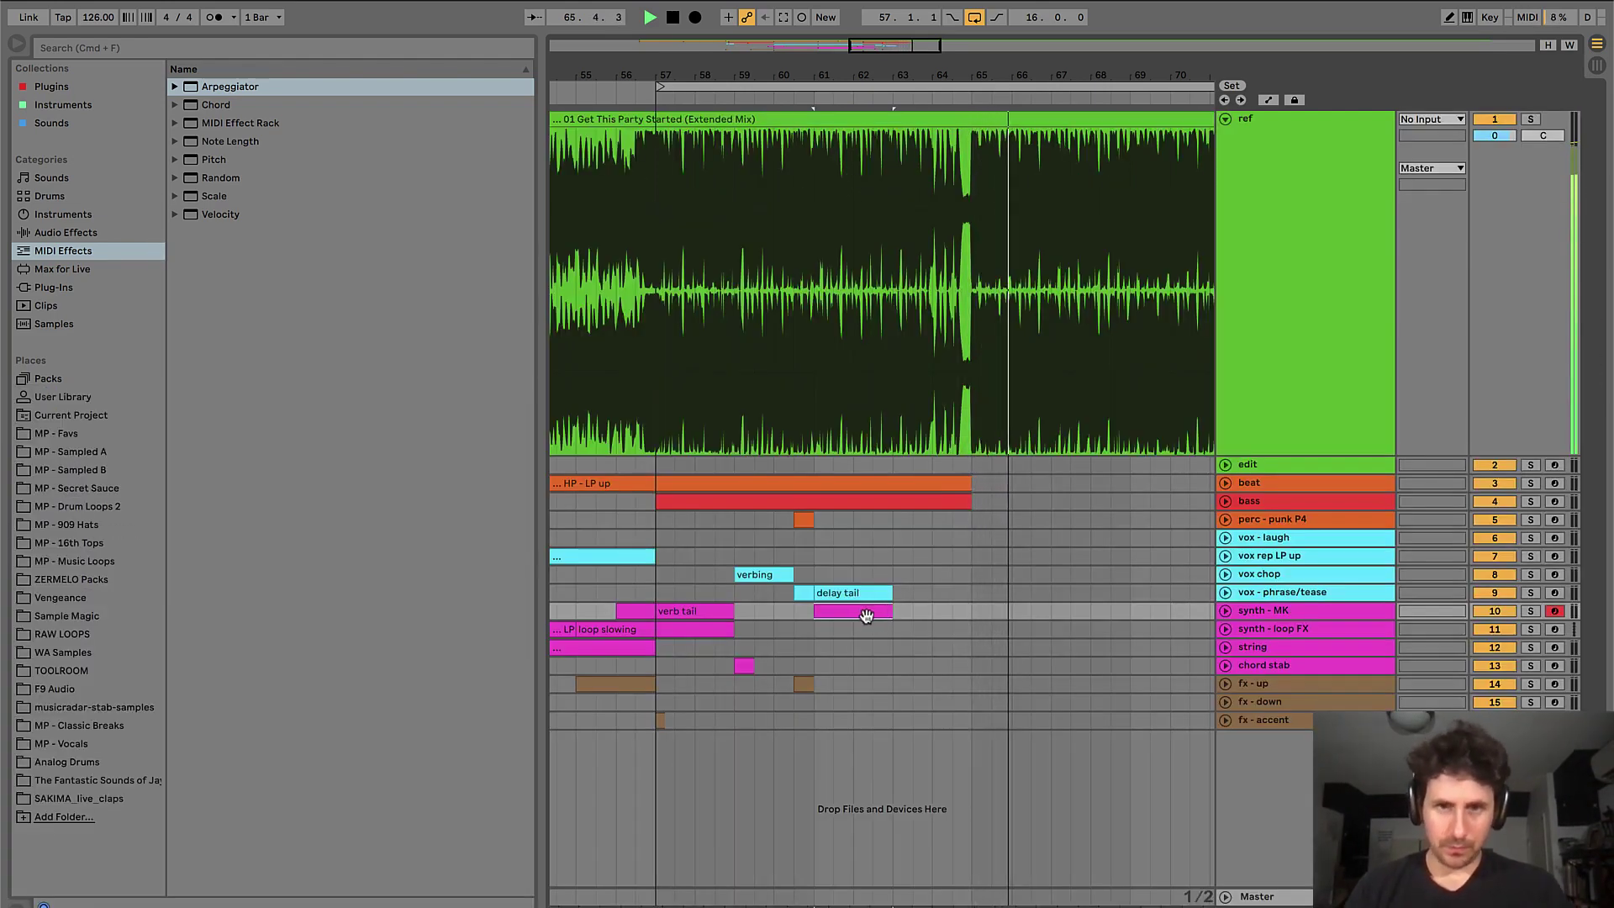
pyautogui.press('space')
pyautogui.press('space')
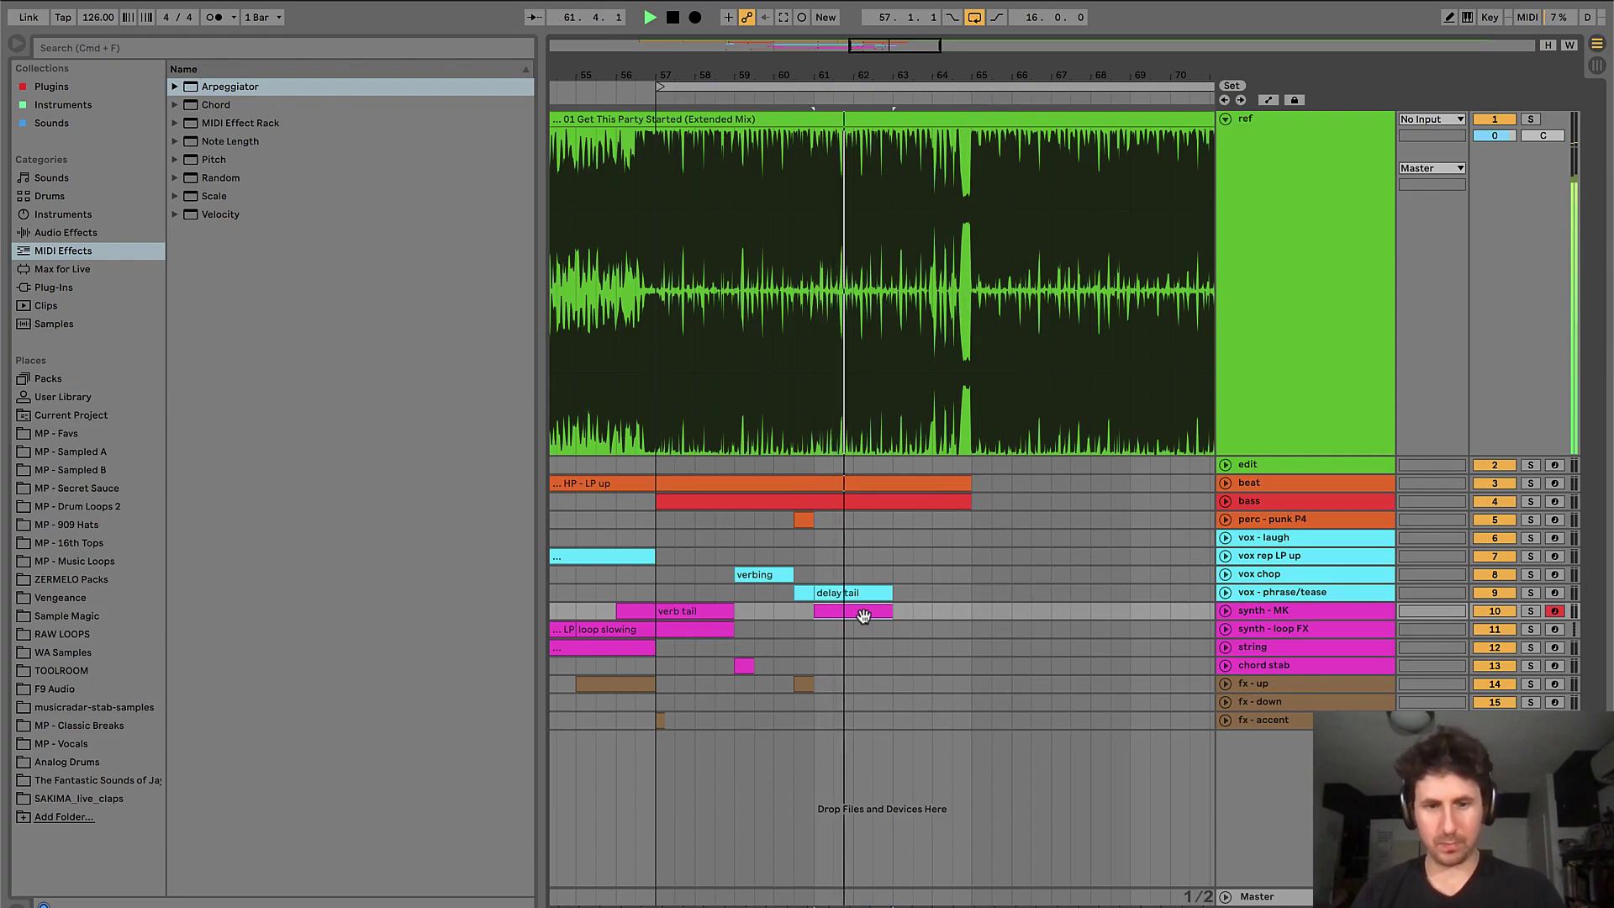
pyautogui.press('super+r')
pyautogui.write('speed up')
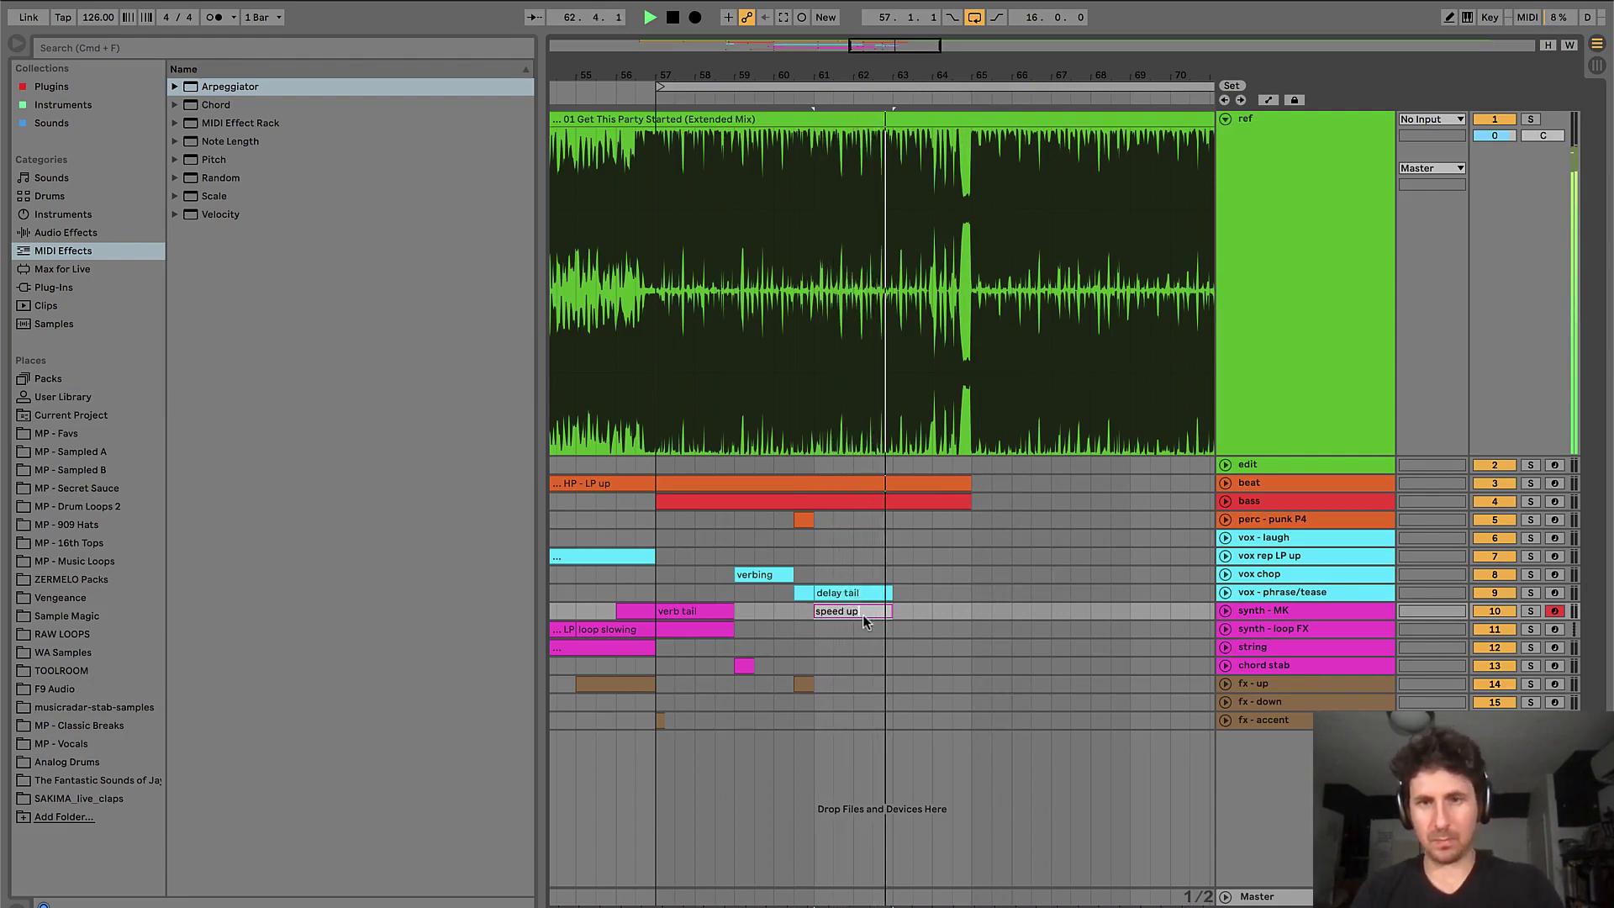
pyautogui.press('Return')
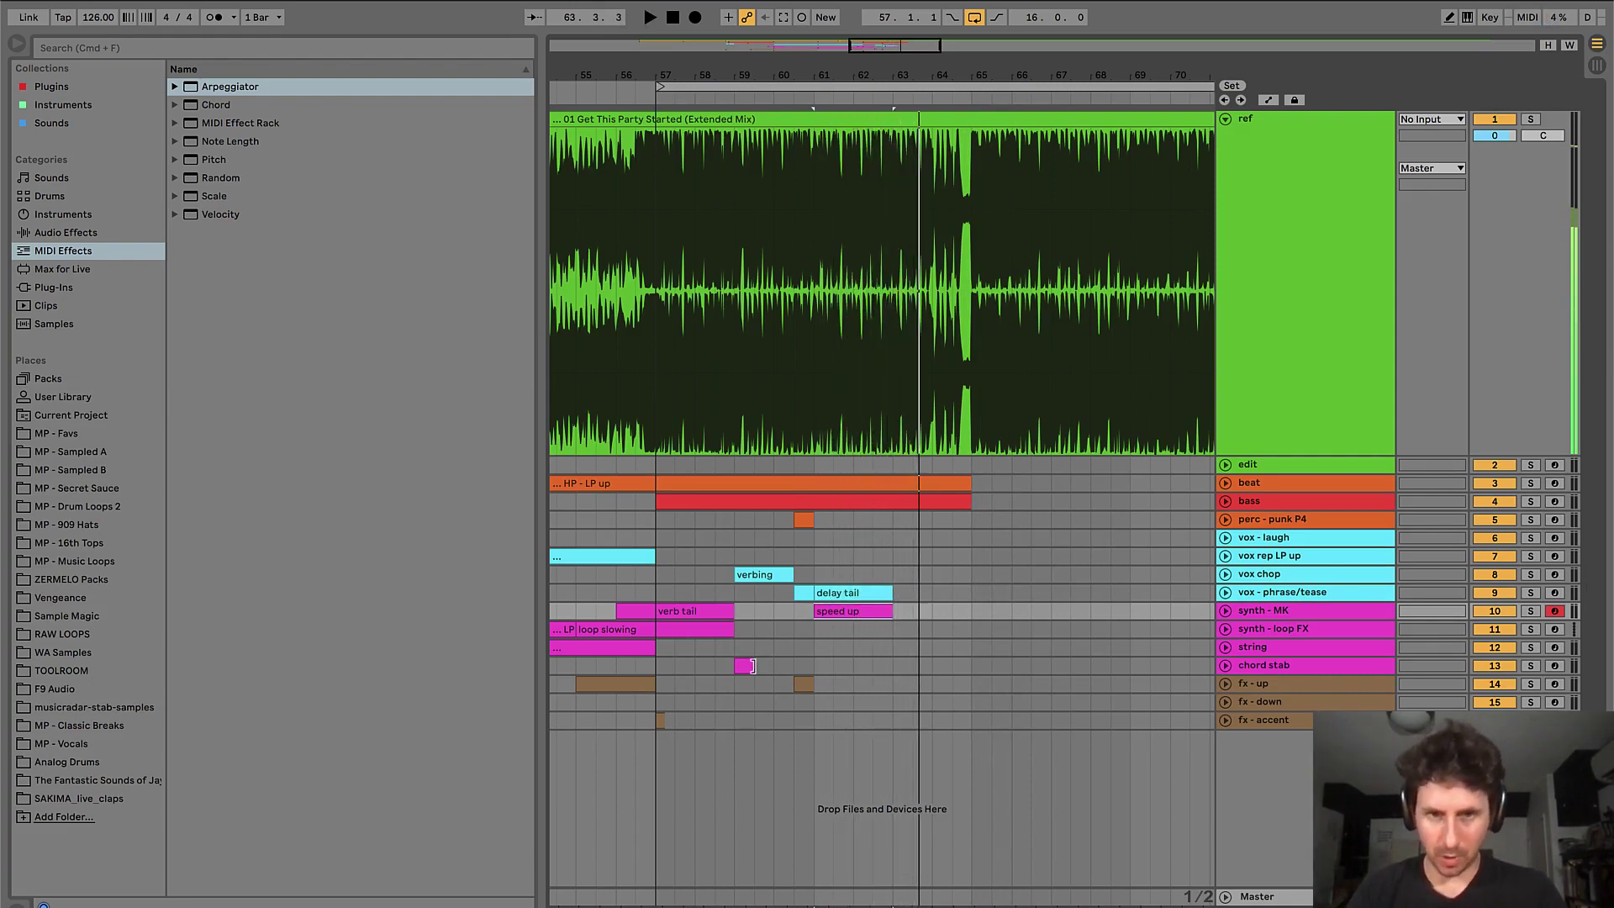
# - Copy the chord stab clip and the vox chop "verbing" clip from bar 59 to bar 63 on their tracks
pyautogui.moveTo(752, 666); pyautogui.dragTo(901, 675)
pyautogui.press('super+z')
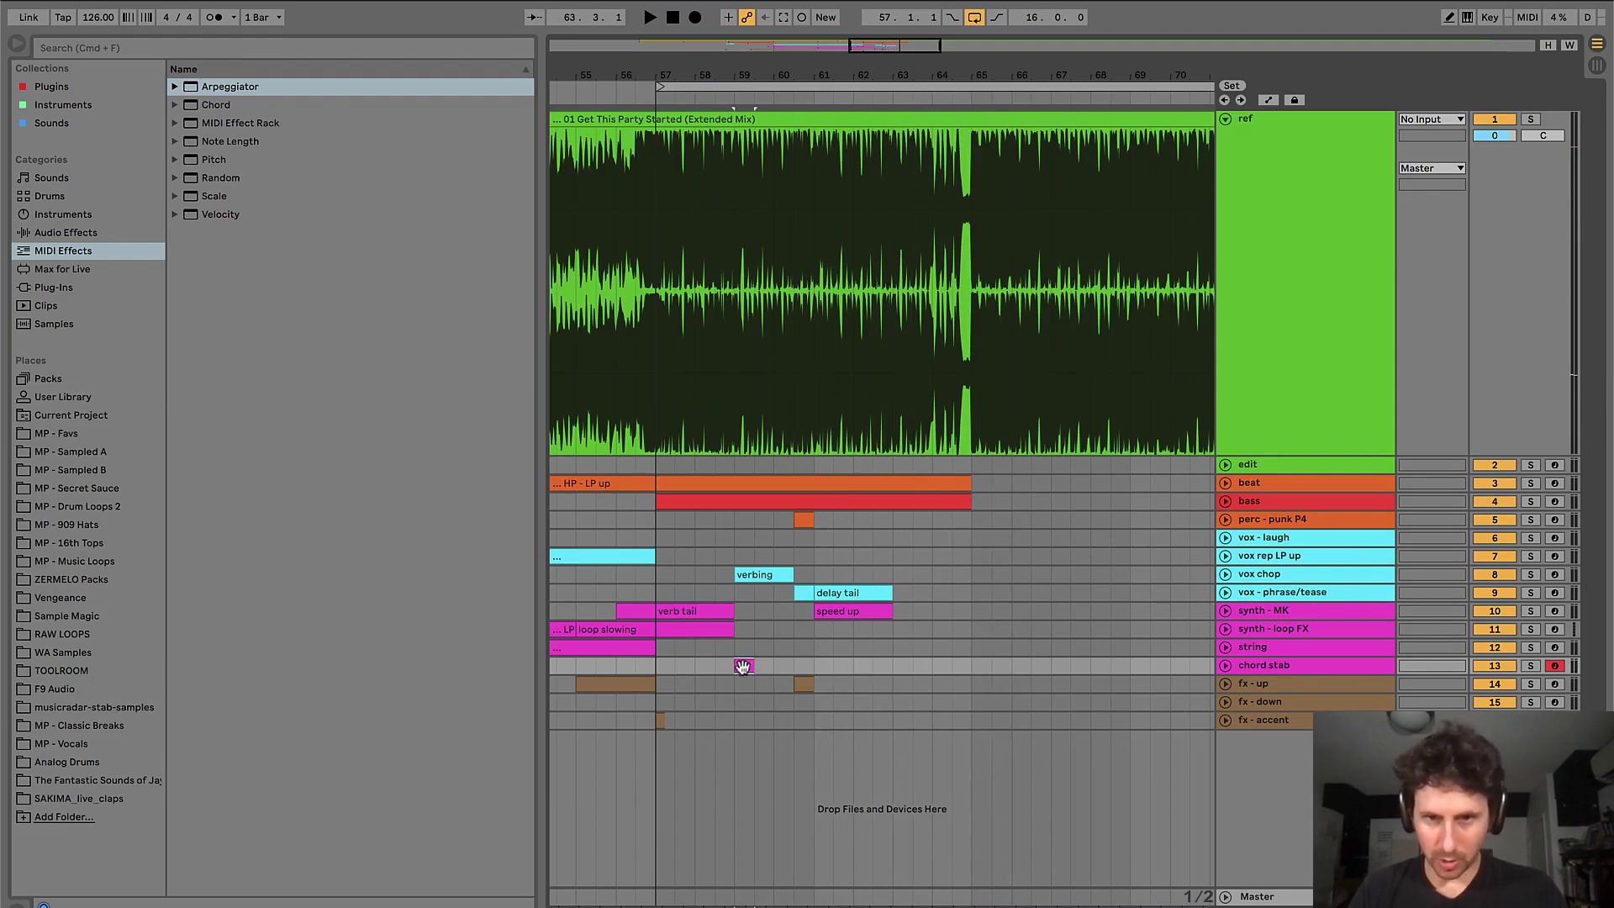
pyautogui.moveTo(743, 667); pyautogui.dragTo(902, 668)
pyautogui.click(898, 566)
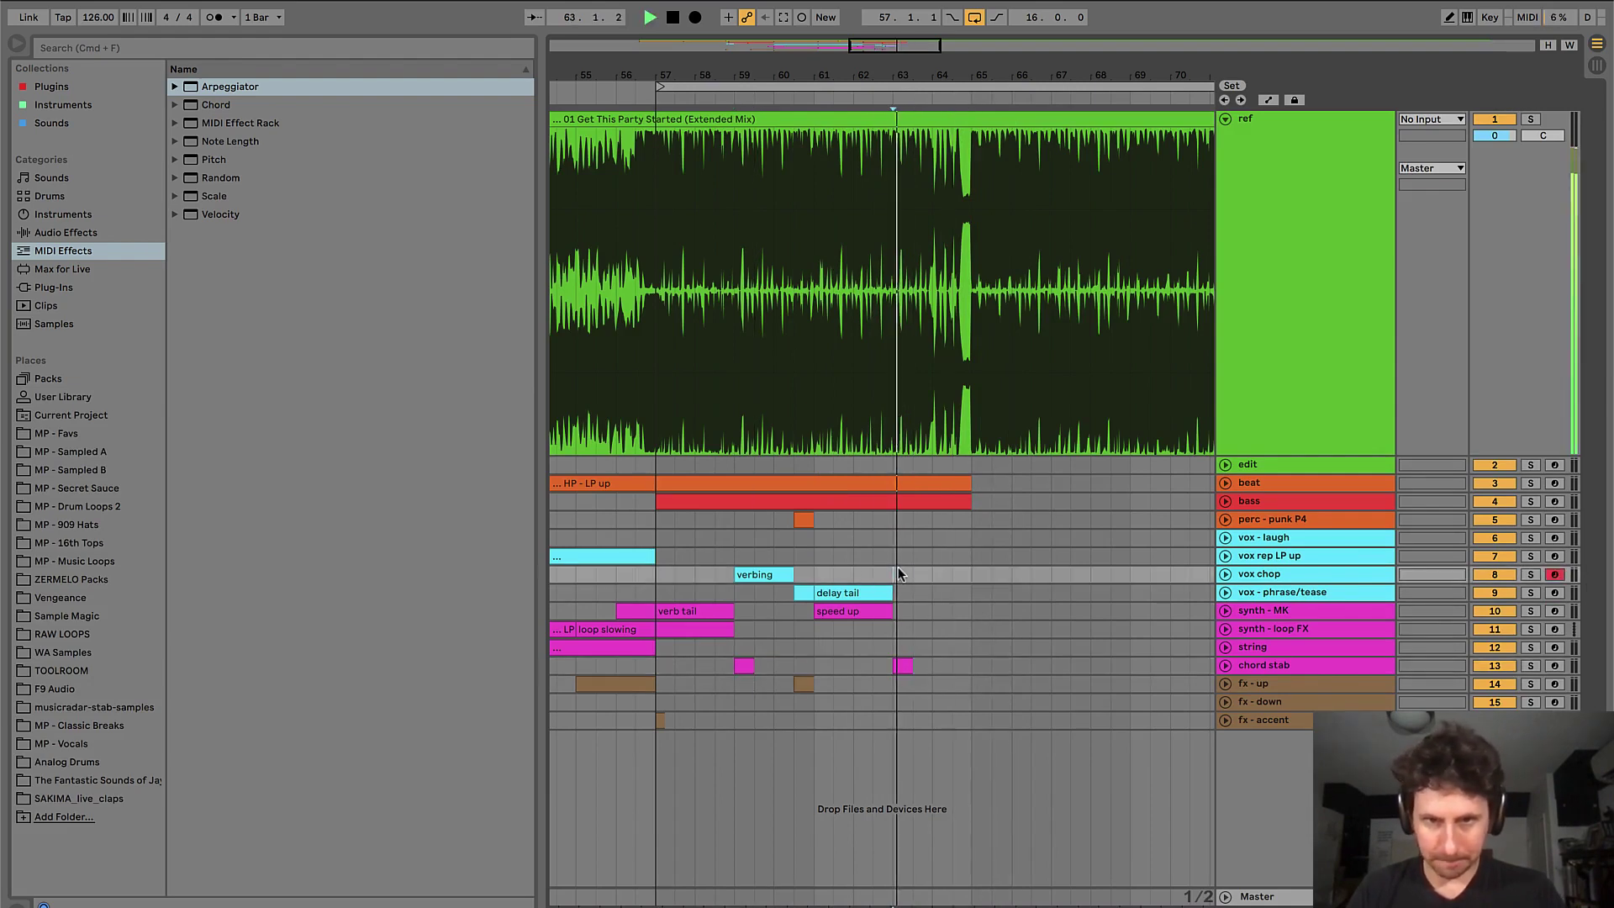
pyautogui.press('space')
pyautogui.press('super+v')
# - Insert an empty MIDI clip on the edit track from bar 64 to 65 and play from its start
pyautogui.click(872, 556)
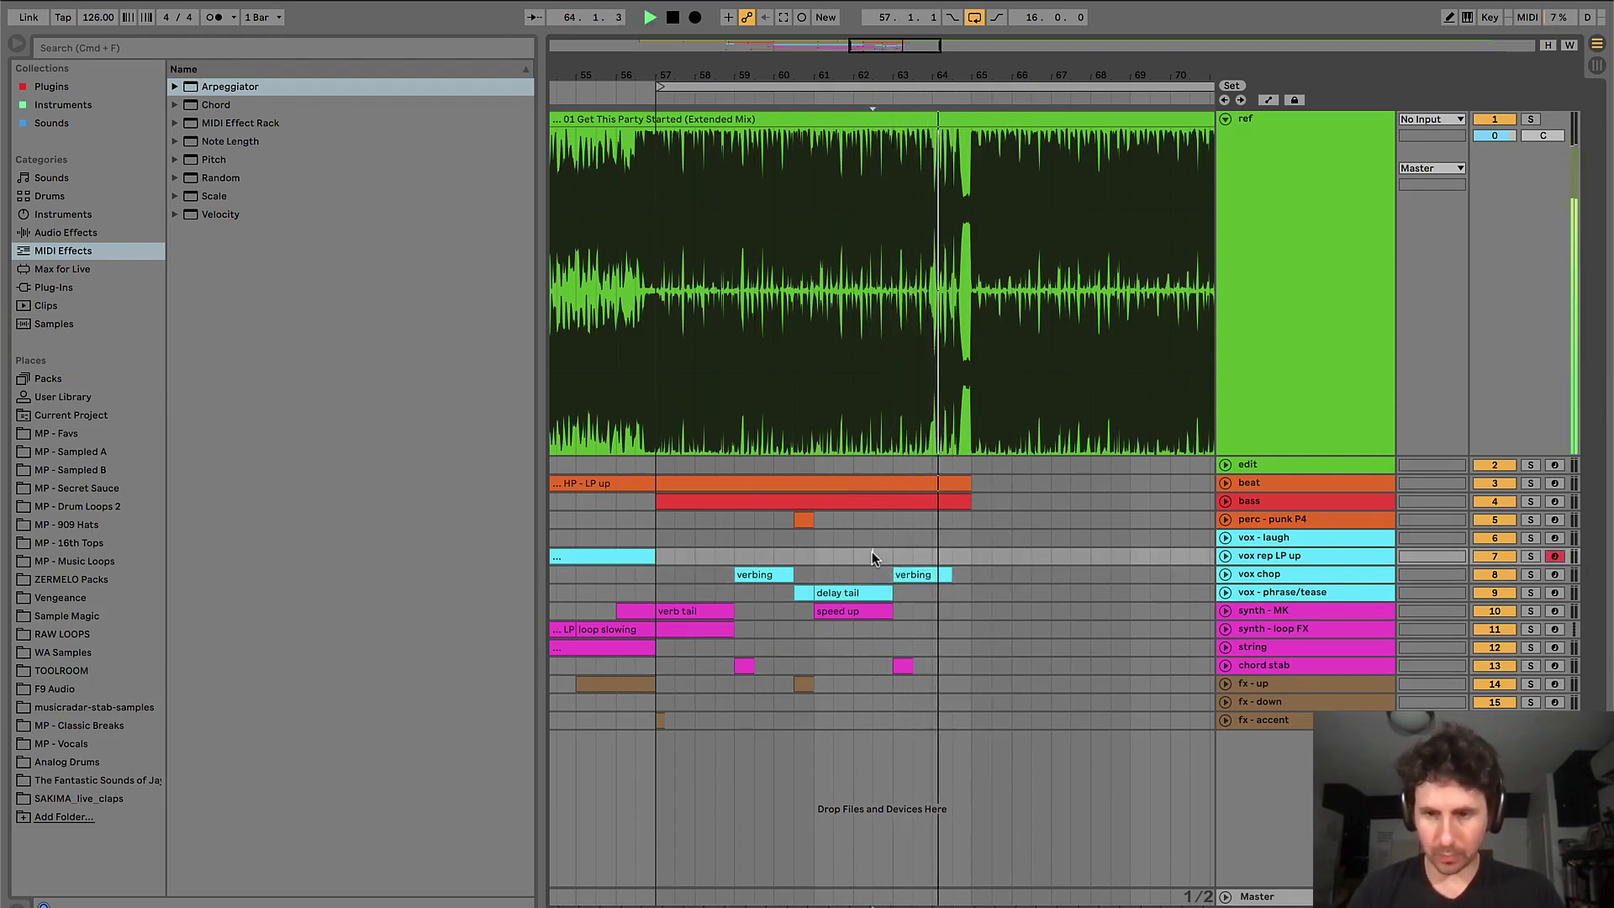
pyautogui.press('+')
pyautogui.moveTo(970, 469); pyautogui.dragTo(1030, 468)
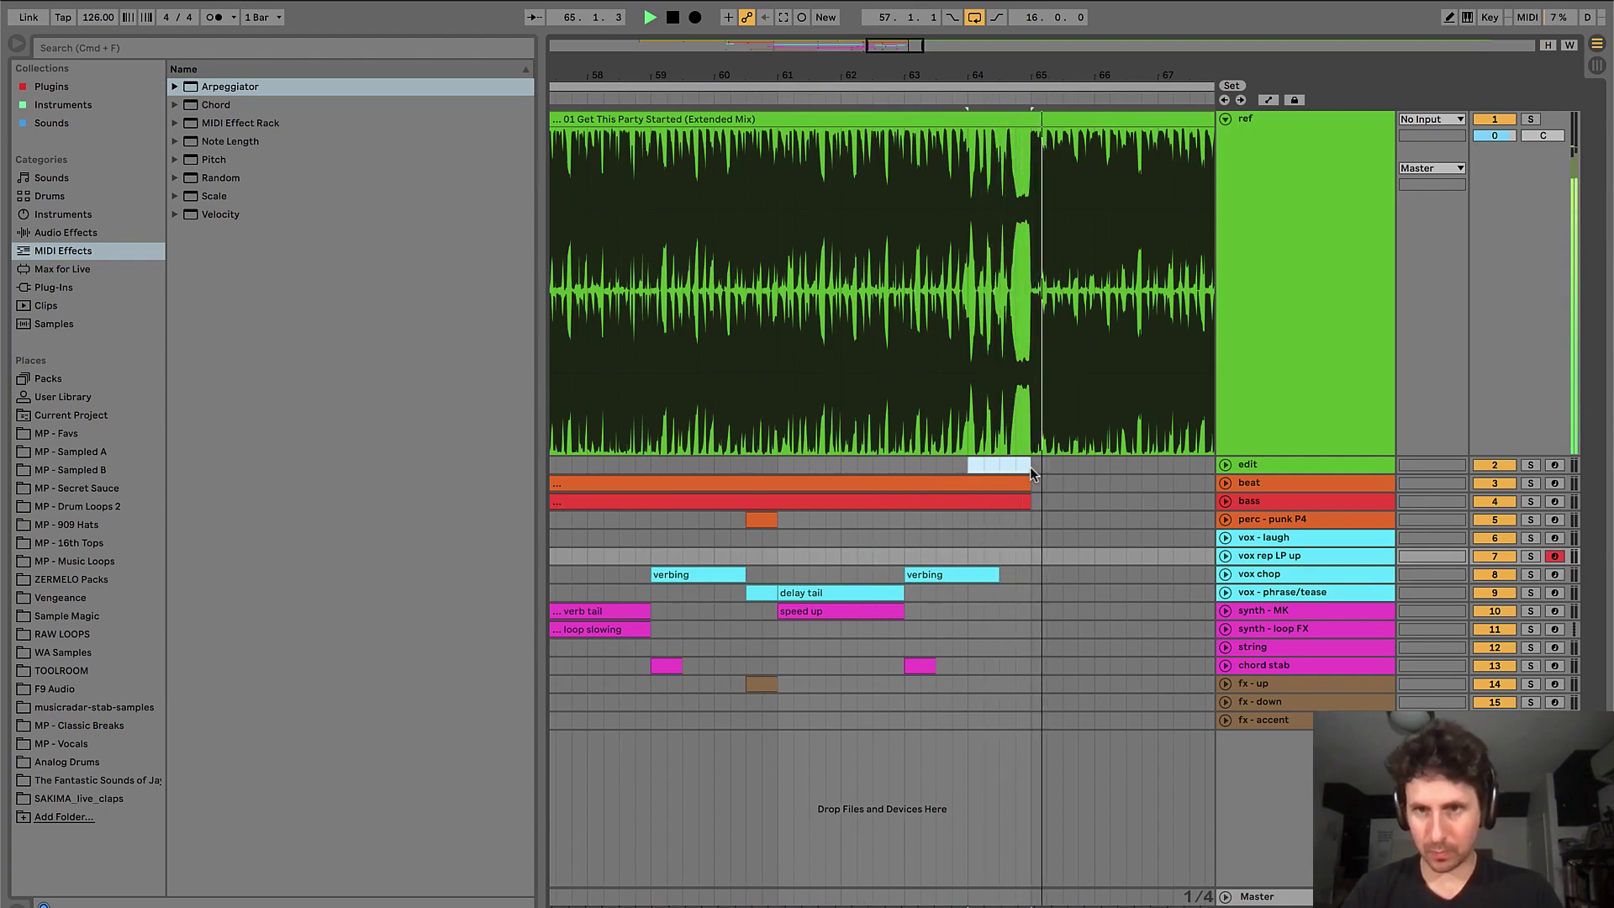
pyautogui.press('super+shift+m')
pyautogui.press('super+alt+l')
pyautogui.press('space')
pyautogui.press('space')
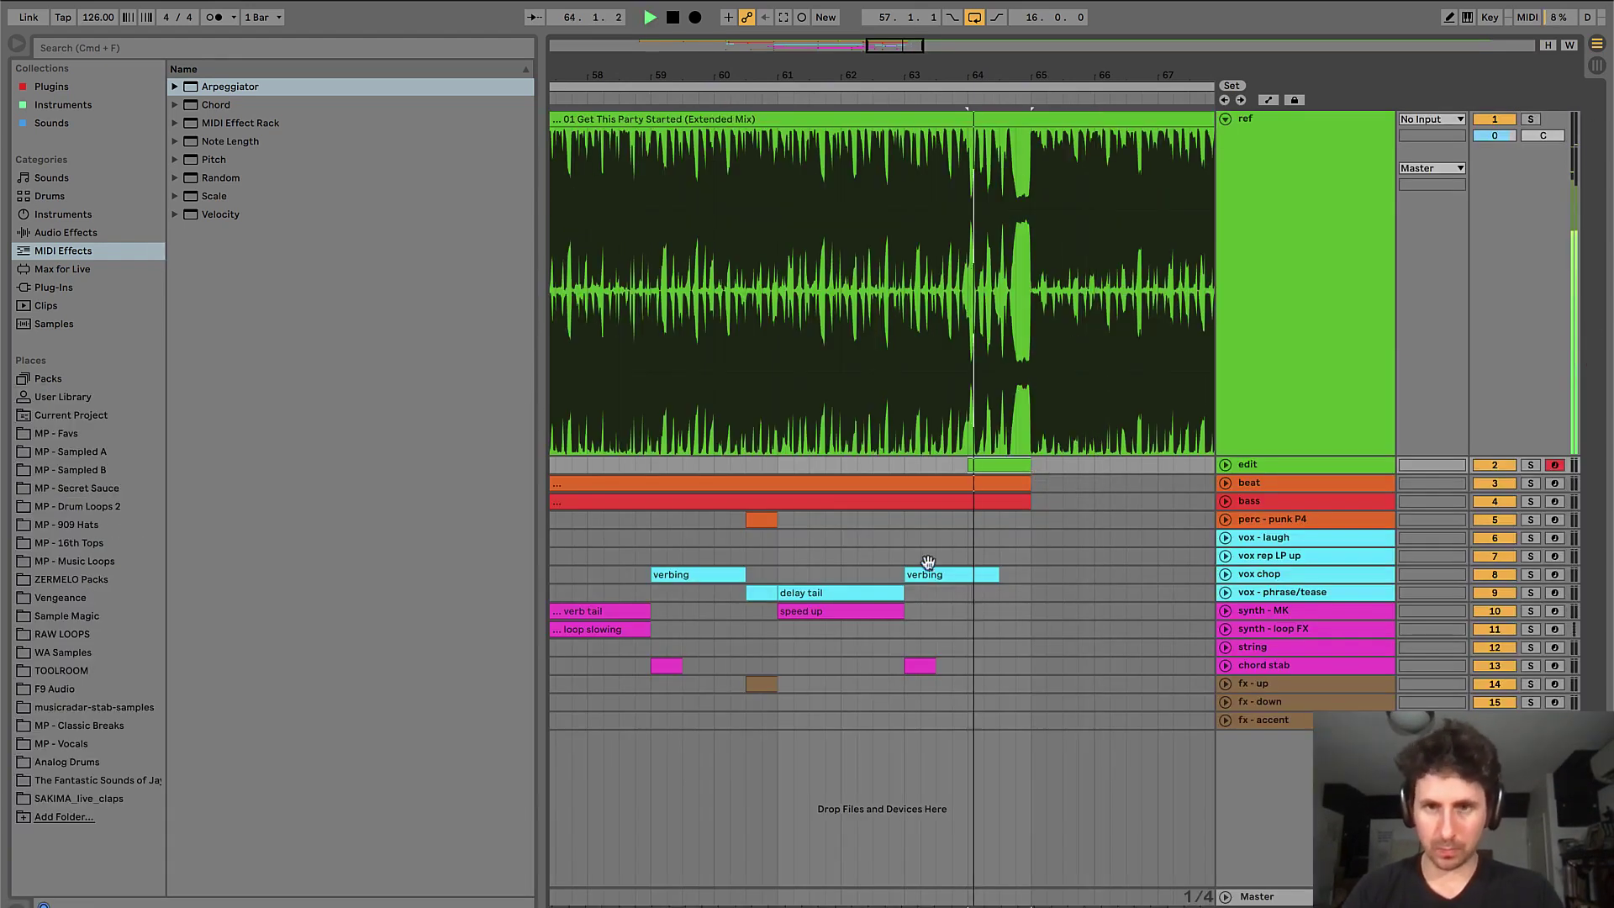
# - Unfold the vox chop track, extend its second "verbing" clip to bar 65 and delete the last beat so it ends at 64.4
pyautogui.click(1074, 576)
pyautogui.press('u')
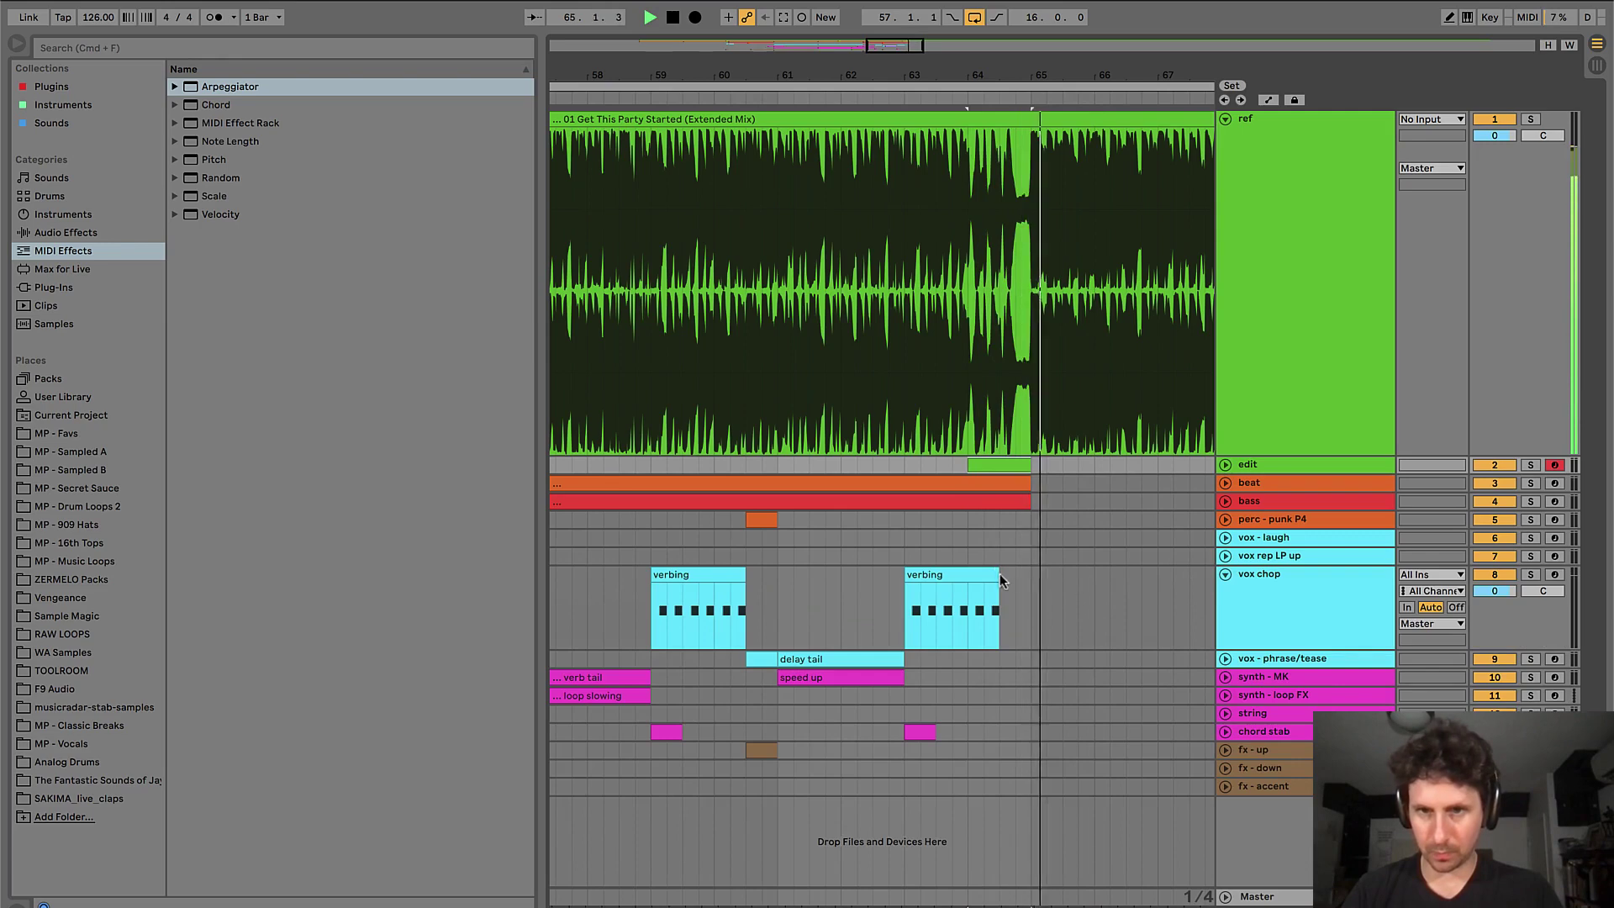
pyautogui.moveTo(999, 574); pyautogui.dragTo(1031, 571)
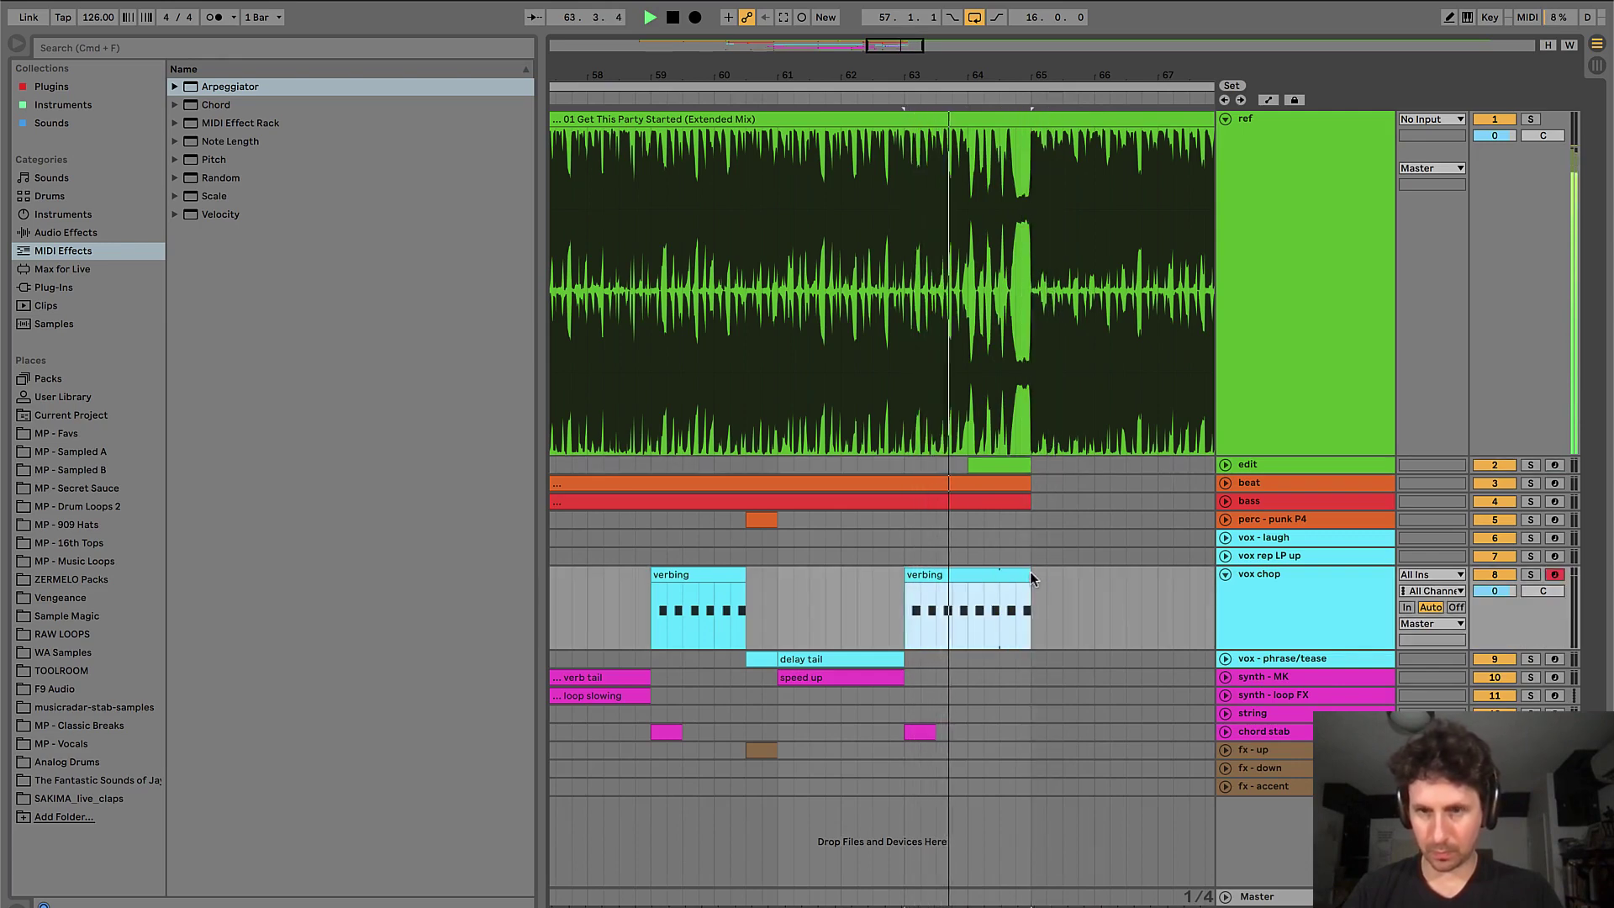
pyautogui.click(1064, 573)
pyautogui.press('+')
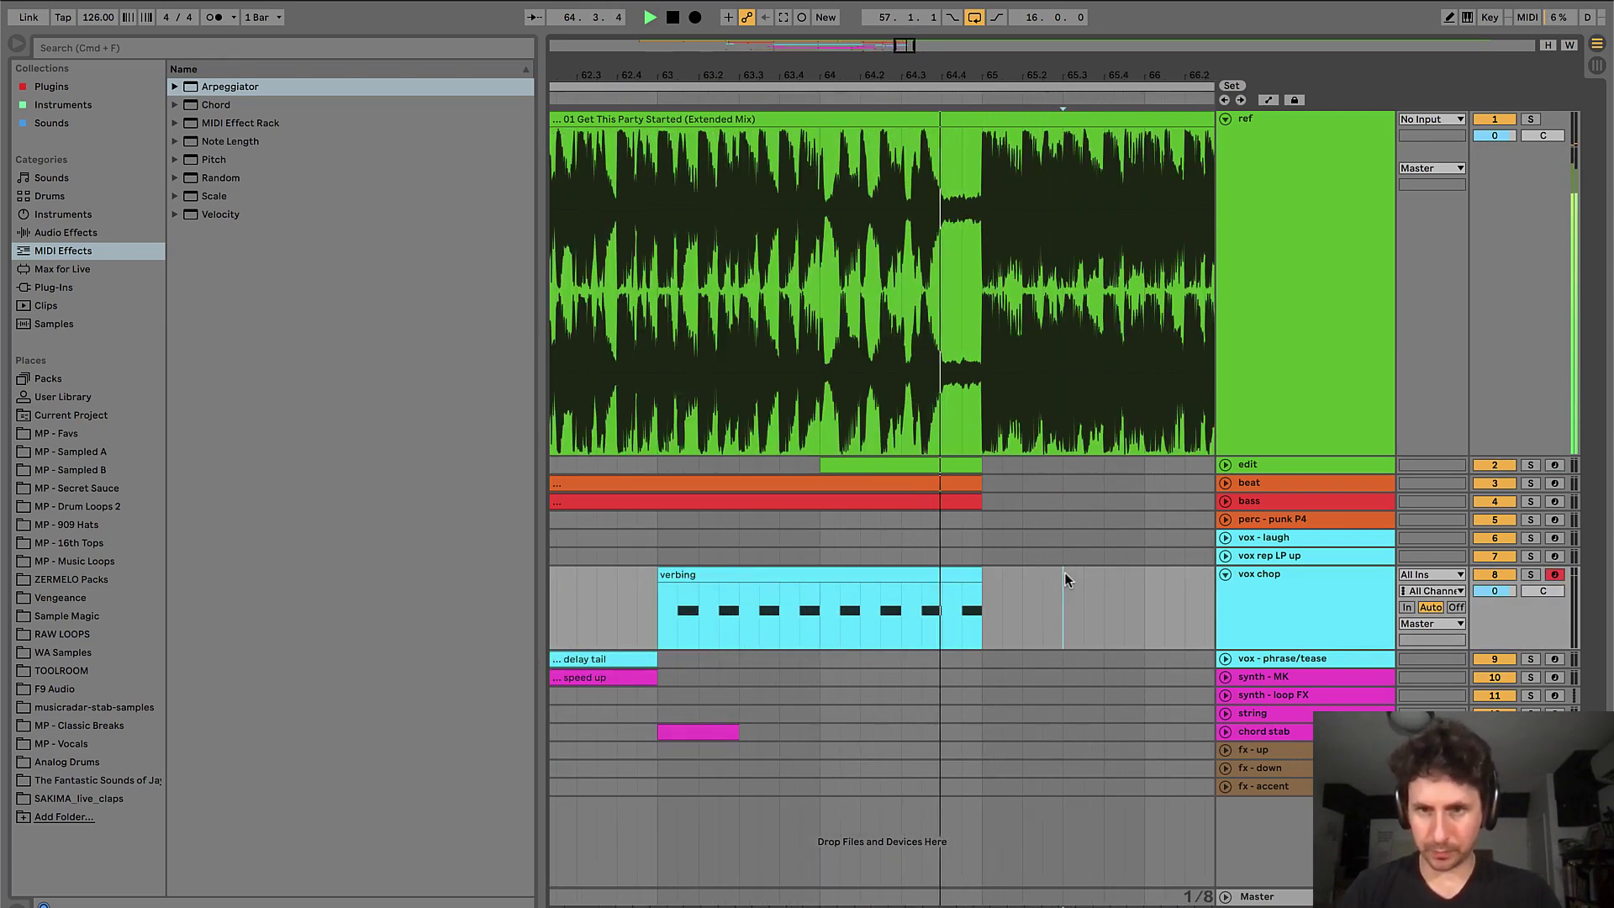
pyautogui.moveTo(987, 578); pyautogui.dragTo(939, 574)
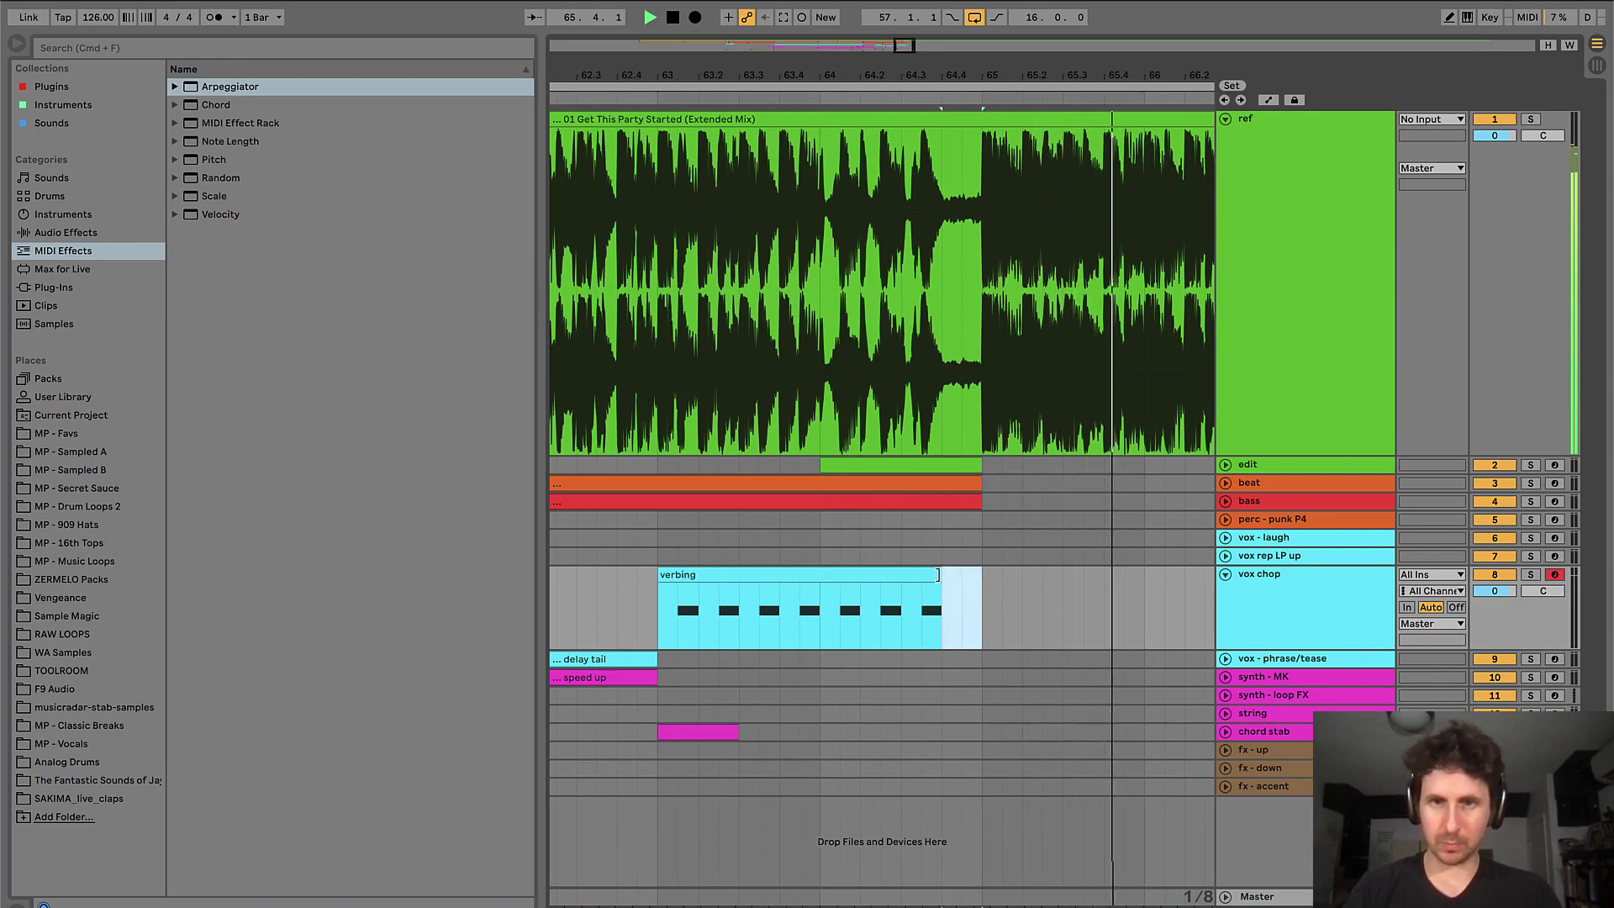
pyautogui.press('Delete')
pyautogui.press('-')
pyautogui.press('-')
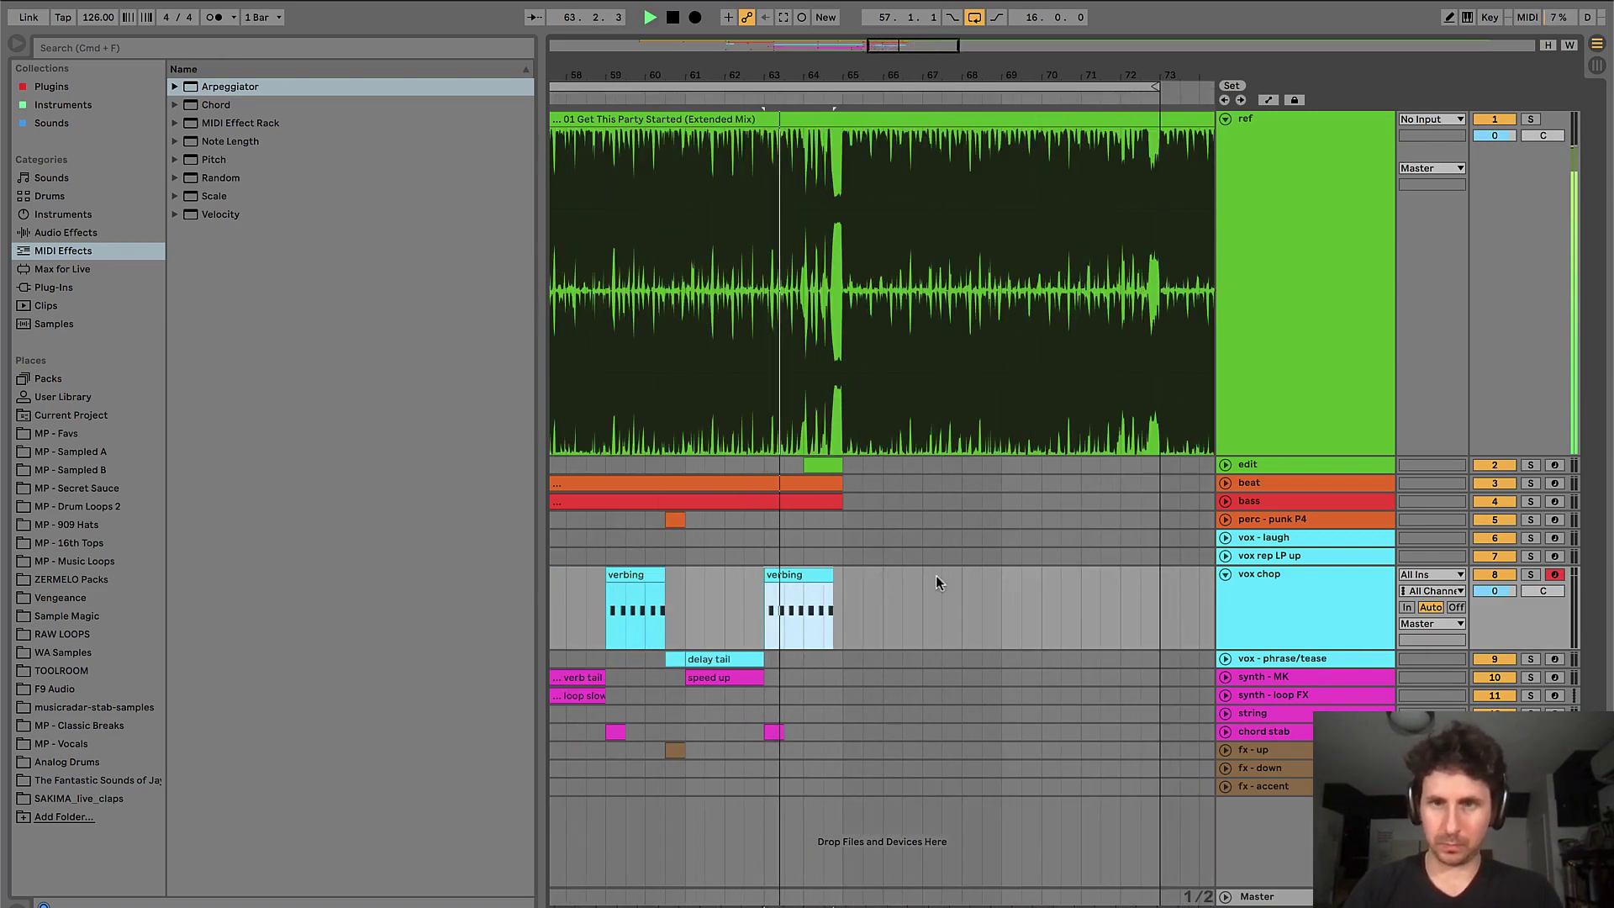
# - Fold all tracks and copy the short fx - up clip from bar 60.3 to bar 64.3
pyautogui.keyDown('alt'); pyautogui.click(1224, 575); pyautogui.keyUp('alt')
pyautogui.hscroll(-1, 739, 556)
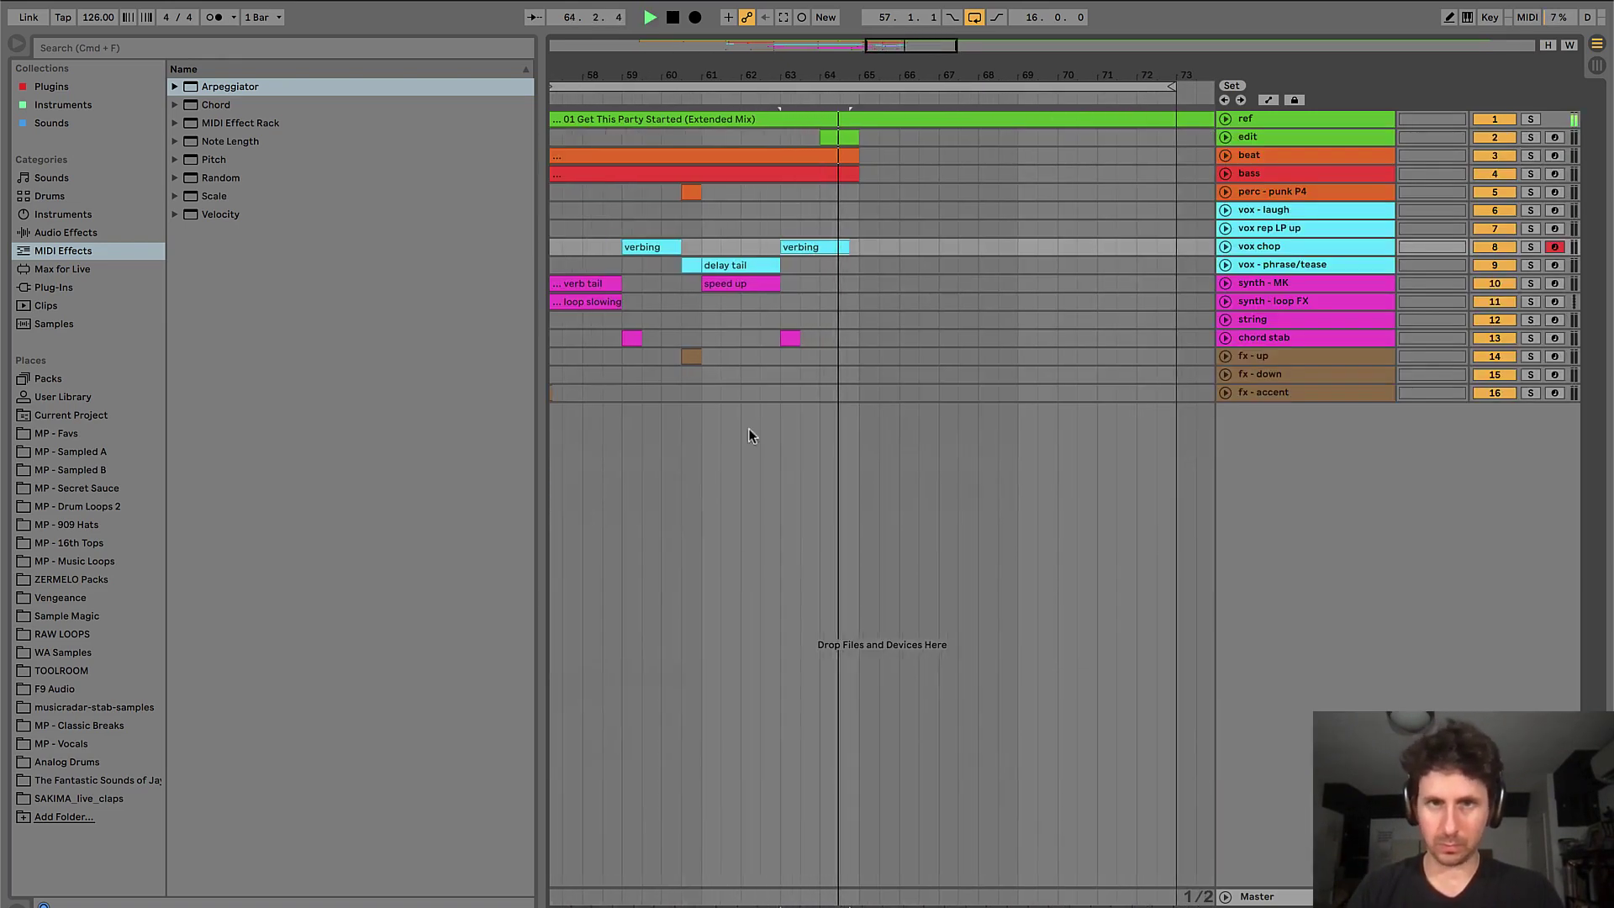
pyautogui.click(744, 229)
pyautogui.press('+')
pyautogui.hscroll(-1, 760, 244)
pyautogui.hscroll(-1, 760, 244)
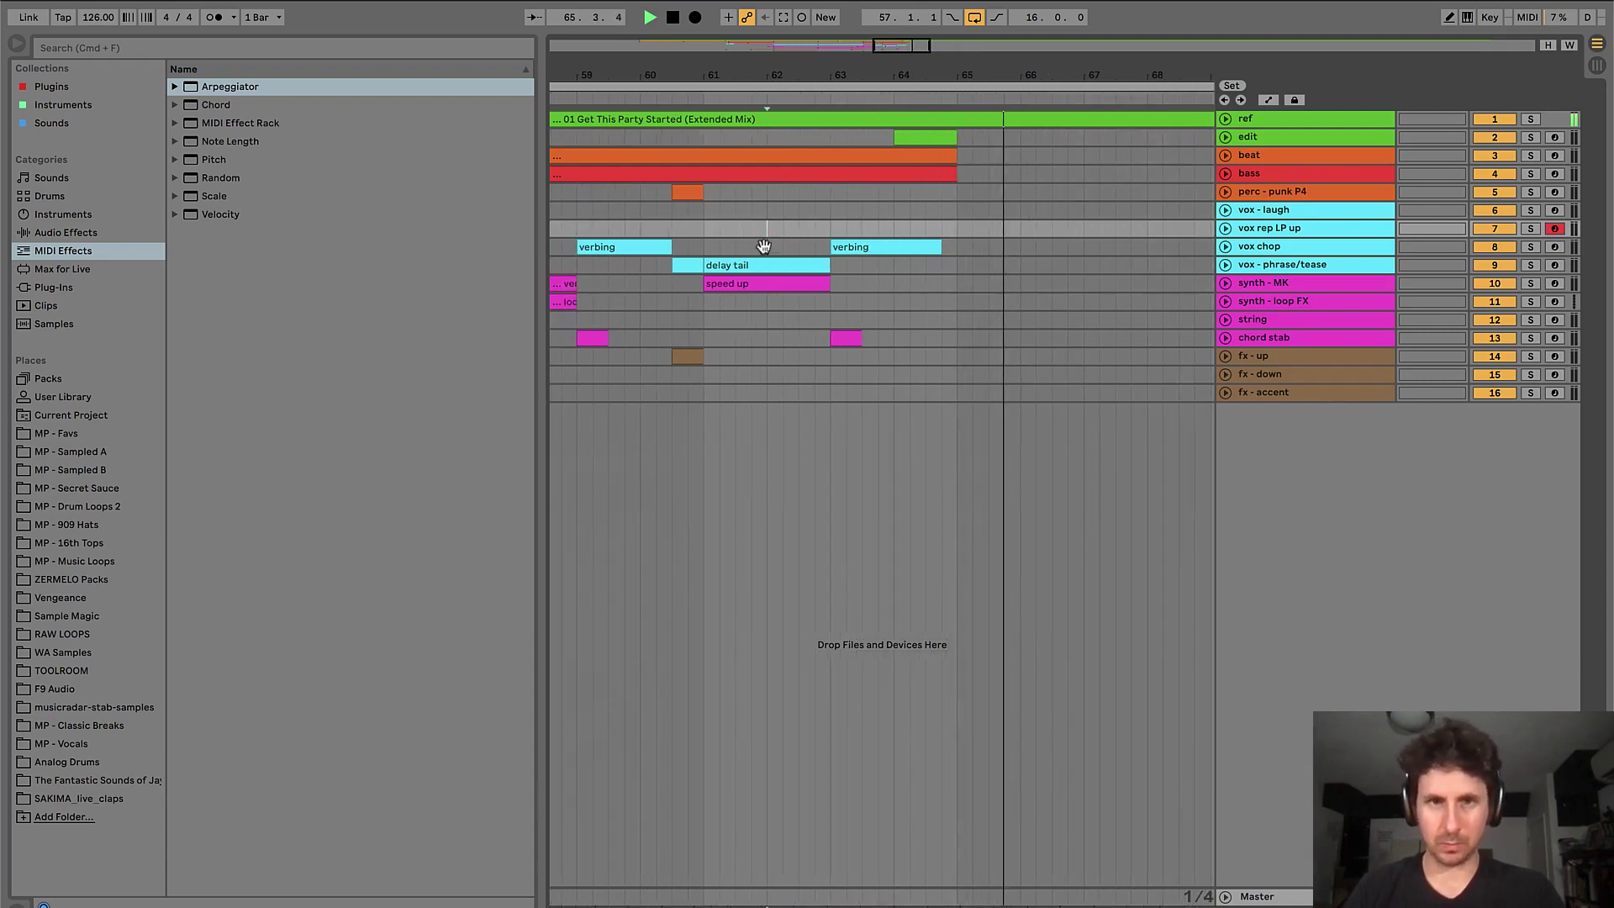
pyautogui.press('space')
pyautogui.moveTo(692, 357); pyautogui.dragTo(949, 356)
pyautogui.click(935, 320)
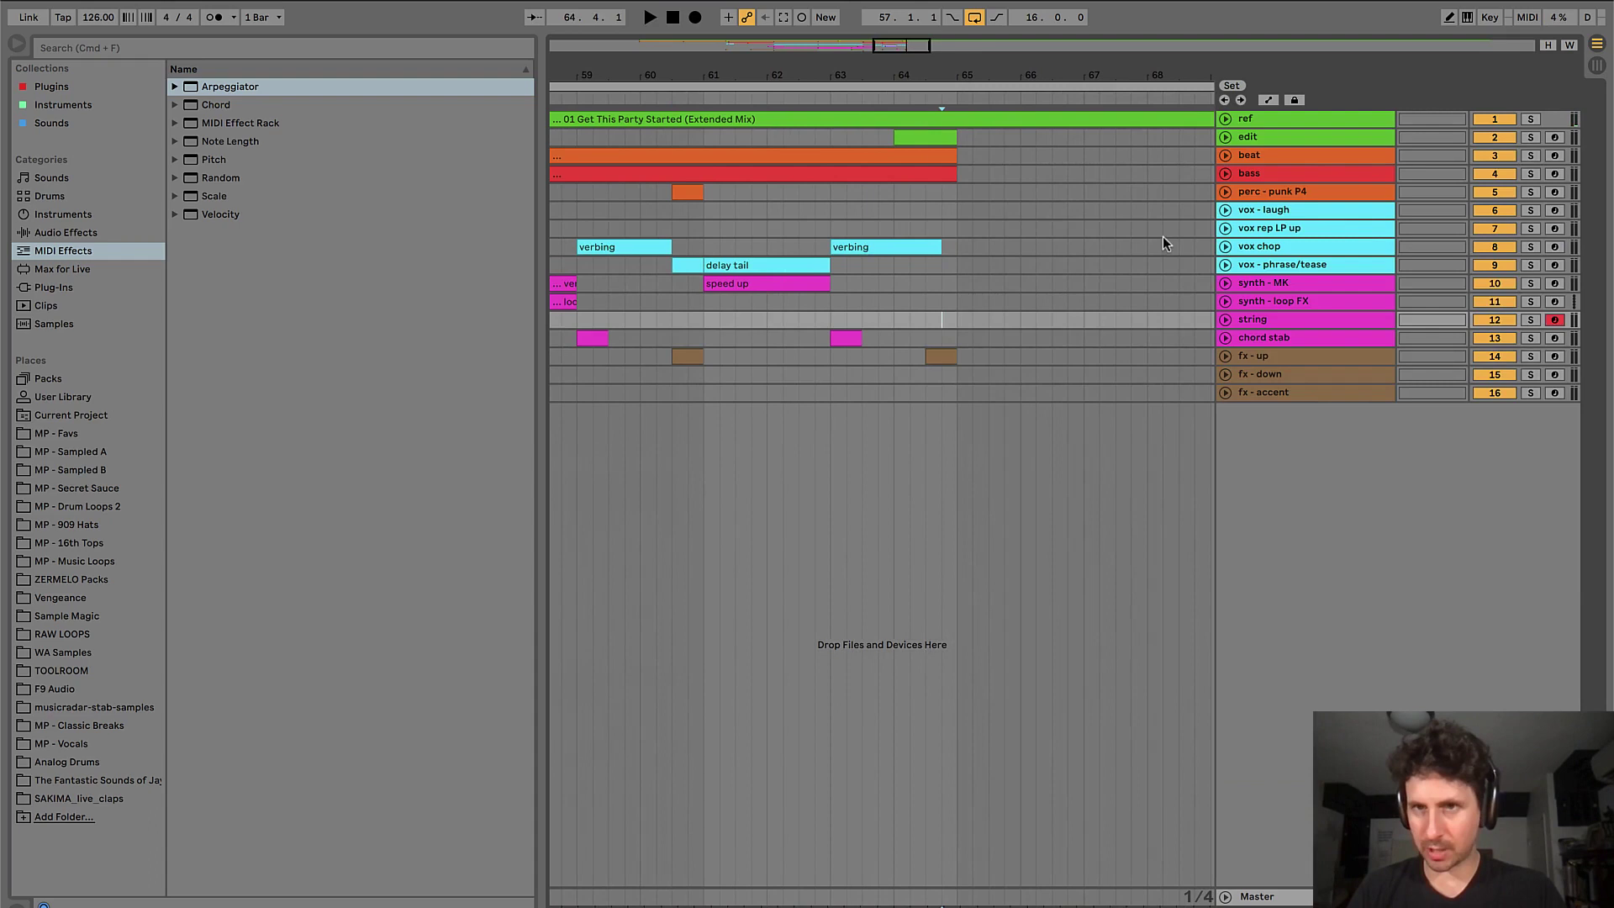
# - Unfold the vox chop track and review the mapped clips, highlighting bars 57 to 61 from vox chop down to chord stab
pyautogui.click(1225, 247)
pyautogui.click(960, 250)
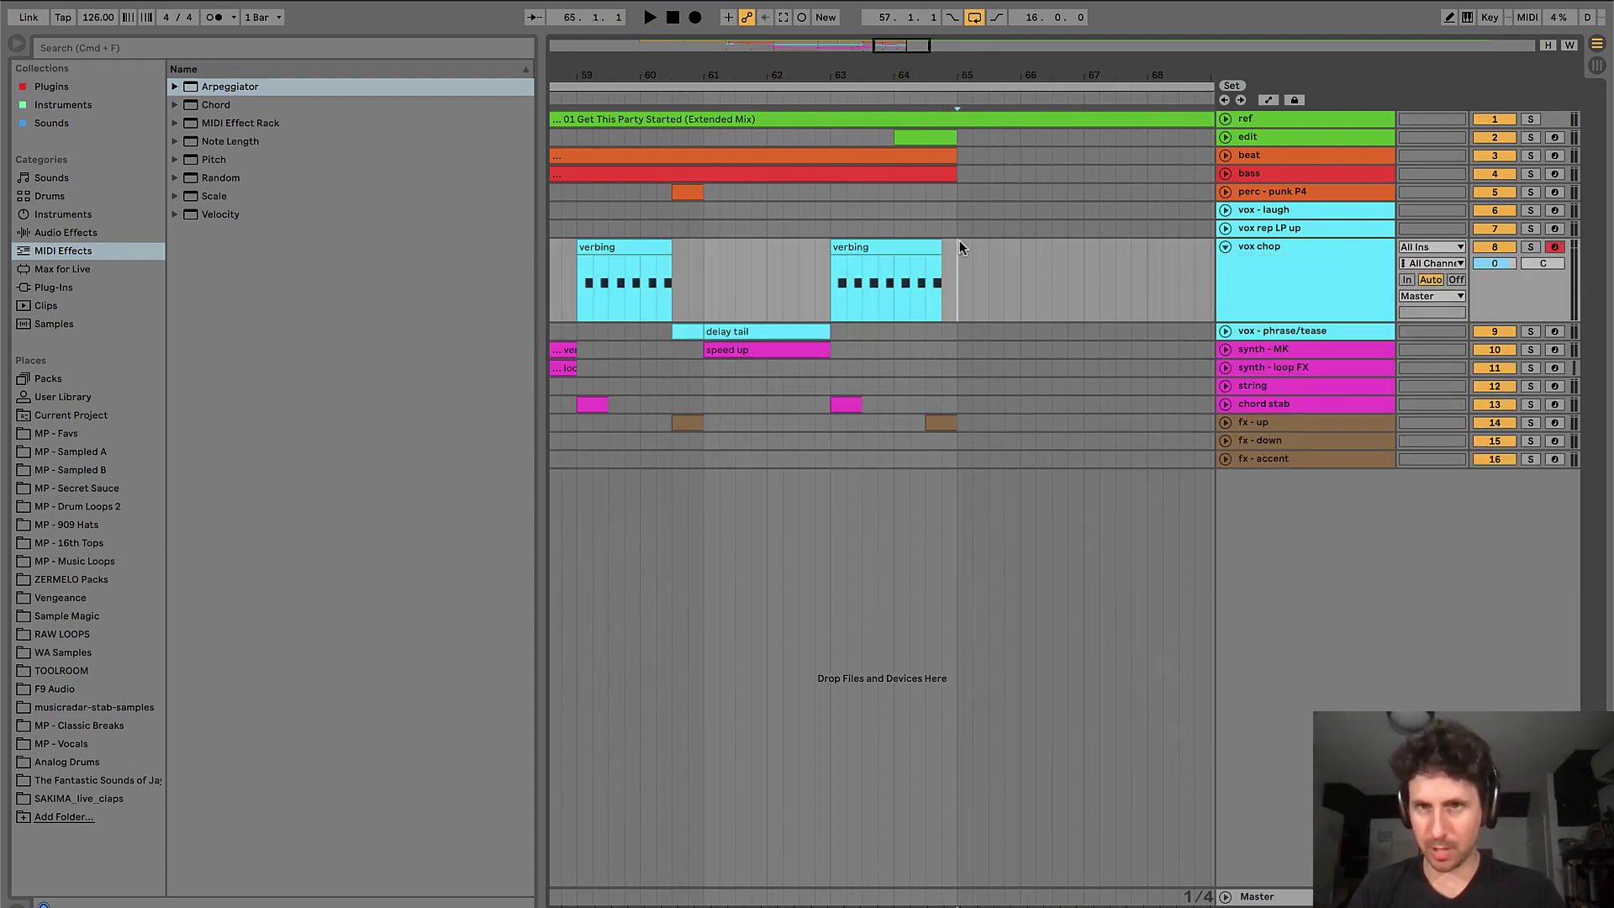
pyautogui.click(857, 252)
pyautogui.hscroll(-2, 862, 252)
pyautogui.click(849, 249)
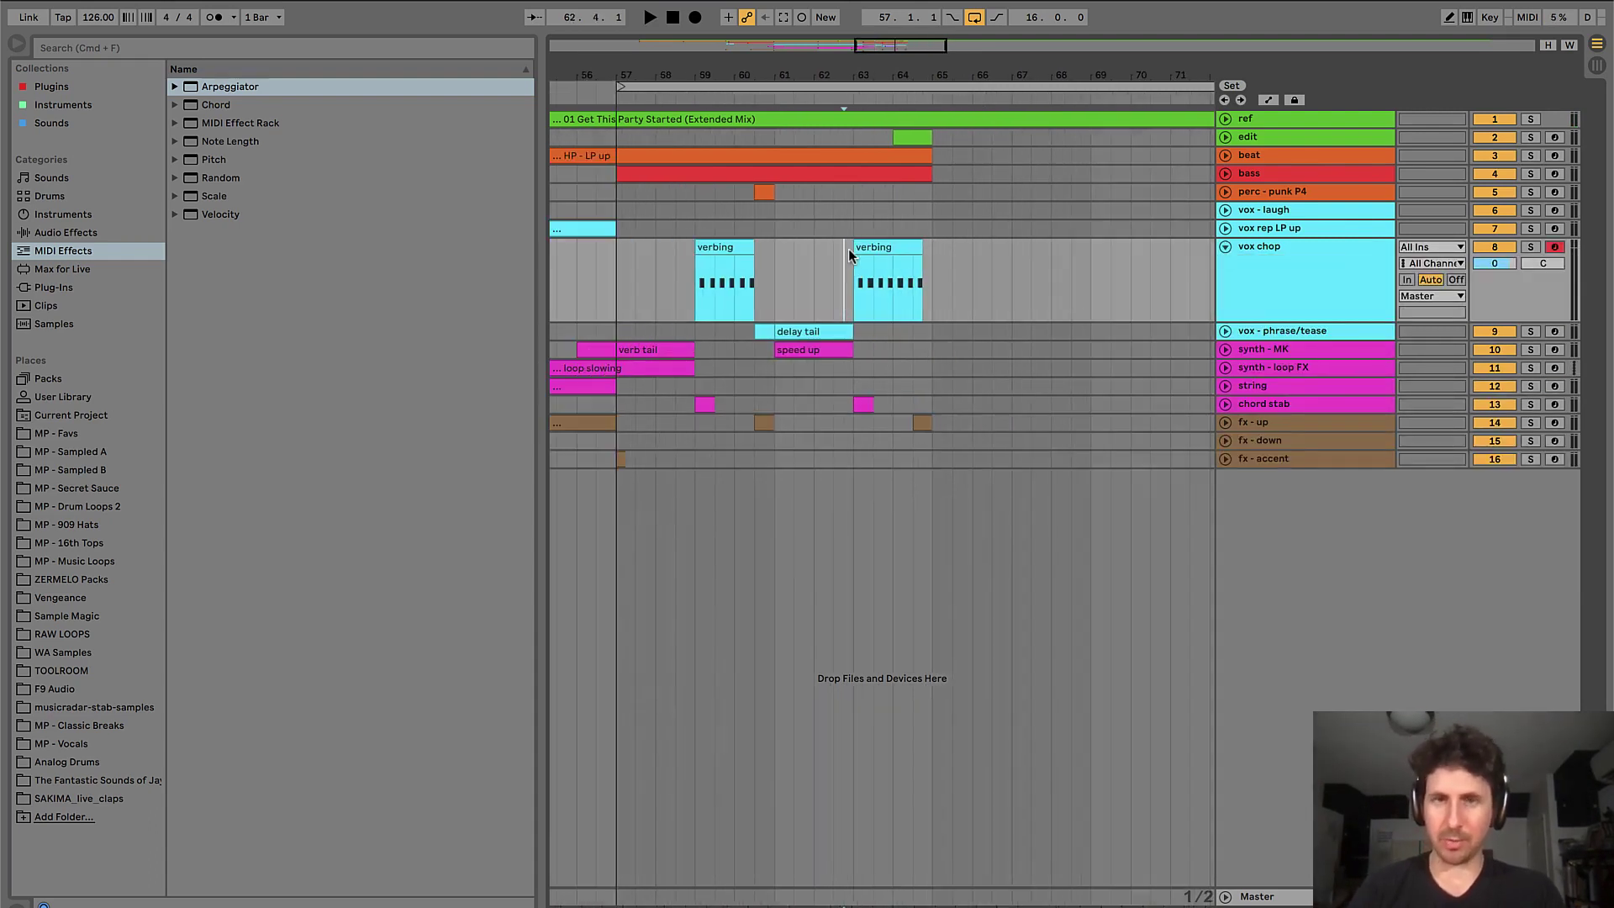
pyautogui.press('-')
pyautogui.hscroll(-2, 849, 249)
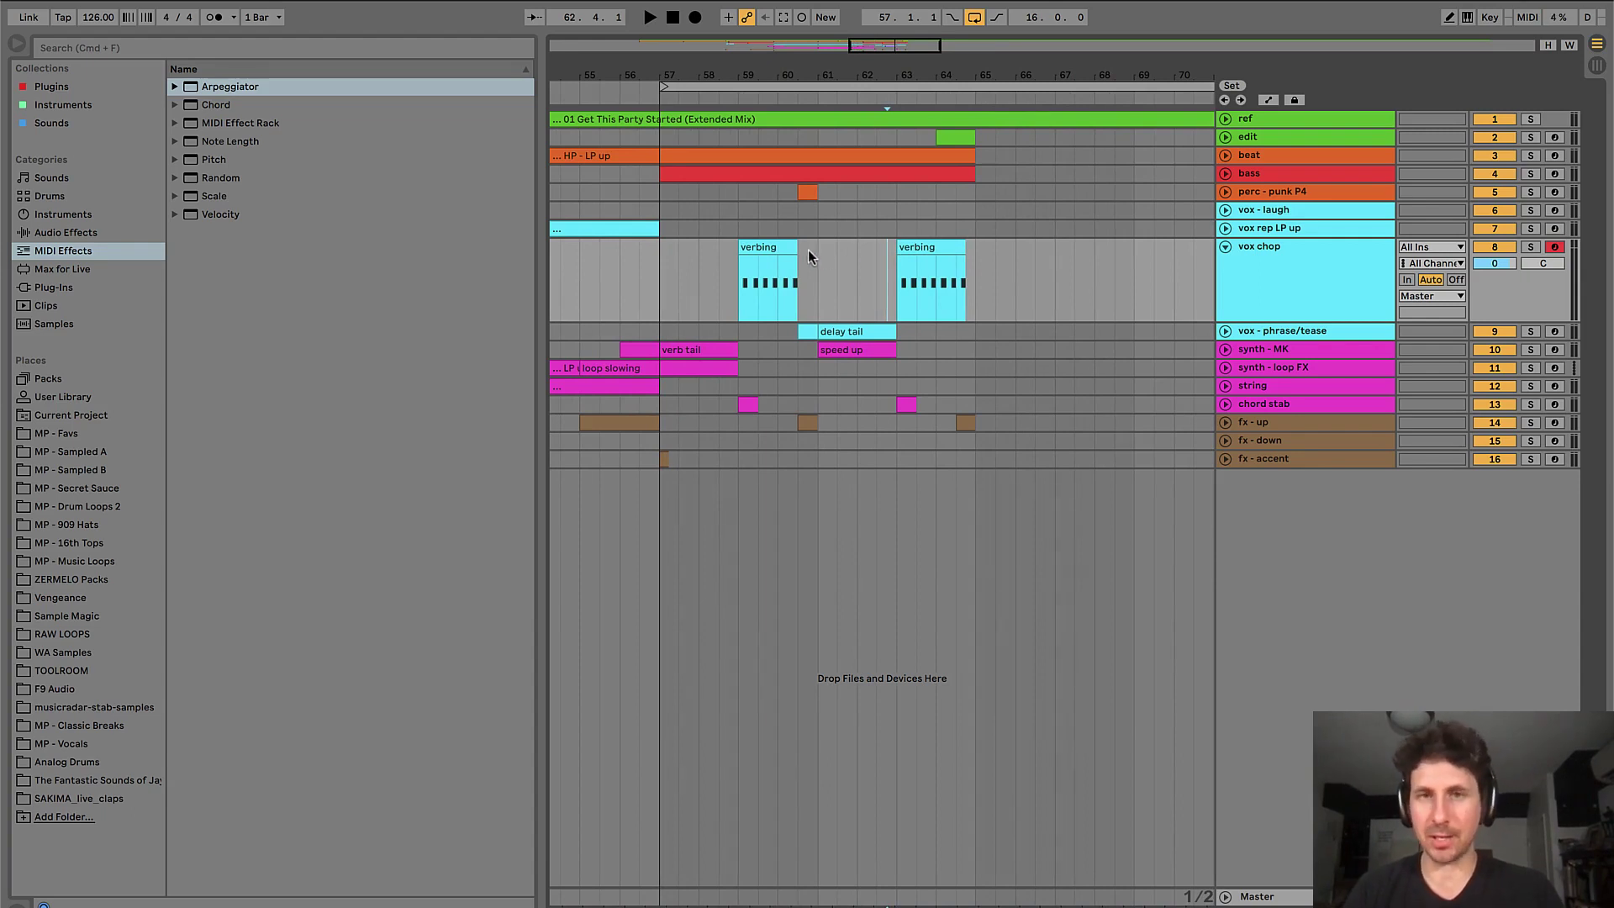
pyautogui.click(763, 246)
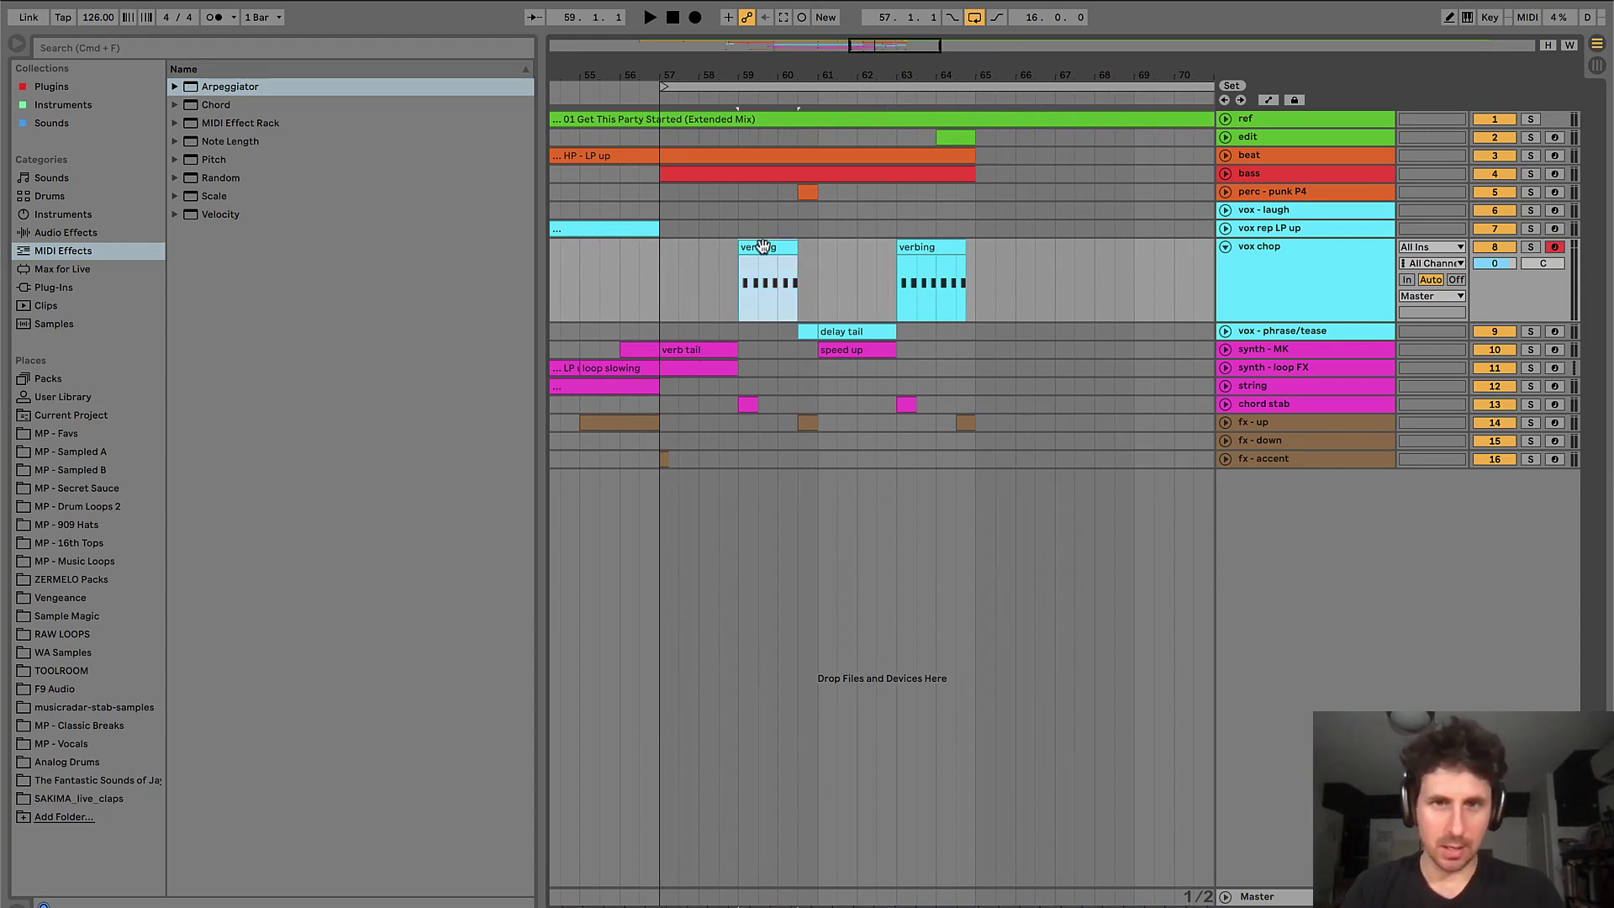
pyautogui.click(698, 344)
pyautogui.moveTo(660, 249); pyautogui.dragTo(791, 406)
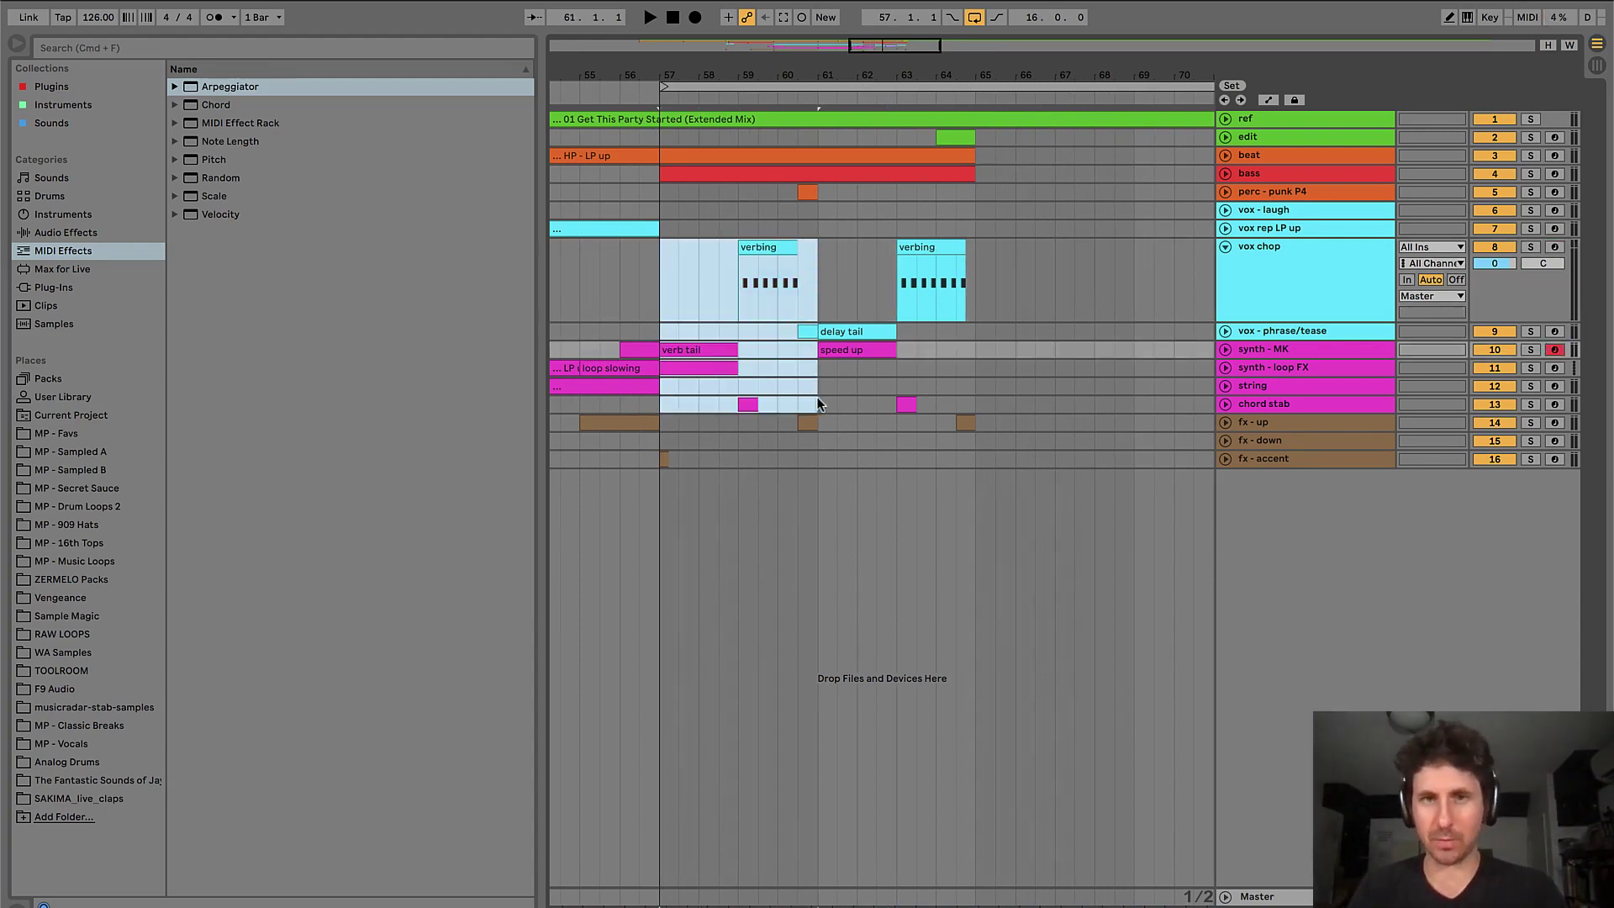
# - Review the alternating clips from bar 57 to 65, including verb tail, chord stab, both verbing chops, loop slowing and speed up
pyautogui.click(715, 311)
pyautogui.click(691, 350)
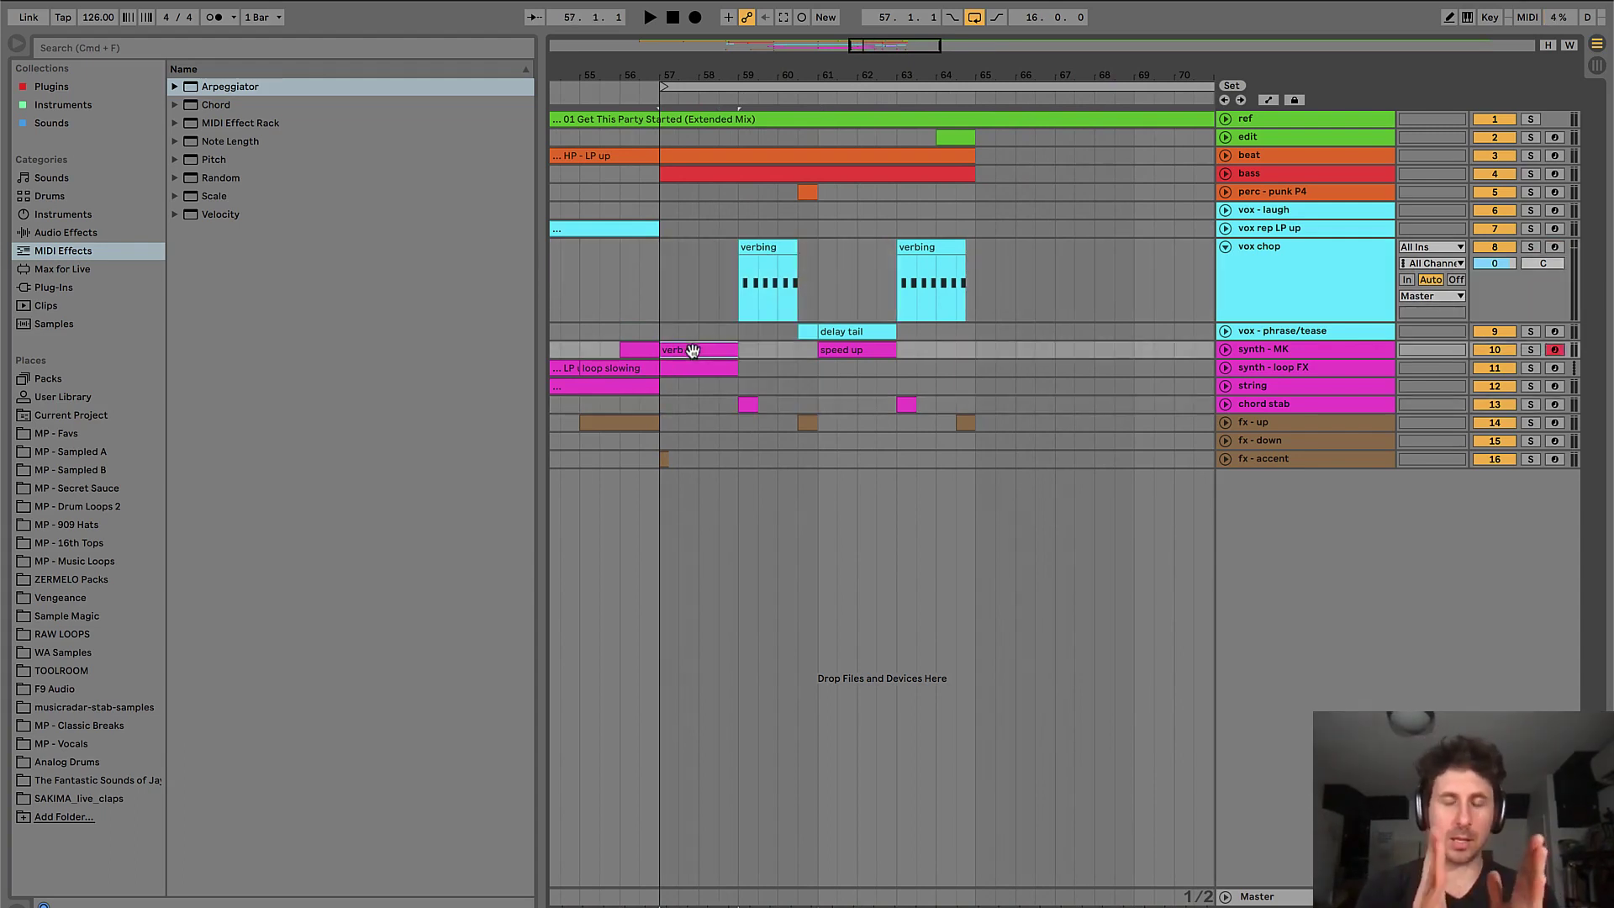
pyautogui.click(742, 406)
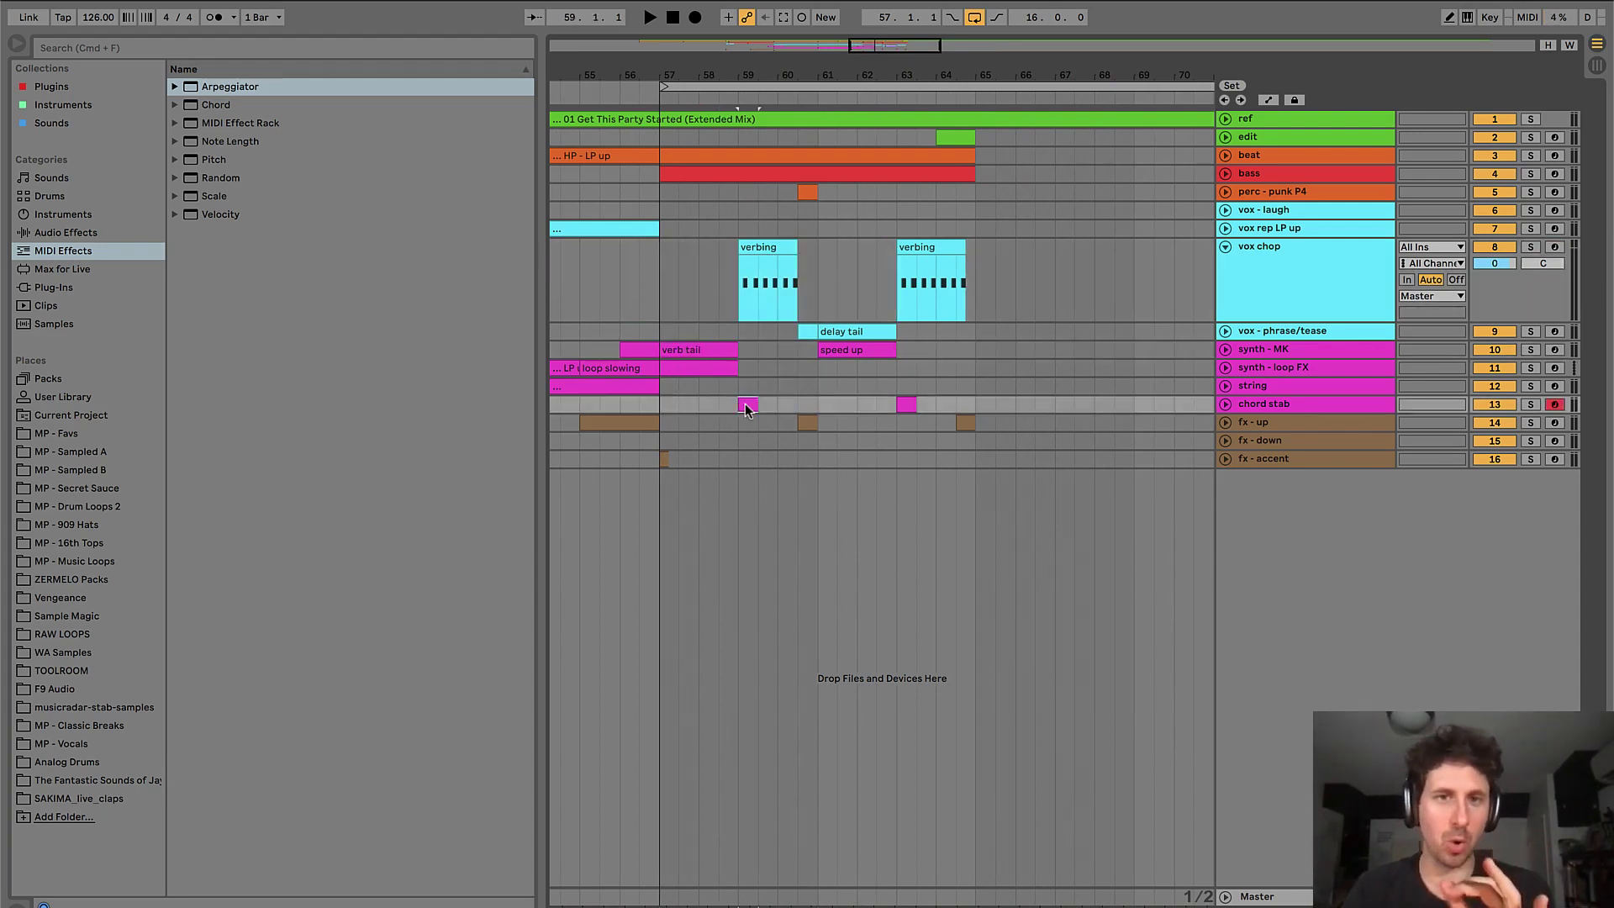
pyautogui.click(762, 247)
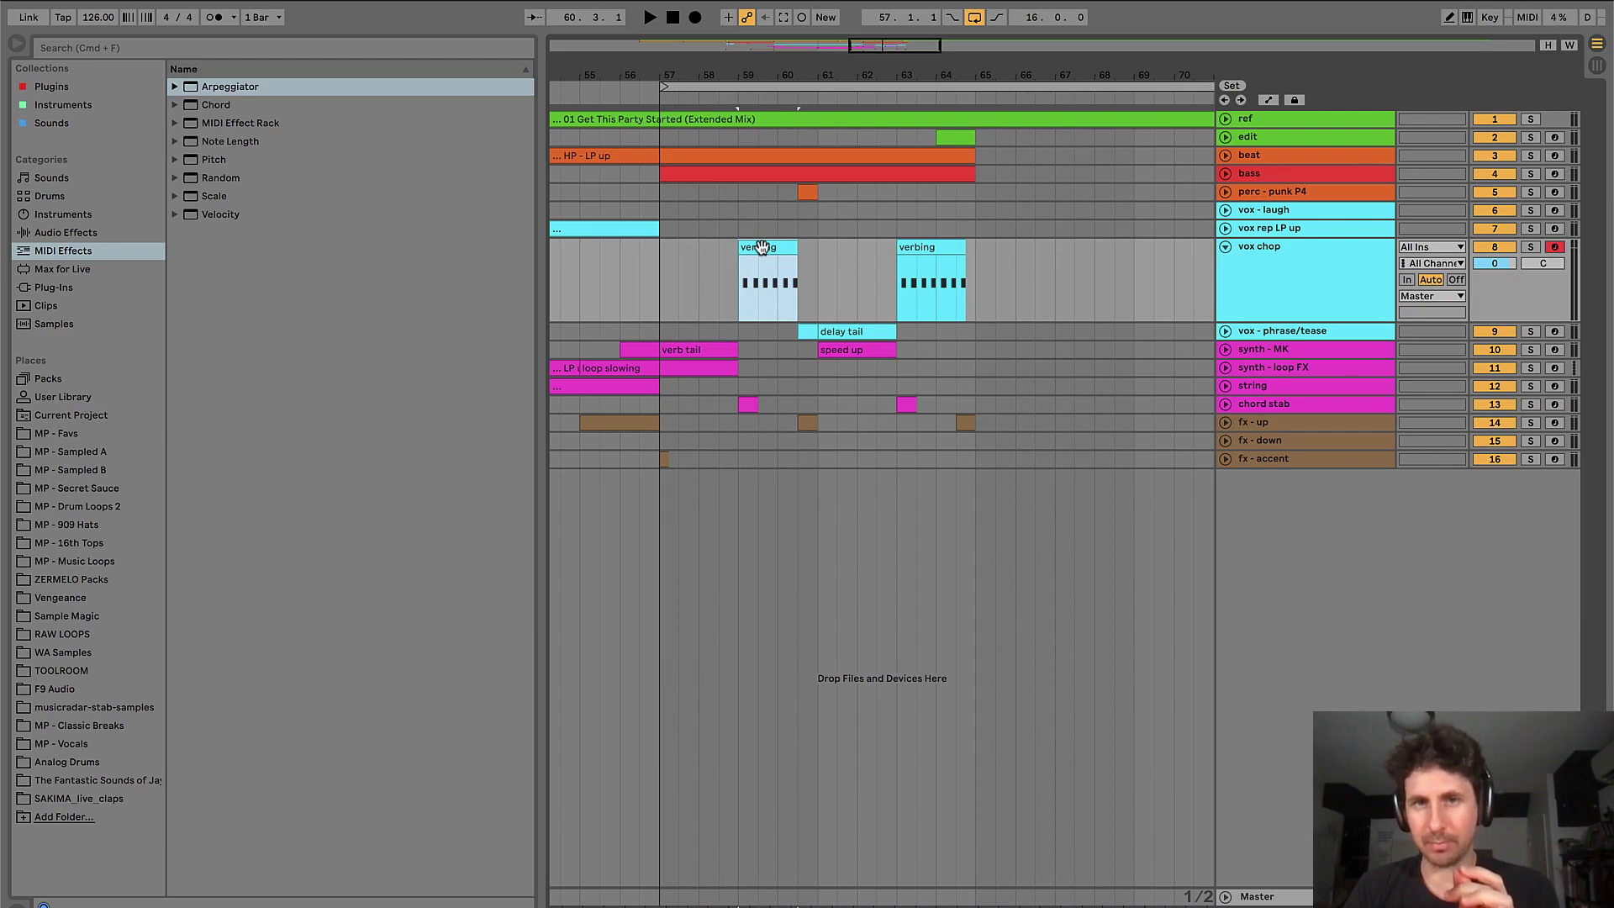
pyautogui.click(702, 367)
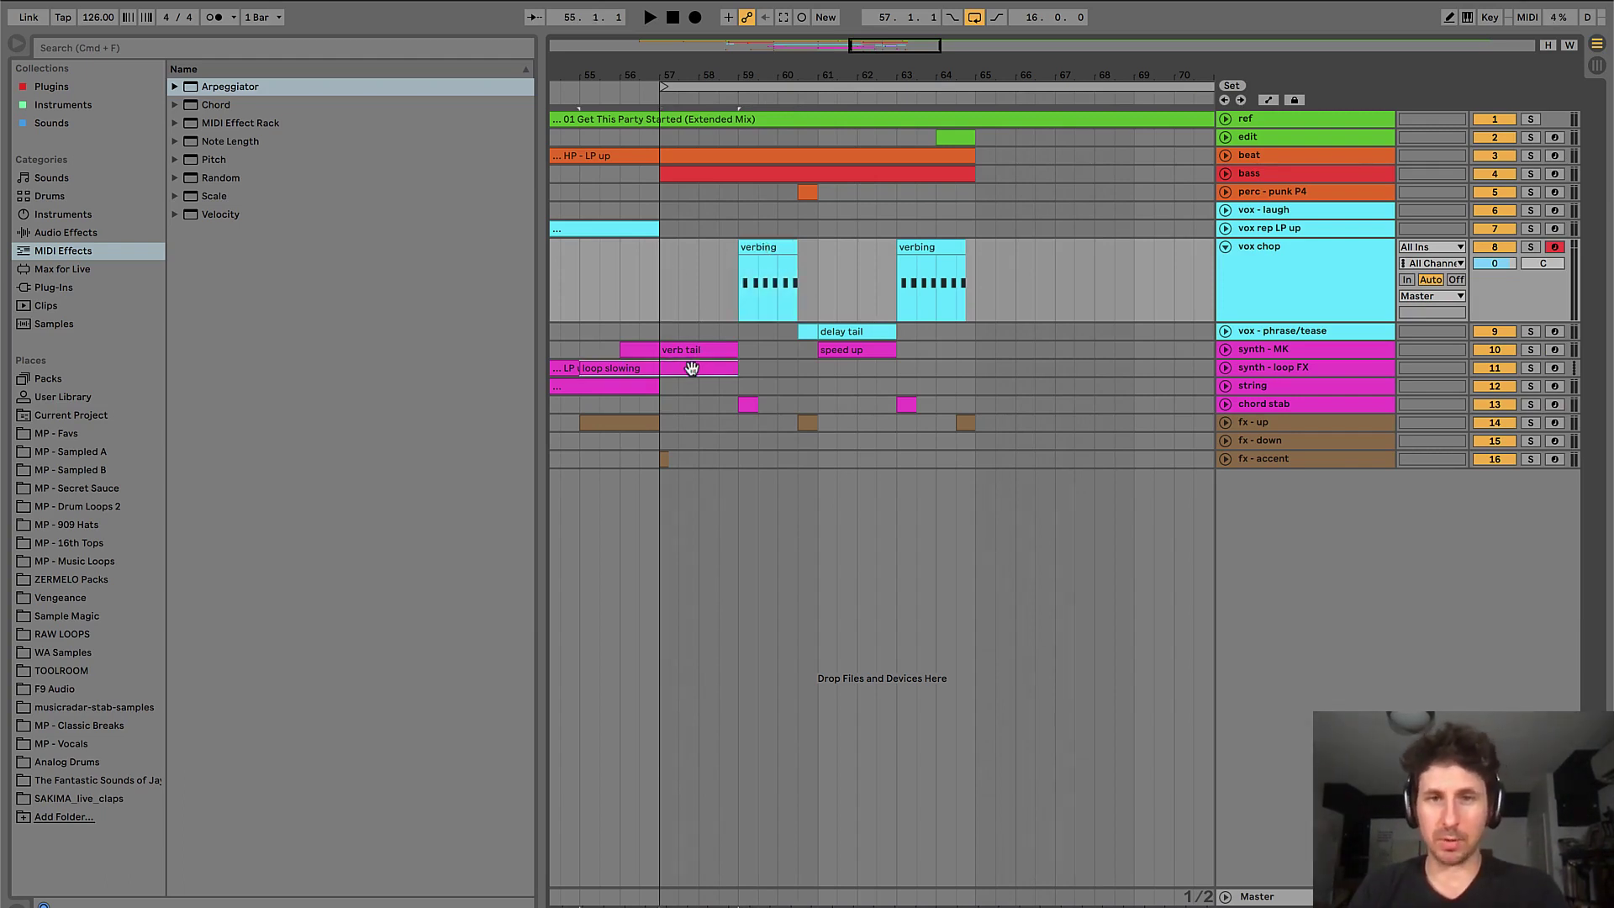
pyautogui.click(780, 248)
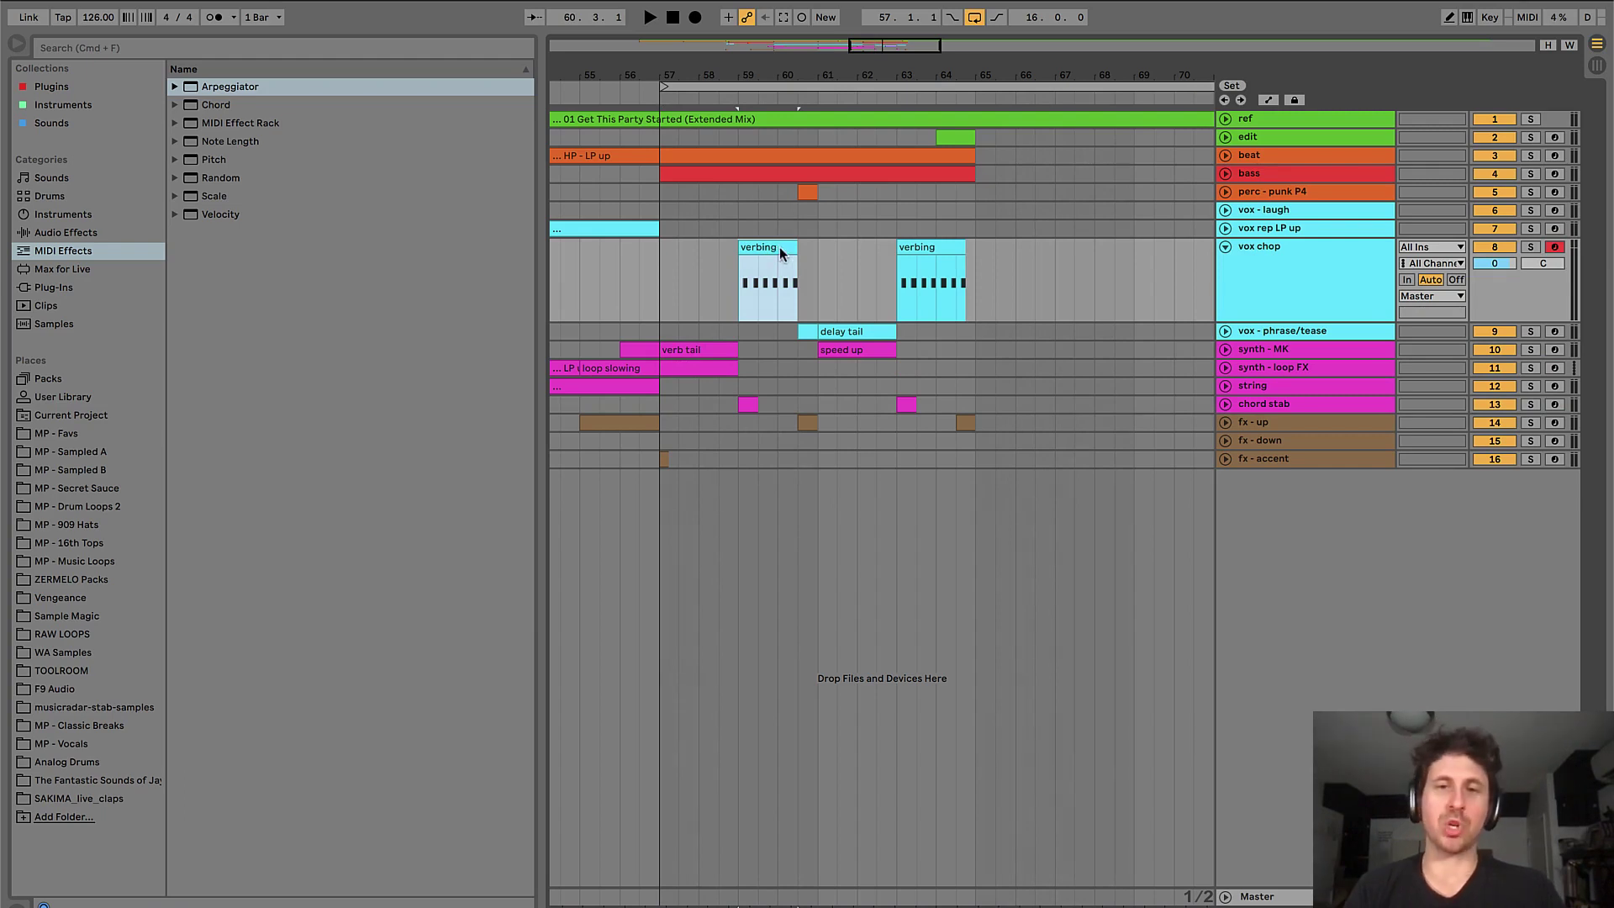
pyautogui.click(847, 352)
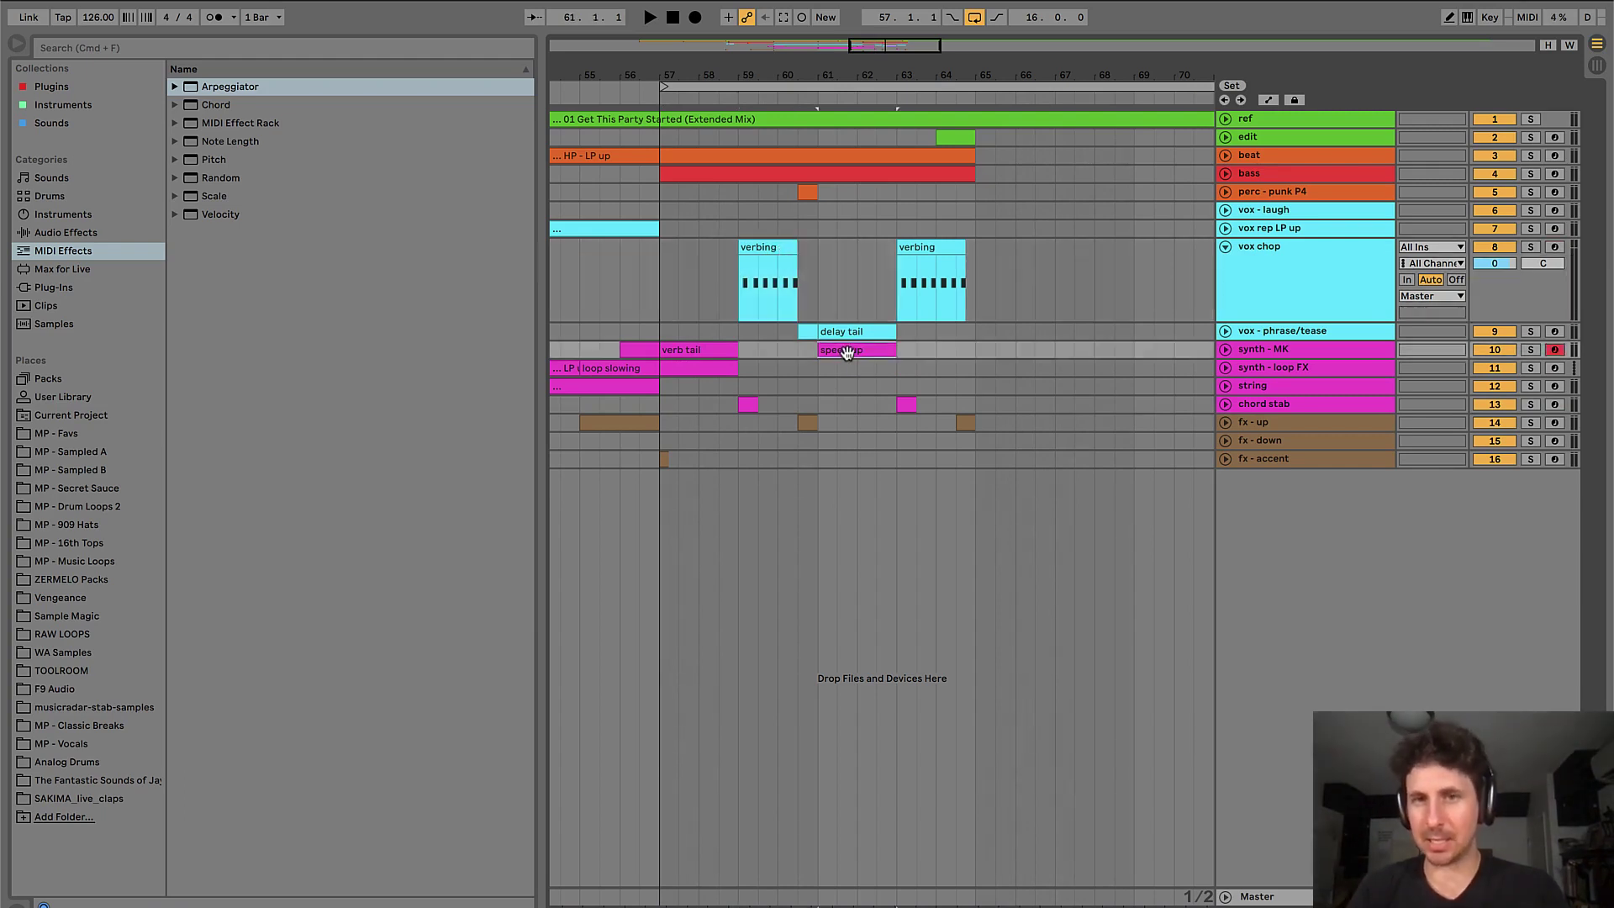
pyautogui.click(906, 404)
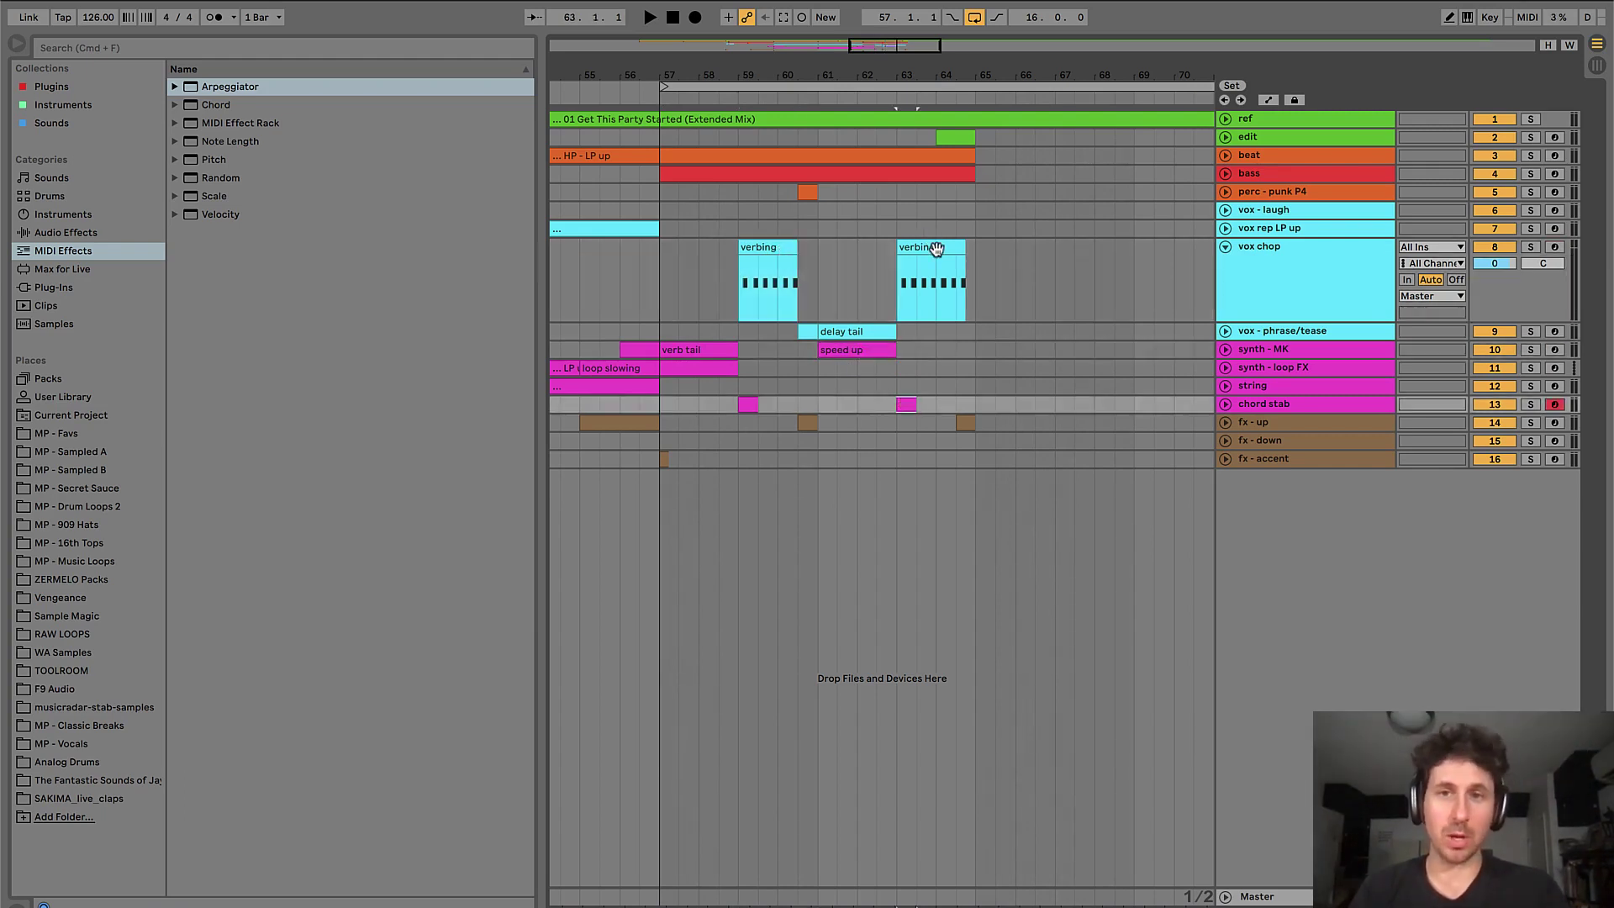
pyautogui.click(936, 248)
# - Play the song from bar 57 to just past bar 65, following the synth - MK, vox chop and chord stab clips
pyautogui.click(659, 255)
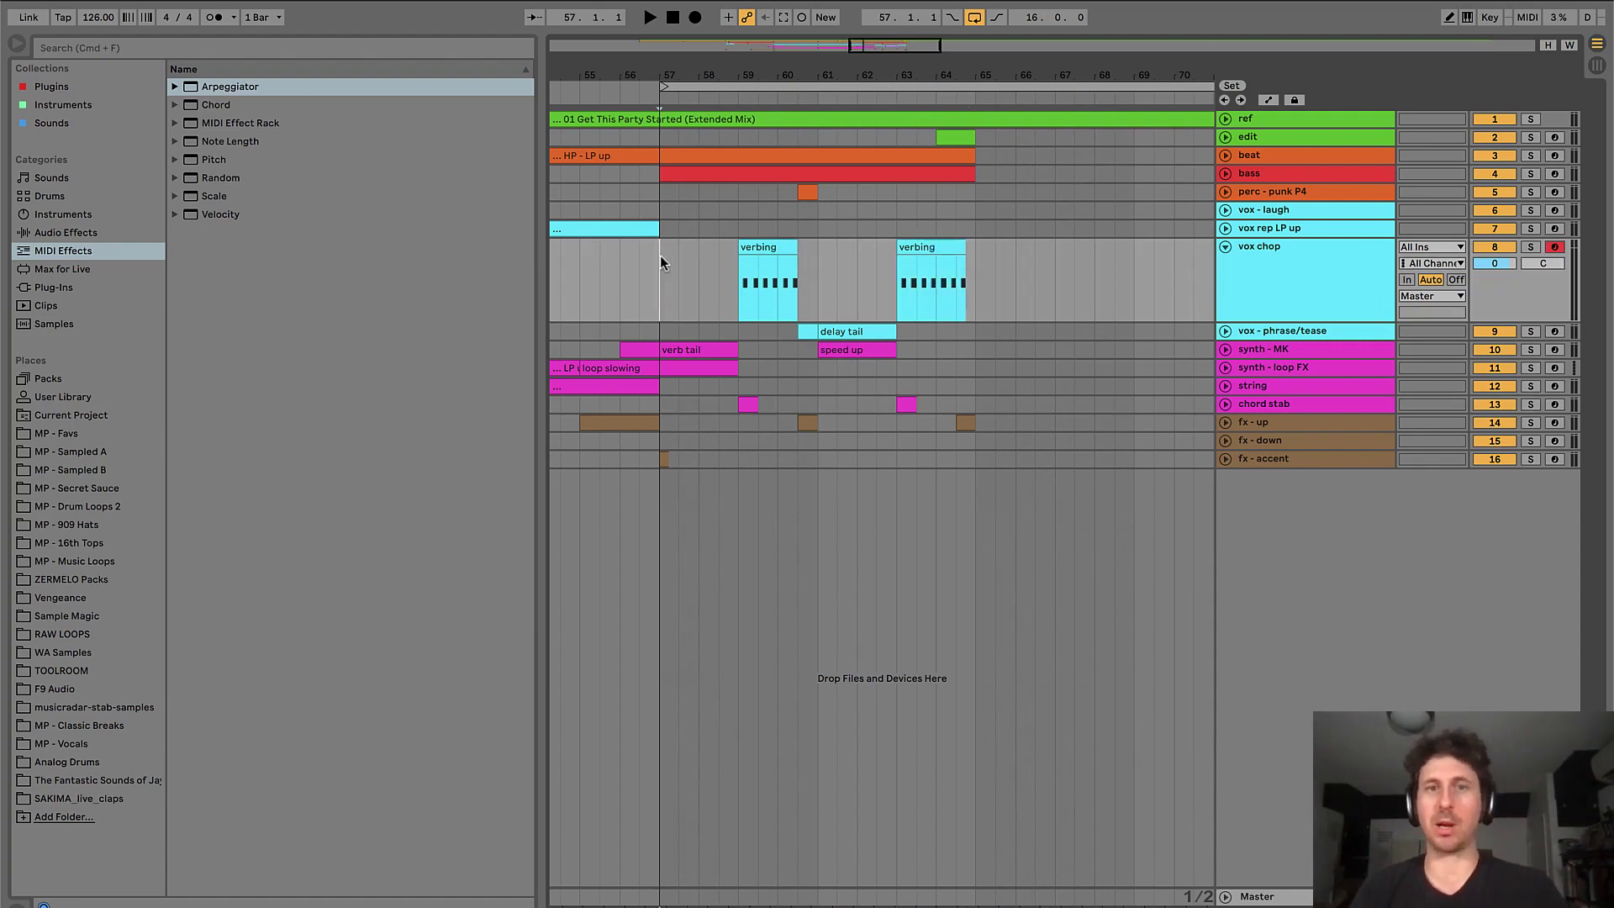
pyautogui.press('space')
pyautogui.click(709, 355)
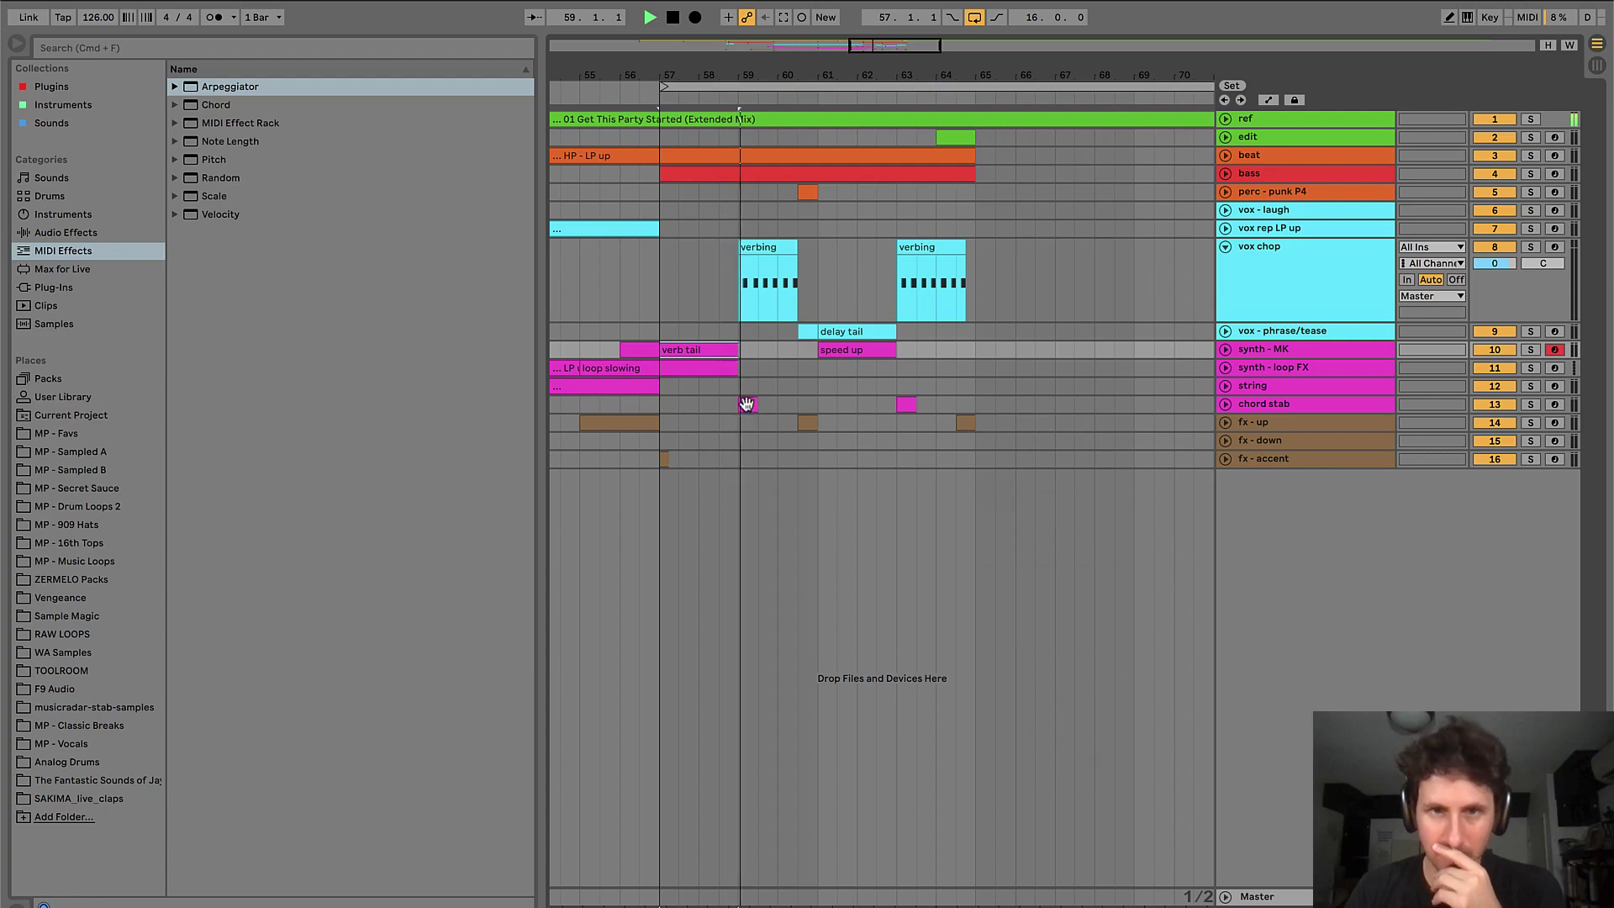
pyautogui.click(866, 301)
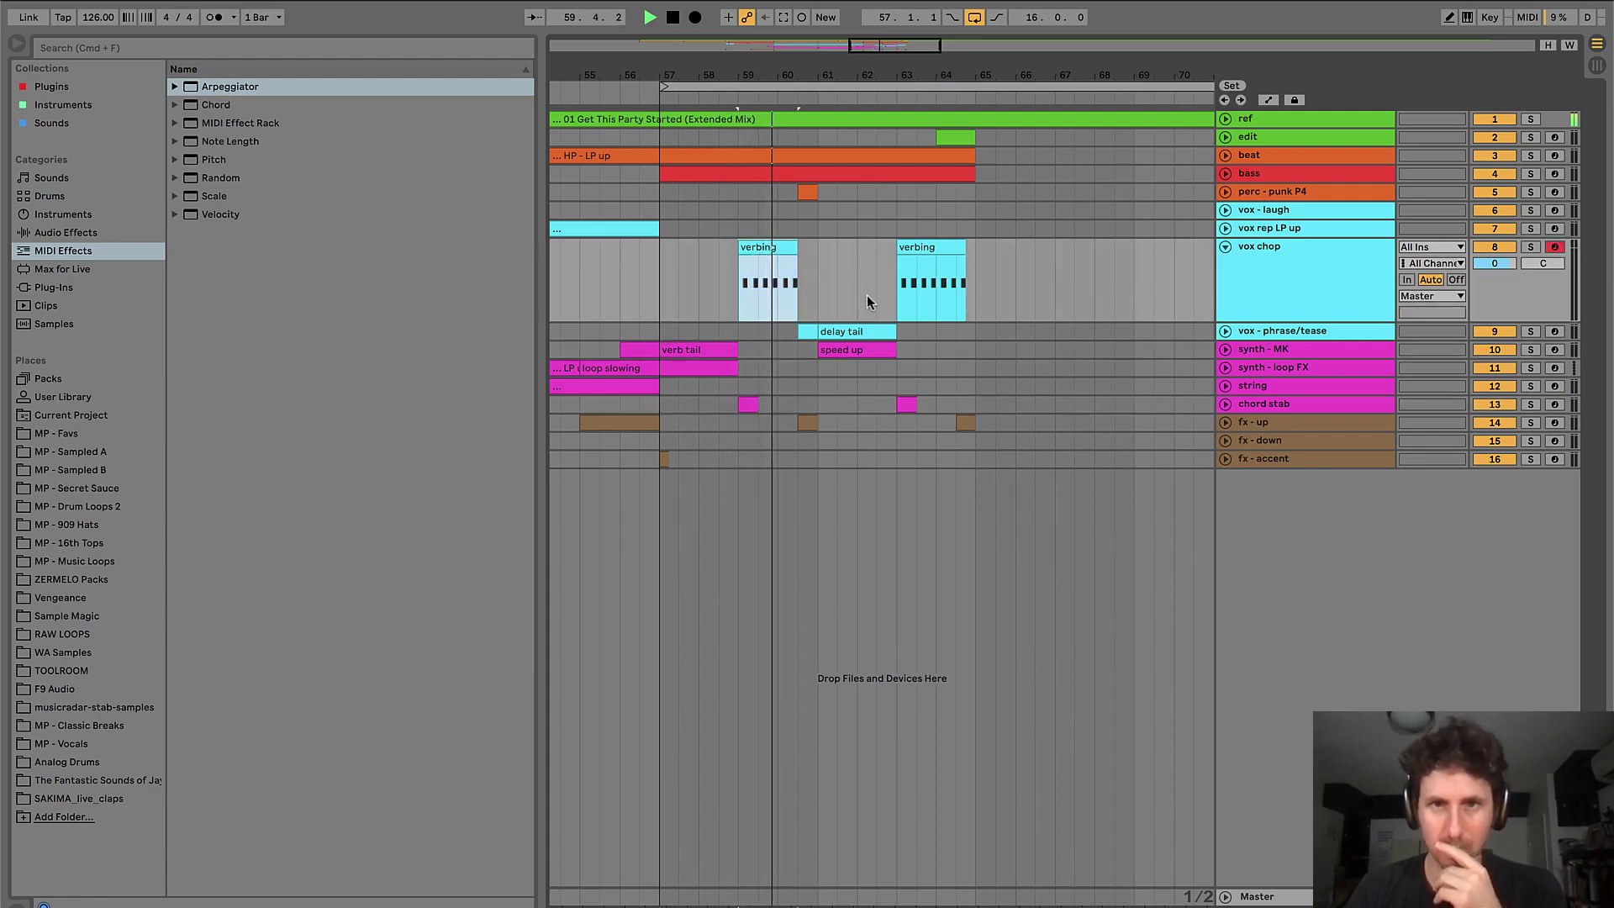
pyautogui.click(837, 348)
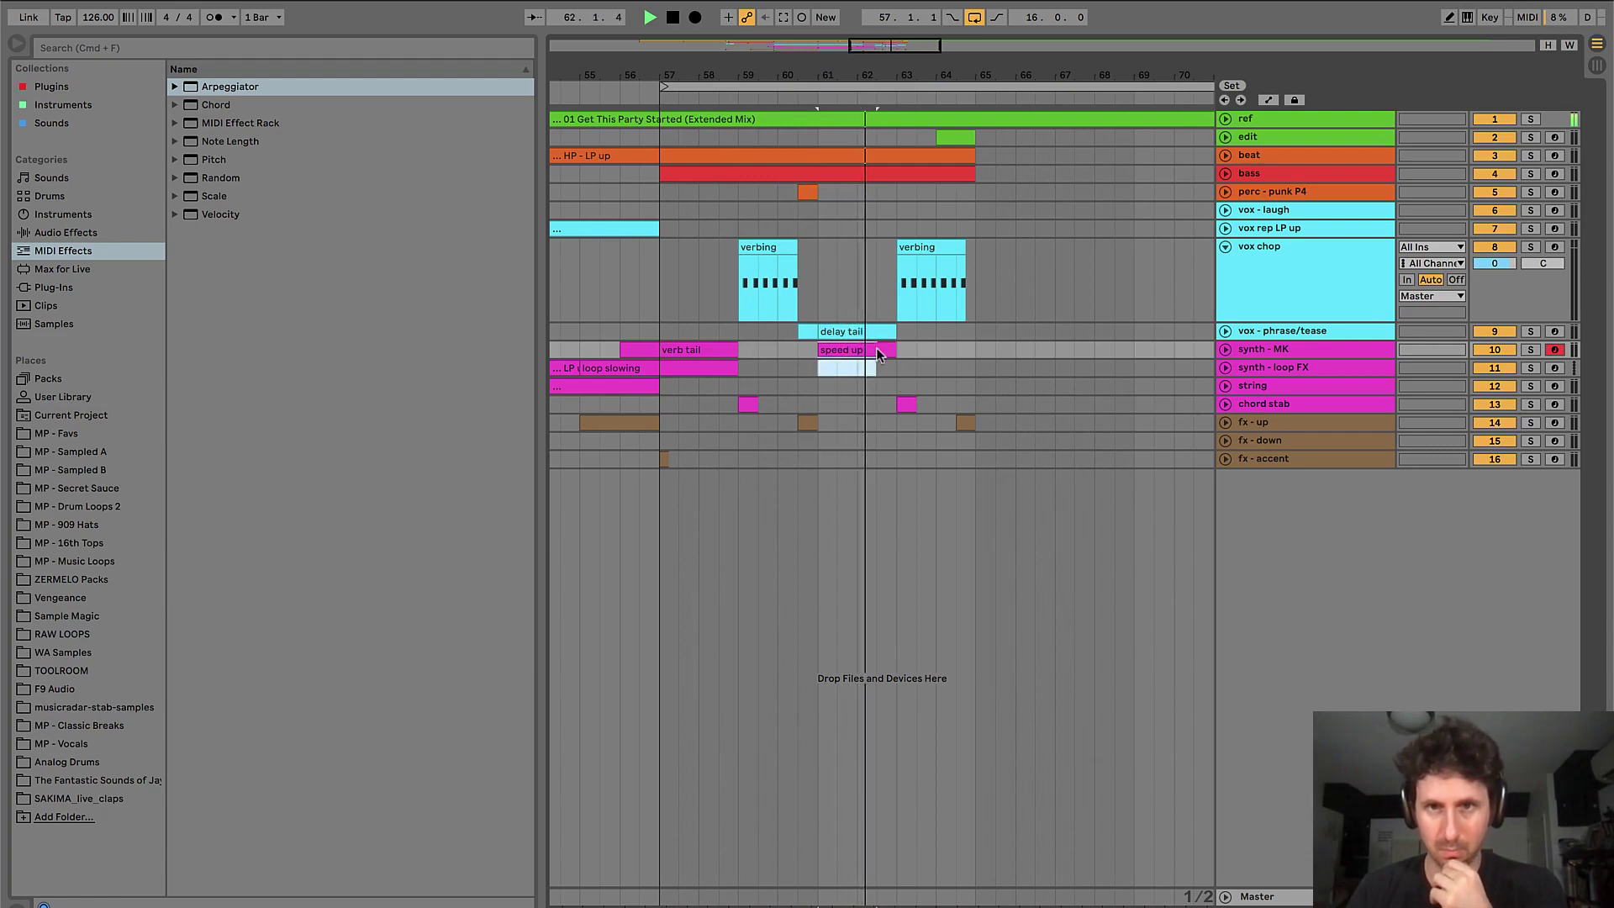
pyautogui.moveTo(877, 404); pyautogui.dragTo(920, 405)
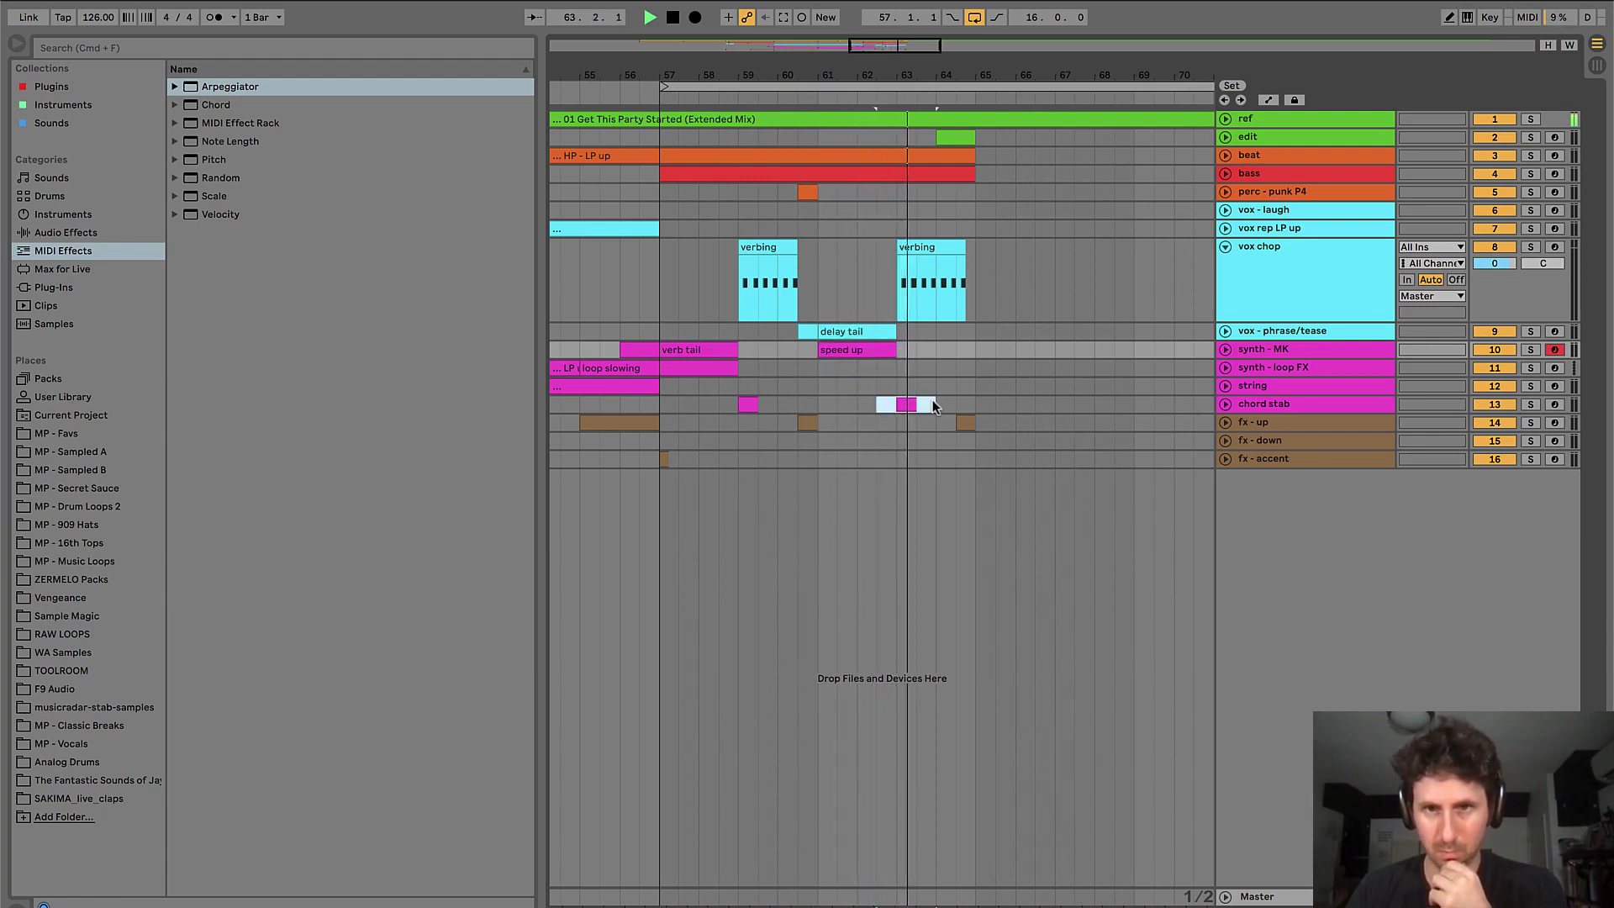
pyautogui.moveTo(877, 277); pyautogui.dragTo(993, 257)
pyautogui.click(967, 246)
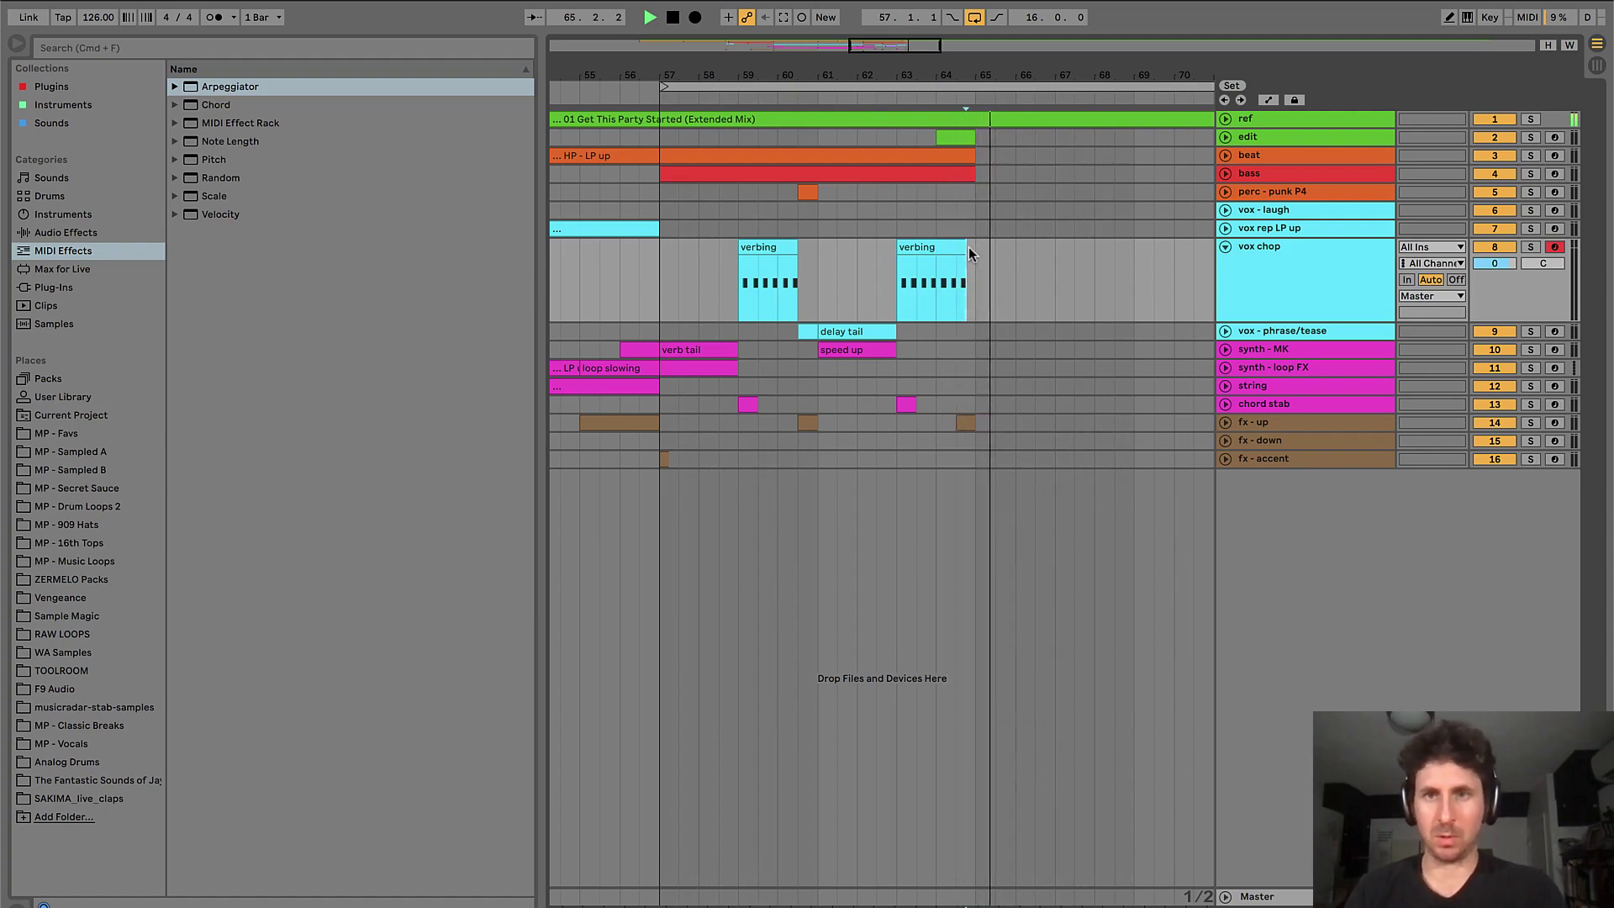
pyautogui.press('space')
# - Unfold the beat track and duplicate its last clip twice so the beat runs to bar 81
pyautogui.press('-')
pyautogui.hscroll(4, 1042, 254)
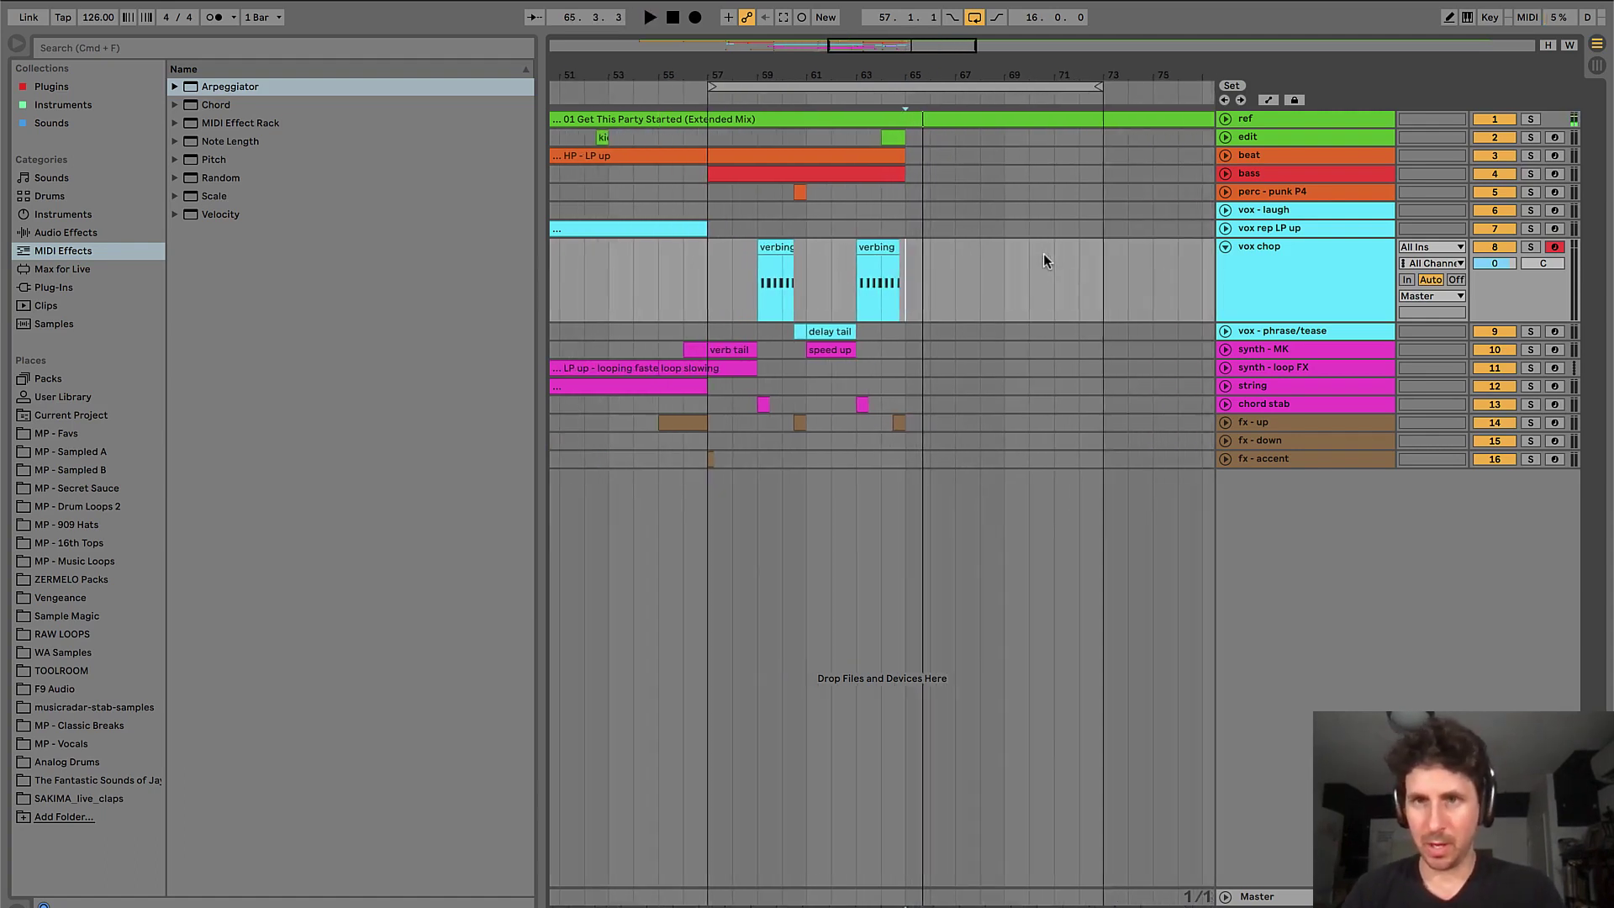
pyautogui.click(1225, 156)
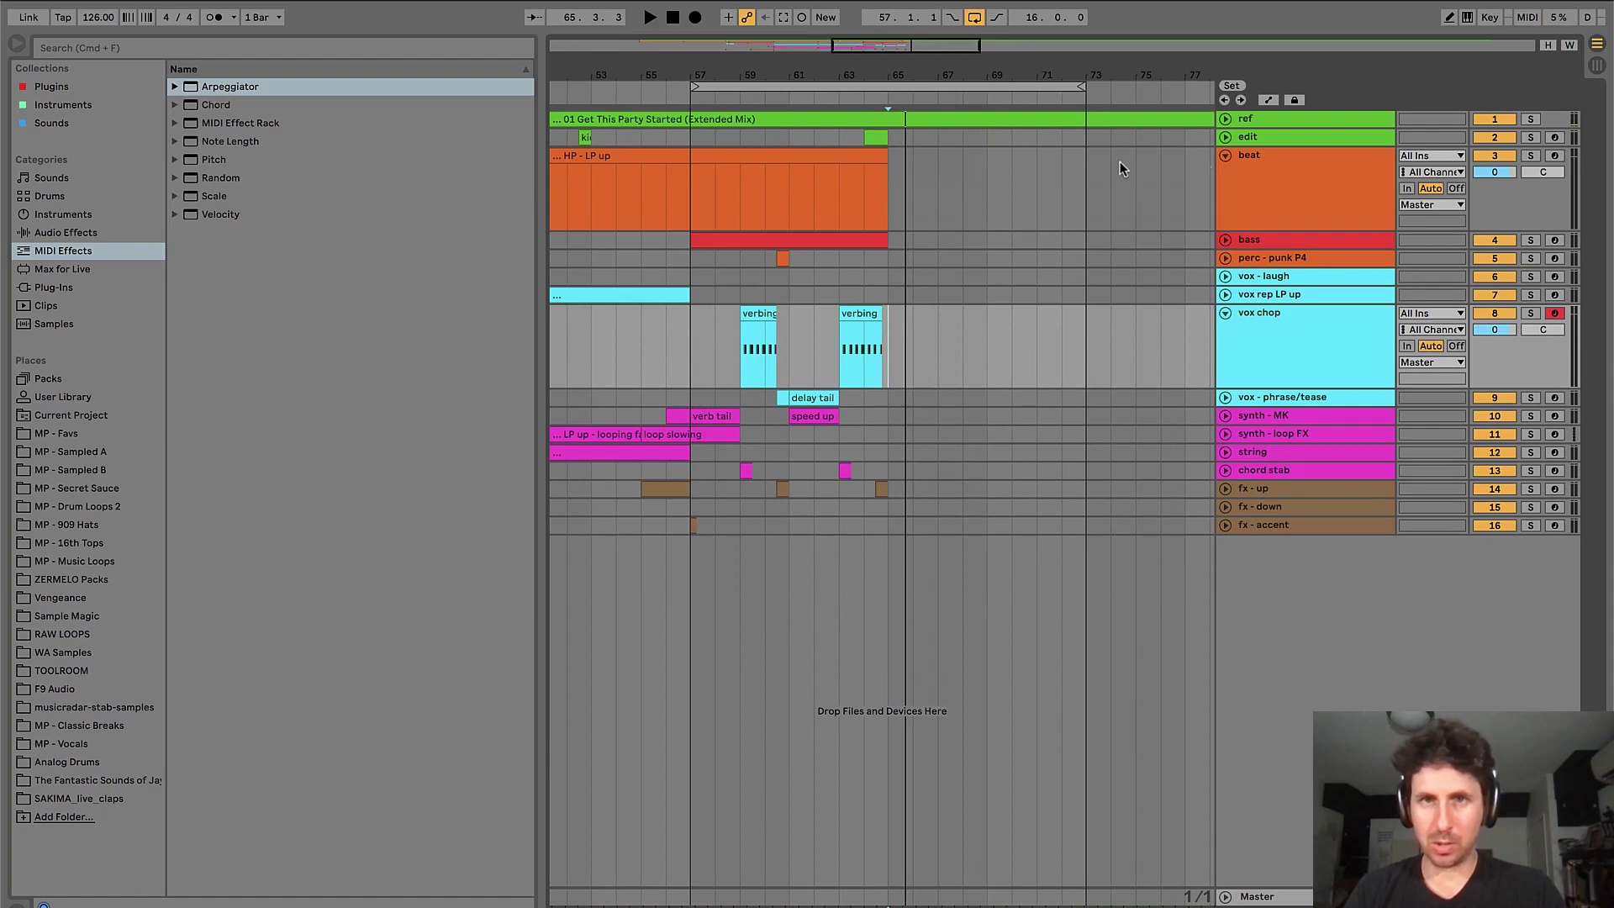
pyautogui.click(865, 160)
pyautogui.hotkey('ctrl', 'd')
pyautogui.hotkey('ctrl', 'd')
pyautogui.click(778, 192)
pyautogui.press('-')
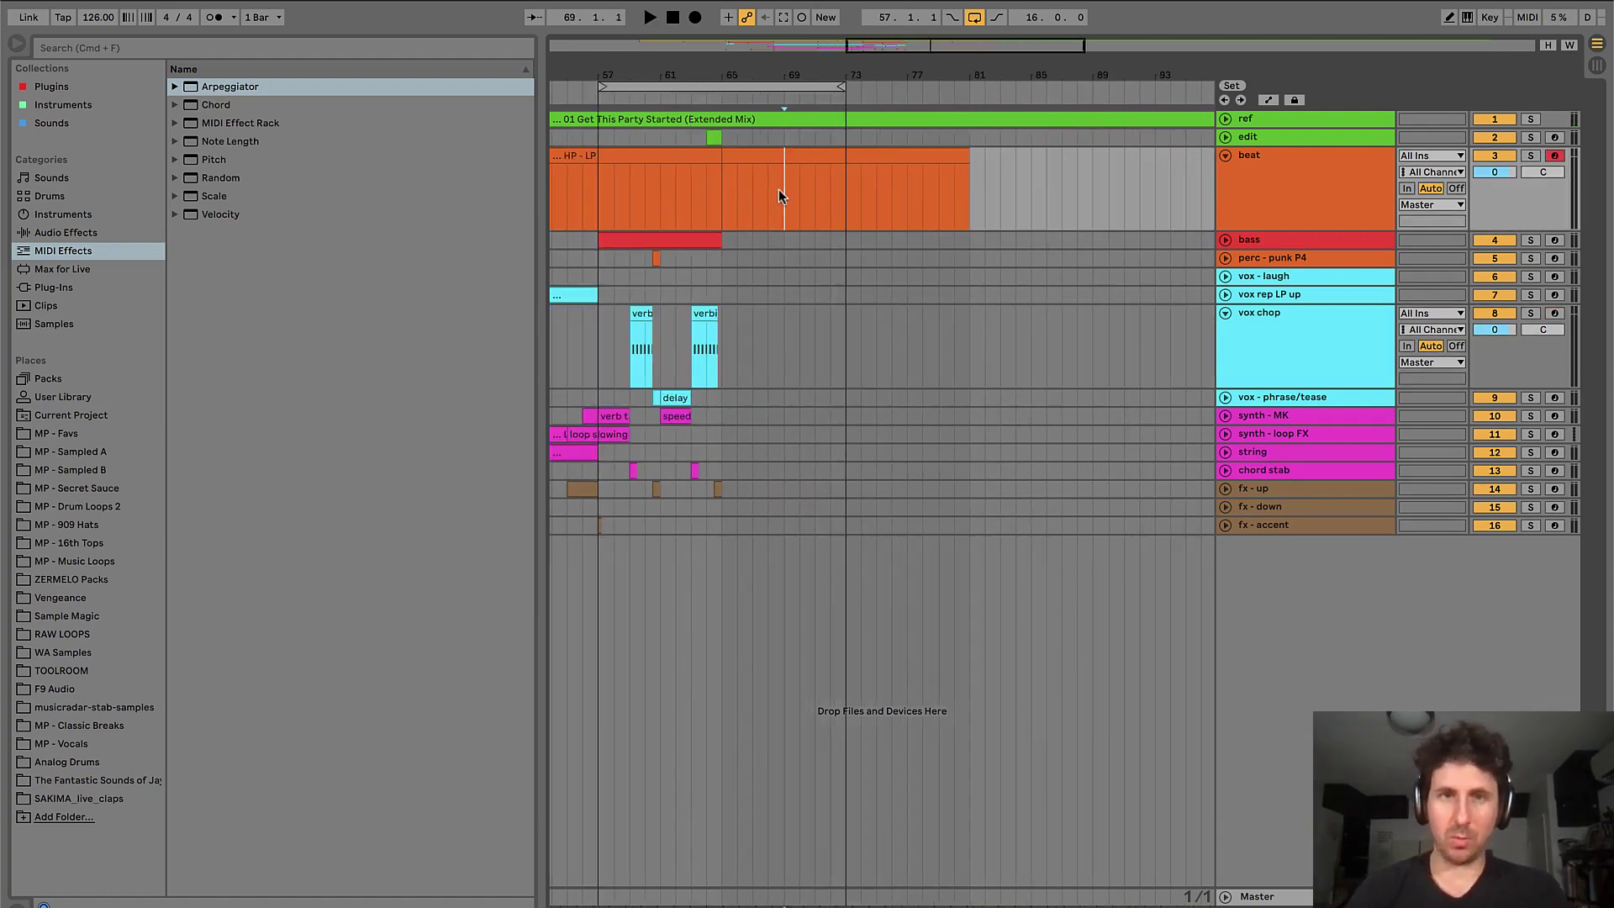
# - Duplicate the bass clip twice to reach bar 81 and extend the loop range to 24 bars, ending at bar 81
pyautogui.click(700, 239)
pyautogui.hotkey('ctrl', 'd')
pyautogui.hotkey('ctrl', 'd')
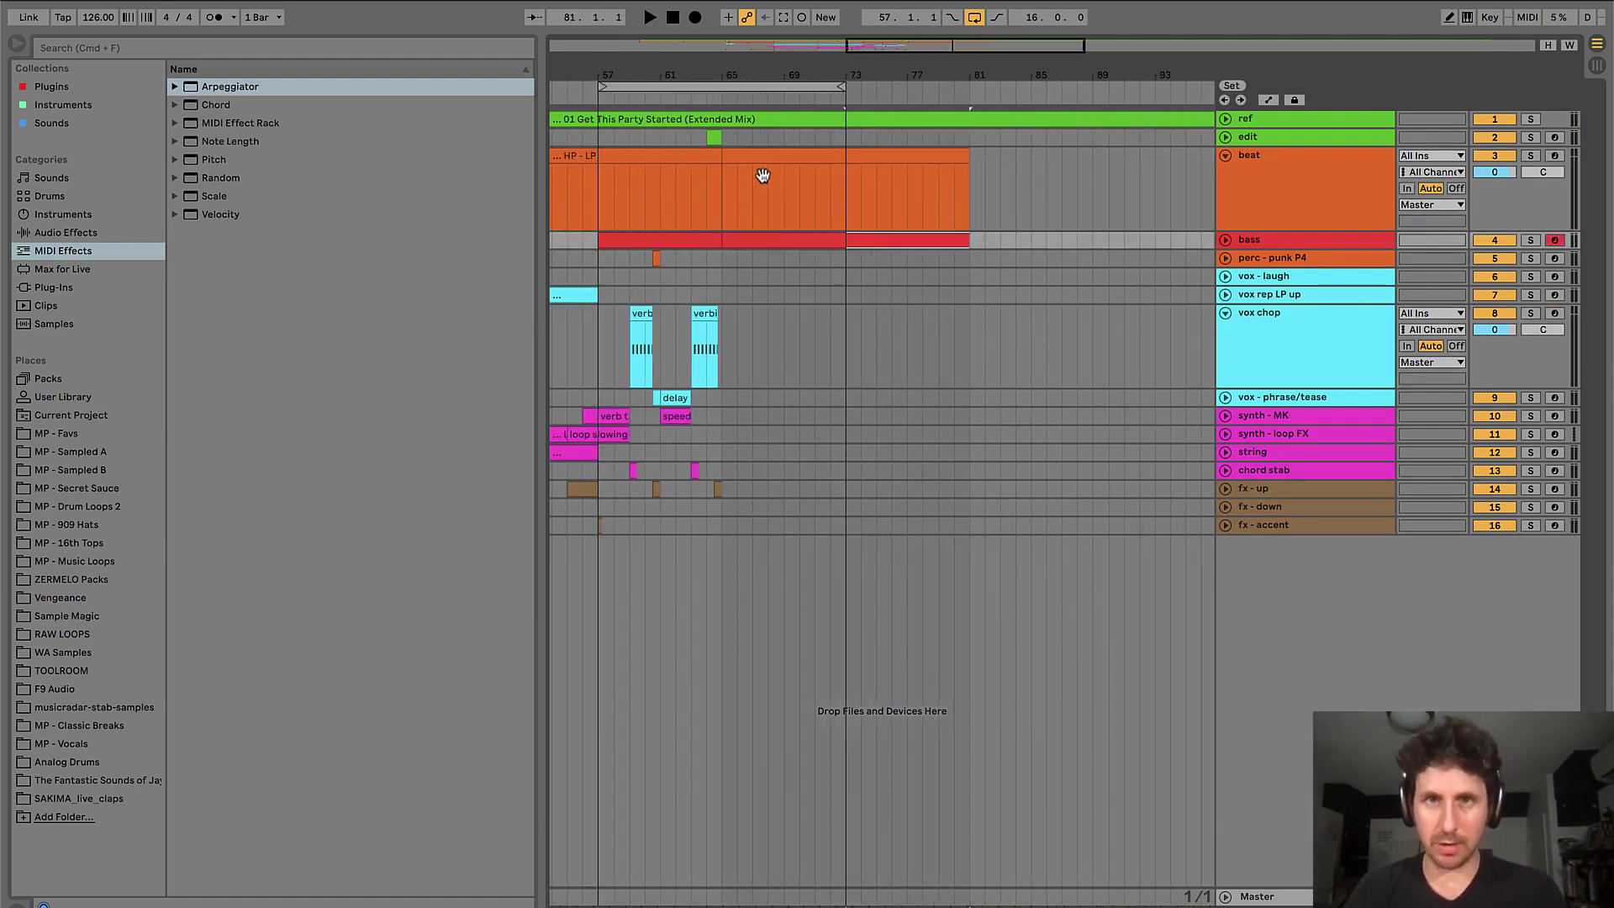
pyautogui.moveTo(843, 87); pyautogui.dragTo(978, 88)
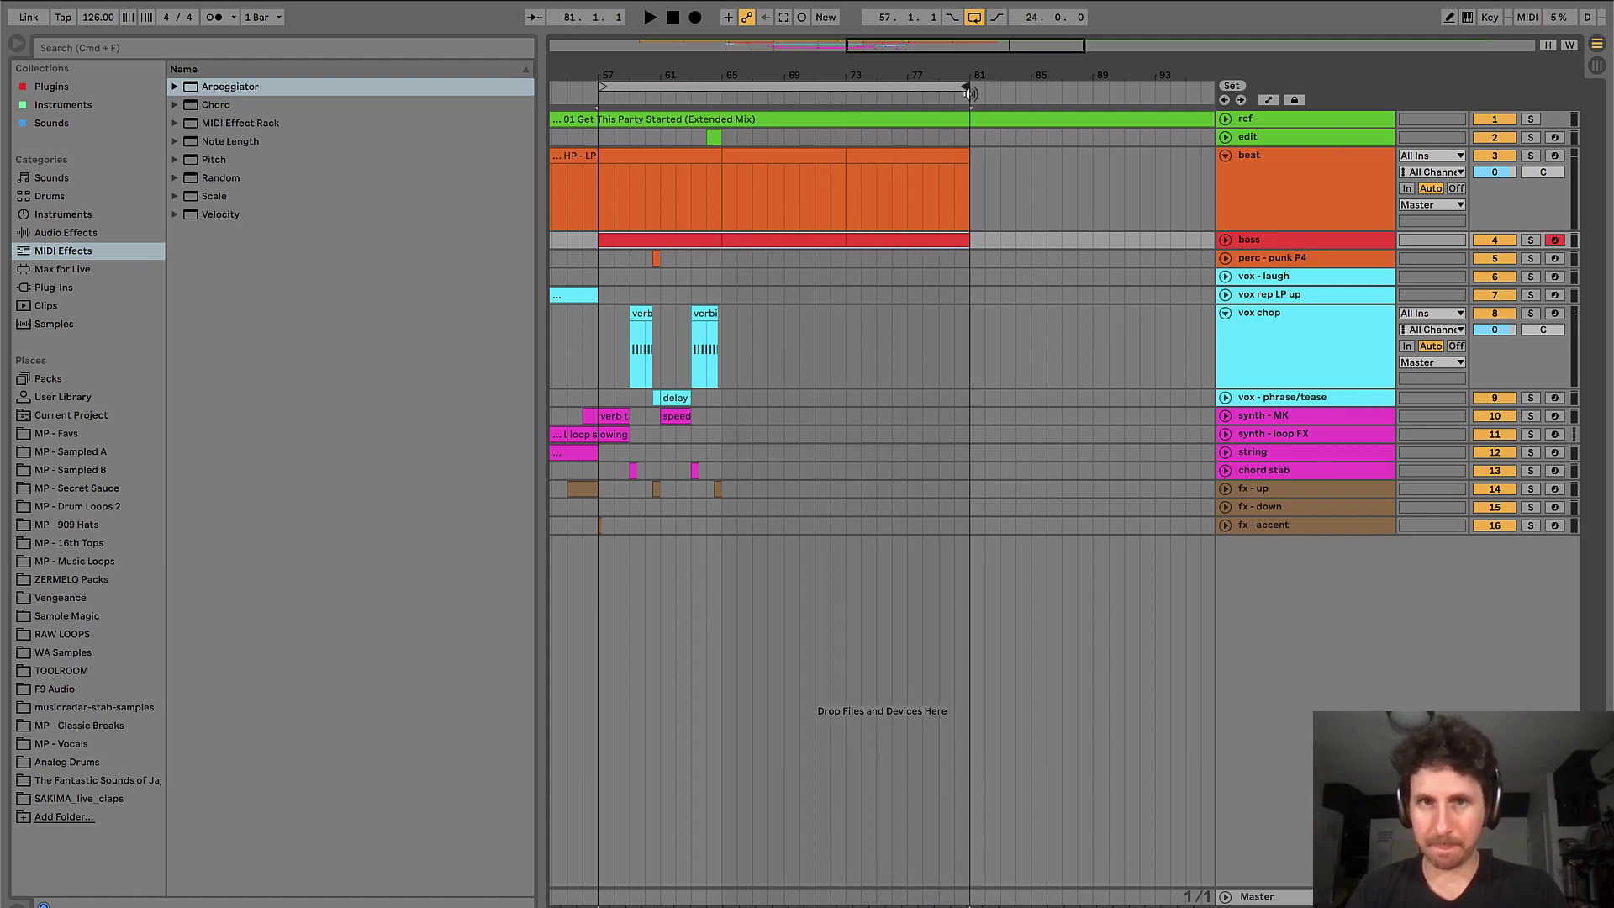
# - Play from the second vox rep LP up clip at bar 49 to hear the repeating vocal, stopping around bar 52
pyautogui.hscroll(-1, 754, 309)
pyautogui.hscroll(-5, 754, 309)
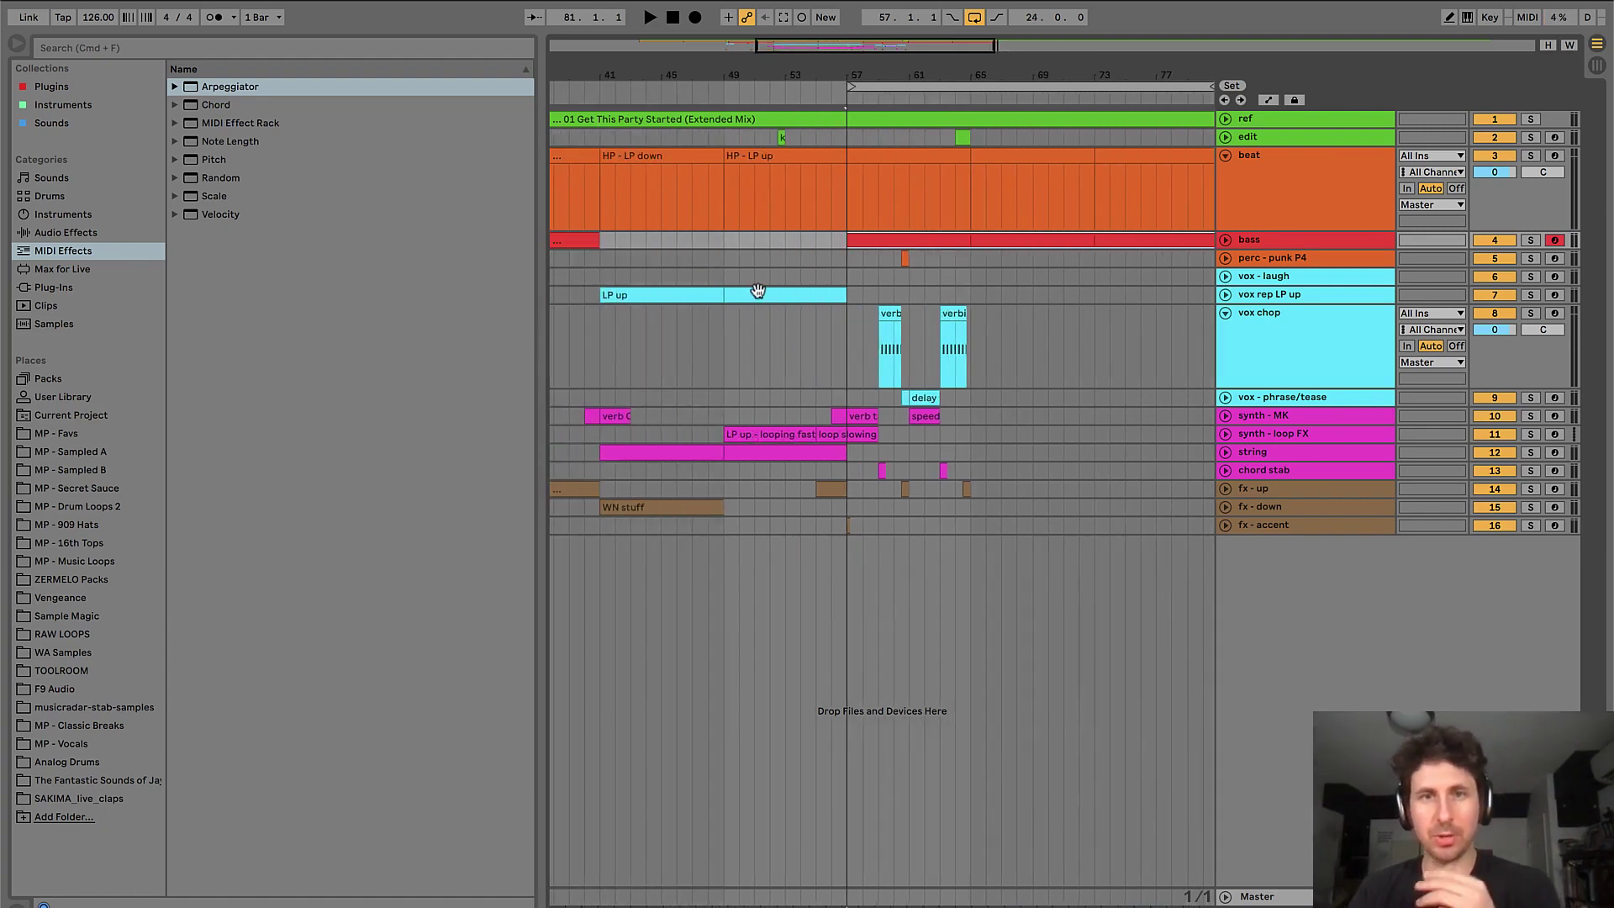
pyautogui.click(757, 291)
pyautogui.press('space')
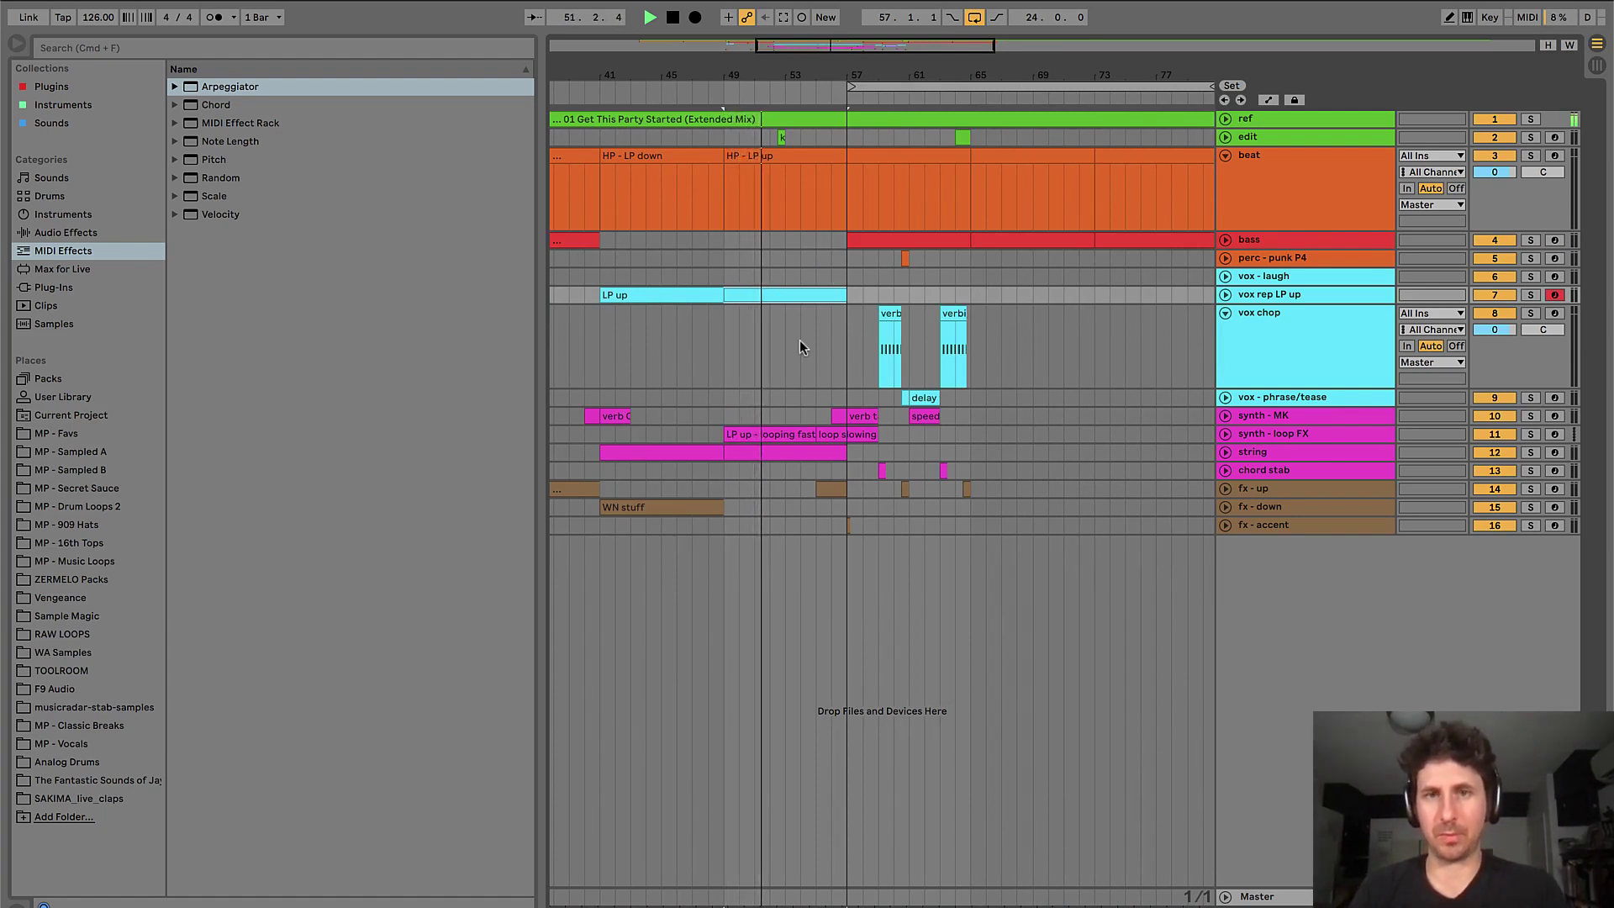
pyautogui.press('space')
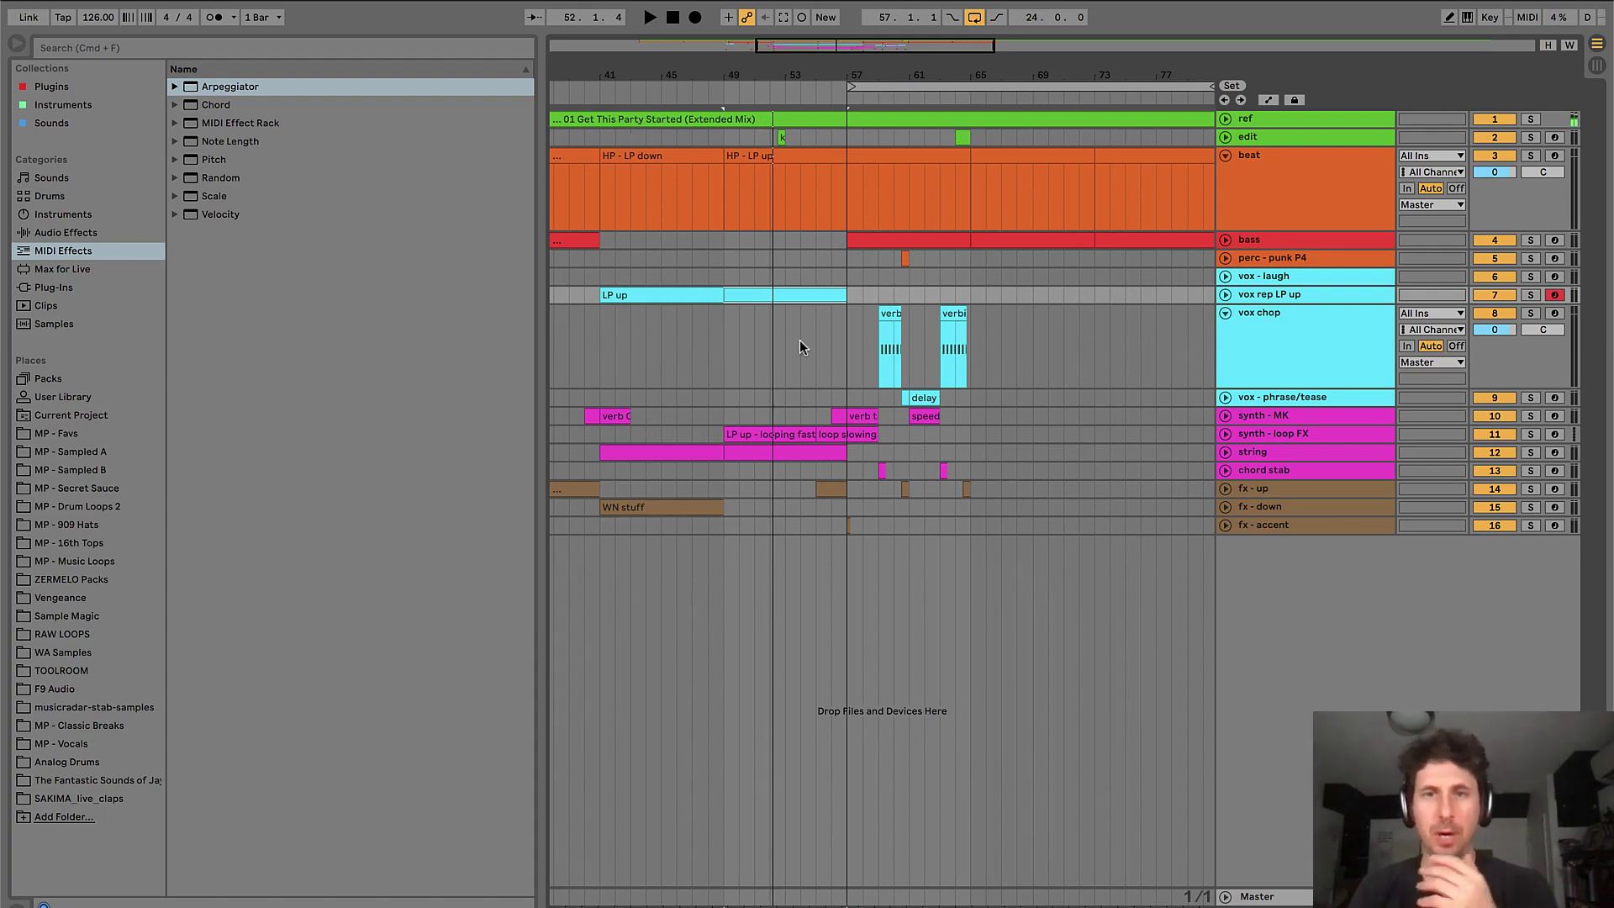
# - Examine the vocal and synth arrangement from bar 57 onward, highlighting ranges across vox rep LP up, vox chop and synth - MK
pyautogui.hscroll(3, 800, 340)
pyautogui.moveTo(743, 300); pyautogui.dragTo(870, 312)
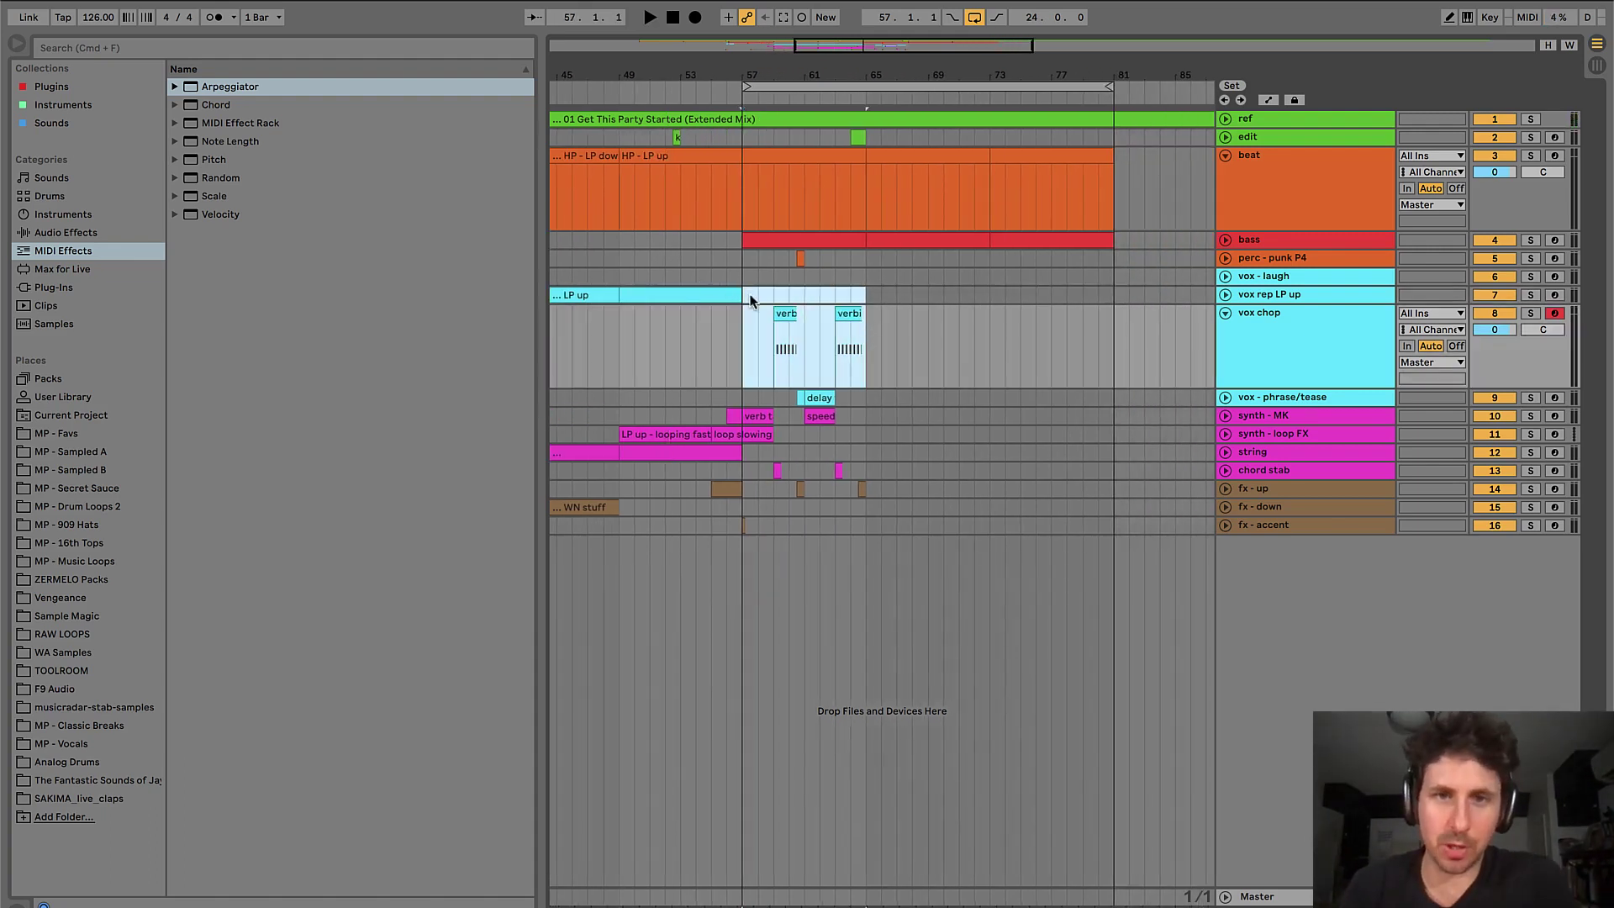
pyautogui.moveTo(758, 301); pyautogui.dragTo(869, 347)
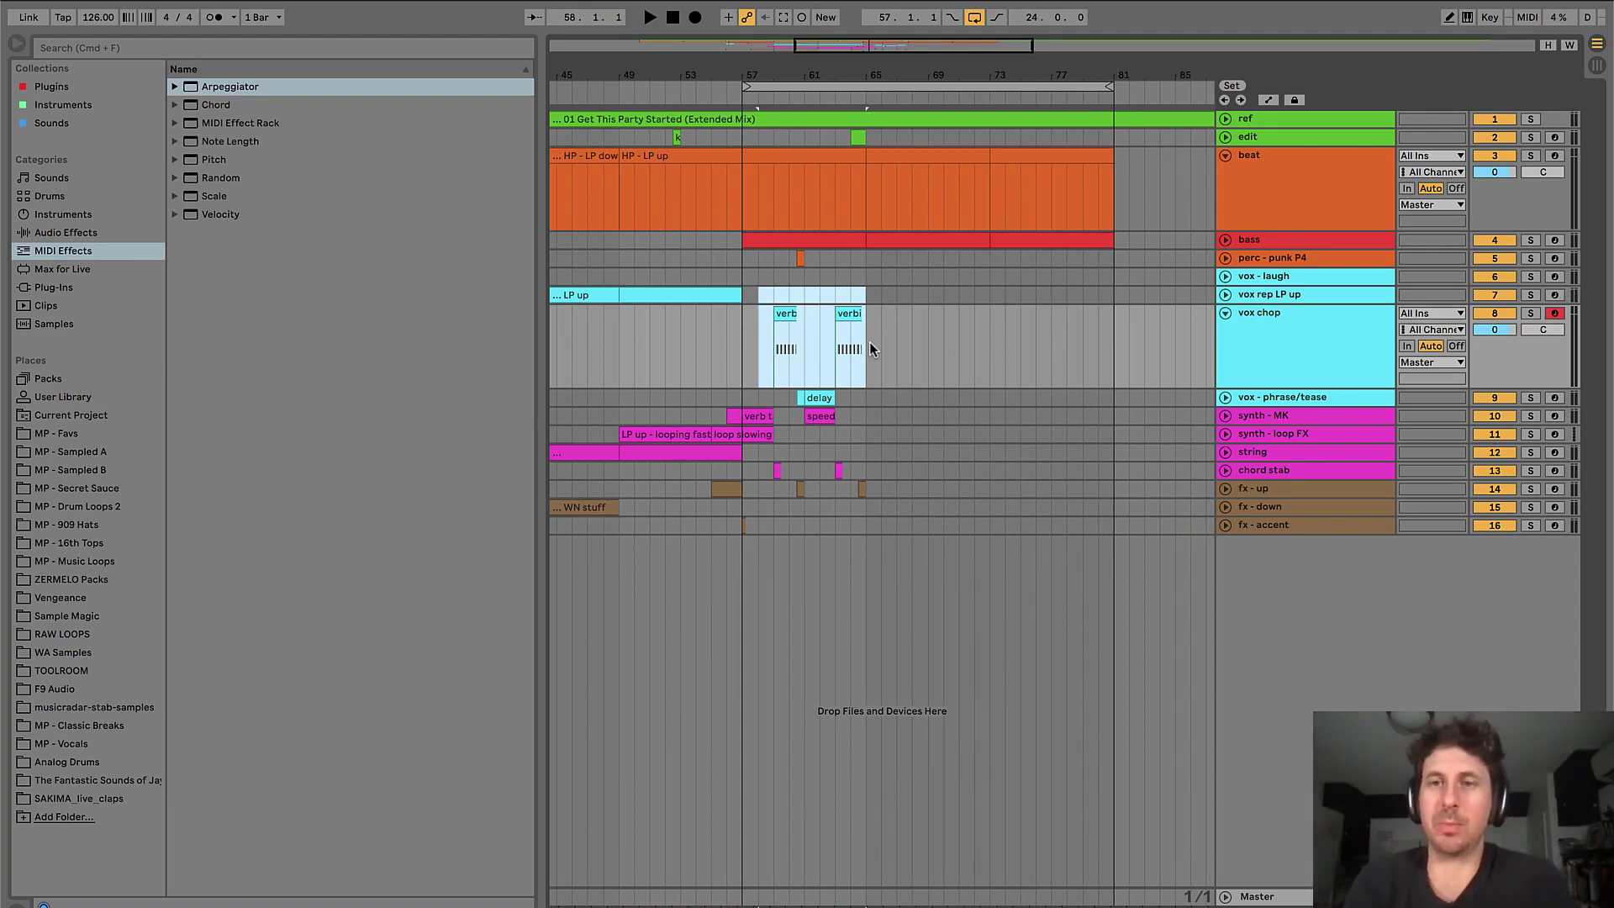
pyautogui.click(745, 295)
pyautogui.moveTo(745, 295); pyautogui.dragTo(891, 412)
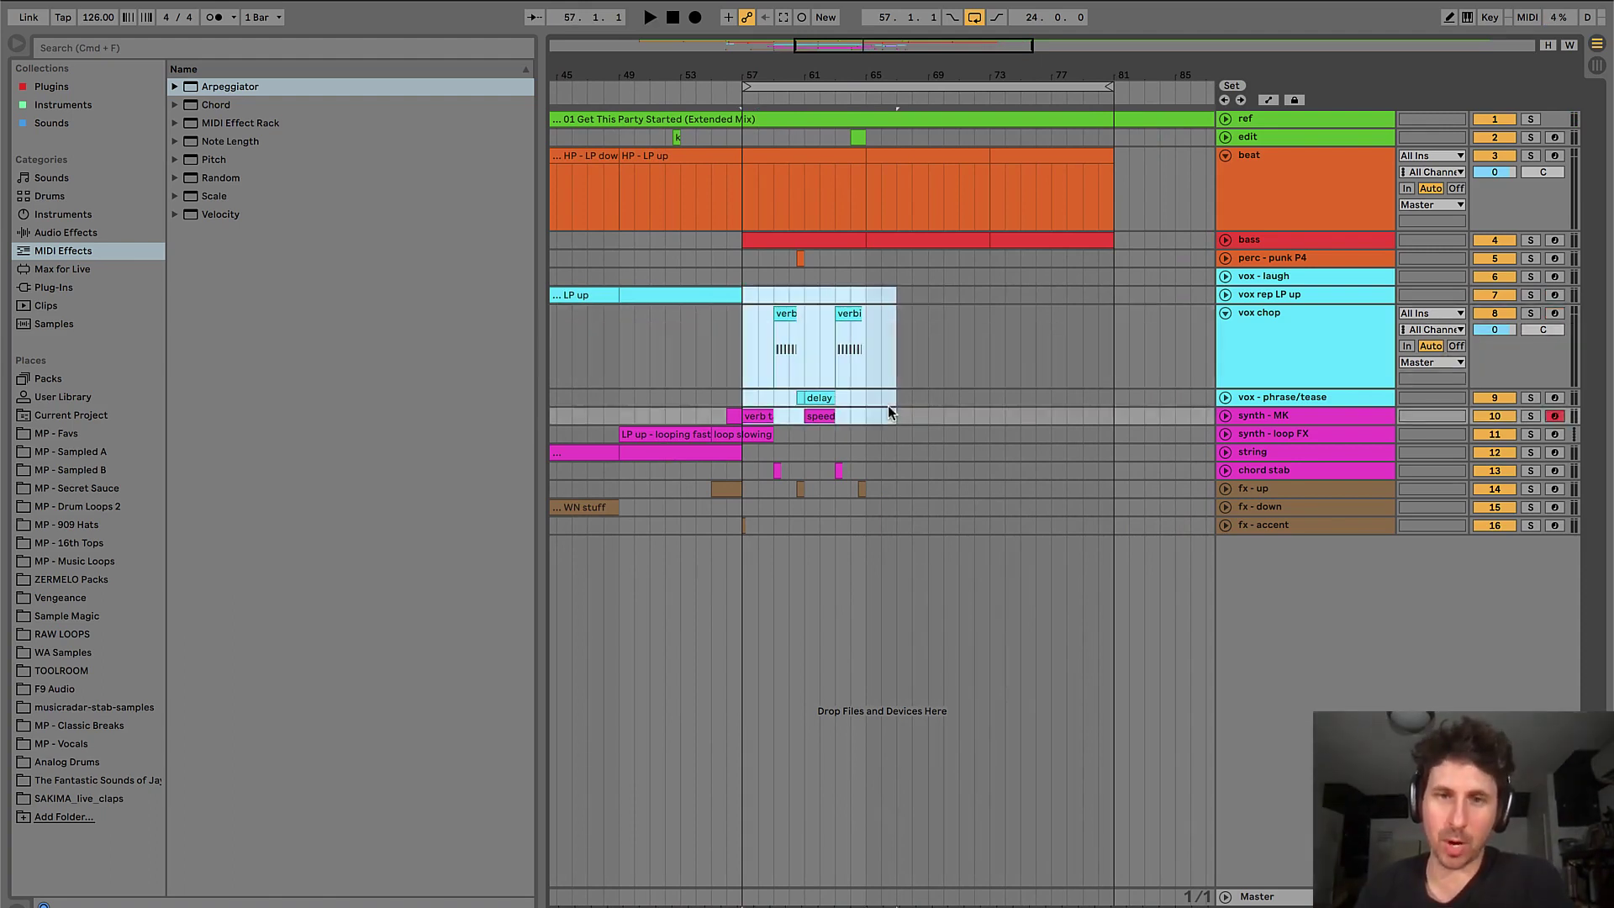
pyautogui.click(767, 434)
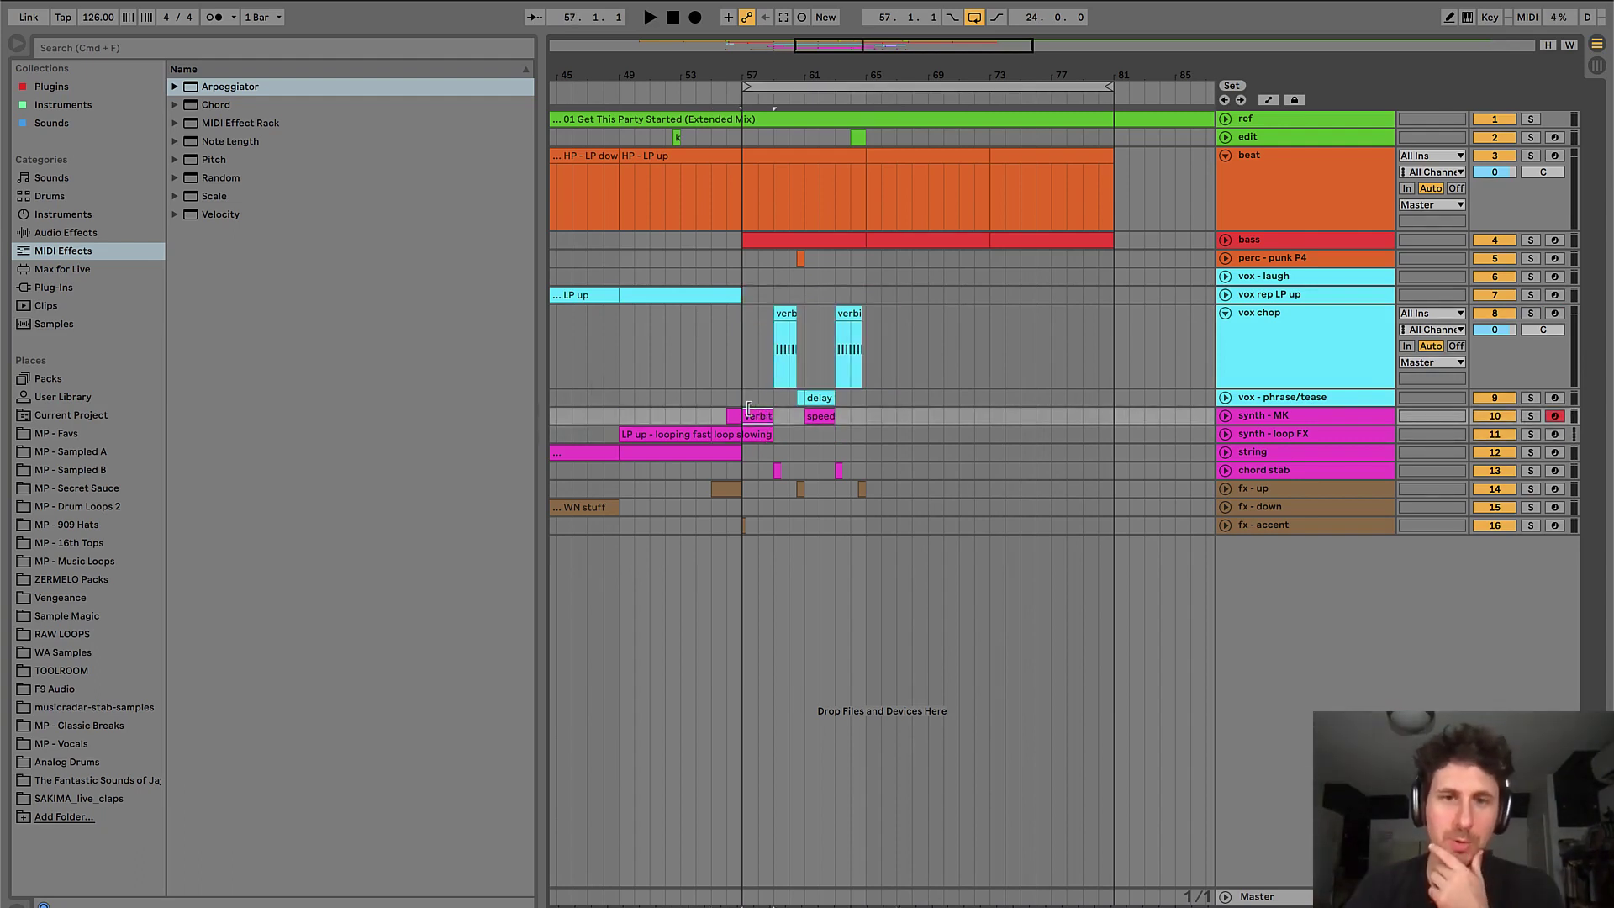
pyautogui.press('Down')
pyautogui.click(788, 311)
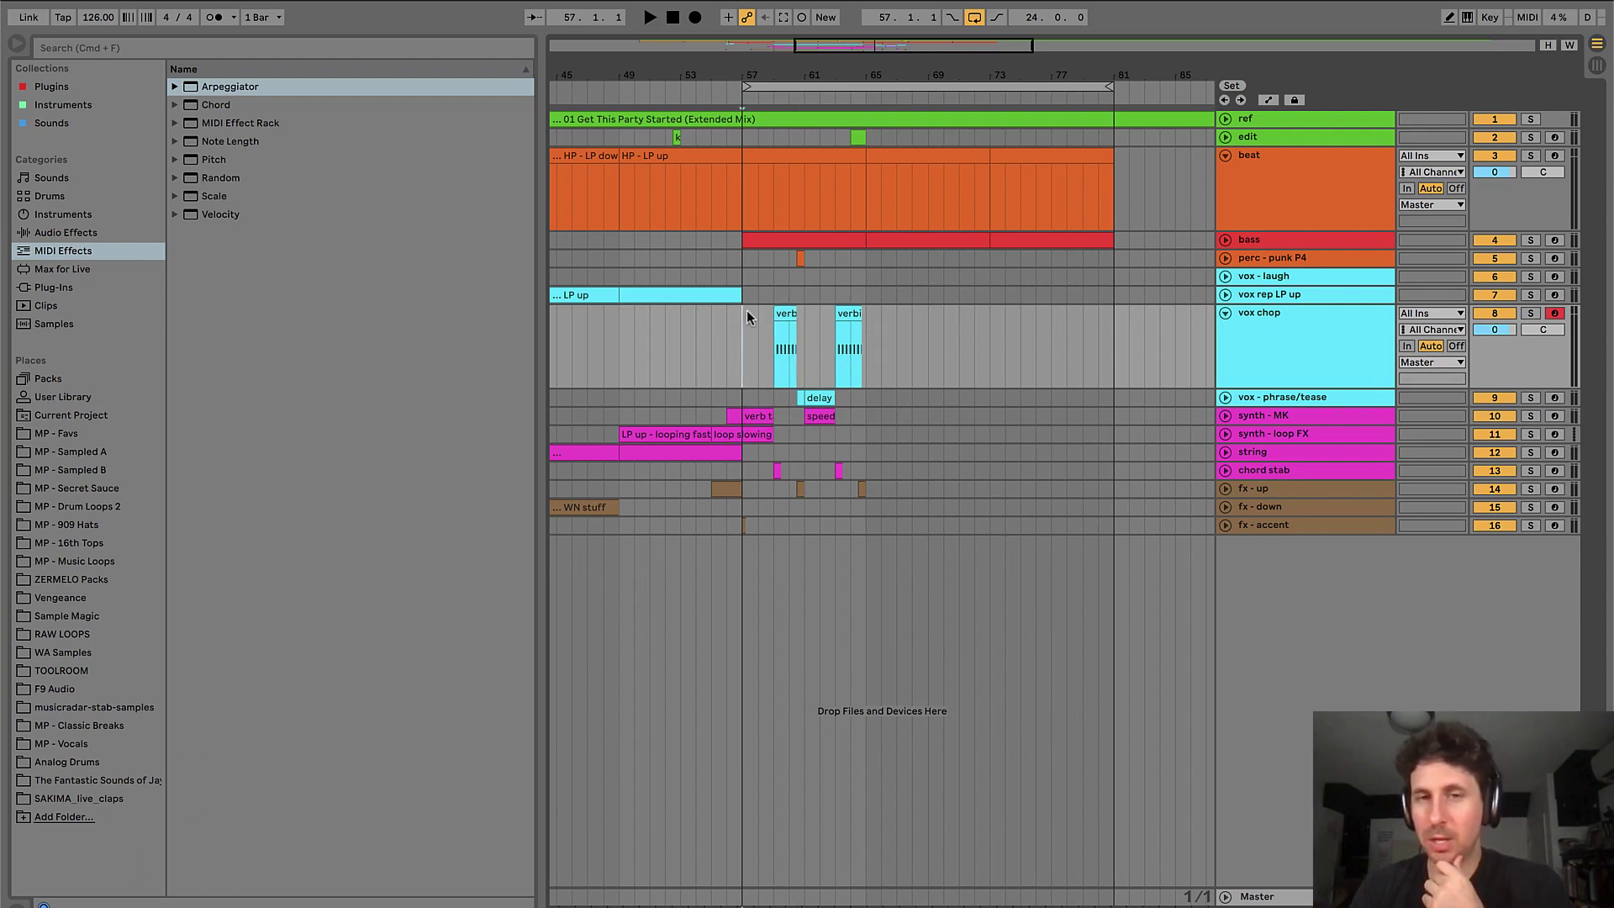
# - Go through the clips again in playing order, from verb tail at bar 57 to the end of the second verbing chop
pyautogui.moveTo(781, 67); pyautogui.dragTo(781, 73)
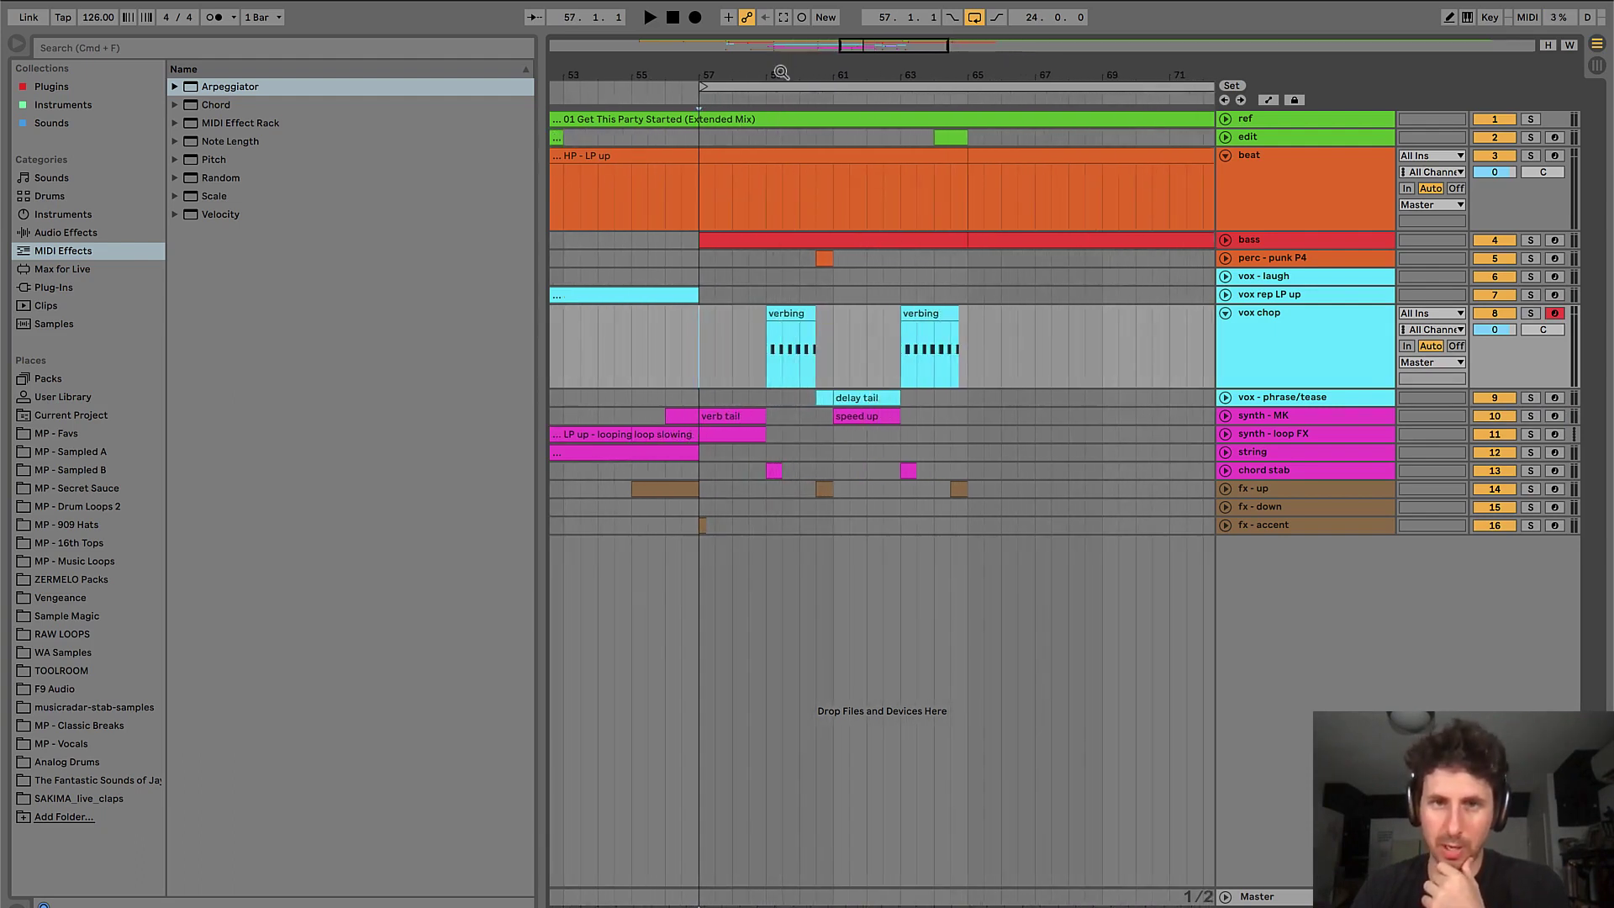
pyautogui.click(735, 418)
pyautogui.click(773, 471)
pyautogui.click(797, 358)
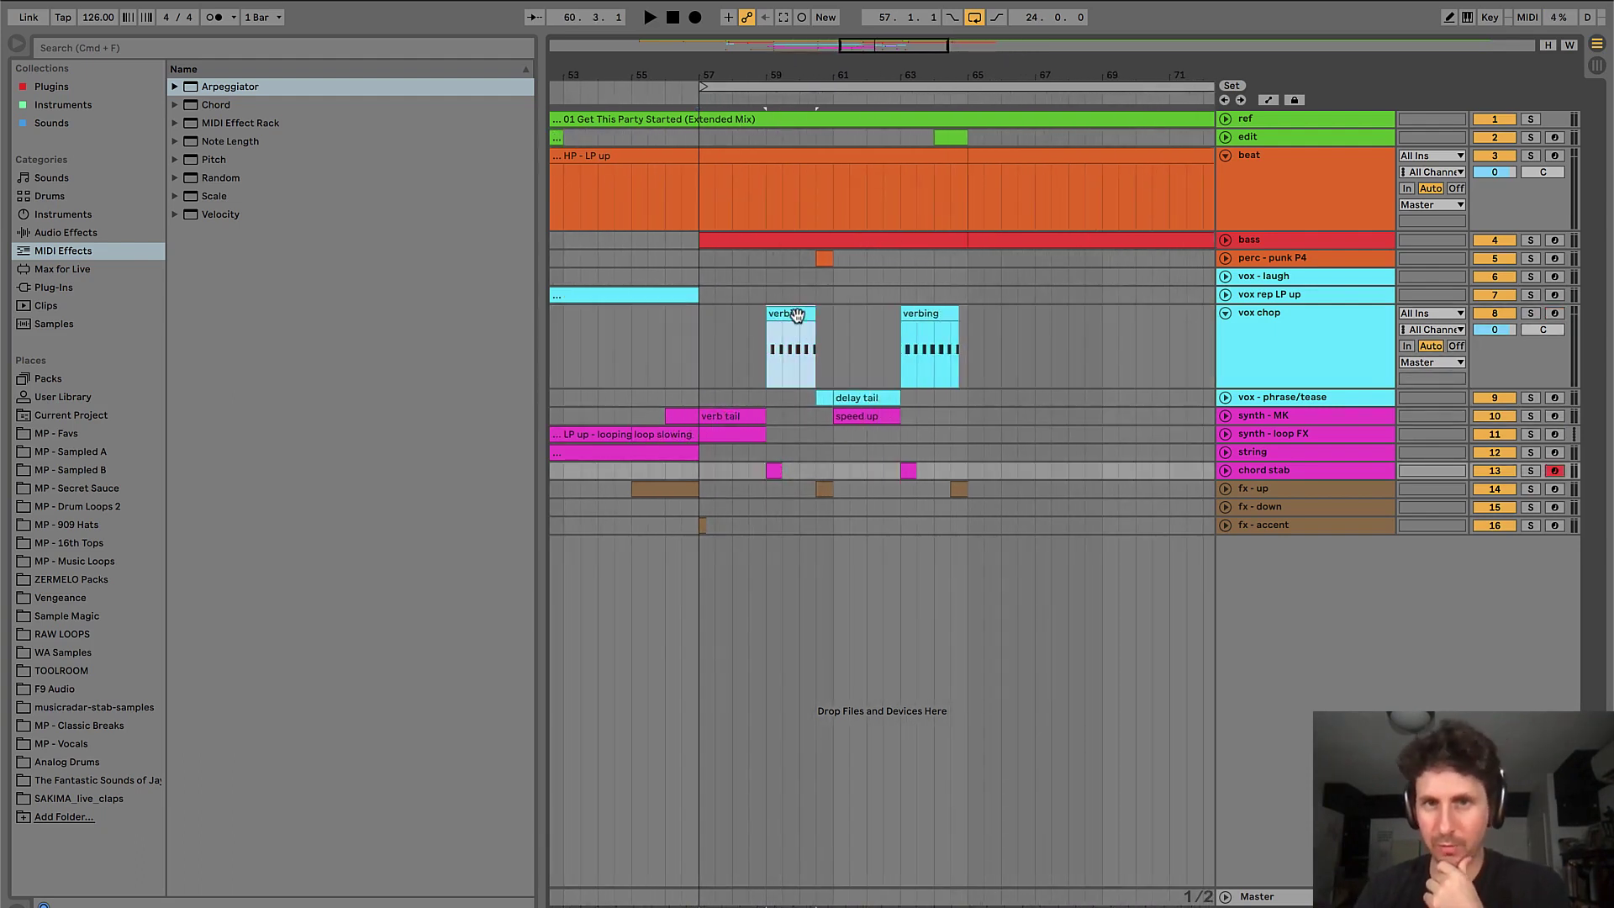
pyautogui.click(824, 400)
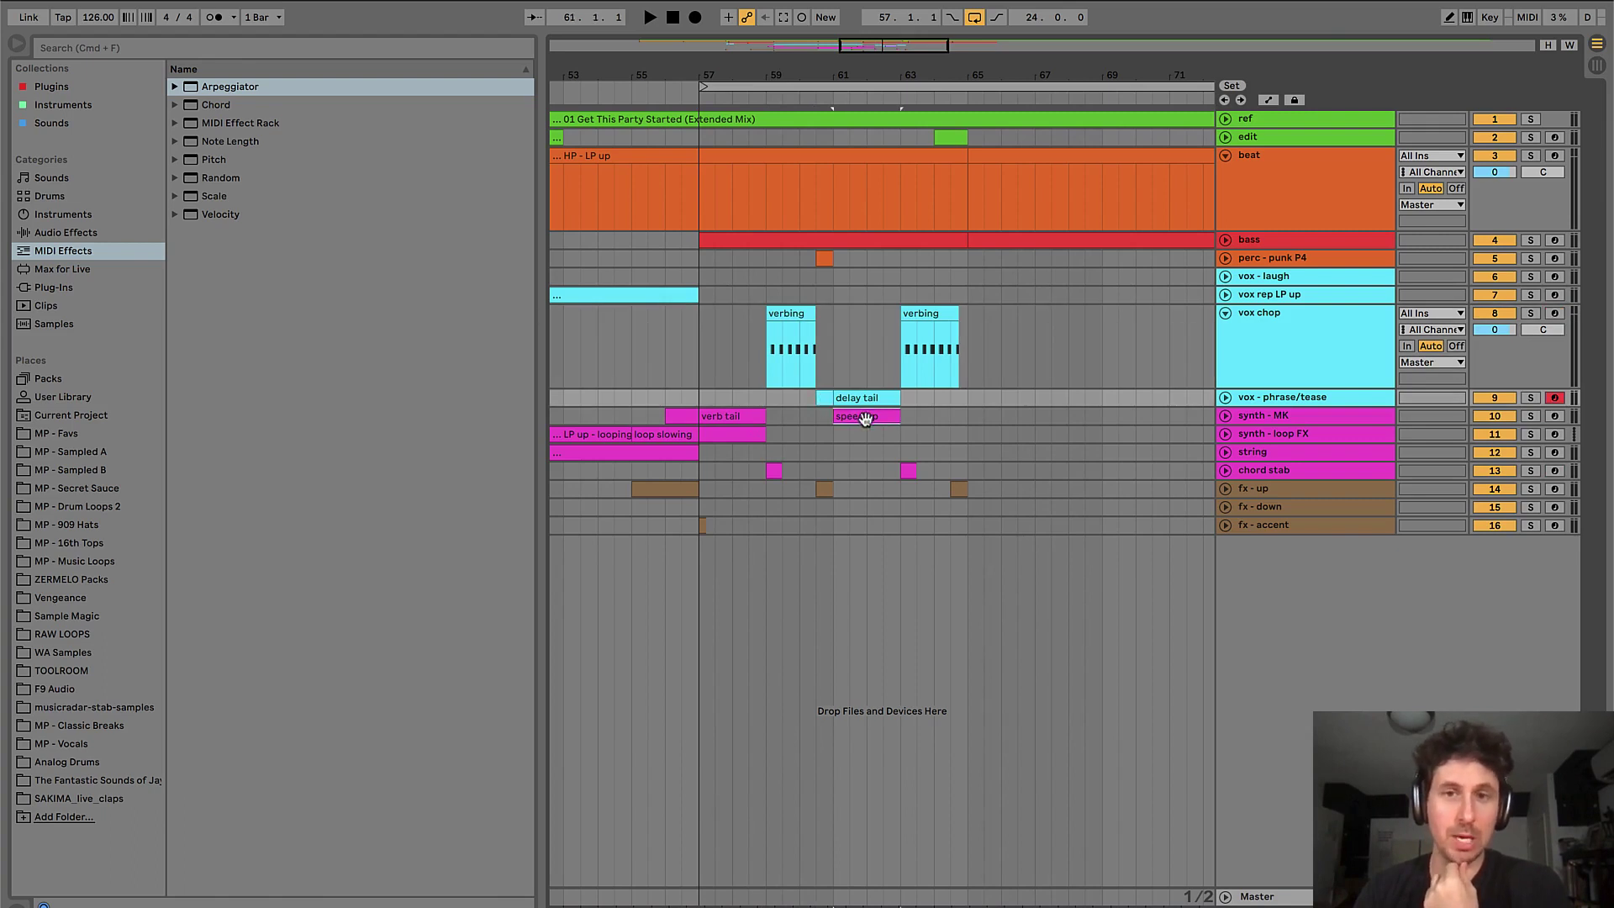
pyautogui.click(908, 469)
pyautogui.click(967, 325)
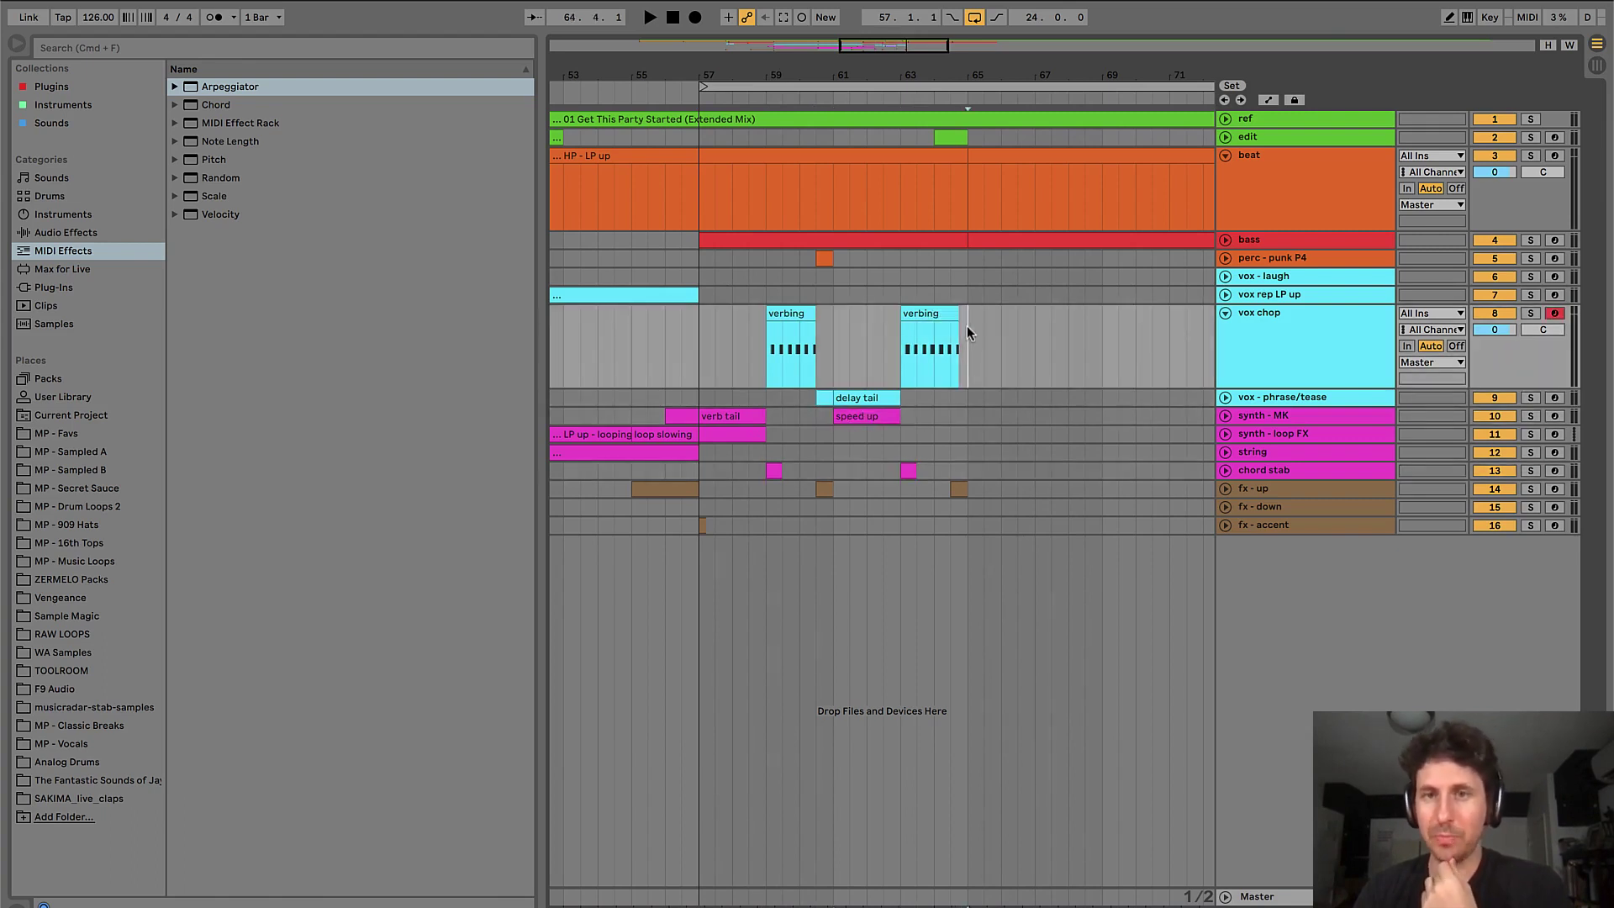
# - Inspect the still empty vocal space after bar 64, highlighting bars 65 to 73 on the vox chop track
pyautogui.press('-')
pyautogui.click(972, 397)
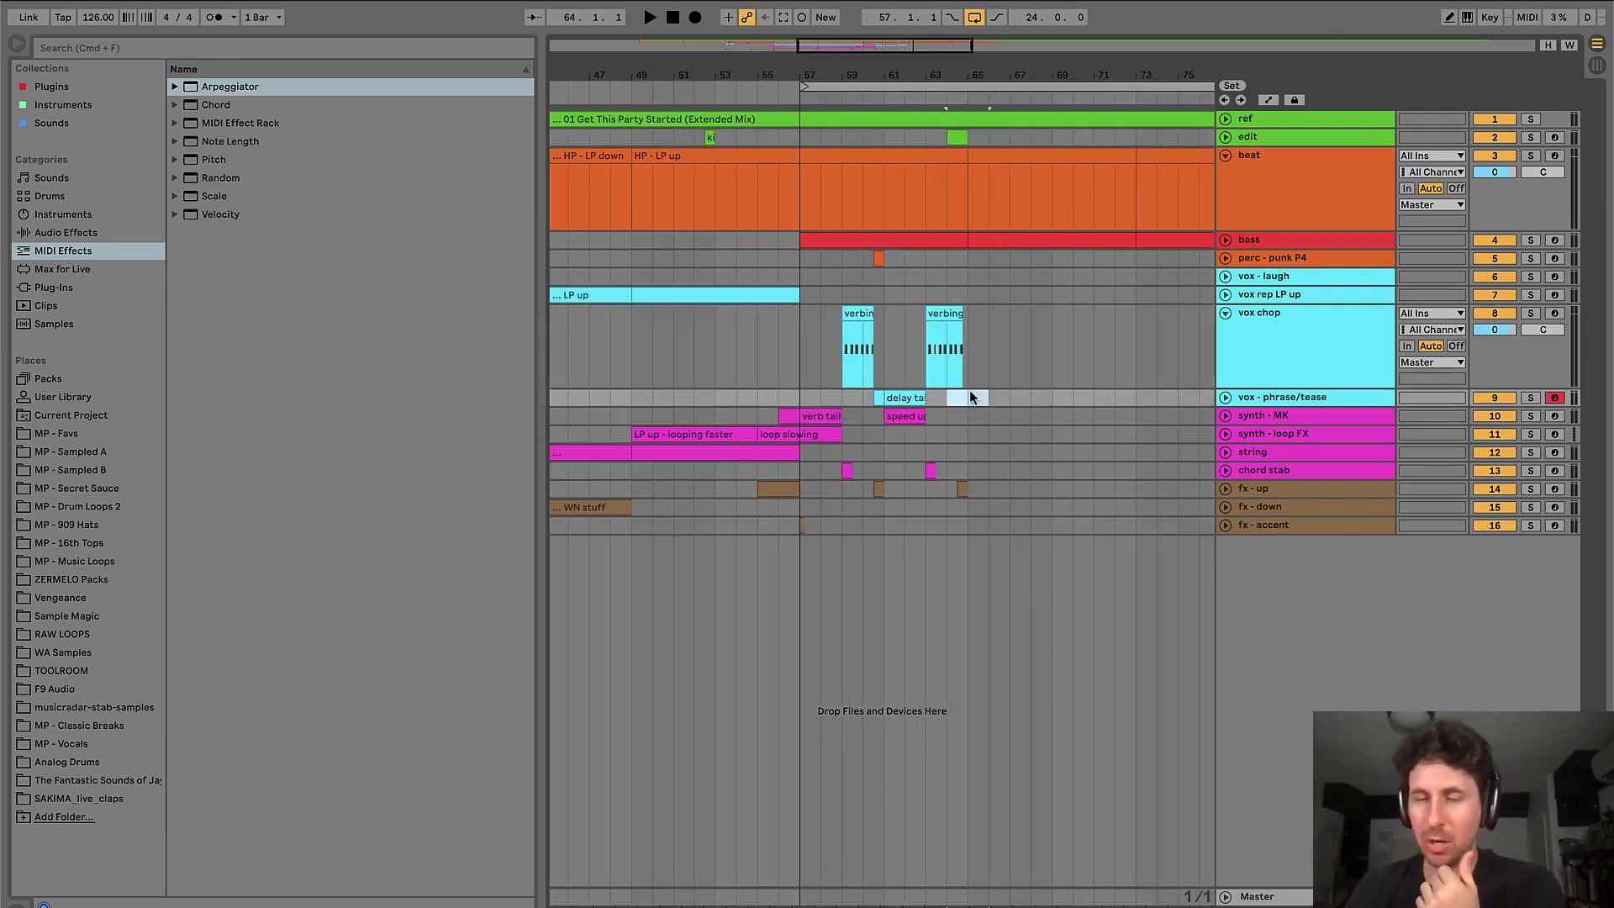
pyautogui.hscroll(3, 969, 388)
pyautogui.moveTo(884, 316); pyautogui.dragTo(1015, 332)
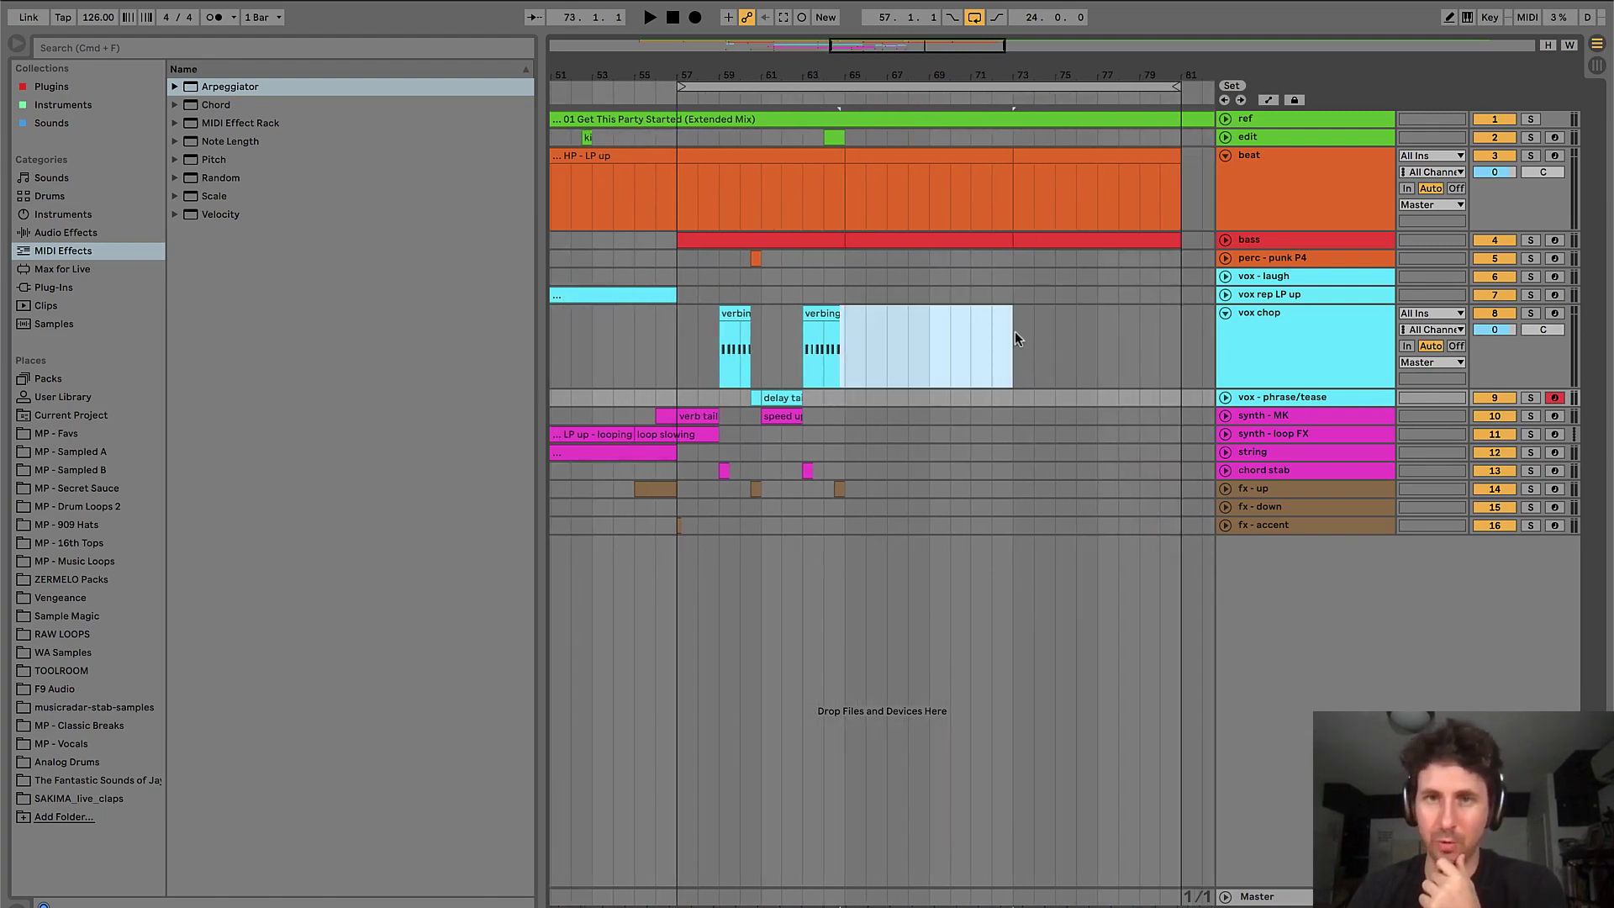
pyautogui.click(1014, 331)
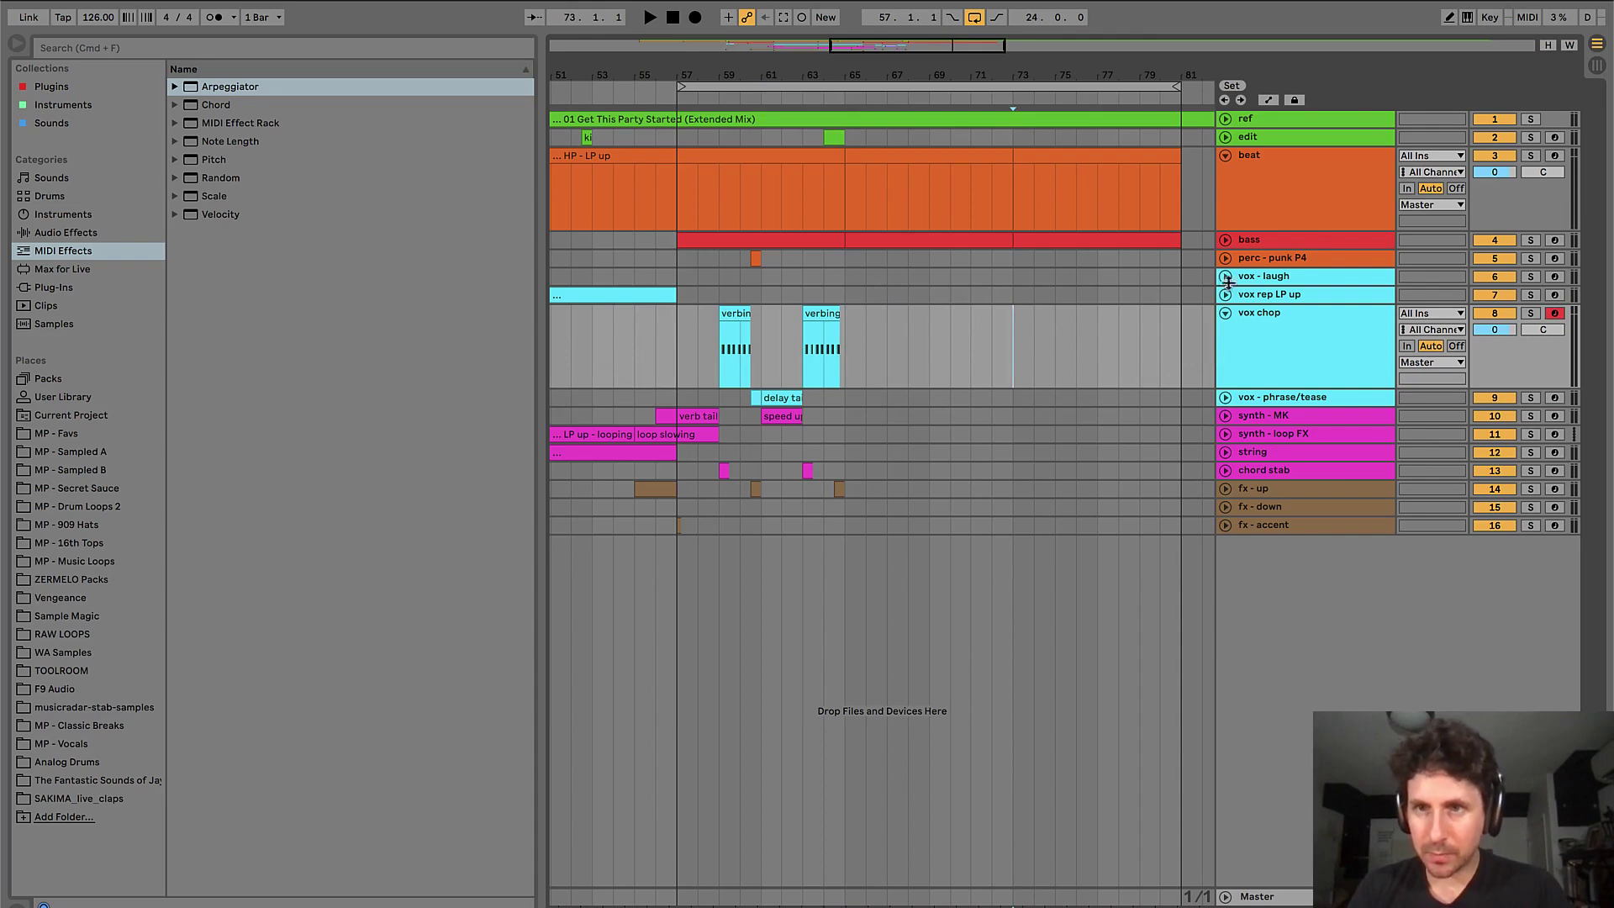
# - Collapse all the tracks, unfold only the vox rep LP up track, and rename it to "vox - full phrase"
pyautogui.keyDown('alt'); pyautogui.click(1226, 313); pyautogui.keyUp('alt')
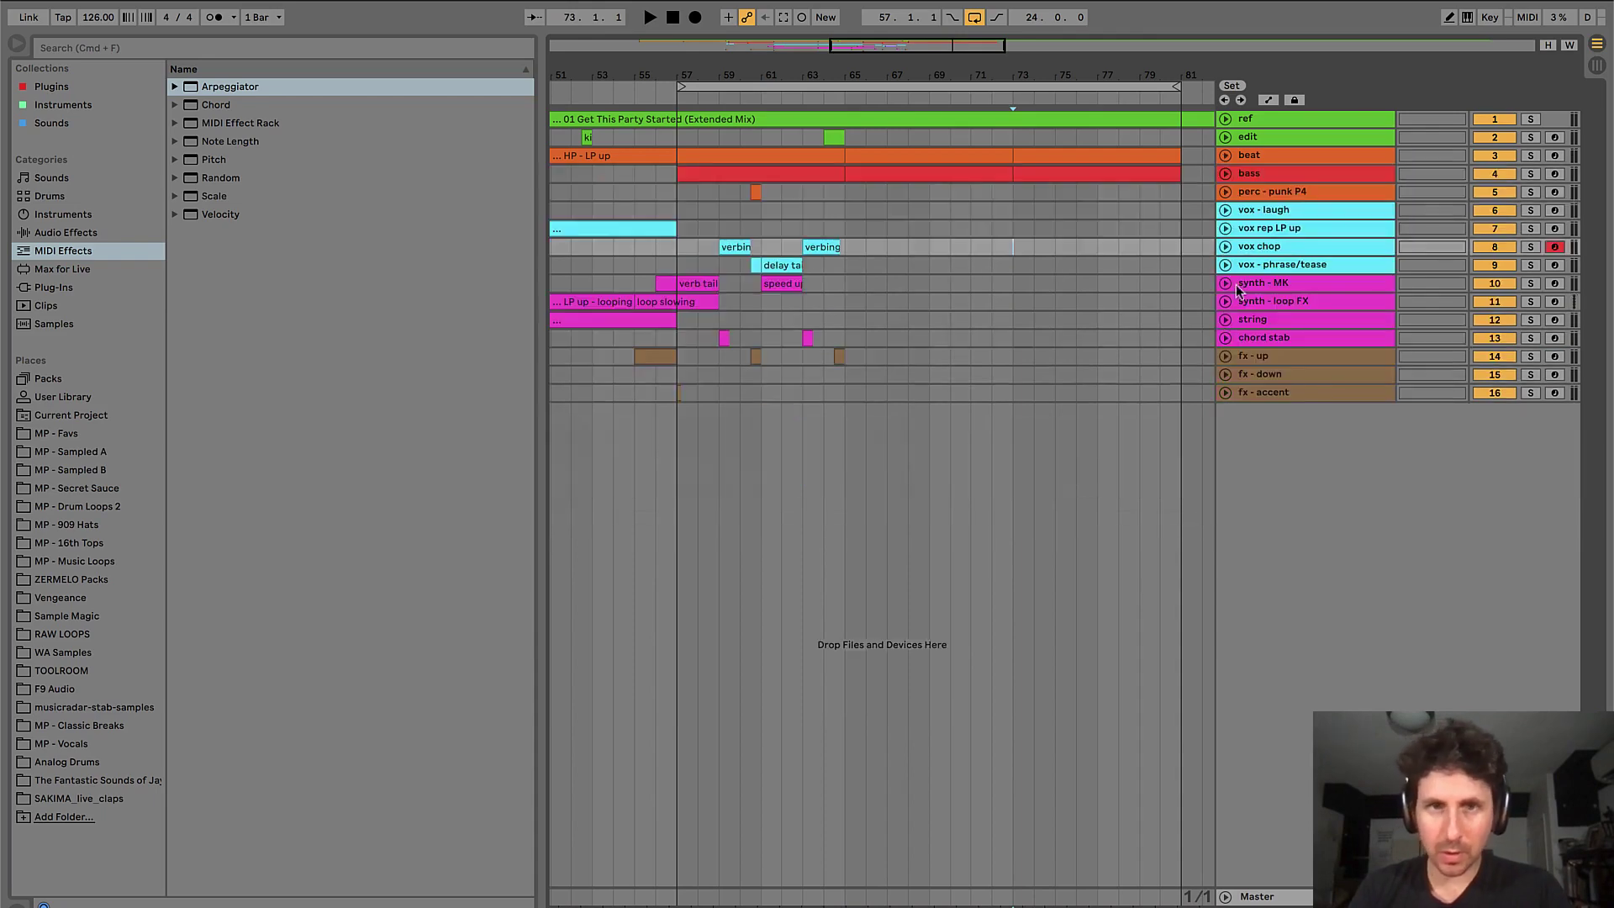
pyautogui.click(1226, 210)
pyautogui.click(1226, 210)
pyautogui.click(1226, 228)
pyautogui.click(613, 257)
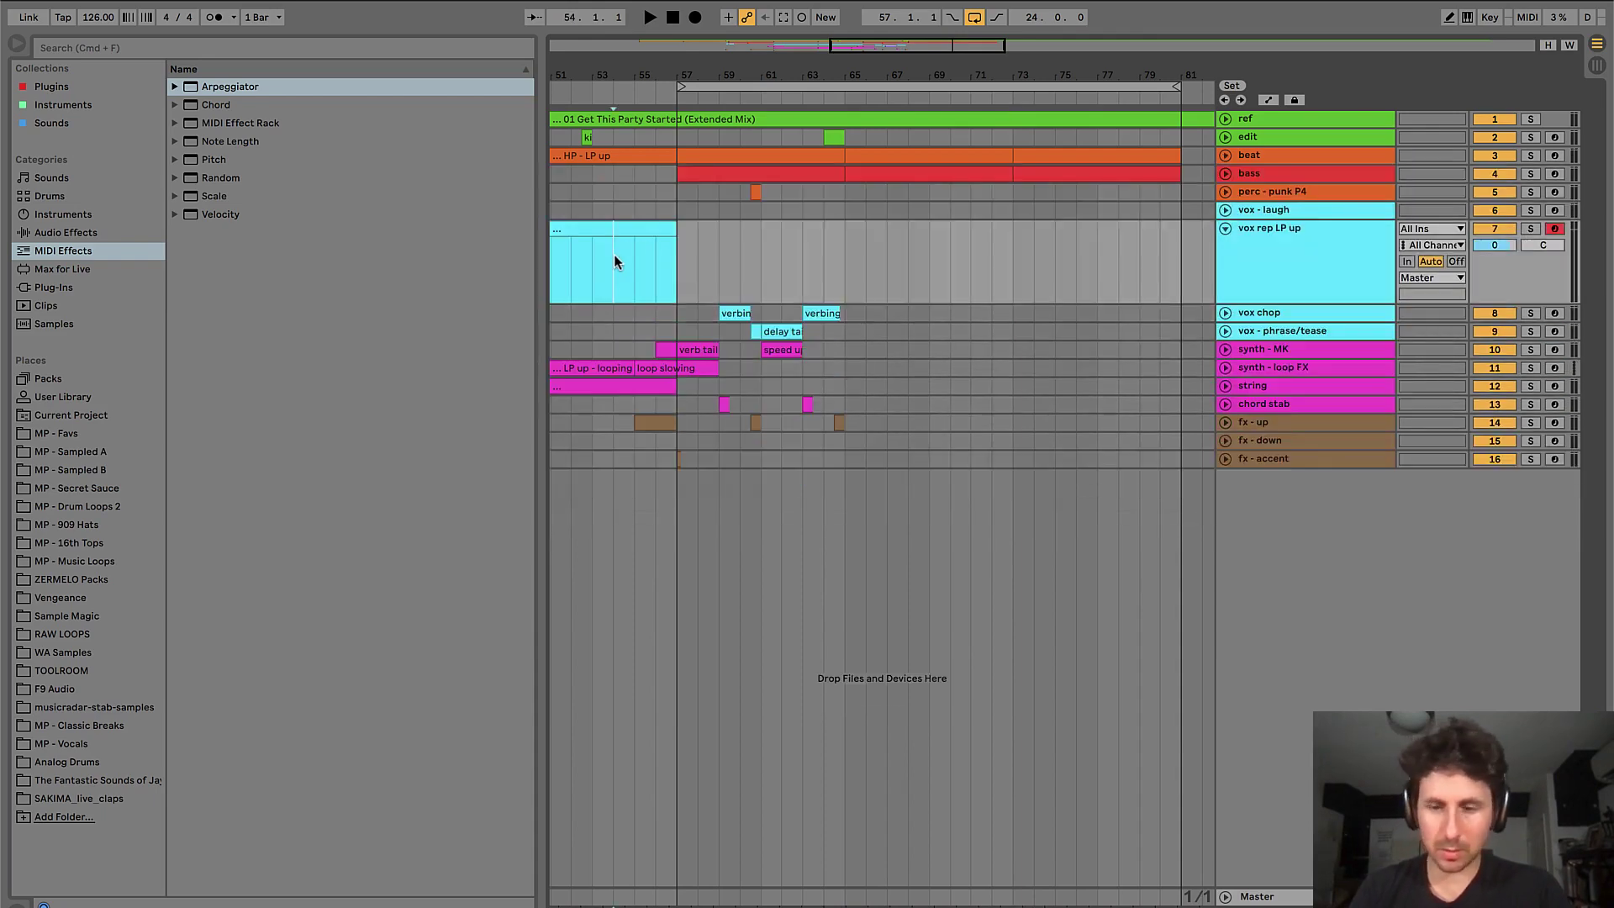
pyautogui.press('-')
pyautogui.press('-')
pyautogui.click(1279, 227)
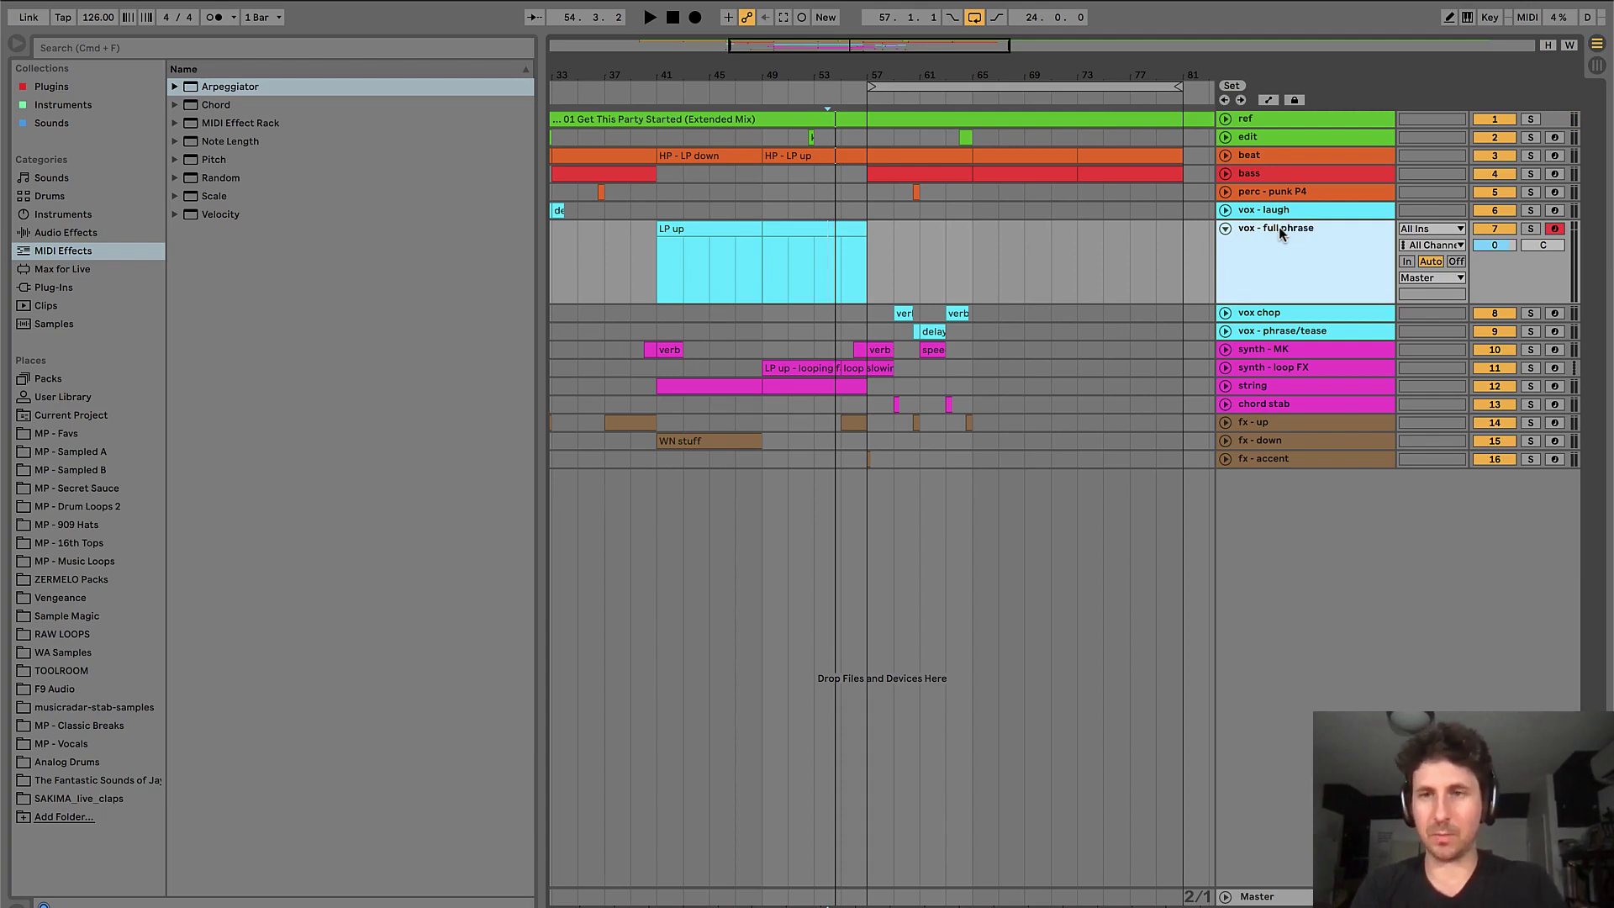
pyautogui.click(699, 229)
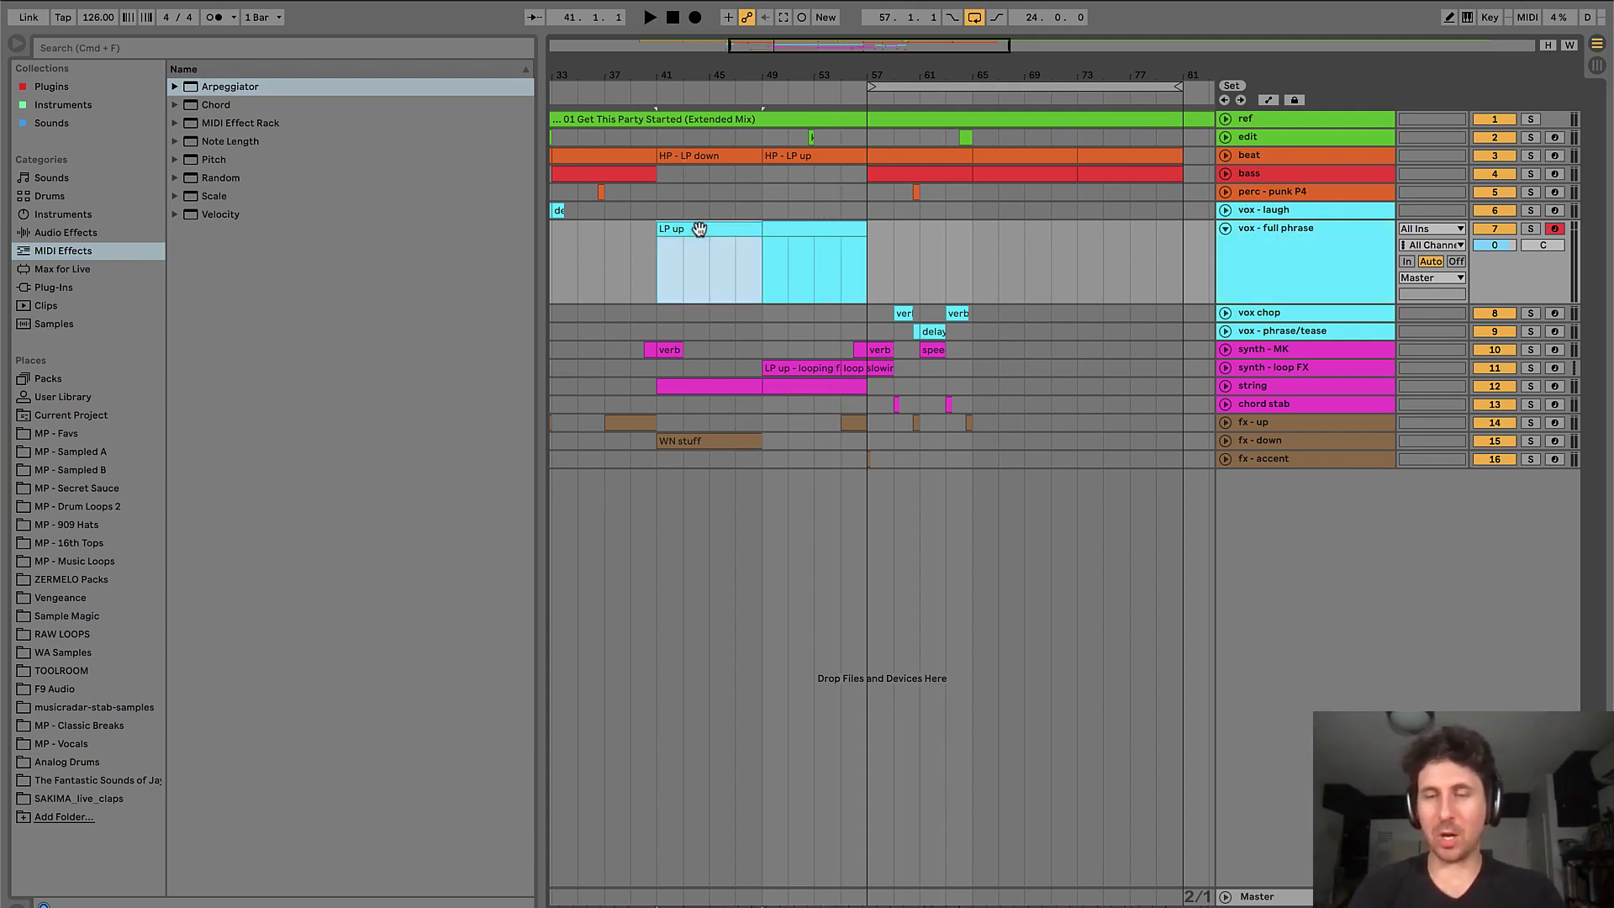
pyautogui.click(1258, 262)
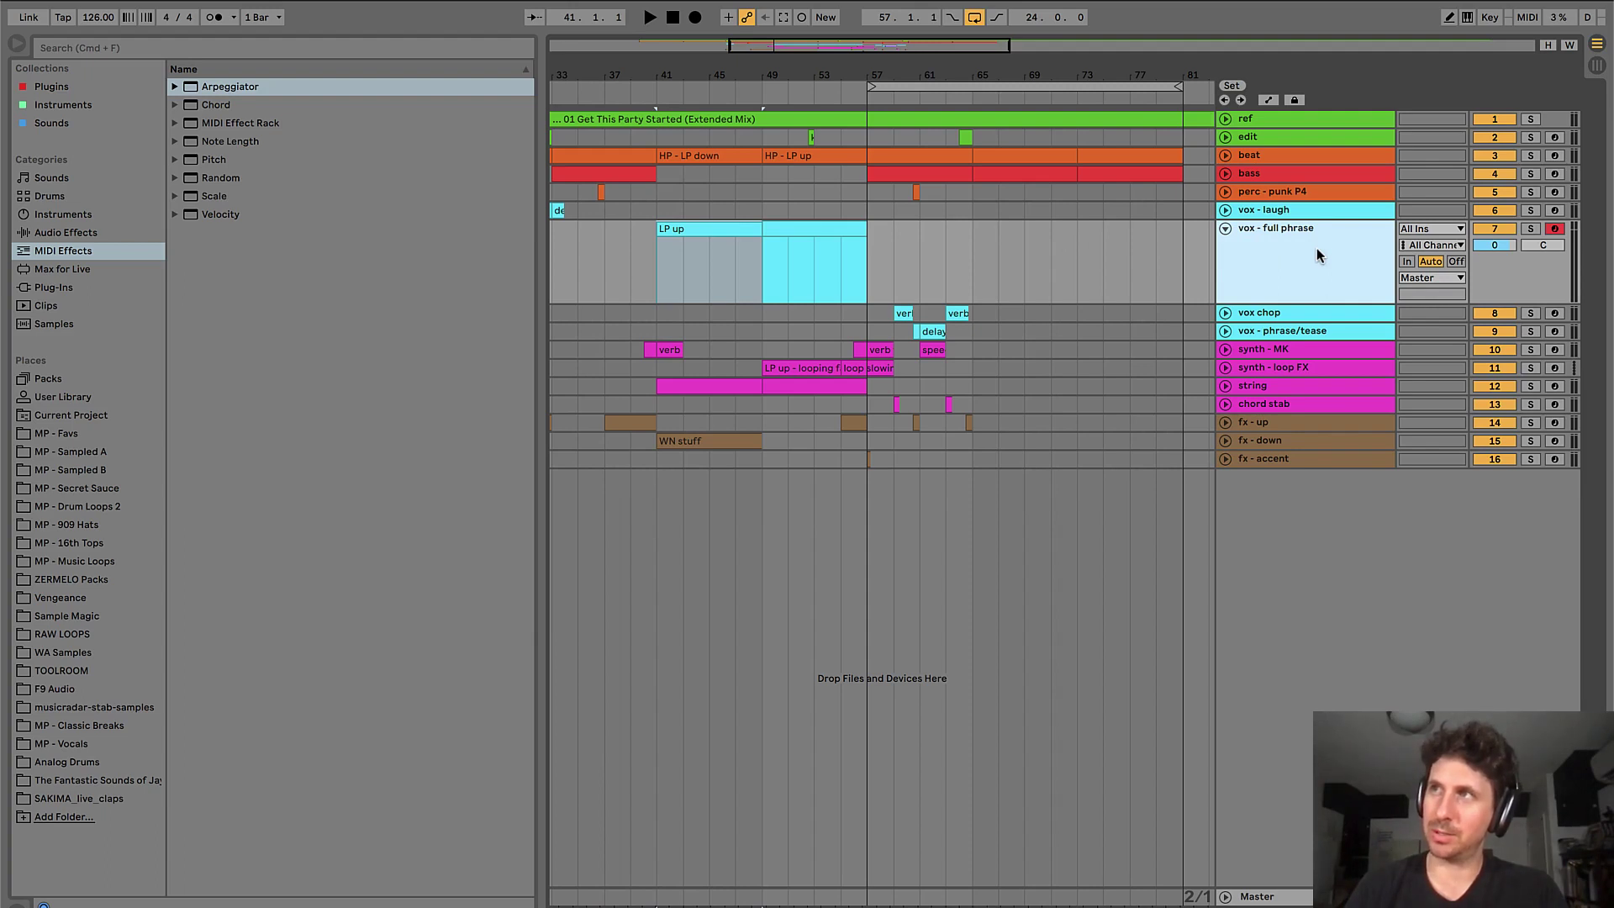
# - Copy the vox - full phrase clip at bar 49 to bar 65 and duplicate it to fill bars 65 to 81
pyautogui.click(881, 243)
pyautogui.press('+')
pyautogui.press('space')
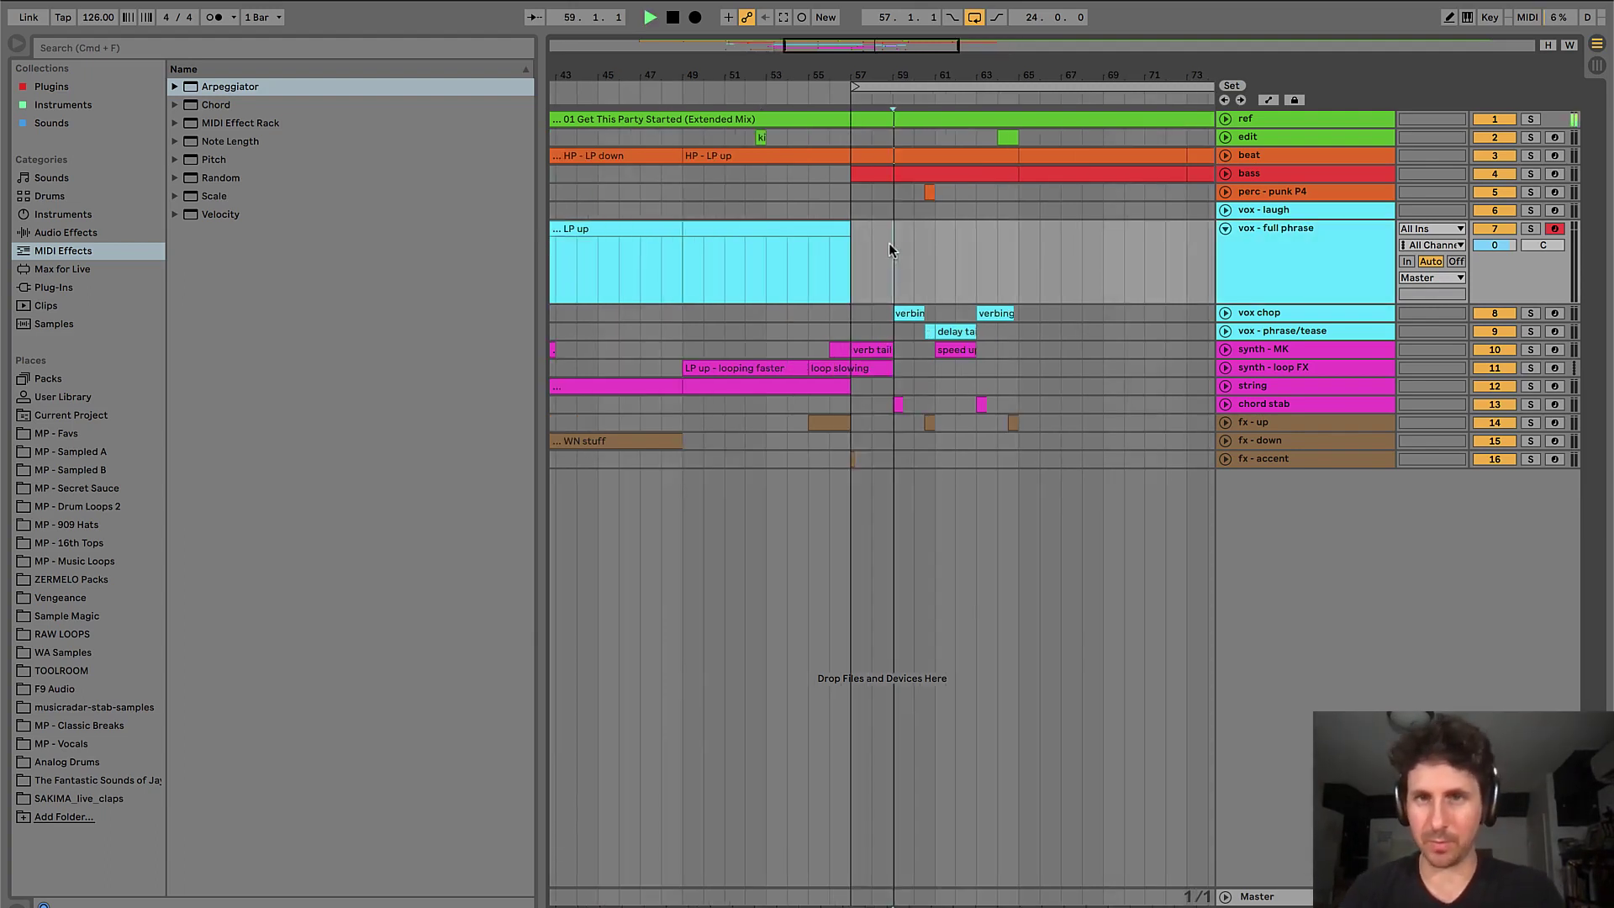
pyautogui.press('-')
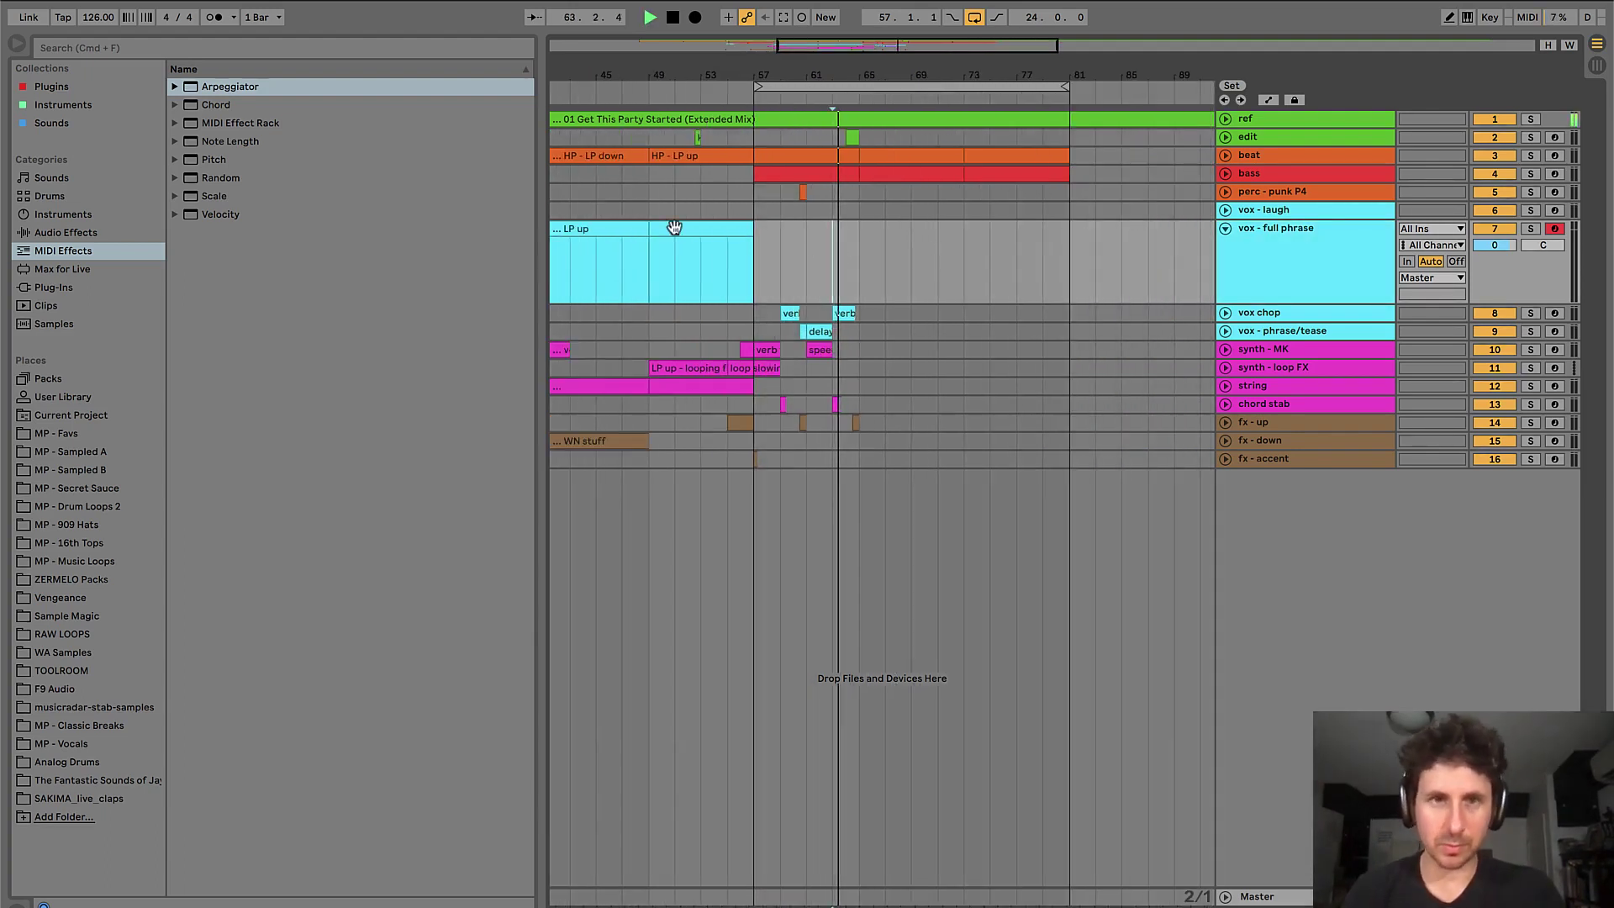
pyautogui.moveTo(674, 227); pyautogui.dragTo(919, 230)
pyautogui.press('super+d')
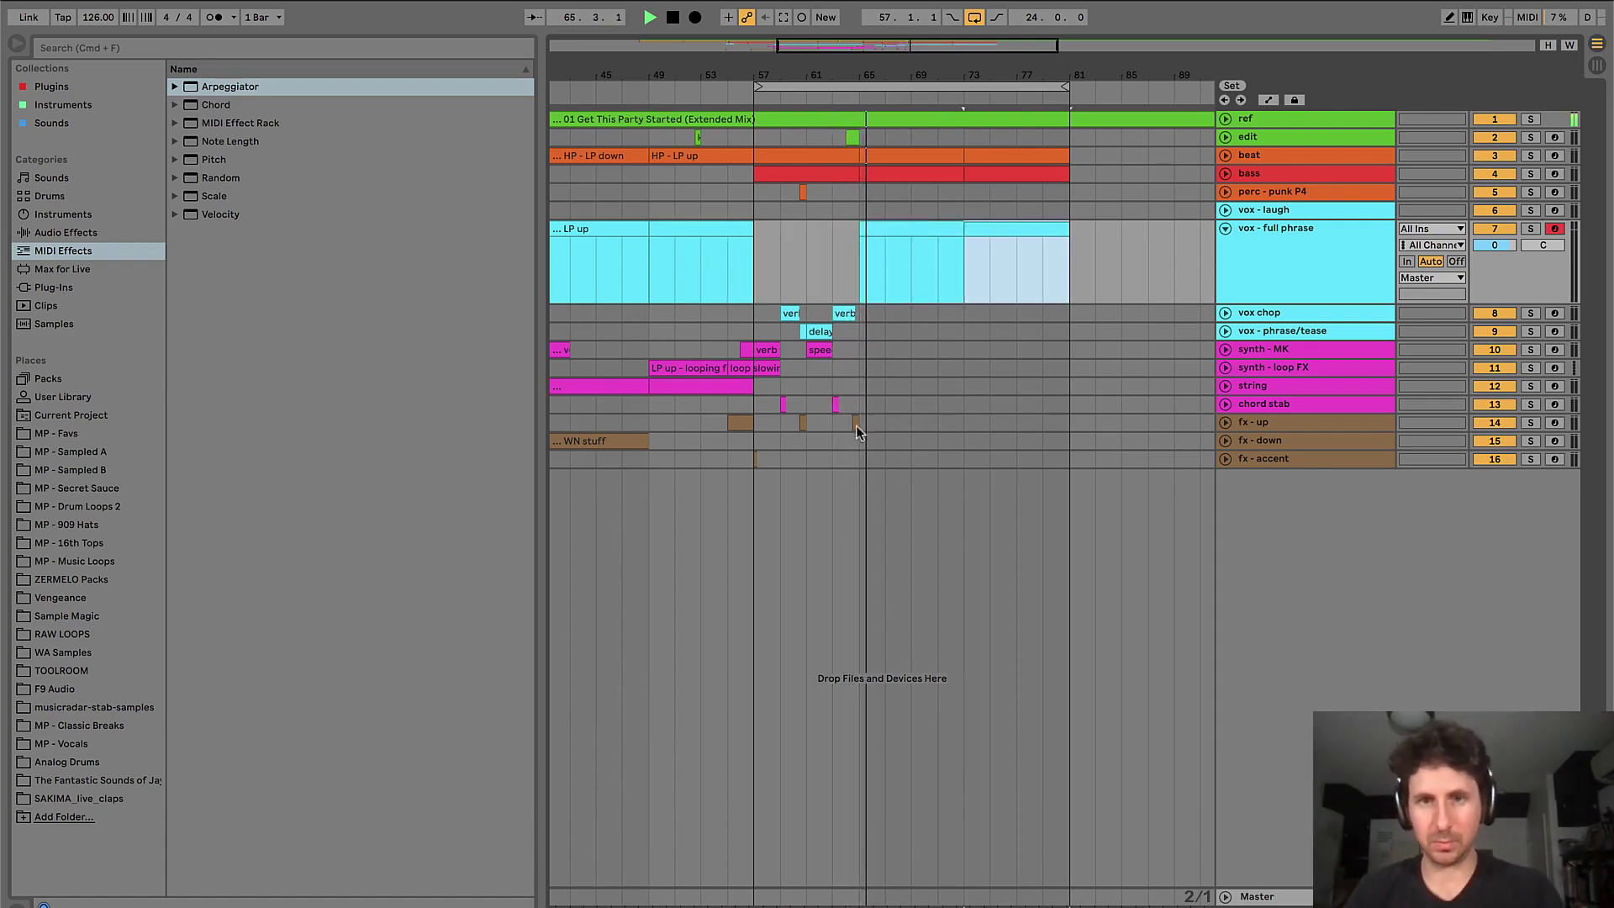
pyautogui.press('space')
# - Copy the fx - accent clip from bar 57 to bar 65 and play the transition leading into it
pyautogui.click(869, 452)
pyautogui.press('+')
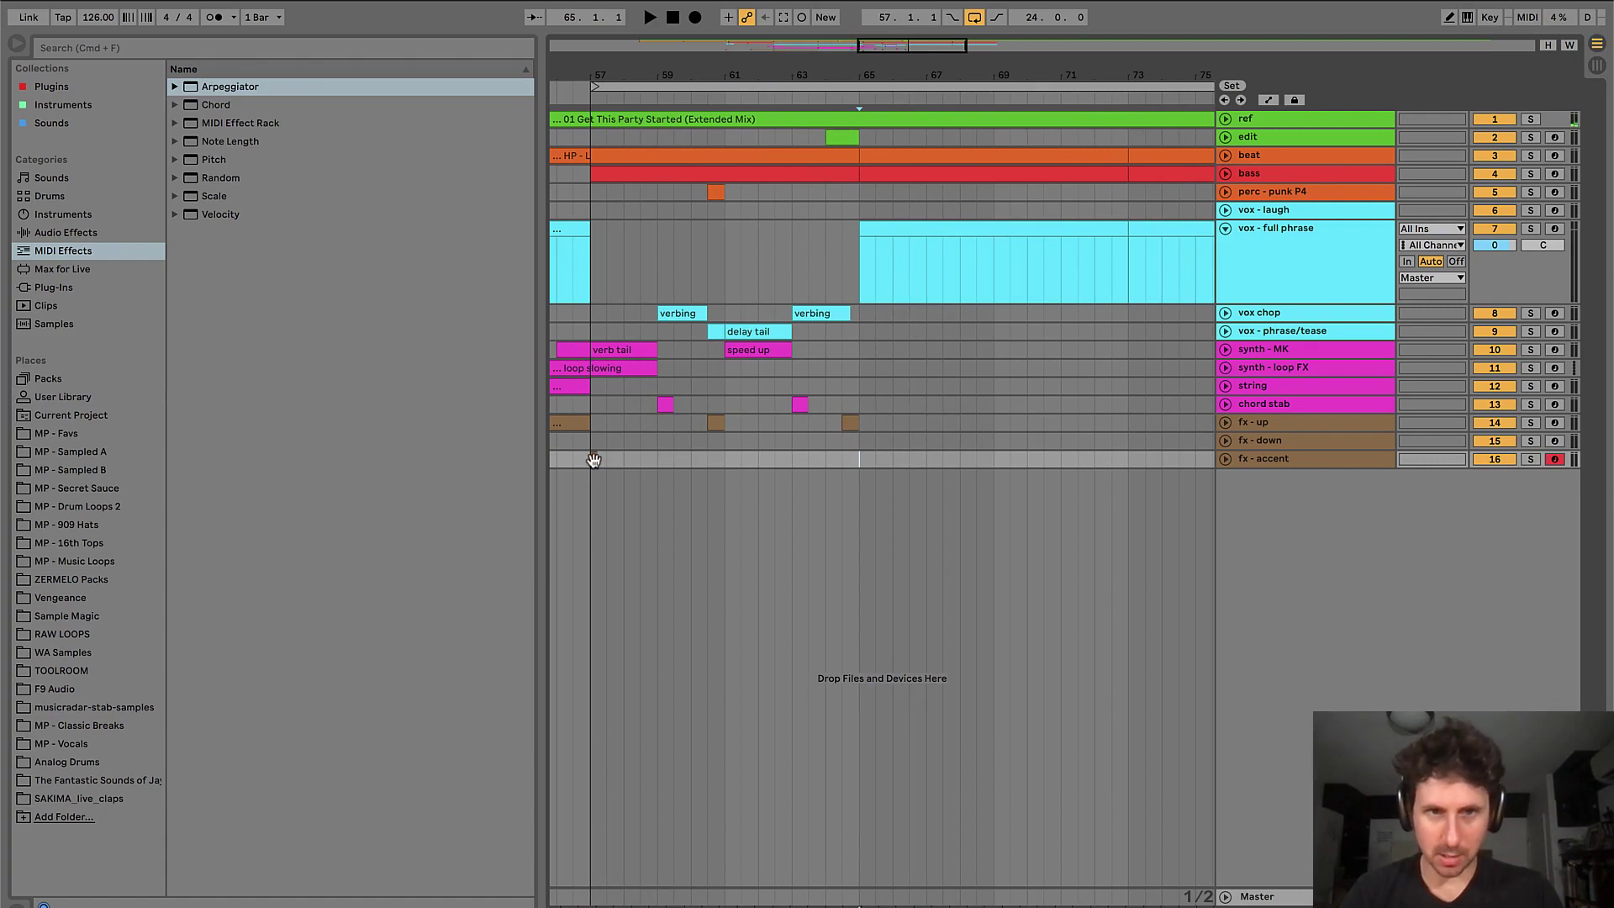
pyautogui.click(844, 458)
pyautogui.press('space')
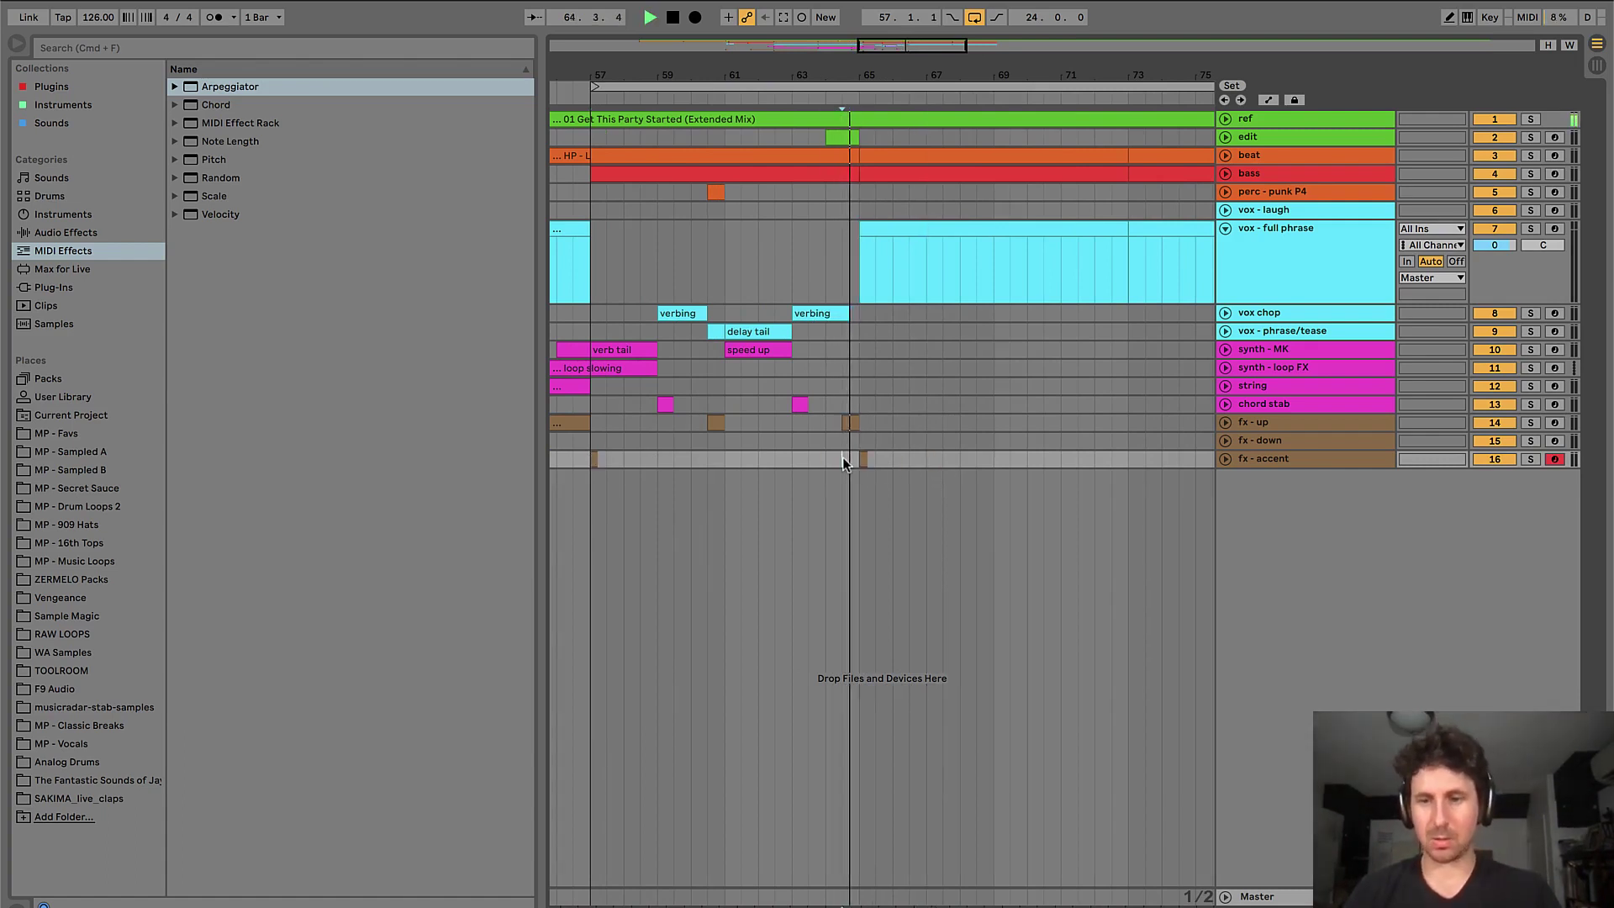
pyautogui.press('+')
pyautogui.press('+')
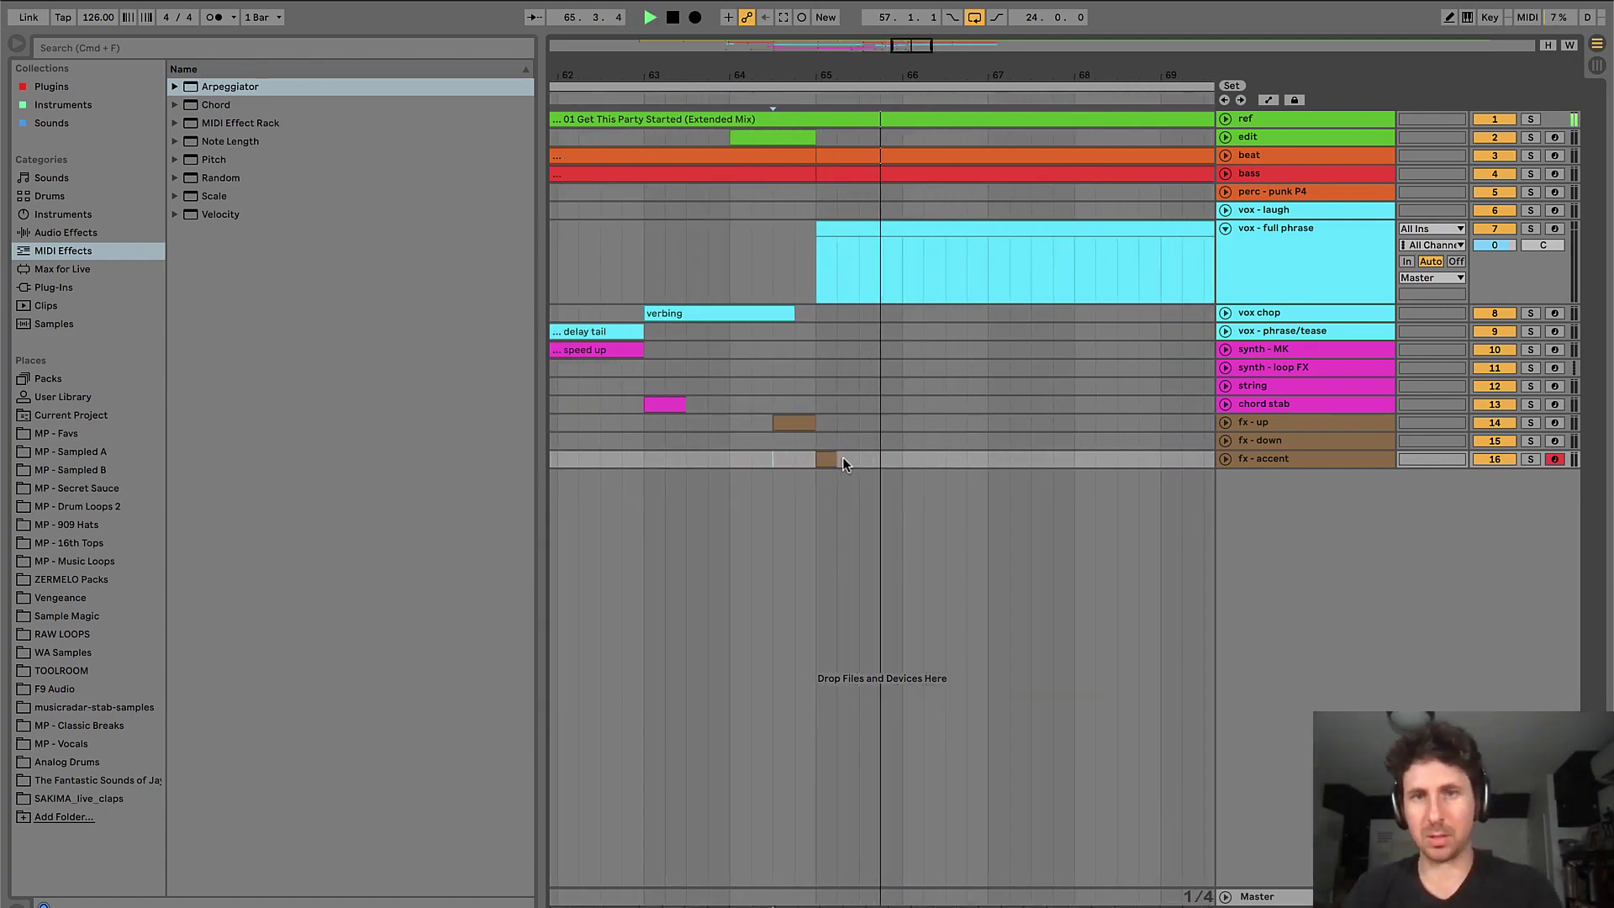
# - Compare the reference after bar 65 by ear with the section from bar 59, ending playback at bar 67
pyautogui.press('-')
pyautogui.press('-')
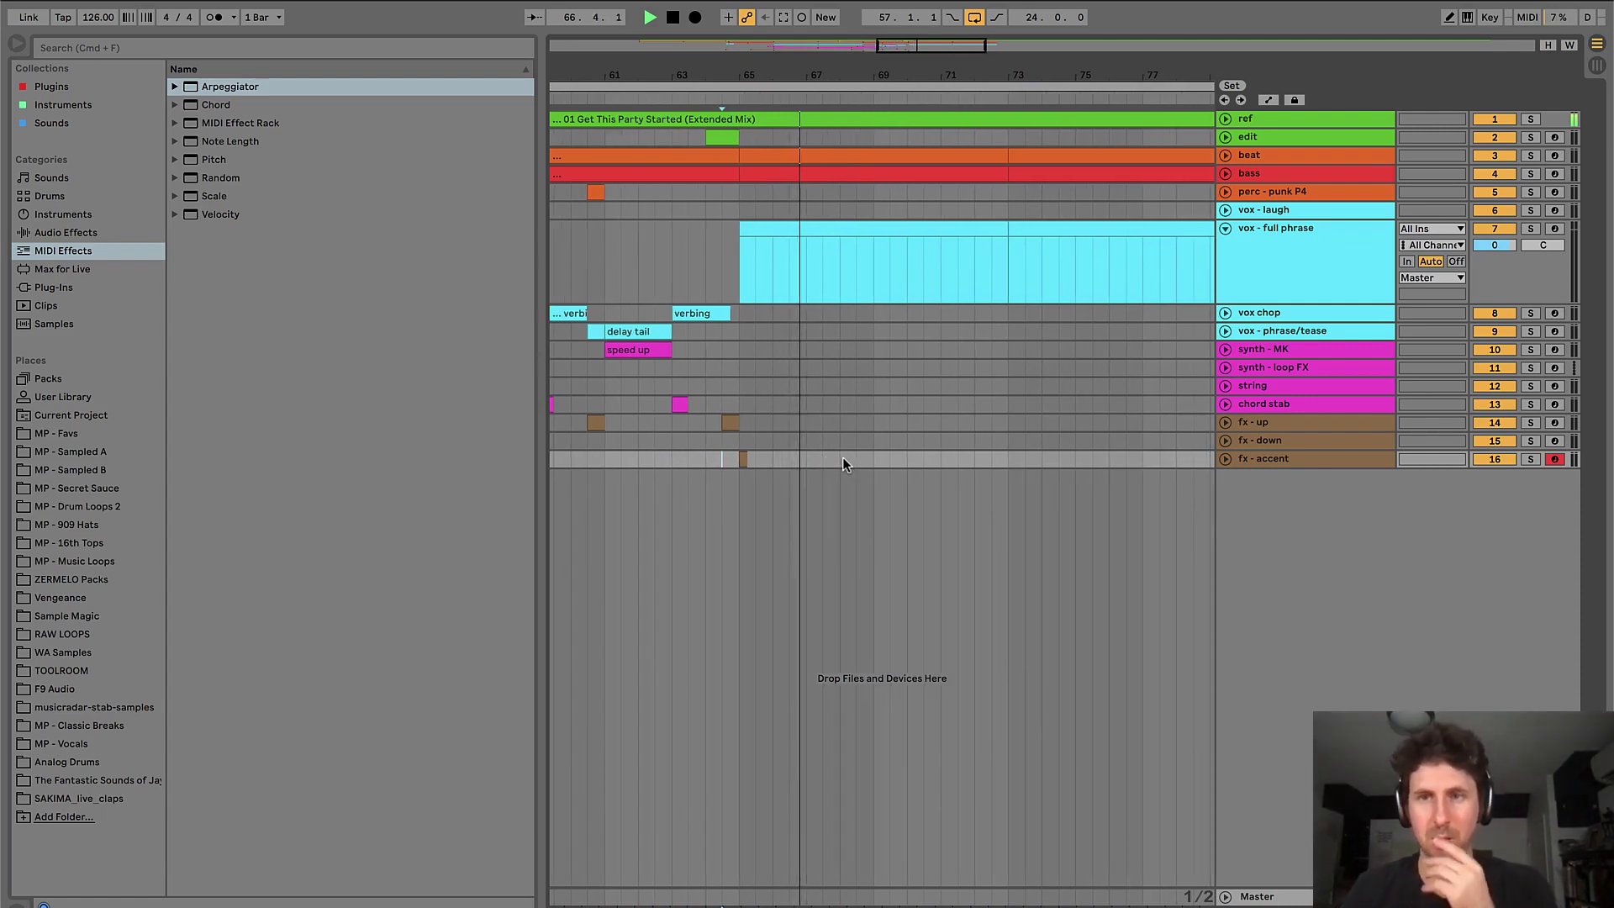
pyautogui.click(840, 426)
pyautogui.press('-')
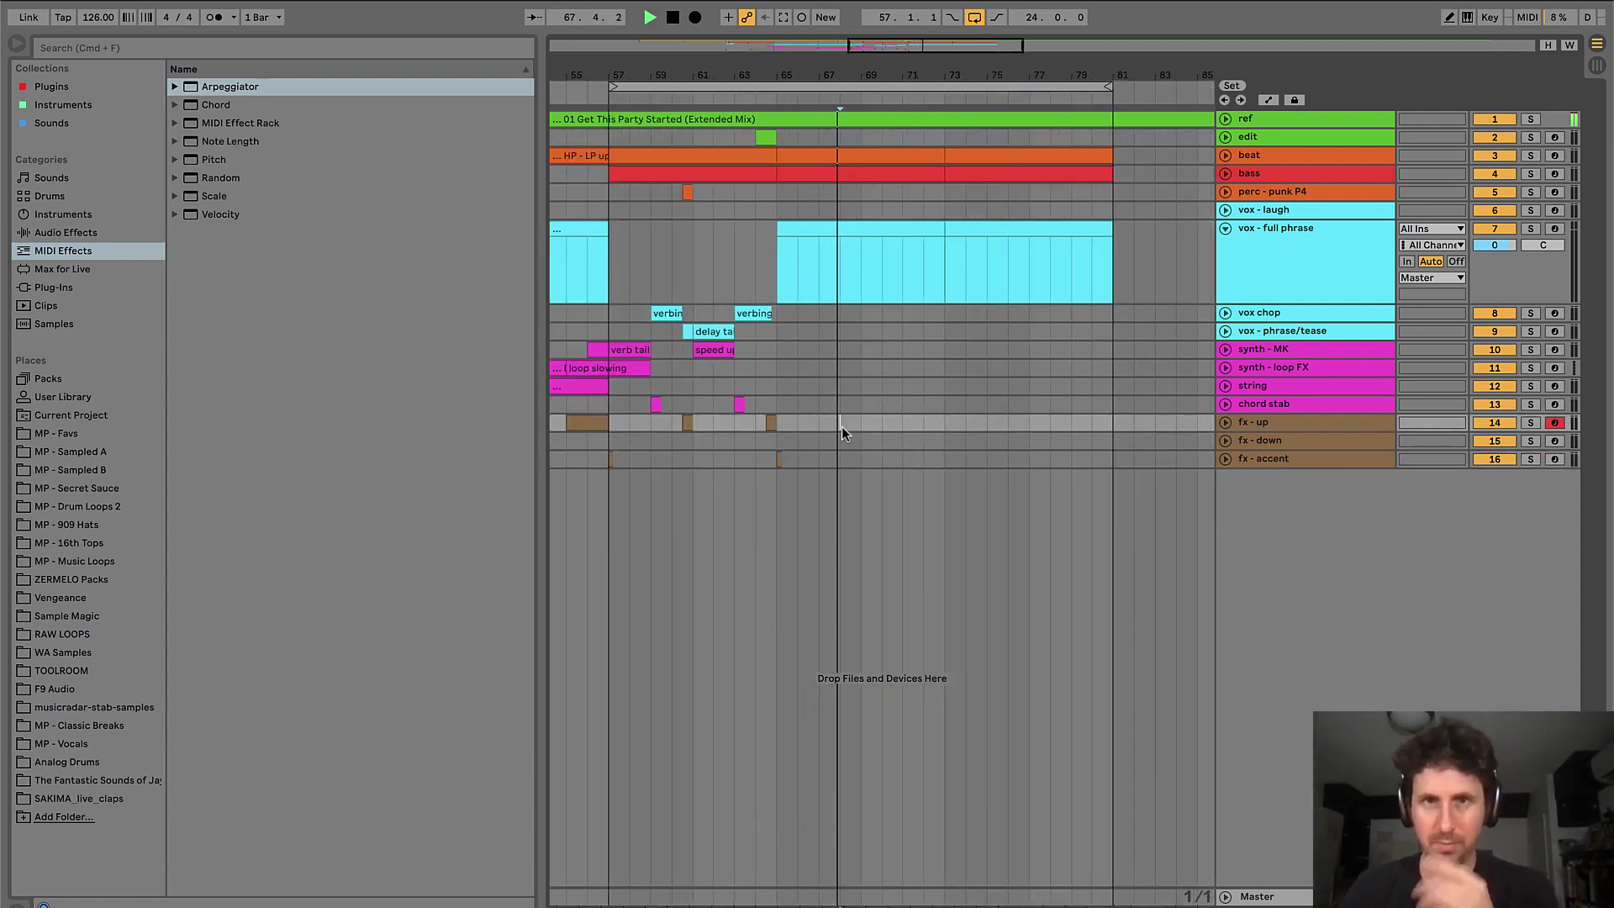
pyautogui.click(649, 241)
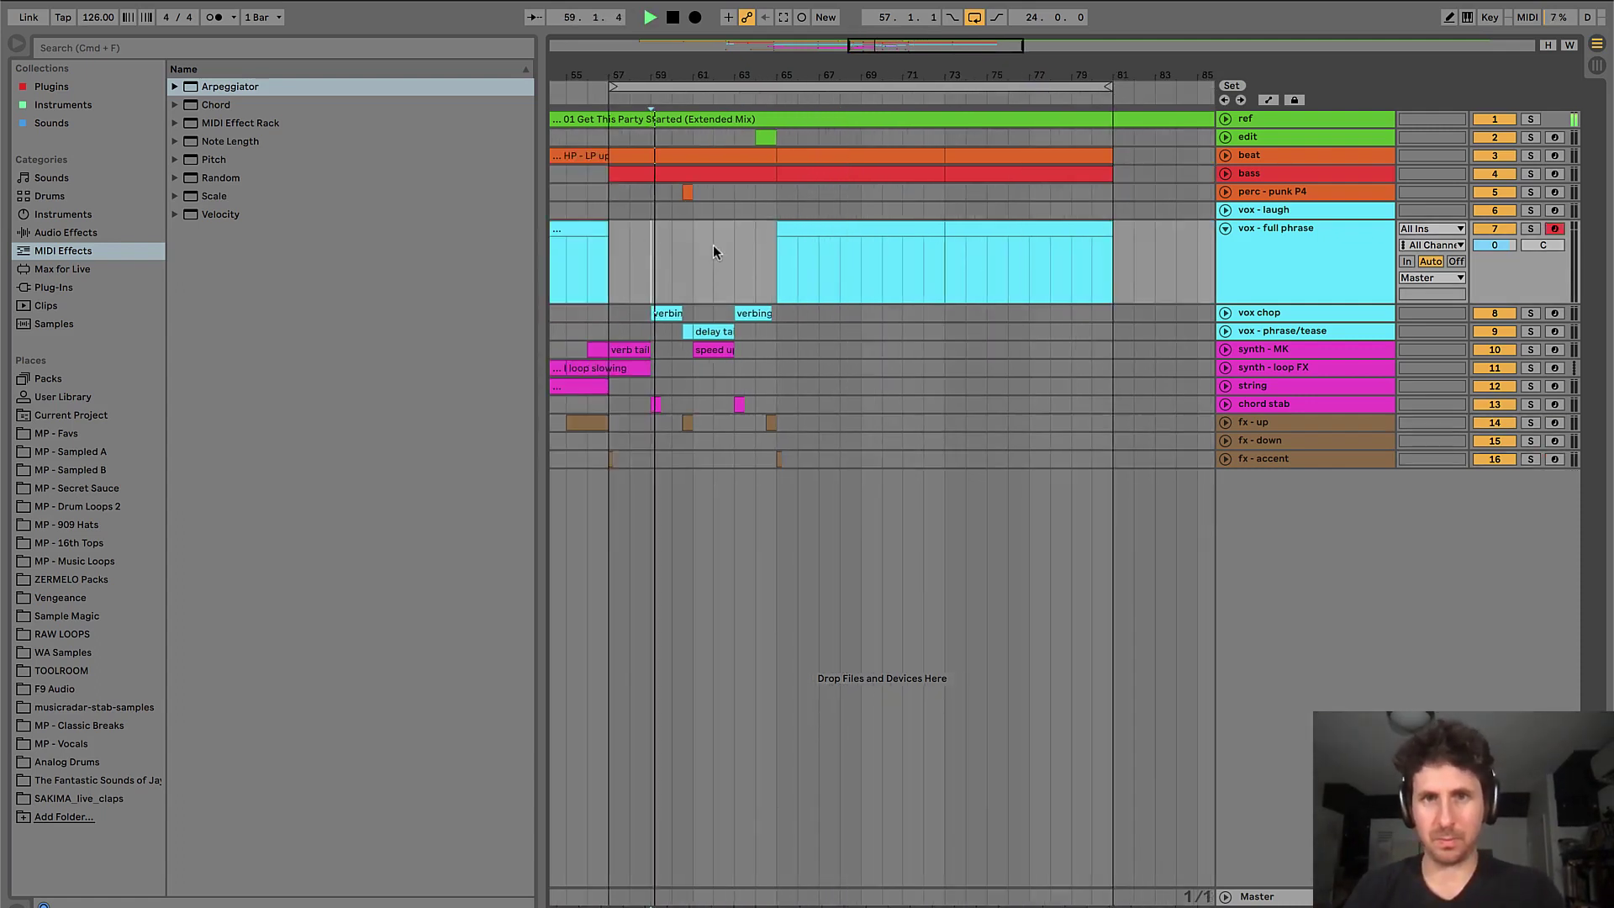
pyautogui.click(818, 260)
# - Insert a MIDI track below perc - punk P4, name it "tops" and color it orange like the other drum tracks
pyautogui.click(1308, 193)
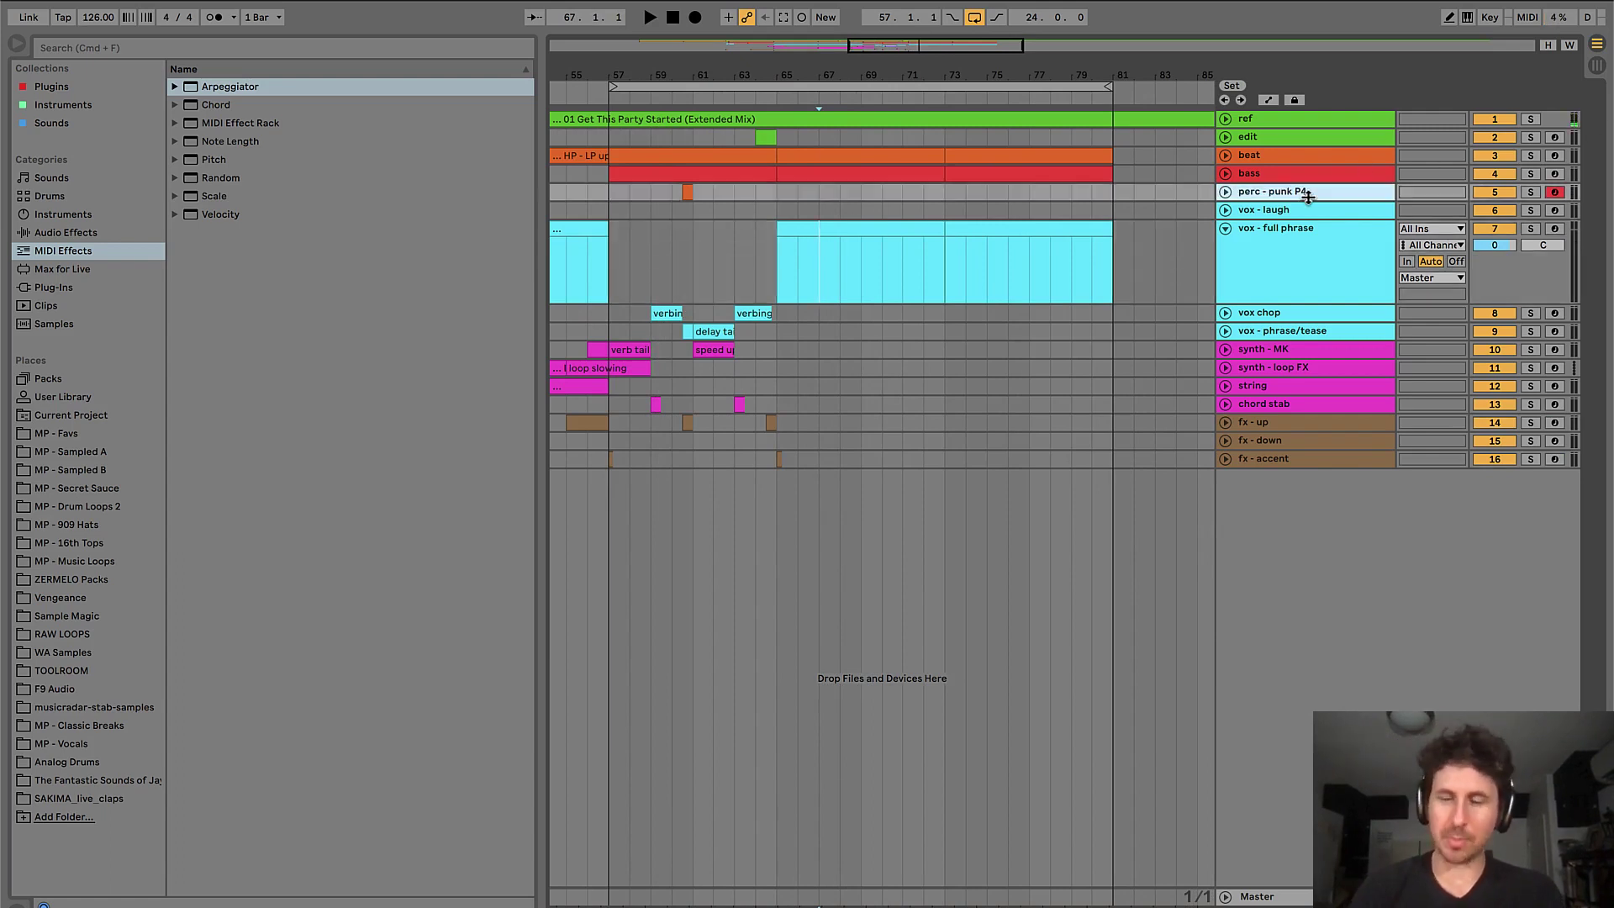
pyautogui.press('super+shift+t')
pyautogui.press('super+r')
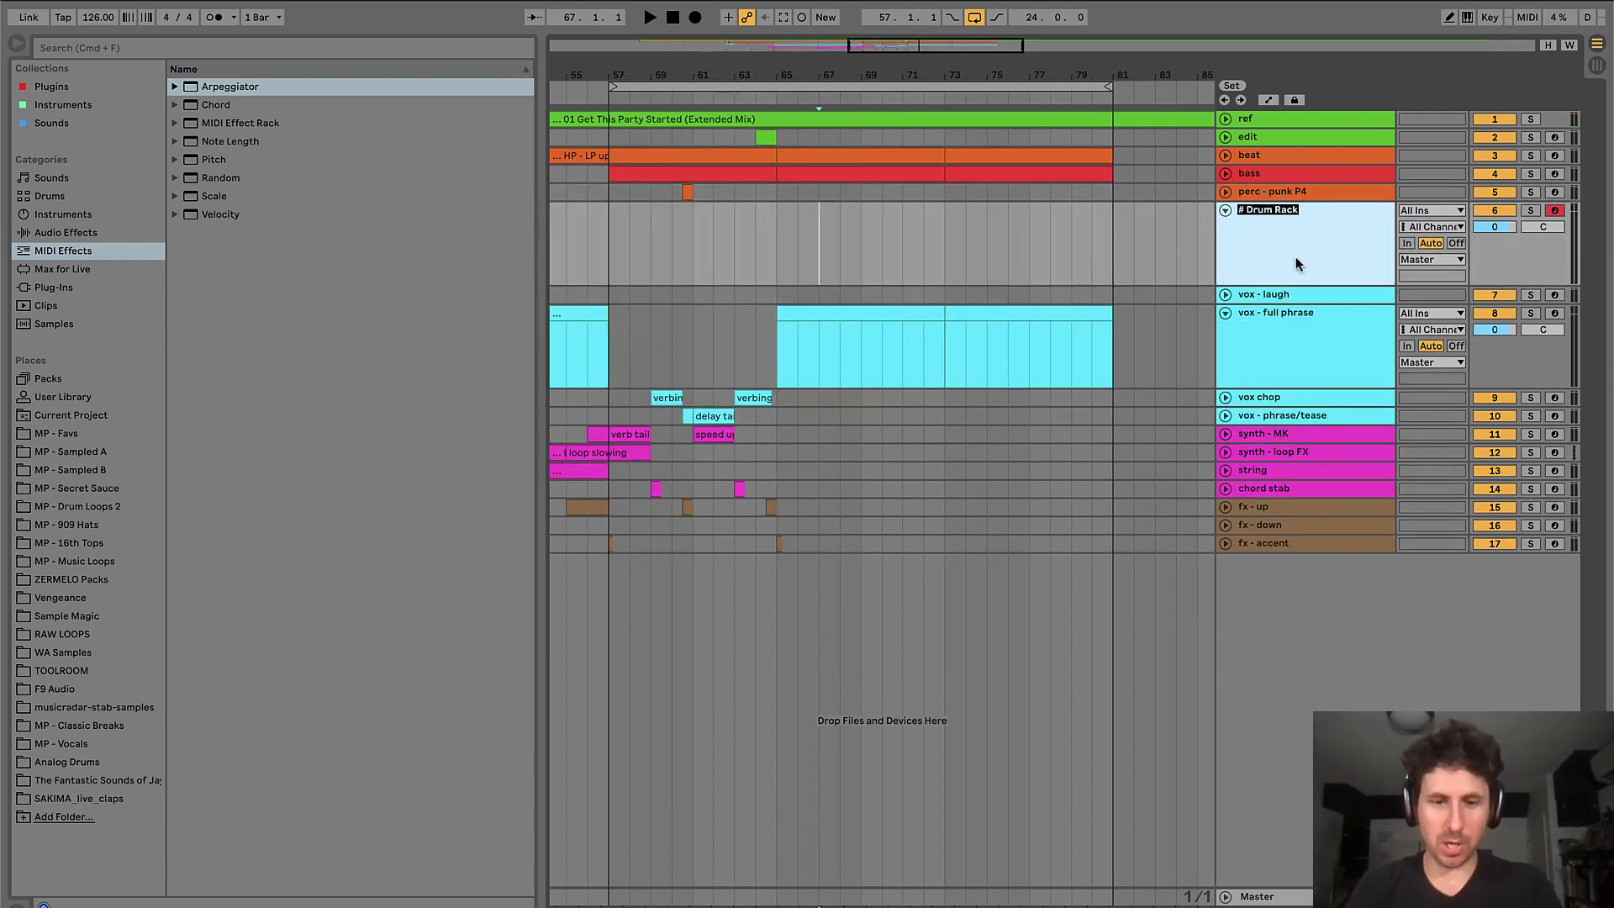
pyautogui.write('tops')
pyautogui.rightClick(1297, 264)
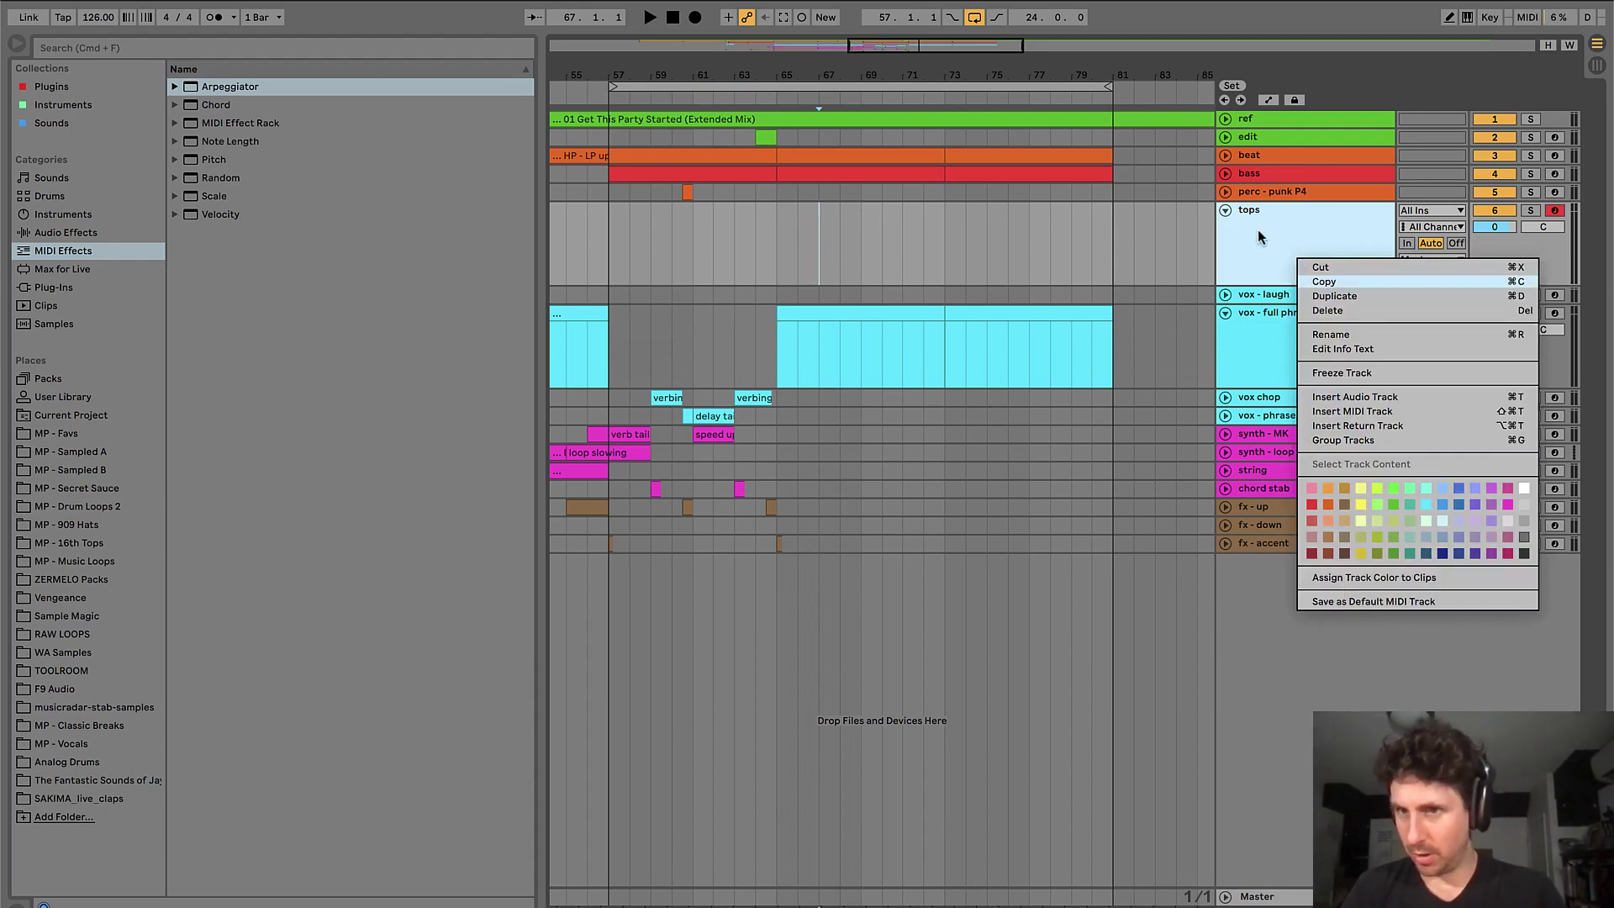
pyautogui.click(1328, 504)
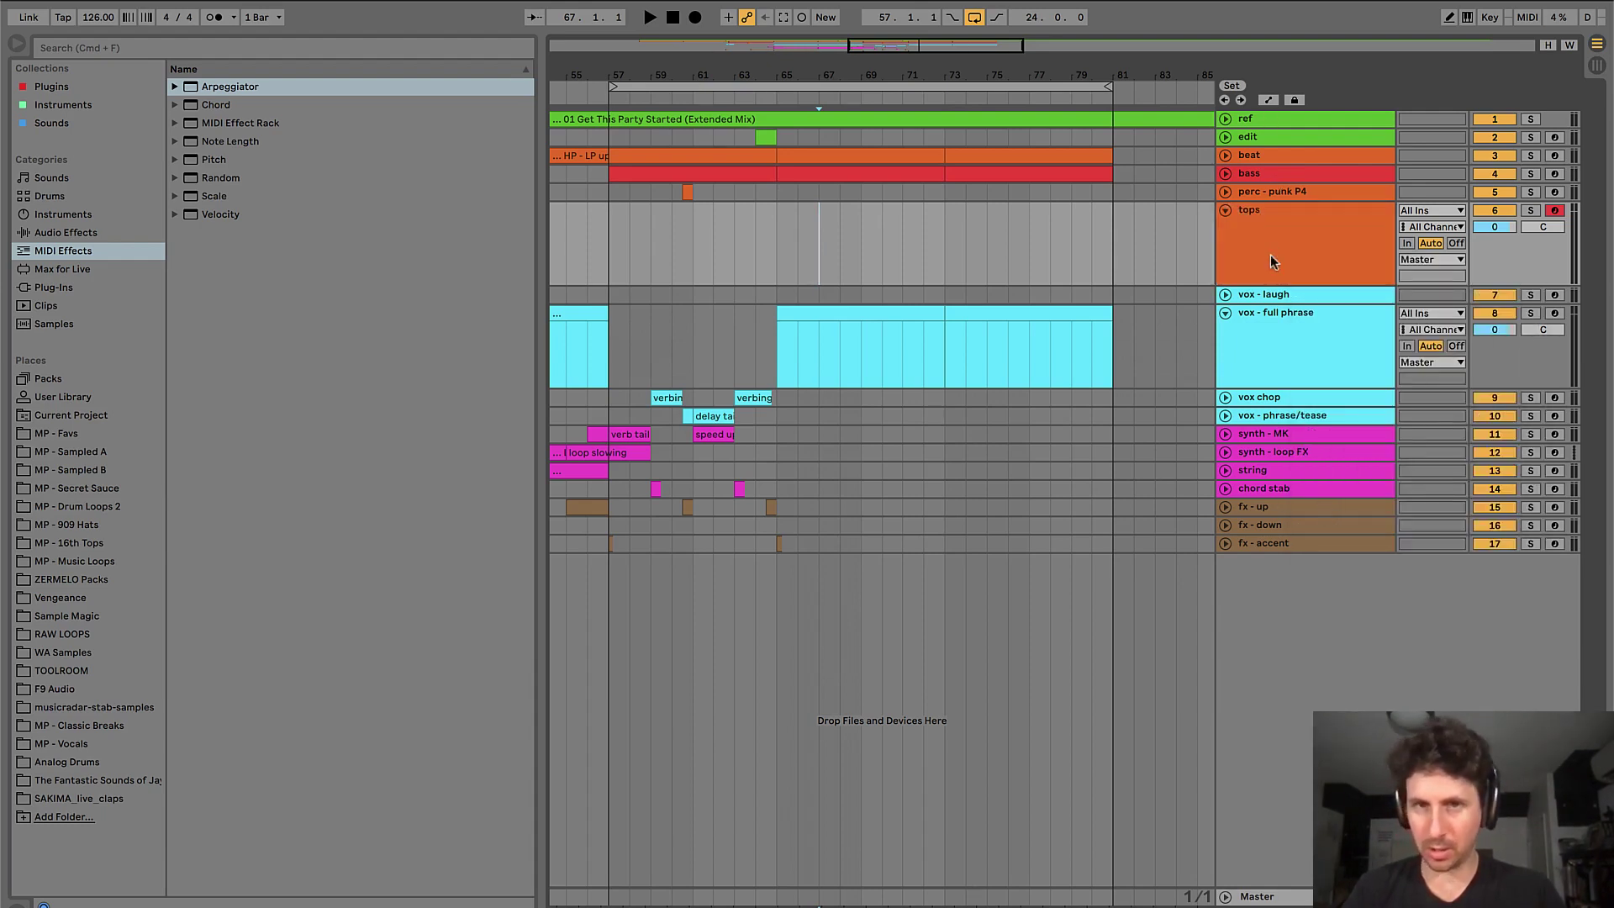
# - Create an empty clip over bars 65 to 73 on the tops track and rename the track "tops lift - wide bright"
pyautogui.moveTo(799, 245); pyautogui.dragTo(944, 244)
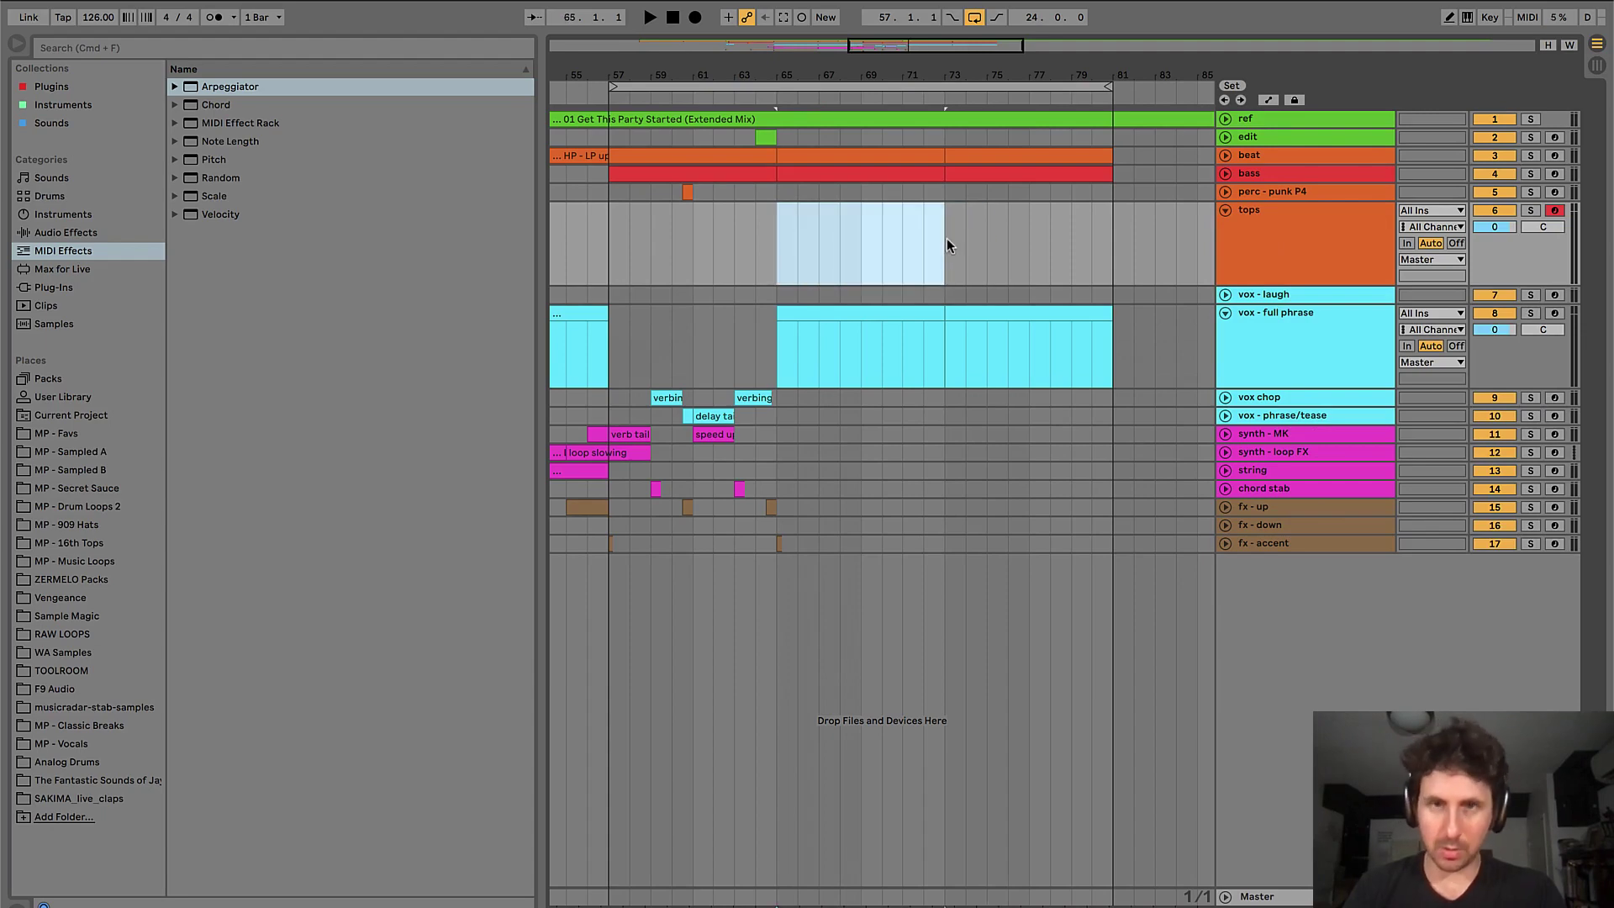
pyautogui.hotkey('ctrl', 'shift', 'm')
pyautogui.press('space')
pyautogui.hotkey('ctrl', 'alt', 'l')
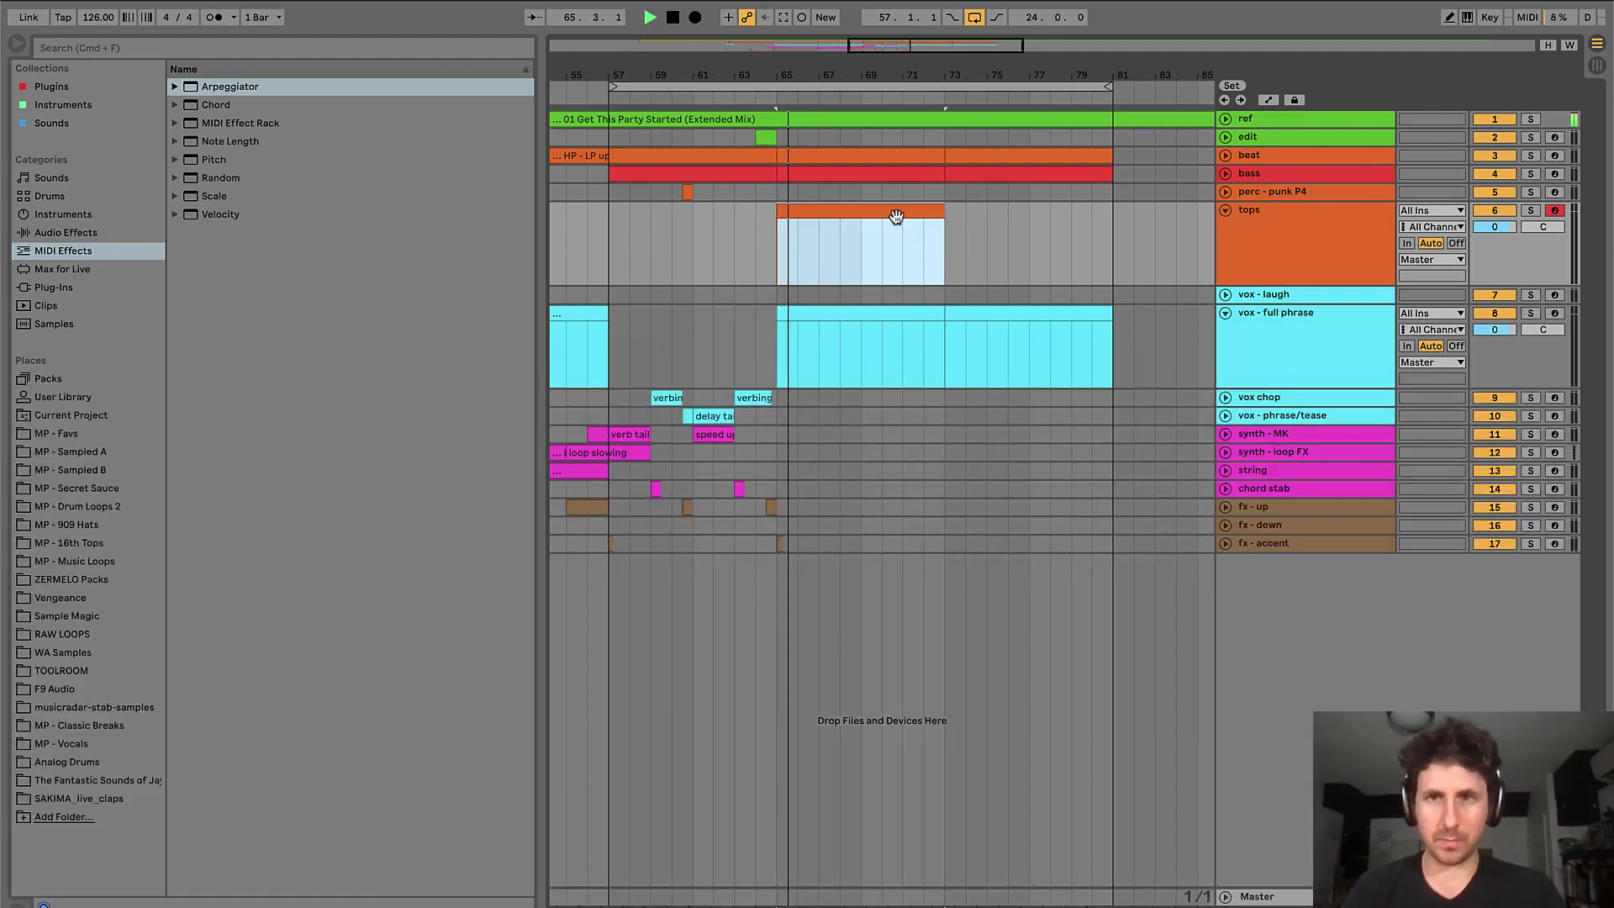
pyautogui.press('space')
pyautogui.click(1263, 224)
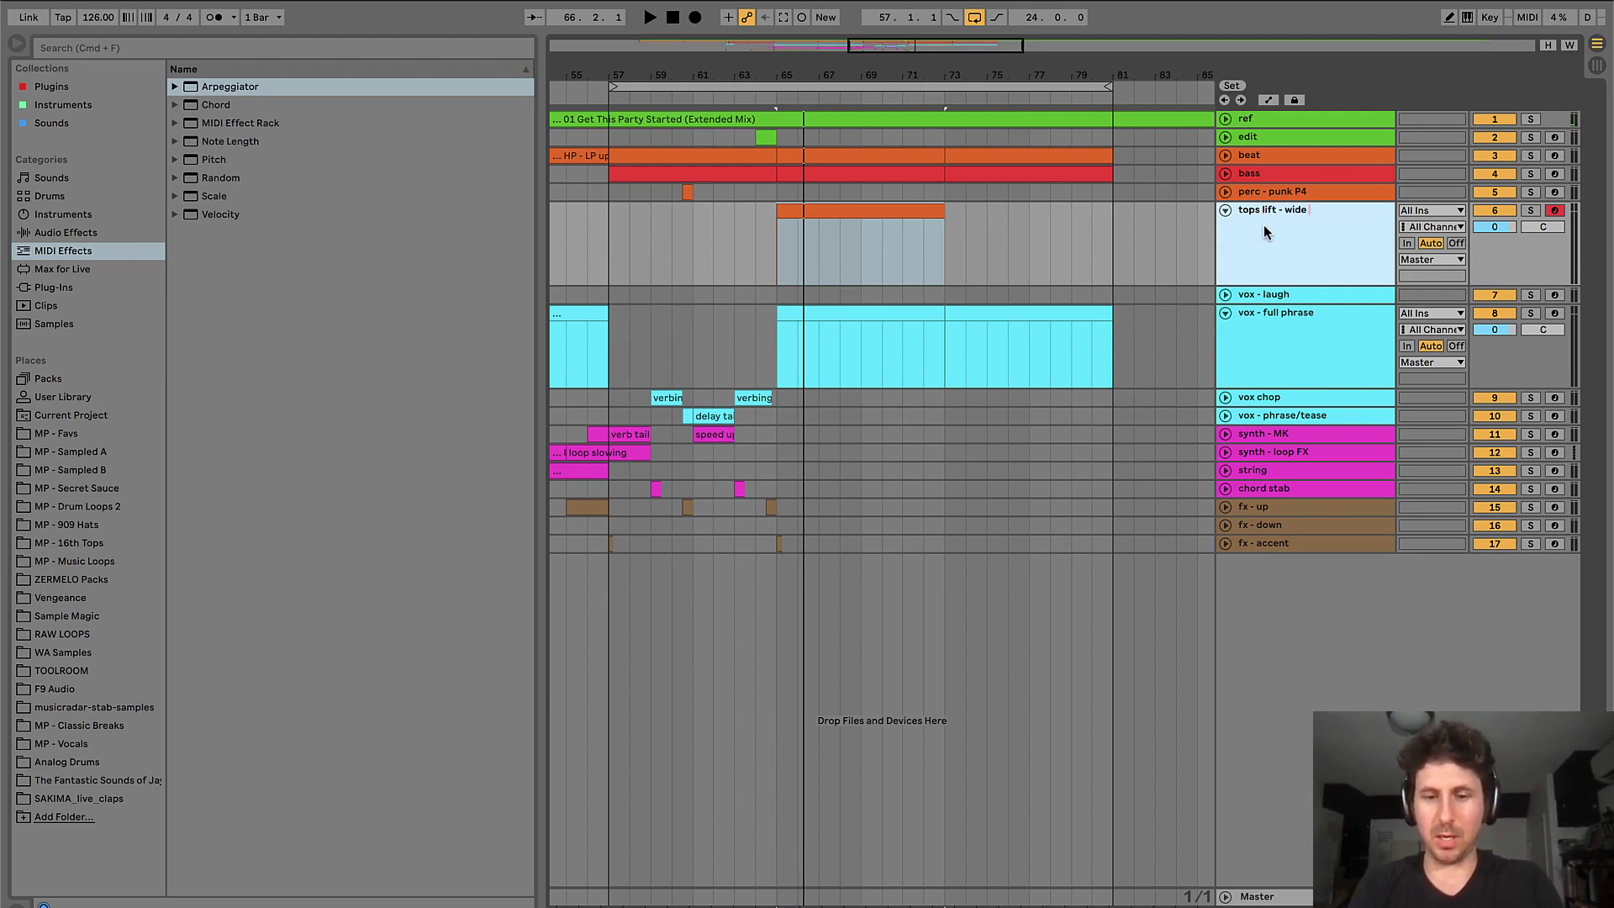
pyautogui.write('bright')
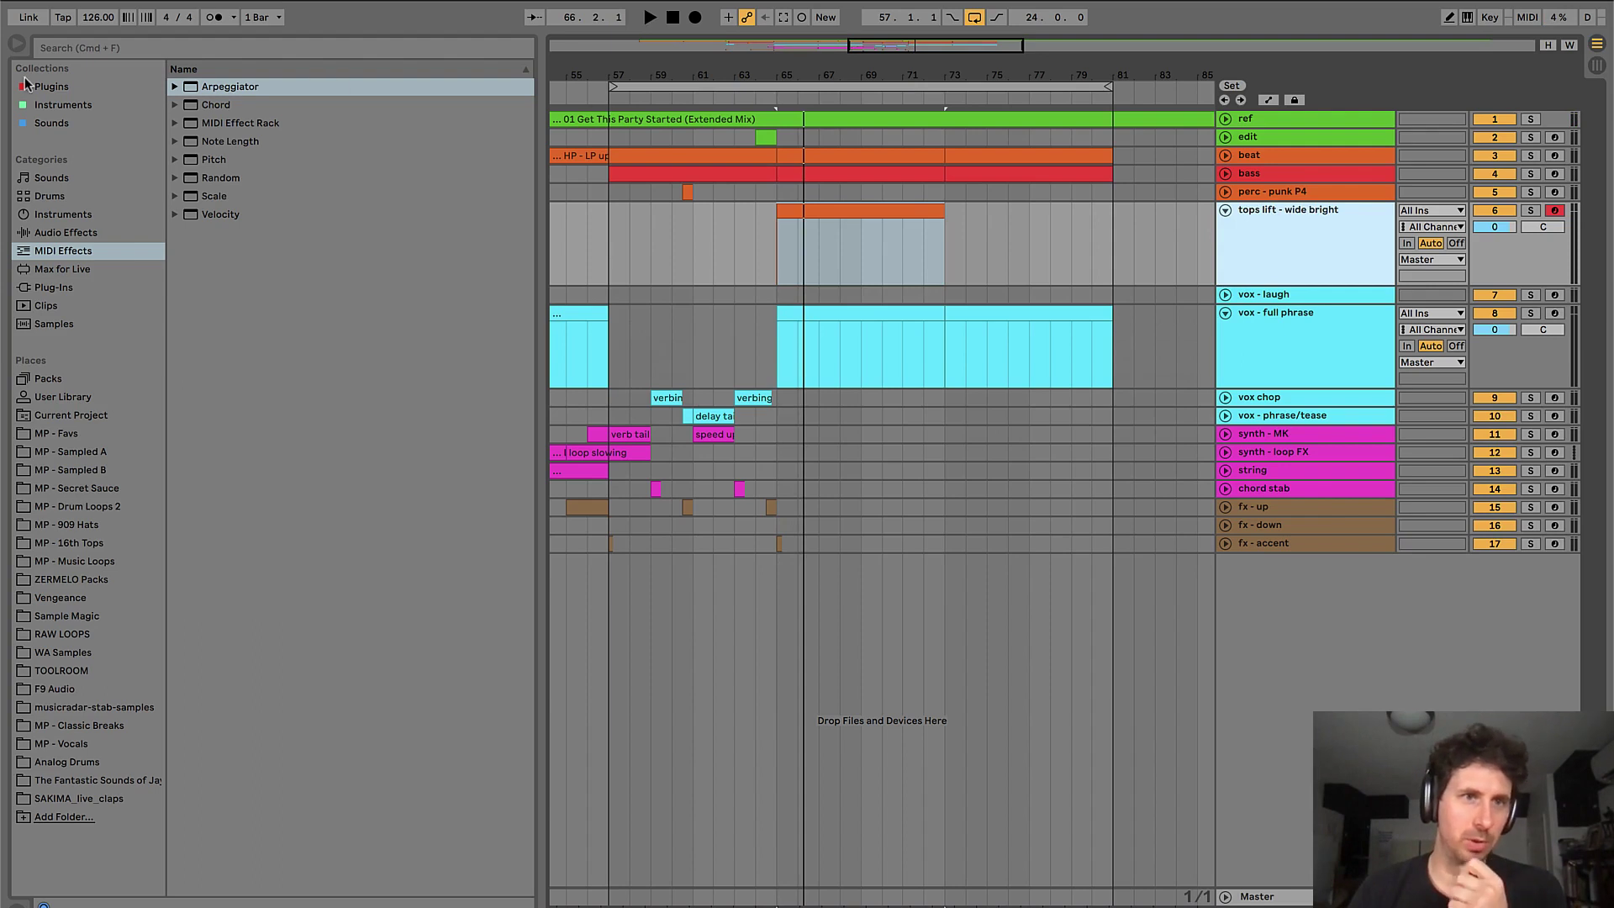
# - Add an EQ Eight to the tops lift - wide bright track with a low cut at 9.94 kHz
pyautogui.click(51, 87)
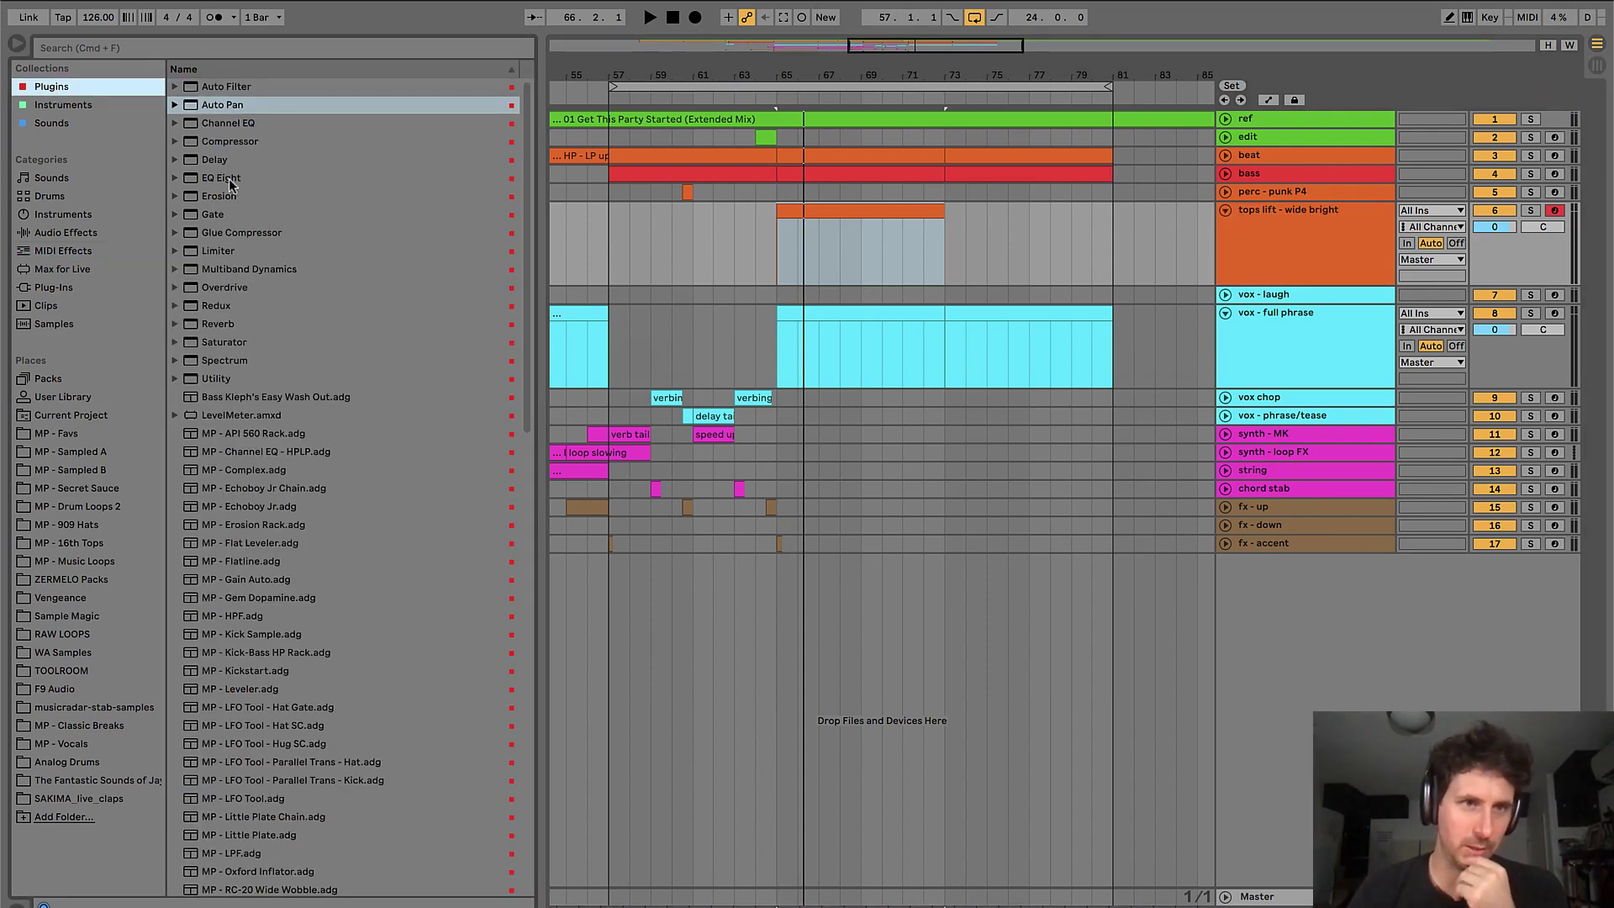
pyautogui.moveTo(221, 178); pyautogui.dragTo(895, 264)
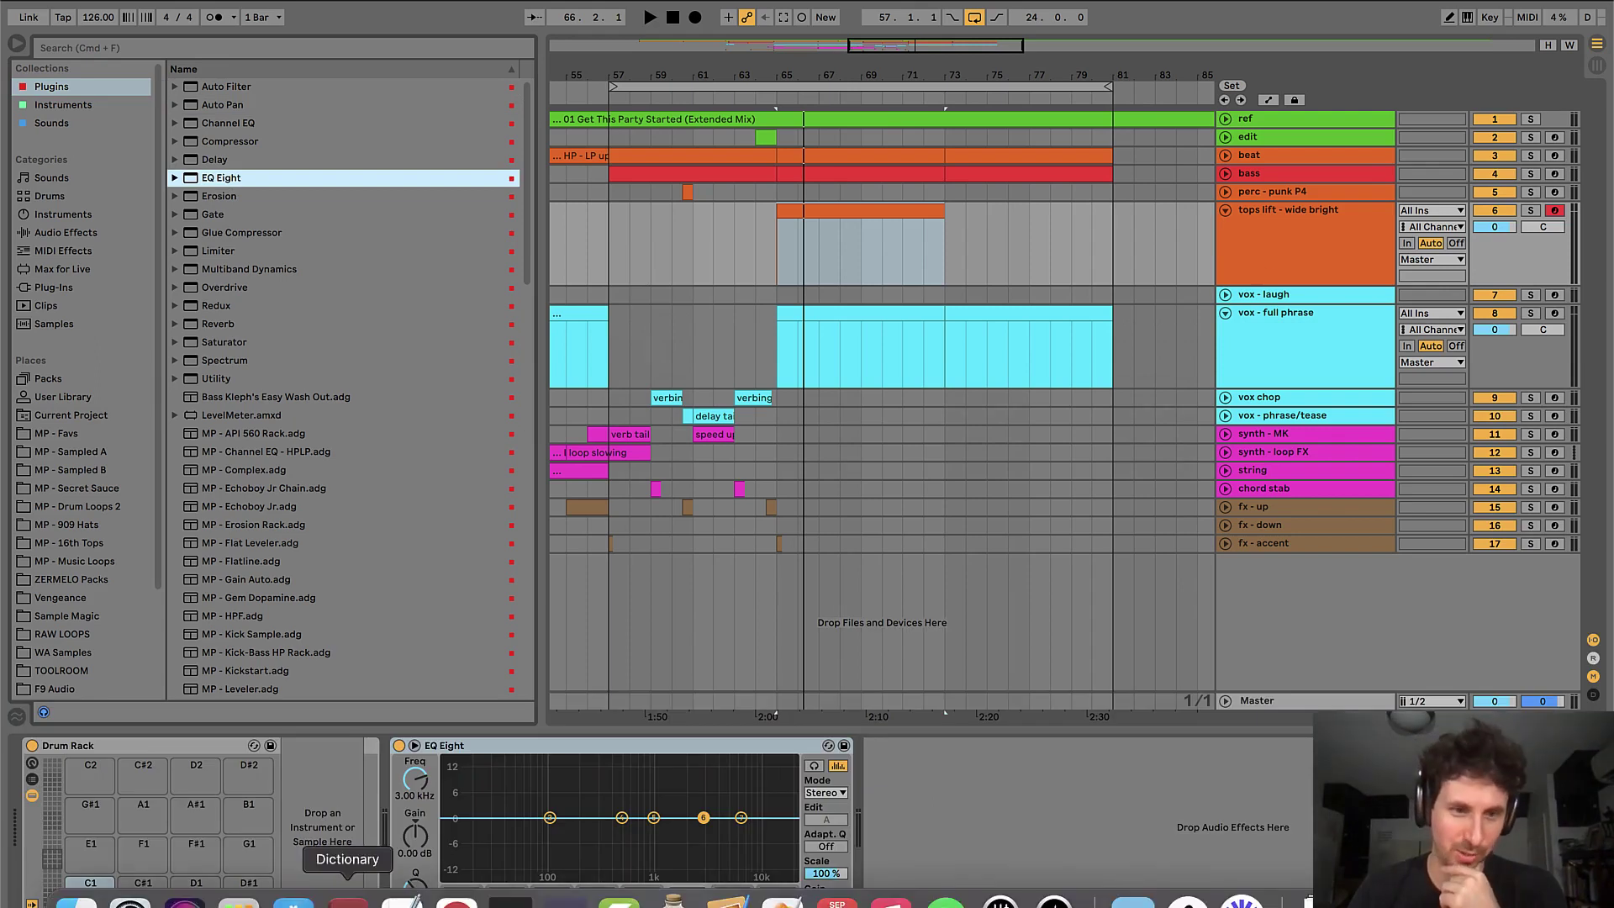
pyautogui.click(495, 893)
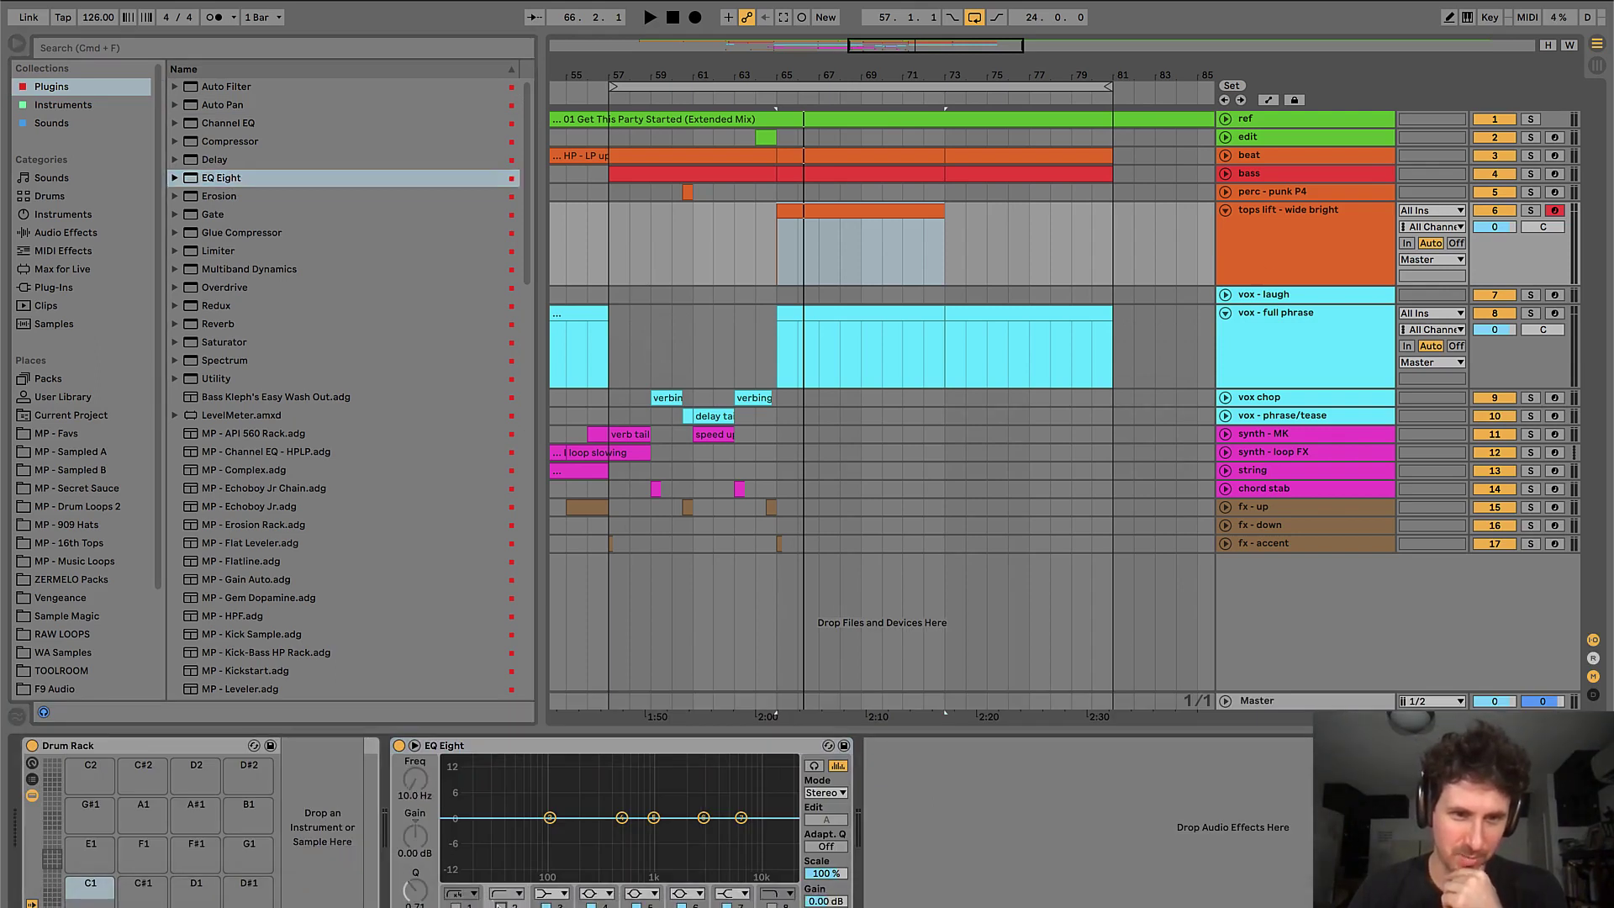
pyautogui.moveTo(414, 782)
pyautogui.mouseDown()
pyautogui.moveTo(412, 766)
pyautogui.moveTo(412, 782)
pyautogui.mouseUp()
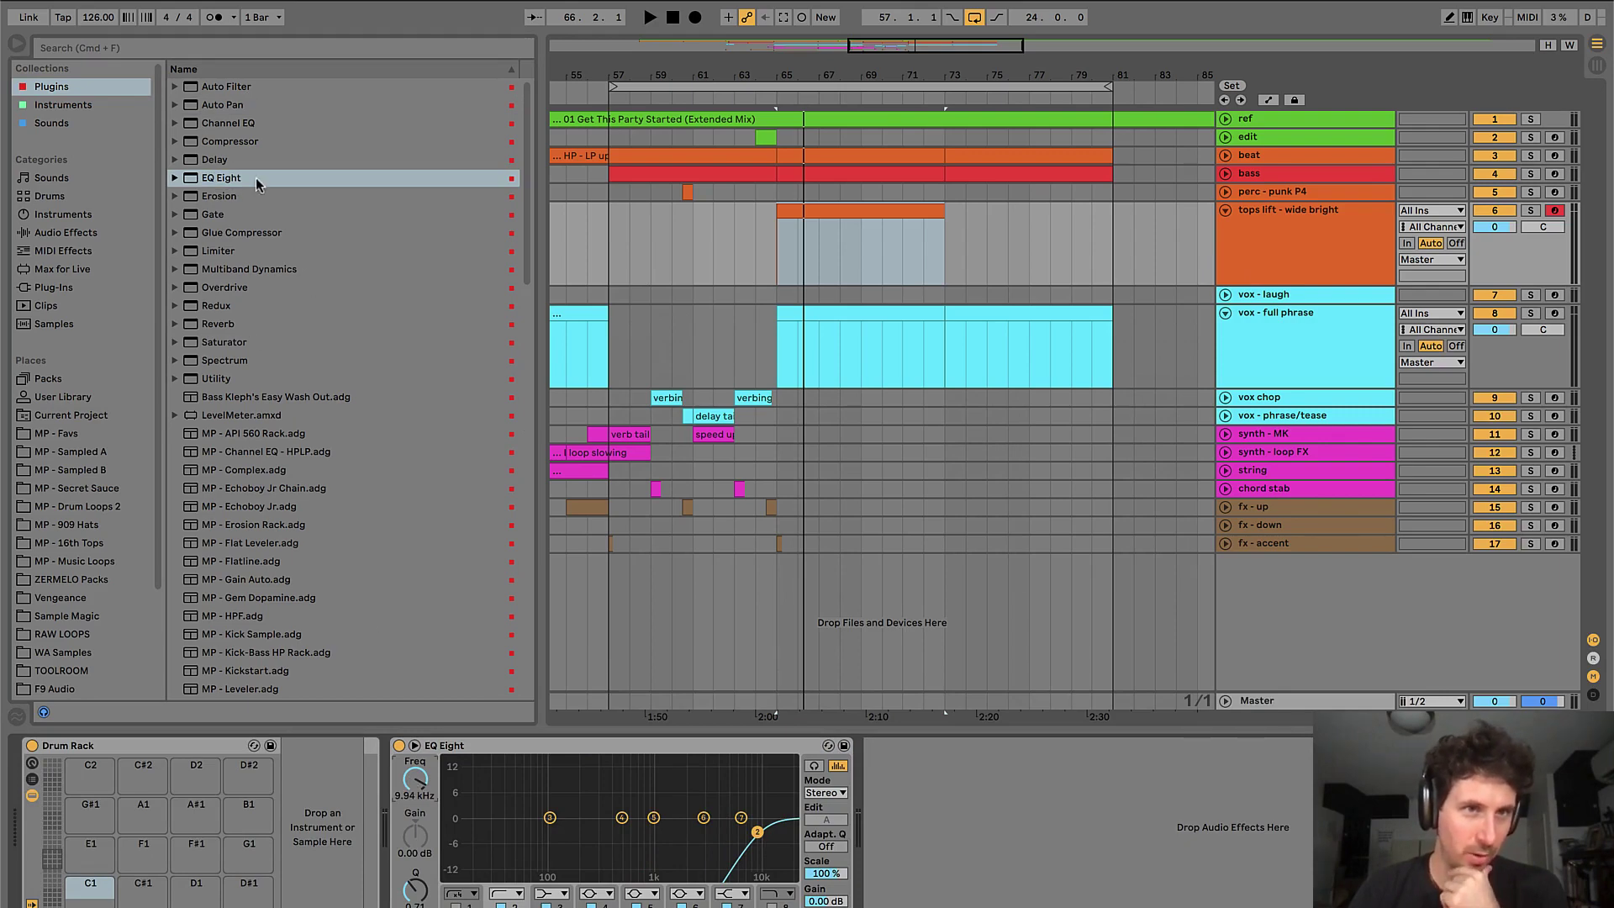
# - Insert an Overdrive before the EQ Eight, set to 20.0 kHz frequency, 5.00 bandwidth, 0% dynamics and 30% dry/wet
pyautogui.moveTo(226, 287); pyautogui.dragTo(401, 793)
pyautogui.moveTo(465, 839); pyautogui.dragTo(468, 834)
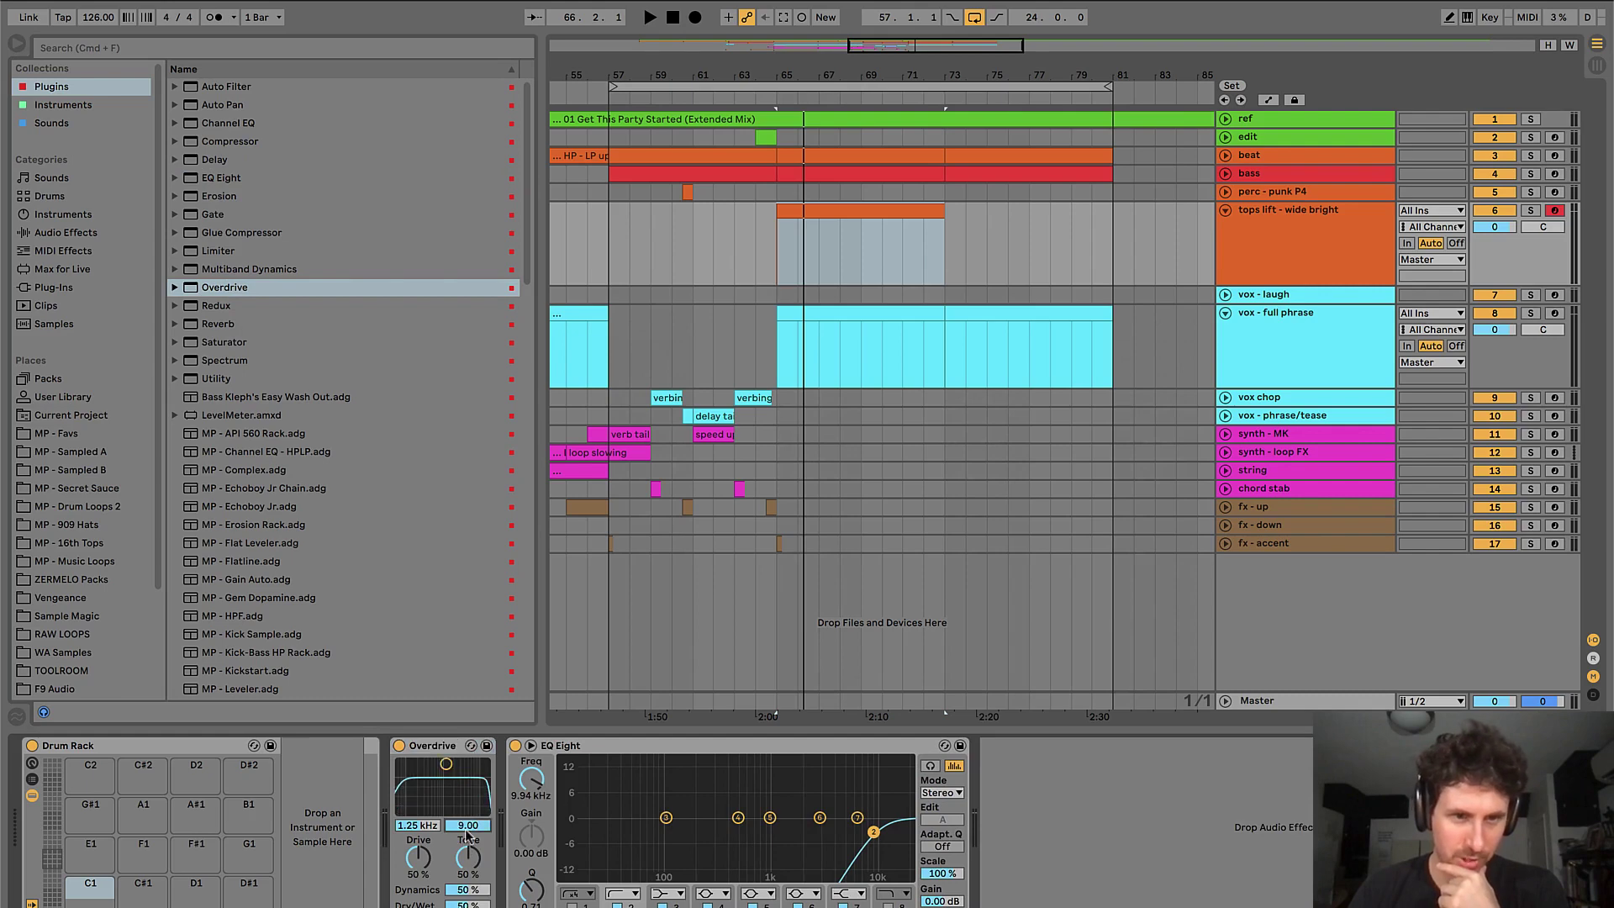
pyautogui.moveTo(446, 764); pyautogui.dragTo(484, 764)
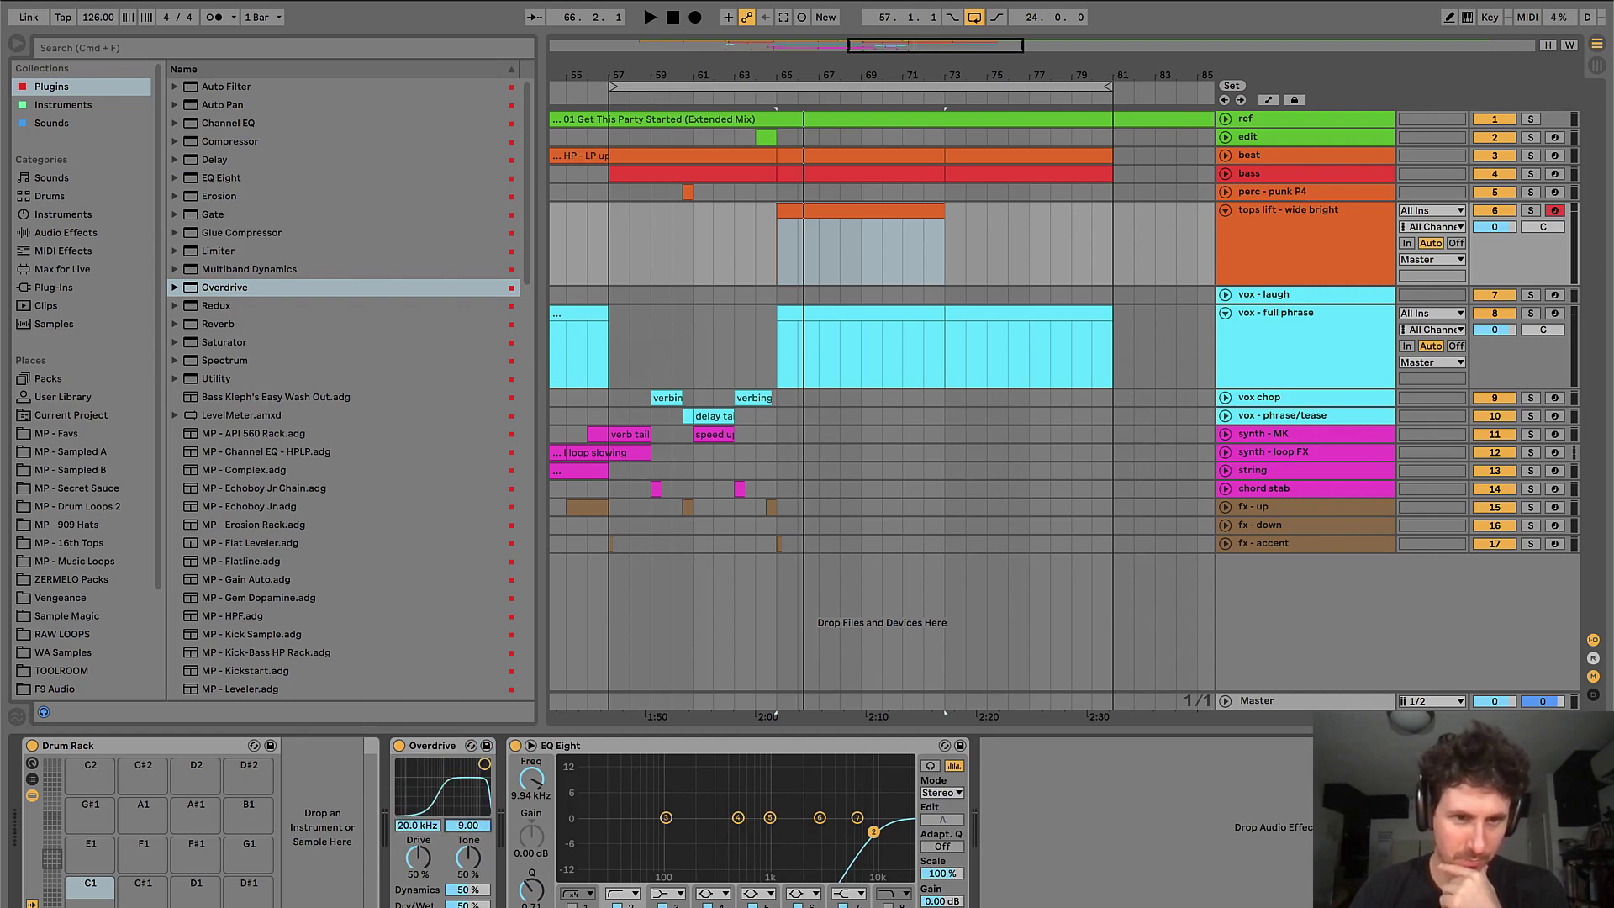
pyautogui.moveTo(468, 827); pyautogui.dragTo(470, 832)
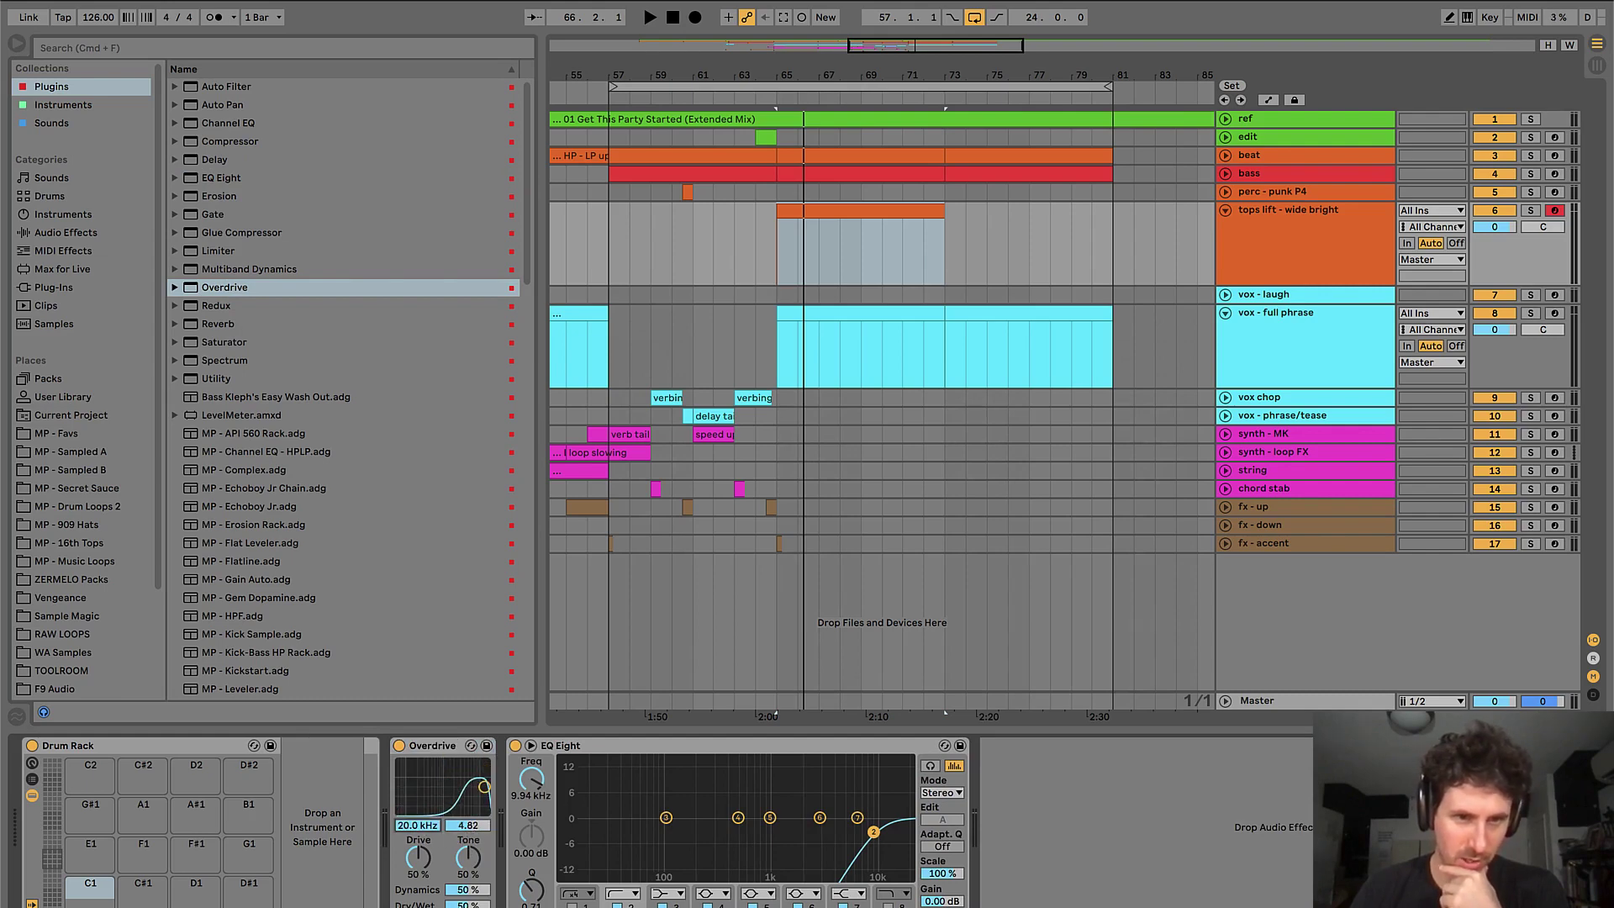
pyautogui.click(462, 826)
pyautogui.write('5')
pyautogui.press('Return')
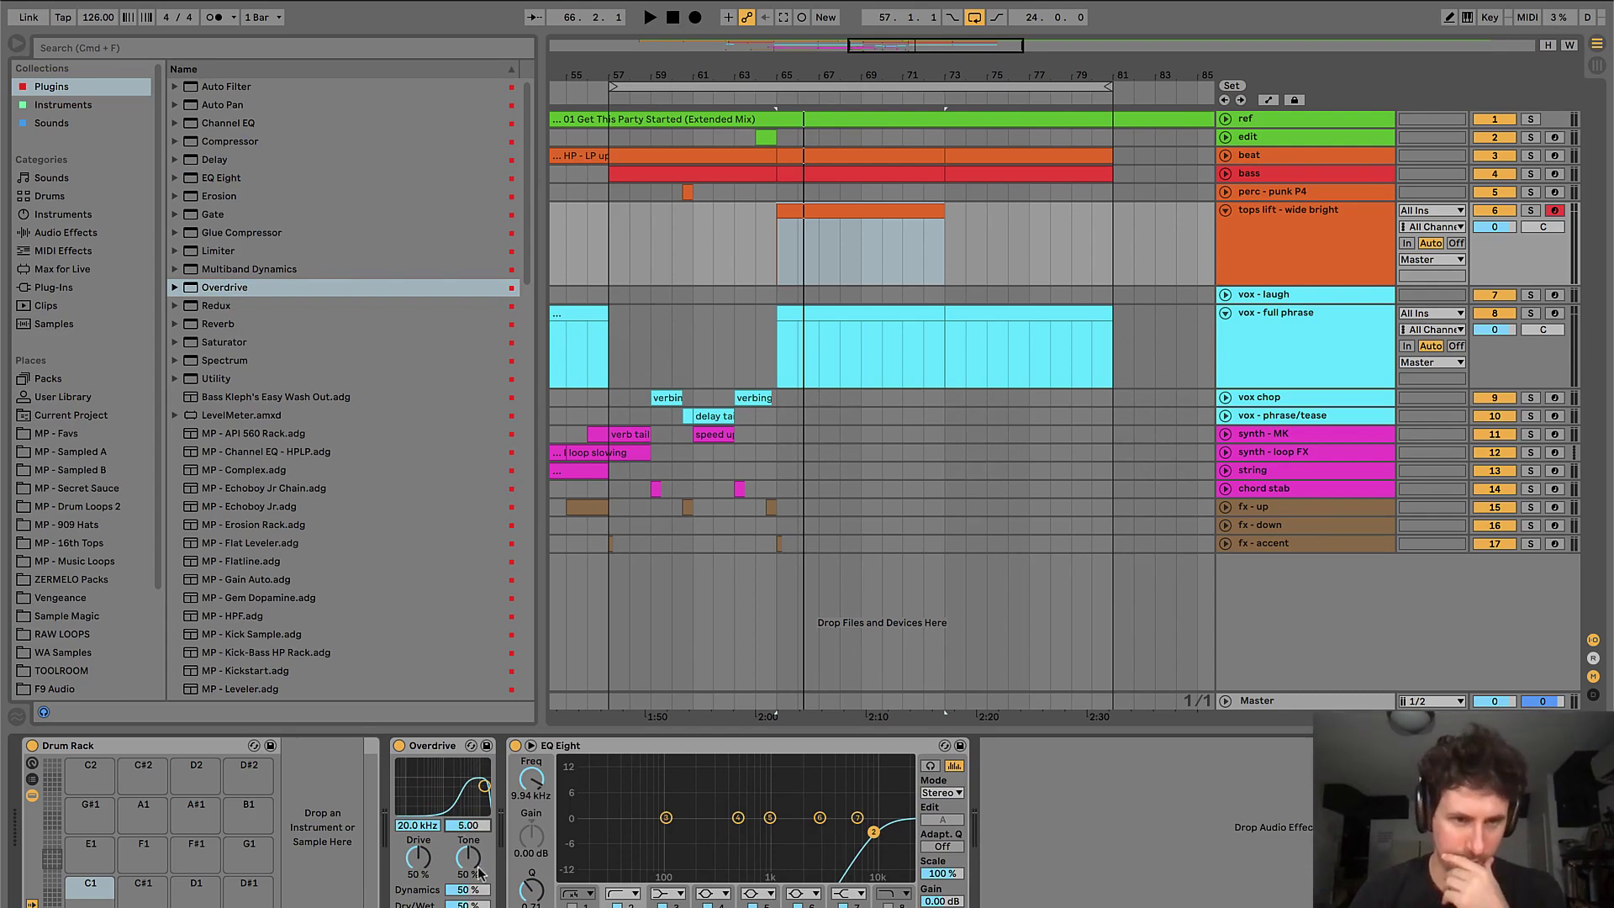
pyautogui.moveTo(477, 890); pyautogui.dragTo(468, 907)
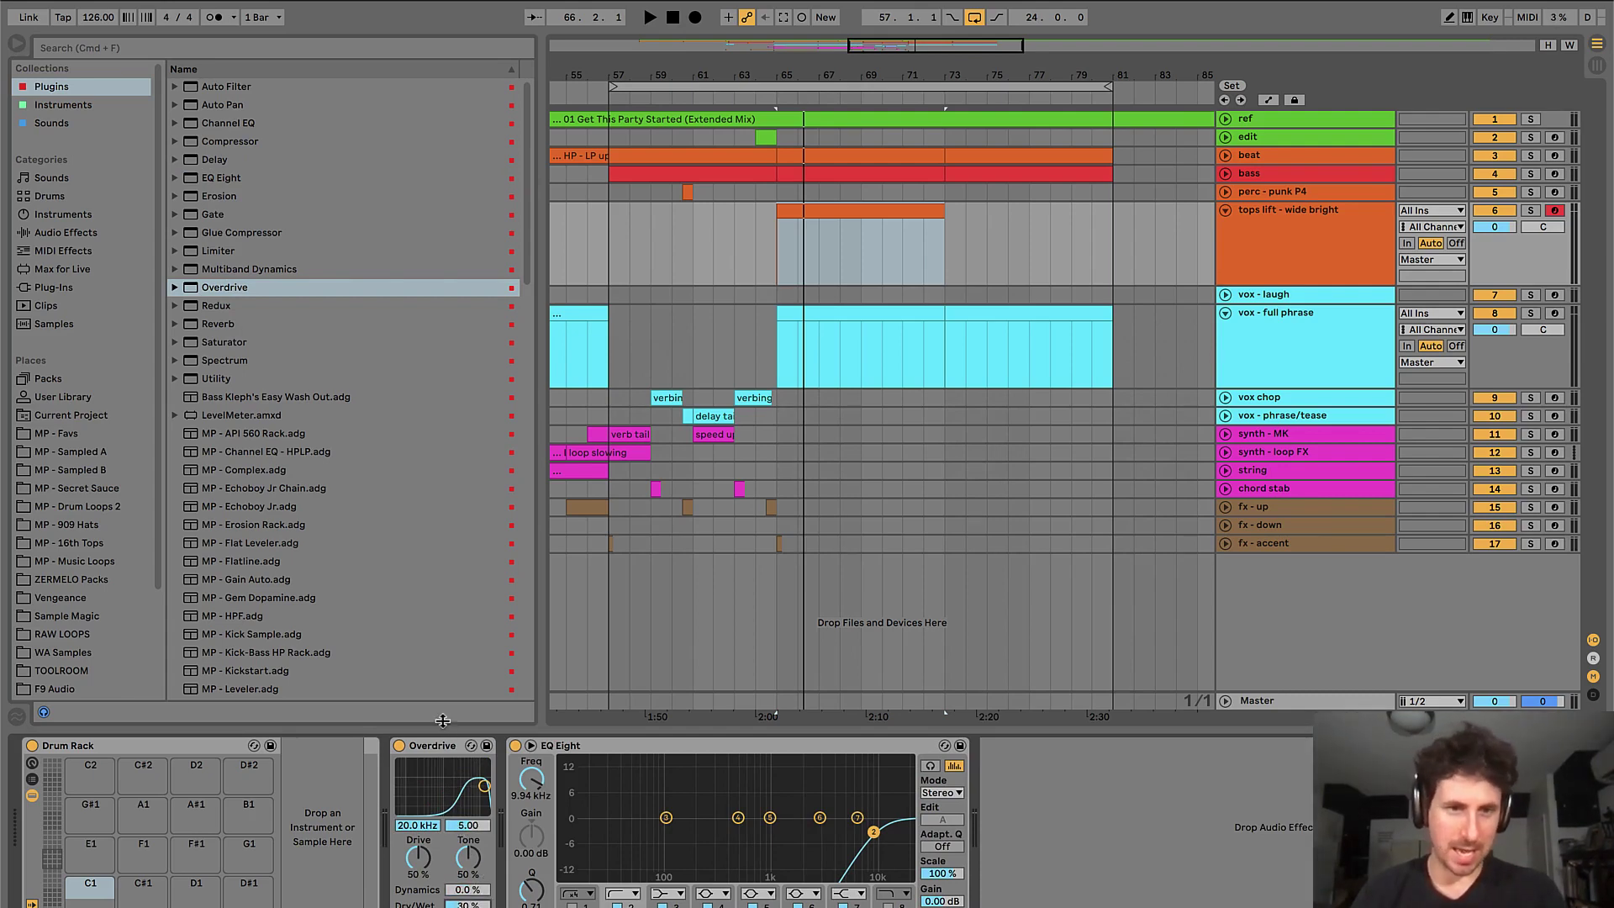
# - Delete the Overdrive and EQ Eight from the tops lift - wide bright track
pyautogui.click(444, 746)
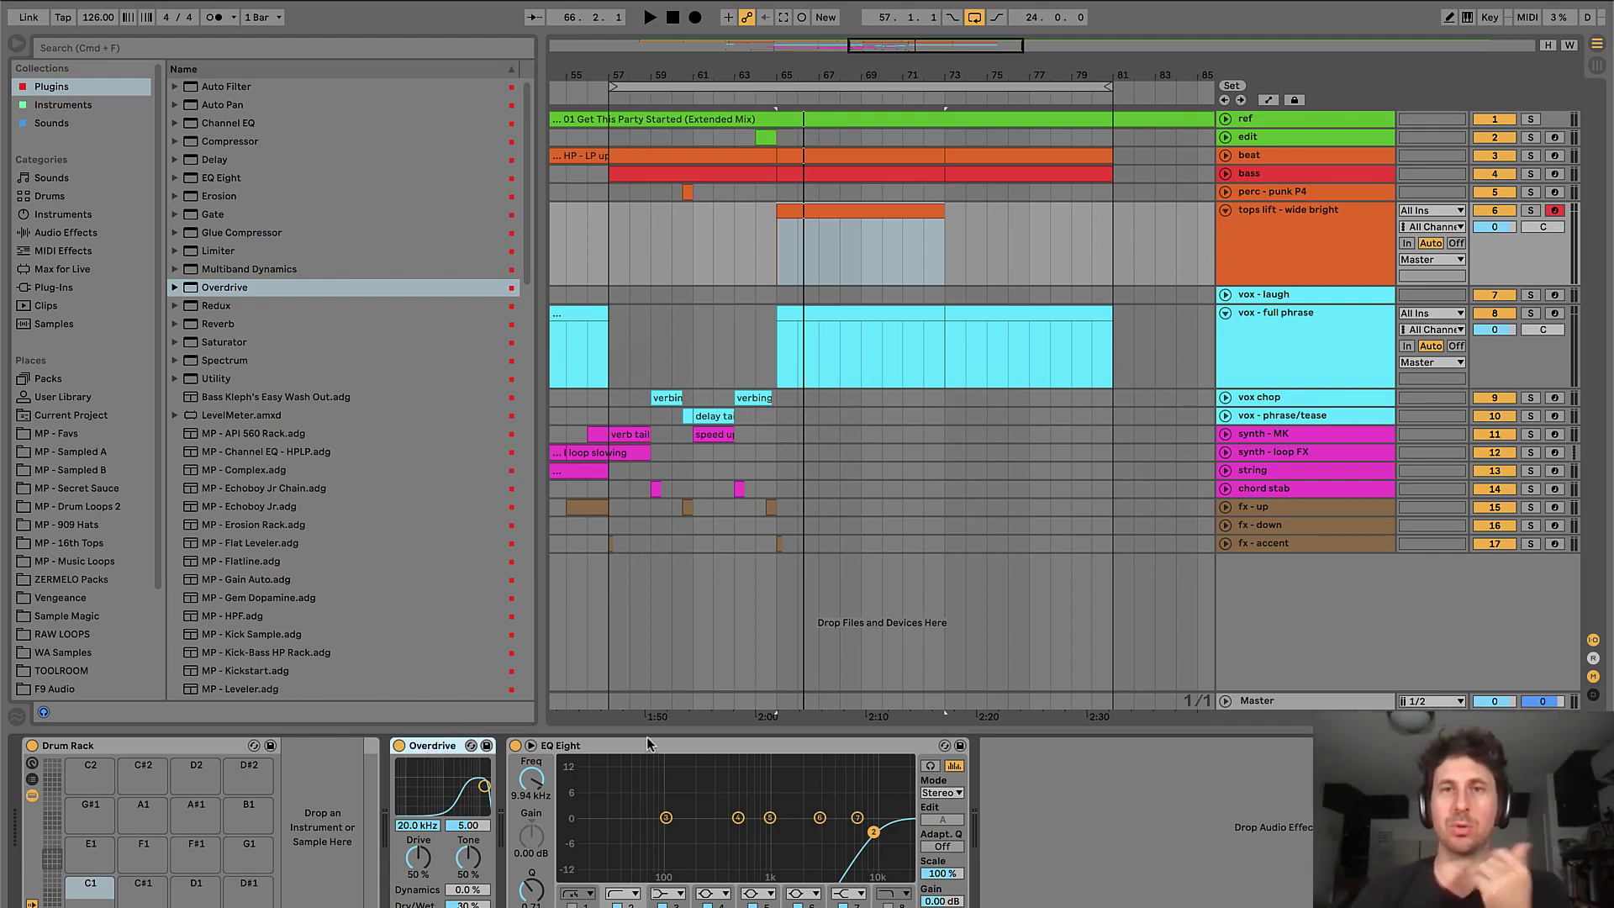
pyautogui.click(701, 748)
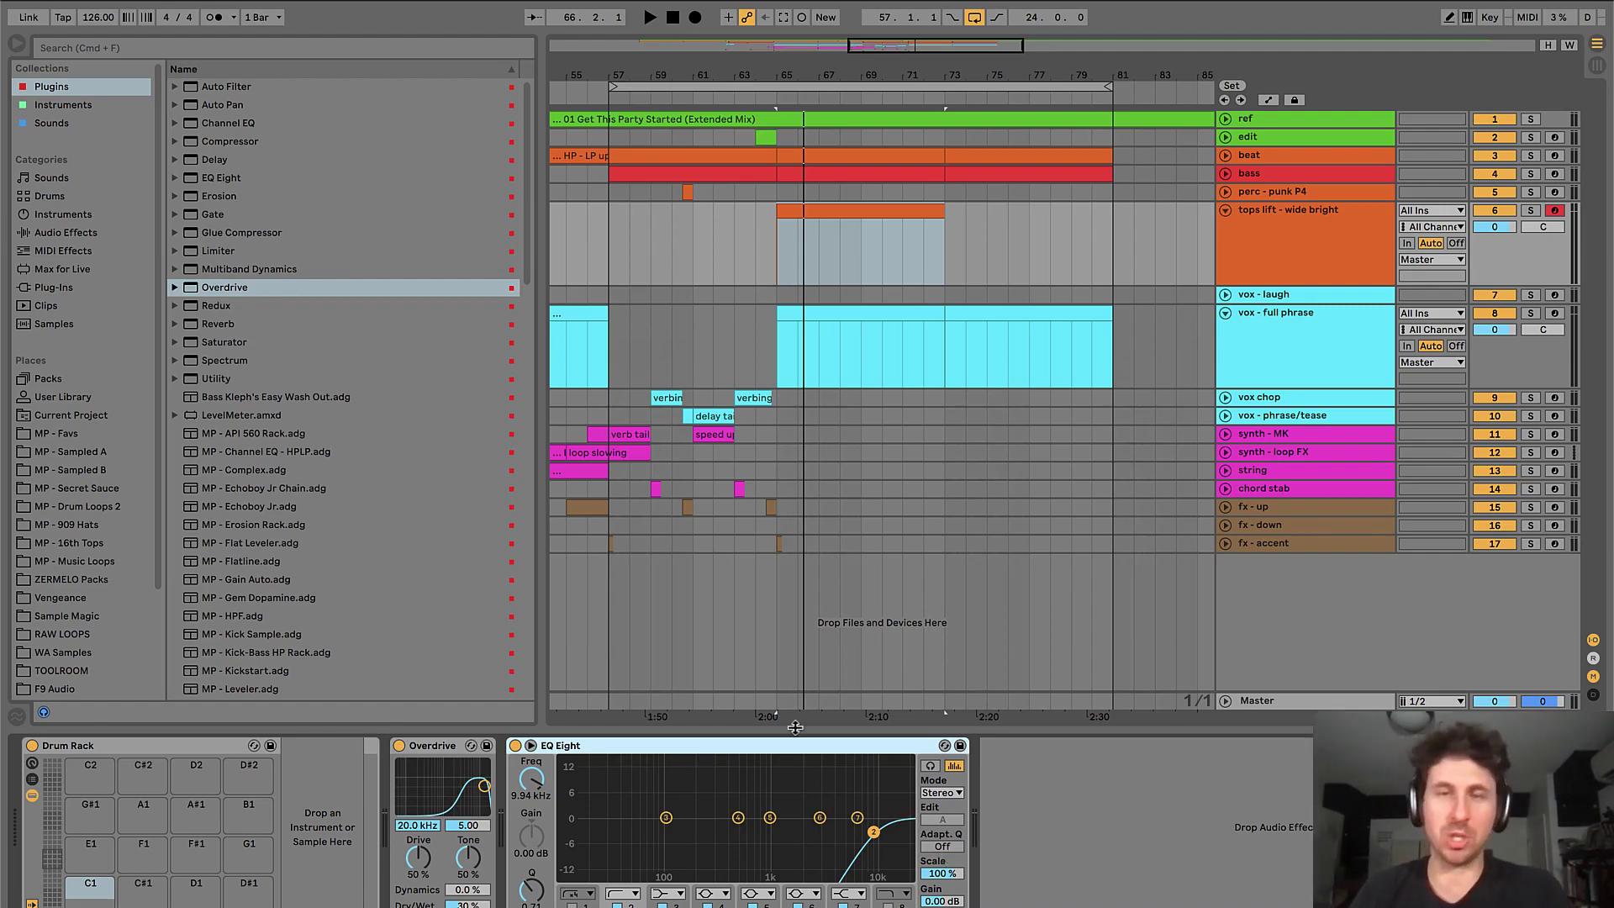
pyautogui.click(437, 751)
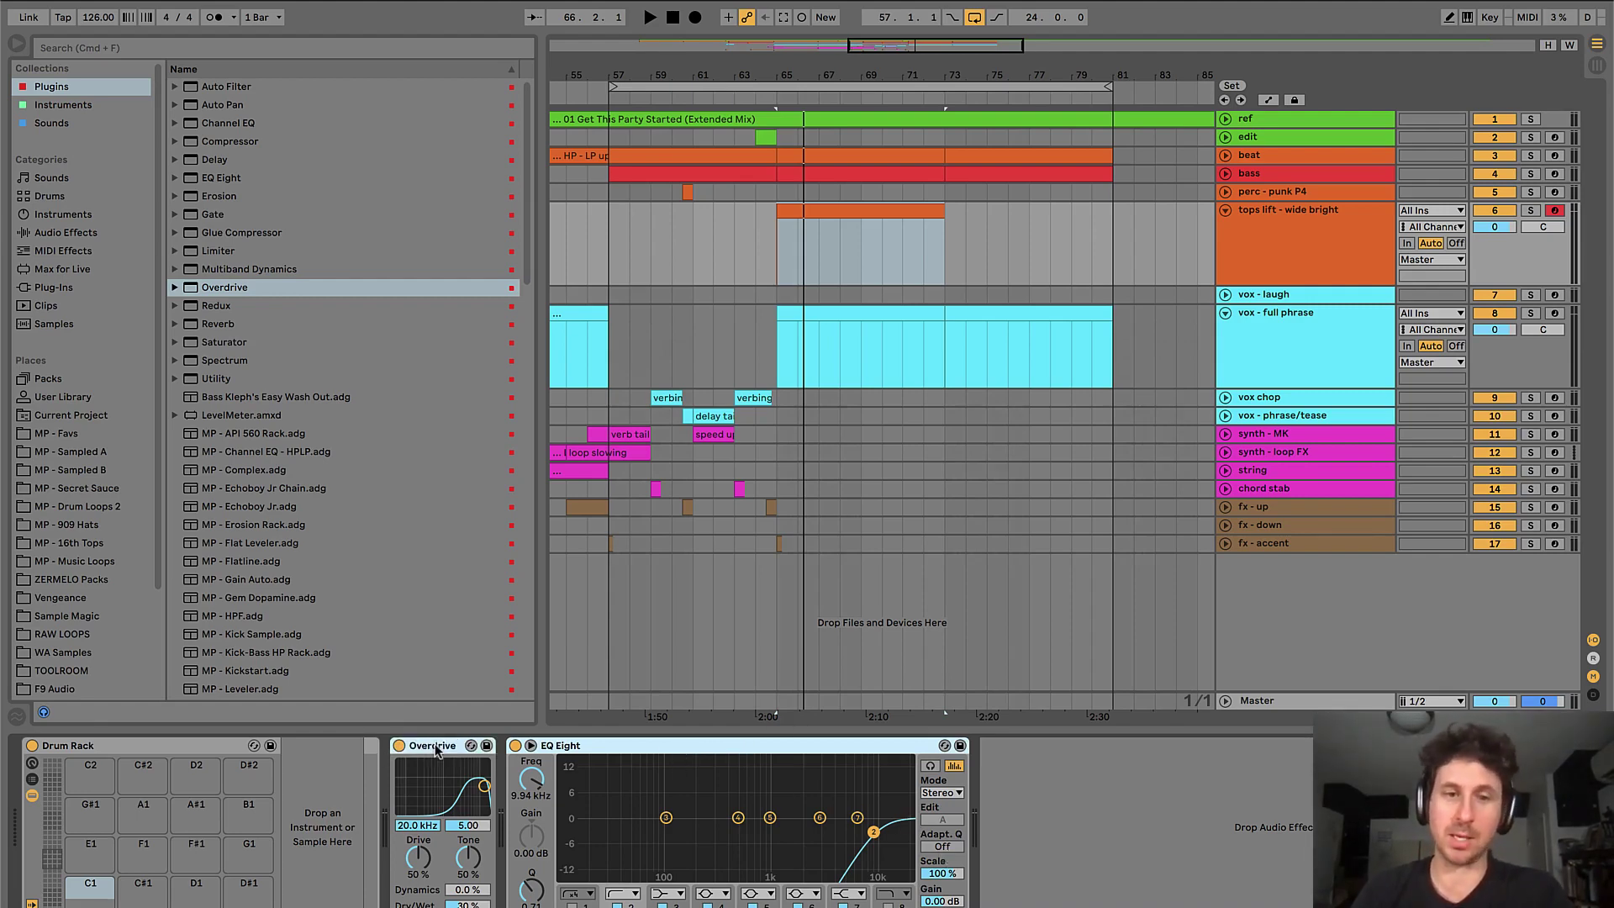
pyautogui.press('Delete')
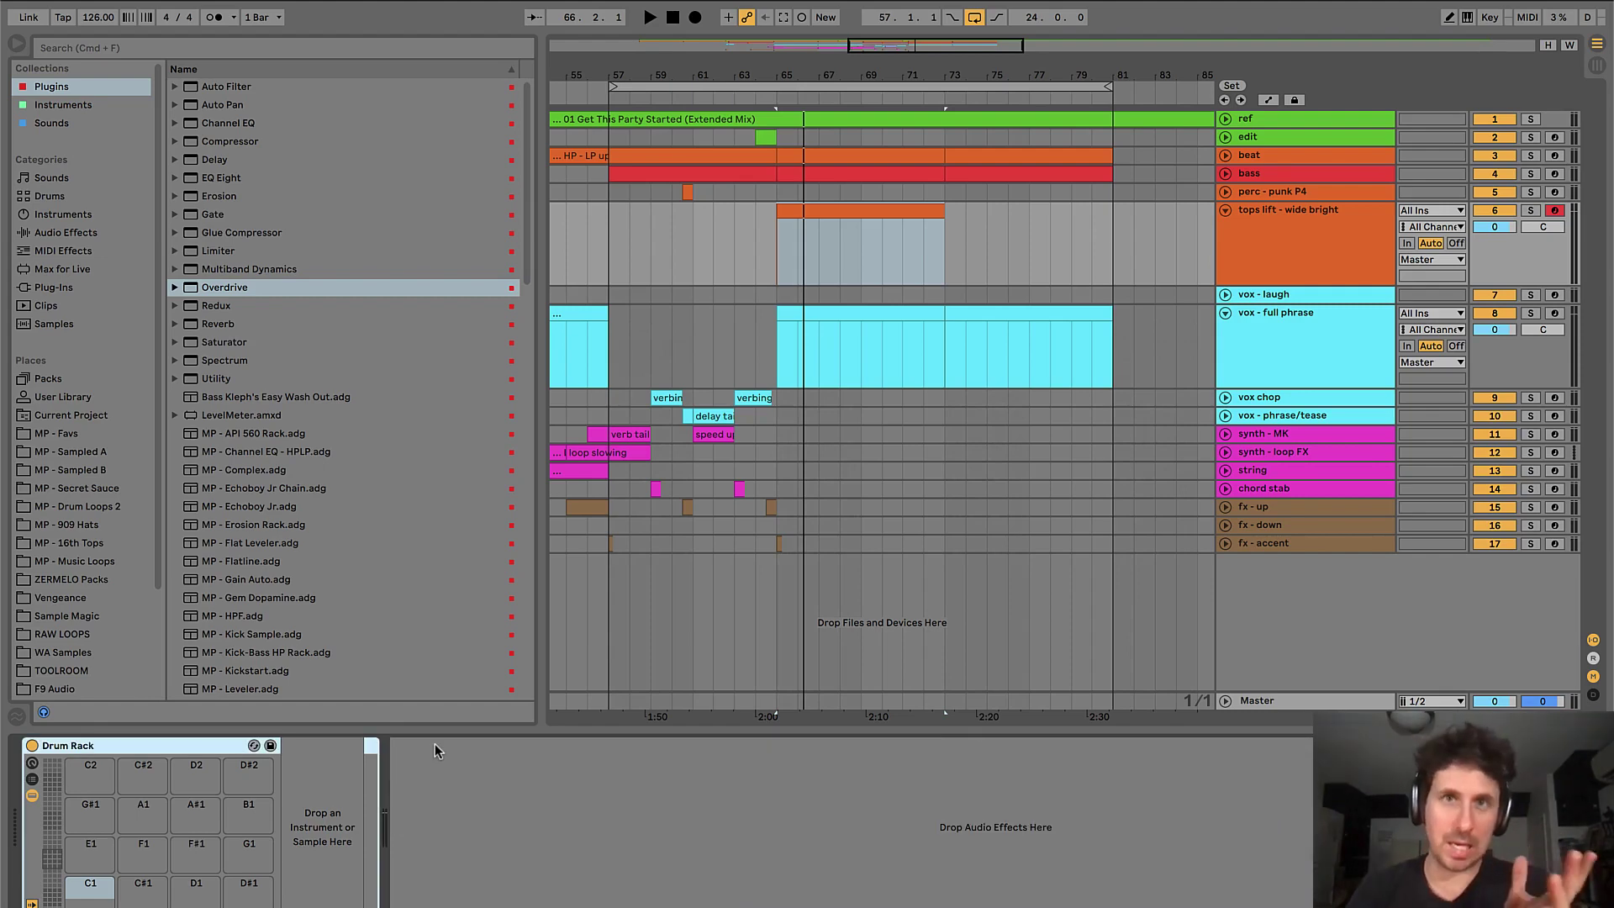
pyautogui.click(829, 212)
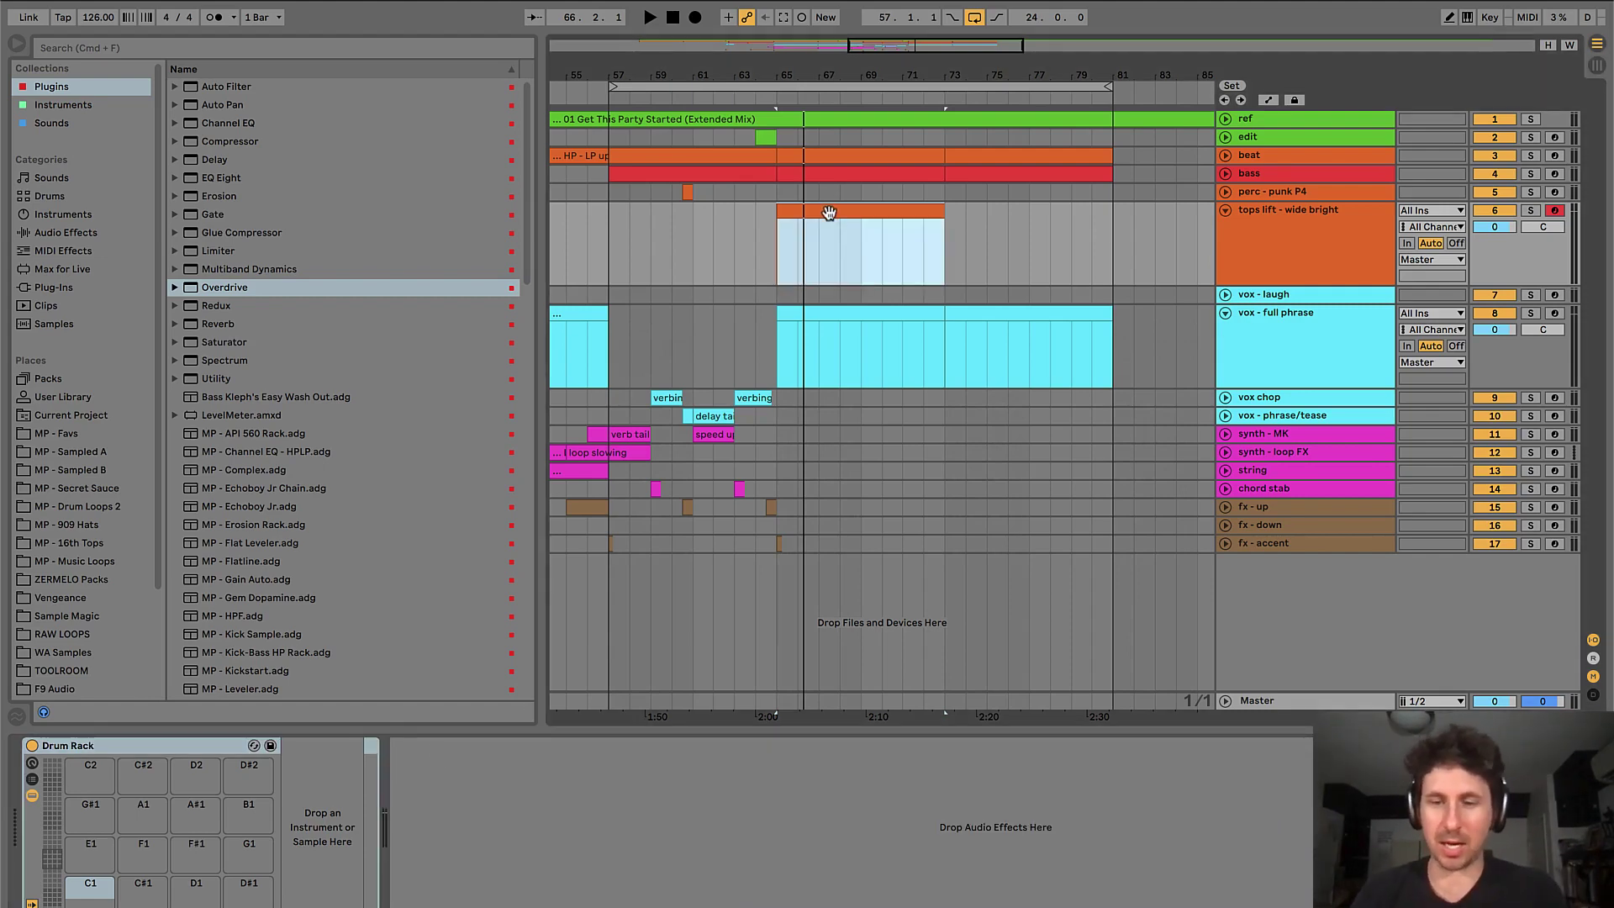
pyautogui.click(760, 230)
pyautogui.press('+')
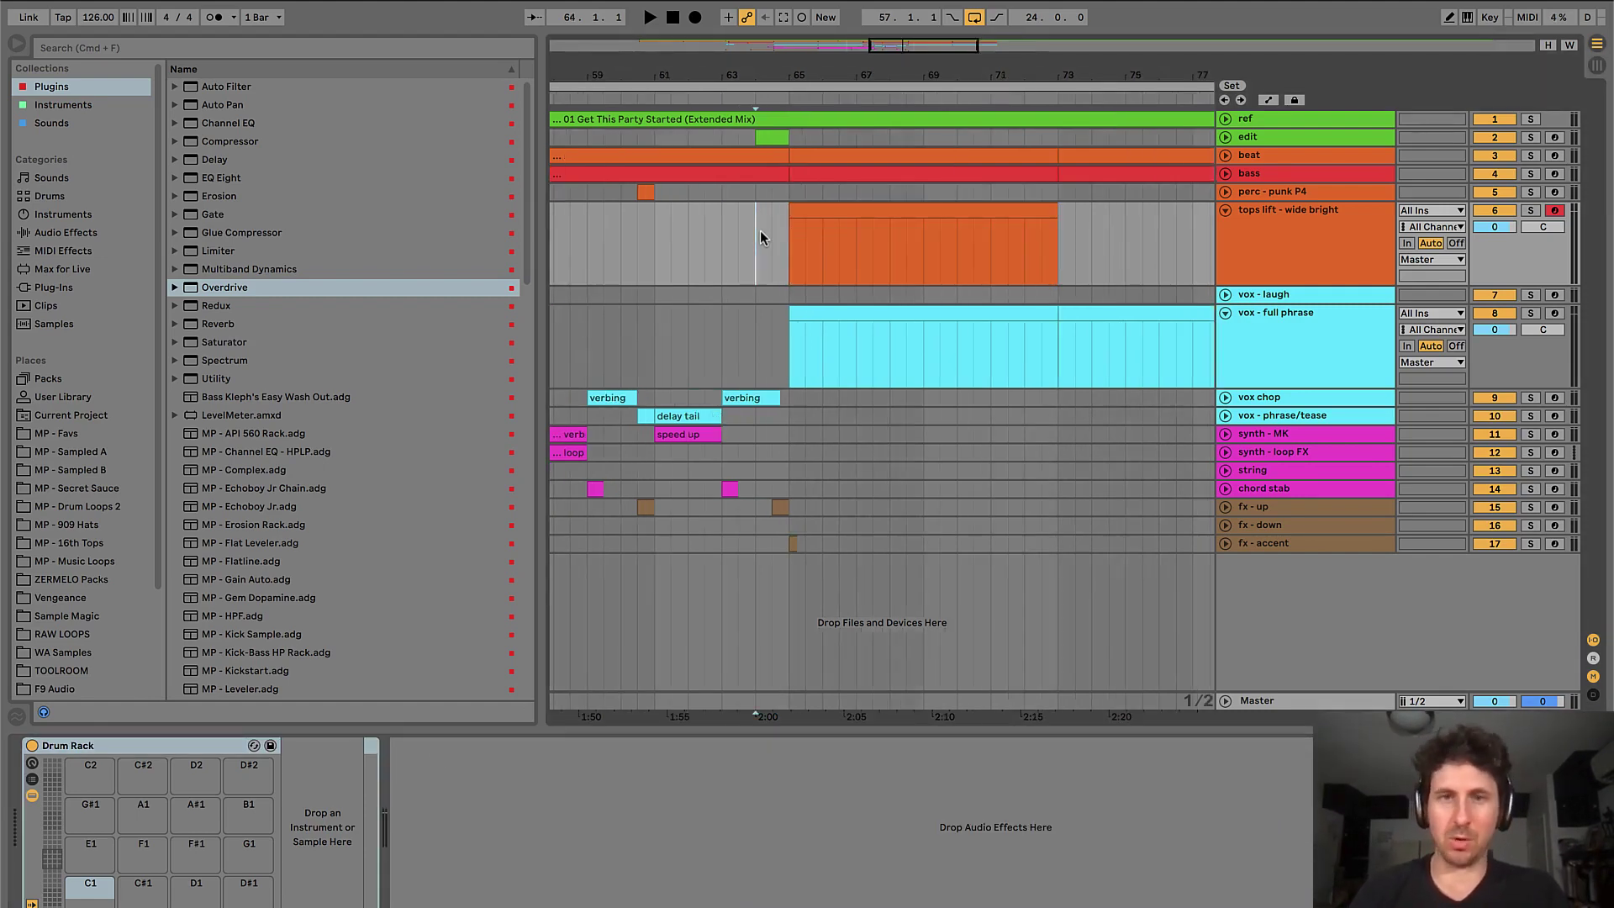
pyautogui.click(824, 249)
pyautogui.press('-')
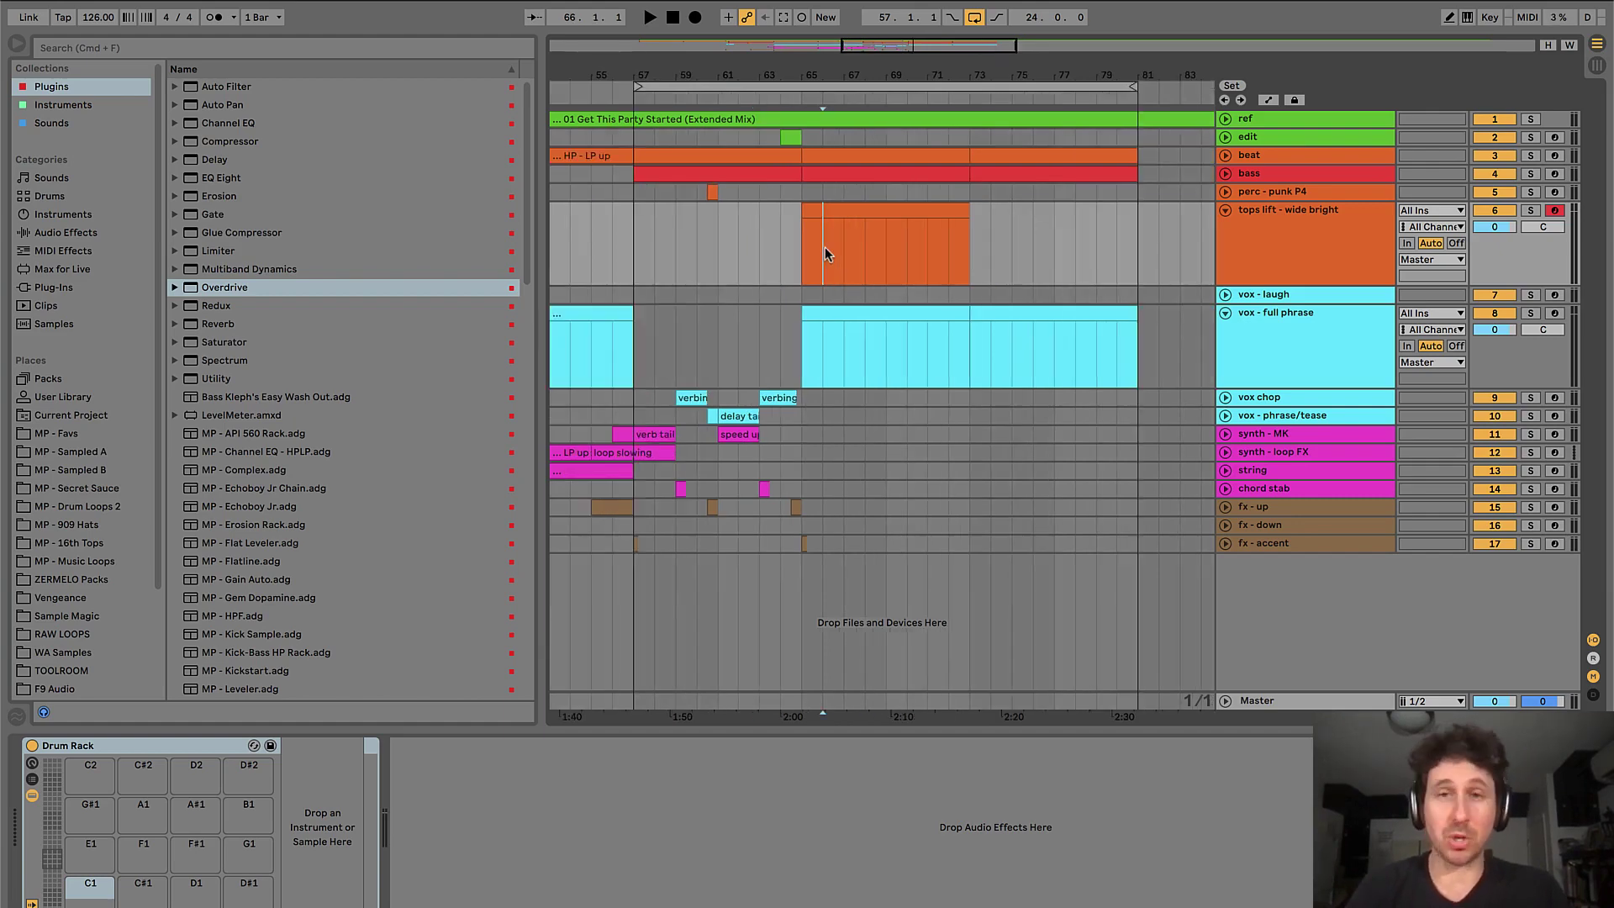
pyautogui.hscroll(4, 825, 252)
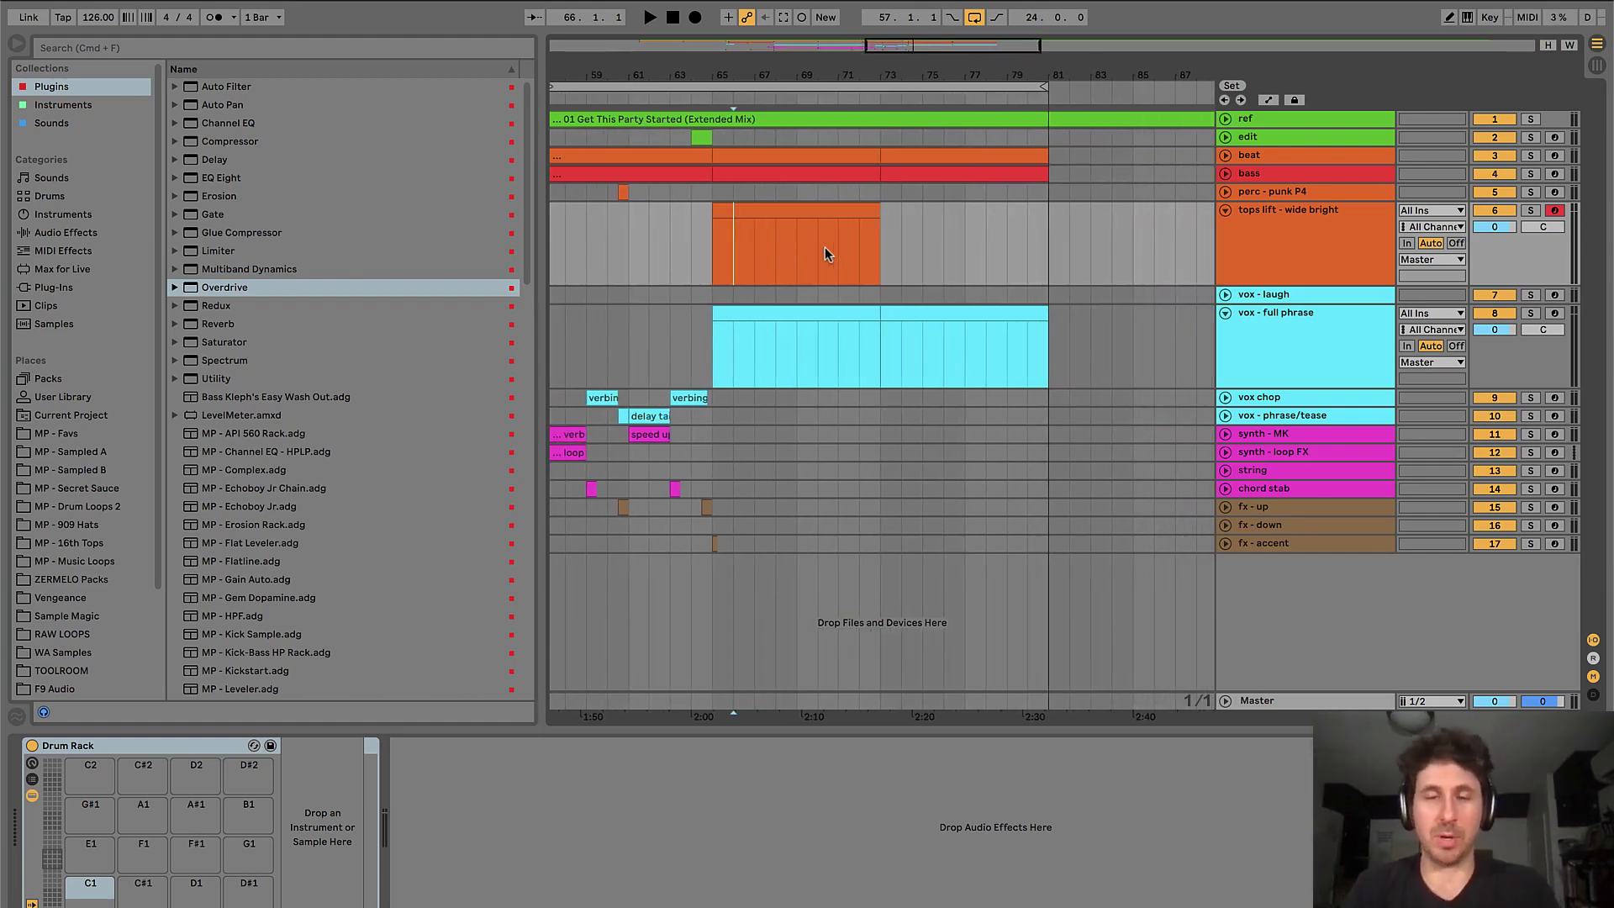
# - Audition the reference from bar 65 and repeat the chord stab clip at bars 67 and 71
pyautogui.click(743, 217)
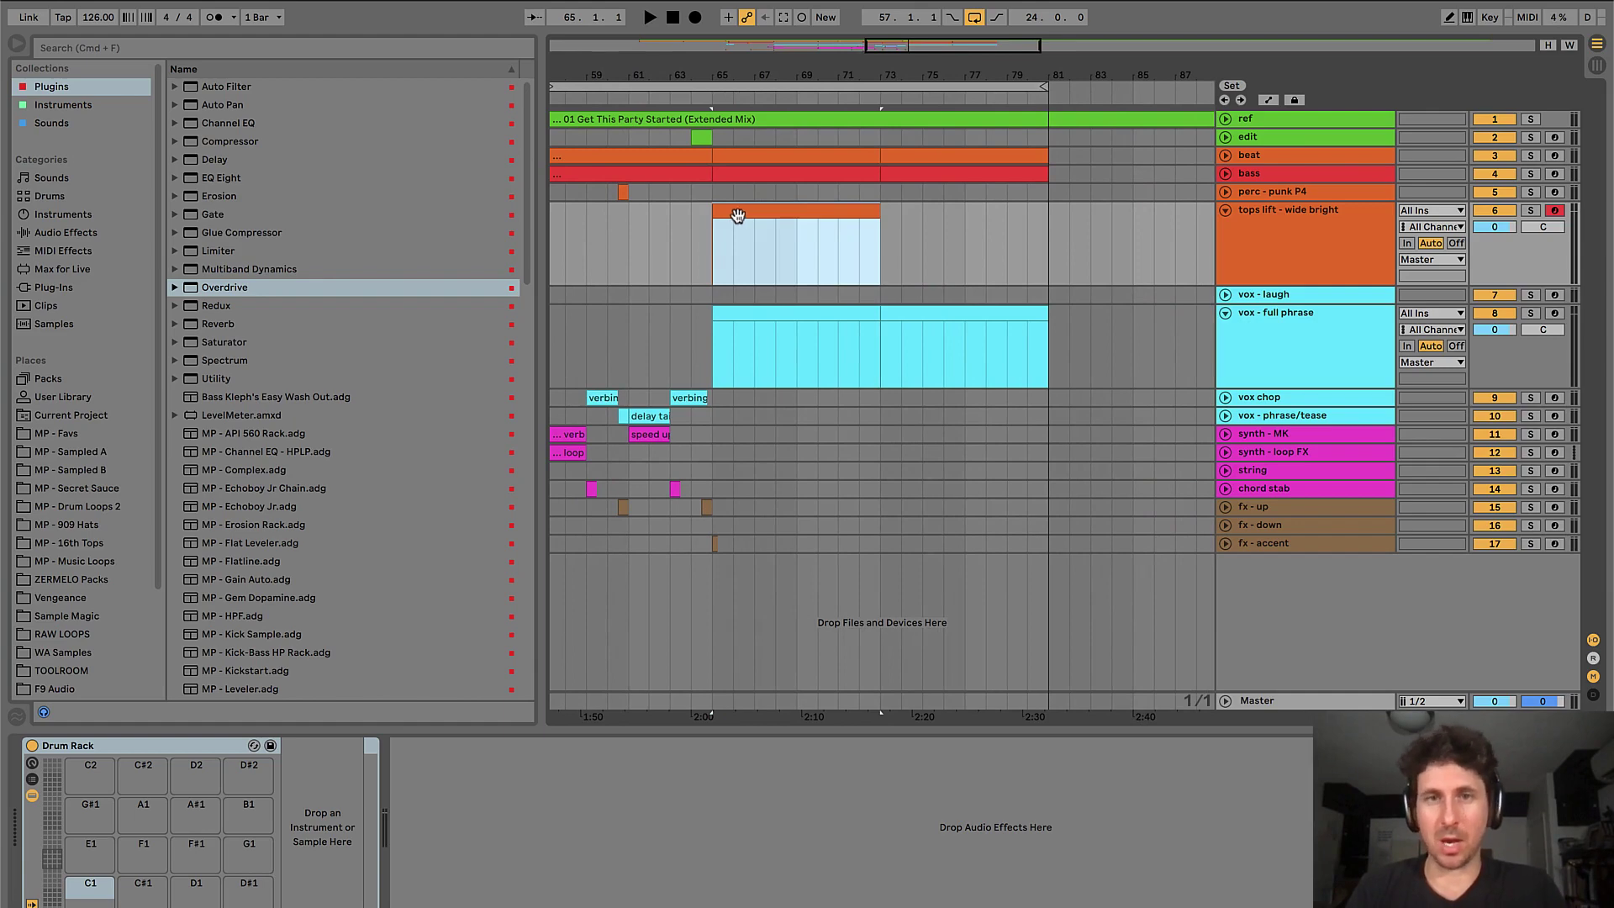
pyautogui.press('space')
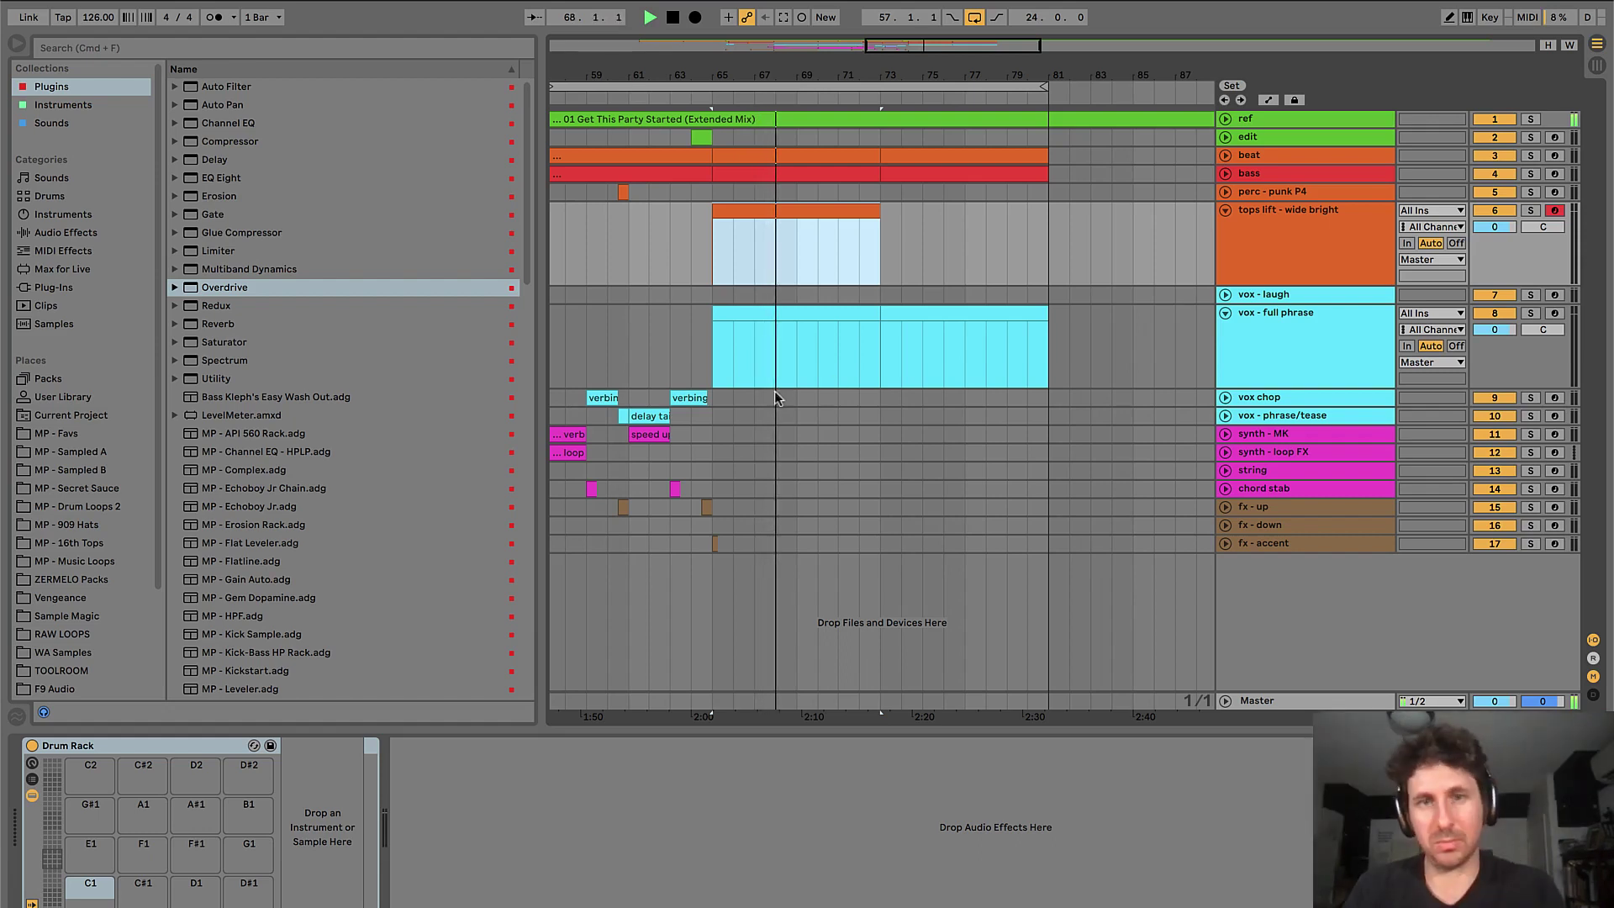
pyautogui.click(690, 488)
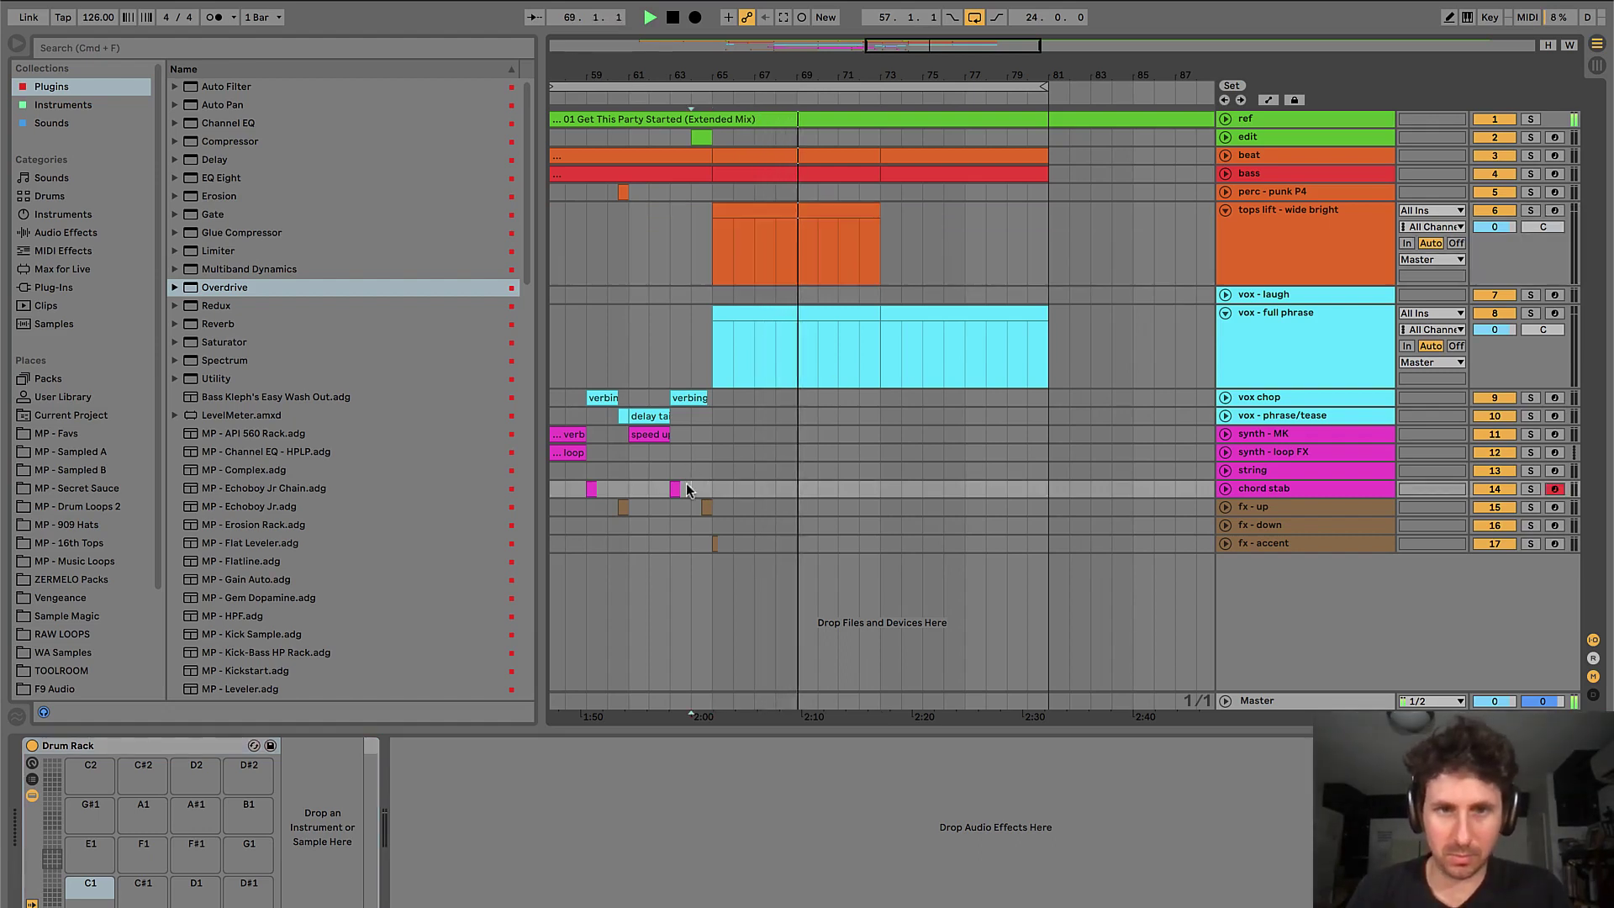
pyautogui.press('space')
pyautogui.press('space')
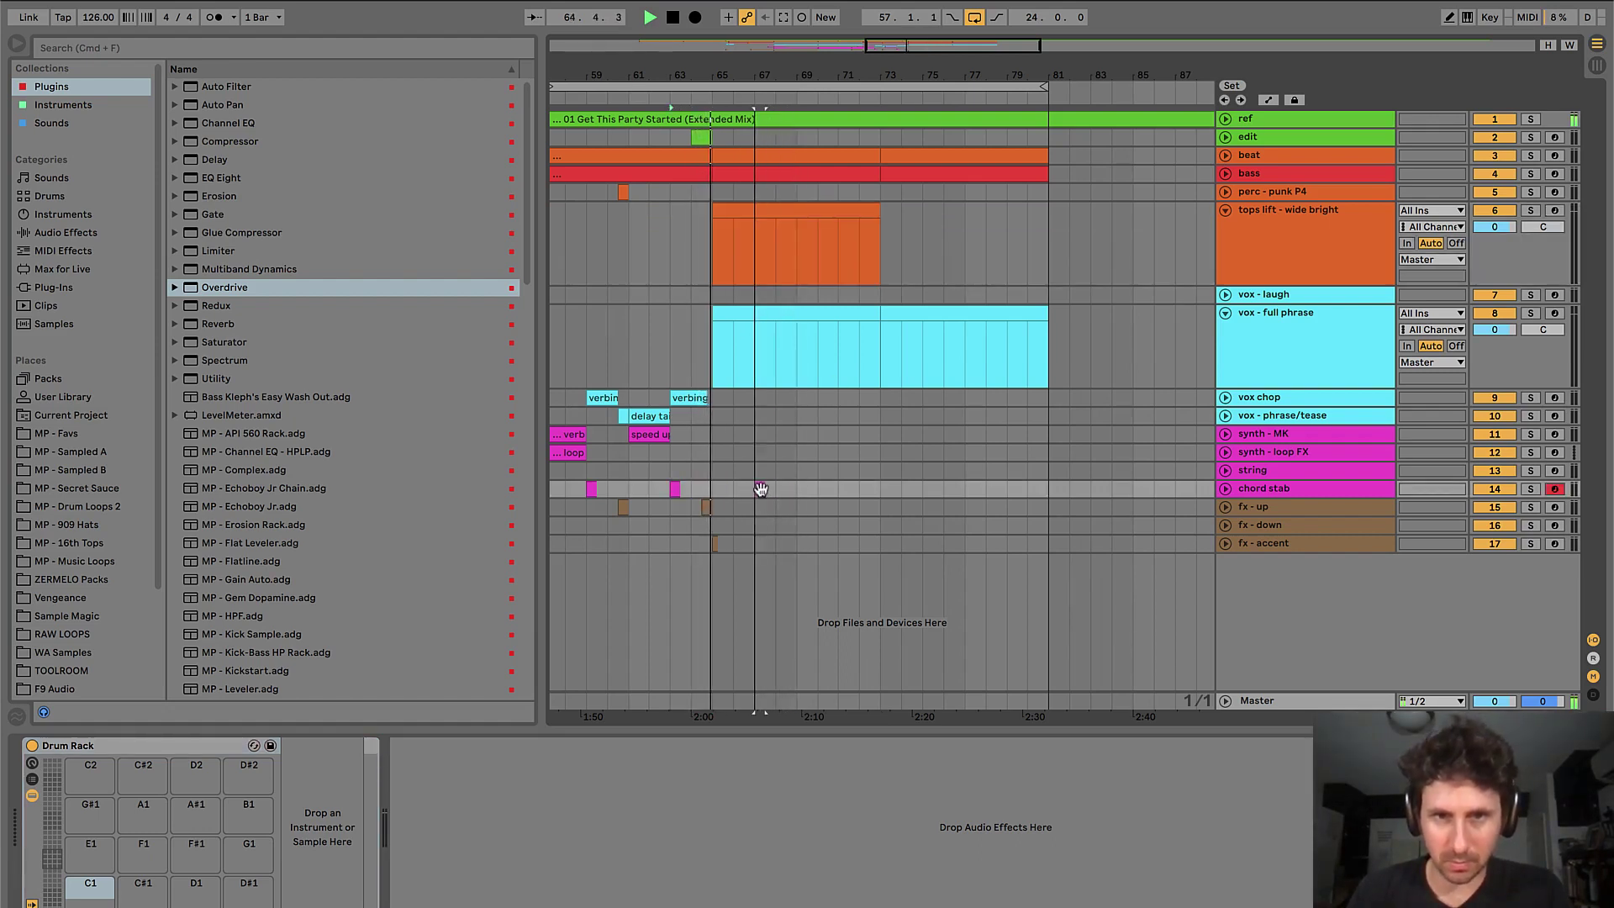
pyautogui.moveTo(711, 491); pyautogui.dragTo(797, 491)
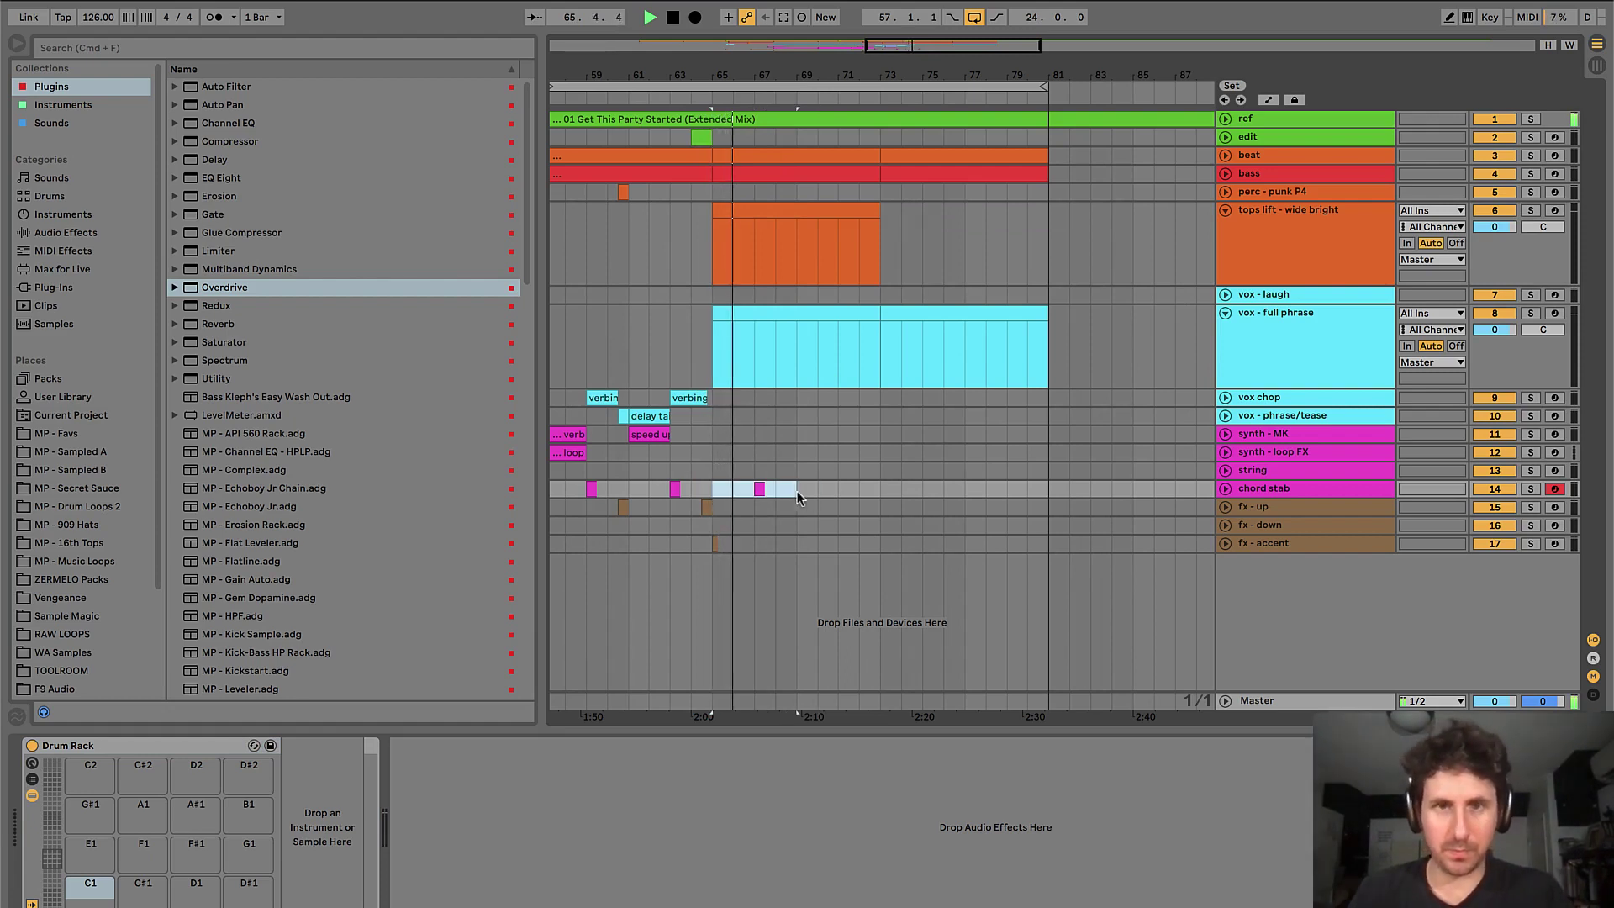
pyautogui.press('super+d')
pyautogui.hscroll(-1, 797, 491)
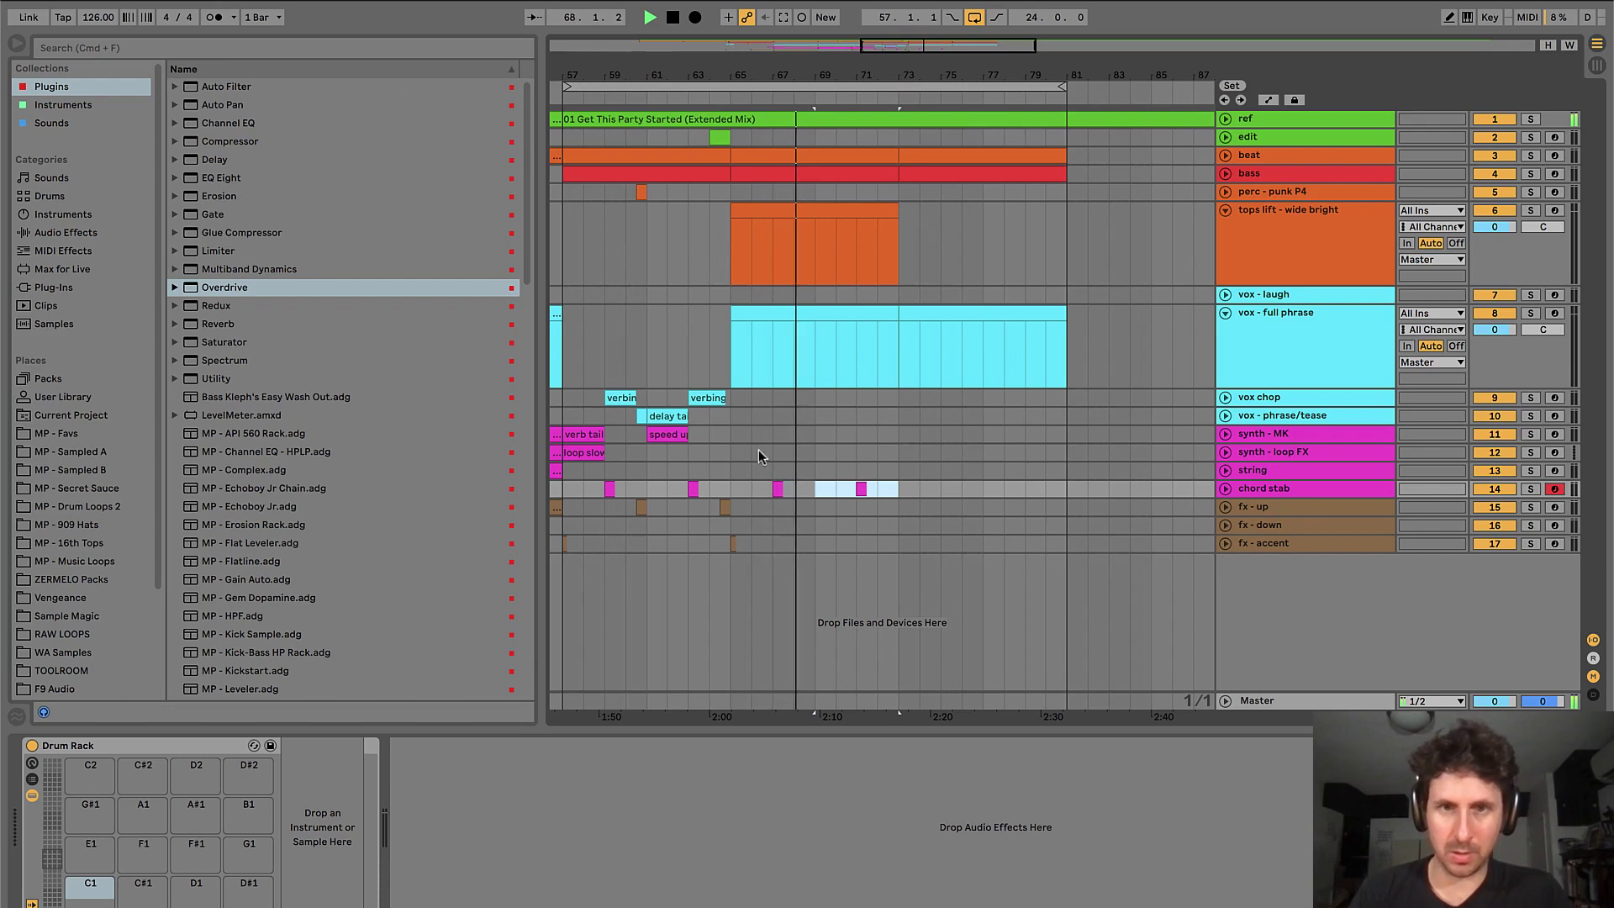
# - Duplicate the perc - punk P4 pattern from bars 57 to 65 into bars 65 to 73
pyautogui.click(814, 348)
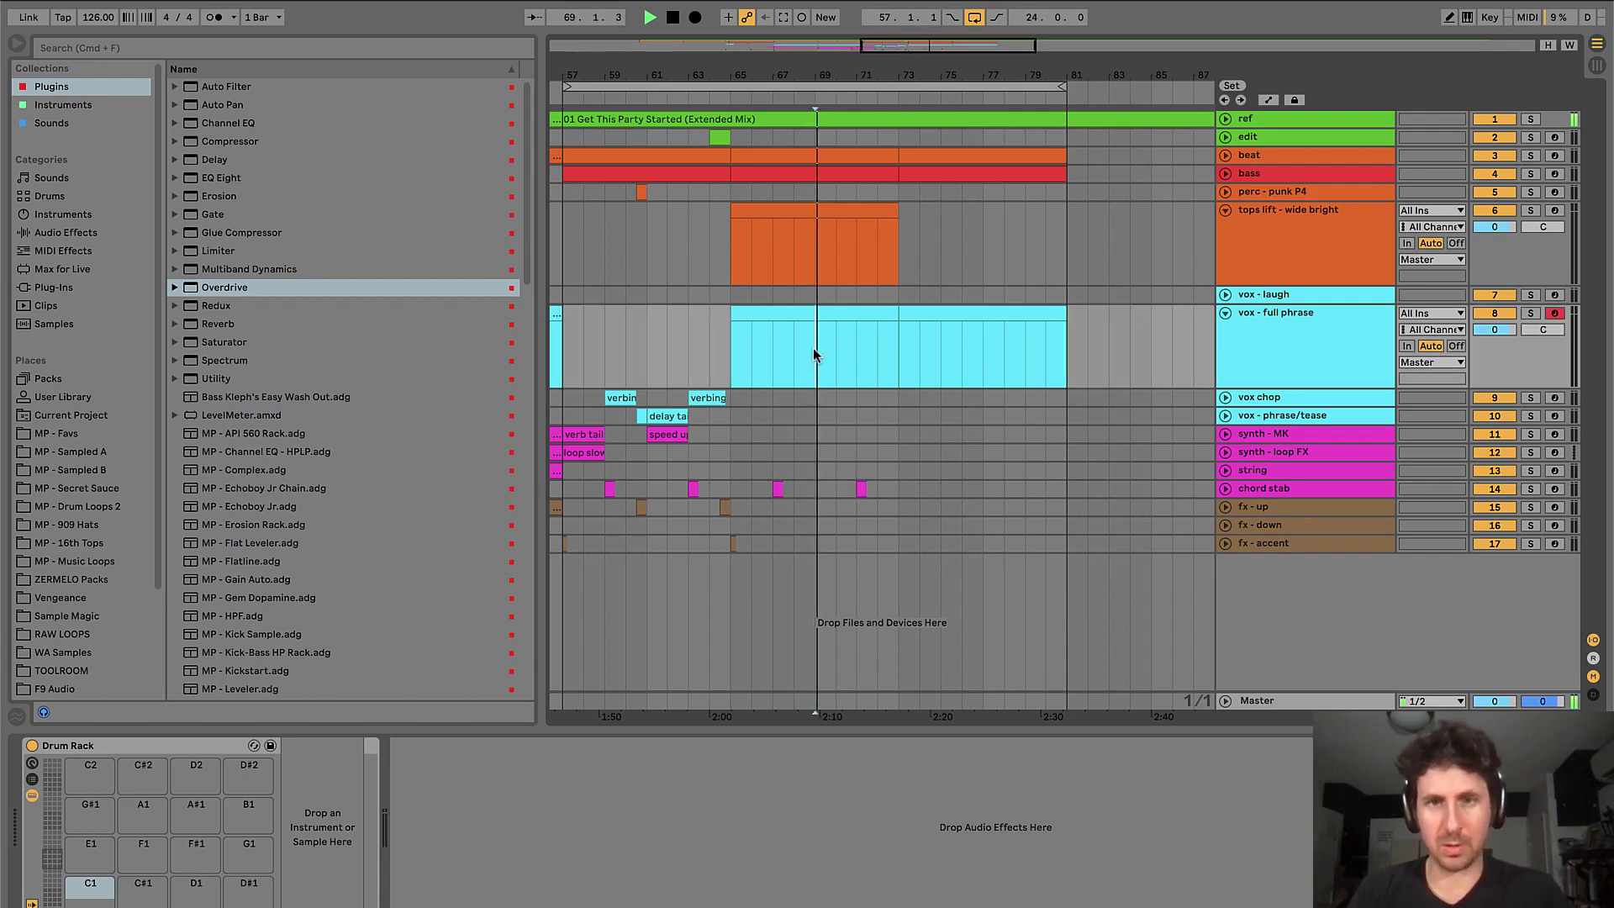
pyautogui.moveTo(562, 193); pyautogui.dragTo(750, 196)
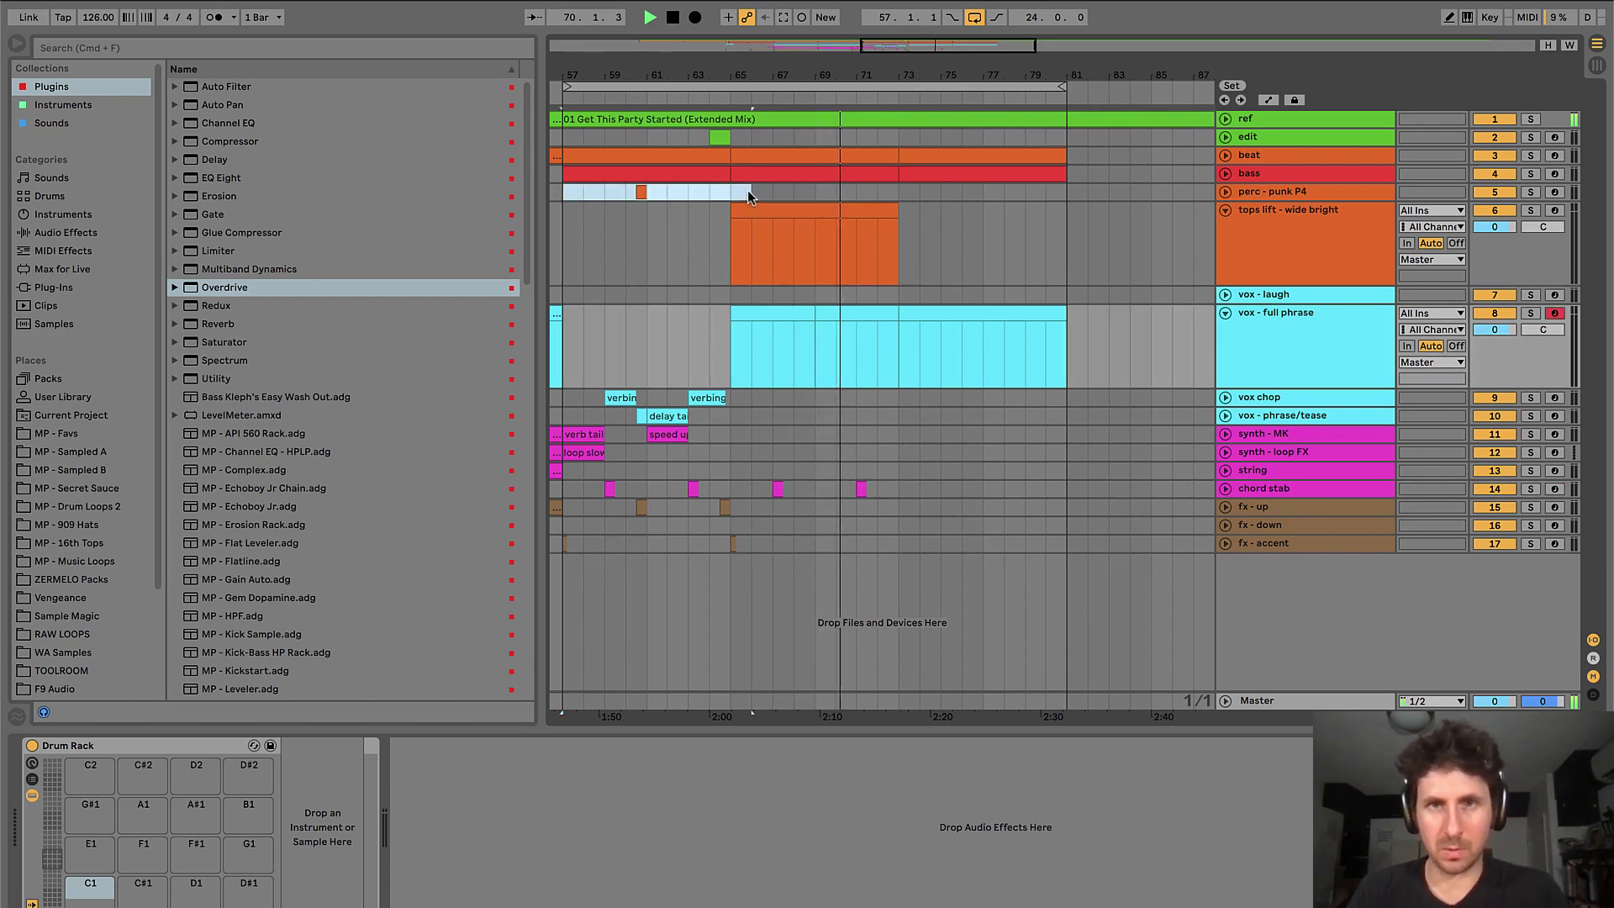
pyautogui.press('super+d')
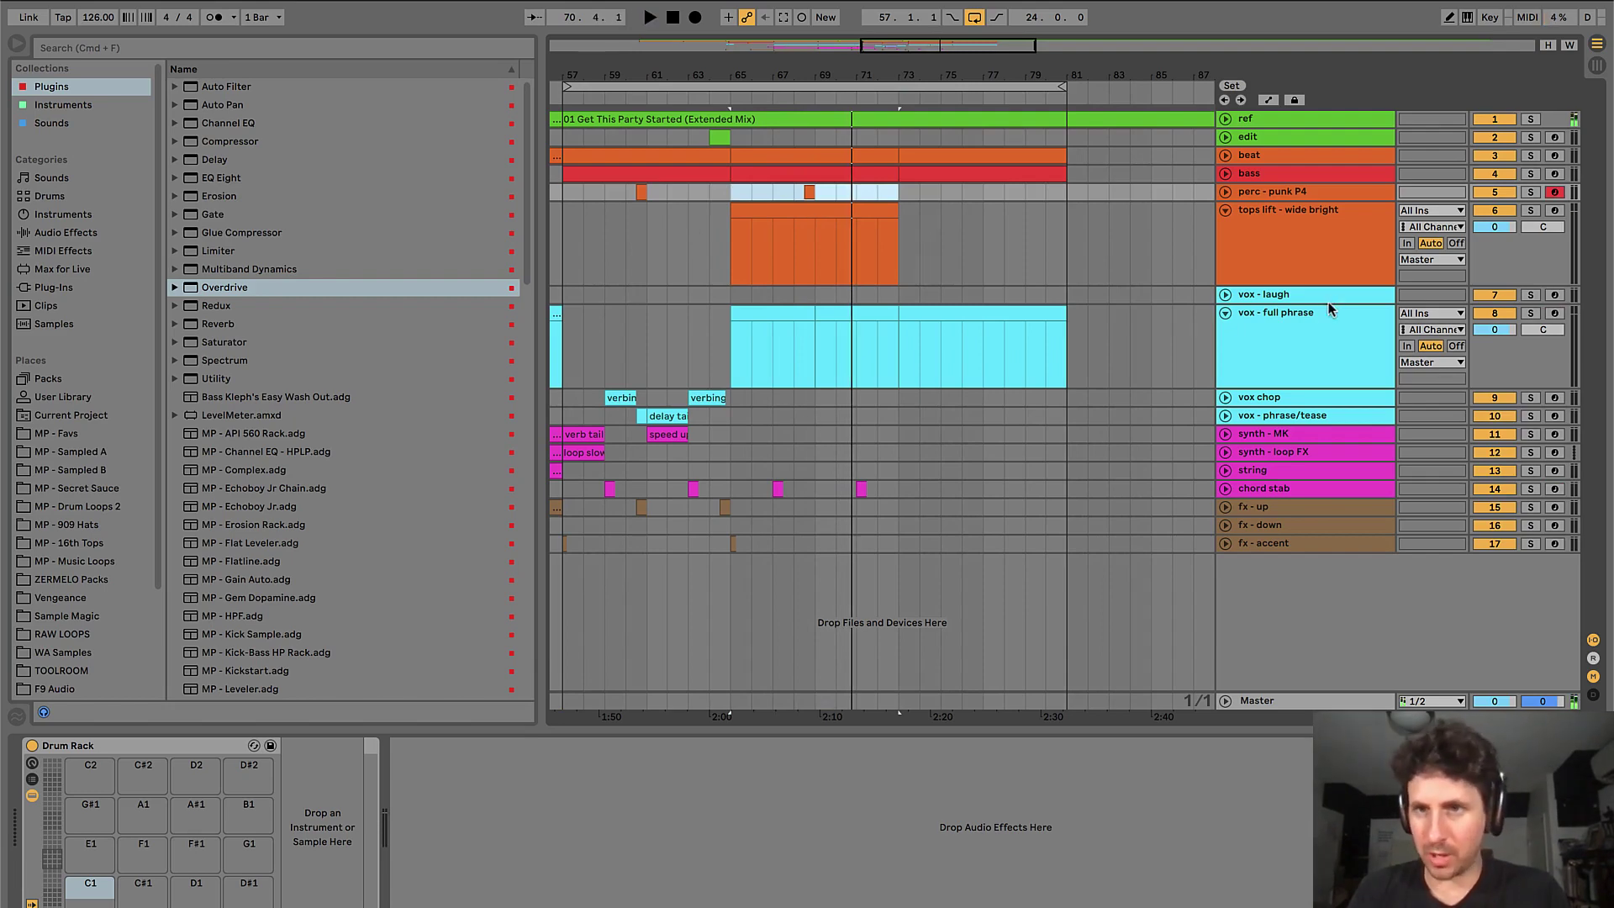
# - Collapse the vox - full phrase track and insert a MIDI track named "vox - rev" below vox - phrase/tease
pyautogui.click(1225, 313)
pyautogui.click(1268, 351)
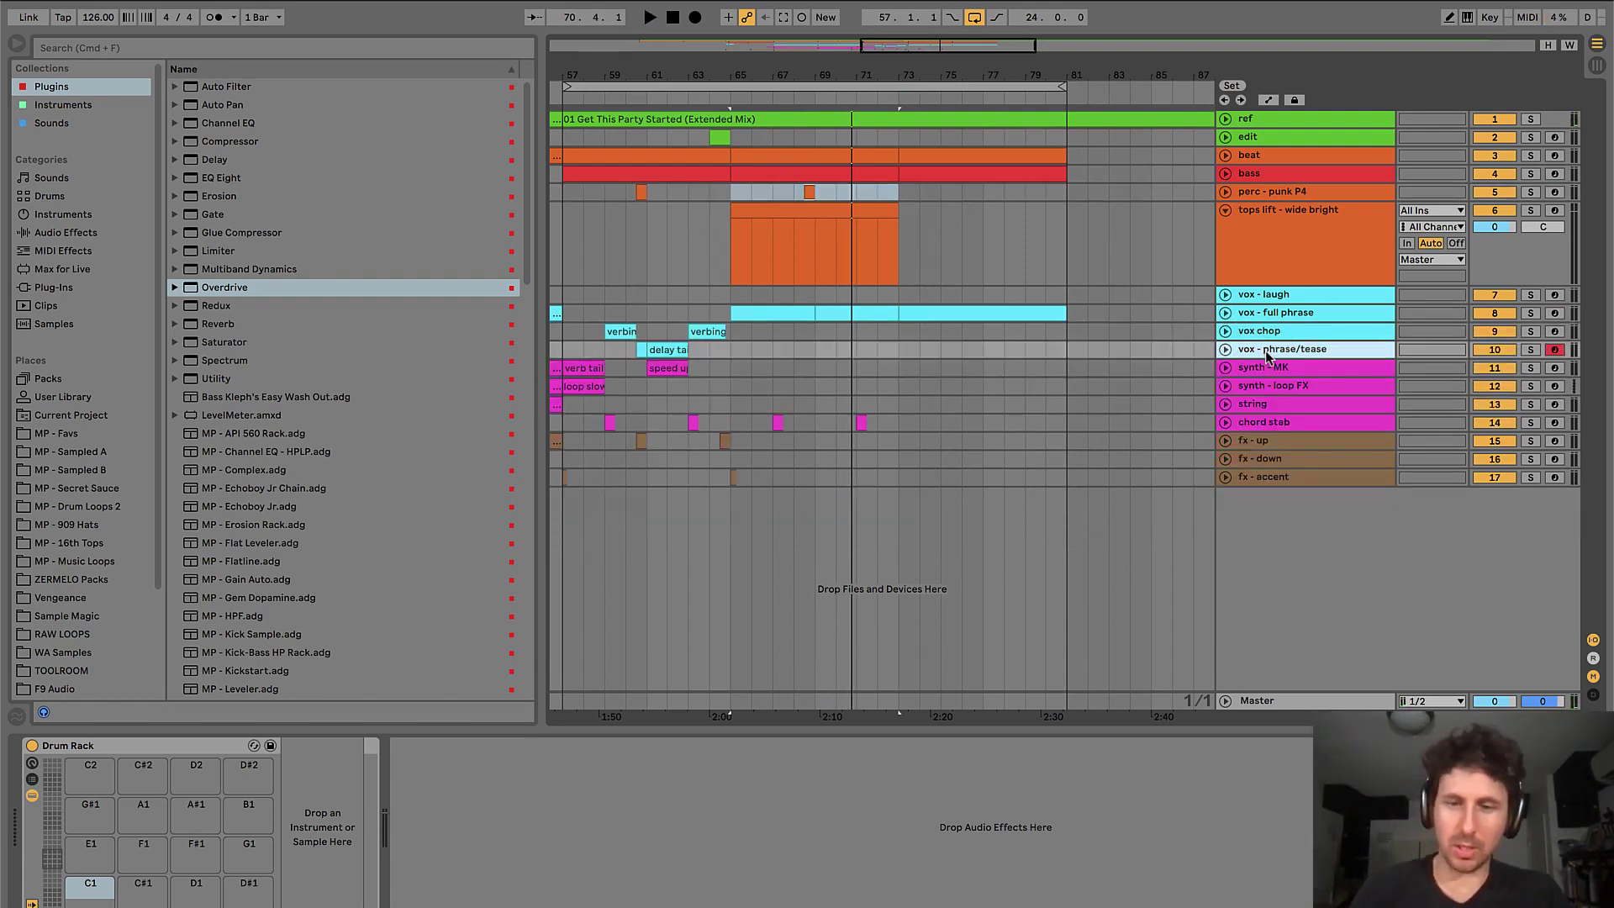
pyautogui.press('super+shift+t')
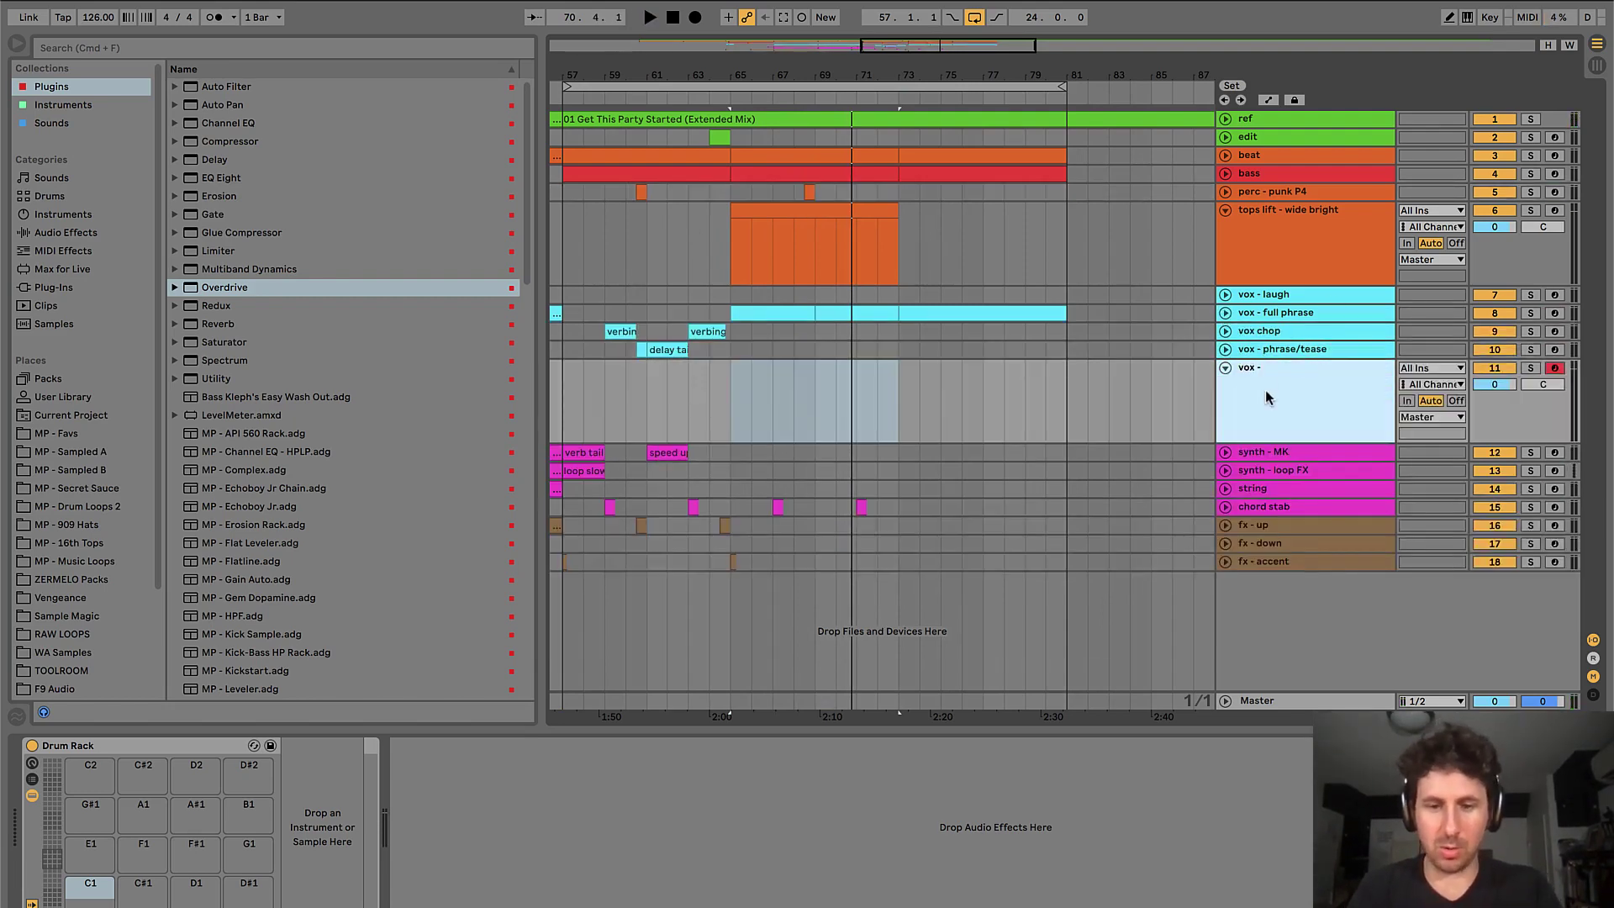
pyautogui.click(759, 390)
# - Play the reference from bar 65 and create an empty one-bar clip over bars 68 to 69 on the vox - rev track
pyautogui.press('space')
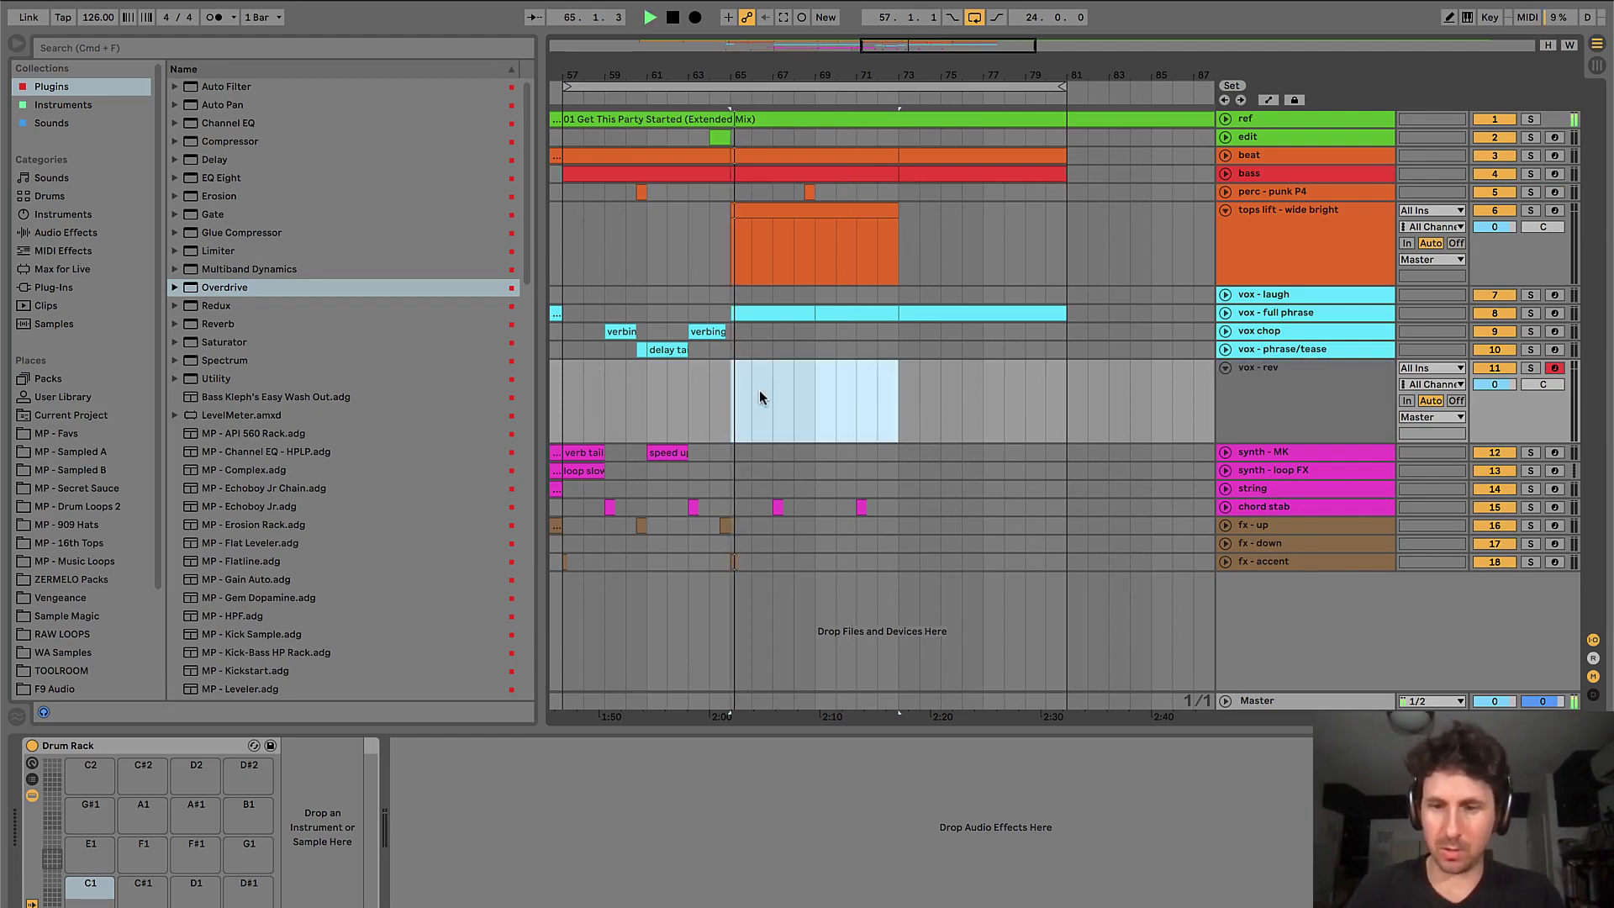
pyautogui.press('z')
pyautogui.click(735, 402)
pyautogui.scroll(3, 734, 402)
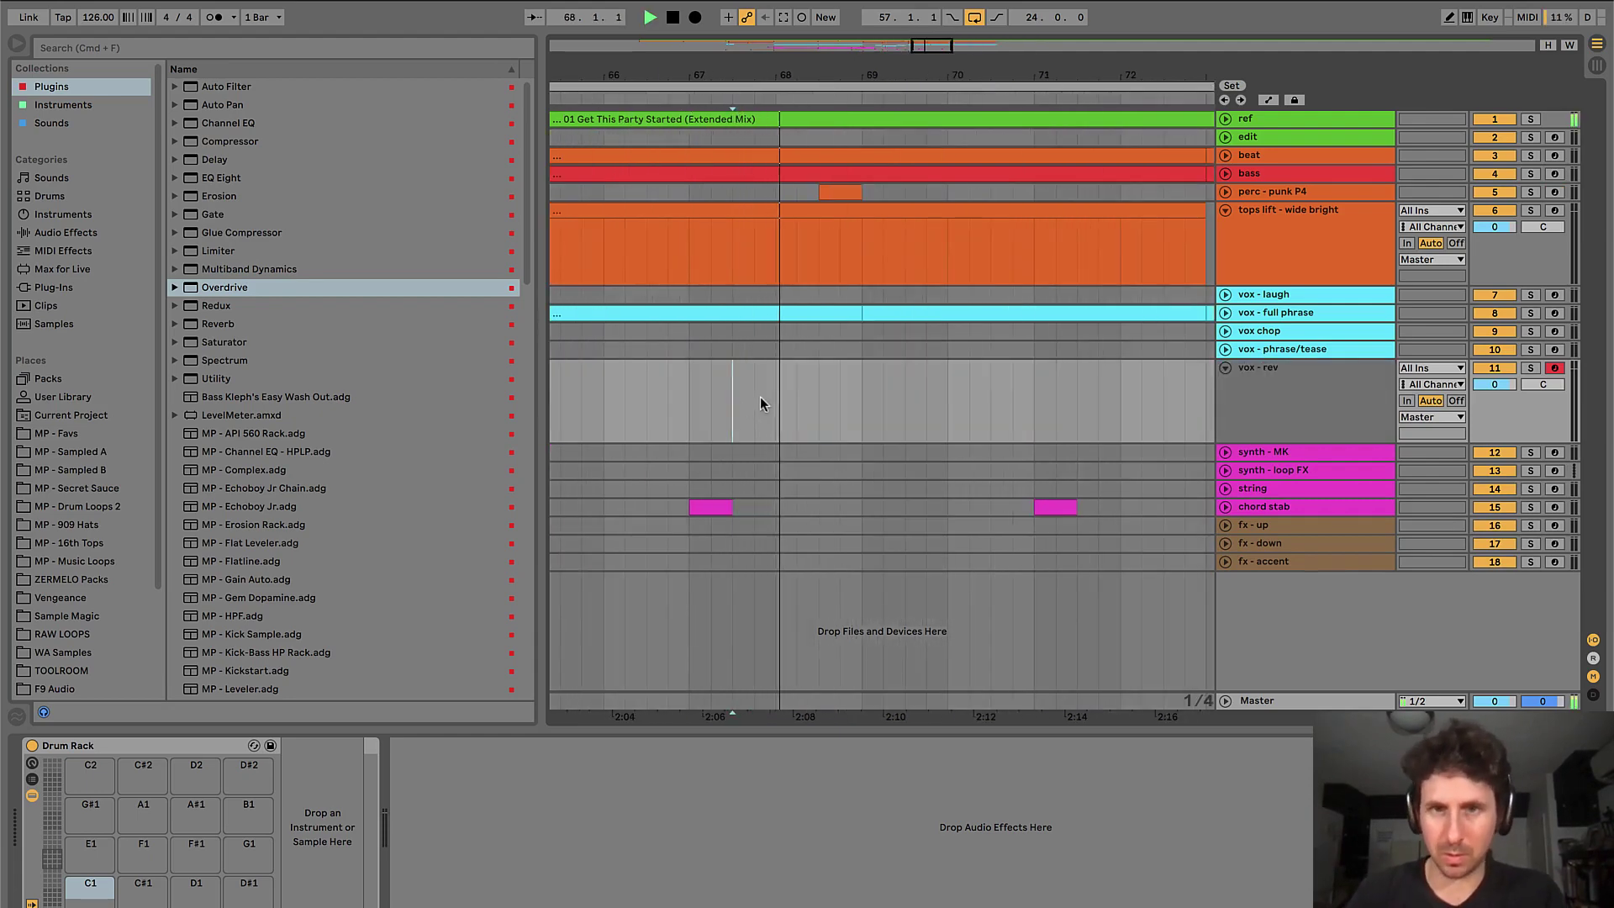
pyautogui.moveTo(772, 395); pyautogui.dragTo(854, 393)
pyautogui.press('super+shift+m')
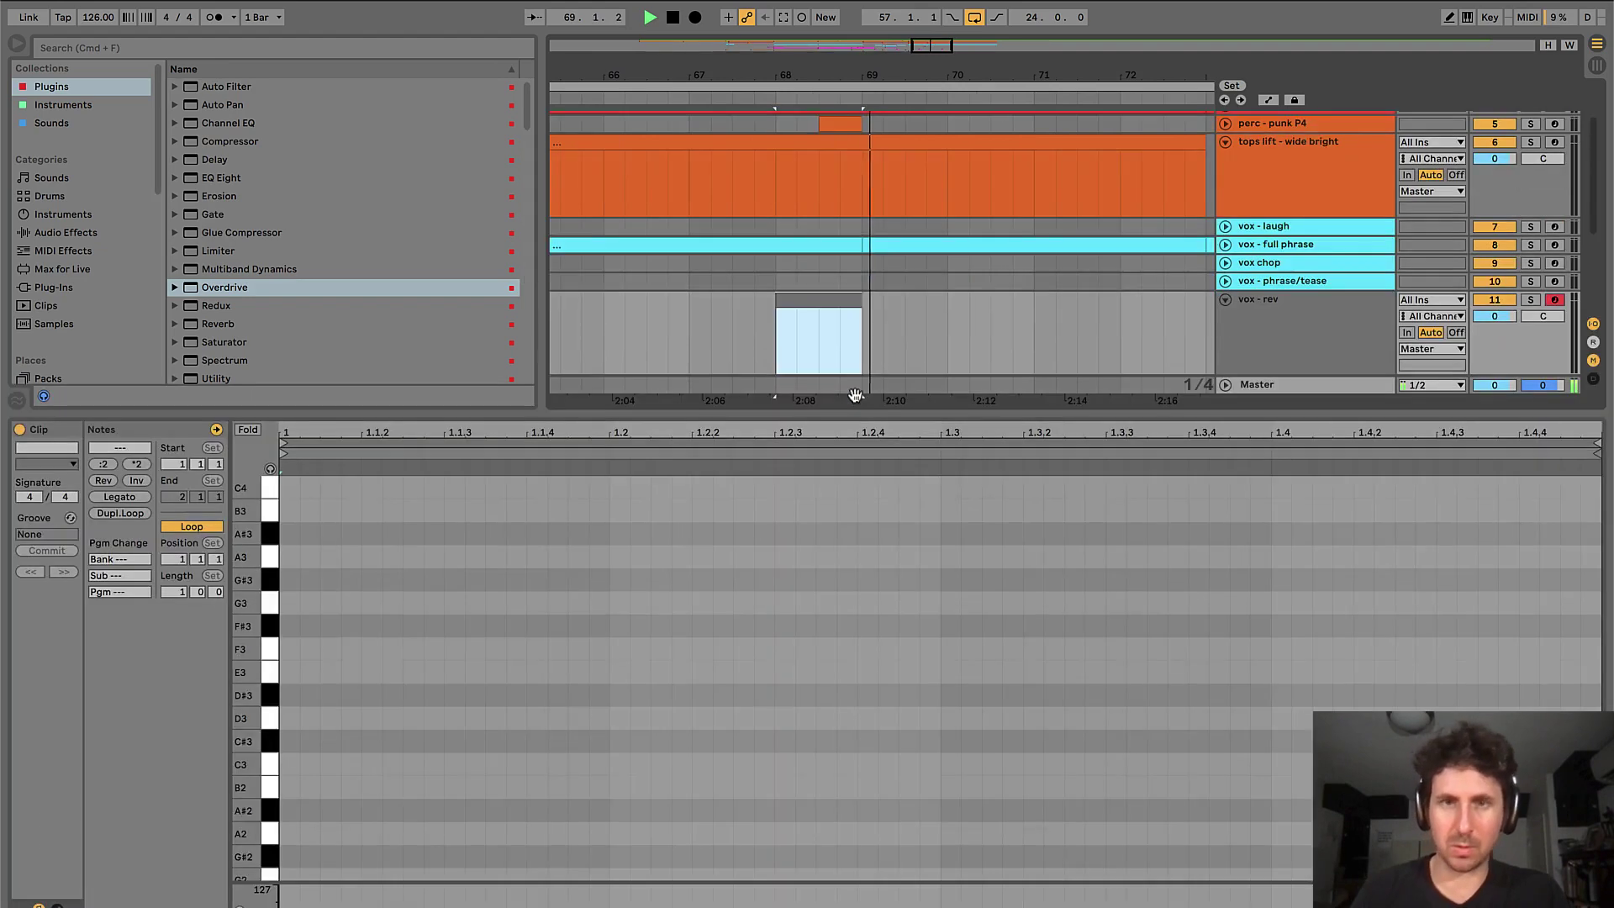
pyautogui.press('super+alt+l')
# - Color the vox - rev track cyan like the other vocal tracks and assign the track color to its clip
pyautogui.click(1384, 371)
pyautogui.rightClick(1383, 371)
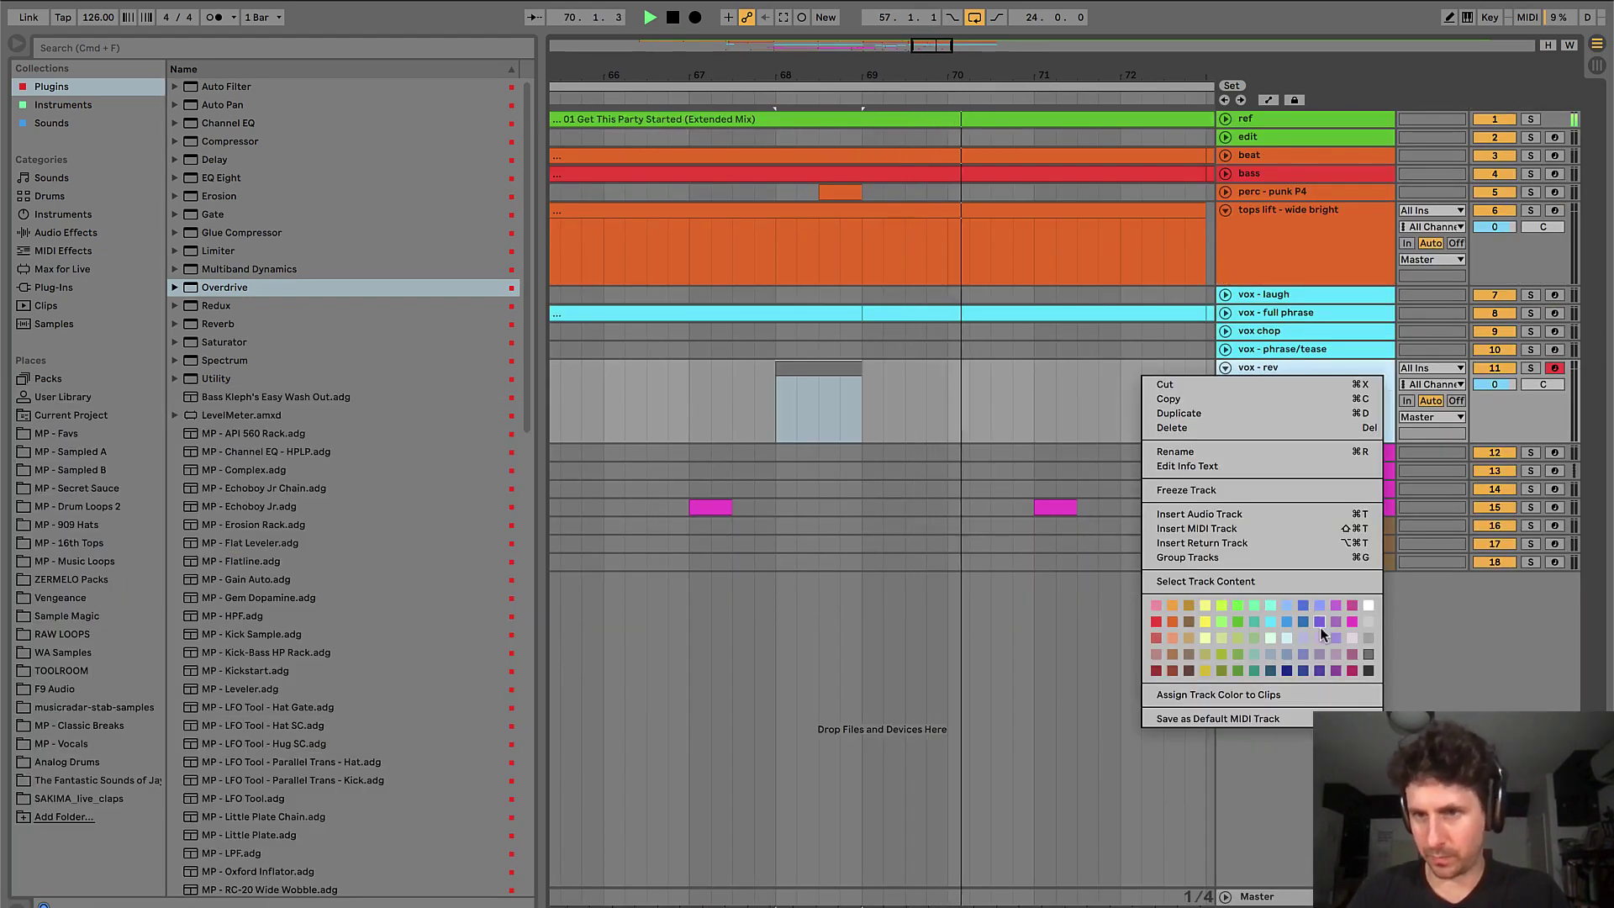
pyautogui.click(1269, 621)
pyautogui.rightClick(1310, 385)
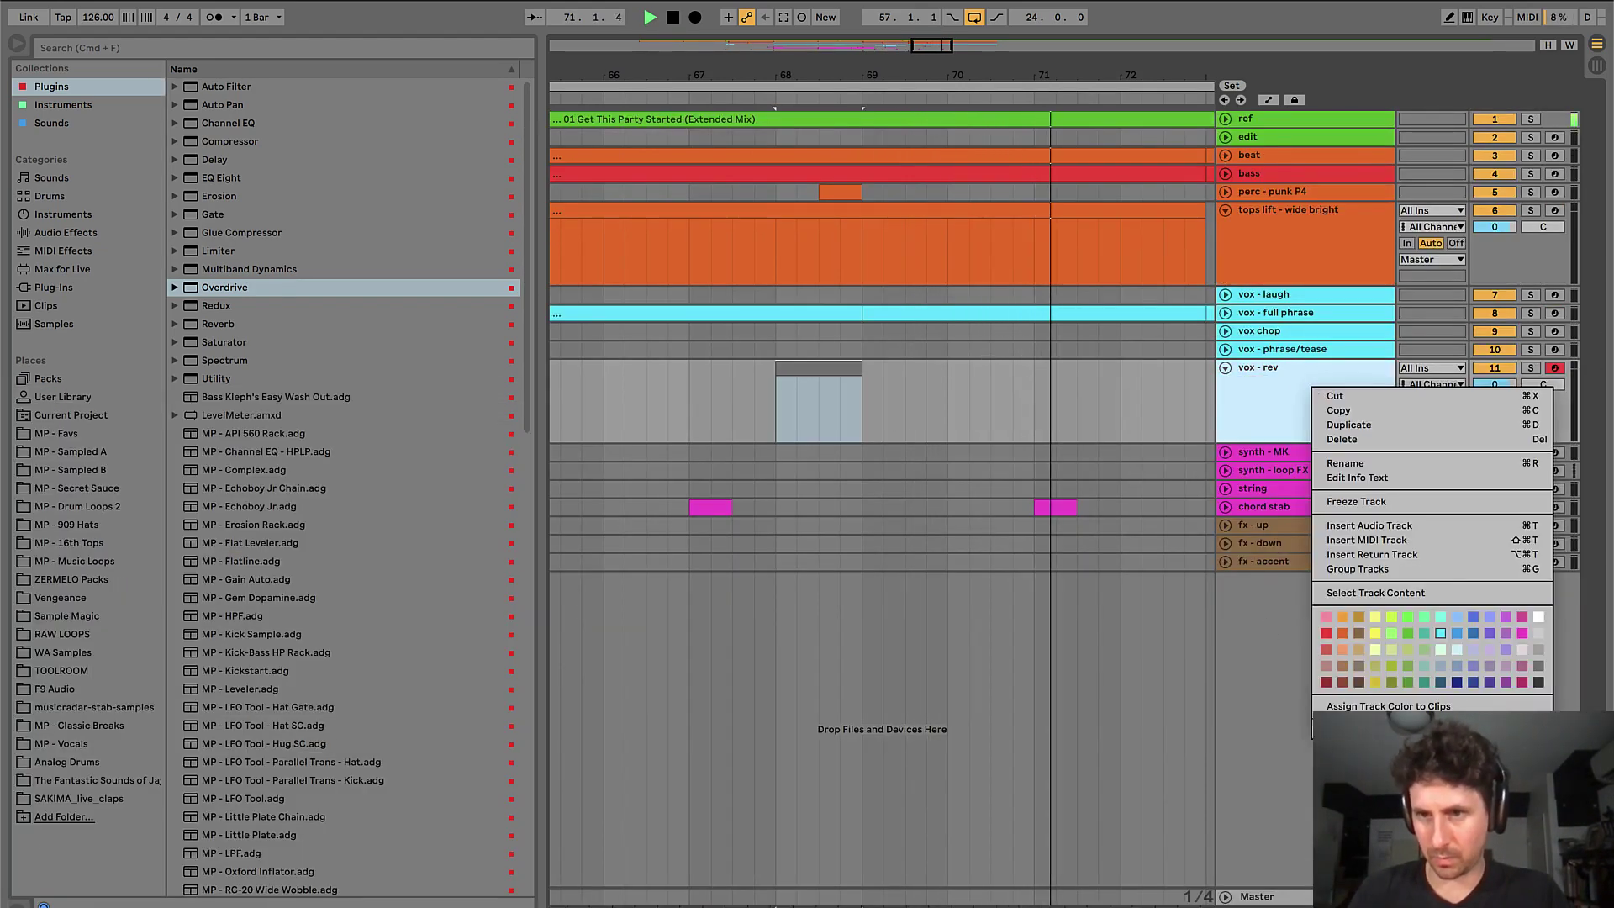
pyautogui.click(1372, 704)
# - Stop playback and collapse all expanded tracks in the arrangement
pyautogui.press('space')
pyautogui.click(926, 386)
pyautogui.press('-')
pyautogui.press('-')
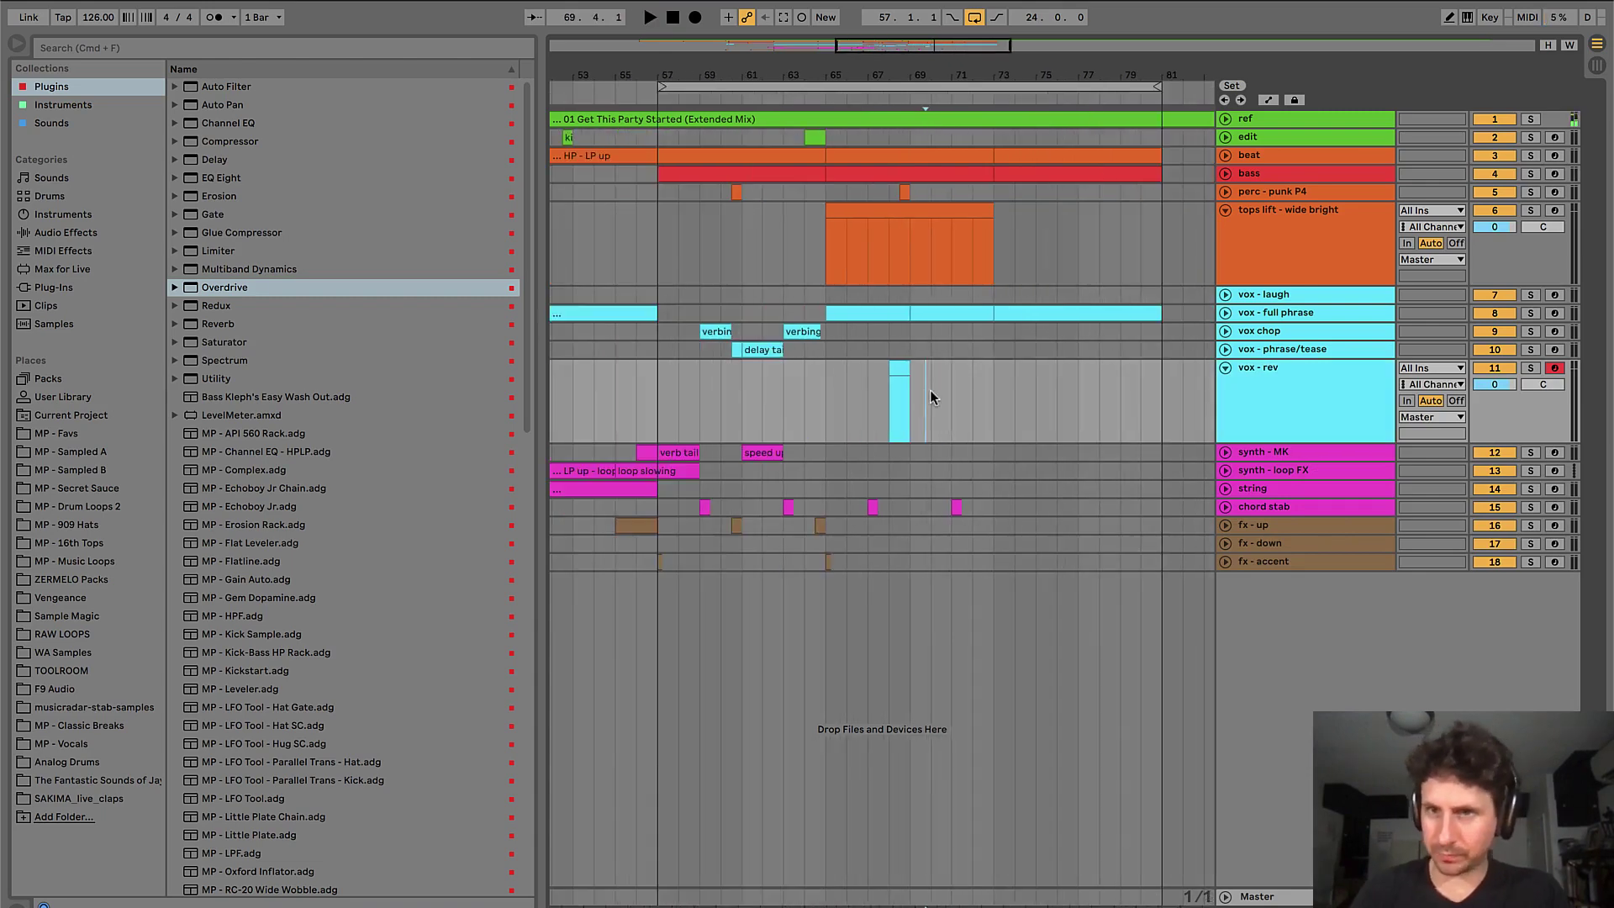
pyautogui.keyDown('alt'); pyautogui.click(1224, 370); pyautogui.keyUp('alt')
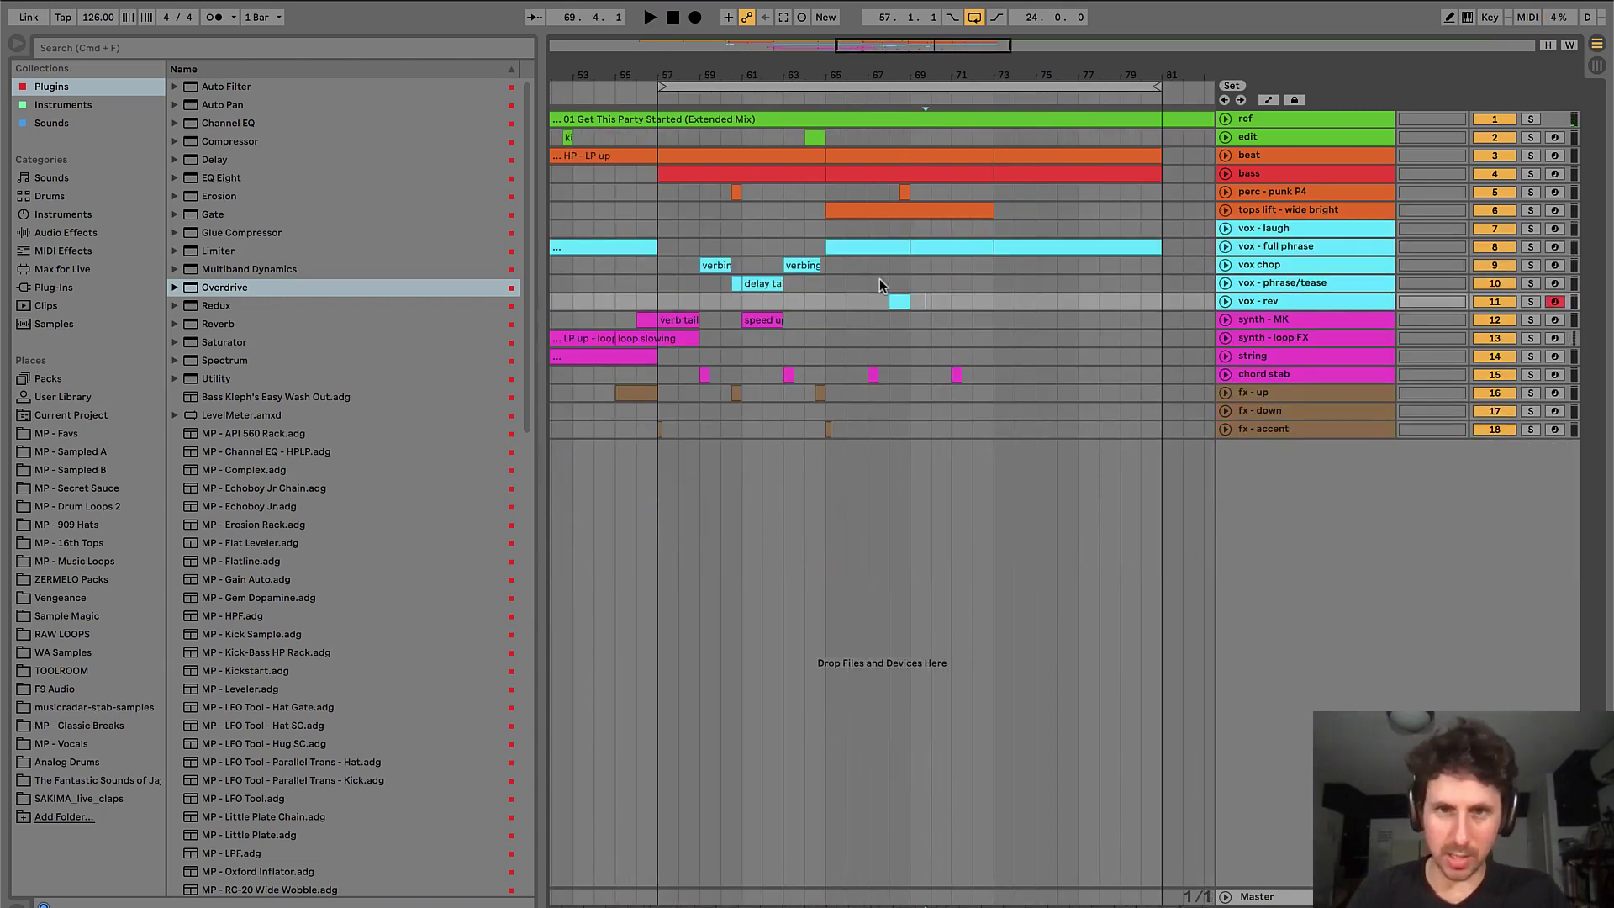
# - Copy the vox - rev clip to the fx - up track at bar 68 and assign that track's color to it
pyautogui.click(855, 283)
pyautogui.press('+')
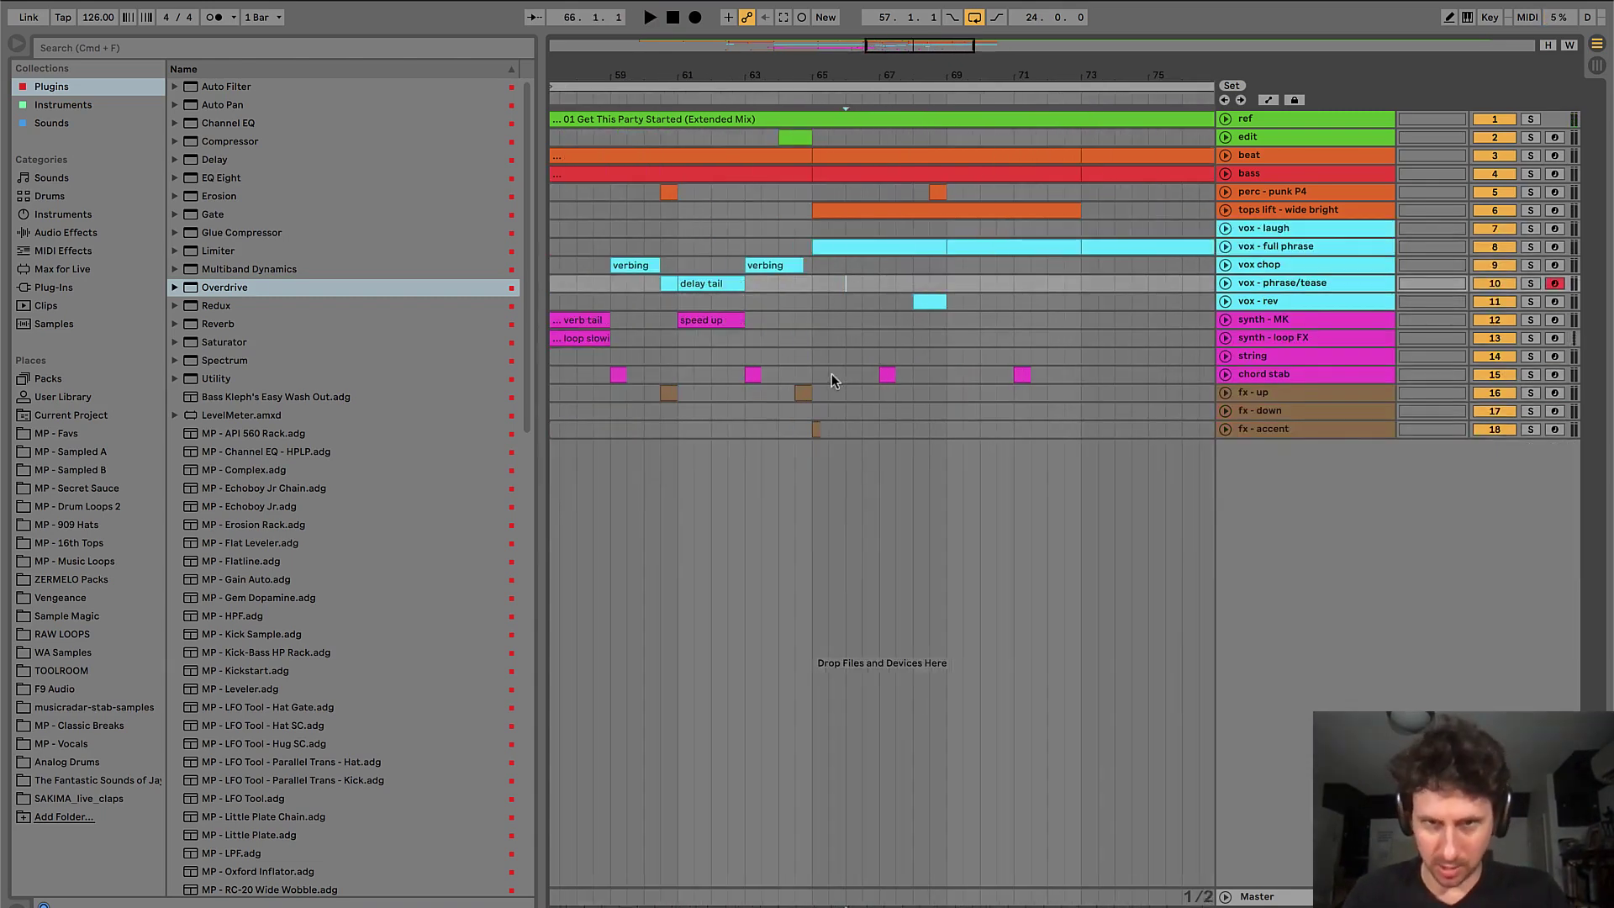
pyautogui.moveTo(928, 303); pyautogui.dragTo(928, 393)
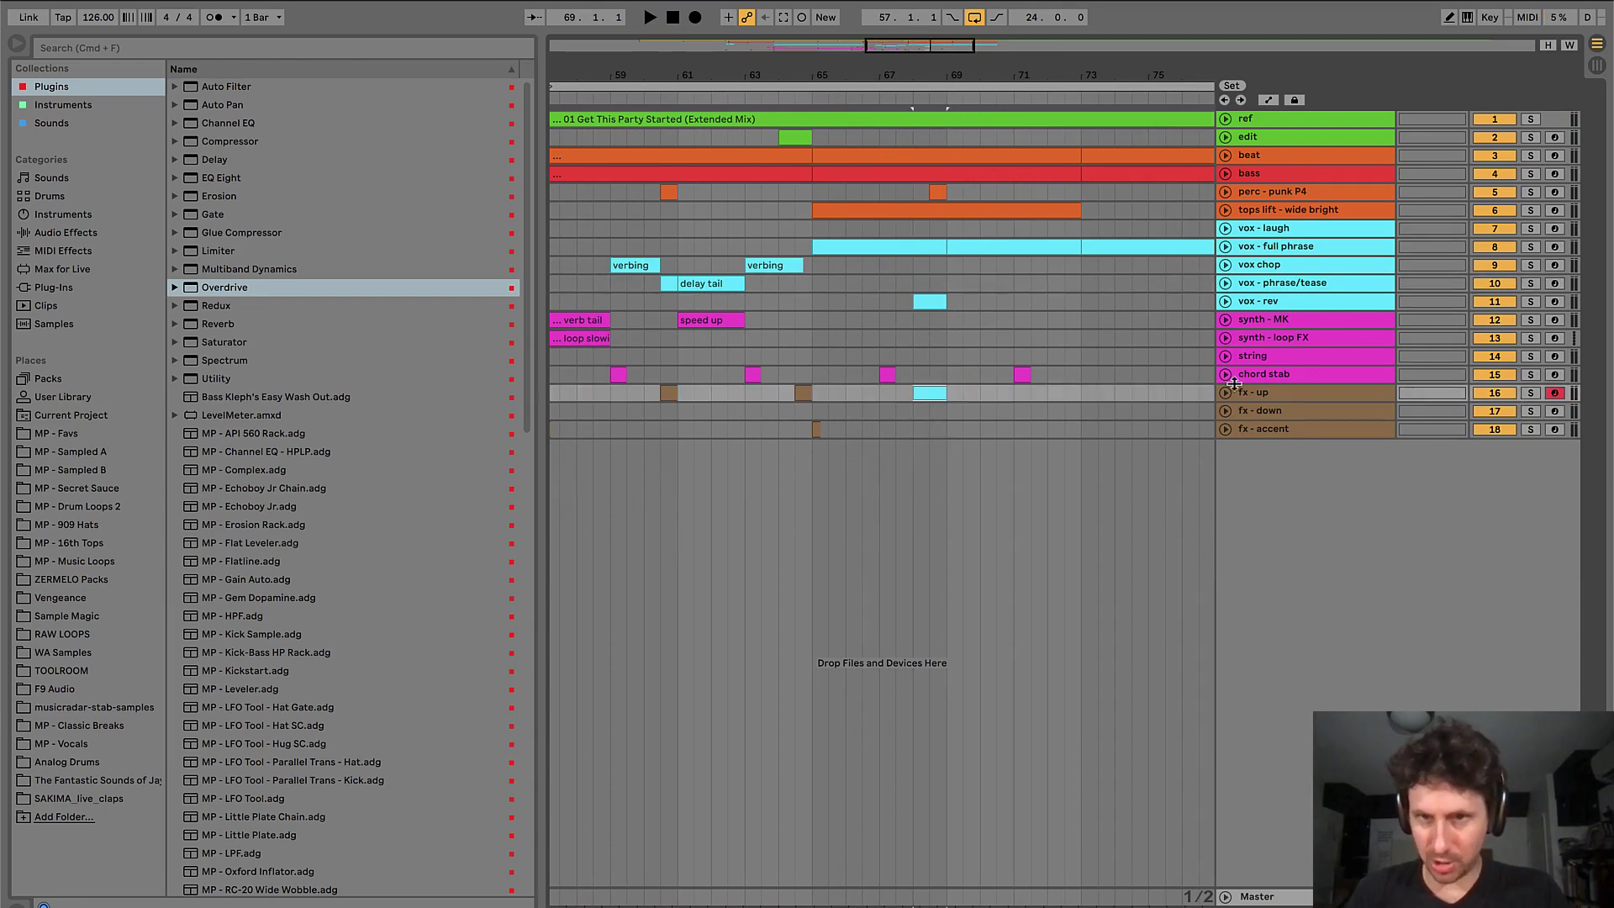
pyautogui.rightClick(1242, 390)
pyautogui.click(1279, 707)
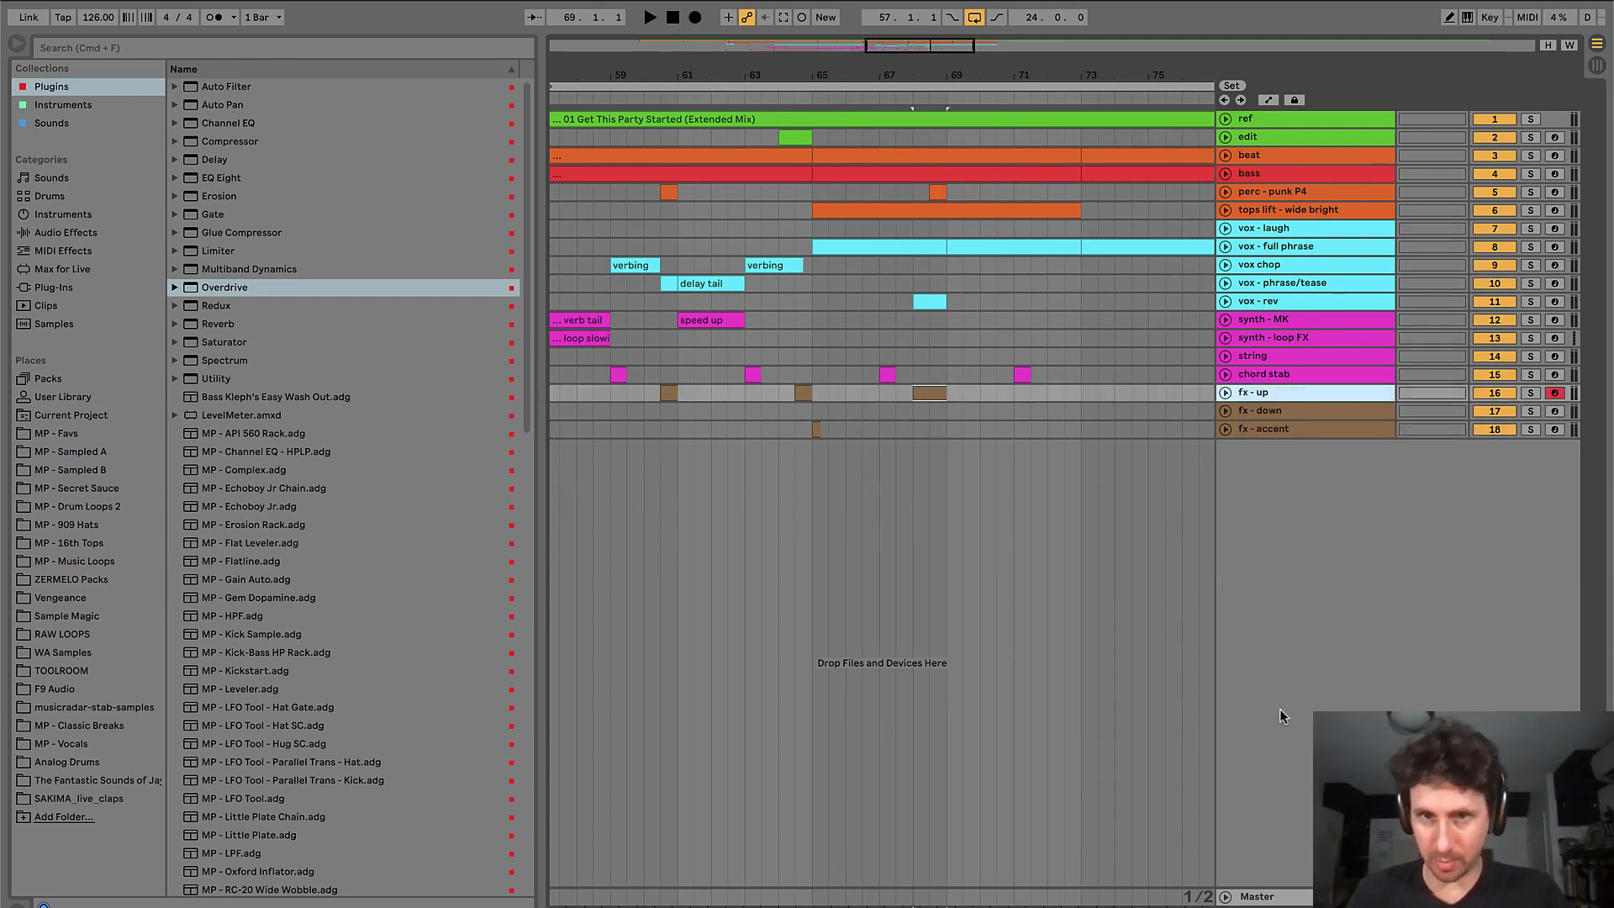
# - Play the reference from bar 68 to check the placement of the vox - rev and fx - up clips
pyautogui.click(900, 342)
pyautogui.press('-')
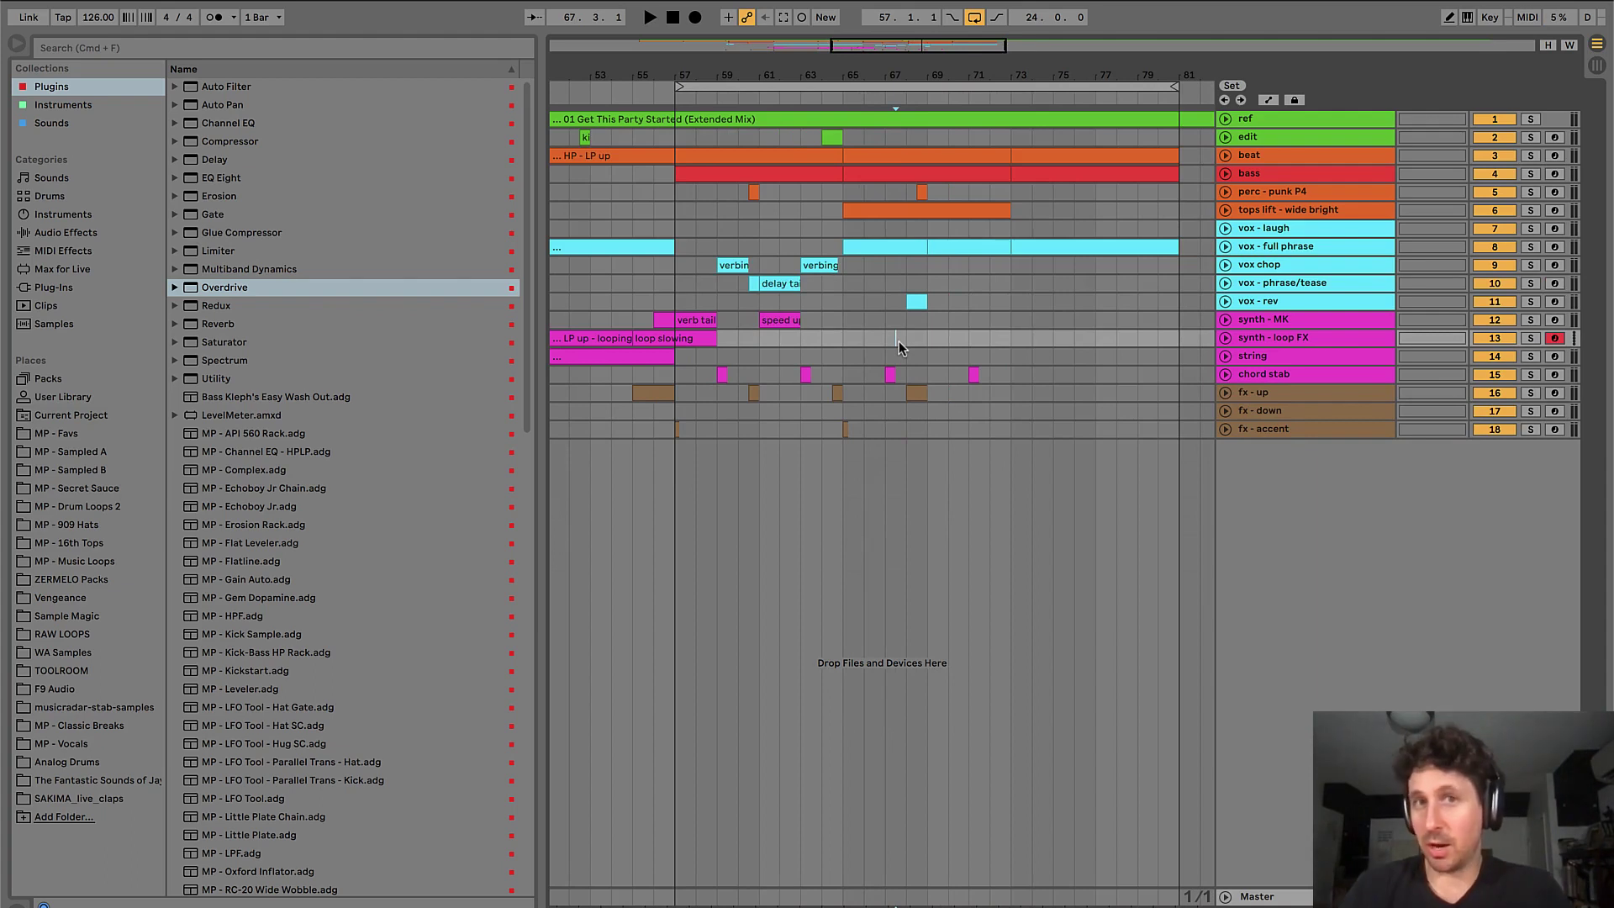
pyautogui.hscroll(2, 900, 341)
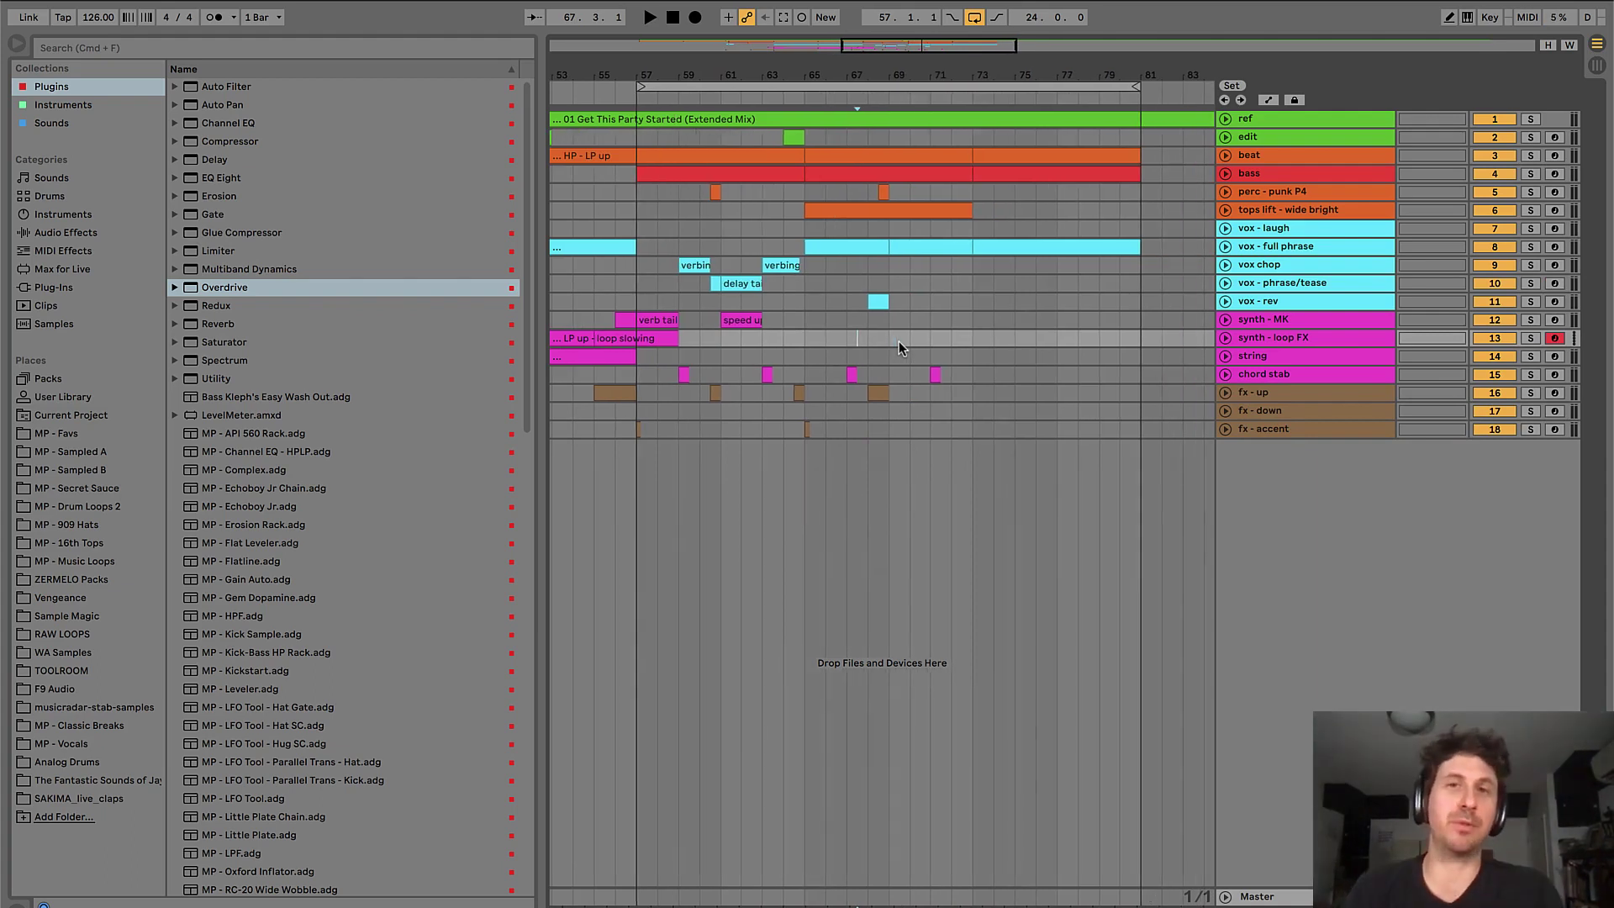
pyautogui.click(866, 325)
pyautogui.click(886, 301)
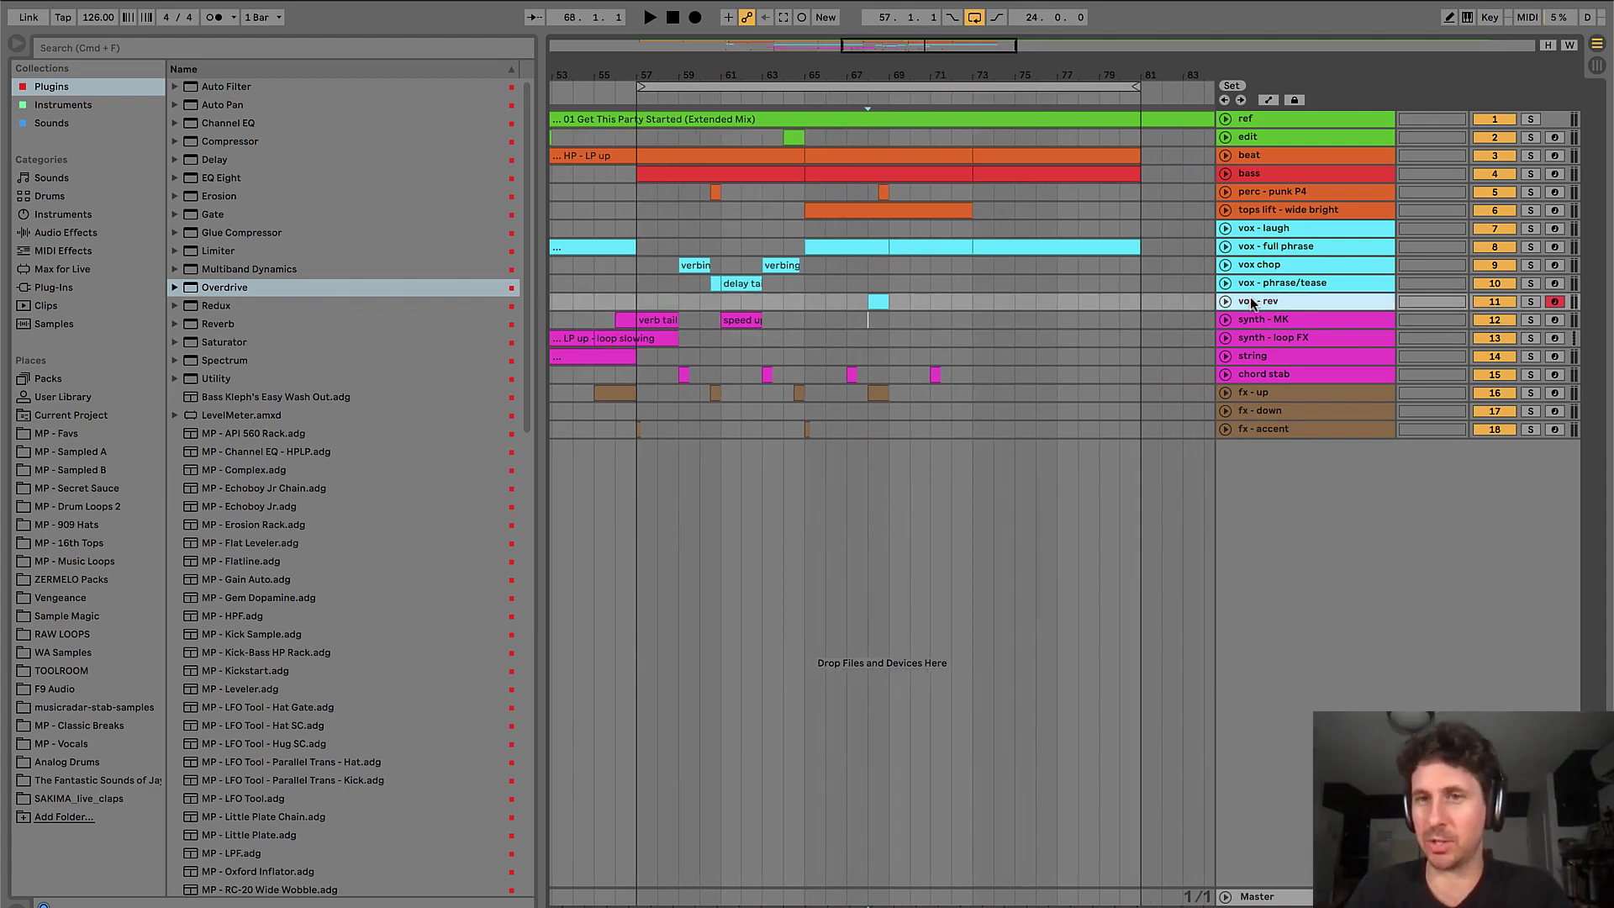
pyautogui.click(886, 301)
pyautogui.press('space')
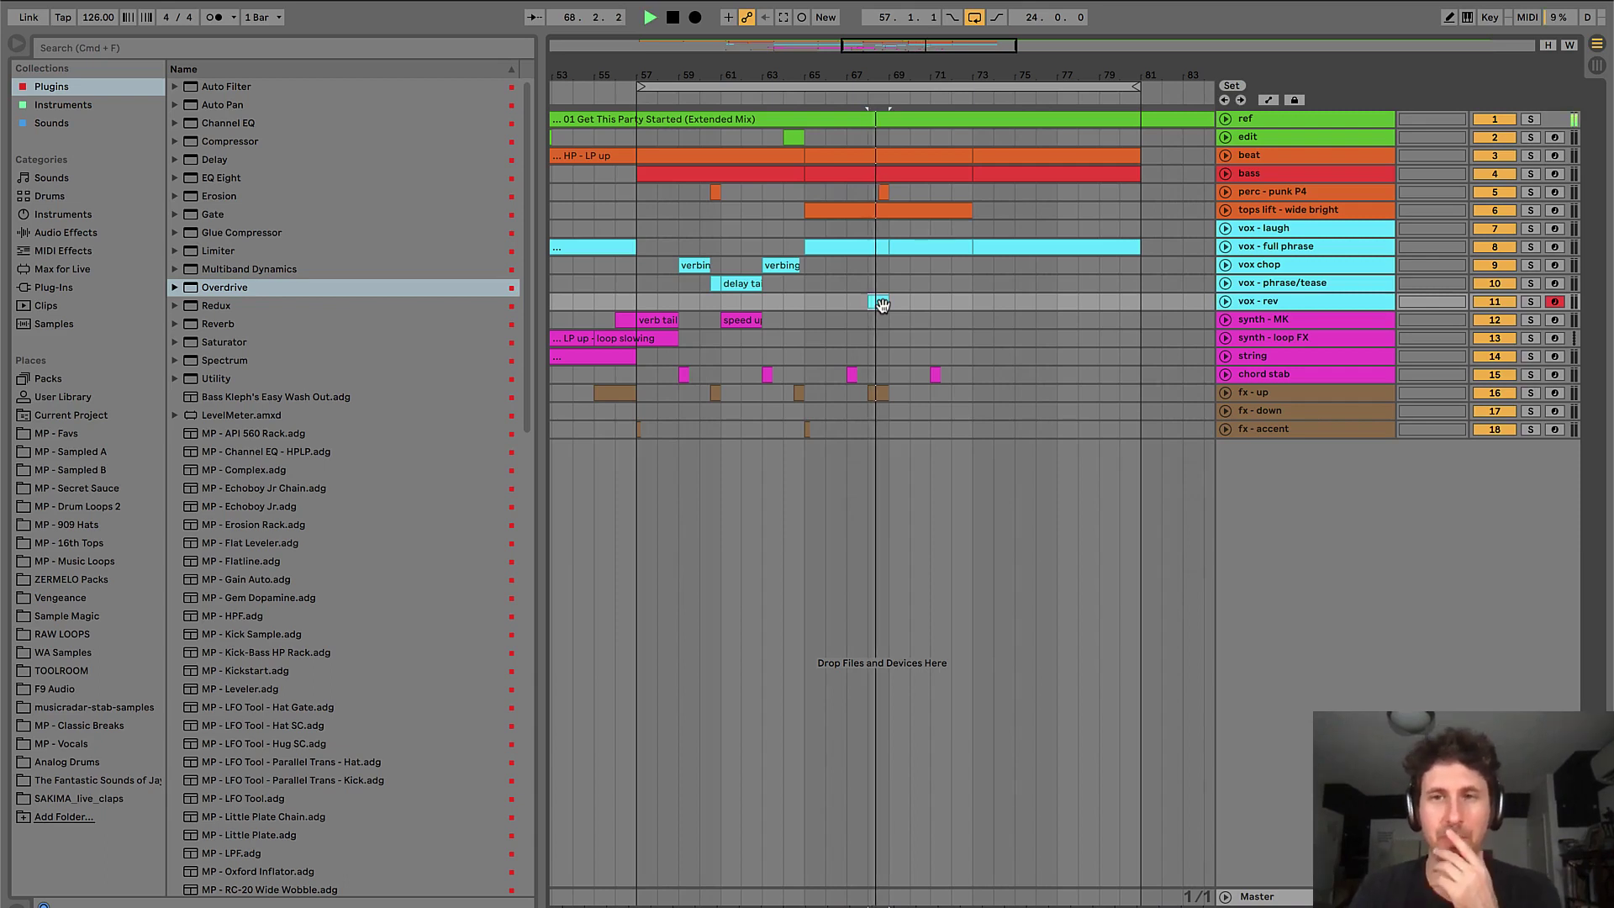
pyautogui.scroll(2, 883, 303)
pyautogui.scroll(-2, 874, 303)
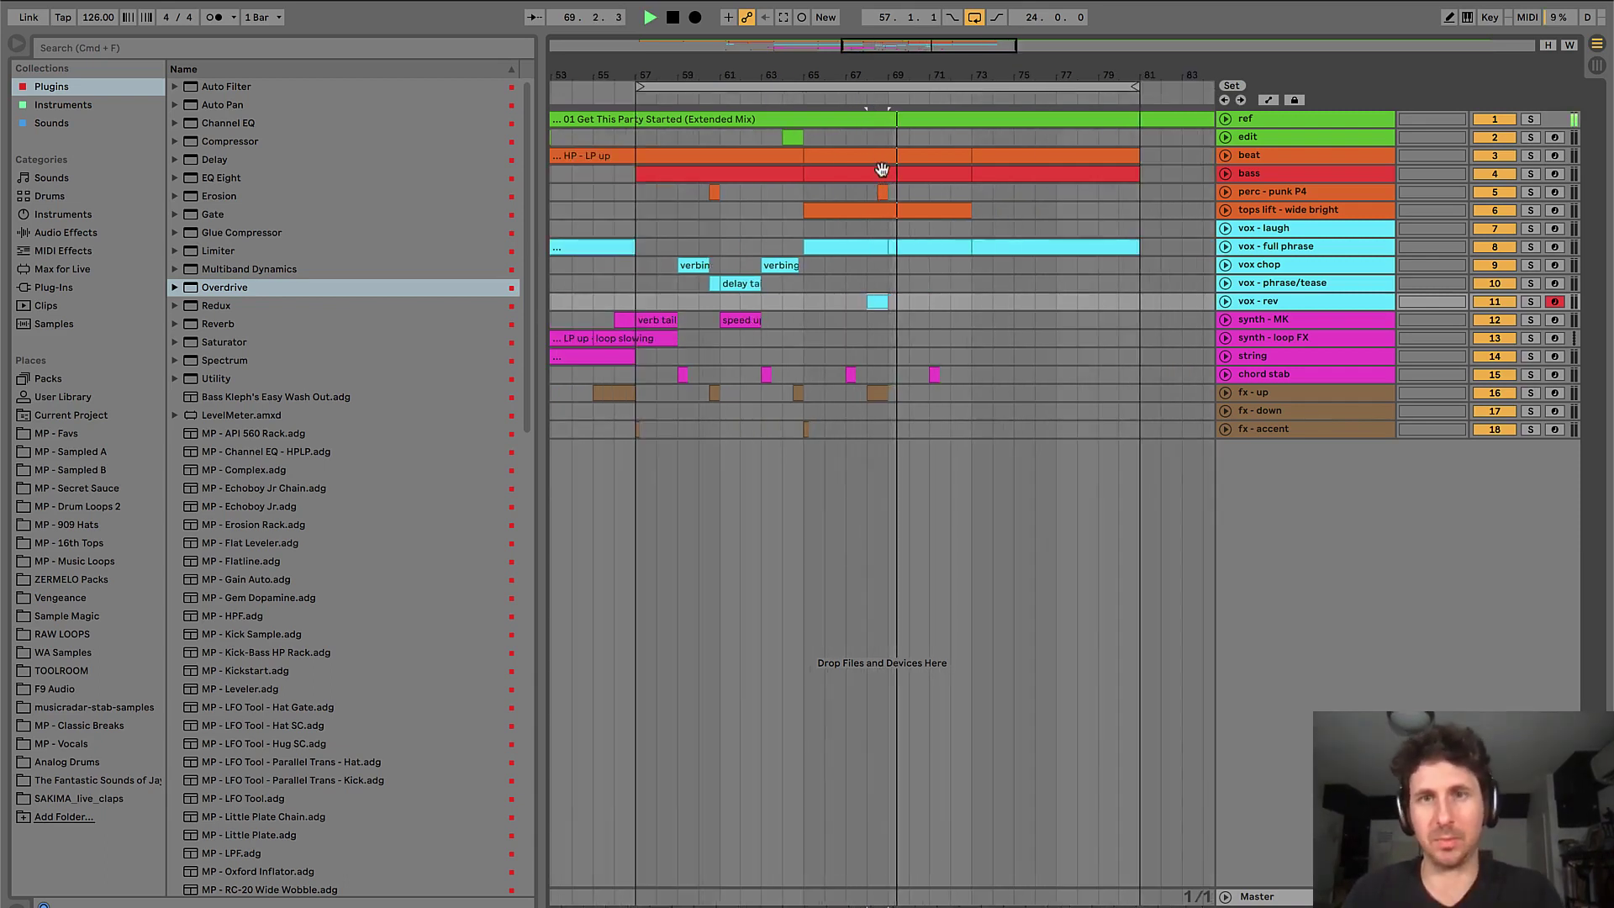
pyautogui.press('space')
pyautogui.moveTo(867, 192); pyautogui.dragTo(907, 191)
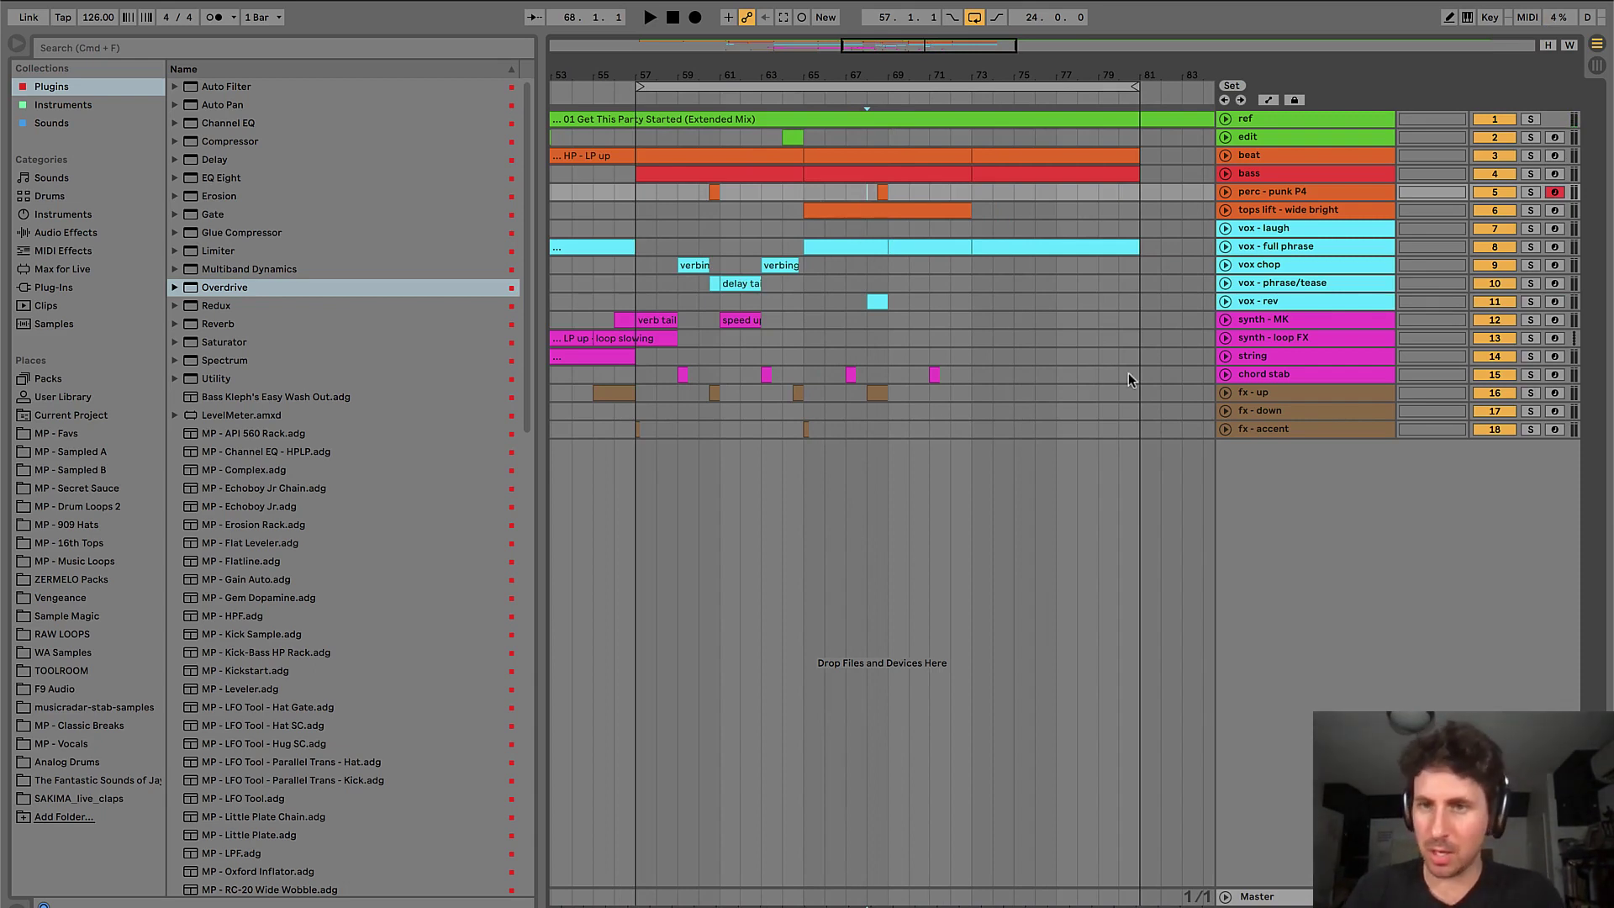
pyautogui.press('space')
pyautogui.press('space')
pyautogui.moveTo(668, 376); pyautogui.dragTo(982, 374)
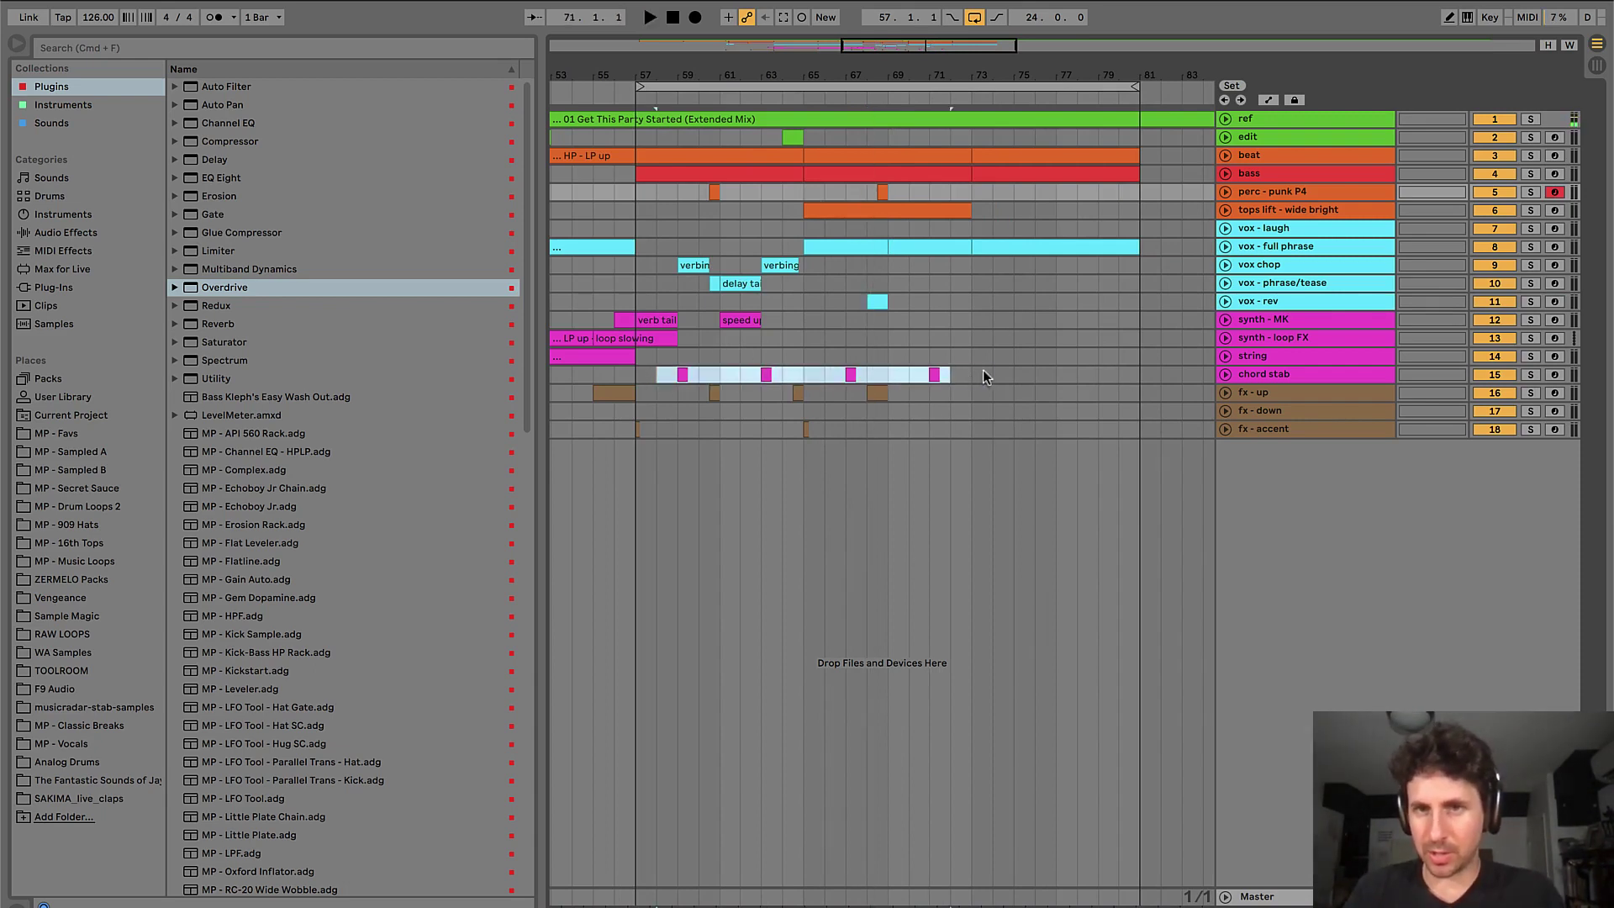
pyautogui.click(1224, 376)
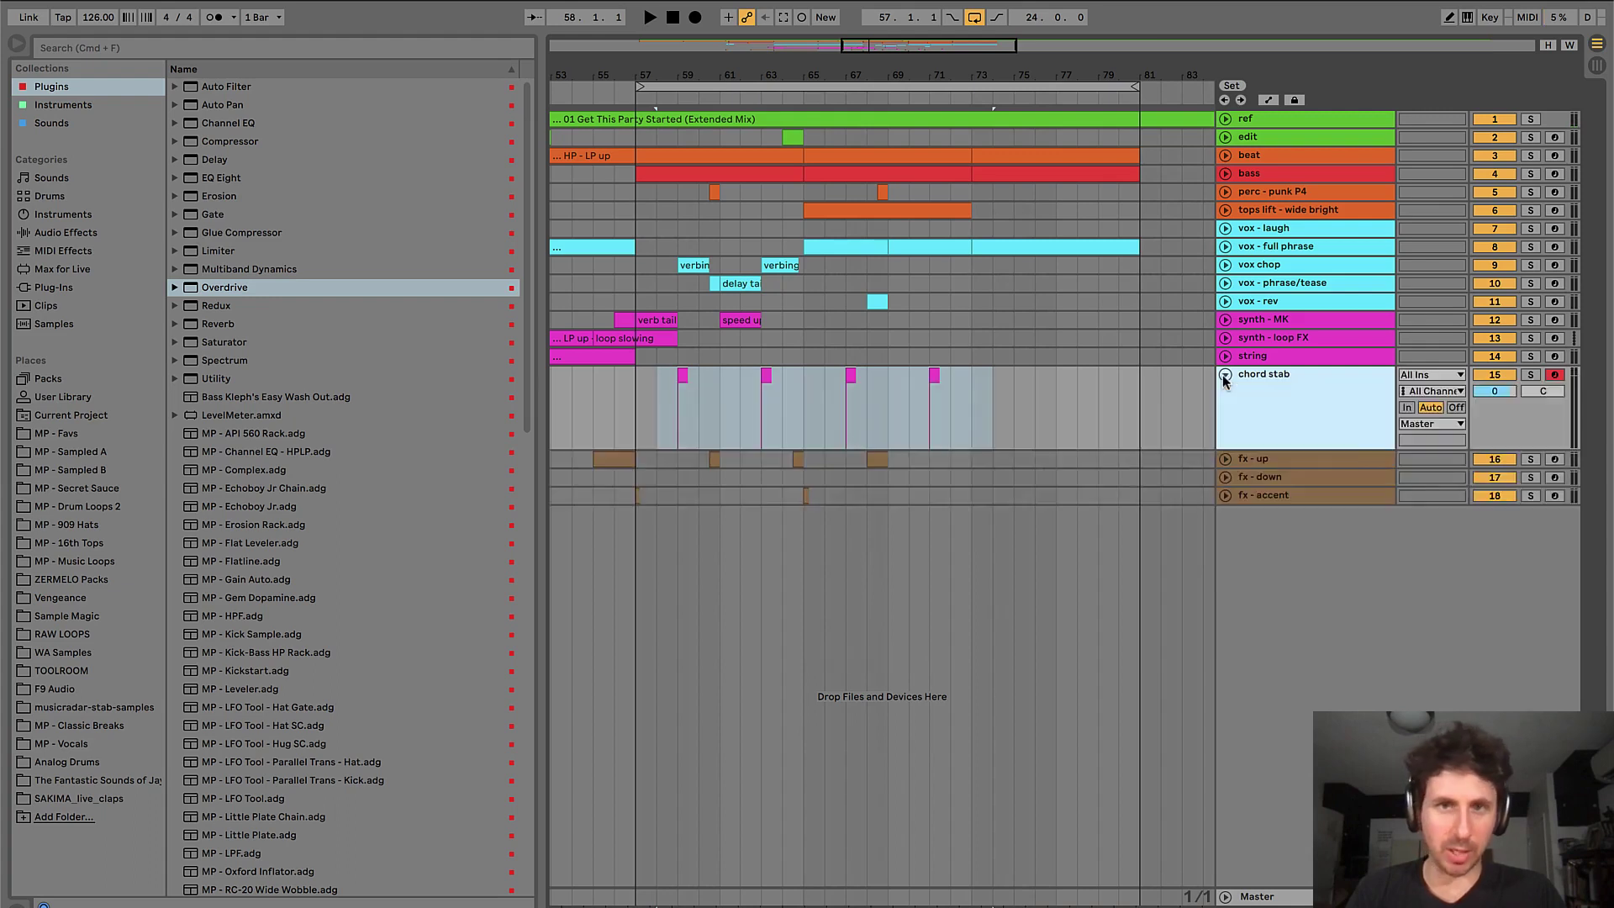
pyautogui.click(1225, 375)
pyautogui.click(828, 320)
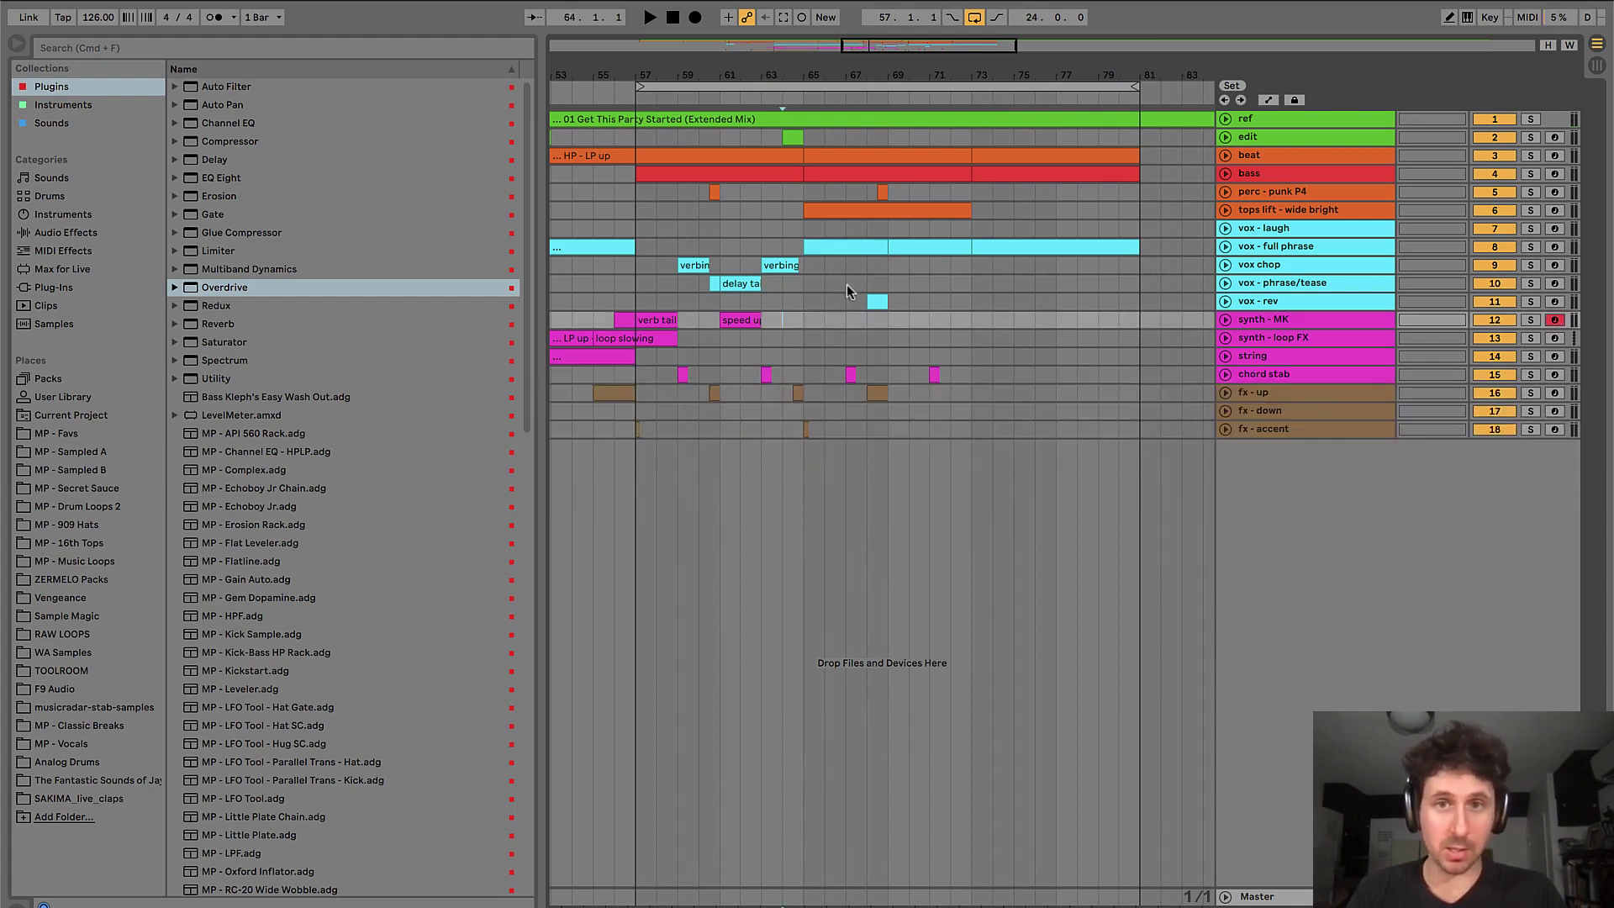
pyautogui.click(802, 279)
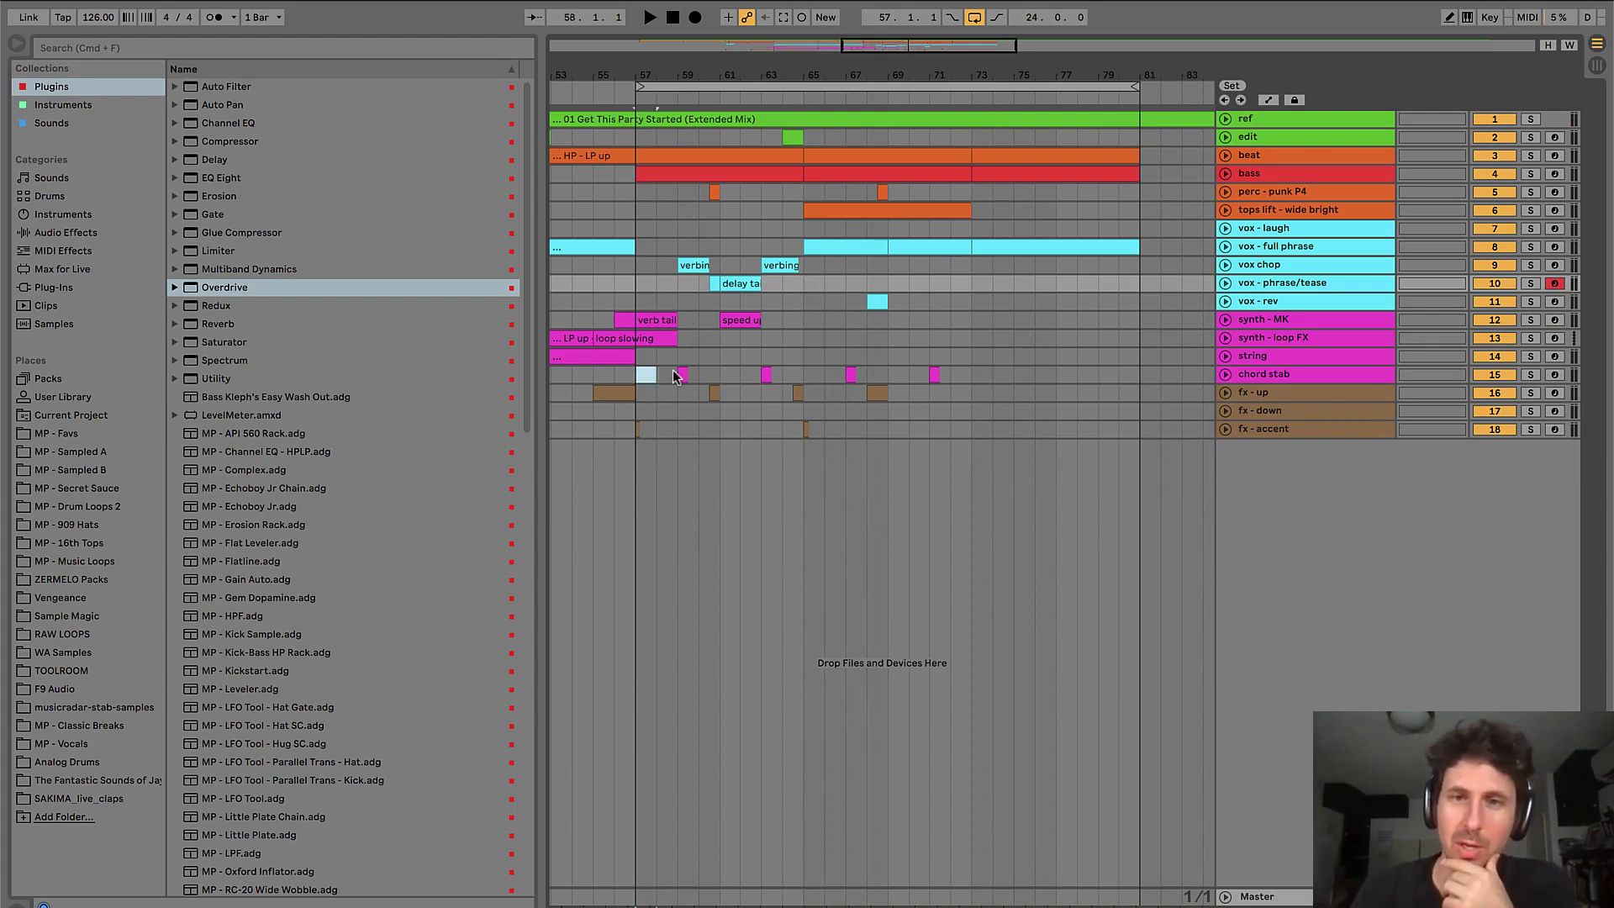
pyautogui.moveTo(672, 376); pyautogui.dragTo(965, 376)
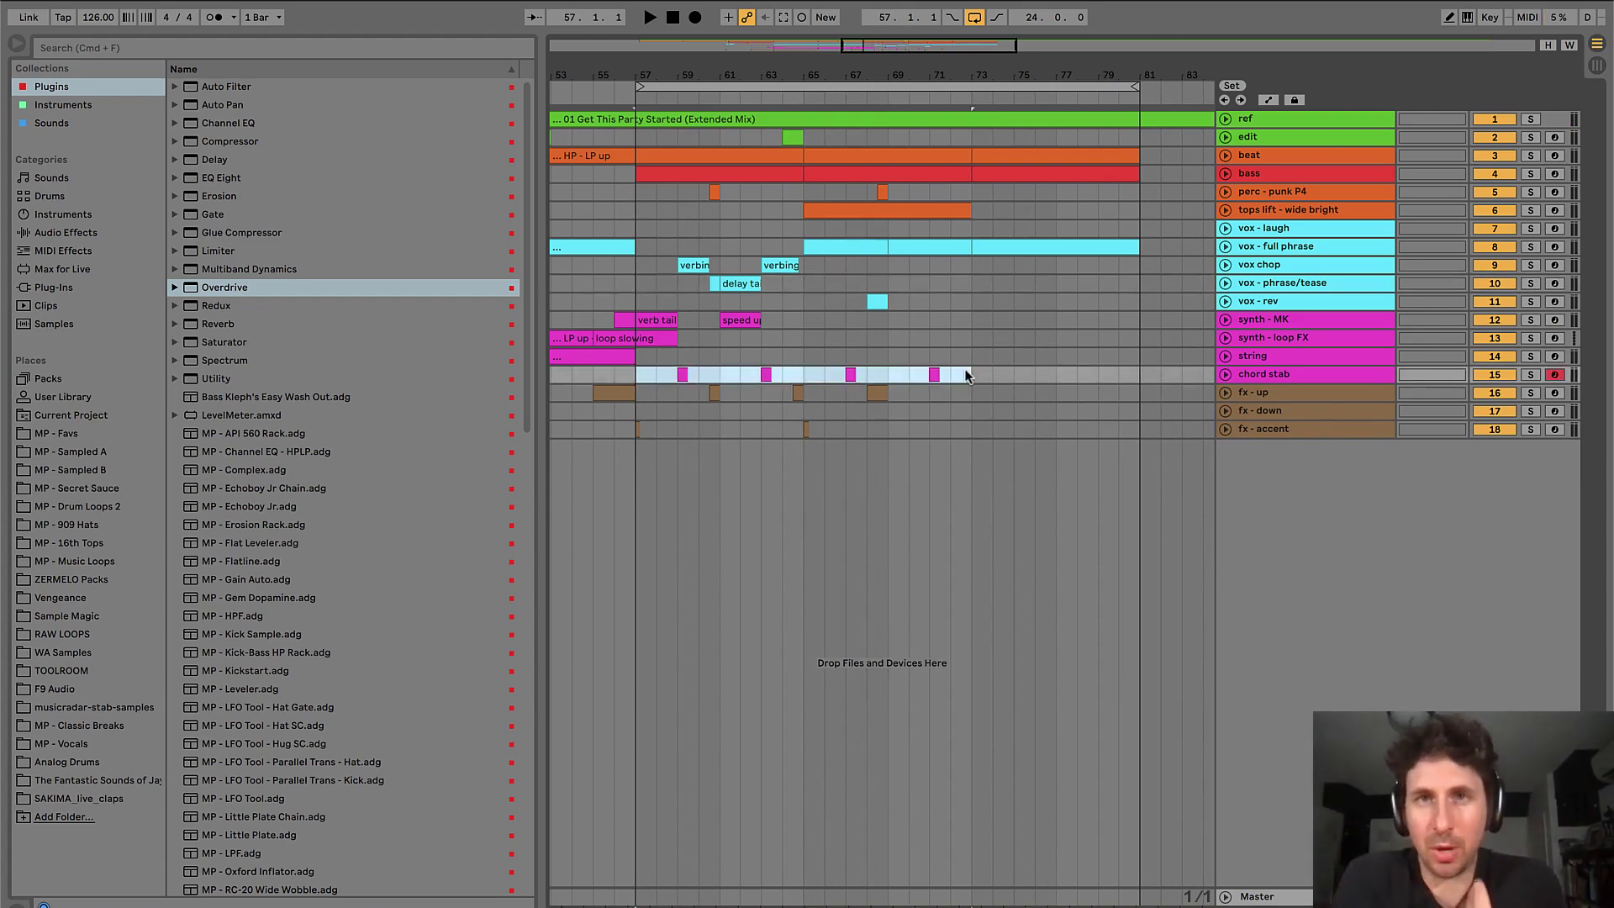
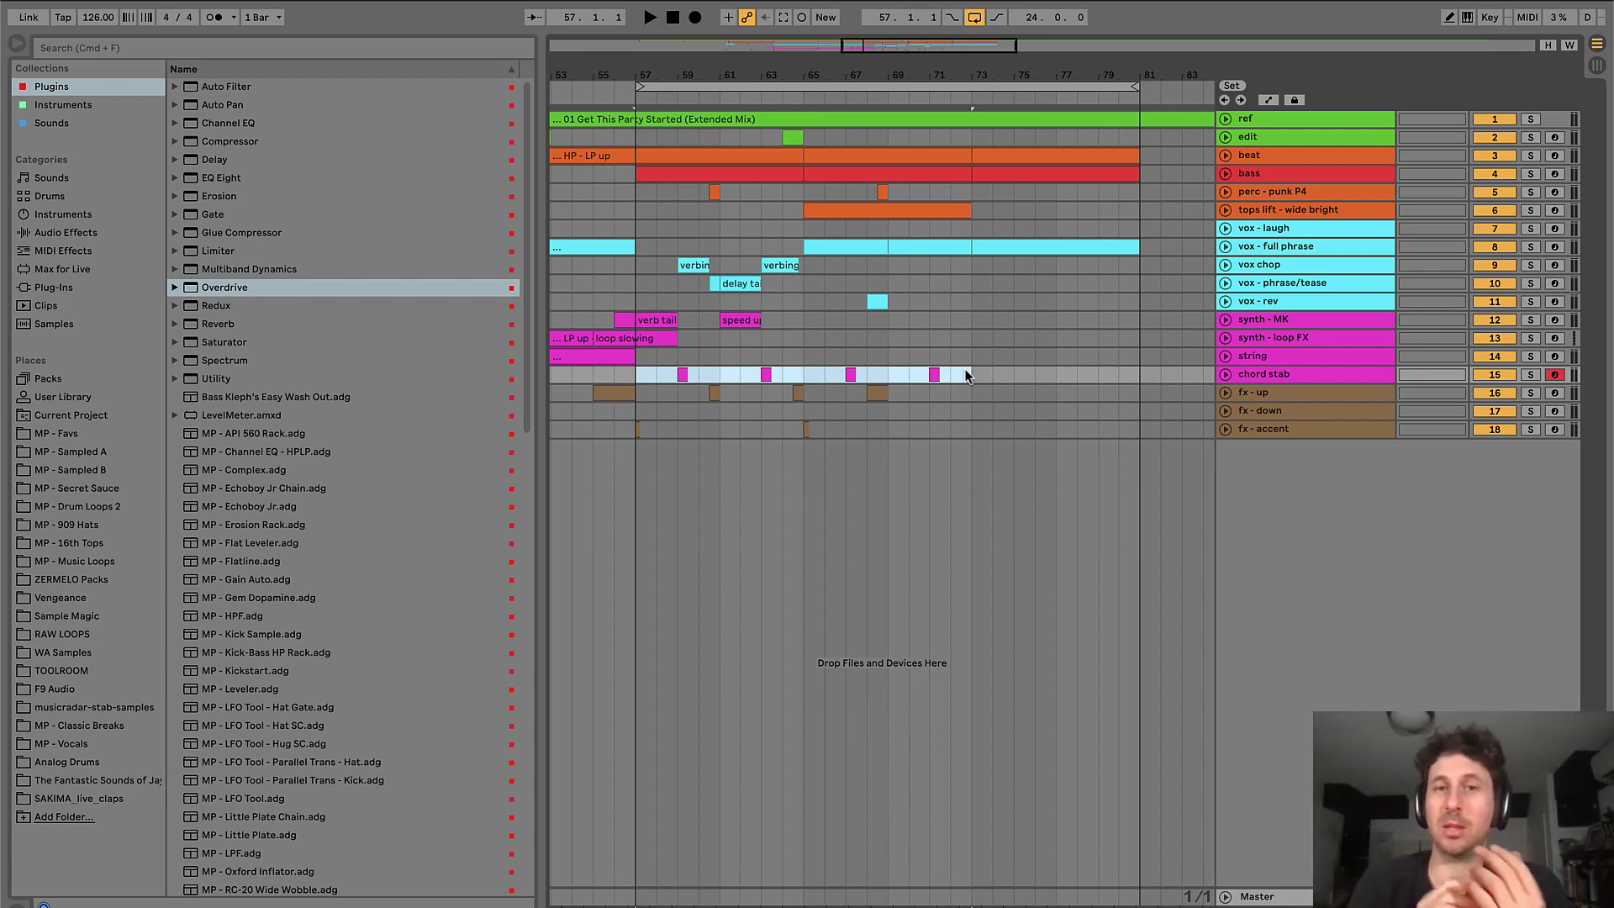
pyautogui.moveTo(678, 245); pyautogui.dragTo(692, 269)
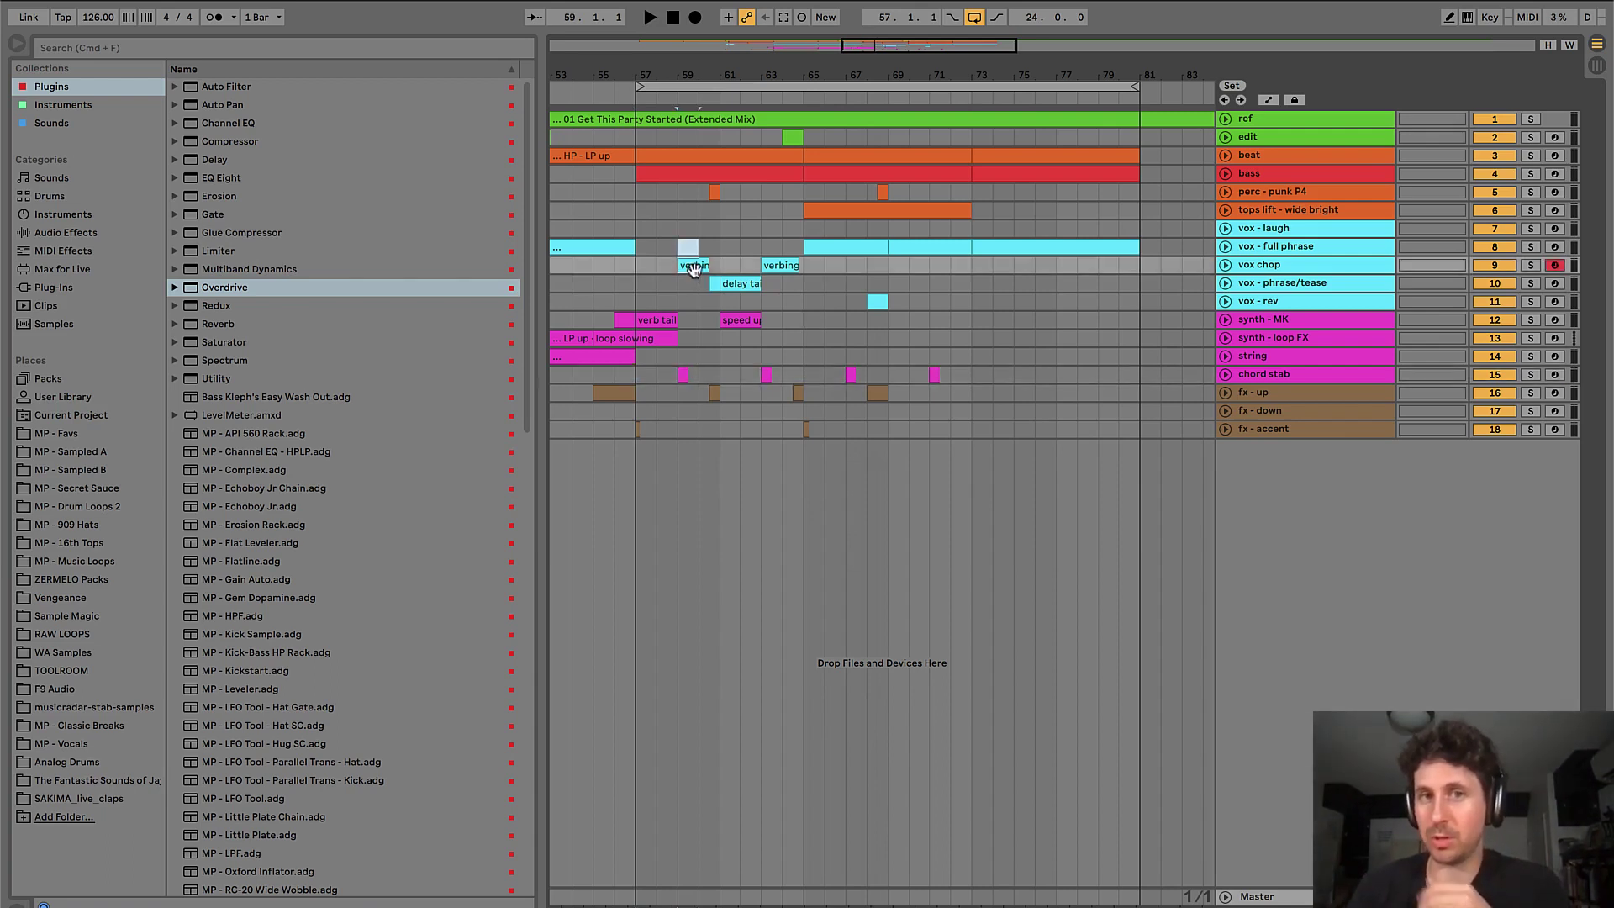
# - Play the reference around the vox - rev clip at bar 68 and onward from bar 69
pyautogui.click(876, 301)
pyautogui.press('z')
pyautogui.press('space')
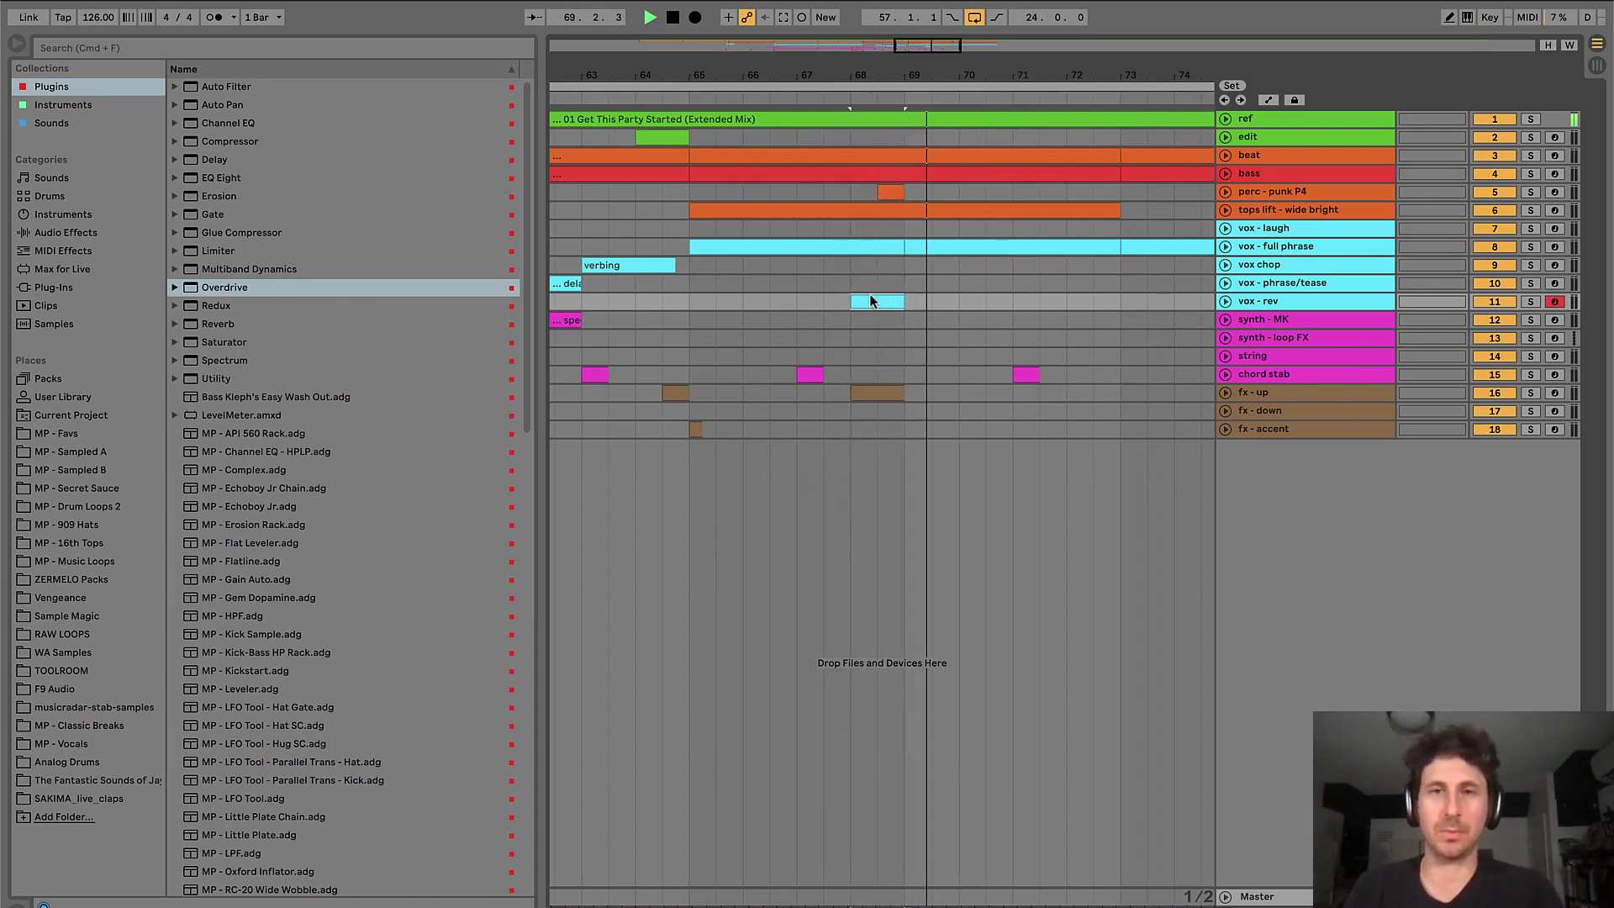
pyautogui.press('space')
pyautogui.click(906, 283)
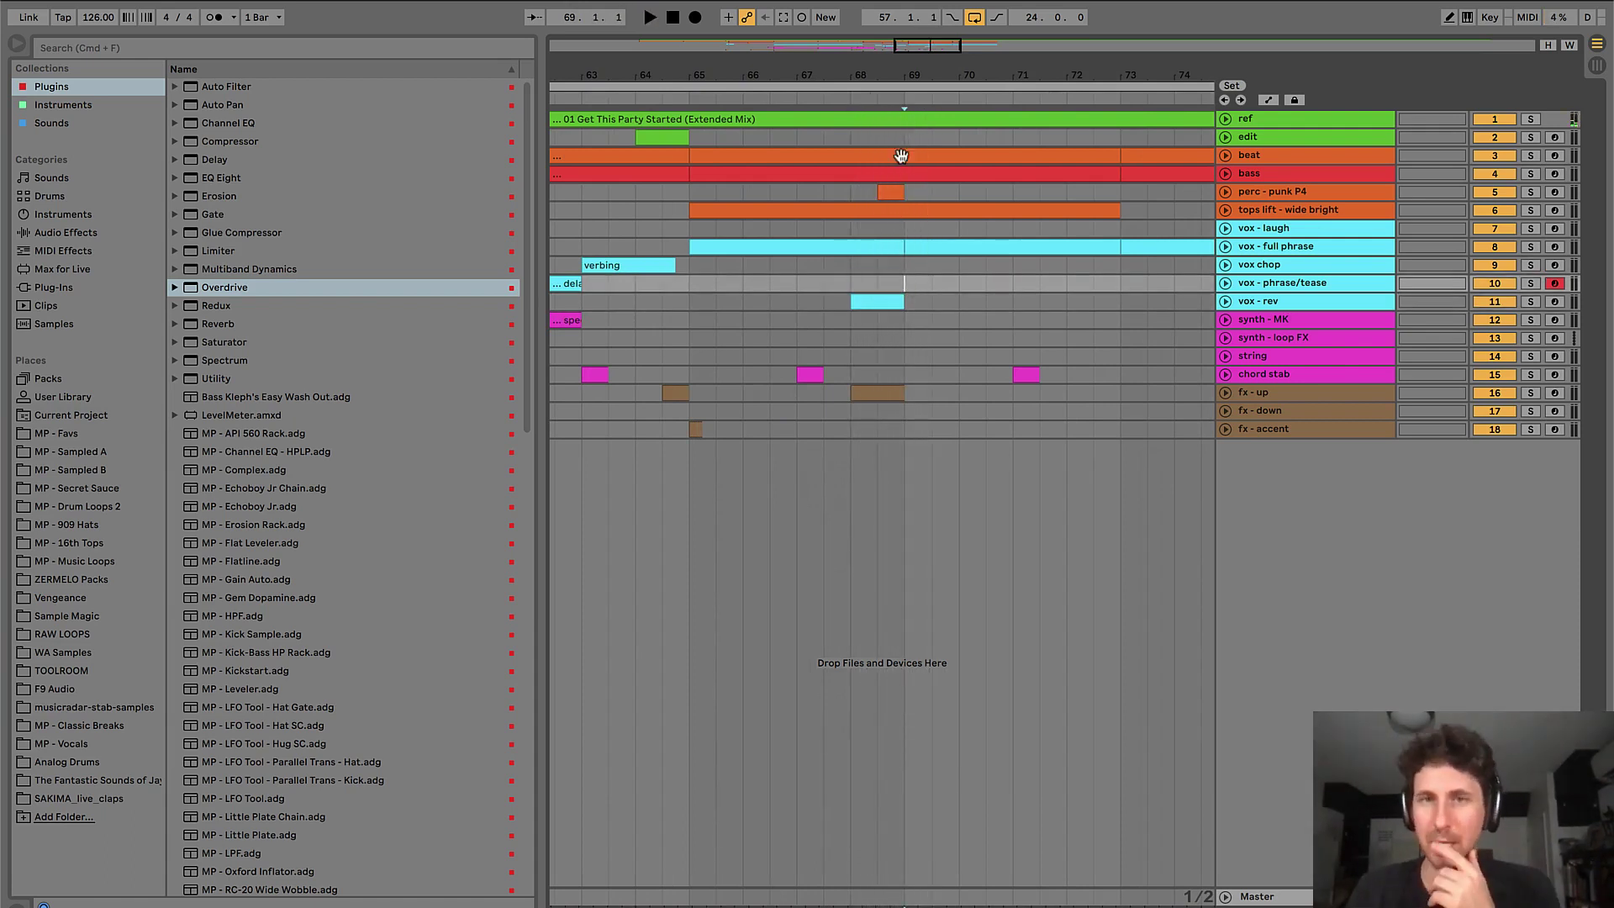
pyautogui.moveTo(850, 283); pyautogui.dragTo(906, 220)
pyautogui.click(906, 221)
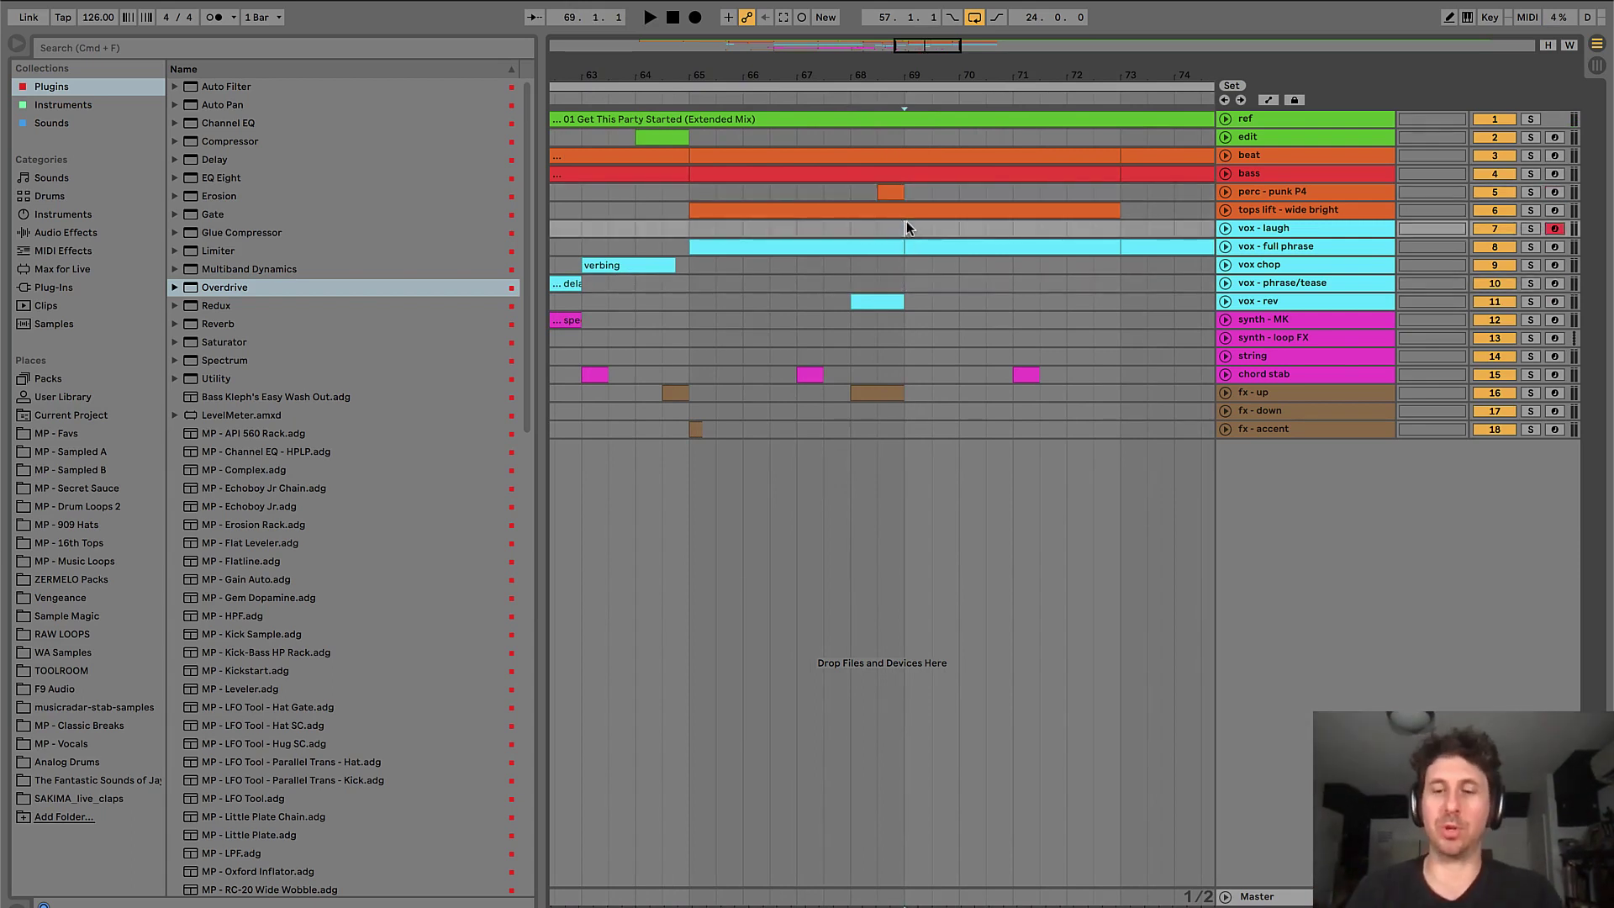
pyautogui.press('-')
pyautogui.press('space')
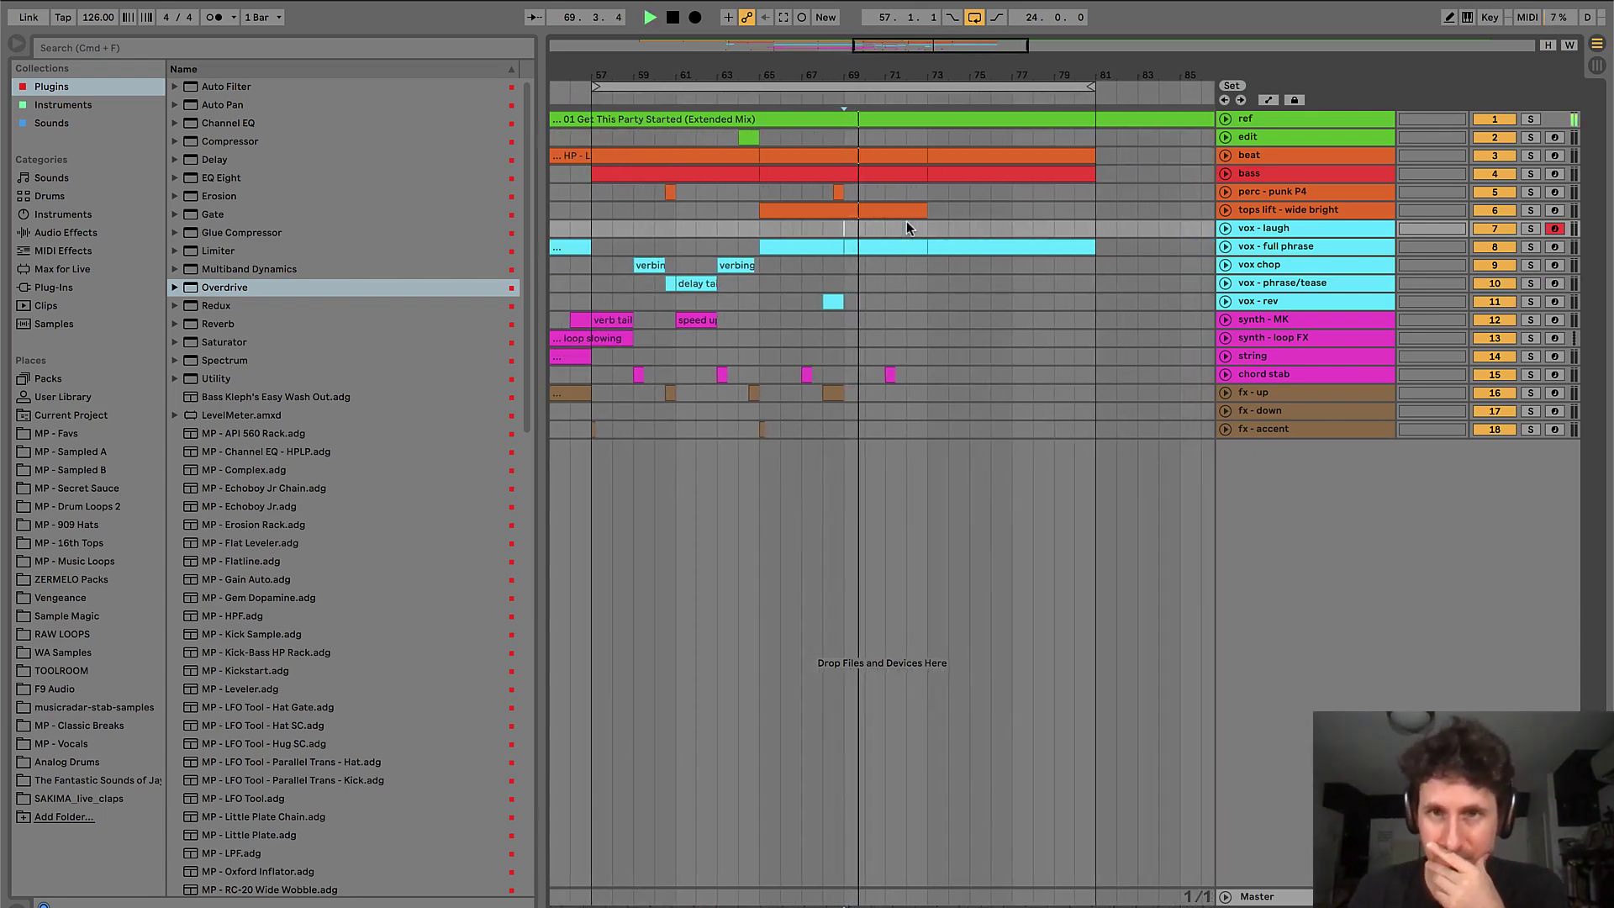
# - Duplicate the vox - full phrase clip at bar 69 twice to cover bars 73 to 81 in four-bar clips, and stop playback
pyautogui.click(893, 248)
pyautogui.press('super+d')
pyautogui.press('super+d')
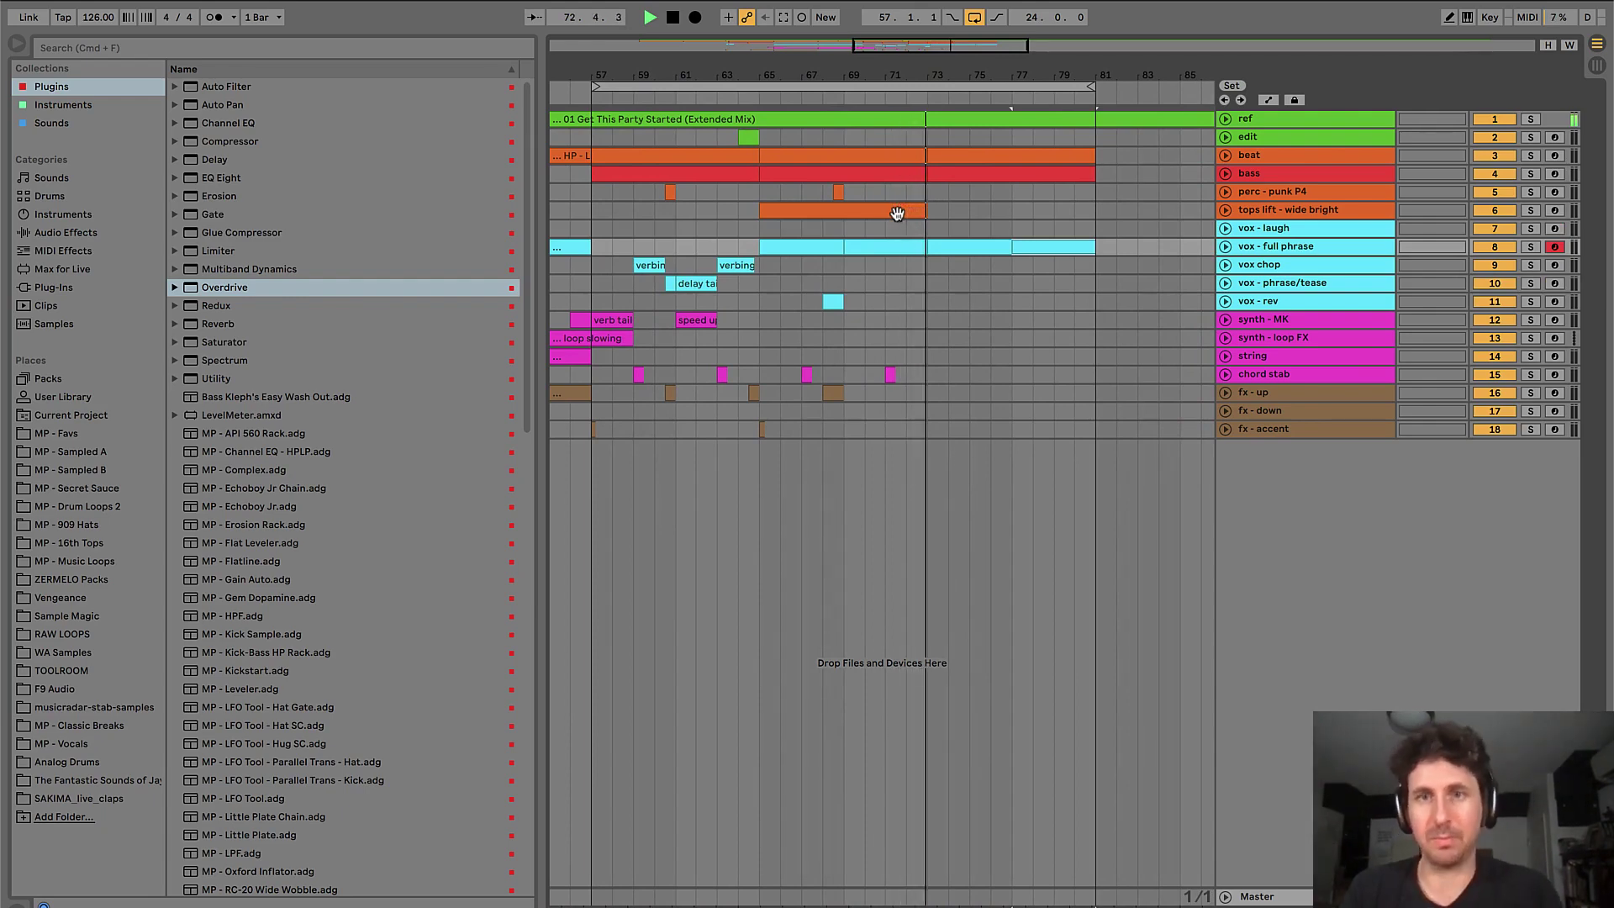
pyautogui.press('space')
pyautogui.click(871, 227)
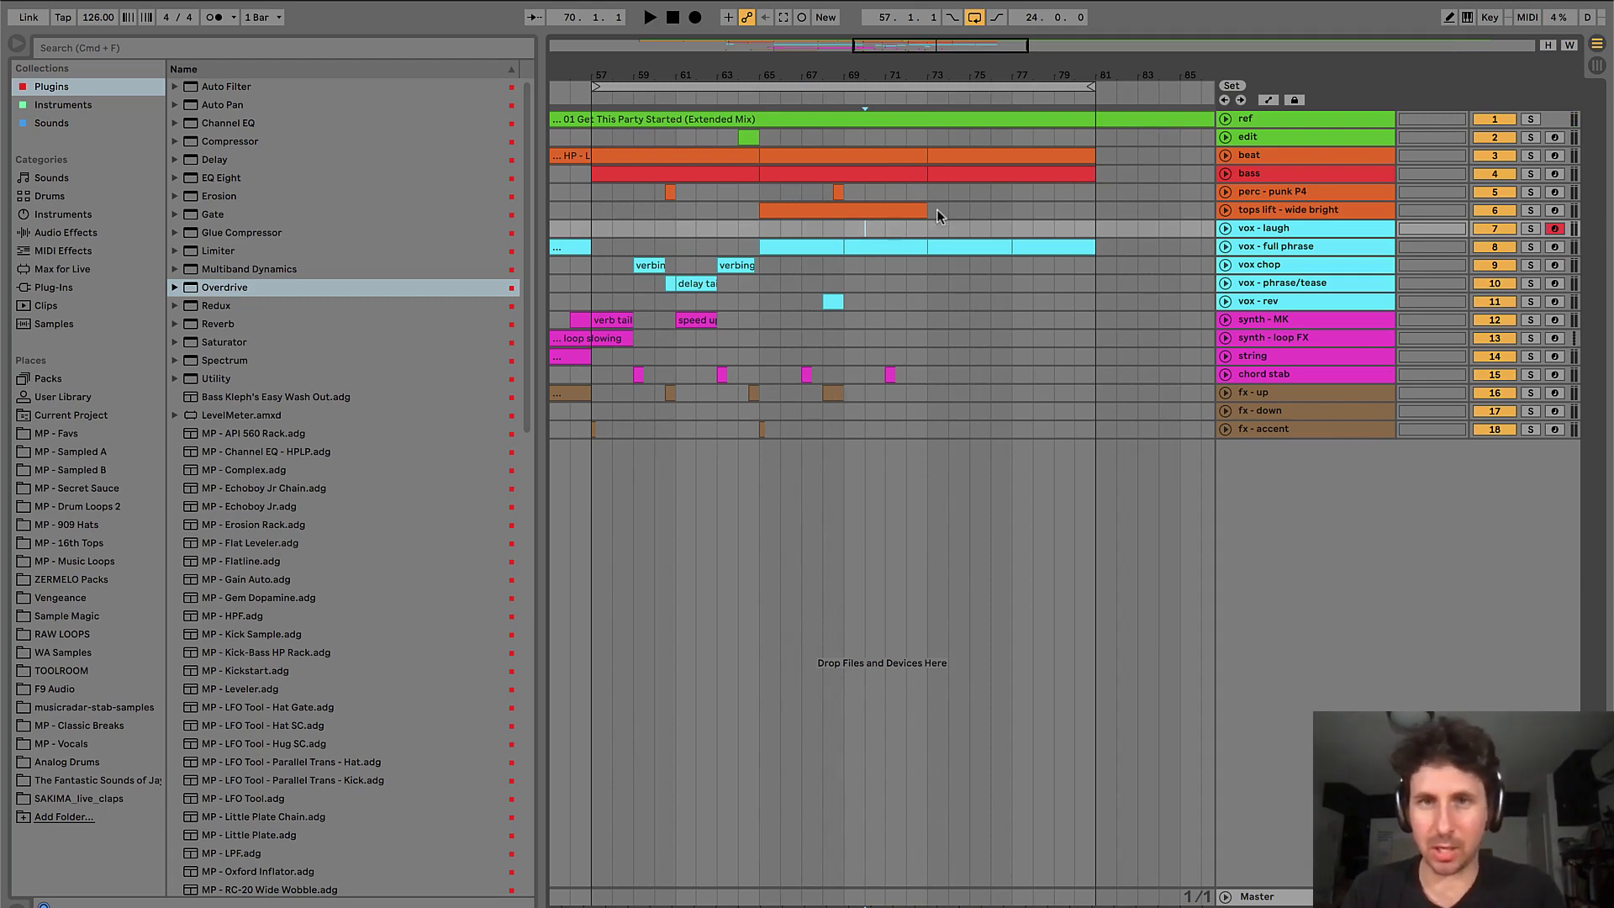
# - Expand the ref track's waveform and play the reference from bar 72
pyautogui.click(1226, 119)
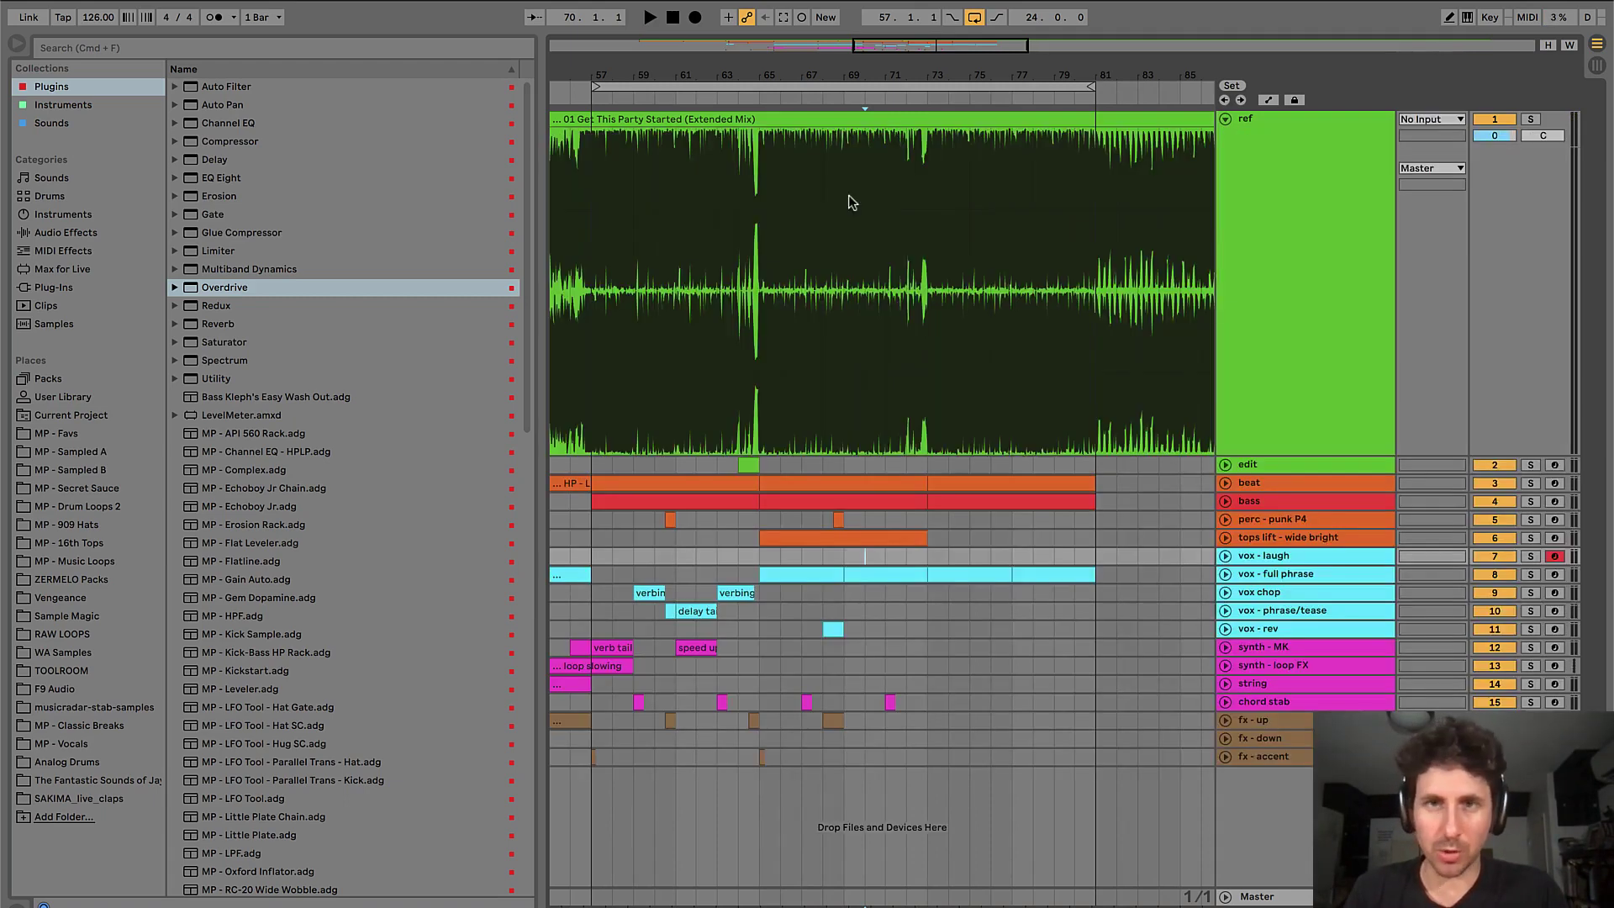
pyautogui.click(900, 204)
pyautogui.press('+')
pyautogui.press('+')
pyautogui.press('+')
pyautogui.press('+')
pyautogui.press('space')
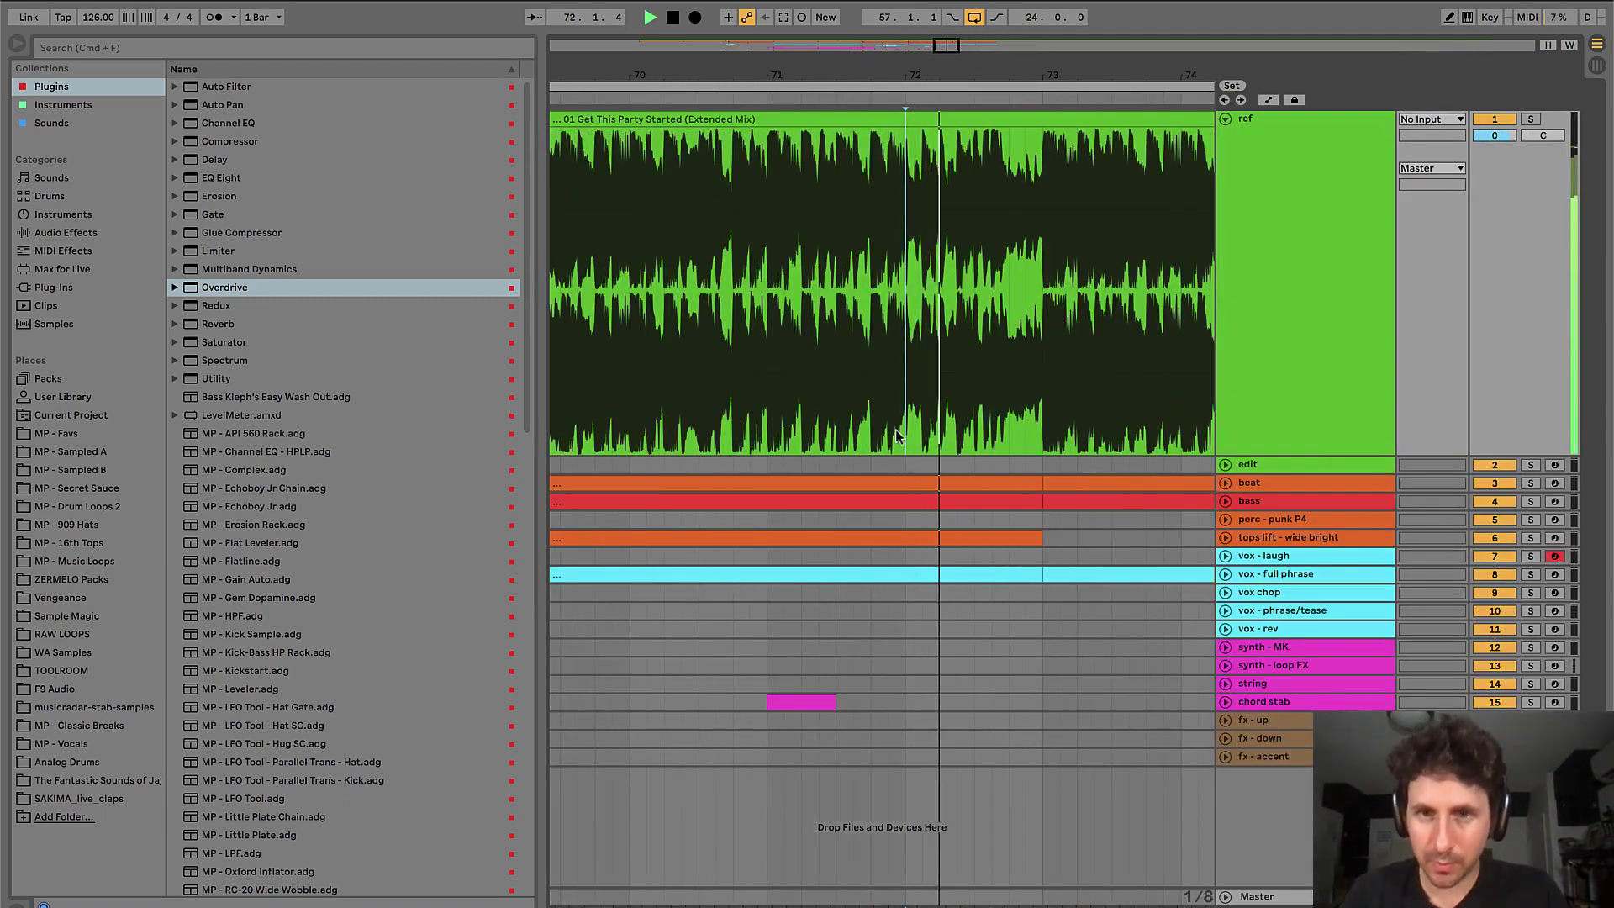
# - Insert an empty one-bar clip on the edit track from bar 72 to 73
pyautogui.click(898, 464)
pyautogui.press('space')
pyautogui.moveTo(906, 464); pyautogui.dragTo(1040, 464)
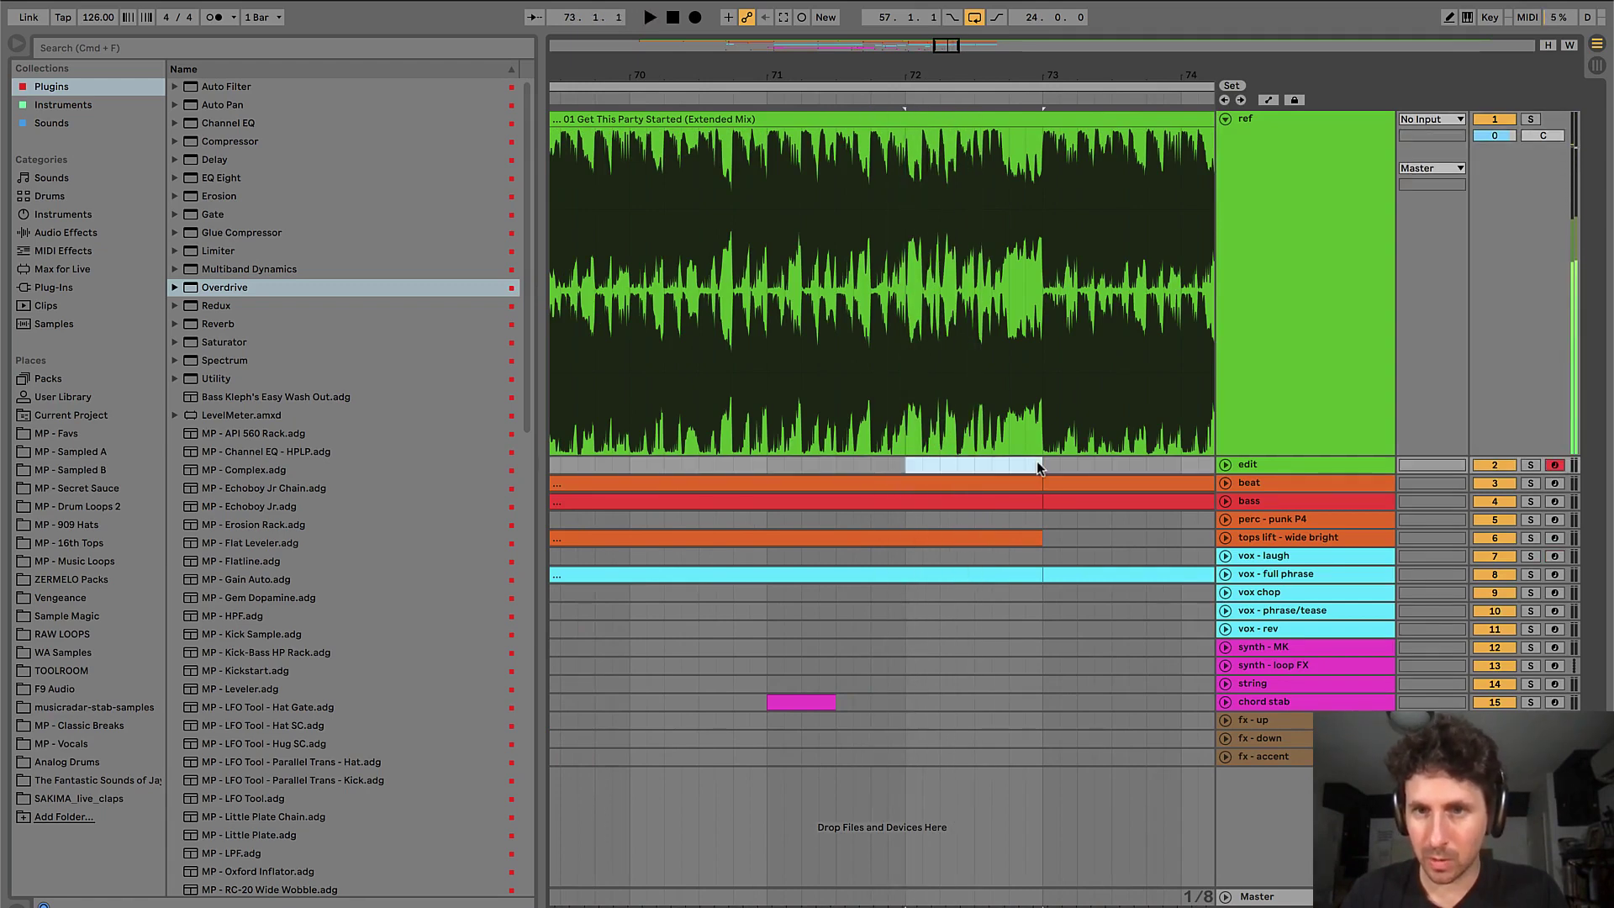
pyautogui.press('super+shift+m')
pyautogui.press('super+alt+l')
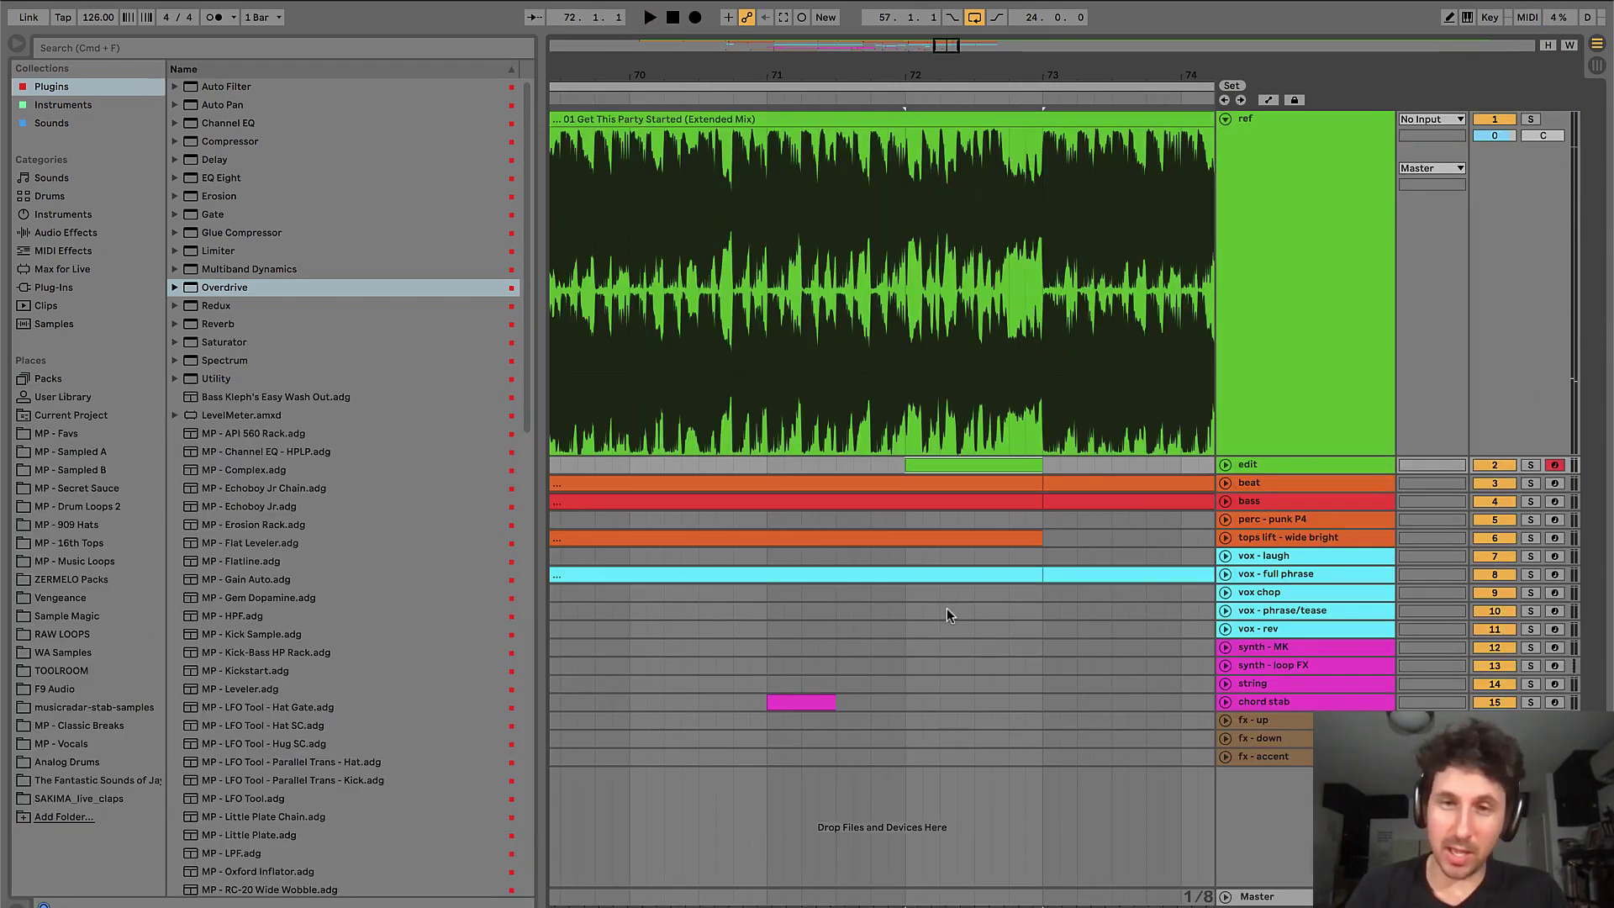
# - Play the reference from bar 72 and insert an empty synth - MK clip from bar 72 to 73
pyautogui.click(876, 664)
pyautogui.press('-')
pyautogui.press('-')
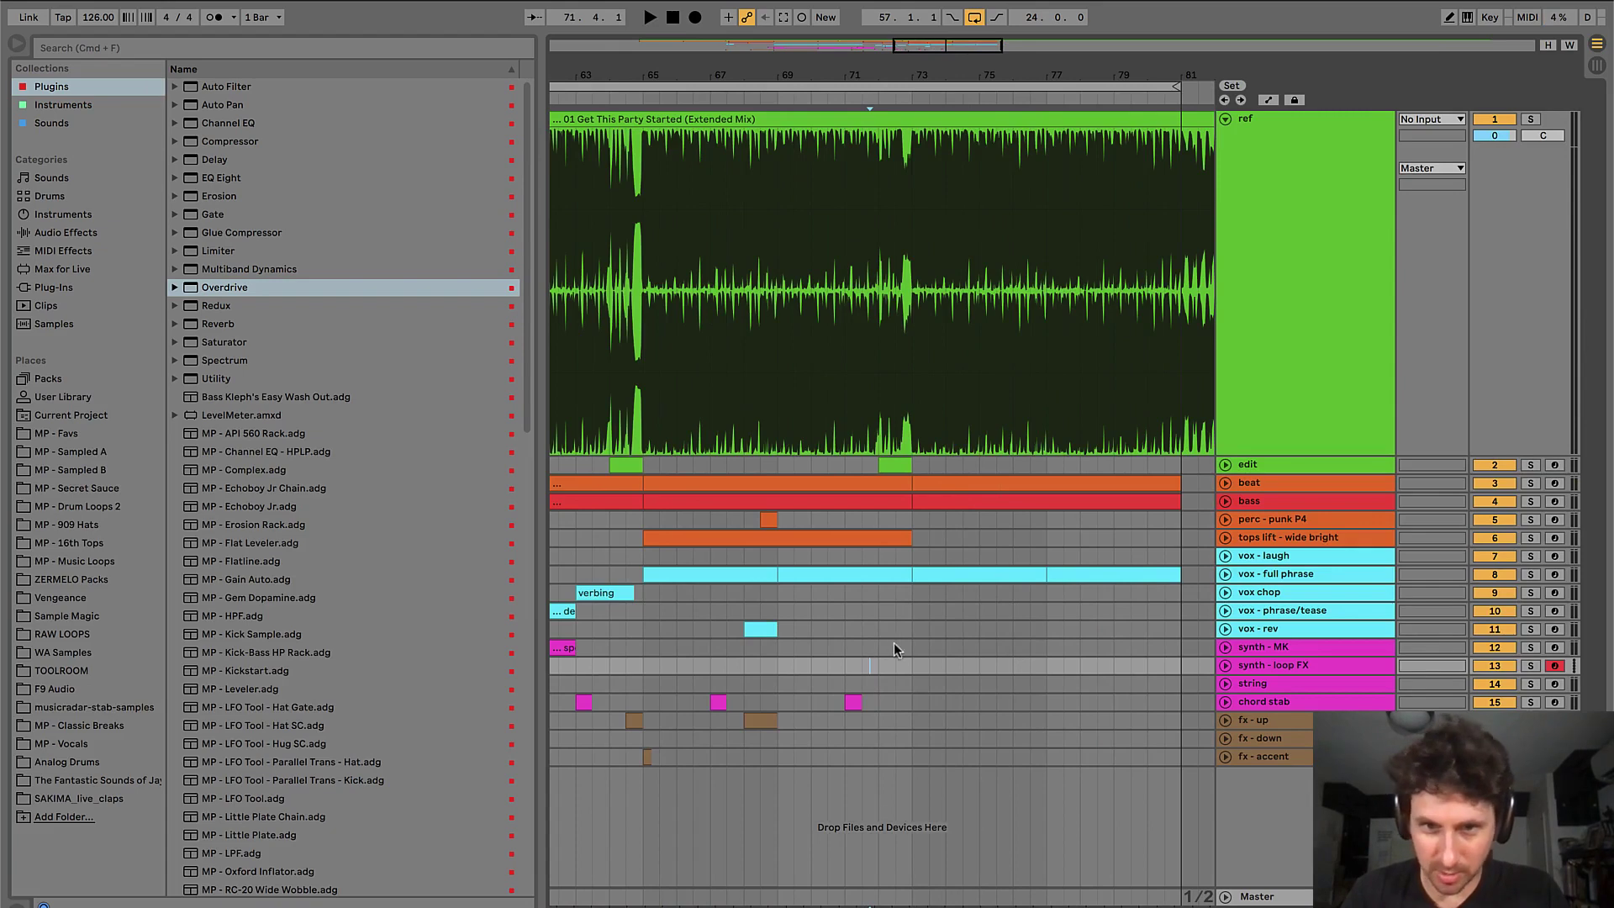
pyautogui.click(858, 642)
pyautogui.press('+')
pyautogui.press('+')
pyautogui.click(906, 646)
pyautogui.press('space')
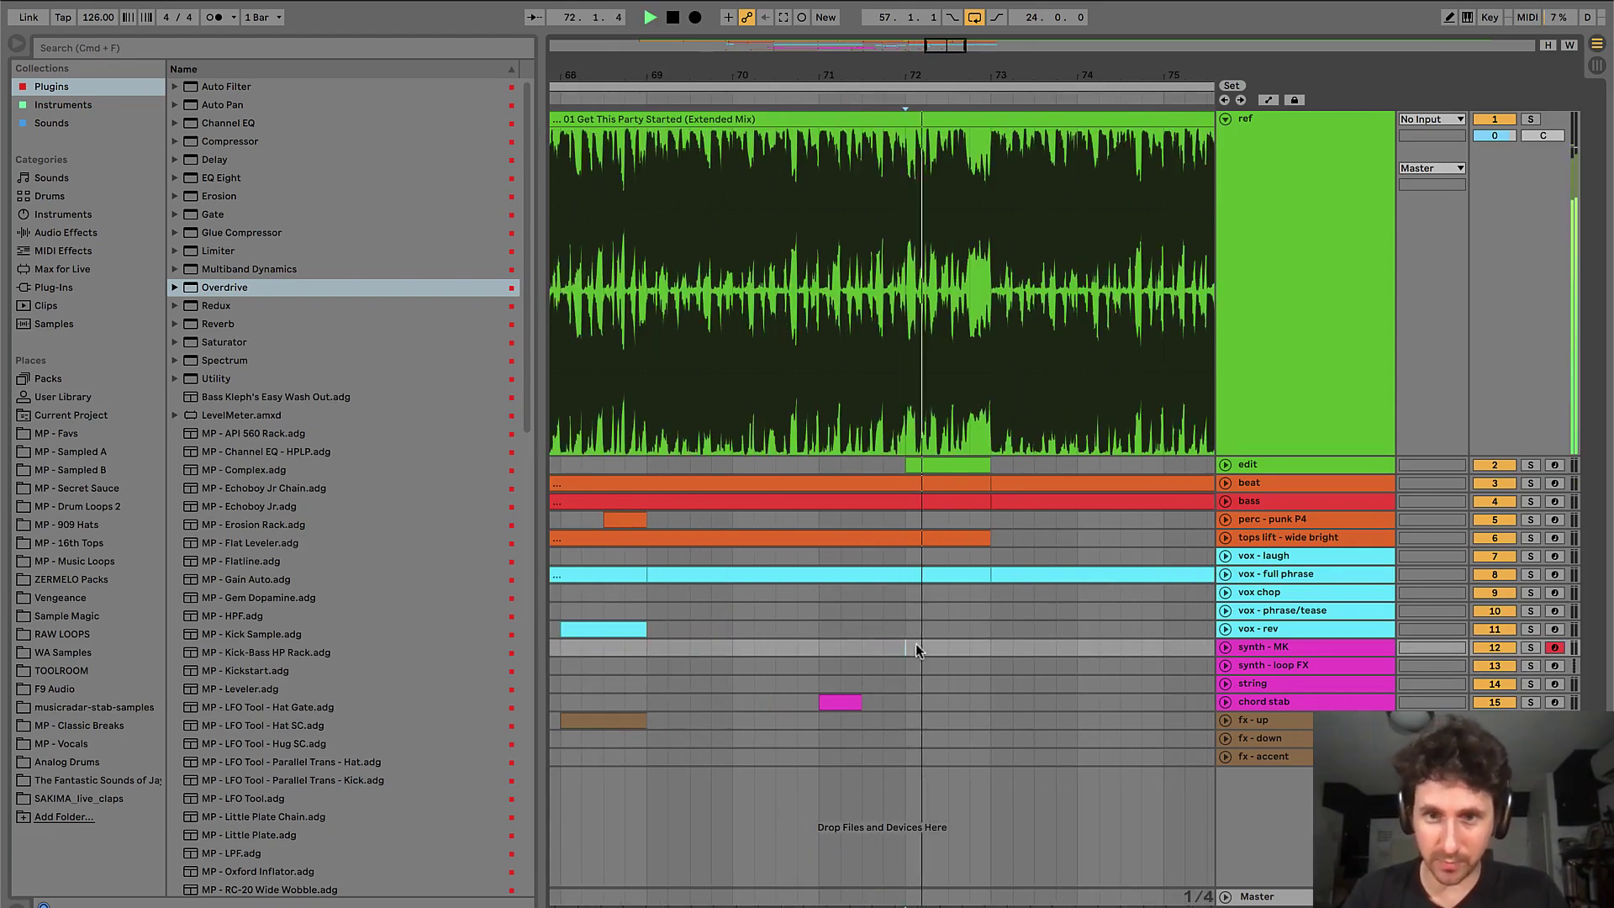
pyautogui.keyDown('shift'); pyautogui.click(990, 645); pyautogui.keyUp('shift')
pyautogui.press('super+shift+m')
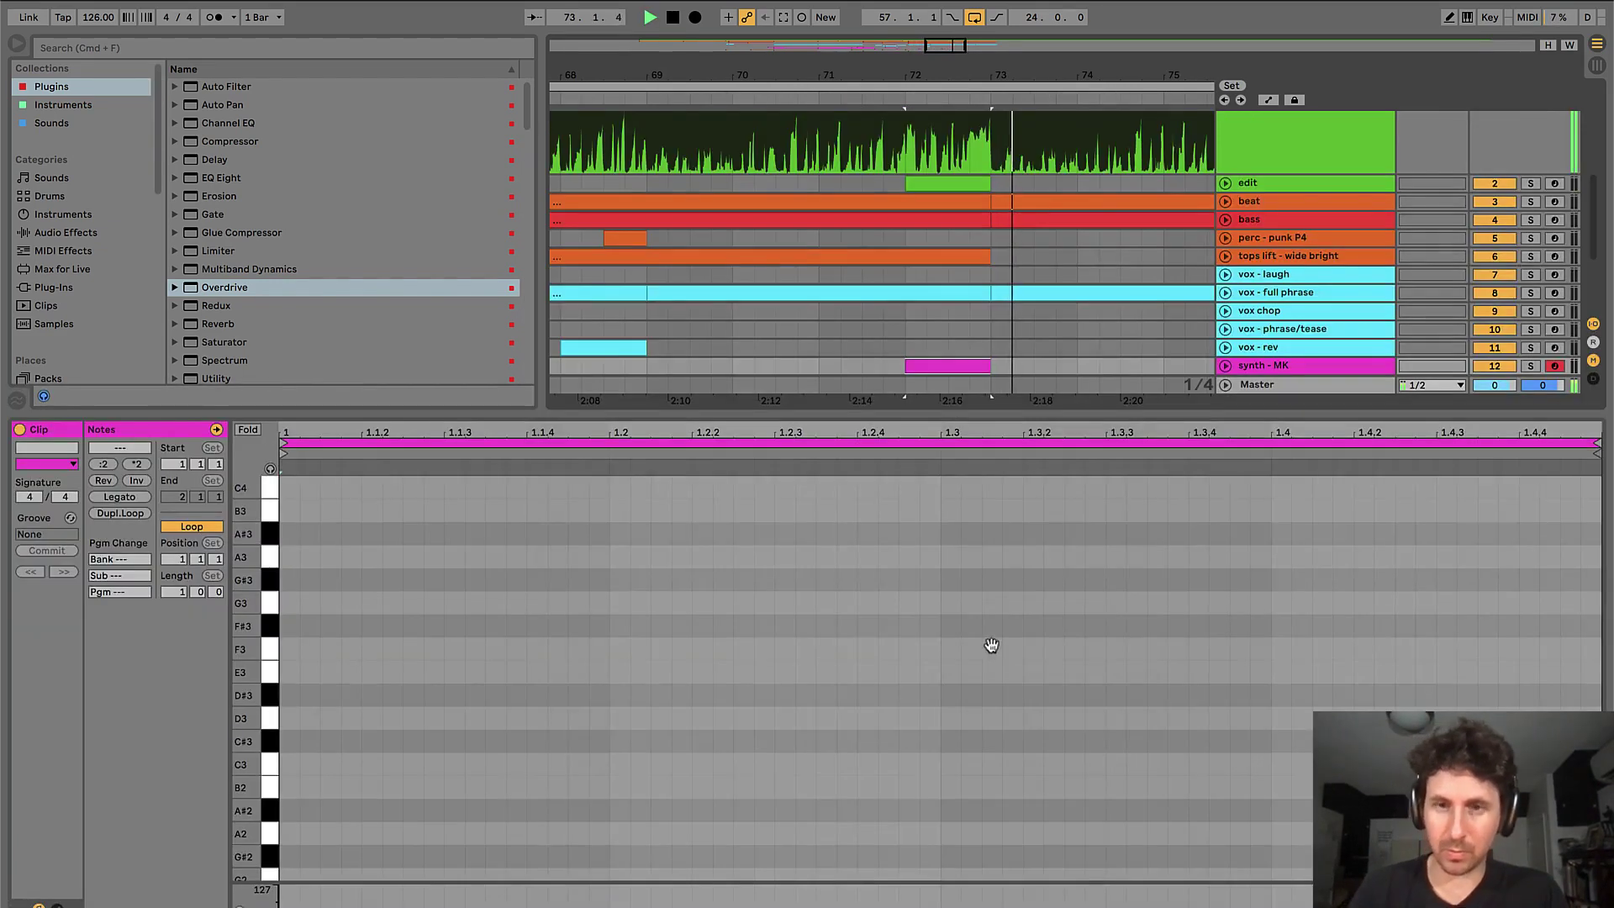
pyautogui.press('super+alt+l')
# - Stop playback and copy the vox - rev clip from bar 68 to bar 72
pyautogui.click(858, 631)
pyautogui.press('-')
pyautogui.press('-')
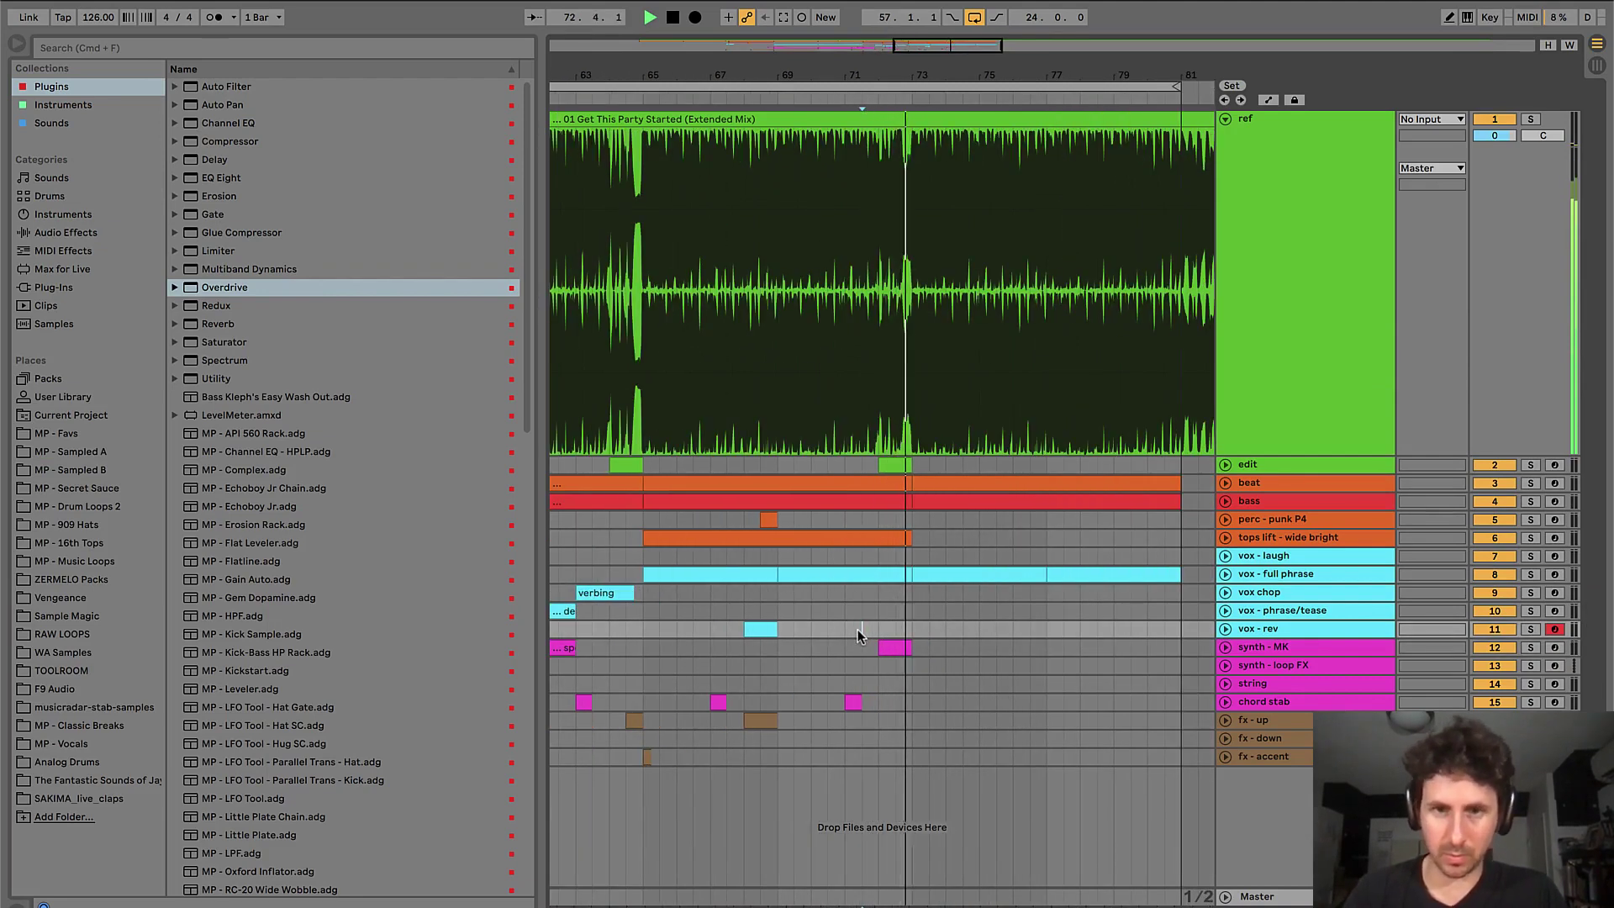
pyautogui.press('space')
pyautogui.moveTo(759, 629); pyautogui.dragTo(891, 635)
# - Play the reference around bars 71 to 73 to check the edit, vox - rev and synth - MK clips
pyautogui.press('space')
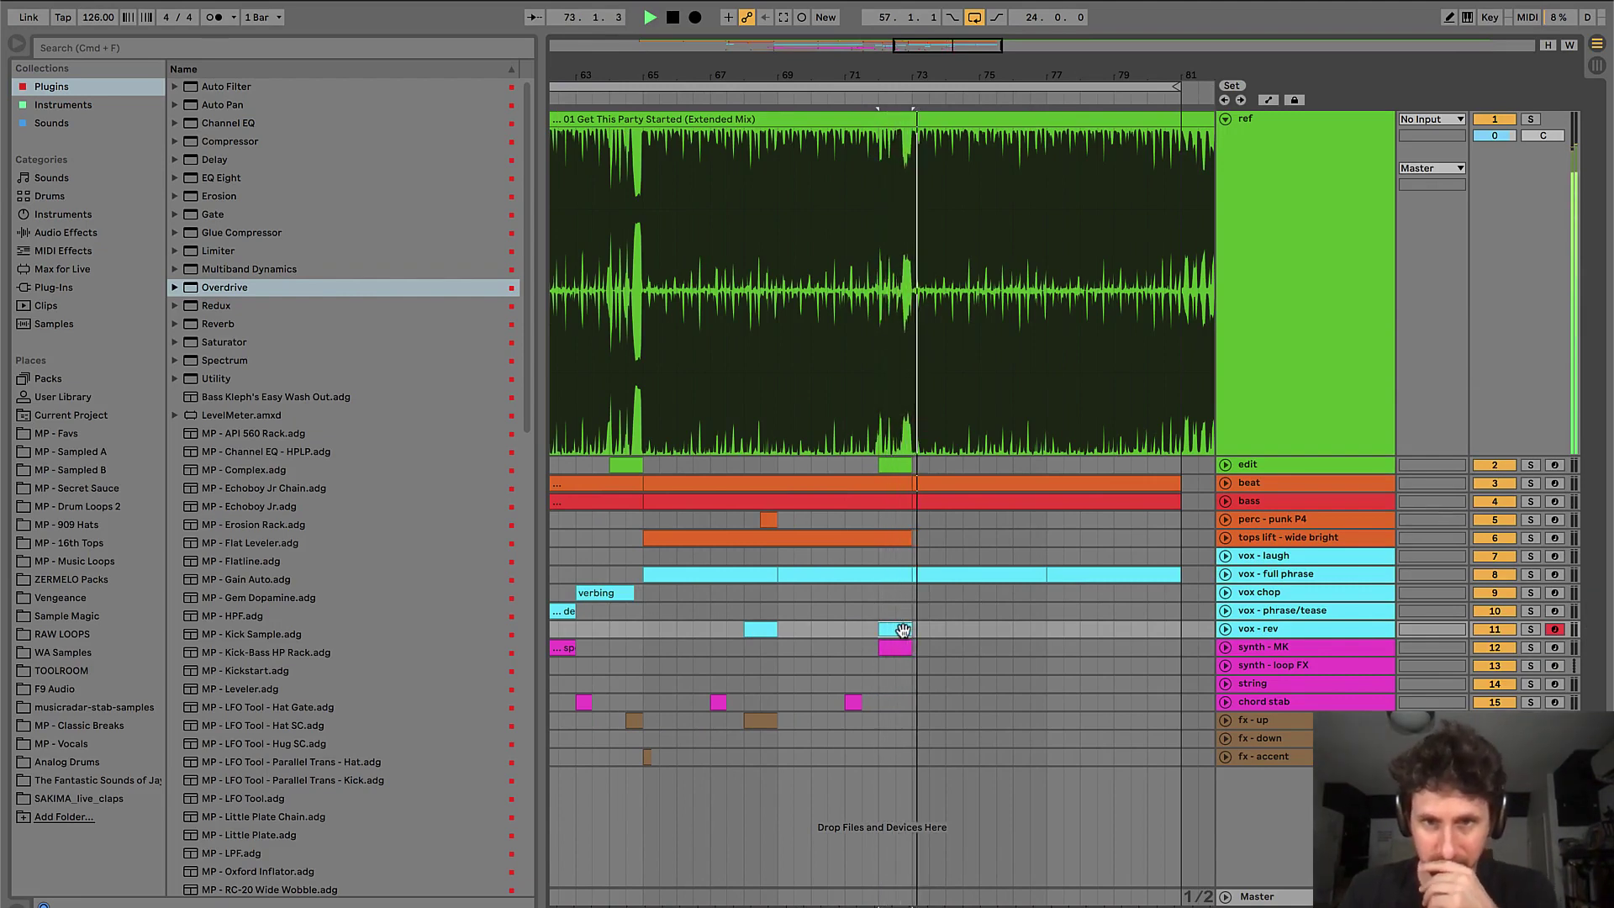
pyautogui.click(844, 518)
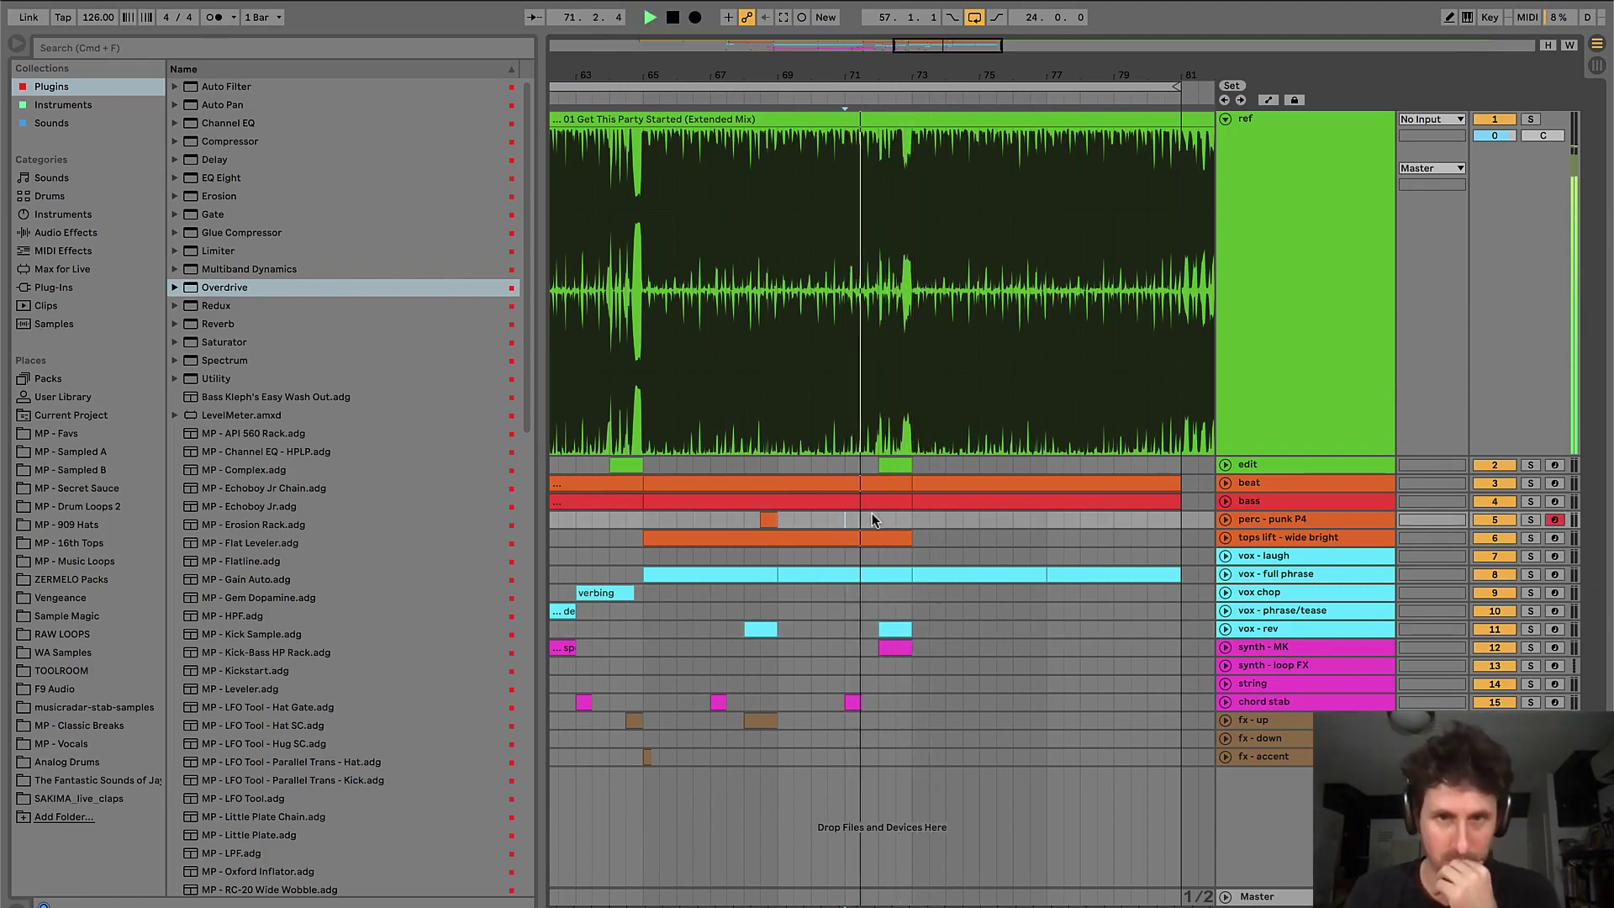
pyautogui.click(879, 522)
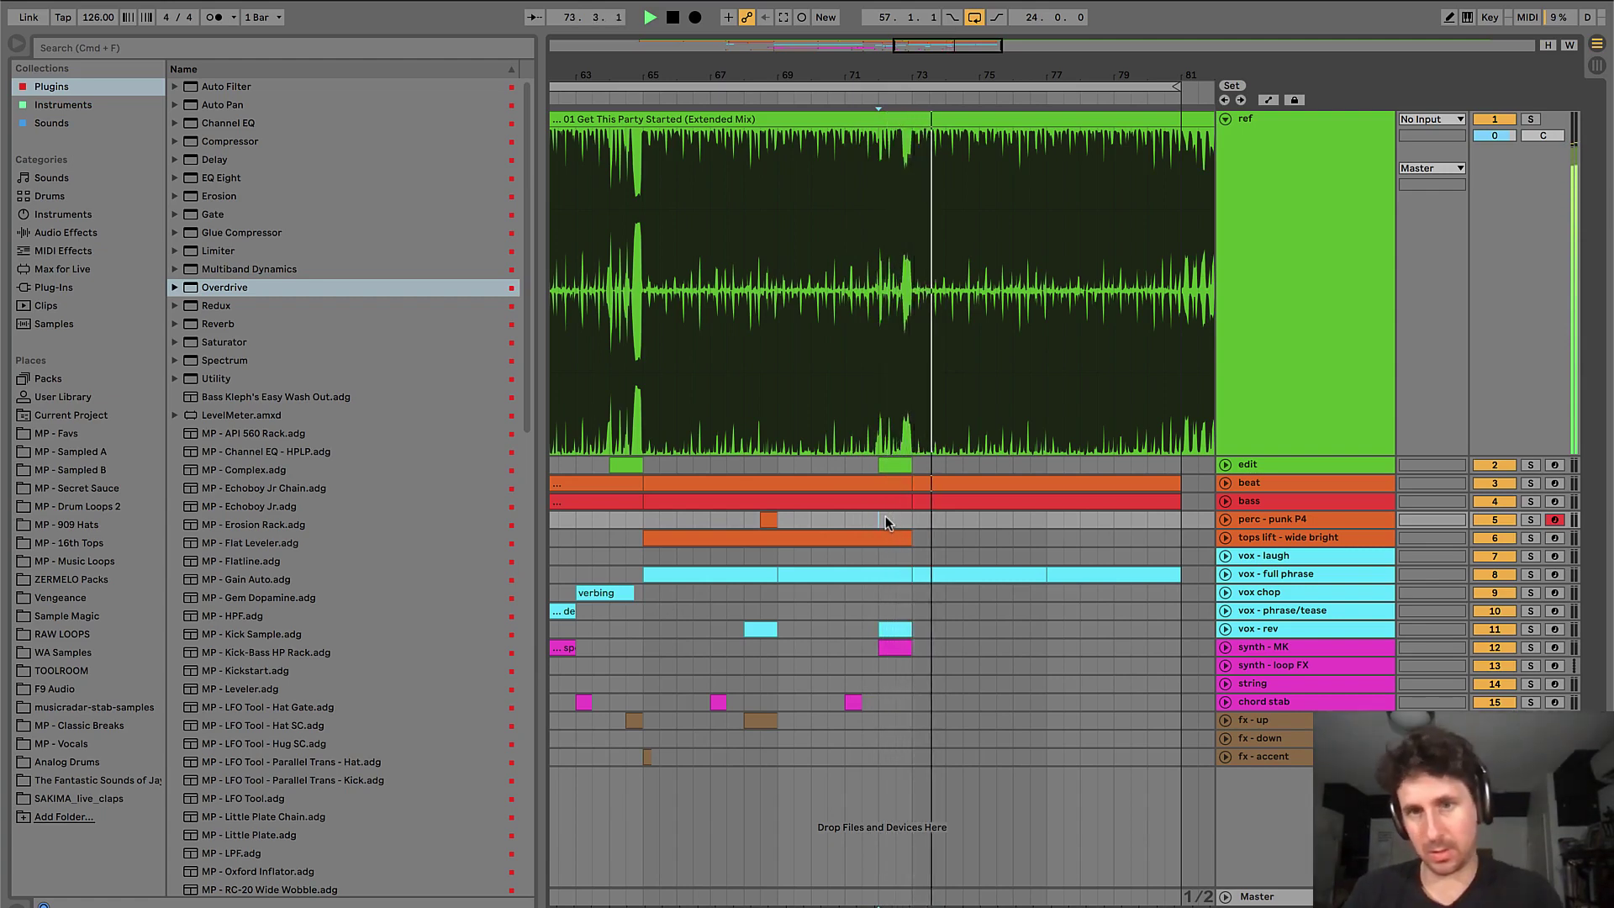
pyautogui.press('space')
pyautogui.press('-')
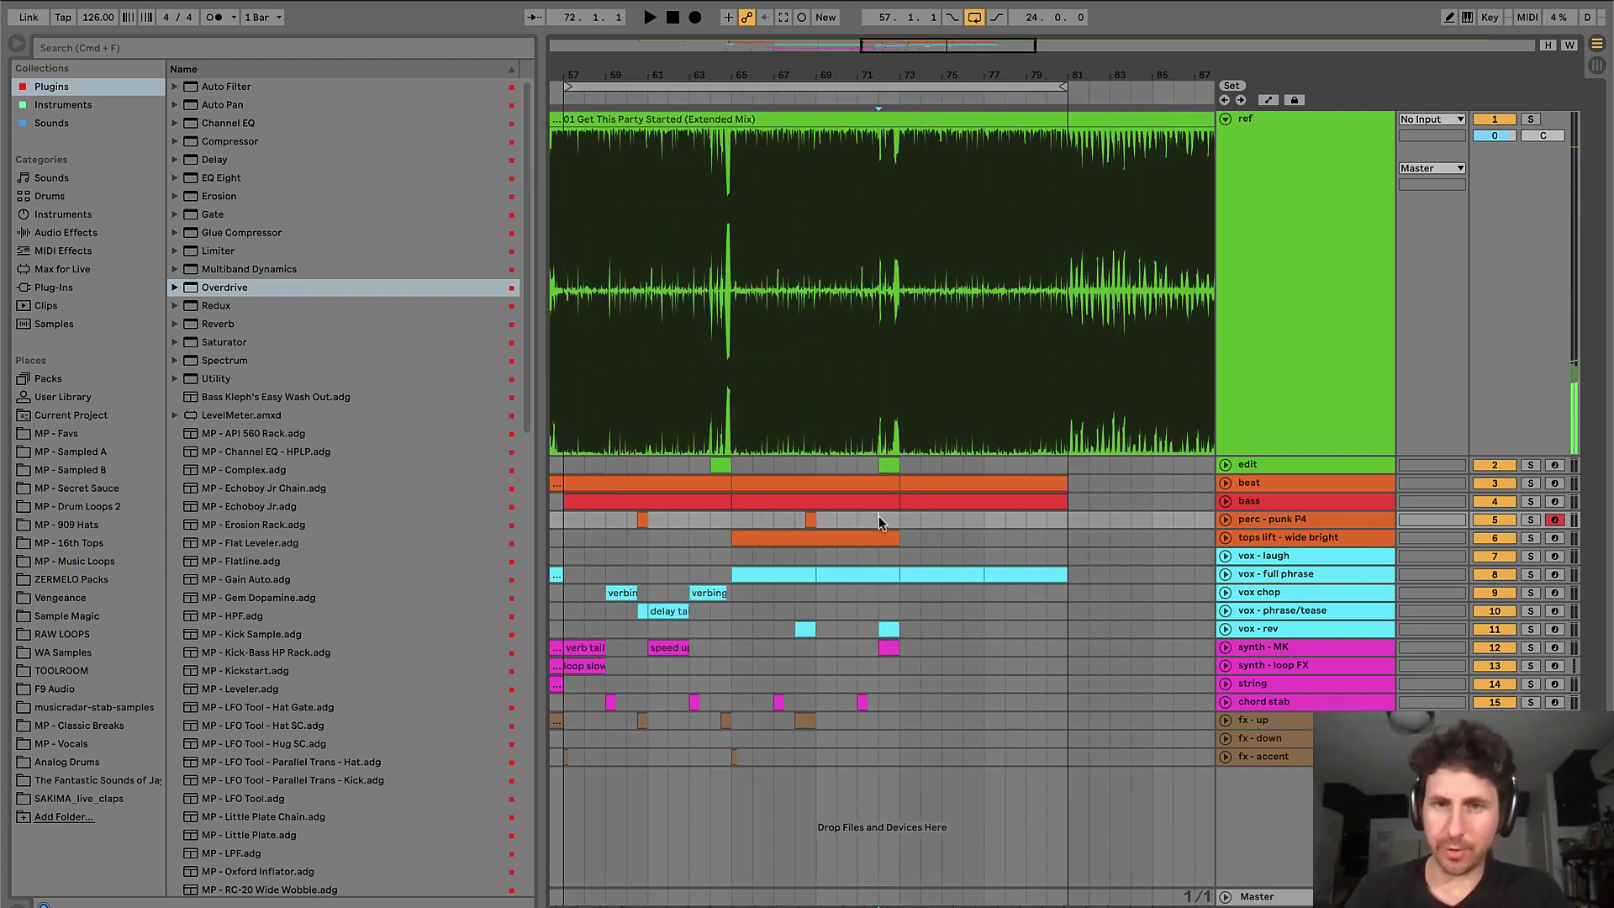
pyautogui.press('space')
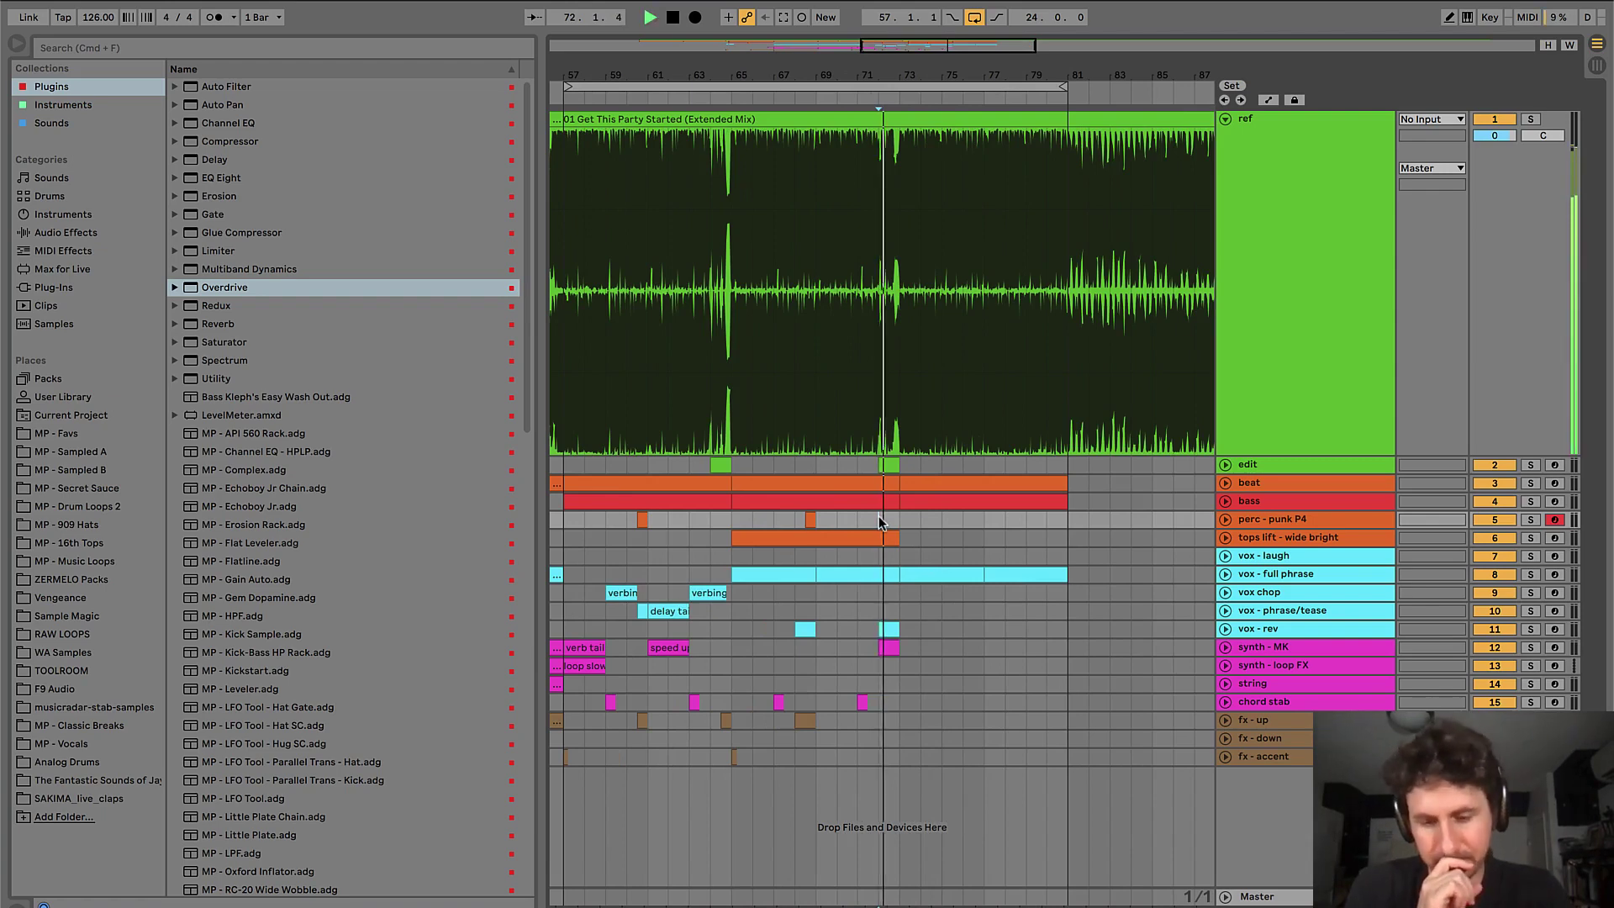
pyautogui.press('space')
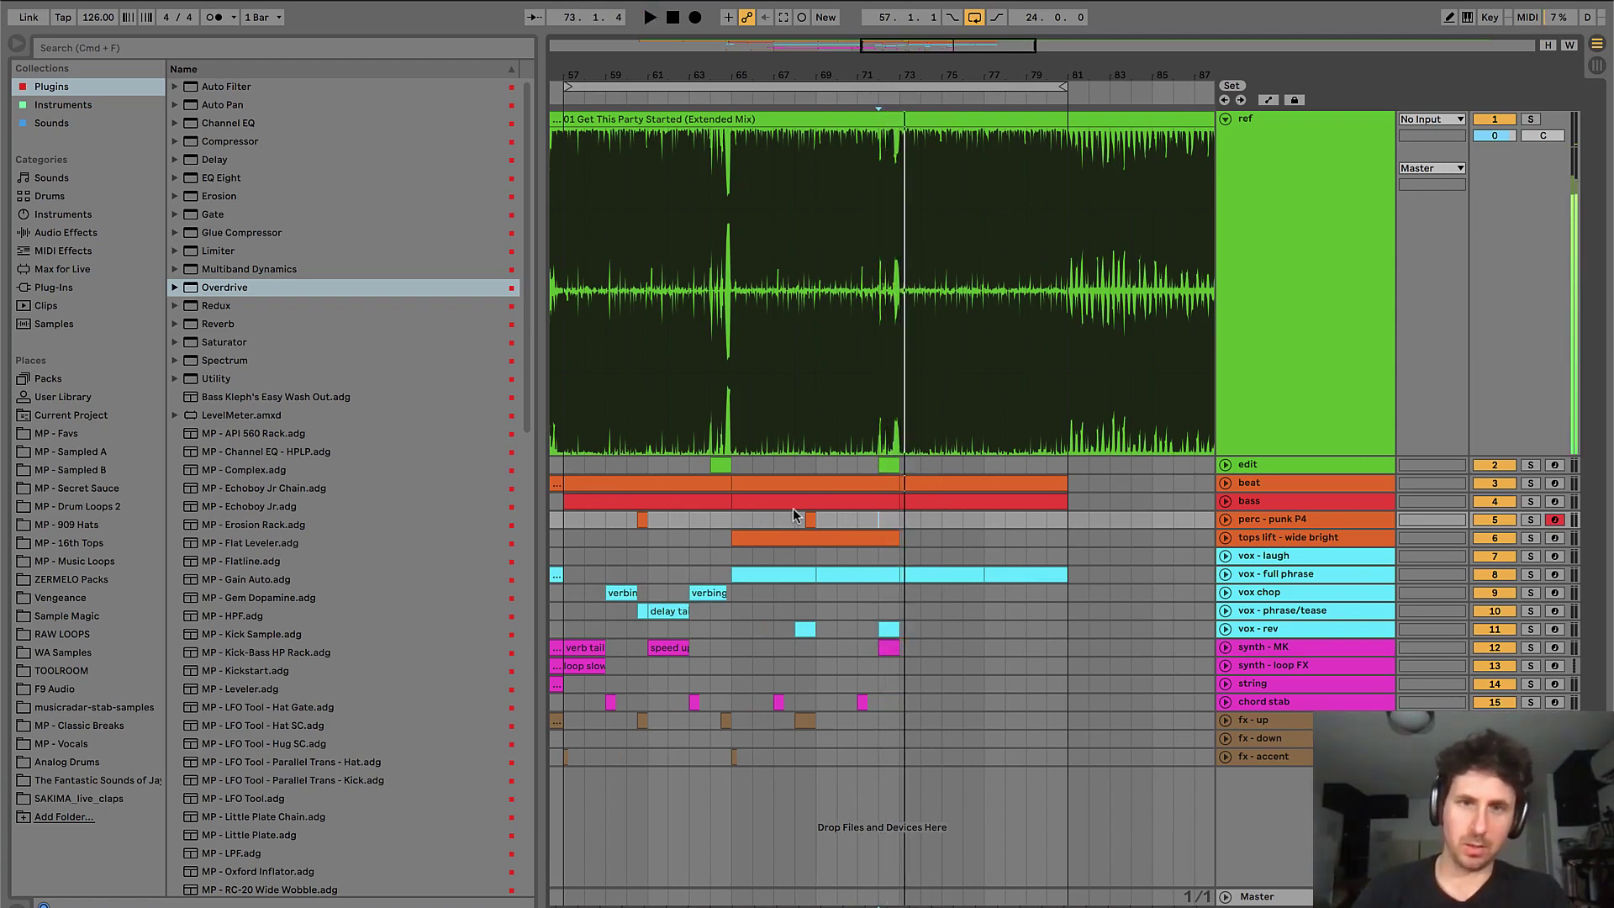
# - Play the earlier transitions at bars 64, 56, 40 and 32 to compare them with bar 72
pyautogui.click(720, 466)
pyautogui.press('space')
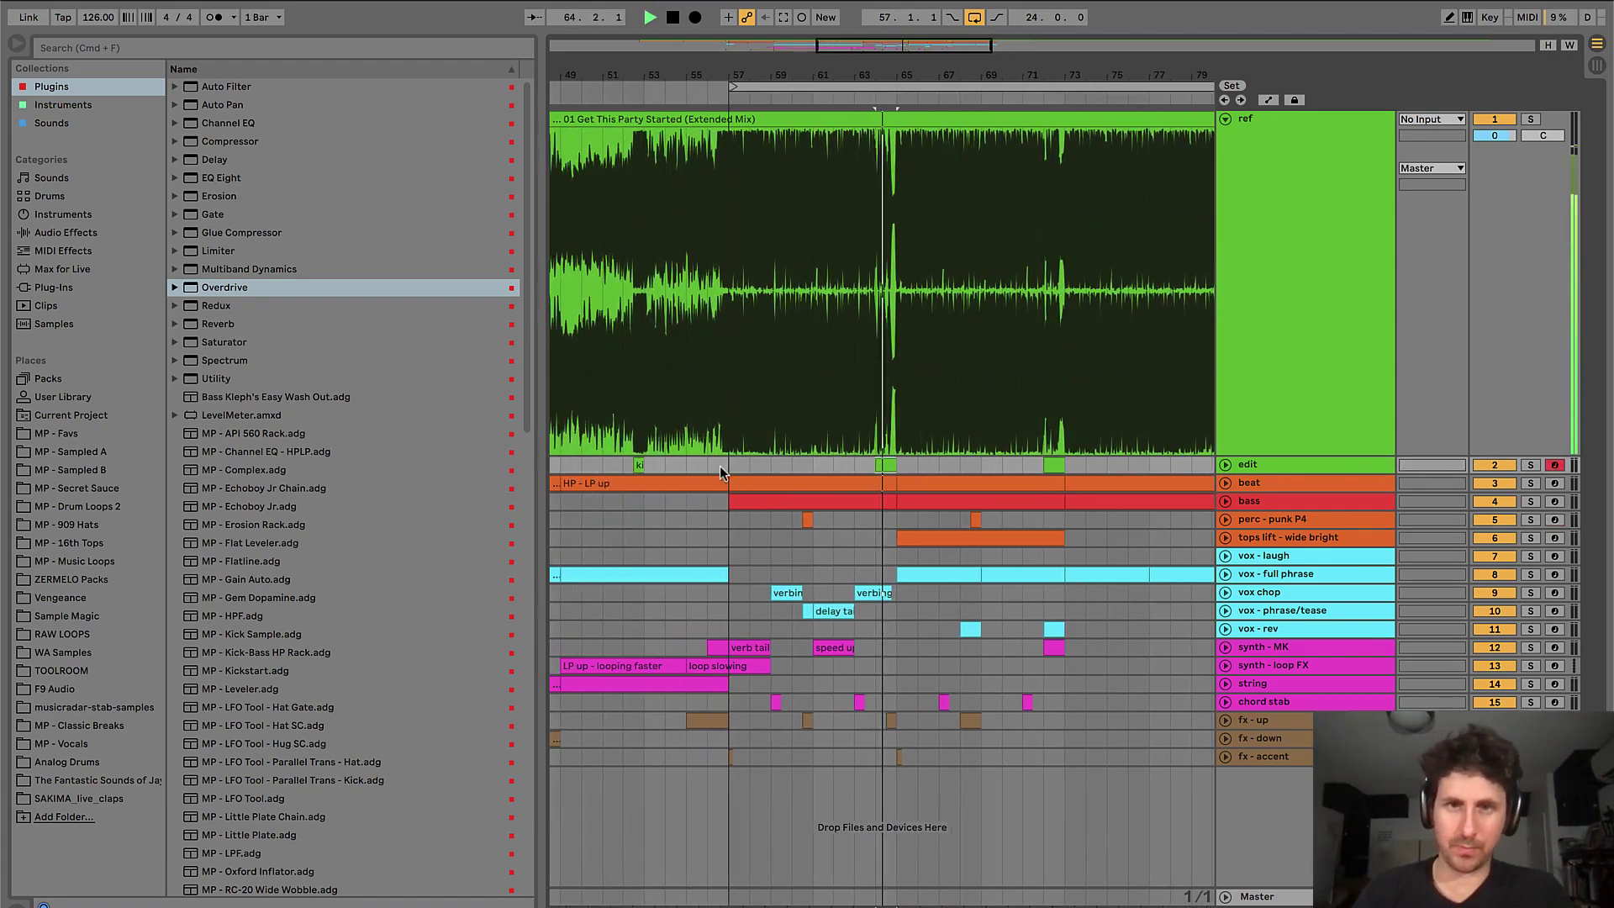
pyautogui.click(708, 465)
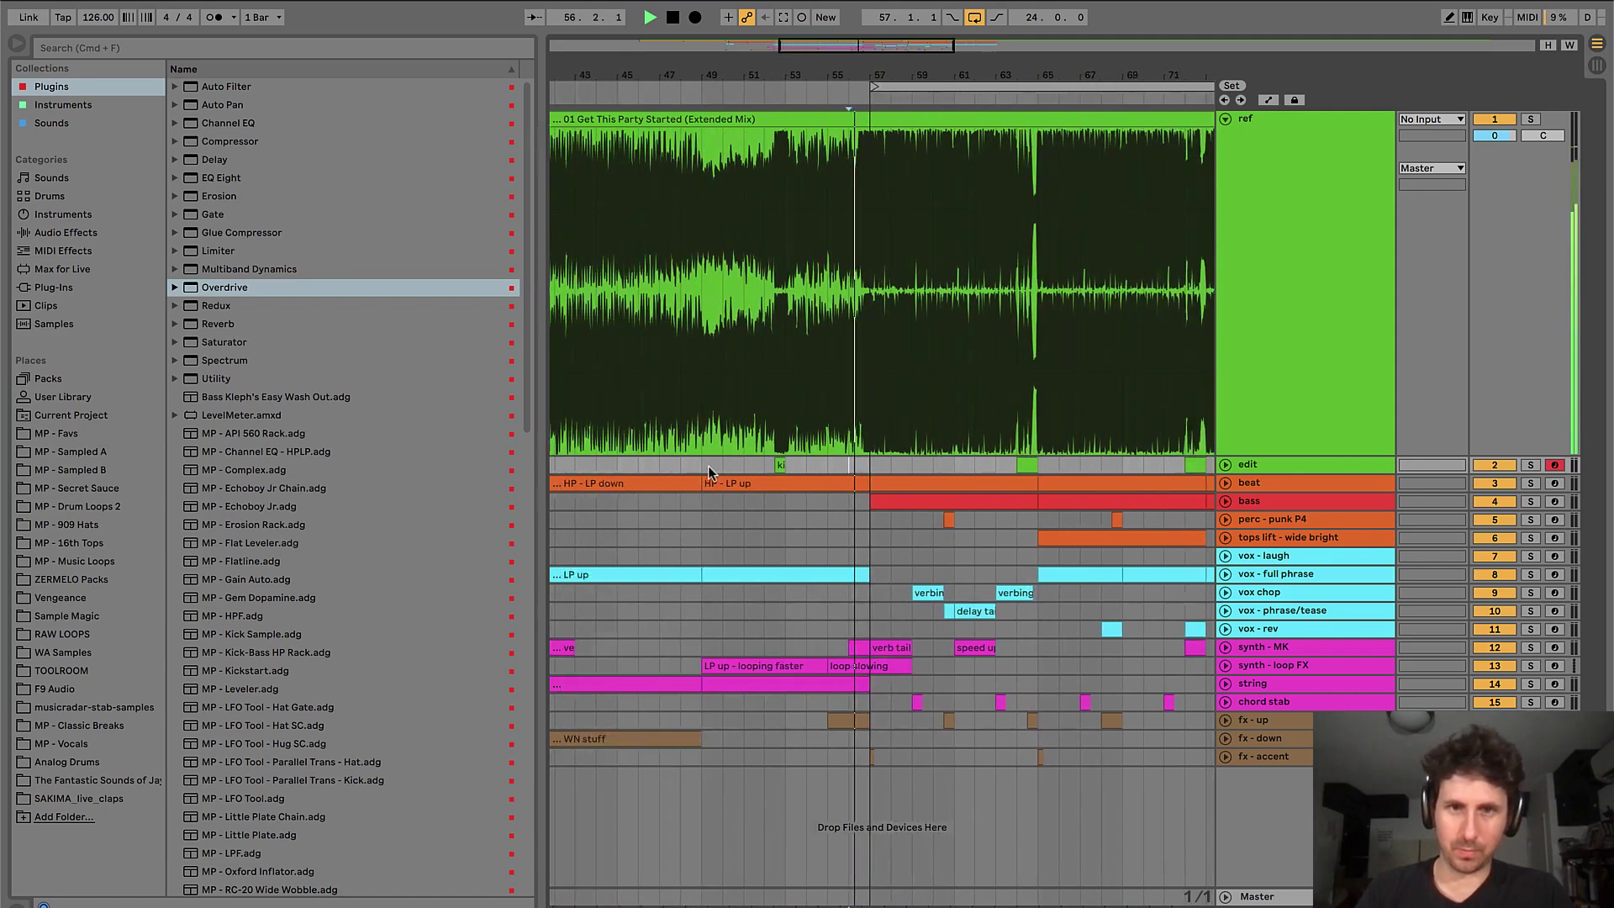
pyautogui.click(592, 462)
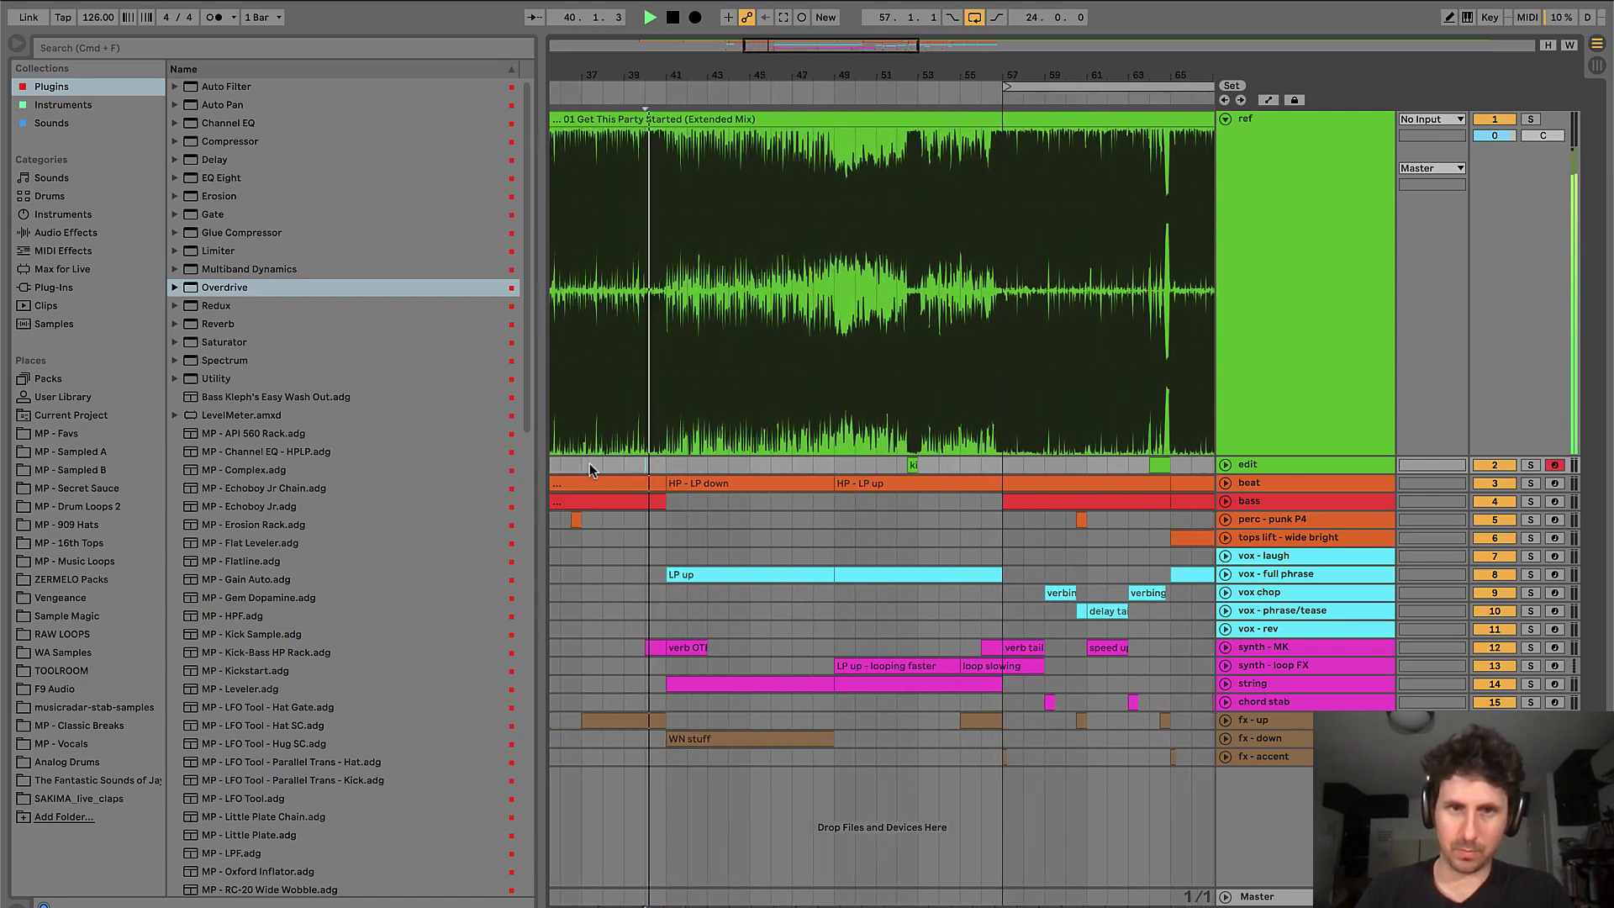
pyautogui.click(773, 461)
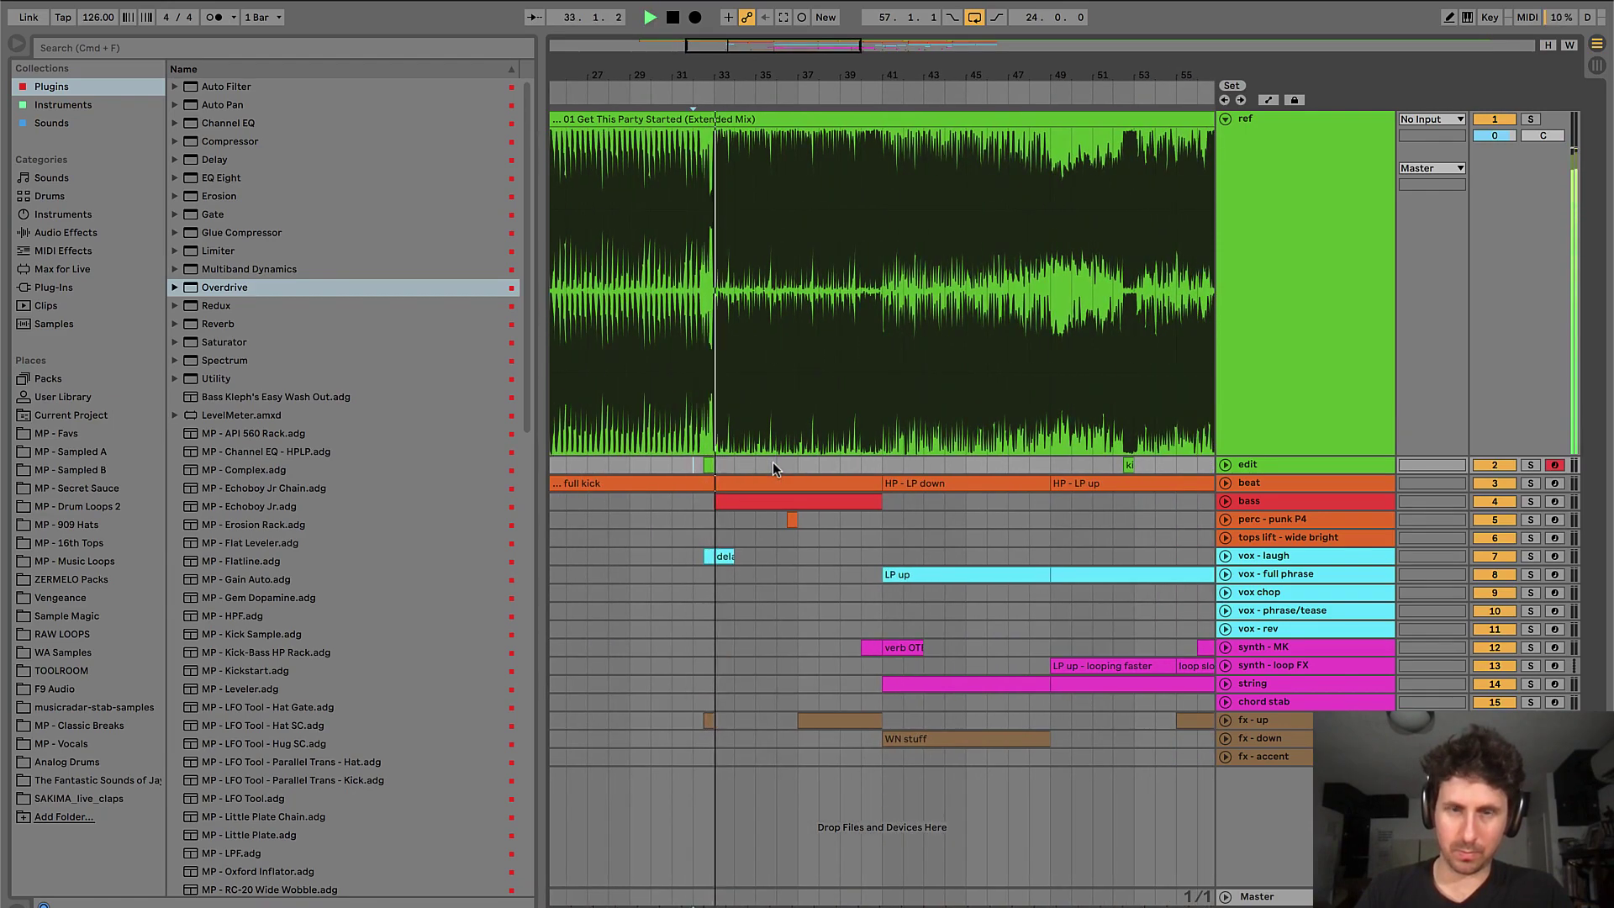
pyautogui.press('space')
# - Select the bar 72 edit clip's time range and insert a new MIDI track named fill below tops lift - wide bright
pyautogui.click(879, 464)
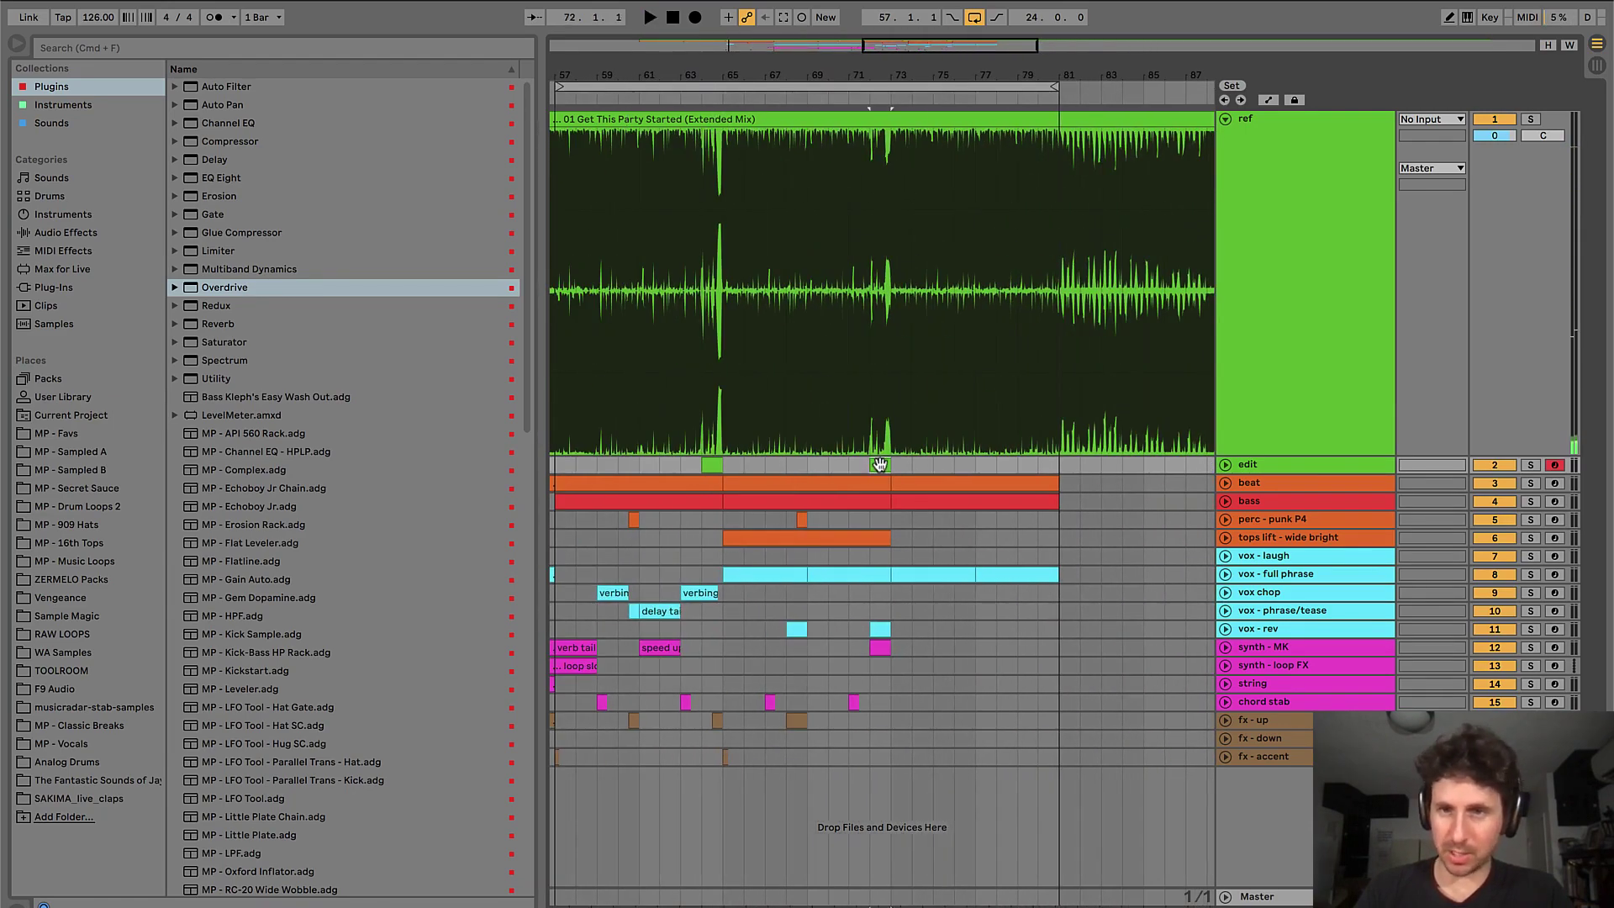
pyautogui.press('+')
pyautogui.click(1271, 538)
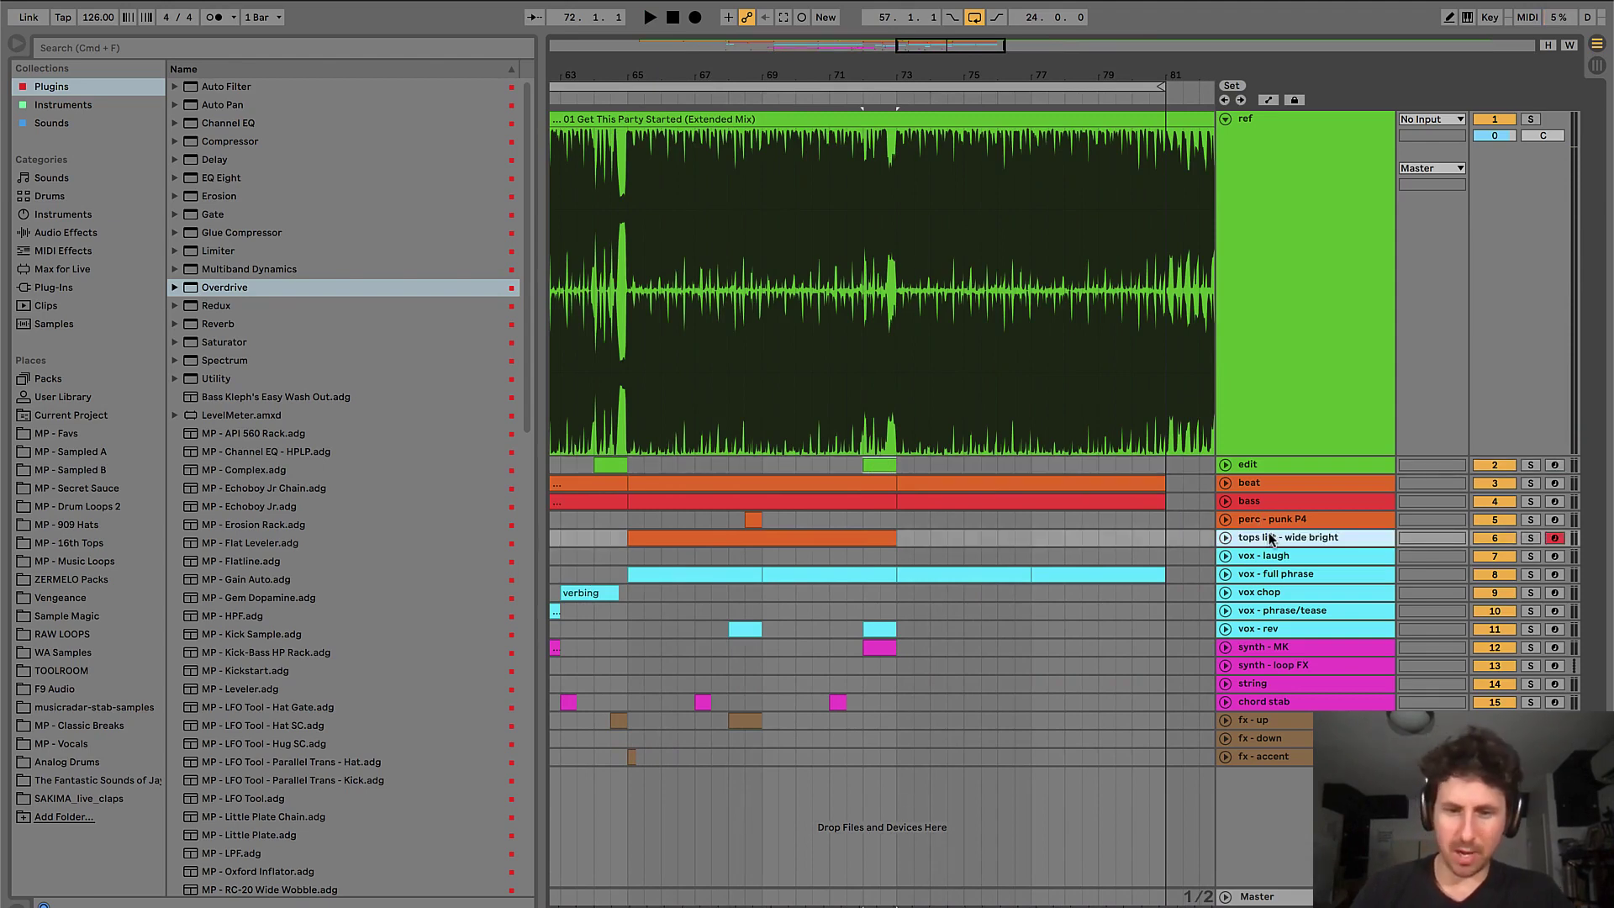
pyautogui.press('super+shift+t')
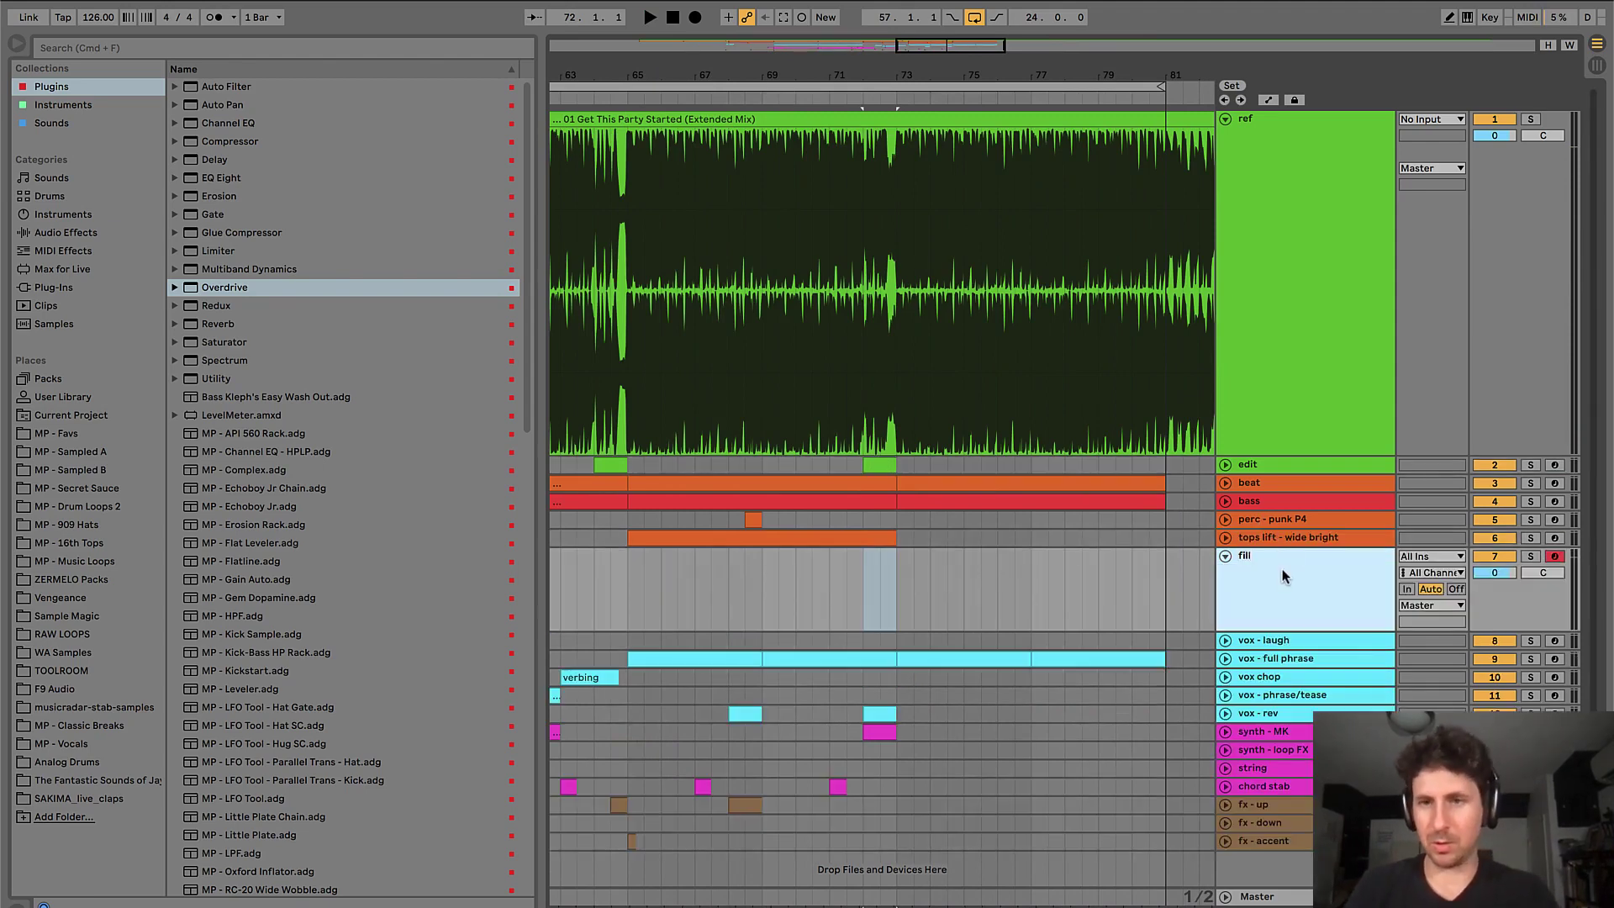
# - Play the reference from bar 72 and insert an empty fill clip over the second half of that bar
pyautogui.press('+')
pyautogui.press('+')
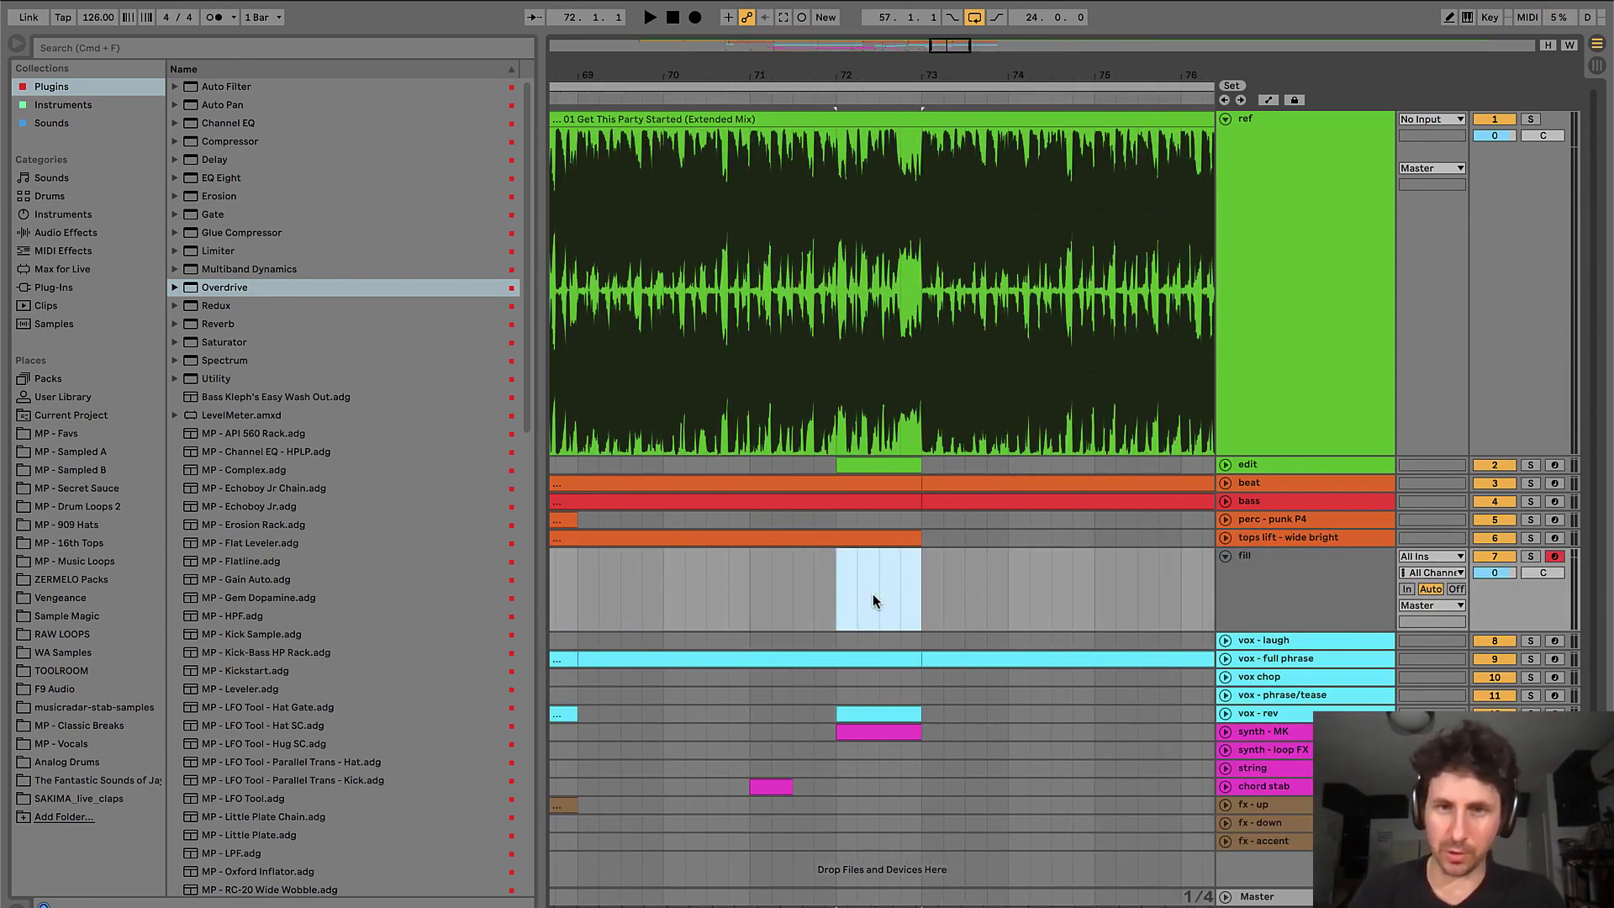
pyautogui.click(833, 589)
pyautogui.press('space')
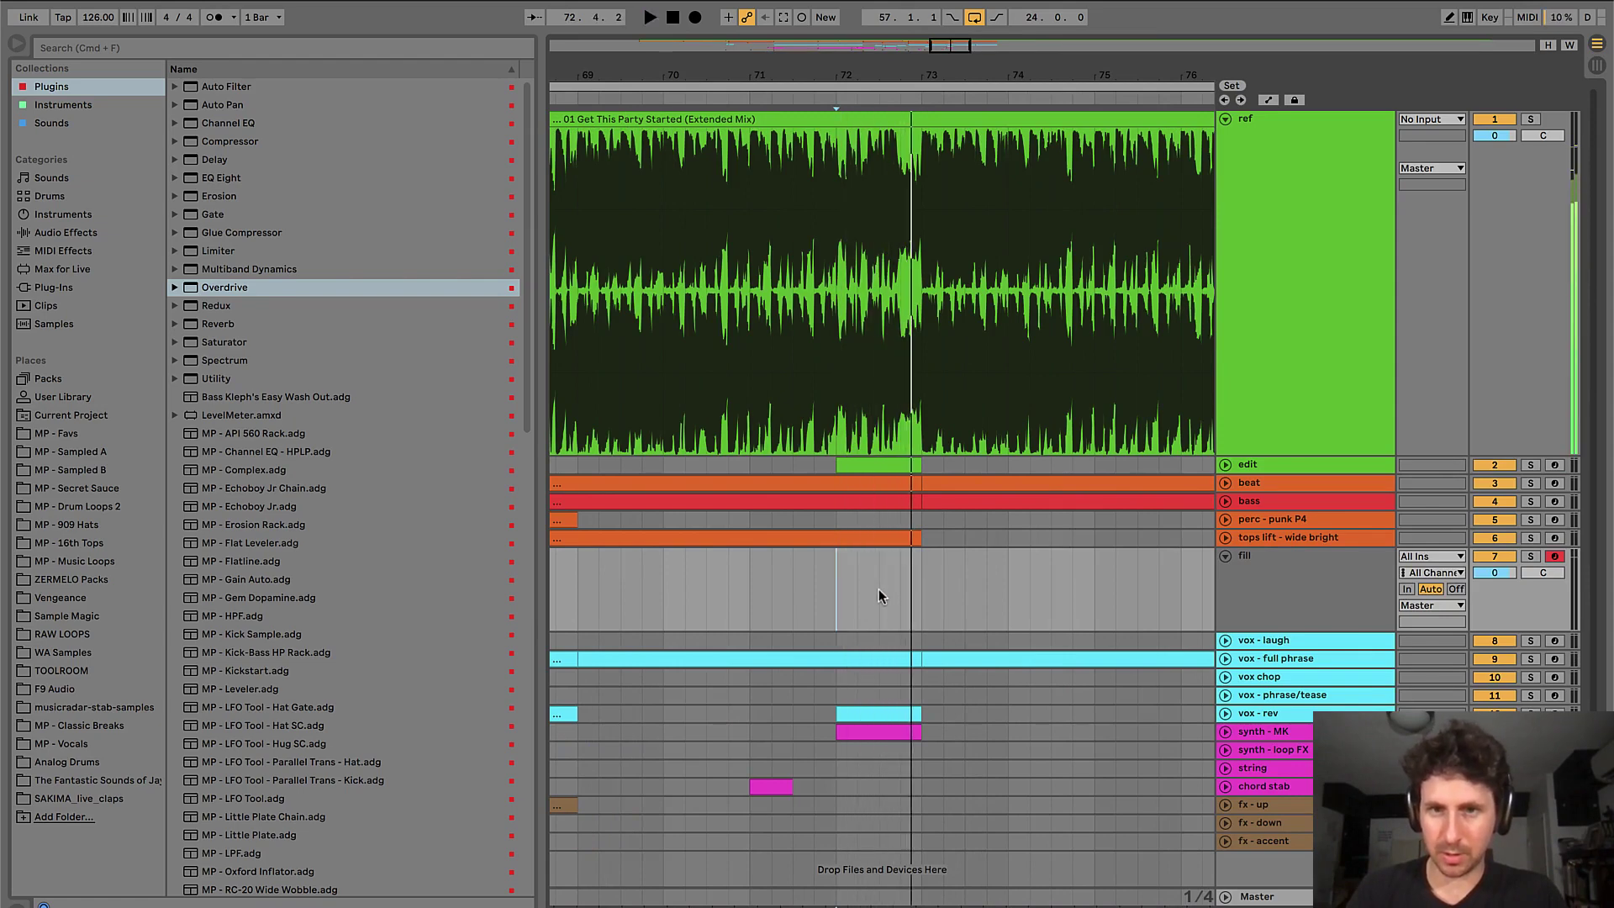
pyautogui.press('space')
pyautogui.moveTo(879, 595); pyautogui.dragTo(915, 595)
pyautogui.press('super+shift+m')
pyautogui.press('super+alt+l')
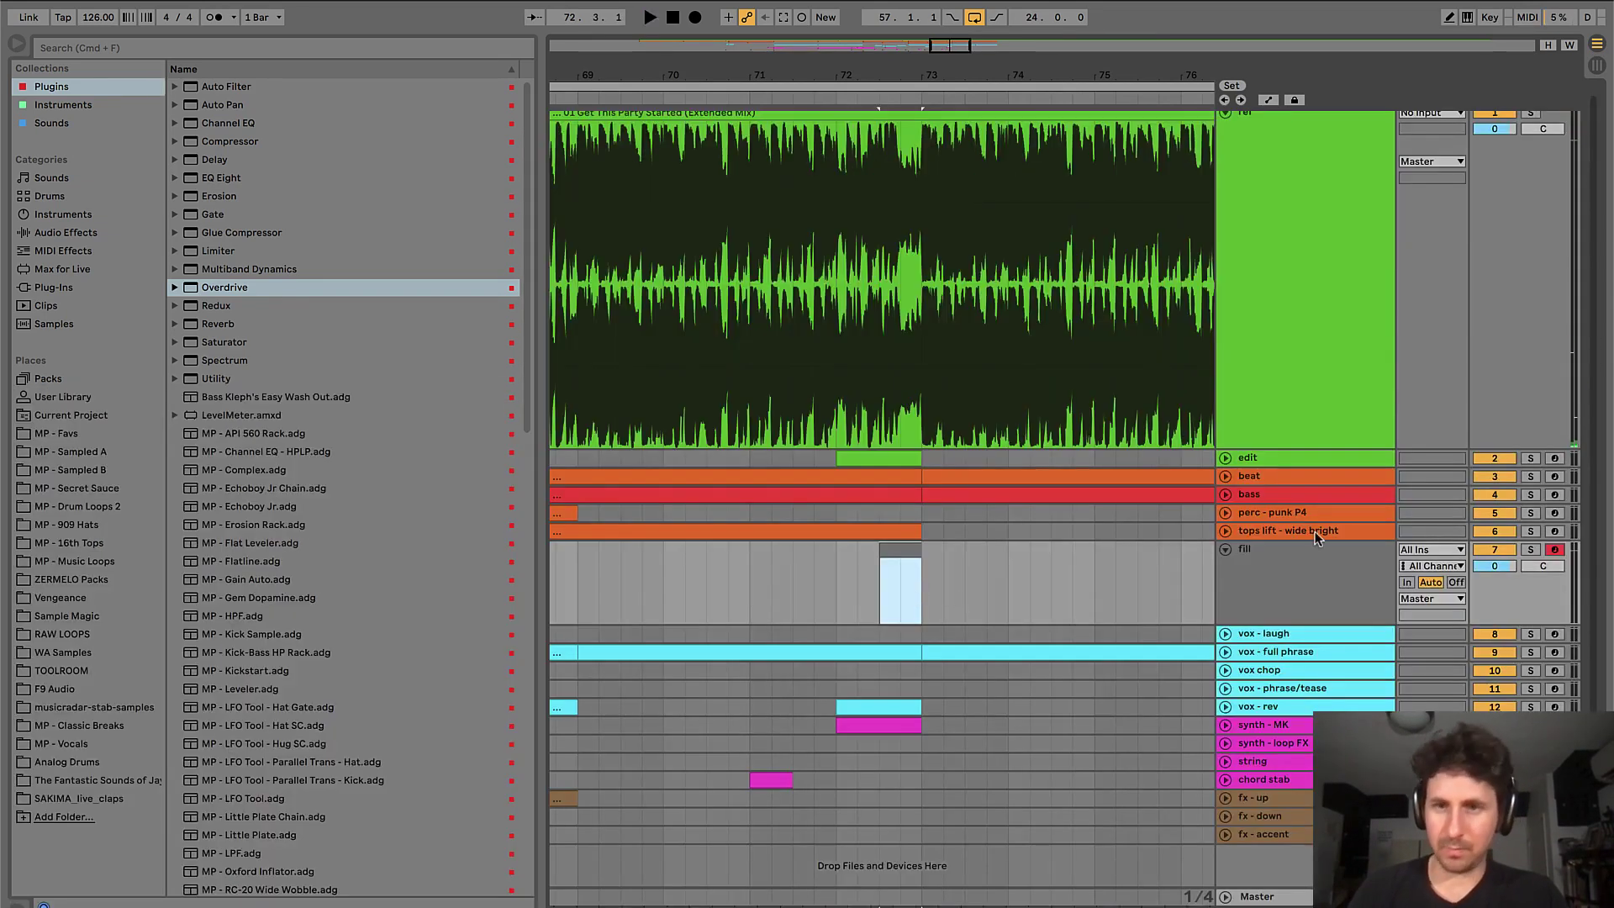
# - Color the fill track orange like the other drum tracks and assign the track color to its clip
pyautogui.click(1316, 582)
pyautogui.rightClick(1318, 586)
pyautogui.click(1318, 586)
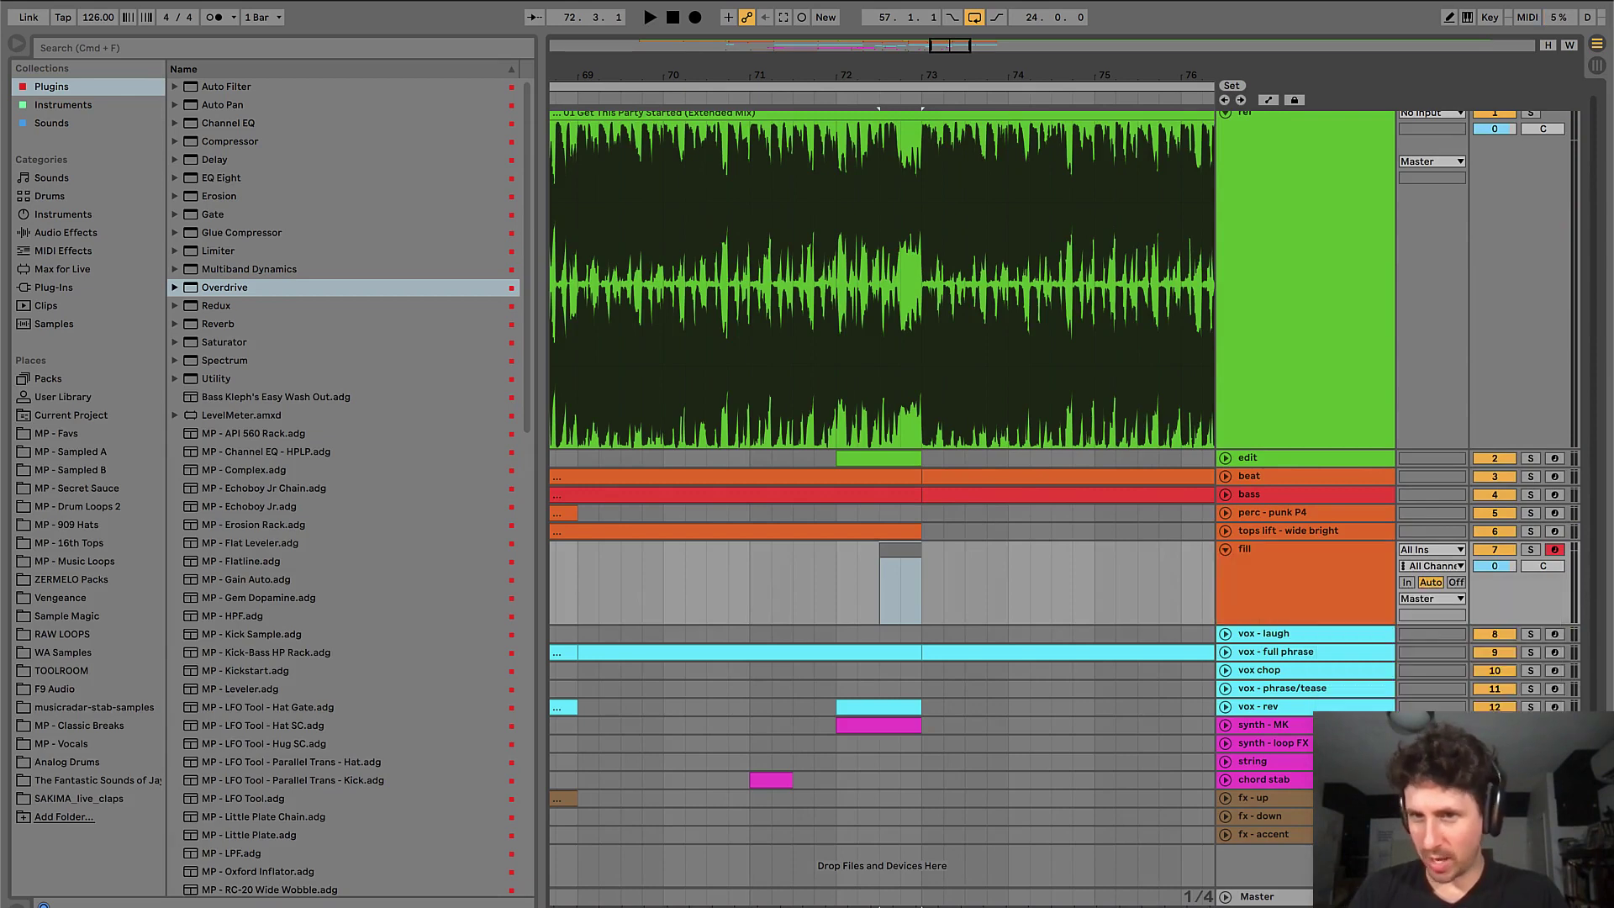
pyautogui.click(1325, 610)
pyautogui.rightClick(1327, 607)
pyautogui.press('Escape')
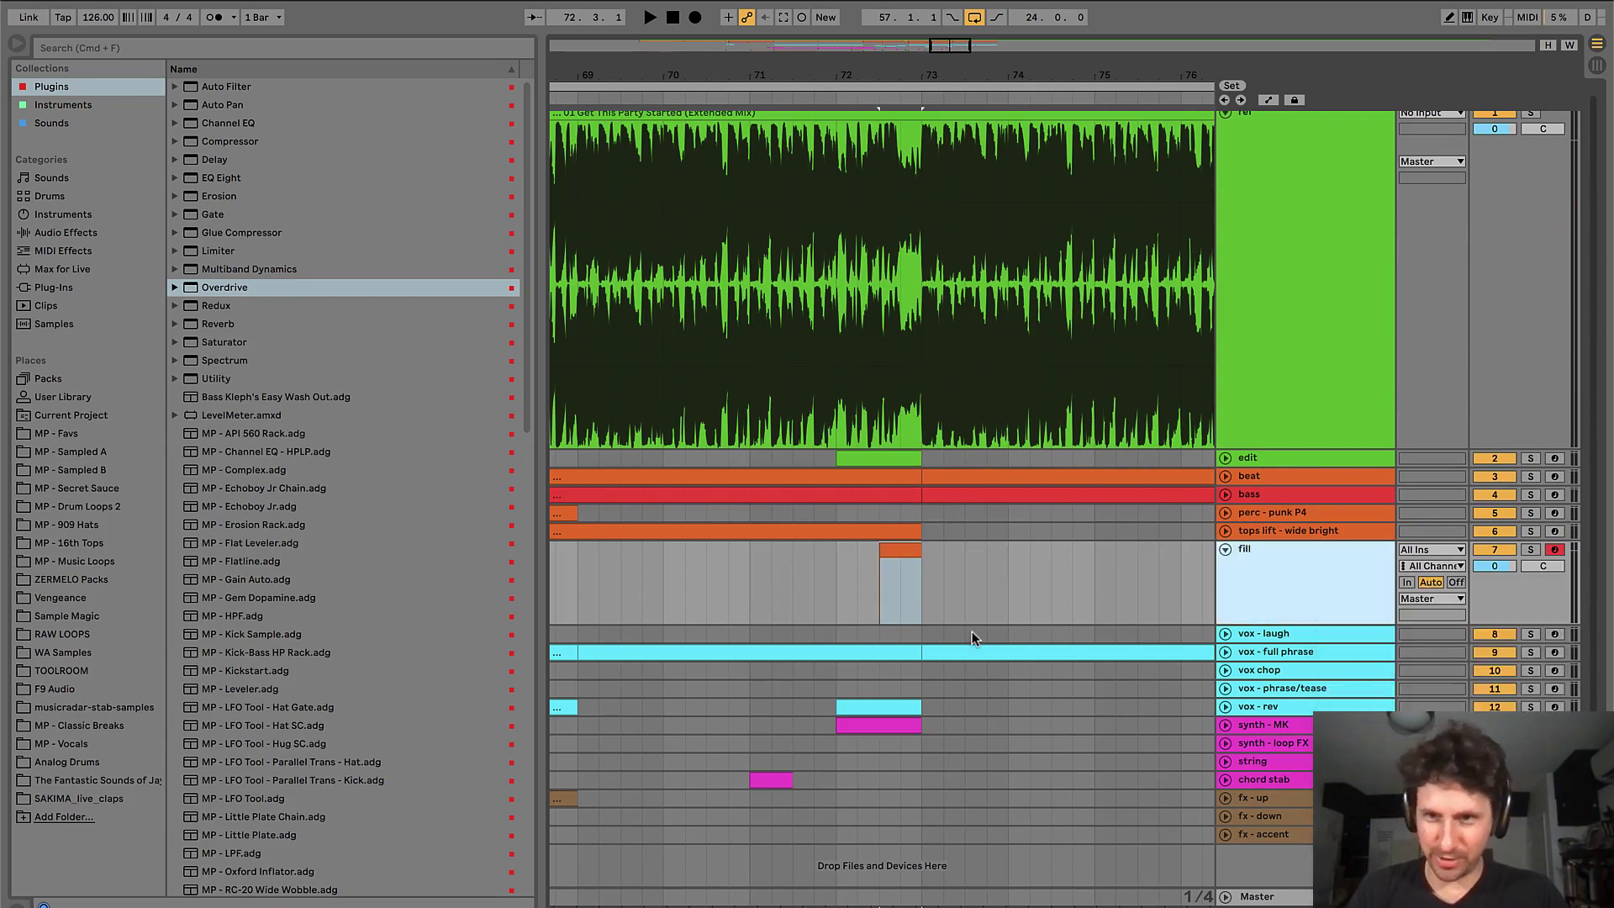
# - Collapse all tracks, unfold only the ref track, and bring bars 59 to 89 of the arrangement into view
pyautogui.keyDown('alt'); pyautogui.click(1226, 550); pyautogui.keyUp('alt')
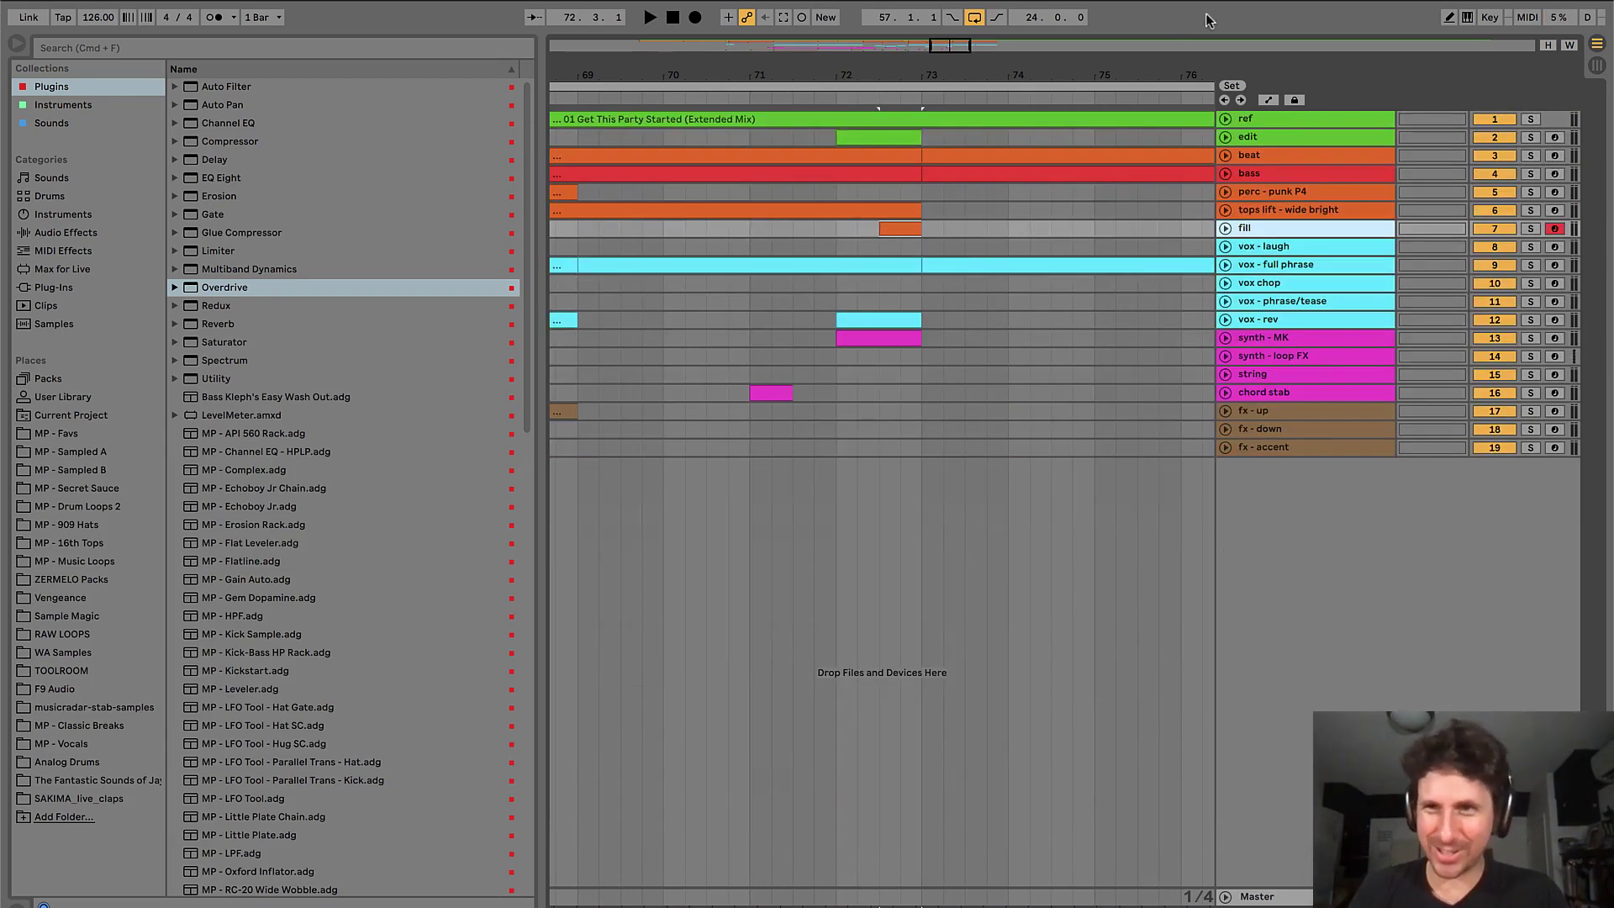
pyautogui.click(1226, 120)
pyautogui.click(600, 519)
pyautogui.press('-')
pyautogui.press('-')
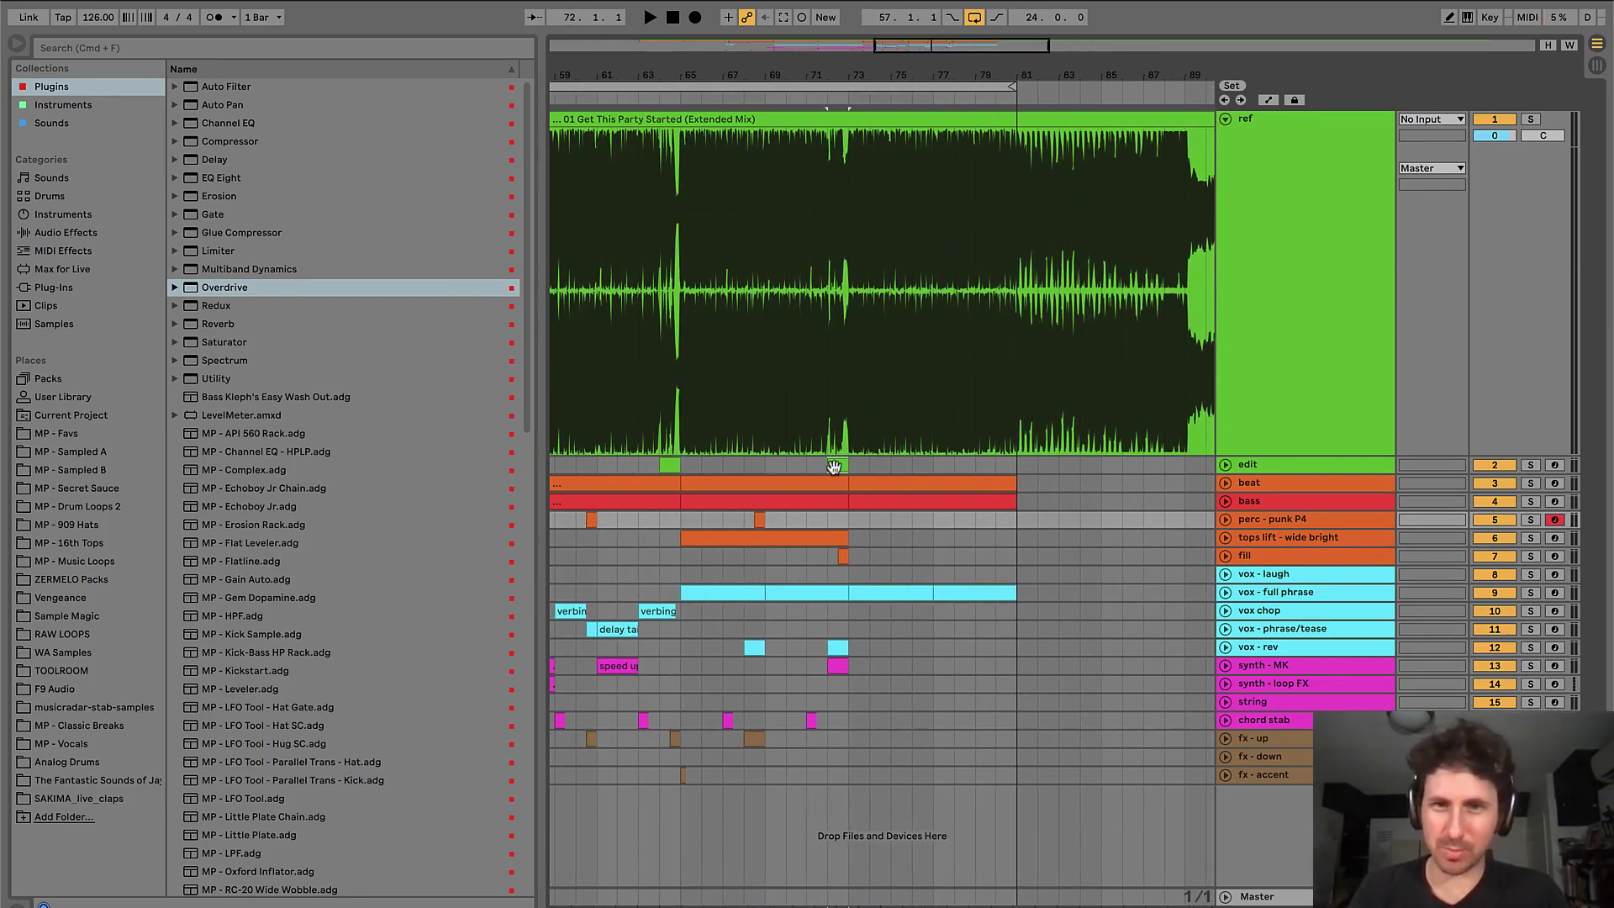
# - Play the reference from bar 71 to hear how it continues past the bar 72 transition
pyautogui.click(833, 467)
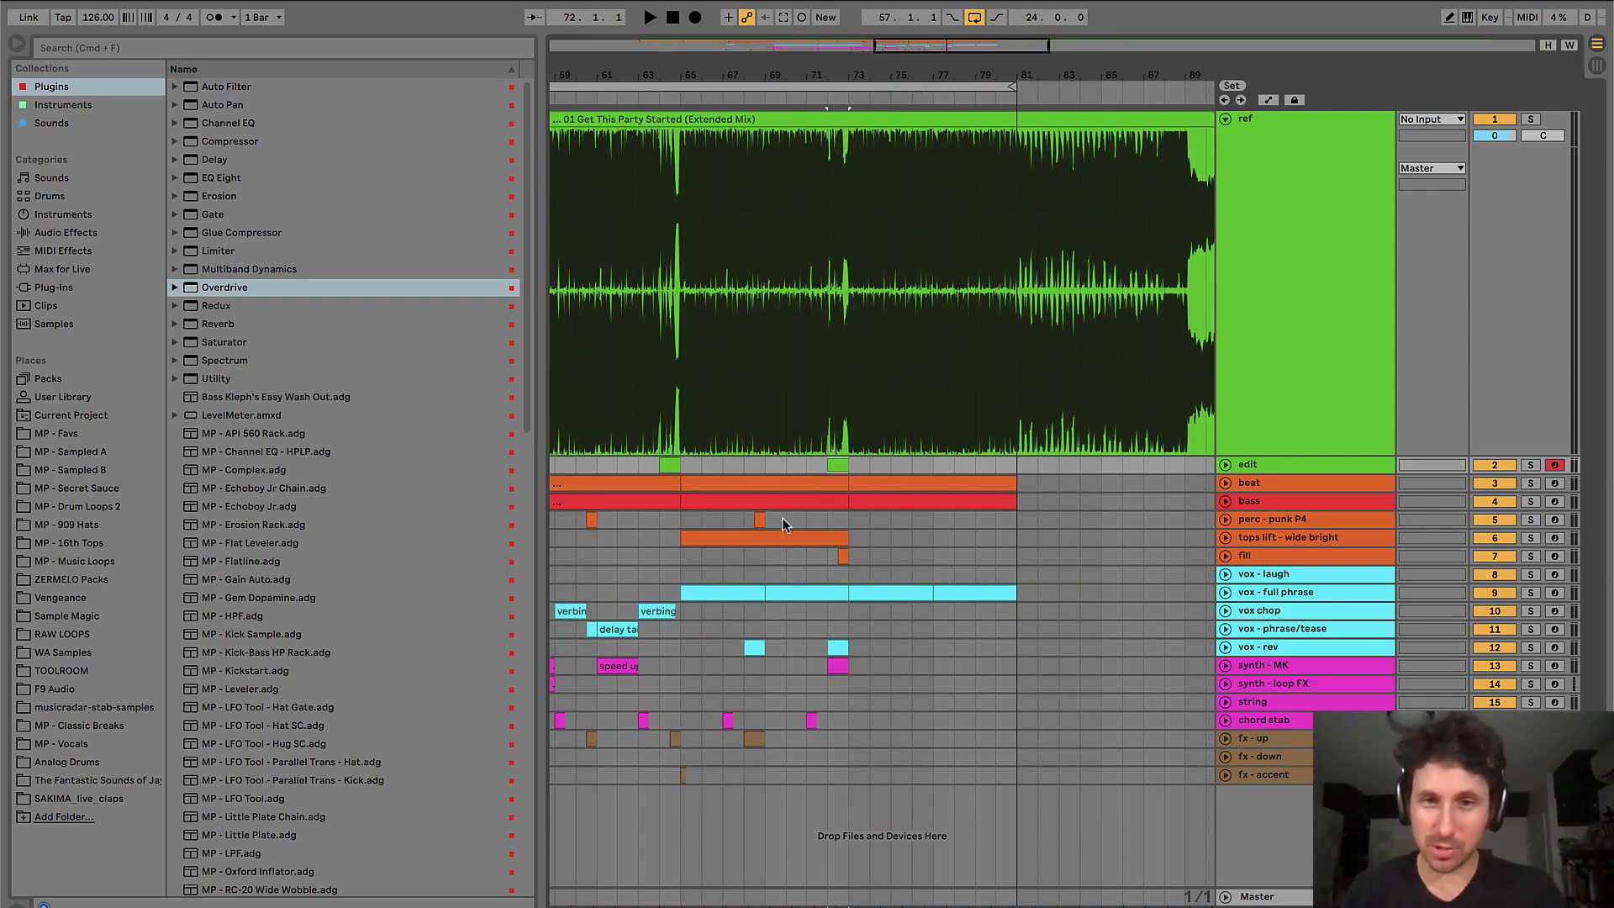
pyautogui.click(760, 552)
pyautogui.press('+')
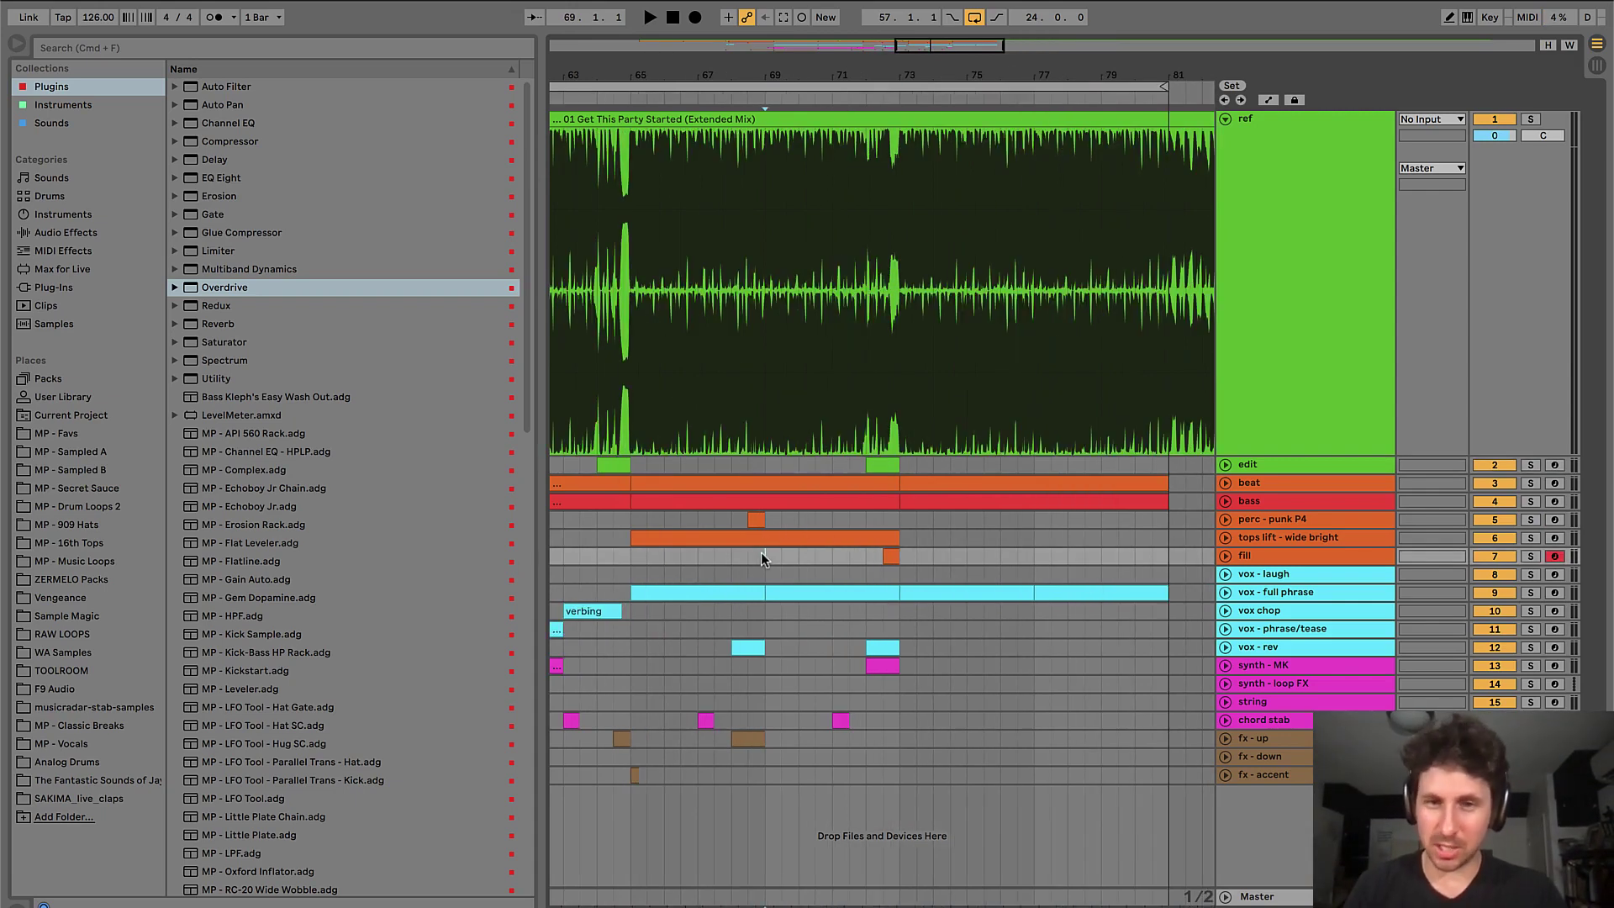
pyautogui.click(825, 553)
pyautogui.press('space')
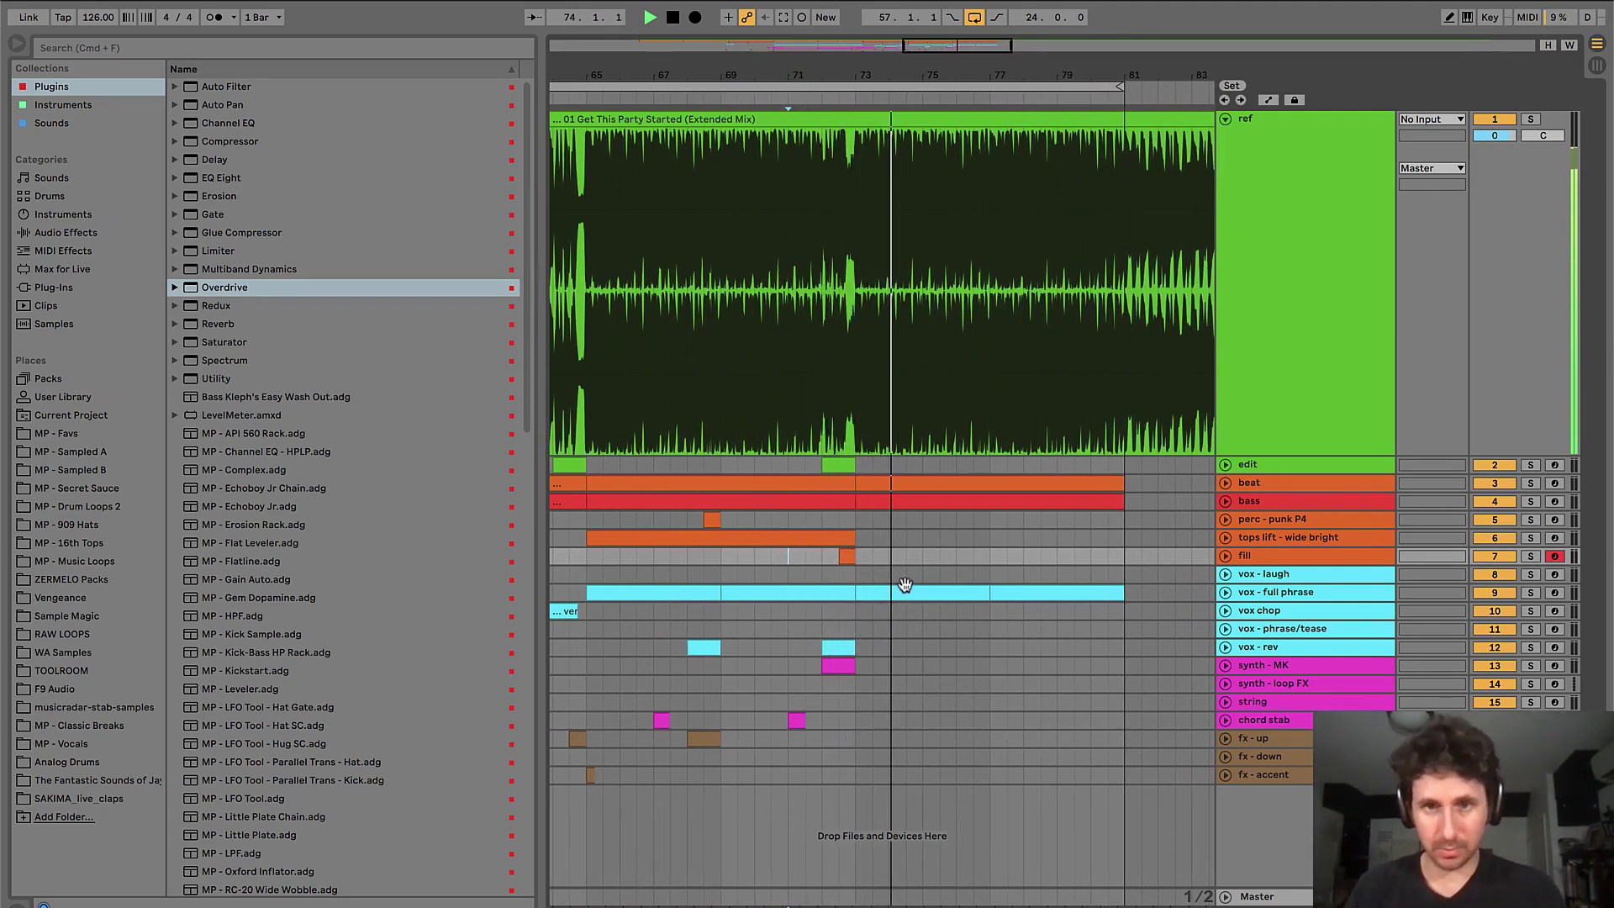
pyautogui.click(918, 593)
# - Duplicate the bar 65 to 73 content of tops lift - wide bright, chord stab and perc - punk P4 onto bars 73 to 81
pyautogui.click(815, 538)
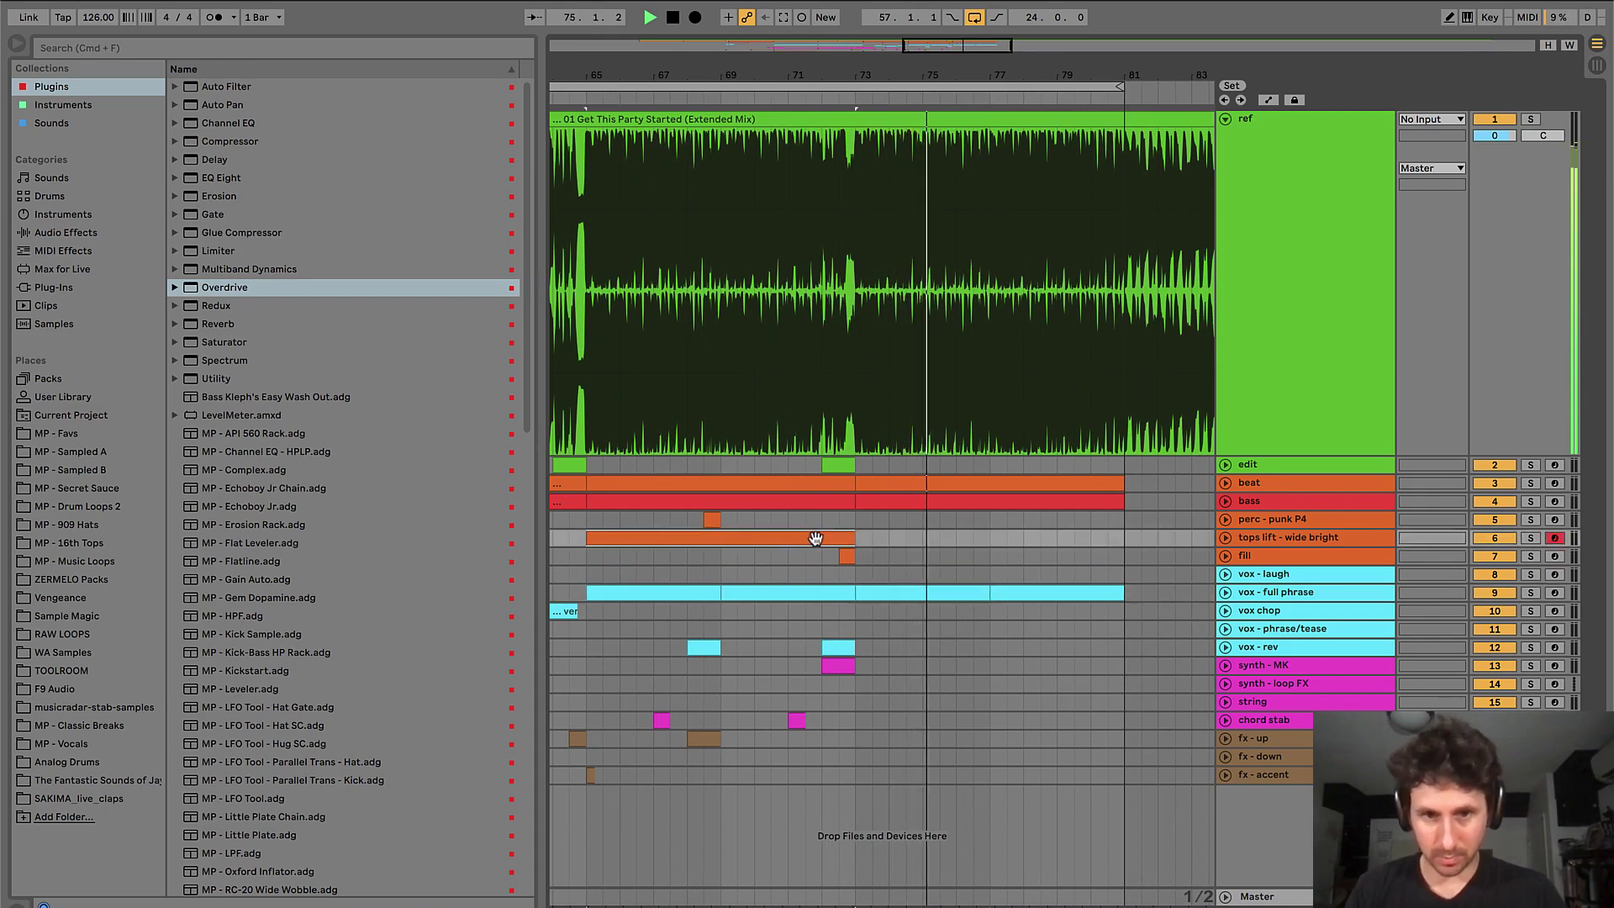
pyautogui.click(787, 723)
pyautogui.moveTo(598, 724); pyautogui.dragTo(857, 722)
pyautogui.press('super+d')
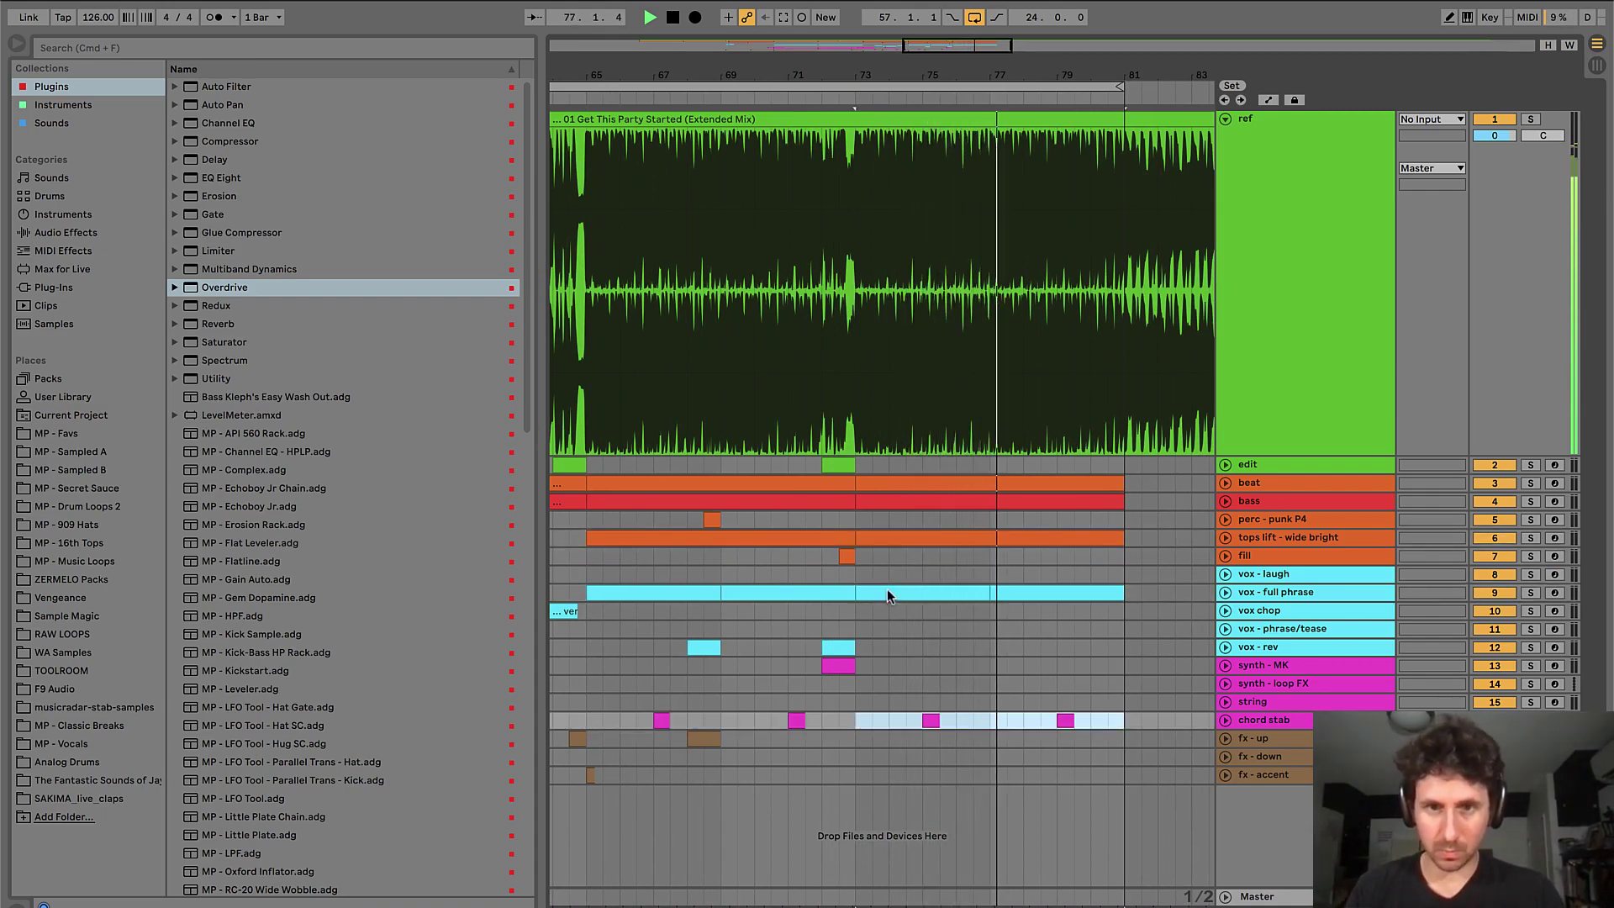
pyautogui.moveTo(587, 515); pyautogui.dragTo(857, 519)
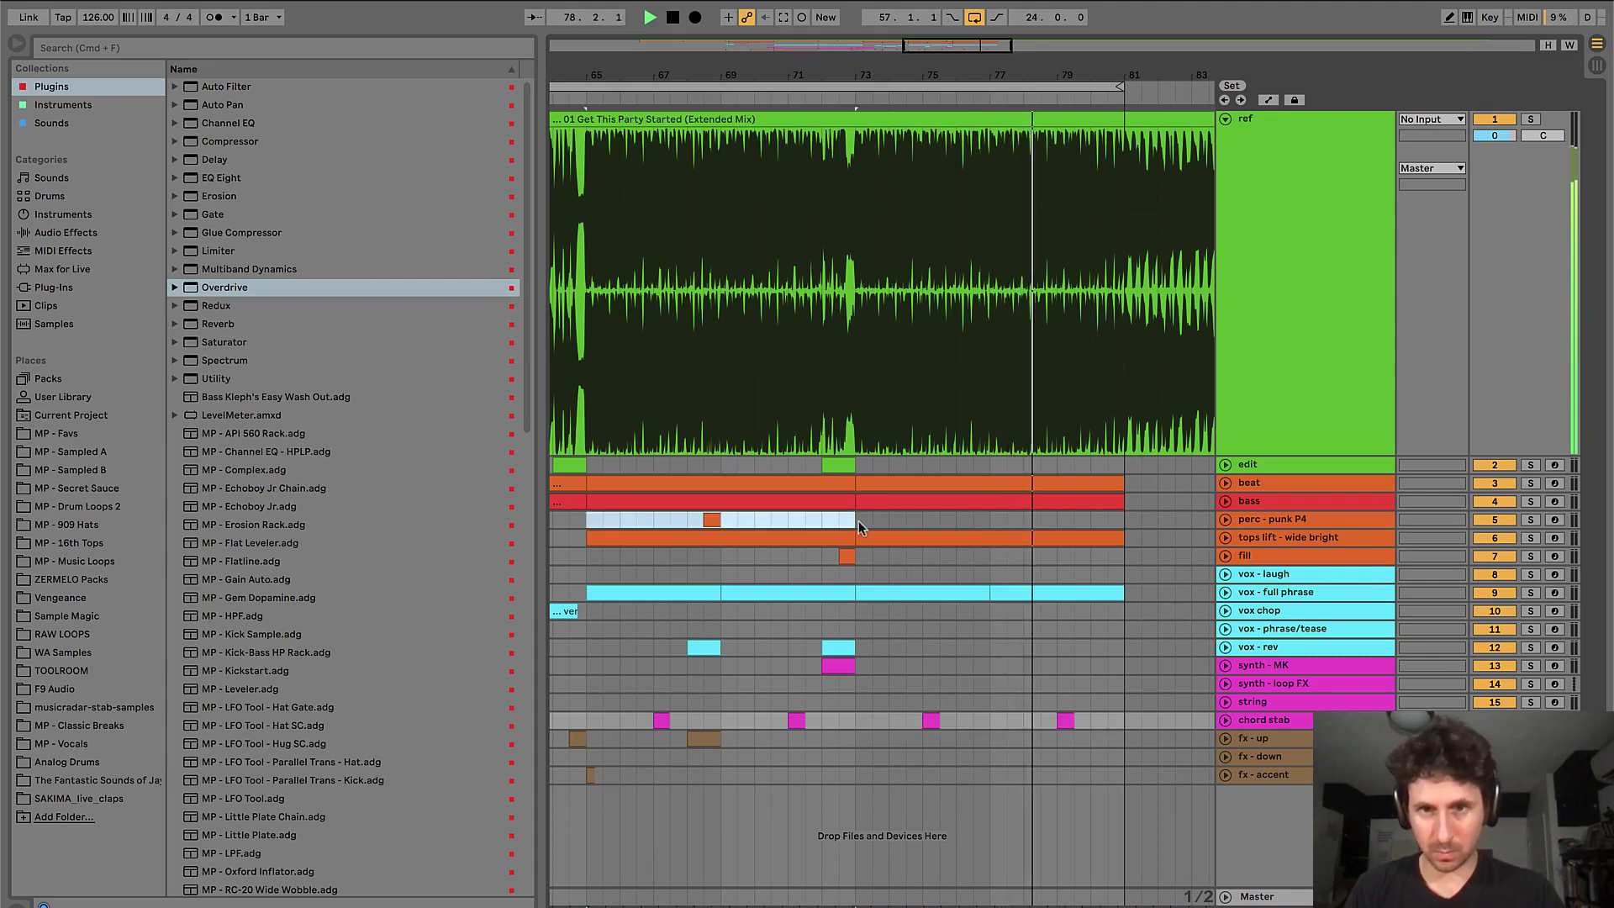
pyautogui.press('super+d')
# - Play the reference from the middle of bar 67 and again from bar 73 to compare the two sections' percussion
pyautogui.click(673, 552)
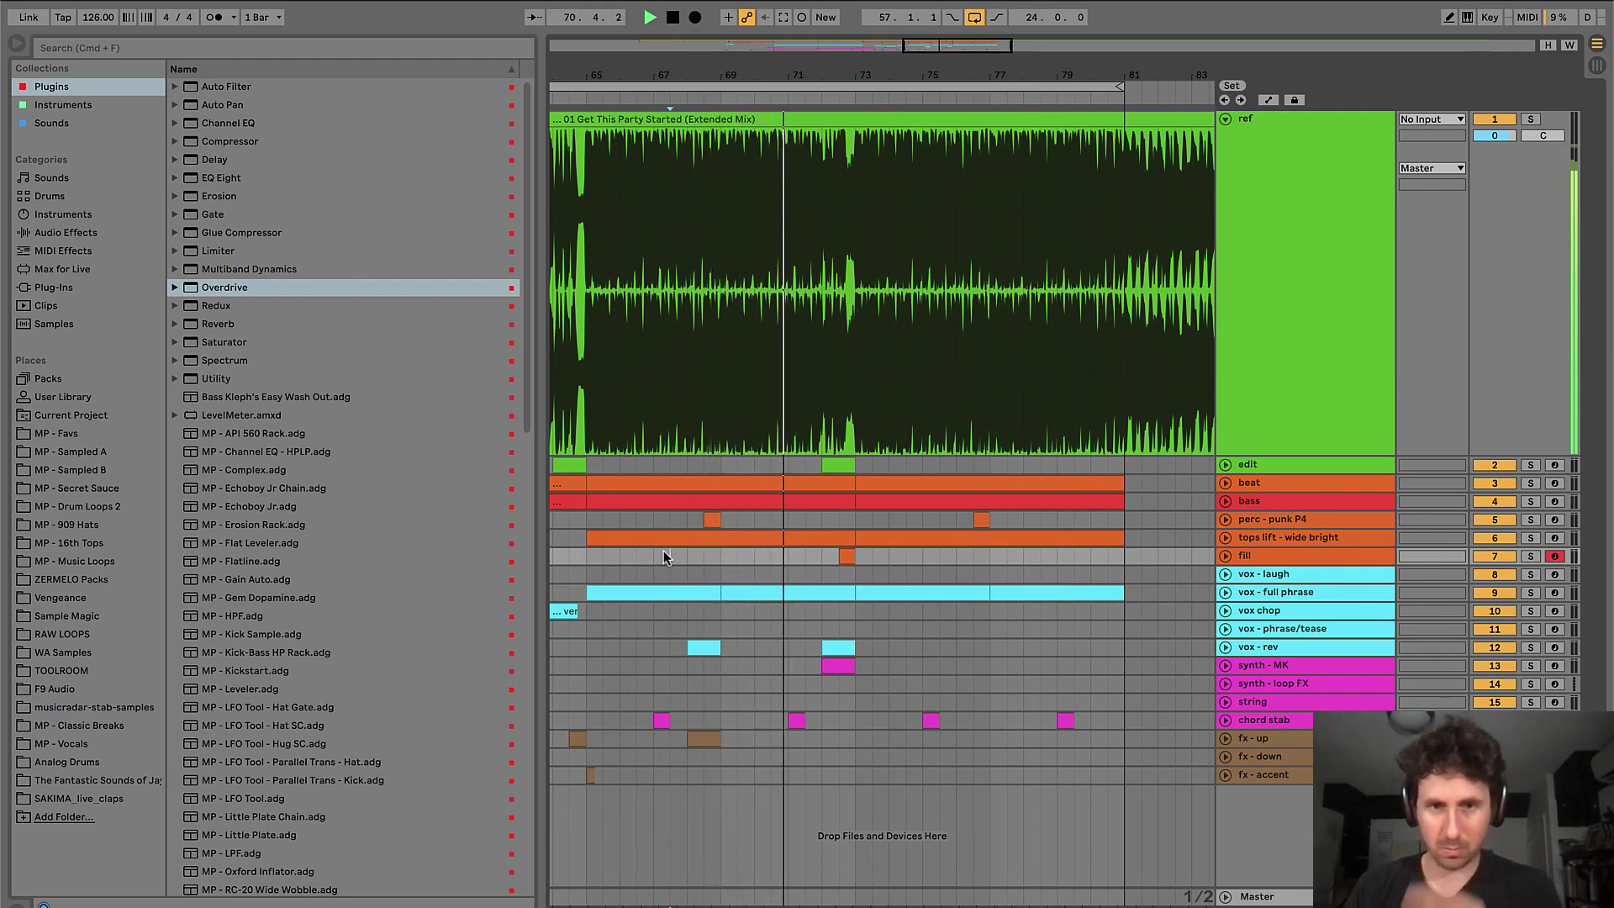
pyautogui.press('space')
pyautogui.press('-')
pyautogui.click(837, 538)
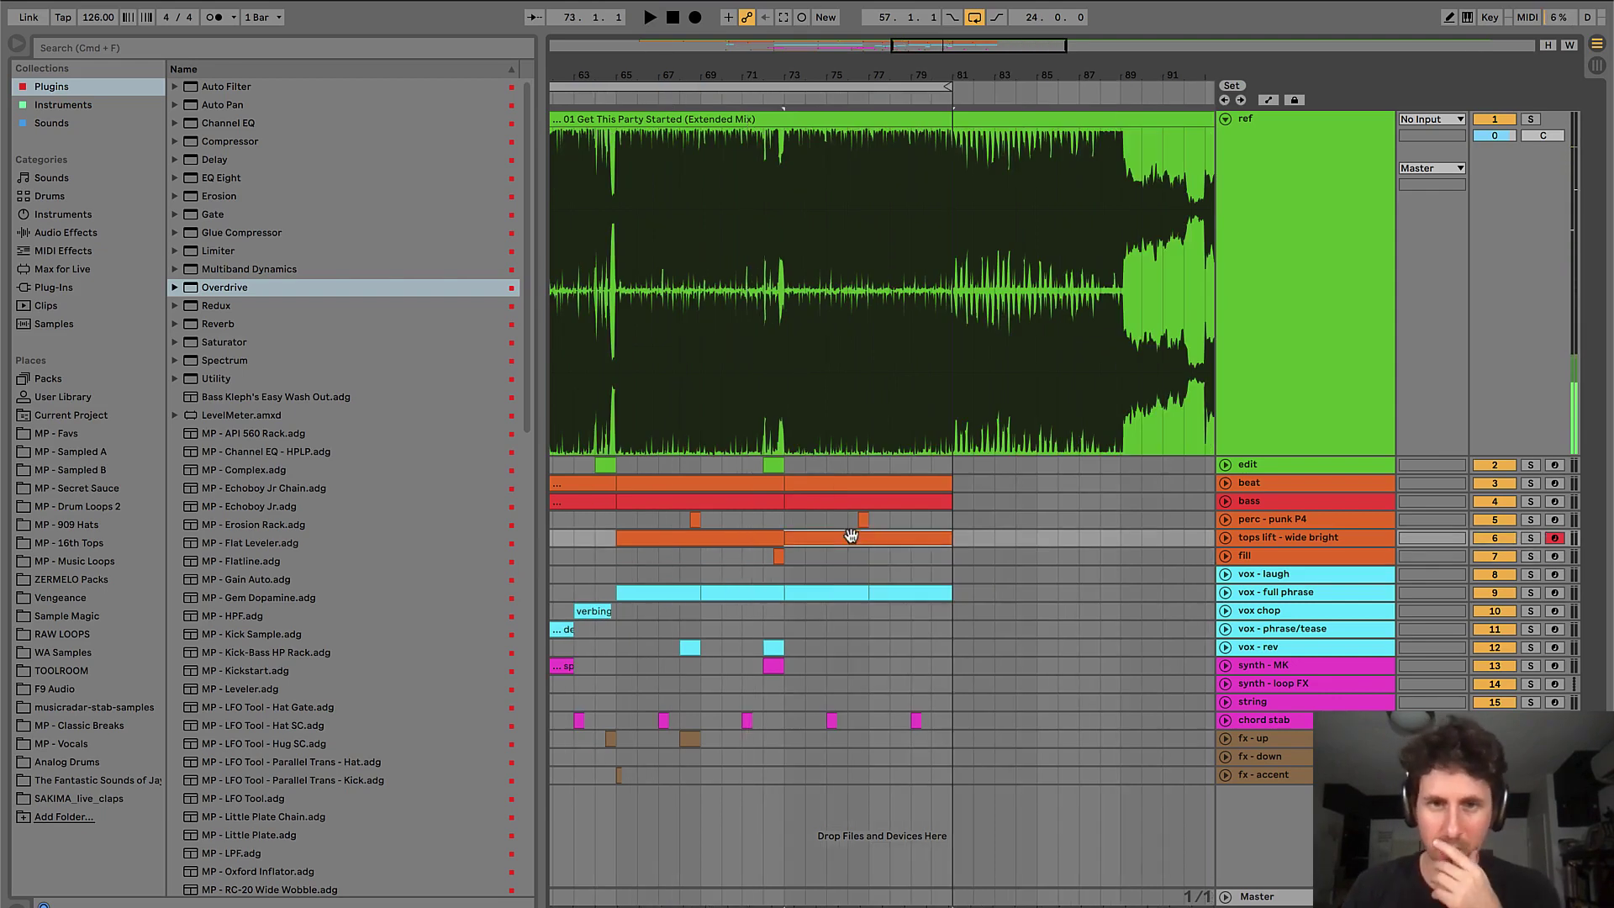
pyautogui.moveTo(788, 521); pyautogui.dragTo(942, 542)
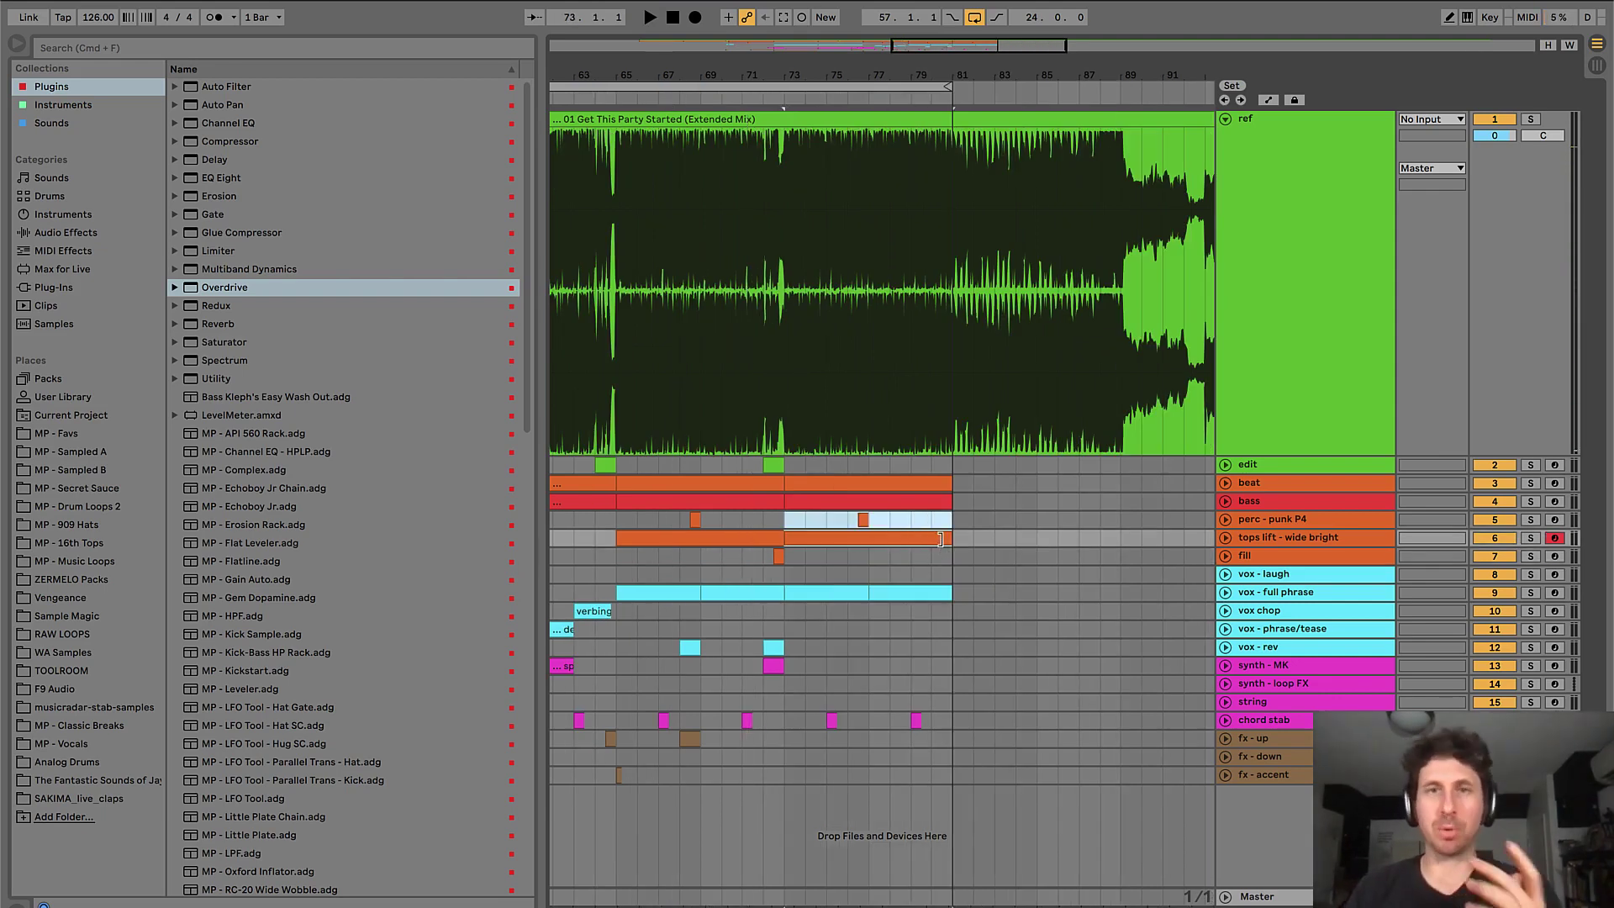
pyautogui.click(787, 524)
pyautogui.press('space')
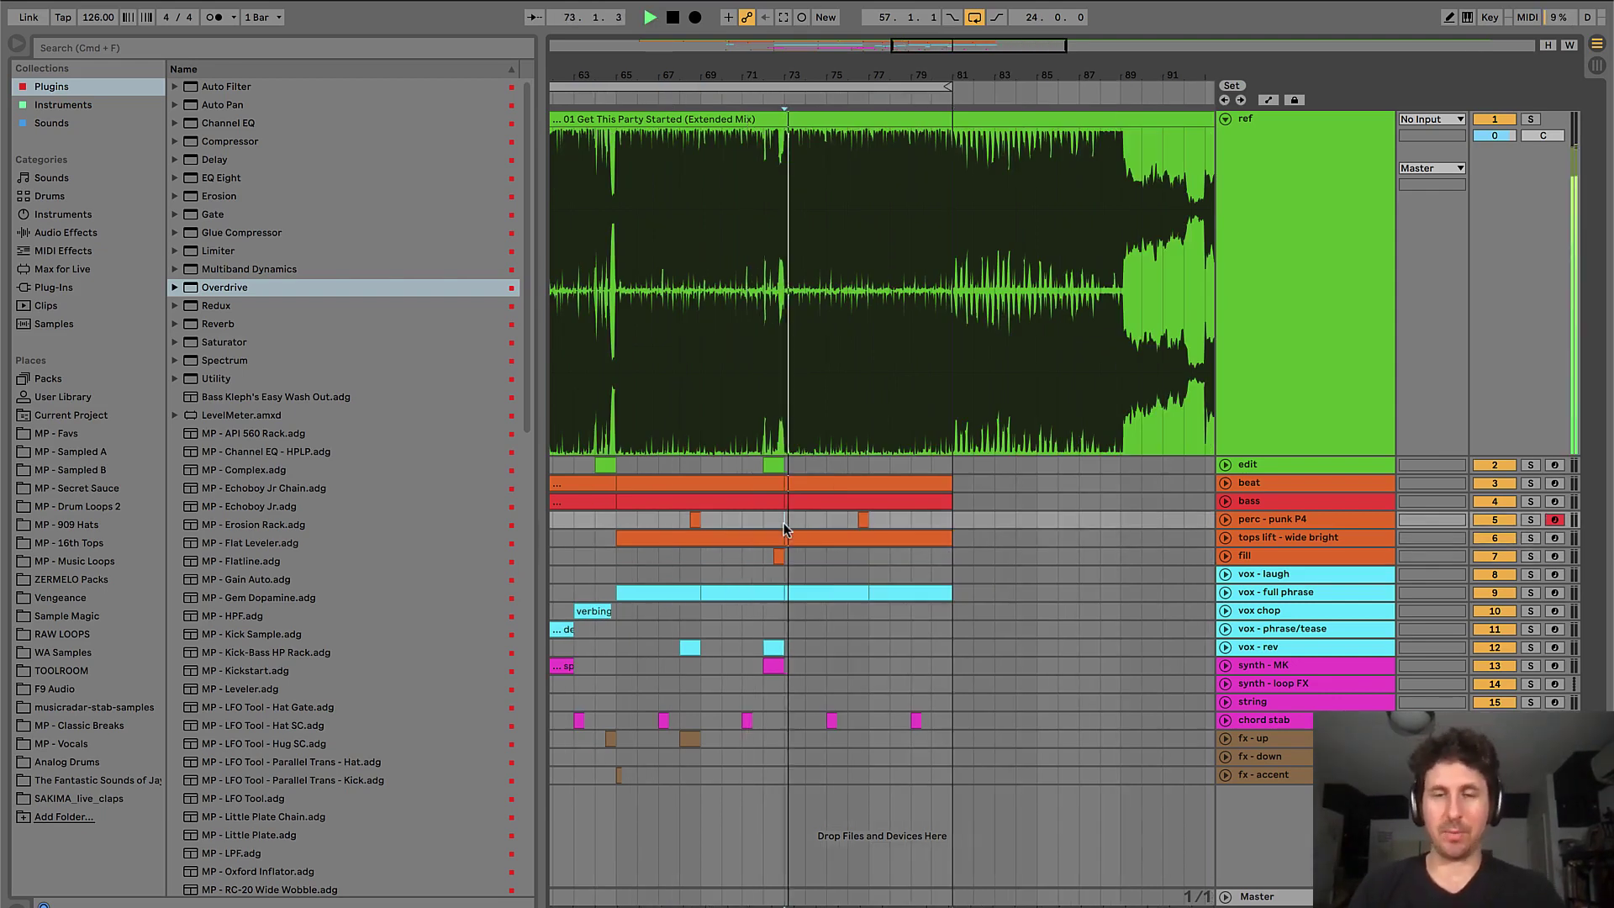
pyautogui.press('+')
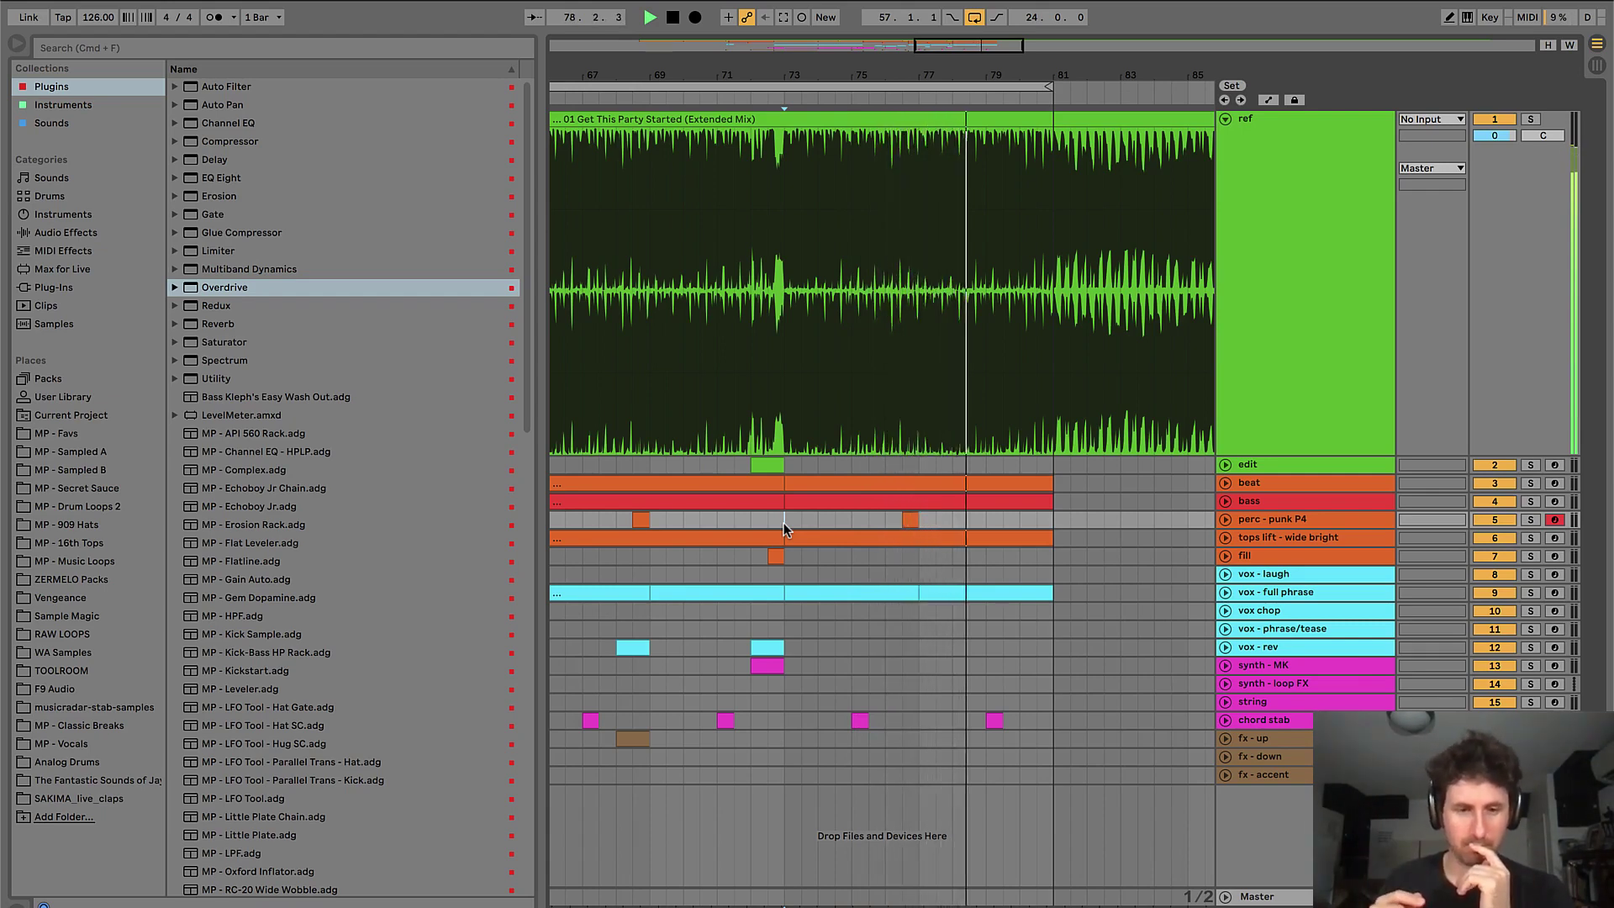
pyautogui.press('space')
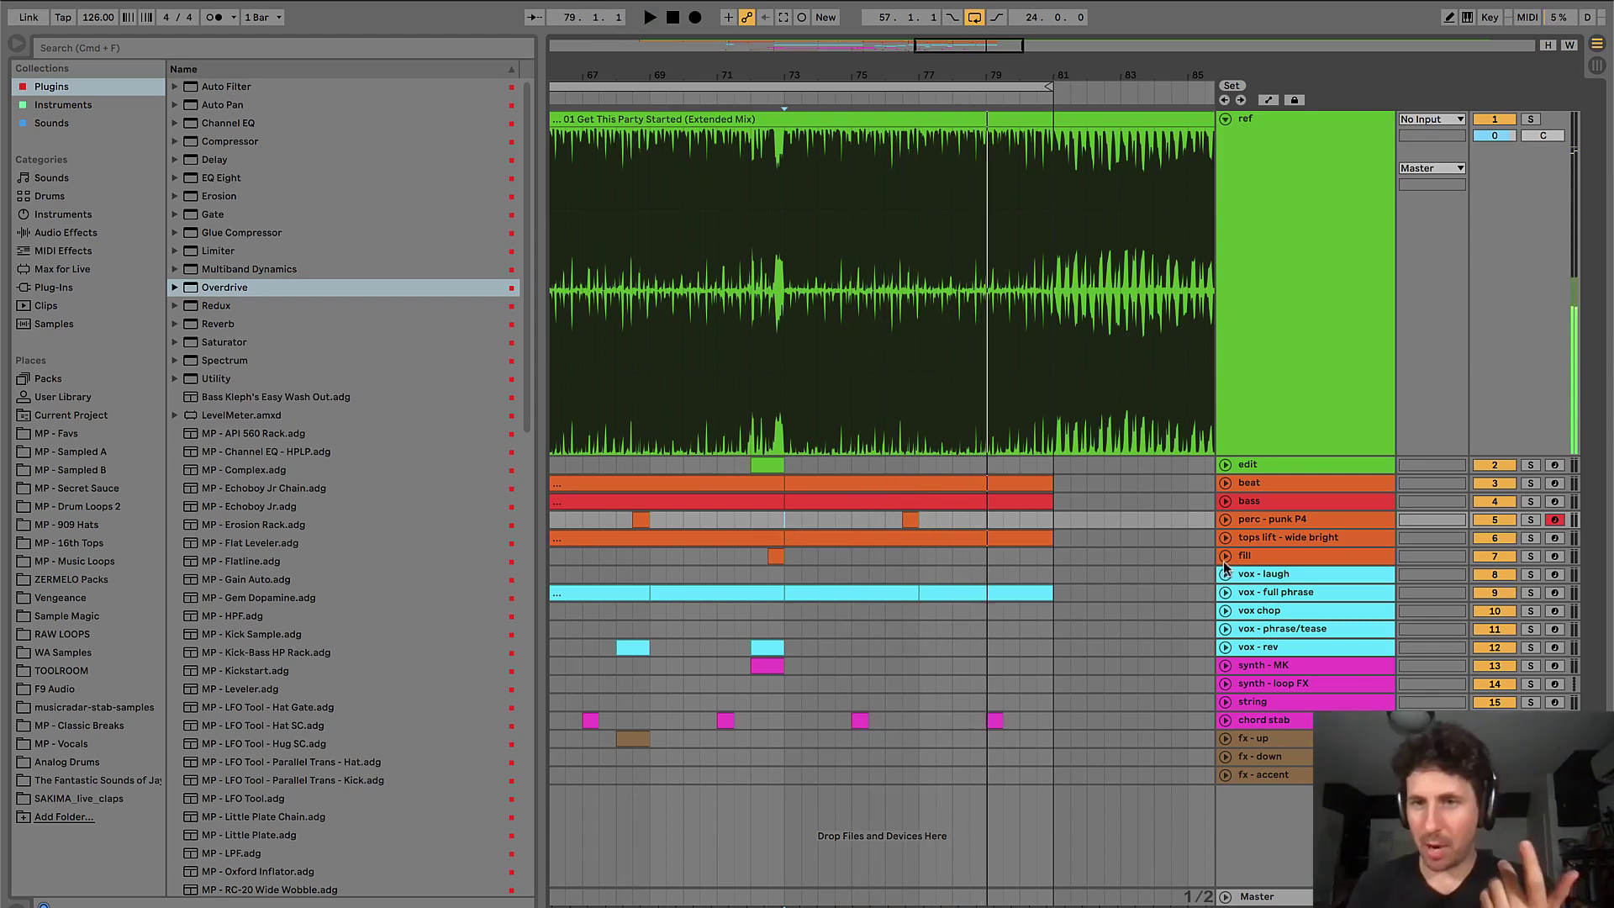
# - Insert a new MIDI track named bass - used as perc below bass and play the reference from bar 73
pyautogui.click(1258, 503)
pyautogui.press('super+shift+t')
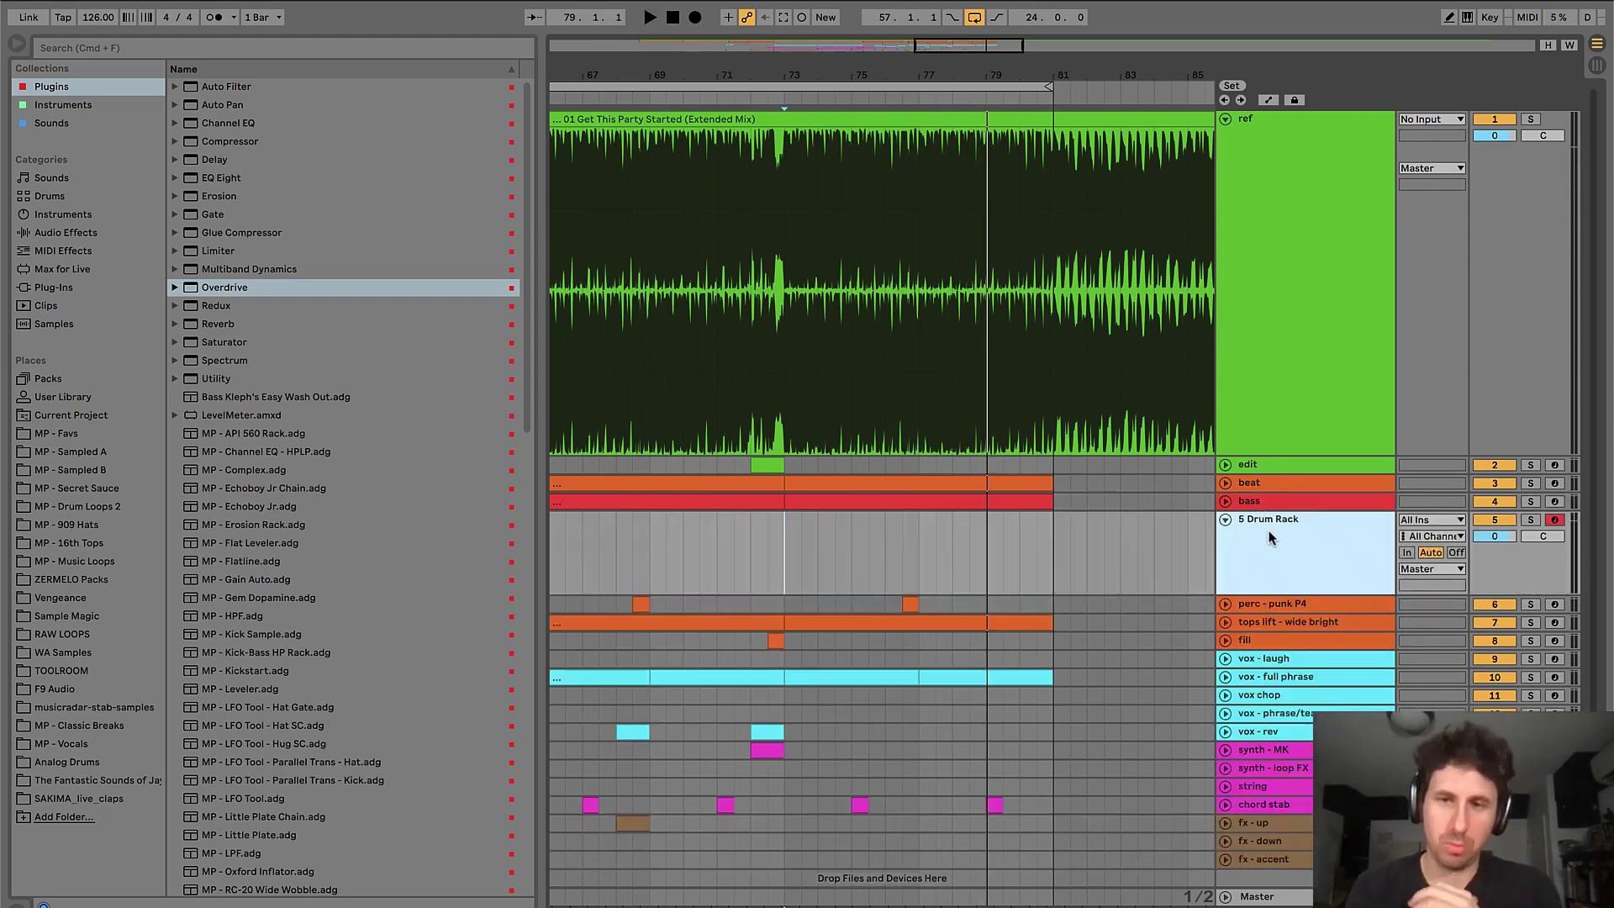
pyautogui.press('super+r')
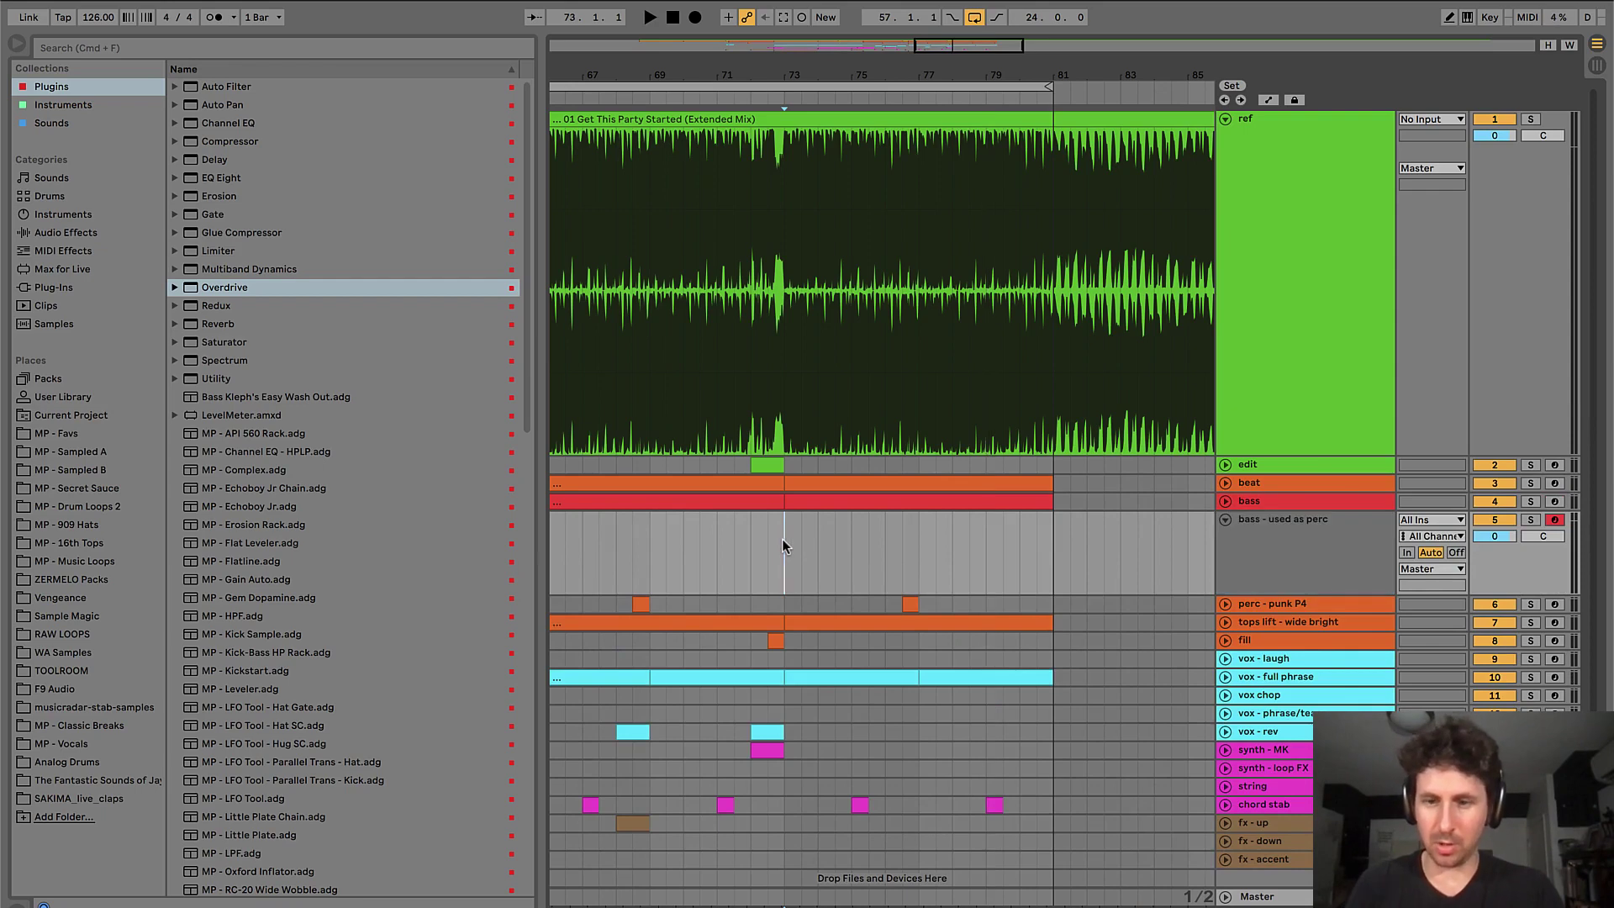
pyautogui.press('space')
pyautogui.press('+')
pyautogui.press('-')
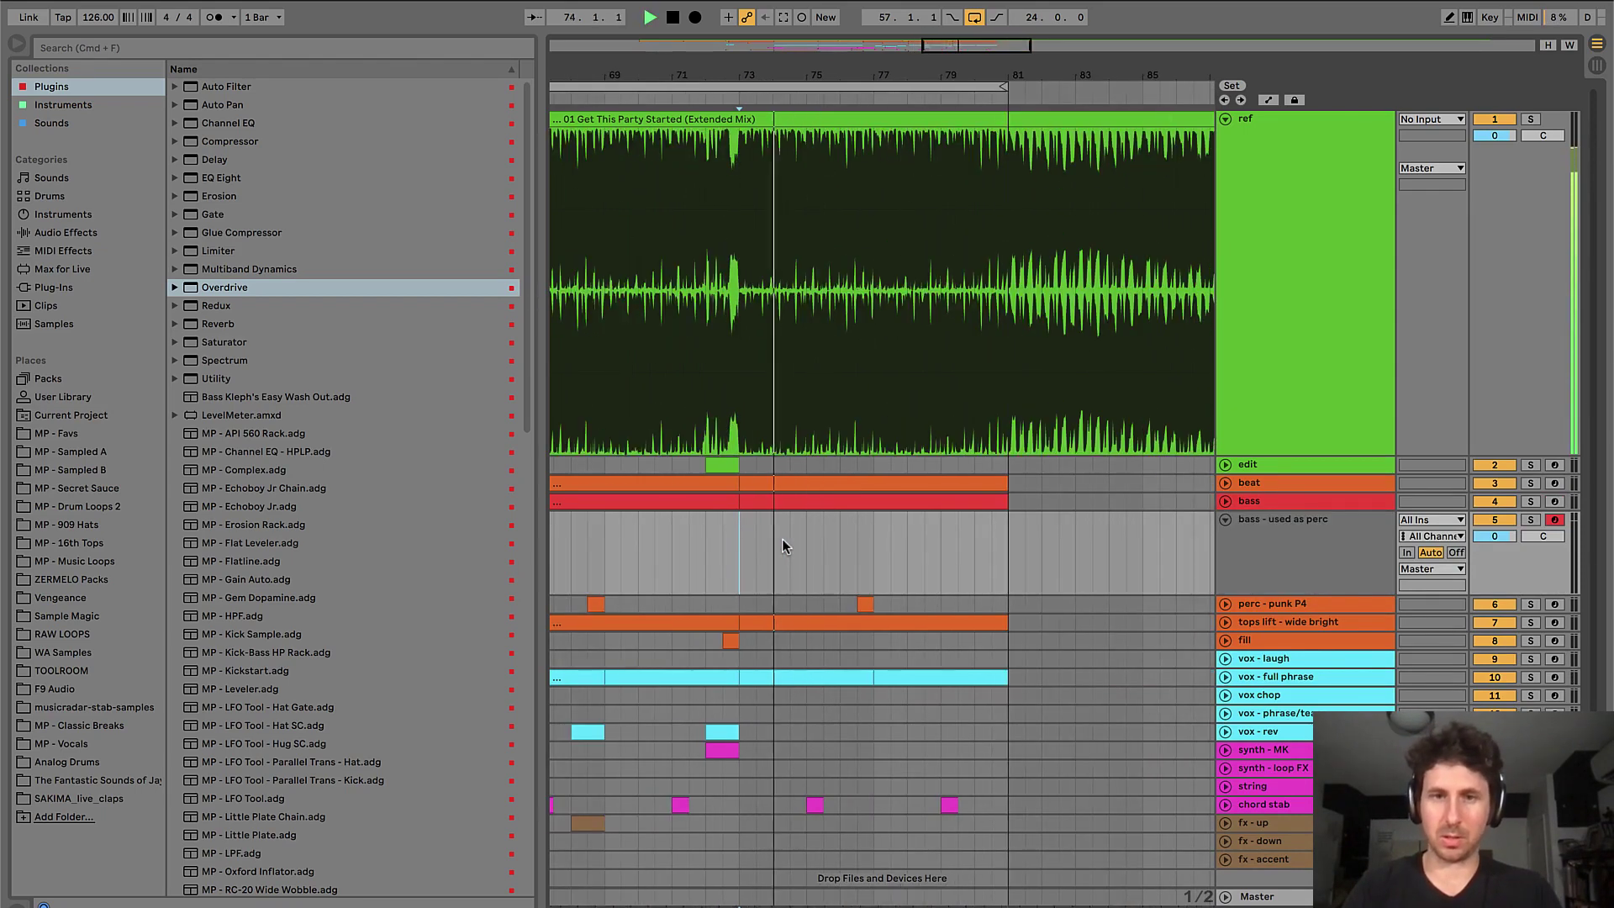
pyautogui.press('space')
# - Color the bass - used as perc track red and insert an empty clip in the same color from bar 73 to 81
pyautogui.moveTo(742, 539); pyautogui.dragTo(1003, 542)
pyautogui.rightClick(1309, 547)
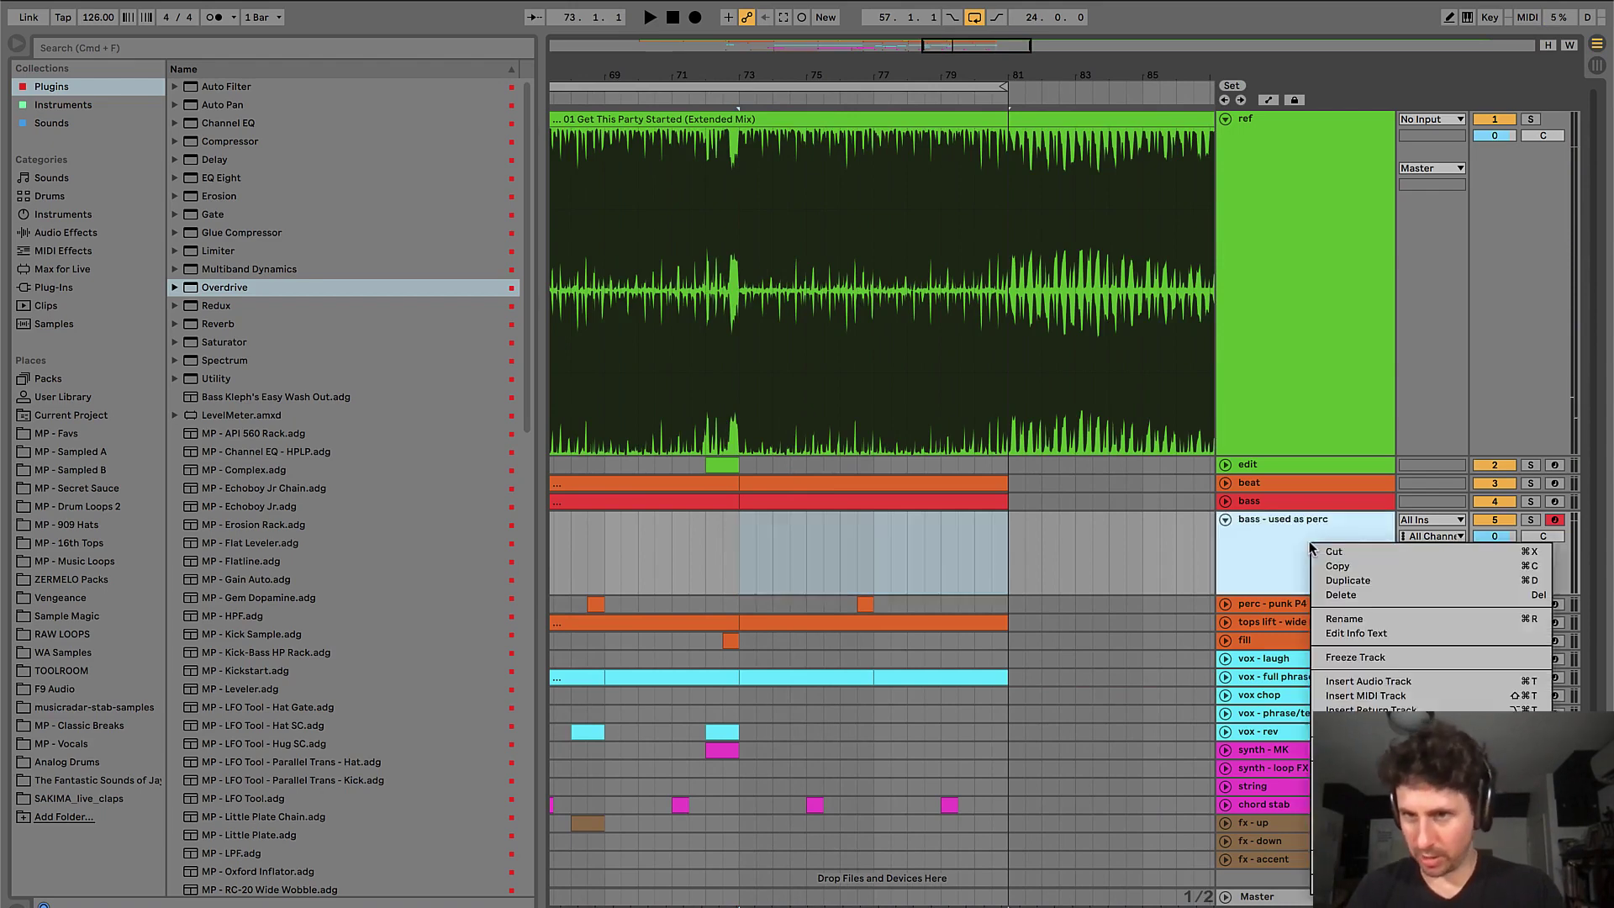
pyautogui.press('Escape')
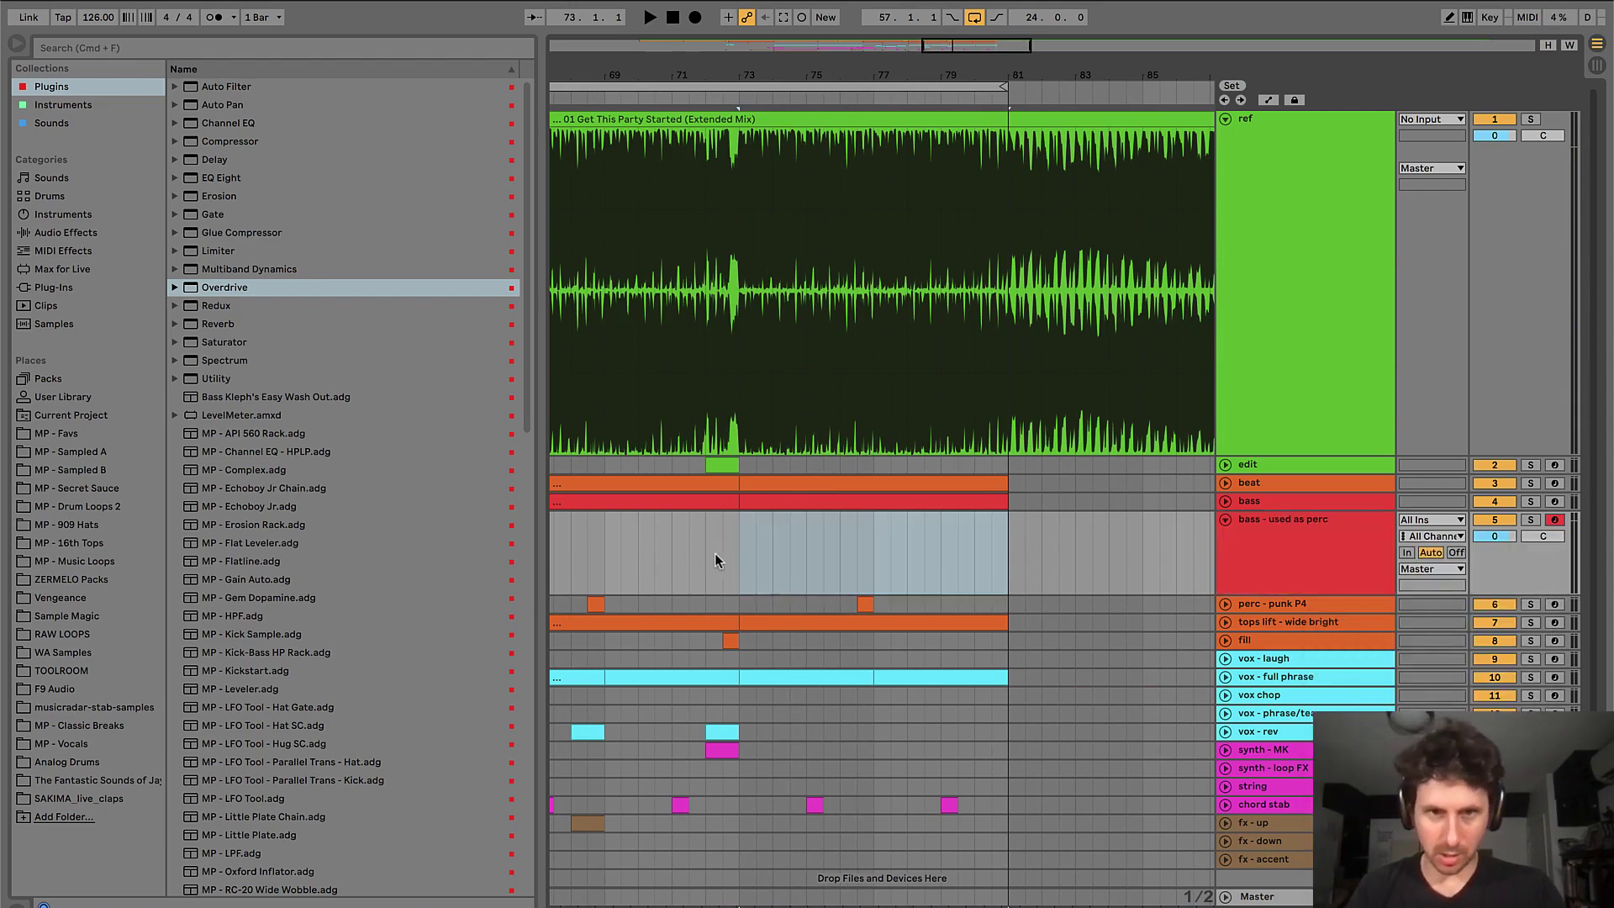
pyautogui.moveTo(738, 555); pyautogui.dragTo(947, 557)
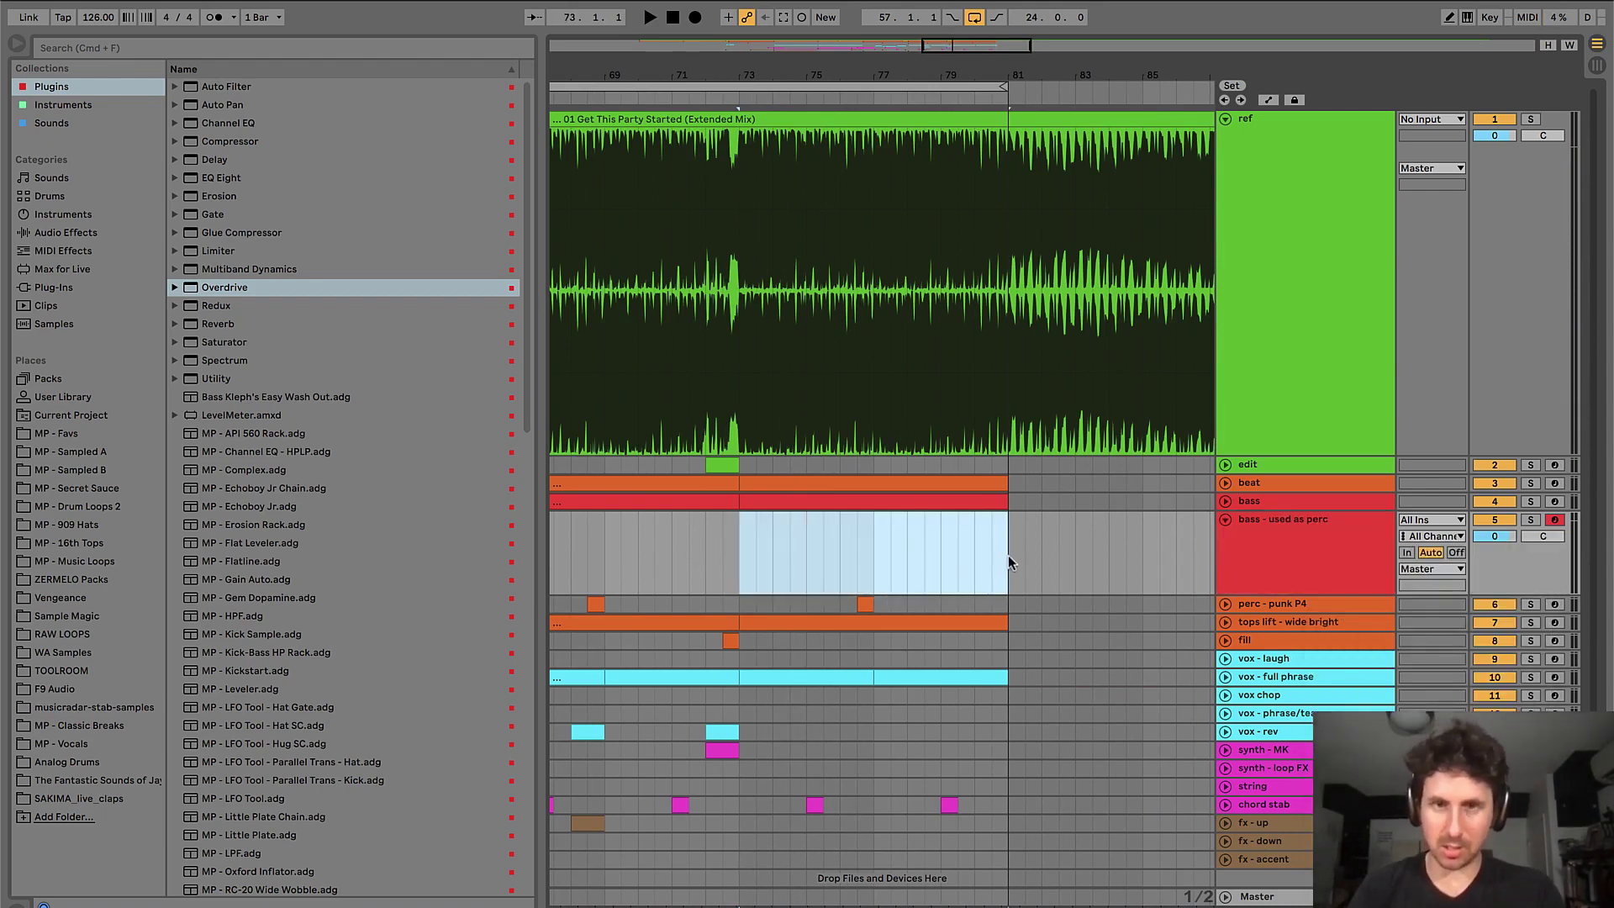
pyautogui.press('super+shift+m')
pyautogui.rightClick(723, 580)
pyautogui.click(868, 838)
# - Turn on draw mode for the new clip, enlarge its first two bars in the note editor, and replay the reference from bar 73
pyautogui.press('b')
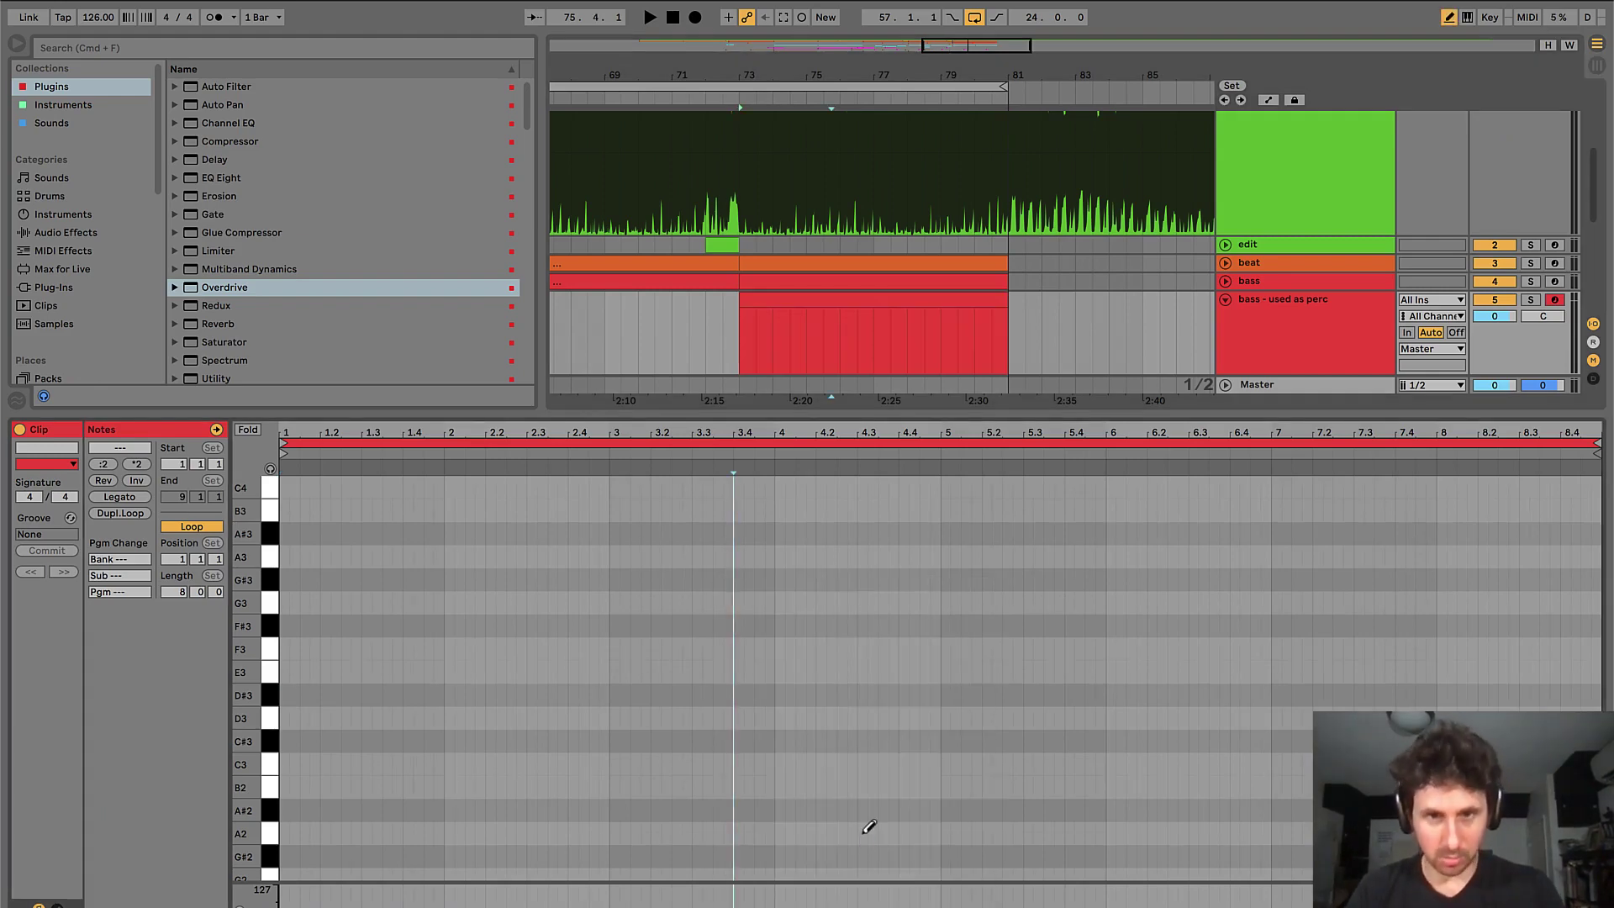
pyautogui.press('space')
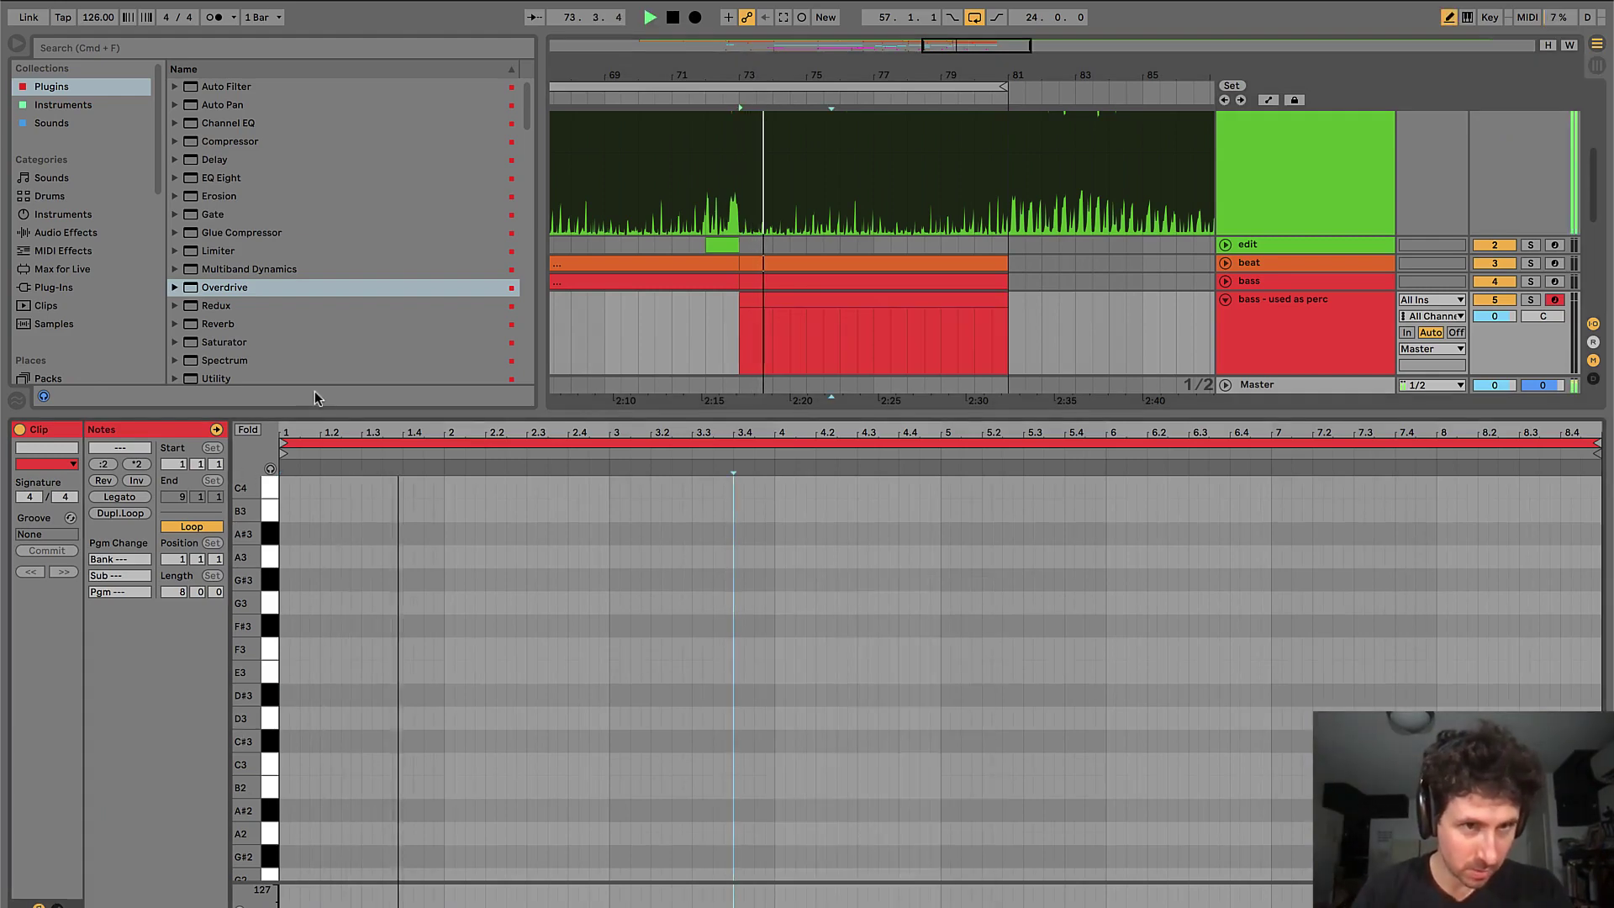
pyautogui.press('+')
pyautogui.press('space')
pyautogui.press('space')
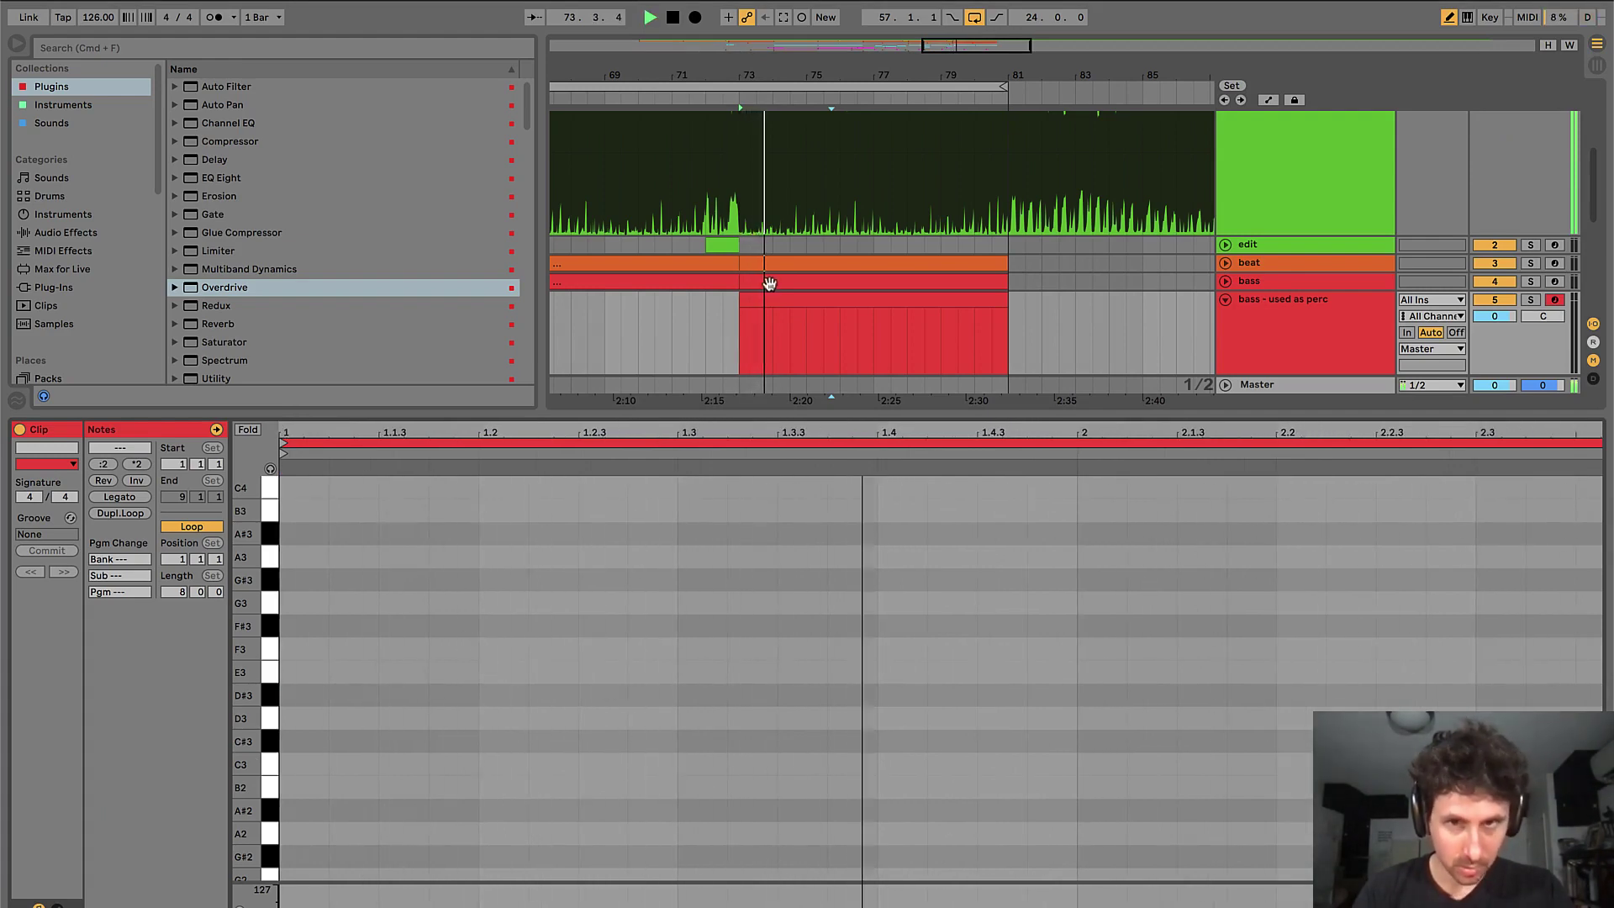
pyautogui.click(781, 303)
pyautogui.press('space')
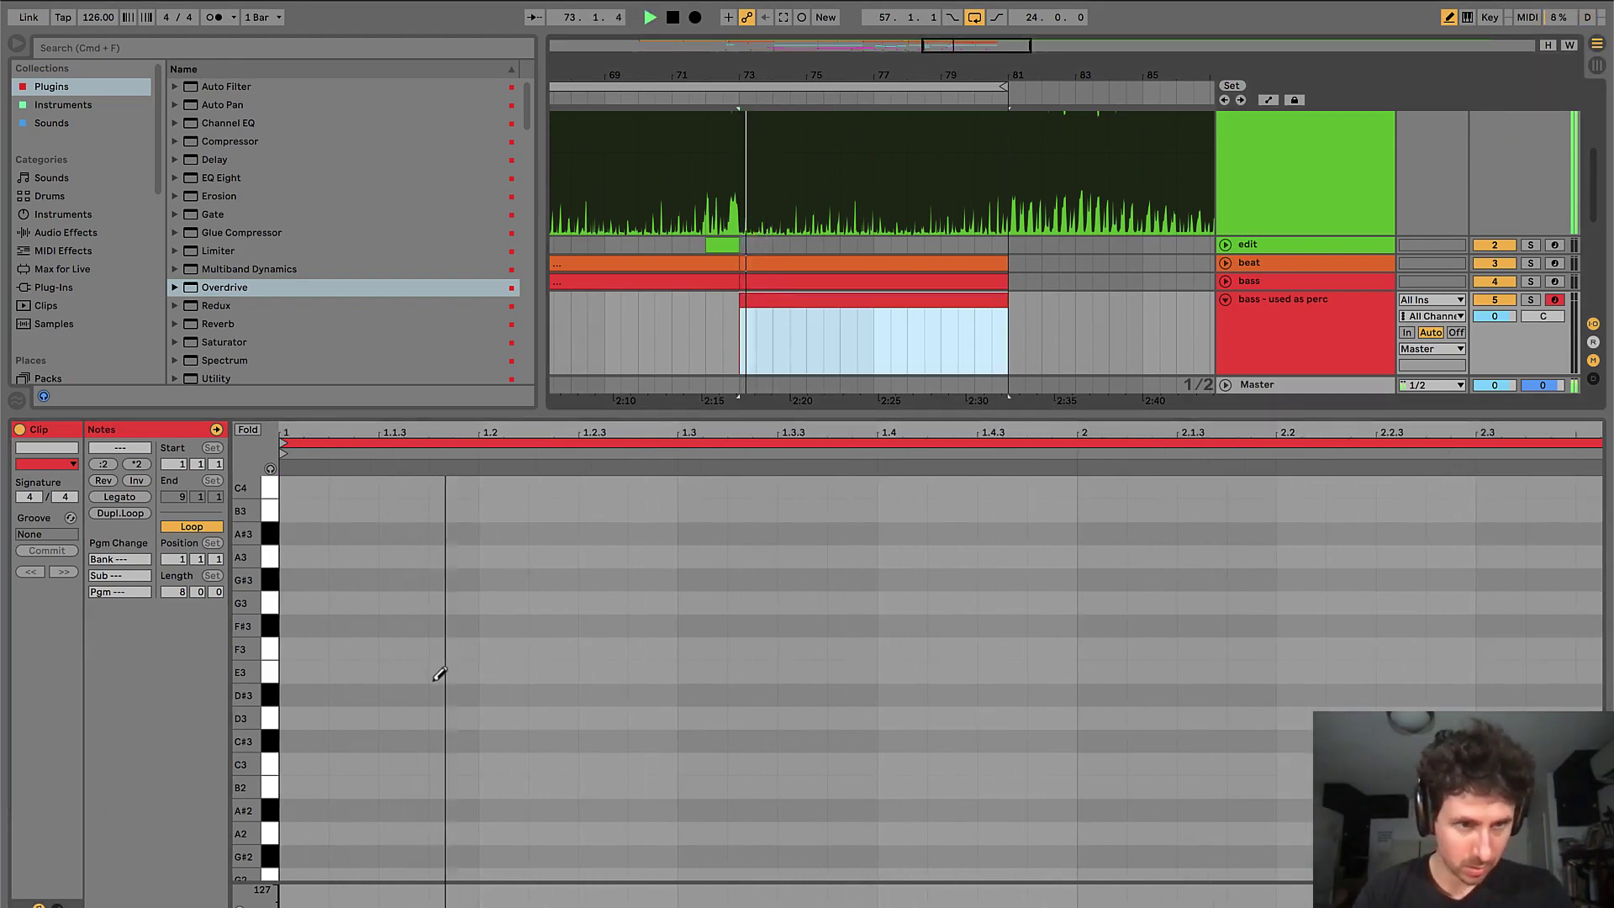
# - Draw sixteenth C3 notes at 1.1.3, 1.2.4, 1.3.3, 2.1.3, 2.2.4 and 2.3.3 in the clip, following the reference's rhythm
pyautogui.click(408, 761)
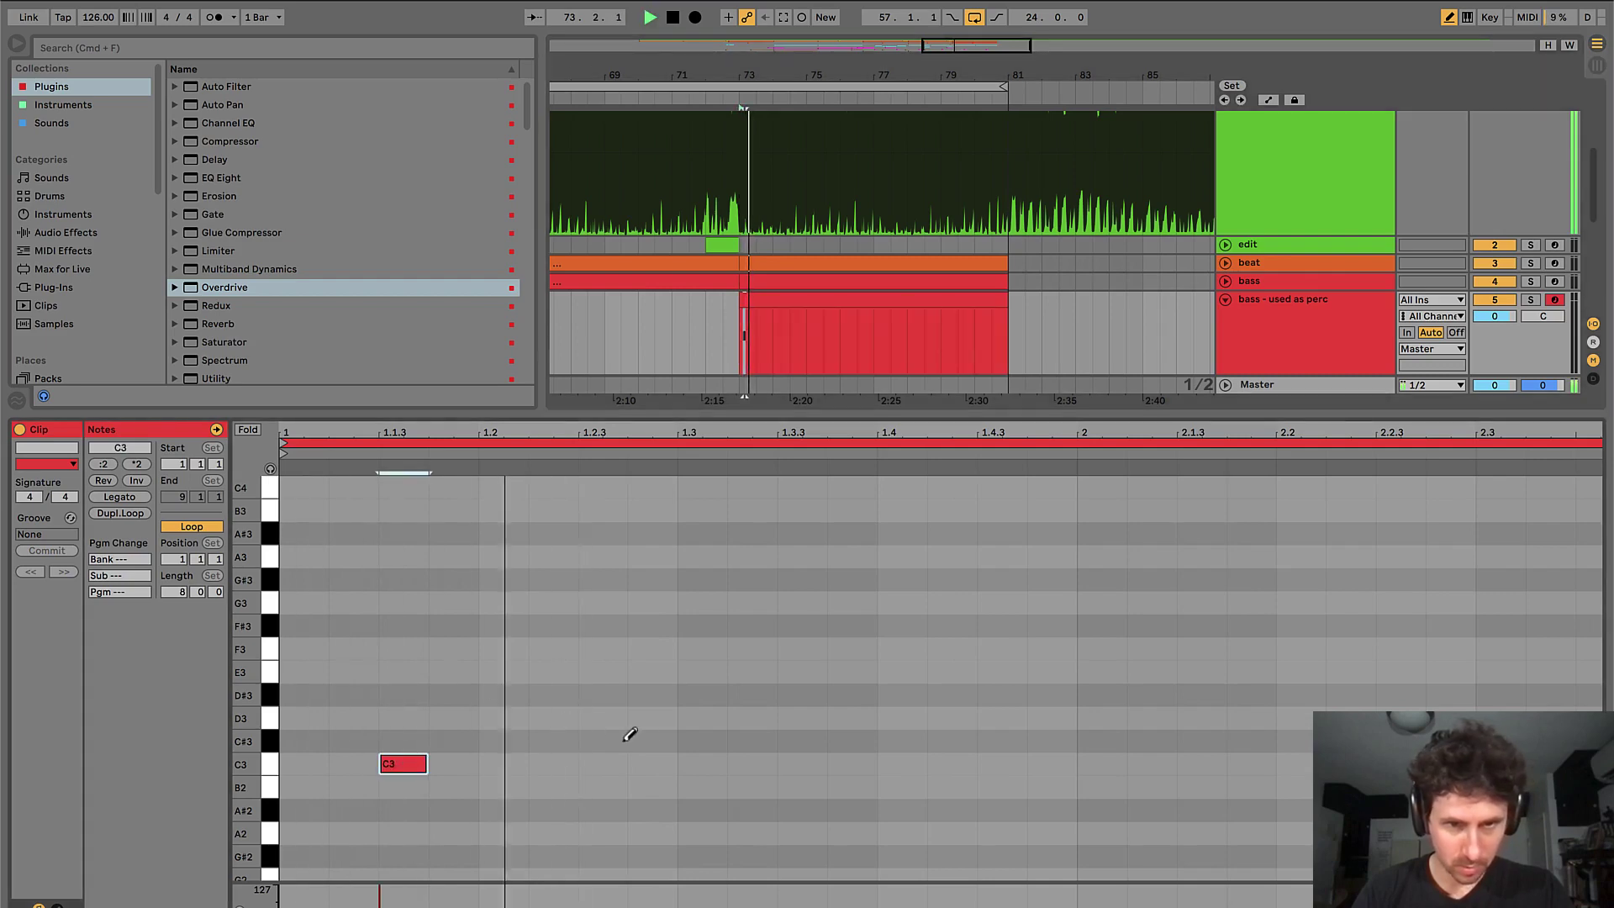
pyautogui.click(652, 763)
pyautogui.click(802, 763)
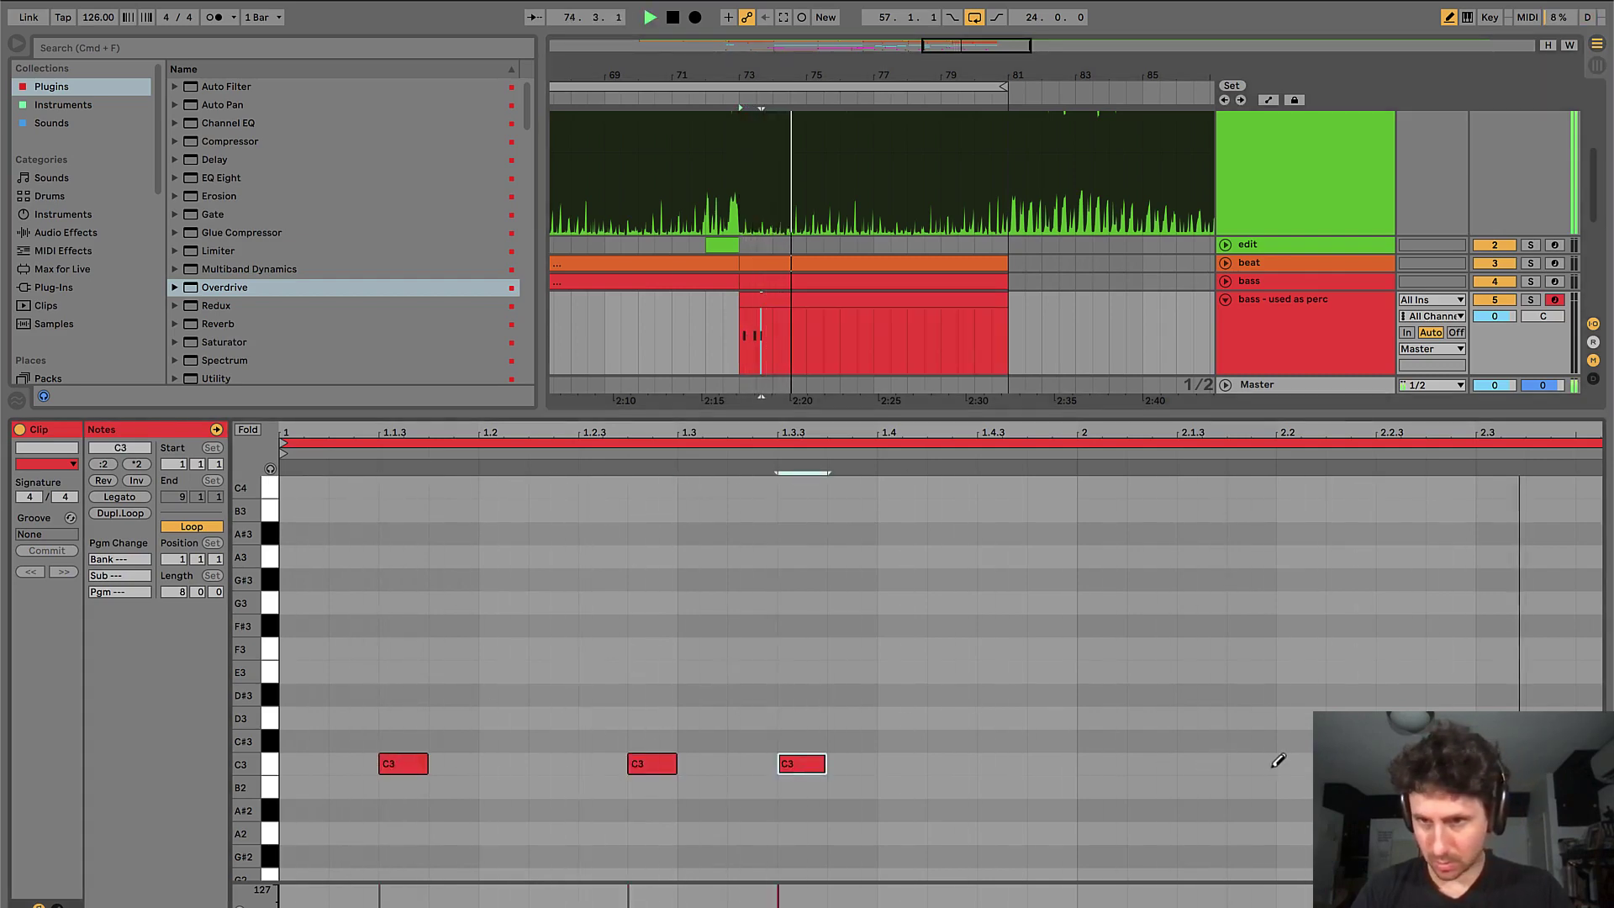
pyautogui.click(1201, 763)
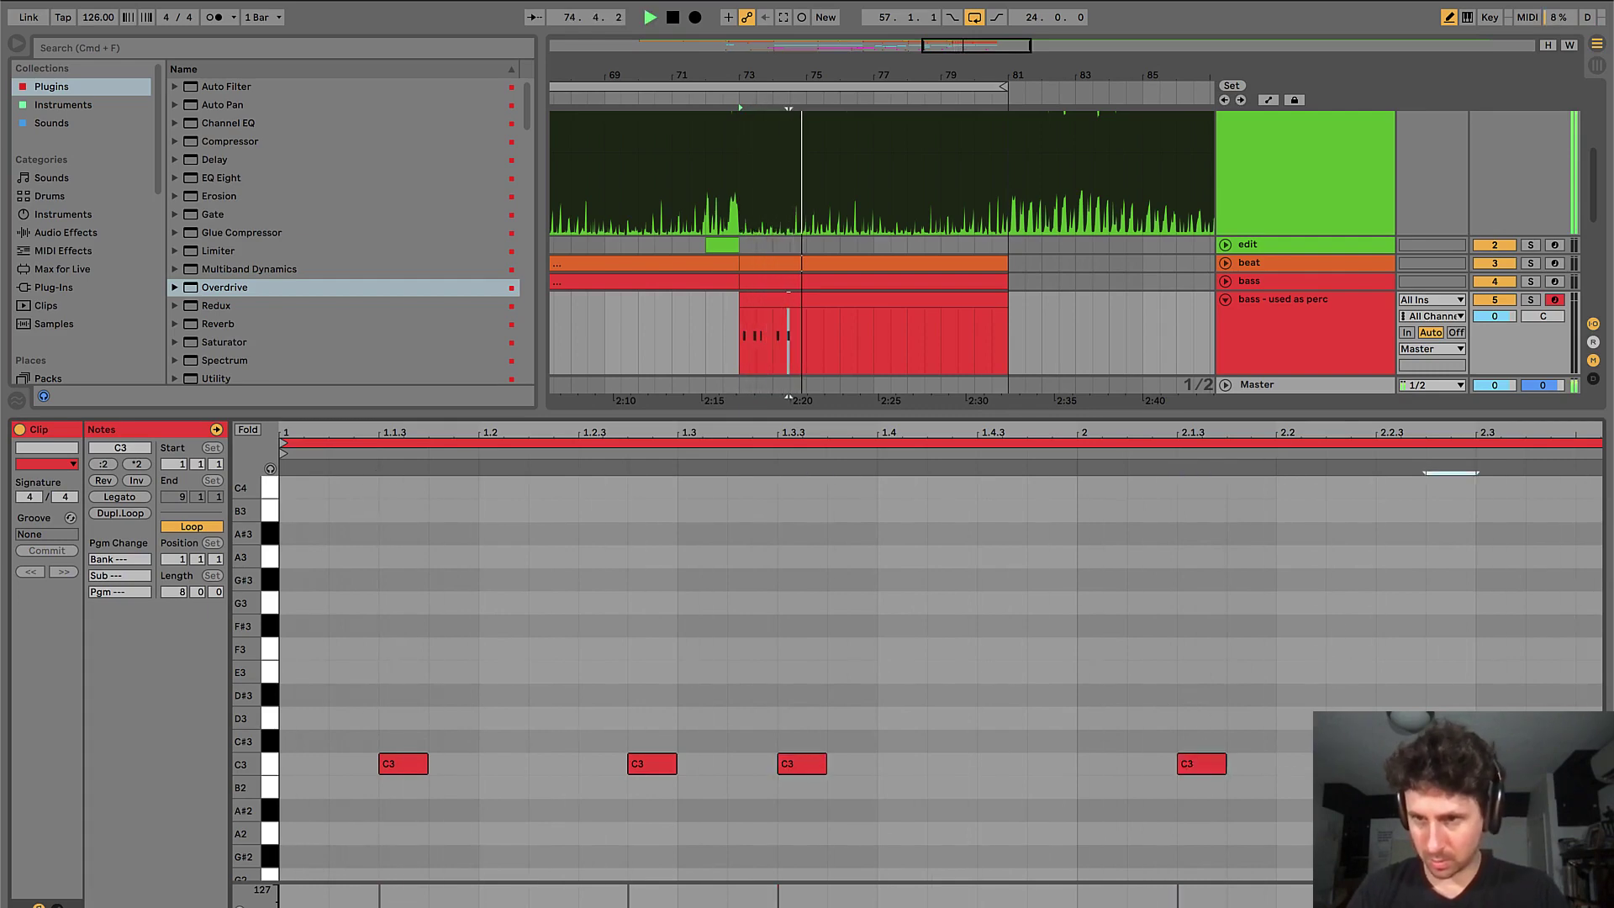
pyautogui.click(1011, 768)
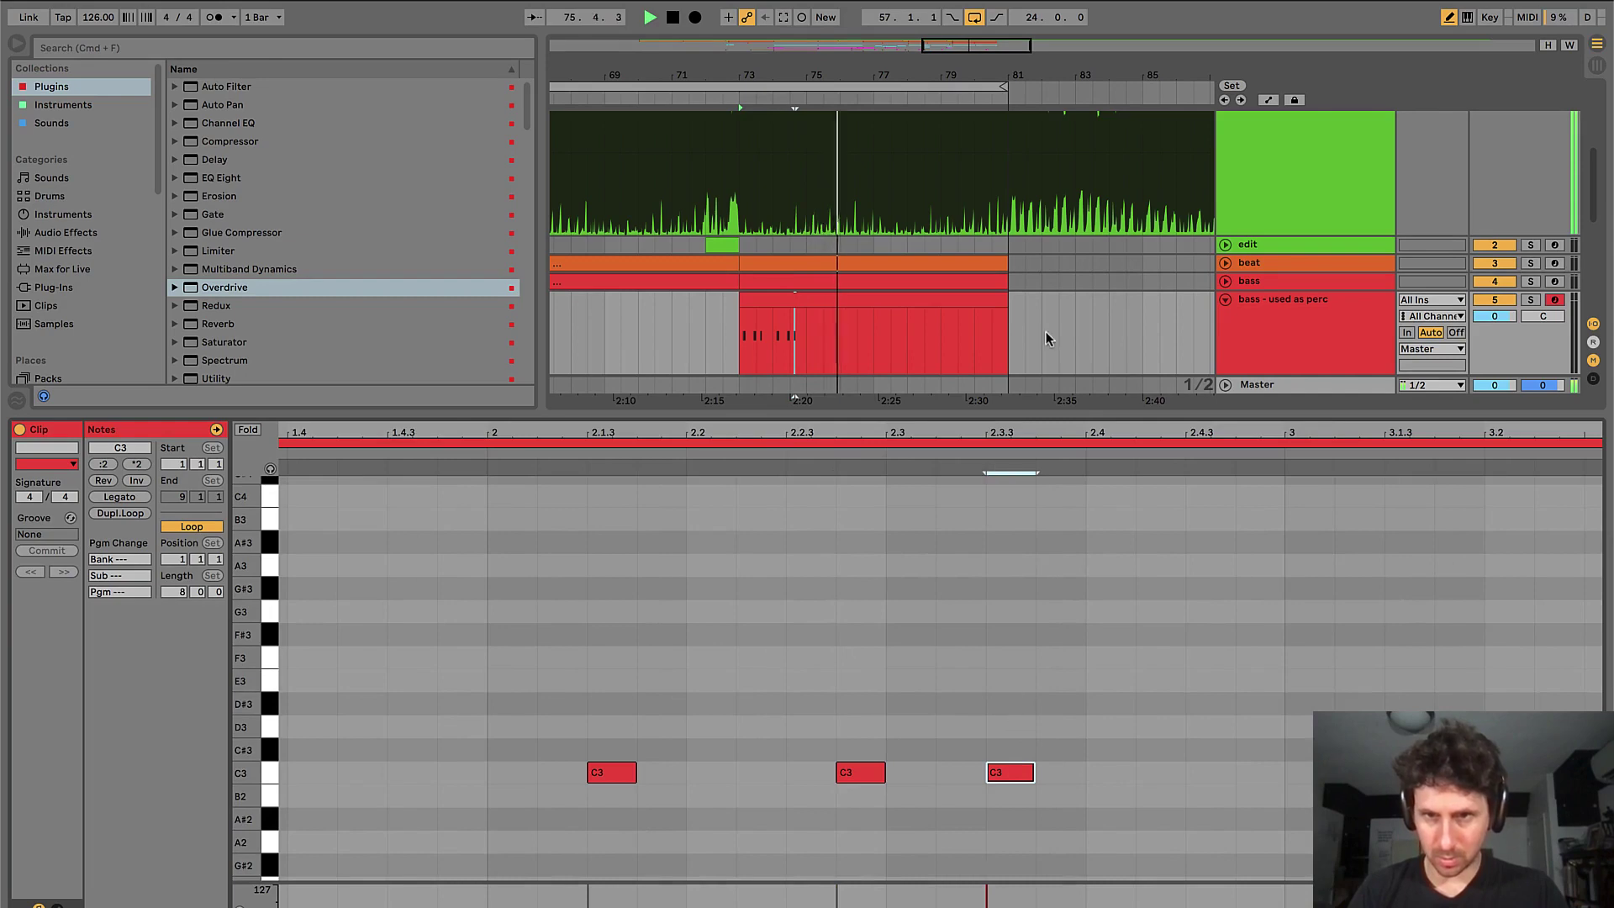
# - Replay from bar 73 and draw the same C3 rhythm in the clip's third bar at 3.1.3, 3.2.4 and 3.3.3
pyautogui.press('-')
pyautogui.press('space')
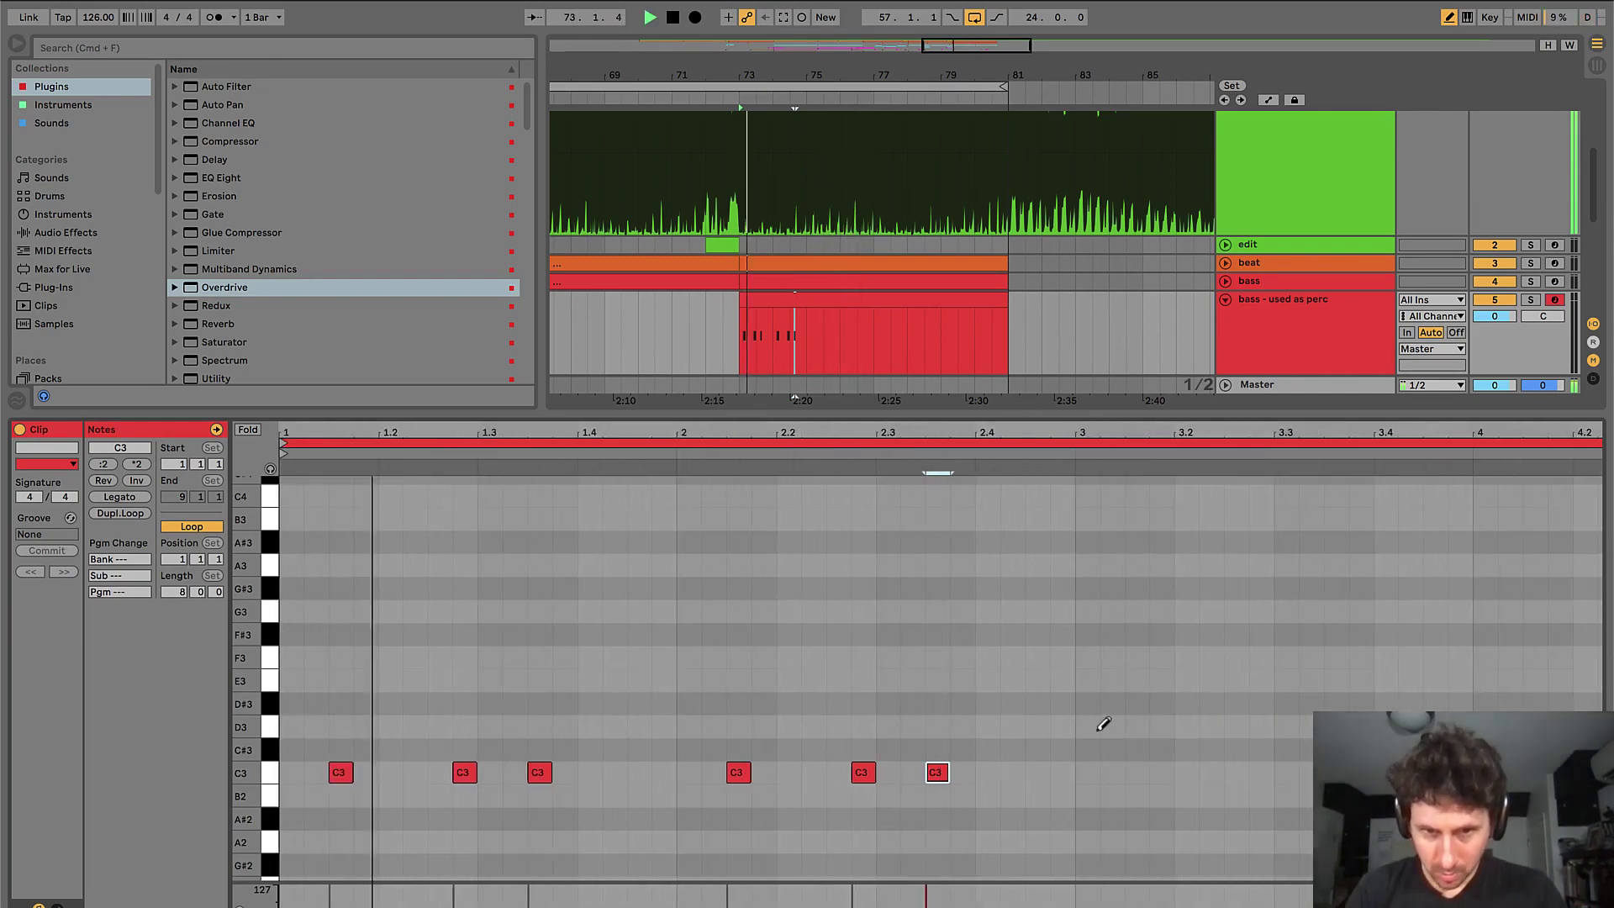
pyautogui.click(1137, 772)
pyautogui.click(1268, 772)
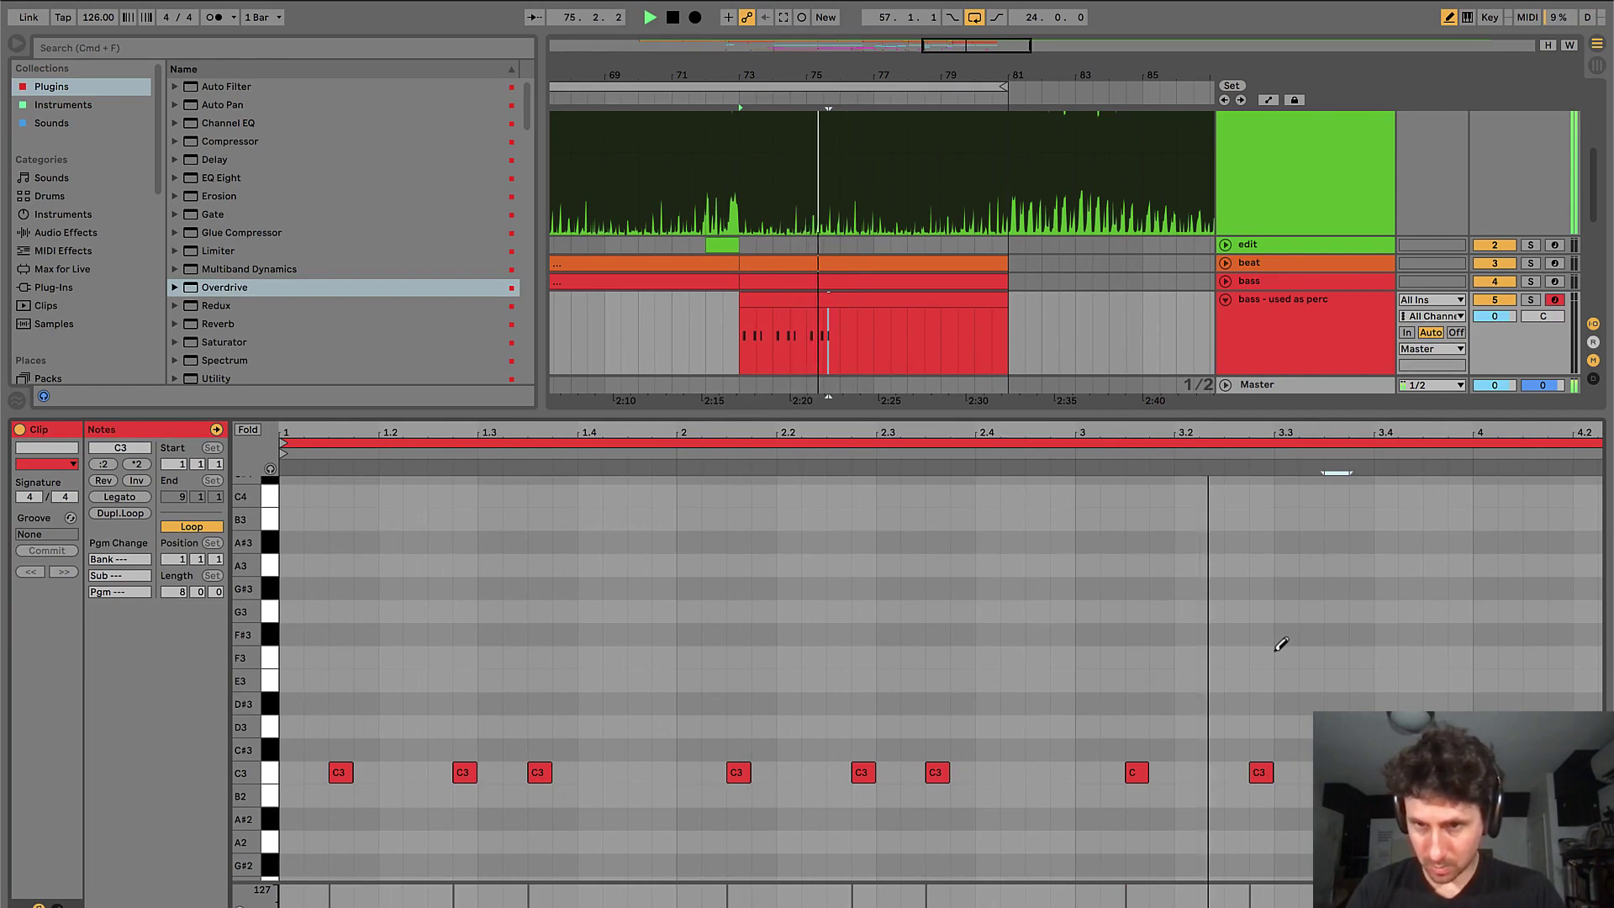
pyautogui.scroll(2, 1280, 644)
pyautogui.hscroll(3, 1280, 644)
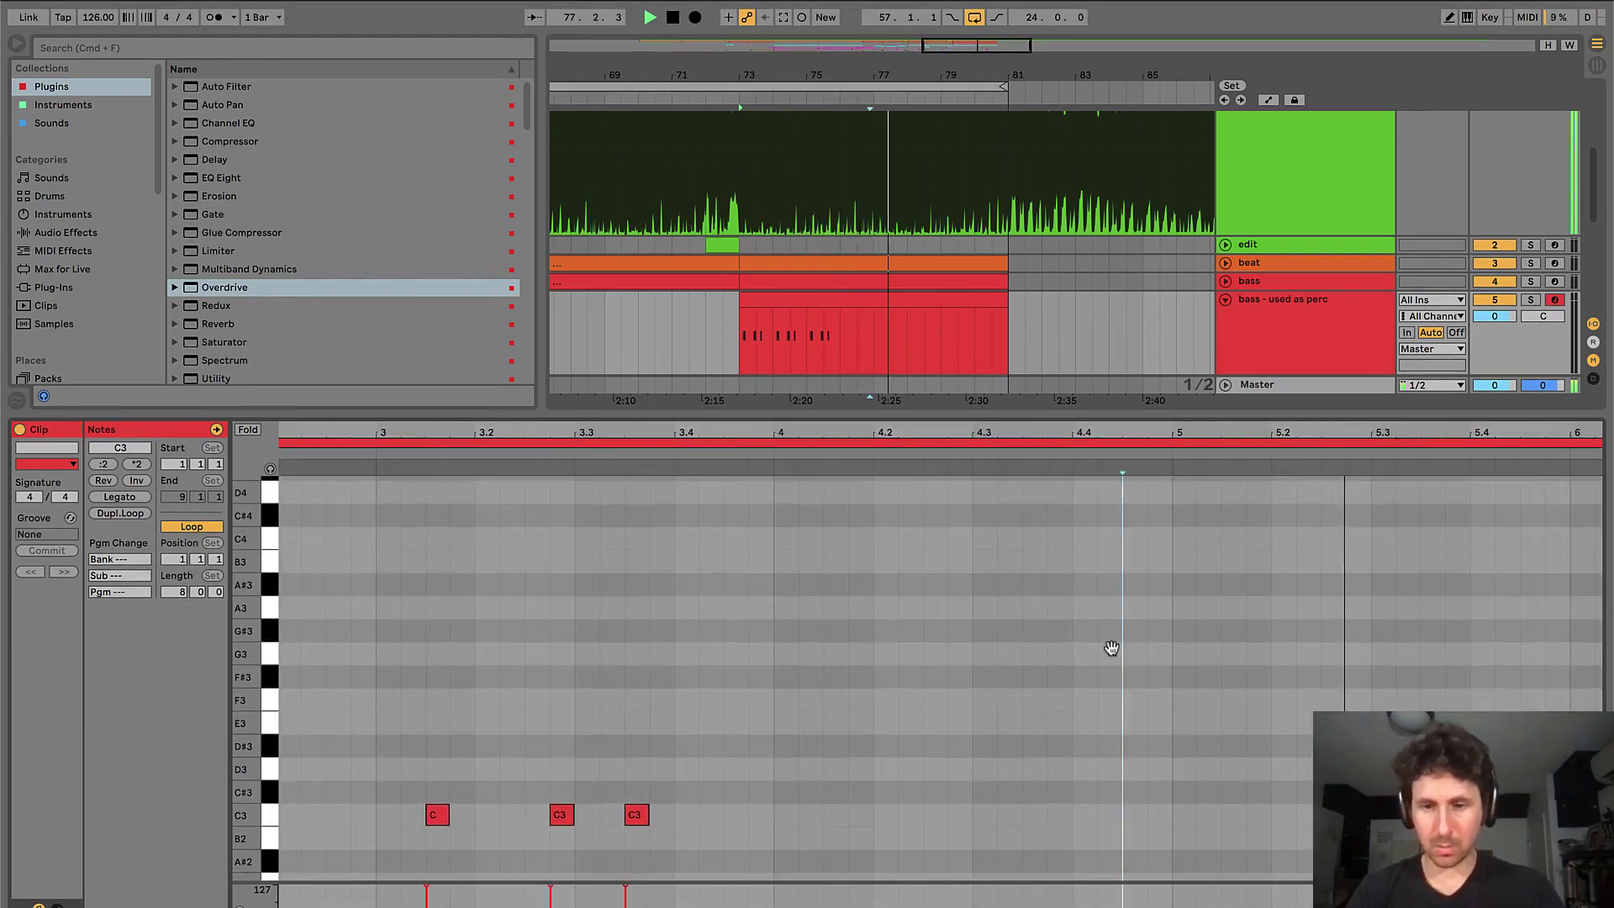
# - Stop playback, close the note editor, and duplicate bars 73 to 77 of the bass - used as perc clip onto bars 77 to 81
pyautogui.press('super+alt+l')
pyautogui.press('space')
pyautogui.moveTo(870, 528); pyautogui.dragTo(728, 501)
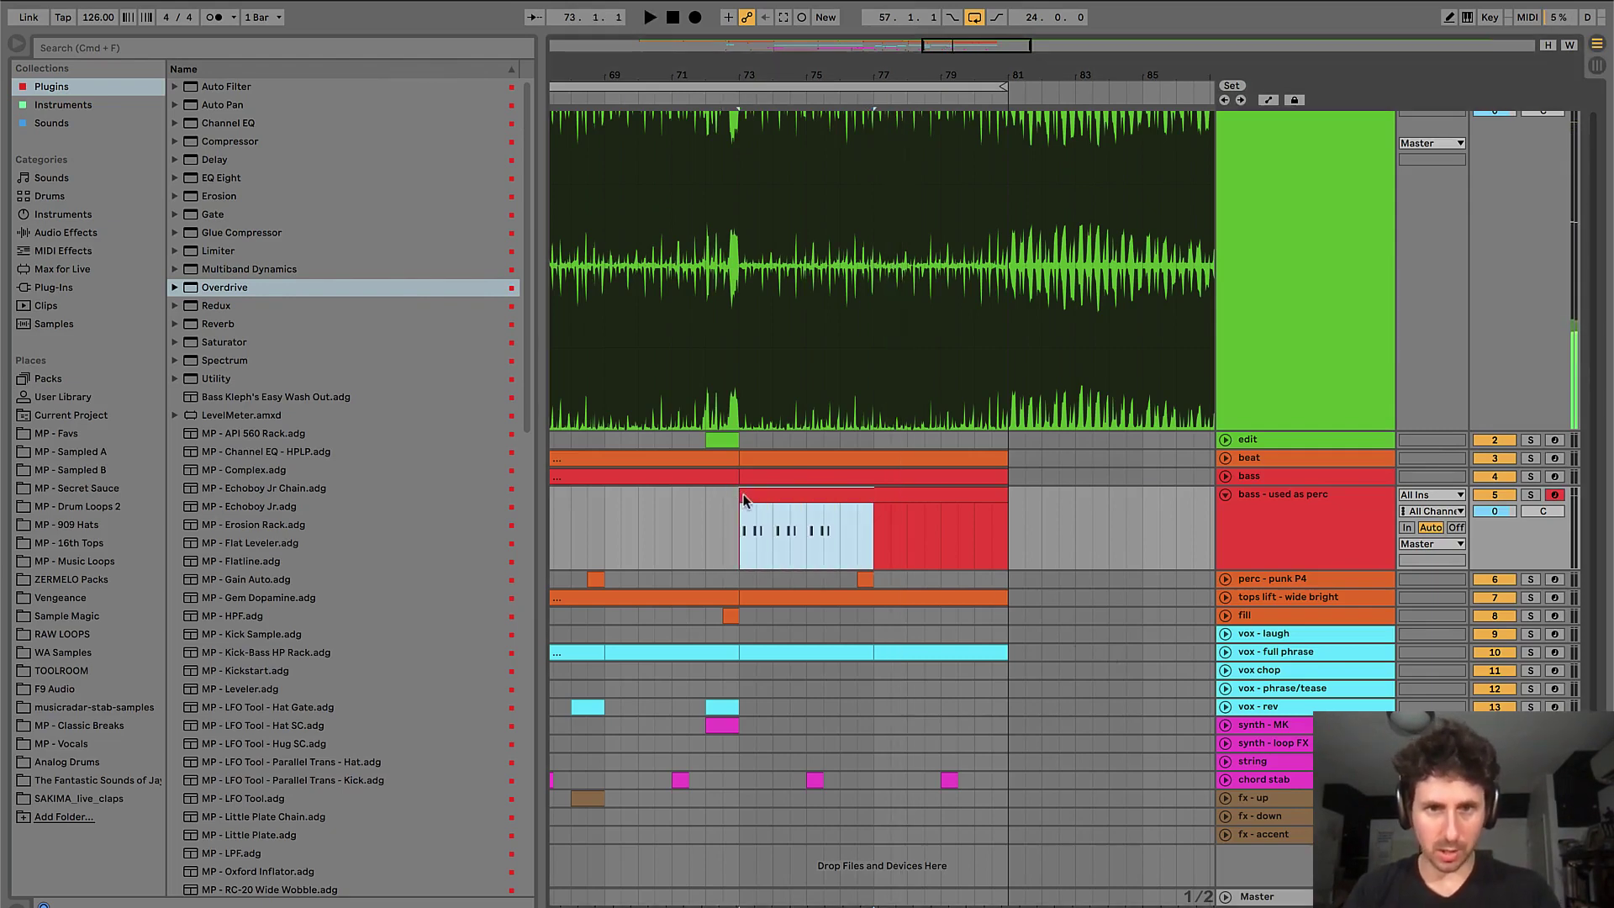
pyautogui.press('super+d')
pyautogui.keyDown('shift'); pyautogui.click(838, 493); pyautogui.keyUp('shift')
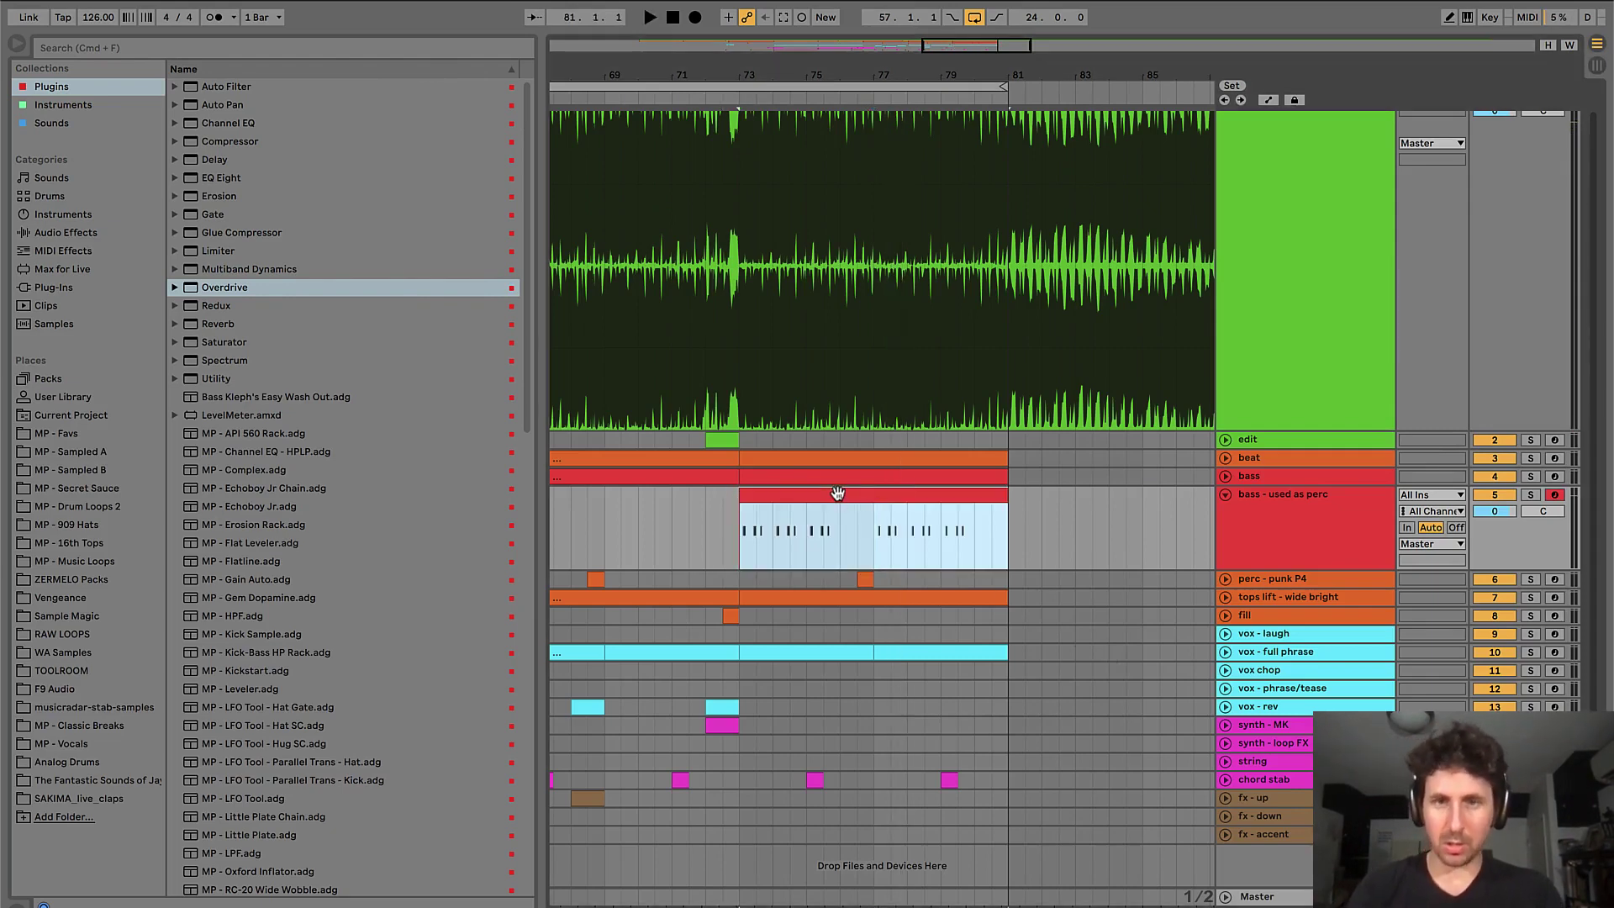
# - Mark bars 73 to 76 of the bass - used as perc clip, and the gap from bar 76 to 77
pyautogui.click(834, 535)
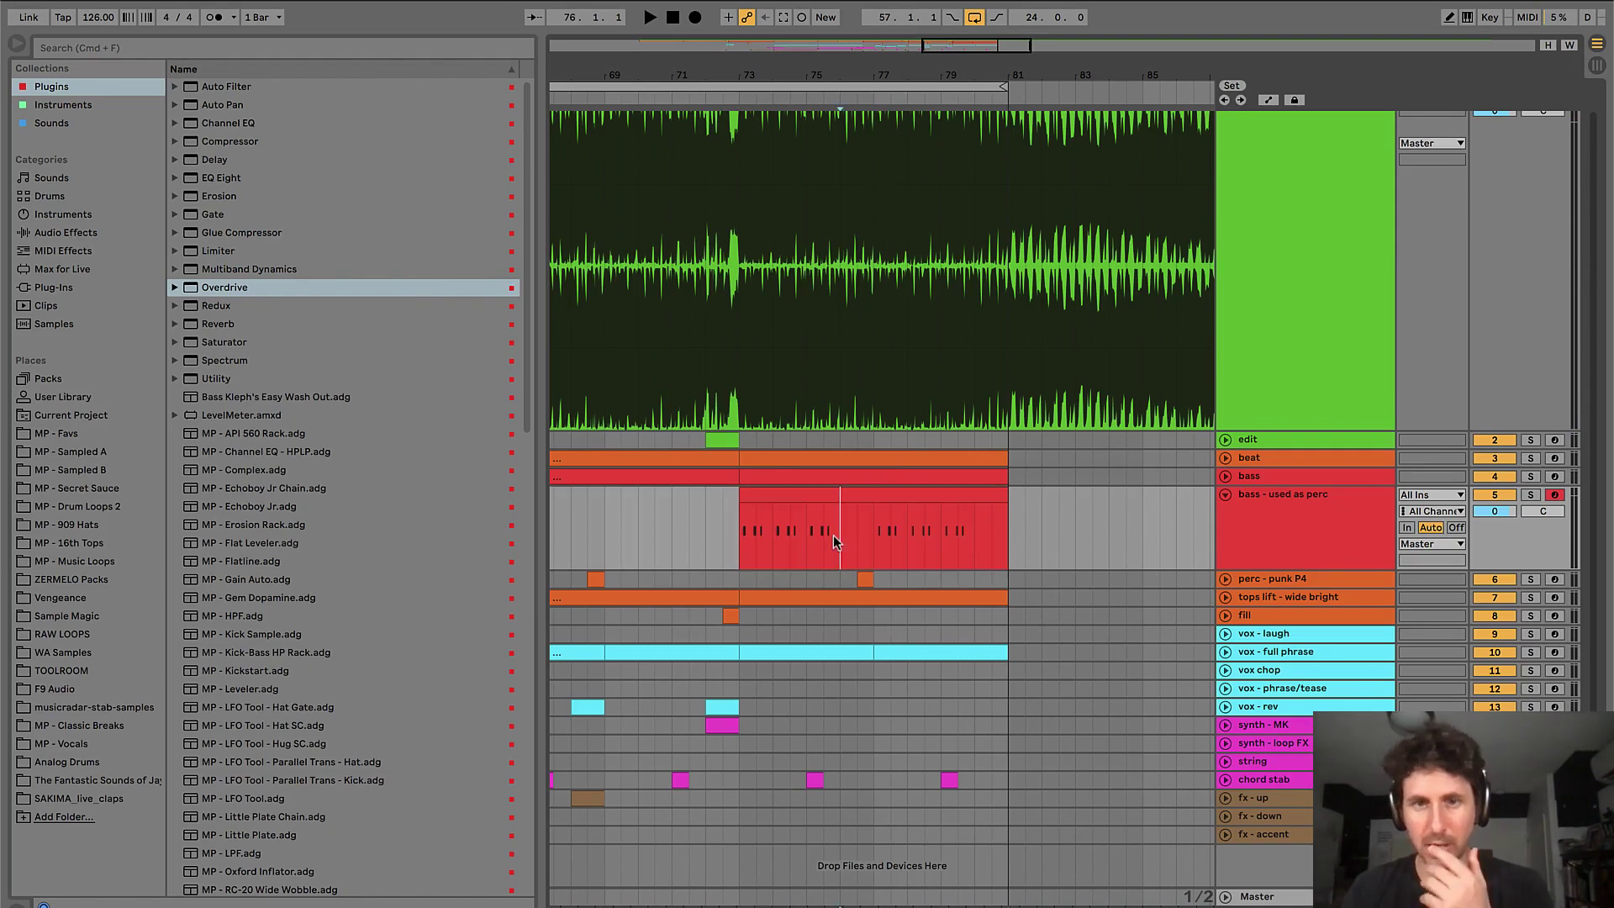
pyautogui.moveTo(741, 530); pyautogui.dragTo(839, 530)
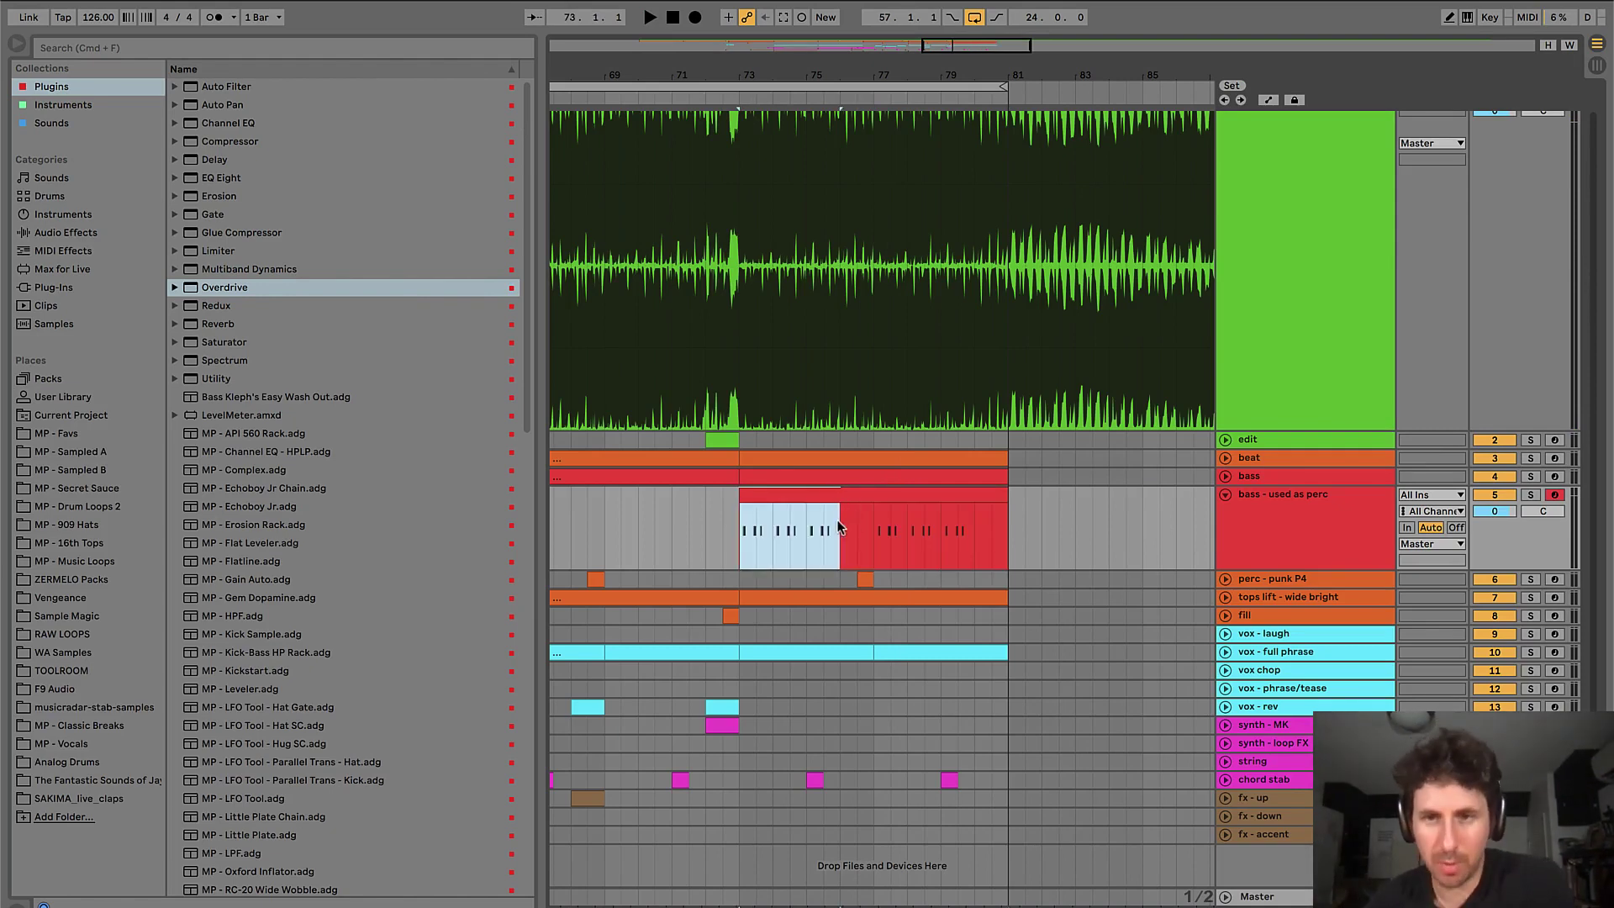
pyautogui.click(835, 537)
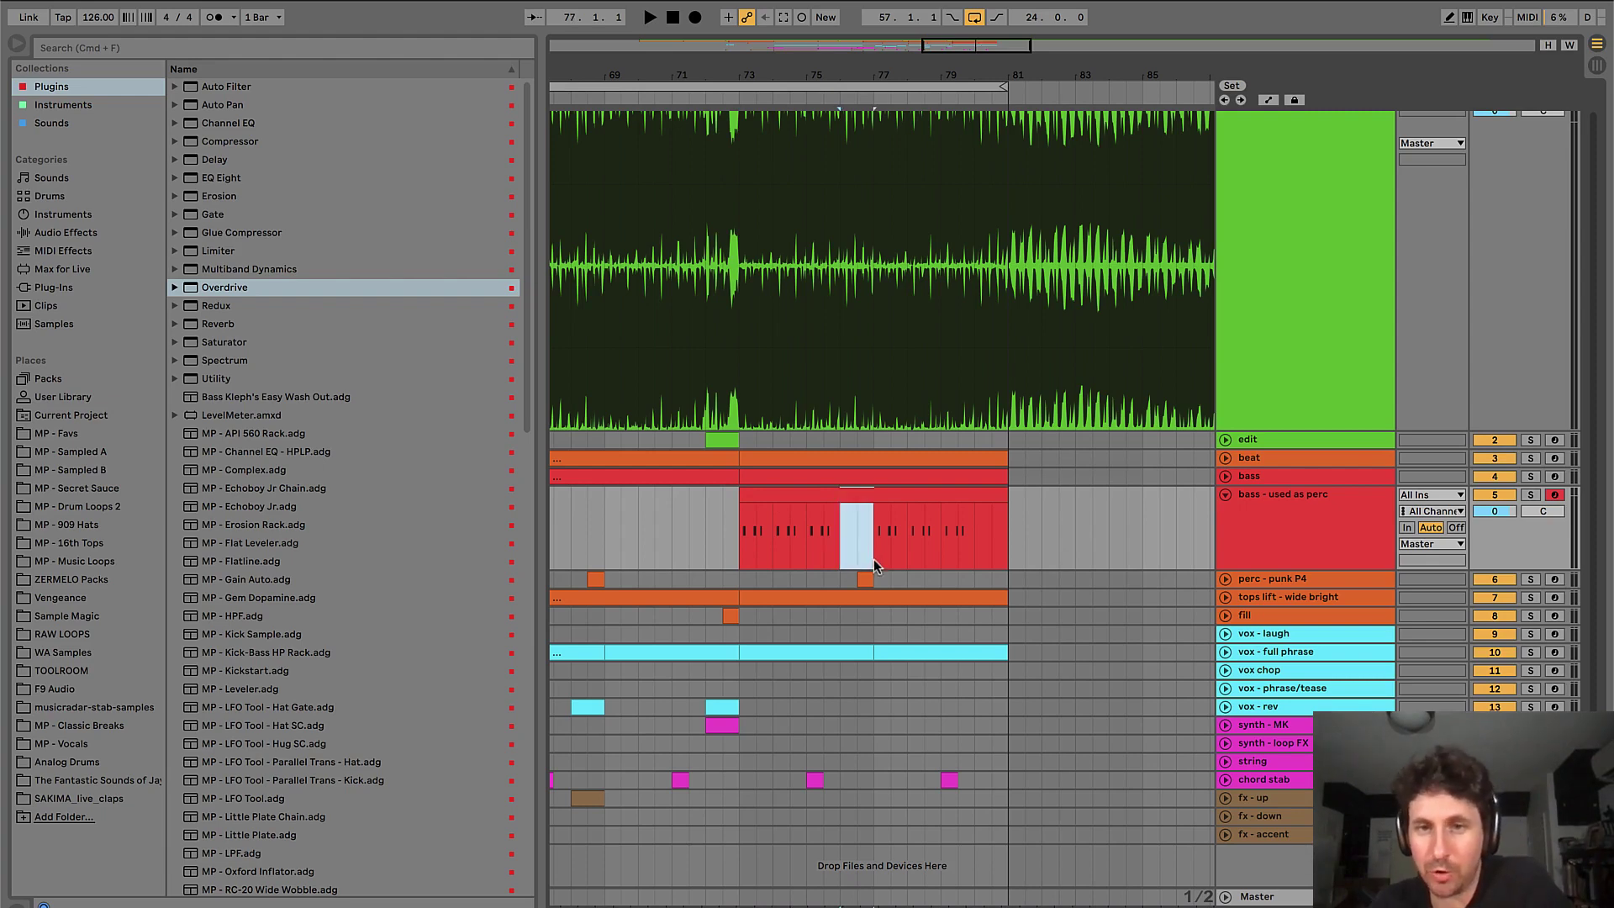
pyautogui.moveTo(874, 563); pyautogui.dragTo(871, 579)
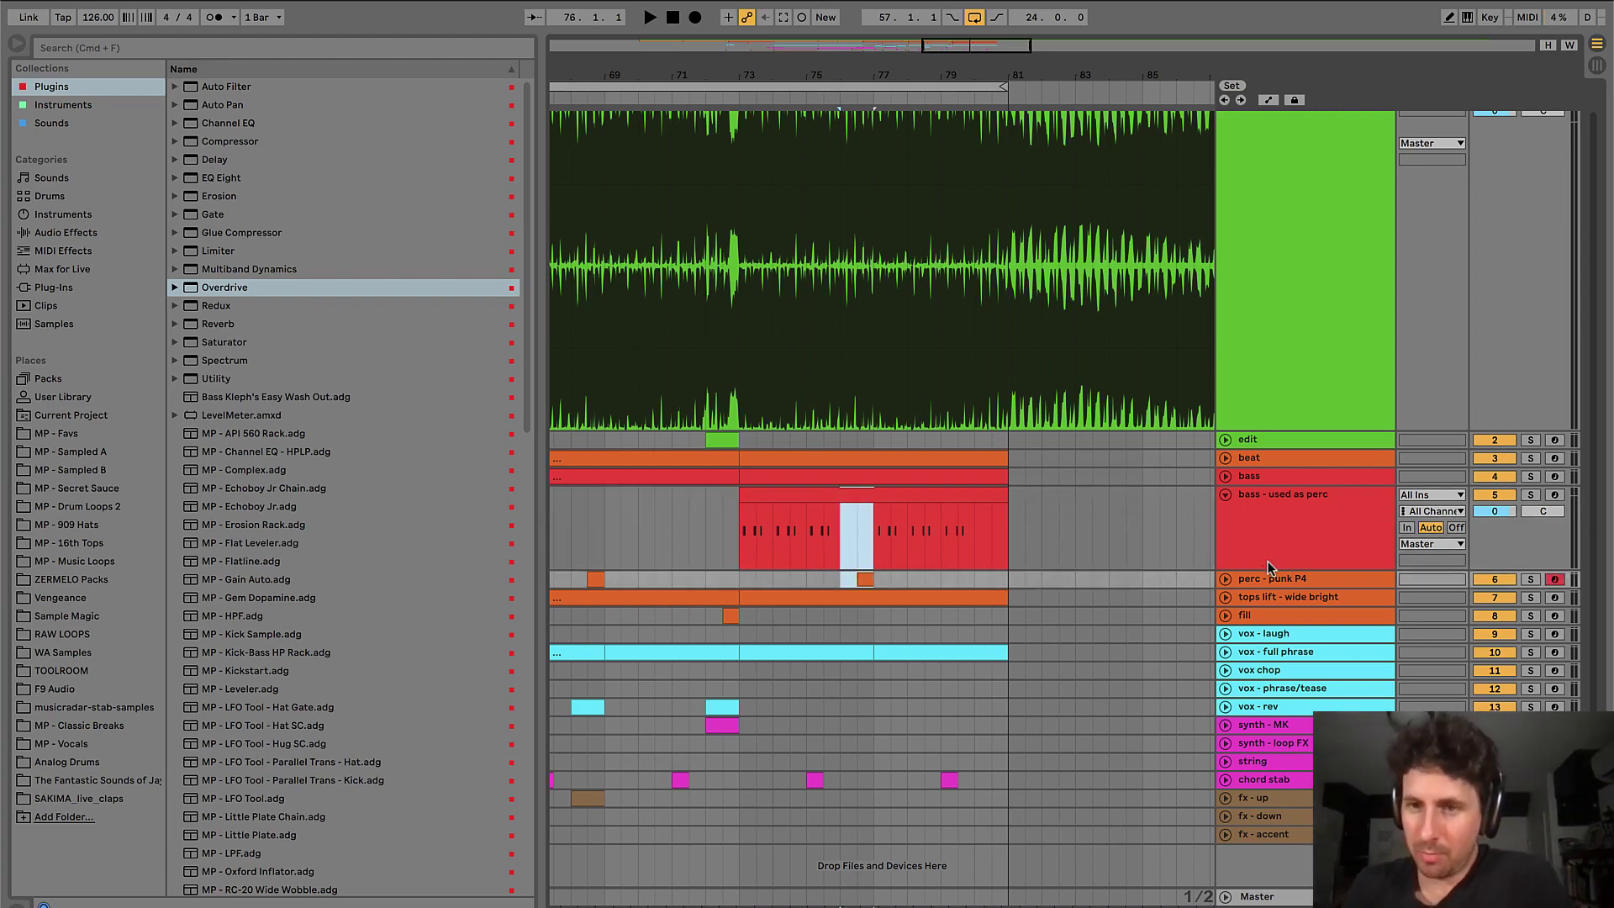
# - Unfold the perc - punk P4 track, play the reference from bar 73, and mark bars 76 to 77 on that track
pyautogui.click(1224, 579)
pyautogui.click(738, 523)
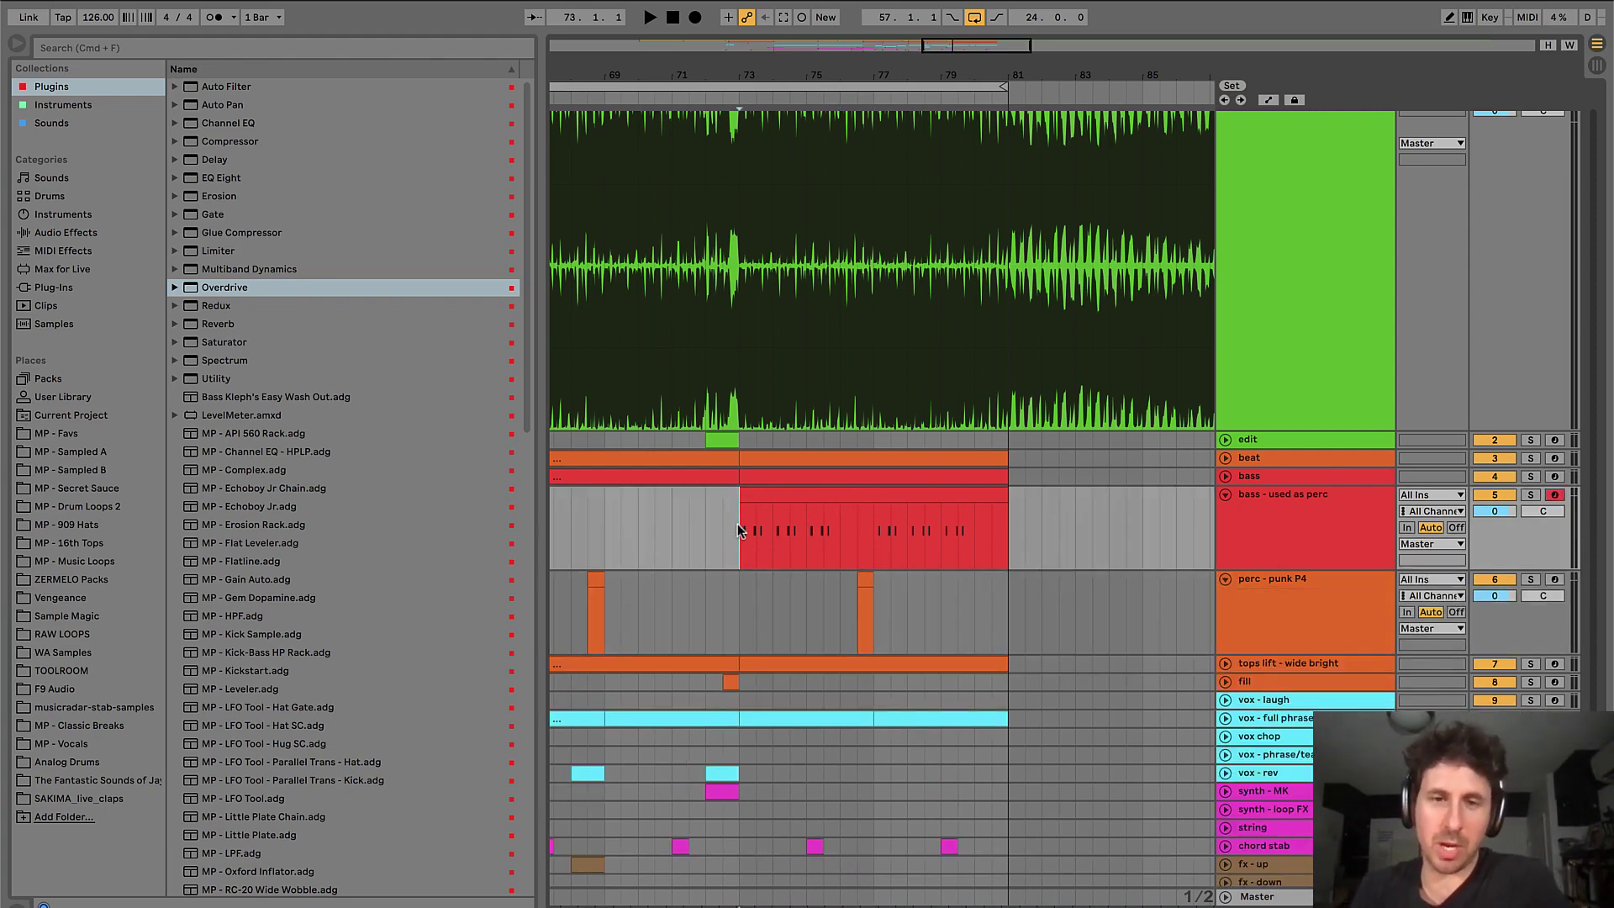
pyautogui.press('space')
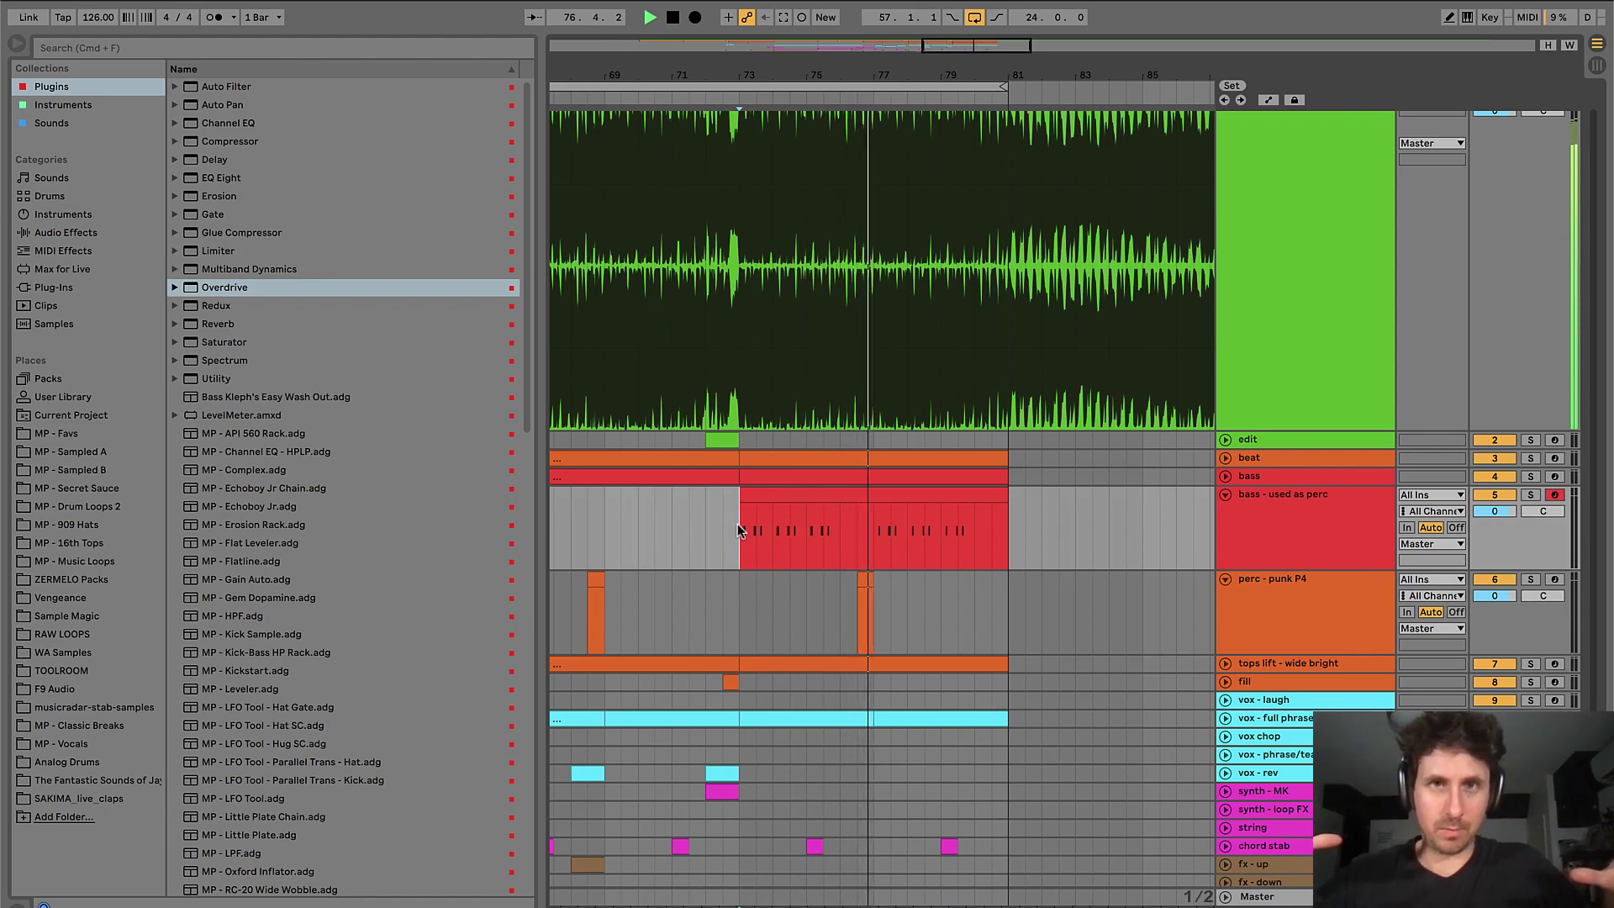
pyautogui.press('space')
pyautogui.click(841, 589)
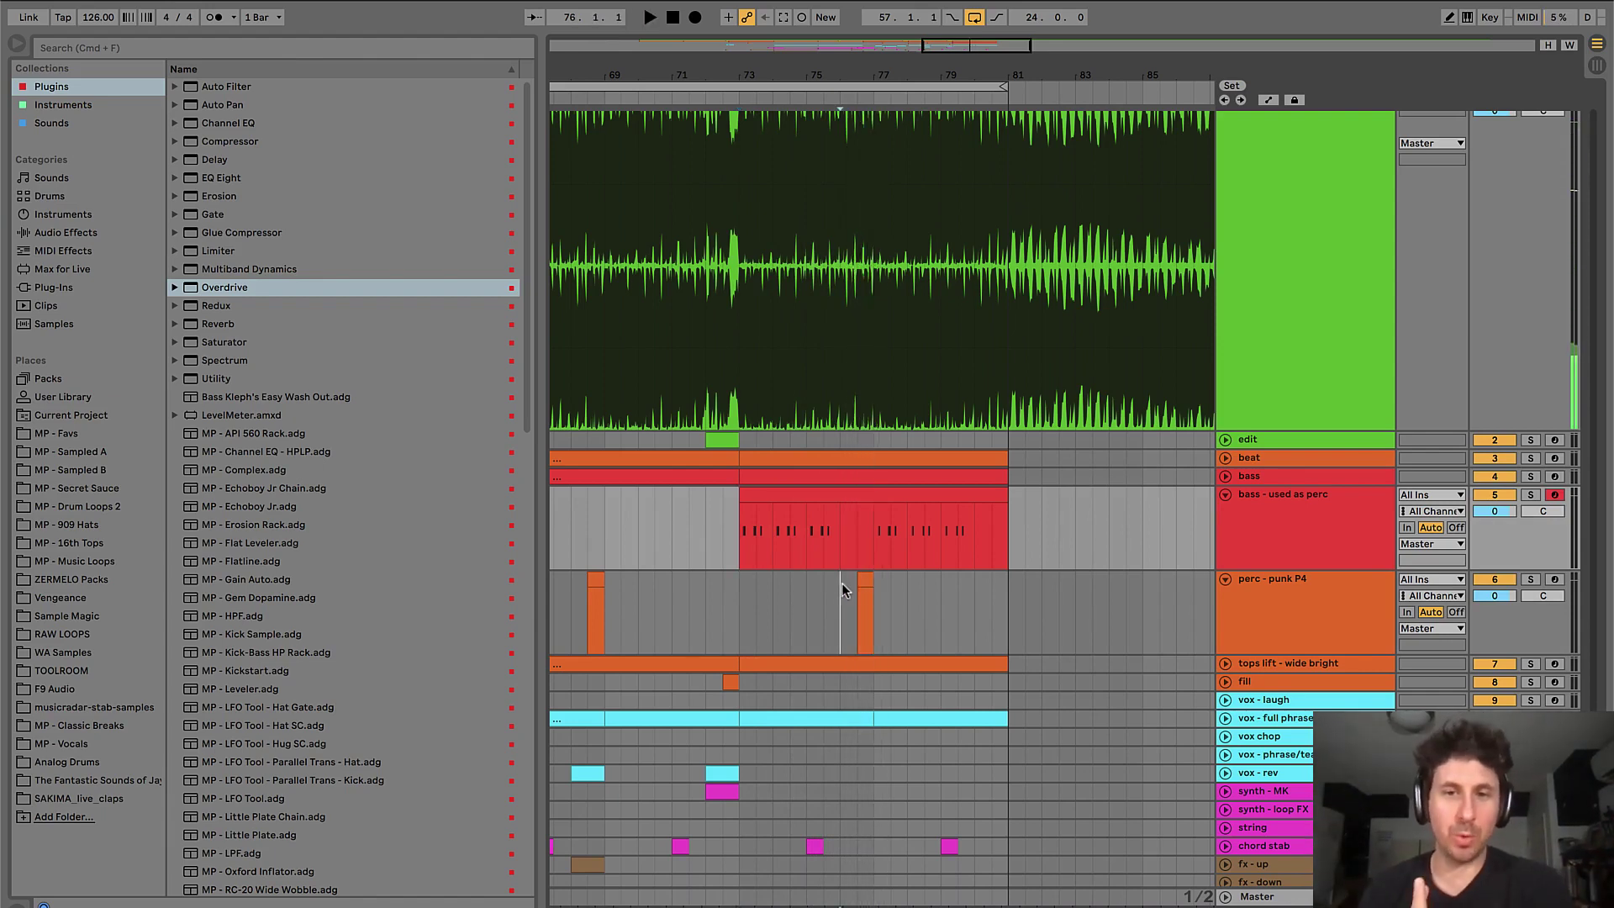
pyautogui.moveTo(841, 582); pyautogui.dragTo(875, 583)
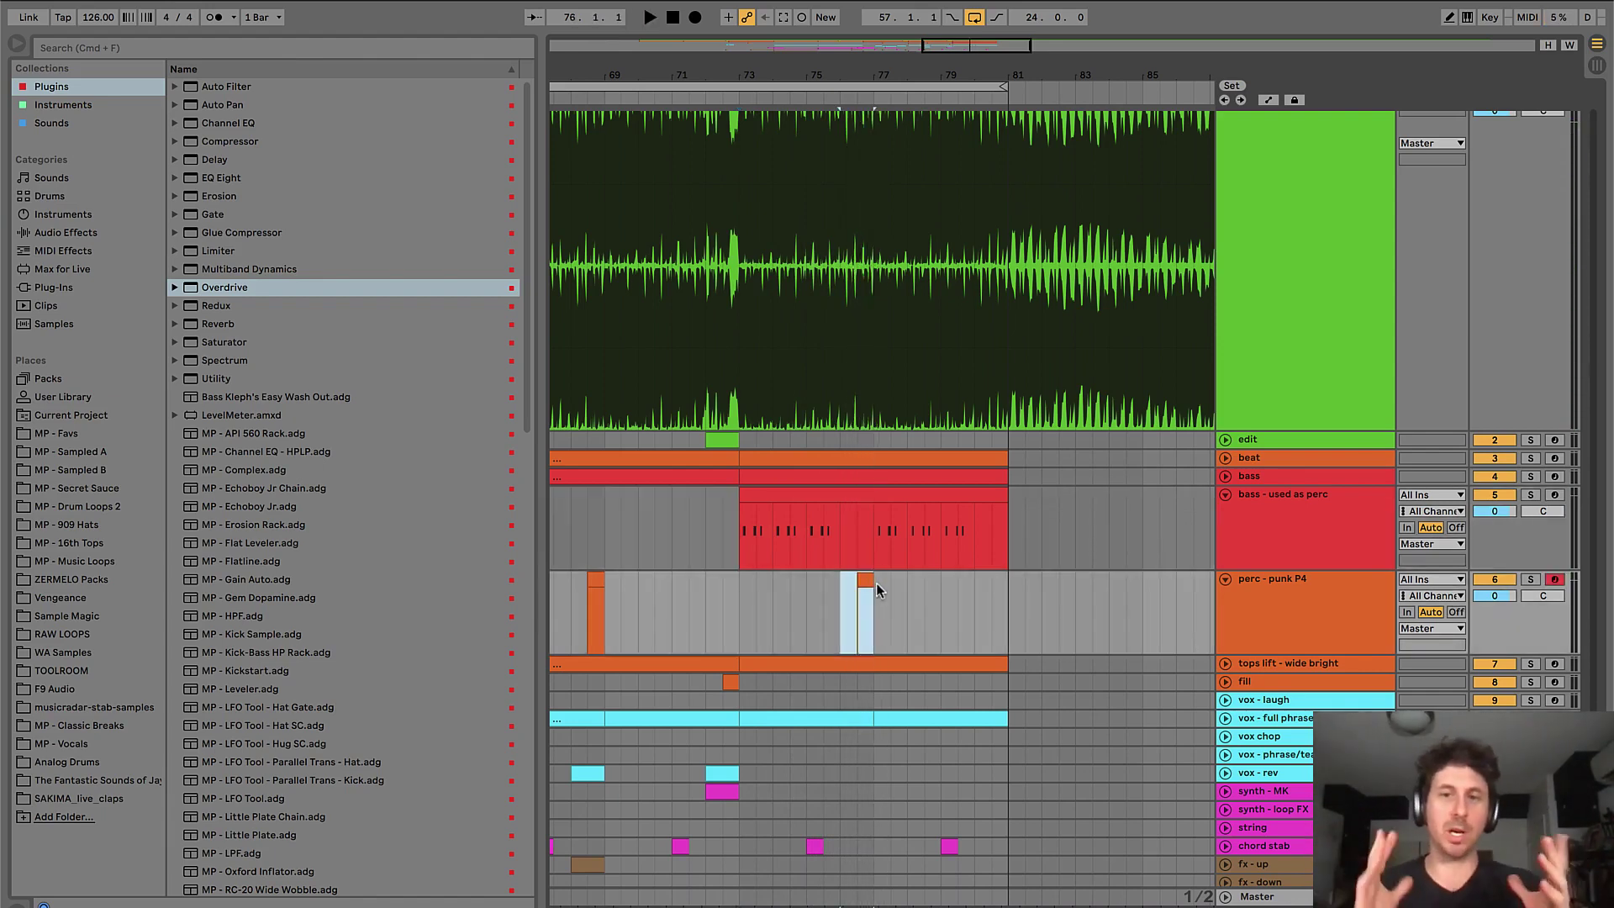
# - Fold the perc - punk P4 and bass - used as perc tracks, replay the reference, and copy the vox - rev clip from bar 72 to bar 76
pyautogui.click(1225, 580)
pyautogui.click(1226, 496)
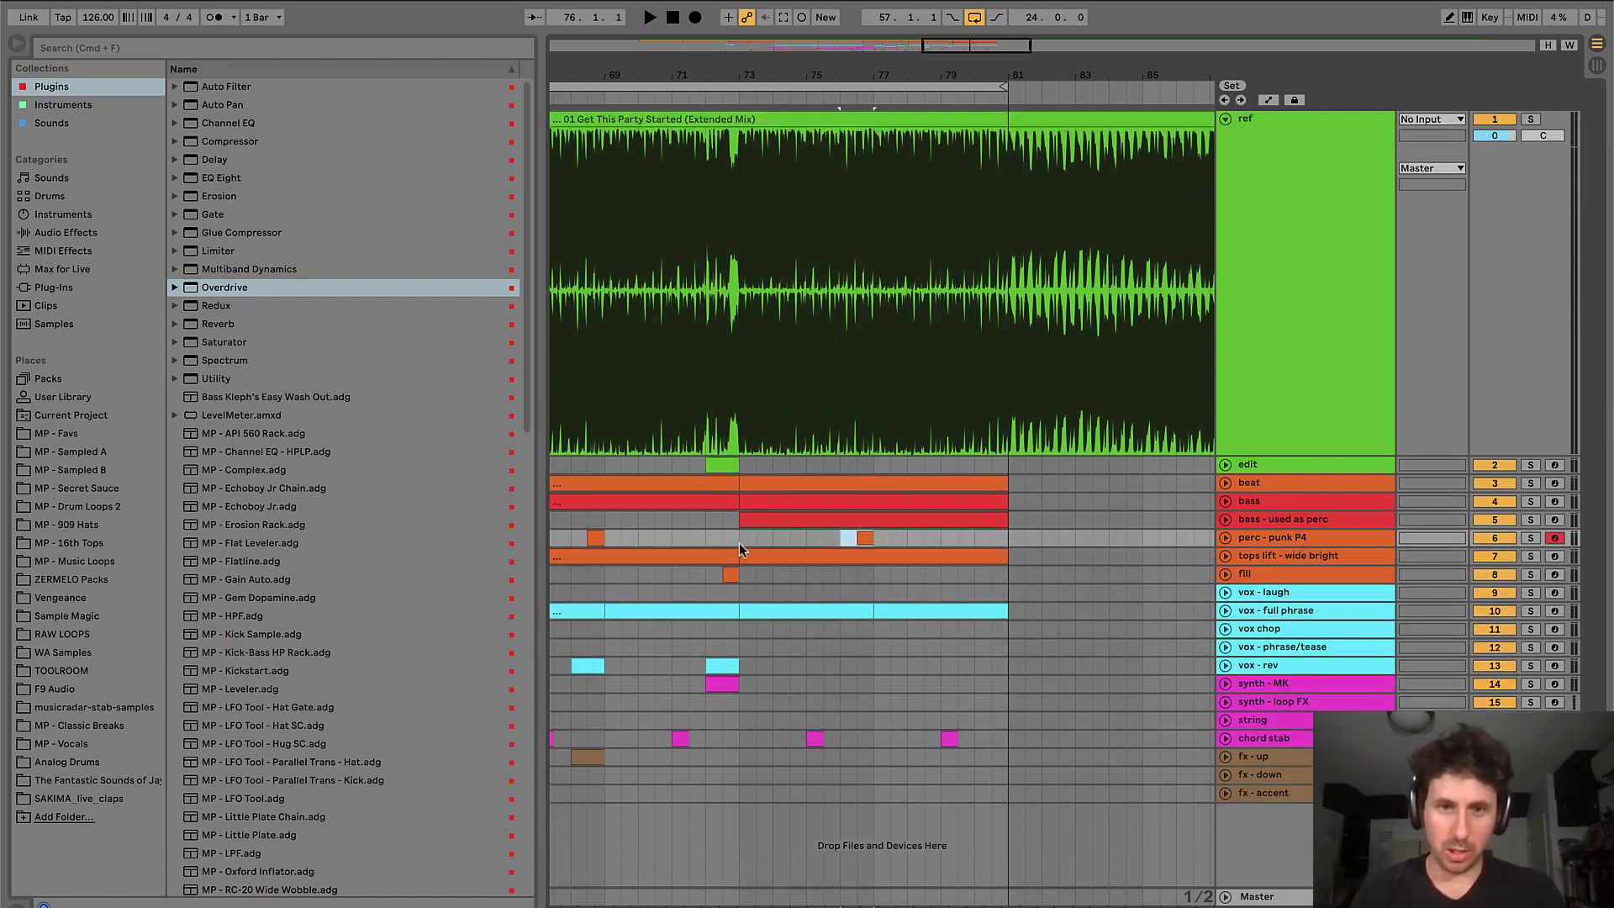
pyautogui.hscroll(-5, 765, 609)
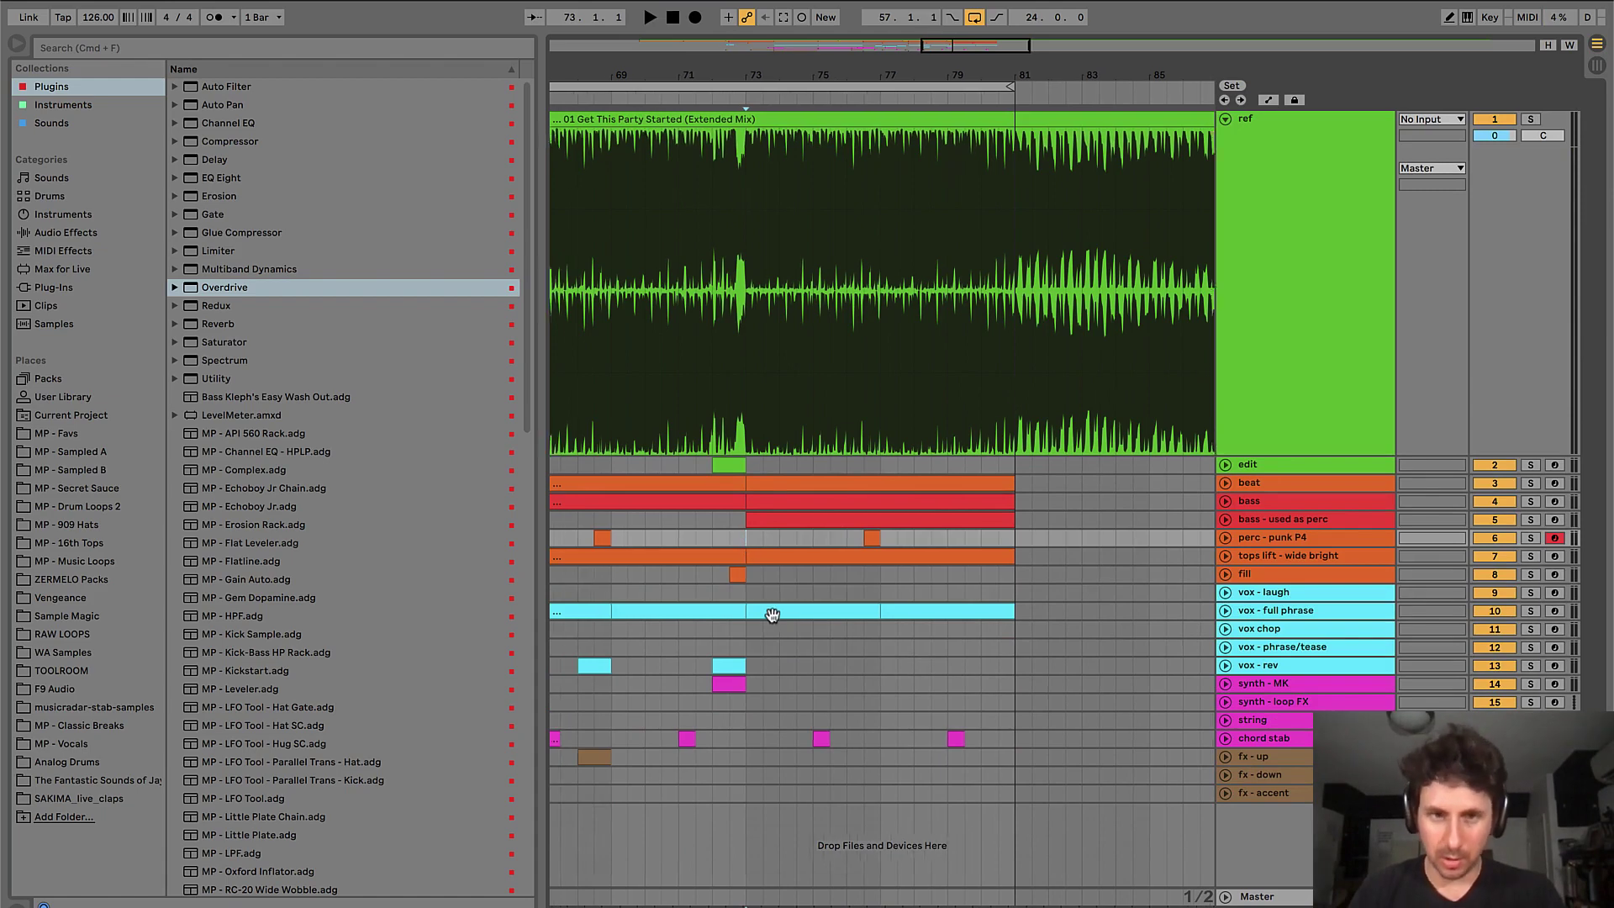
pyautogui.press('space')
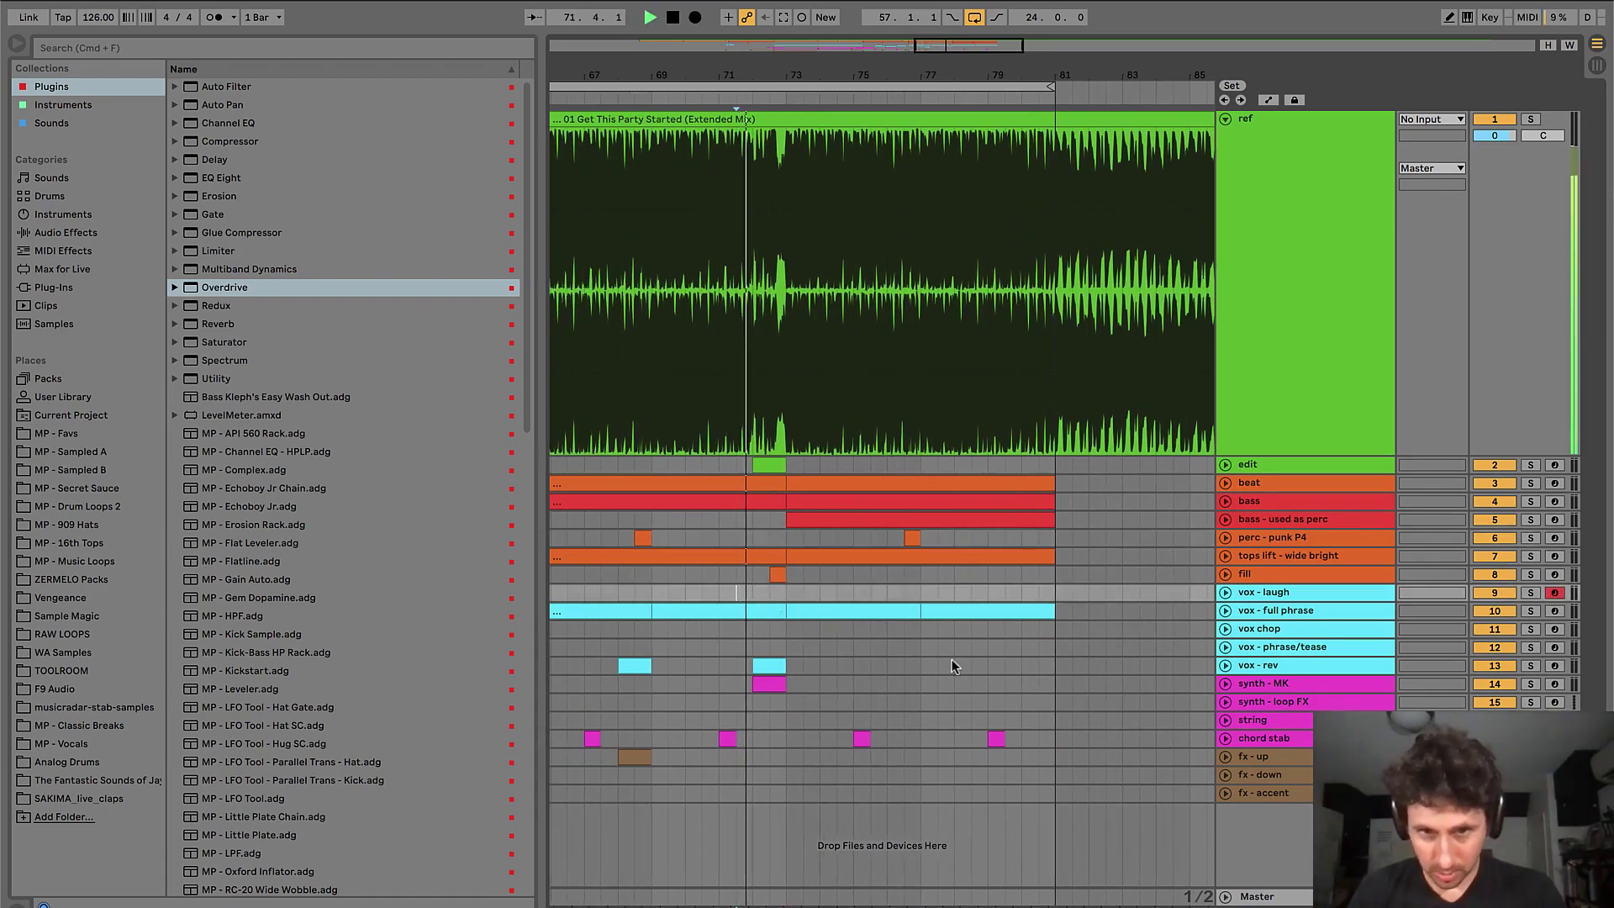
pyautogui.click(772, 667)
pyautogui.moveTo(771, 668); pyautogui.dragTo(908, 668)
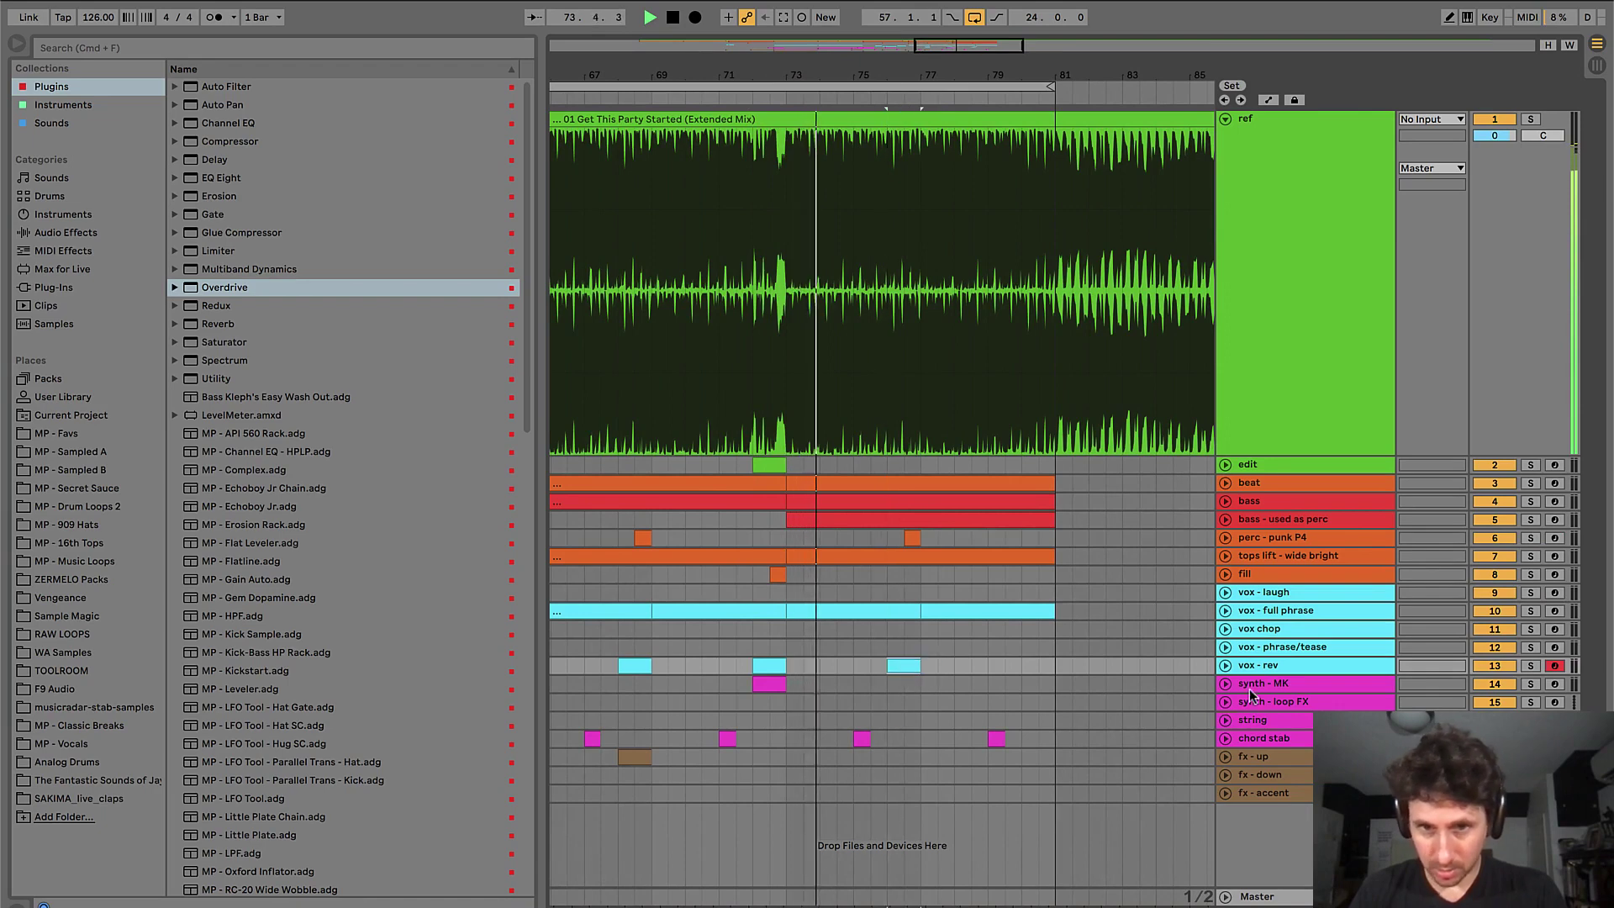
# - Listen through the section up to bar 81, checking the synth - MK and tops lift - wide bright tracks against the reference
pyautogui.click(1224, 684)
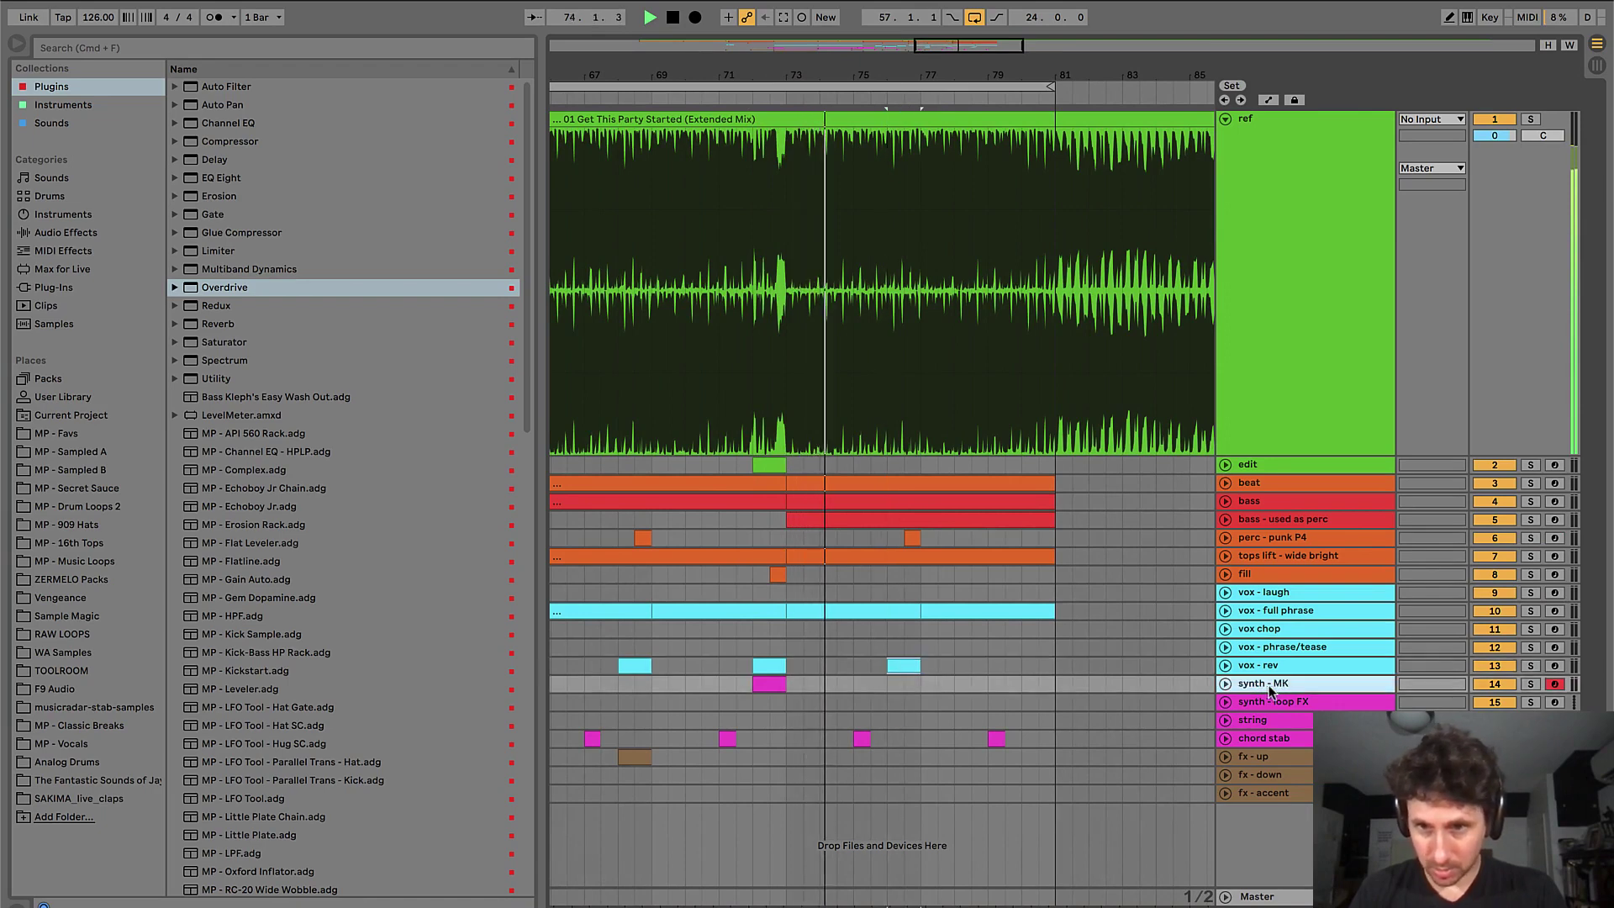
pyautogui.click(1225, 684)
pyautogui.click(1224, 684)
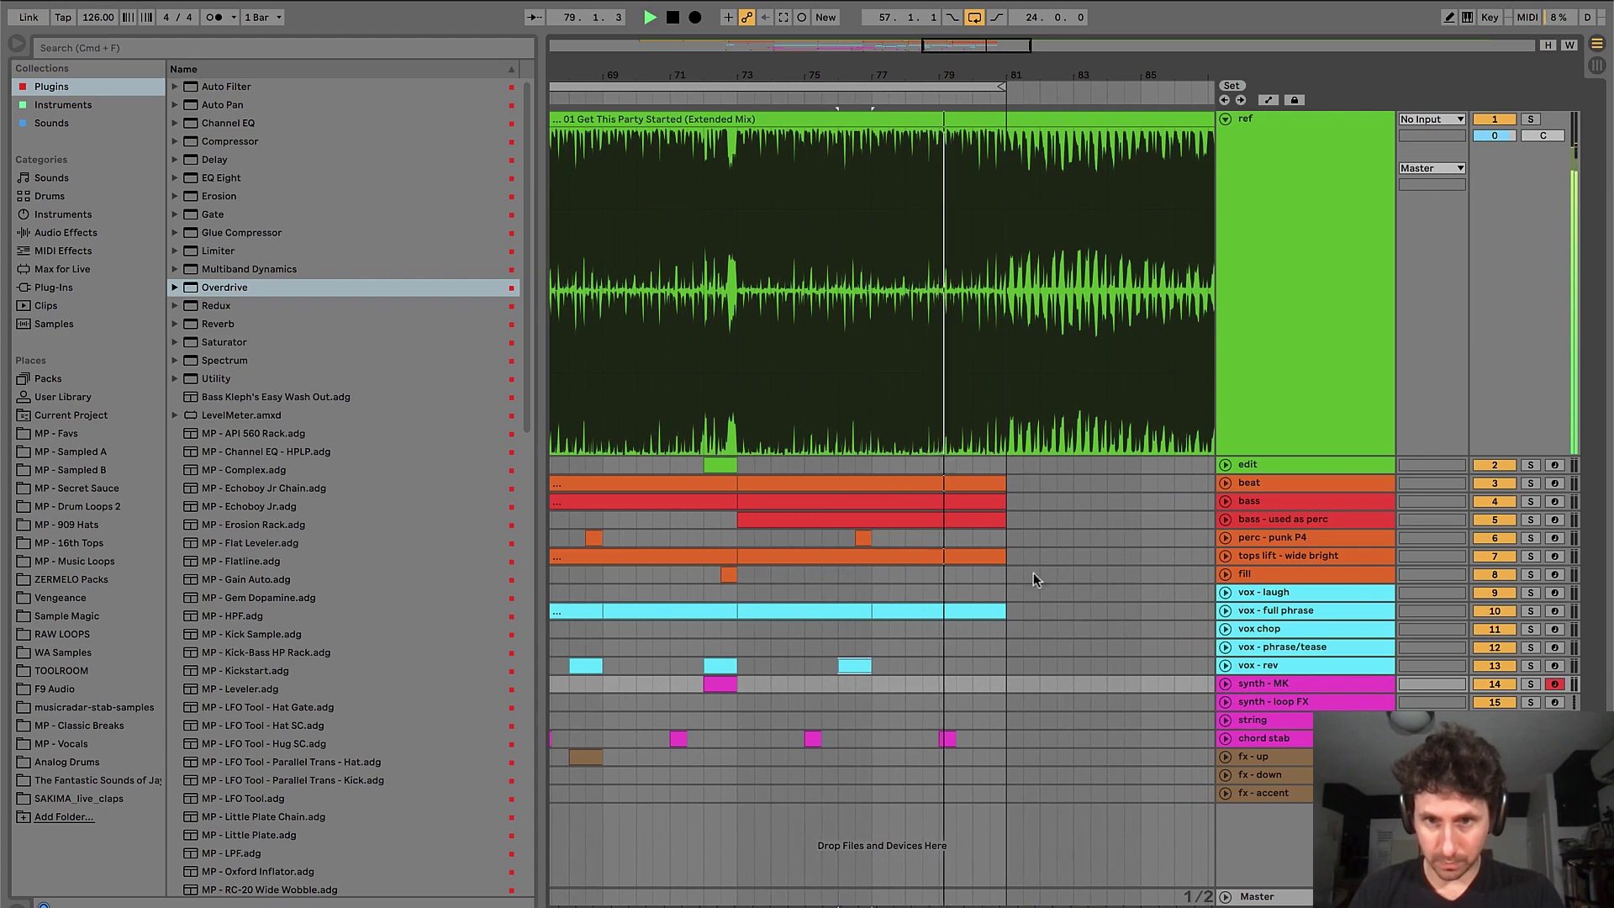
pyautogui.click(1225, 556)
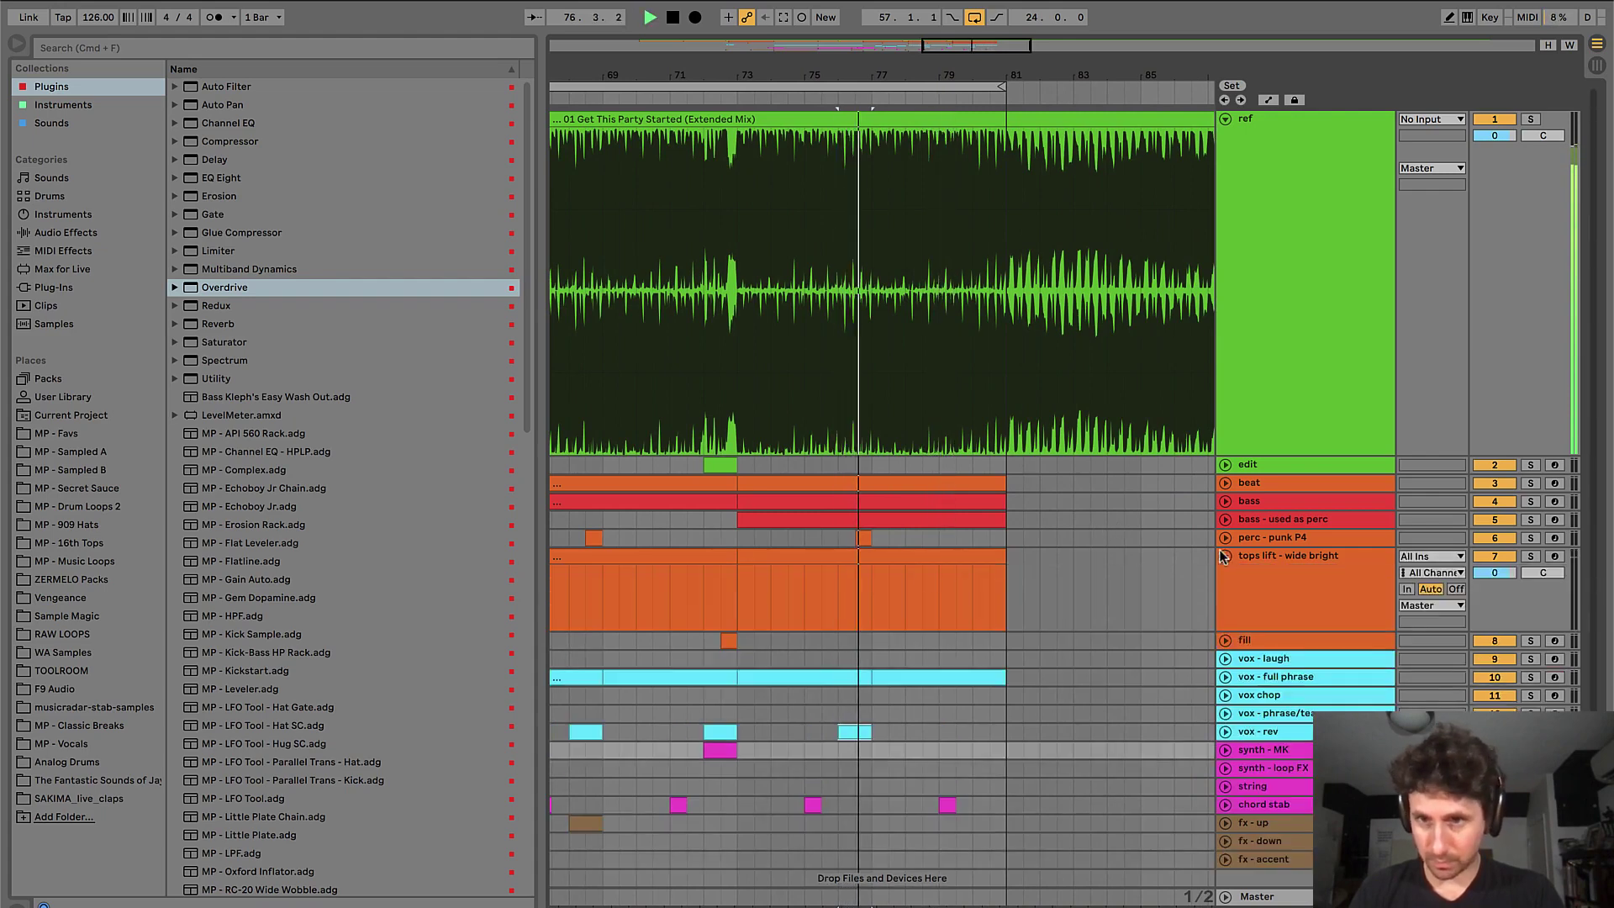
pyautogui.click(1225, 557)
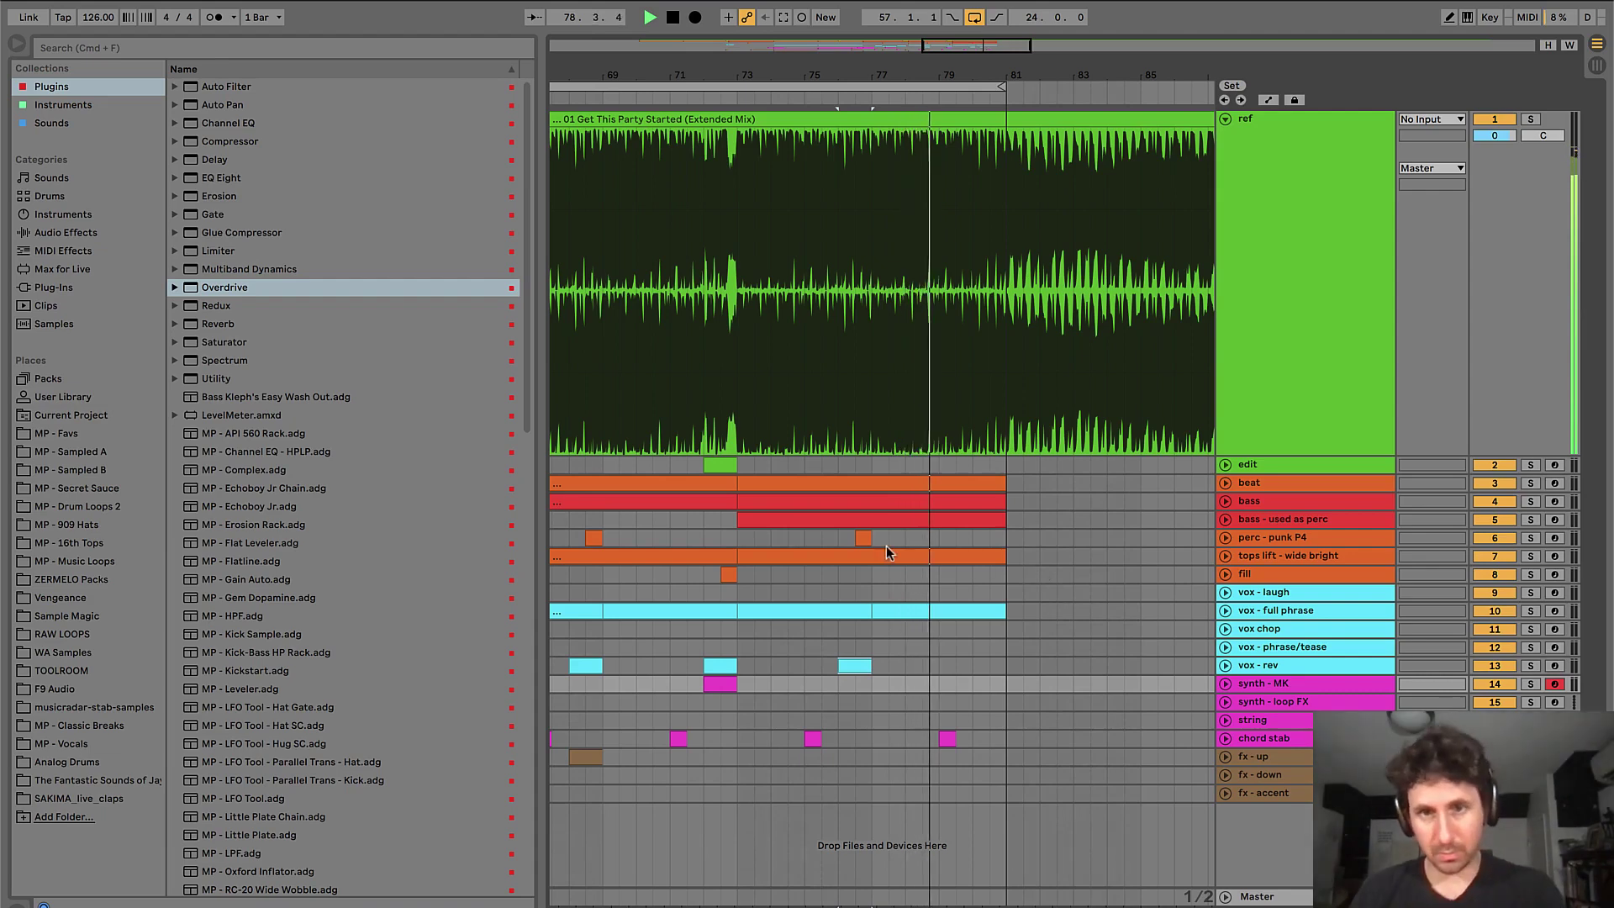
pyautogui.press('space')
# - Go back to the start of the reference song and play it briefly from bar 17
pyautogui.hscroll(-5, 886, 546)
pyautogui.click(744, 574)
pyautogui.scroll(-5, 740, 564)
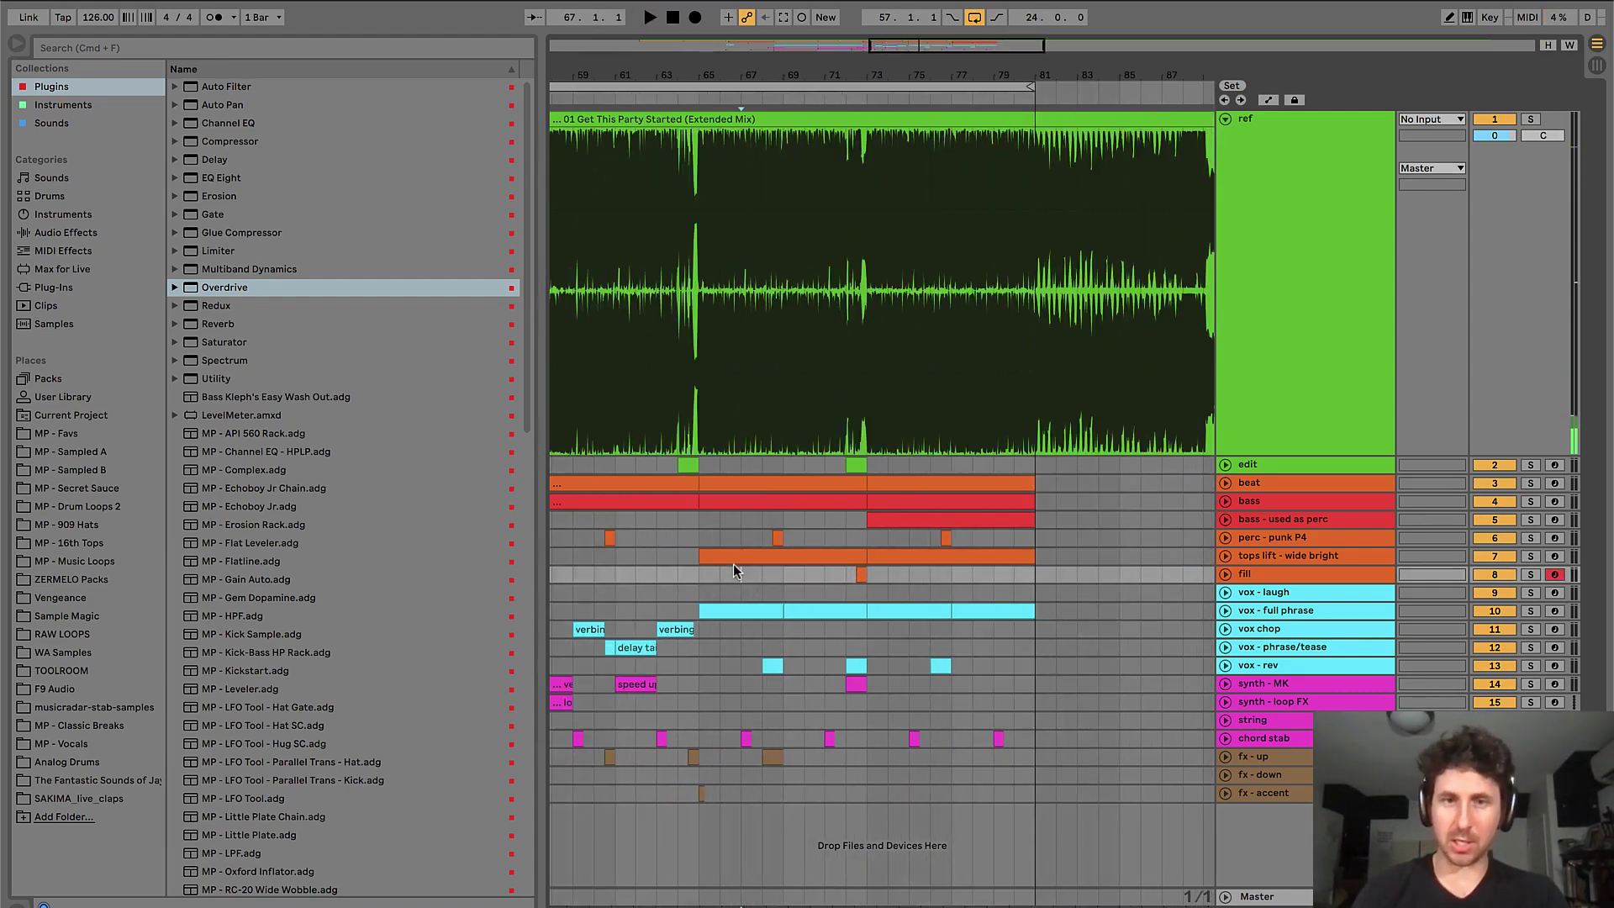
pyautogui.hscroll(-3, 754, 561)
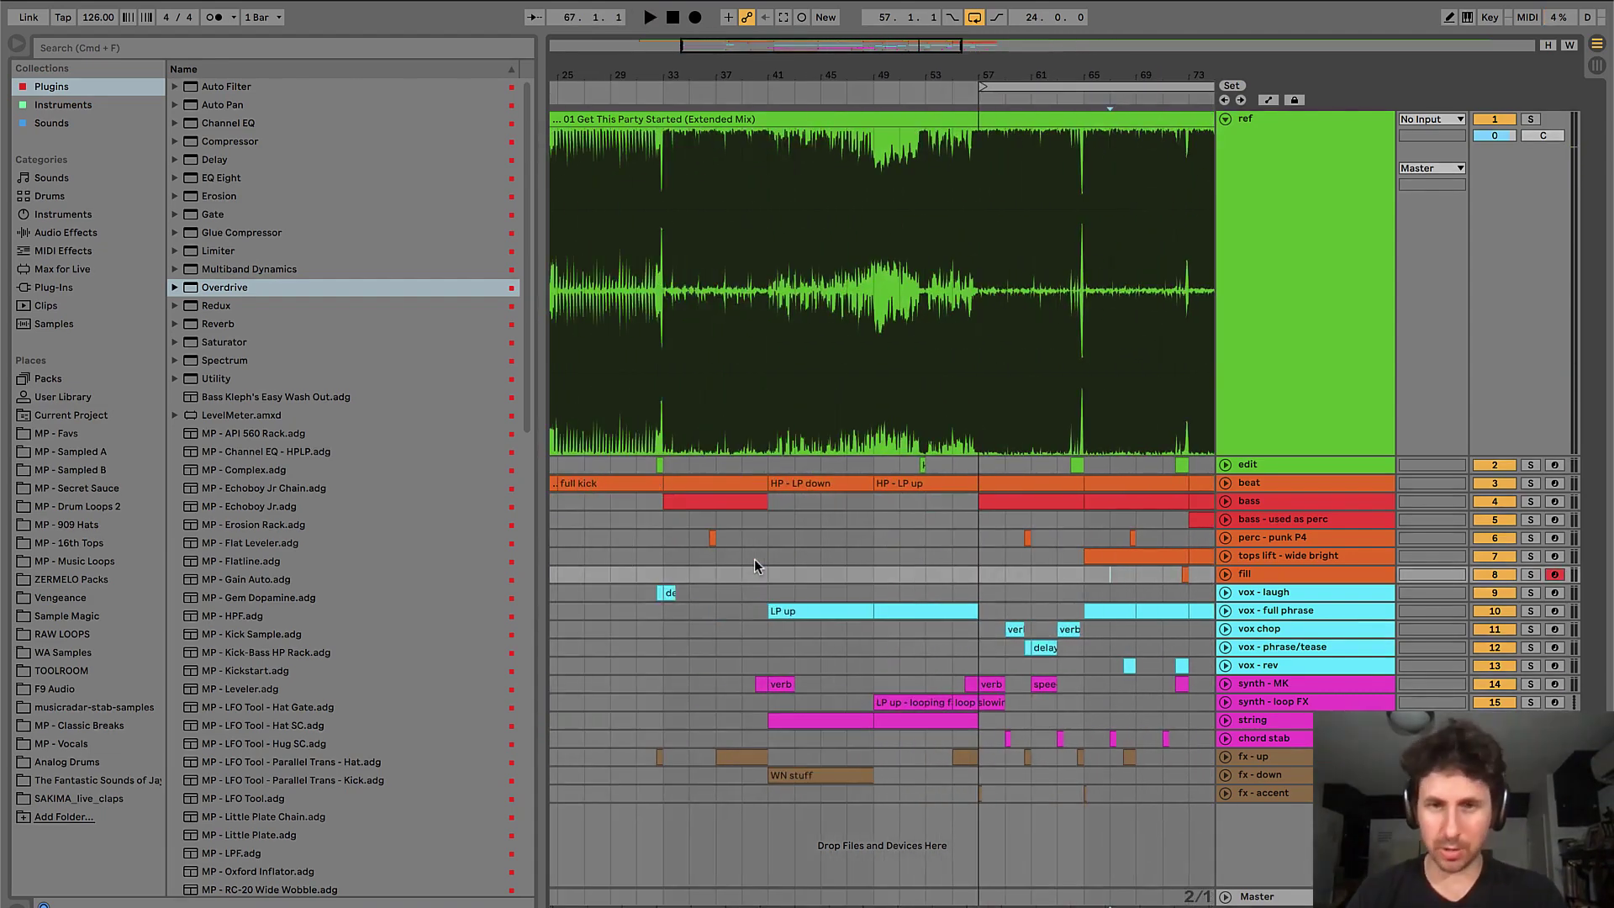
pyautogui.hscroll(-15, 673, 556)
pyautogui.click(755, 574)
pyautogui.press('space')
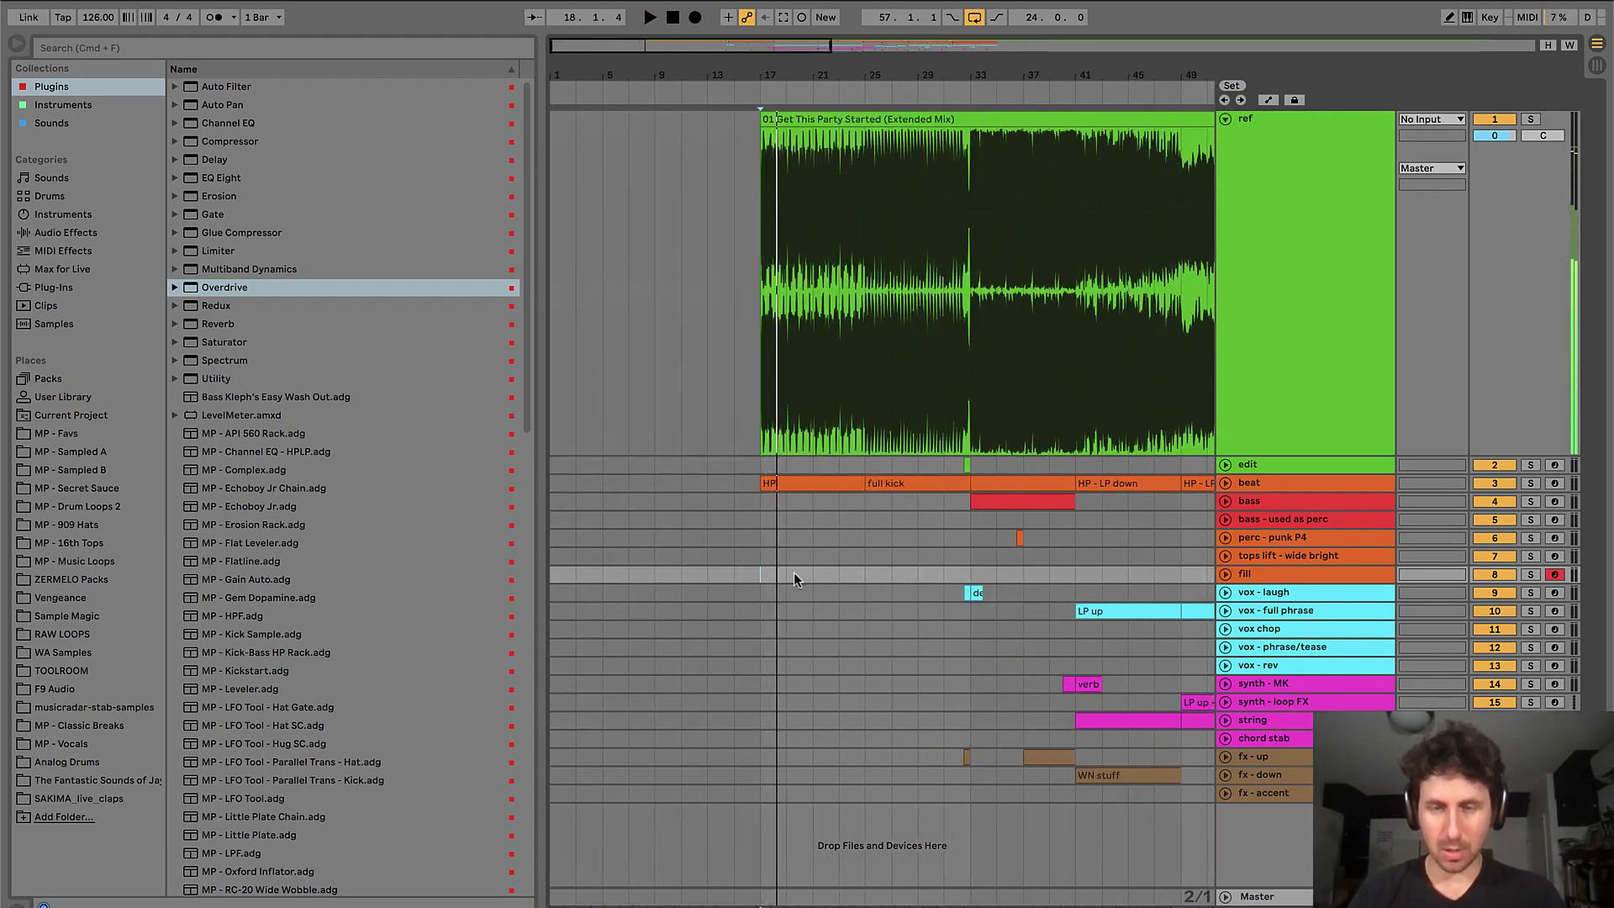
# - Compare the beat, bass and tops lift clips between the song's opening at bar 17 and the section at bars 73 to 81
pyautogui.hscroll(15, 846, 561)
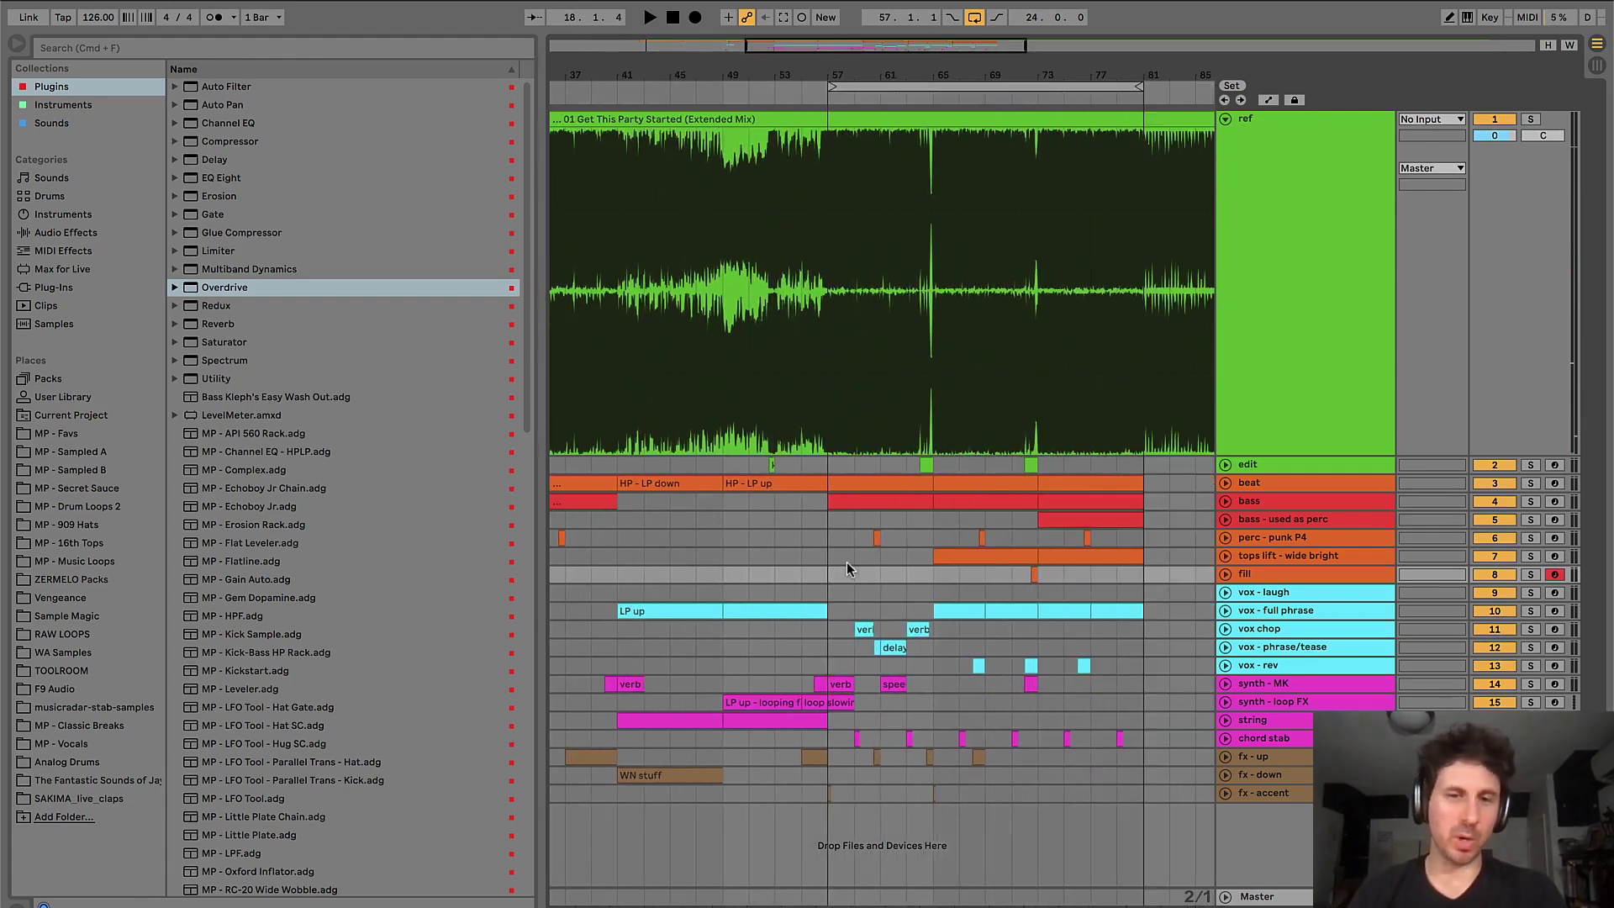
pyautogui.click(827, 561)
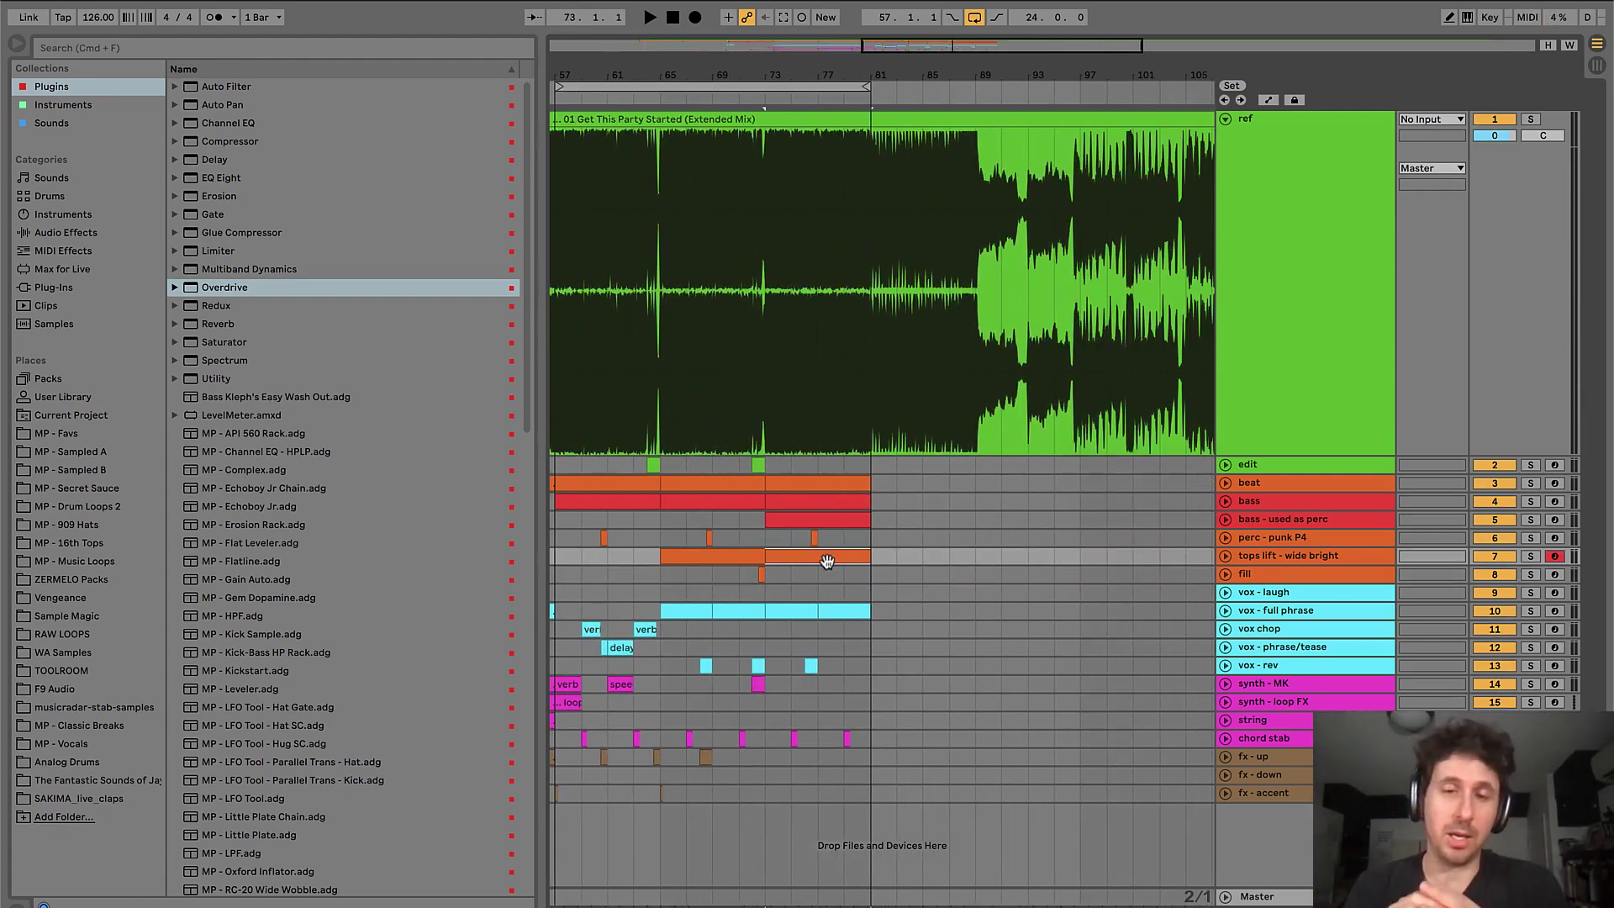
pyautogui.hscroll(-15, 828, 561)
pyautogui.click(808, 485)
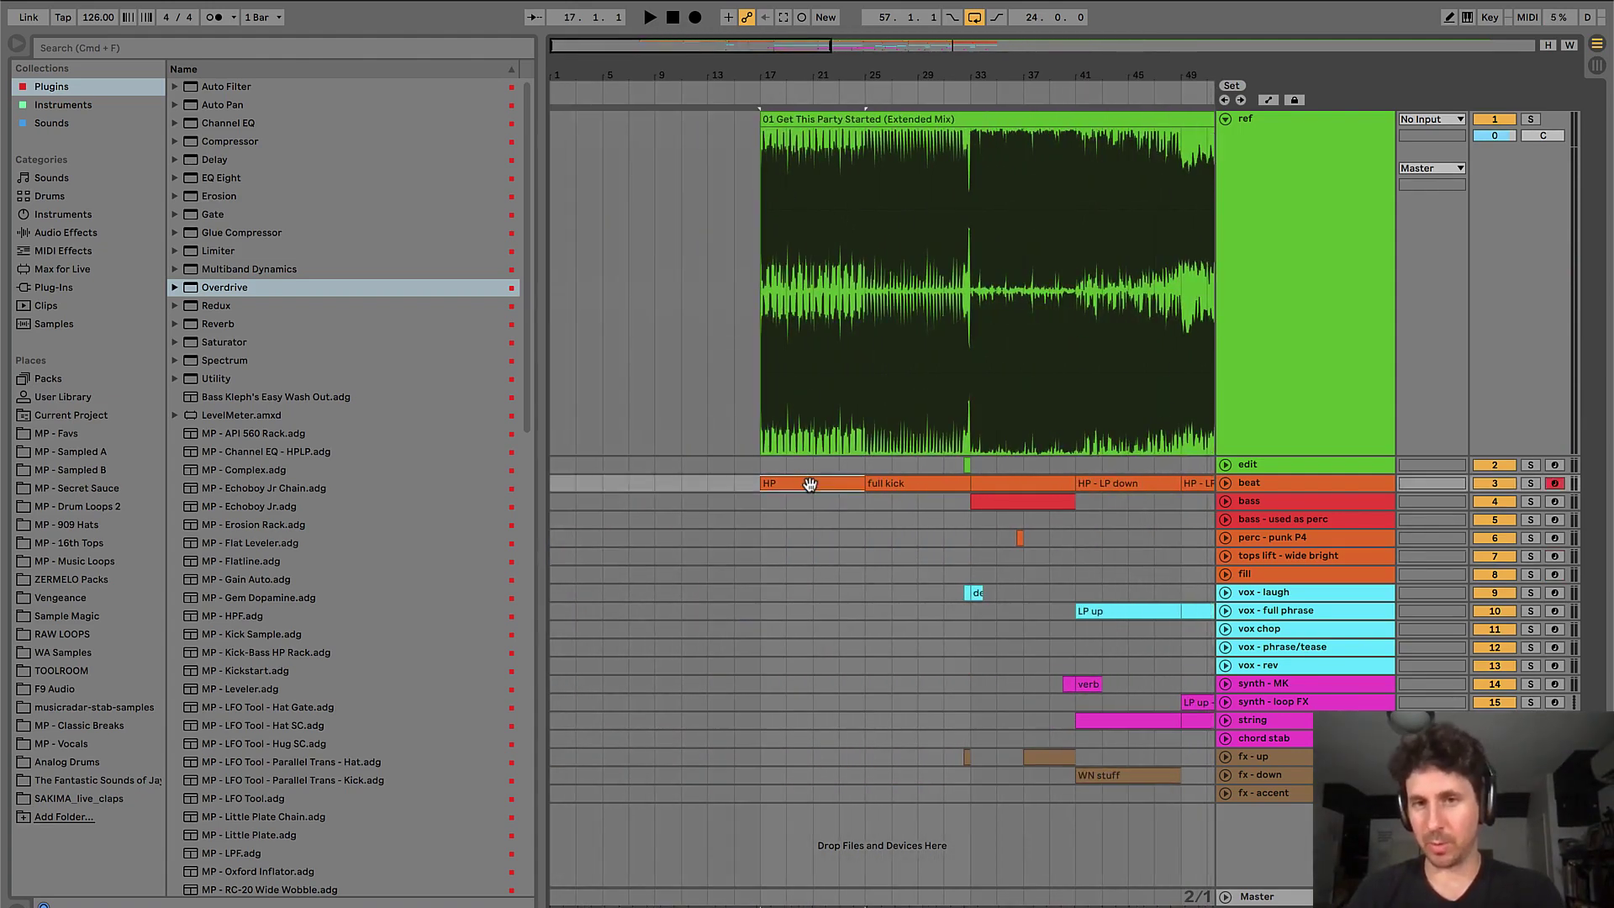
pyautogui.hscroll(15, 808, 485)
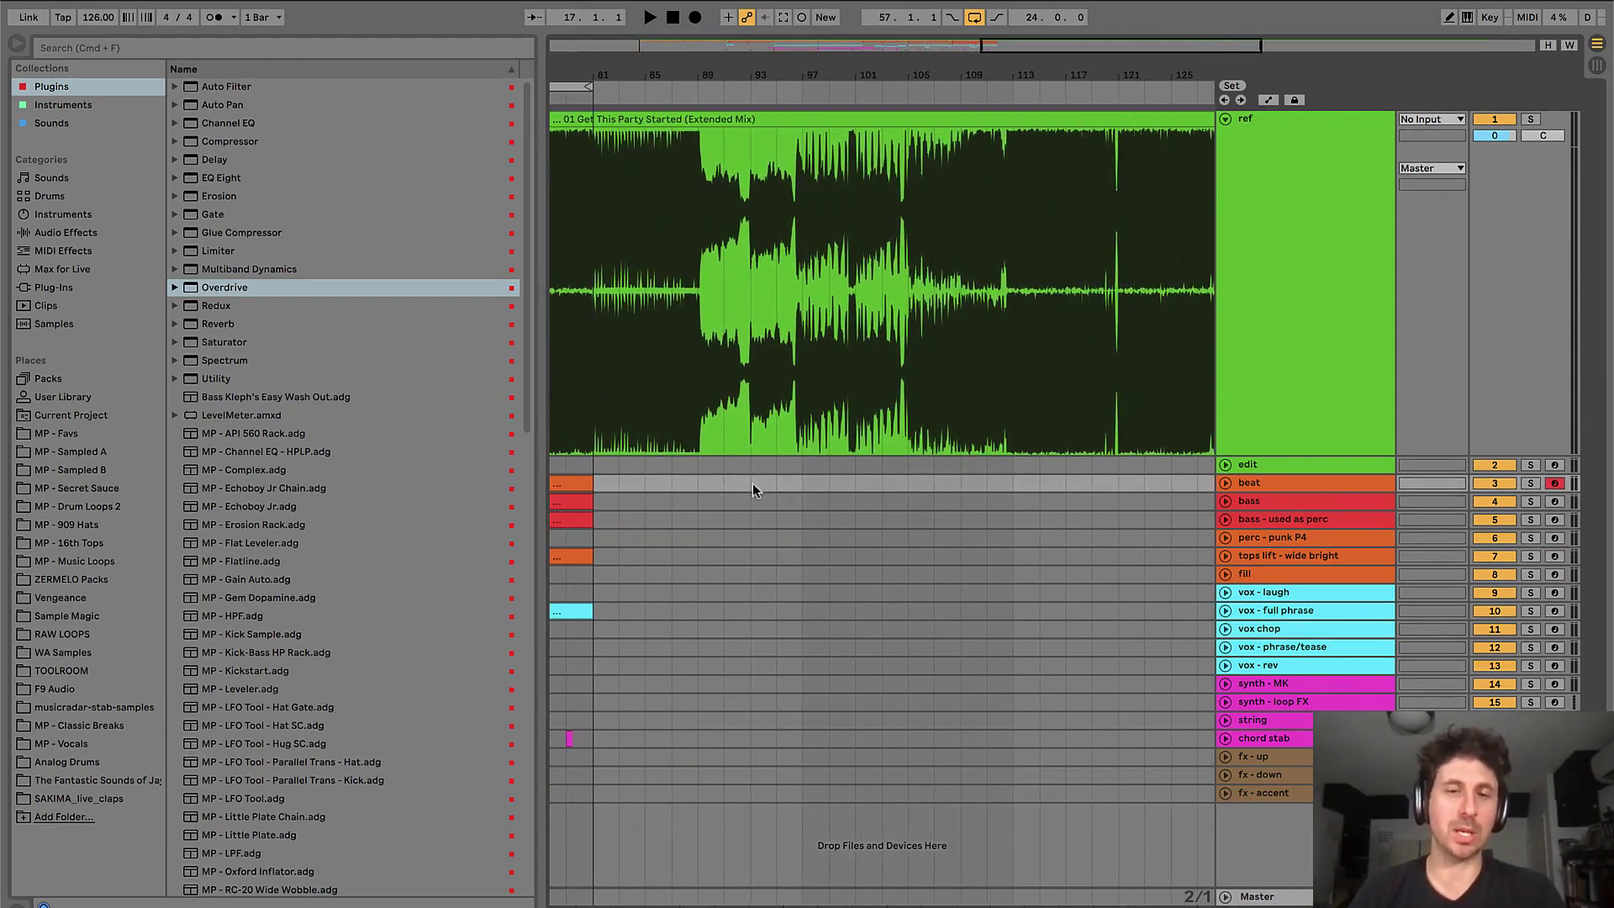
pyautogui.click(791, 488)
pyautogui.scroll(3, 792, 488)
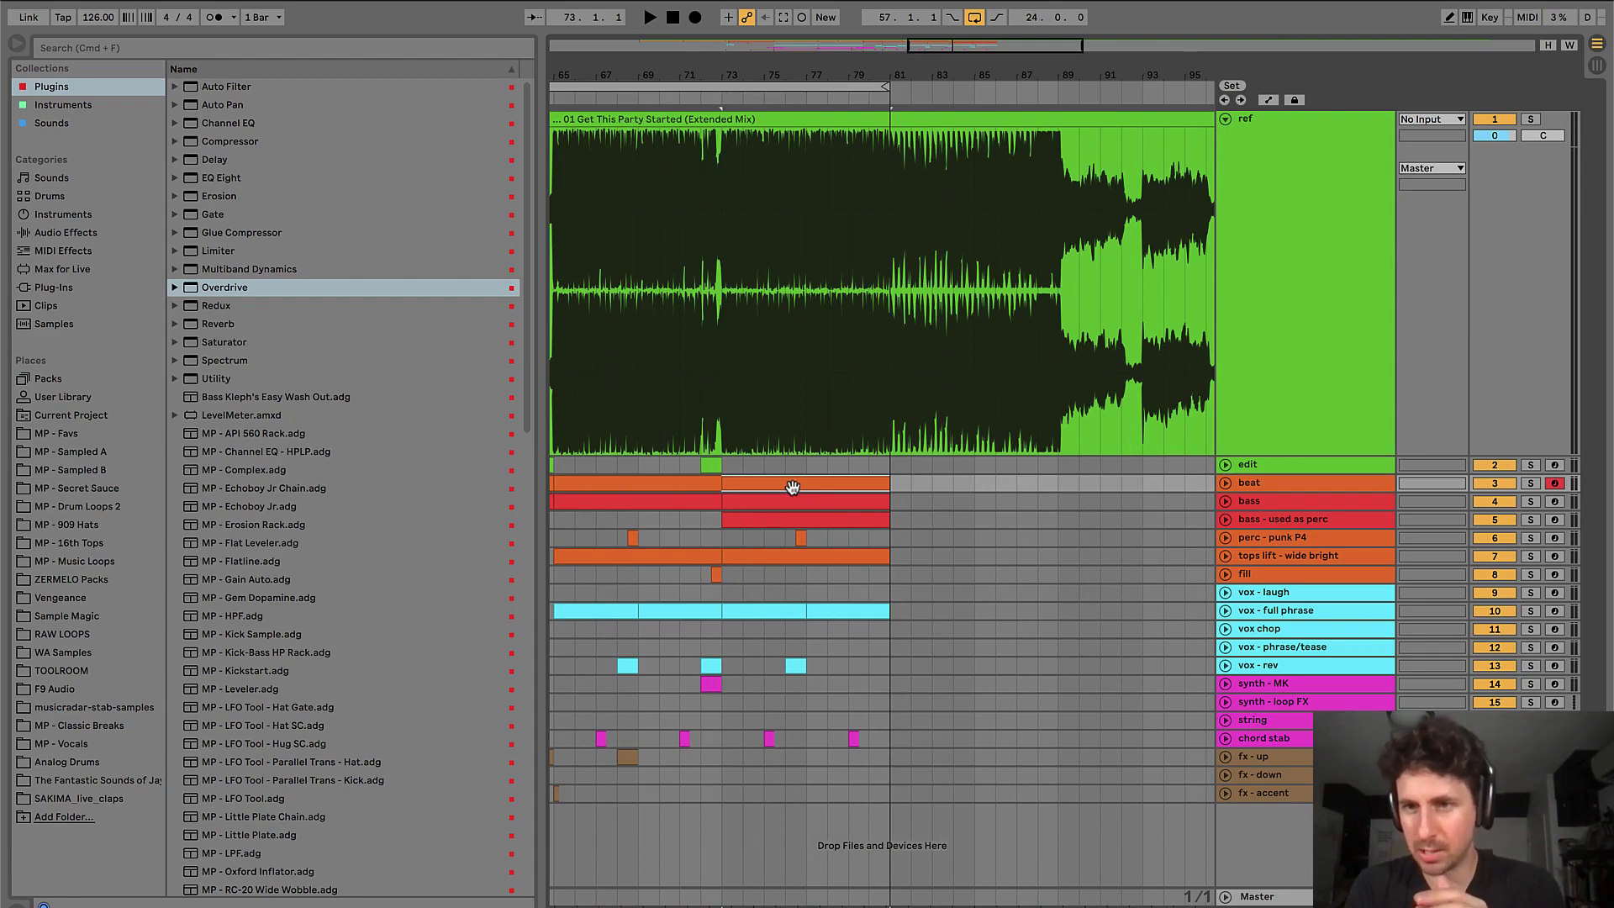
# - Select the bass - used as perc clip, replay the reference from bar 73, and continue listening from bar 75
pyautogui.click(1282, 519)
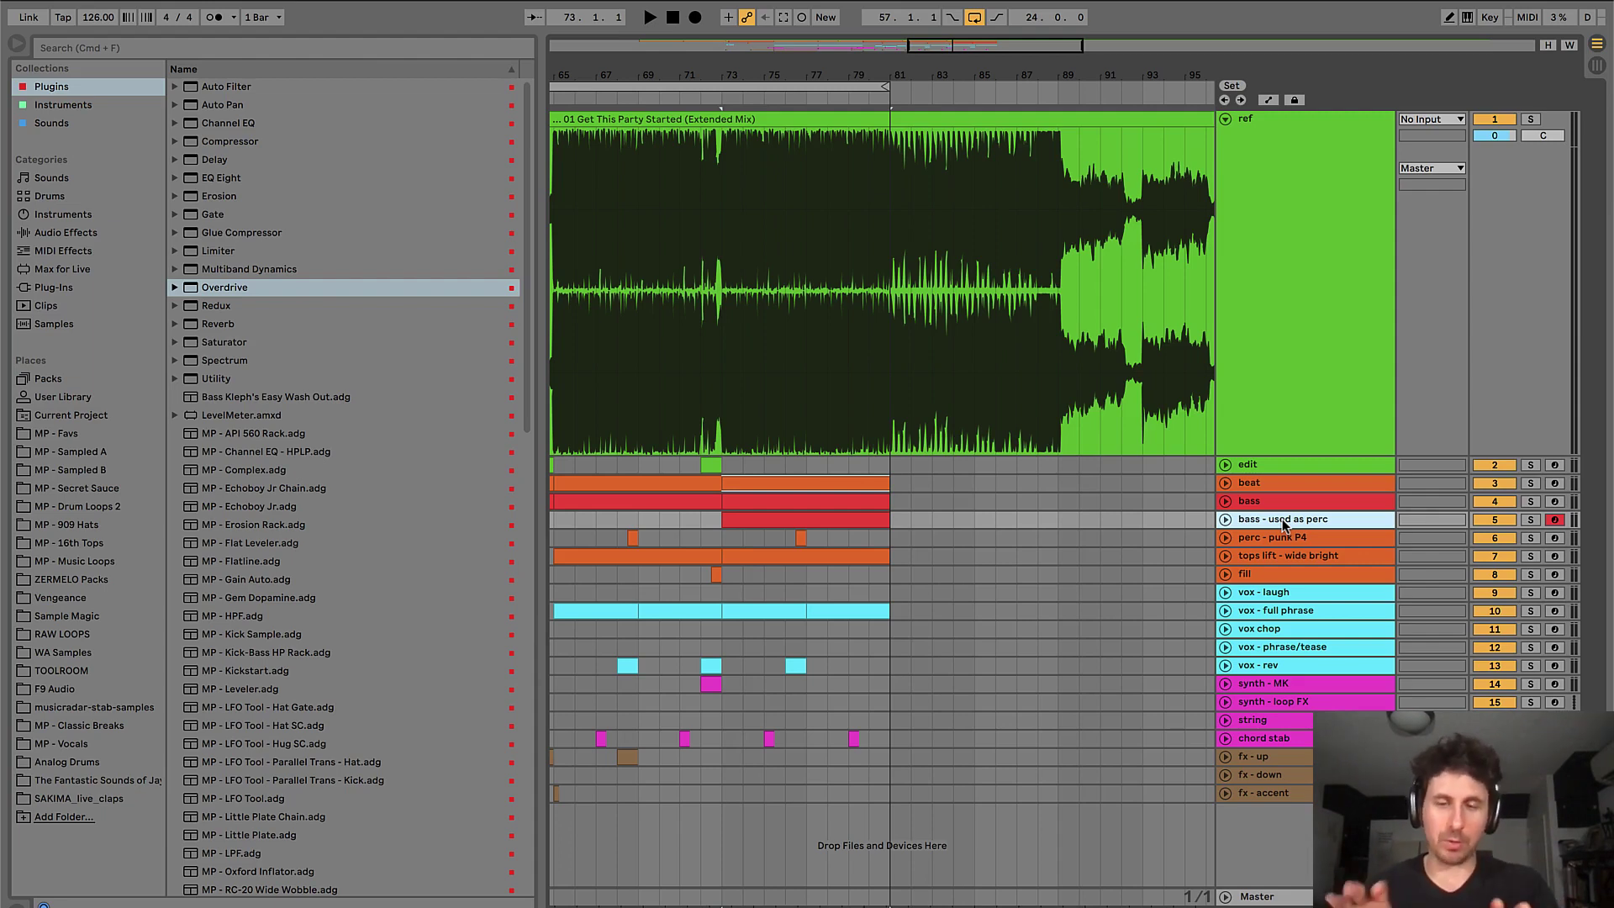
pyautogui.click(779, 522)
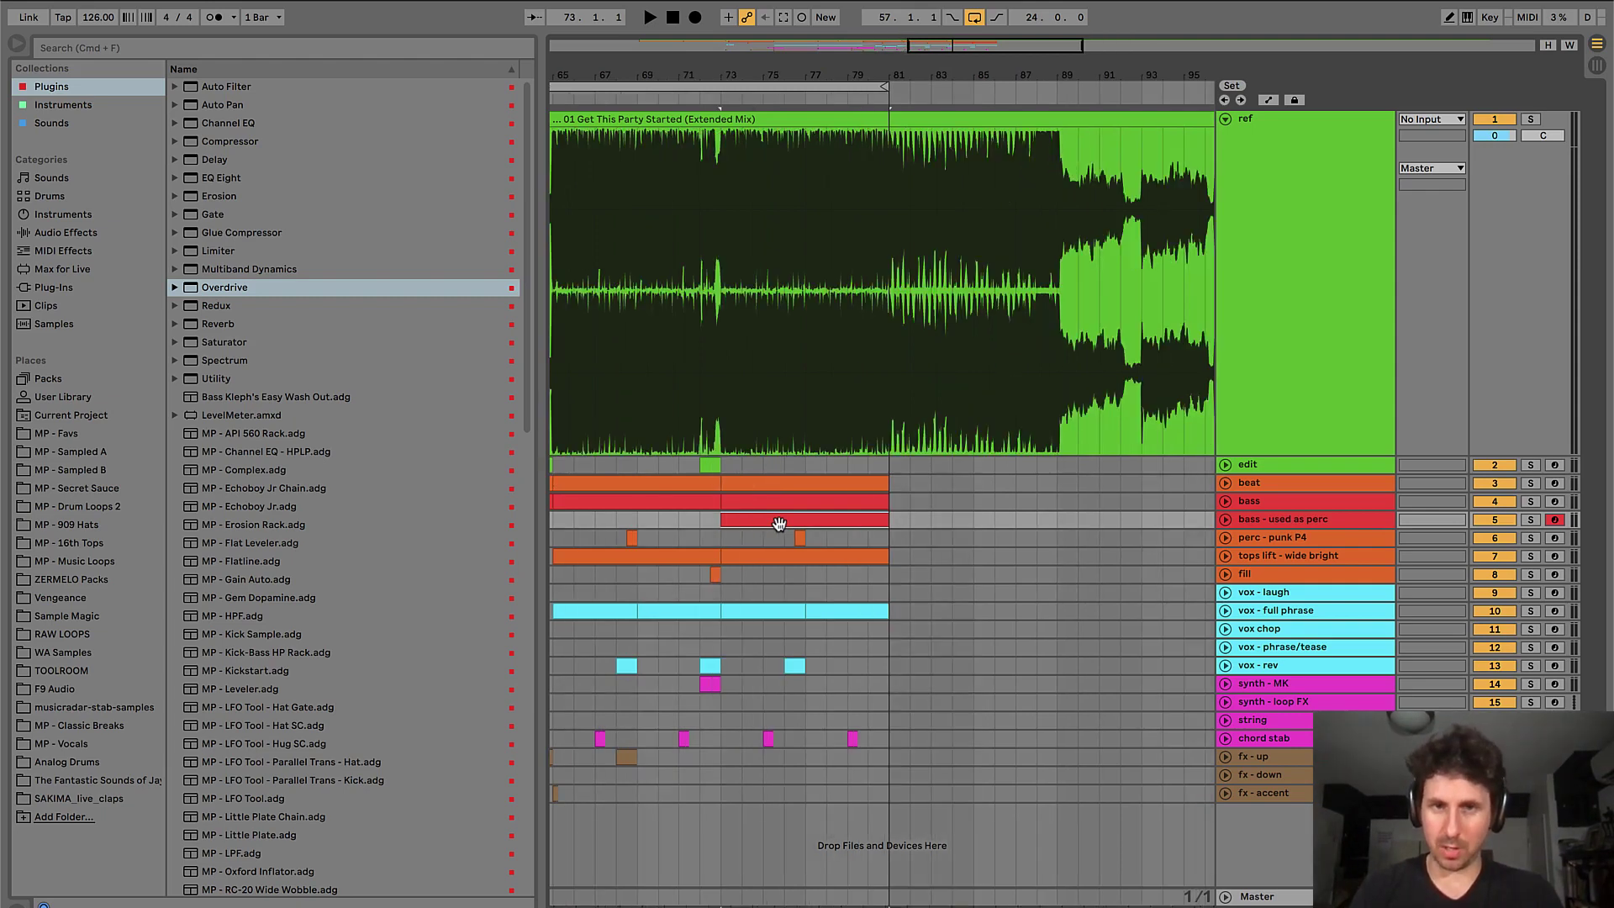
pyautogui.press('space')
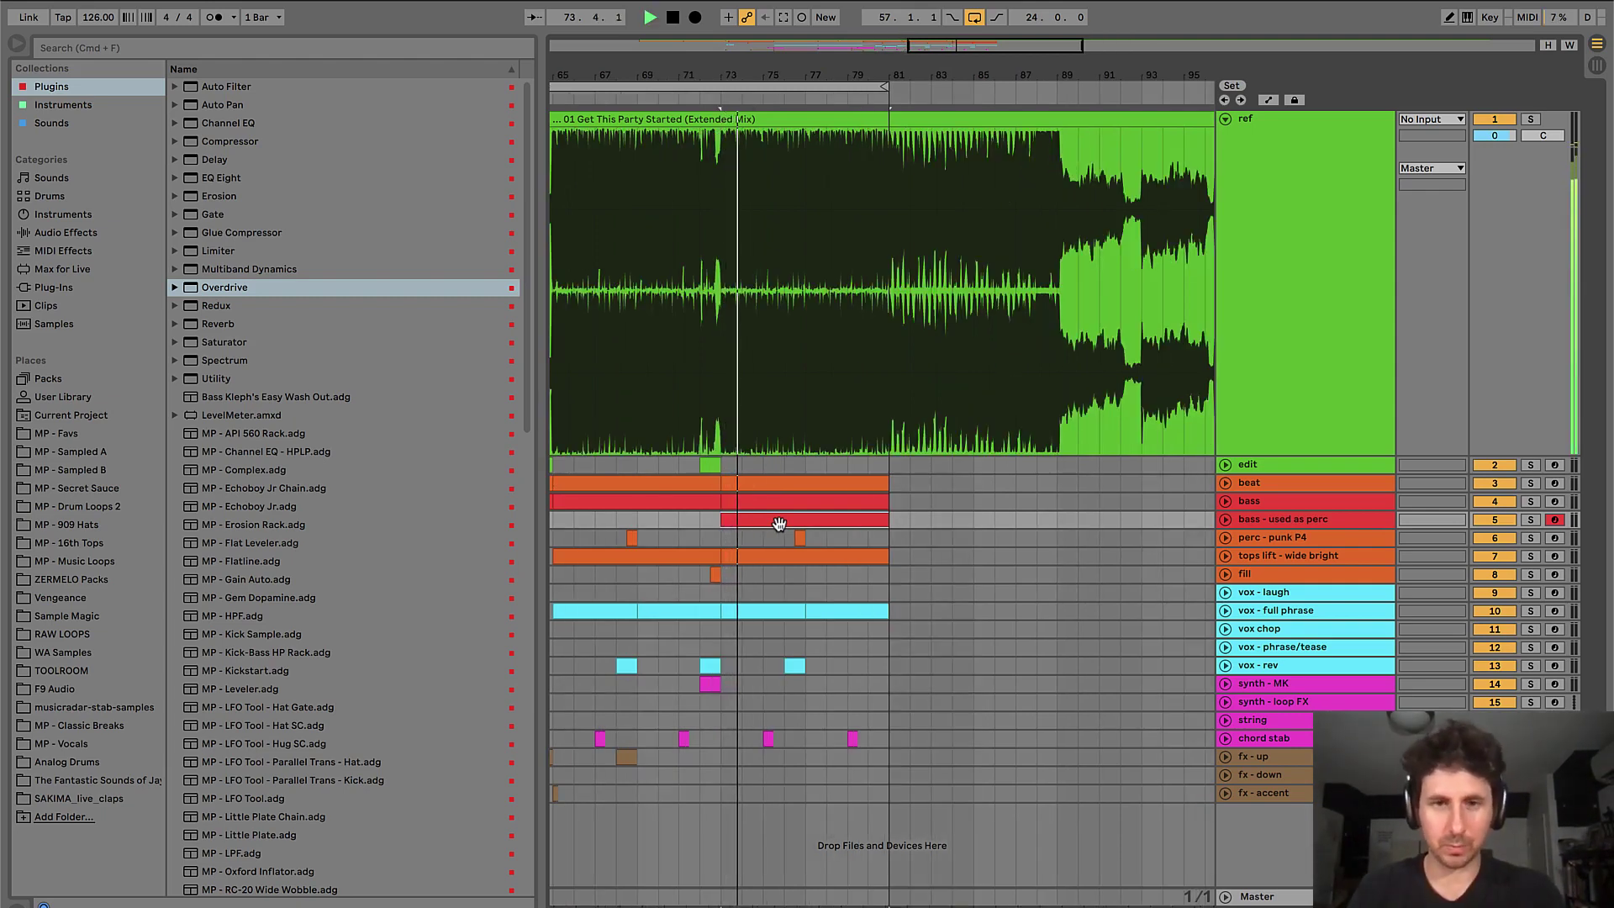
pyautogui.click(755, 538)
pyautogui.press('+')
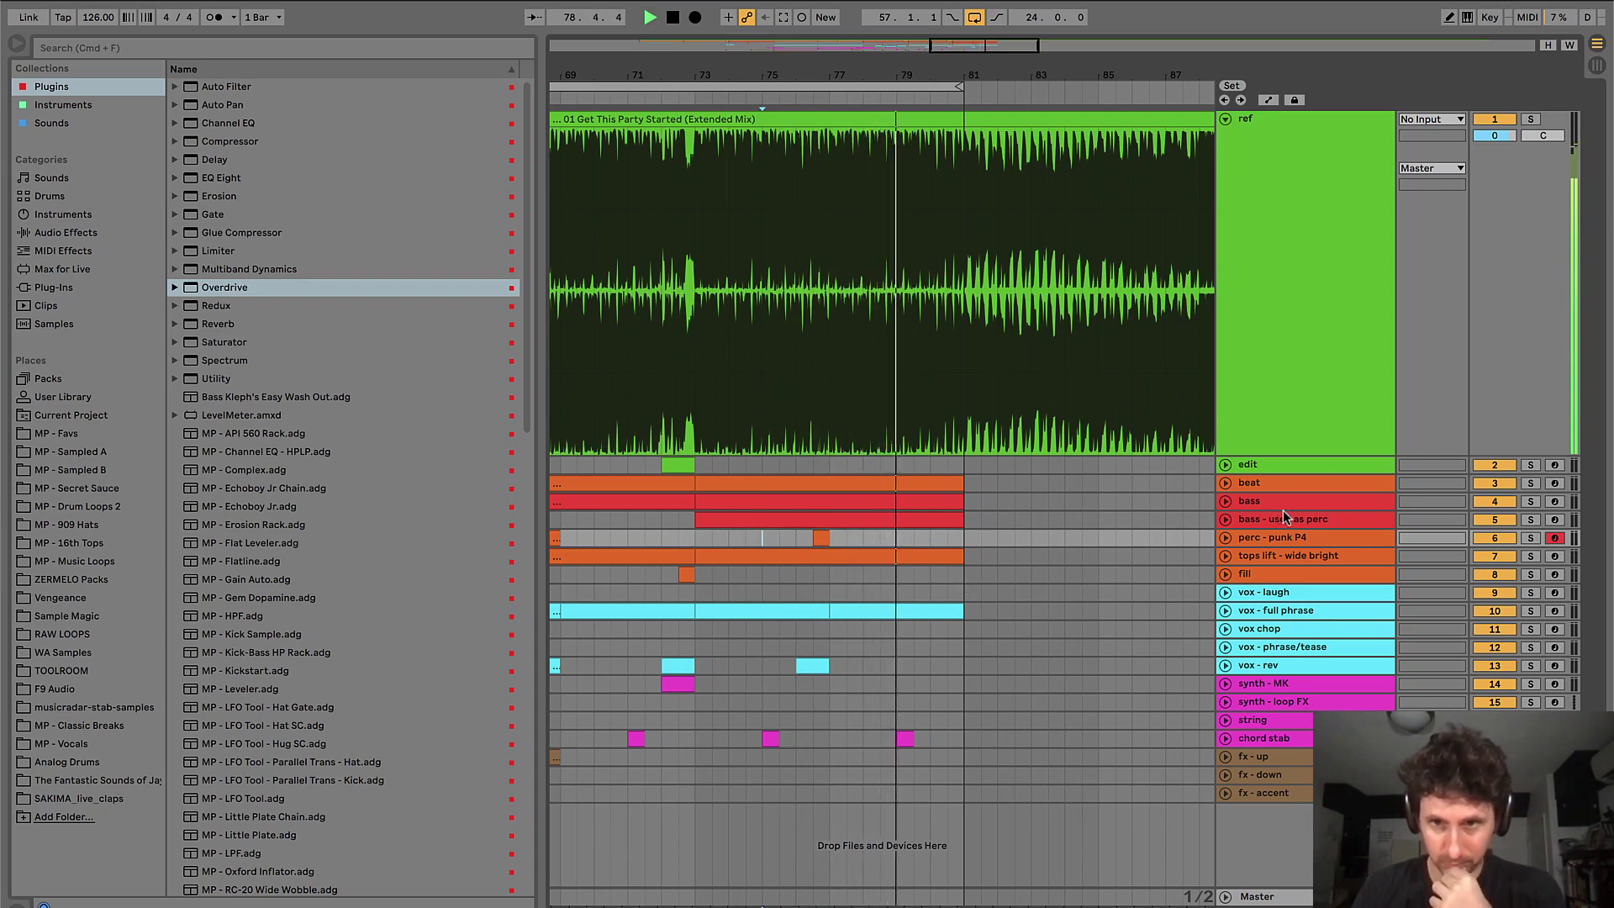
# - Unfold the bass track and insert a placeholder clip on the fx - up track from bar 79 to bar 81
pyautogui.click(1225, 501)
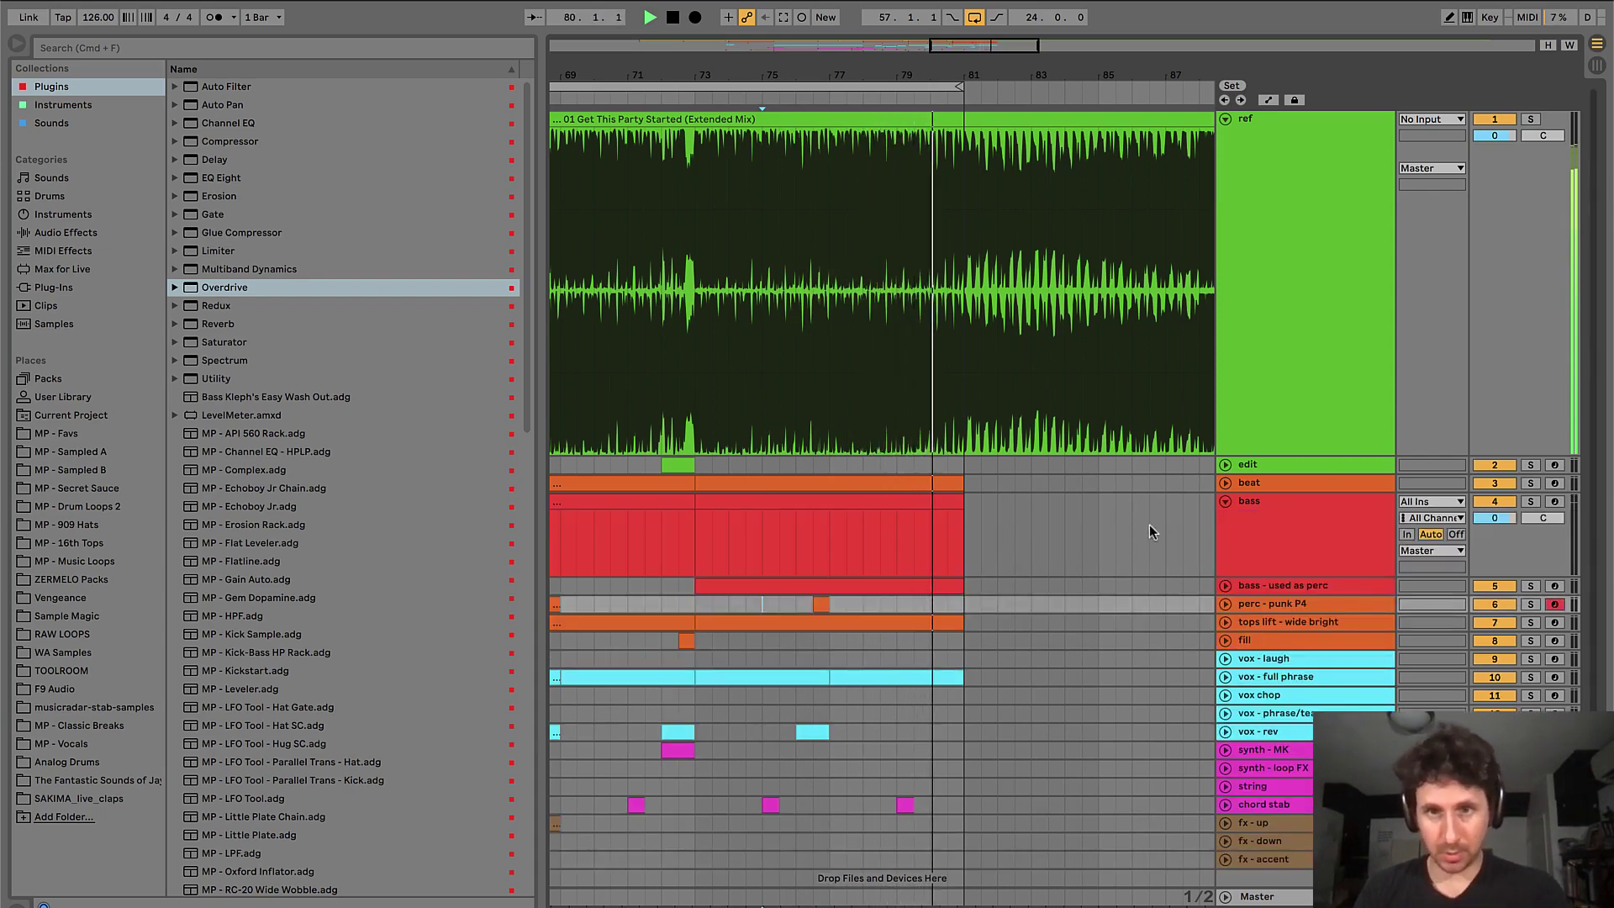
pyautogui.scroll(-1, 1148, 525)
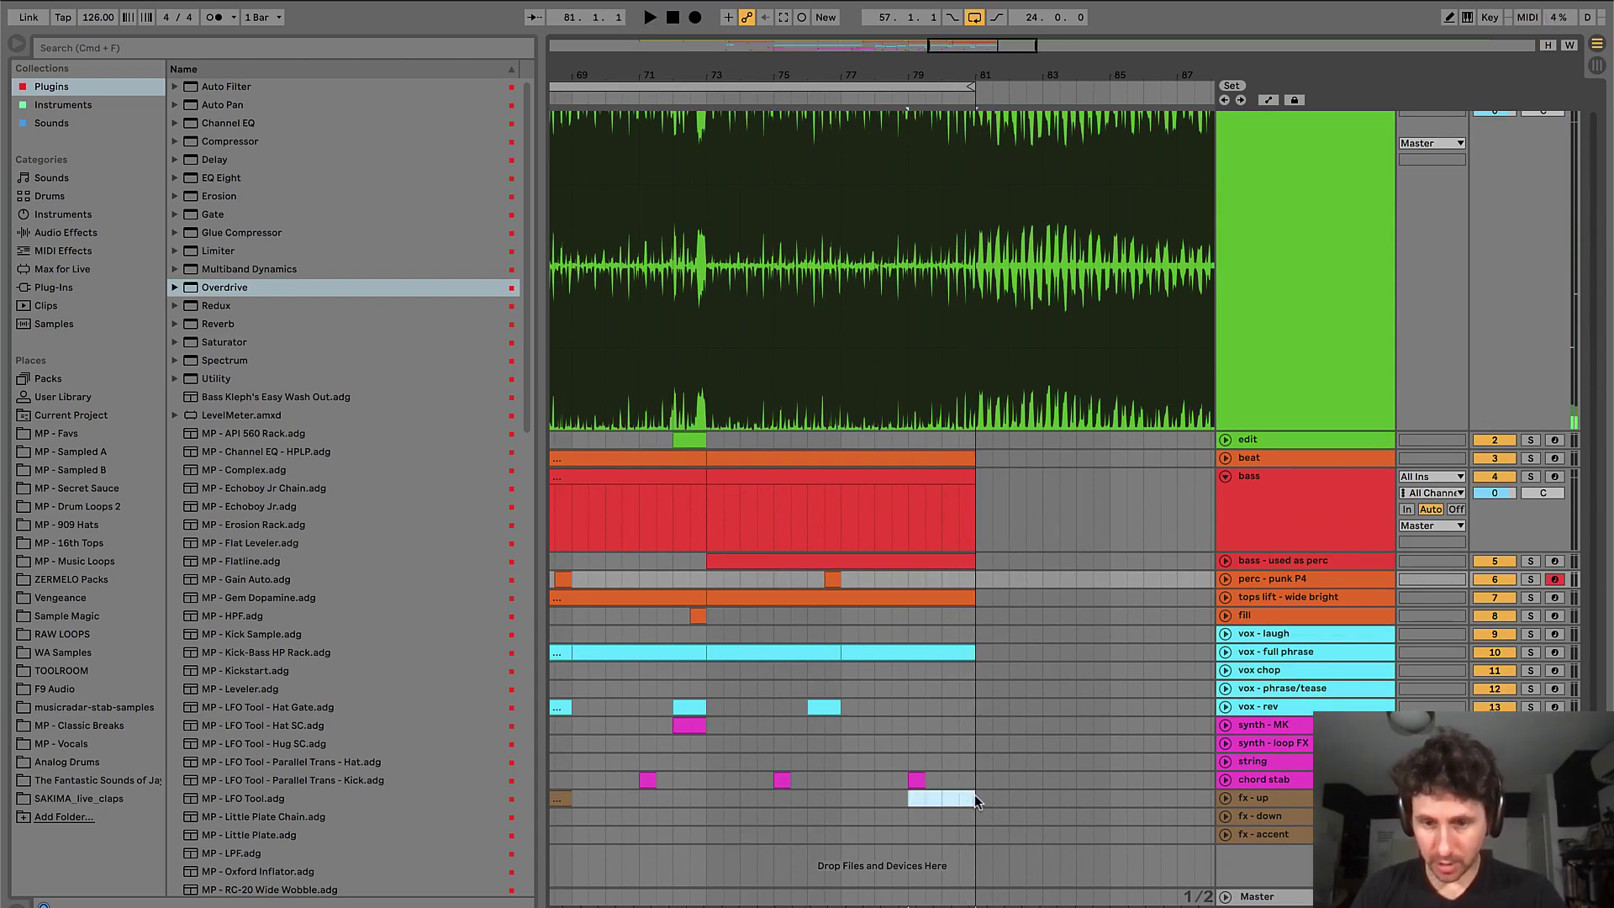
pyautogui.doubleClick(971, 798)
pyautogui.press('super+alt+l')
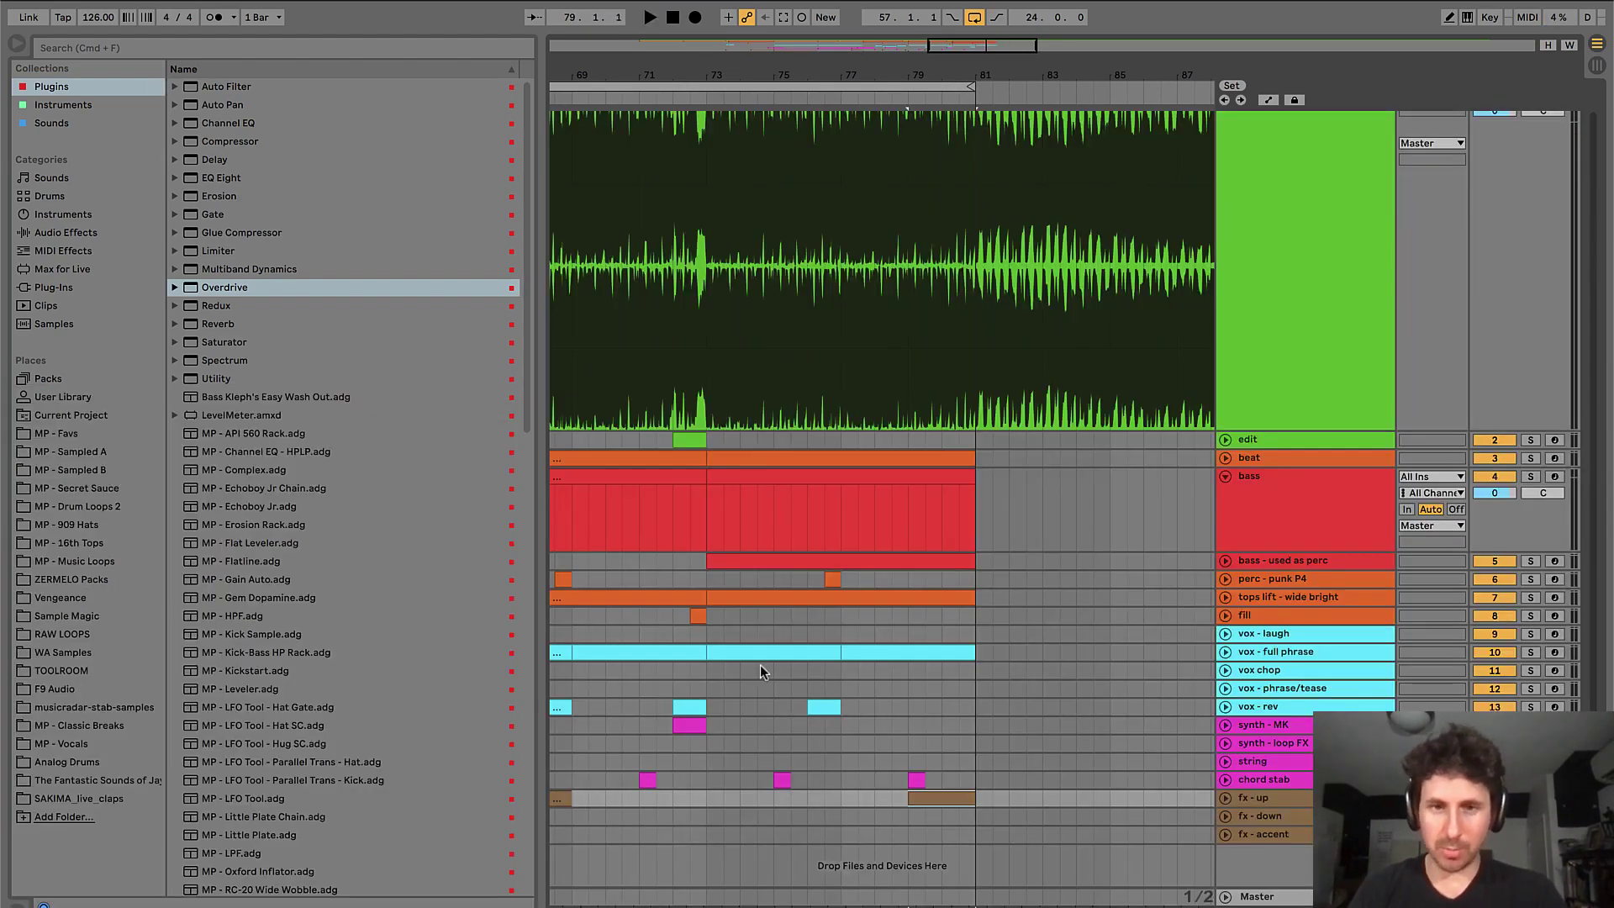
# - Replay the reference from bar 69, skip ahead to bar 77, and listen to the passage leading into bar 81
pyautogui.hscroll(-4, 760, 588)
pyautogui.click(746, 396)
pyautogui.click(760, 396)
pyautogui.hscroll(1, 760, 398)
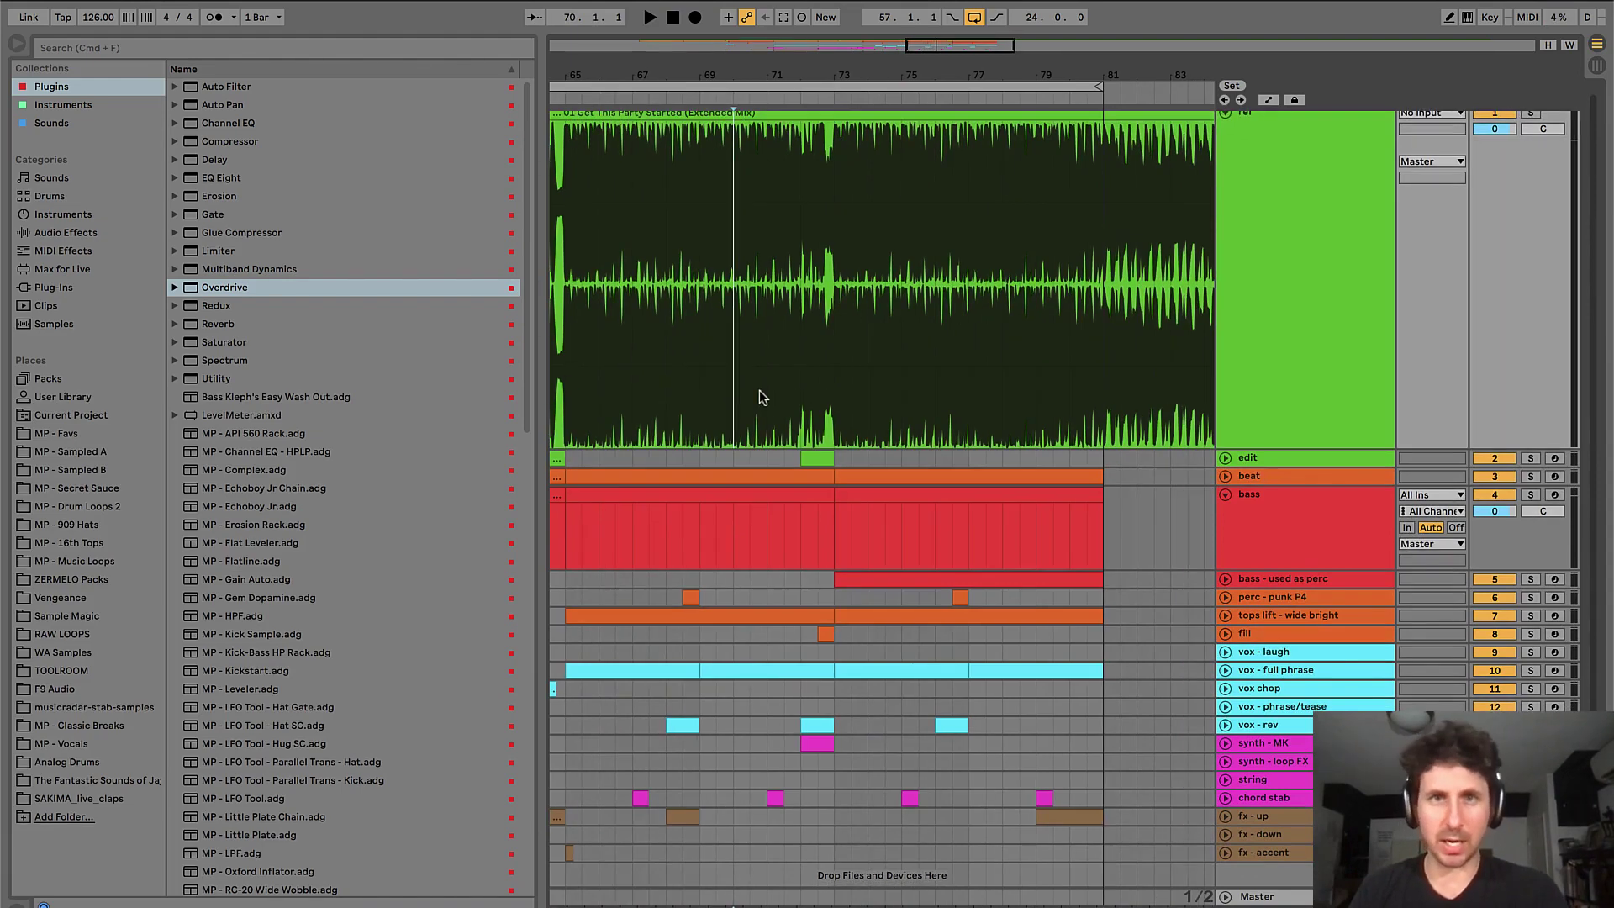
pyautogui.click(713, 381)
pyautogui.click(699, 373)
pyautogui.press('space')
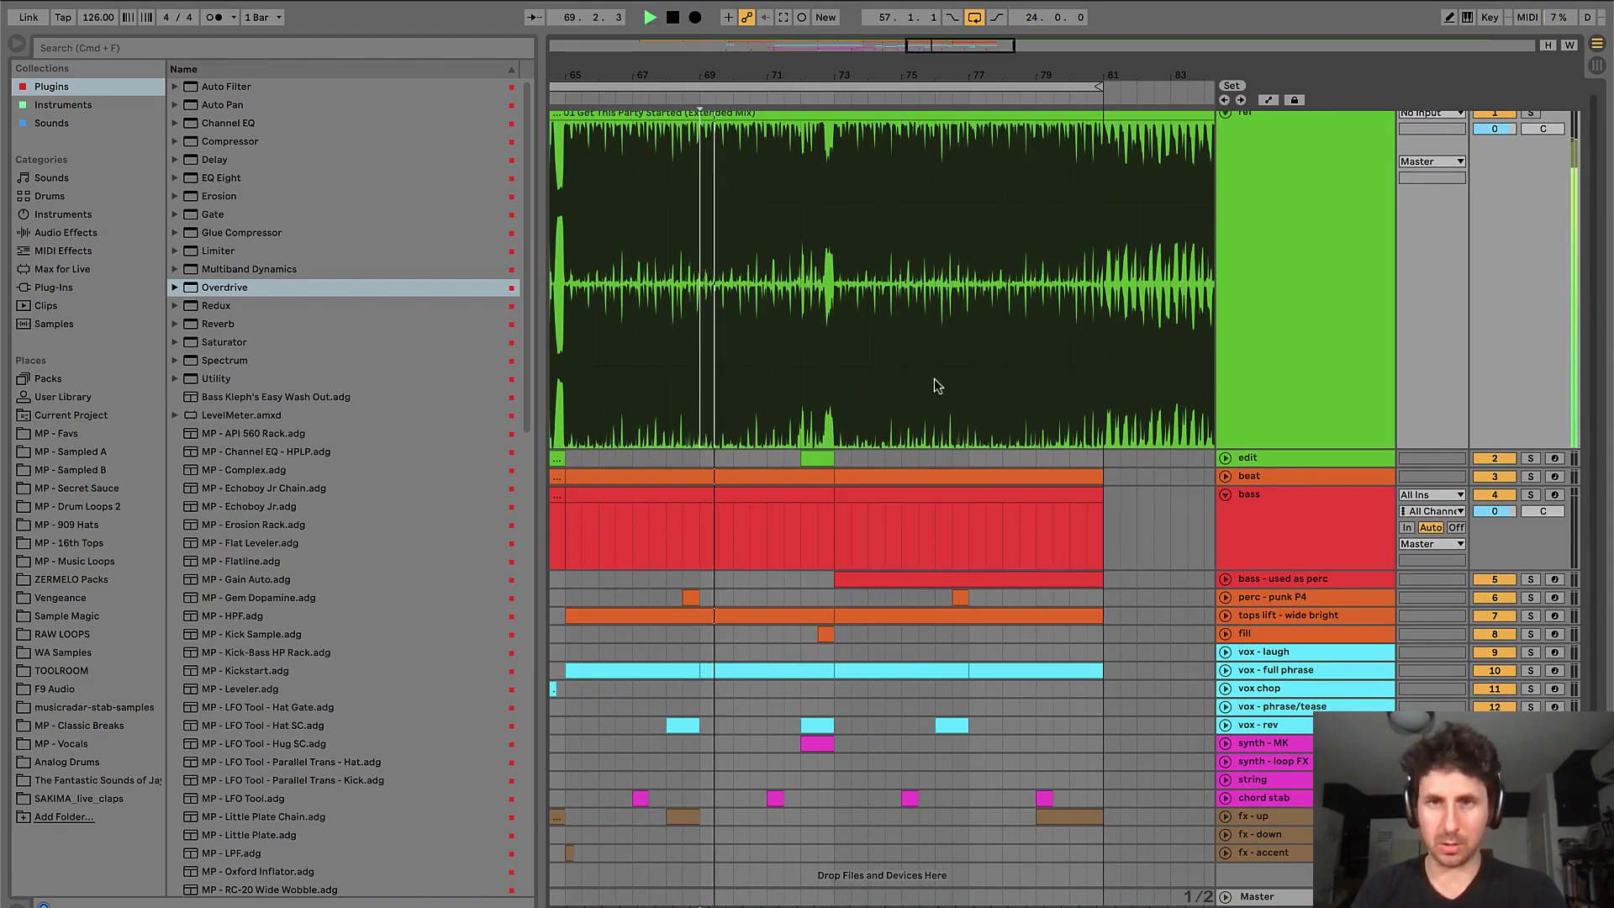
pyautogui.click(967, 375)
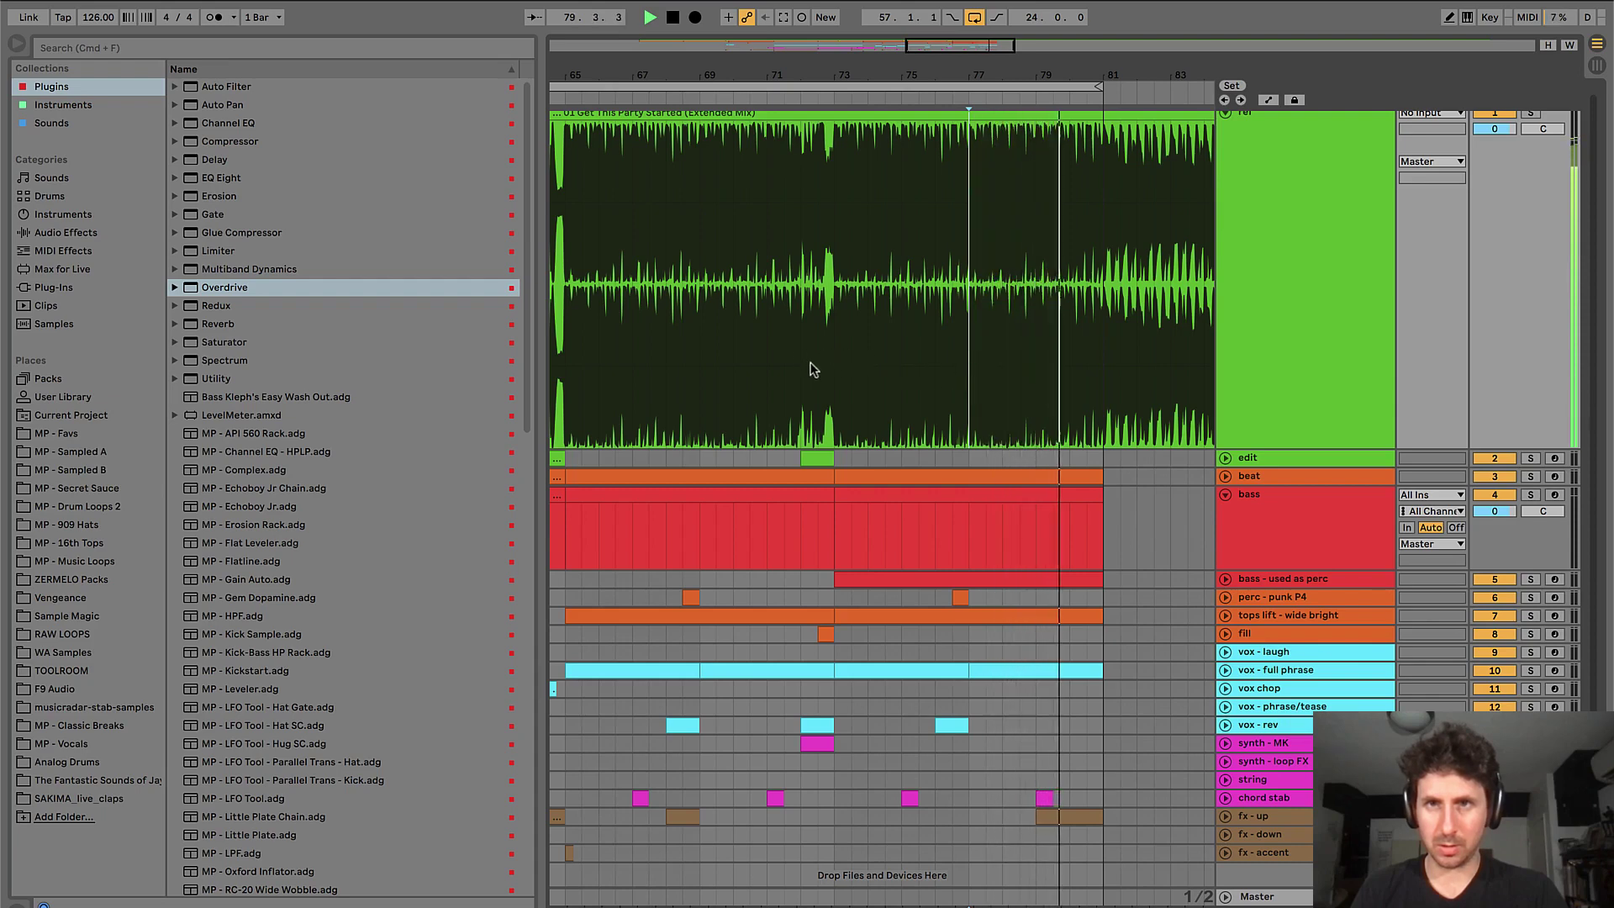
pyautogui.hscroll(5, 840, 374)
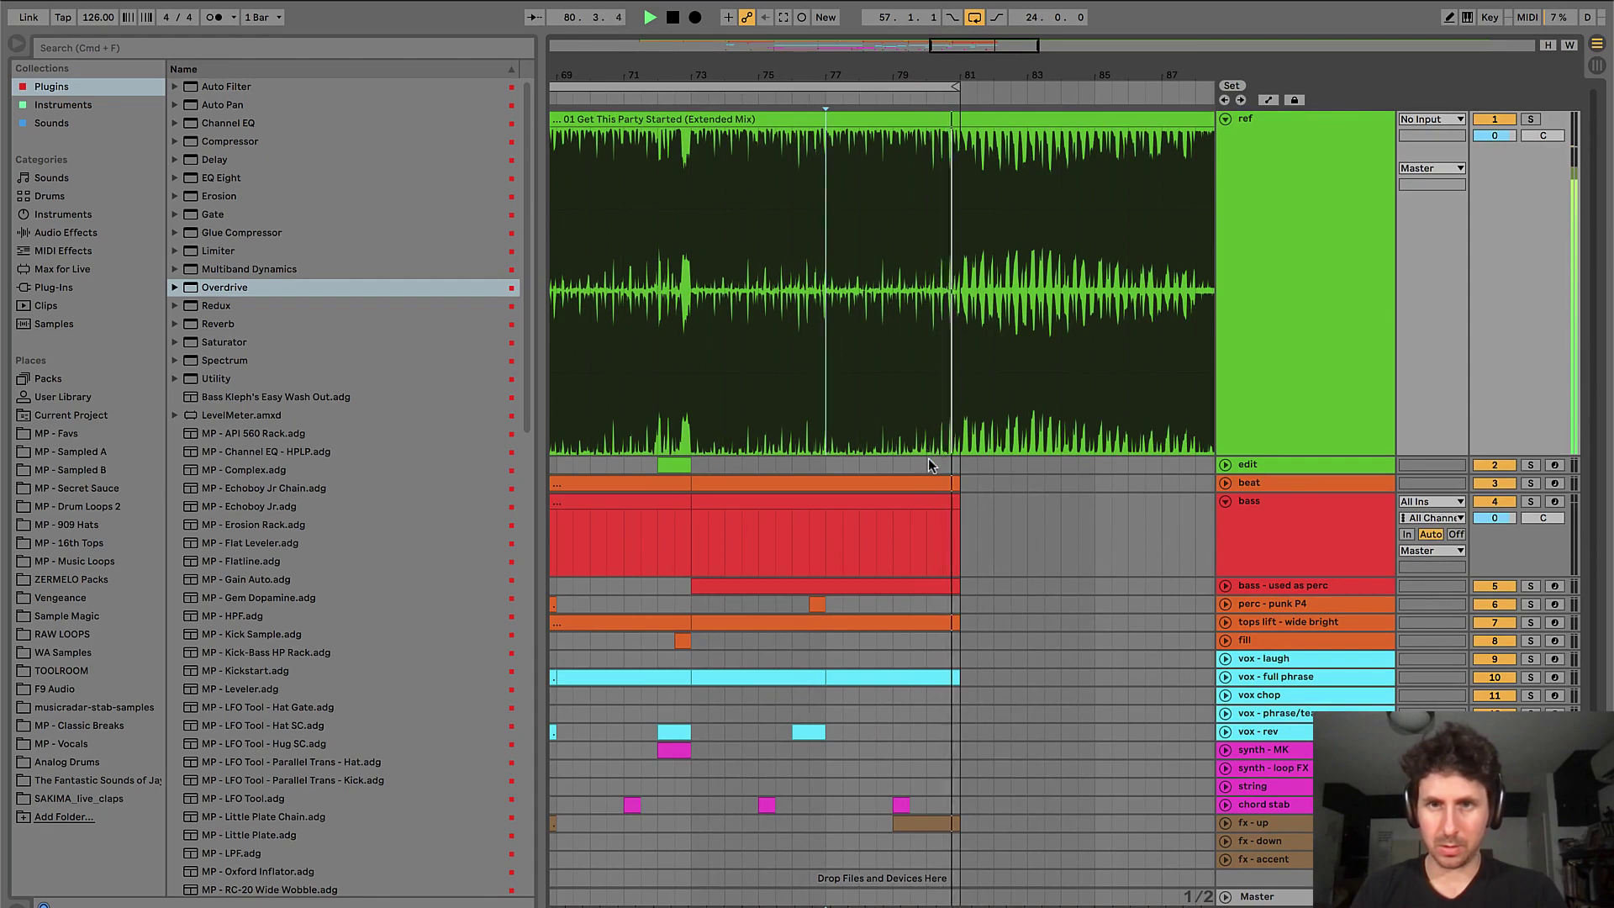
# - Stop playback, fold all tracks at once, and place the insert marker at bar 57 for an overview of the section
pyautogui.press('space')
pyautogui.click(926, 471)
pyautogui.press('-')
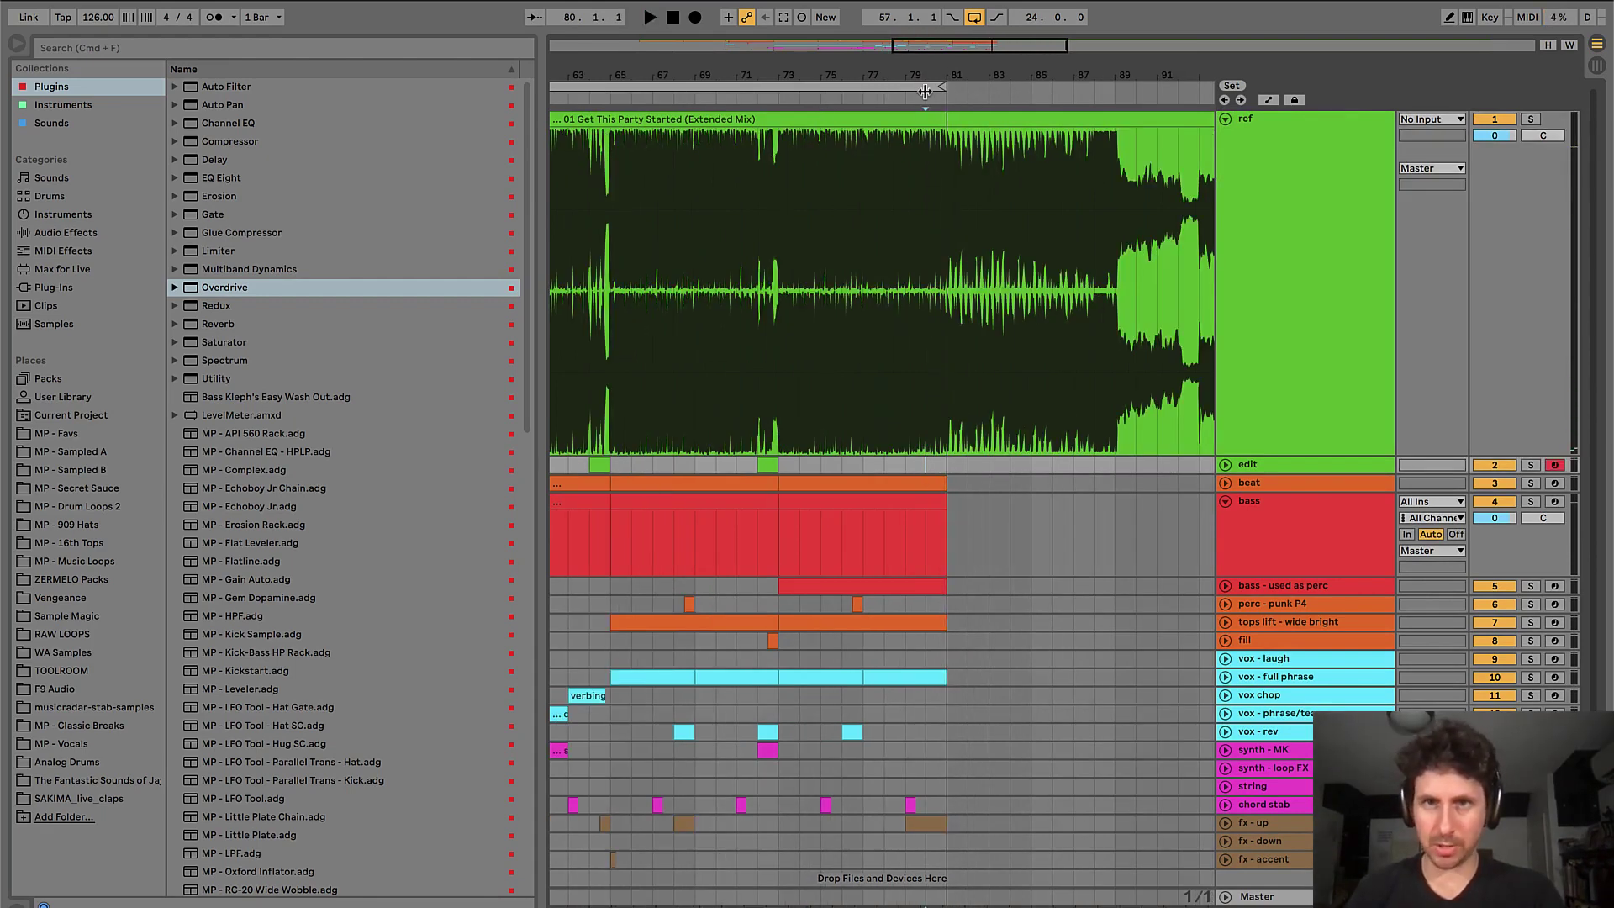
pyautogui.press('-')
pyautogui.press('-')
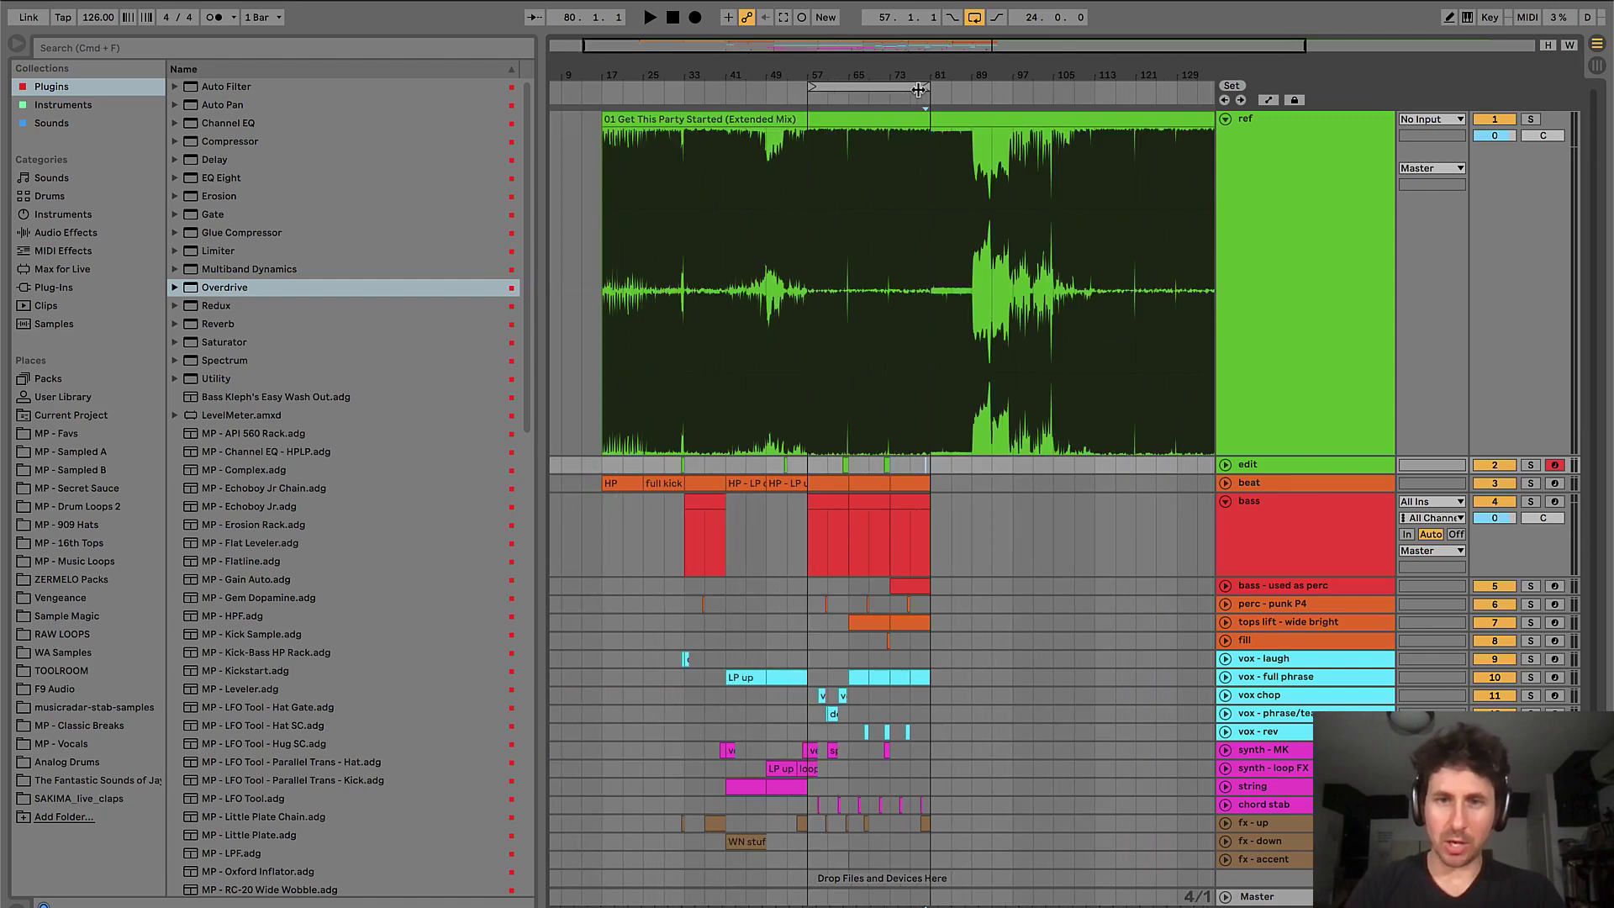
pyautogui.keyDown('alt'); pyautogui.click(1223, 501); pyautogui.keyUp('alt')
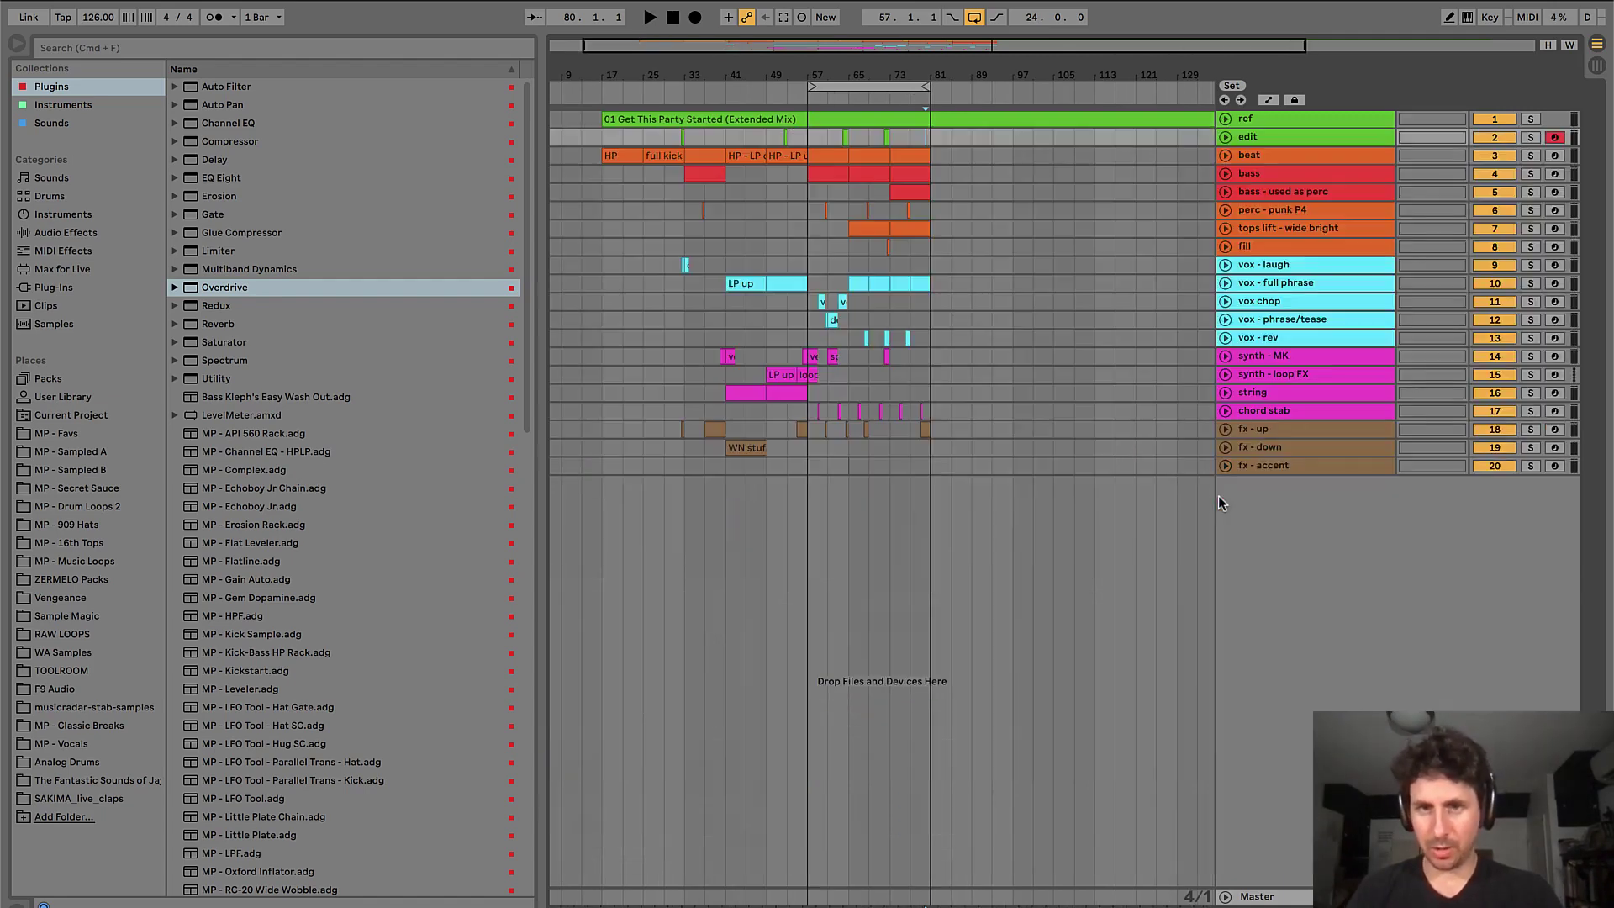
pyautogui.click(813, 195)
pyautogui.press('+')
pyautogui.press('+')
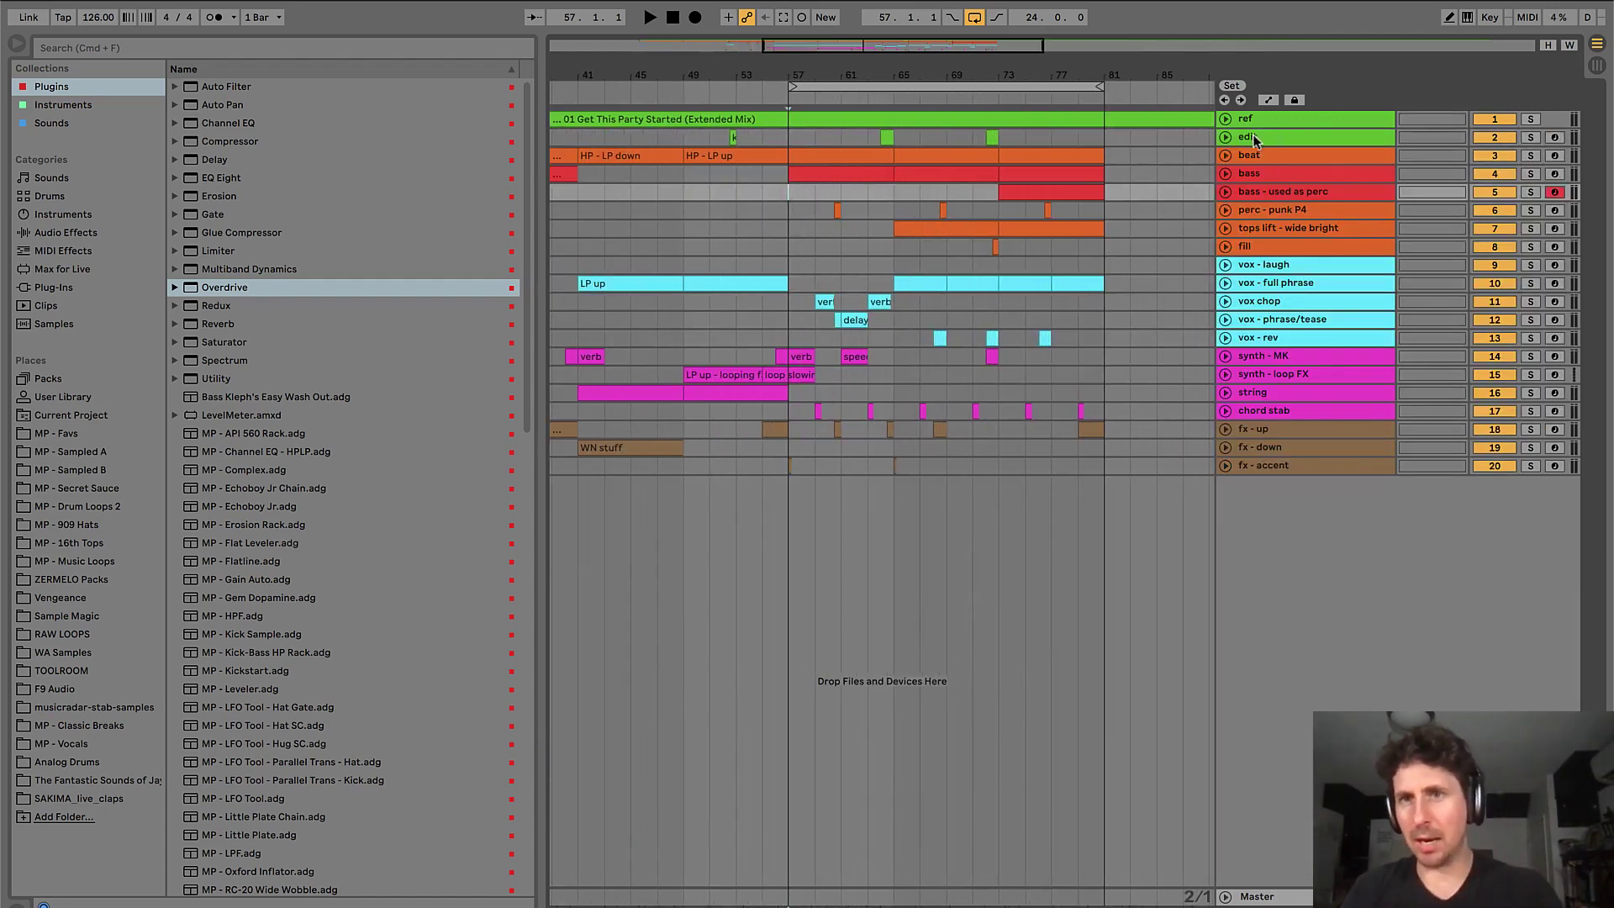
# - Insert a new MIDI track directly below the ref track, name it FOCUS, and color it green
pyautogui.click(1255, 141)
pyautogui.click(1273, 123)
pyautogui.press('super+shift+t')
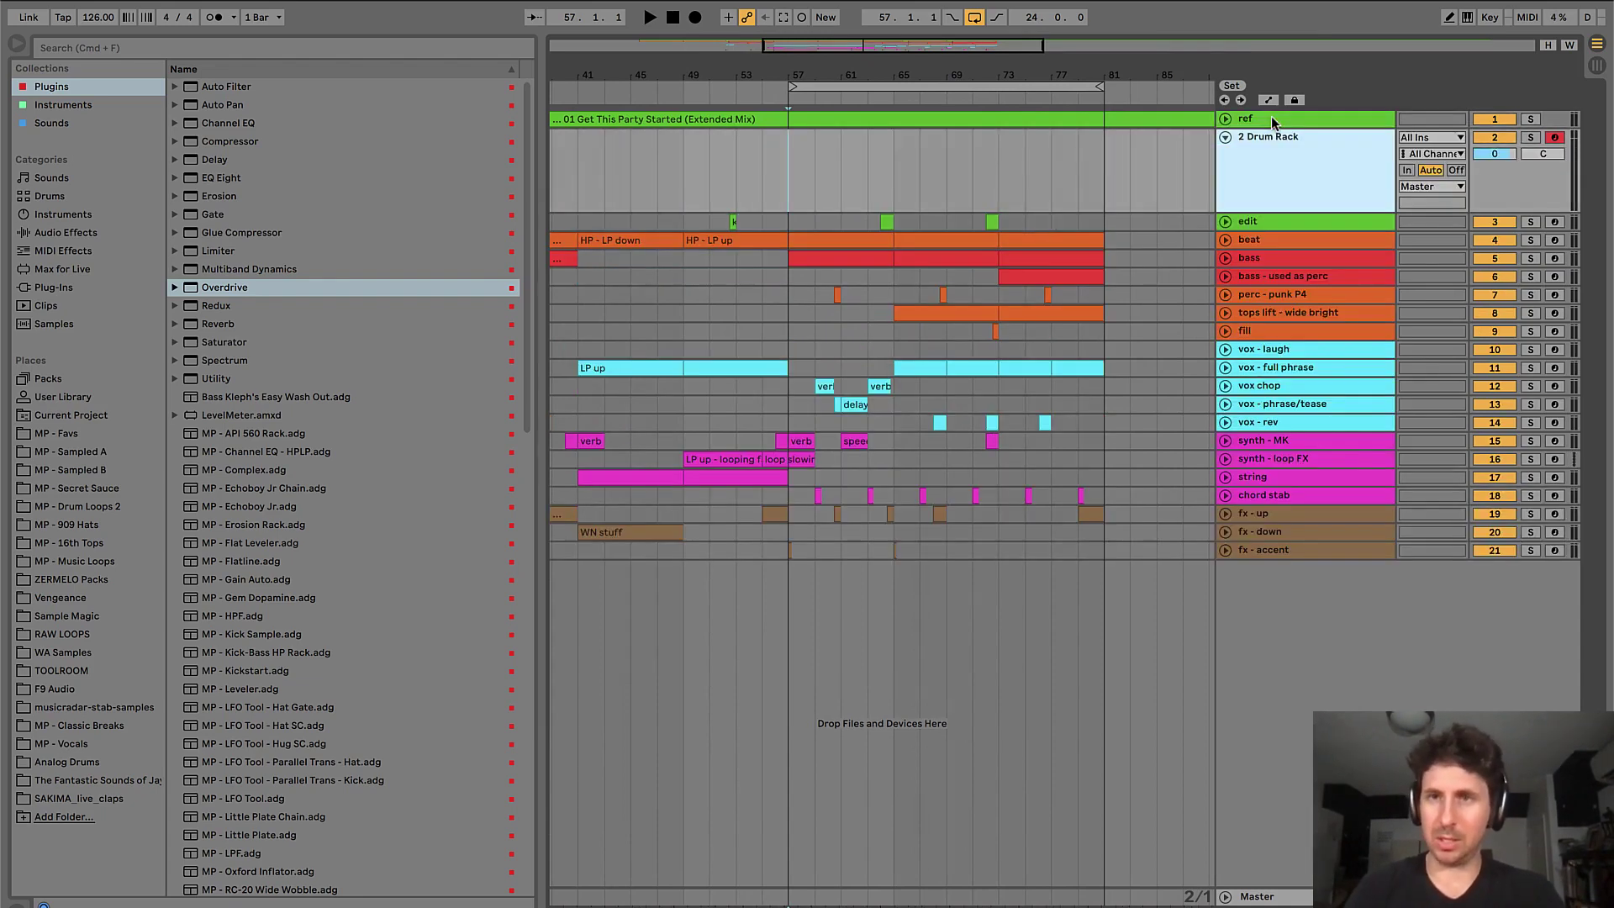
pyautogui.press('super+r')
pyautogui.write('FO')
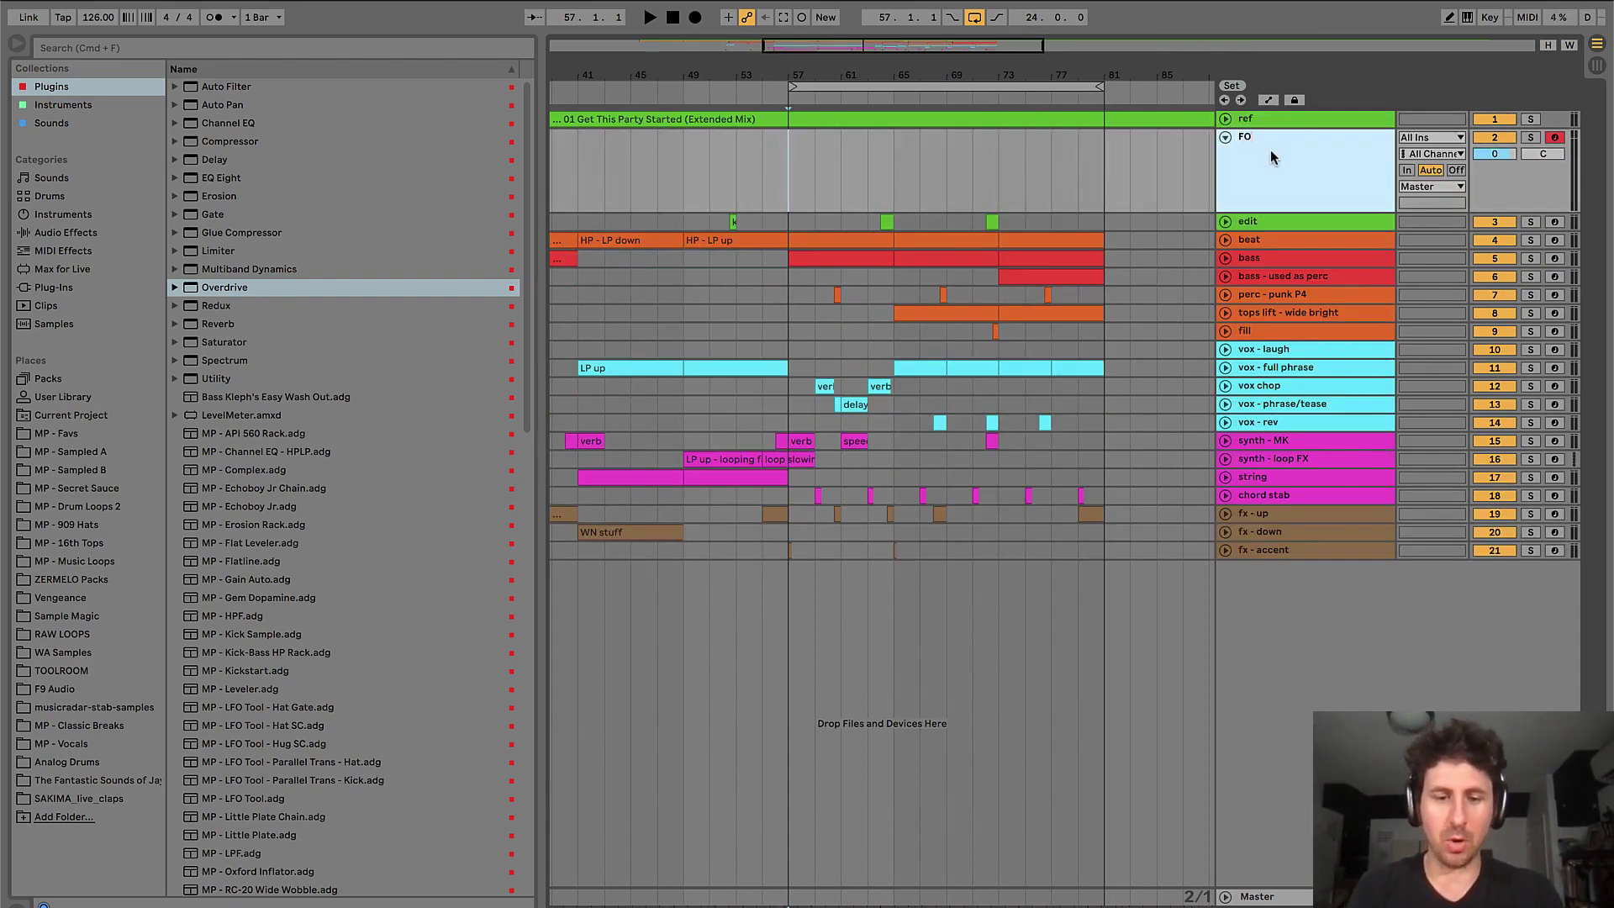
pyautogui.rightClick(1271, 157)
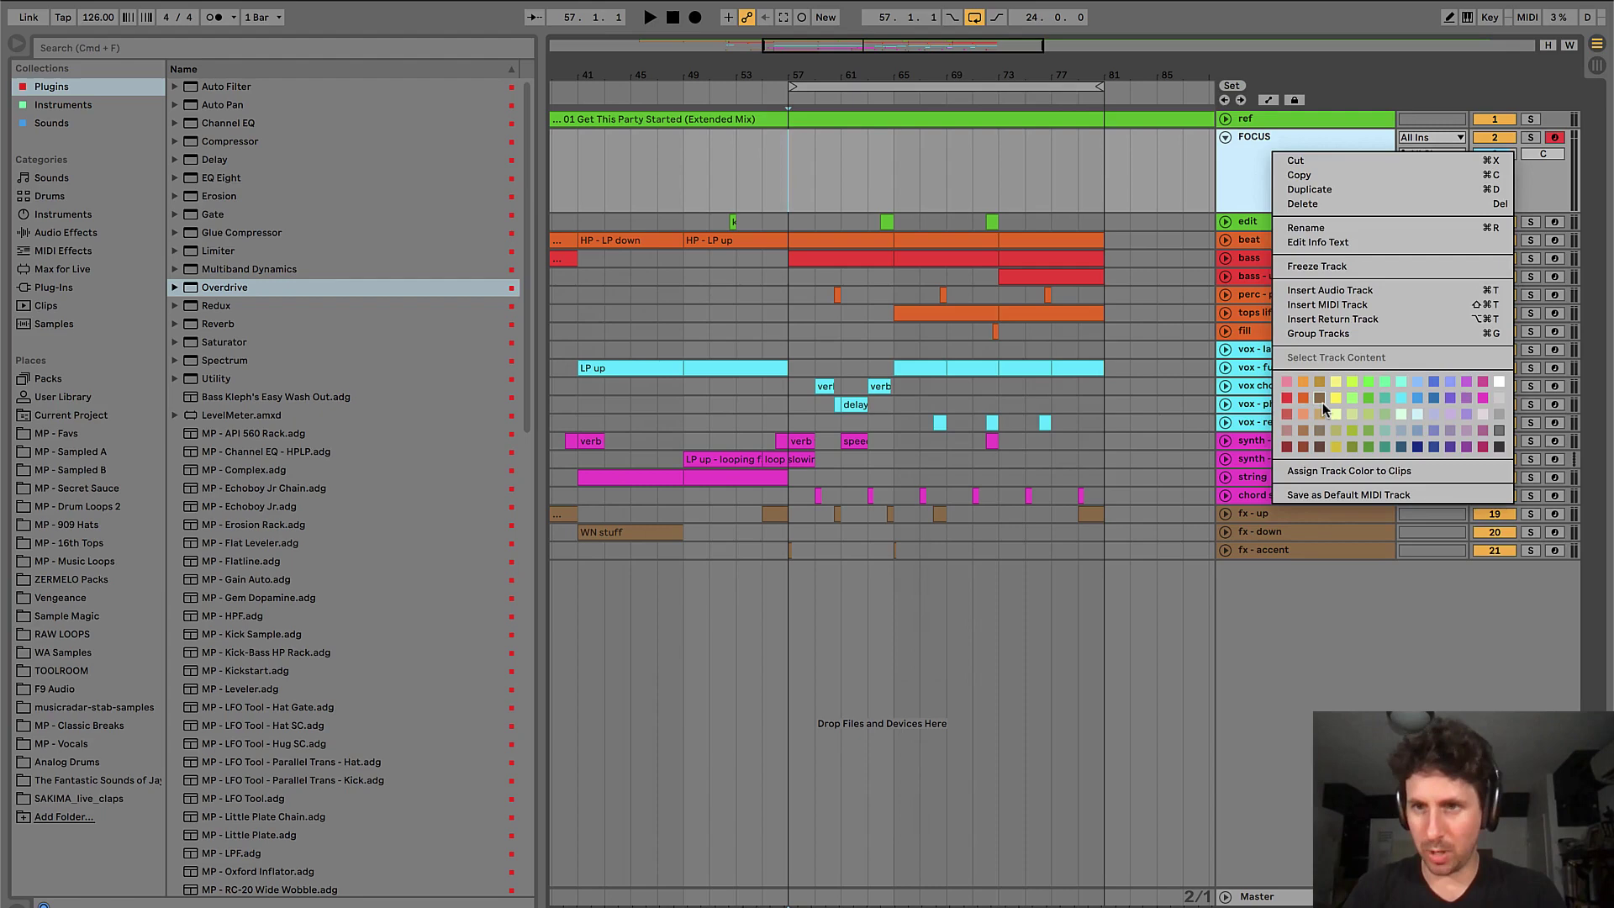
pyautogui.click(1369, 398)
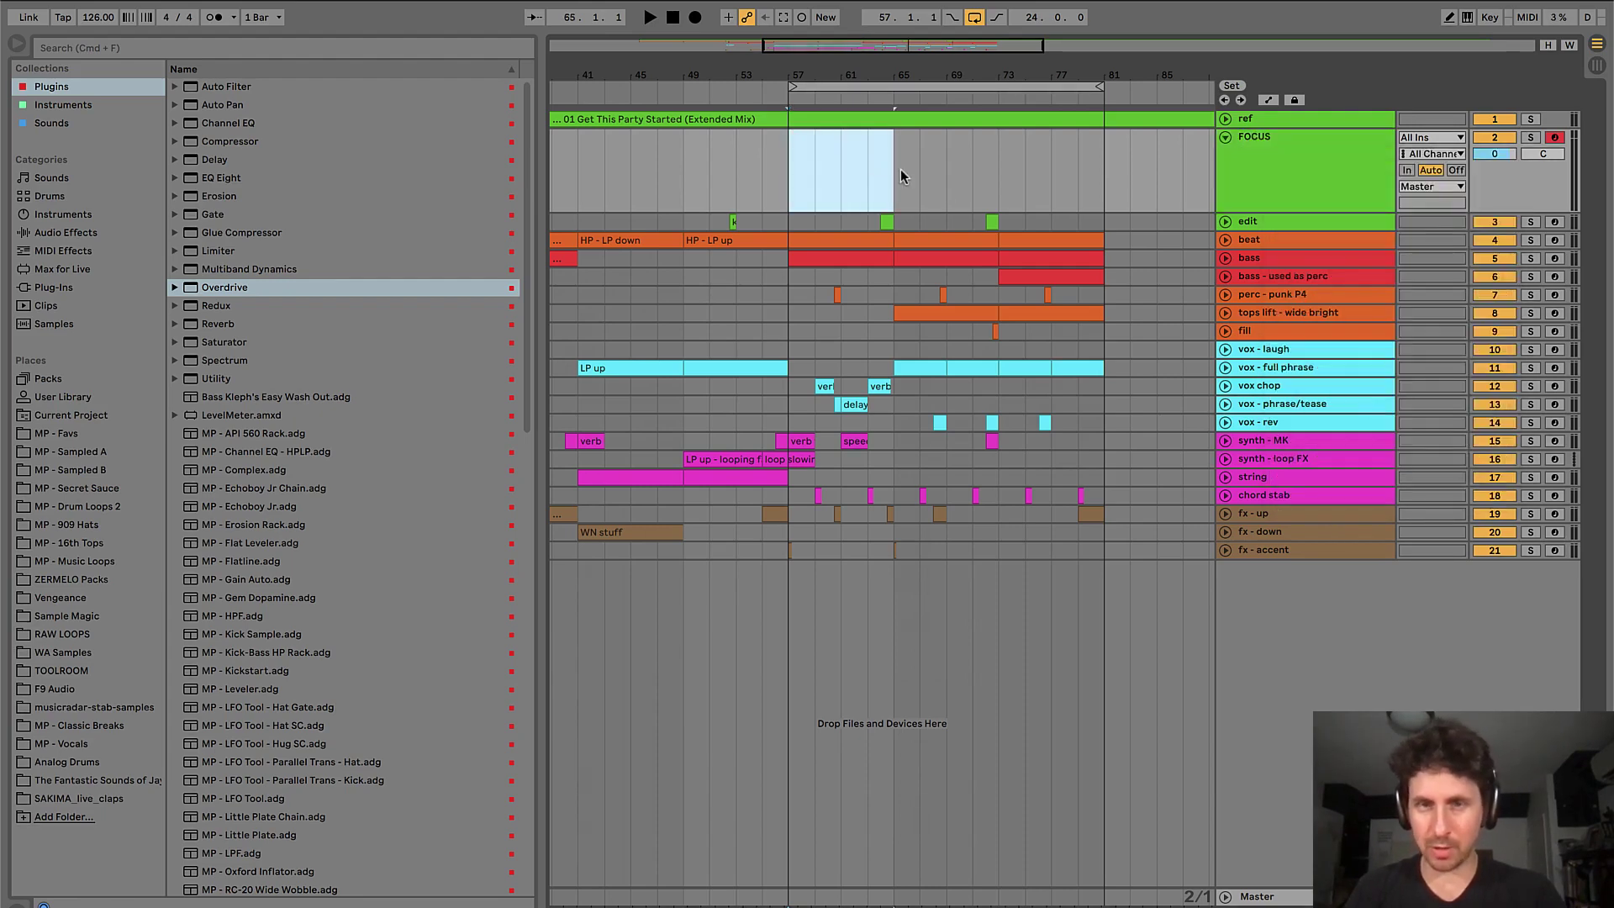
# - Insert an empty clip on the FOCUS track from bar 57 to 65, name it A, and duplicate it twice up to bar 81
pyautogui.press('super+shift+m')
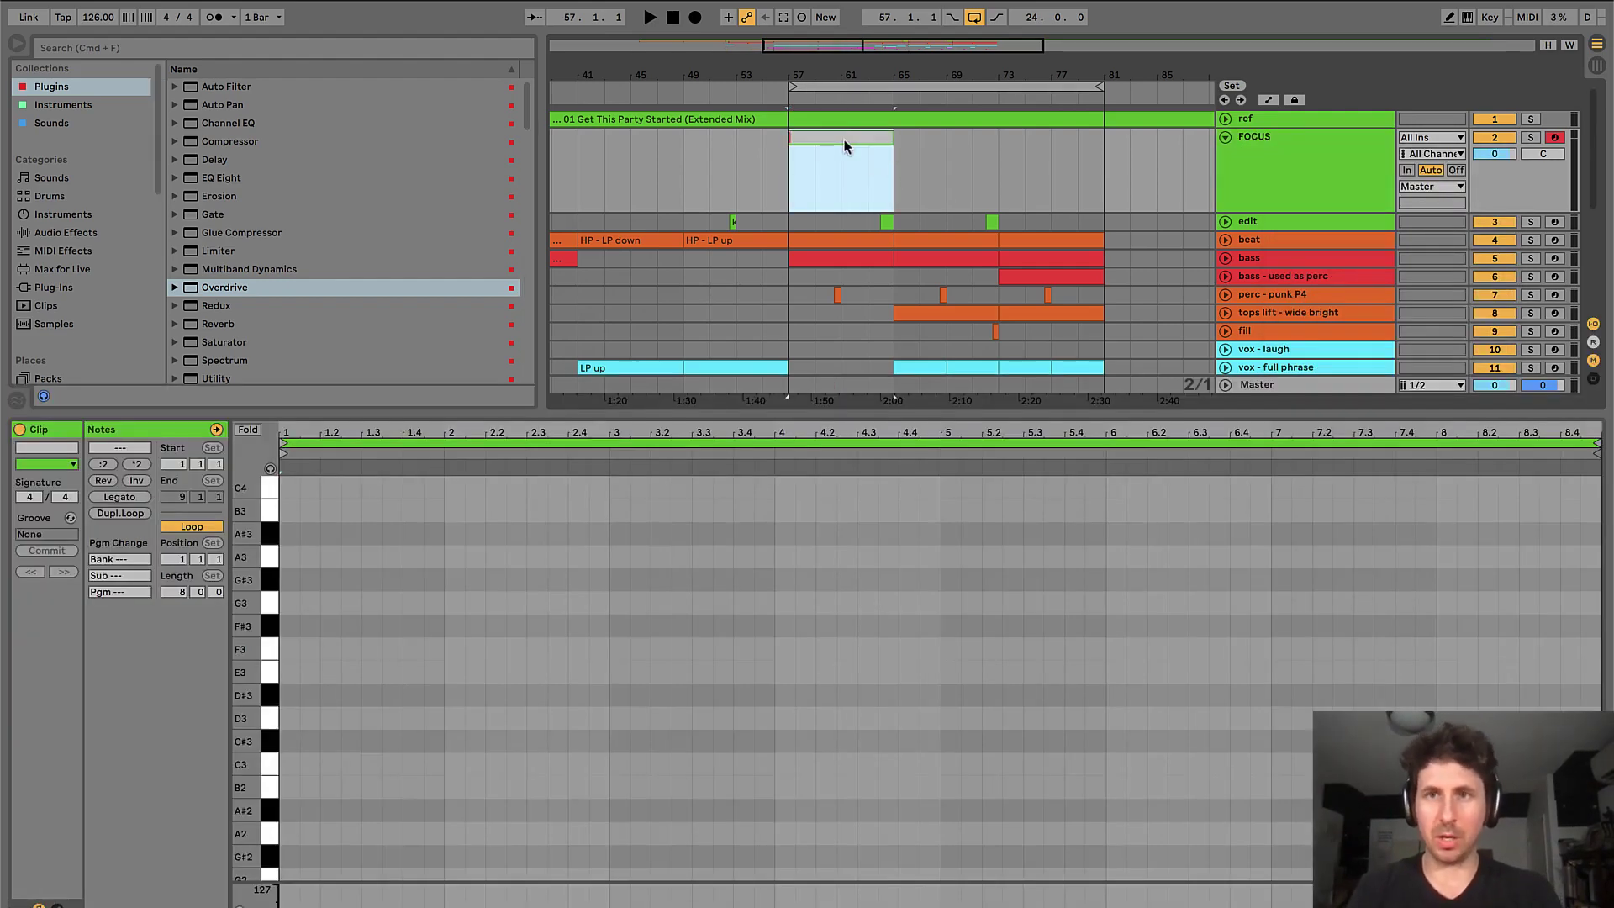
pyautogui.click(842, 139)
pyautogui.click(815, 139)
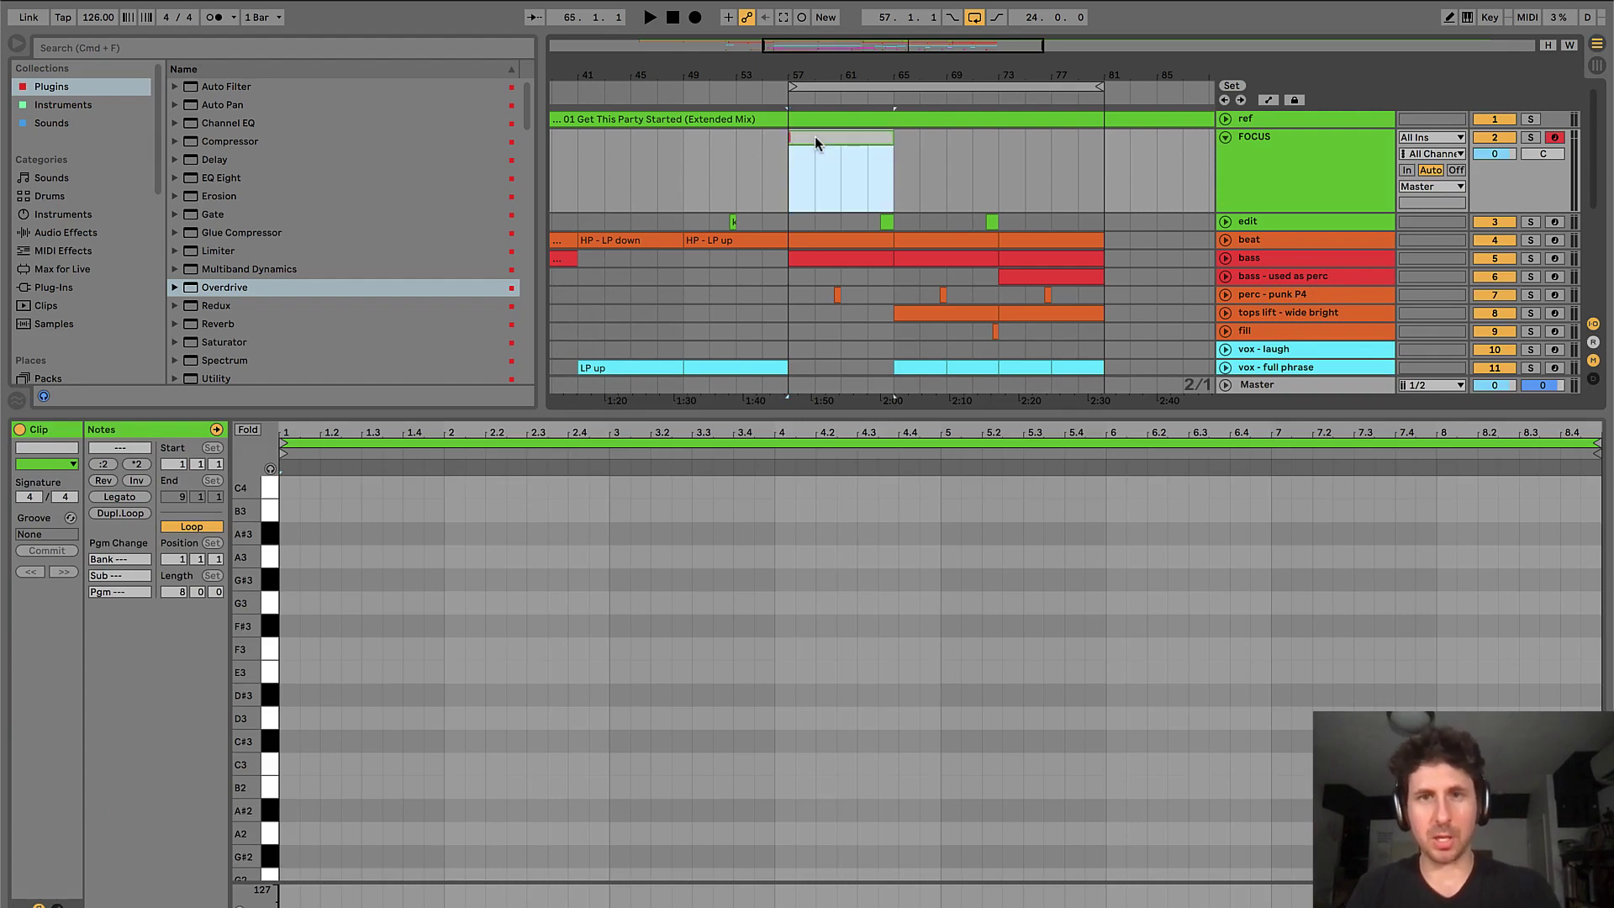
pyautogui.write('A')
pyautogui.press('Return')
pyautogui.press('super+d')
pyautogui.press('super+d')
# - Rename the FOCUS clip at bar 65 to B and the one at bar 73 to C
pyautogui.click(915, 138)
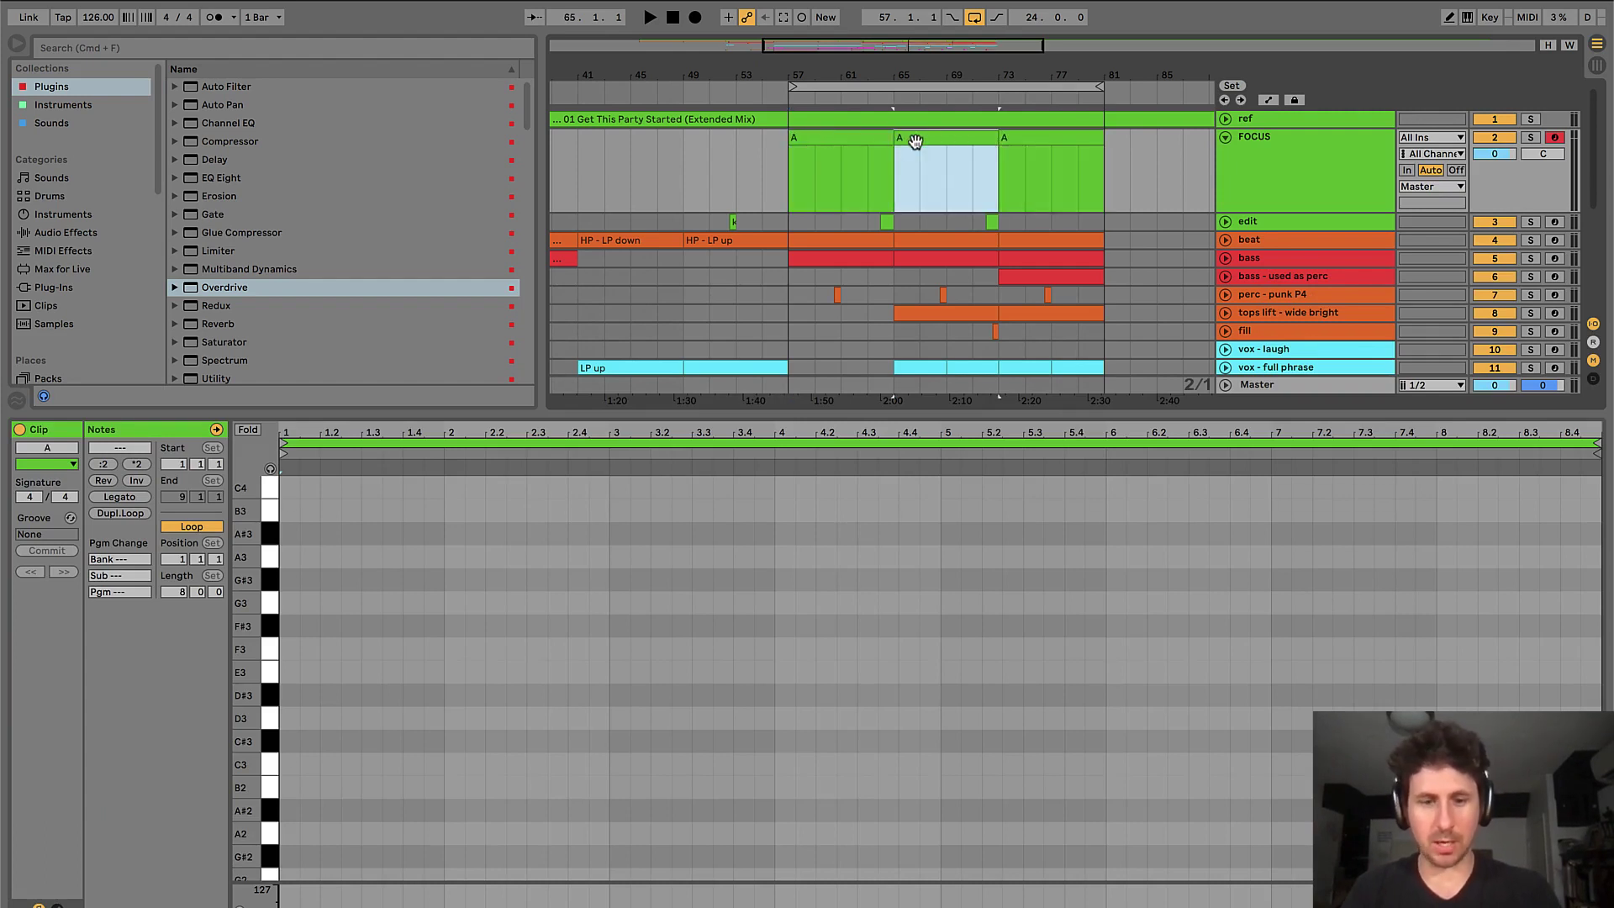
pyautogui.write('B')
pyautogui.press('Return')
pyautogui.click(1029, 140)
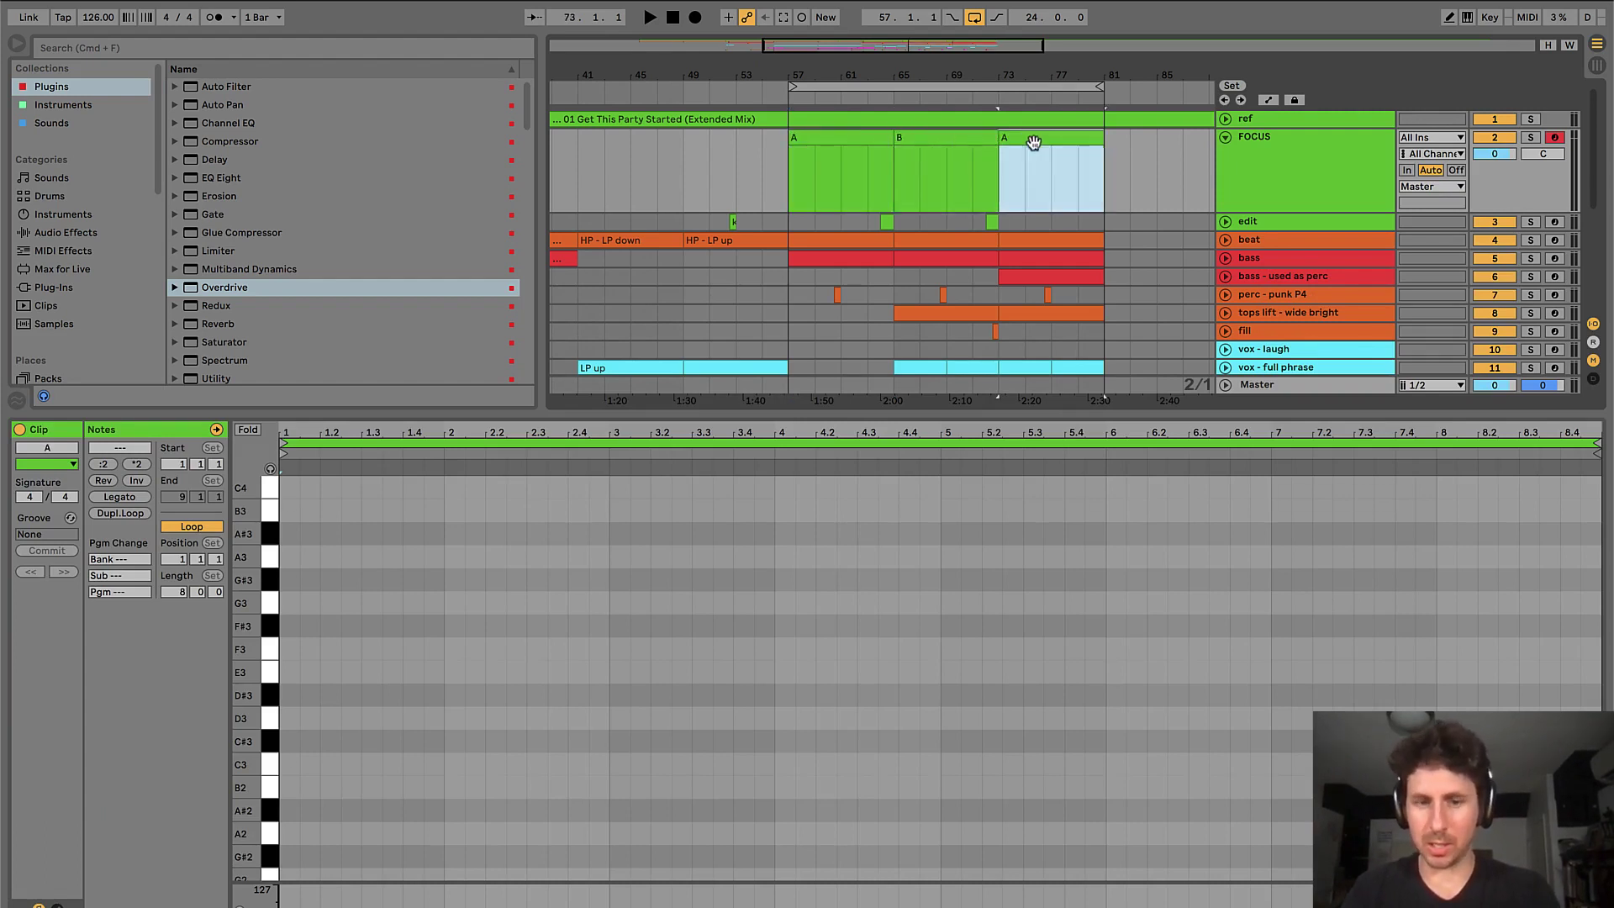
pyautogui.write('C')
pyautogui.press('Return')
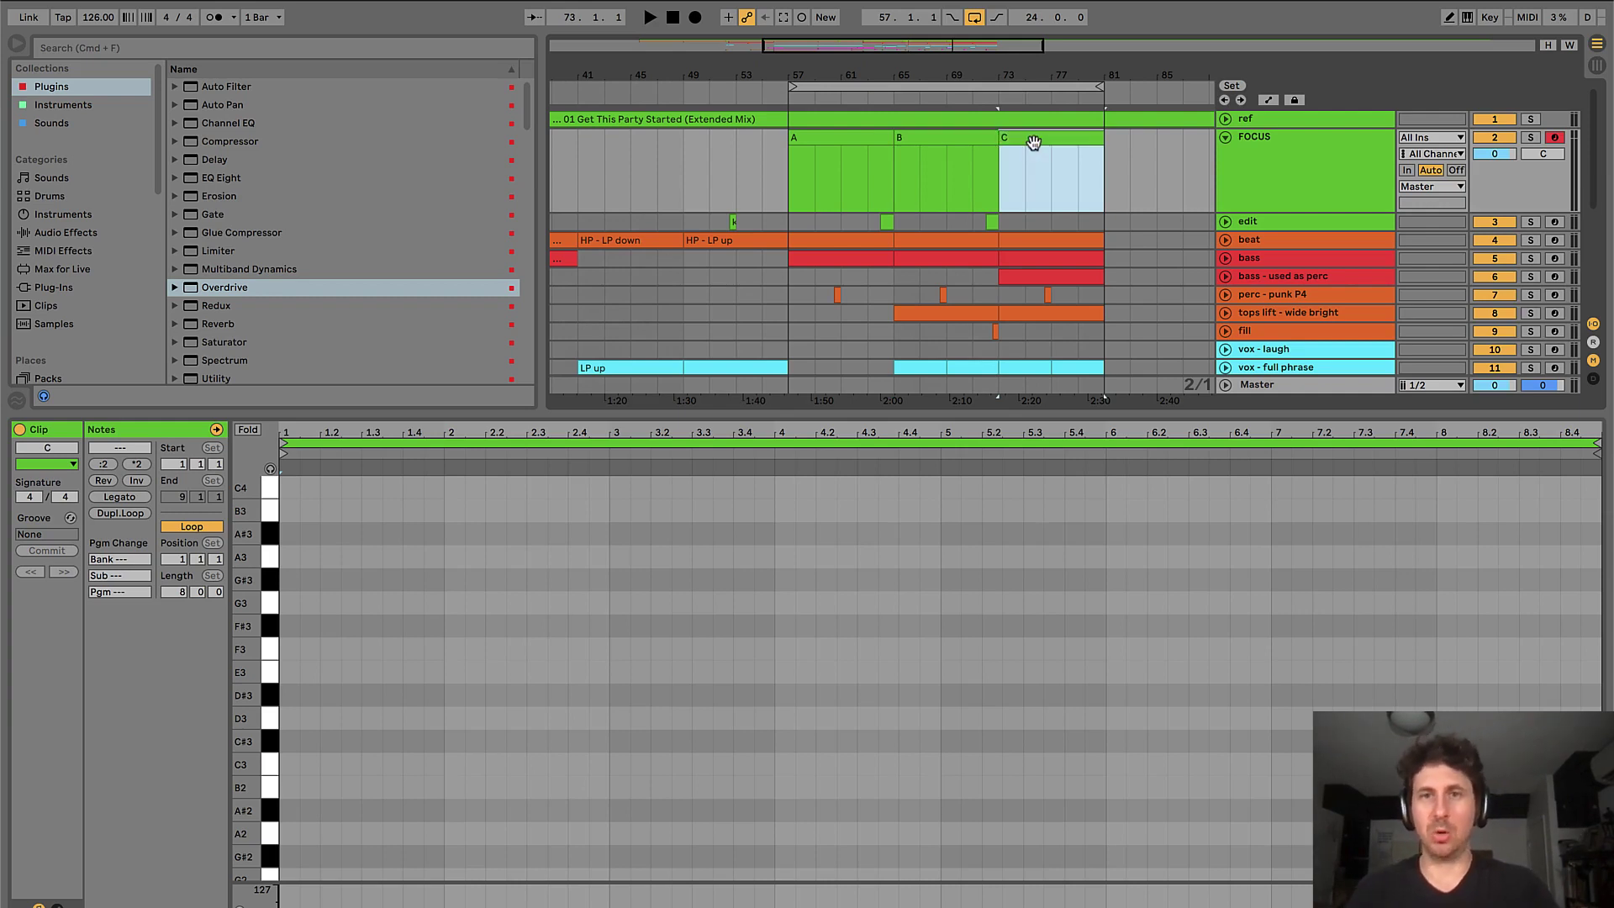
# - Review the A, B and C clips on the FOCUS track by selecting them together and one by one
pyautogui.moveTo(790, 172); pyautogui.dragTo(1103, 161)
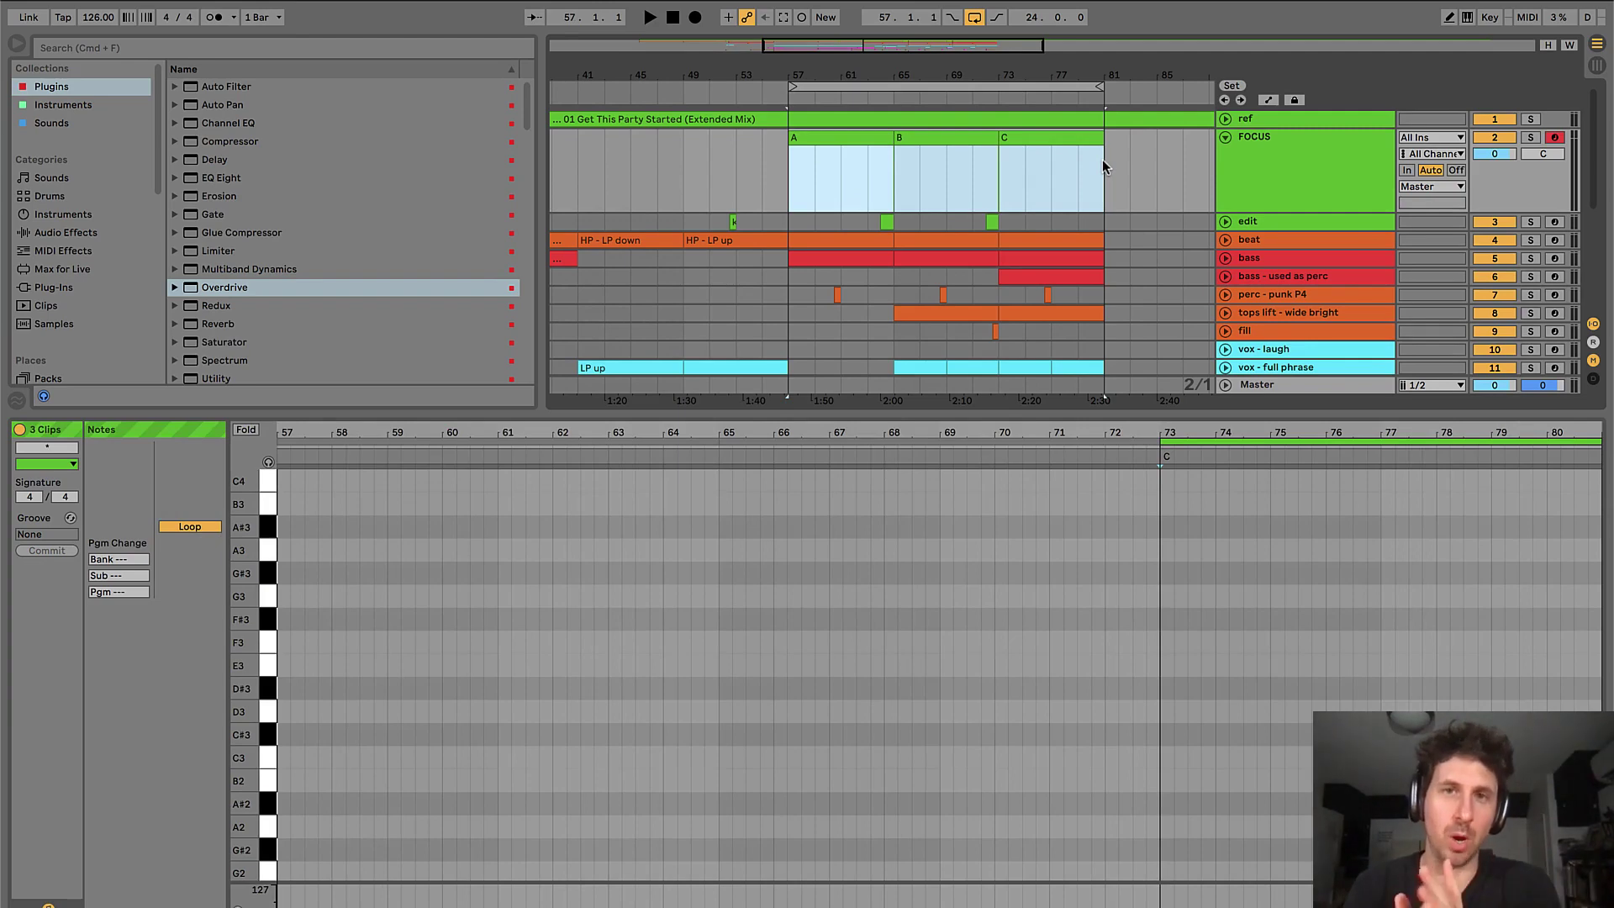
pyautogui.click(829, 133)
pyautogui.click(933, 137)
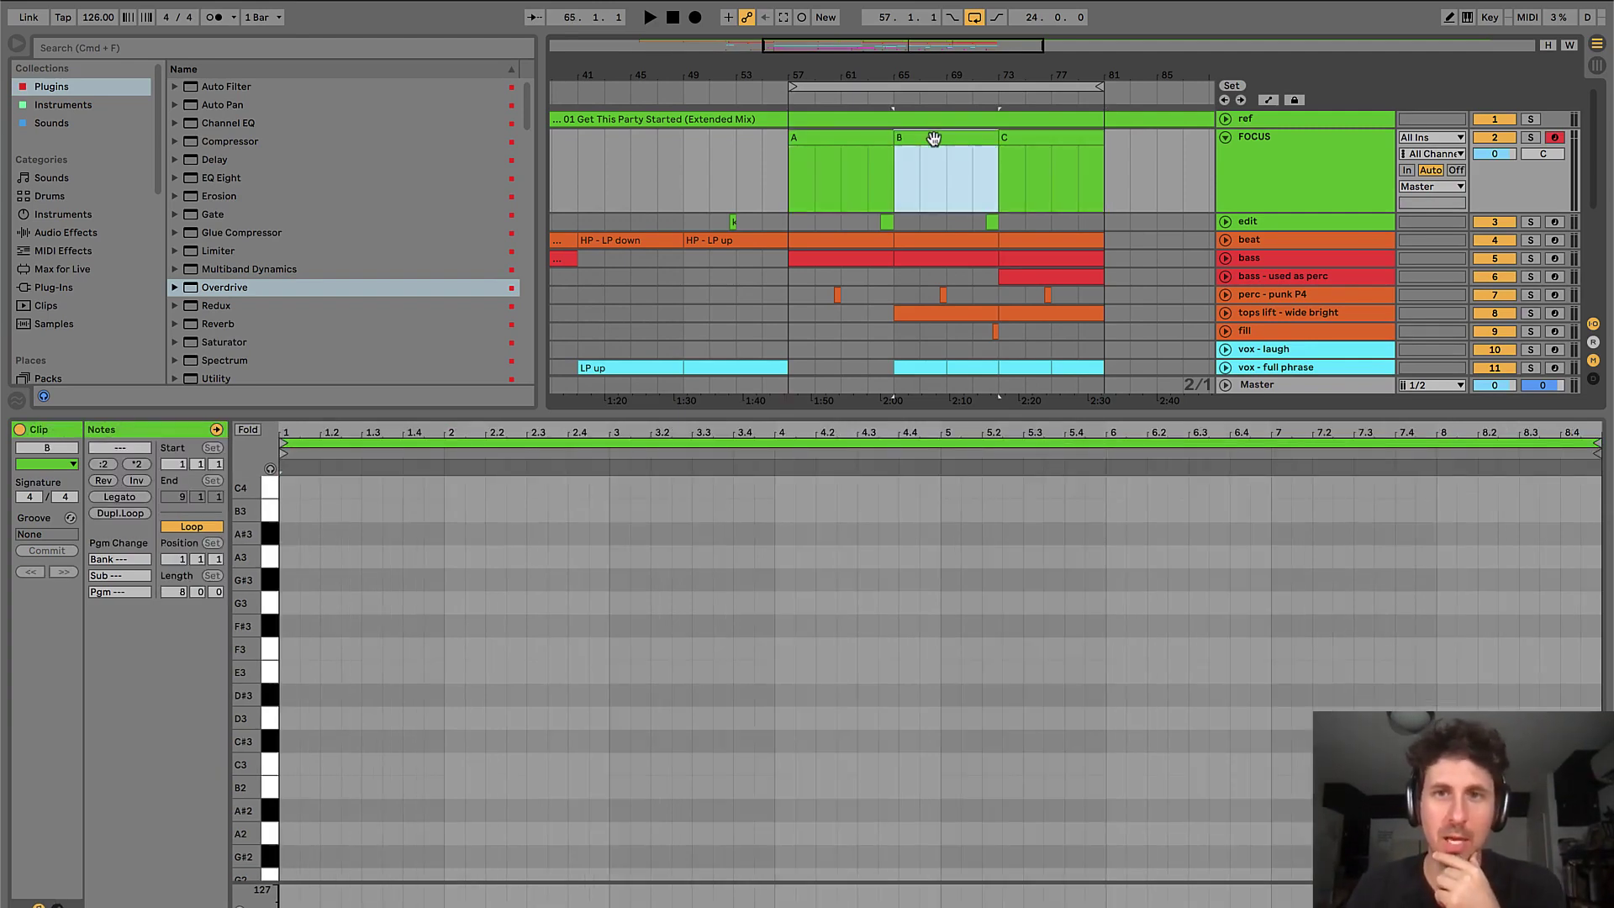
pyautogui.click(1032, 141)
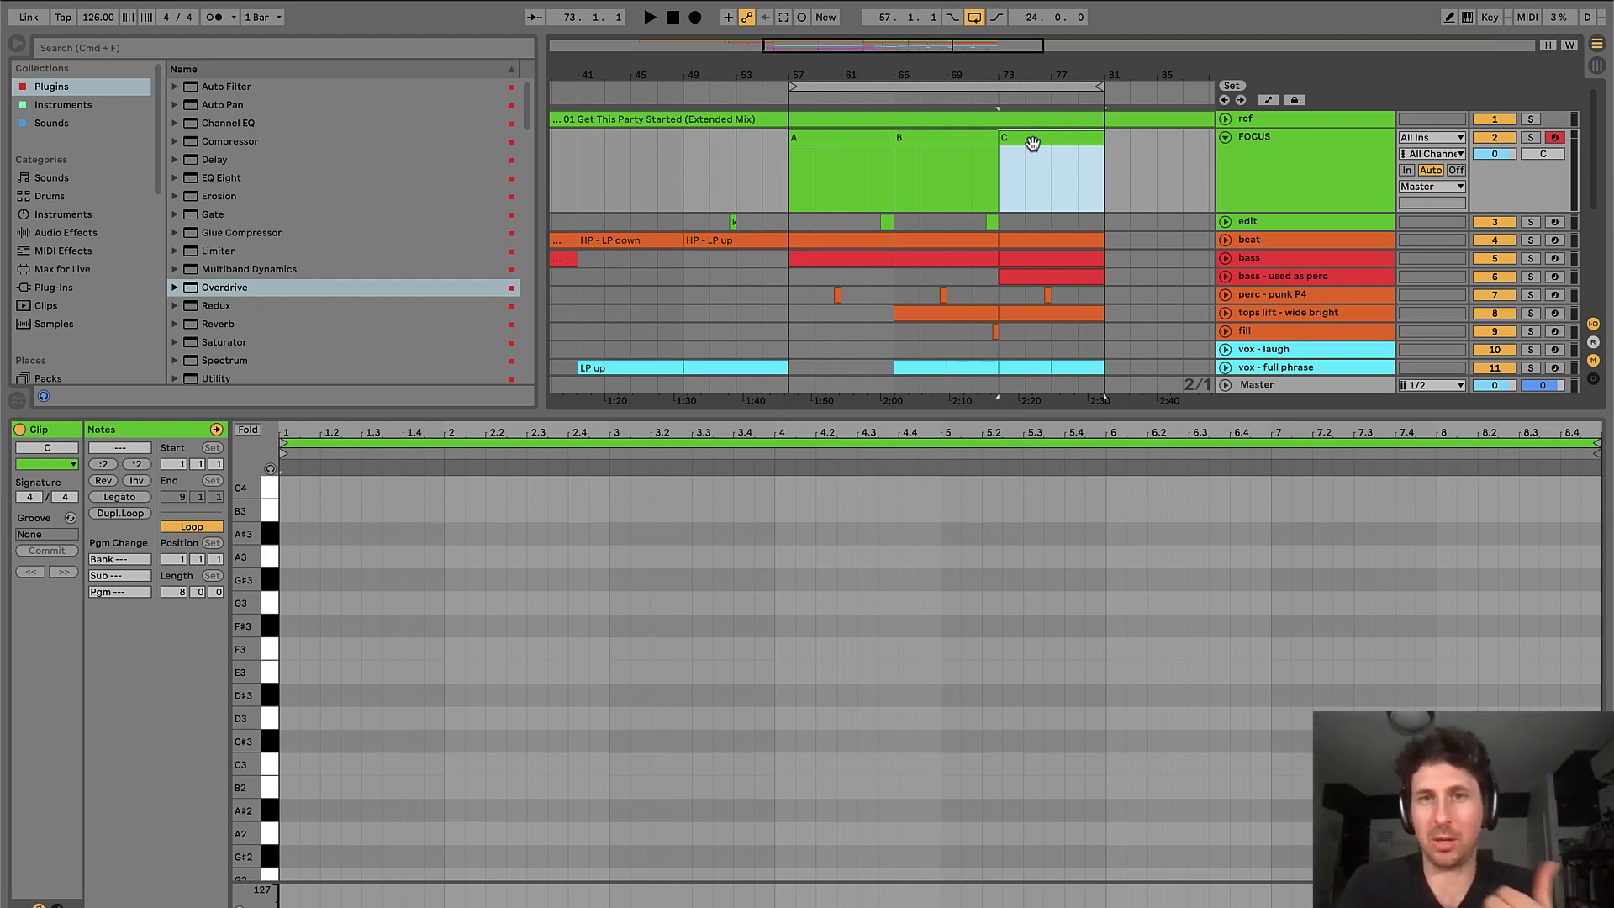
# - Rename the first FOCUS clip, at bar 57, to A - CR synth vox chop
pyautogui.click(844, 137)
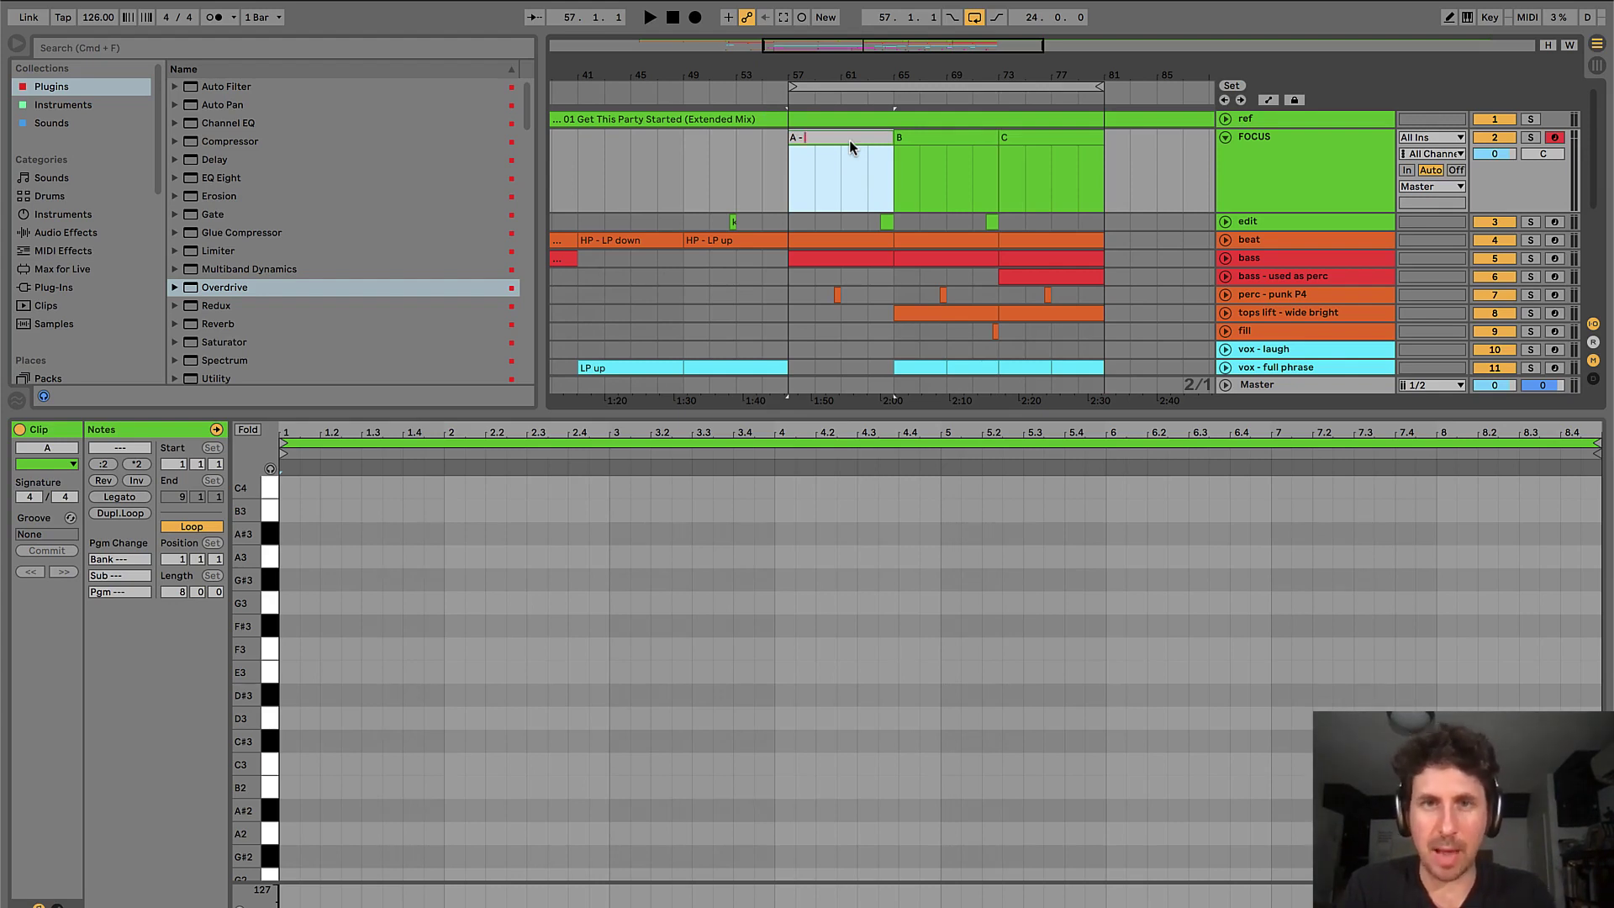
pyautogui.write('CR synth')
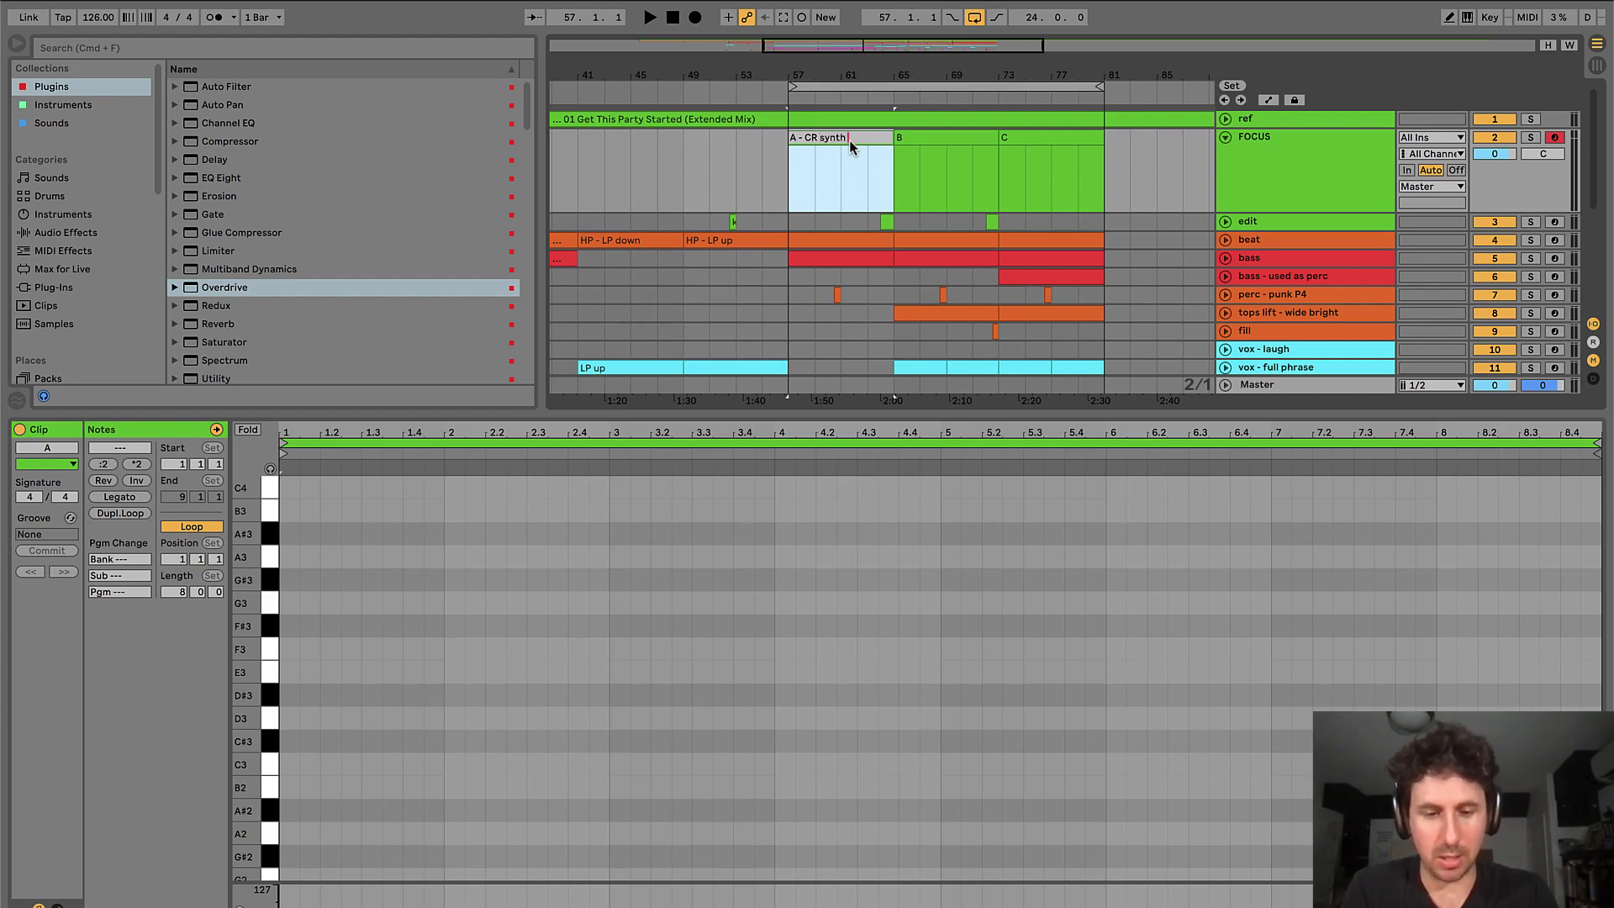
pyautogui.write('vox chop')
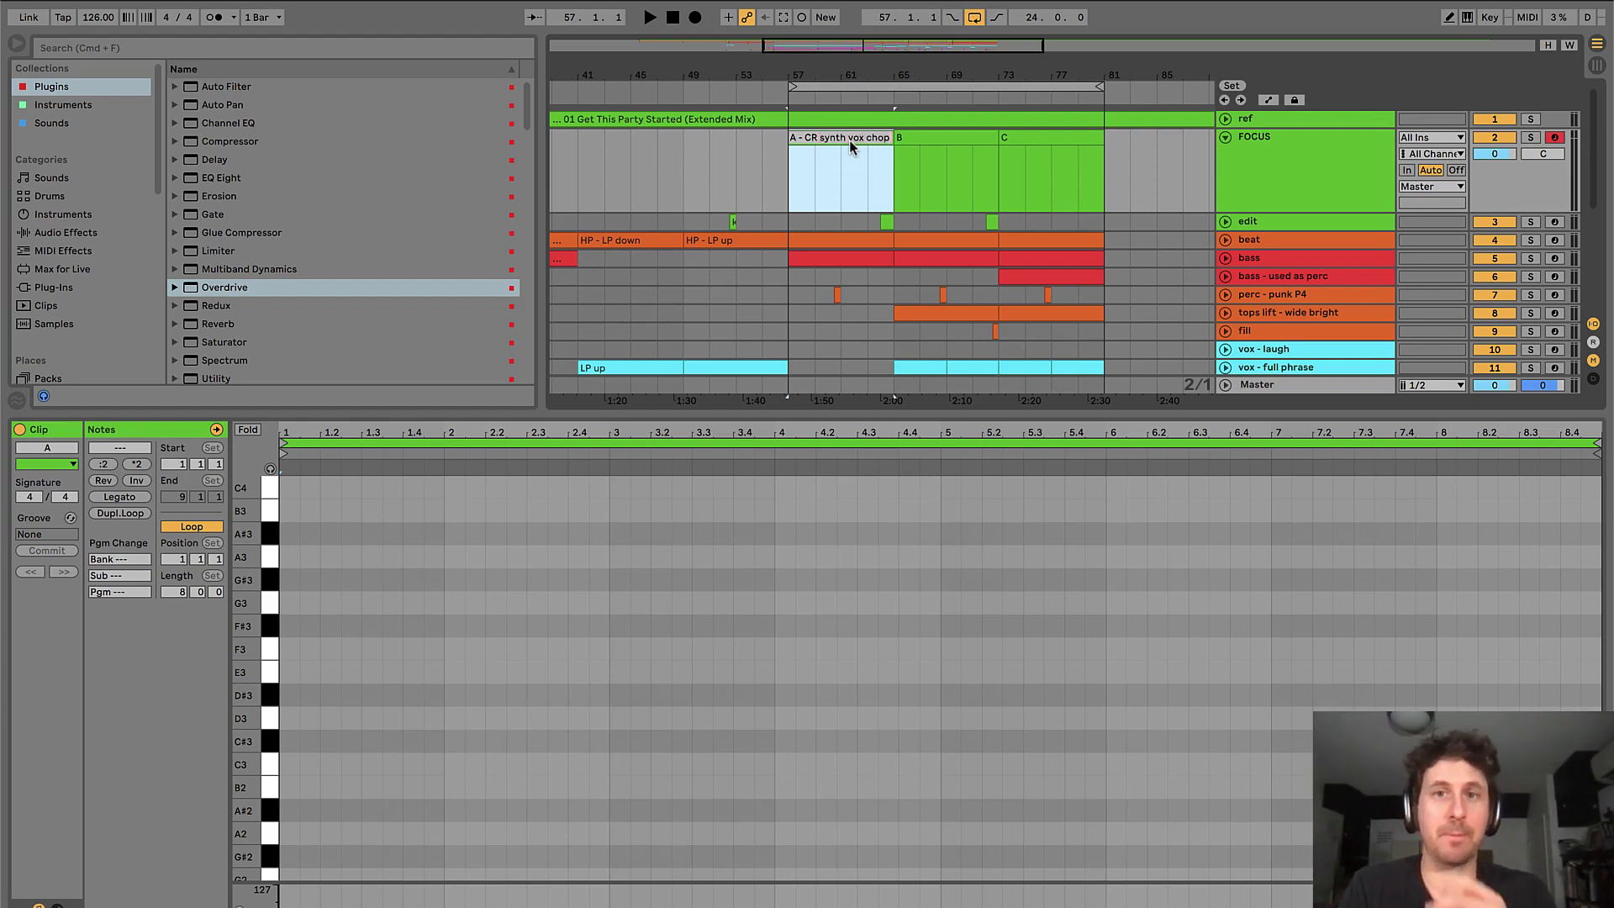
pyautogui.press('Return')
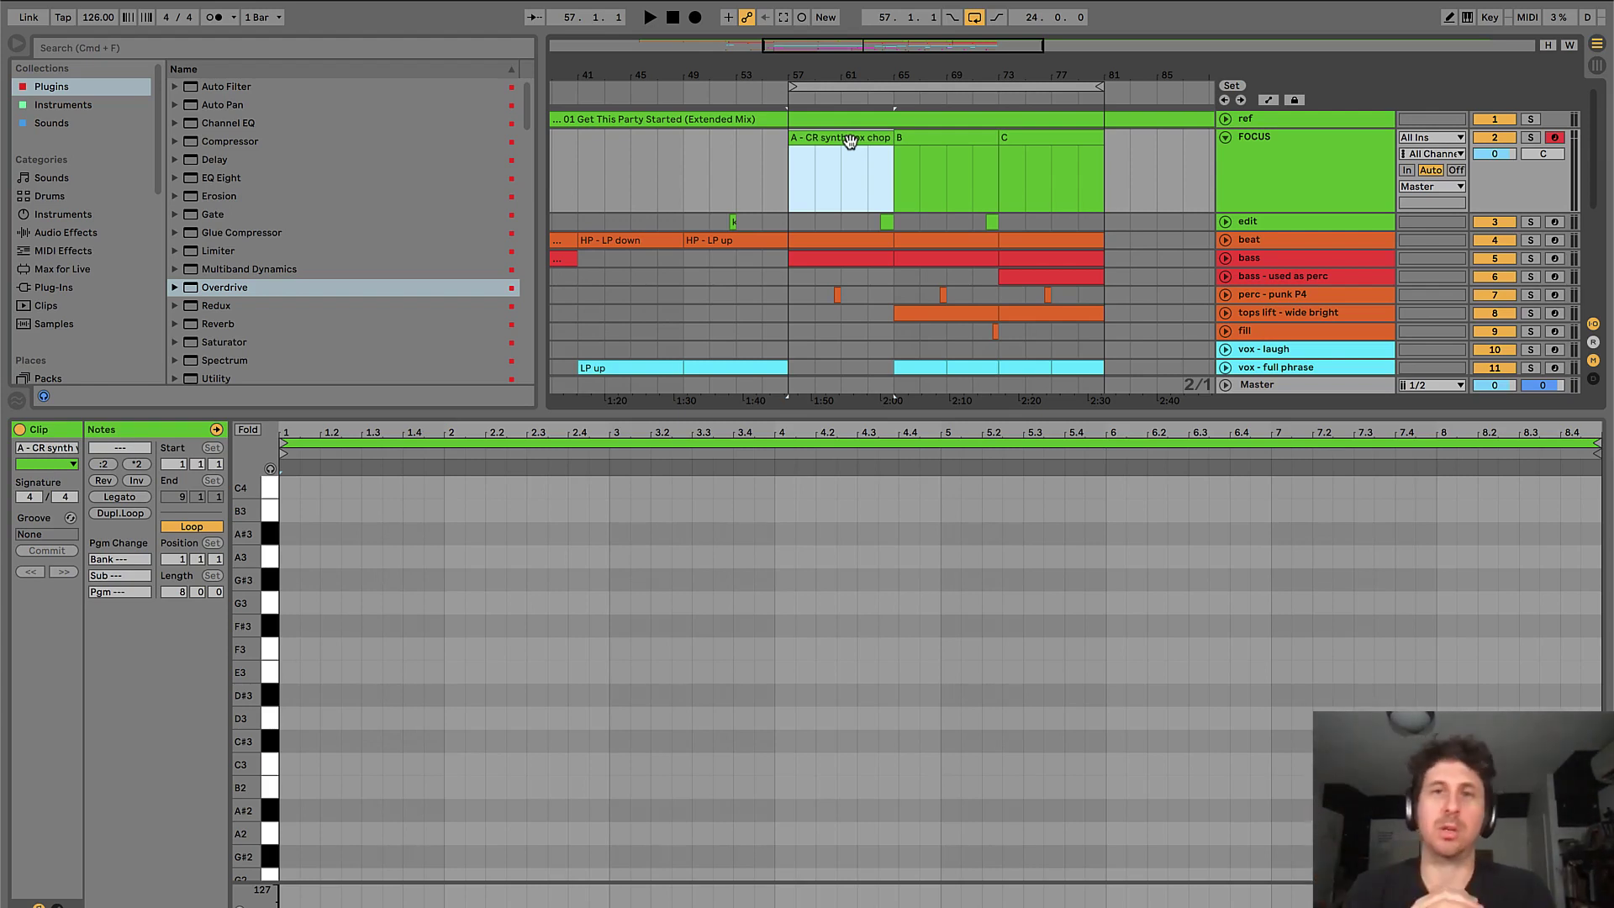
# - Listen to the reference briefly from bar 60 to check the main focus of section A
pyautogui.click(841, 180)
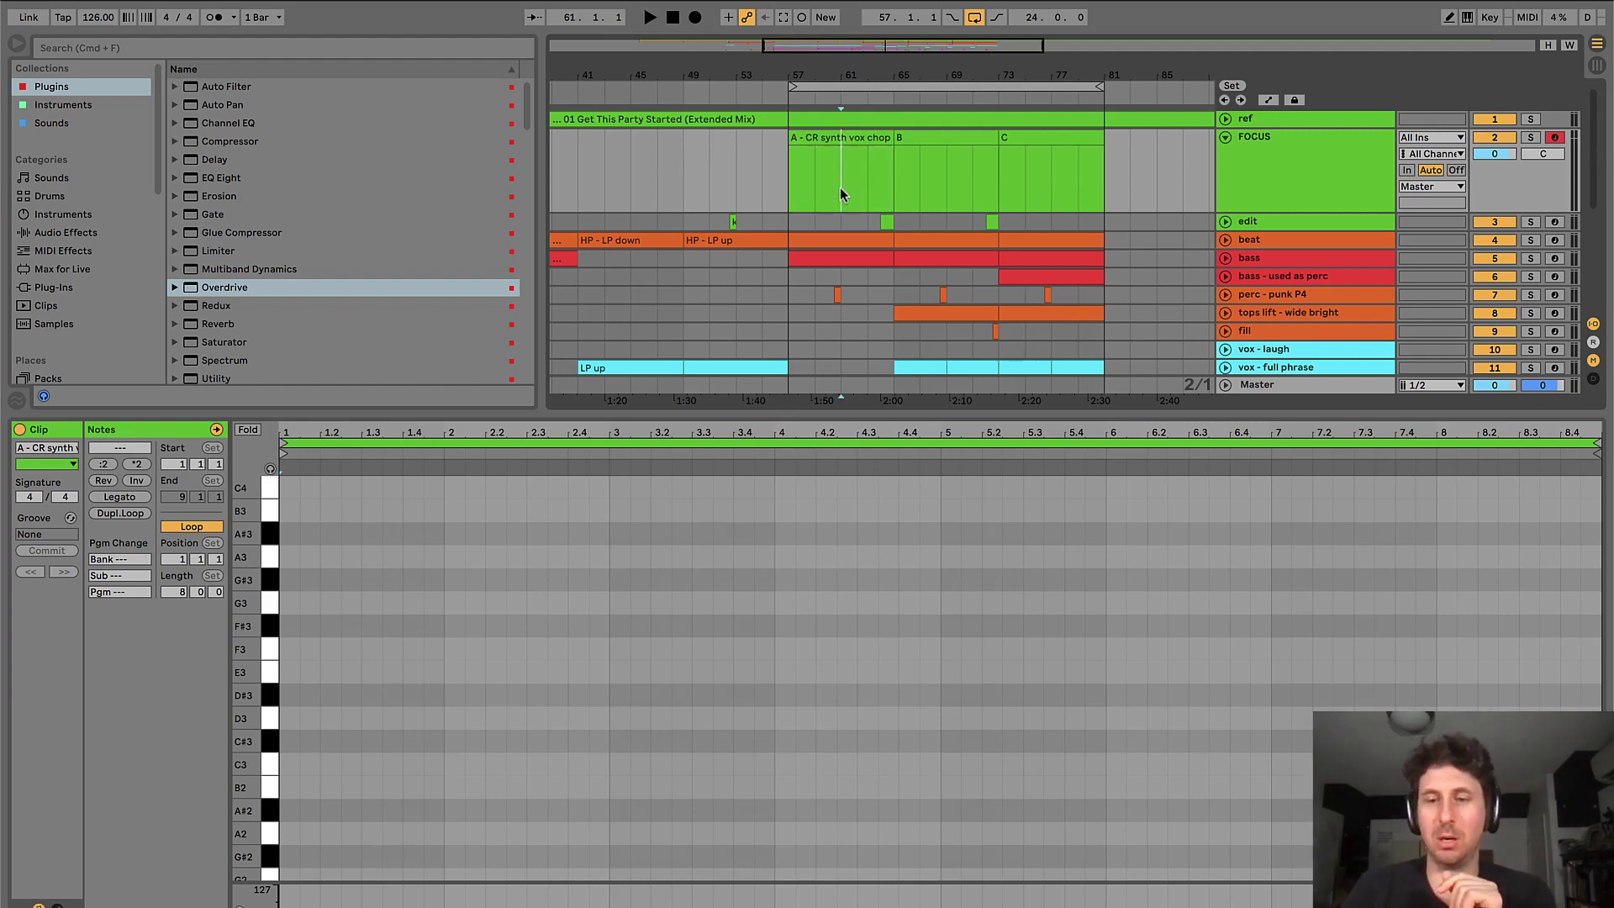
pyautogui.press('+')
pyautogui.scroll(1, 839, 186)
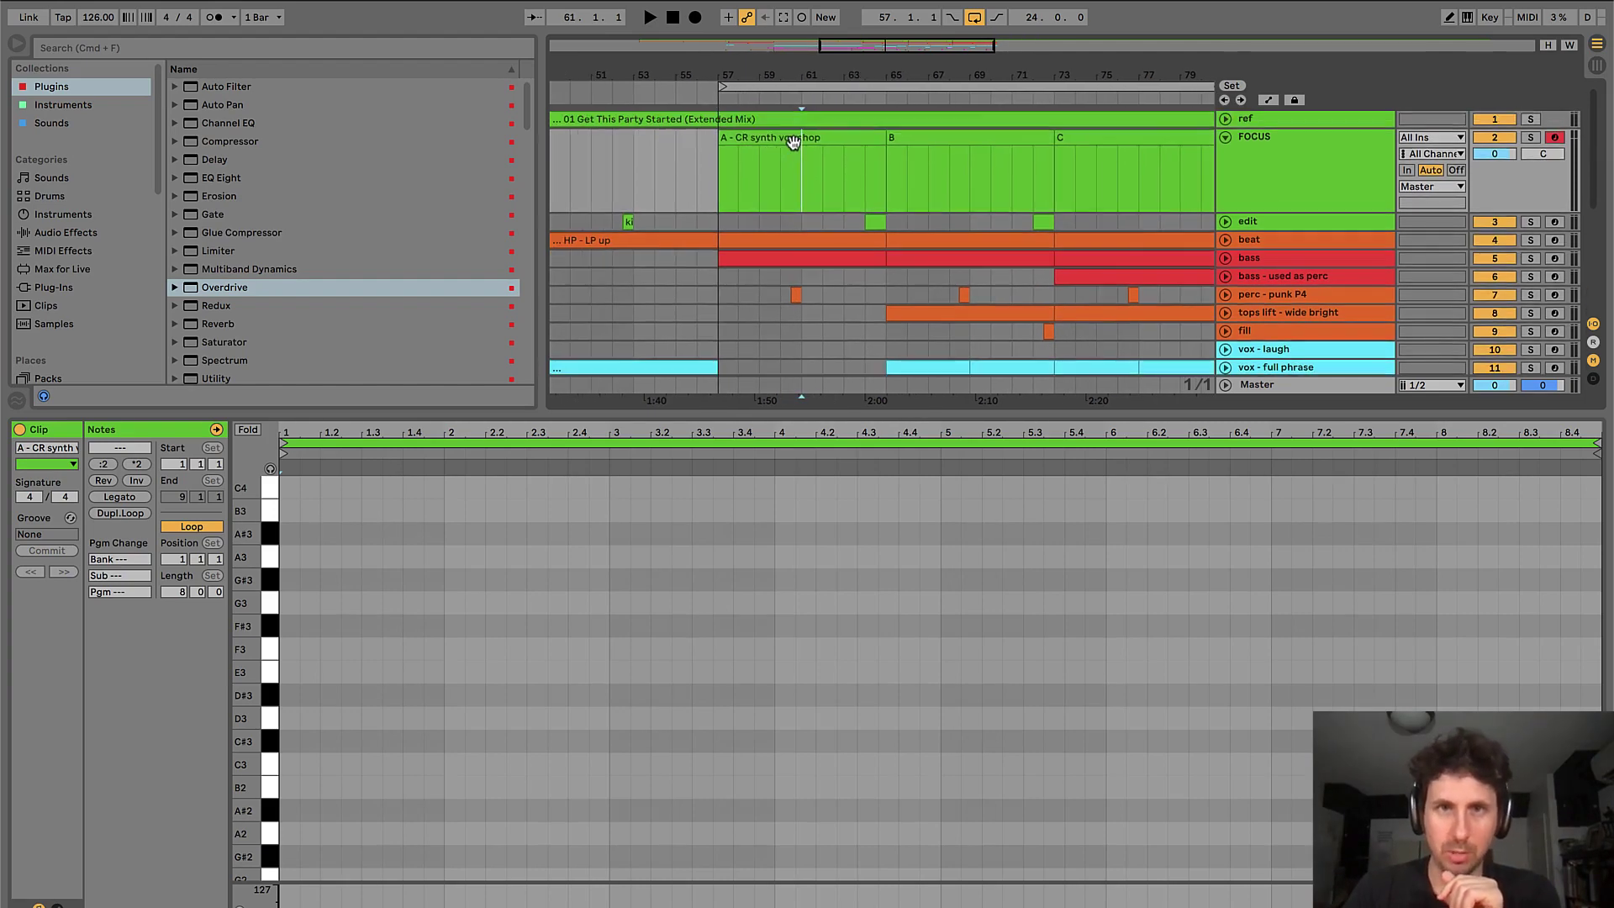
pyautogui.click(811, 137)
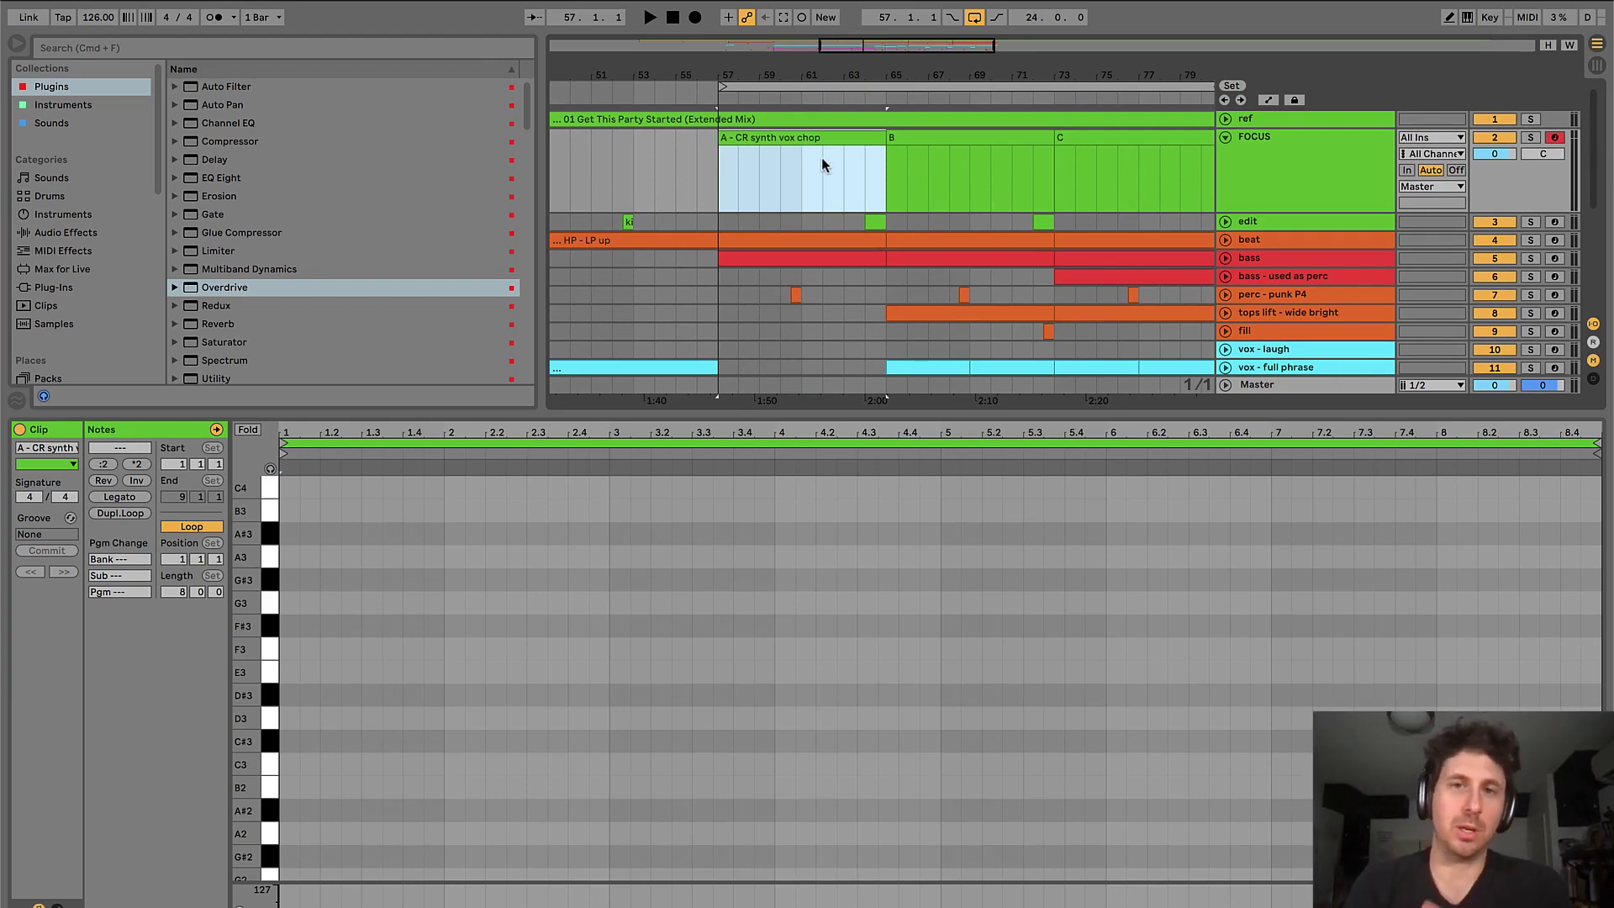
pyautogui.click(782, 175)
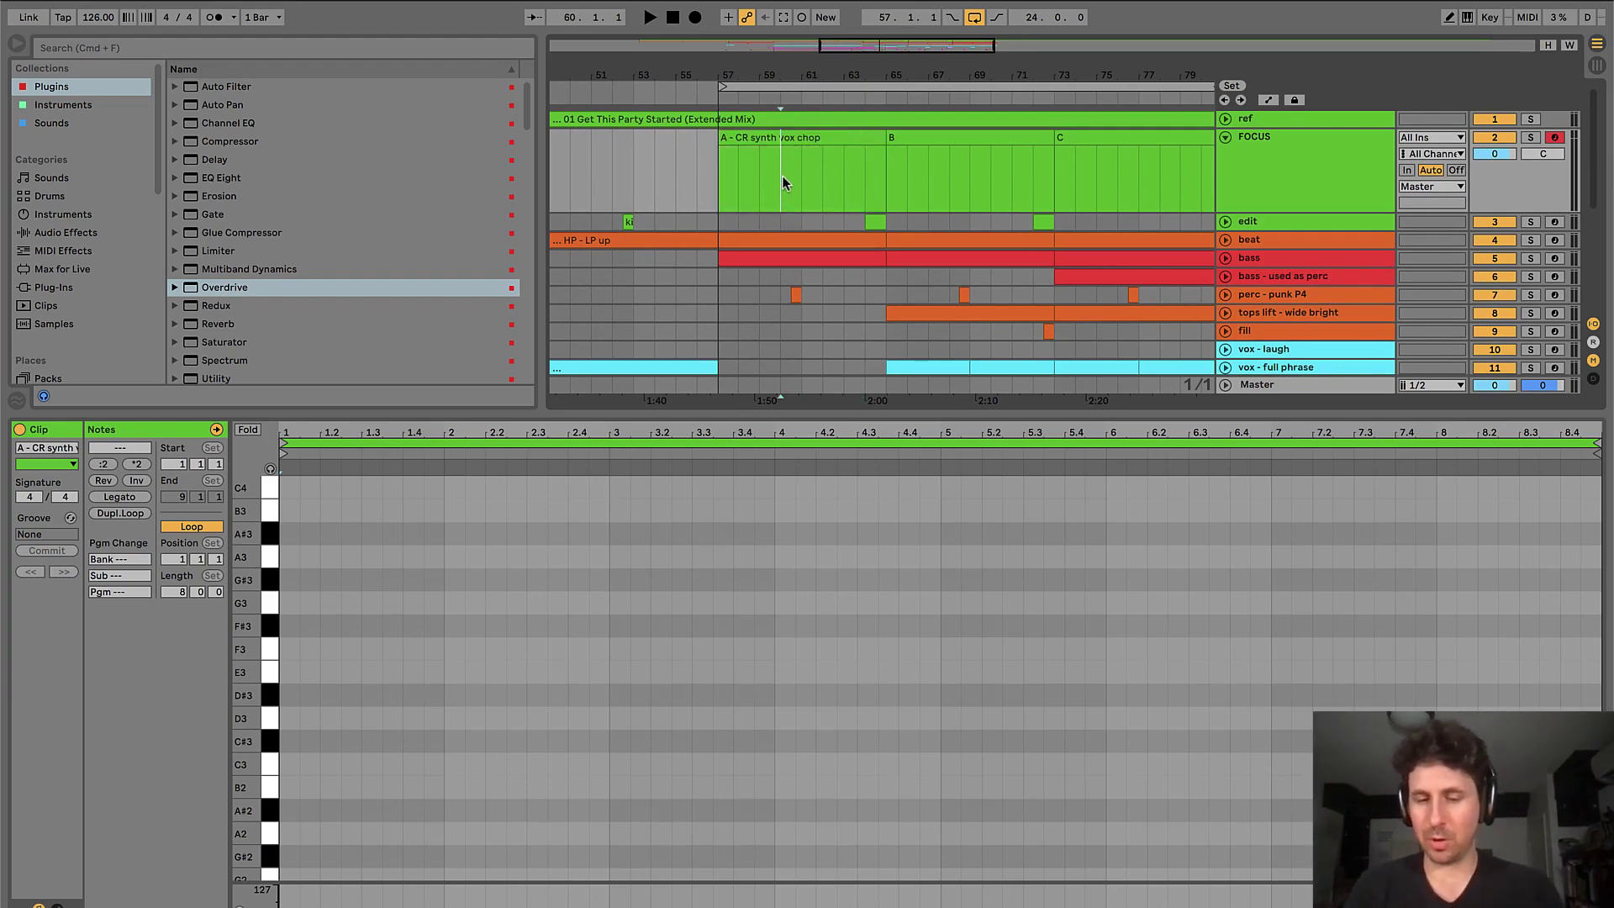
pyautogui.press('space')
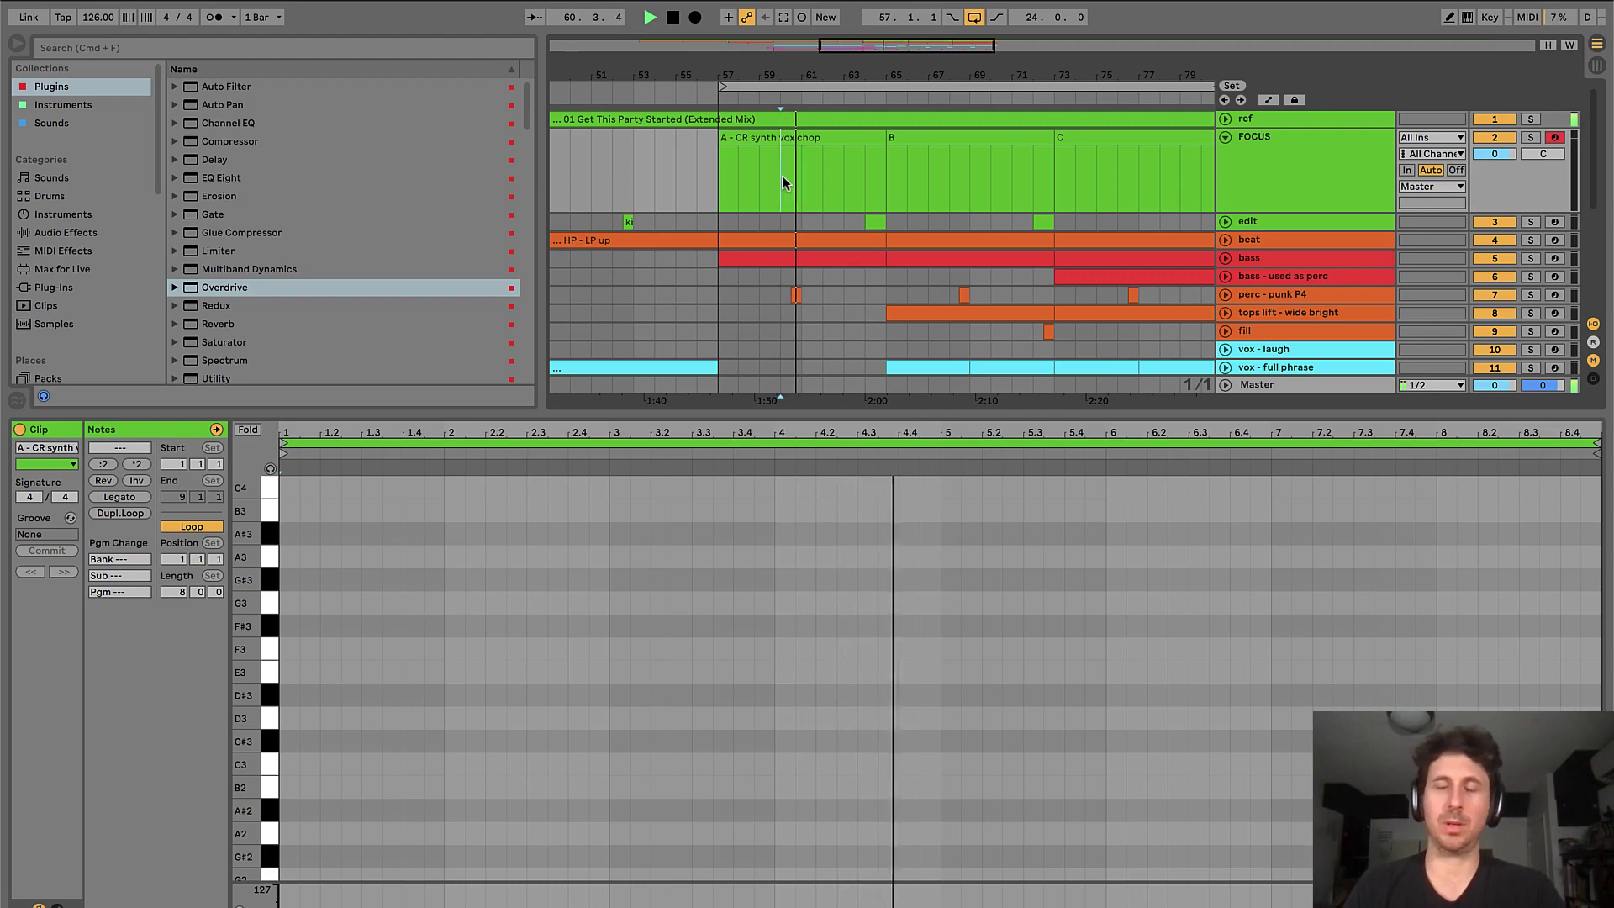
pyautogui.press('space')
pyautogui.hscroll(3, 803, 194)
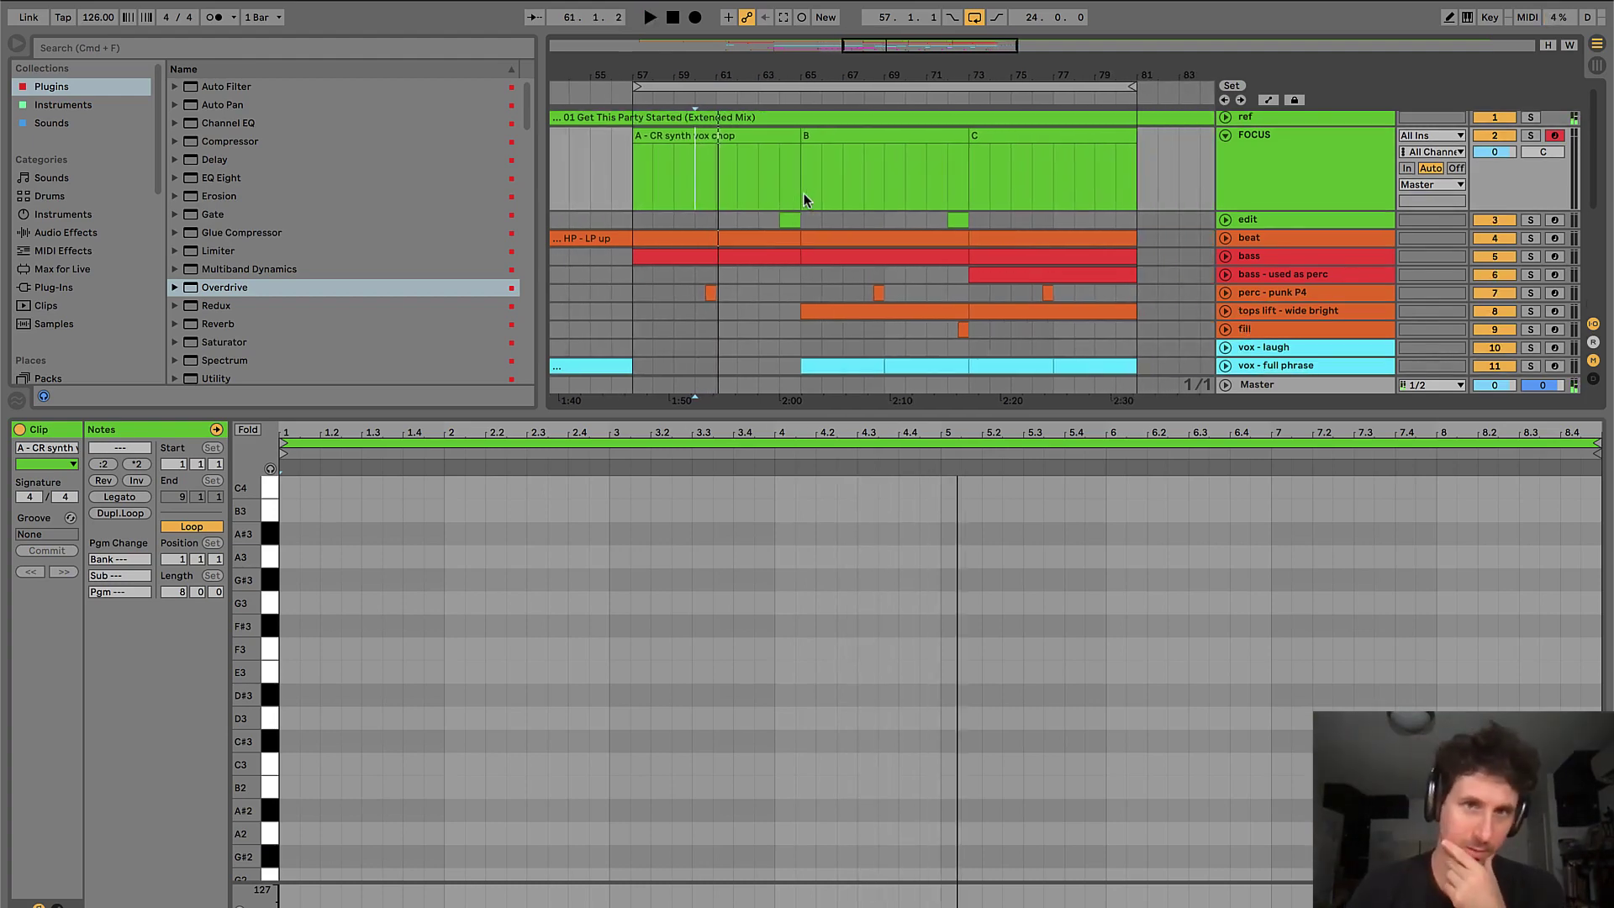
pyautogui.hscroll(1, 804, 199)
pyautogui.click(707, 153)
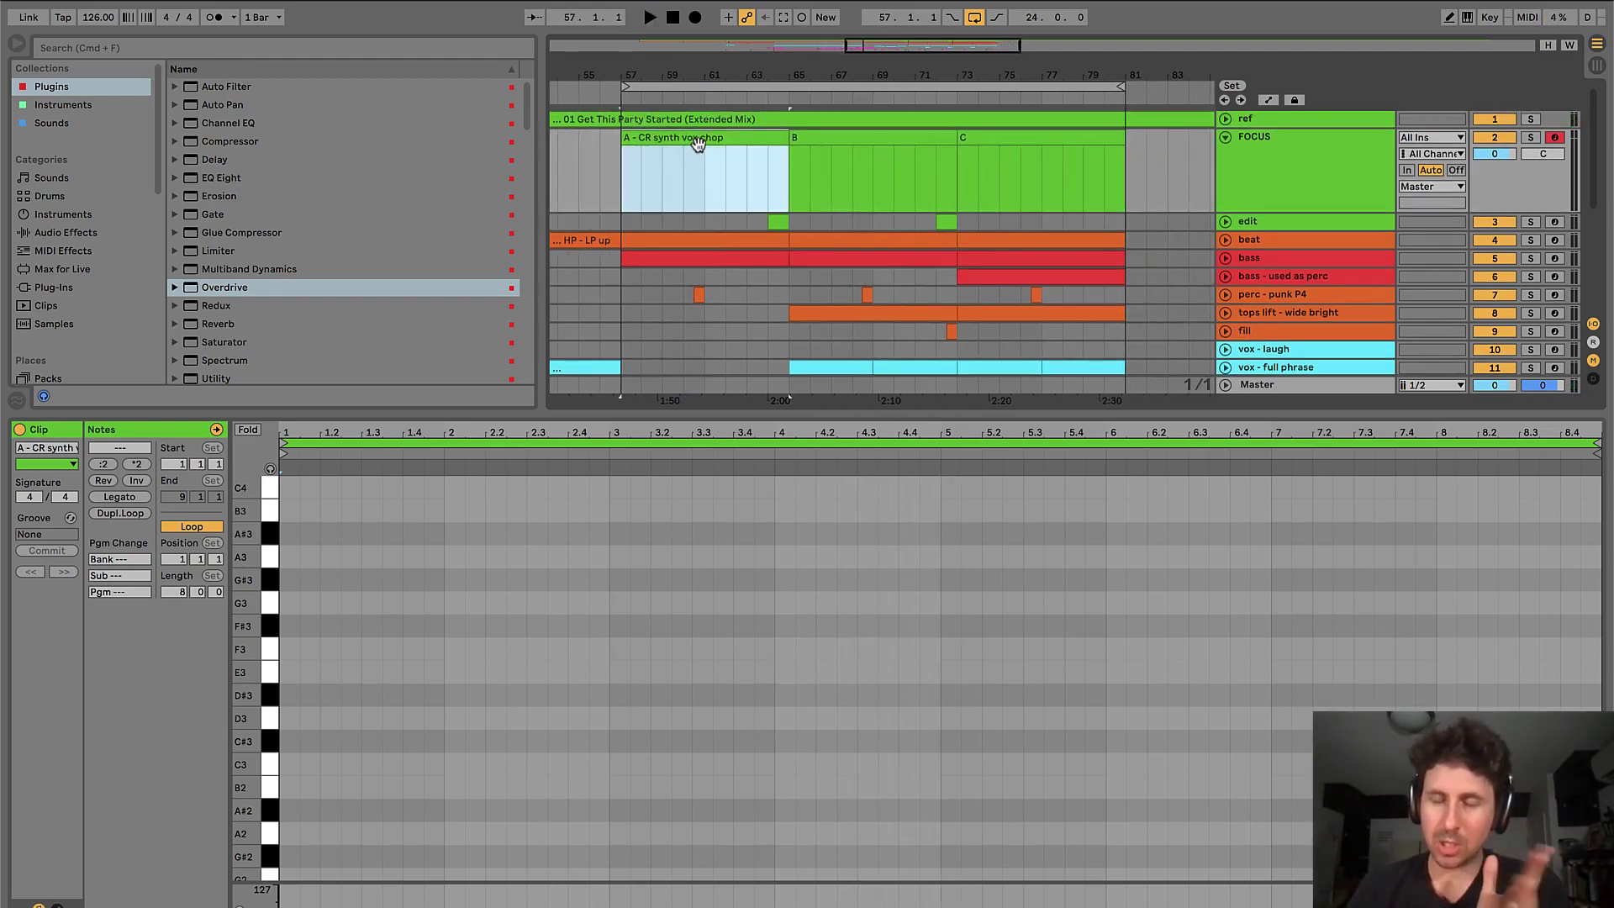
# - Rename the FOCUS clip at bar 65 to B - full vox
pyautogui.click(856, 145)
pyautogui.press('super+r')
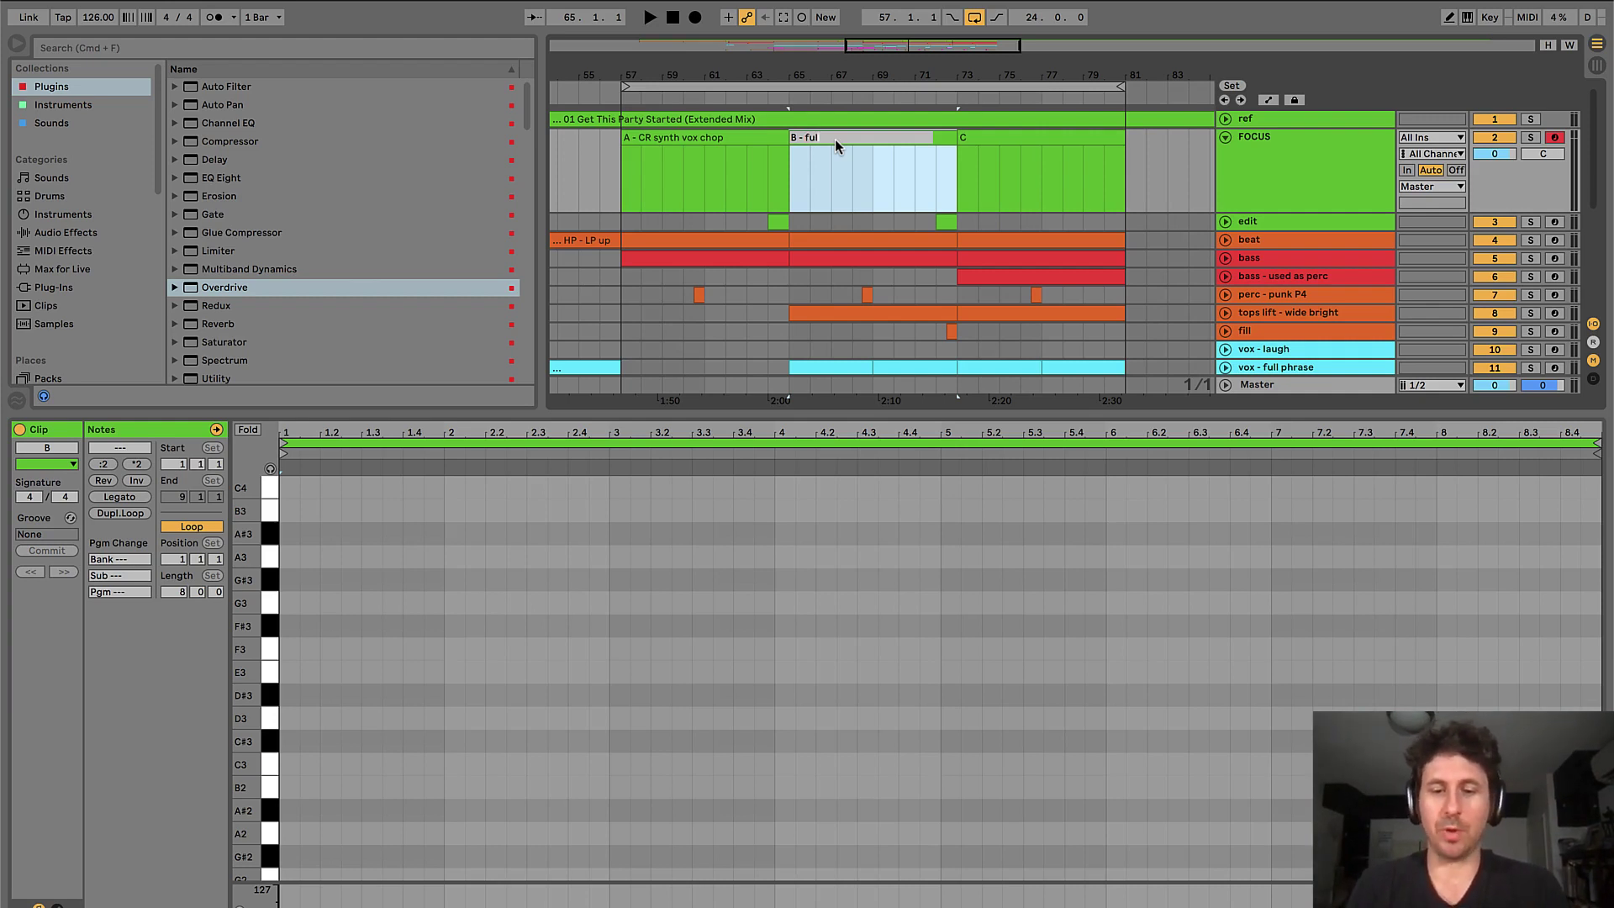
pyautogui.write('l vox')
pyautogui.press('Return')
# - Rename the FOCUS clip at bar 73 to C - full vox
pyautogui.click(996, 140)
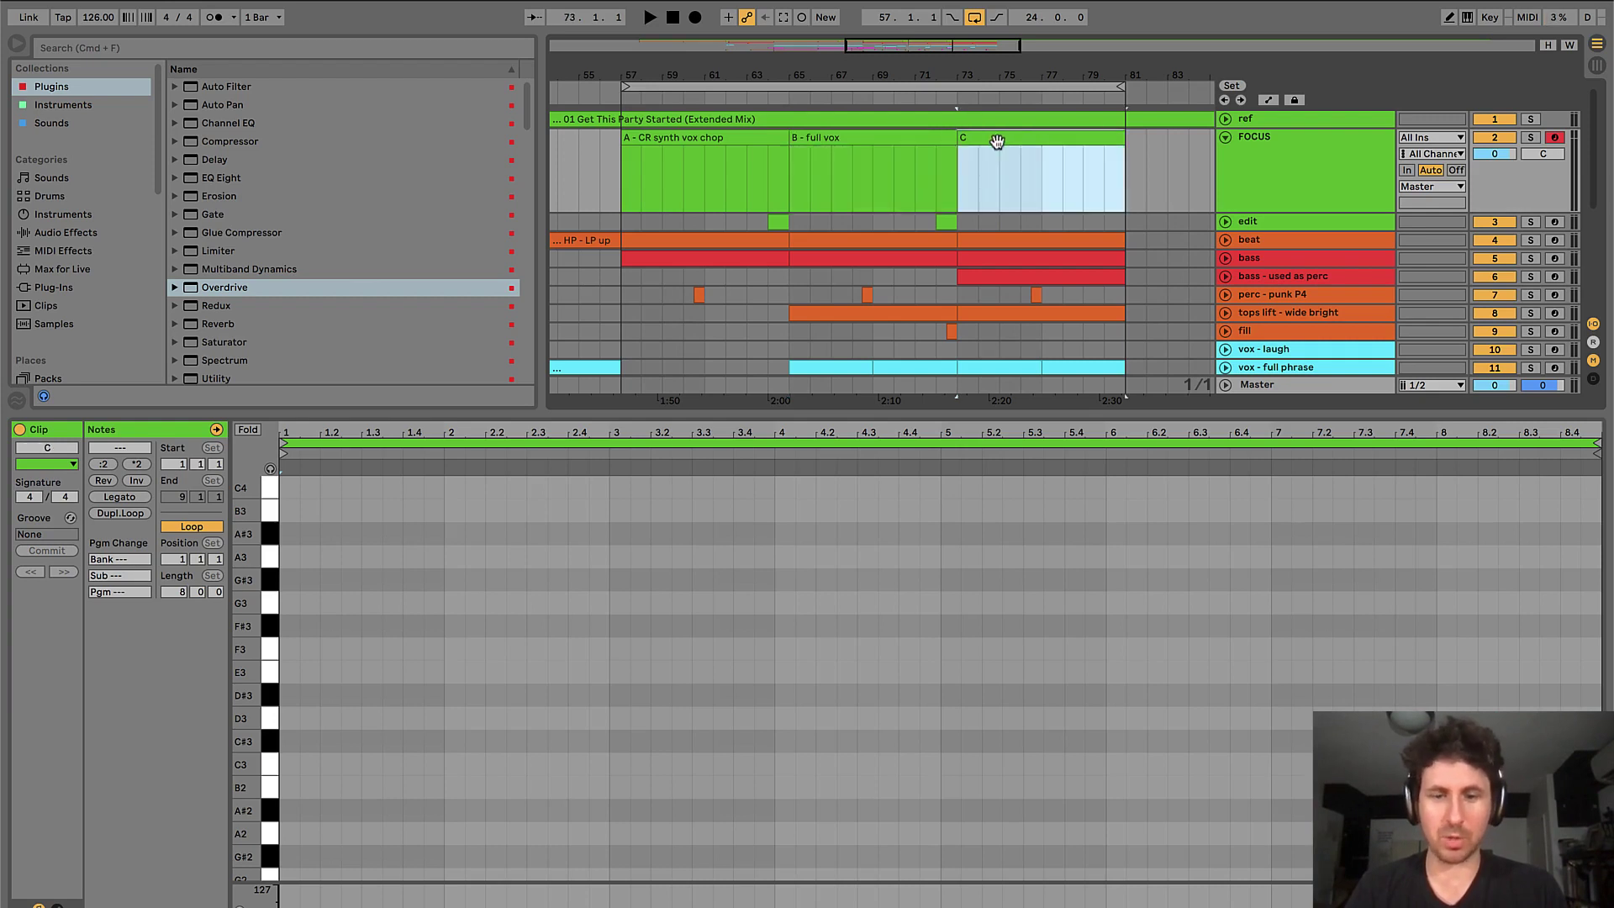
pyautogui.press('super+r')
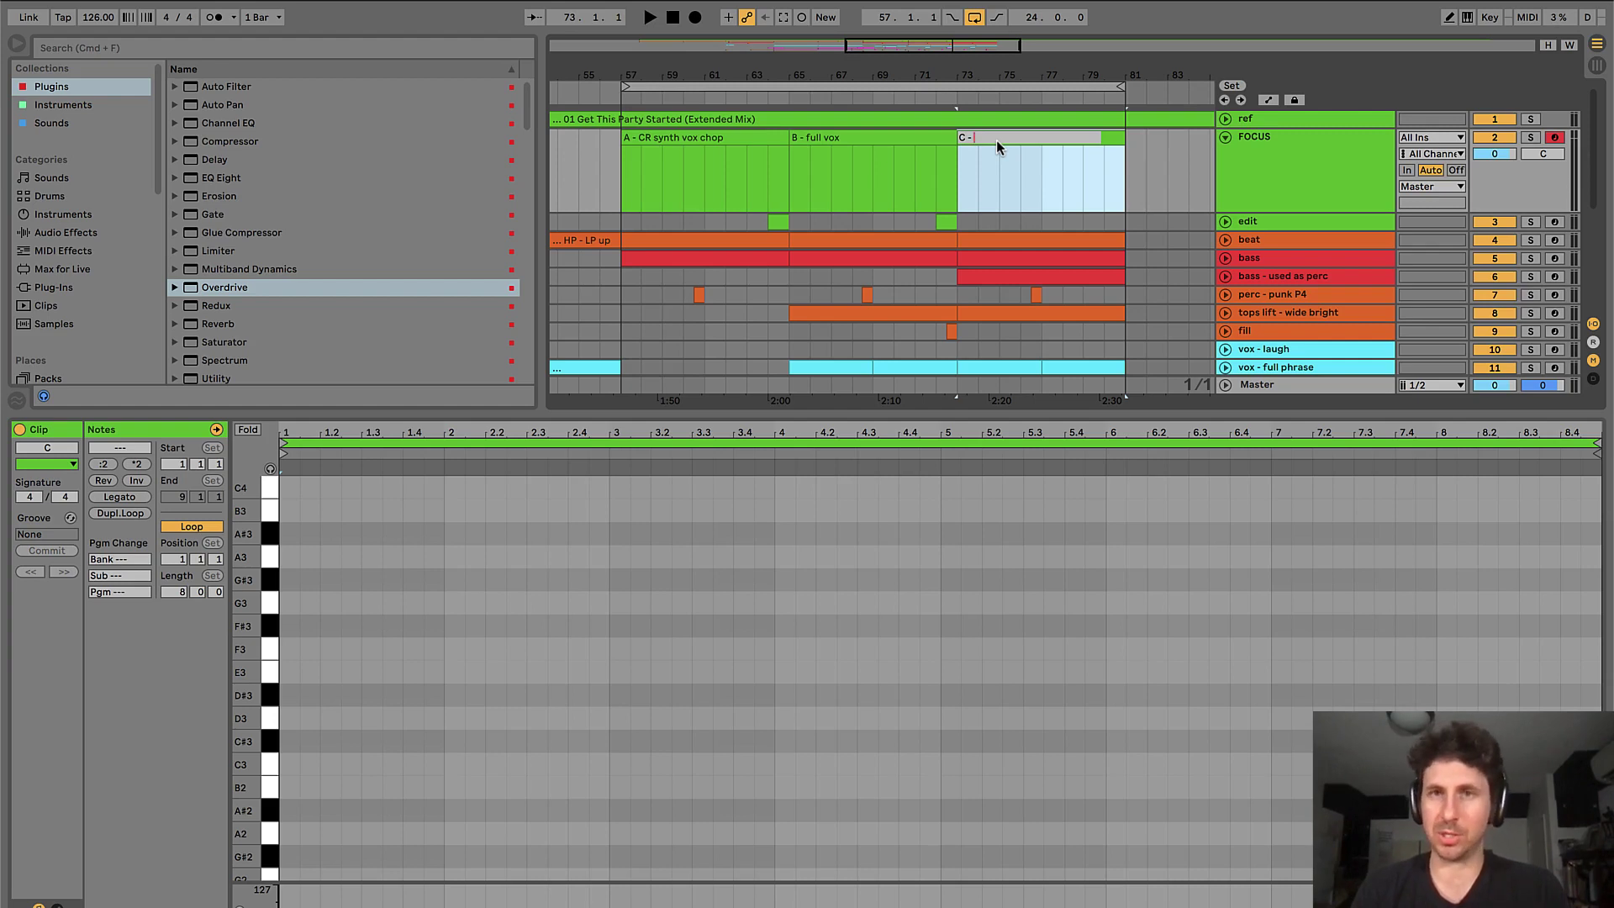
pyautogui.write('- full')
pyautogui.press('Return')
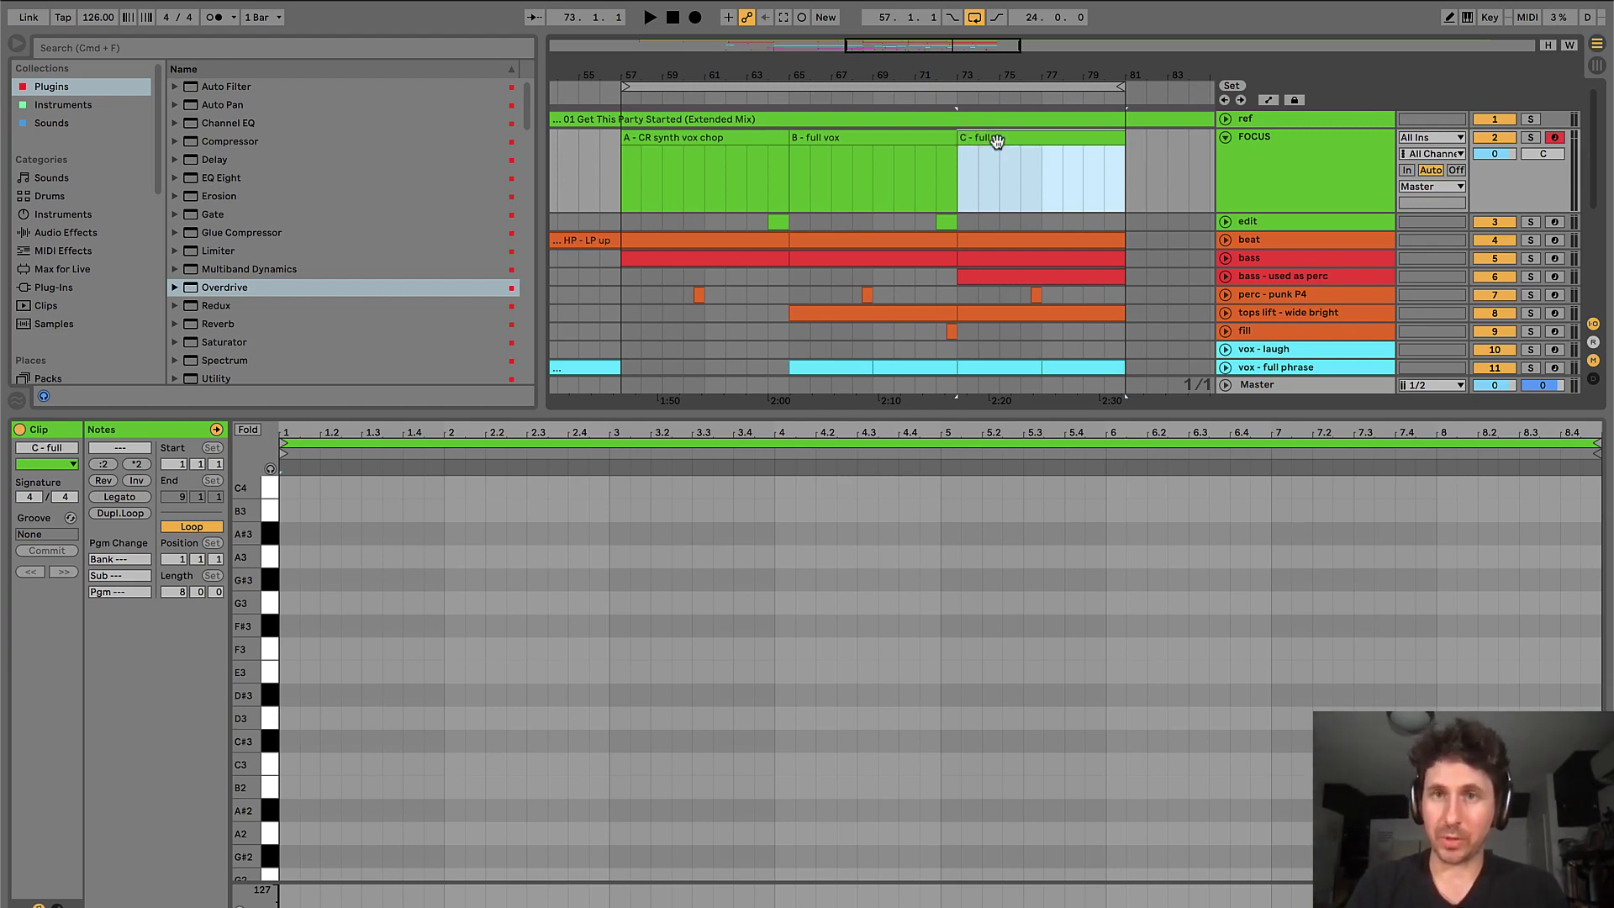
pyautogui.write('vox')
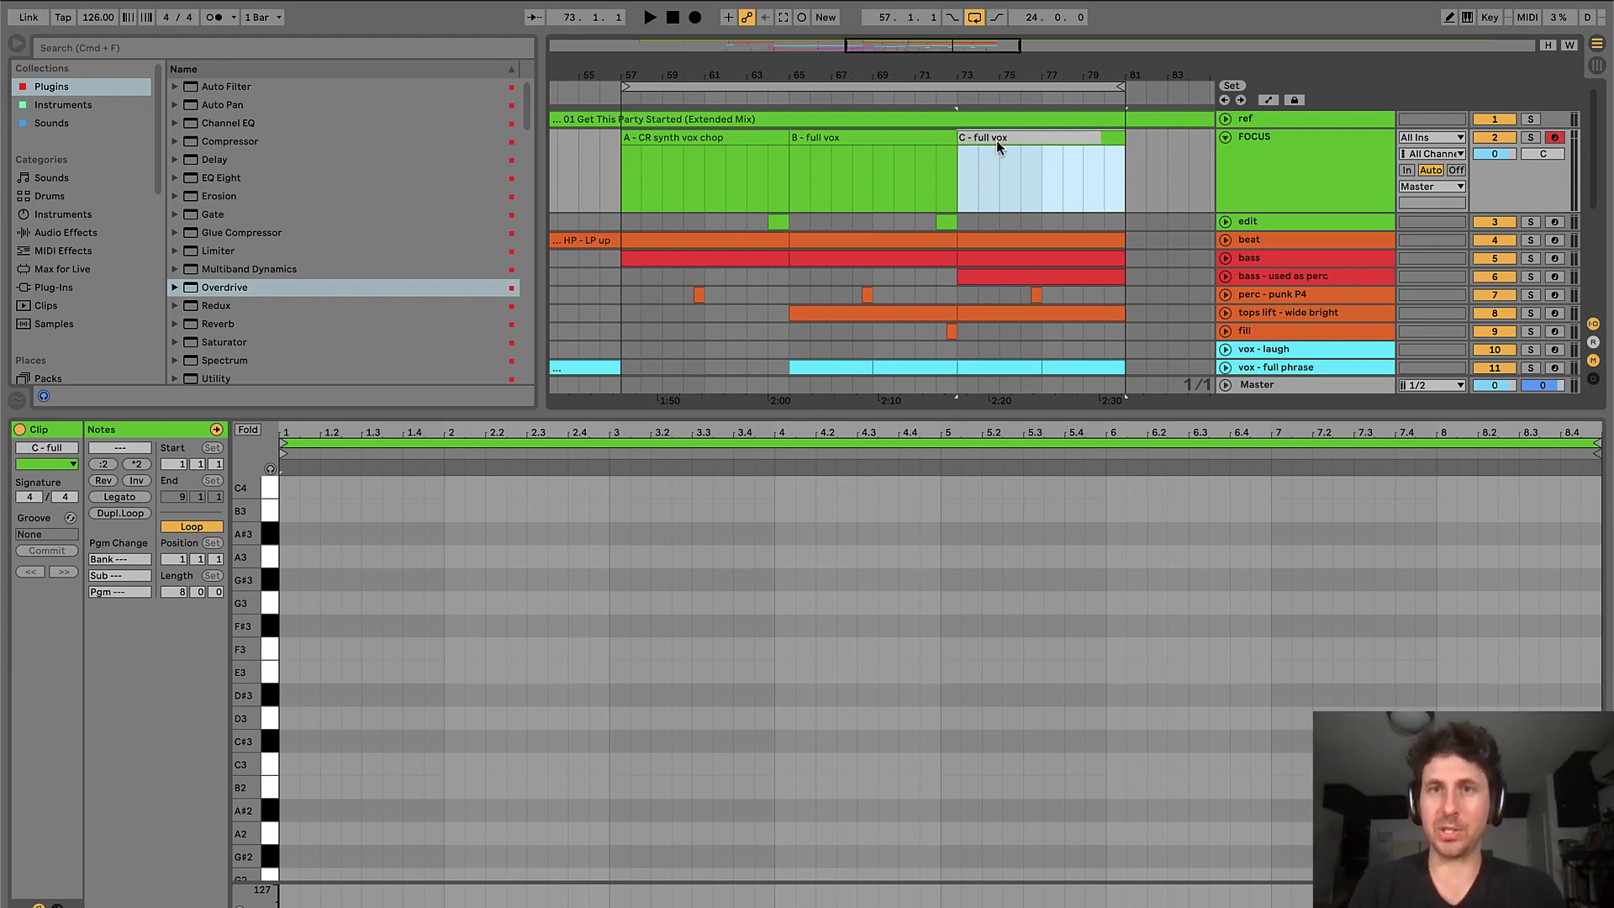
pyautogui.press('Return')
# - Select bars 41 to 57 on the FOCUS track and collapse the clip detail view to show all tracks
pyautogui.click(891, 182)
pyautogui.scroll(-5, 891, 181)
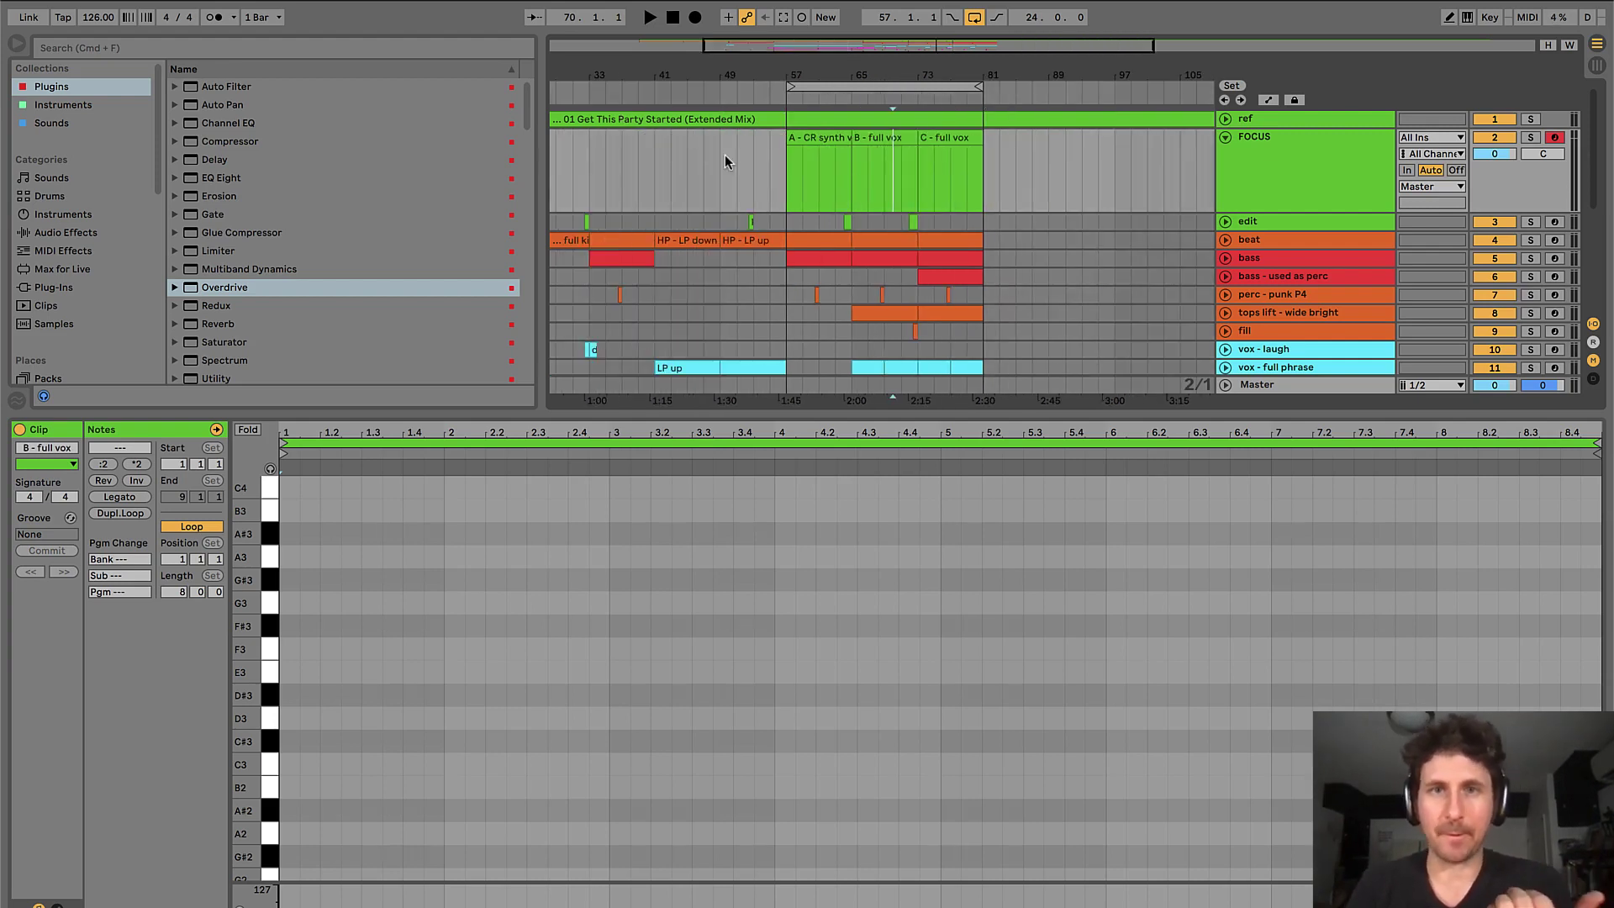
pyautogui.scroll(1, 658, 168)
pyautogui.moveTo(740, 187); pyautogui.dragTo(872, 174)
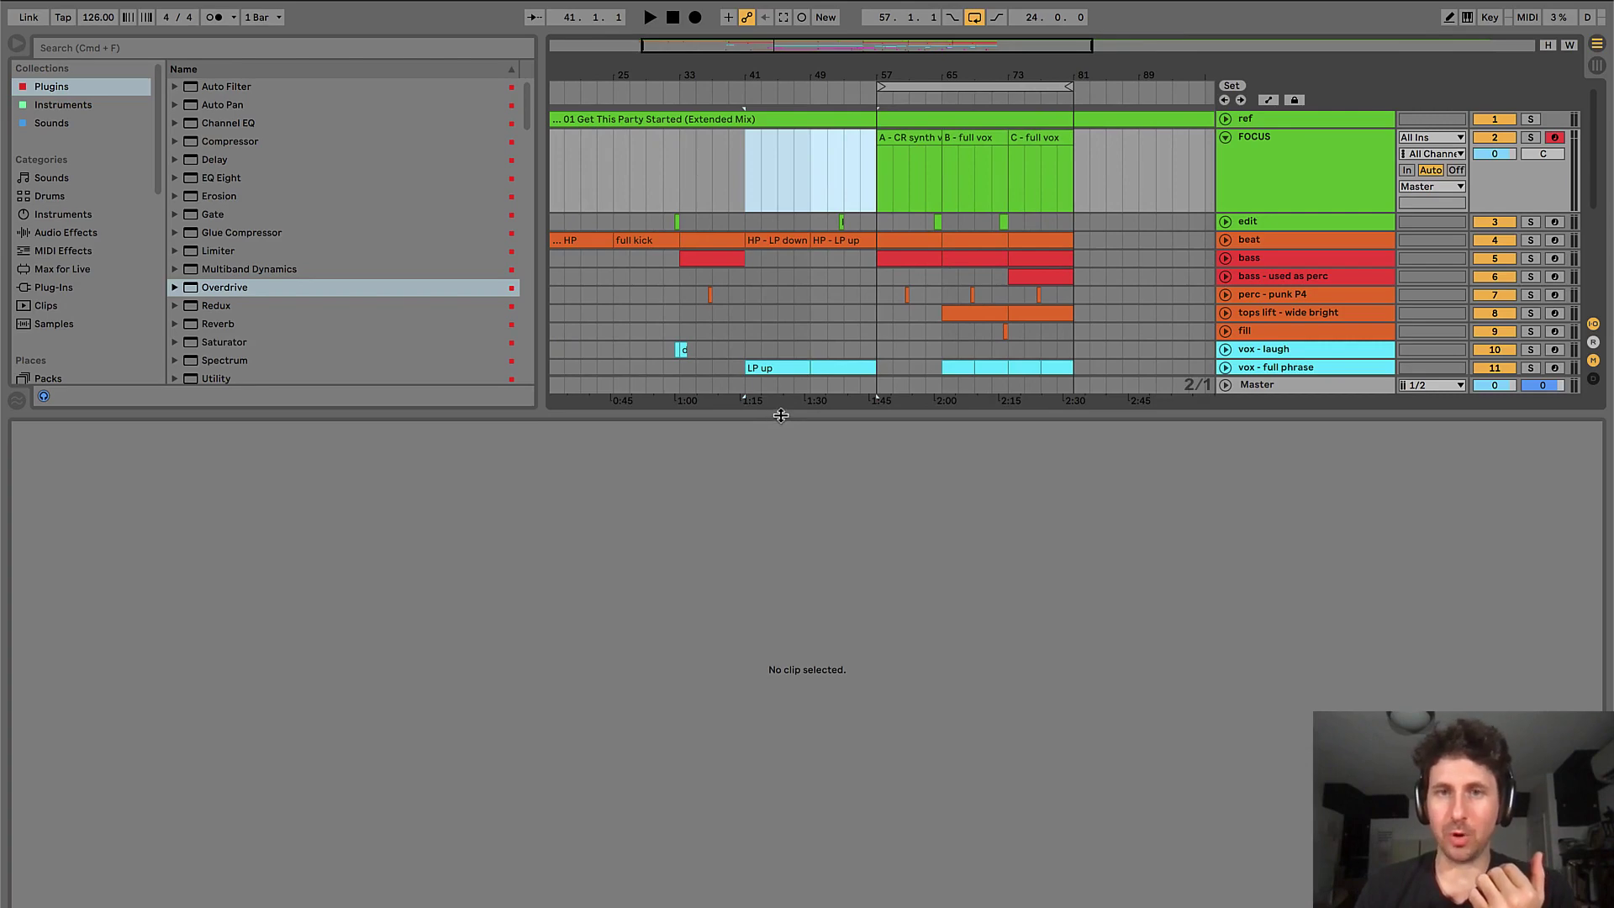
pyautogui.moveTo(779, 415); pyautogui.dragTo(779, 891)
# - Examine the empty passage between bars 41 and 57 on the FOCUS track, selecting bars 43 to 57
pyautogui.click(740, 181)
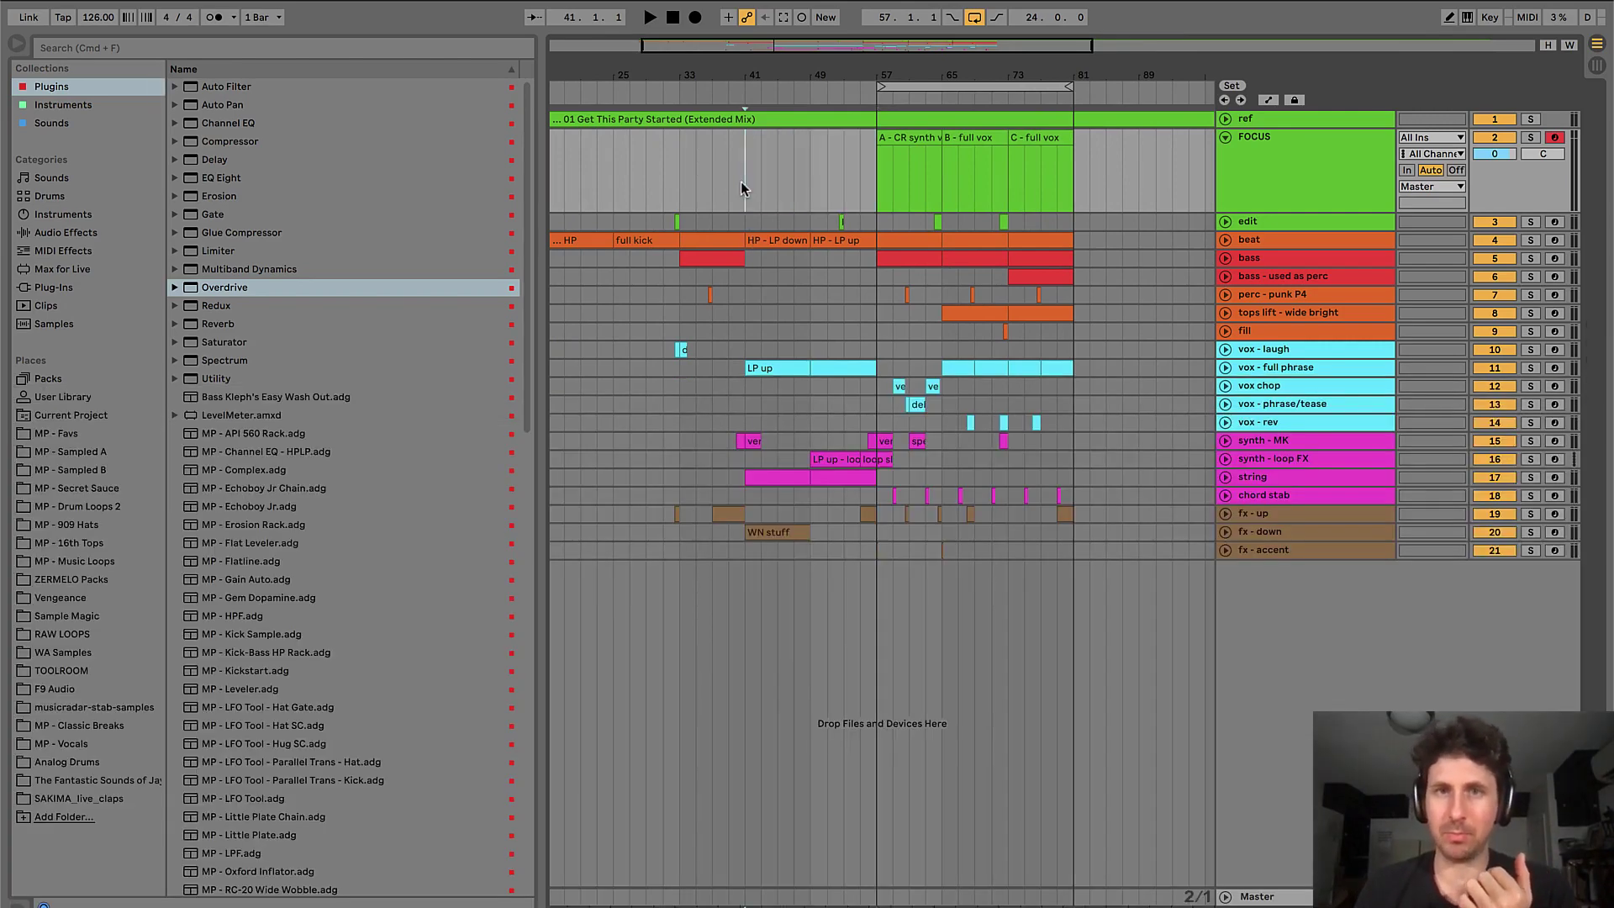
pyautogui.moveTo(740, 182); pyautogui.dragTo(855, 180)
pyautogui.click(794, 182)
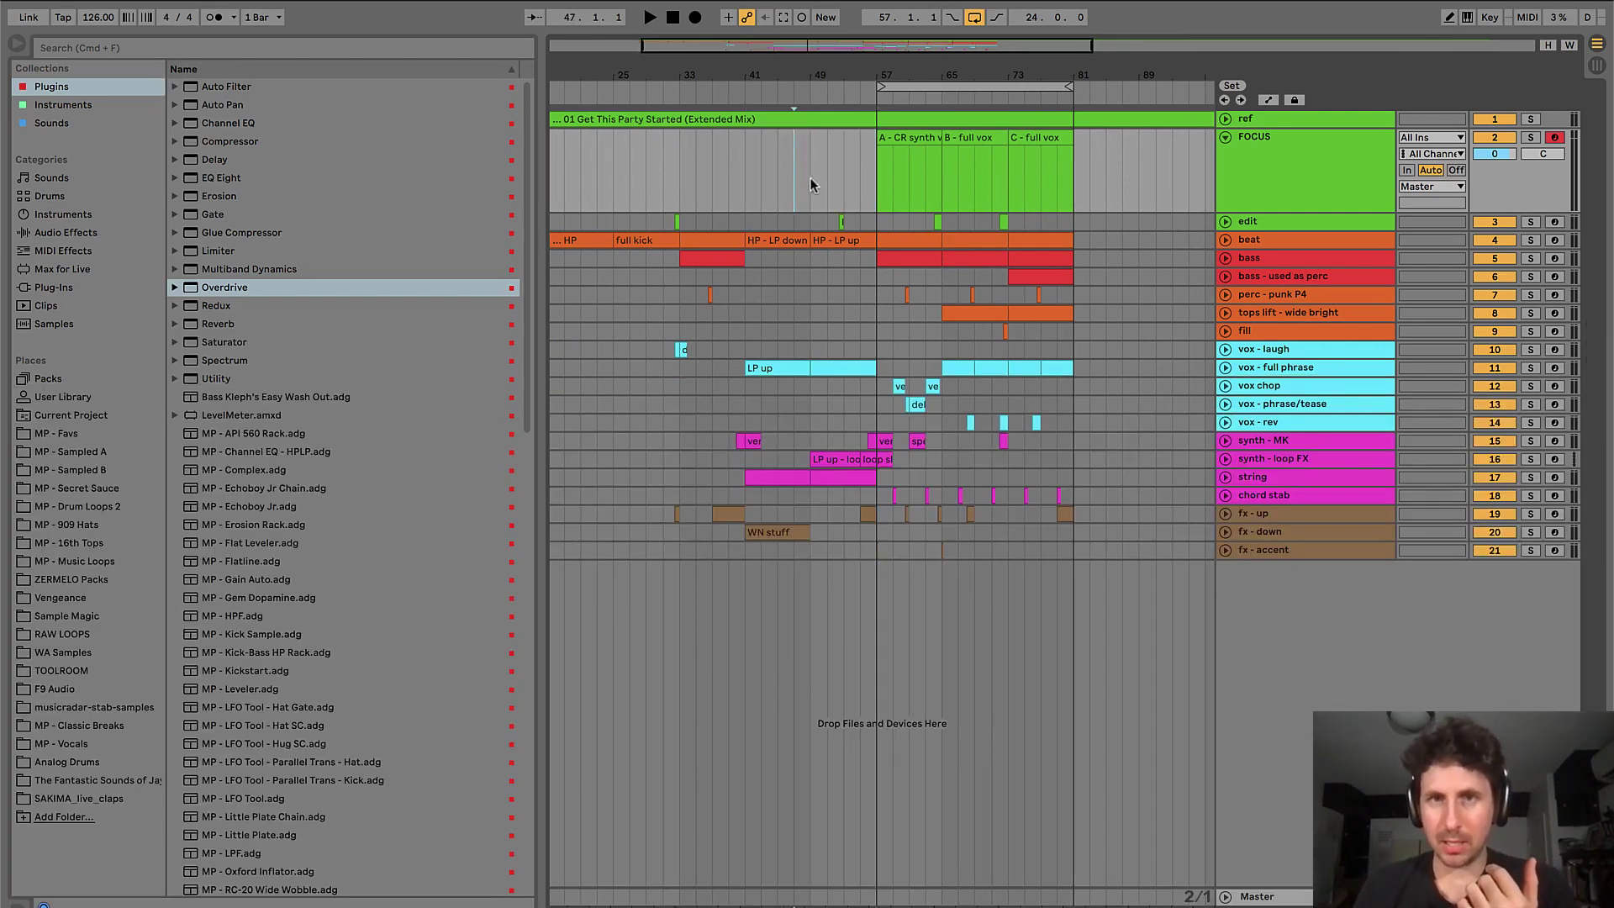
pyautogui.click(761, 181)
pyautogui.moveTo(757, 180); pyautogui.dragTo(873, 175)
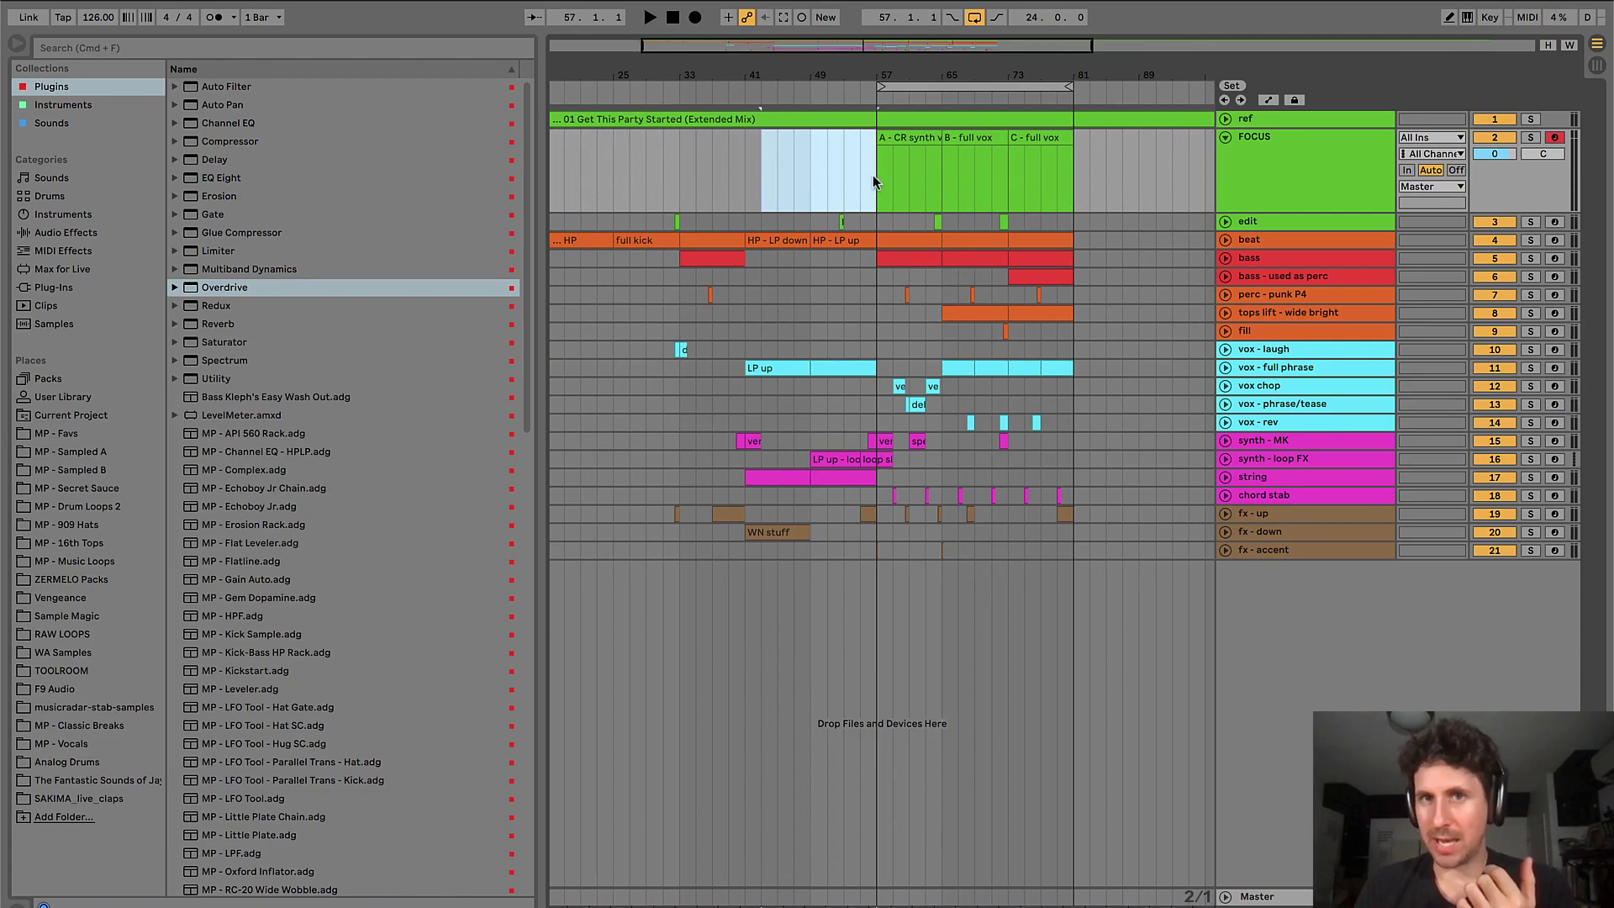
pyautogui.click(906, 138)
pyautogui.click(963, 138)
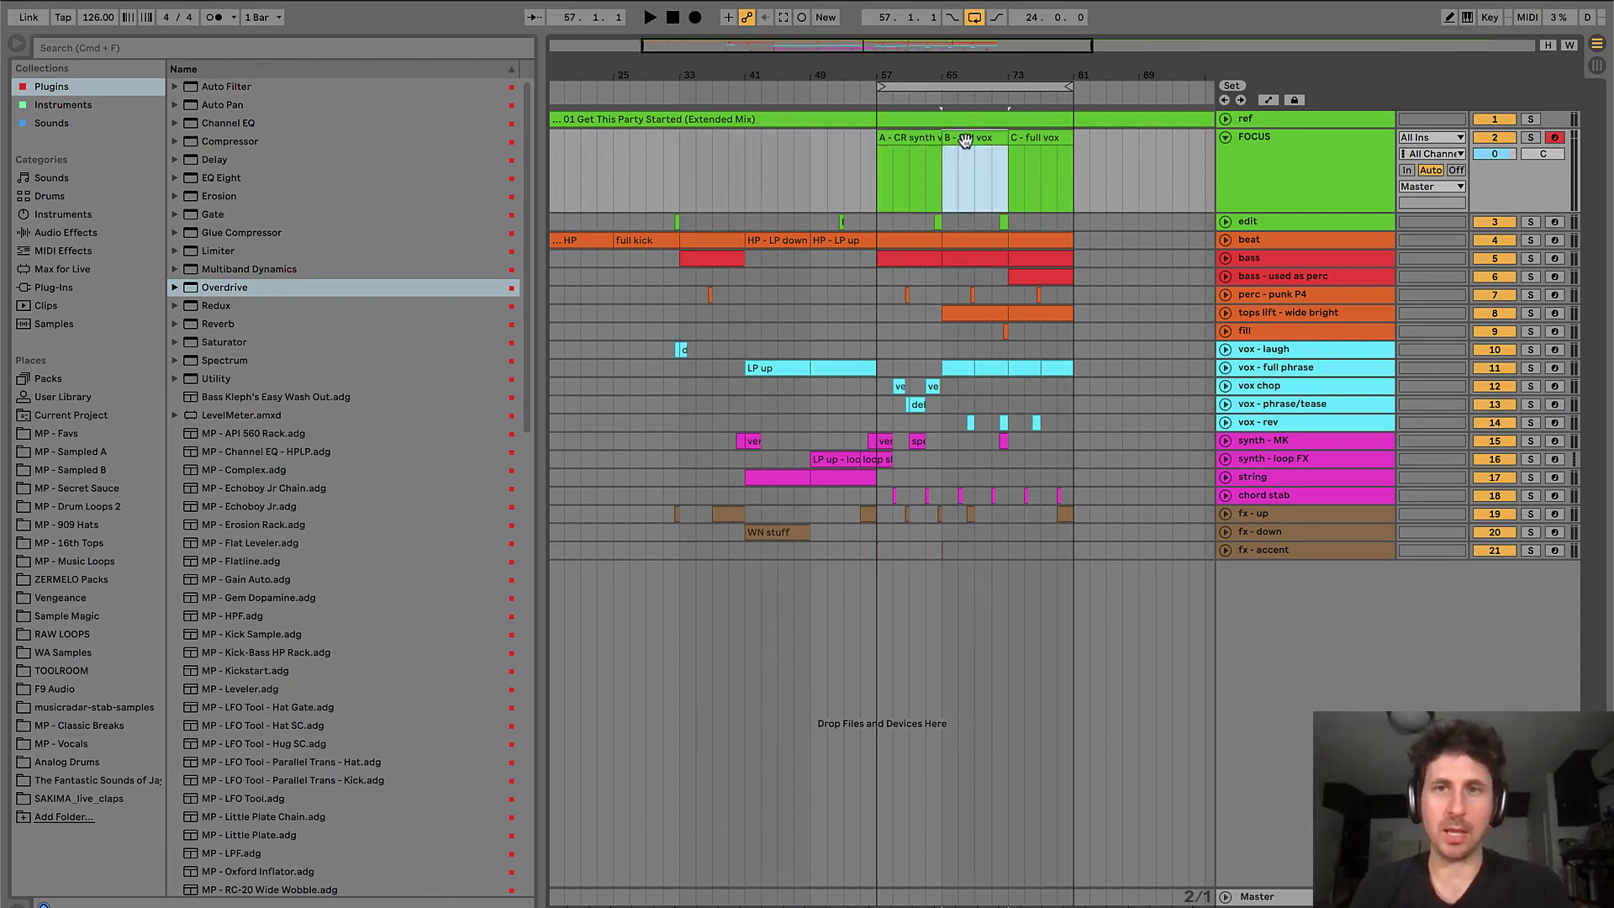
pyautogui.keyDown('shift'); pyautogui.click(1041, 138); pyautogui.keyUp('shift')
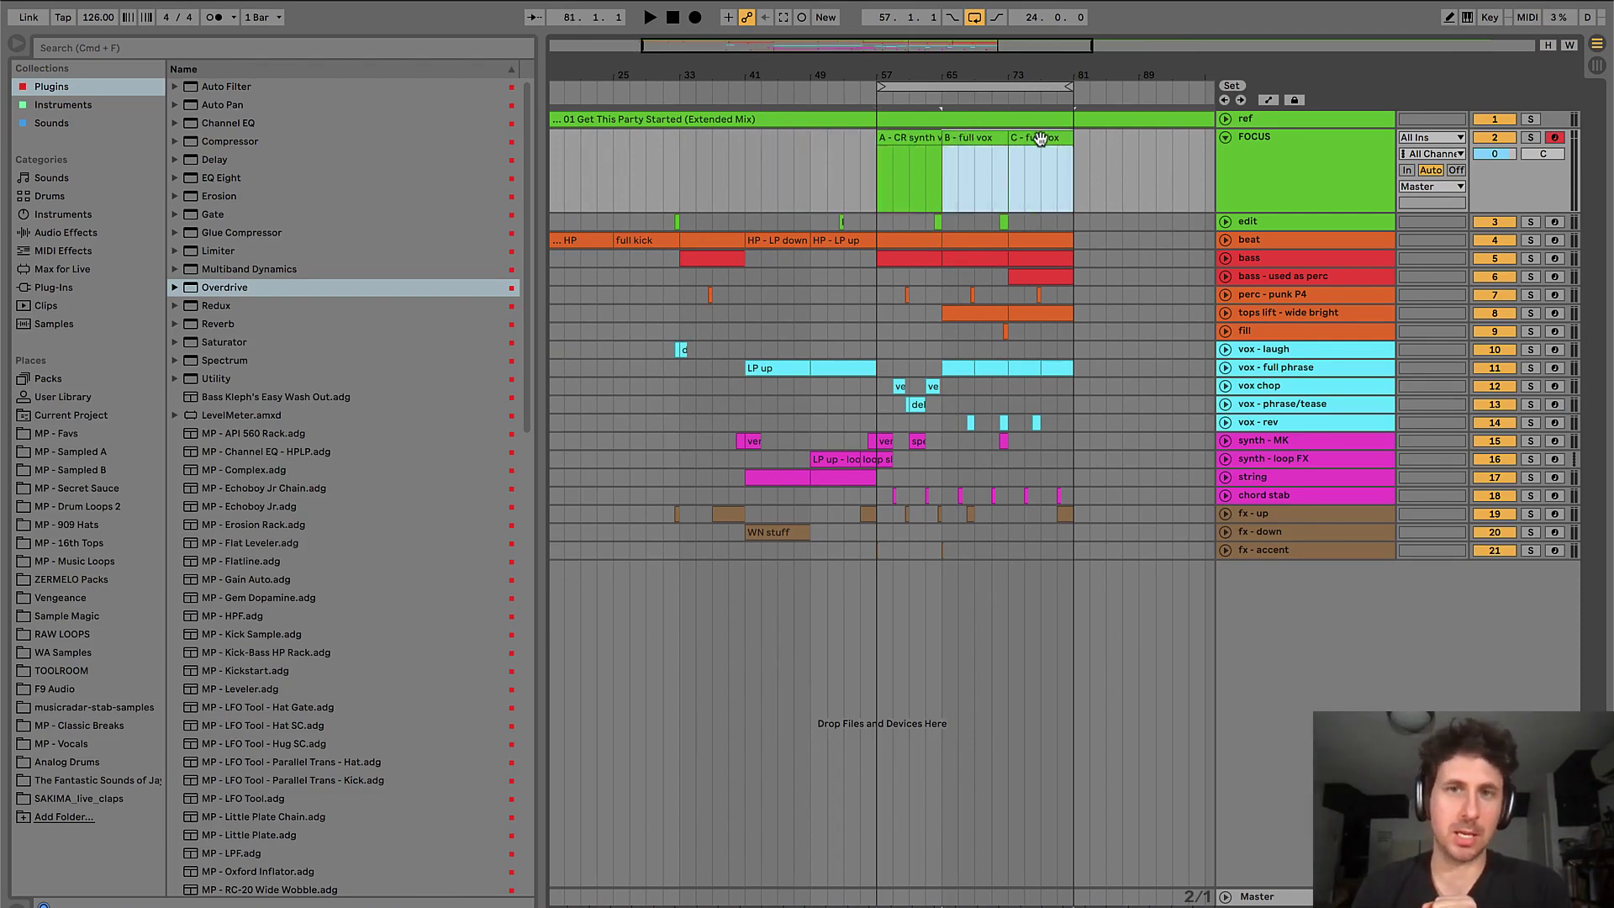
pyautogui.hscroll(5, 1009, 160)
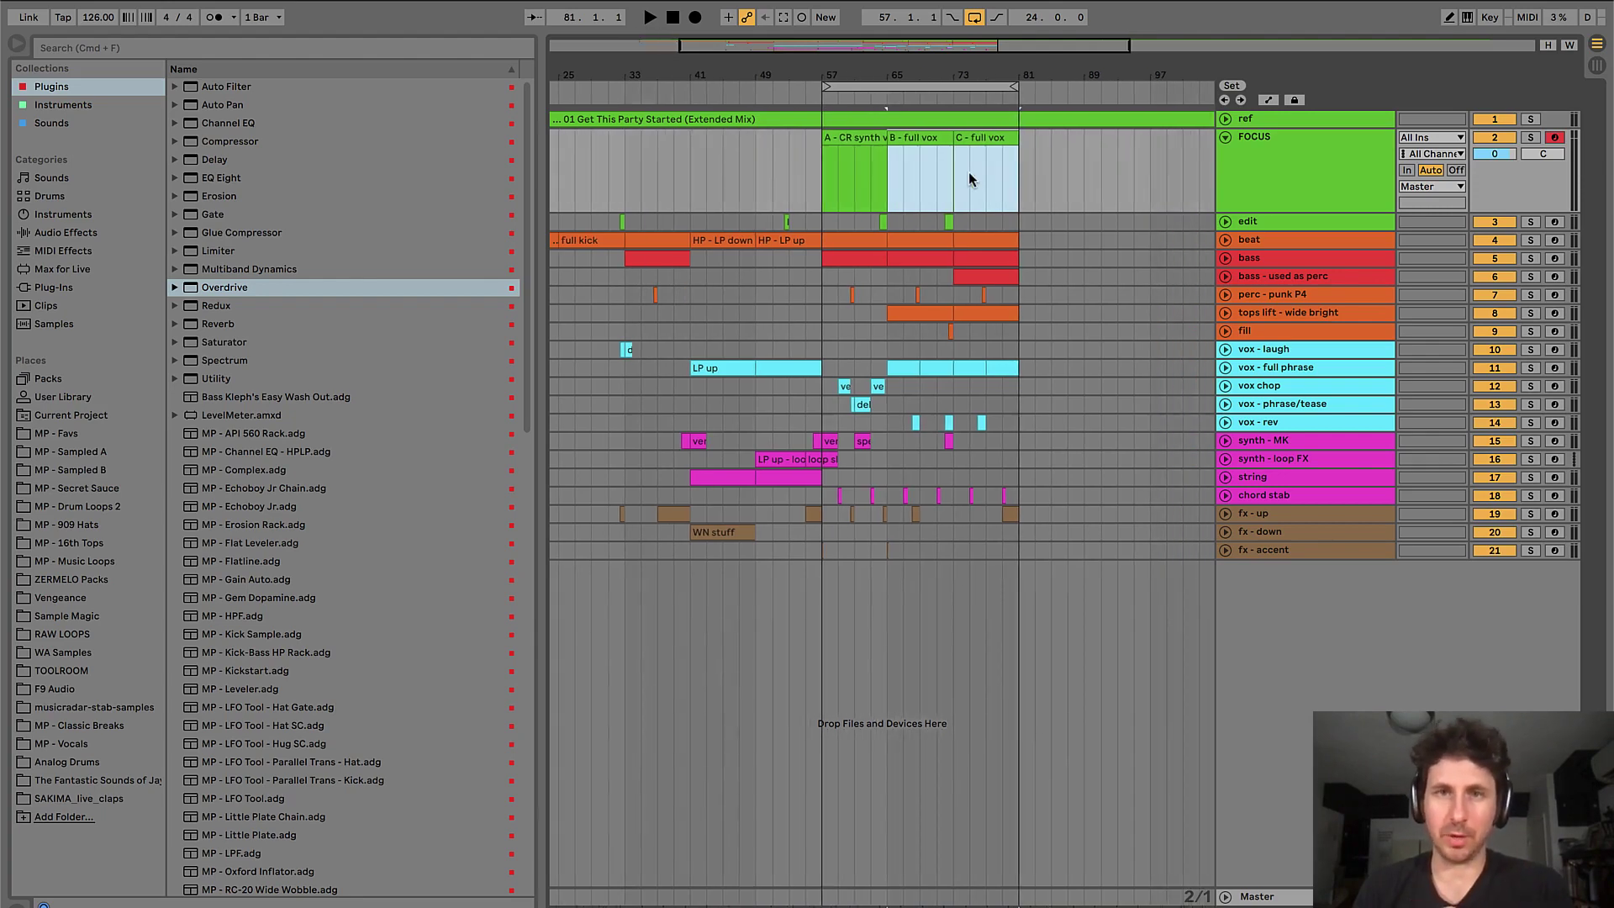
pyautogui.click(973, 173)
pyautogui.press('-')
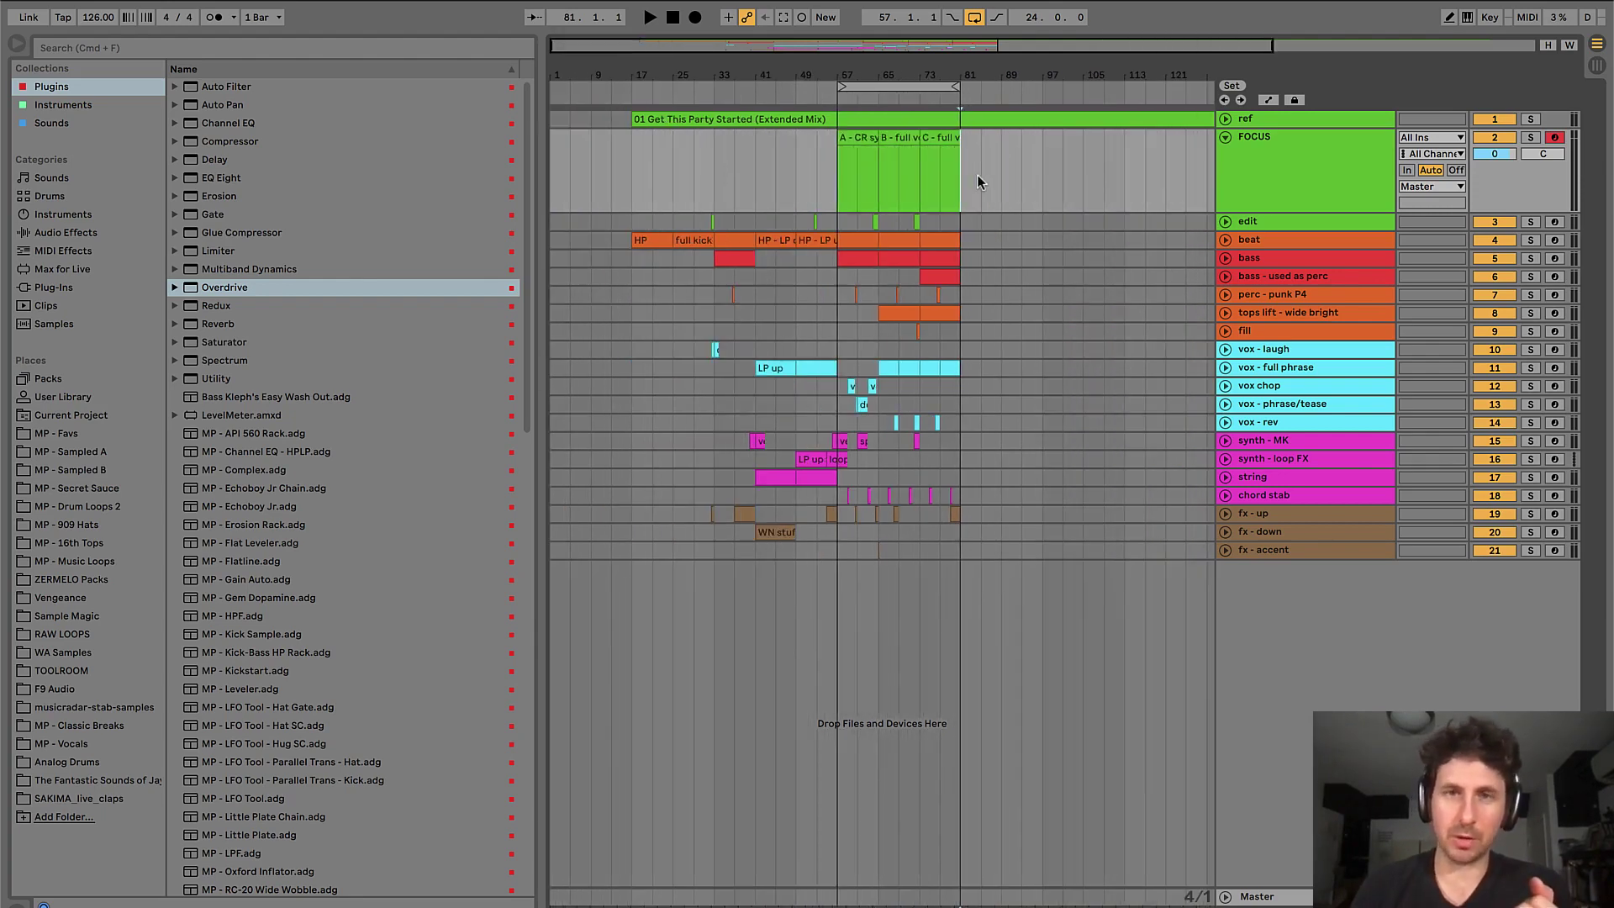
pyautogui.click(1225, 120)
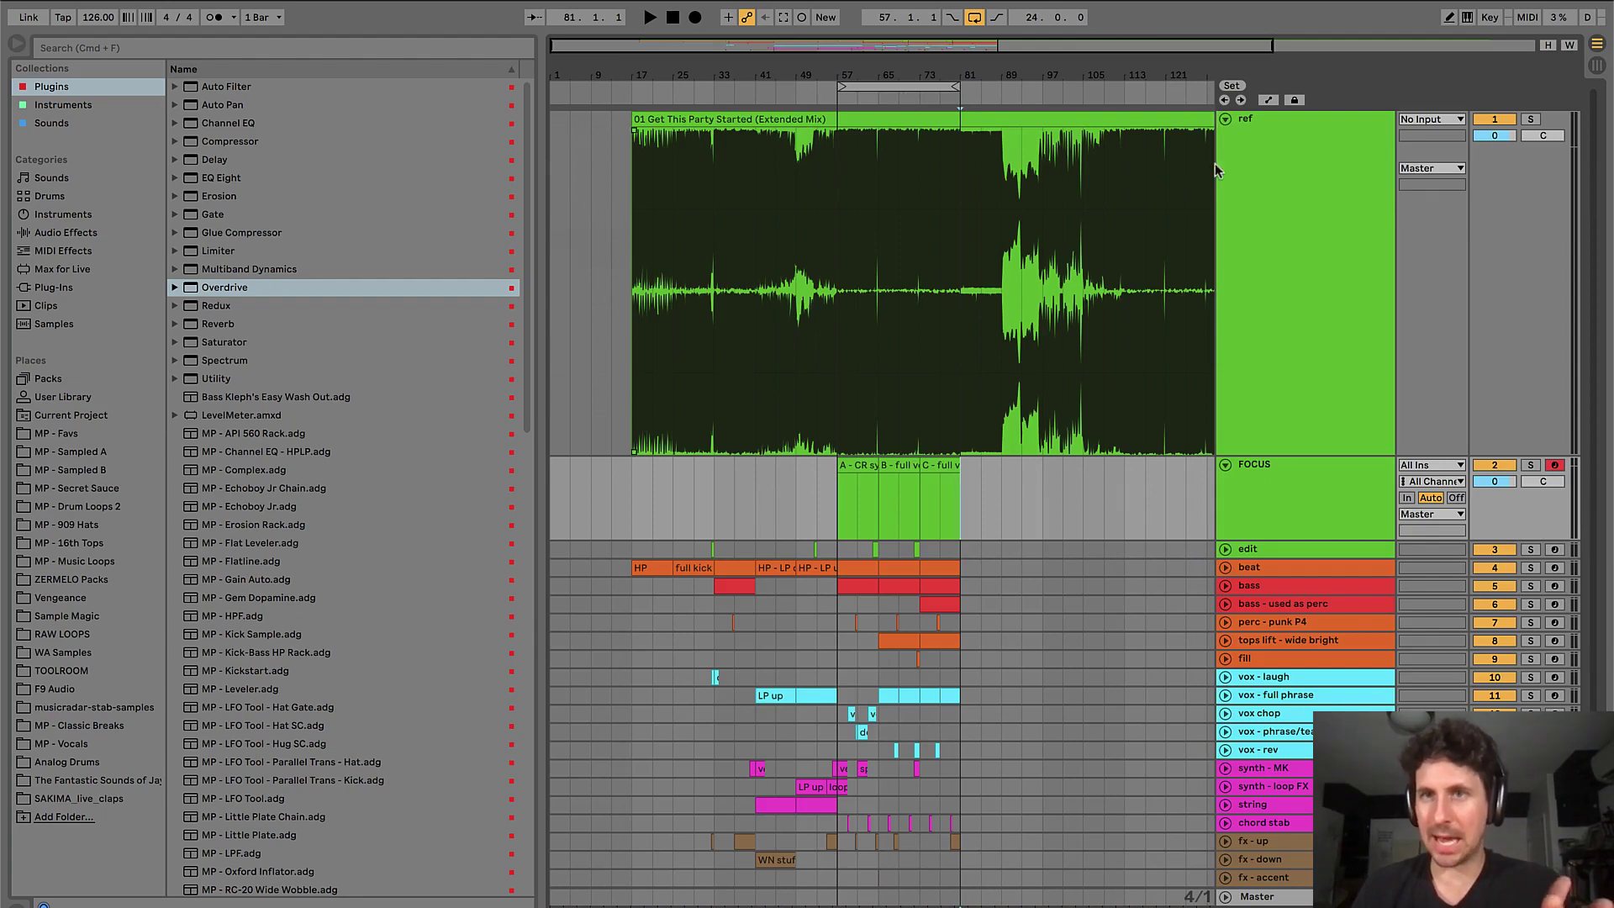
pyautogui.click(1225, 120)
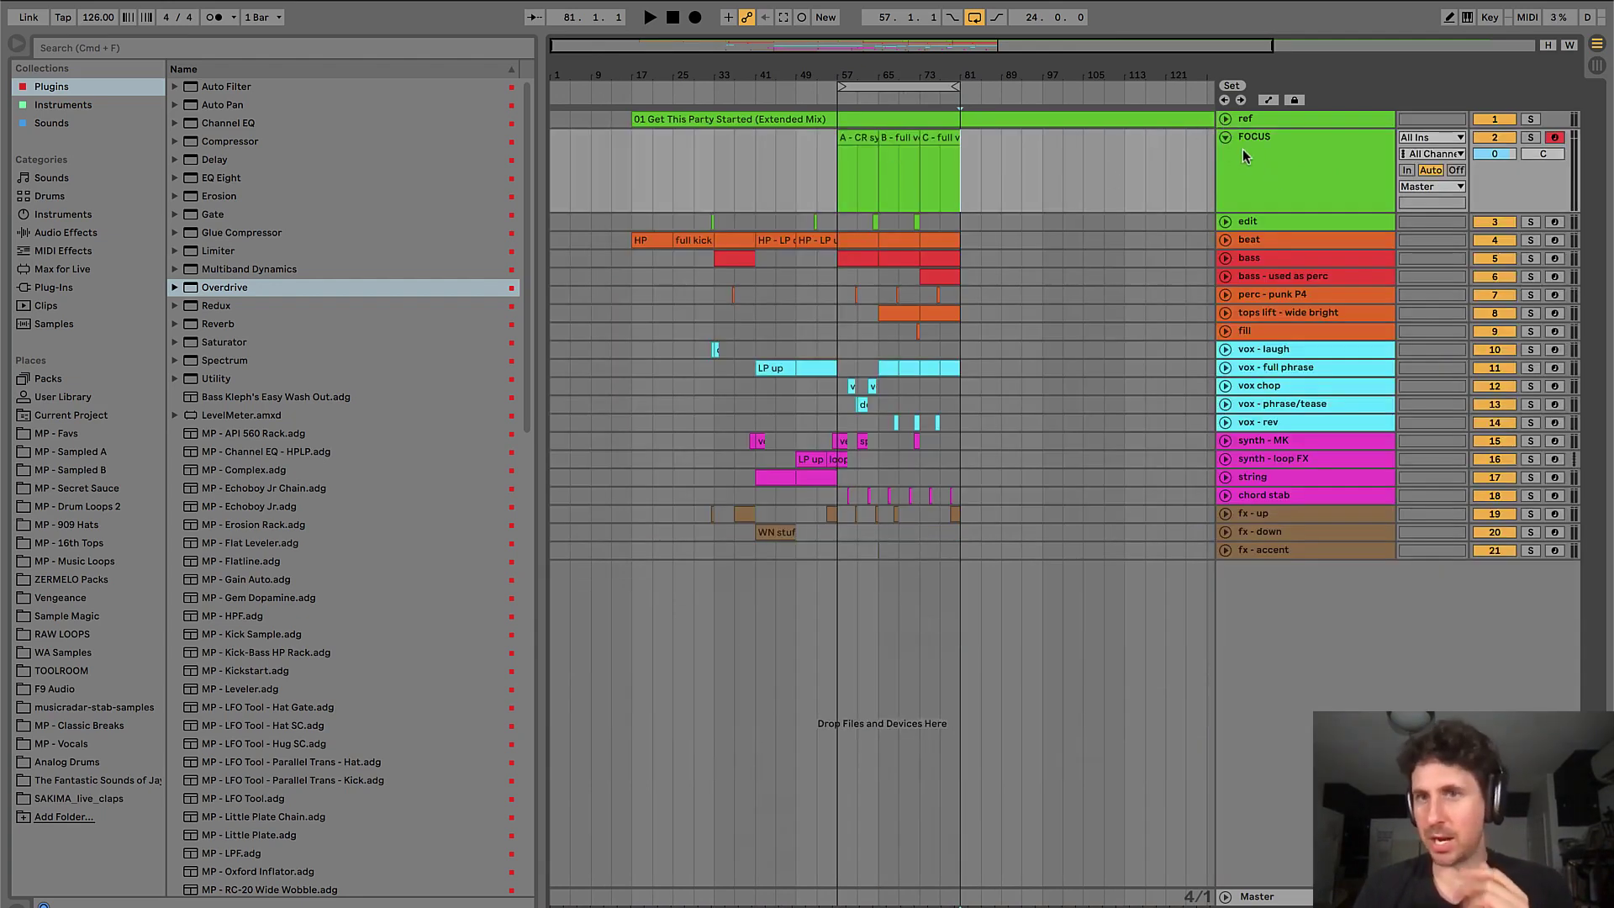
pyautogui.click(1225, 137)
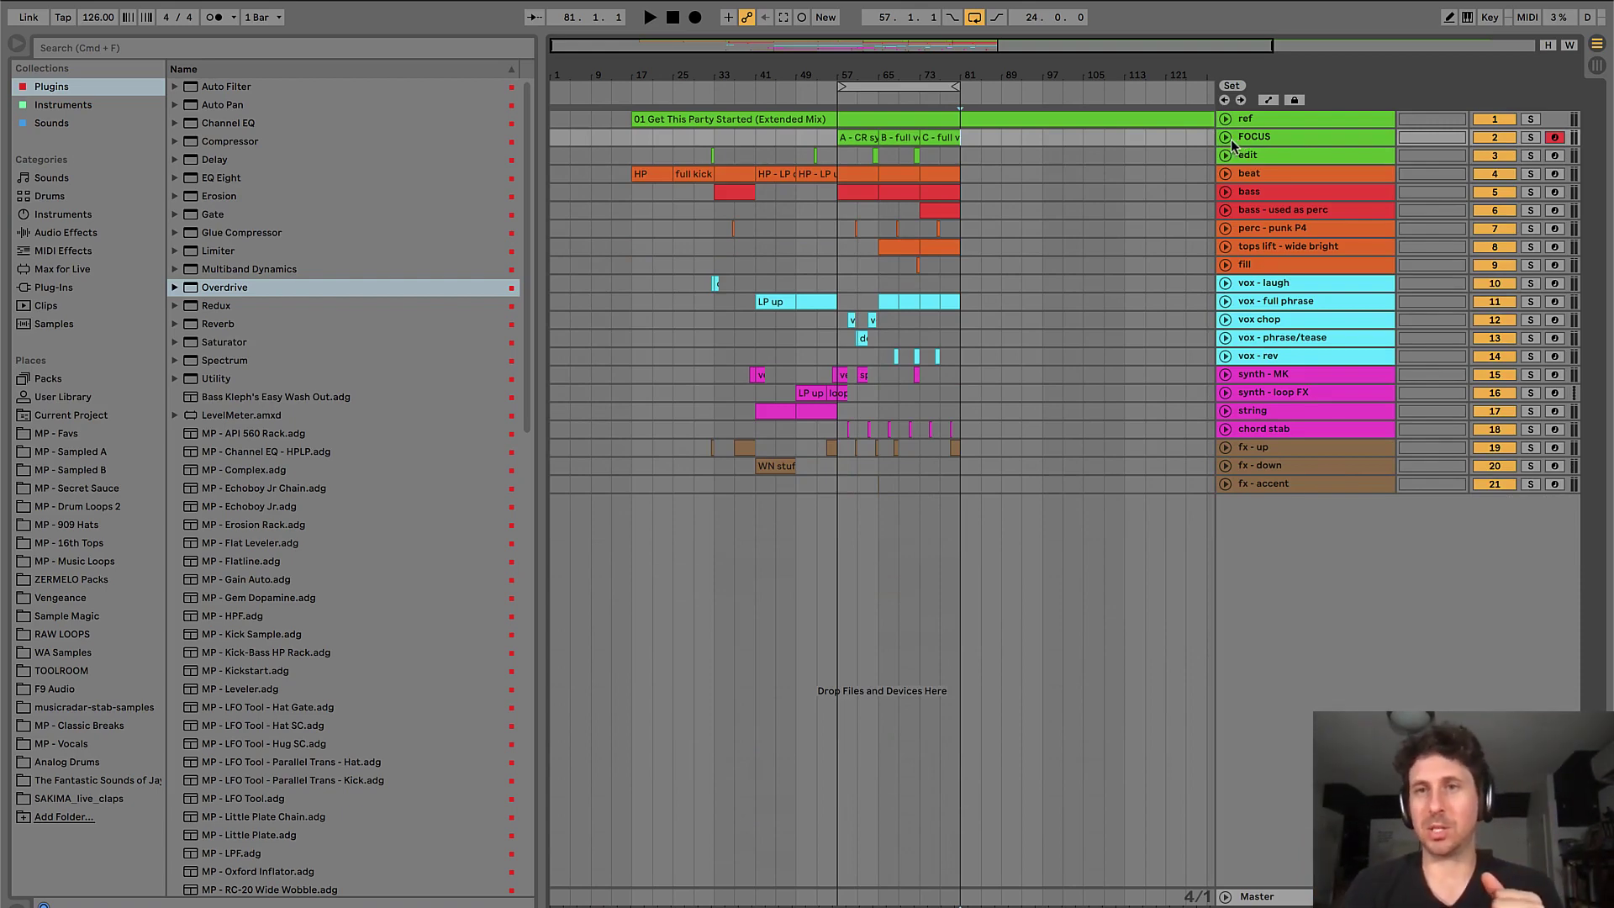
pyautogui.click(1226, 137)
pyautogui.moveTo(795, 149); pyautogui.dragTo(832, 151)
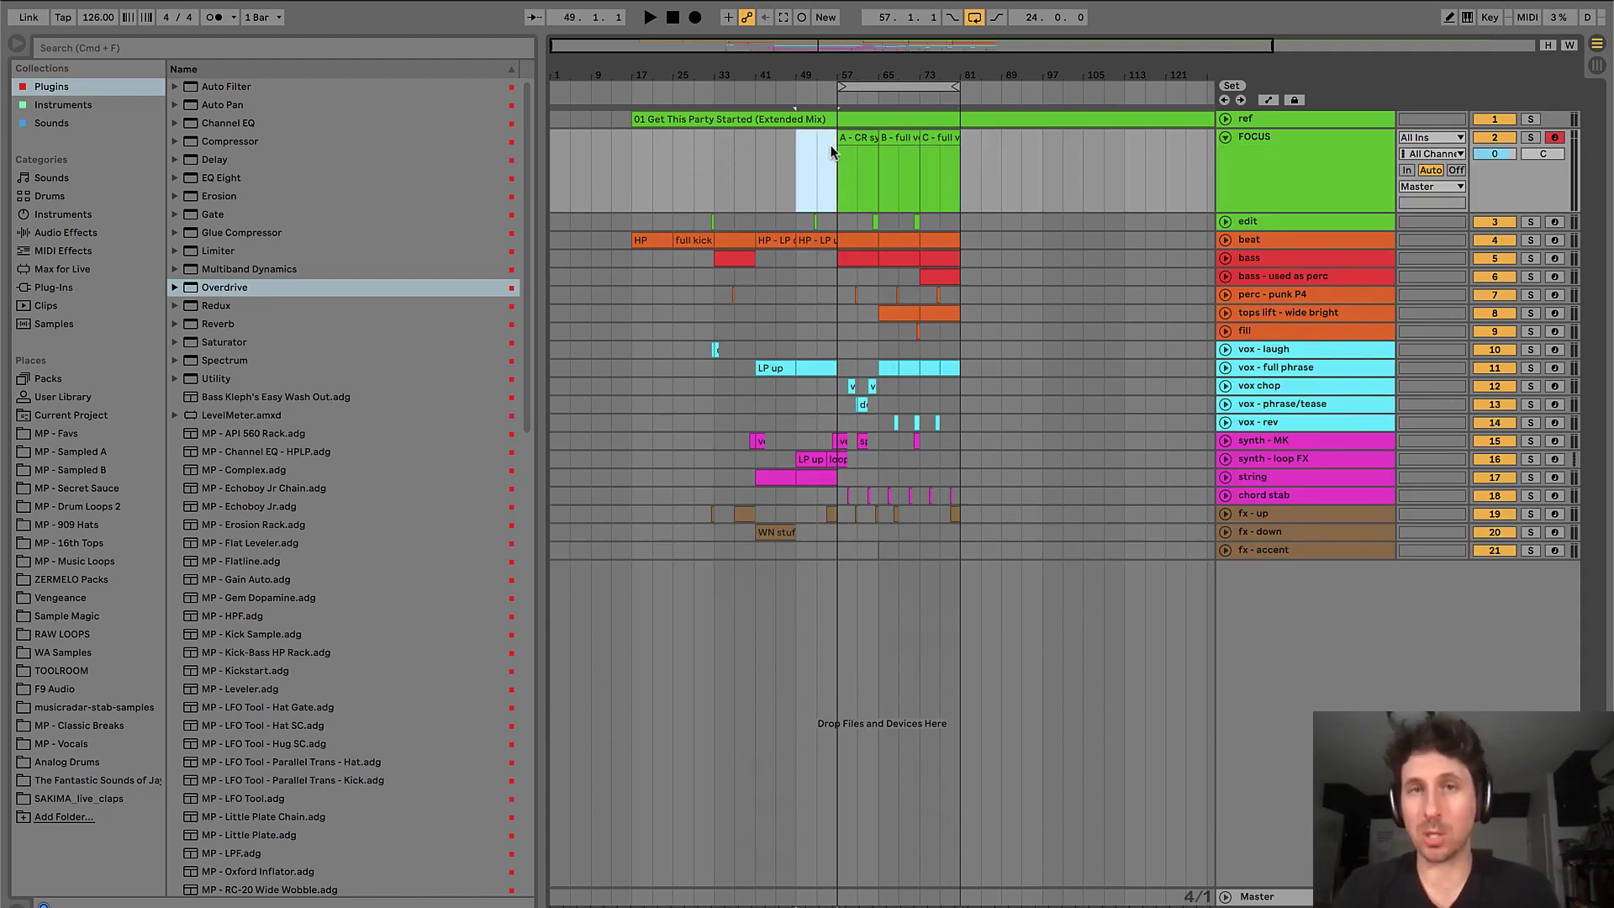
pyautogui.click(873, 171)
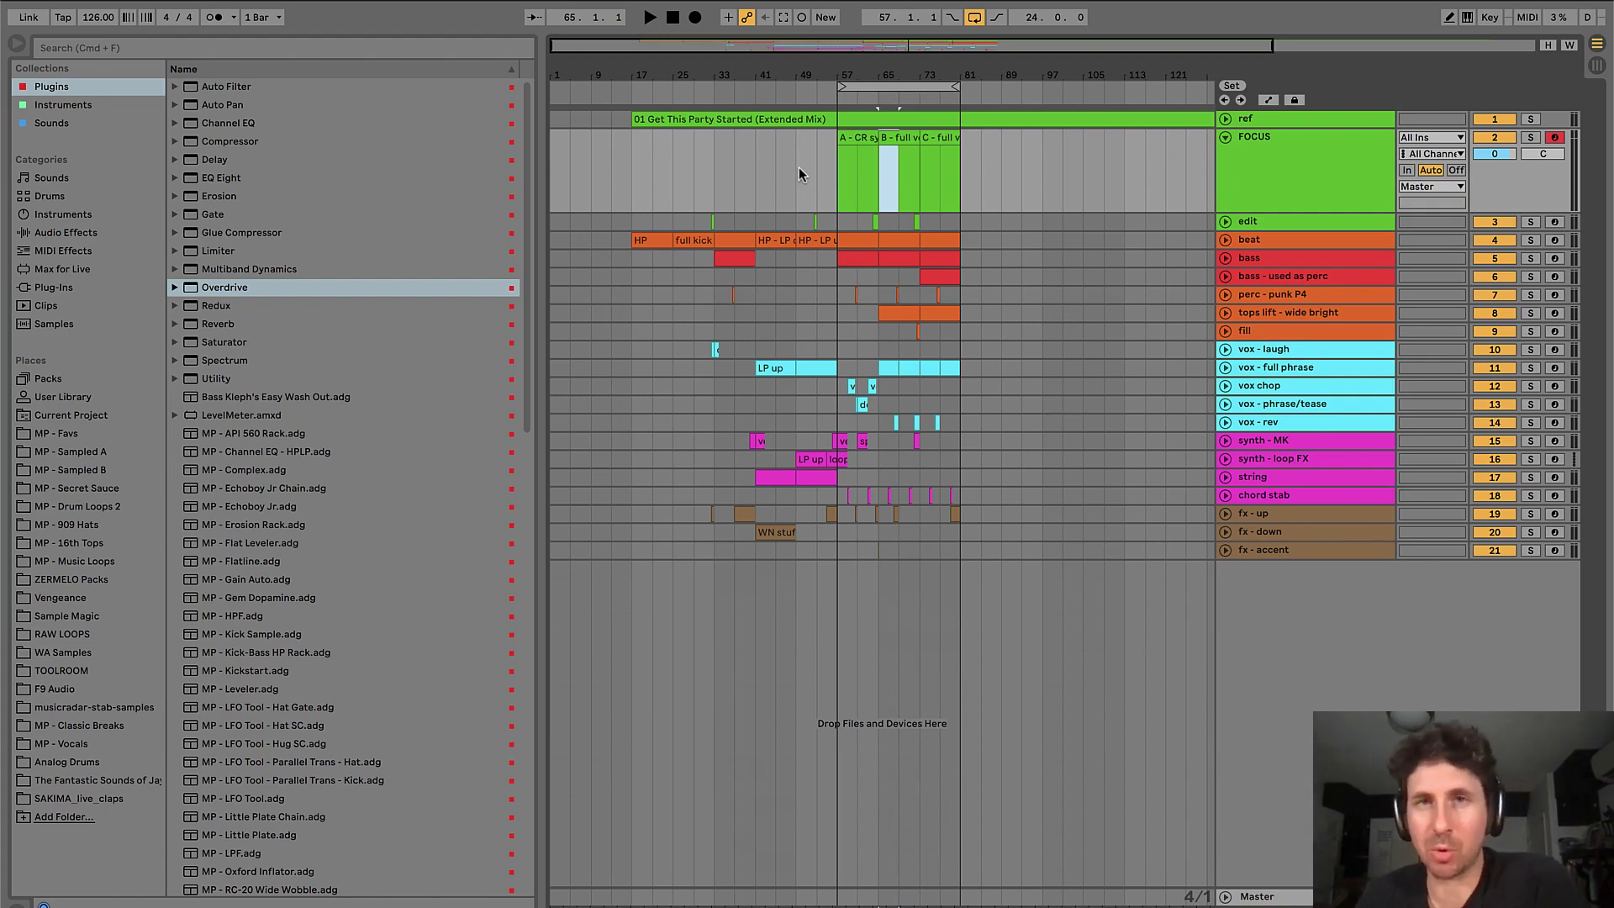
pyautogui.moveTo(798, 174); pyautogui.dragTo(820, 174)
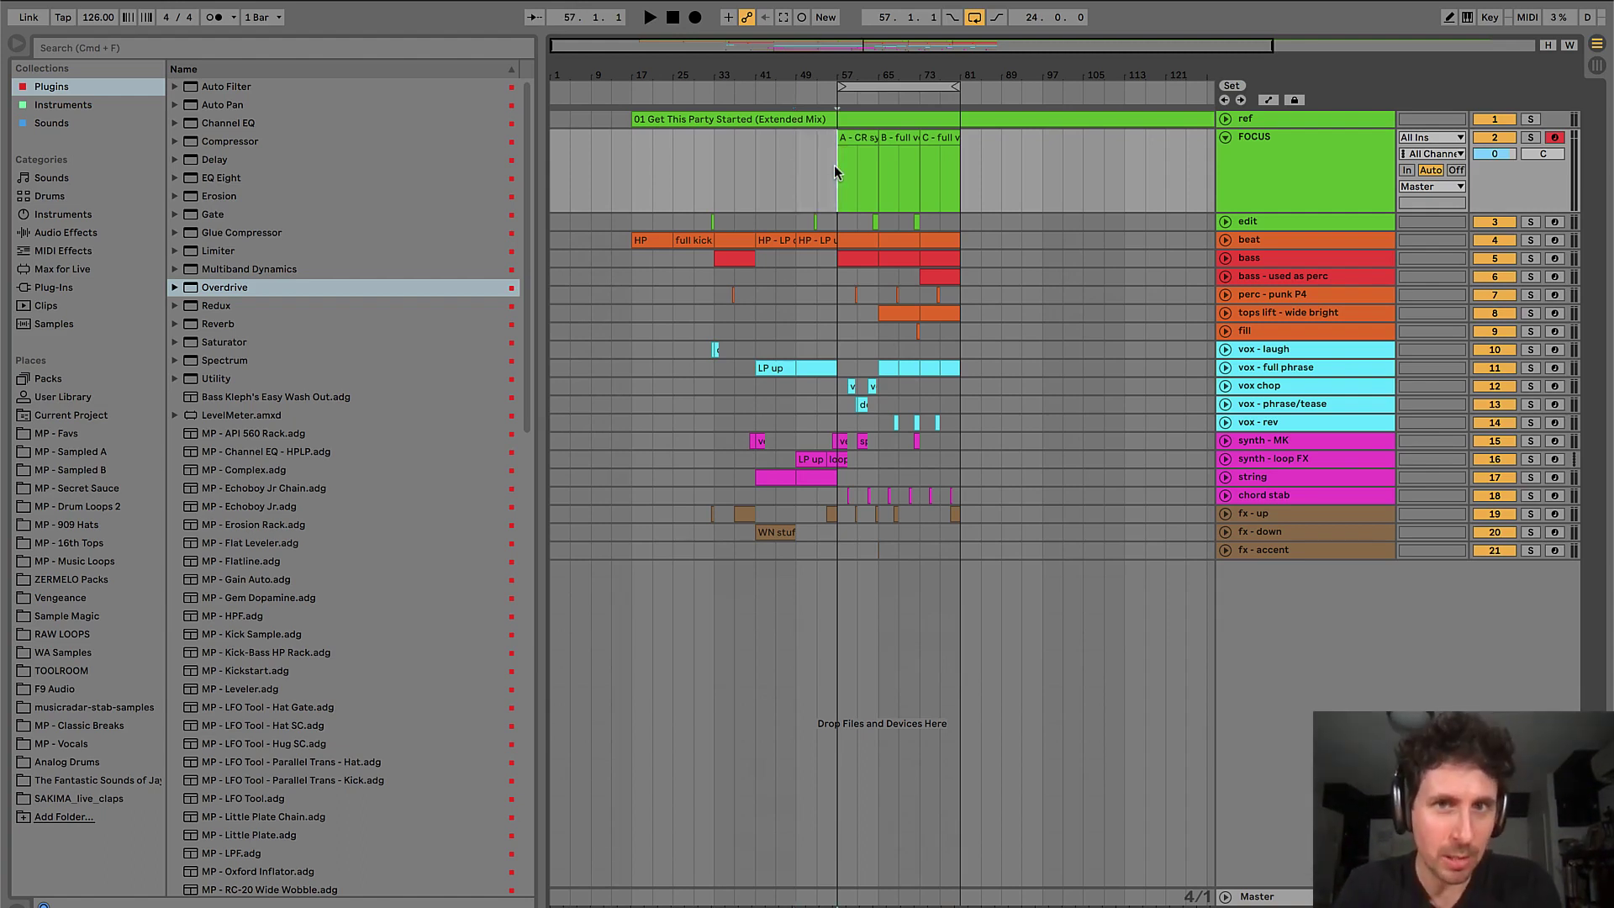
pyautogui.moveTo(818, 160); pyautogui.dragTo(834, 163)
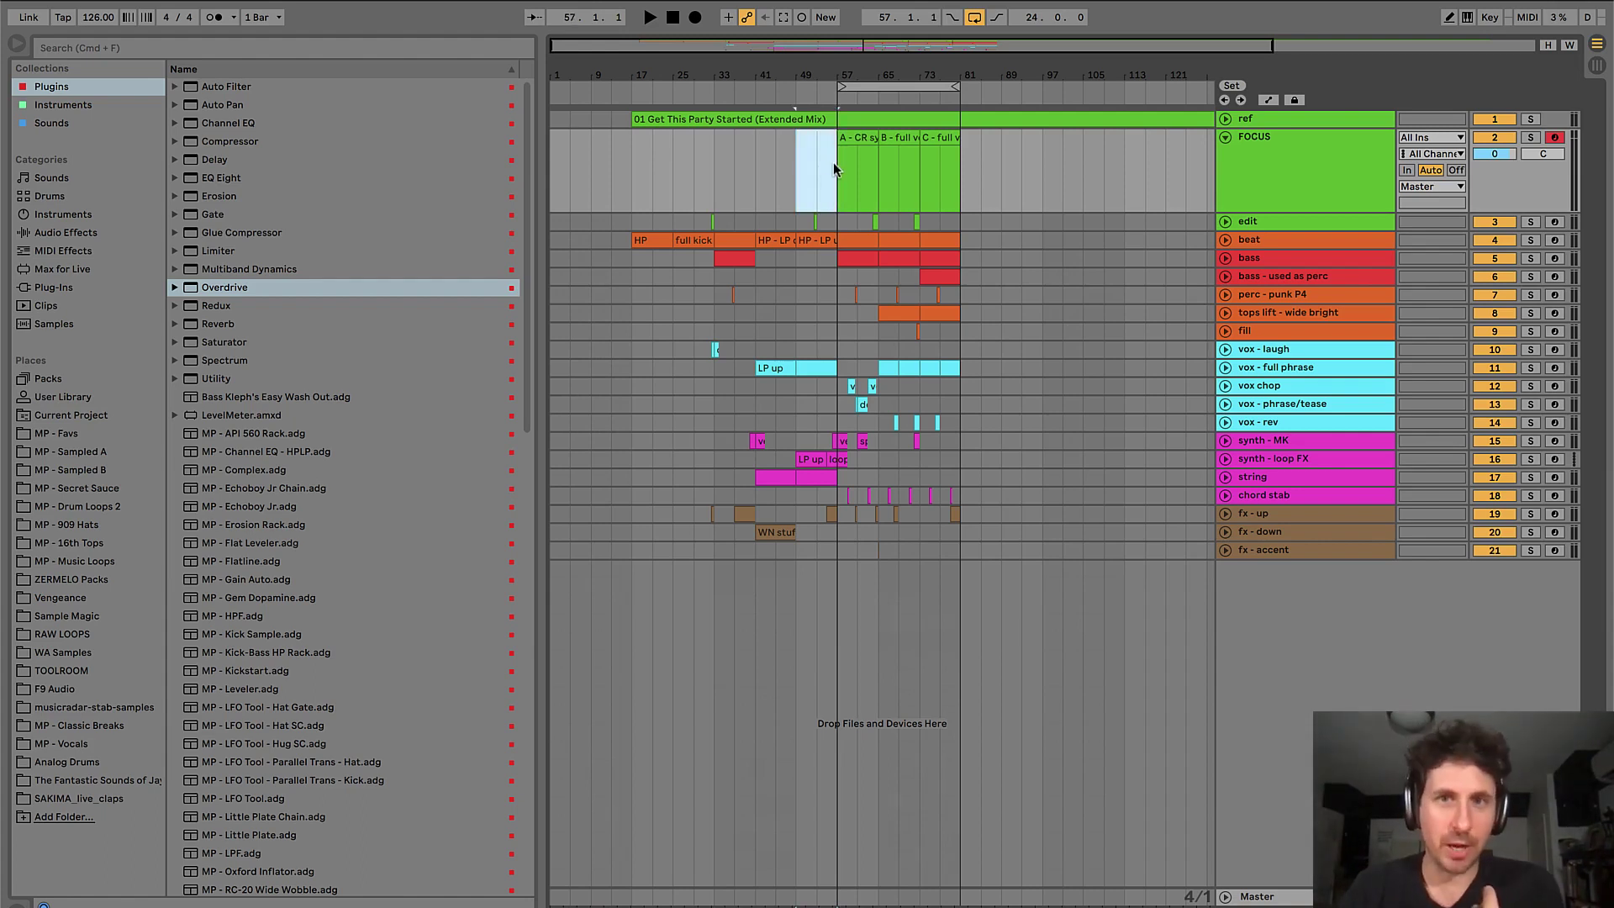
pyautogui.click(834, 163)
pyautogui.click(1249, 168)
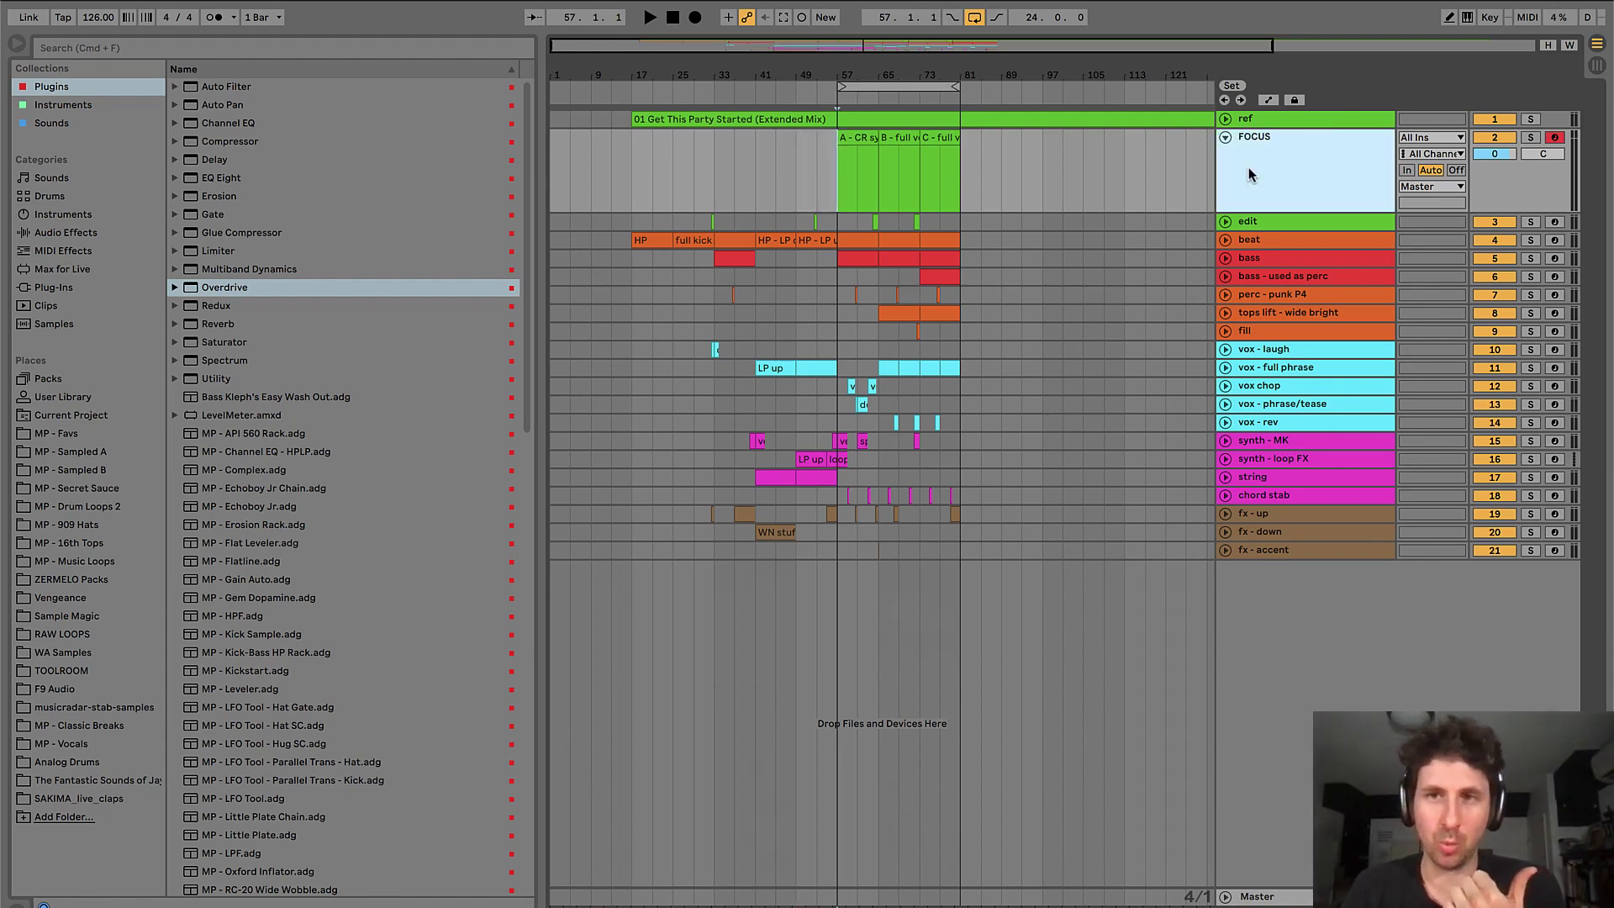
# - Fold the FOCUS track, unfold the ref track and reduce its height to a compact waveform lane
pyautogui.click(1226, 137)
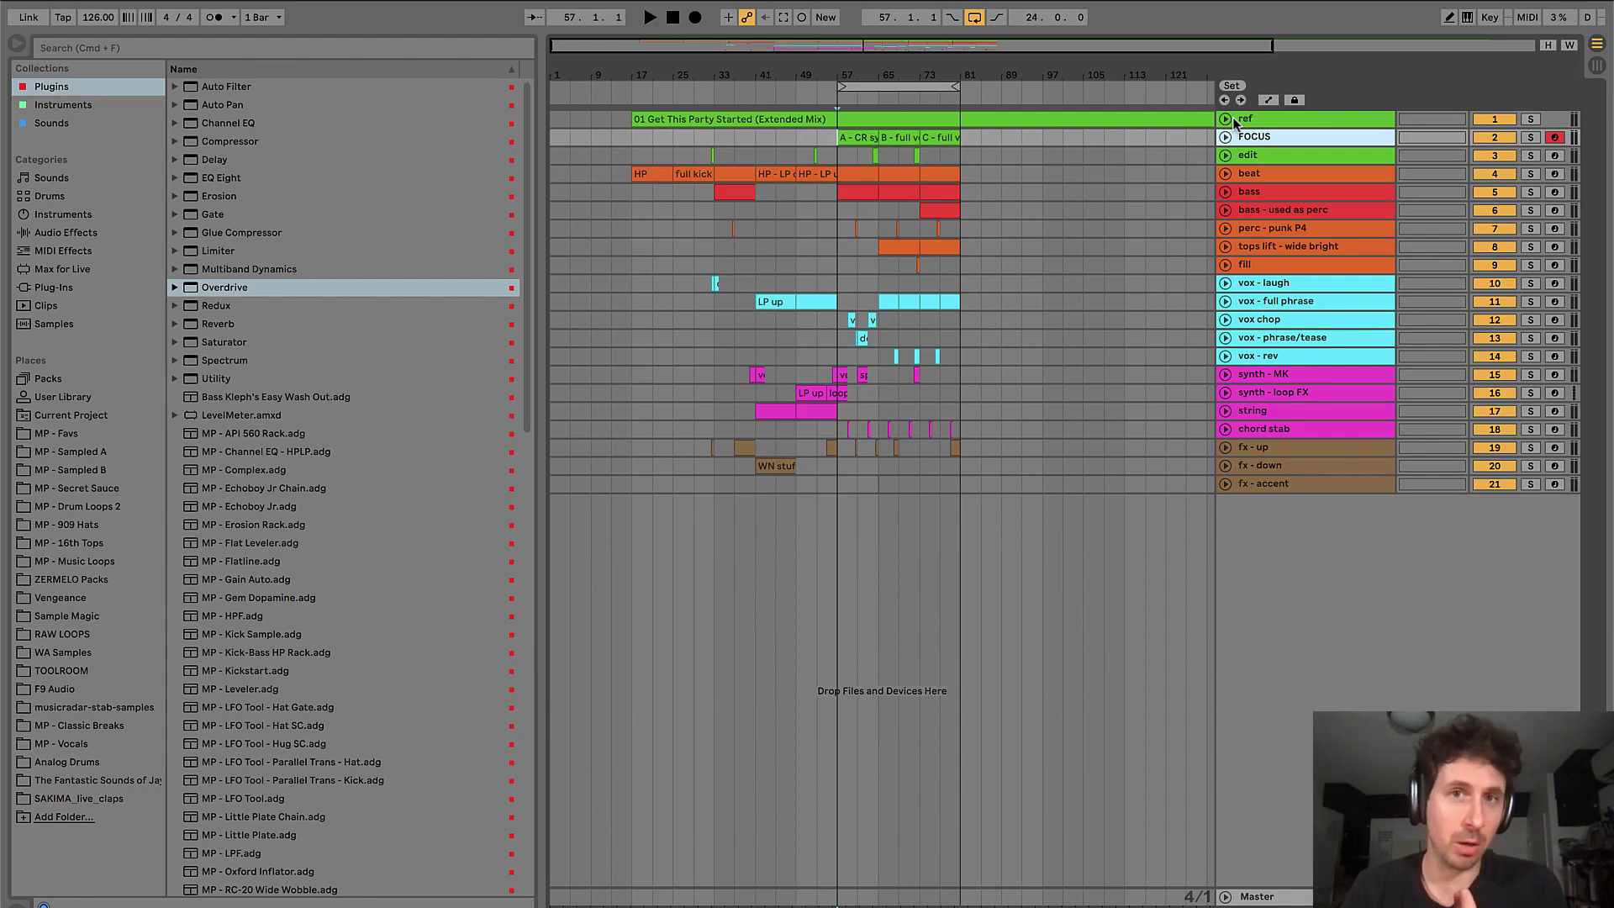
pyautogui.click(1226, 121)
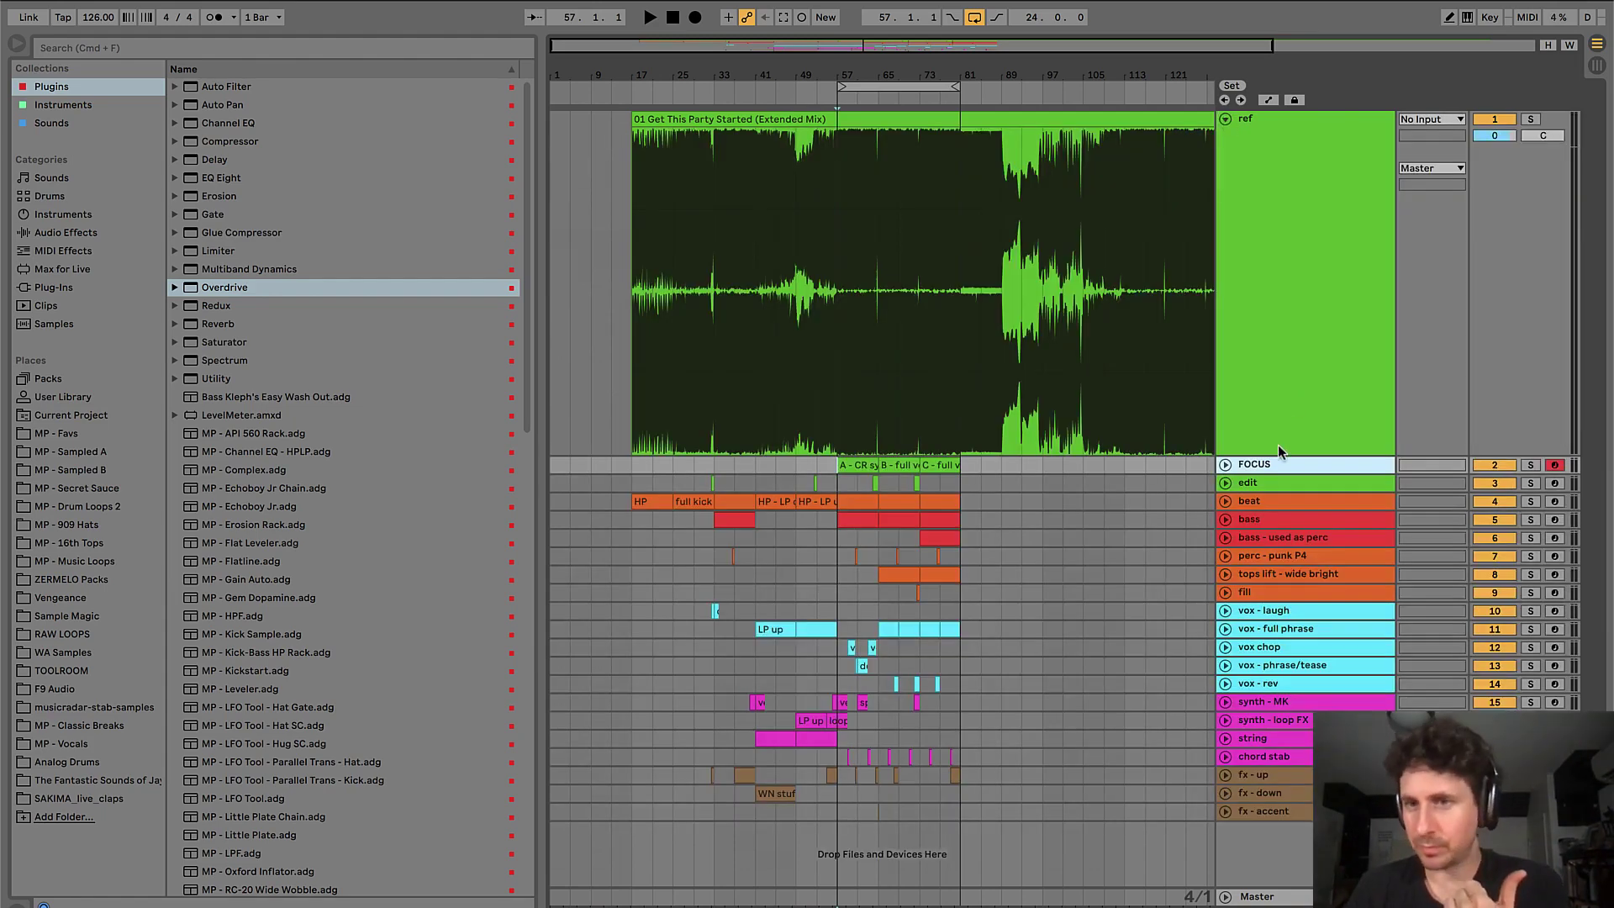
pyautogui.moveTo(1279, 458); pyautogui.dragTo(1276, 244)
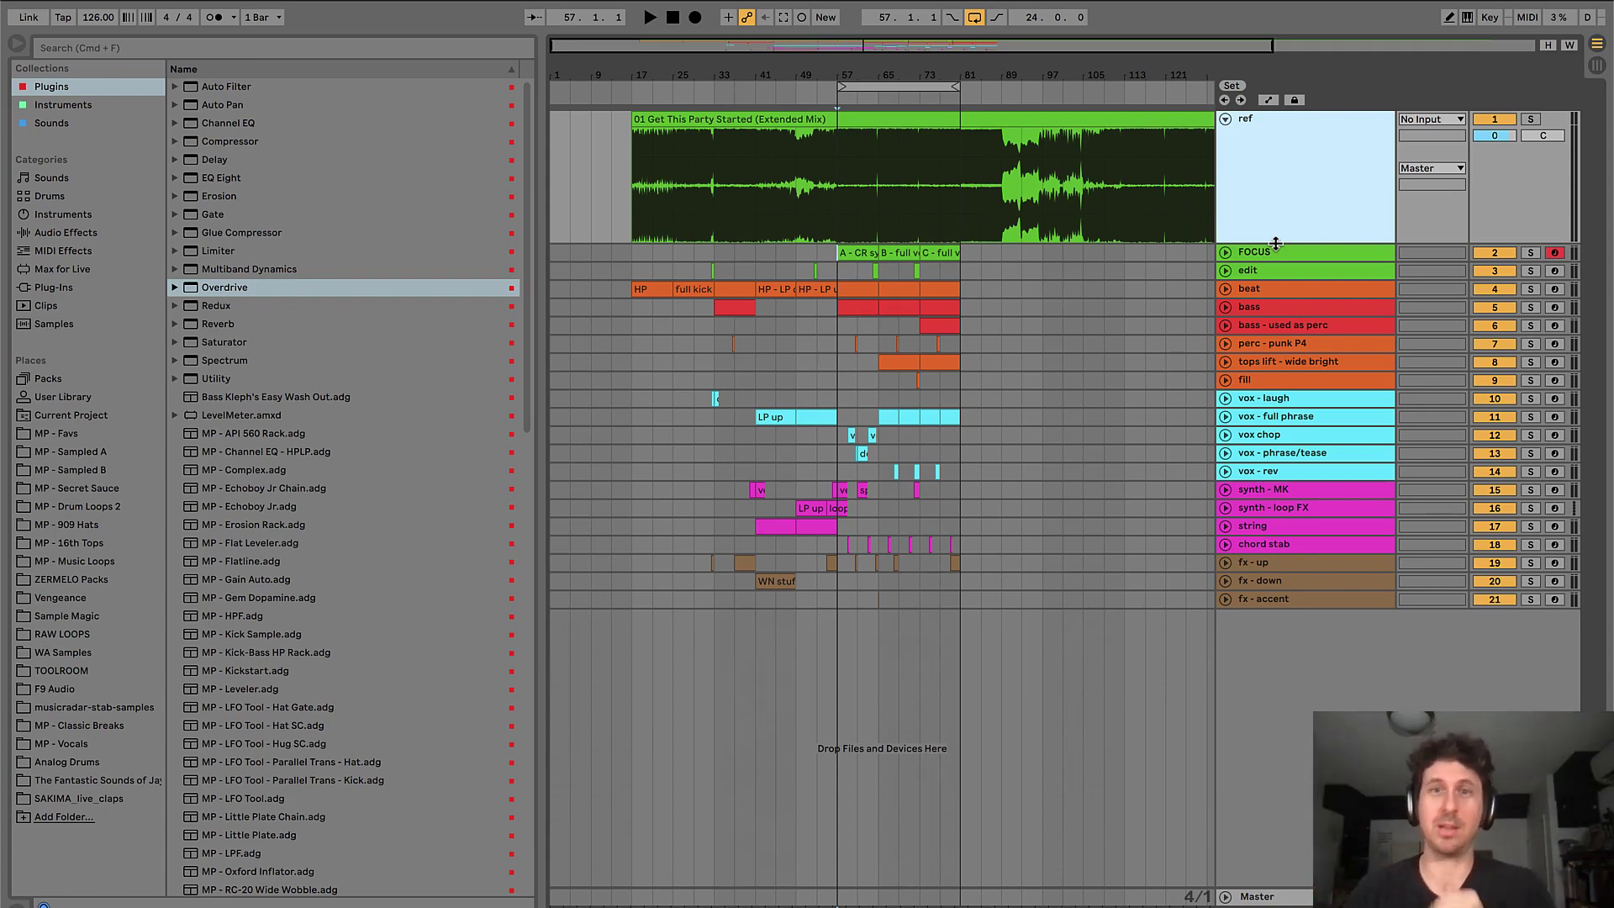
# - Turn off arrangement looping and play from bar 79 to hear the reference track's change at bar 81
pyautogui.click(905, 216)
pyautogui.press('+')
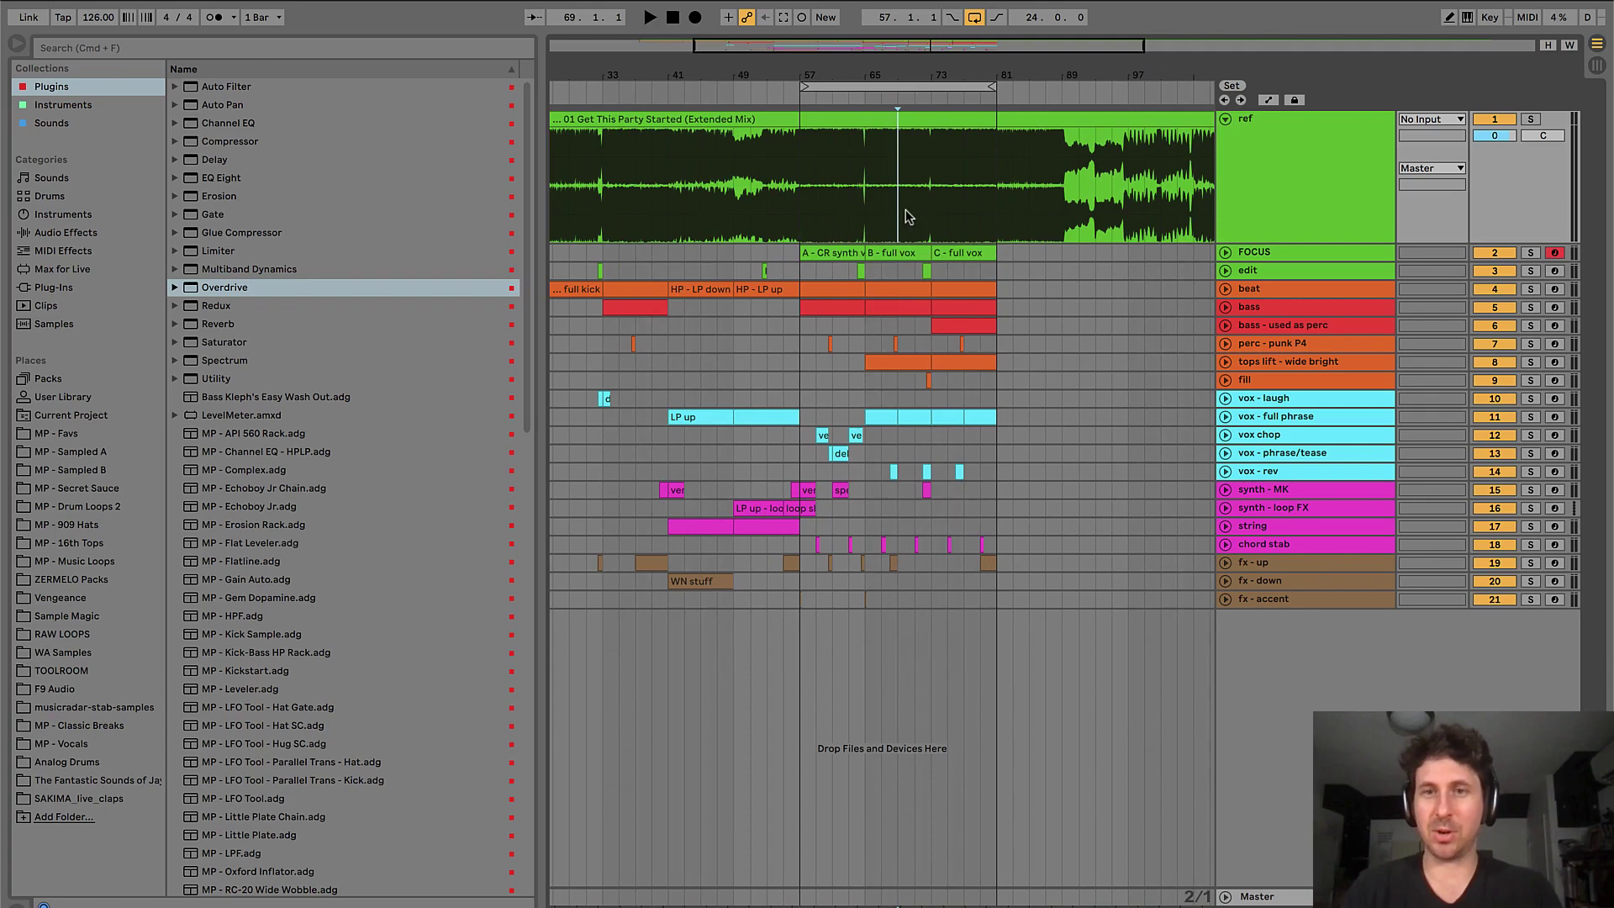
pyautogui.click(978, 269)
pyautogui.press('super+l')
pyautogui.press('space')
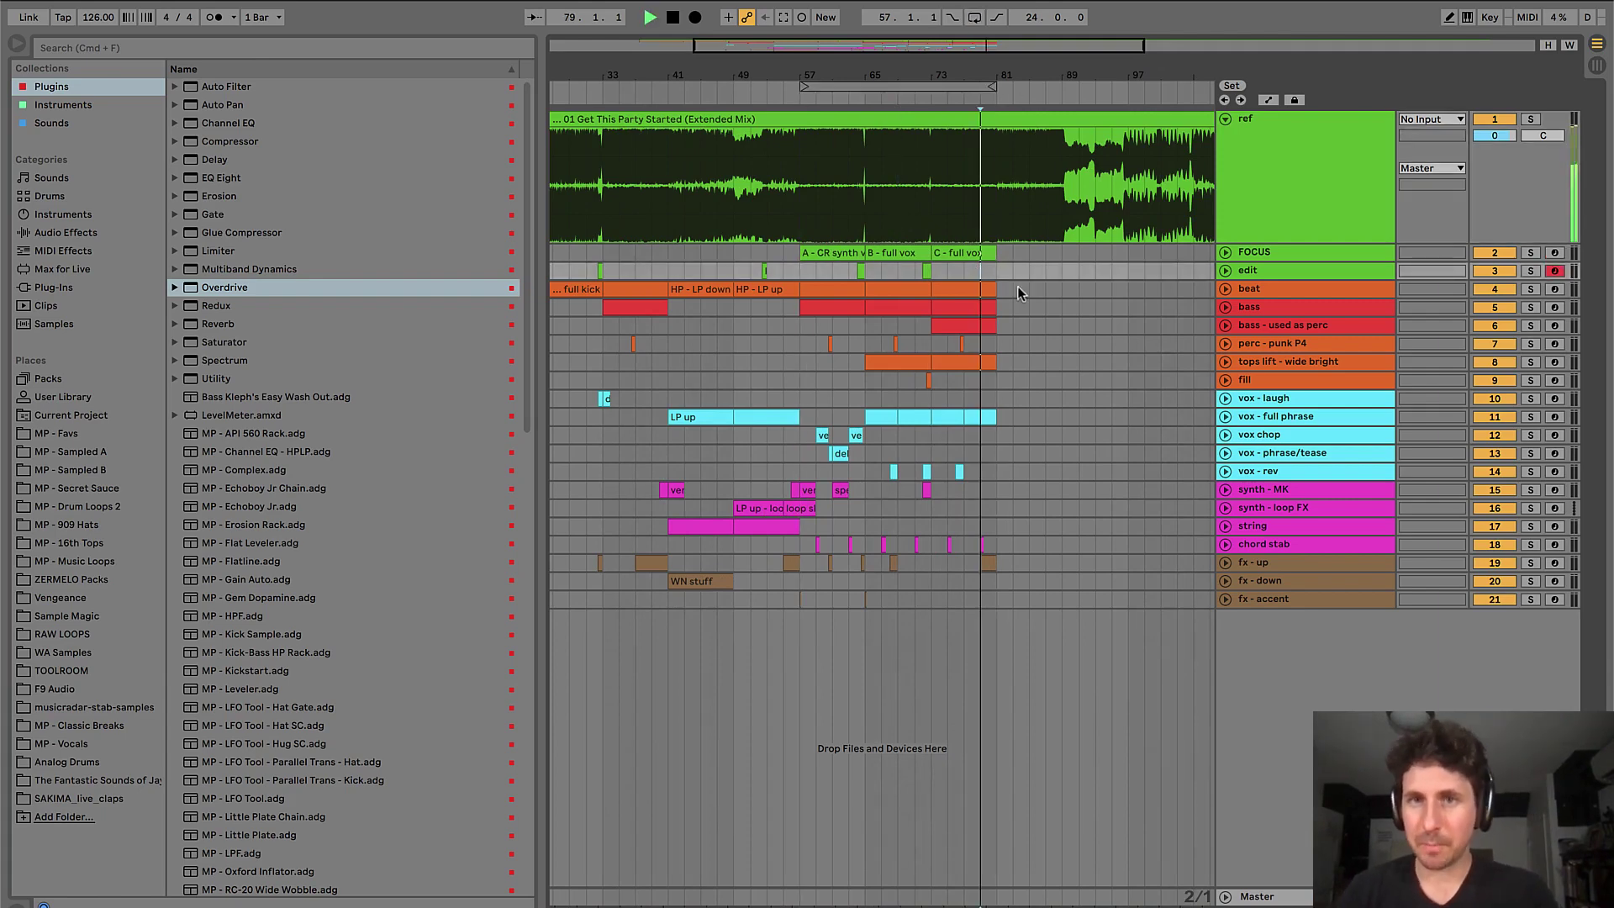
pyautogui.hscroll(5, 964, 270)
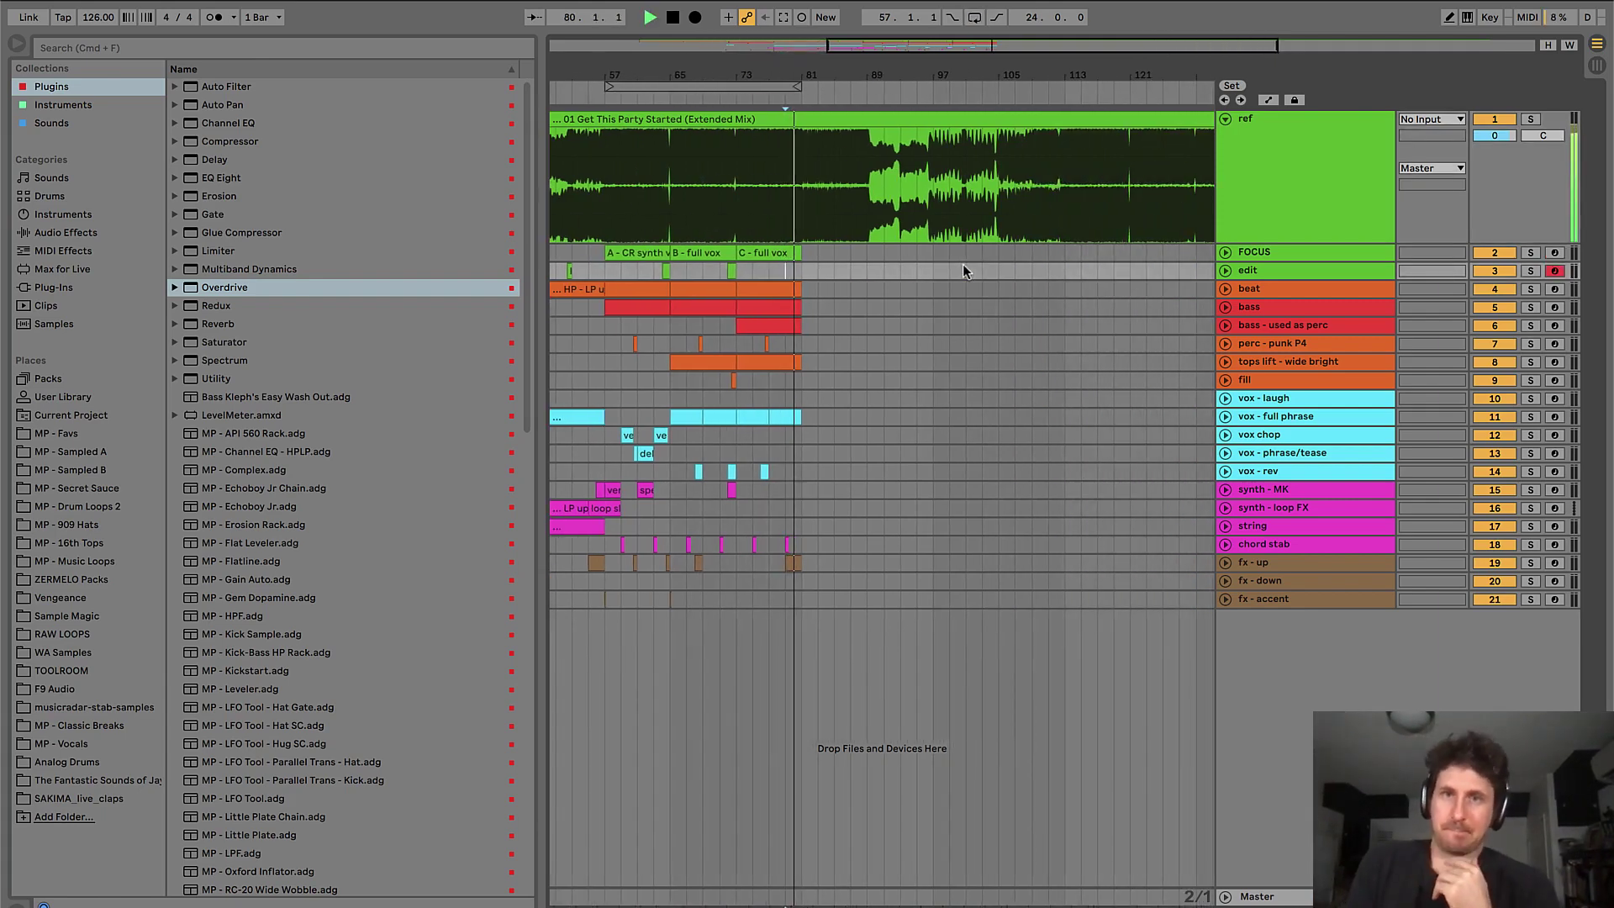
pyautogui.scroll(2, 806, 267)
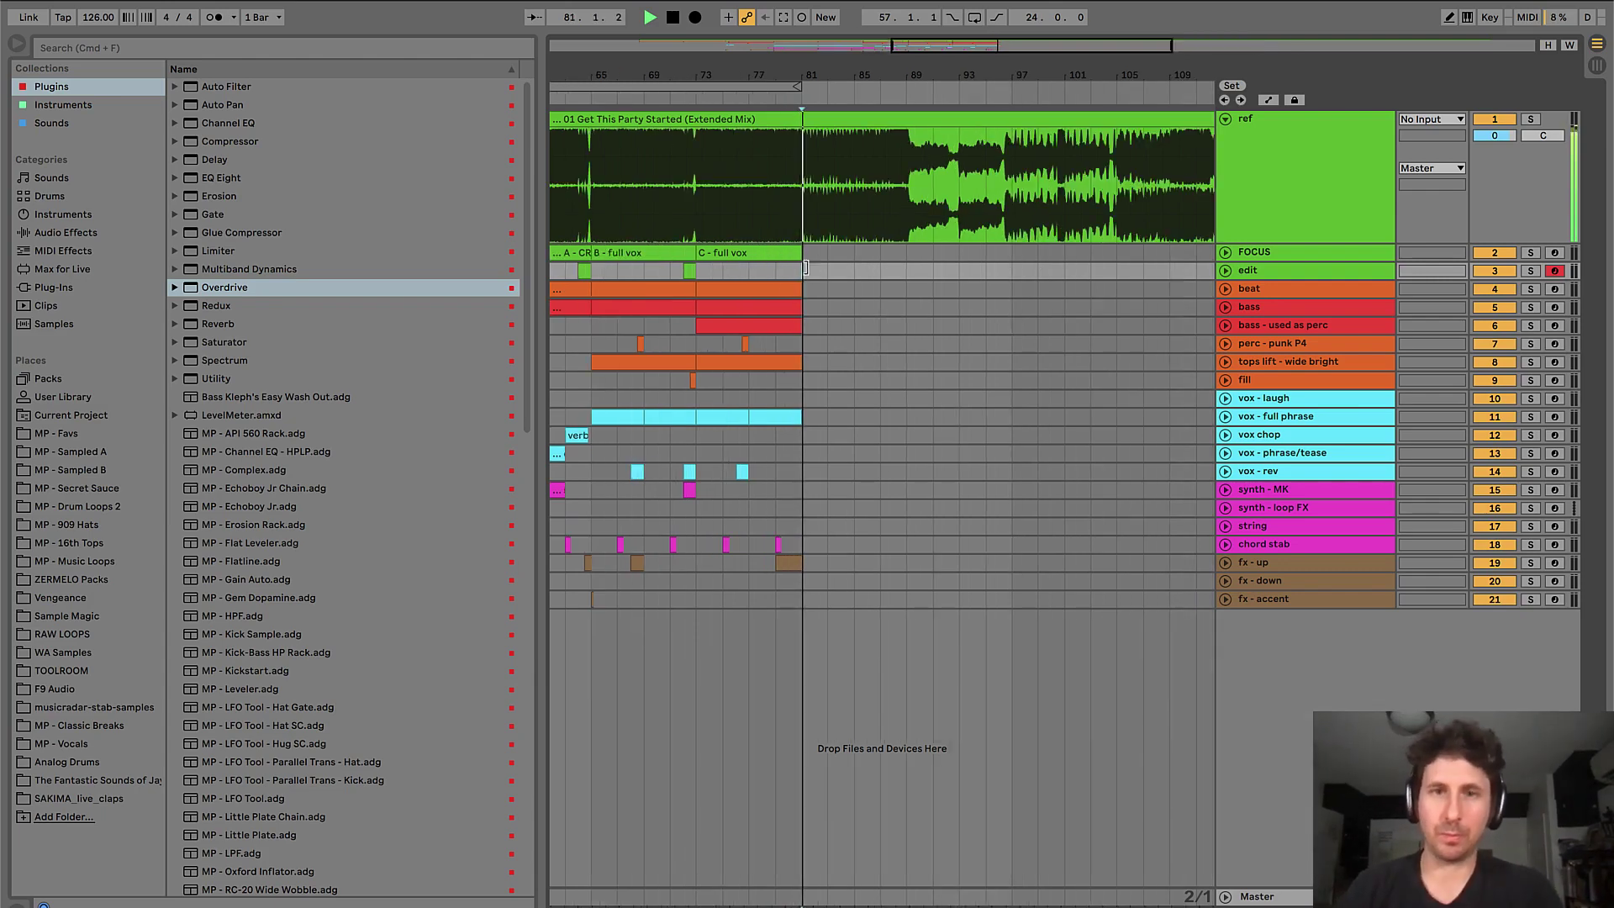
pyautogui.press('space')
# - Duplicate the last clips on the beat and bass tracks so that both continue from bar 81 to bar 89
pyautogui.click(767, 289)
pyautogui.press('super+d')
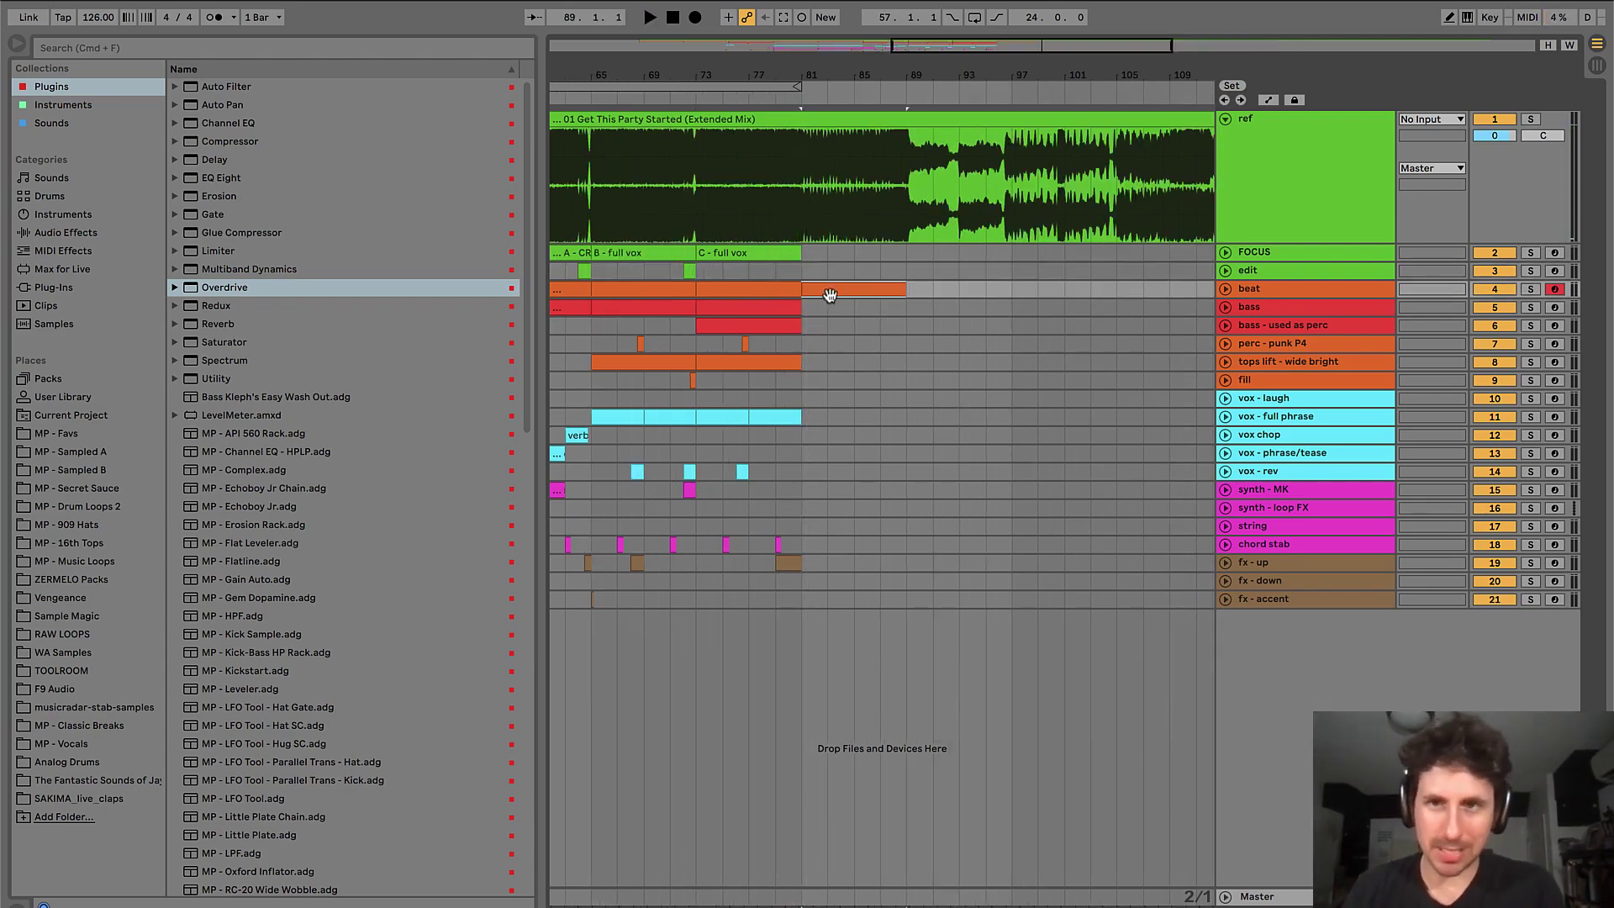
pyautogui.scroll(2, 830, 294)
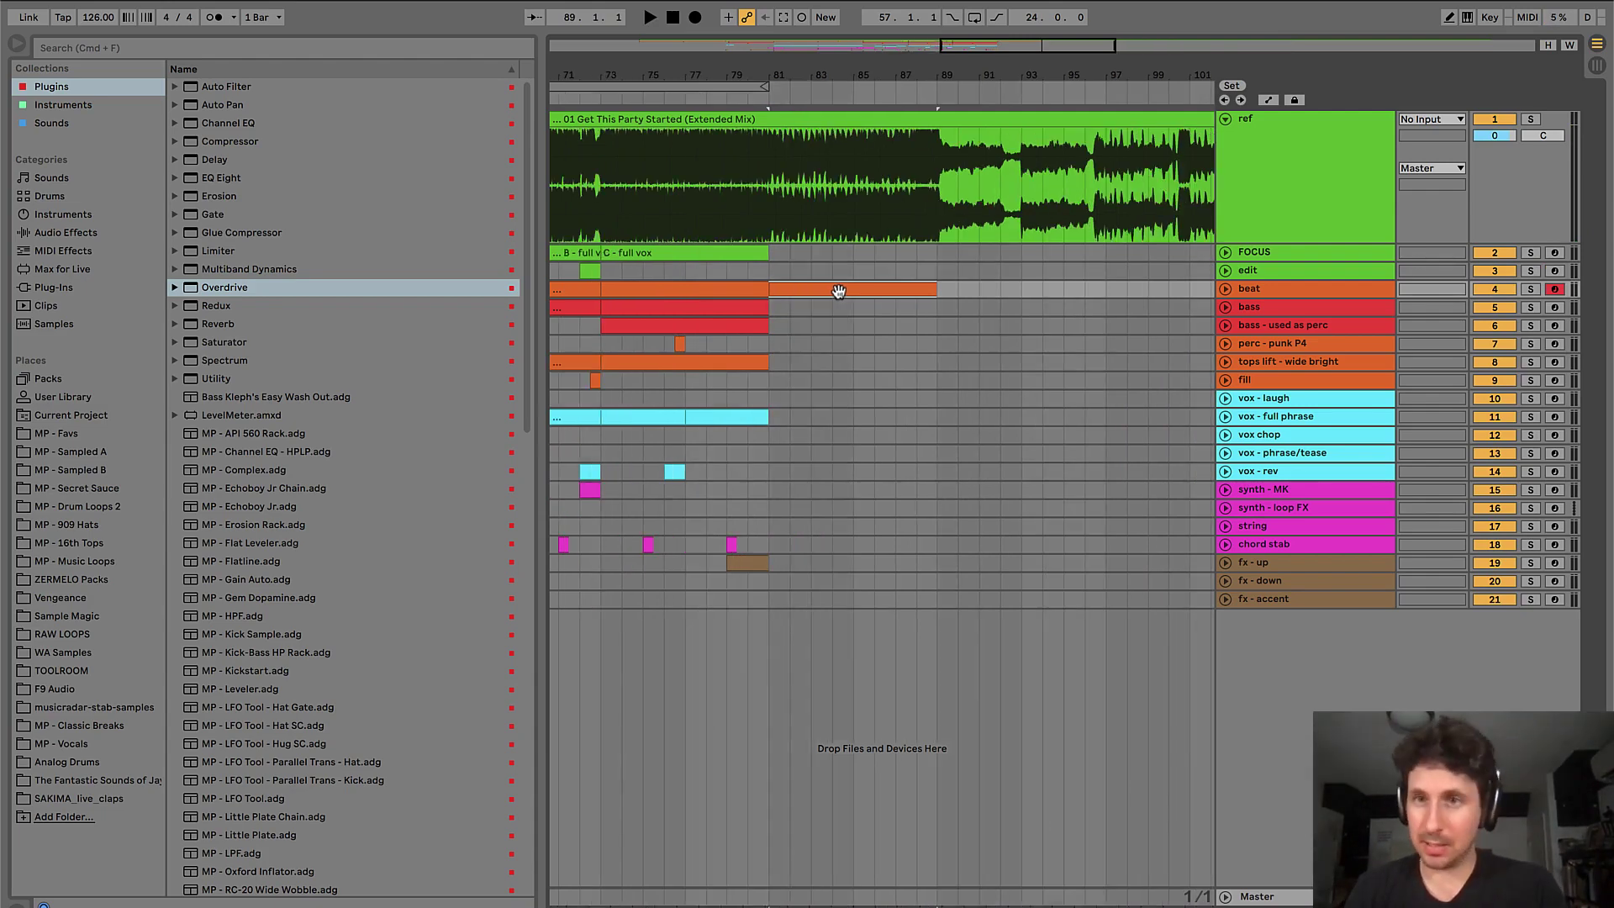
pyautogui.click(738, 306)
pyautogui.press('super+d')
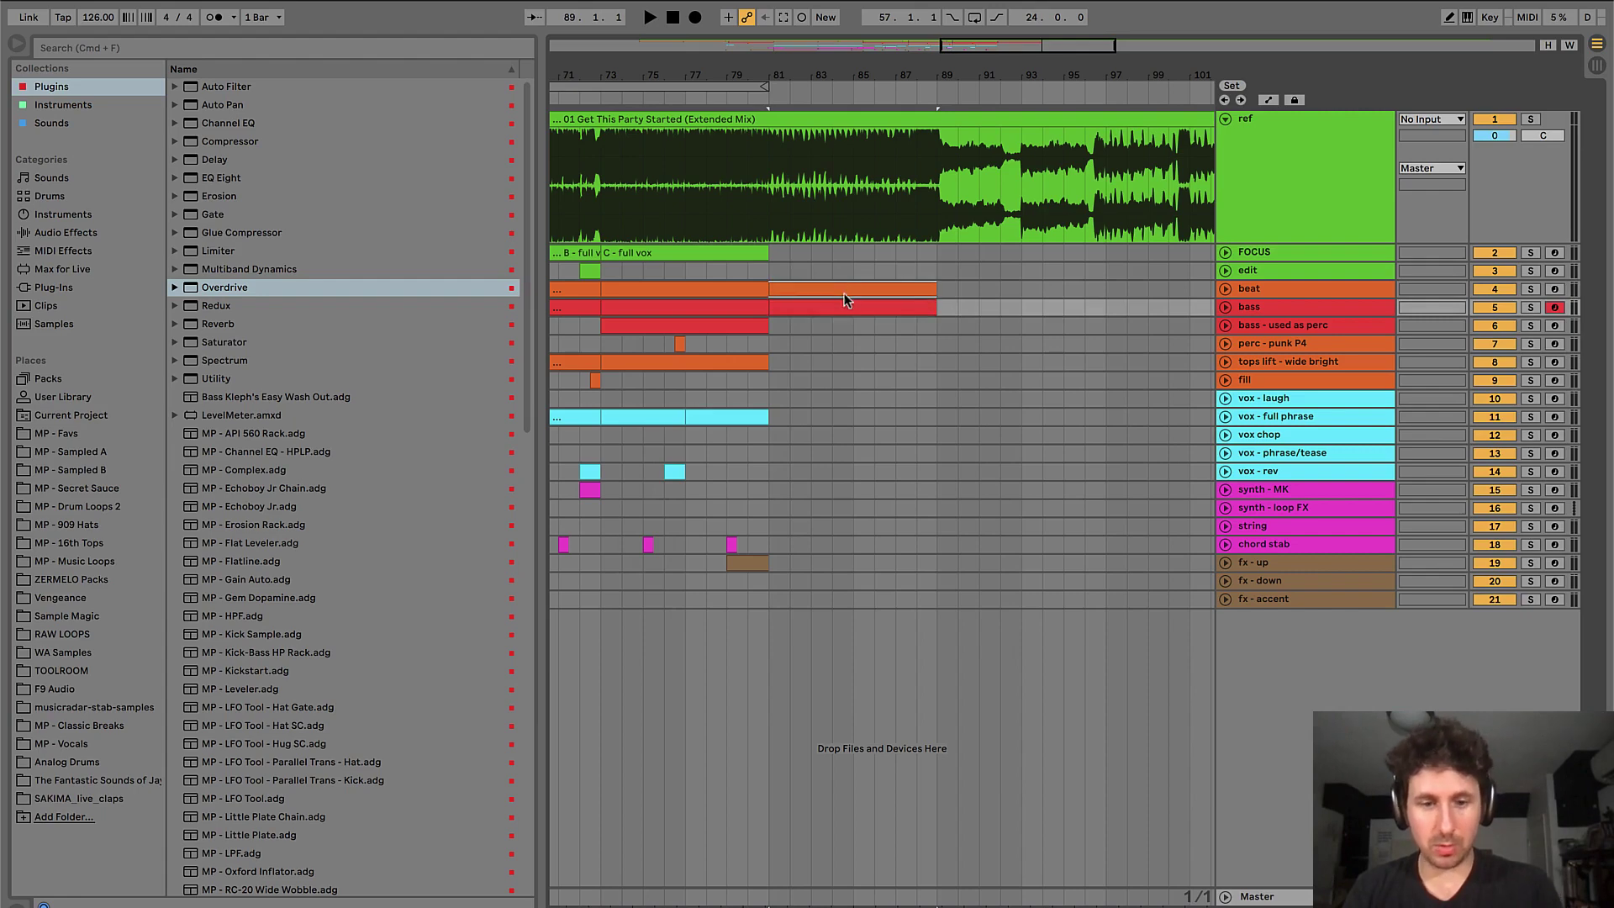
# - Rename the beat clip that starts at bar 81 as "STRIP - kick"
pyautogui.press('super+r')
pyautogui.write('STRIP -')
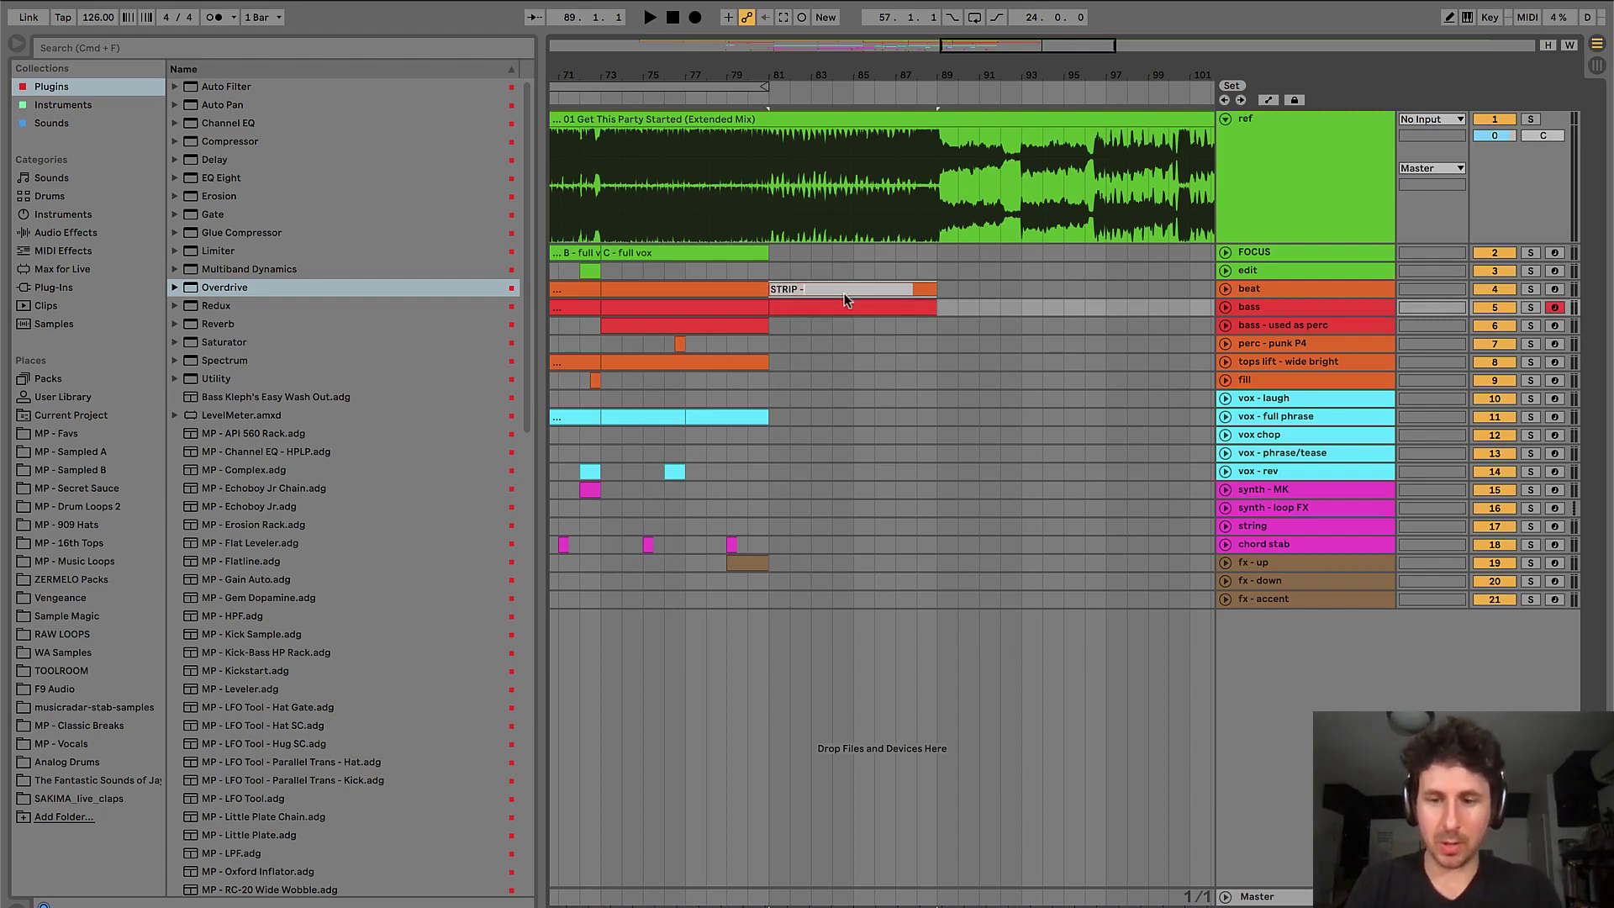
pyautogui.write(' kick')
pyautogui.press('Return')
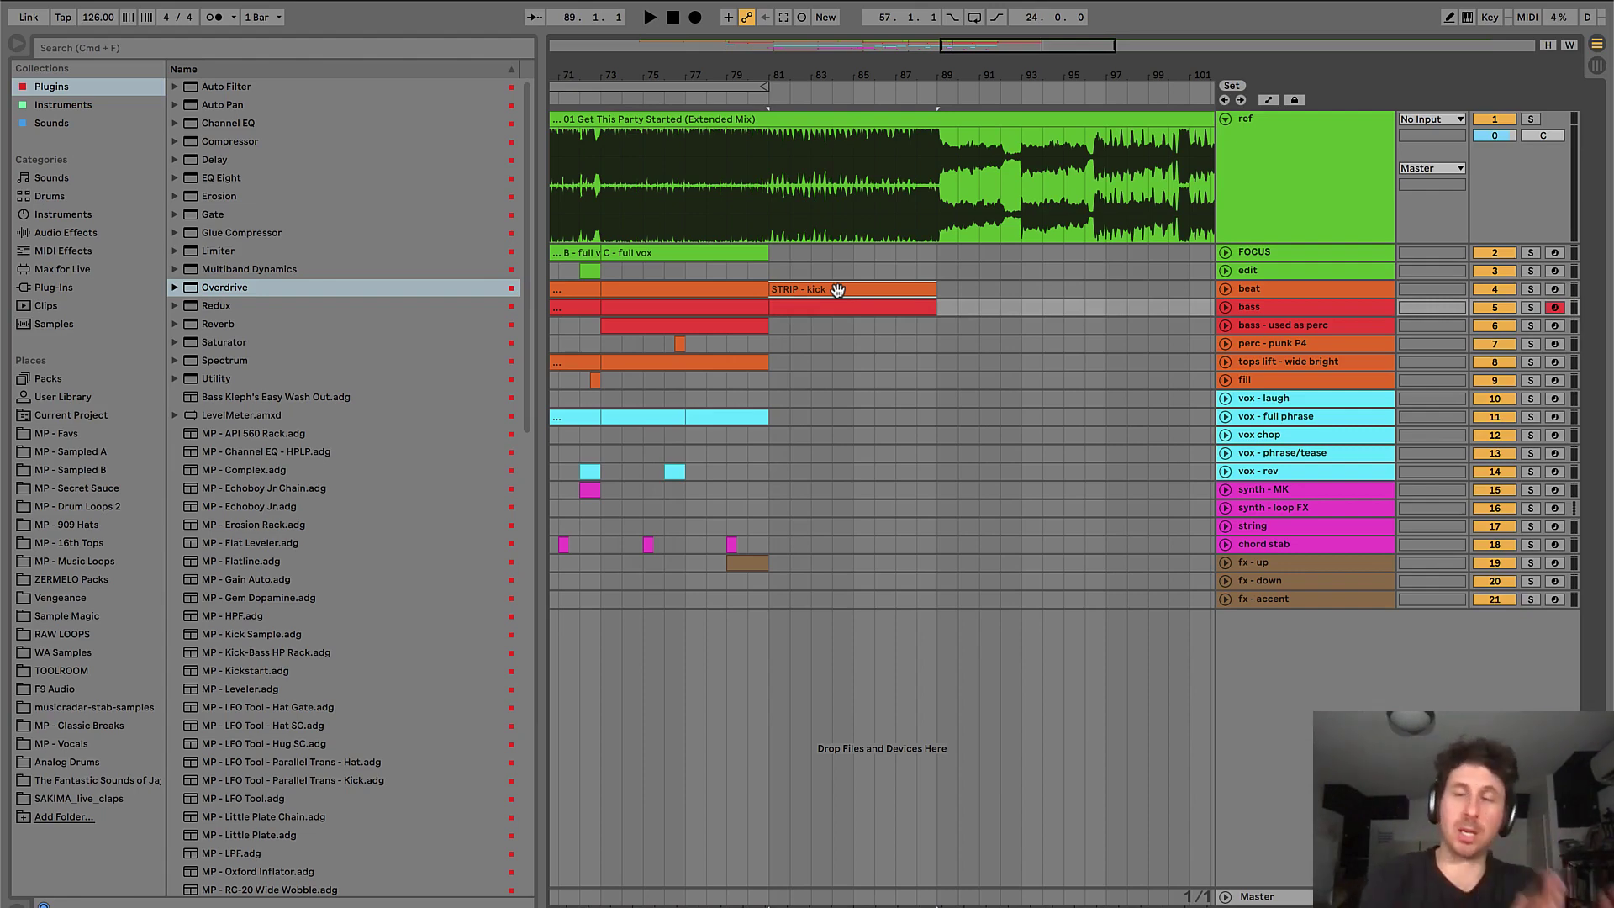
# - Listen from bar 81 and insert an empty four-bar clip on the fx - down track starting there
pyautogui.click(837, 289)
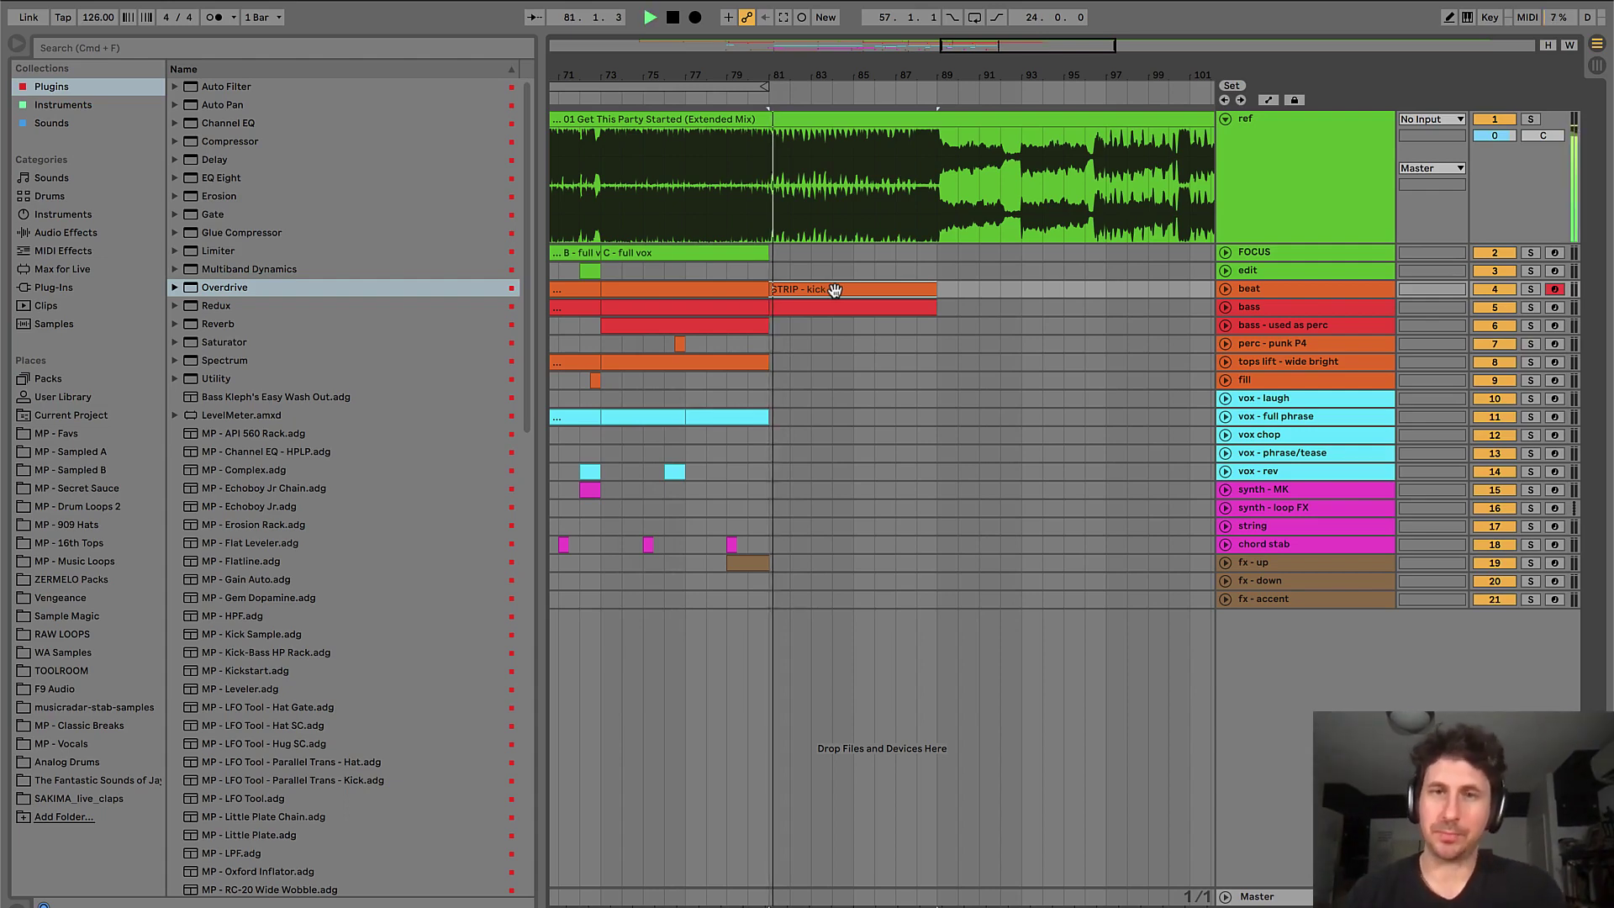
pyautogui.scroll(-3, 759, 518)
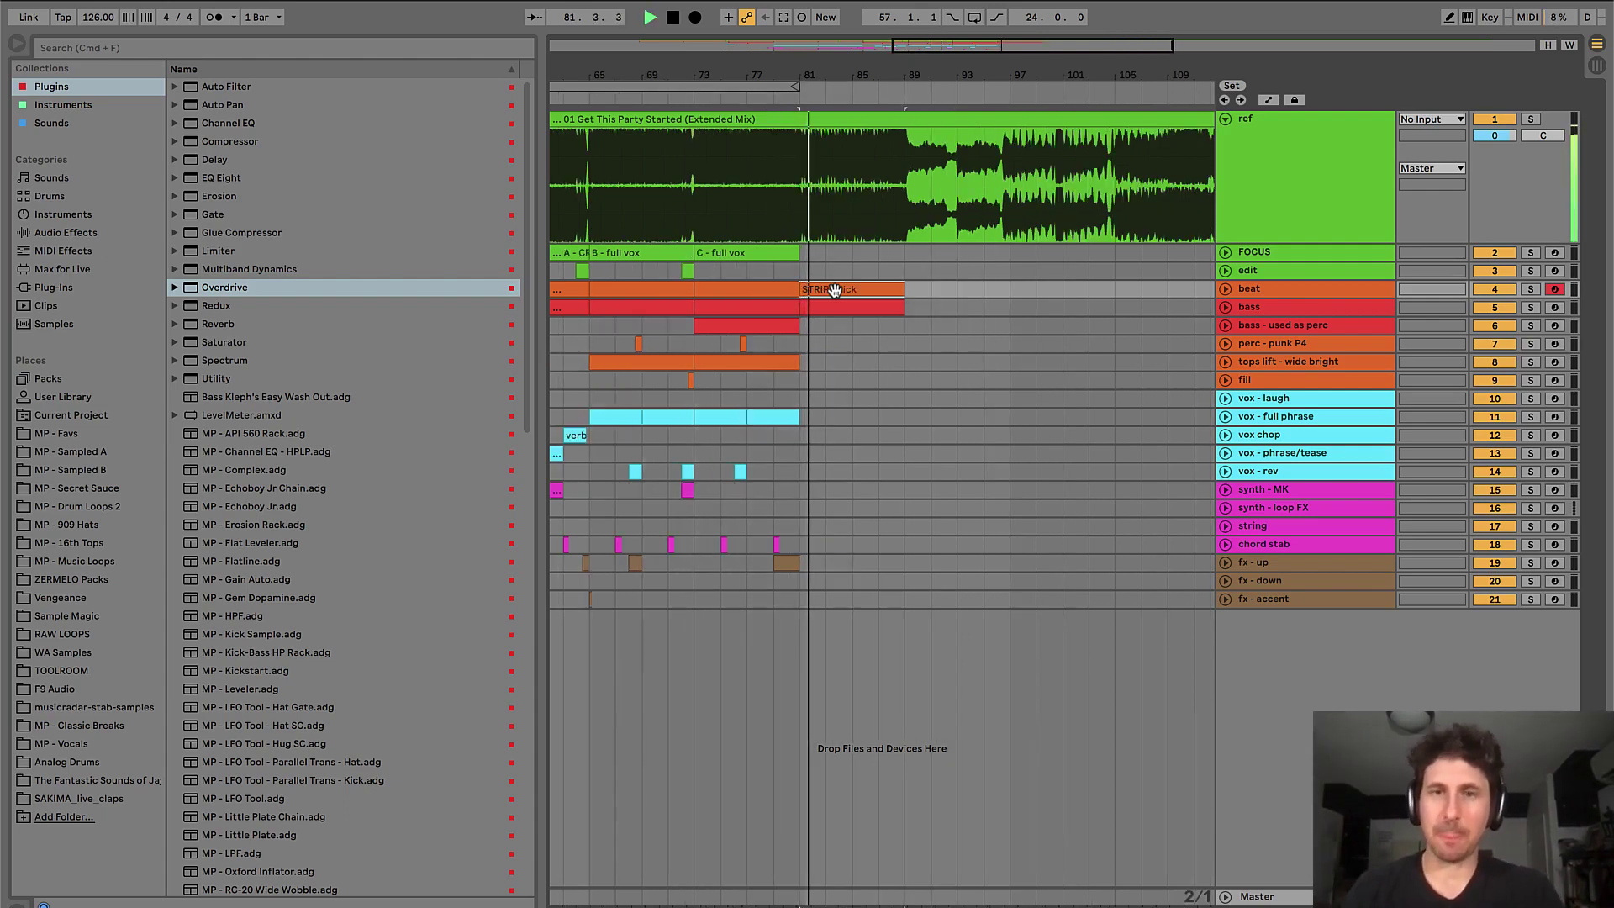
pyautogui.click(800, 593)
pyautogui.moveTo(799, 574); pyautogui.dragTo(884, 588)
pyautogui.press('super+shift+m')
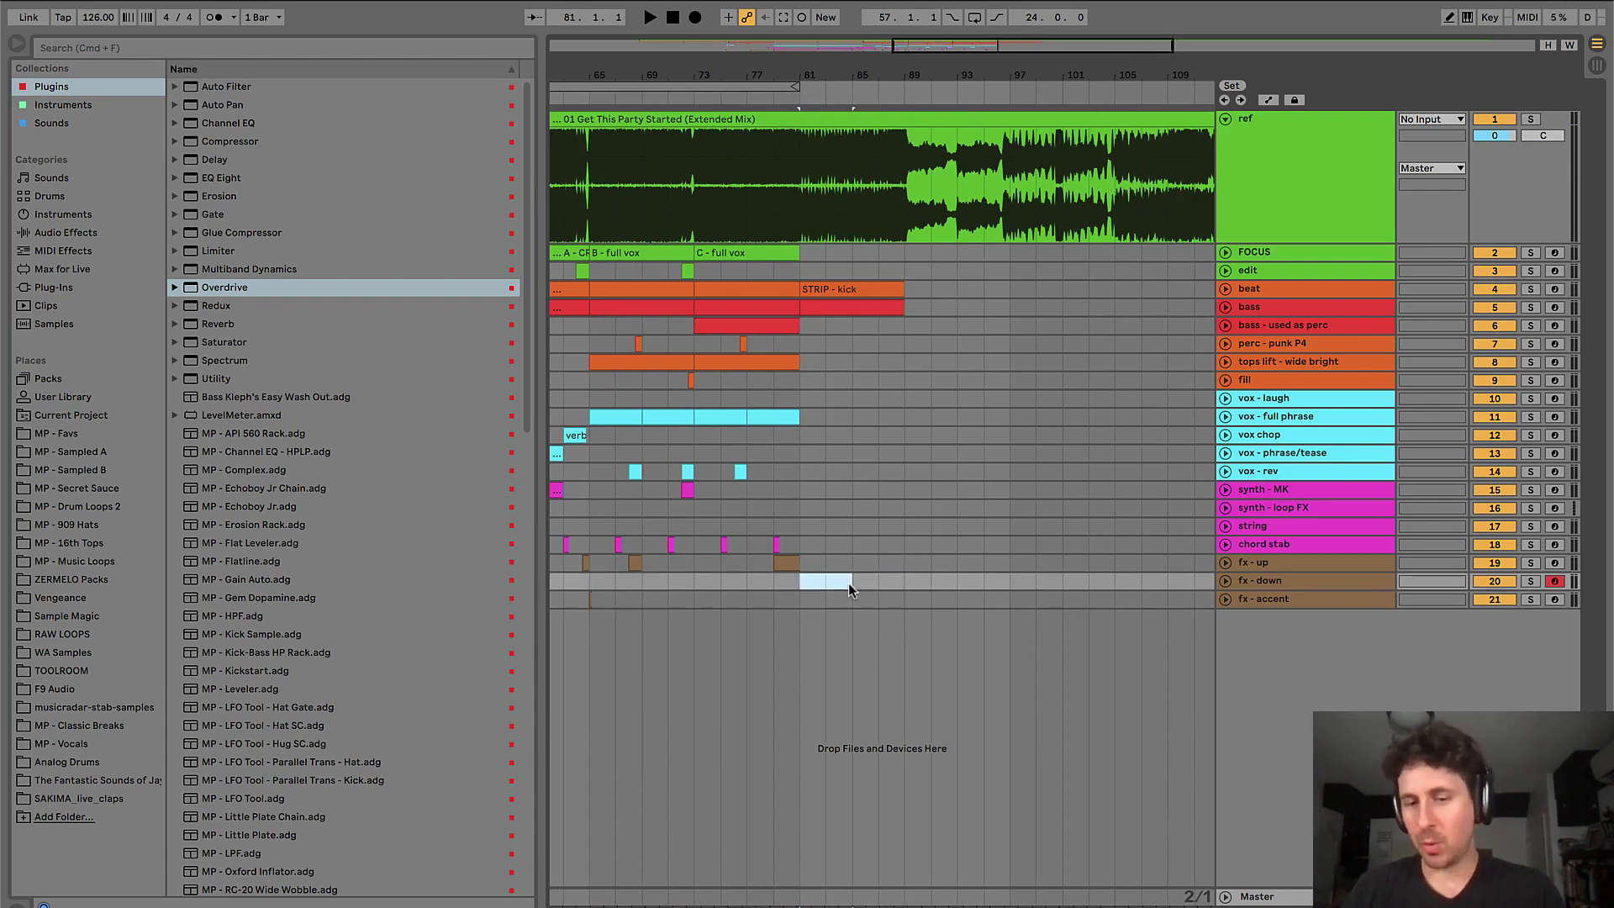
pyautogui.press('super+alt+l')
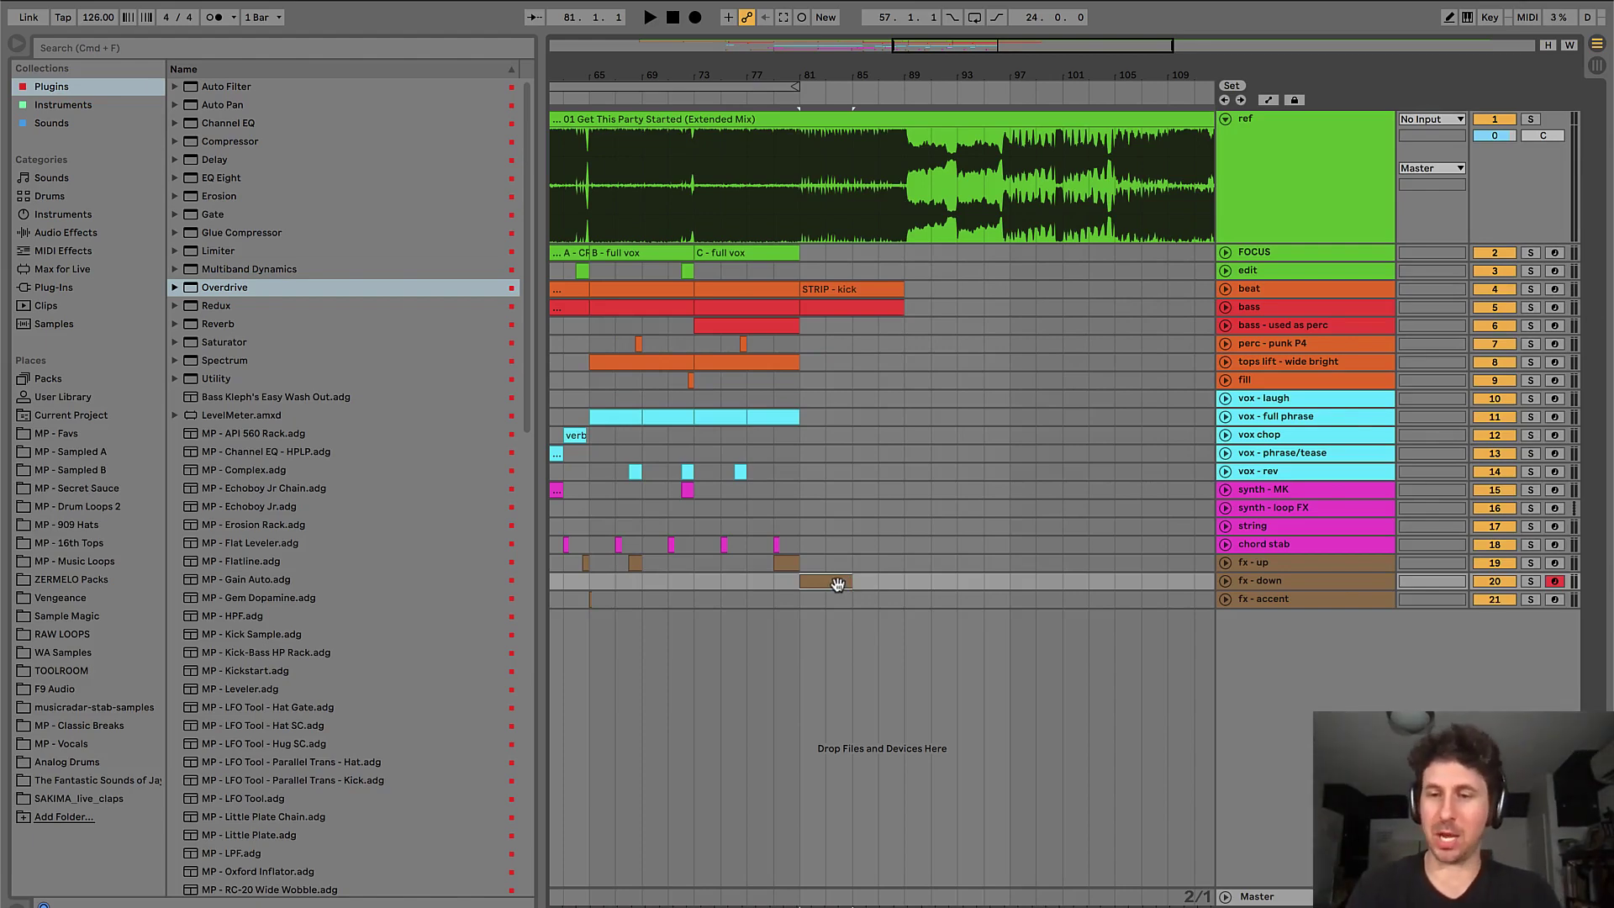
# - Play from bar 80 to check the reference's transition into the stripped section, including which elements drop out
pyautogui.press('+')
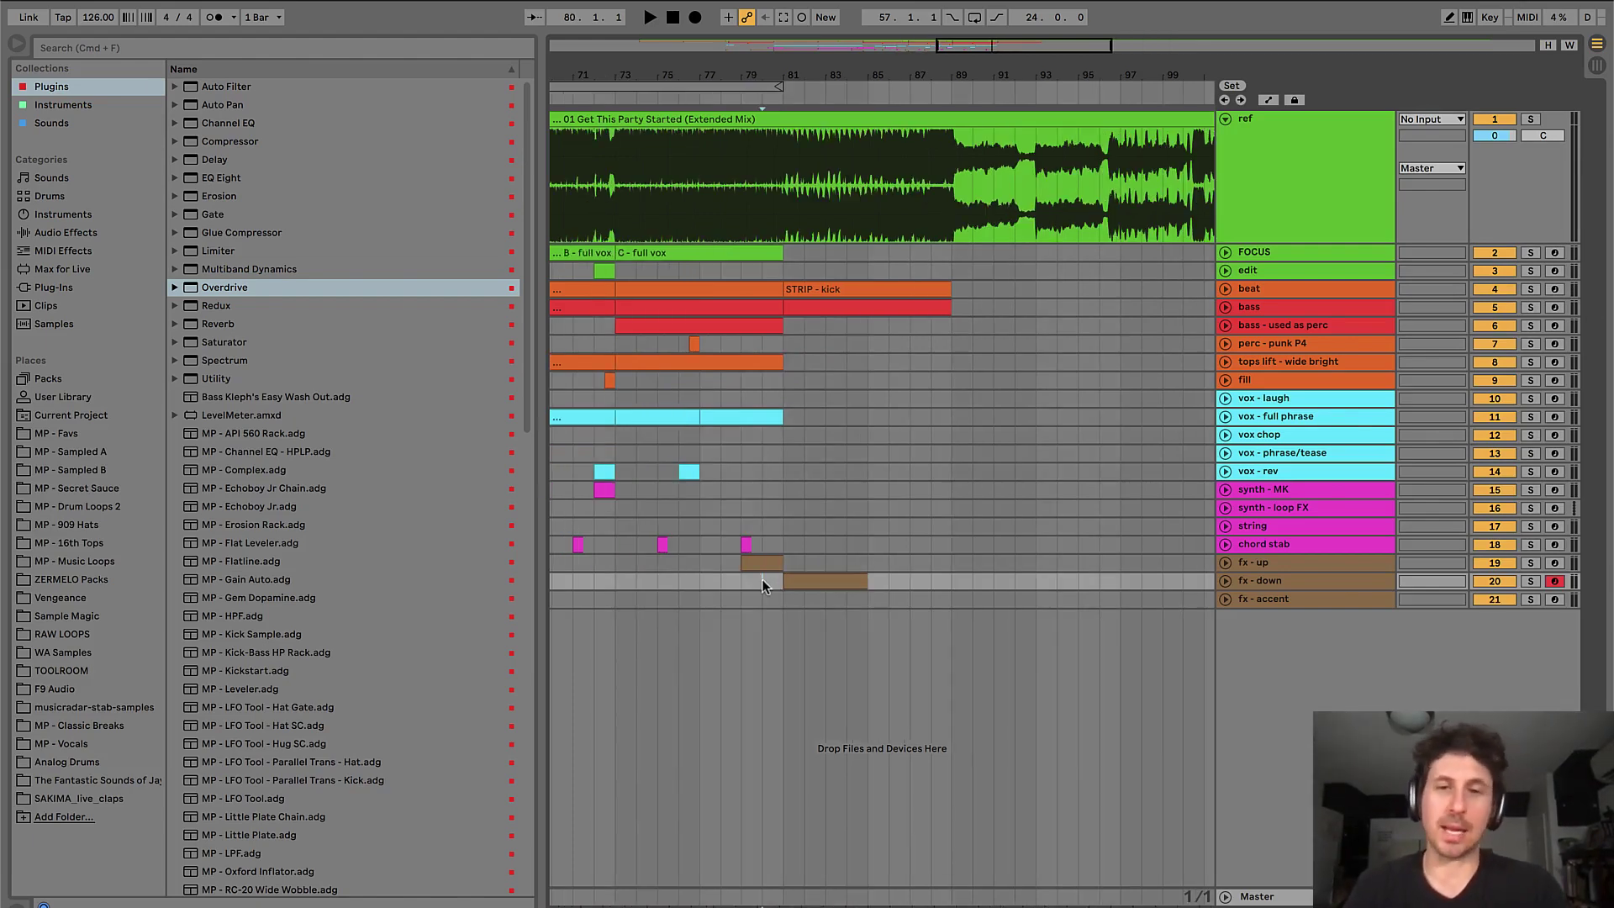
pyautogui.press('space')
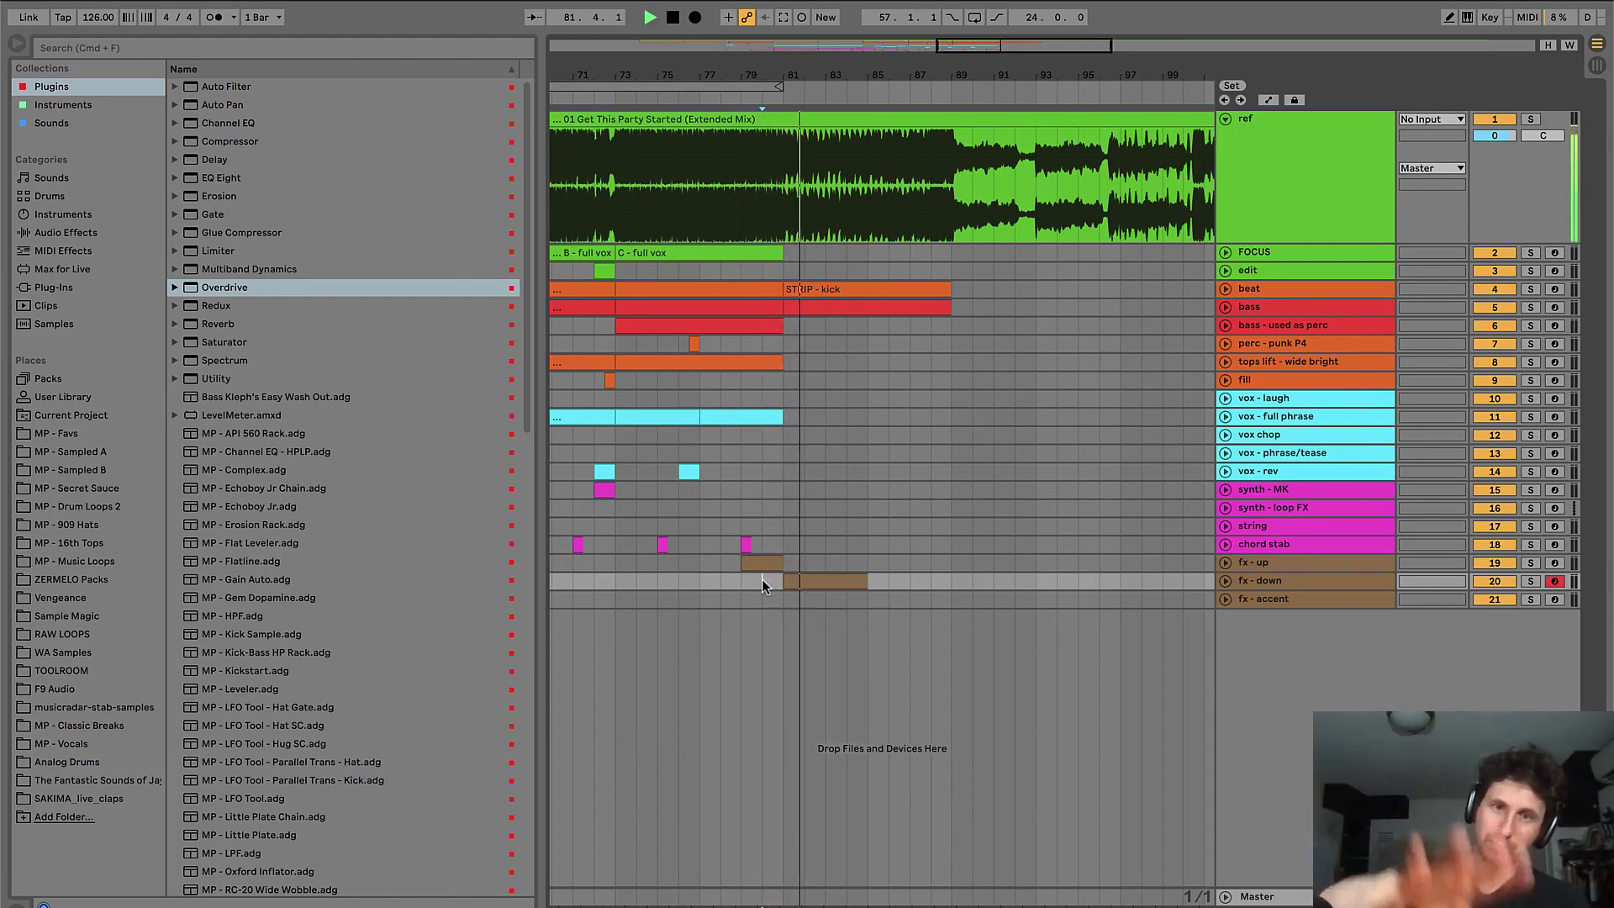
pyautogui.click(780, 392)
pyautogui.press('-')
pyautogui.press('space')
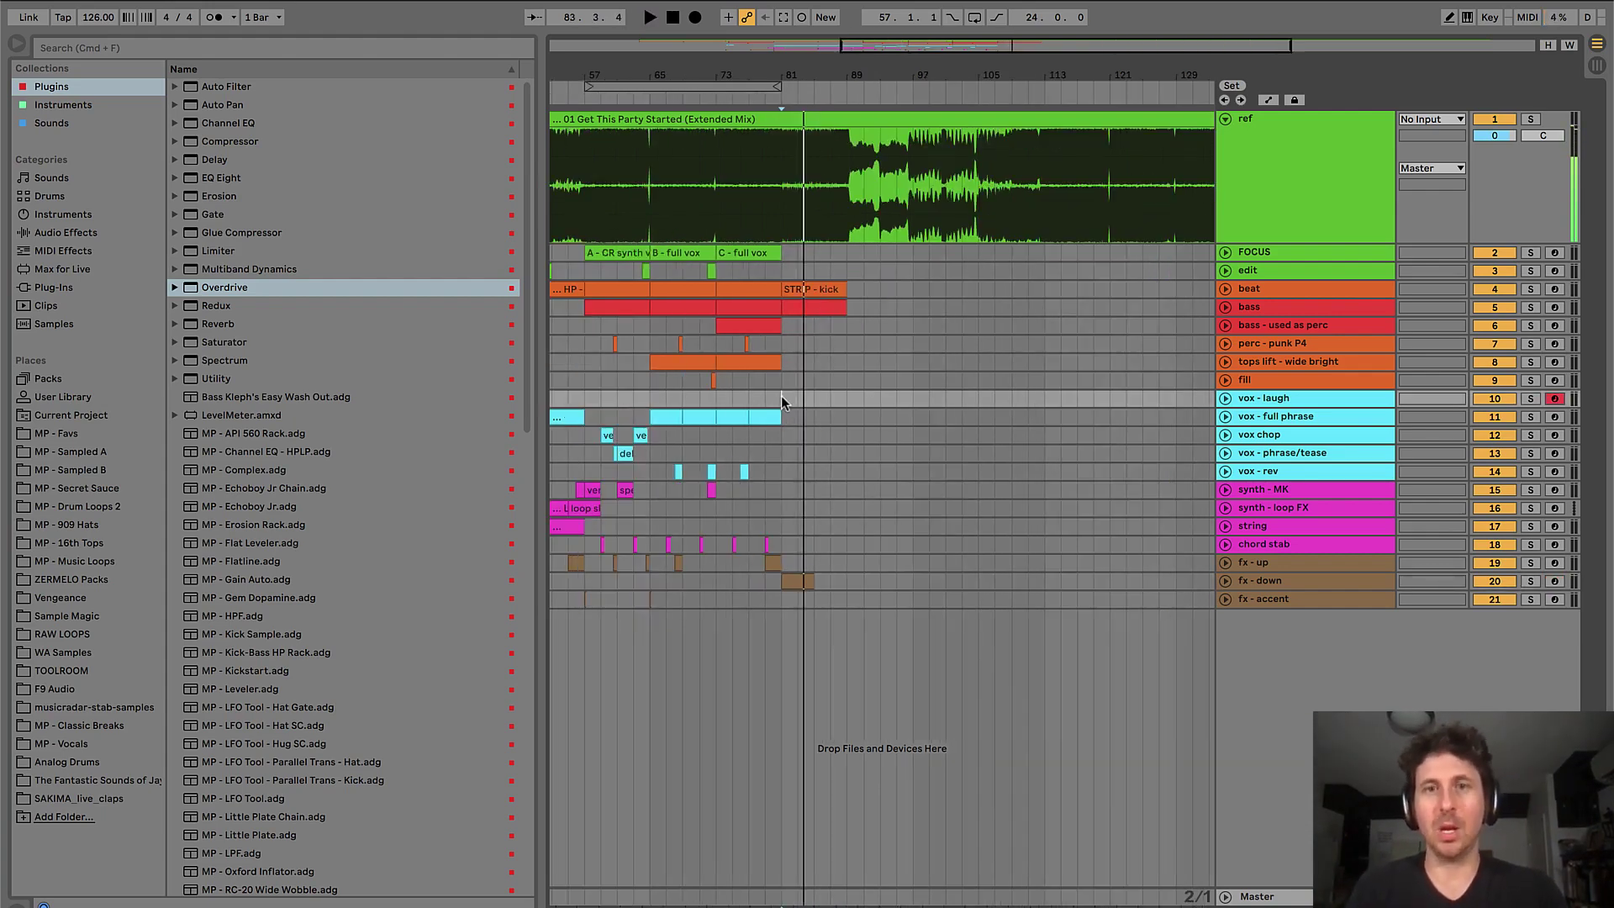
# - Listen to the reference between about bars 42 and 53 to check the elements of the earlier low-pass and high-pass section
pyautogui.hscroll(-5, 780, 402)
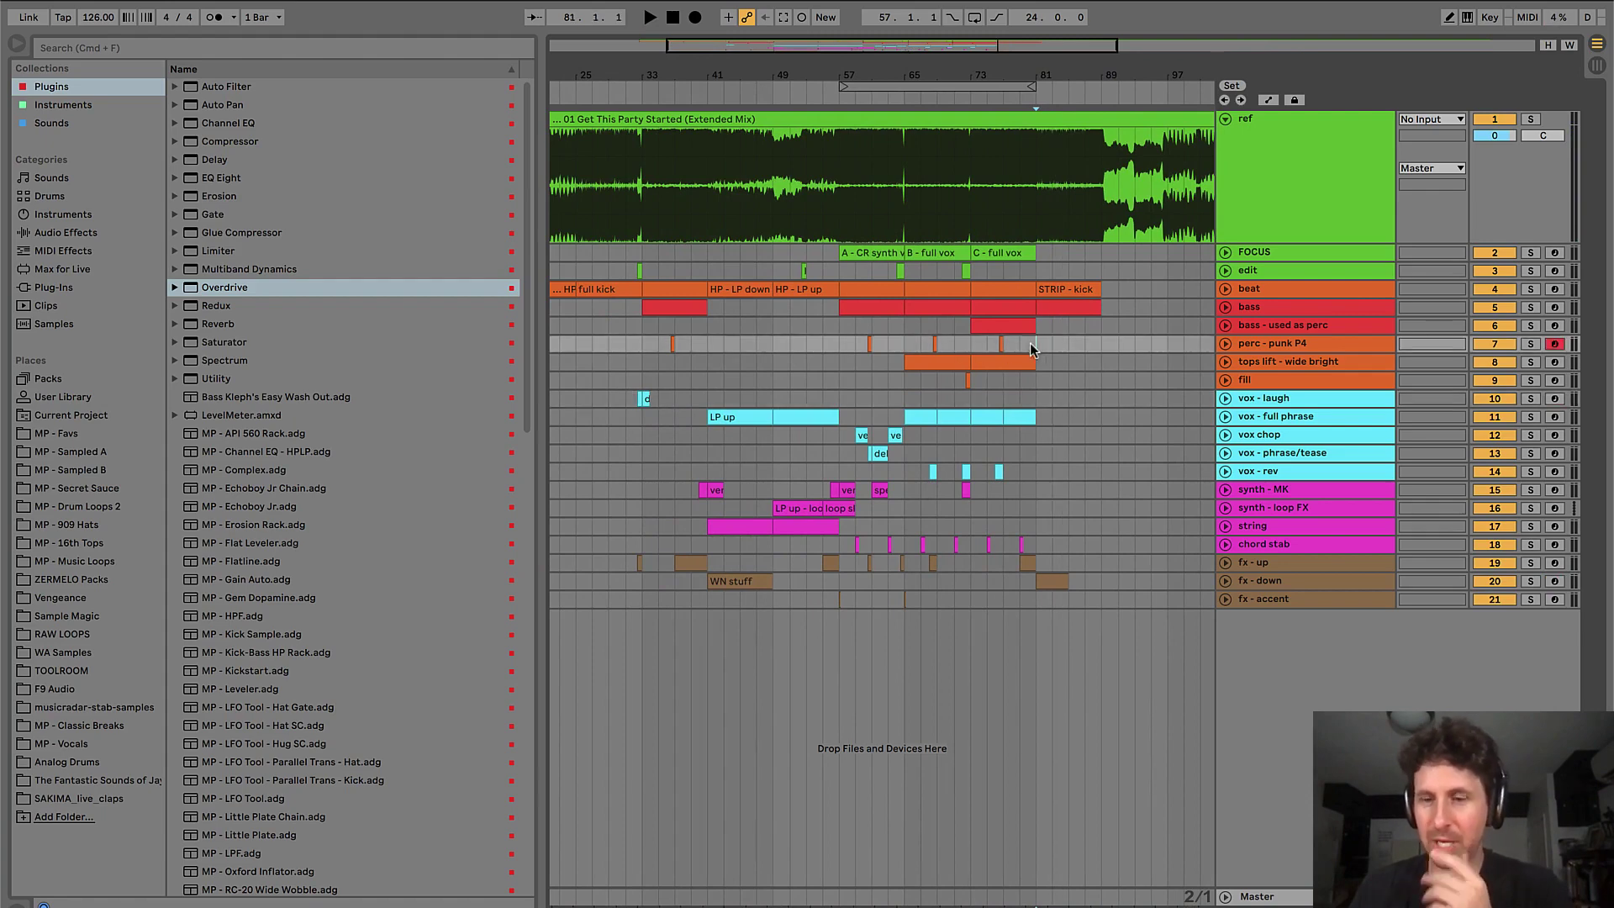
pyautogui.press('-')
pyautogui.click(795, 325)
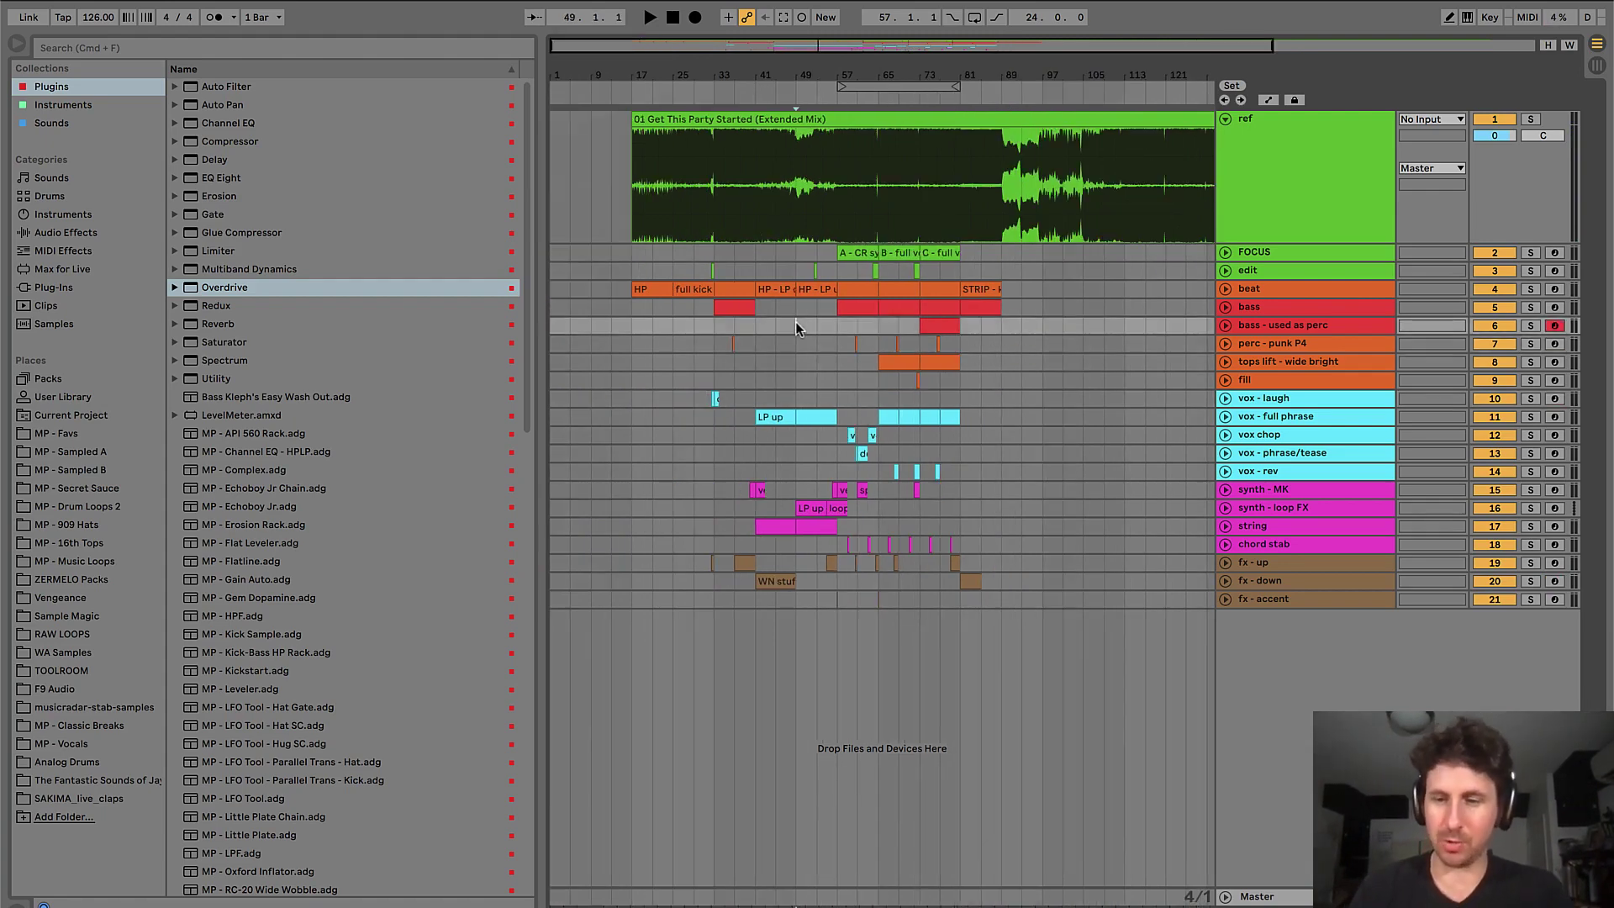
pyautogui.press('+')
pyautogui.press('space')
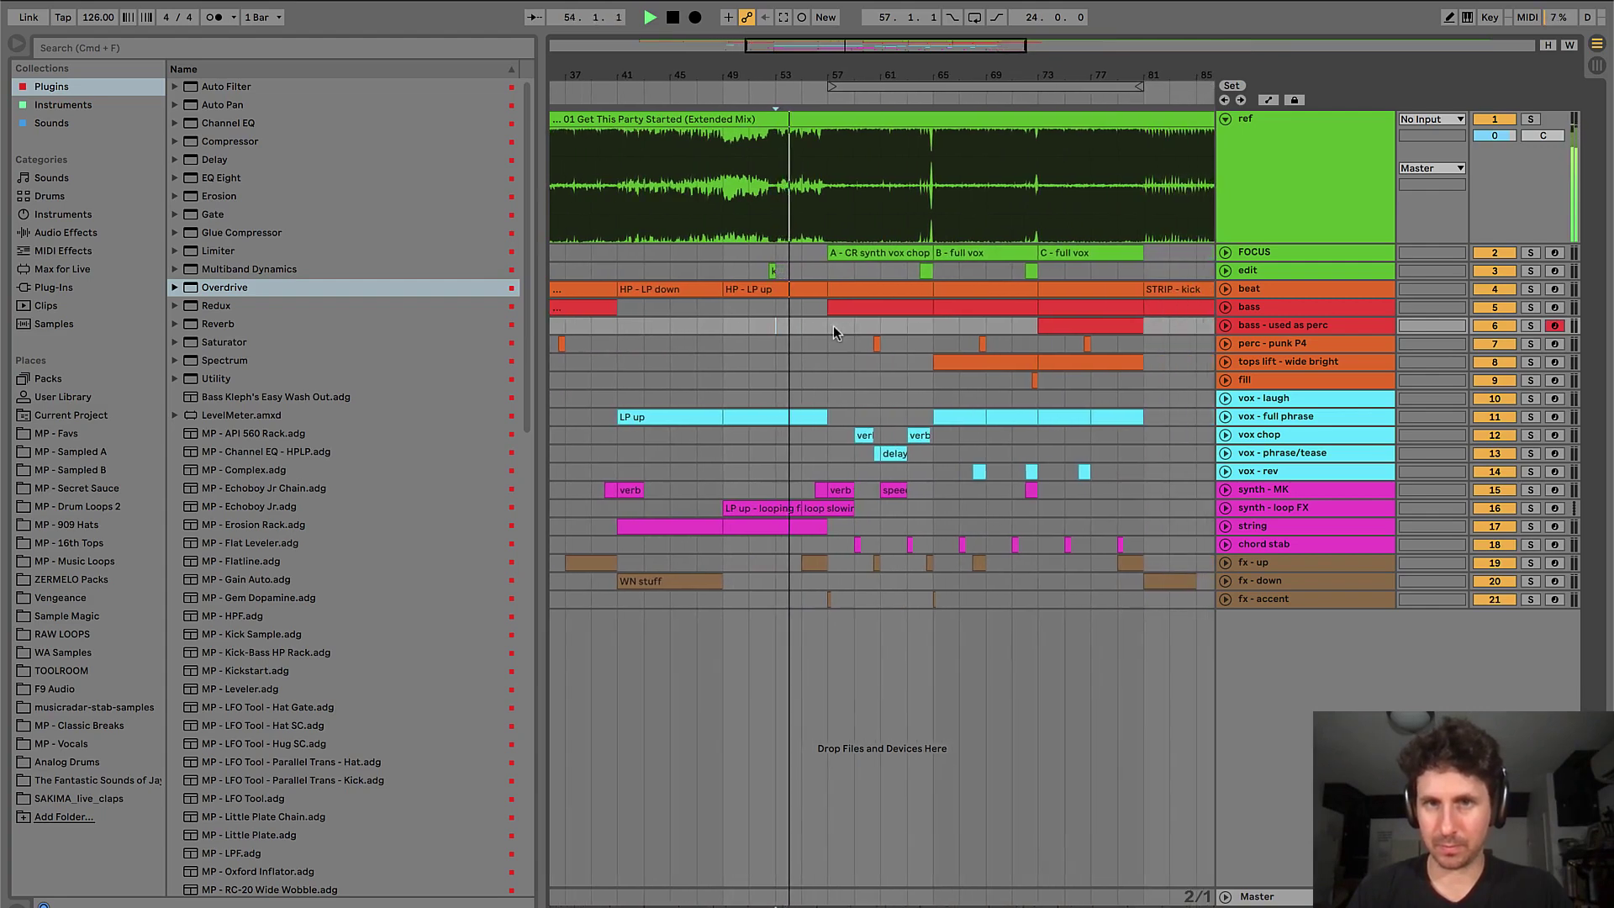
pyautogui.click(686, 324)
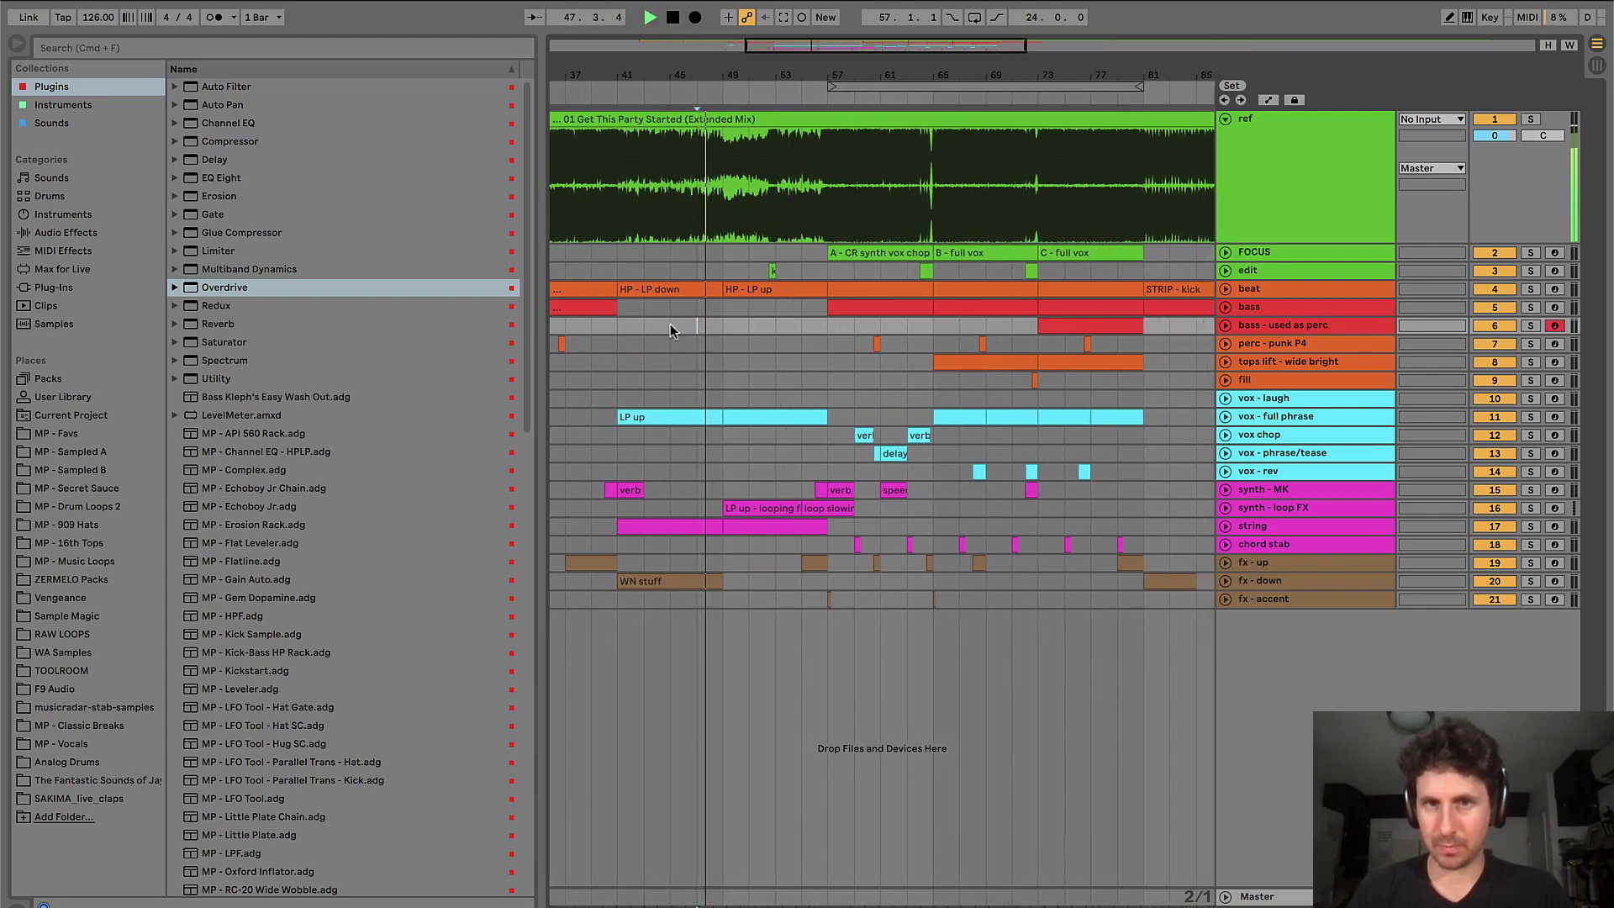
pyautogui.click(669, 325)
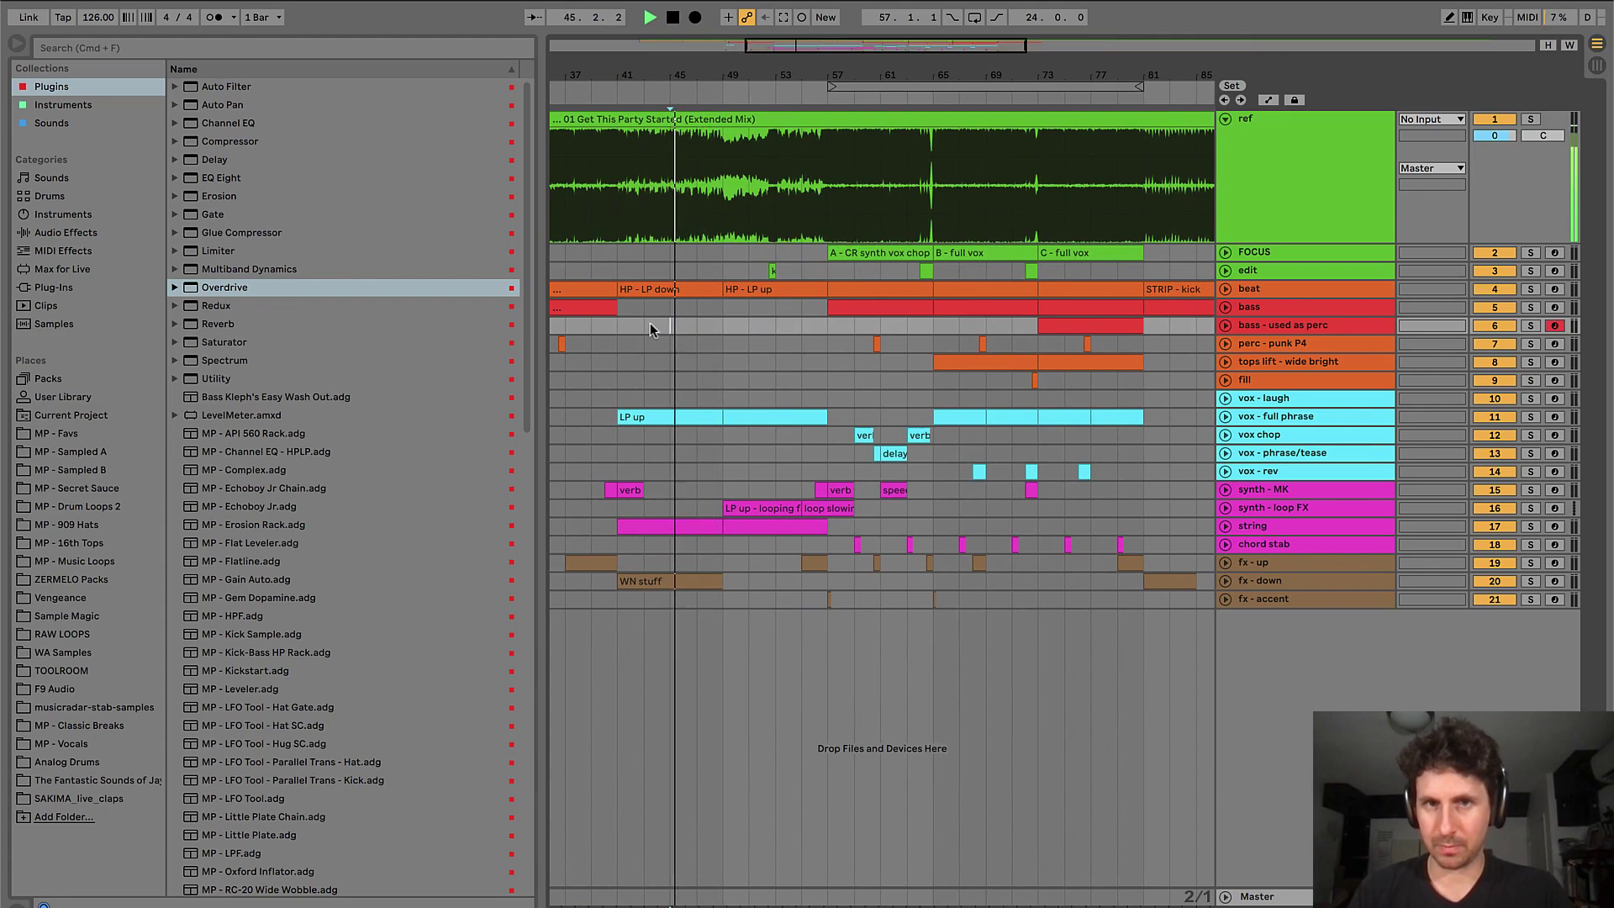
pyautogui.click(641, 322)
pyautogui.press('space')
pyautogui.click(749, 326)
pyautogui.press('space')
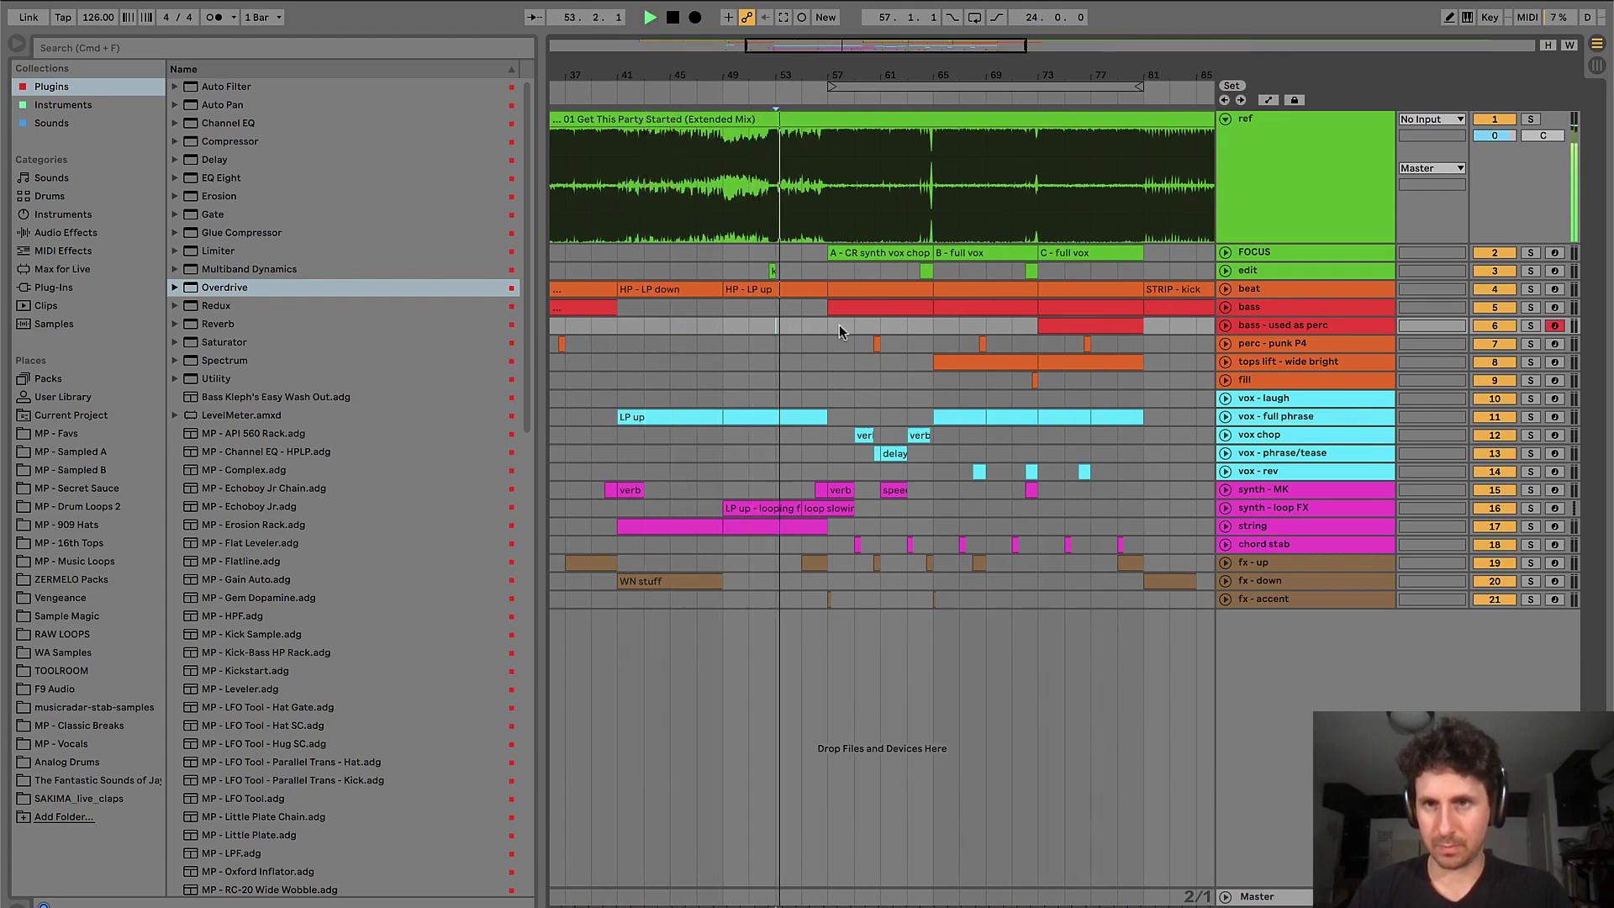
pyautogui.press('space')
# - Listen from bar 81 and add an orange MIDI track named "break - perc" below the perc - punk P4 track
pyautogui.hscroll(6, 839, 324)
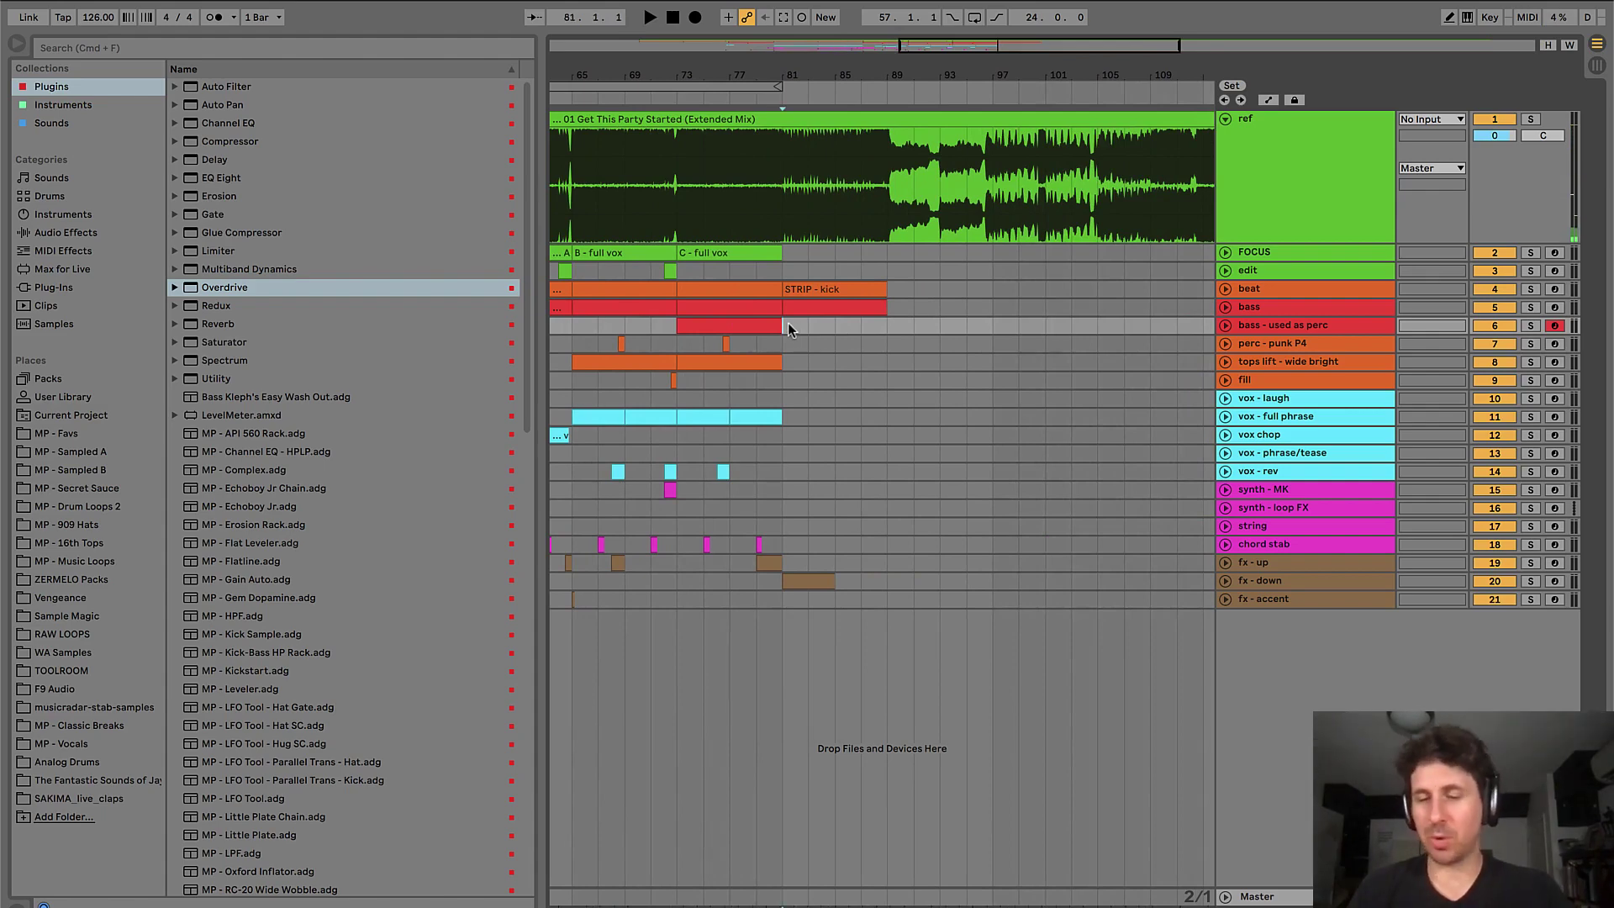
pyautogui.scroll(3, 788, 326)
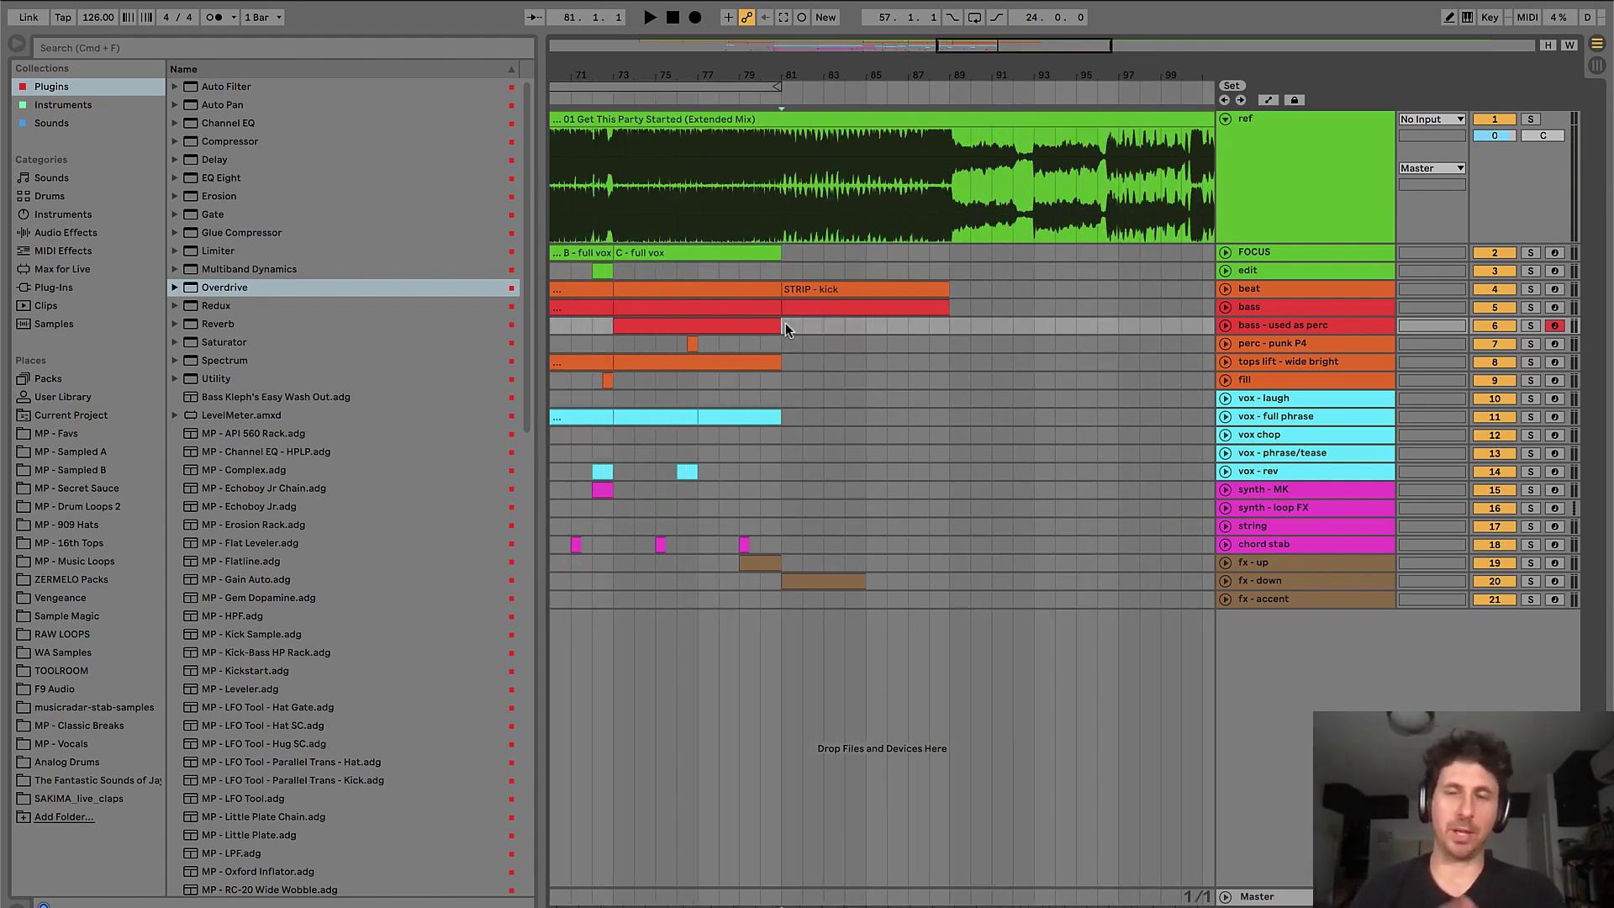
pyautogui.press('space')
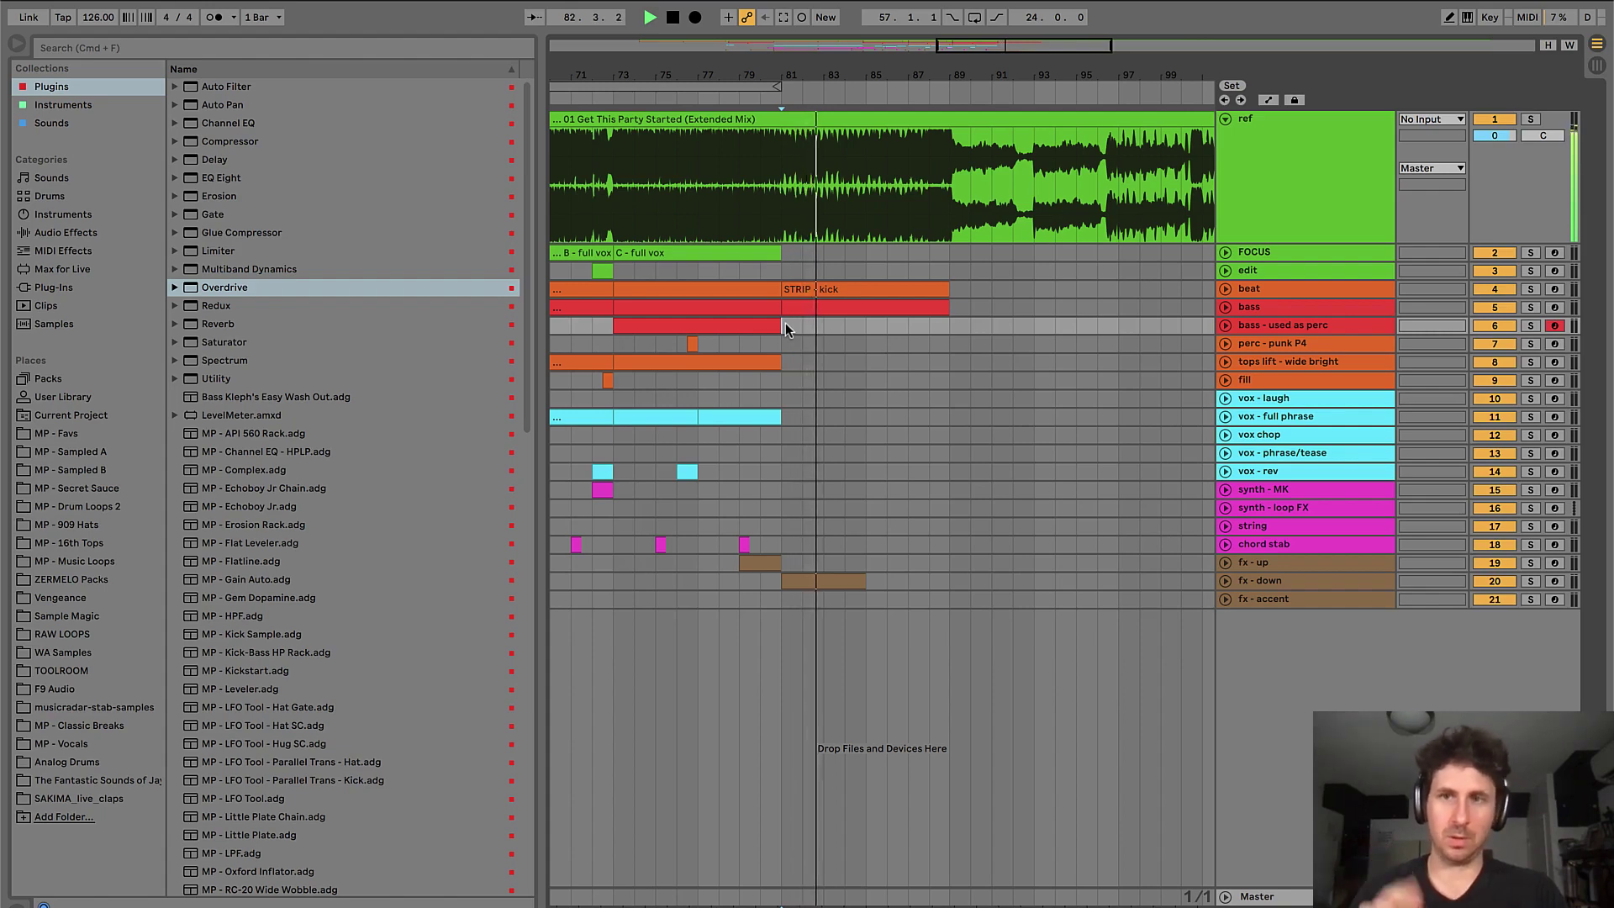
pyautogui.press('space')
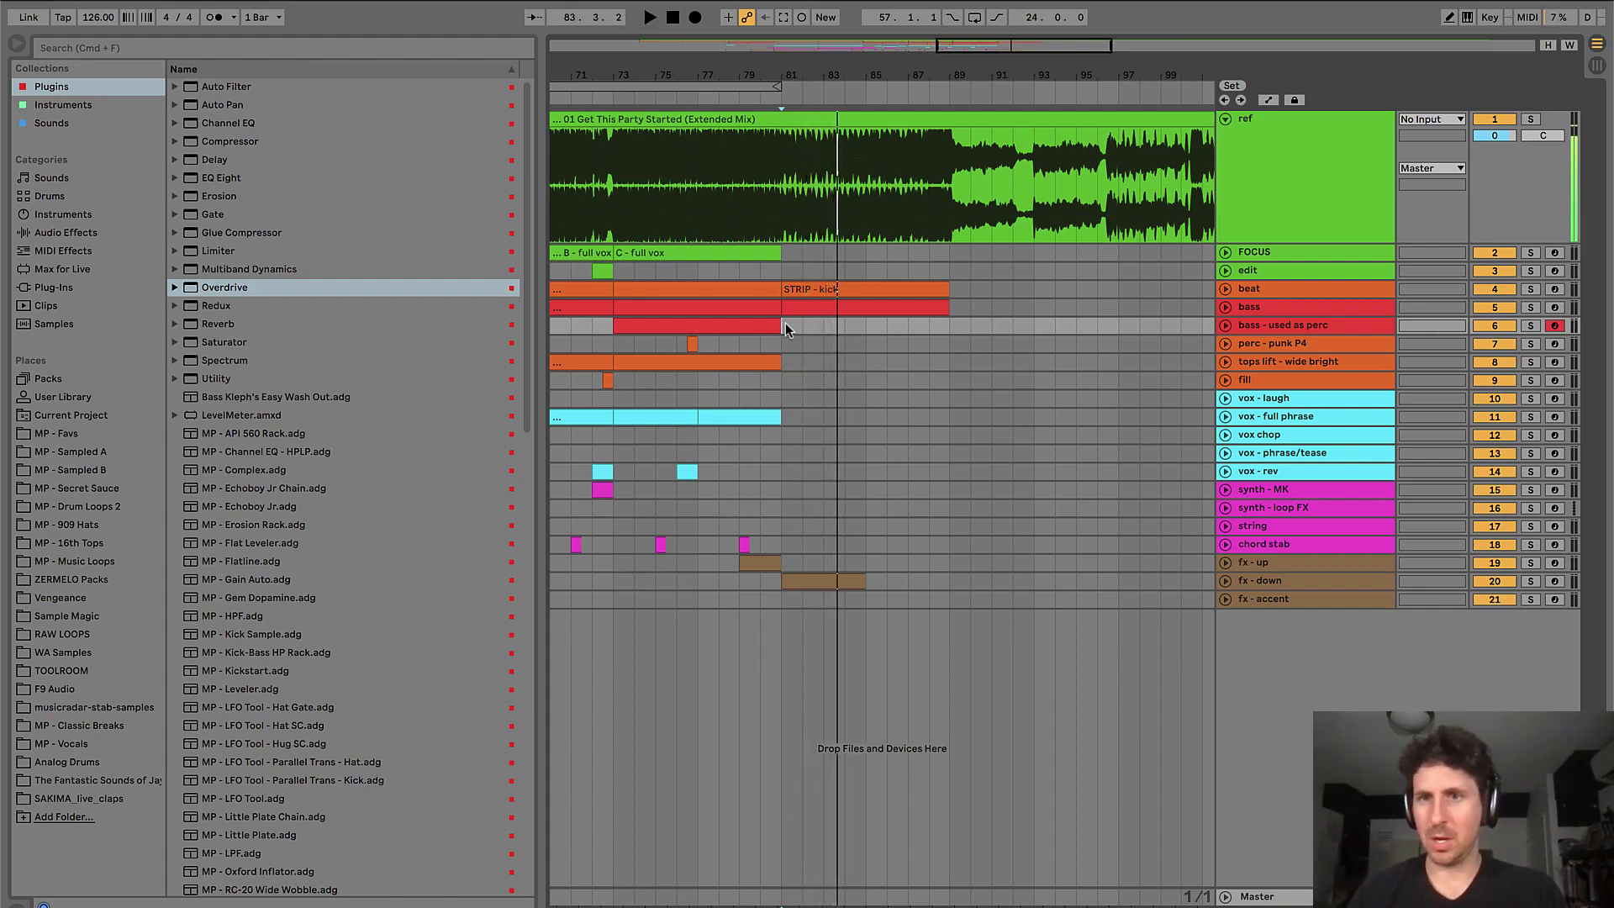
pyautogui.click(1253, 346)
pyautogui.press('super+shift+t')
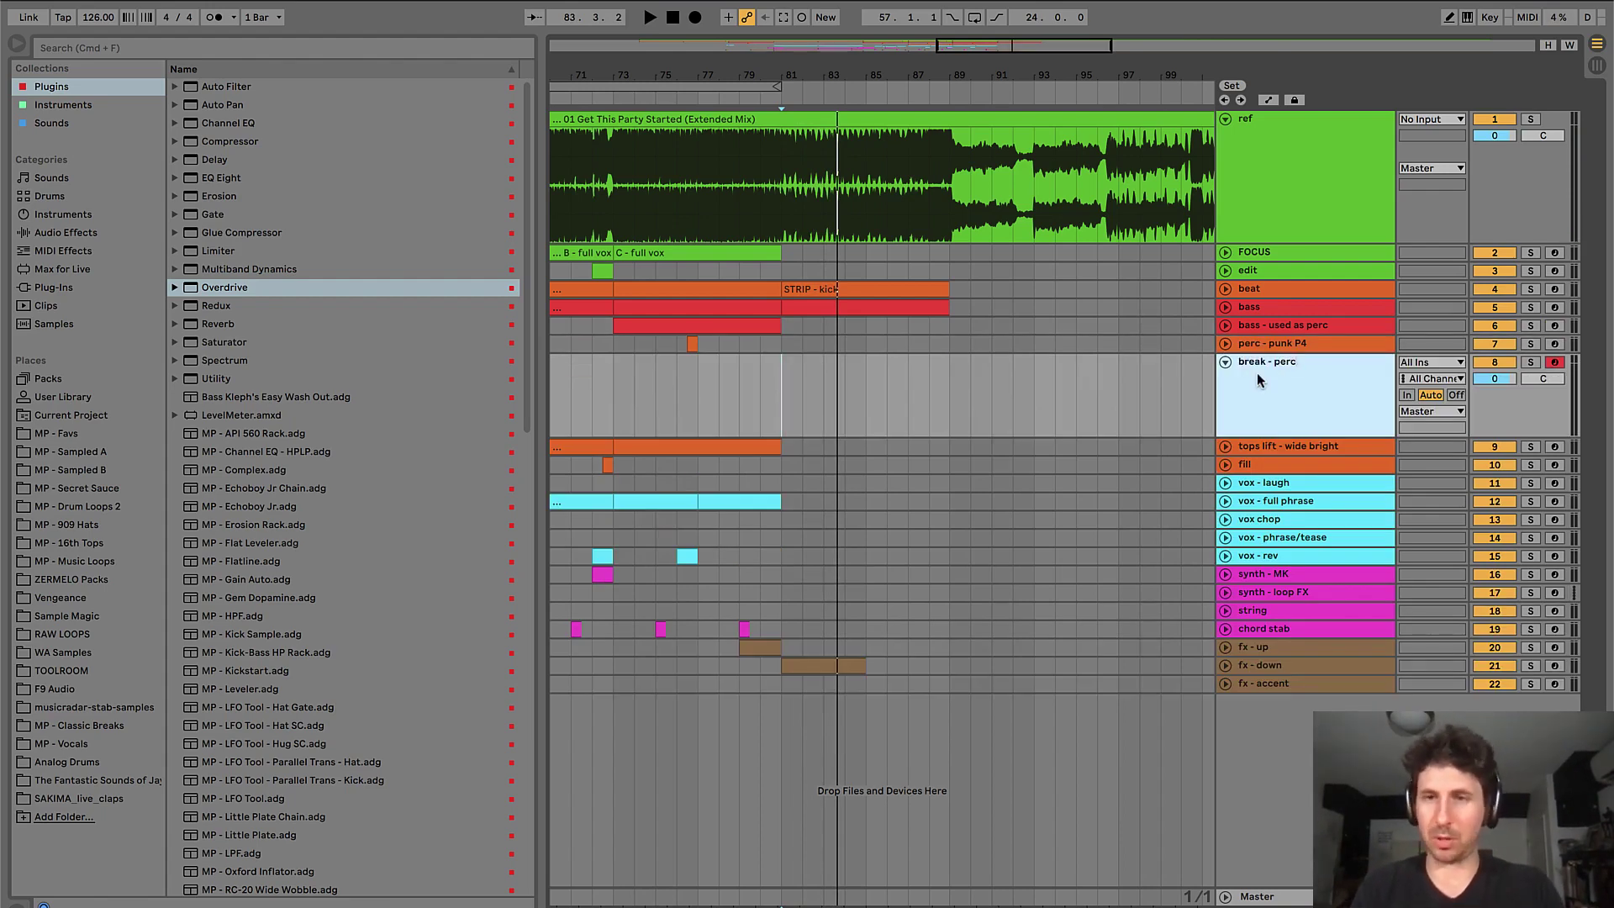
pyautogui.rightClick(1257, 371)
pyautogui.click(1291, 618)
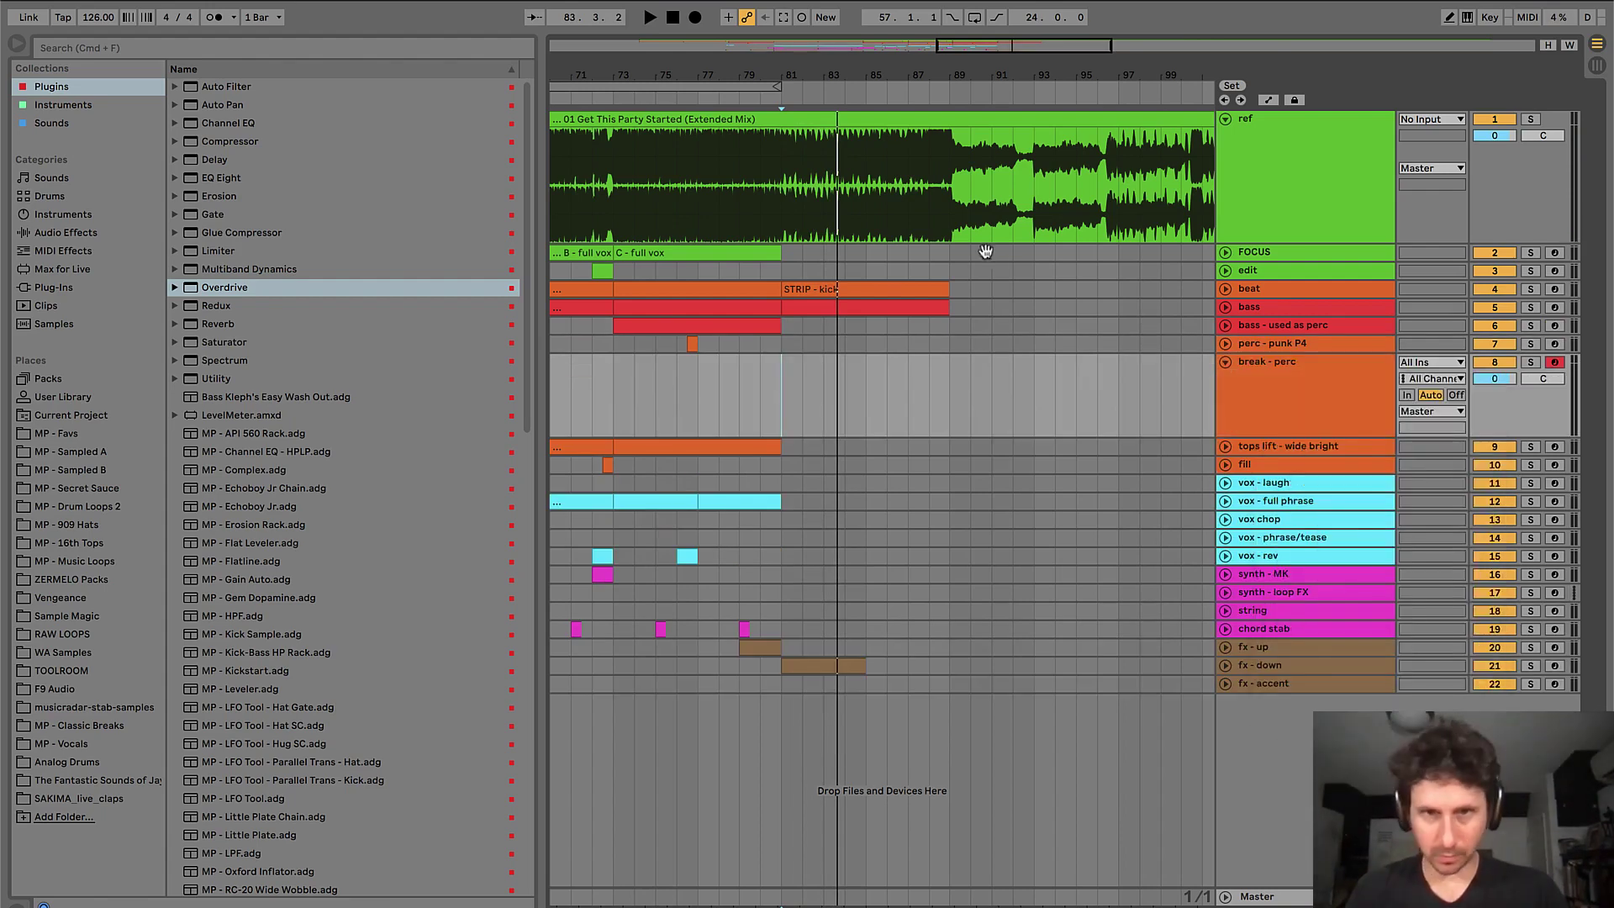
# - Insert an empty eight-bar clip from bar 81 to bar 89 on the break - perc track and fold the track
pyautogui.moveTo(780, 379); pyautogui.dragTo(920, 380)
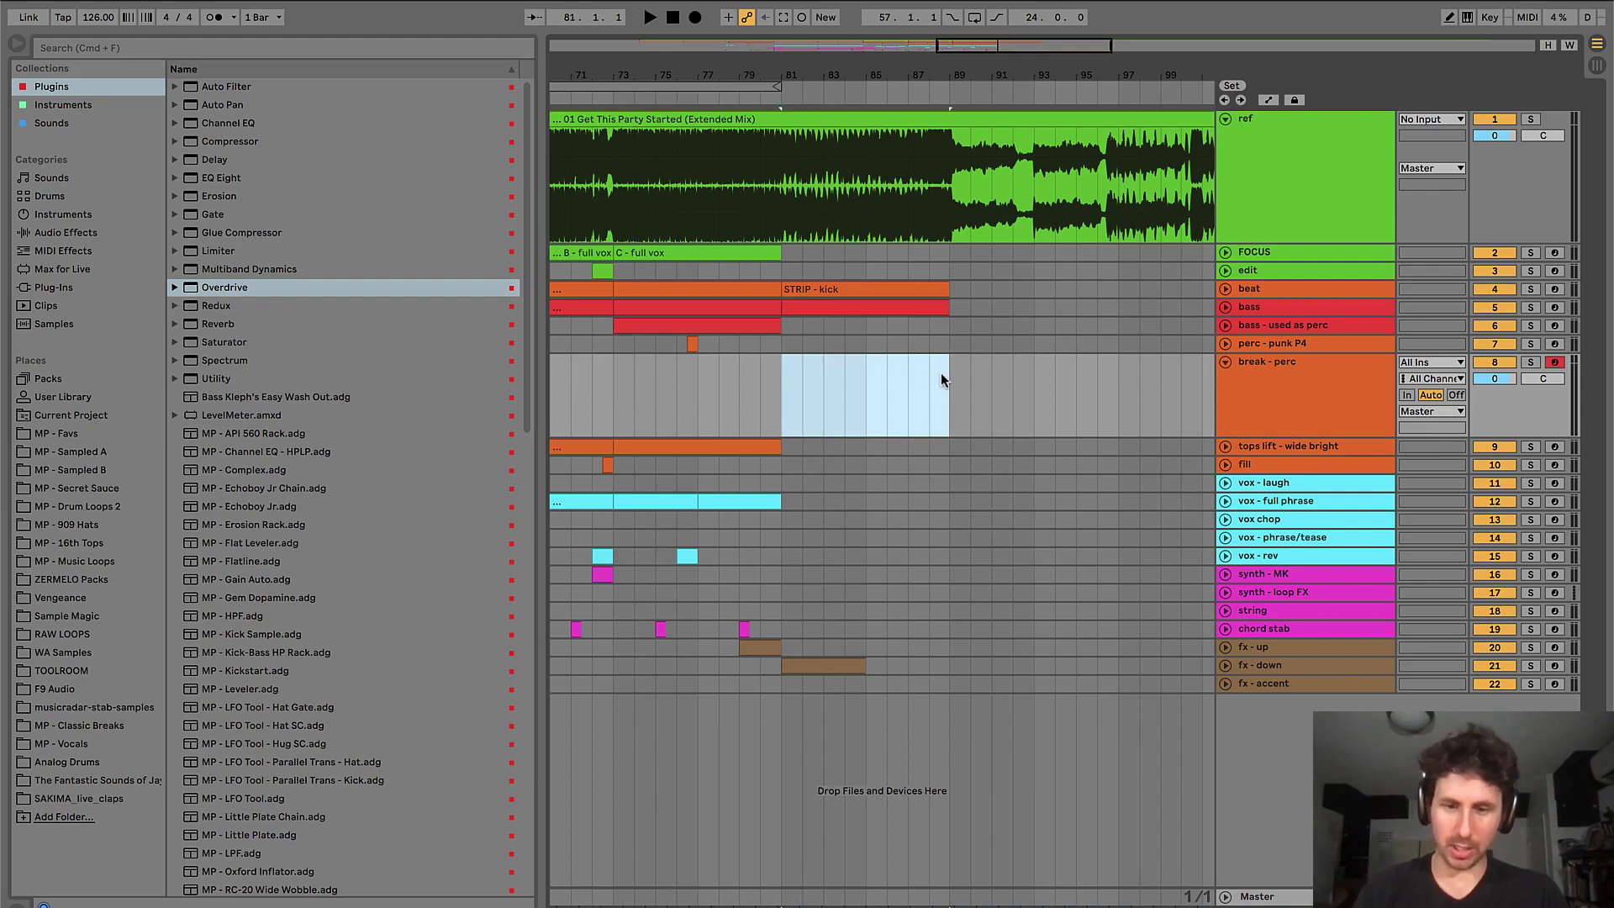
pyautogui.press('super+shift+m')
pyautogui.press('super+alt+l')
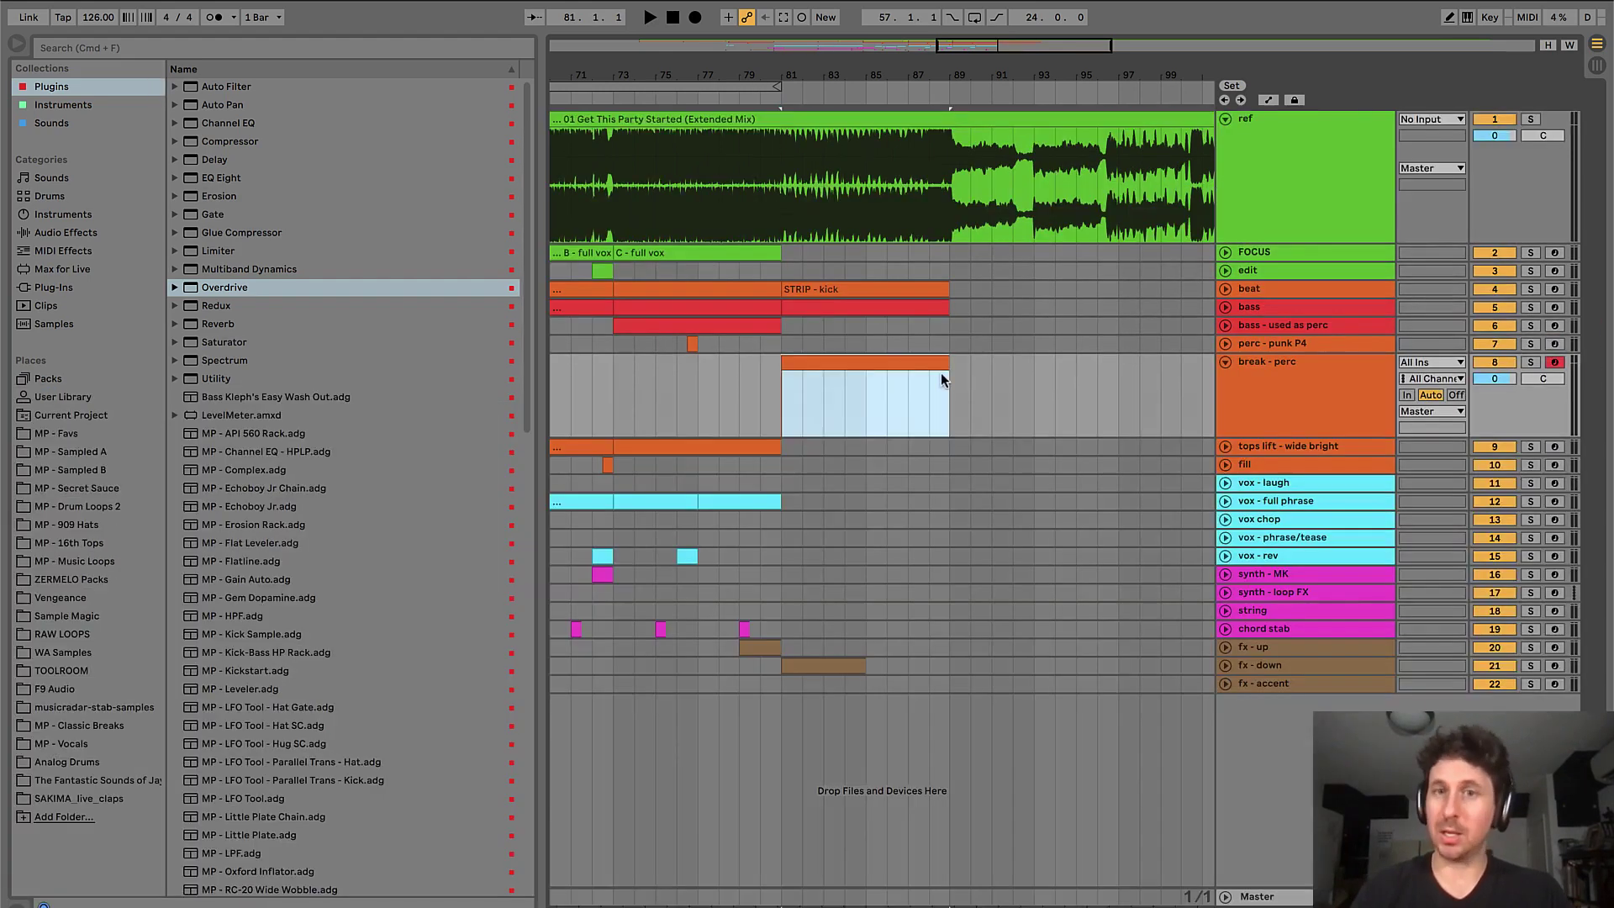
pyautogui.keyDown('alt'); pyautogui.click(1223, 364); pyautogui.keyUp('alt')
pyautogui.click(1225, 121)
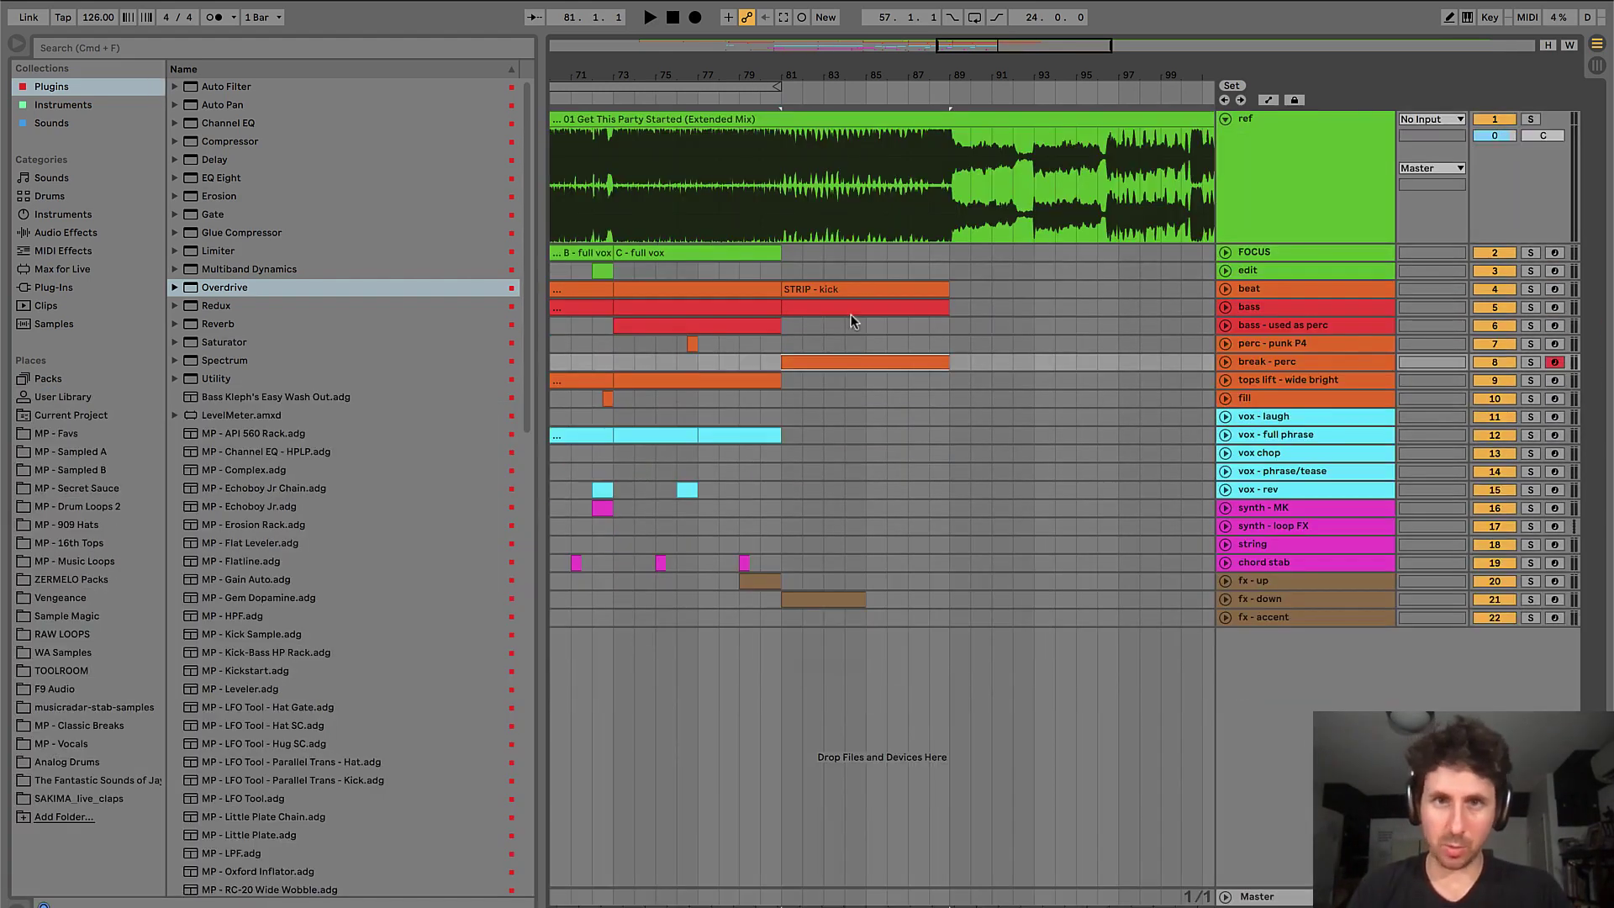
# - Play the stripped section and insert an empty one-bar clip at bar 85 on the vox - laugh track
pyautogui.press('+')
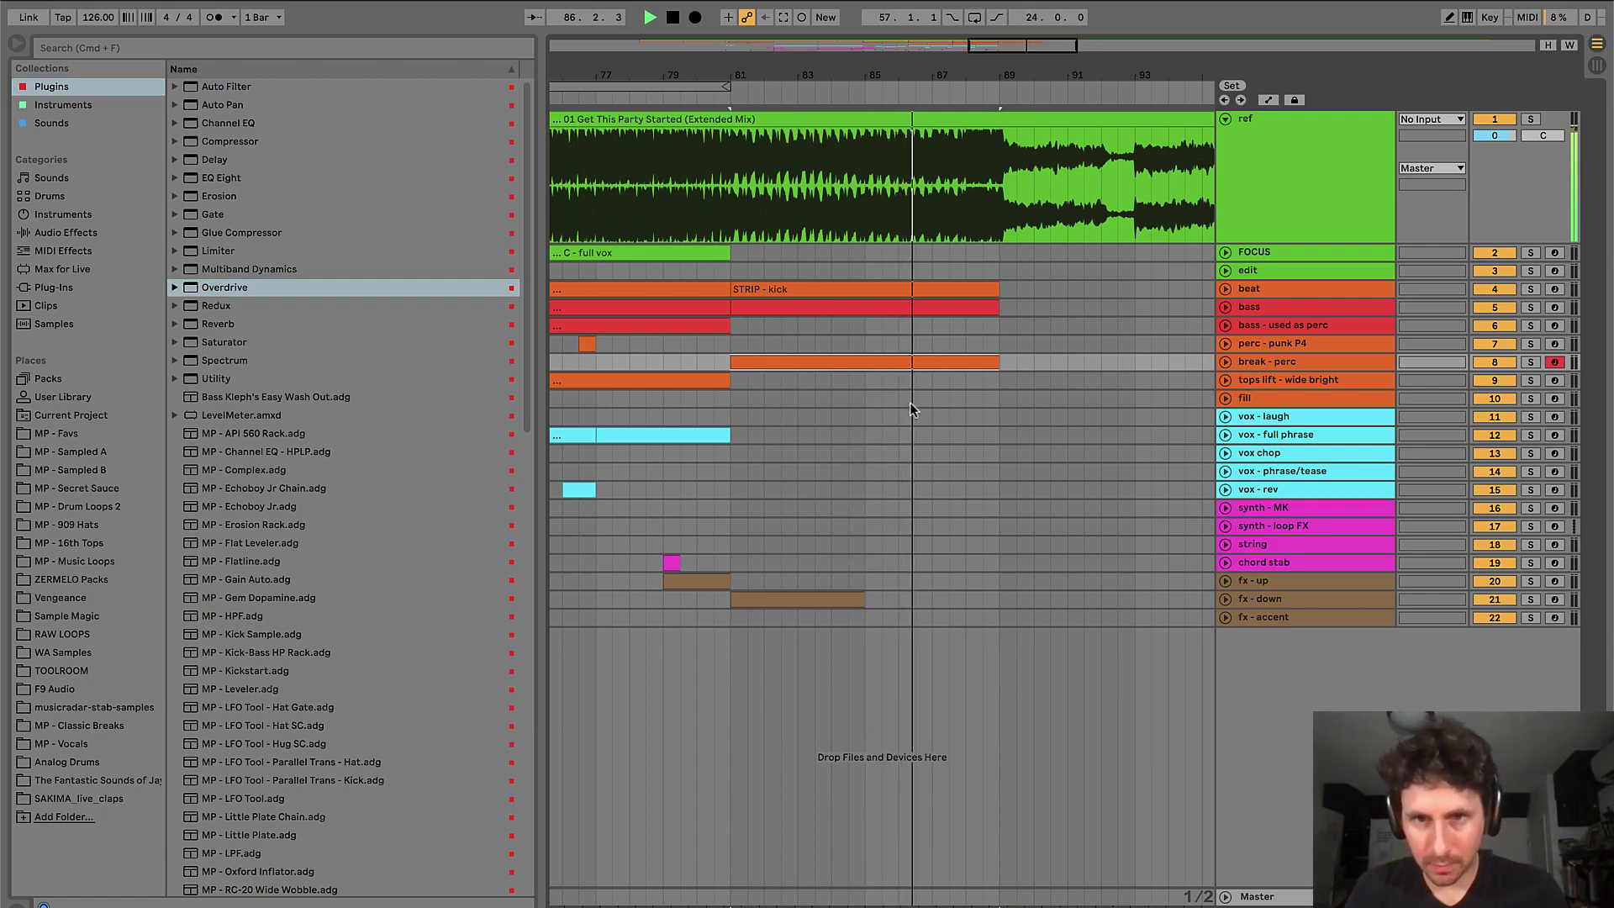
pyautogui.moveTo(864, 415); pyautogui.dragTo(891, 417)
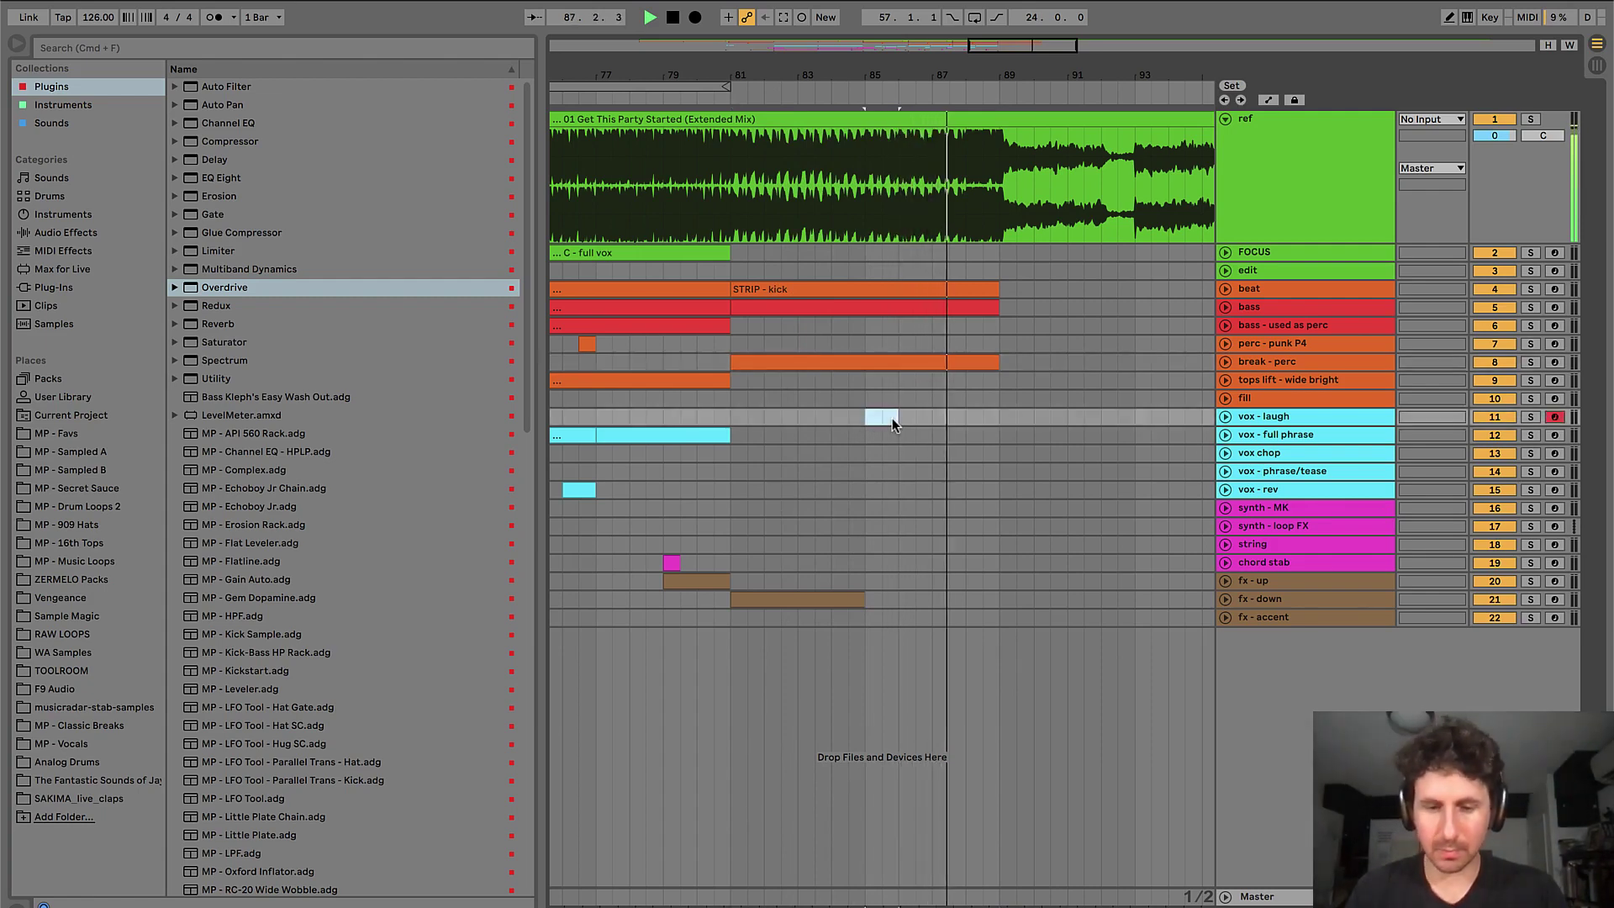
pyautogui.press('super+shift+m')
pyautogui.press('super+alt+l')
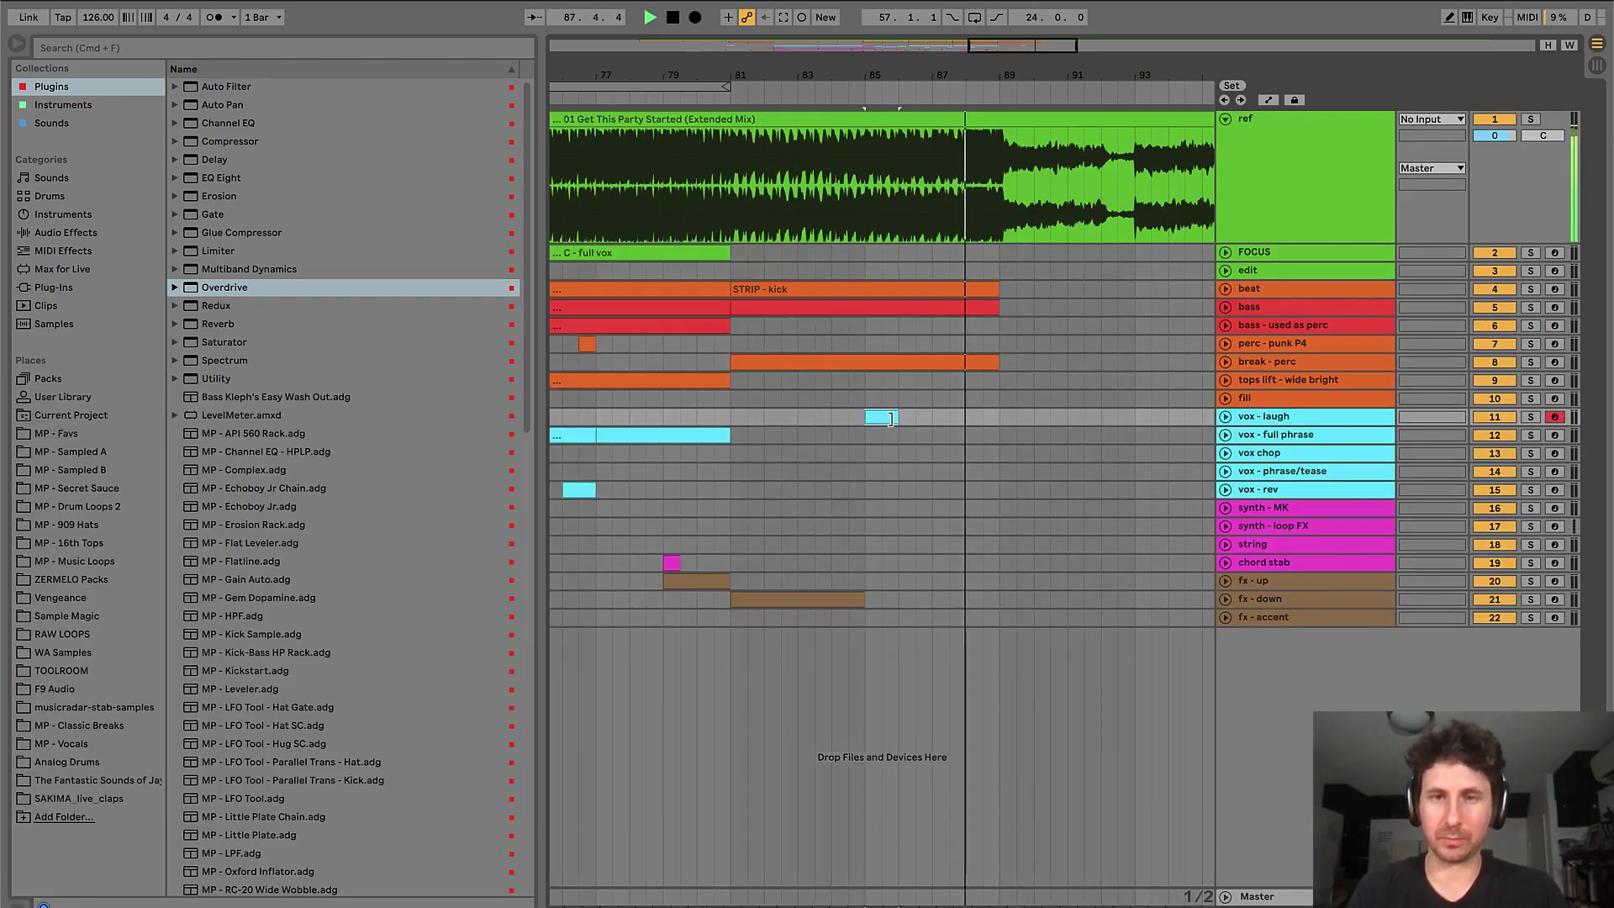
pyautogui.press('space')
# - Add a MIDI track named "vox - iiiiiiiiiiiiiii rep" below the vox - laugh track and colour it cyan like the other vocal tracks
pyautogui.click(1291, 415)
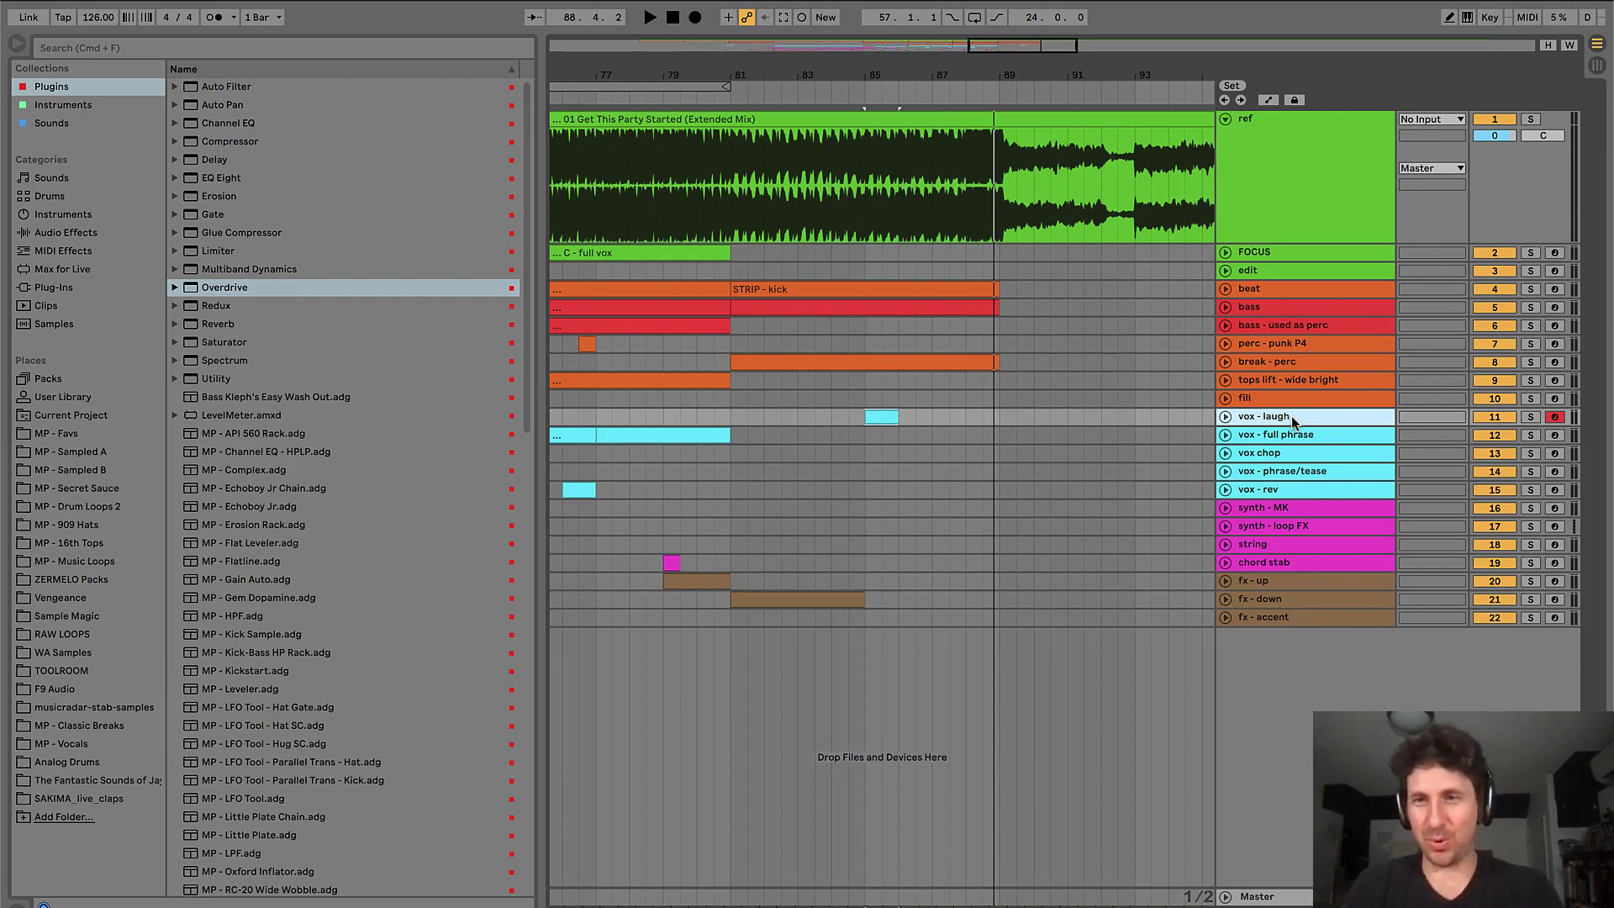
pyautogui.press('super+shift+t')
pyautogui.press('super+r')
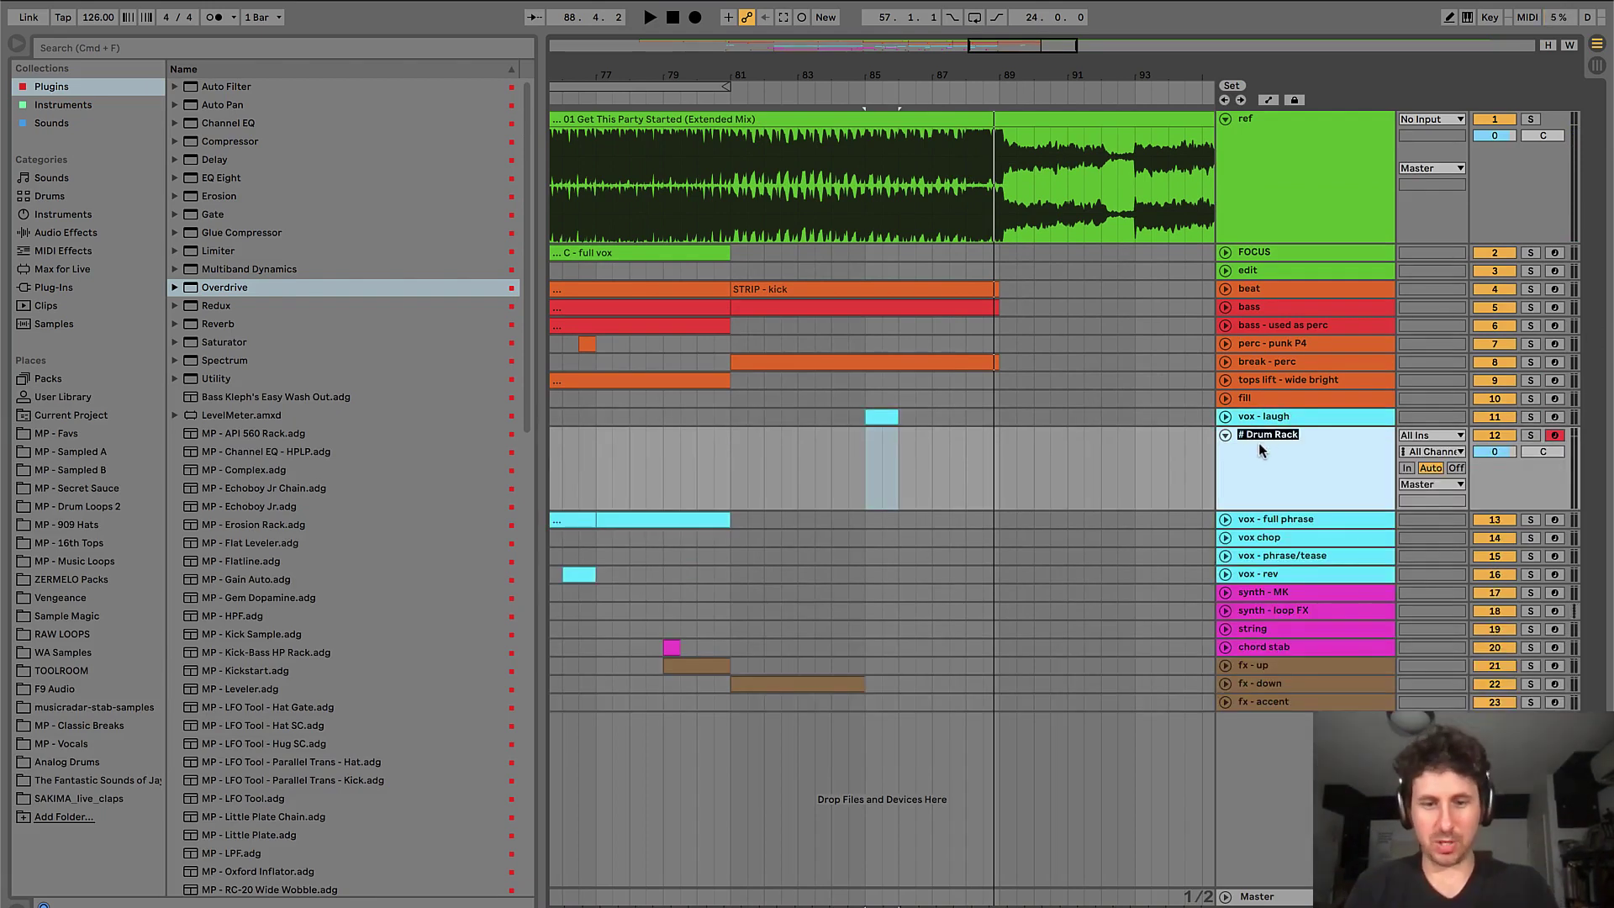
pyautogui.write('vox - ii')
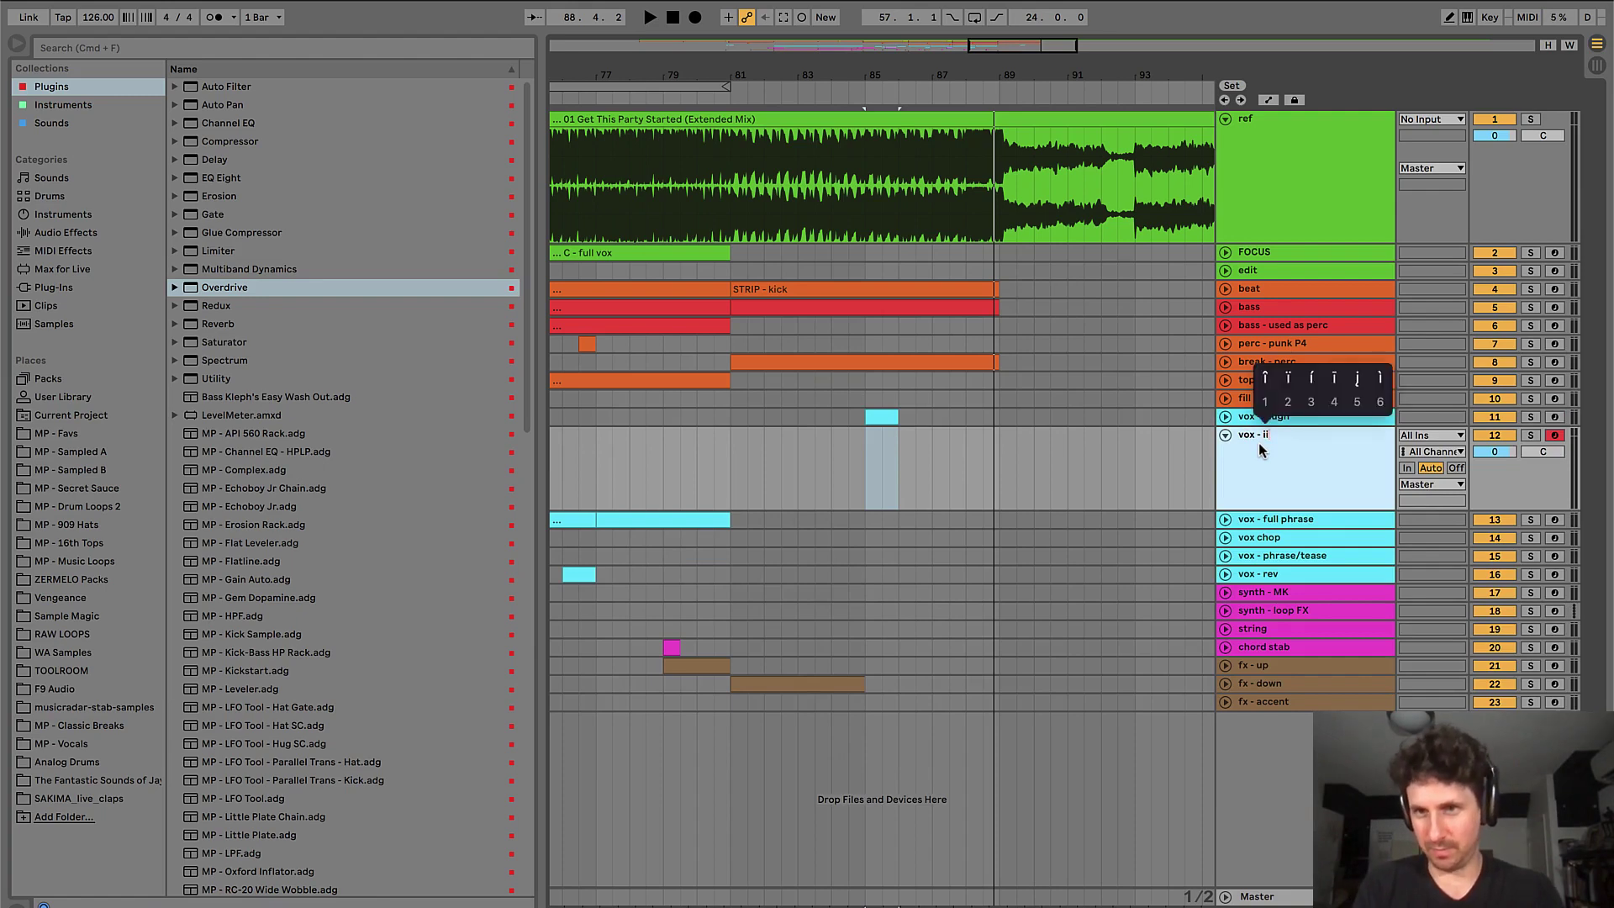
pyautogui.write('iiiiiiiiiiiii rep')
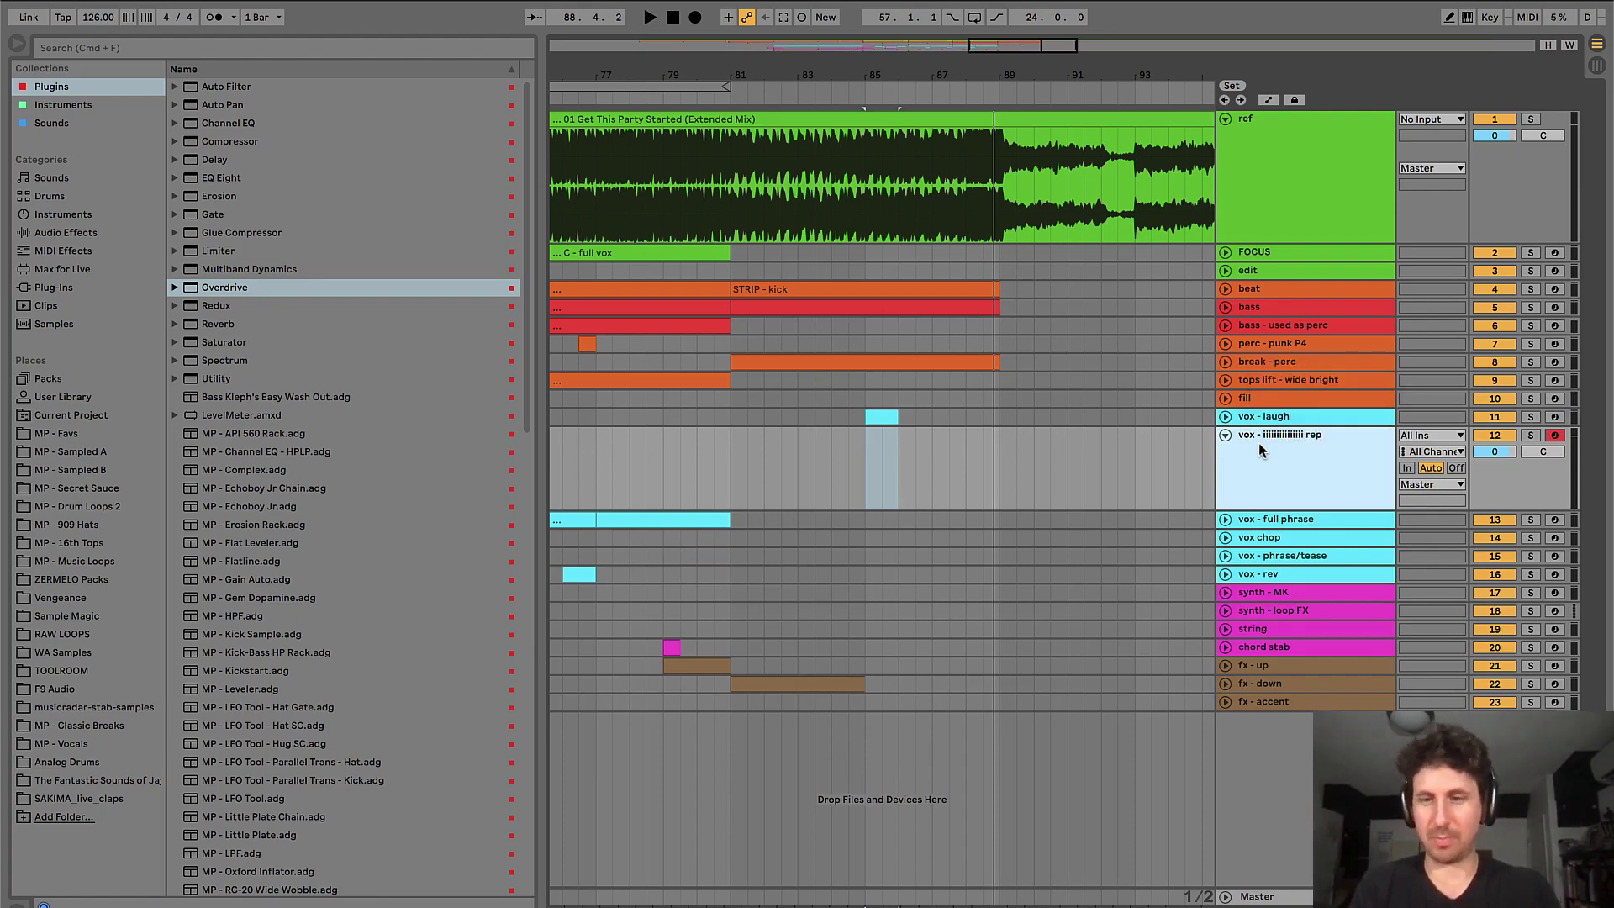
pyautogui.rightClick(1259, 442)
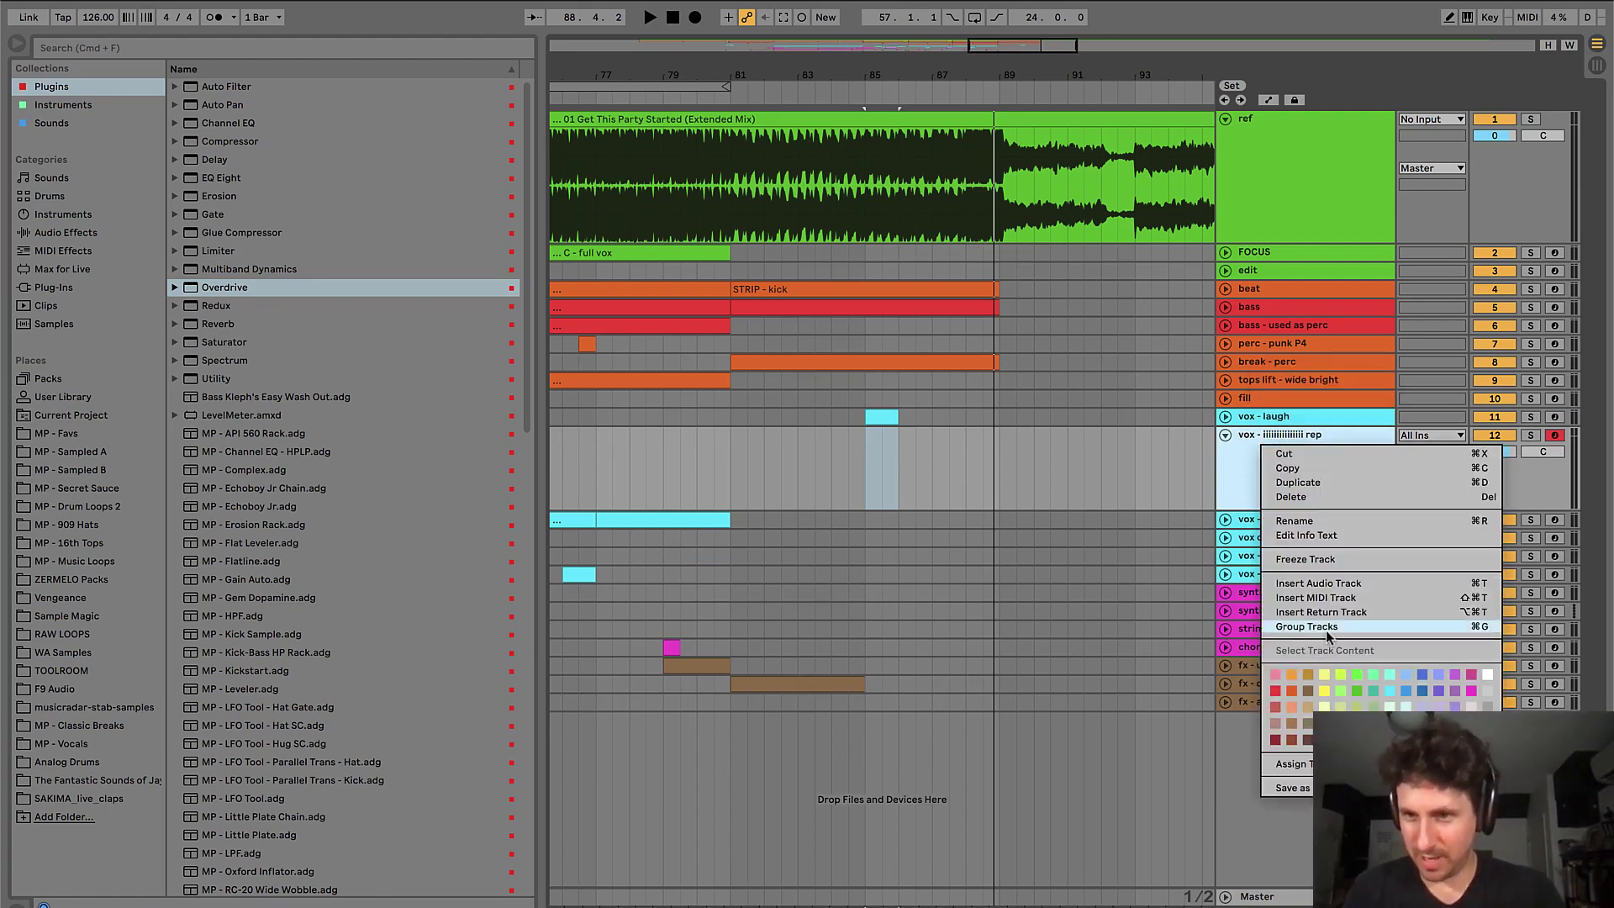
pyautogui.click(1406, 690)
pyautogui.click(1263, 468)
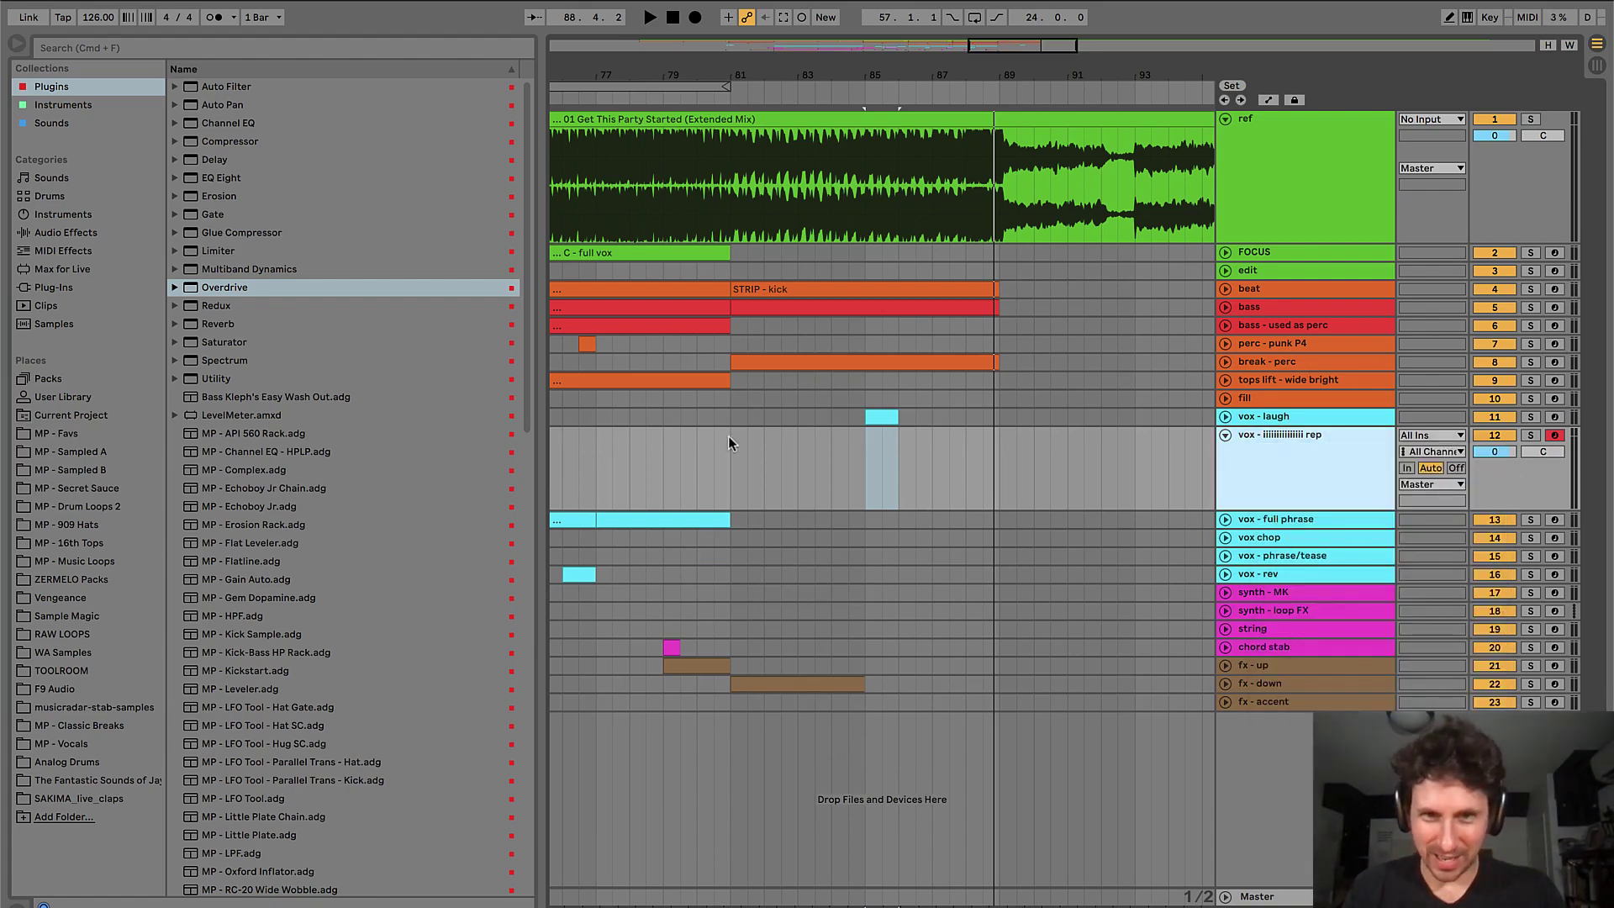
# - Insert an empty eight-bar clip from bar 81 to bar 89 on the new repeated-vocal track
pyautogui.moveTo(728, 435); pyautogui.dragTo(996, 452)
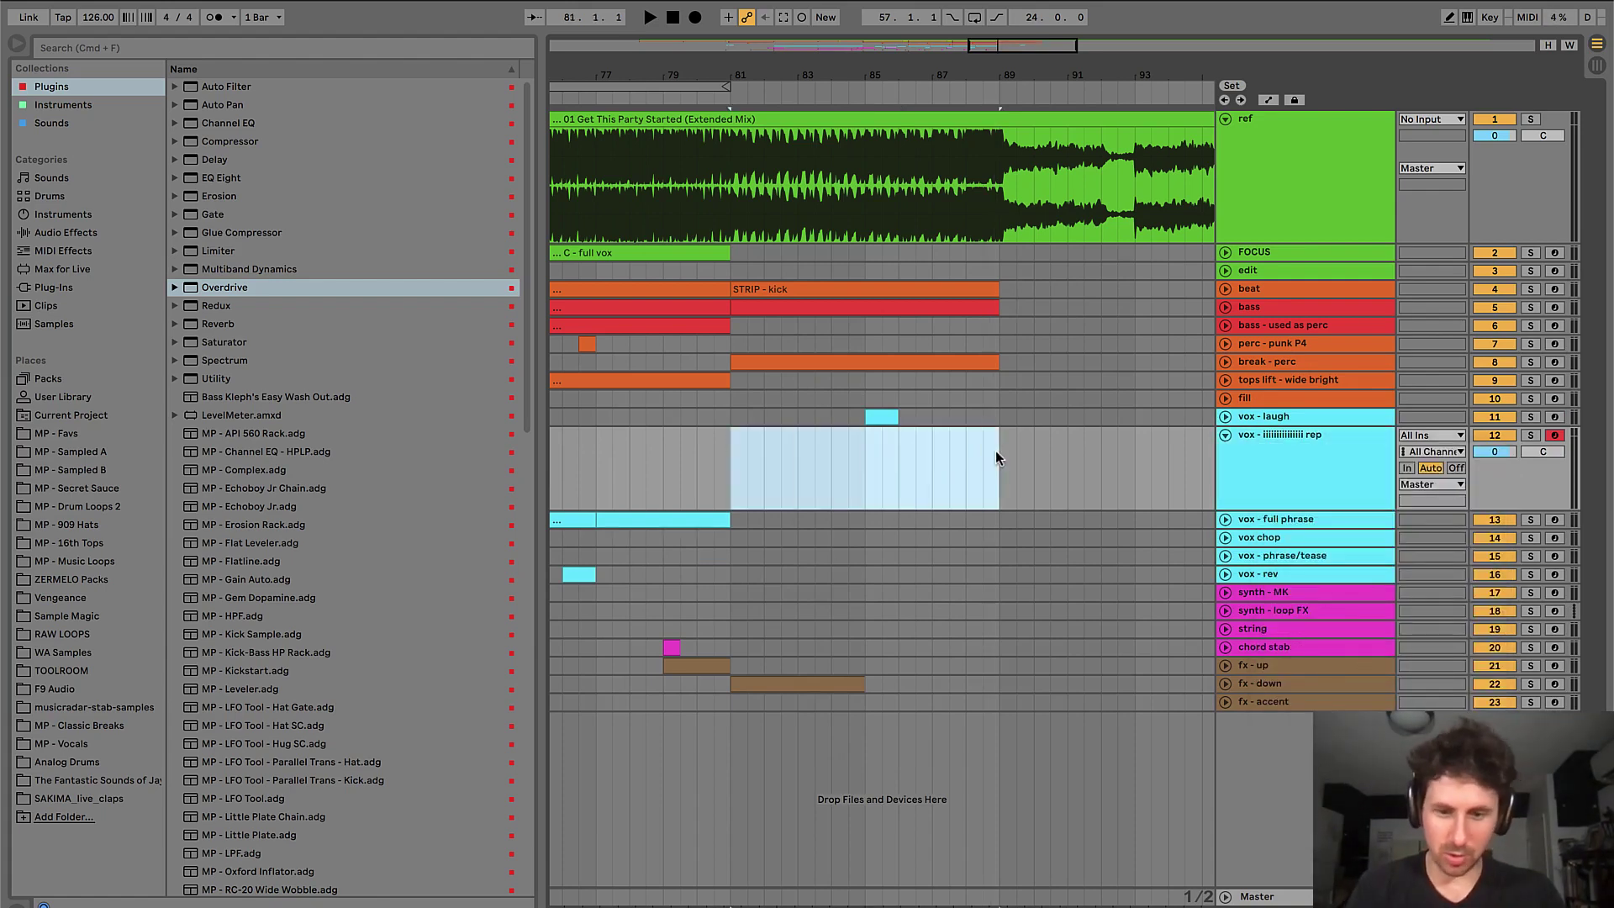
pyautogui.press('super+shift+m')
pyautogui.press('super+alt+l')
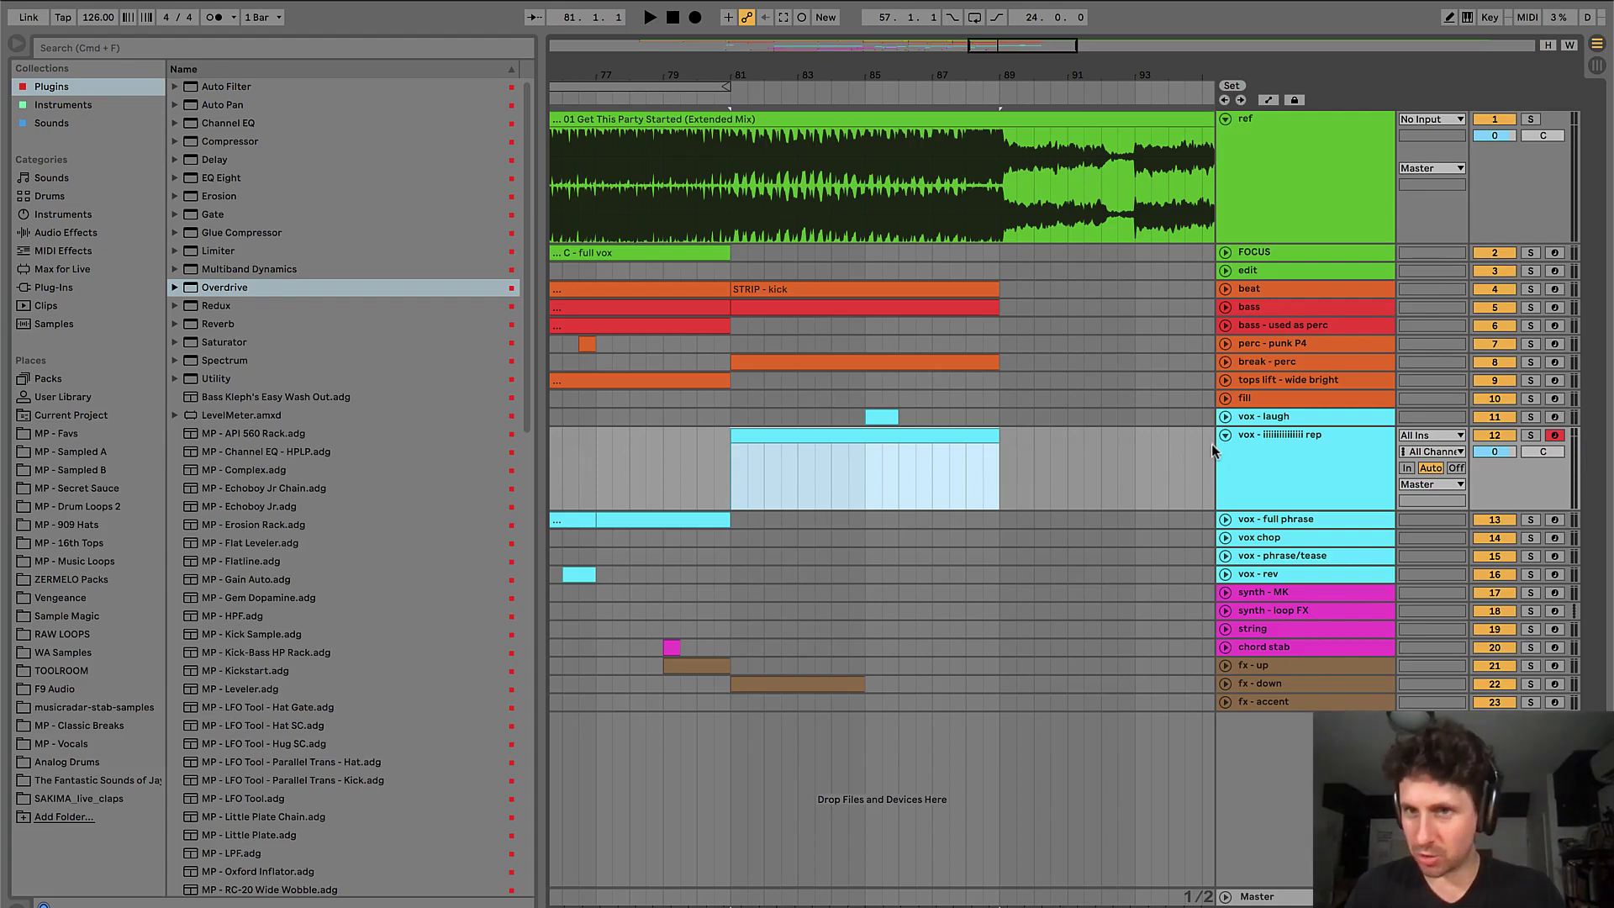
pyautogui.click(1234, 435)
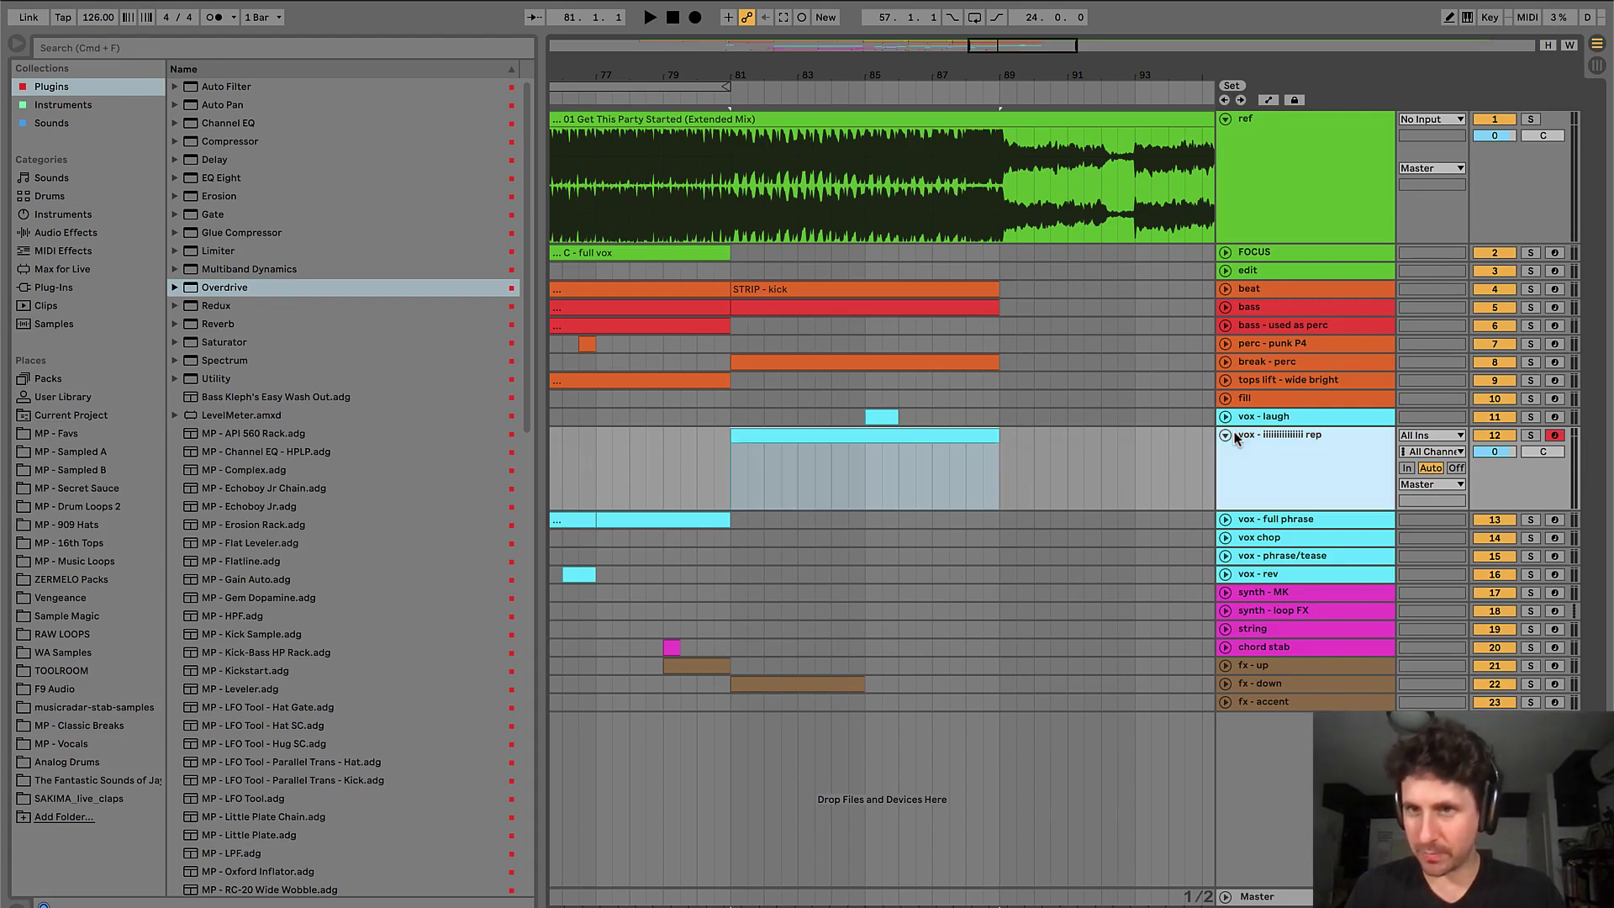
# - Rename the repeated-vocal clip that starts at bar 81 as "LP up"
pyautogui.click(811, 436)
pyautogui.click(859, 445)
pyautogui.press('super+r')
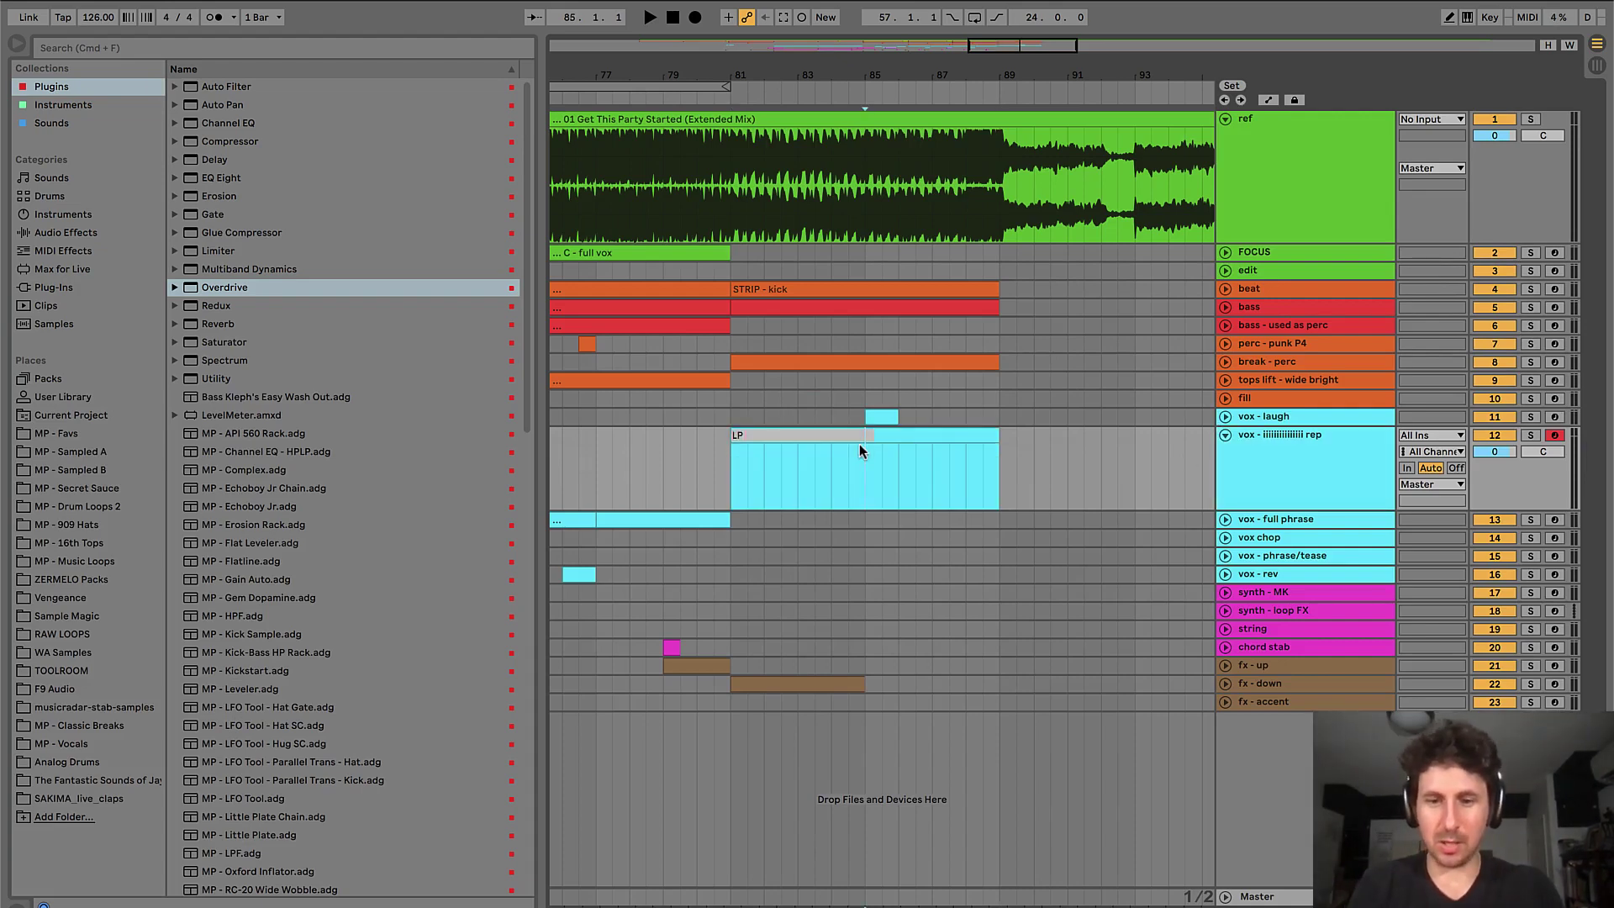
pyautogui.write('LP up')
pyautogui.press('Return')
# - Listen to the end of the stripped section and insert an empty one-bar clip at bar 88 on the synth - MK track
pyautogui.press('space')
pyautogui.click(849, 437)
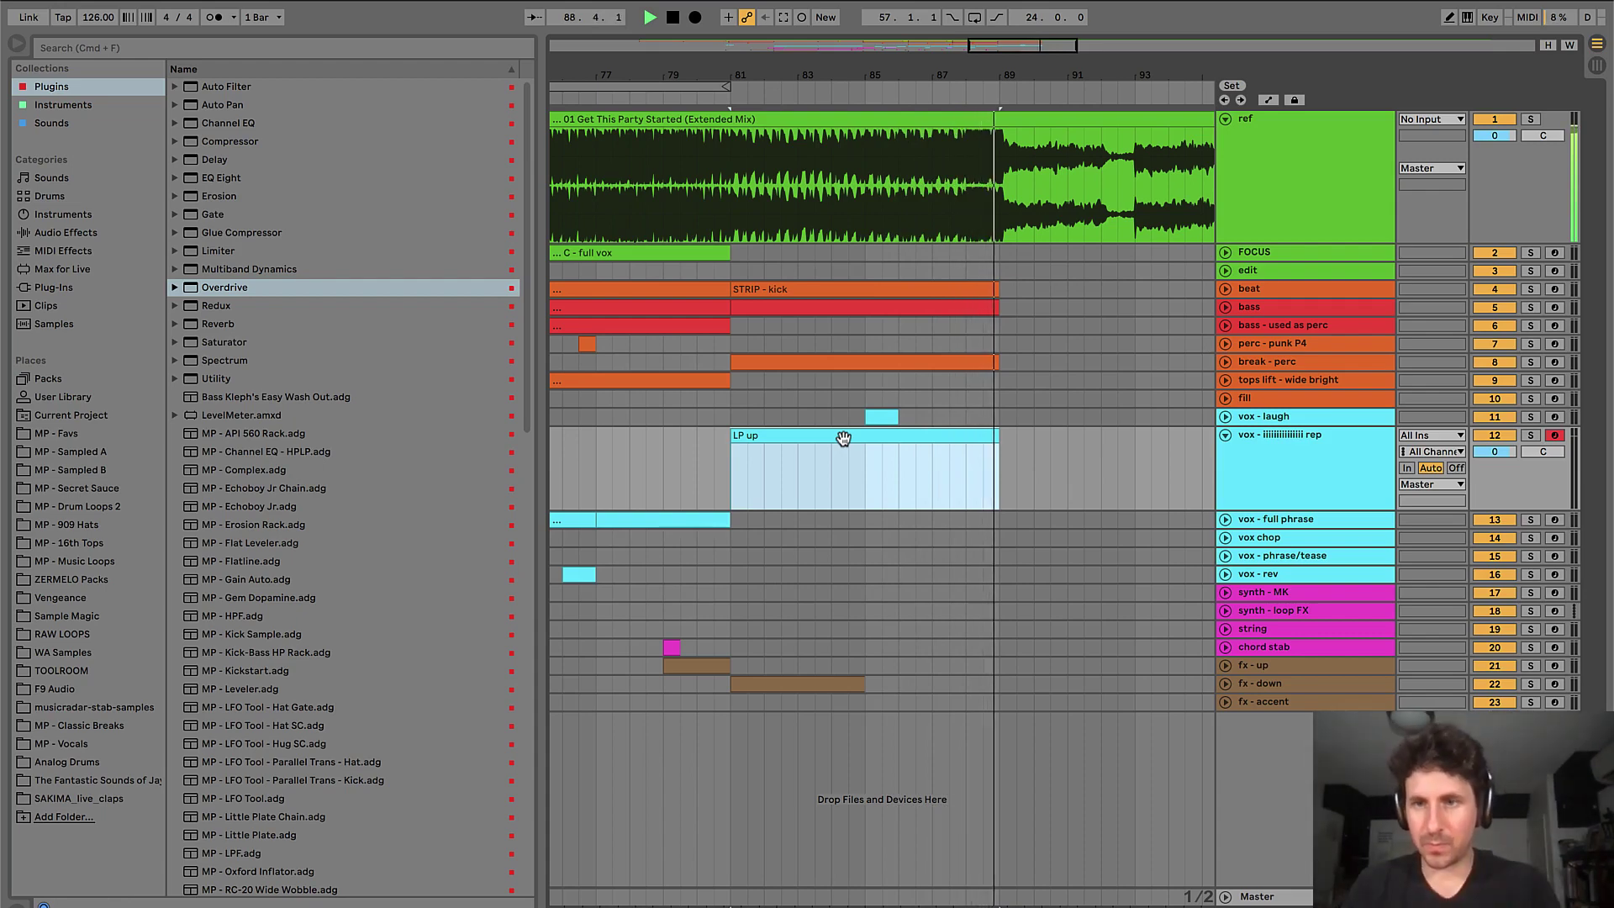
pyautogui.press('space')
pyautogui.moveTo(967, 592); pyautogui.dragTo(997, 597)
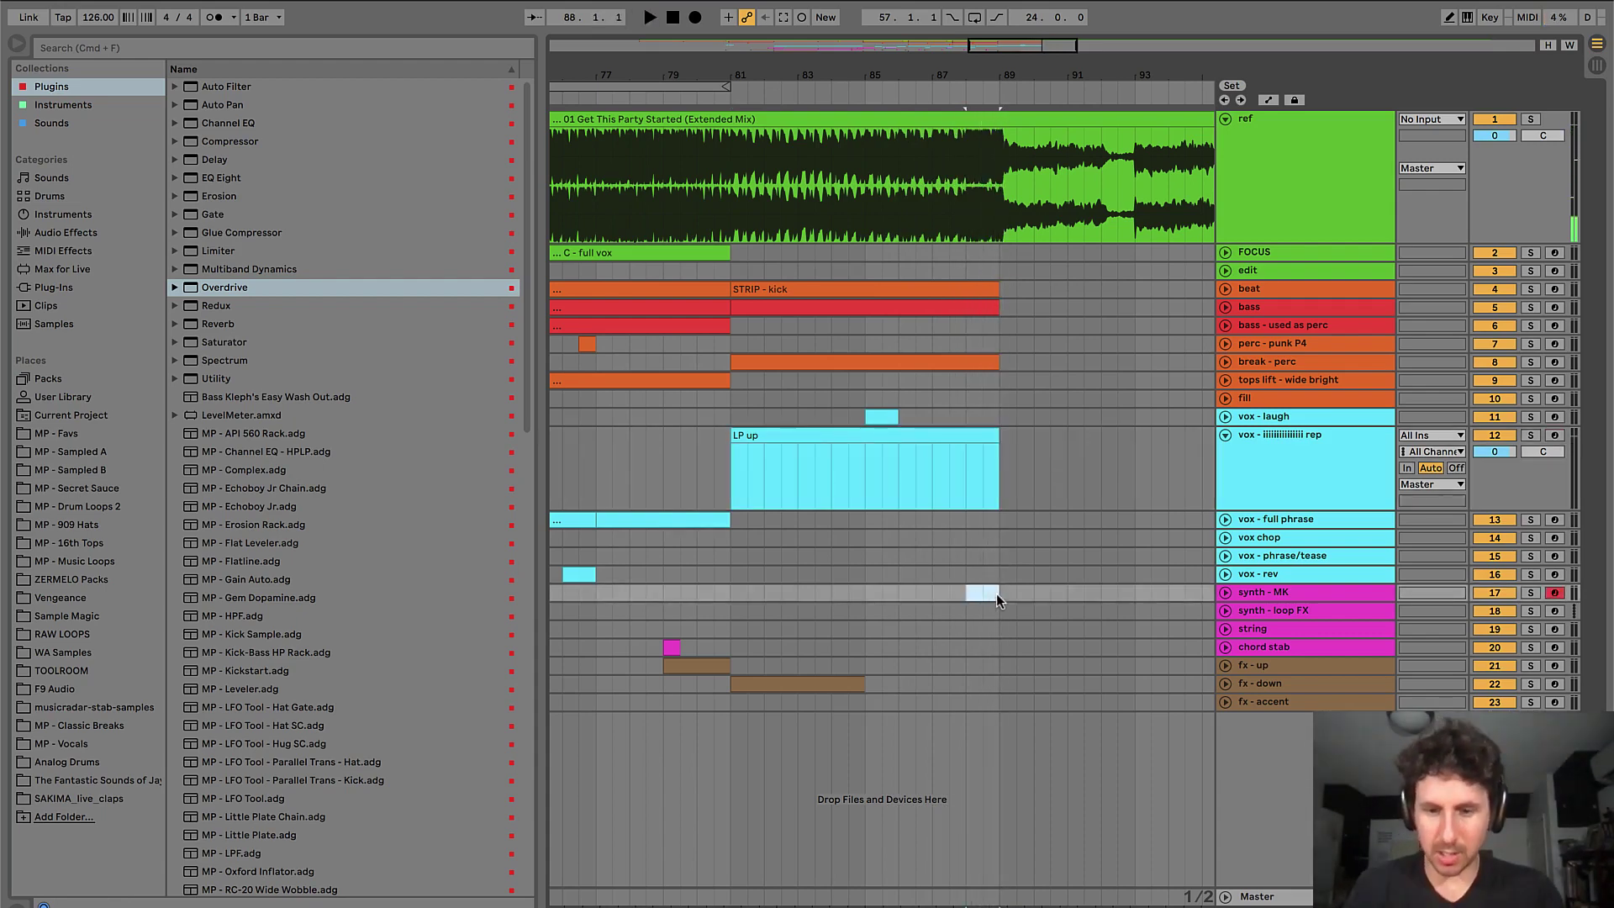
pyautogui.press('super+shift+m')
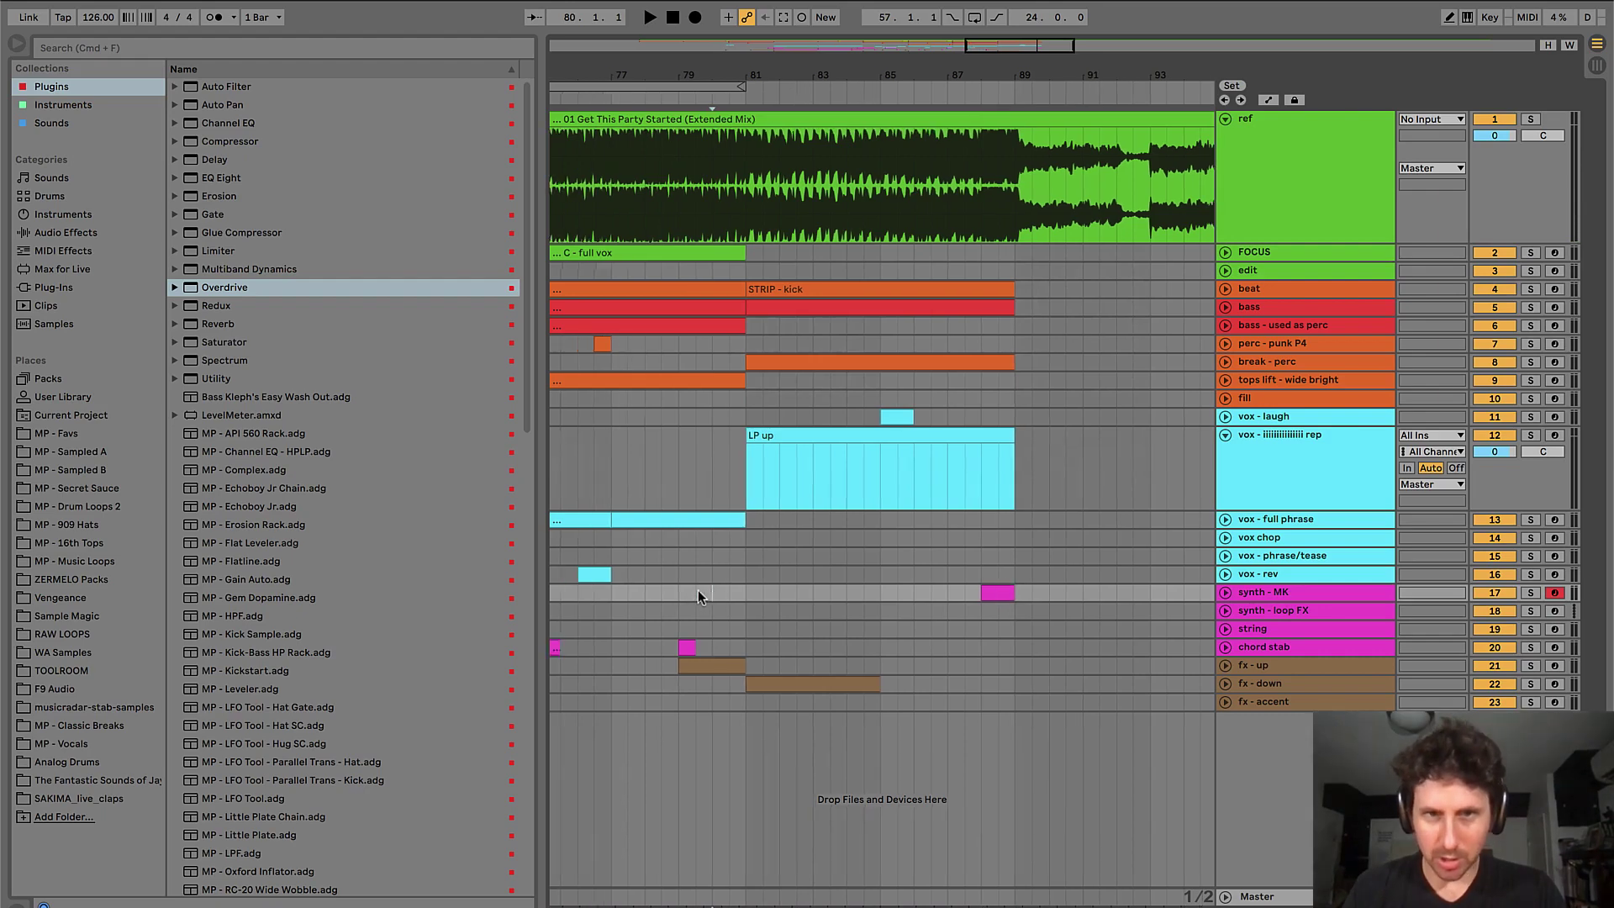
# - Listen back through the synth - MK hits before bars 73 and 57 to compare them with the new clip at bar 88
pyautogui.press('-')
pyautogui.press('space')
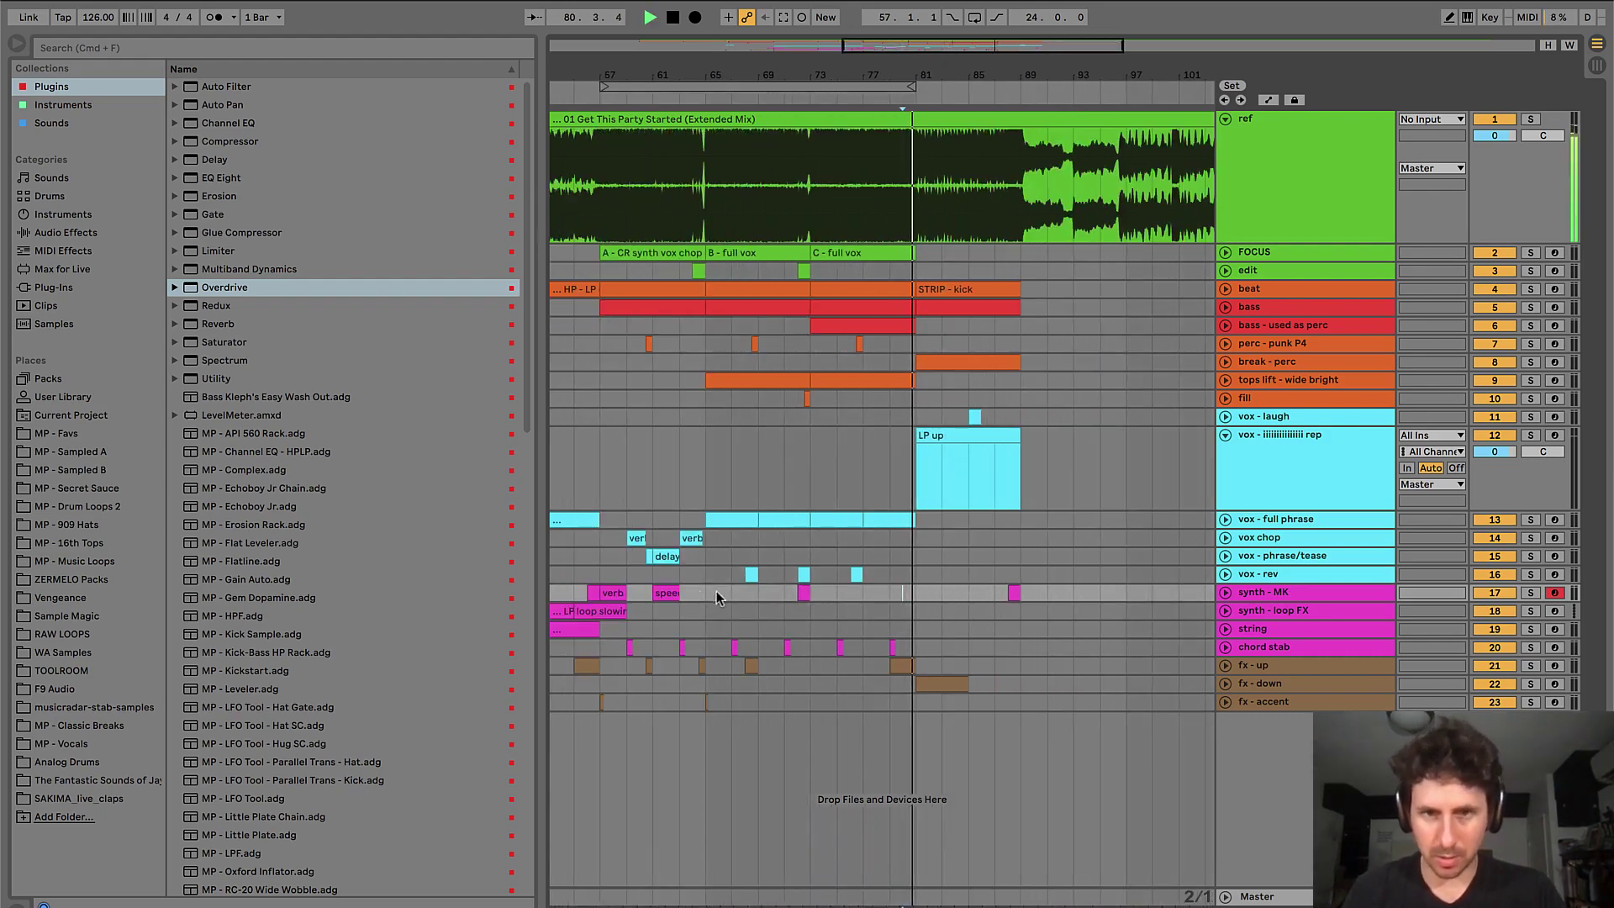
pyautogui.hscroll(-3, 785, 594)
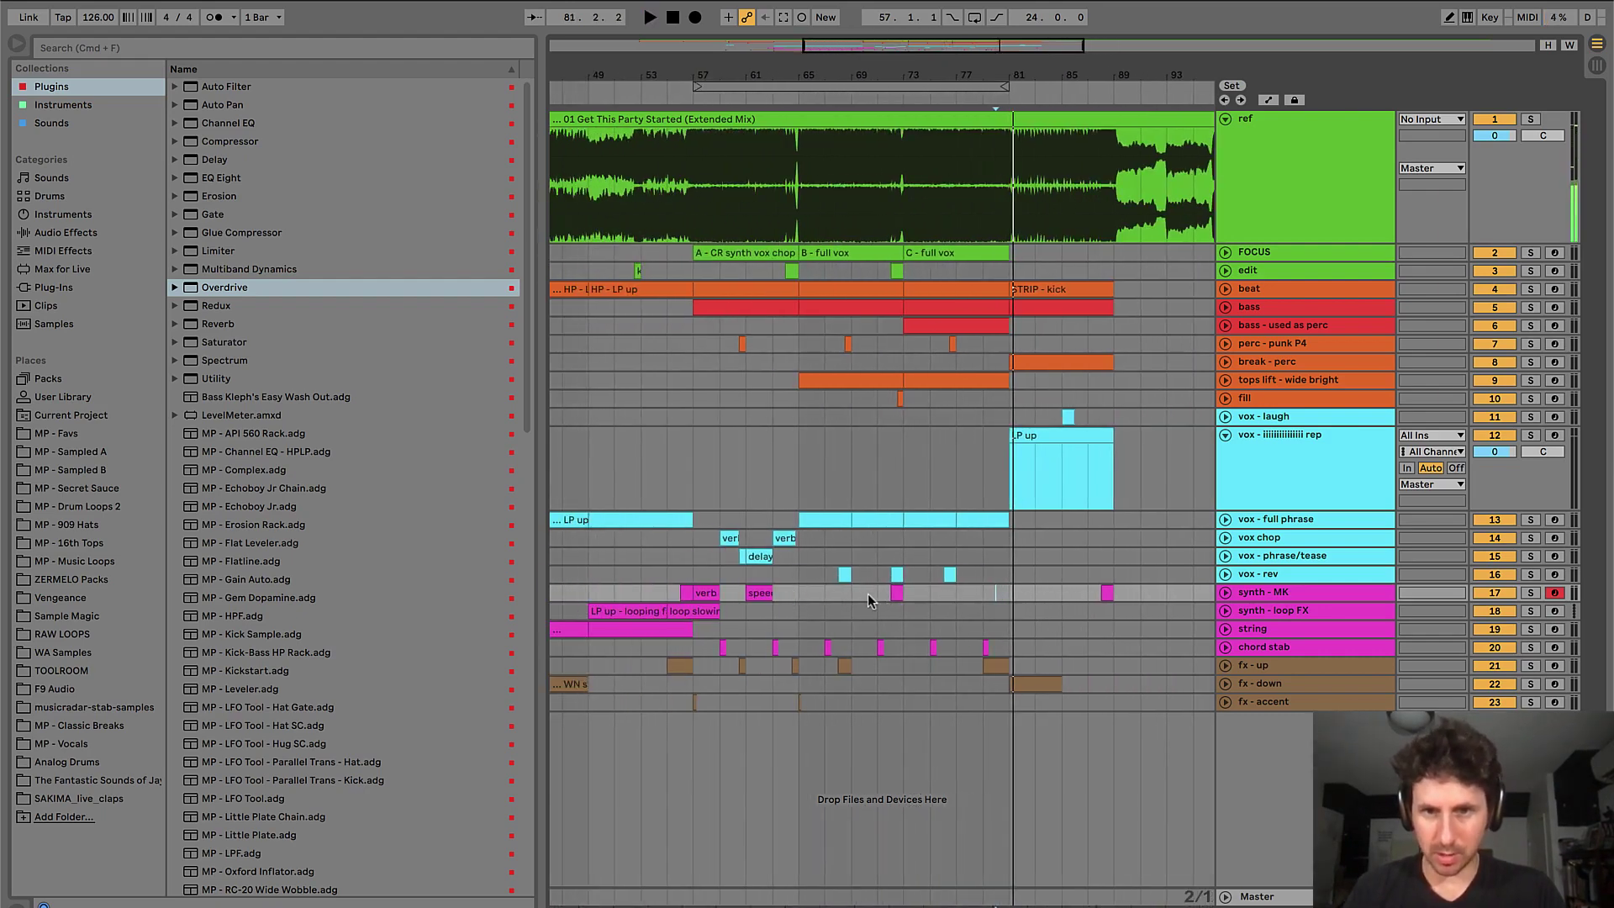
pyautogui.click(898, 594)
pyautogui.hscroll(-2, 821, 581)
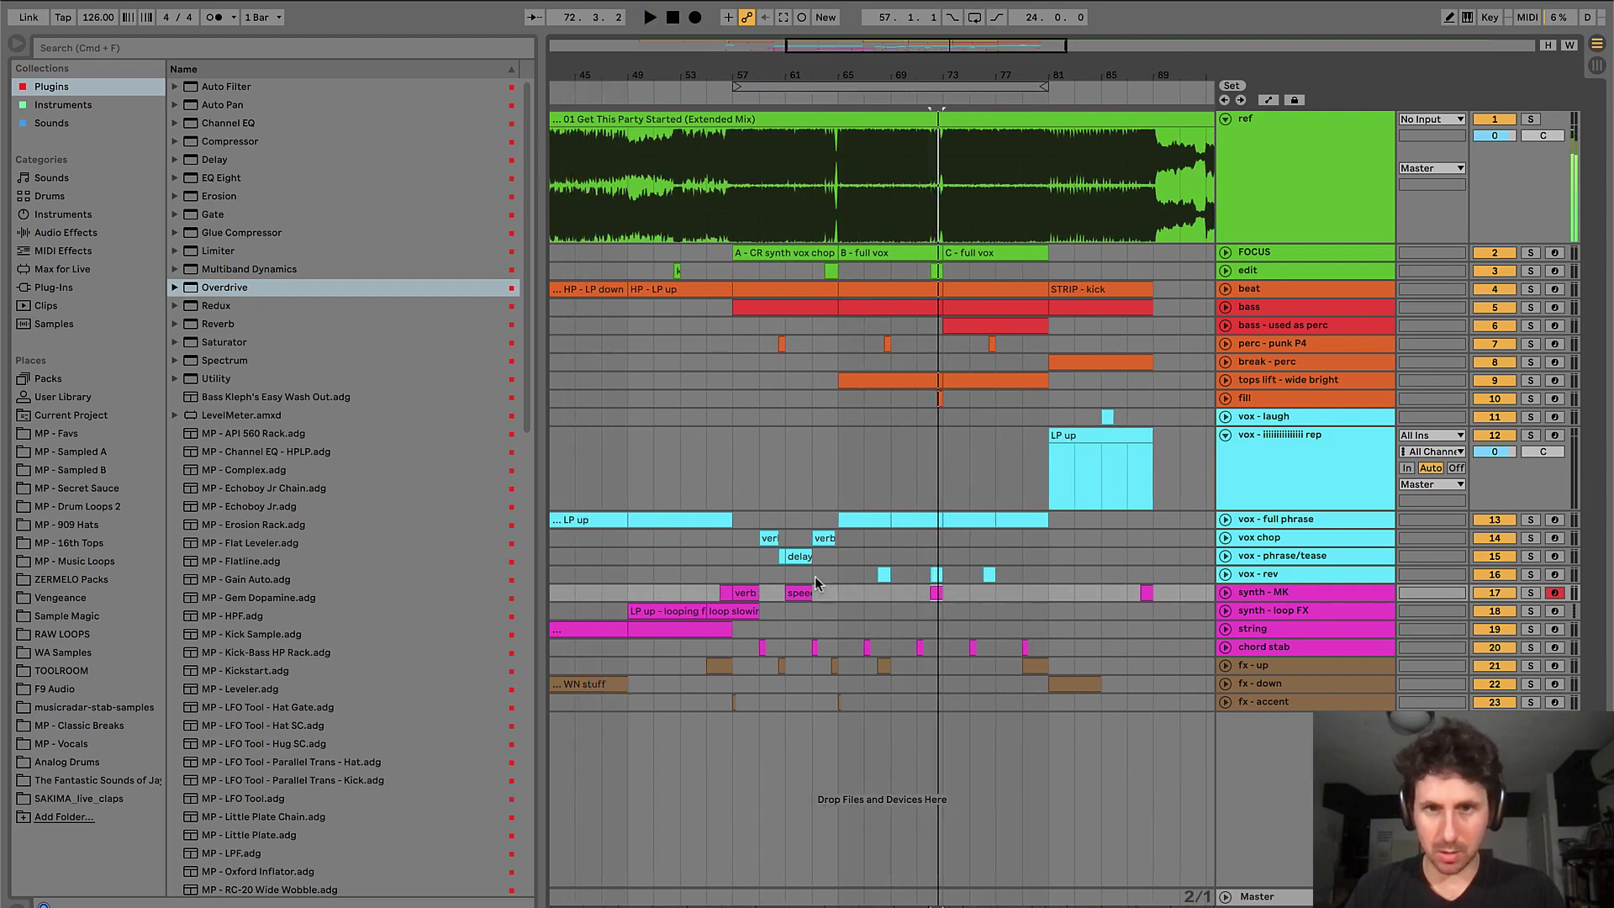
pyautogui.click(814, 577)
pyautogui.press('+')
pyautogui.press('+')
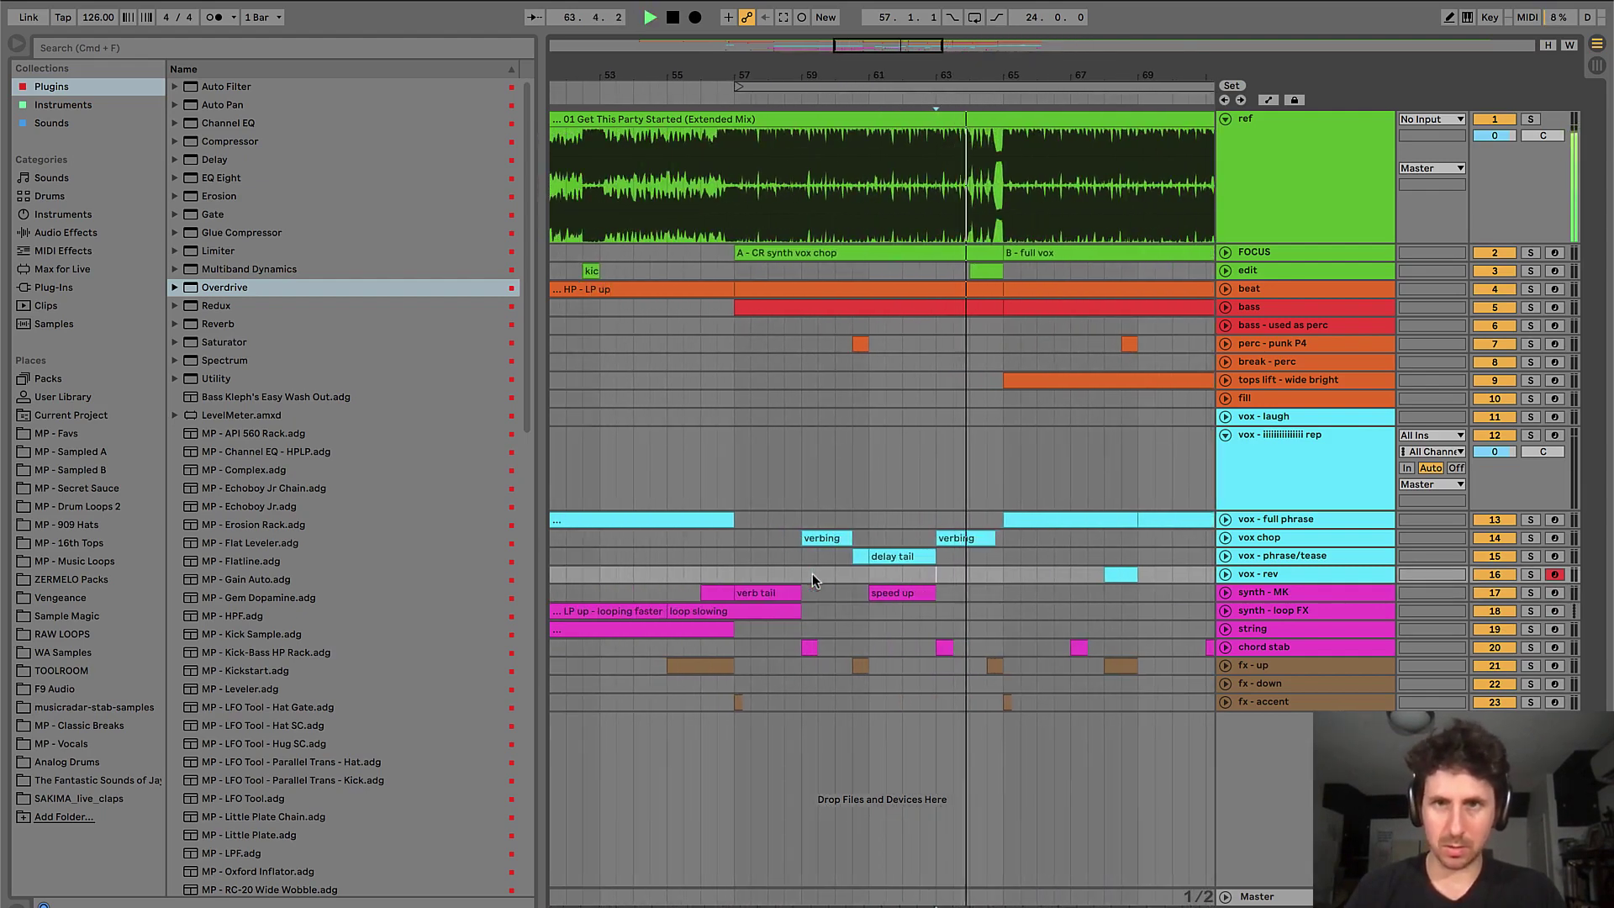
pyautogui.hscroll(-5, 748, 570)
pyautogui.click(801, 588)
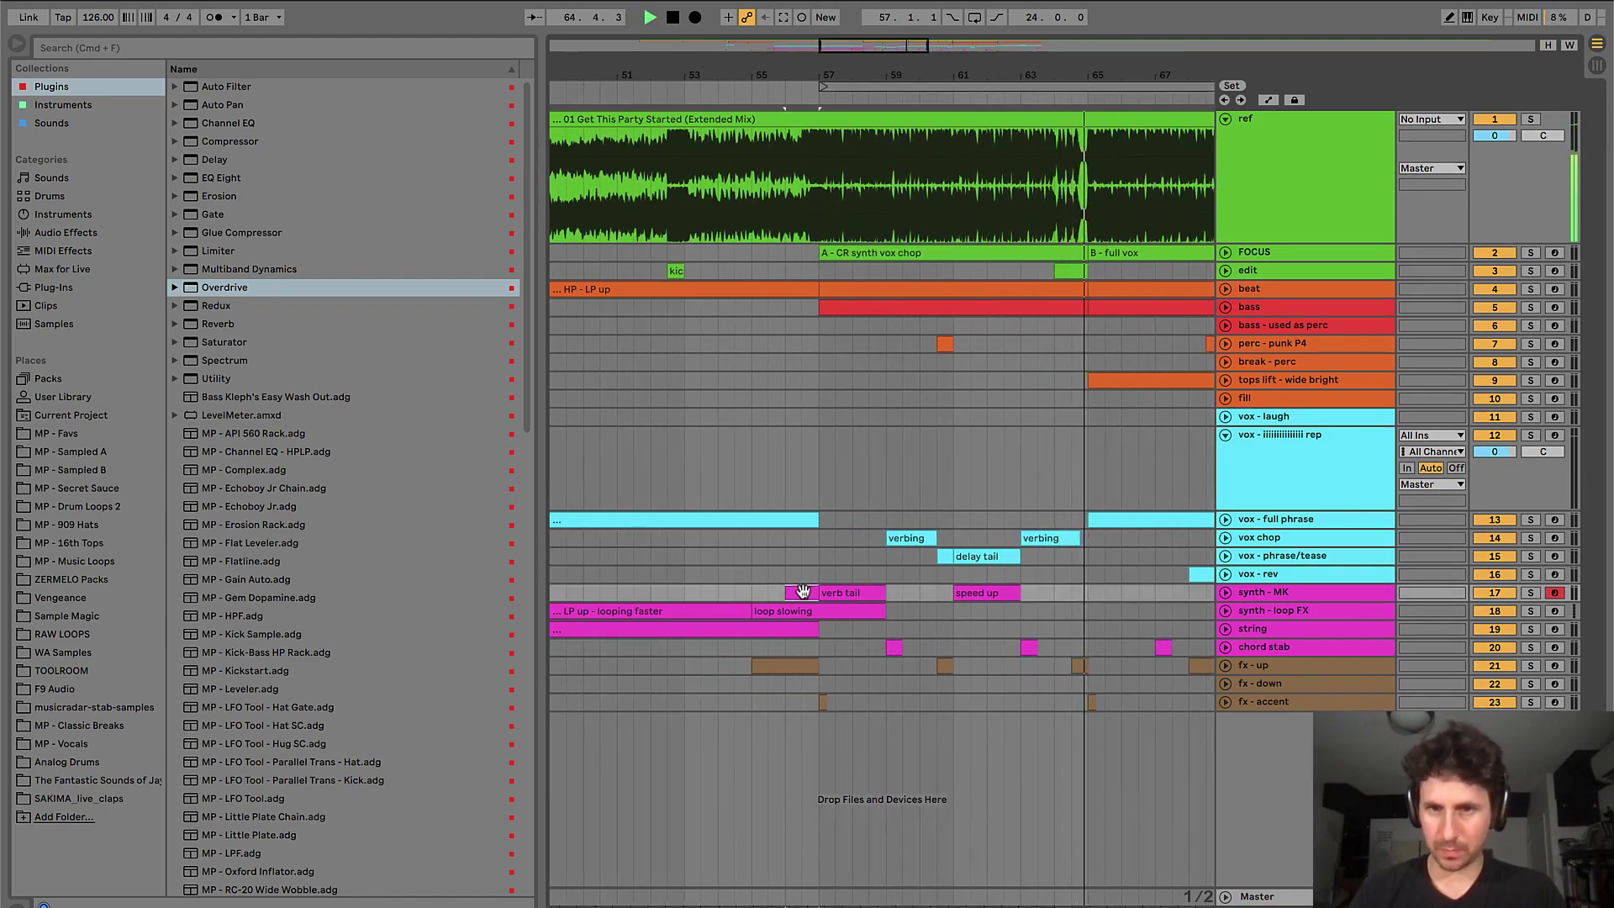
pyautogui.click(803, 591)
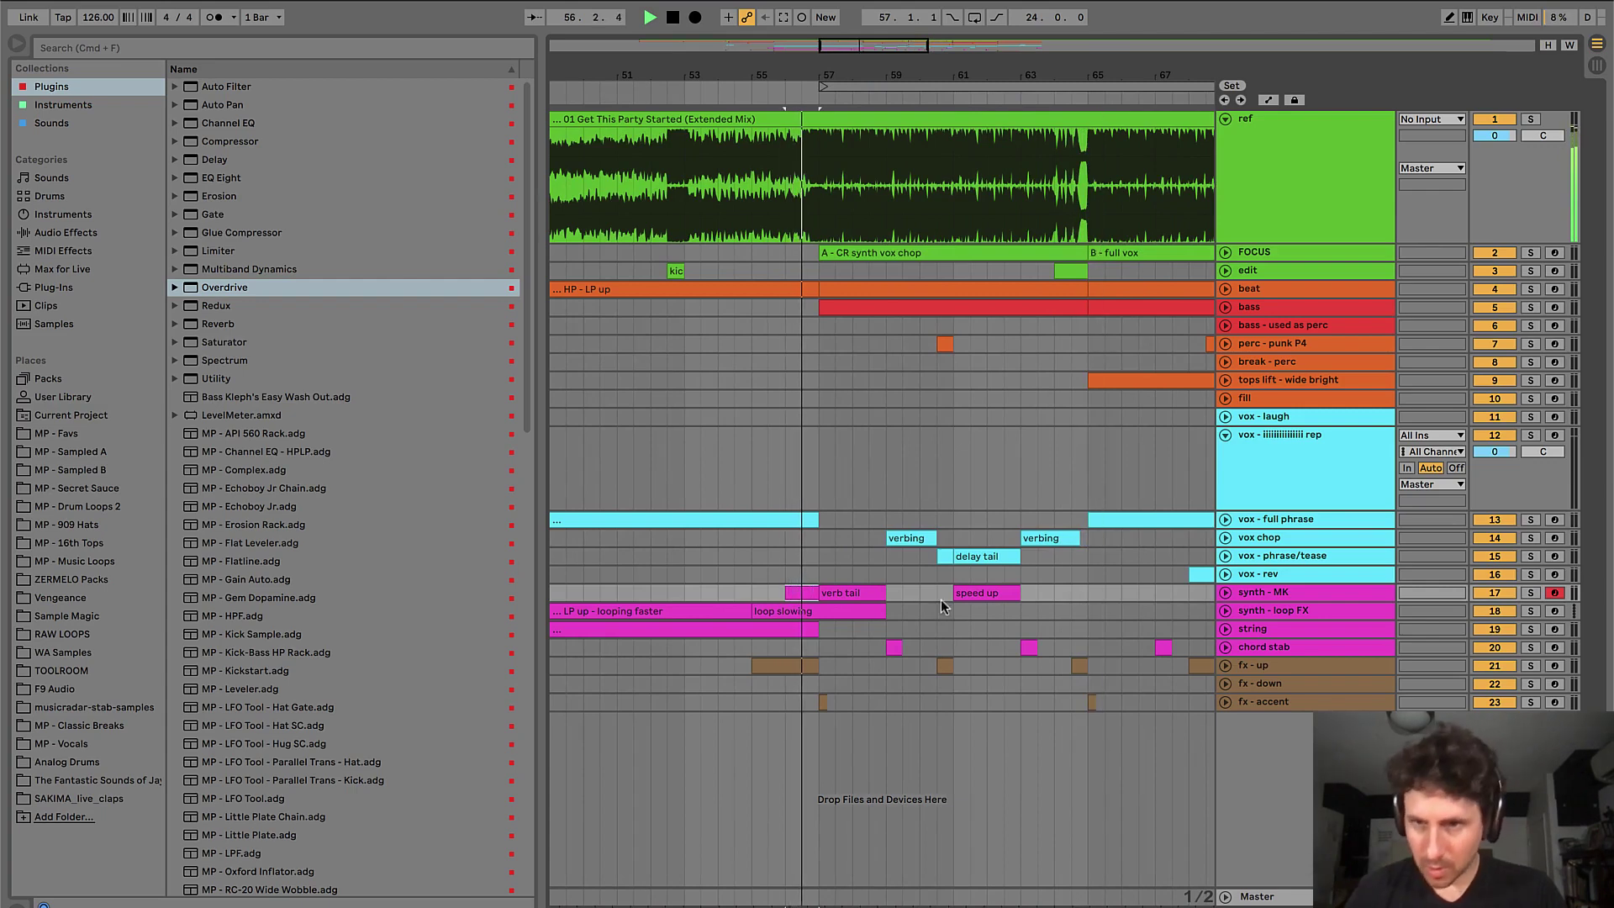
# - Move the "speed up" clip at bar 61 from the synth - MK track to the synth - loop FX track, keeping its timing
pyautogui.click(987, 594)
pyautogui.press('space')
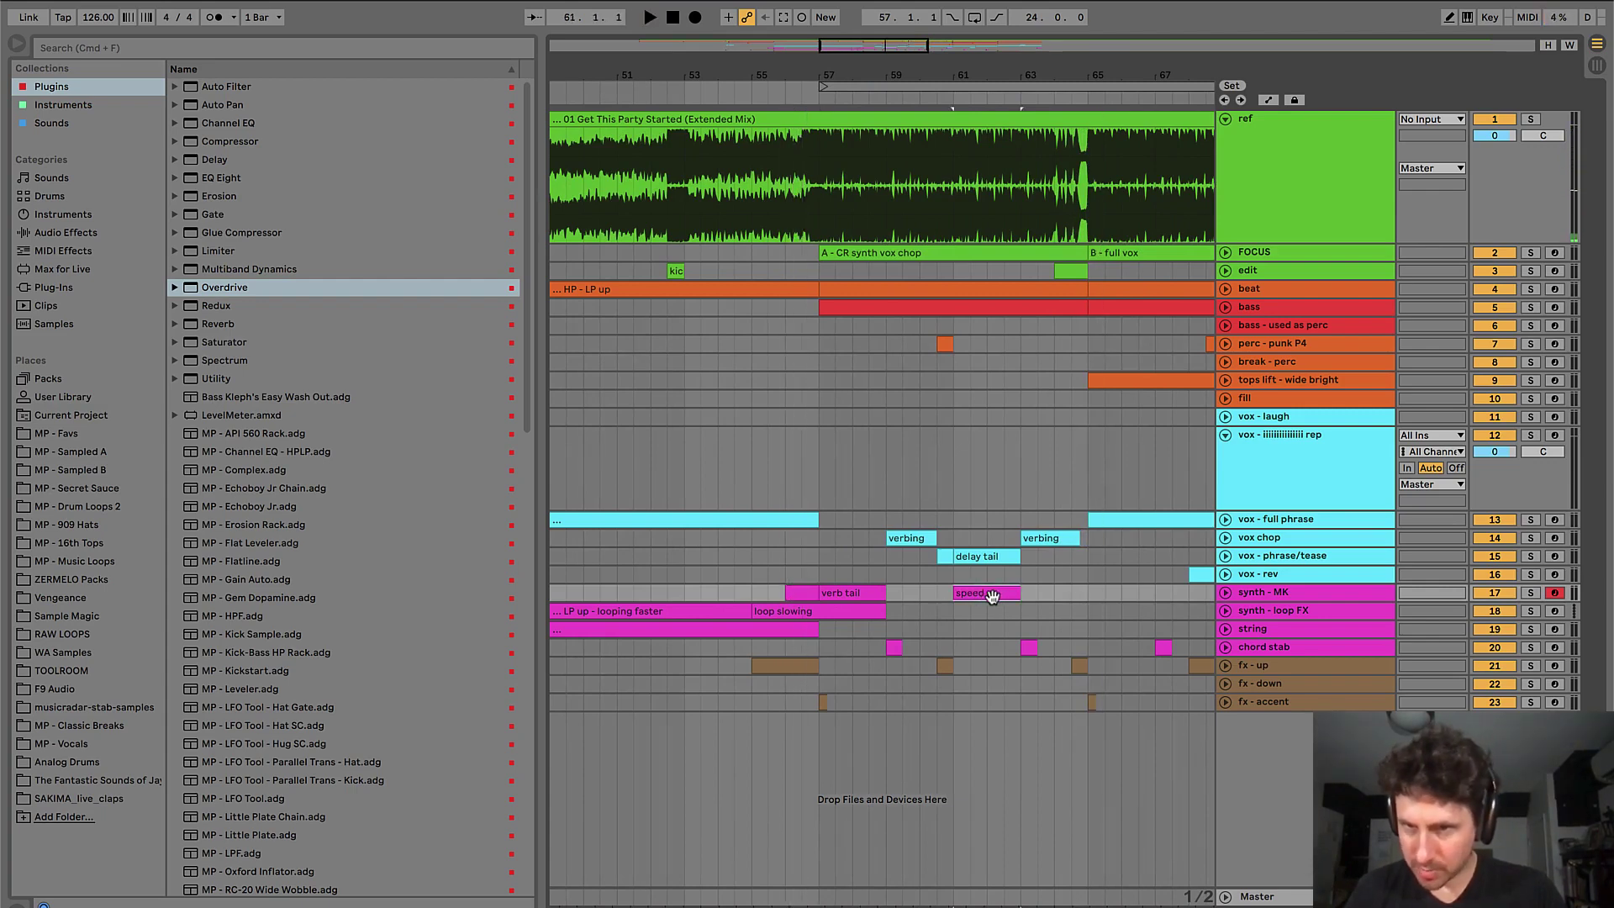
pyautogui.moveTo(1000, 616); pyautogui.dragTo(993, 611)
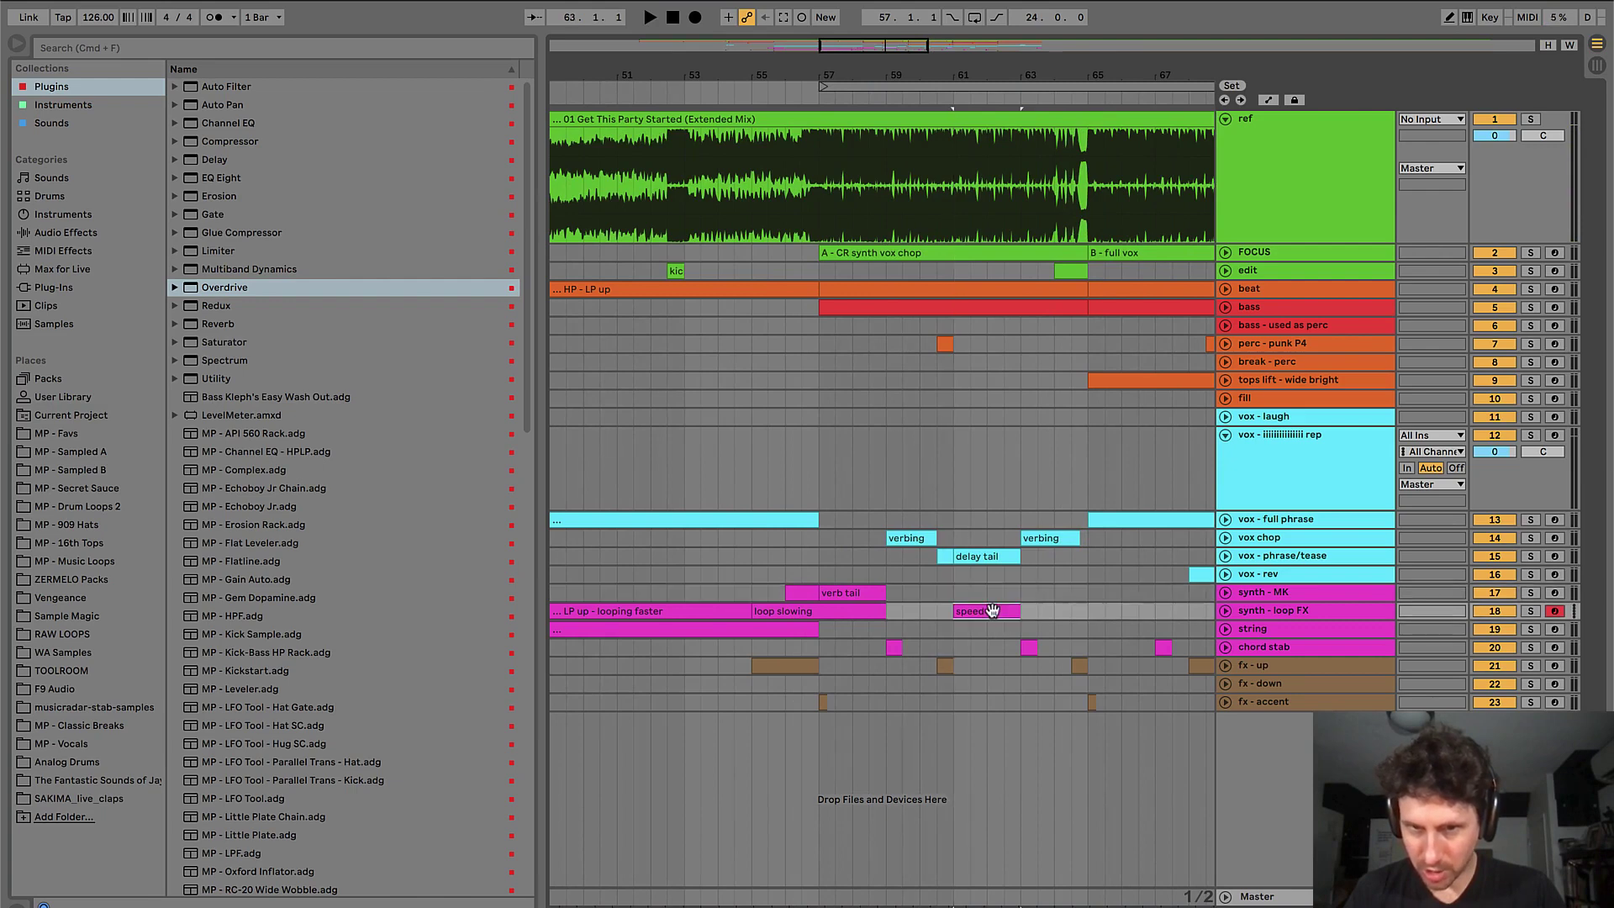
# - Examine the synth - MK clips at bars 56 and 40 and listen to the reference around bar 40 and into bar 33
pyautogui.click(802, 594)
pyautogui.press('-')
pyautogui.press('-')
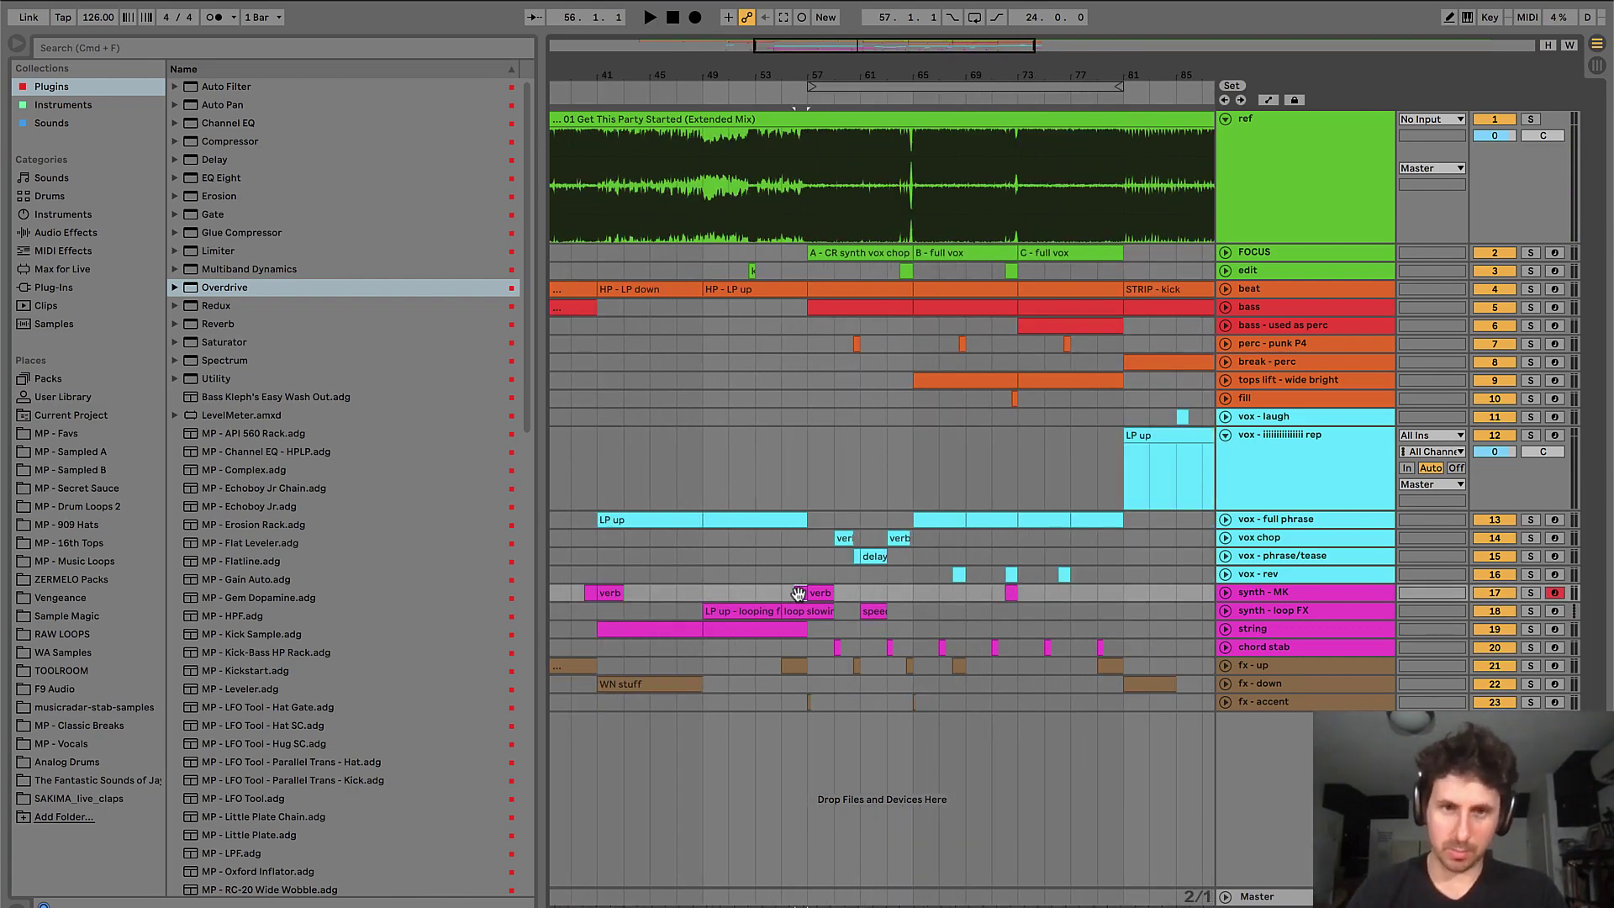
pyautogui.click(838, 593)
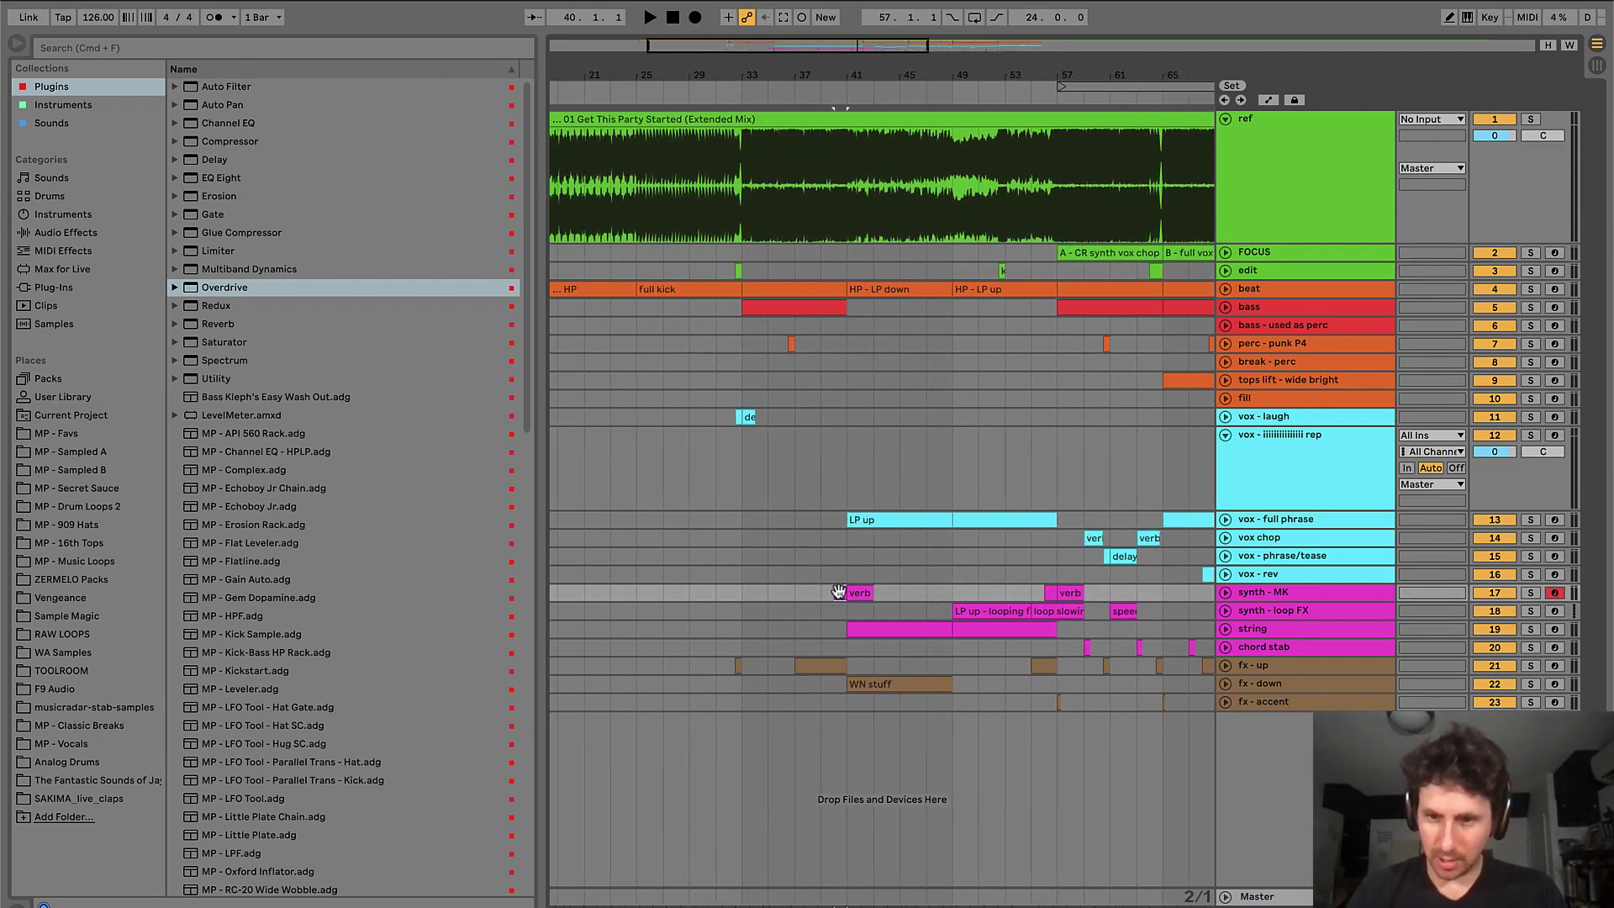
pyautogui.press('+')
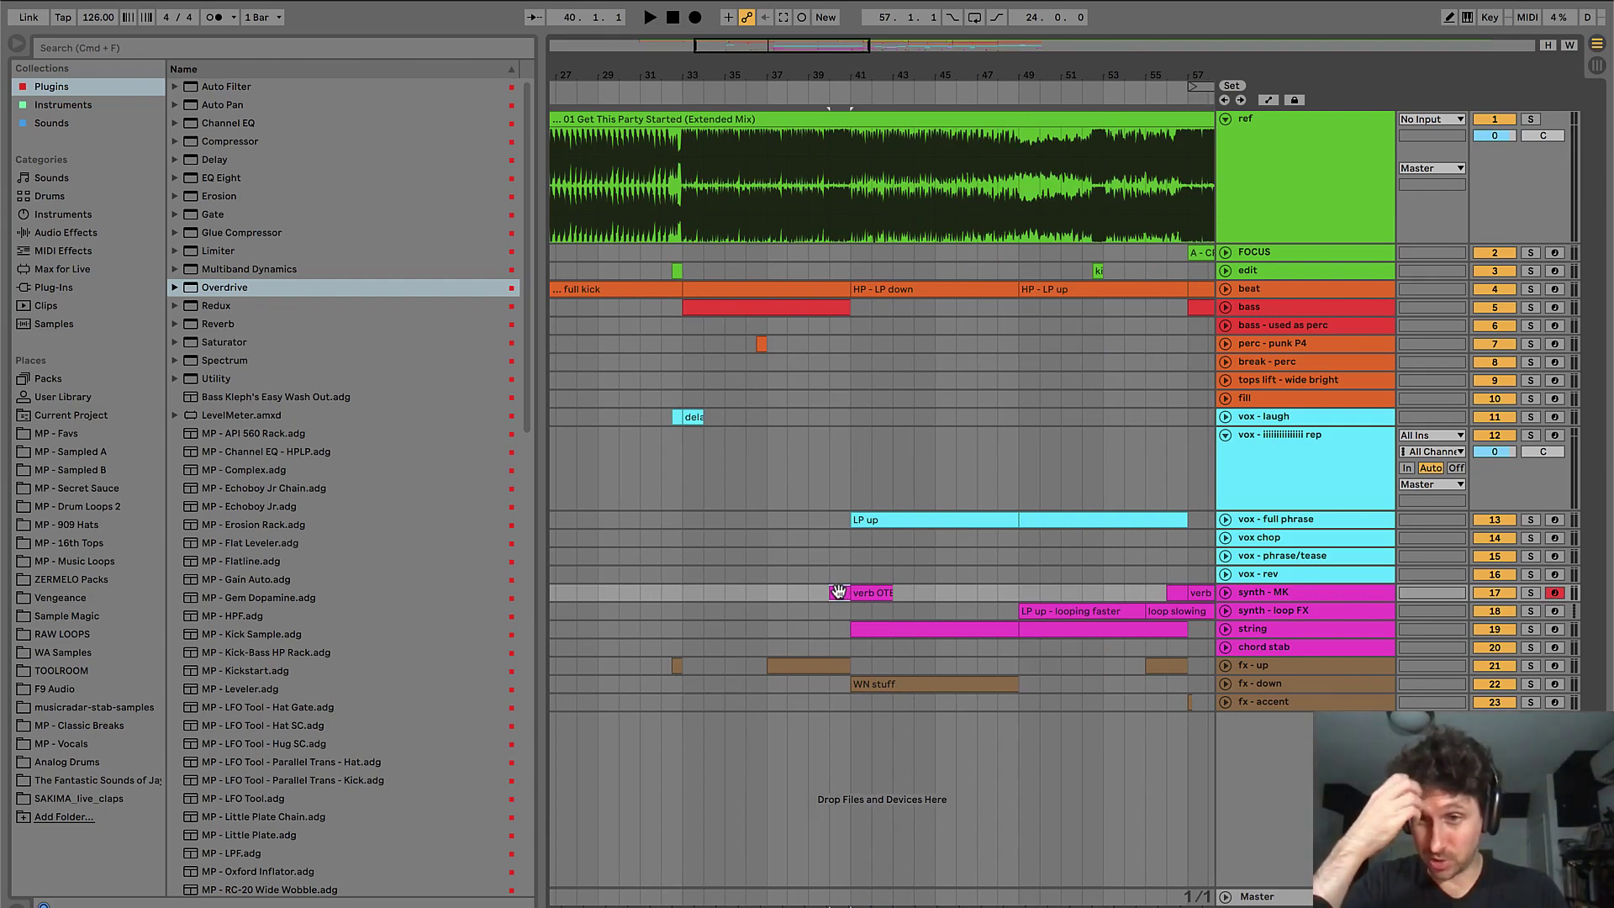
pyautogui.press('space')
pyautogui.press('-')
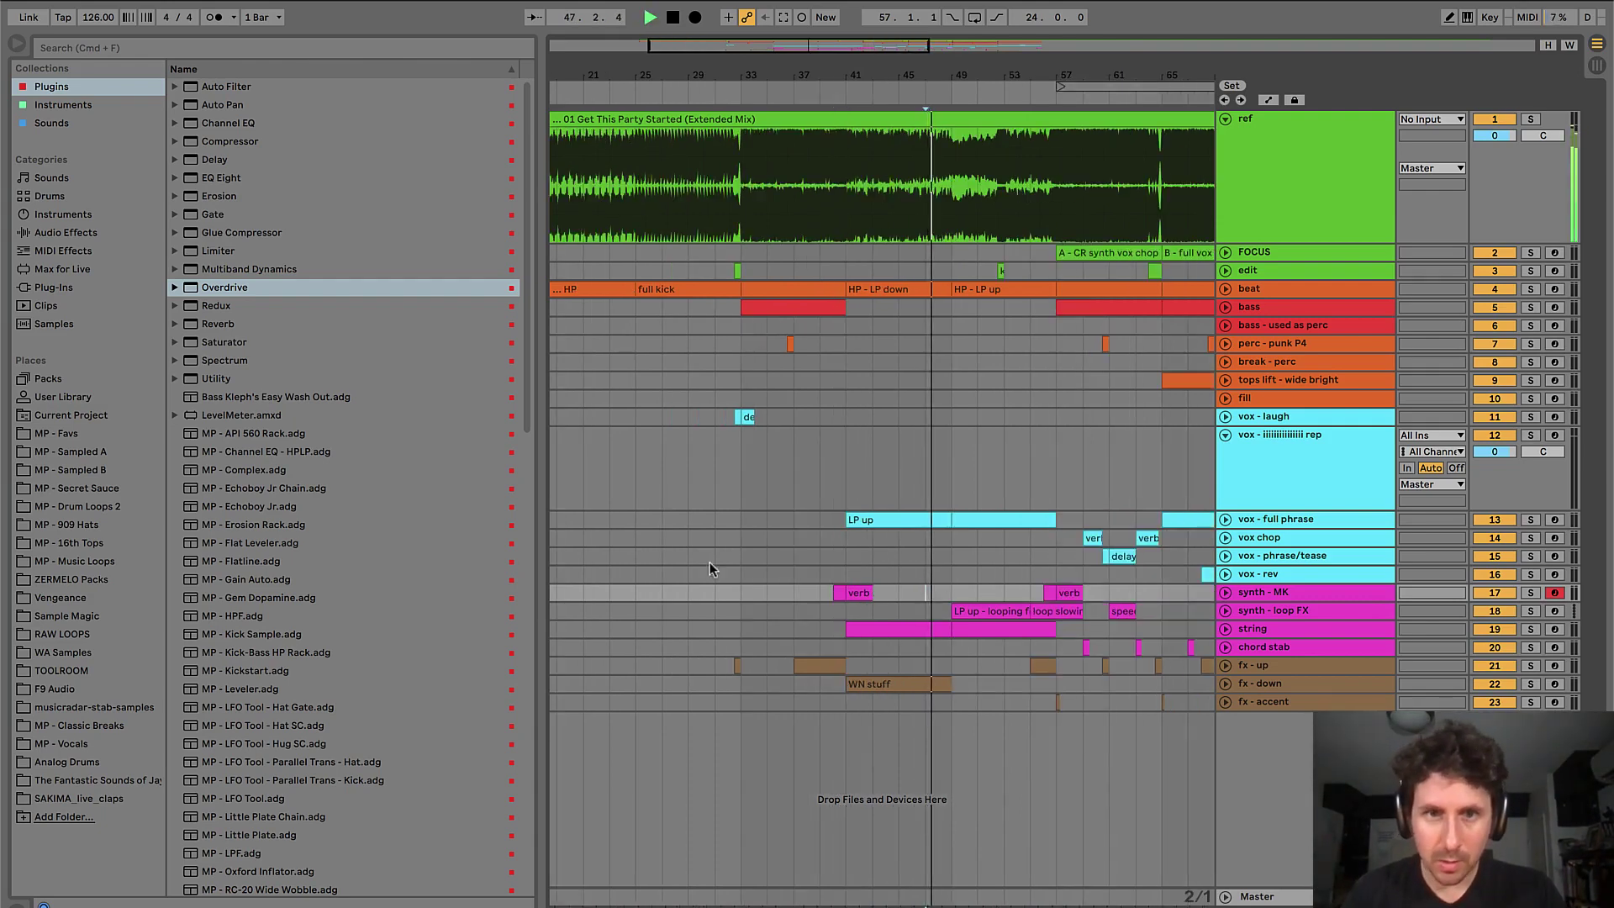
pyautogui.click(716, 592)
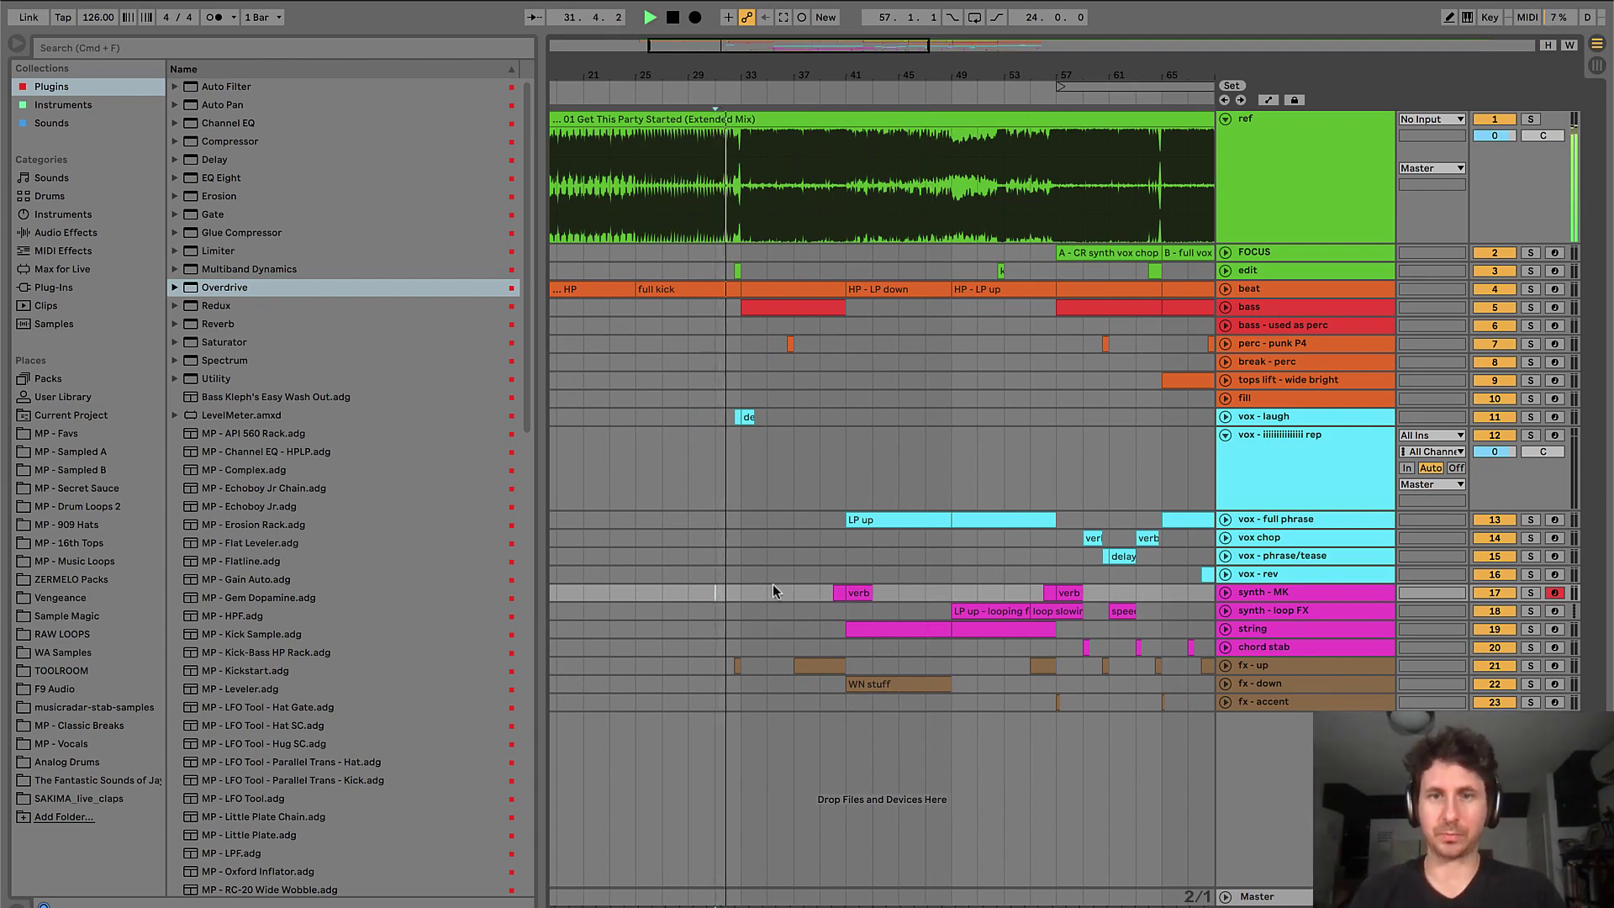
pyautogui.hscroll(-3, 710, 567)
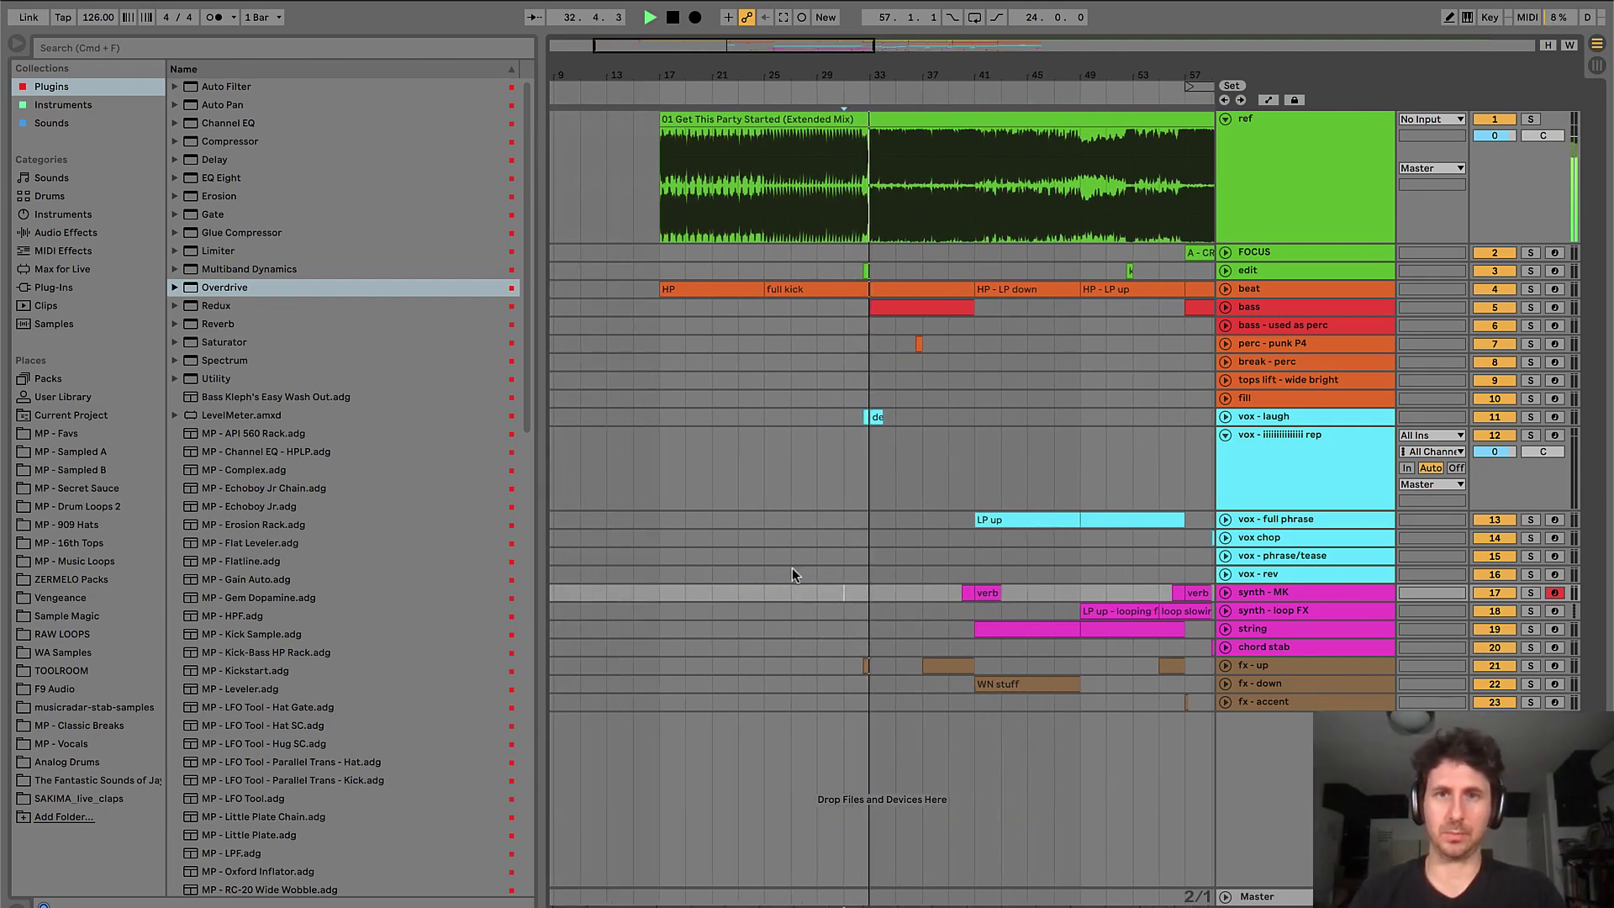
pyautogui.press('space')
# - Select the synth - MK clip at bar 40 and replay the reference from bar 39 into the following section
pyautogui.hscroll(1, 905, 582)
pyautogui.hscroll(3, 905, 581)
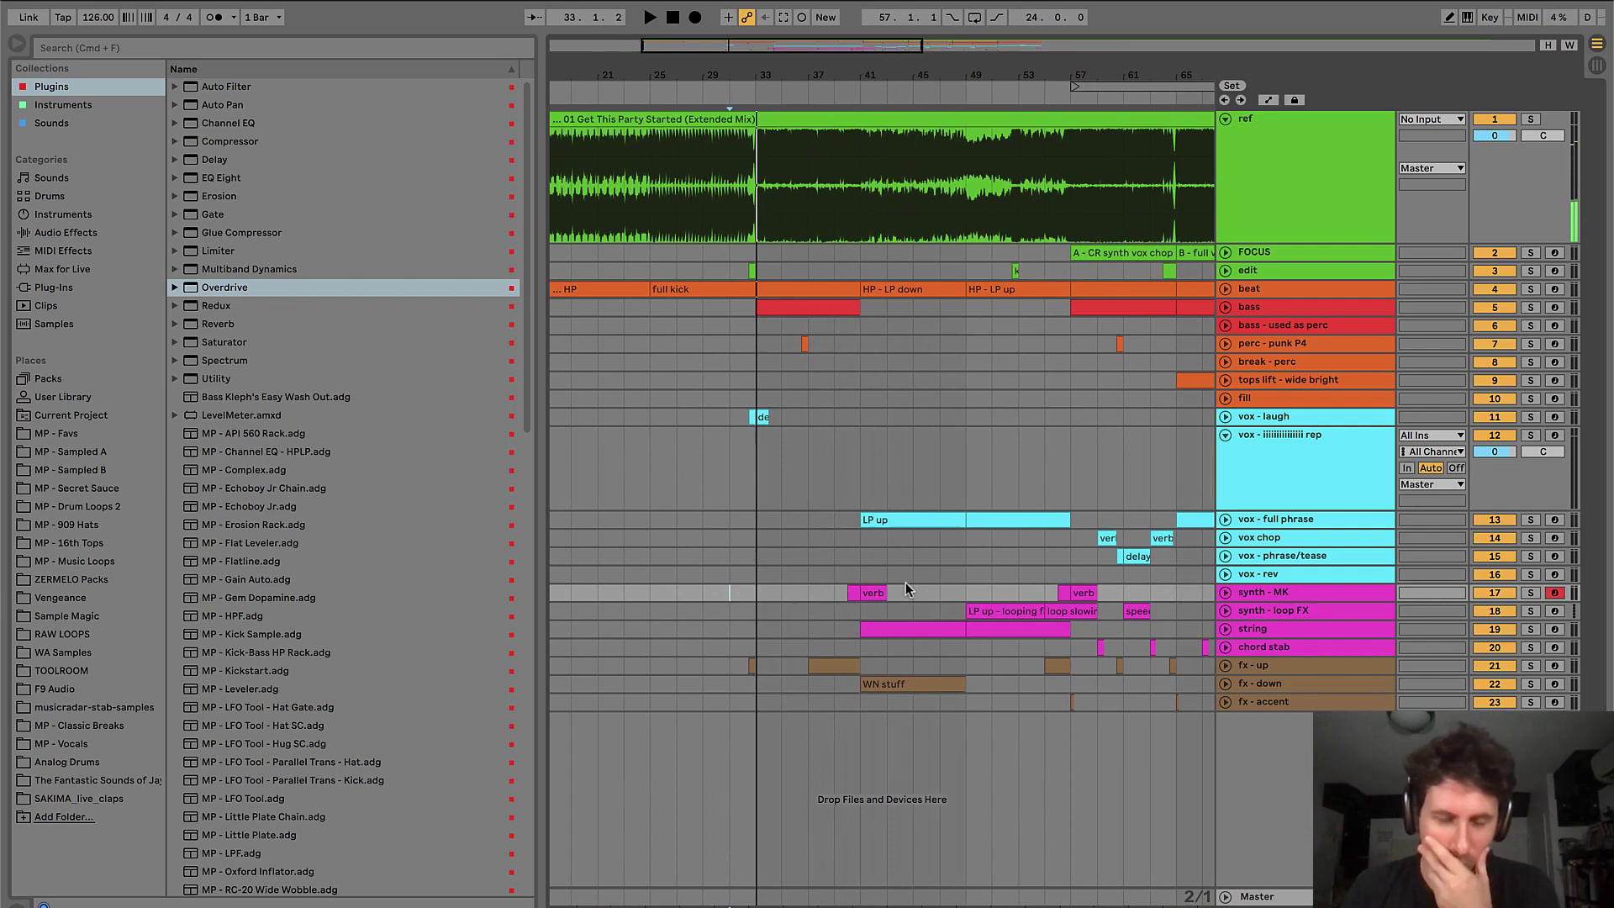
pyautogui.click(834, 592)
pyautogui.click(851, 592)
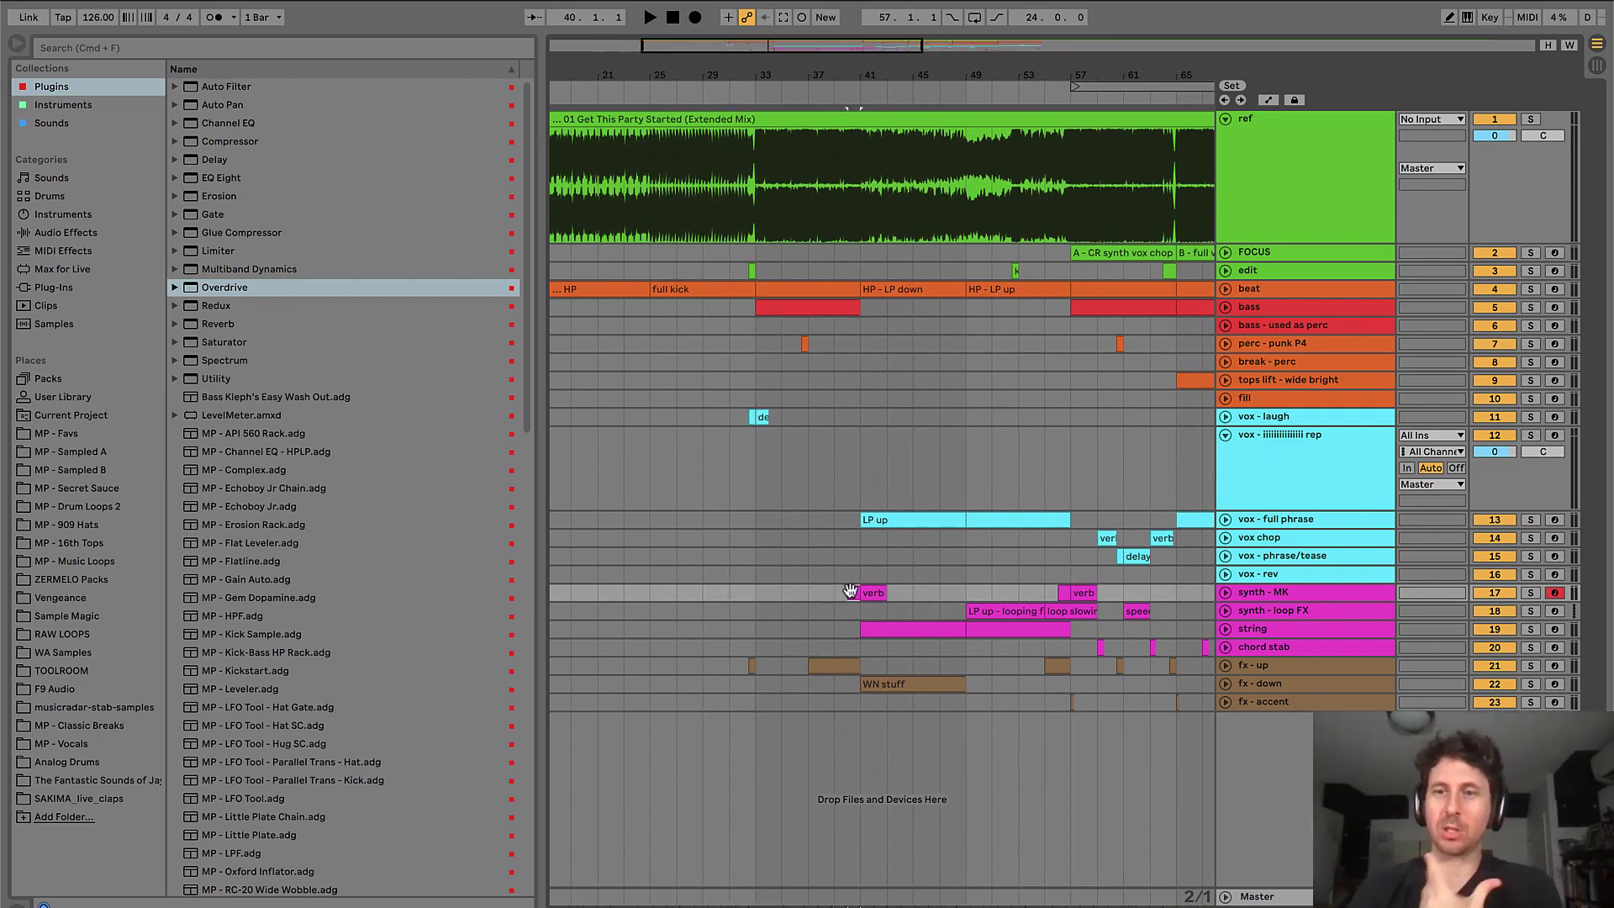
pyautogui.scroll(3, 851, 592)
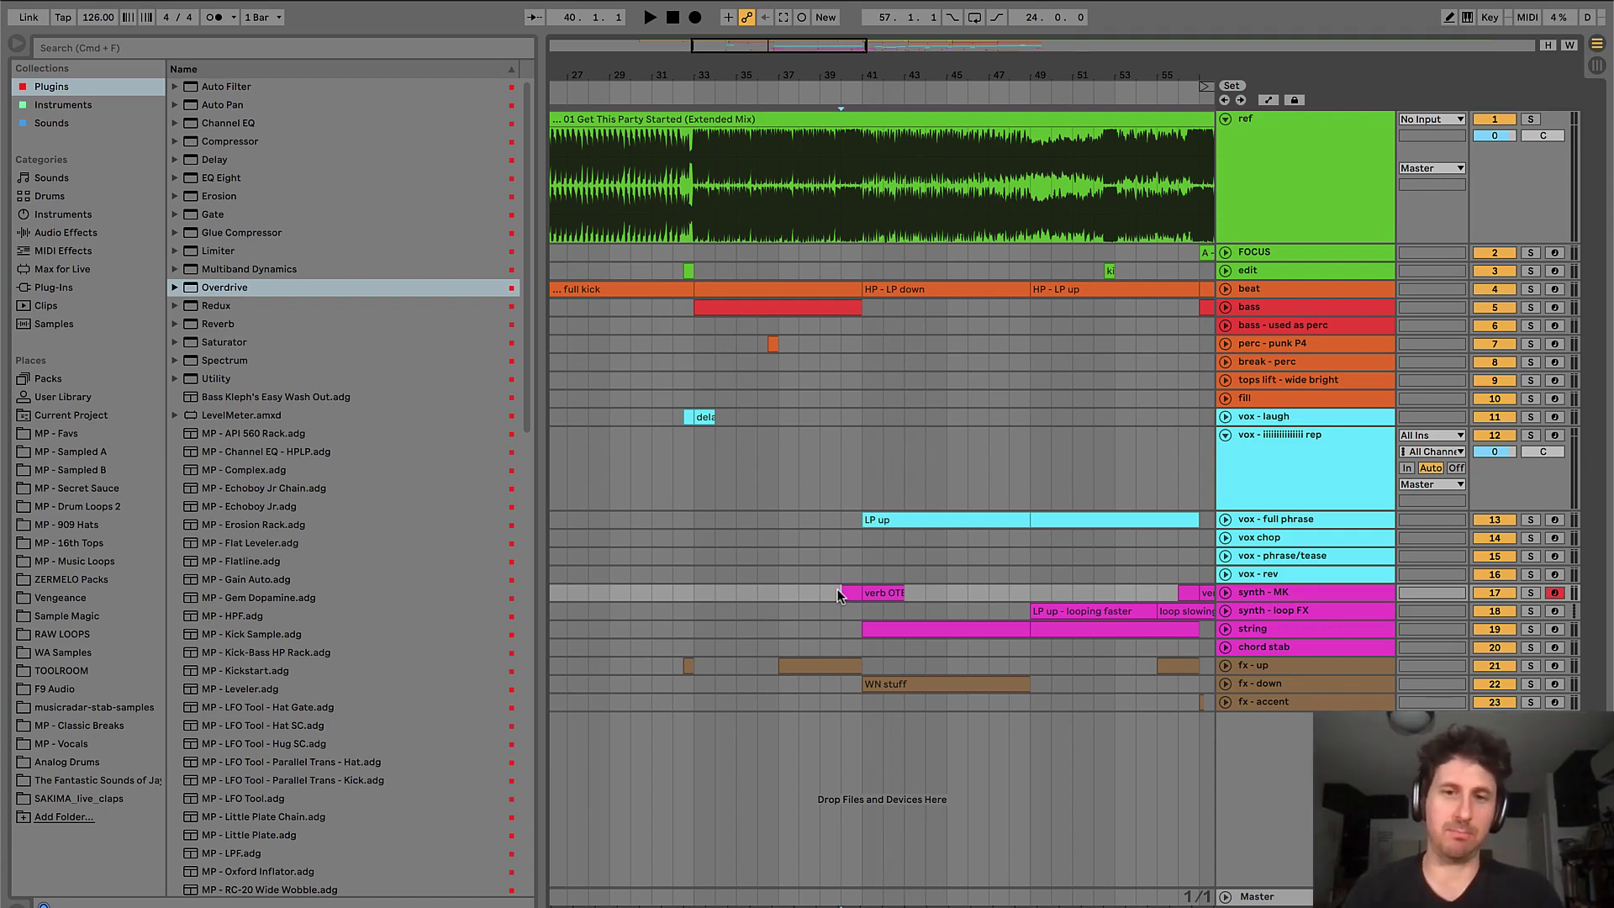
pyautogui.press('space')
pyautogui.click(820, 592)
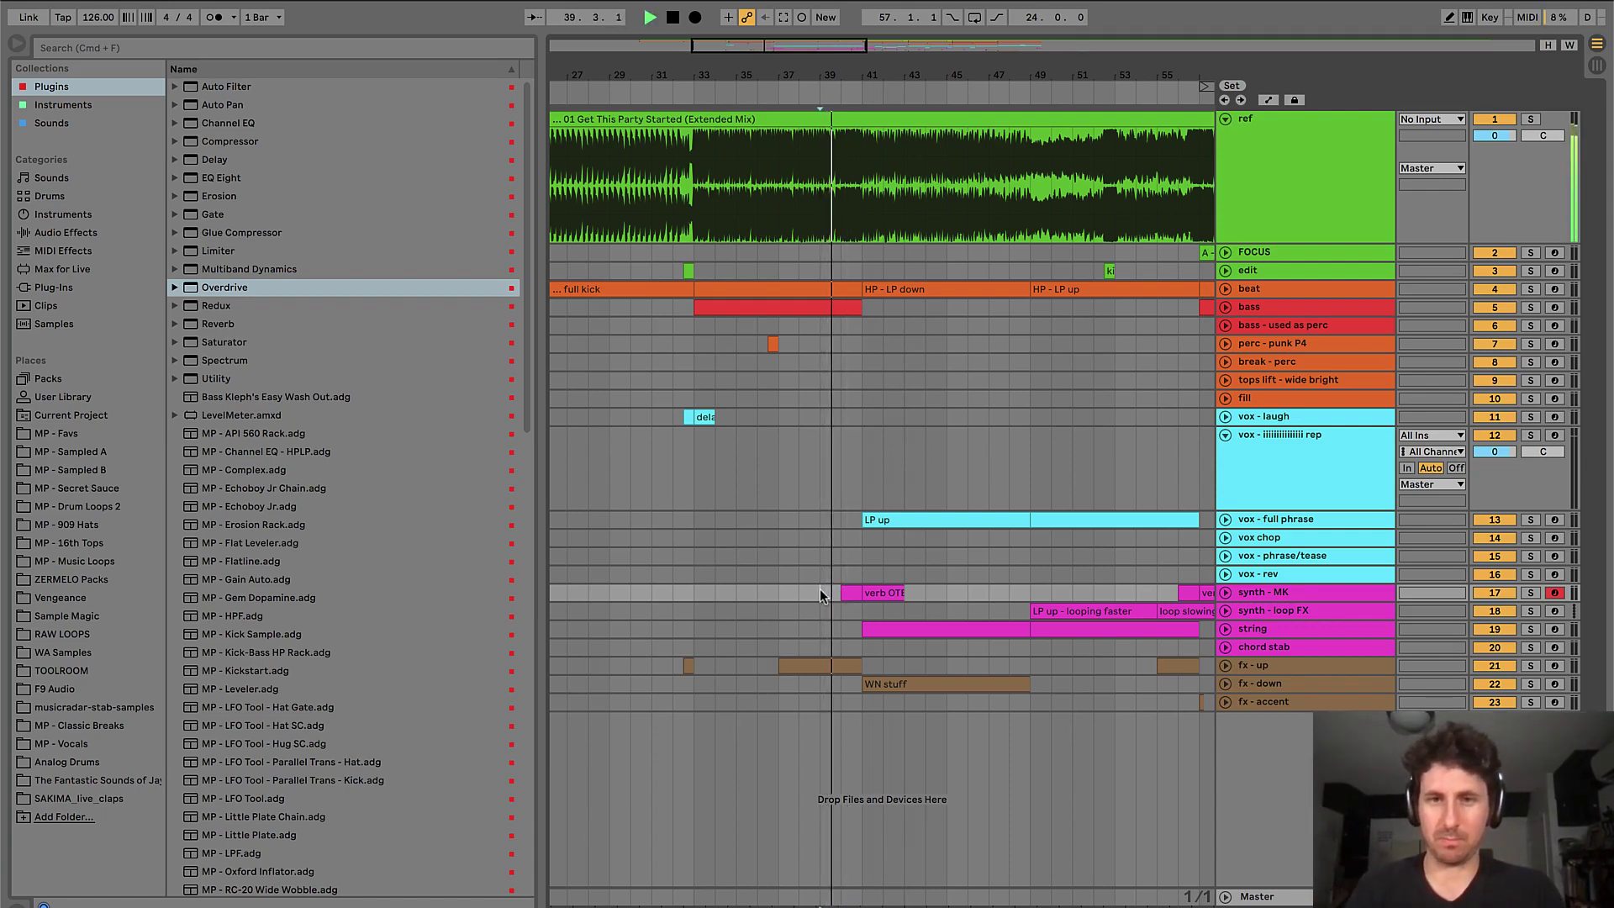
pyautogui.press('-')
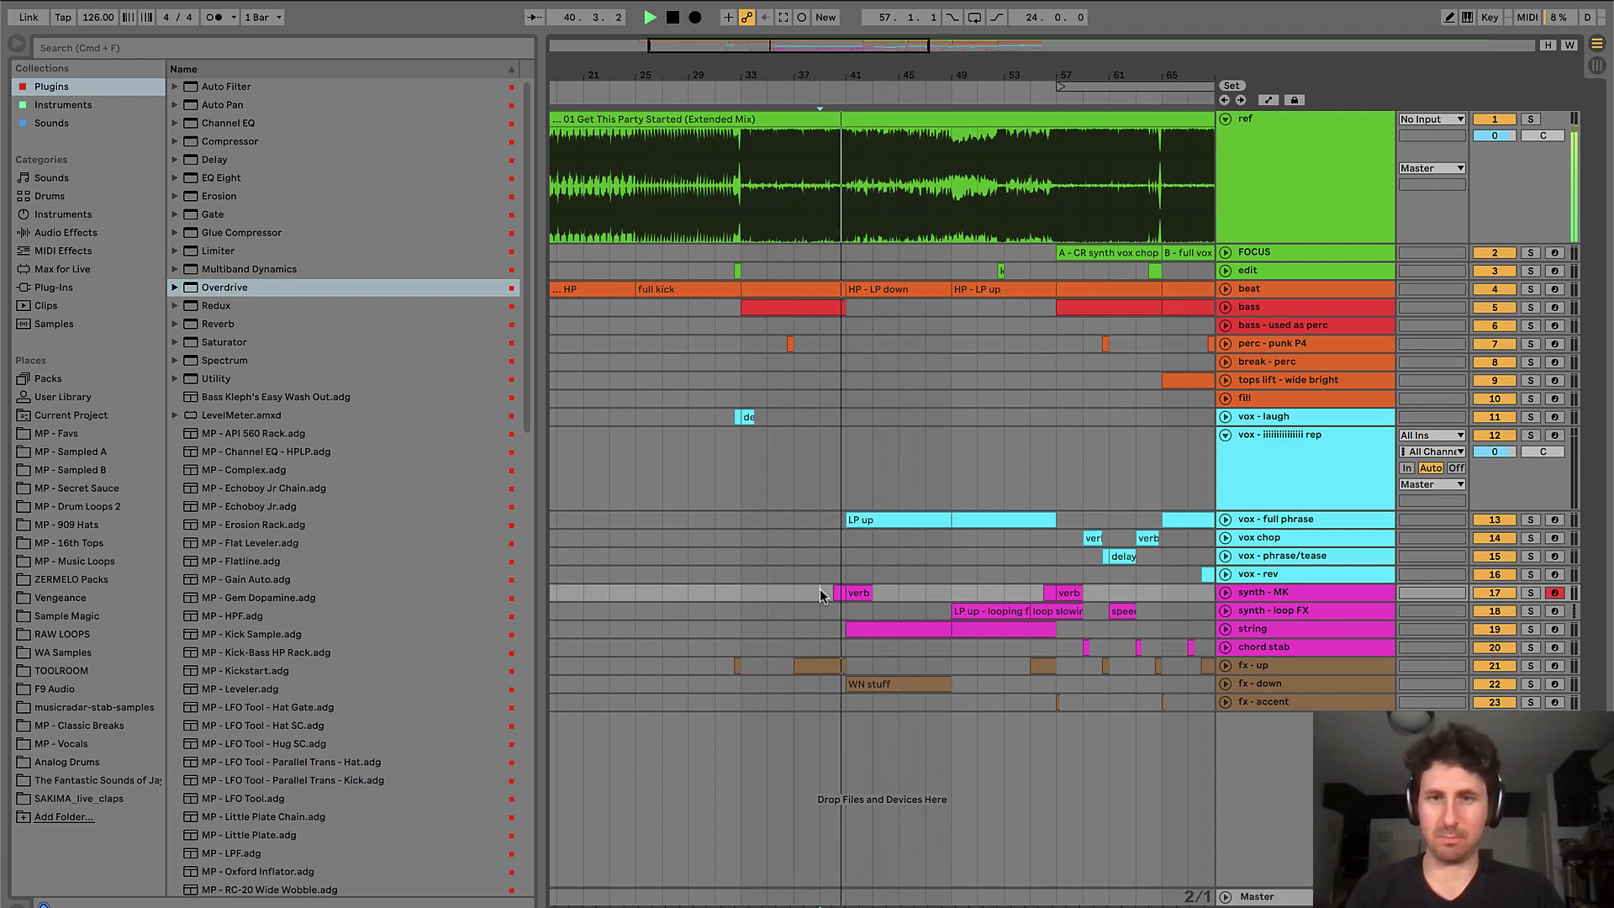
pyautogui.hscroll(3, 820, 593)
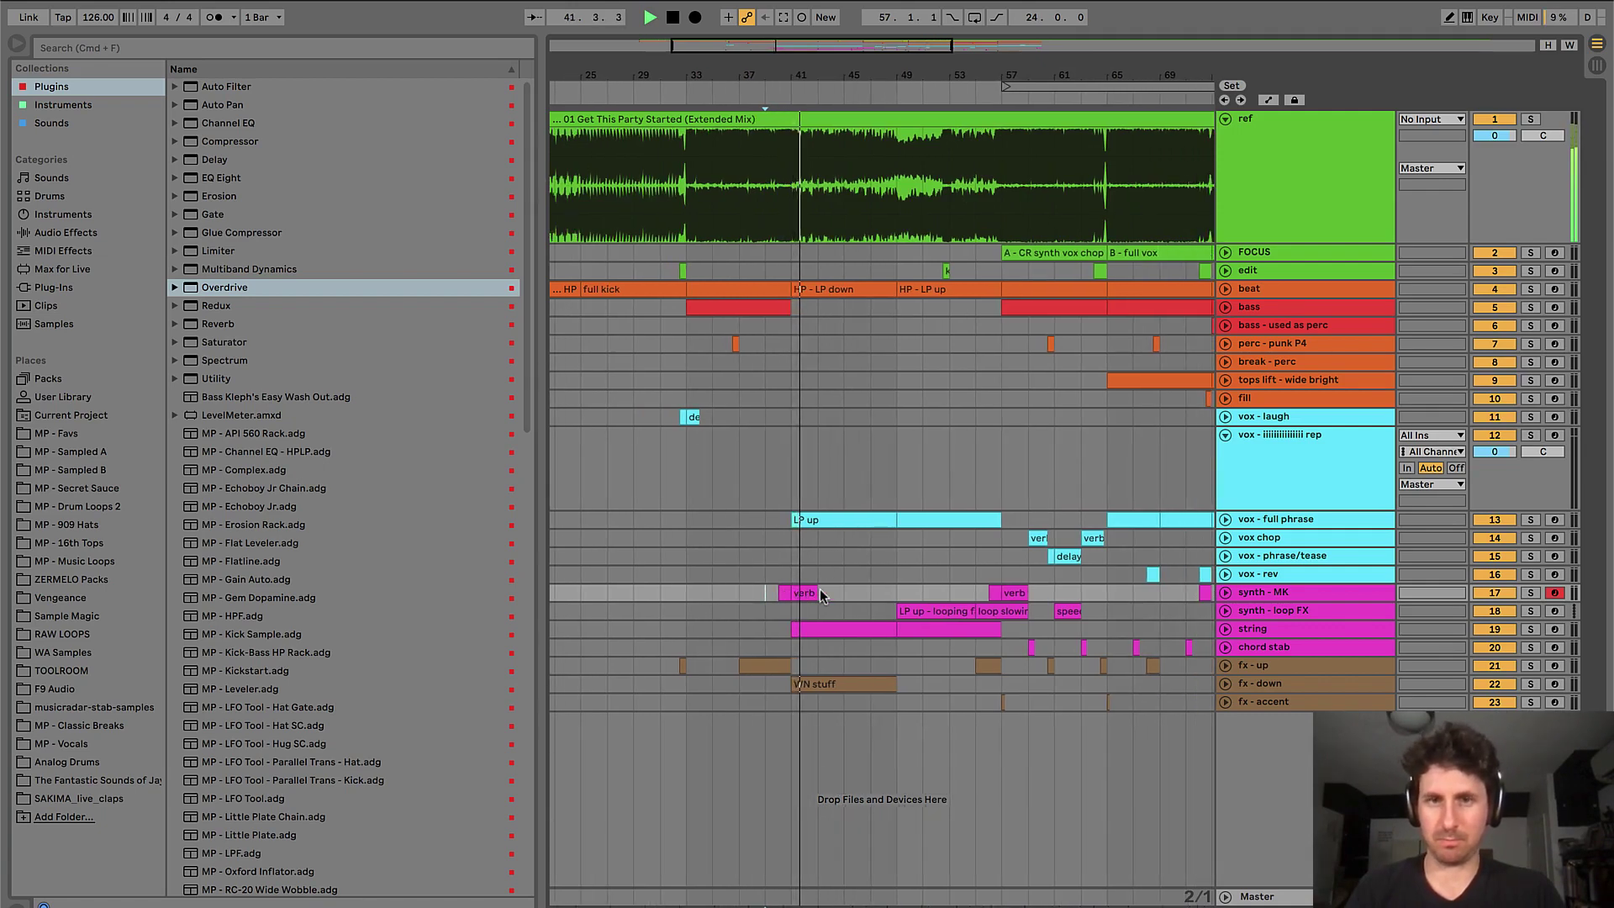
pyautogui.click(896, 592)
pyautogui.press('space')
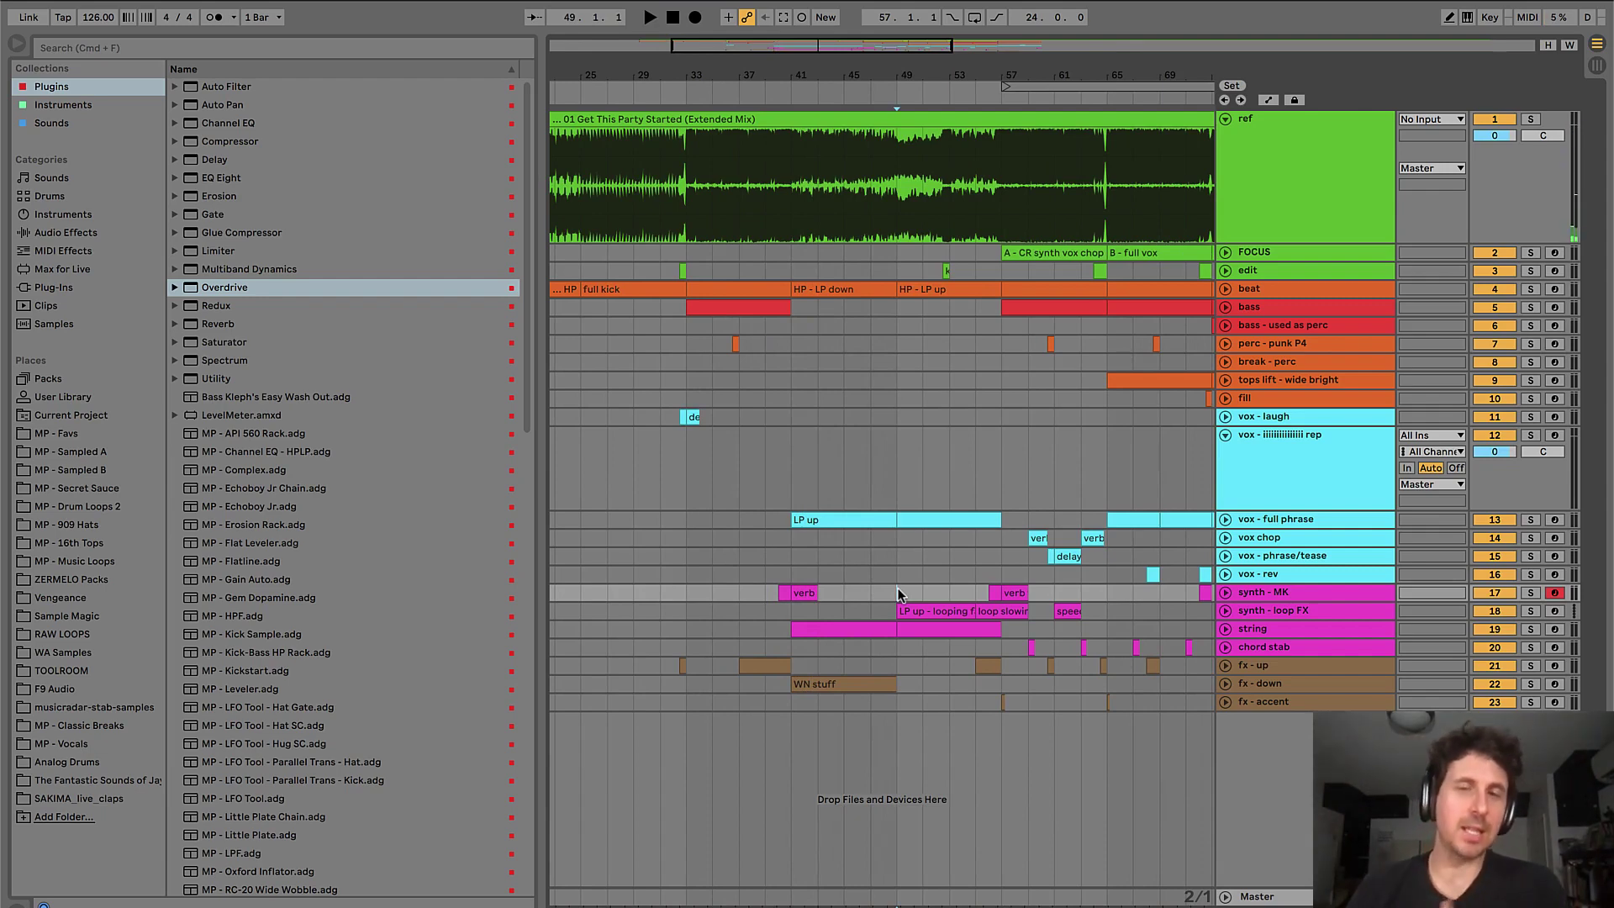
# - Return to the synth - MK clip at bar 88 and listen to the end of the stripped section from bar 87
pyautogui.hscroll(5, 897, 592)
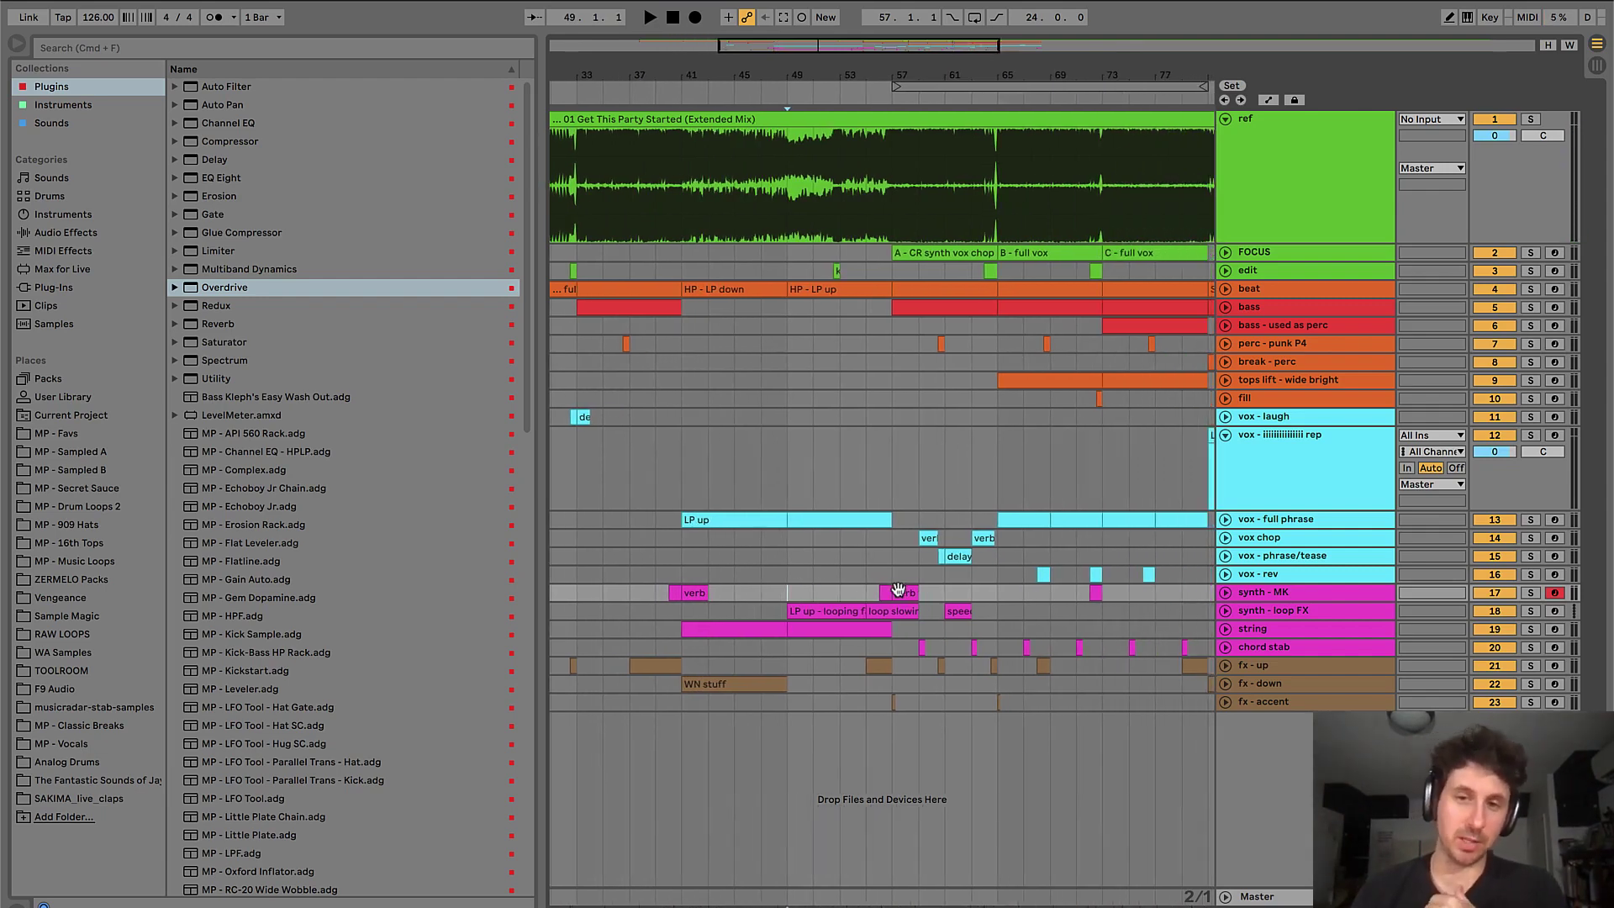
pyautogui.hscroll(4, 897, 589)
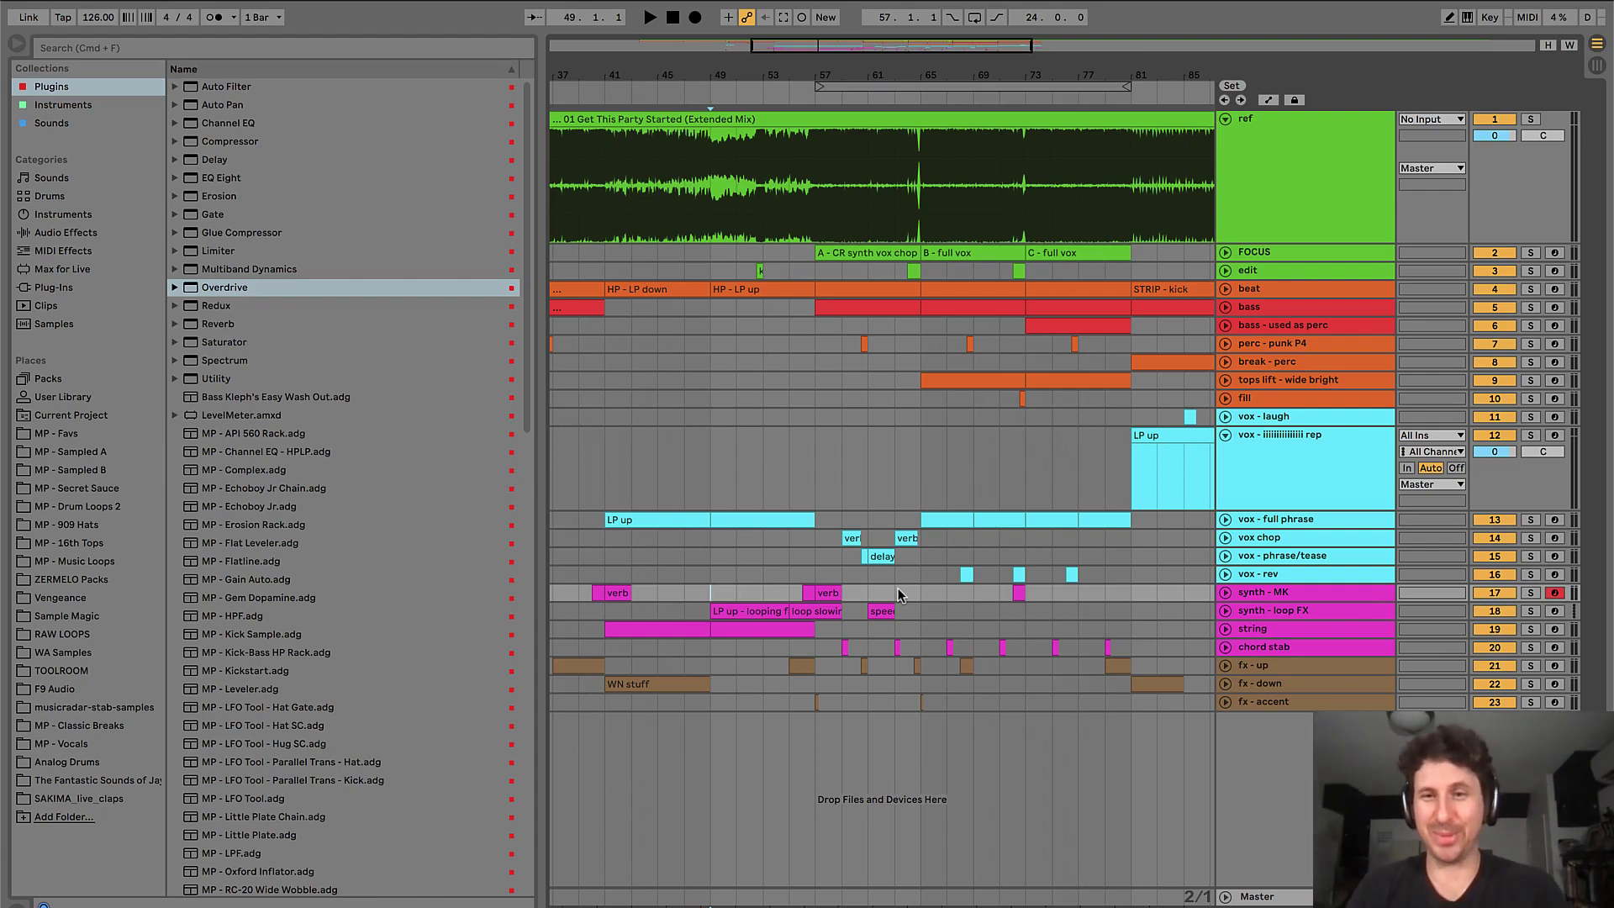
pyautogui.hscroll(8, 898, 593)
pyautogui.hscroll(8, 1016, 594)
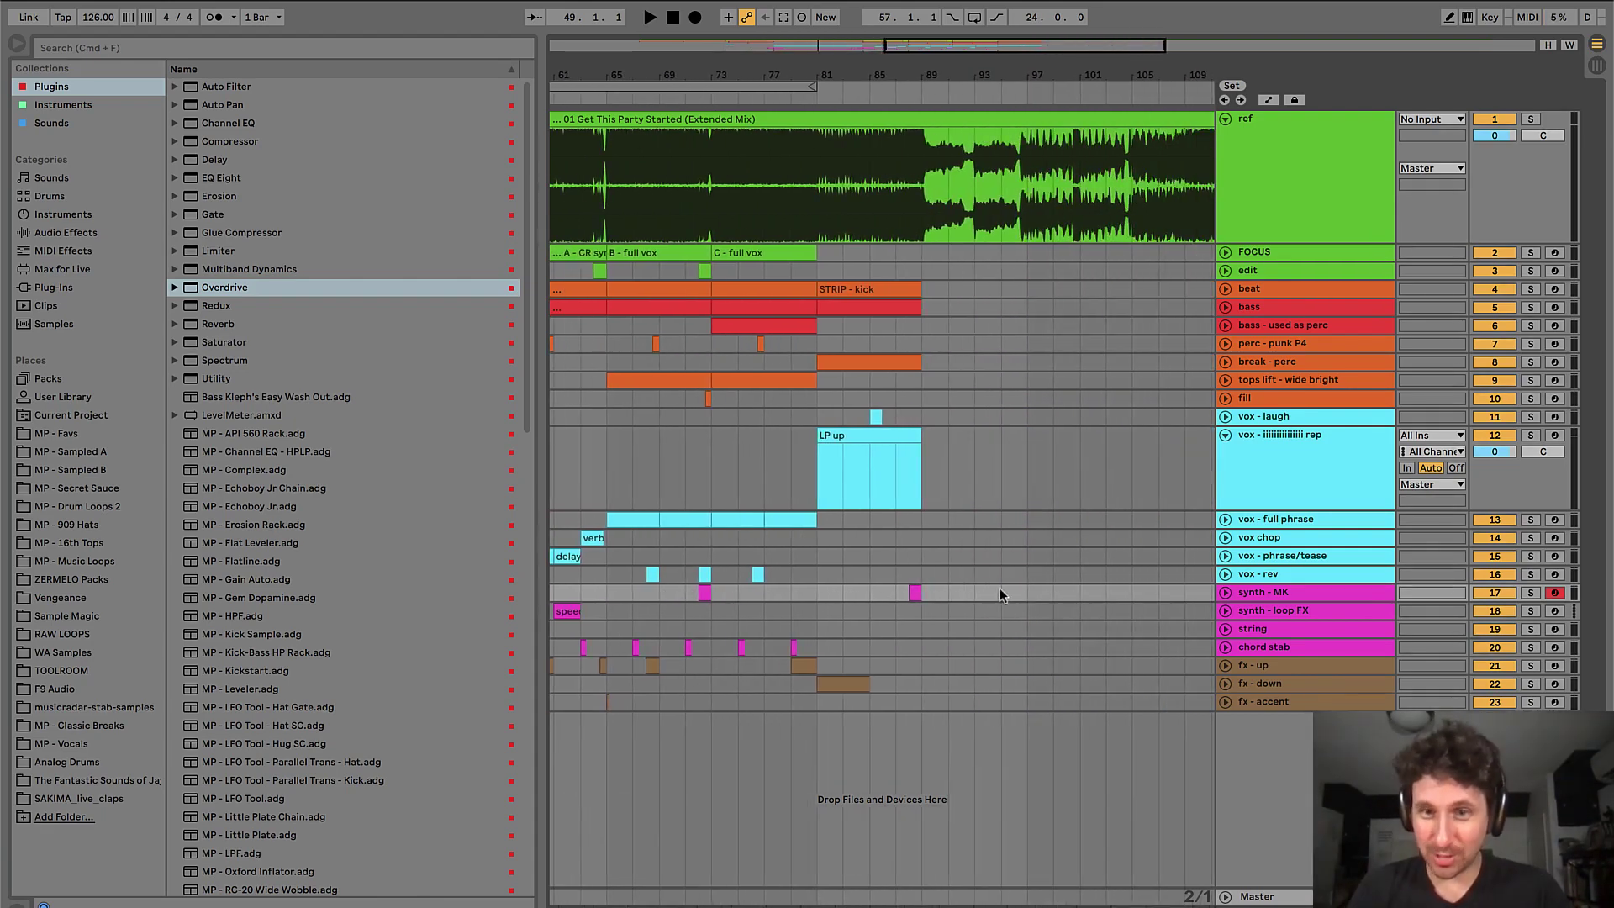
pyautogui.click(913, 593)
pyautogui.press('+')
pyautogui.press('space')
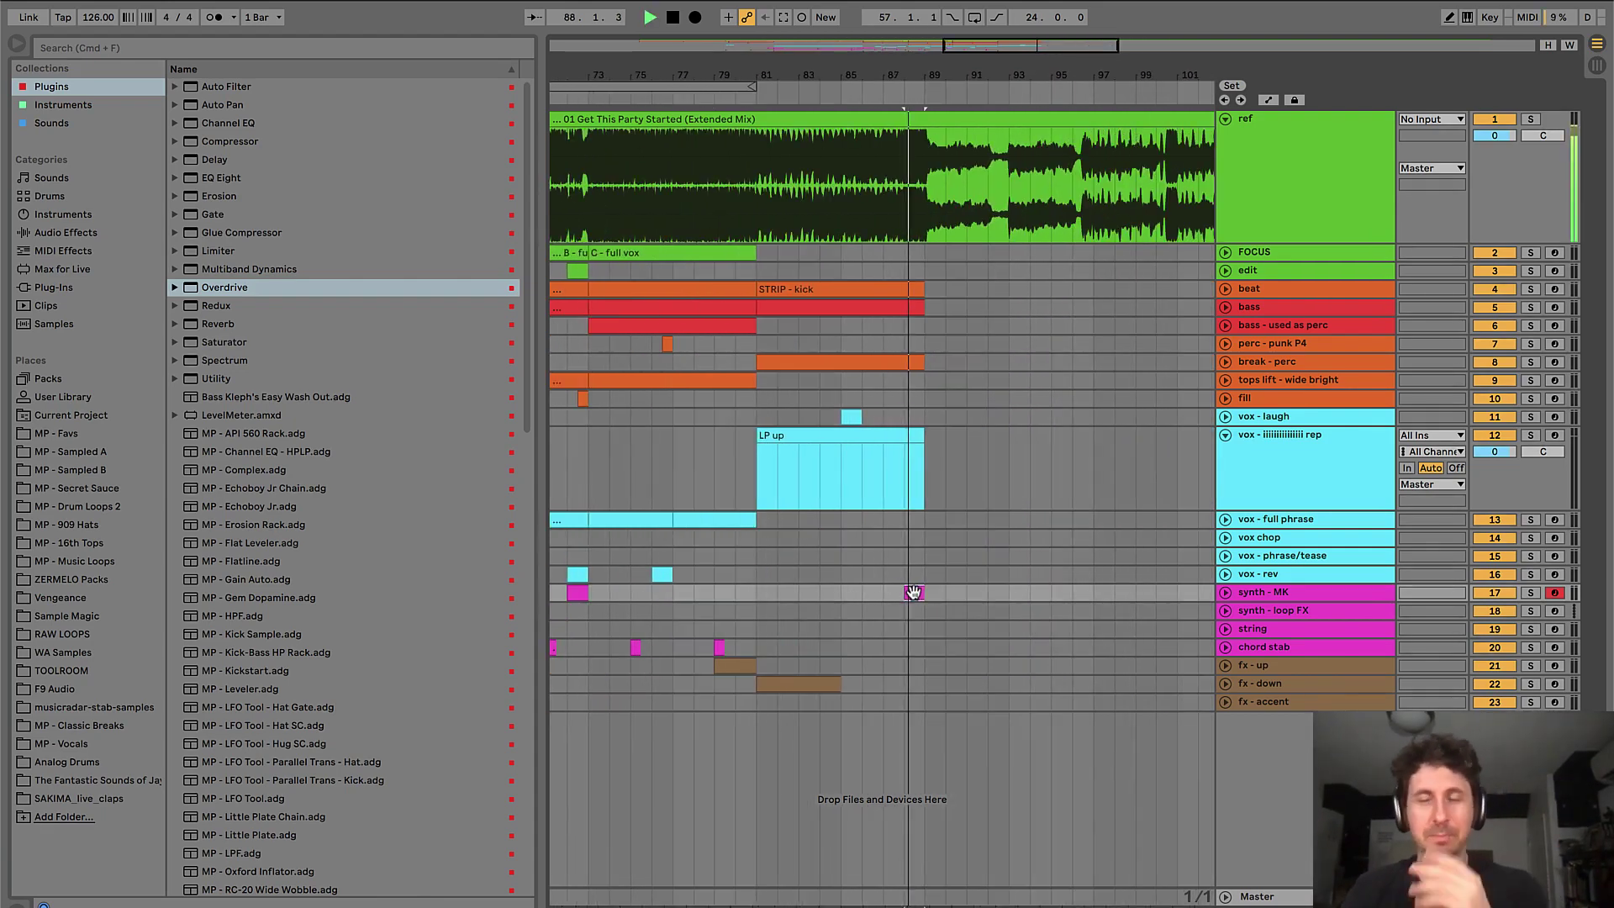
pyautogui.click(886, 577)
pyautogui.press('+')
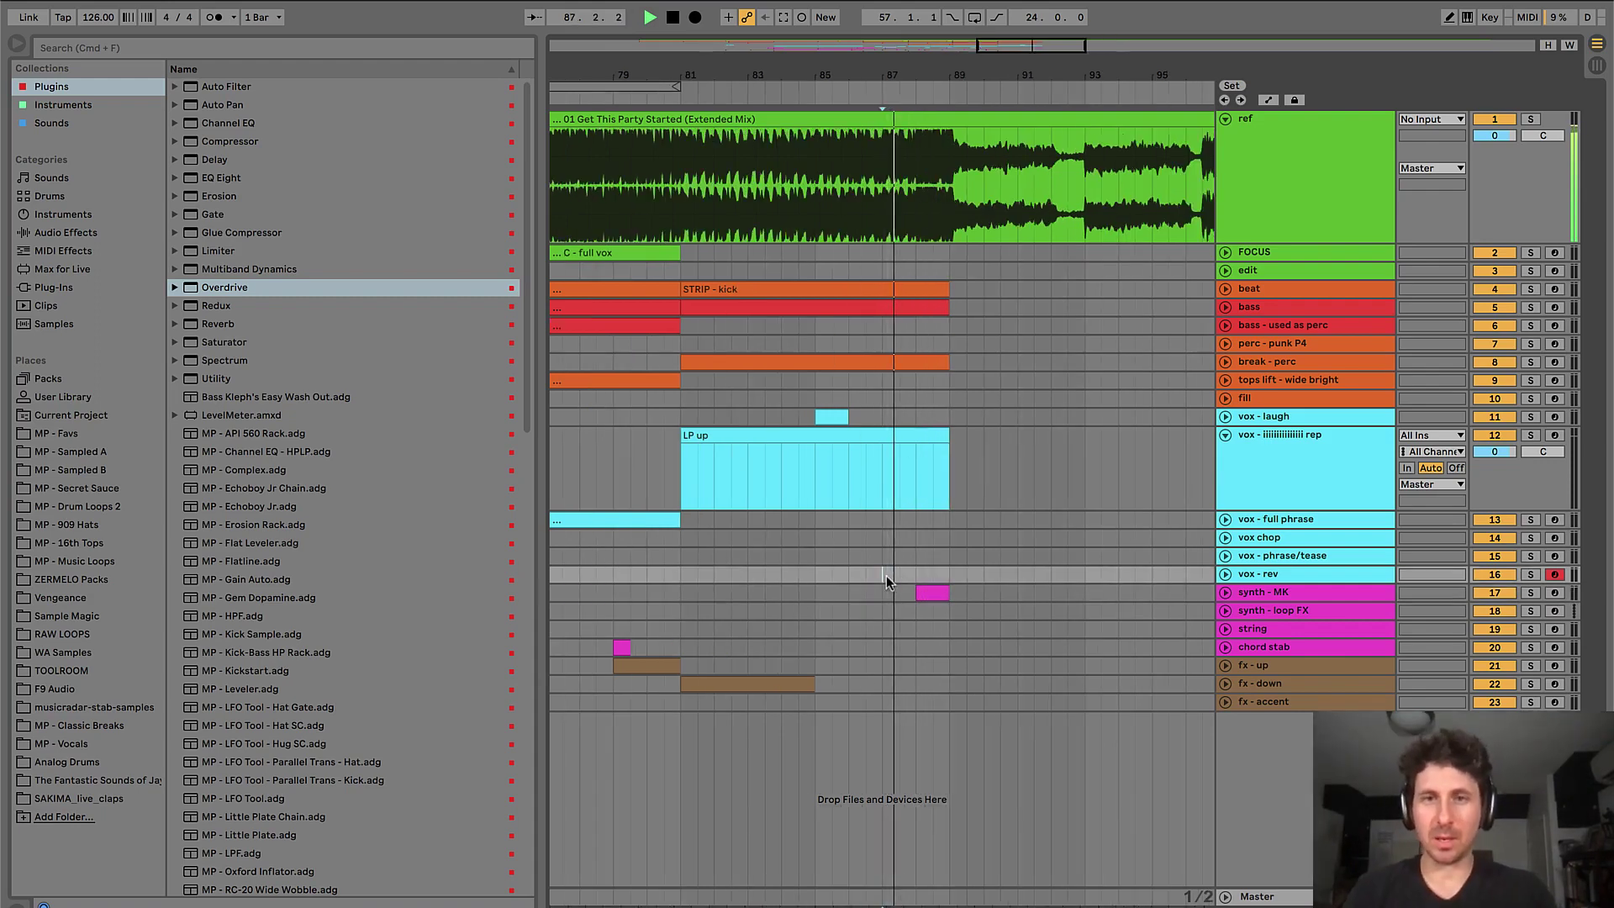
pyautogui.press('-')
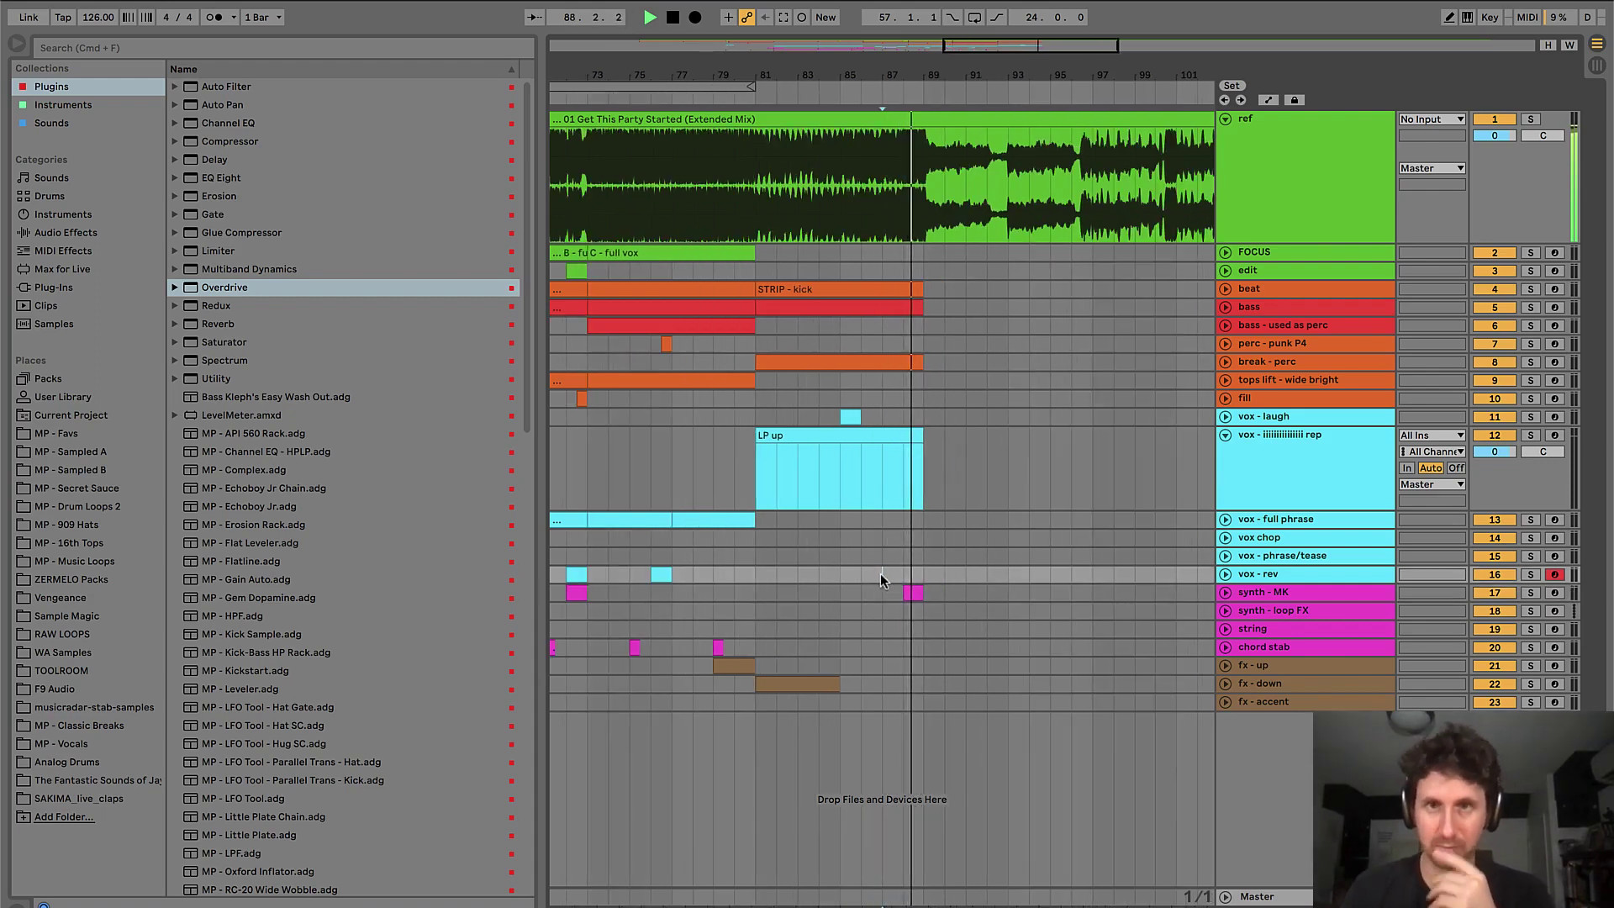
# - Reorder the vocal tracks, placing vox - full phrase above the repeated-vocal track and vox - laugh below vox - rev
pyautogui.moveTo(1250, 513); pyautogui.dragTo(1295, 443)
pyautogui.moveTo(1268, 521); pyautogui.dragTo(1266, 580)
# - Insert an empty four-bar clip at bar 89 on the vox - full phrase track and duplicate it until the copies reach bar 105
pyautogui.click(900, 416)
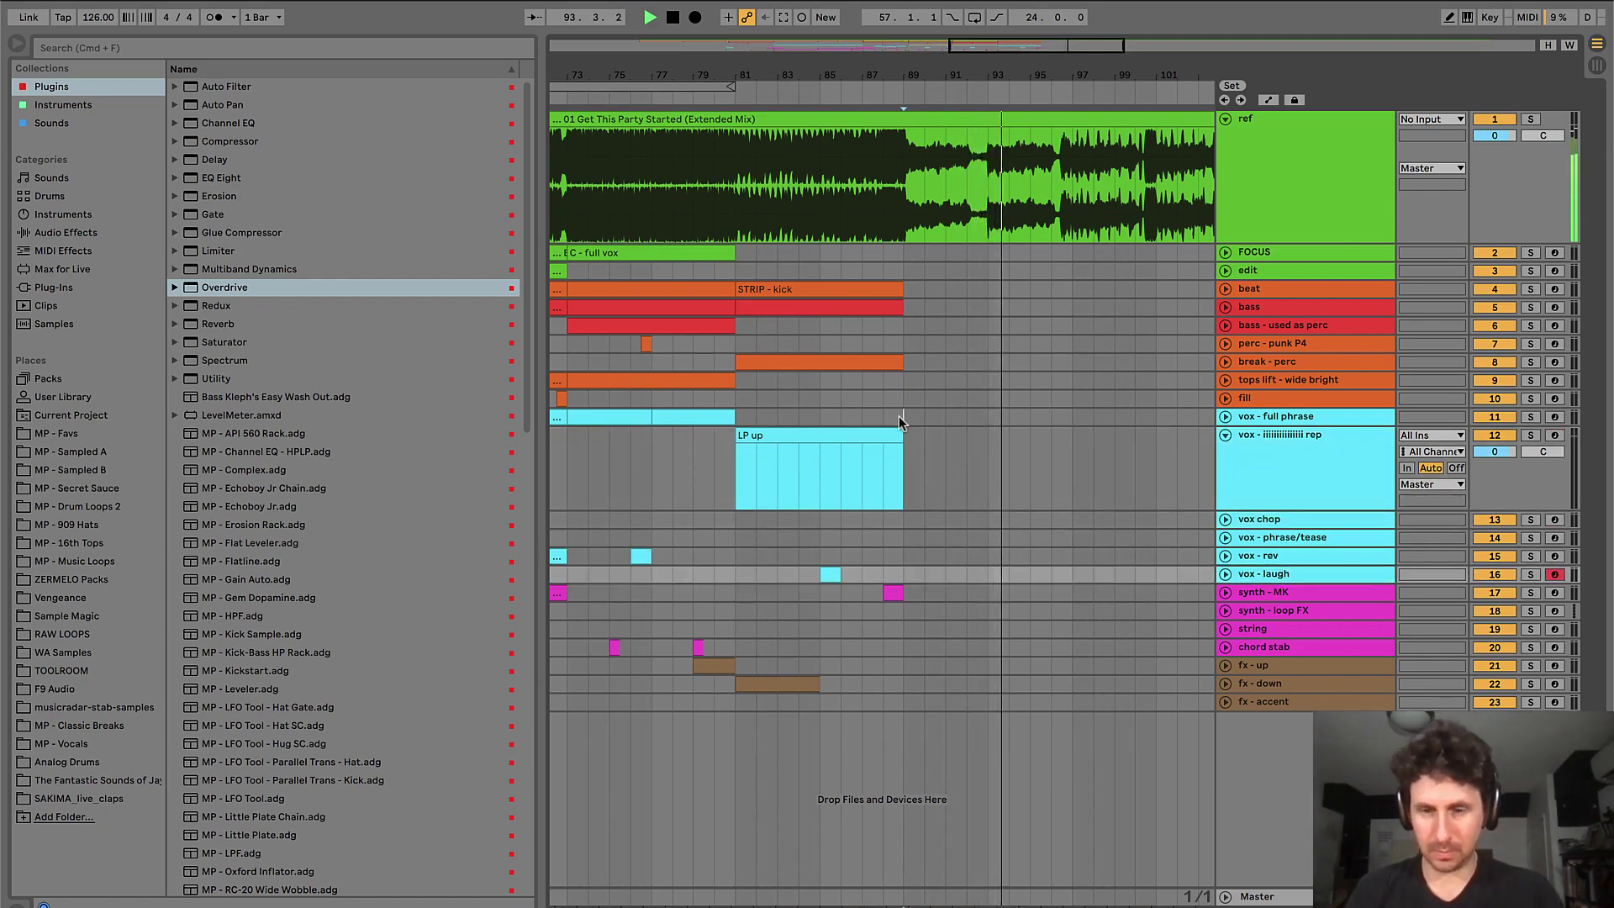
pyautogui.press('-')
pyautogui.press('-')
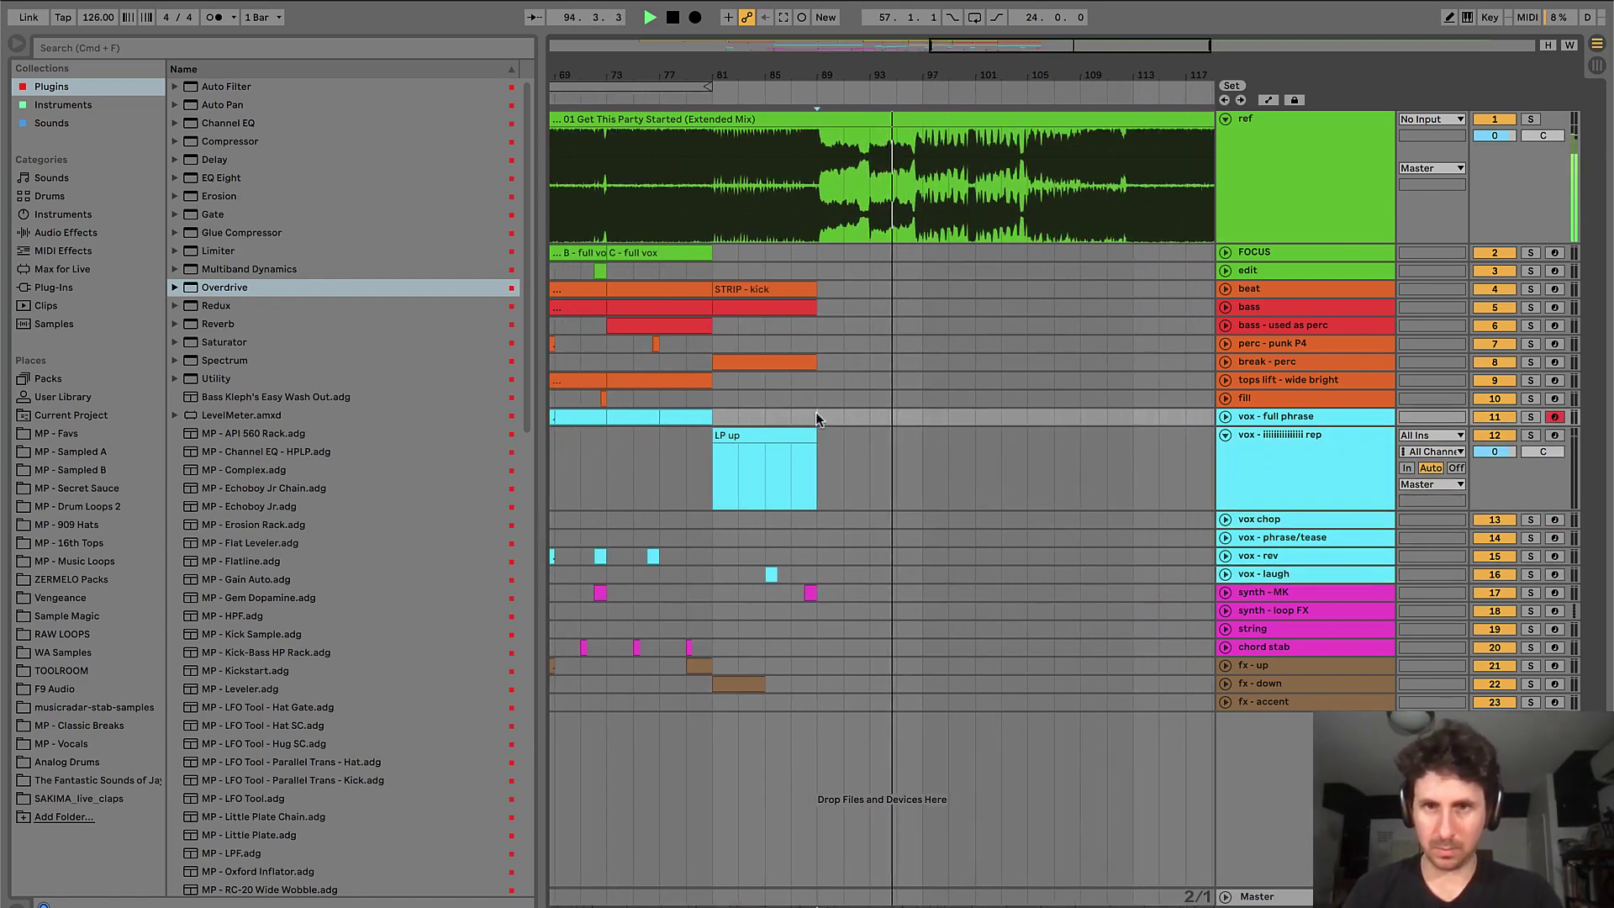
pyautogui.moveTo(818, 415); pyautogui.dragTo(863, 415)
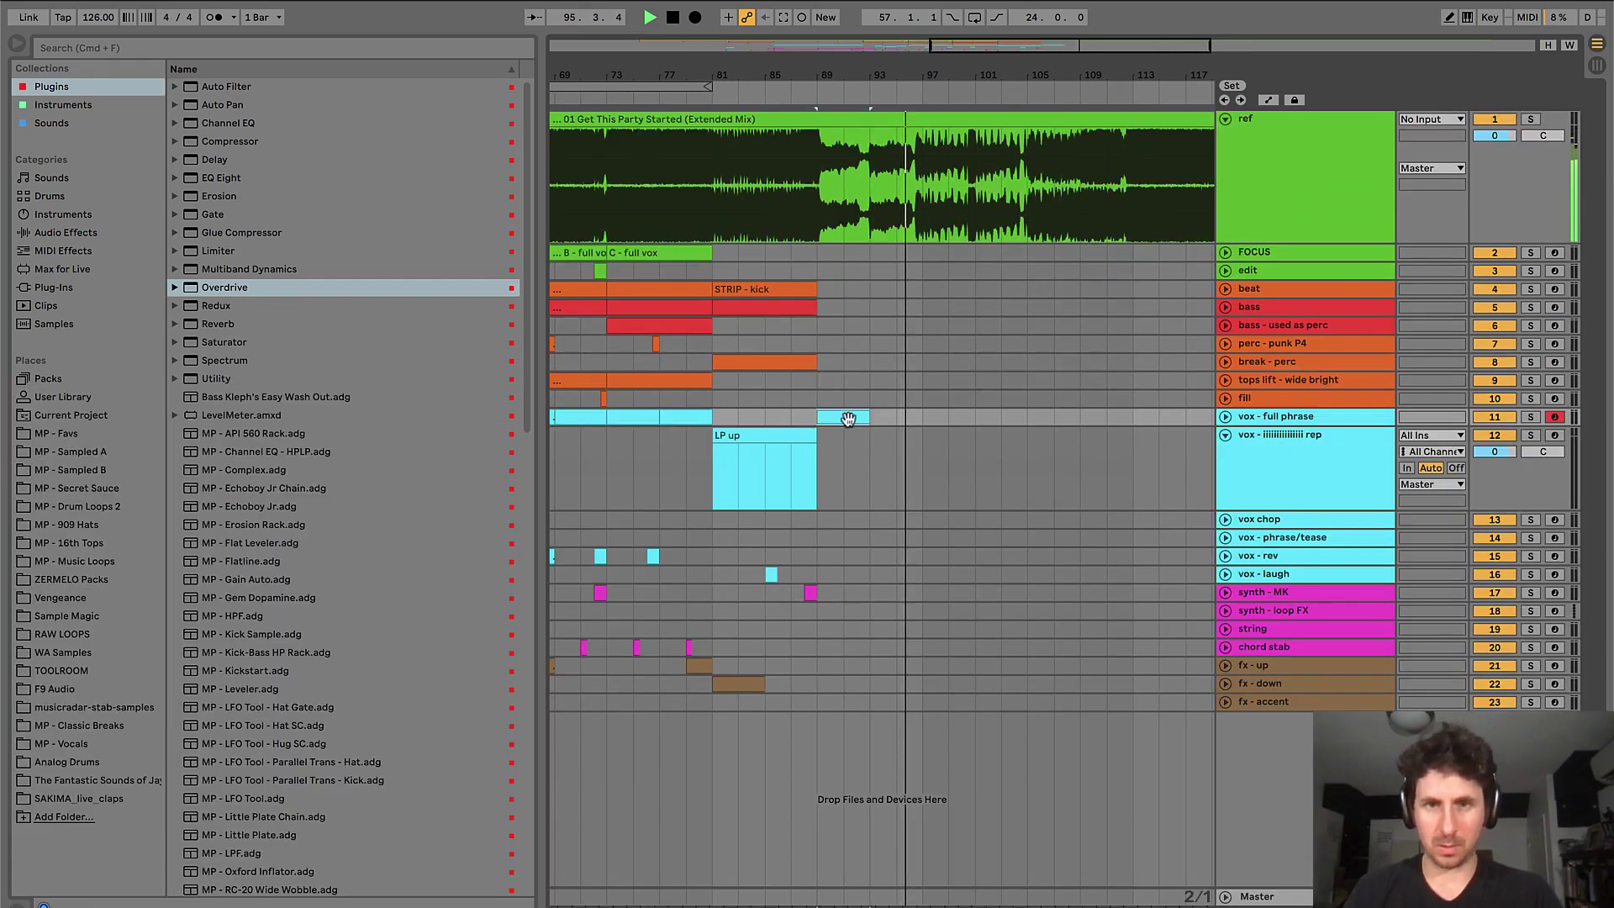
pyautogui.press('super+d')
pyautogui.press('super+d')
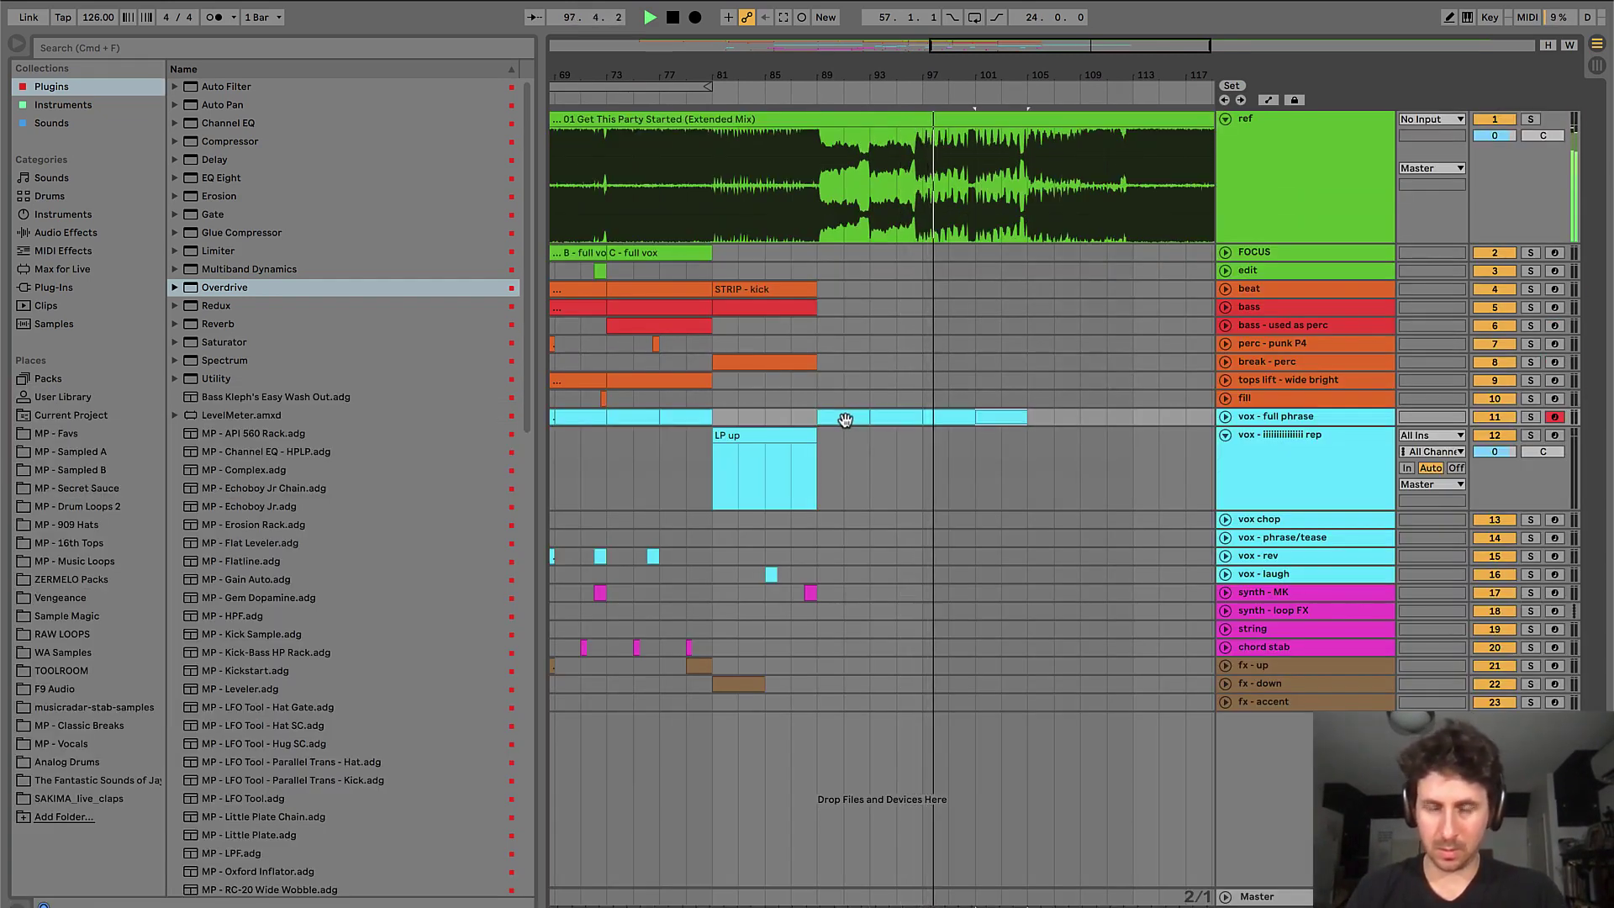
# - Replay the section from bar 89 and insert an empty eight-bar clip from bar 89 to bar 97 on the string track
pyautogui.click(845, 420)
pyautogui.press('space')
pyautogui.press('space')
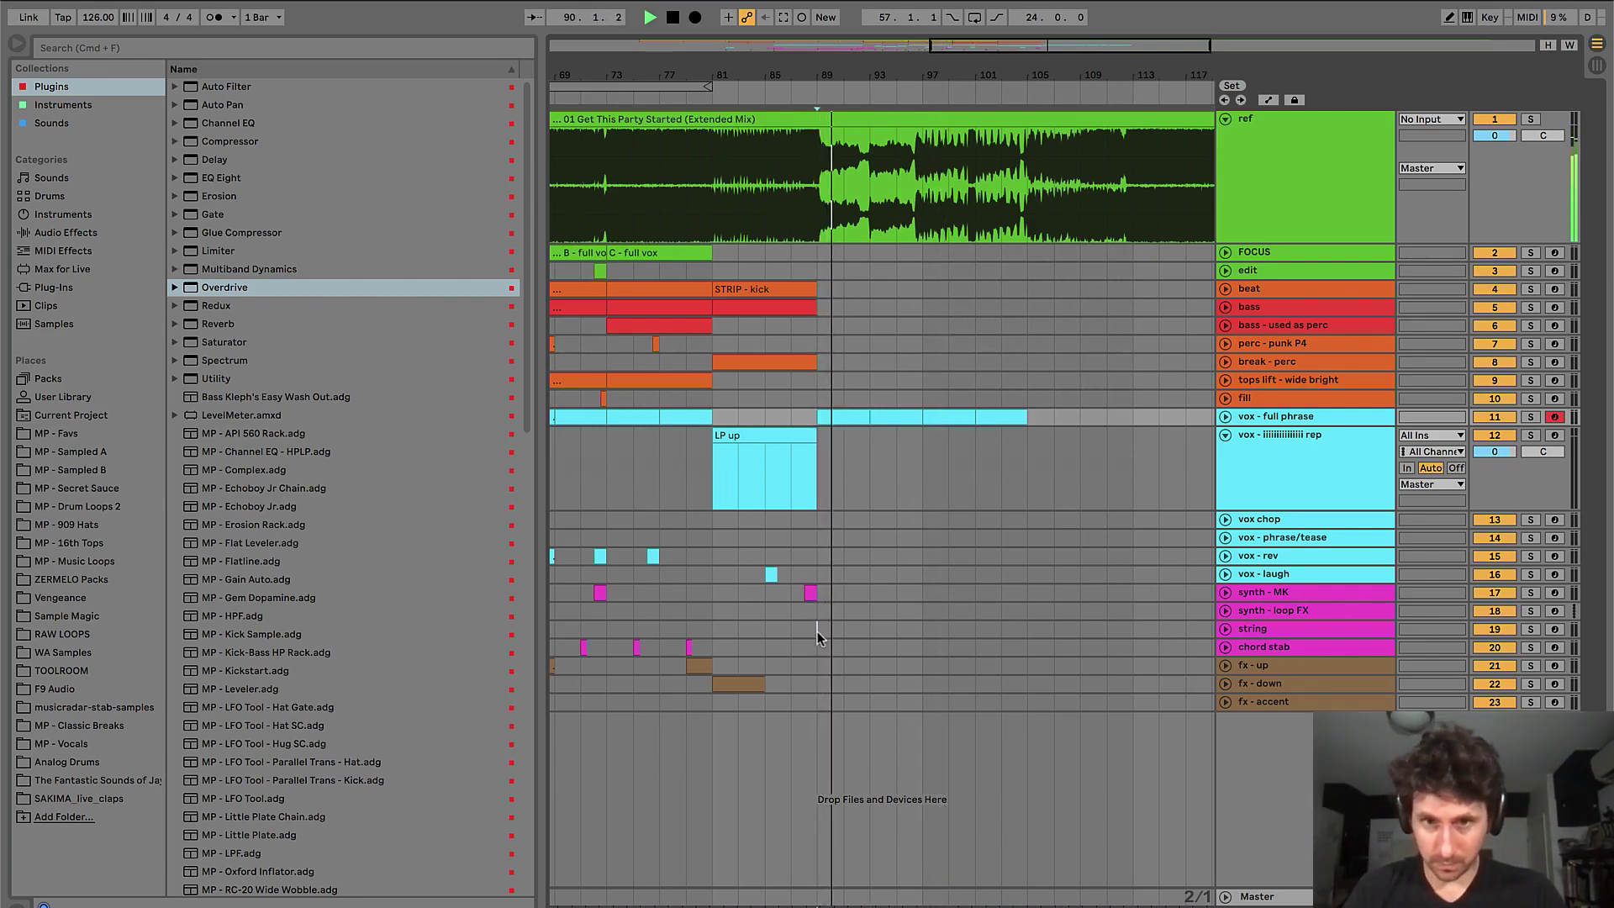
pyautogui.moveTo(819, 632); pyautogui.dragTo(928, 633)
pyautogui.press('super+shift+m')
pyautogui.press('super+alt+l')
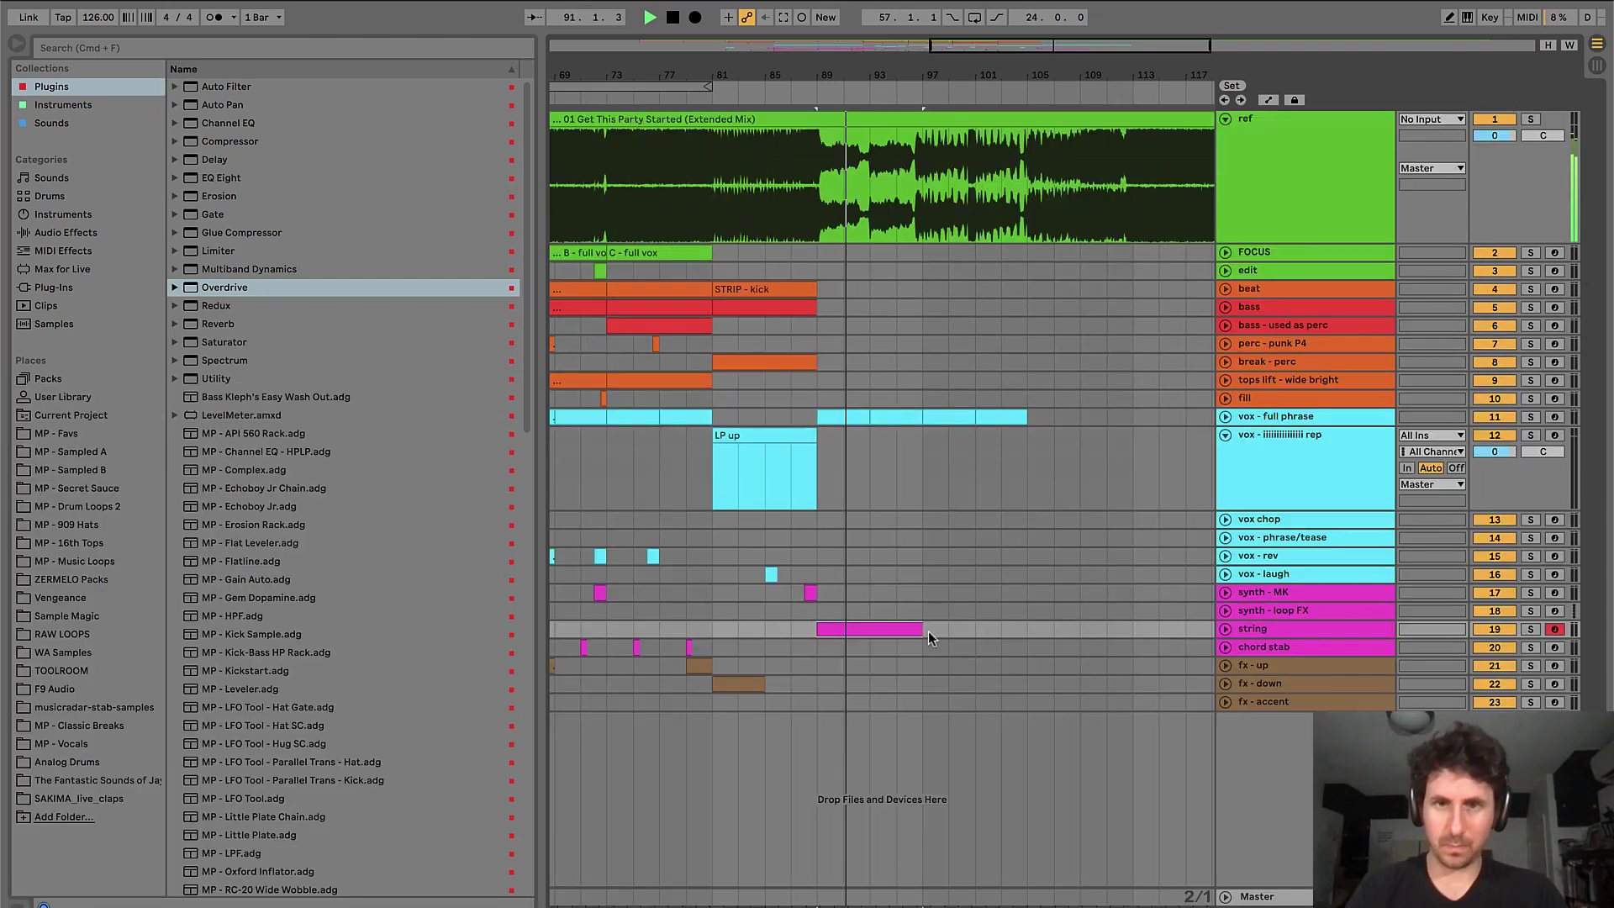
# - Rename the vox - full phrase clips at bars 89 and 93 as "LP up"
pyautogui.click(845, 418)
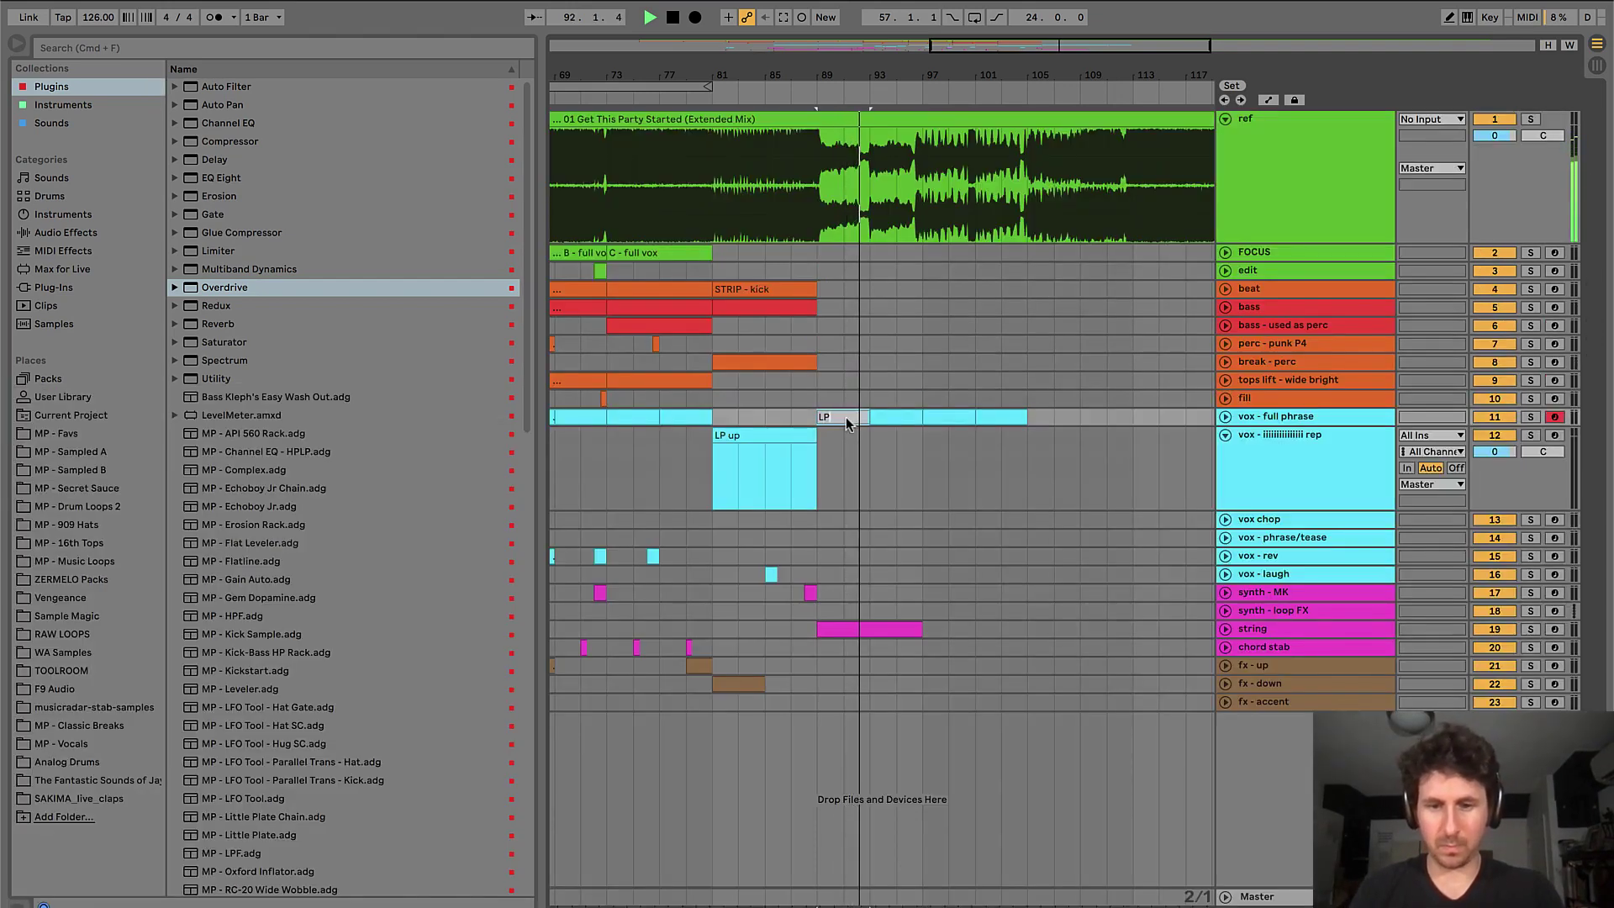
pyautogui.press('super+v')
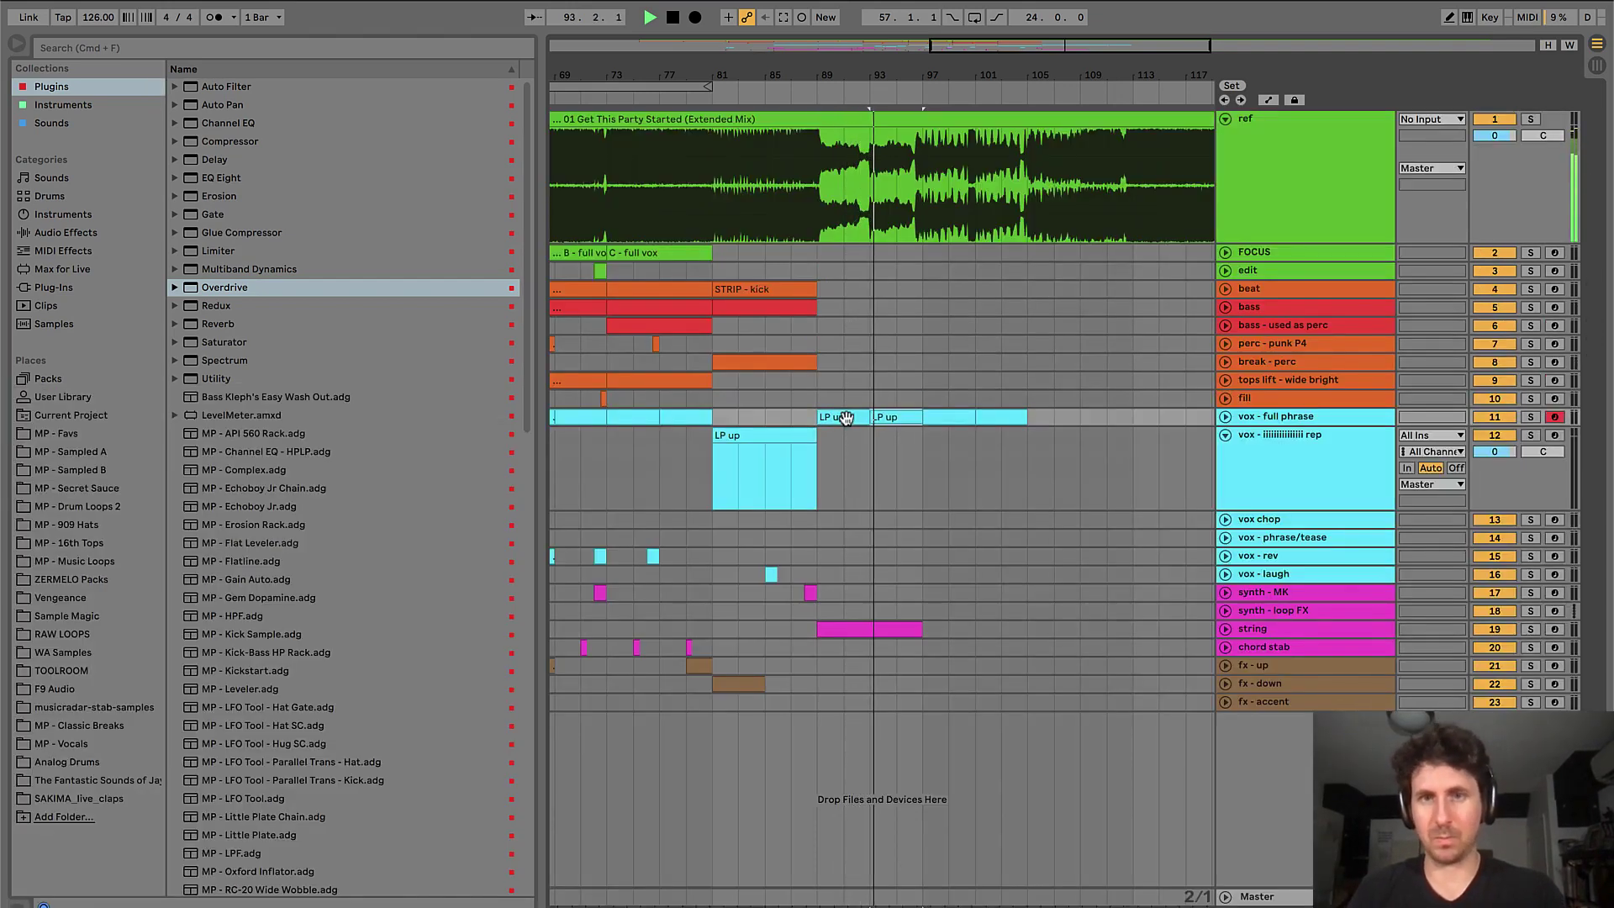
# - Insert an empty half-bar clip on the fill track, ending at bar 97
pyautogui.click(896, 417)
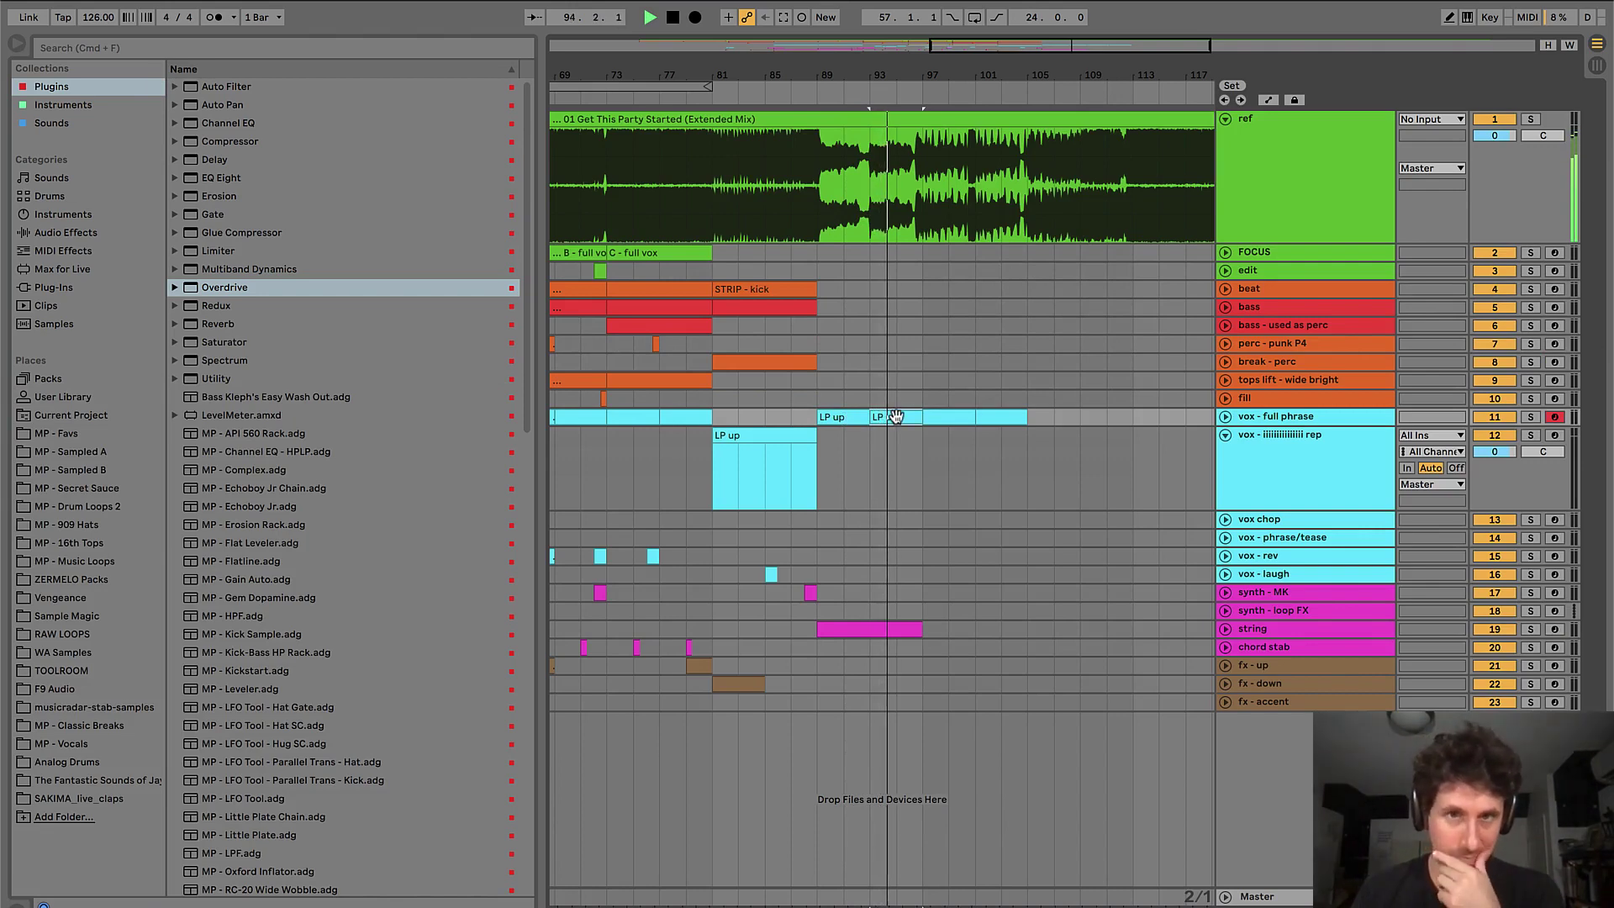
pyautogui.click(926, 375)
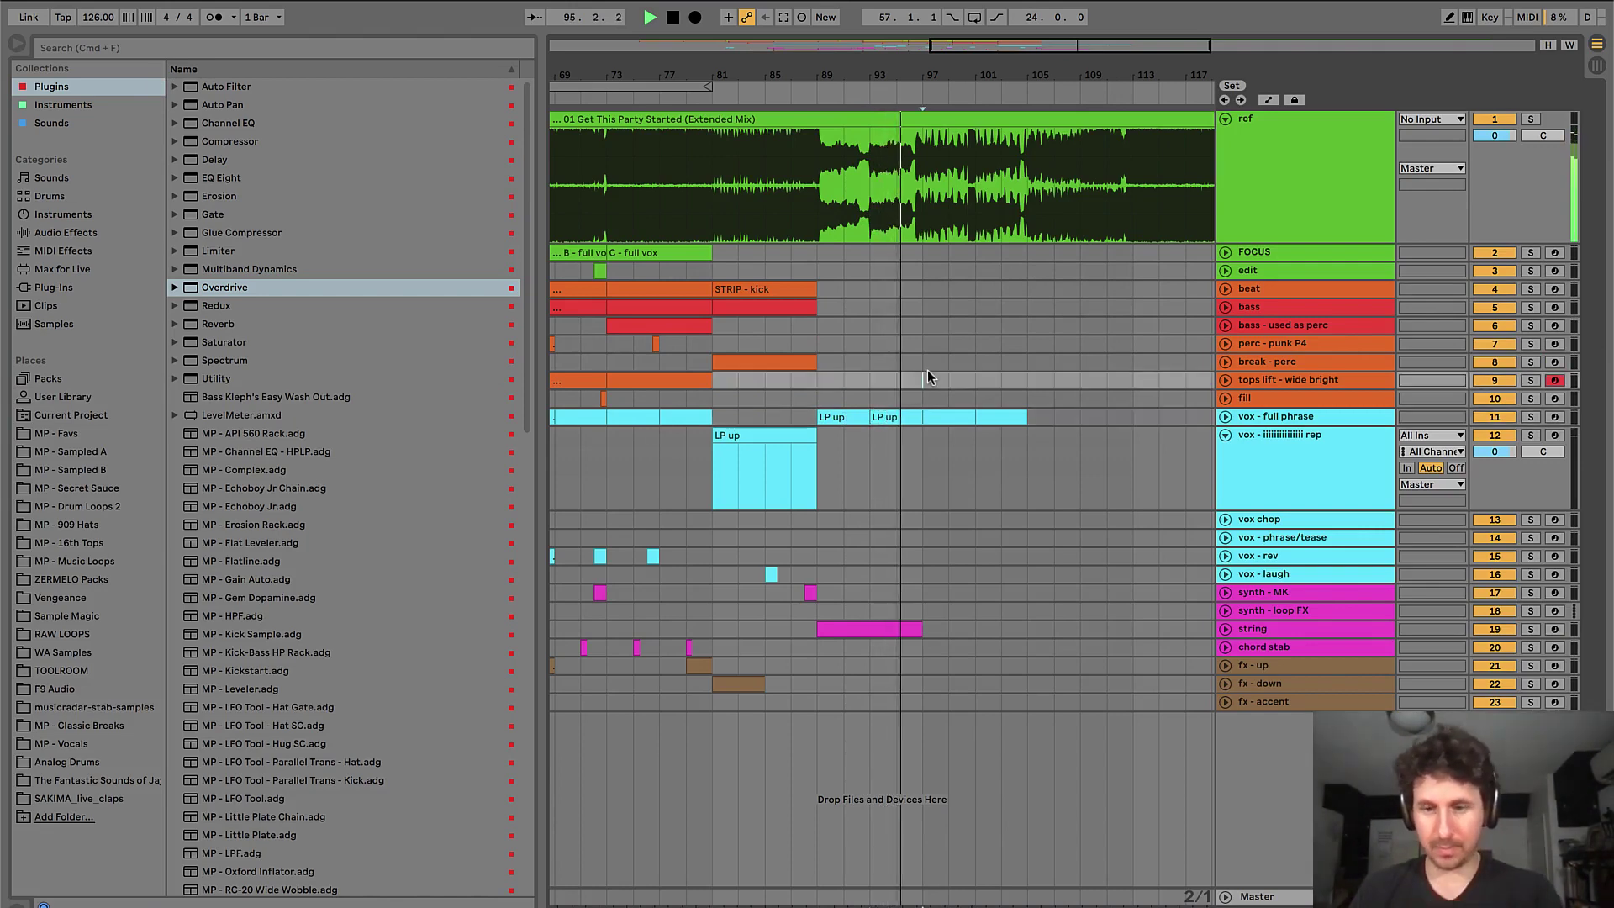
pyautogui.press('+')
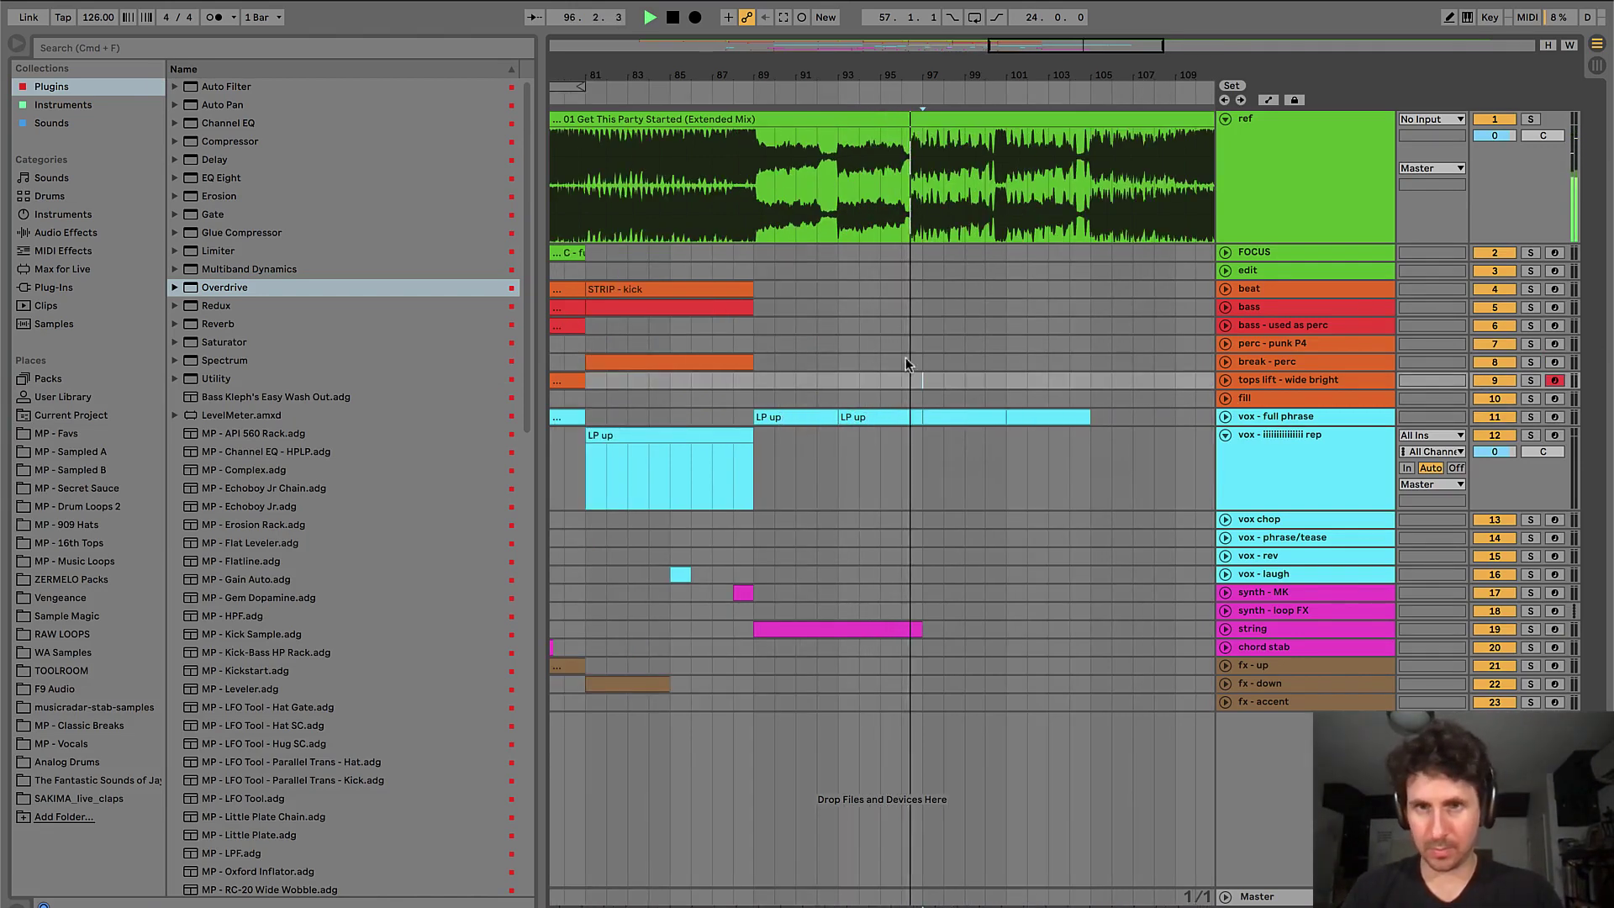
pyautogui.click(906, 400)
pyautogui.press('+')
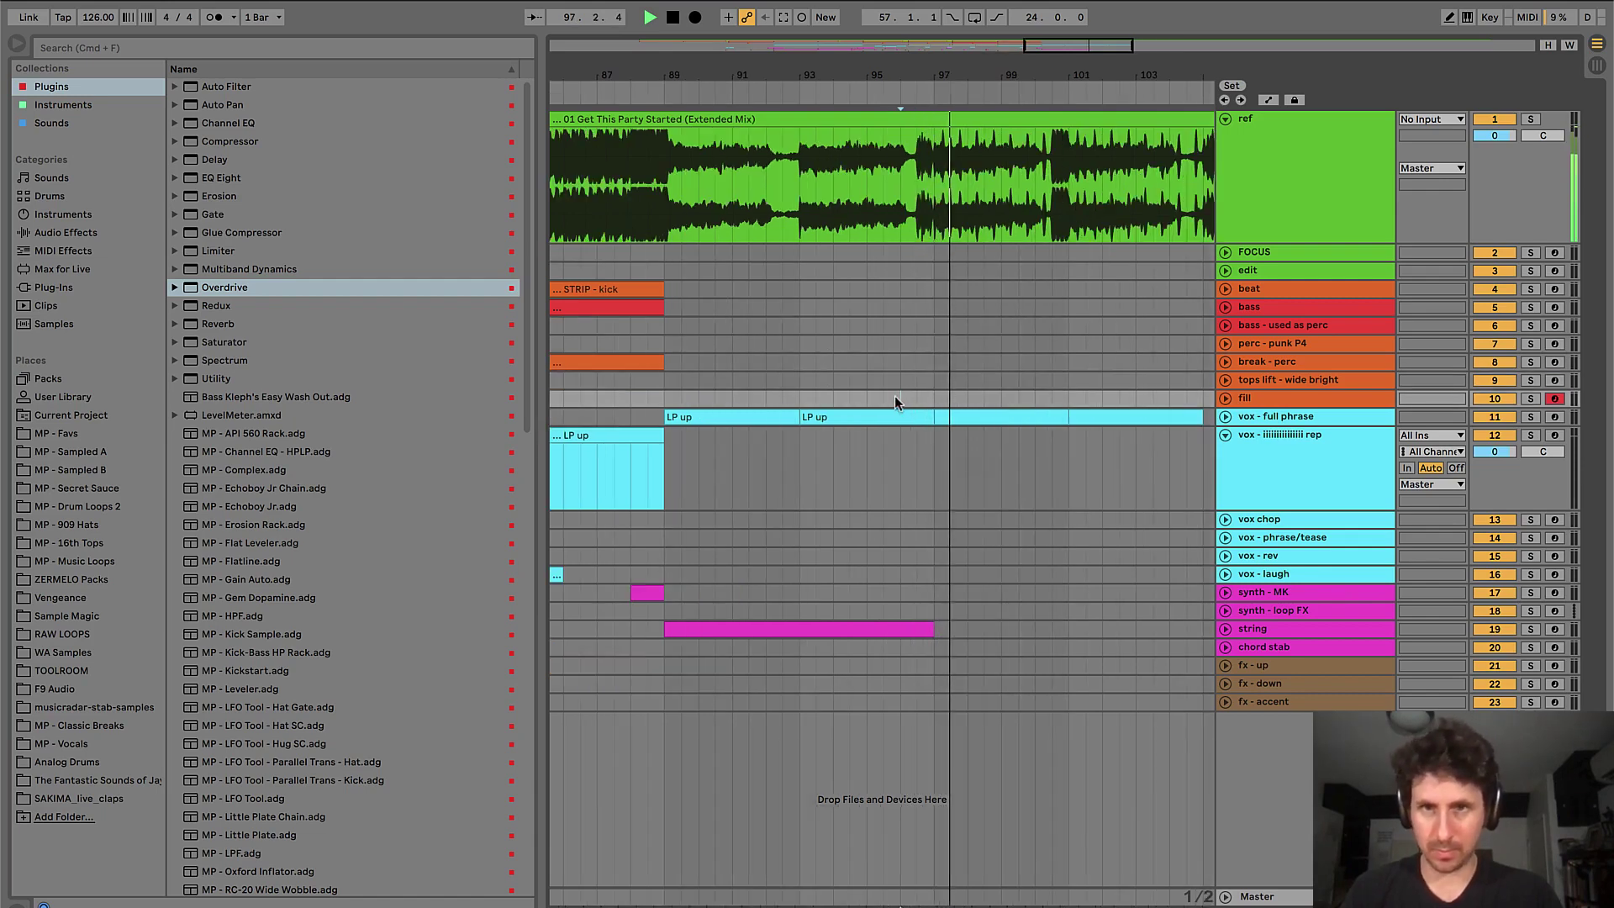
pyautogui.moveTo(917, 397); pyautogui.dragTo(935, 395)
pyautogui.press('super+shift+m')
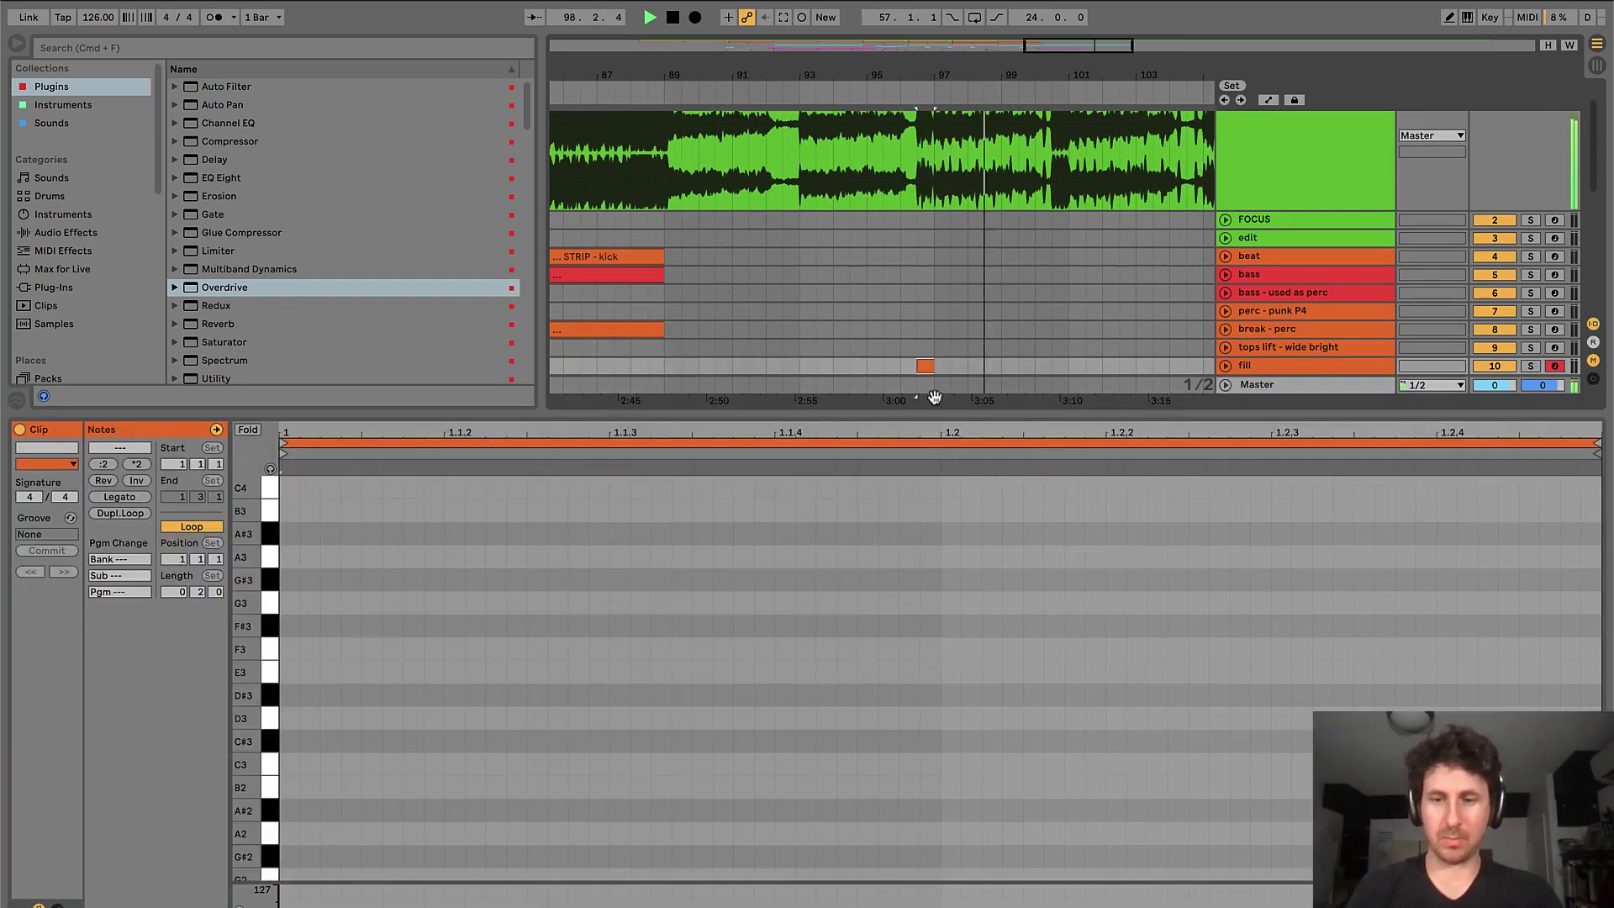
pyautogui.press('super+alt+l')
# - Replay the reference track around bars 80 to 89 to check the transitions
pyautogui.click(617, 271)
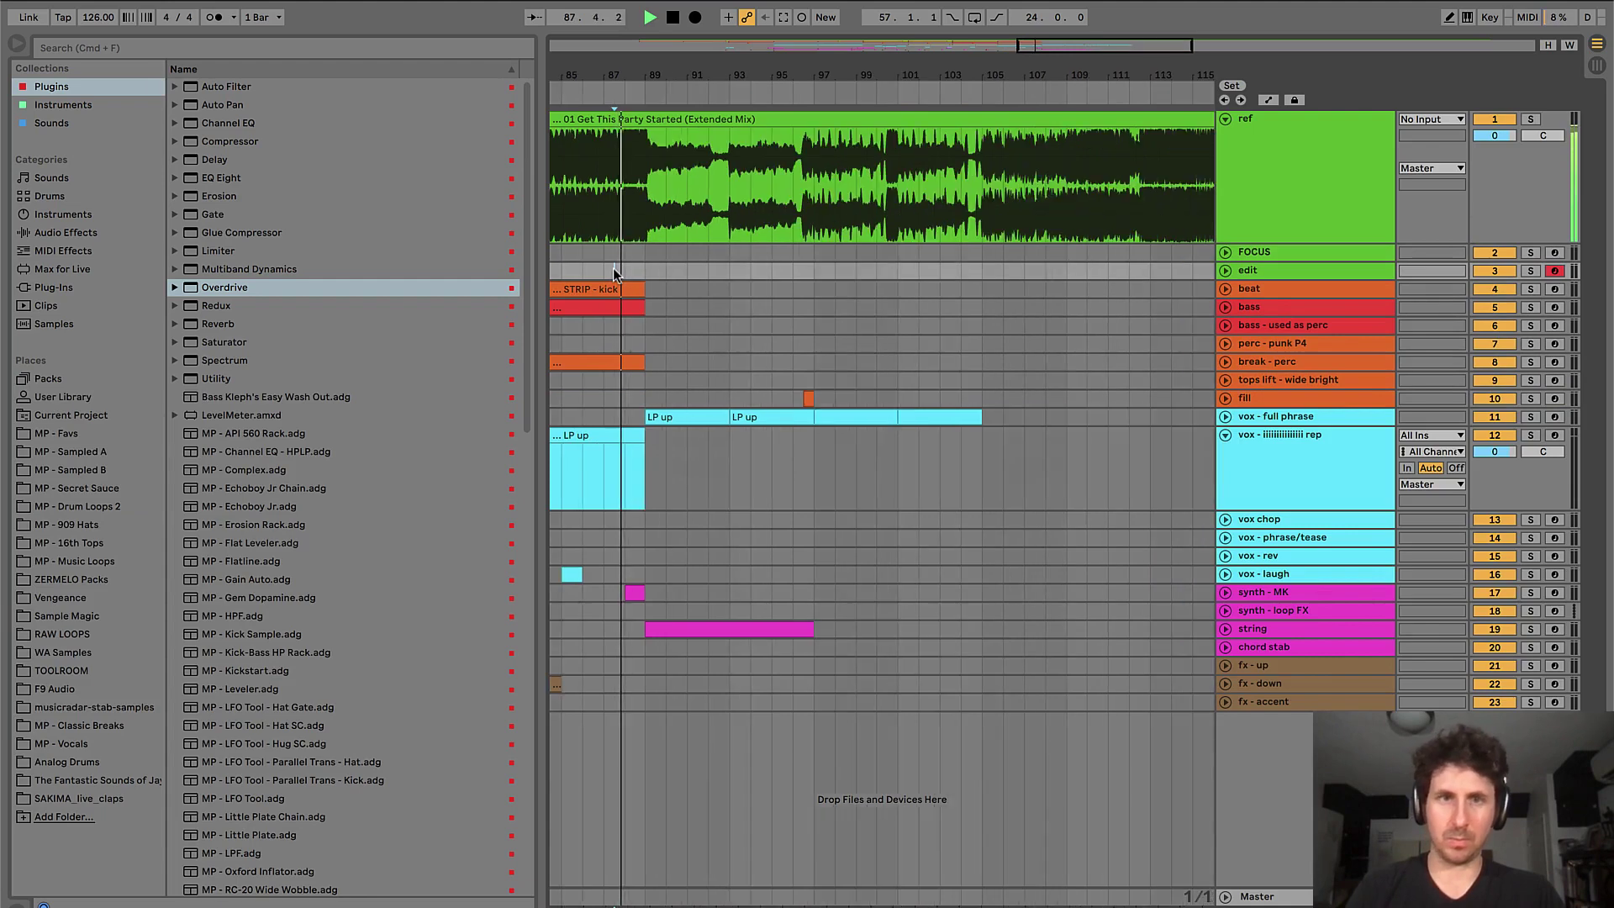
pyautogui.press('-')
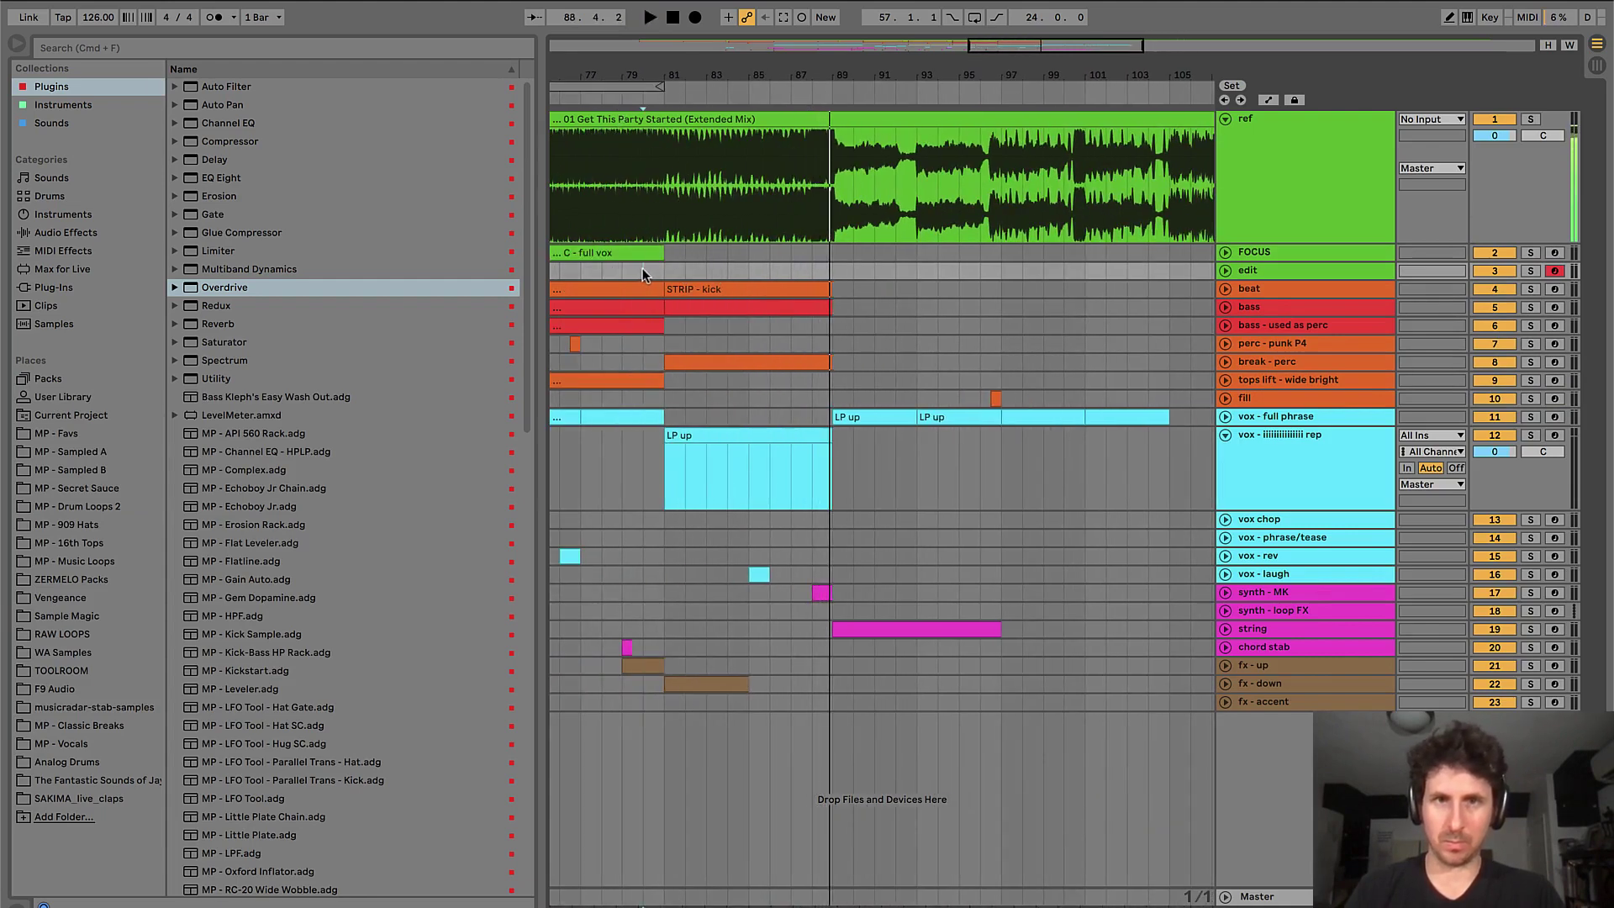
pyautogui.click(643, 269)
pyautogui.press('+')
pyautogui.press('+')
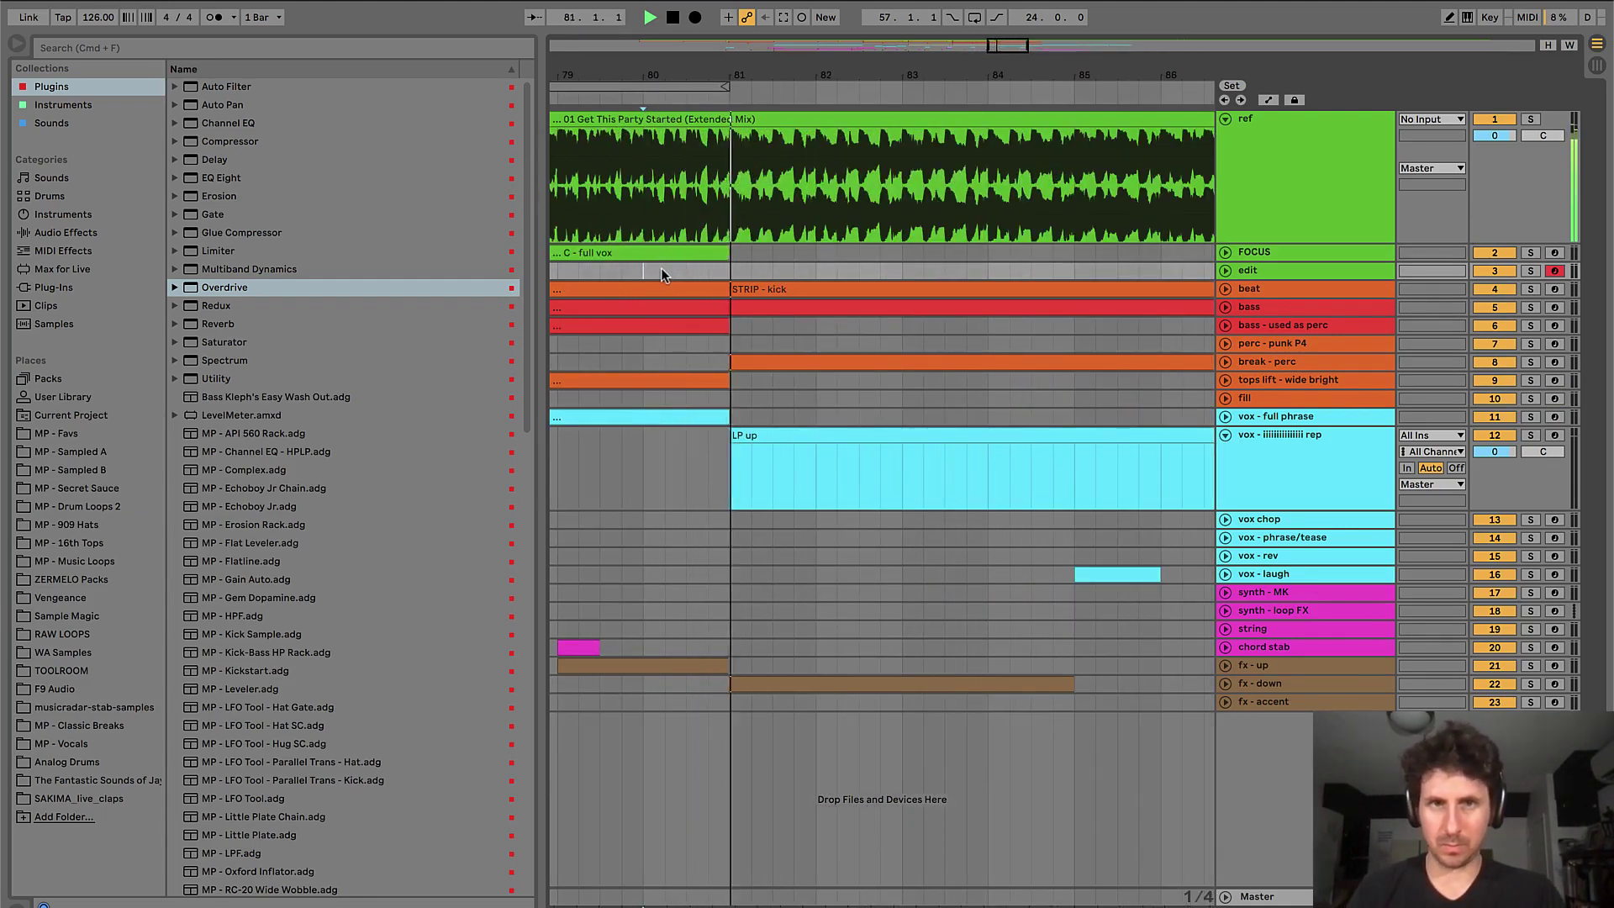
pyautogui.press('space')
pyautogui.press('-')
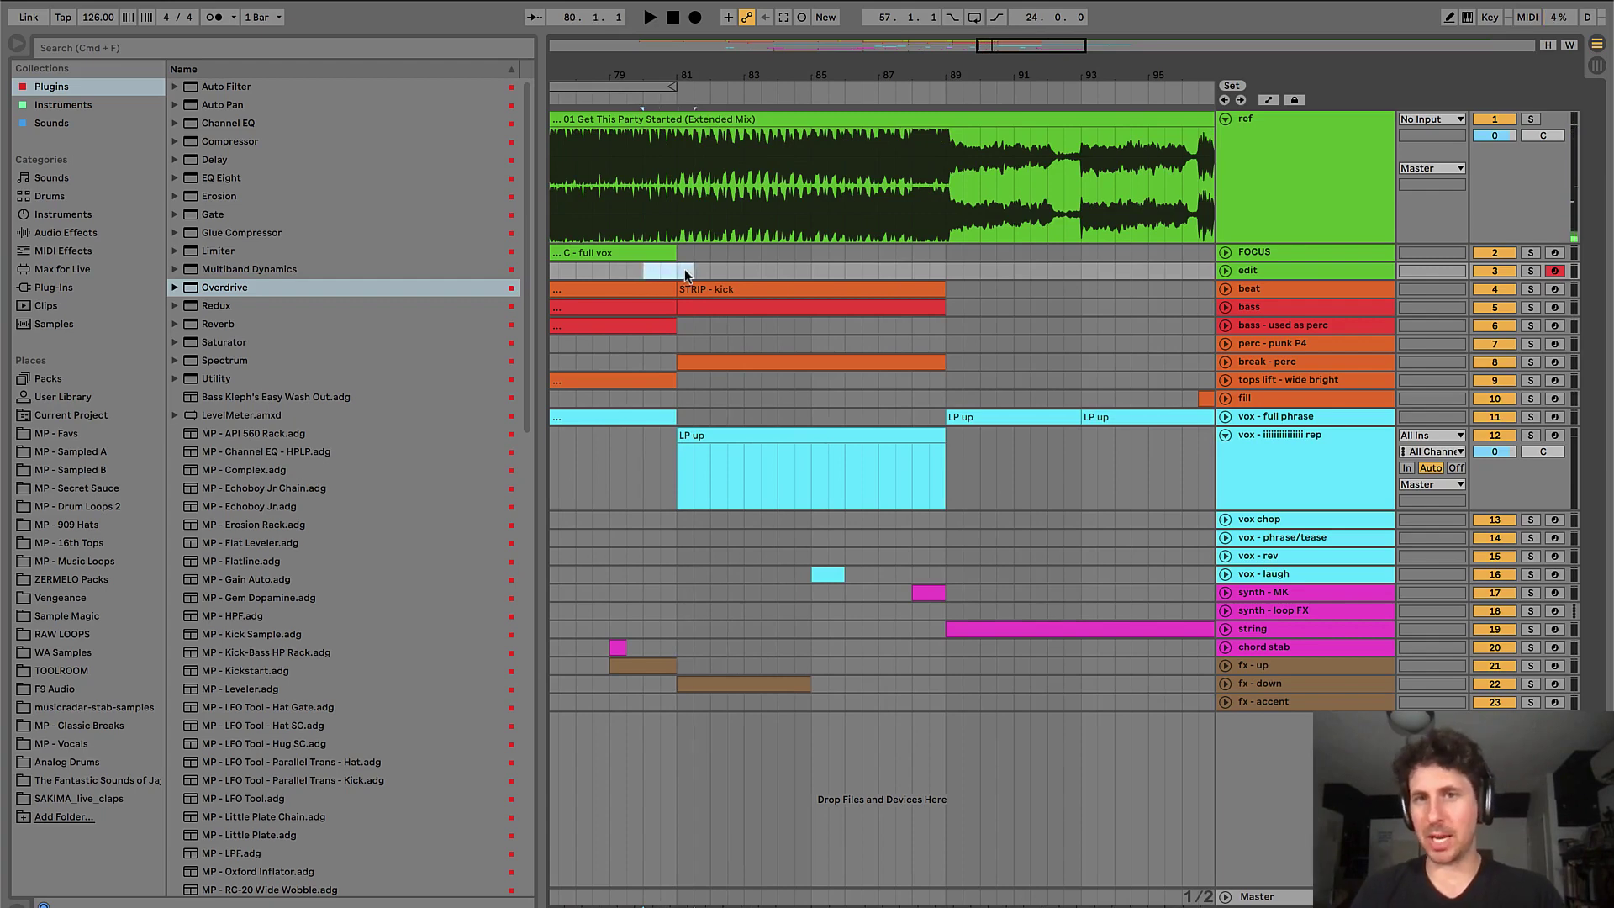
pyautogui.hscroll(5, 684, 269)
pyautogui.moveTo(1036, 254); pyautogui.dragTo(1068, 253)
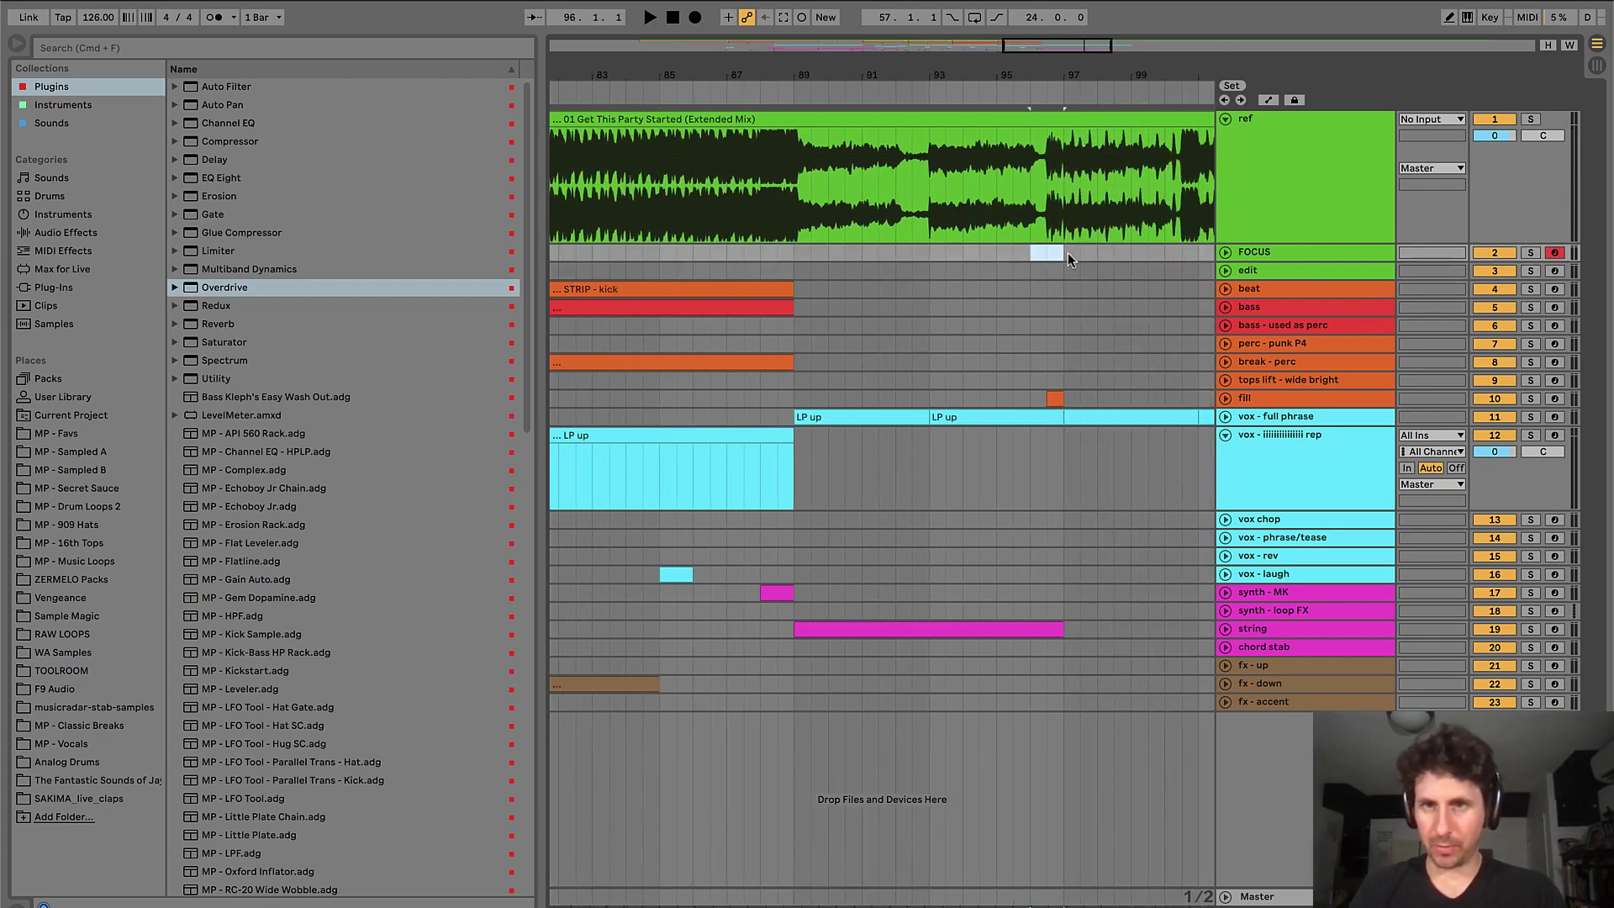
pyautogui.press('+')
pyautogui.doubleClick(1036, 255)
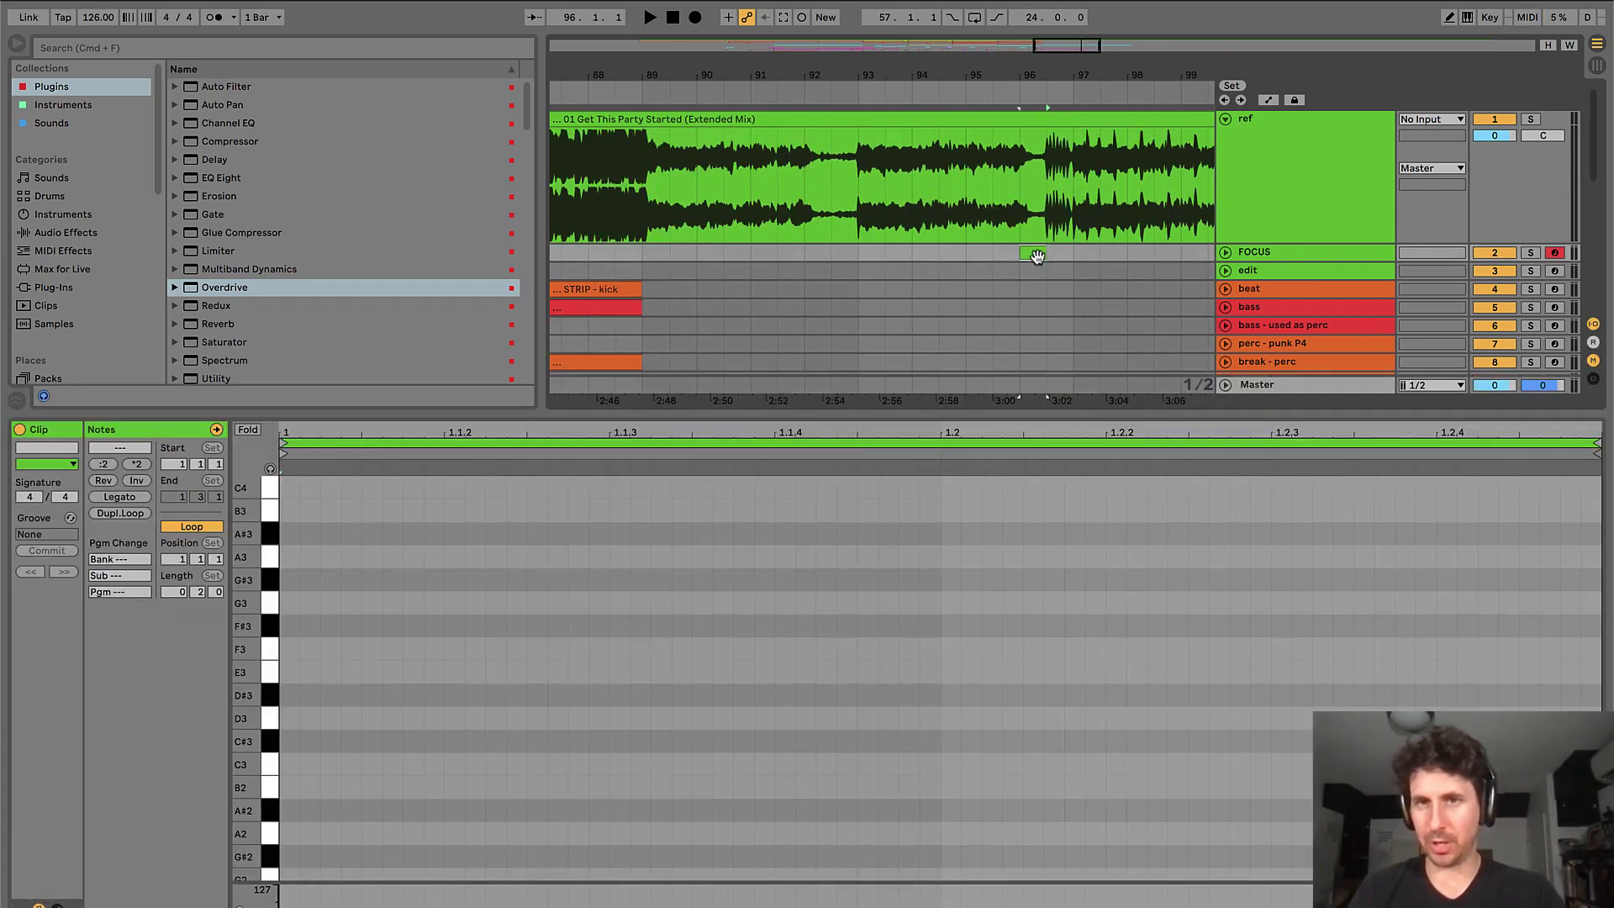
pyautogui.press('super+alt+l')
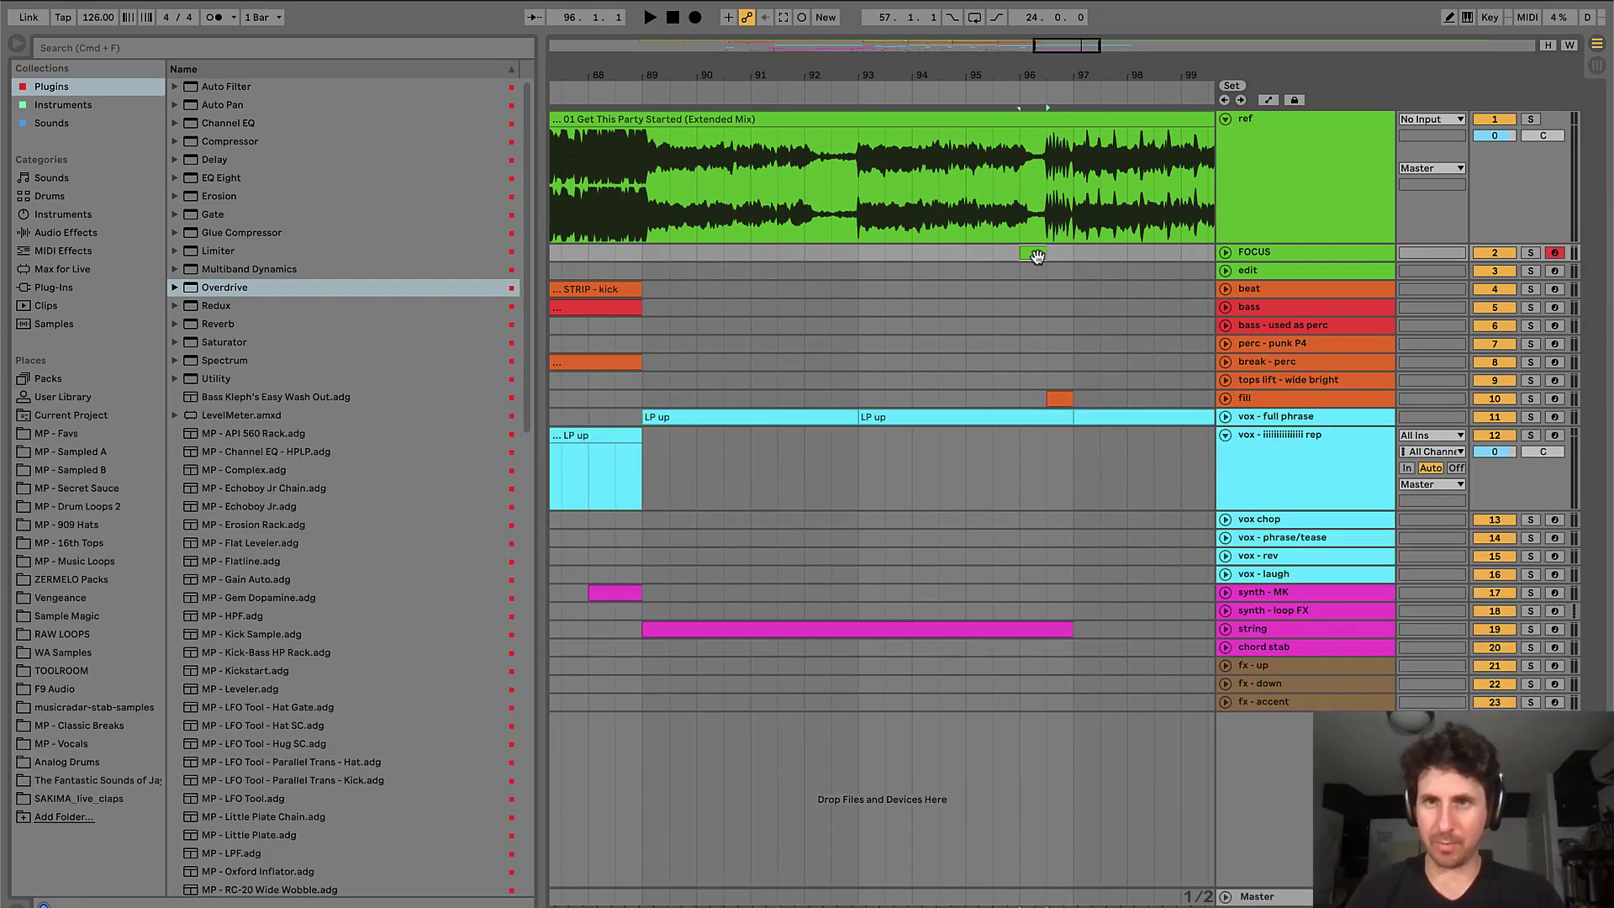
pyautogui.press('Delete')
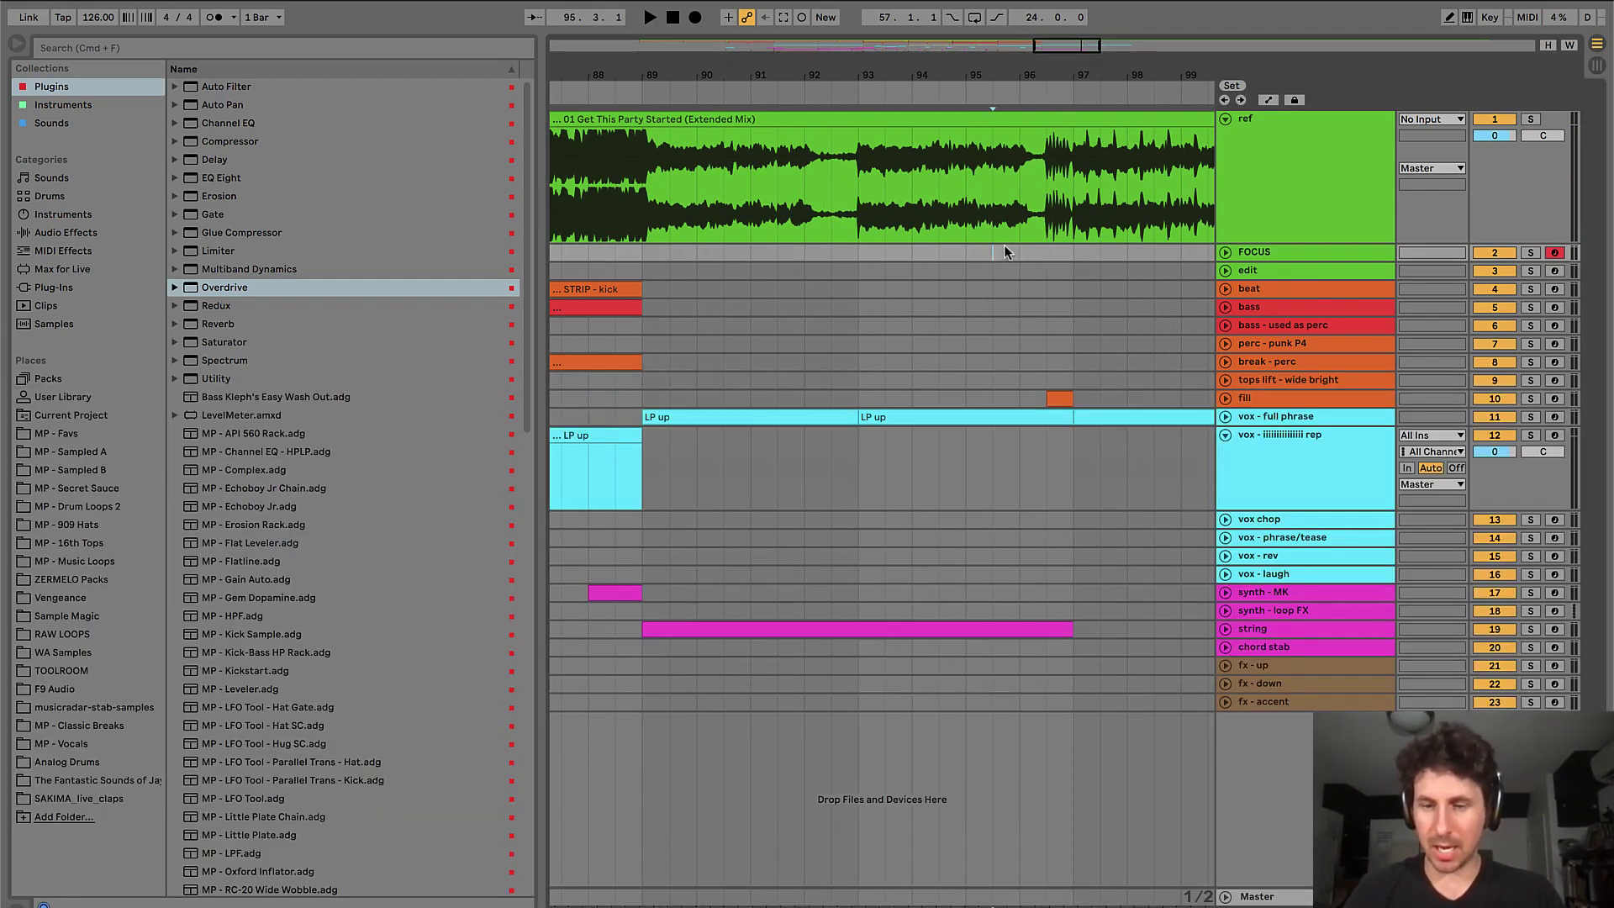
# - Replay the reference track from about bar 95 through the fill before bar 97
pyautogui.press('-')
pyautogui.press('space')
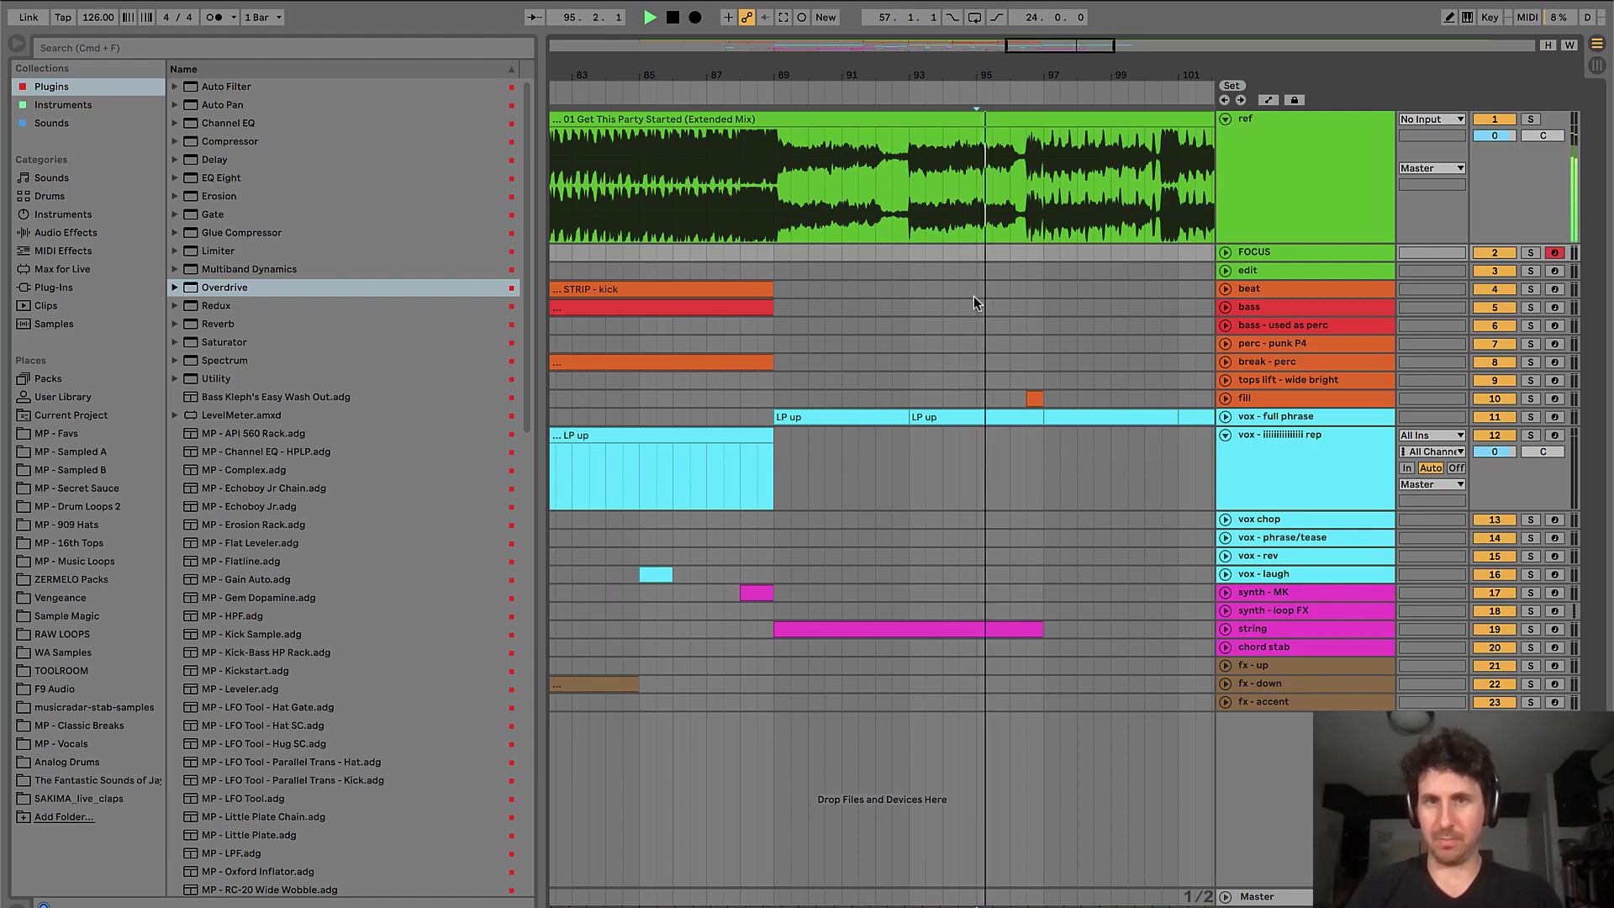
pyautogui.press('-')
pyautogui.click(975, 307)
pyautogui.hscroll(-5, 975, 310)
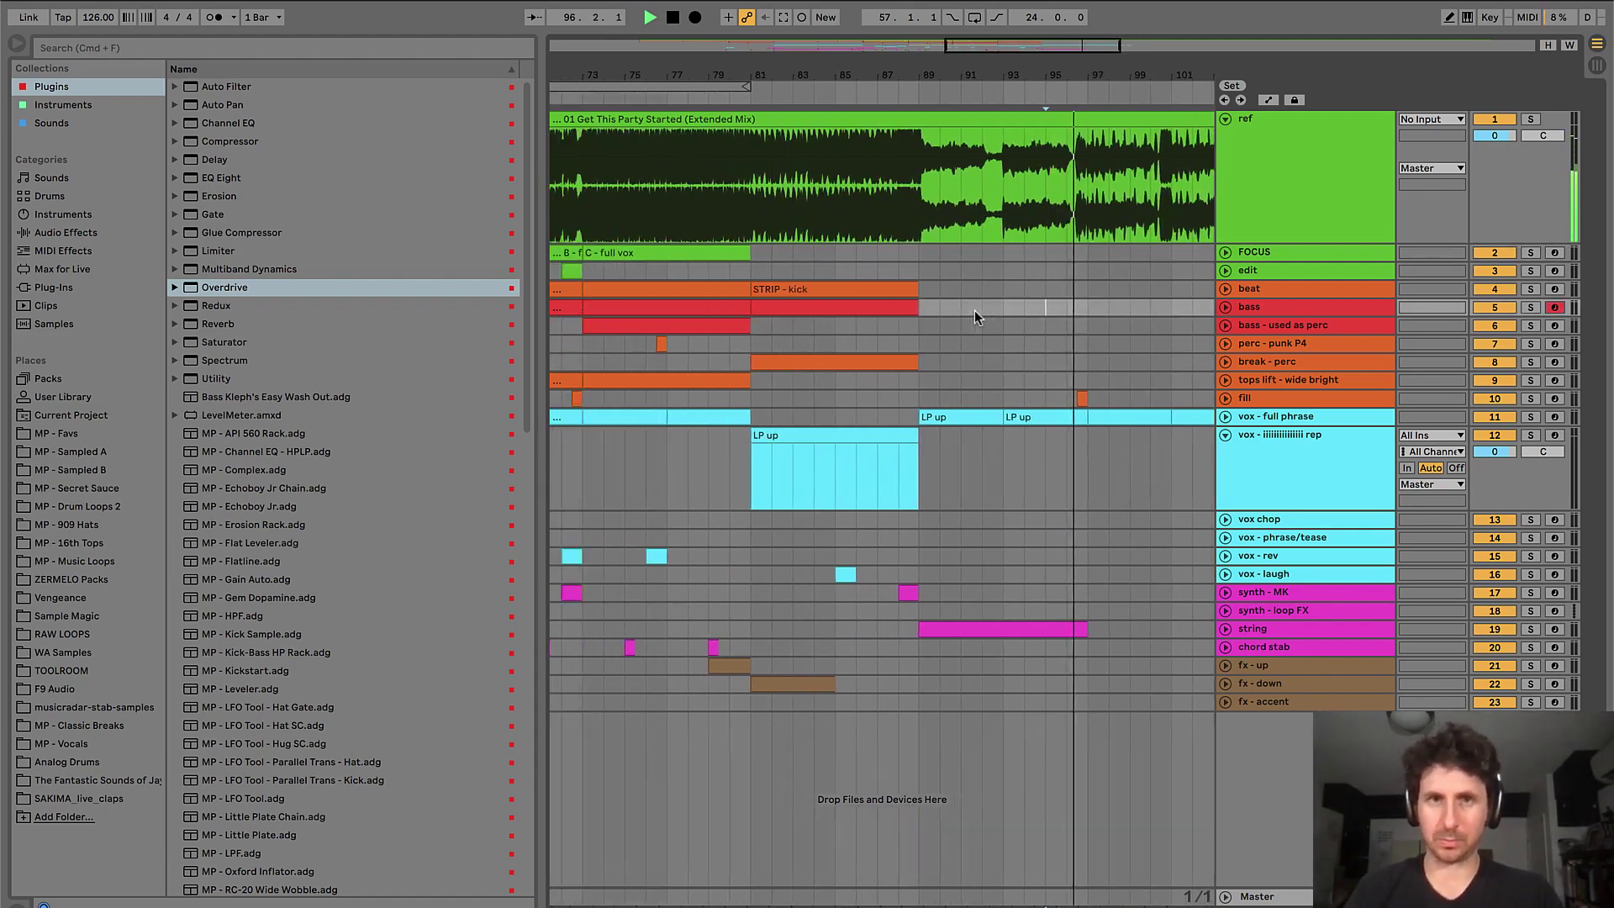
# - Unfold the FOCUS track and insert an empty eight-bar clip from bar 81 to bar 89
pyautogui.click(1225, 252)
pyautogui.click(974, 289)
pyautogui.press('space')
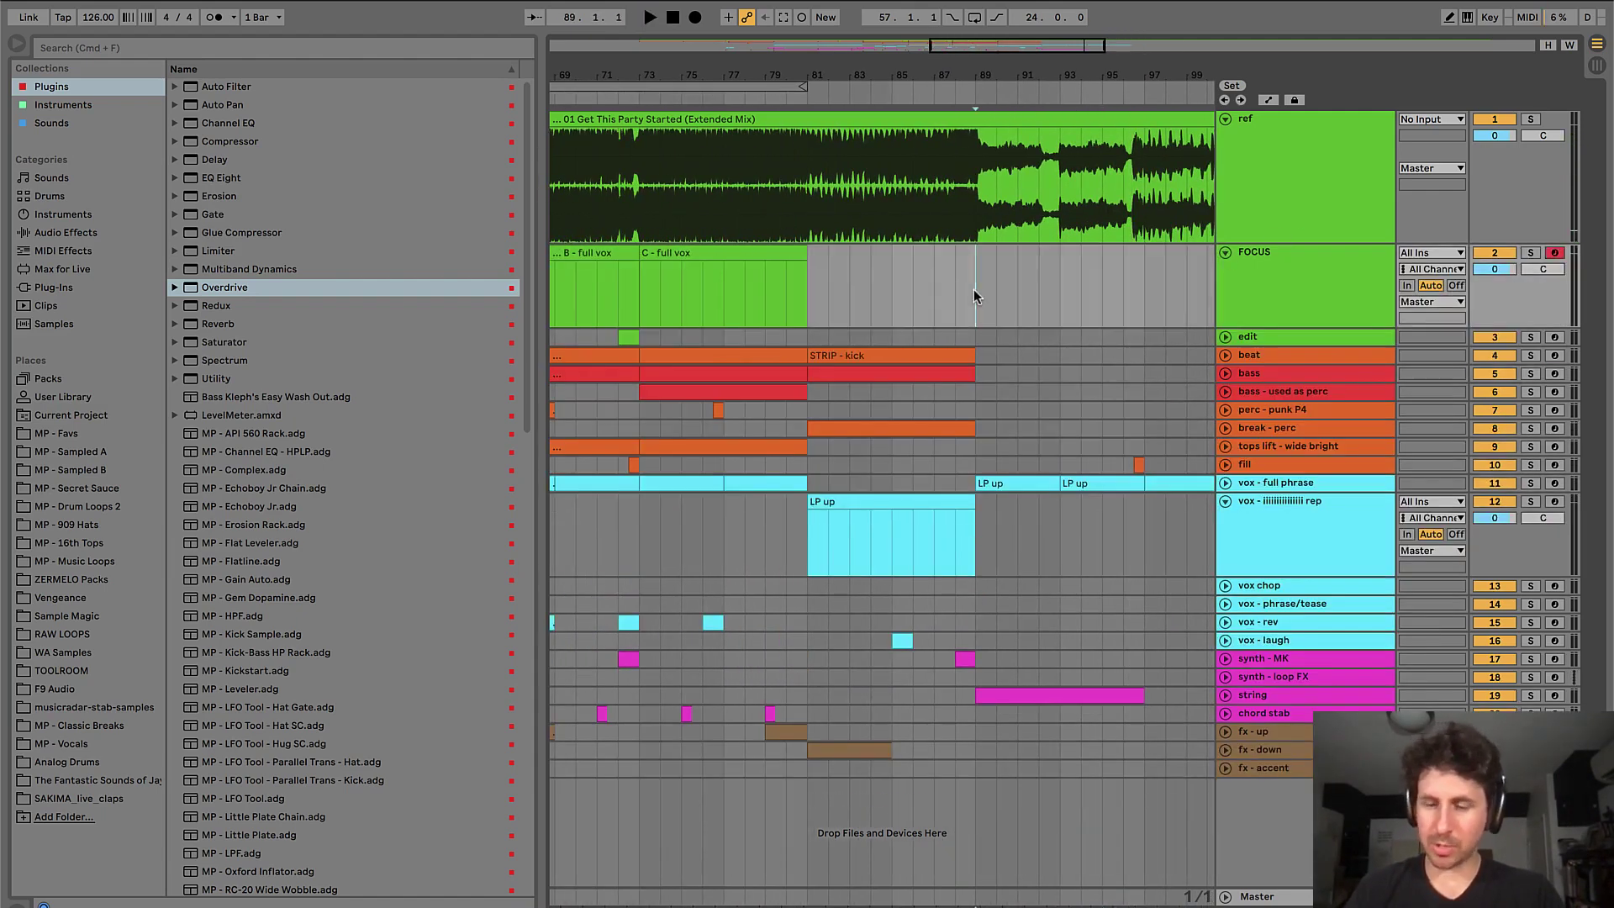
pyautogui.press('-')
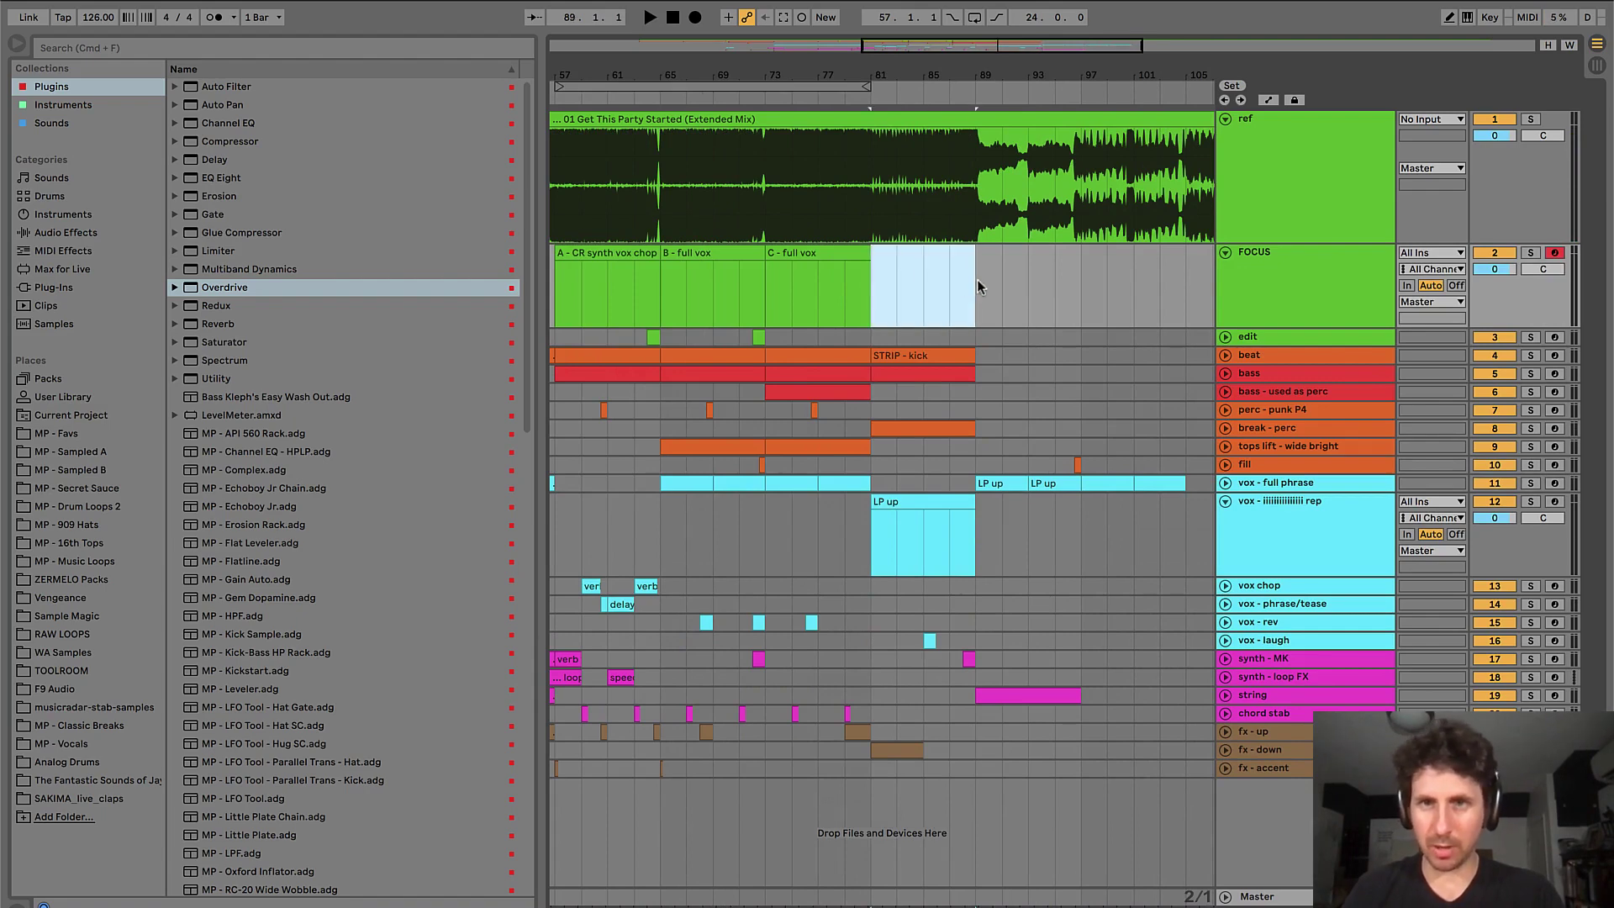
pyautogui.press('super+shift+m')
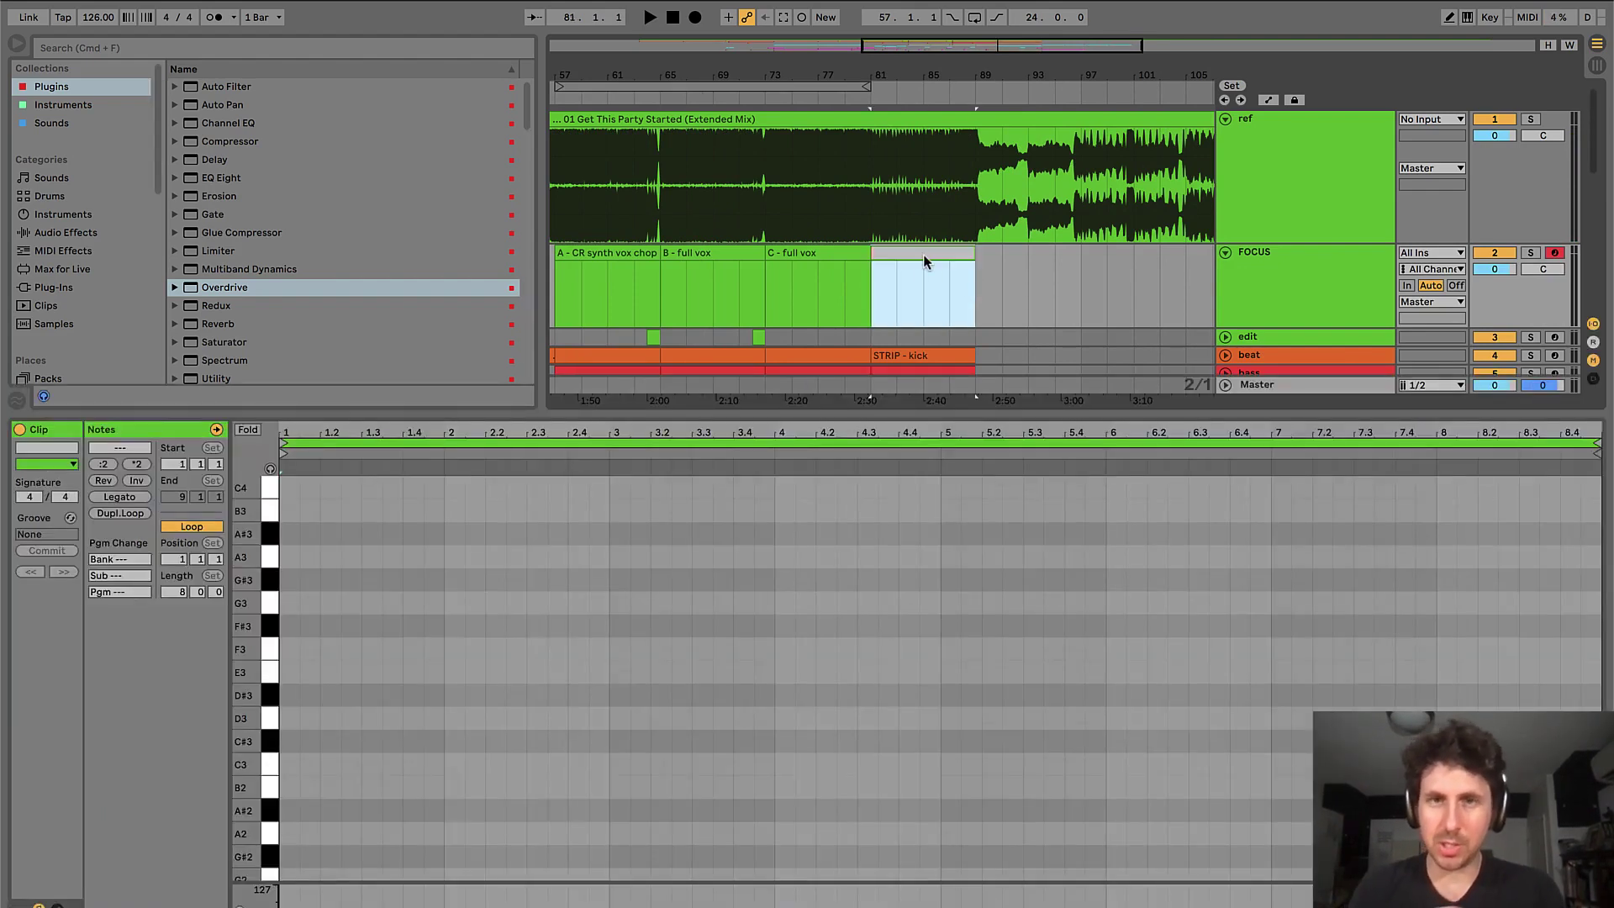
# - Split bars 57 to 81 of the reference audio into a separate clip and colour it red
pyautogui.press('-')
pyautogui.press('-')
pyautogui.press('-')
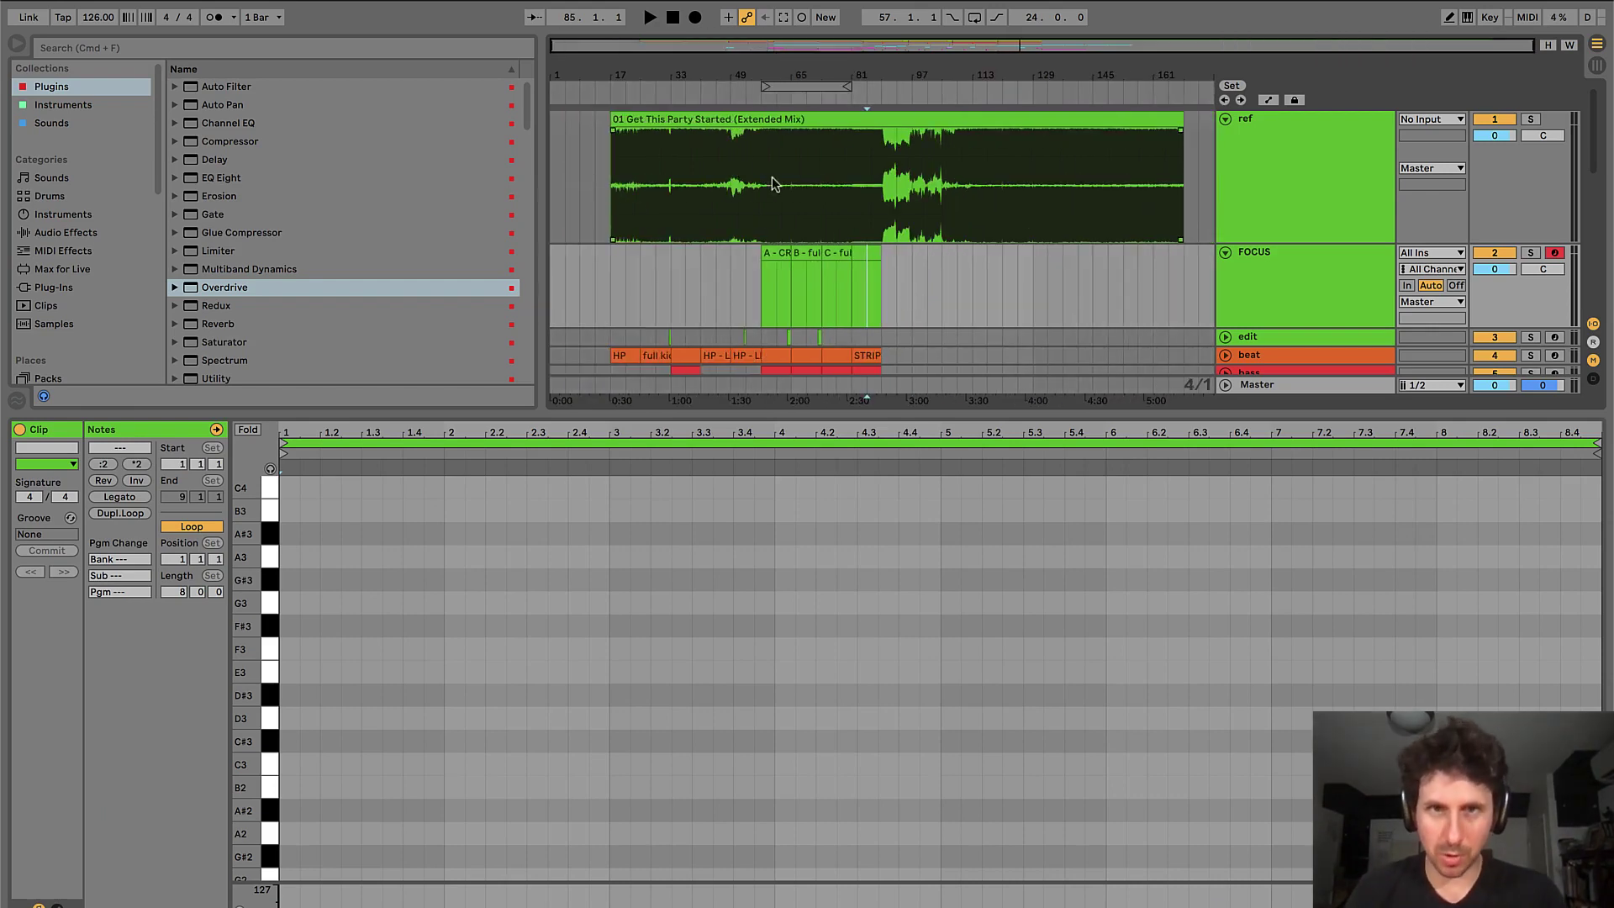
pyautogui.moveTo(772, 184); pyautogui.dragTo(848, 180)
pyautogui.press('super+e')
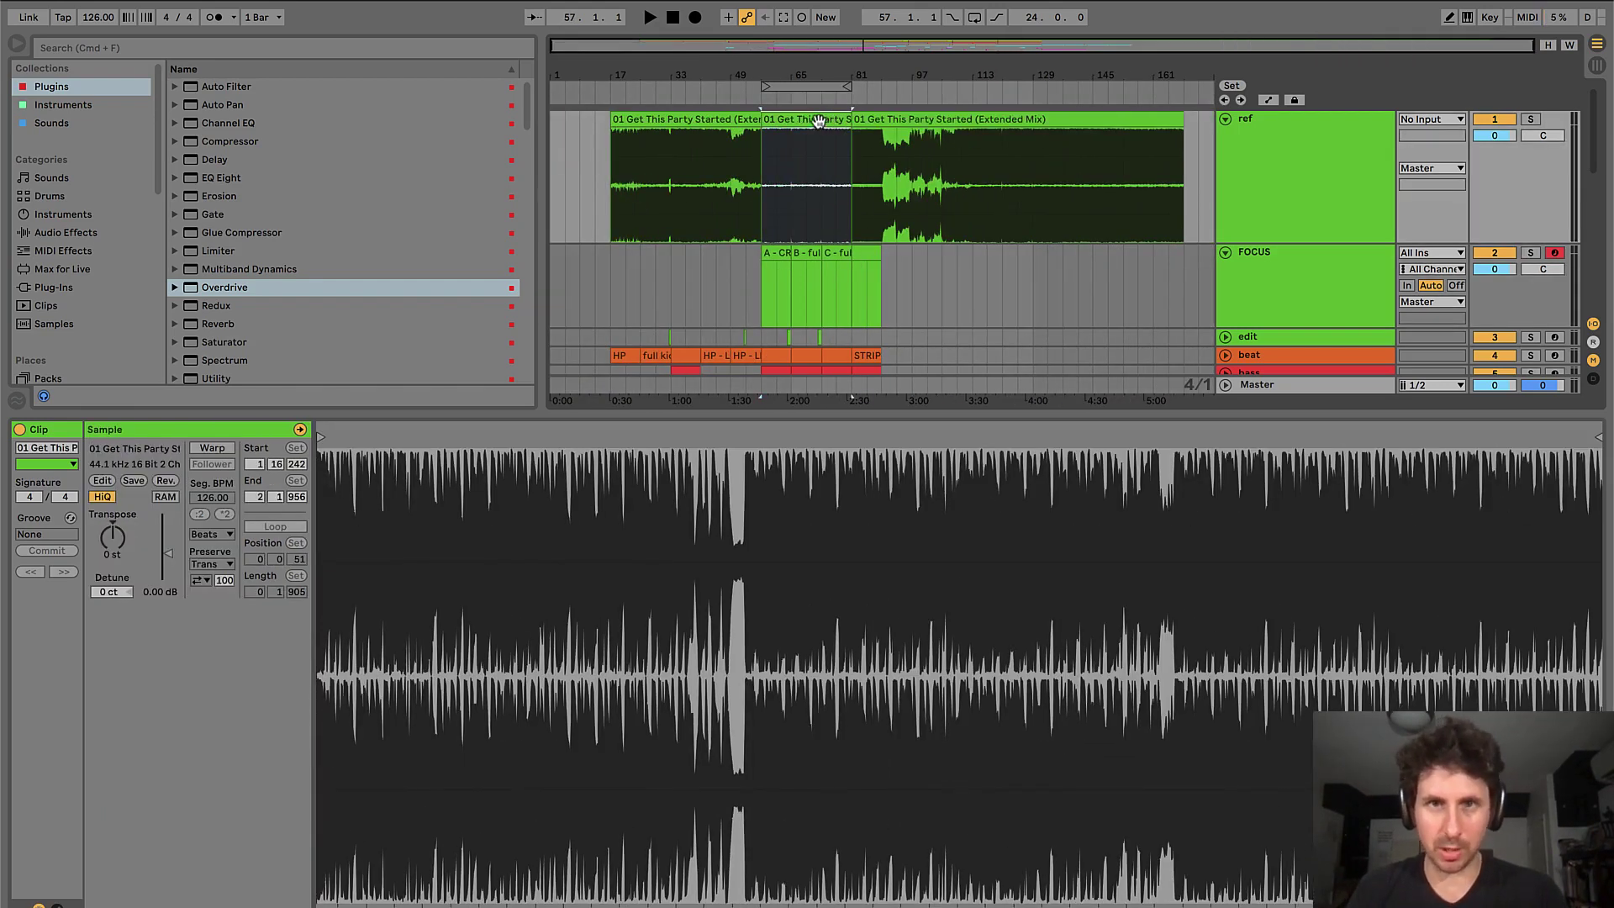
pyautogui.rightClick(818, 121)
pyautogui.click(834, 561)
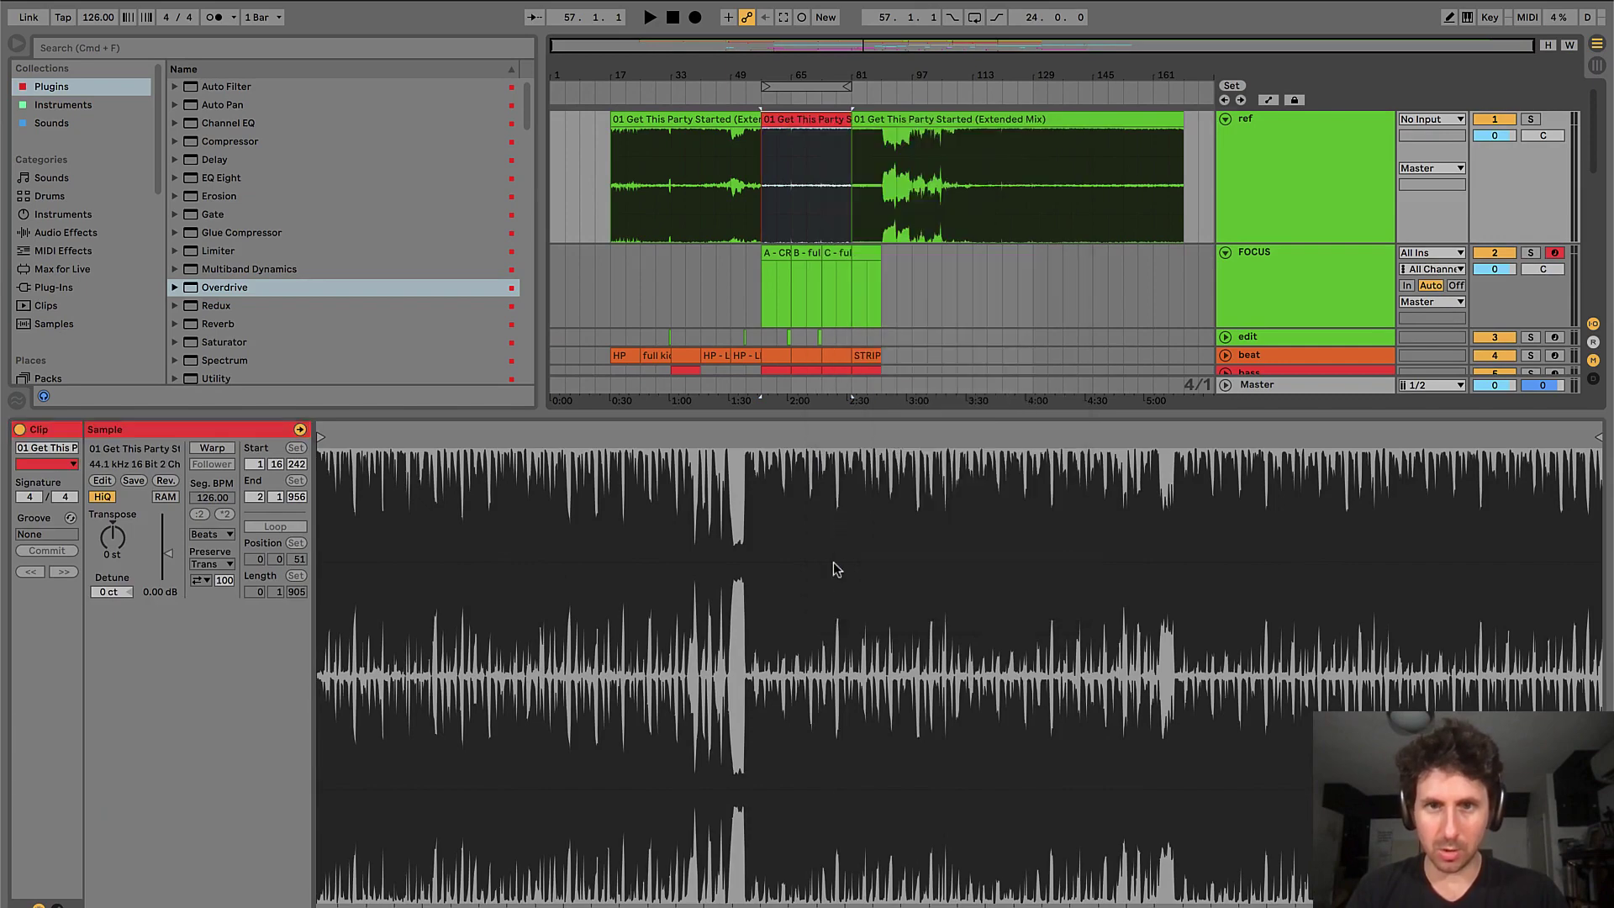
# - Split the reference audio at bar 41 and colour the section from bar 41 to bar 57 cyan
pyautogui.moveTo(738, 138); pyautogui.dragTo(754, 144)
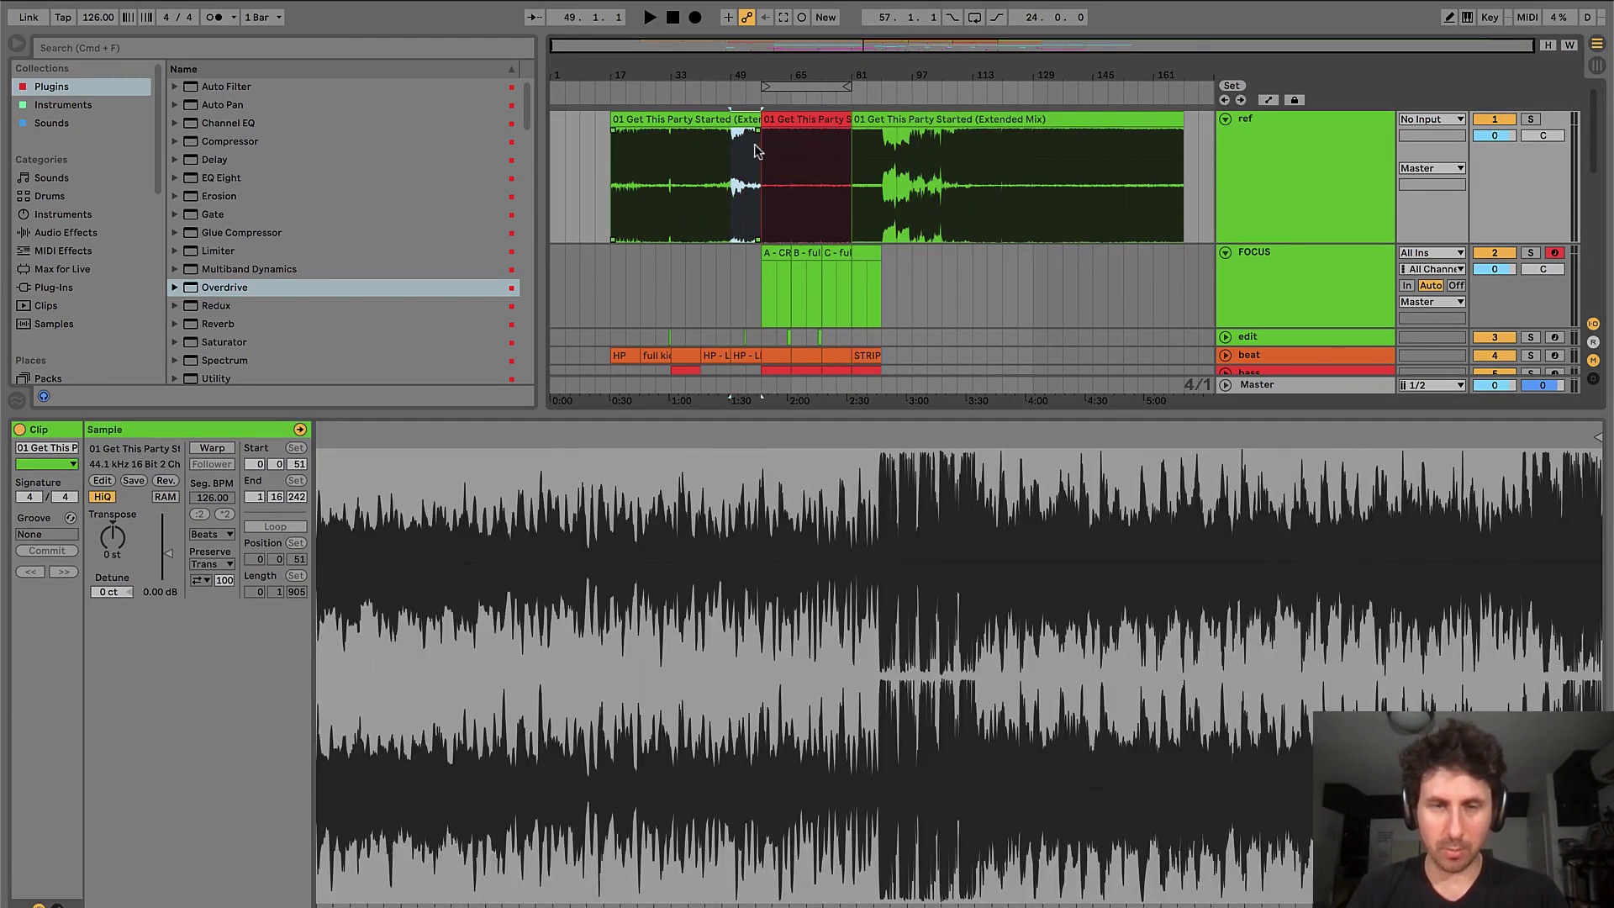
pyautogui.moveTo(699, 202); pyautogui.dragTo(757, 171)
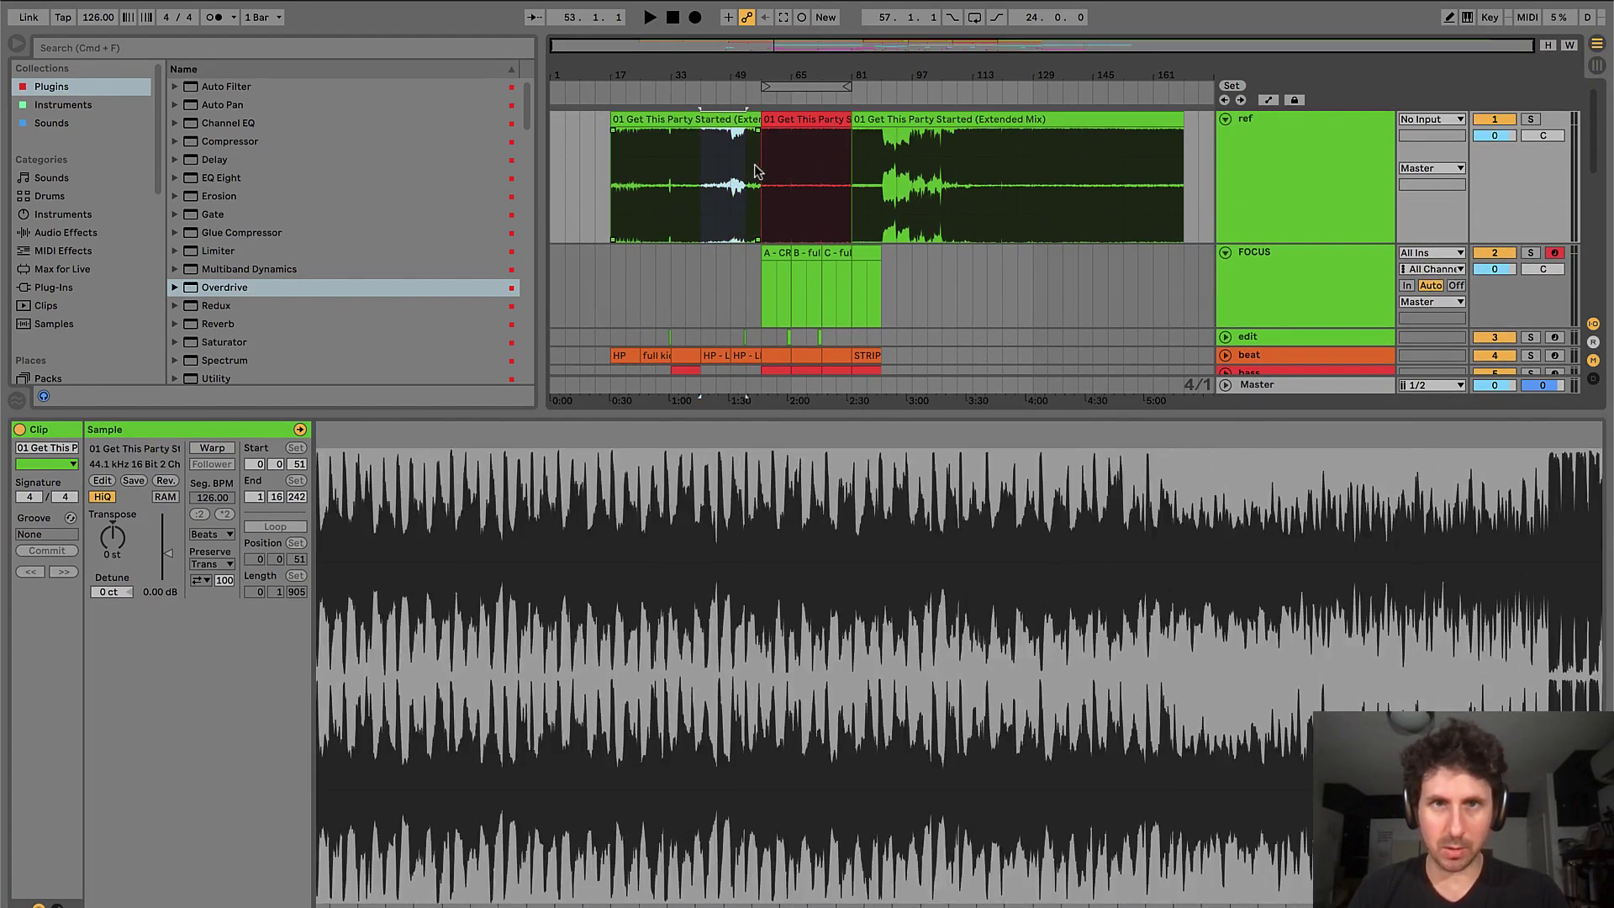
pyautogui.press('super+e')
pyautogui.rightClick(739, 127)
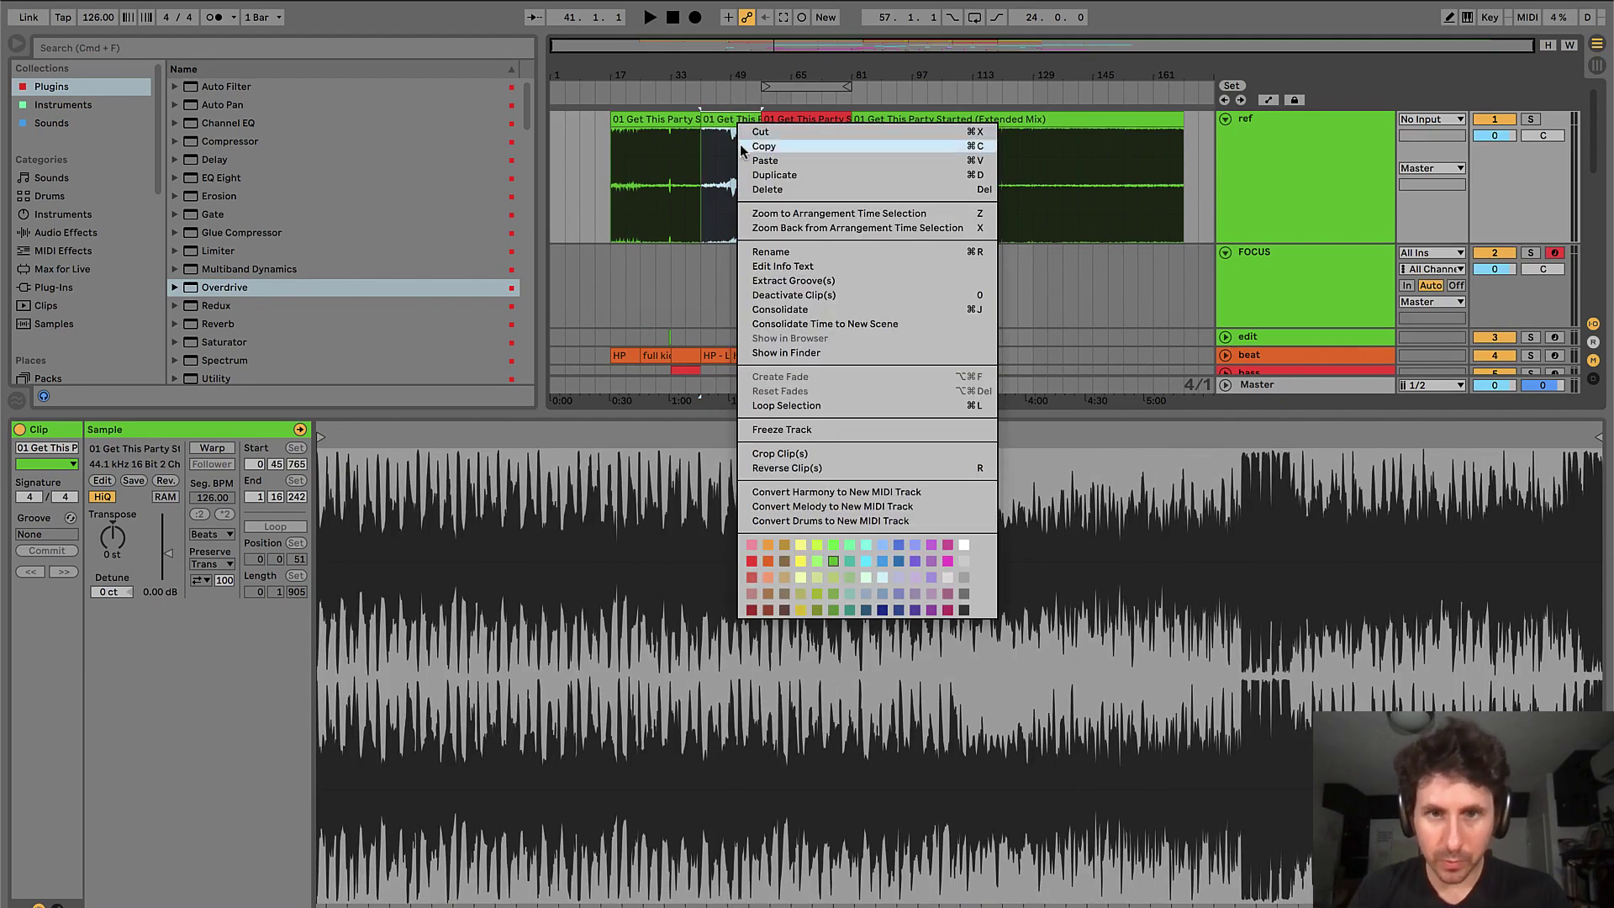
pyautogui.click(866, 545)
# - Split the reference audio at bar 33, colouring bars 33 to 41 red and bars 17 to 33 brown
pyautogui.click(670, 151)
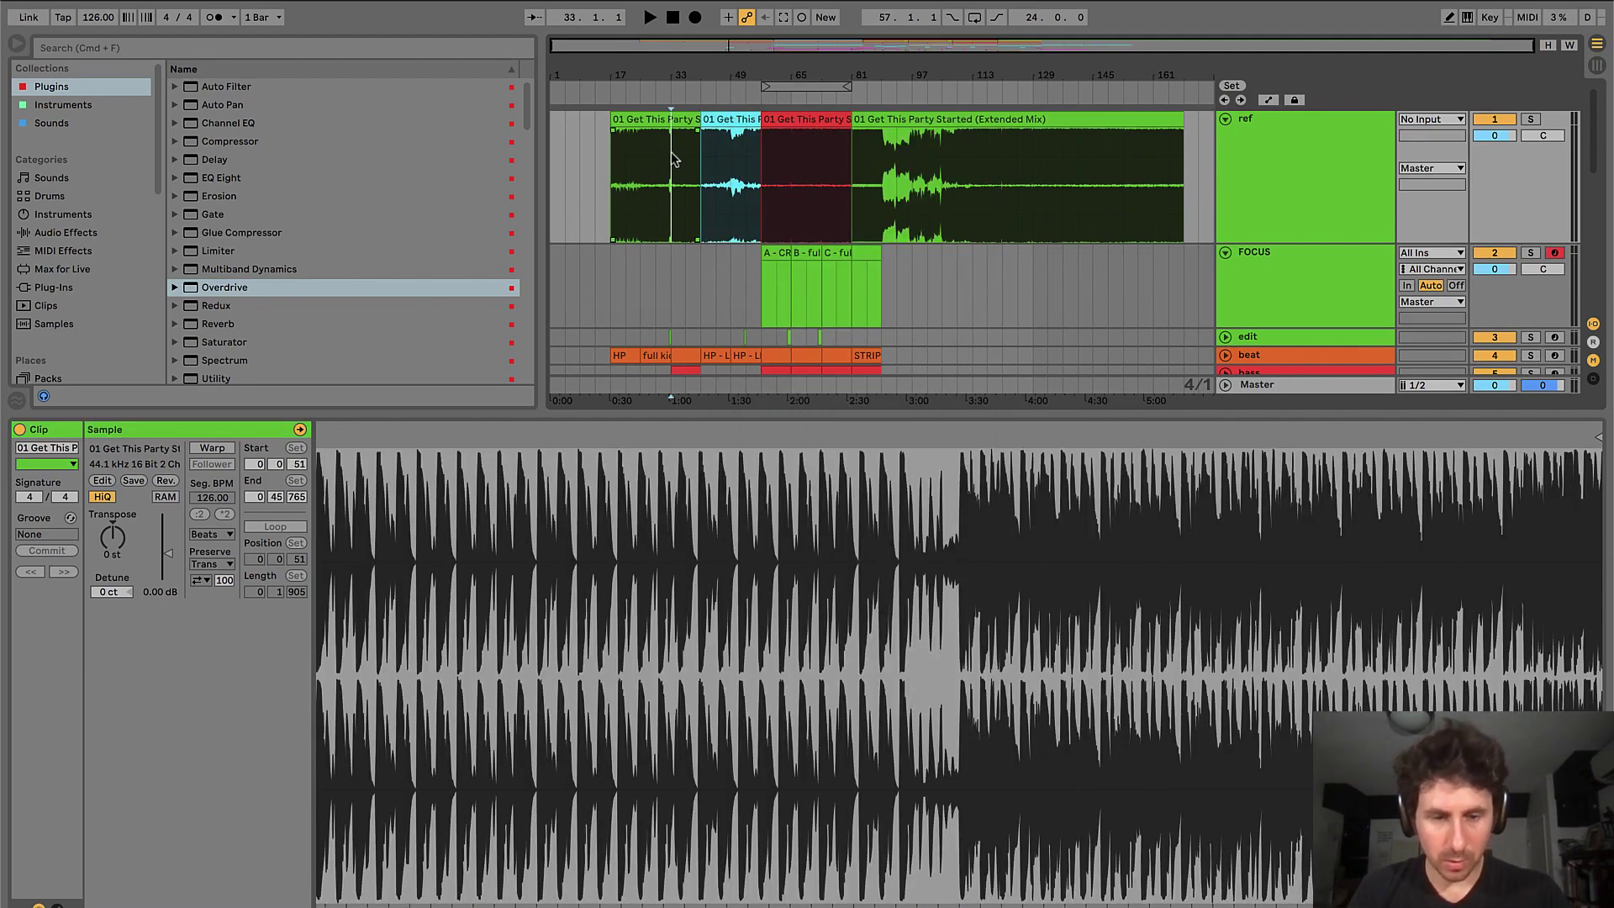
pyautogui.press('super+e')
pyautogui.rightClick(687, 124)
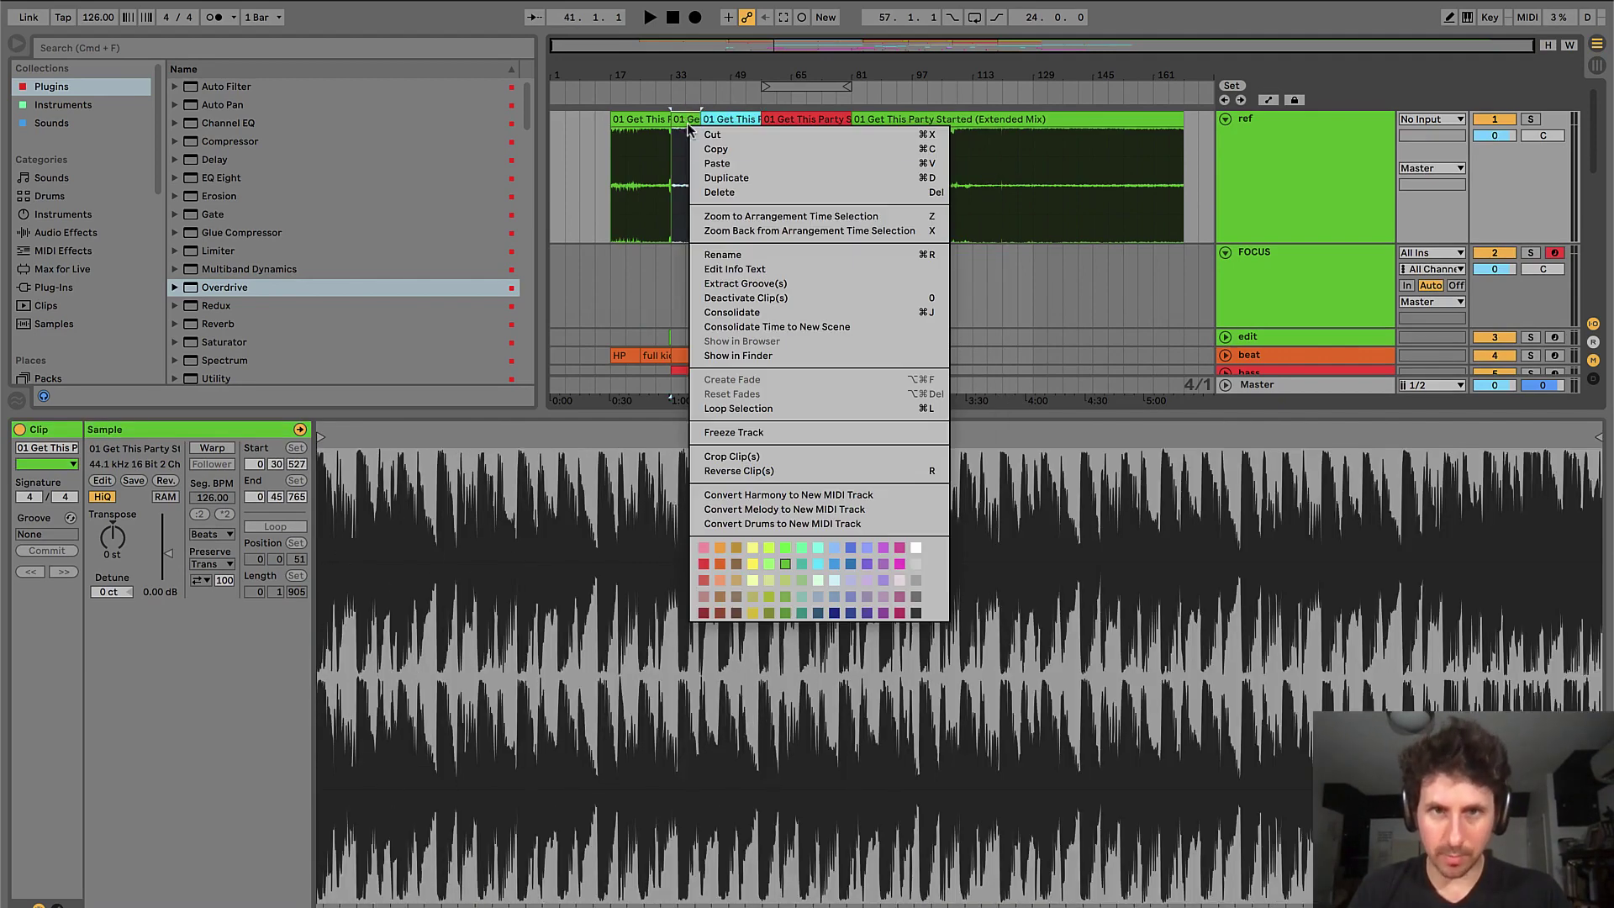
pyautogui.click(713, 549)
pyautogui.rightClick(648, 126)
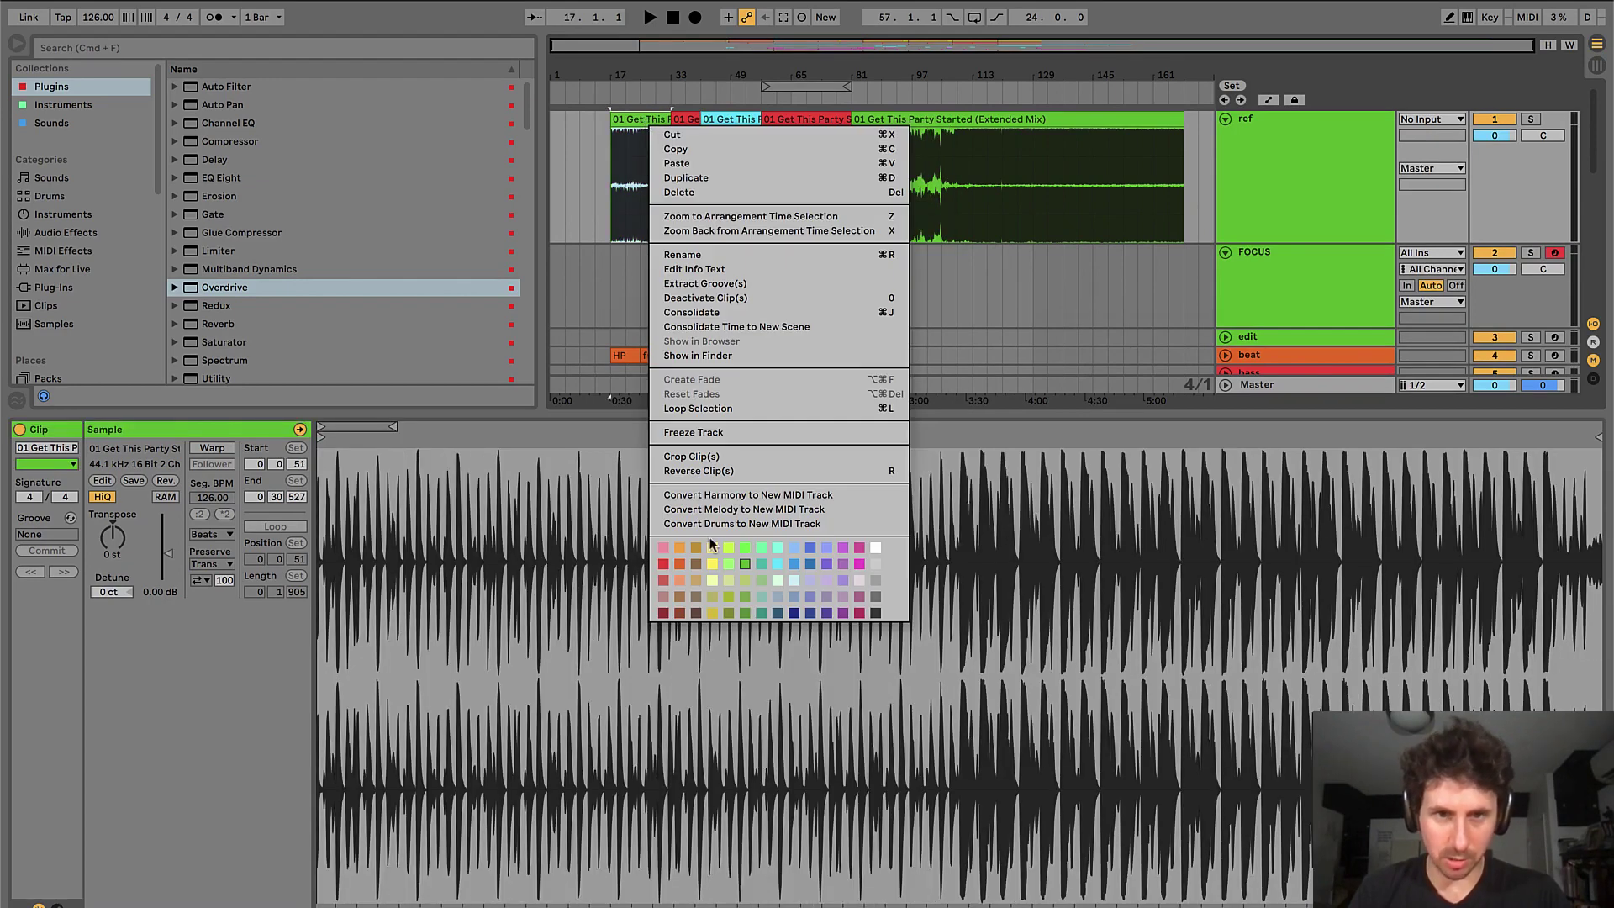
pyautogui.click(694, 566)
pyautogui.click(688, 120)
pyautogui.press('super+alt+l')
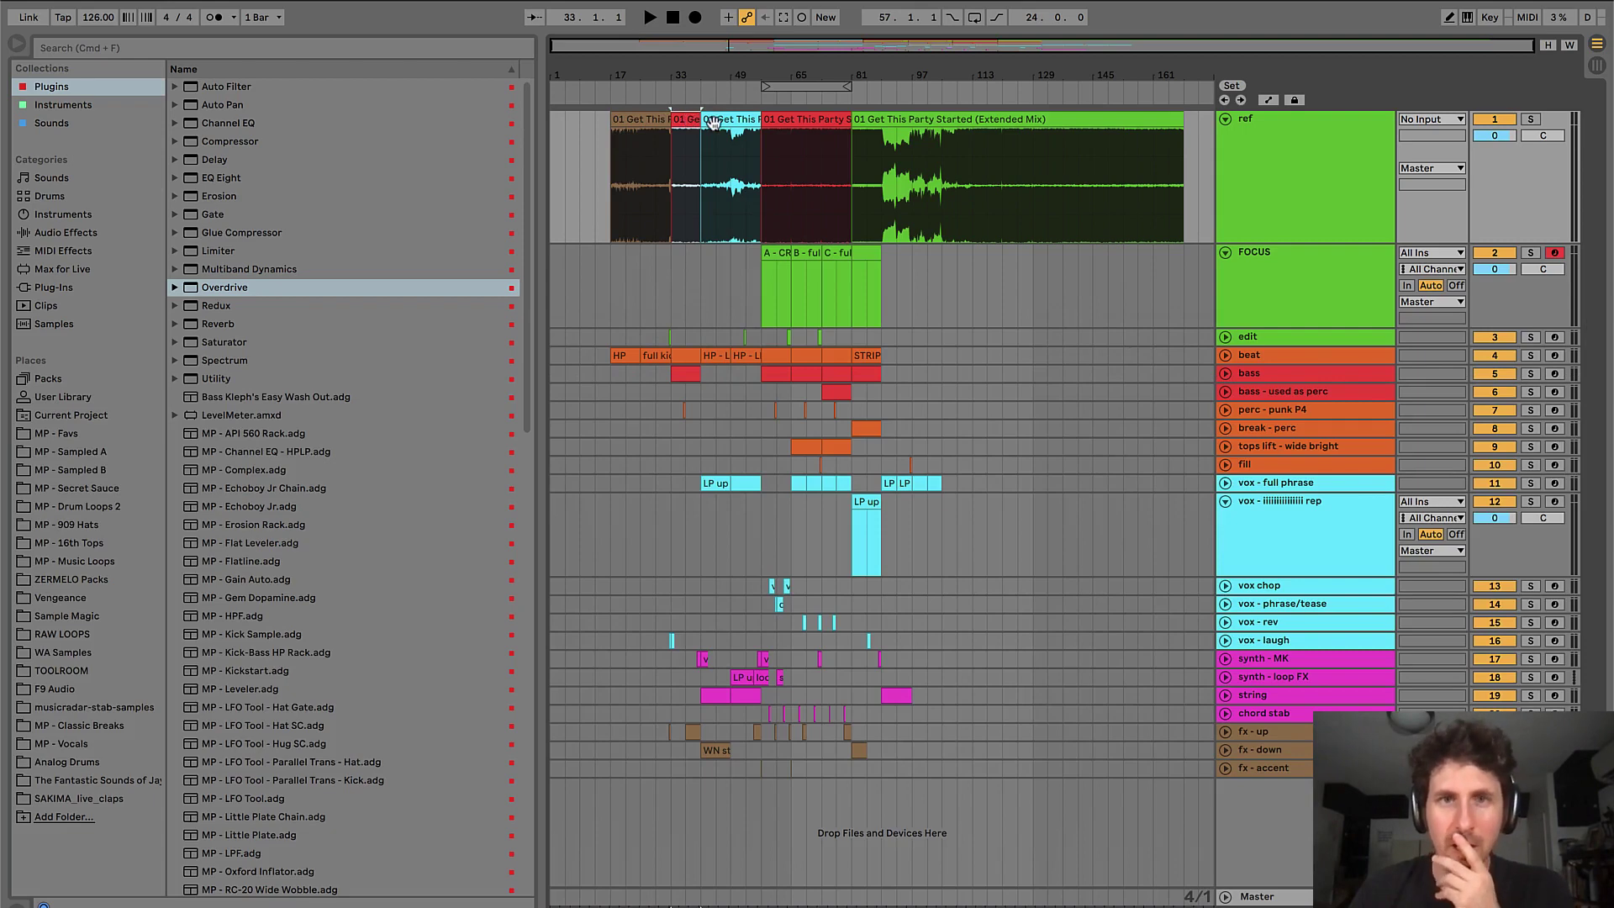
# - Split the reference audio at bar 113 and colour the section from bar 81 to bar 113 cyan
pyautogui.click(950, 156)
pyautogui.scroll(2, 966, 152)
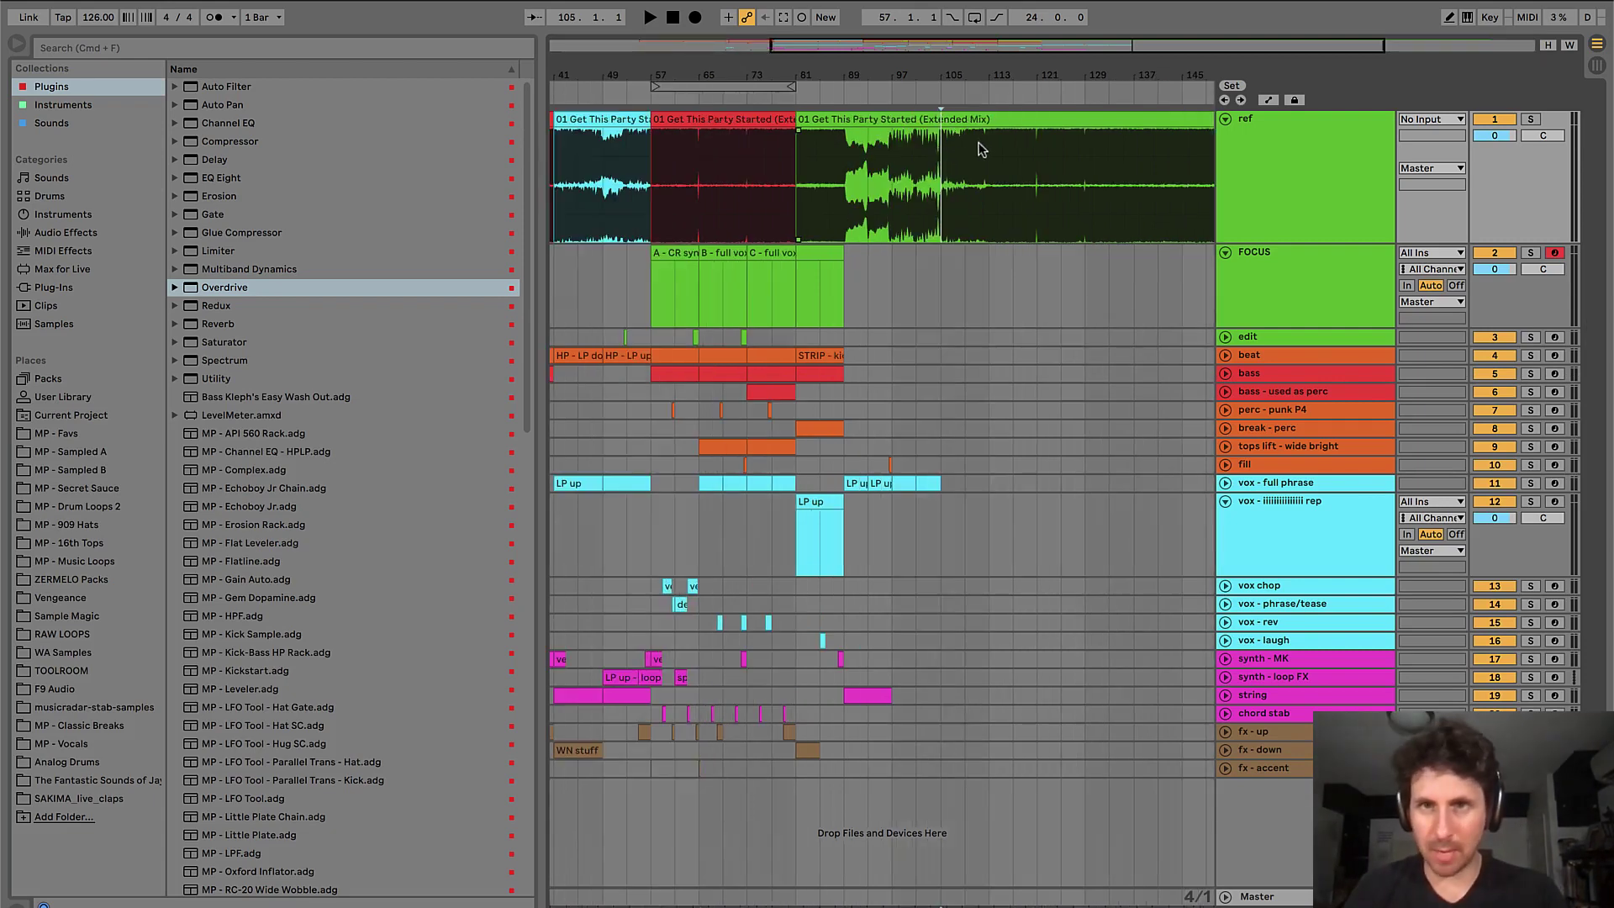
pyautogui.click(986, 150)
pyautogui.press('super+e')
pyautogui.rightClick(929, 117)
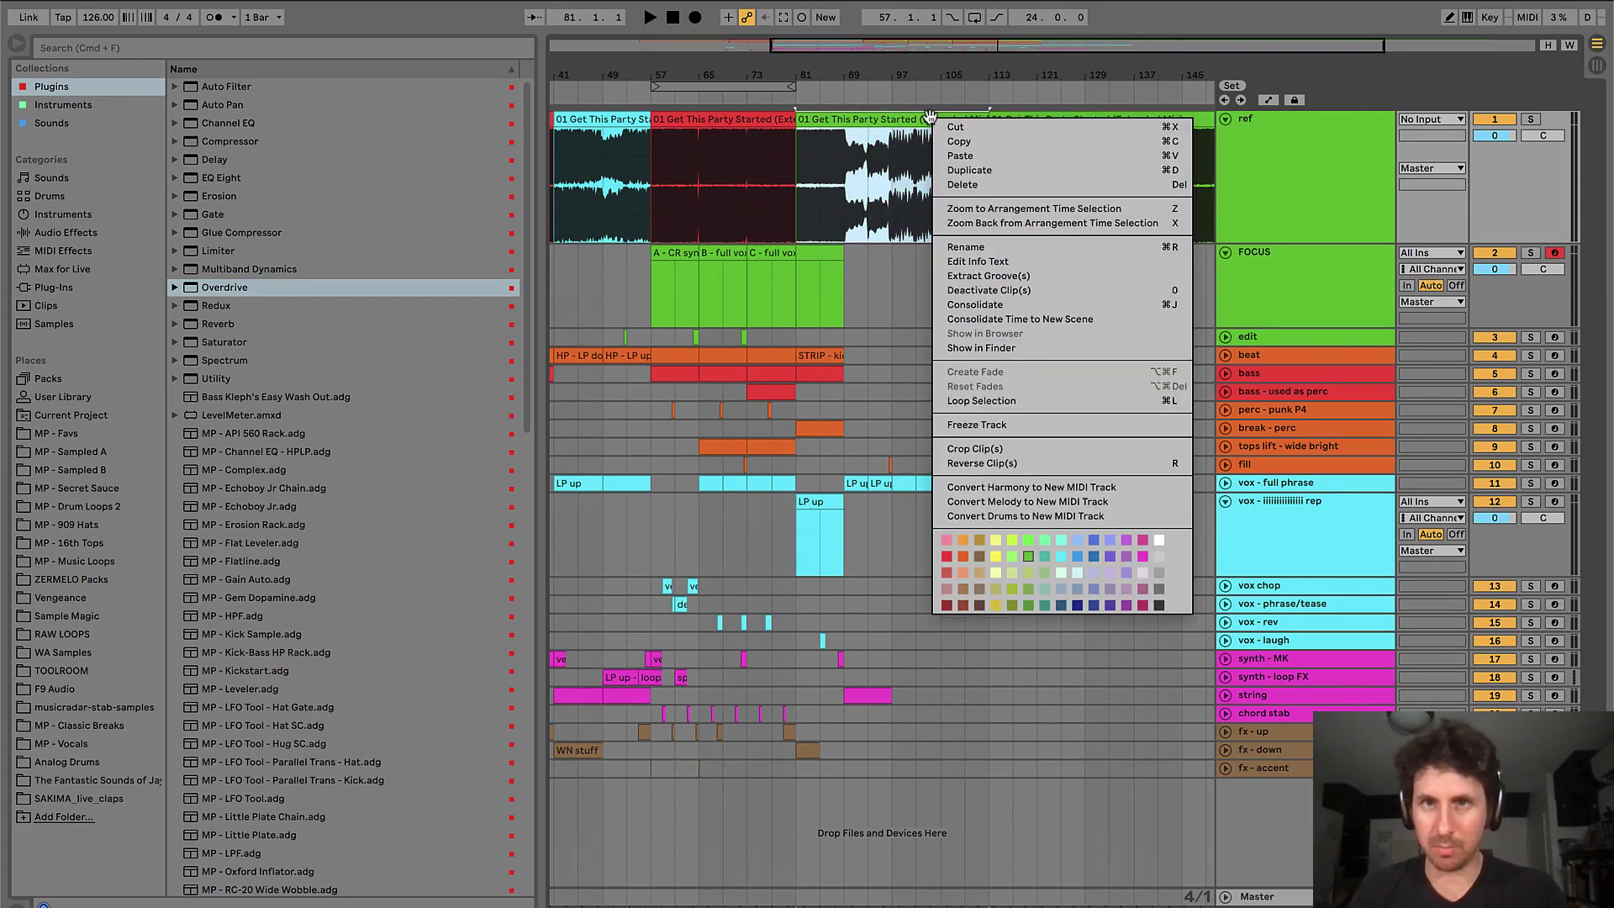
pyautogui.click(1059, 559)
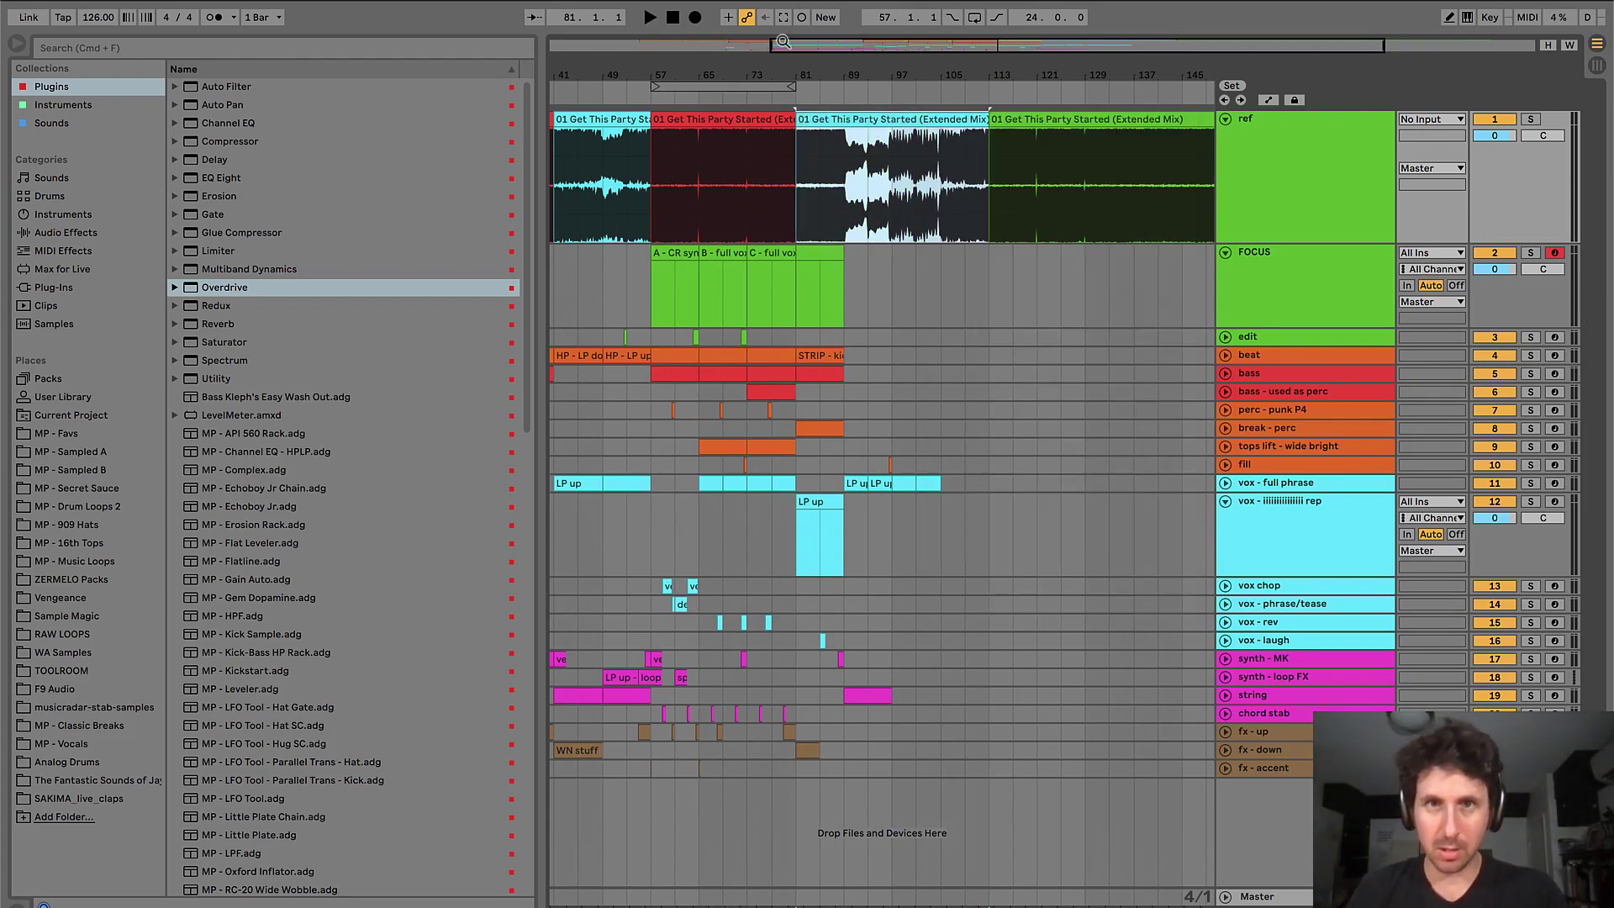
# - Examine the colour-coded reference sections and the placeholder clips around bars 81 to 89
pyautogui.keyDown('shift'); pyautogui.click(835, 152); pyautogui.keyUp('shift')
pyautogui.press('-')
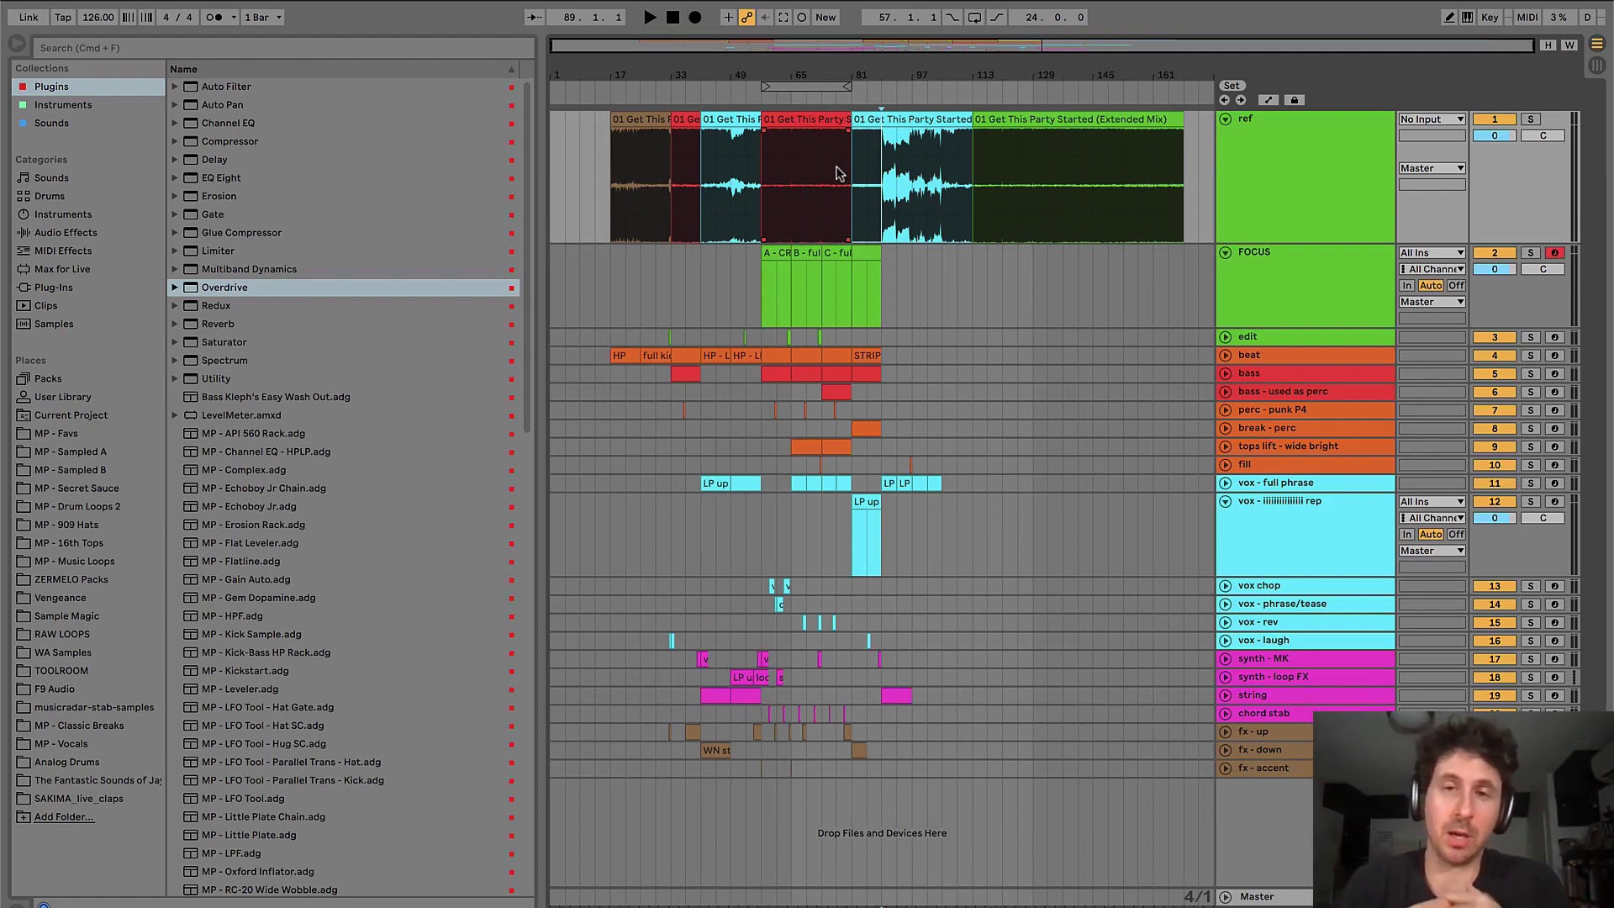
pyautogui.press('=')
pyautogui.click(878, 172)
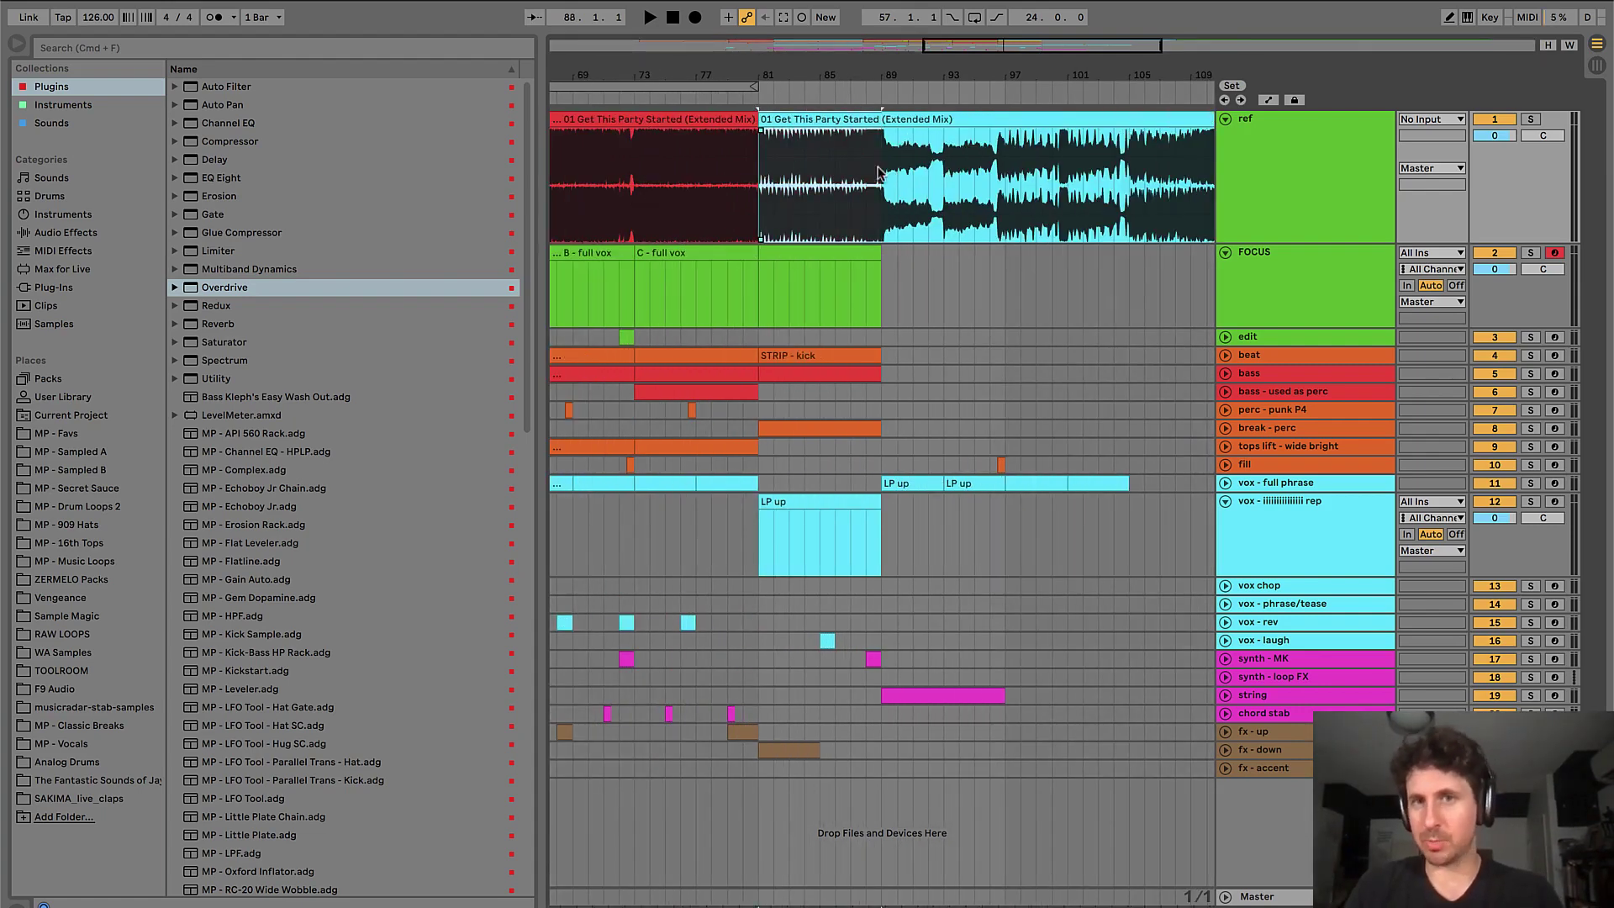
pyautogui.click(884, 172)
pyautogui.press('-')
pyautogui.press('-')
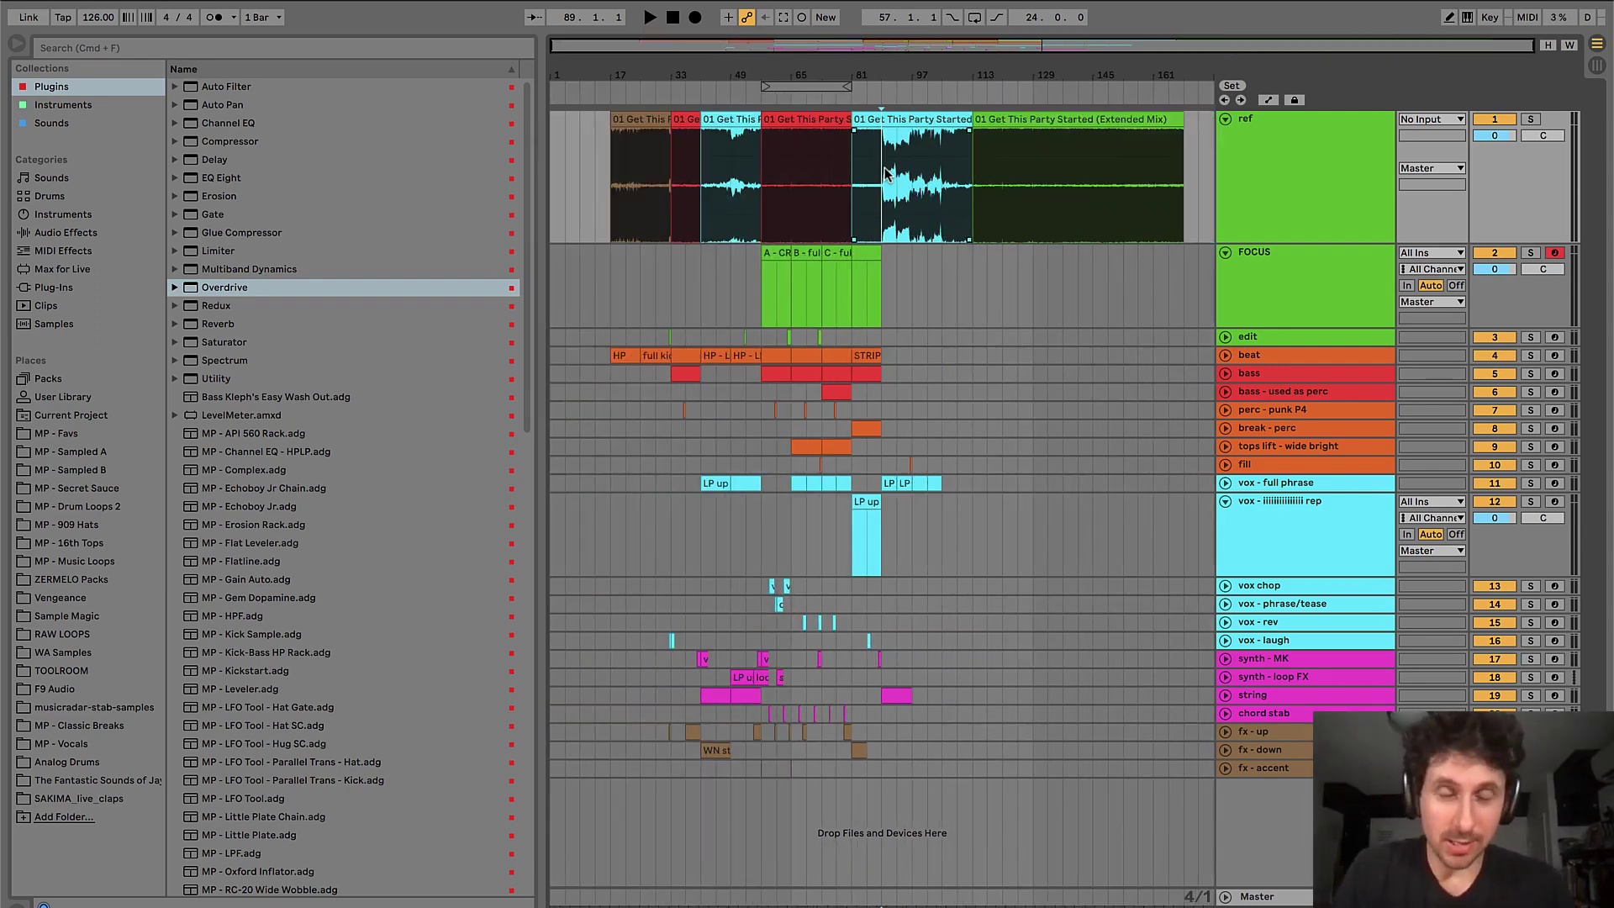
pyautogui.press('+')
pyautogui.press('+')
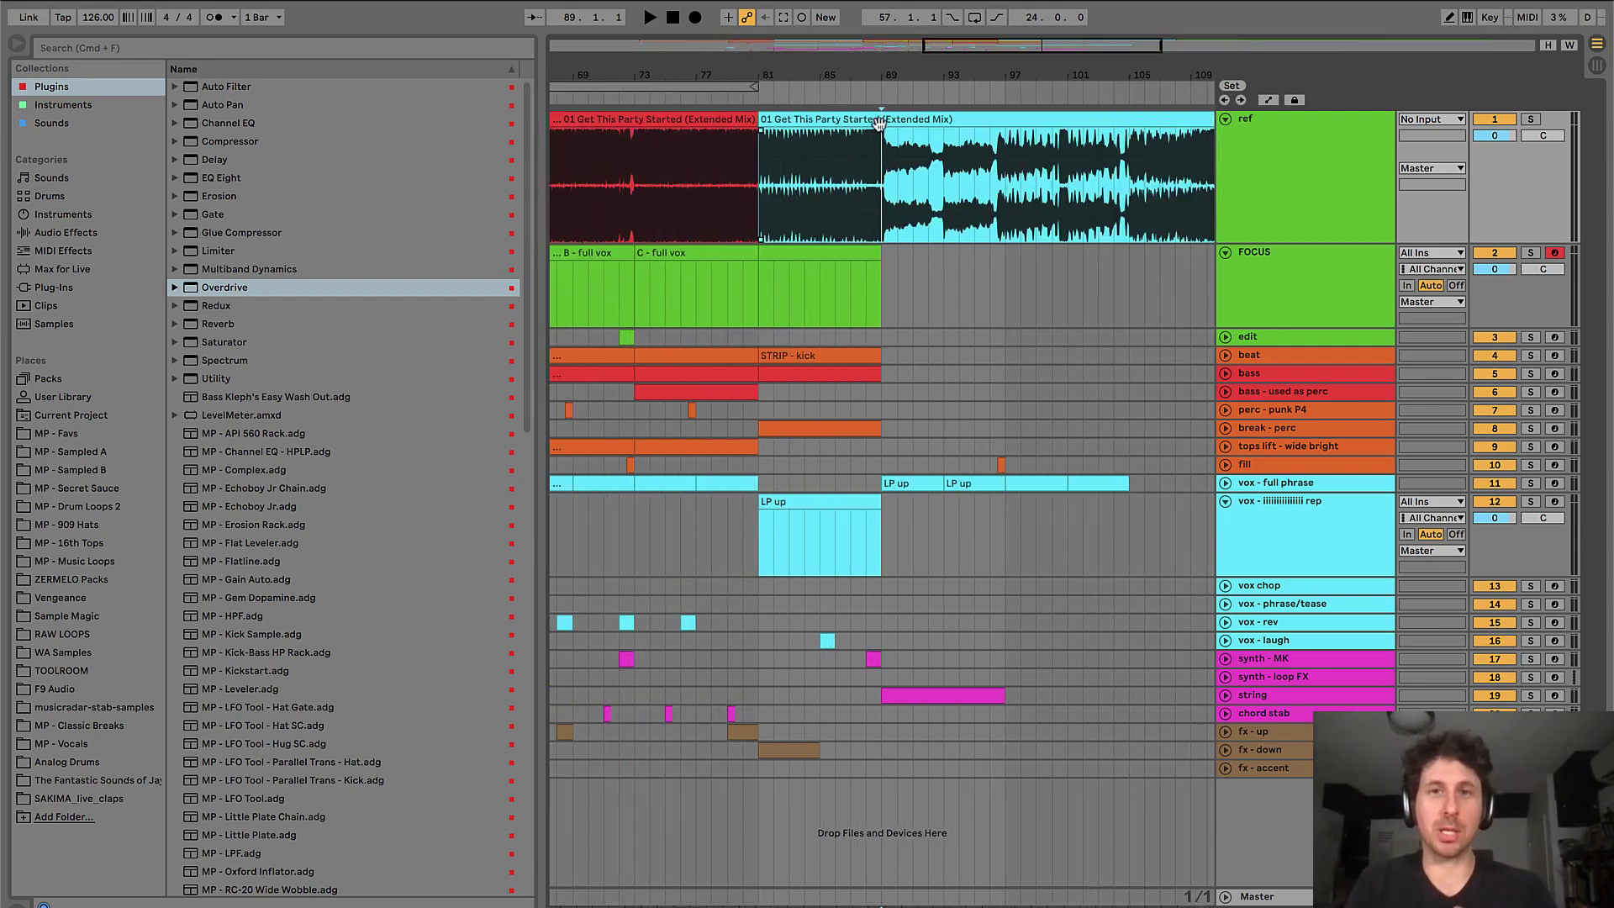
# - Examine the cyan reference audio section from bar 81 to bar 113 and its neighbouring sections
pyautogui.click(878, 119)
pyautogui.press('-')
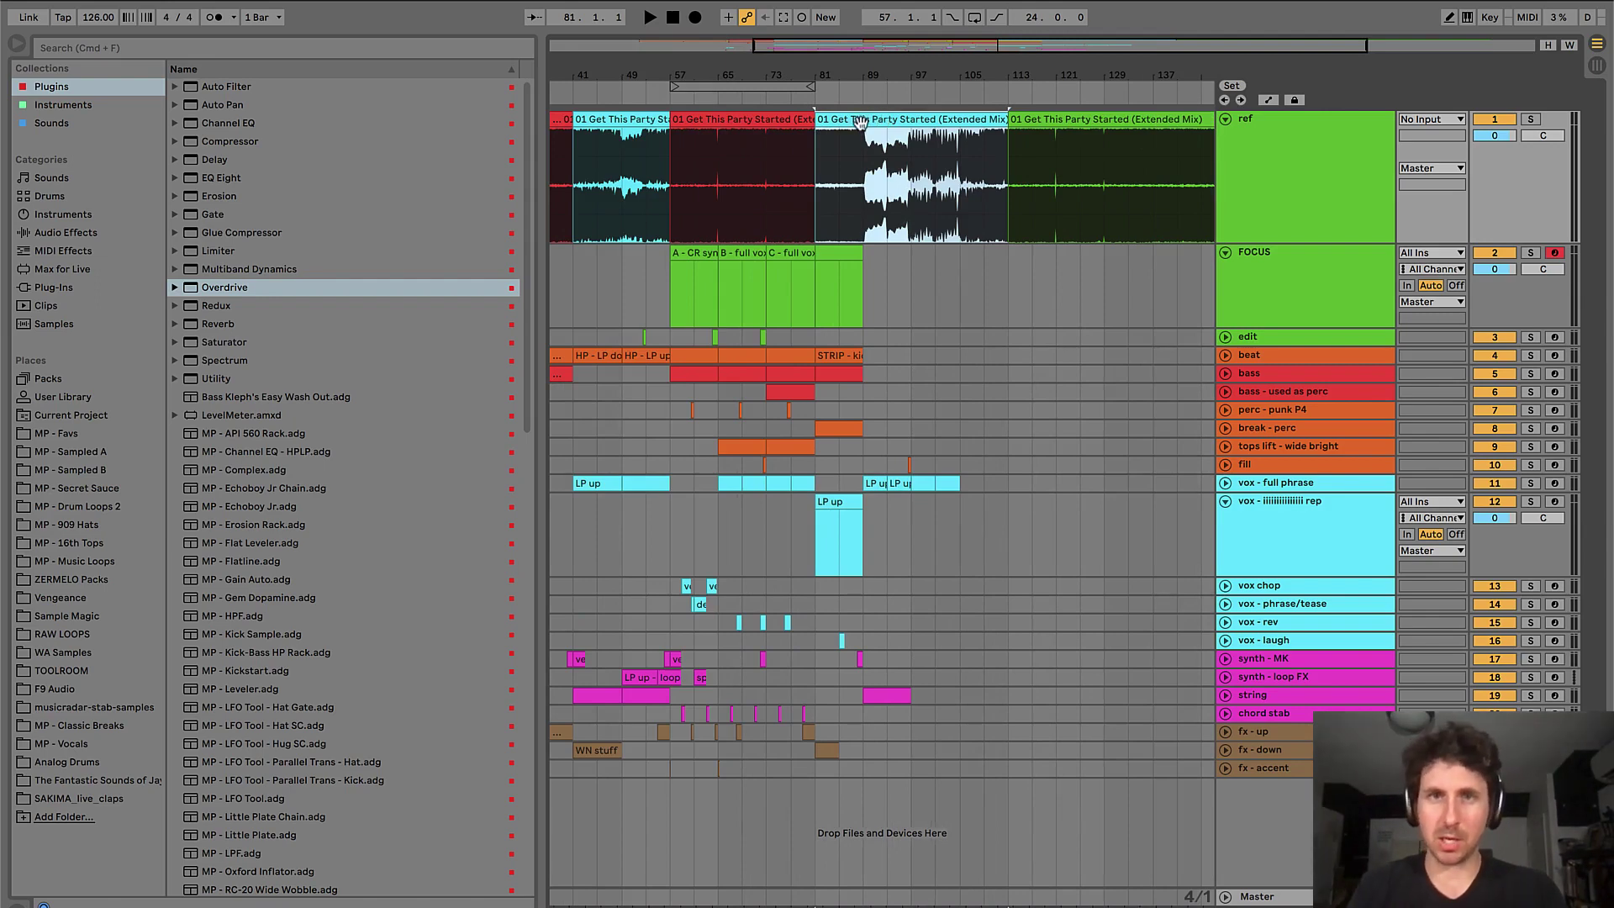
pyautogui.click(1002, 151)
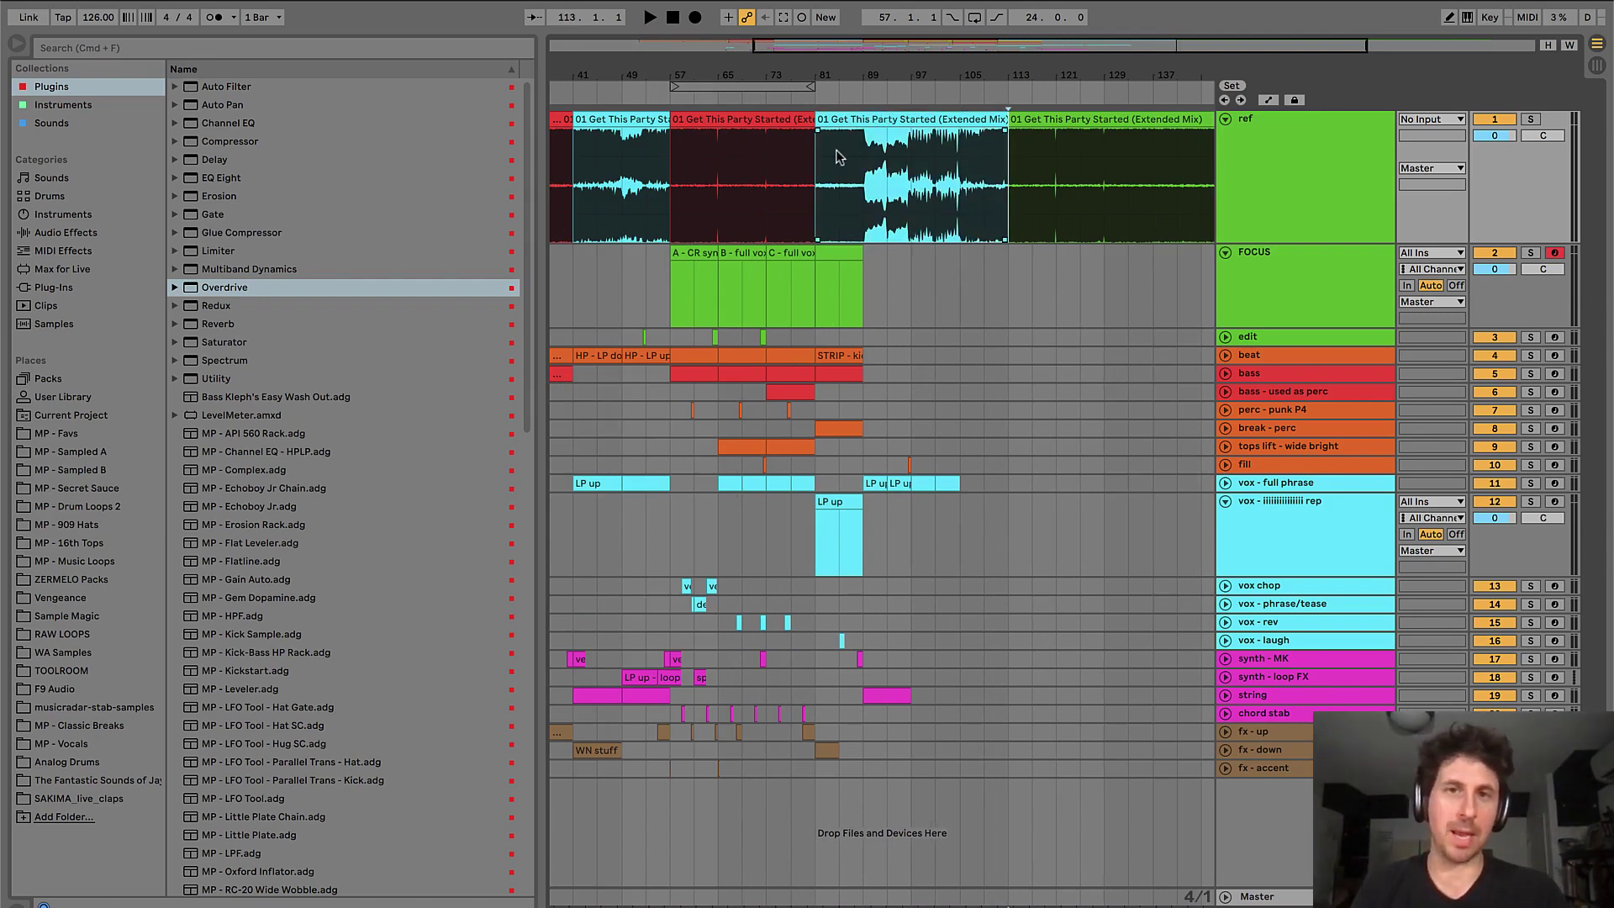
pyautogui.click(889, 116)
pyautogui.press('+')
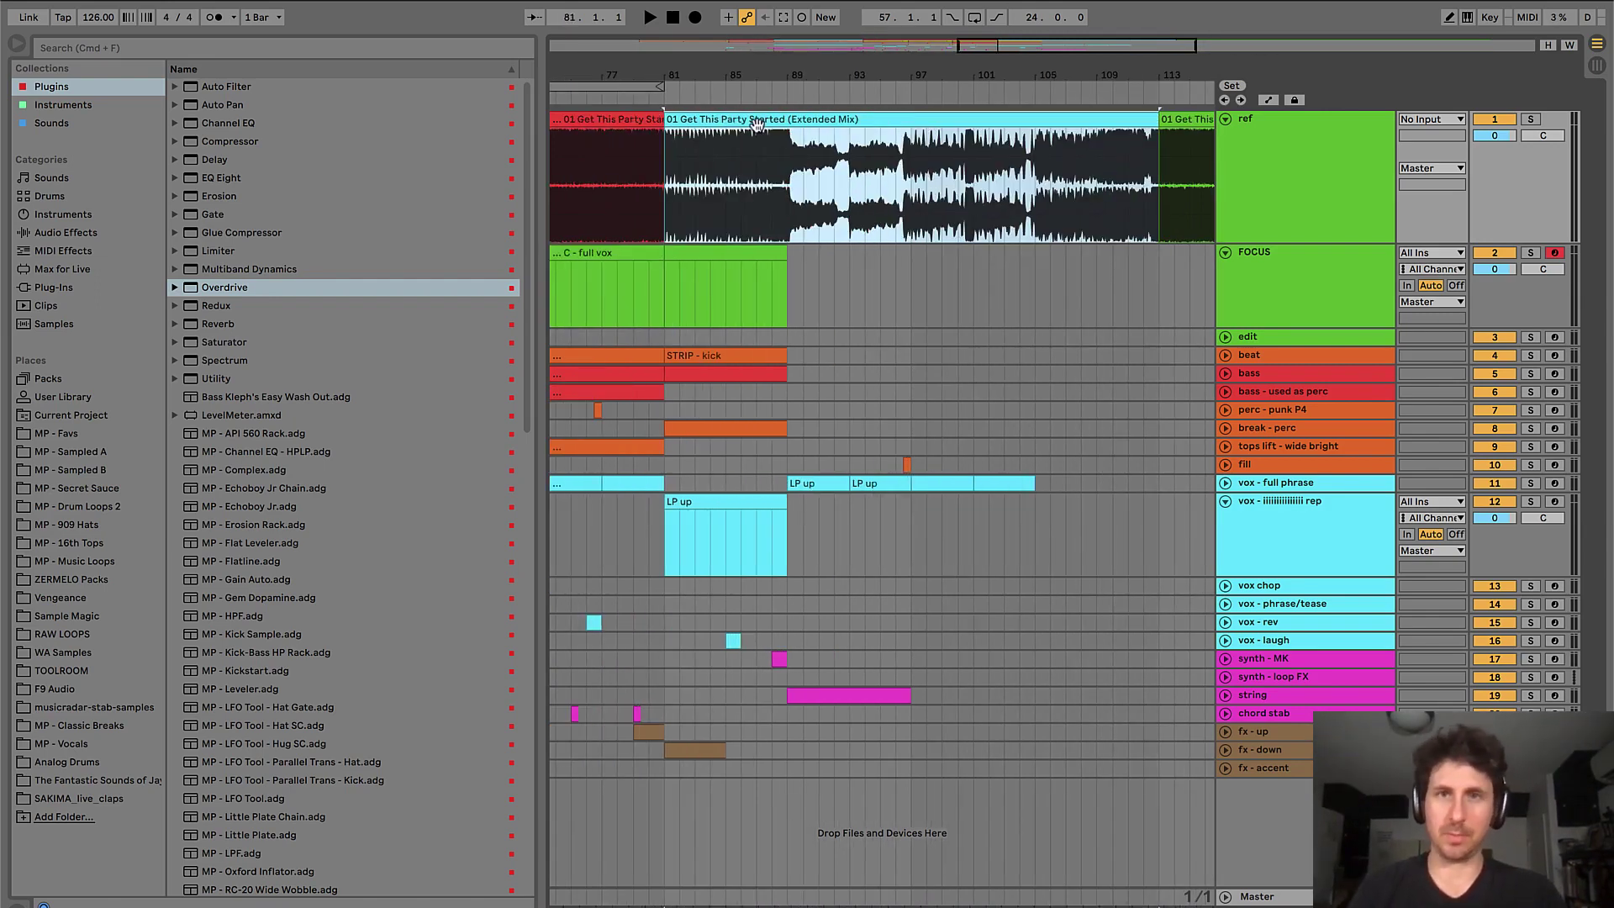
pyautogui.press('-')
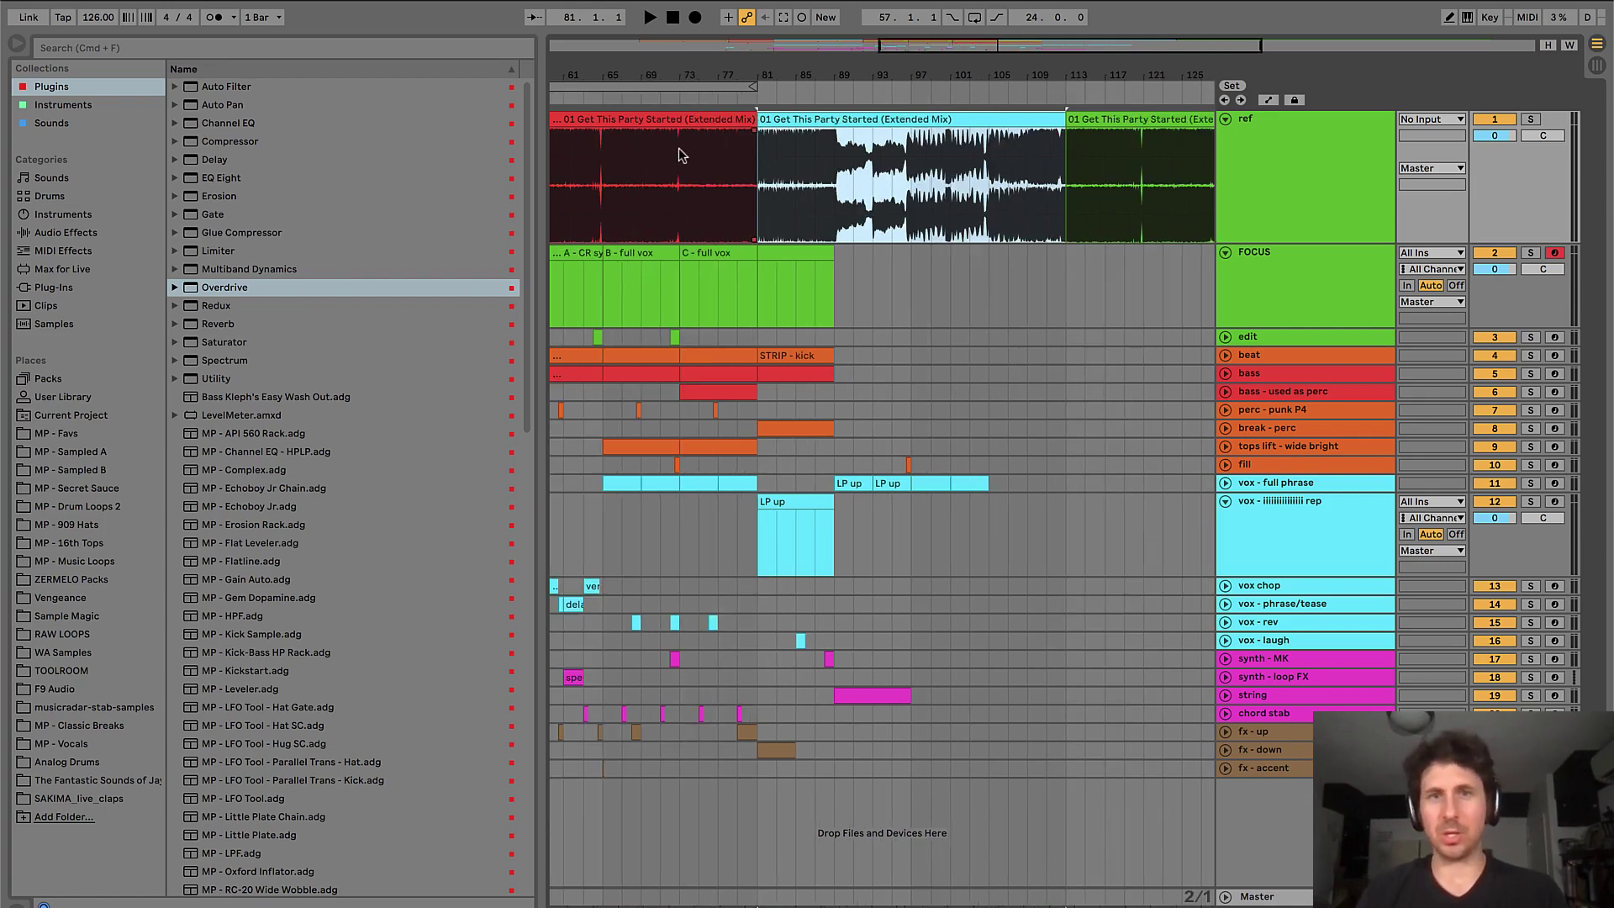
# - Compare the reference waveform across bars 73 to 81, 81 to 89, 89 to 97 and the remainder up to bar 113
pyautogui.moveTo(681, 155); pyautogui.dragTo(843, 158)
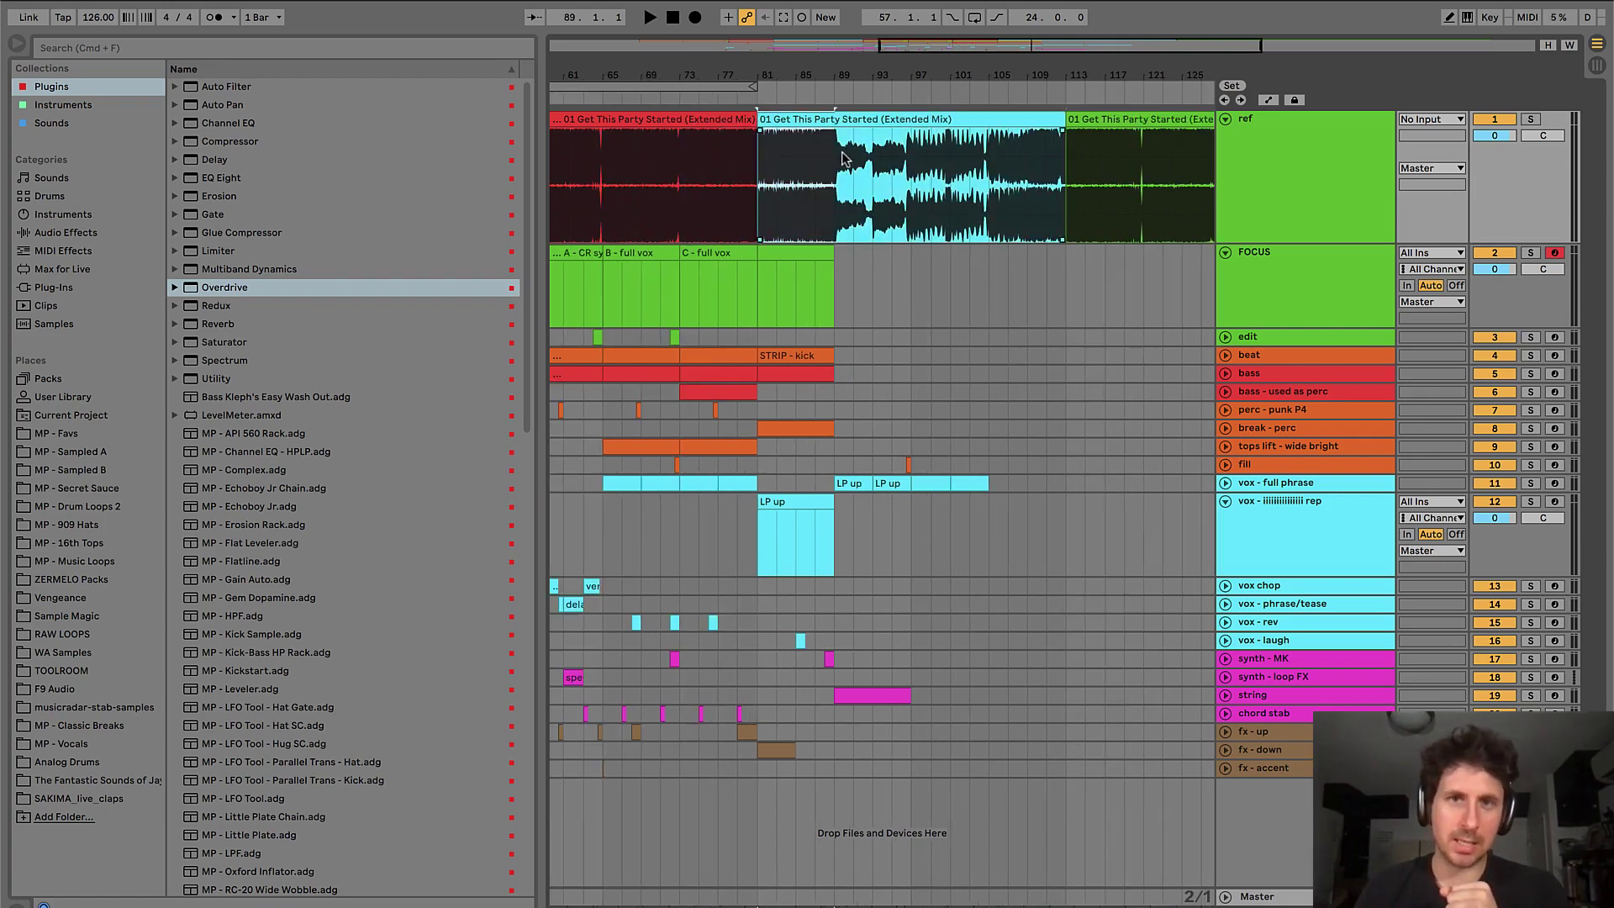
pyautogui.moveTo(682, 155); pyautogui.dragTo(845, 155)
pyautogui.moveTo(690, 154); pyautogui.dragTo(753, 155)
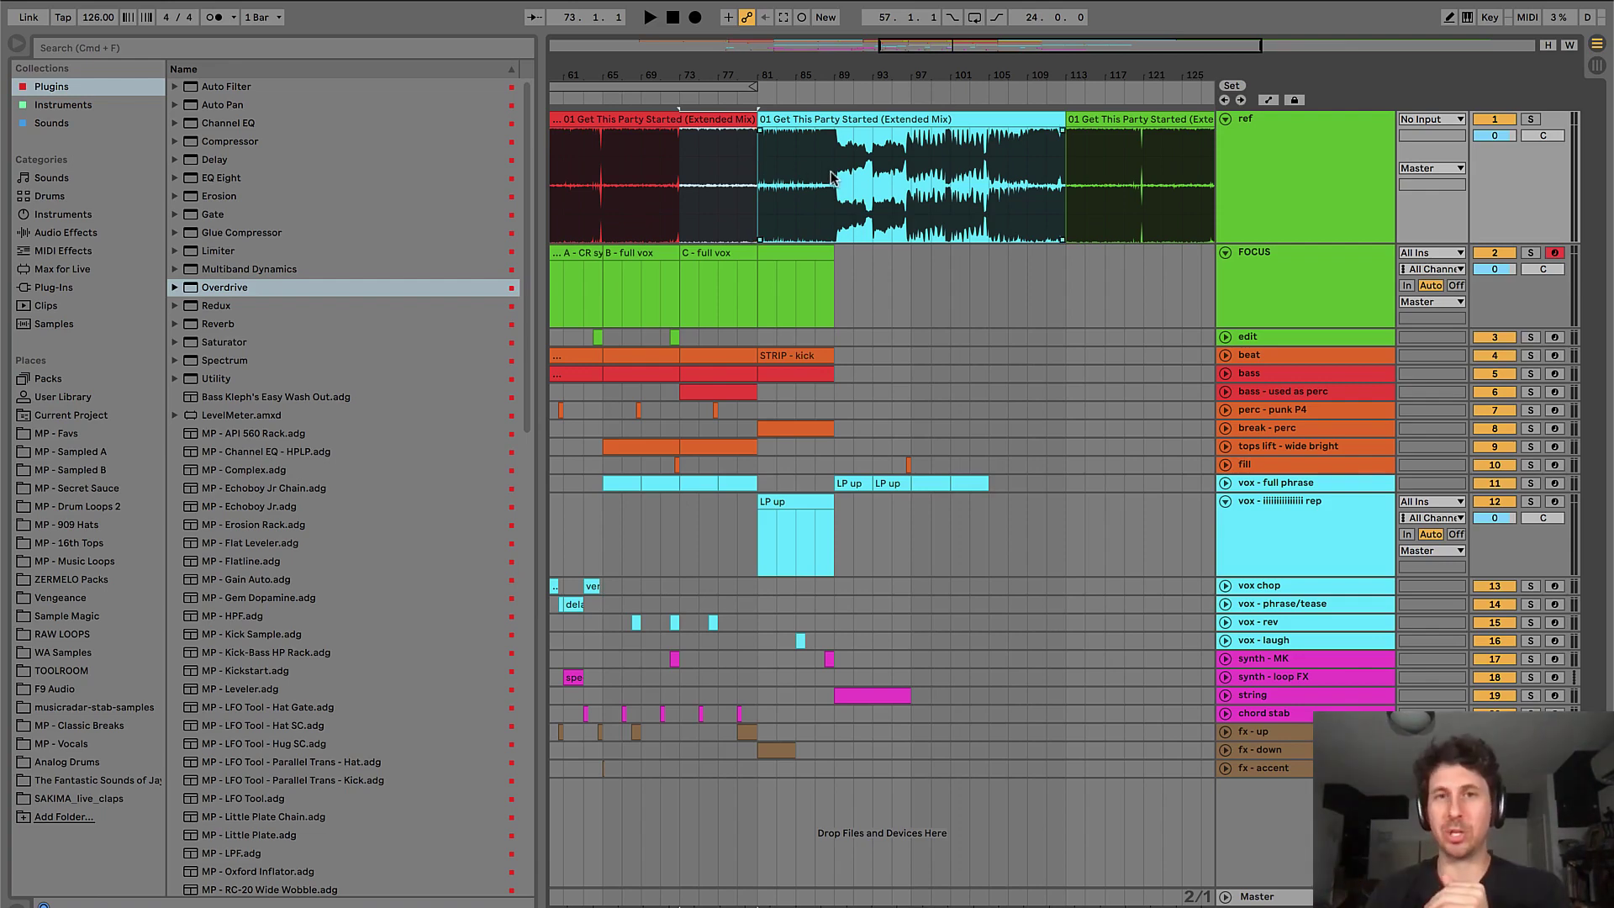
pyautogui.moveTo(837, 160); pyautogui.dragTo(919, 158)
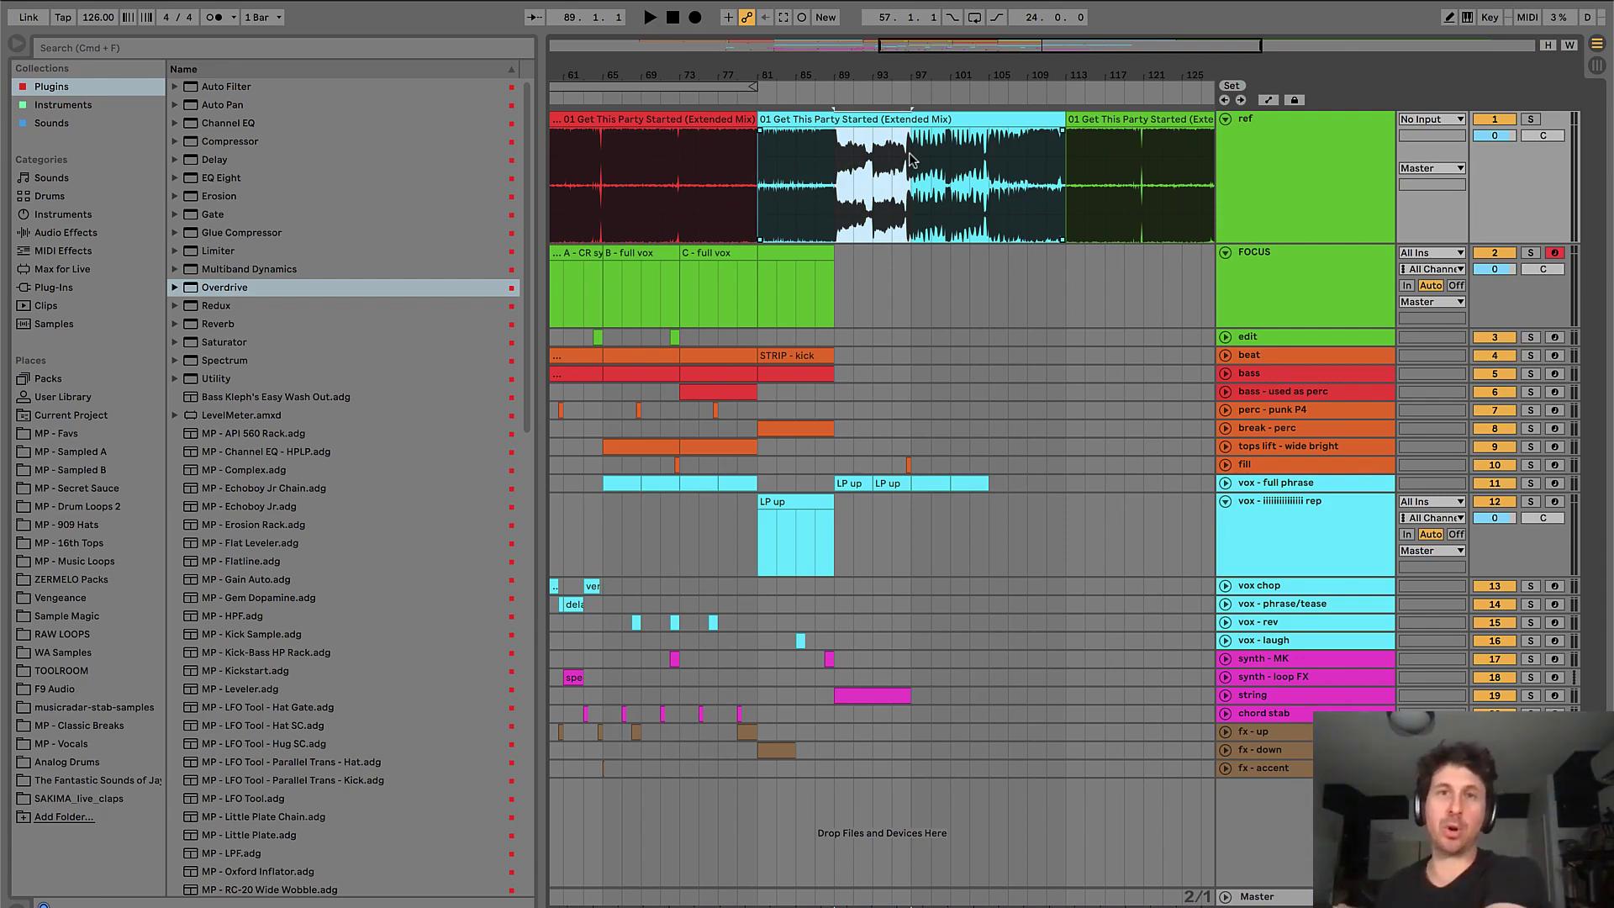
pyautogui.moveTo(681, 173); pyautogui.dragTo(908, 185)
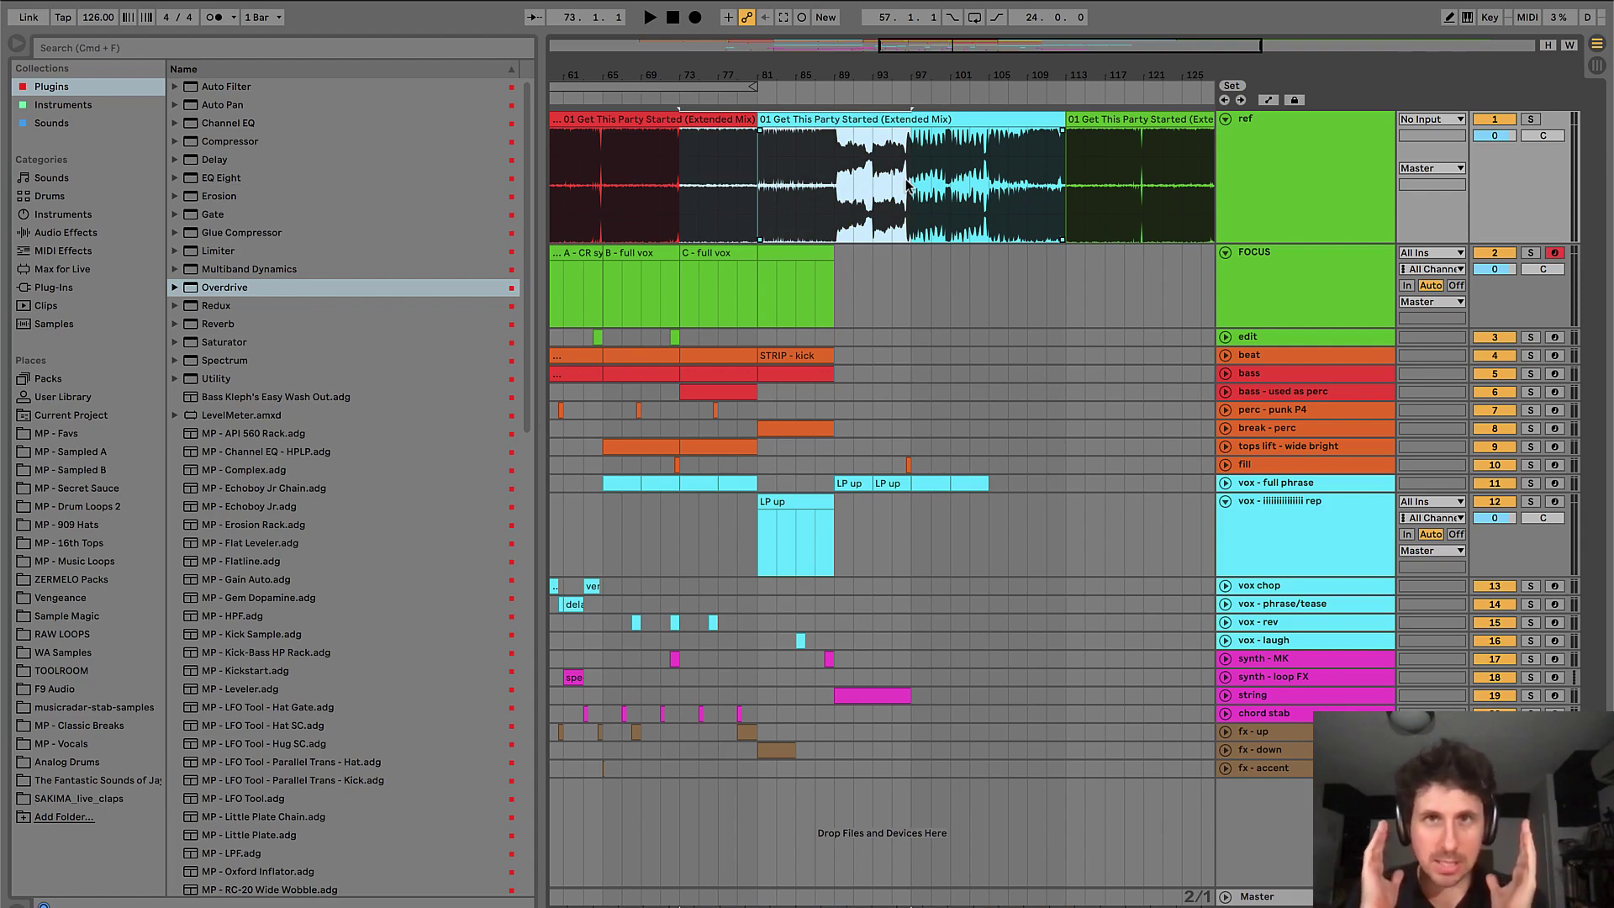
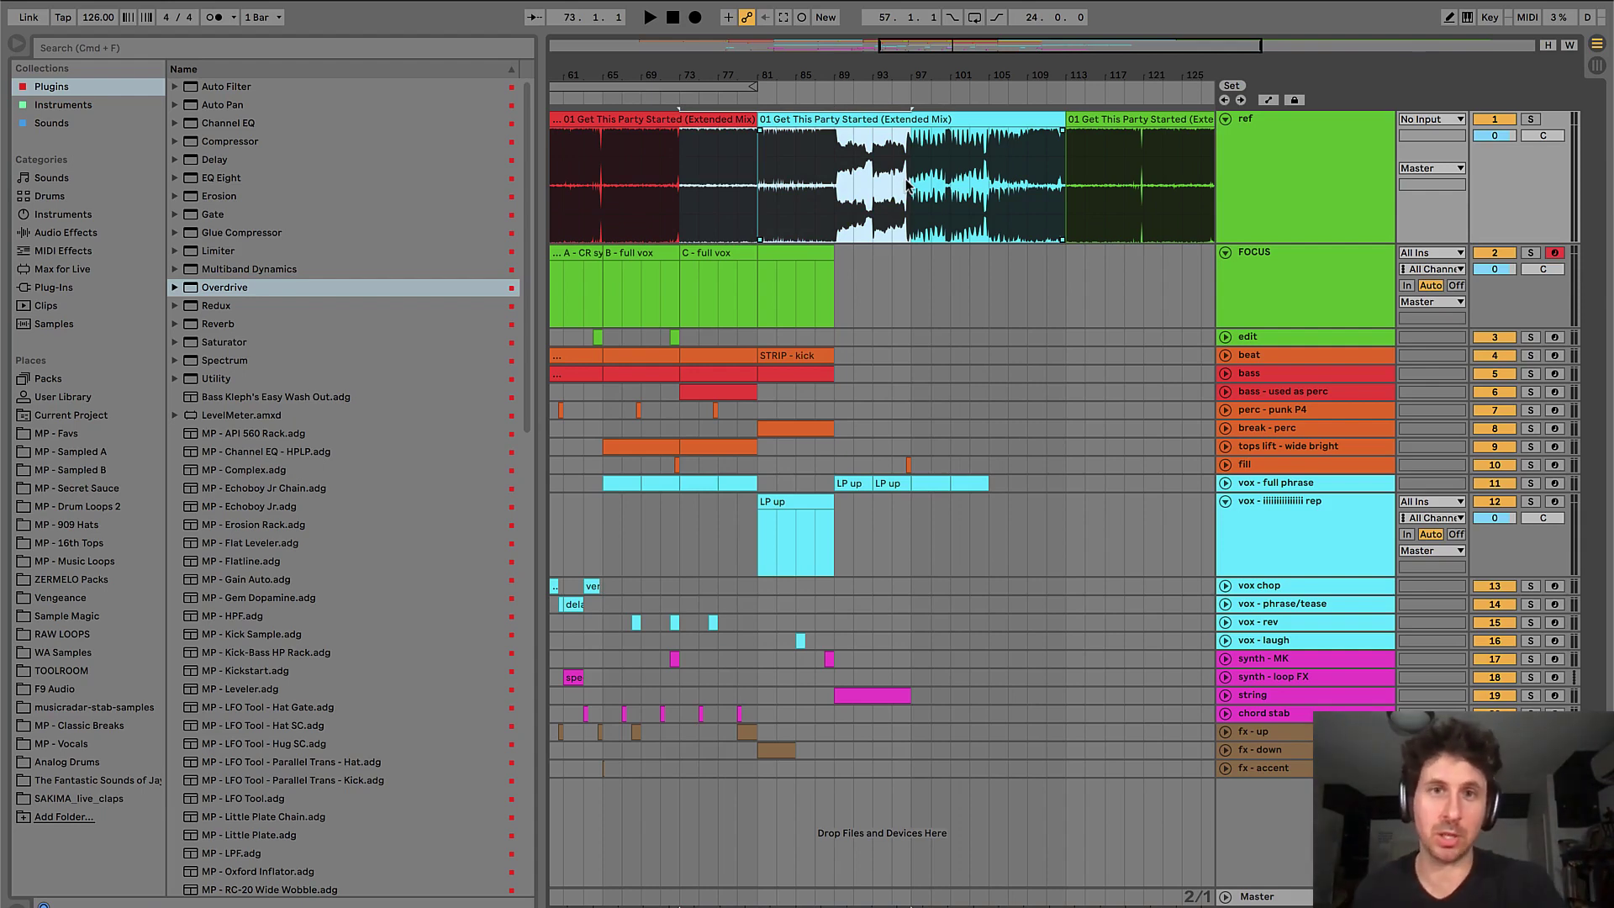
pyautogui.moveTo(704, 178); pyautogui.dragTo(759, 185)
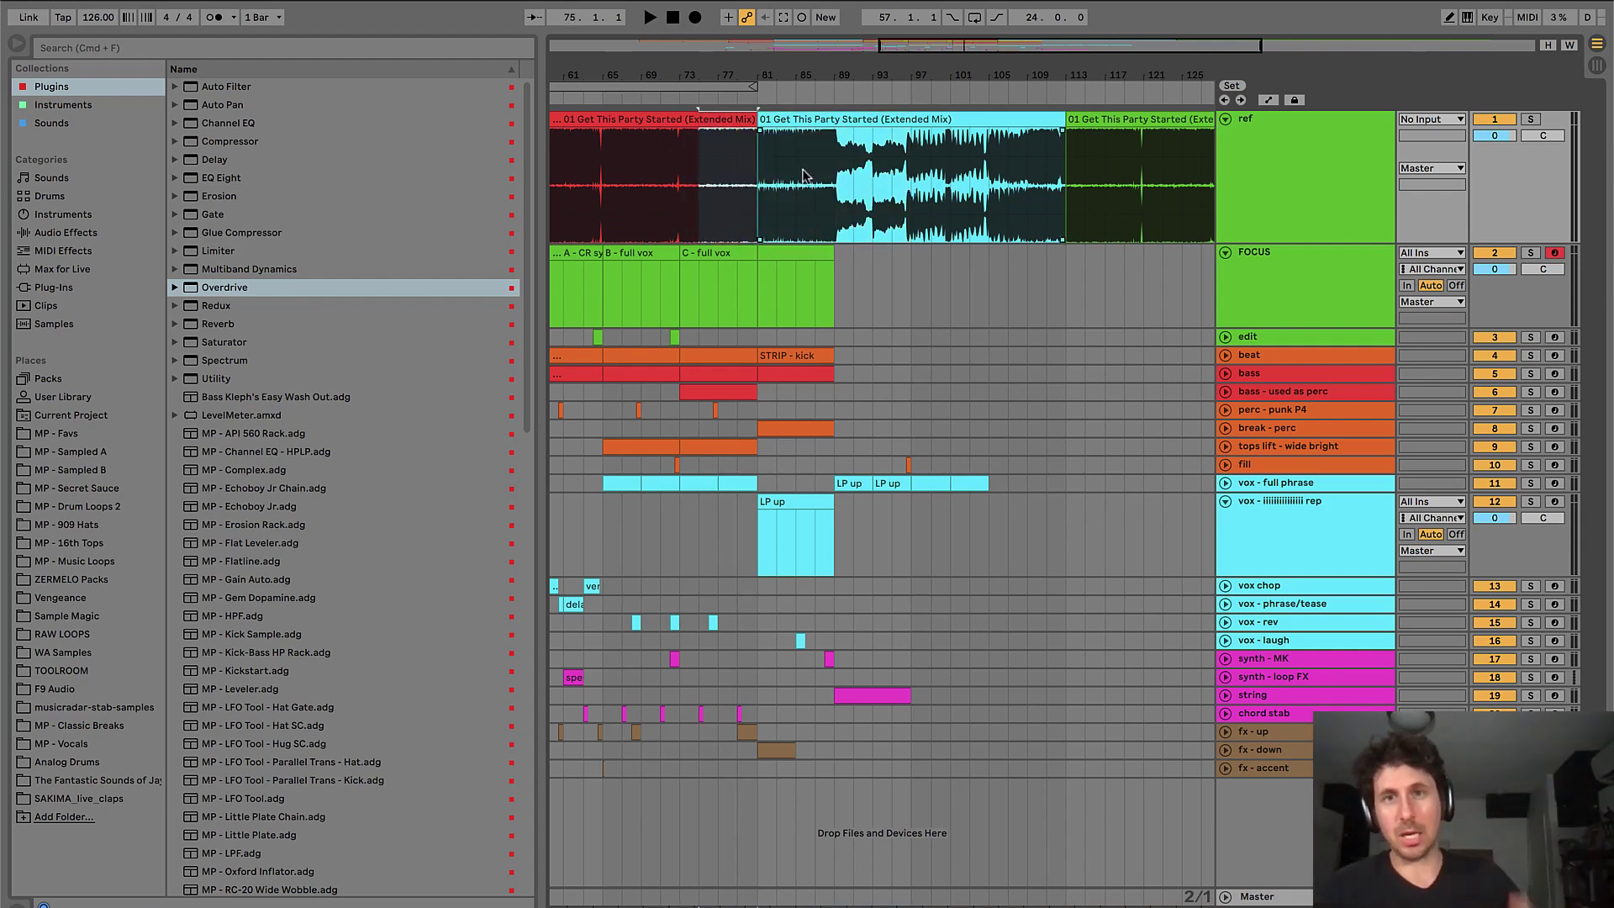
pyautogui.moveTo(854, 172)
pyautogui.mouseDown()
pyautogui.moveTo(906, 168)
pyautogui.moveTo(841, 174)
pyautogui.mouseUp()
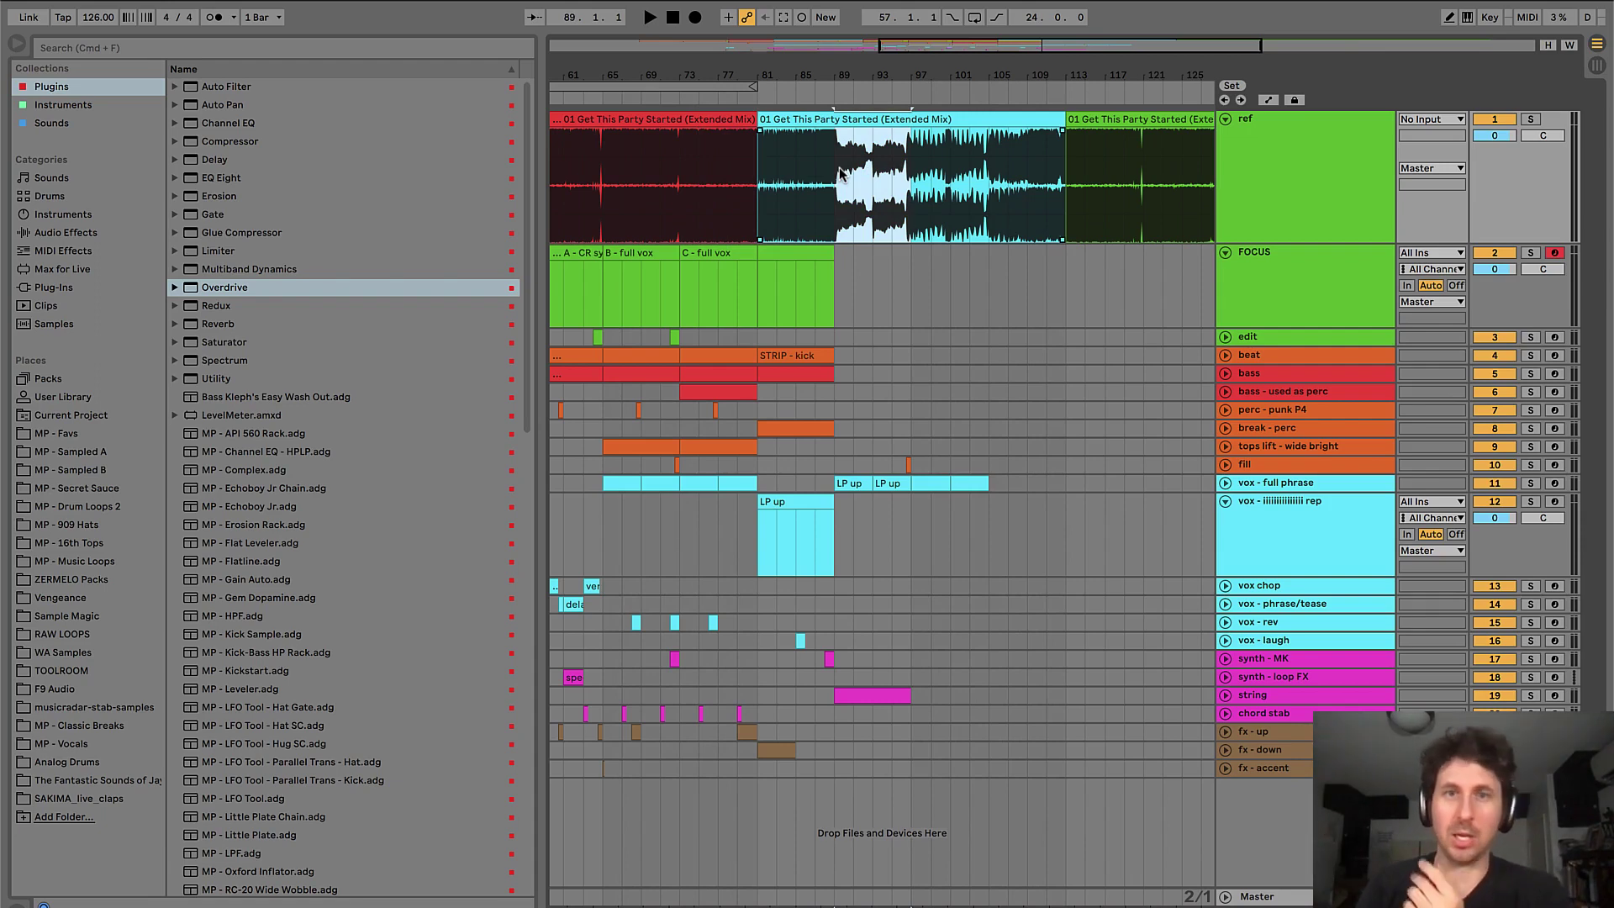
pyautogui.click(796, 168)
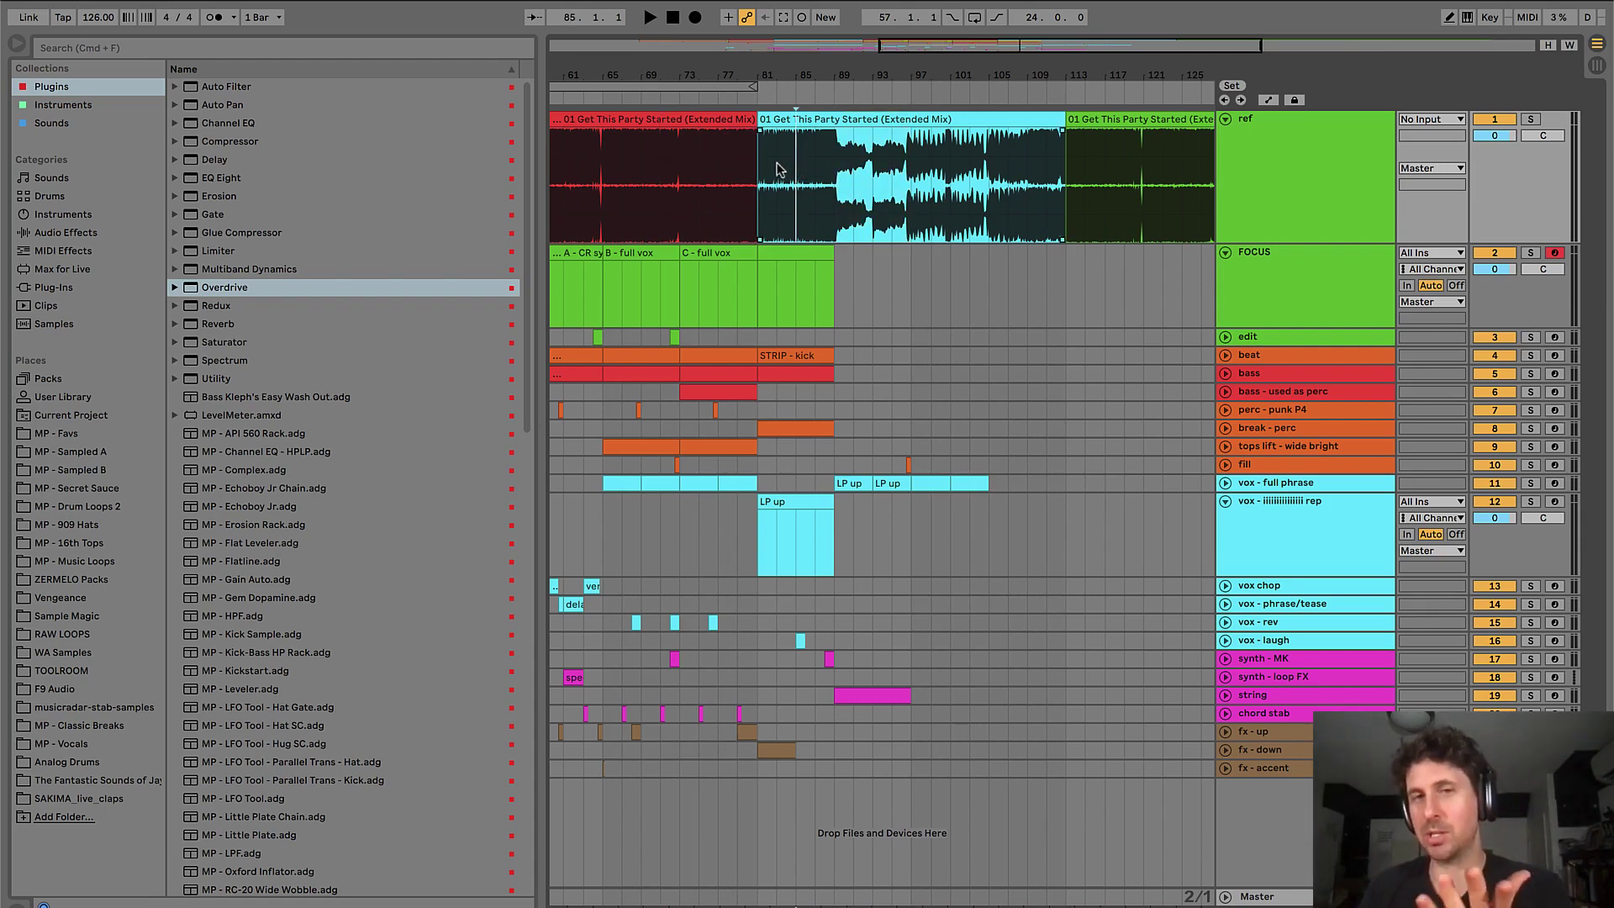
pyautogui.moveTo(778, 168); pyautogui.dragTo(1063, 185)
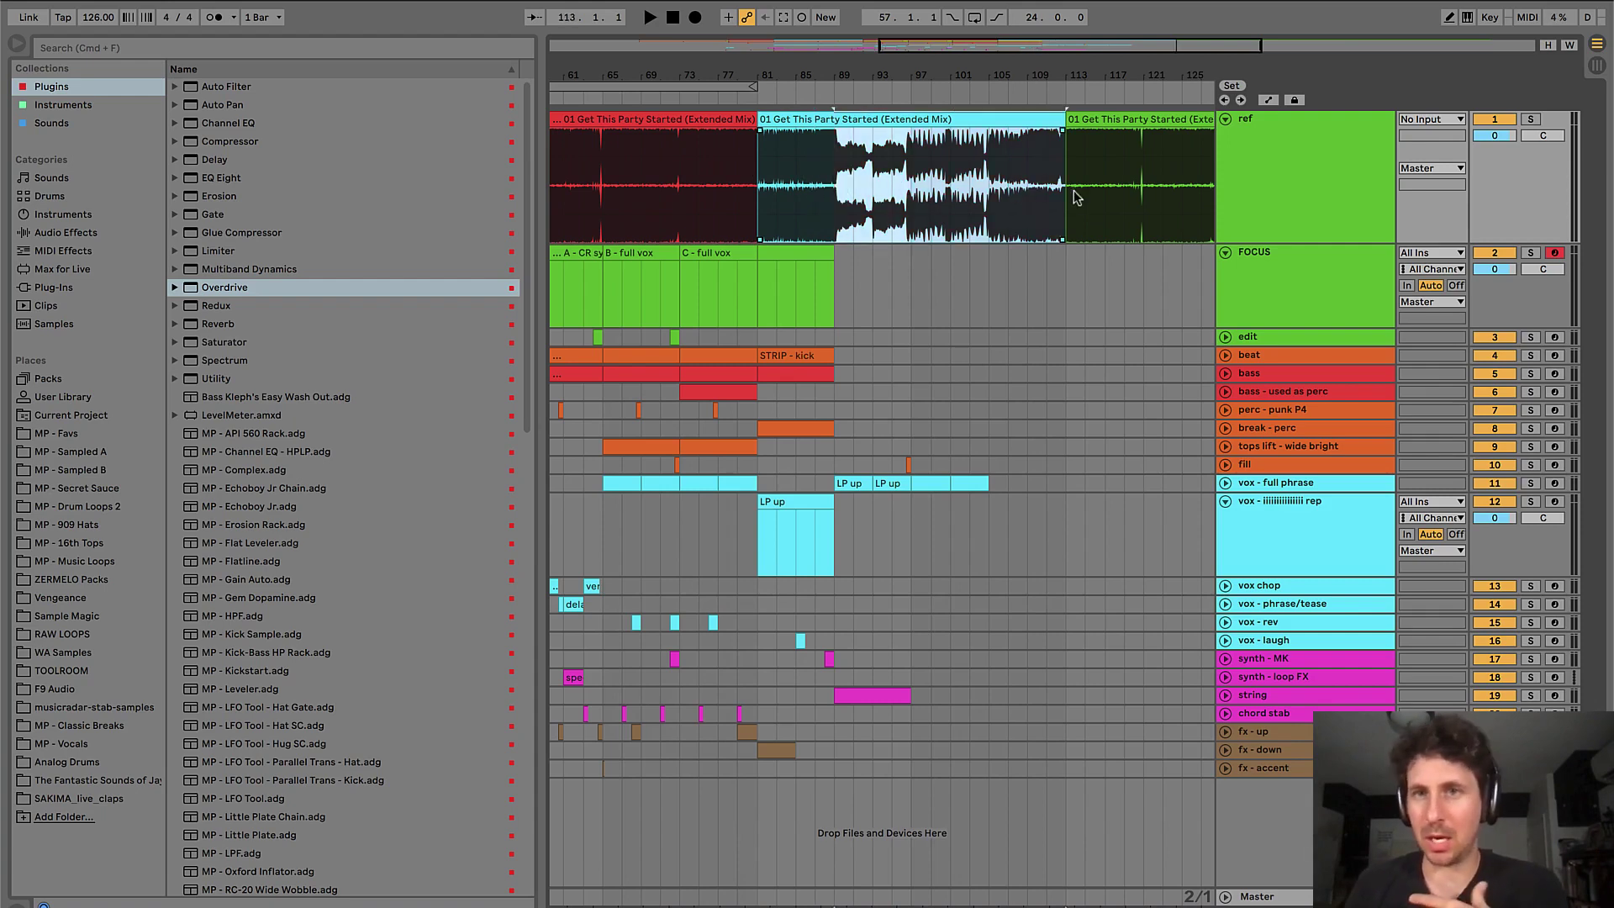
pyautogui.click(843, 178)
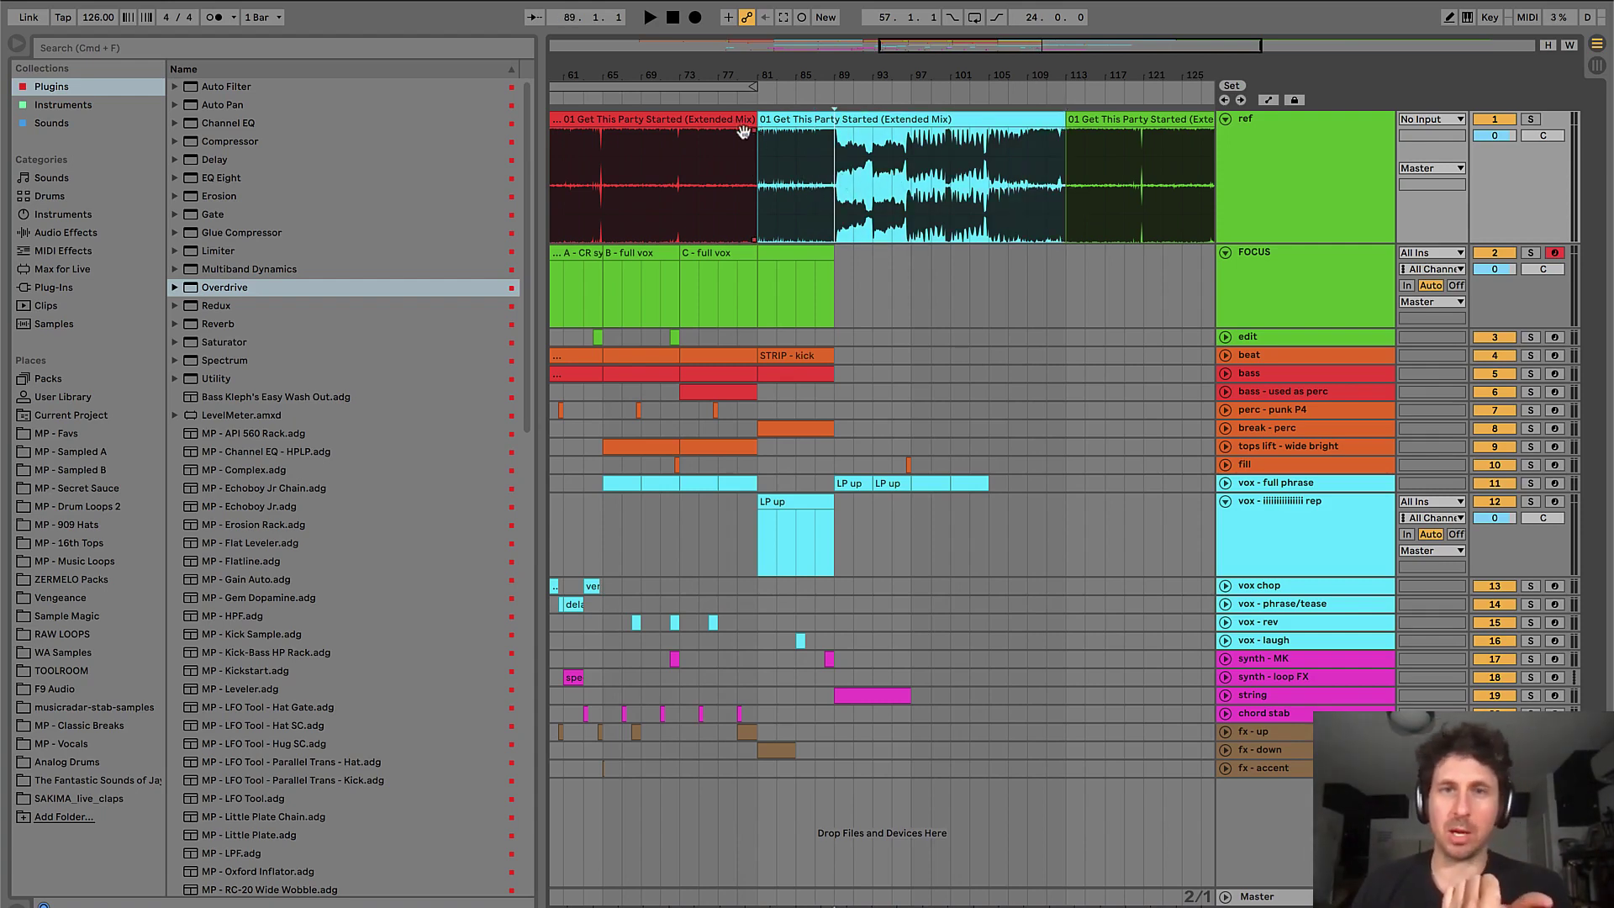
# - Cut bars 81 to 89 out of the reference audio and close the gap by moving the following cyan clip to bar 81
pyautogui.click(856, 120)
pyautogui.click(843, 158)
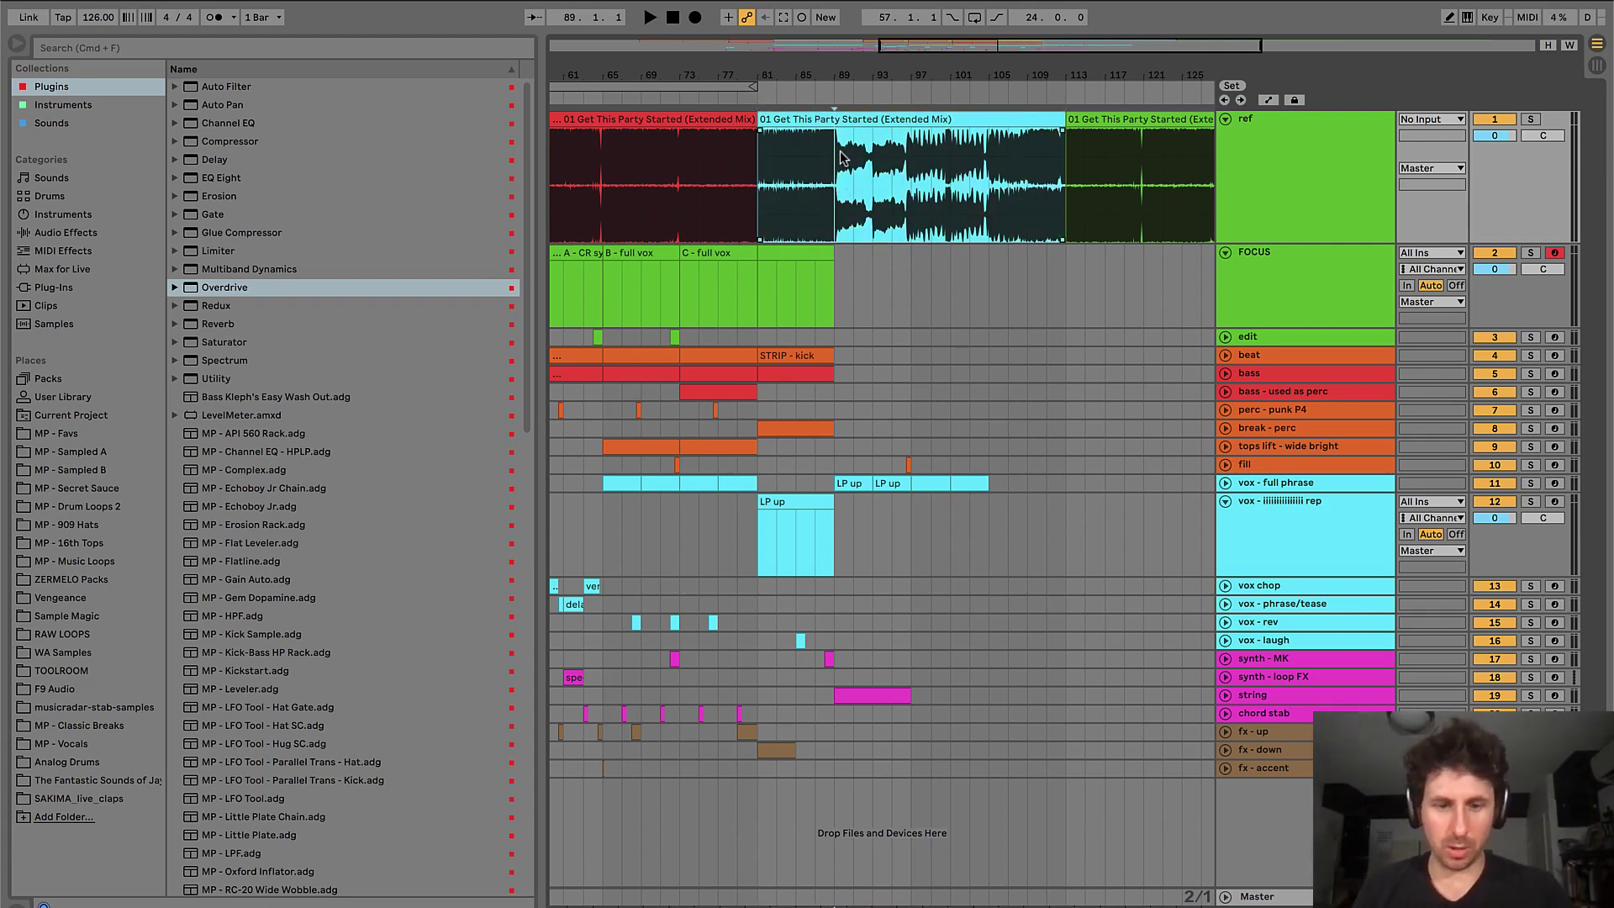
pyautogui.press('super+e')
pyautogui.click(812, 124)
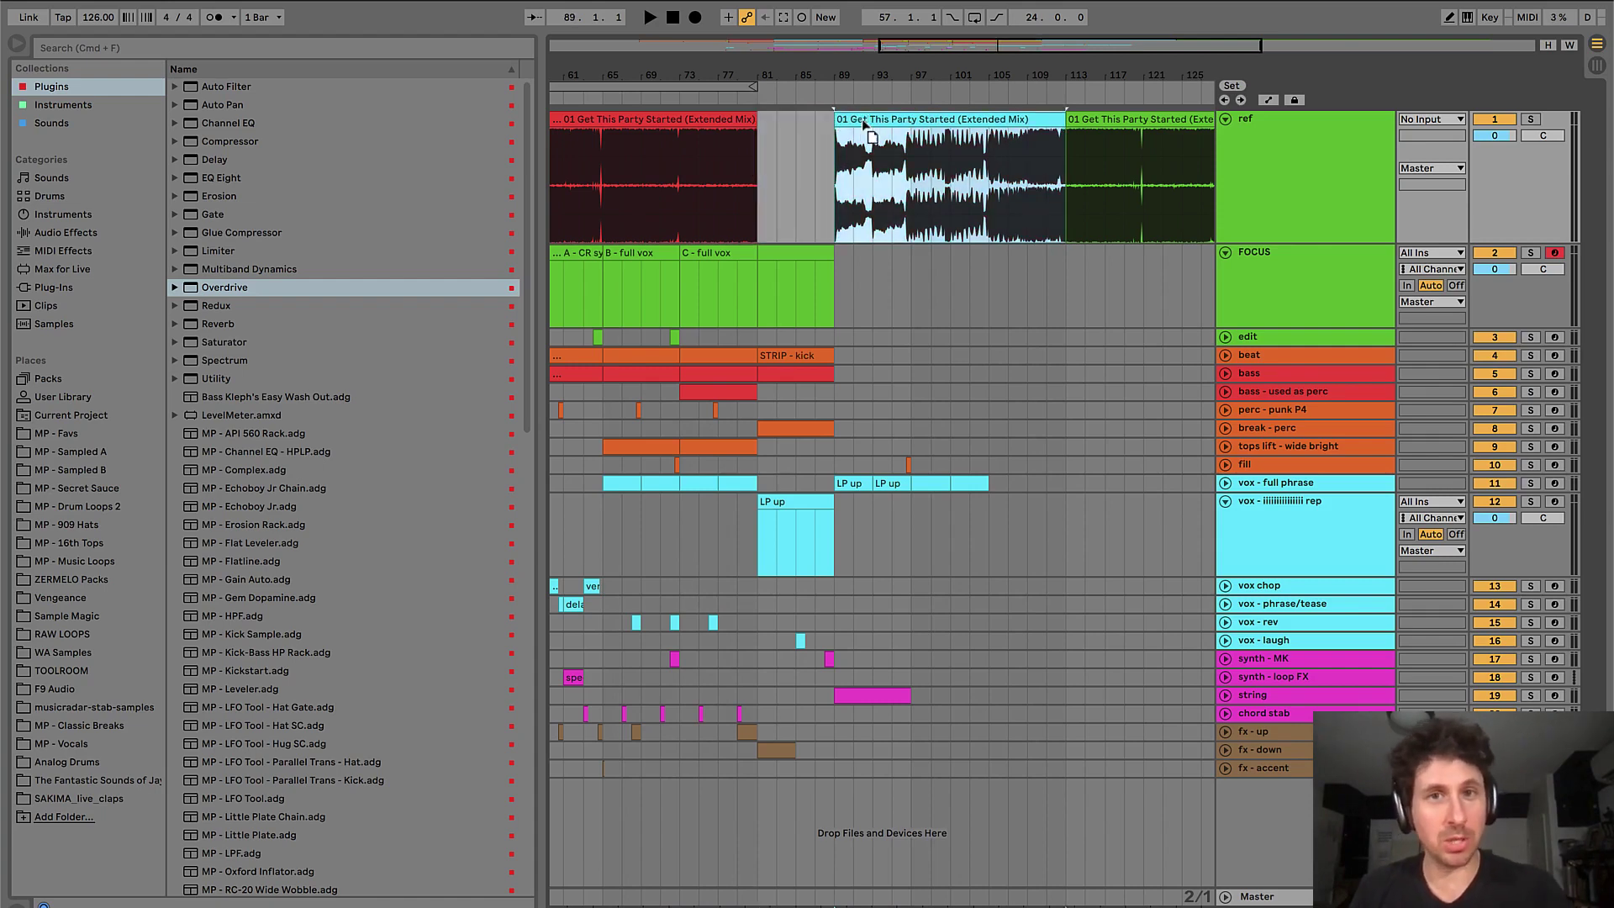
pyautogui.press('Delete')
pyautogui.moveTo(883, 120); pyautogui.dragTo(805, 120)
# - Inspect the shortened transition at bar 81 and play the reference audio from bar 79
pyautogui.click(738, 160)
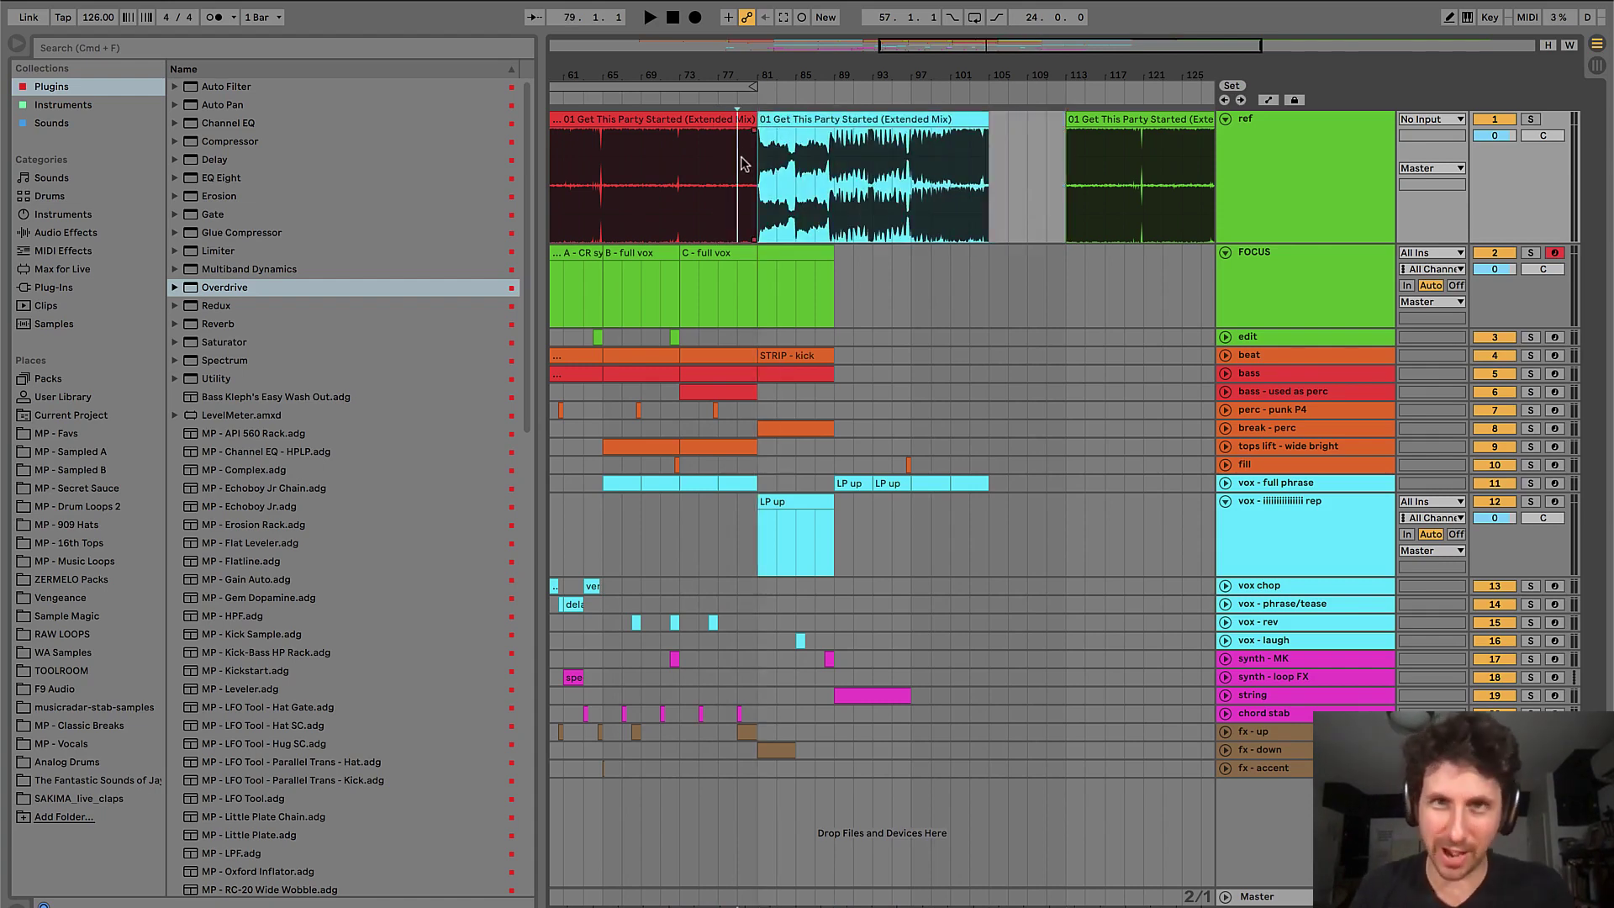
pyautogui.press('+')
pyautogui.moveTo(743, 162); pyautogui.dragTo(790, 162)
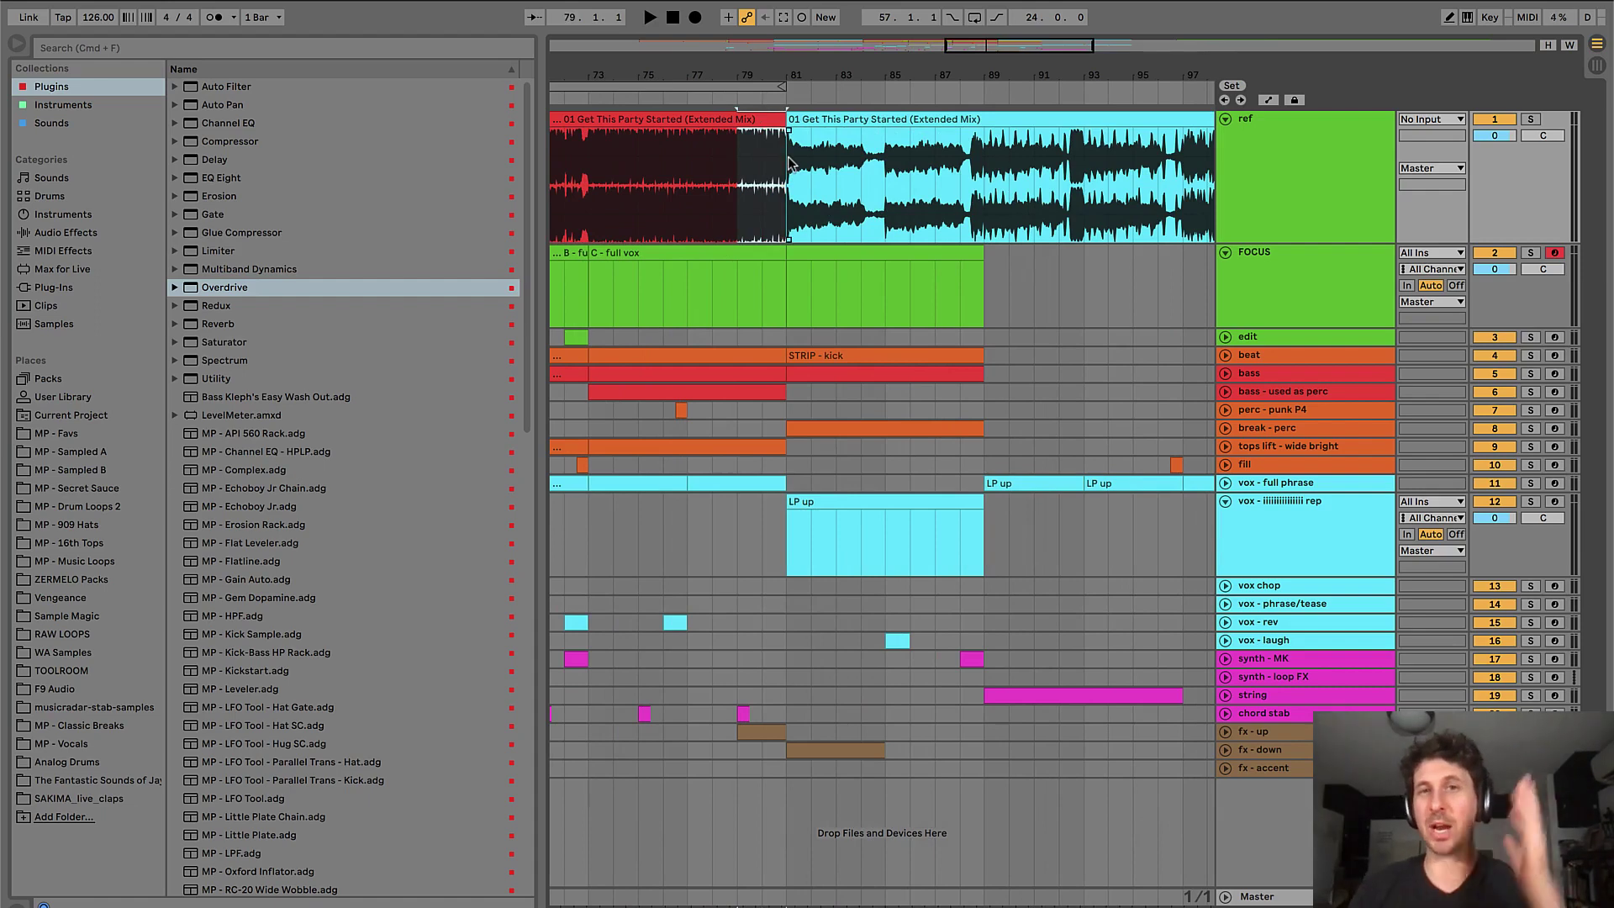
pyautogui.click(836, 138)
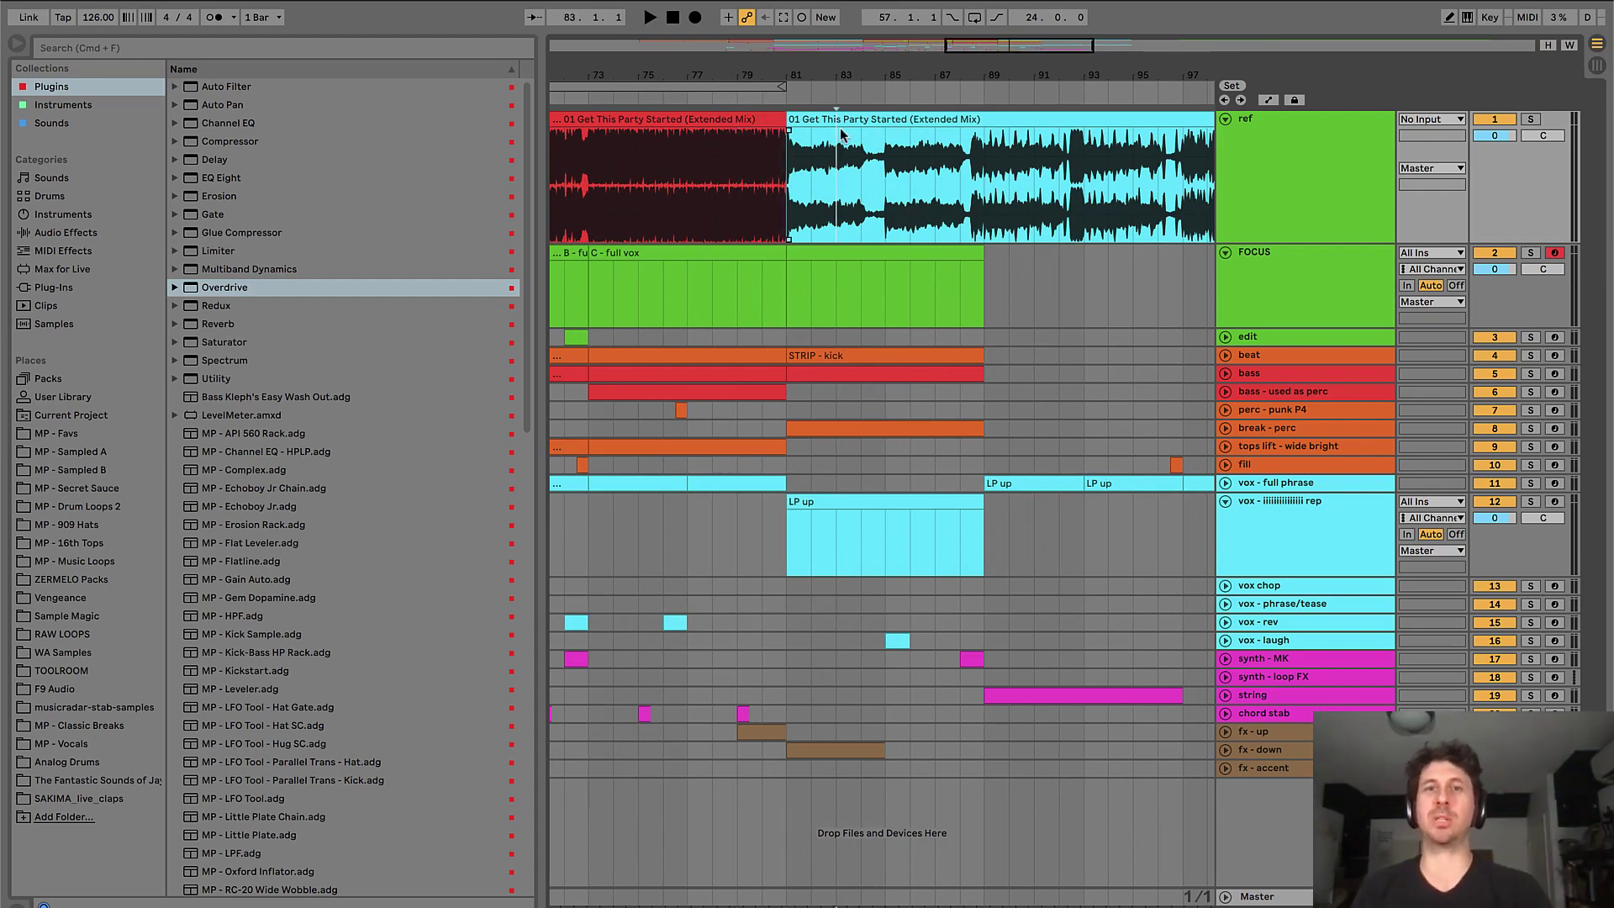
pyautogui.click(830, 122)
pyautogui.press('-')
pyautogui.click(751, 154)
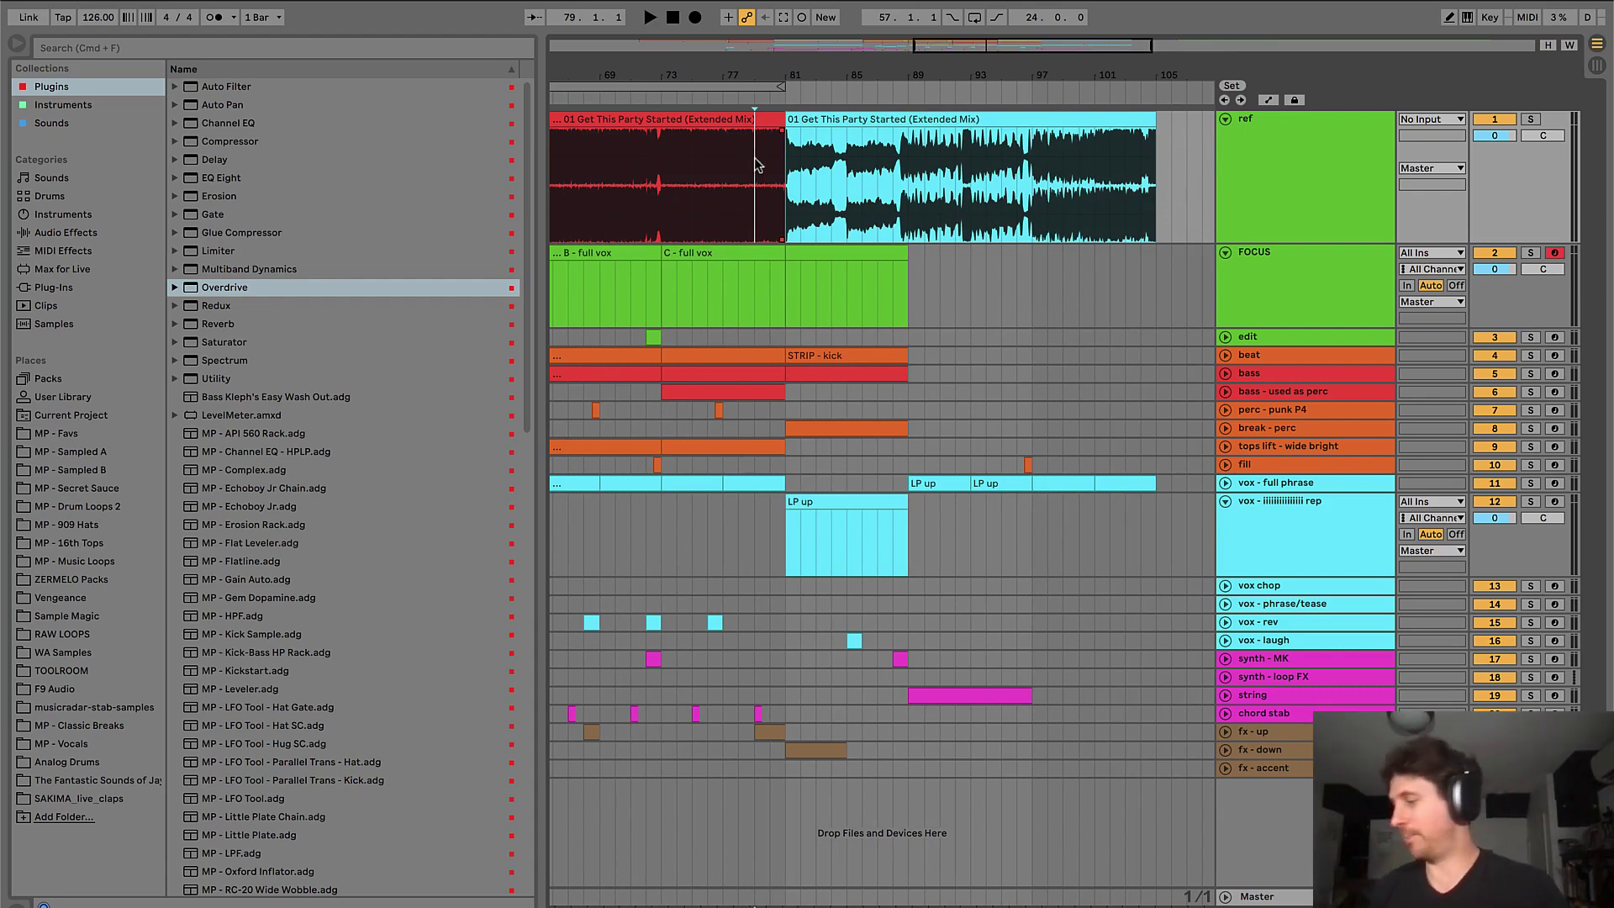
pyautogui.press('space')
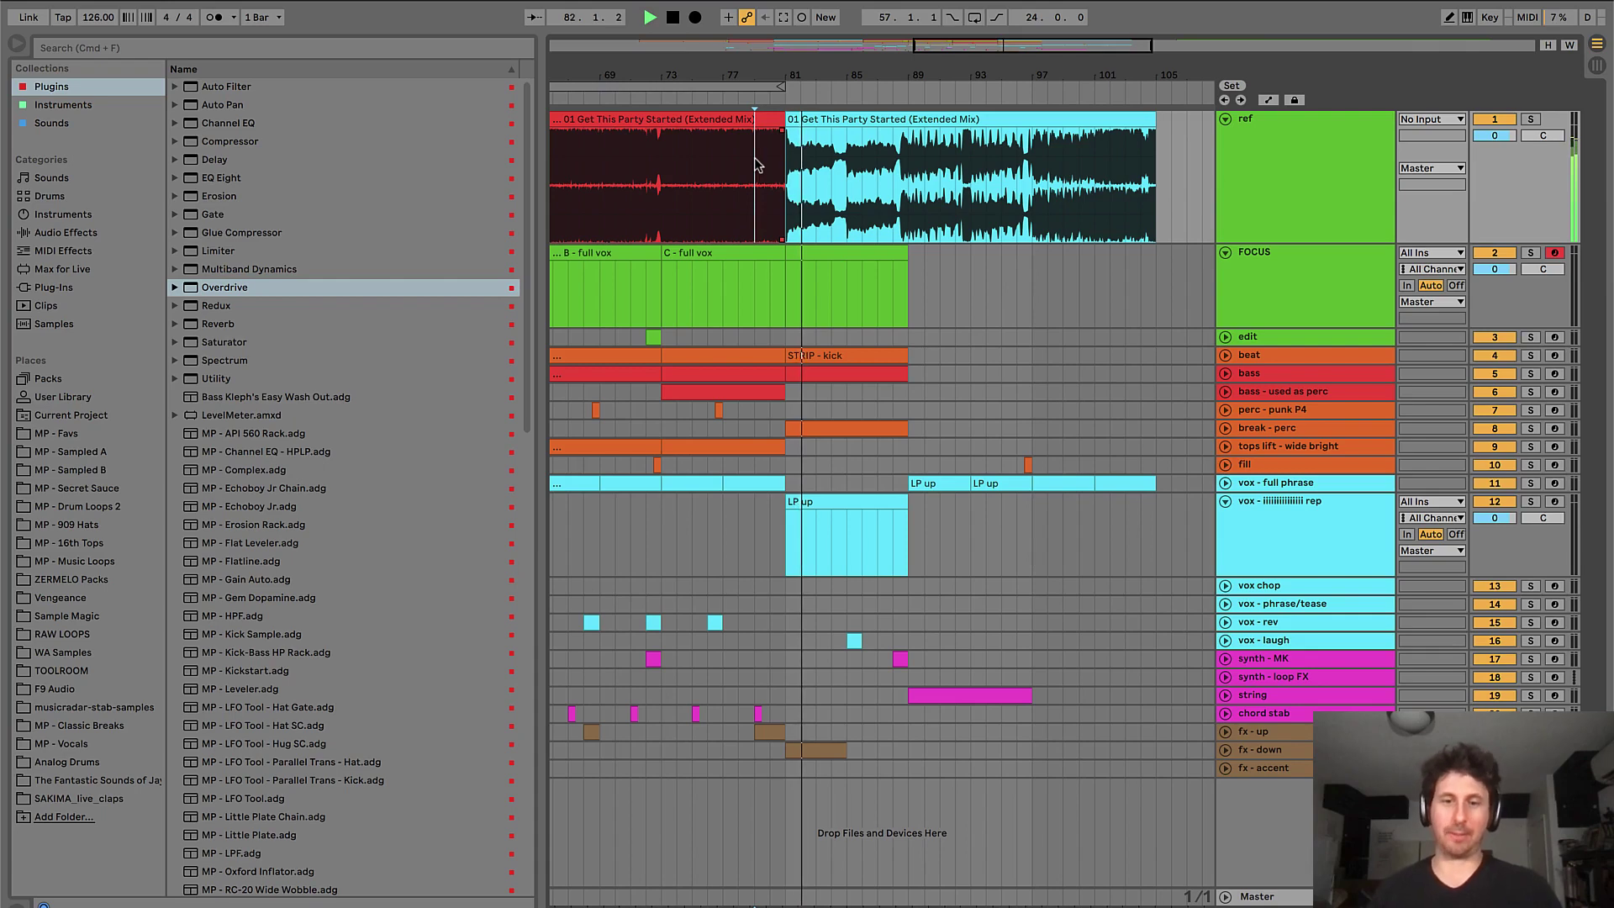
# - Undo the removal of bars 81 to 89 and extend the clip at bar 89 back to bar 81
pyautogui.scroll(-2, 764, 176)
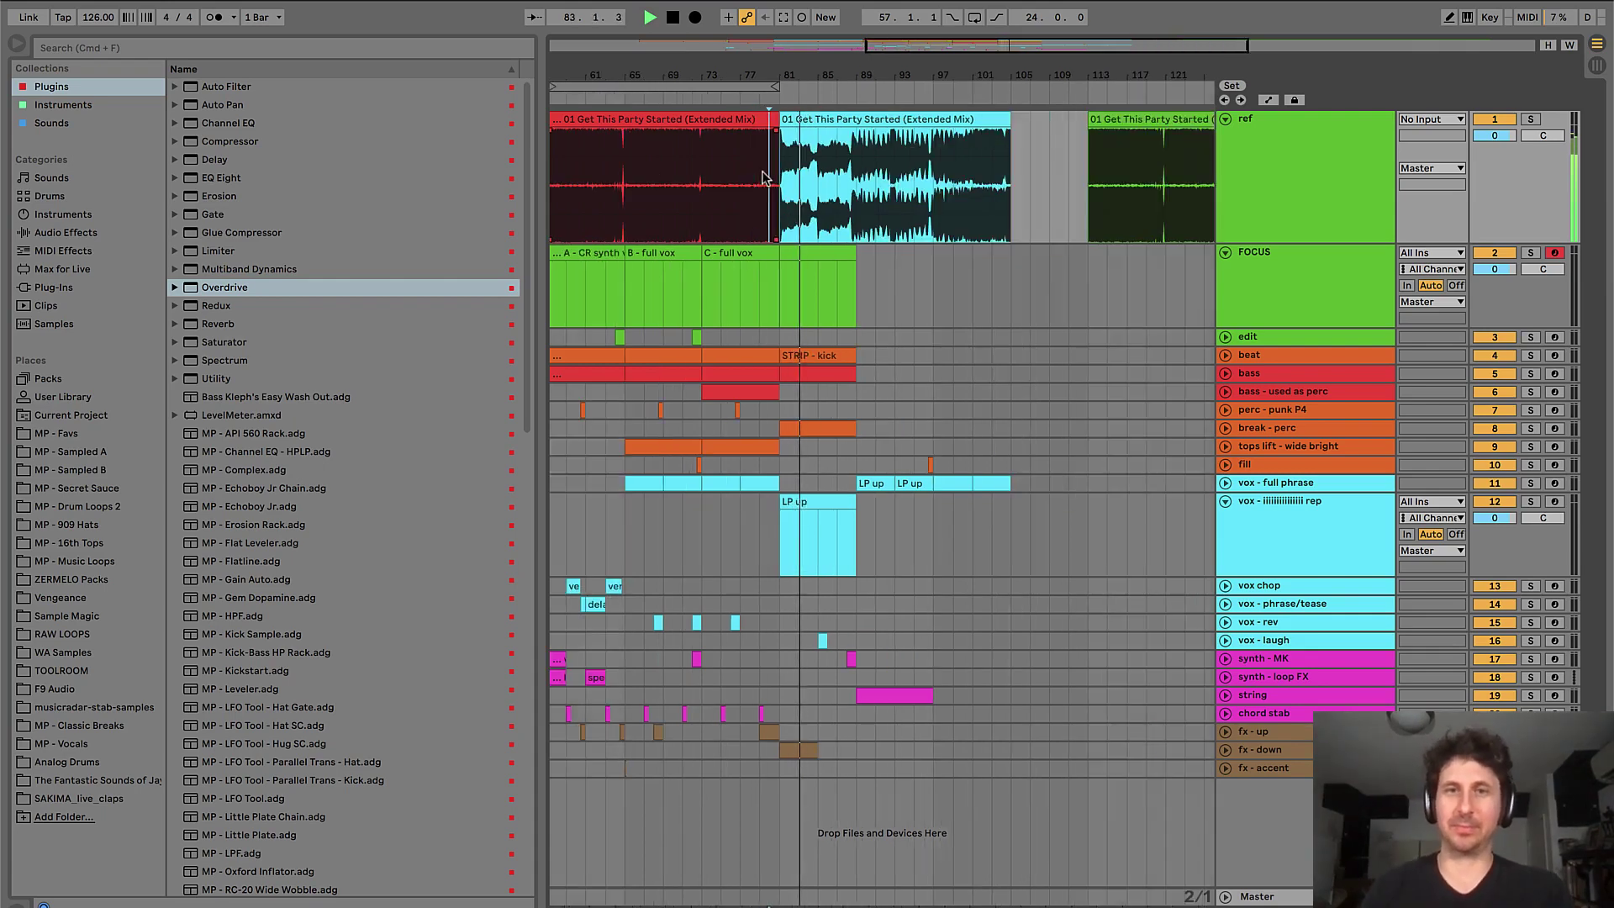
pyautogui.press('Right')
pyautogui.press('Right')
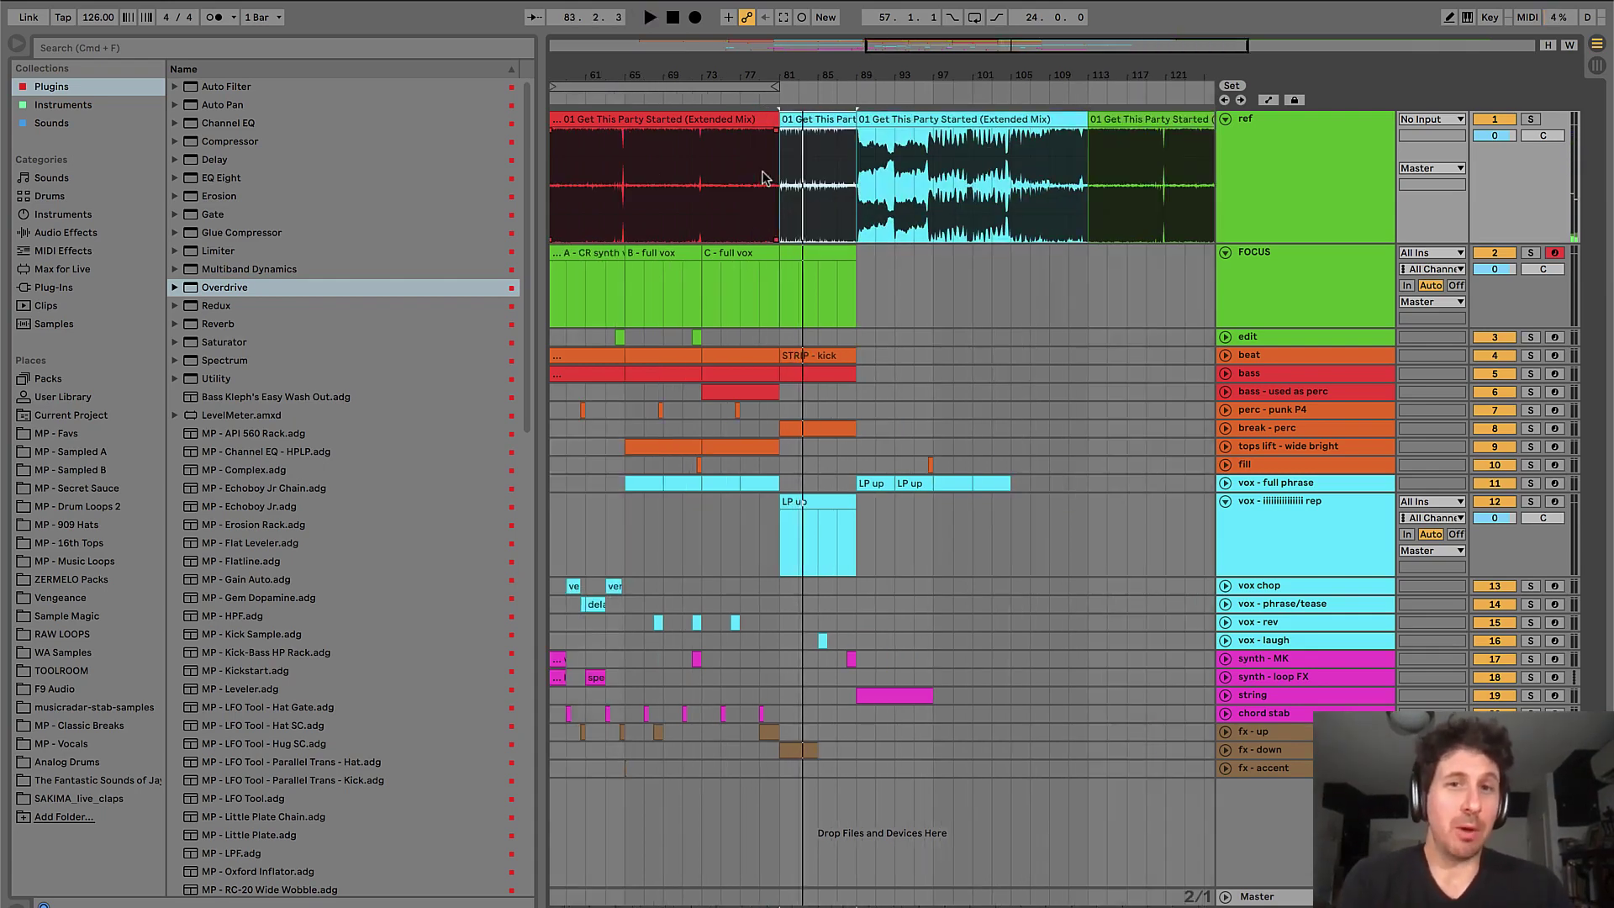
pyautogui.click(763, 176)
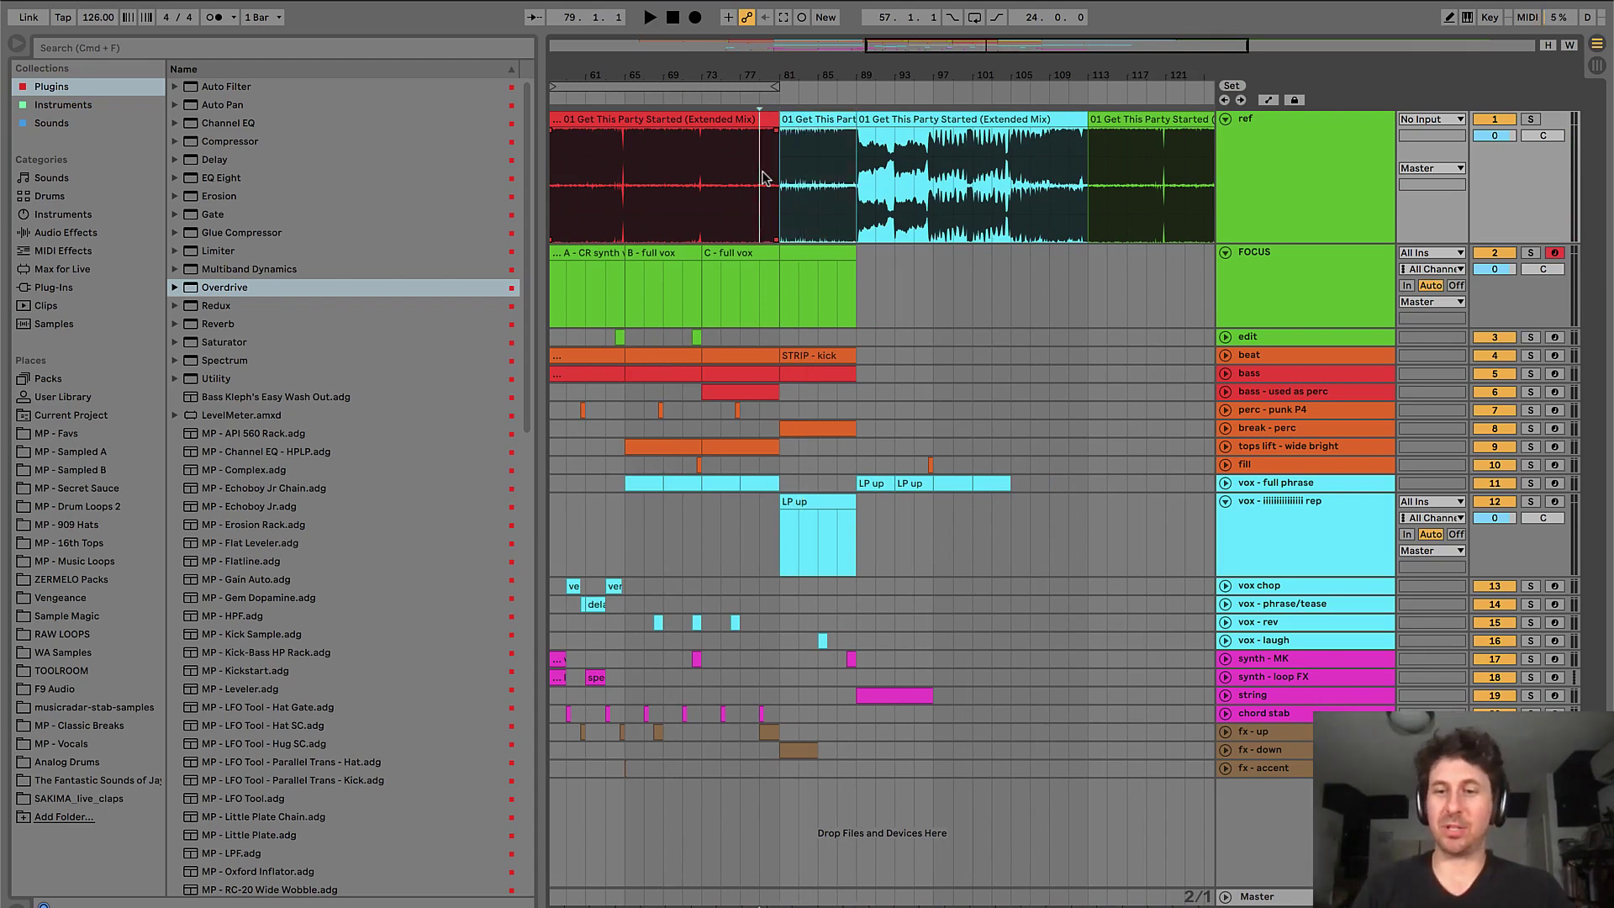
pyautogui.press('+')
pyautogui.click(852, 120)
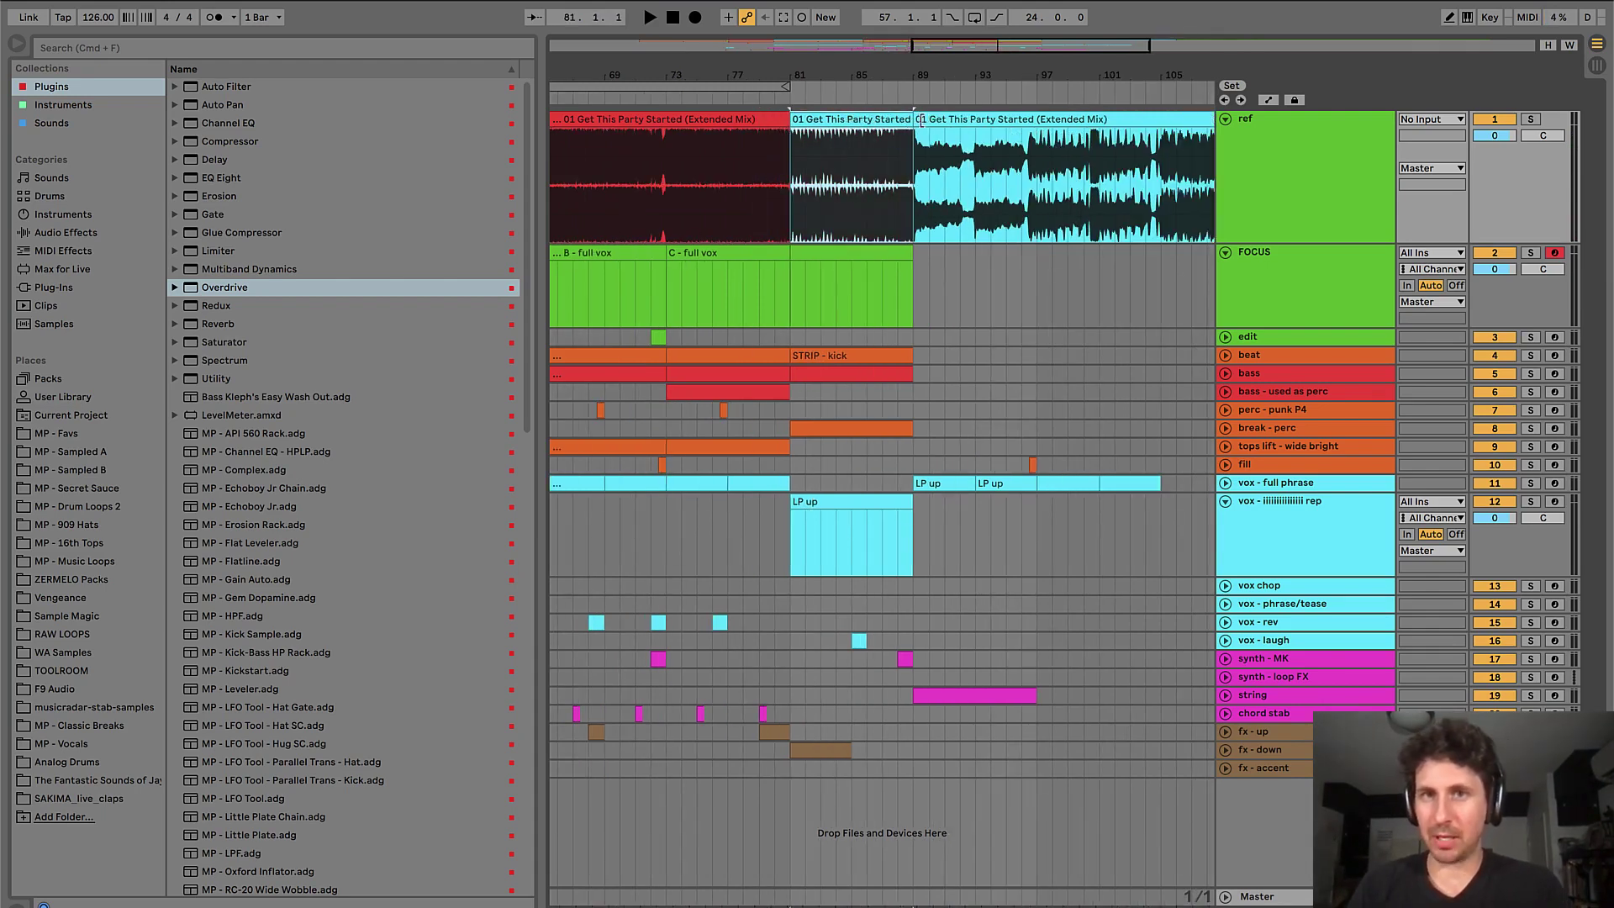
pyautogui.moveTo(919, 120); pyautogui.dragTo(790, 120)
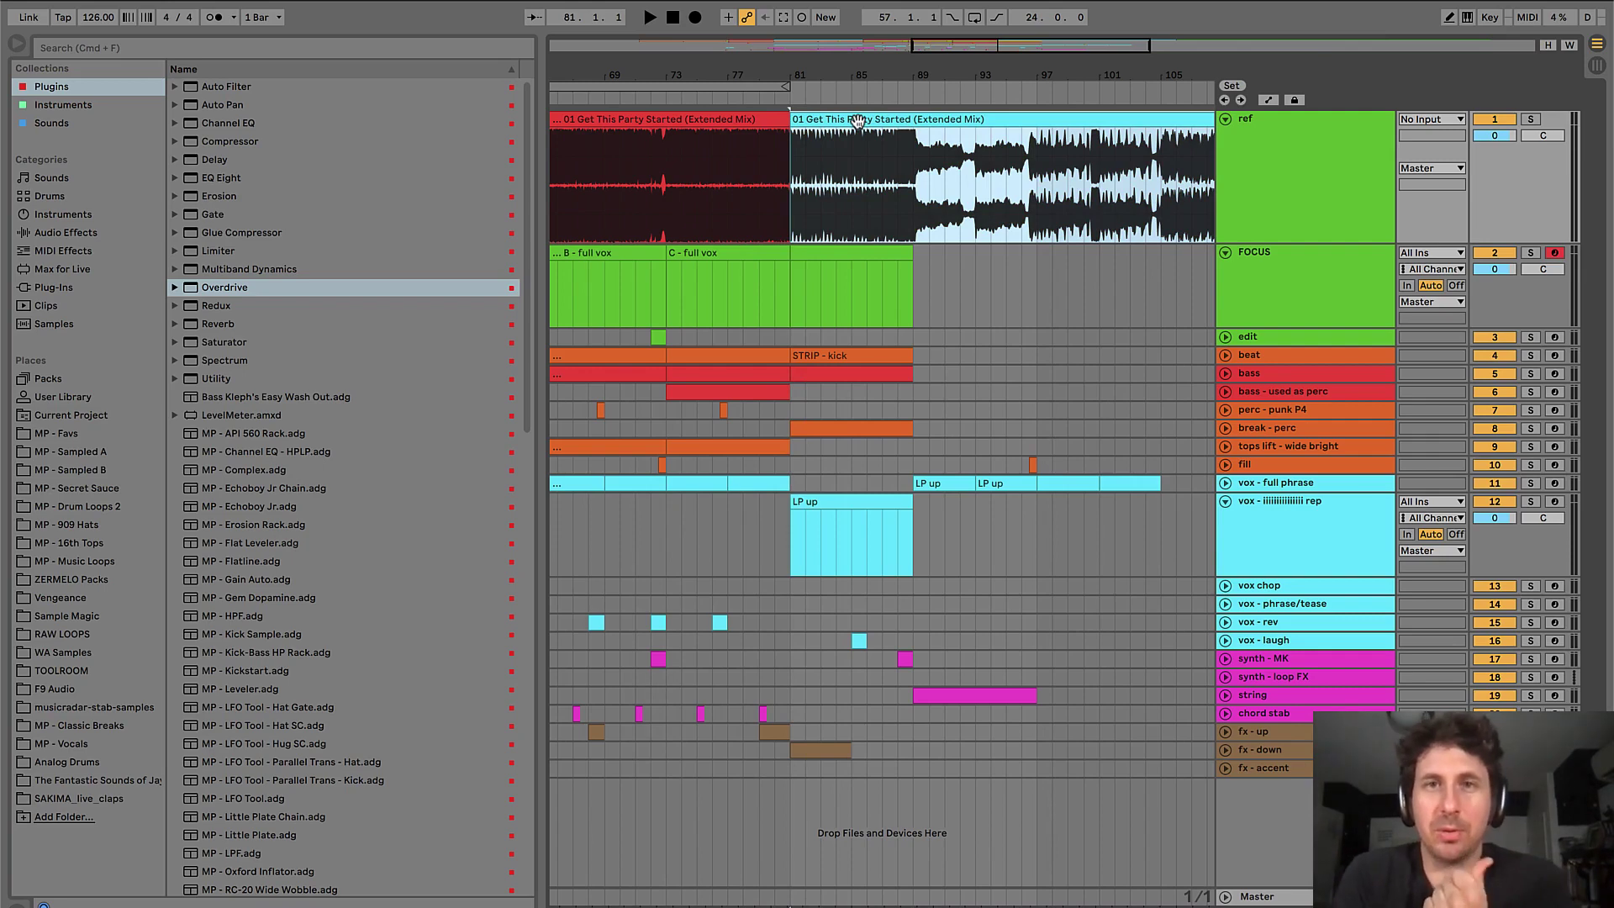
# - Play the reference from bar 81 and name the FOCUS clip spanning bars 81 to 89 "STRIP"
pyautogui.click(794, 166)
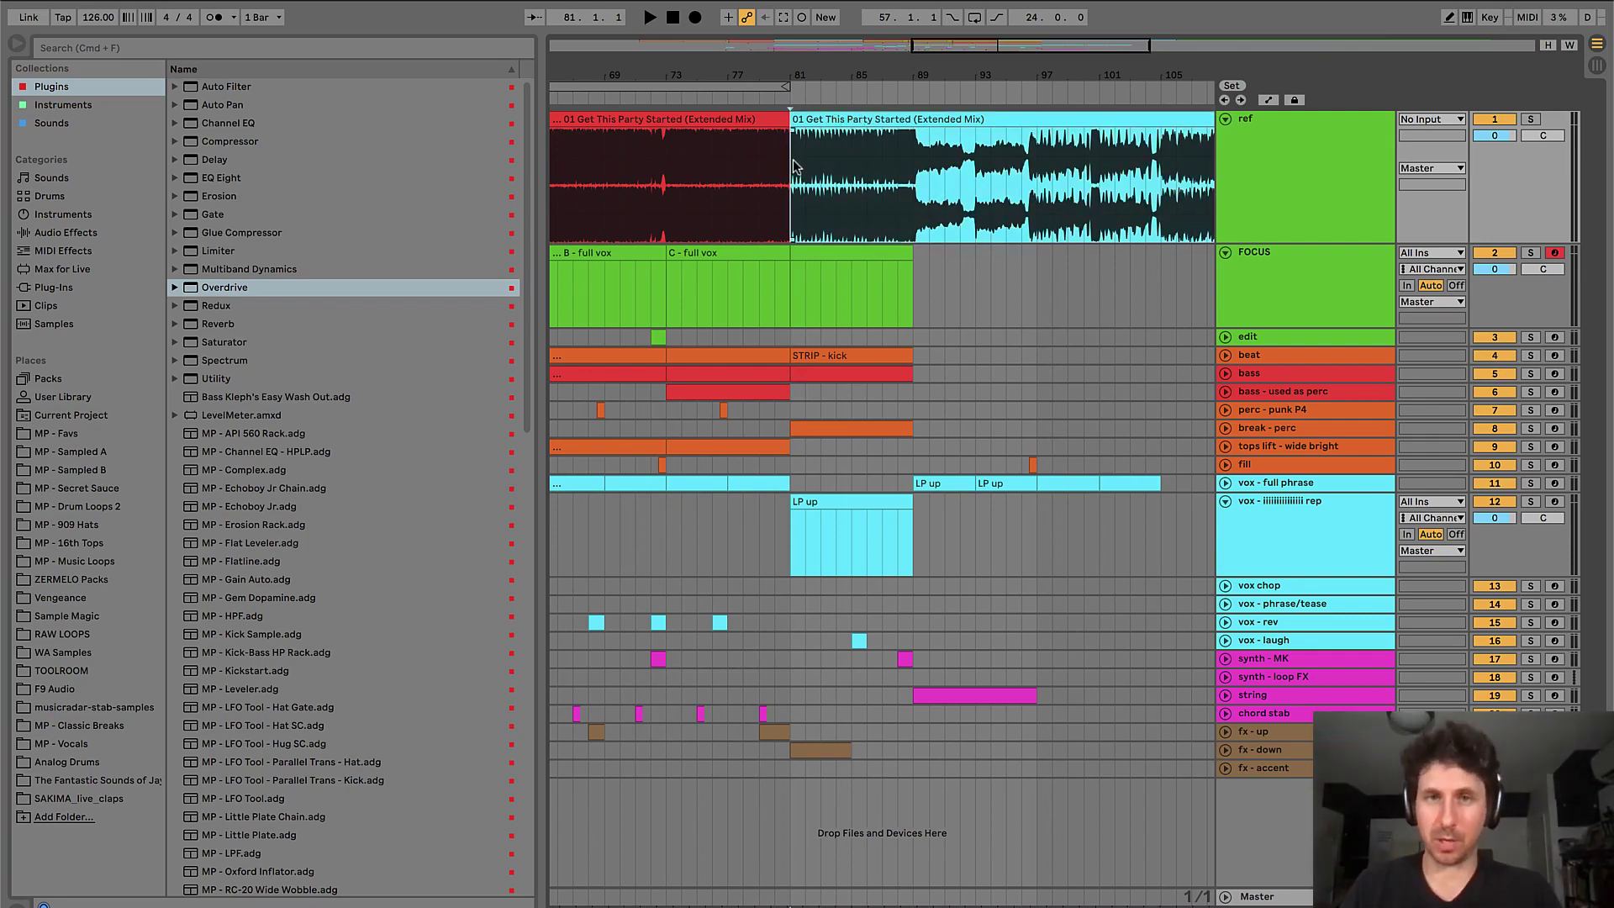
pyautogui.press('space')
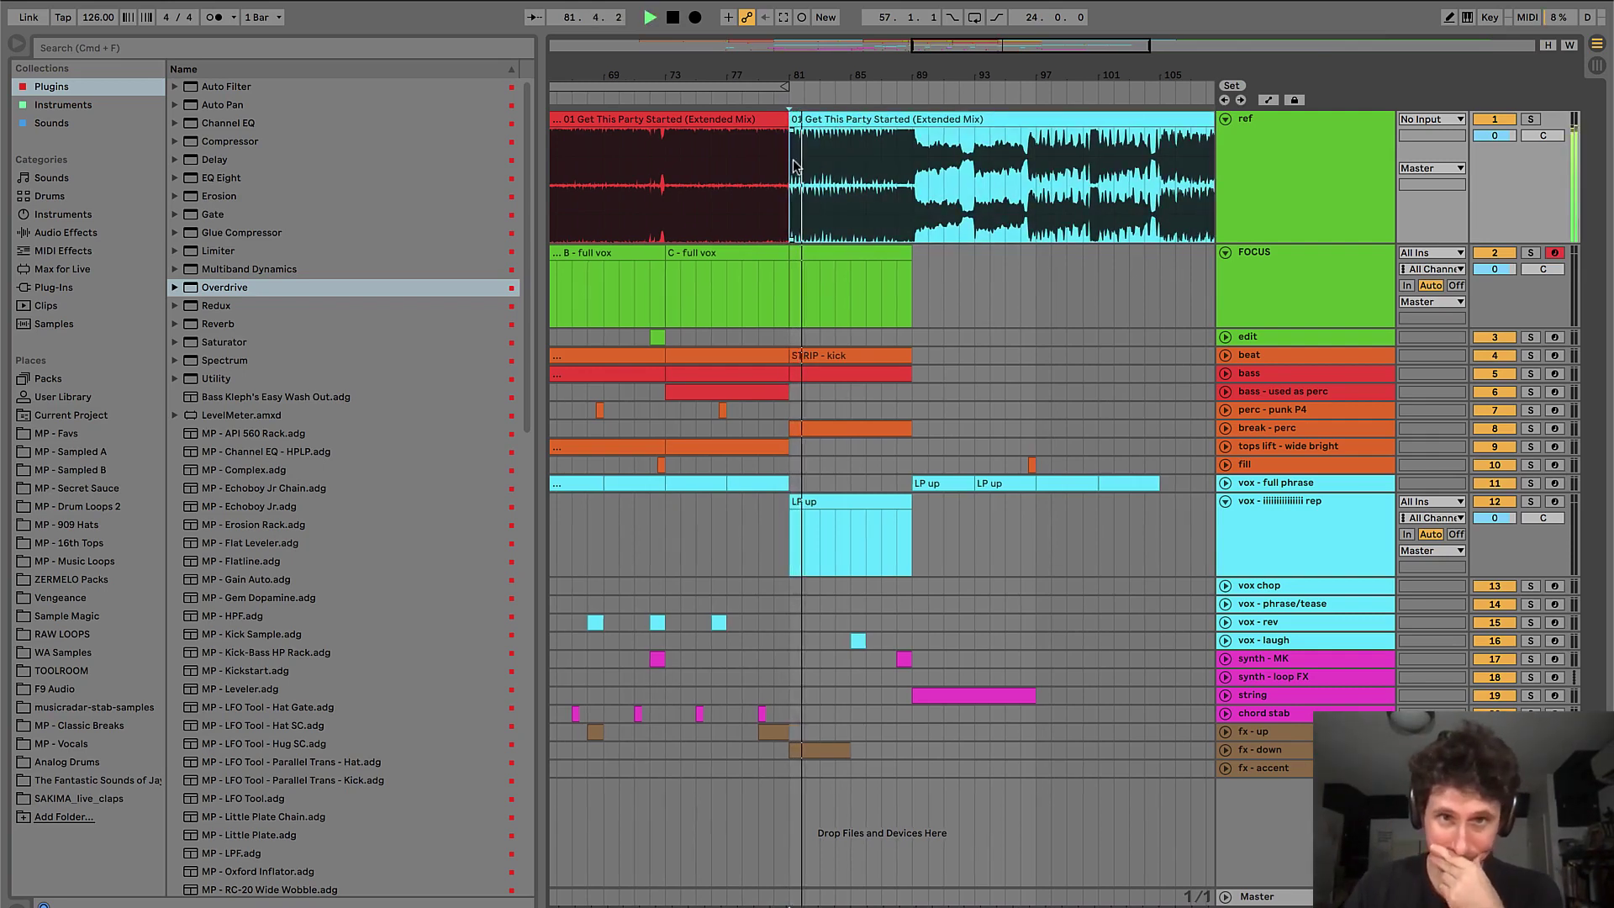
pyautogui.rightClick(796, 165)
pyautogui.click(794, 275)
pyautogui.click(829, 254)
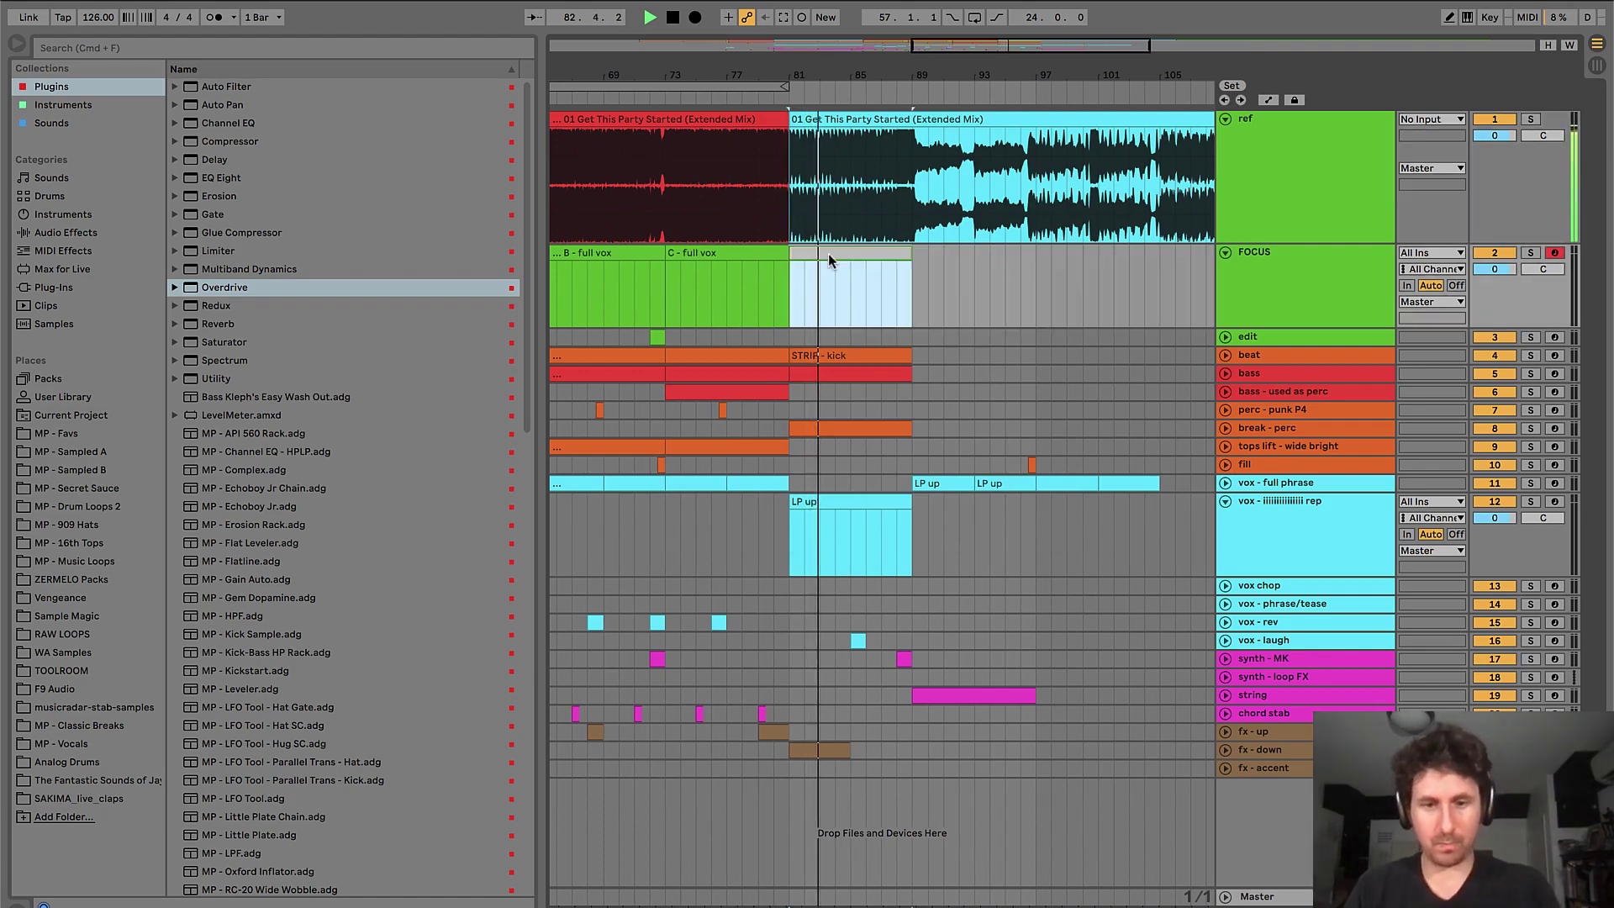
pyautogui.write('RIP')
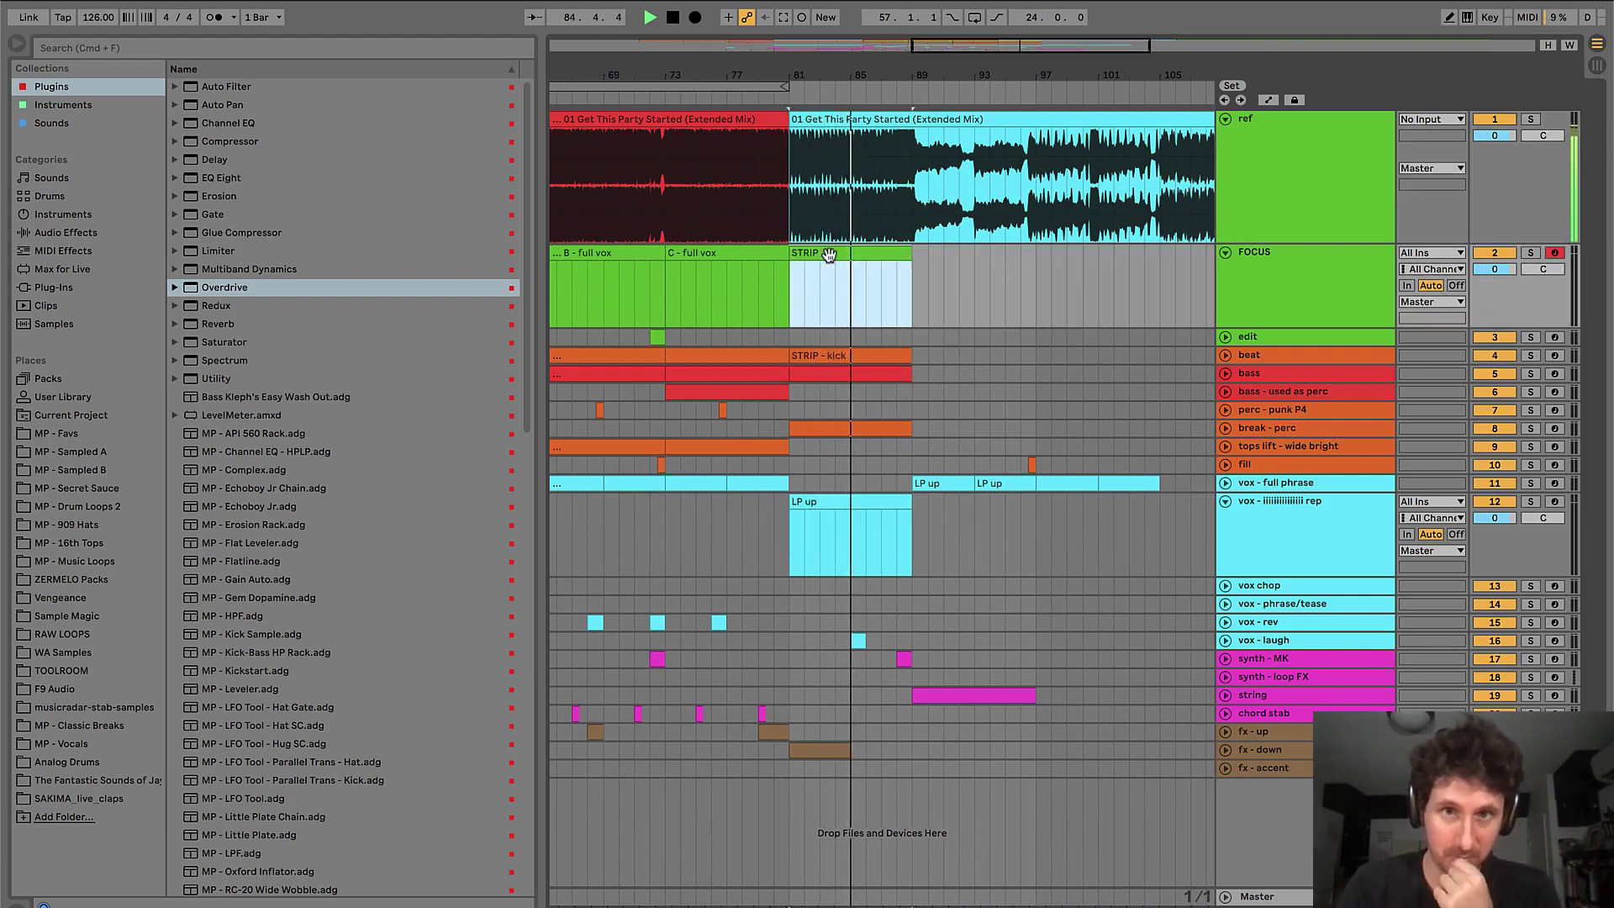
# - Collapse all the arrangement tracks except the ref track, keeping its waveform expanded
pyautogui.hscroll(2, 847, 294)
pyautogui.hscroll(5, 845, 289)
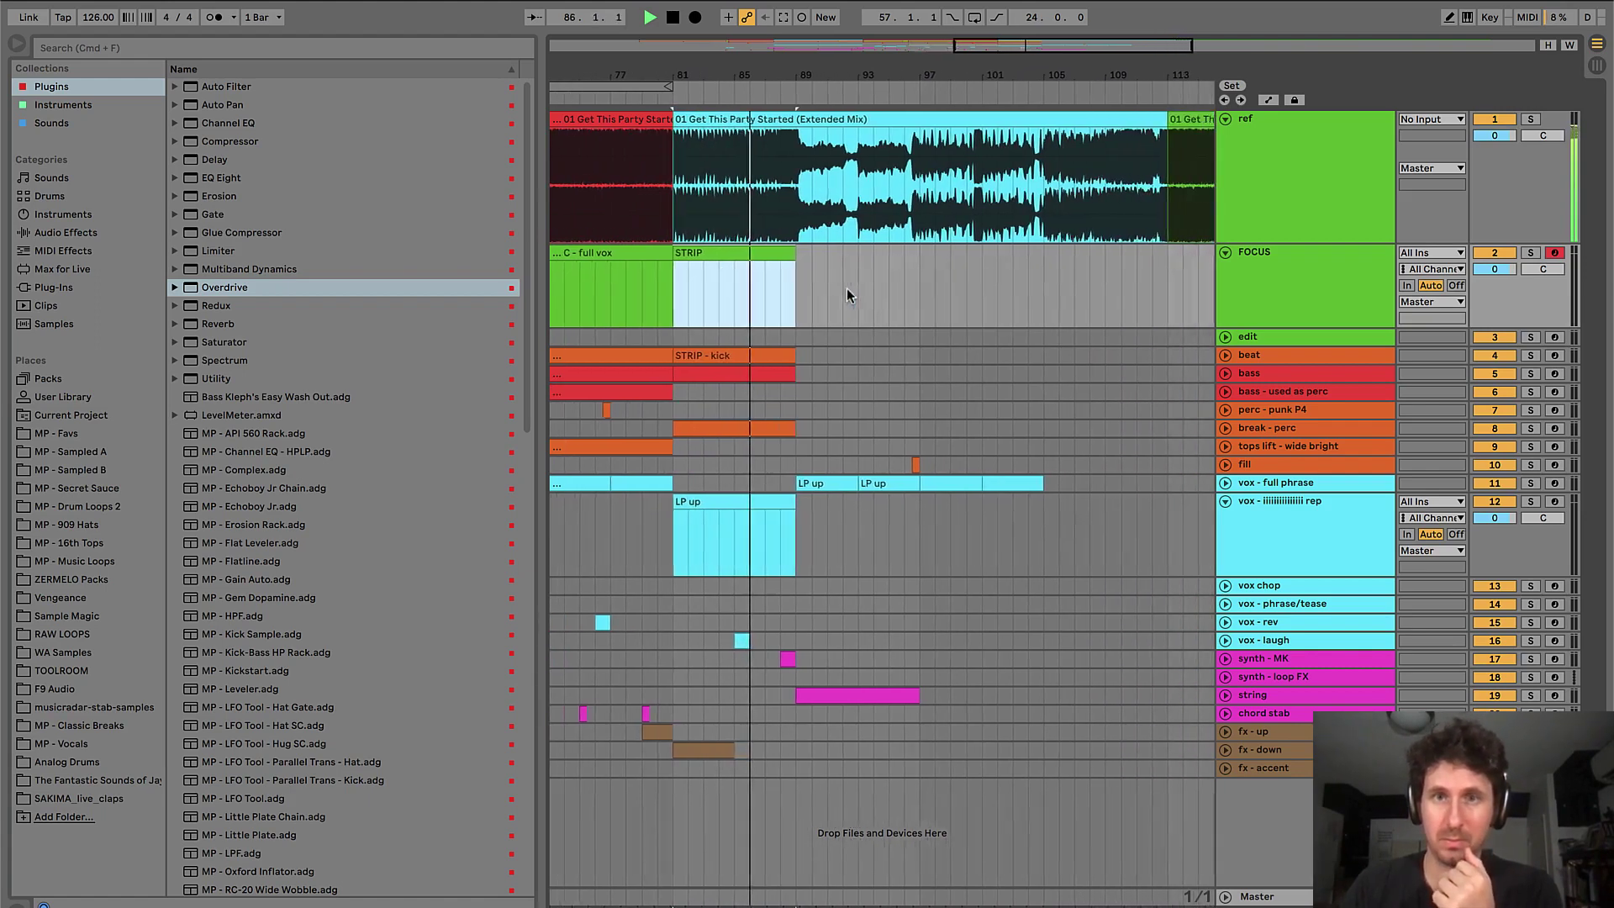
pyautogui.click(744, 278)
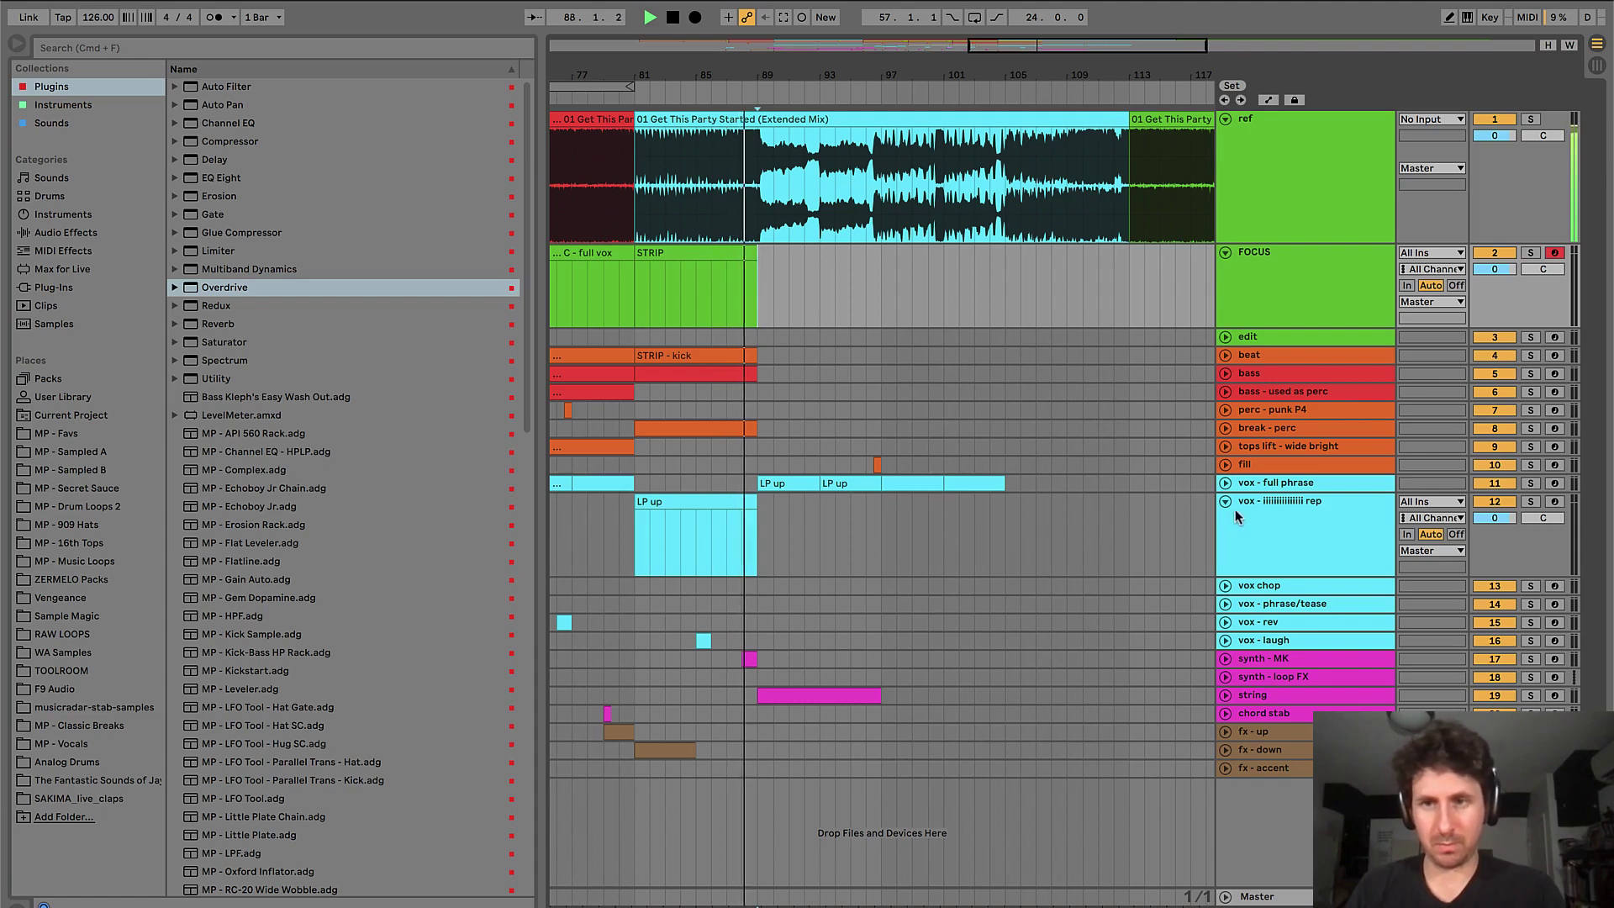
pyautogui.press('super+alt+u')
pyautogui.click(1224, 119)
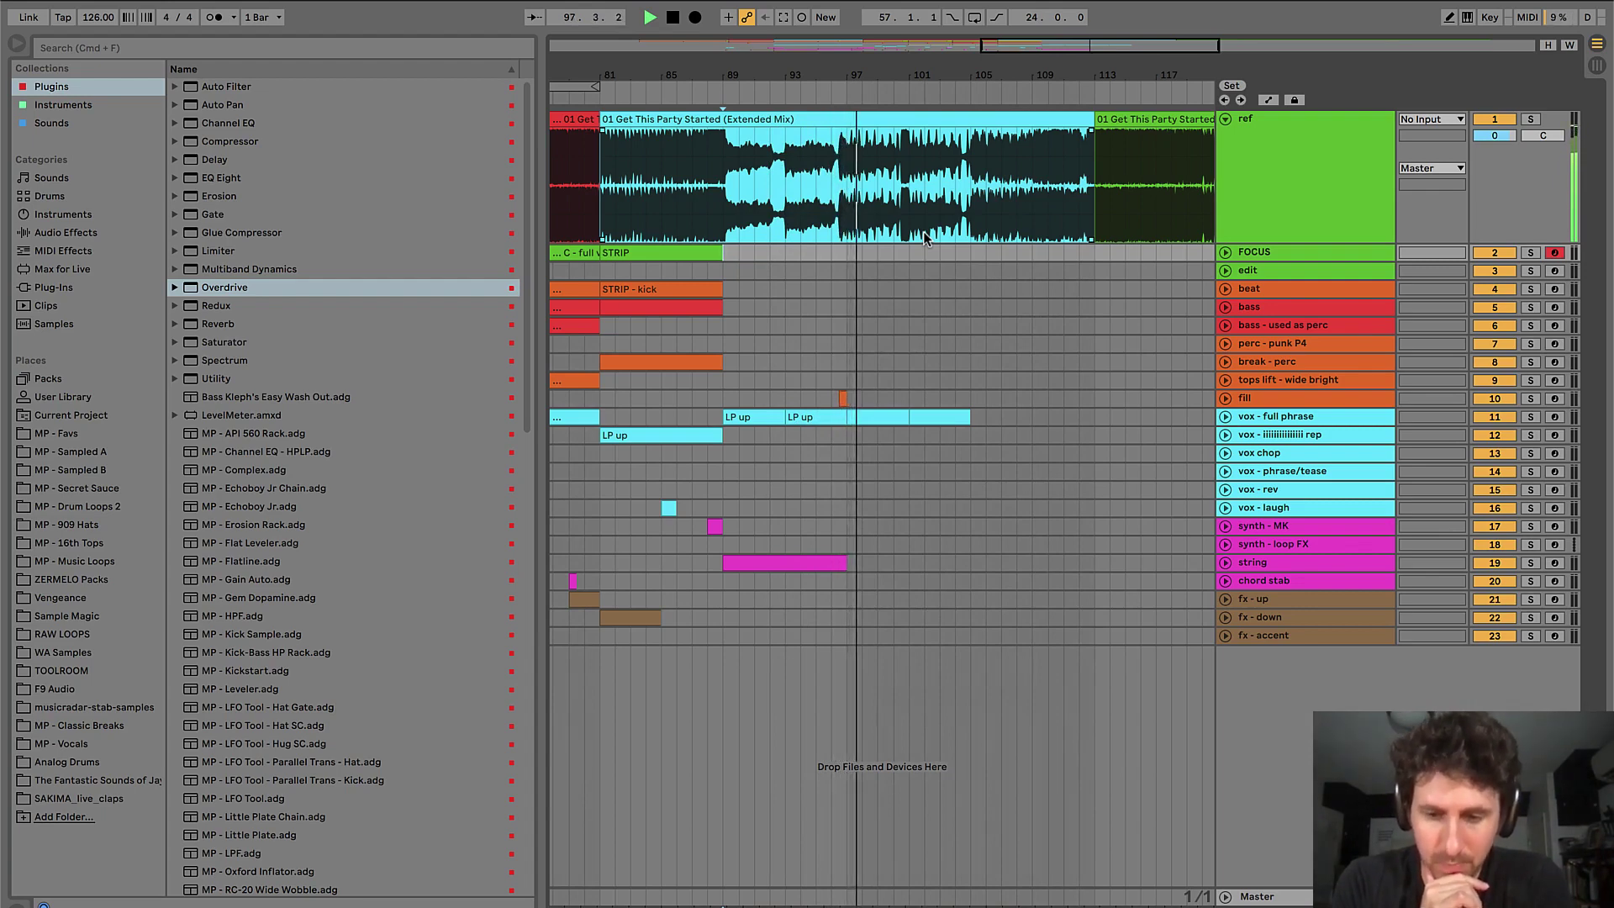
# - Insert a placeholder clip on the beat track from bar 97 to 105 and name it "tops"
pyautogui.moveTo(849, 286); pyautogui.dragTo(970, 286)
pyautogui.press('super+shift+m')
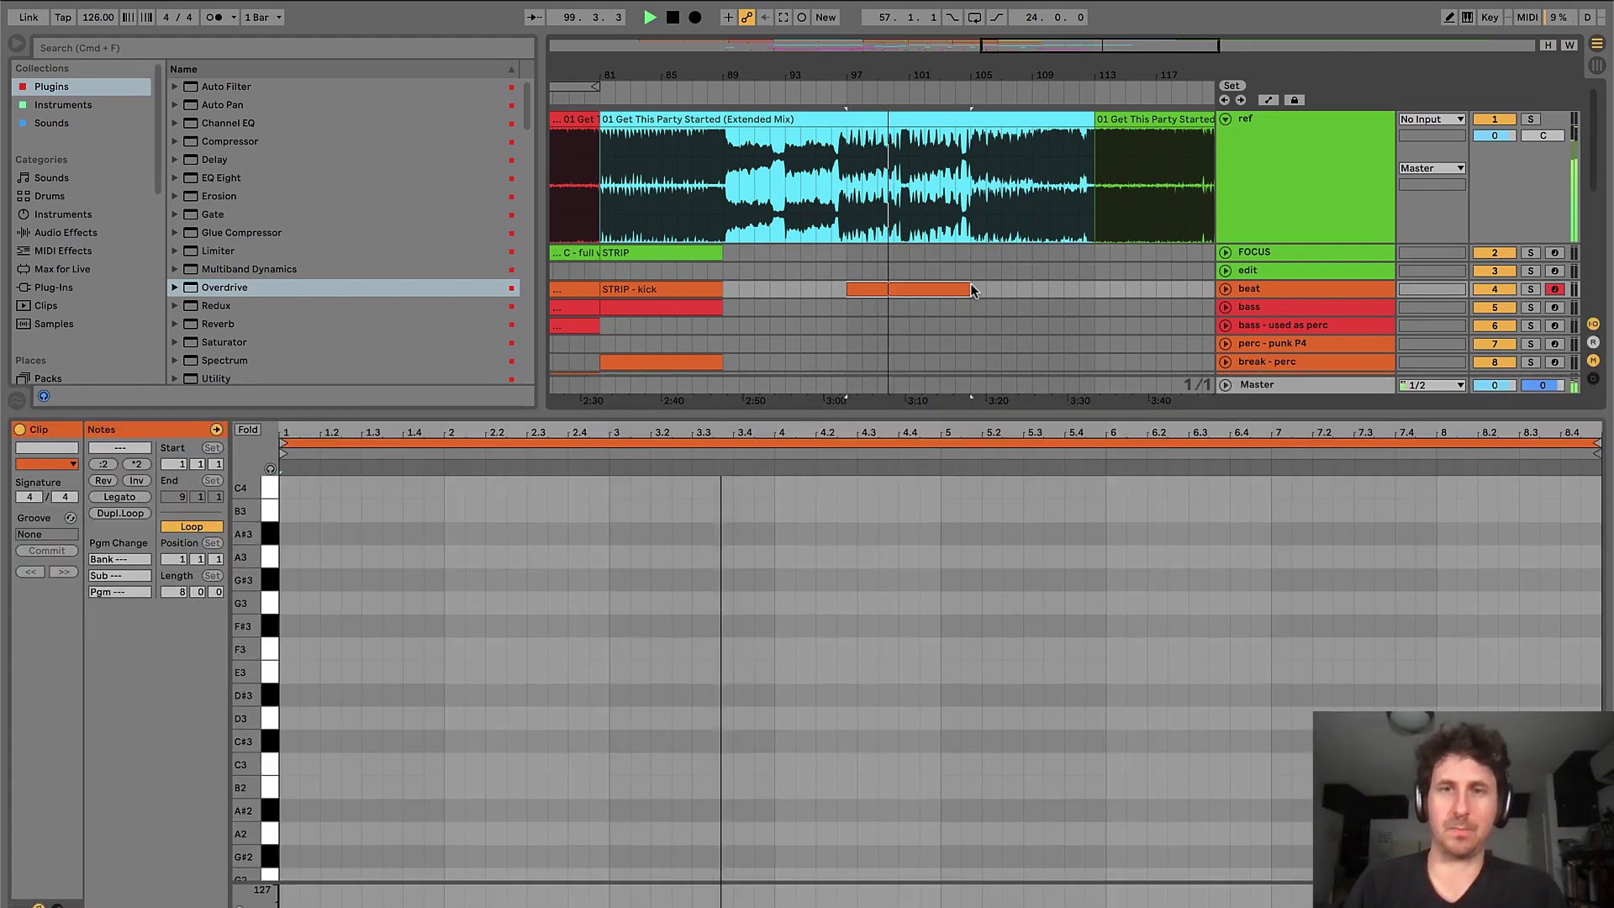
pyautogui.press('super+alt+l')
pyautogui.write('tops')
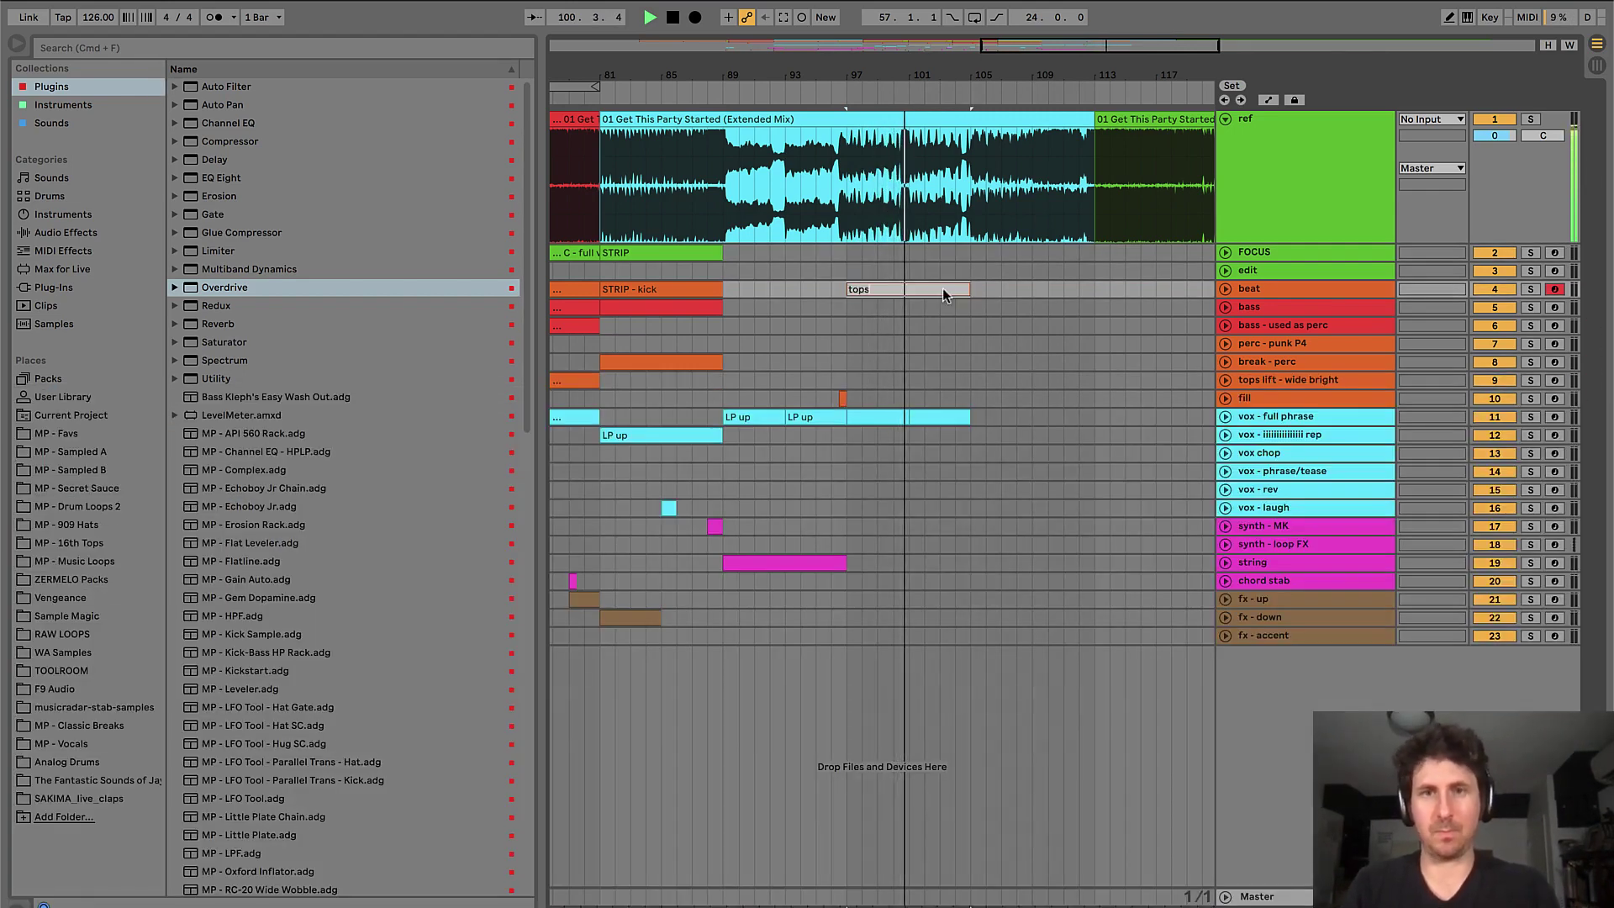
pyautogui.press('Return')
# - Insert a half-bar clip on the FOCUS track ending at bar 101 and name it "kickz"
pyautogui.click(900, 257)
pyautogui.press('+')
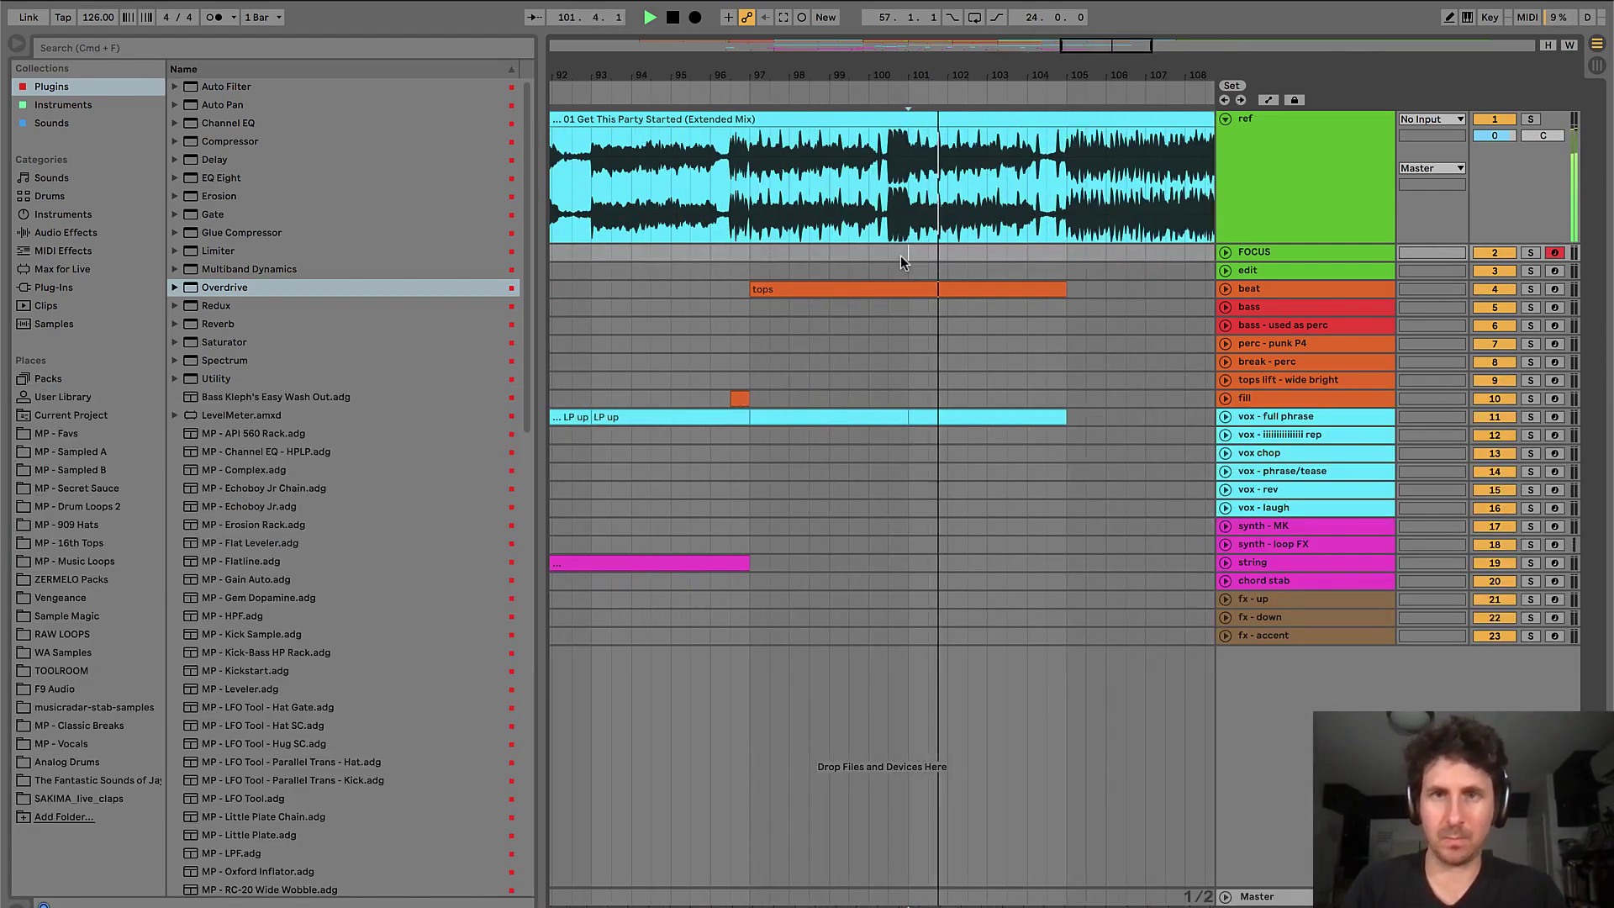
pyautogui.moveTo(893, 255); pyautogui.dragTo(912, 249)
pyautogui.press('super+shift+m')
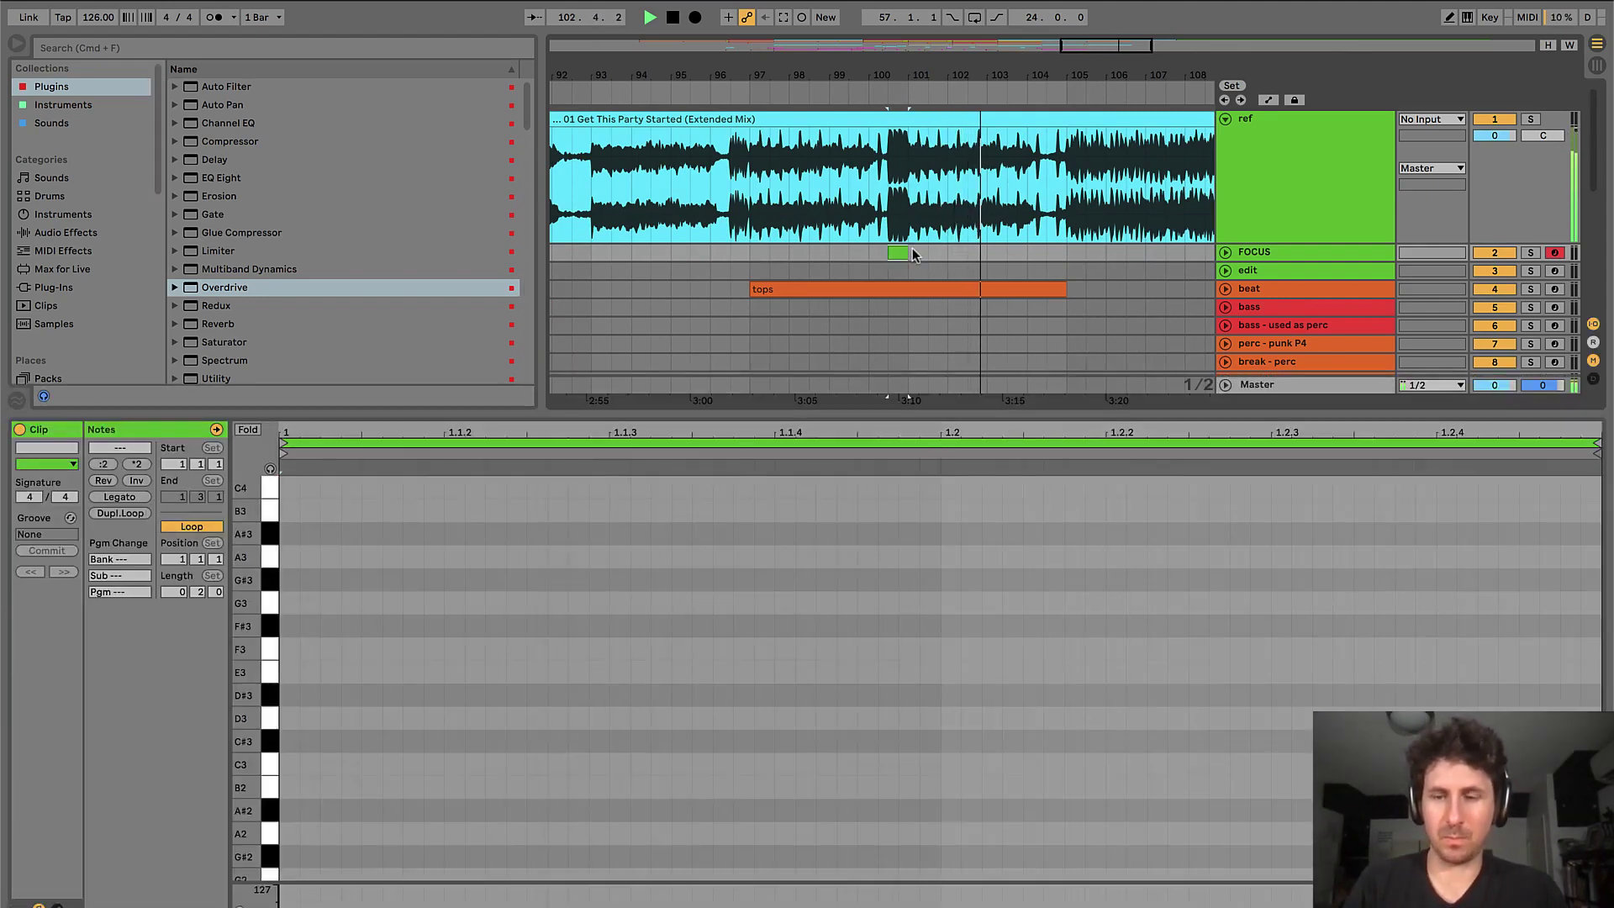
pyautogui.press('super+alt+l')
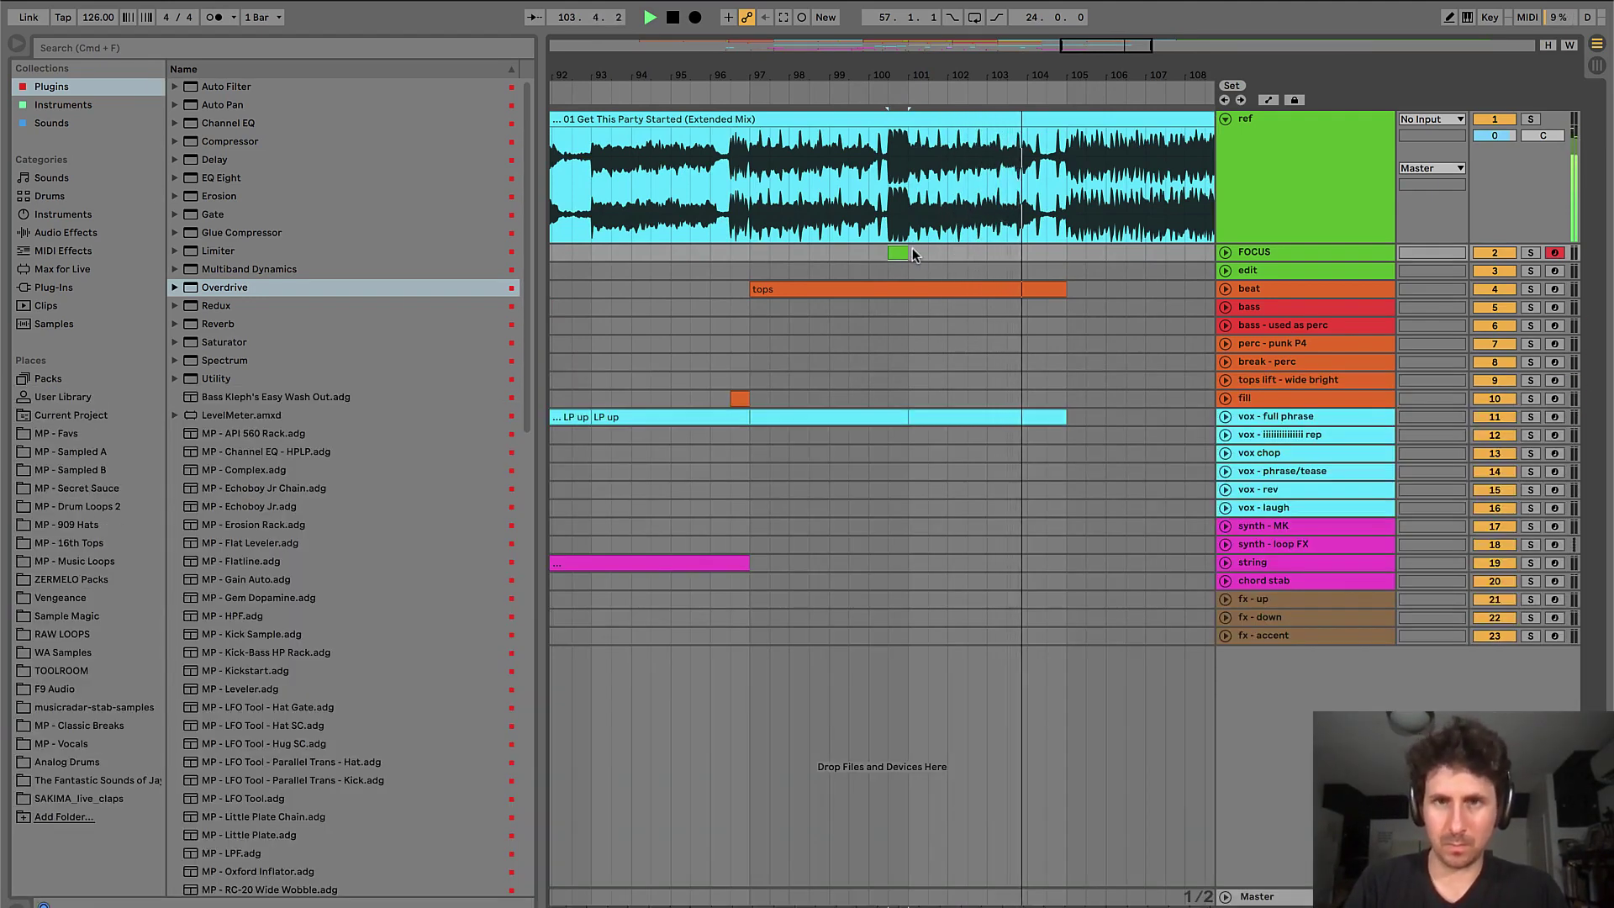
pyautogui.press('+')
pyautogui.press('+')
pyautogui.press('super+r')
pyautogui.write('kickz')
pyautogui.press('Return')
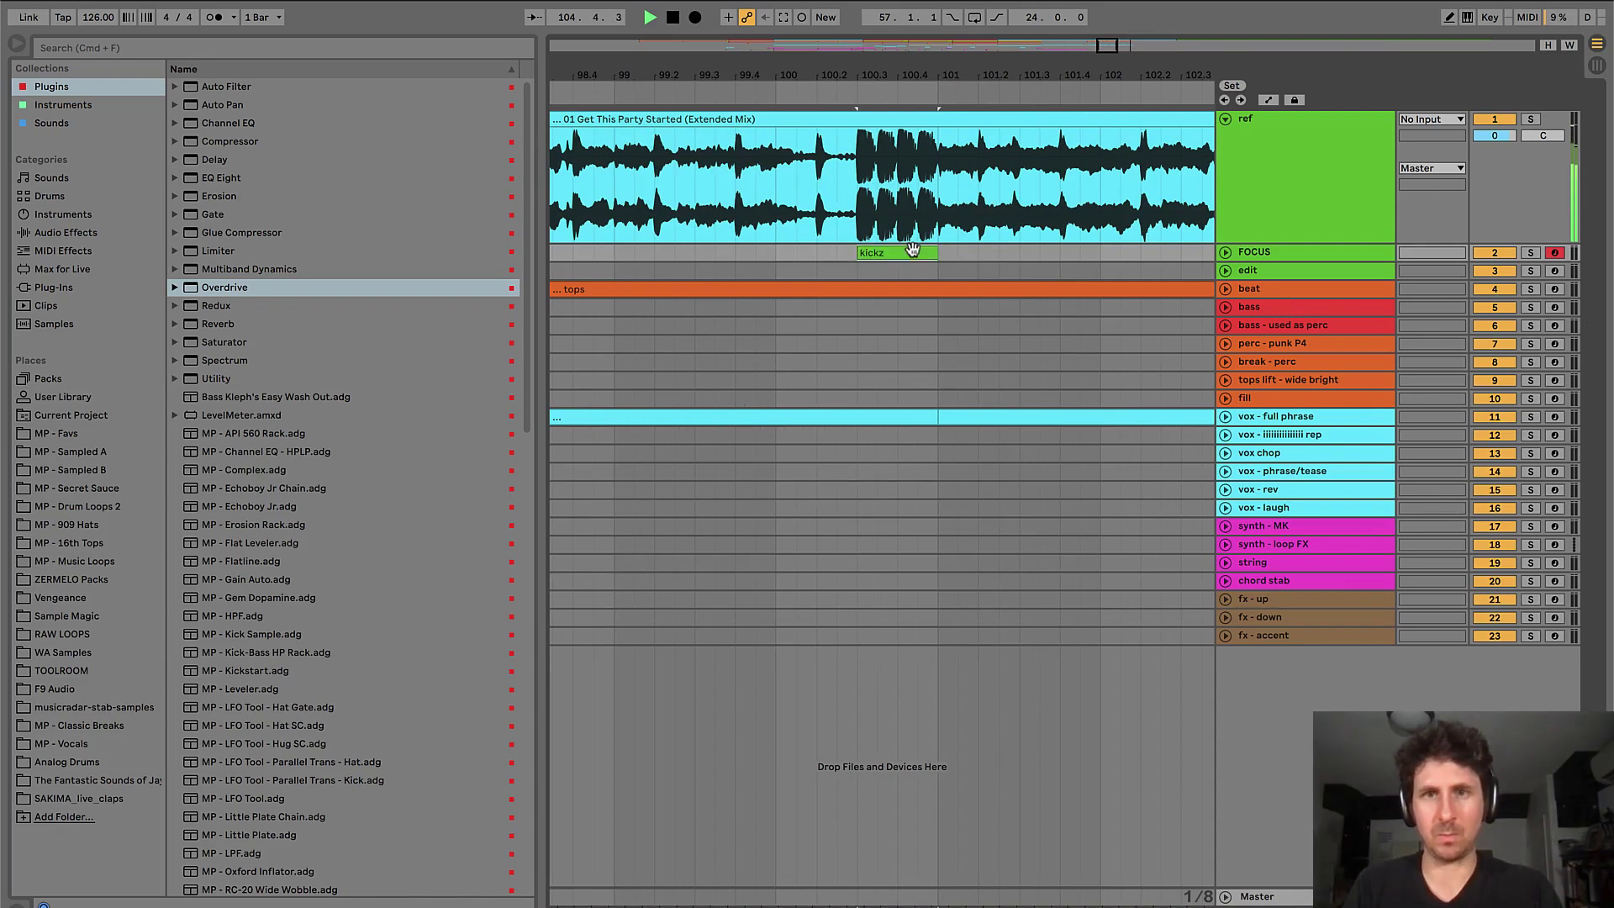
# - Rename the half-bar FOCUS clip before bar 101 as "kicks"
pyautogui.click(881, 252)
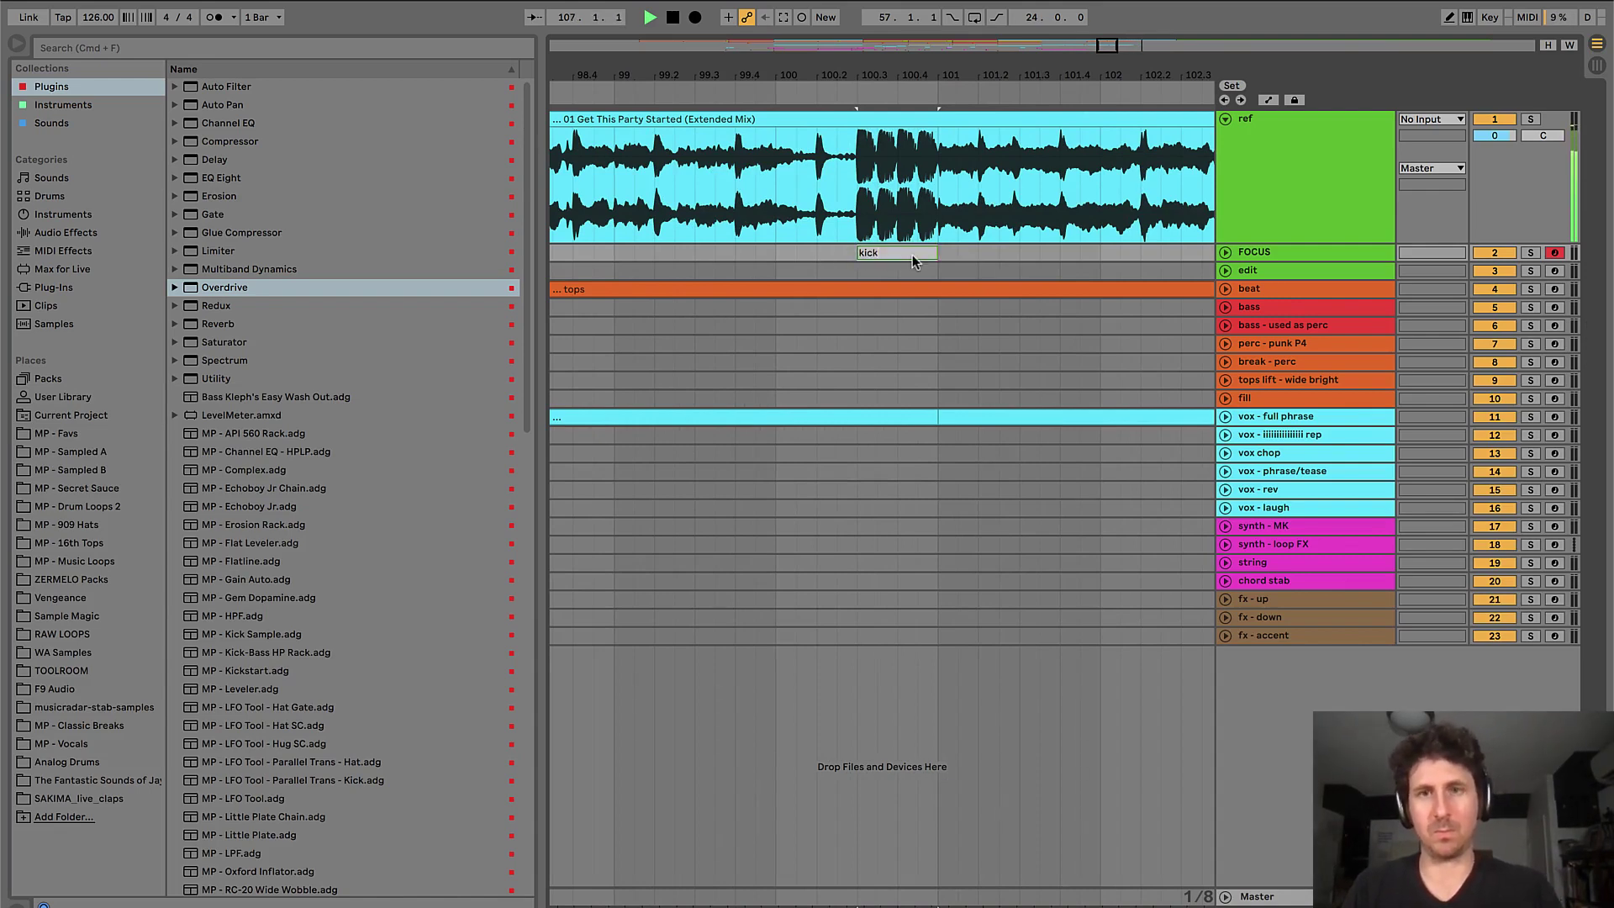
pyautogui.write('kicks')
pyautogui.press('Return')
# - Replay the reference from bar 89 and duplicate the string clip of bars 89 to 97 onto bars 97 to 105
pyautogui.press('-')
pyautogui.press('-')
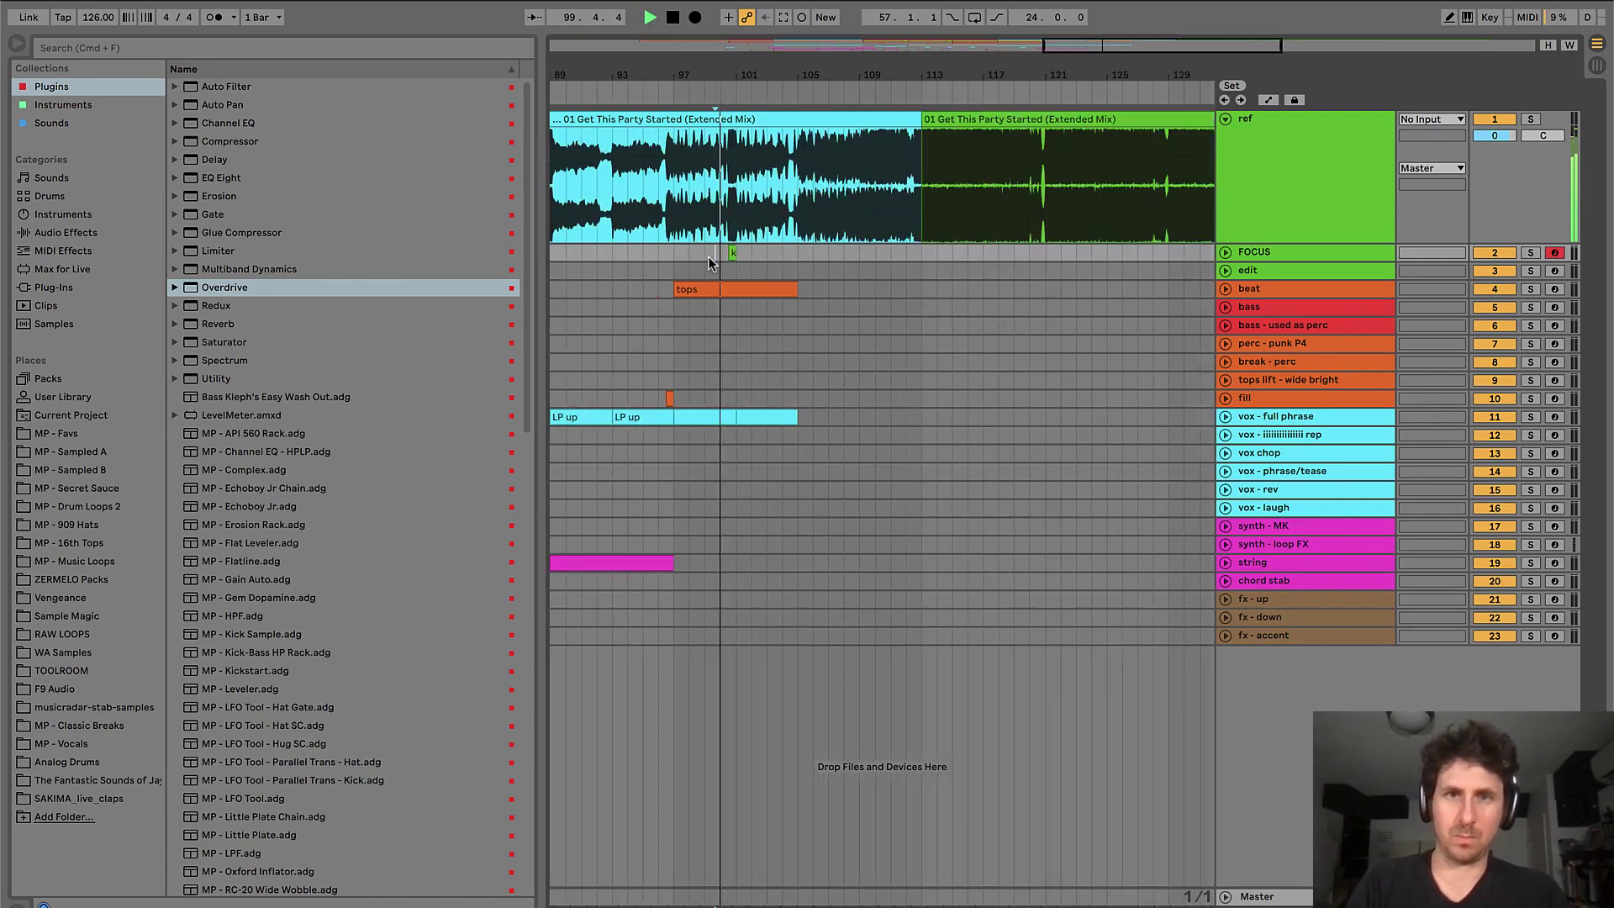
pyautogui.press('-')
pyautogui.click(639, 291)
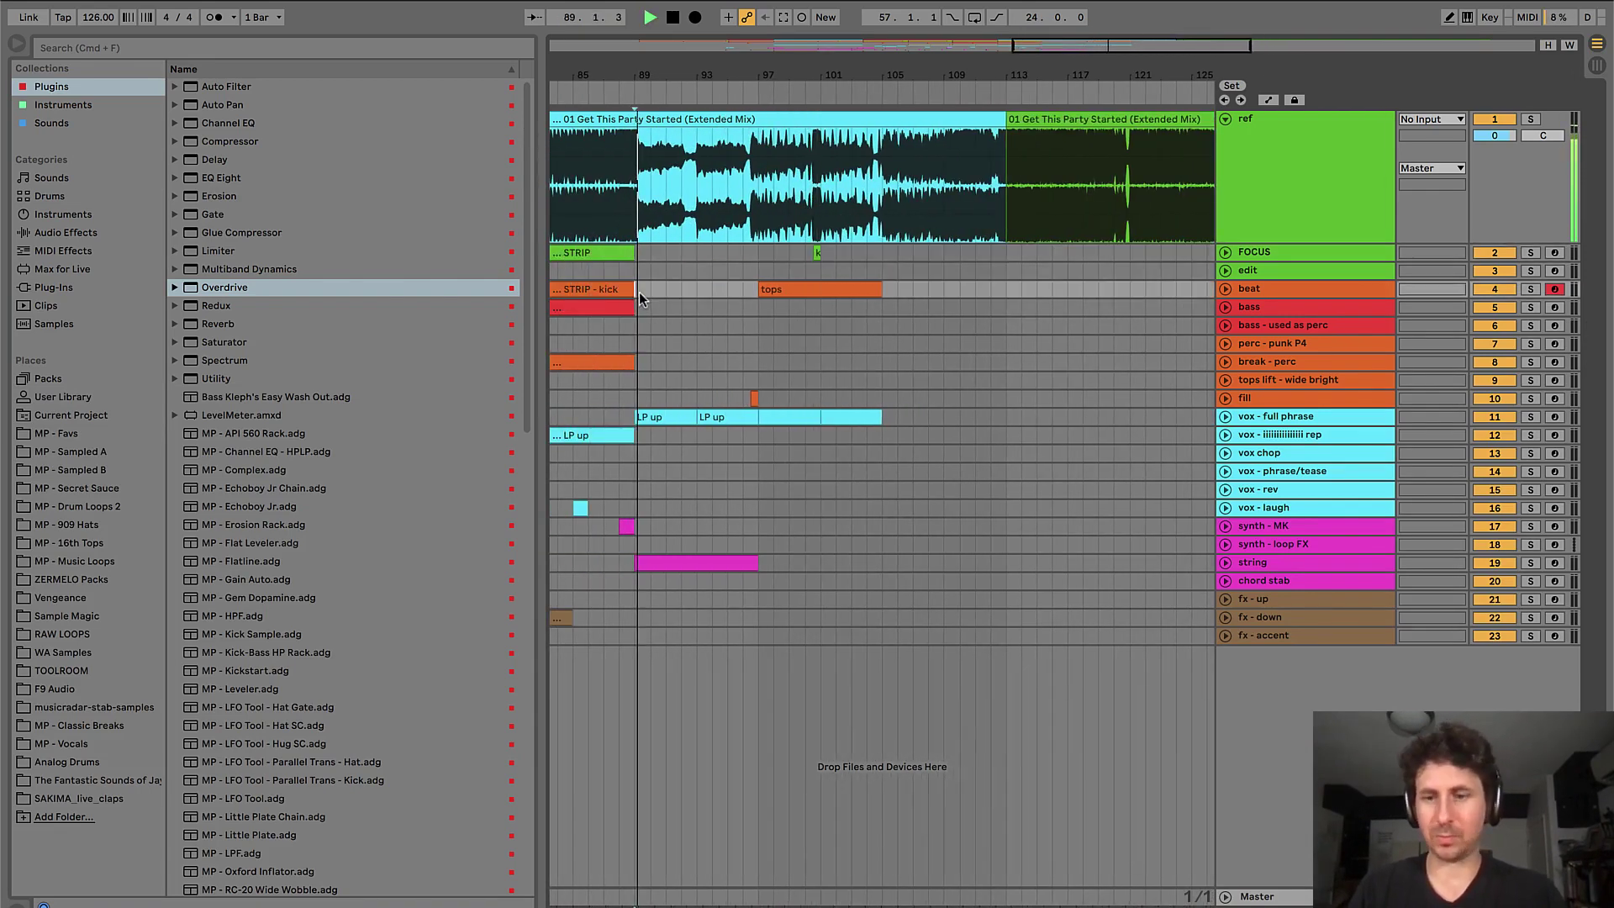
pyautogui.hscroll(-3, 619, 379)
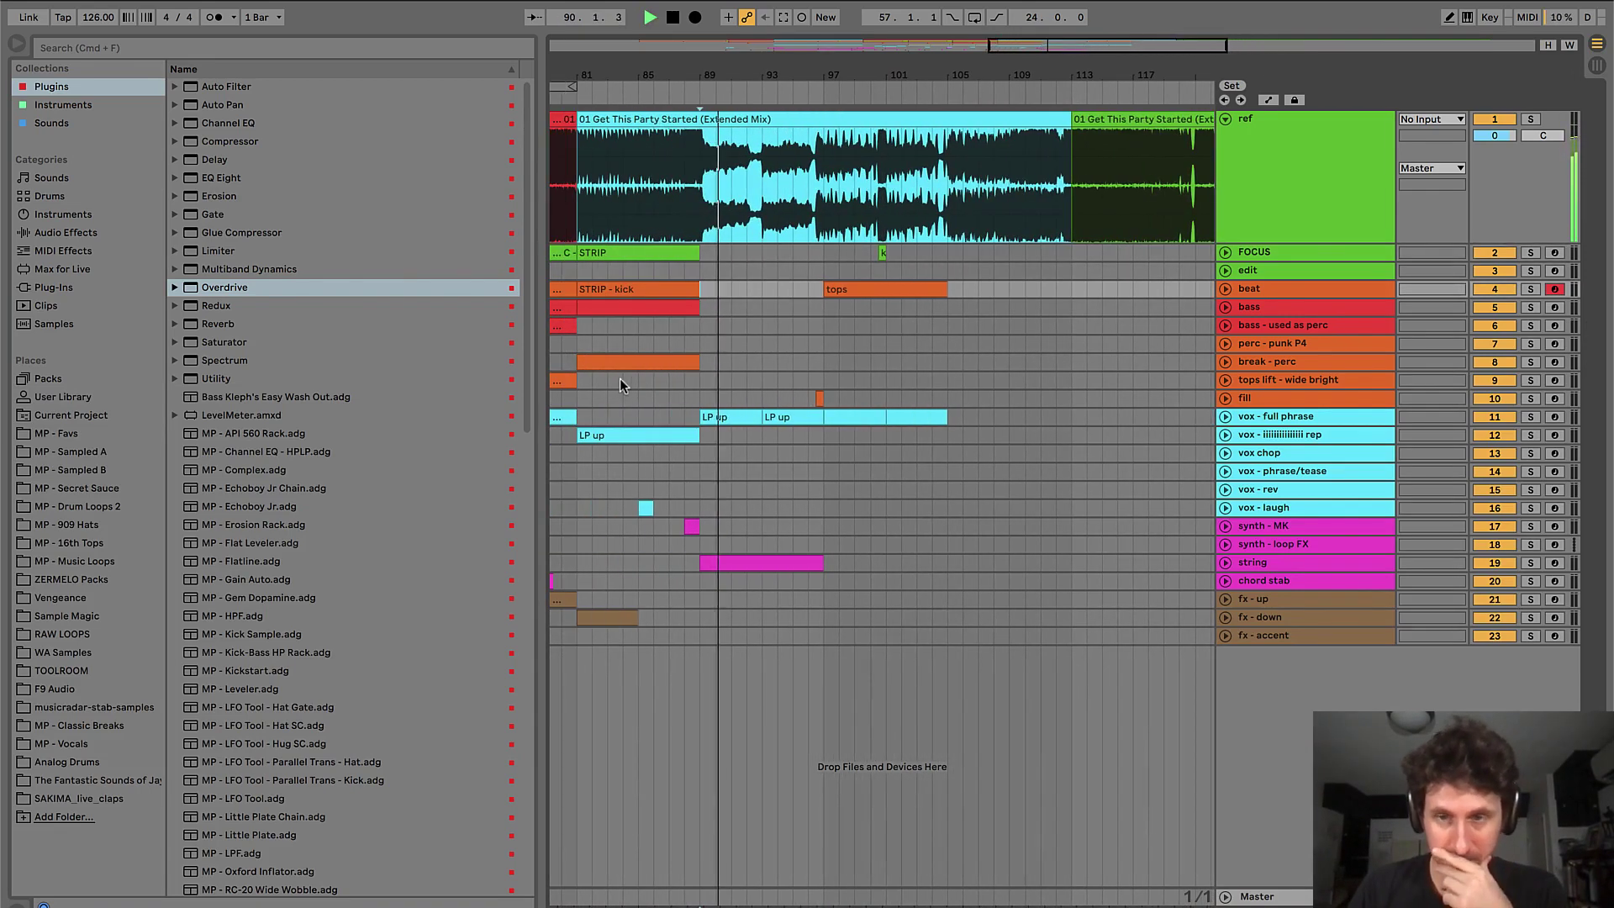
pyautogui.click(814, 374)
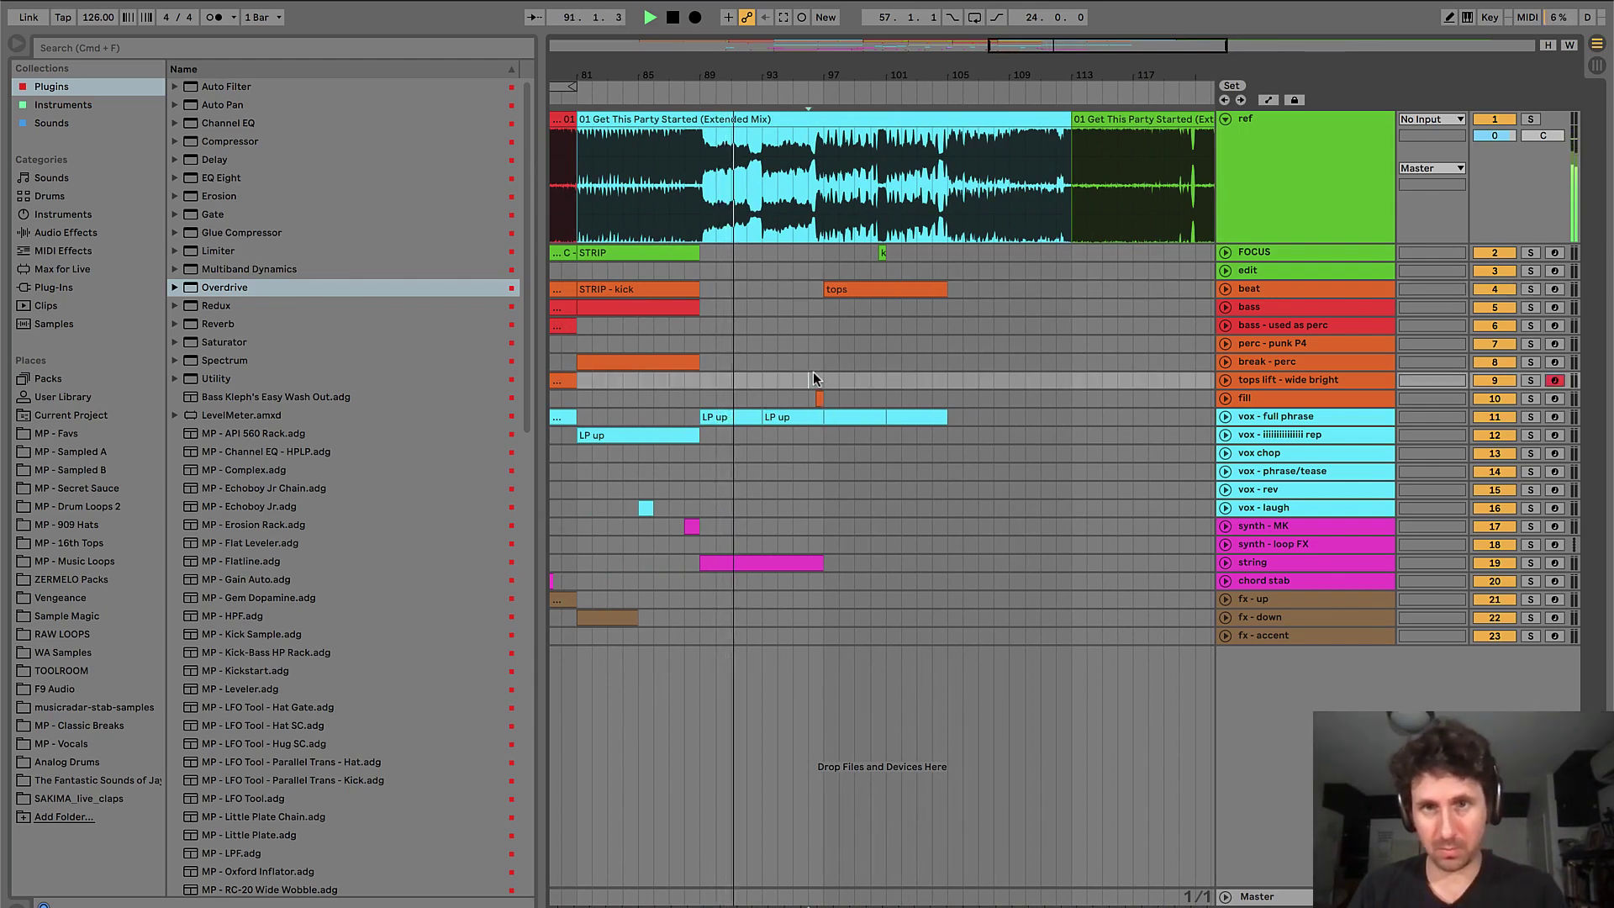
pyautogui.press('+')
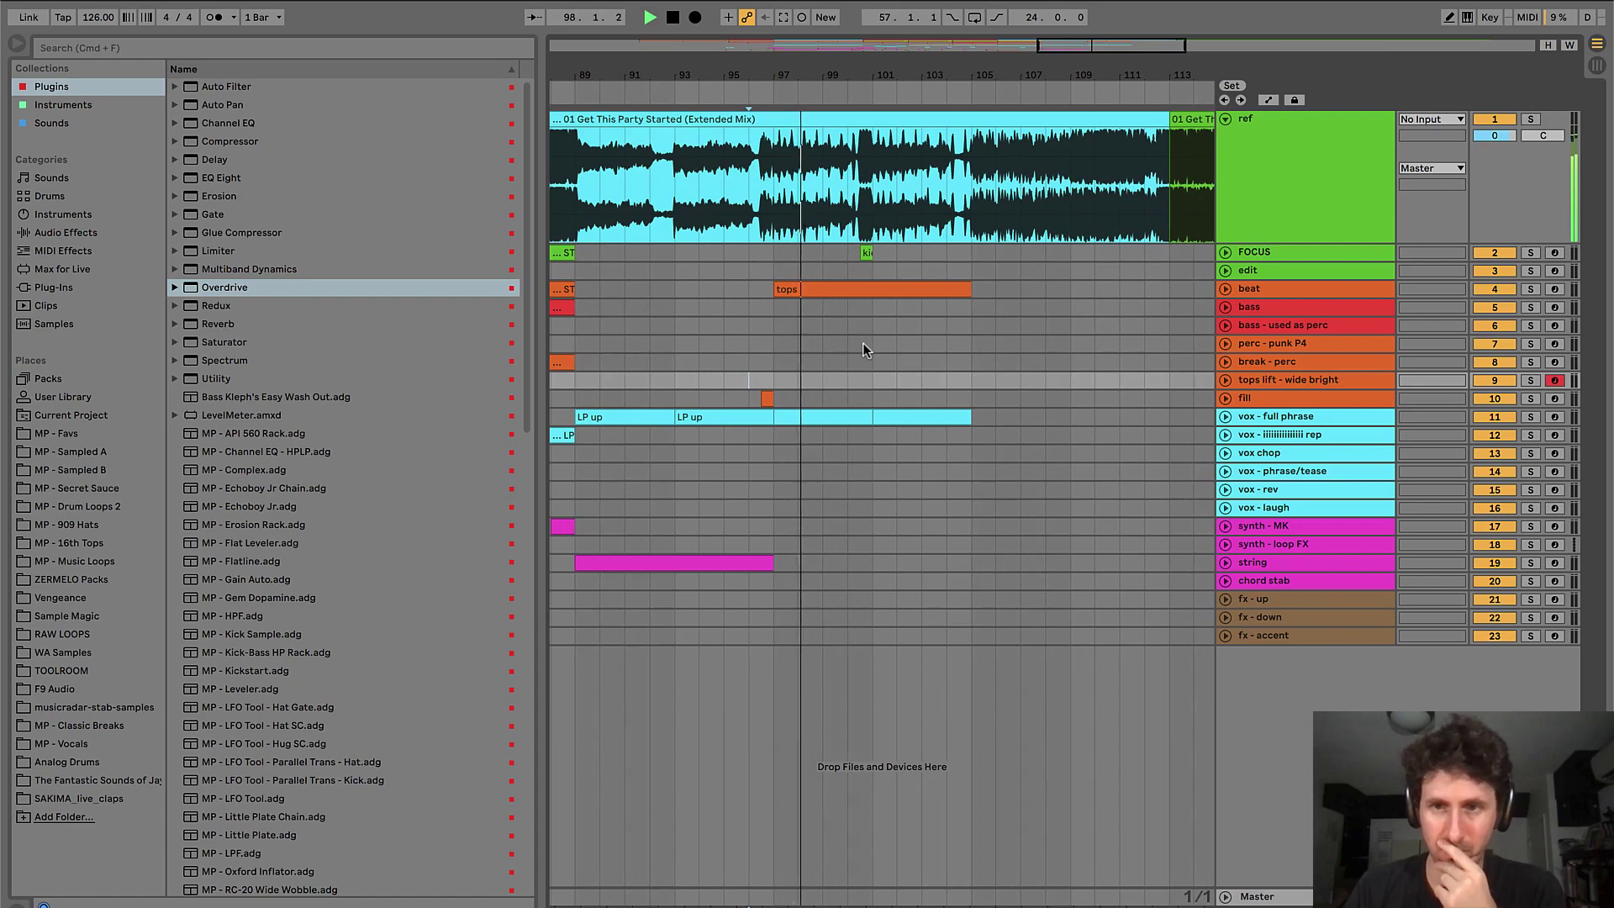
pyautogui.click(716, 562)
pyautogui.press('super+d')
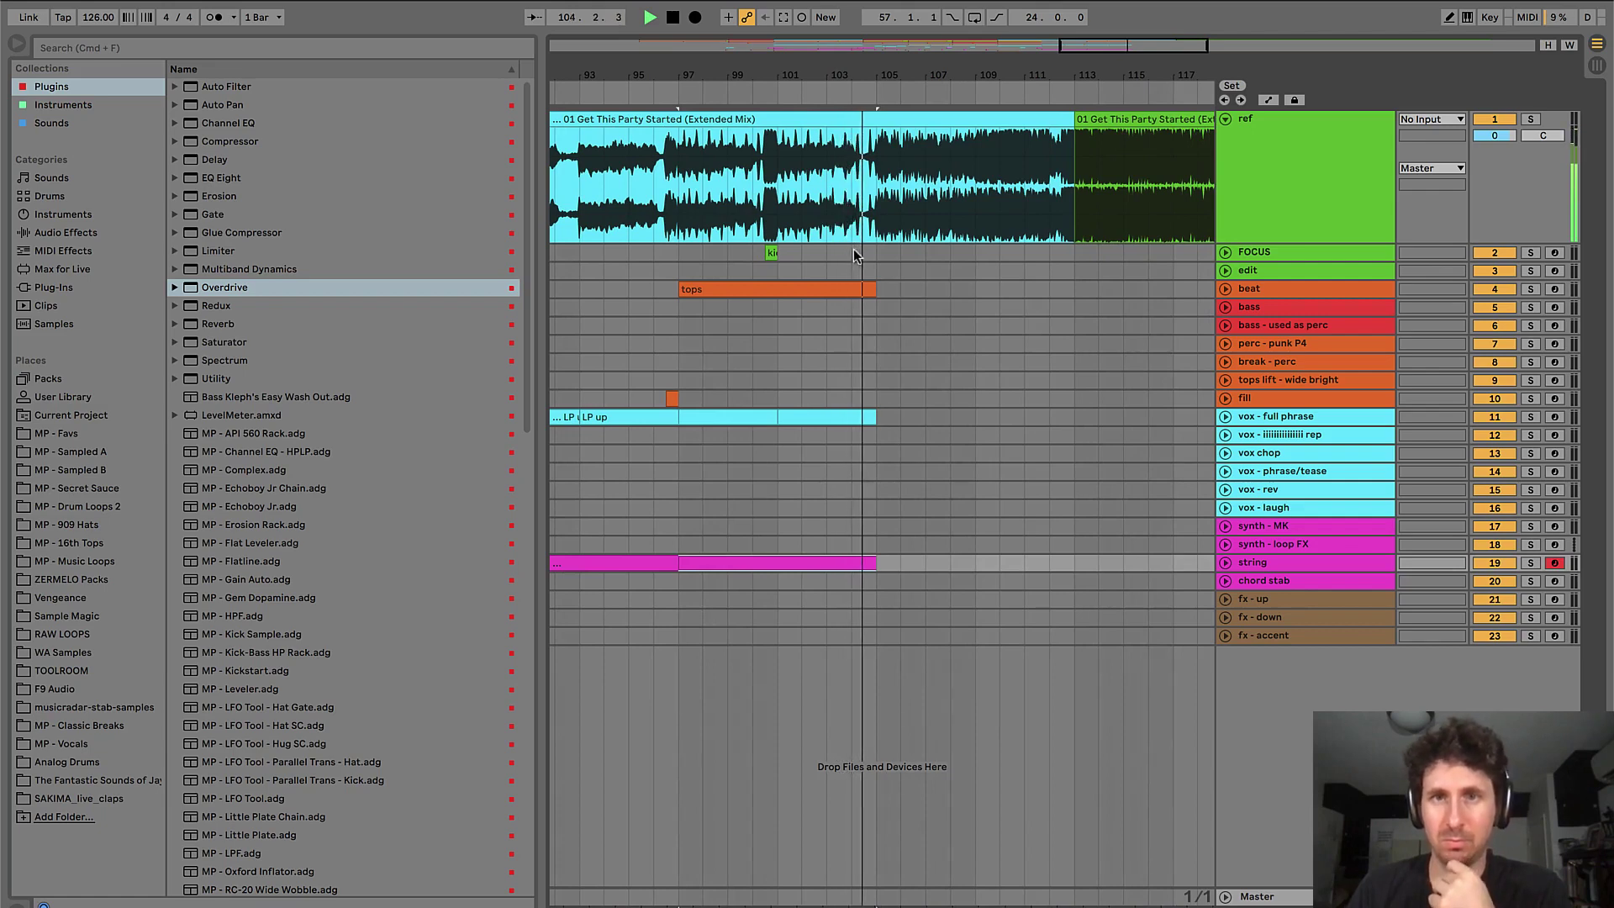
# - Stop playback and compare bars 89 to 97 with bars 97 to 105 on the ref, edit and beat tracks
pyautogui.press('space')
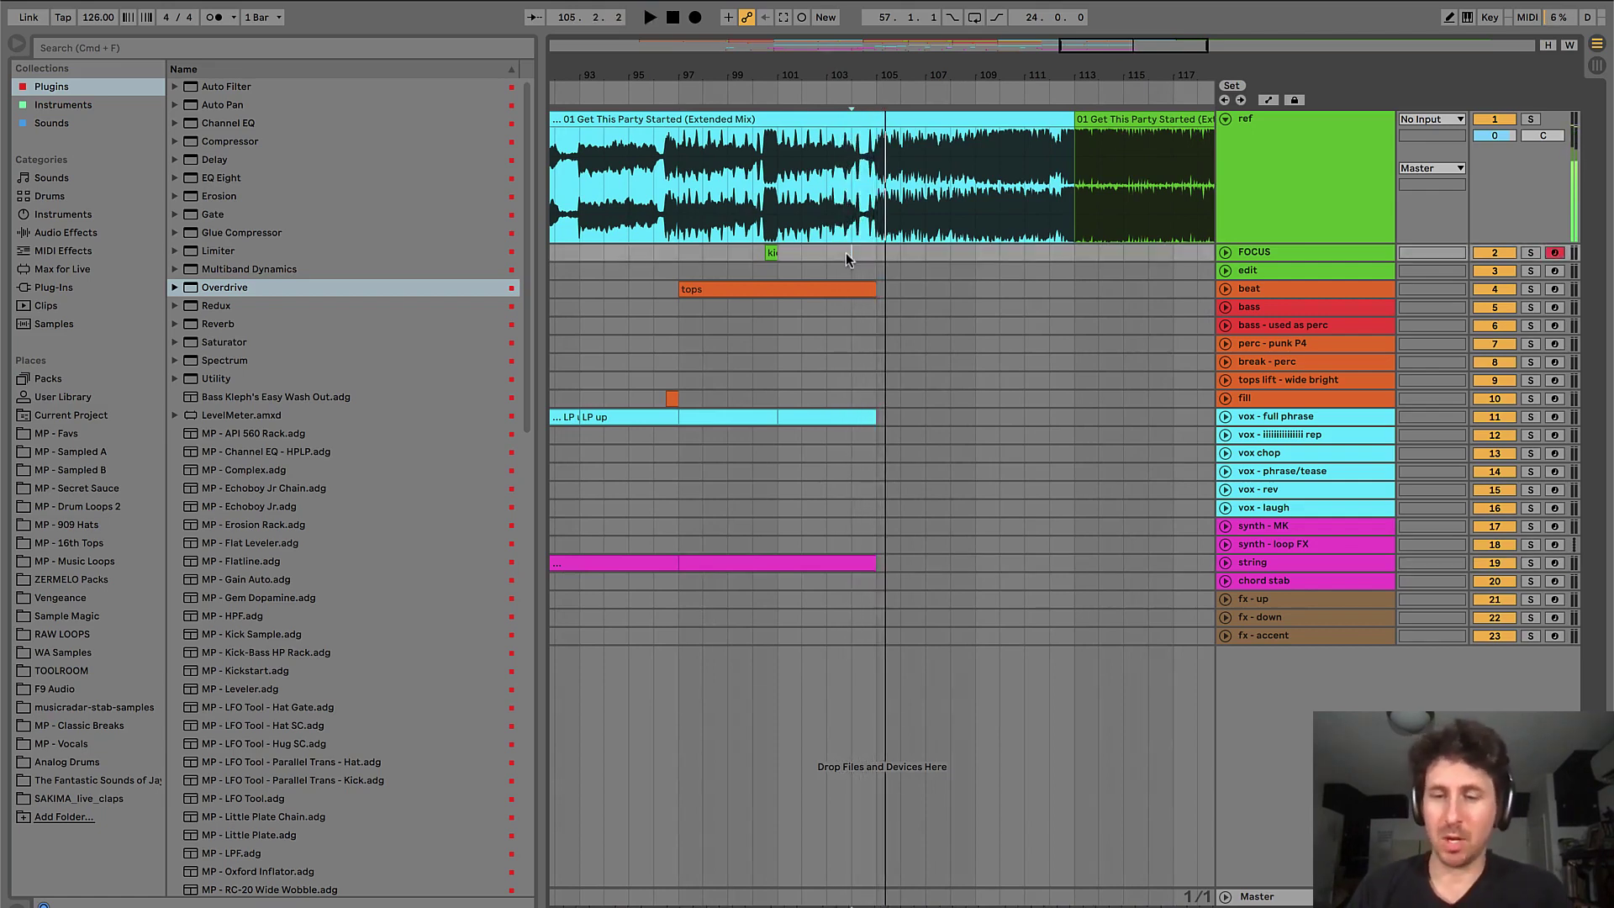
pyautogui.press('-')
pyautogui.click(759, 304)
pyautogui.click(773, 289)
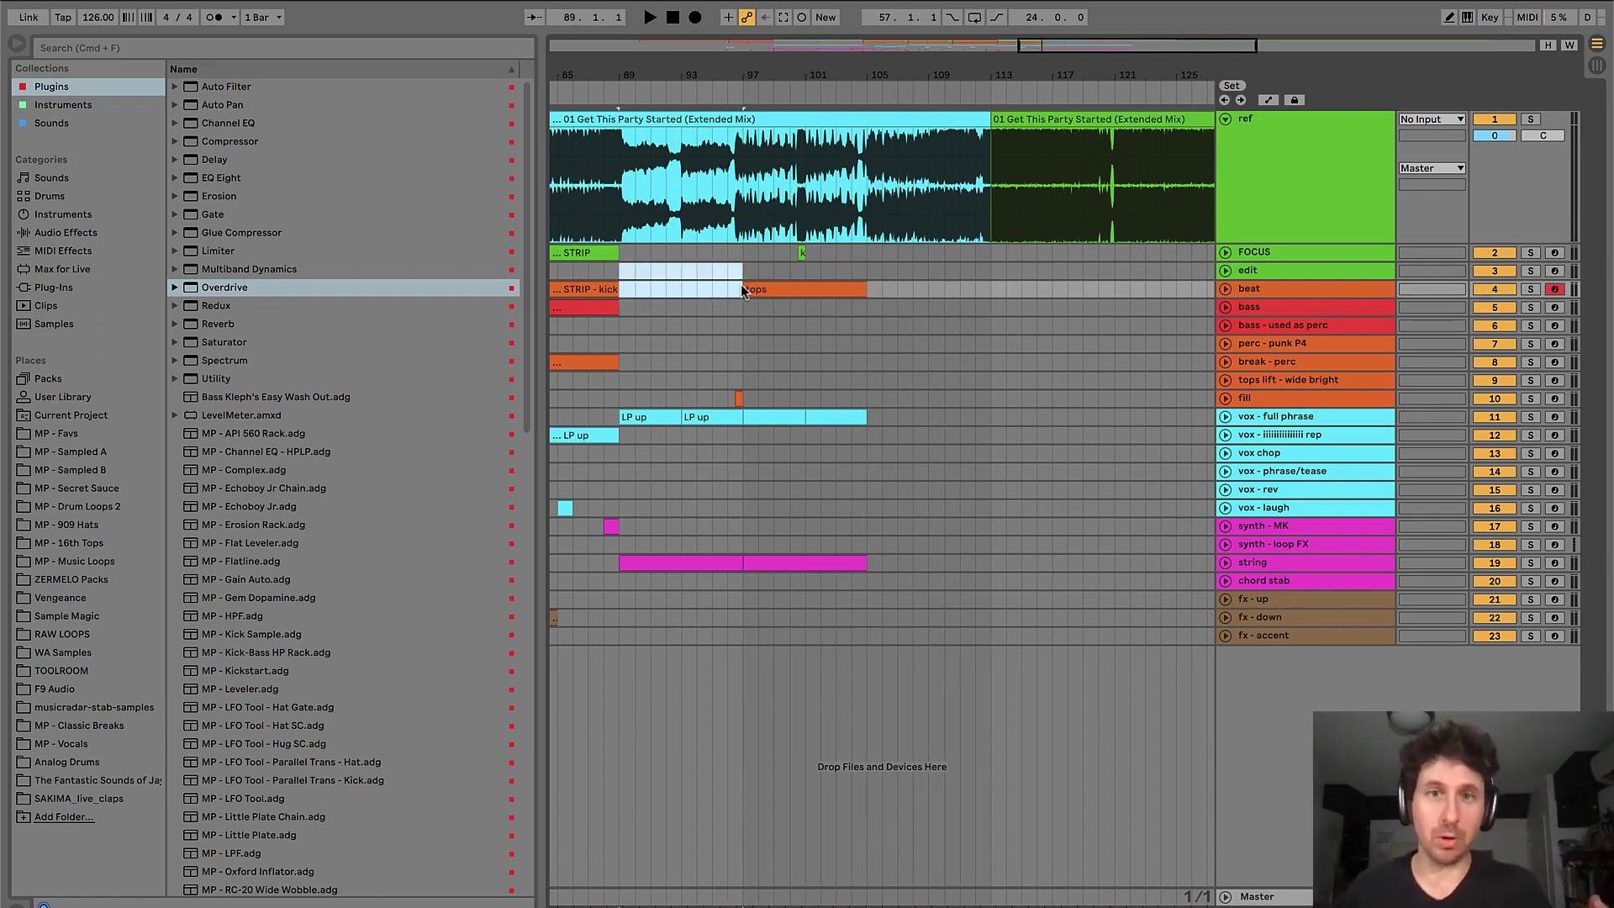
pyautogui.moveTo(756, 270); pyautogui.dragTo(837, 287)
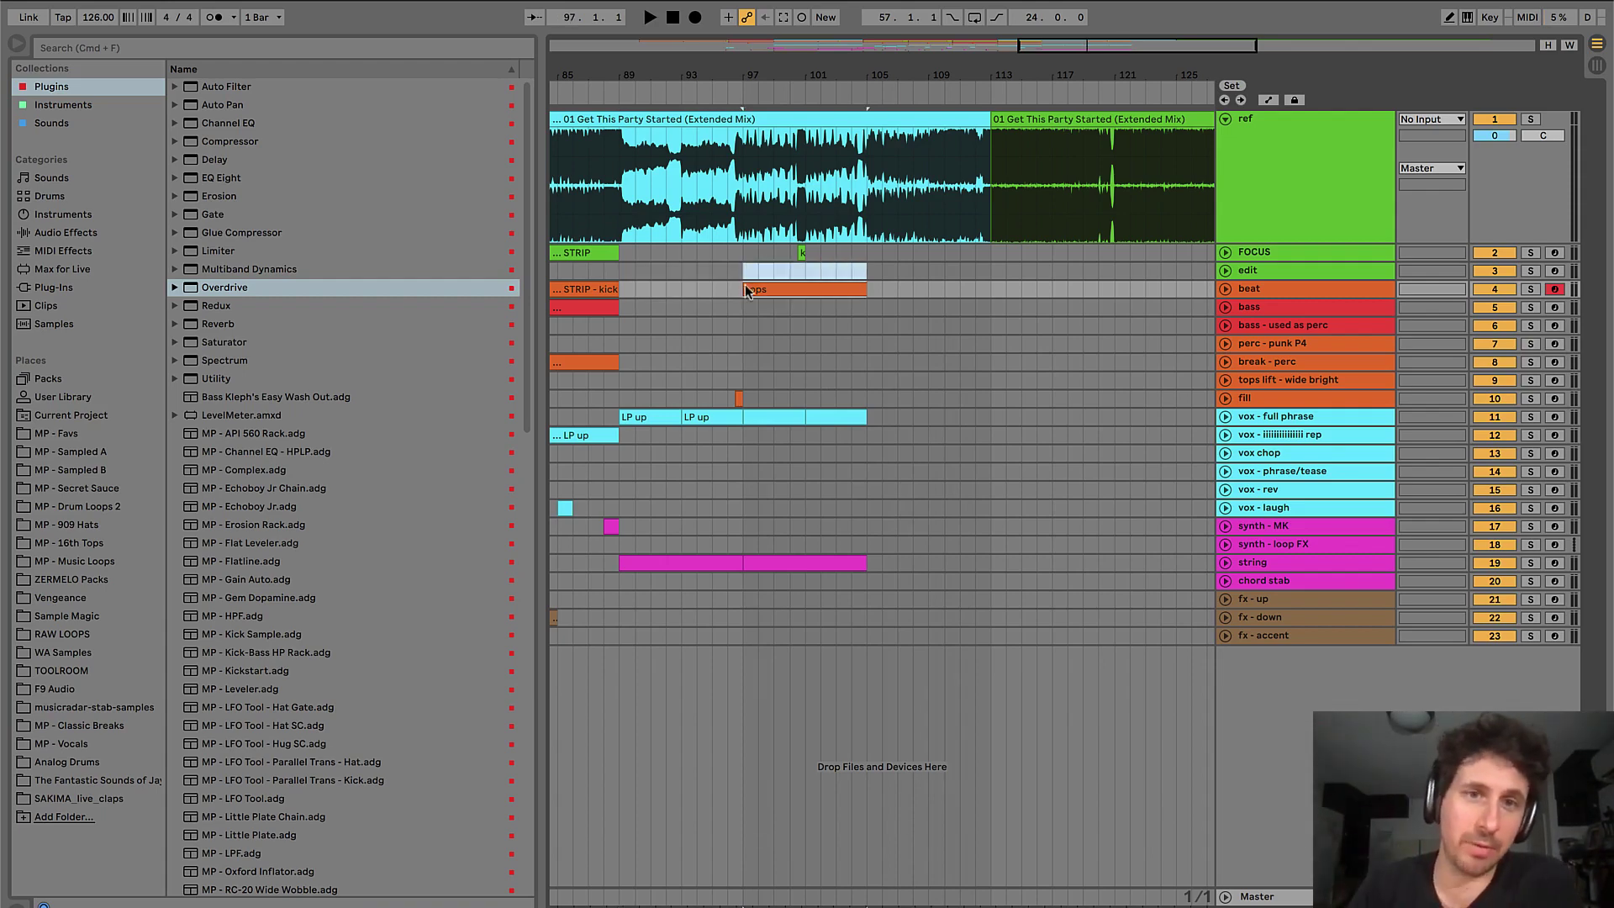
pyautogui.moveTo(620, 160); pyautogui.dragTo(740, 160)
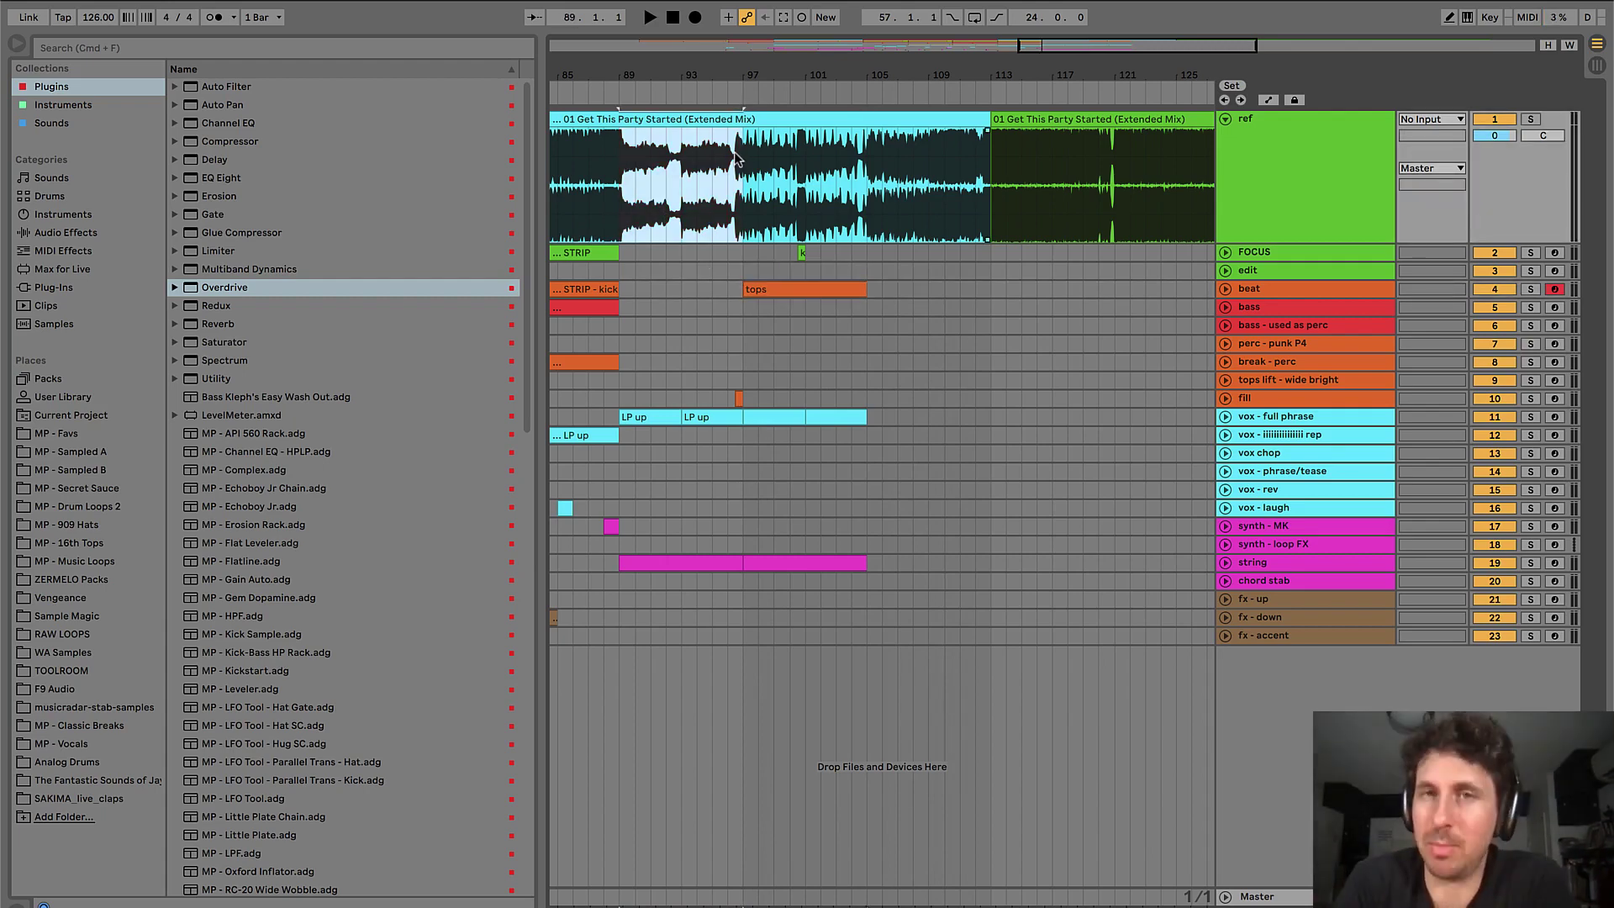
pyautogui.click(792, 291)
pyautogui.moveTo(631, 332); pyautogui.dragTo(1005, 259)
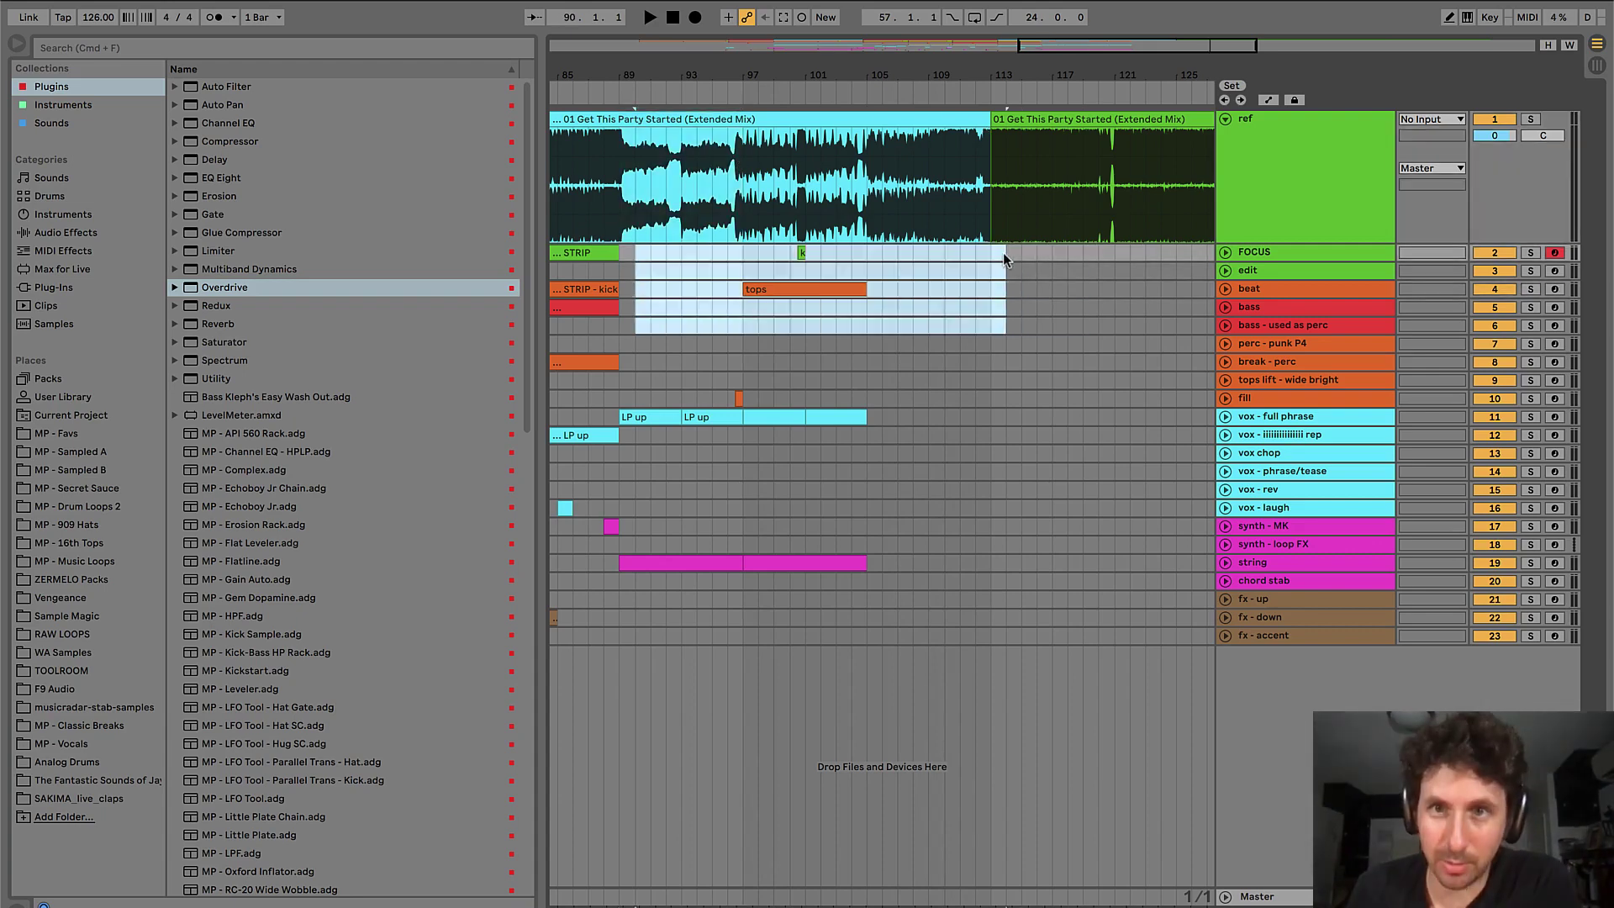
# - Examine how the breakdown from bar 89, the "tops" section at bar 97 and the section from bar 113 follow each other
pyautogui.hscroll(-6, 841, 269)
pyautogui.moveTo(619, 274); pyautogui.dragTo(1164, 255)
pyautogui.hscroll(3, 955, 324)
pyautogui.click(881, 267)
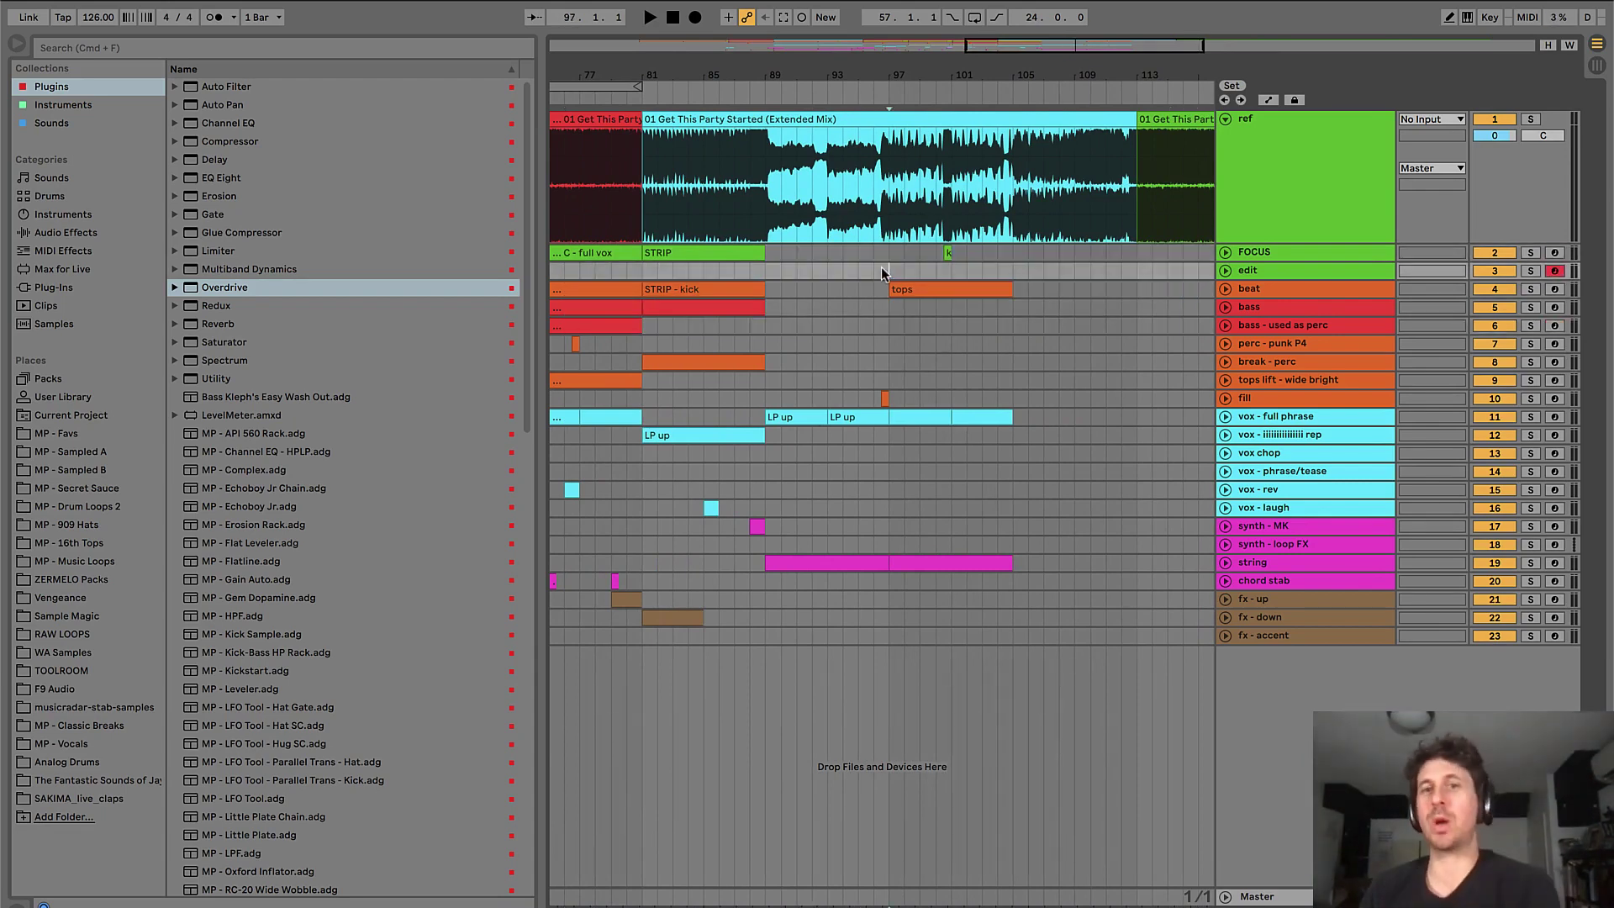
pyautogui.hscroll(3, 881, 267)
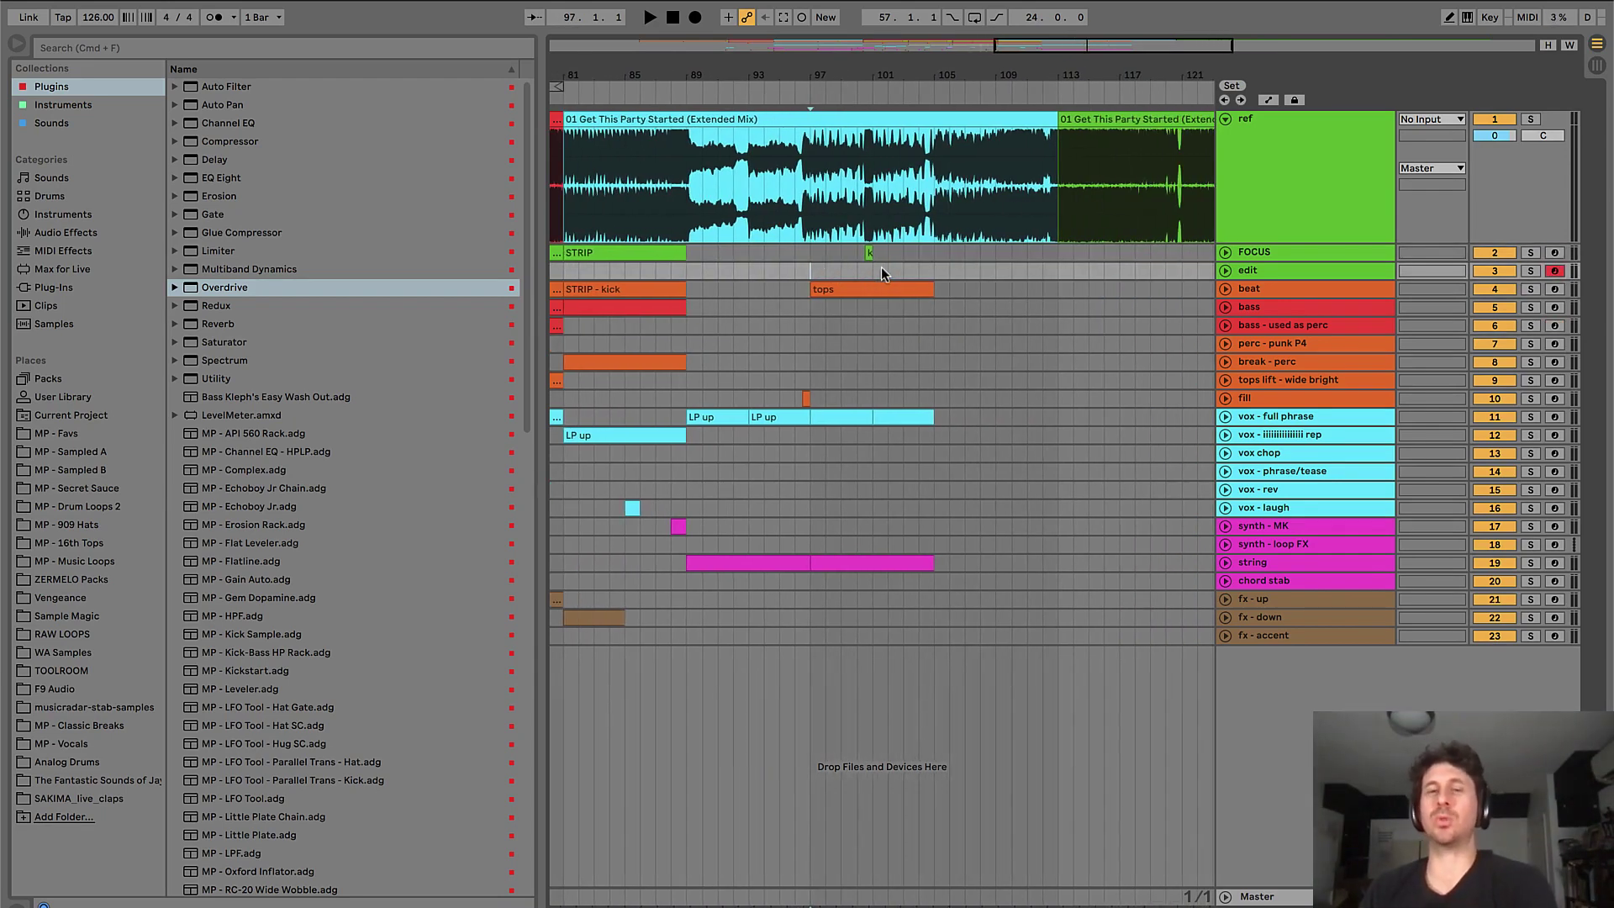
pyautogui.moveTo(808, 267); pyautogui.dragTo(933, 290)
pyautogui.click(799, 267)
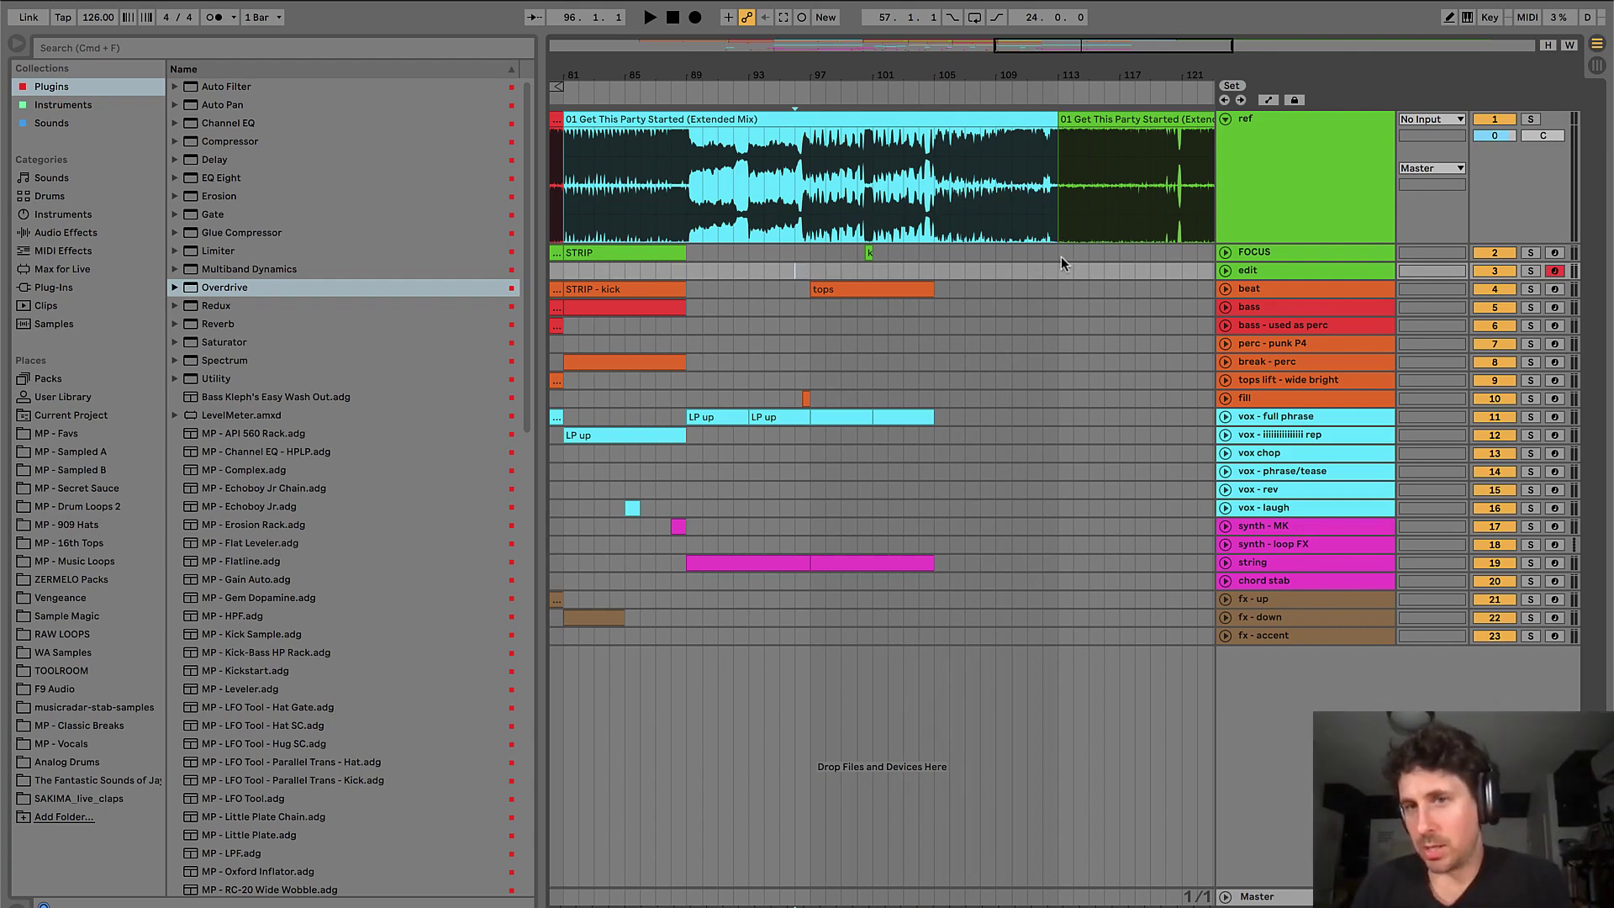
pyautogui.moveTo(1063, 259); pyautogui.dragTo(1187, 358)
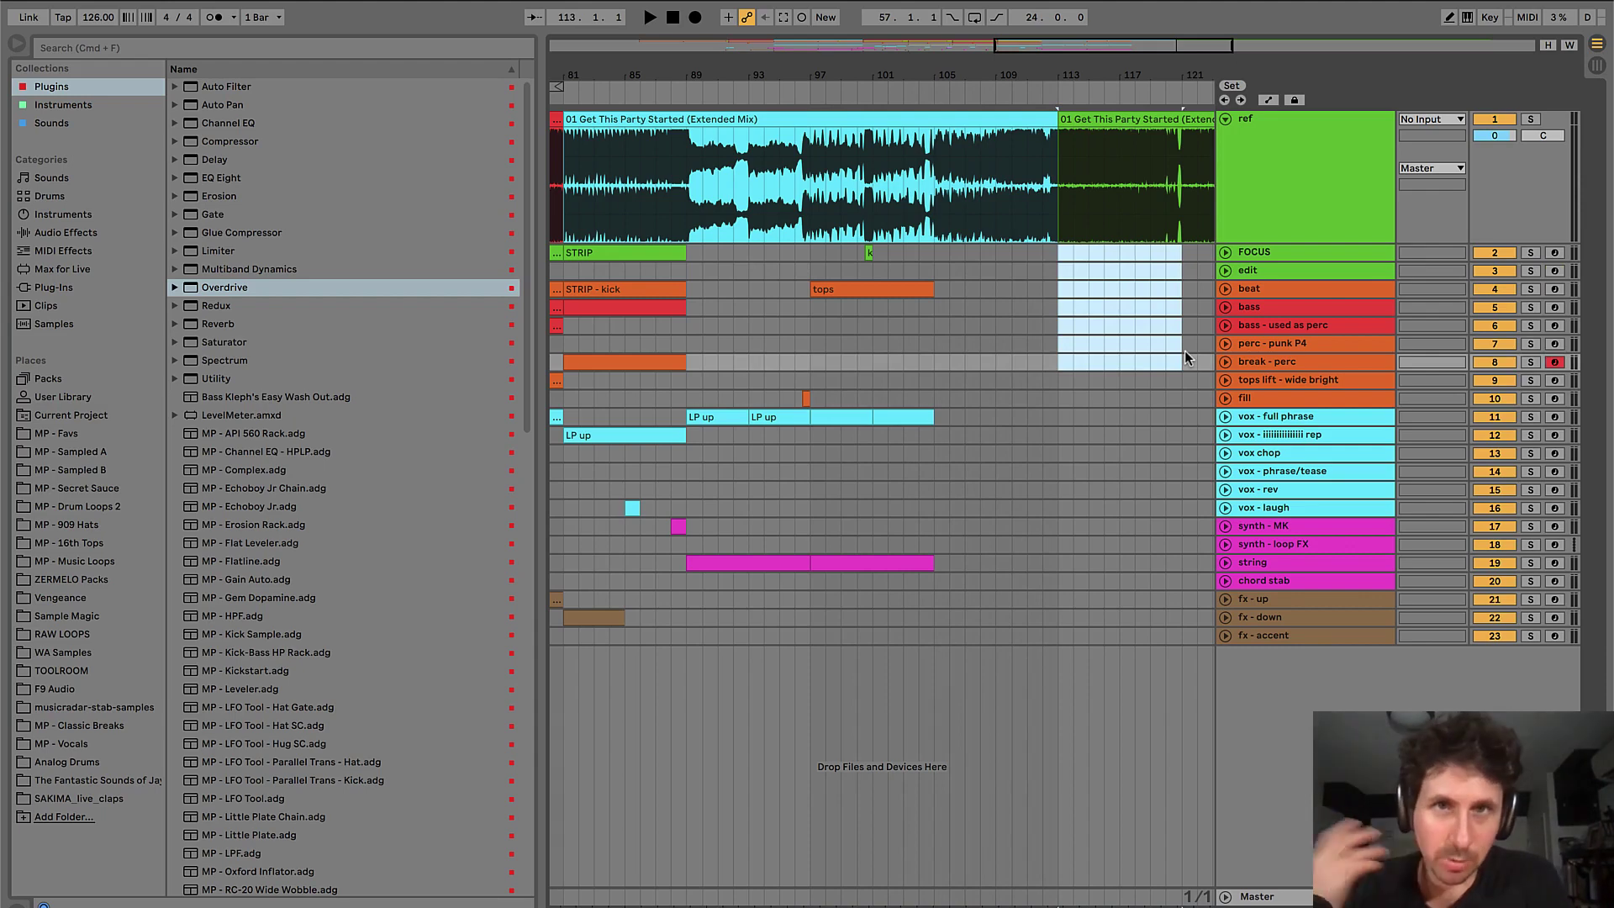
pyautogui.click(862, 291)
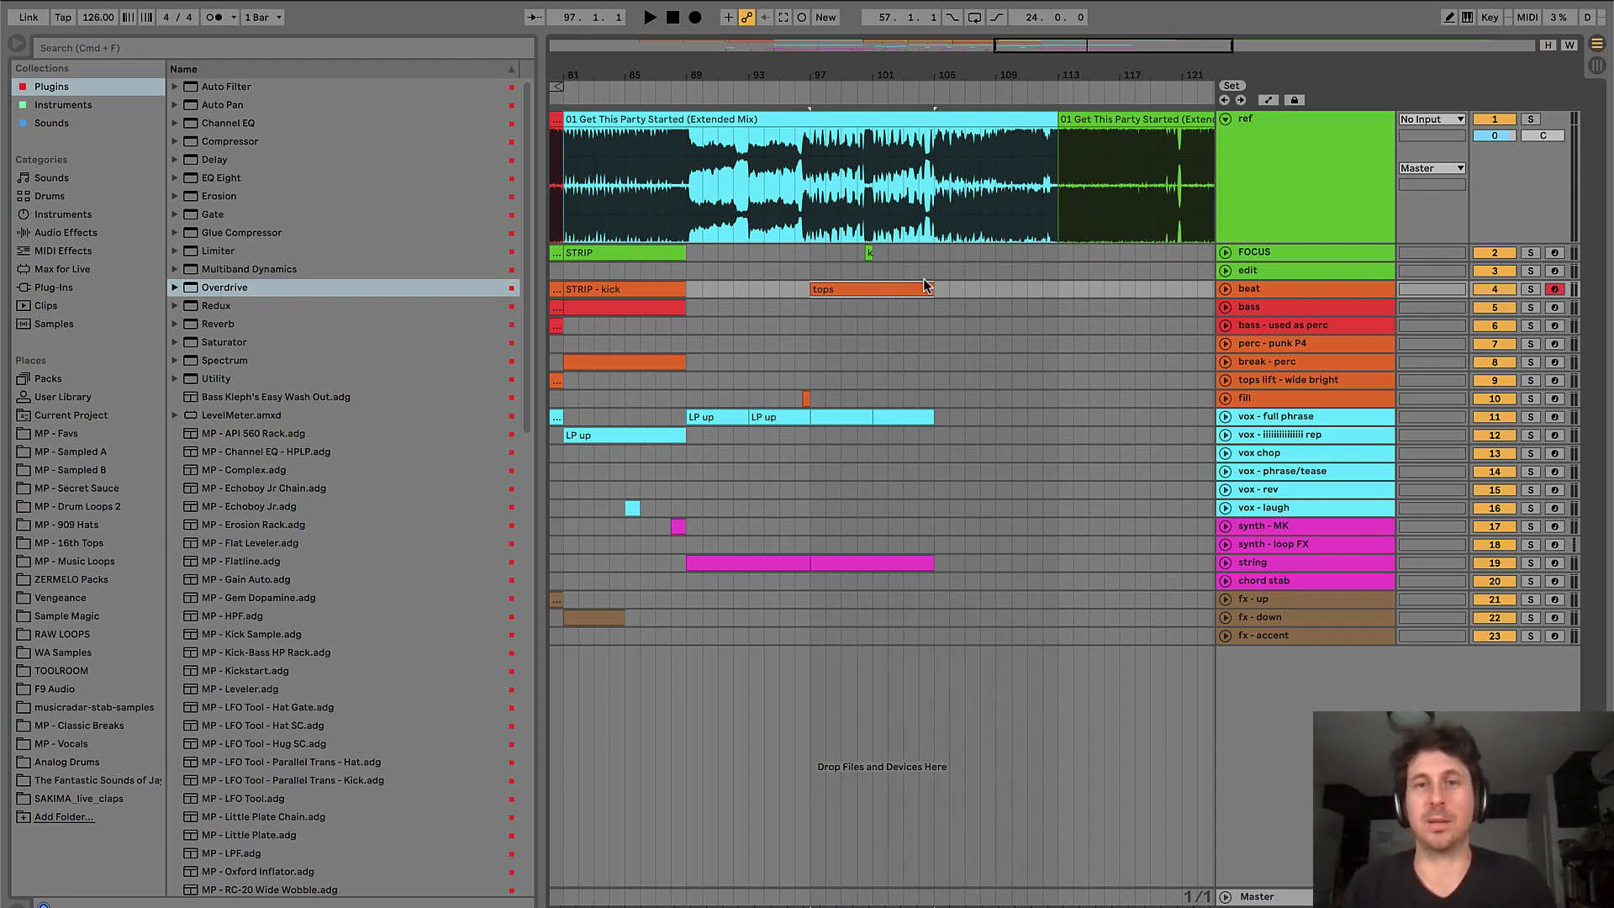
# - Play the reference briefly from bar 97 and move the "kicks" clip from the FOCUS track to the edit track
pyautogui.click(813, 267)
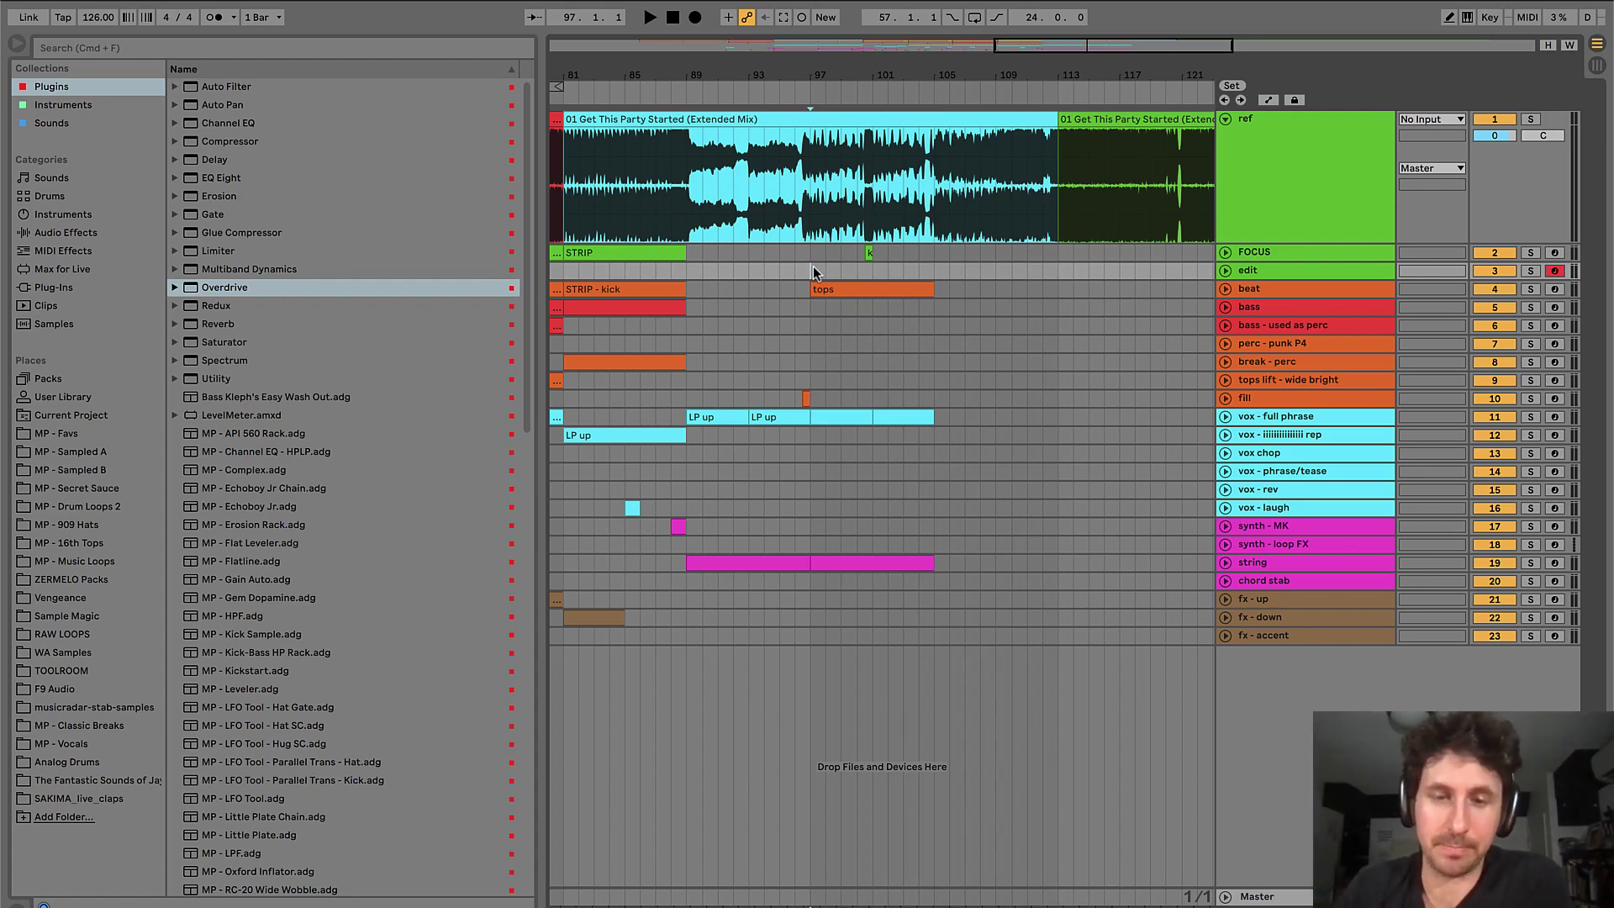
pyautogui.press('space')
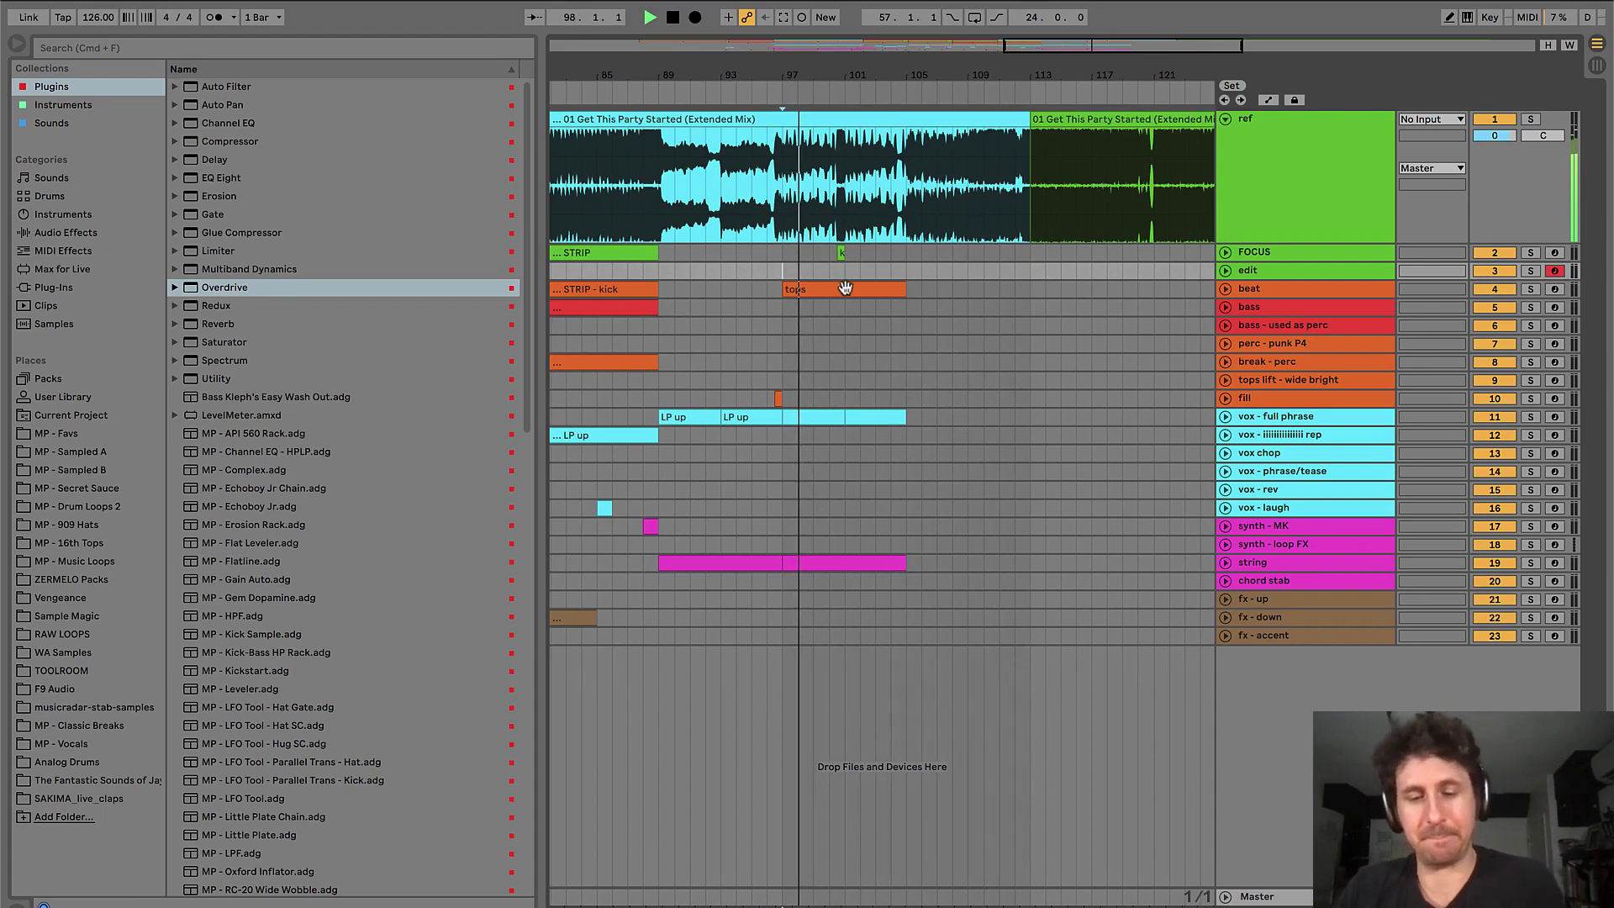
pyautogui.press('space')
pyautogui.moveTo(829, 253); pyautogui.dragTo(861, 254)
pyautogui.press('z')
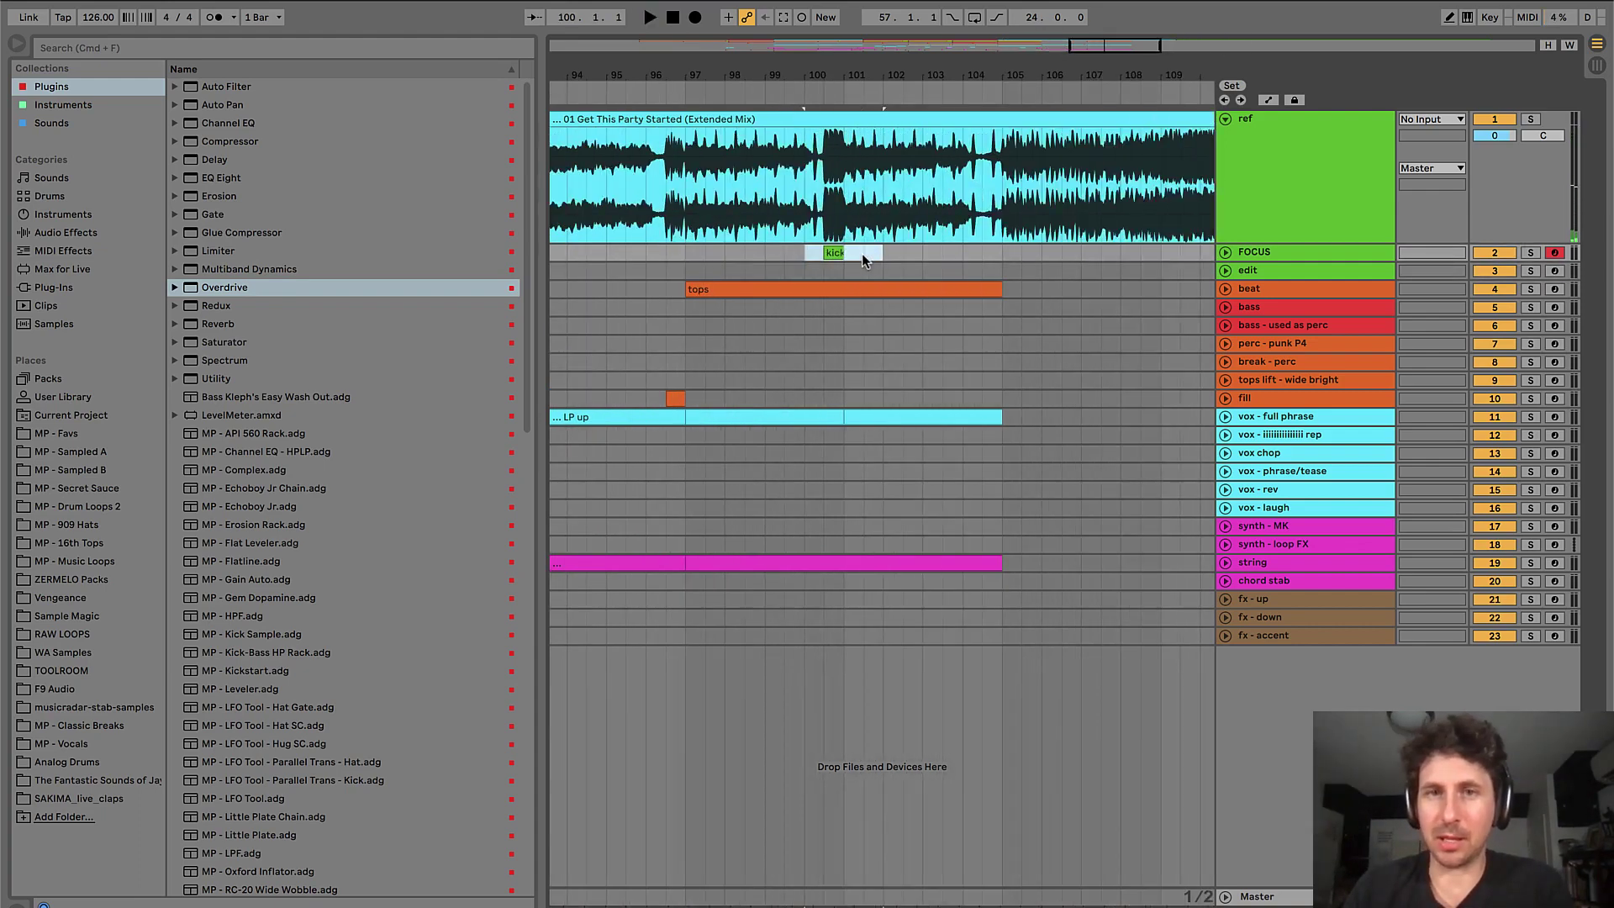
pyautogui.click(826, 255)
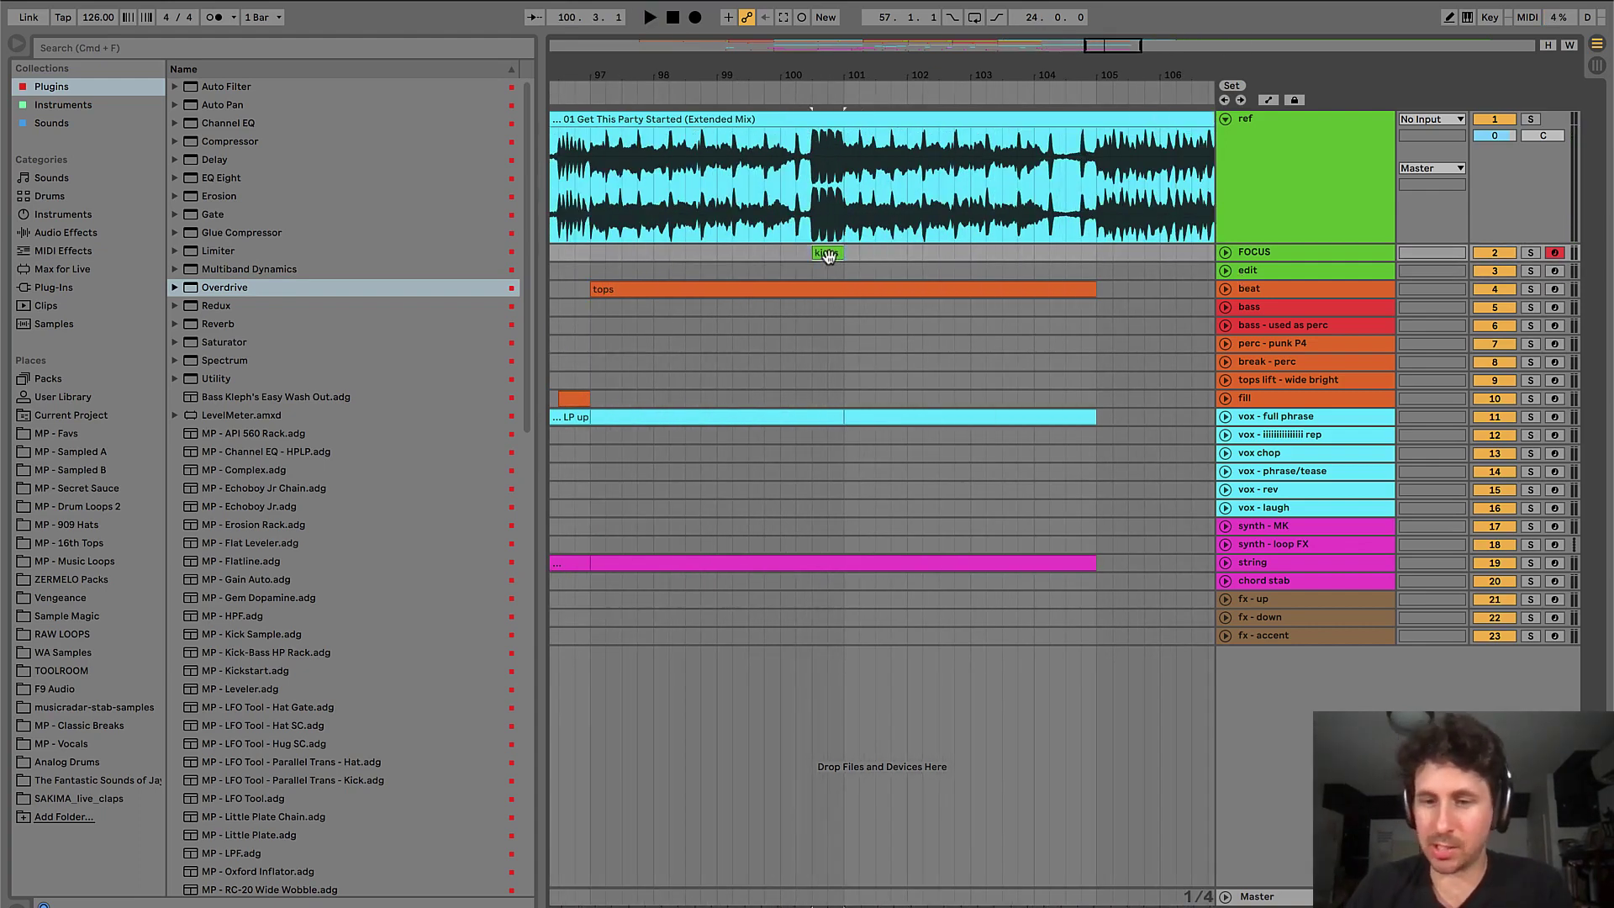
pyautogui.press('x')
pyautogui.click(812, 271)
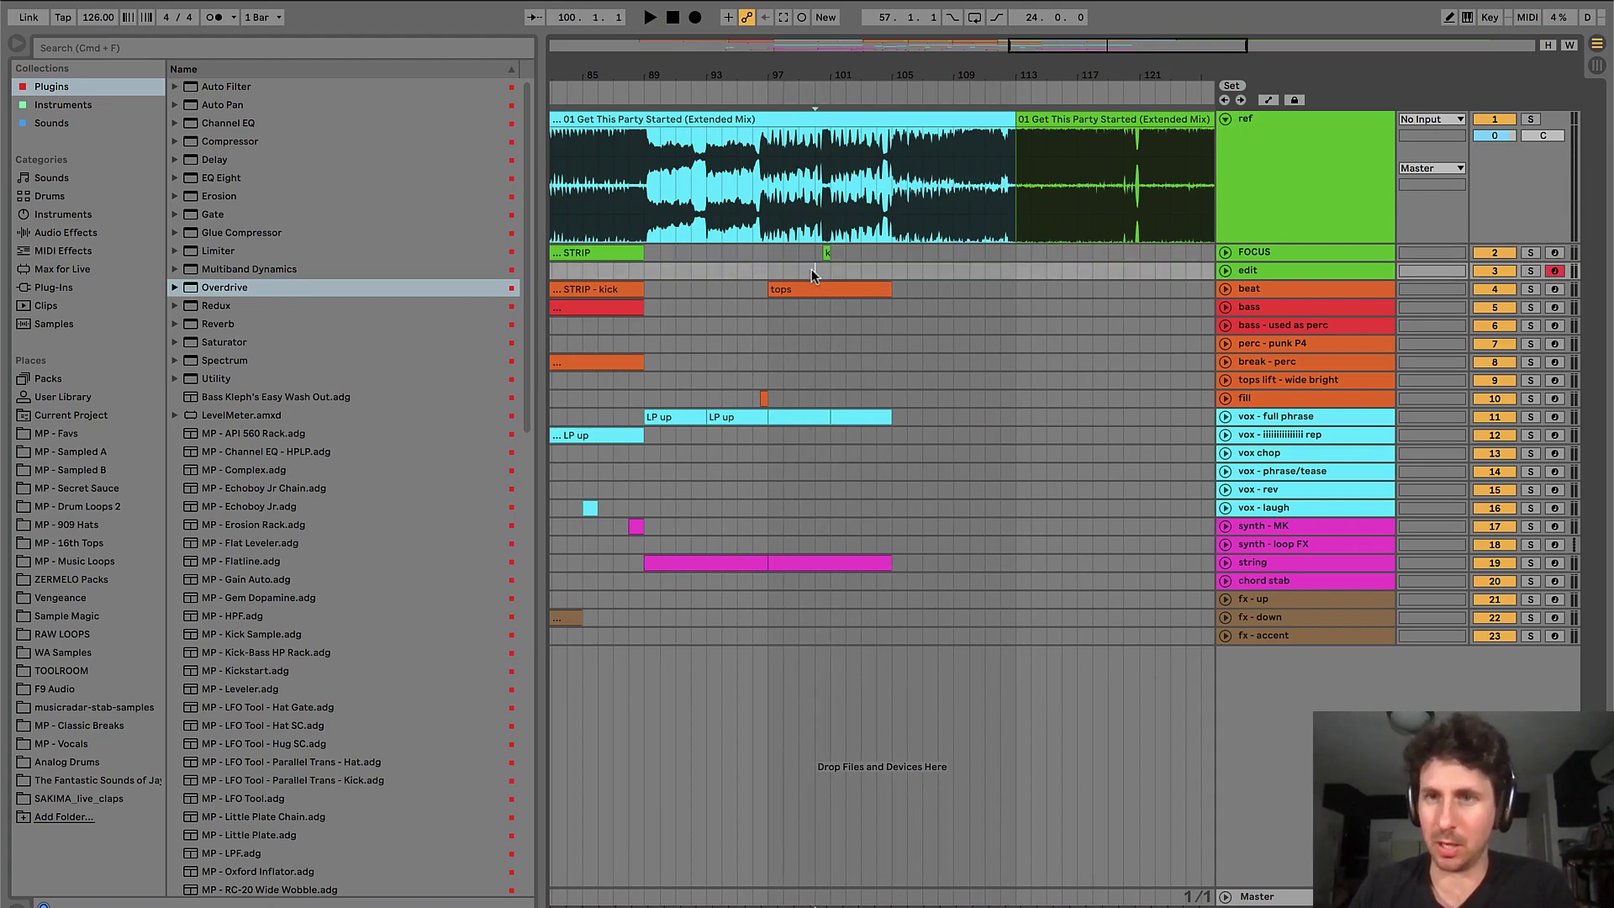
pyautogui.moveTo(812, 253)
pyautogui.mouseDown()
pyautogui.moveTo(847, 253)
pyautogui.moveTo(827, 271)
pyautogui.mouseUp()
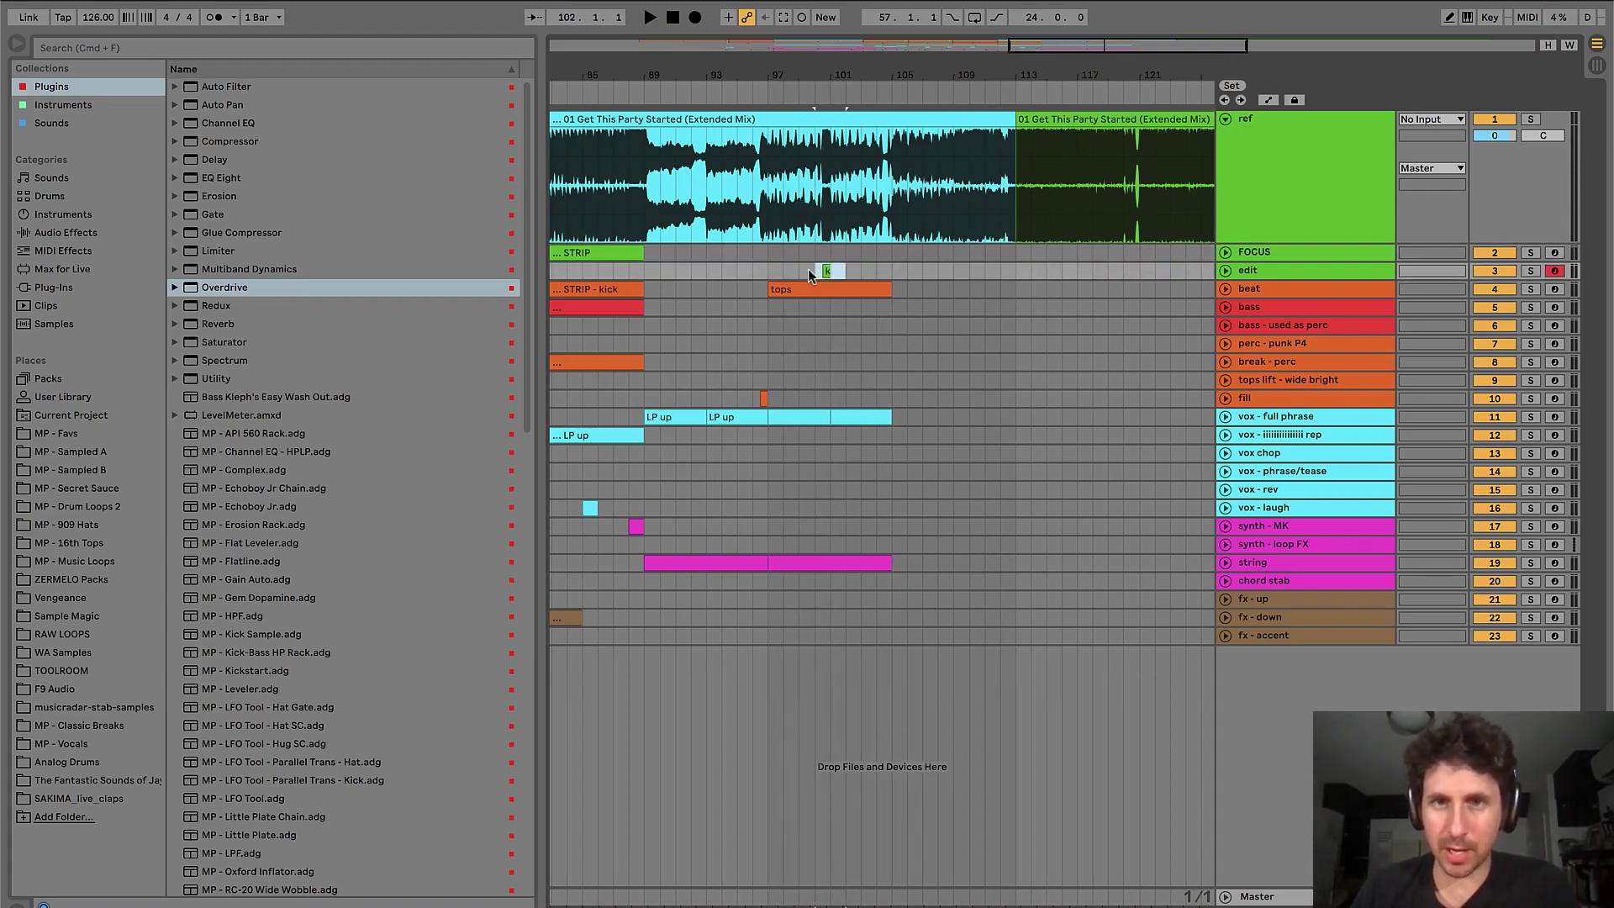
# - Inspect bars 105 to 113 of the reference waveform and play the audio from bar 105
pyautogui.press('+')
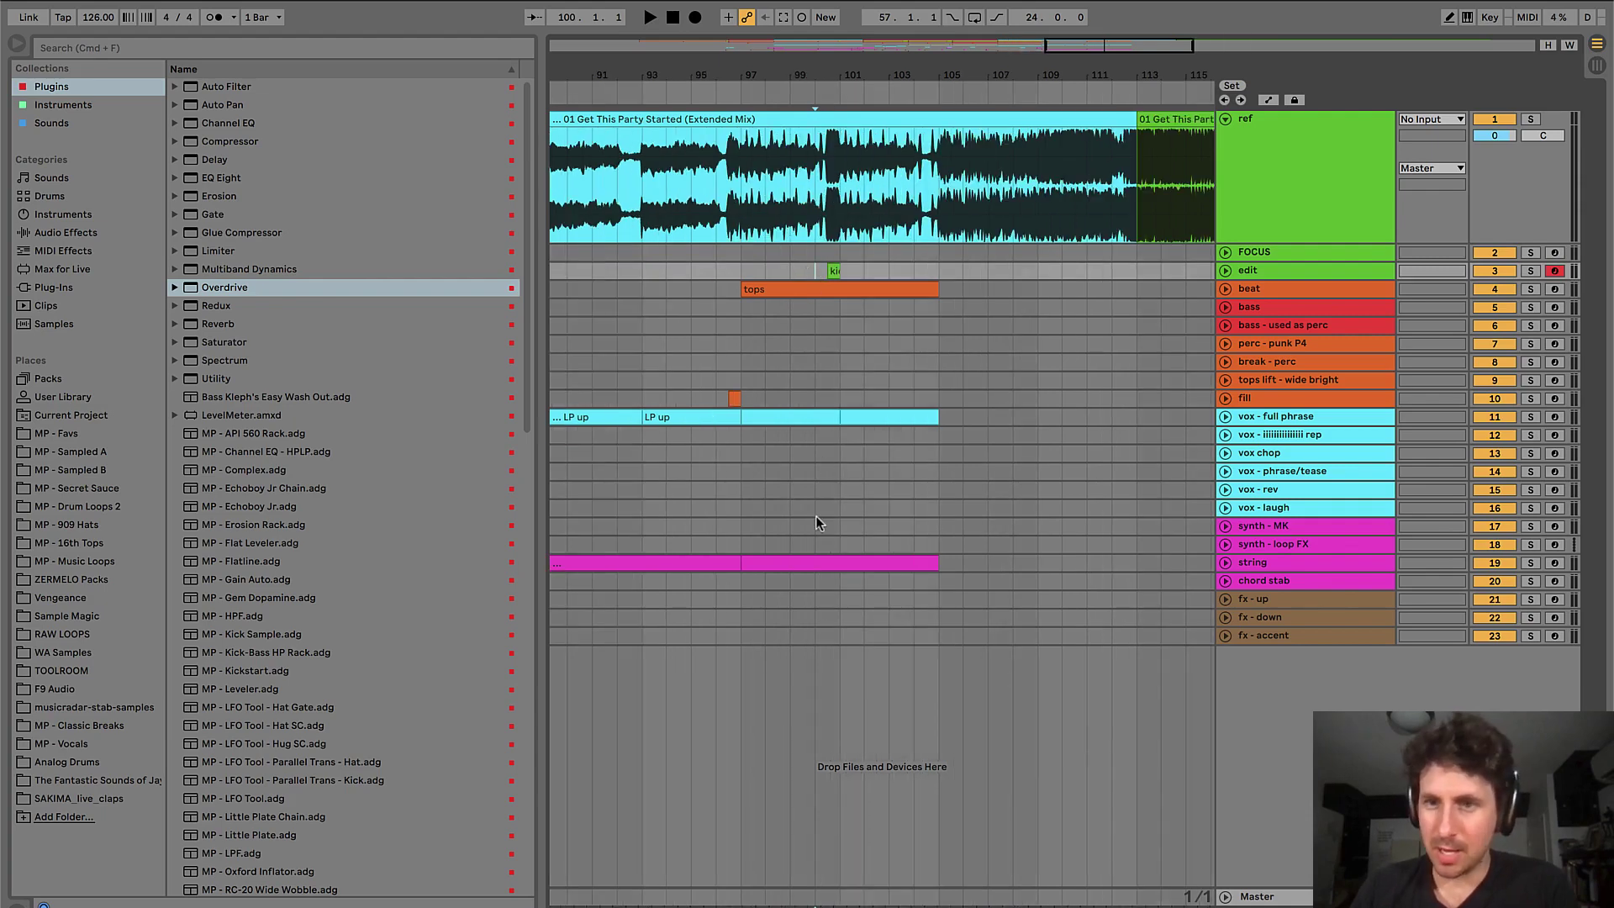
pyautogui.click(879, 559)
pyautogui.click(923, 324)
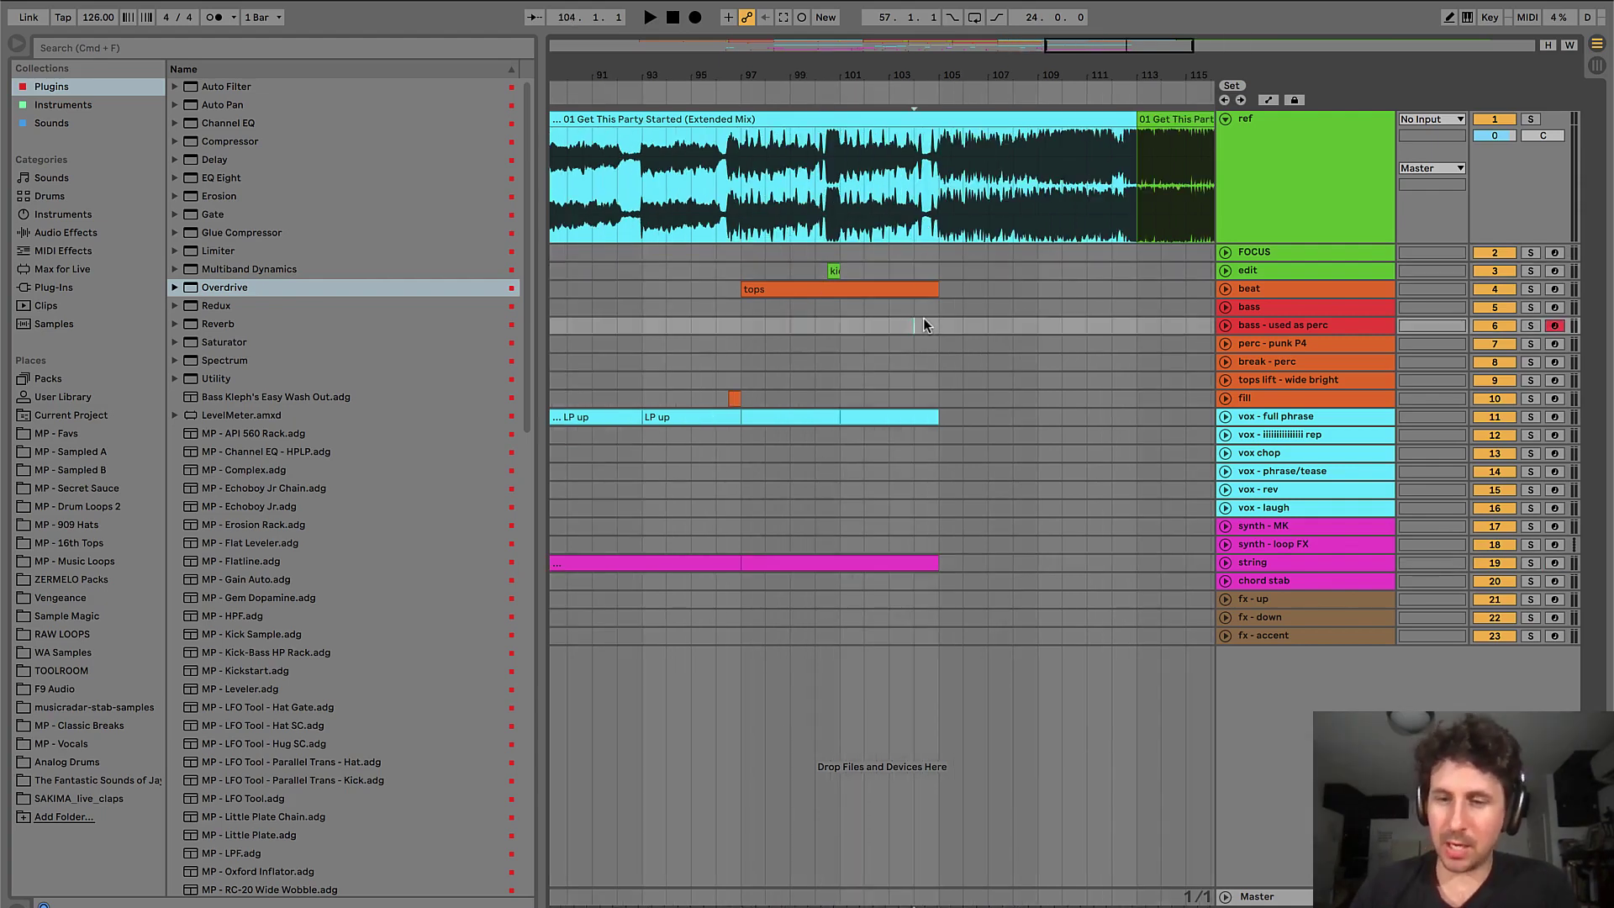
pyautogui.press('-')
pyautogui.moveTo(987, 257); pyautogui.dragTo(1001, 259)
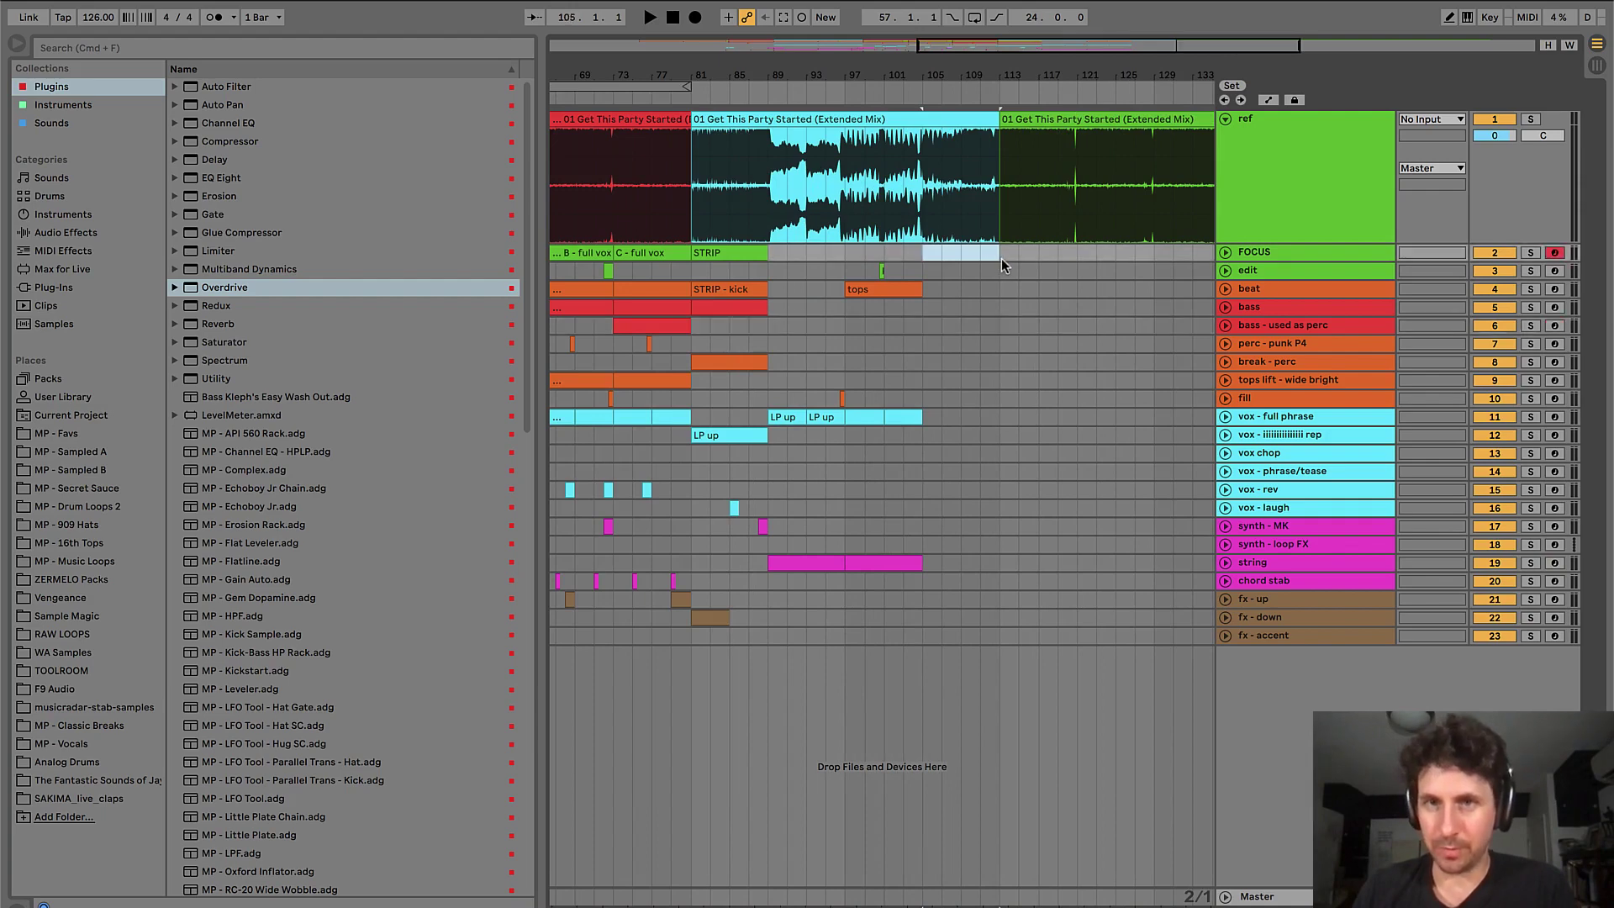
pyautogui.moveTo(692, 195); pyautogui.dragTo(1008, 138)
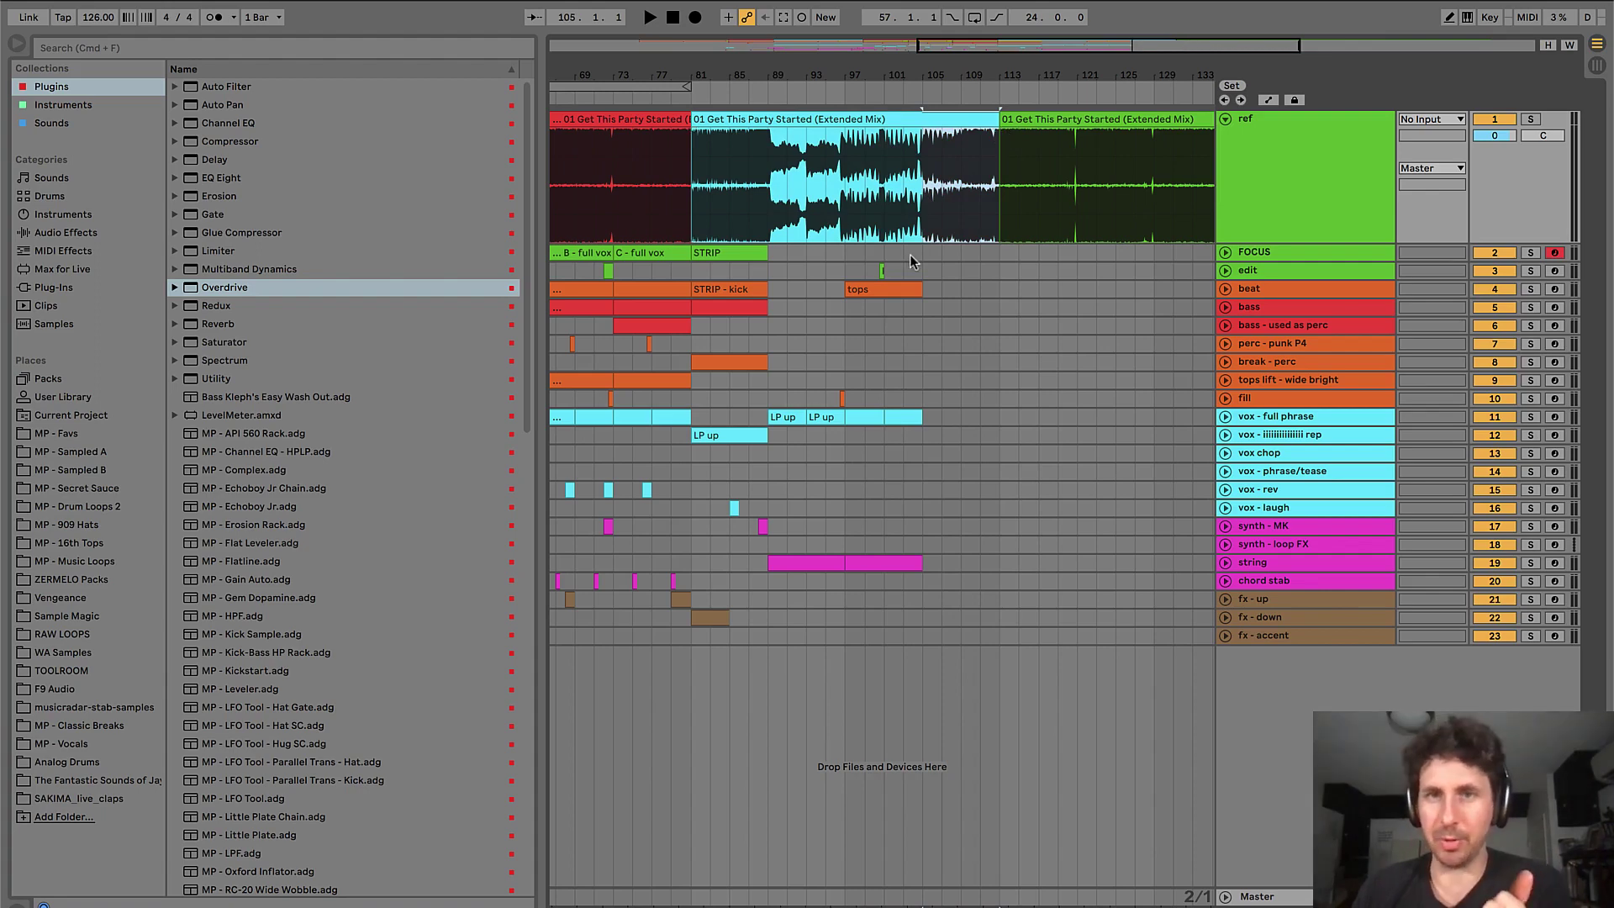
pyautogui.scroll(2, 920, 262)
pyautogui.hscroll(4, 920, 262)
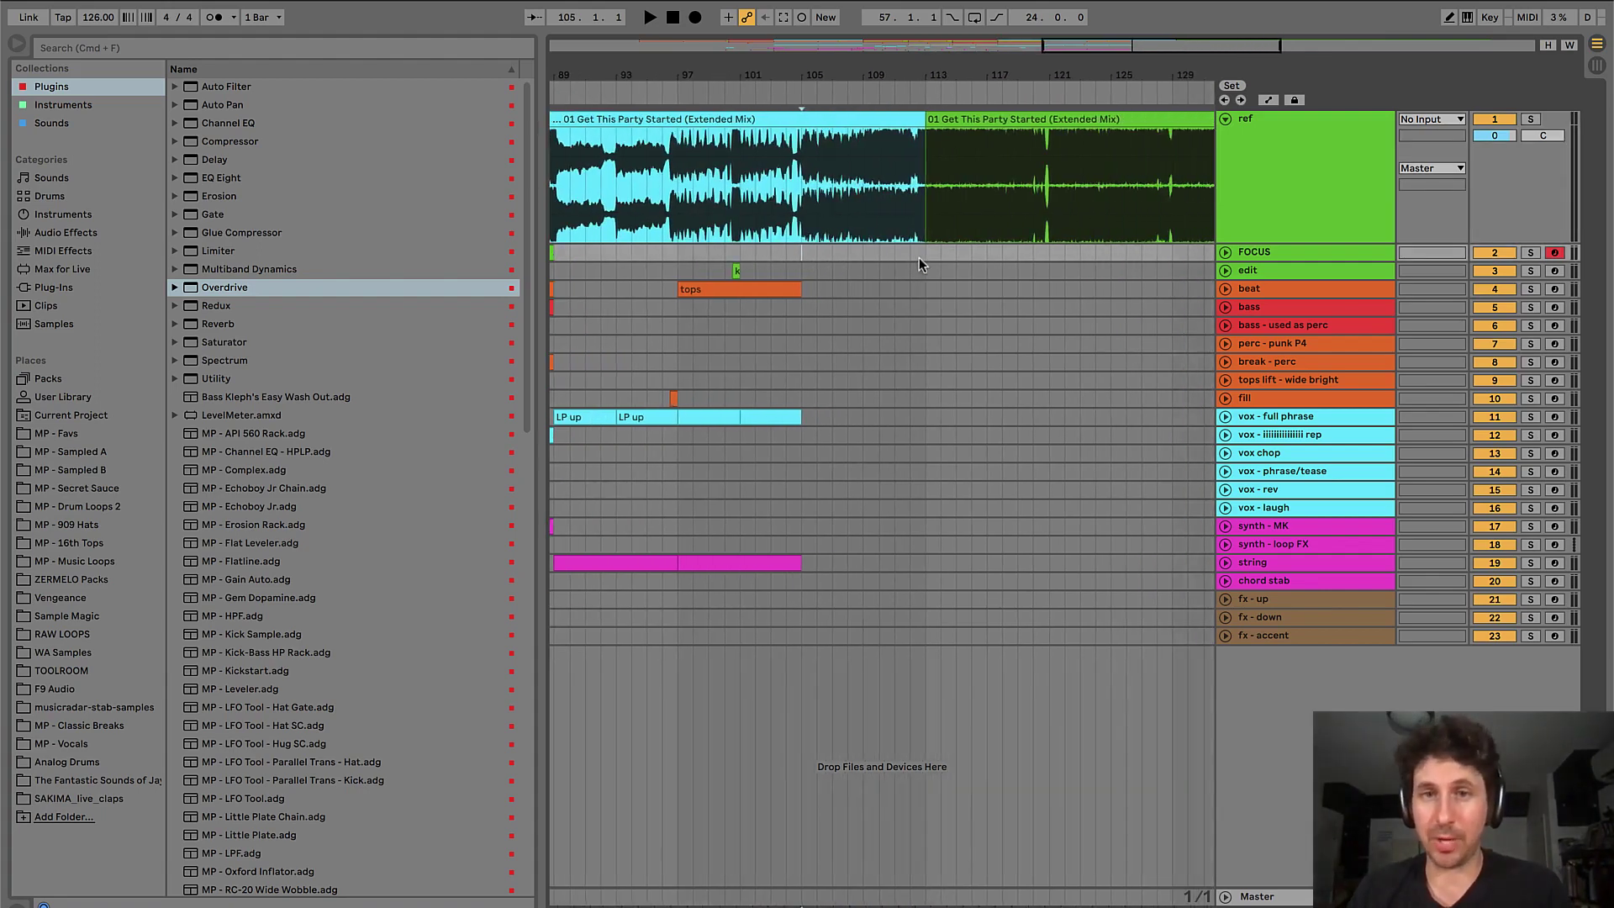
pyautogui.press('space')
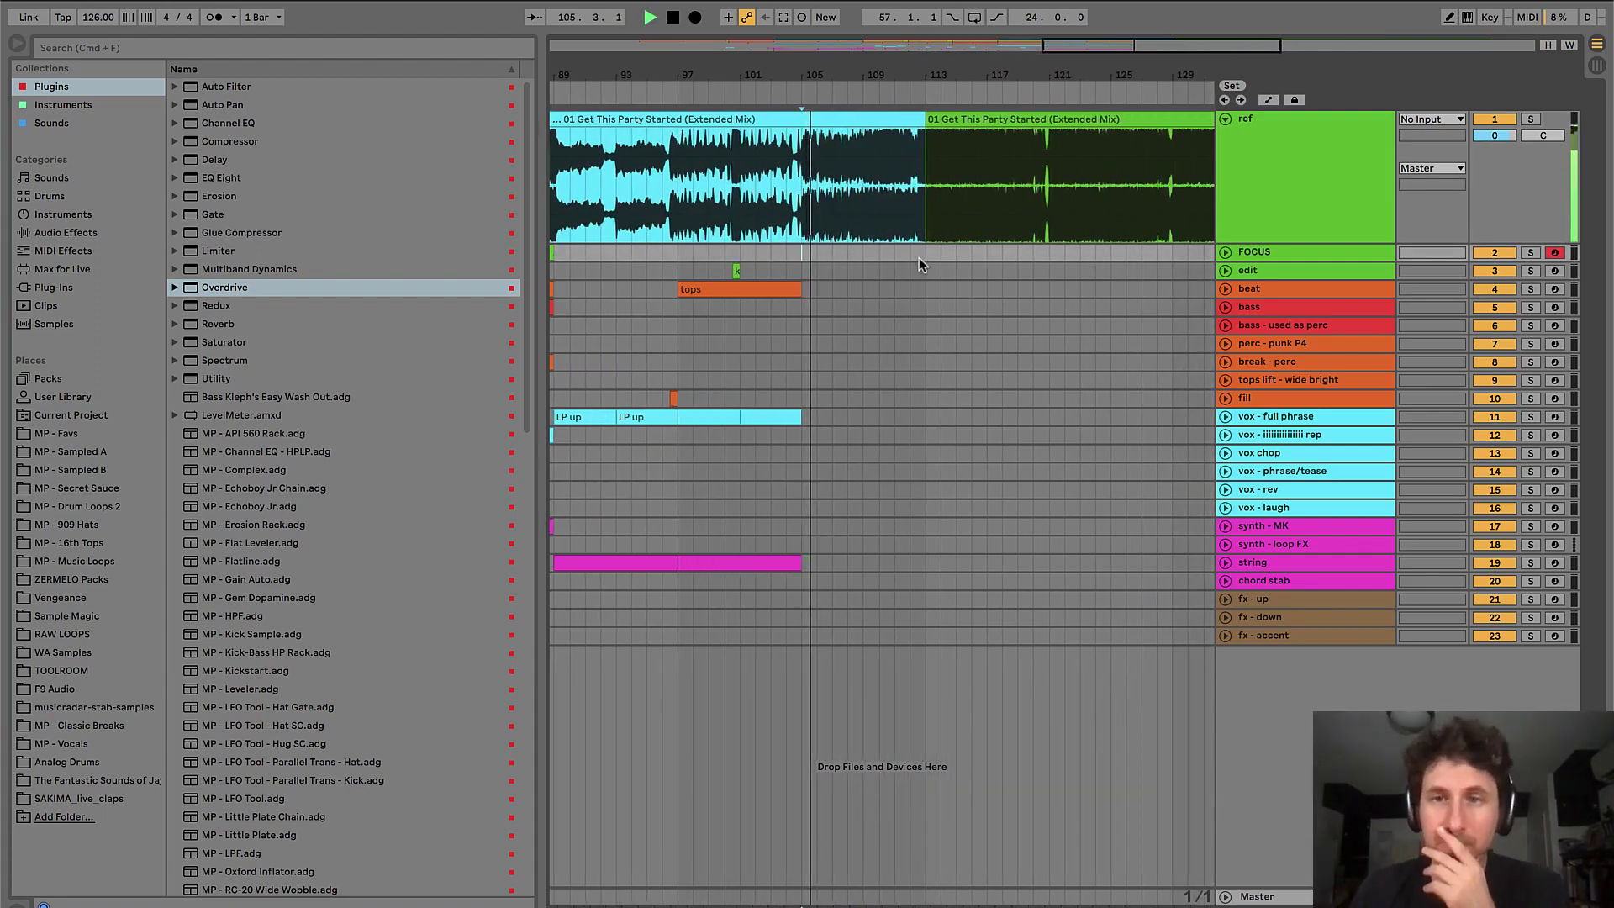
# - Duplicate the "tops" clip on the beat track so the copy covers bars 105 to 113, and stop playback
pyautogui.click(797, 290)
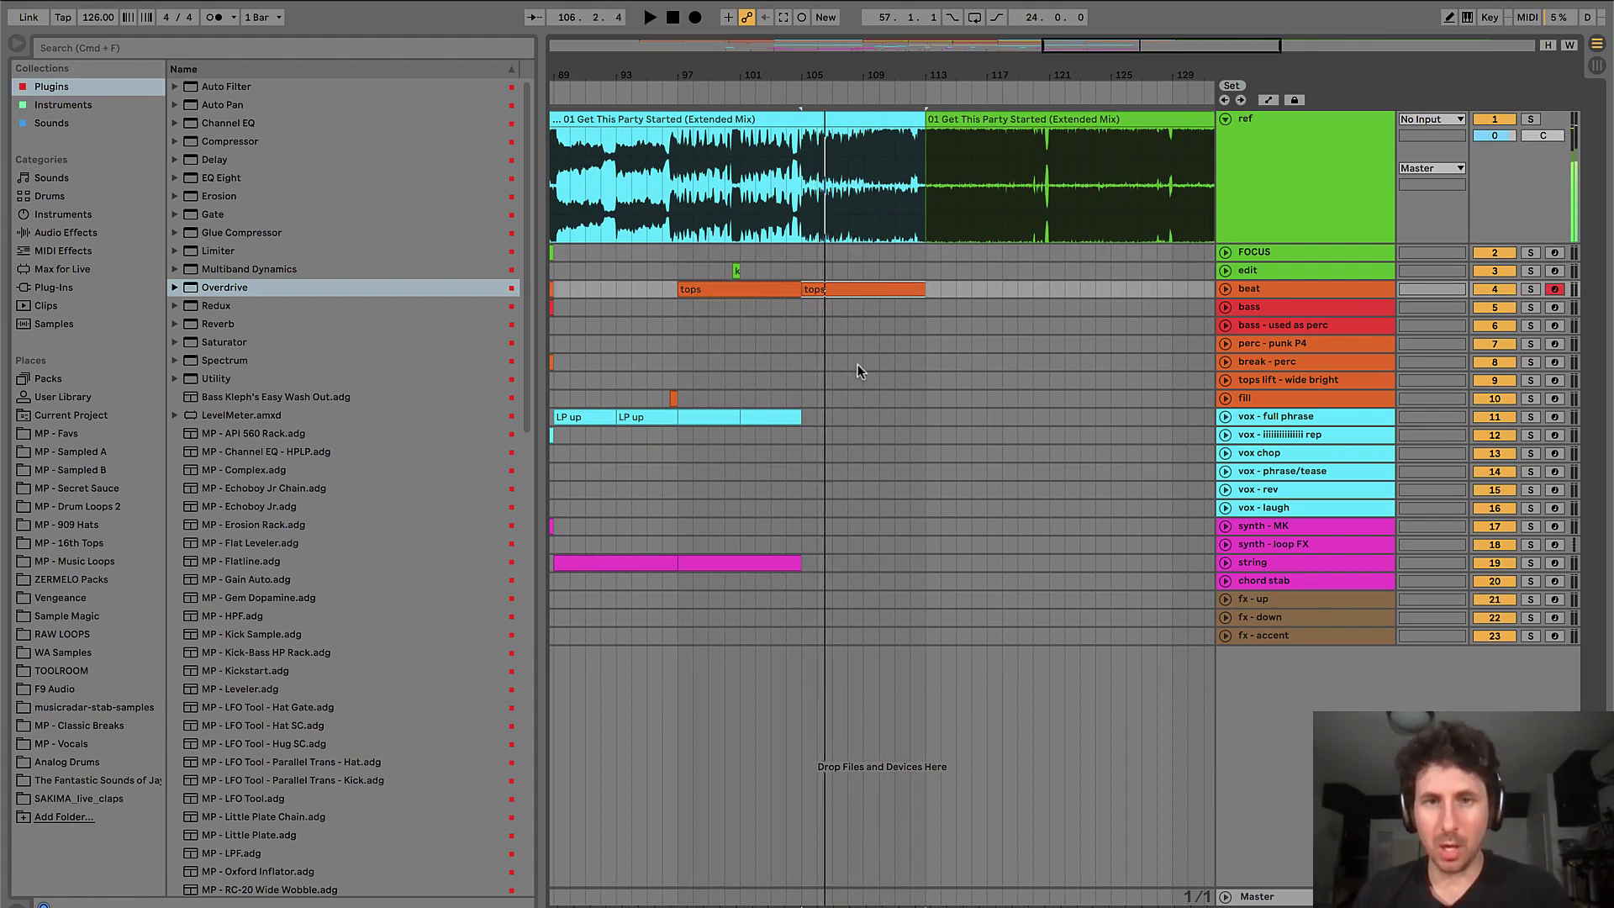
pyautogui.press('super+d')
pyautogui.press('space')
pyautogui.click(807, 324)
pyautogui.press('-')
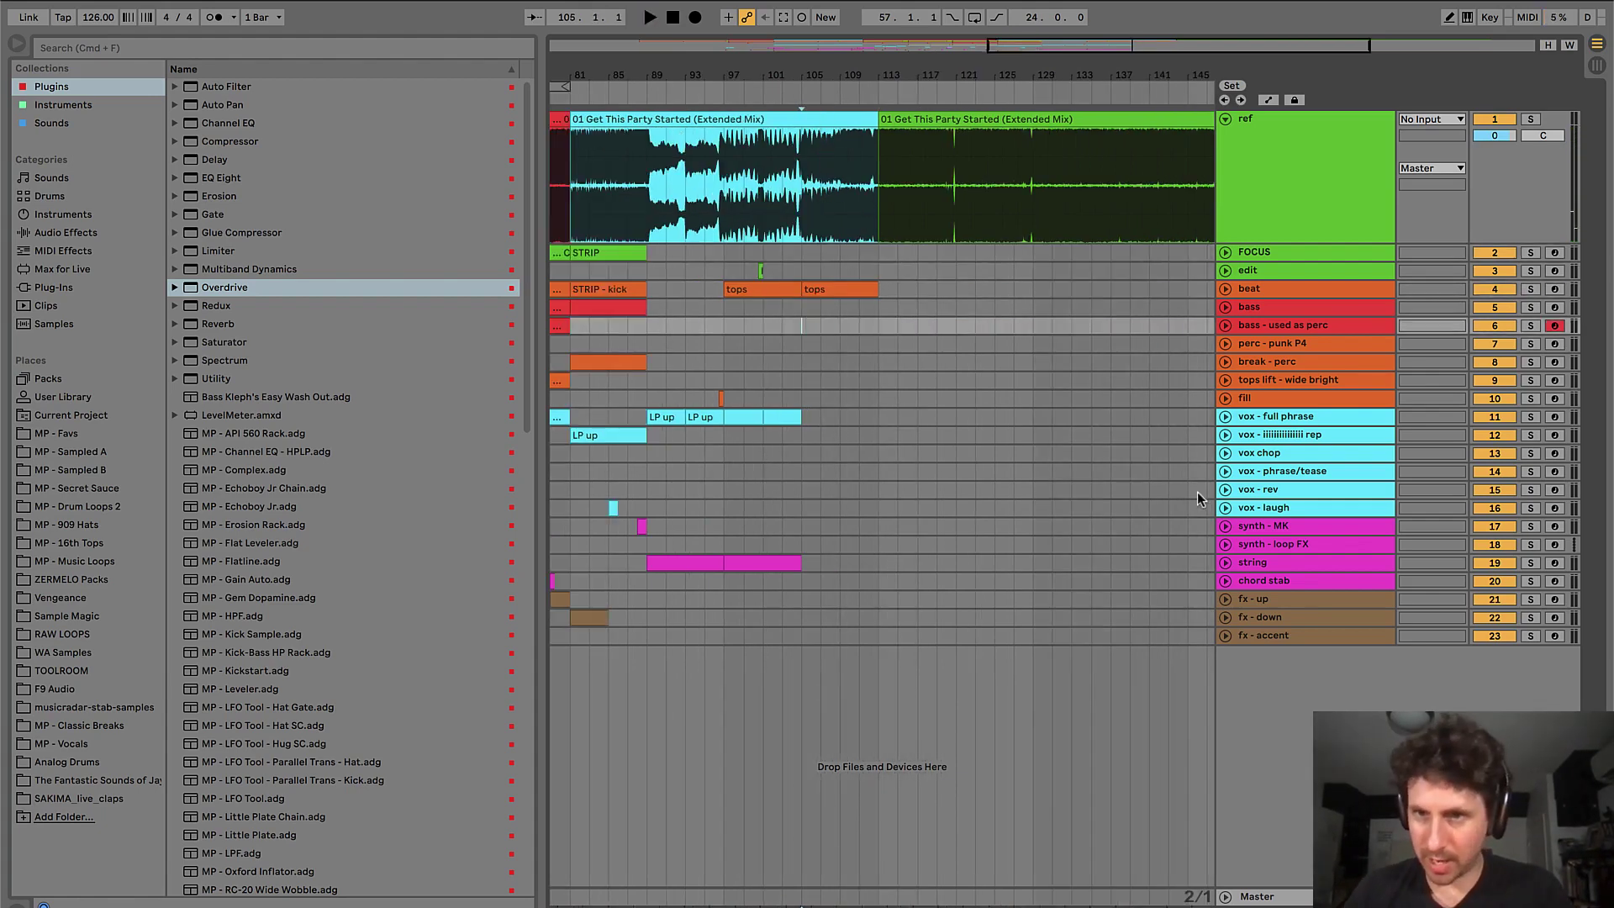
# - Add an empty clip on the synth - loop FX track from bar 105 to 113 and name it "speeding"
pyautogui.click(1269, 548)
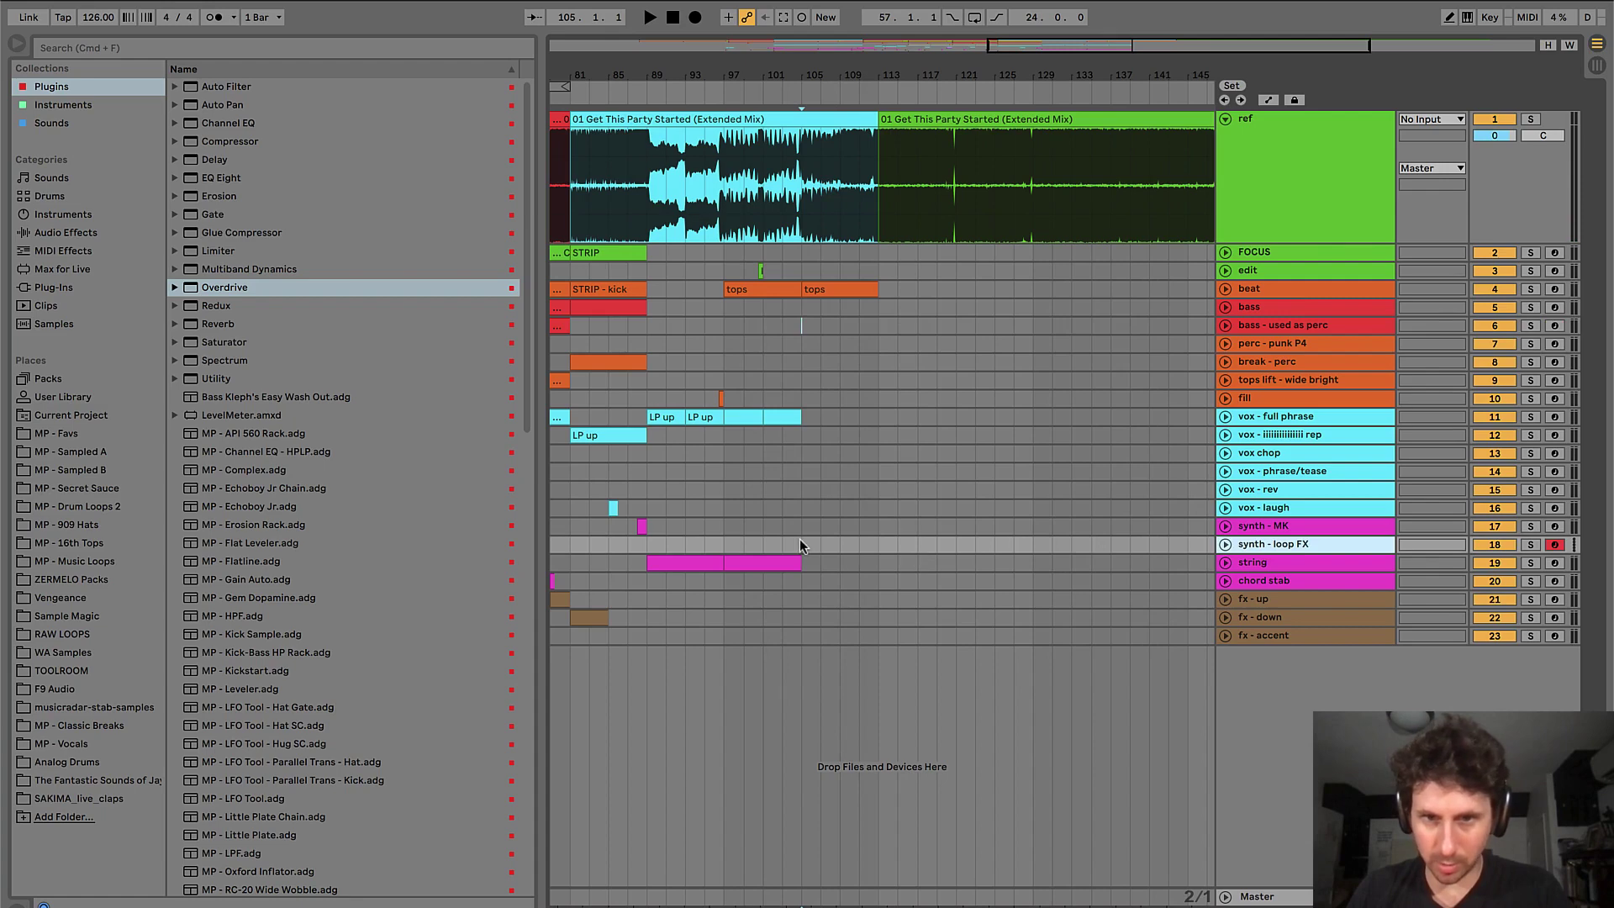
pyautogui.moveTo(800, 545); pyautogui.dragTo(879, 545)
pyautogui.press('super+shift+m')
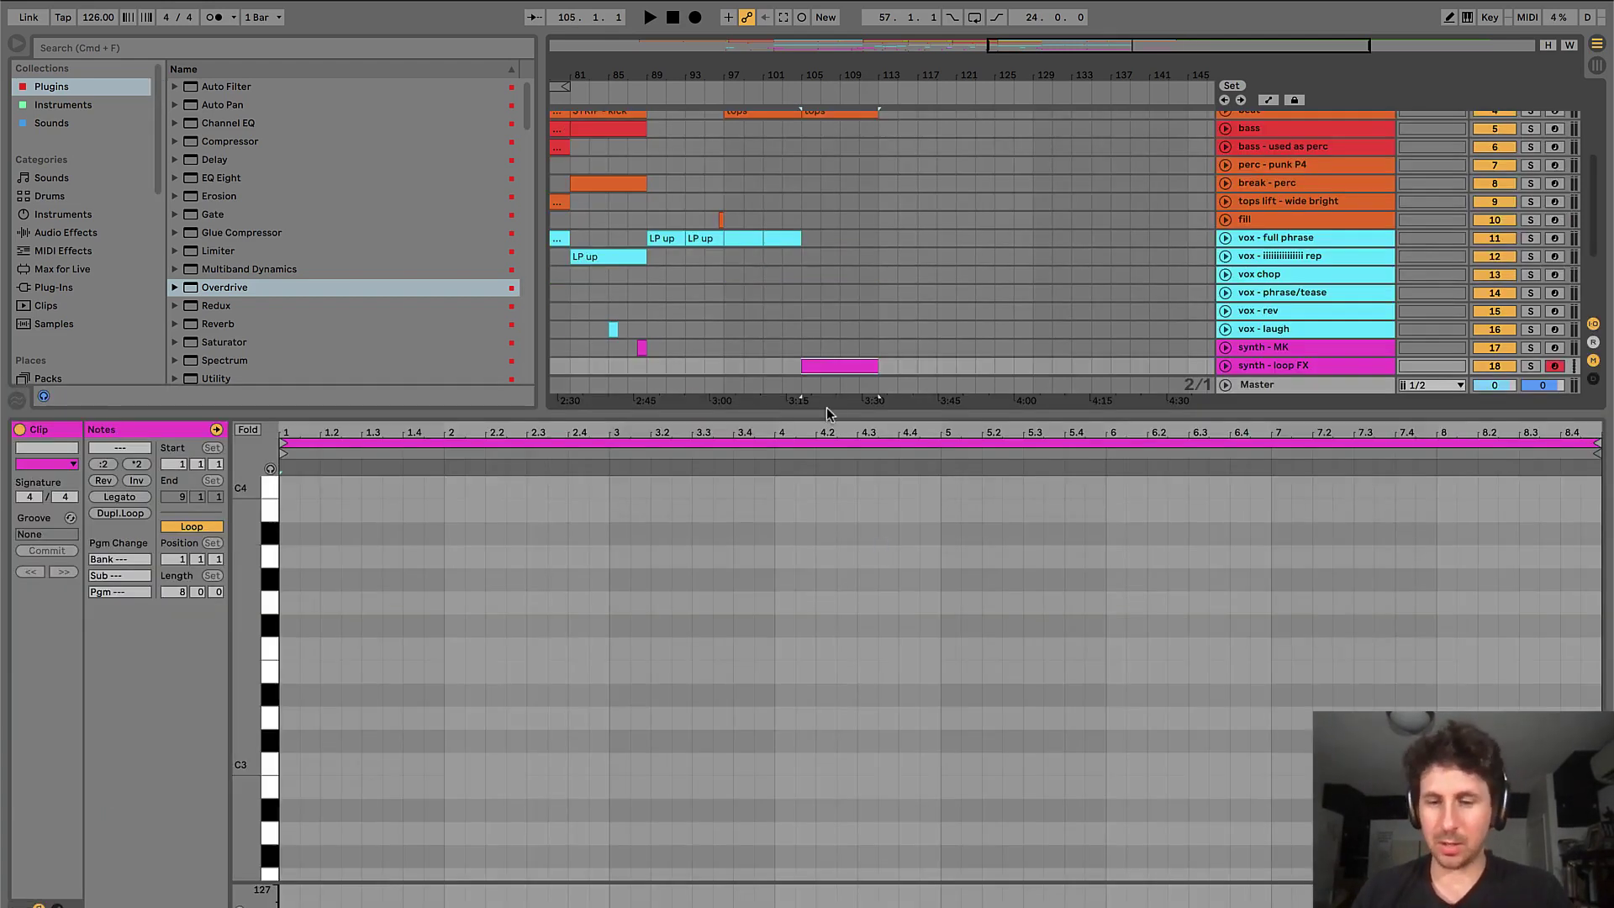
pyautogui.press('super+alt+l')
pyautogui.press('space')
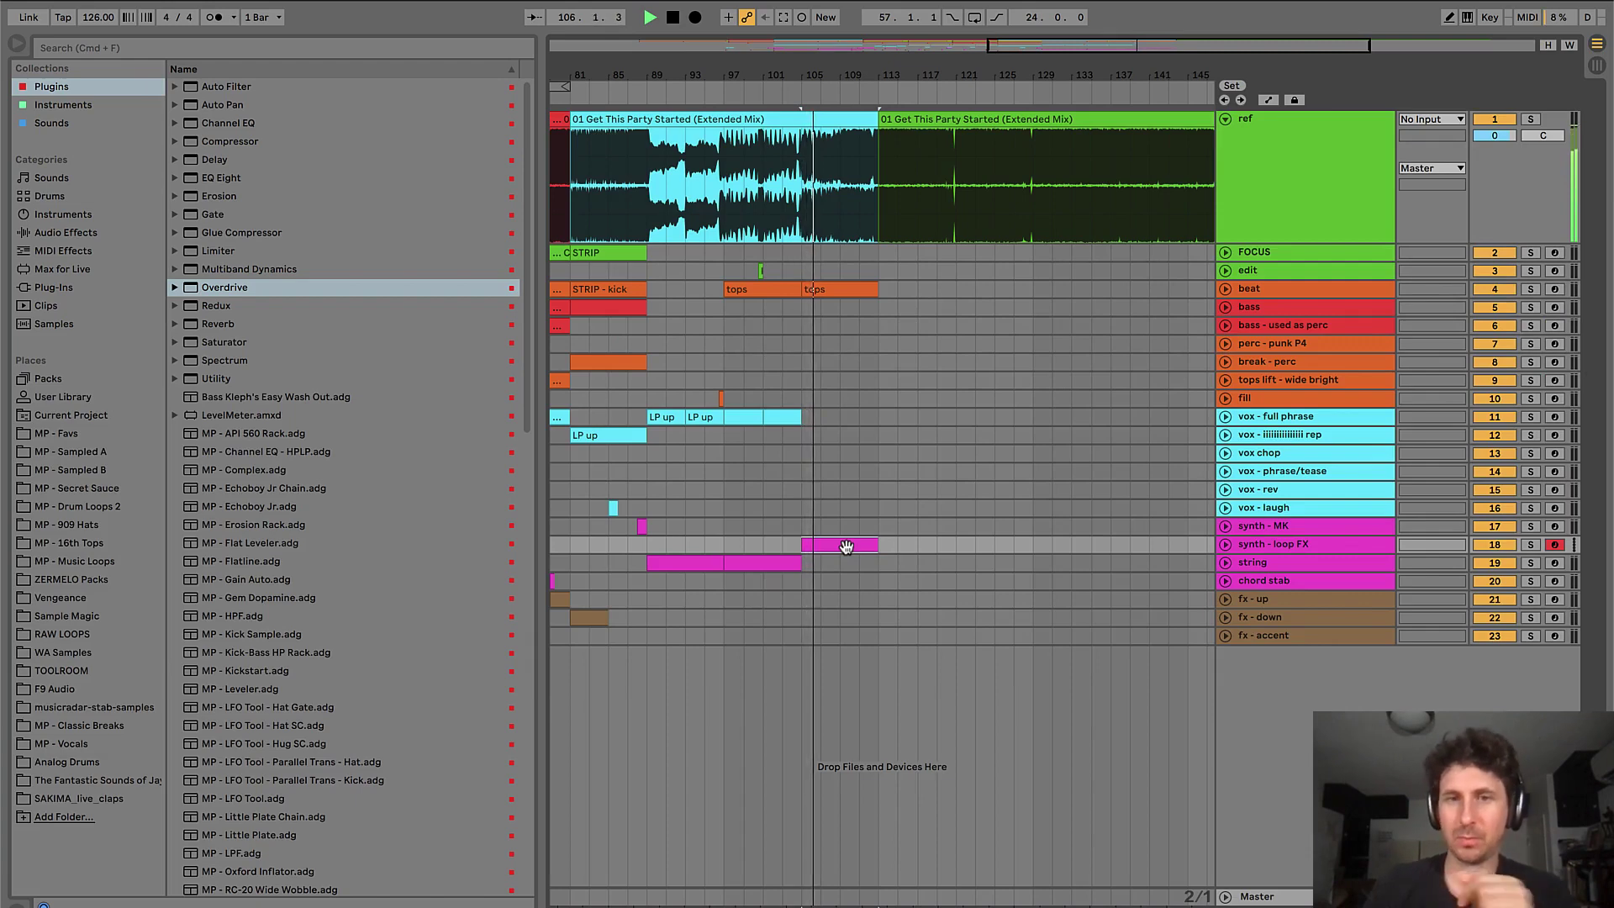
pyautogui.press('space')
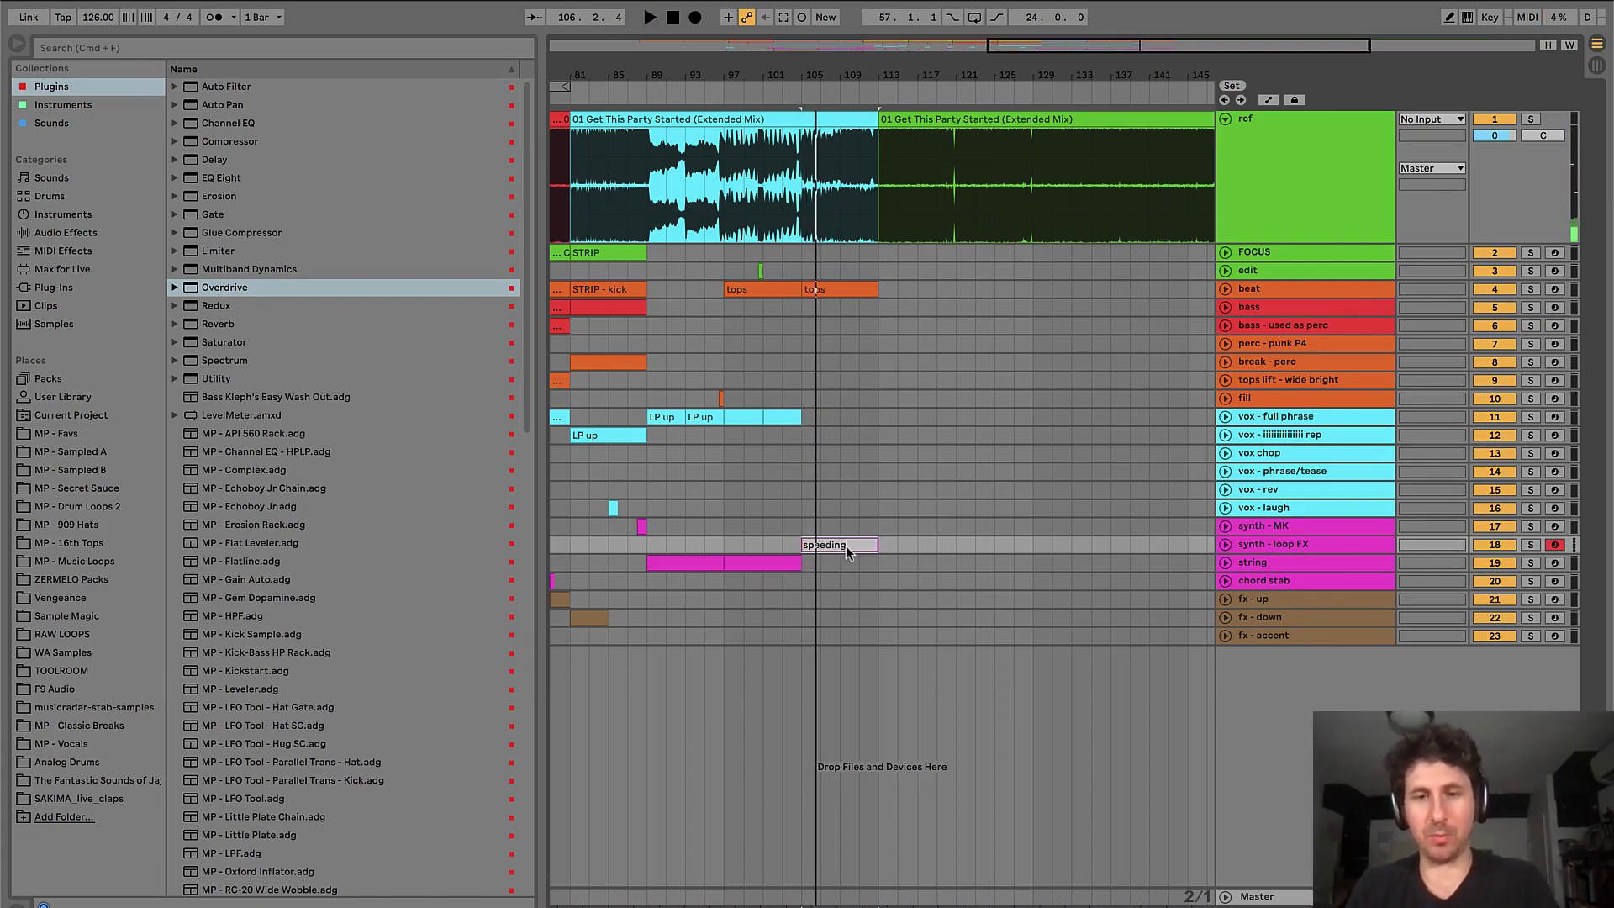
pyautogui.press('+')
# - Play the reference from bar 105 and extend the vox - full phrase track with duplicated clips up to bar 113
pyautogui.press('space')
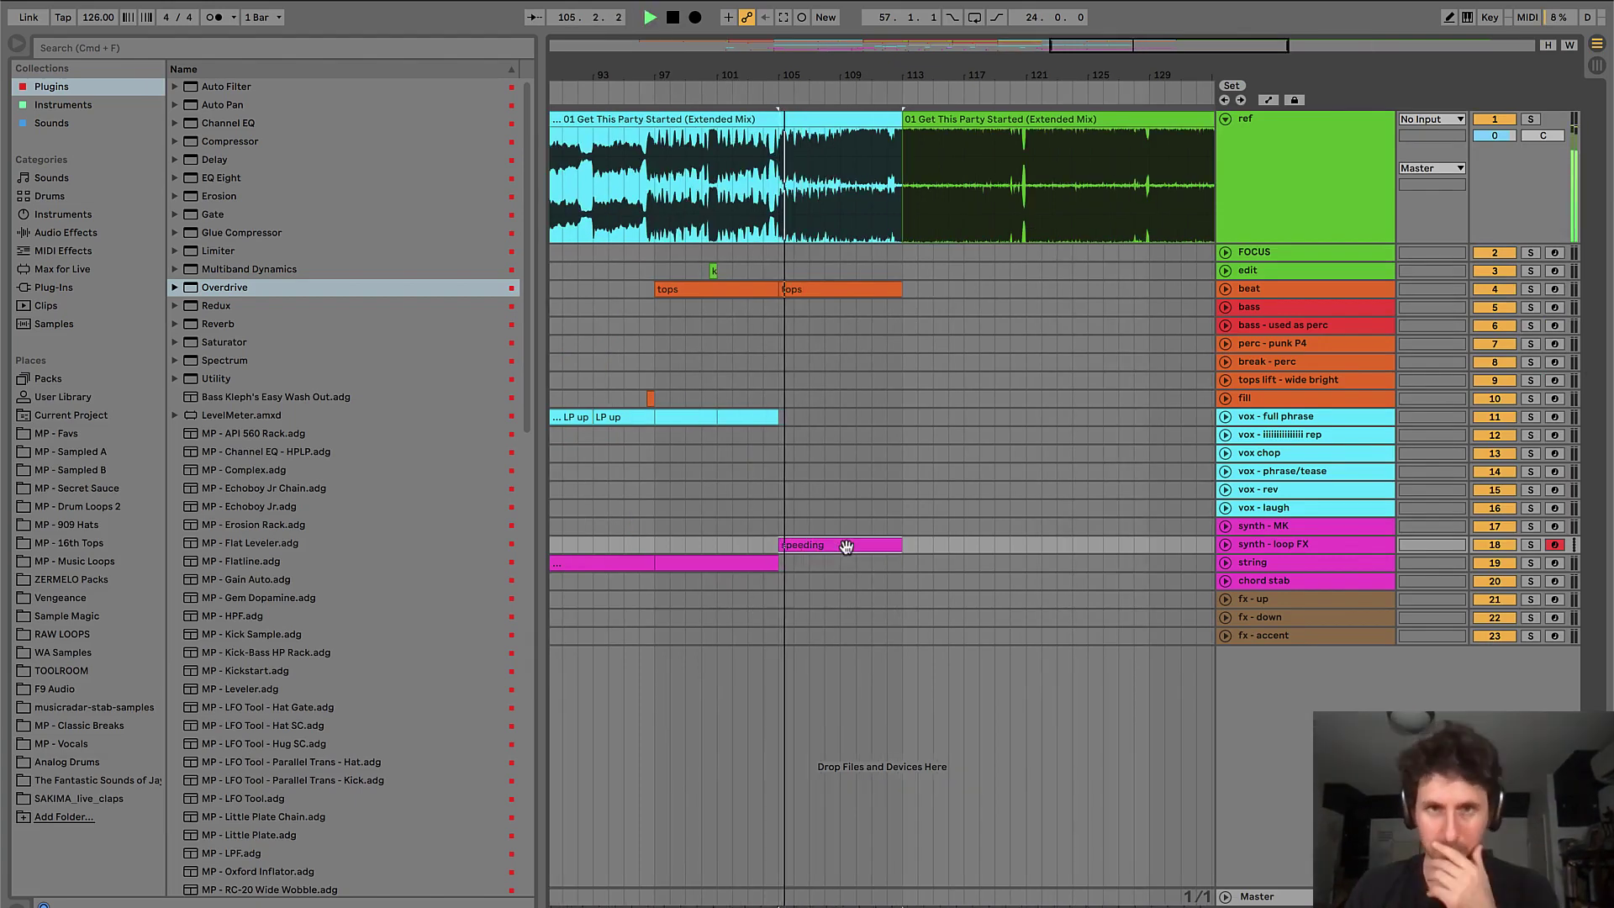
pyautogui.click(758, 420)
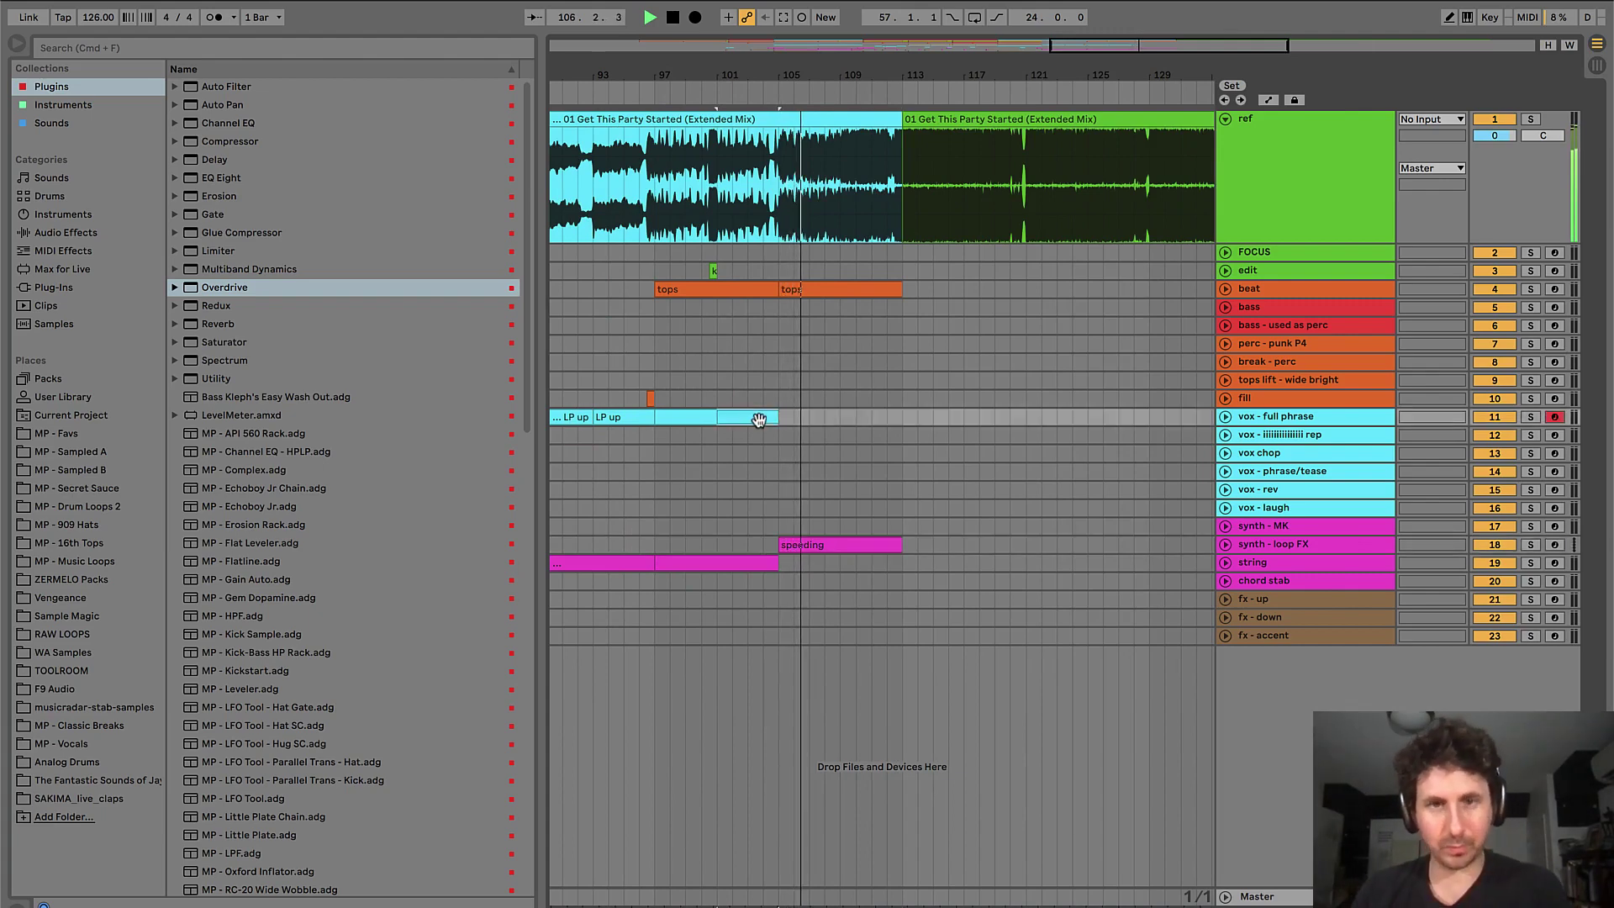
pyautogui.click(809, 401)
pyautogui.press('space')
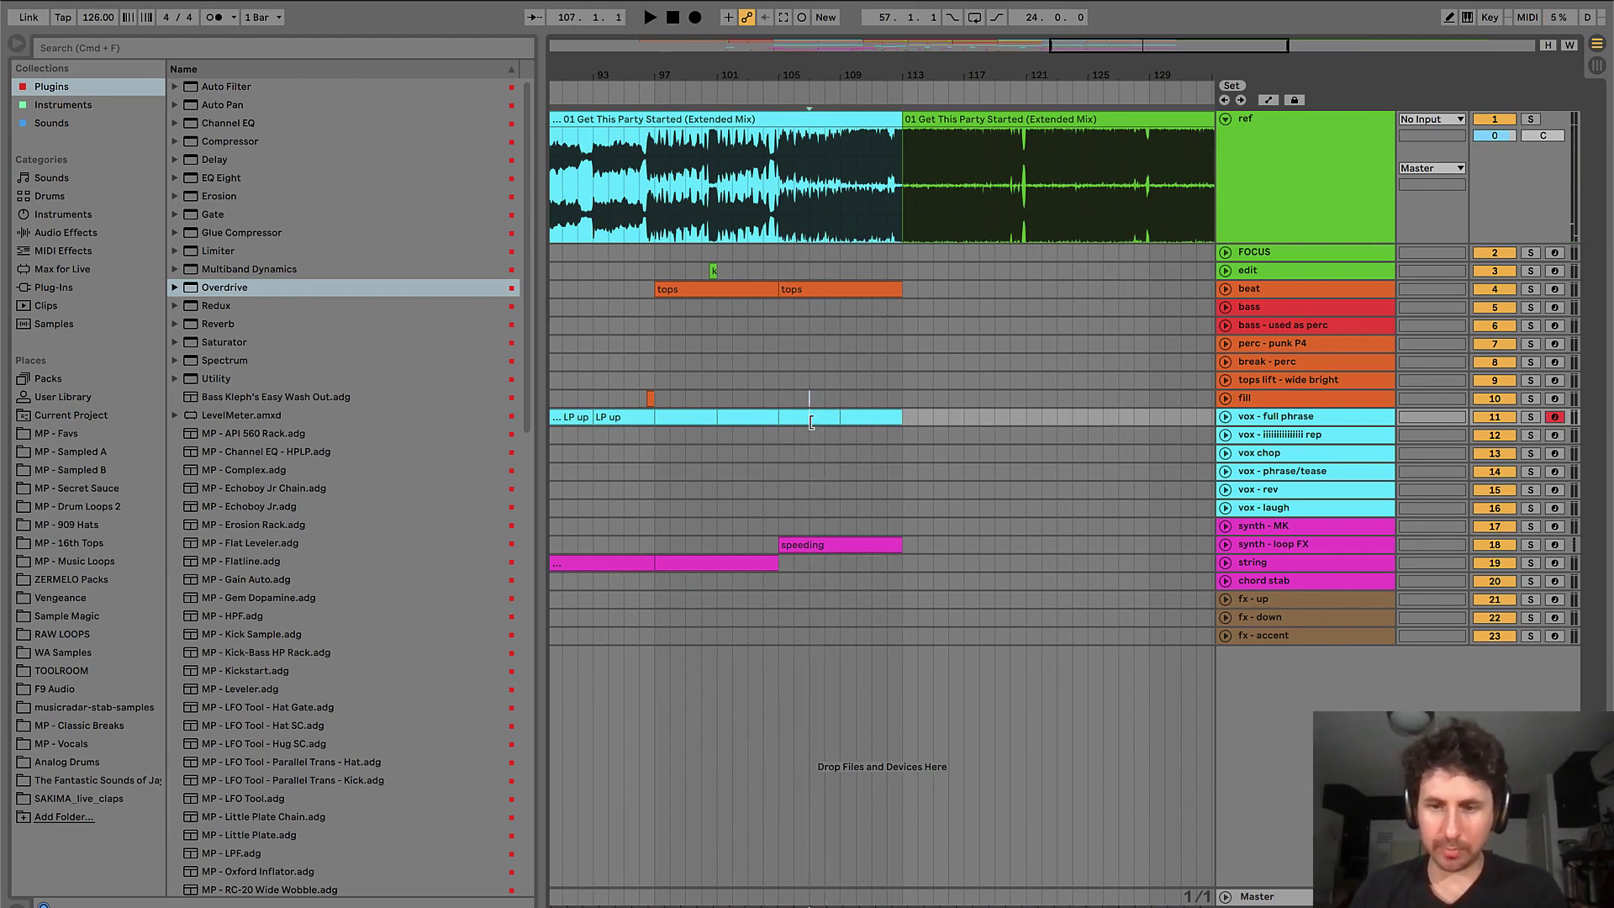
# - Consolidate the vox - full phrase clips from bar 105 to 113 into one, name it "faster rep" and play the section
pyautogui.scroll(2, 811, 422)
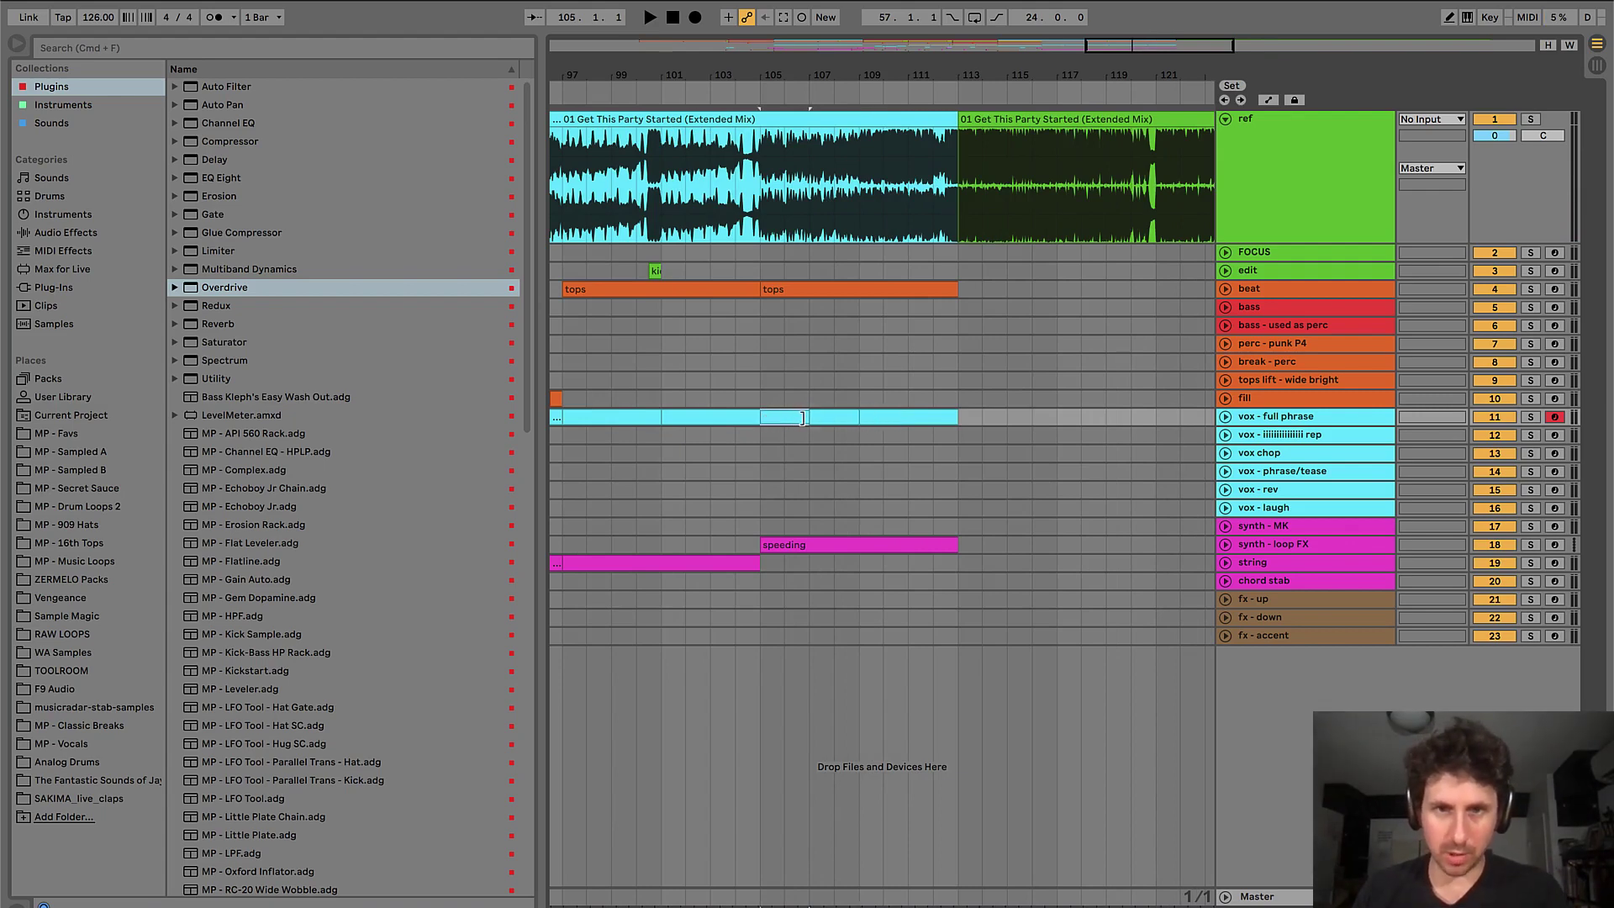
pyautogui.keyDown('shift'); pyautogui.click(938, 417); pyautogui.keyUp('shift')
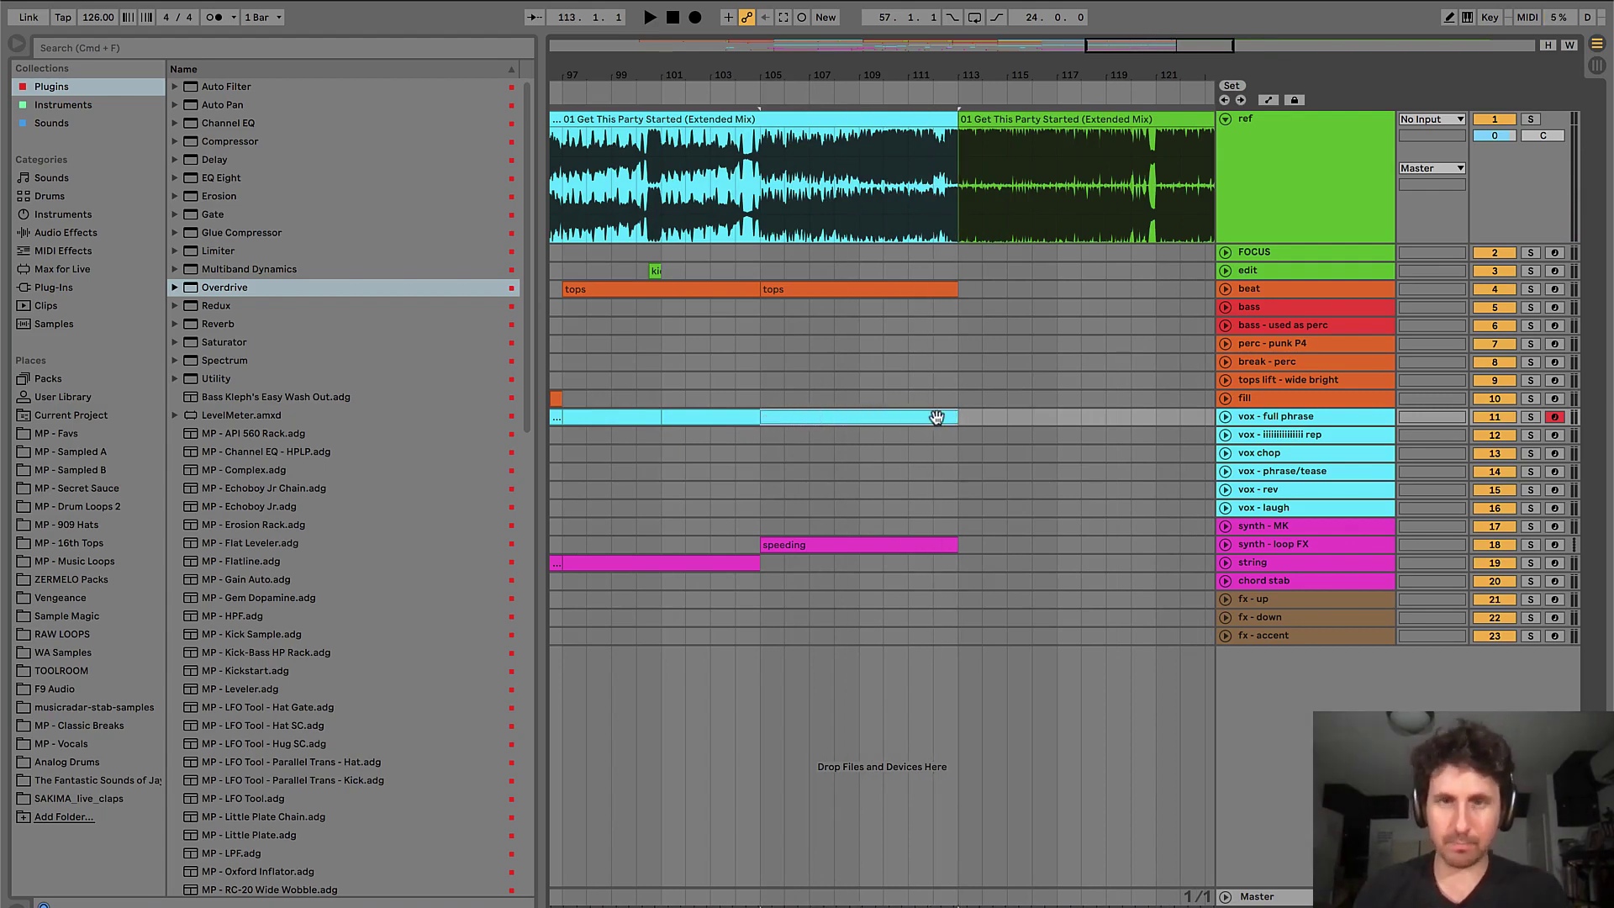
pyautogui.press('super+j')
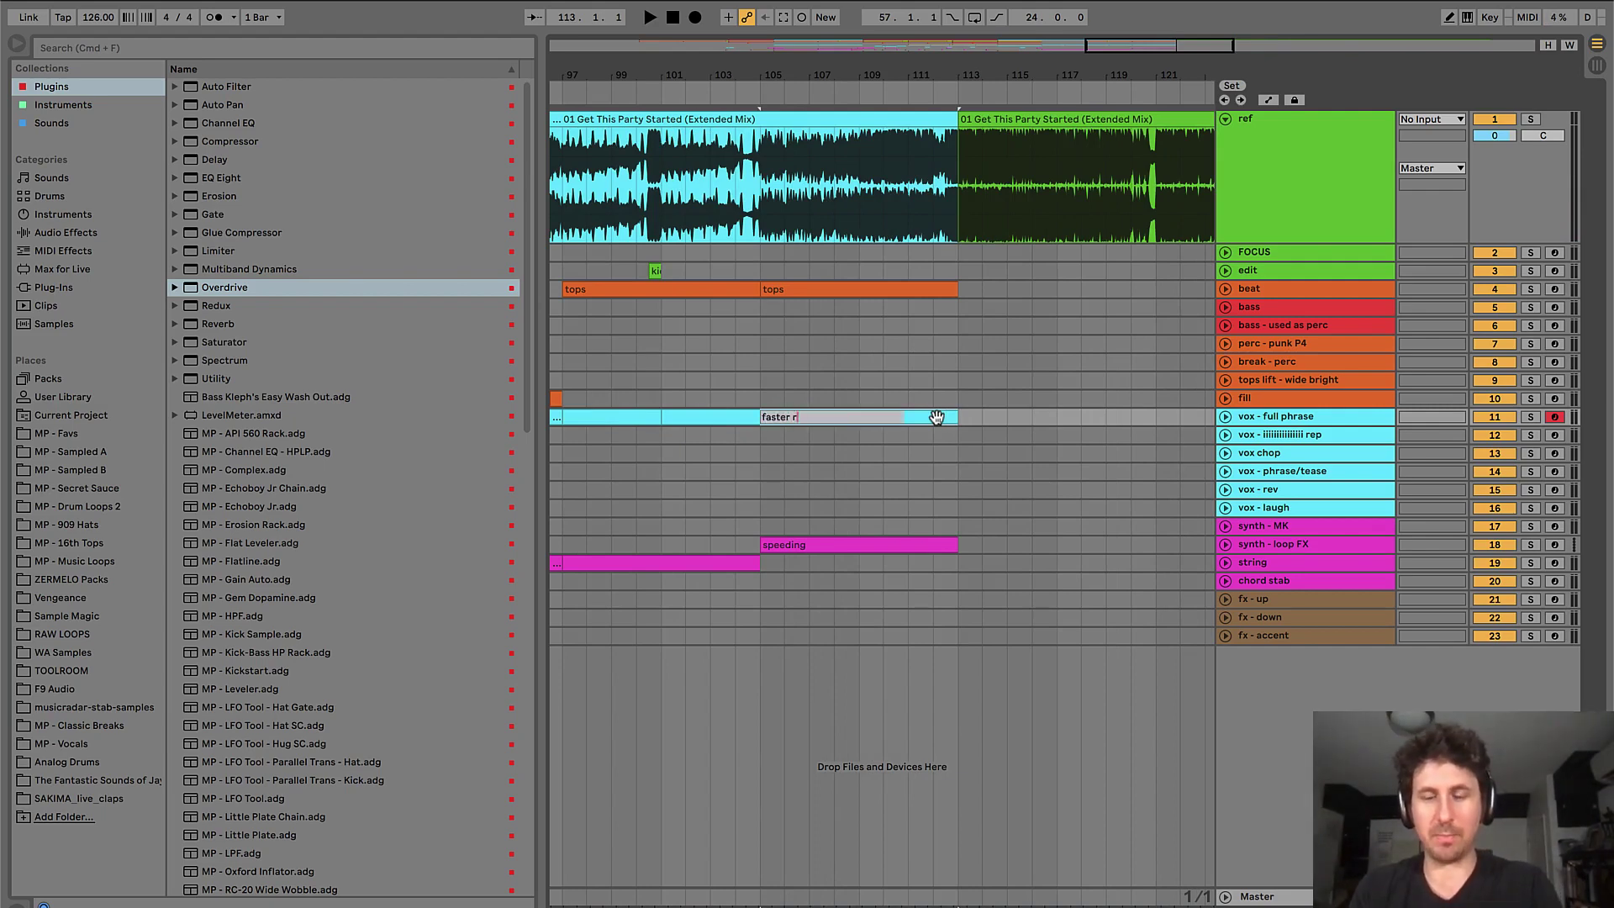
pyautogui.press('space')
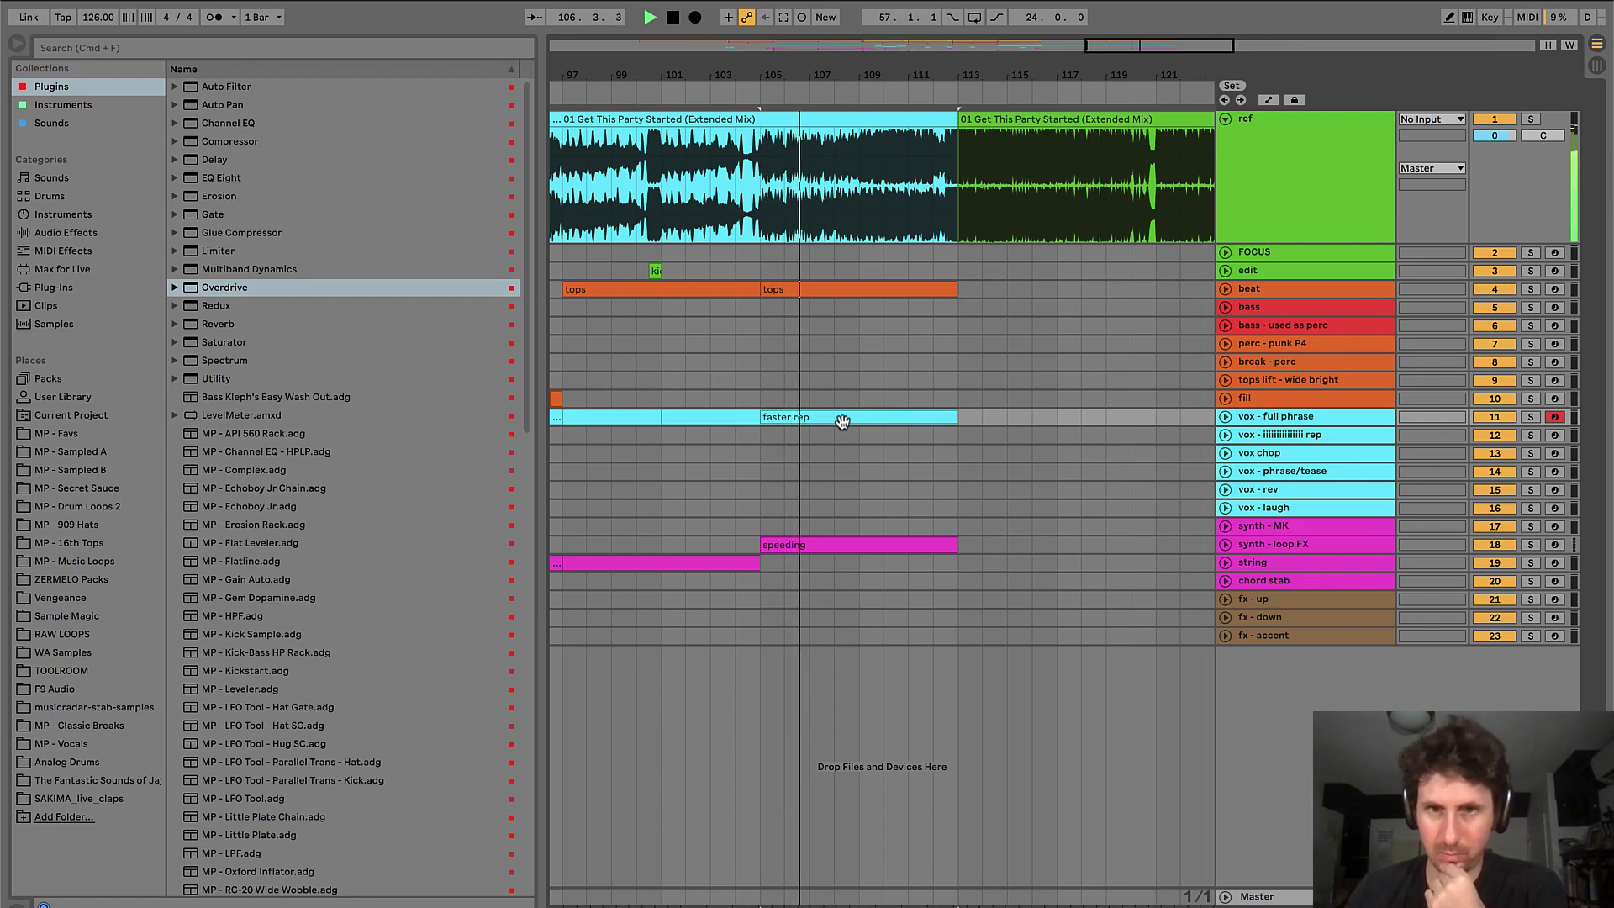
pyautogui.press('space')
# - Add an empty clip on the bass track from bar 105 to 113 and name it "HP"
pyautogui.click(1271, 324)
pyautogui.click(1253, 307)
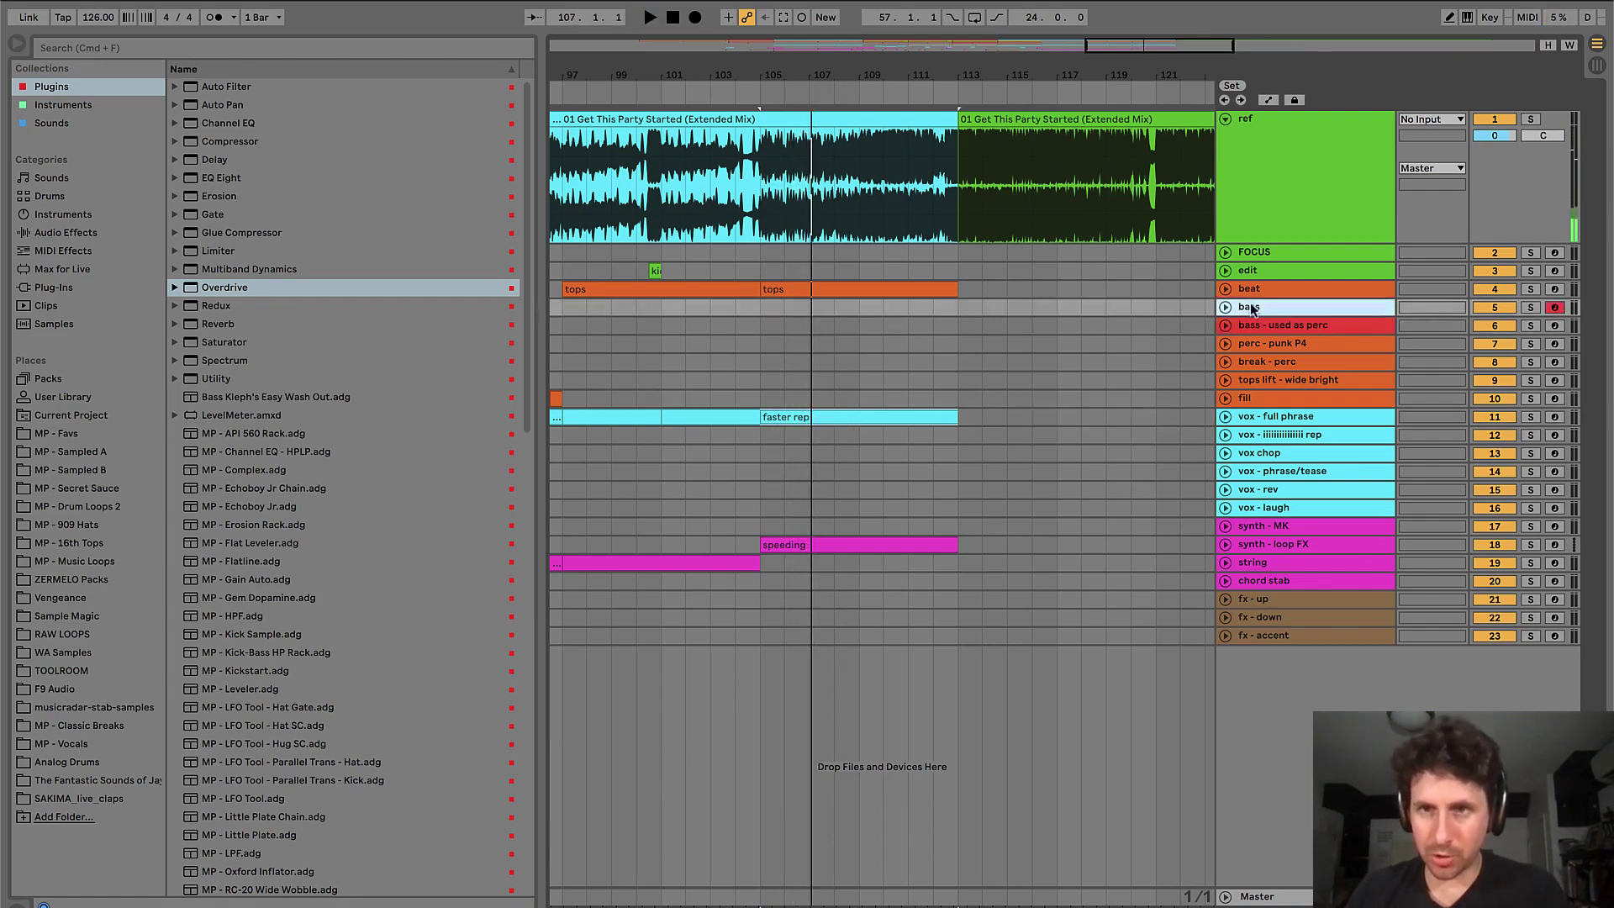
pyautogui.moveTo(773, 308); pyautogui.dragTo(956, 308)
pyautogui.press('super+shift+m')
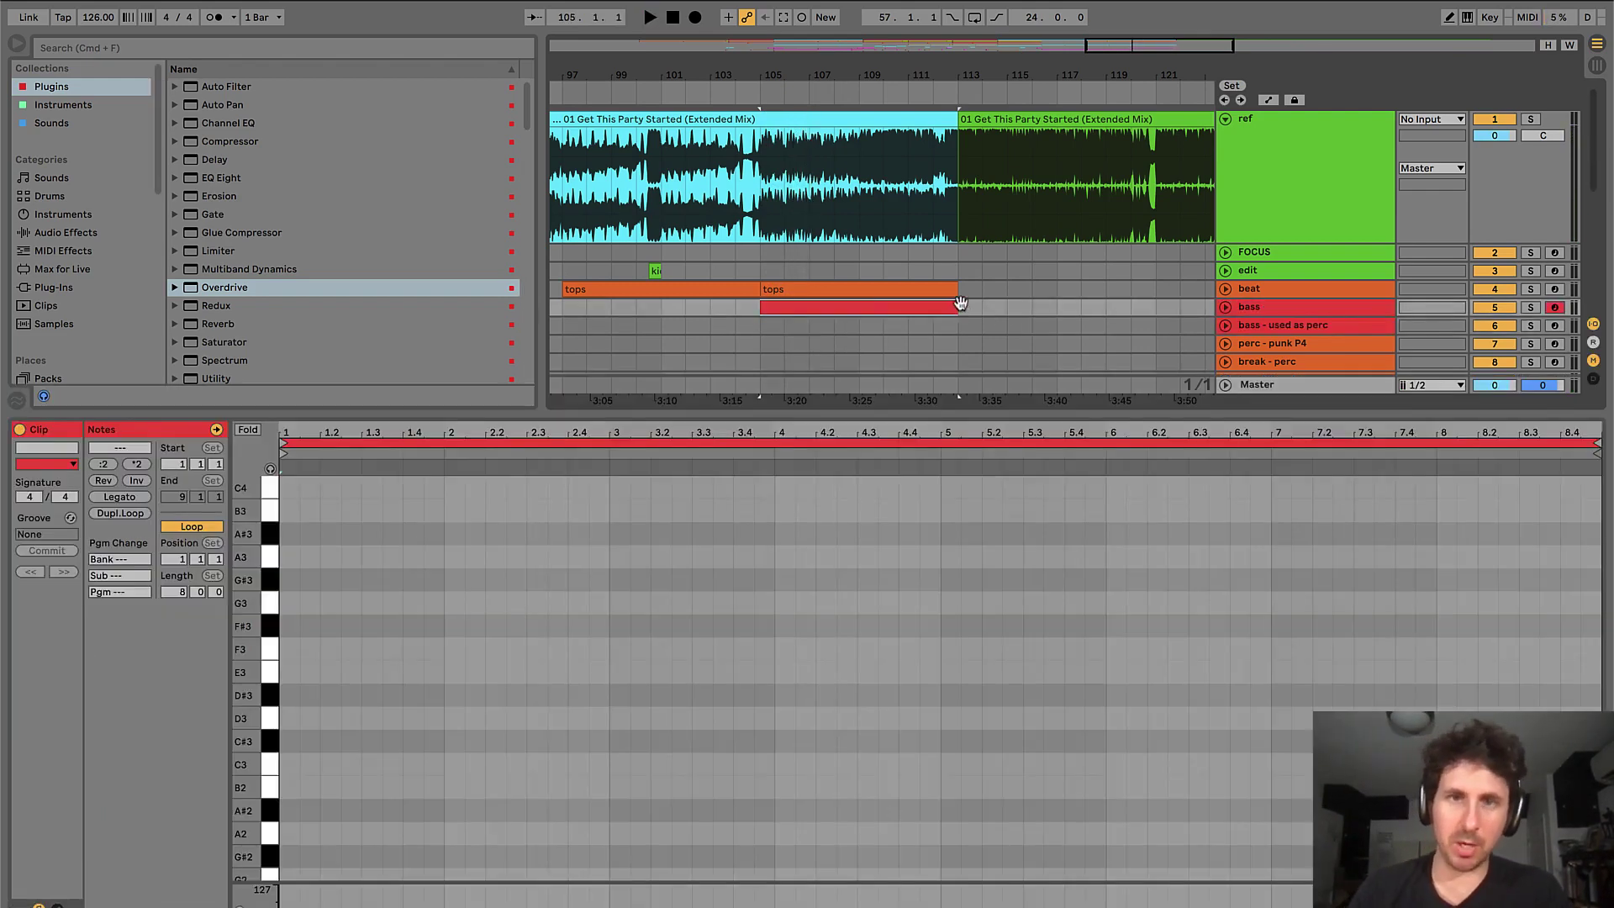
pyautogui.press('super+r')
pyautogui.write('HP')
pyautogui.press('Return')
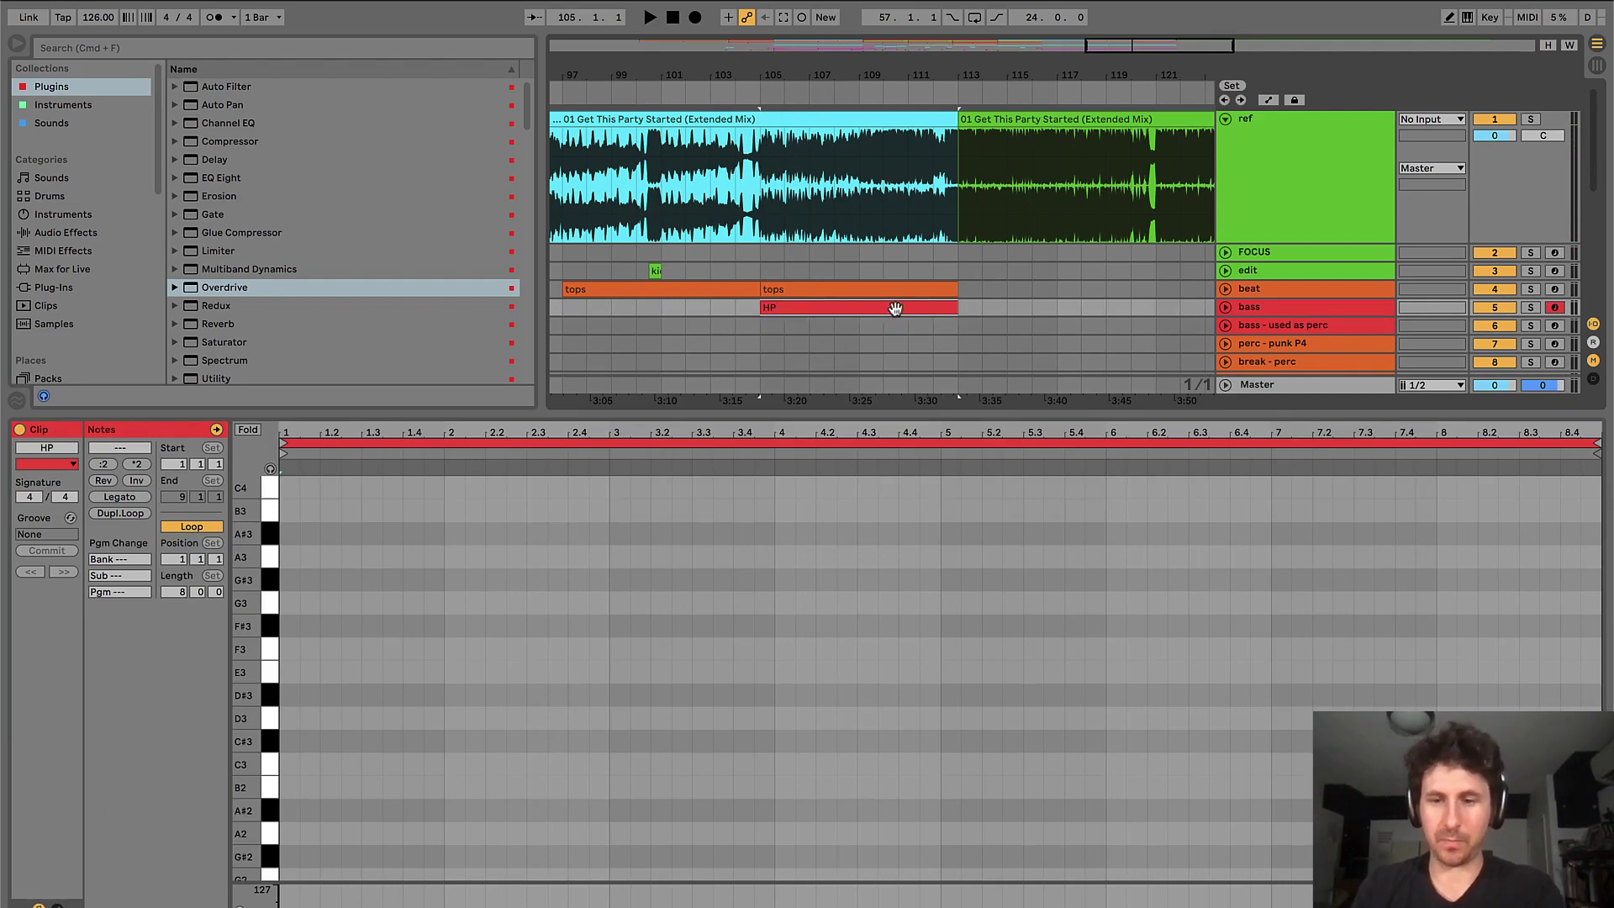
pyautogui.press('super+alt+l')
# - Play the reference around bar 105 and add a one-bar placeholder clip at bar 104 on the fx - up track
pyautogui.press('space')
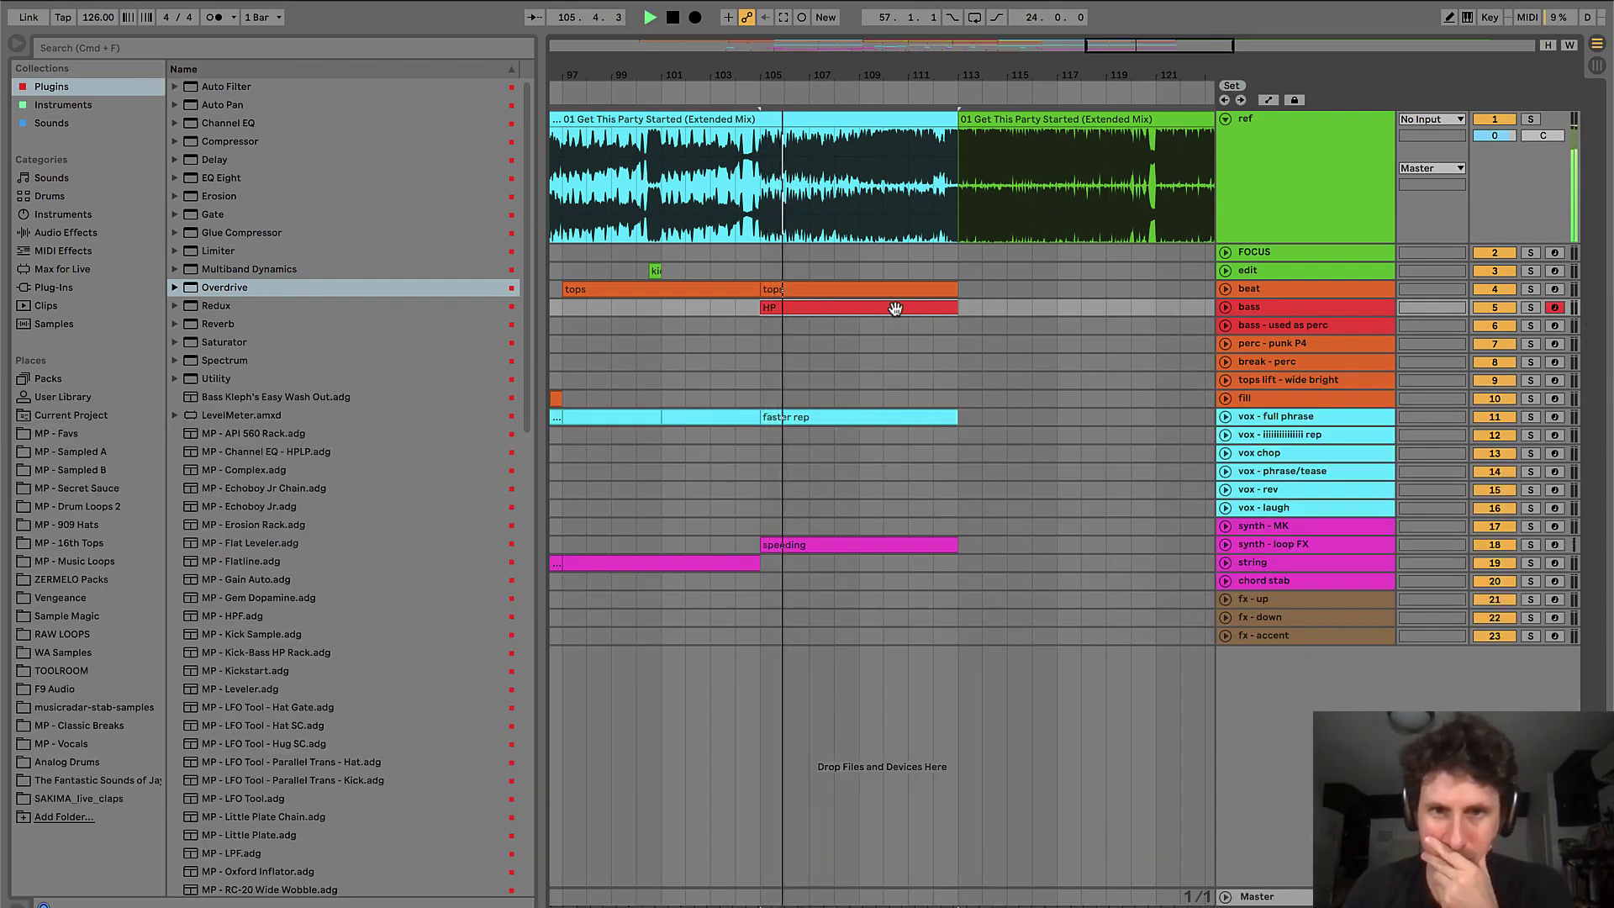
pyautogui.press('space')
pyautogui.click(728, 343)
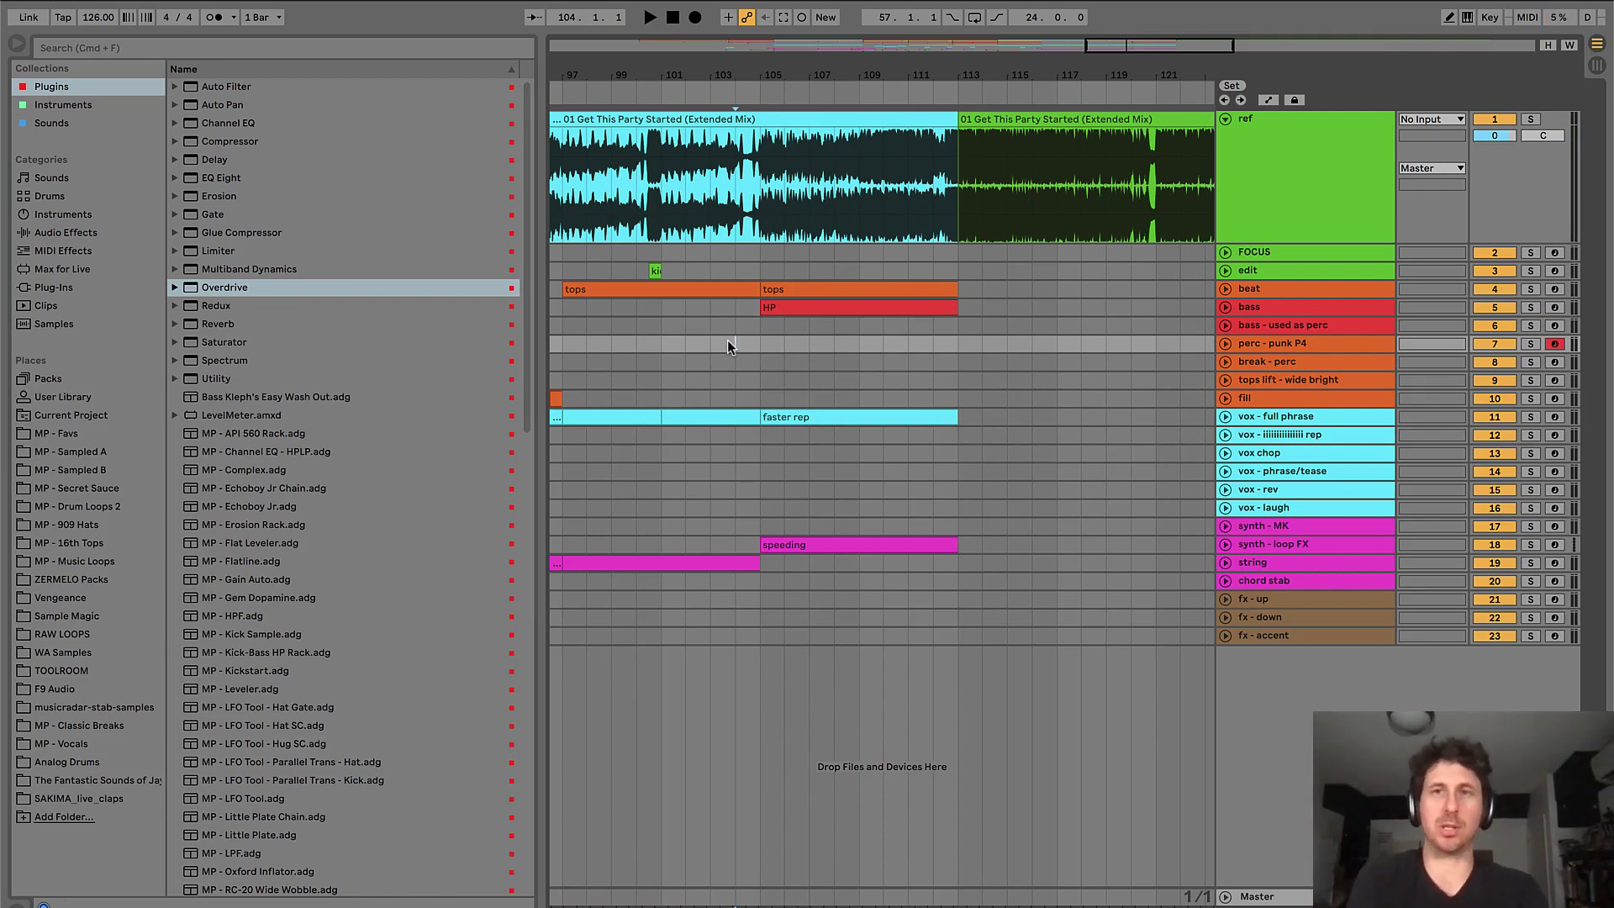
pyautogui.press('space')
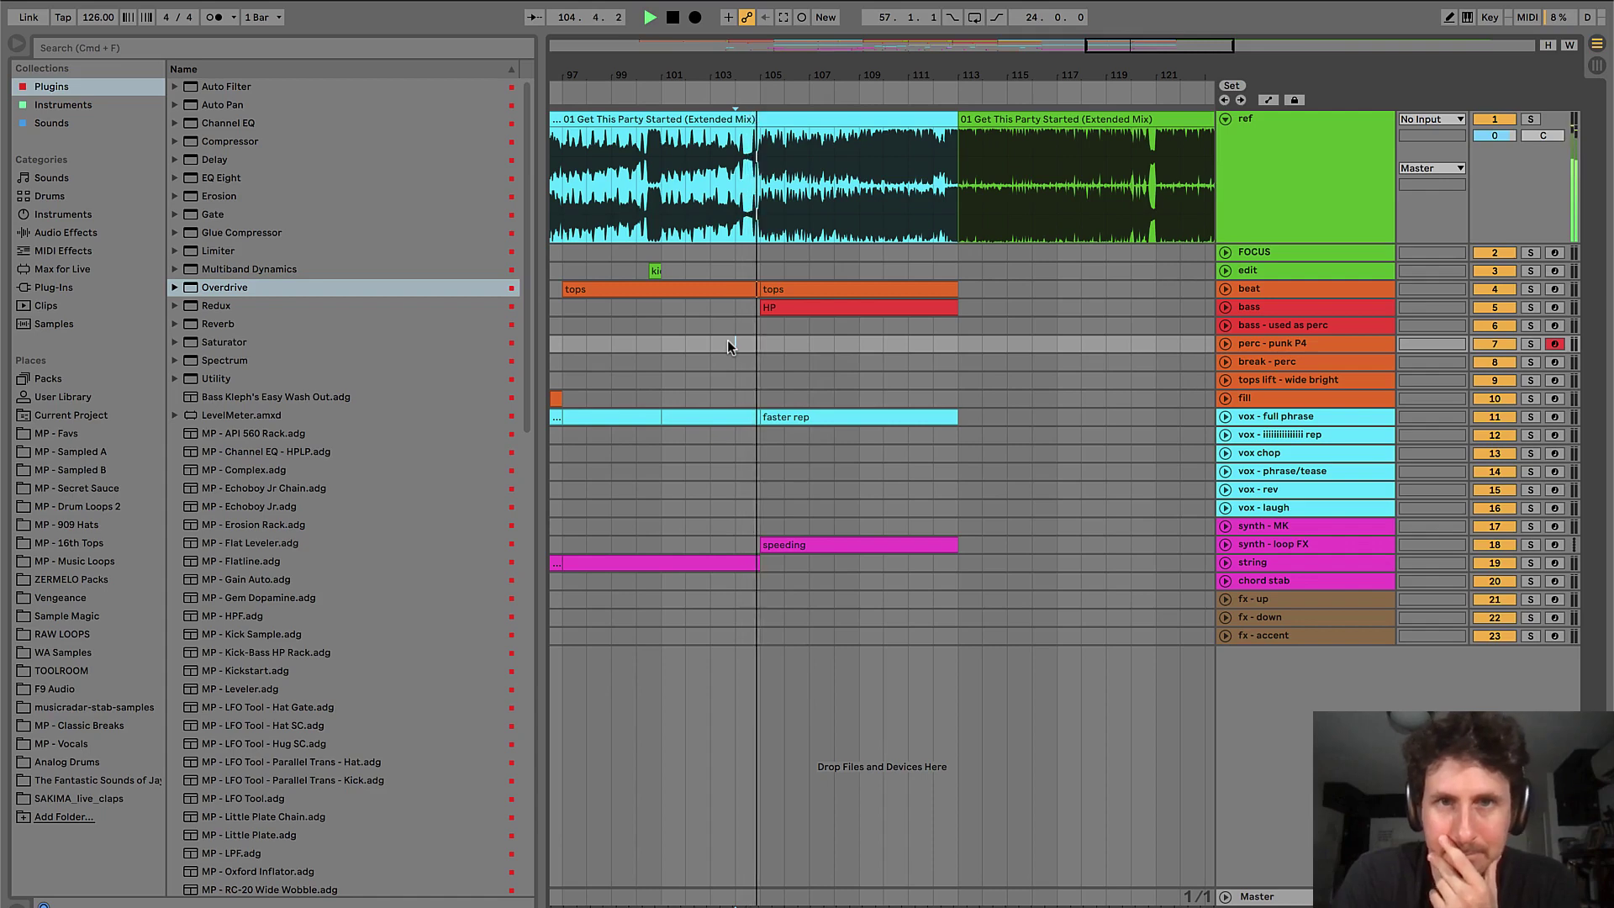
pyautogui.press('space')
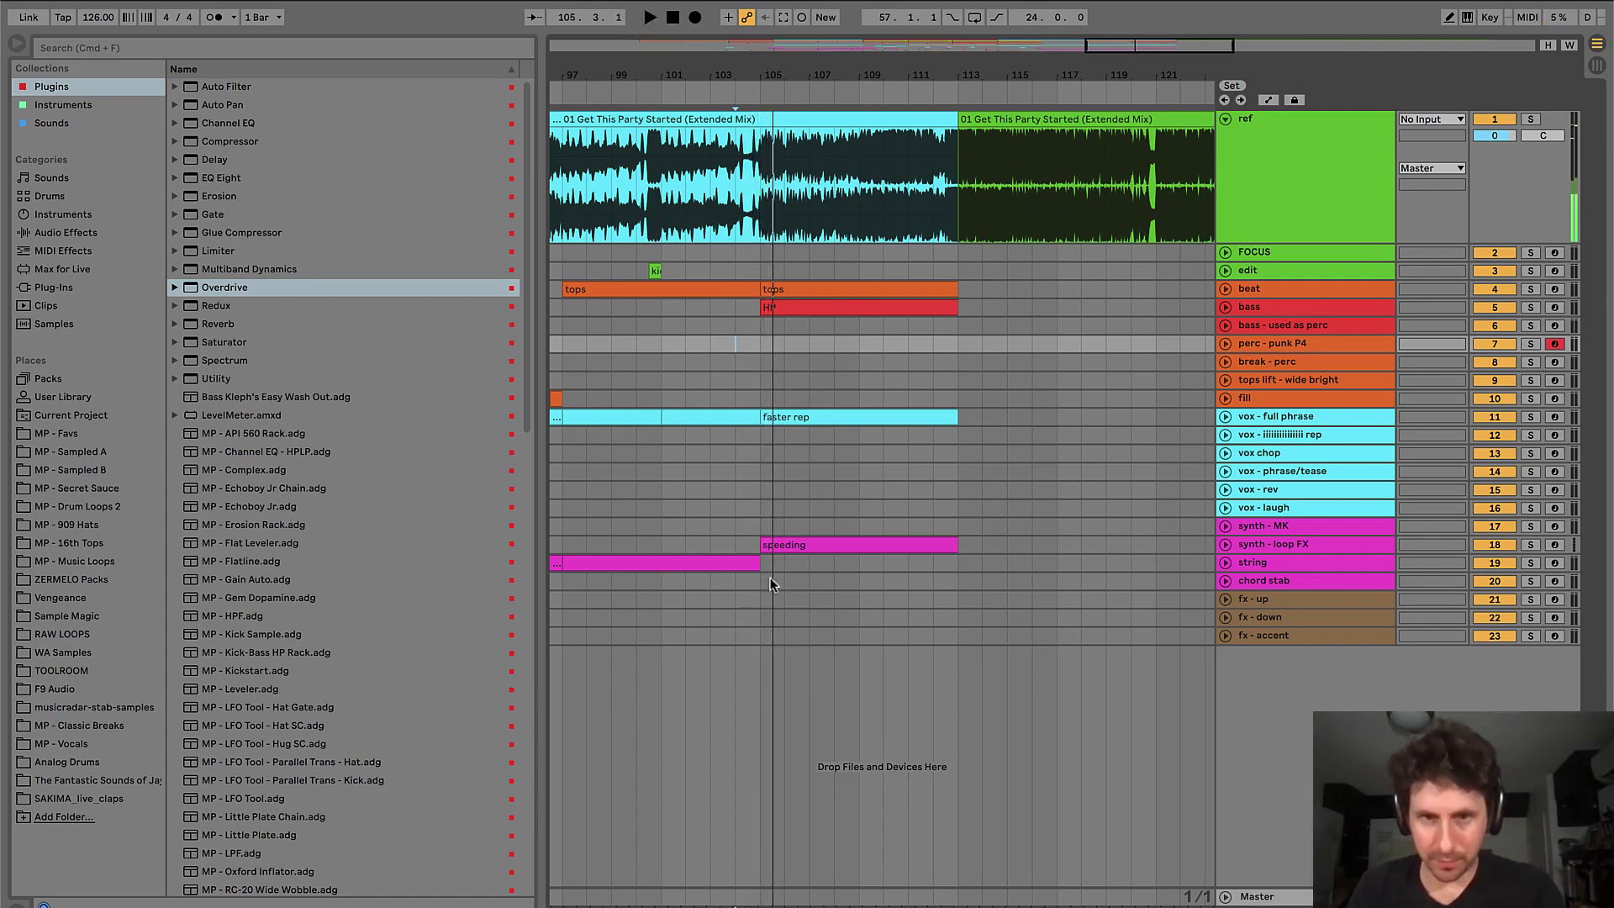
pyautogui.moveTo(734, 592); pyautogui.dragTo(759, 595)
pyautogui.press('super+shift+m')
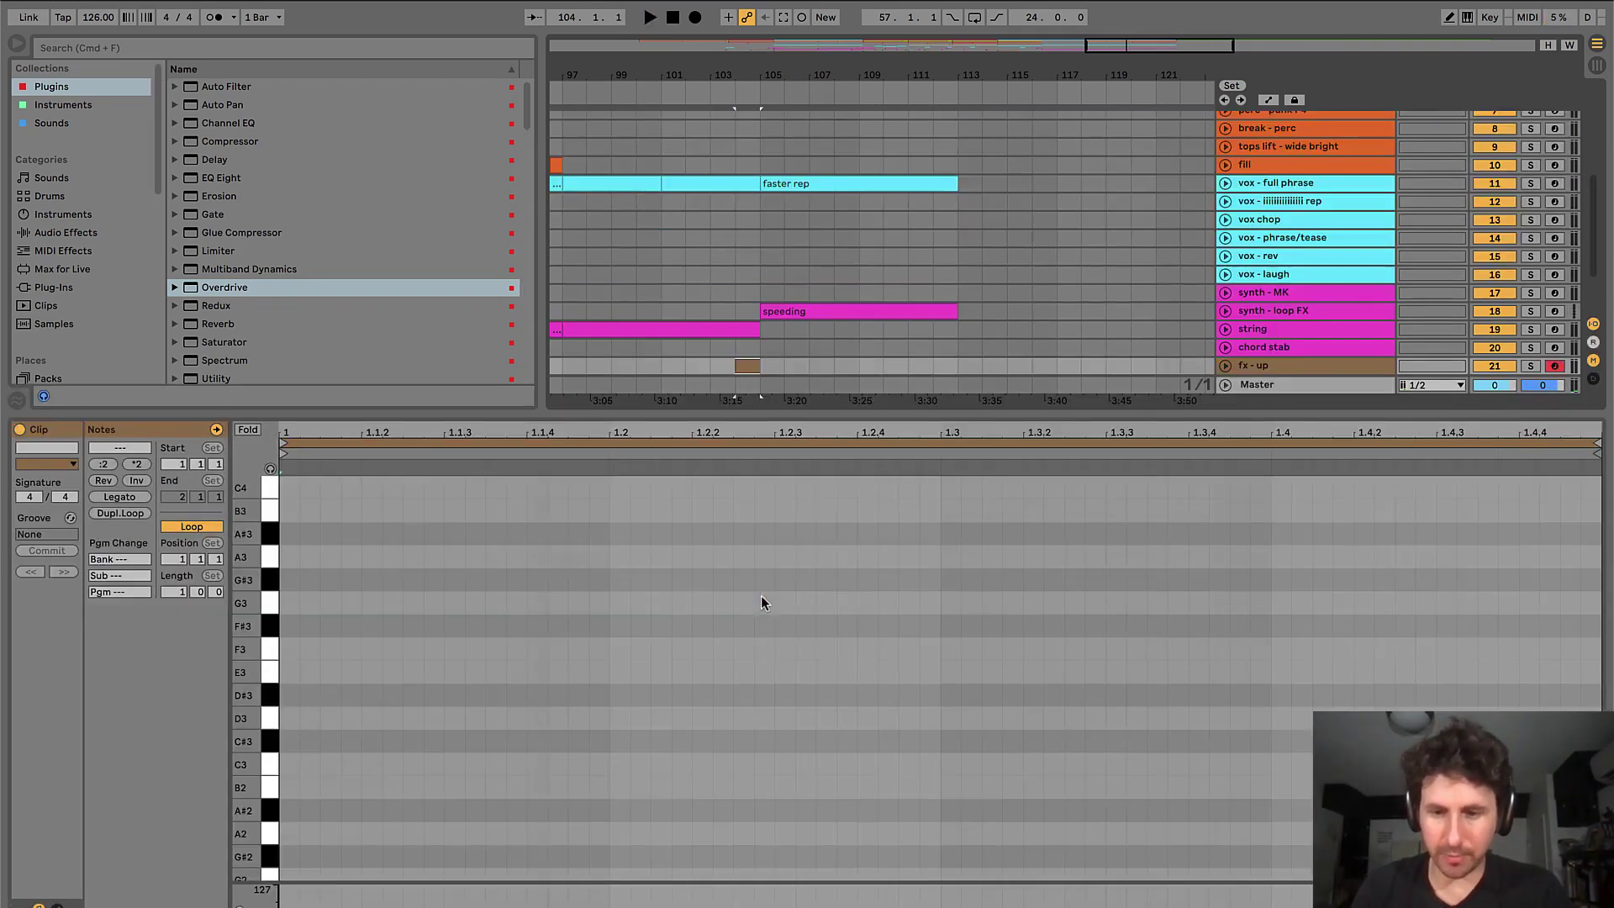
pyautogui.press('super+alt+l')
# - Play the reference and add another placeholder clip on the fx - up track from bar 105 to 113
pyautogui.press('space')
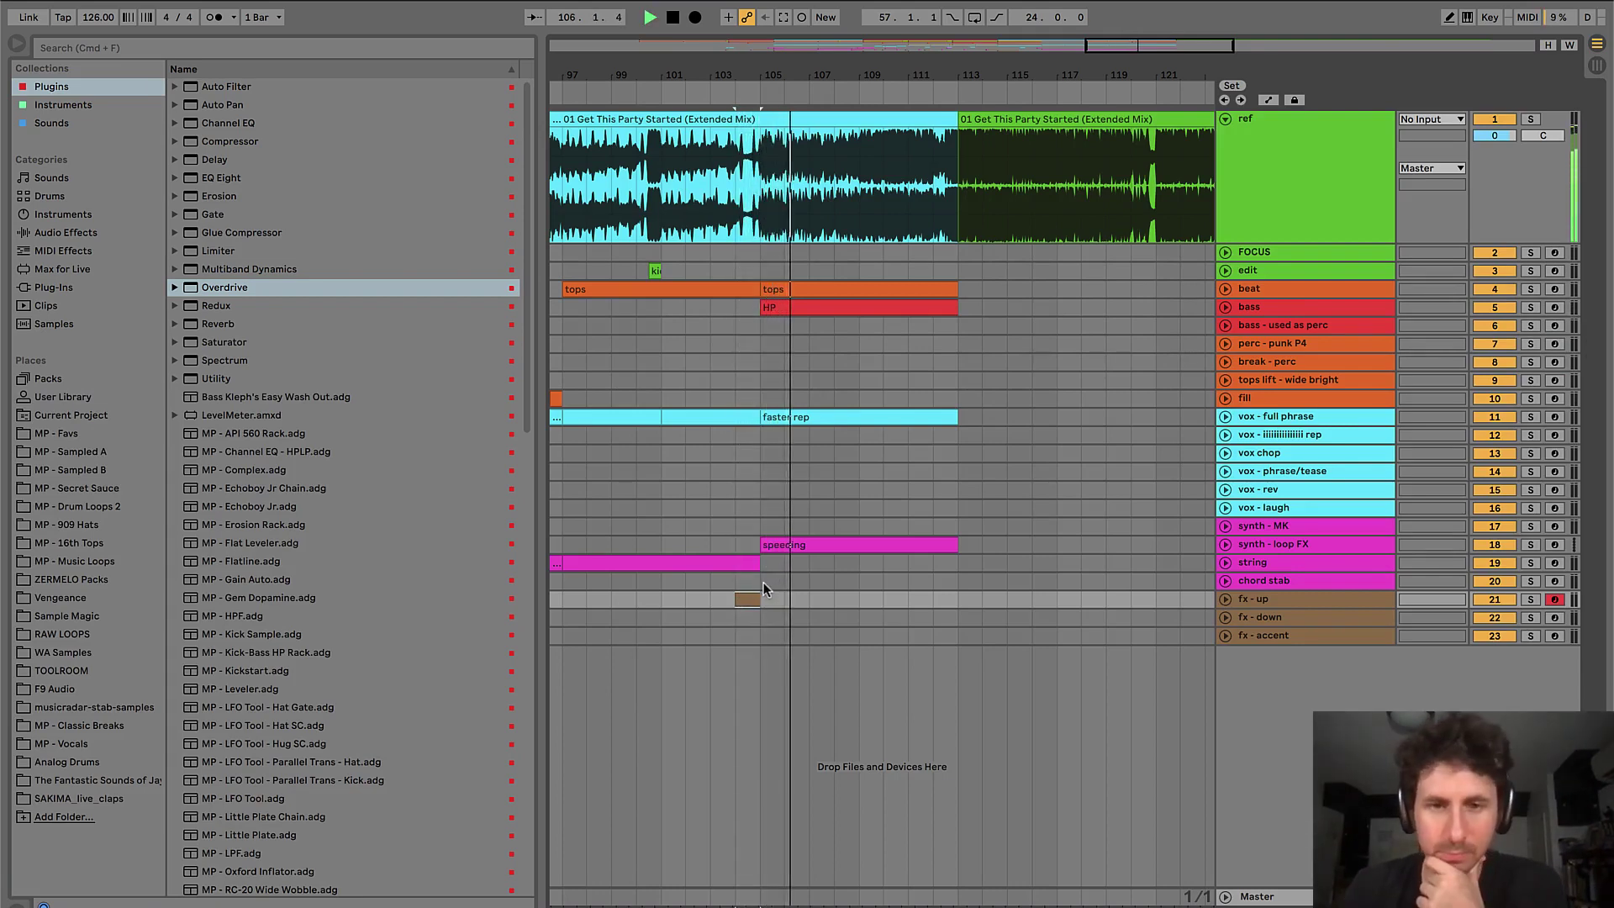
pyautogui.click(763, 582)
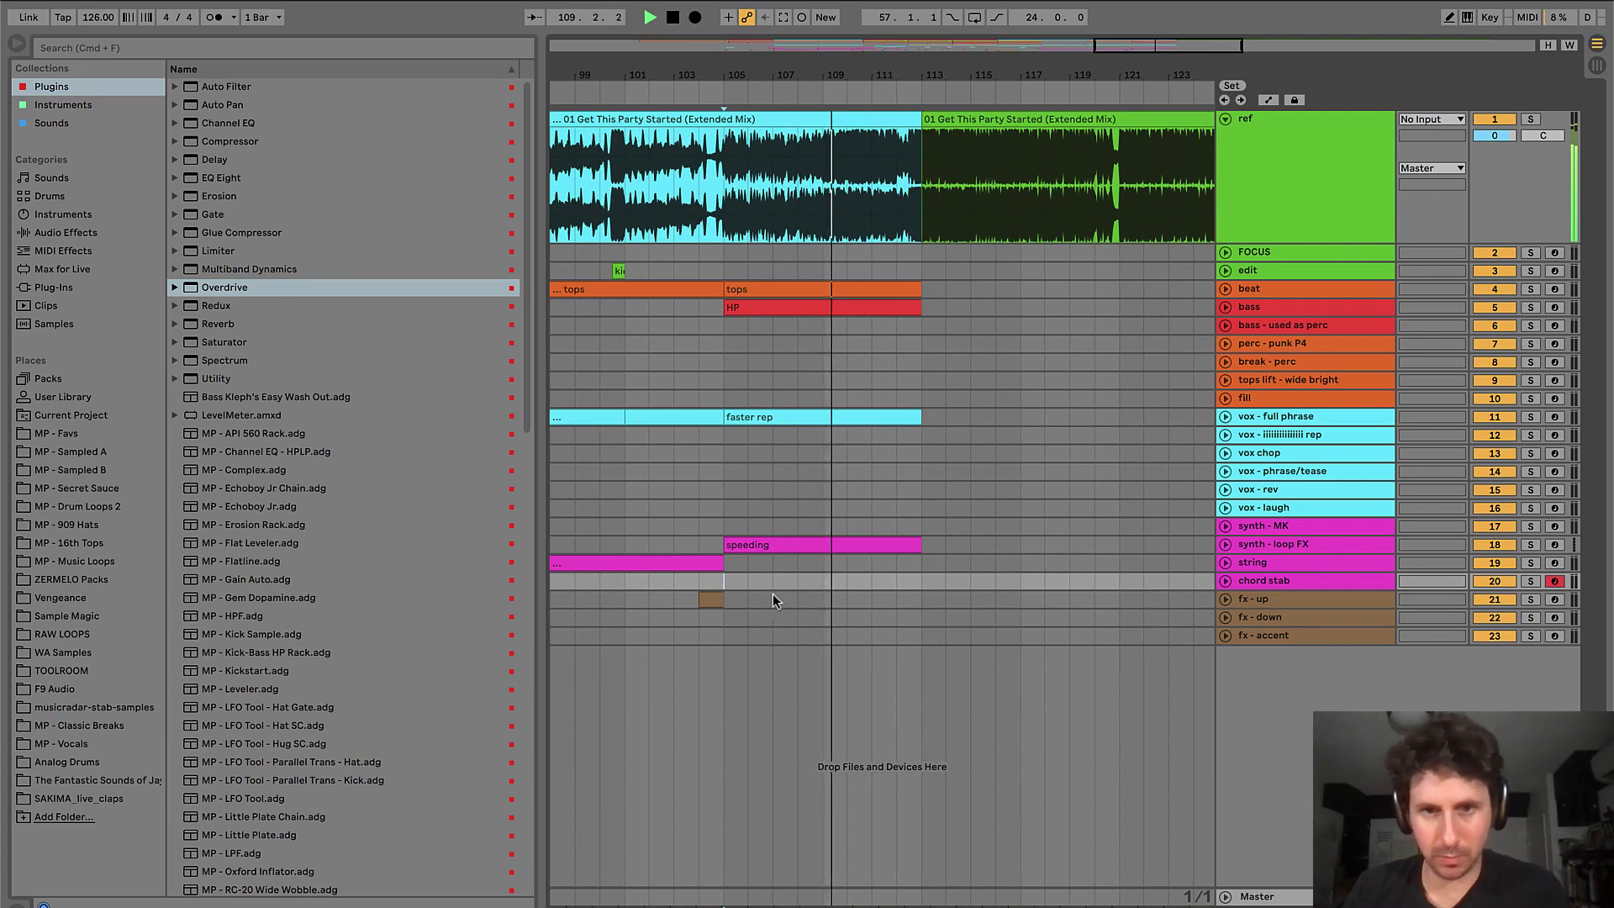
pyautogui.moveTo(733, 599); pyautogui.dragTo(925, 598)
pyautogui.press('super+shift+m')
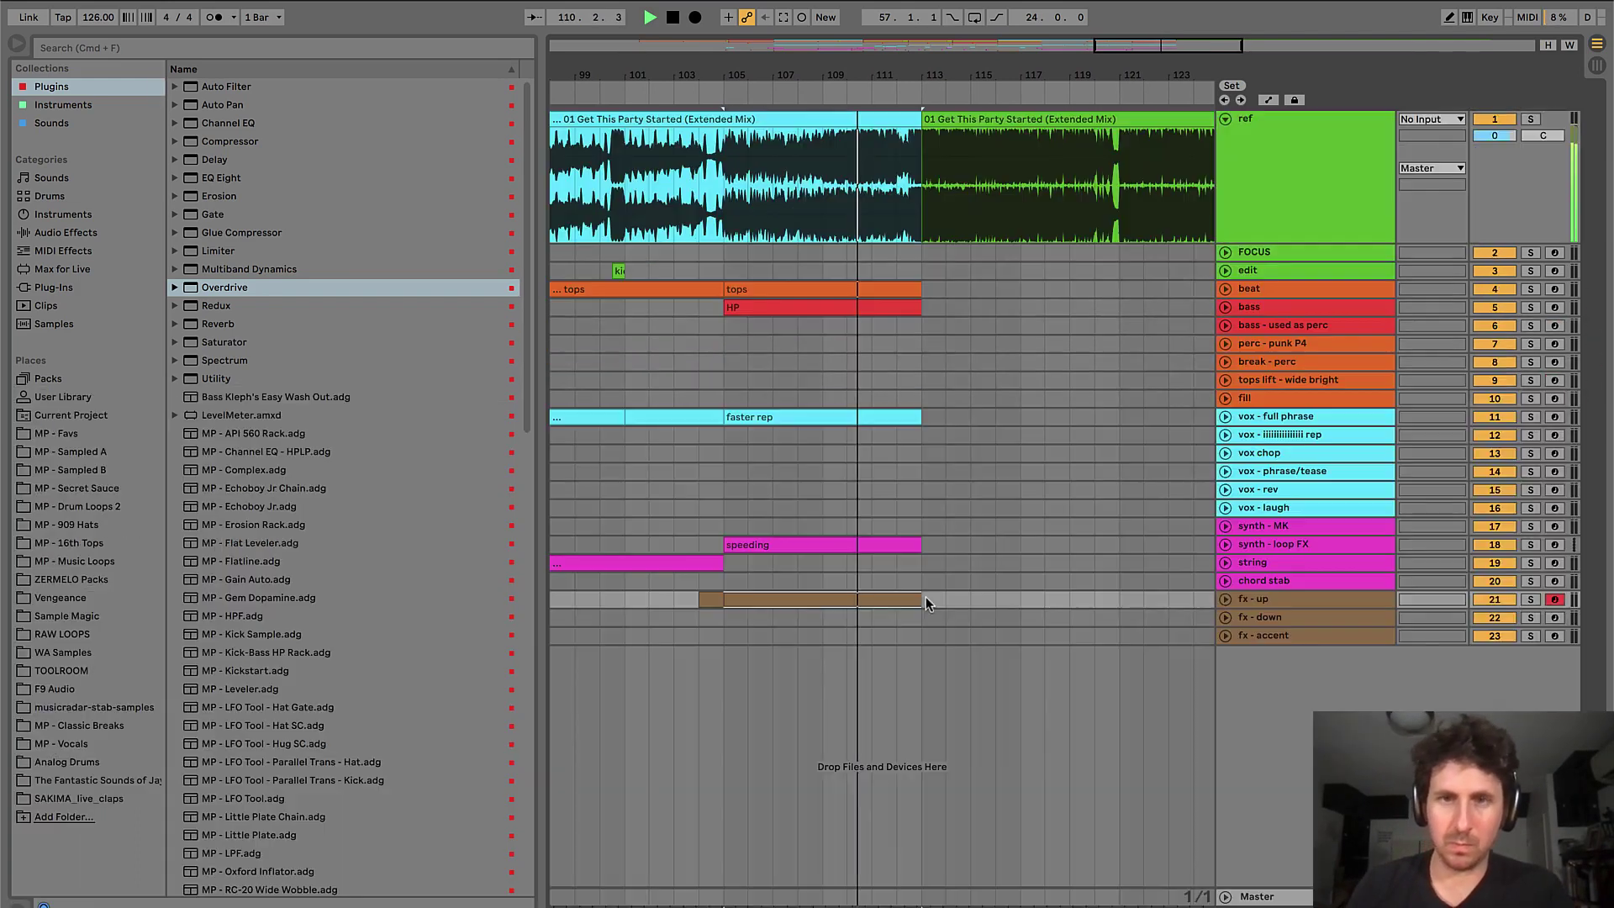
# - Insert a MIDI track below the fill track, name it "snare roll" and colour it orange like the drum tracks
pyautogui.click(1258, 399)
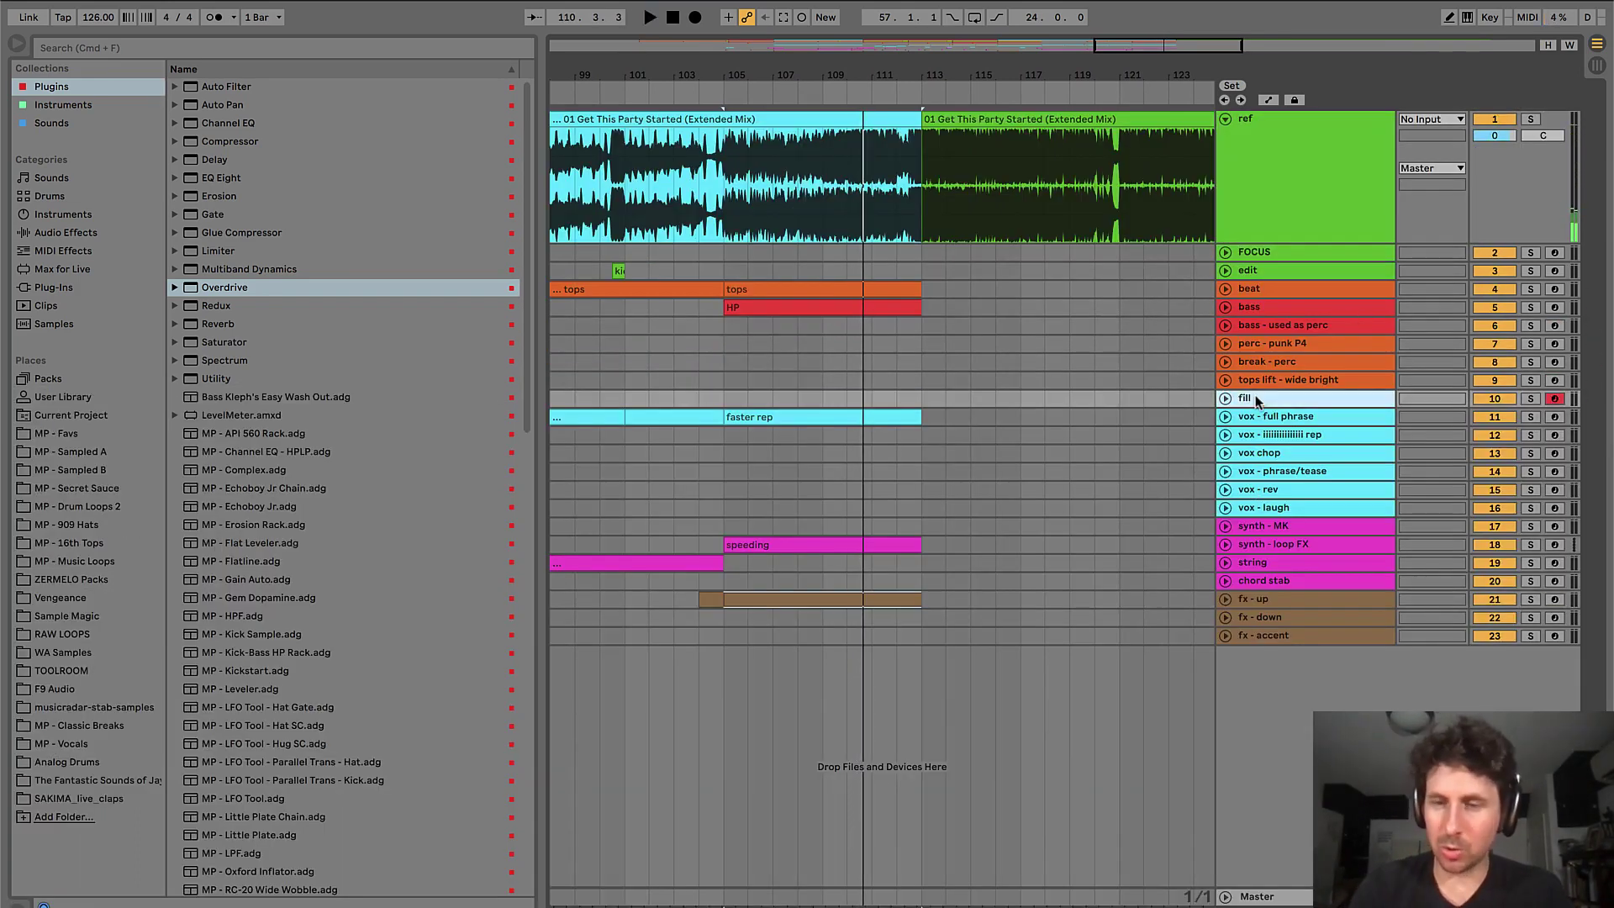
pyautogui.press('super+shift+t')
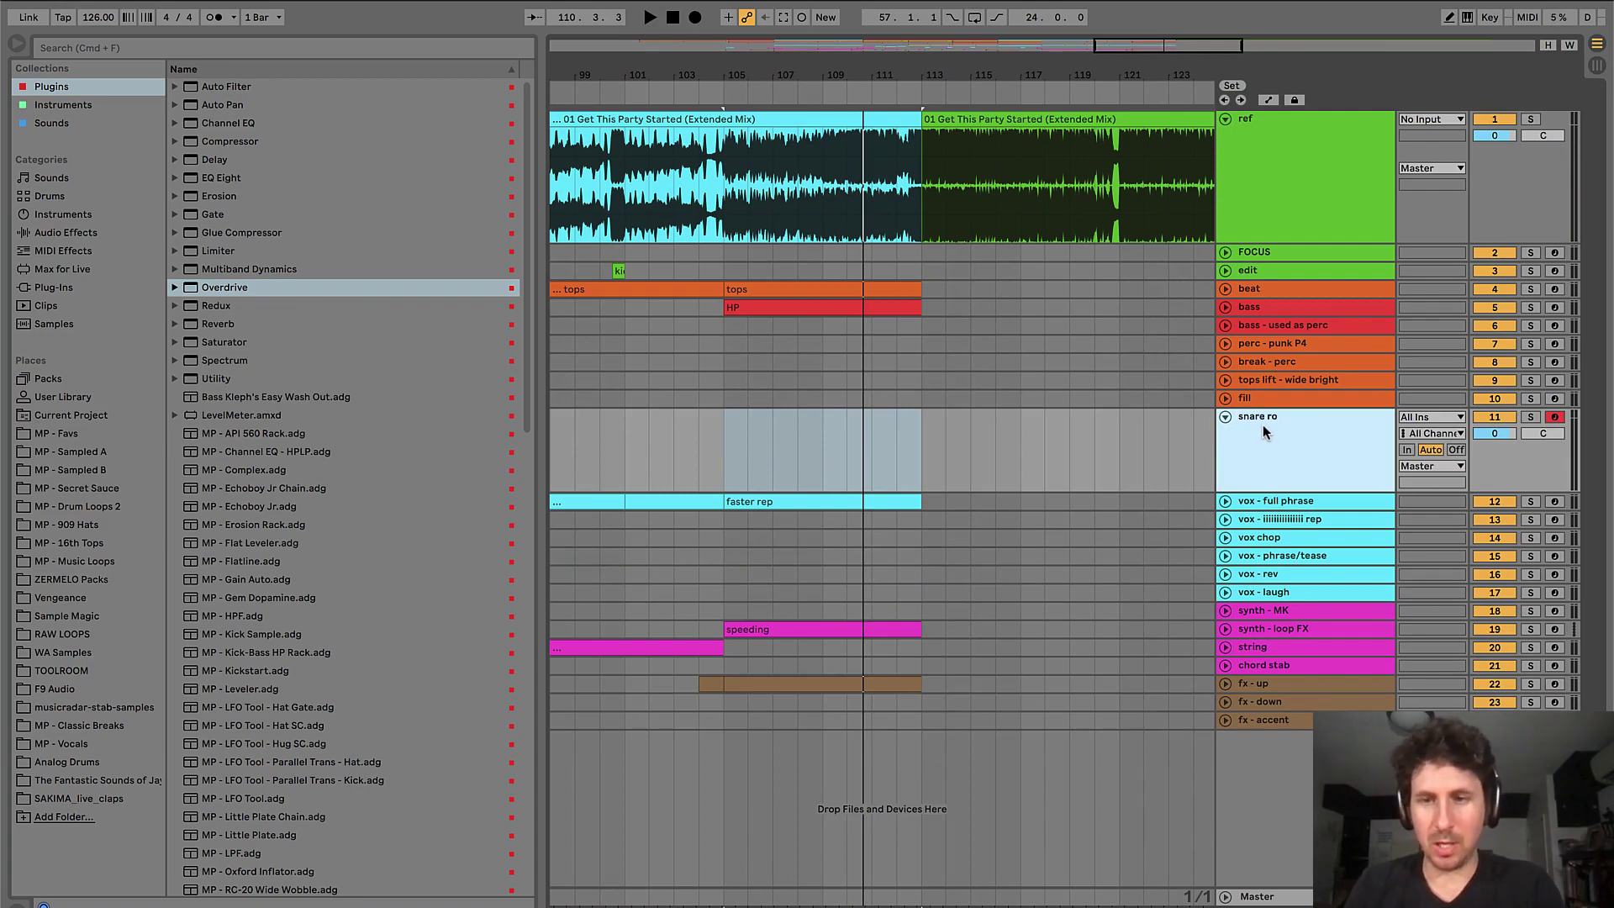
pyautogui.rightClick(1263, 425)
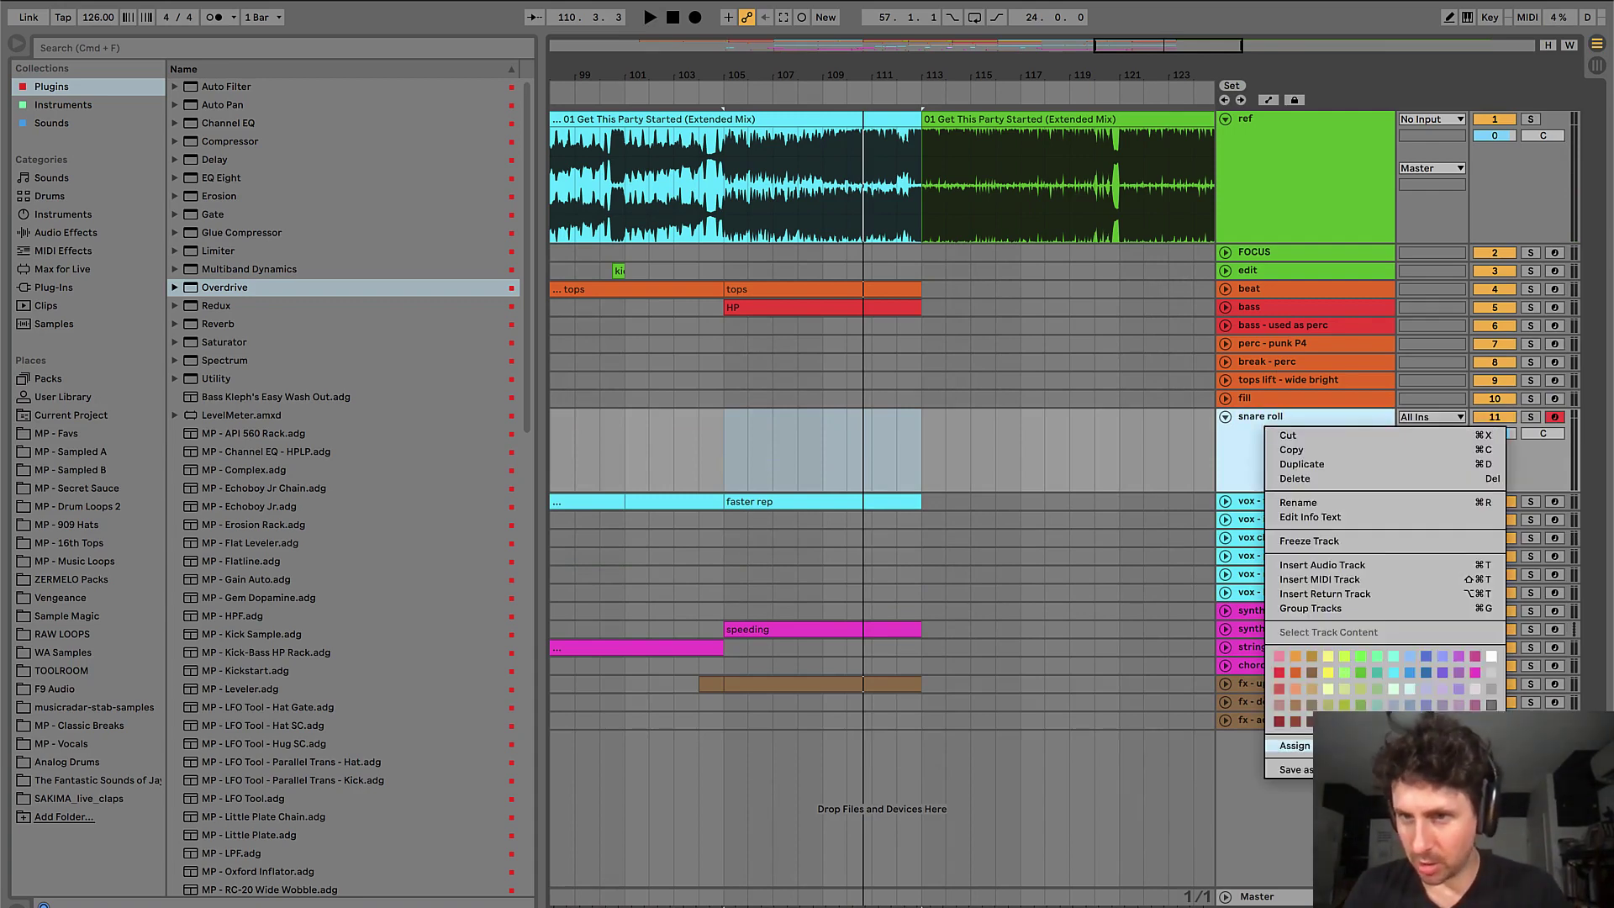
pyautogui.click(1297, 674)
# - Add a placeholder clip on the snare roll track from bar 109 to 113 and name it "pitch up"
pyautogui.click(784, 448)
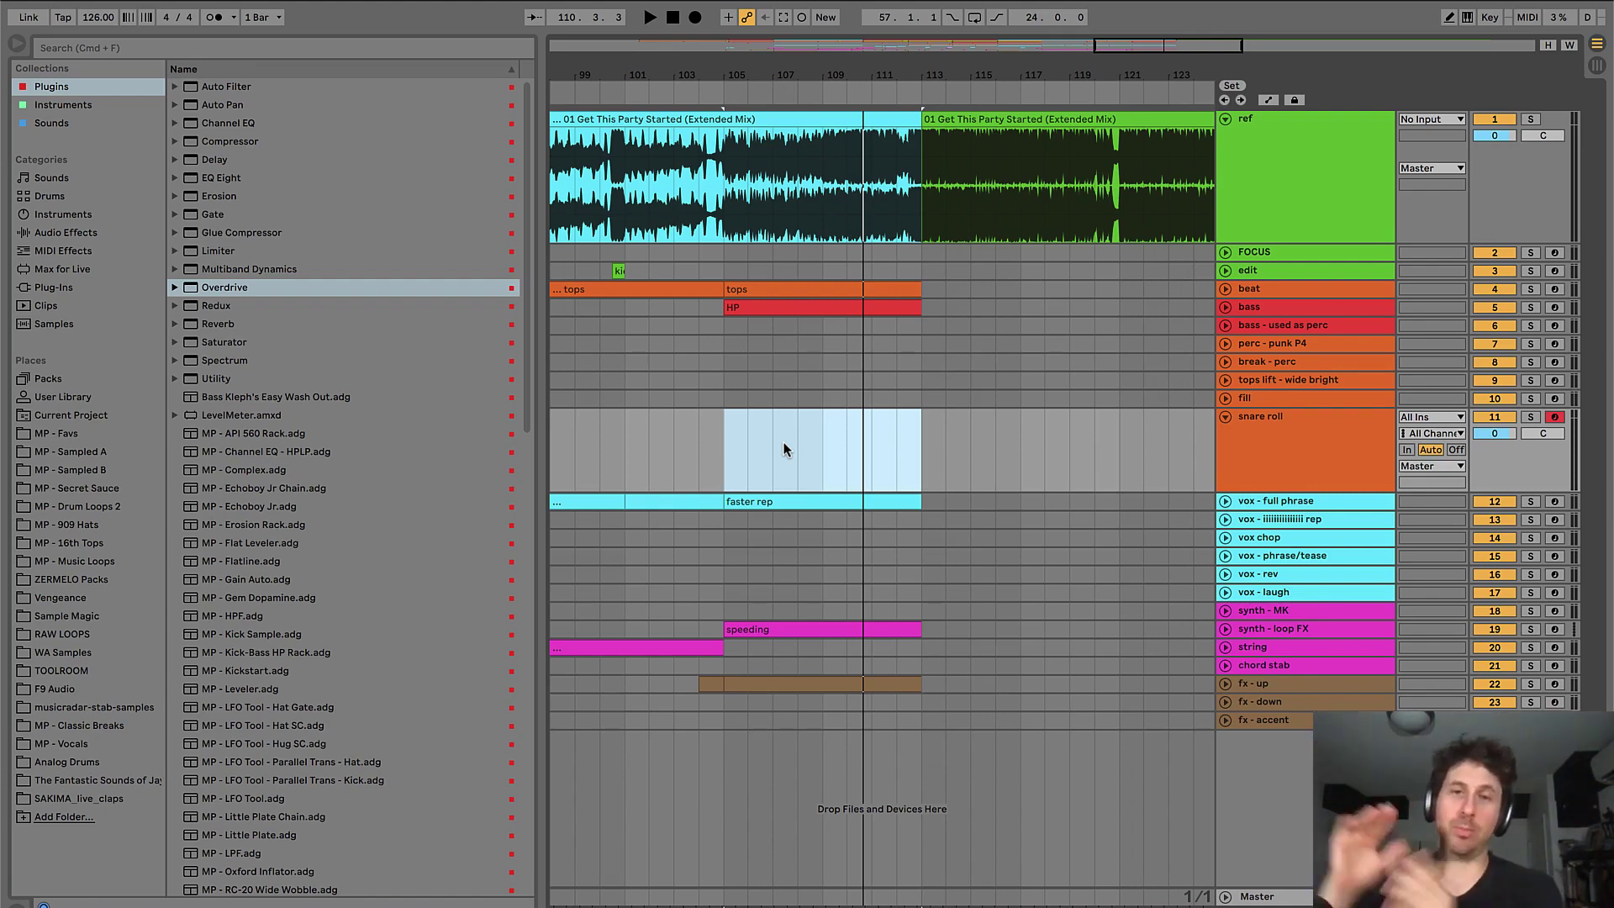
pyautogui.moveTo(724, 435); pyautogui.dragTo(914, 438)
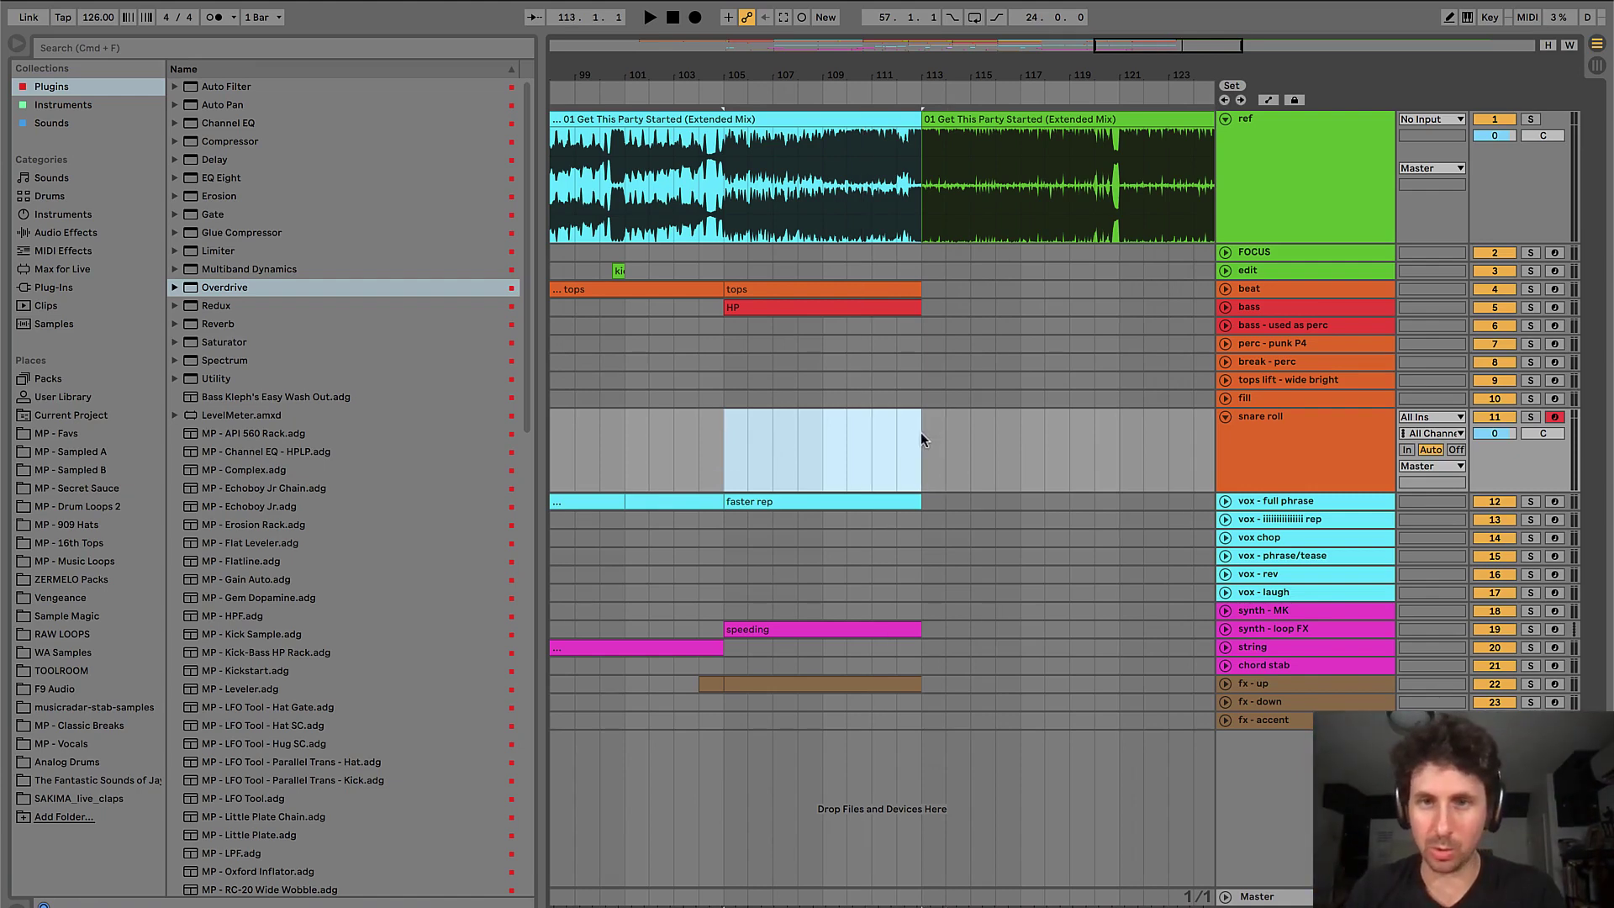
pyautogui.click(815, 441)
pyautogui.press('space')
pyautogui.moveTo(815, 441); pyautogui.dragTo(849, 450)
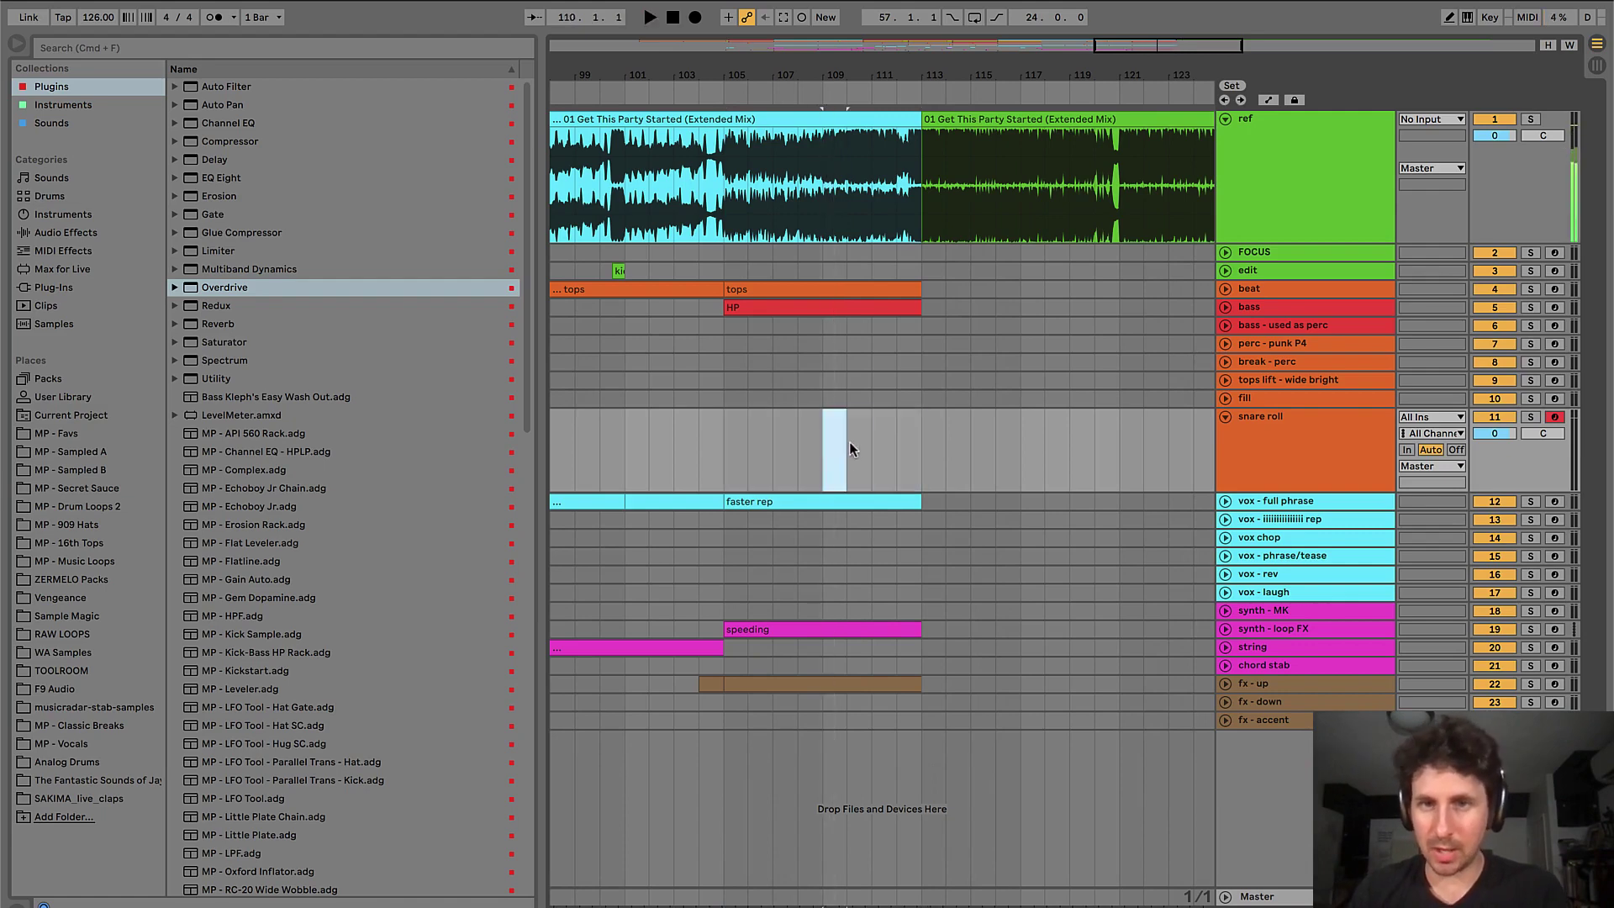
pyautogui.hotkey('ctrl', 'shift', 'm')
pyautogui.hotkey('ctrl', 'alt', 'l')
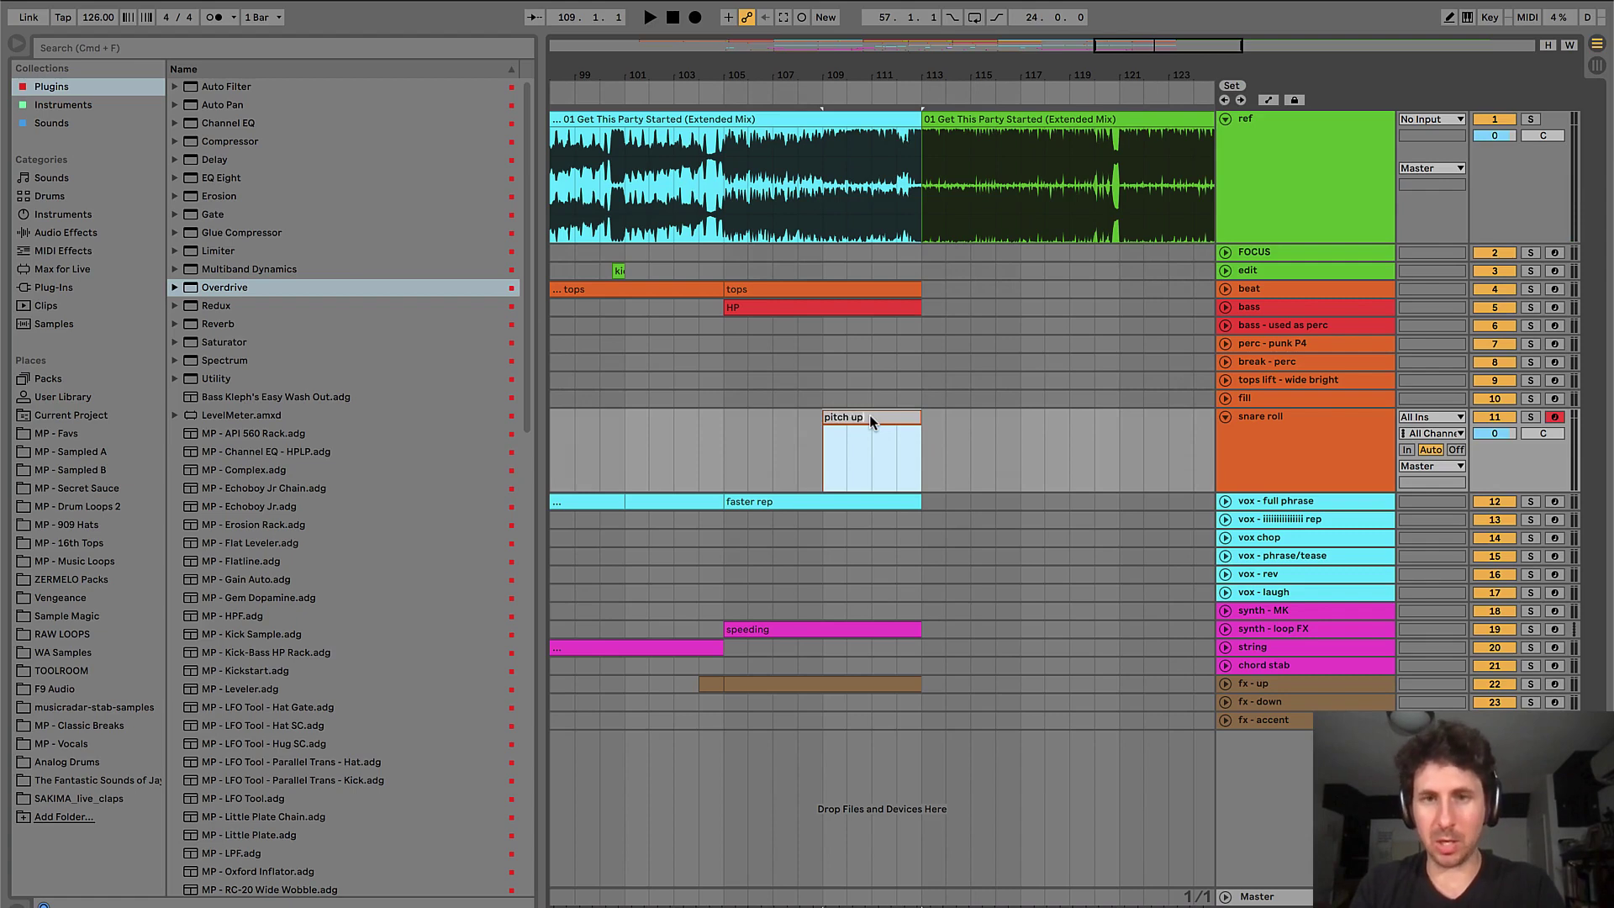
pyautogui.press('Return')
# - Play the reference from bar 109 and rename the snare roll clip "low pitch"
pyautogui.press('space')
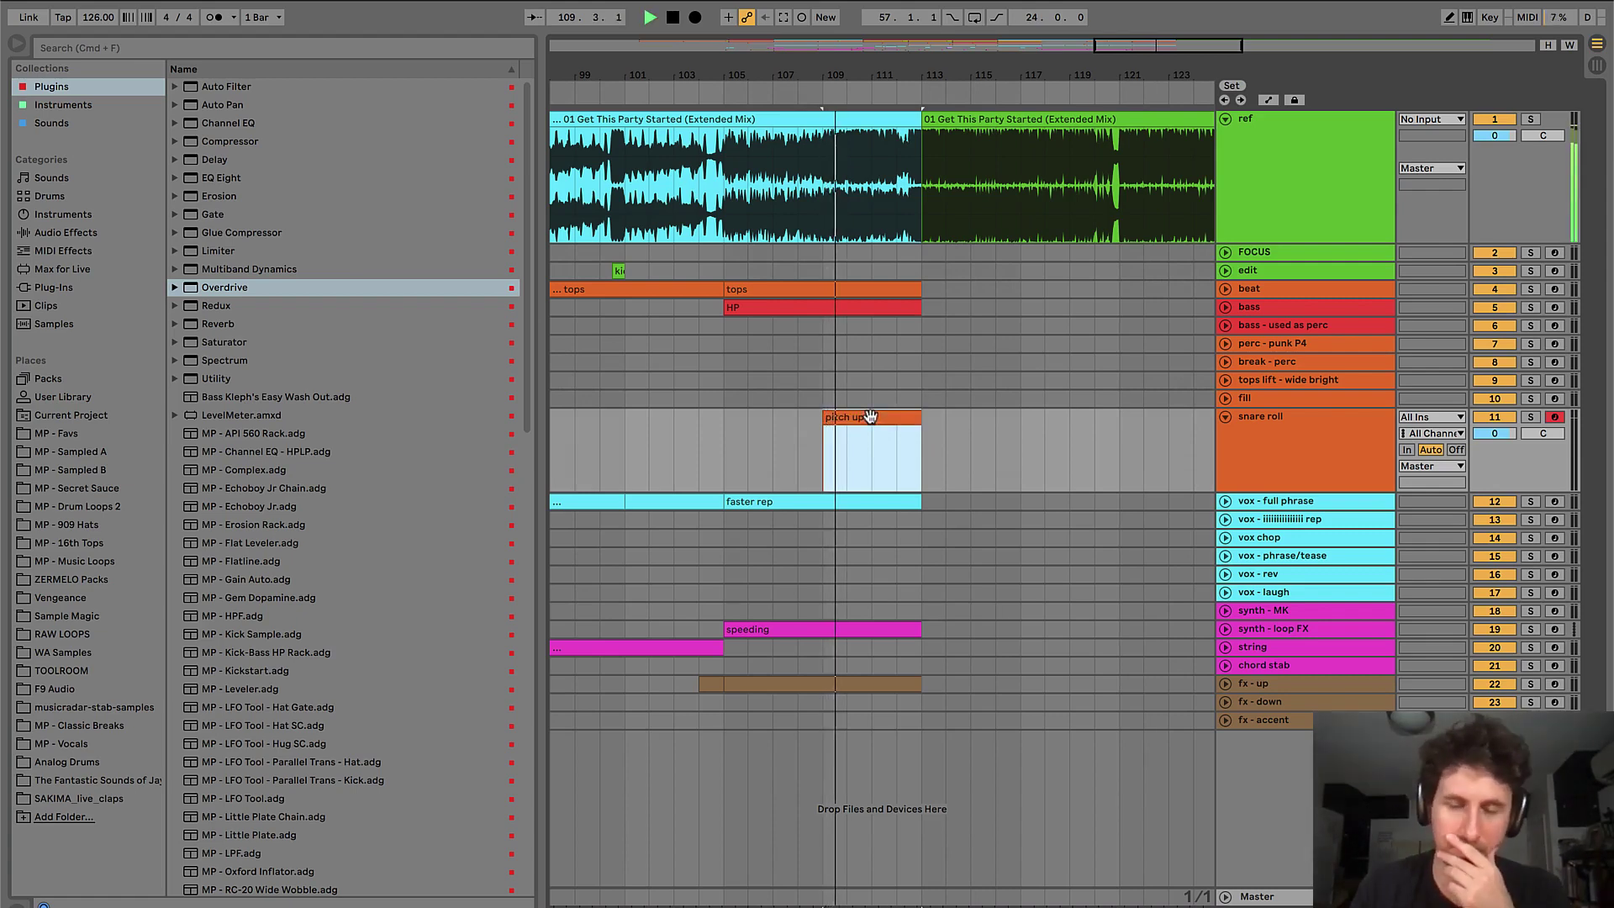
pyautogui.press('+')
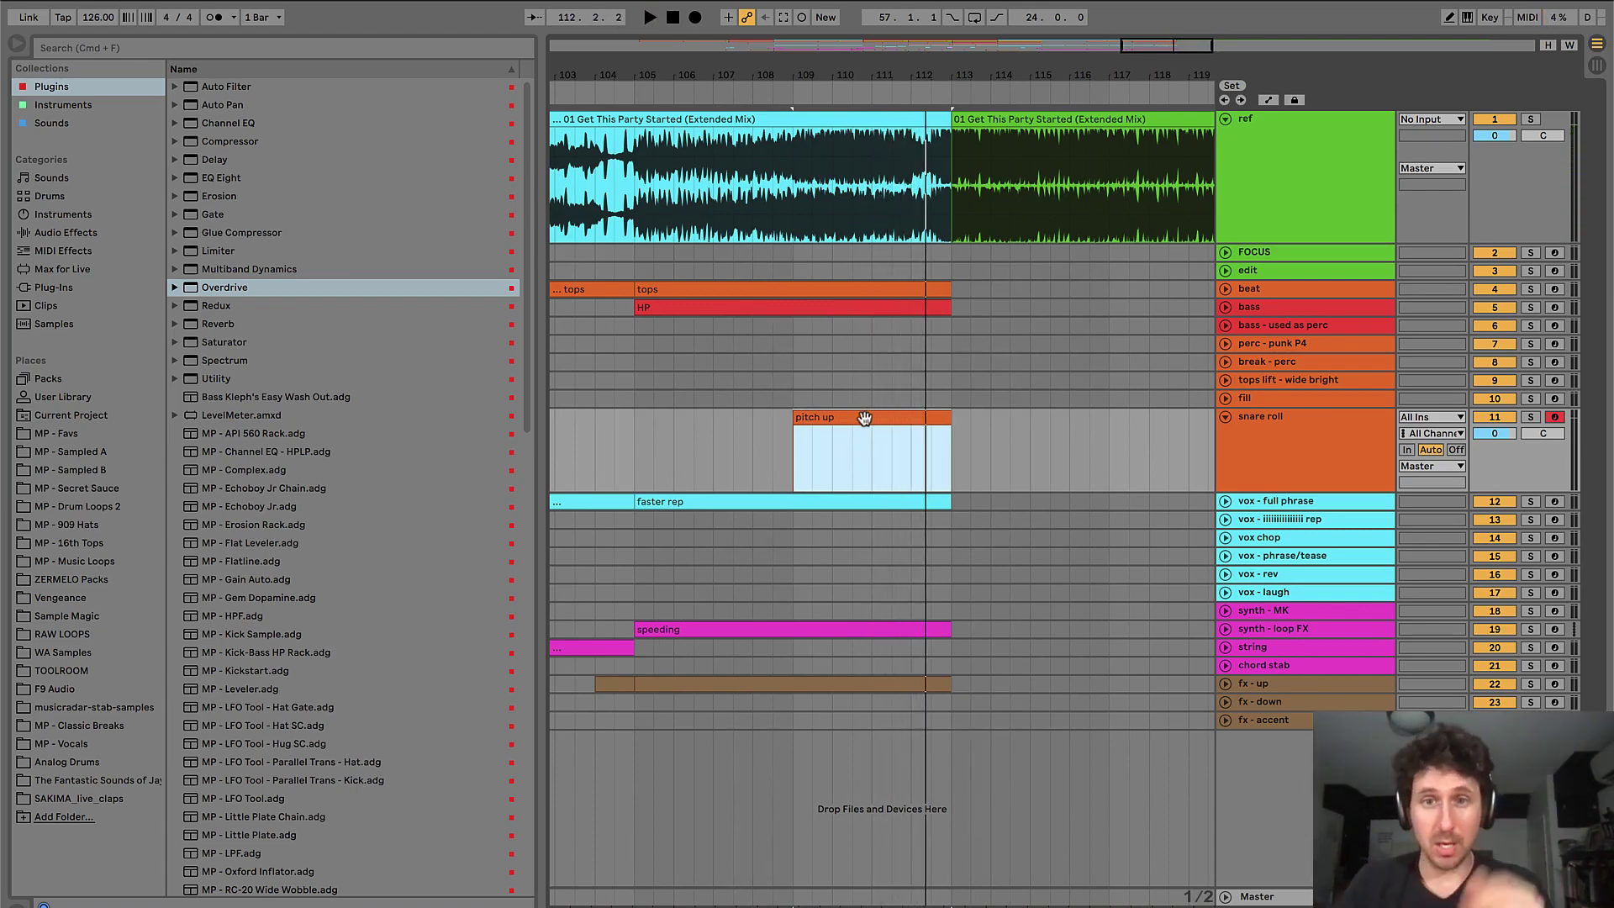
pyautogui.write('low')
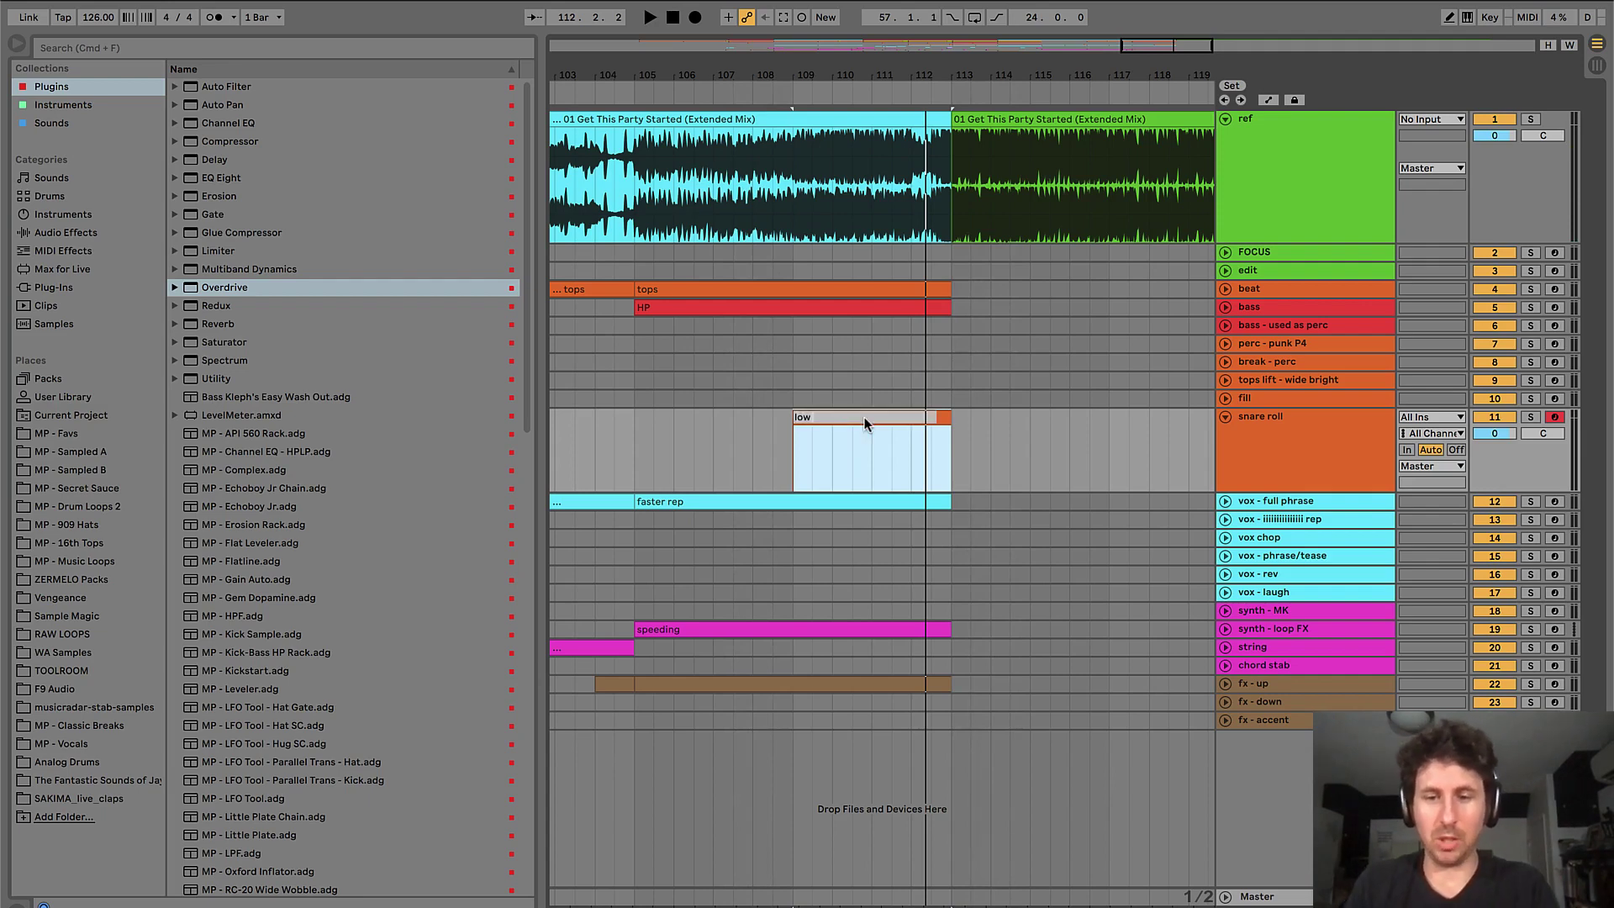
pyautogui.write(' pitch')
pyautogui.press('Return')
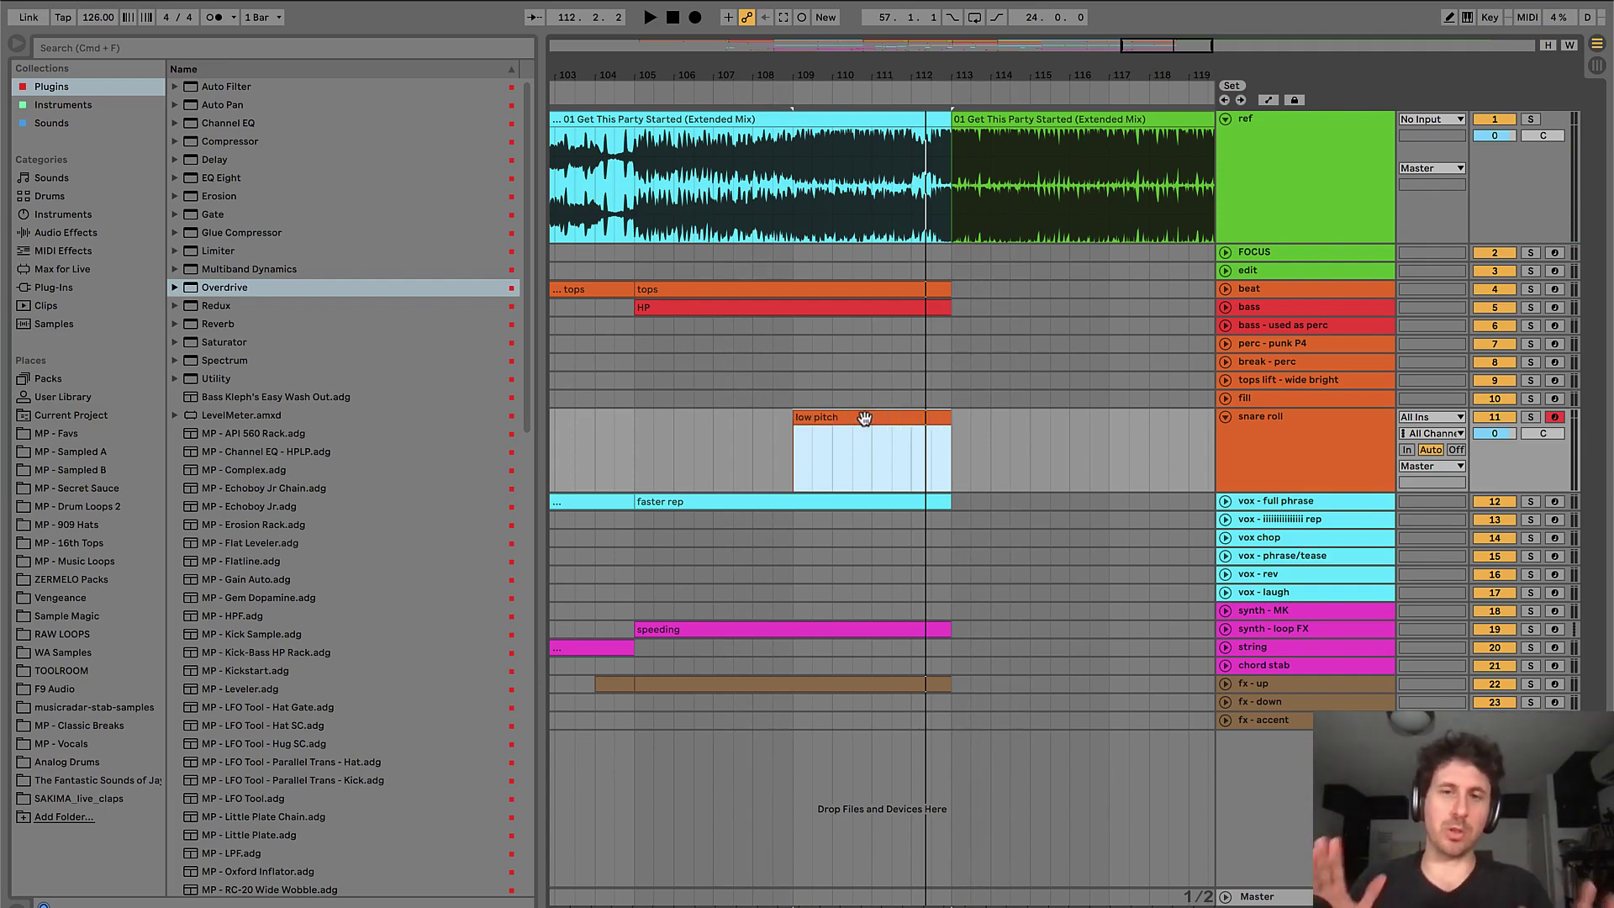
# - Rename the snare roll placeholder clip "low pitch - LP up" and resume playing the reference
pyautogui.press('super+r')
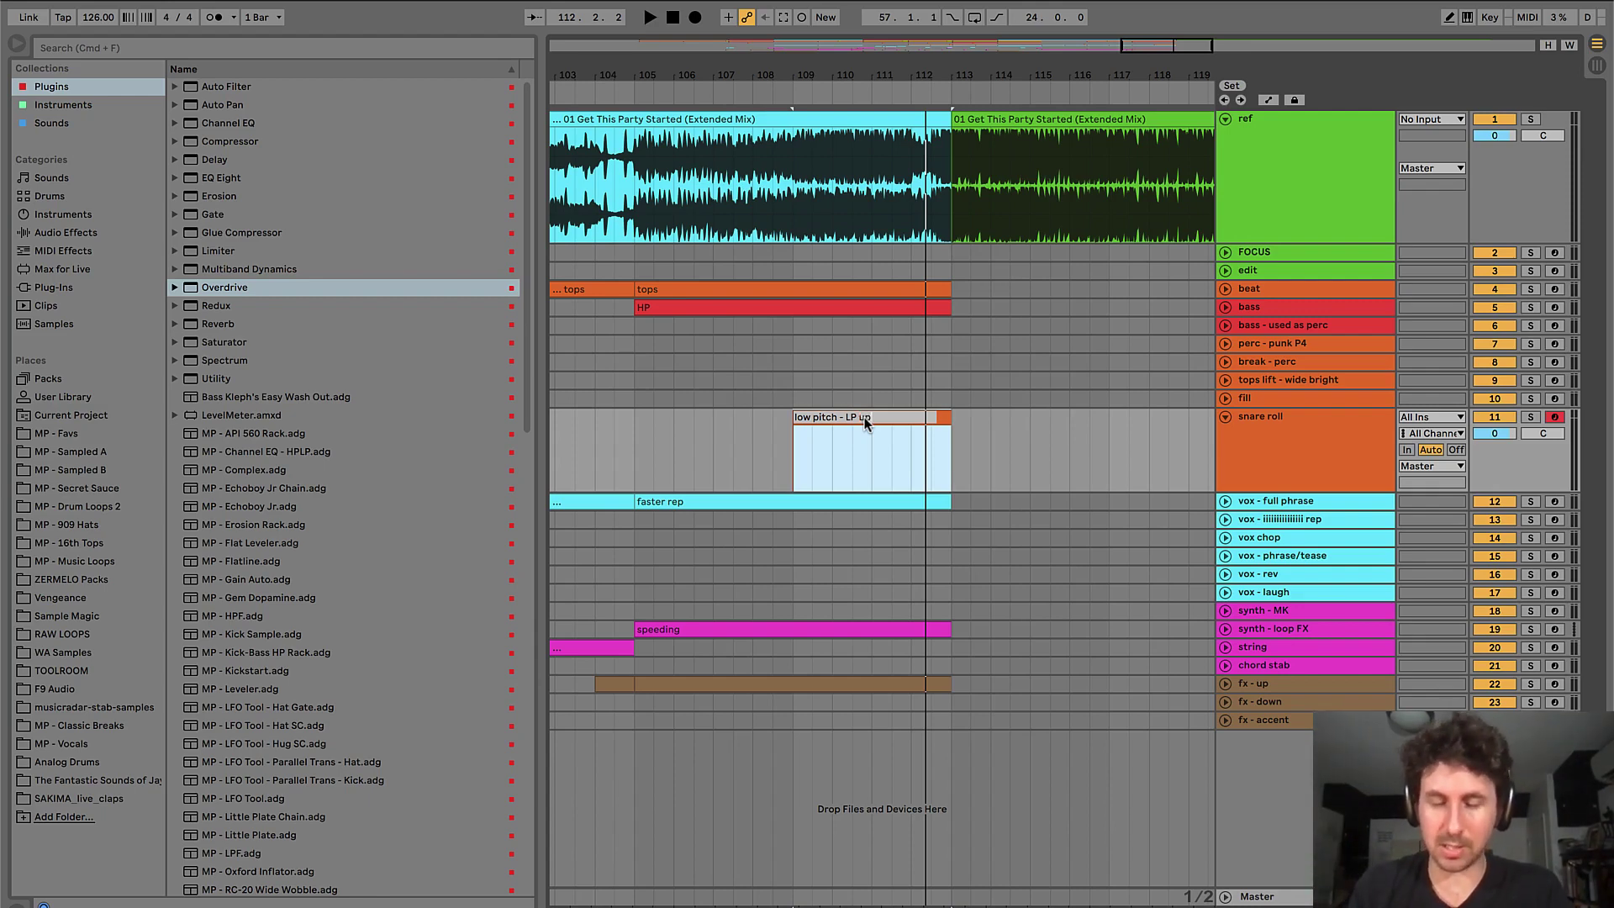
pyautogui.press('Return')
pyautogui.press('space')
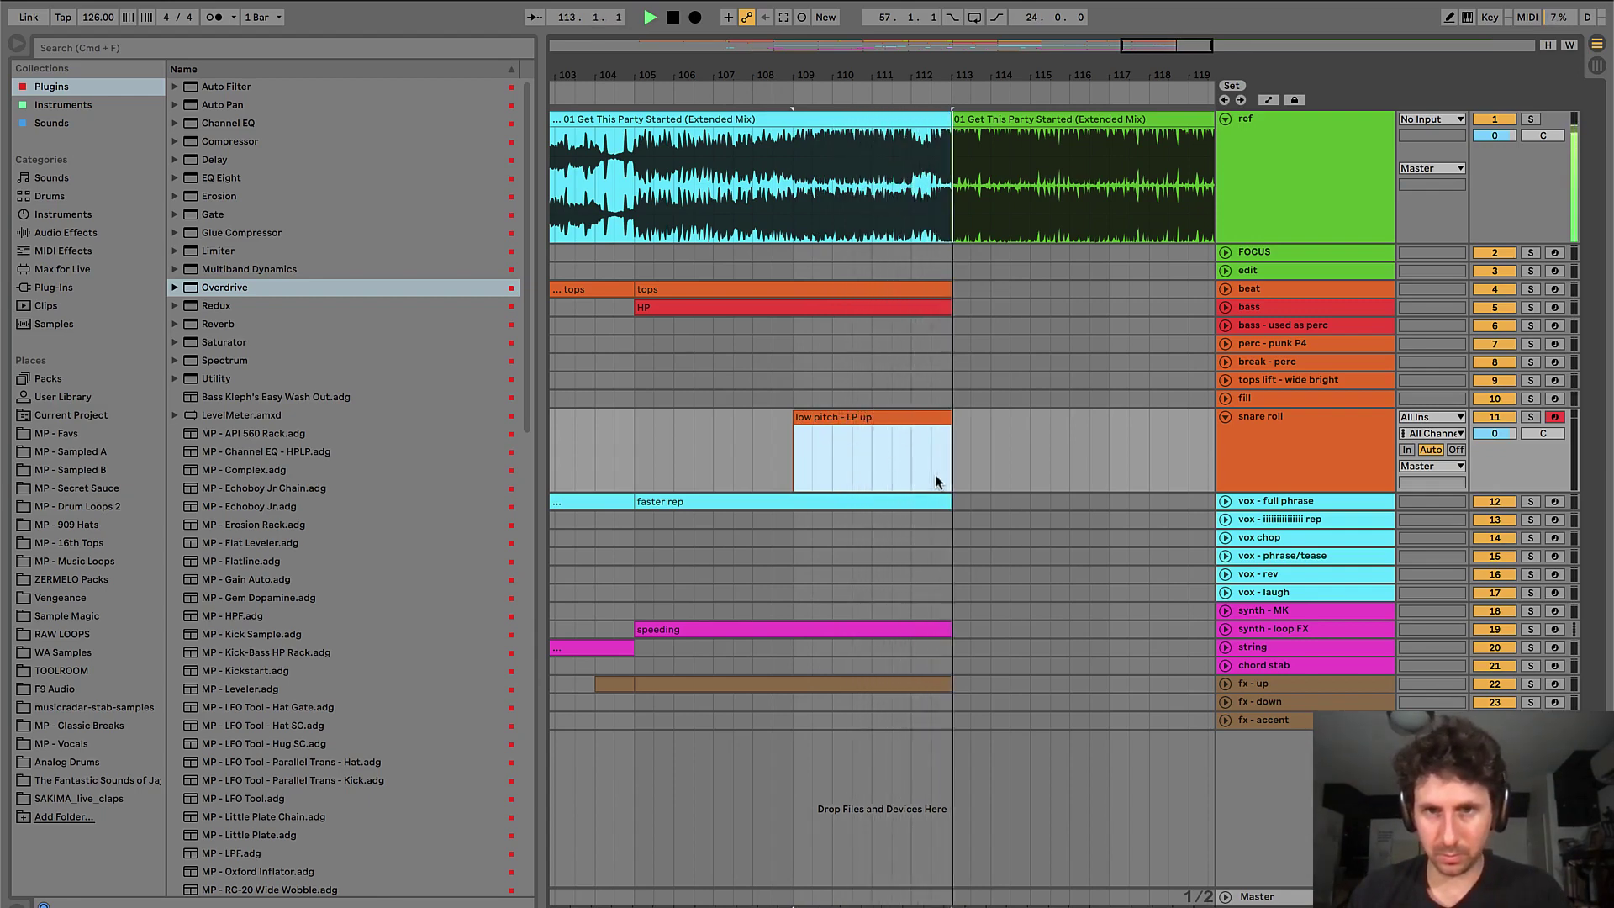
# - Unfold the vox - full phrase track and split its "faster rep" clip into sections at bars 107 and 109 while playing the reference
pyautogui.click(654, 450)
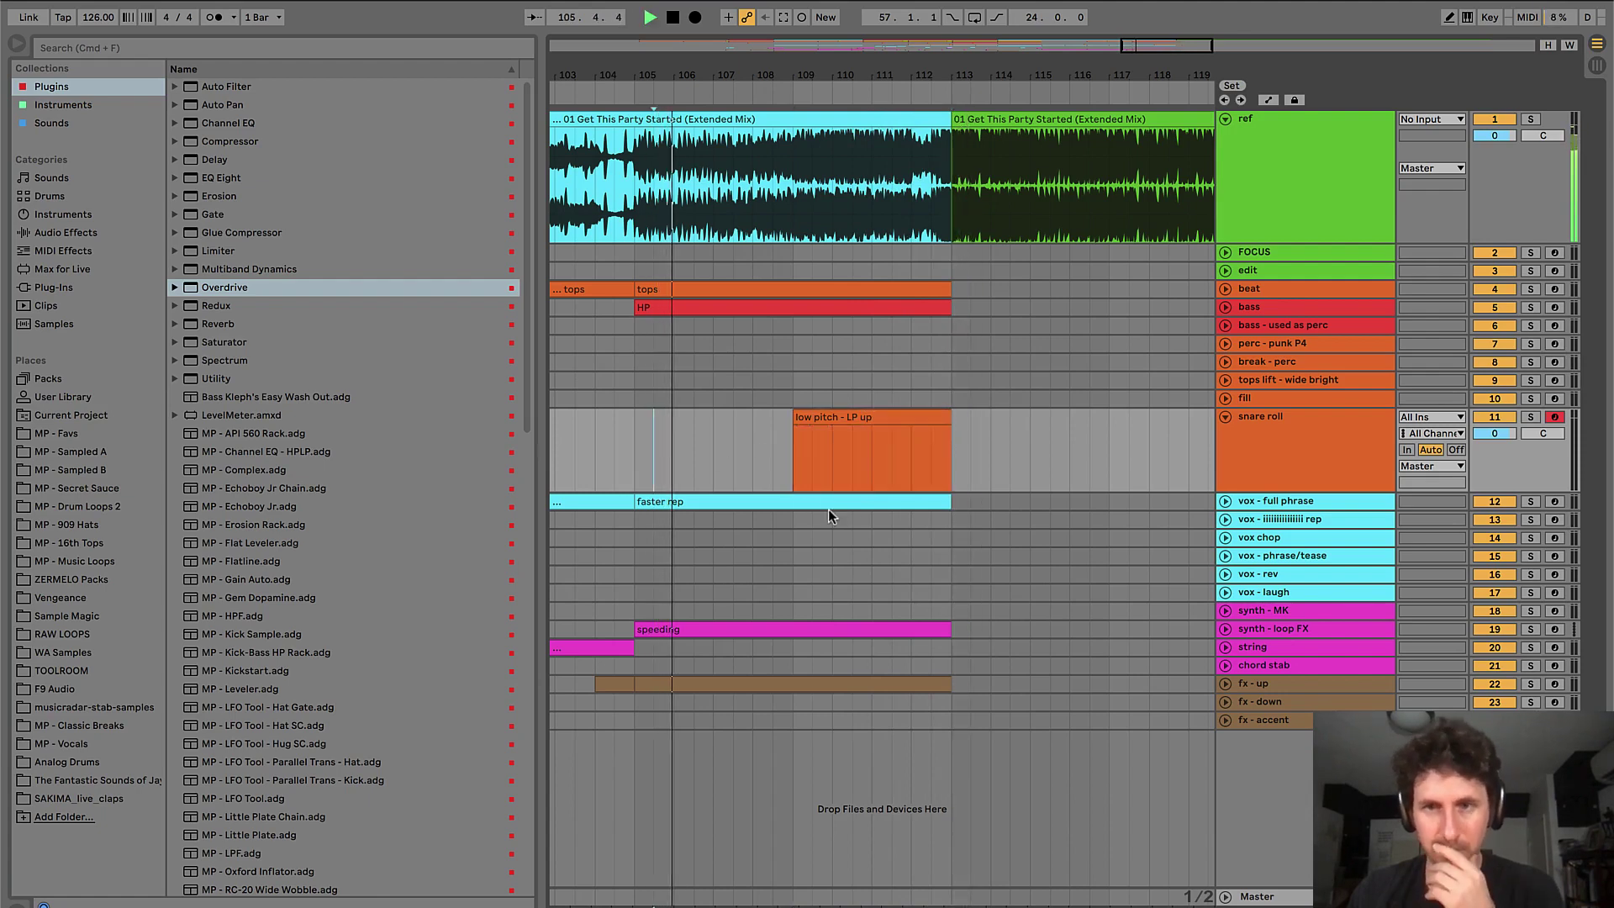
pyautogui.click(1225, 501)
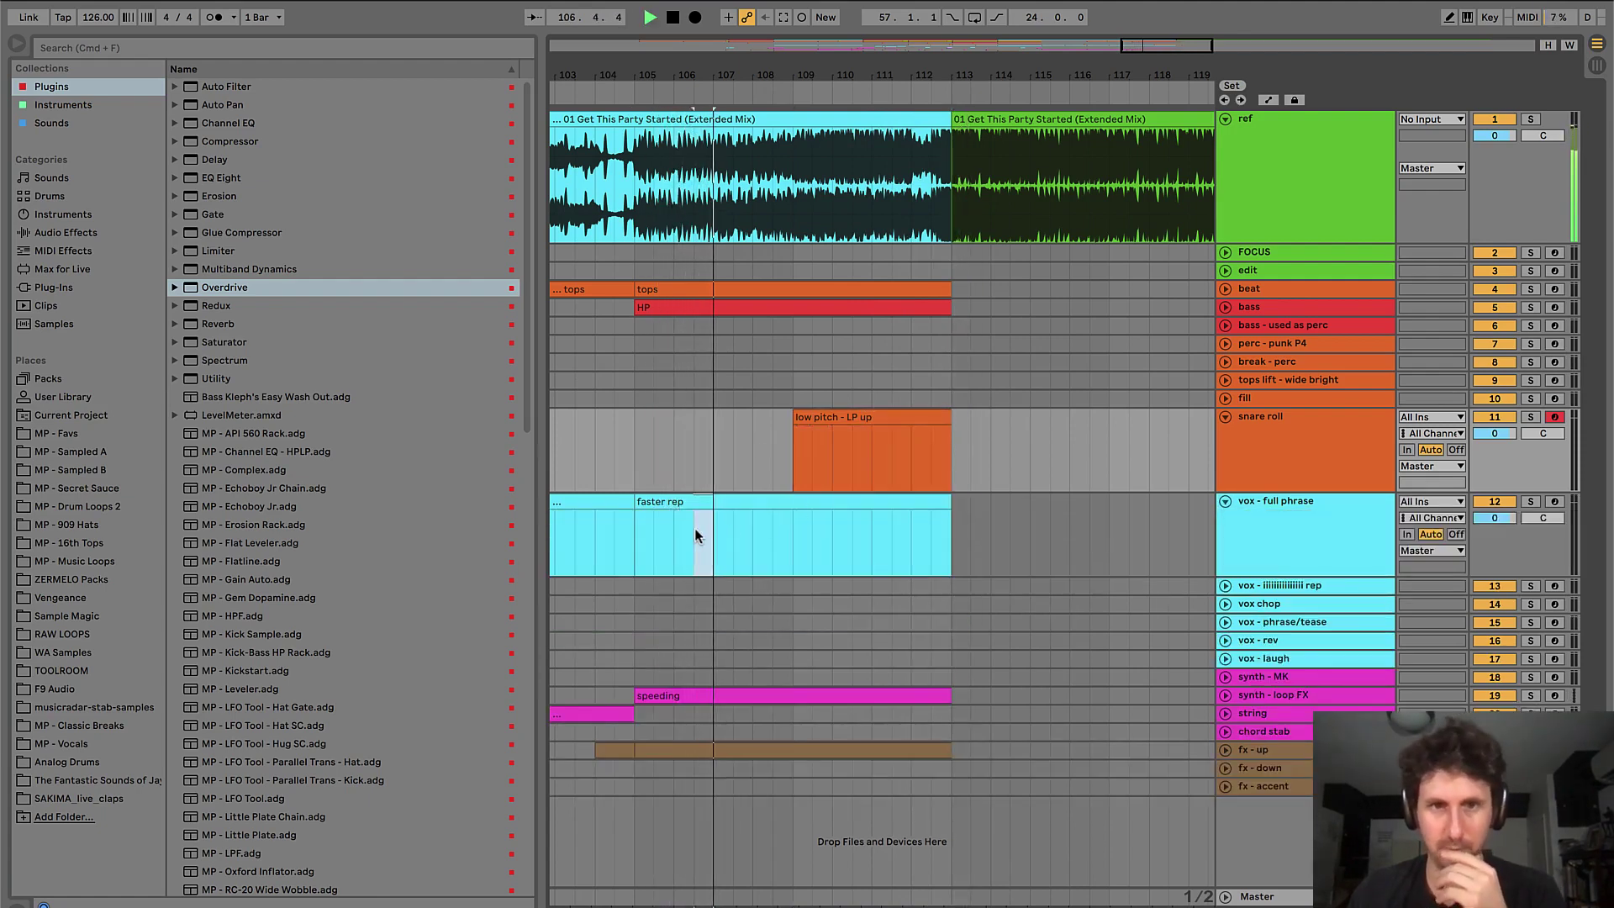
pyautogui.moveTo(696, 528); pyautogui.dragTo(632, 504)
pyautogui.press('super+d')
pyautogui.click(832, 503)
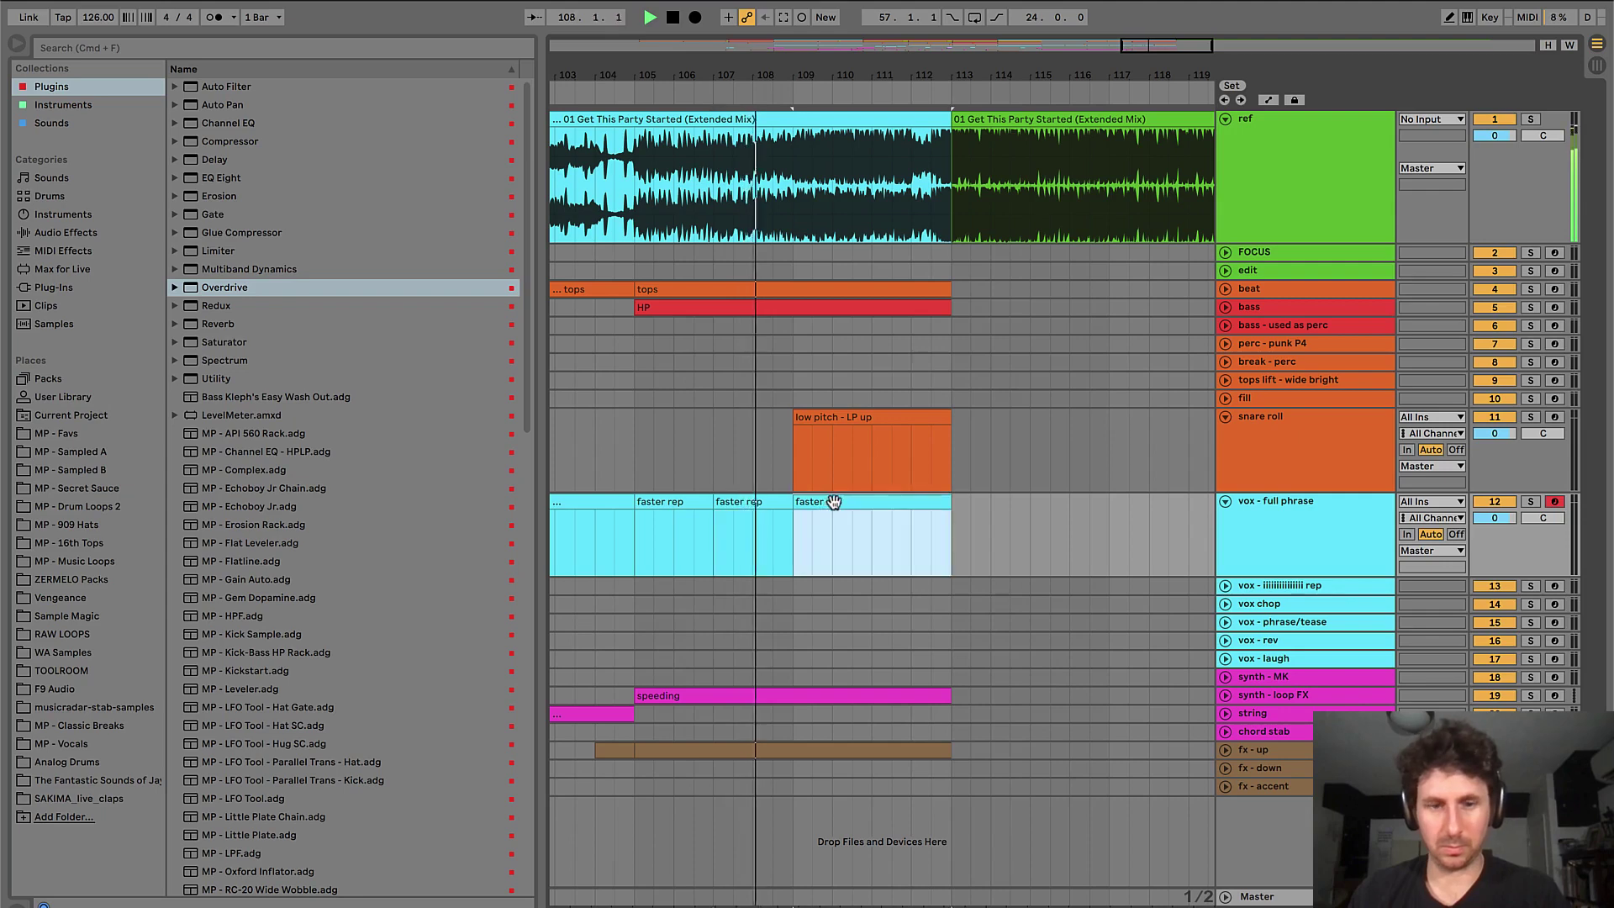
# - Rename the vox - full phrase clip from bar 109 to 113 "full phrase"
pyautogui.press('super+r')
pyautogui.write('full phrase')
pyautogui.press('Return')
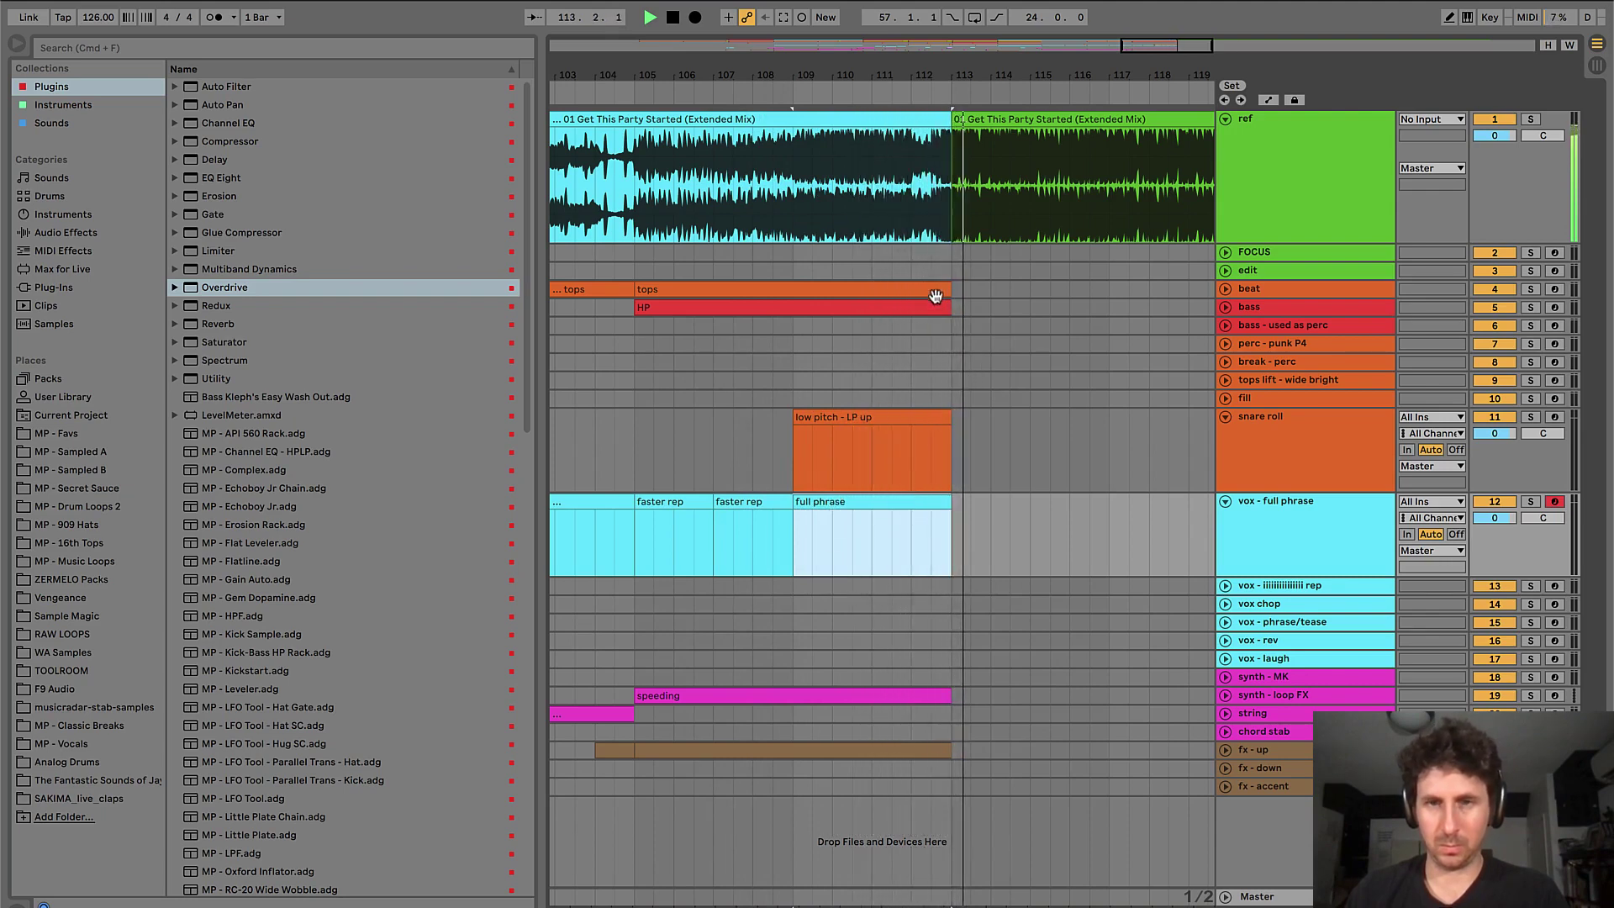
# - Add a half-bar placeholder clip on the fill track just before bar 113 and play the reference across that point
pyautogui.press('space')
pyautogui.click(910, 252)
pyautogui.press('space')
pyautogui.press('+')
pyautogui.press('+')
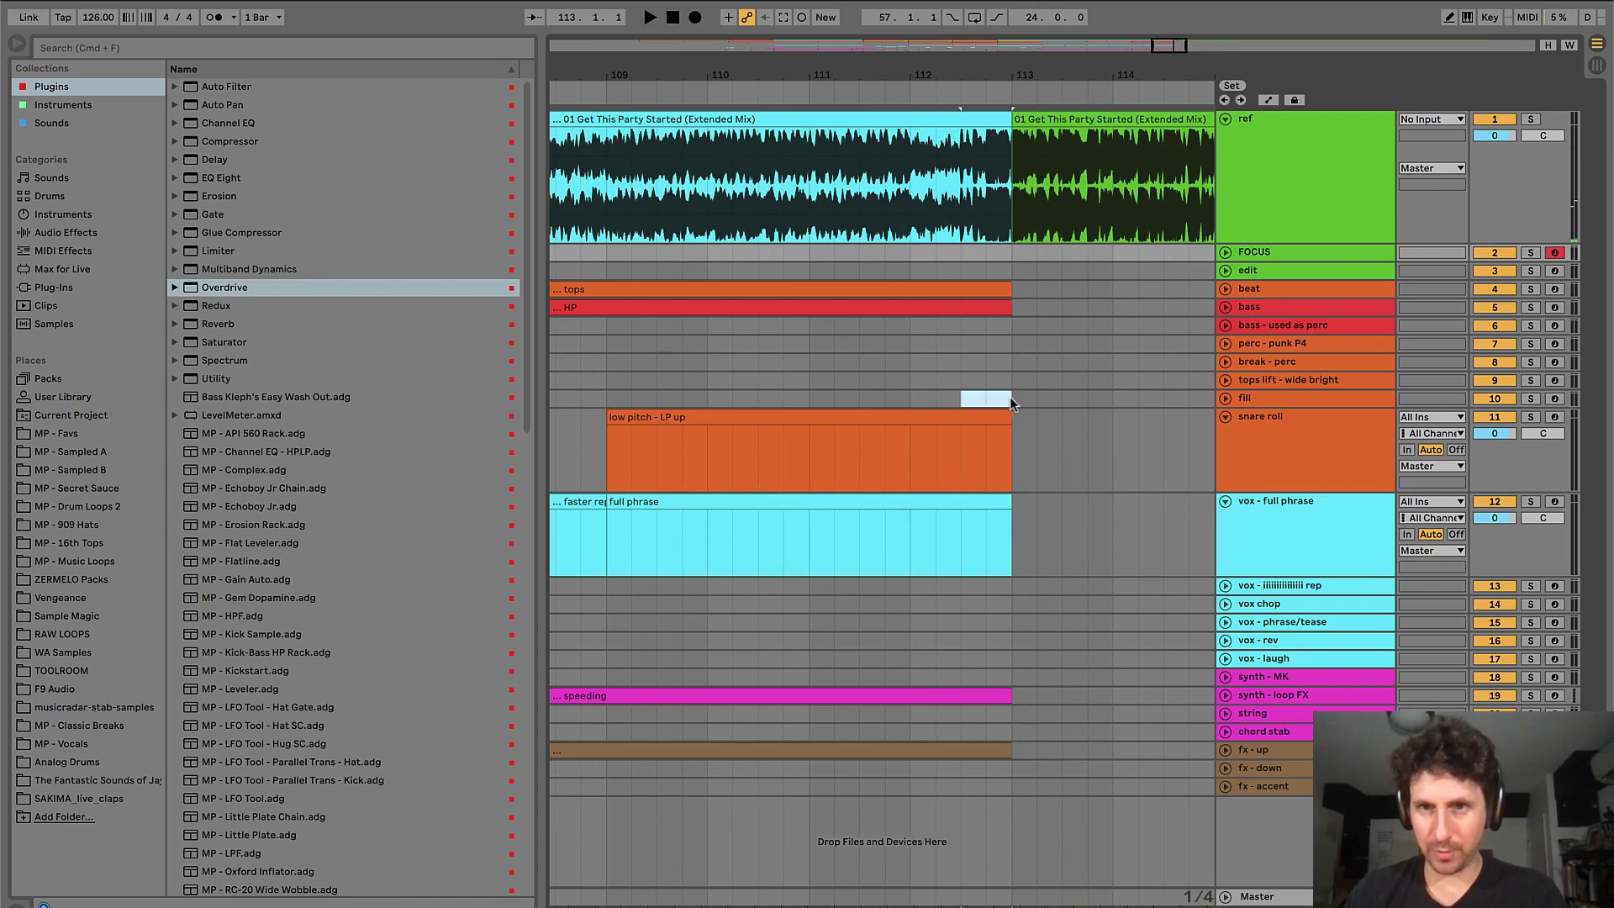
pyautogui.press('super+shift+m')
pyautogui.press('super+alt+l')
pyautogui.press('space')
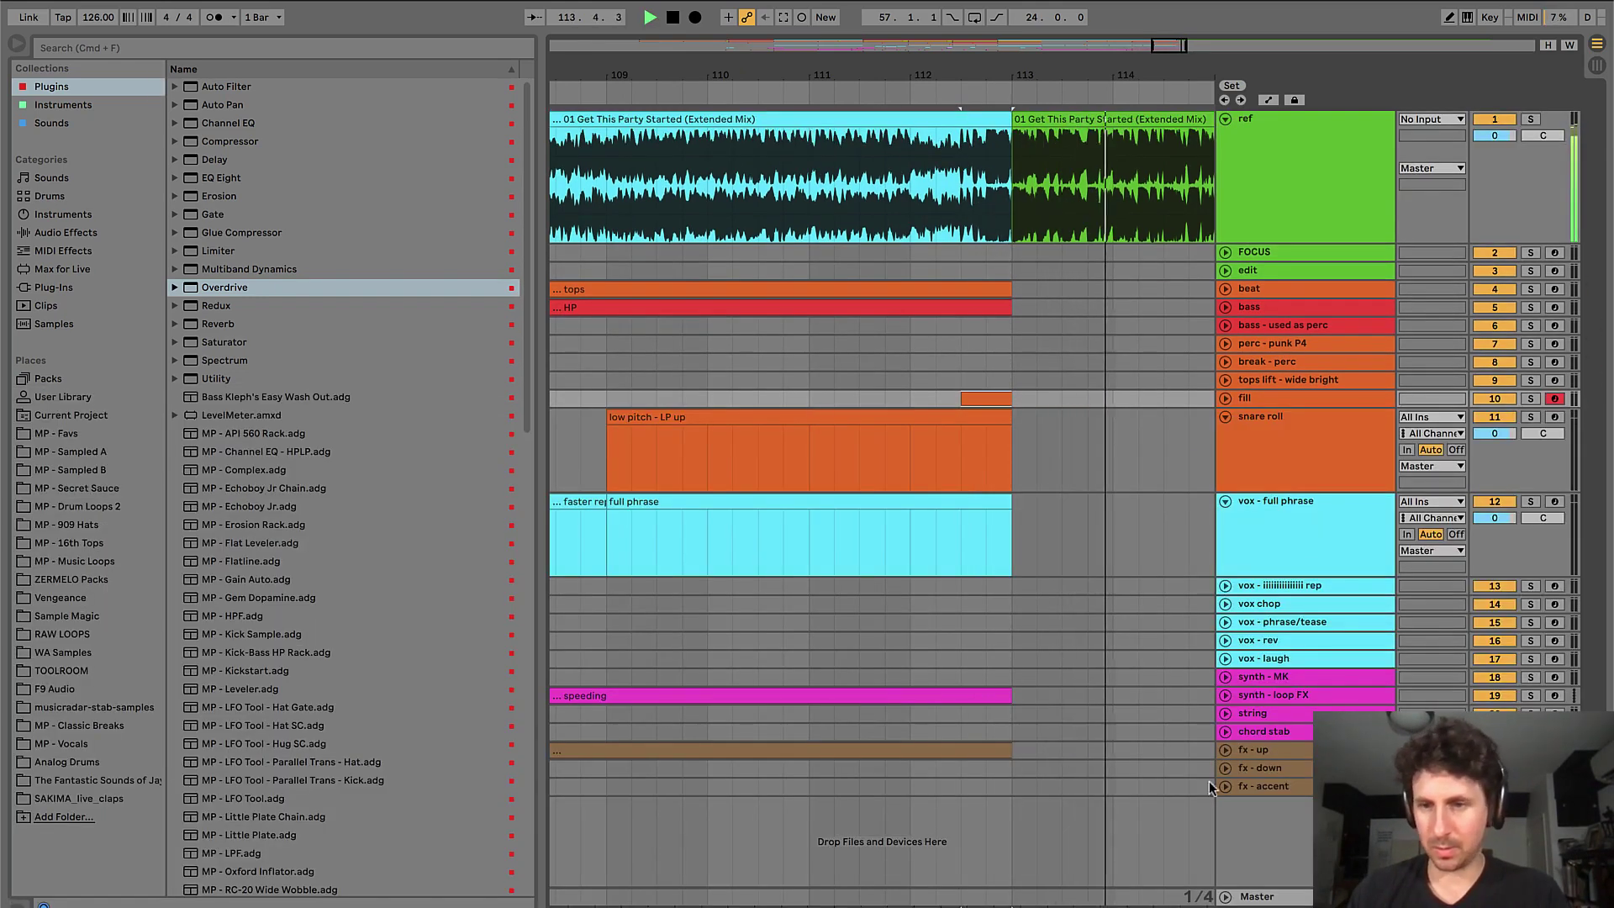
# - Show the master track's Spectrum in its enlarged view and examine the frequencies while playing the reference into bar 113
pyautogui.click(1257, 896)
pyautogui.press('super+alt+l')
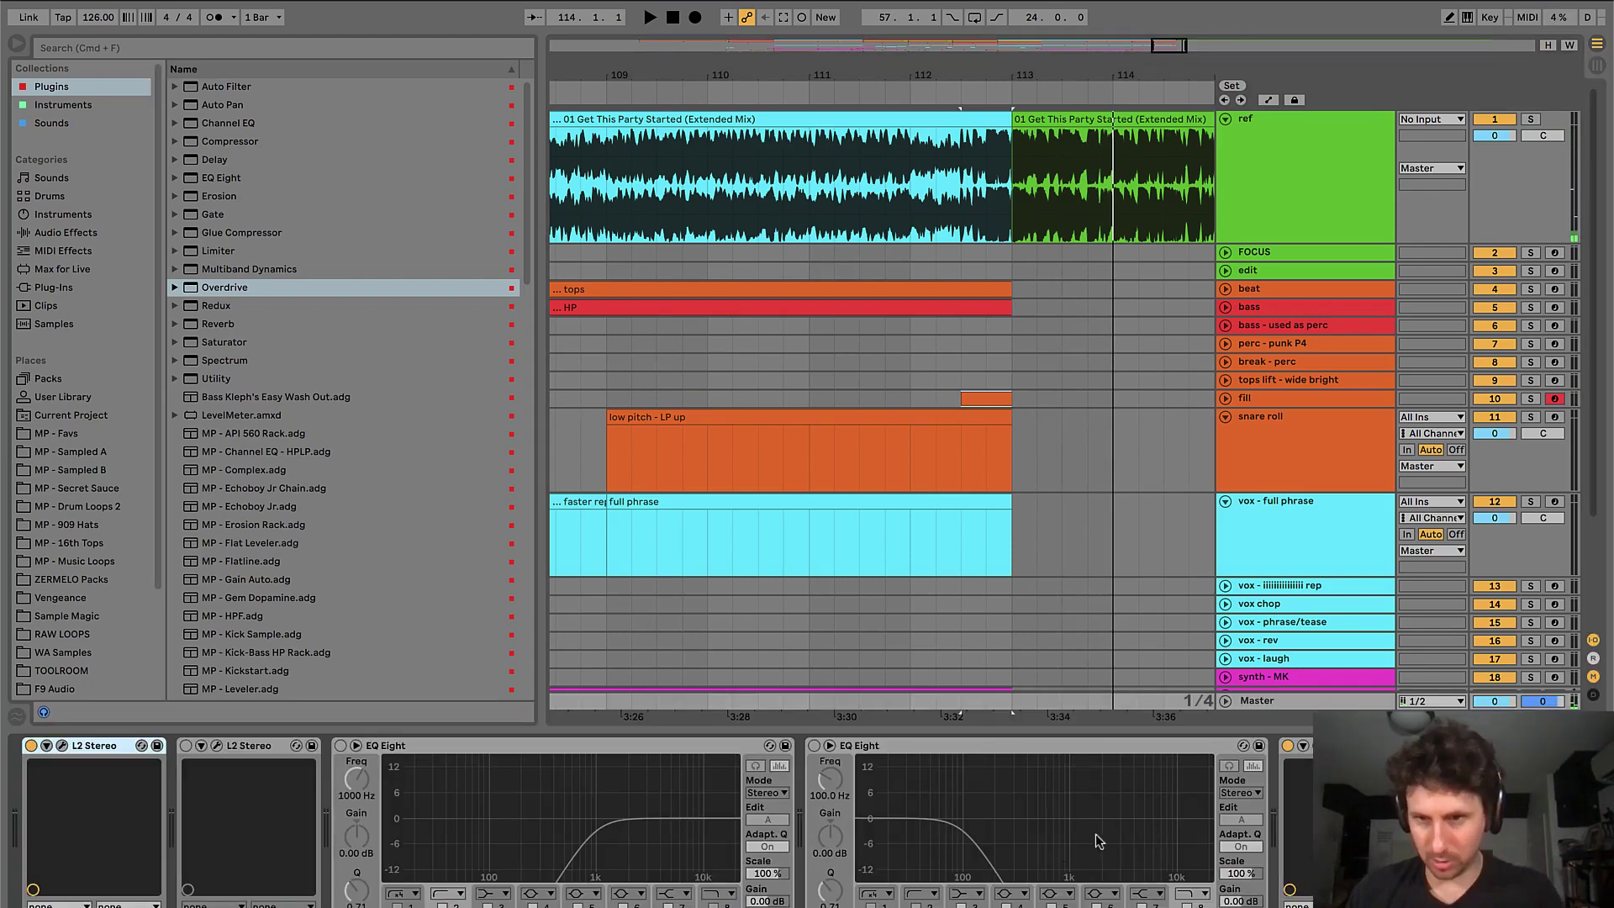
pyautogui.hscroll(10, 1096, 833)
pyautogui.doubleClick(765, 807)
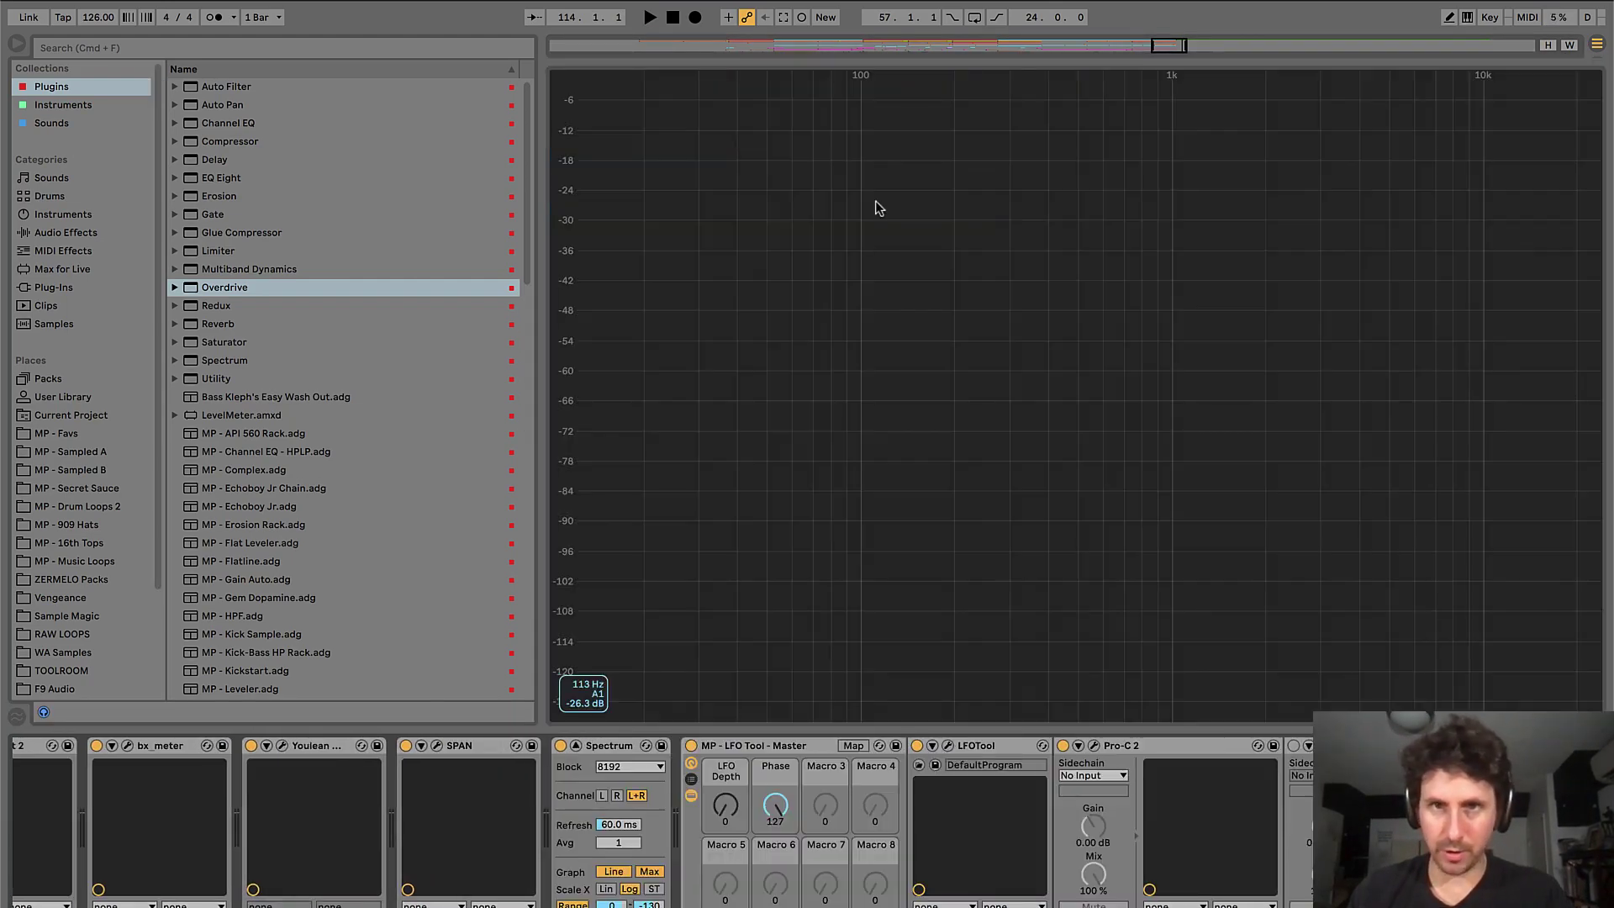
pyautogui.press('space')
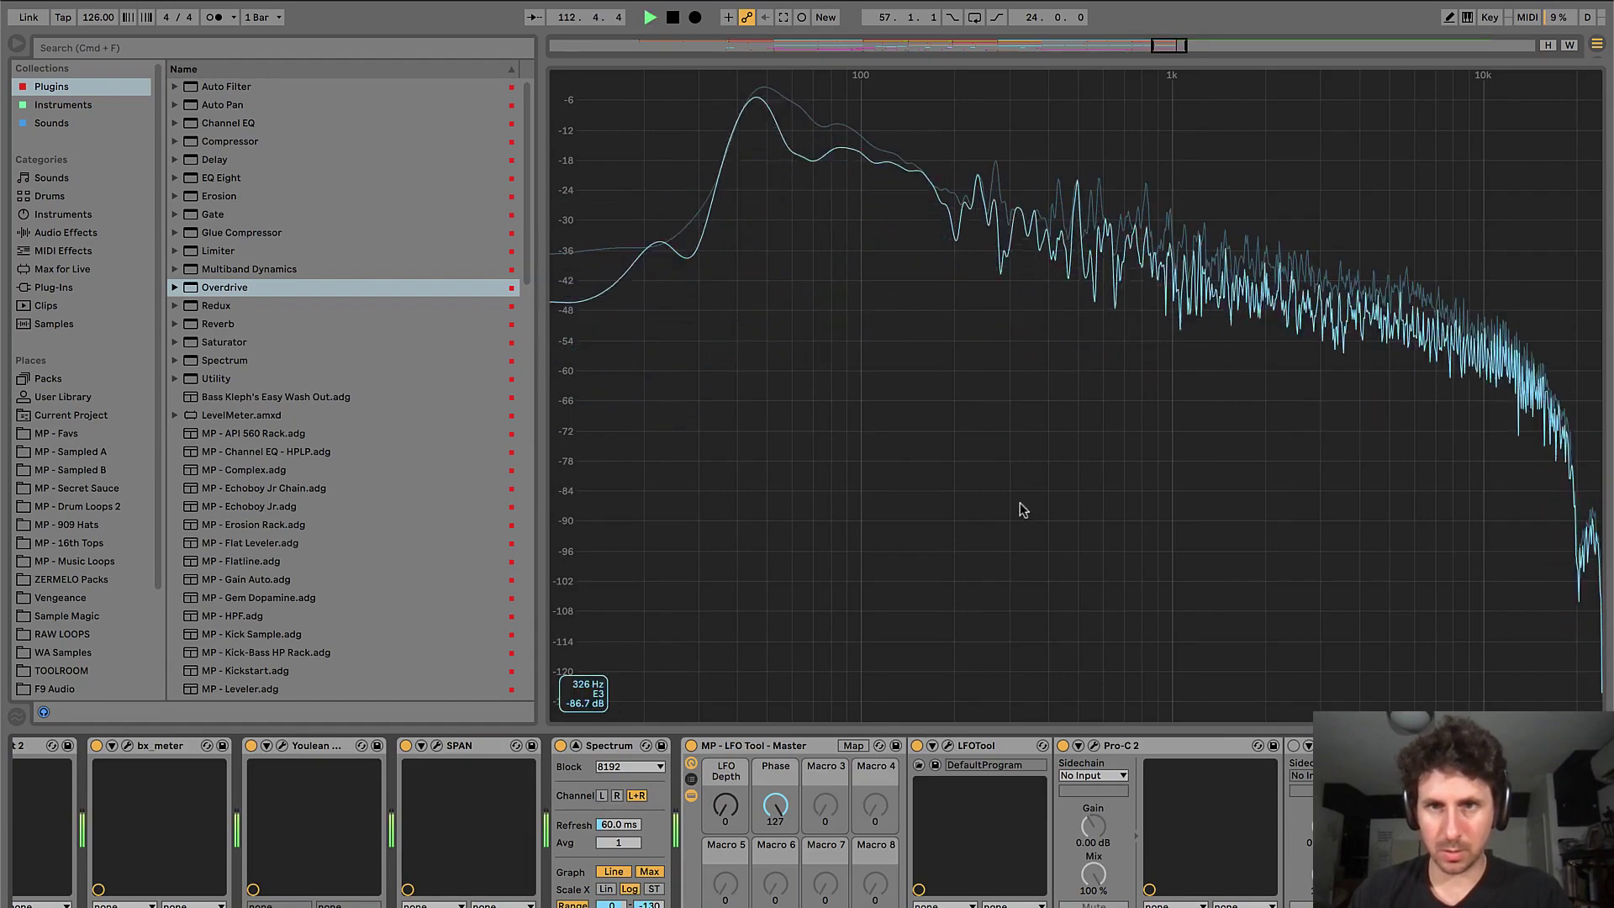
pyautogui.press('space')
# - Examine the reference's waveform around bar 113 in the master track's LFOTool window, and close it
pyautogui.click(948, 746)
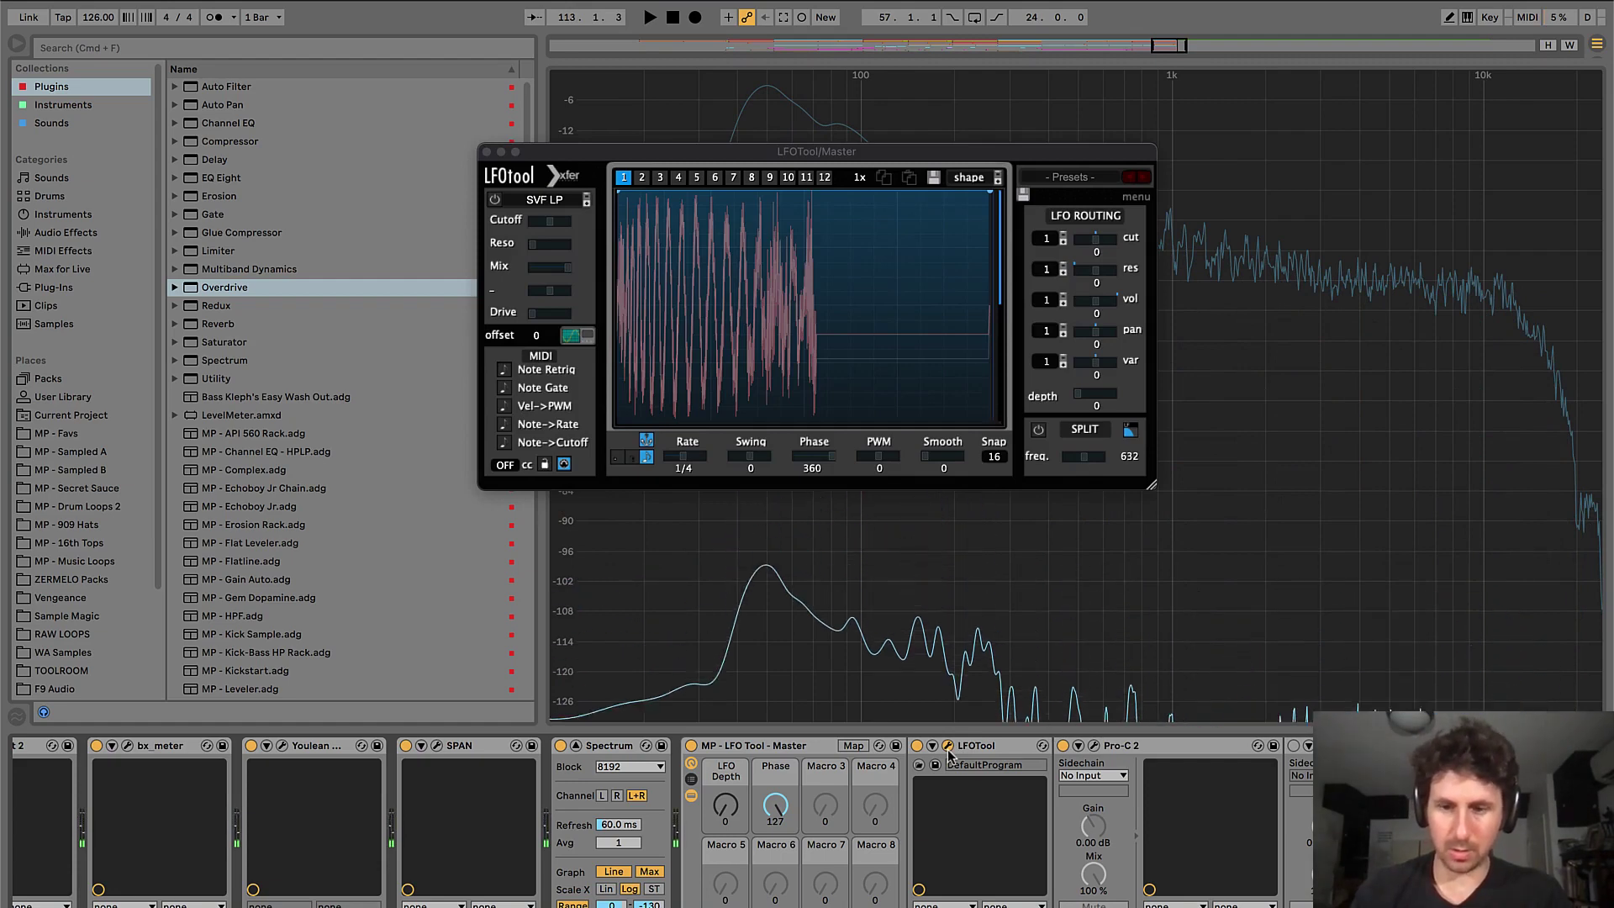
pyautogui.press('space')
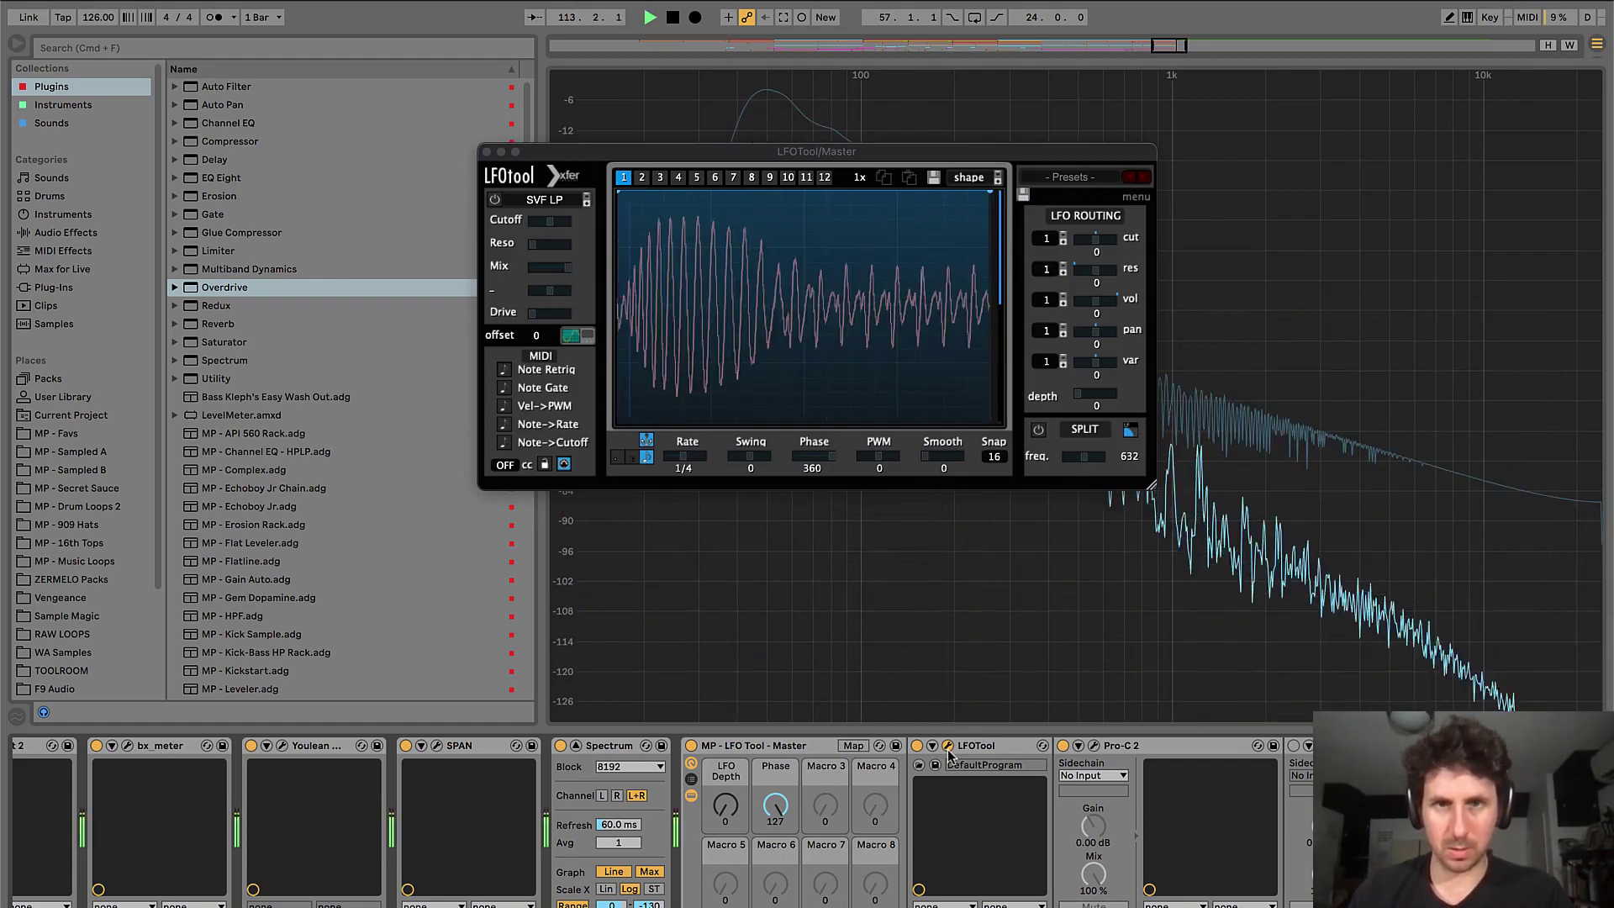
pyautogui.press('space')
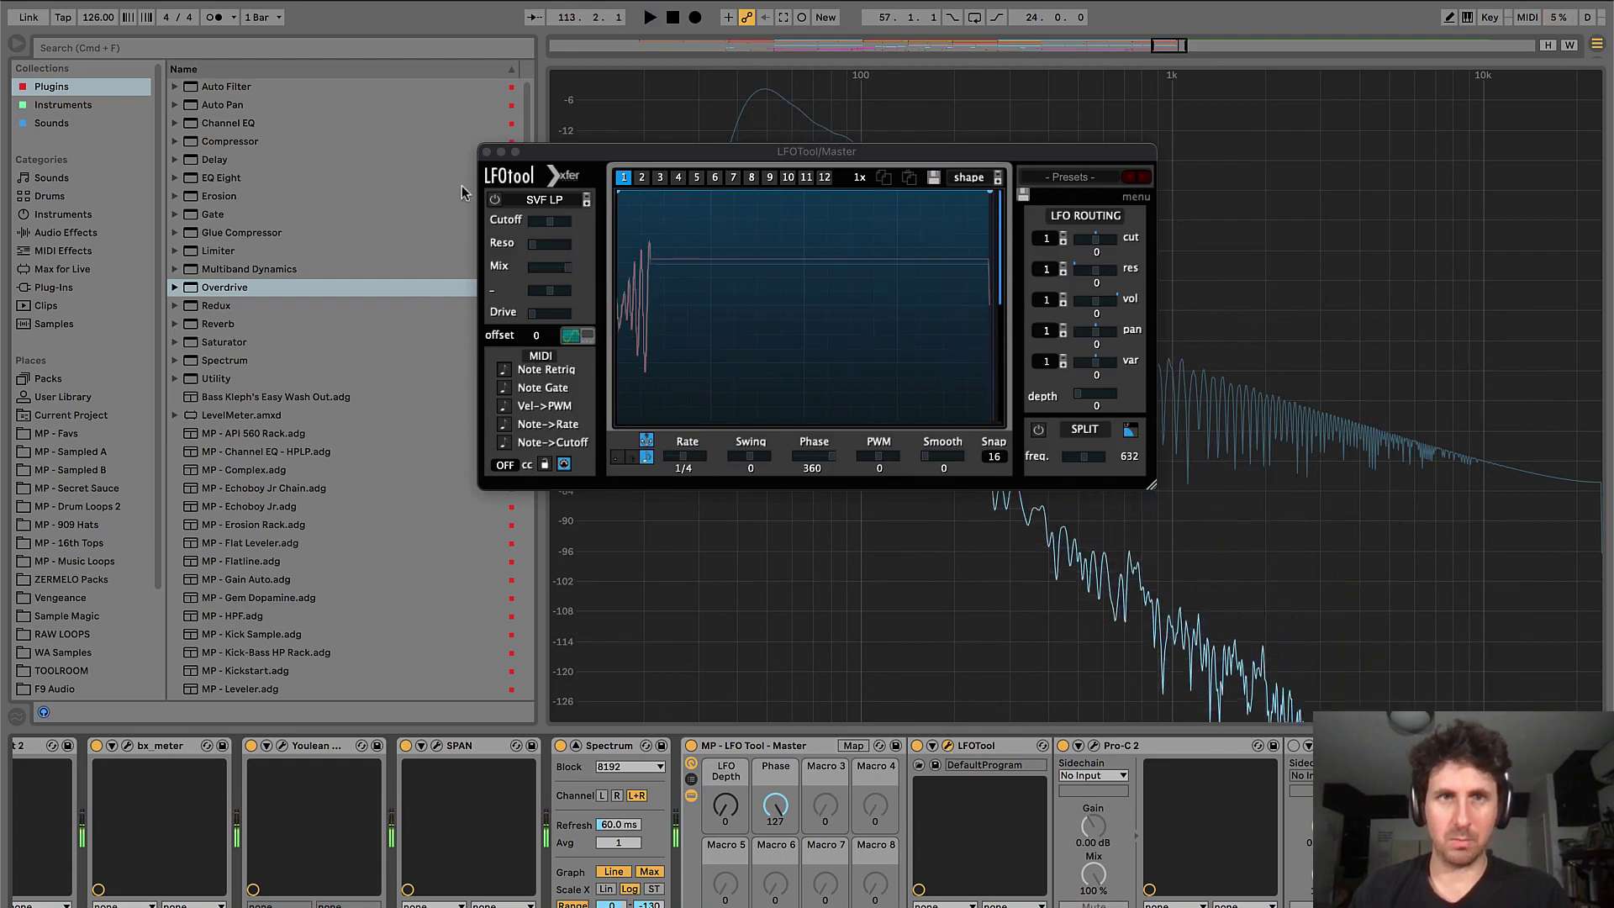
pyautogui.click(486, 151)
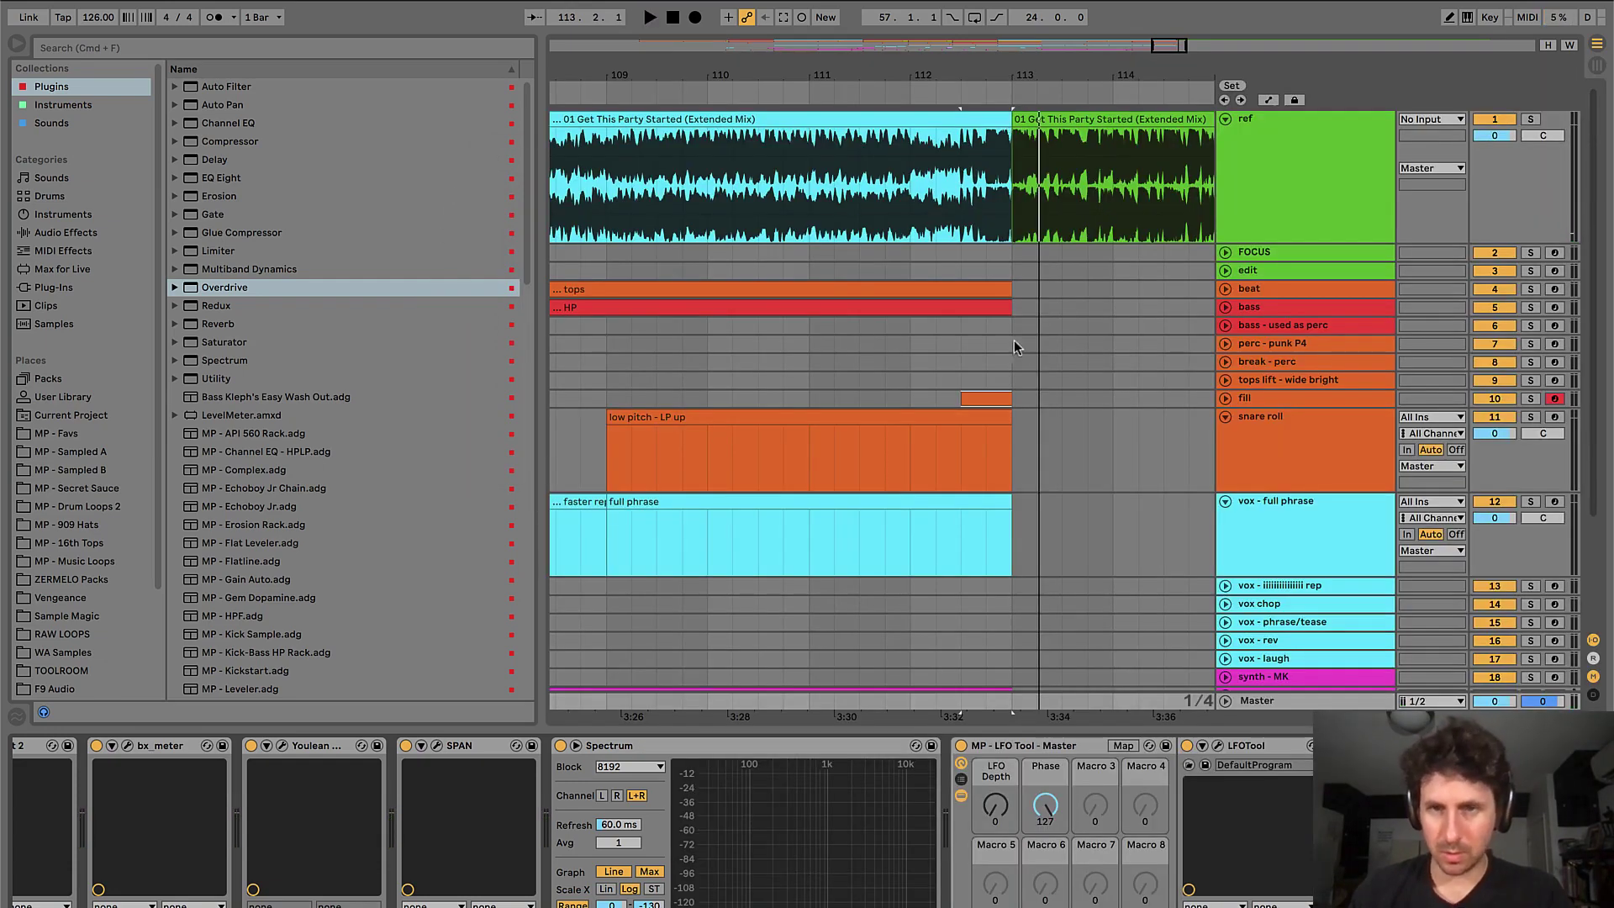
# - Play the reference from bar 111 and add a half-bar placeholder clip on the synth - MK track just before bar 113
pyautogui.press('space')
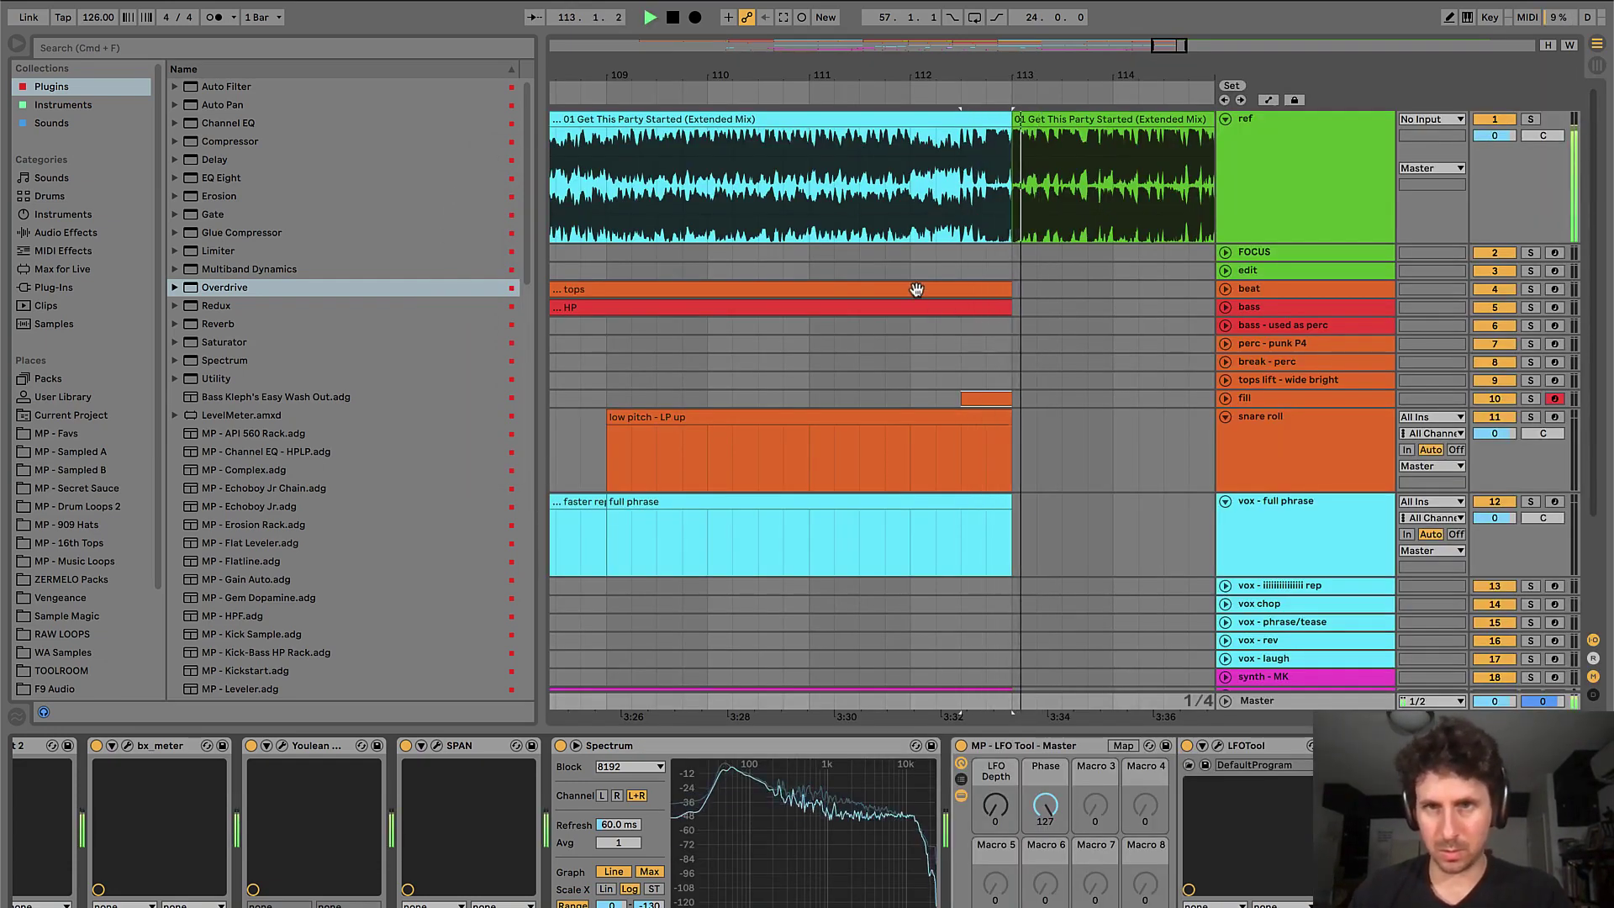
pyautogui.click(805, 255)
pyautogui.press('space')
pyautogui.press('-')
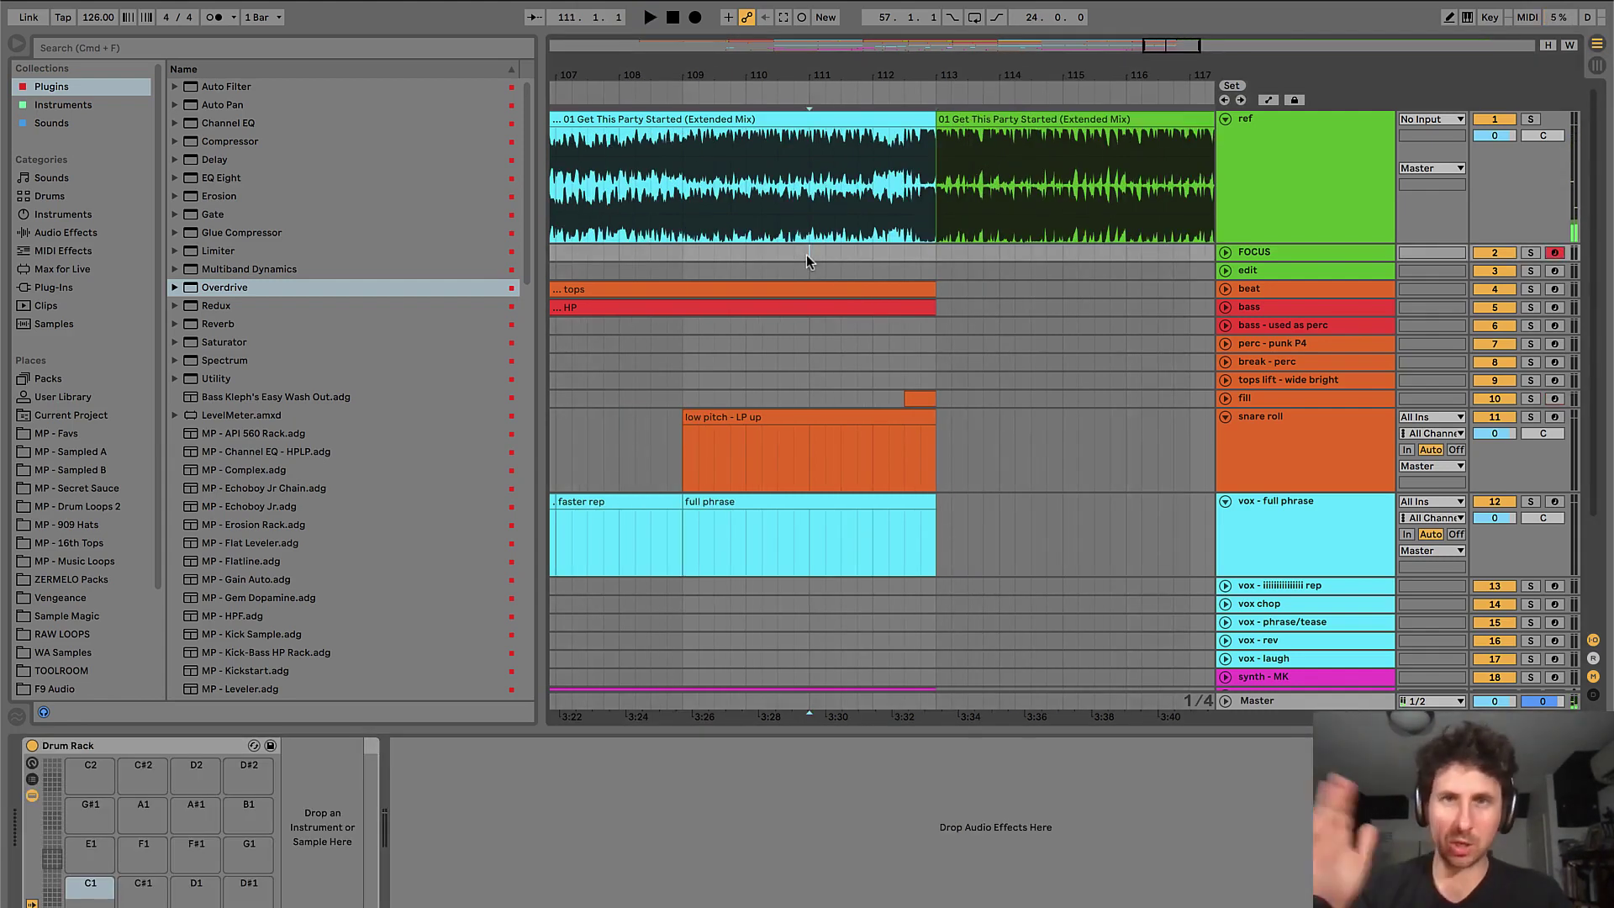
pyautogui.press('+')
pyautogui.press('space')
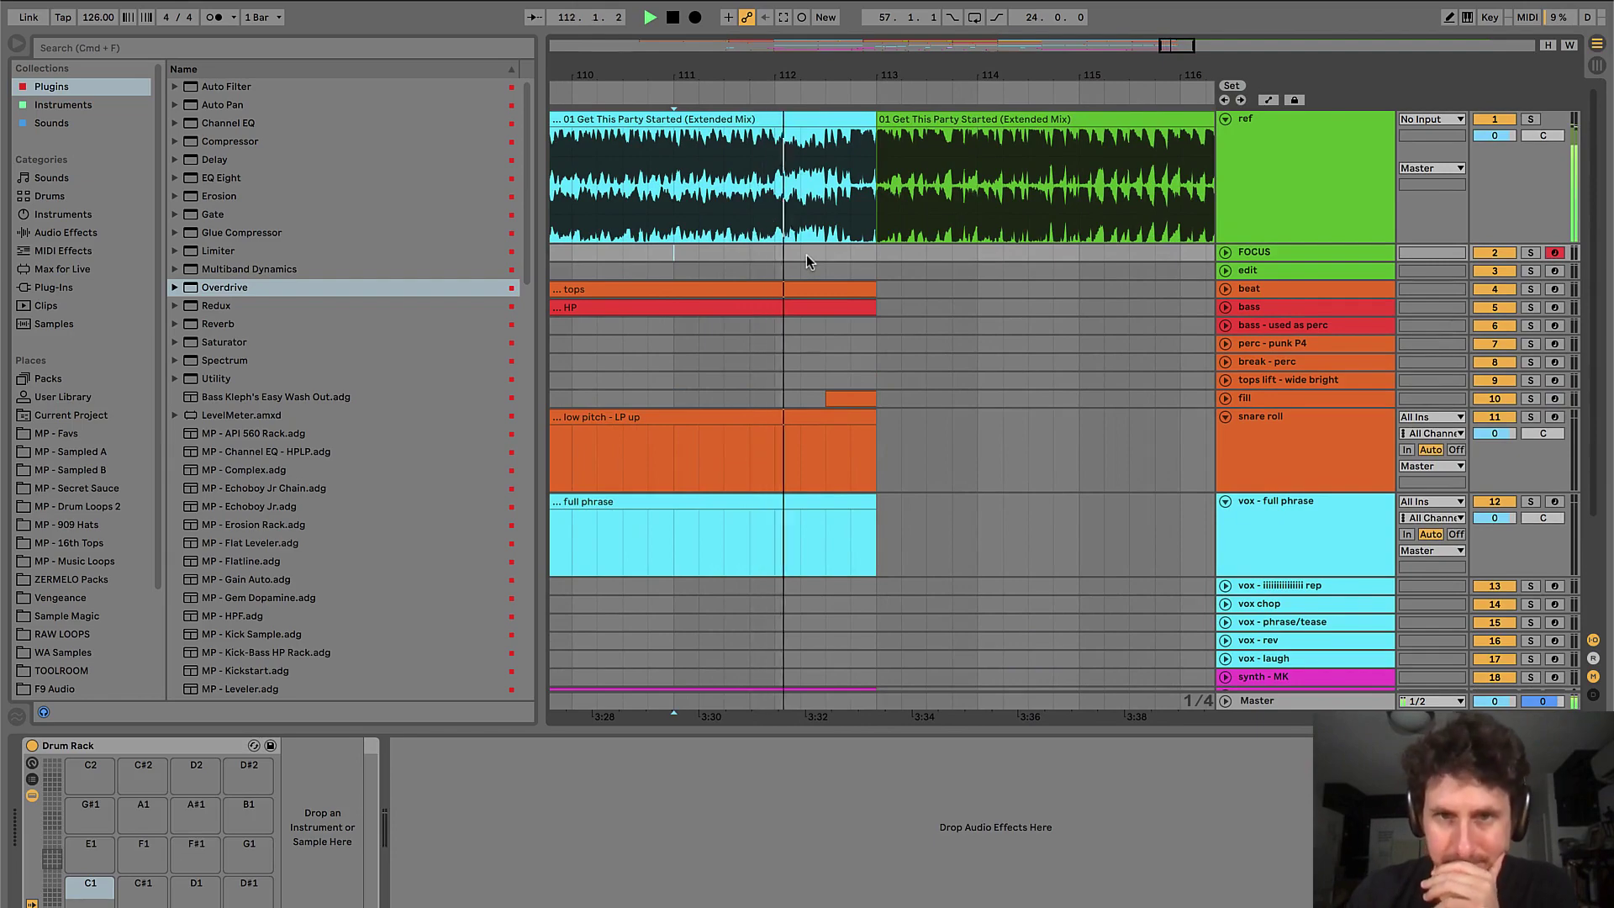
pyautogui.scroll(-4, 814, 429)
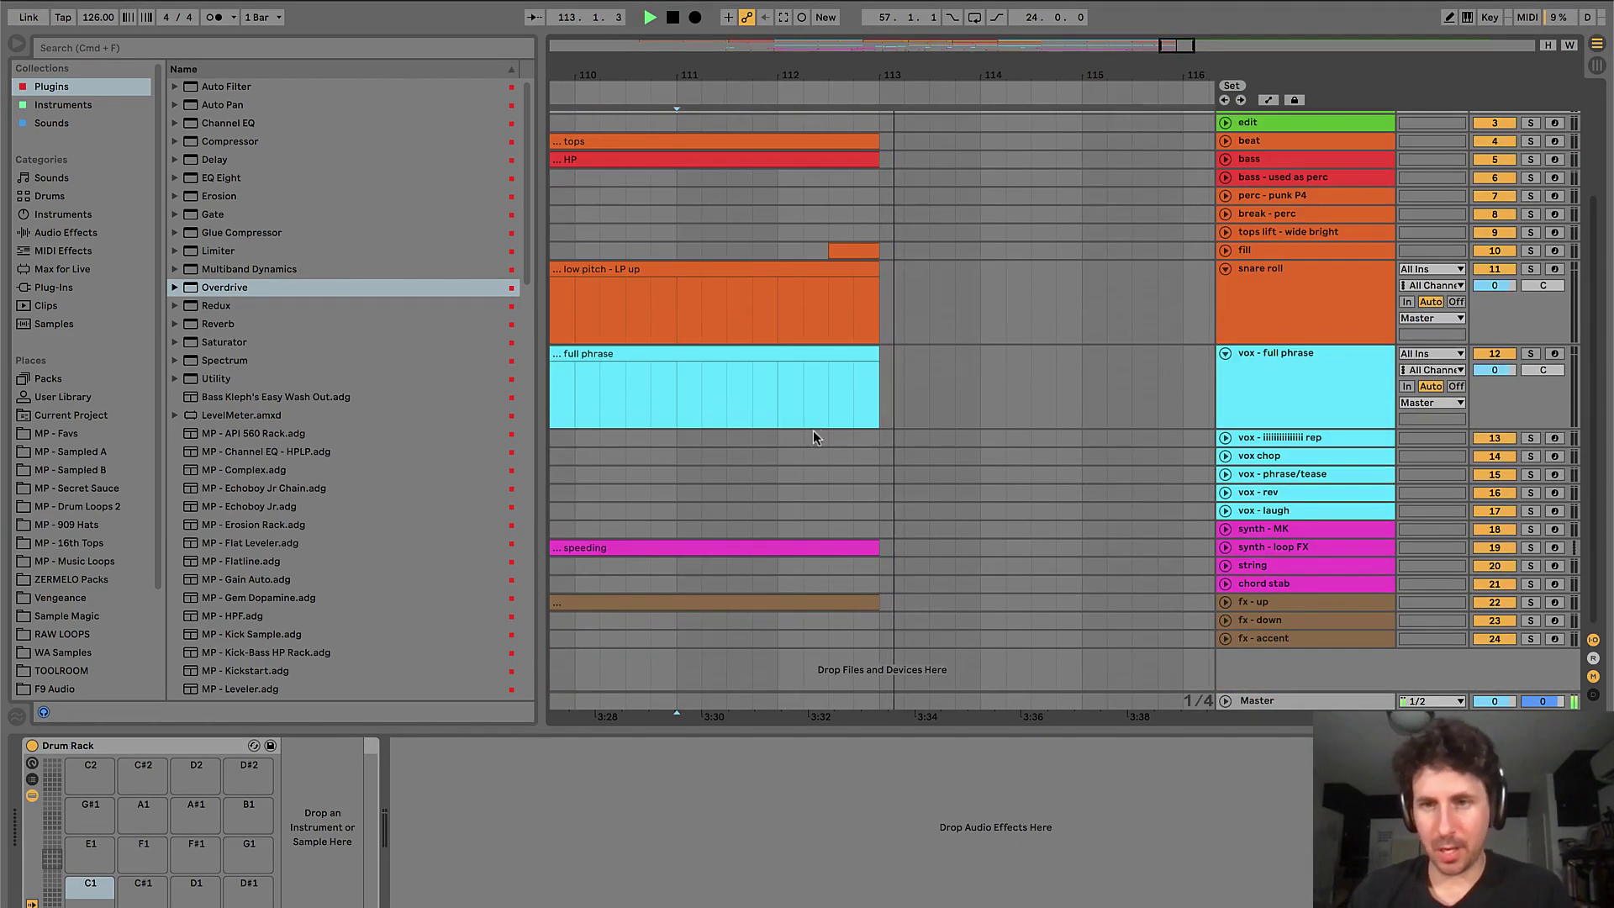
pyautogui.moveTo(862, 527); pyautogui.dragTo(875, 527)
pyautogui.press('super+shift+m')
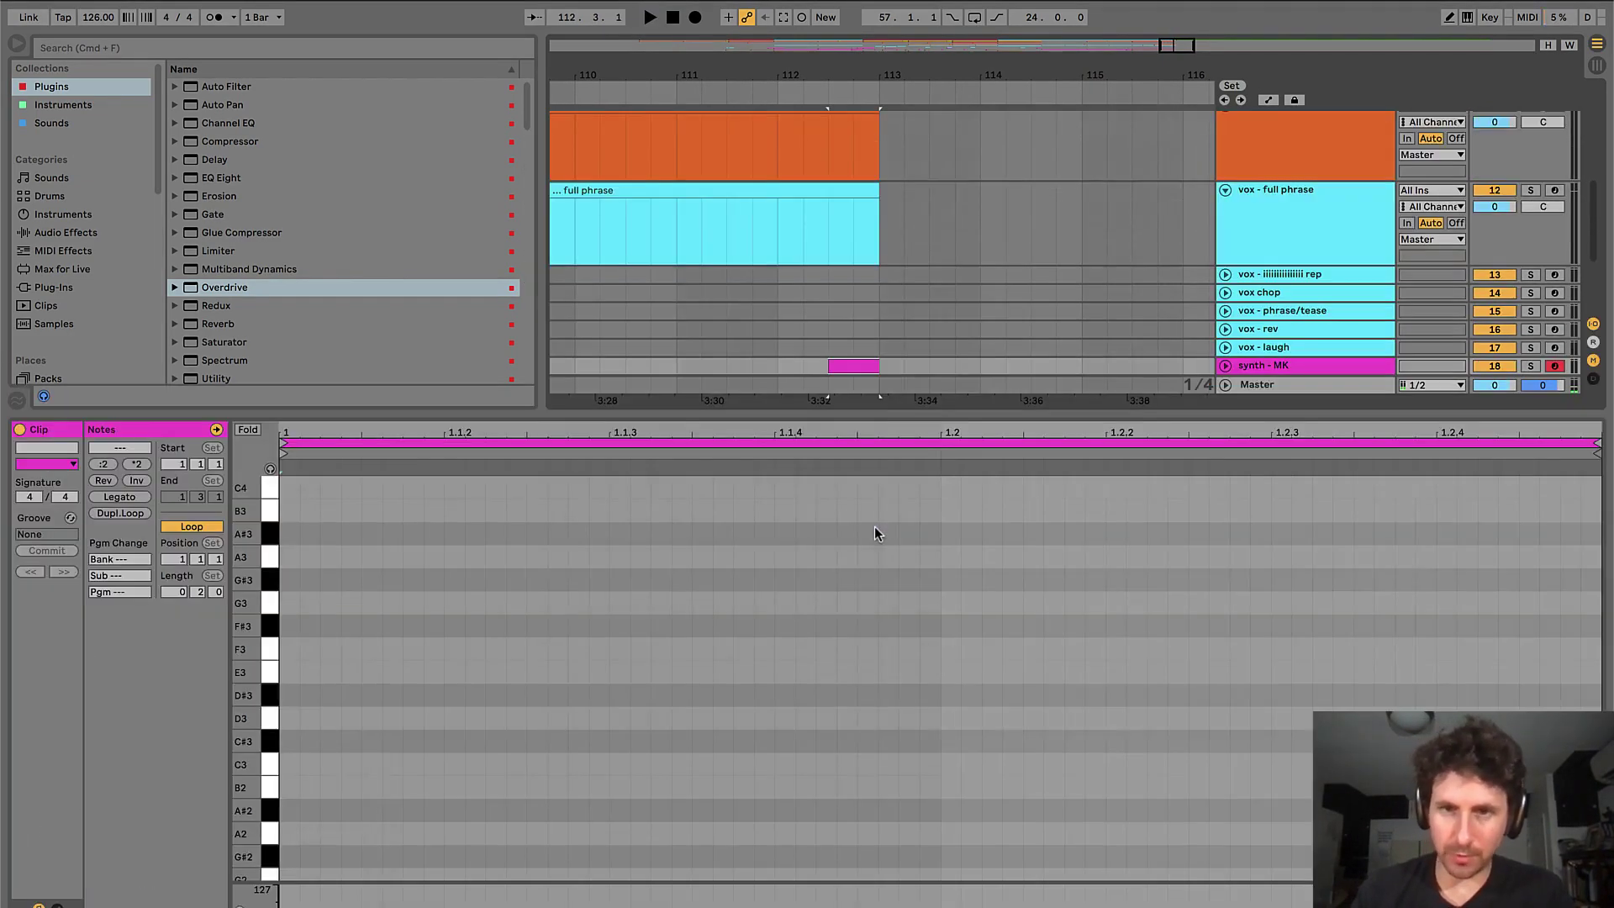
pyautogui.press('super+alt+l')
# - Compare the synth - MK moments just before bars 57 and 113 by playing the reference at both transitions
pyautogui.press('-')
pyautogui.press('-')
pyautogui.press('-')
pyautogui.press('-')
pyautogui.press('-')
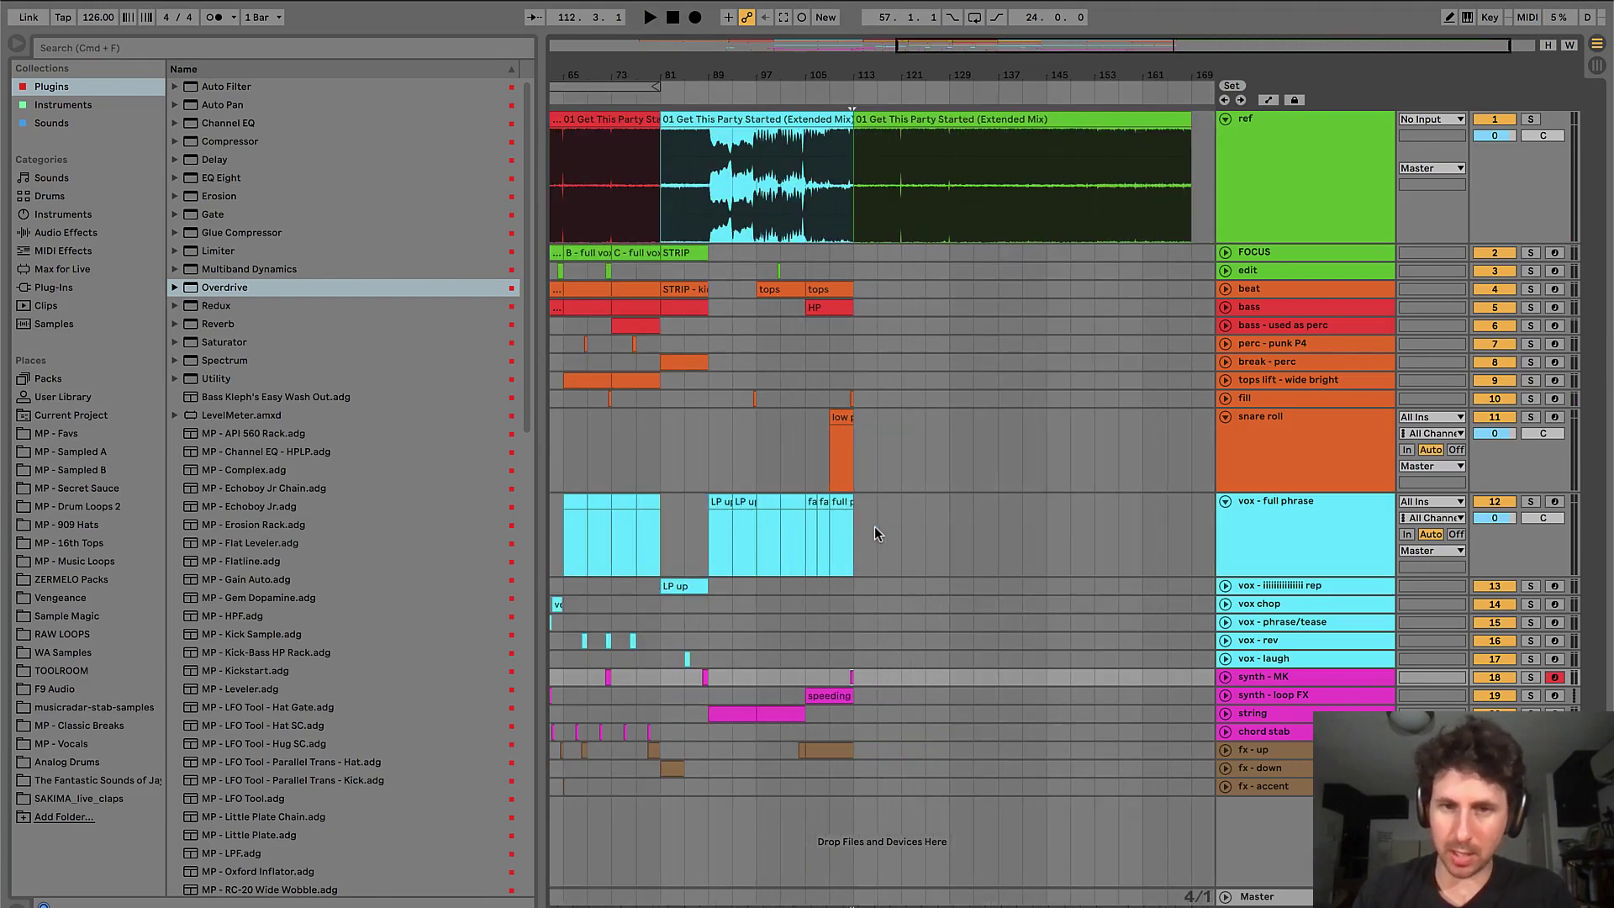
pyautogui.hscroll(-6, 708, 658)
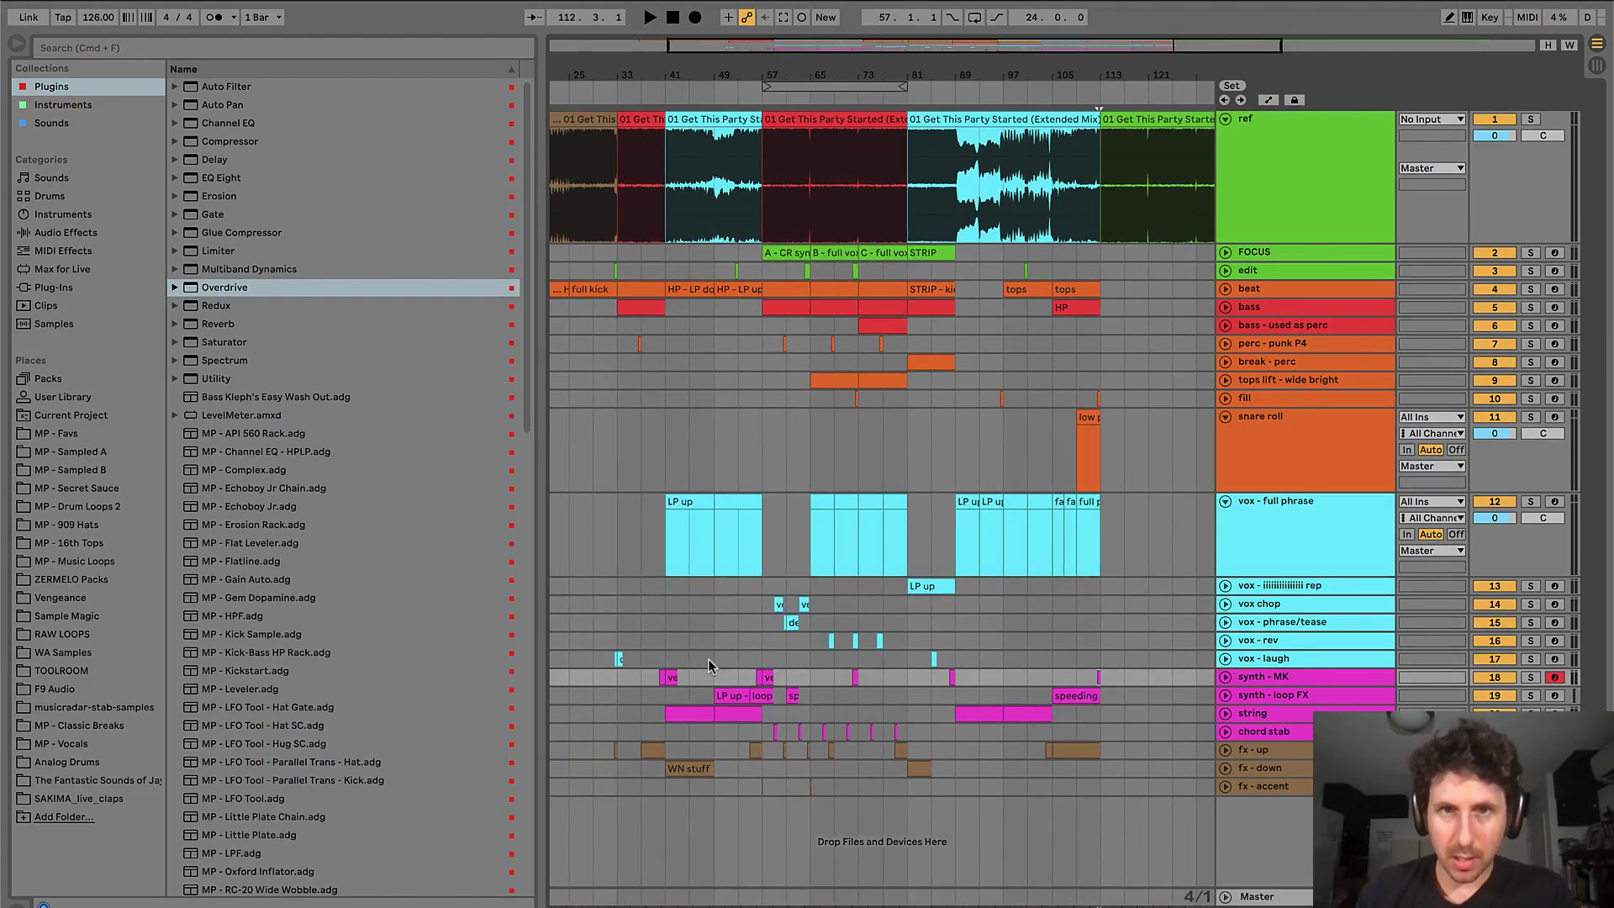
pyautogui.click(750, 656)
pyautogui.press('+')
pyautogui.press('+')
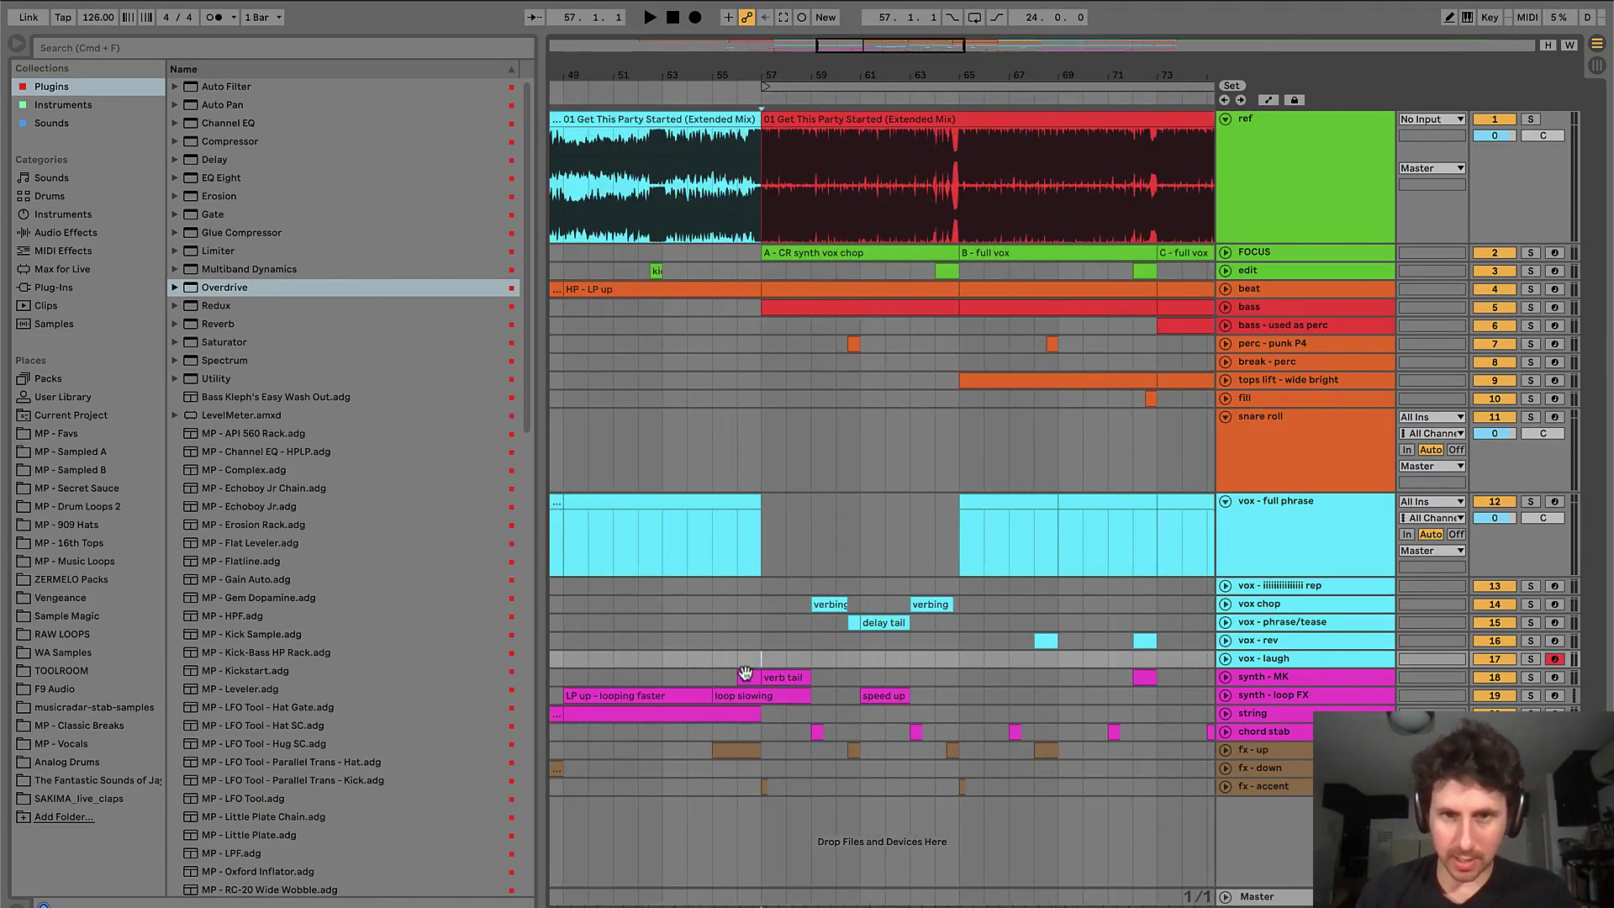
pyautogui.click(745, 676)
pyautogui.press('-')
pyautogui.press('space')
pyautogui.press('-')
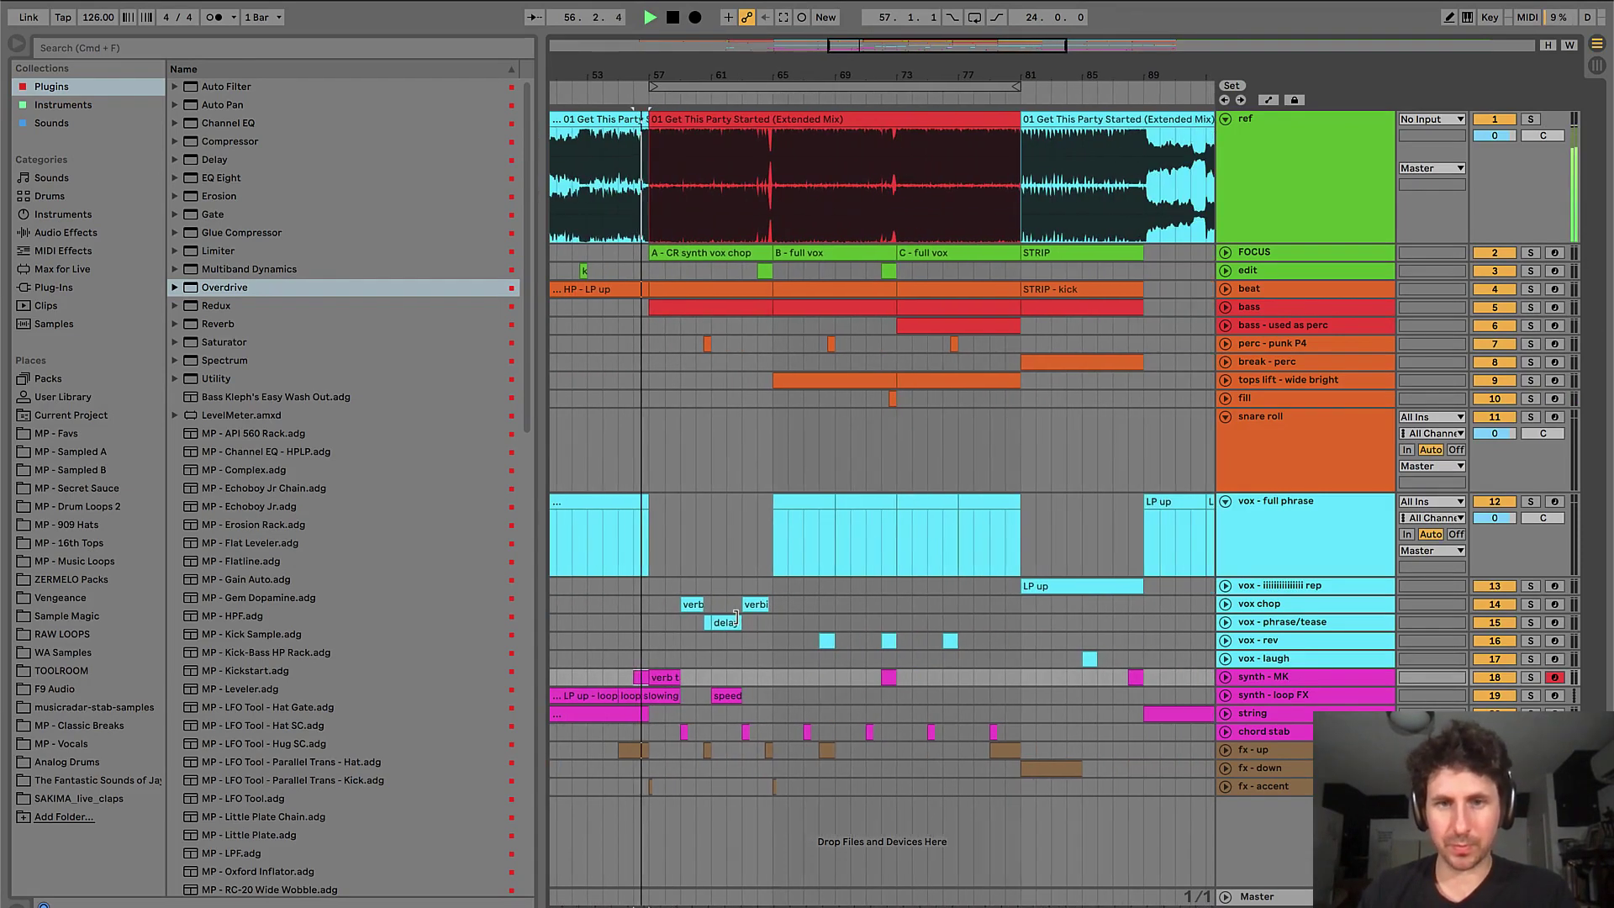
pyautogui.press('space')
pyautogui.hscroll(10, 738, 615)
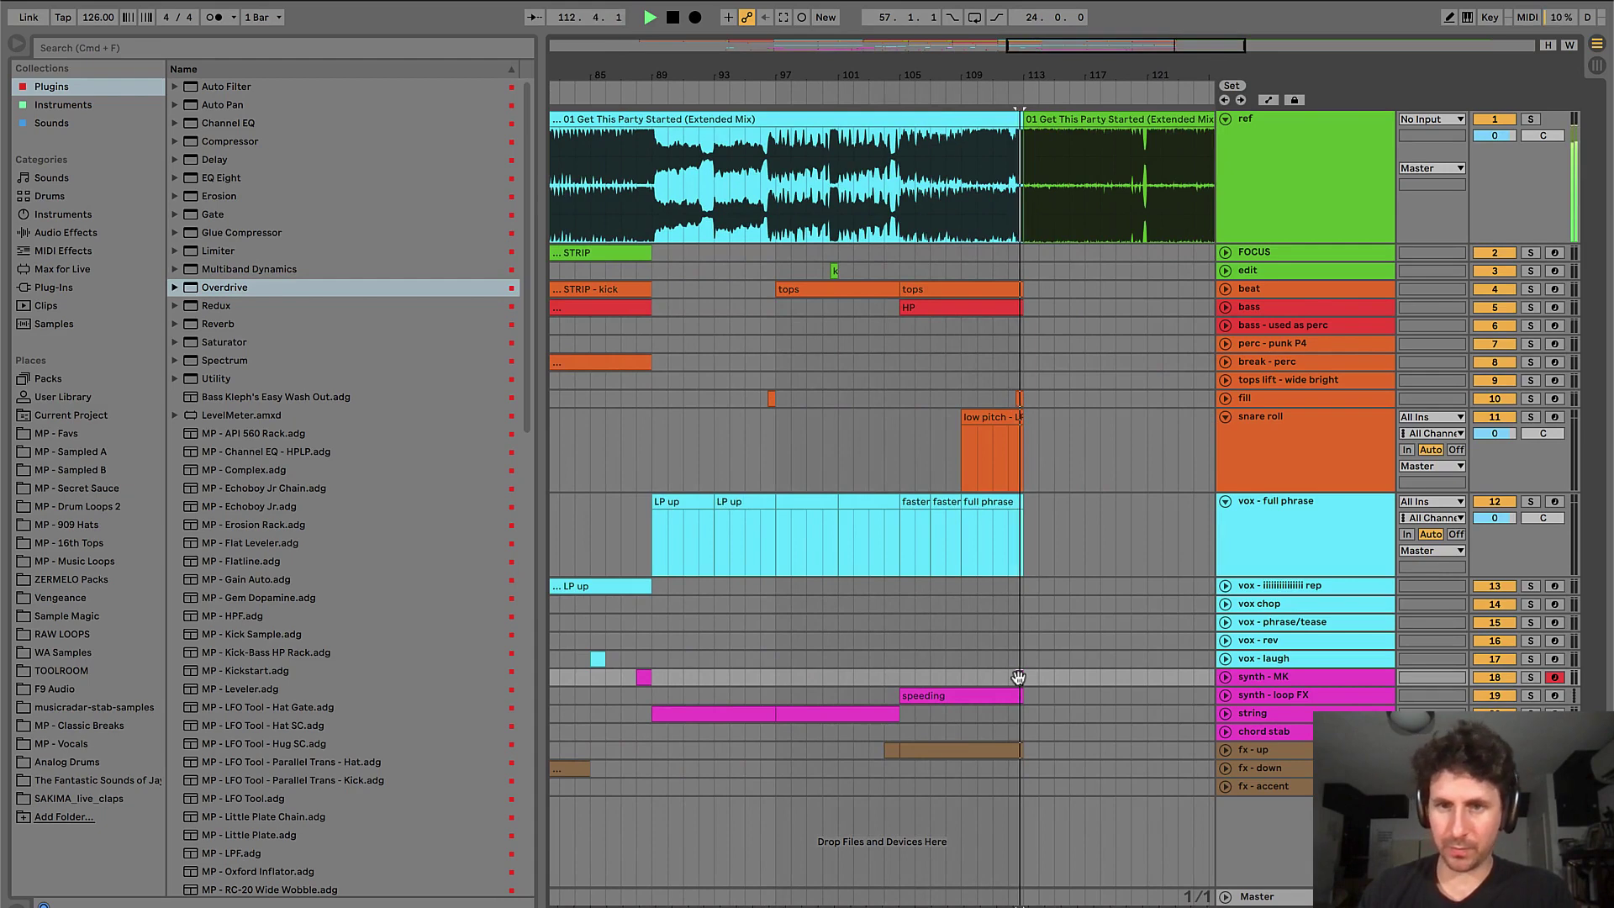
pyautogui.press('space')
pyautogui.hscroll(-10, 962, 668)
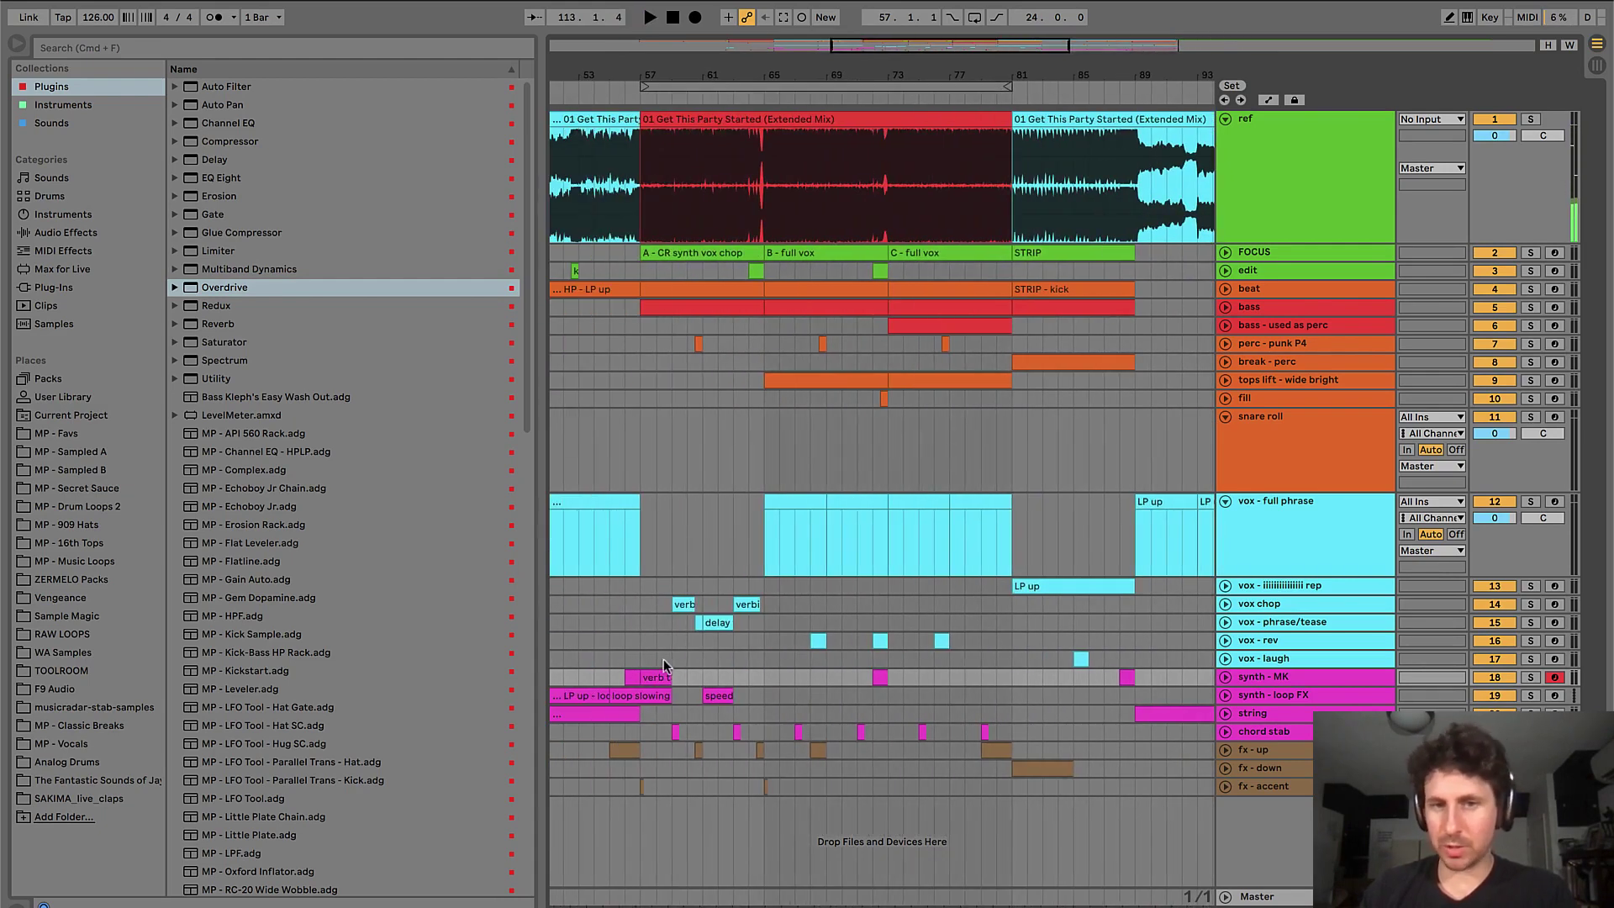
pyautogui.press('space')
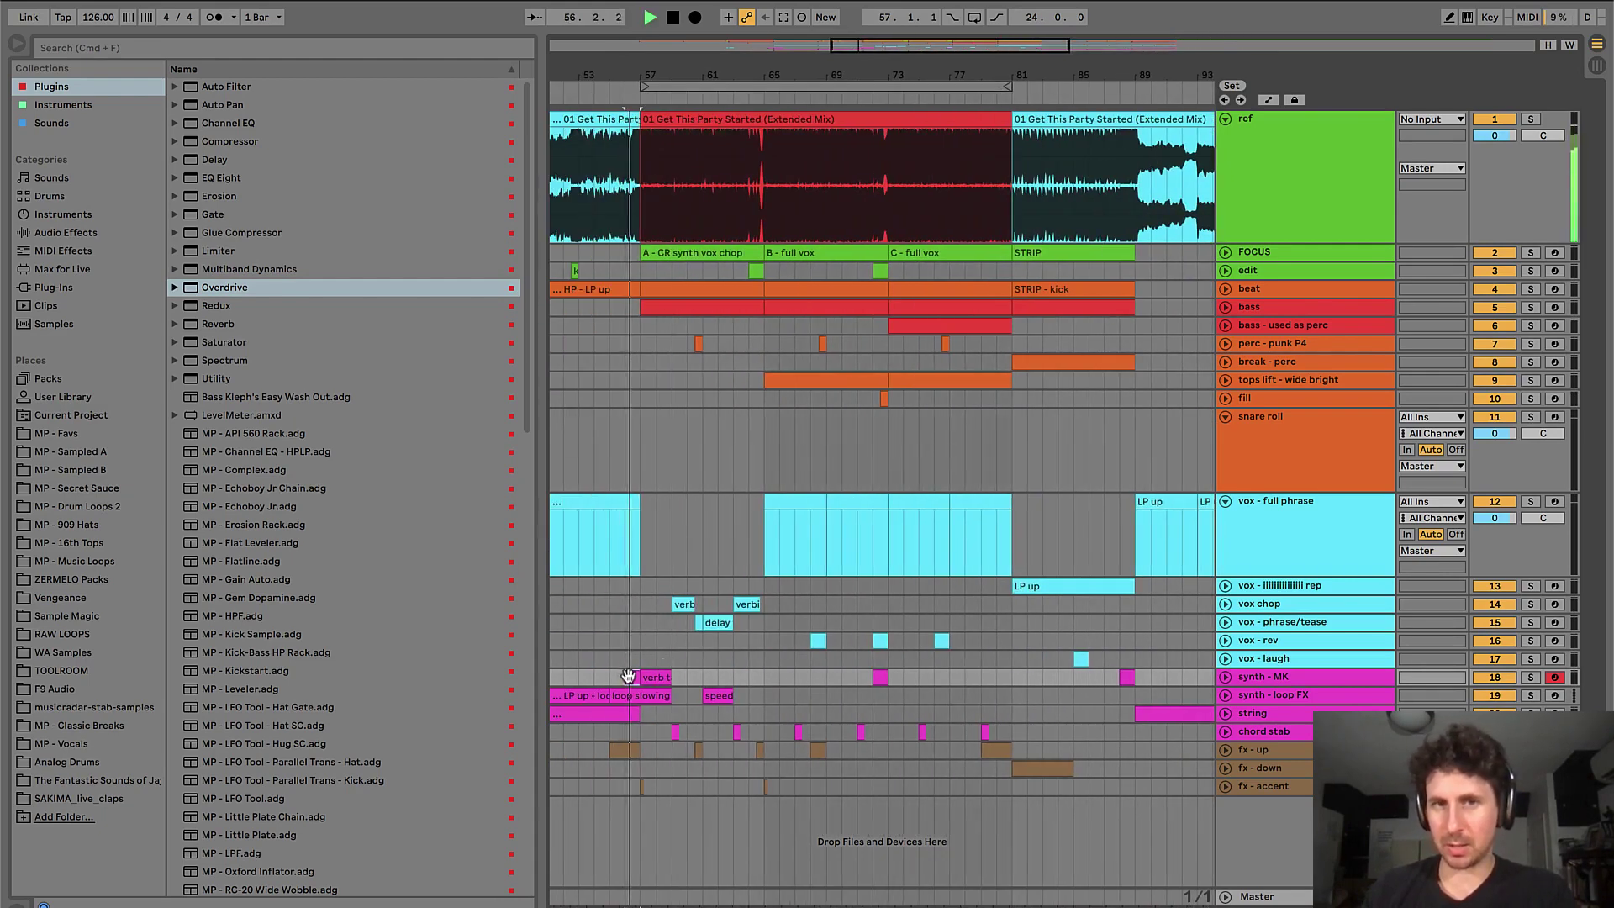
pyautogui.press('space')
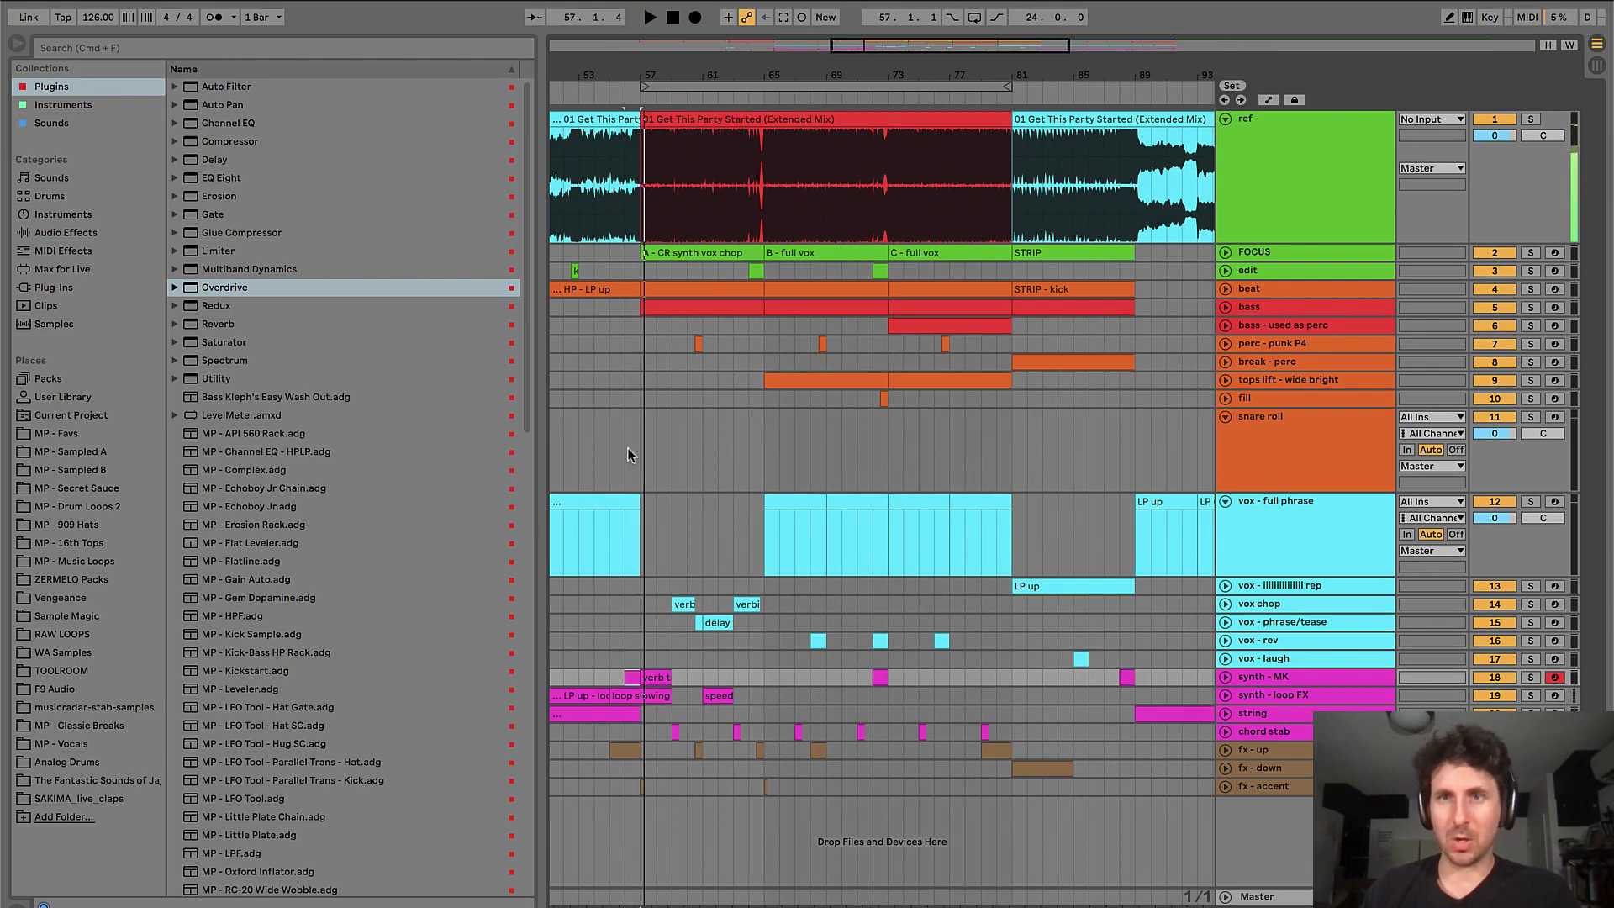
# - Add a half-bar placeholder clip on the fill track just before bar 57 and play the reference over it
pyautogui.hscroll(-6, 628, 455)
pyautogui.press('+')
pyautogui.press('+')
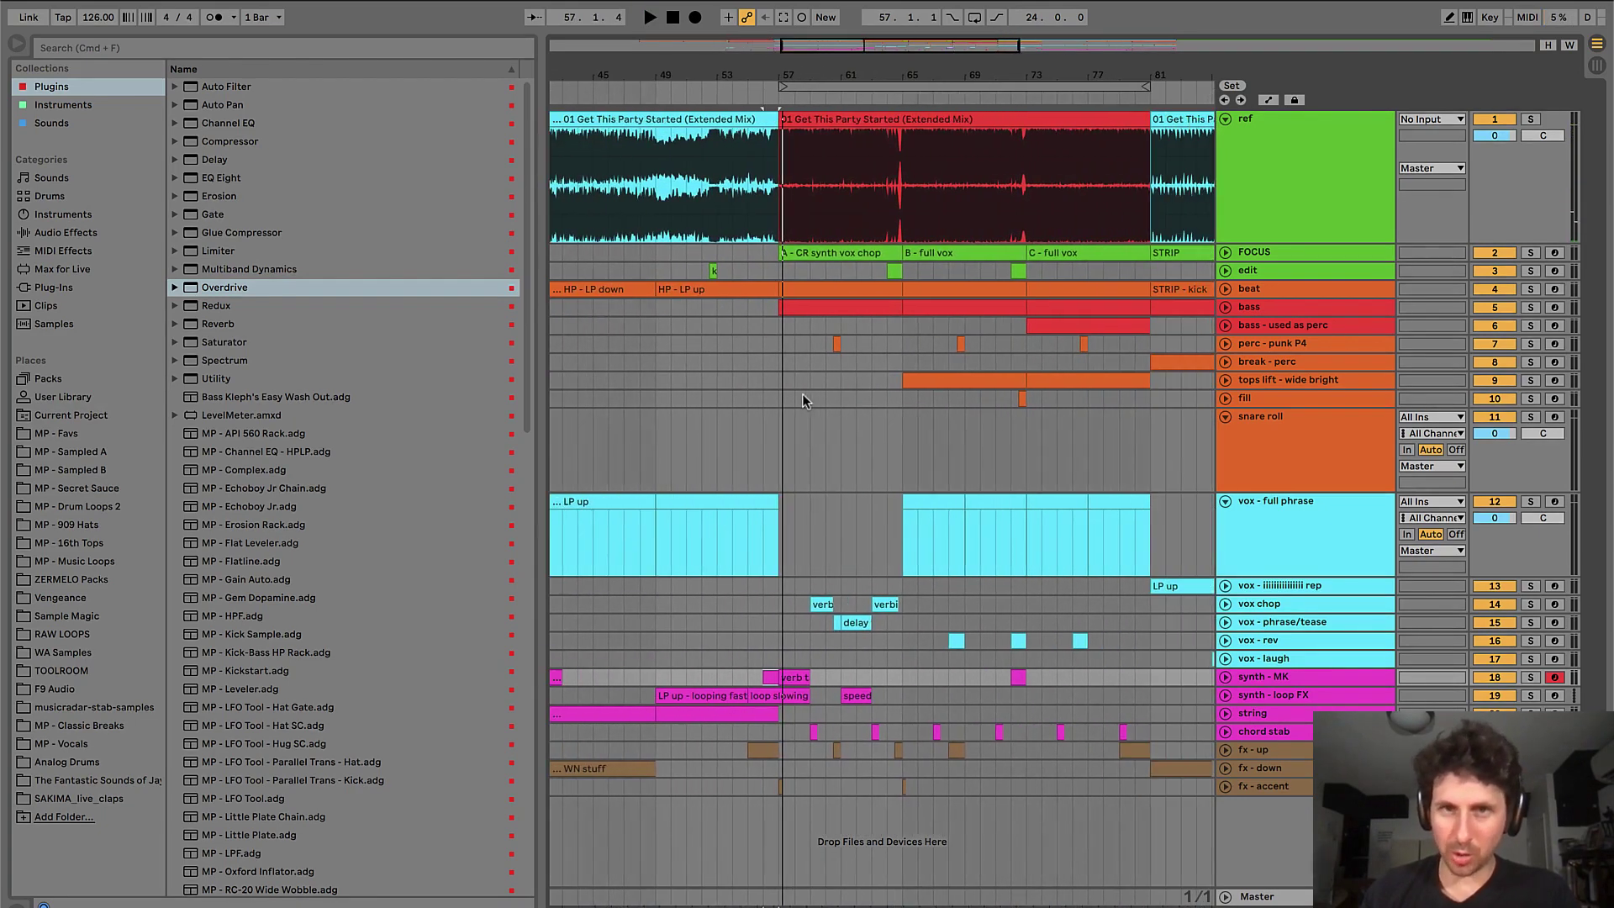
pyautogui.click(764, 380)
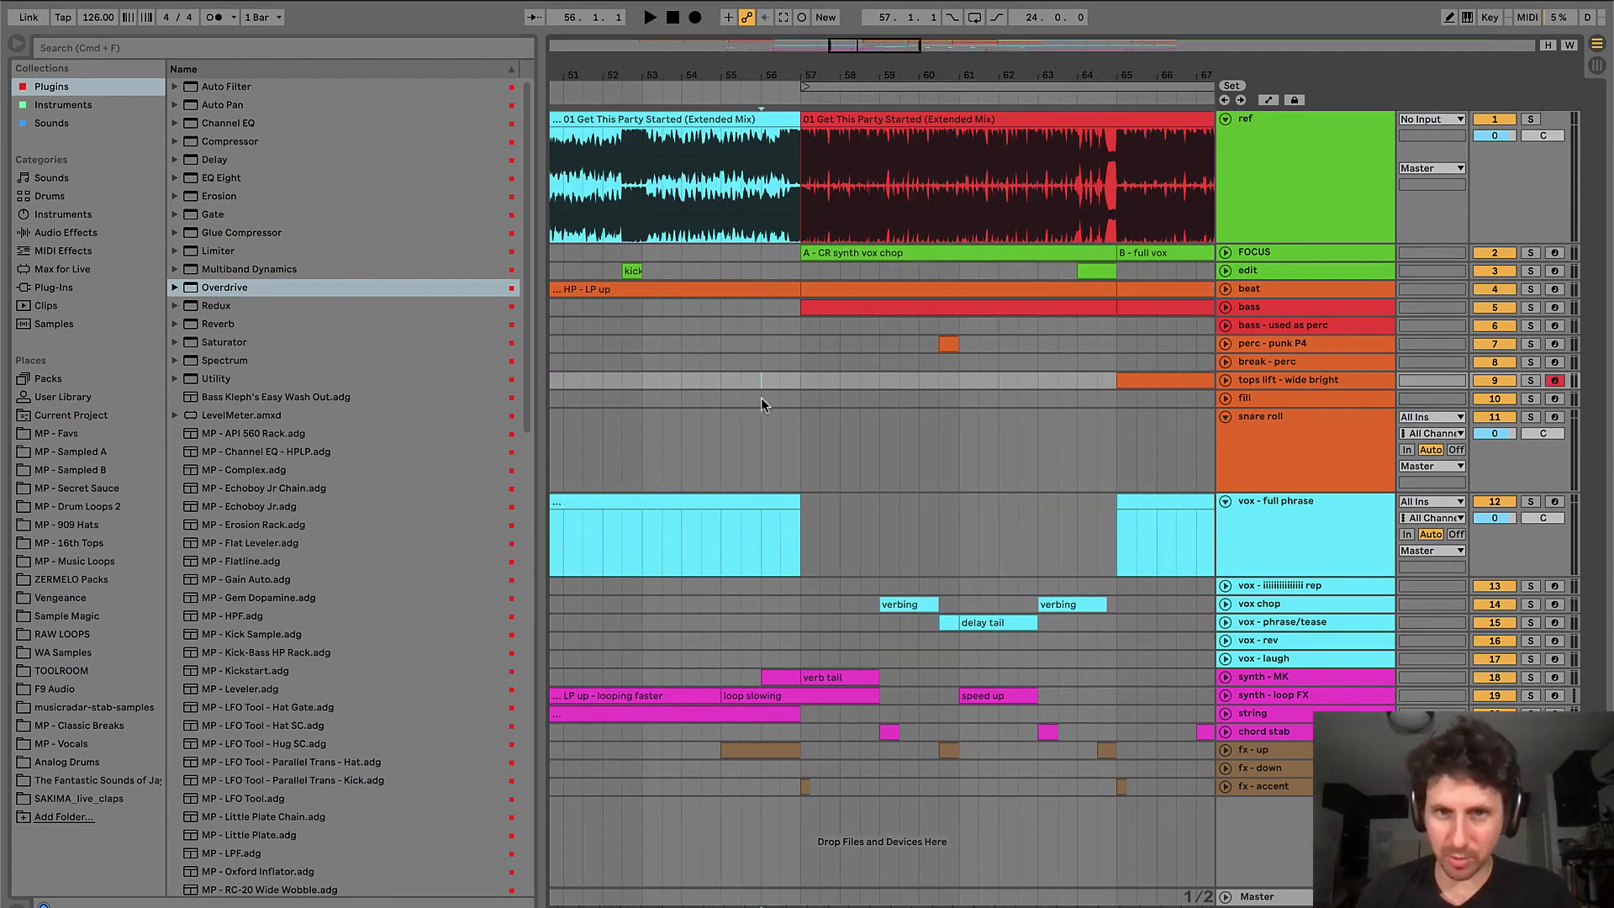
pyautogui.click(793, 398)
pyautogui.press('+')
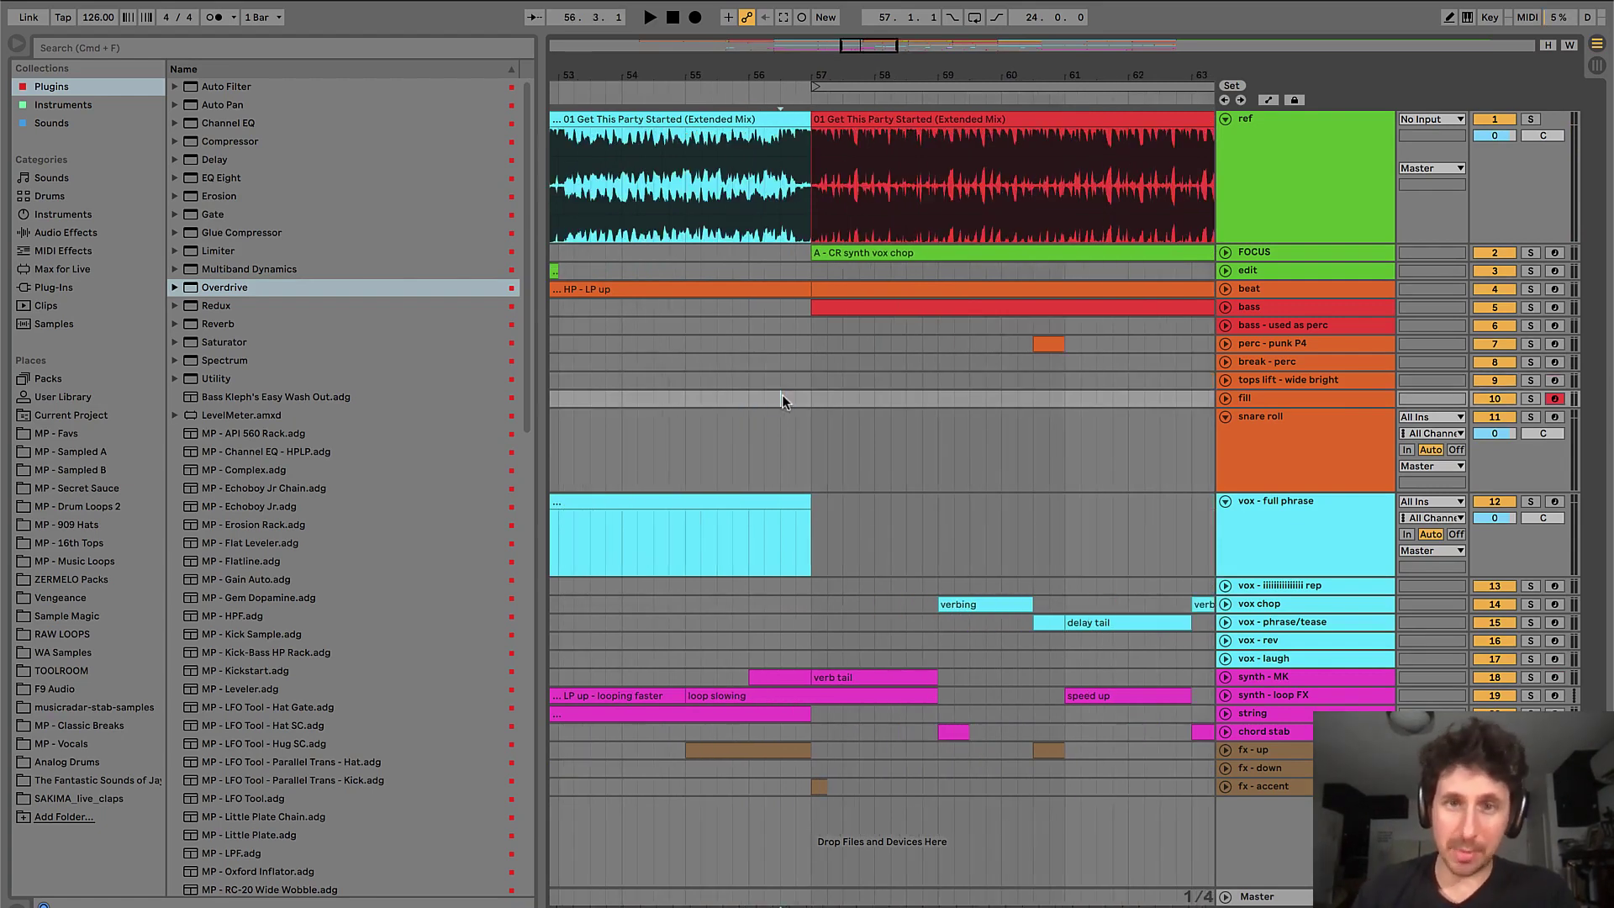
pyautogui.moveTo(782, 398); pyautogui.dragTo(809, 399)
pyautogui.press('super+shift+m')
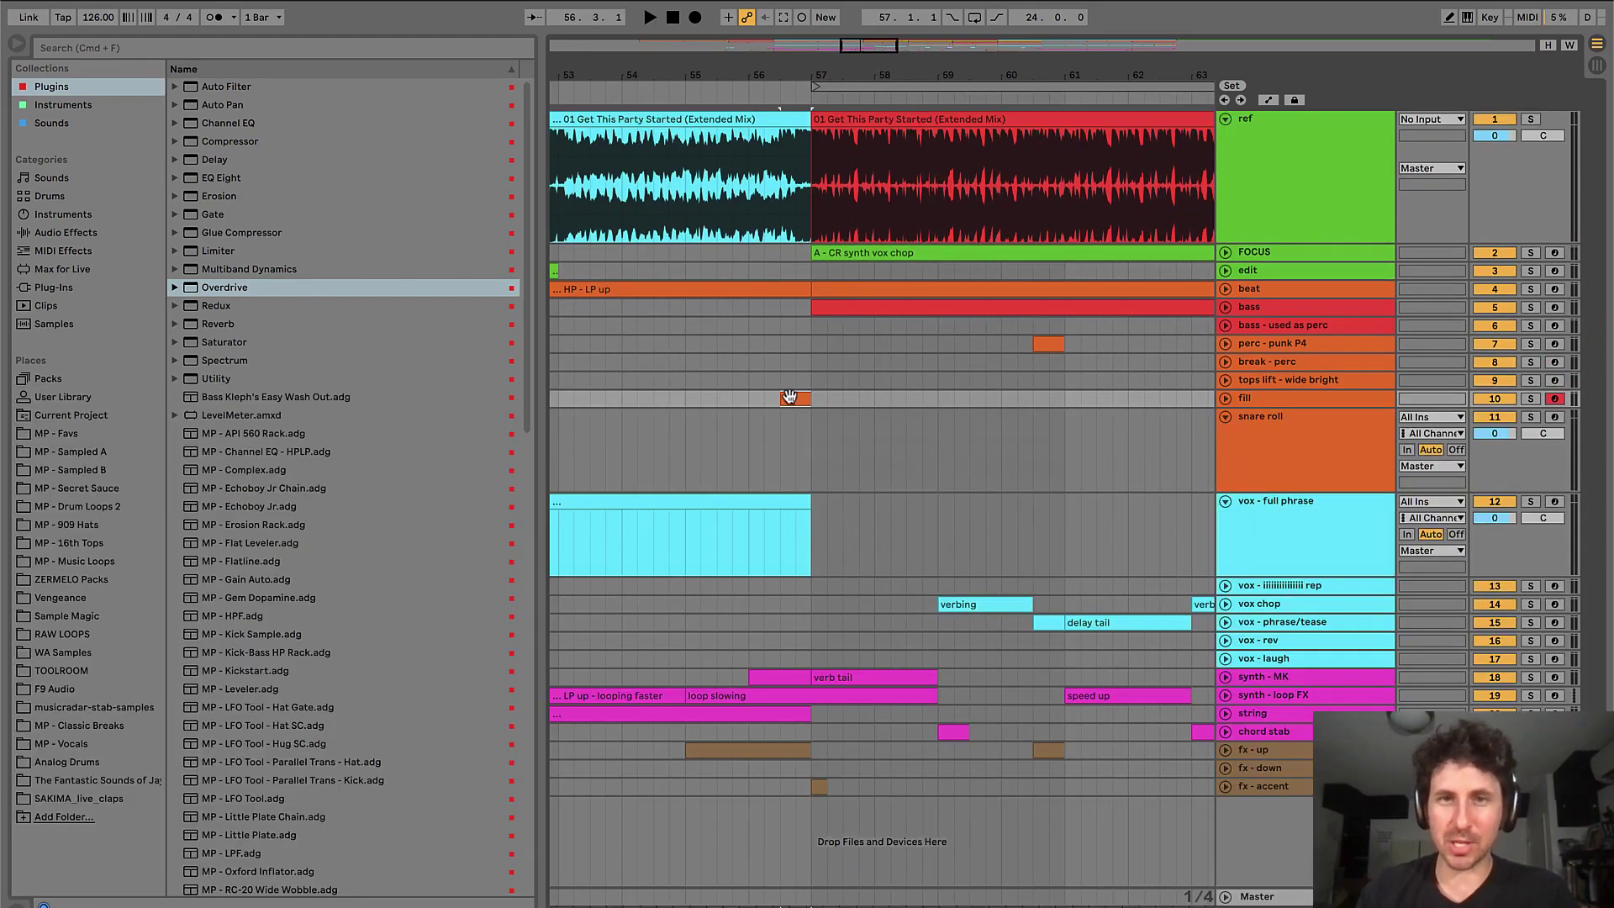
pyautogui.press('-')
pyautogui.press('-')
pyautogui.press('space')
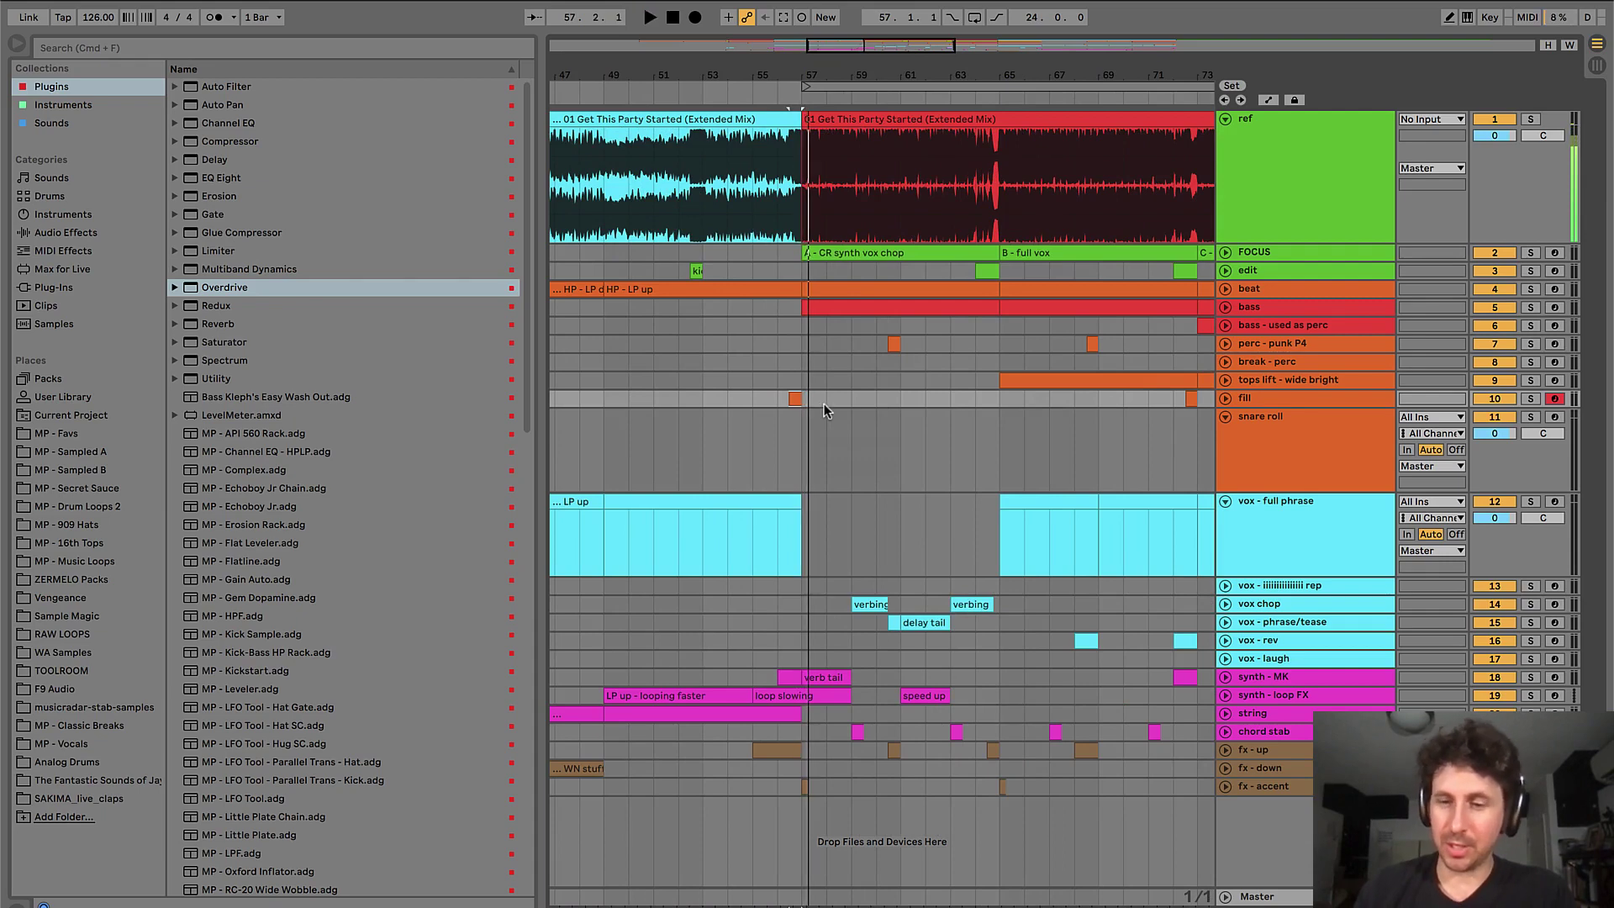
pyautogui.hscroll(5, 824, 404)
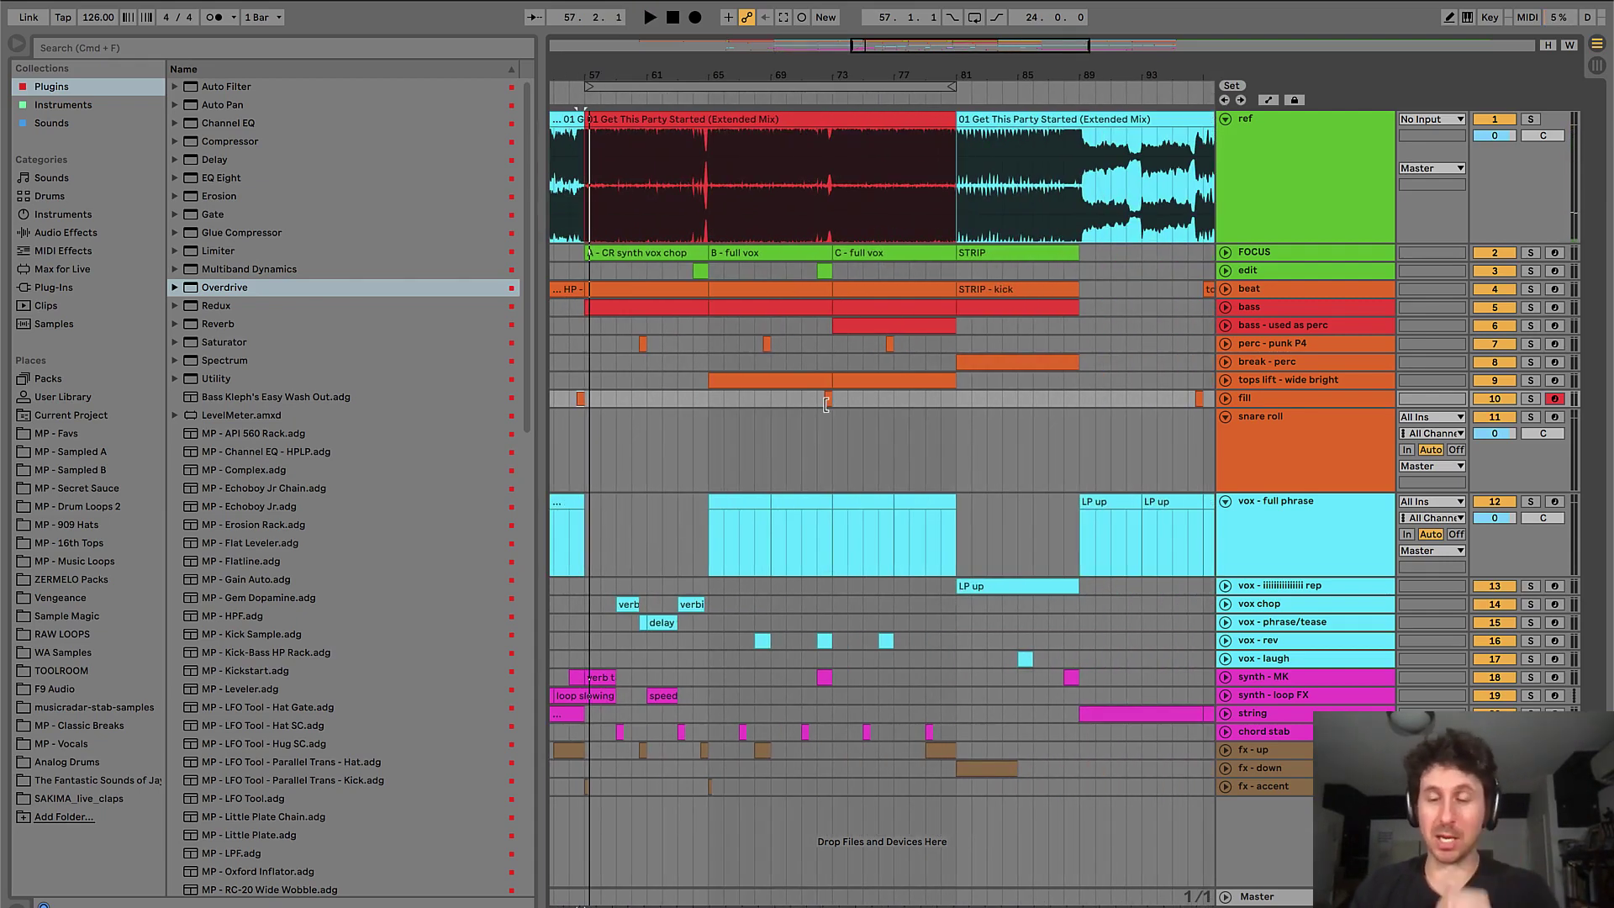
pyautogui.press('-')
pyautogui.press('-')
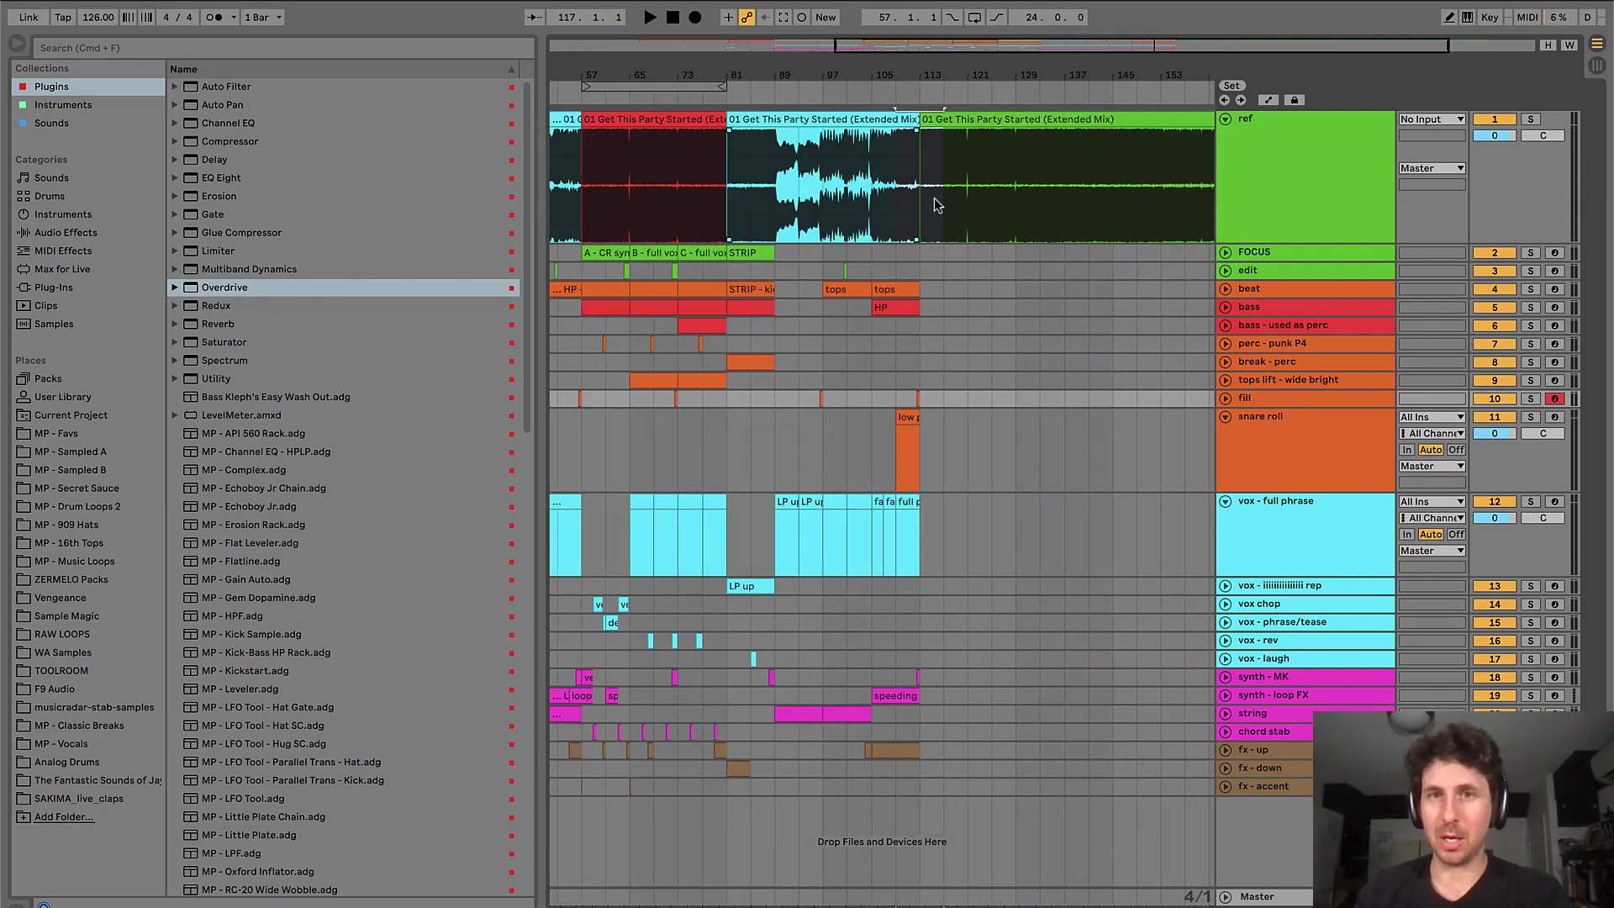
# - Examine the snare roll, fill and other placeholder clips leading into bars 57 and 113
pyautogui.scroll(2, 935, 211)
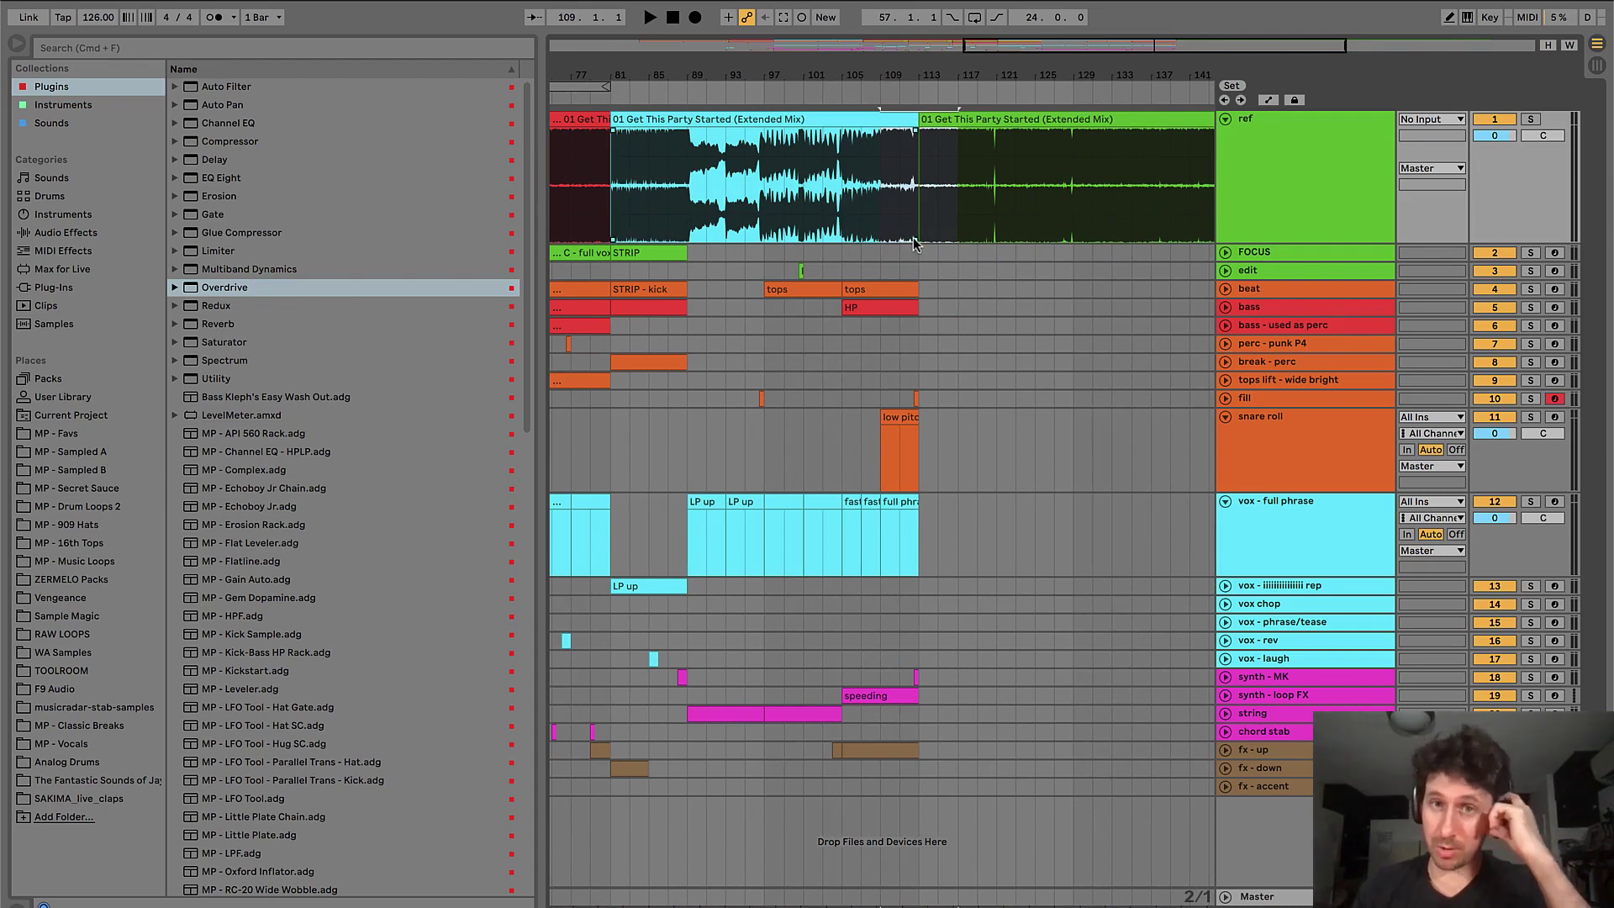
pyautogui.hscroll(-7, 915, 244)
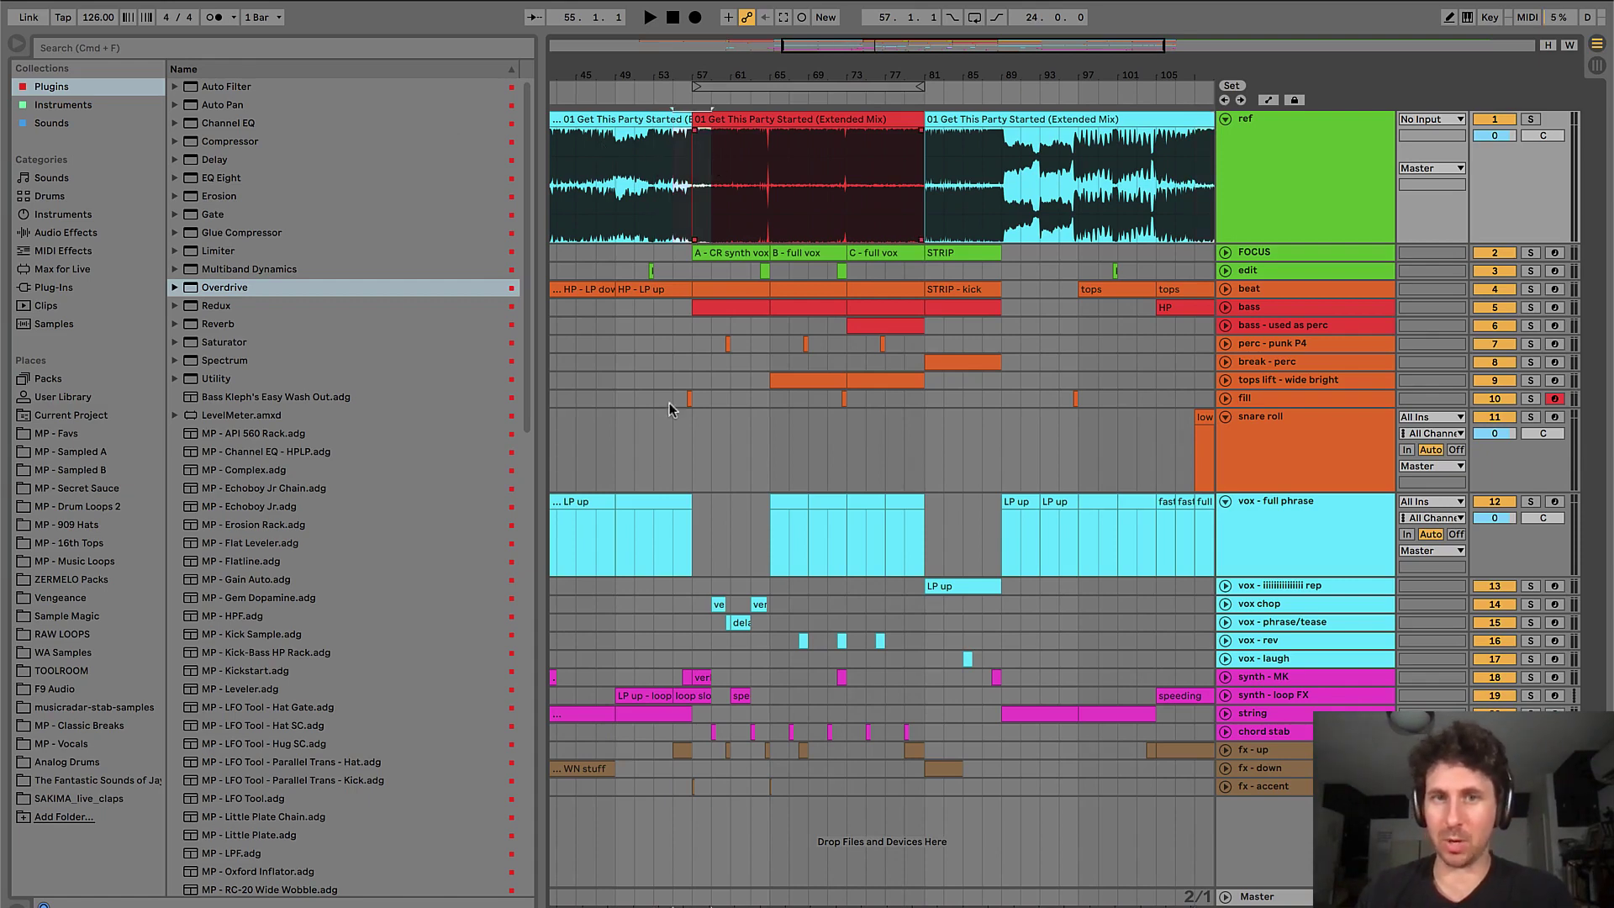
pyautogui.click(686, 464)
pyautogui.press('+')
pyautogui.hscroll(10, 685, 464)
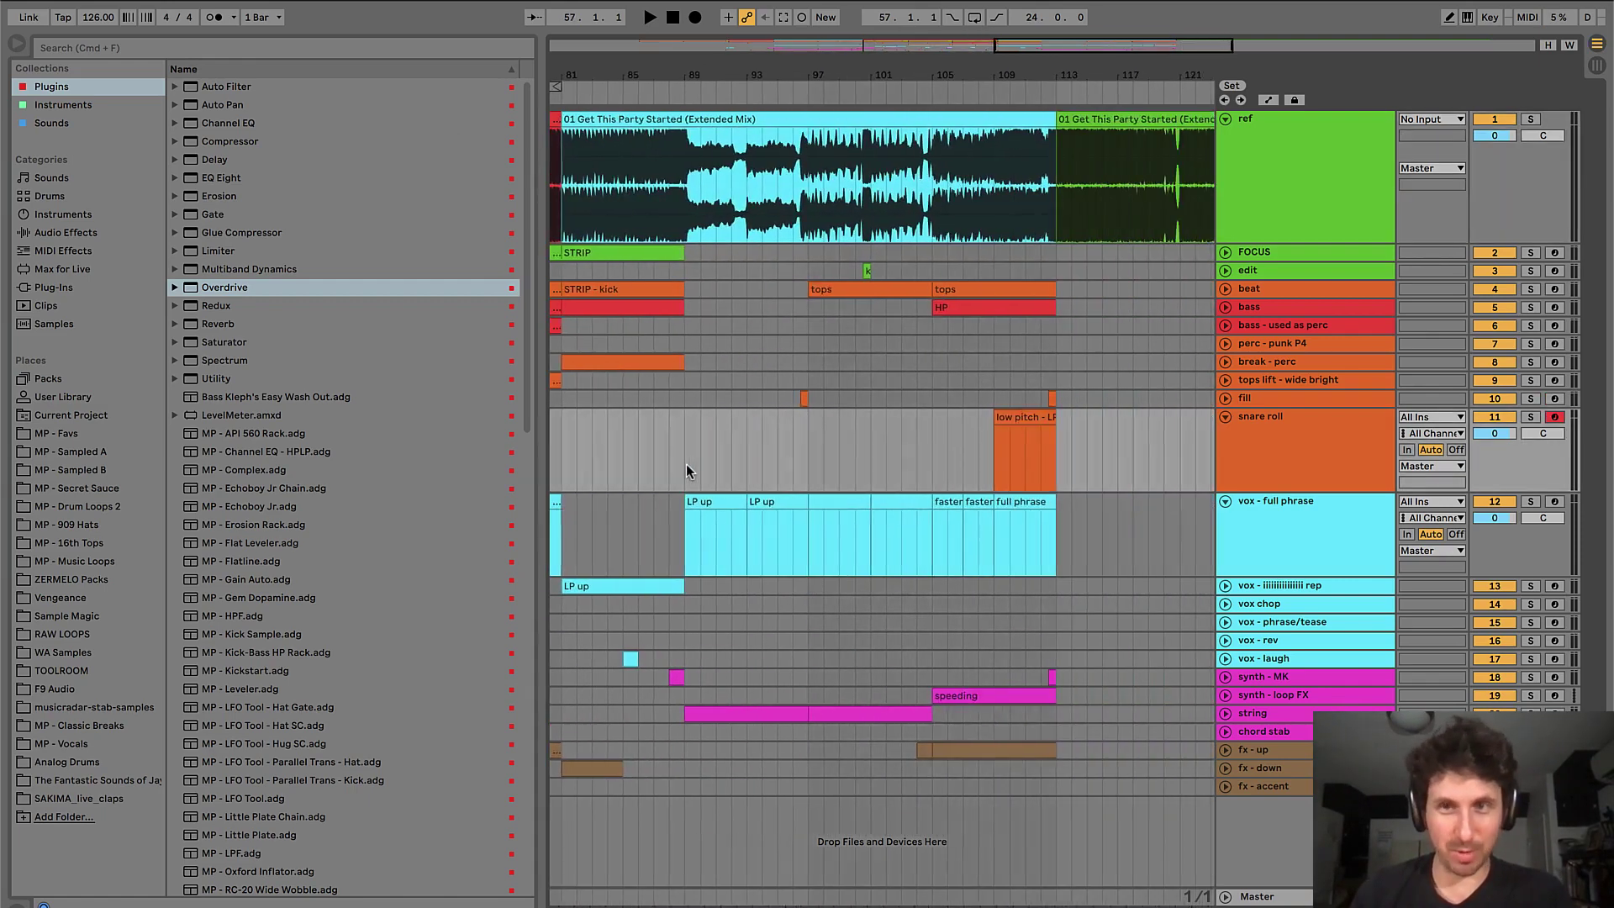
pyautogui.click(725, 396)
pyautogui.press('+')
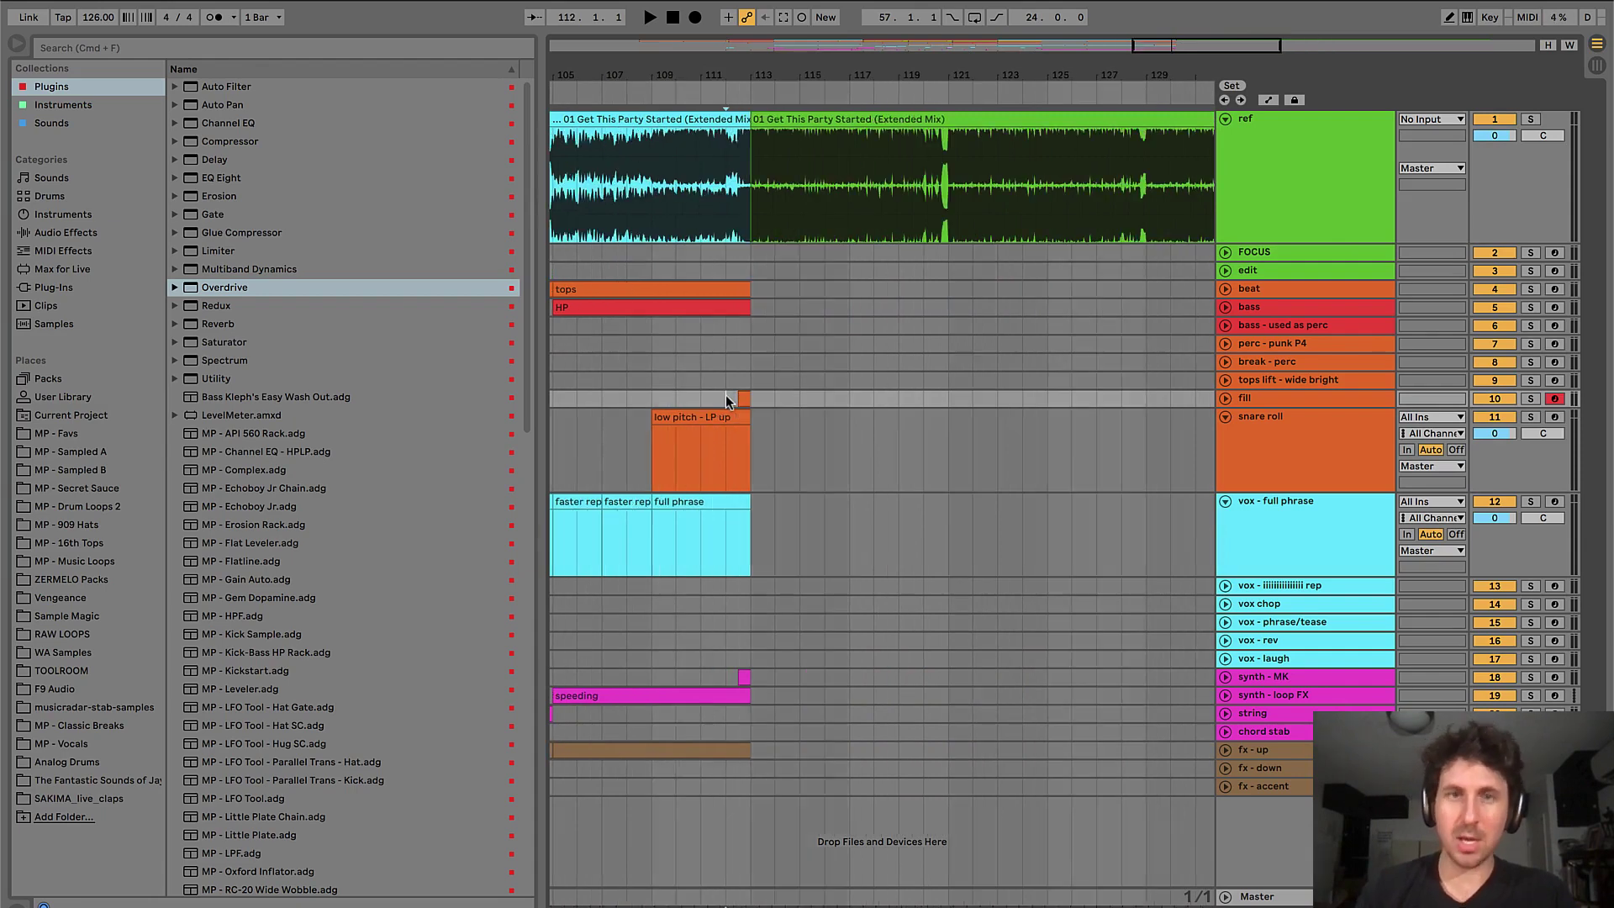
pyautogui.moveTo(840, 361); pyautogui.dragTo(1038, 456)
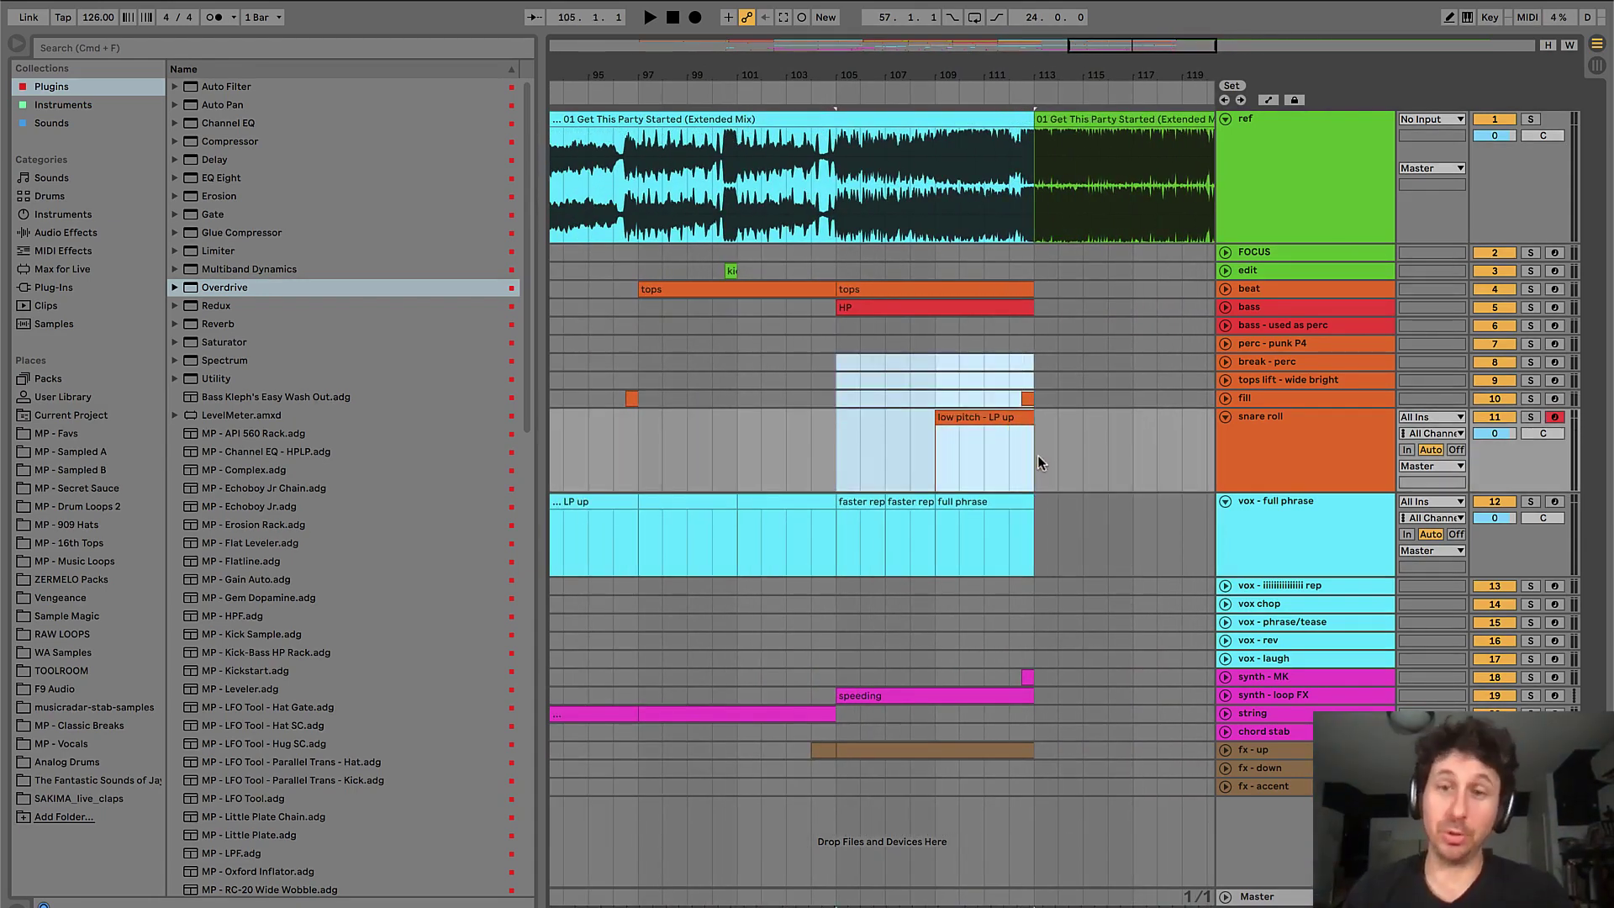
pyautogui.click(992, 382)
pyautogui.press('+')
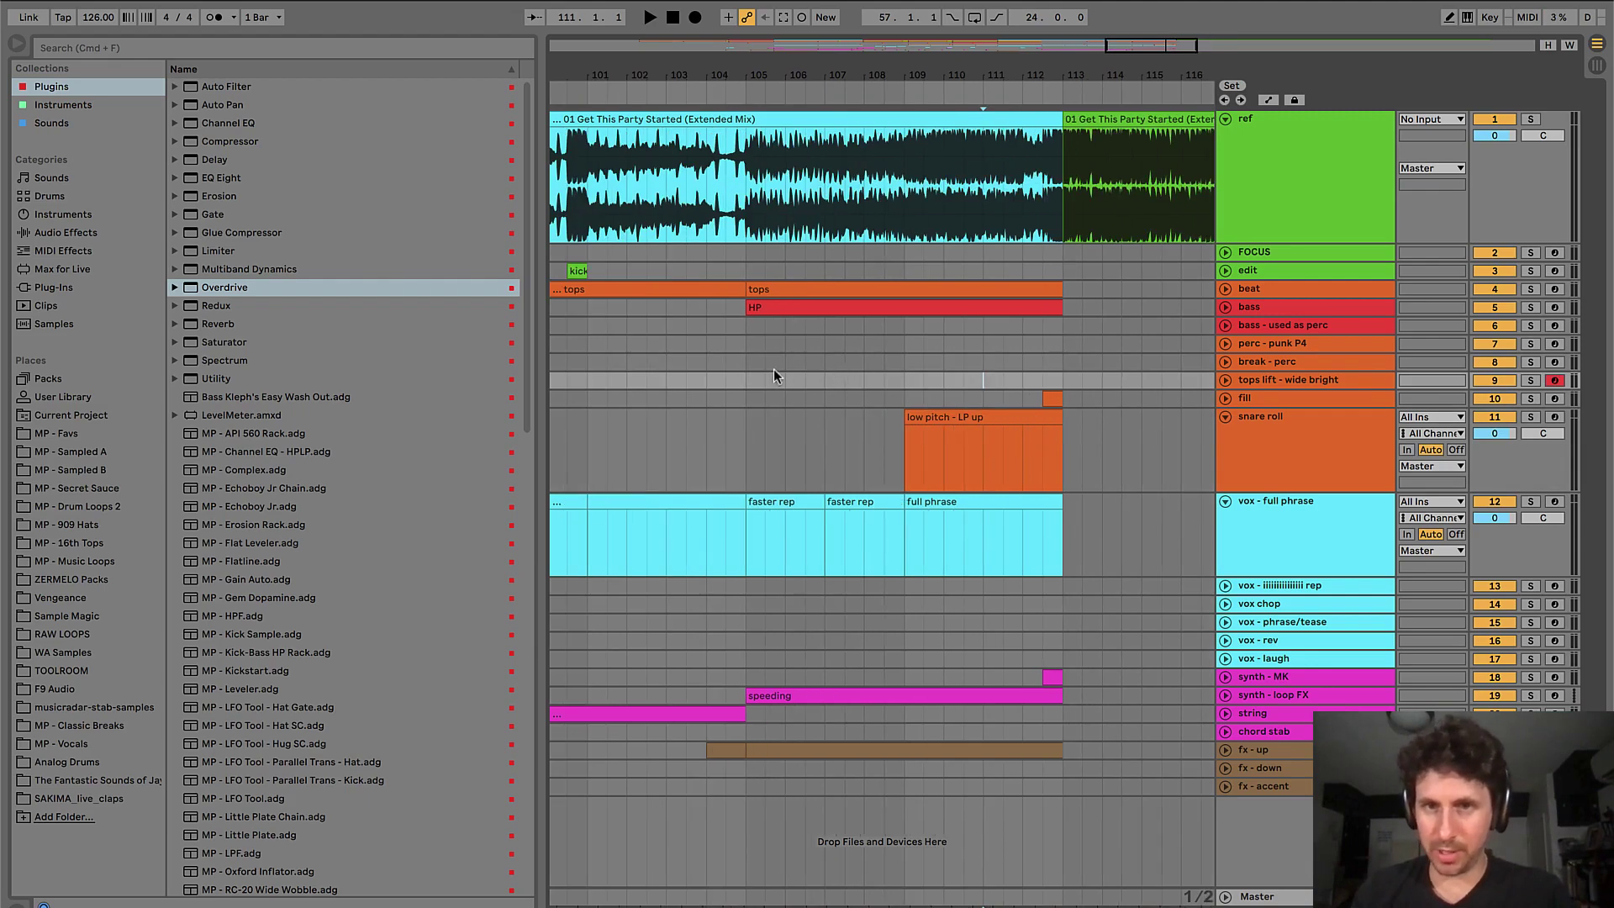
pyautogui.moveTo(774, 374); pyautogui.dragTo(1210, 572)
pyautogui.click(1002, 385)
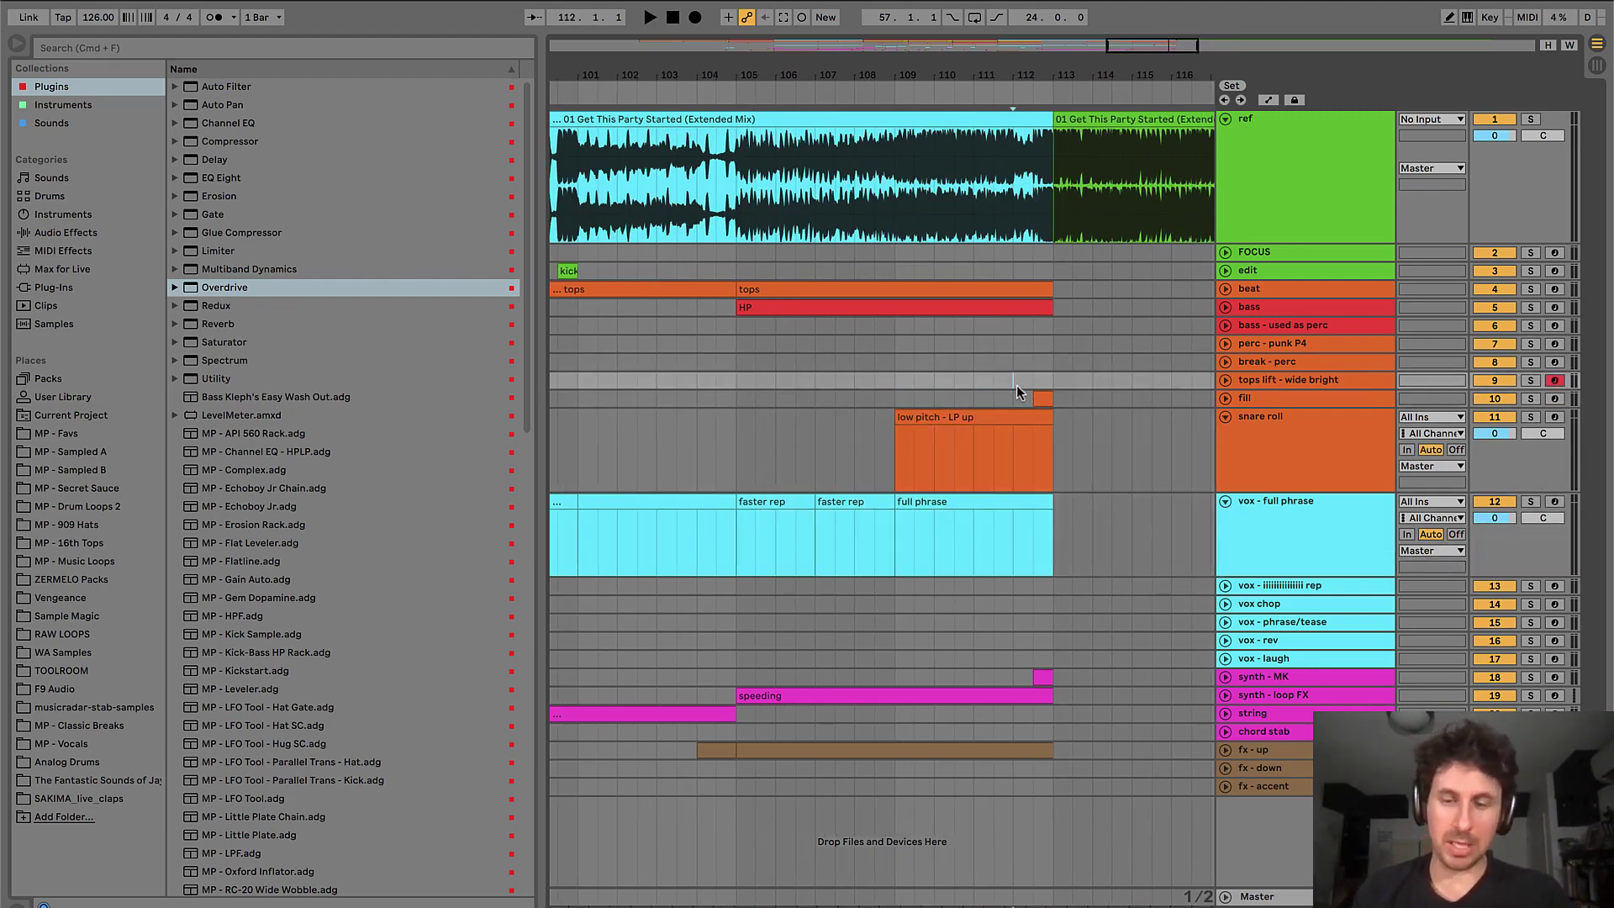
# - Play the reference repeatedly from bar 112 across the transition into bar 113
pyautogui.press('-')
pyautogui.hscroll(5, 1016, 389)
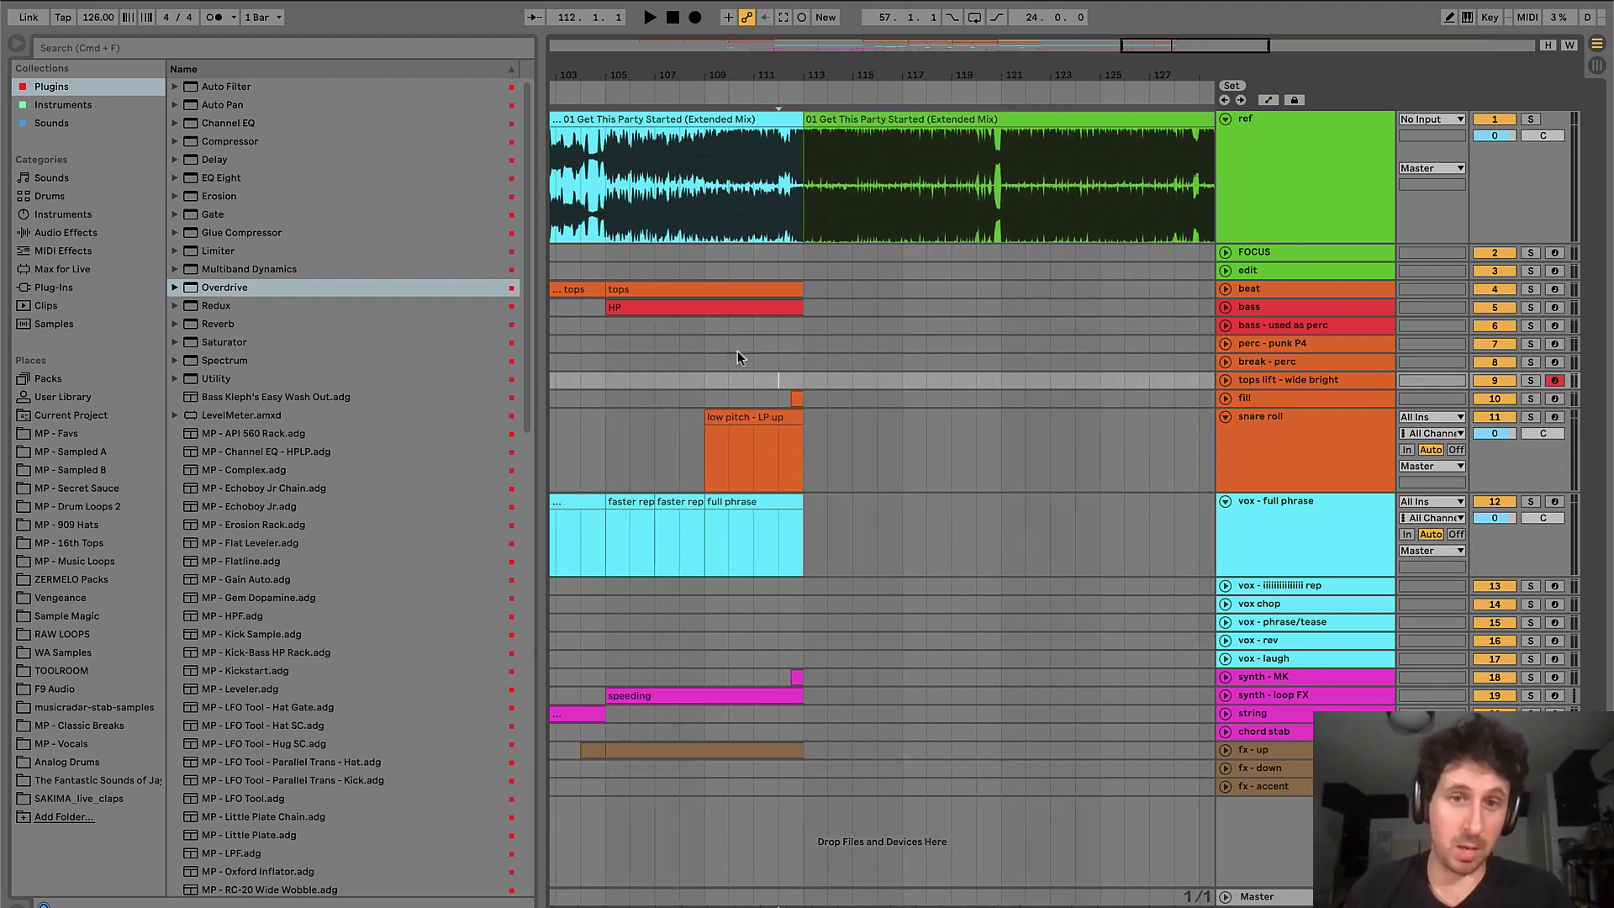
pyautogui.press('space')
pyautogui.press('+')
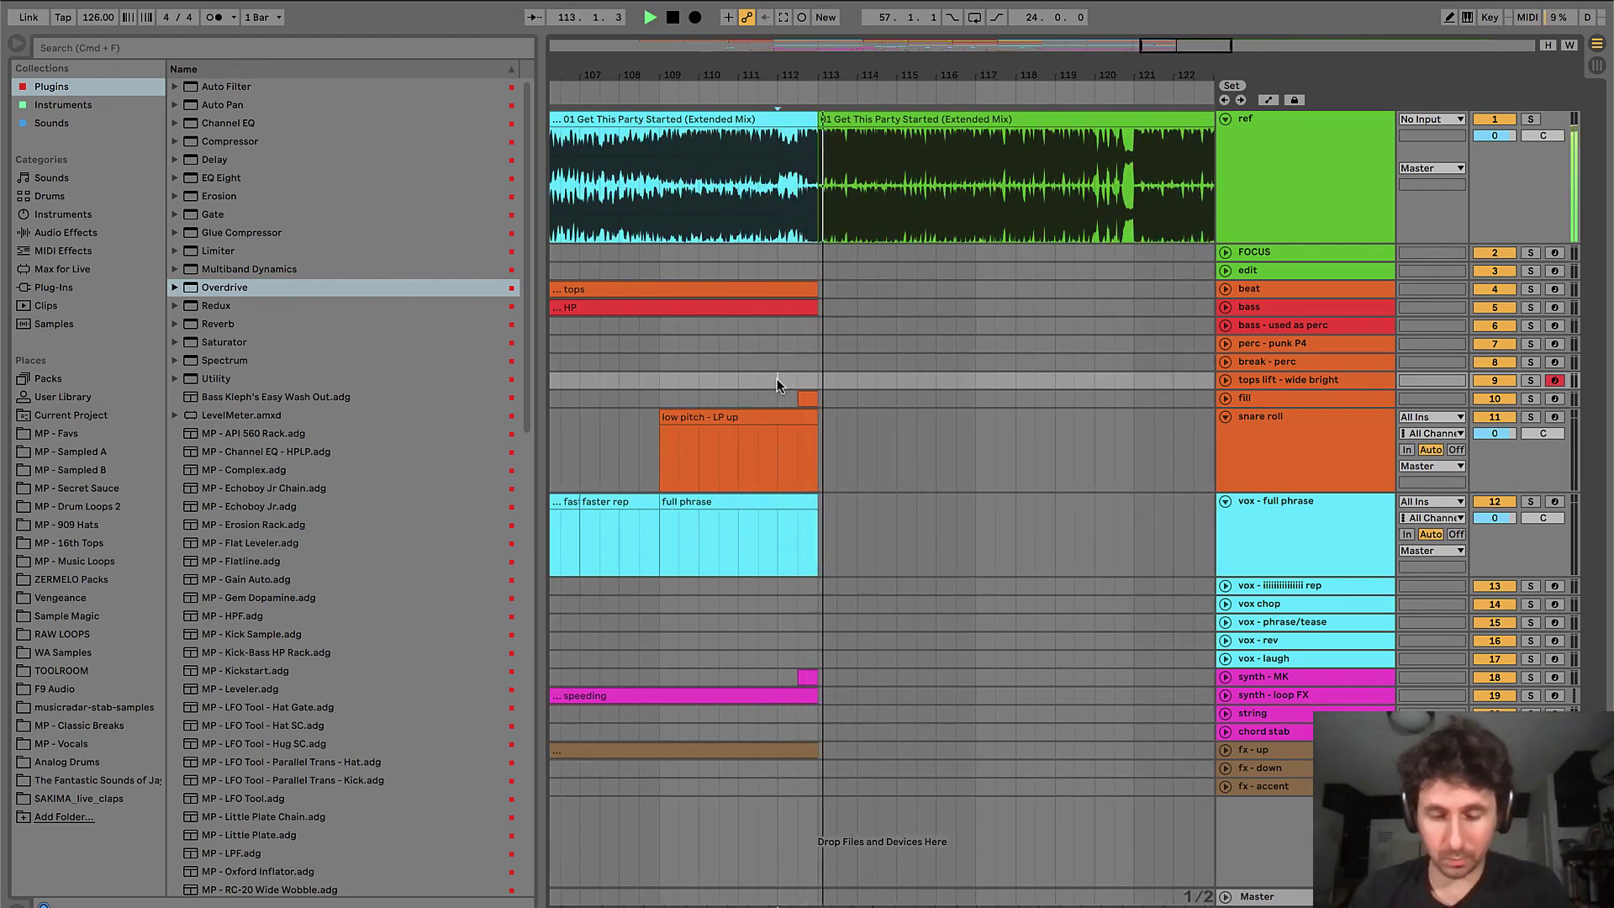
pyautogui.press('space')
pyautogui.press('space')
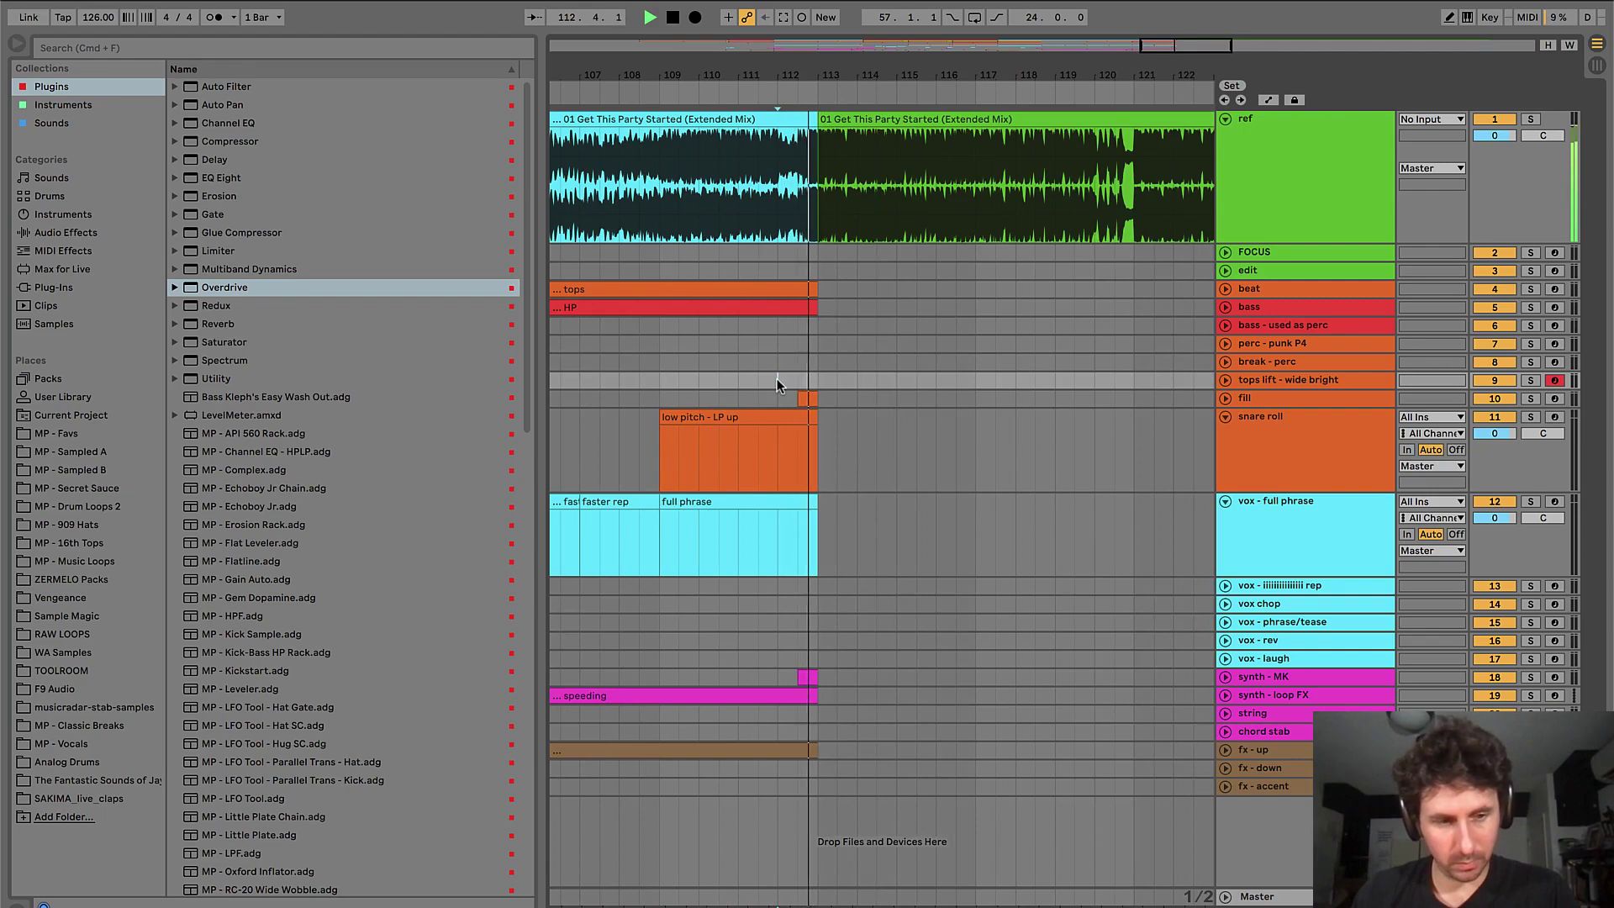
pyautogui.press('space')
pyautogui.press('space')
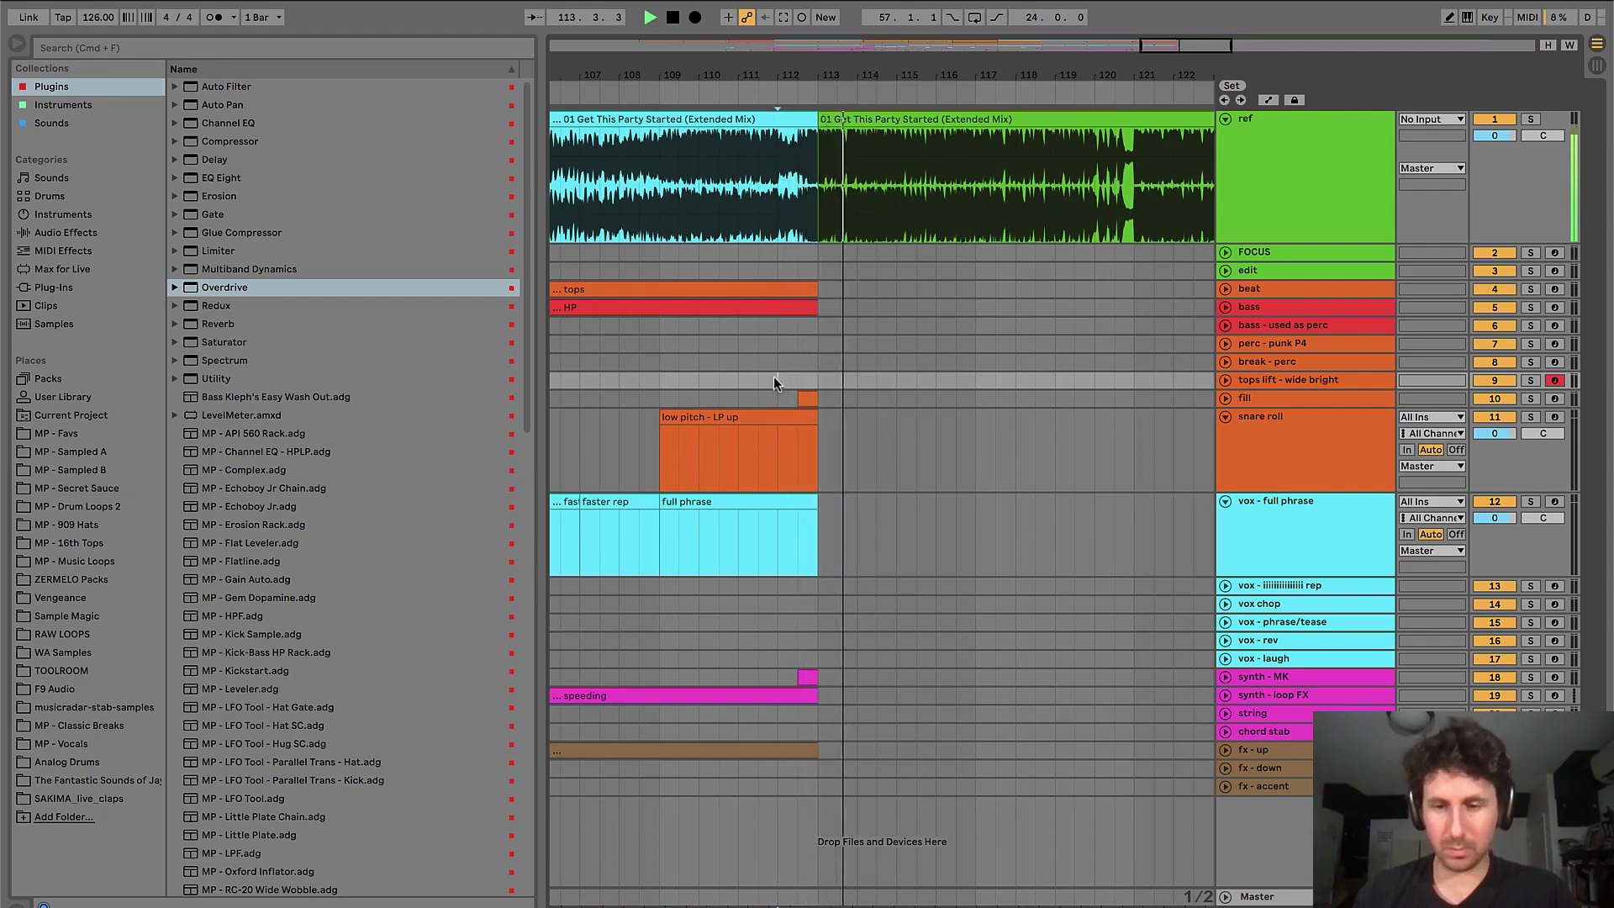
# - Add a two-bar placeholder clip on the fx - accent track at bar 113
pyautogui.press('-')
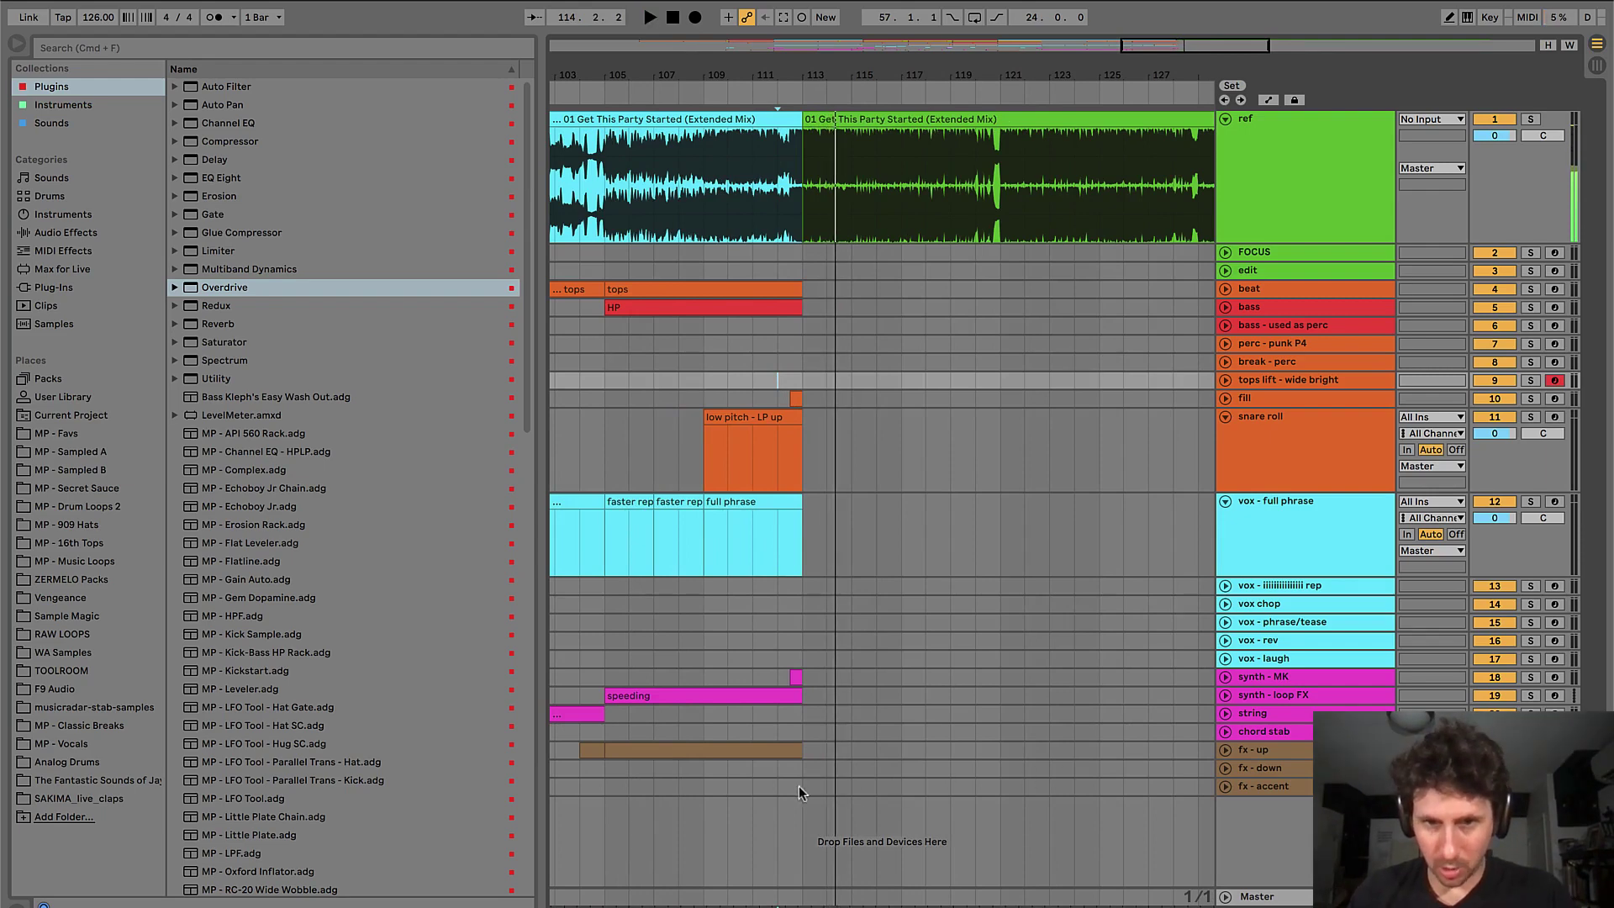
pyautogui.press('super+shift+m')
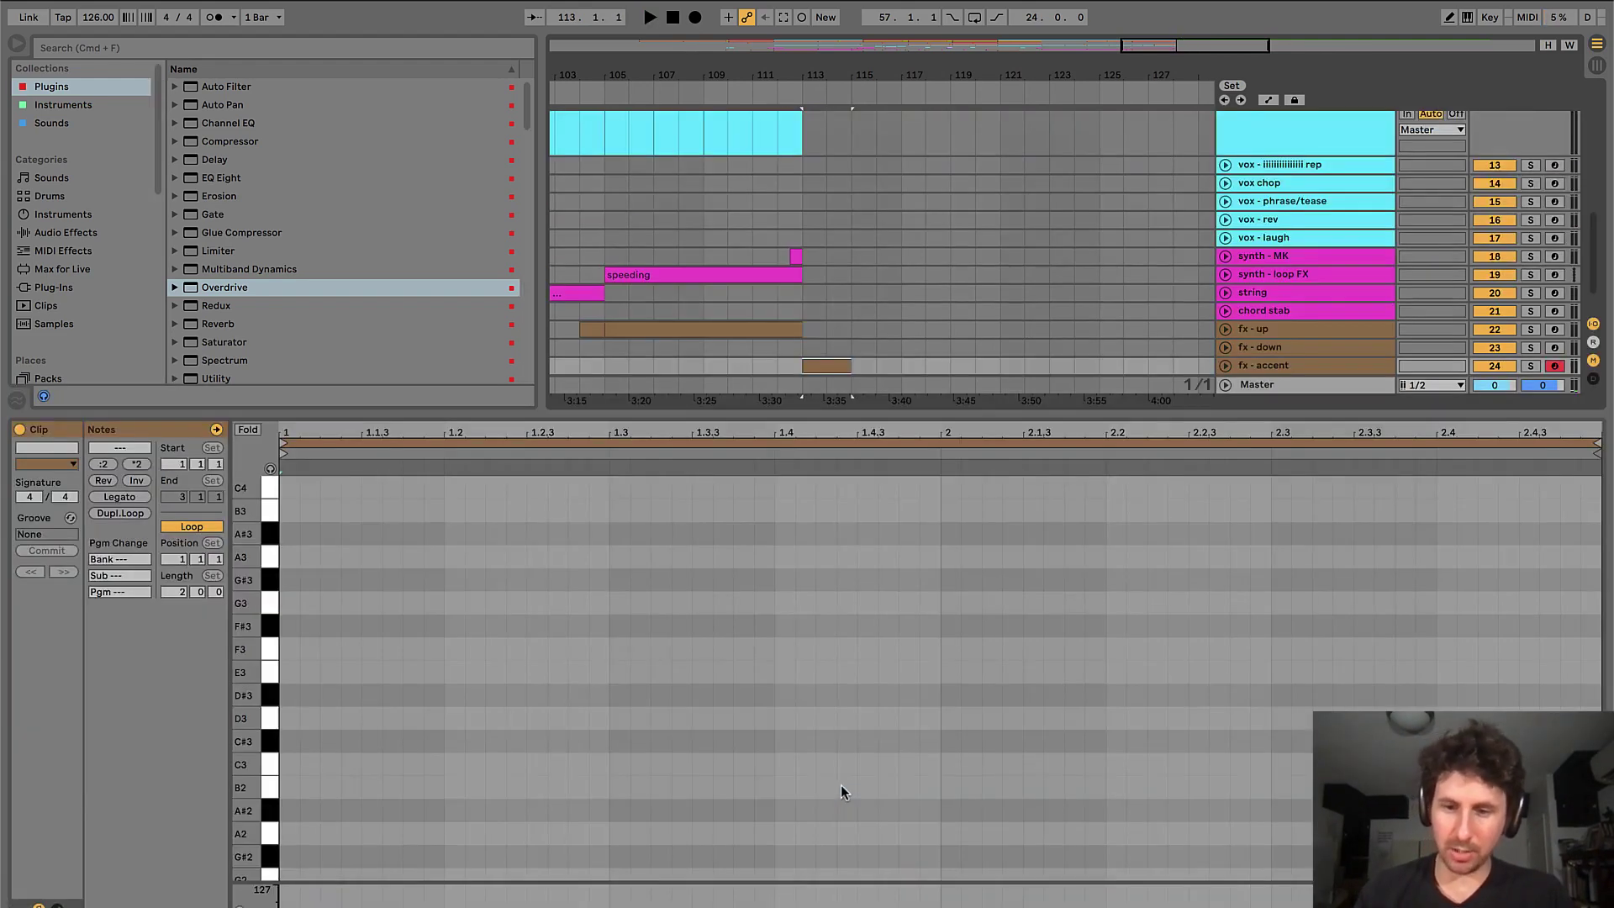
pyautogui.press('super+alt+l')
pyautogui.click(798, 774)
# - Compare the start of the red section at bar 57 with the green section at bar 113 by playing both
pyautogui.press('-')
pyautogui.press('-')
pyautogui.press('-')
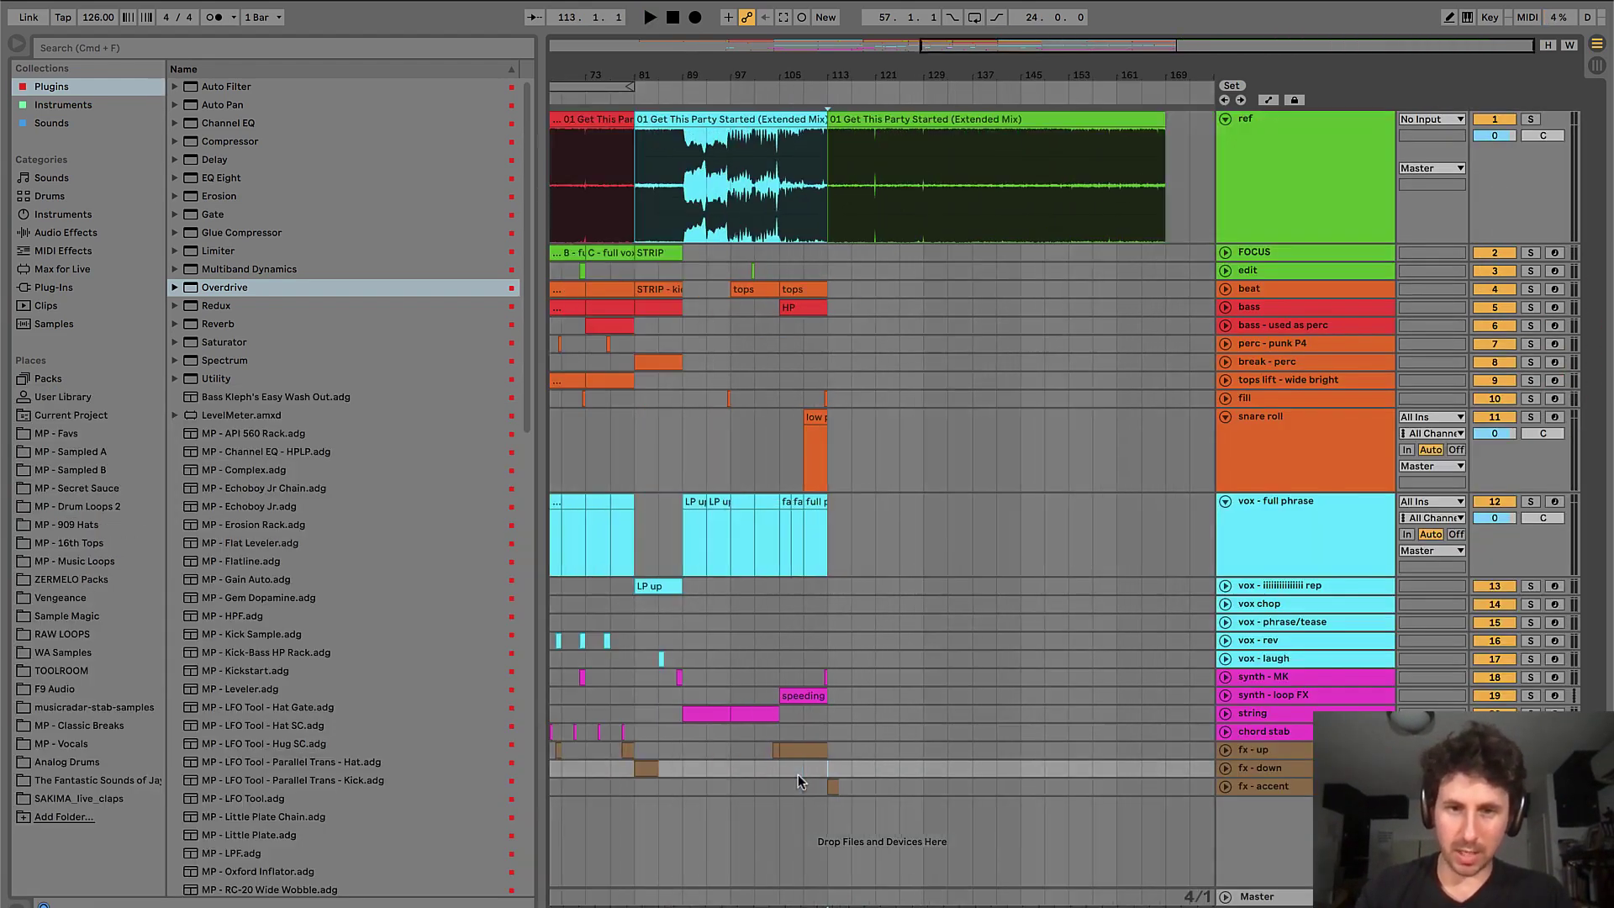
pyautogui.hscroll(-5, 799, 774)
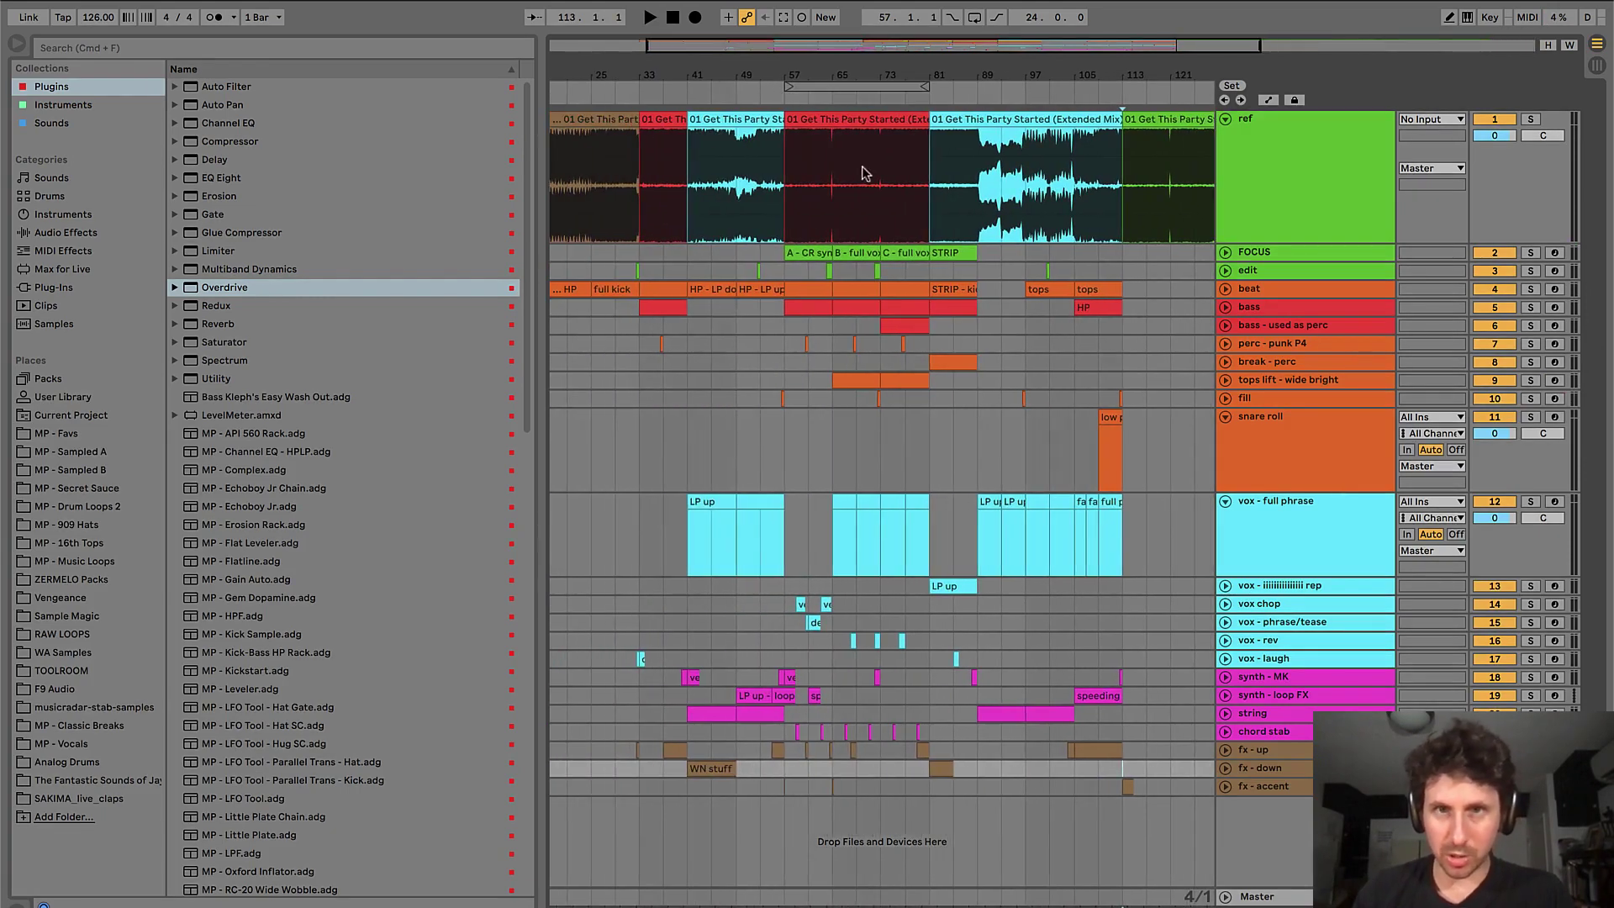
pyautogui.press('space')
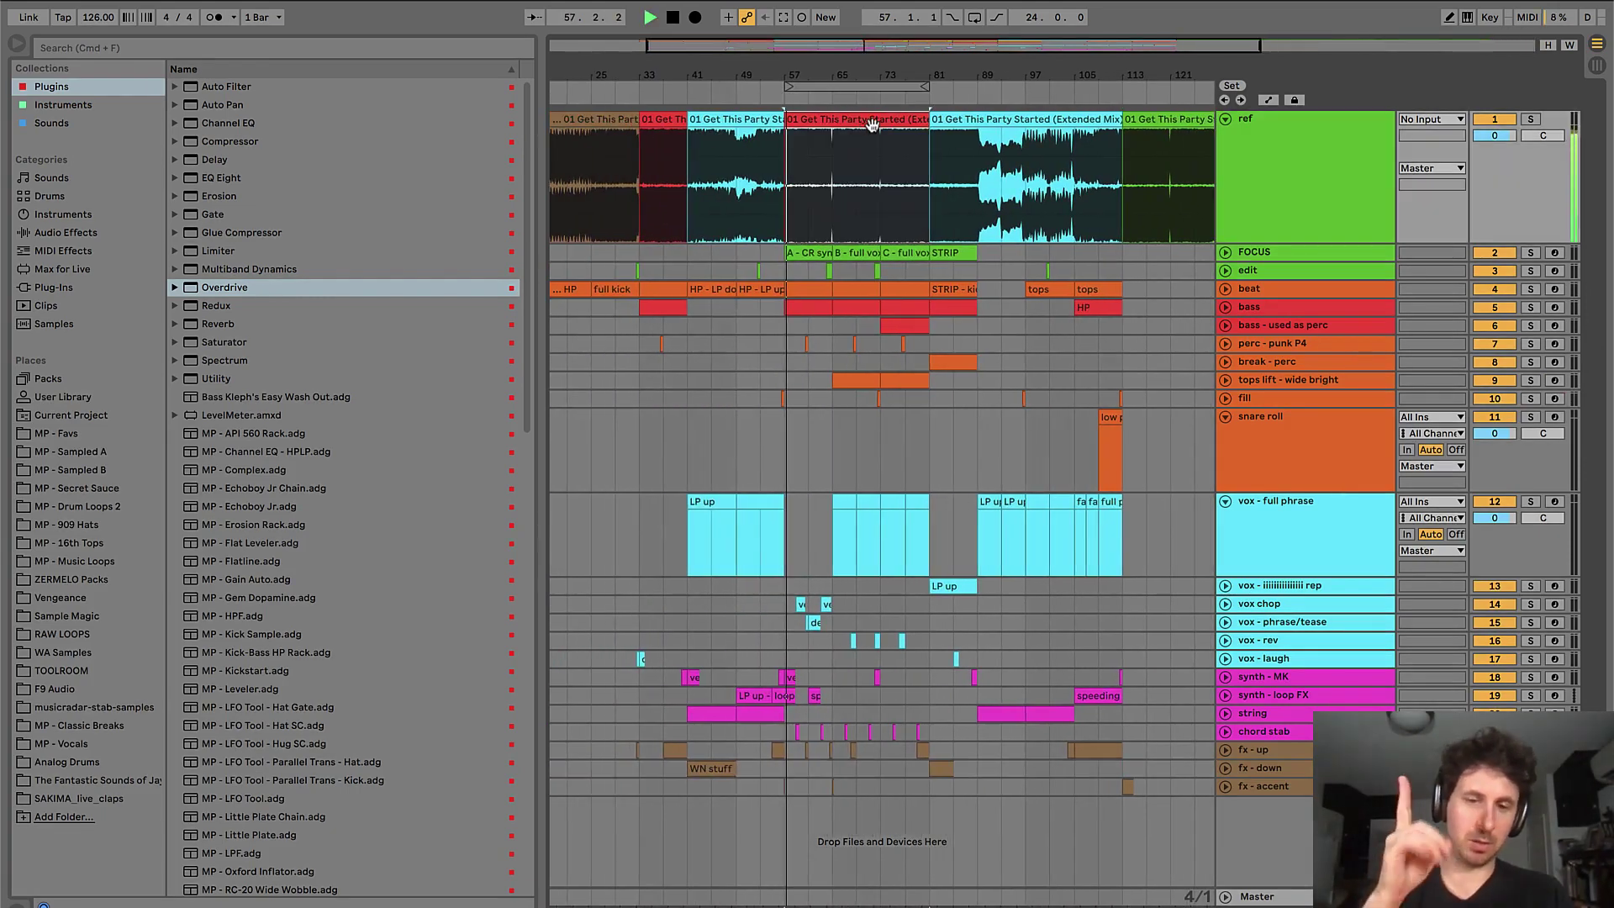
pyautogui.press('space')
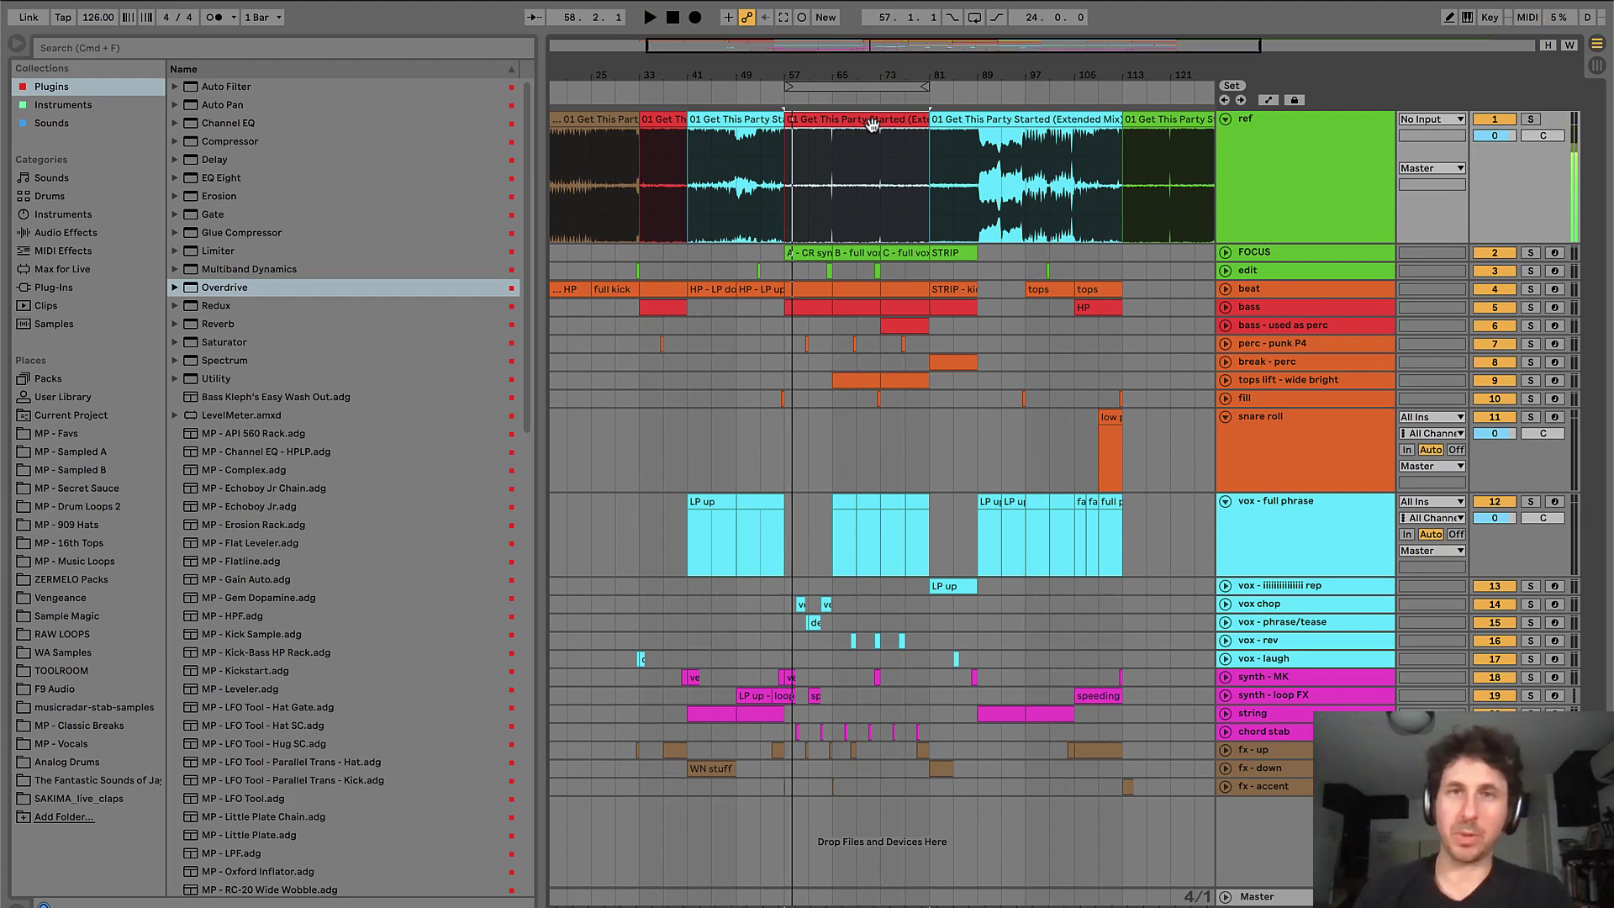
pyautogui.hscroll(10, 872, 125)
pyautogui.click(868, 120)
pyautogui.scroll(5, 869, 120)
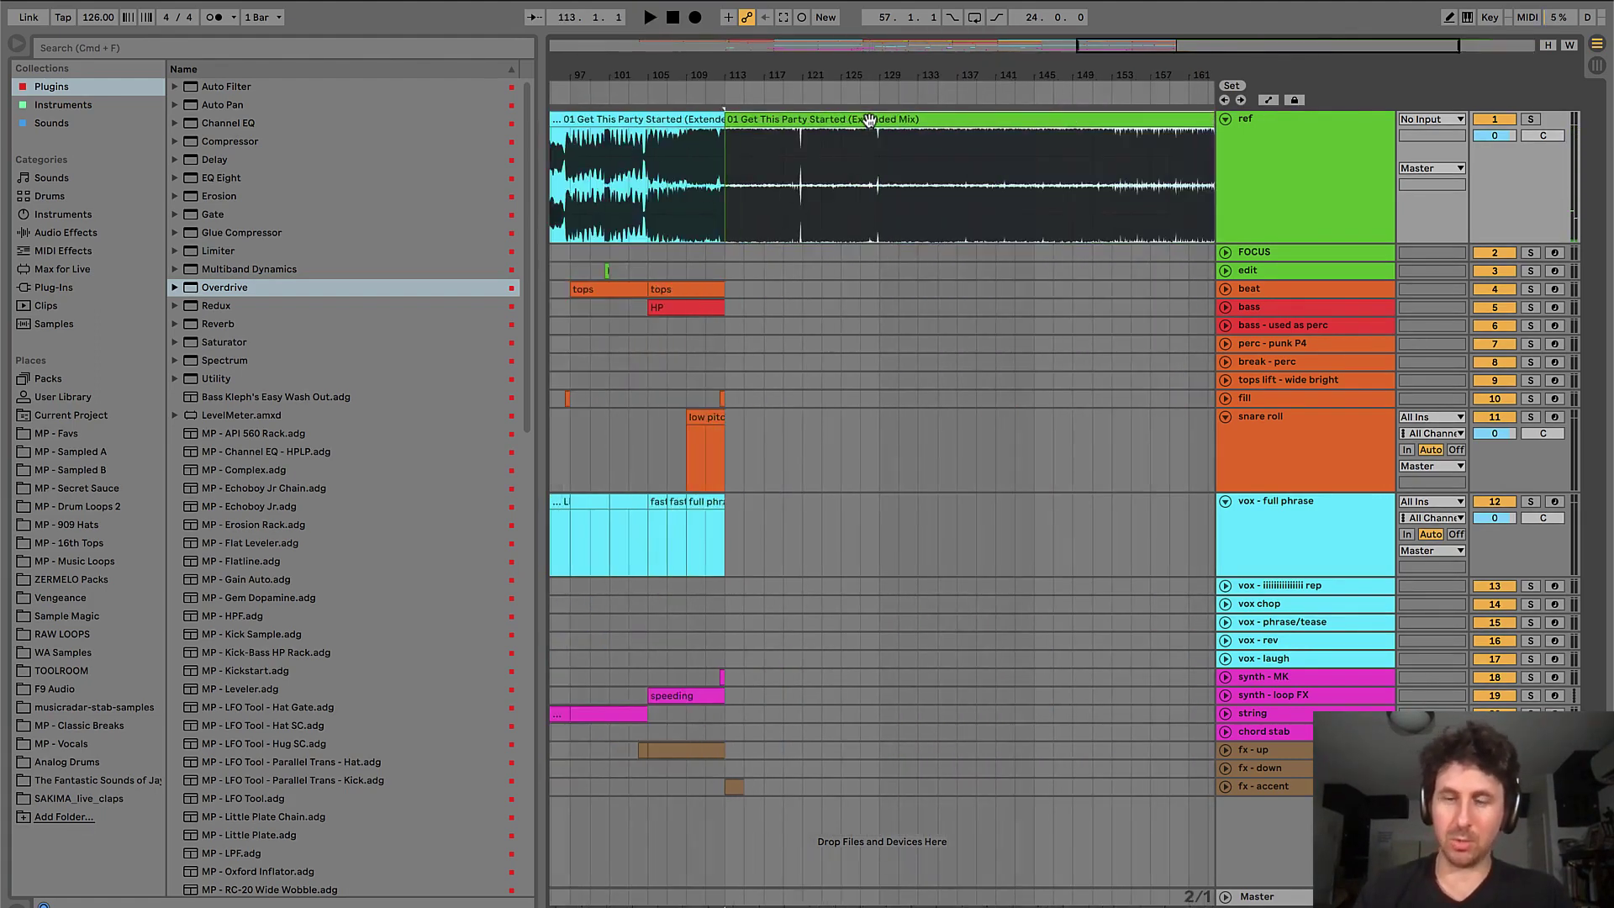
pyautogui.press('space')
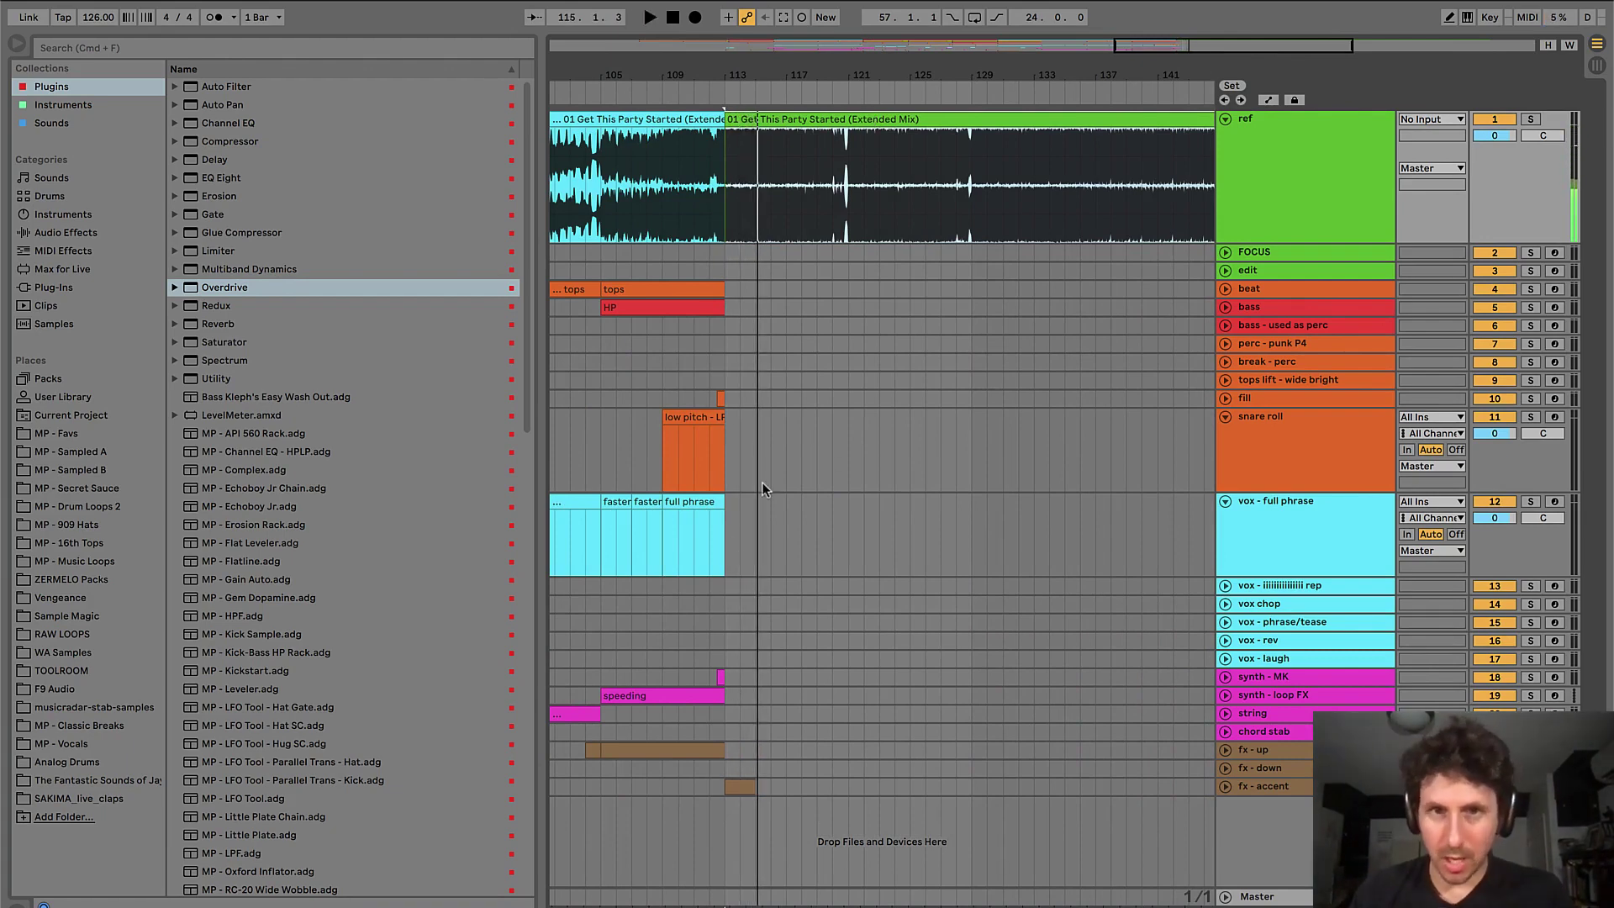
# - Copy the placeholder clips of bars 57 to 81, from the beat track through the fx - up track, to bar 113
pyautogui.scroll(-6, 724, 360)
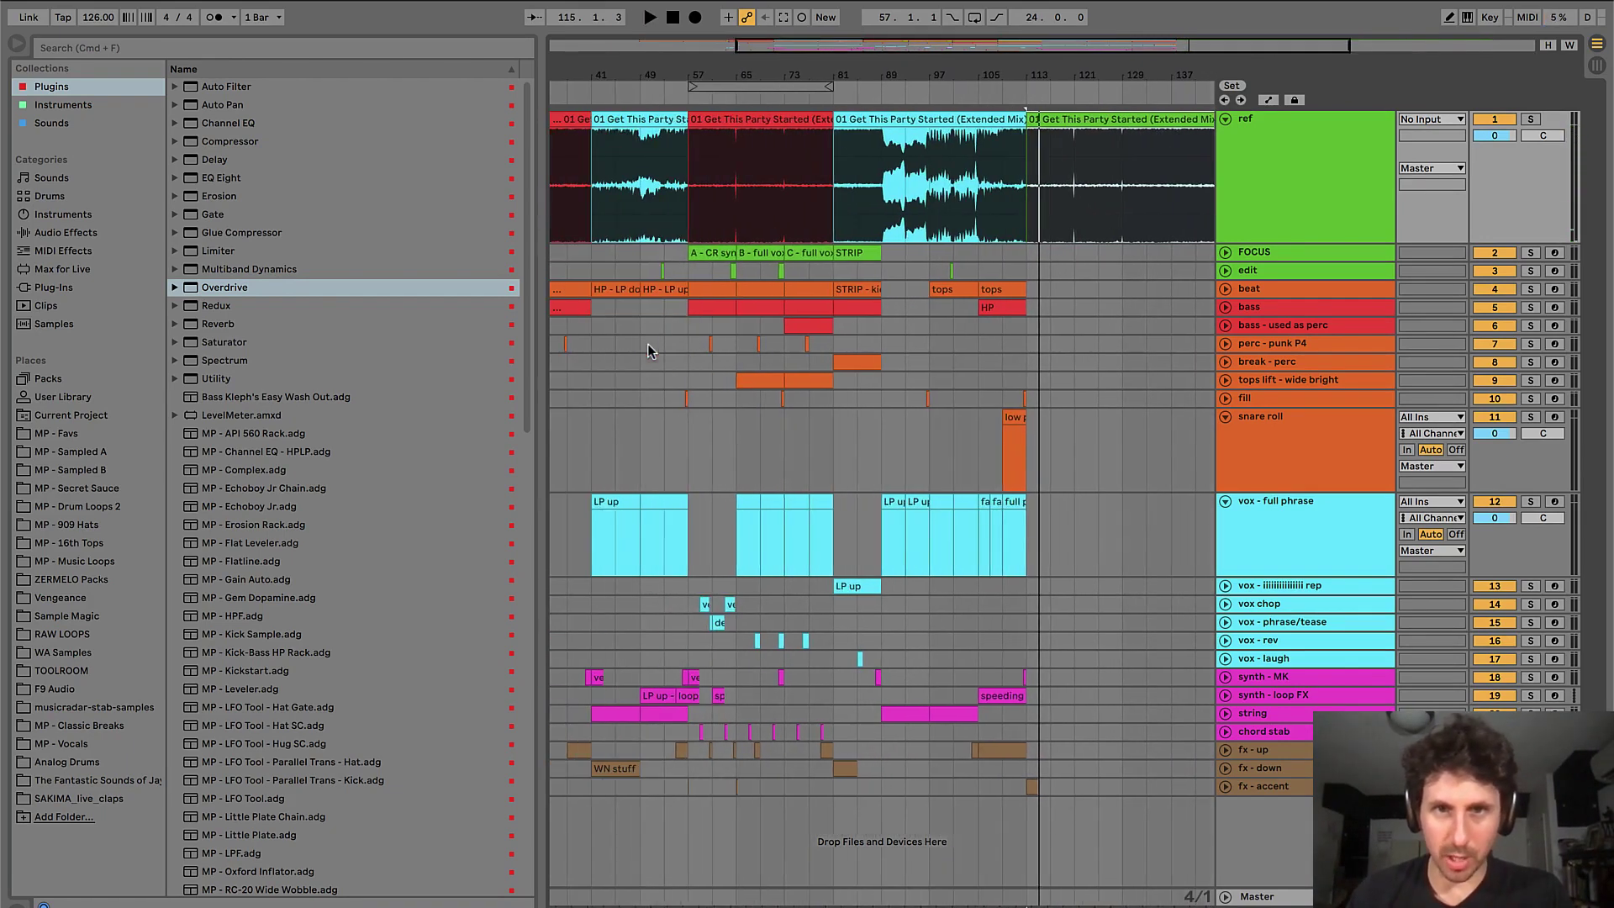
pyautogui.press('space')
pyautogui.click(716, 291)
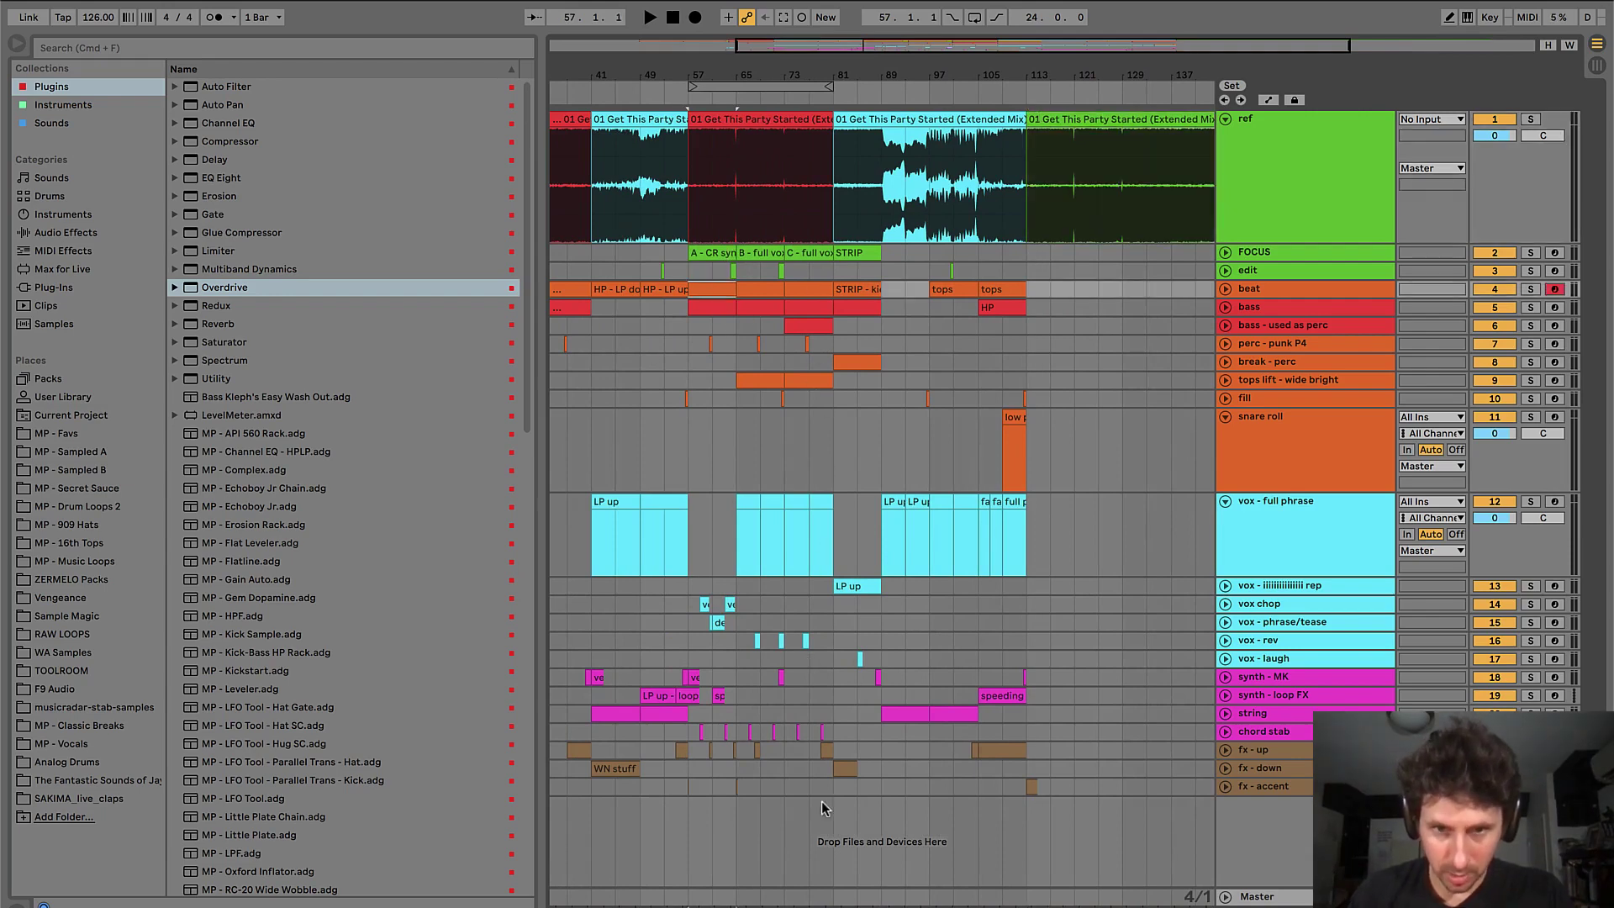
pyautogui.keyDown('shift'); pyautogui.click(824, 756); pyautogui.keyUp('shift')
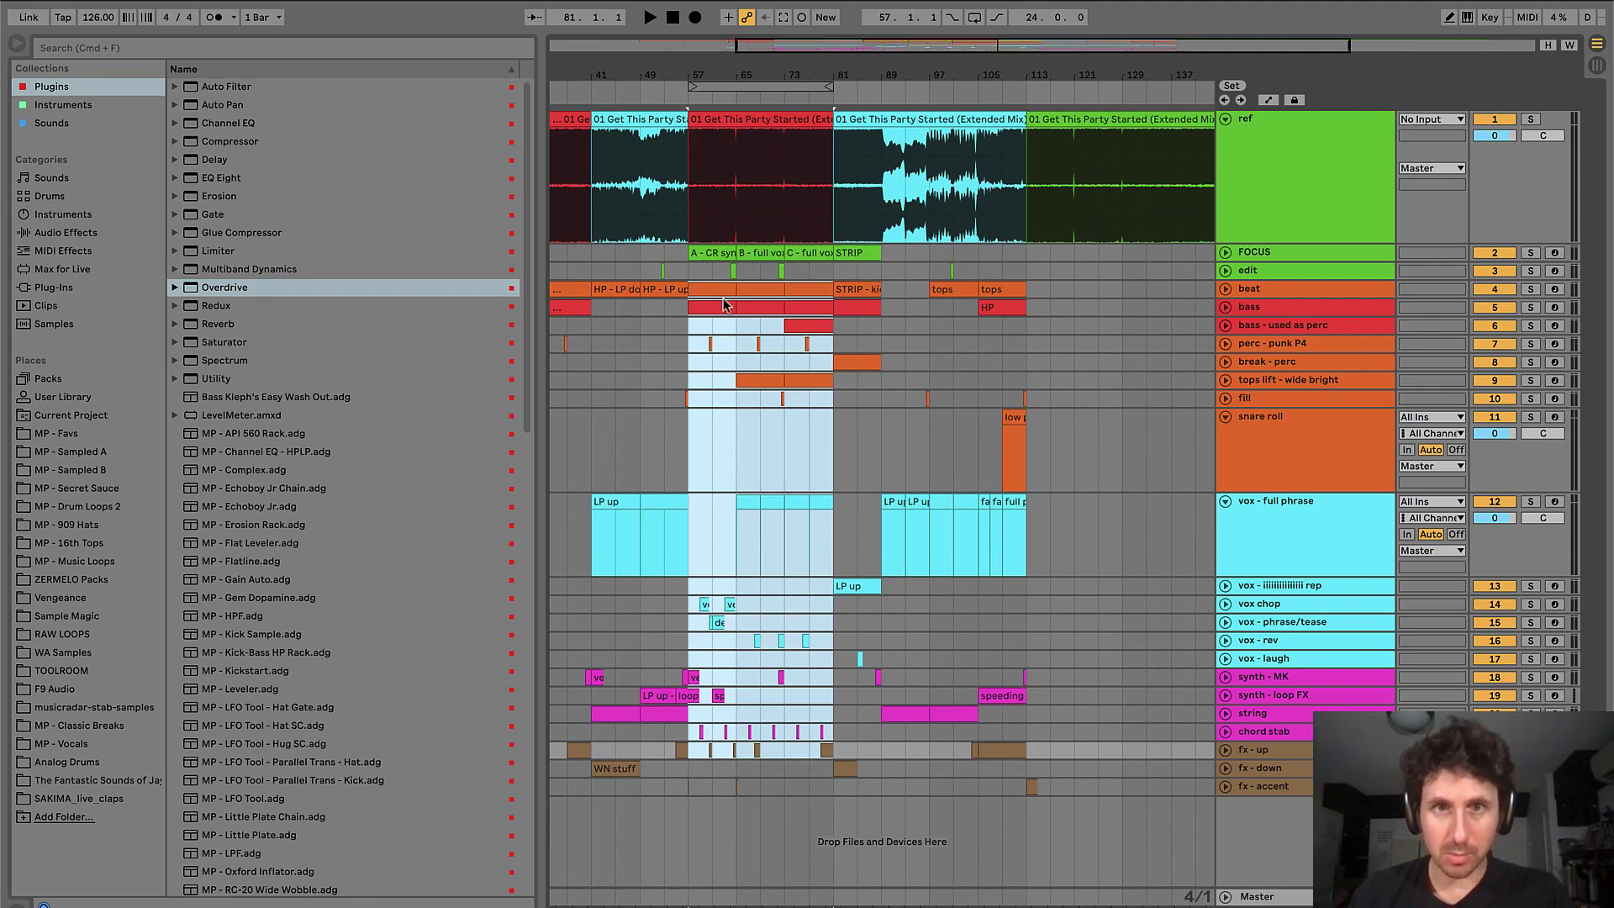
pyautogui.moveTo(724, 304); pyautogui.dragTo(1049, 290)
# - Play the reference from bar 113 and check it against the copied beat, perc and synth placeholder clips
pyautogui.press('space')
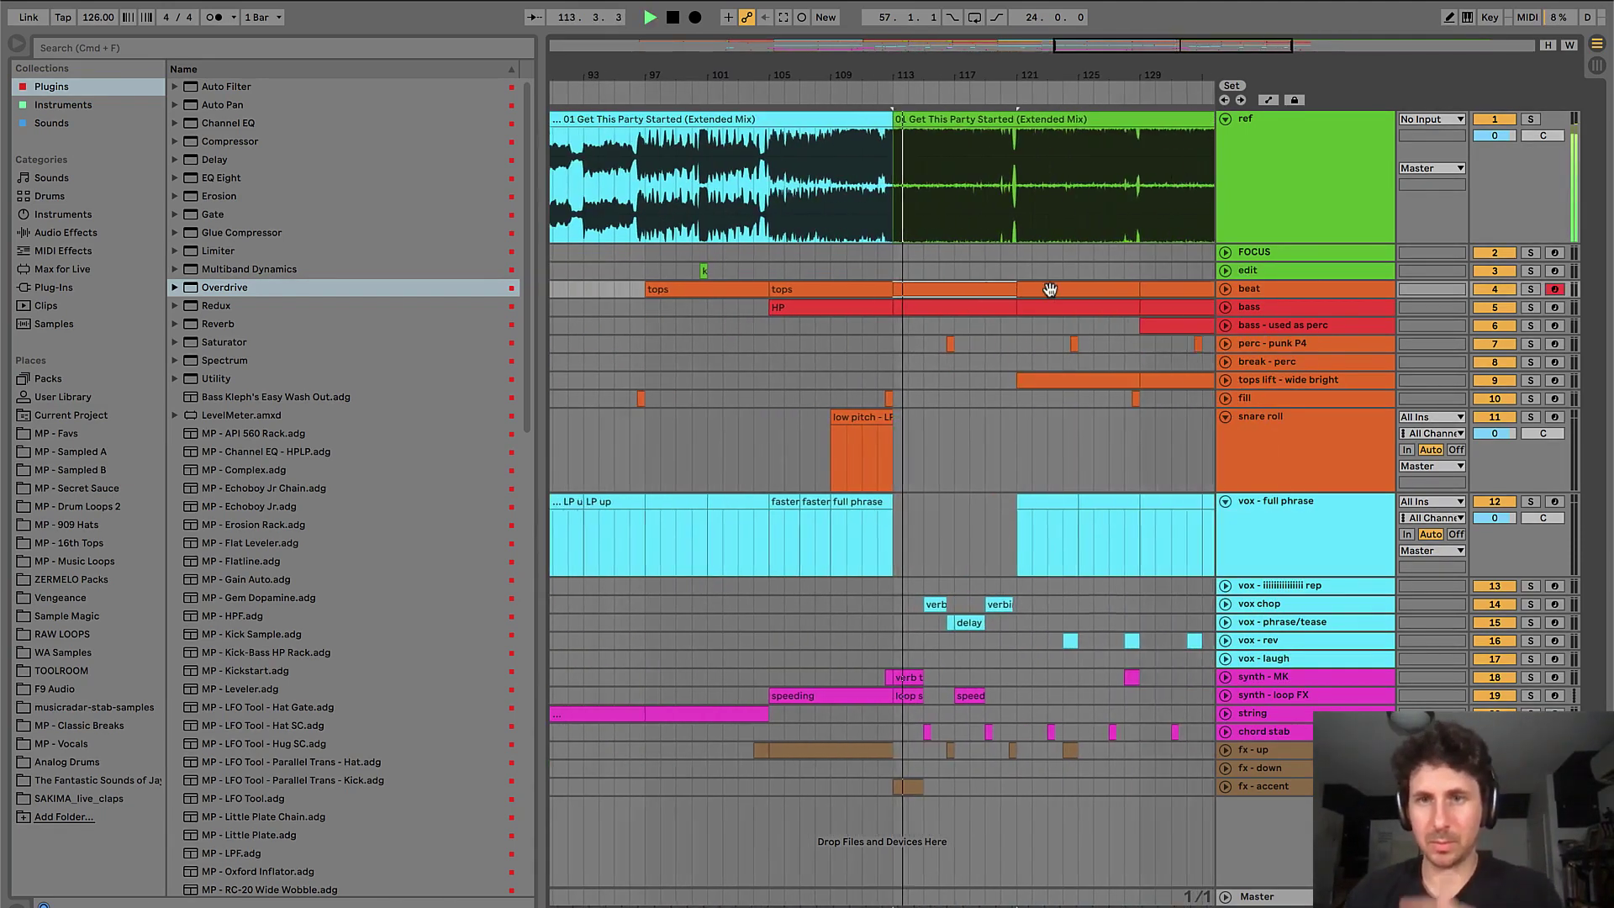
pyautogui.press('+')
pyautogui.click(779, 361)
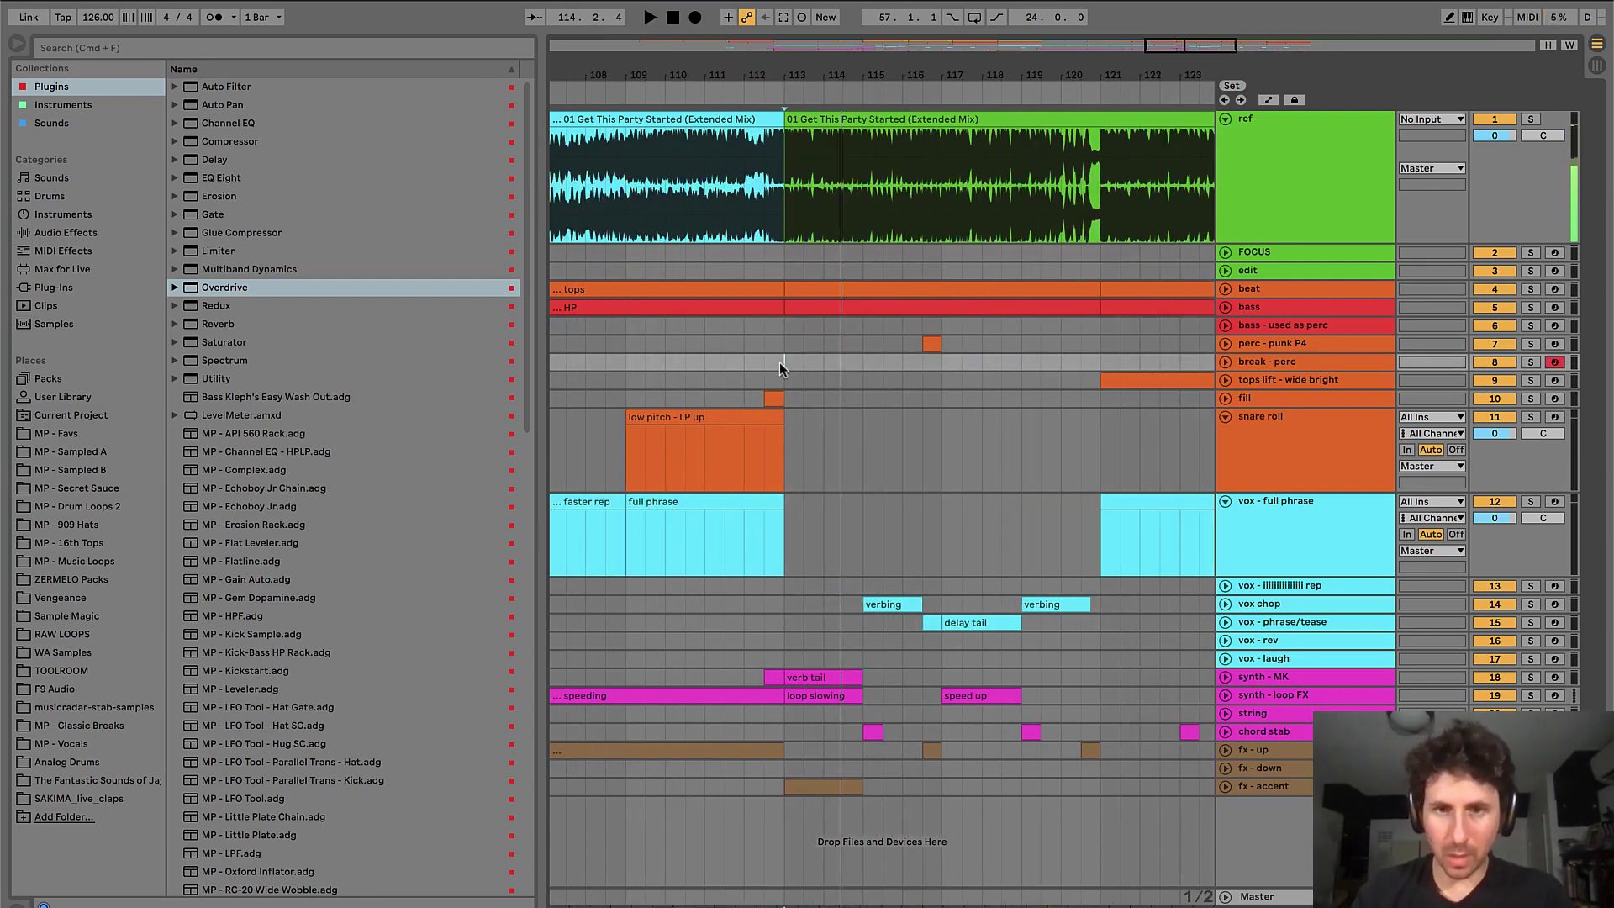
pyautogui.click(762, 657)
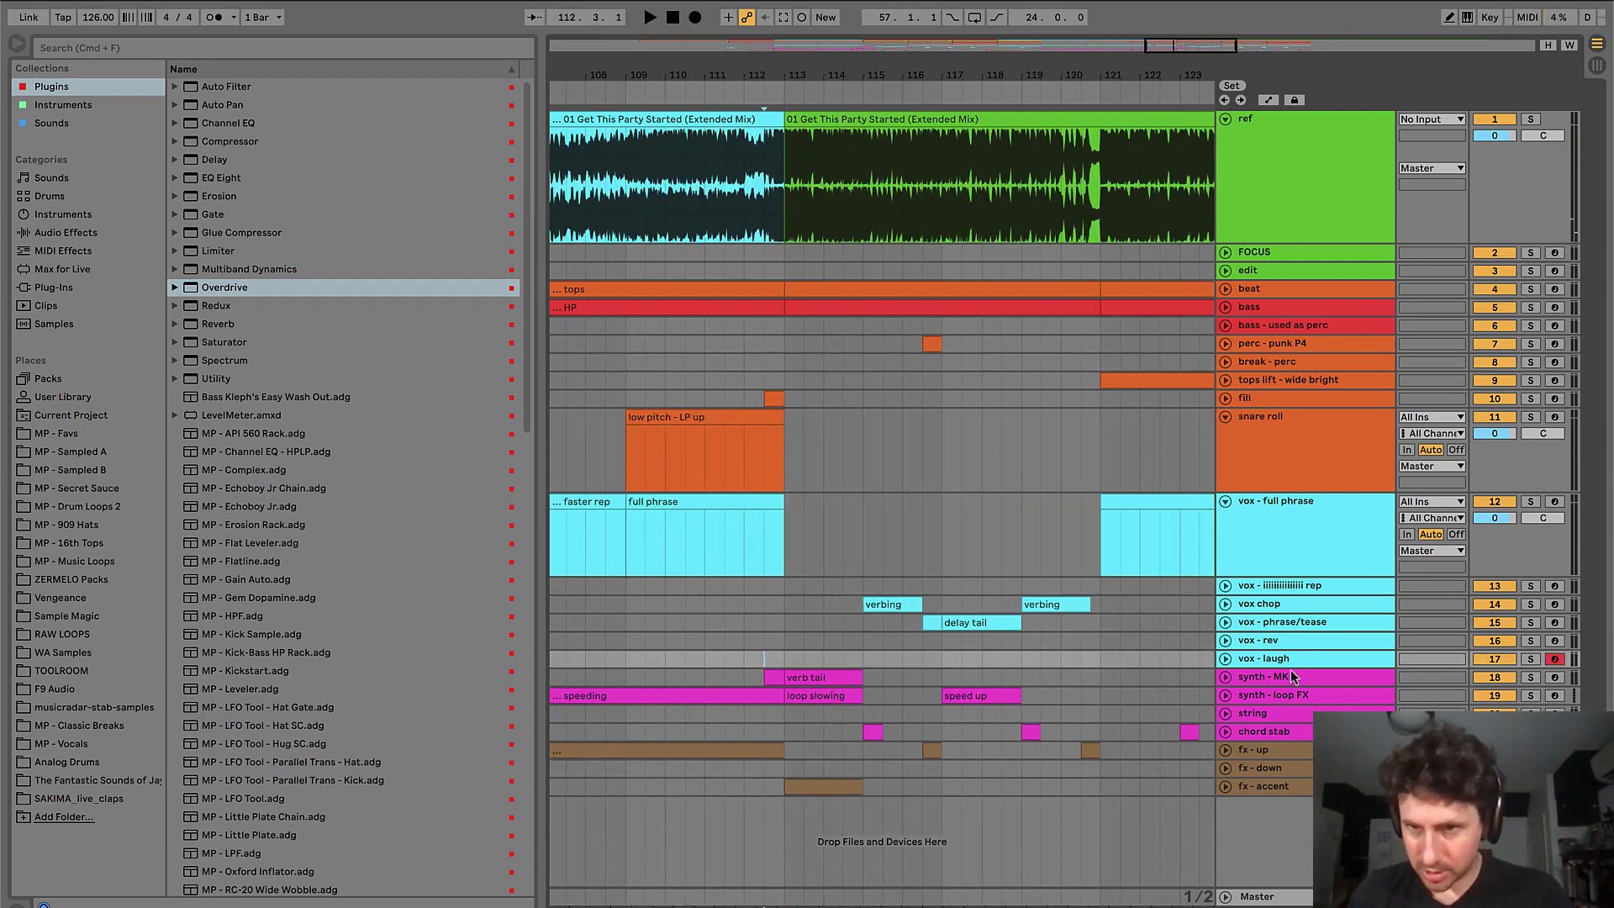
pyautogui.click(1271, 290)
pyautogui.click(840, 288)
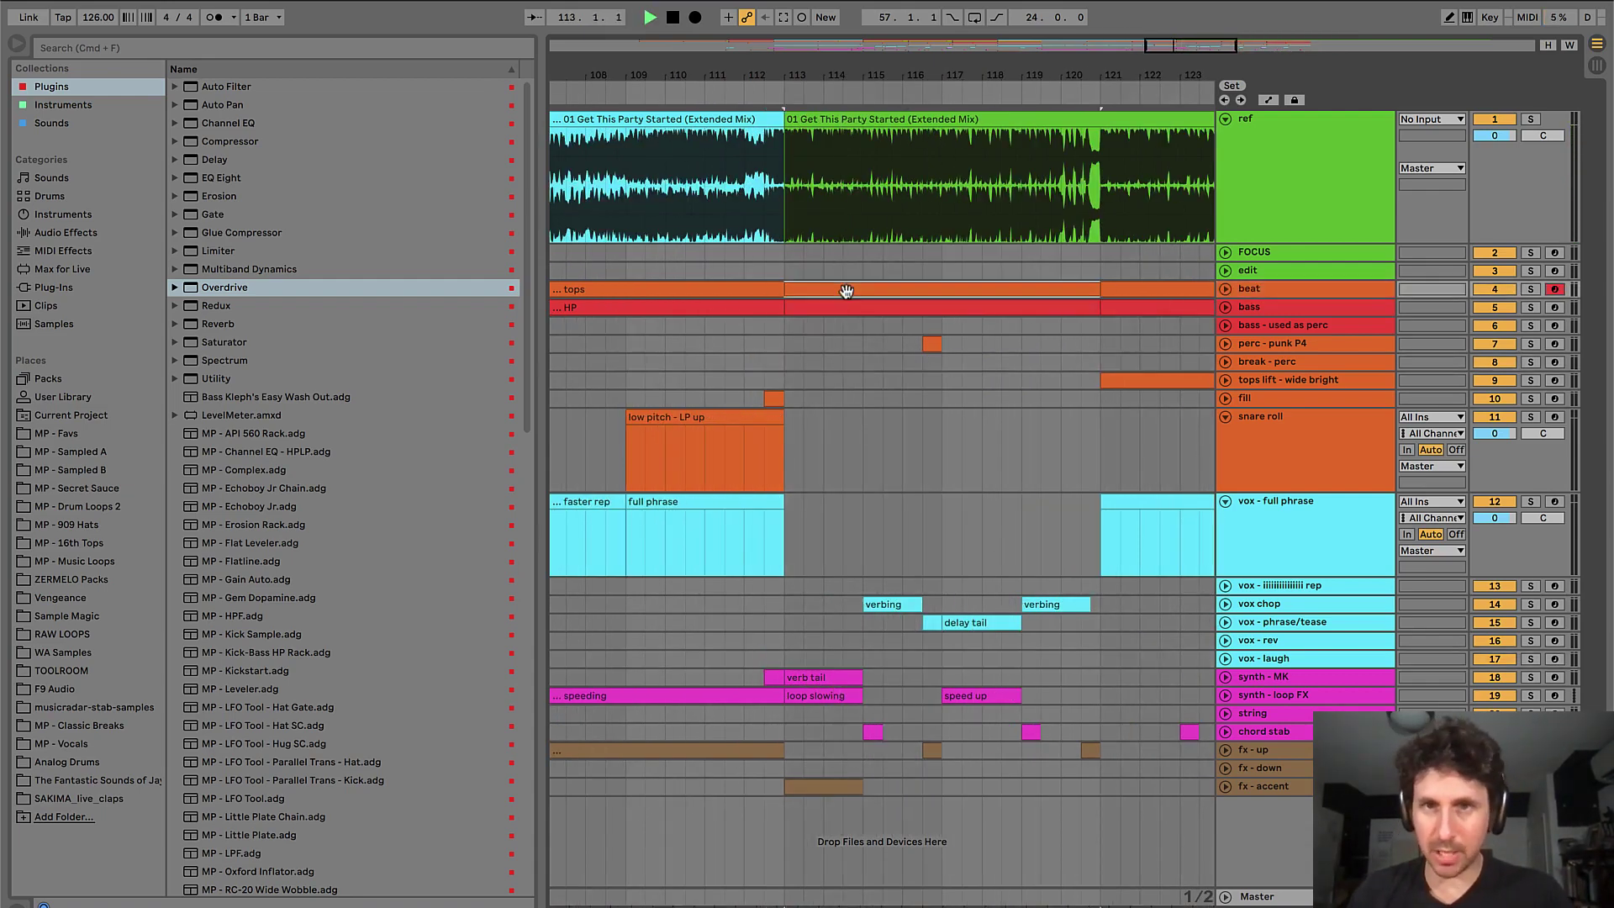
pyautogui.press('space')
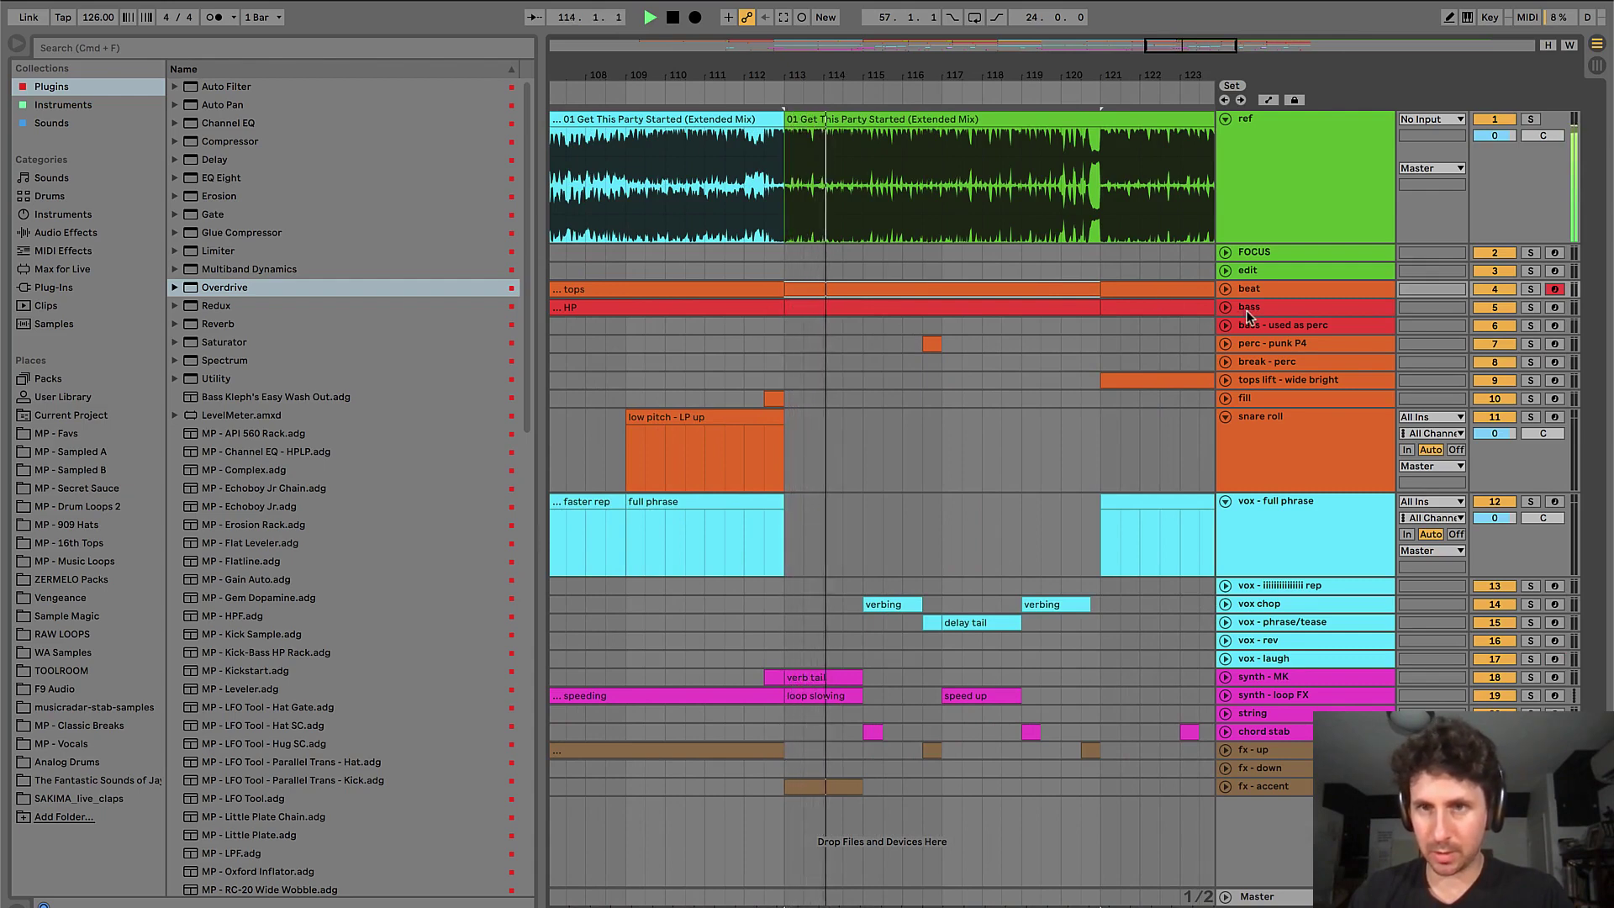
pyautogui.click(819, 344)
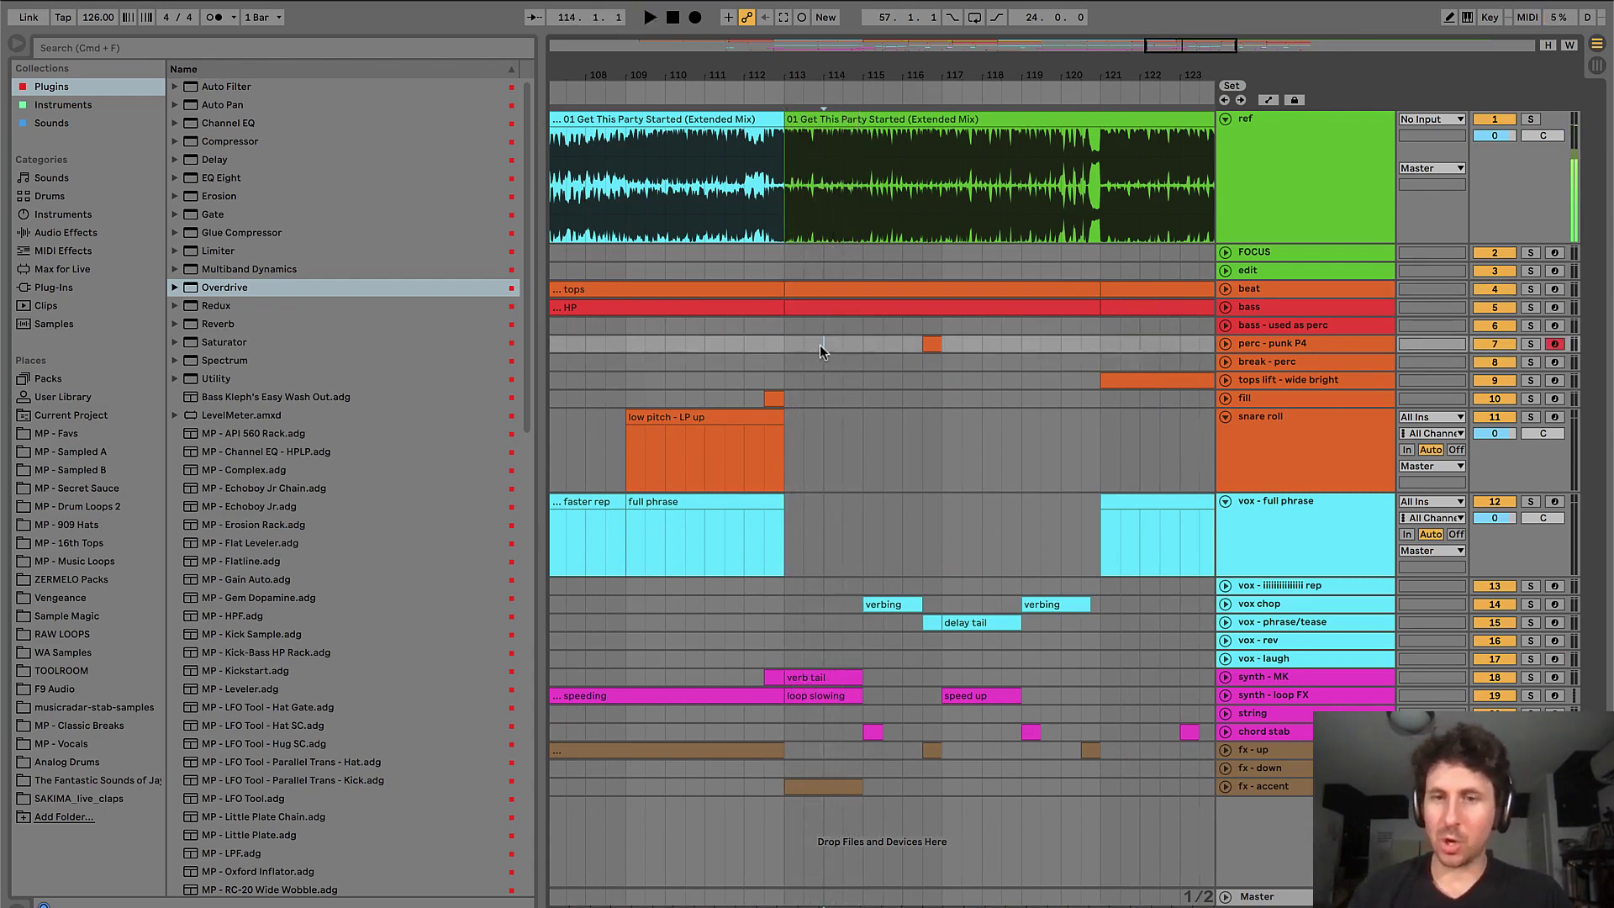
pyautogui.press('space')
# - Move the tops lift - wide bright track directly below the beat track
pyautogui.press('-')
pyautogui.press('-')
pyautogui.moveTo(1246, 380); pyautogui.dragTo(874, 312)
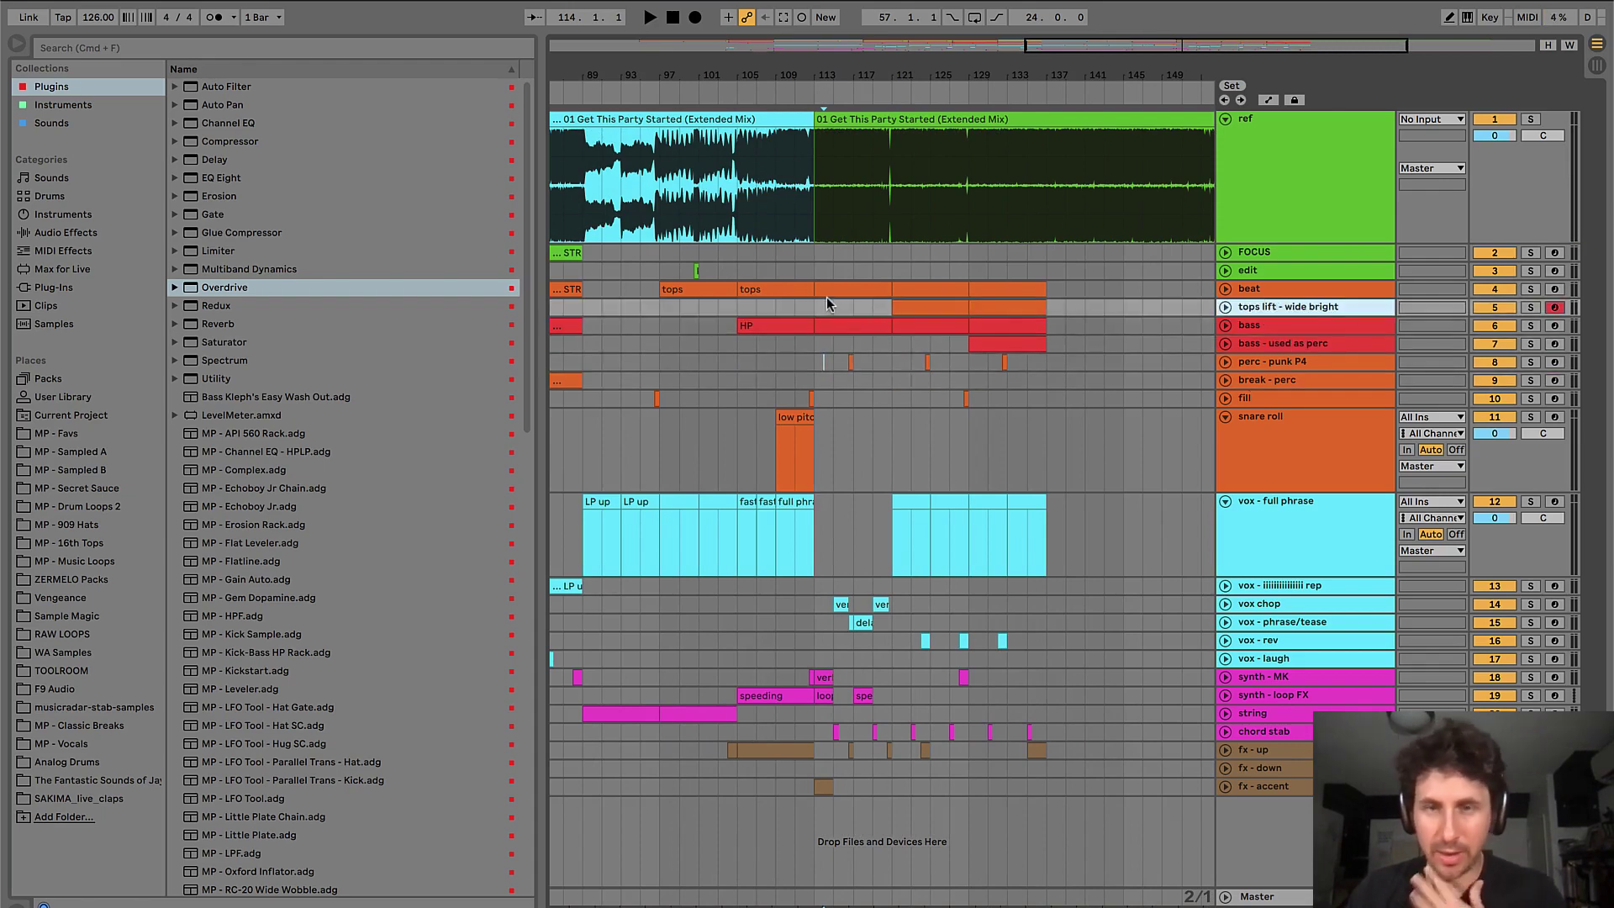
# - Compare the reference's tops at bars 57, 113 and 121 by playing it at each point
pyautogui.hscroll(-6, 826, 303)
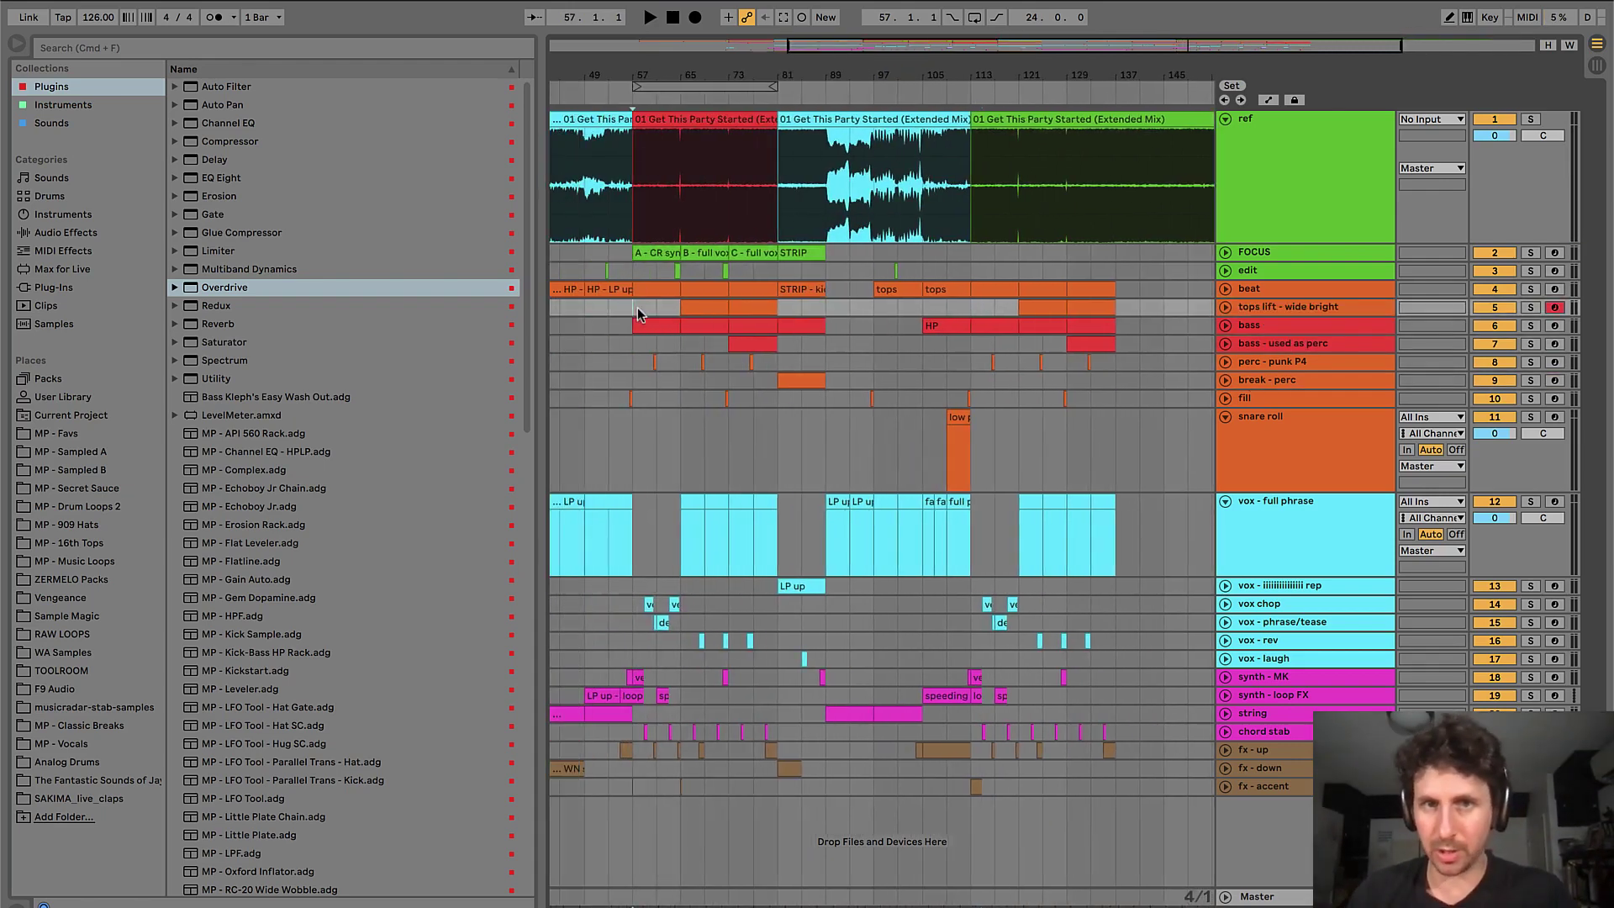
pyautogui.press('space')
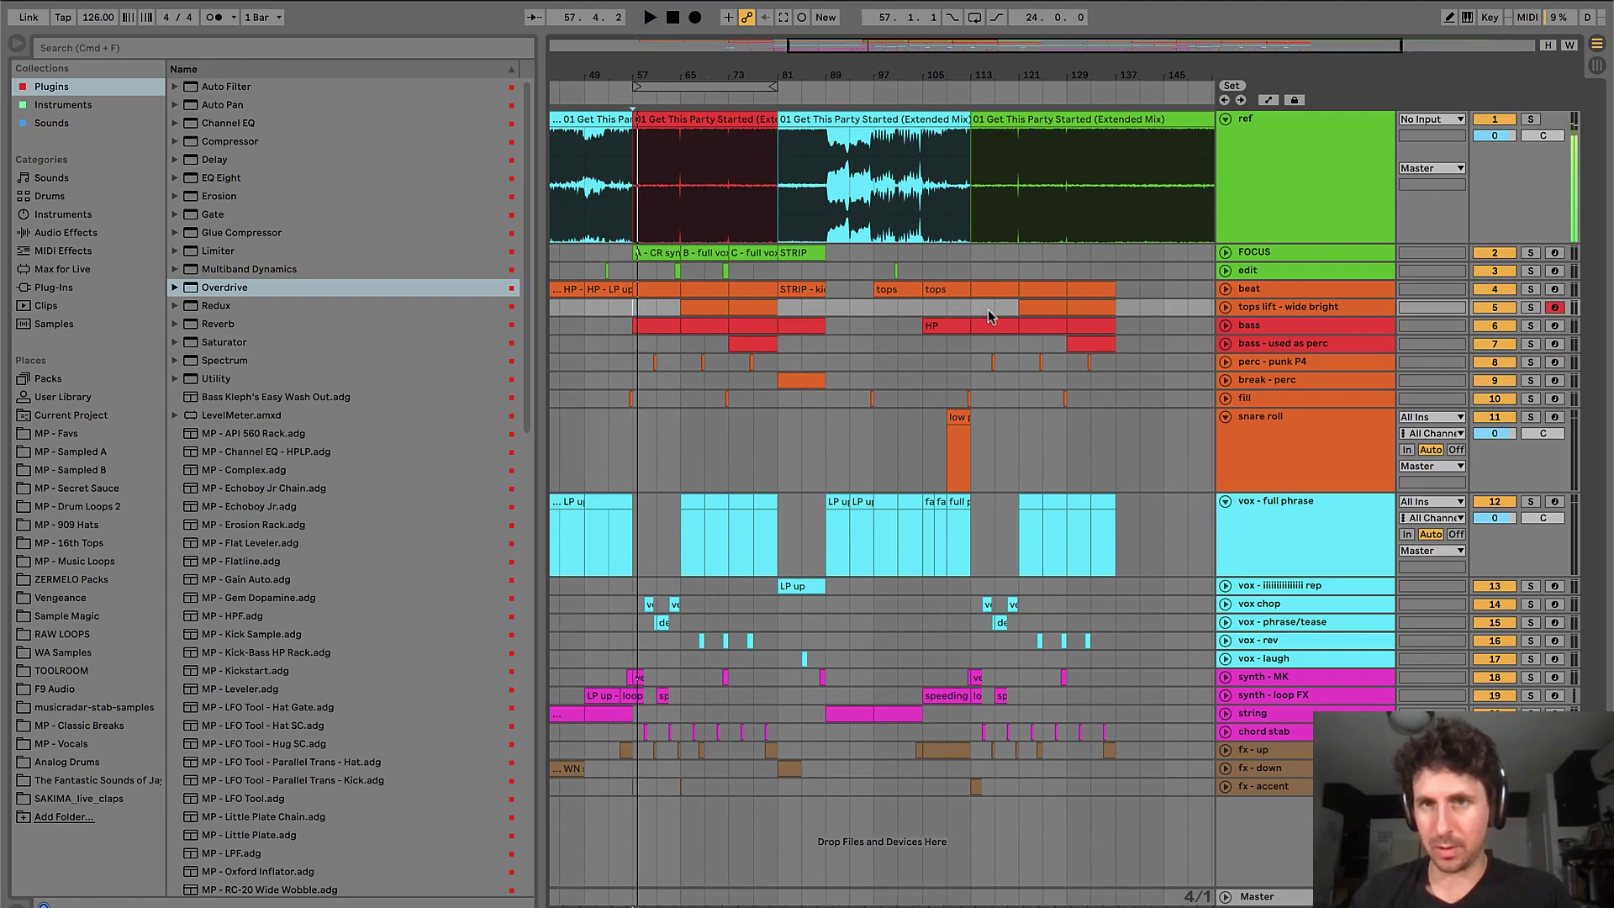
pyautogui.press('space')
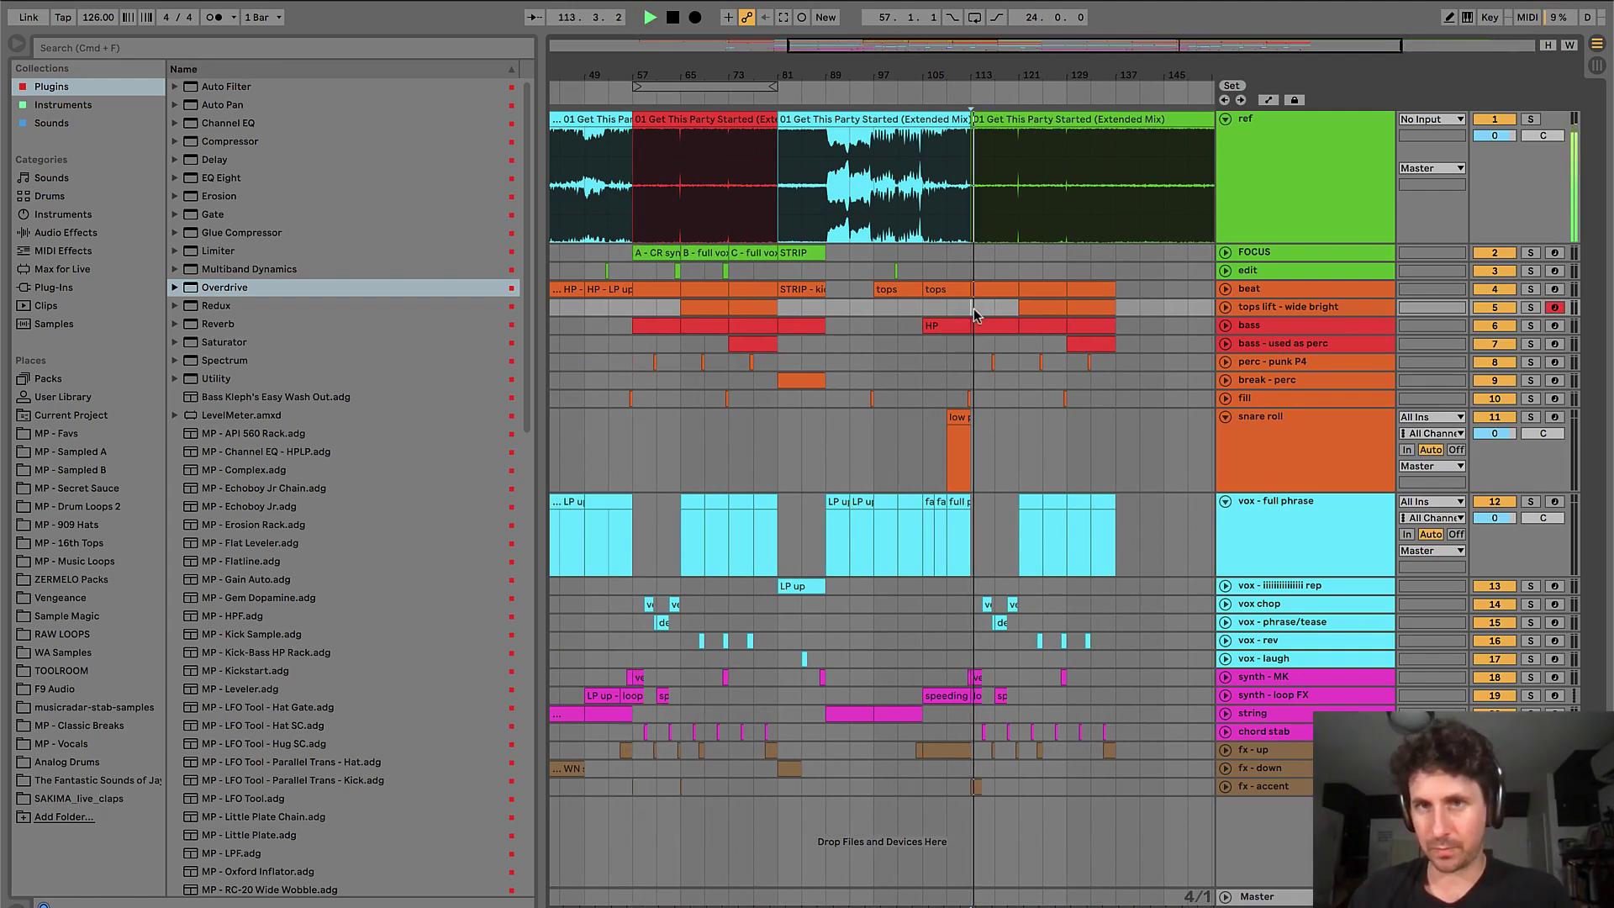
pyautogui.click(1050, 310)
pyautogui.scroll(3, 1048, 312)
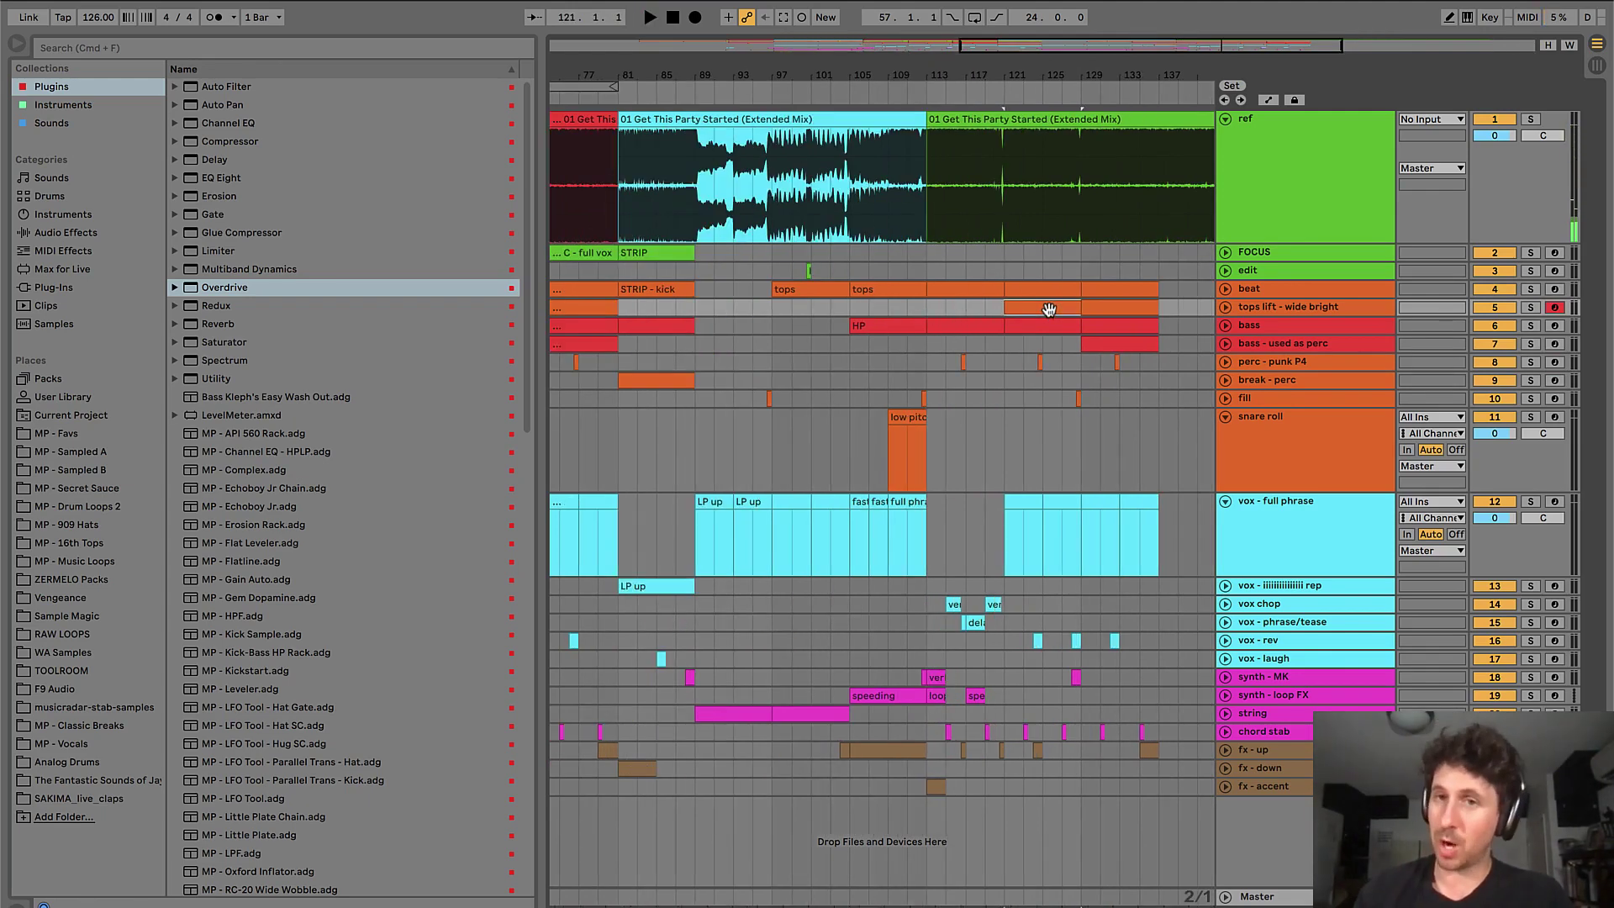
pyautogui.press('space')
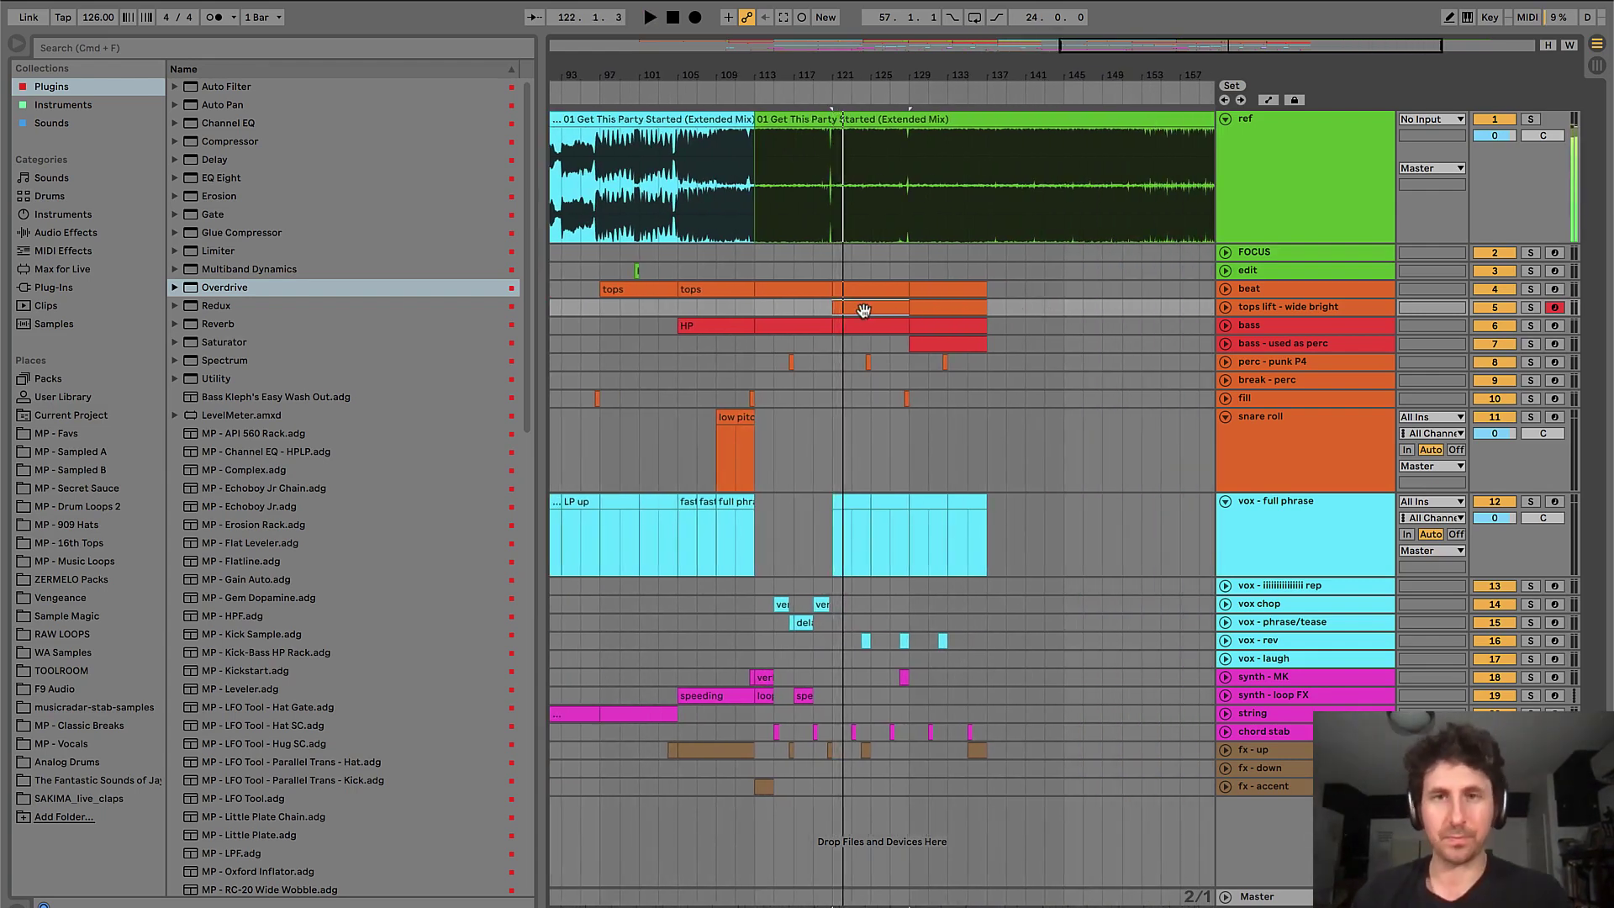
pyautogui.press('space')
pyautogui.scroll(2, 758, 305)
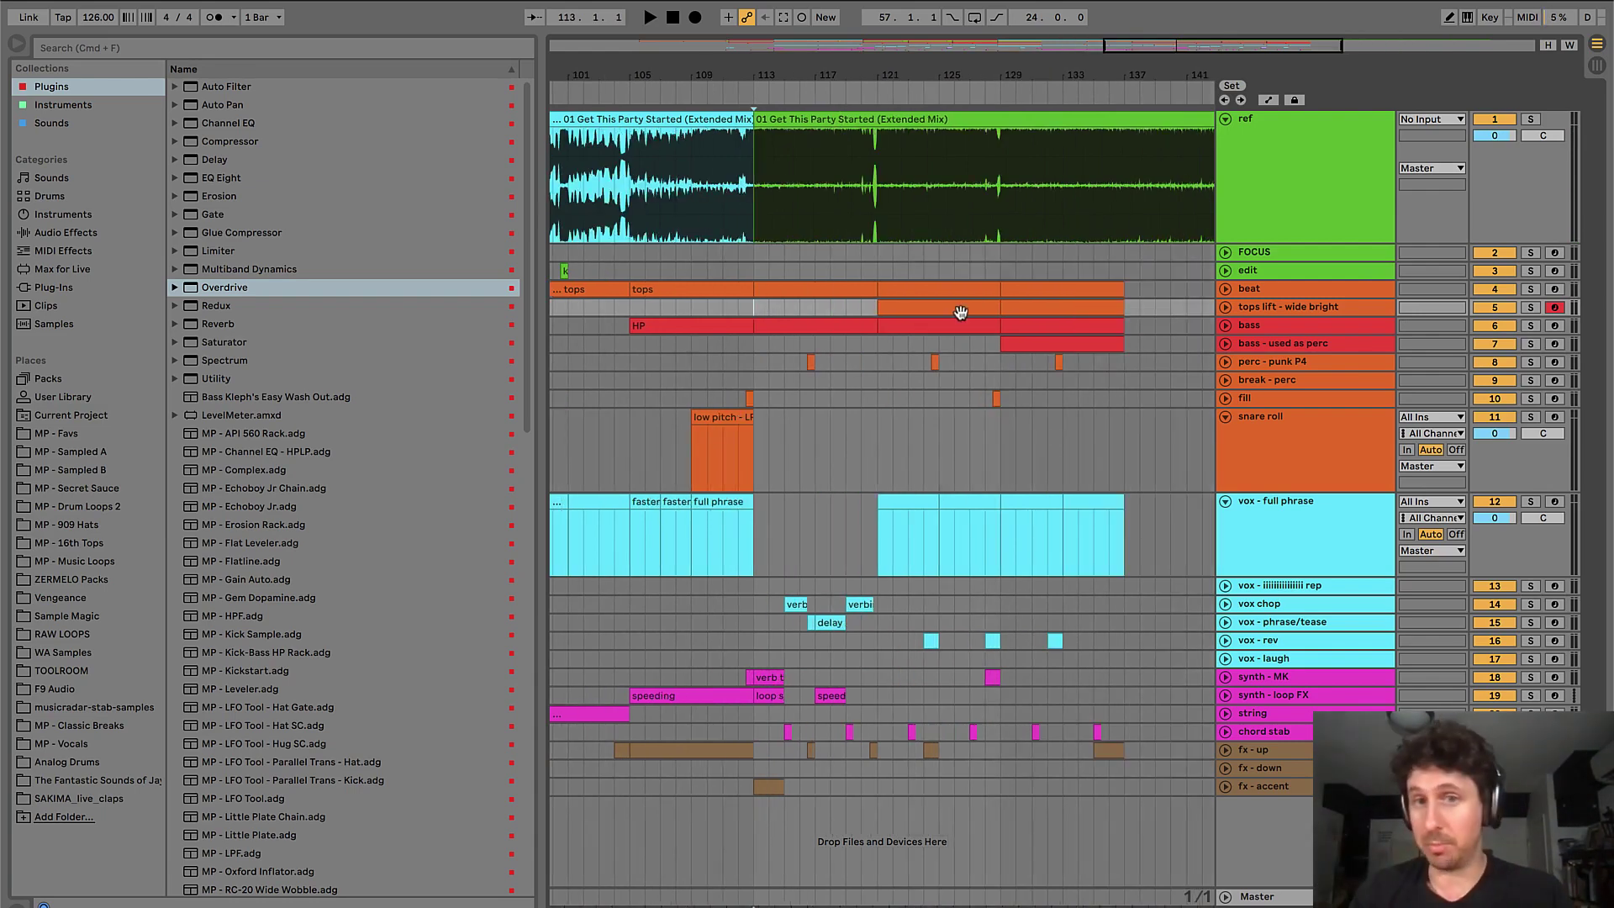
# - Play the reference from bar 113 and again from the fill just before it to check the transition into the drop
pyautogui.click(961, 312)
pyautogui.click(754, 306)
pyautogui.press('space')
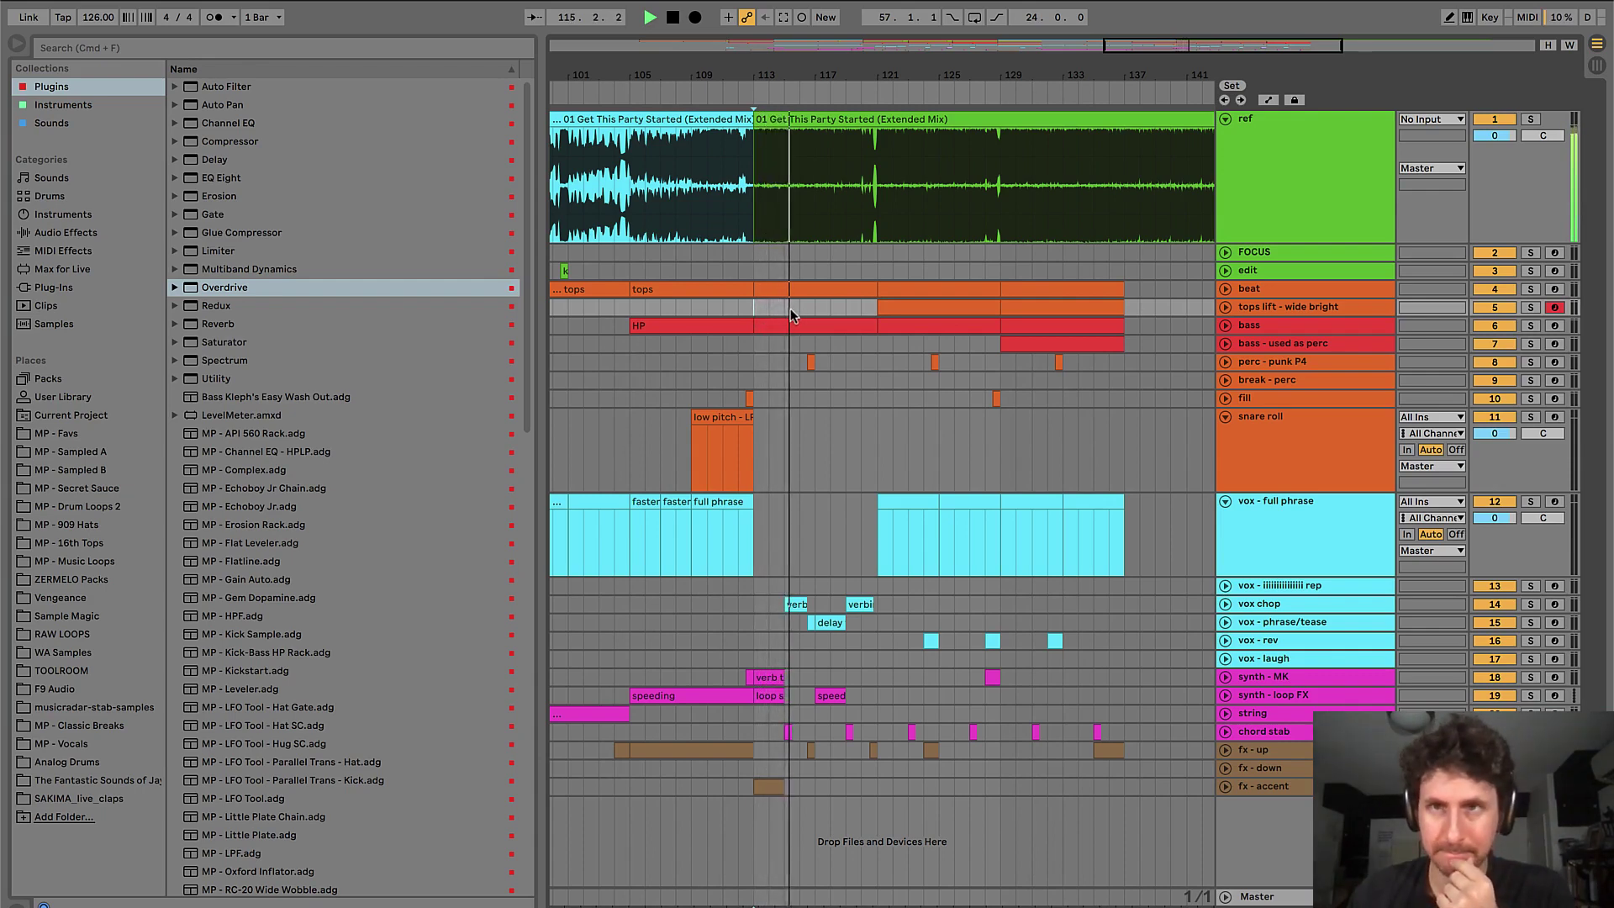
pyautogui.click(750, 362)
pyautogui.press('space')
pyautogui.press('+')
pyautogui.click(730, 359)
pyautogui.press('space')
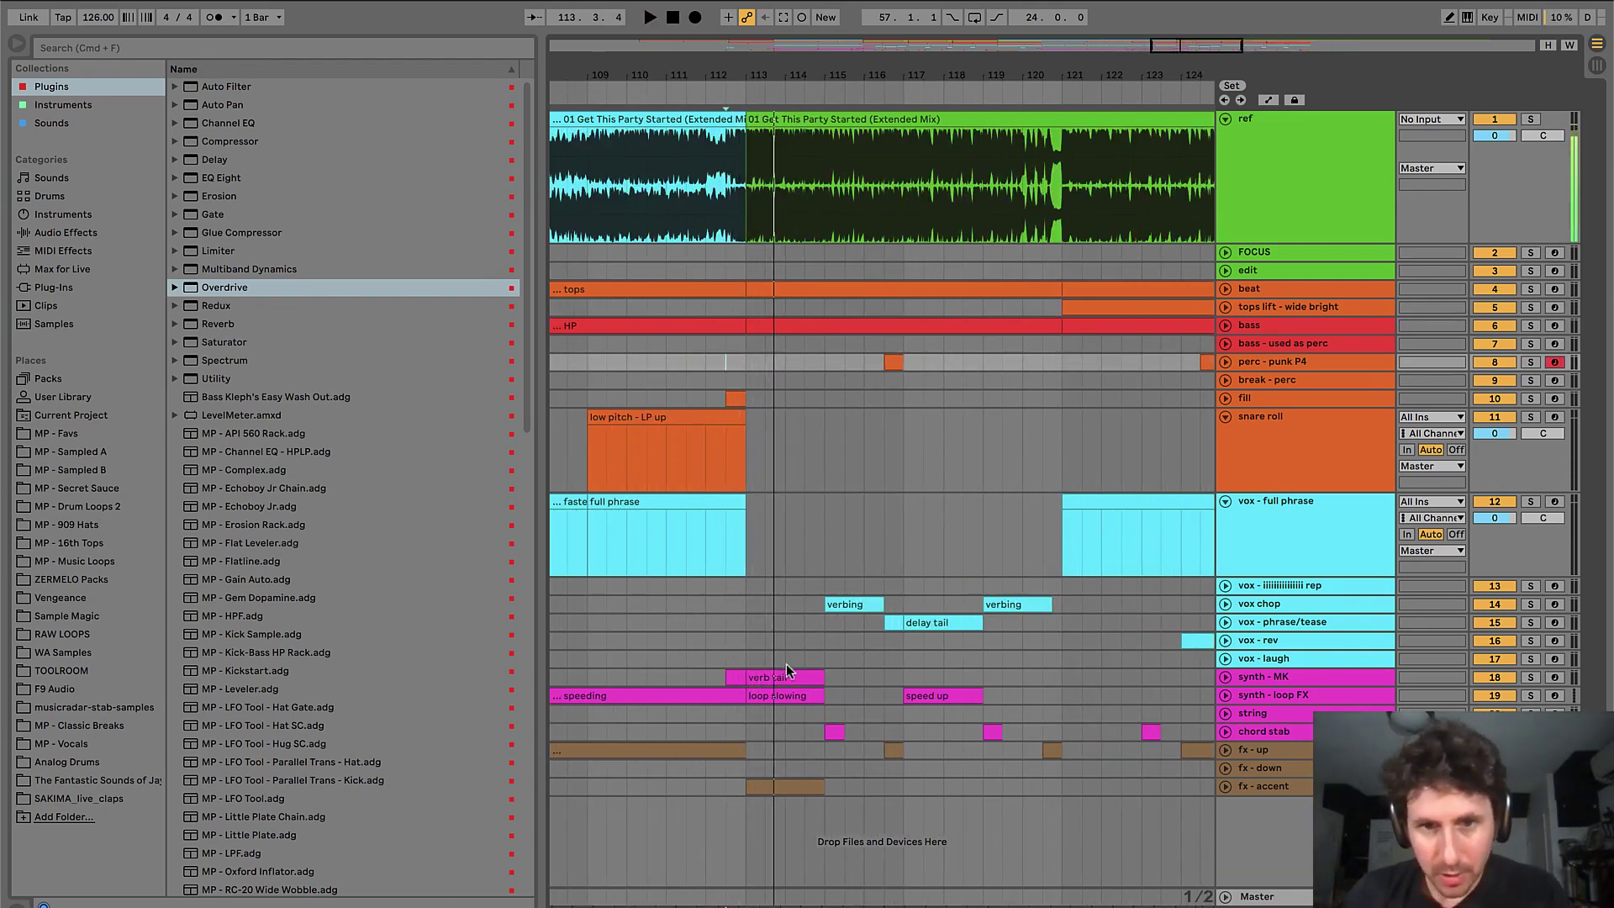
# - Replay the reference from bar 113 and rename the synth - loop FX clip there to describe how the loop's speed behaves
pyautogui.click(756, 677)
pyautogui.press('space')
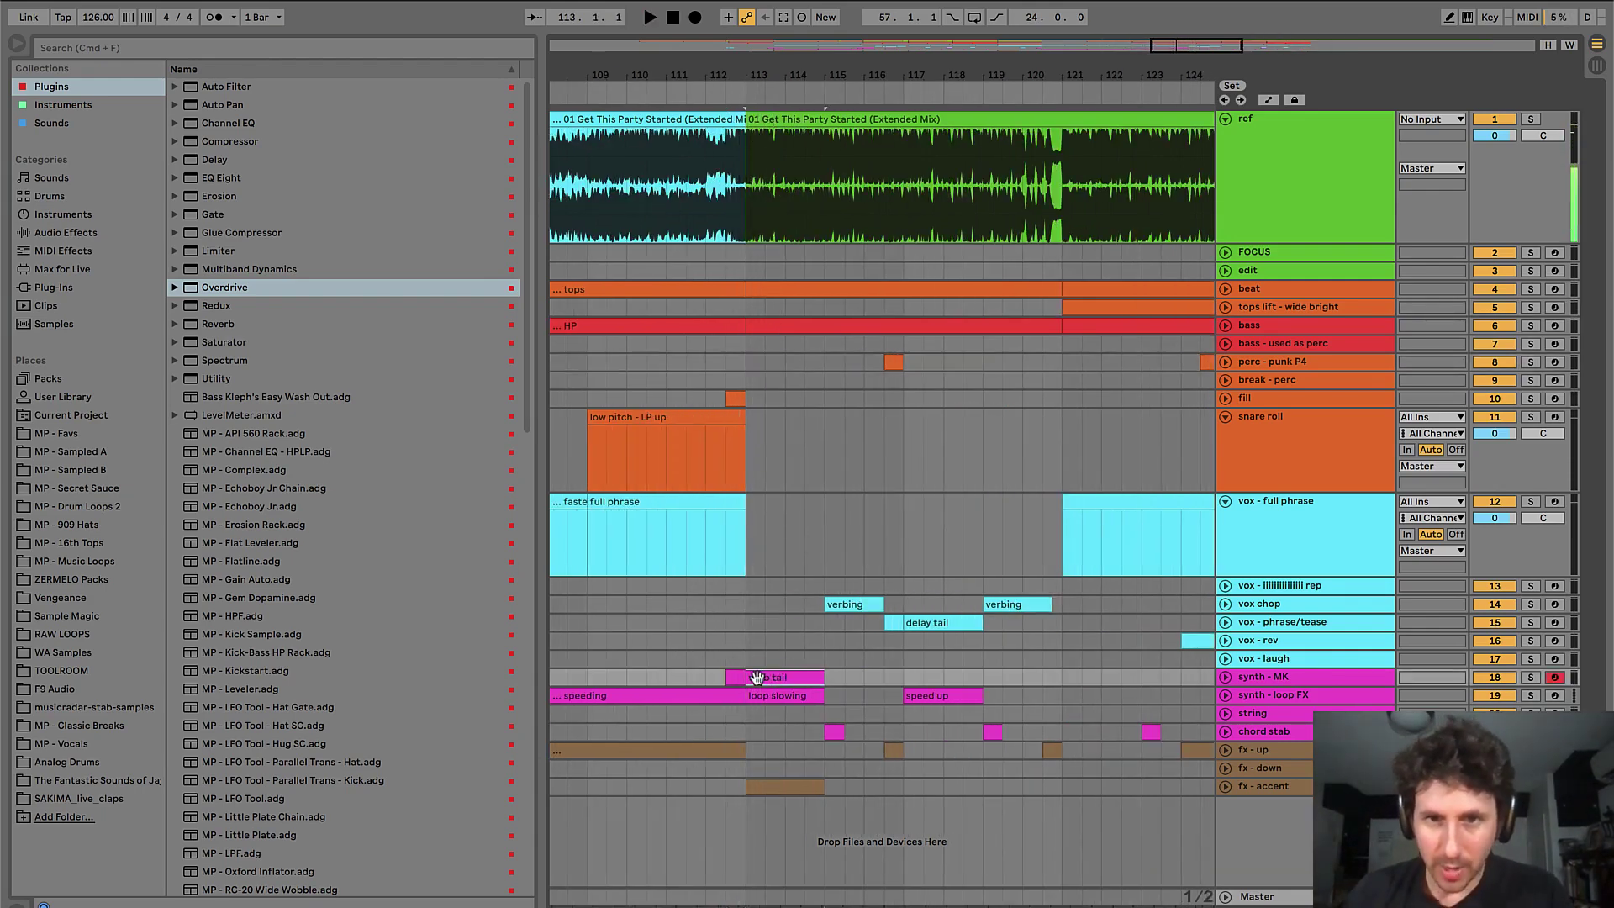
pyautogui.click(792, 700)
pyautogui.press('space')
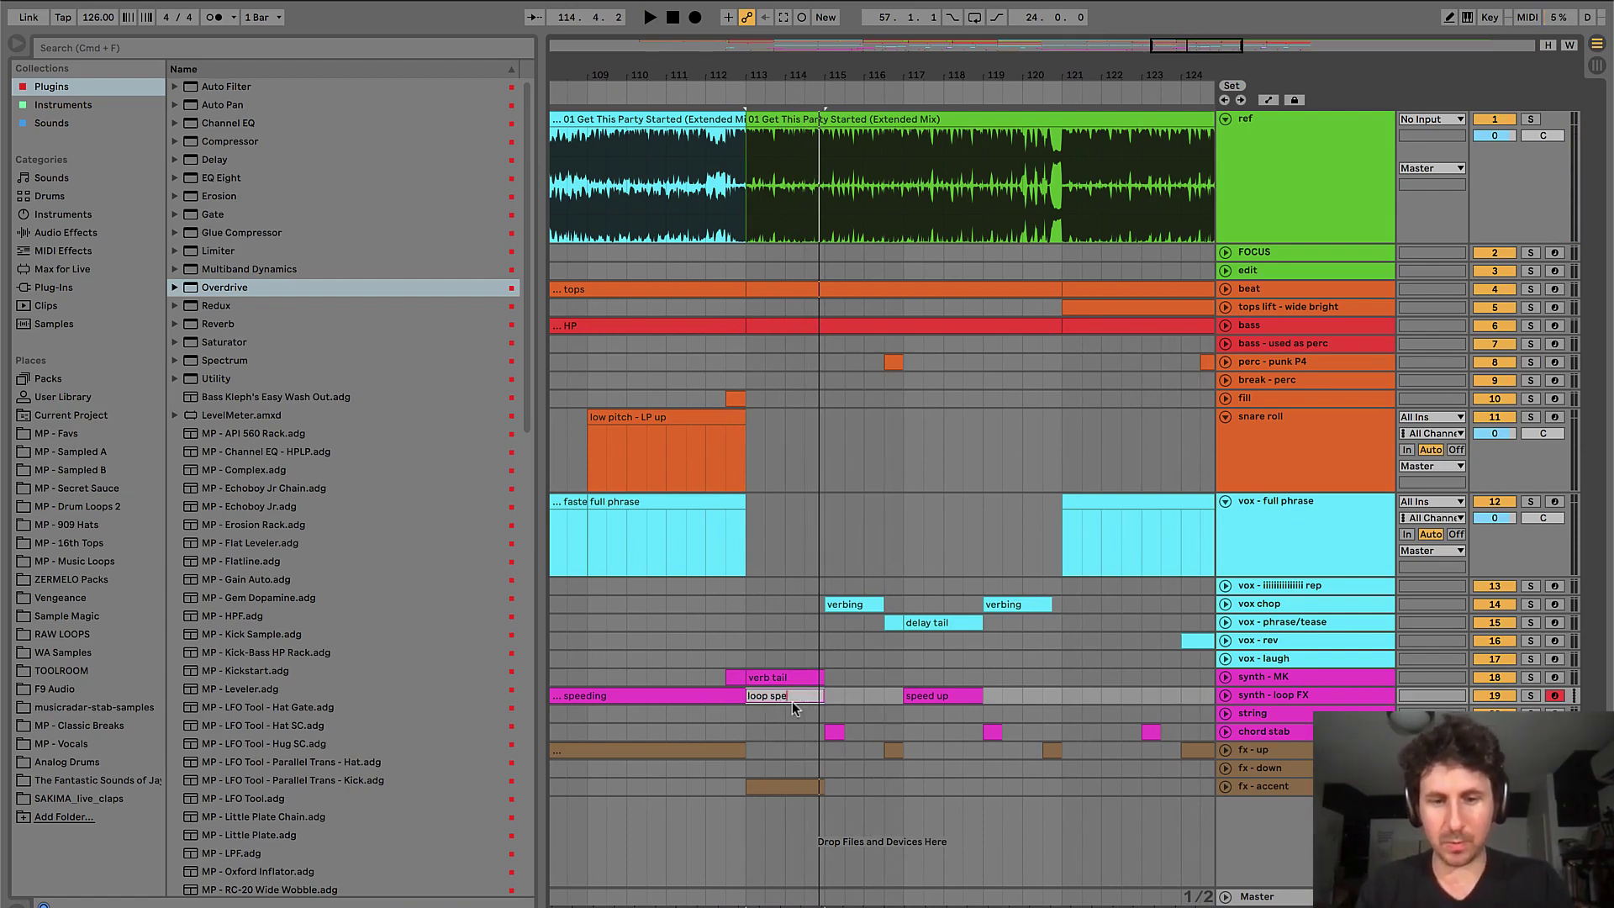
# - Compare the synth loop at bar 113 with the one at bar 57 by playing the reference at both points
pyautogui.press('space')
pyautogui.scroll(-3, 792, 701)
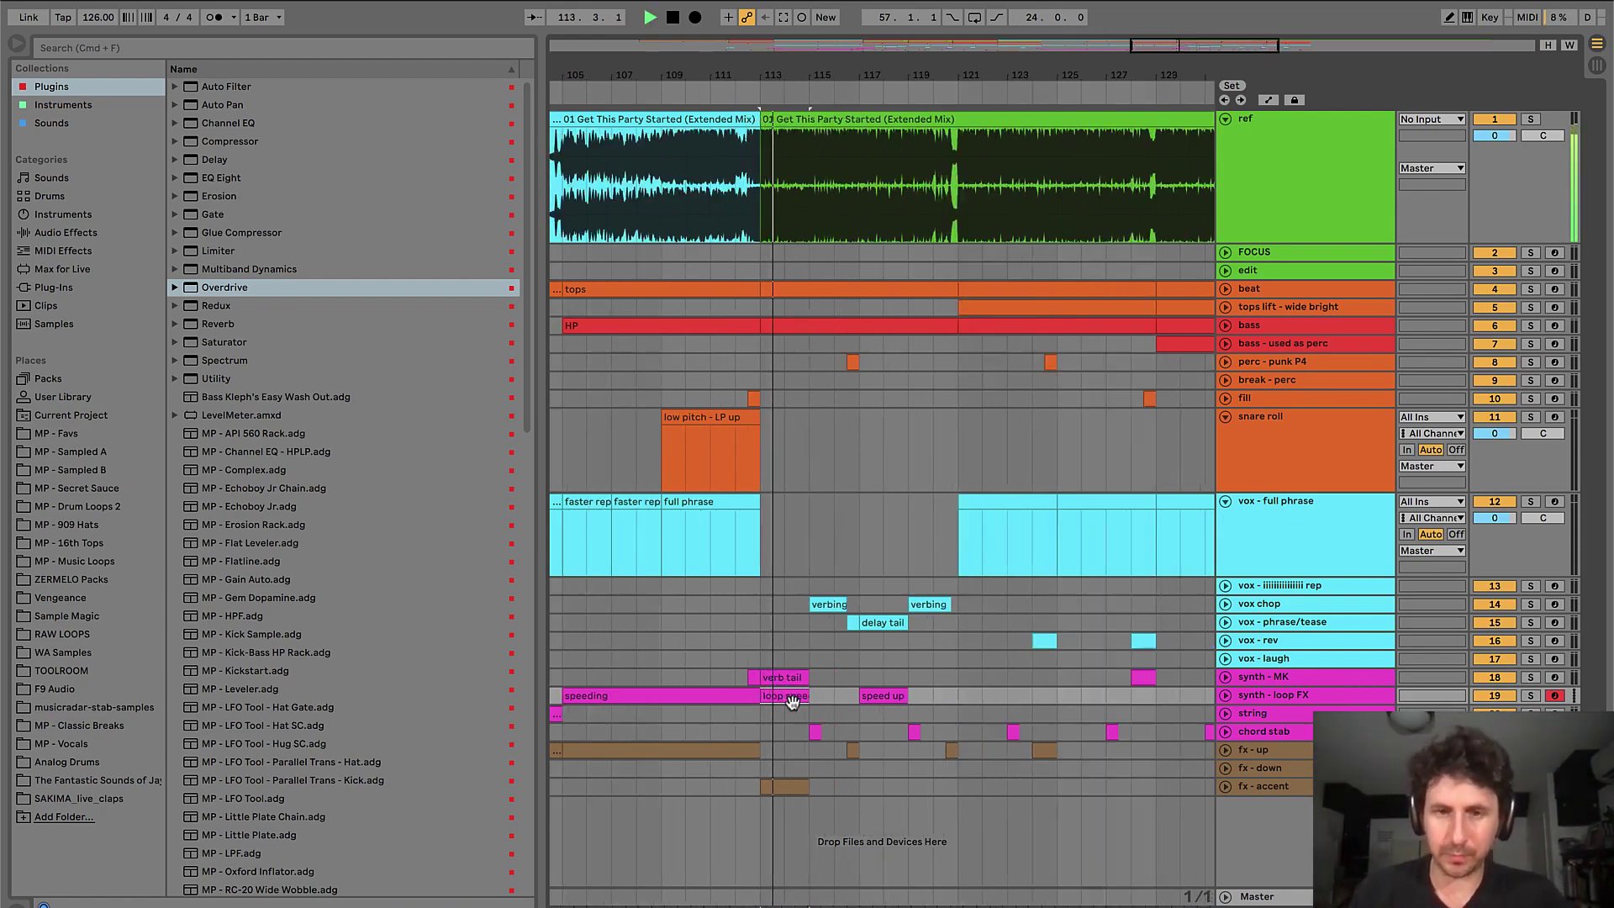
pyautogui.hscroll(-15, 792, 701)
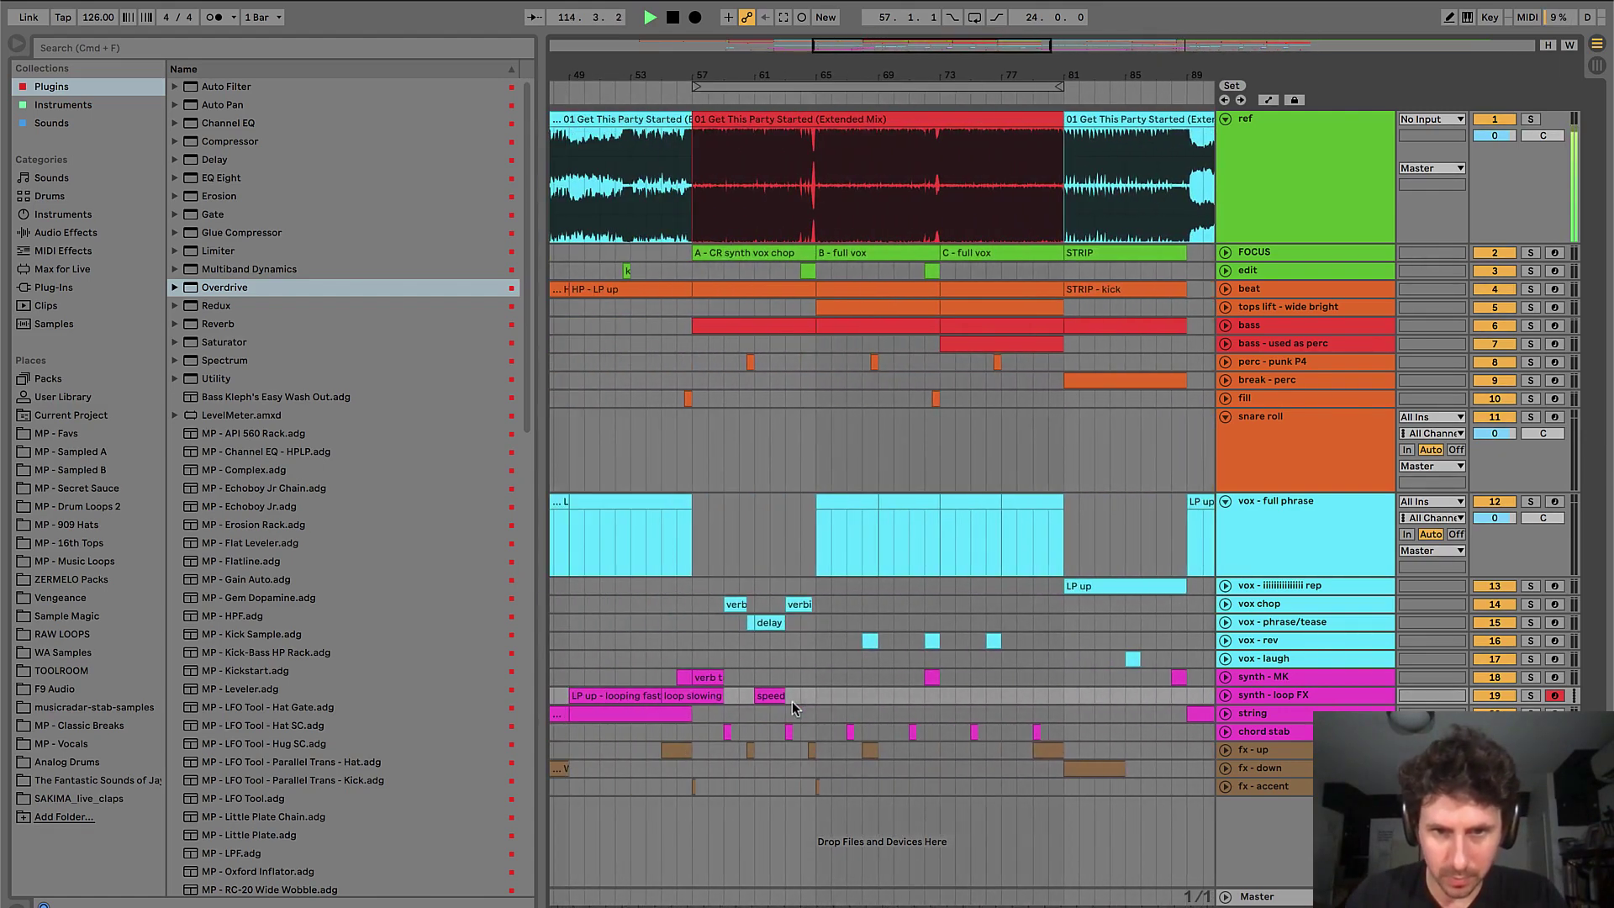
pyautogui.press('space')
pyautogui.click(695, 658)
pyautogui.press('space')
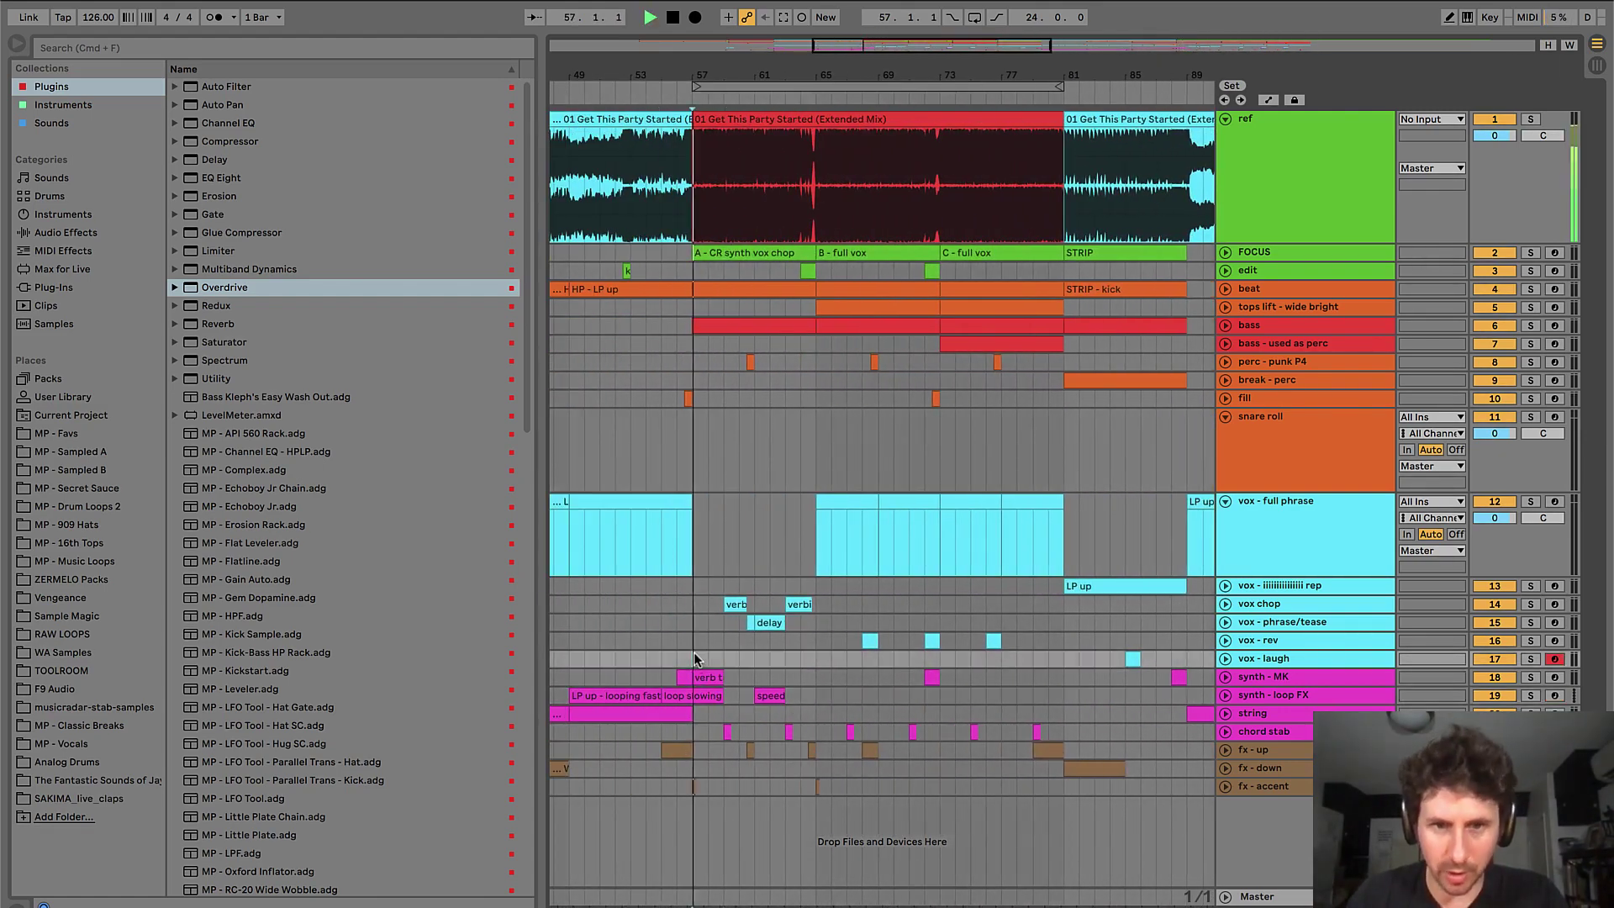
pyautogui.hscroll(3, 694, 652)
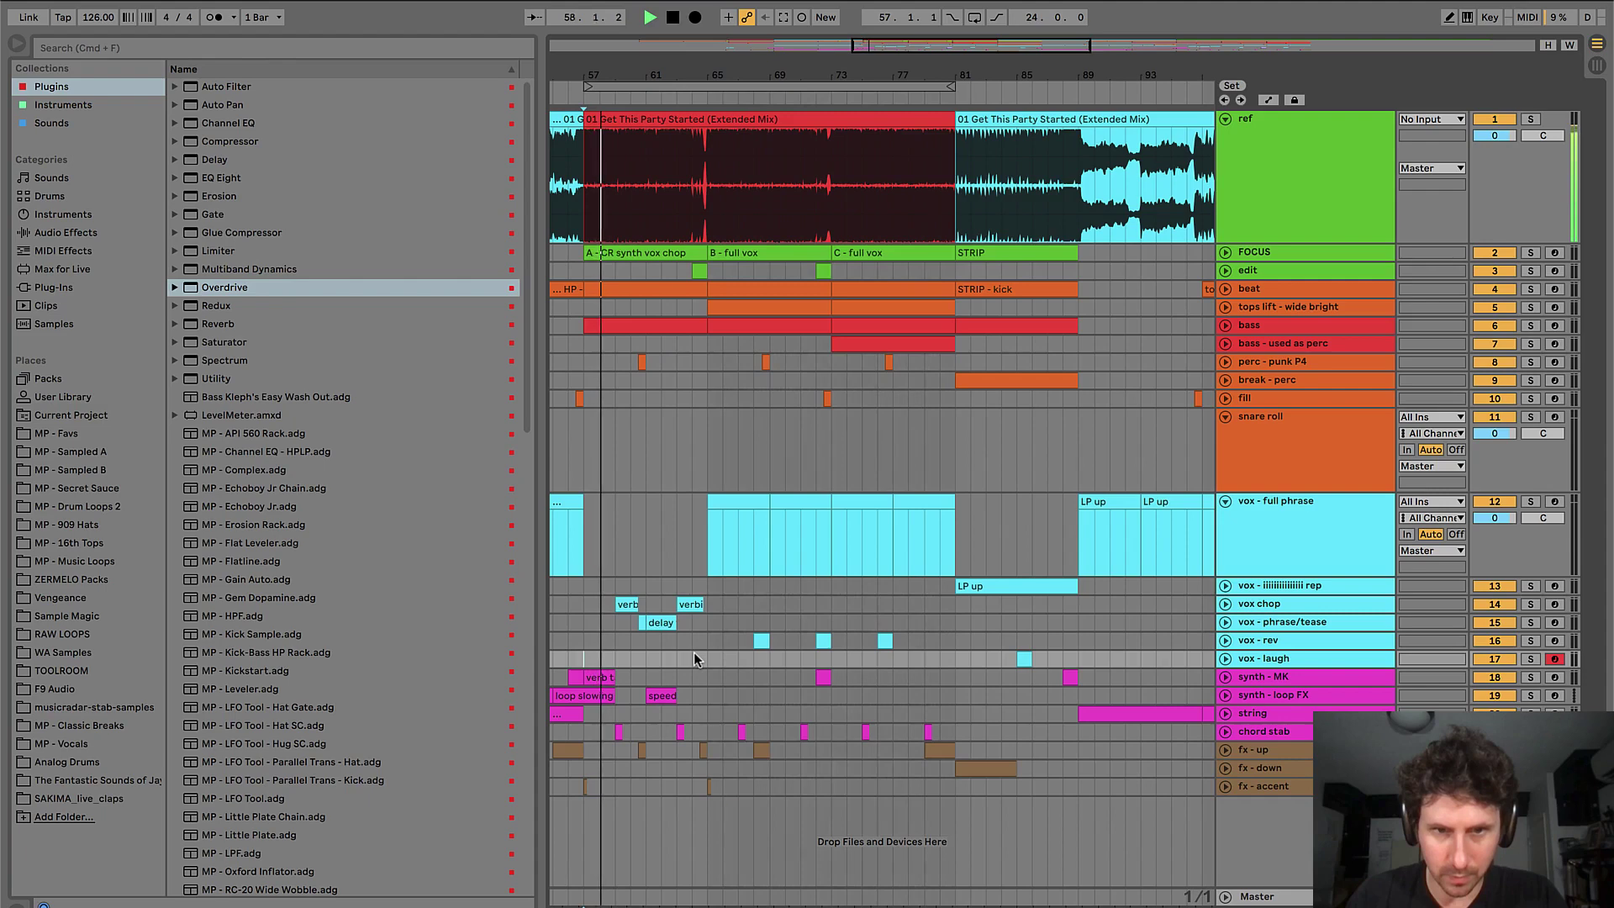
# - Compare the synth - loop FX clip at bar 57 with its counterpart at bar 113, playing the section from bar 113
pyautogui.hscroll(-5, 694, 653)
pyautogui.press('space')
pyautogui.click(755, 696)
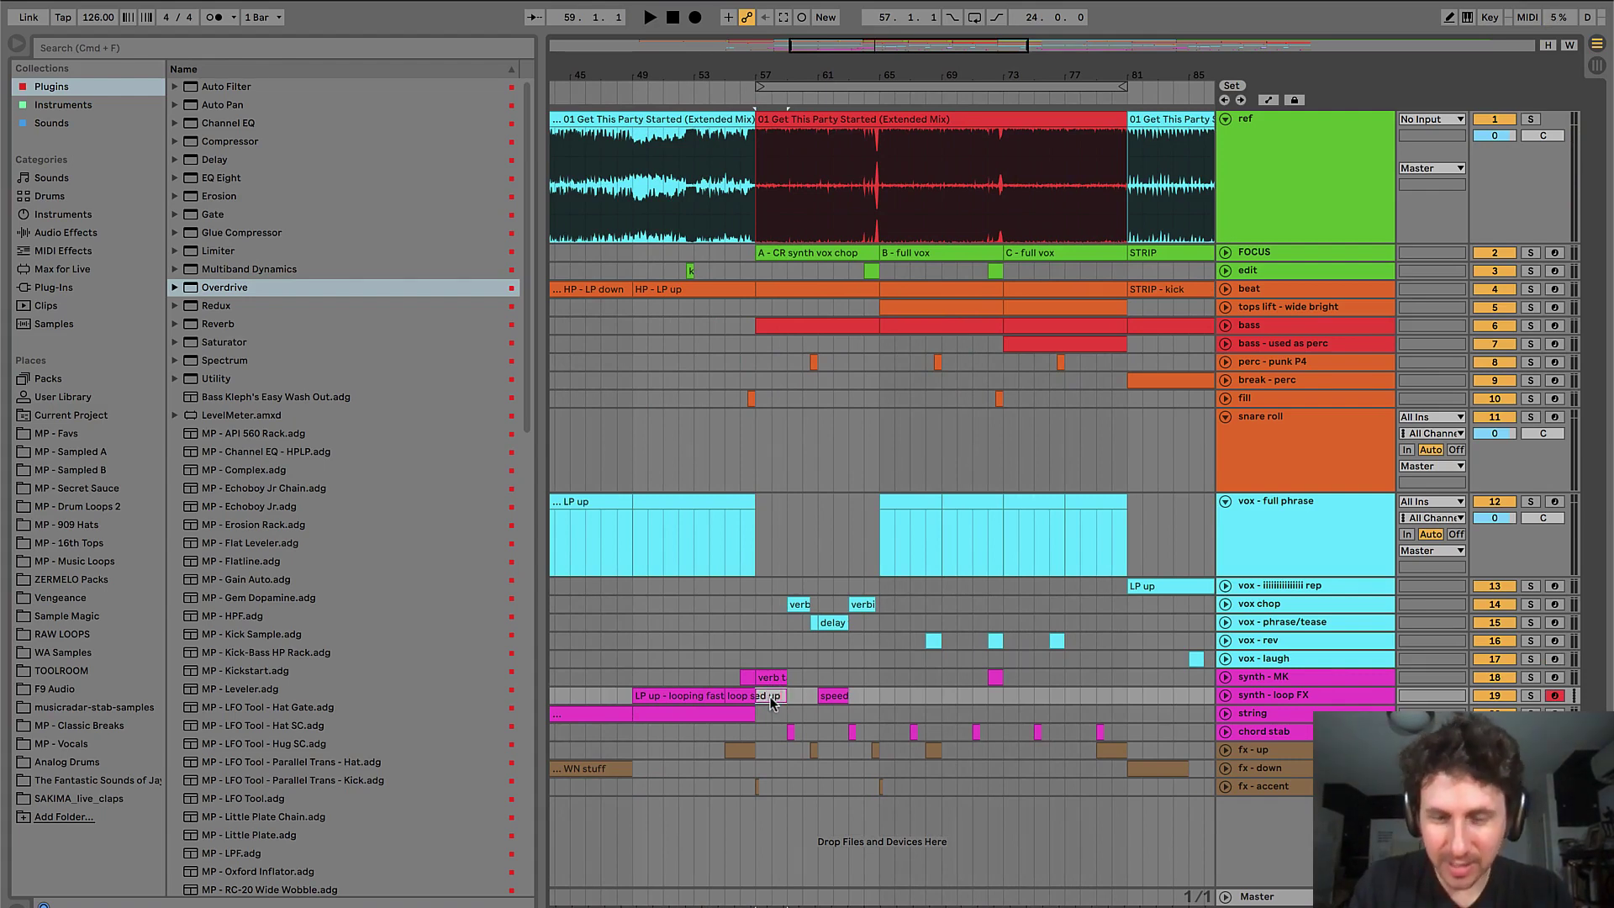
pyautogui.hscroll(10, 820, 688)
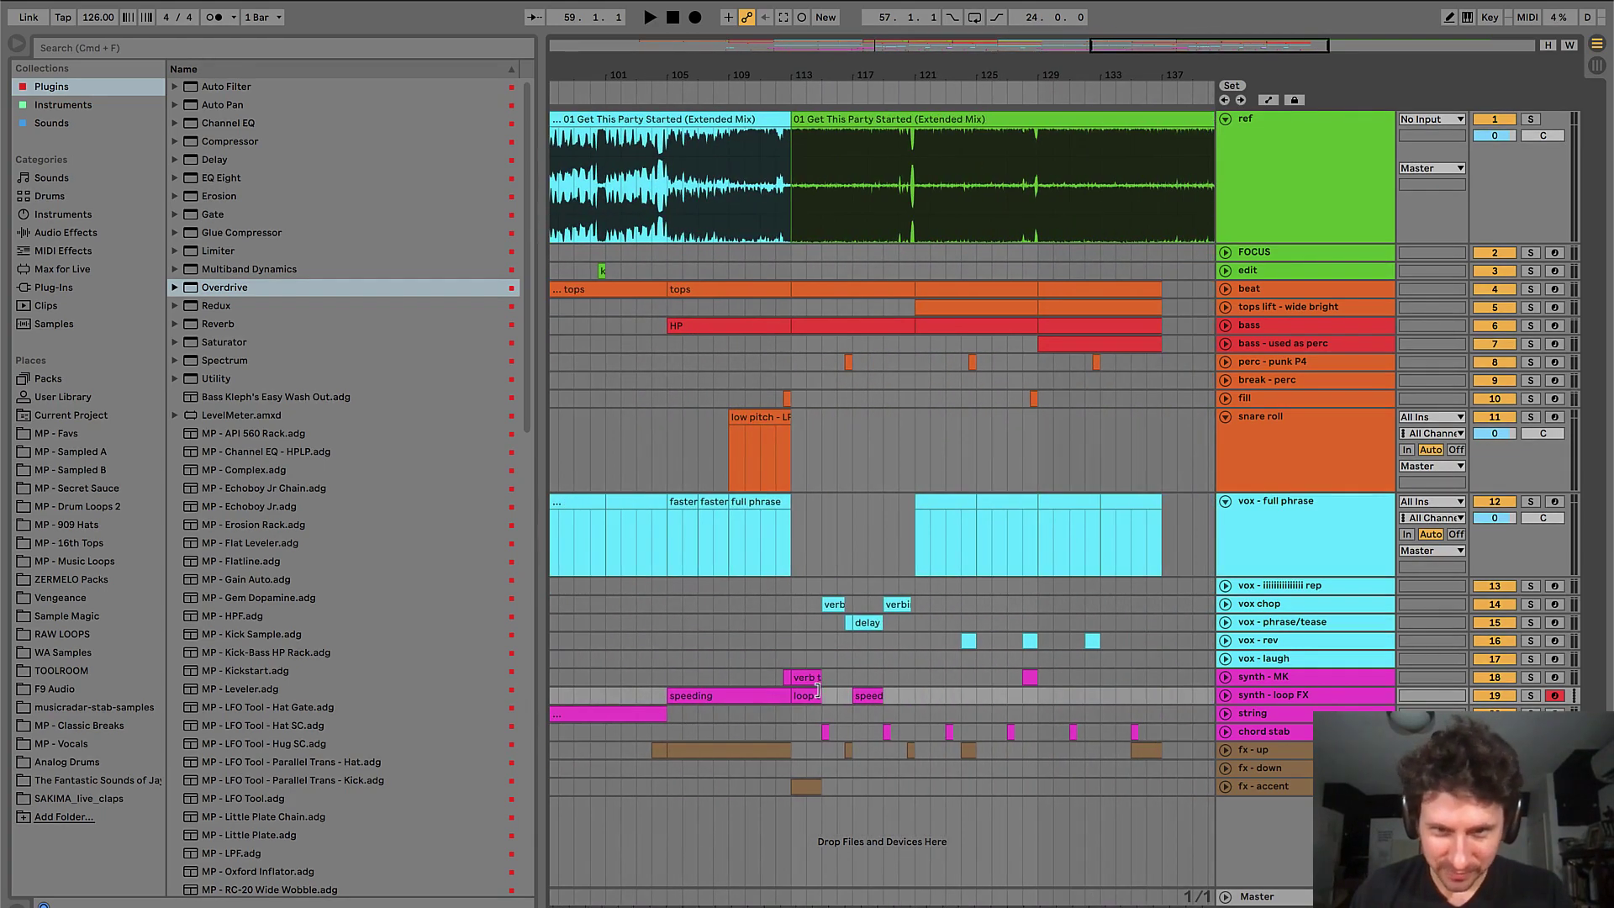
pyautogui.click(819, 712)
pyautogui.click(803, 699)
pyautogui.press('space')
pyautogui.press('+')
pyautogui.press('+')
pyautogui.press('+')
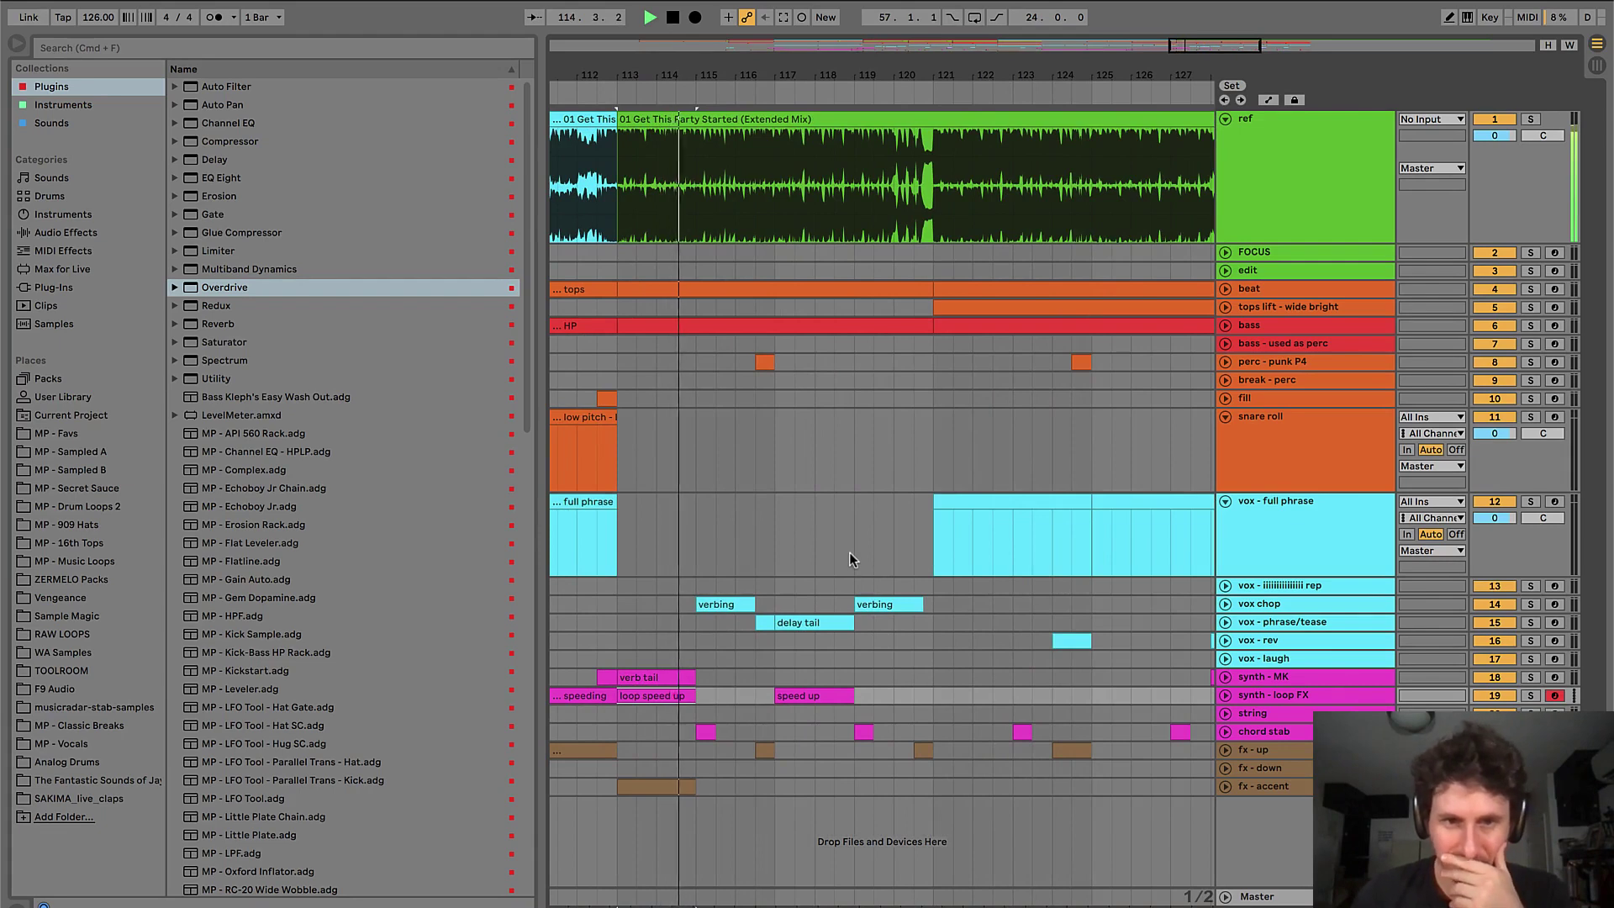
# - Check the chord stab clip at bar 115 and listen to the verbing clip on the vox chop track
pyautogui.press('space')
pyautogui.click(704, 731)
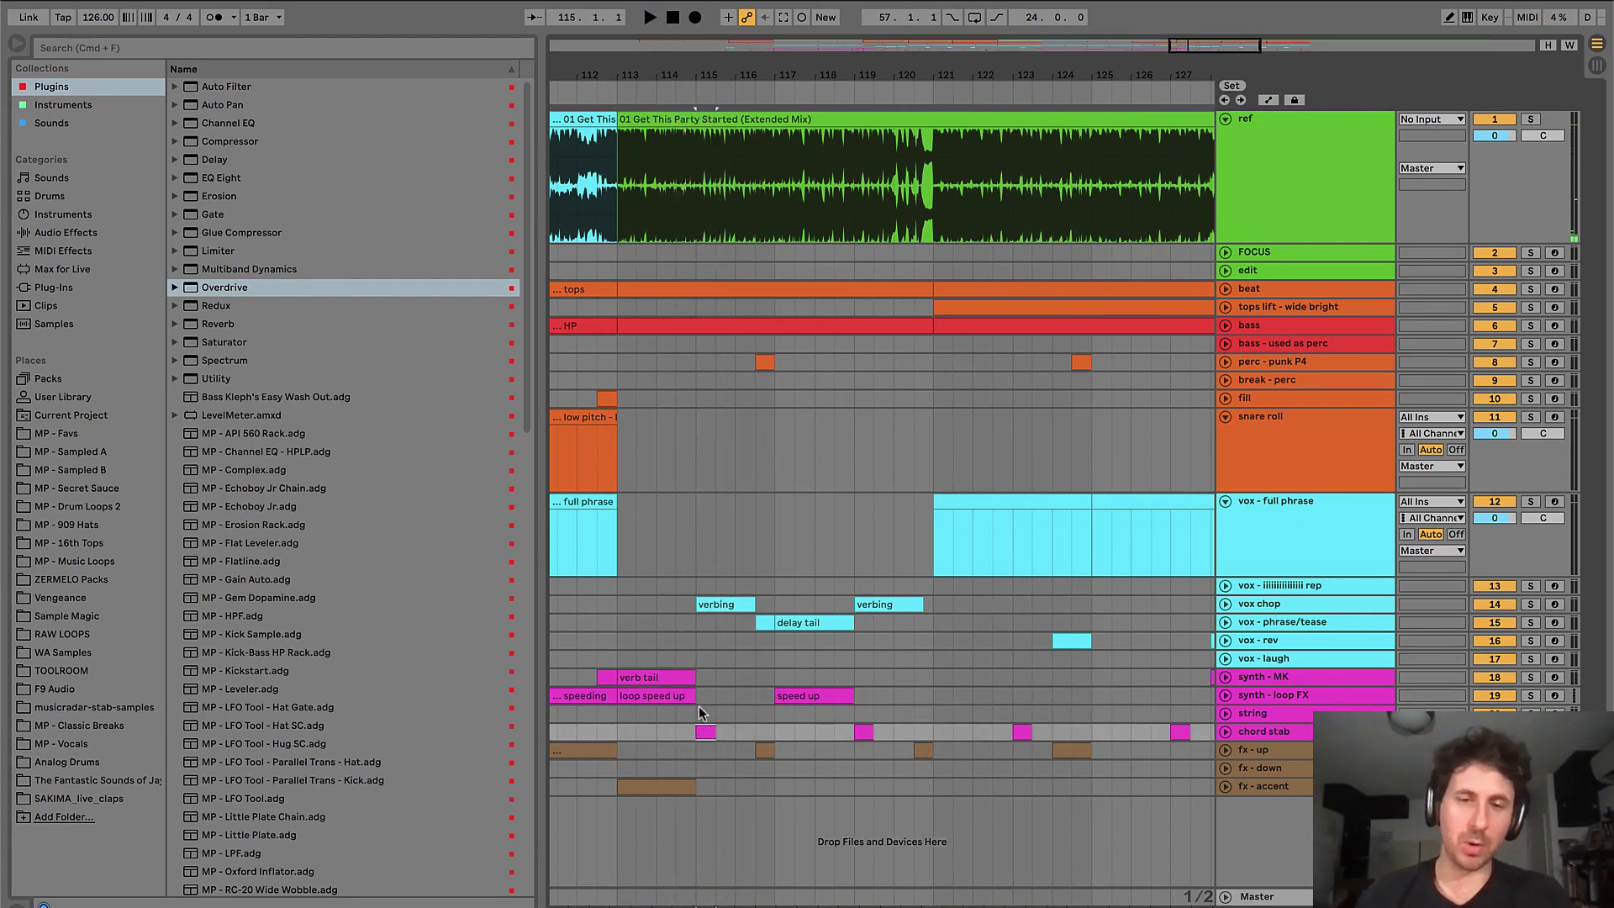
pyautogui.click(723, 605)
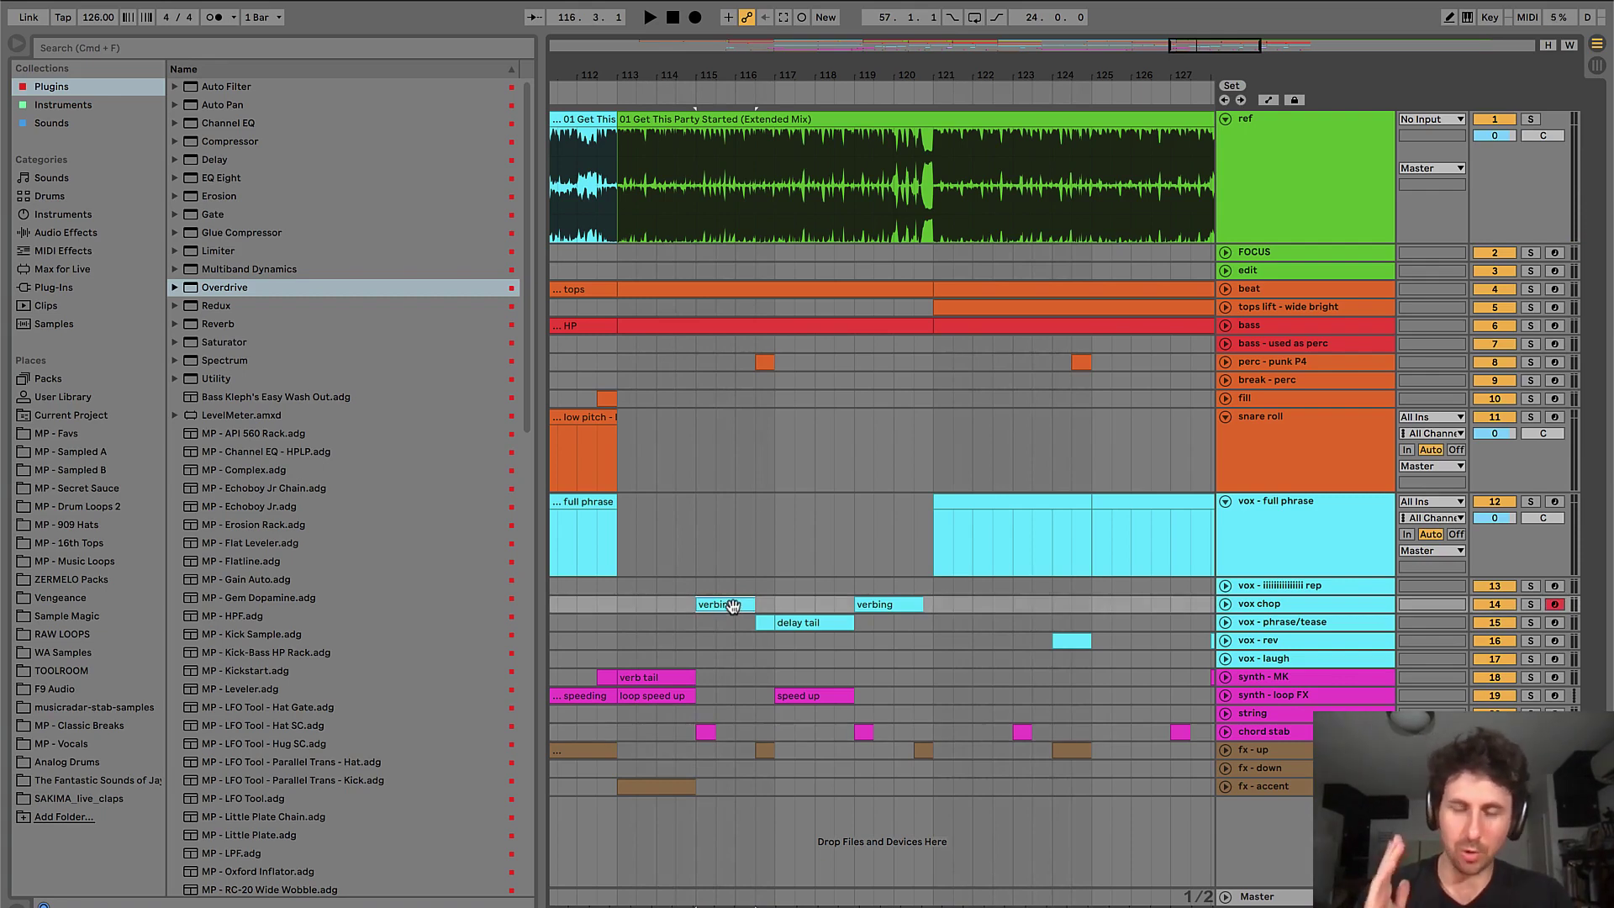
pyautogui.press('space')
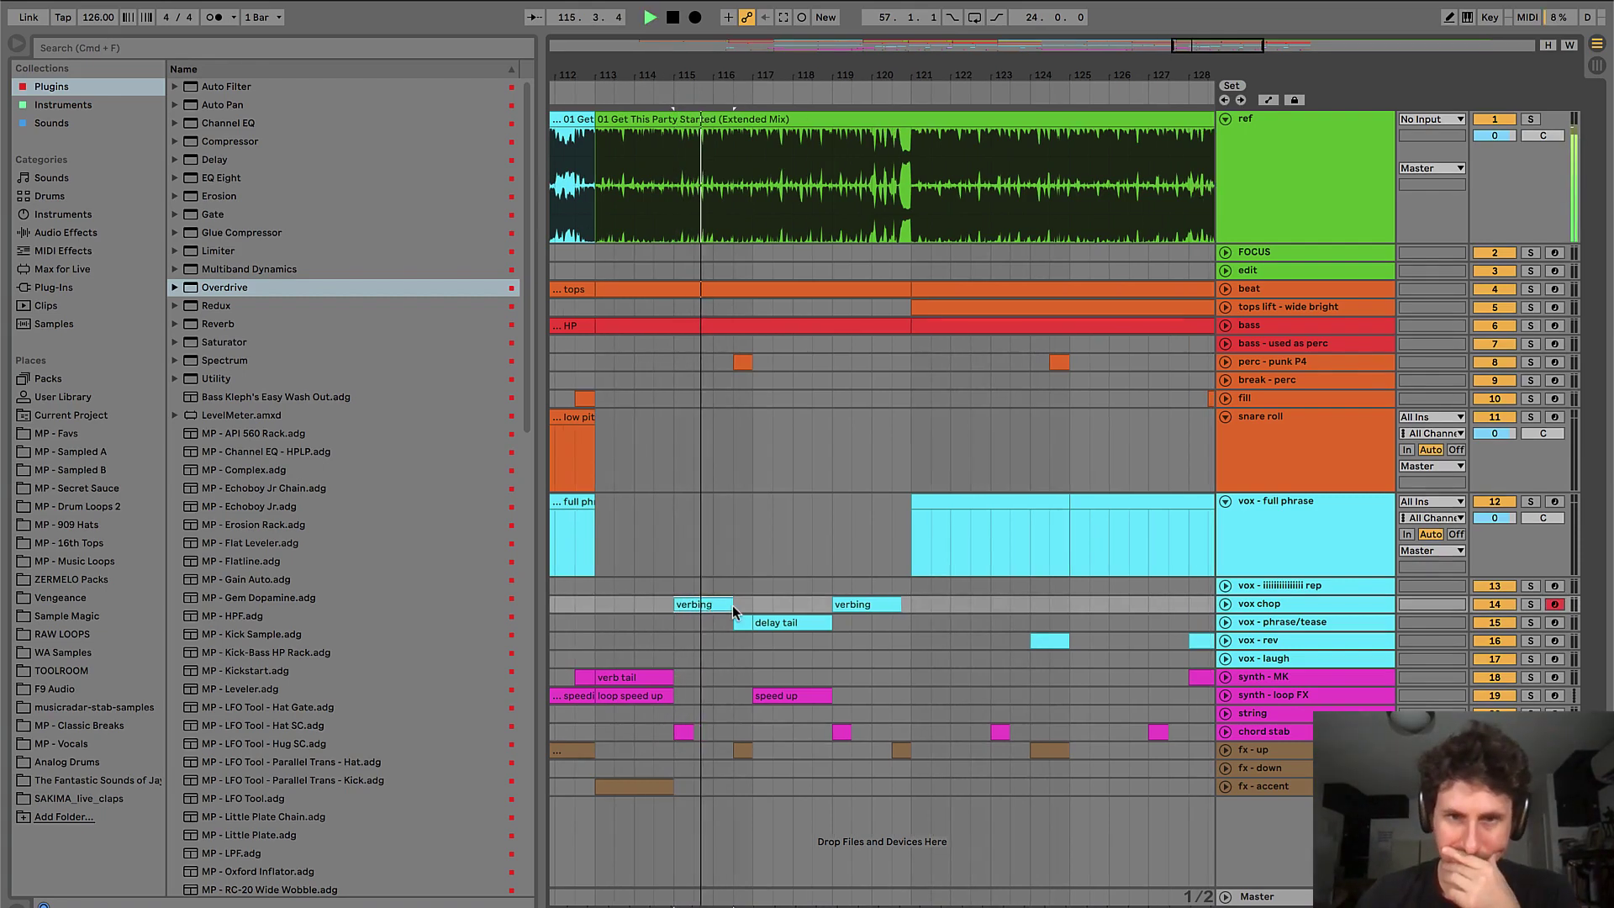
pyautogui.rightClick(733, 612)
pyautogui.click(658, 532)
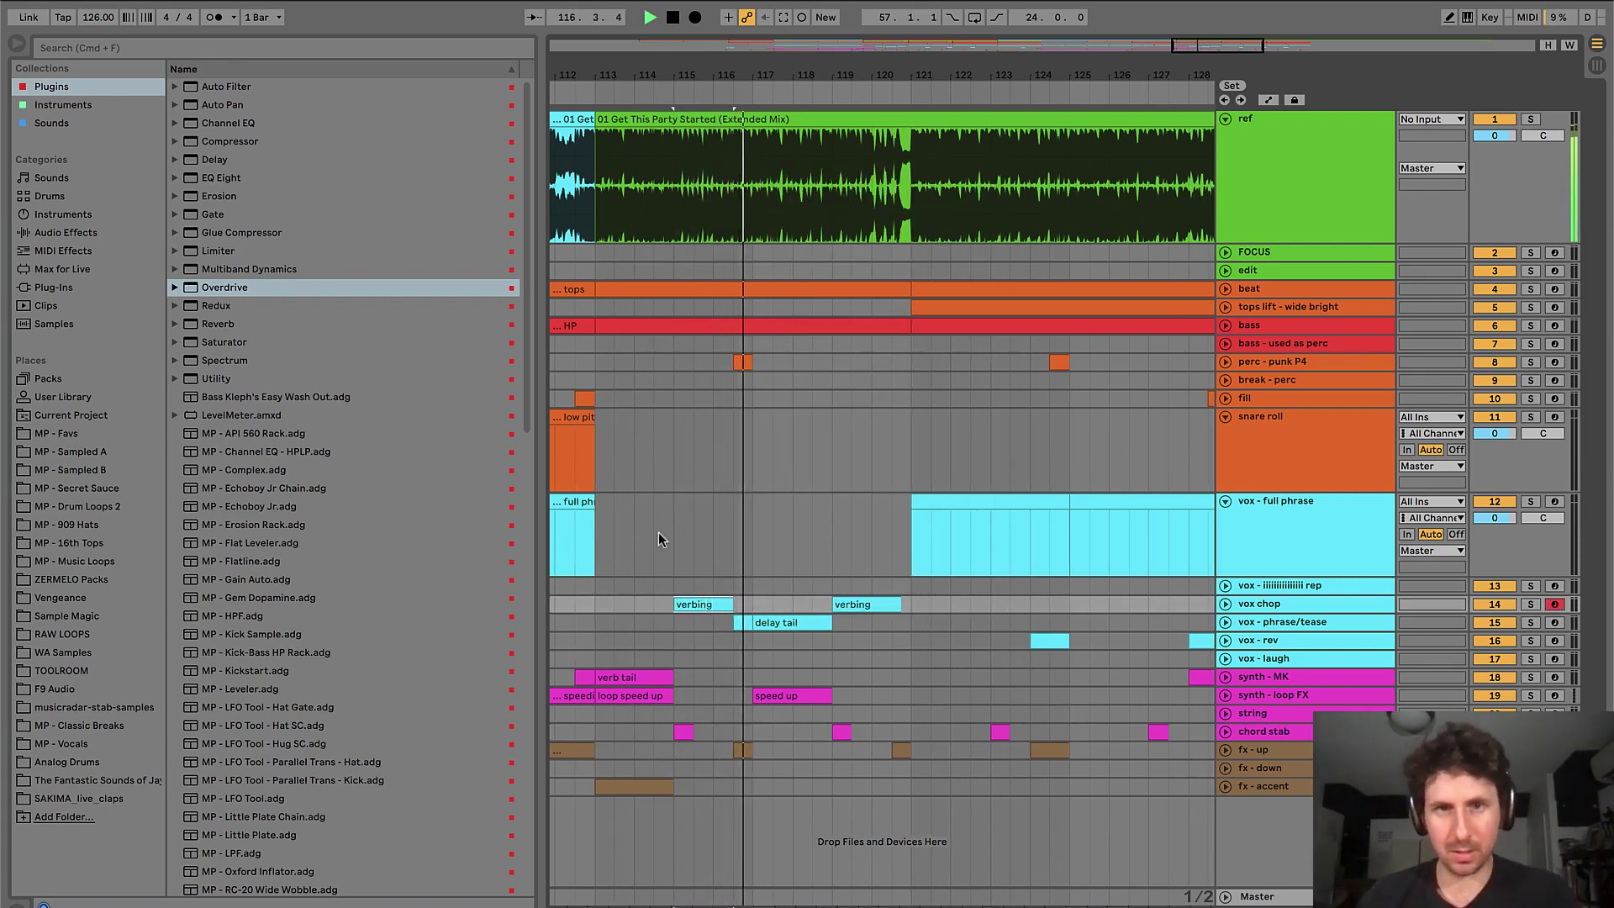
pyautogui.press('space')
# - Examine the perc - punk P4 clip at bar 116 and replay the vox - phrase/tease clips there
pyautogui.click(742, 361)
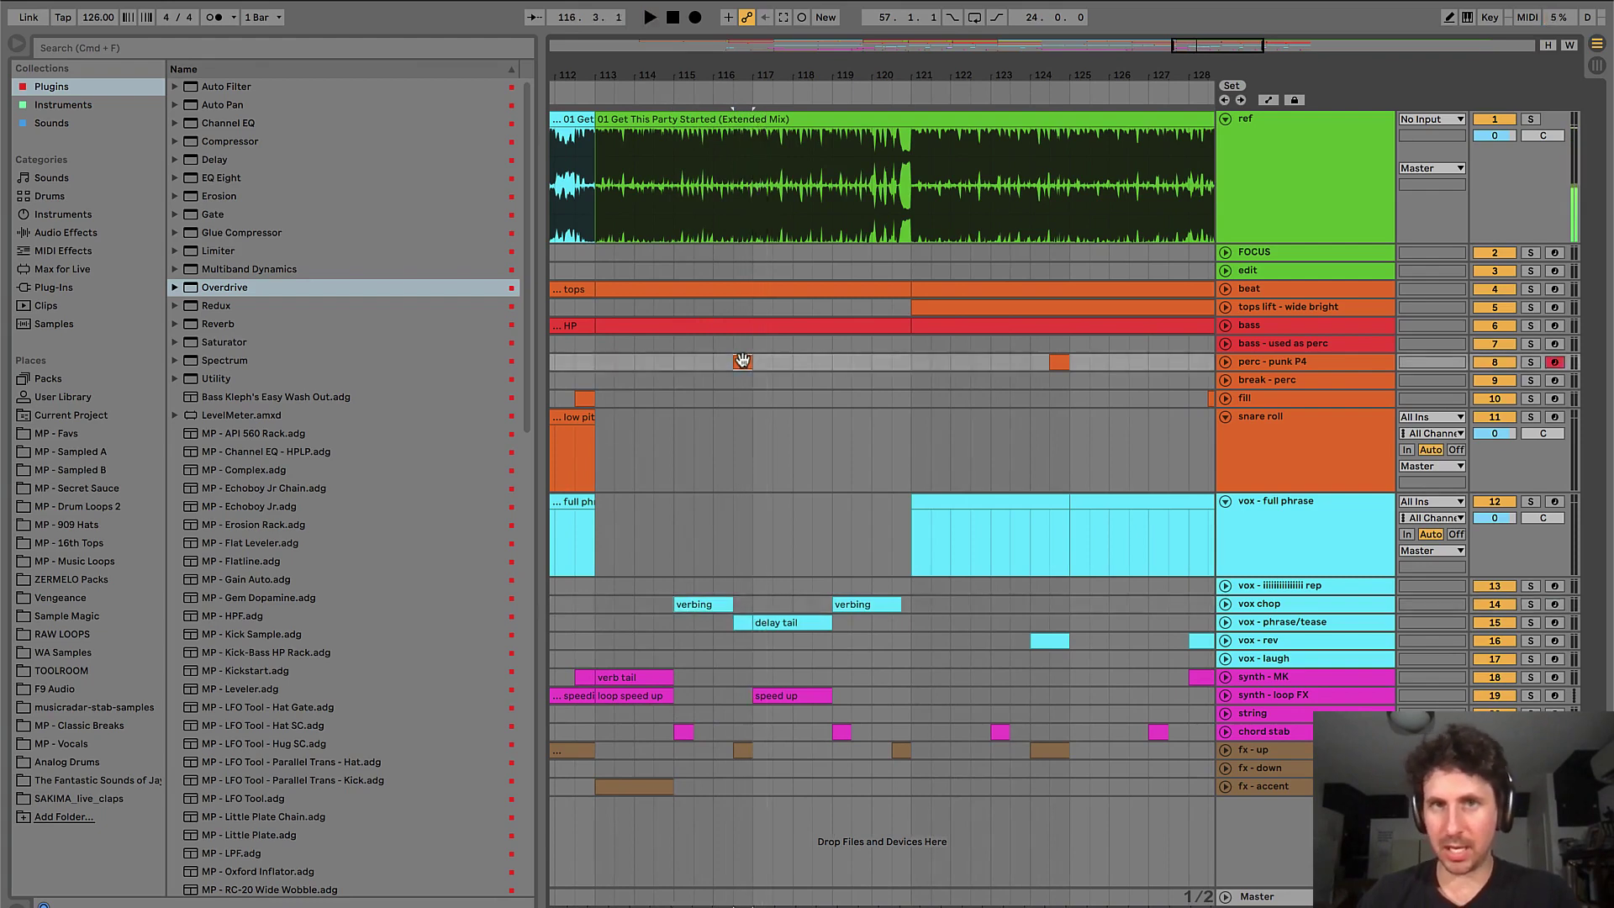
pyautogui.press('+')
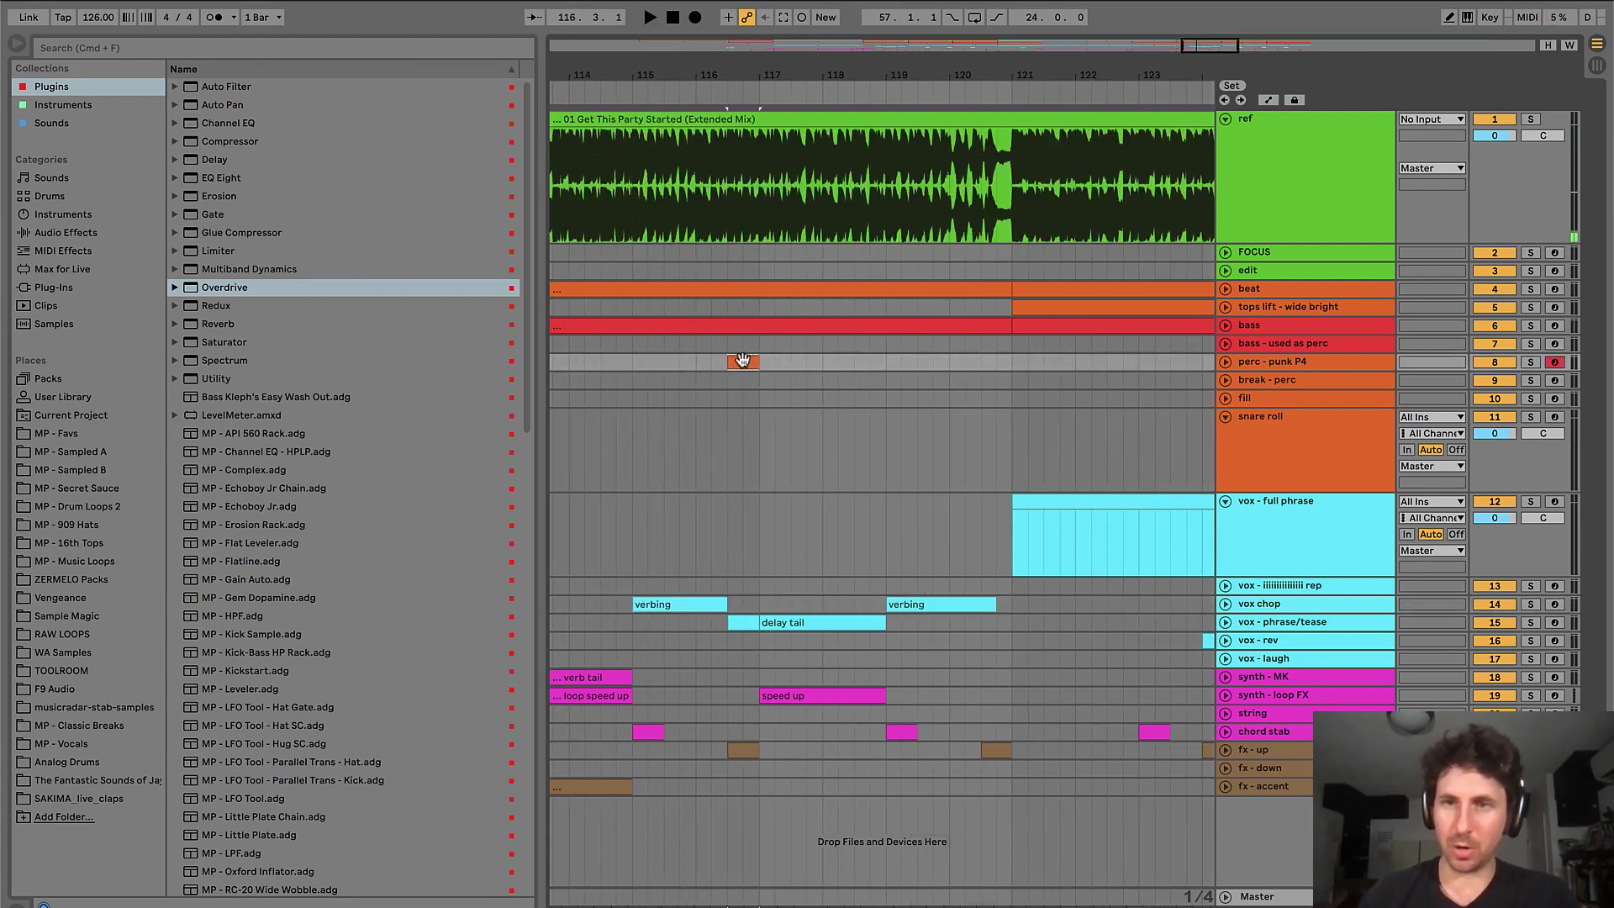
pyautogui.press('-')
pyautogui.click(698, 469)
pyautogui.press('space')
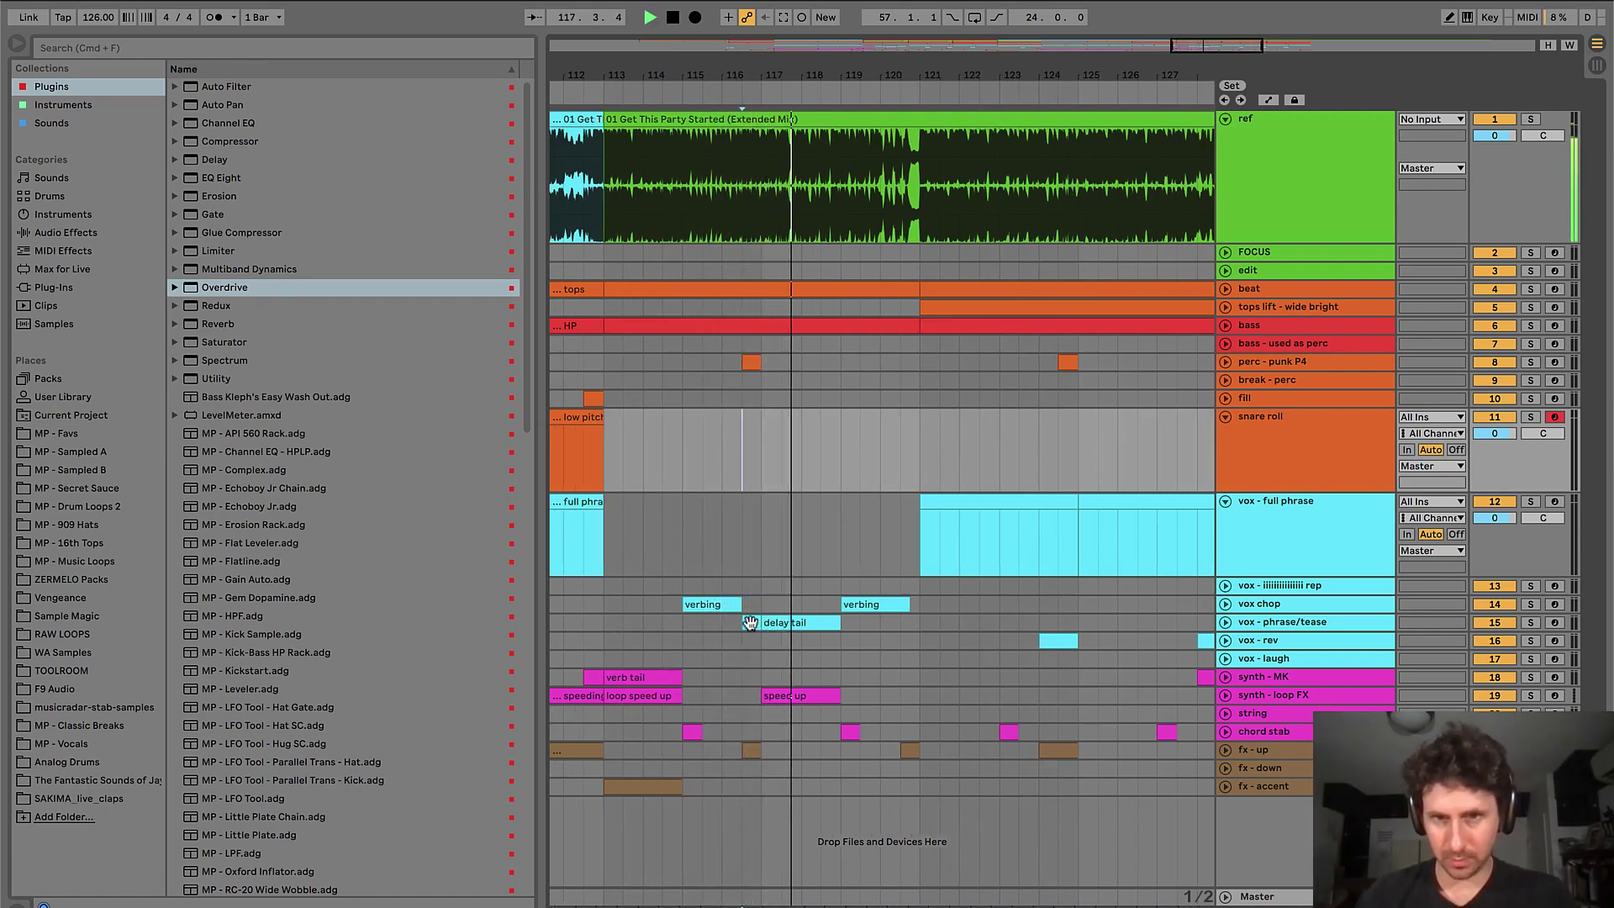
pyautogui.click(786, 623)
pyautogui.press('space')
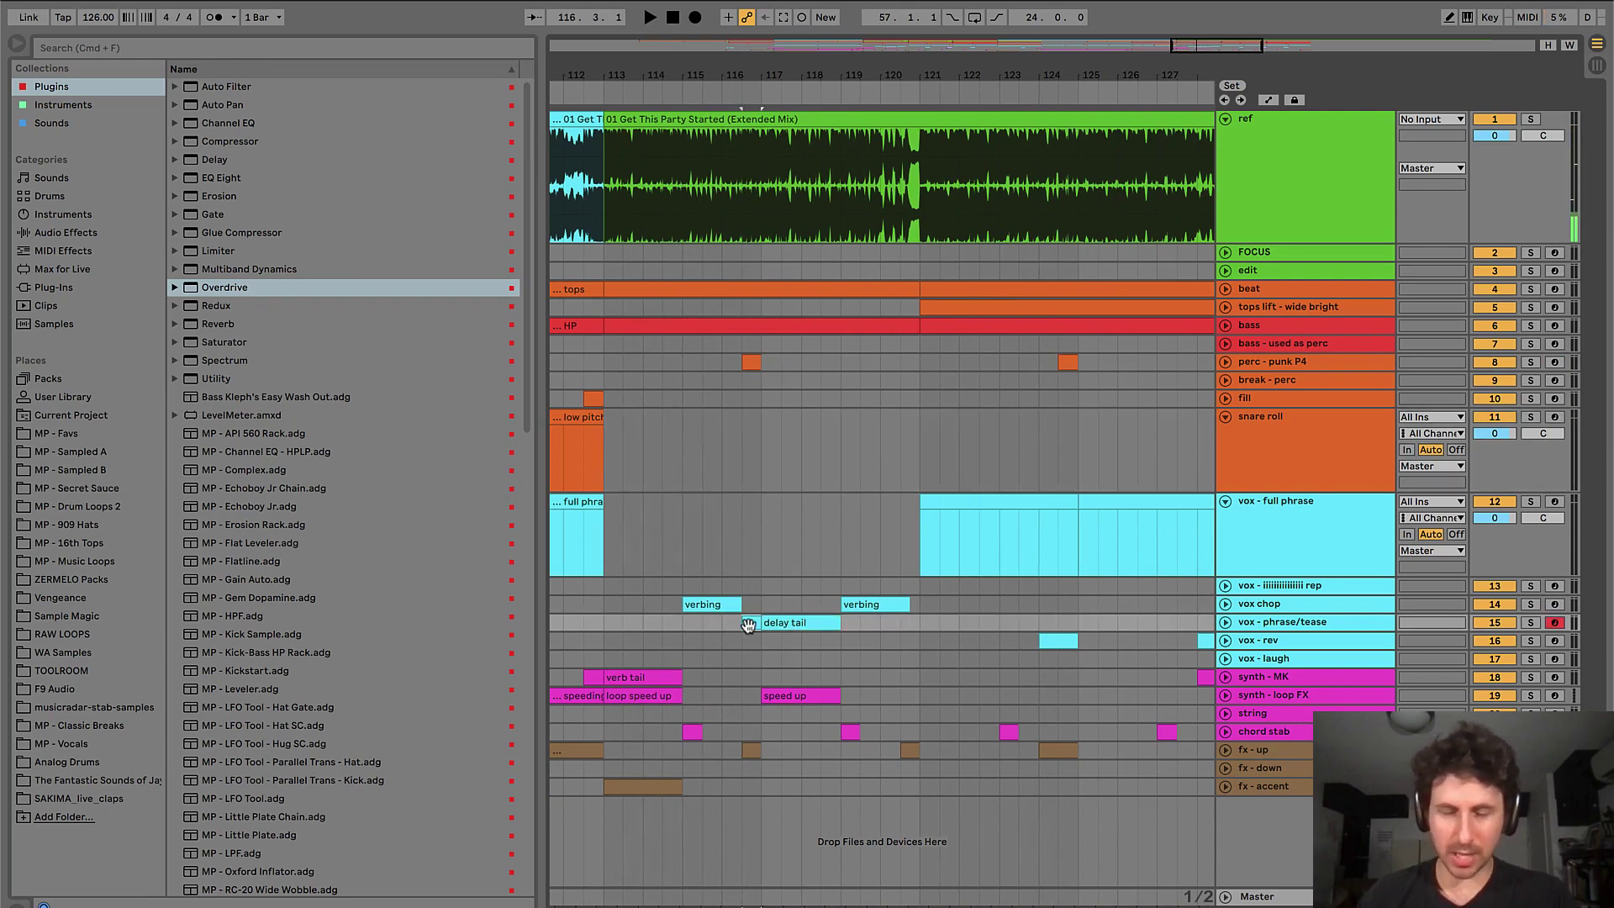
pyautogui.press('space')
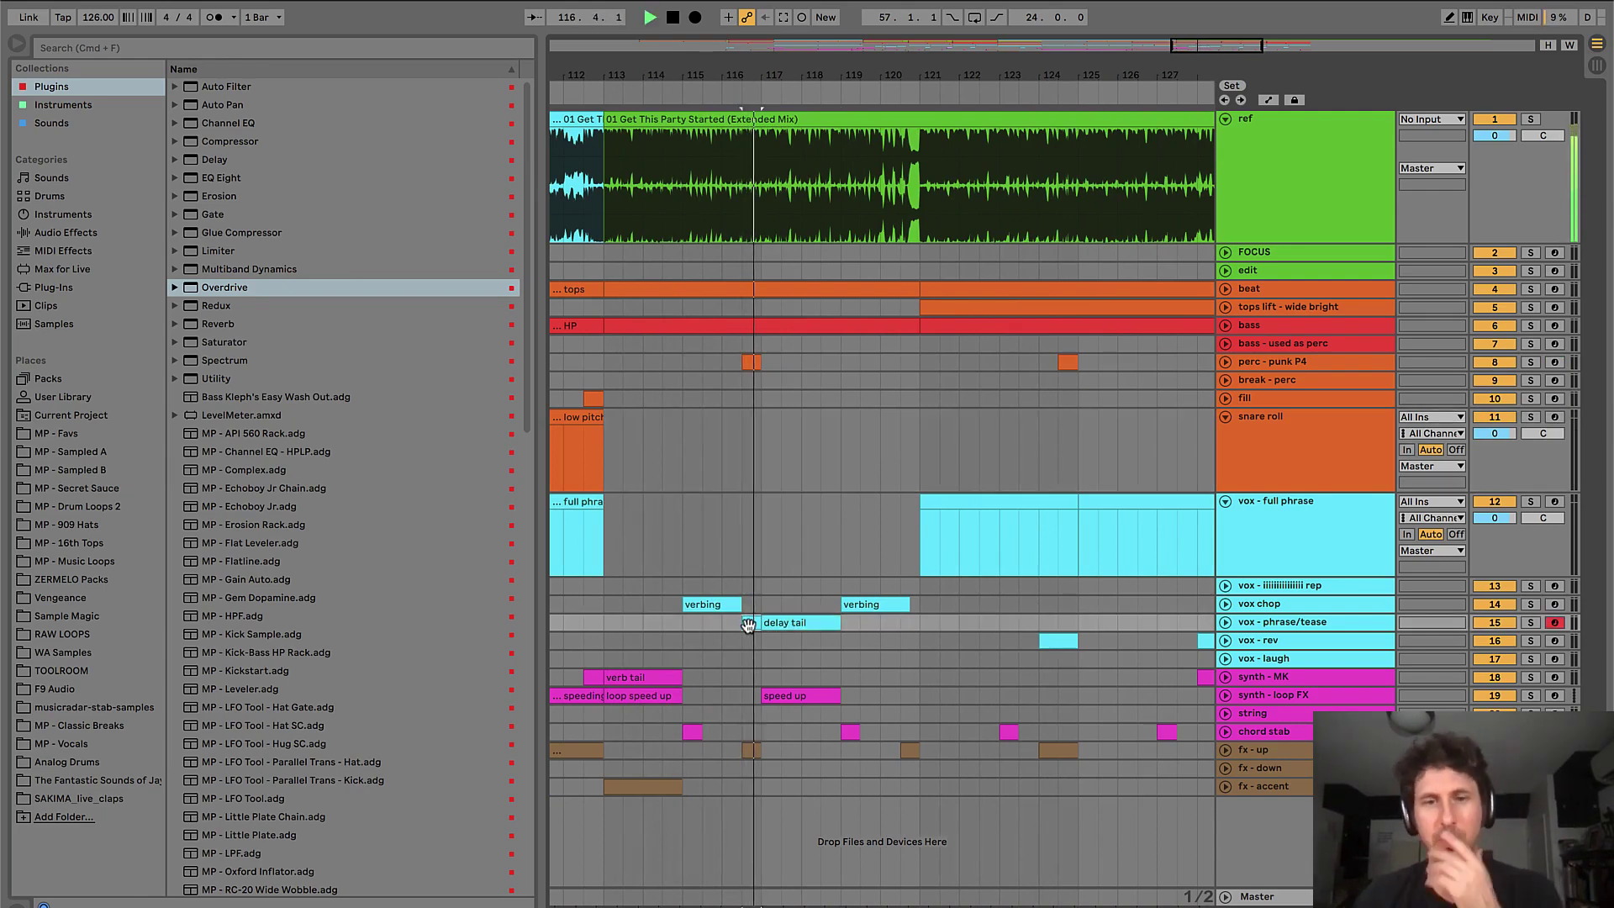
pyautogui.press('space')
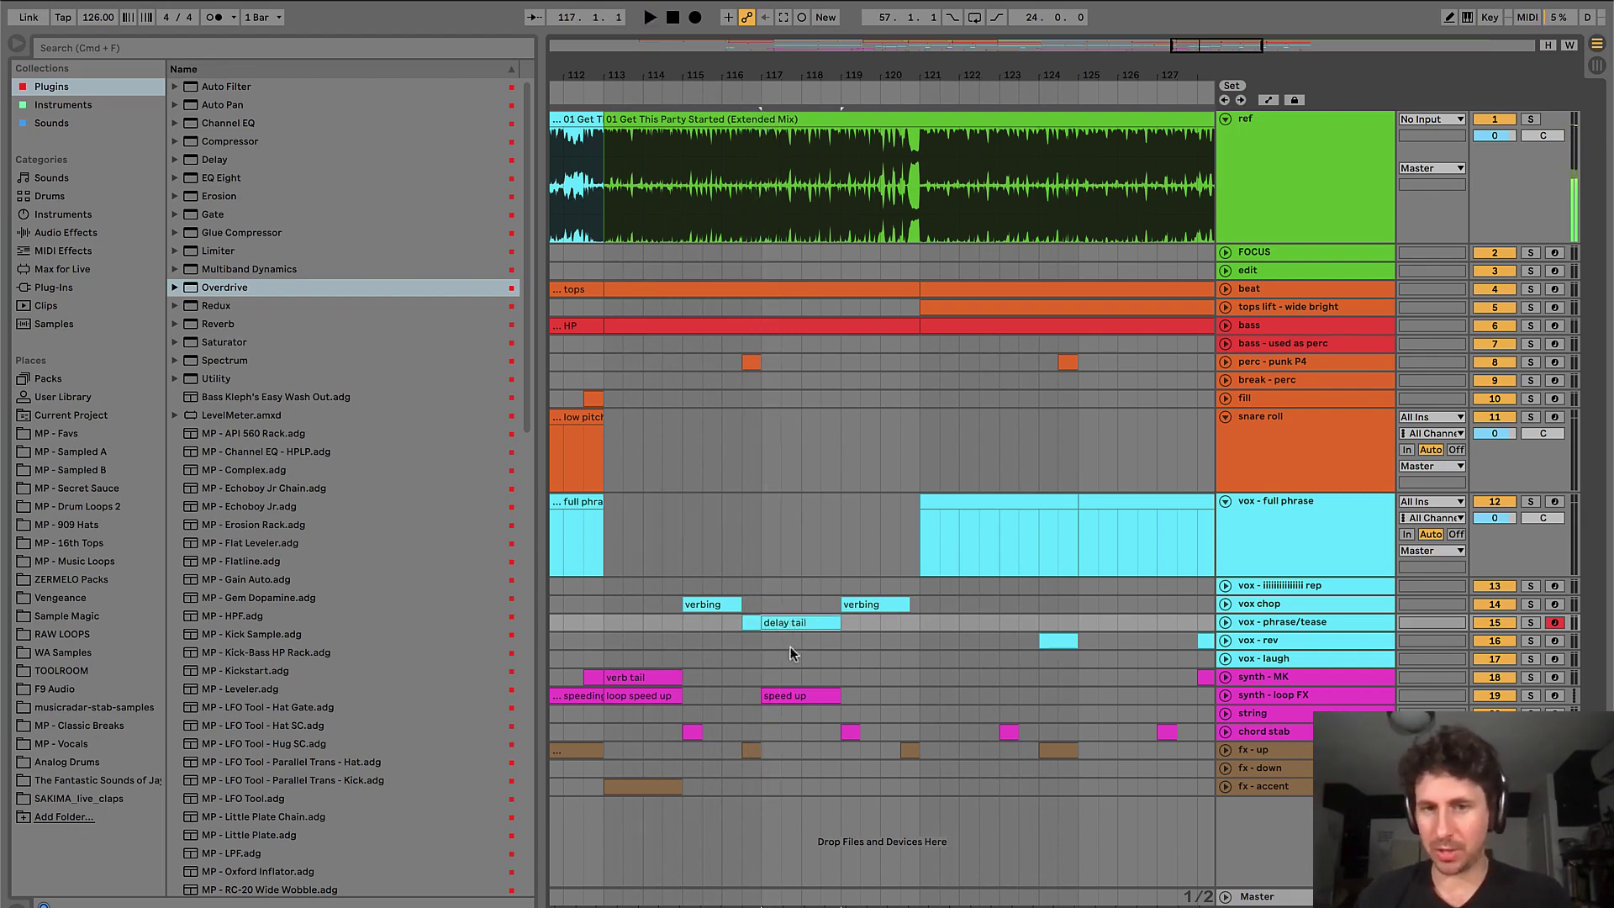
# - Listen to the speed up clip on the synth - loop FX track and check the fx - accent clip at bar 113
pyautogui.click(796, 696)
pyautogui.press('space')
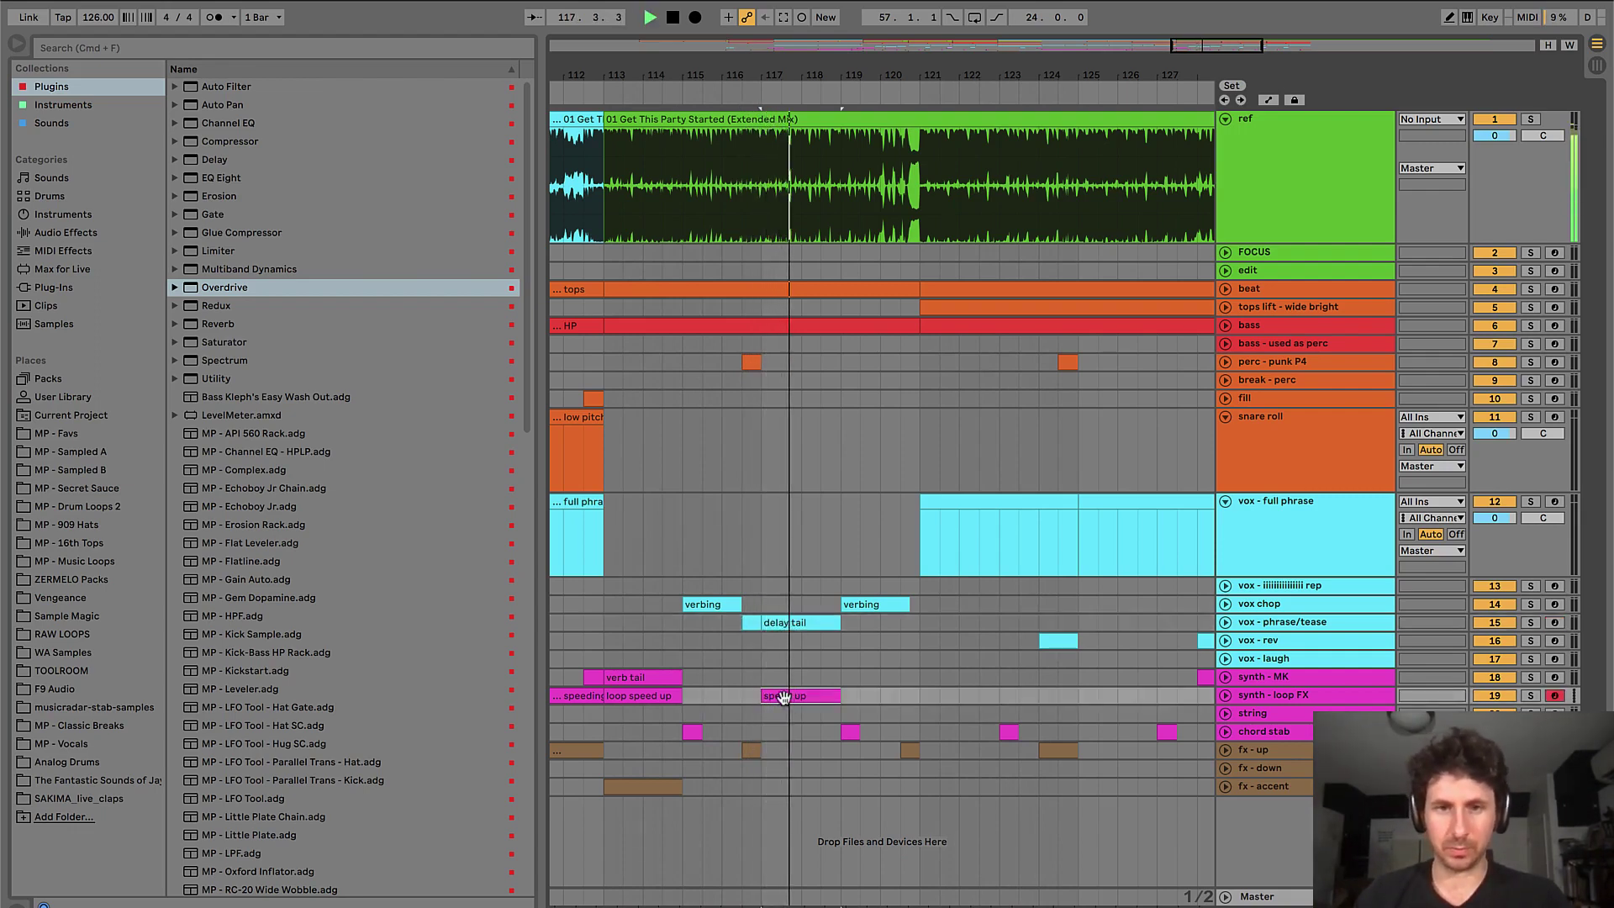
pyautogui.click(740, 696)
pyautogui.press('space')
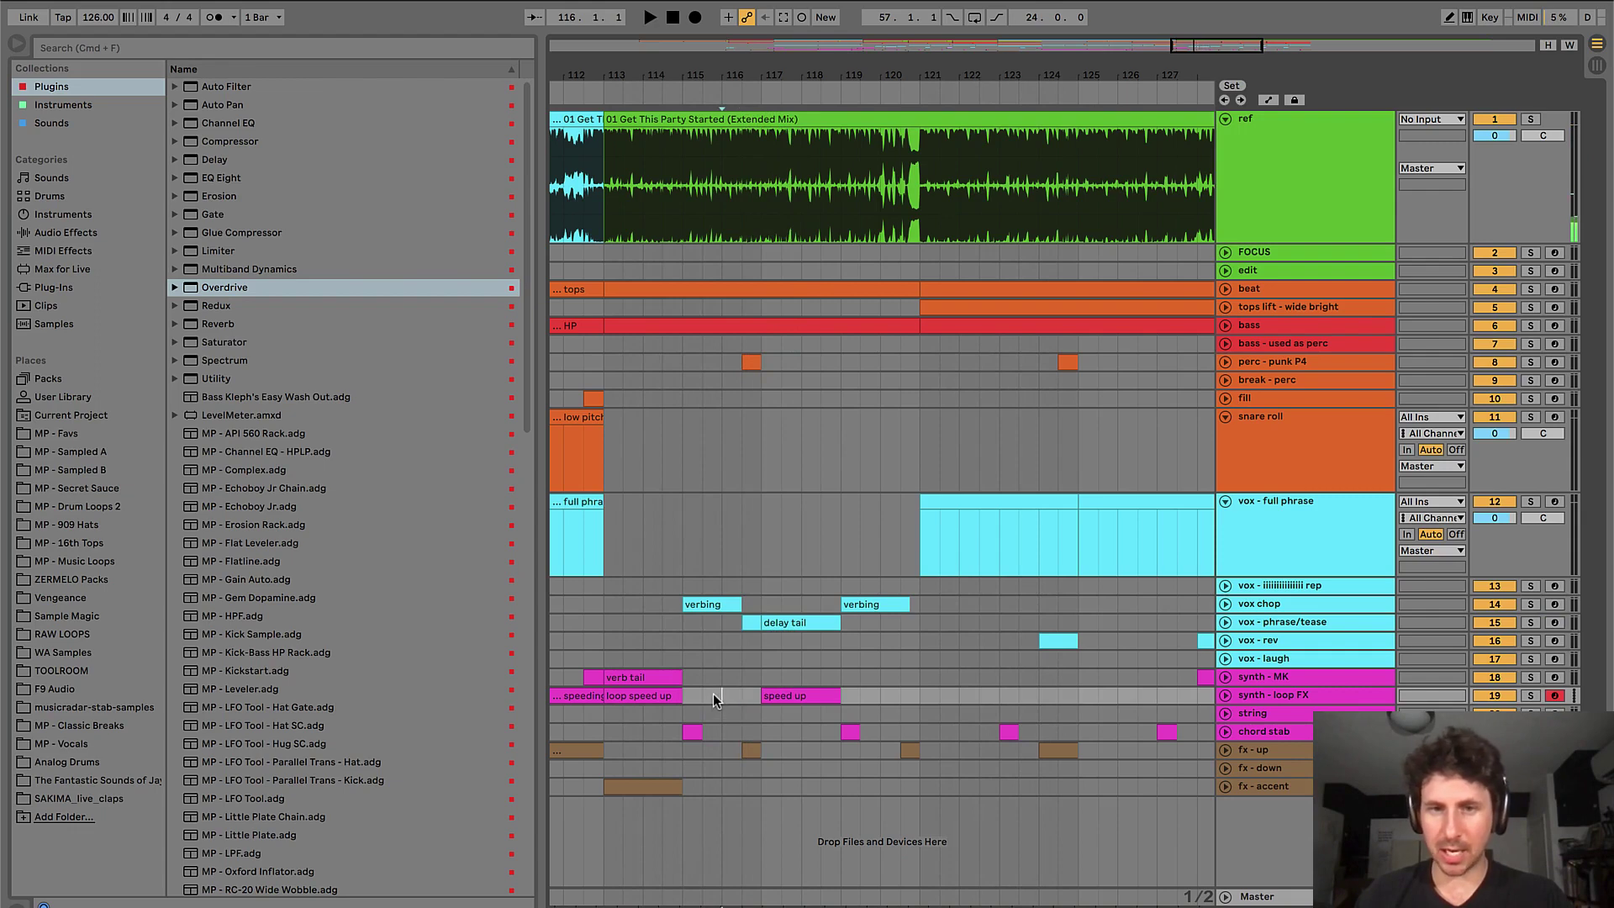
pyautogui.press('space')
pyautogui.click(640, 786)
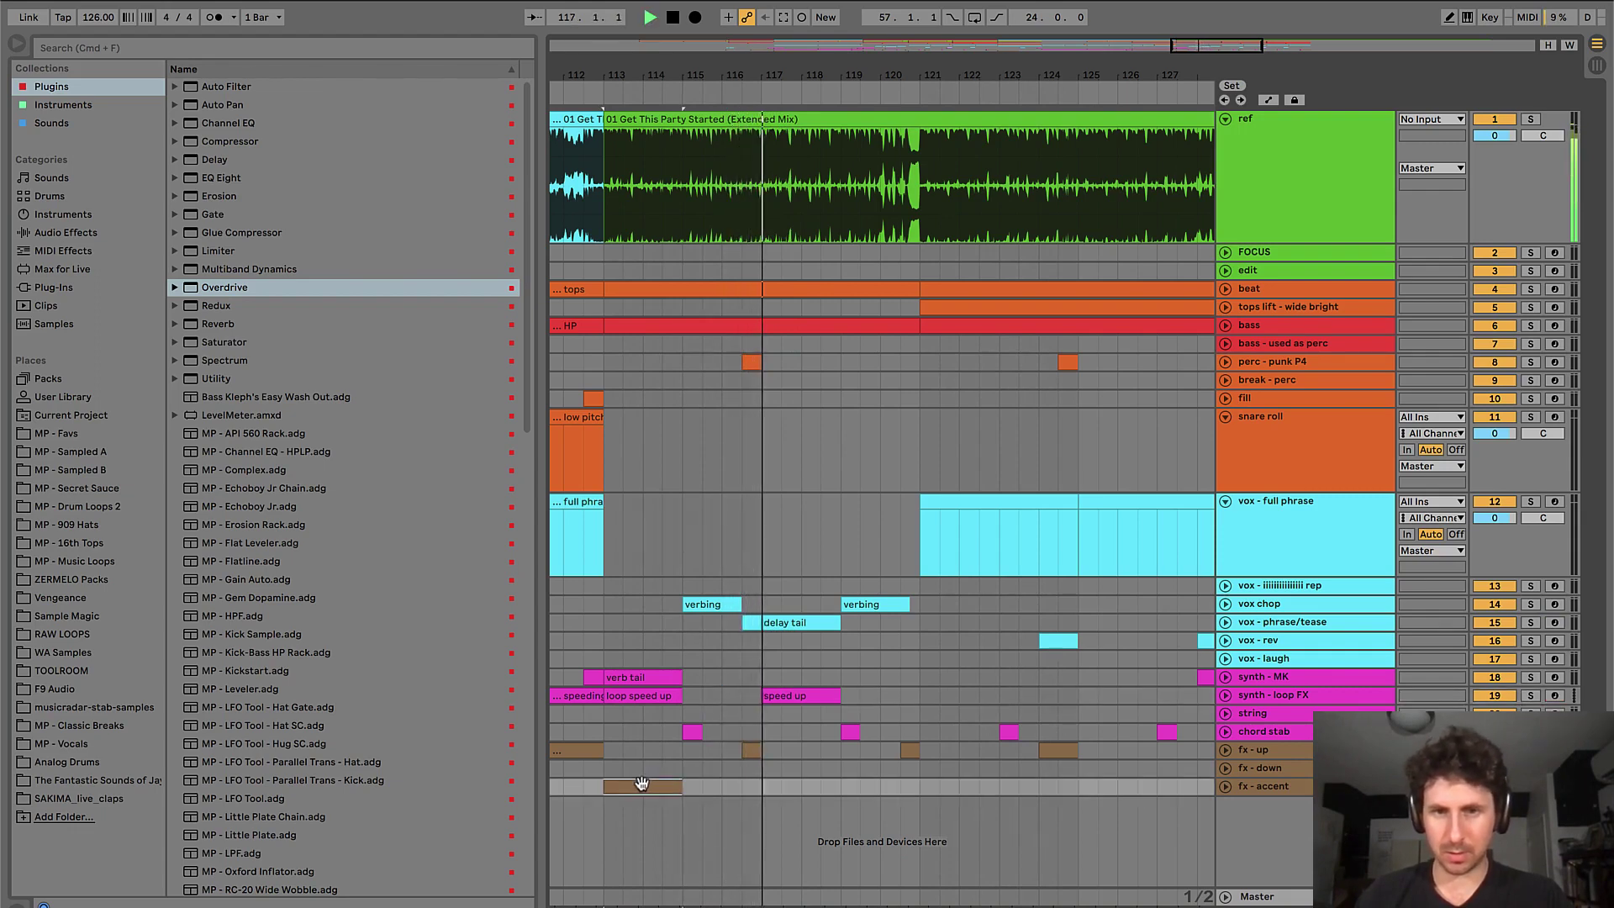
# - Insert an empty one-bar MIDI clip on the FOCUS track at bar 120 to mark the ending before bar 121
pyautogui.hscroll(1, 835, 619)
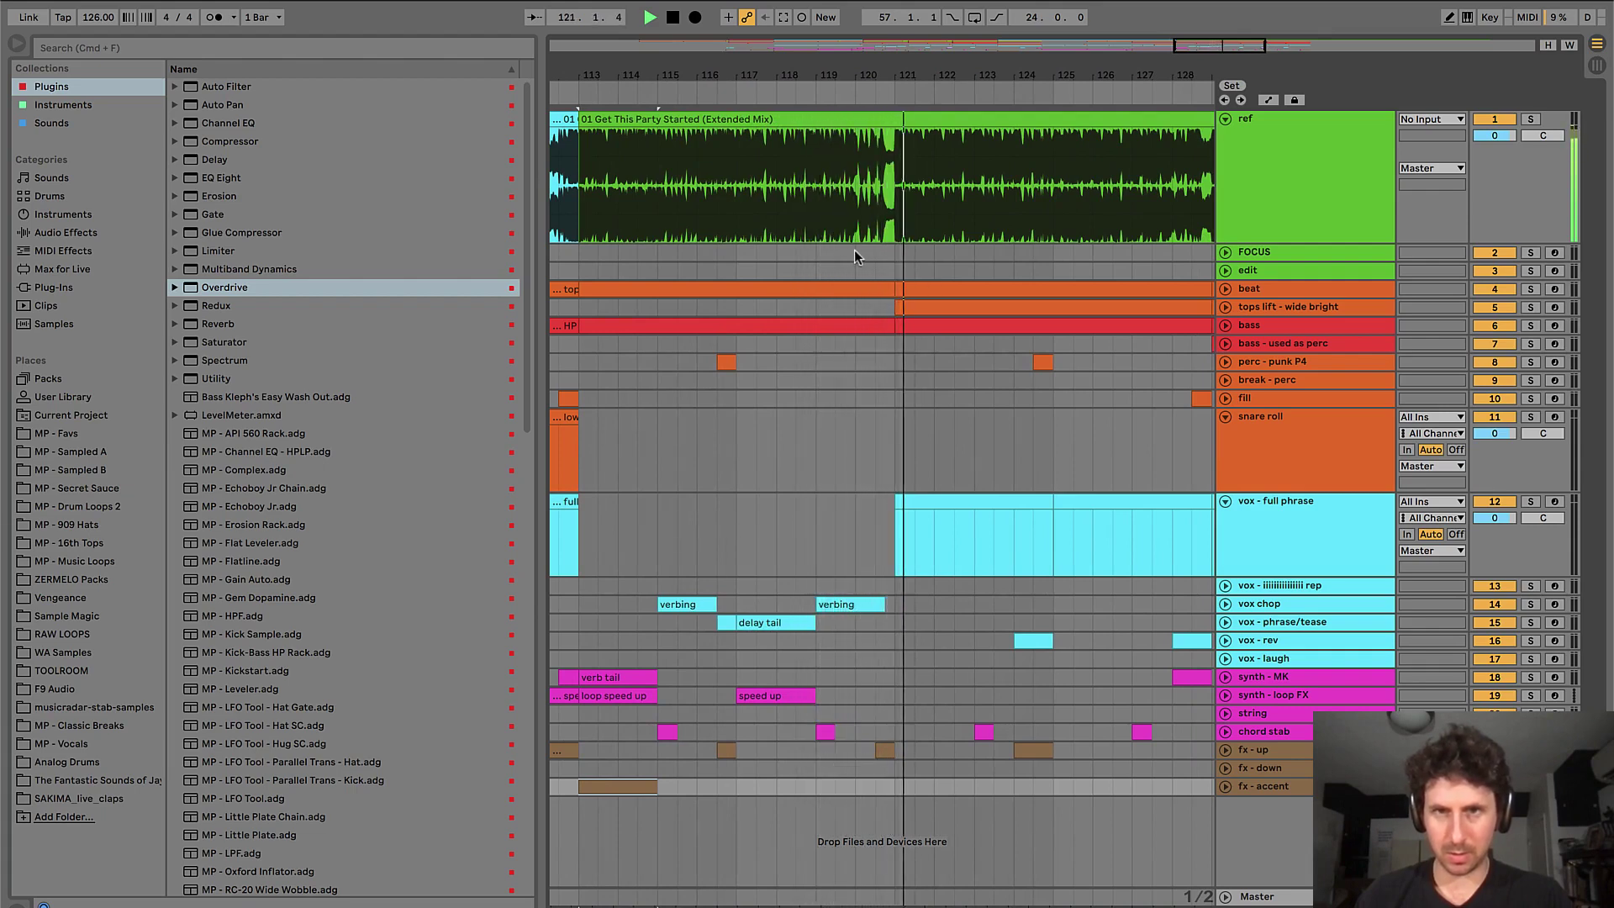
pyautogui.moveTo(856, 252); pyautogui.dragTo(895, 256)
pyautogui.press('super+shift+m')
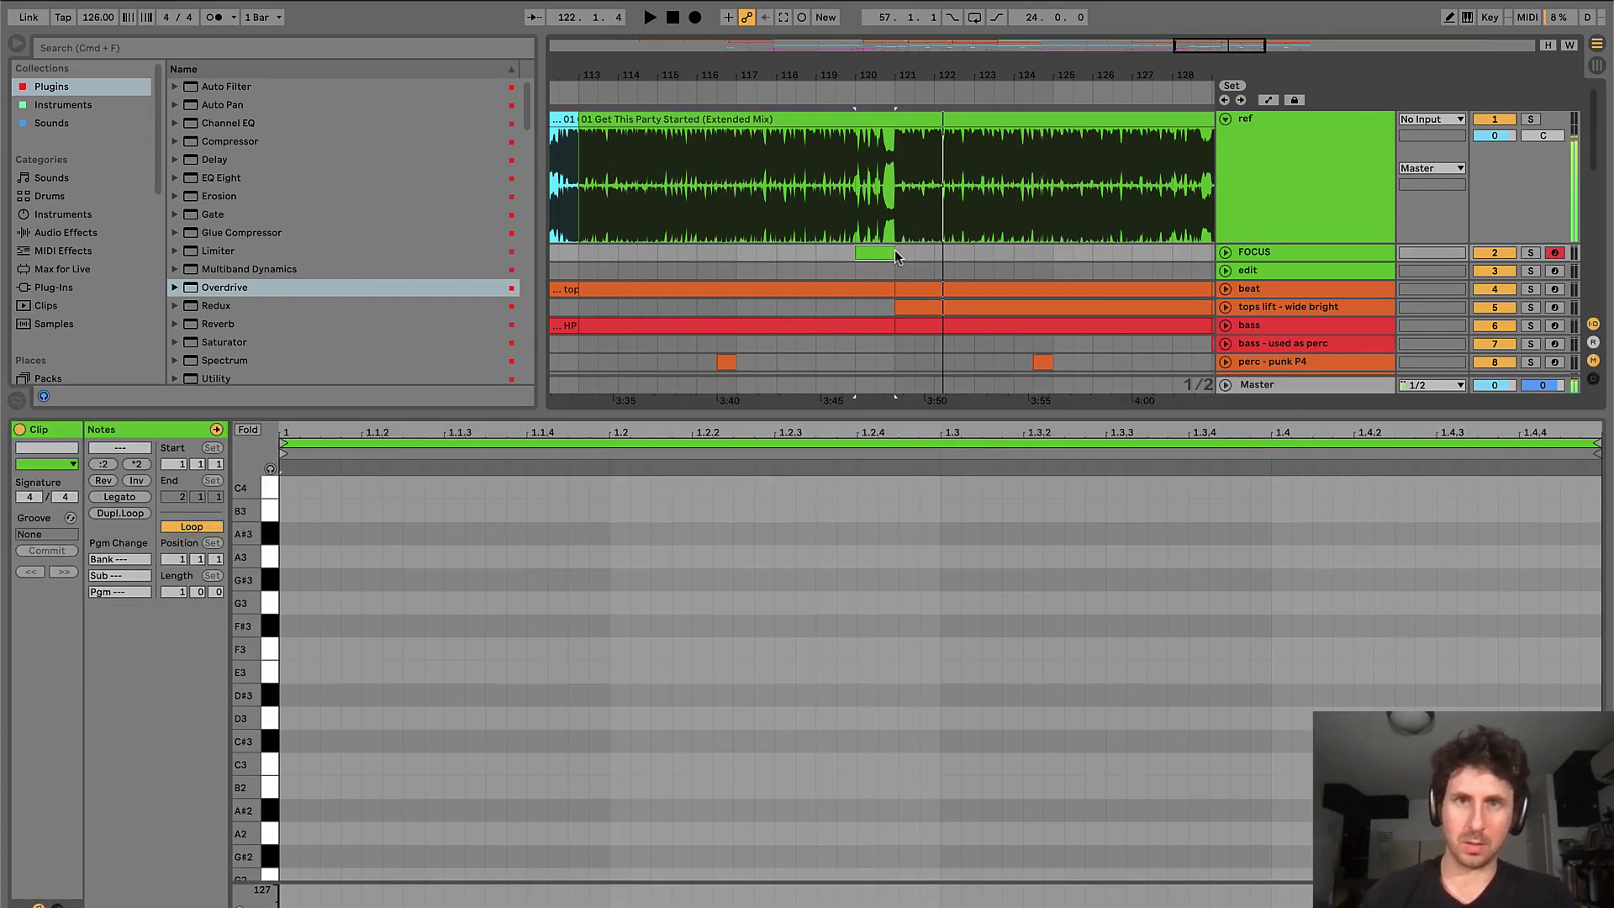
pyautogui.press('super+alt+l')
pyautogui.click(797, 275)
pyautogui.press('space')
pyautogui.press('-')
pyautogui.press('-')
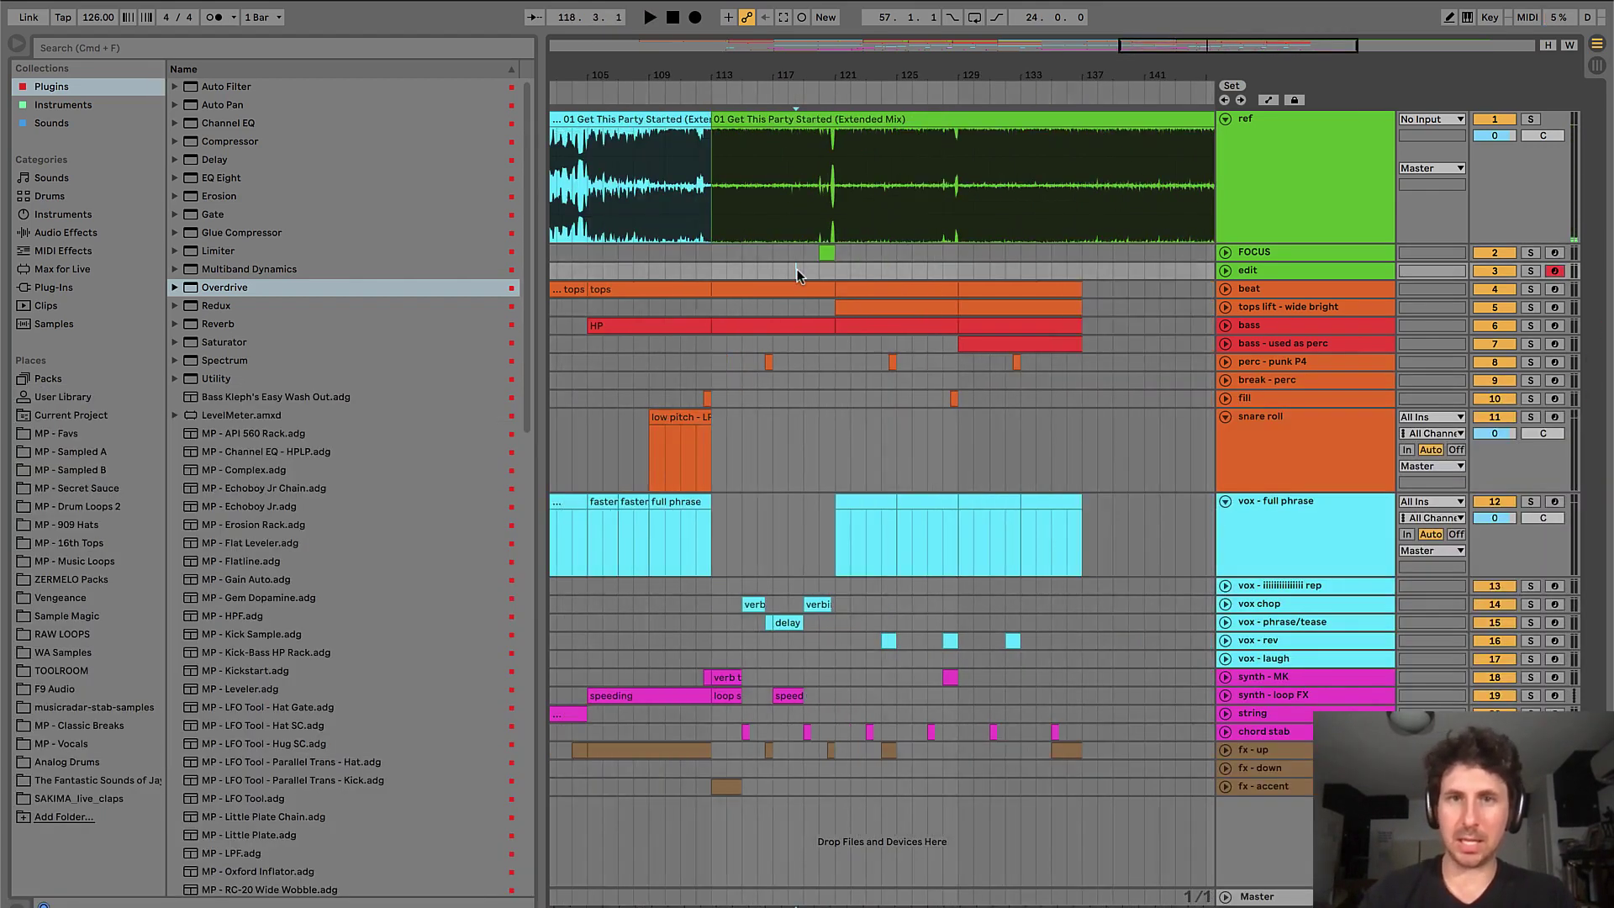
# - Insert an audio track below ref and copy the reference audio from bars 57 to 65 onto it at bar 113
pyautogui.click(1322, 183)
pyautogui.press('super+t')
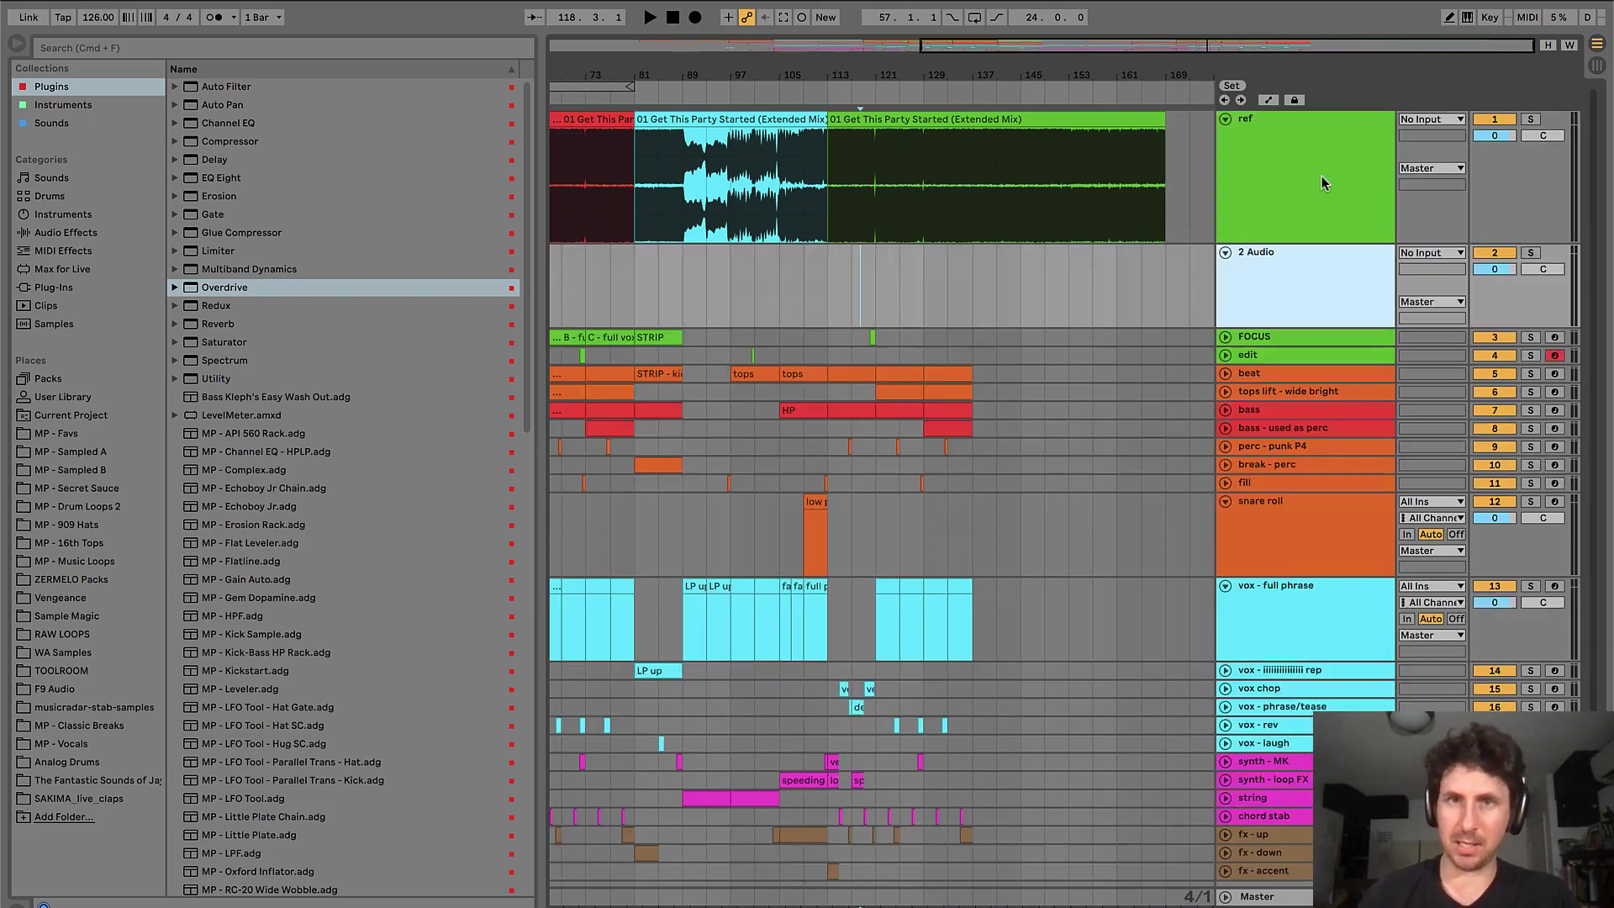
pyautogui.click(854, 288)
pyautogui.press('-')
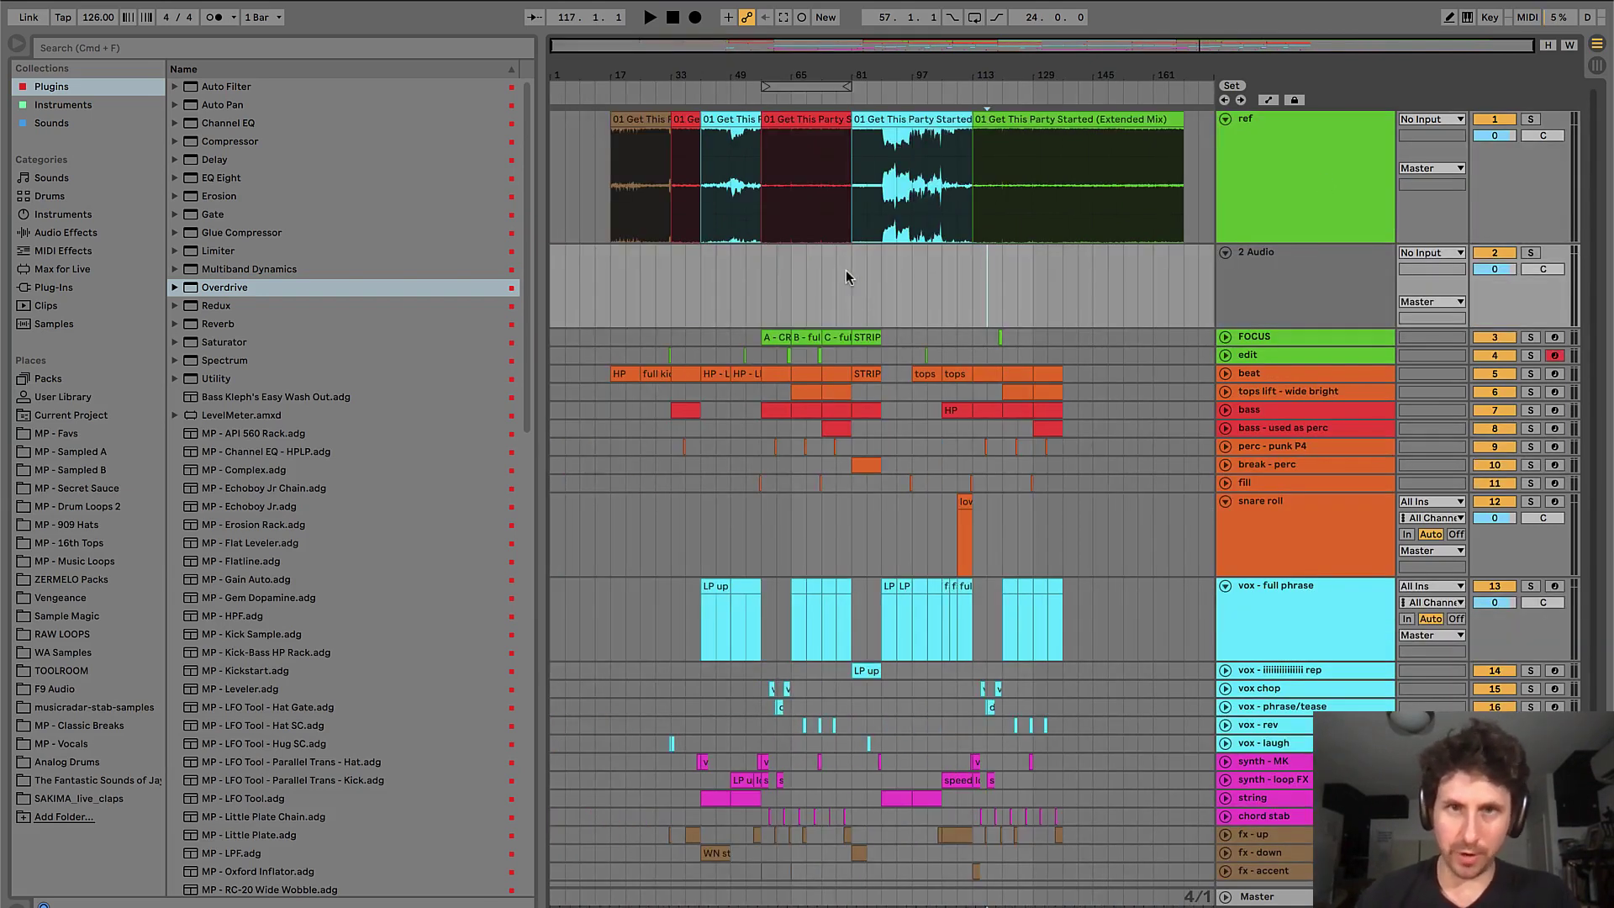
pyautogui.moveTo(790, 157); pyautogui.dragTo(994, 259)
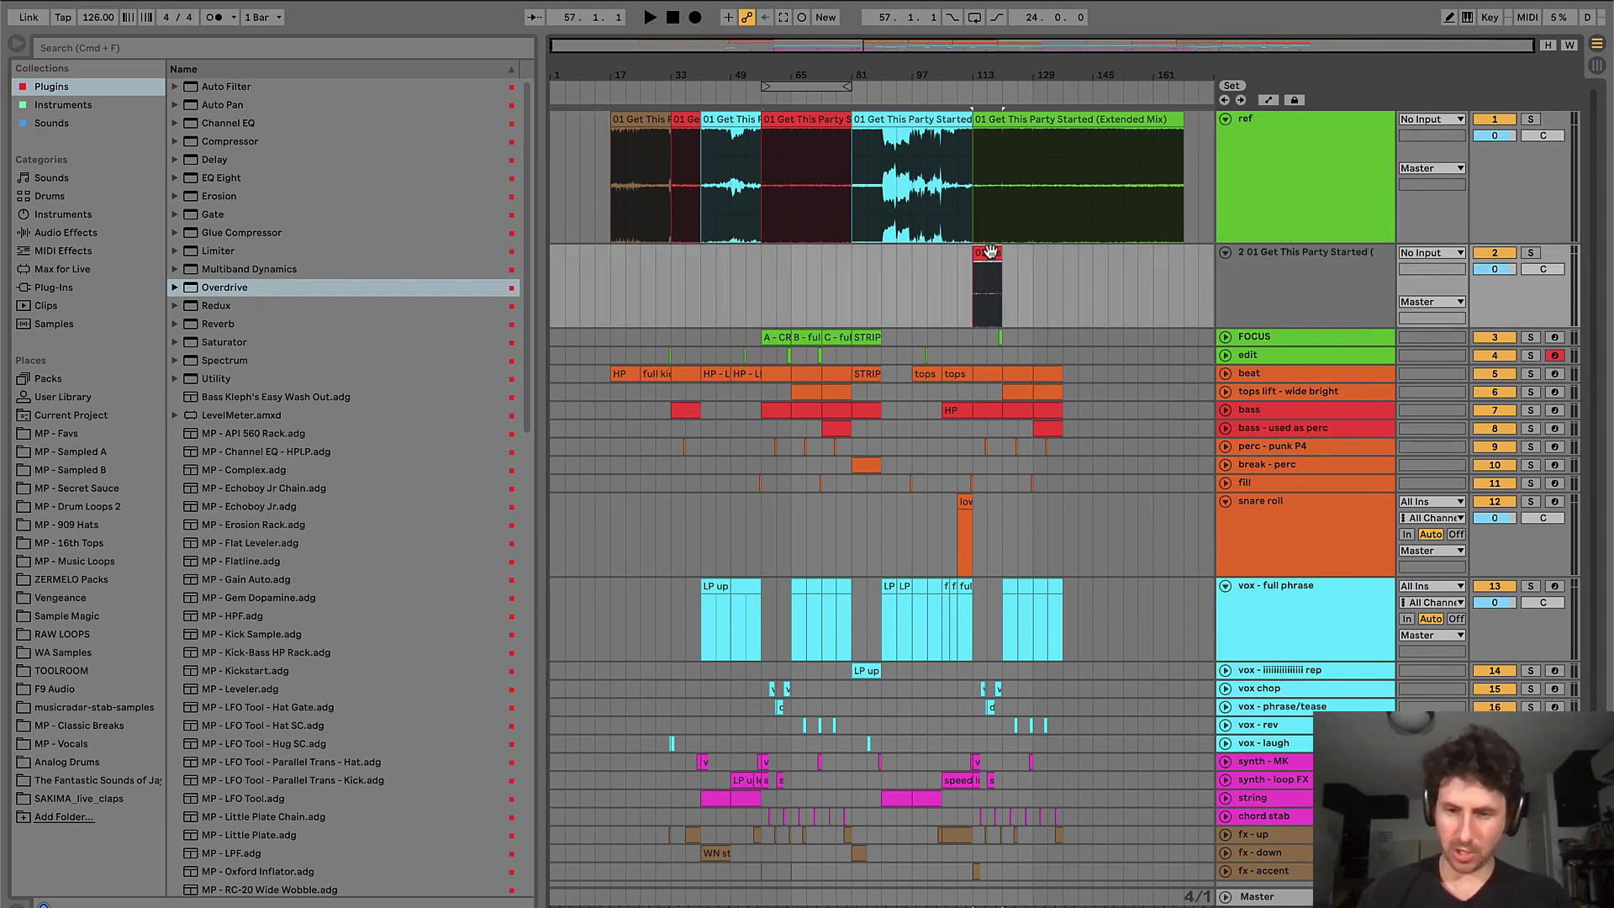
pyautogui.press('+')
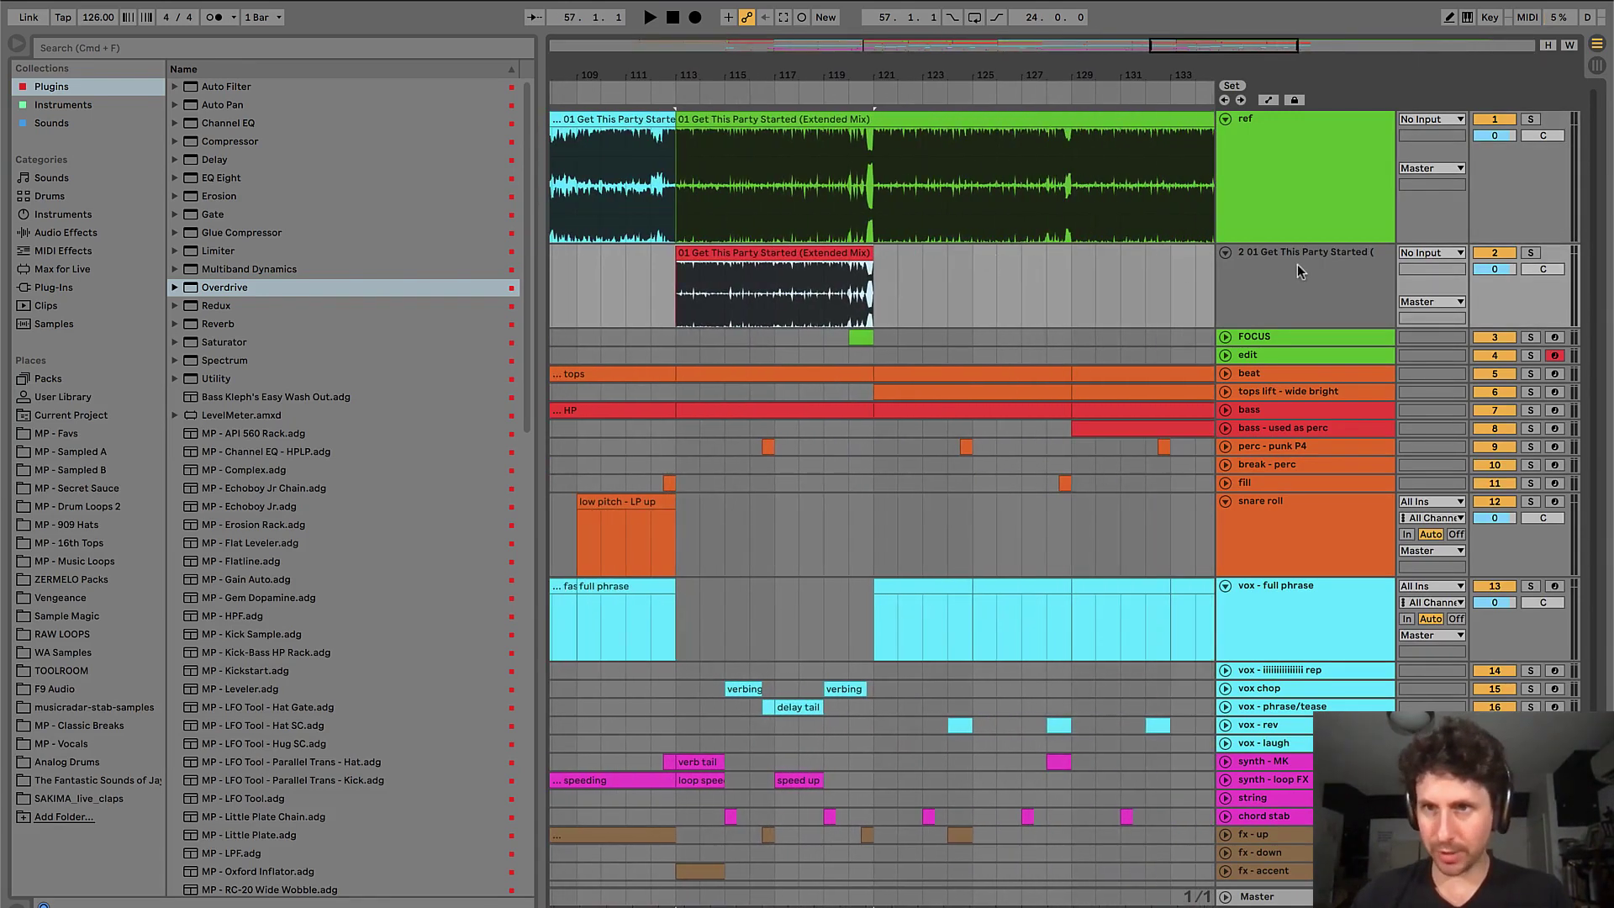
# - Add a Utility device to the new audio track and invert the phase of both its left and right channels
pyautogui.doubleClick(1300, 265)
pyautogui.moveTo(267, 387); pyautogui.dragTo(207, 390)
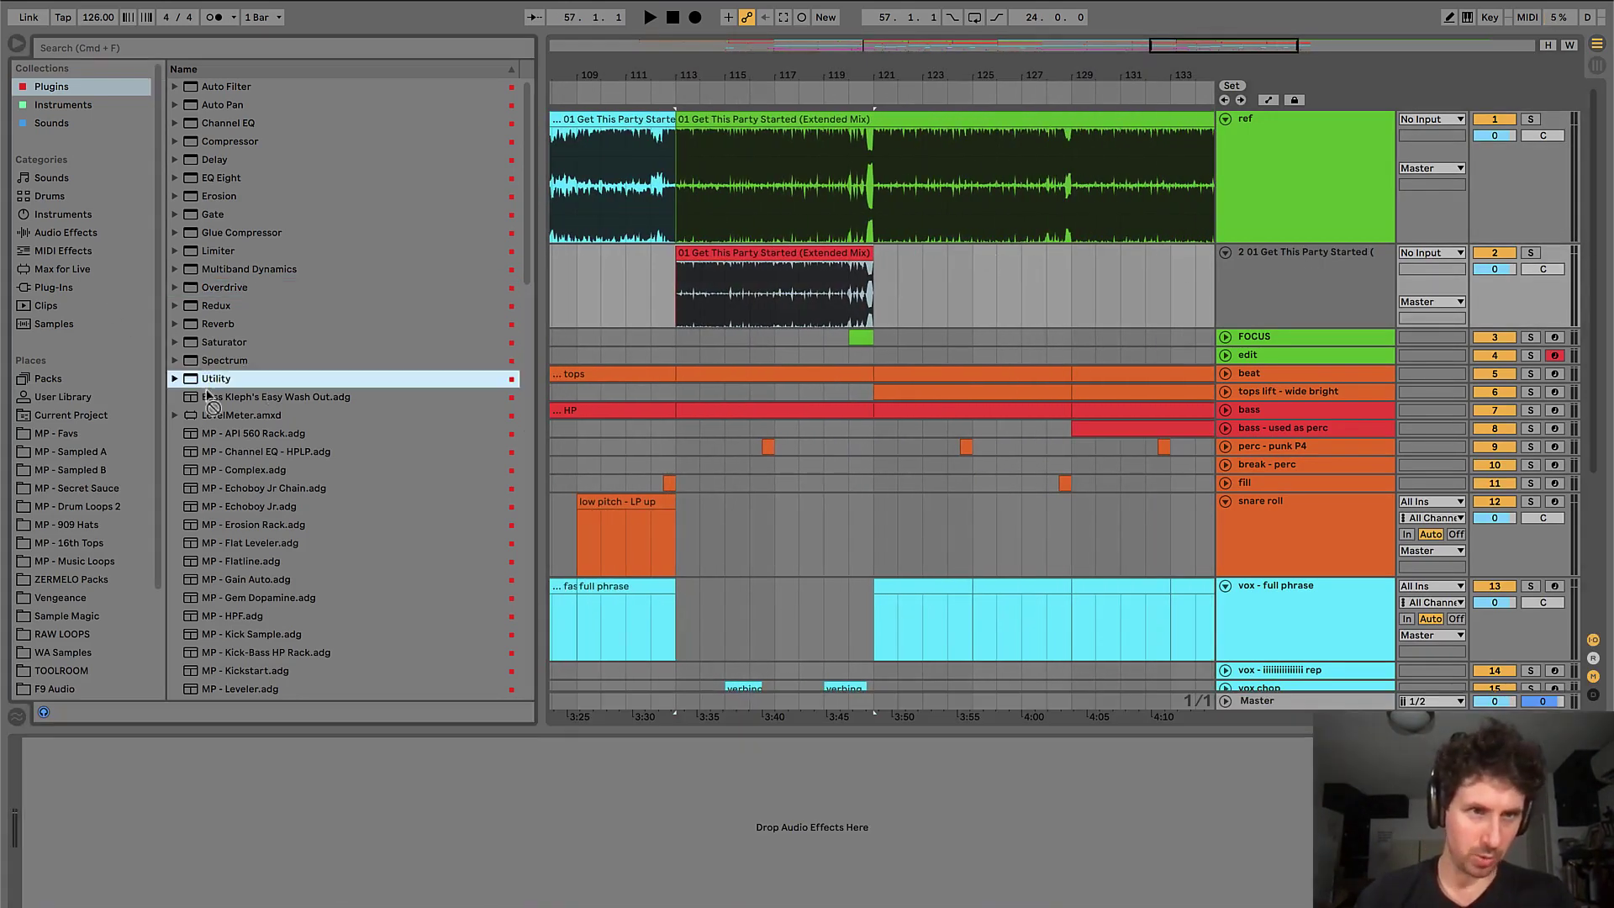
pyautogui.moveTo(305, 800); pyautogui.dragTo(252, 802)
pyautogui.click(32, 779)
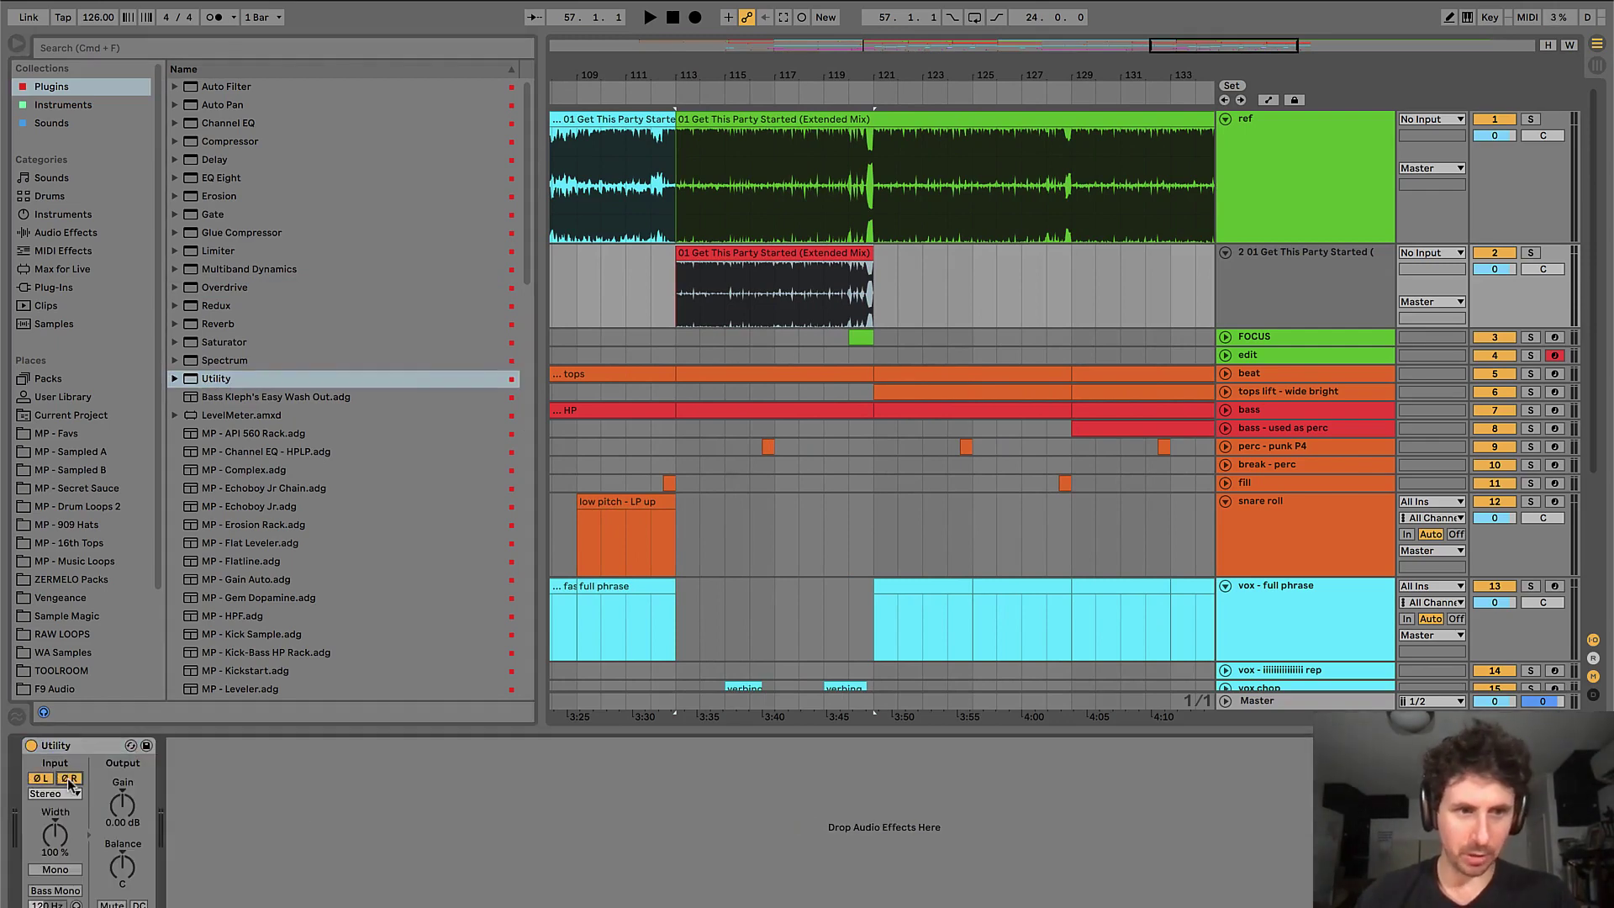
# - Solo the ref track and the phase-inverted copy together, and play them from bar 113
pyautogui.keyDown('shift'); pyautogui.click(1328, 210); pyautogui.keyUp('shift')
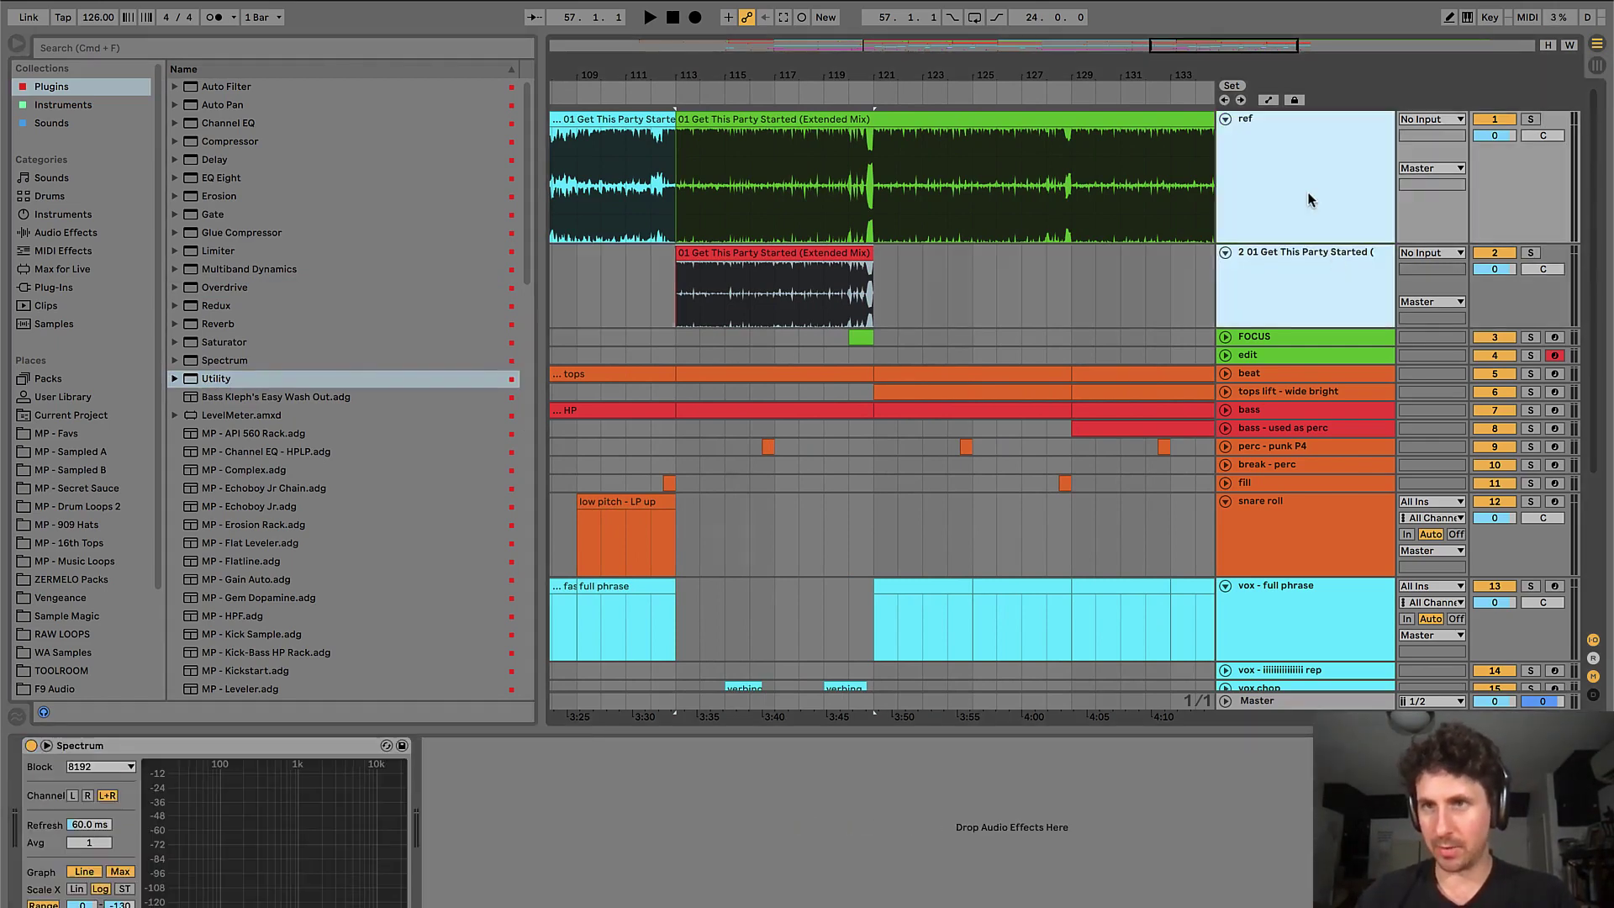
pyautogui.click(1531, 120)
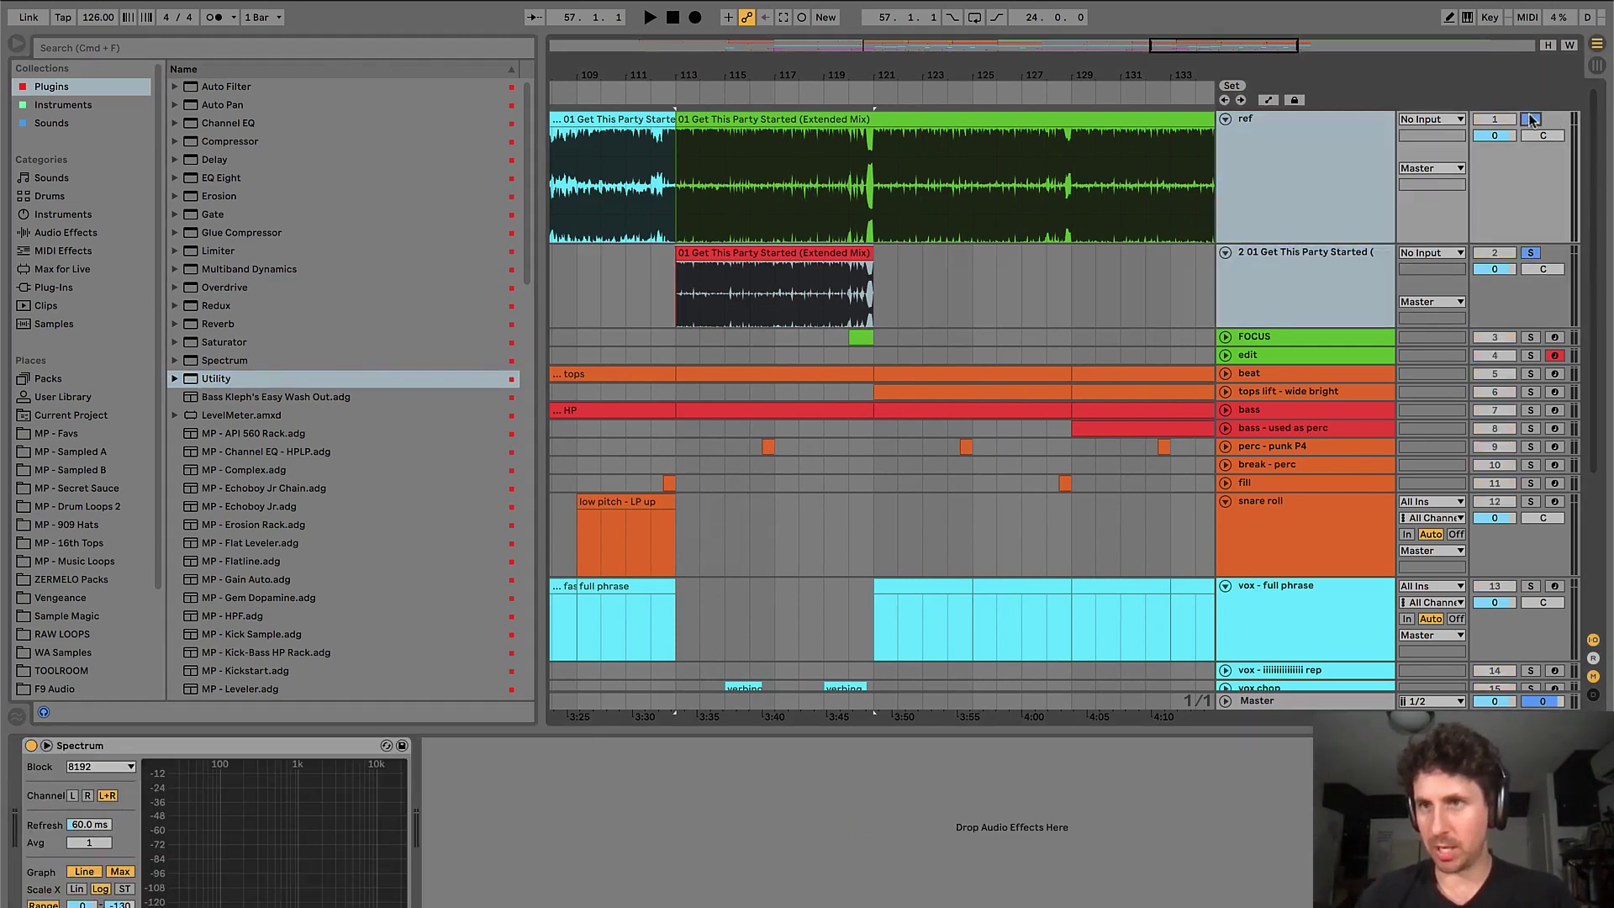
pyautogui.click(681, 190)
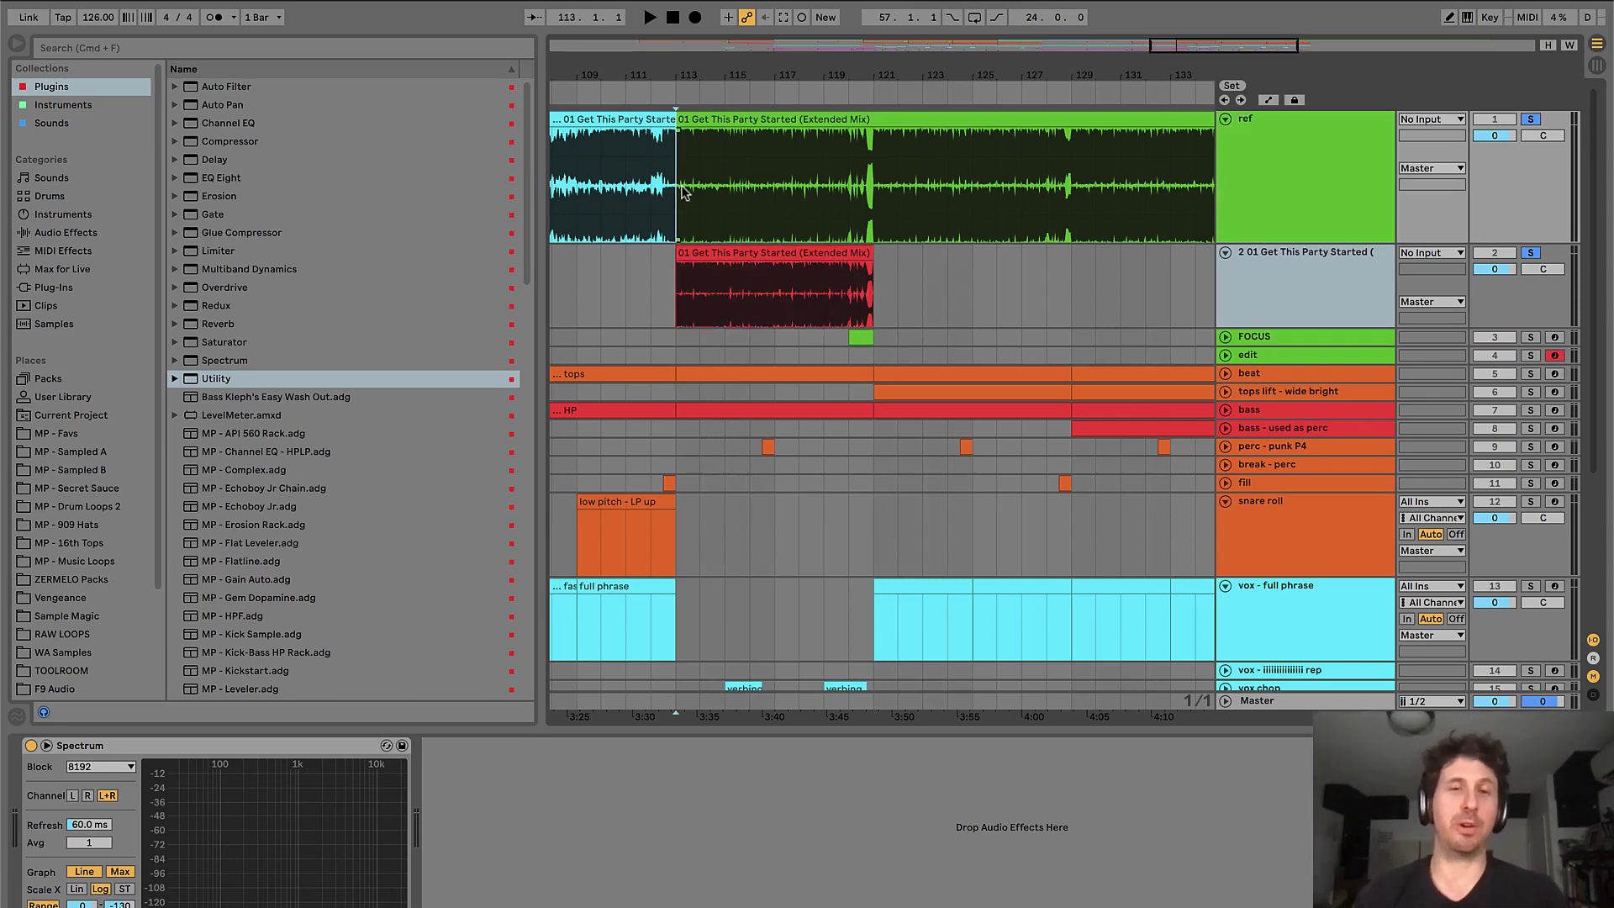
pyautogui.press('space')
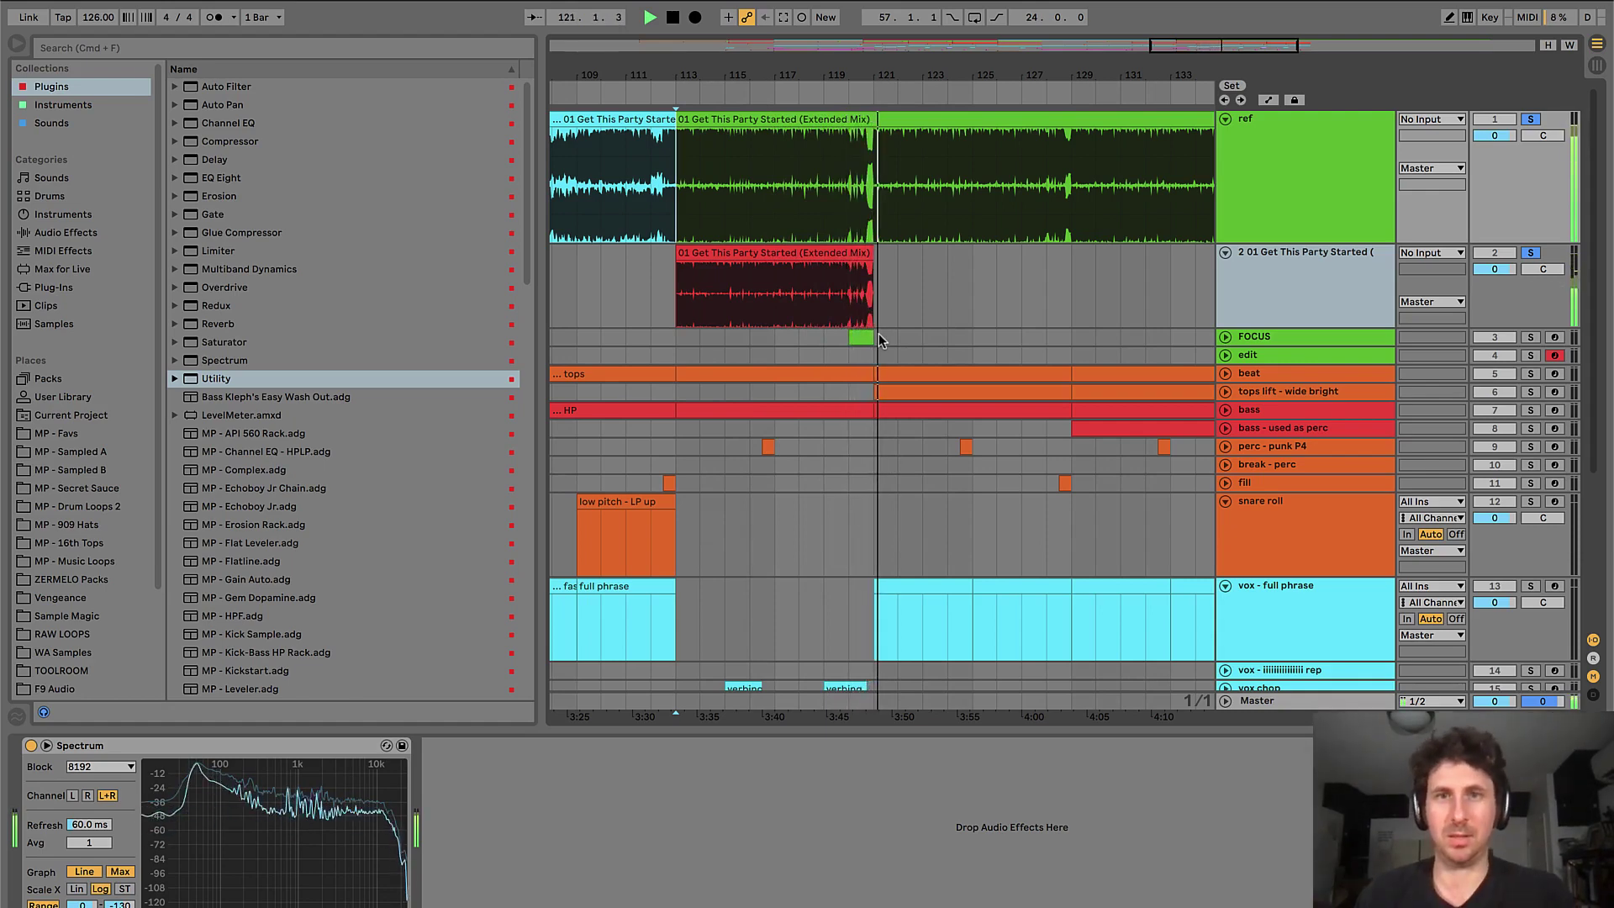
# - Replay the soloed ref and phase-inverted tracks from bar 115 to hear how the two drops differ
pyautogui.click(877, 284)
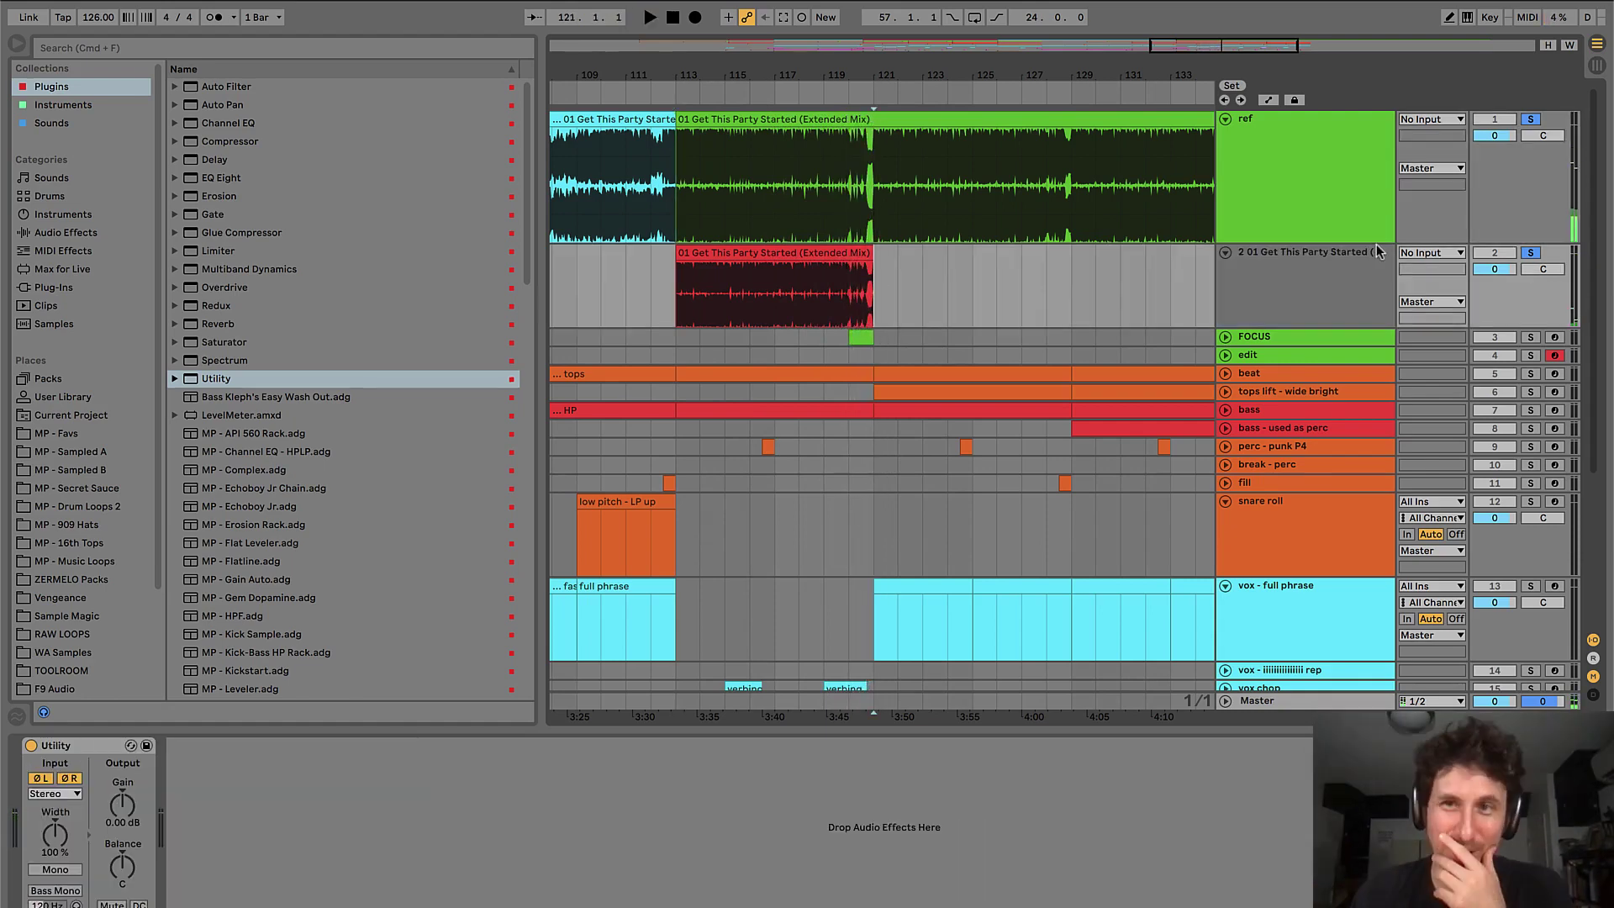
pyautogui.click(1301, 271)
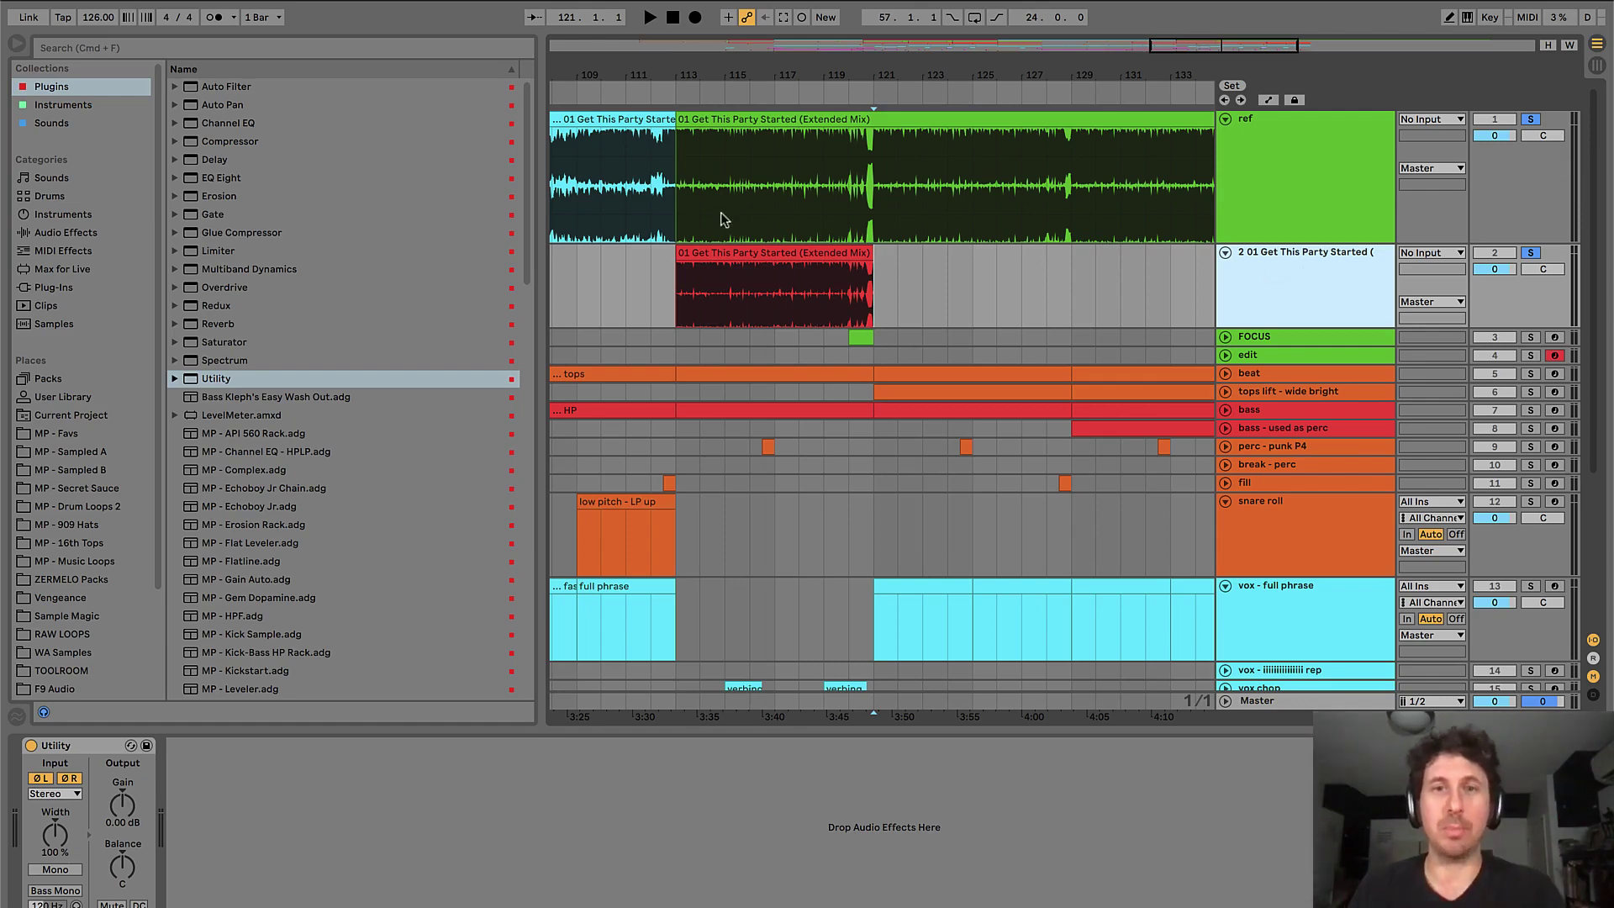
pyautogui.click(732, 301)
pyautogui.press('space')
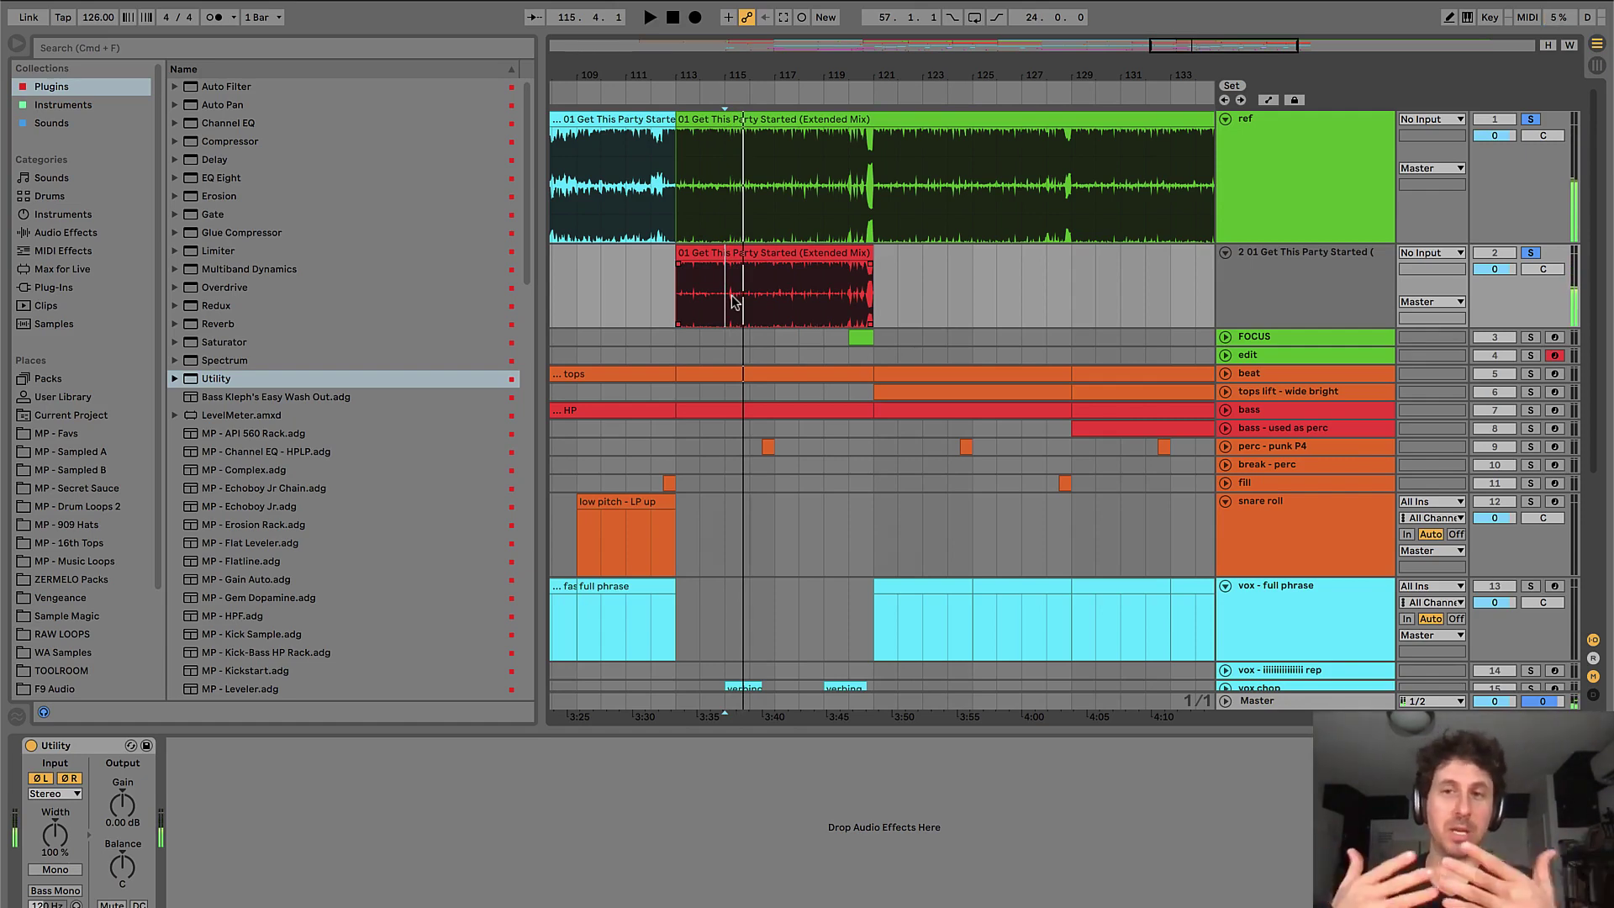
# - Delete the phase-inverted audio track and set the playback start to bar 113 on the ref track
pyautogui.click(1256, 284)
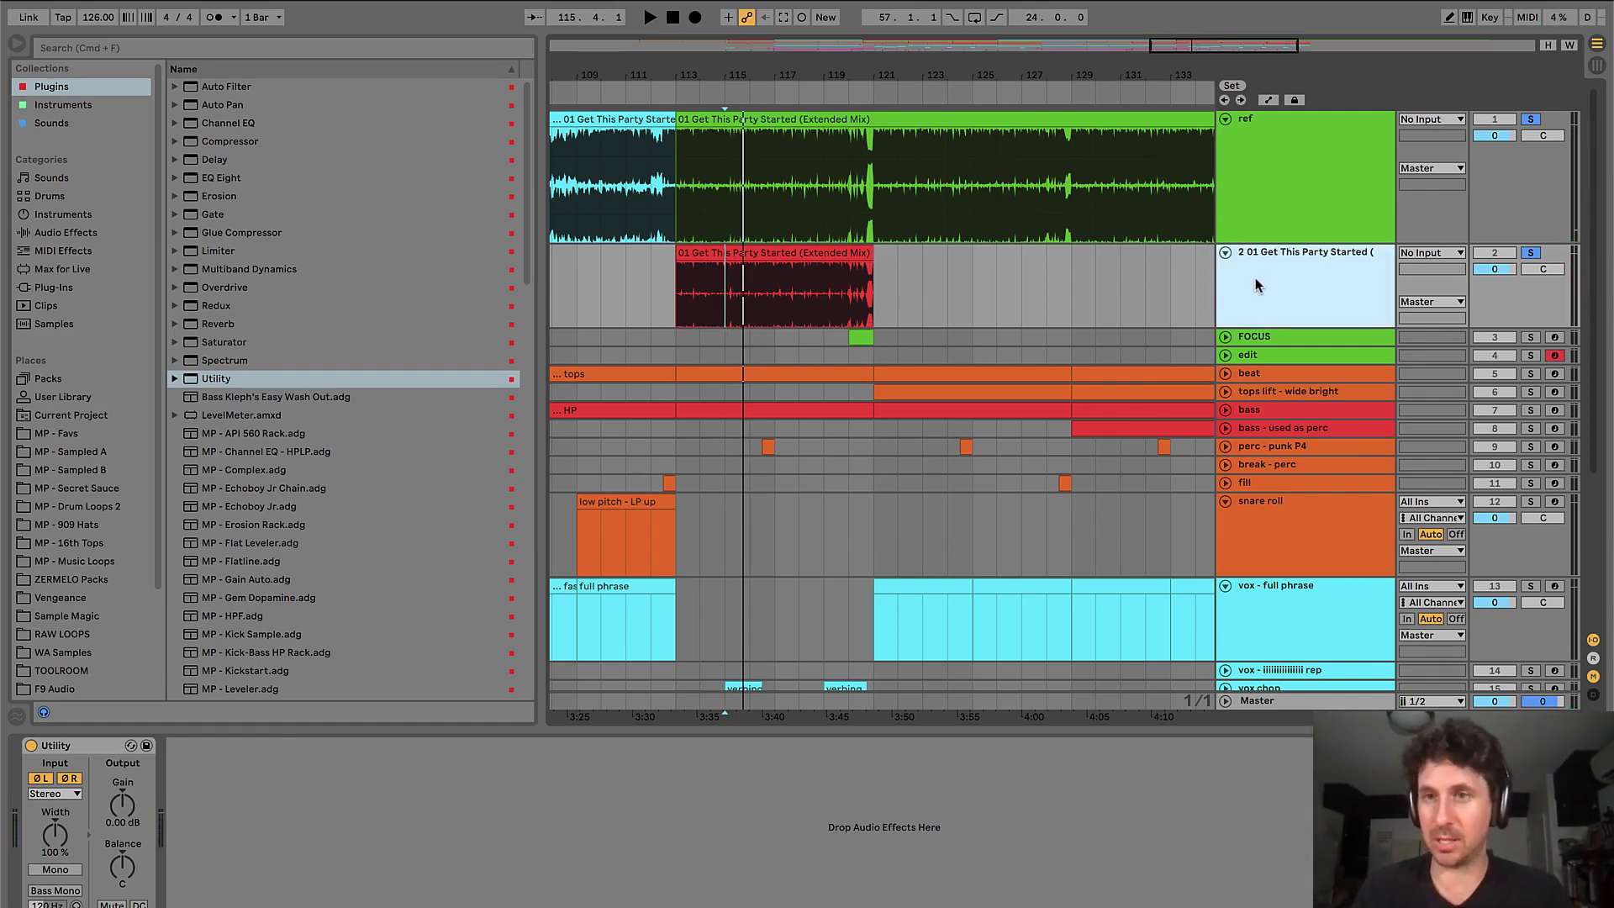
pyautogui.press('Delete')
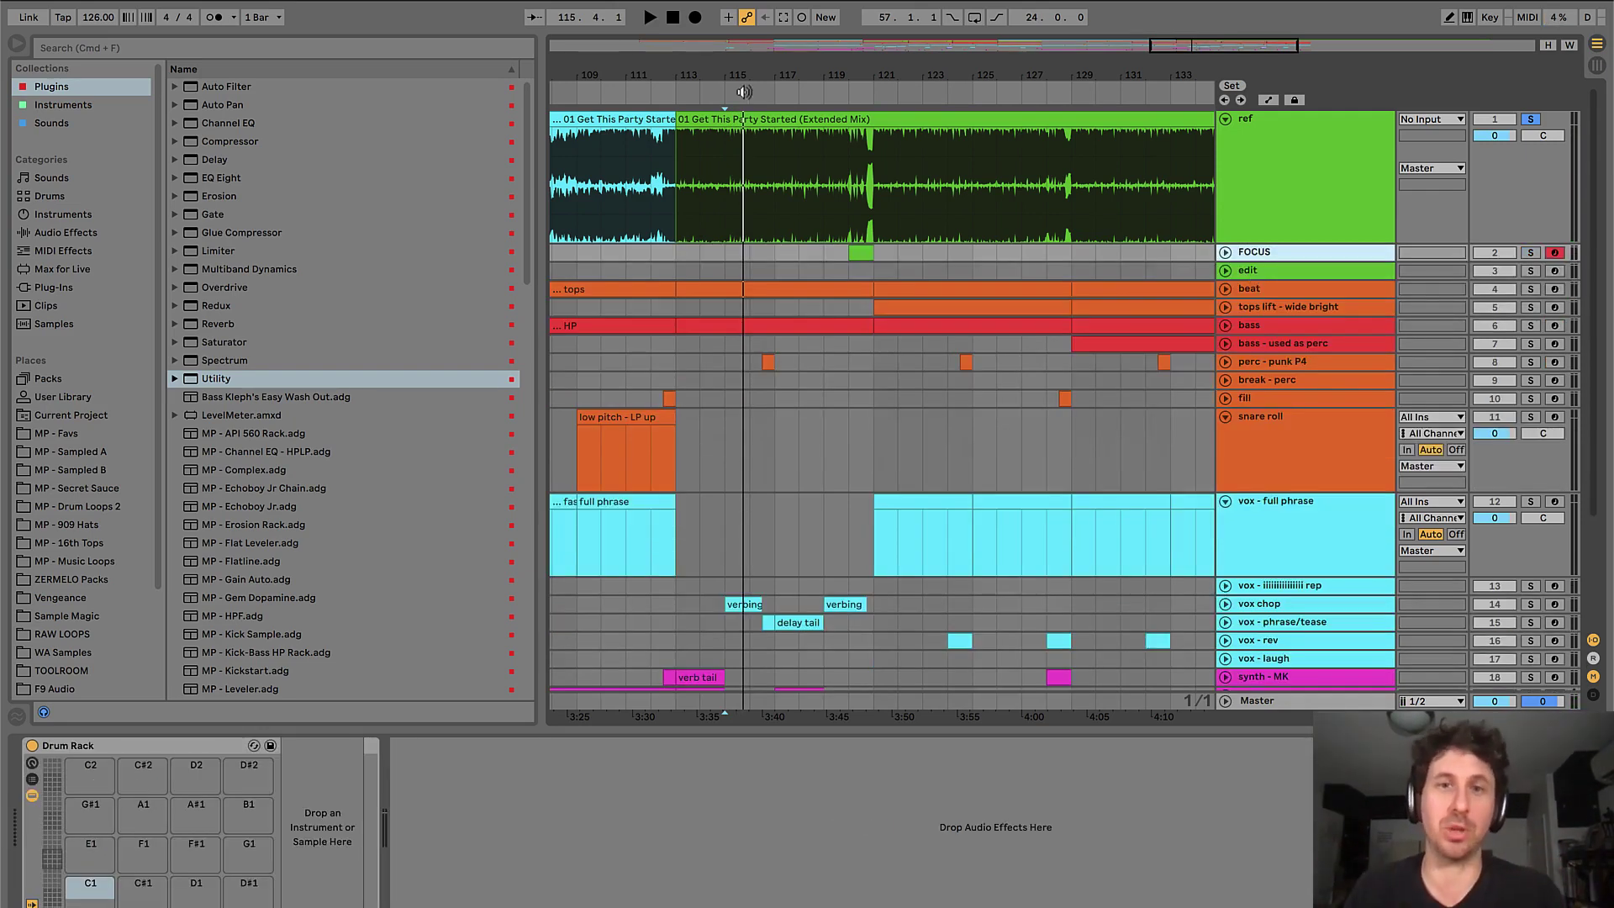
pyautogui.press('space')
pyautogui.click(679, 208)
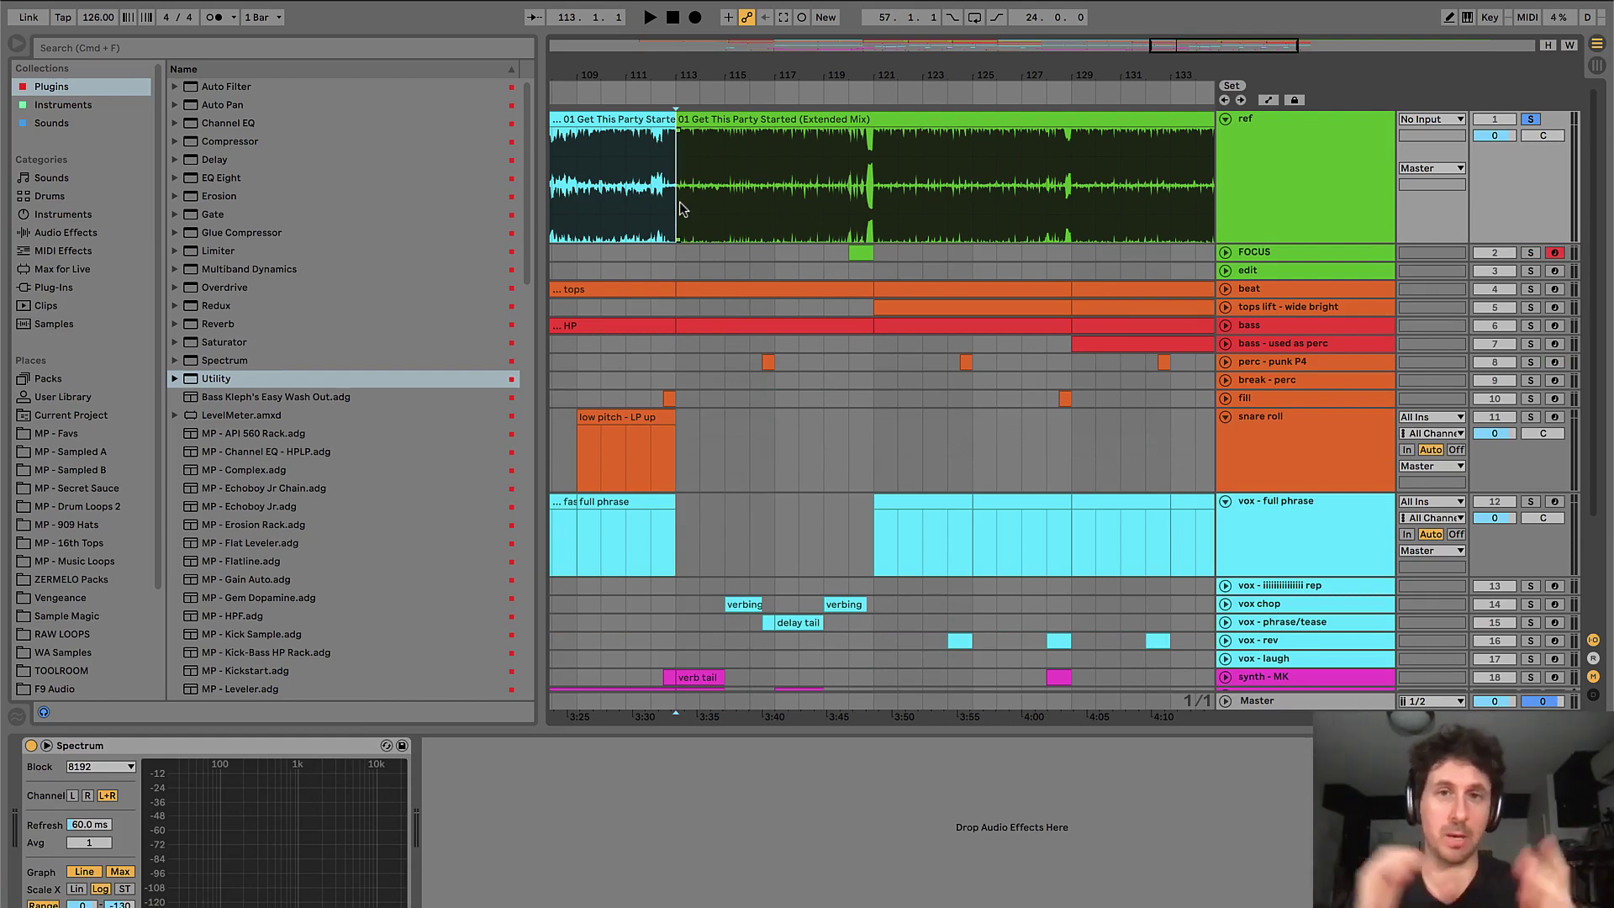
# - Mark bars 113–121, 57–73 and 81–113 on the ref track to compare the second drop, first drop and intervening section
pyautogui.press('+')
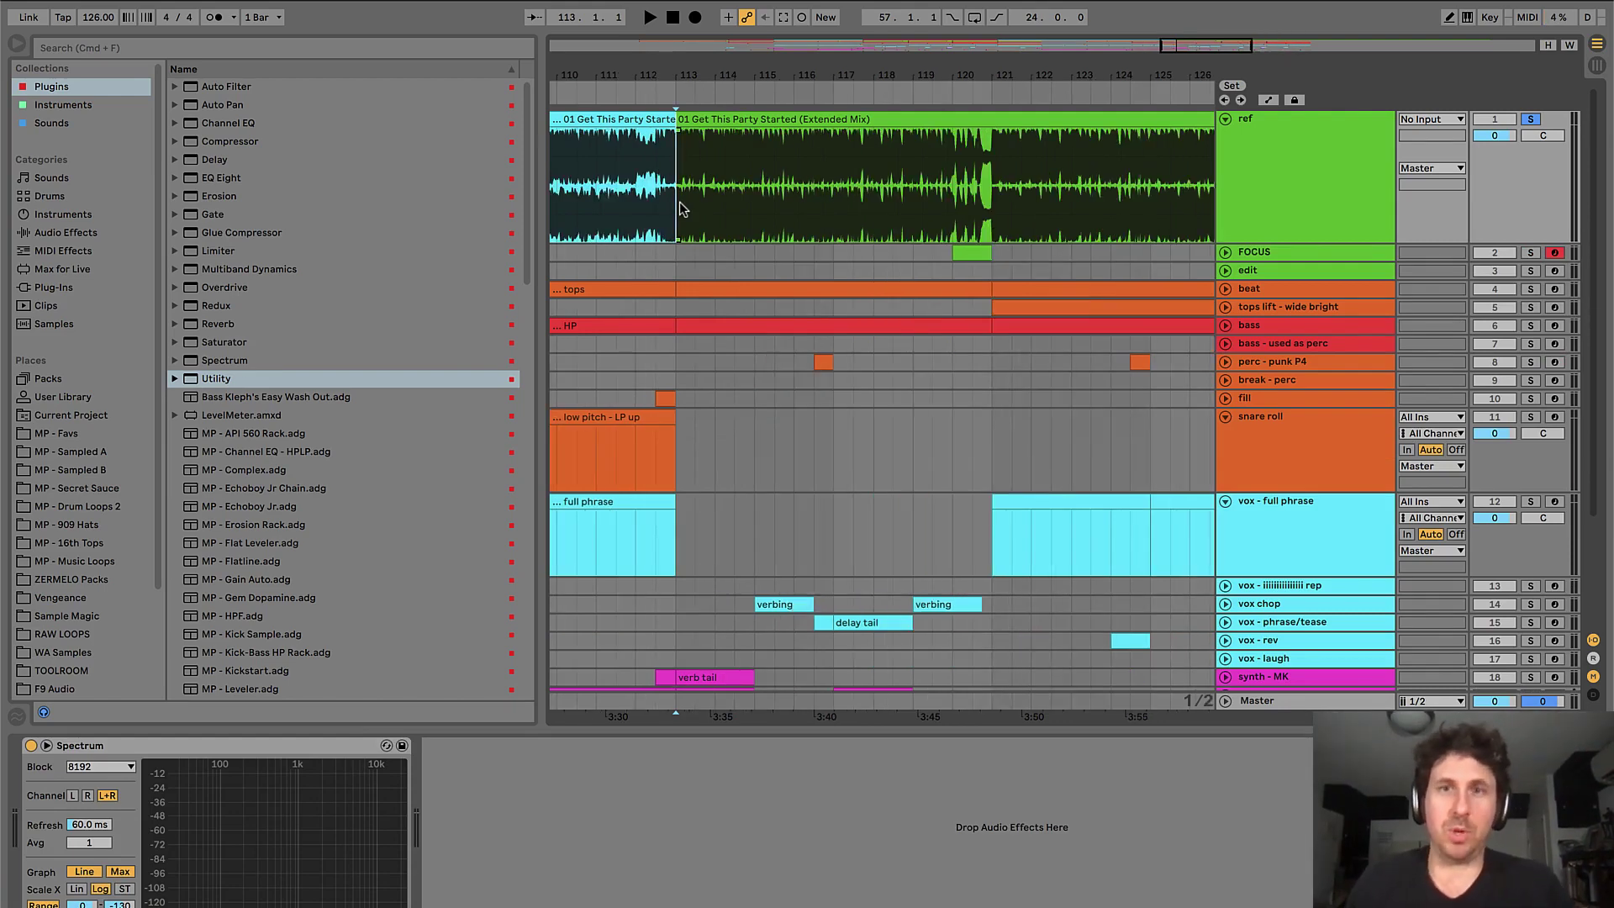
pyautogui.press('-')
pyautogui.press('-')
pyautogui.click(628, 201)
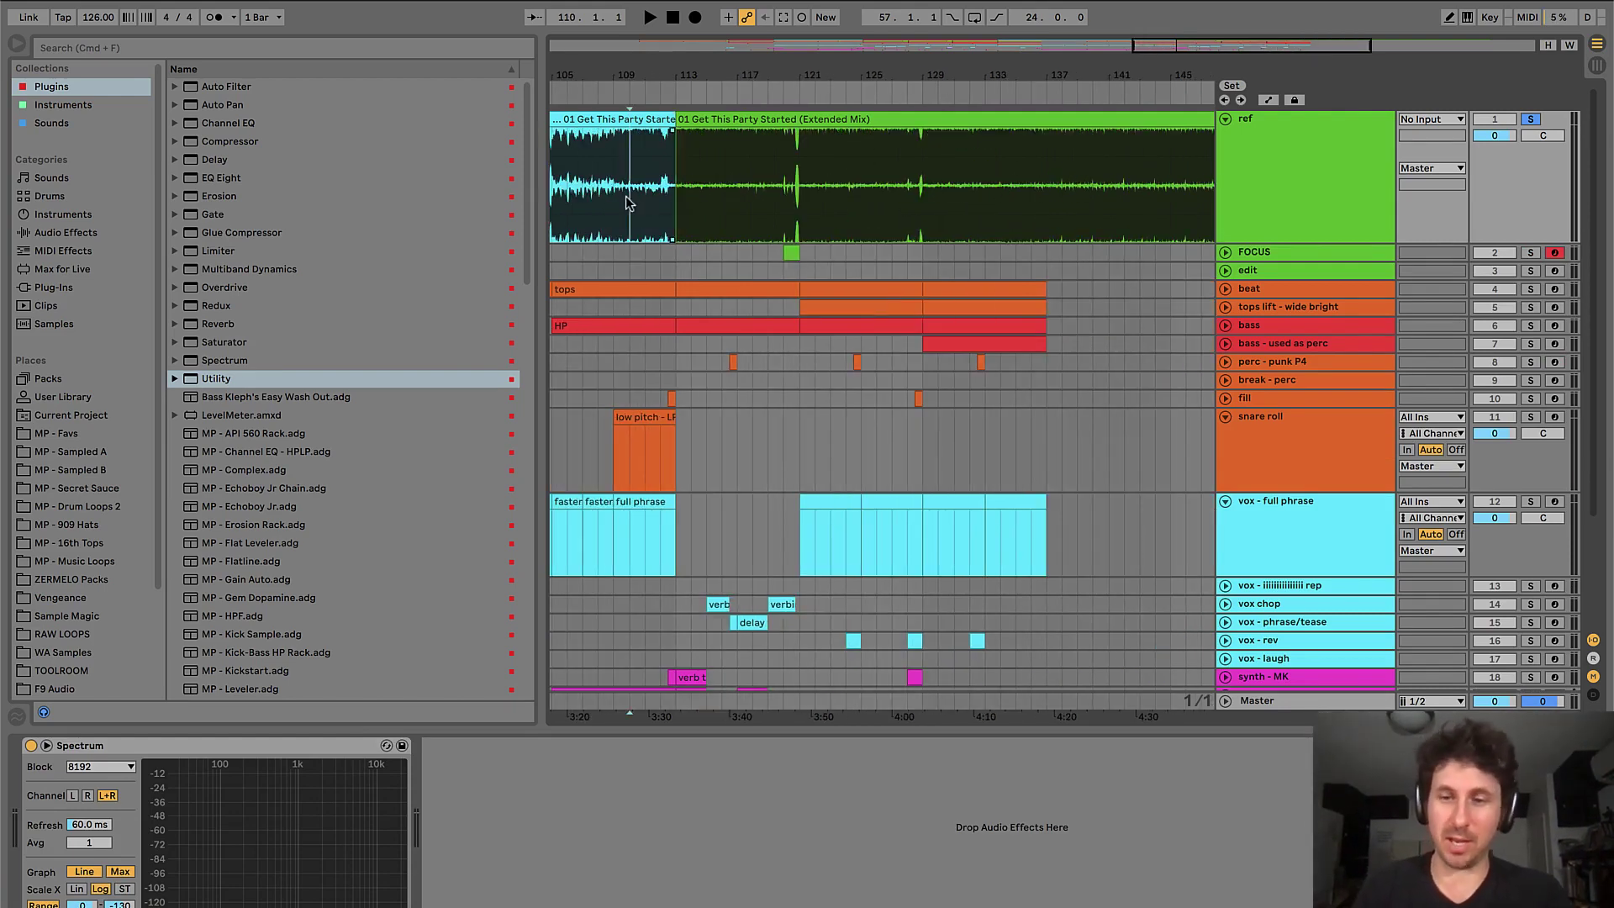
pyautogui.press('-')
pyautogui.press('-')
pyautogui.click(985, 198)
pyautogui.press('+')
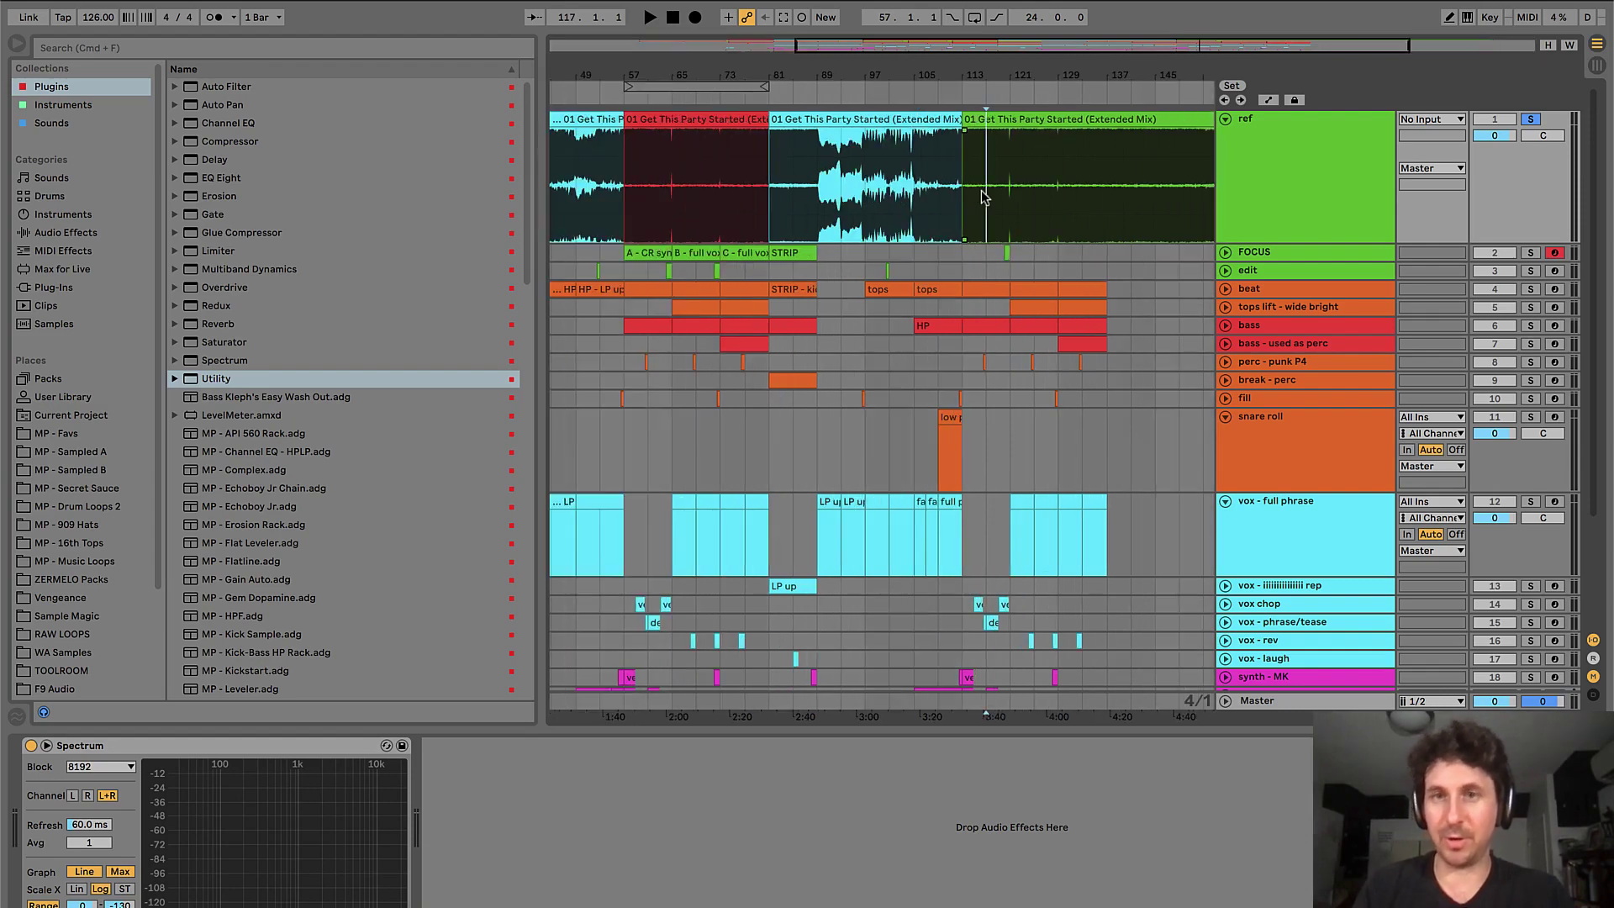
pyautogui.moveTo(971, 174); pyautogui.dragTo(1021, 174)
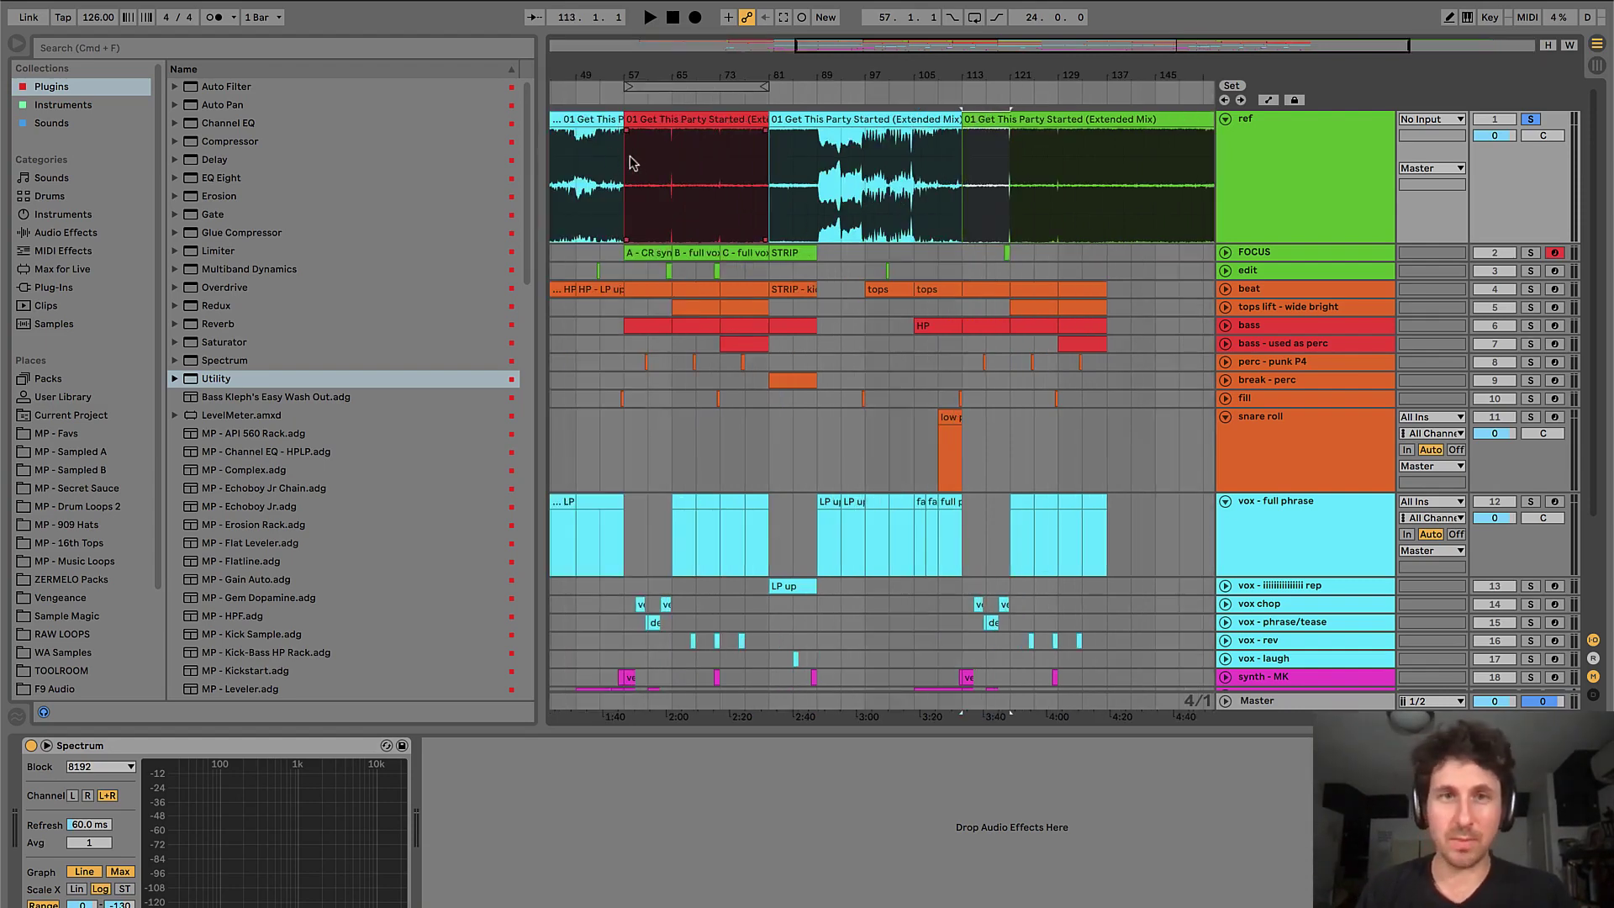
pyautogui.moveTo(632, 161); pyautogui.dragTo(726, 162)
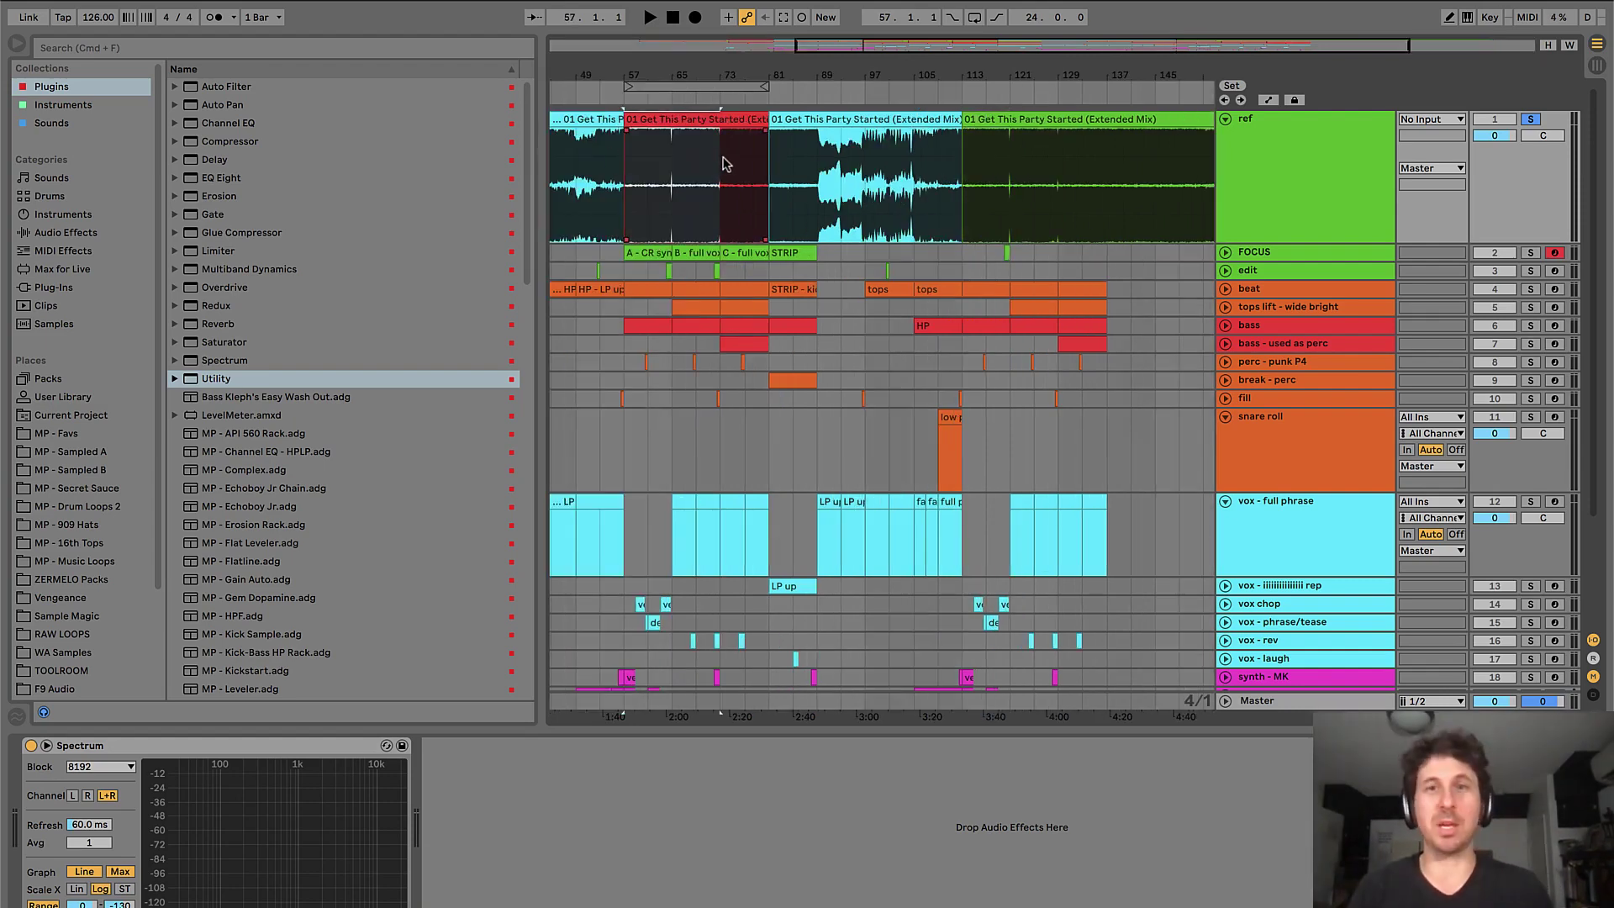
pyautogui.click(852, 121)
pyautogui.moveTo(775, 168); pyautogui.dragTo(928, 169)
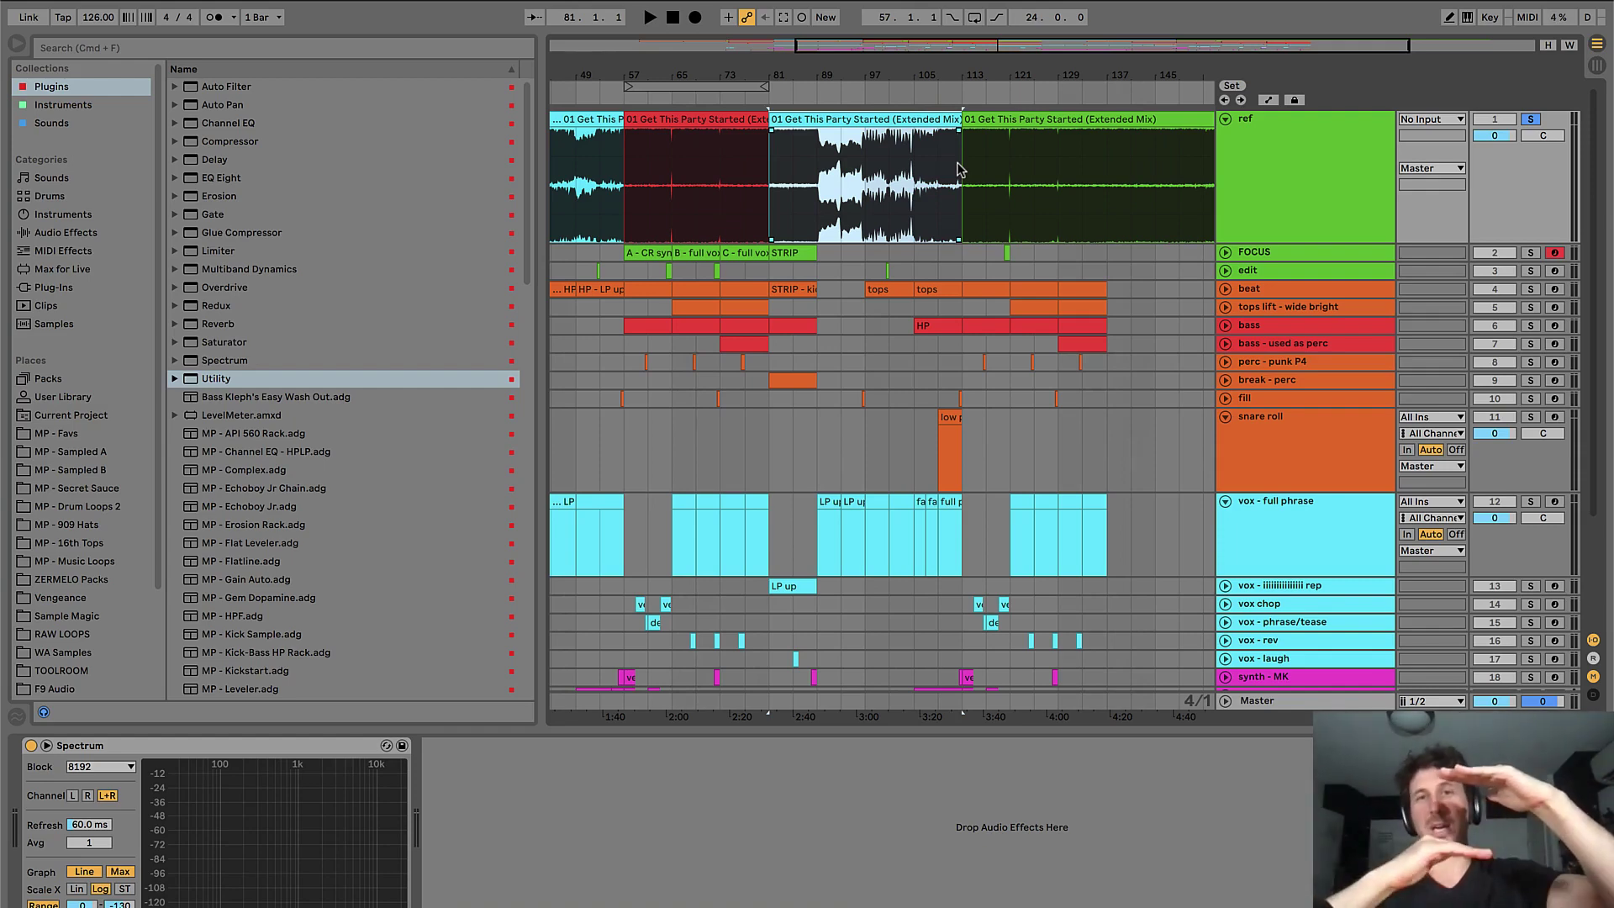
# - Play the ref track from bar 113, collapse all the tracks to single rows, and stop at bar 114
pyautogui.click(967, 190)
pyautogui.press('+')
pyautogui.press('+')
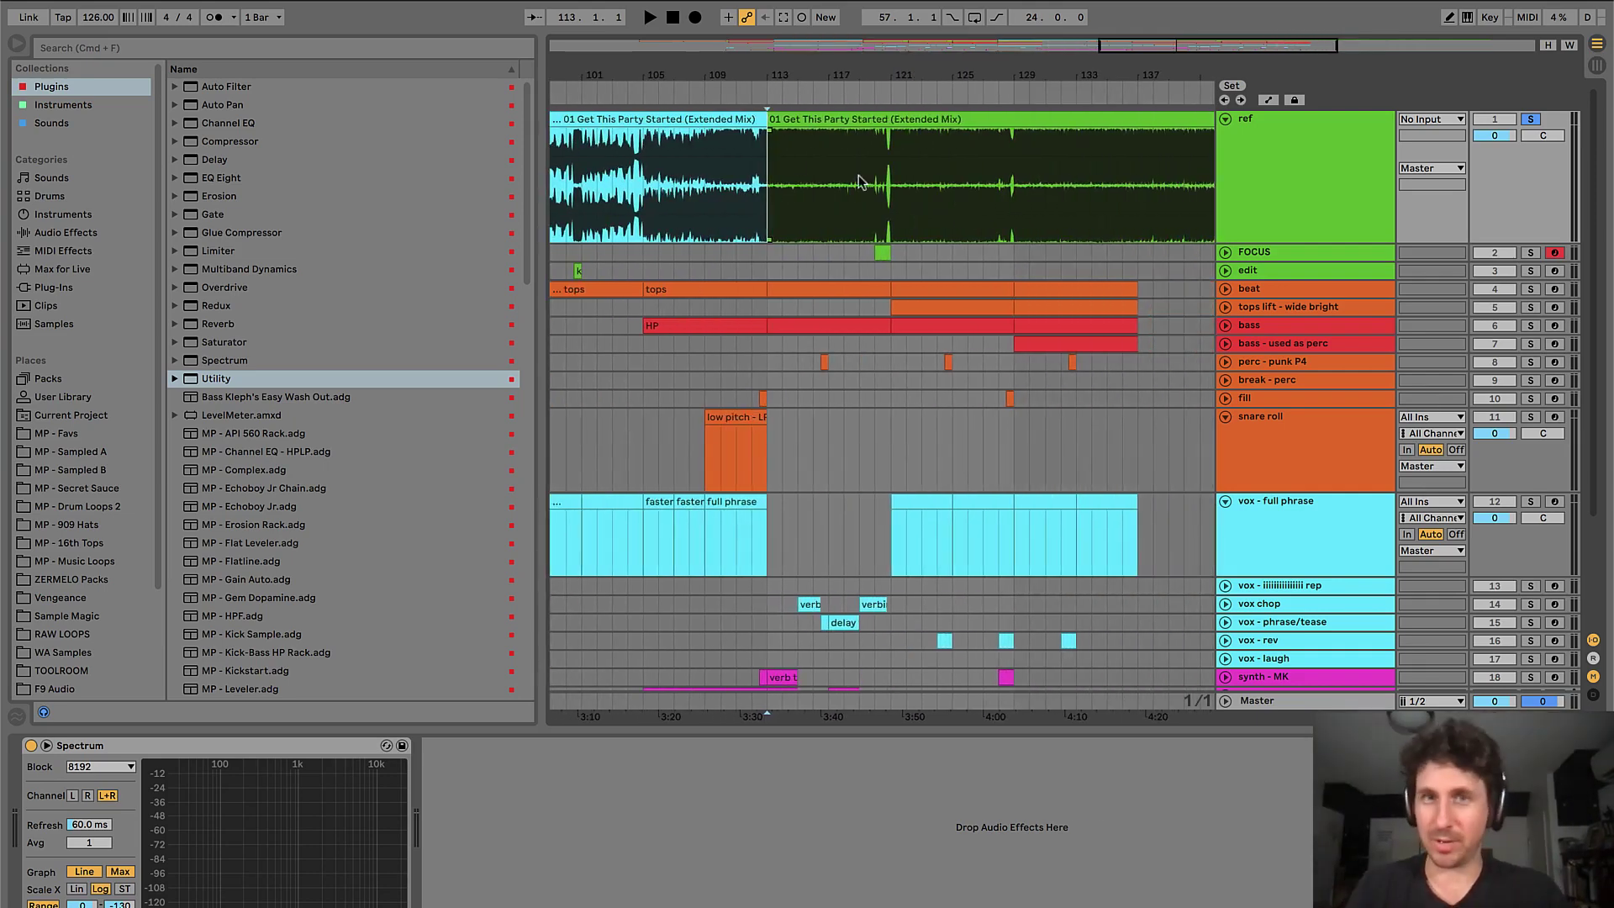
pyautogui.press('space')
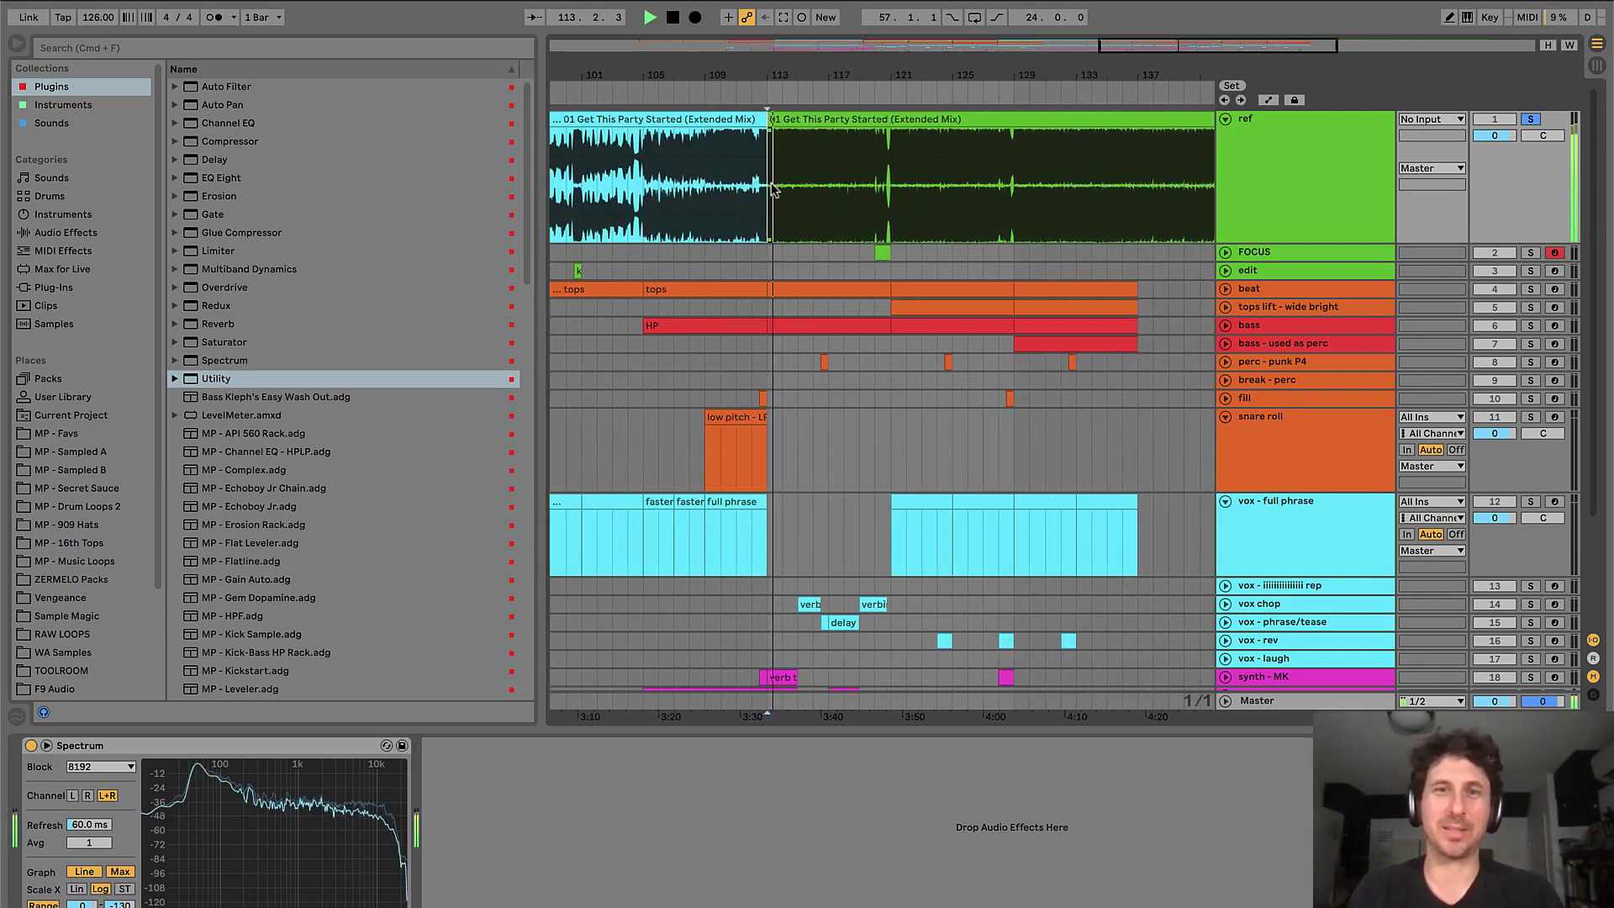
pyautogui.keyDown('alt'); pyautogui.click(1226, 417); pyautogui.keyUp('alt')
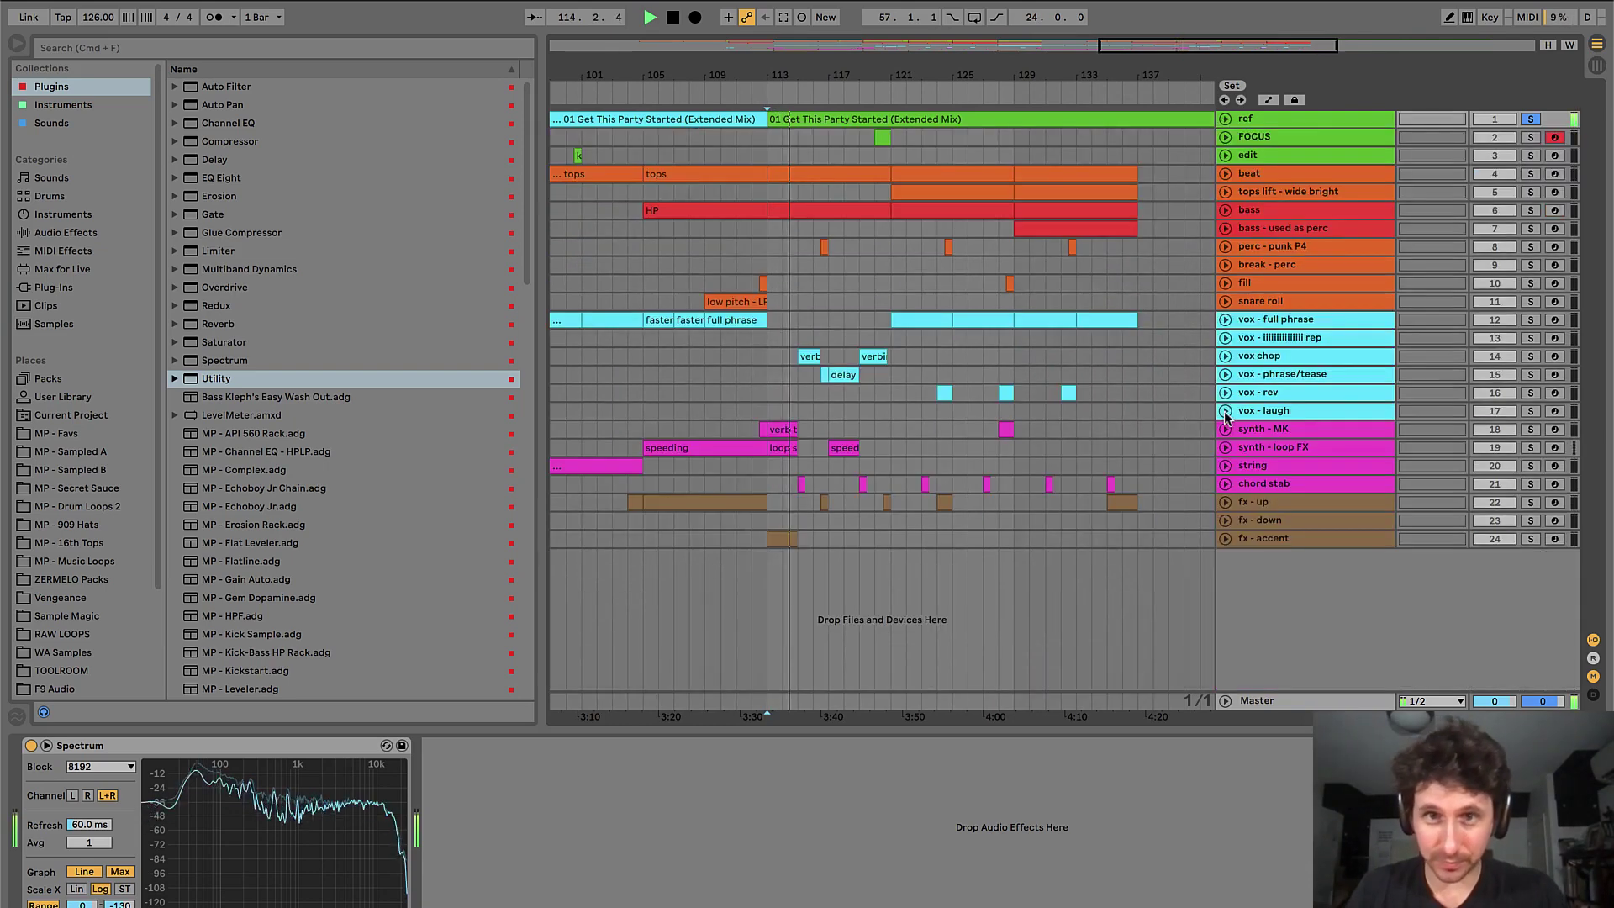
pyautogui.click(783, 253)
pyautogui.press('space')
# - Select the fx - accent clip at bar 113 to inspect the accent opening the second drop
pyautogui.click(783, 259)
pyautogui.press('+')
pyautogui.press('+')
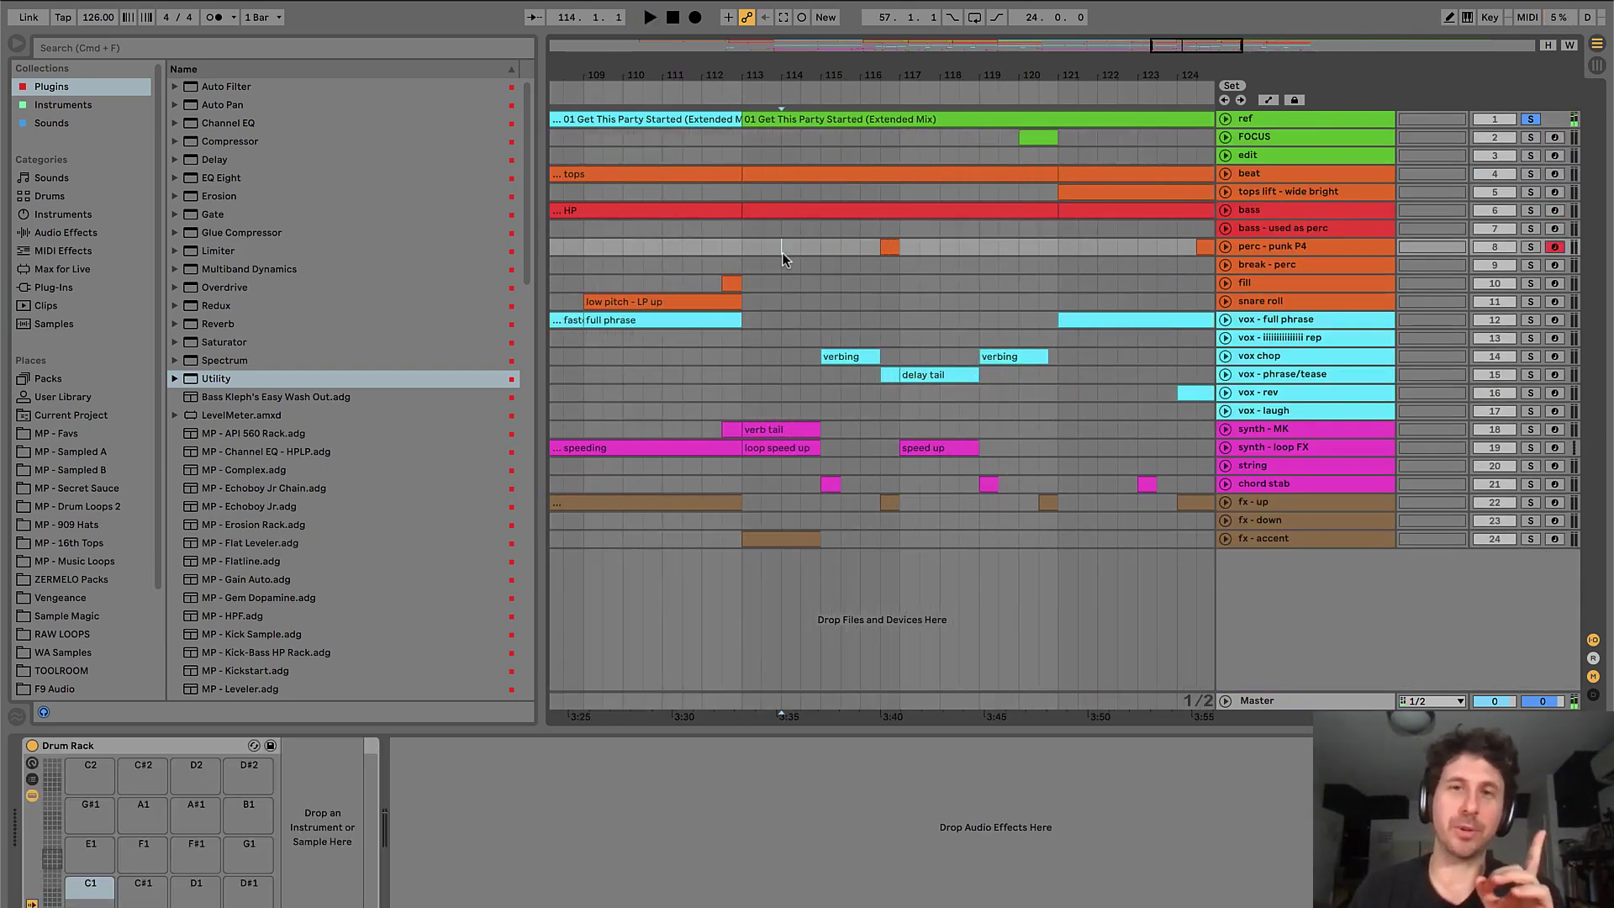
pyautogui.click(777, 548)
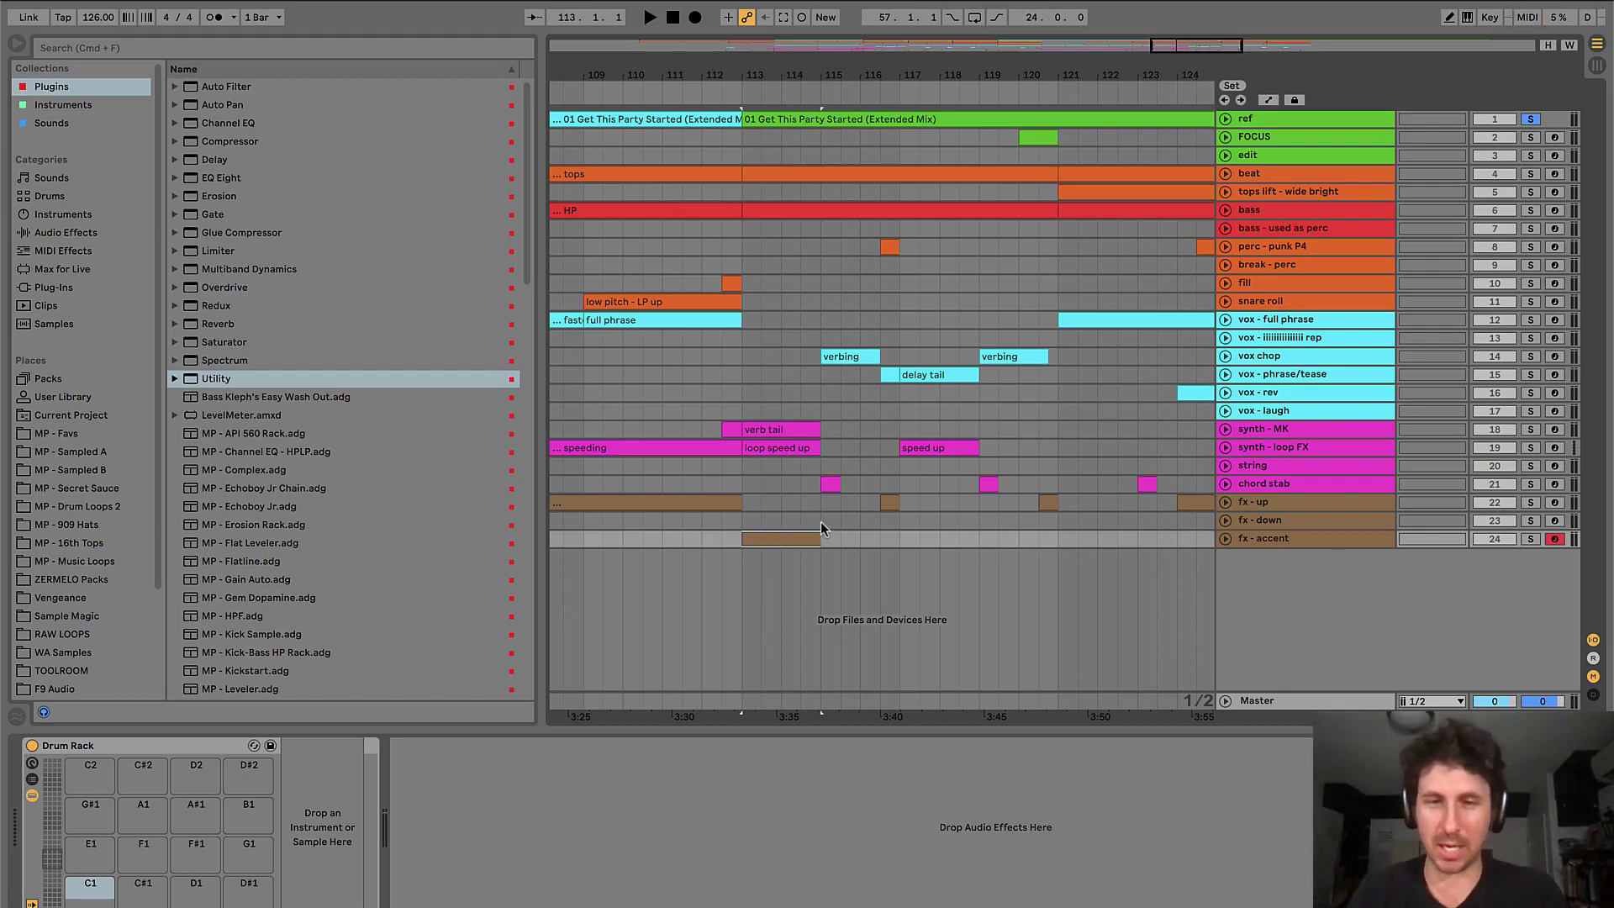
# - Play the second drop from around bar 120 and expand the ref track to show its waveform
pyautogui.press('-')
pyautogui.press('-')
pyautogui.click(859, 410)
pyautogui.press('space')
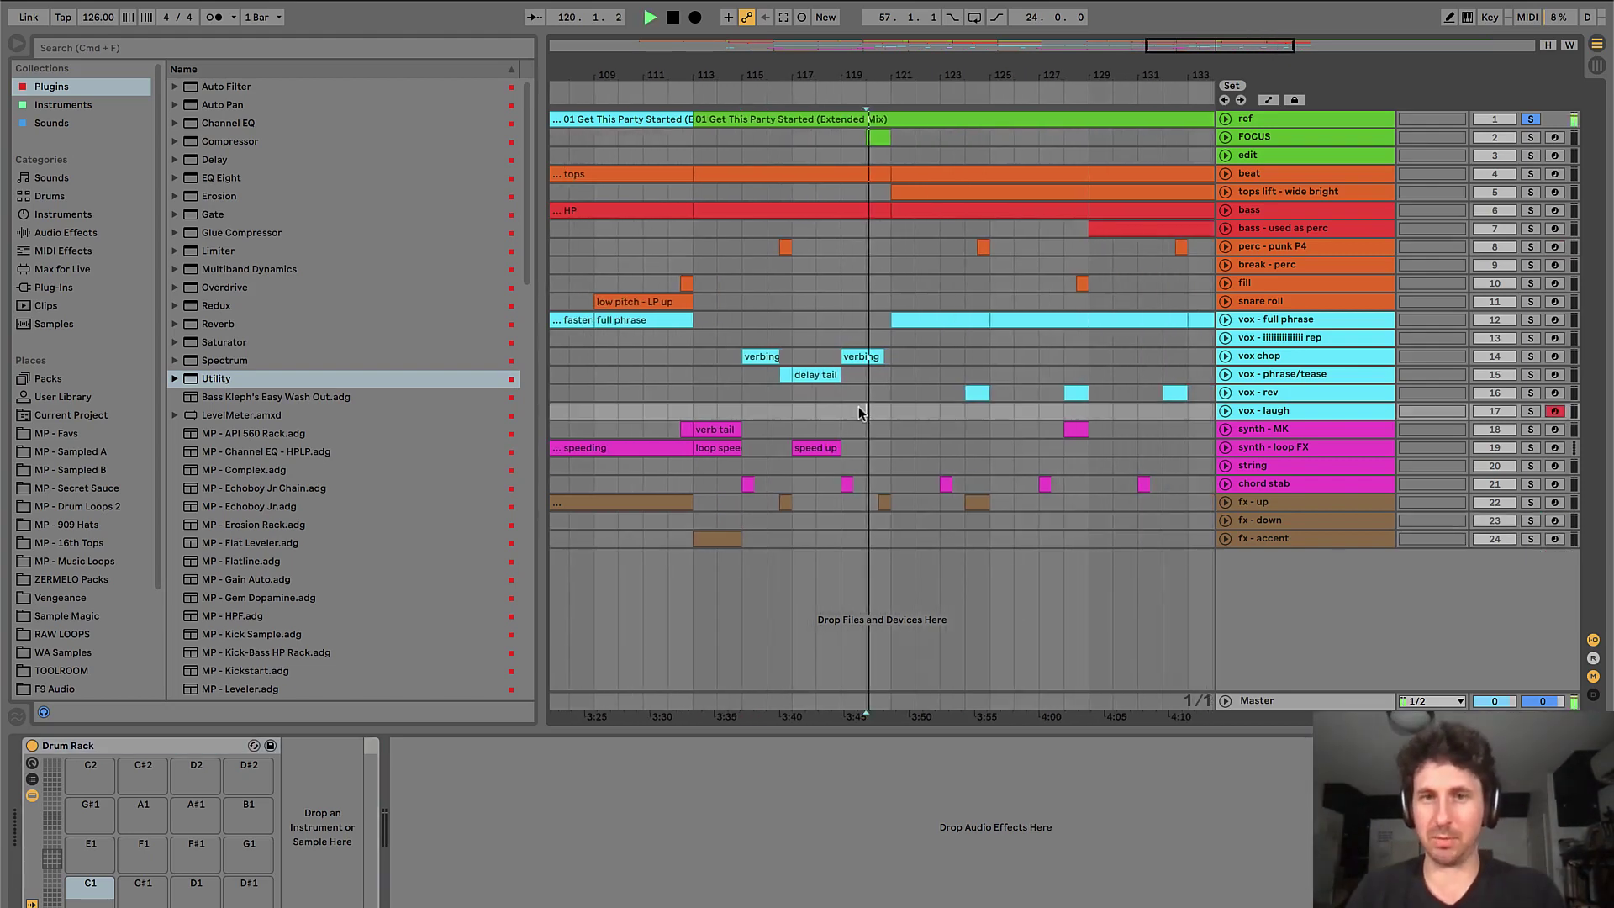
pyautogui.hscroll(2, 837, 415)
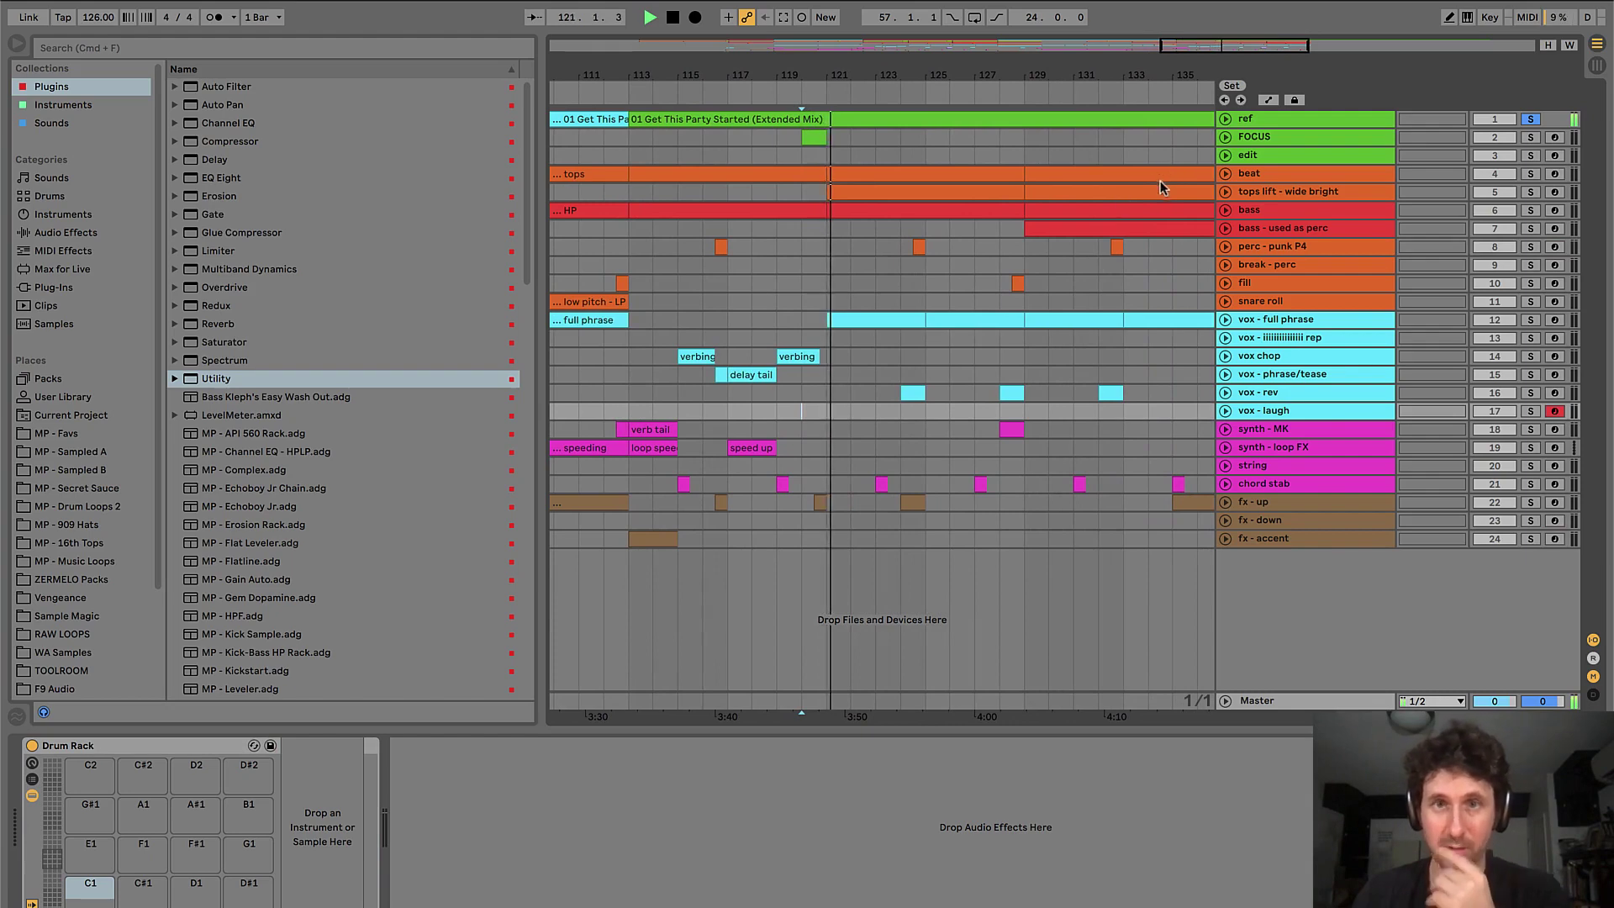
pyautogui.click(1225, 119)
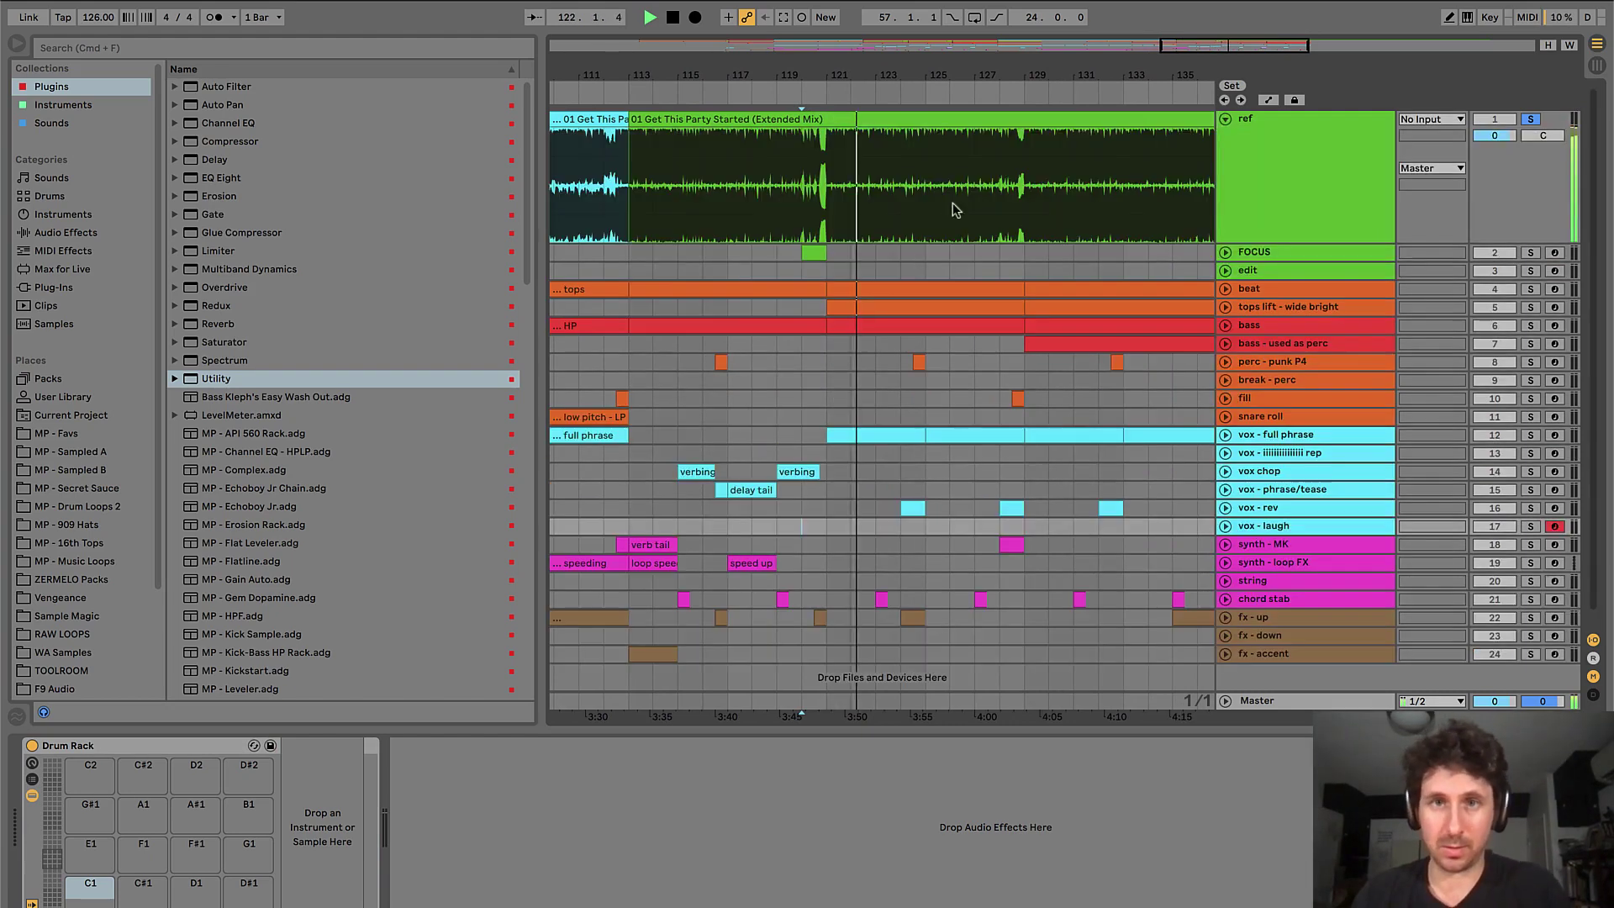
pyautogui.hscroll(2, 841, 277)
pyautogui.scroll(-1, 836, 288)
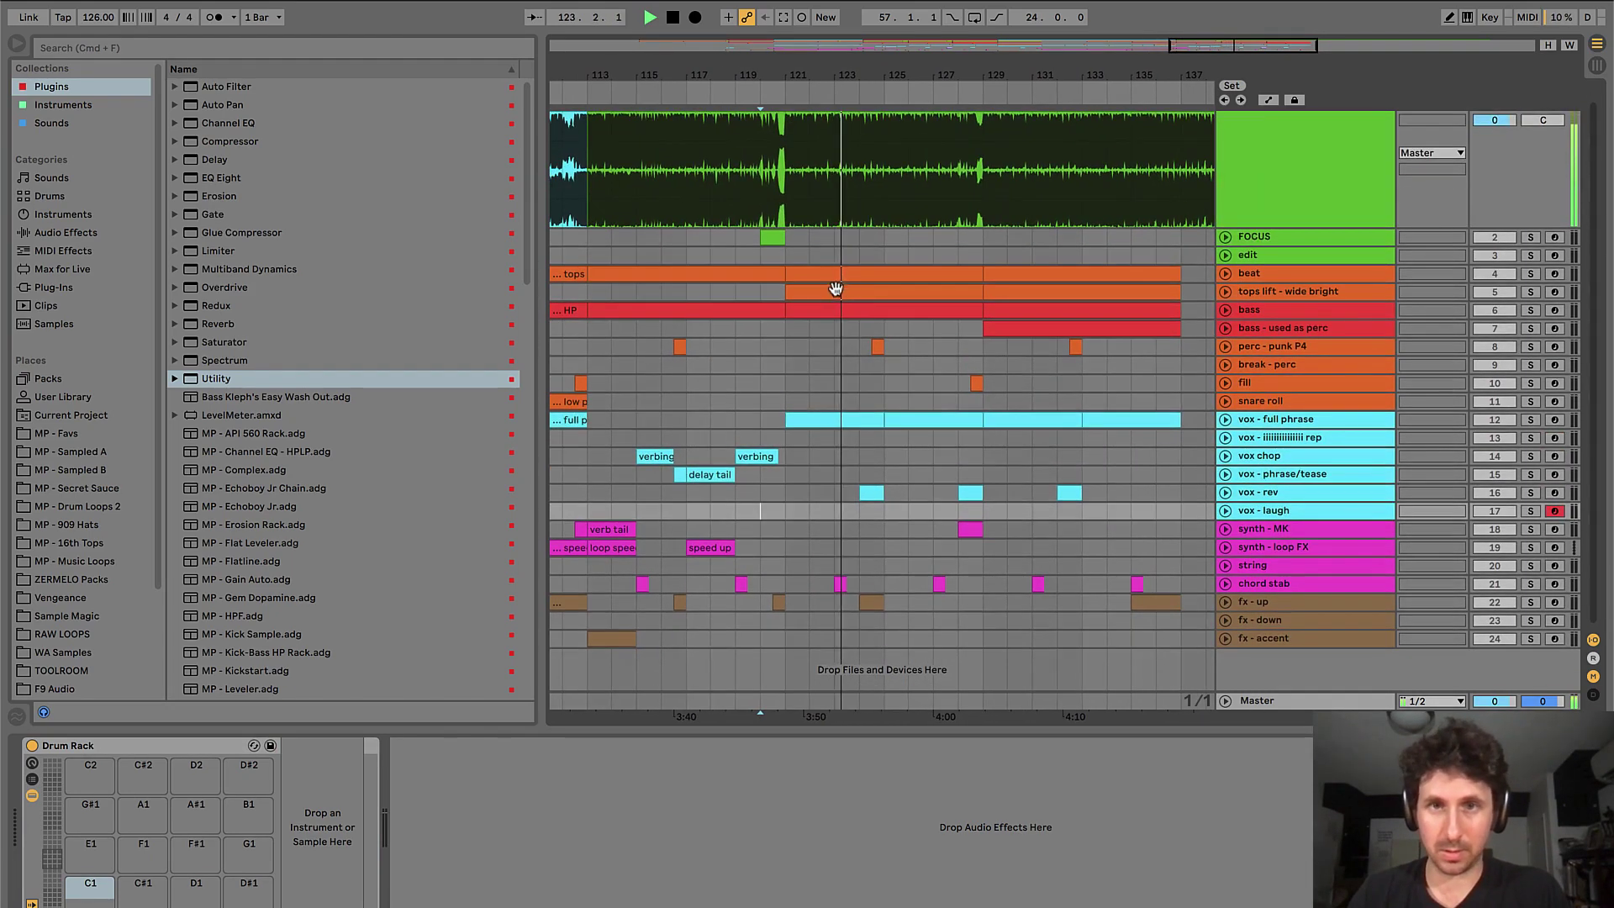
# - Stop playback and go through the beat, tops lift - wide bright and bass clips starting at bar 121
pyautogui.click(846, 276)
pyautogui.press('space')
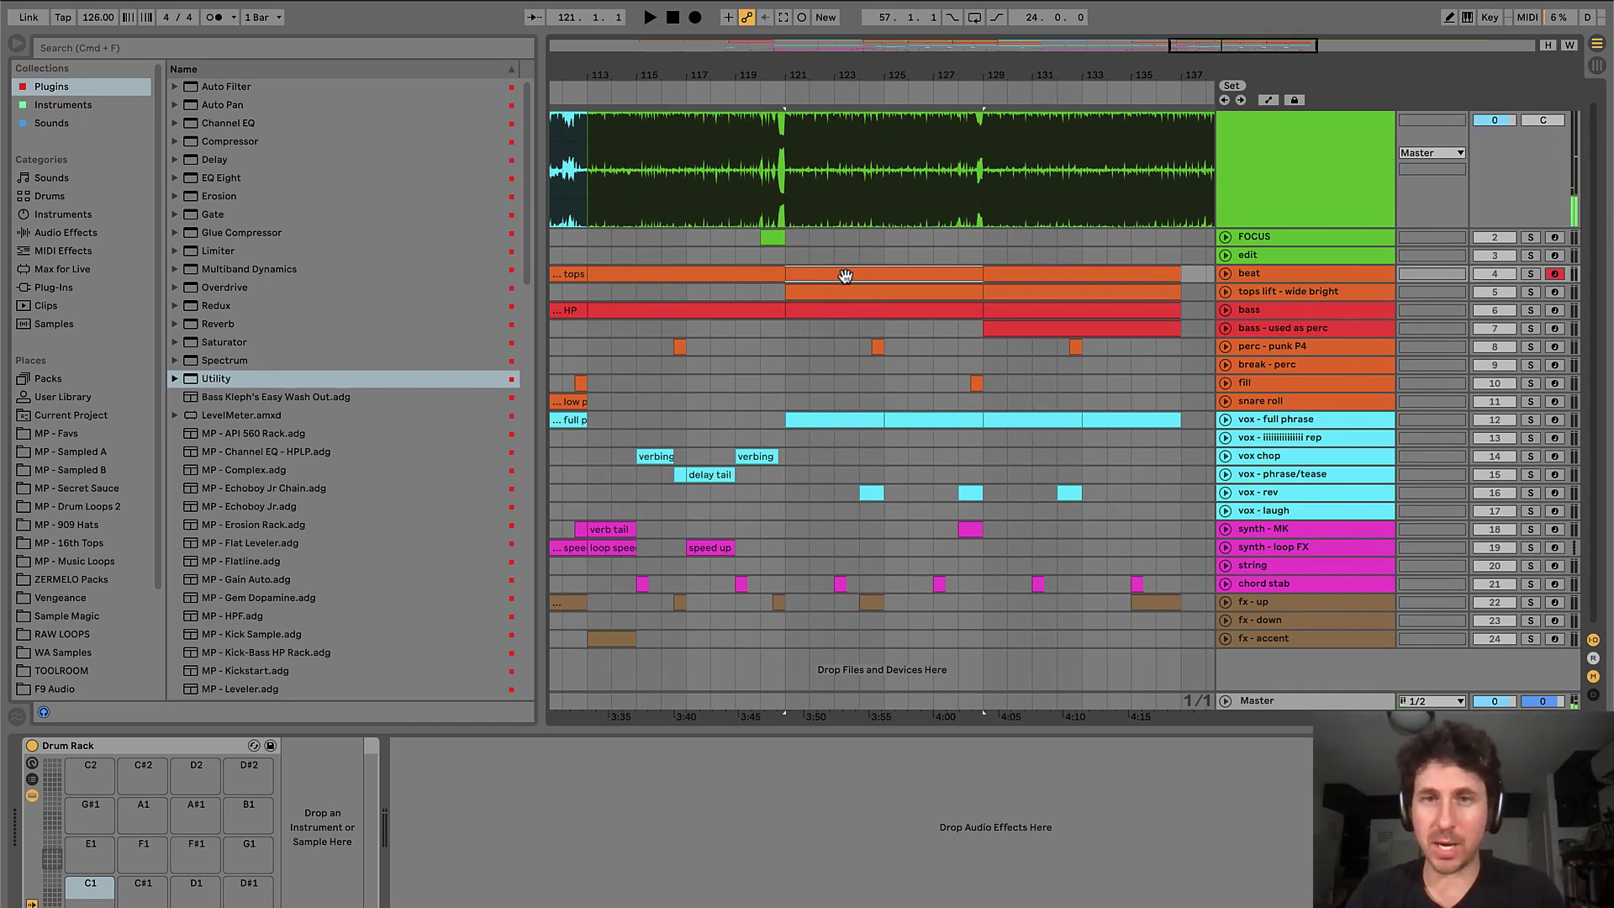
pyautogui.click(840, 298)
pyautogui.click(833, 313)
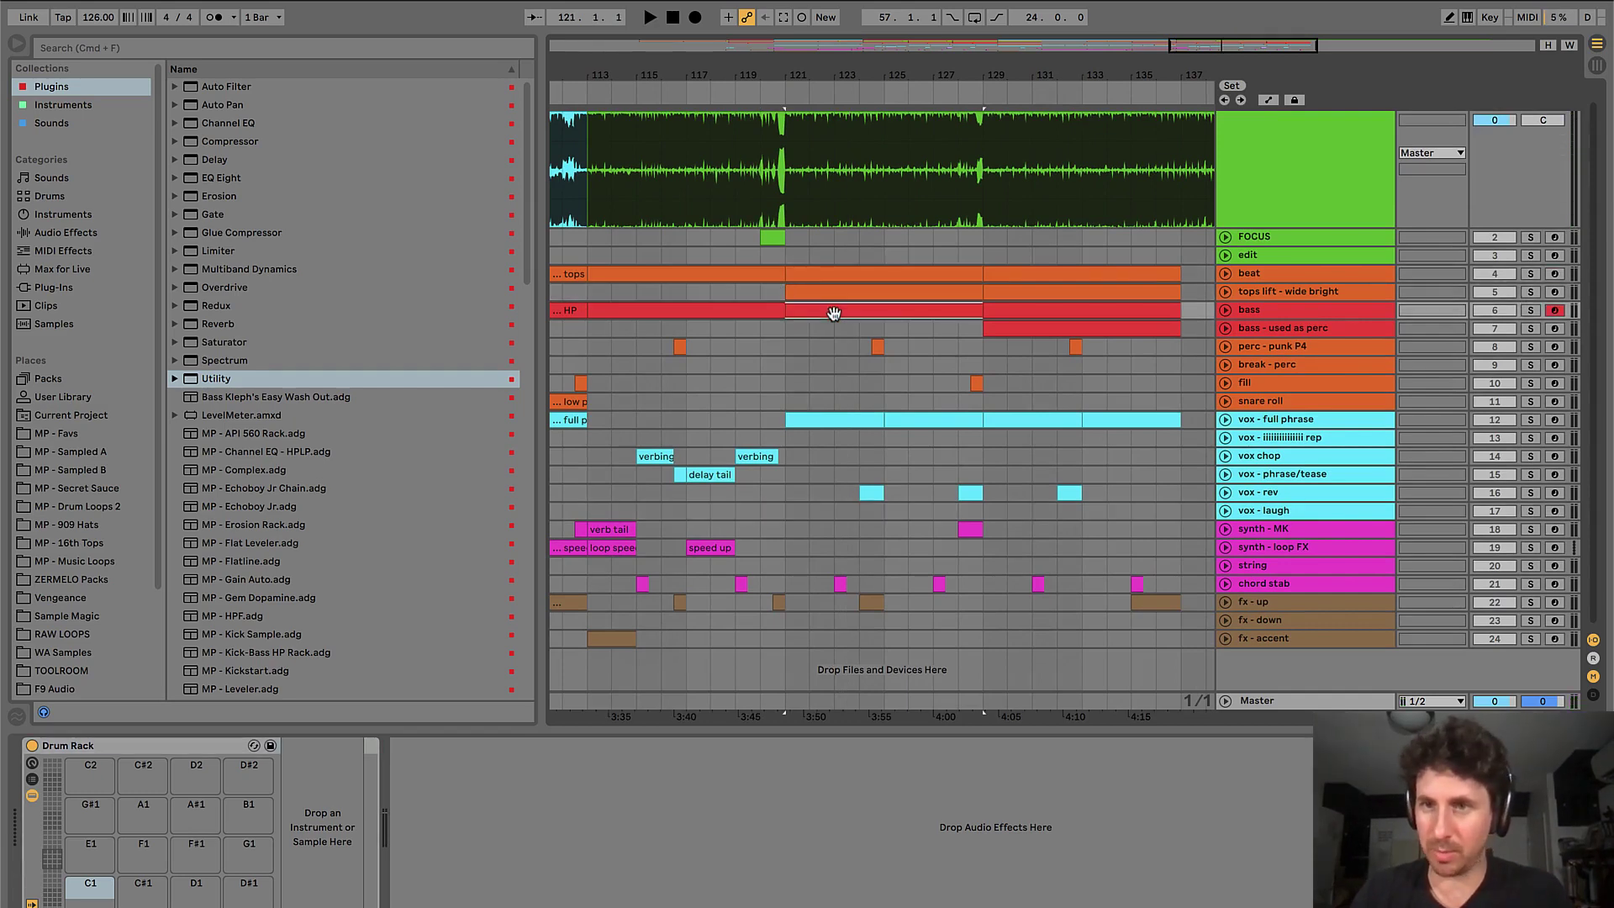
# - Play the second drop from bar 121 while looking back over the earlier sections of the arrangement
pyautogui.click(785, 322)
pyautogui.press('space')
pyautogui.press('-')
pyautogui.press('-')
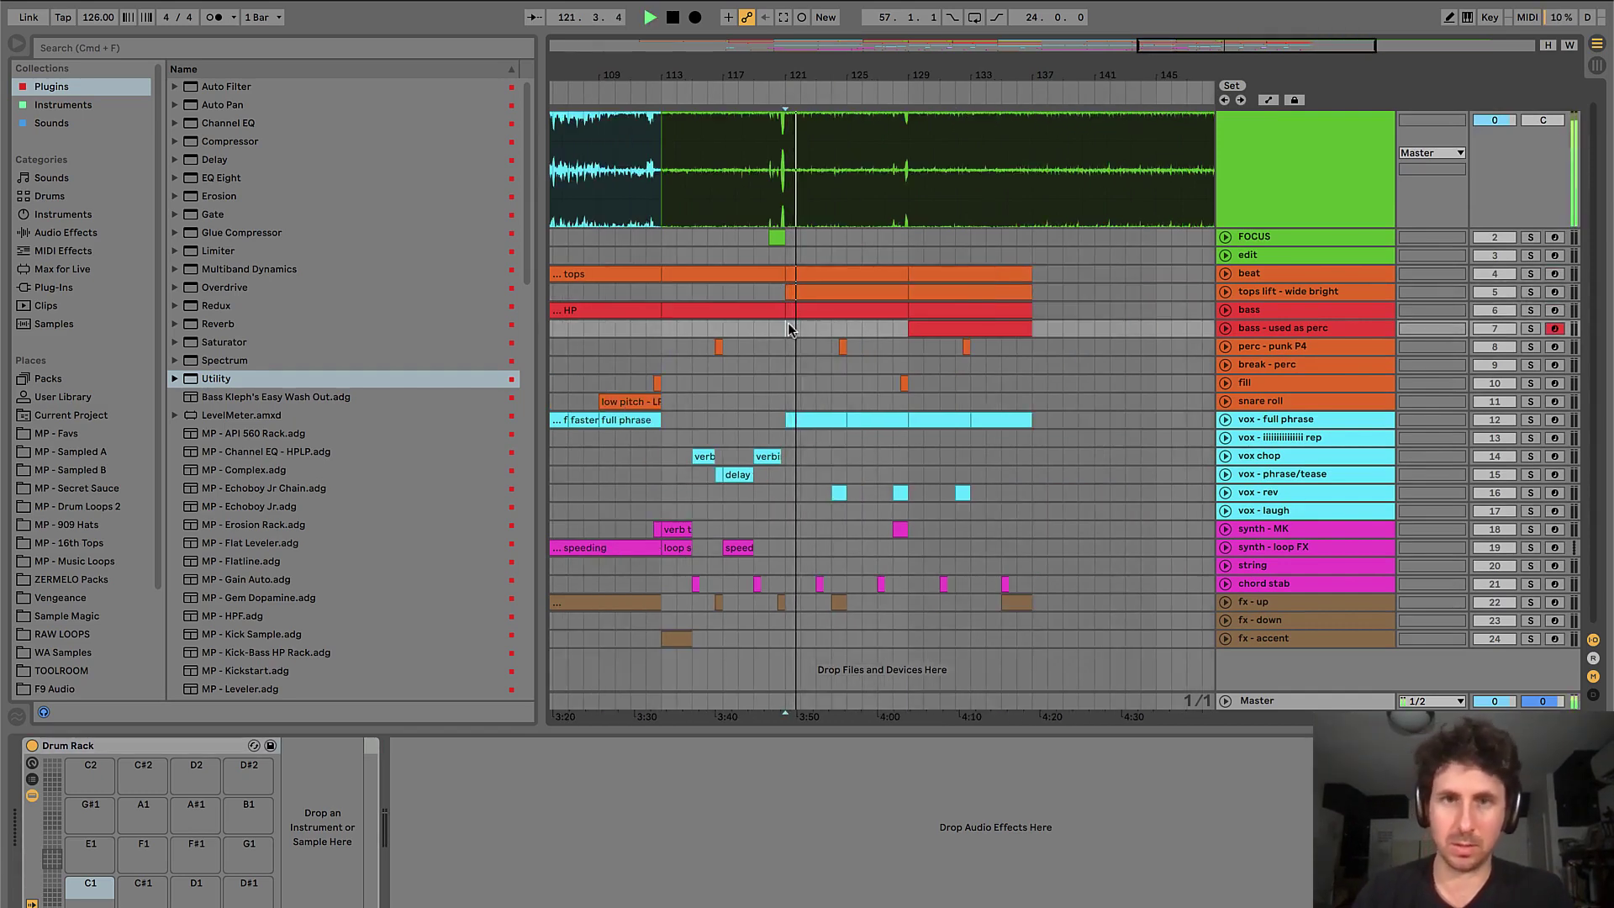
pyautogui.hscroll(-5, 788, 323)
pyautogui.hscroll(5, 789, 323)
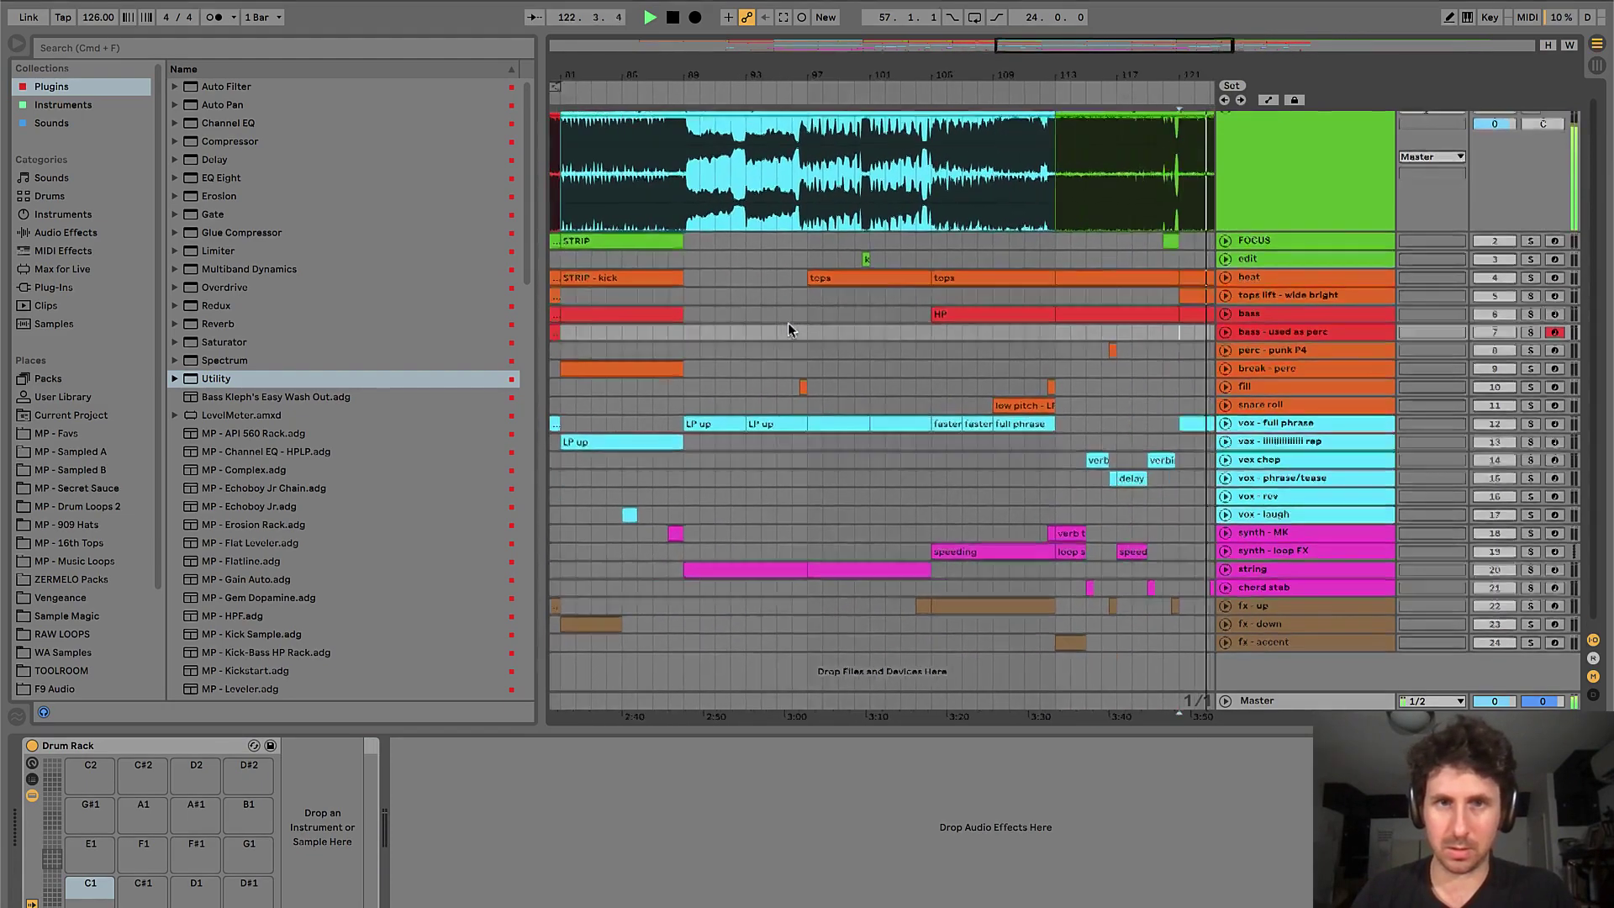
pyautogui.scroll(-1, 788, 323)
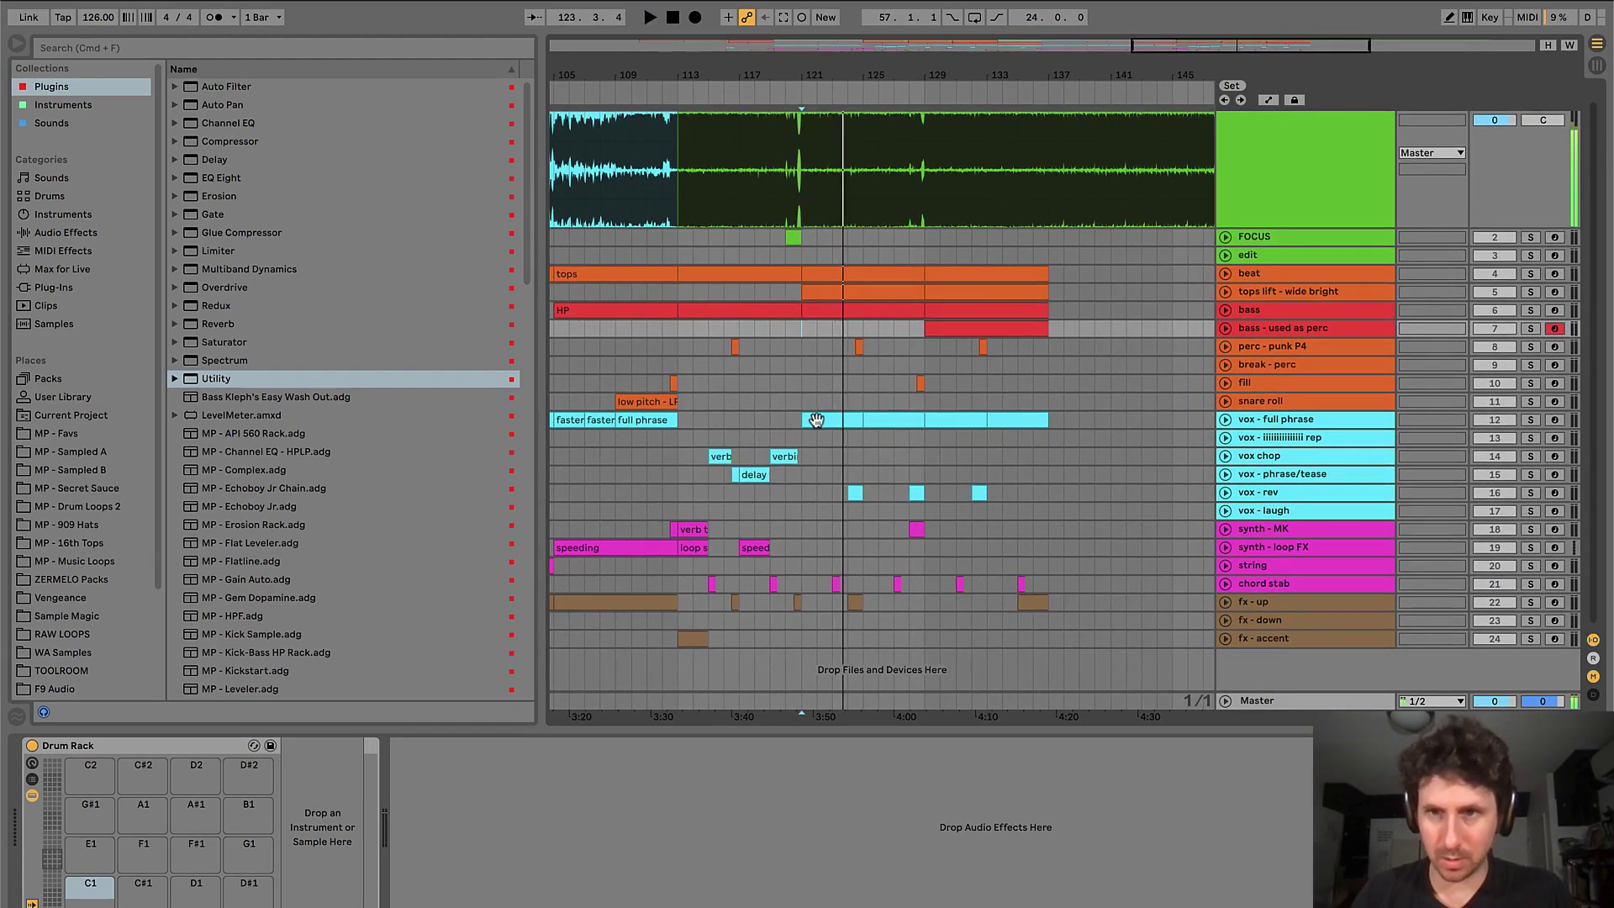
# - Stop playback, select the vox - full phrase clip at bar 121 and play from its start
pyautogui.press('space')
pyautogui.click(816, 419)
pyautogui.press('+')
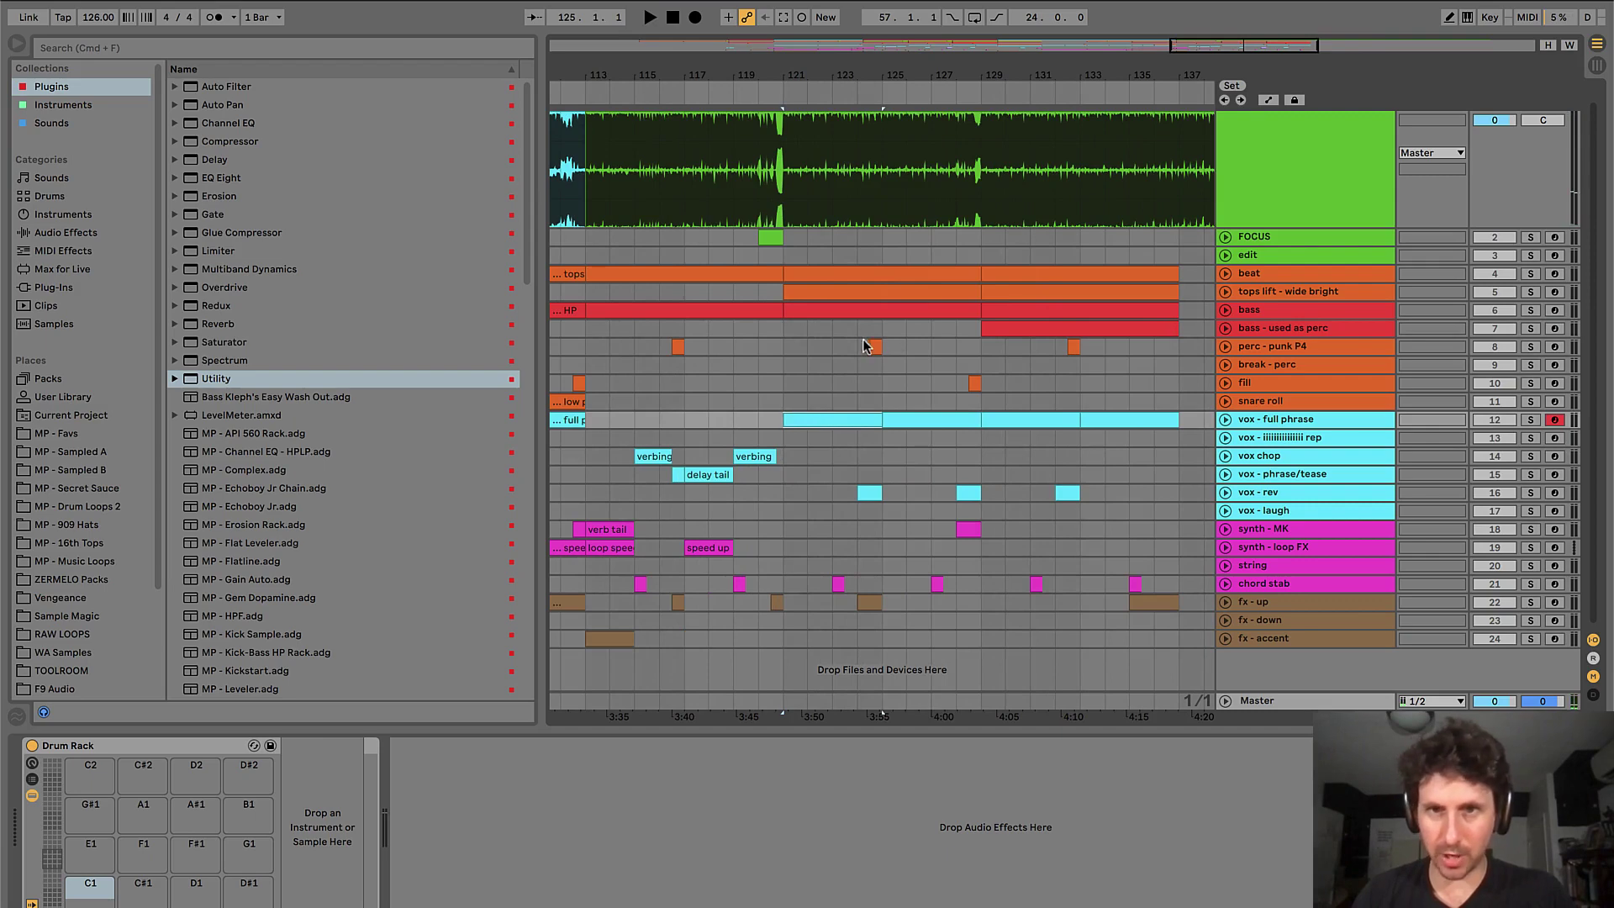
pyautogui.press('space')
pyautogui.click(808, 418)
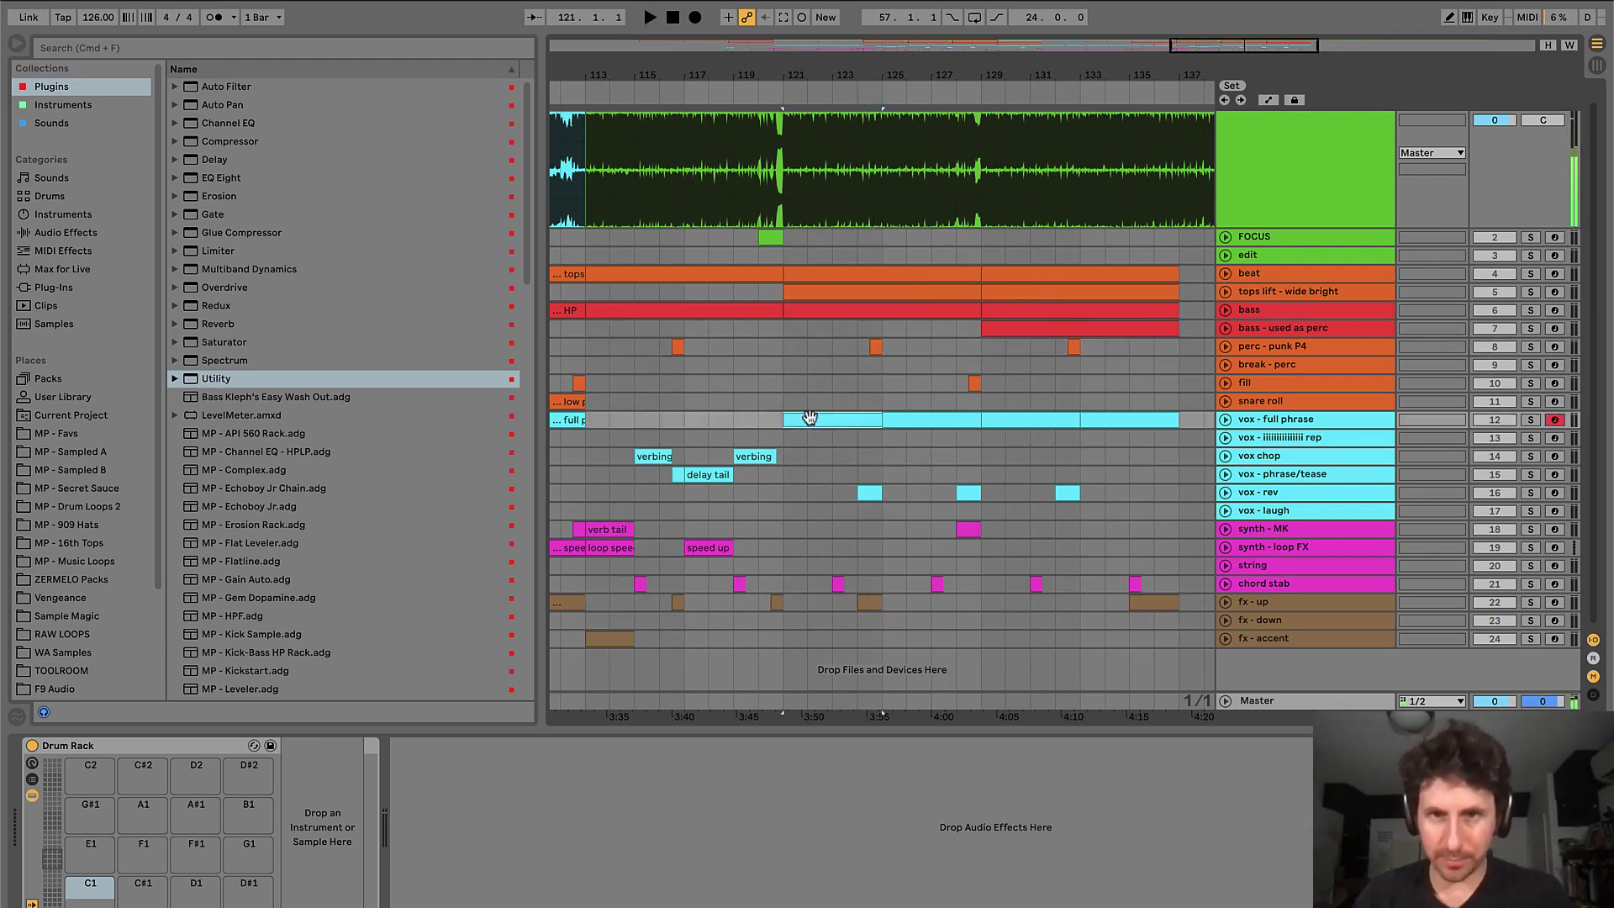
pyautogui.press('space')
# - Inspect the vox - rev clip at bar 124, stop playback and select the chord stab clip at bar 123
pyautogui.click(865, 492)
pyautogui.press('+')
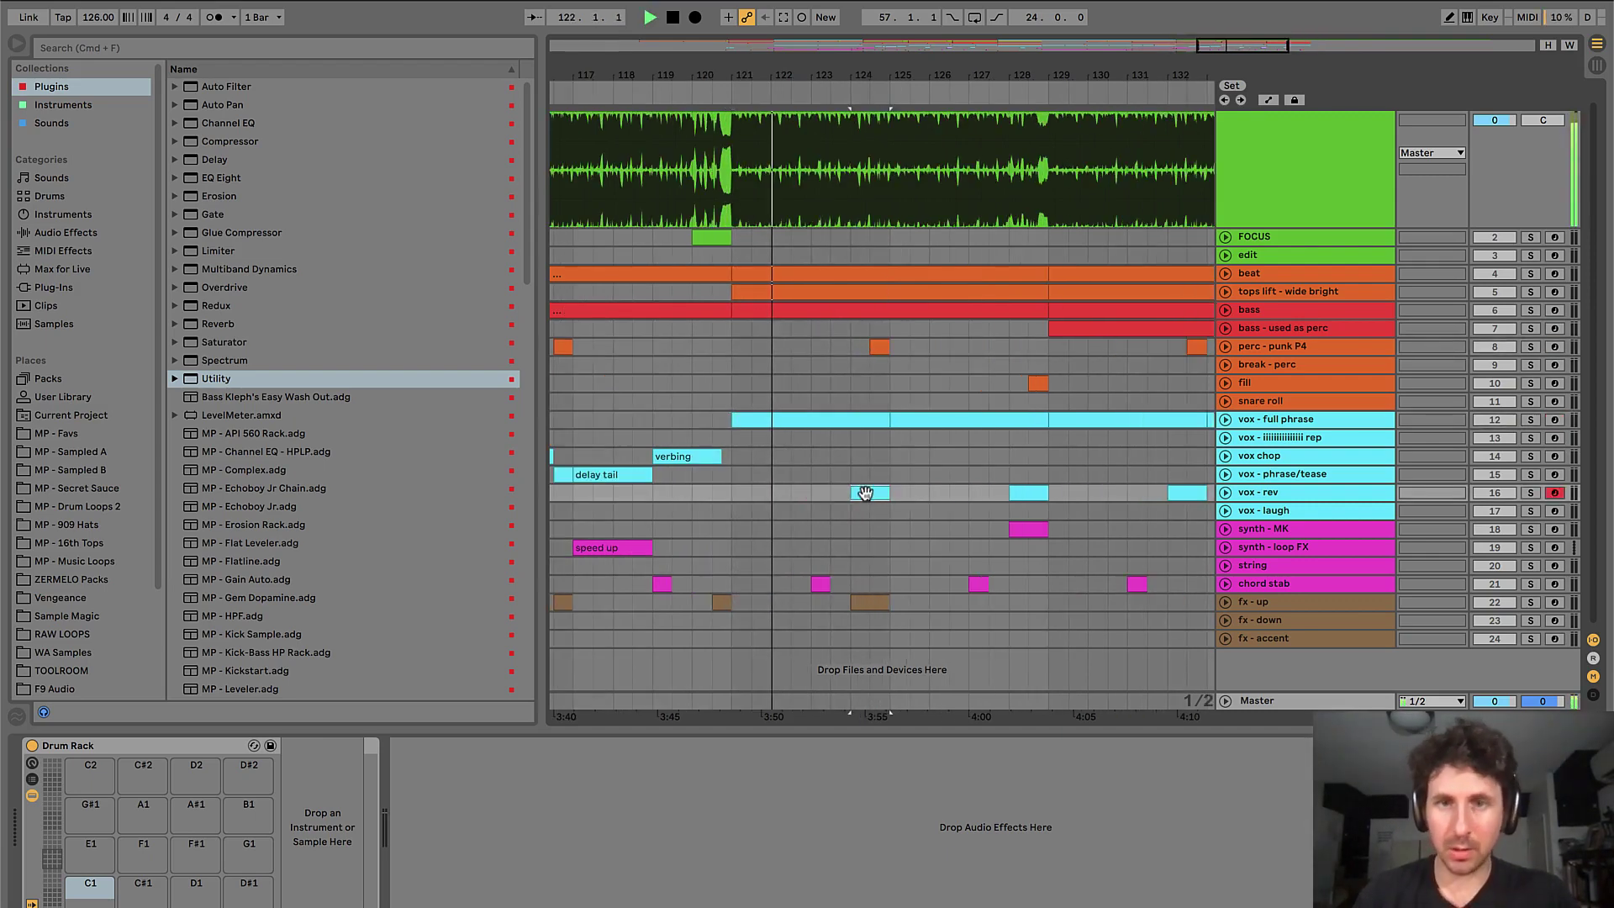
pyautogui.hscroll(3, 865, 493)
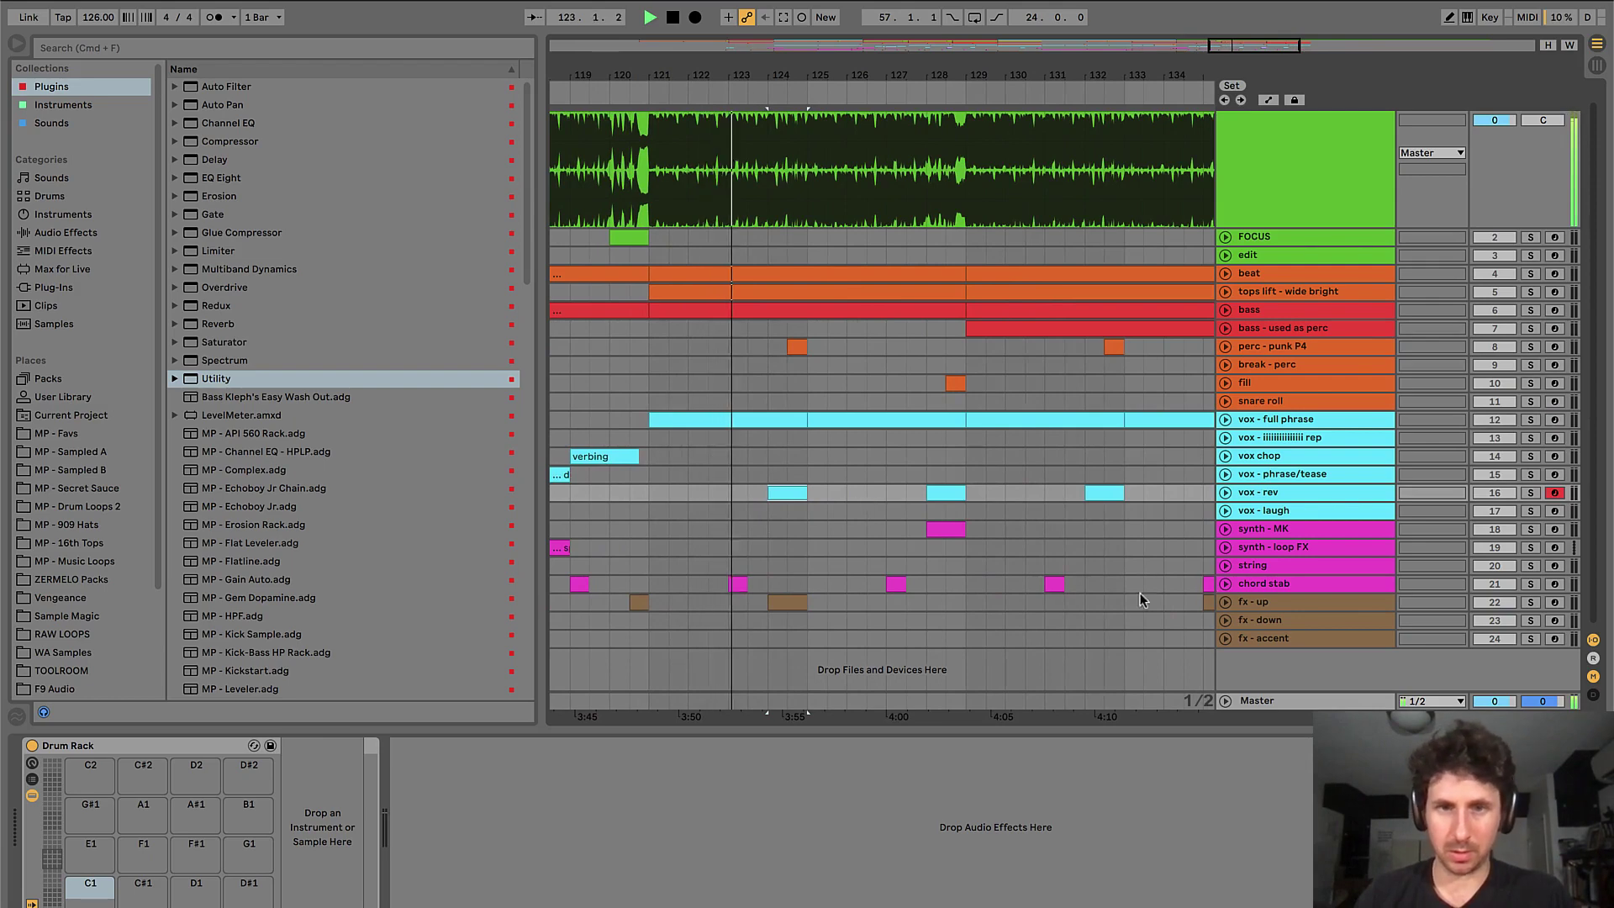
pyautogui.press('space')
pyautogui.click(738, 583)
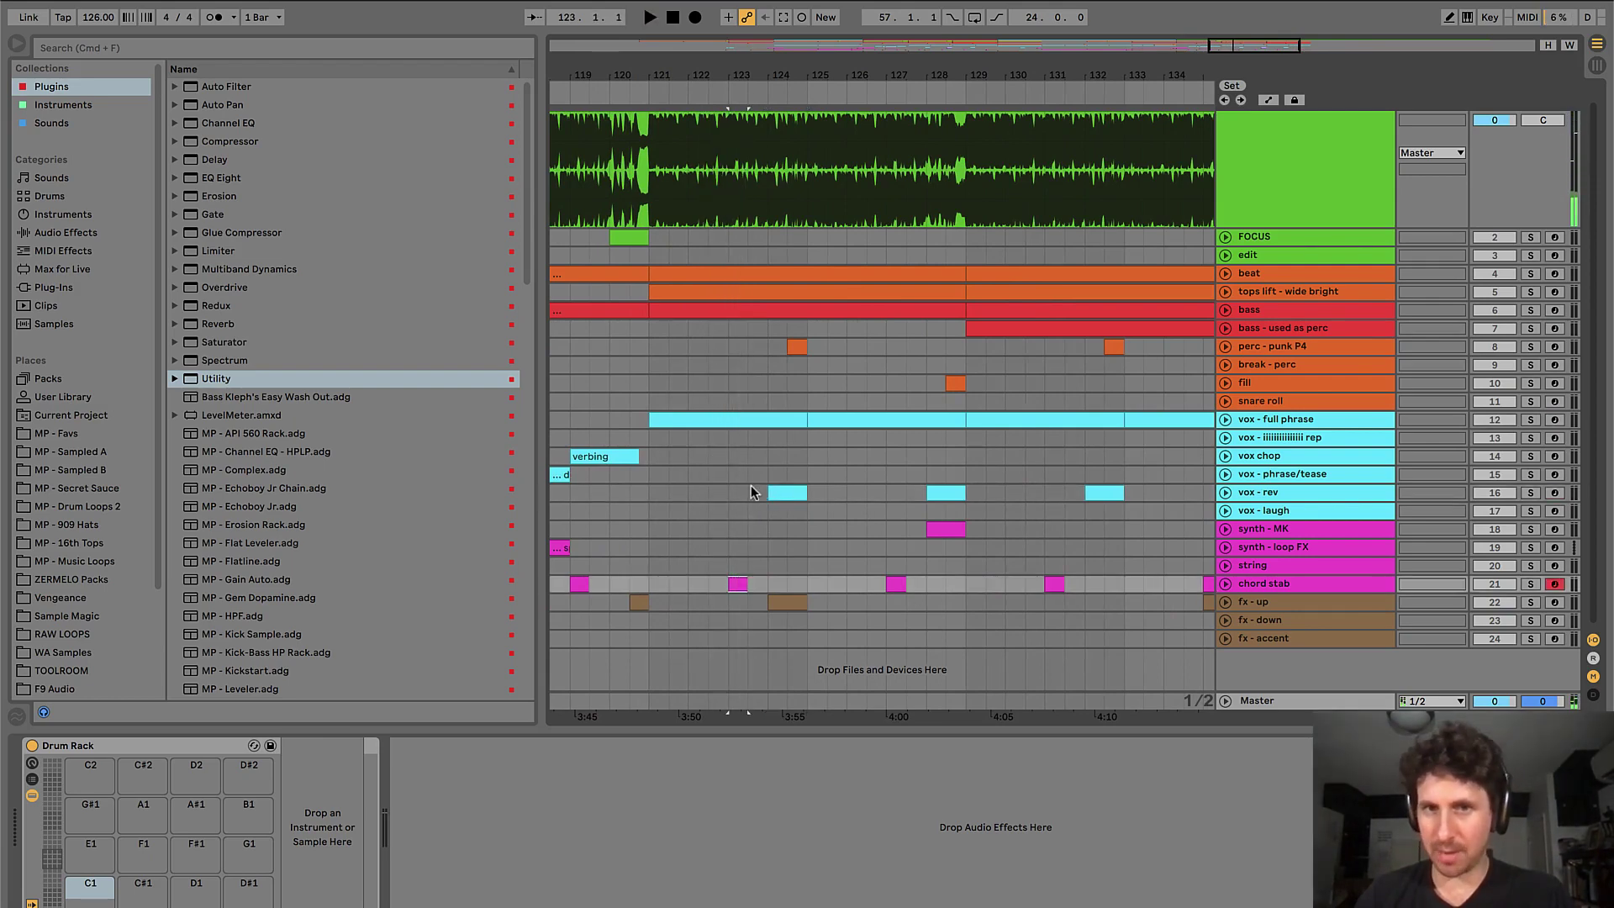
# - Play from just after bar 123 on the vox - rev track, then select its bar 124 clip and stop
pyautogui.click(749, 493)
pyautogui.press('space')
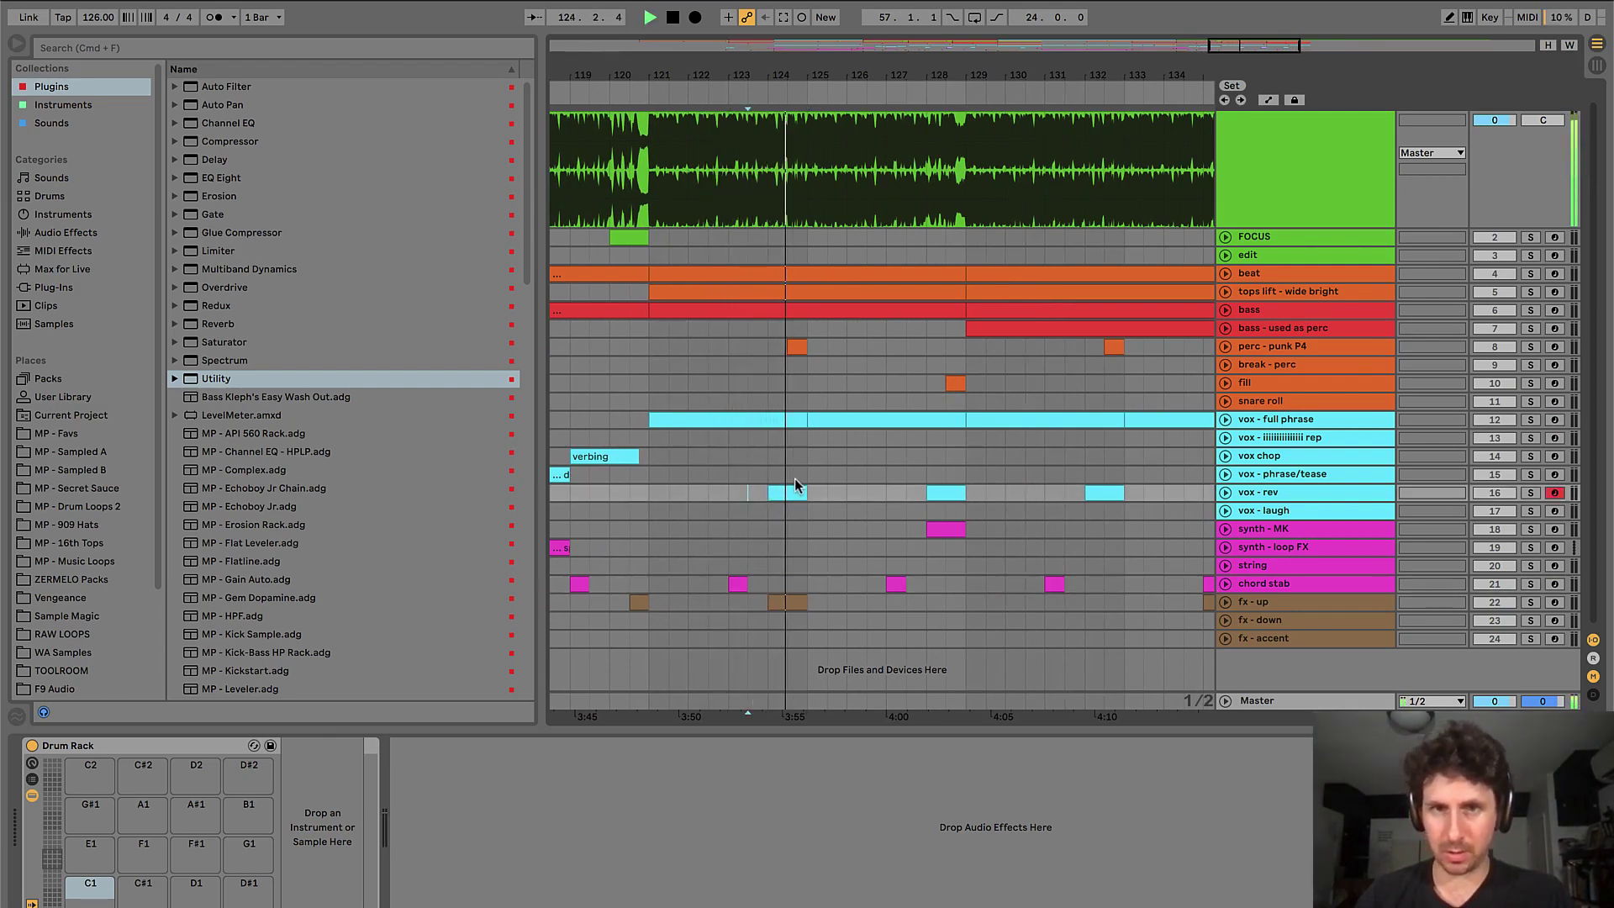
pyautogui.click(792, 493)
pyautogui.press('space')
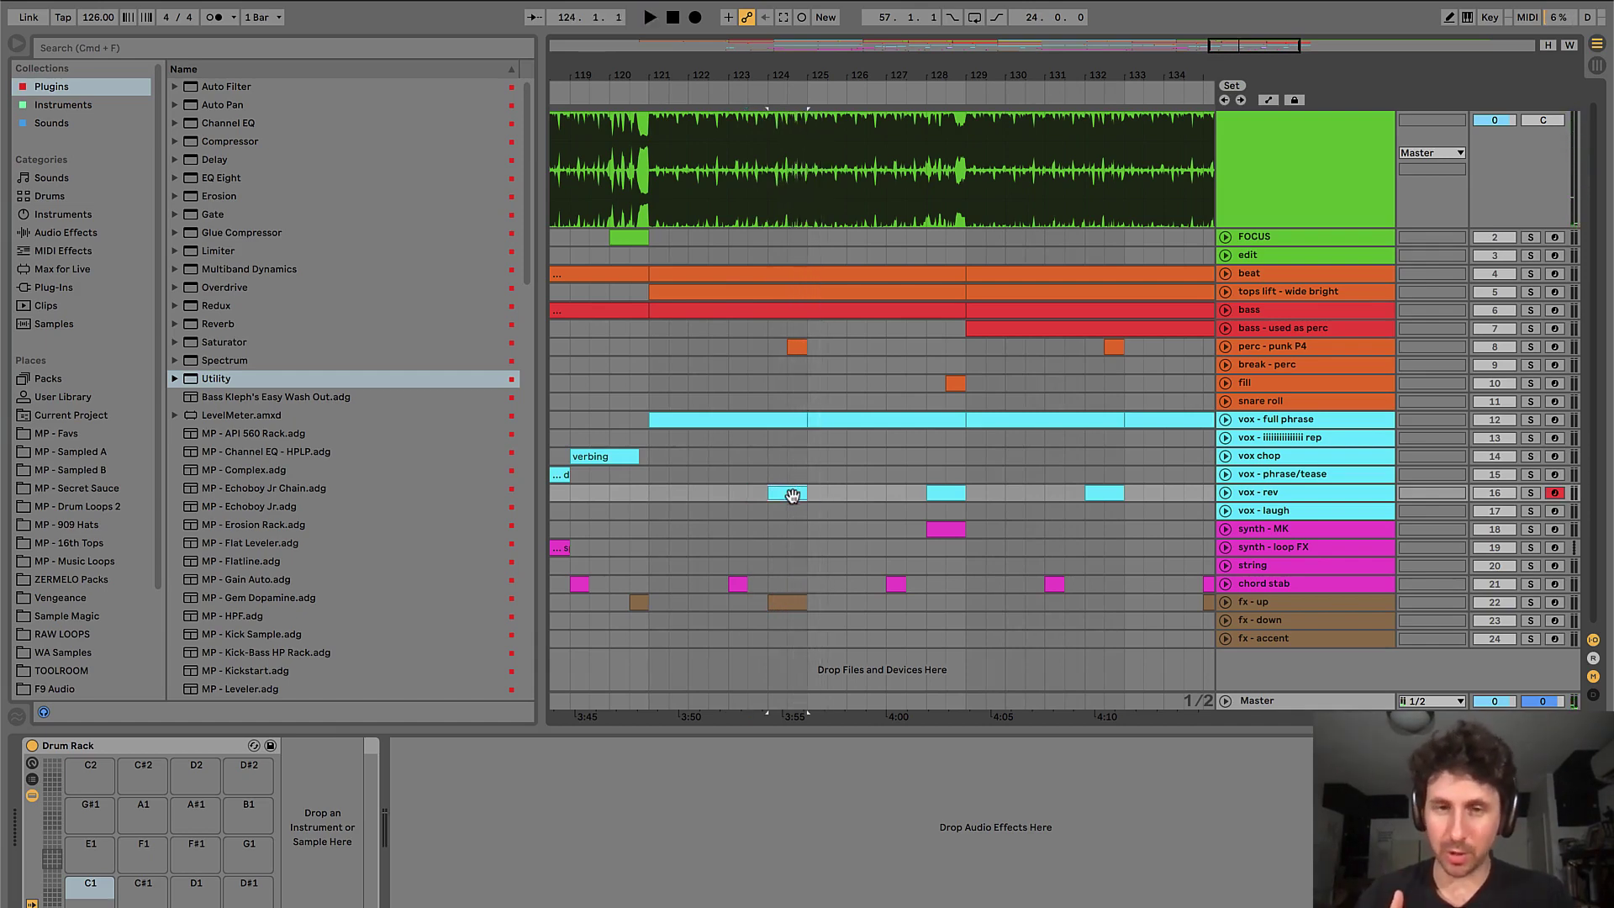
# - Replay the vox - rev clip at bar 124, stop, and place the playback start there on the vox - phrase/tease track
pyautogui.press('space')
pyautogui.press('-')
pyautogui.press('-')
pyautogui.press('-')
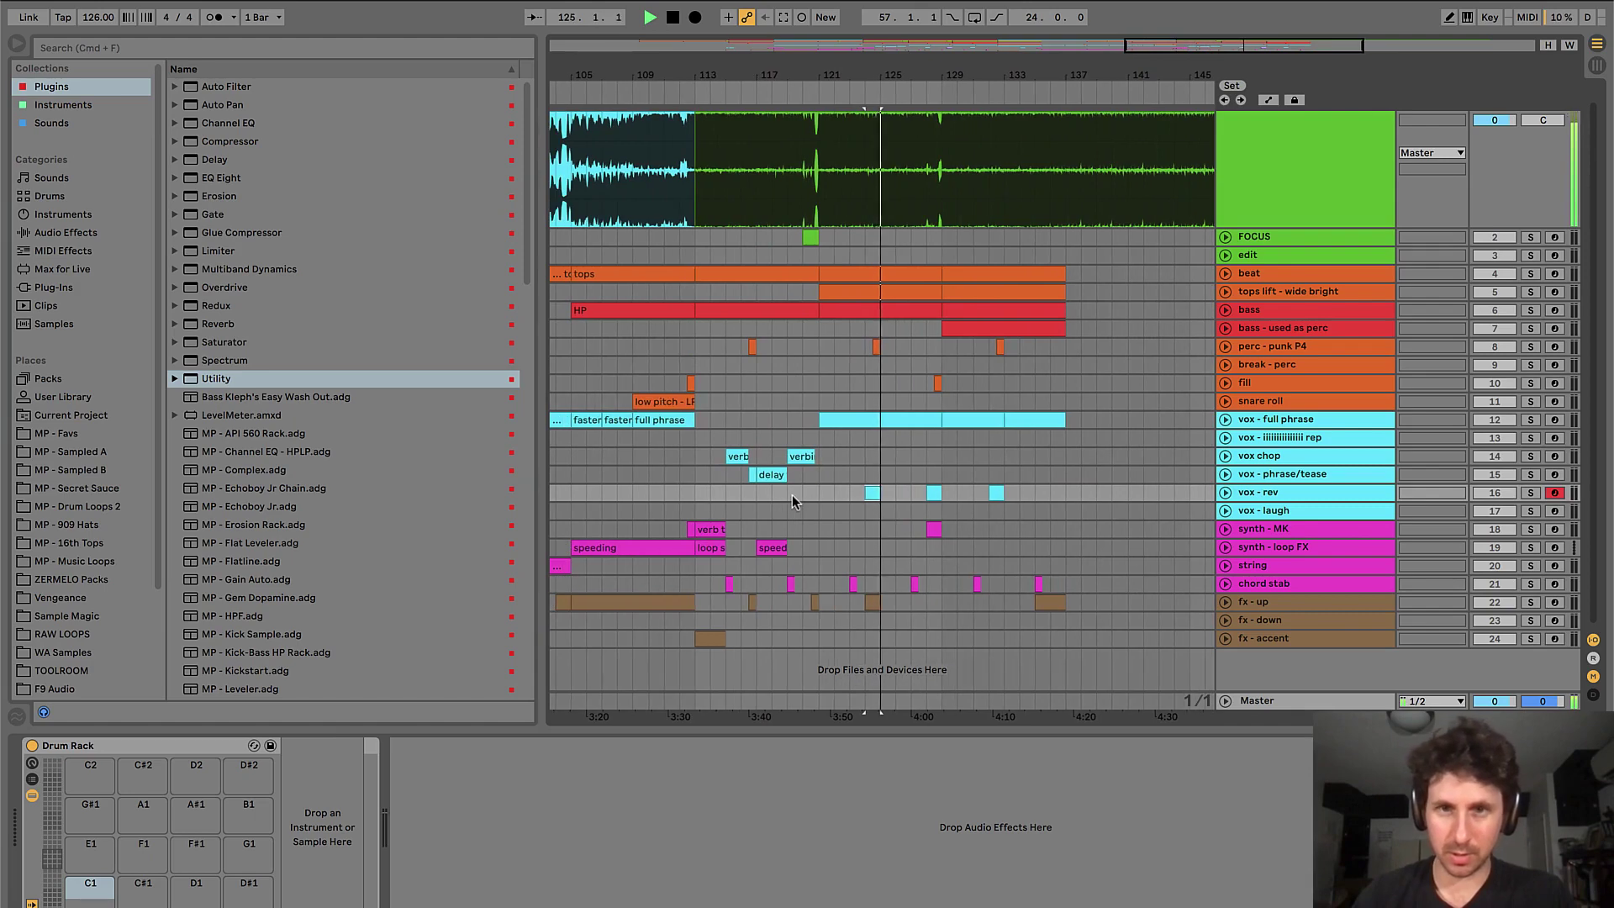
pyautogui.press('space')
pyautogui.click(867, 474)
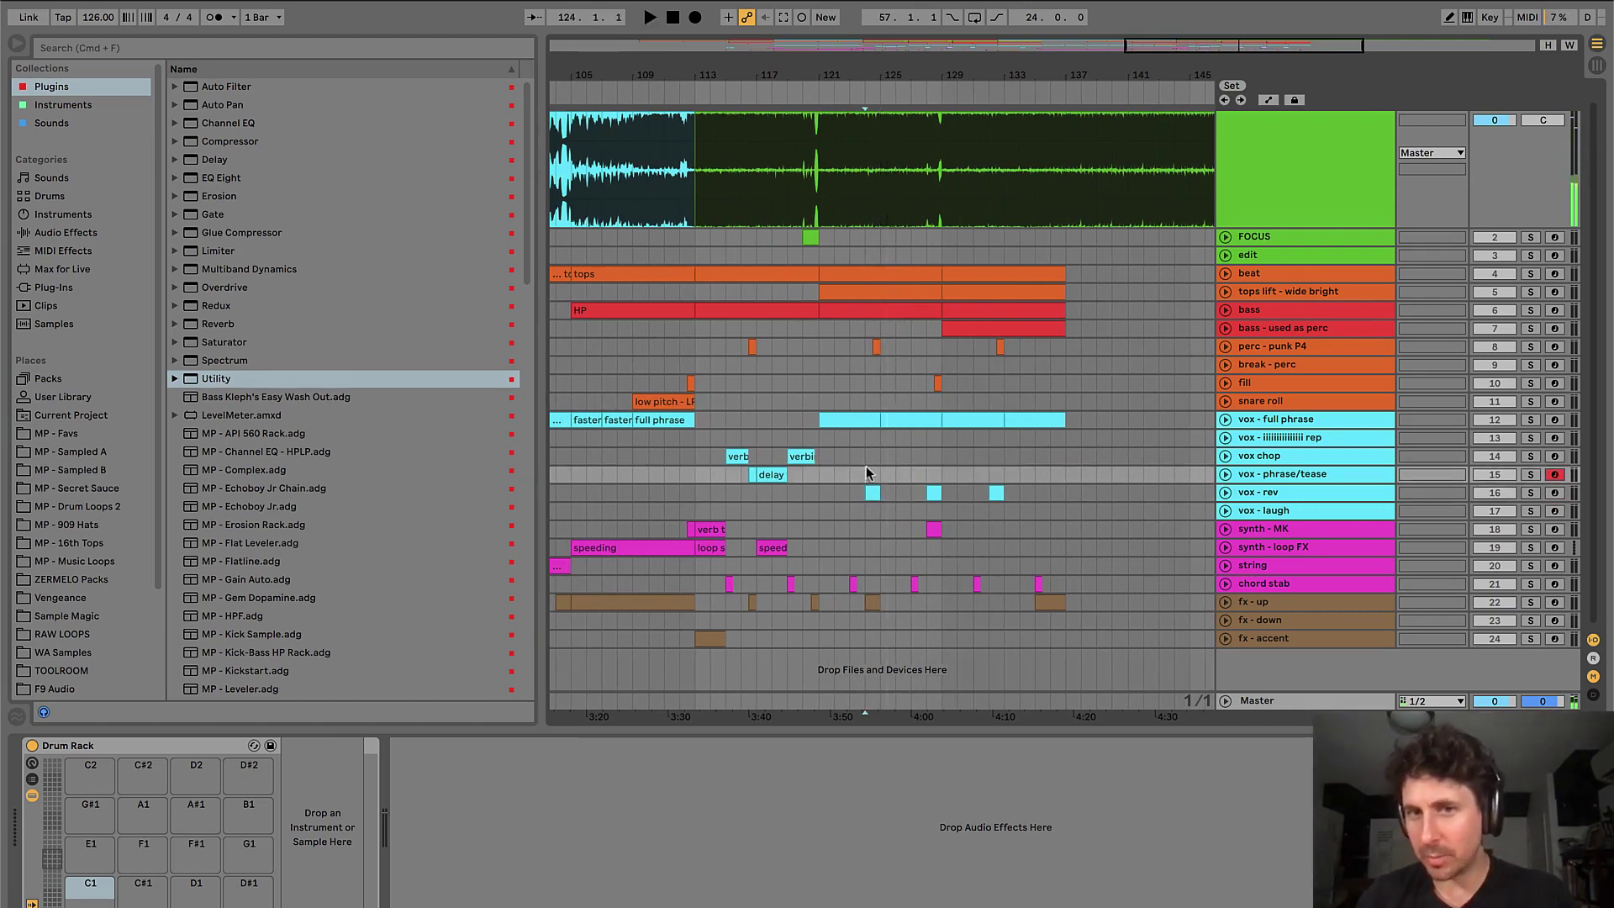
# - Play the matching vox - rev clip at bar 68 in the first drop for comparison
pyautogui.hscroll(-15, 780, 481)
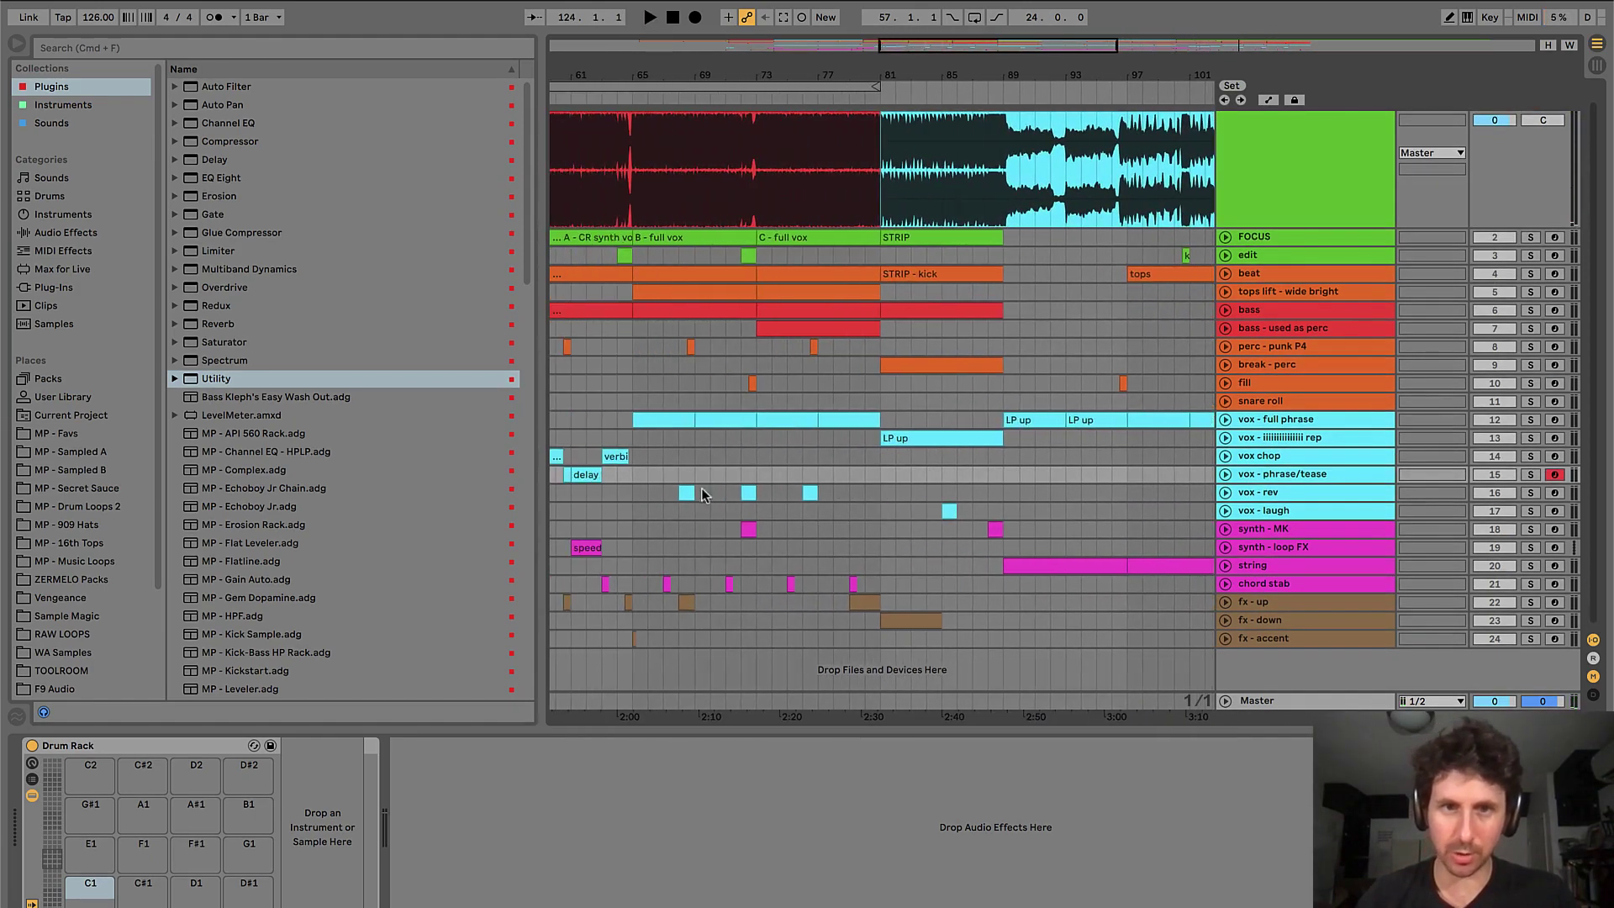
pyautogui.click(687, 492)
pyautogui.press('space')
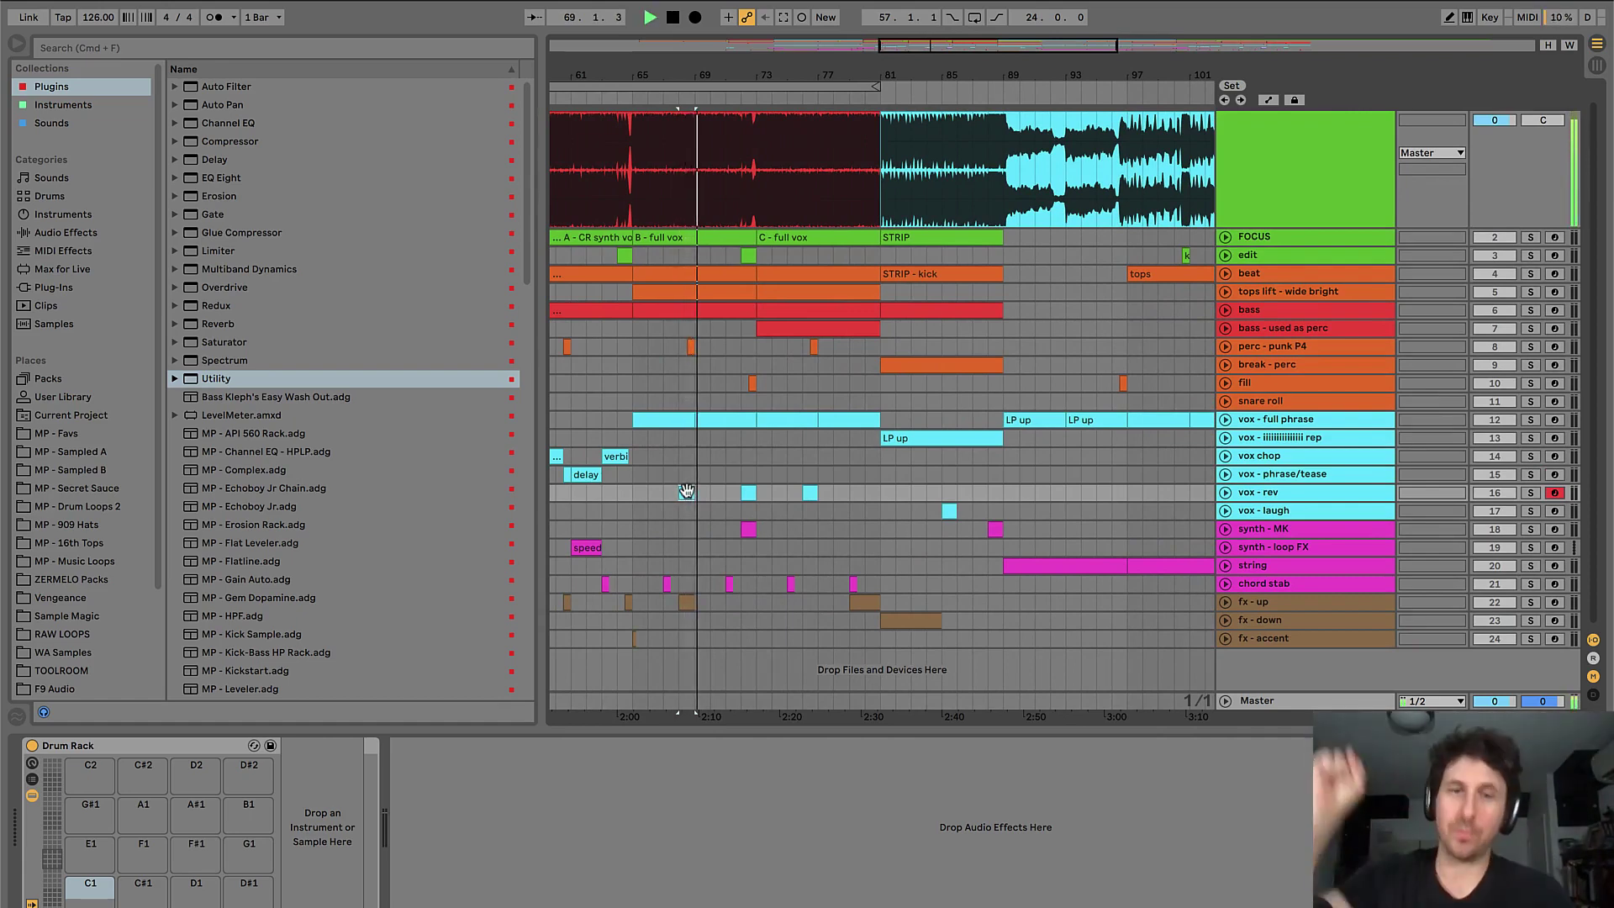
# - Return to the second drop, replay bar 124, and set the playback start at bar 124 on the vox - phrase/tease track
pyautogui.hotkey('ctrl', 'z')
pyautogui.press('space')
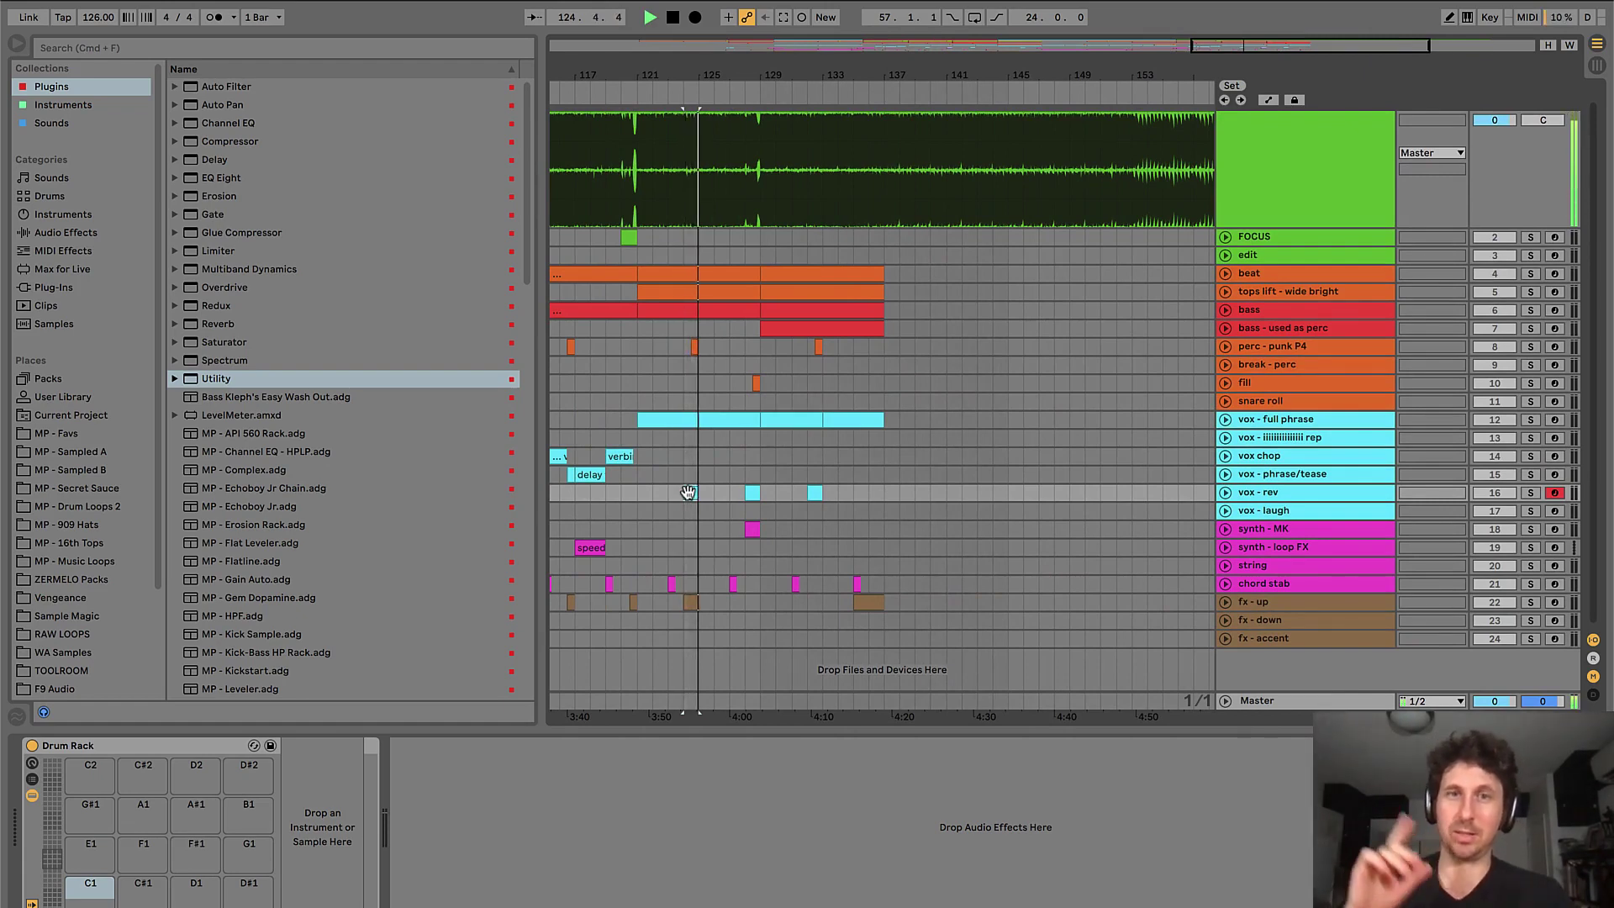
pyautogui.press('space')
pyautogui.click(688, 476)
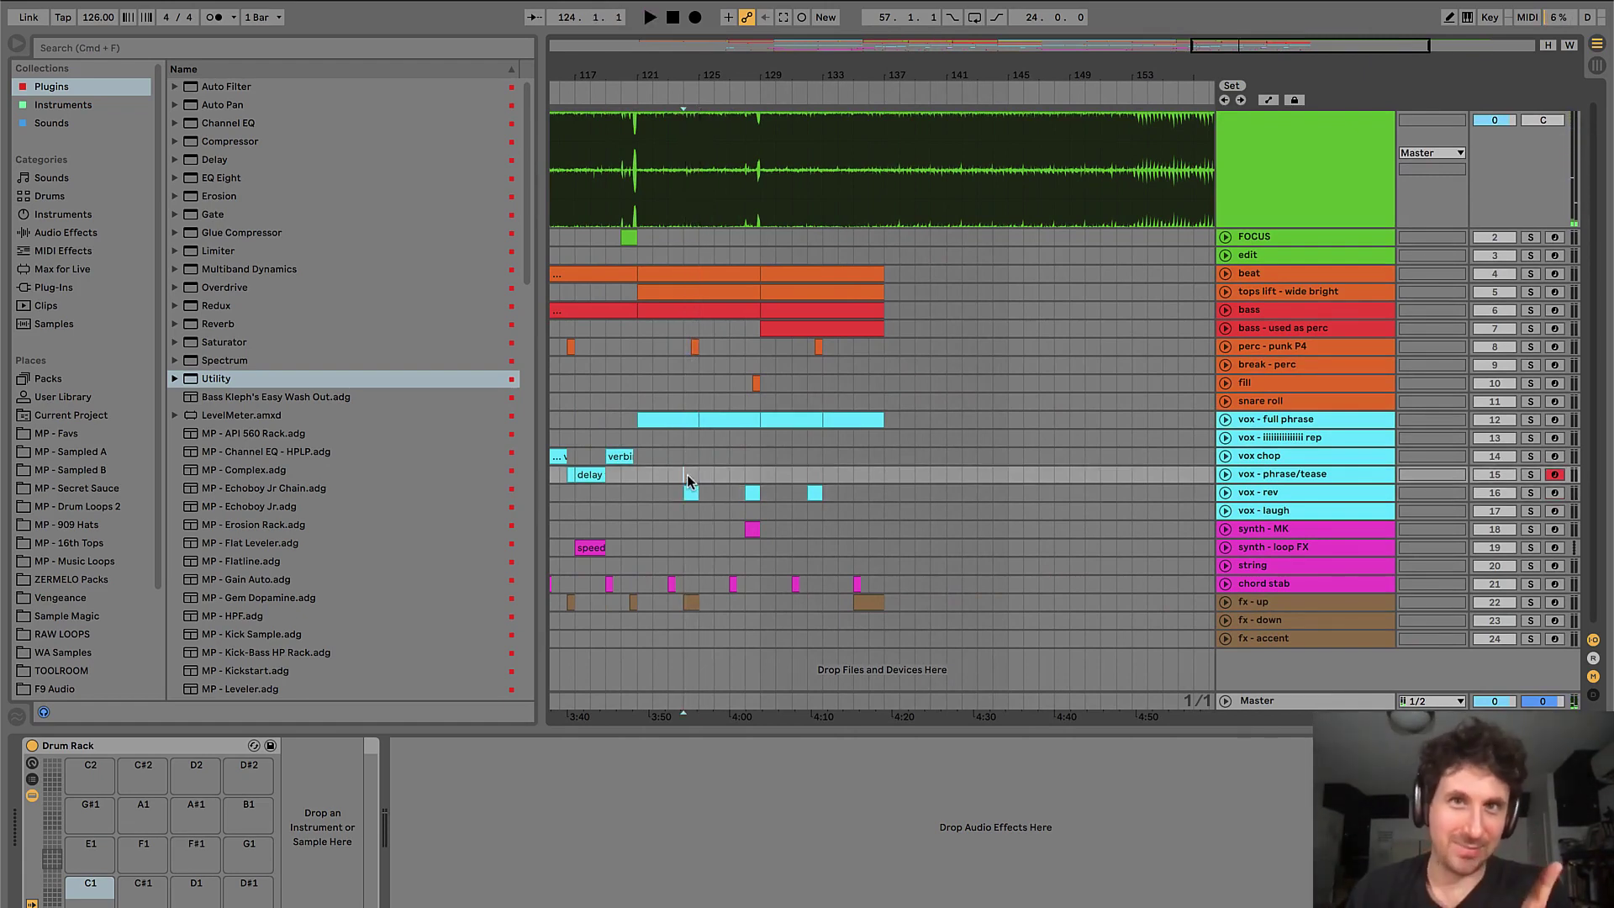
pyautogui.press('+')
pyautogui.press('+')
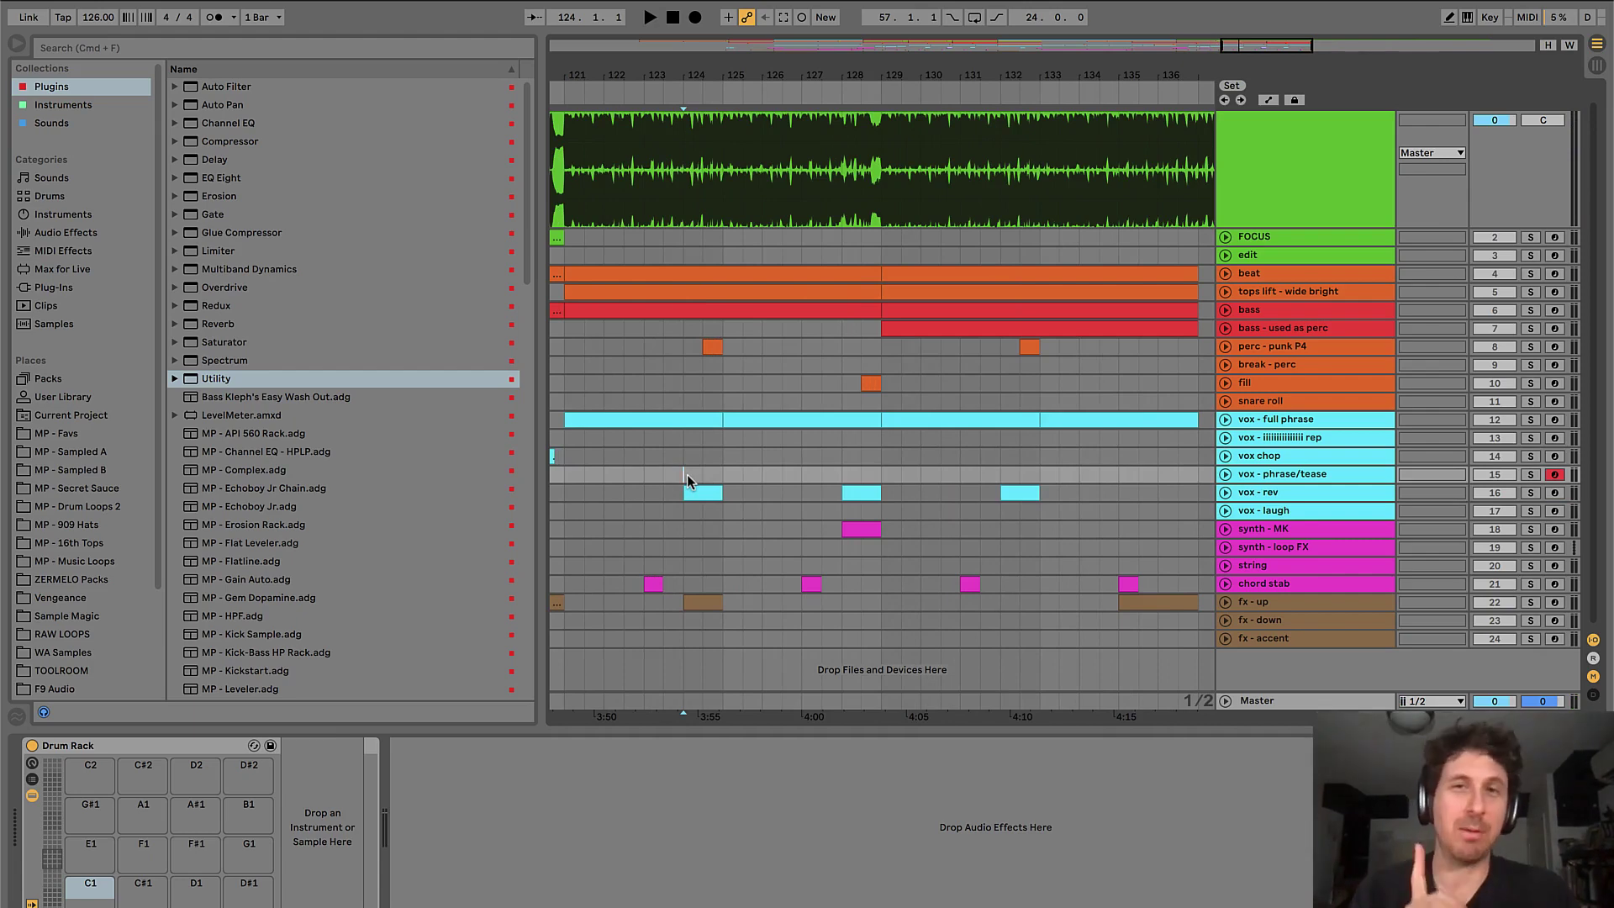
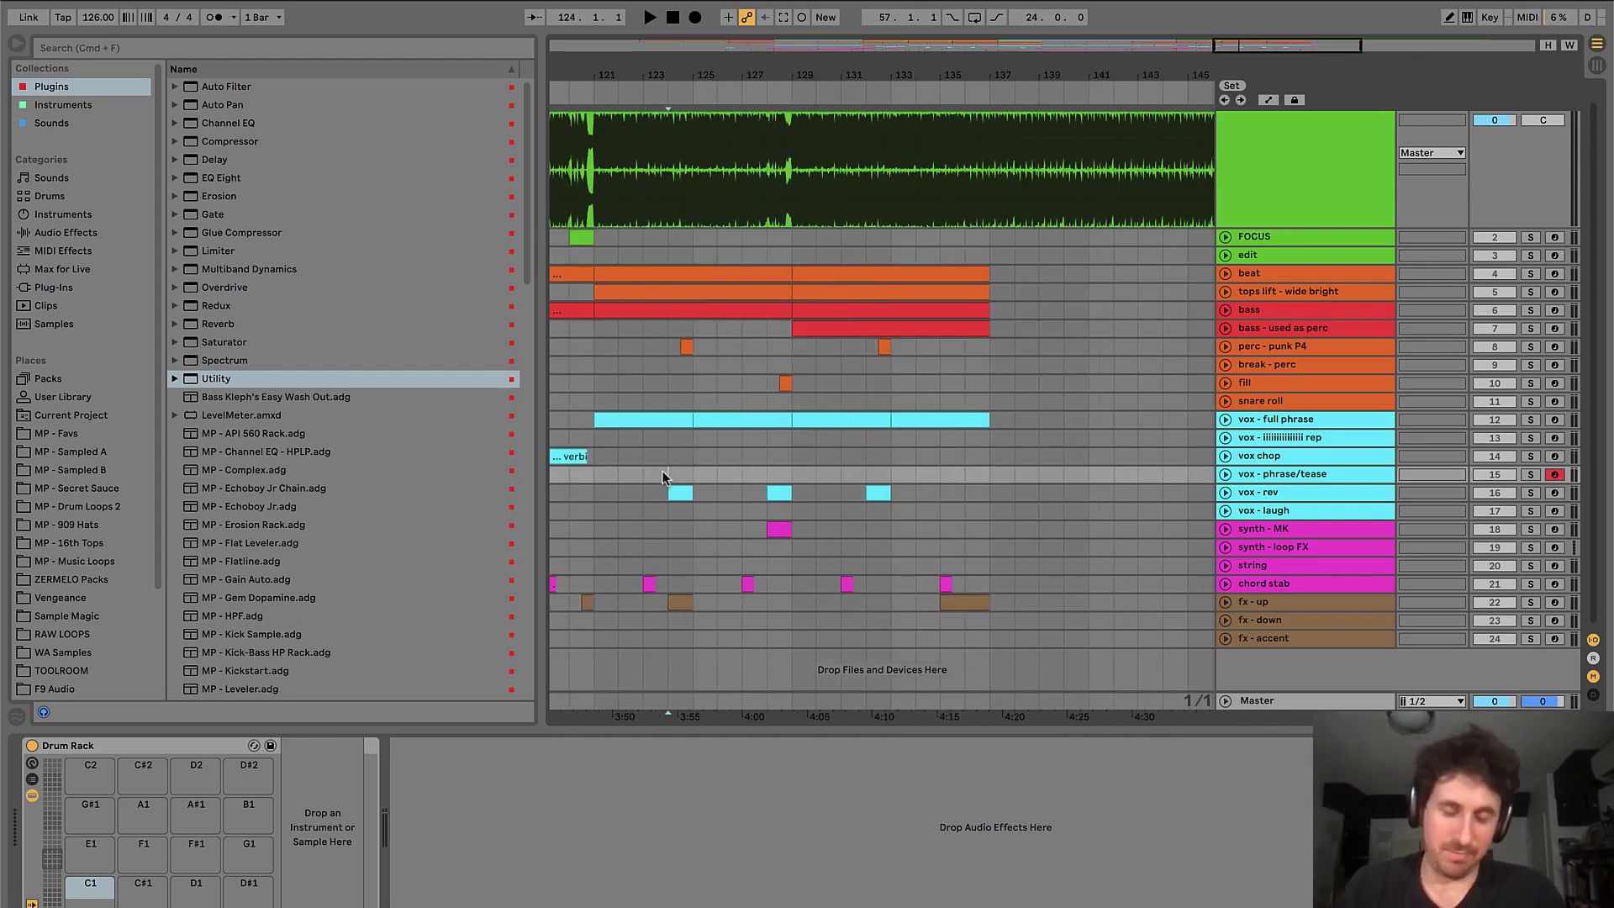
# - Replay bar 124 from the vox - phrase/tease track and delete the vox - rev clip there
pyautogui.click(663, 476)
pyautogui.press('space')
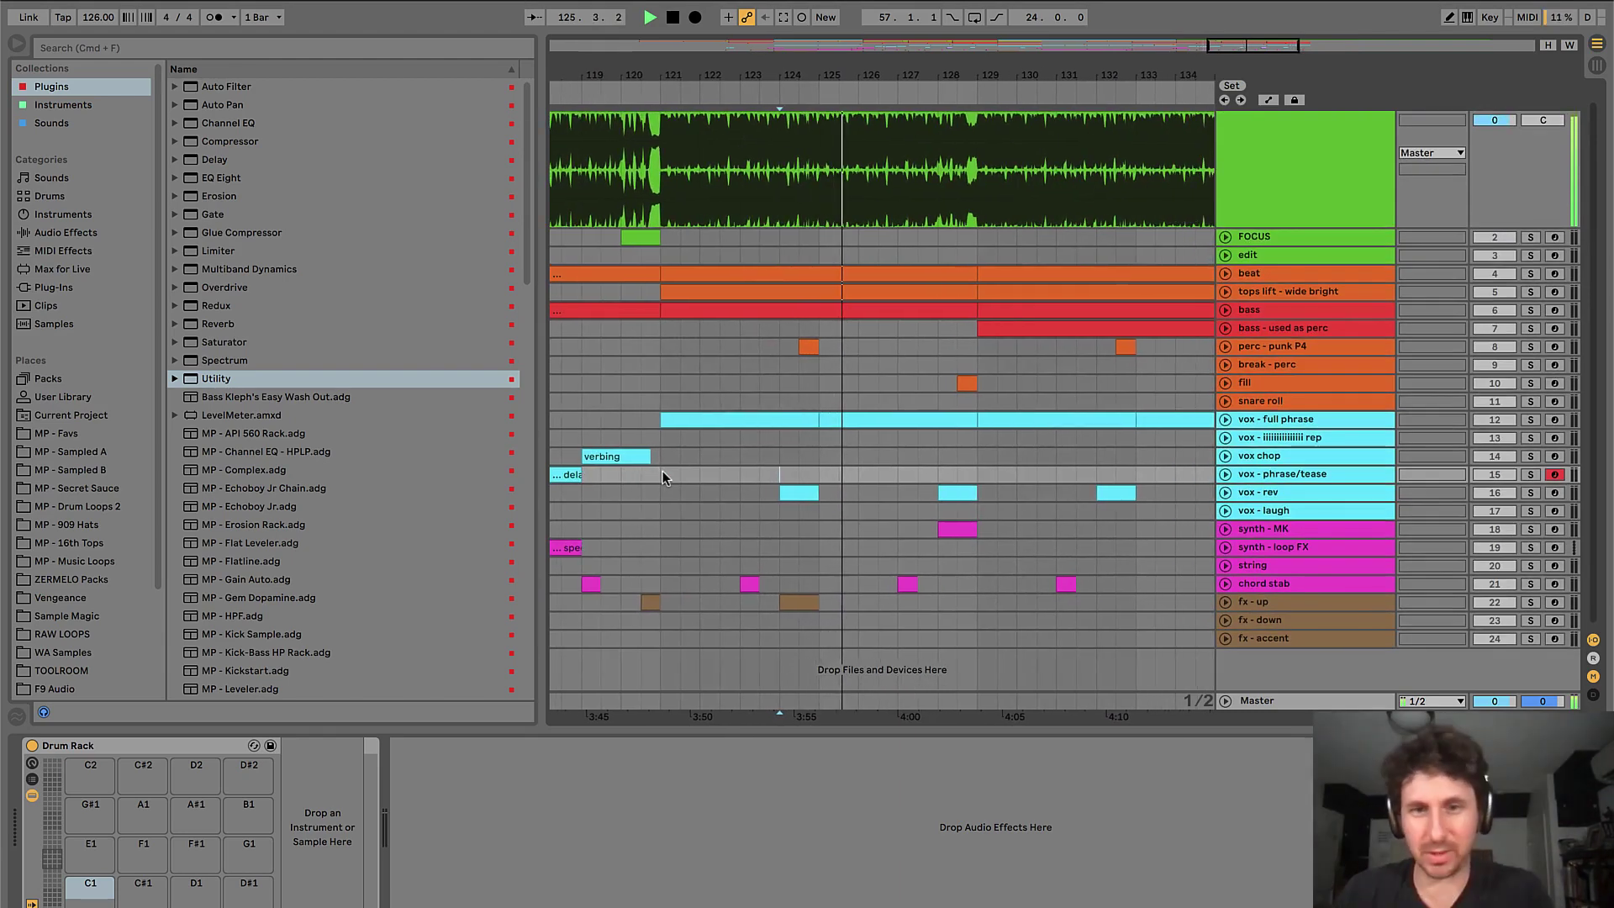
pyautogui.press('space')
pyautogui.click(790, 494)
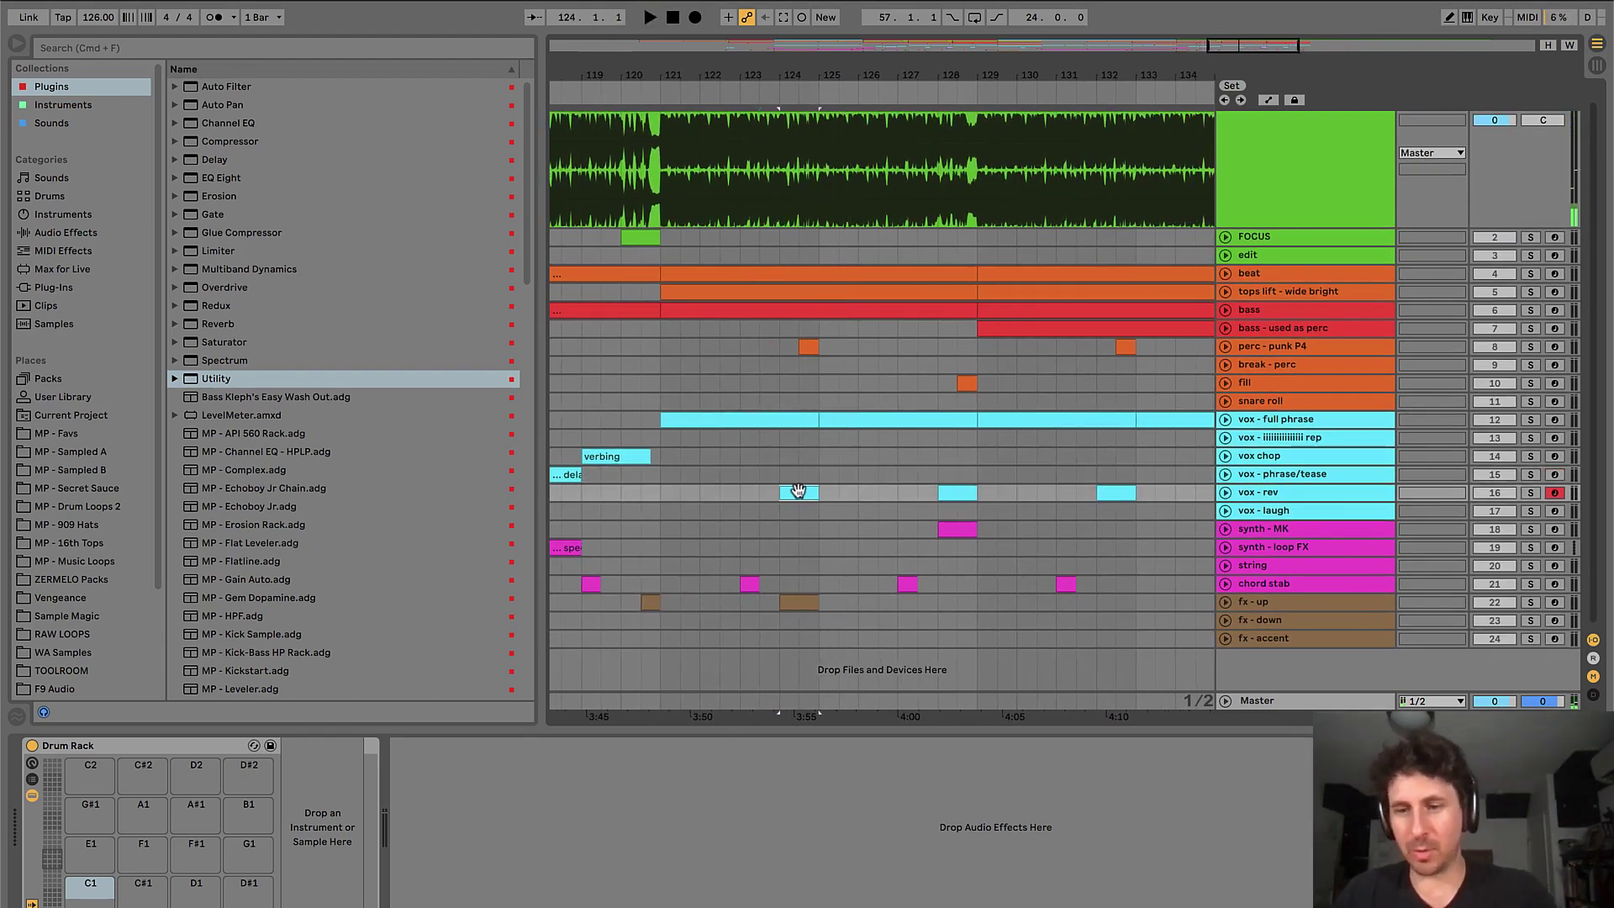
pyautogui.press('Delete')
# - Cut off the first half of the fx - up clip at bar 124 so it starts at 124.3, and select the remainder
pyautogui.moveTo(769, 603); pyautogui.dragTo(794, 604)
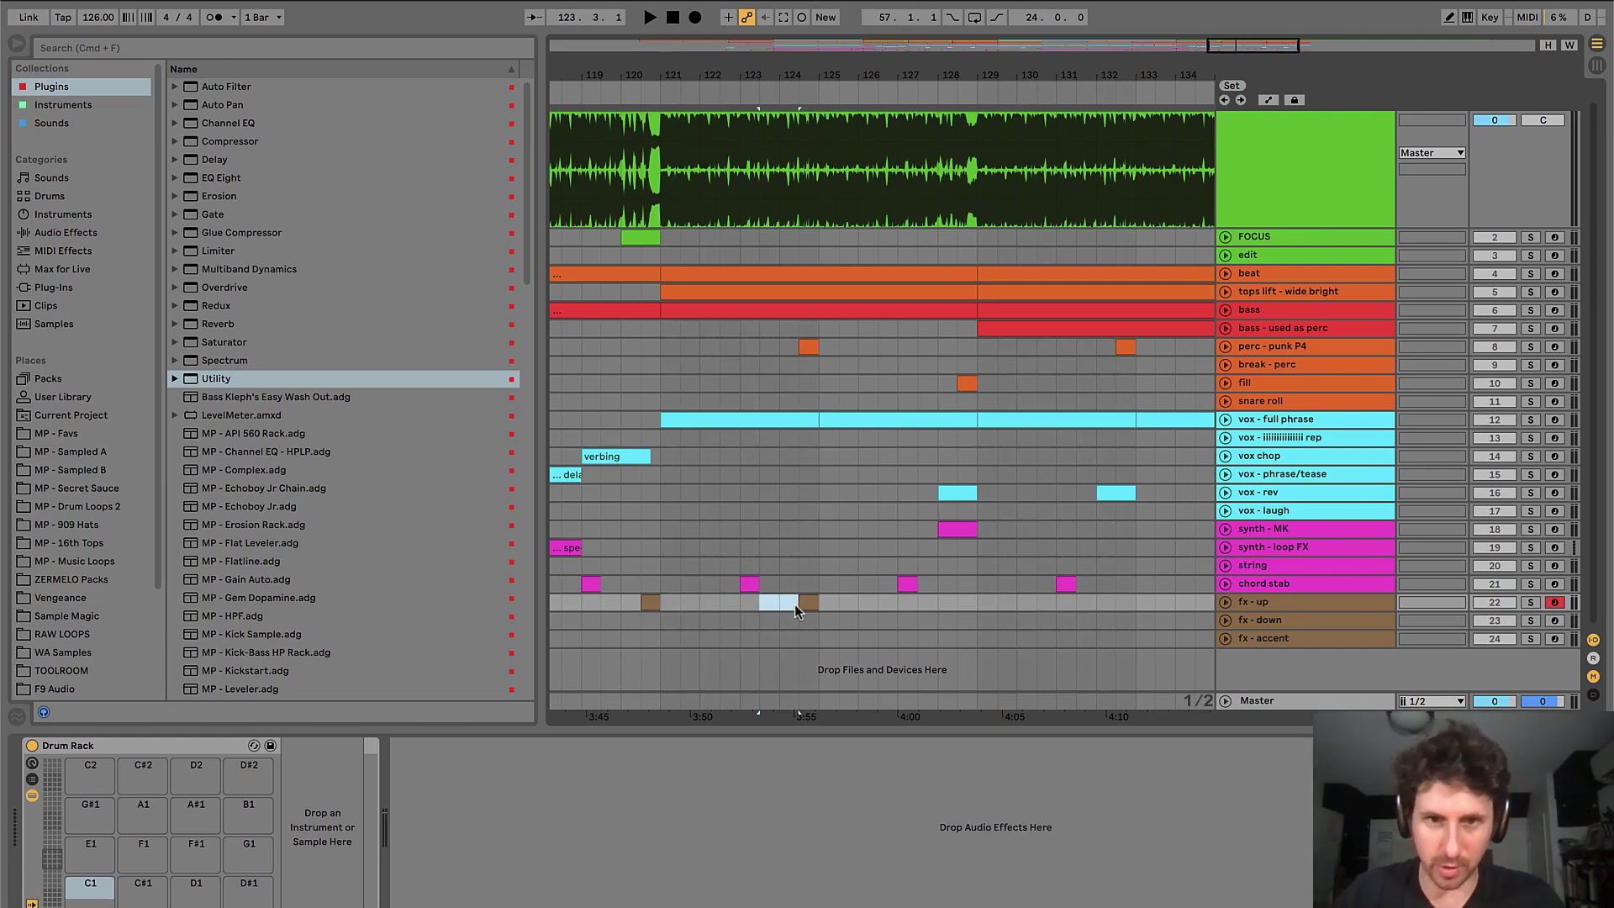
pyautogui.press('Delete')
pyautogui.click(807, 602)
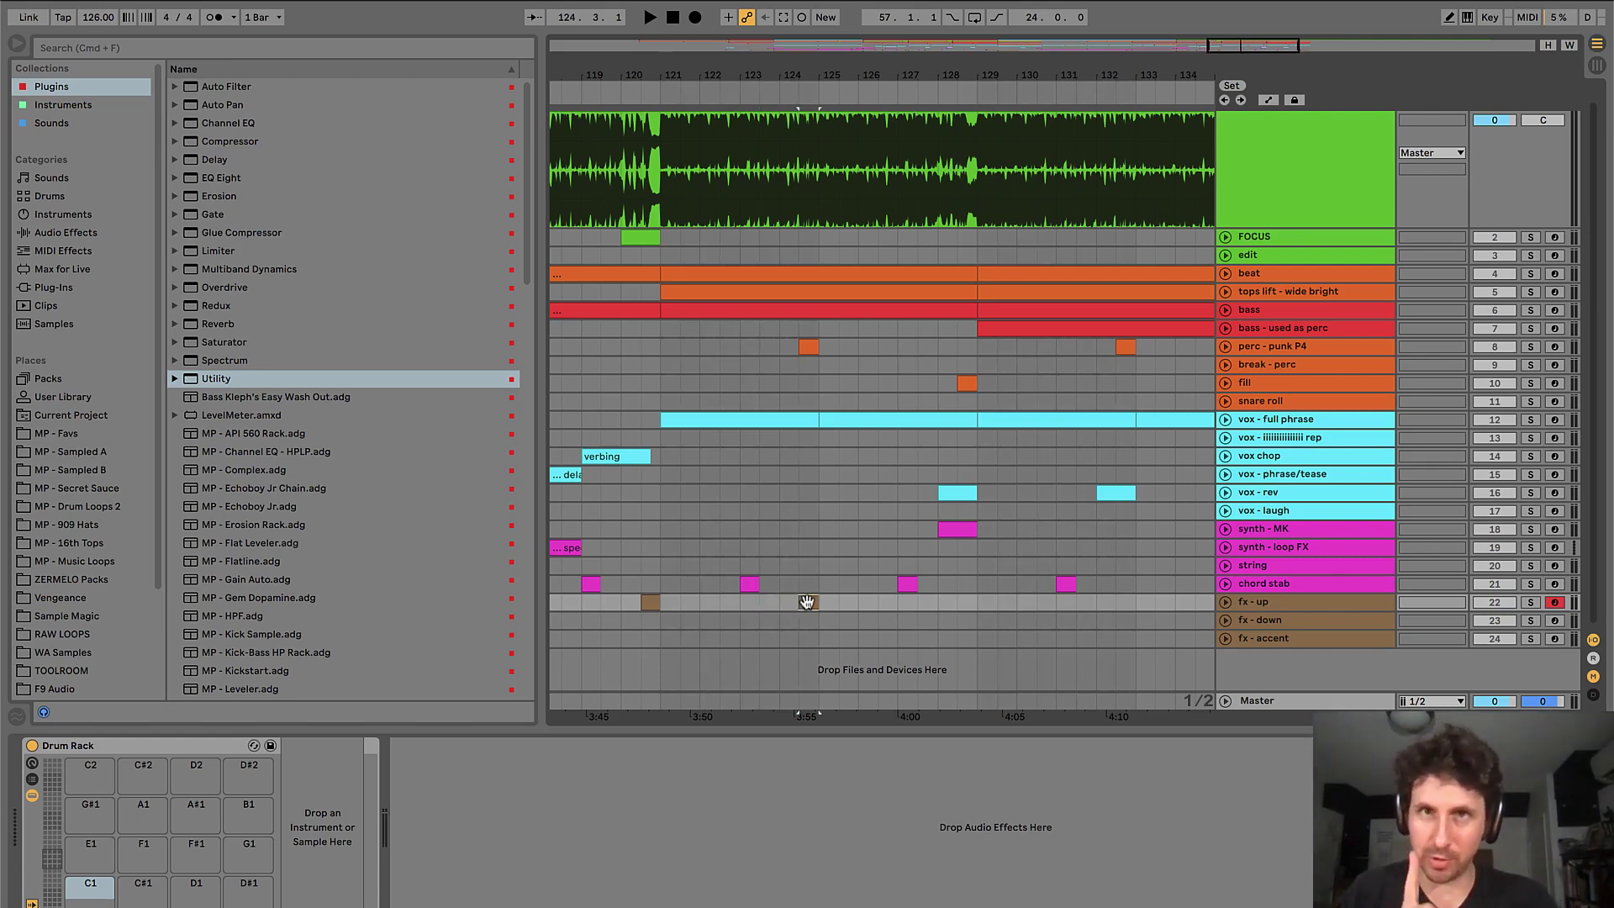
# - Play from 124.3 up to the fill before bar 129, then select the fill clip and stop
pyautogui.press('space')
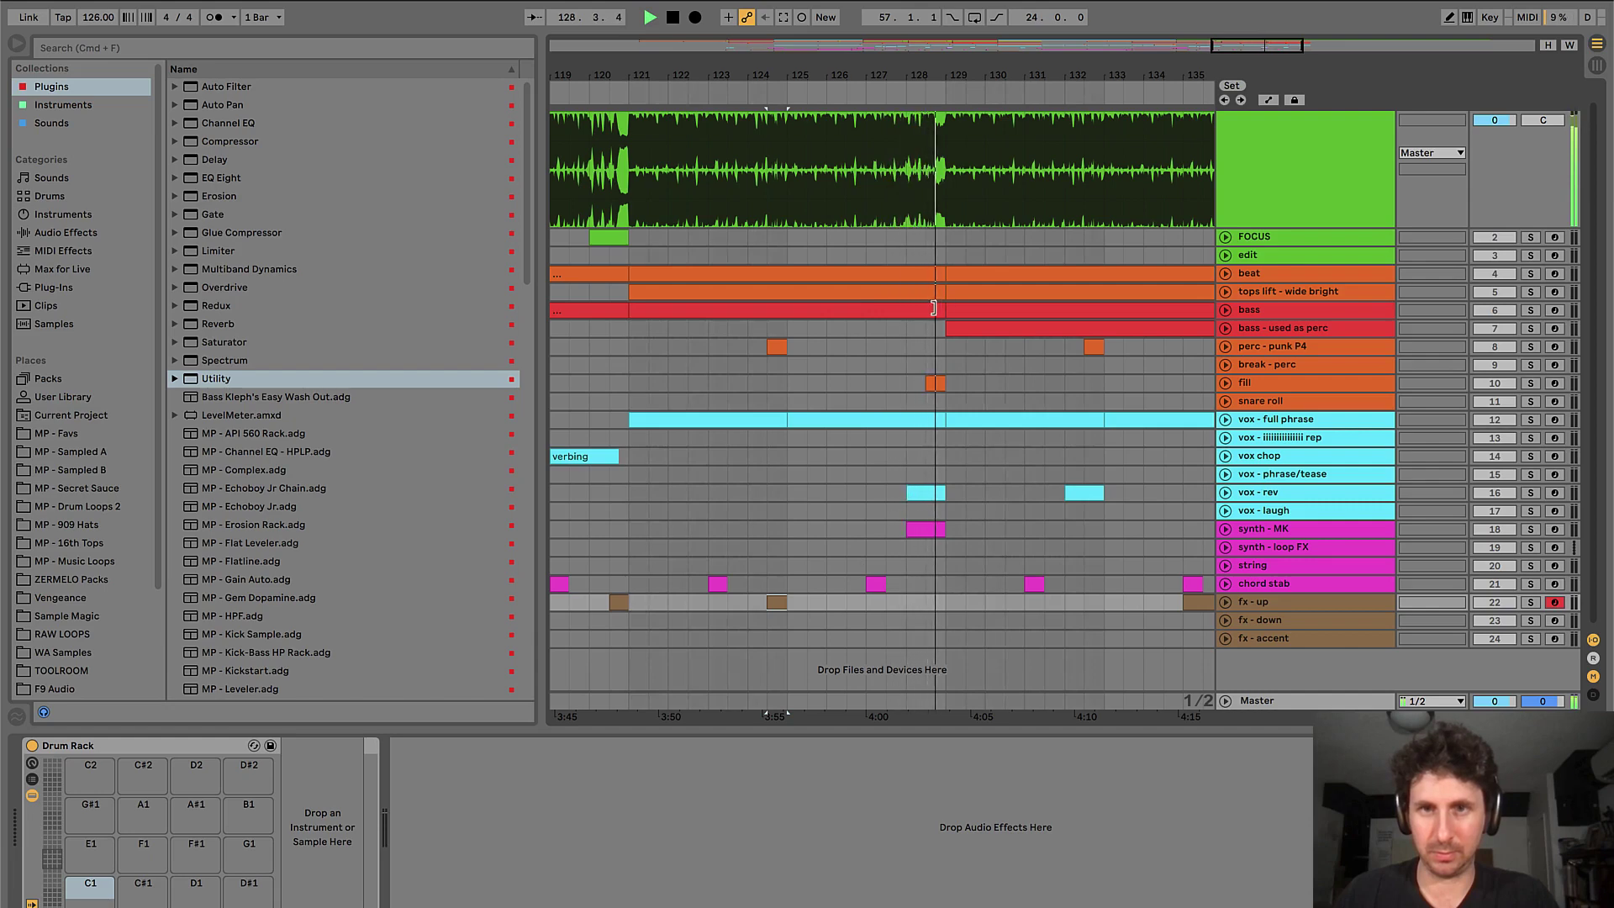
pyautogui.click(939, 385)
pyautogui.press('space')
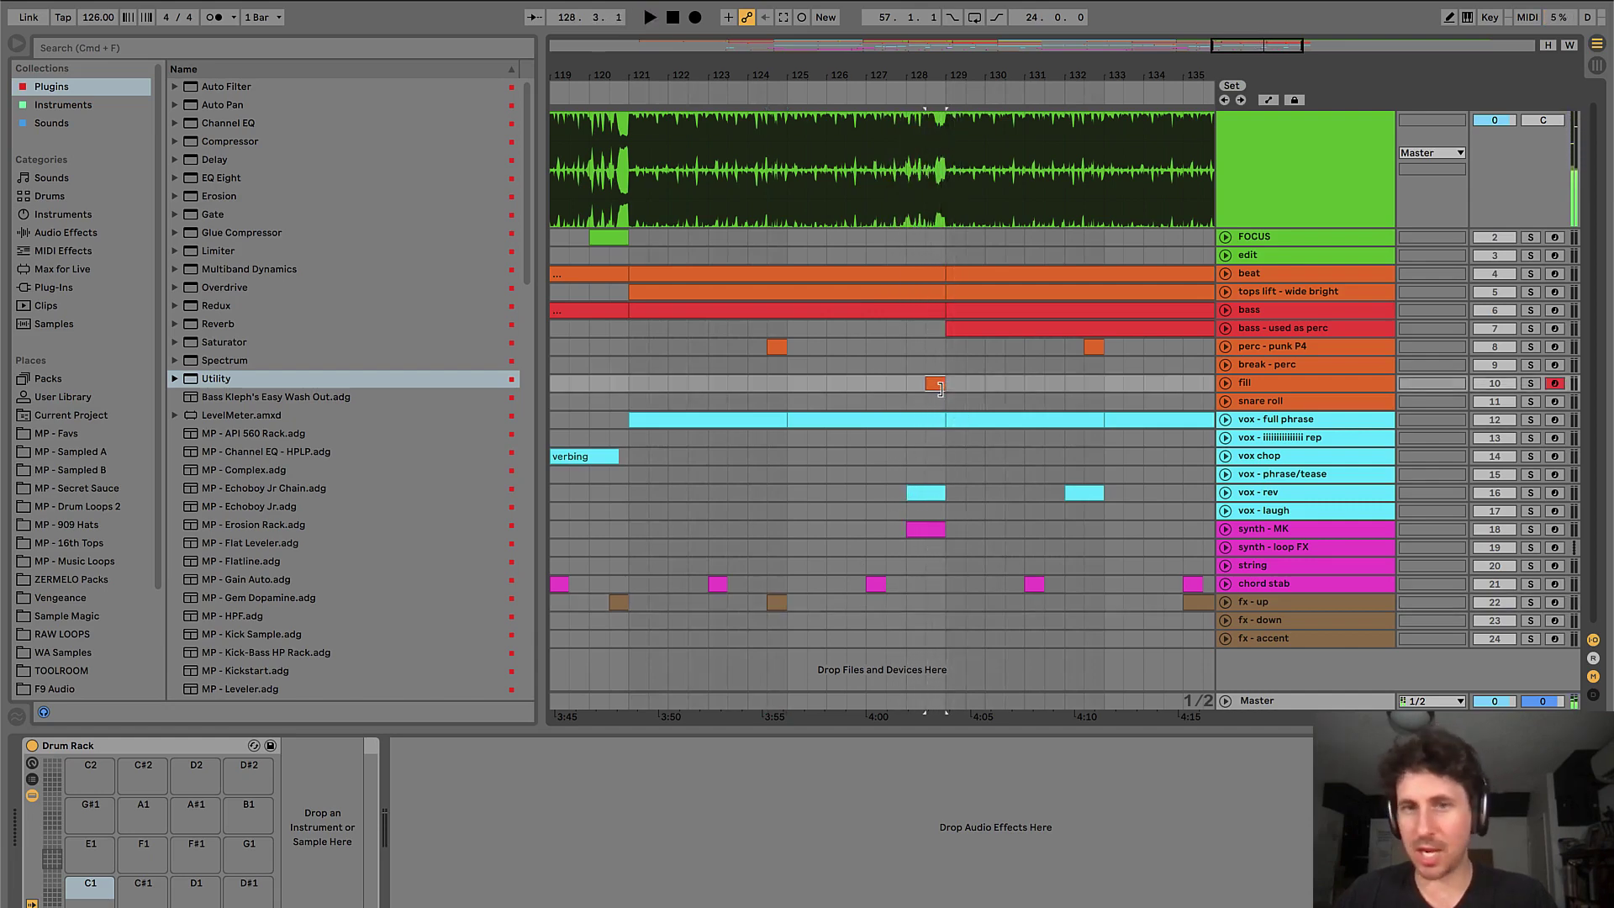
# - Play the vox - rev clip at bar 128 and remove it from the second drop
pyautogui.click(927, 498)
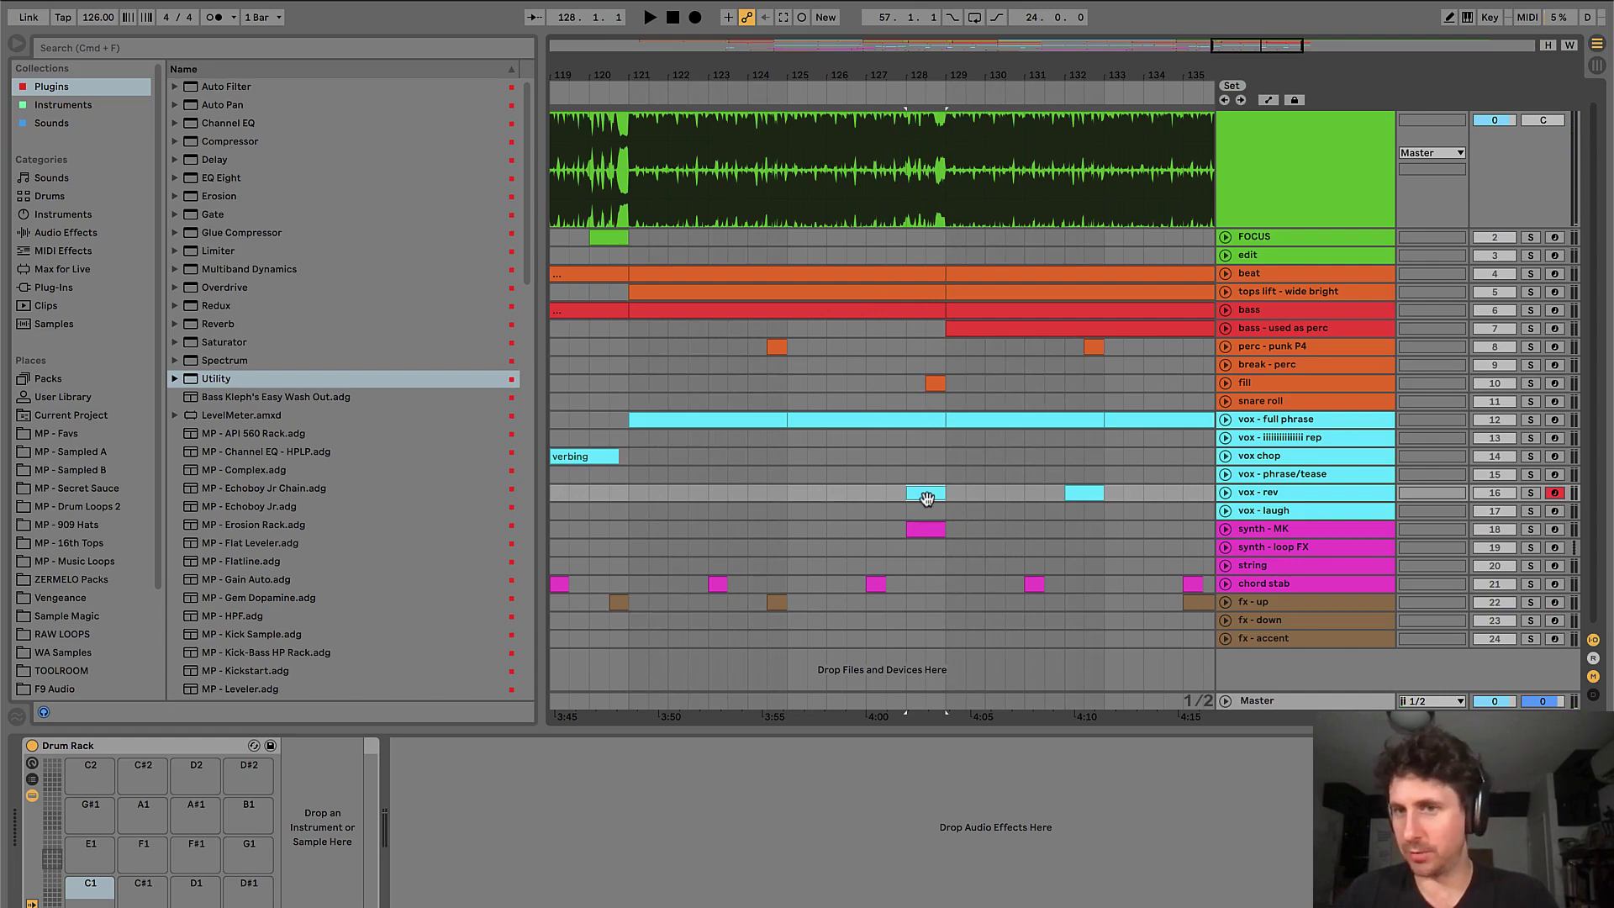
pyautogui.press('space')
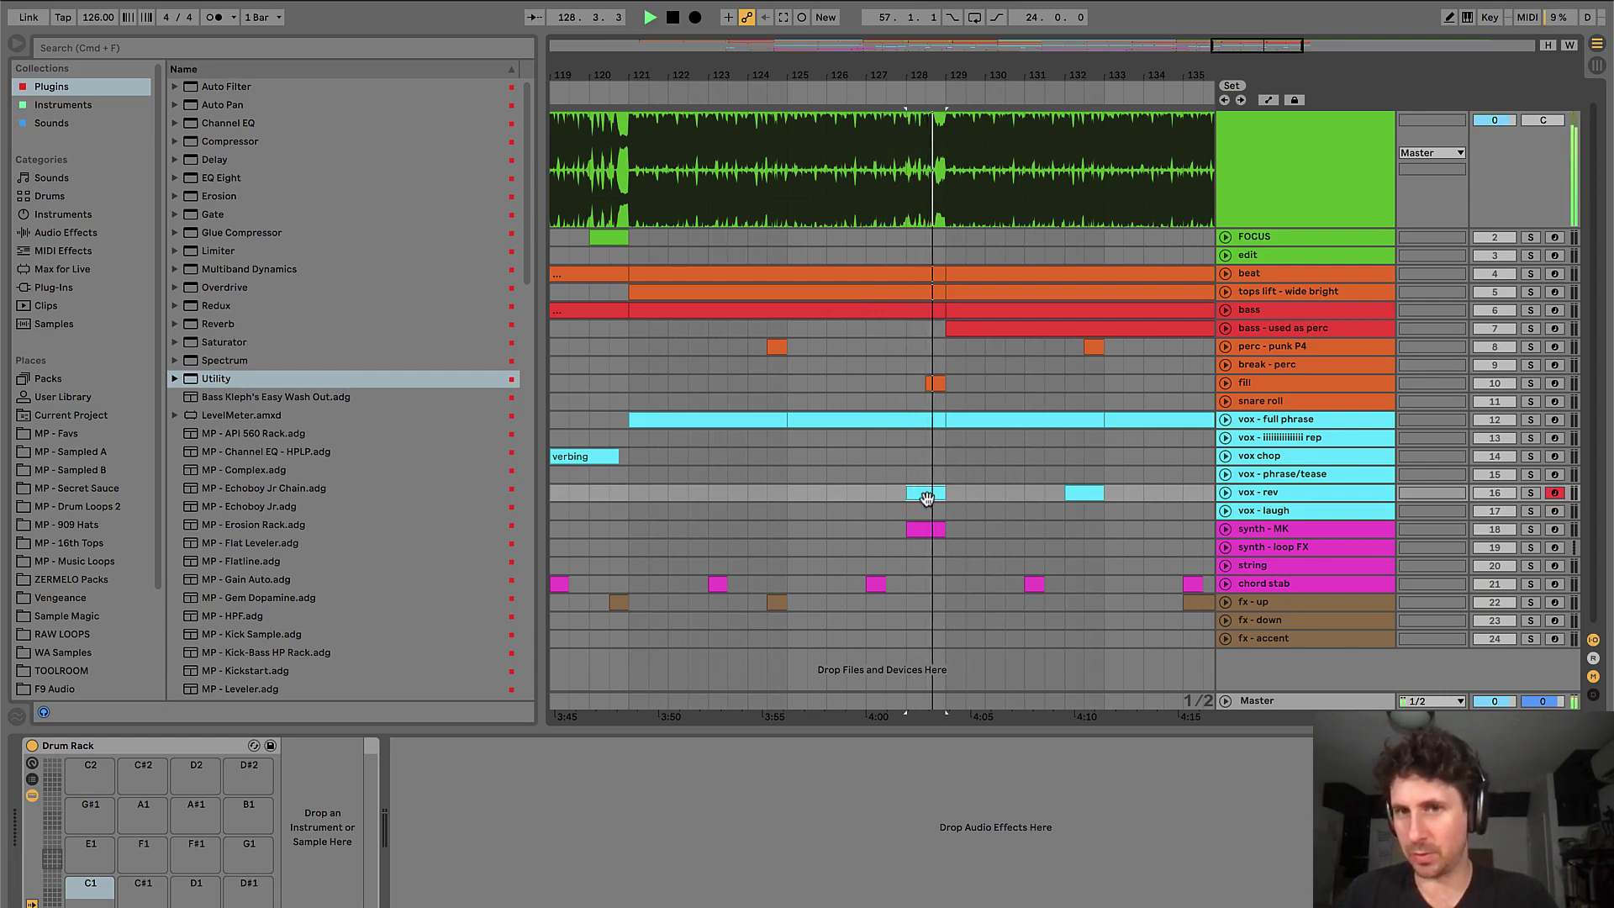
pyautogui.press('space')
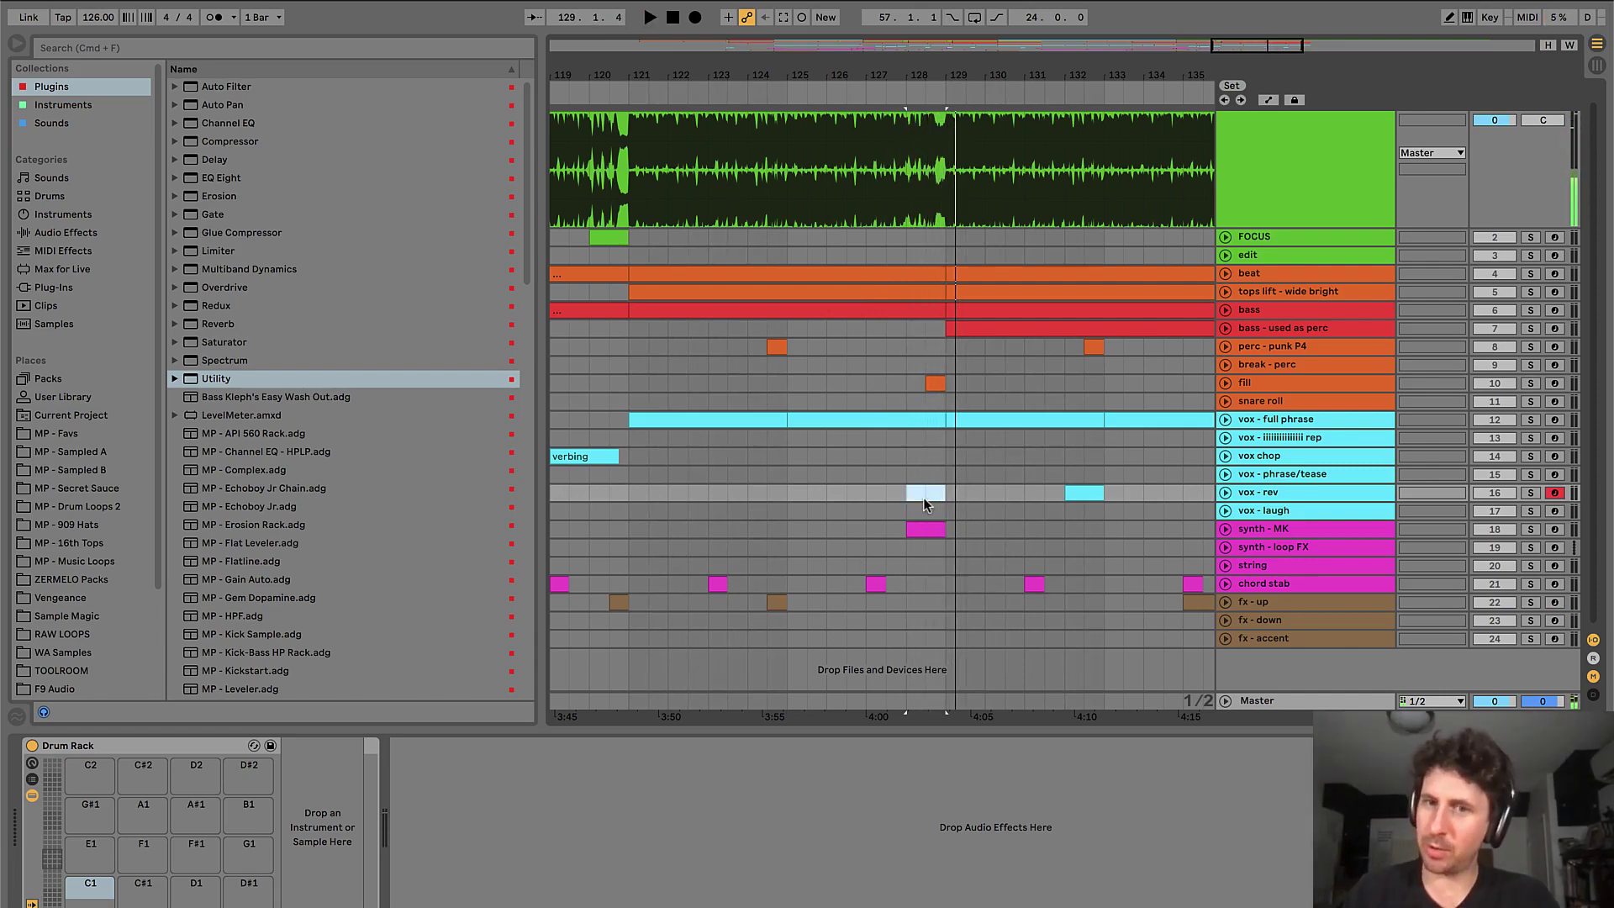
# - Play the synth - MK clip at bar 128 and the chord stab clip at bar 127 to check them
pyautogui.click(924, 525)
pyautogui.press('space')
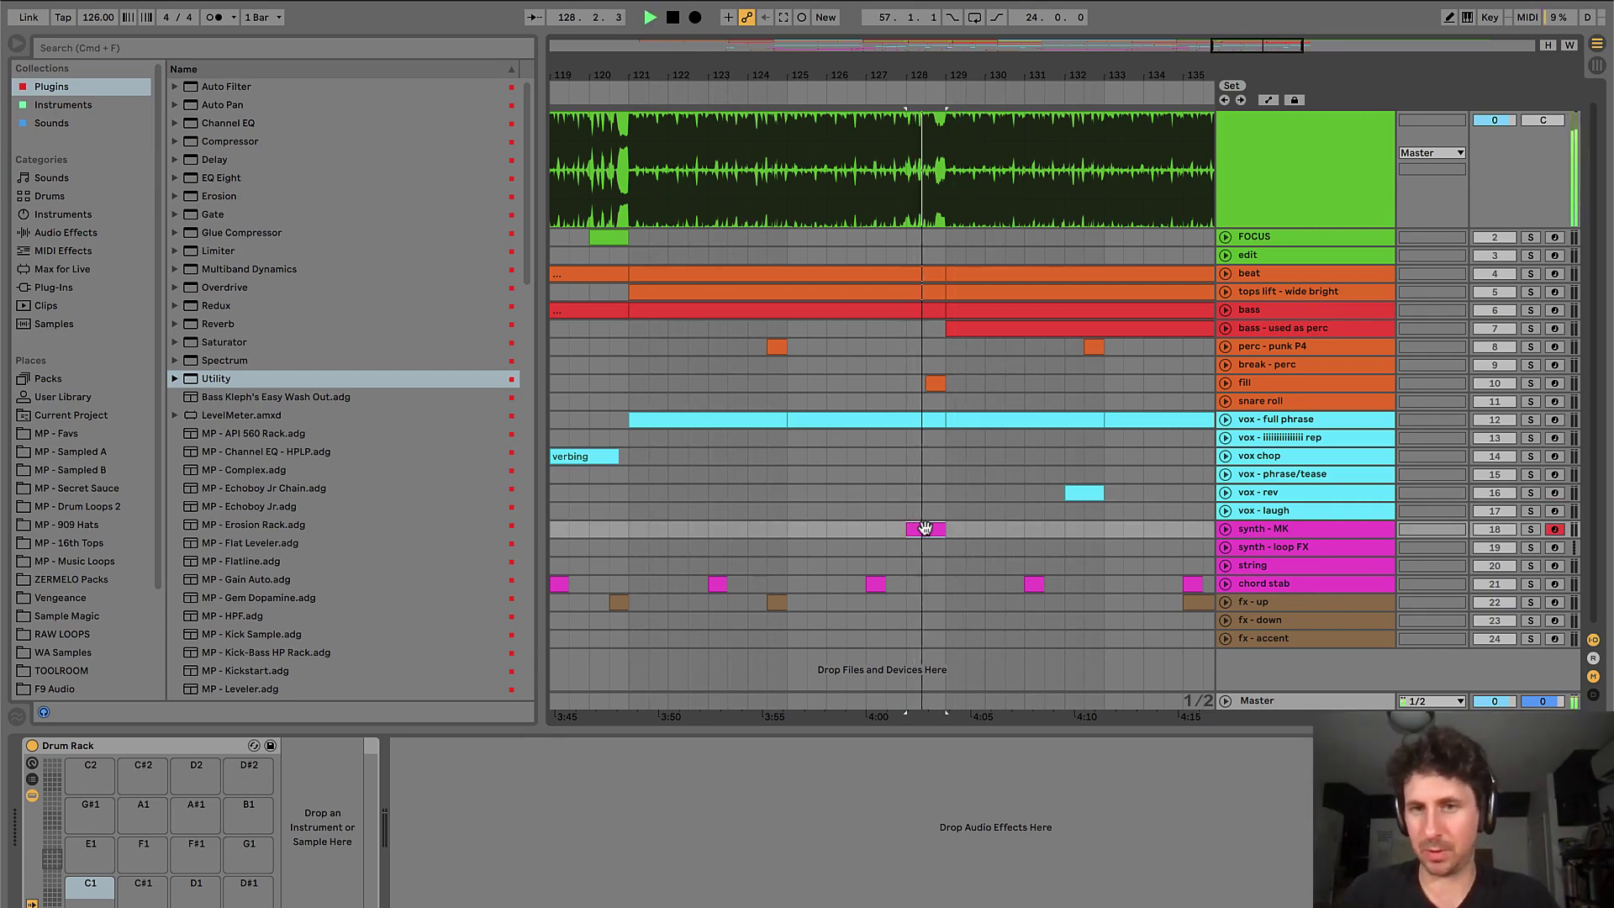
pyautogui.press('space')
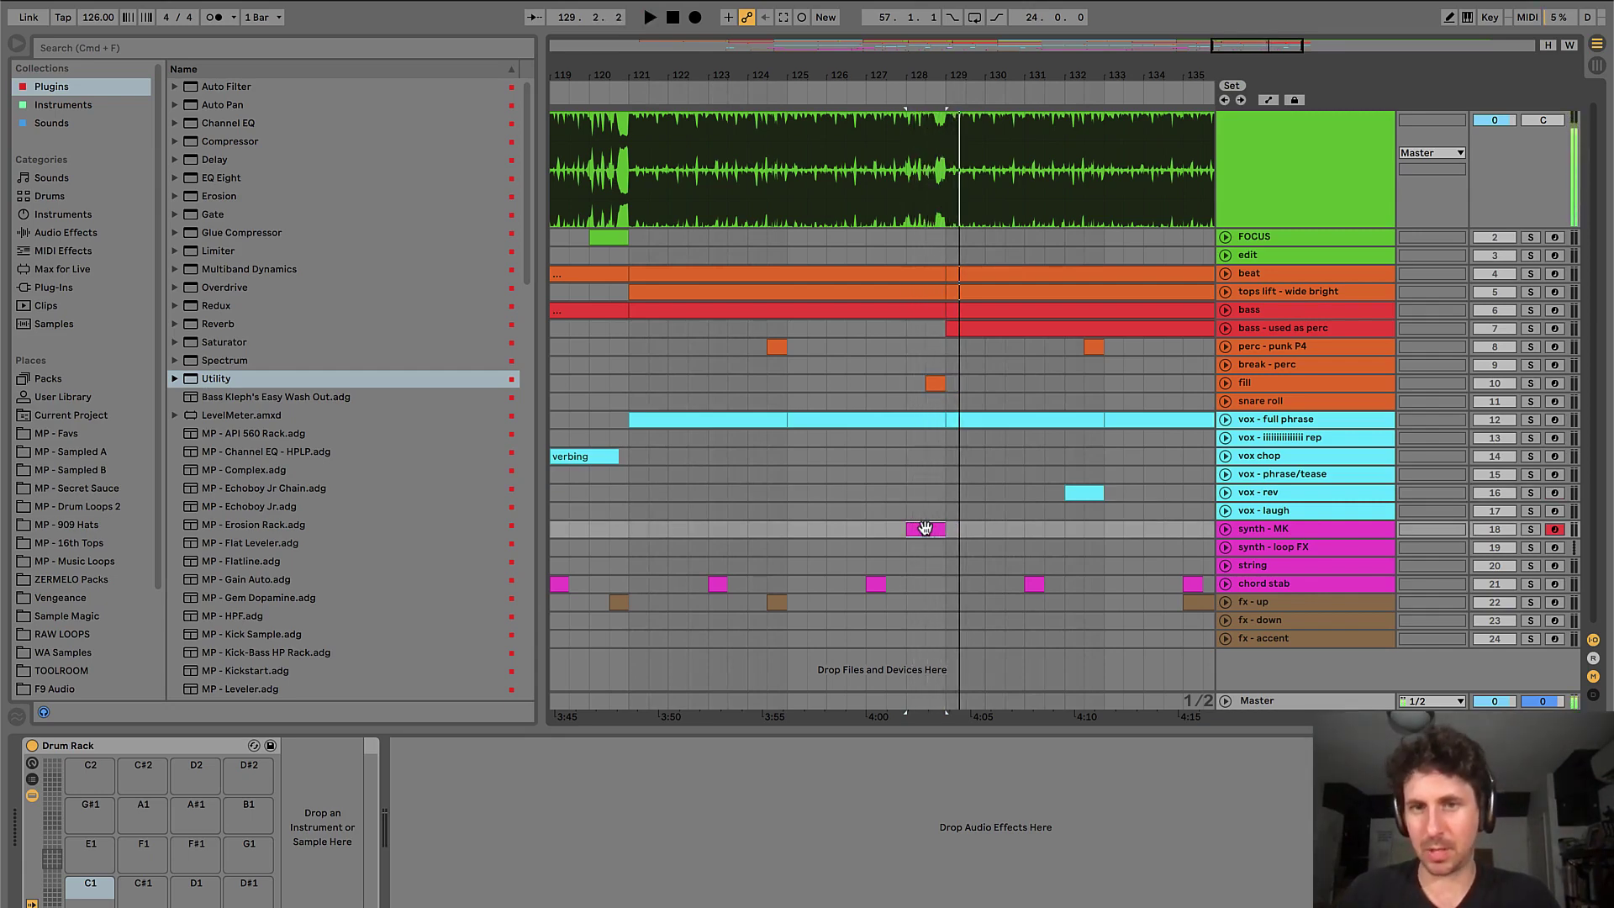
pyautogui.click(876, 583)
pyautogui.press('space')
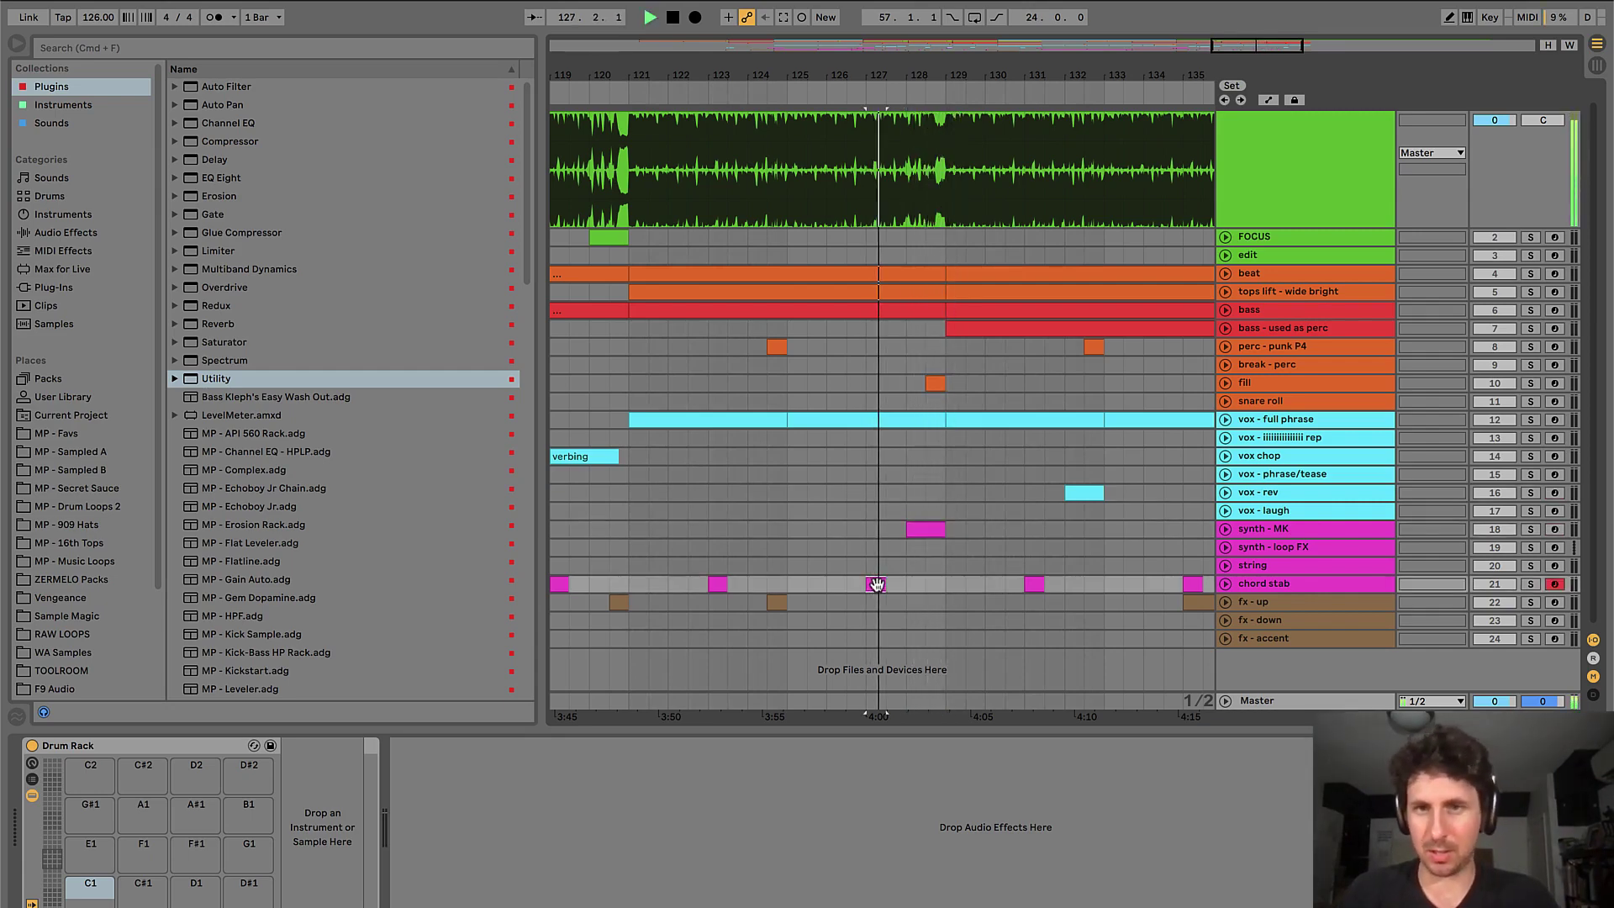
pyautogui.press('space')
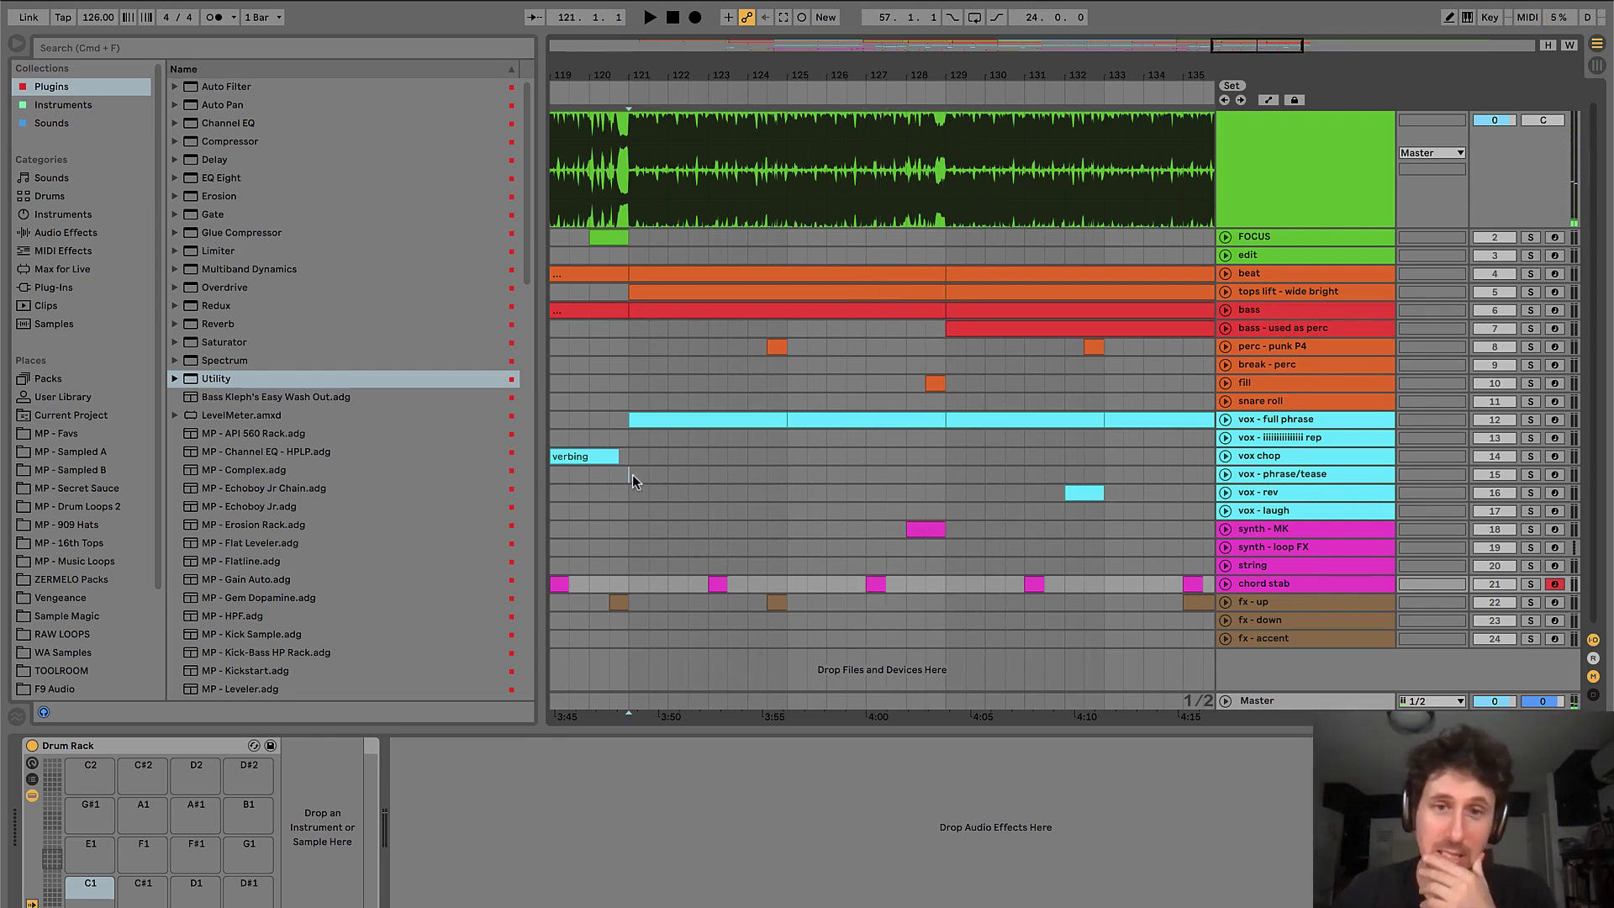
# - Mark bars 121 to 129 on the vox - phrase/tease and vox - rev tracks, then play the passage around bar 129 from several earlier points
pyautogui.moveTo(632, 474); pyautogui.dragTo(941, 492)
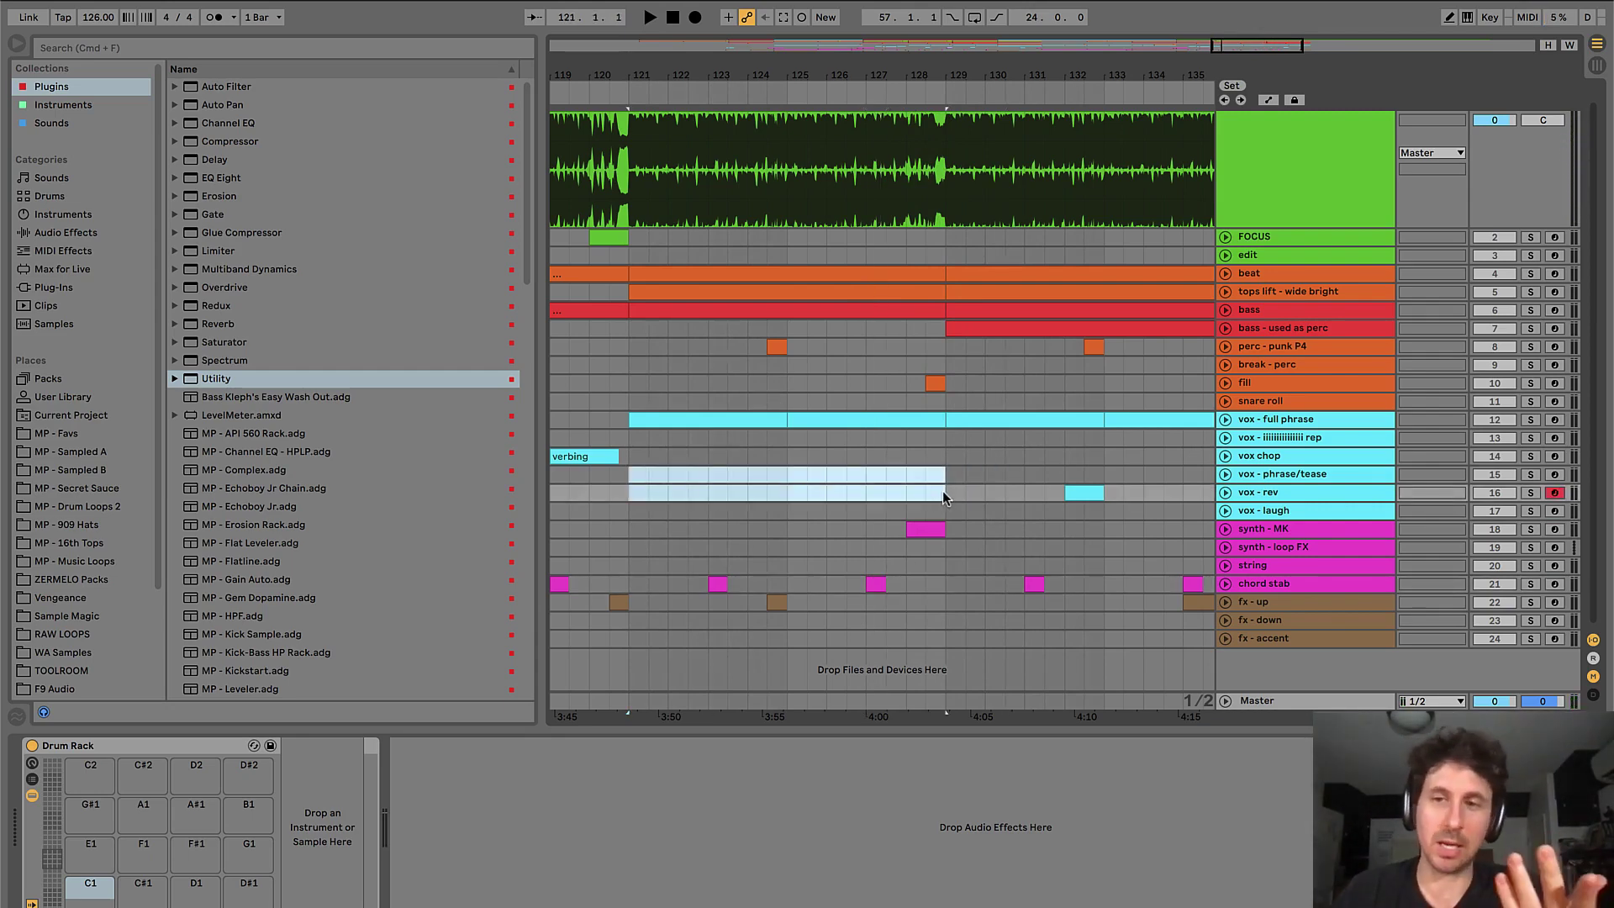
pyautogui.click(940, 472)
pyautogui.click(940, 475)
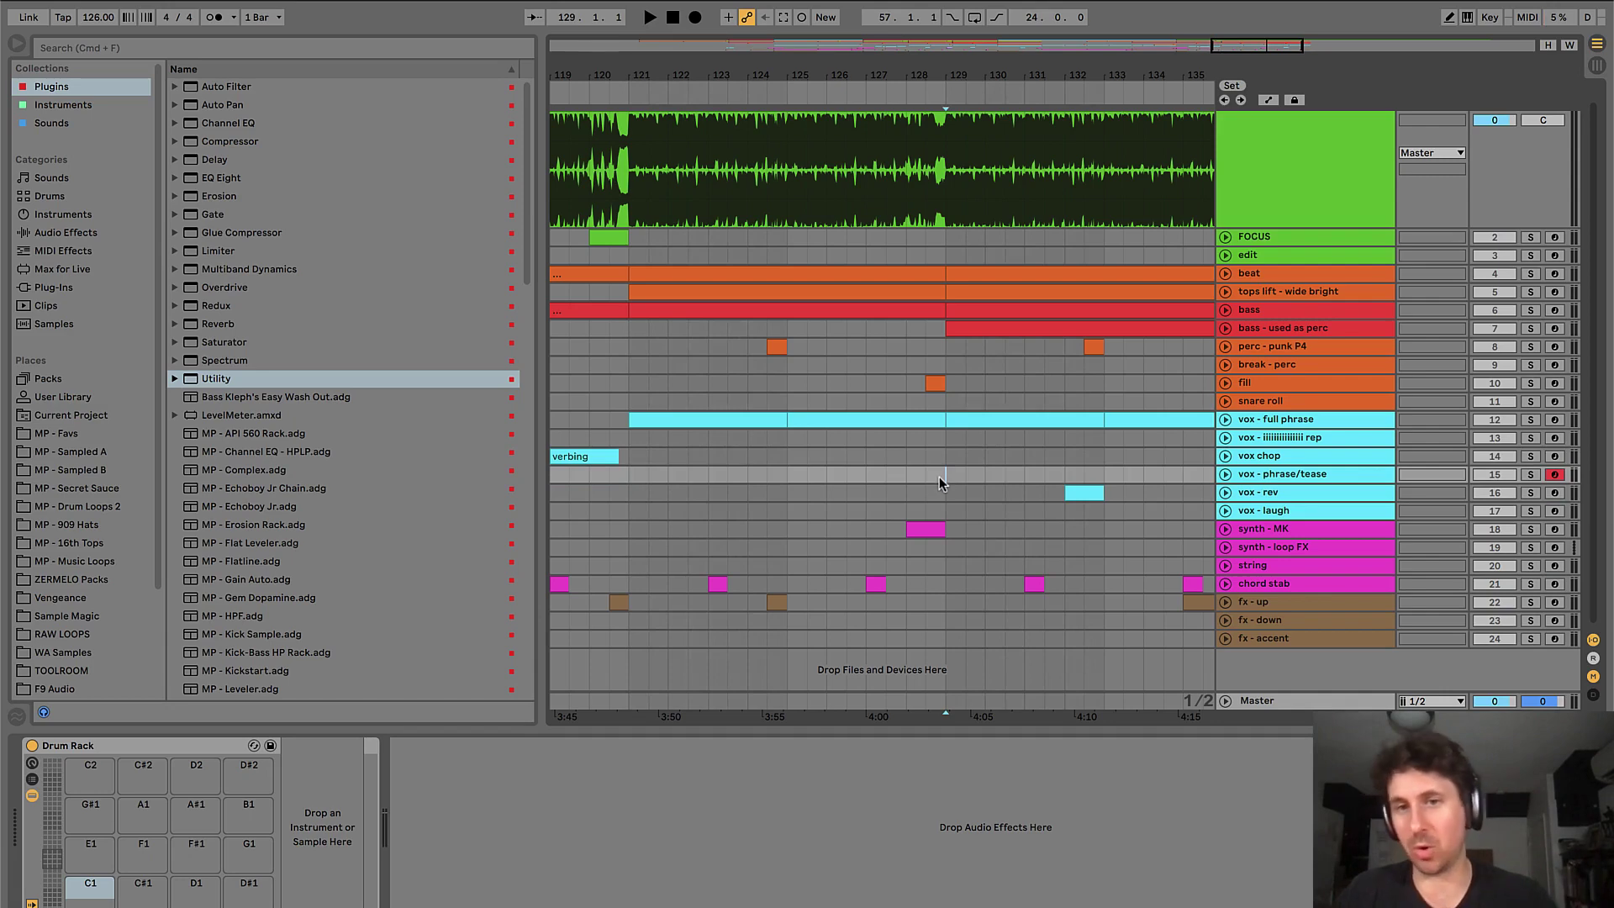
pyautogui.press('space')
pyautogui.click(887, 475)
pyautogui.press('space')
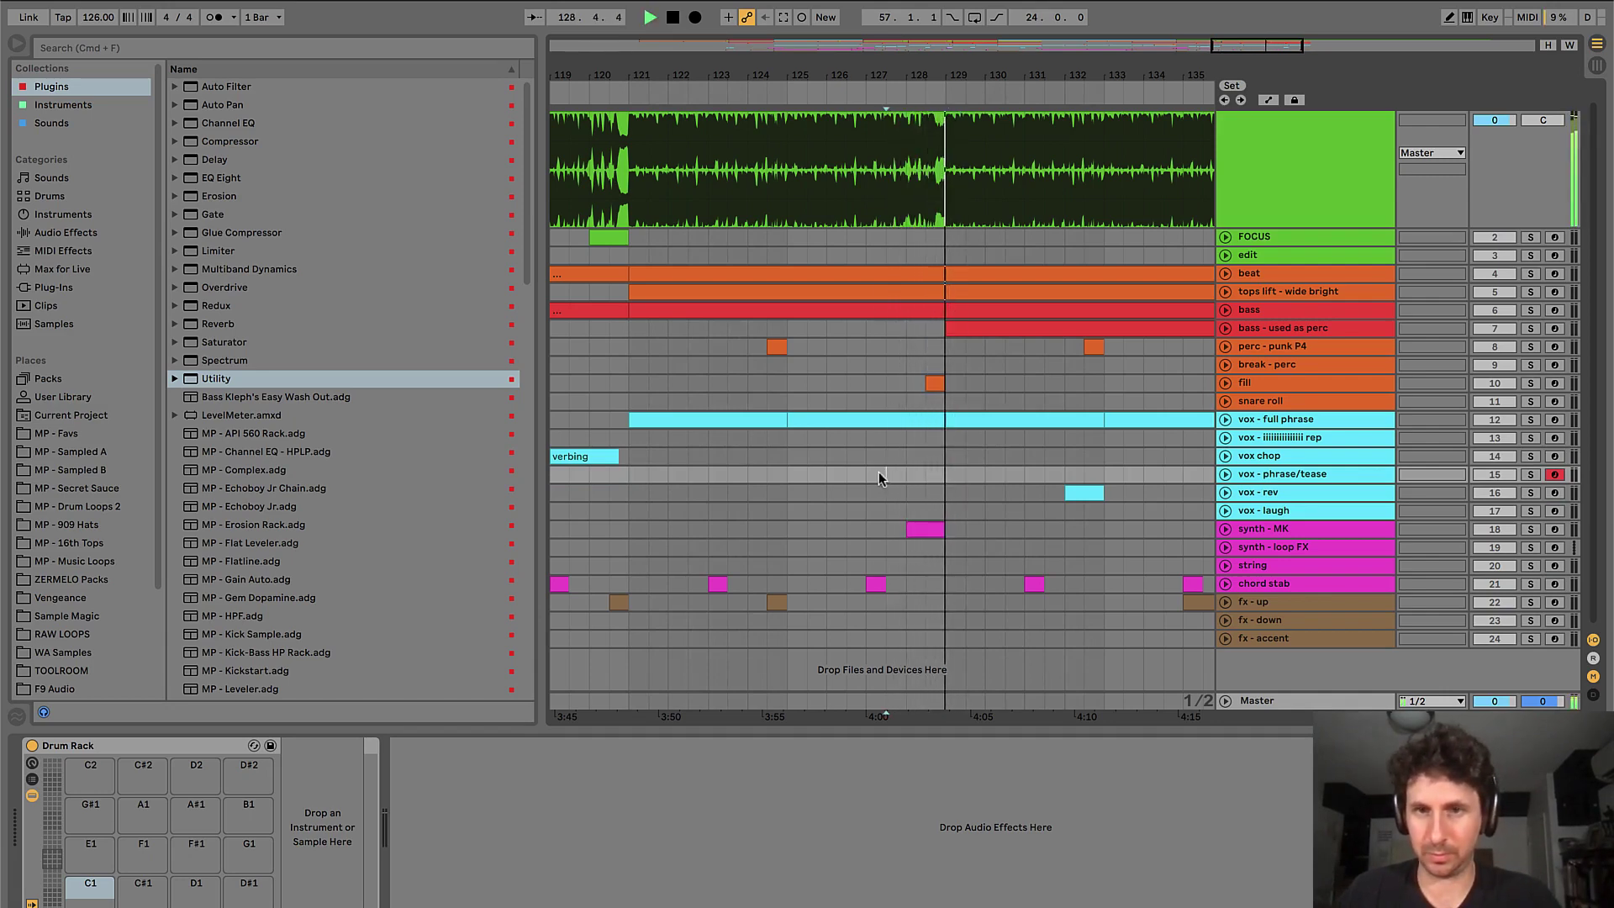
pyautogui.click(826, 476)
pyautogui.press('space')
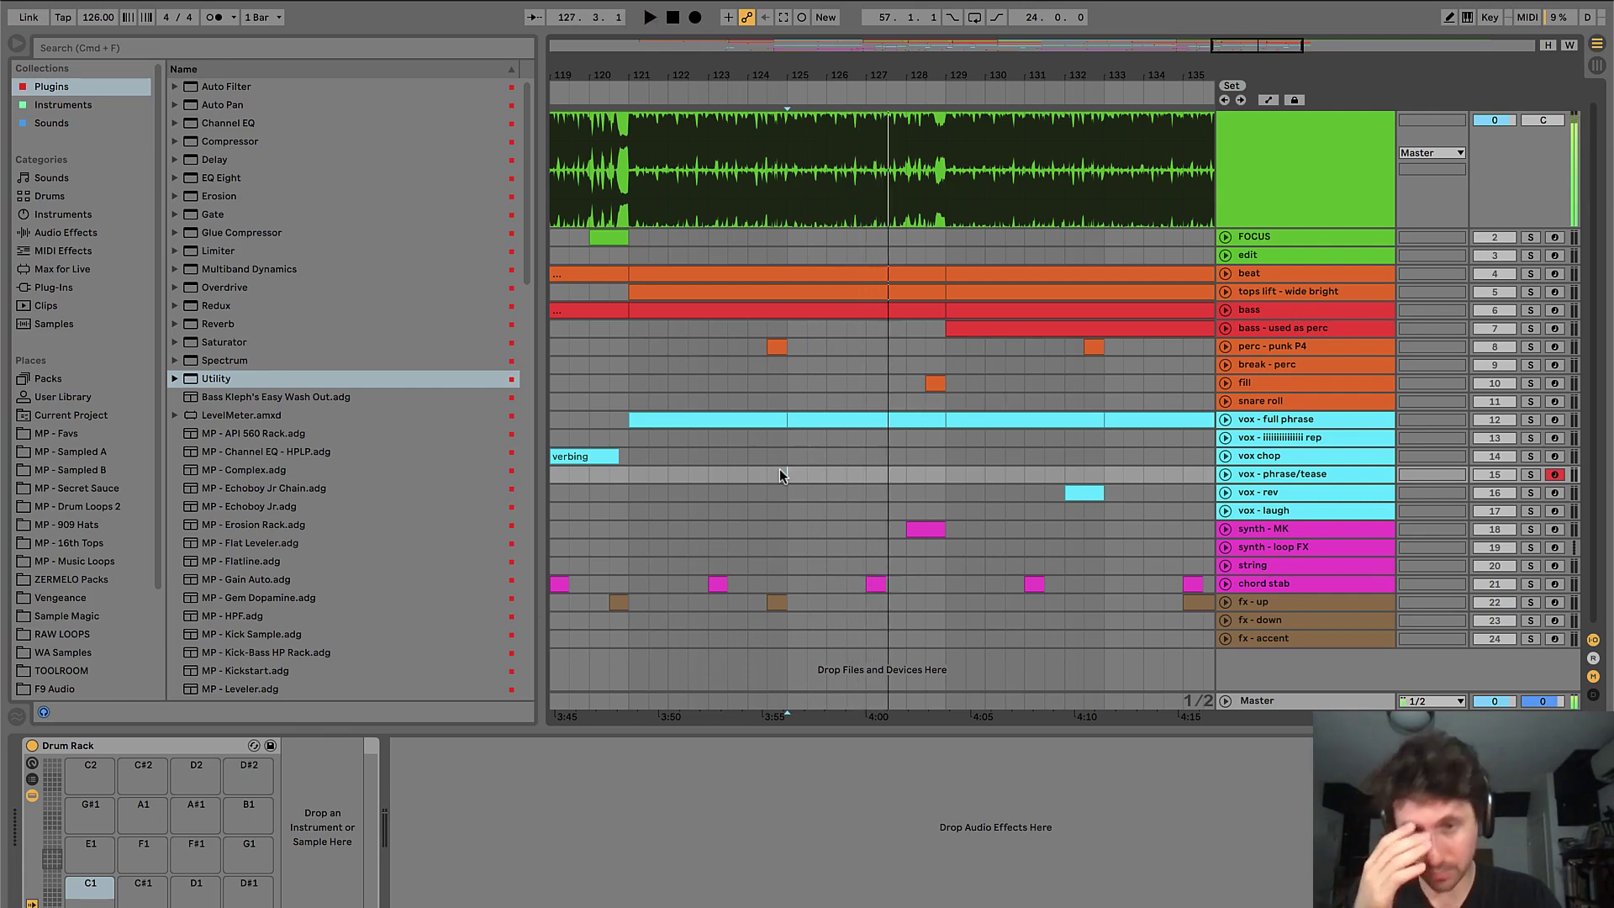
# - Replay the section from bar 127, from bar 126 and from 126.3 on the vox - phrase/tease track, then stop
pyautogui.press('space')
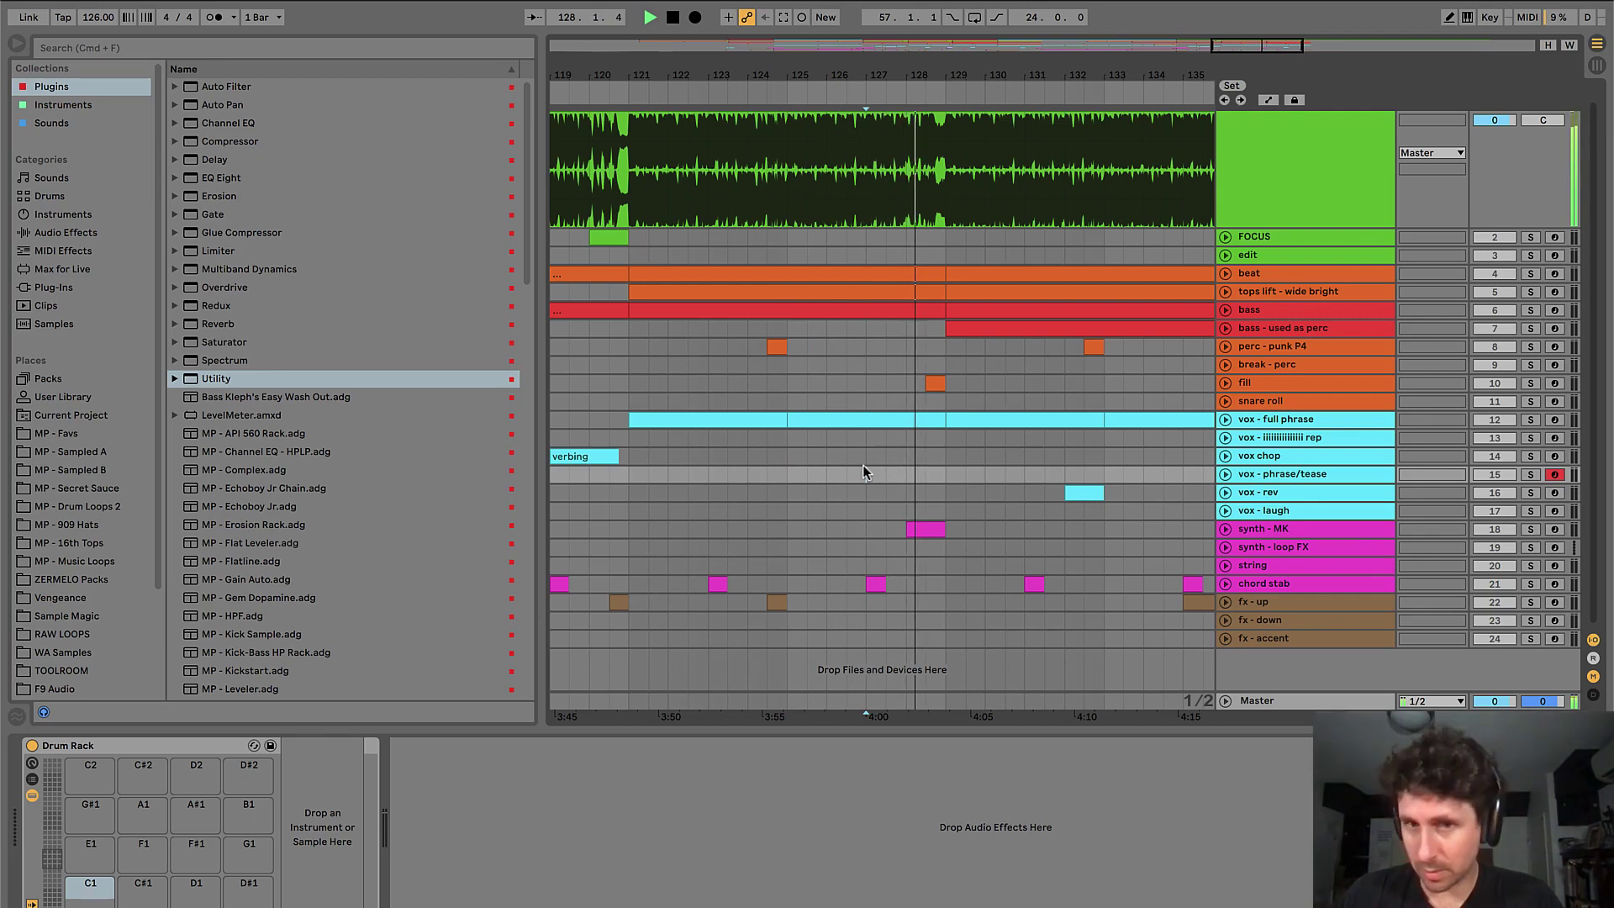
pyautogui.click(832, 475)
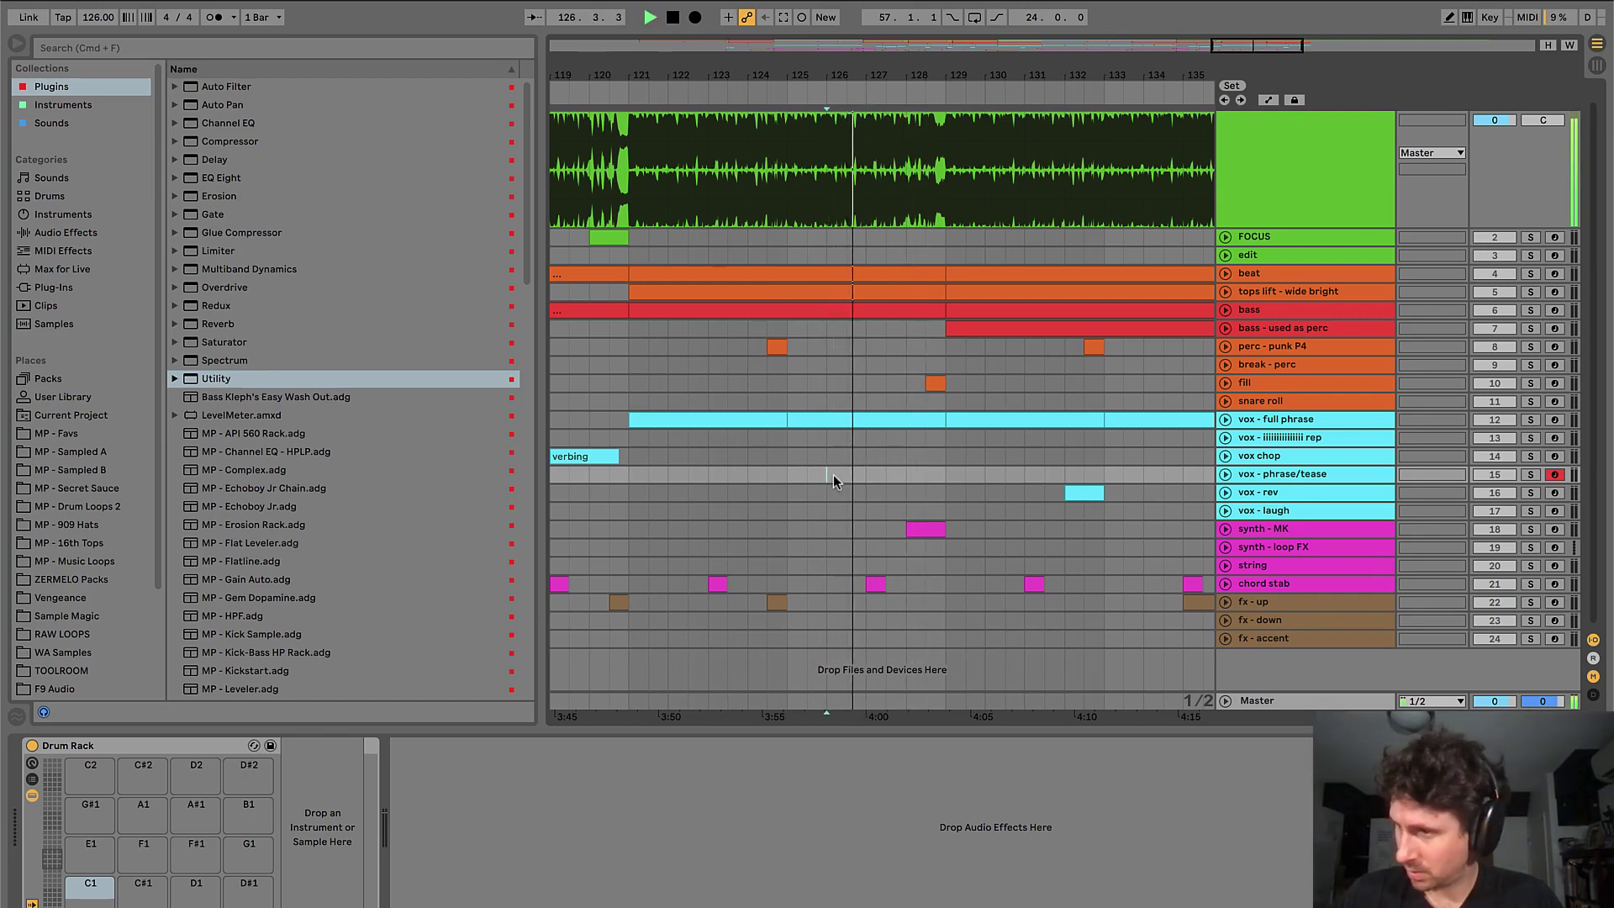
pyautogui.press('space')
pyautogui.click(844, 475)
pyautogui.press('space')
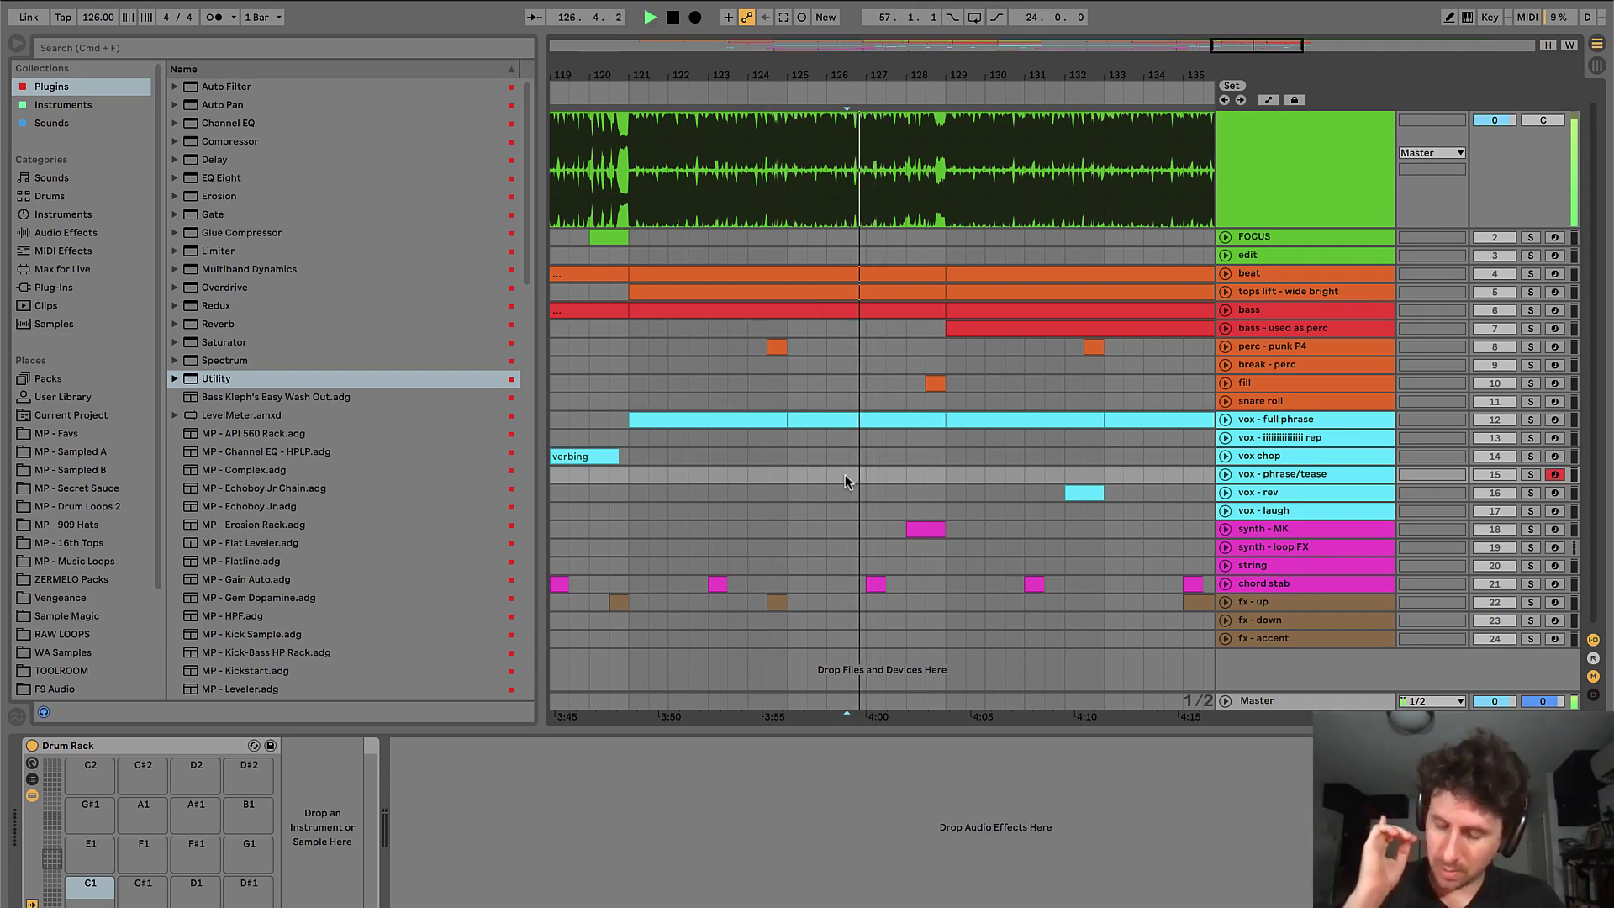
pyautogui.press('space')
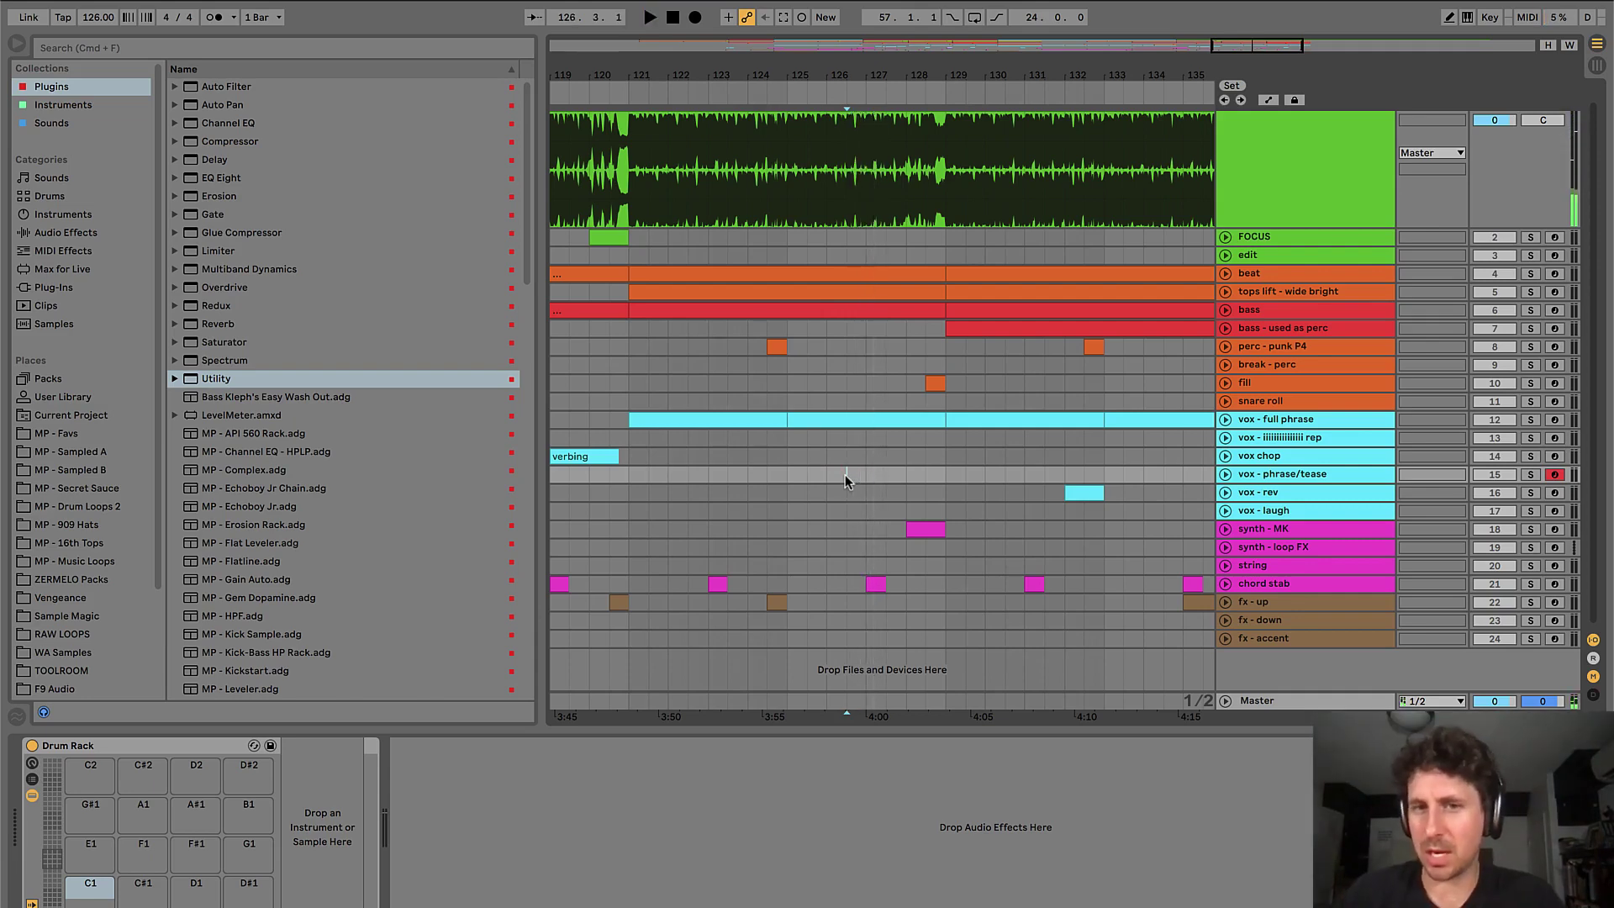
# - Examine the waveform around bars 126 to 129 up close while playing from 126.3
pyautogui.scroll(-3, 845, 474)
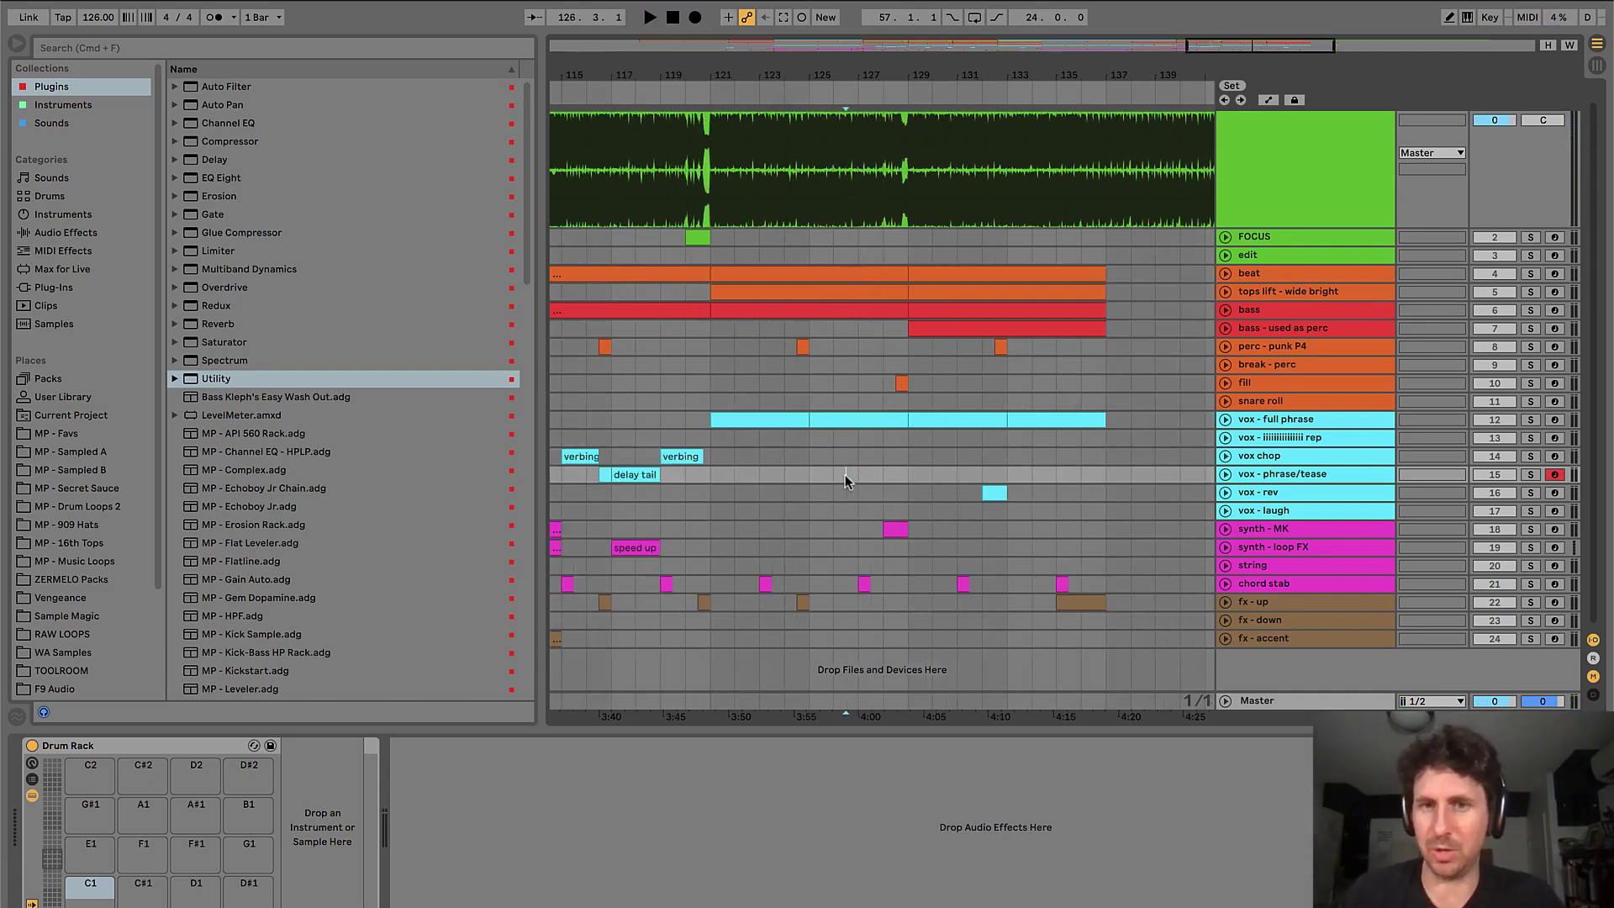
pyautogui.press('+')
pyautogui.press('+')
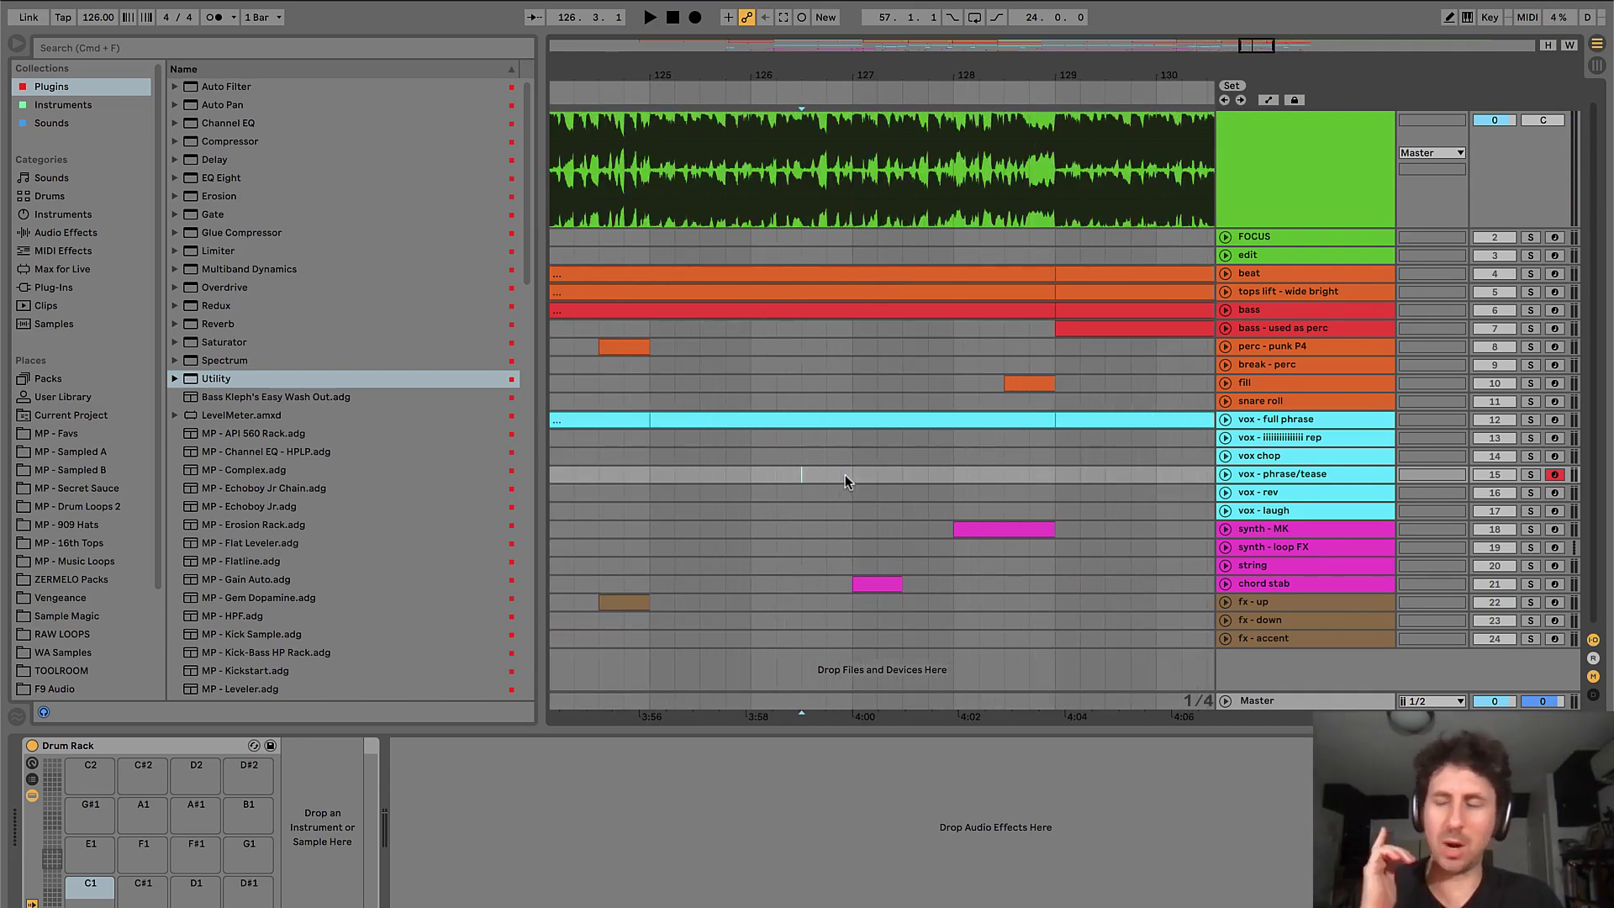
pyautogui.press('space')
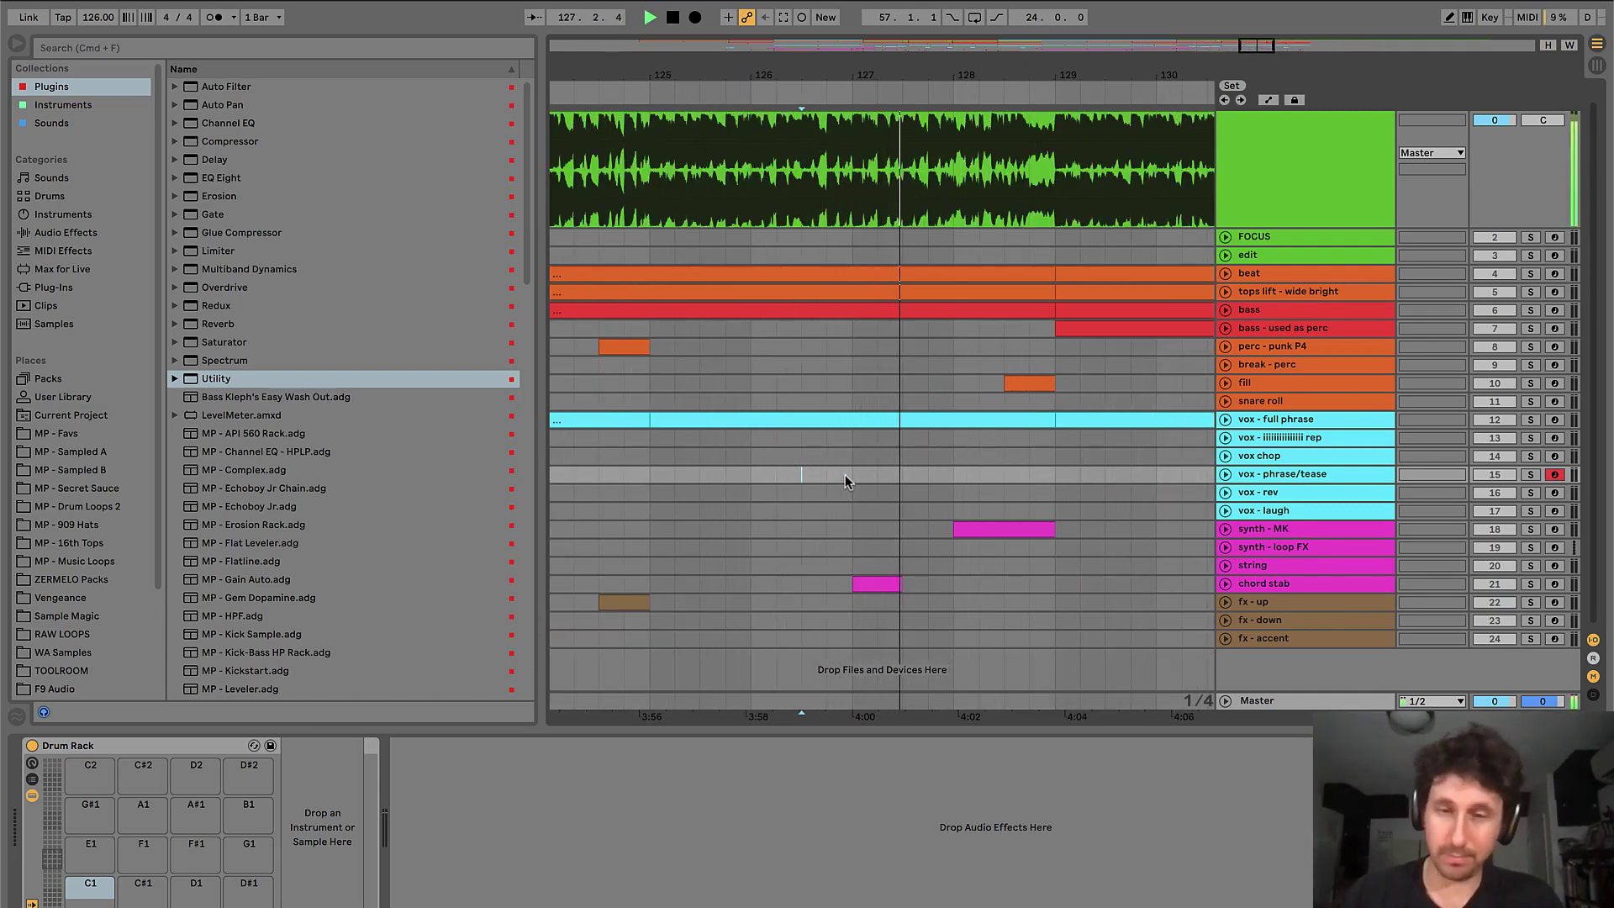
pyautogui.press('-')
pyautogui.press('-')
pyautogui.press('-')
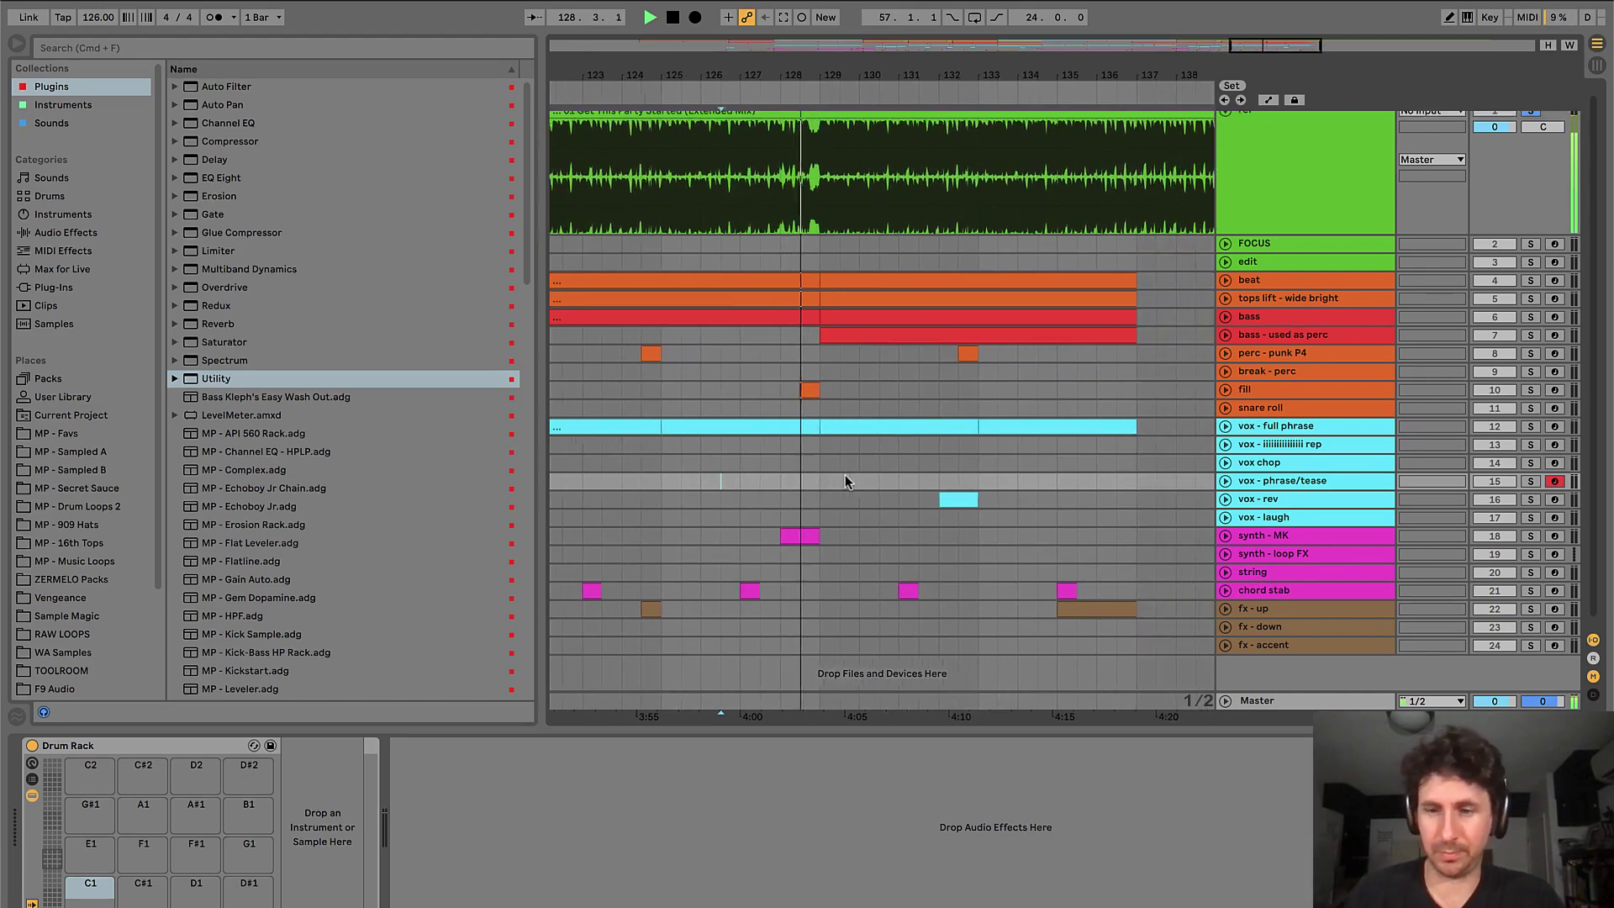
# - Copy the half-bar fx - up clip at 124.3 to bar 129 on the fx - accent track and play on from there
pyautogui.hscroll(-3, 845, 474)
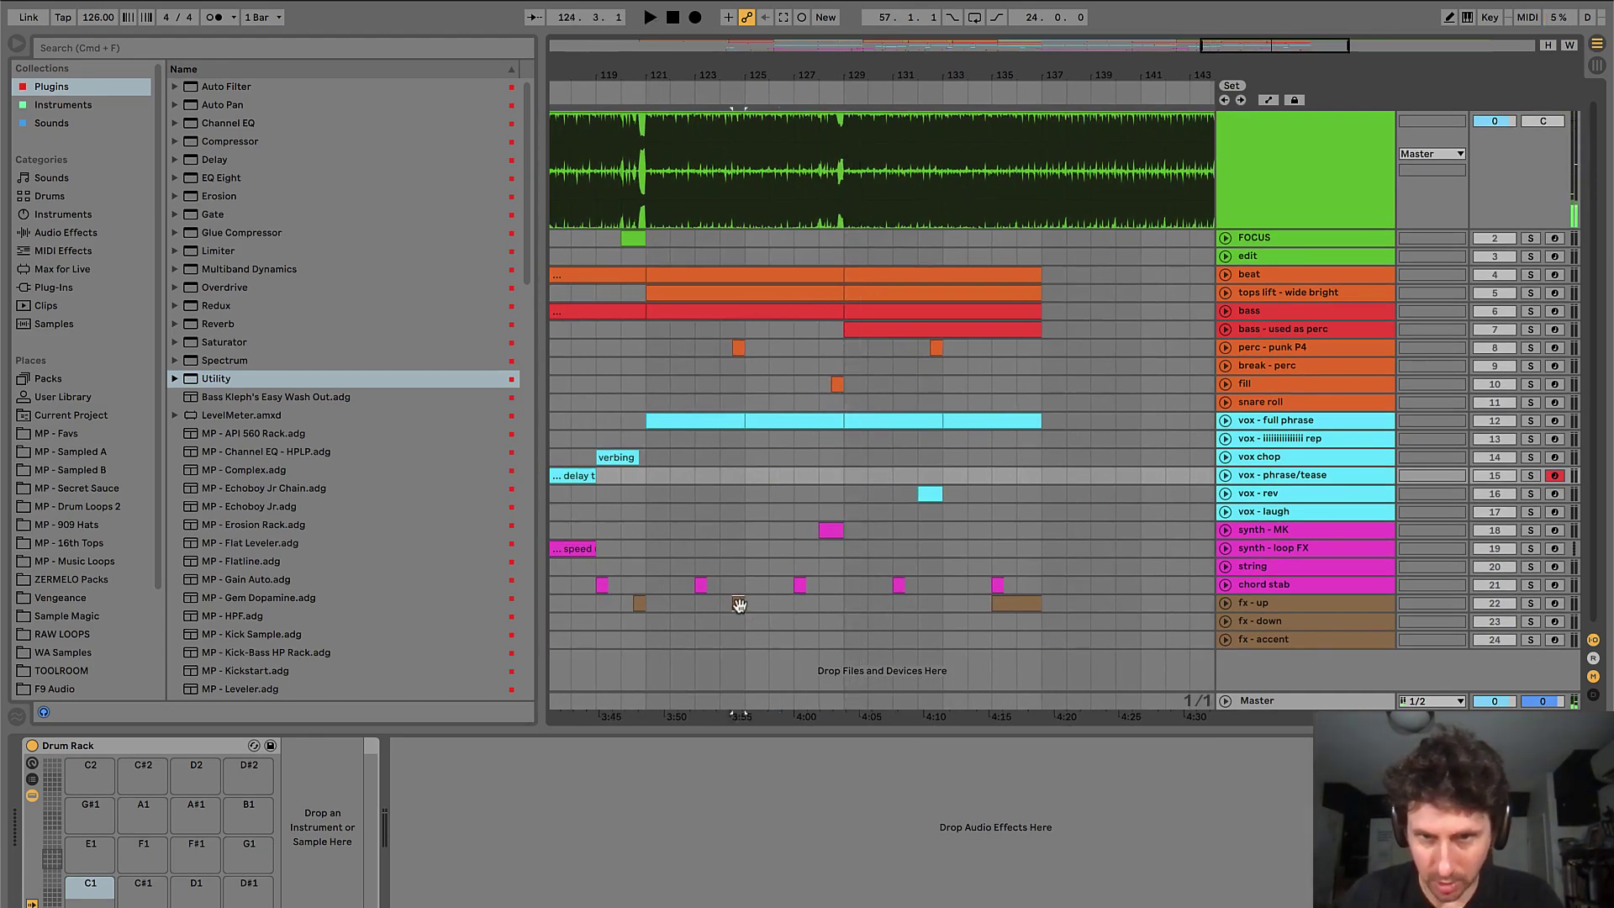
pyautogui.click(848, 639)
pyautogui.press('space')
pyautogui.press('+')
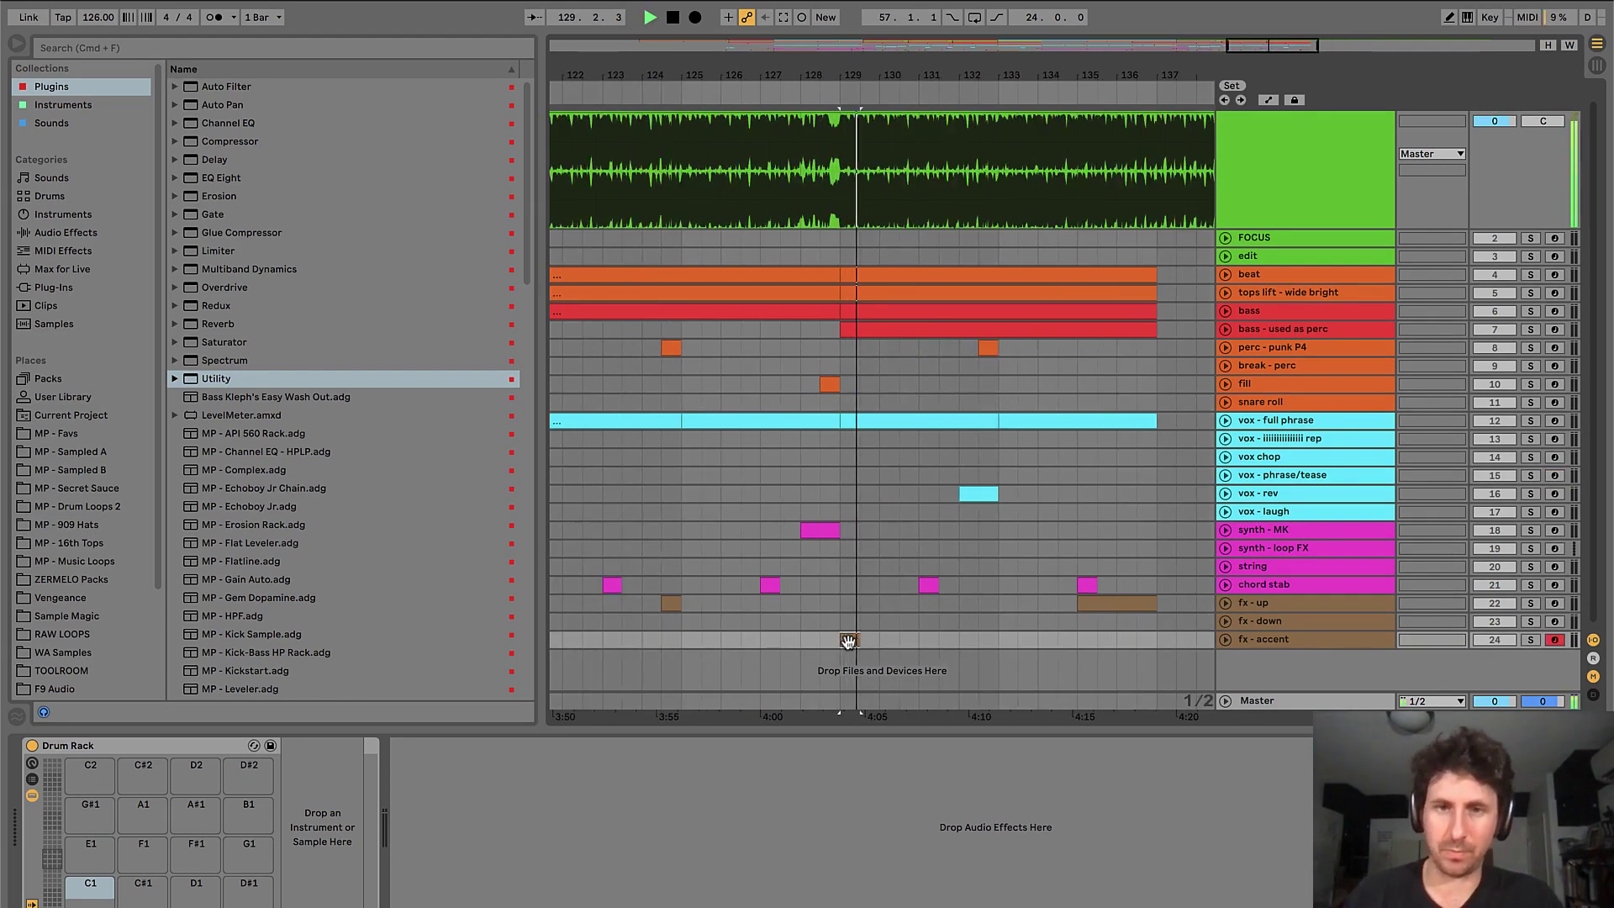
pyautogui.hscroll(3, 848, 642)
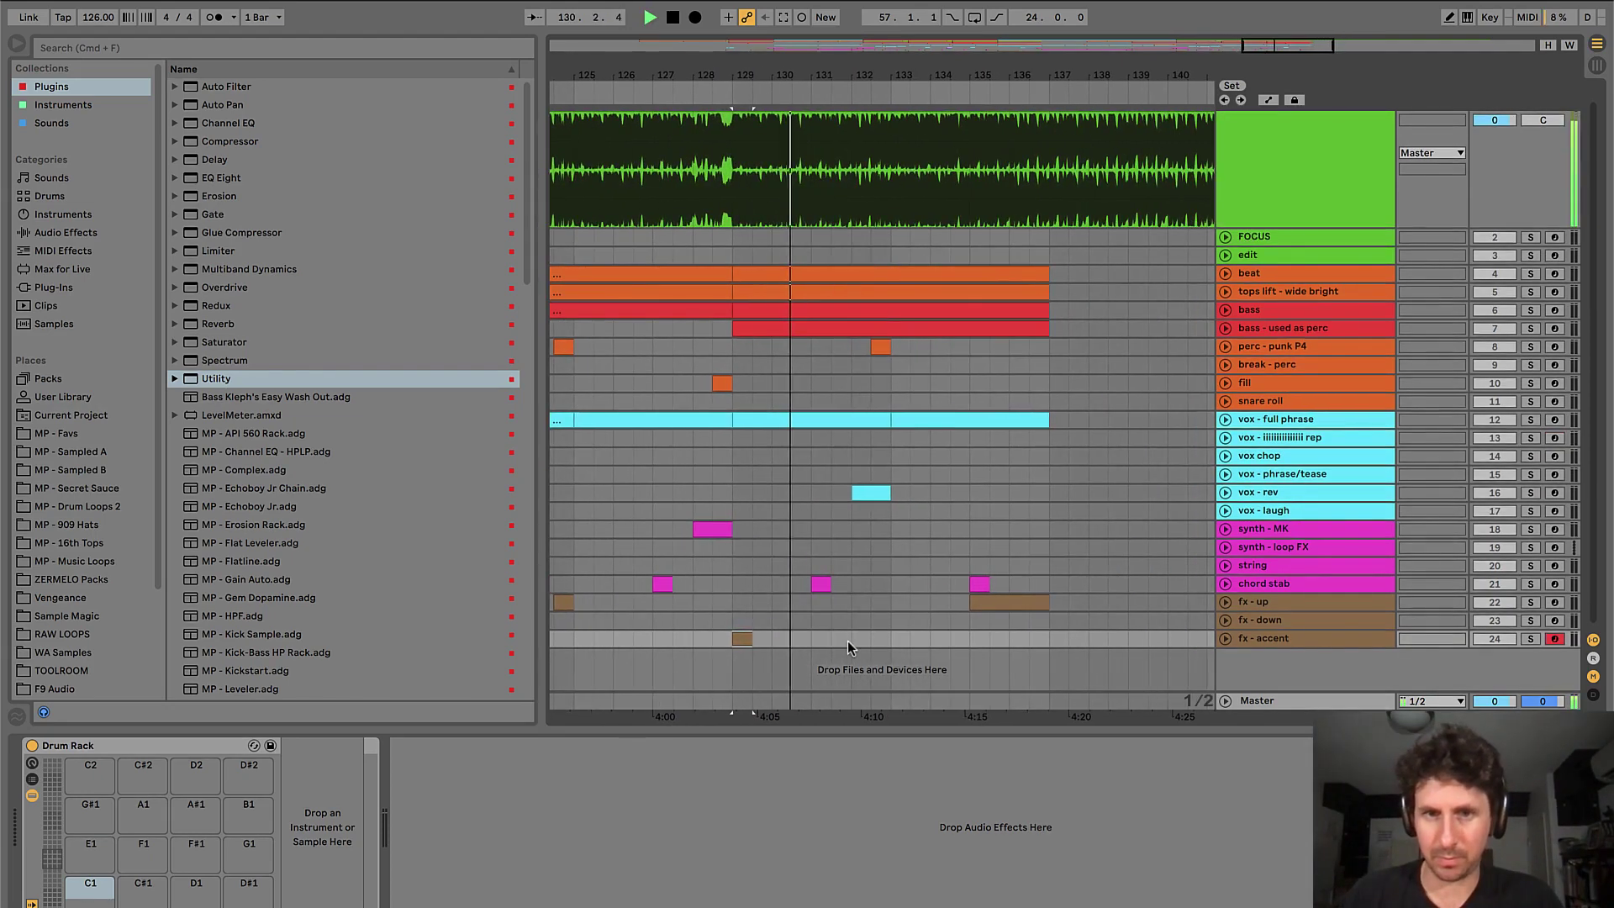
# - Stop playback, insert a MIDI track below snare roll, name it "ride" and colour it orange
pyautogui.click(1240, 395)
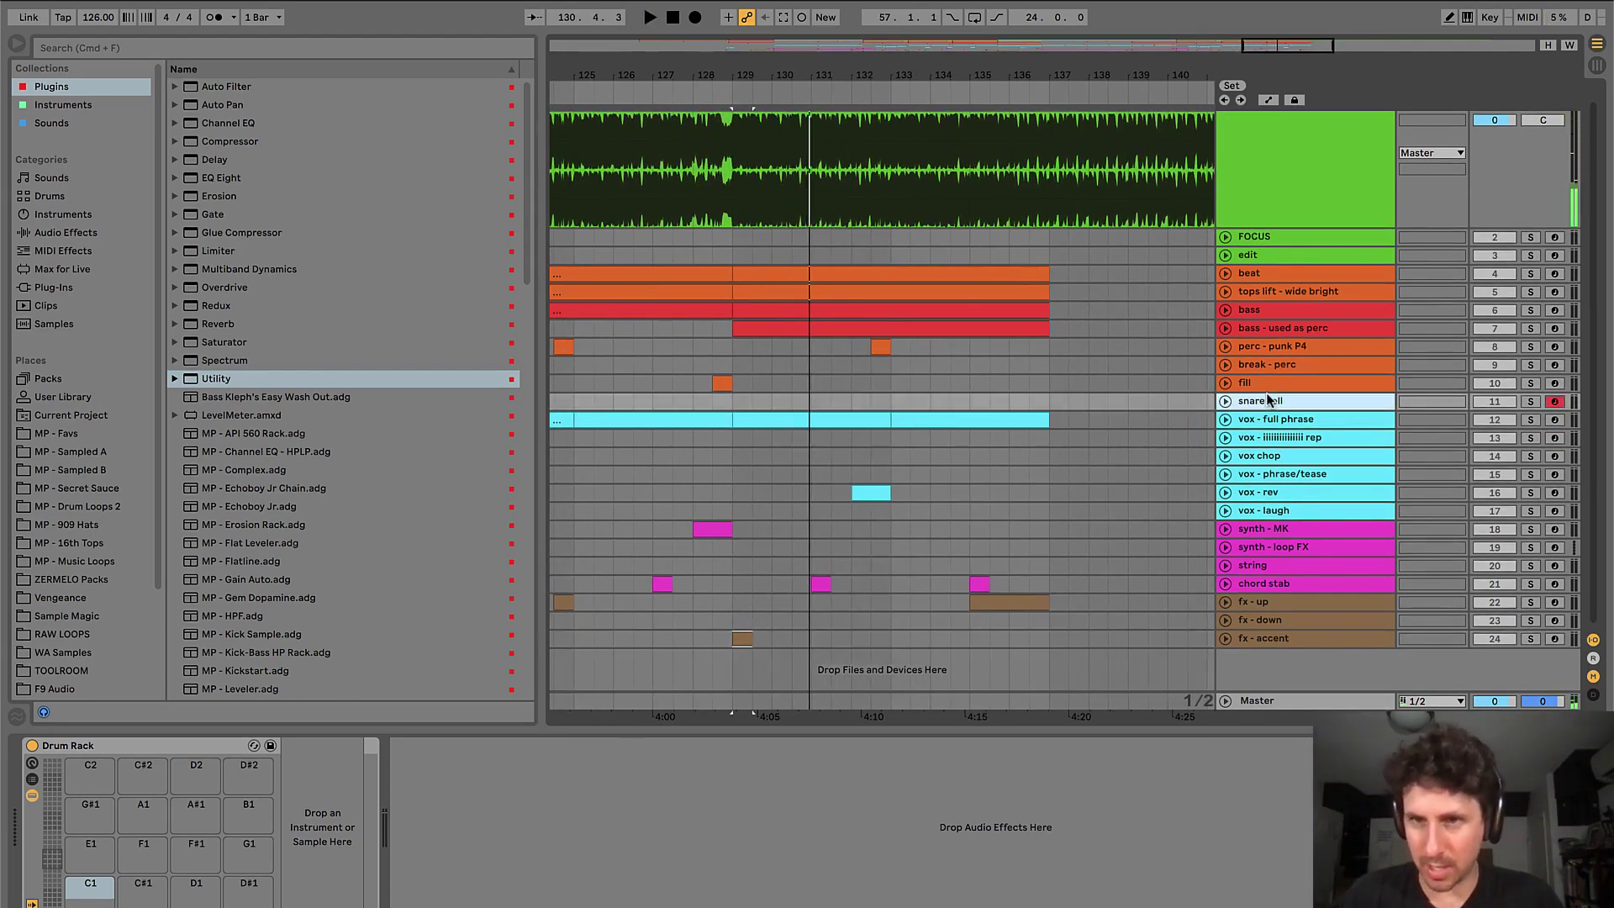
pyautogui.press('super+shift+t')
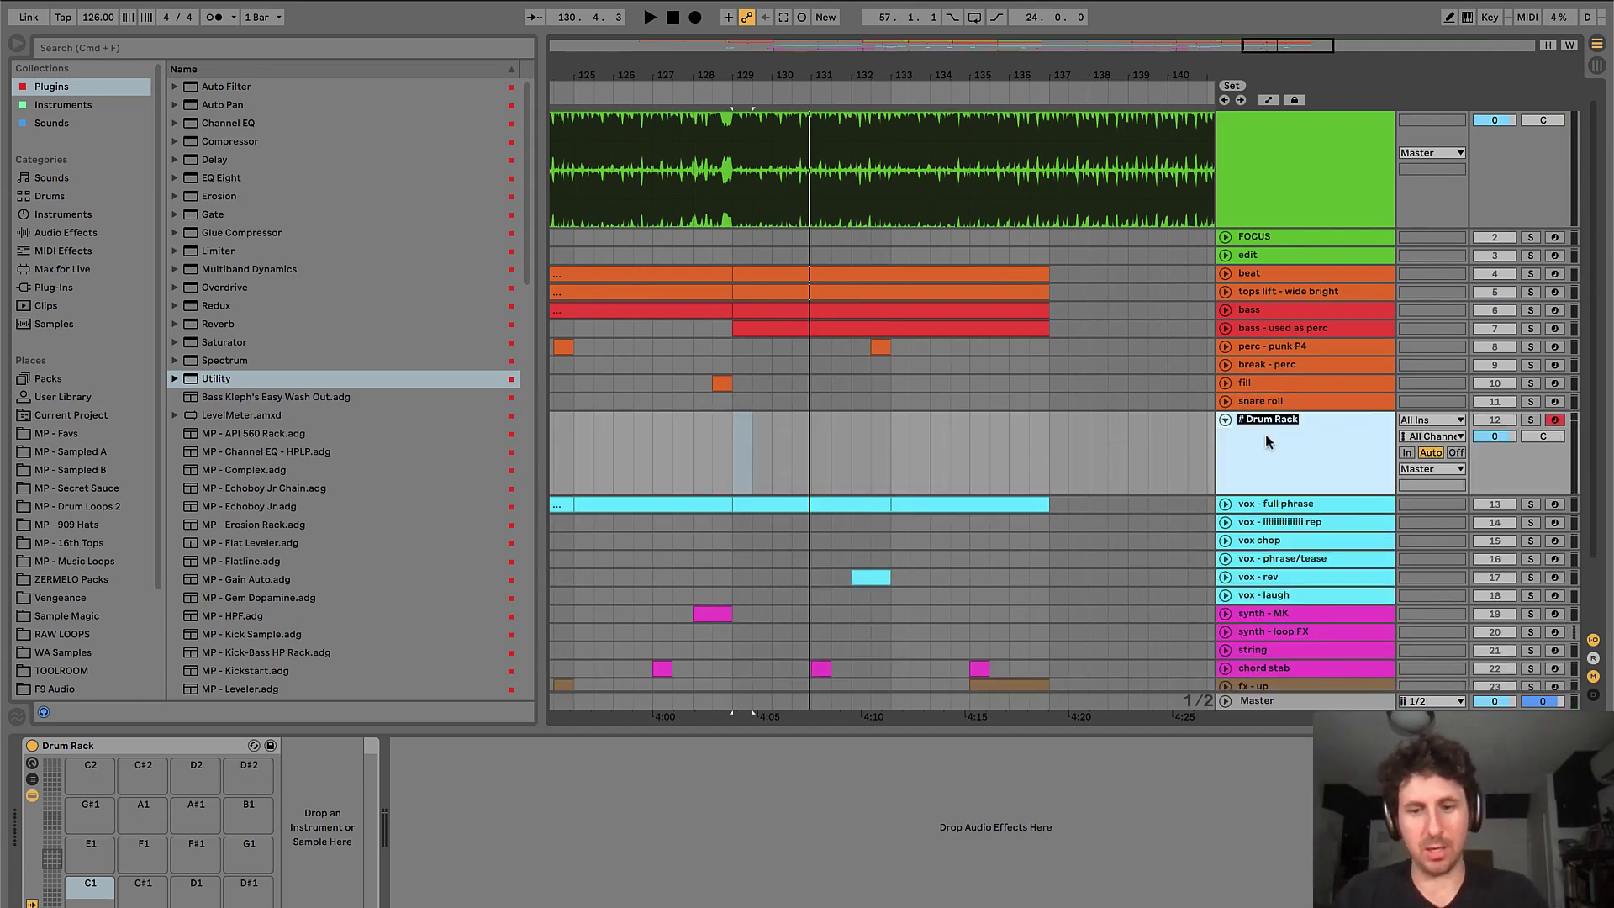
pyautogui.rightClick(1269, 441)
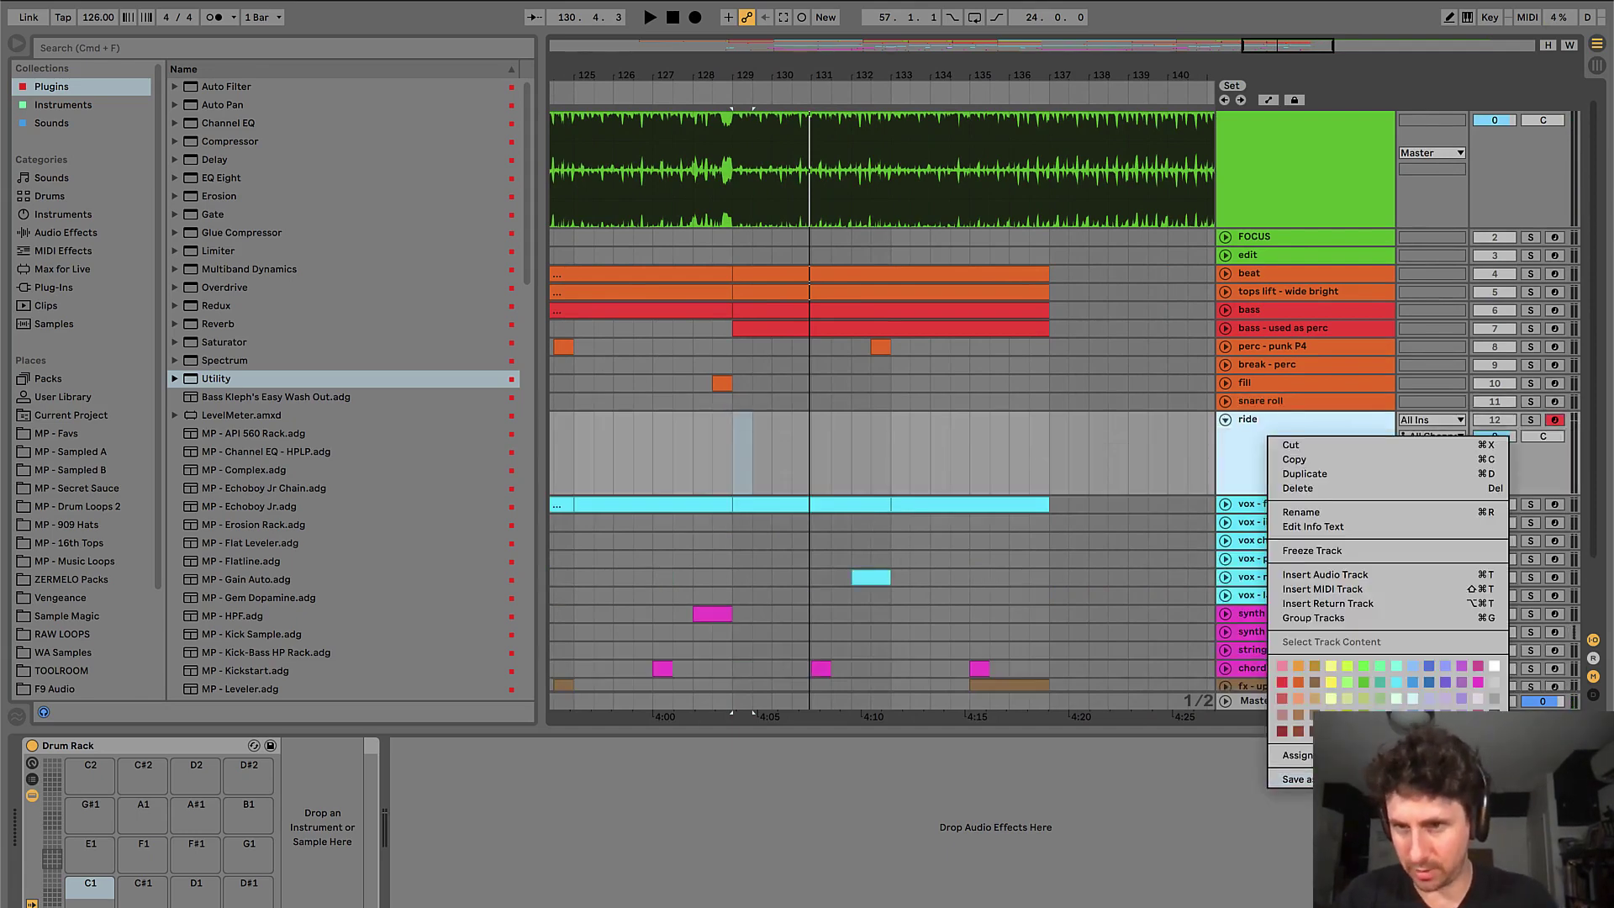
pyautogui.click(1299, 682)
# - While playing from bar 129, create a four-bar clip there on the ride track, duplicate it up to bar 137, and select both clips
pyautogui.press('space')
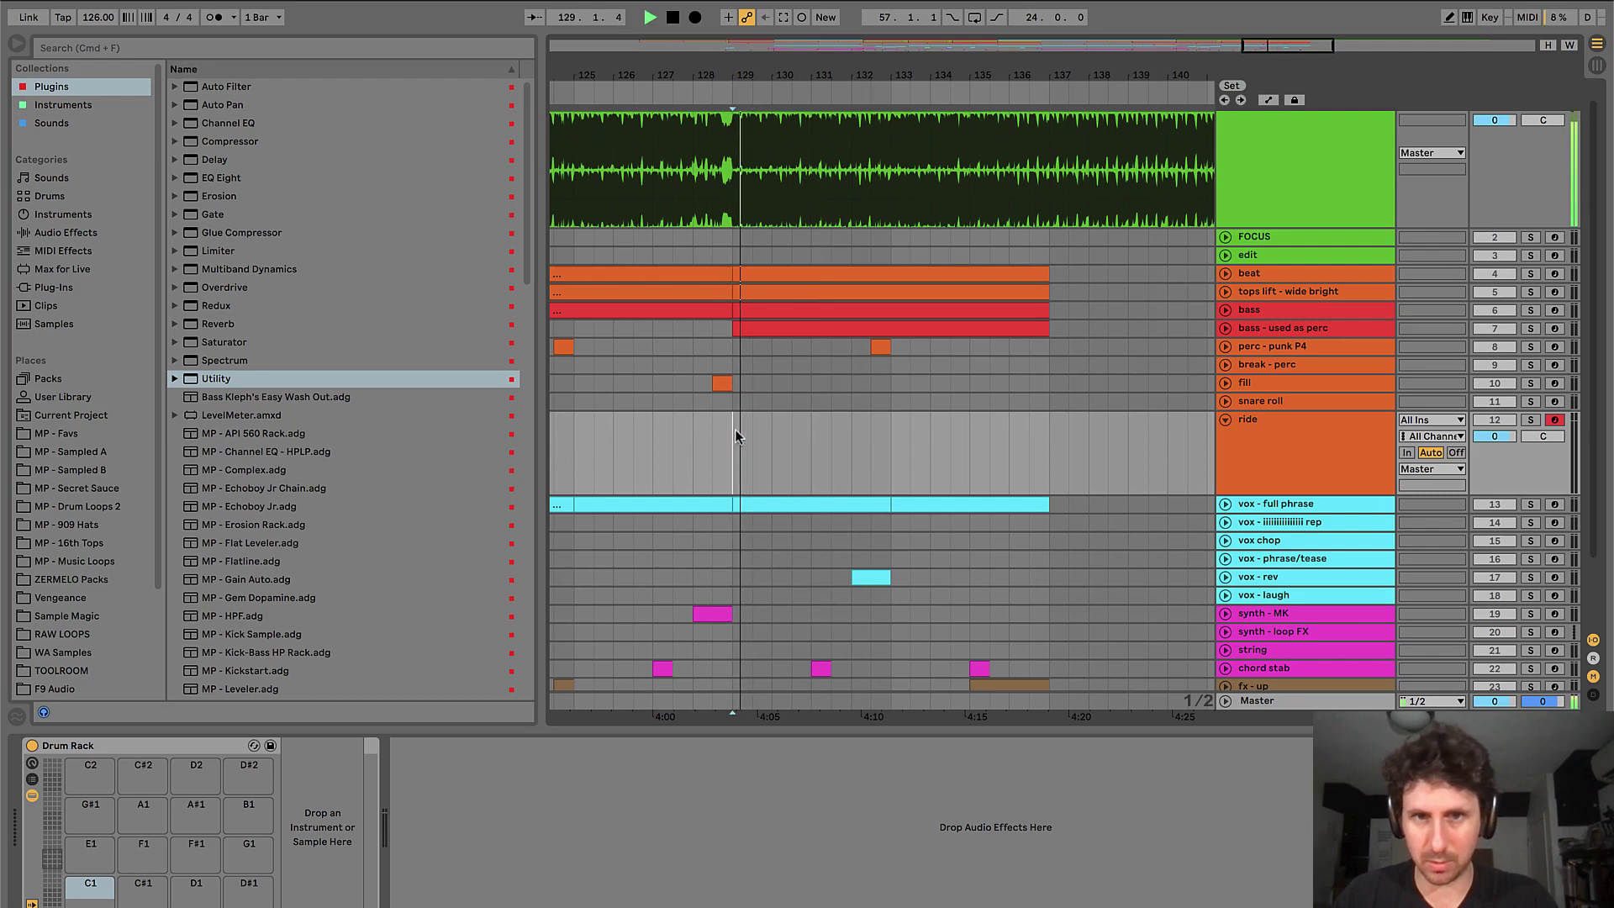
pyautogui.moveTo(819, 437); pyautogui.dragTo(893, 435)
pyautogui.press('super+shift+m')
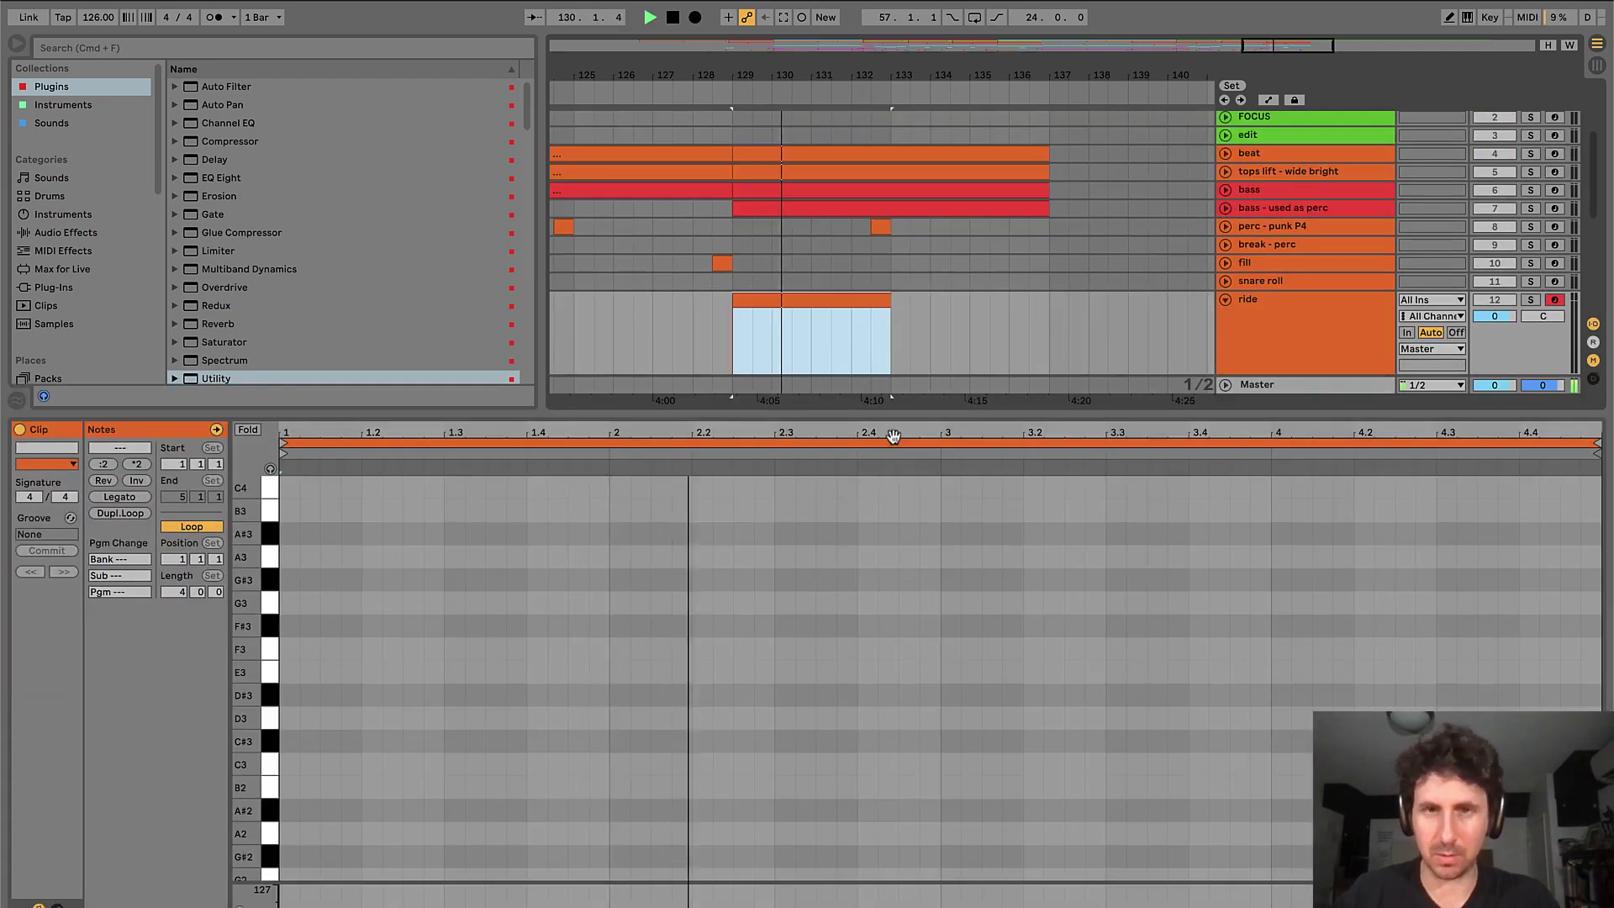
pyautogui.press('super+alt+l')
pyautogui.press('-')
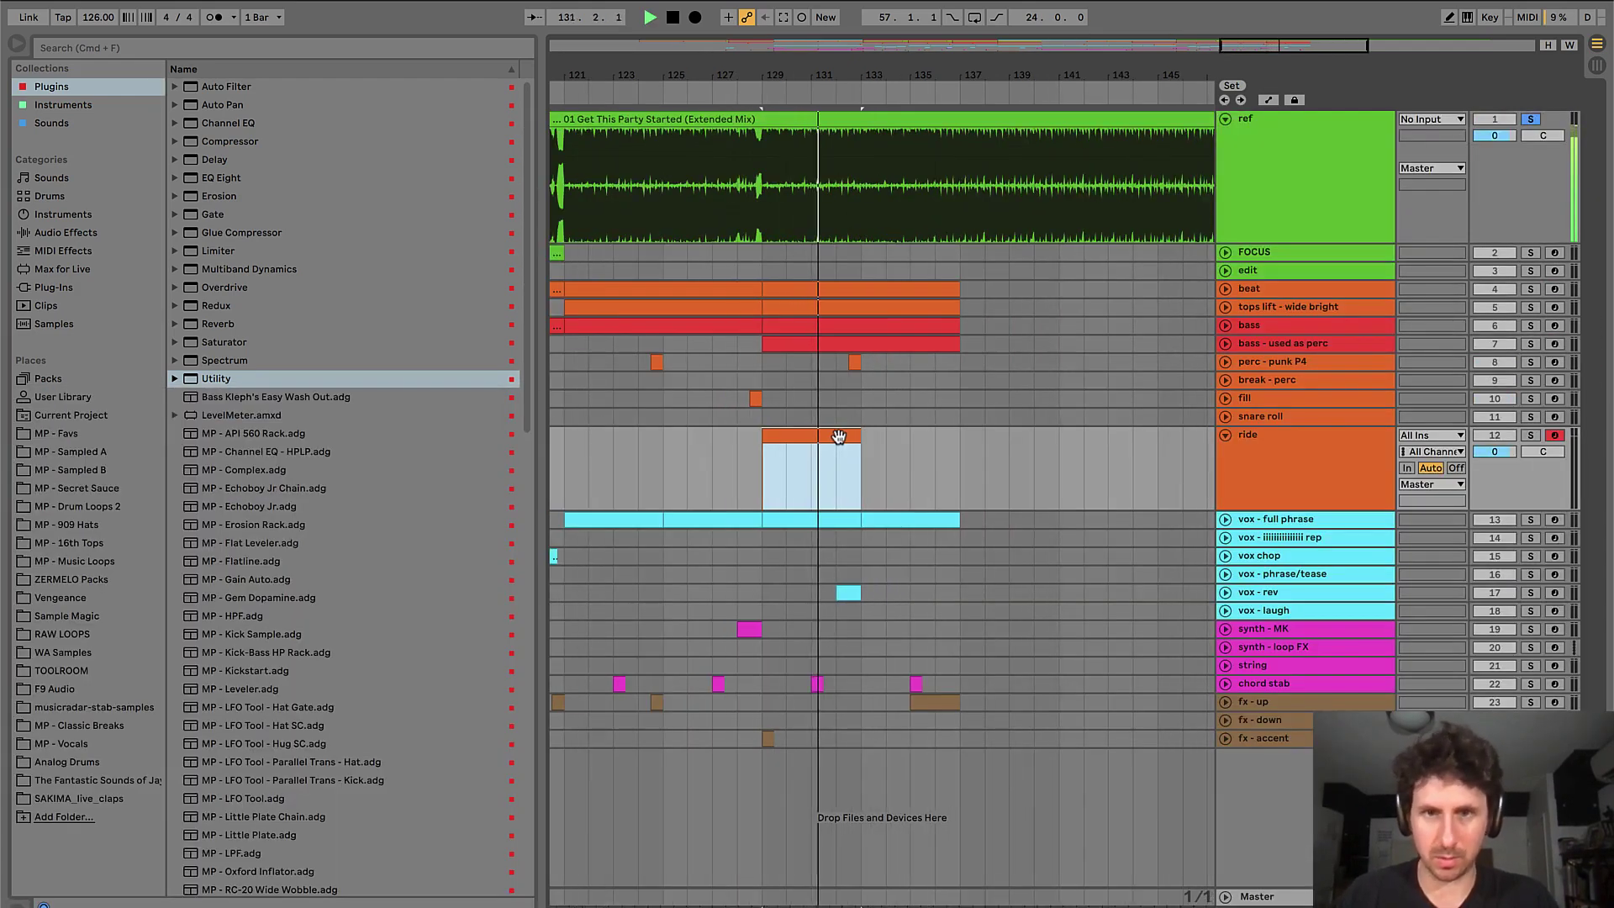
pyautogui.press('super+d')
pyautogui.keyDown('shift'); pyautogui.click(821, 435); pyautogui.keyUp('shift')
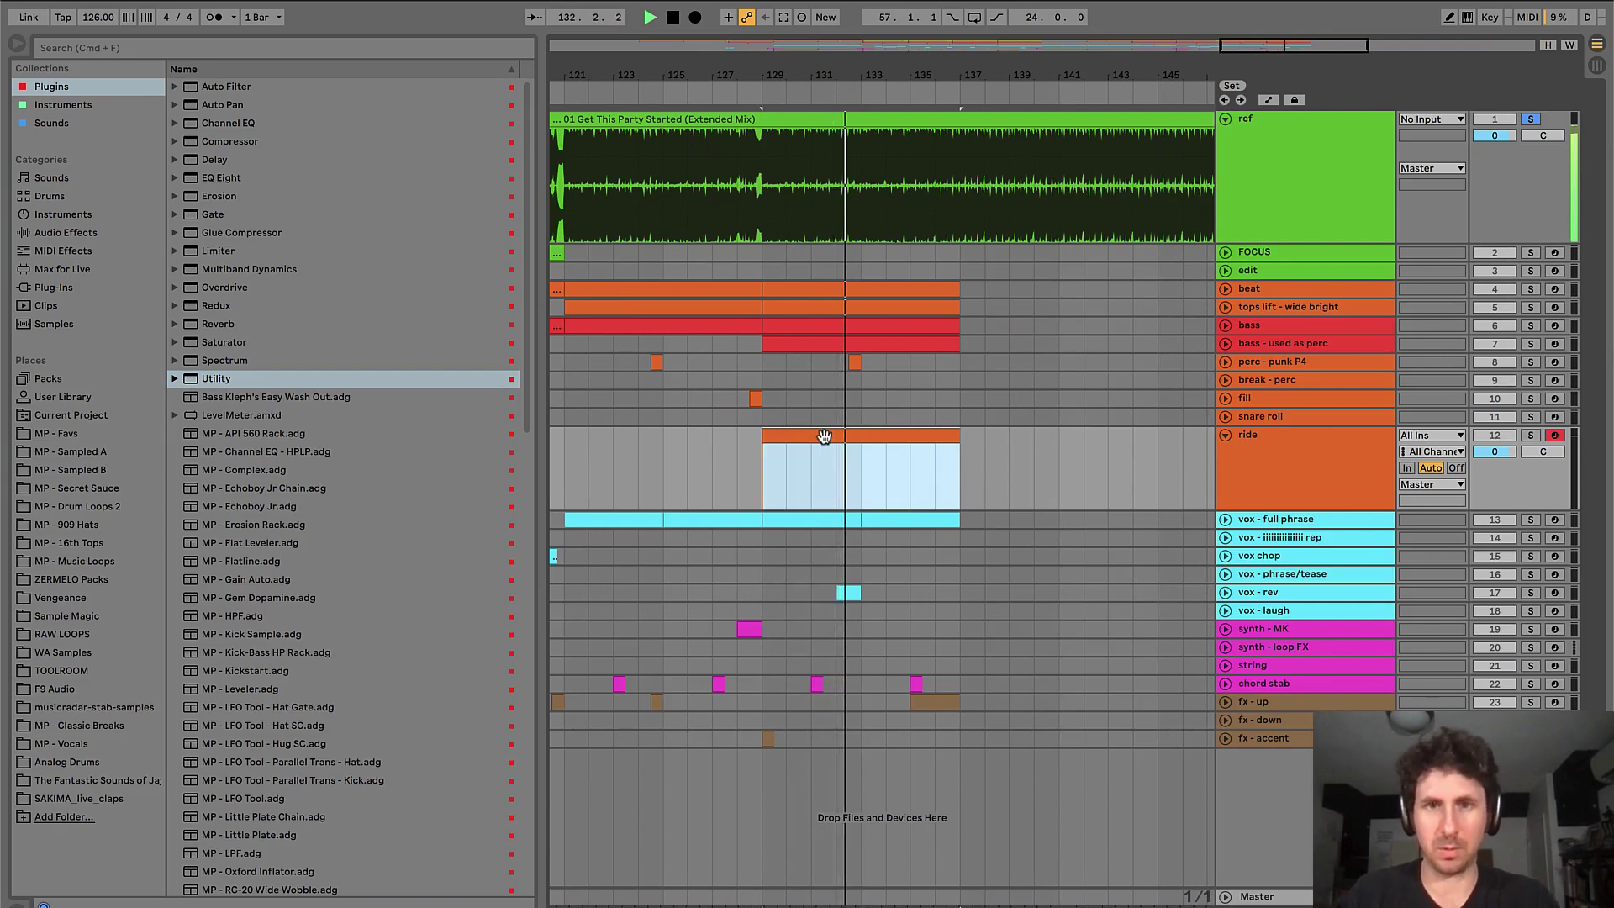
# - Check the beat, tops, bass and bass - used as perc parts by ear from bar 129, unfolding the bass - used as perc track
pyautogui.press('space')
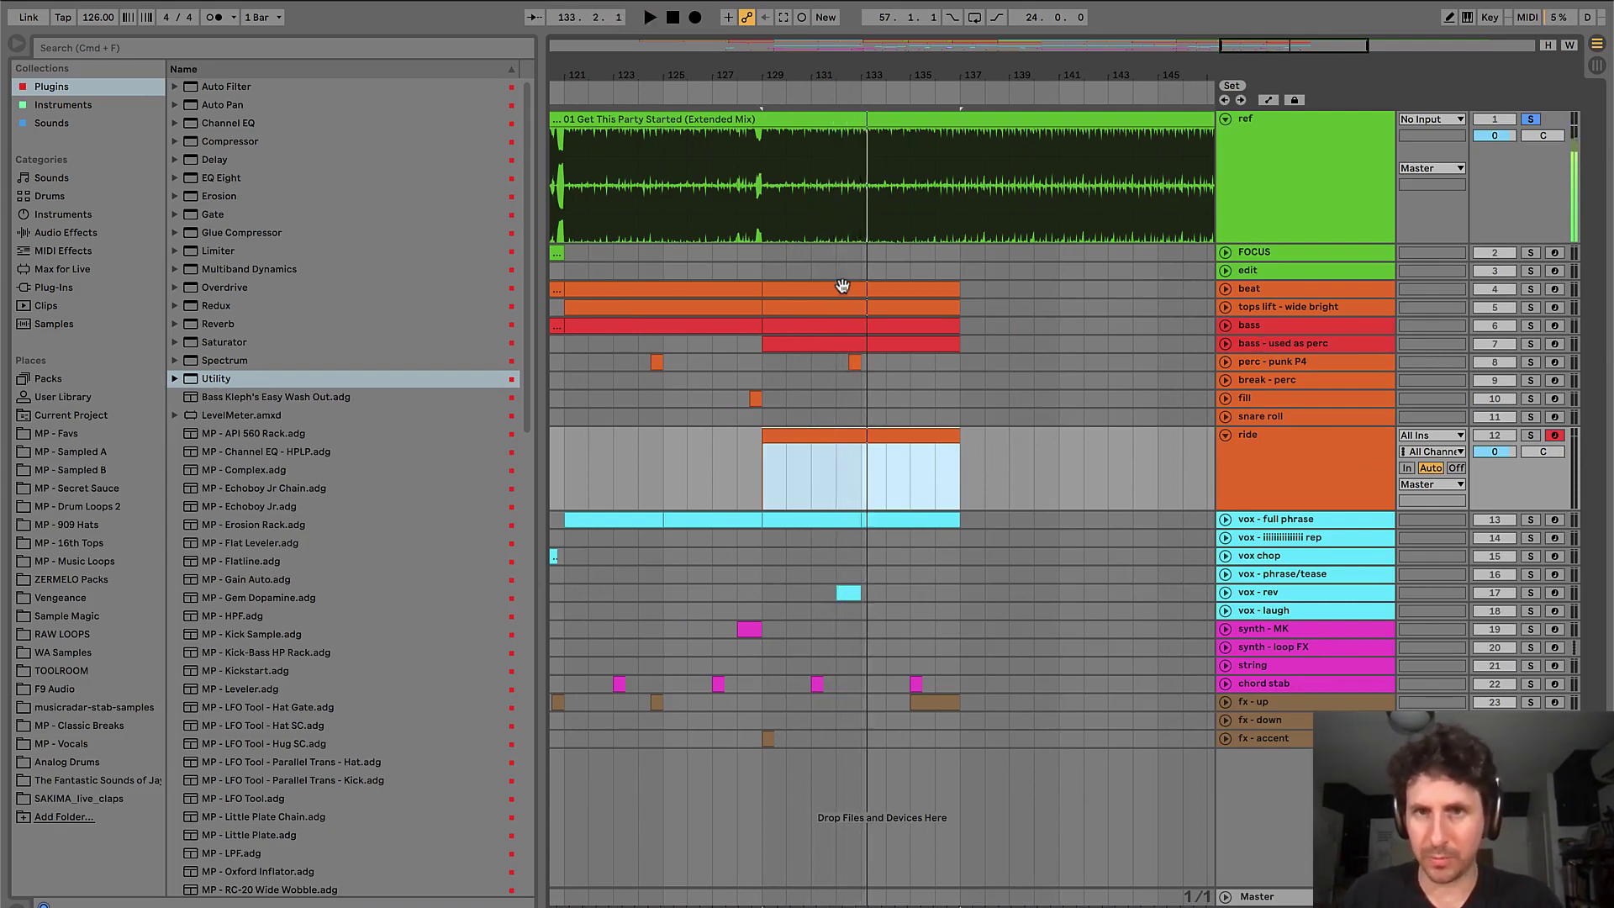
pyautogui.click(1281, 289)
pyautogui.click(1241, 307)
pyautogui.click(1245, 327)
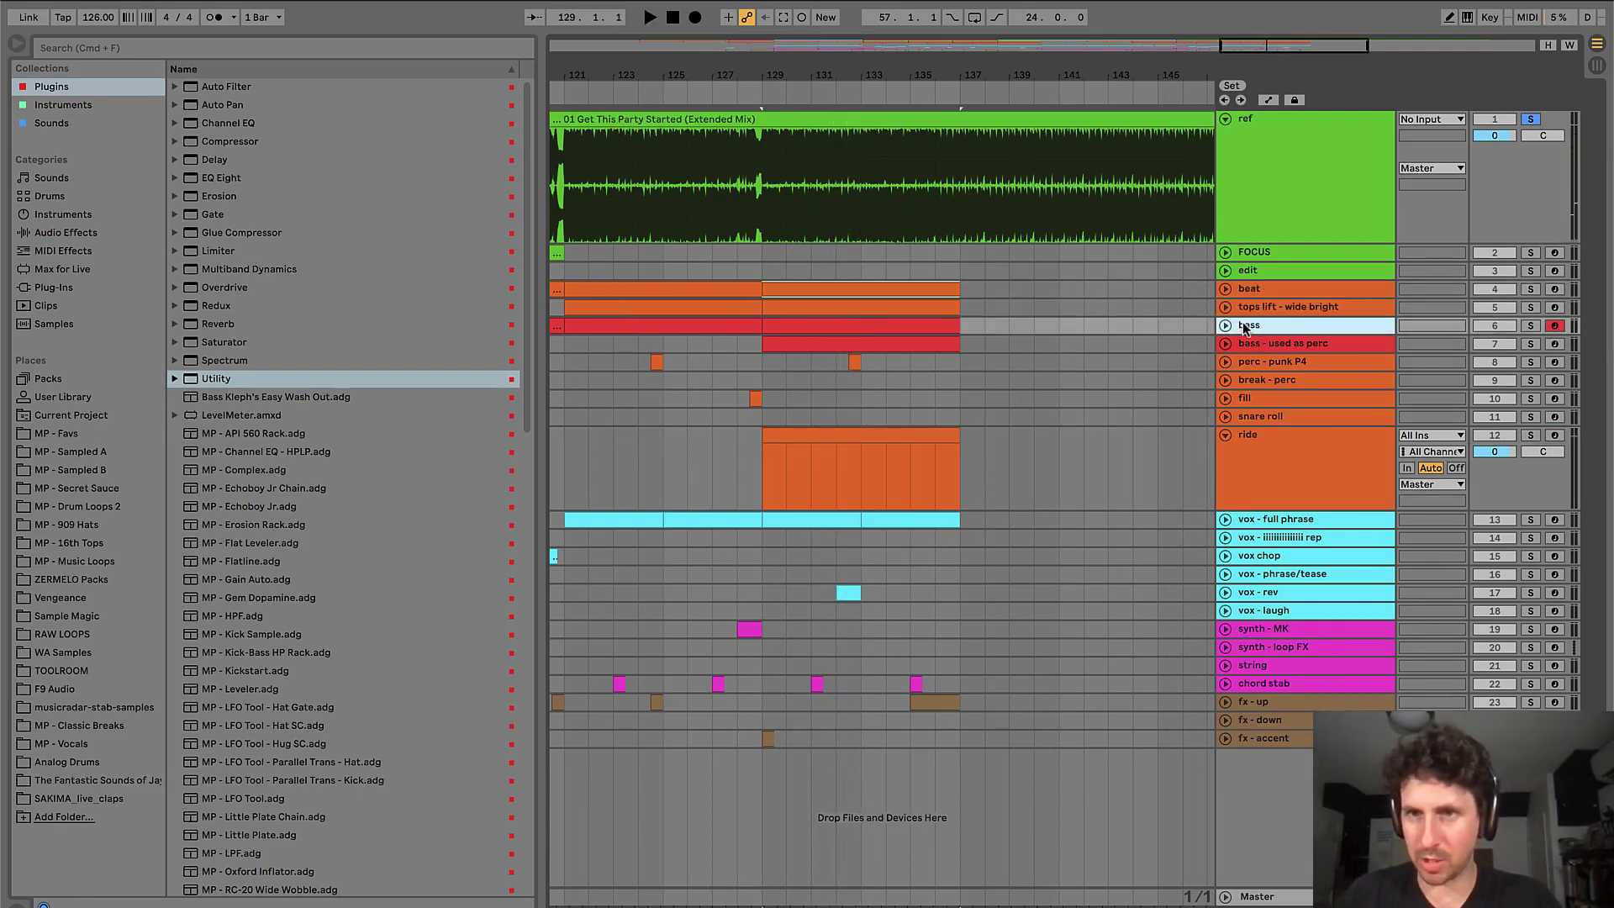
pyautogui.click(1251, 344)
pyautogui.click(1225, 345)
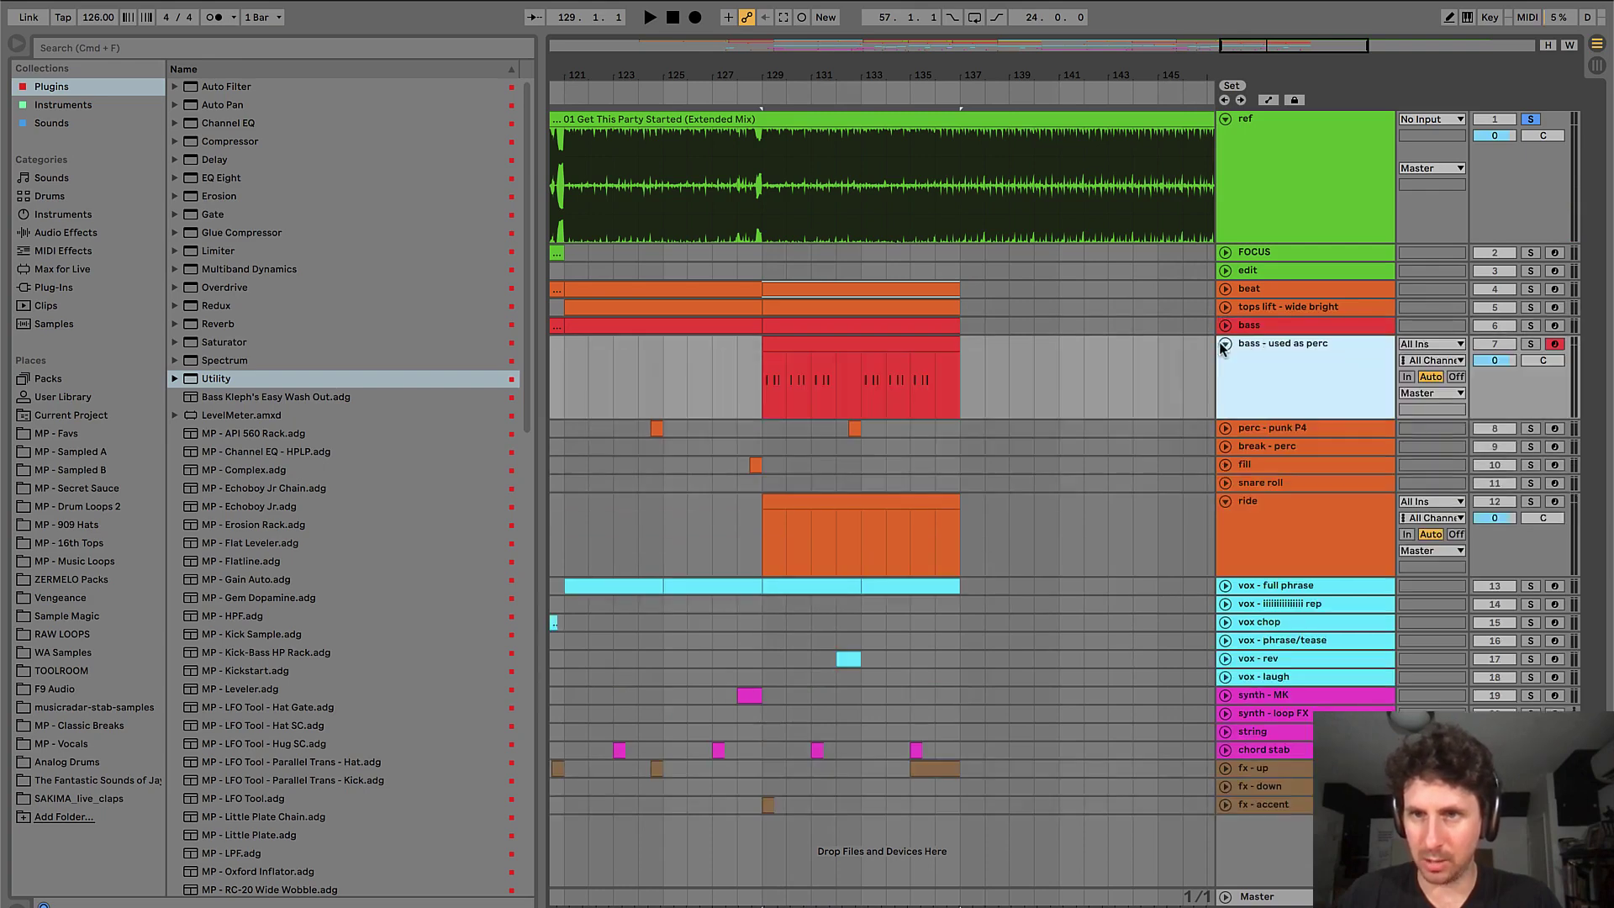
pyautogui.click(841, 351)
pyautogui.press('space')
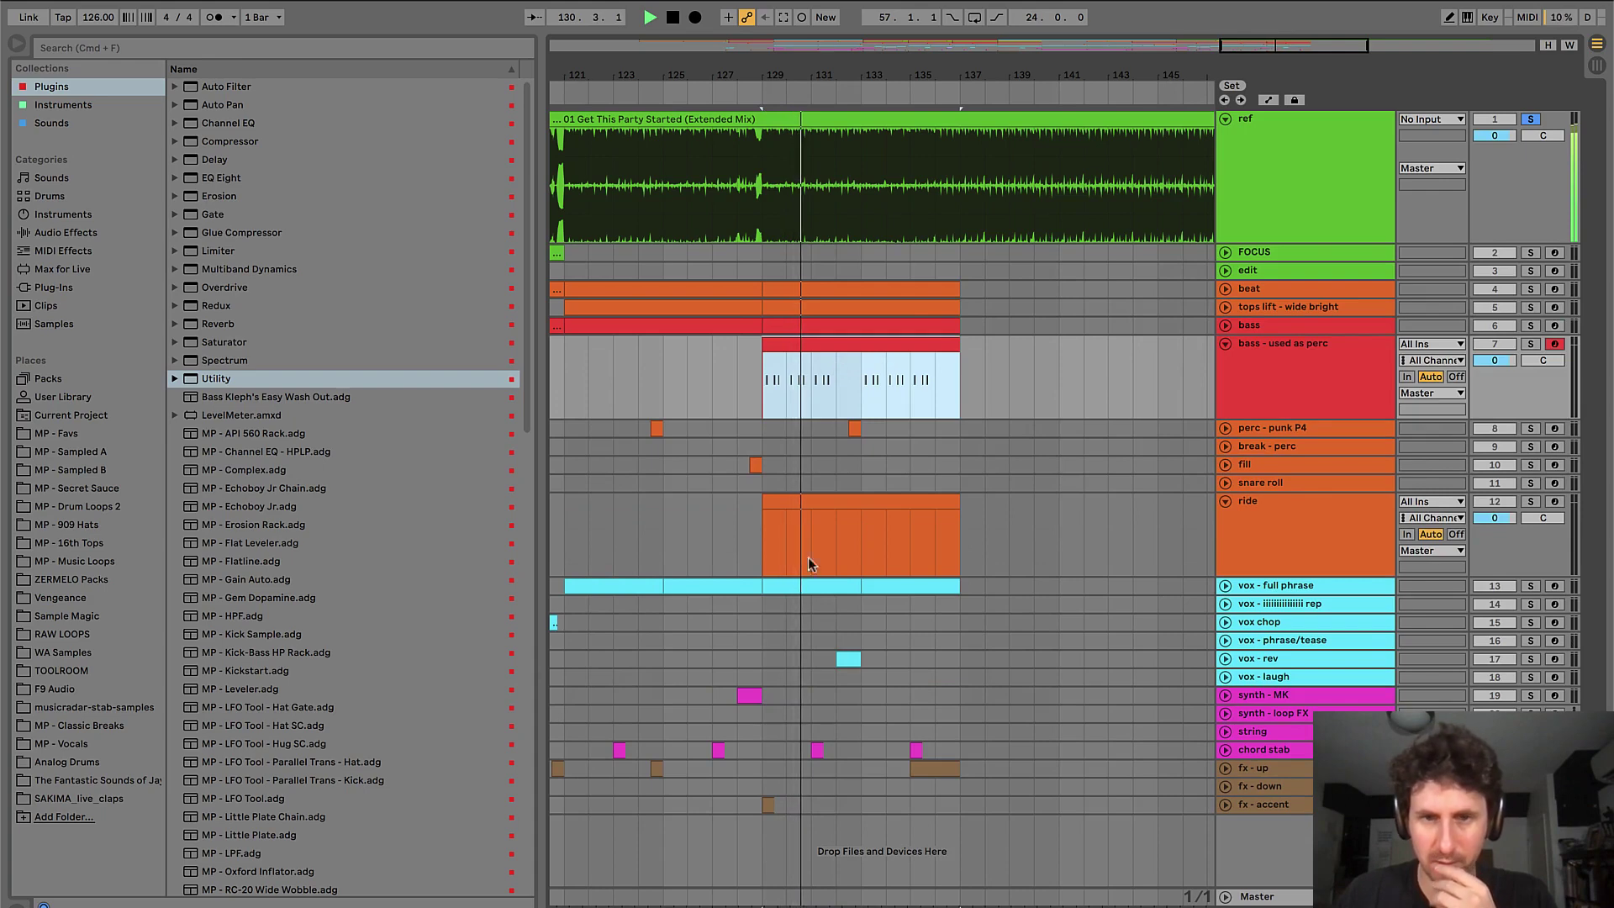
pyautogui.click(856, 430)
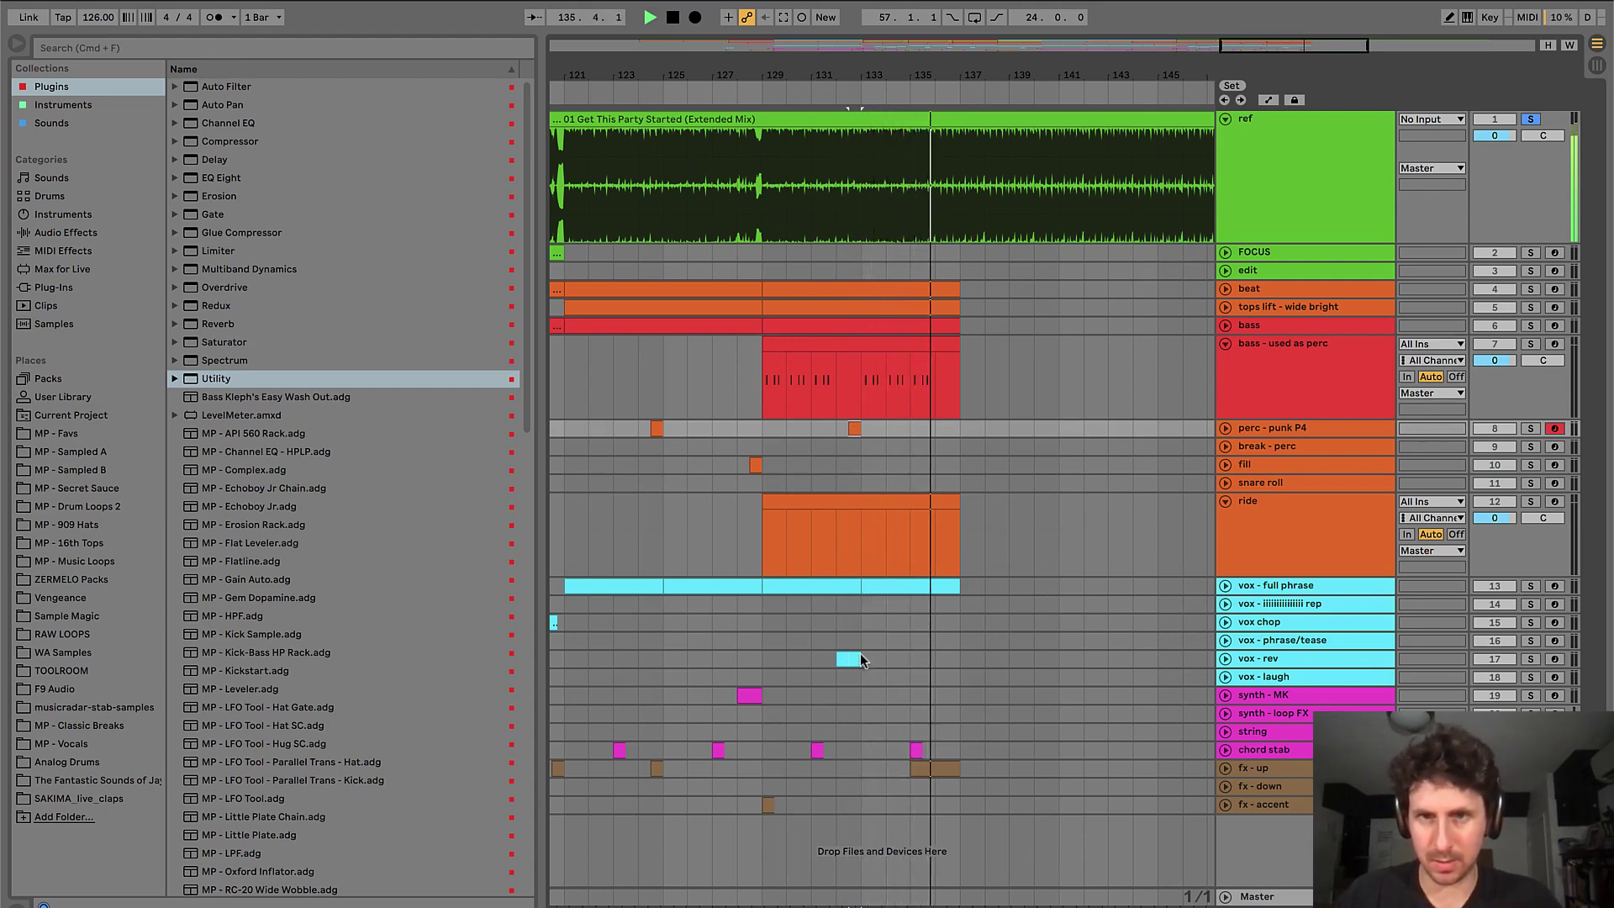
# - Fold the bass - used as perc track, unfold perc - punk P4, and listen to its clip at 132.3
pyautogui.press('space')
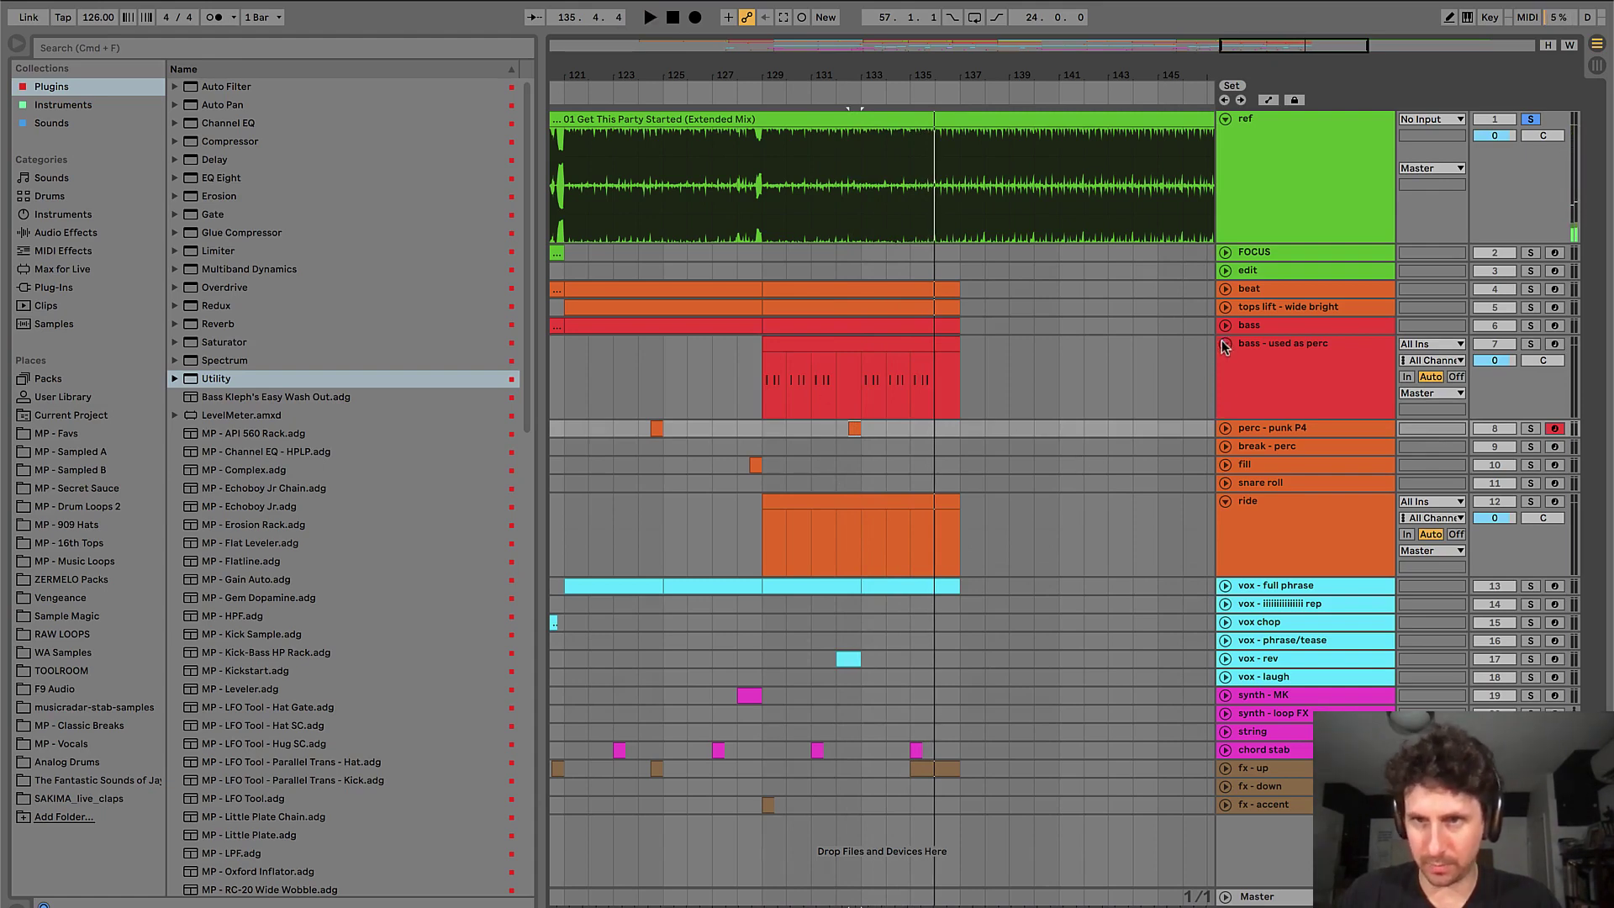
pyautogui.click(1225, 343)
pyautogui.click(1225, 363)
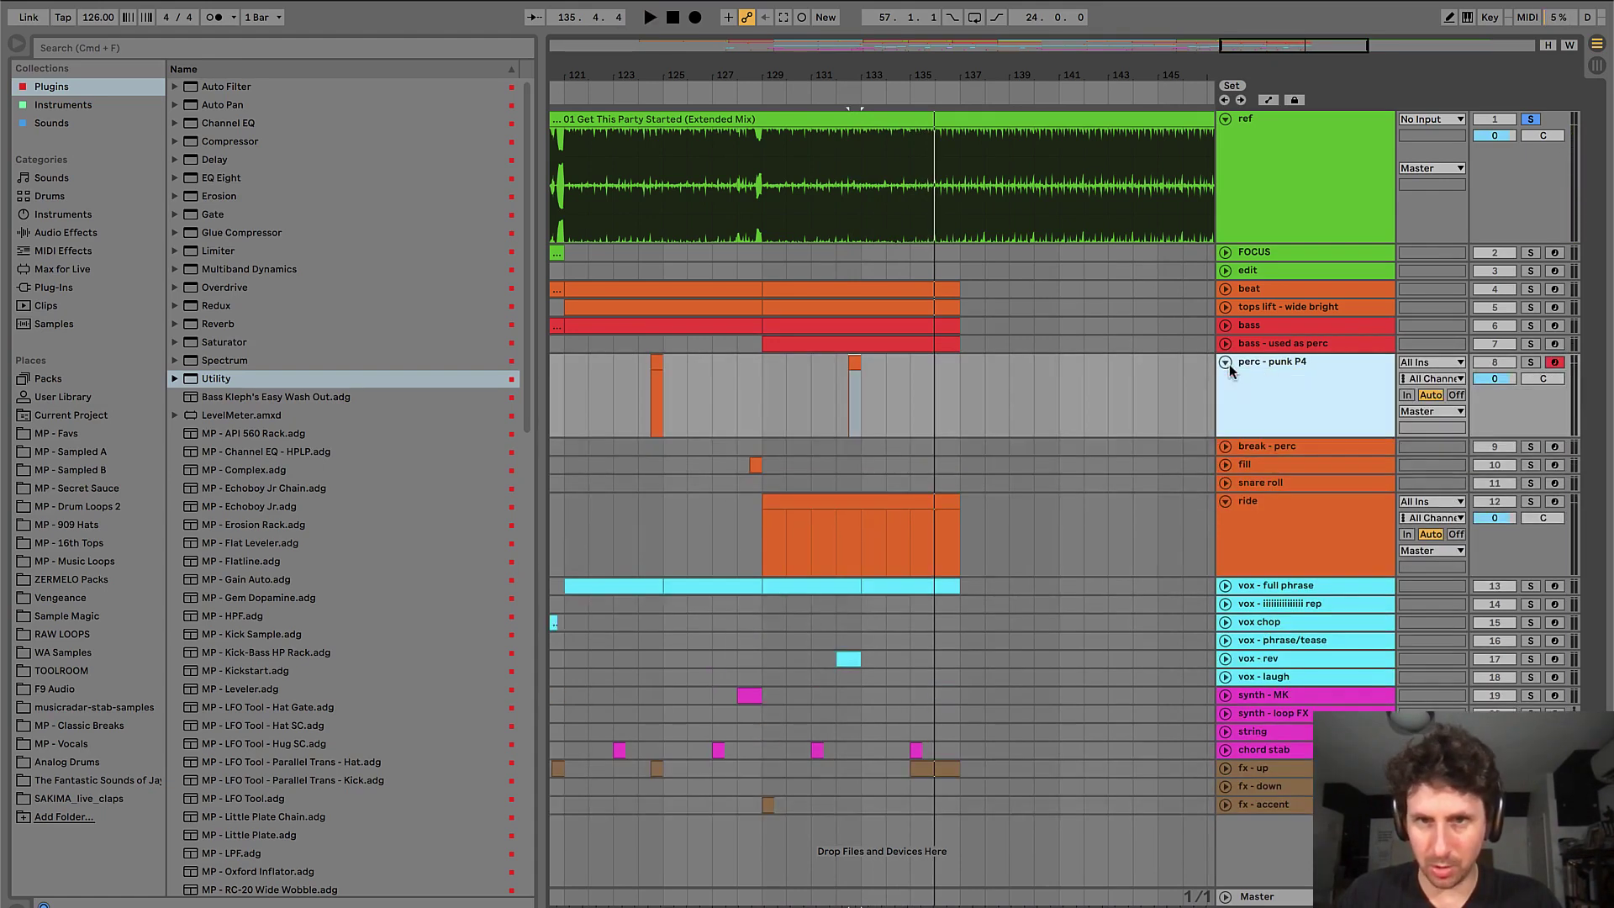
pyautogui.click(853, 363)
pyautogui.click(833, 340)
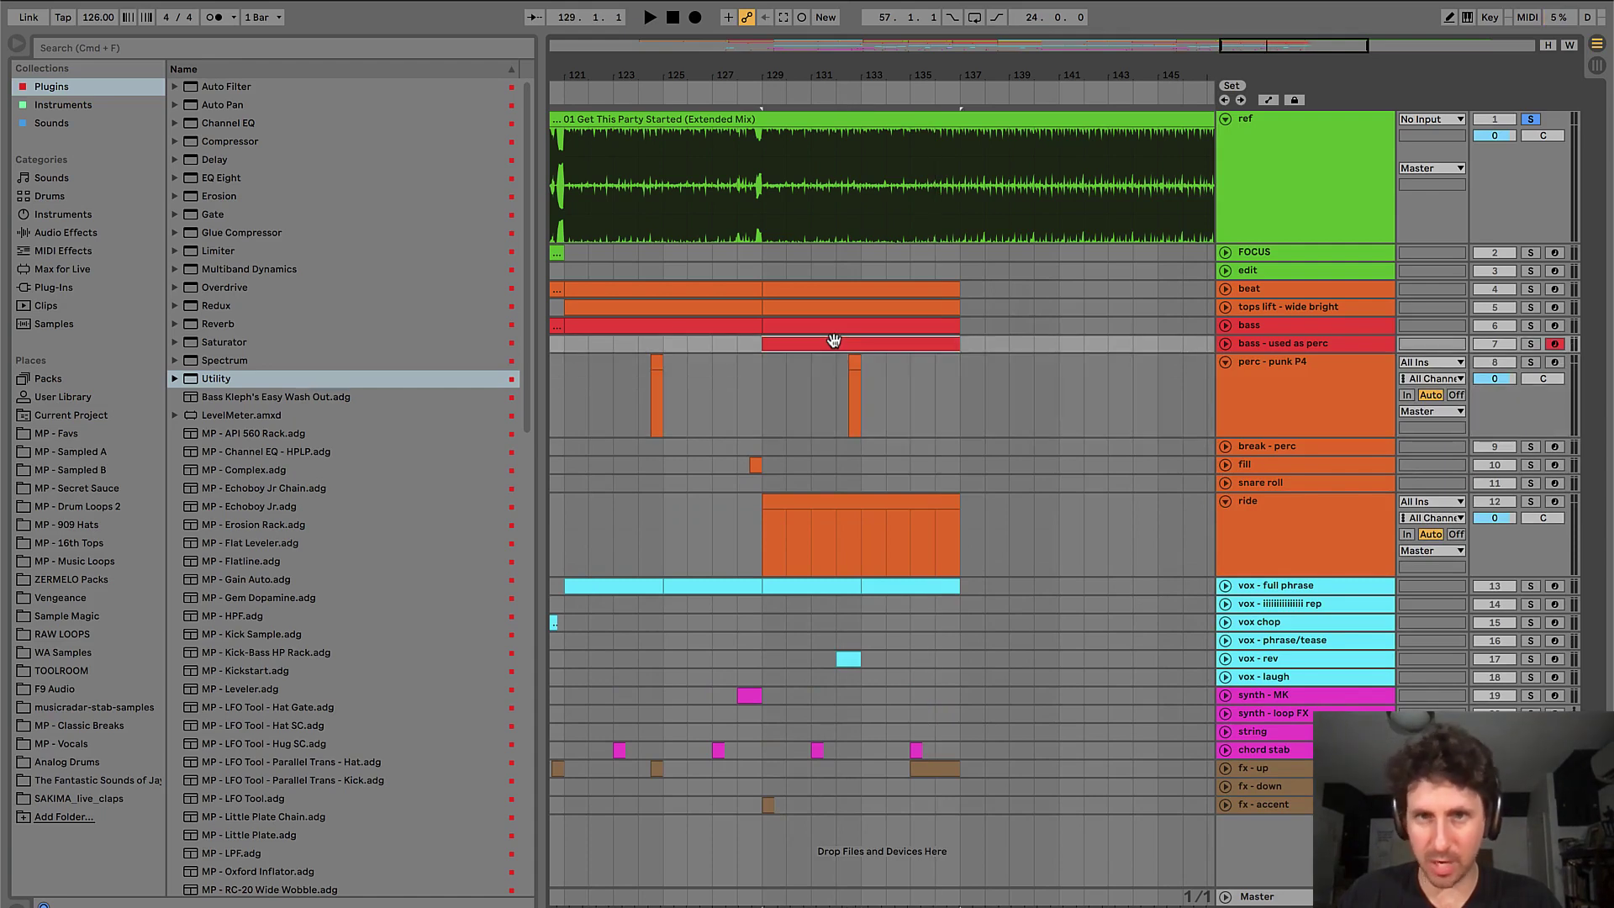
pyautogui.click(853, 363)
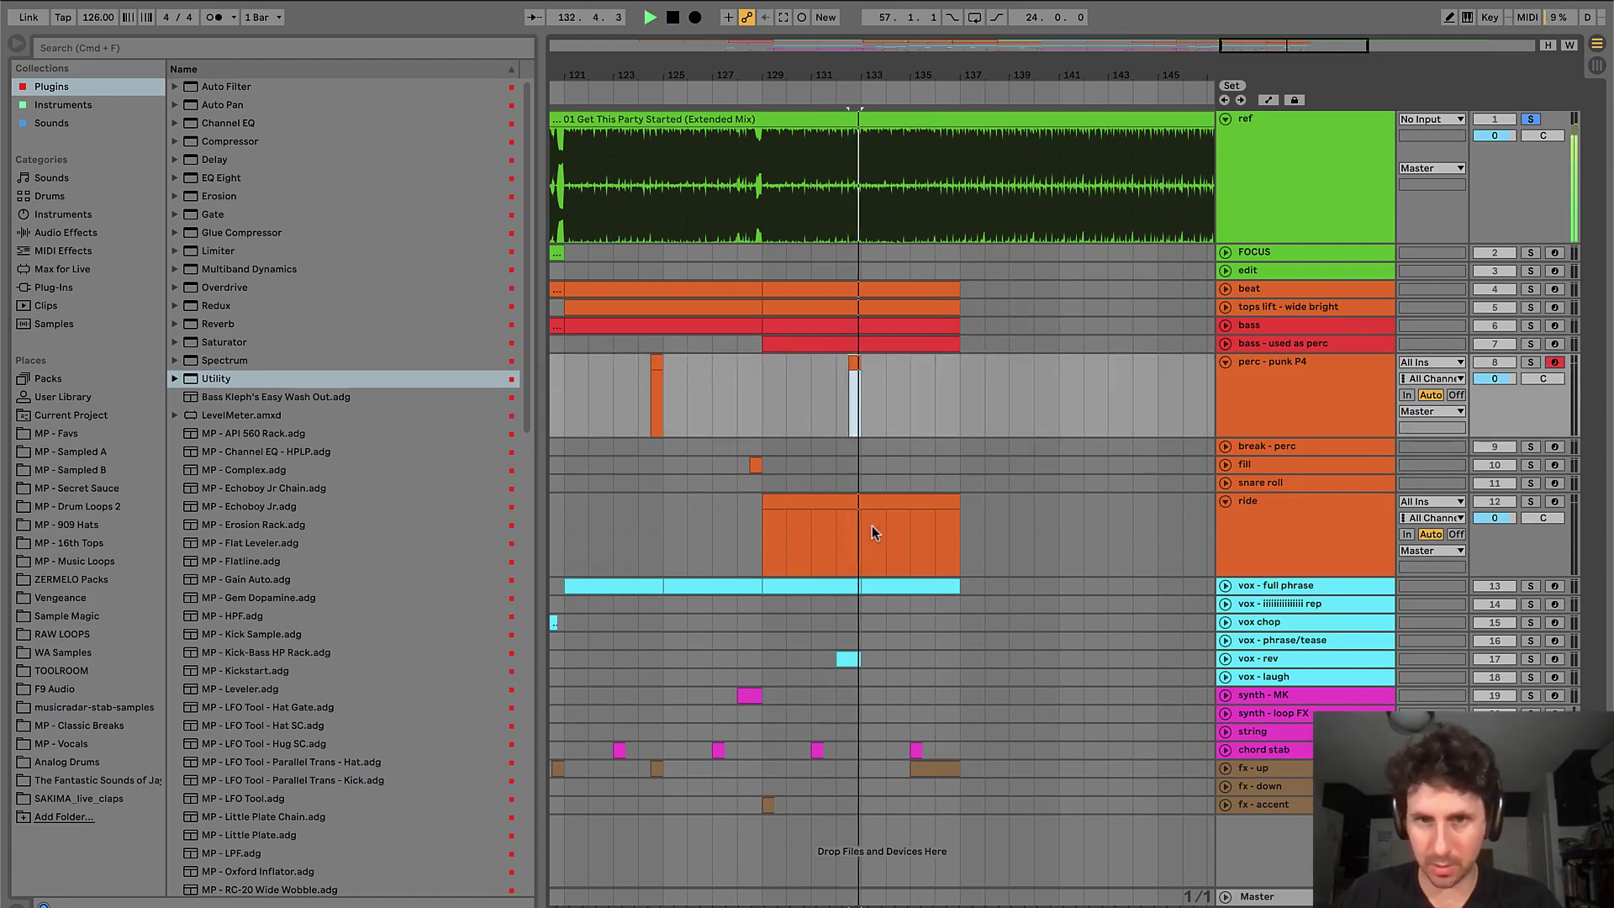
pyautogui.click(795, 503)
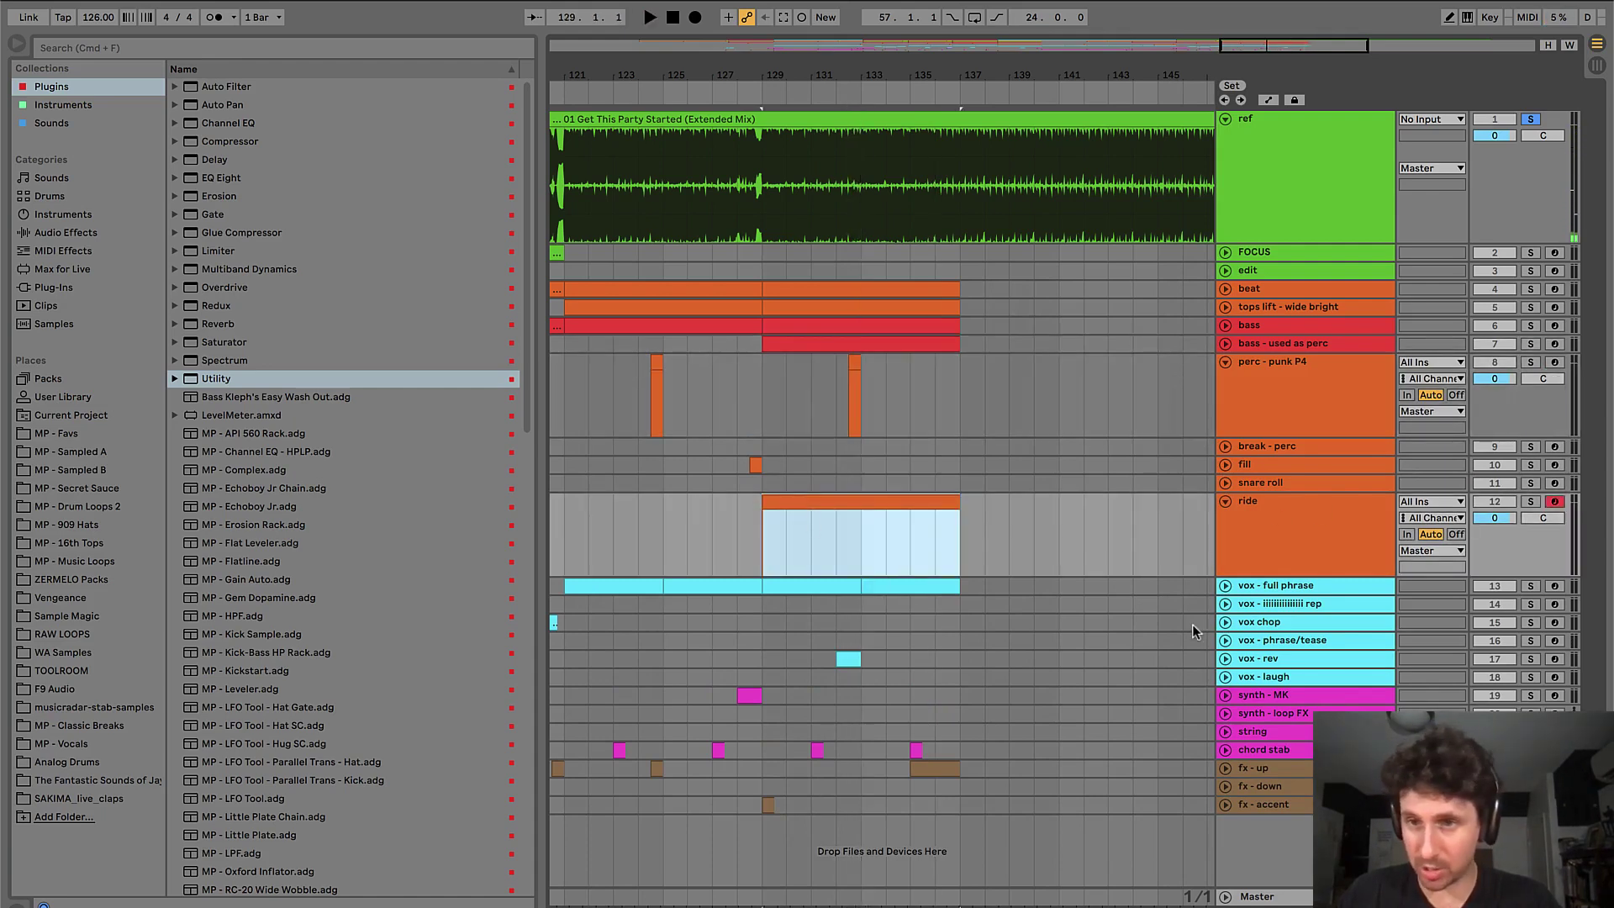
# - Unfold the vox - full phrase track and check its clips against the reference by playing from bar 129
pyautogui.click(1224, 586)
pyautogui.click(825, 608)
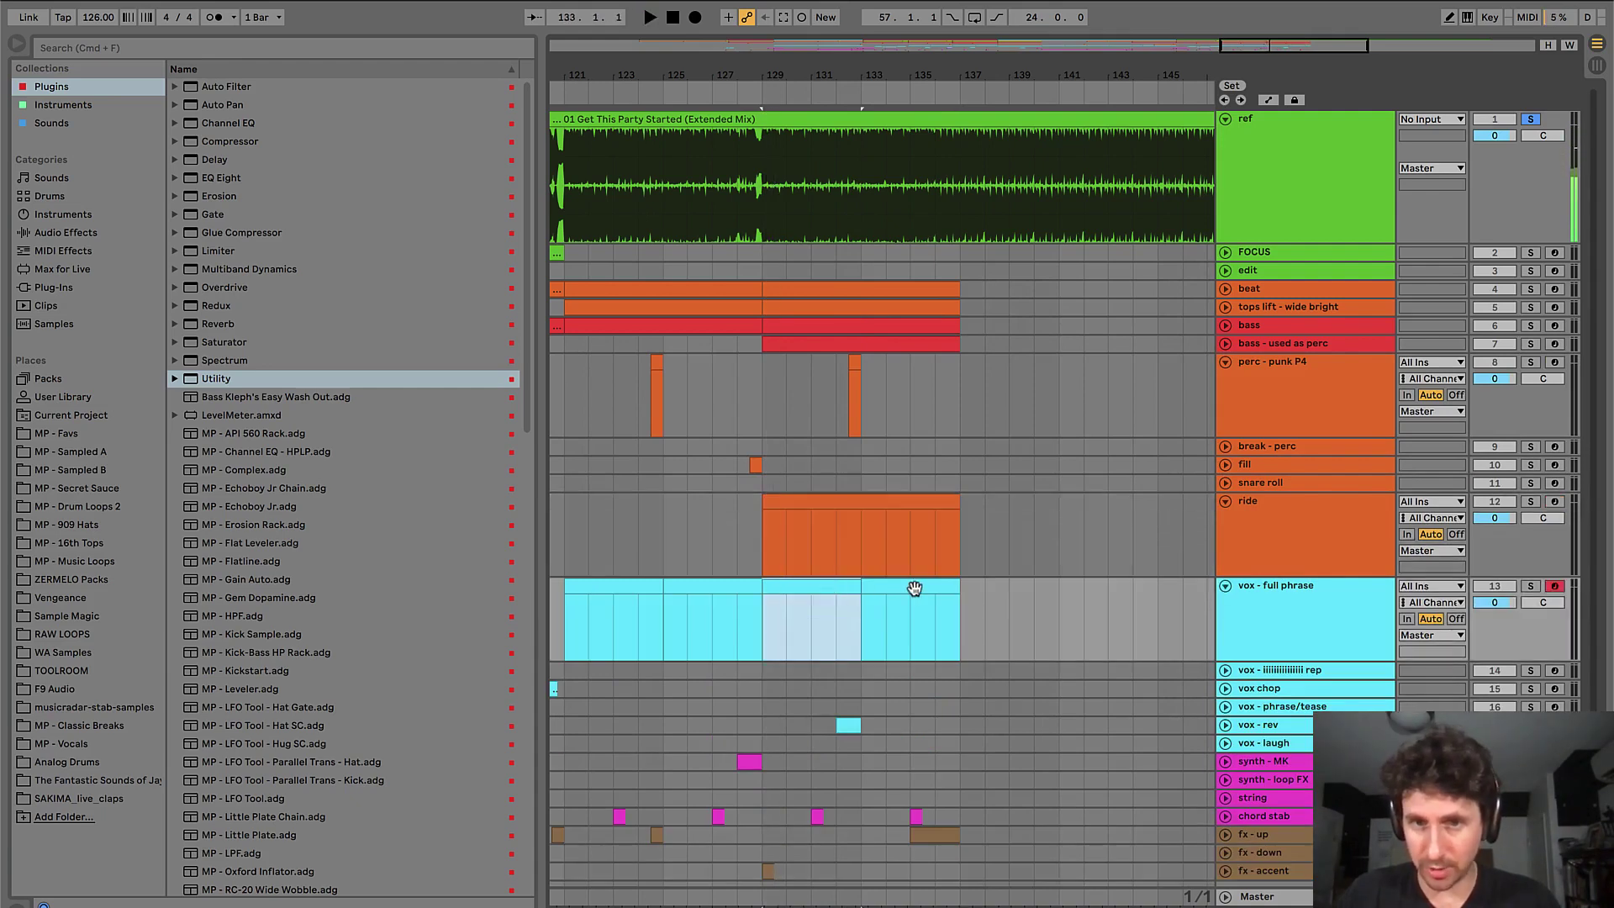
pyautogui.scroll(-1, 915, 587)
pyautogui.press('space')
pyautogui.click(810, 586)
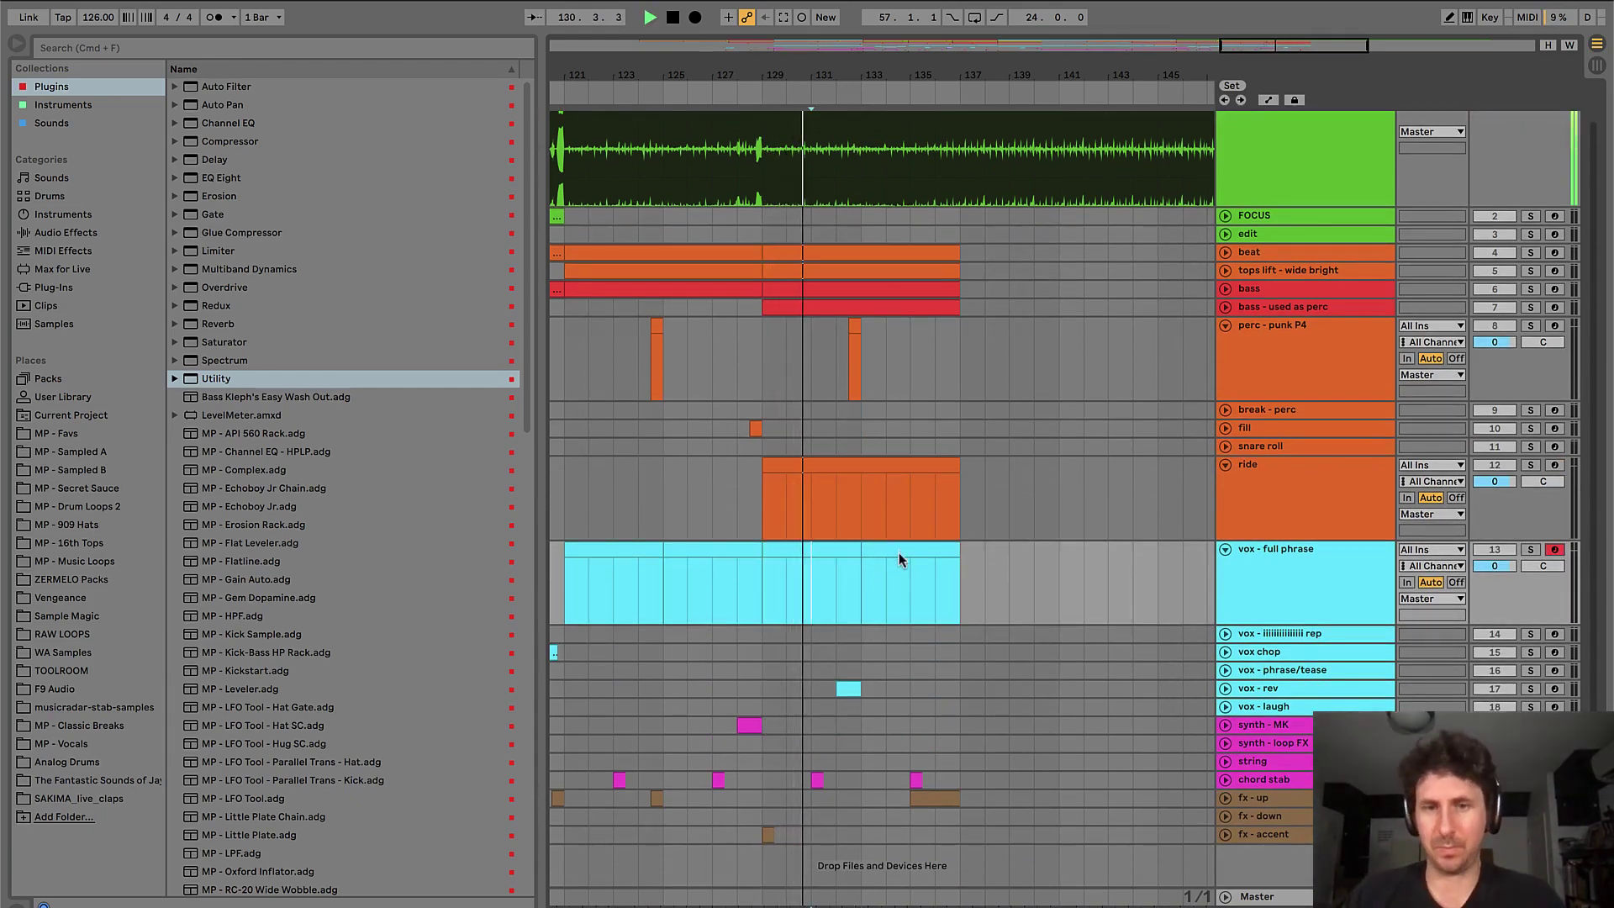
# - Unfold vox - rev and delete its one-bar clip at bar 132, then copy the fx - up clip at 124.3 to 132.3
pyautogui.click(1029, 688)
pyautogui.press('Right')
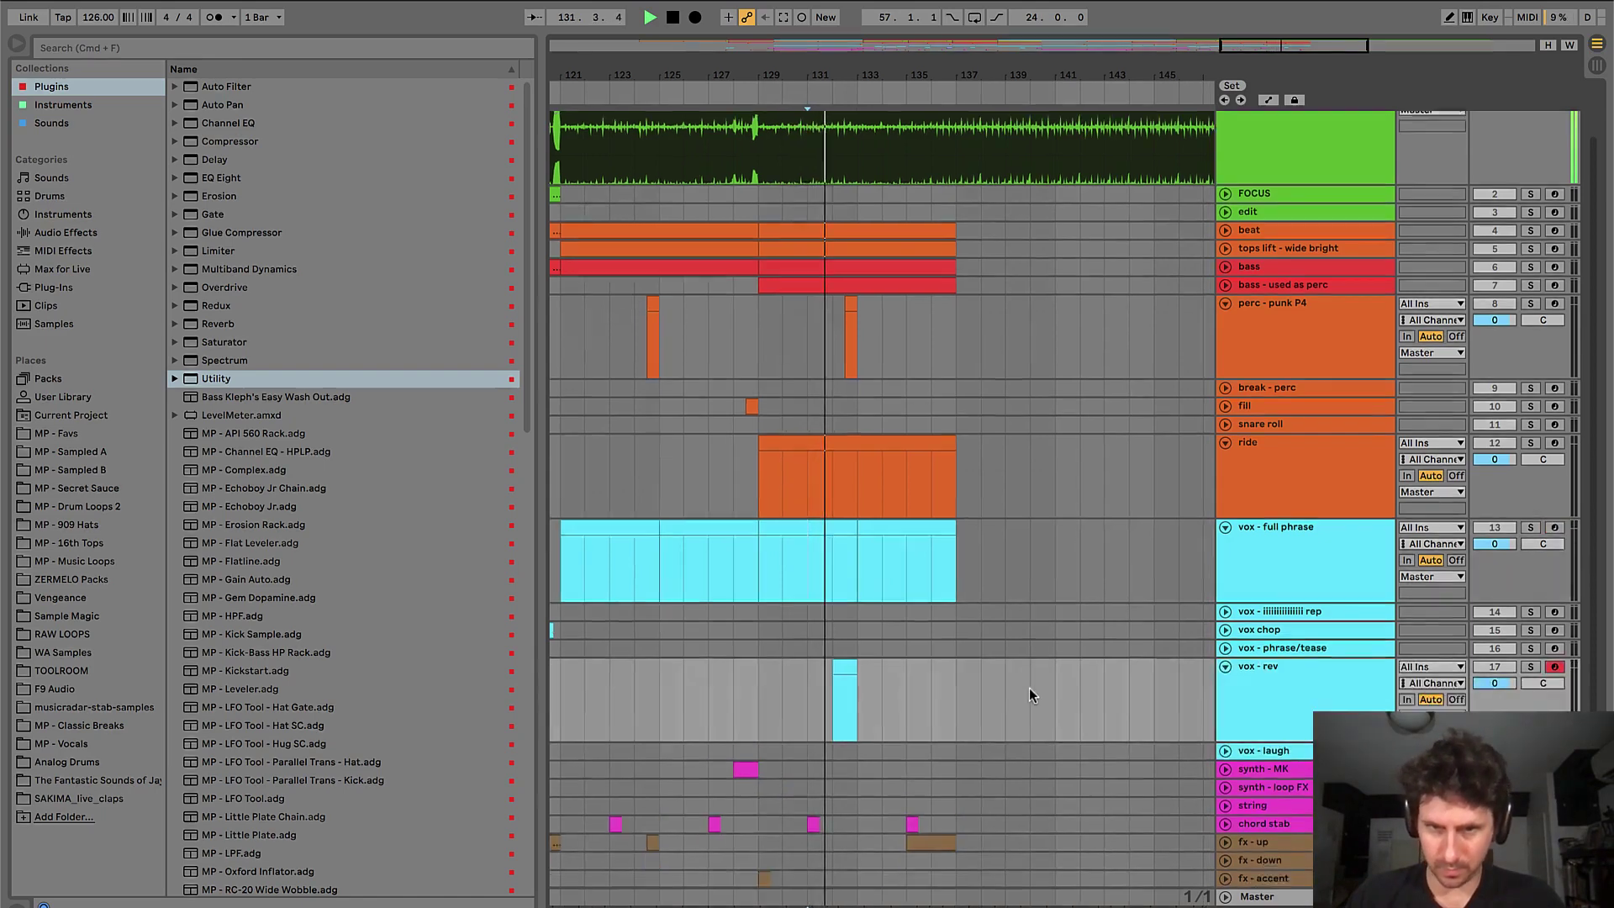
pyautogui.scroll(-1, 1029, 687)
pyautogui.click(841, 621)
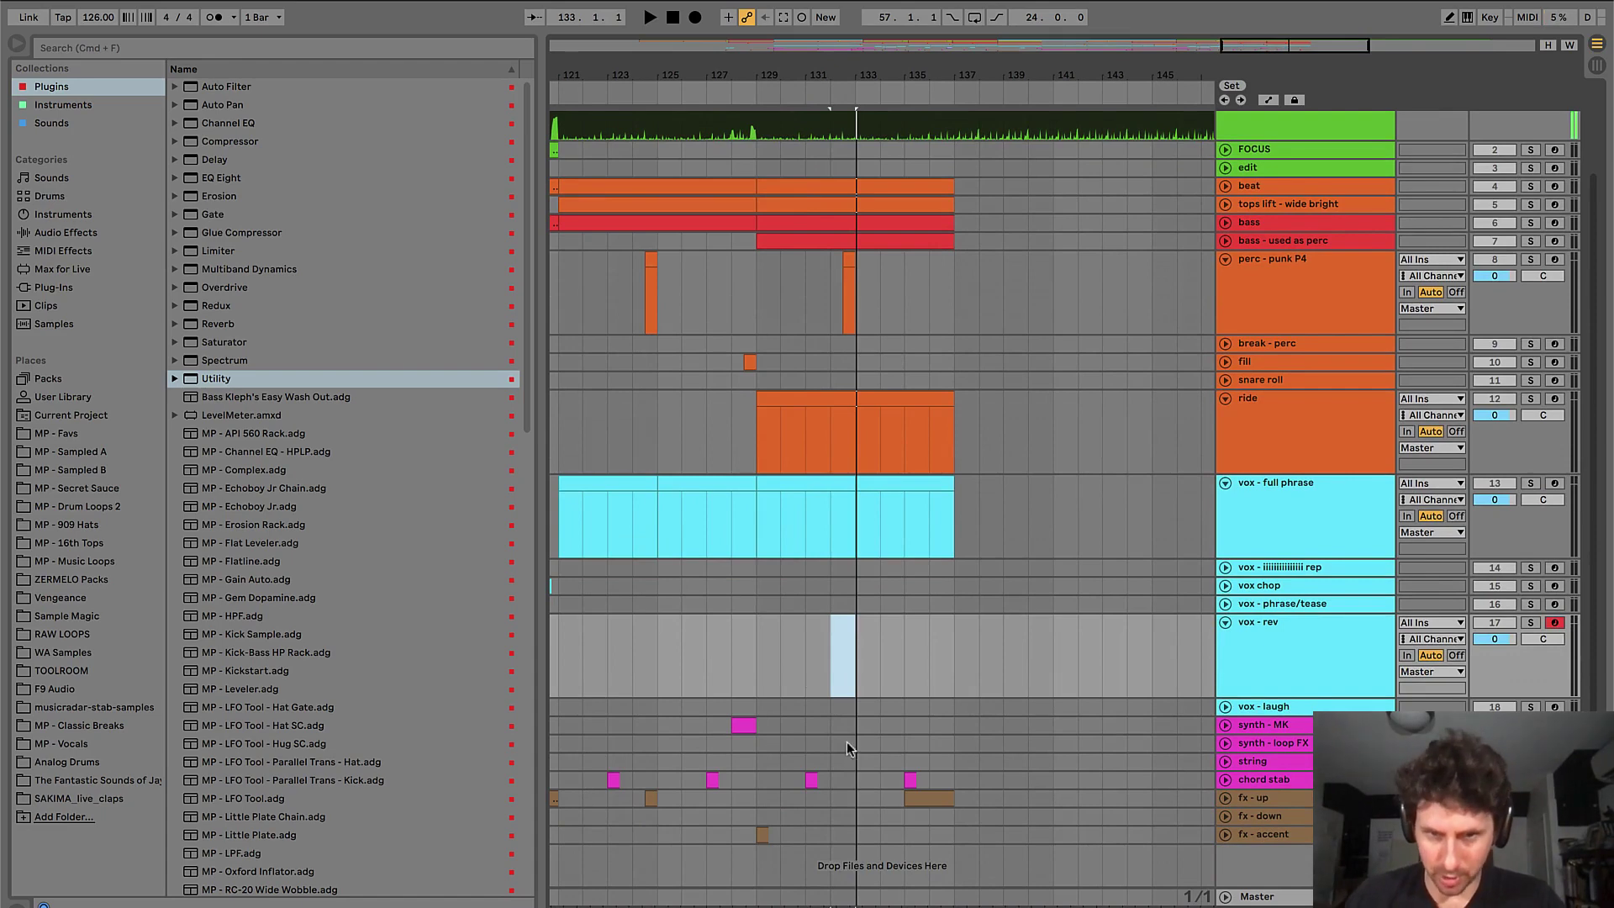
pyautogui.moveTo(651, 799); pyautogui.dragTo(849, 799)
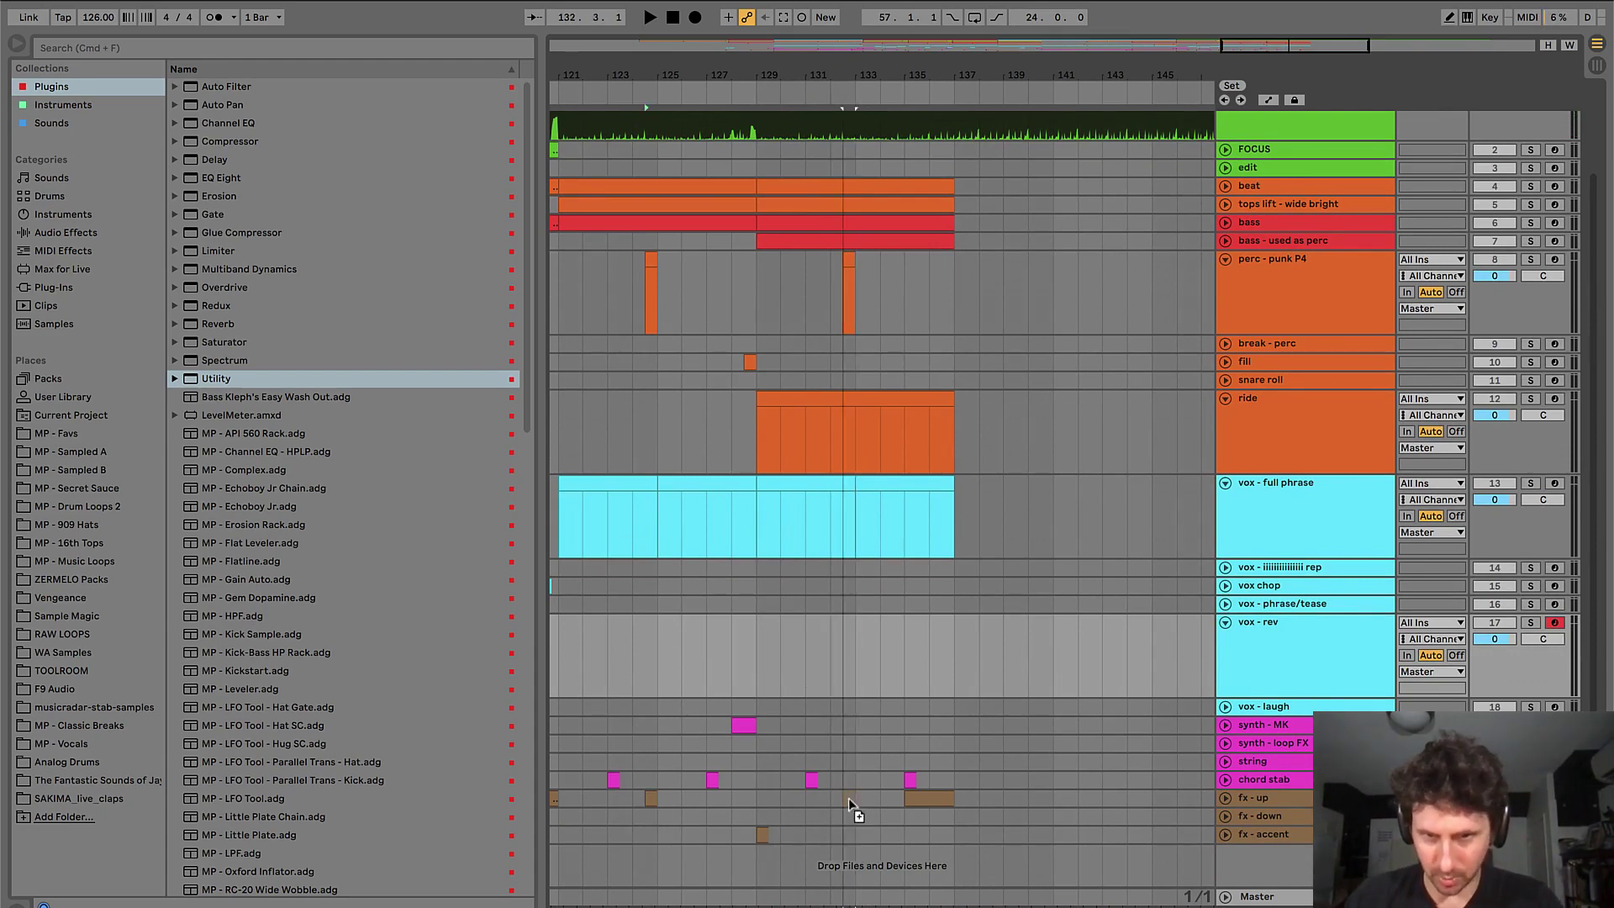
# - Compare the chord stab clips around bars 131, 127 and 123 with the reference by playing from each of them
pyautogui.click(812, 782)
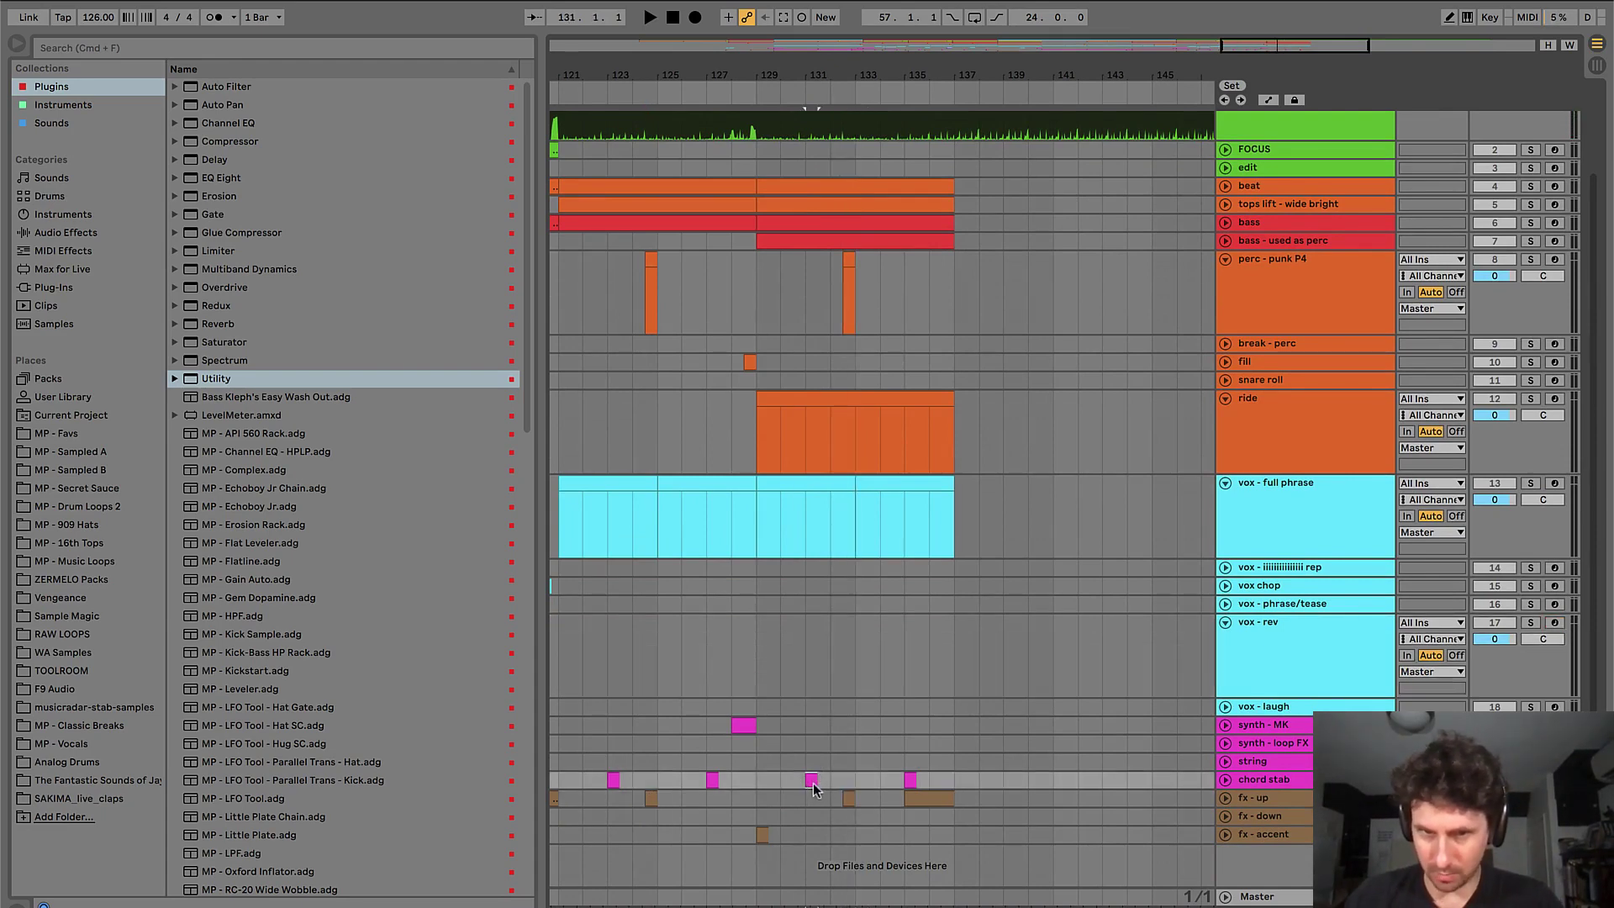
pyautogui.press('space')
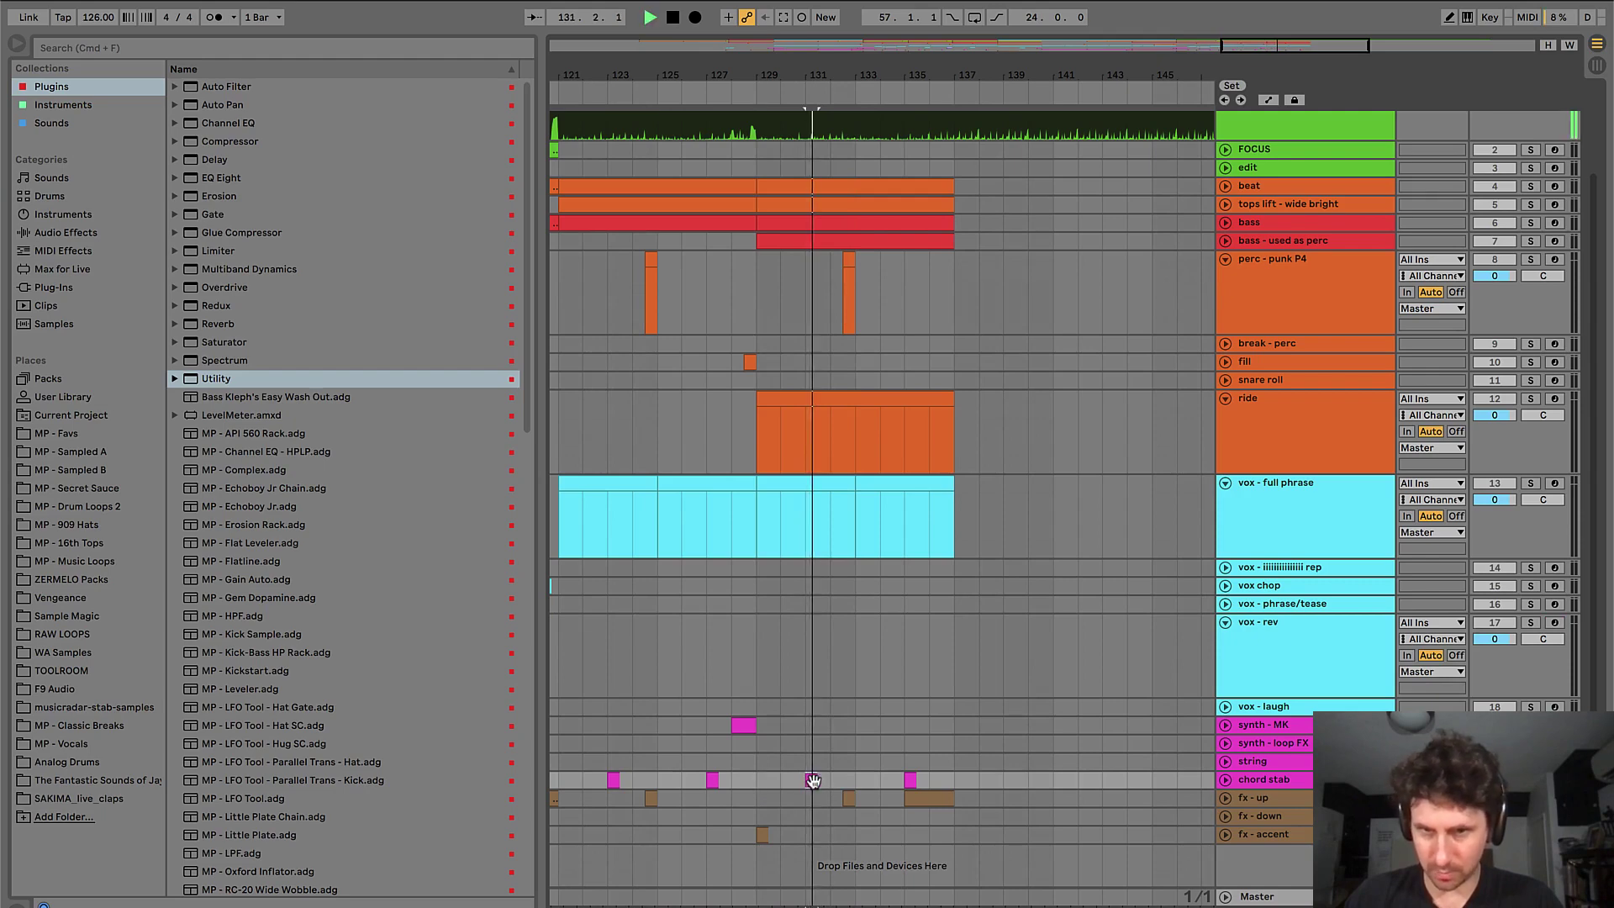
pyautogui.click(781, 782)
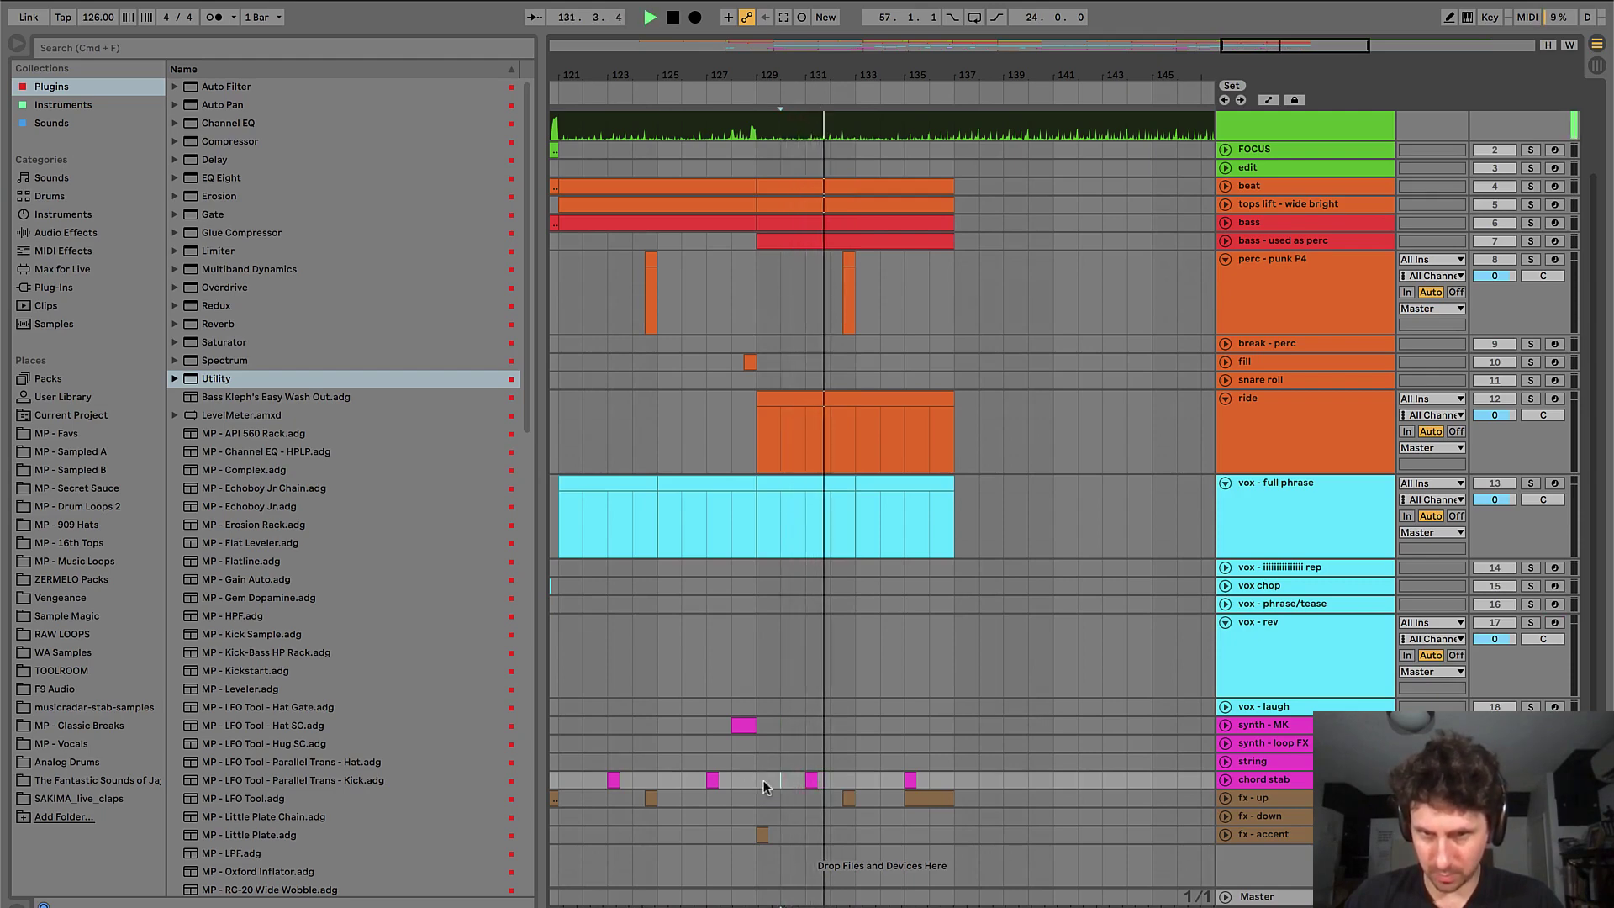
pyautogui.click(706, 780)
pyautogui.click(624, 779)
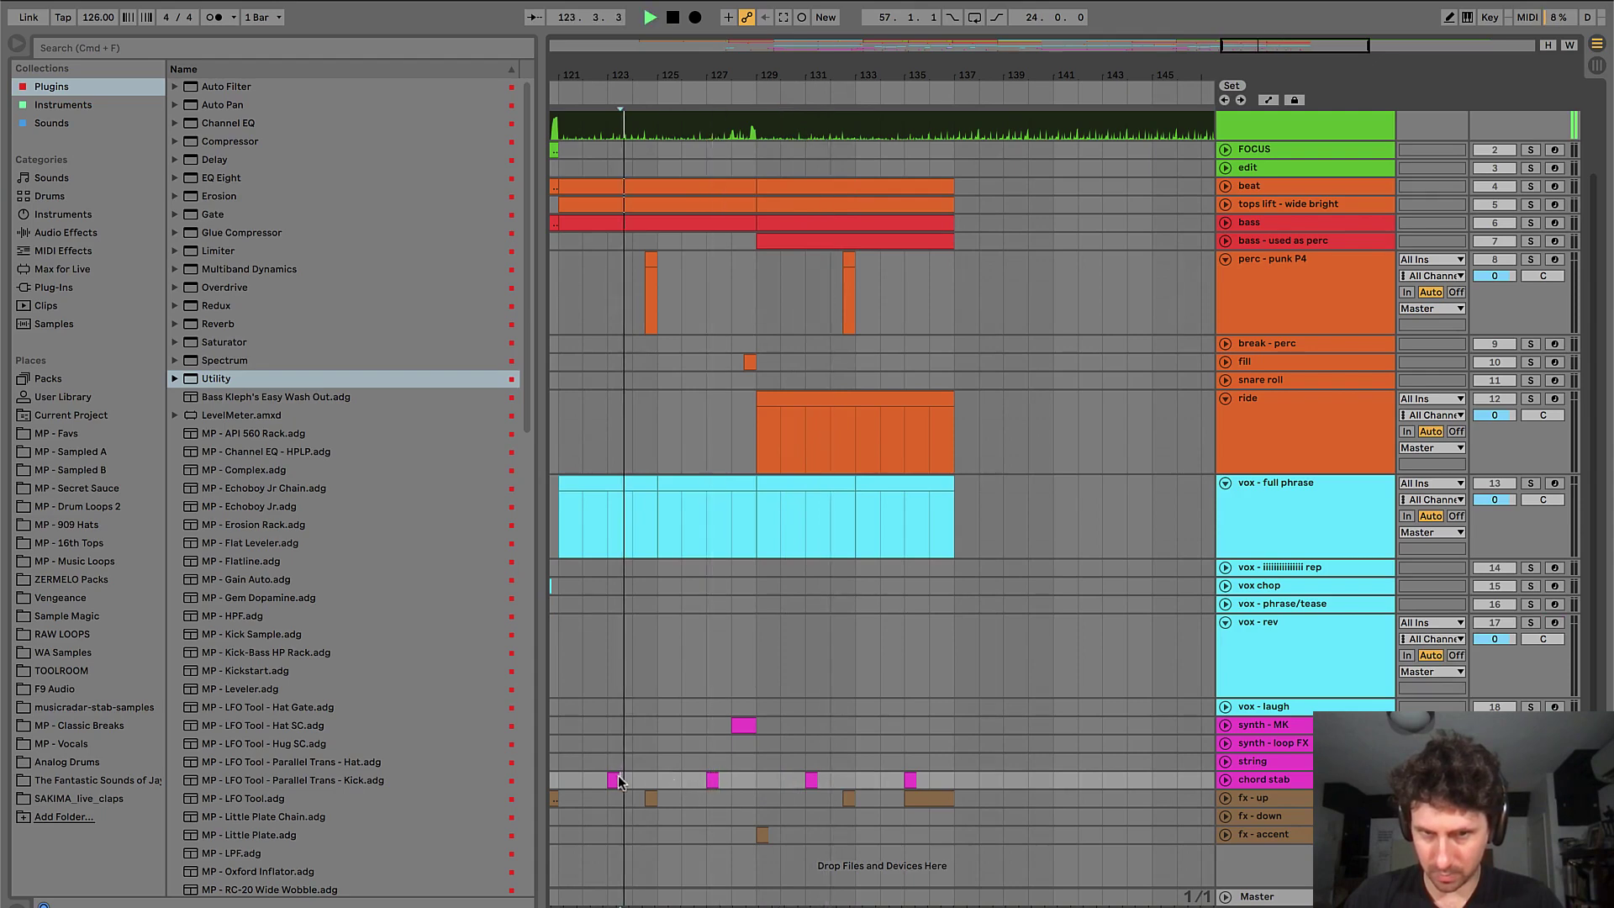
pyautogui.click(607, 779)
pyautogui.click(788, 778)
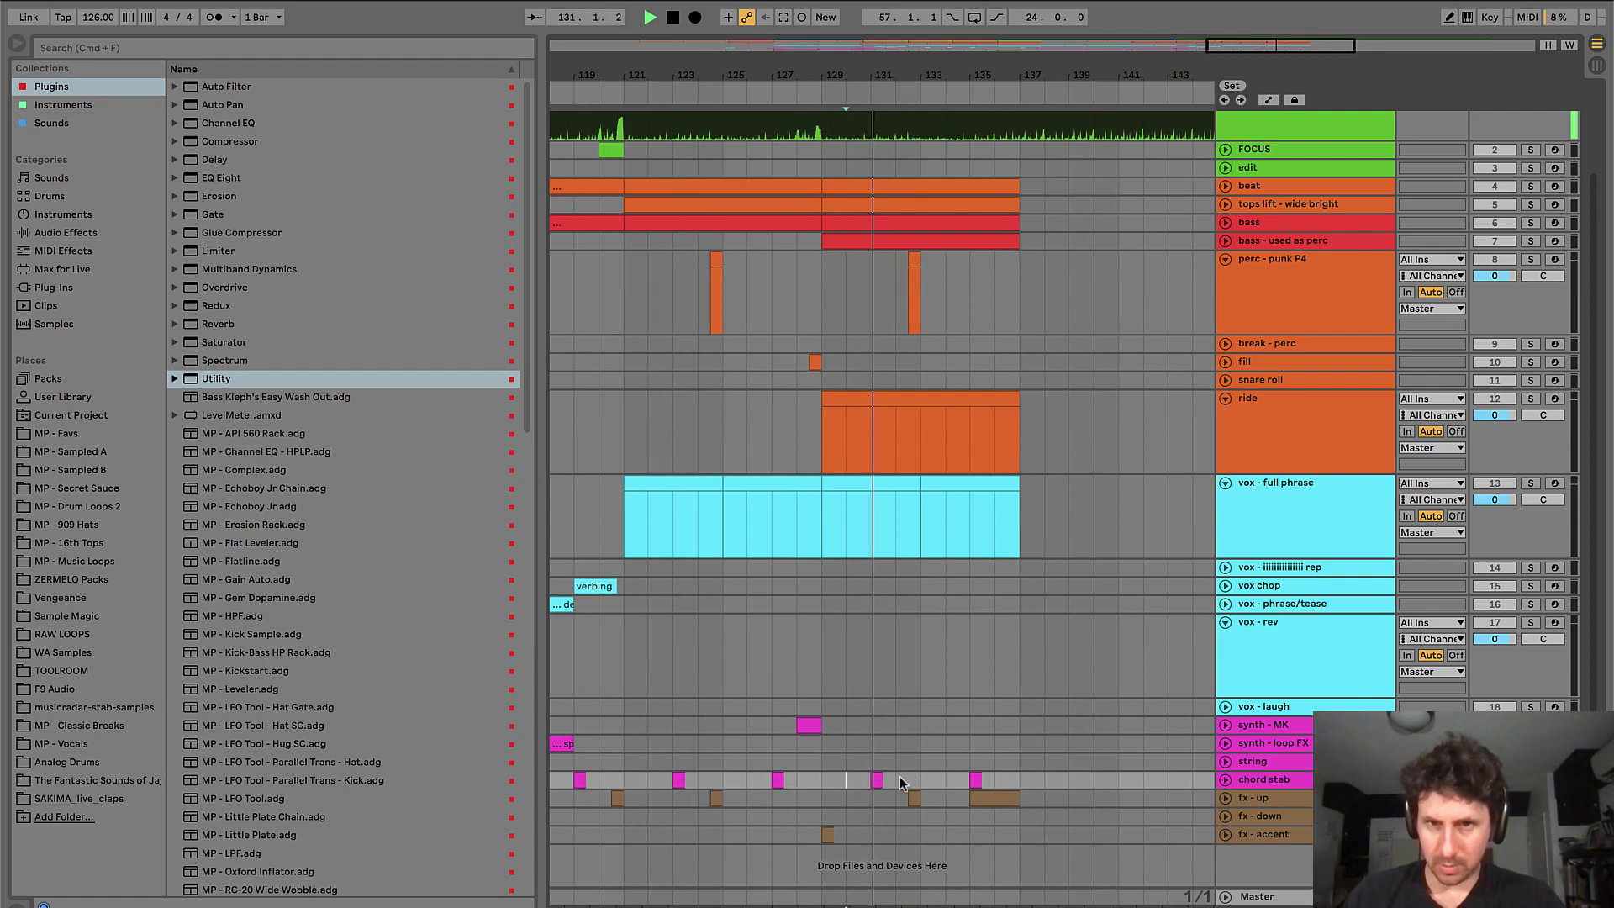
# - Delete the chord stab clips at bars 131 and 135, listening from bar 133 between the two deletions
pyautogui.moveTo(853, 779); pyautogui.dragTo(919, 784)
pyautogui.press('space')
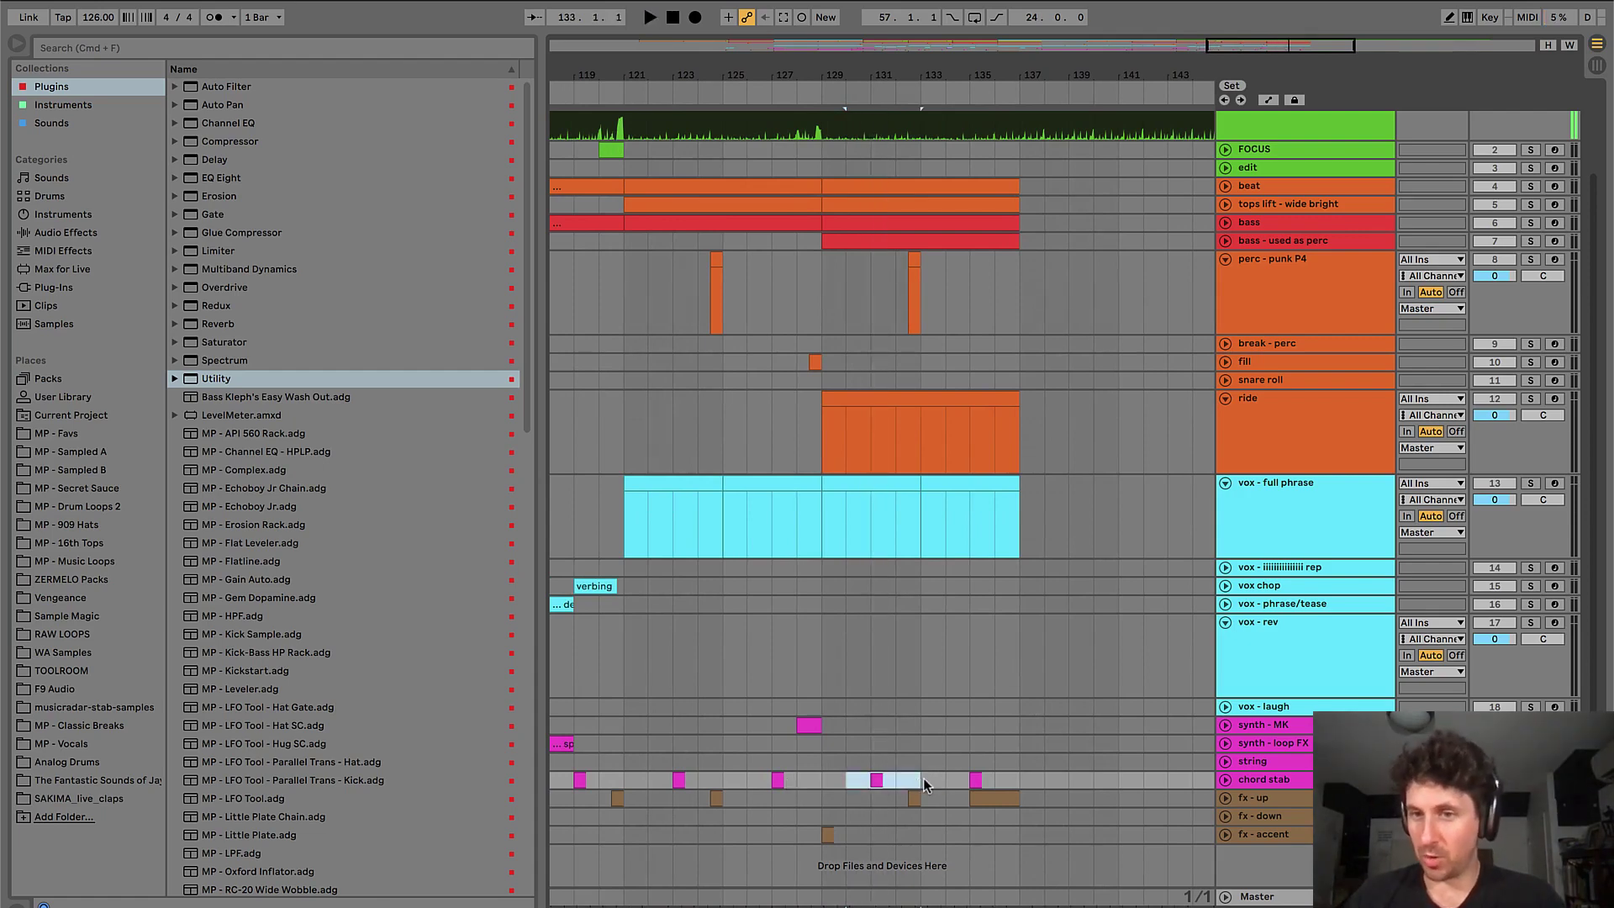
pyautogui.press('space')
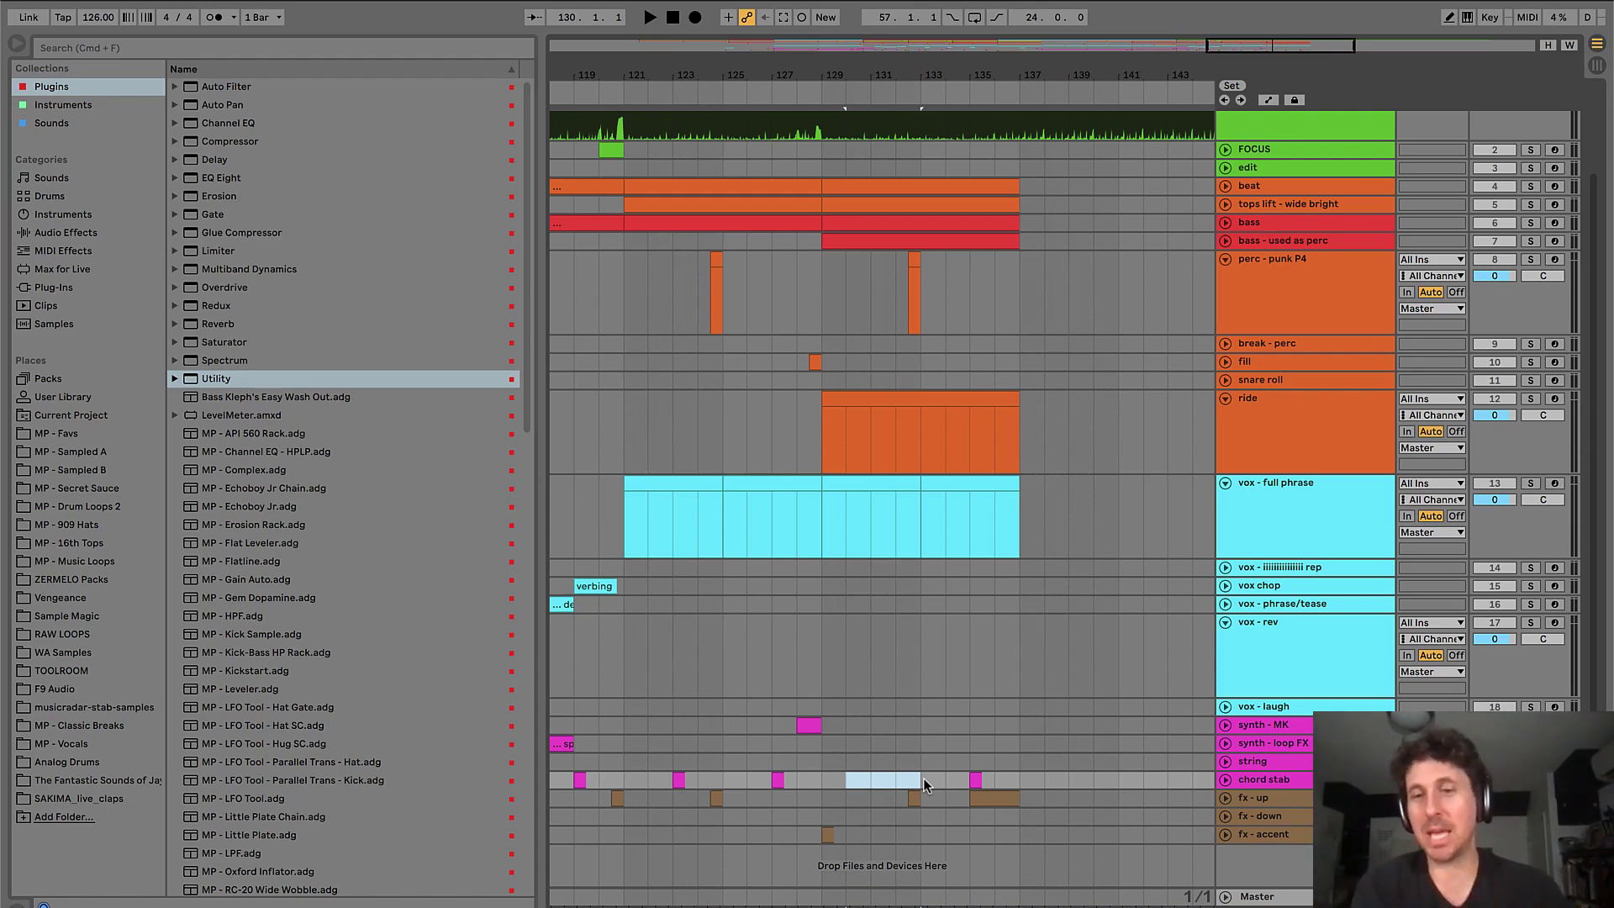
pyautogui.click(923, 778)
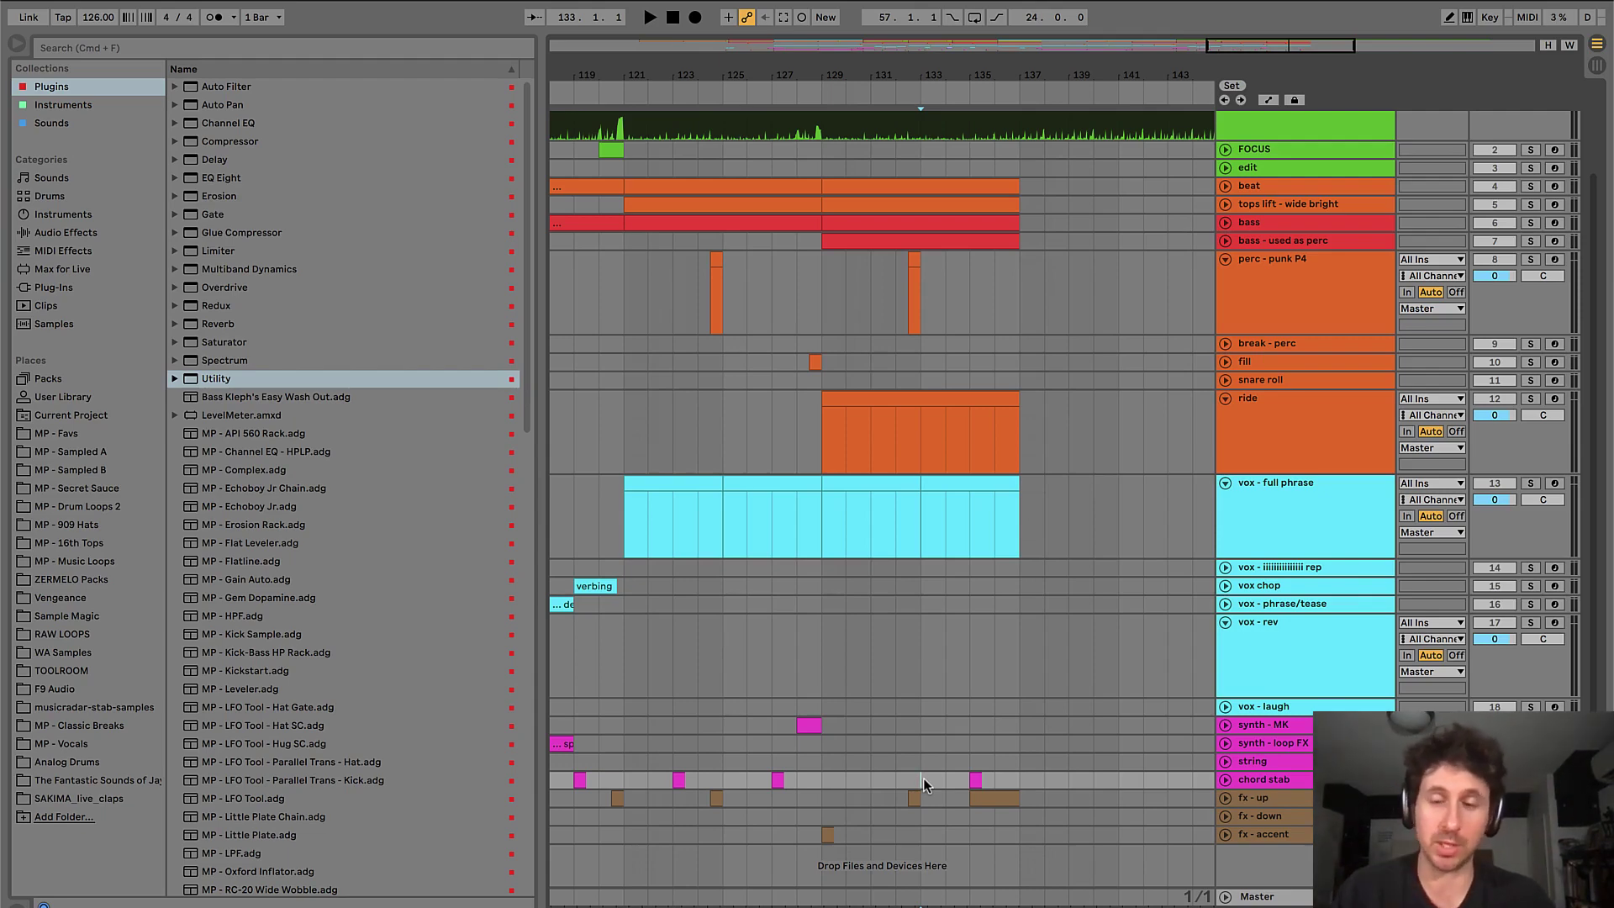
pyautogui.press('space')
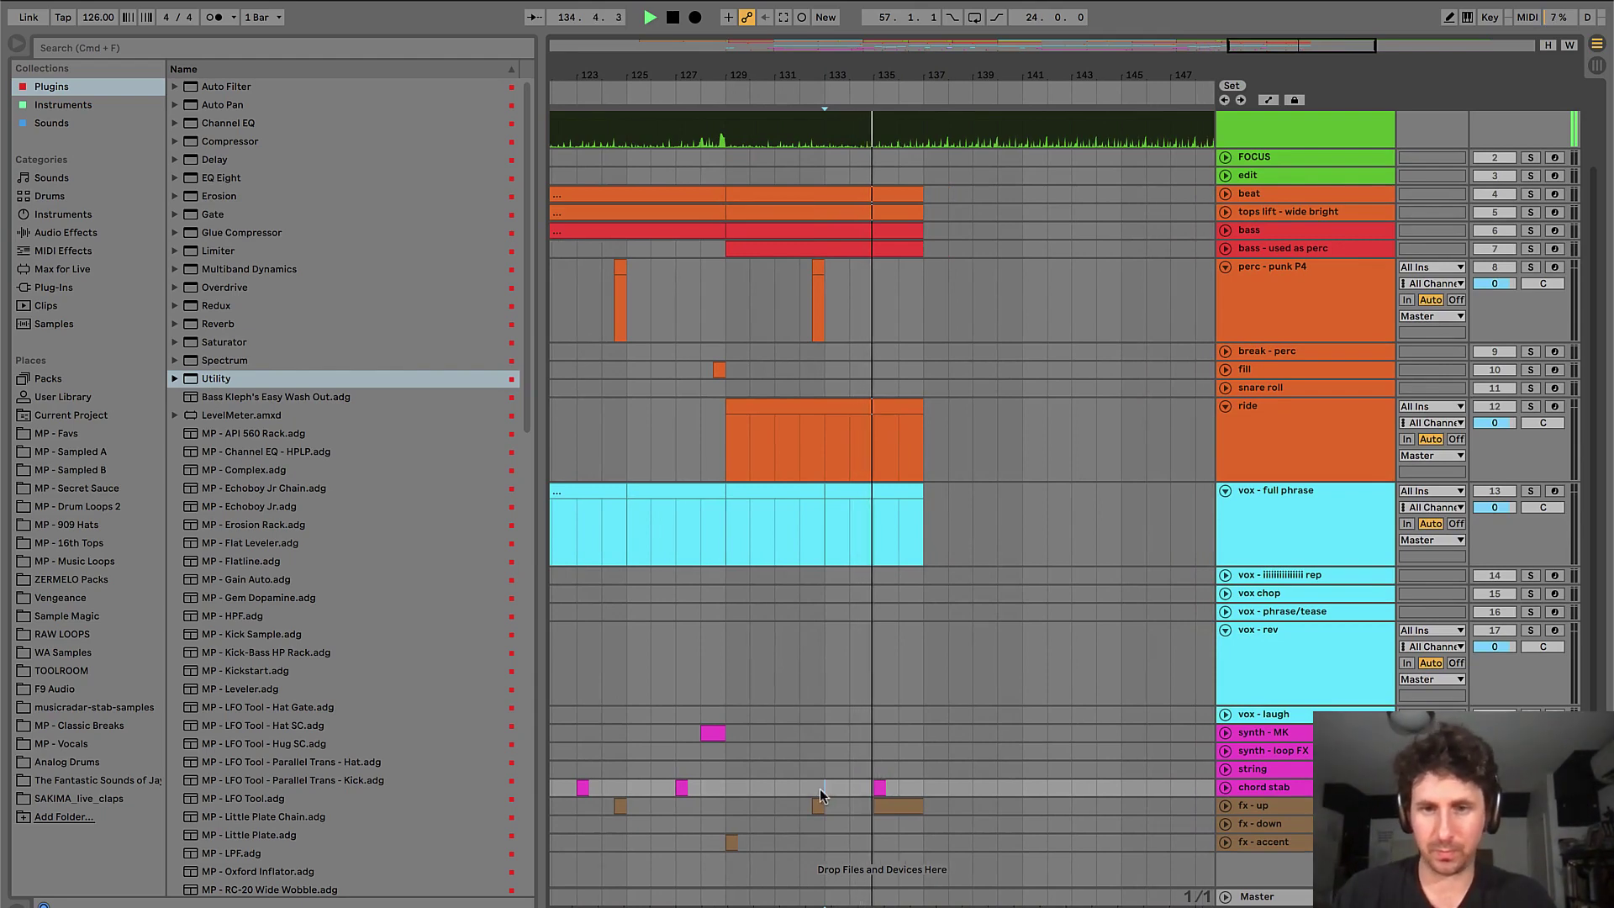
pyautogui.moveTo(874, 788); pyautogui.dragTo(920, 789)
pyautogui.press('Delete')
pyautogui.press('space')
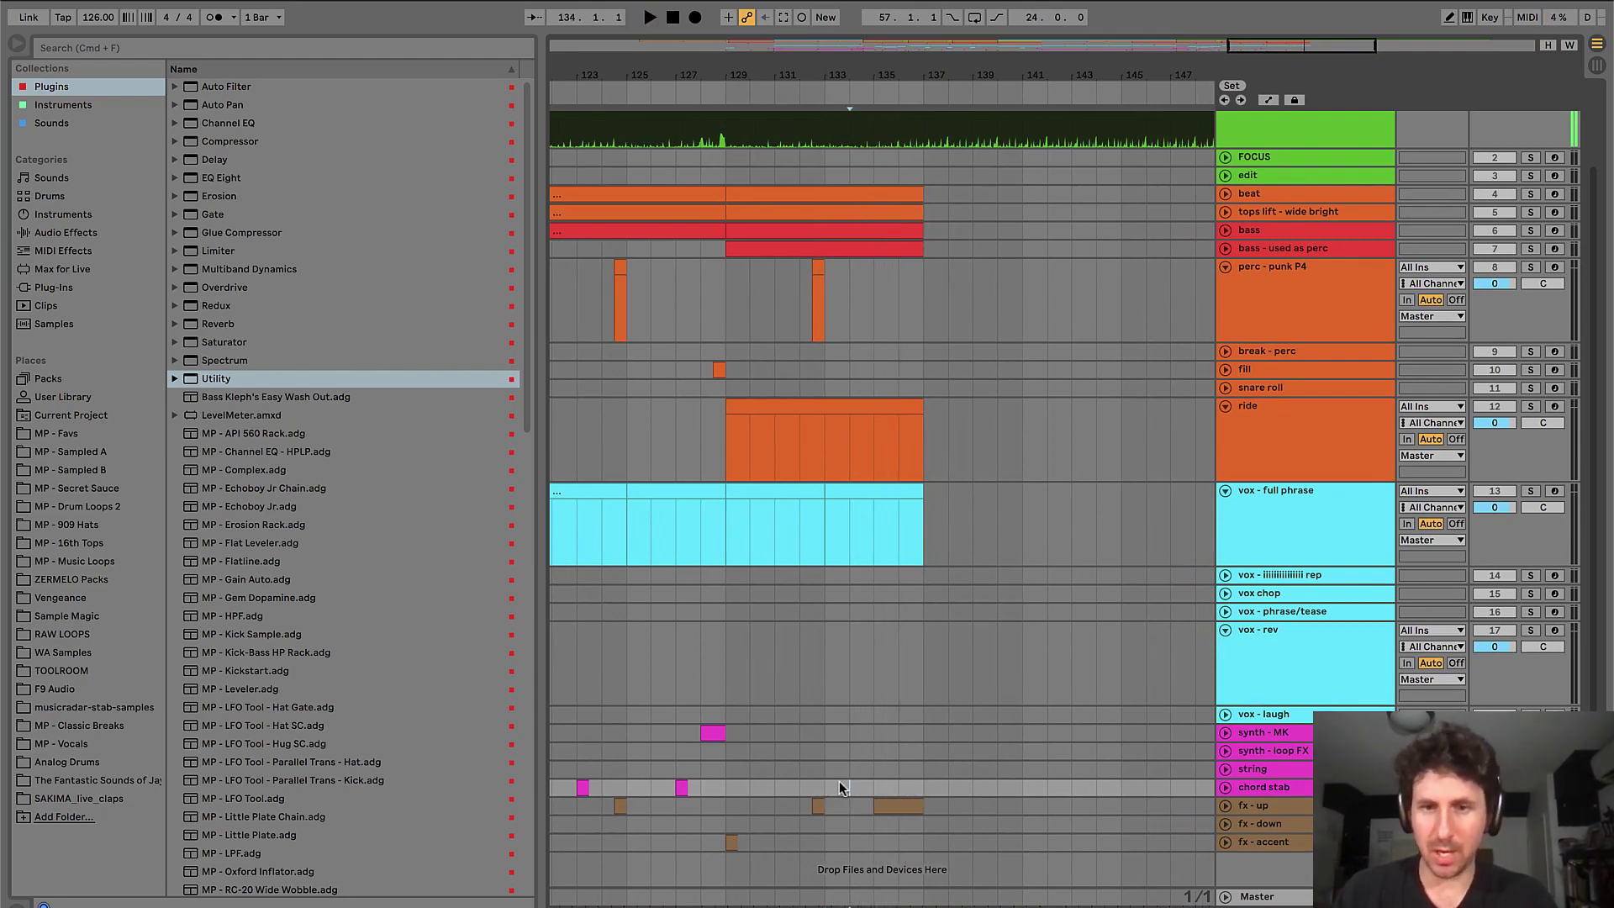
# - Listen to the rest of the section from bars 133 and 134 up to bar 137, checking the fx - up clips
pyautogui.press('+')
pyautogui.press('space')
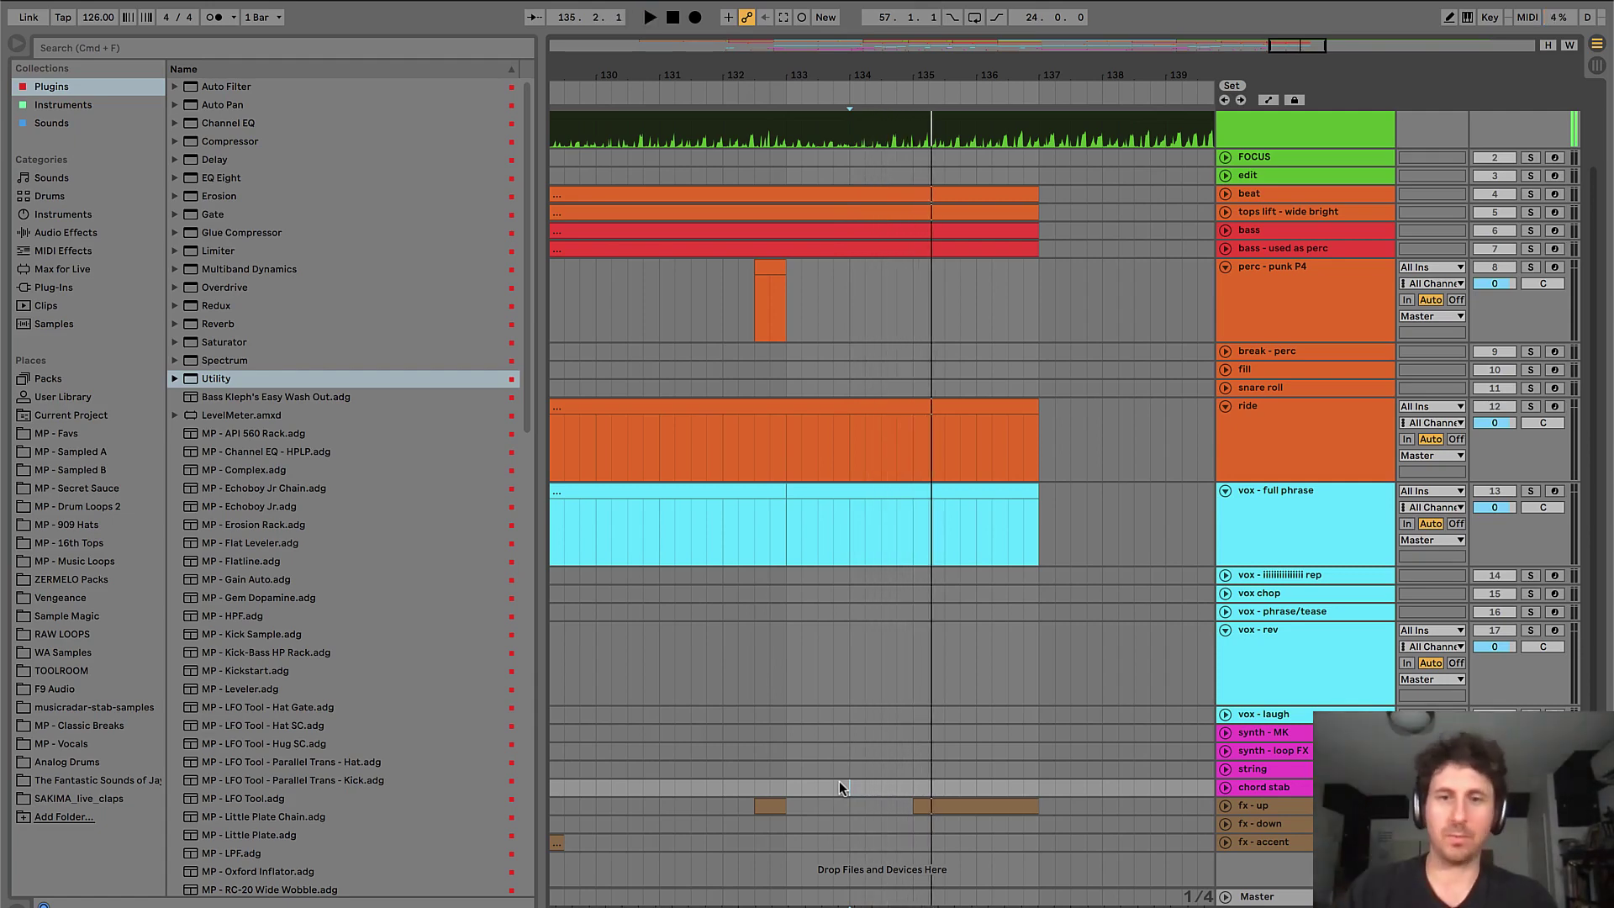
pyautogui.press('-')
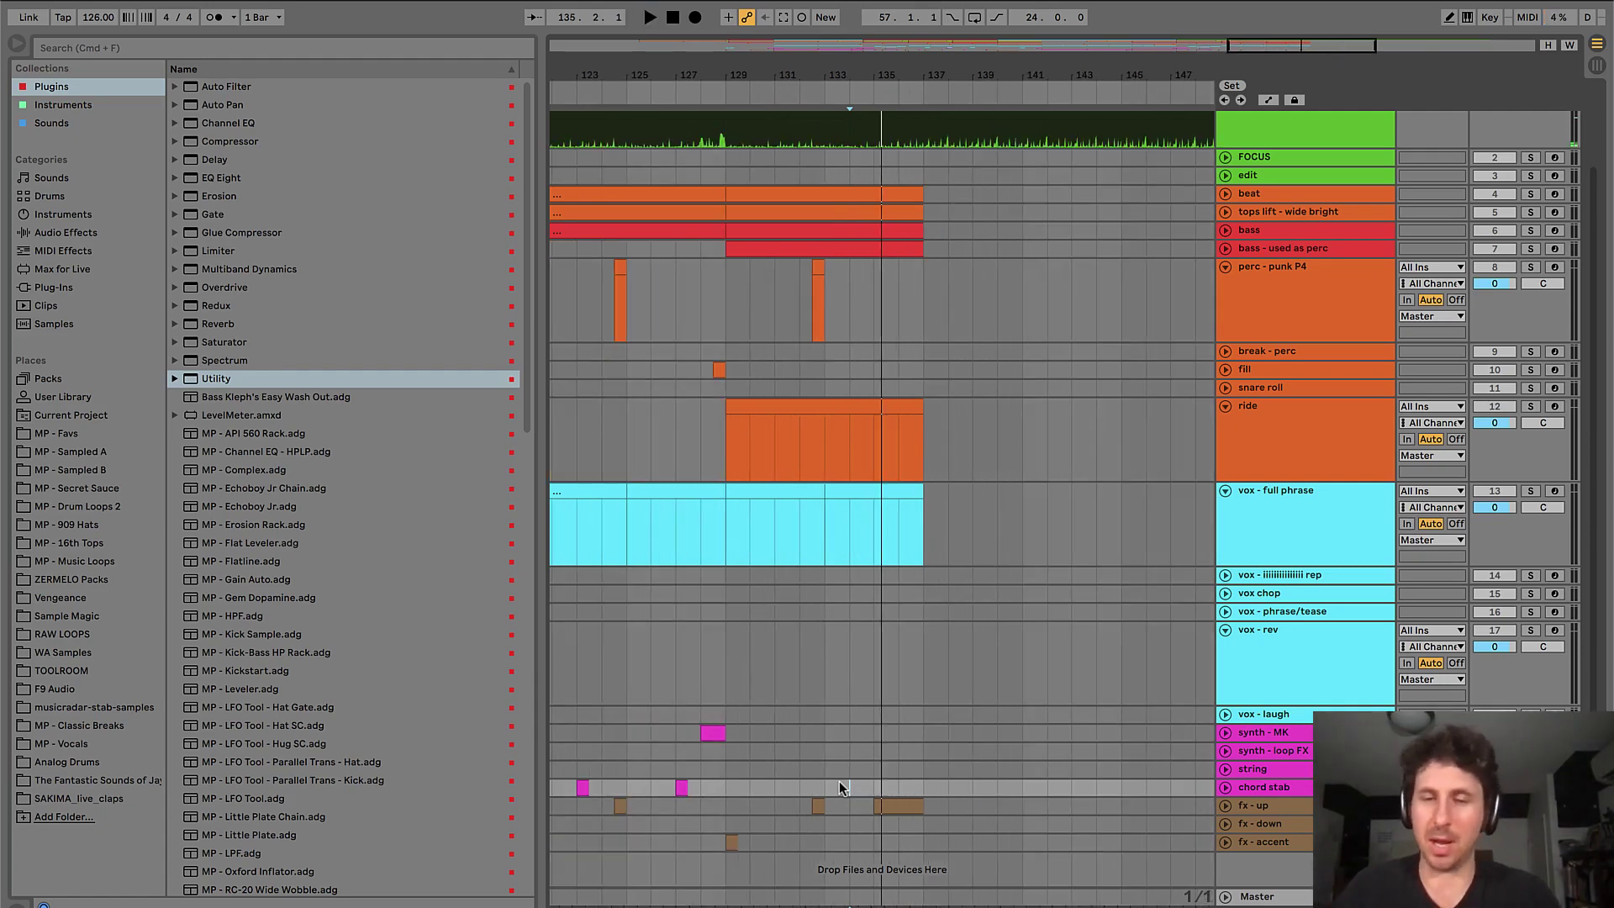
pyautogui.click(820, 782)
pyautogui.press('+')
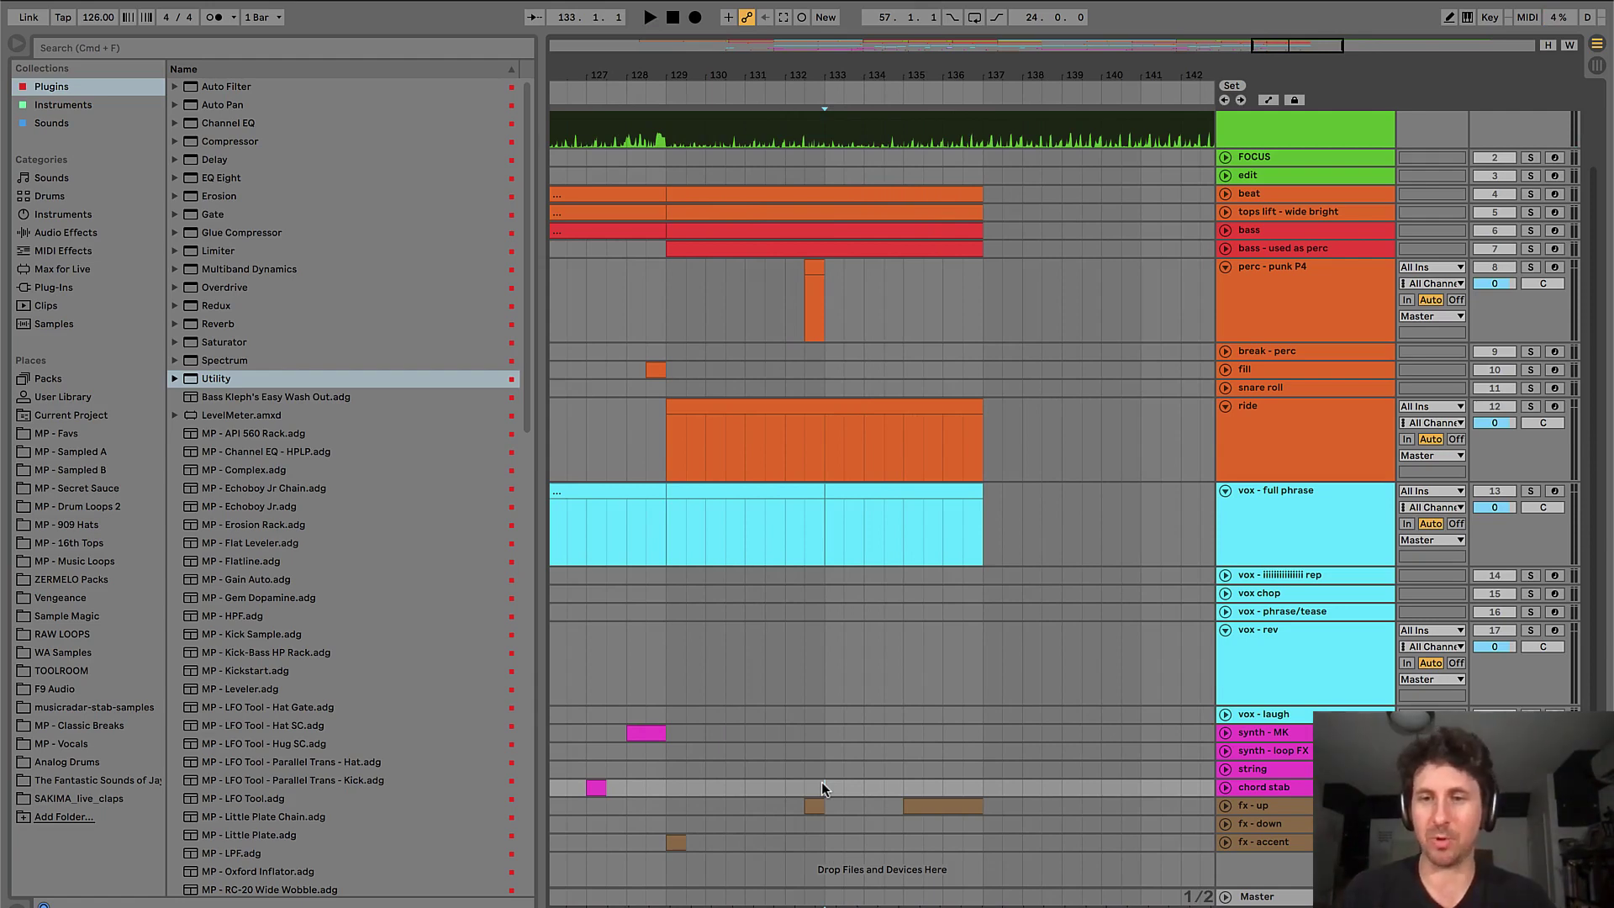
pyautogui.press('space')
pyautogui.click(813, 807)
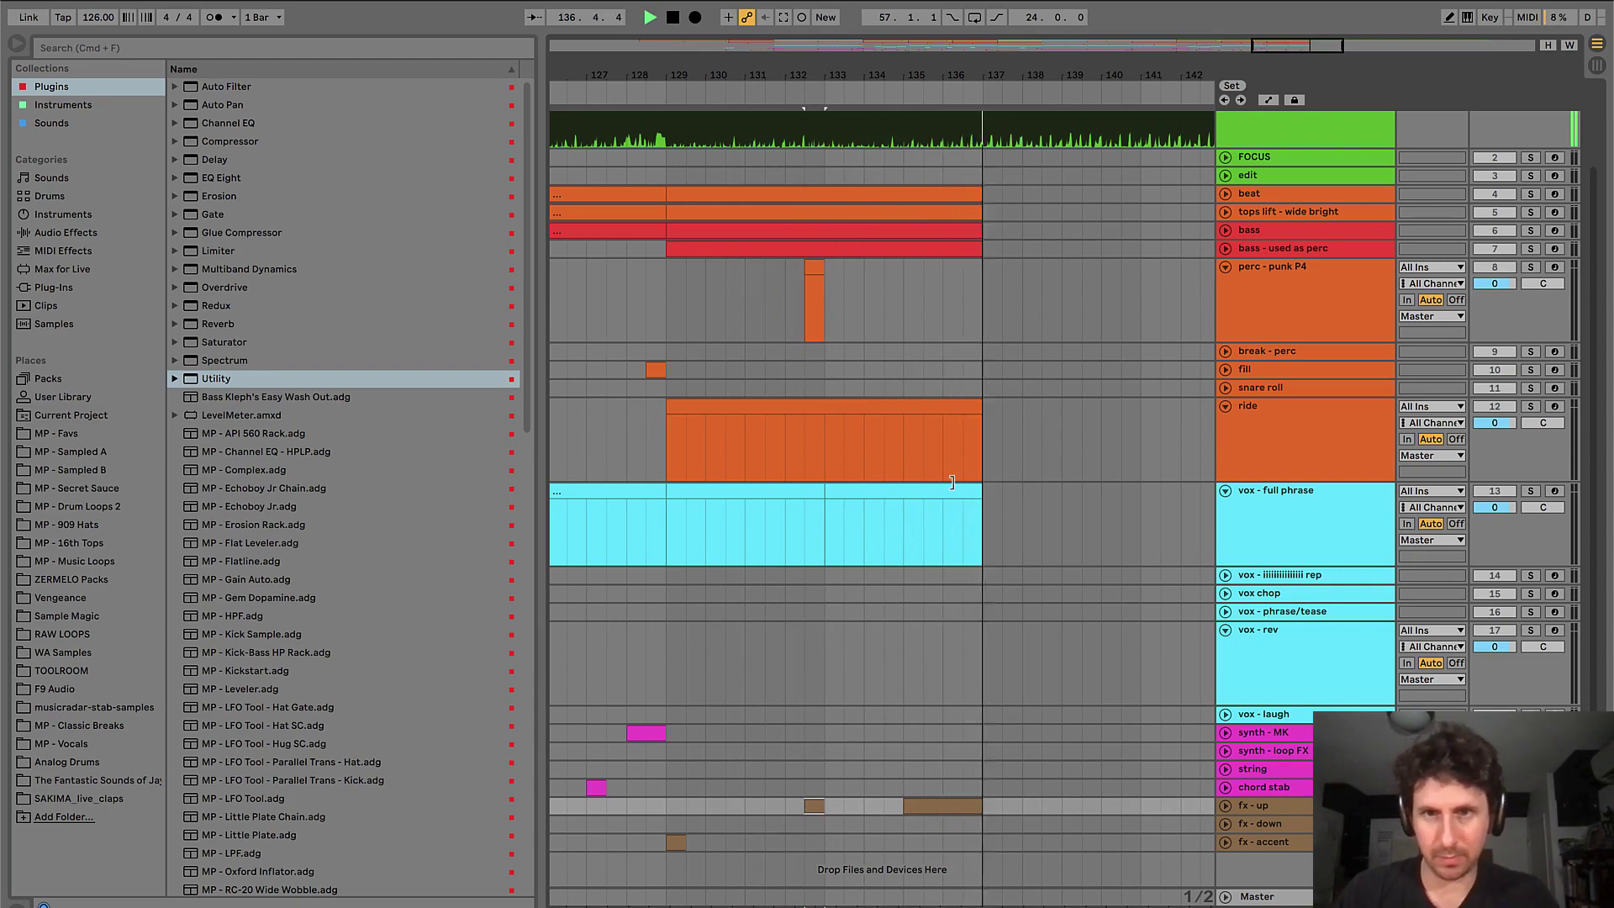
pyautogui.press('space')
# - Play from bar 127 and create a one-bar clip at bar 128 on the edit track
pyautogui.click(610, 300)
pyautogui.scroll(3, 639, 286)
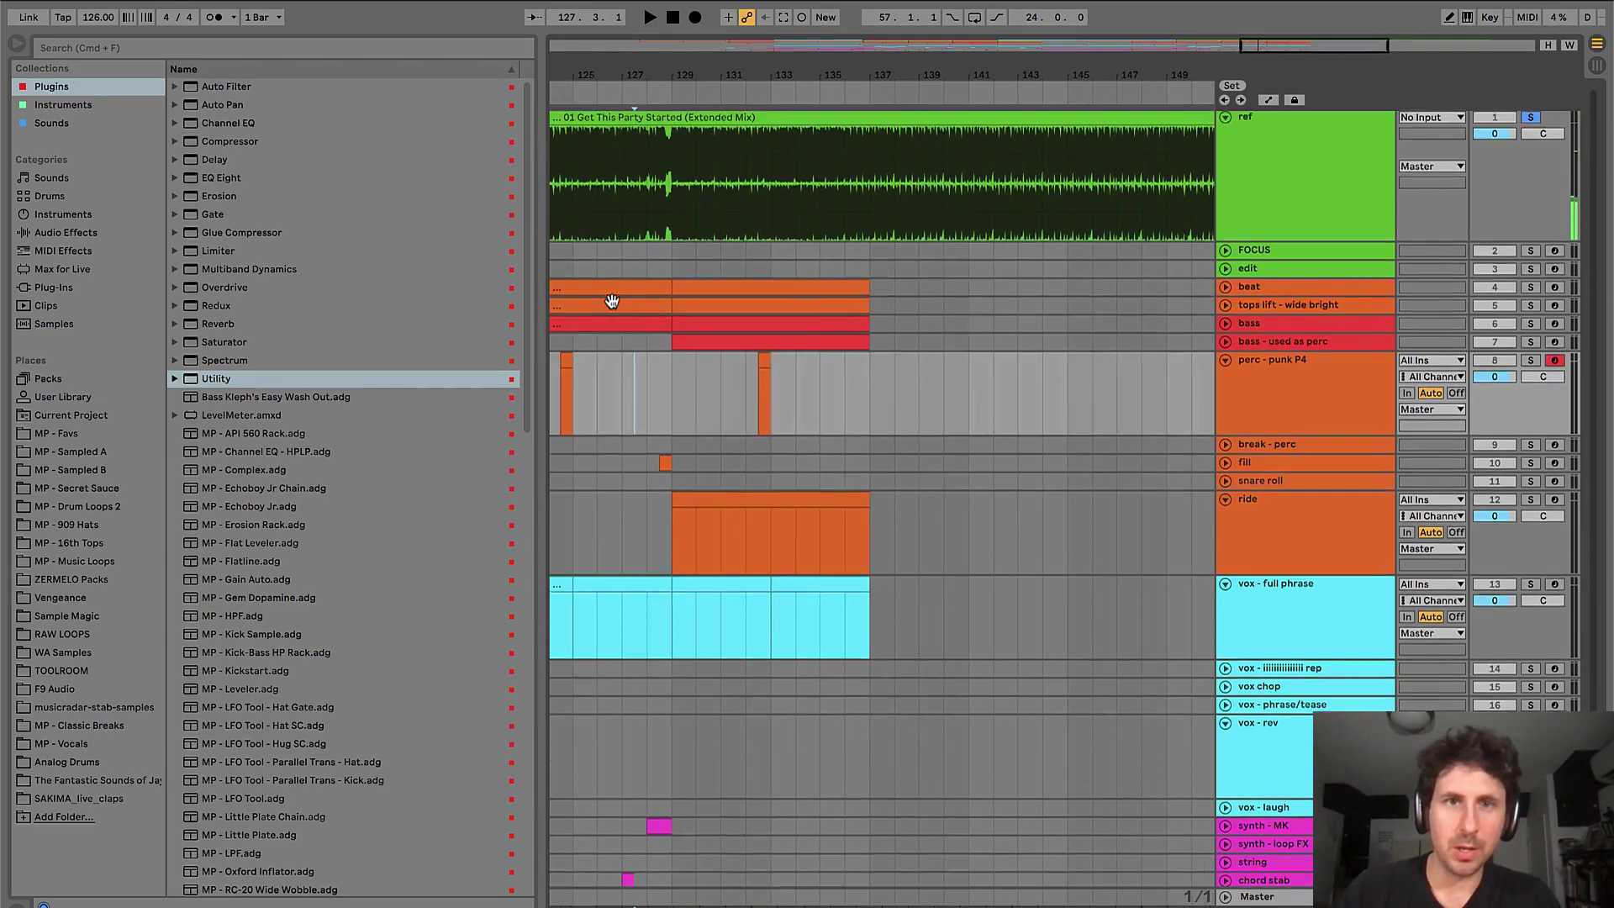
pyautogui.hscroll(-3, 672, 270)
pyautogui.click(664, 268)
pyautogui.press('space')
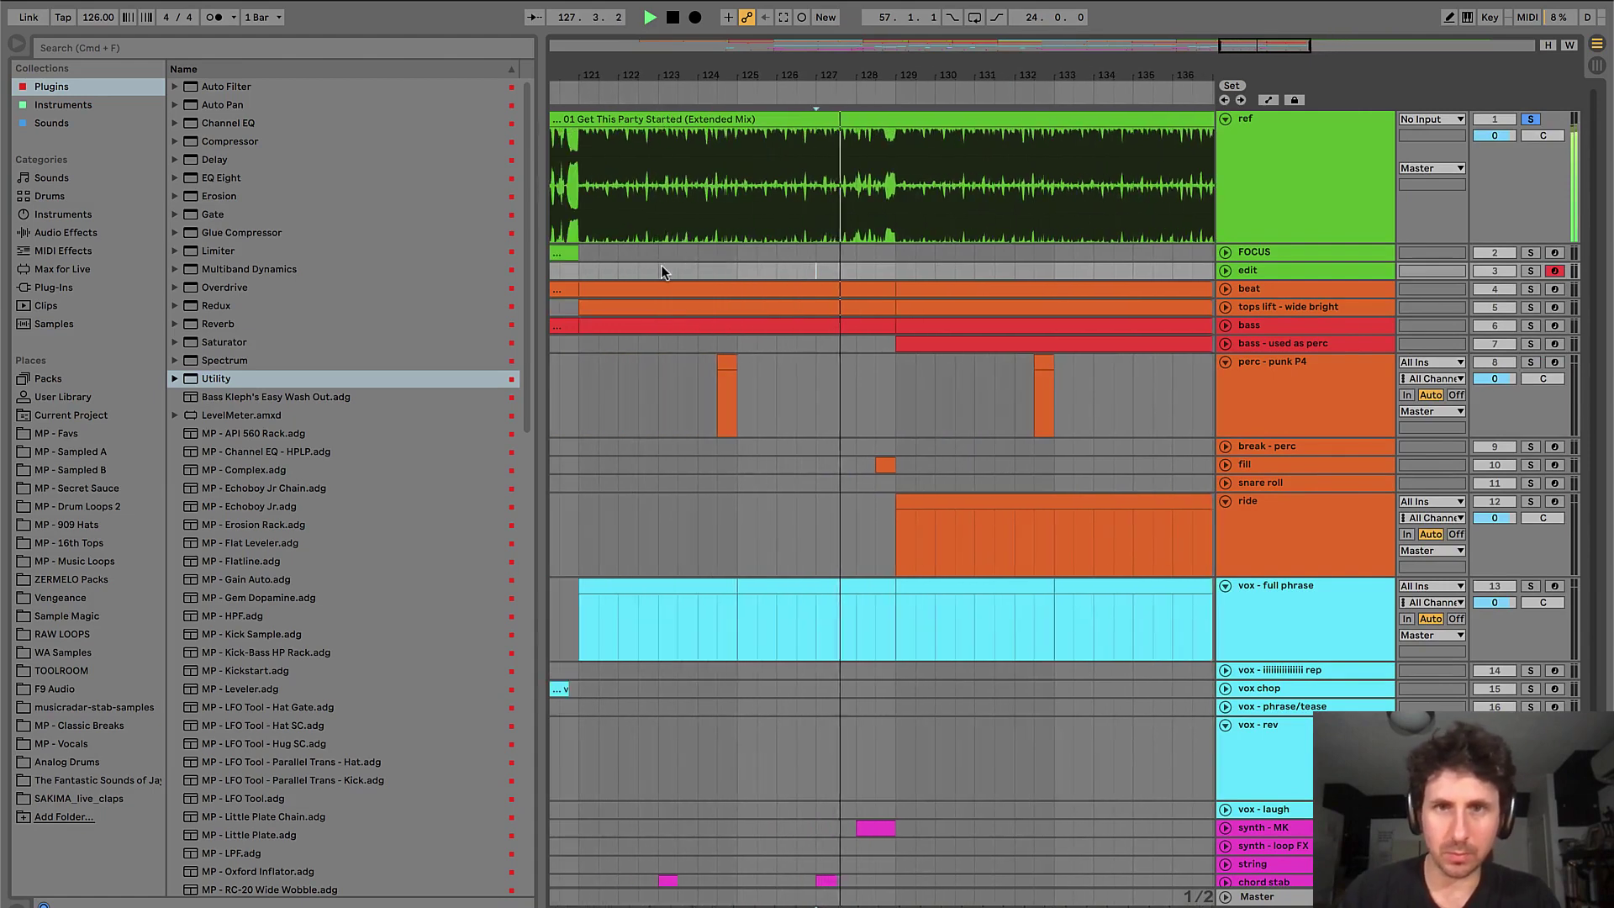
pyautogui.moveTo(859, 273); pyautogui.dragTo(893, 269)
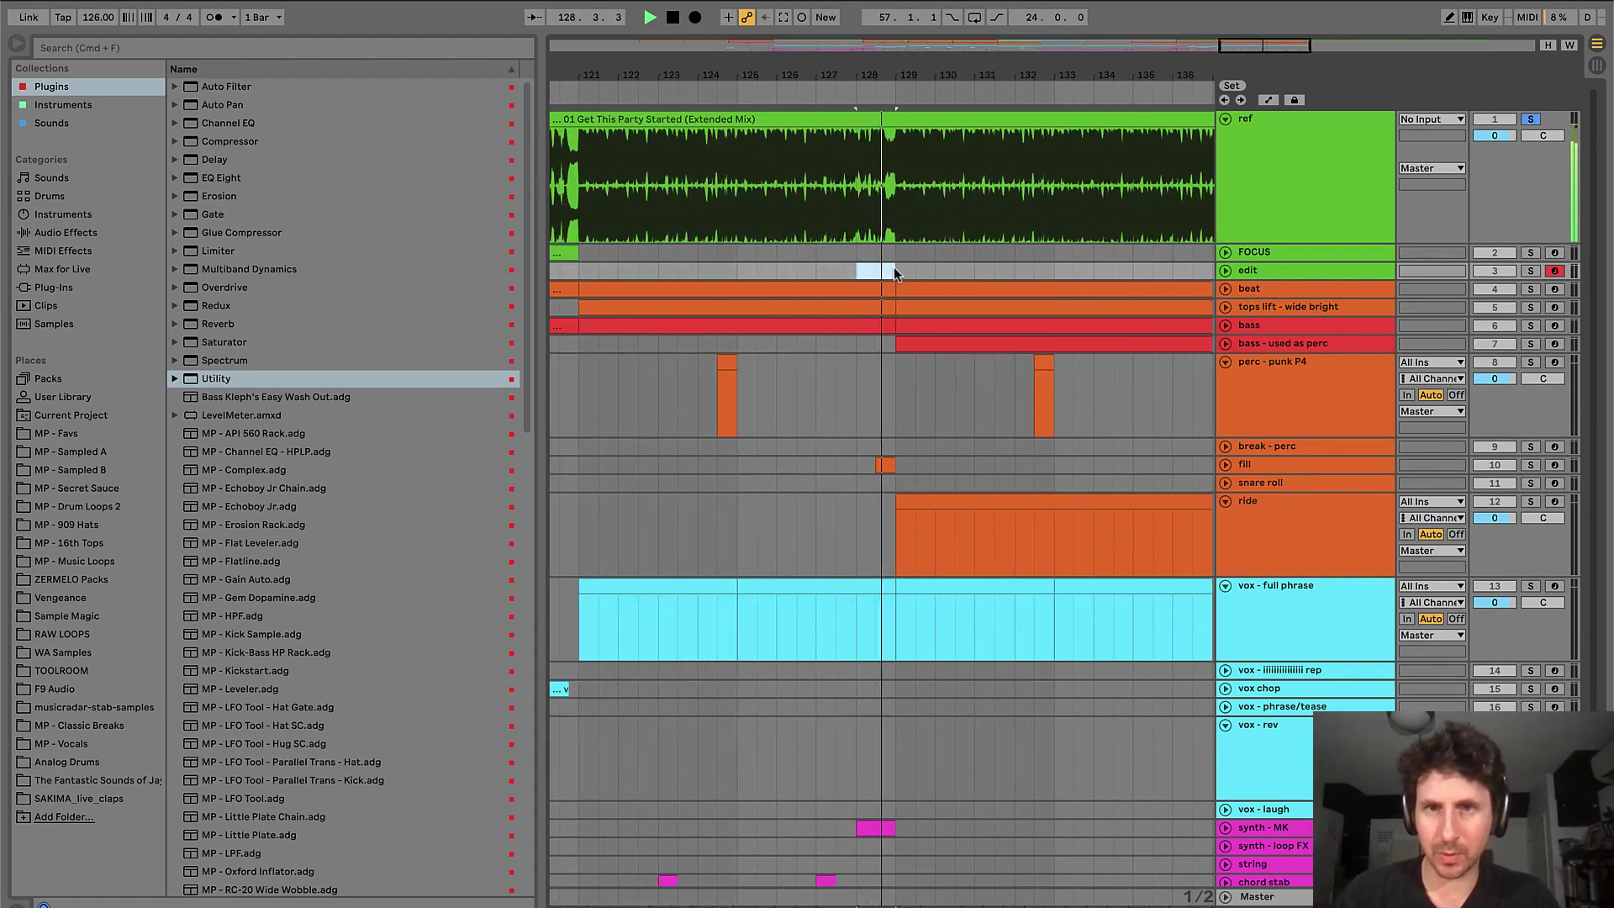
pyautogui.press('super+shift+m')
pyautogui.press('super+alt+l')
# - Move the one-bar FOCUS clip at bar 120 down to the edit track while playing from there
pyautogui.hscroll(-5, 777, 277)
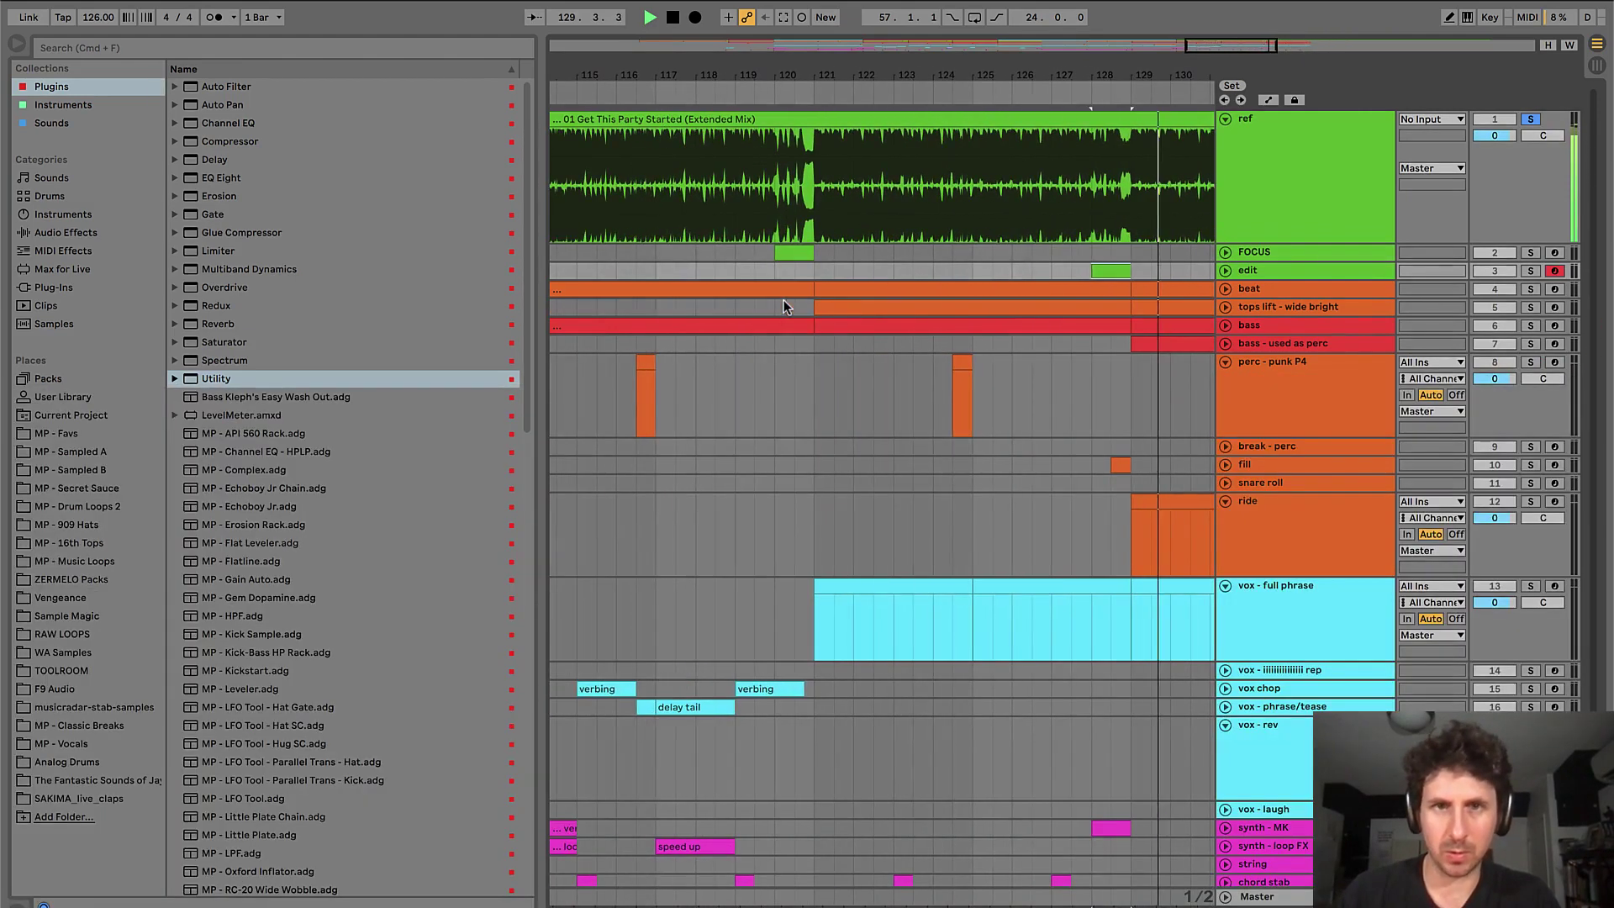
pyautogui.click(775, 271)
pyautogui.press('space')
pyautogui.moveTo(799, 248); pyautogui.dragTo(796, 271)
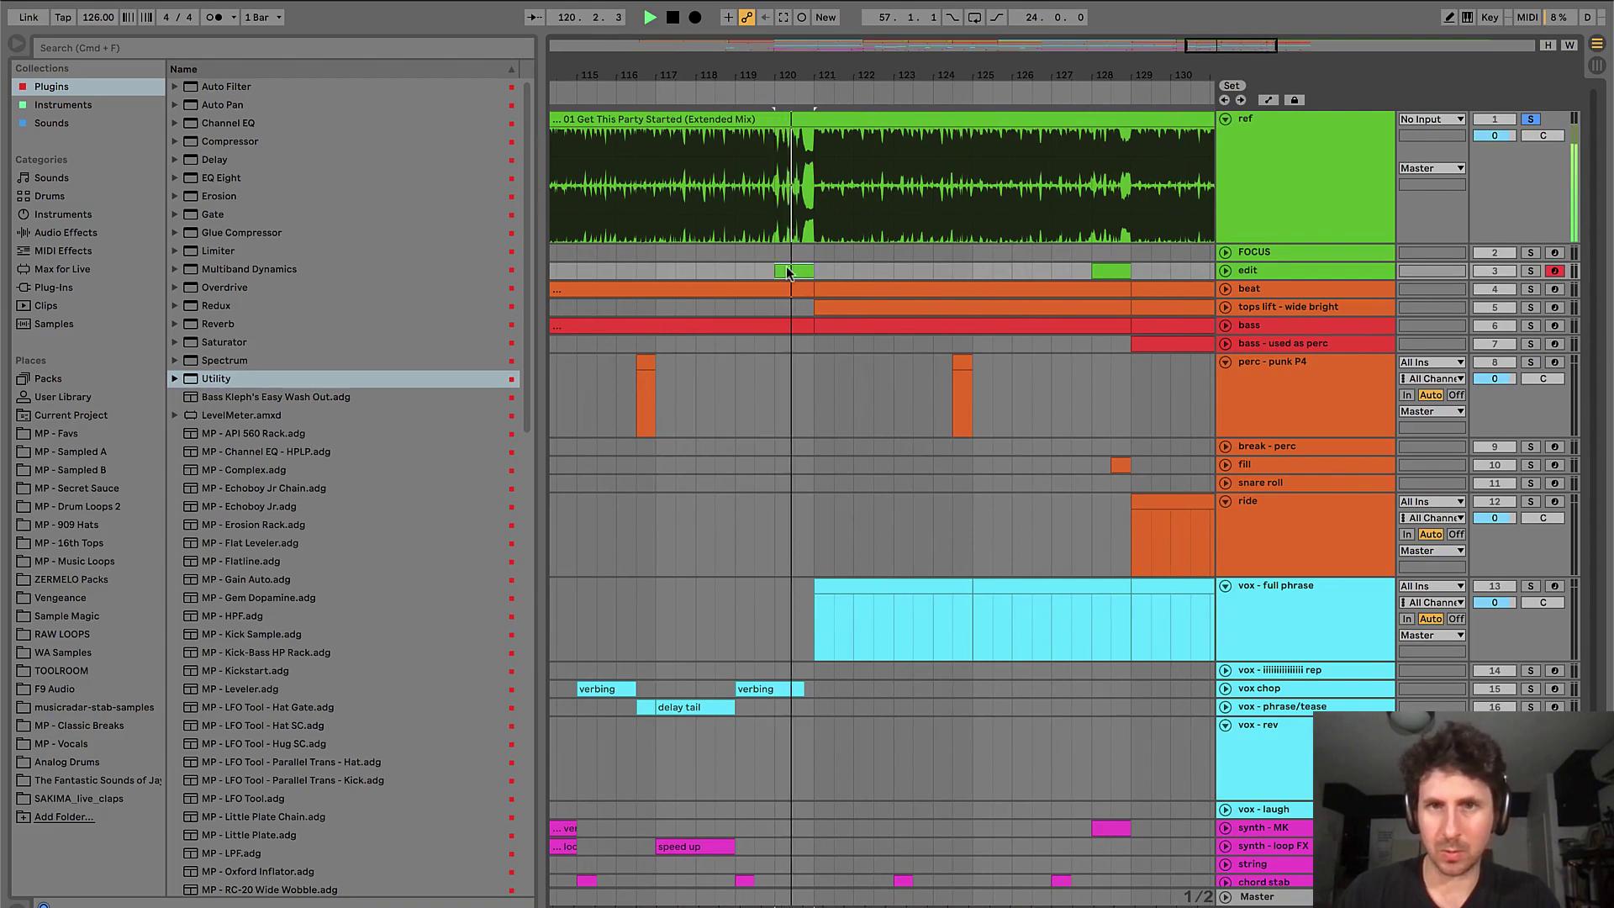
pyautogui.press('-')
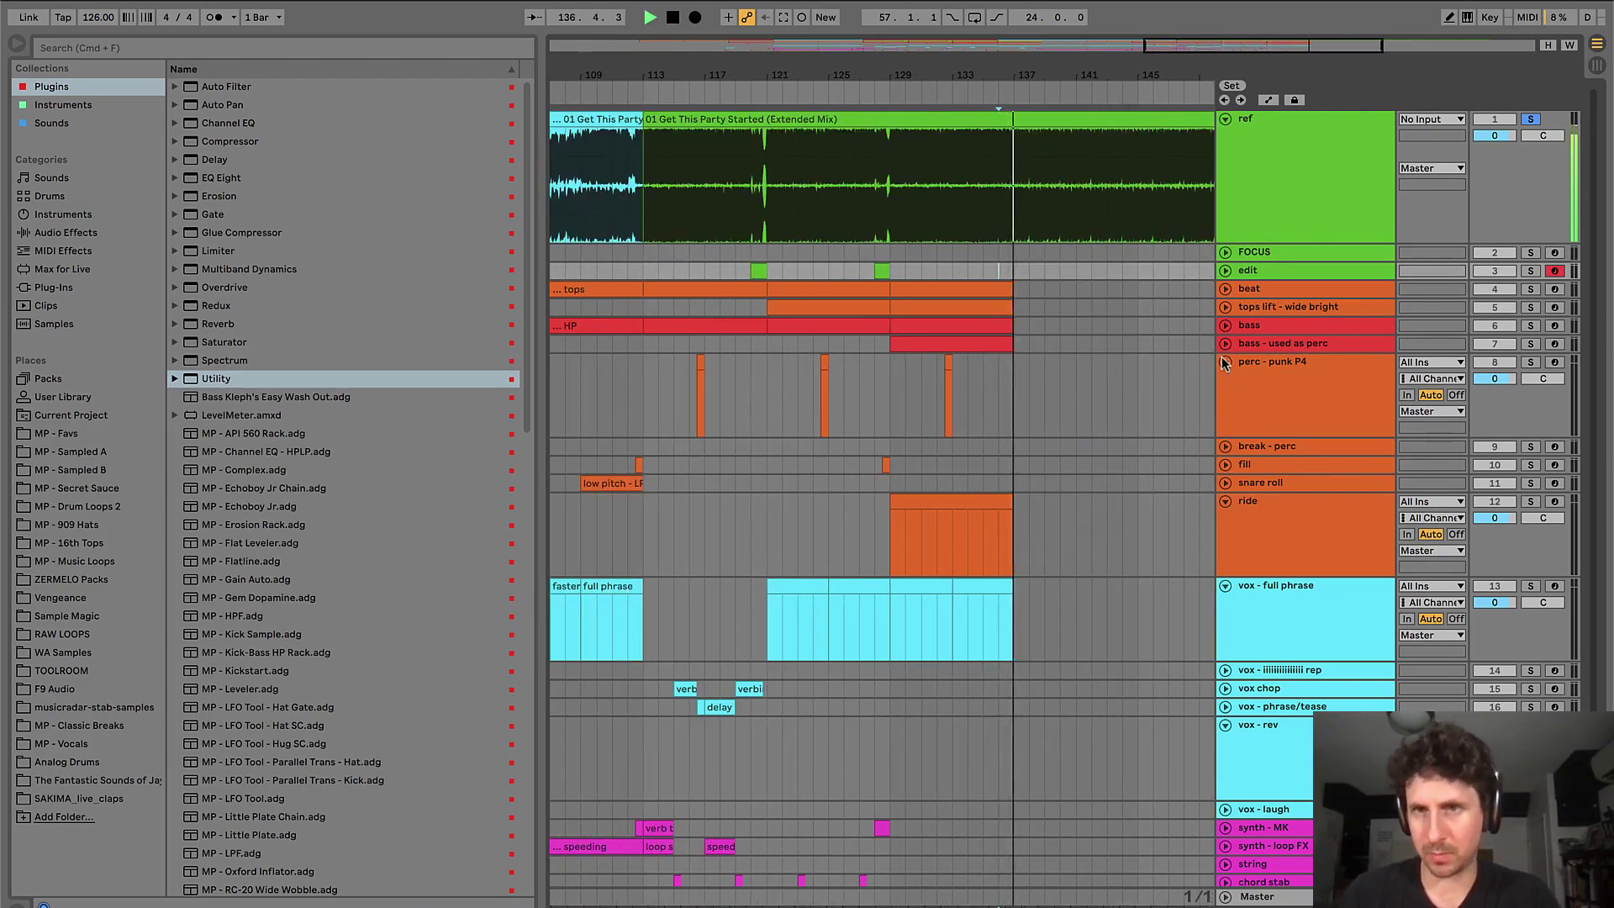
# - Fold all the tracks and duplicate the eight-bar beat and bass clips so both continue from bar 137 to 145
pyautogui.press('super+alt+u')
pyautogui.press('+')
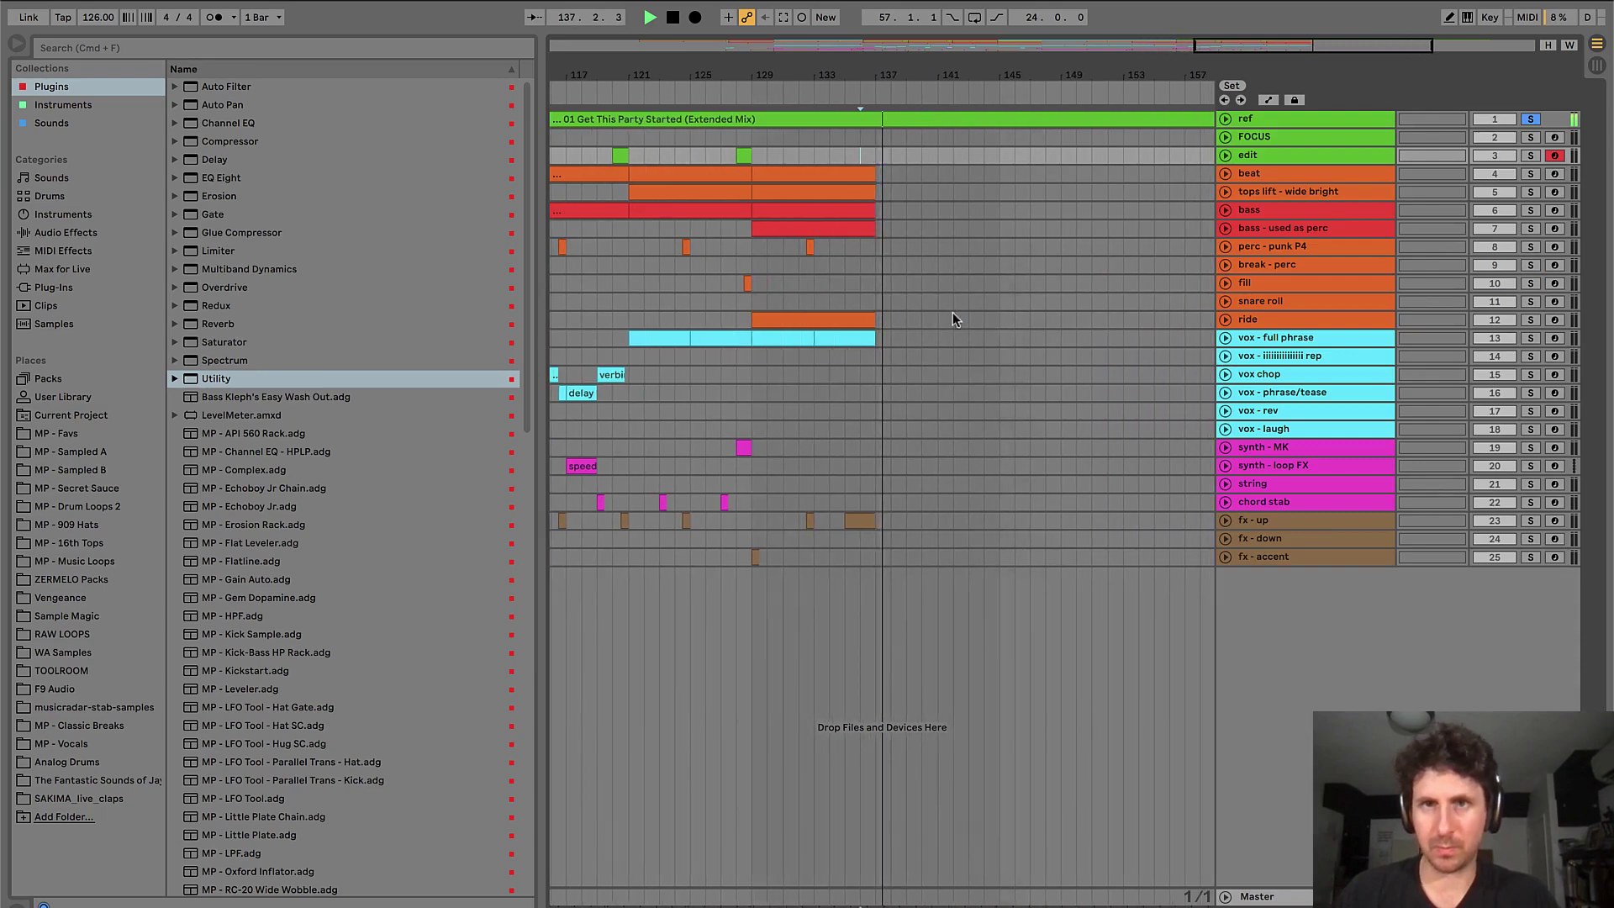
pyautogui.click(845, 151)
pyautogui.click(853, 174)
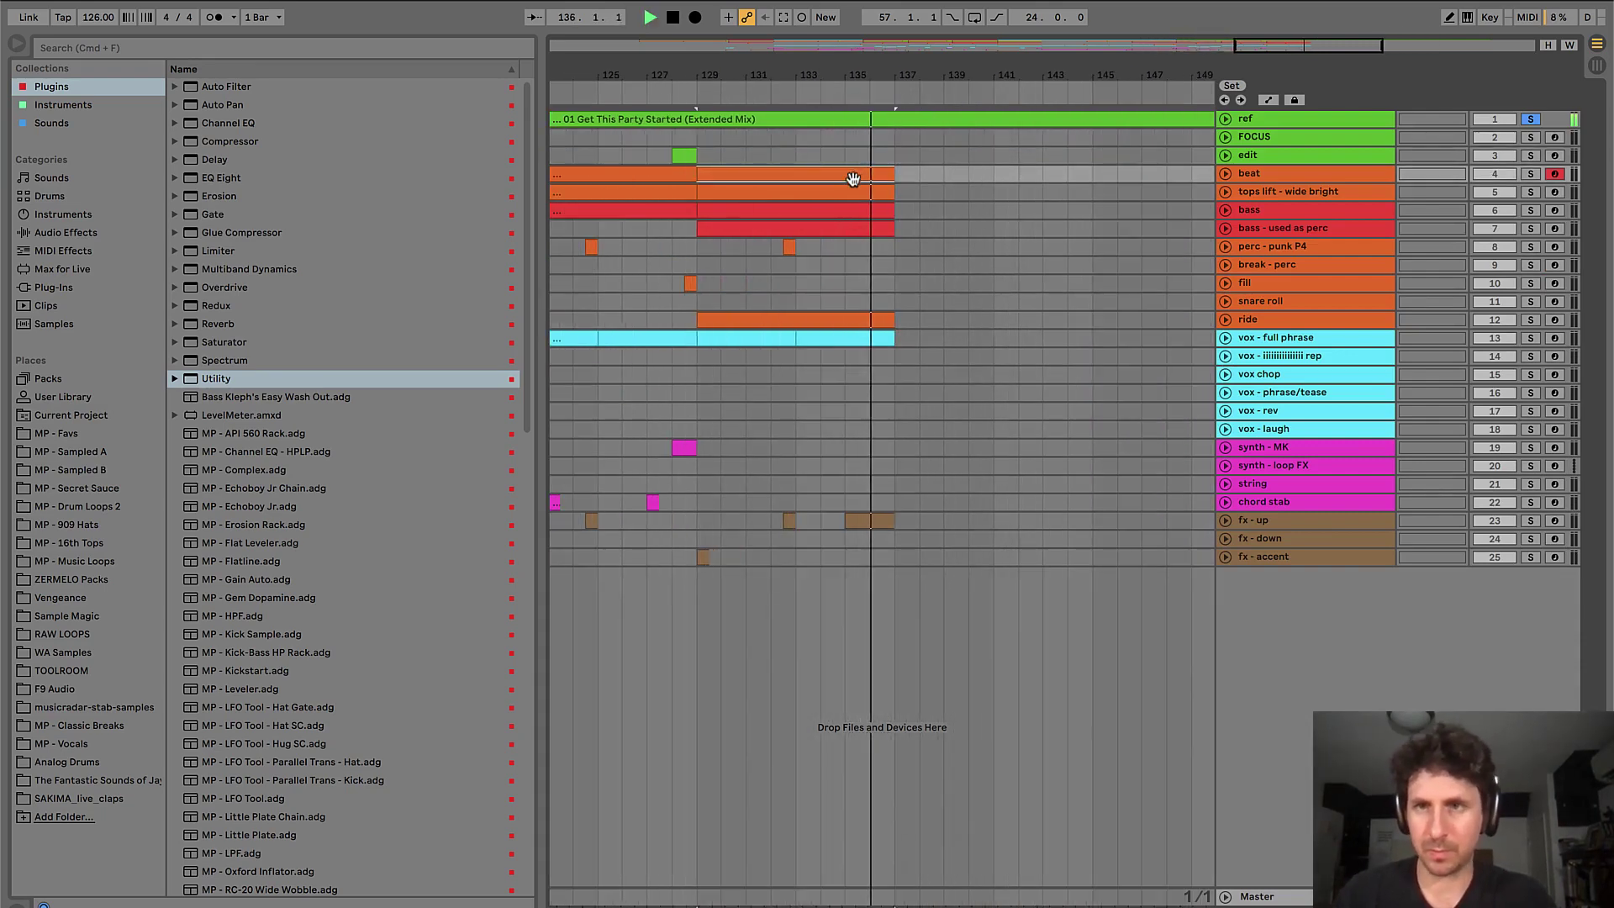
pyautogui.press('super+d')
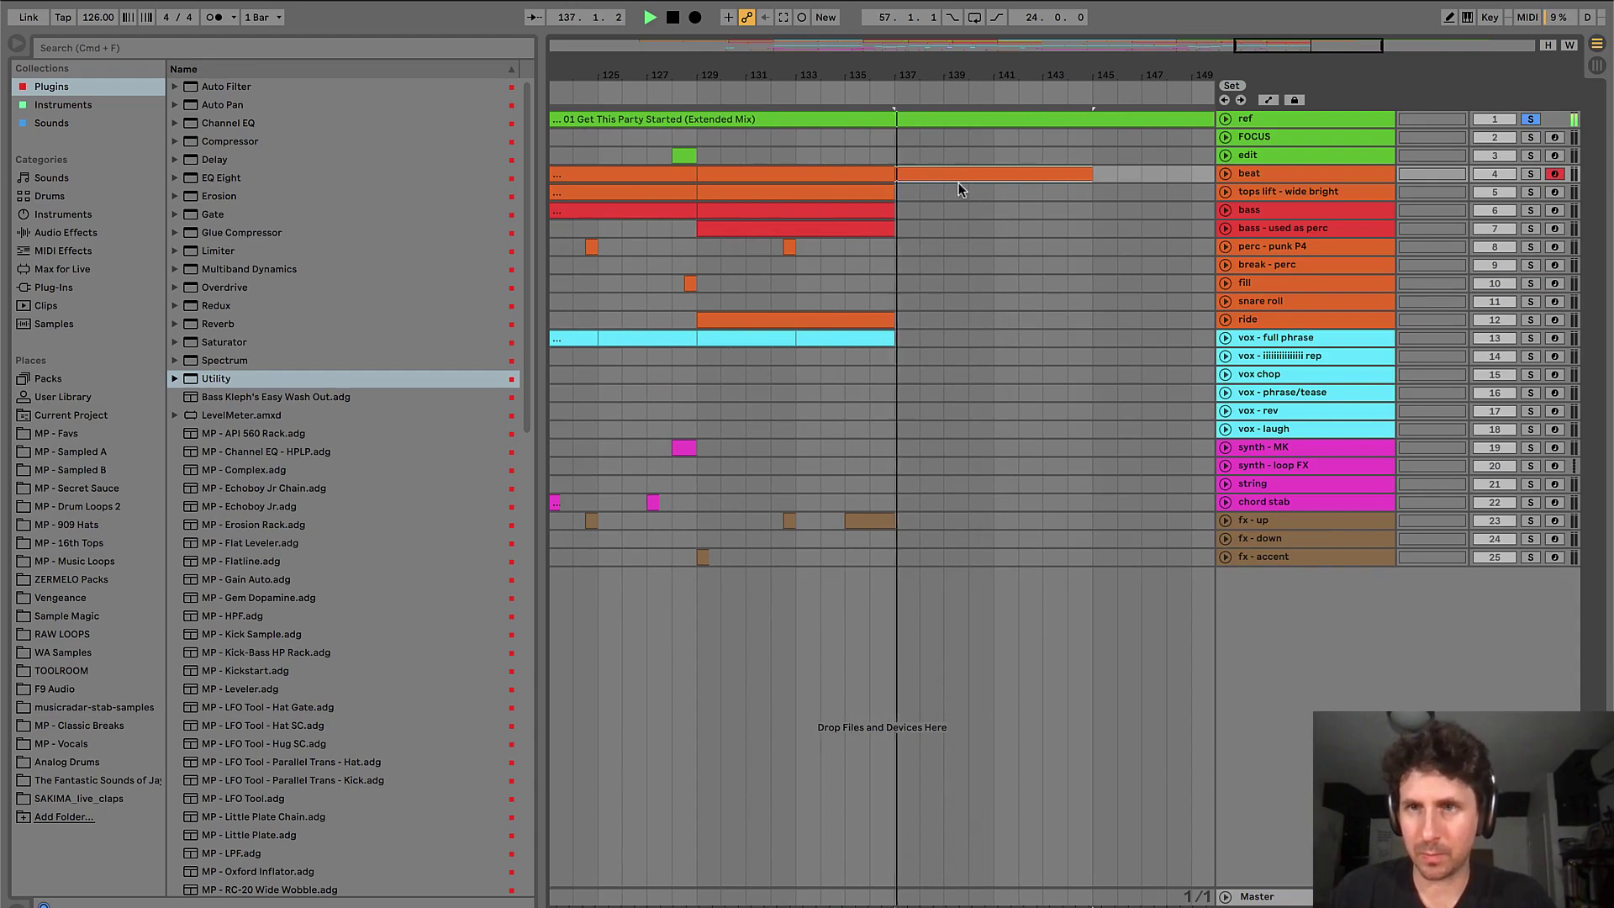
pyautogui.click(814, 212)
pyautogui.press('super+d')
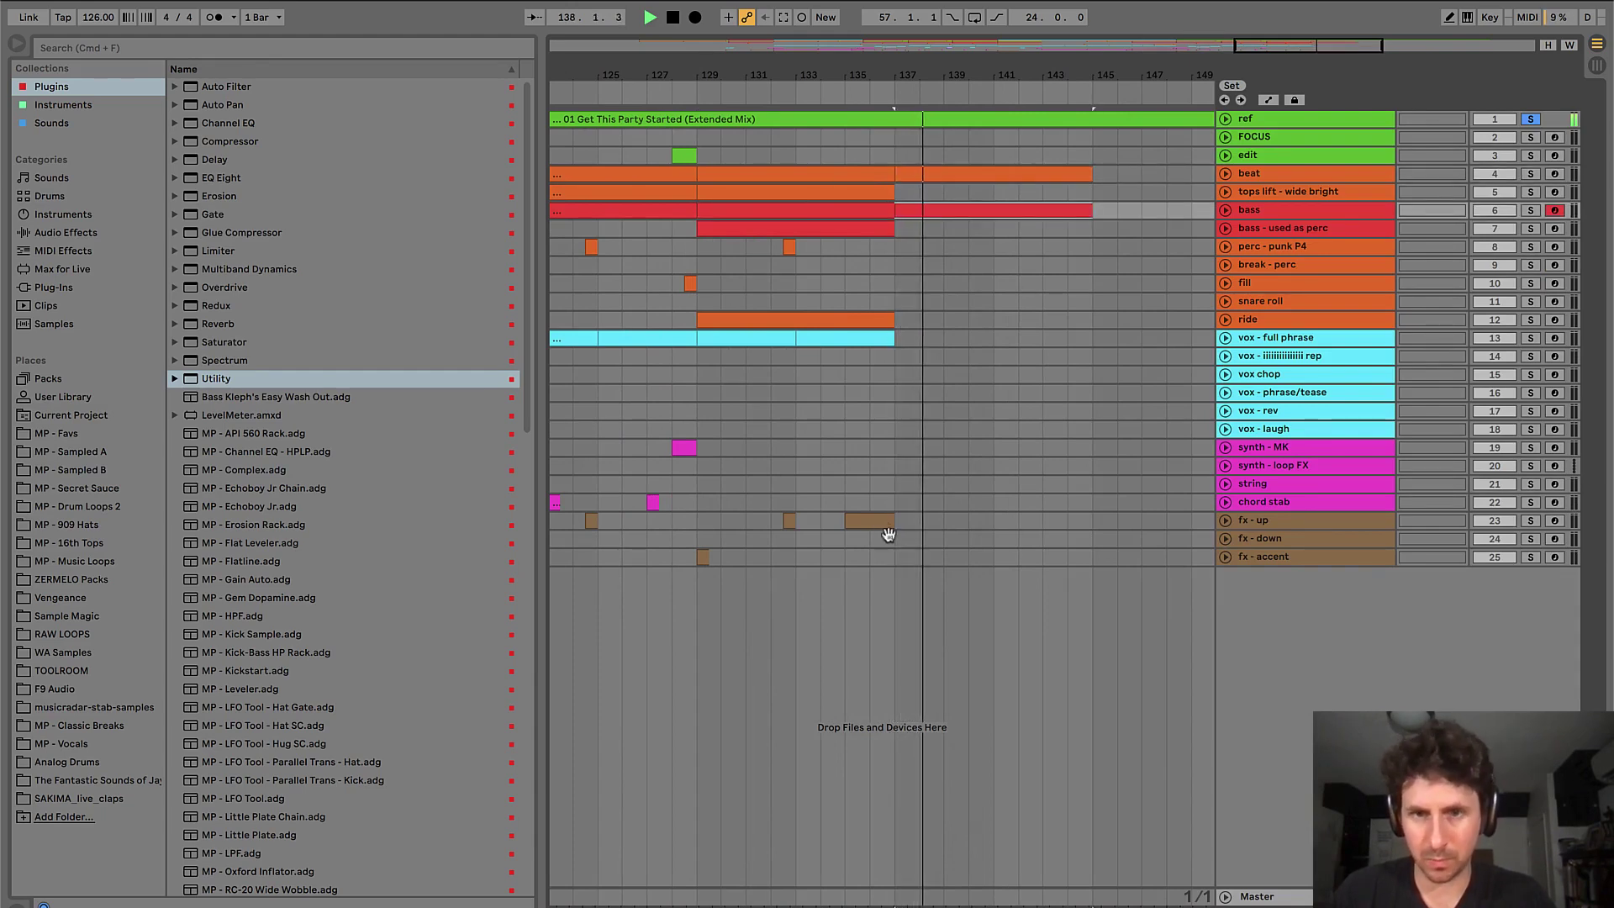
# - Add a clip on the fx - down track from bar 137 to bar 145 and stop playback
pyautogui.moveTo(883, 523); pyautogui.dragTo(921, 540)
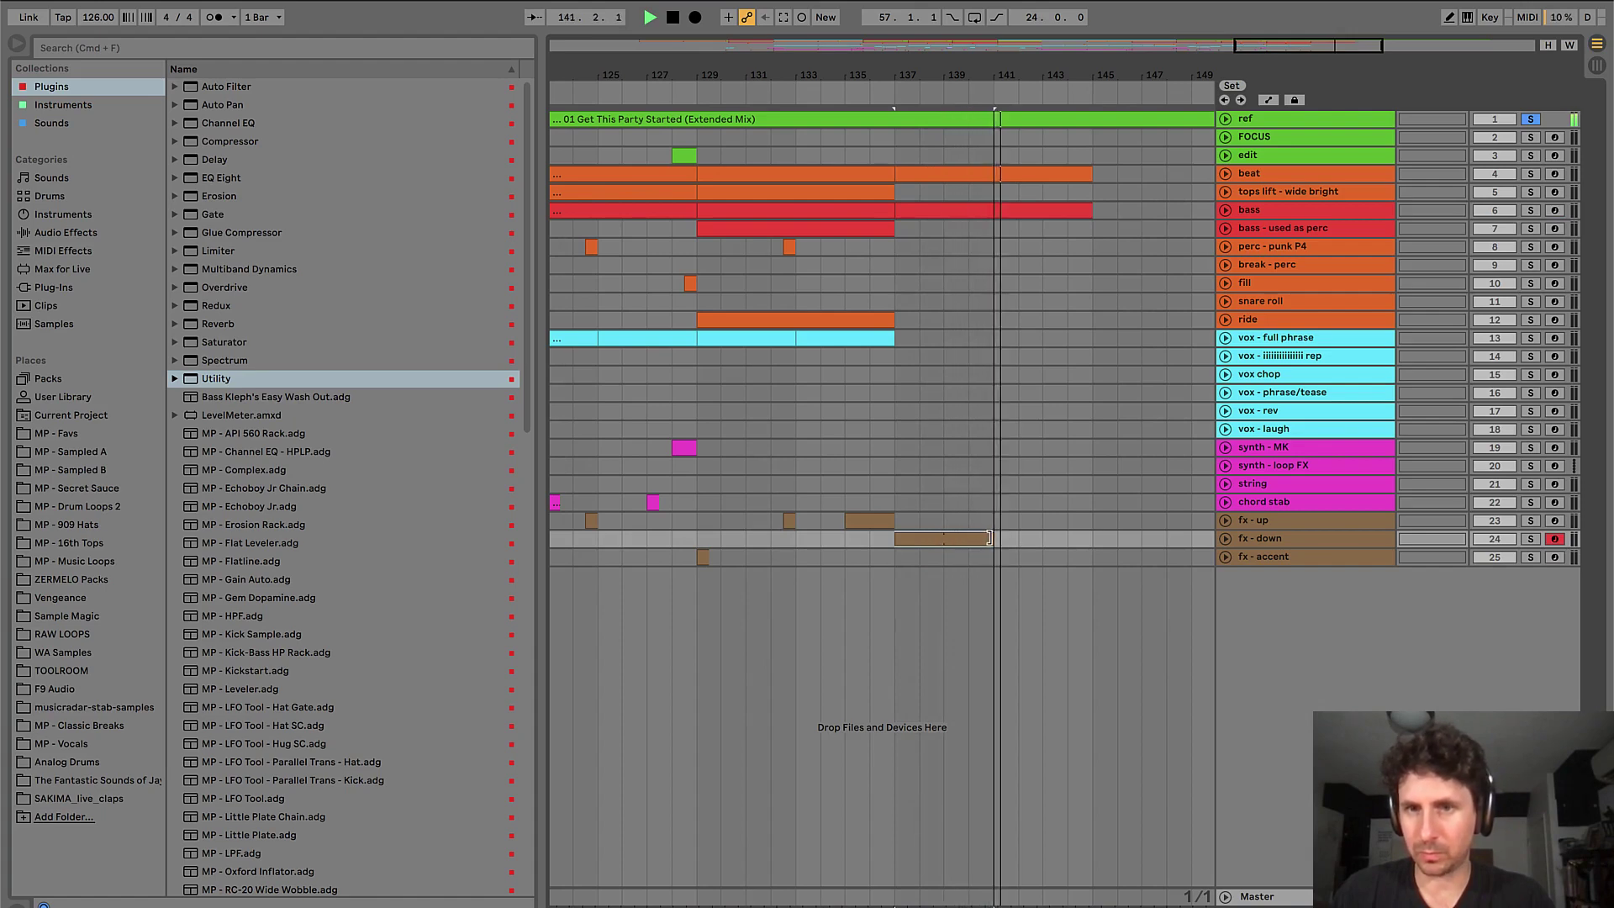
pyautogui.moveTo(938, 538); pyautogui.dragTo(1087, 544)
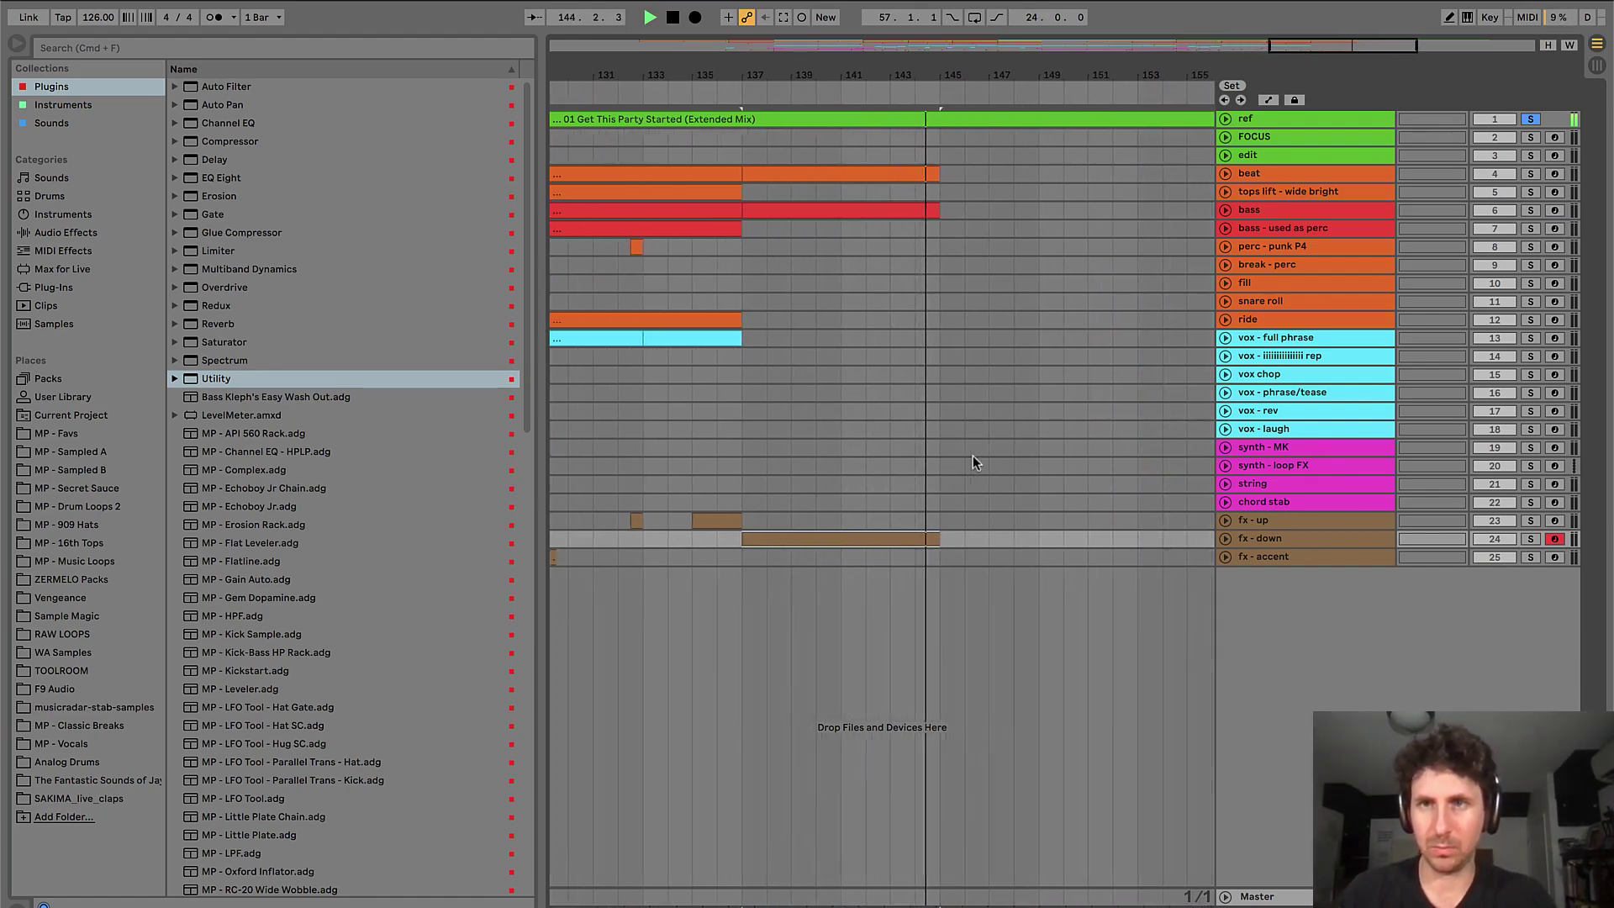
pyautogui.click(814, 174)
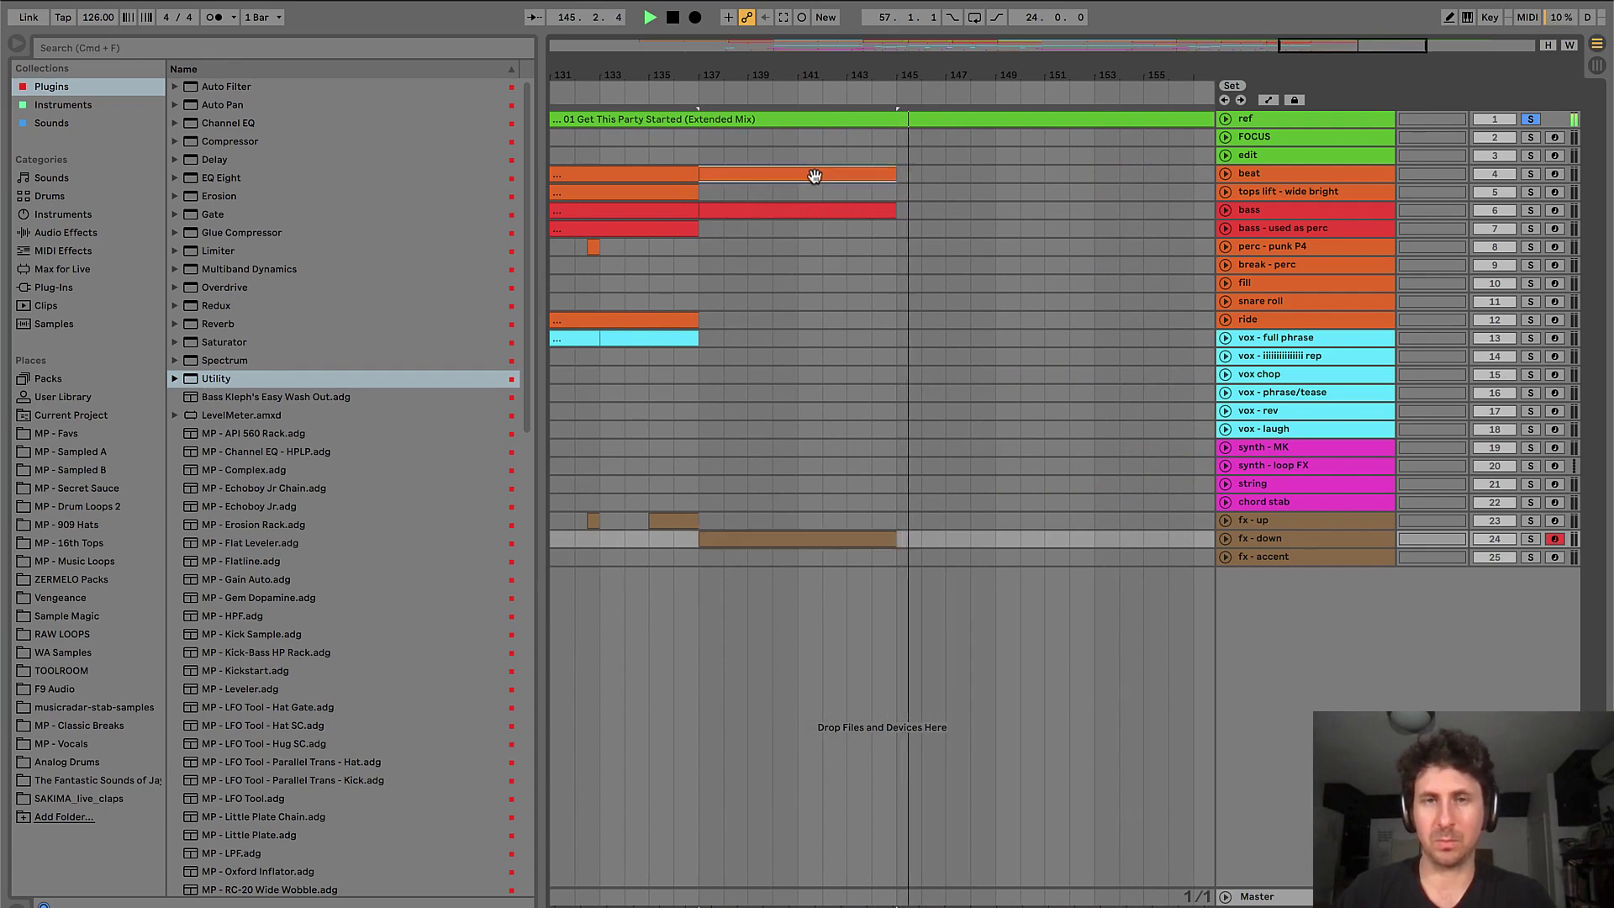
pyautogui.press('space')
# - Unfold the ref track and examine its remaining waveform, selecting bars 138 to 153 and bar 154 to the end
pyautogui.click(744, 284)
pyautogui.press('-')
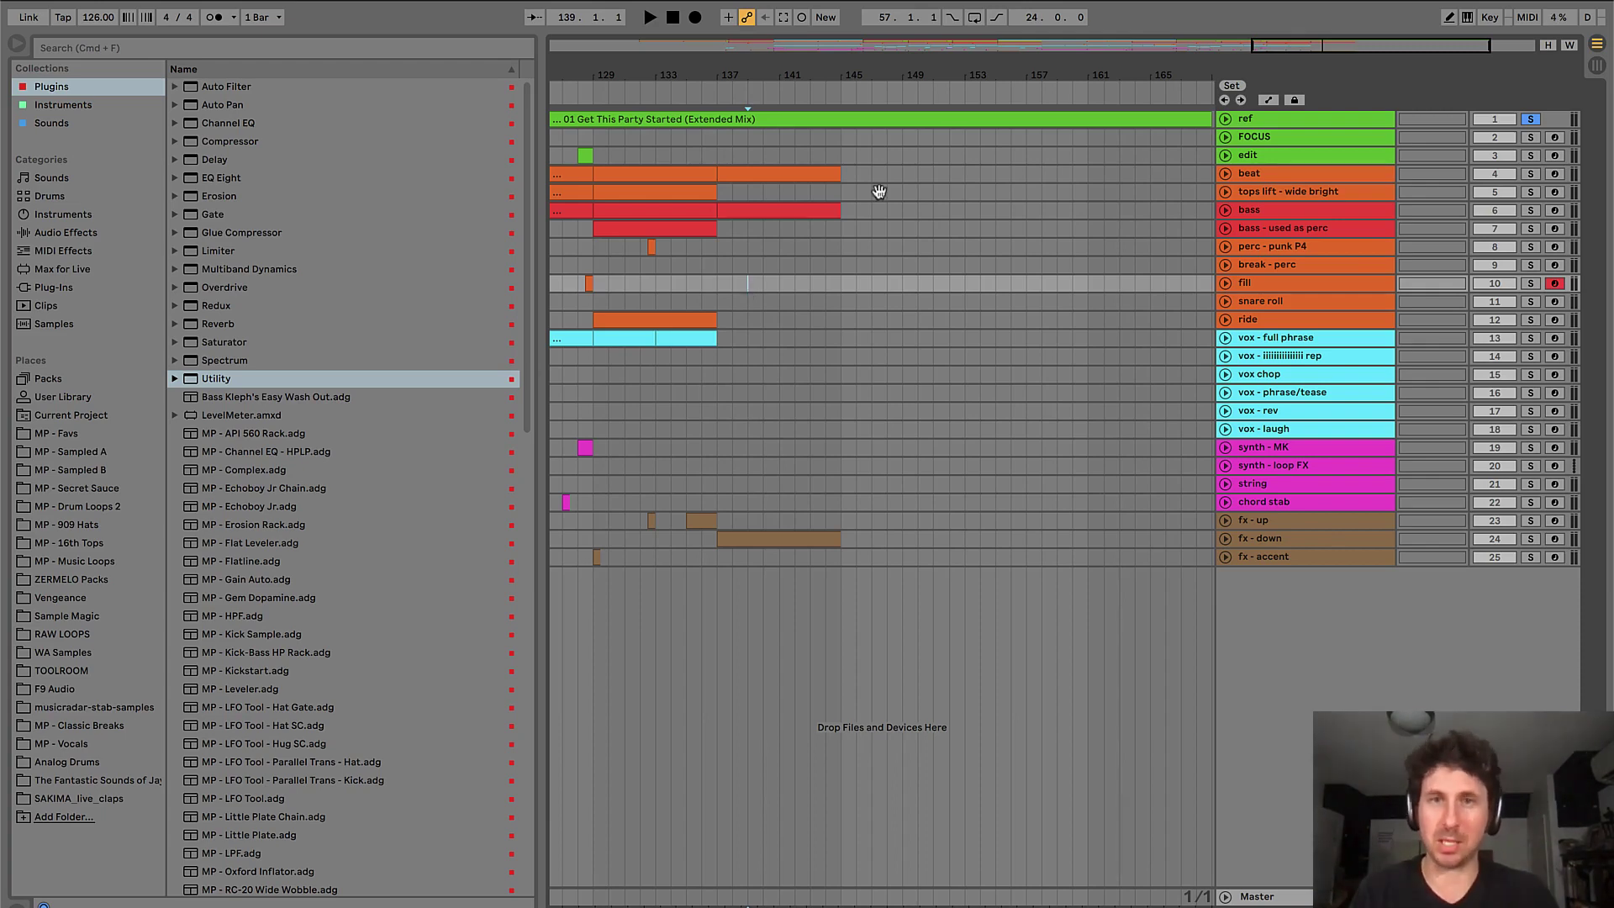
pyautogui.click(1225, 119)
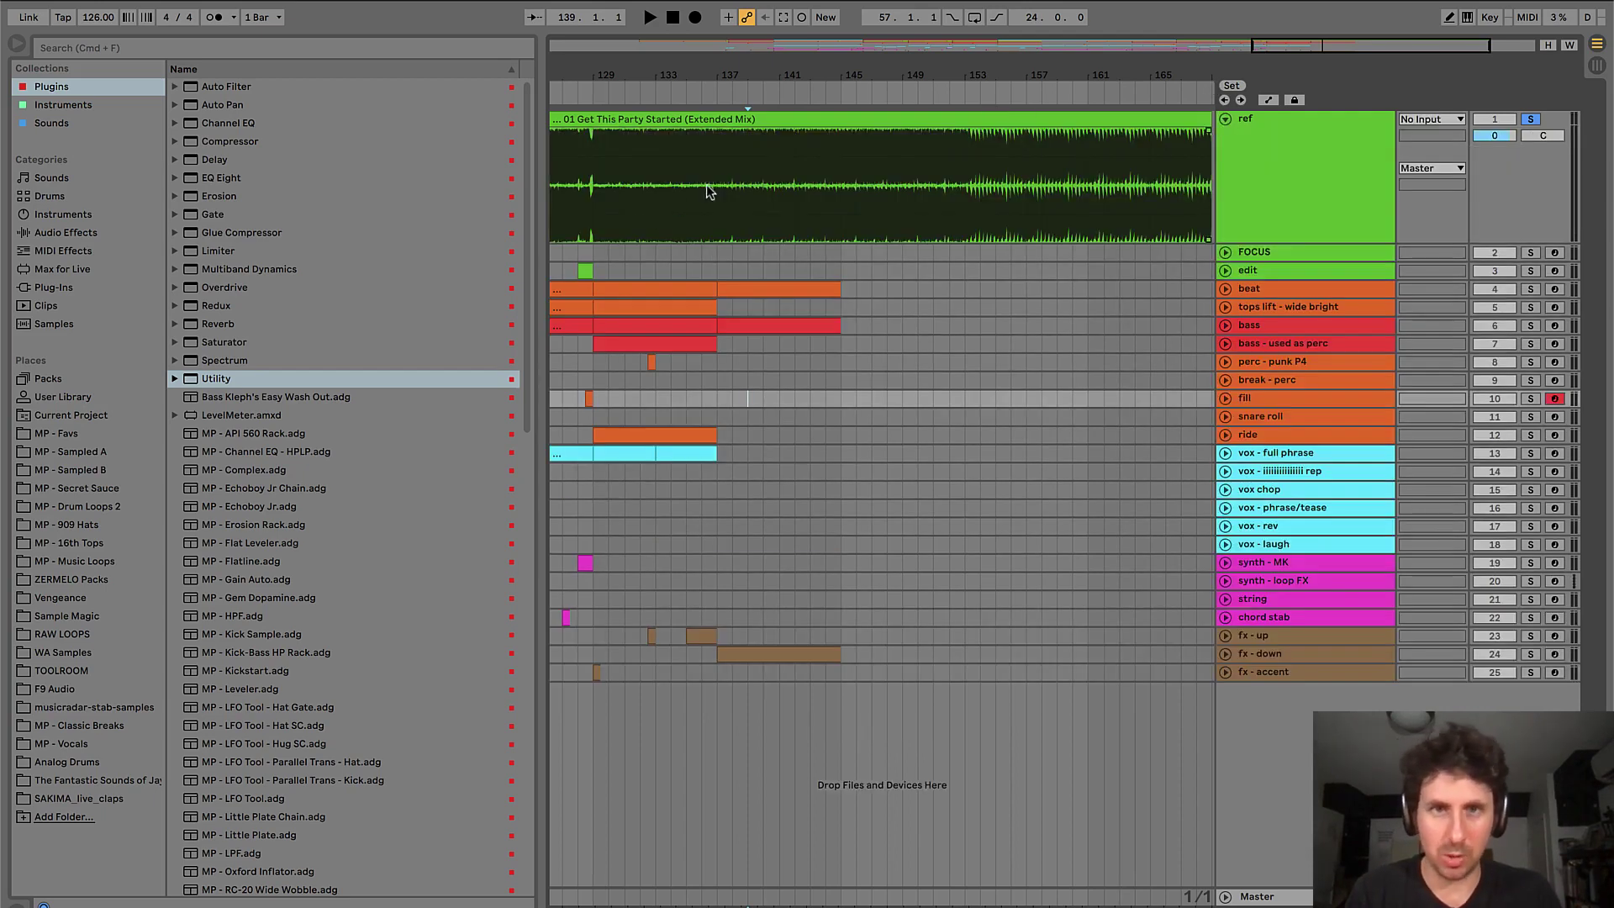
pyautogui.moveTo(728, 187); pyautogui.dragTo(972, 183)
pyautogui.hscroll(3, 967, 181)
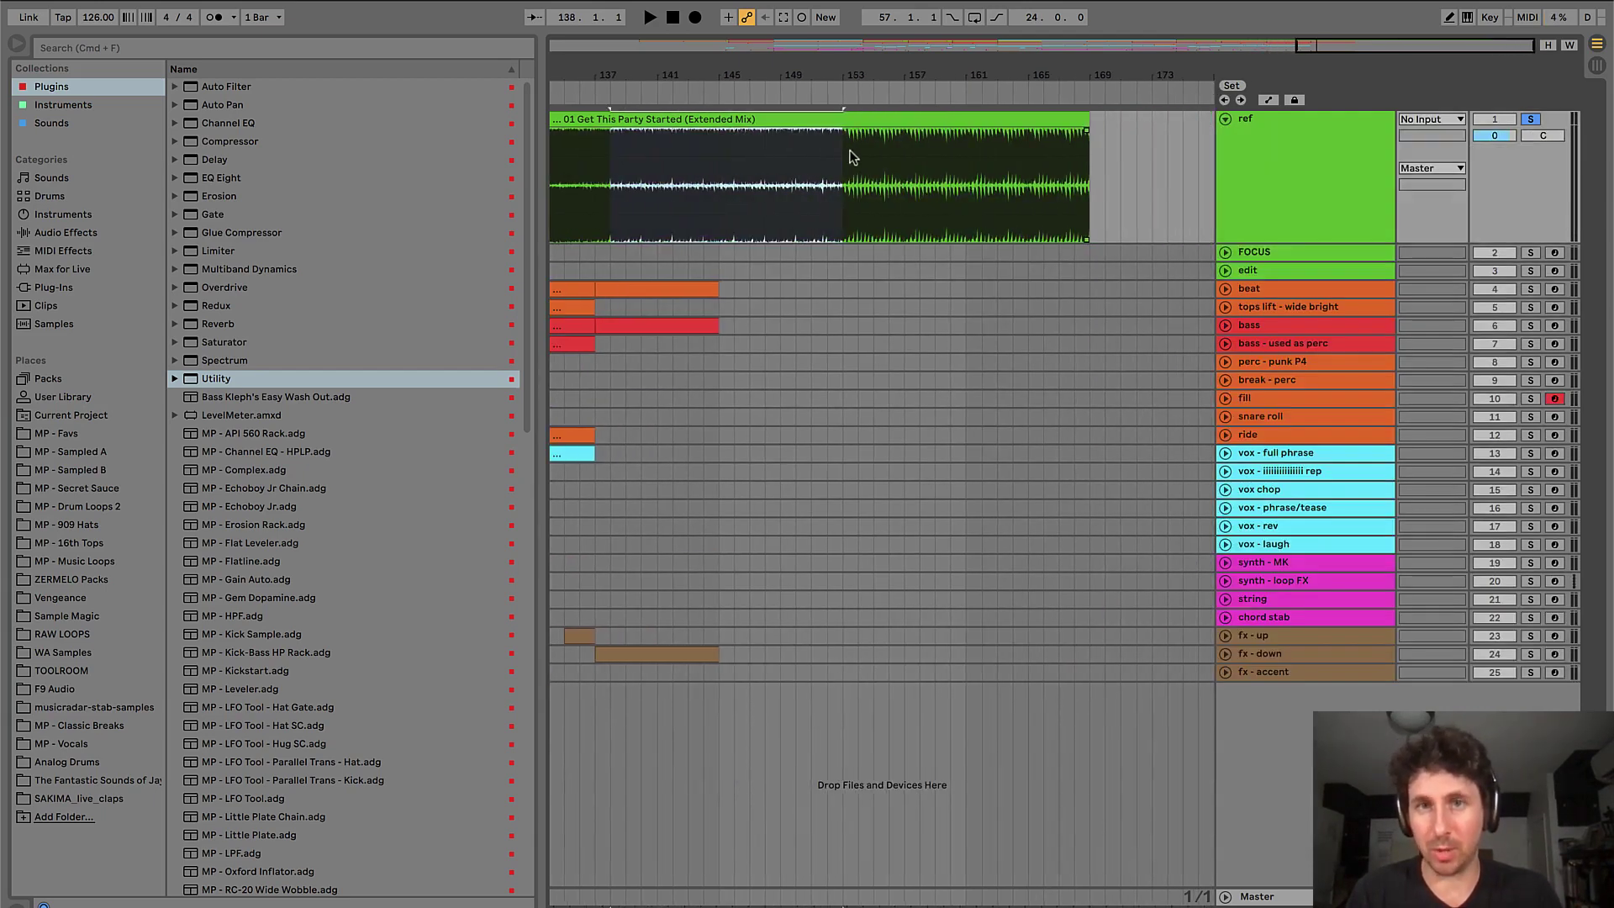
pyautogui.moveTo(855, 157); pyautogui.dragTo(1096, 162)
pyautogui.hscroll(-3, 820, 336)
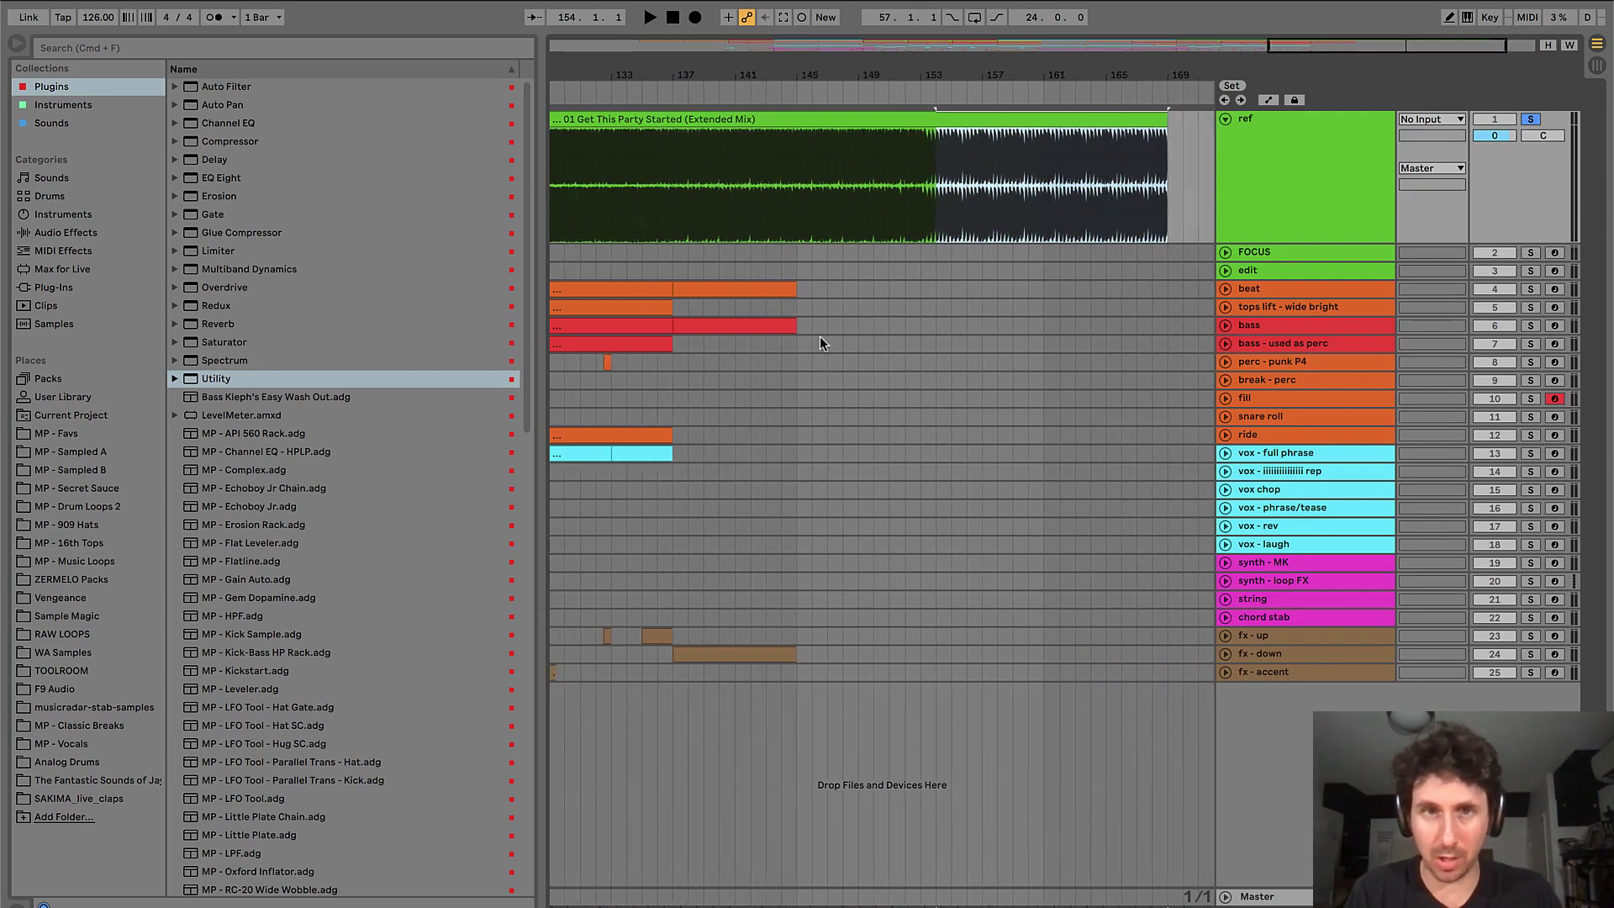
# - Duplicate the beat and bass clips at bar 137 three times, up to the end of the reference at bar 169
pyautogui.moveTo(767, 281); pyautogui.dragTo(768, 333)
pyautogui.press('super+d')
pyautogui.press('super+d')
pyautogui.press('super+d')
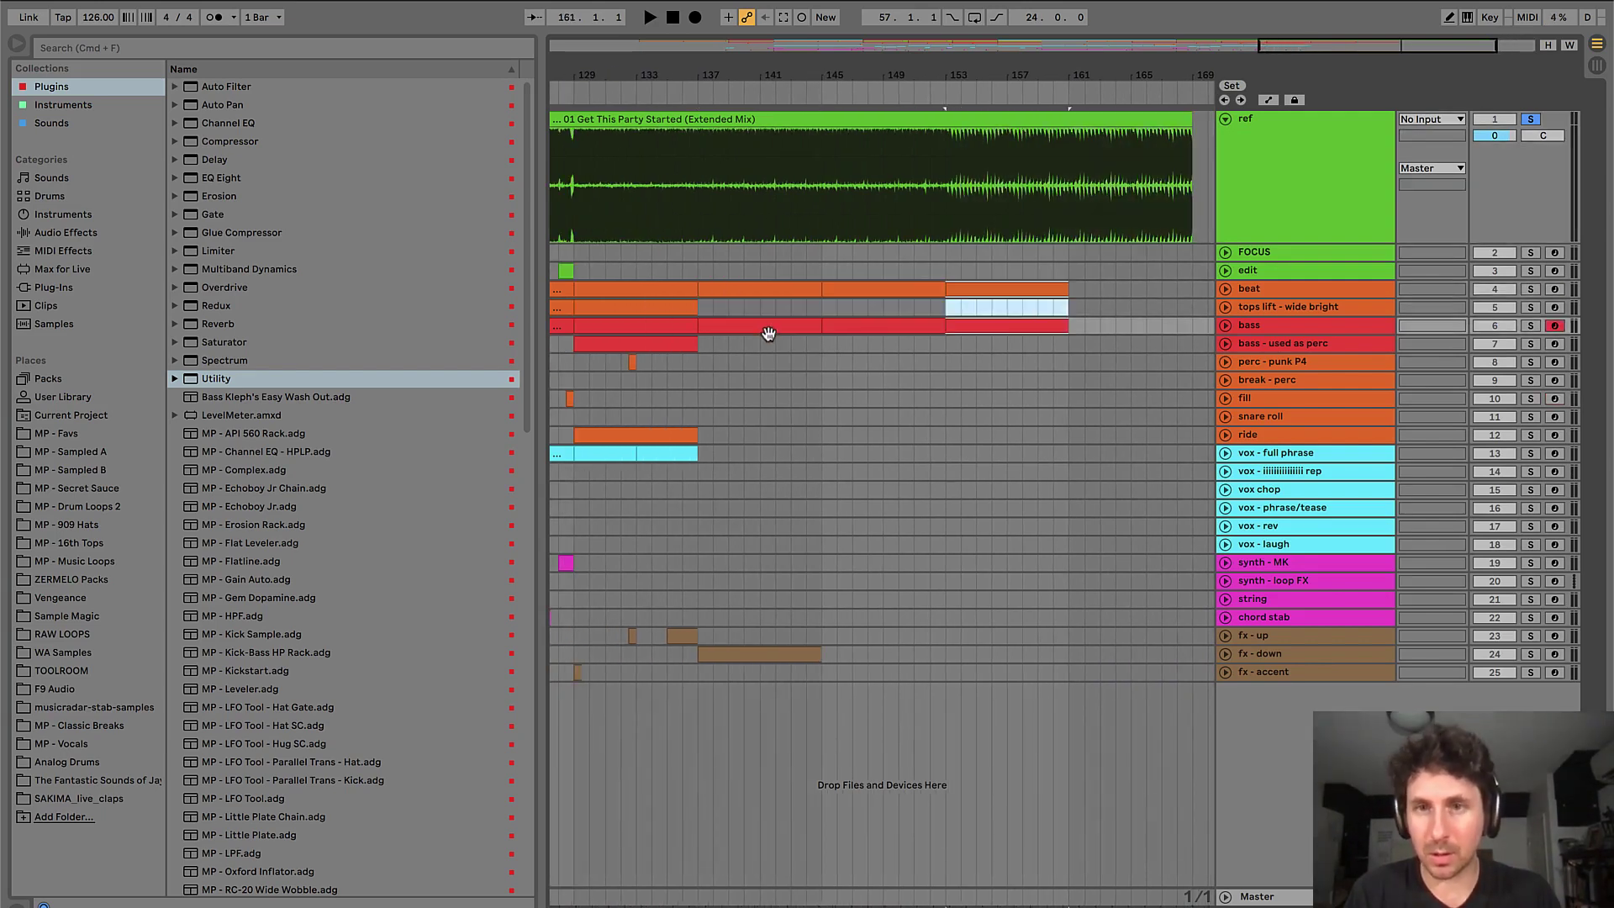
# - Delete the two bass clips from bar 153 to bar 169, keeping the beat clips
pyautogui.click(971, 326)
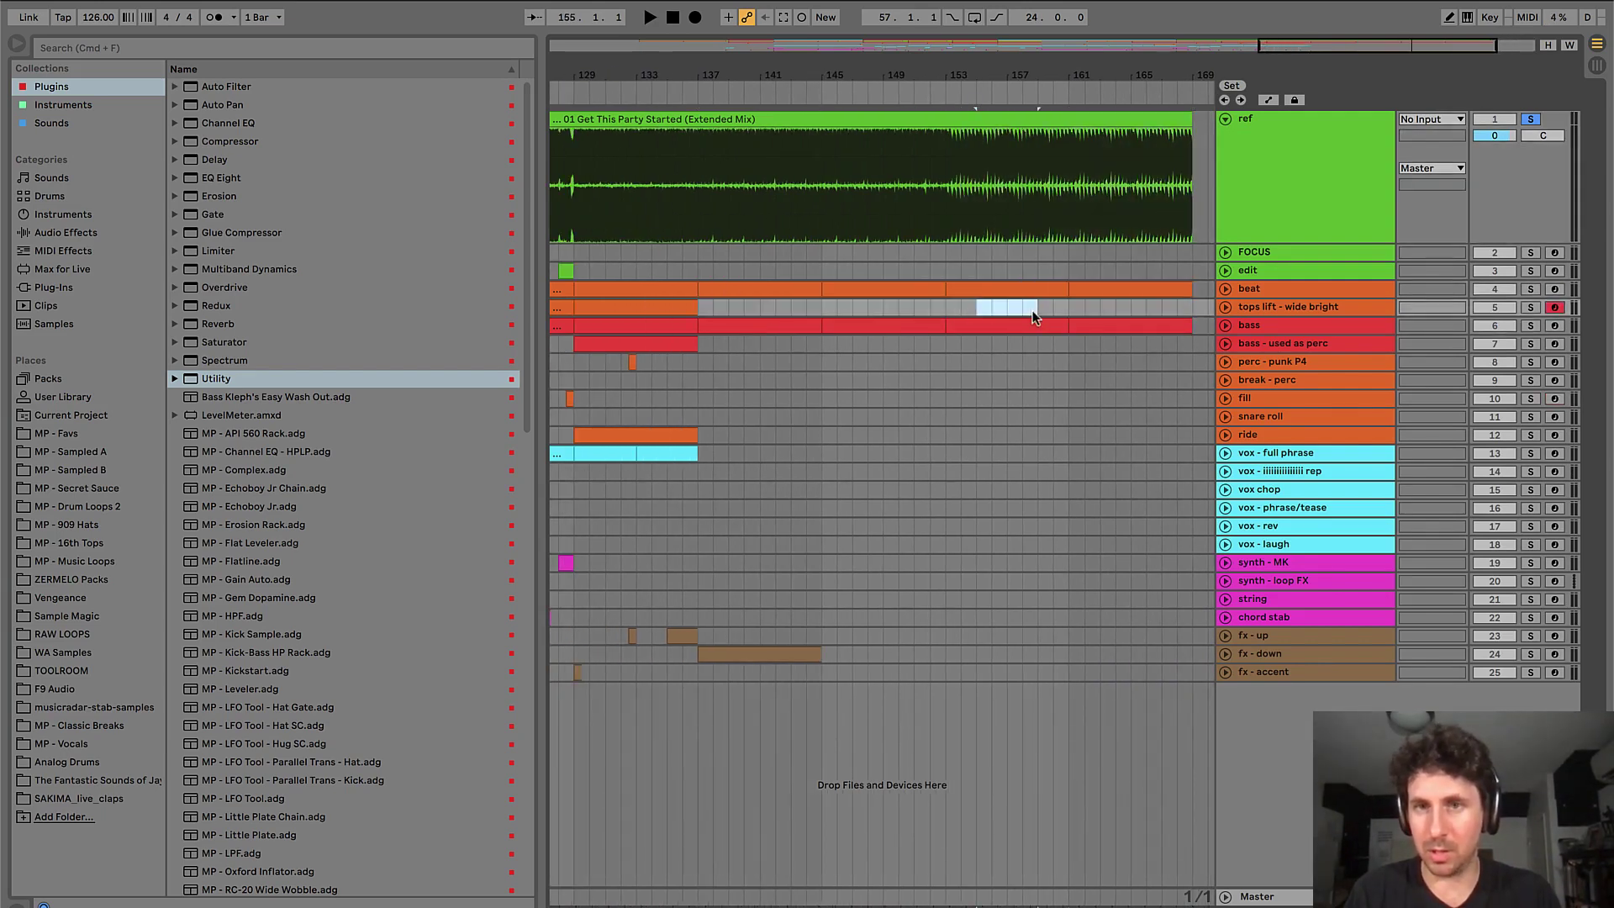
pyautogui.keyDown('shift'); pyautogui.click(1092, 326); pyautogui.keyUp('shift')
pyautogui.press('Delete')
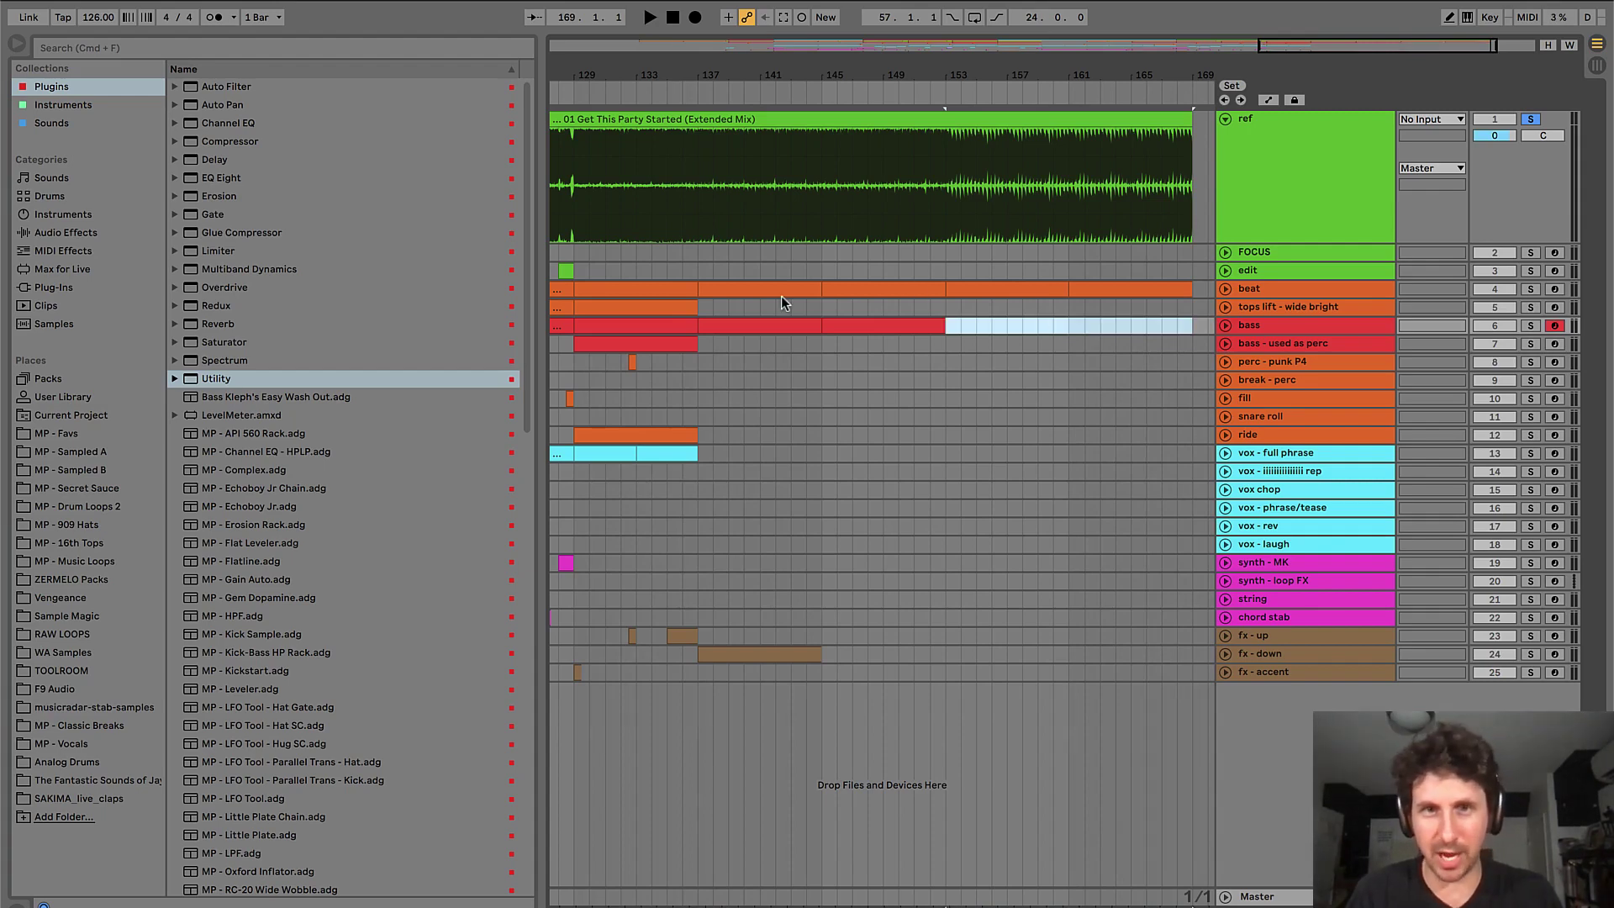
# - Listen to the reference from bar 143 and again from bar 149
pyautogui.click(775, 269)
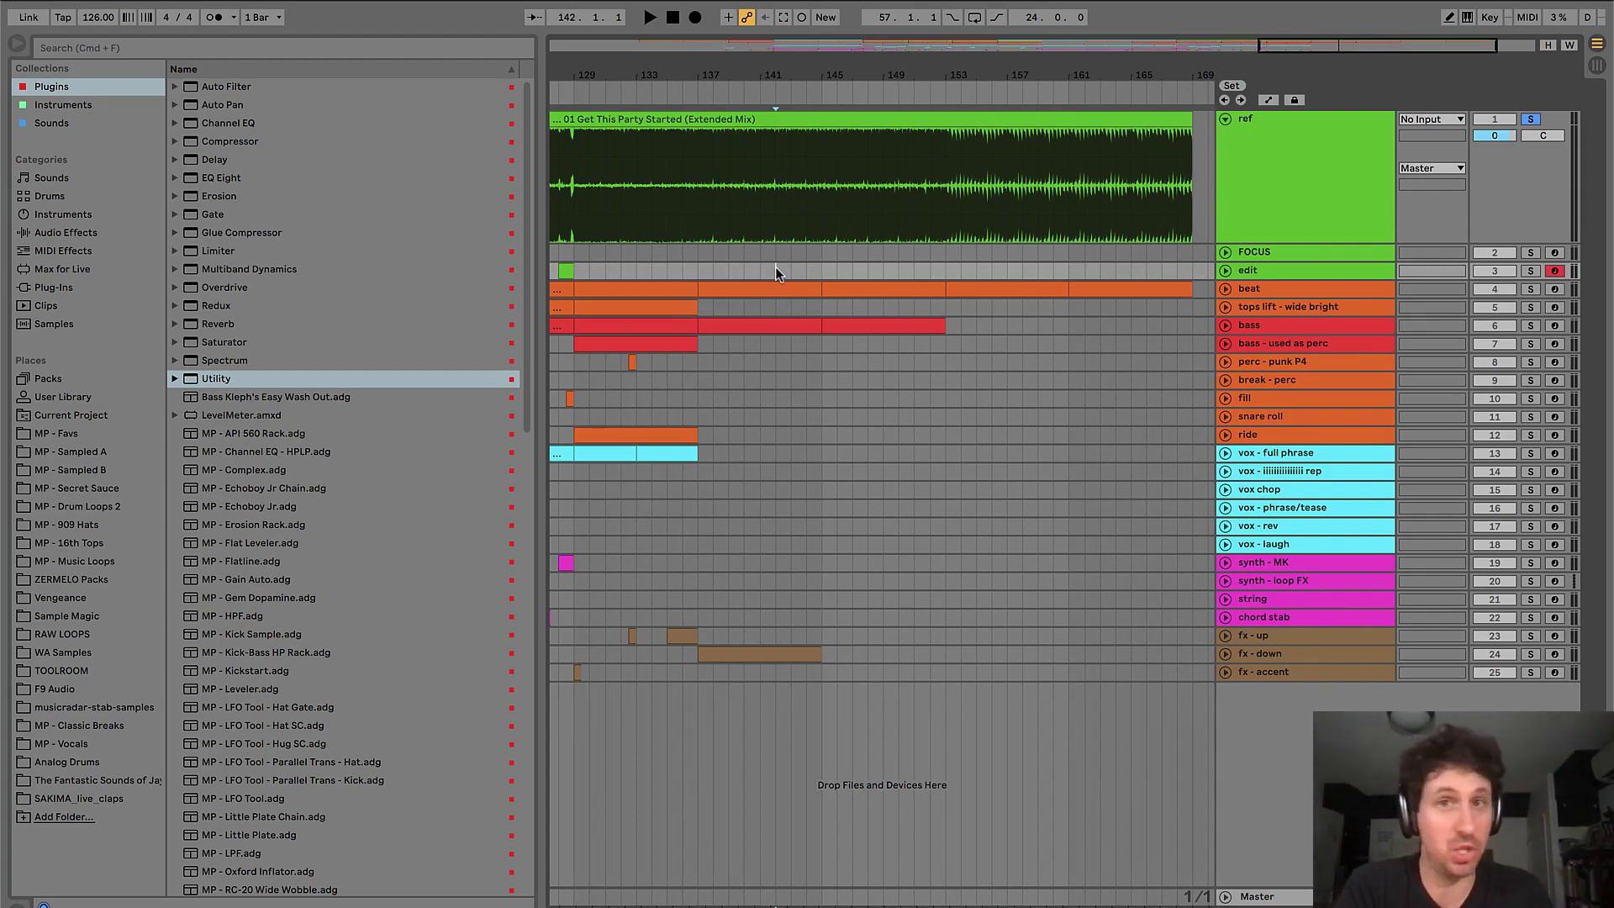
pyautogui.click(792, 286)
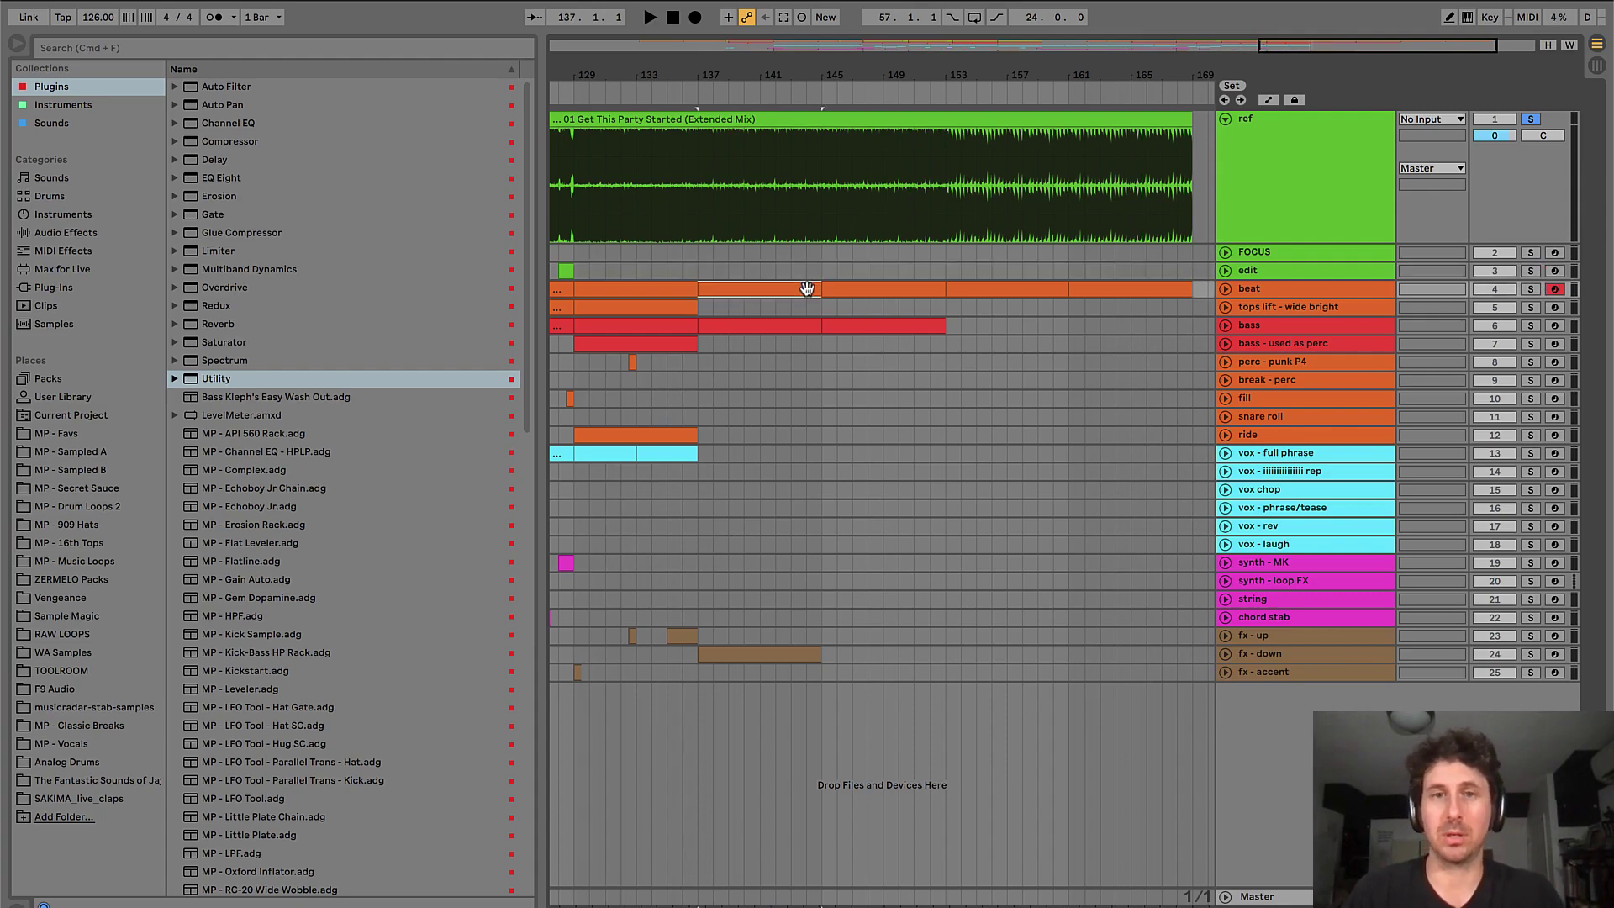
pyautogui.click(792, 273)
pyautogui.press('space')
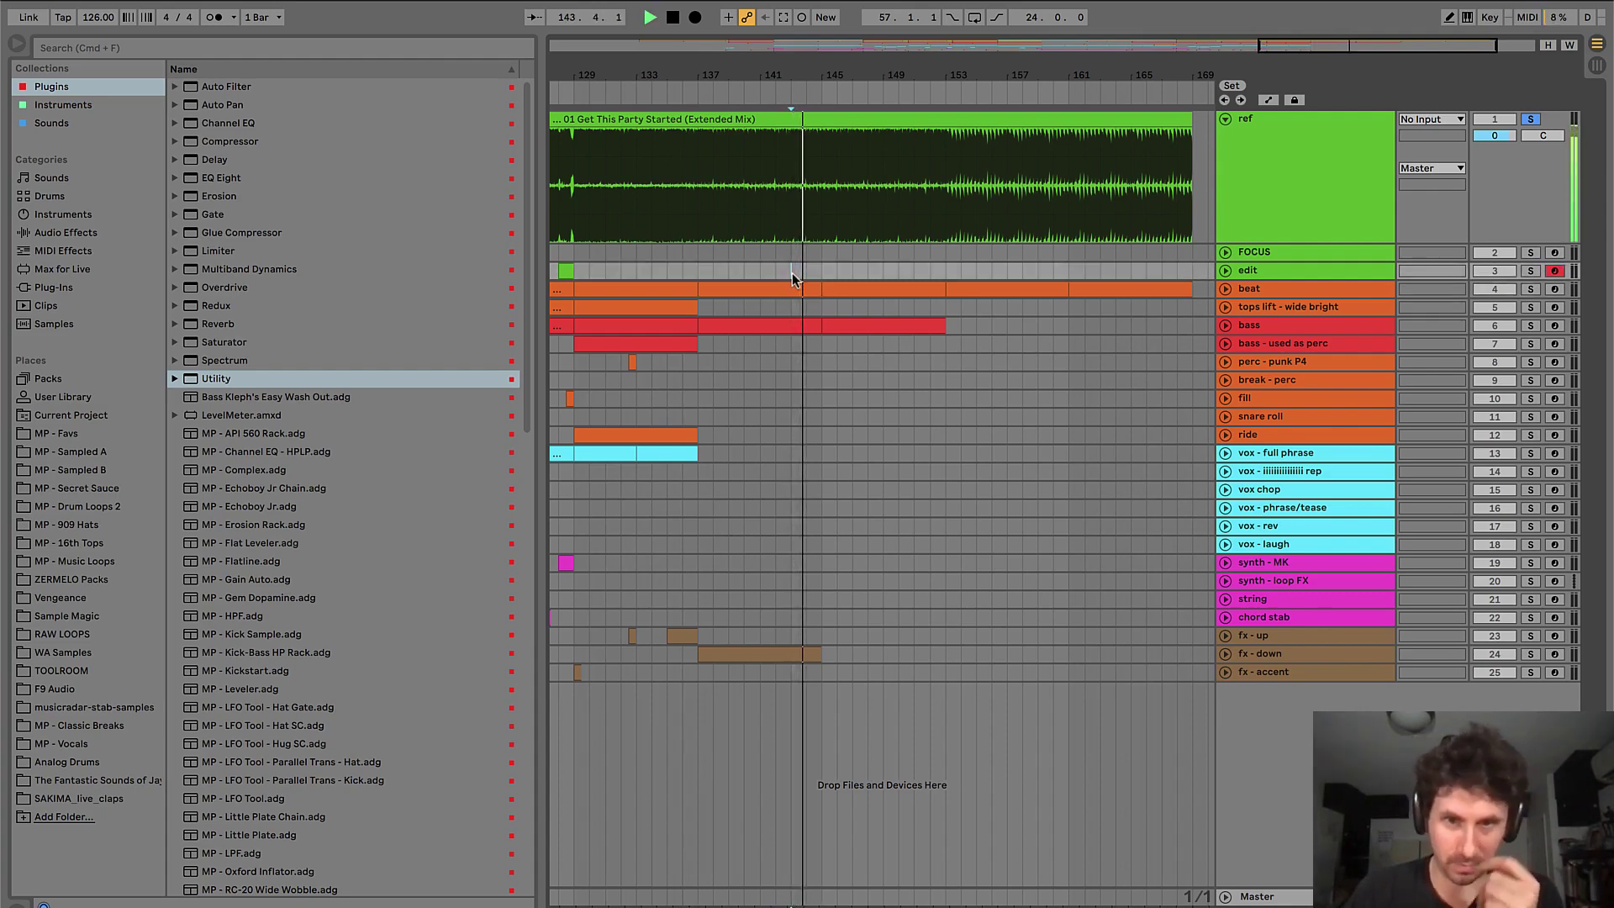
pyautogui.click(846, 286)
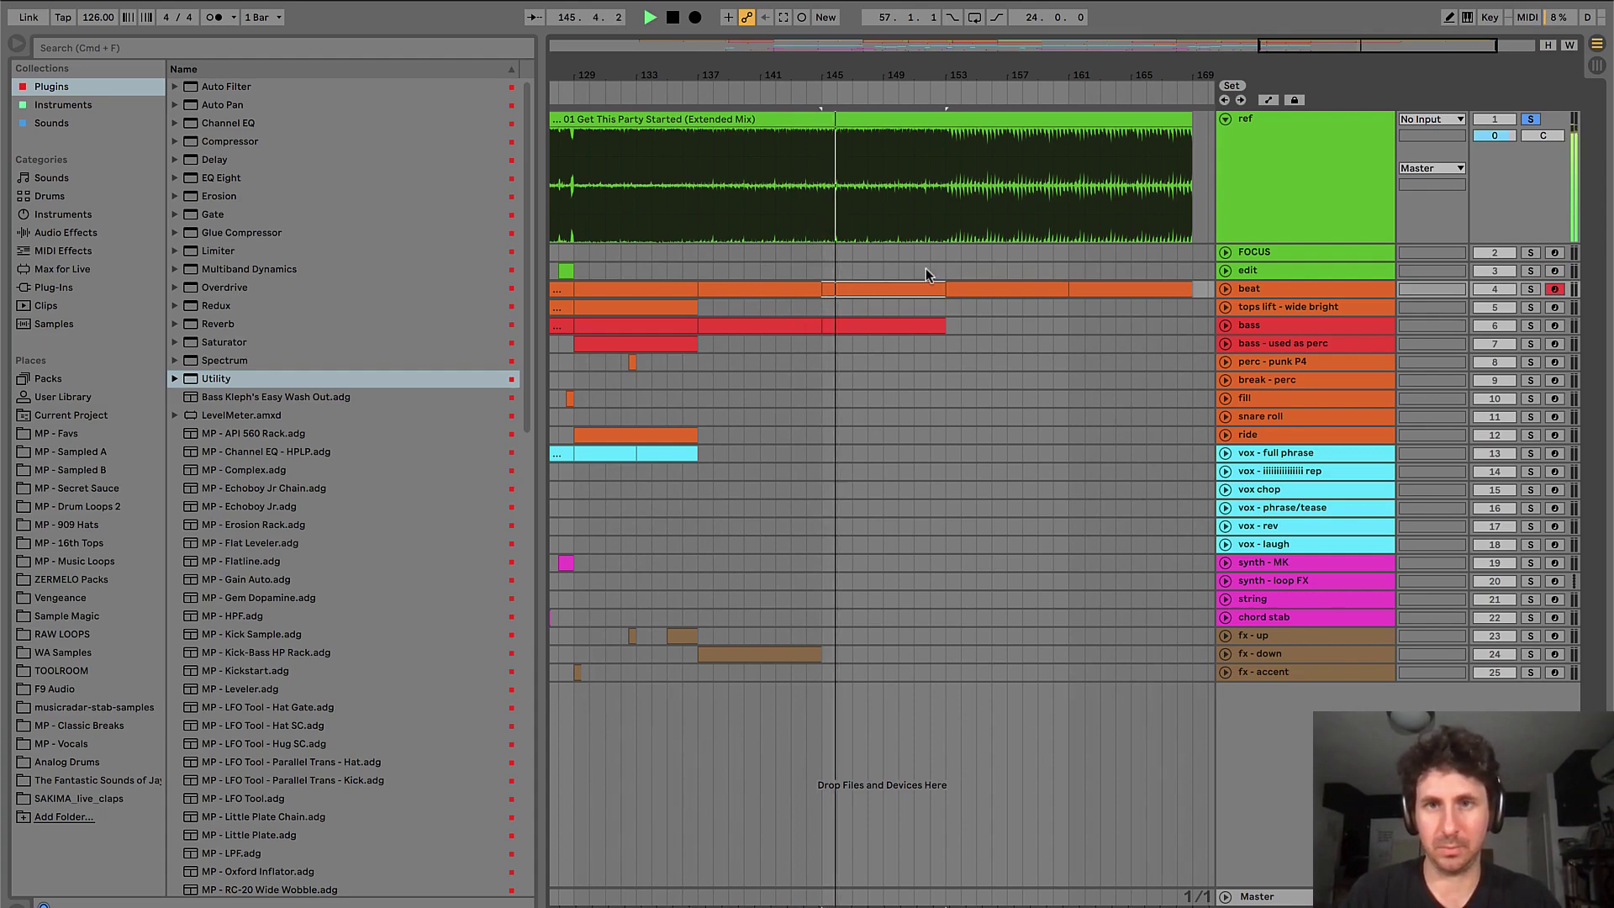
pyautogui.click(882, 271)
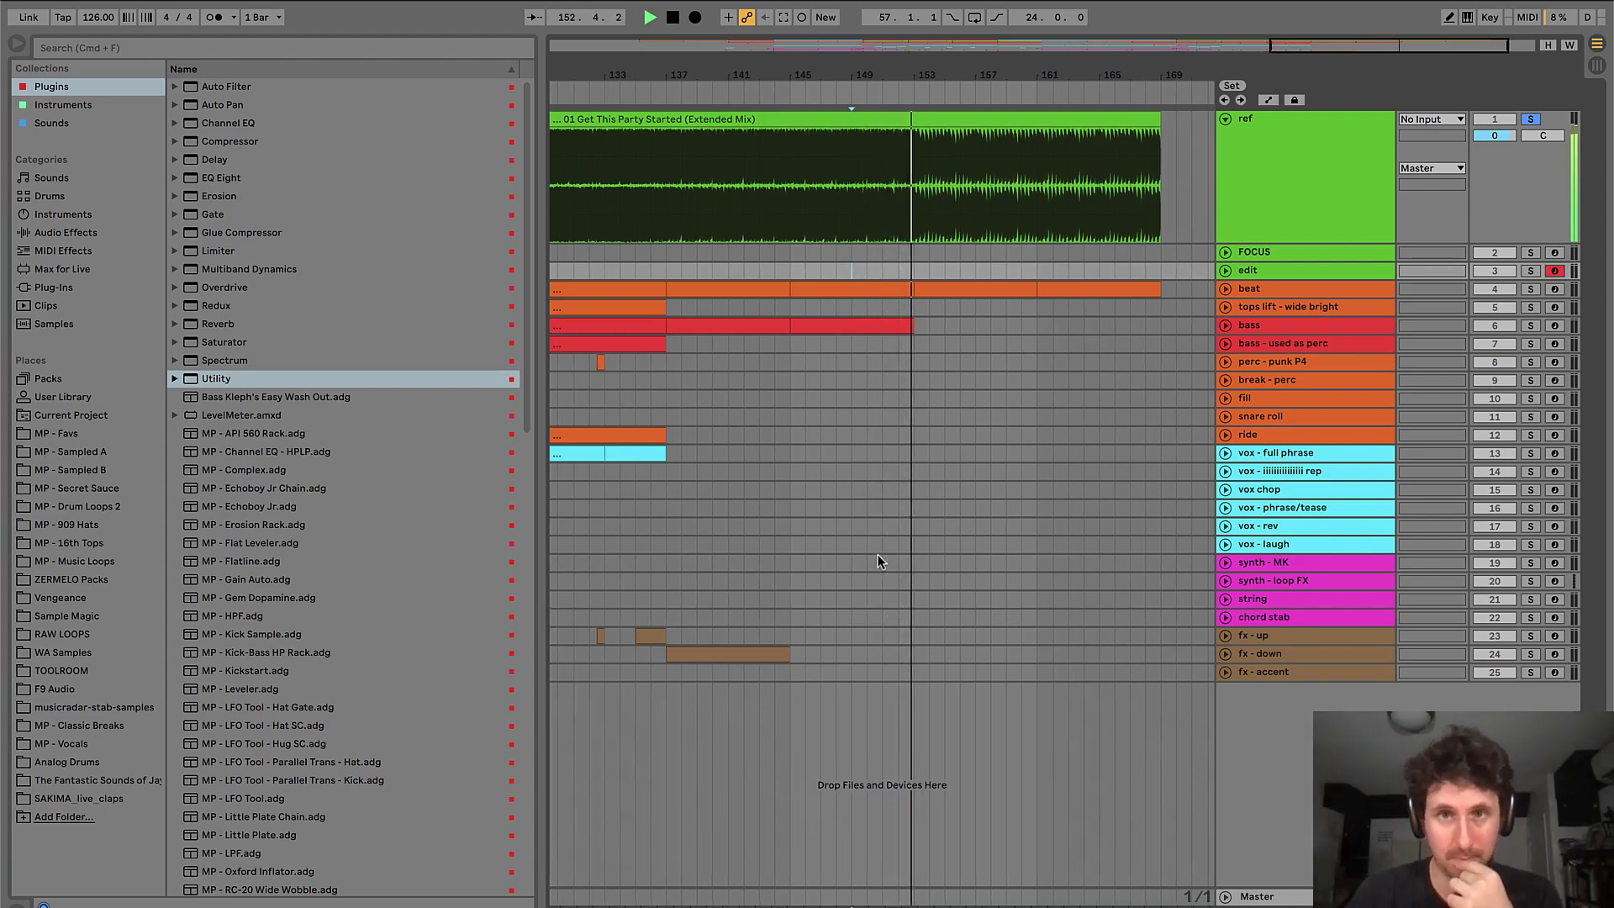
# - Place a one-bar fx - up clip at bar 152, move the fx - accent track above fx - up, and play from bar 153
pyautogui.moveTo(648, 636); pyautogui.dragTo(894, 639)
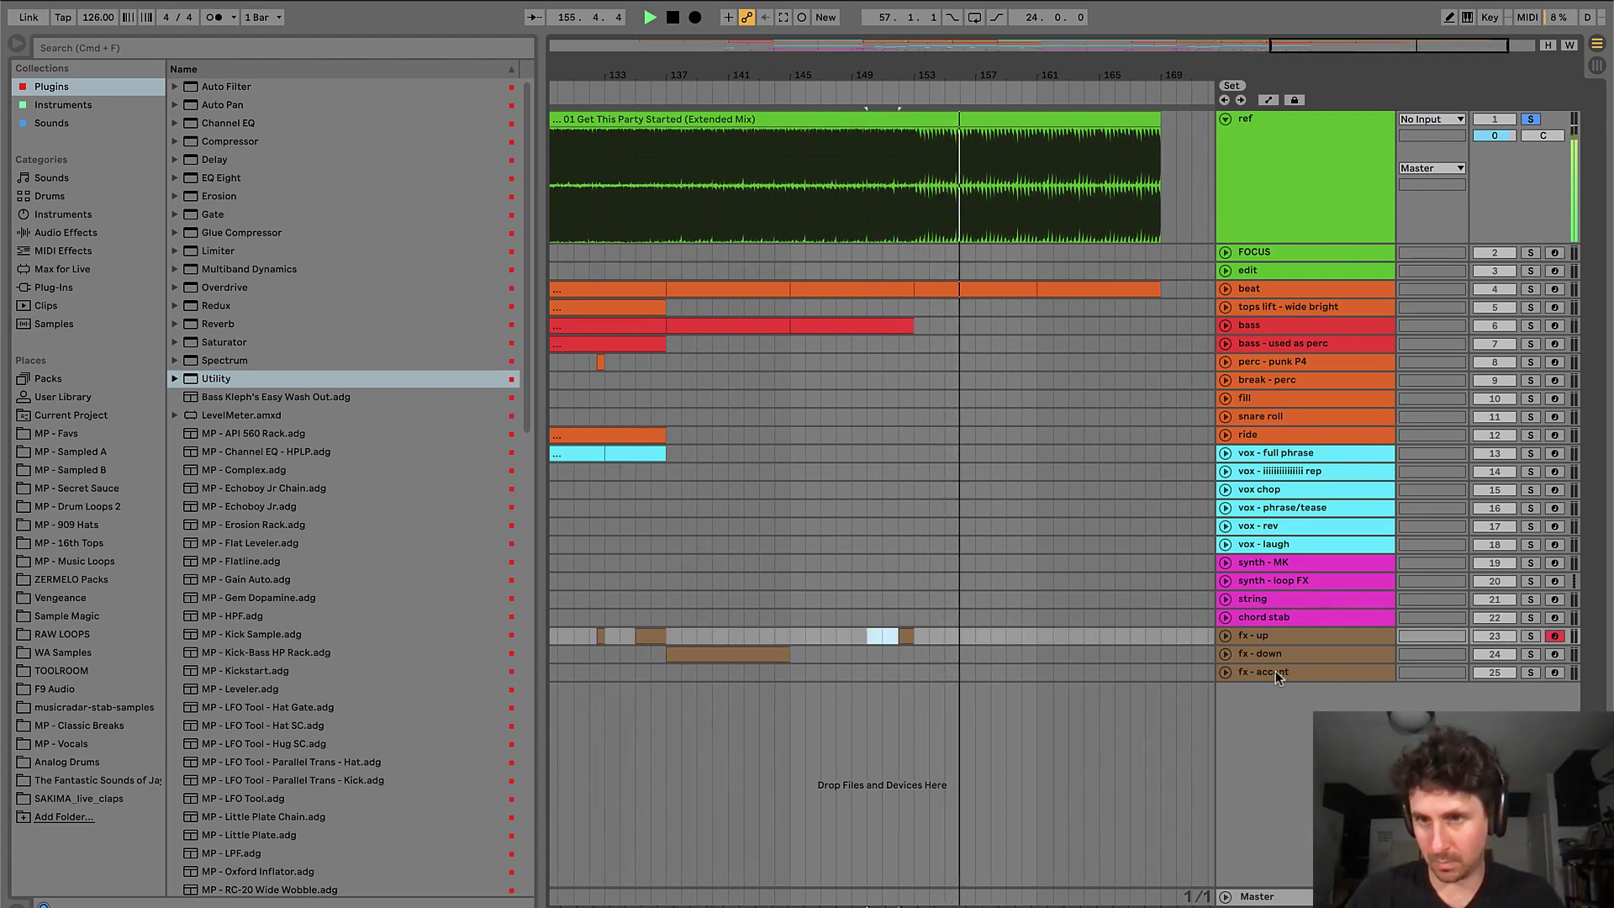
pyautogui.moveTo(1275, 671); pyautogui.dragTo(1278, 632)
pyautogui.click(913, 633)
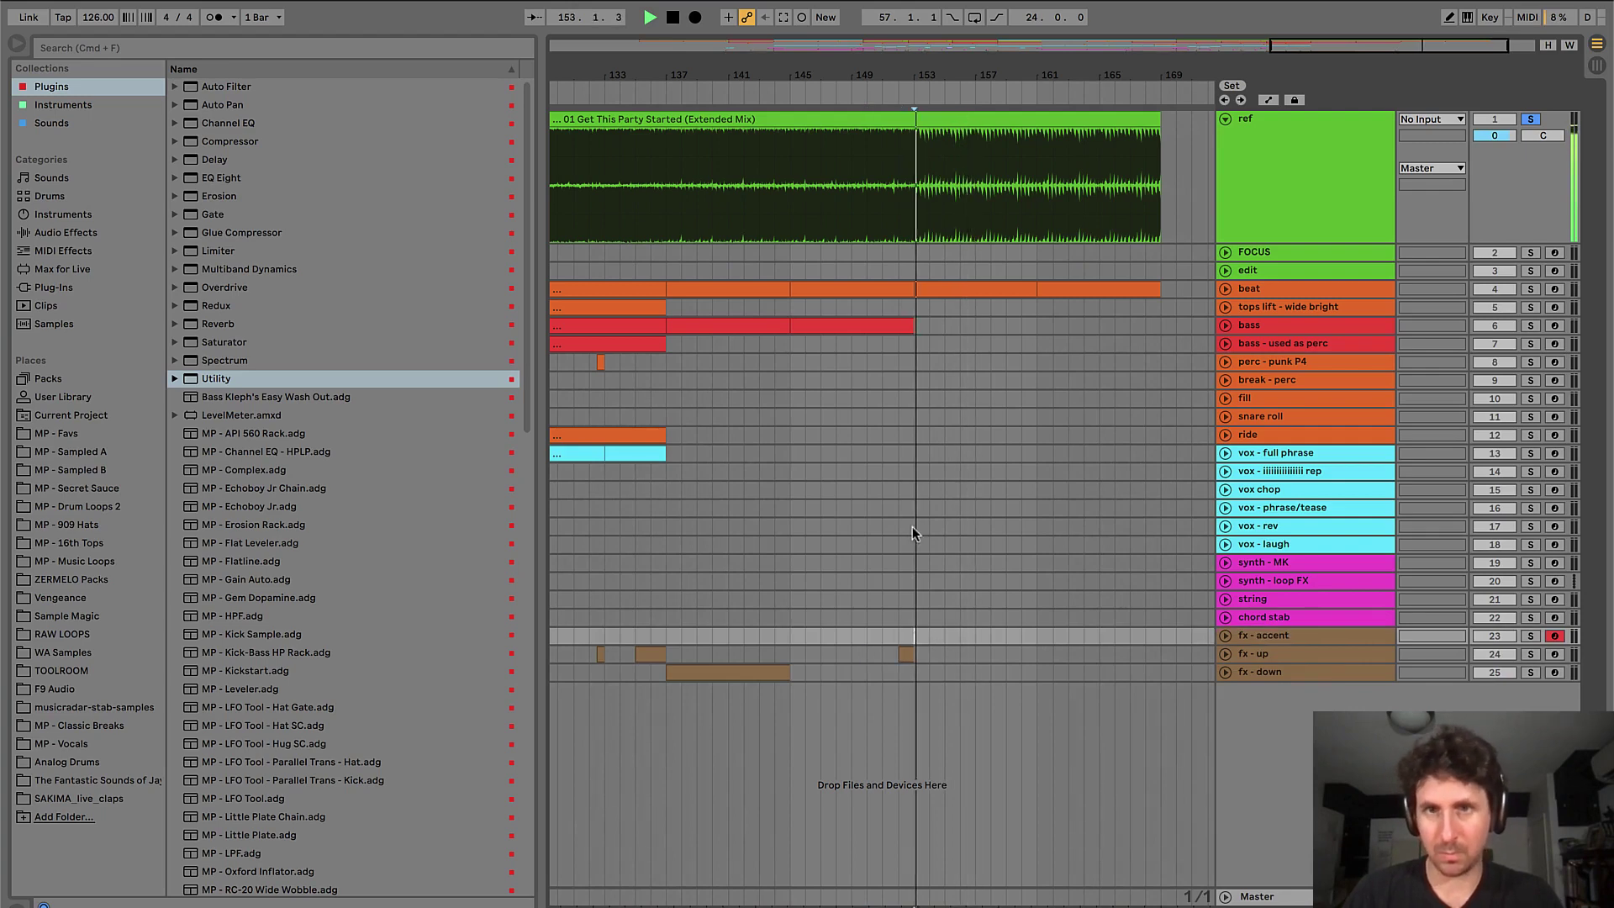
# - Listen to the closing section from bars 160 and 167, replaying the last bars of the reference
pyautogui.click(985, 269)
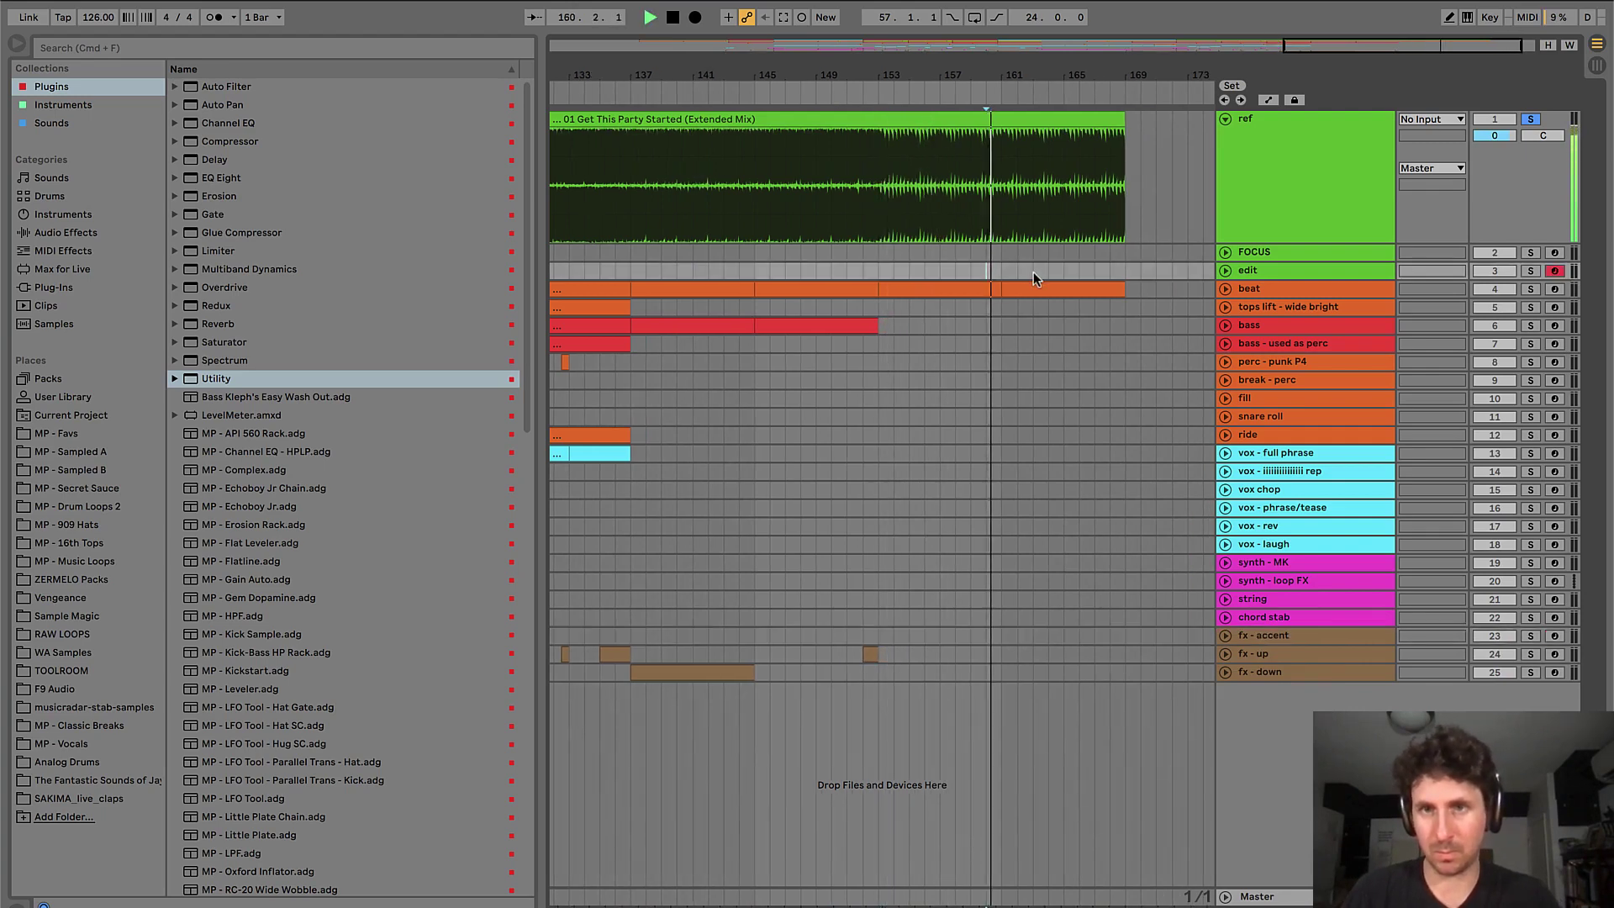
pyautogui.click(1096, 269)
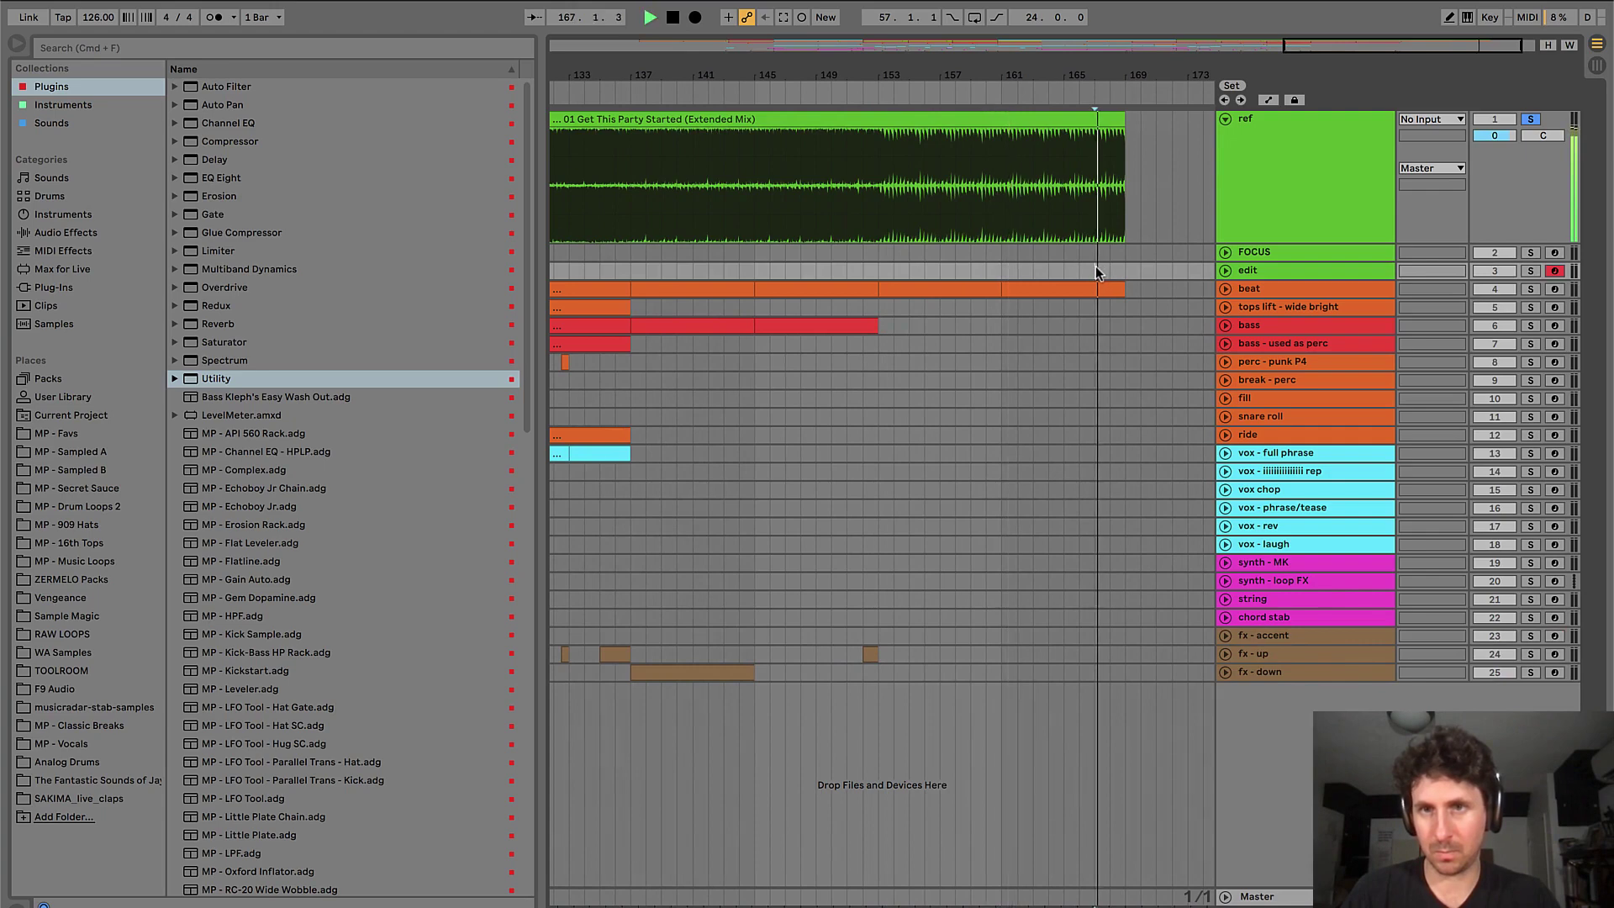
pyautogui.click(868, 654)
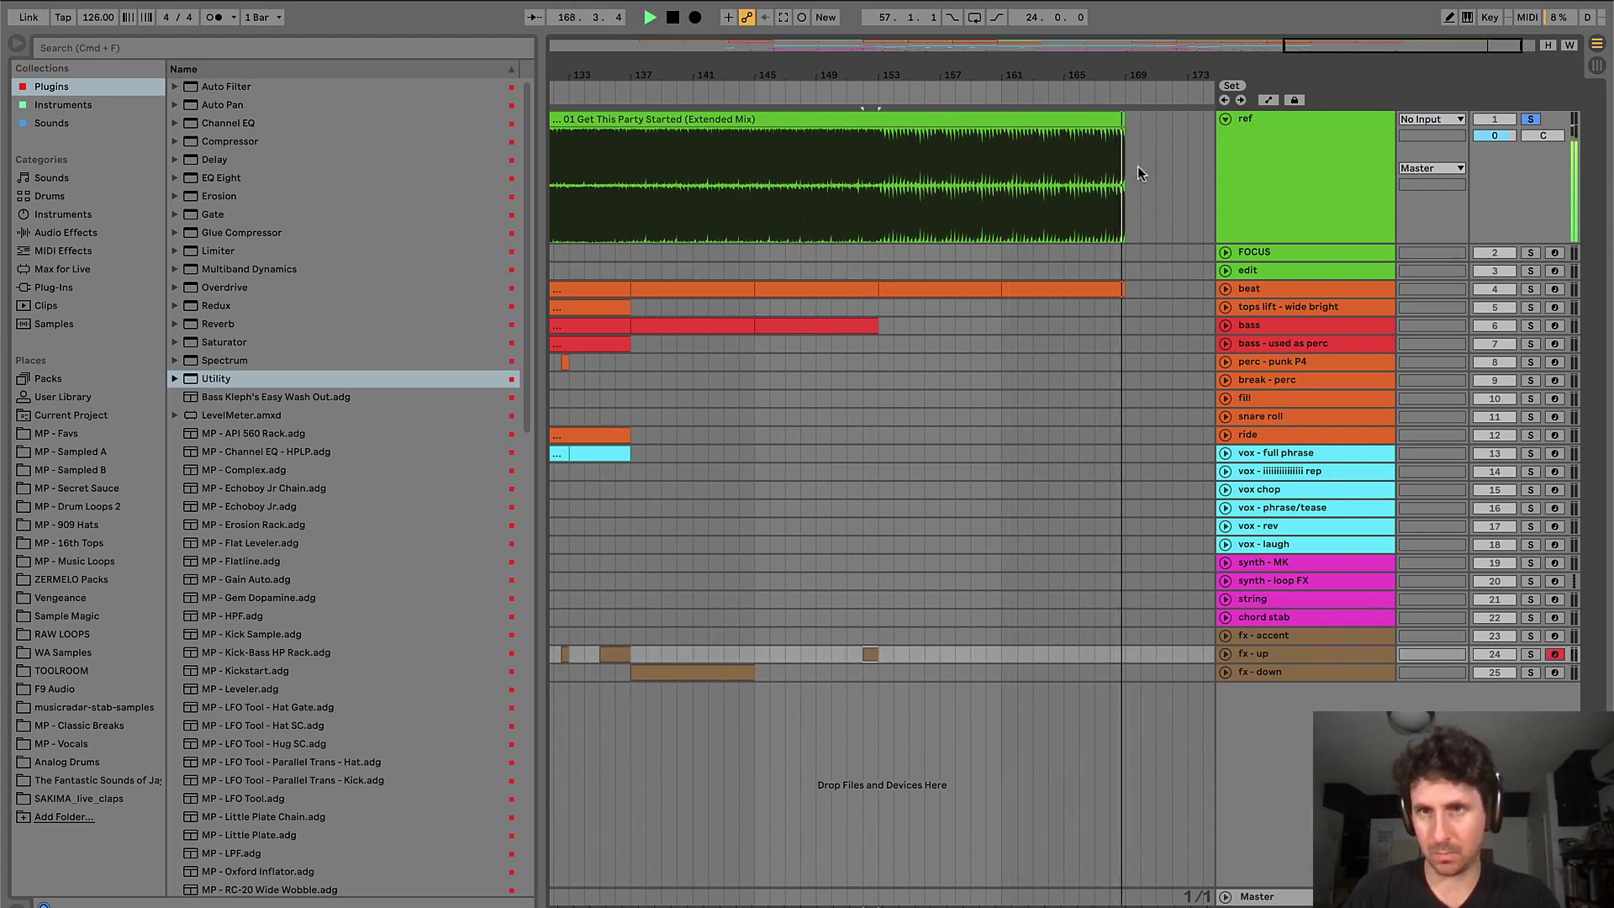
pyautogui.press('space')
pyautogui.click(1096, 163)
pyautogui.press('space')
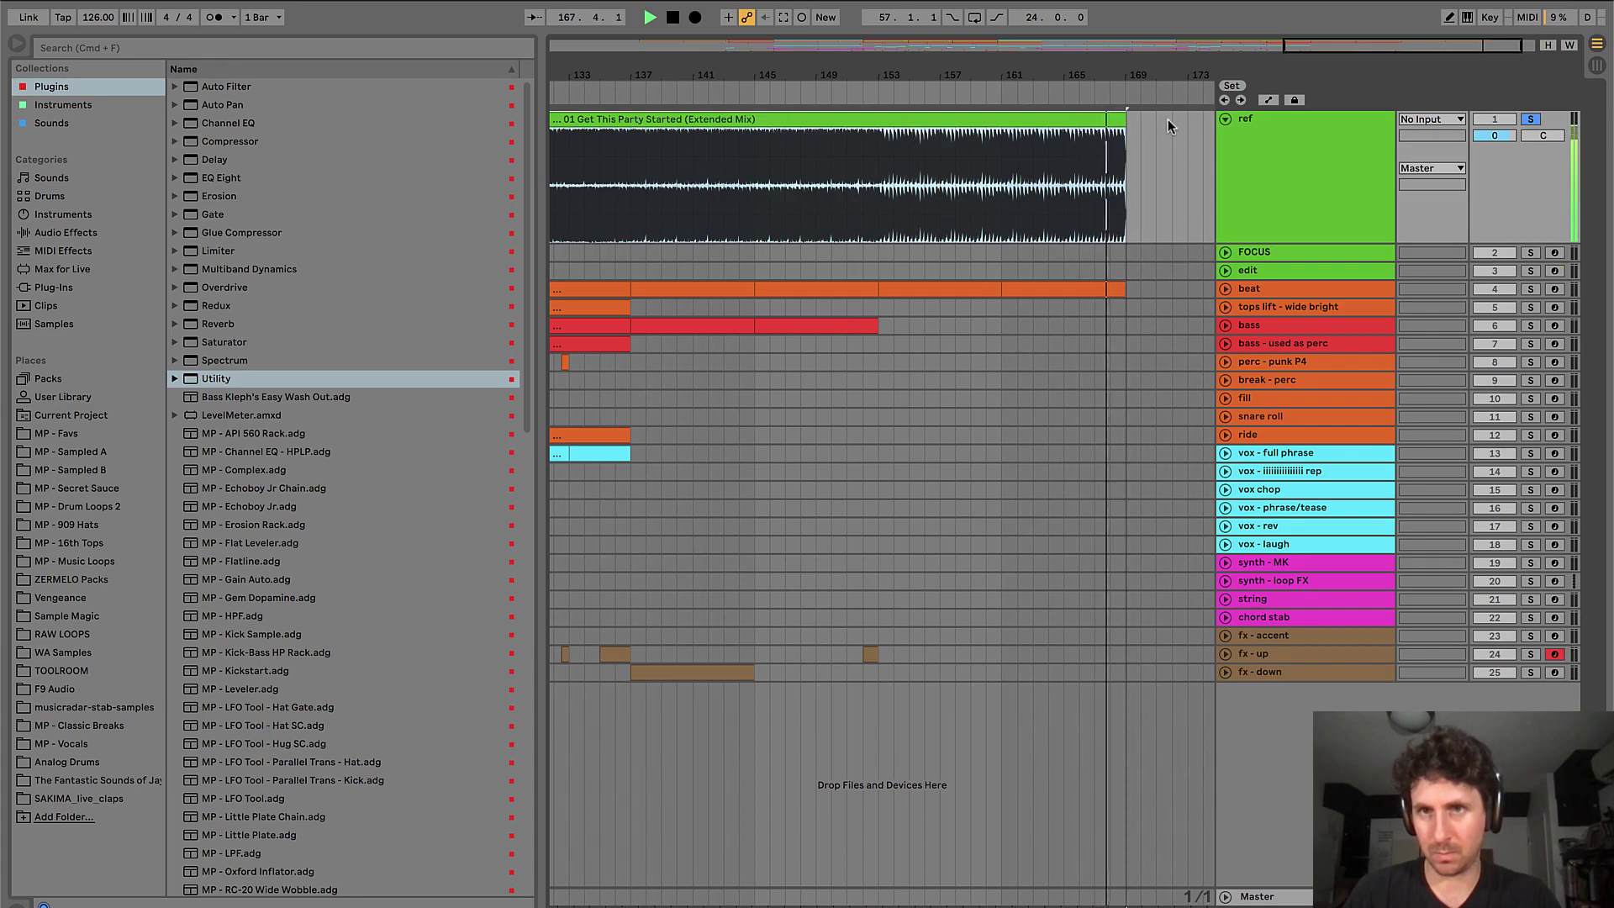
pyautogui.click(868, 656)
pyautogui.moveTo(872, 659); pyautogui.dragTo(1190, 672)
pyautogui.press('Delete')
# - Create an eight-bar clip on the FOCUS track at bar 89, directly after the STRIP clip
pyautogui.click(826, 544)
pyautogui.press('-')
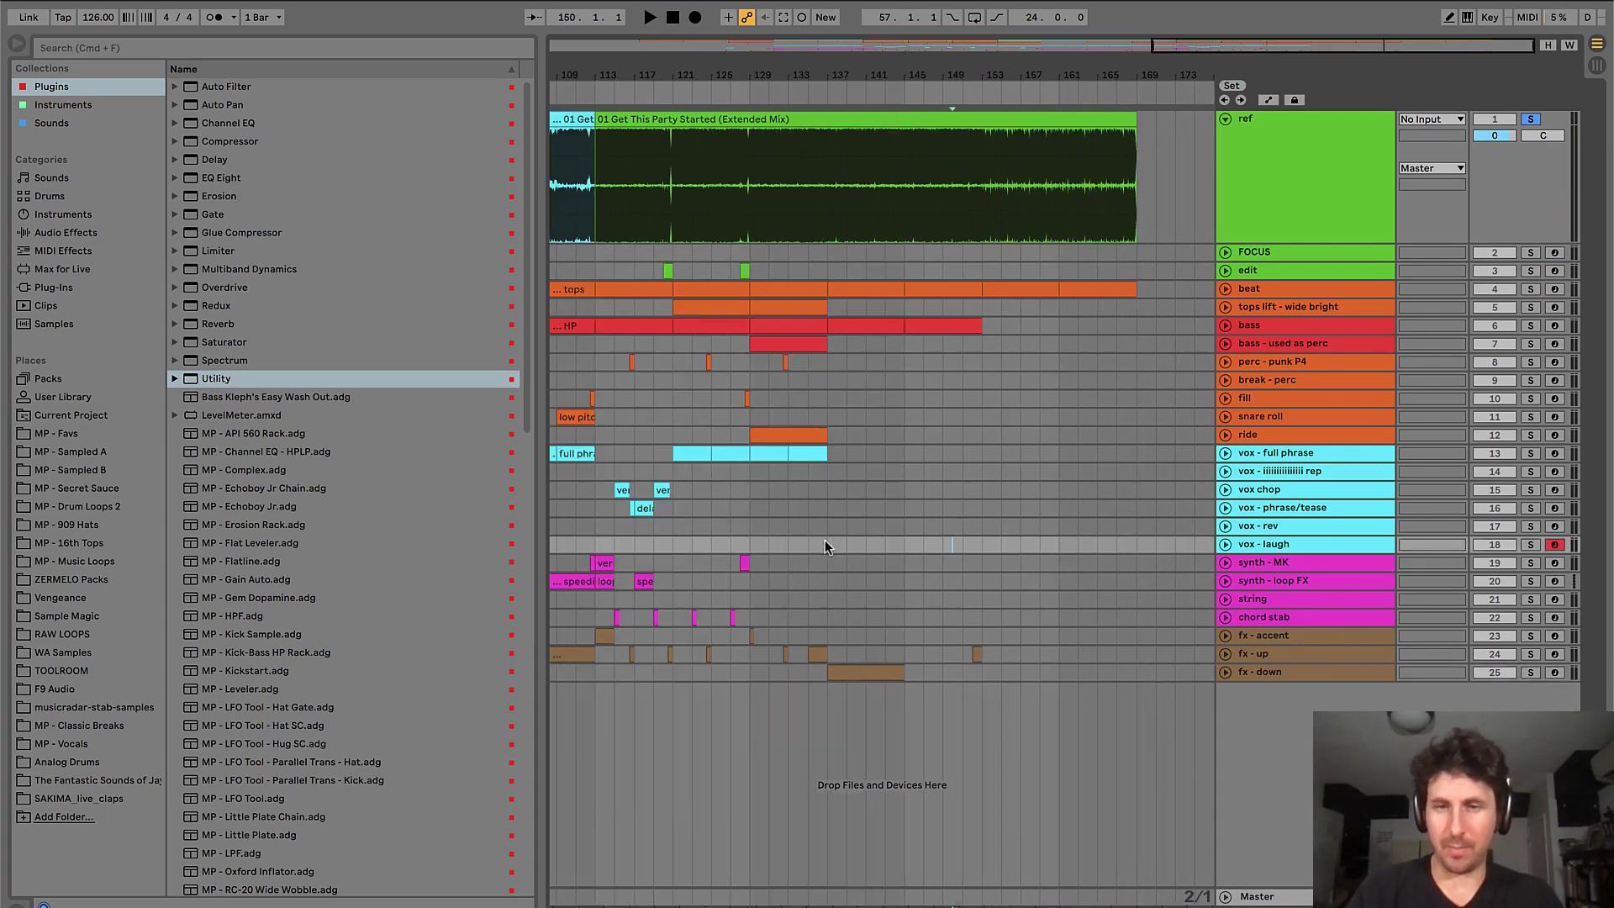
pyautogui.press('-')
pyautogui.click(876, 508)
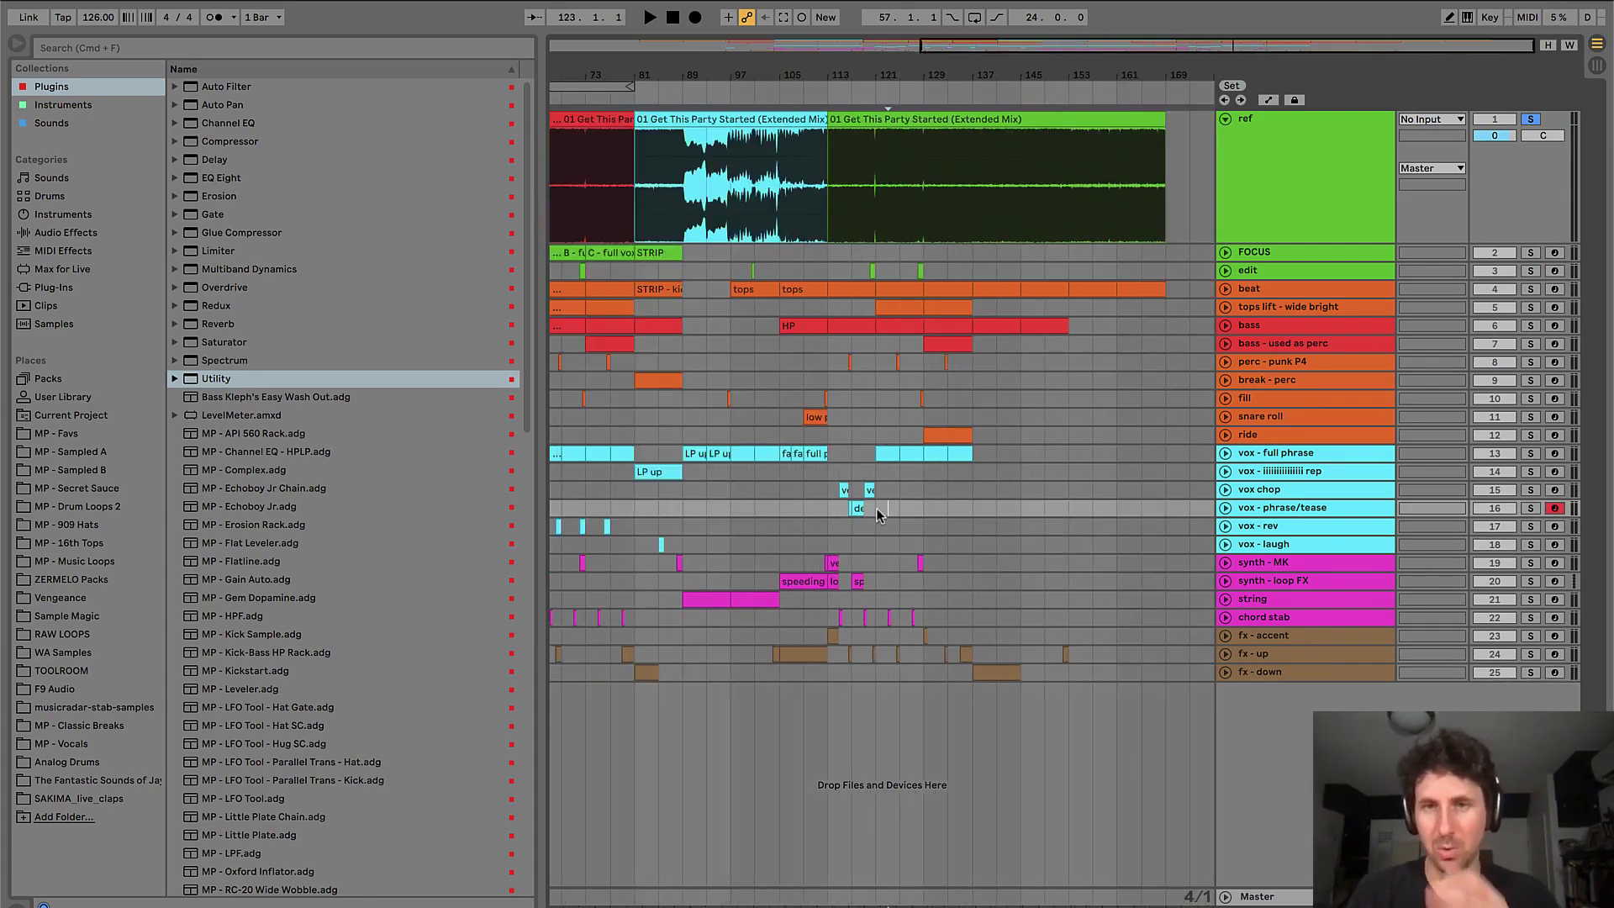
pyautogui.press('+')
pyautogui.press('+')
pyautogui.press('+')
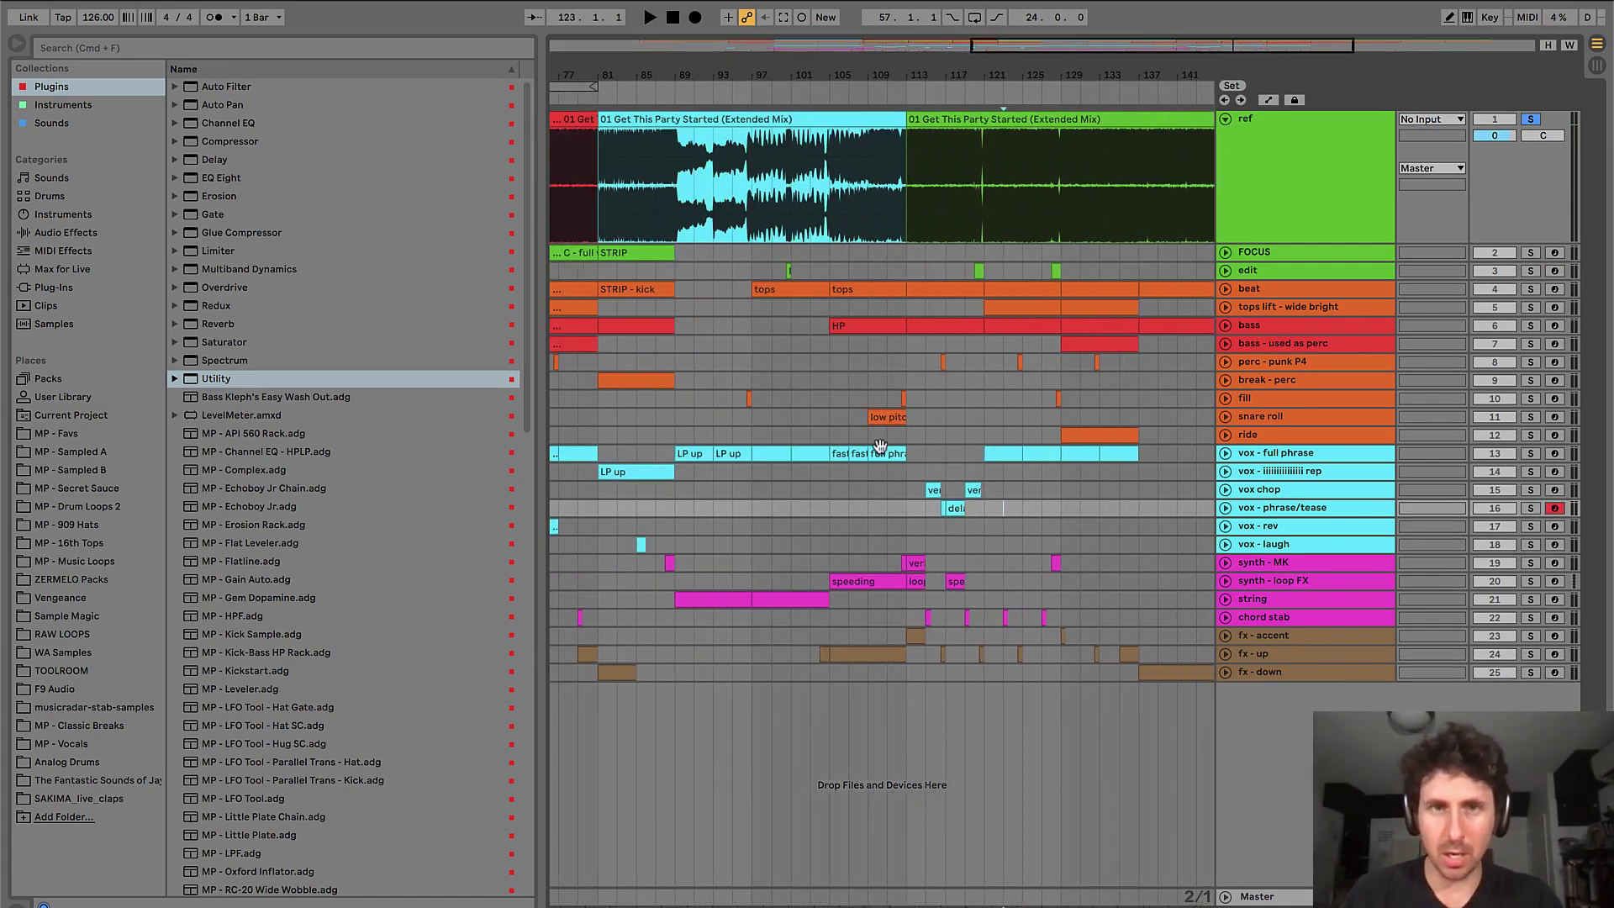
pyautogui.moveTo(677, 253); pyautogui.dragTo(757, 256)
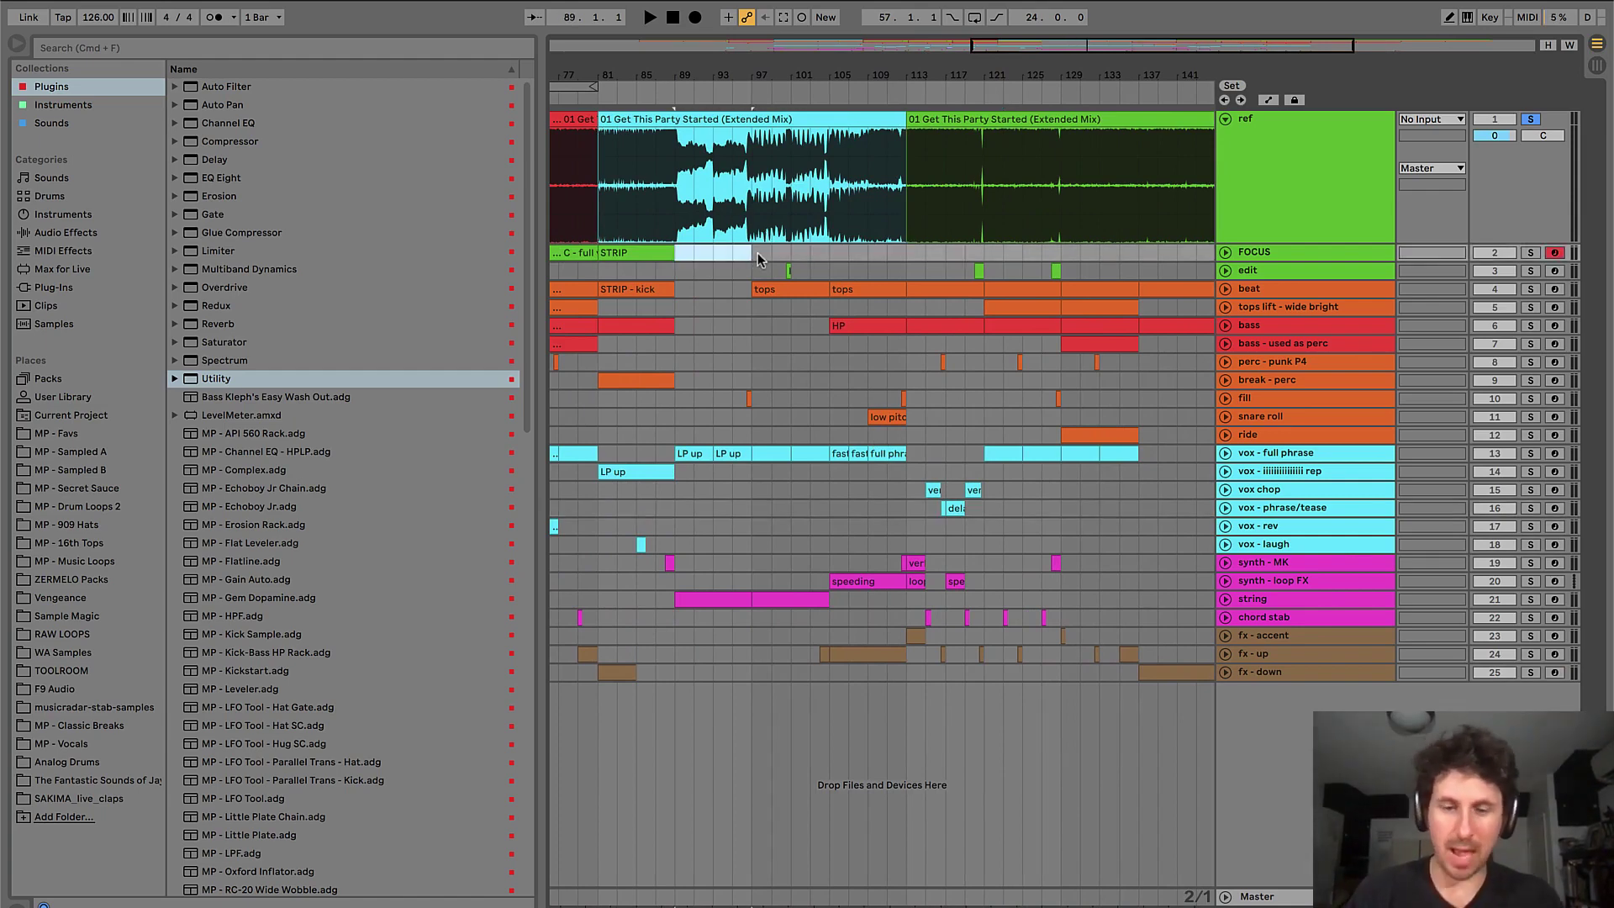
pyautogui.press('super+shift+m')
# - Name the new FOCUS clip at bar 89 VOX
pyautogui.click(648, 255)
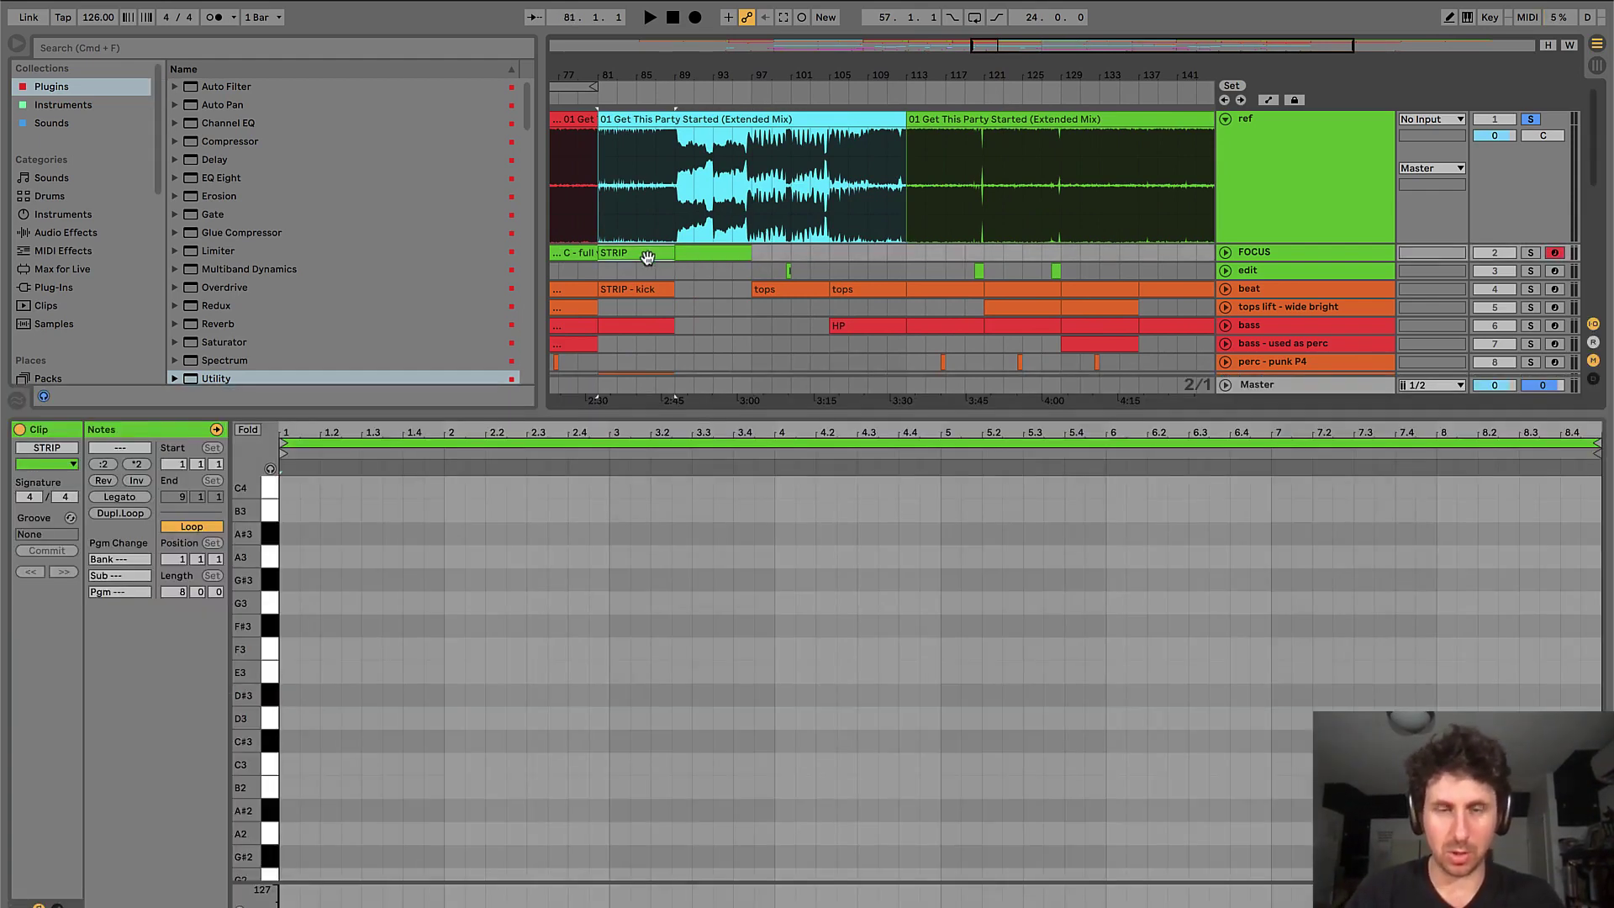
pyautogui.click(719, 254)
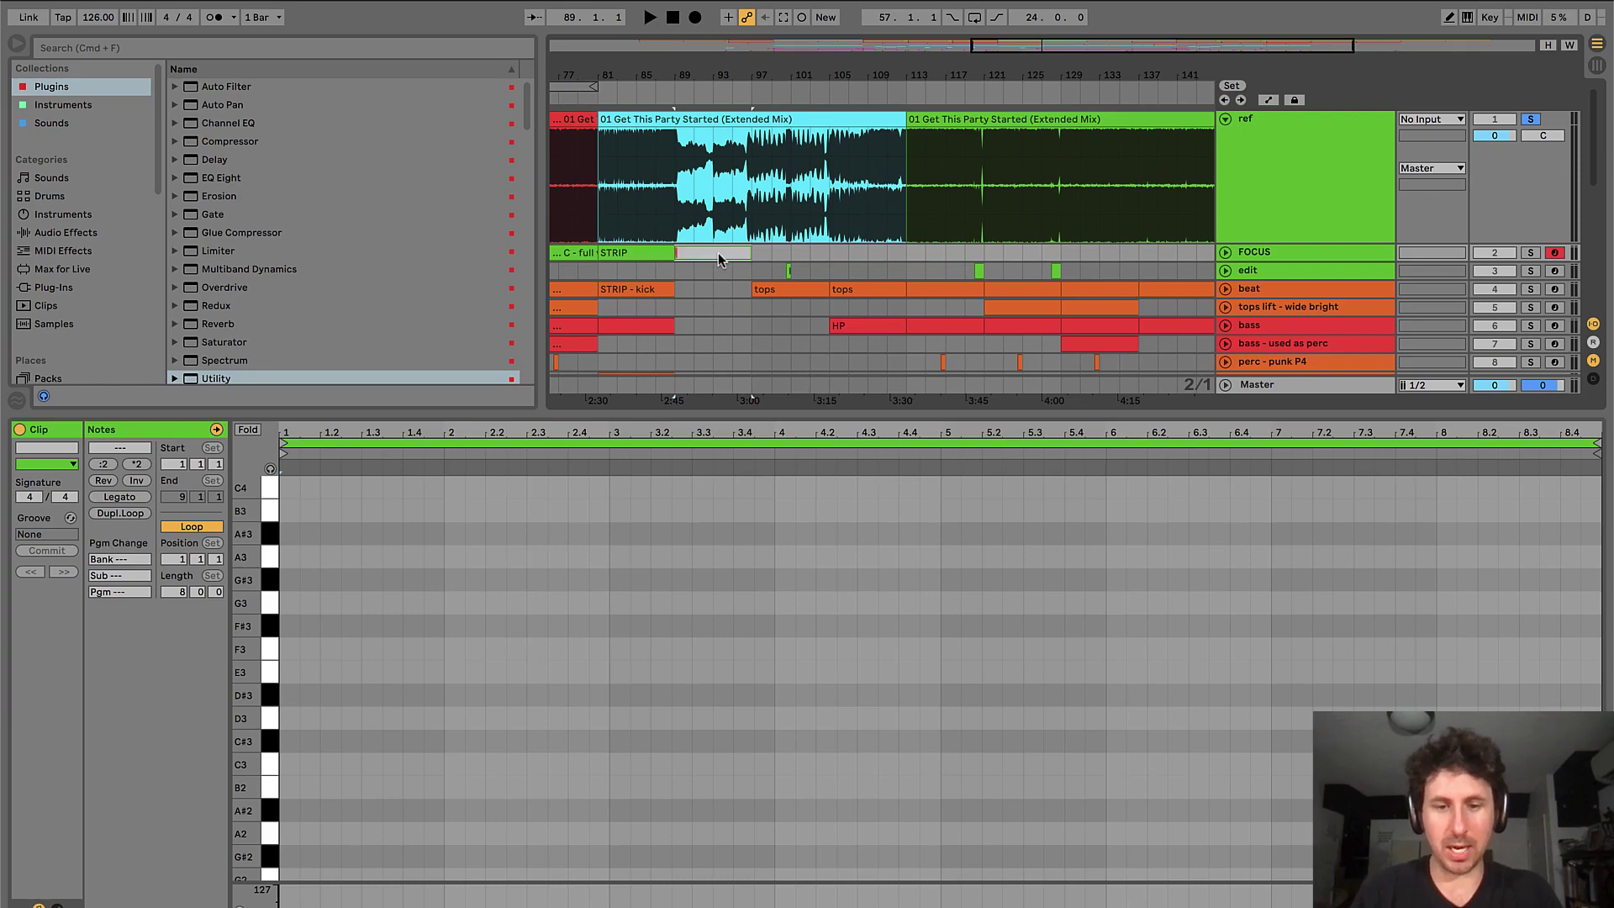
pyautogui.press('super+r')
pyautogui.write('VOX')
pyautogui.press('Return')
# - Duplicate the VOX clip to bar 97, rename the copy VOX + TOPS, and play from there
pyautogui.press('super+d')
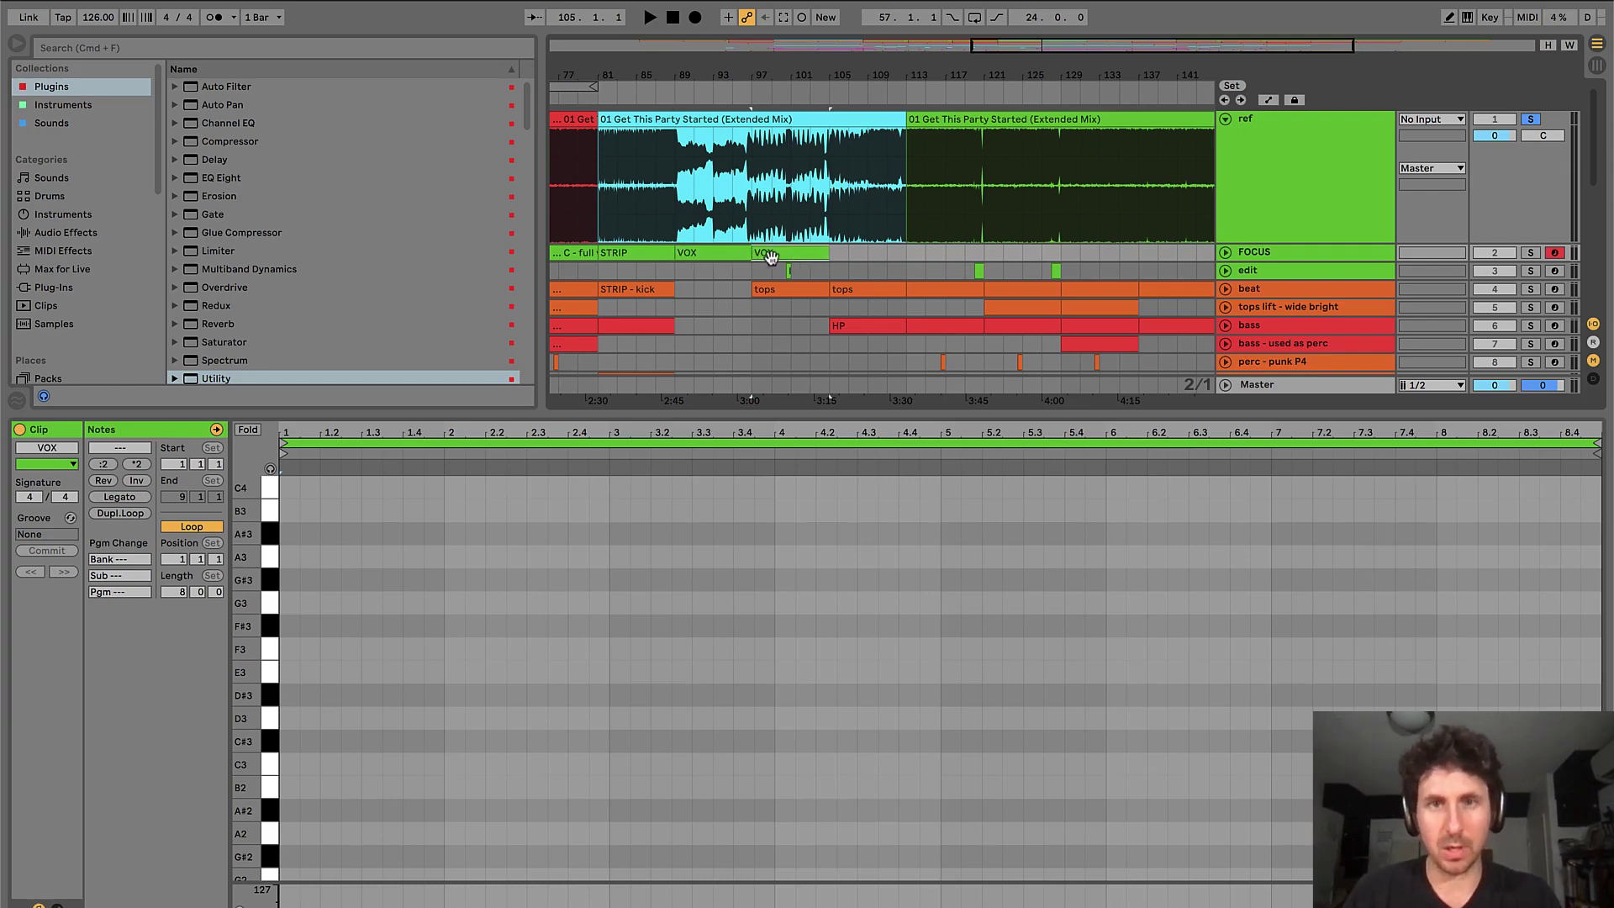
pyautogui.press('super+r')
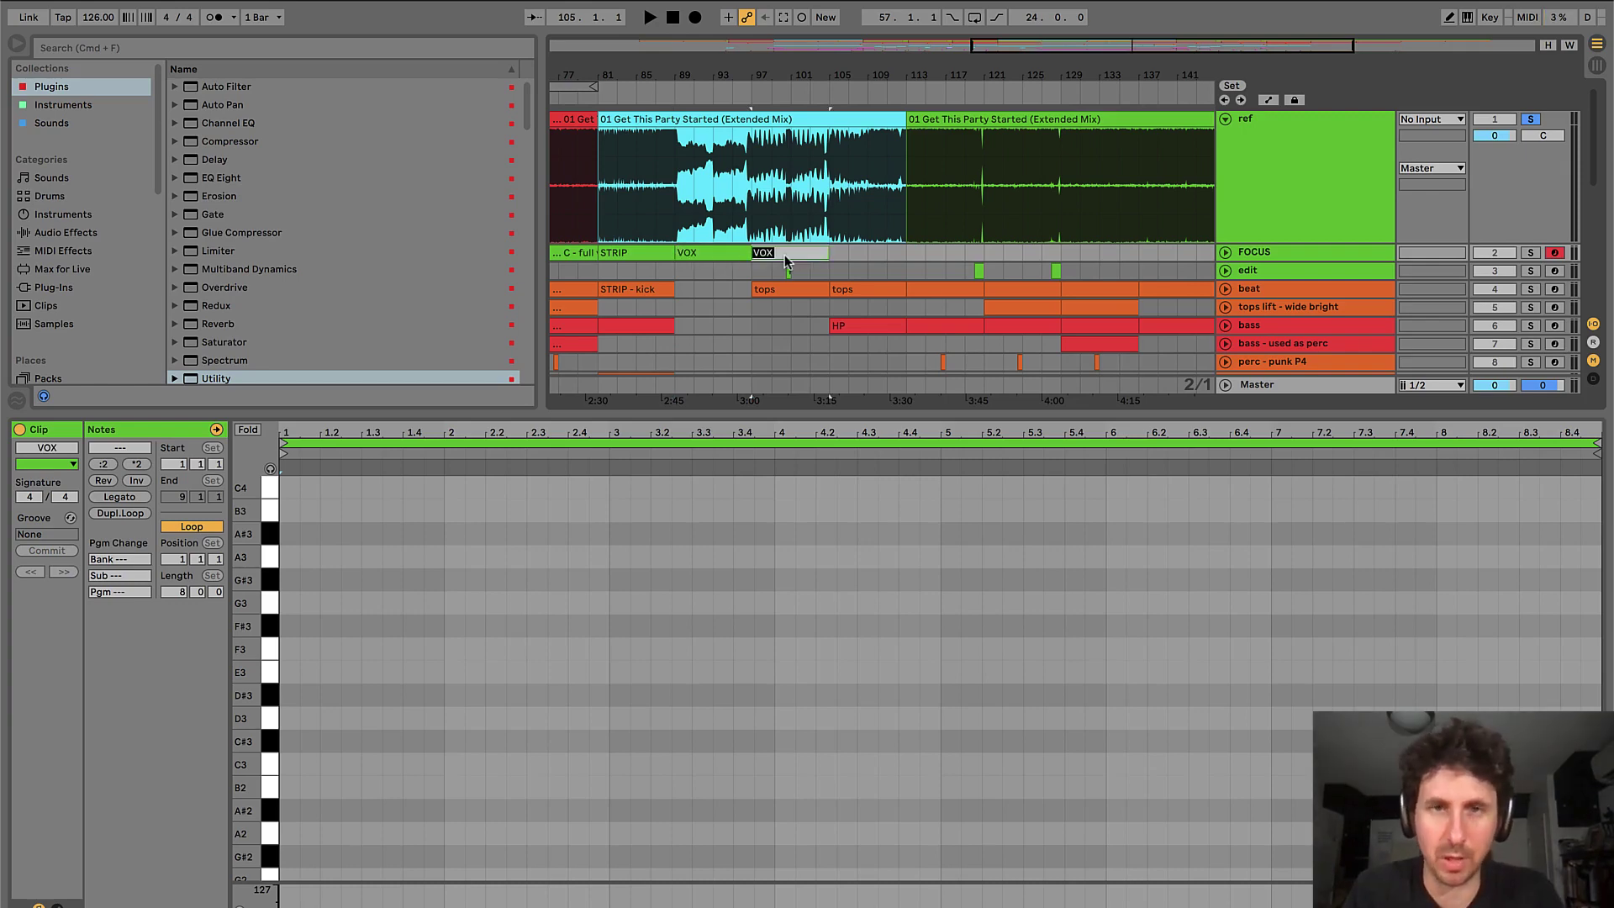
pyautogui.press('Return')
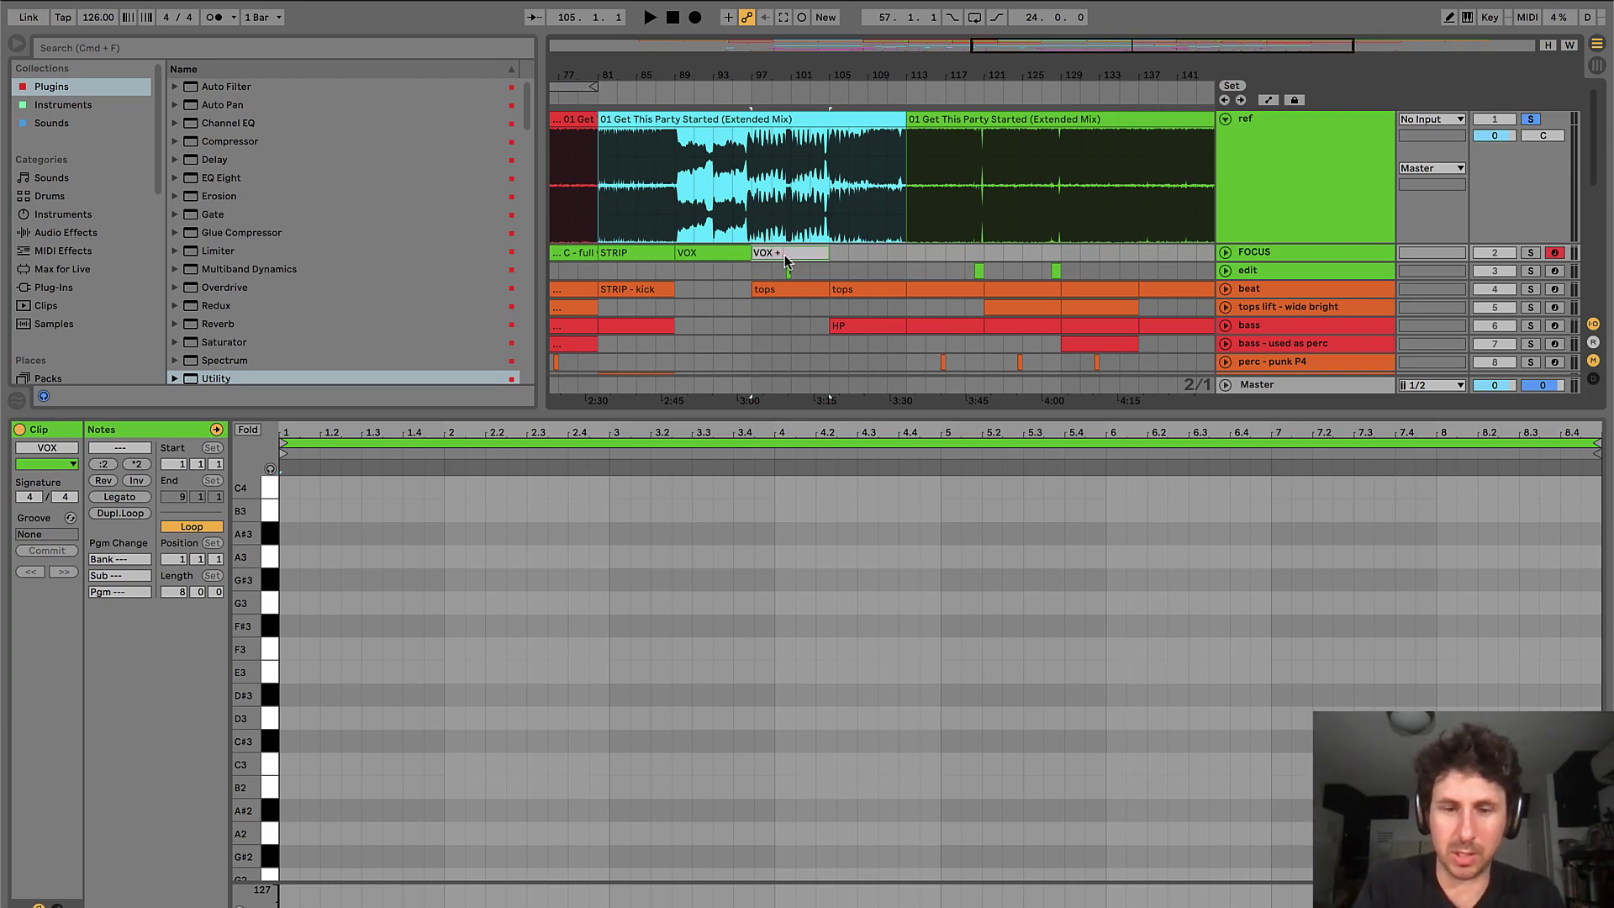
pyautogui.write('S')
pyautogui.press('Return')
pyautogui.press('space')
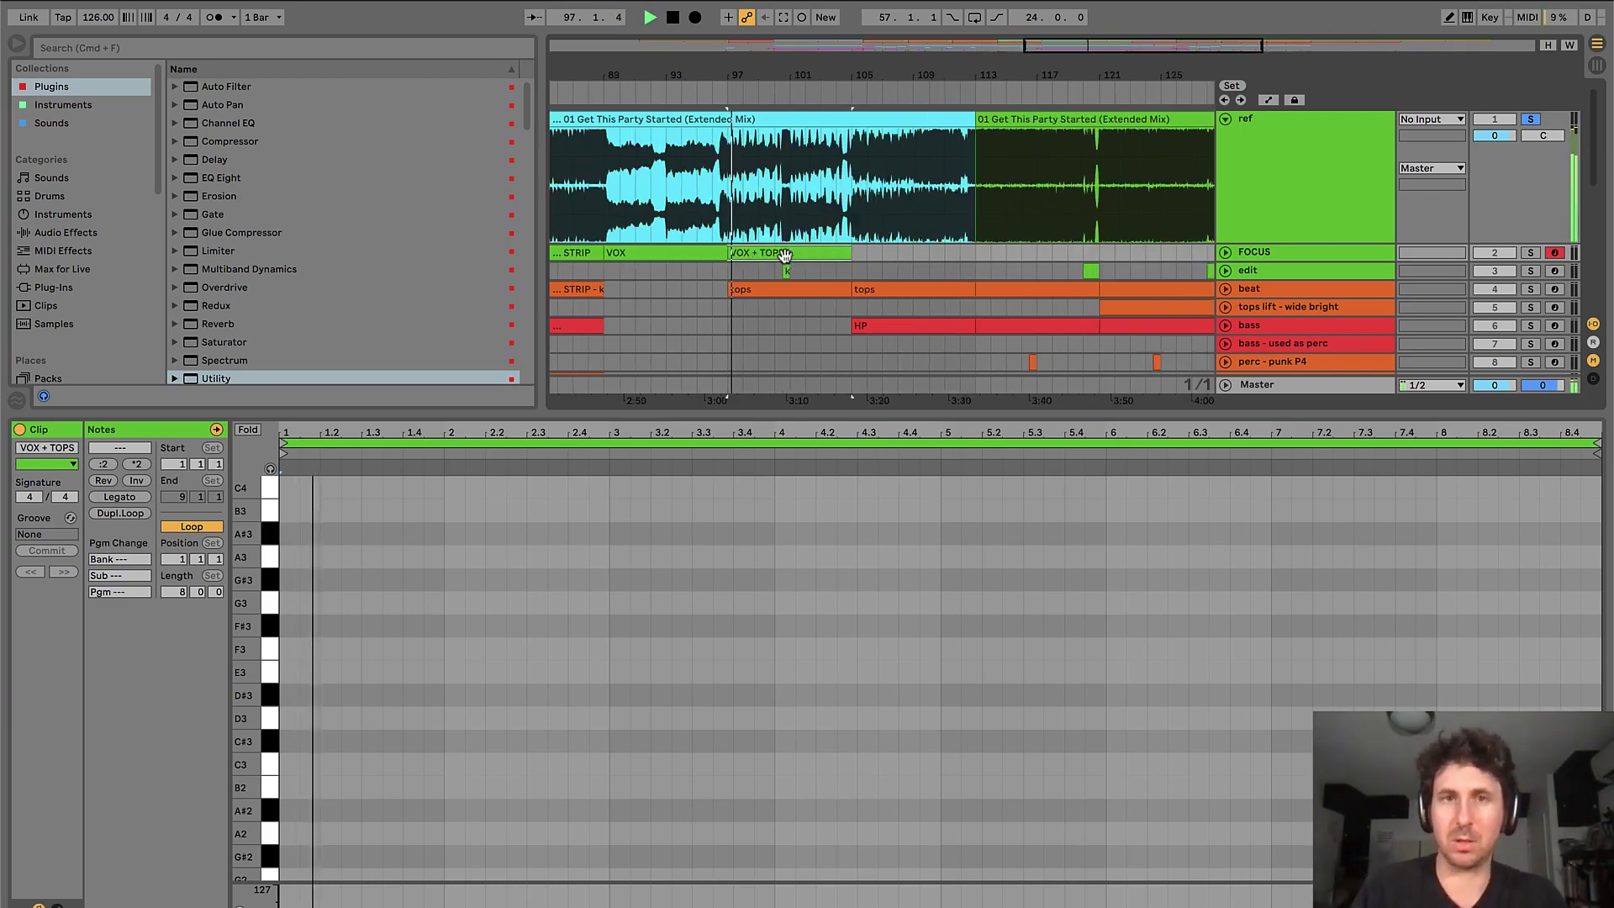
# - Stop playback, duplicate the VOX + TOPS clip to bar 105 and rename the copy VOX, SYNTH, SN ROLL
pyautogui.press('+')
pyautogui.press('space')
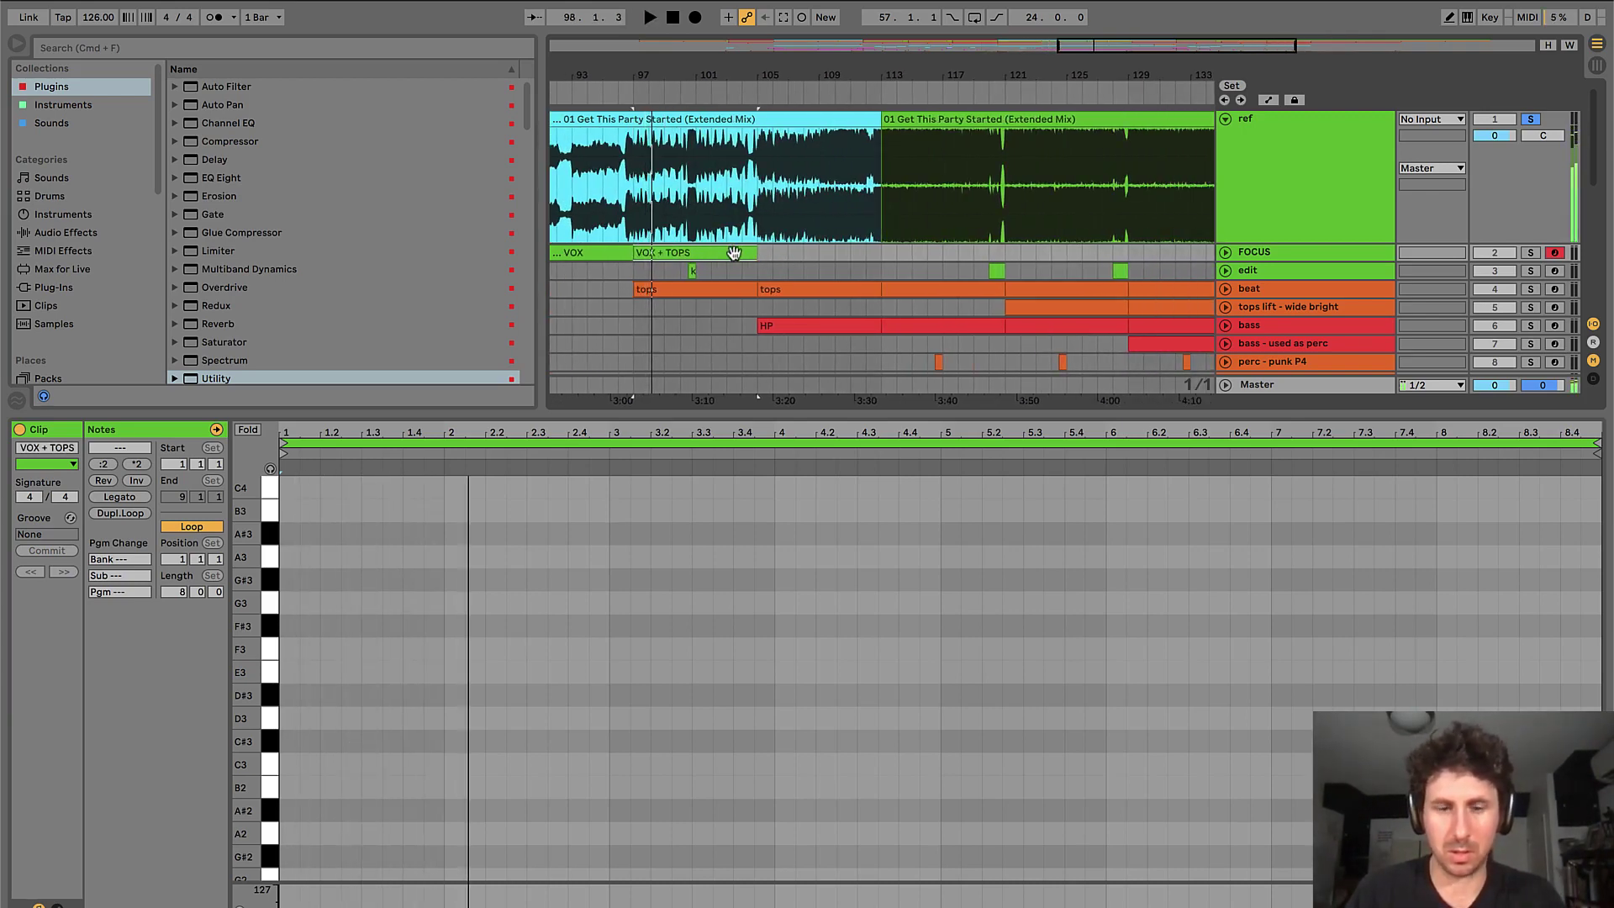
pyautogui.press('super+d')
pyautogui.press('super+r')
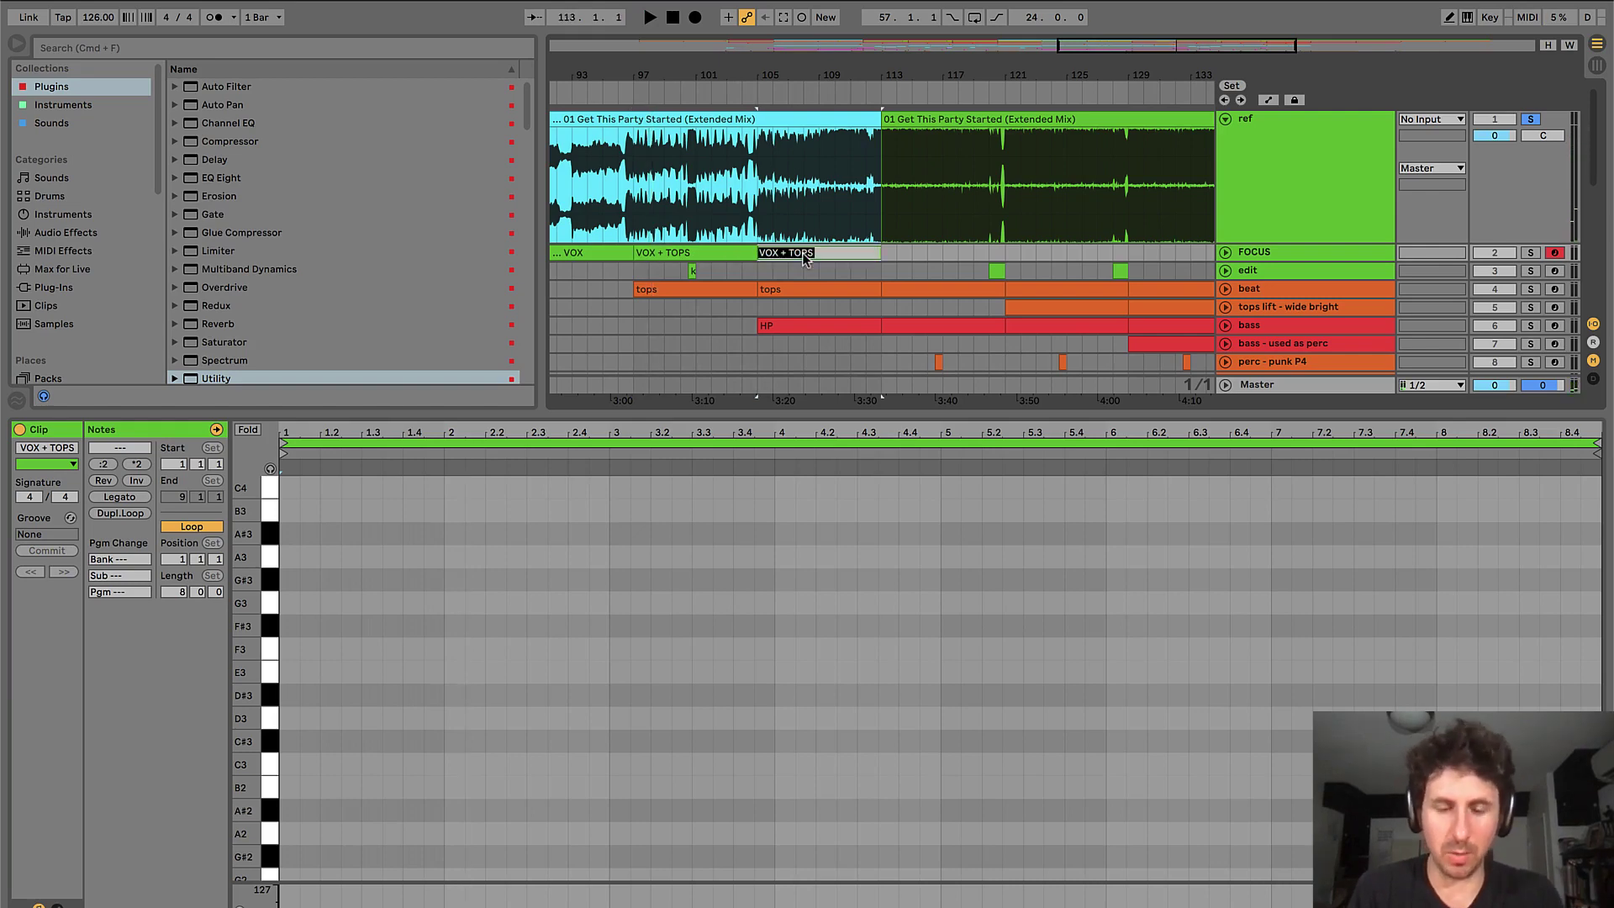
pyautogui.write('VOX,')
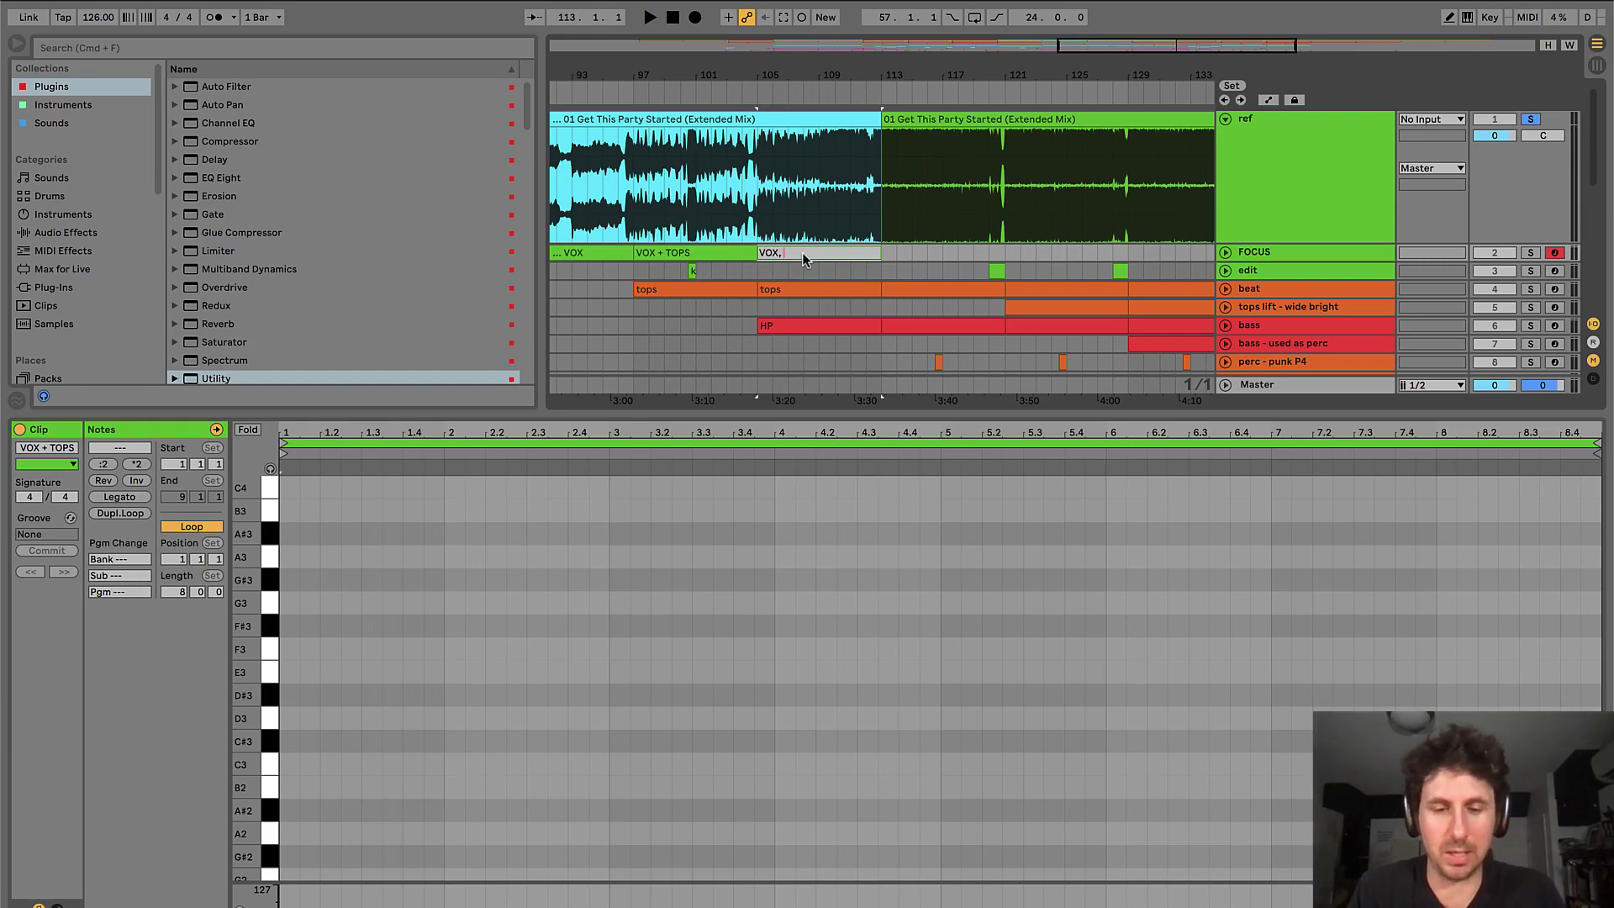
pyautogui.write(' SN POLL,')
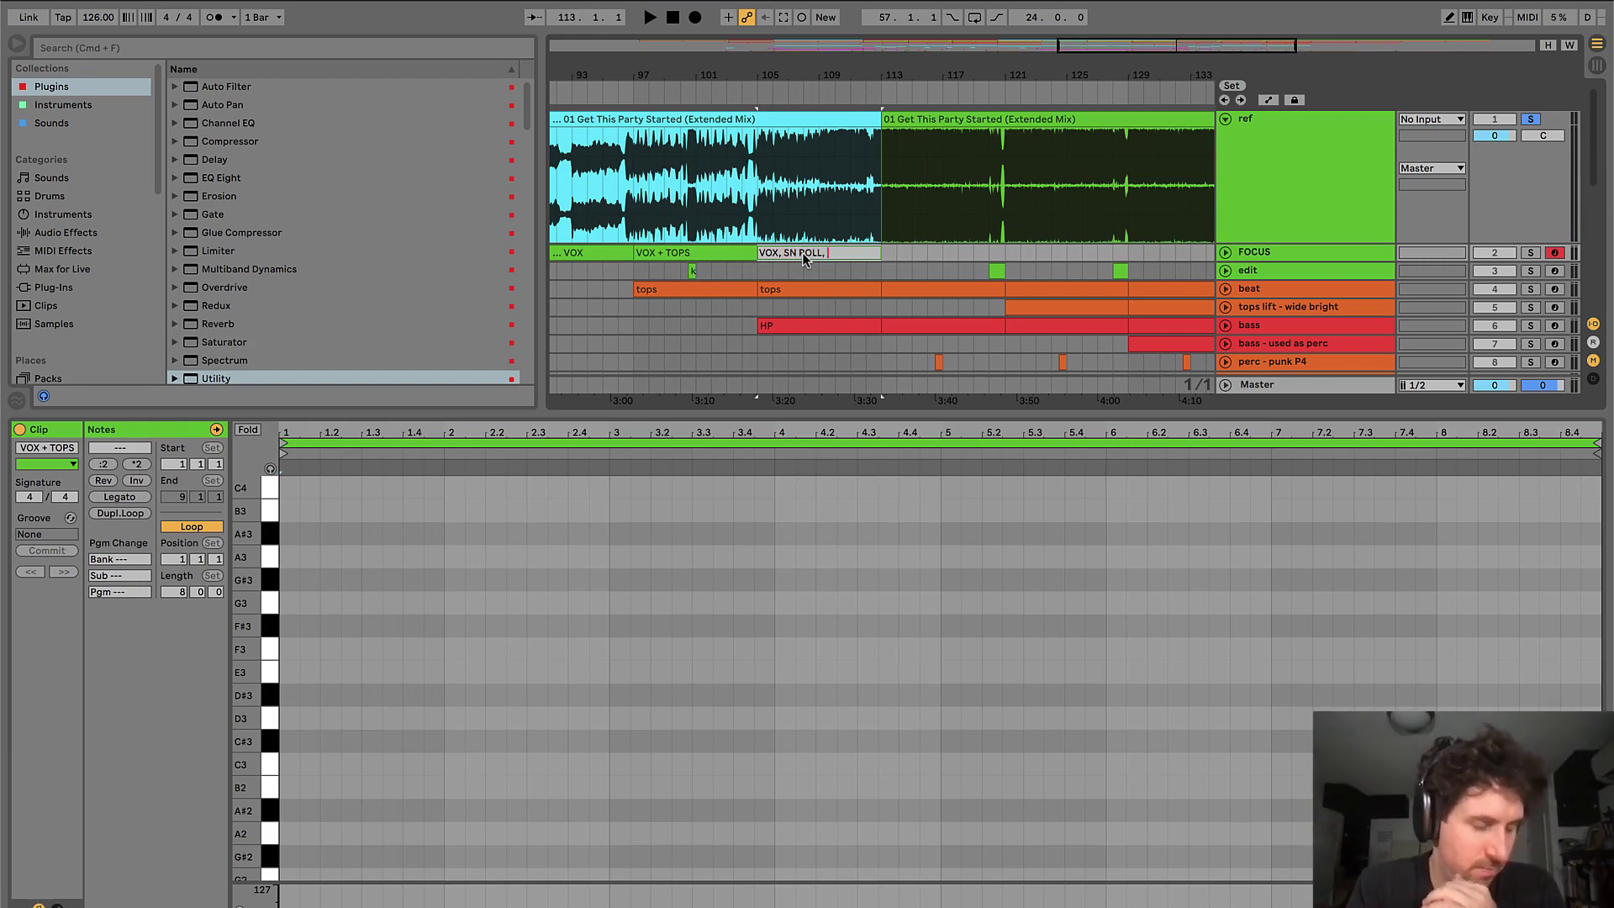
pyautogui.write(' SYN')
pyautogui.press('BackSpace')
pyautogui.press('BackSpace')
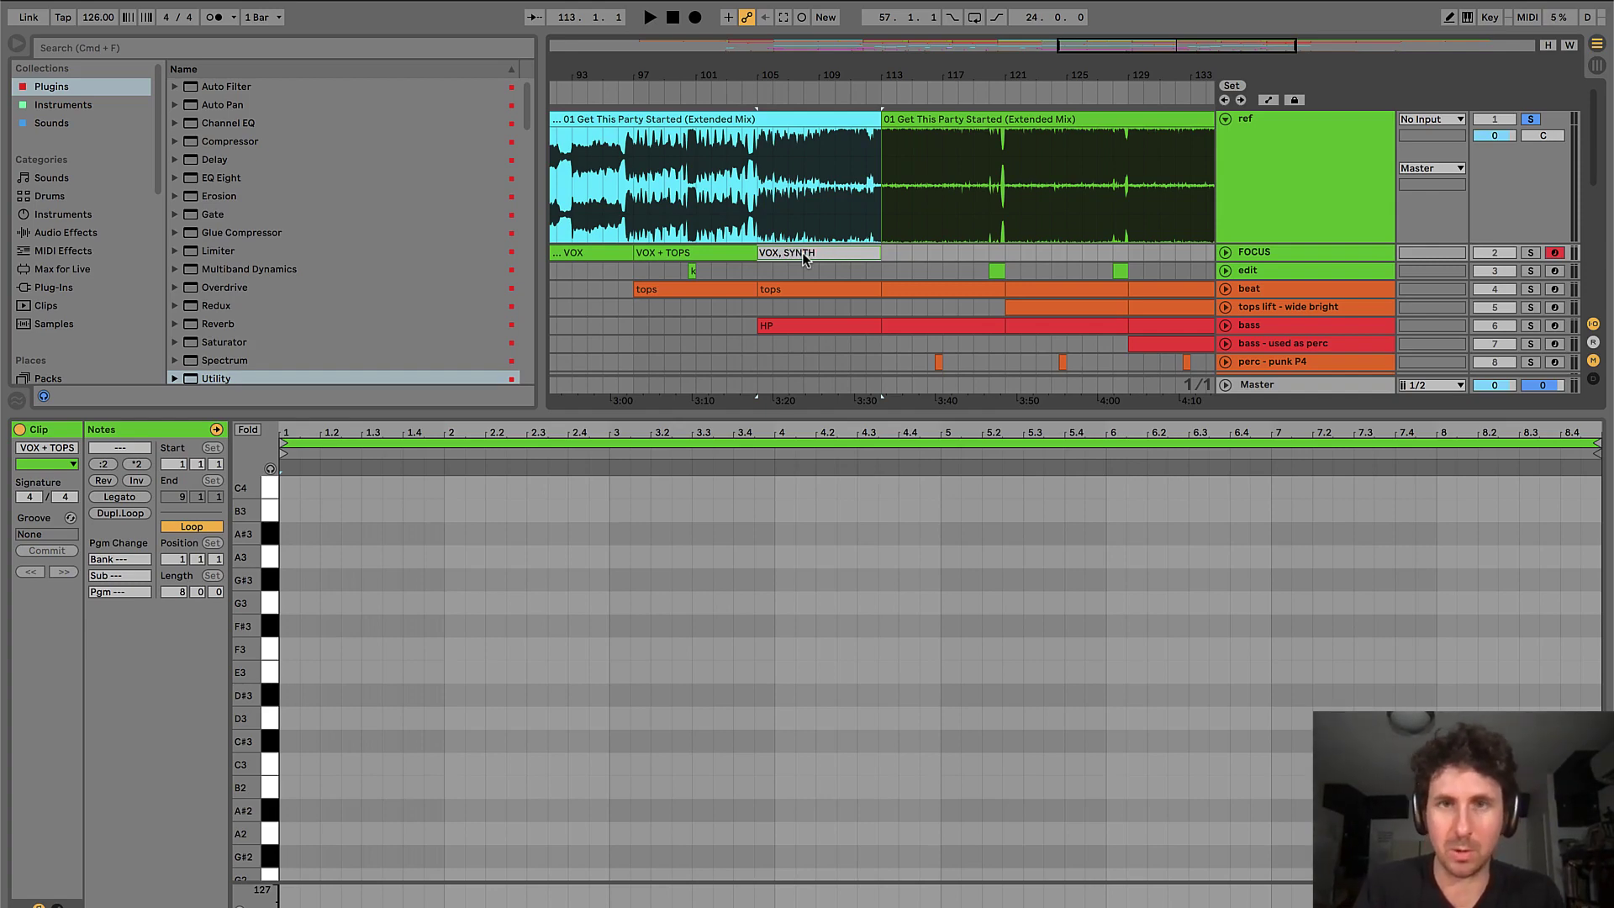
pyautogui.write('SN ROLL')
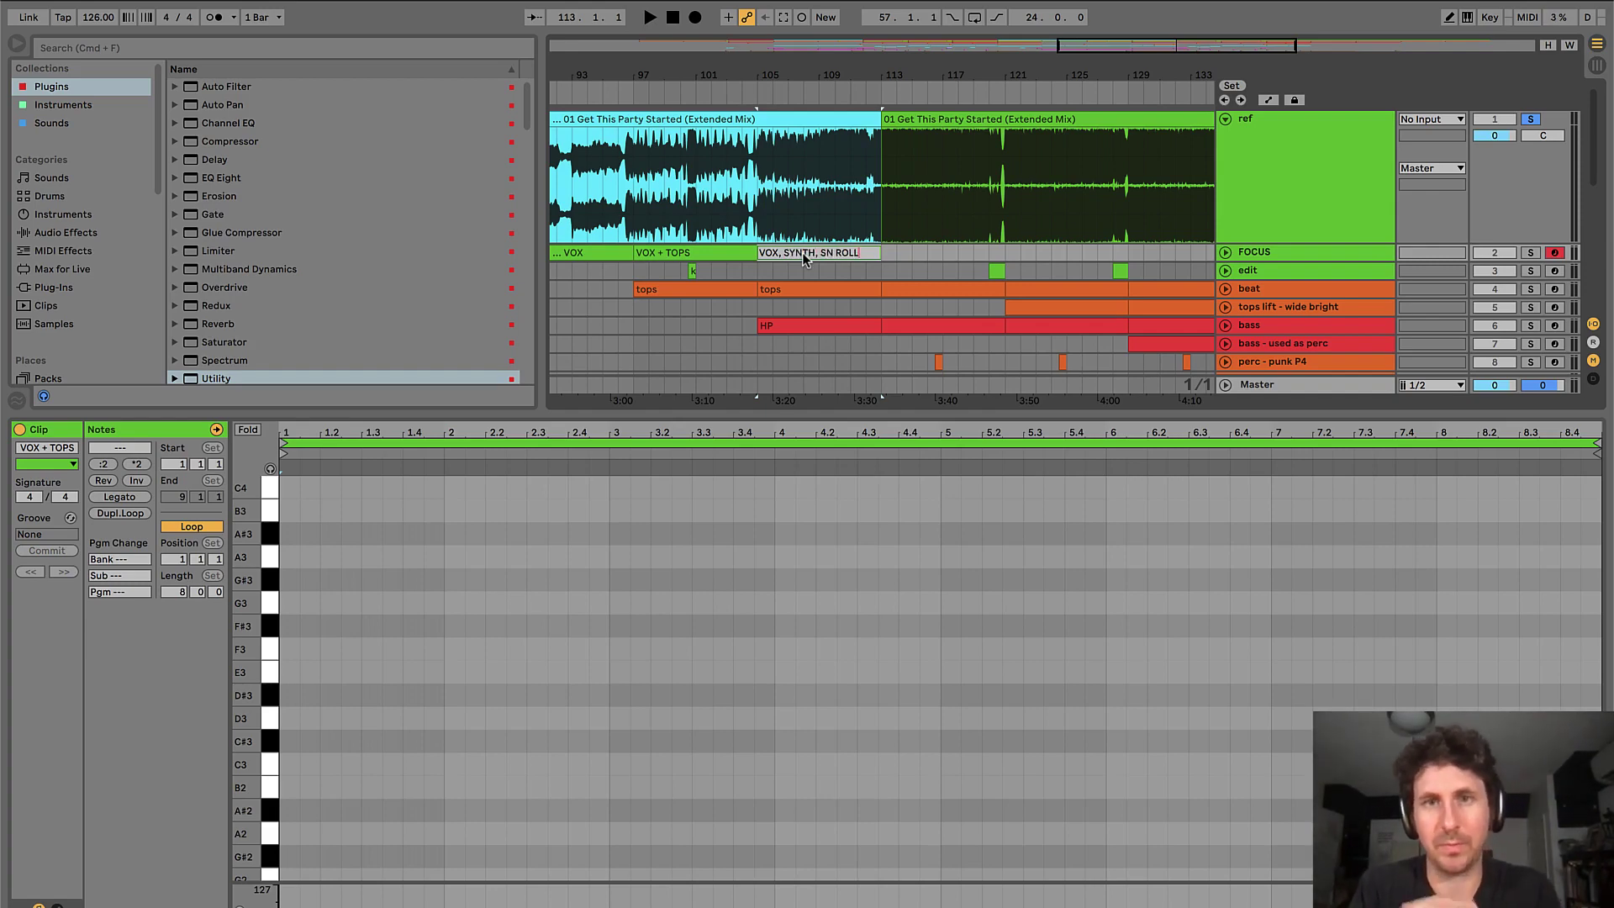
pyautogui.press('Return')
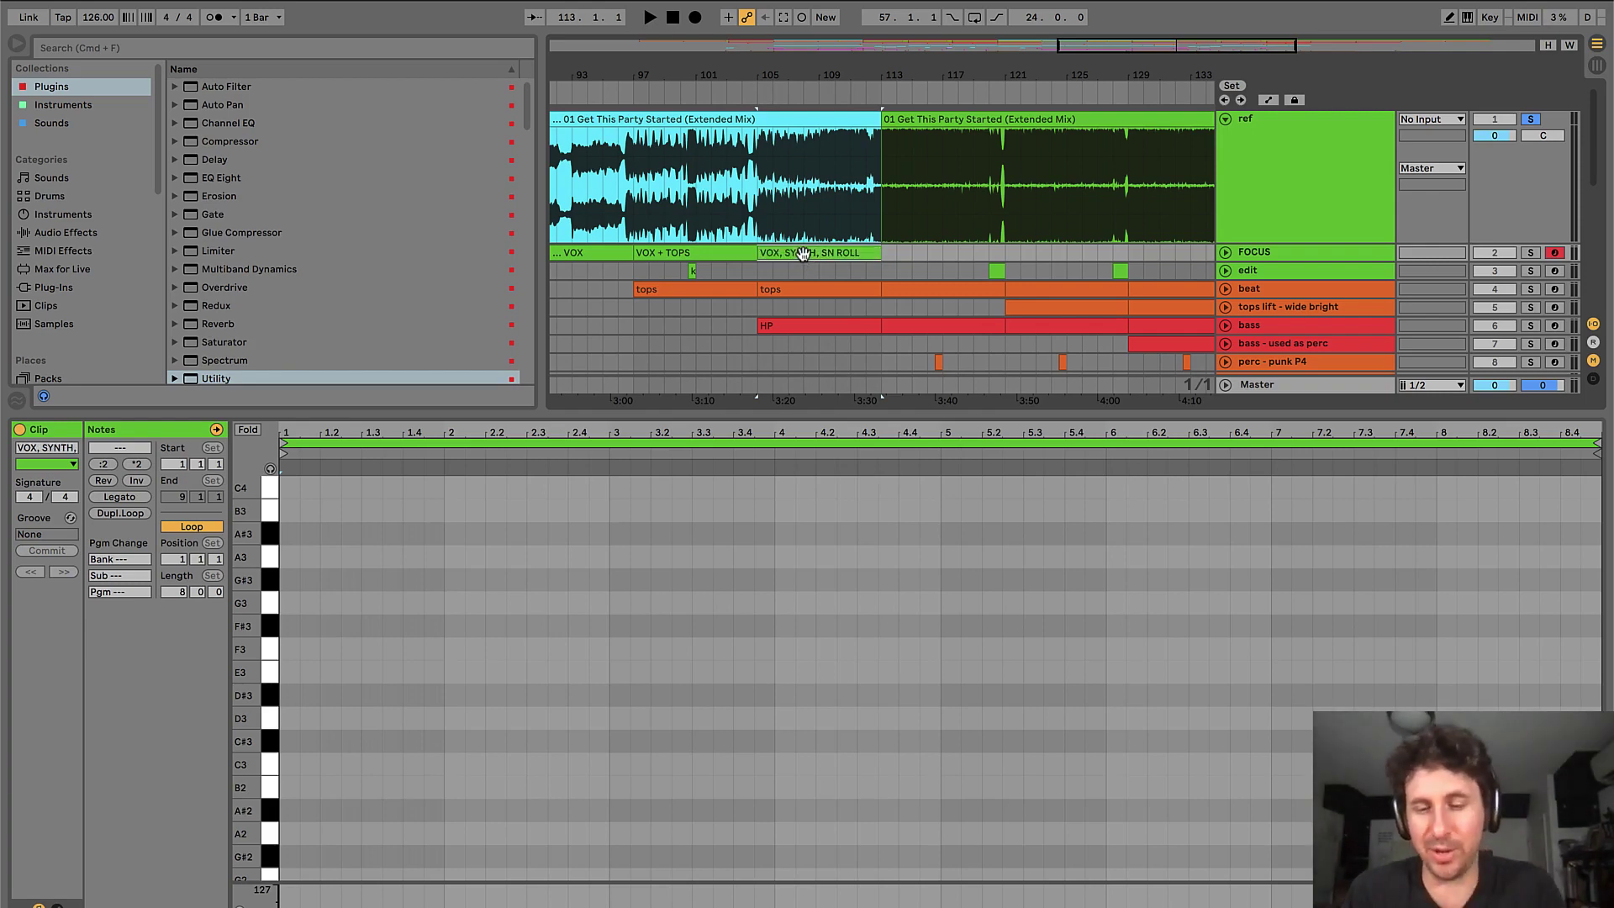
# - Examine the reference's break between bars 81 and 105, comparing the STRIP section with the VOX sections after it
pyautogui.scroll(-3, 803, 254)
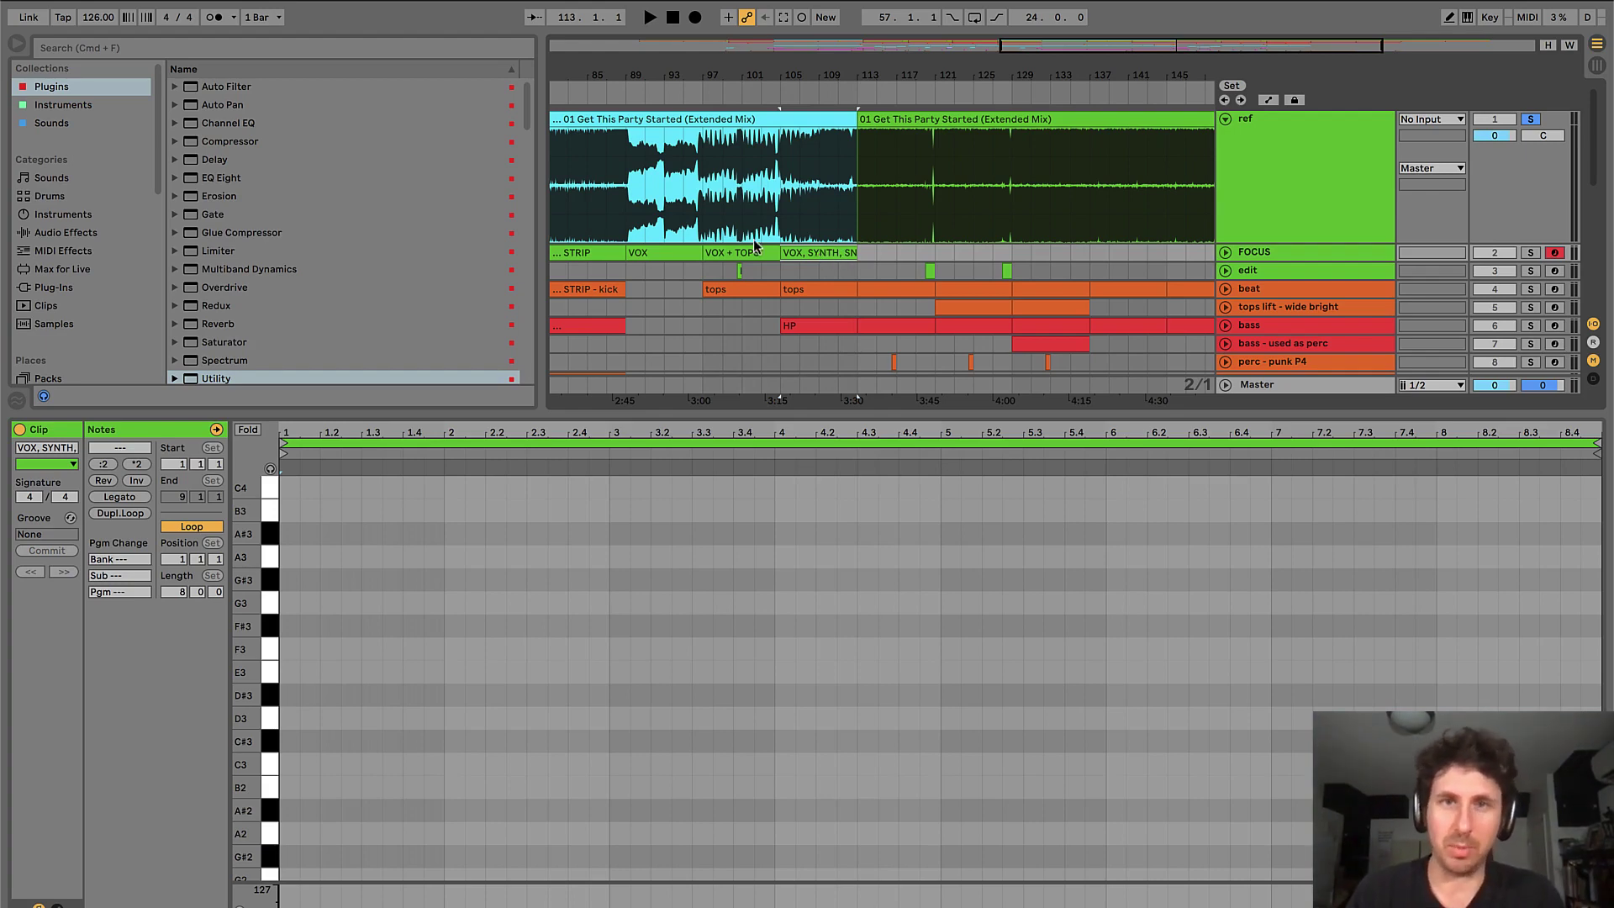
pyautogui.click(780, 183)
pyautogui.moveTo(626, 163); pyautogui.dragTo(627, 164)
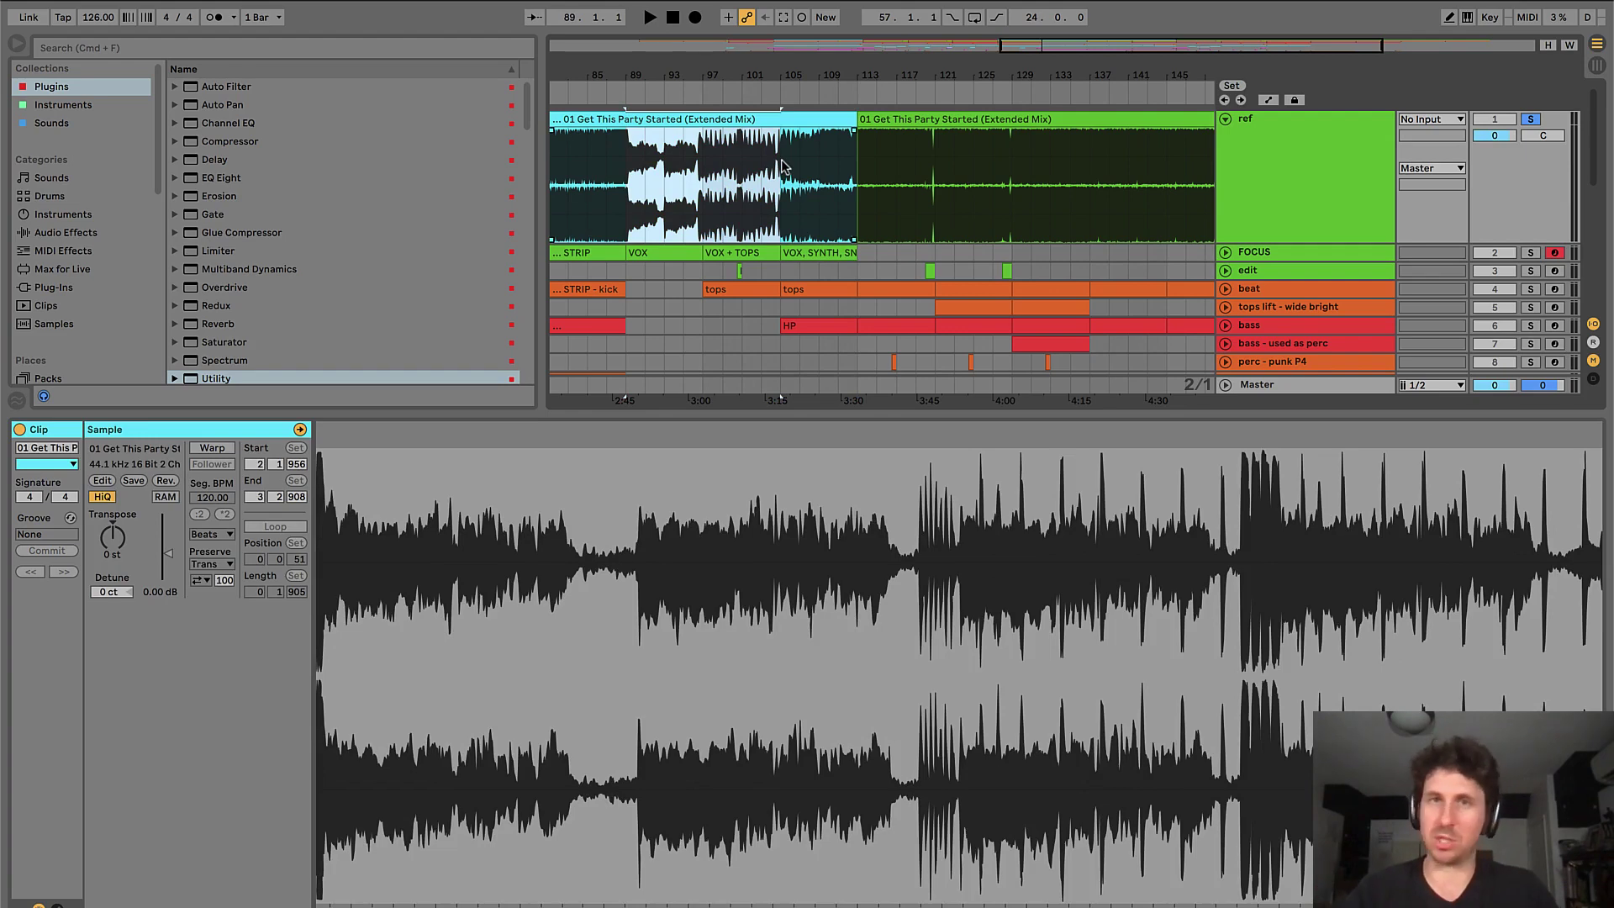
pyautogui.hscroll(-5, 781, 165)
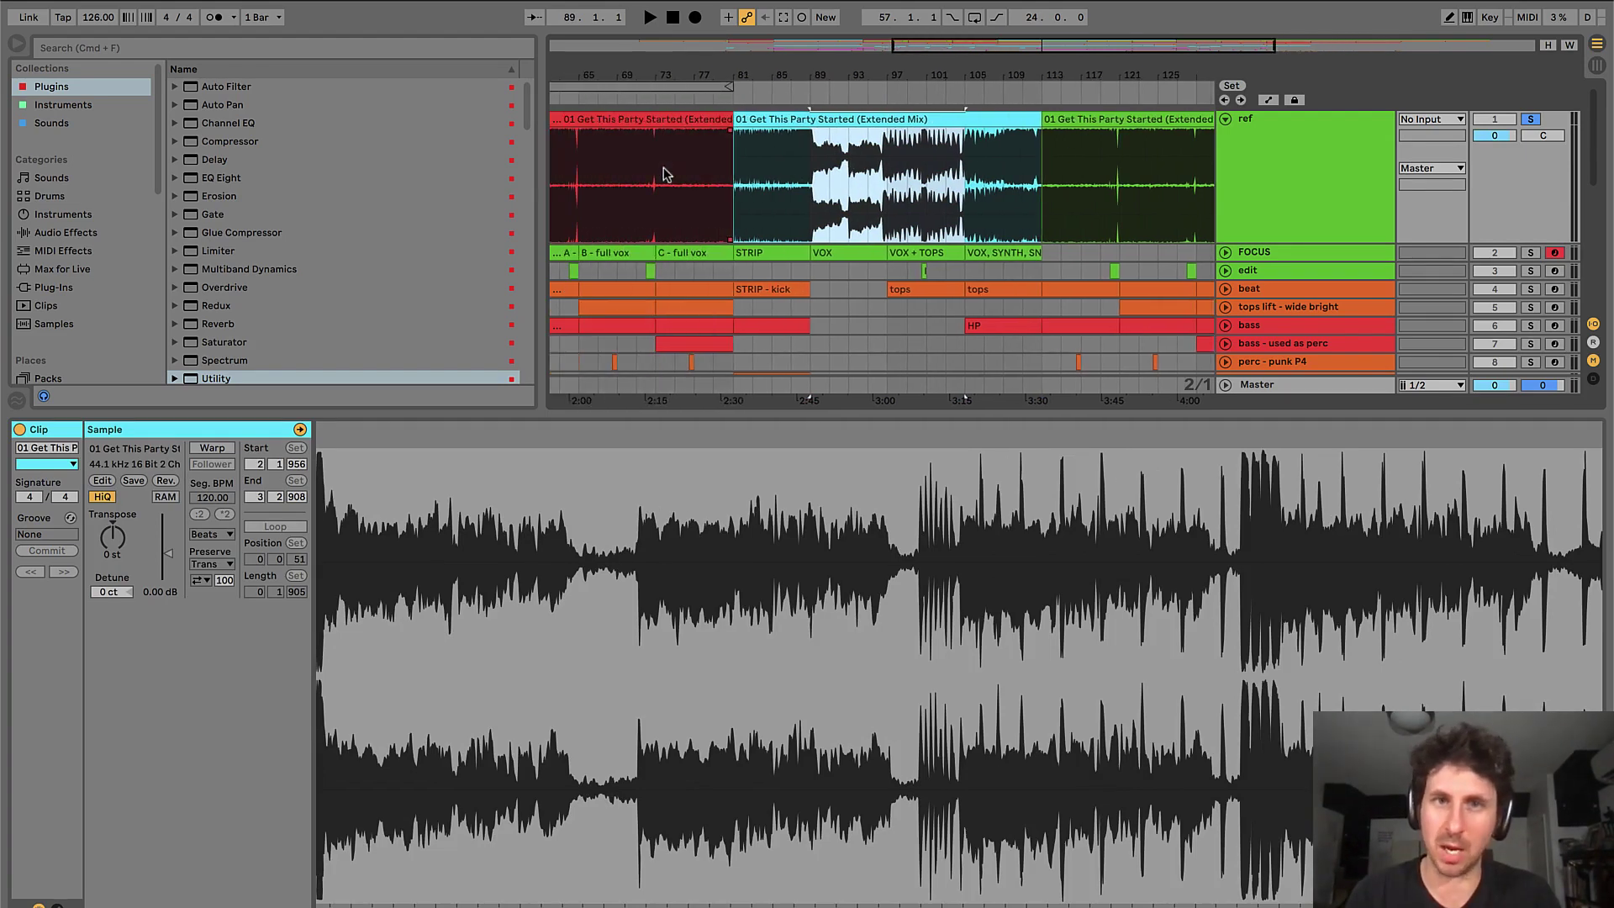
pyautogui.click(812, 182)
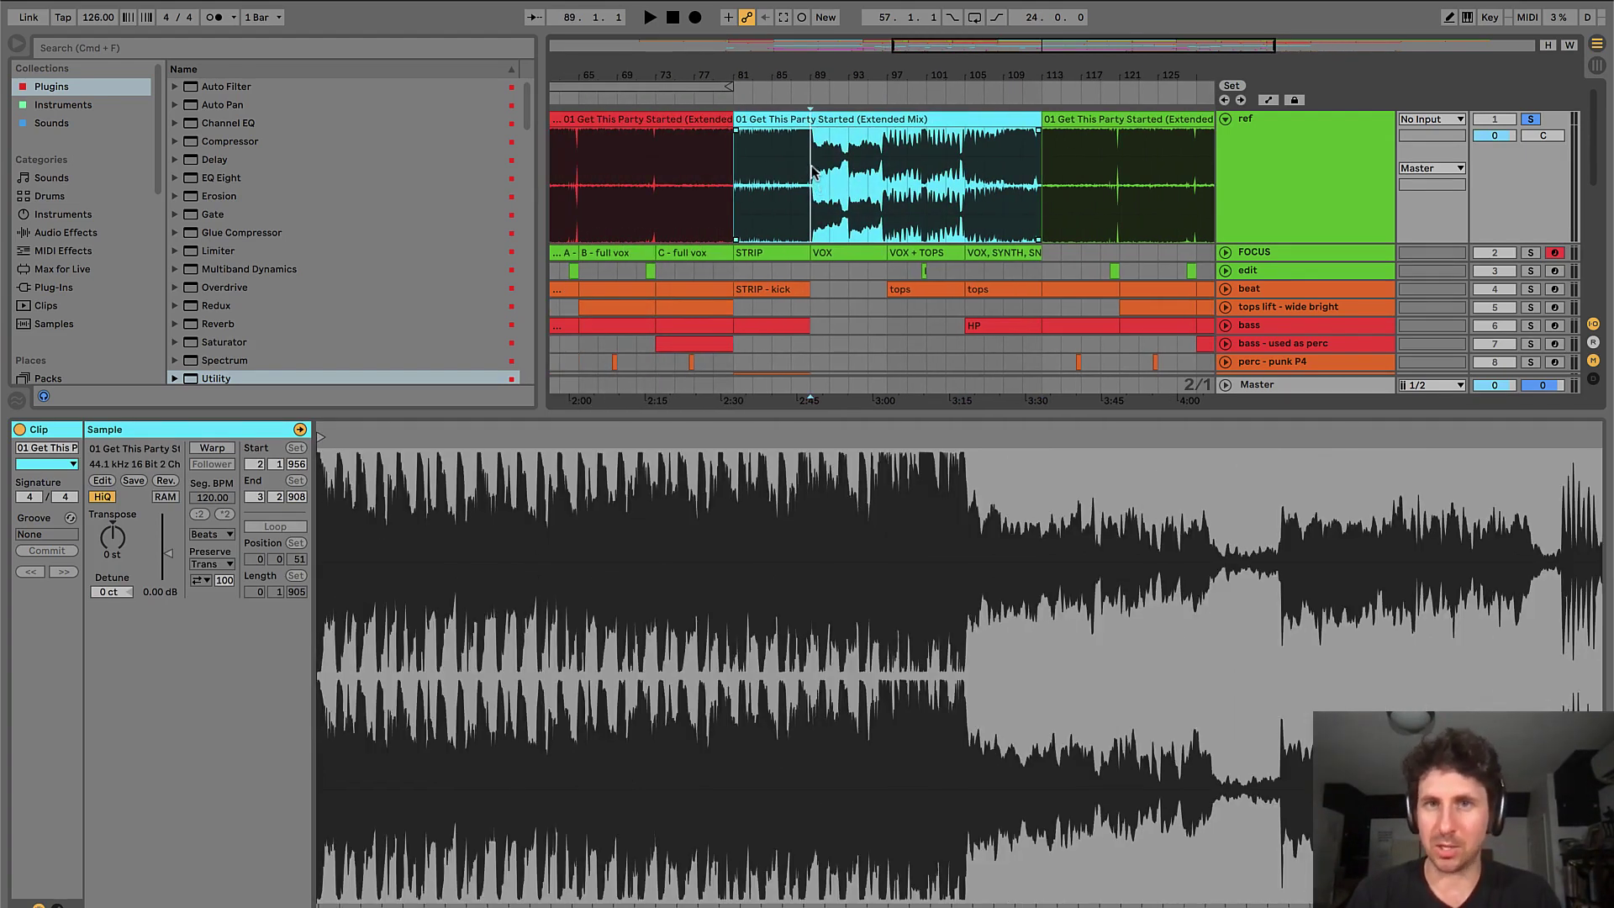
pyautogui.click(729, 155)
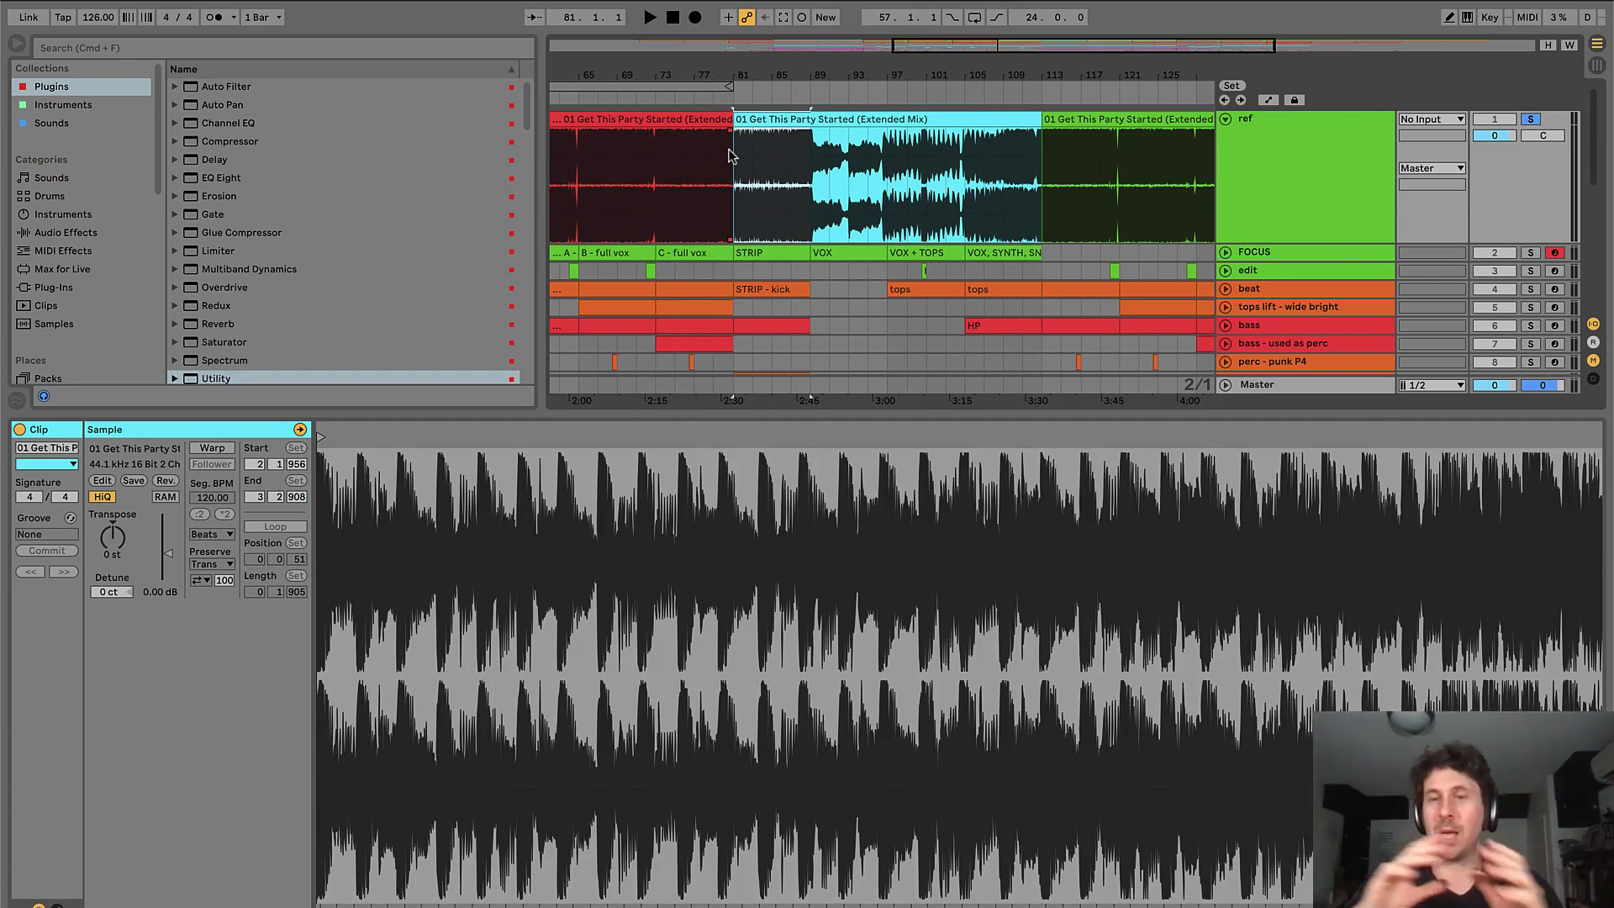
pyautogui.click(812, 160)
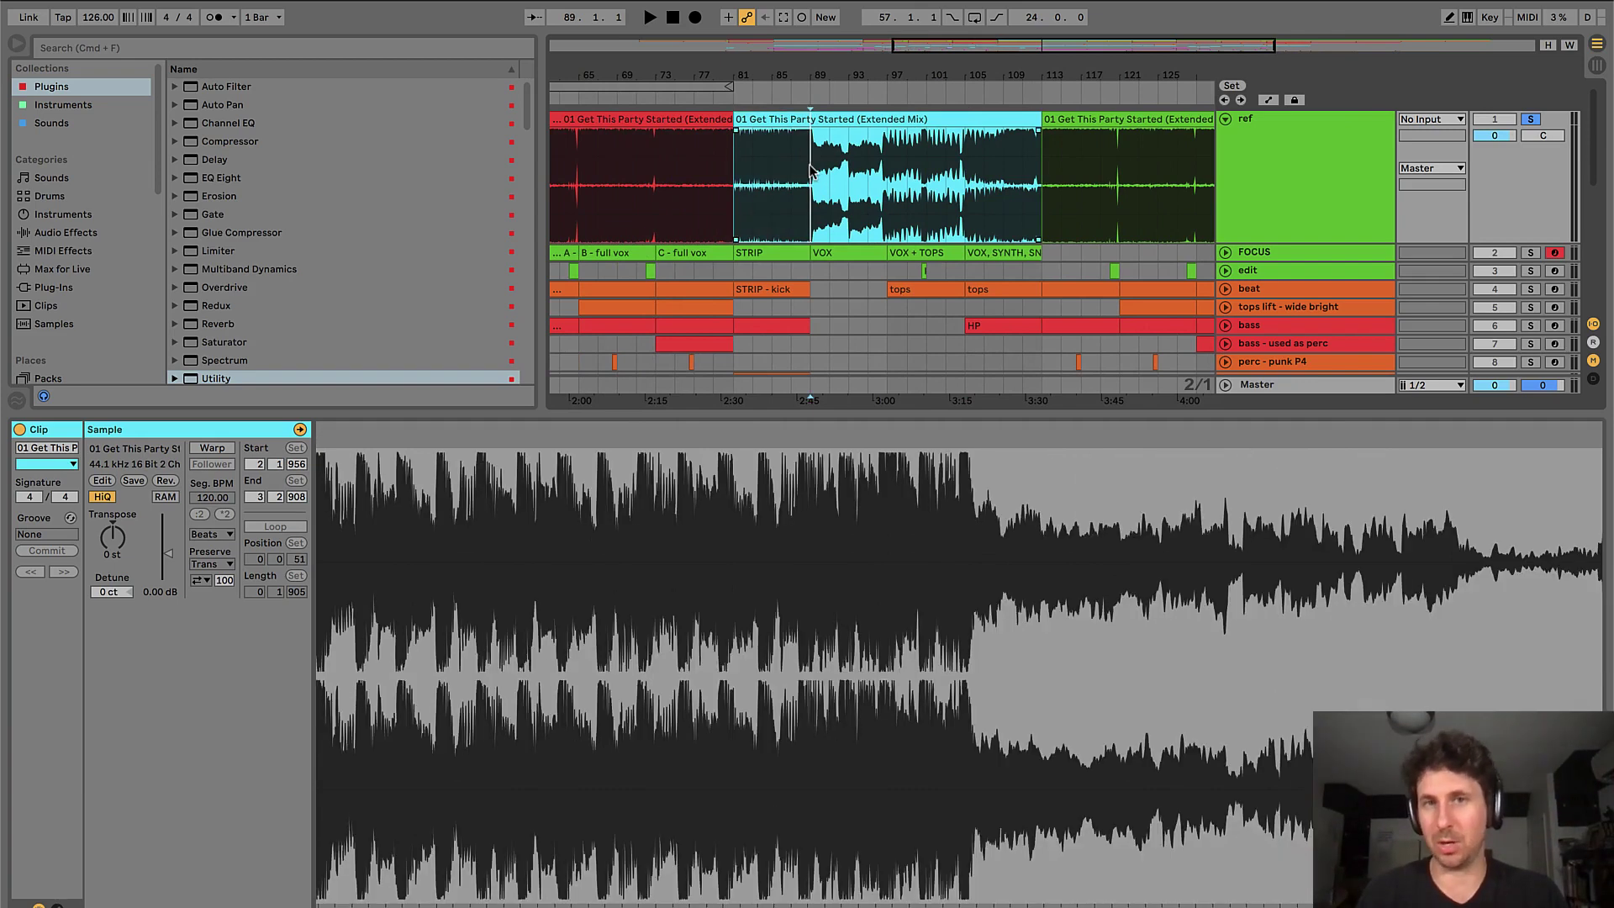
pyautogui.hscroll(5, 812, 171)
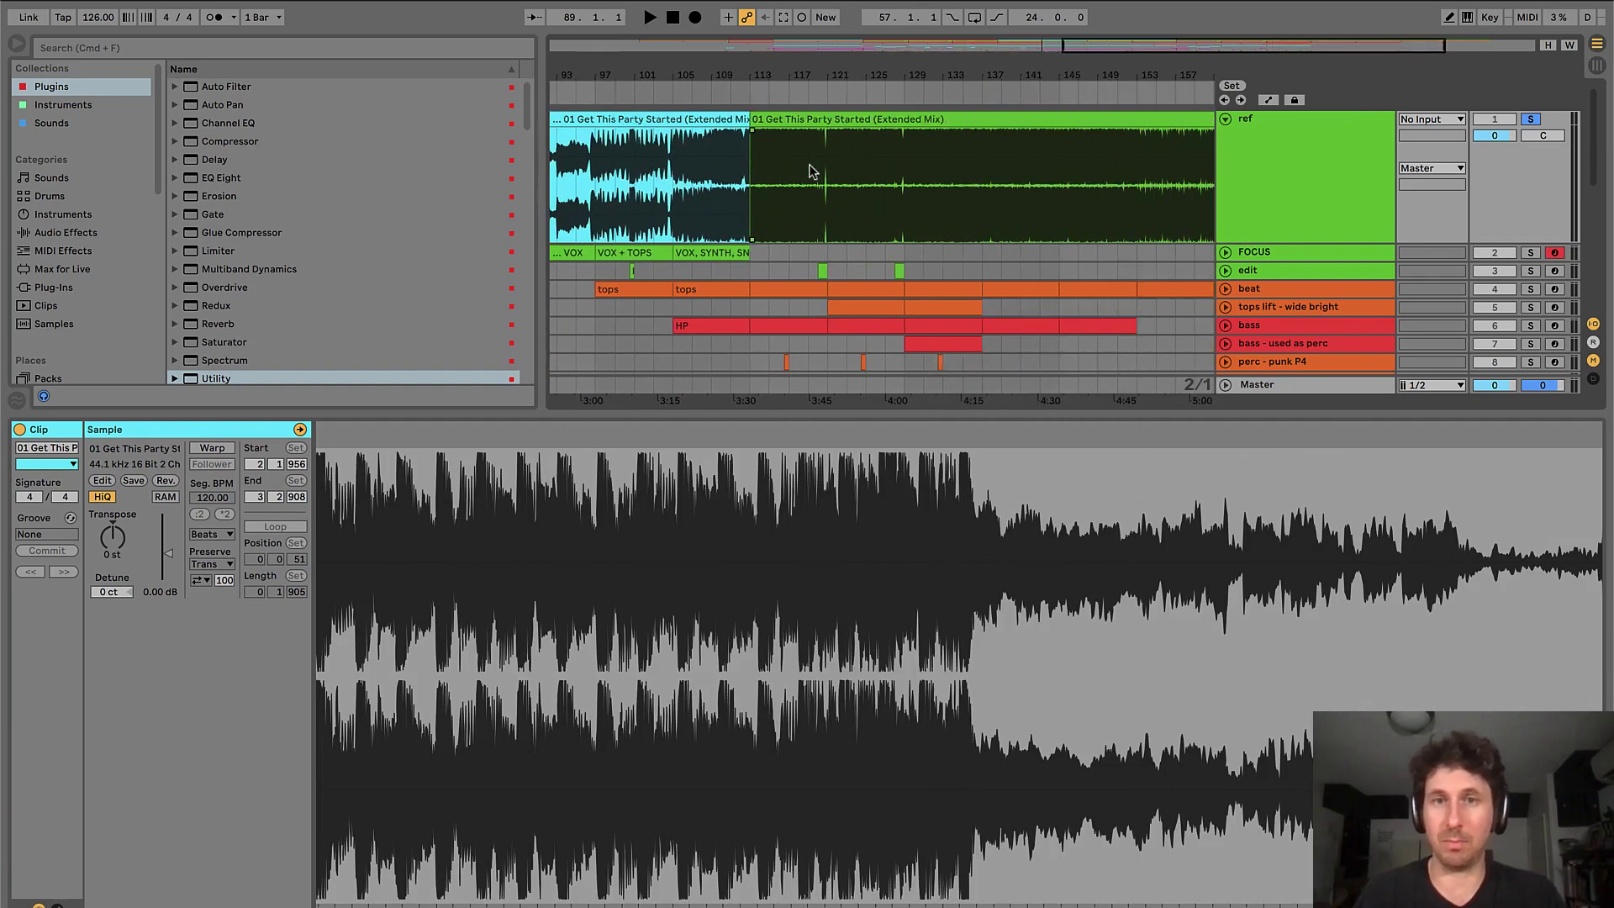
# - Copy the A, B and C clips on the FOCUS track from bar 57 to bar 113
pyautogui.click(756, 186)
pyautogui.hscroll(2, 757, 185)
pyautogui.click(714, 255)
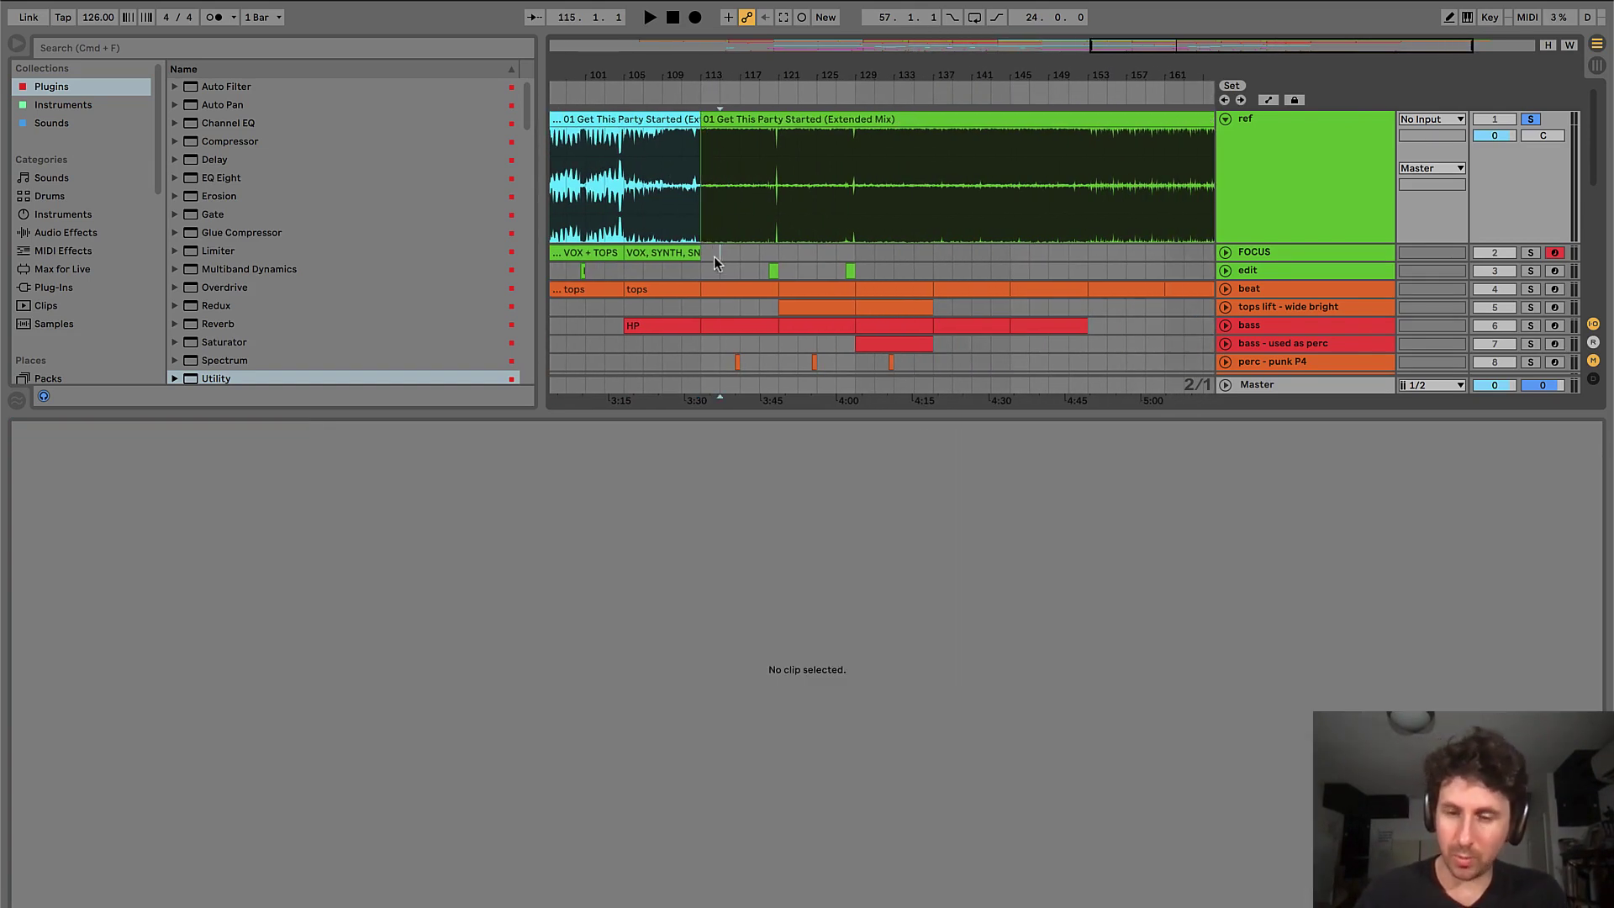
pyautogui.press('-')
pyautogui.hscroll(-3, 626, 260)
pyautogui.moveTo(627, 254); pyautogui.dragTo(745, 254)
pyautogui.hotkey('ctrl', 'c')
pyautogui.click(992, 256)
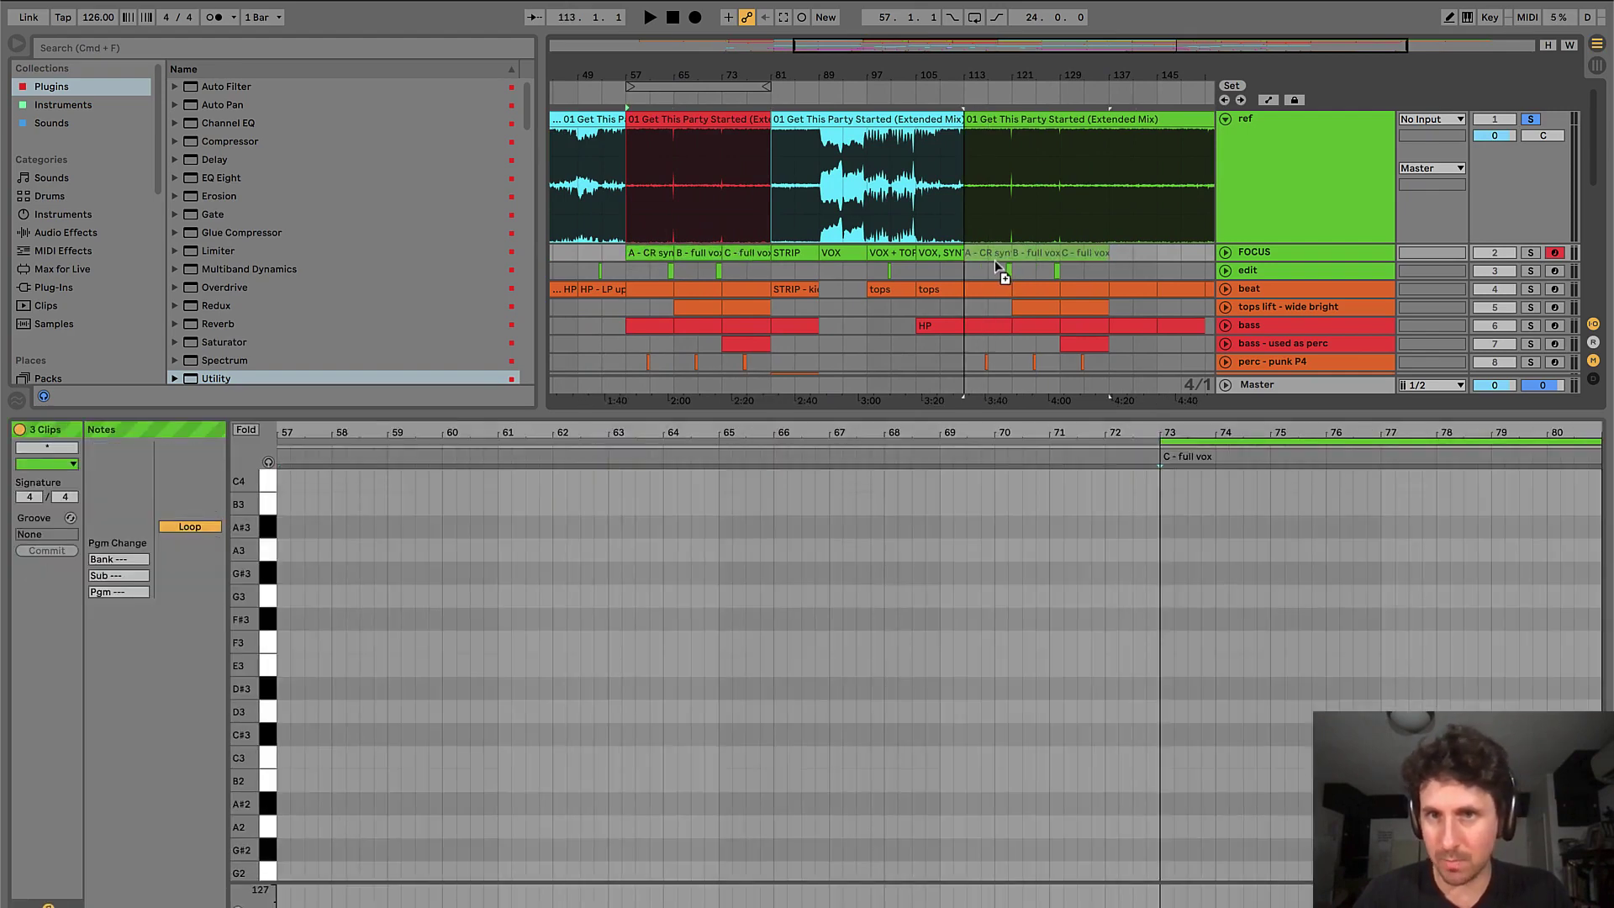
pyautogui.hotkey('ctrl', 'v')
# - Play briefly from the copied C clip at bar 129 and rename that clip C - full vox, ride
pyautogui.click(1077, 254)
pyautogui.press('space')
pyautogui.press('+')
pyautogui.press('space')
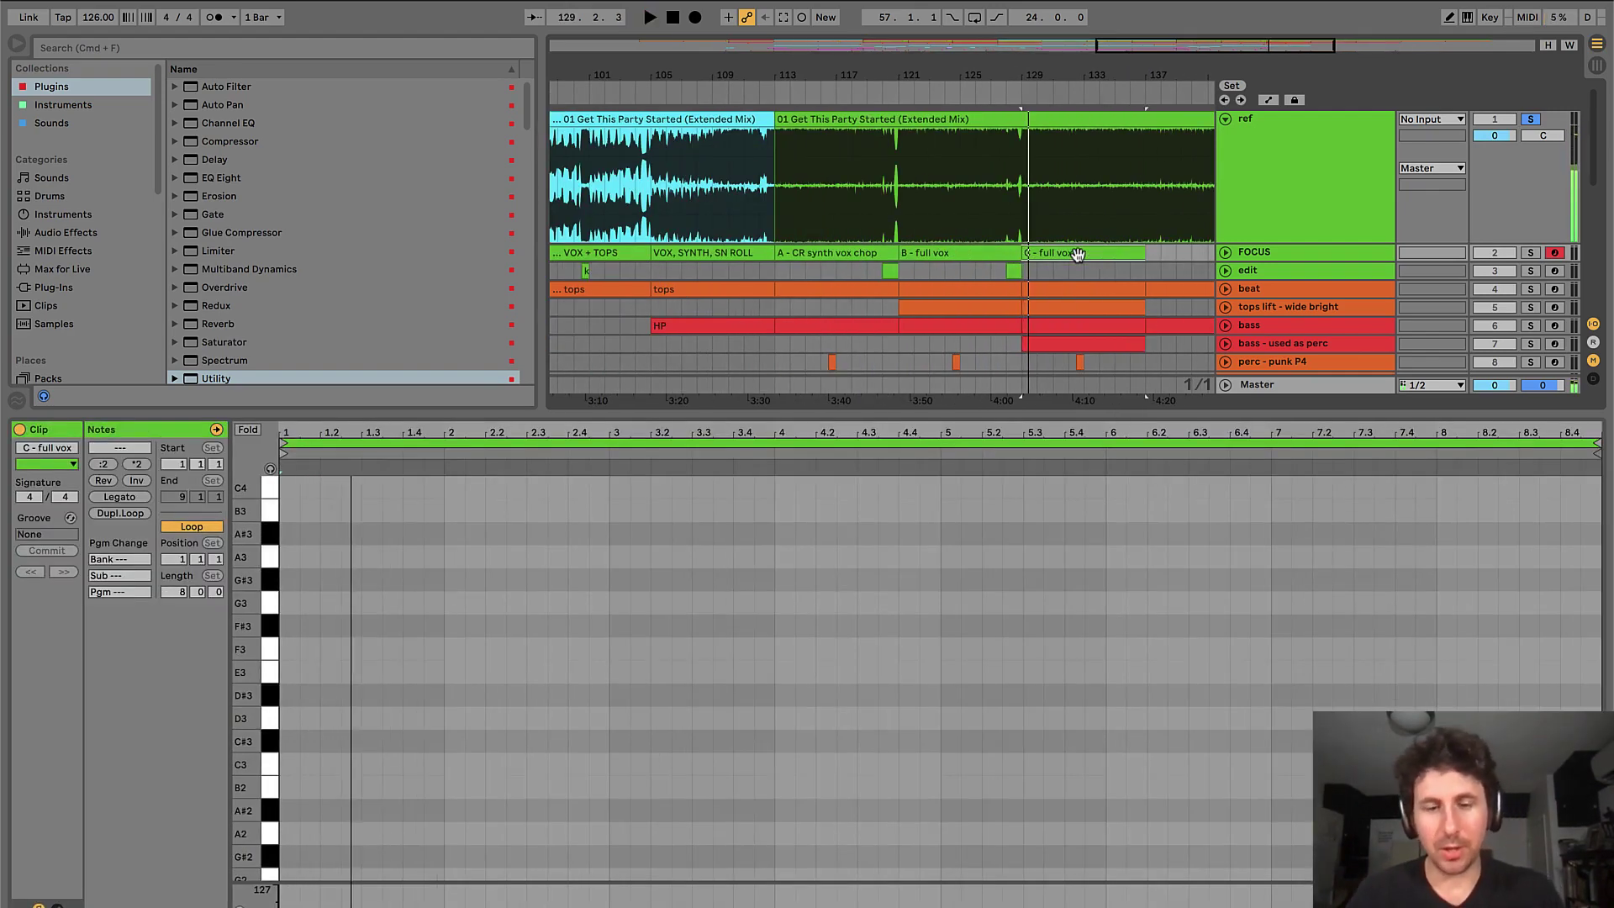
pyautogui.click(1077, 254)
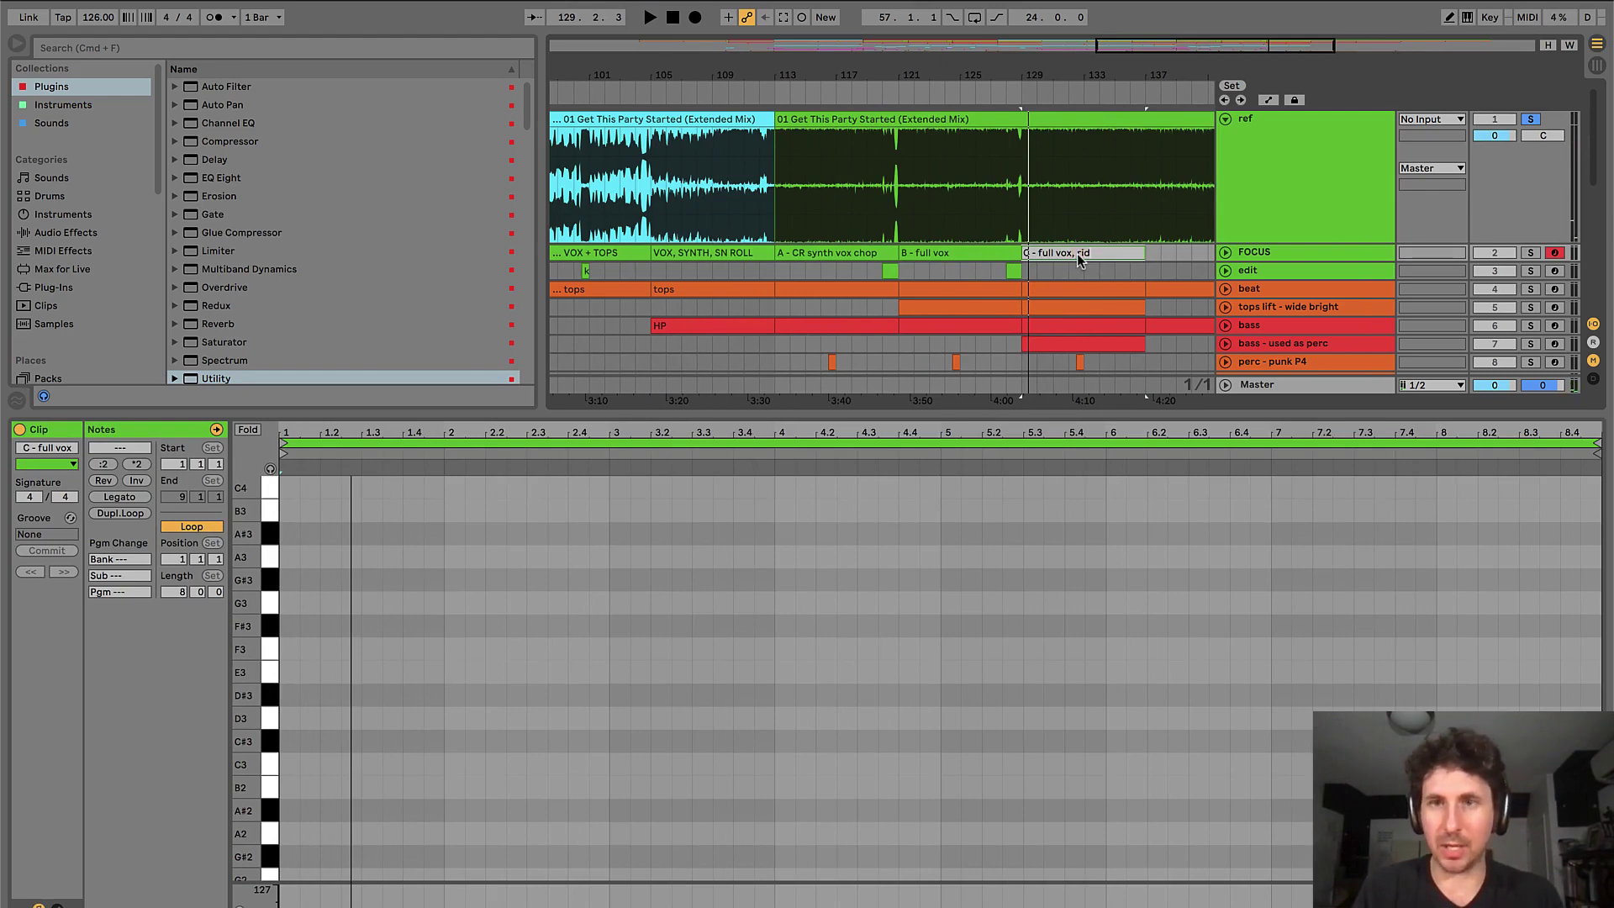
pyautogui.press('Return')
# - Split the reference audio at bar 137 and colour its section from bar 113 to 137 red
pyautogui.press('-')
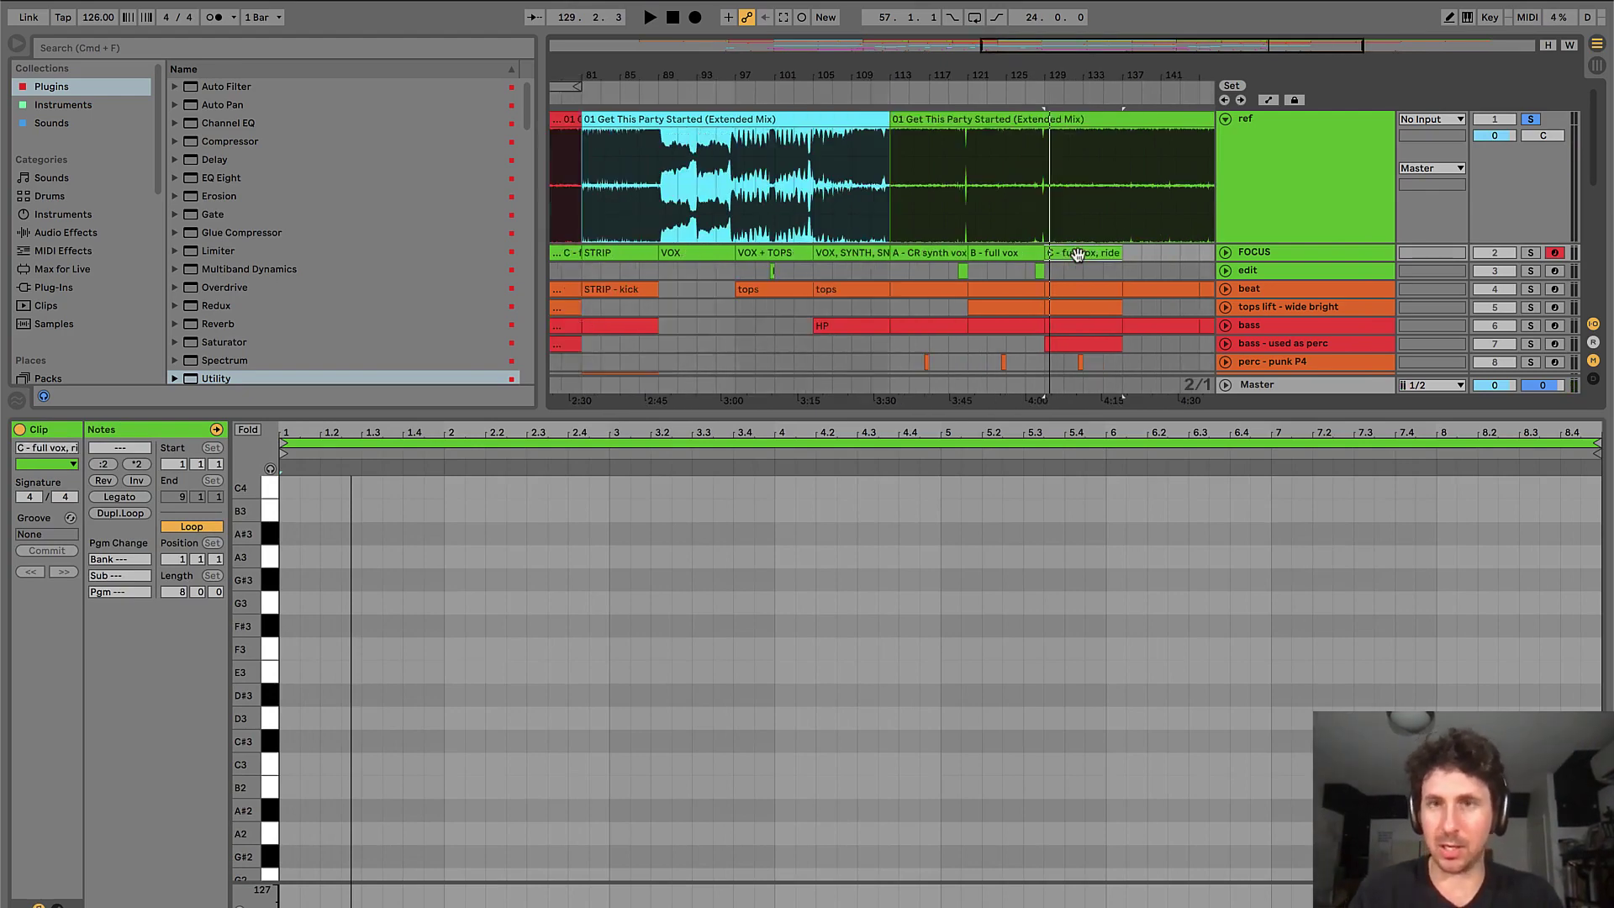
pyautogui.click(1106, 159)
pyautogui.press('super+e')
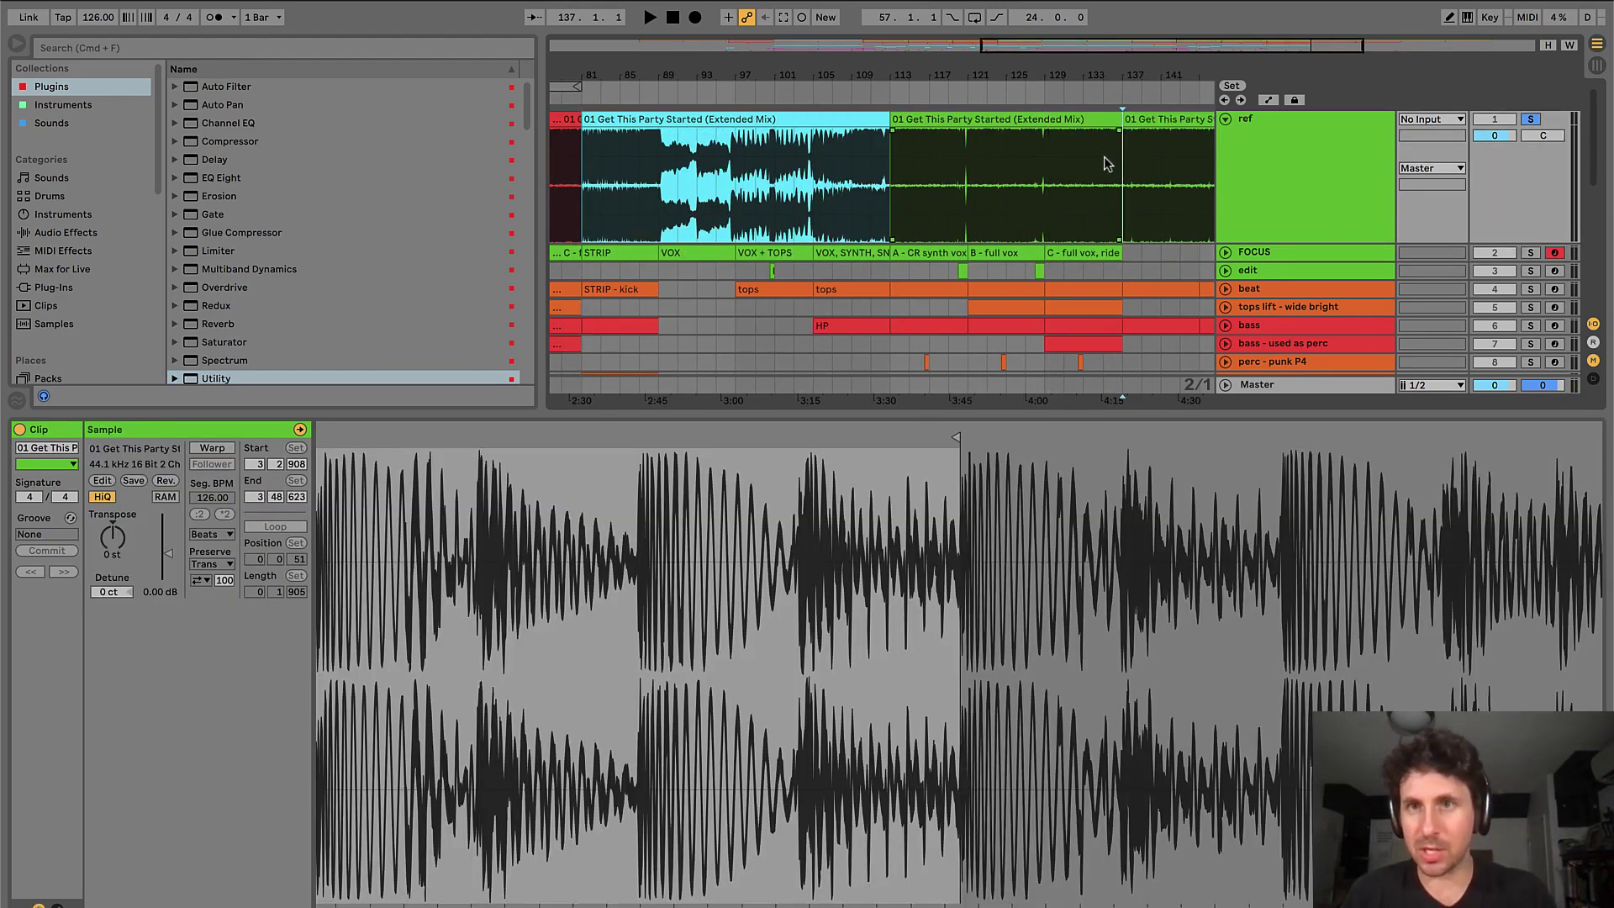
pyautogui.click(1076, 123)
pyautogui.rightClick(1076, 124)
pyautogui.click(1087, 560)
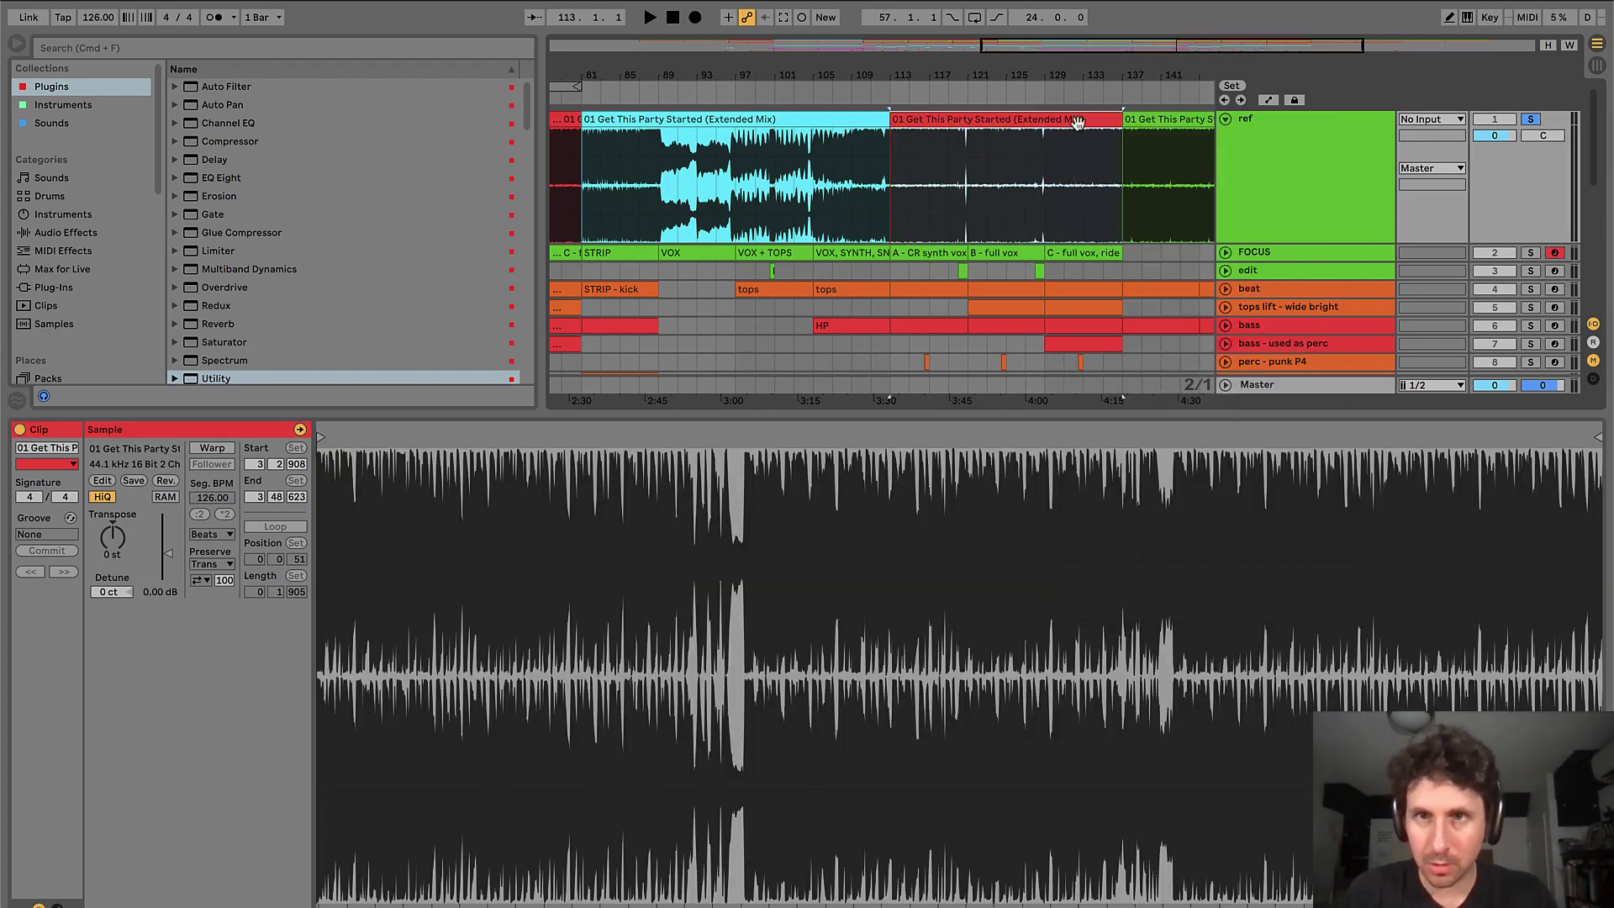
# - Listen briefly from bar 137, then create a 16-bar FOCUS clip there and name it groove
pyautogui.click(1118, 187)
pyautogui.press('space')
pyautogui.press('-')
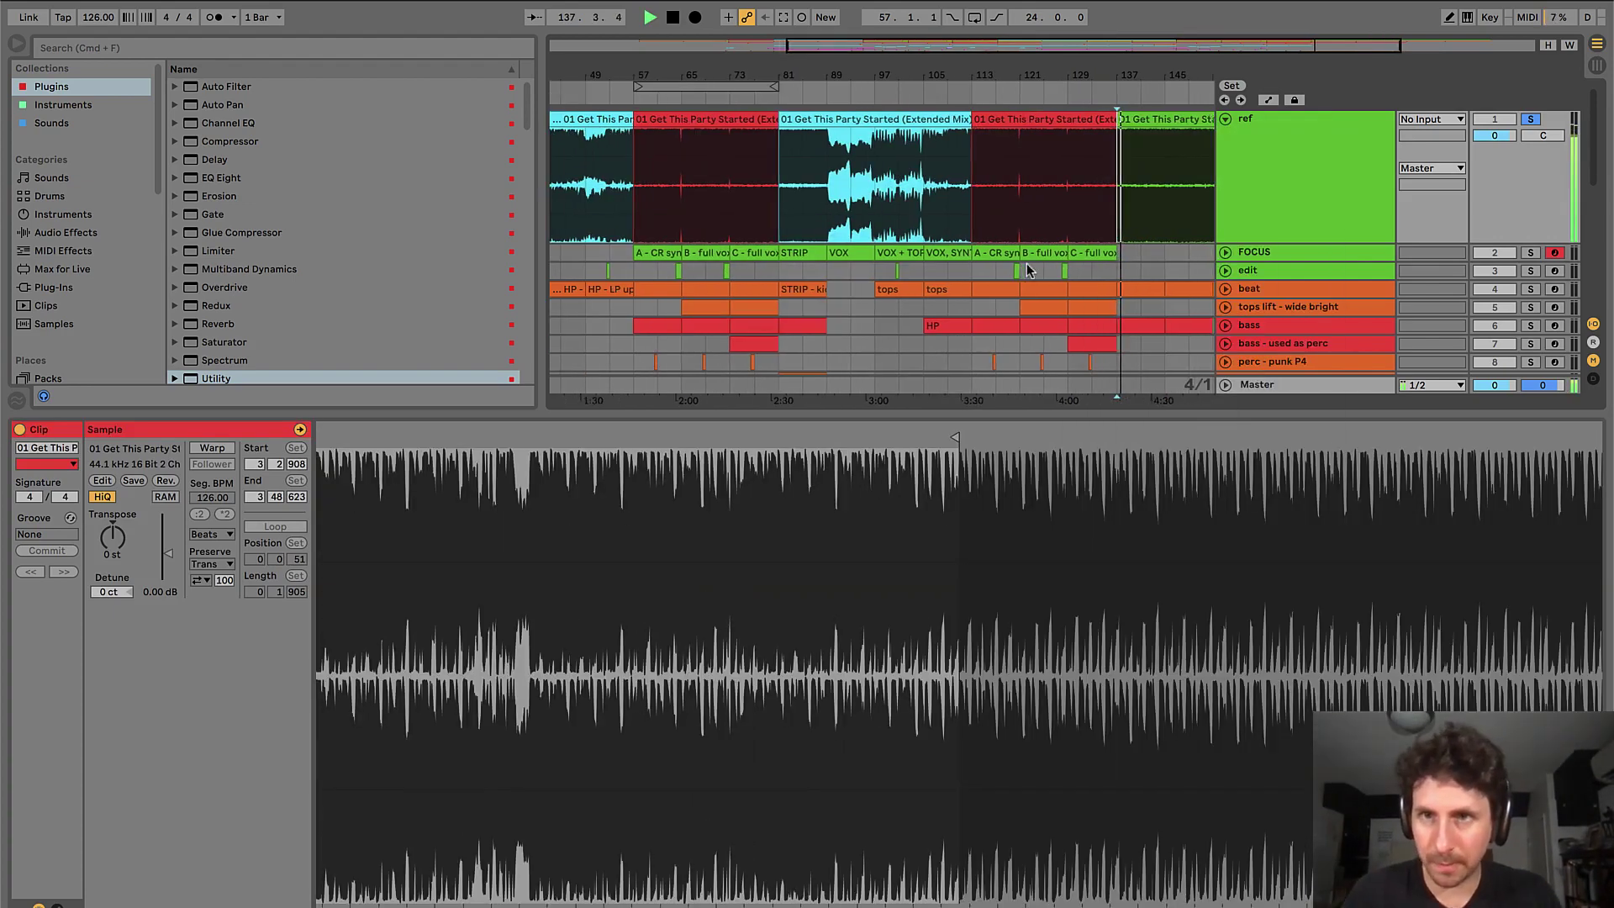
pyautogui.press('space')
pyautogui.moveTo(980, 252); pyautogui.dragTo(1068, 253)
pyautogui.press('super+shift+m')
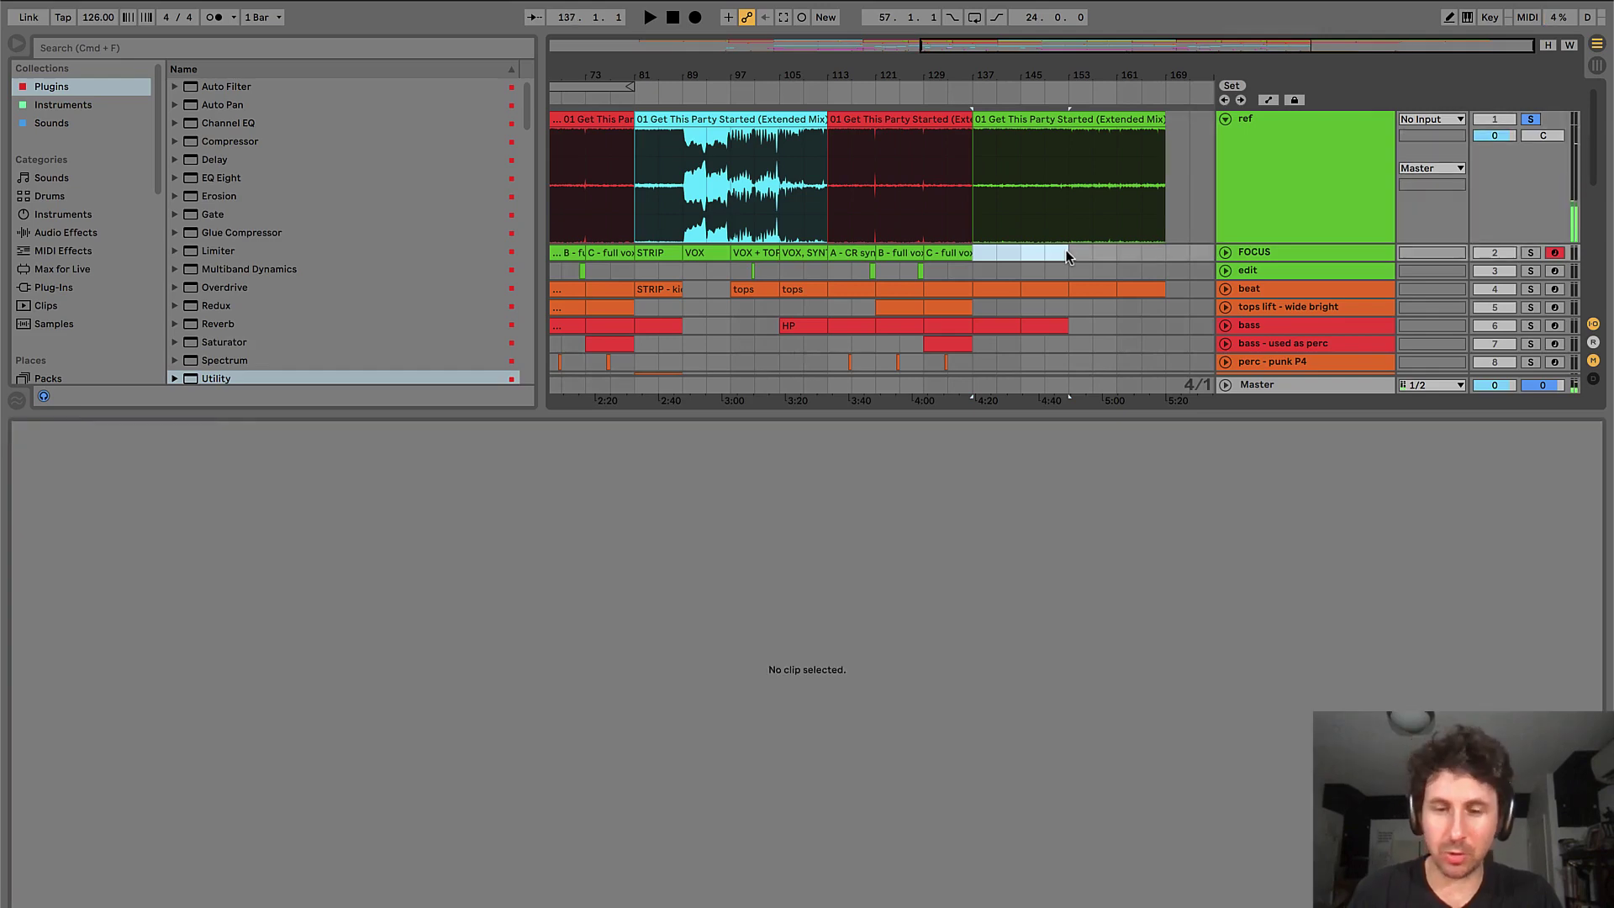
pyautogui.press('super+r')
pyautogui.write('groove')
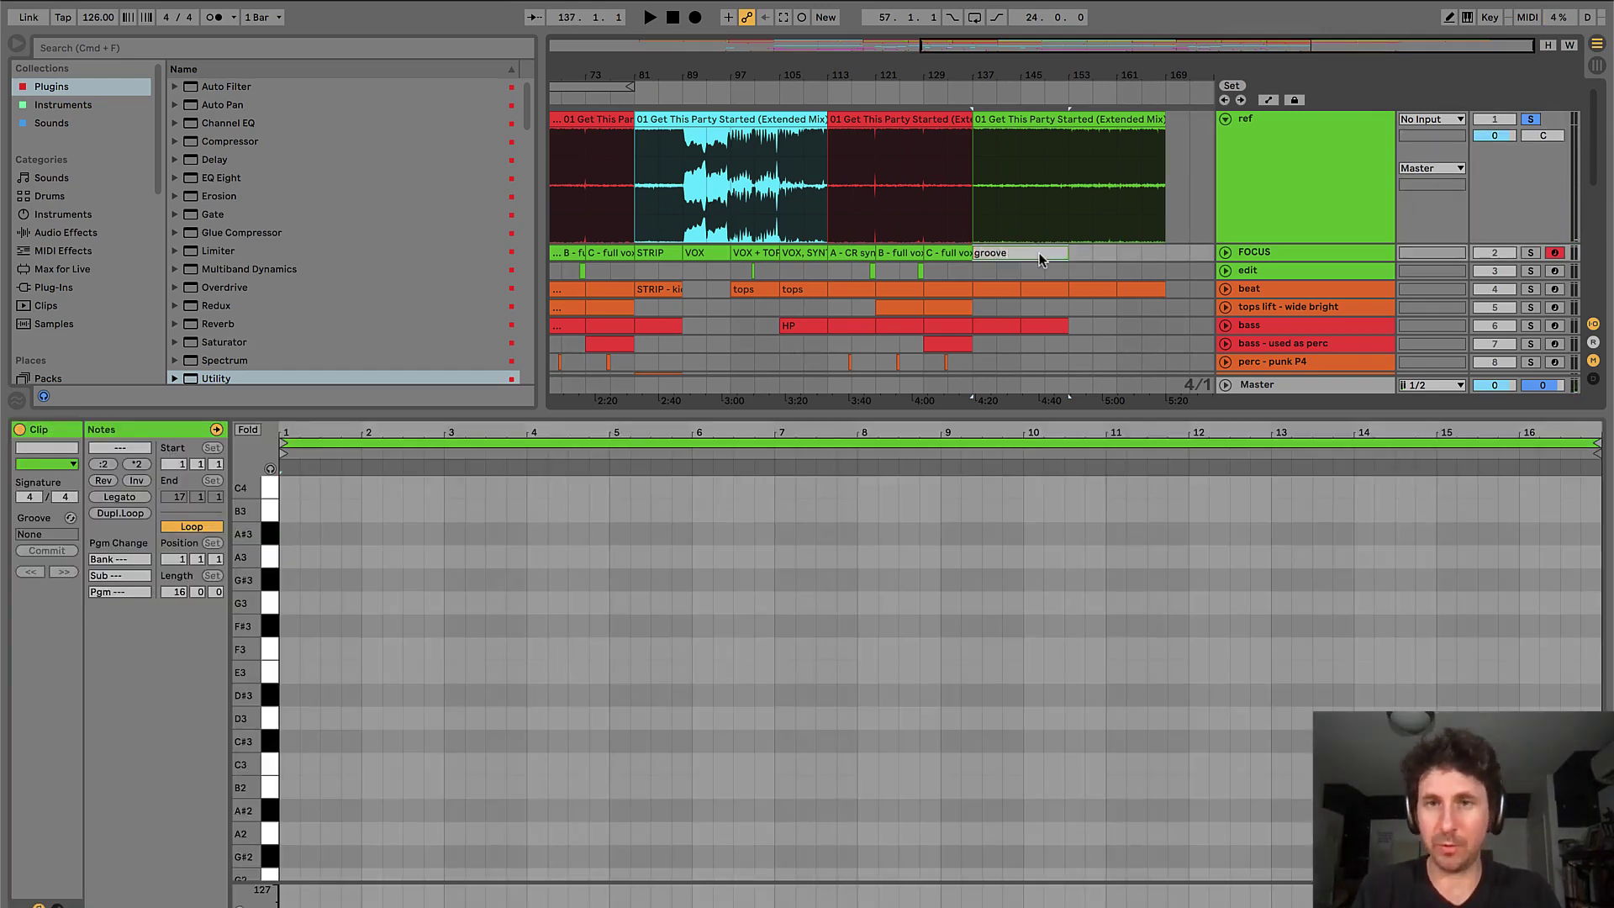
pyautogui.press('Return')
# - Duplicate the groove clip to bar 153 and rename the copy beat
pyautogui.press('super+d')
pyautogui.press('super+r')
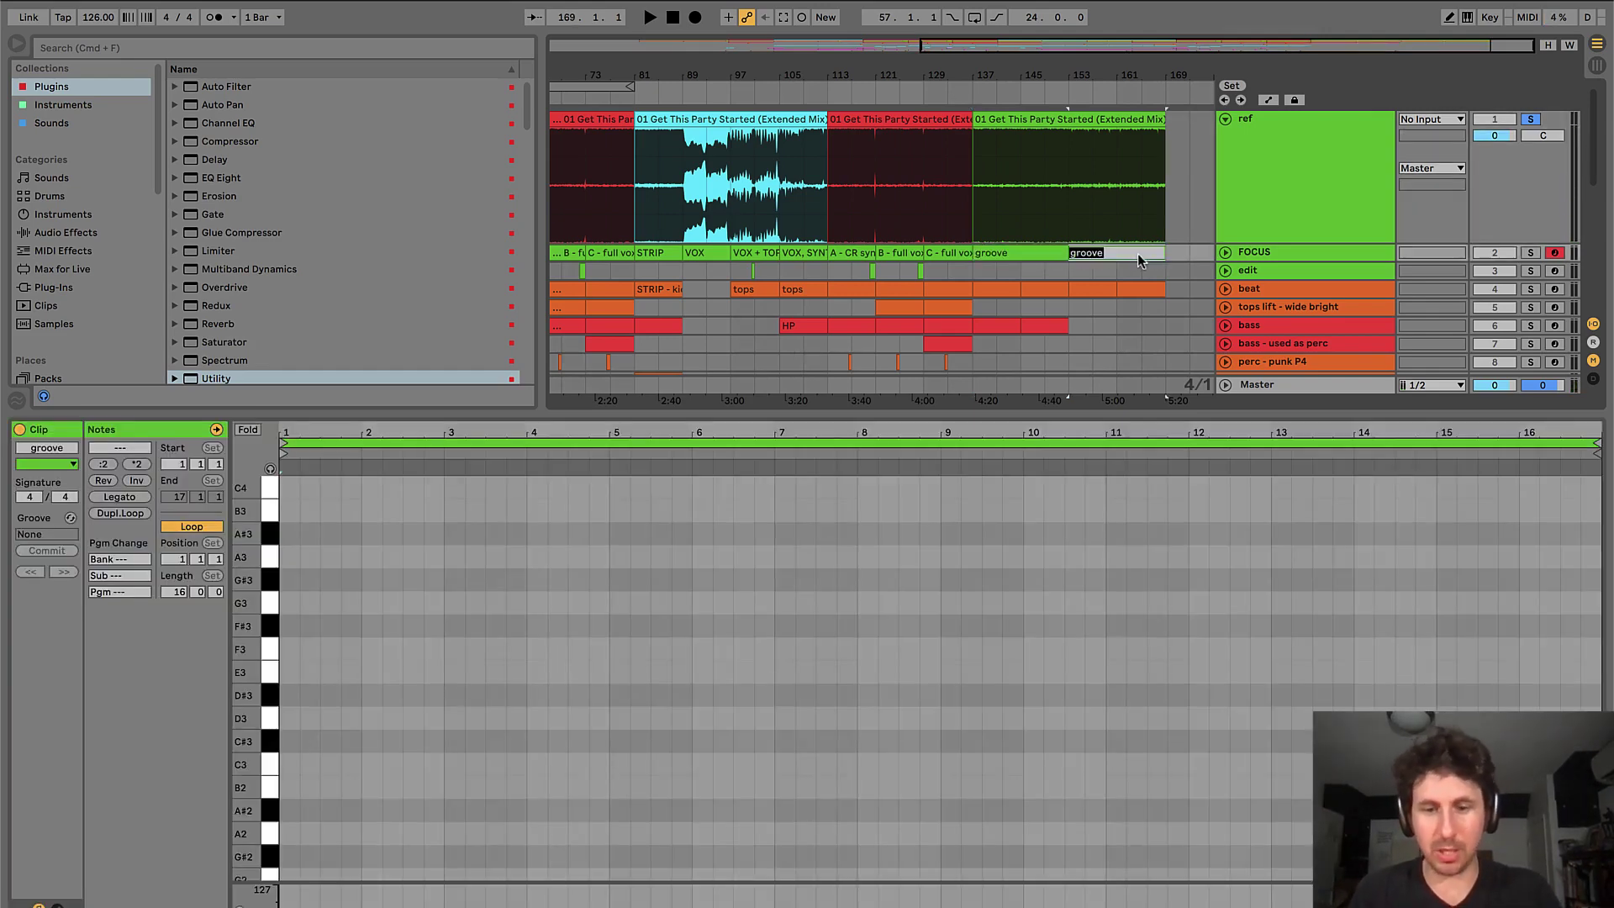
pyautogui.write('beat')
pyautogui.press('Return')
# - Hide the clip detail view to reveal all the tracks and unfold the FOCUS track
pyautogui.click(1047, 269)
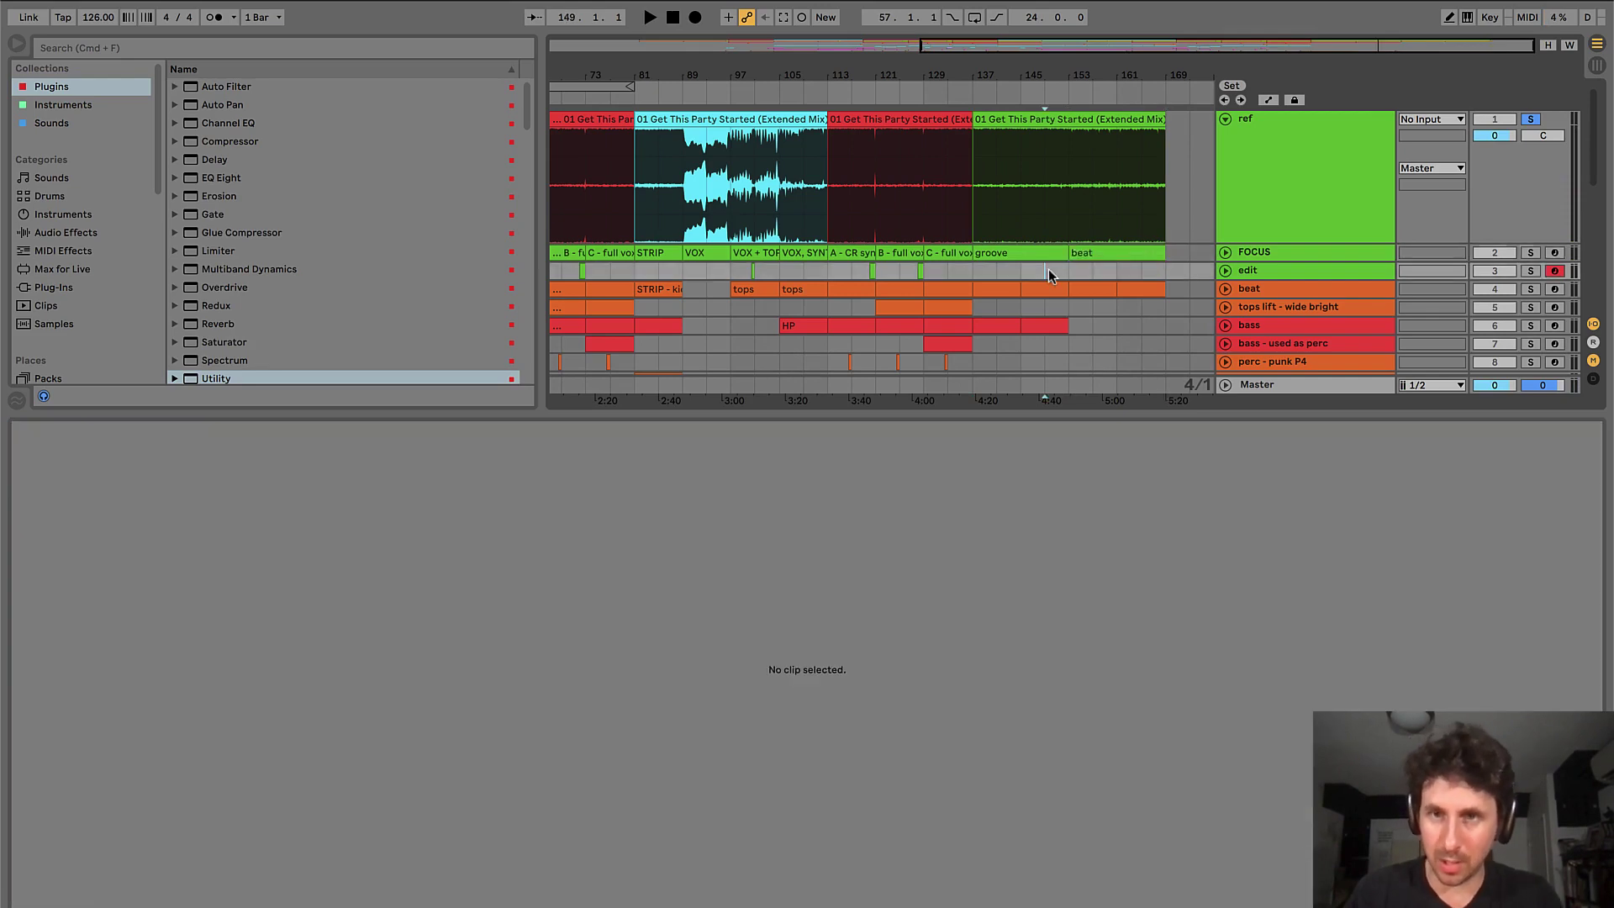
pyautogui.press('-')
pyautogui.press('+')
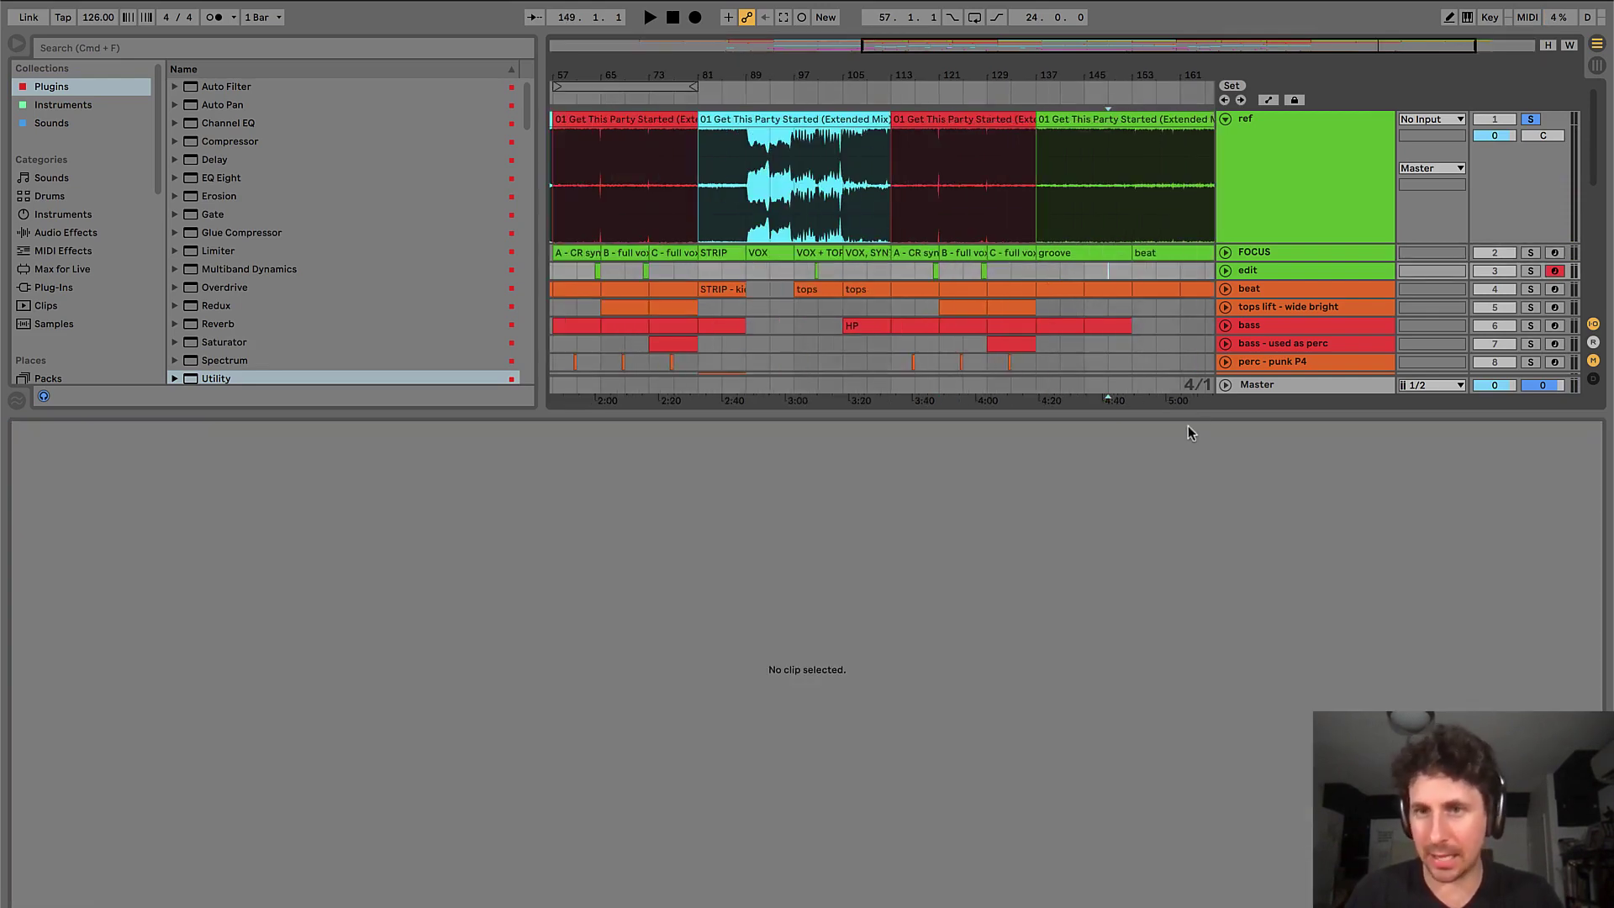
pyautogui.press('super+alt+l')
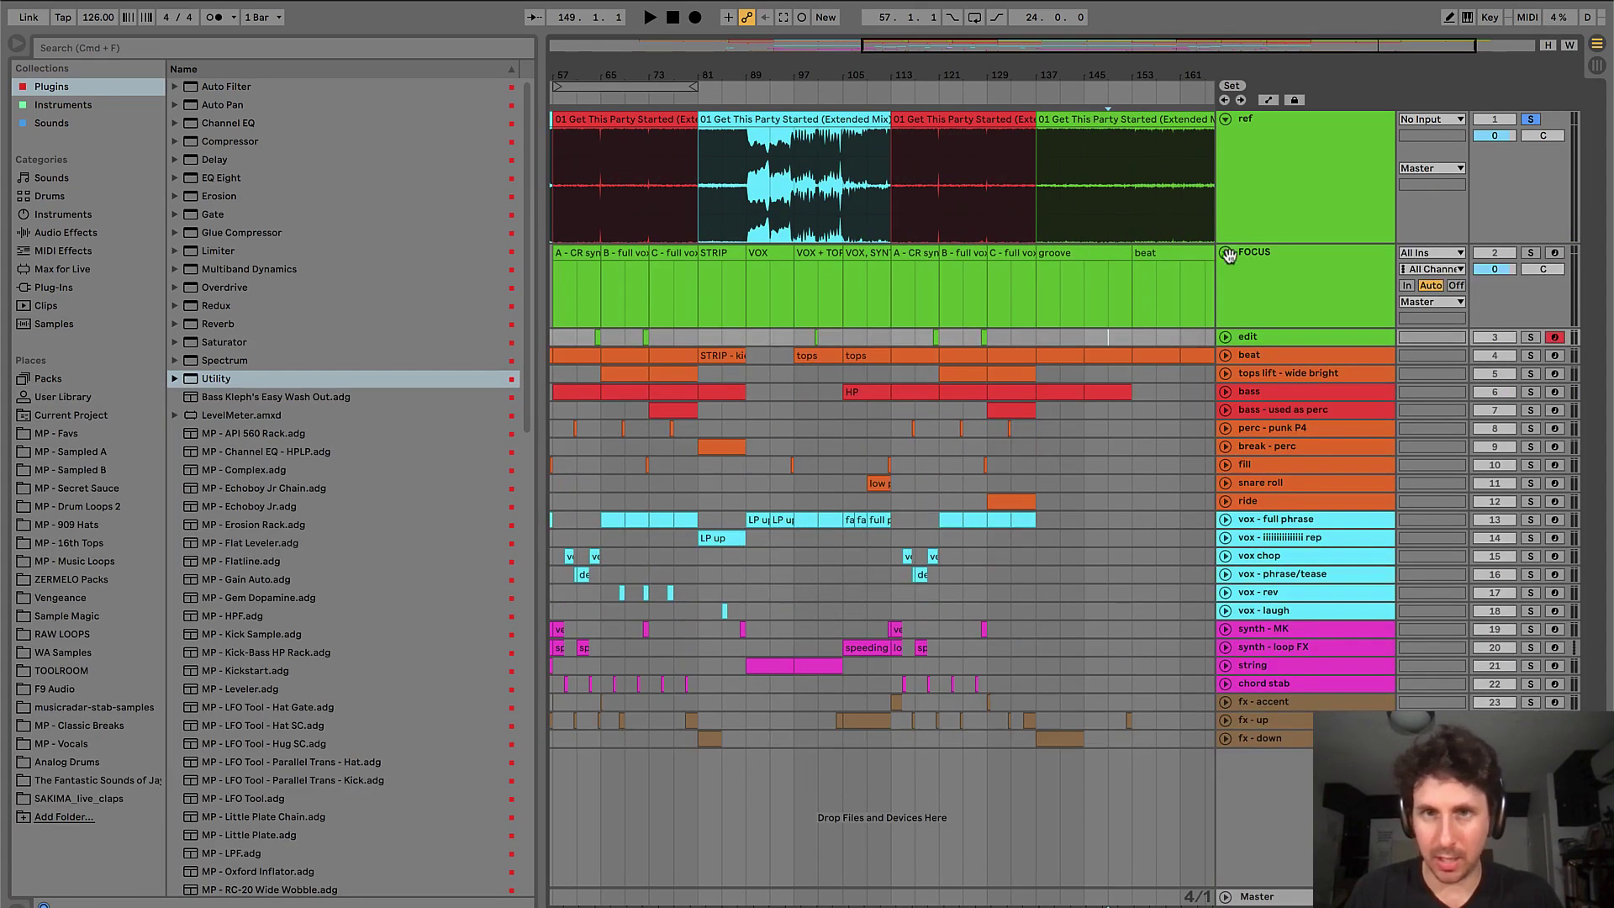
pyautogui.click(1225, 252)
# - Copy the A - CR synth vox chop clip from bar 57 to bar 33 on the FOCUS track
pyautogui.click(897, 290)
pyautogui.press('-')
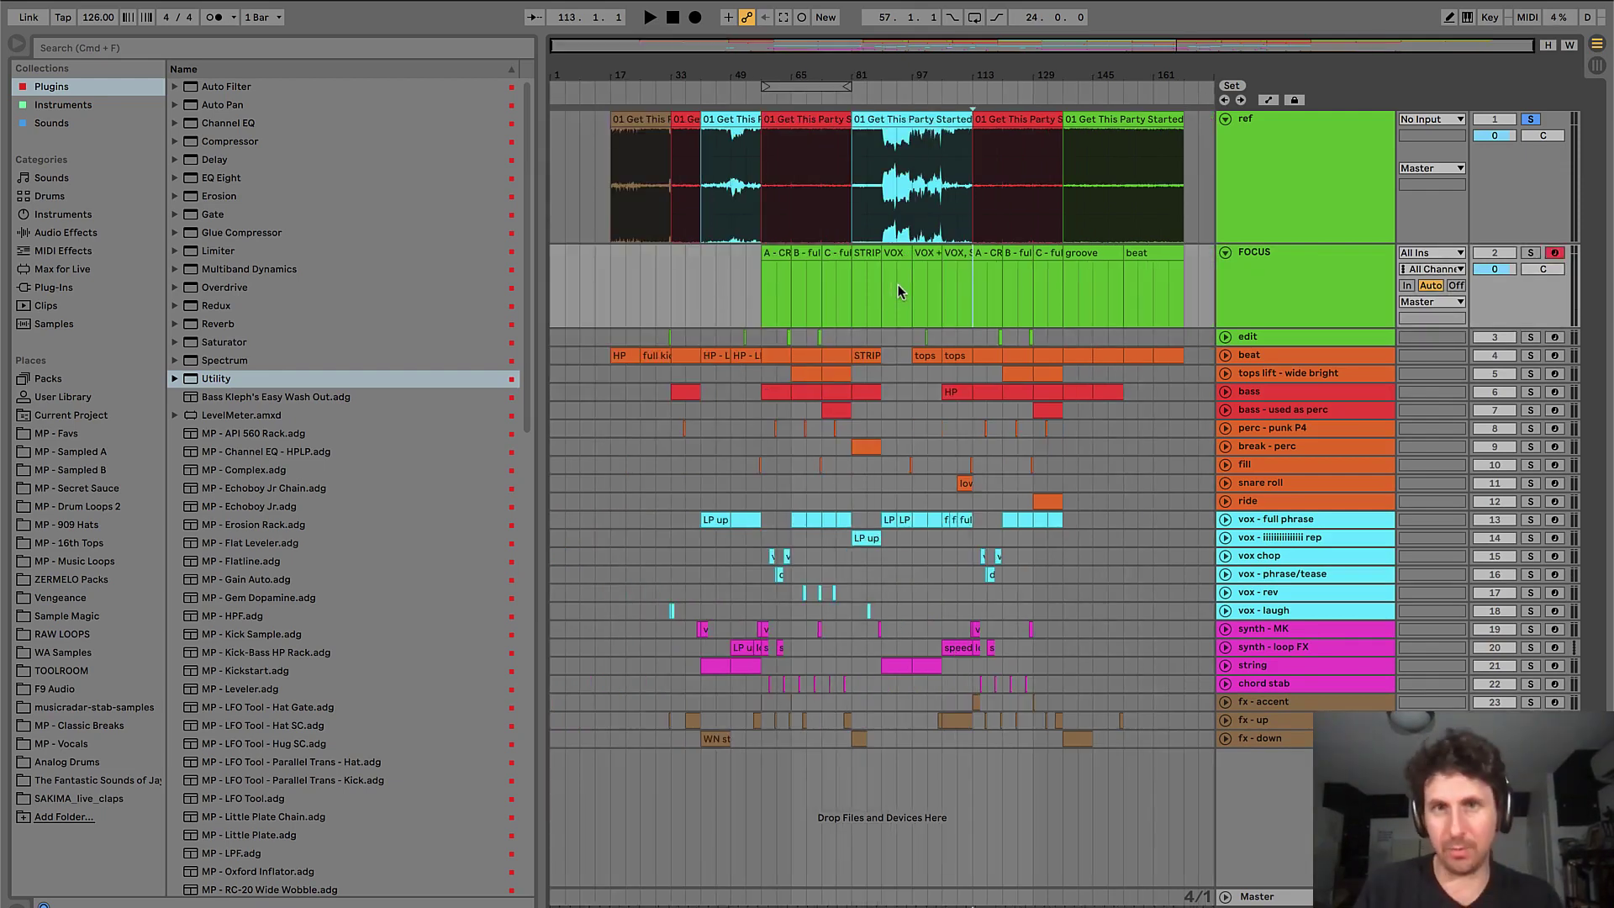
pyautogui.moveTo(799, 253); pyautogui.dragTo(684, 258)
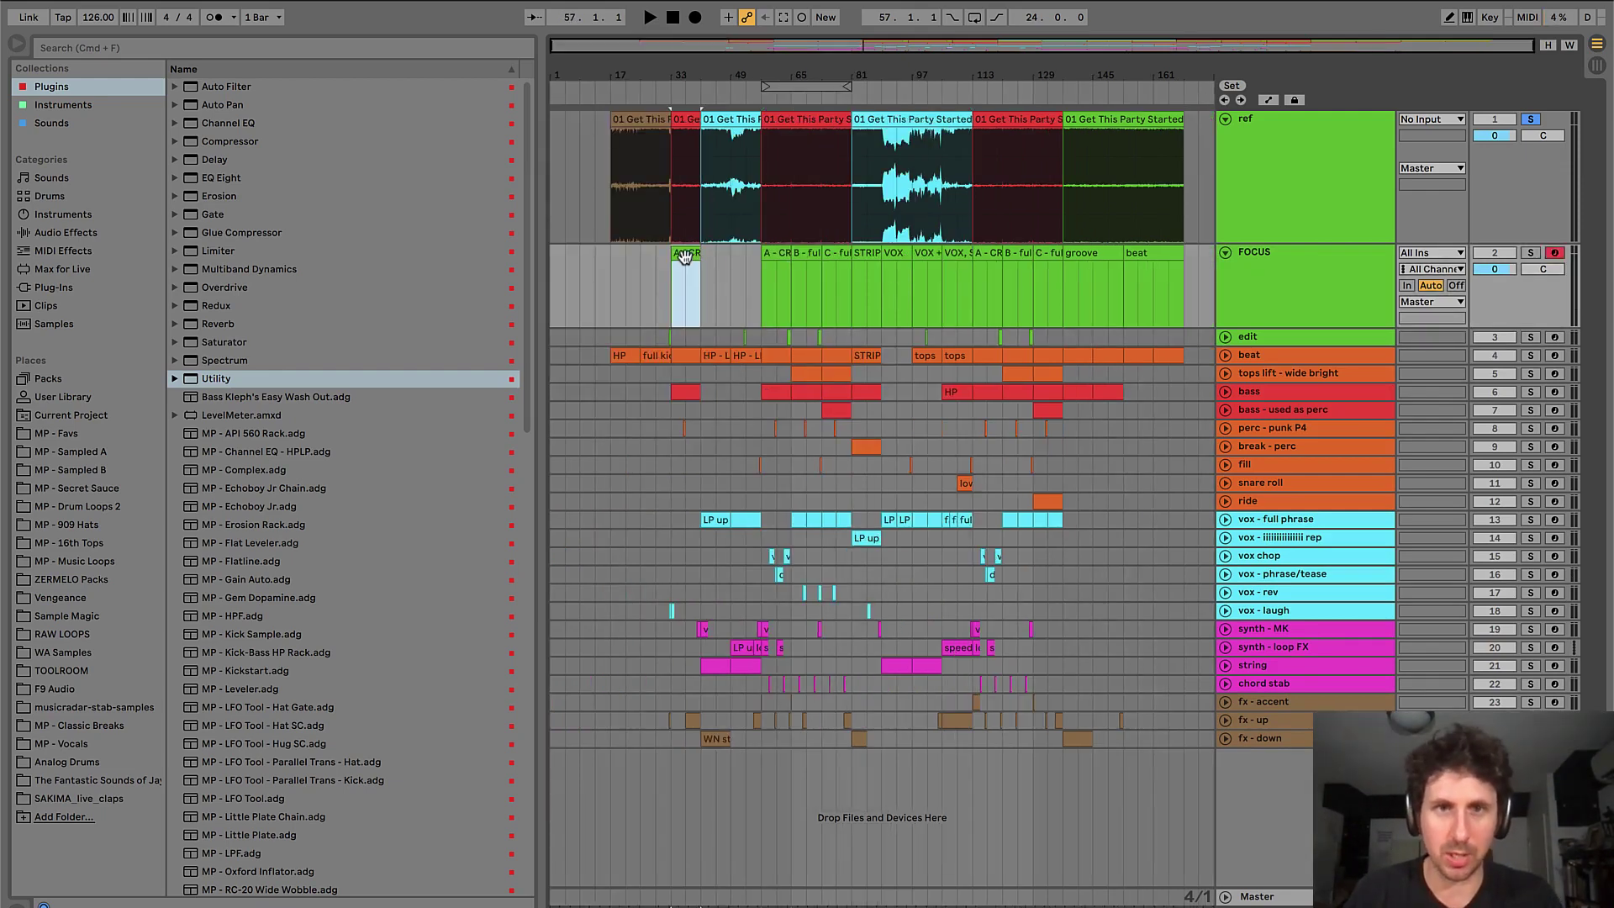
pyautogui.press('+')
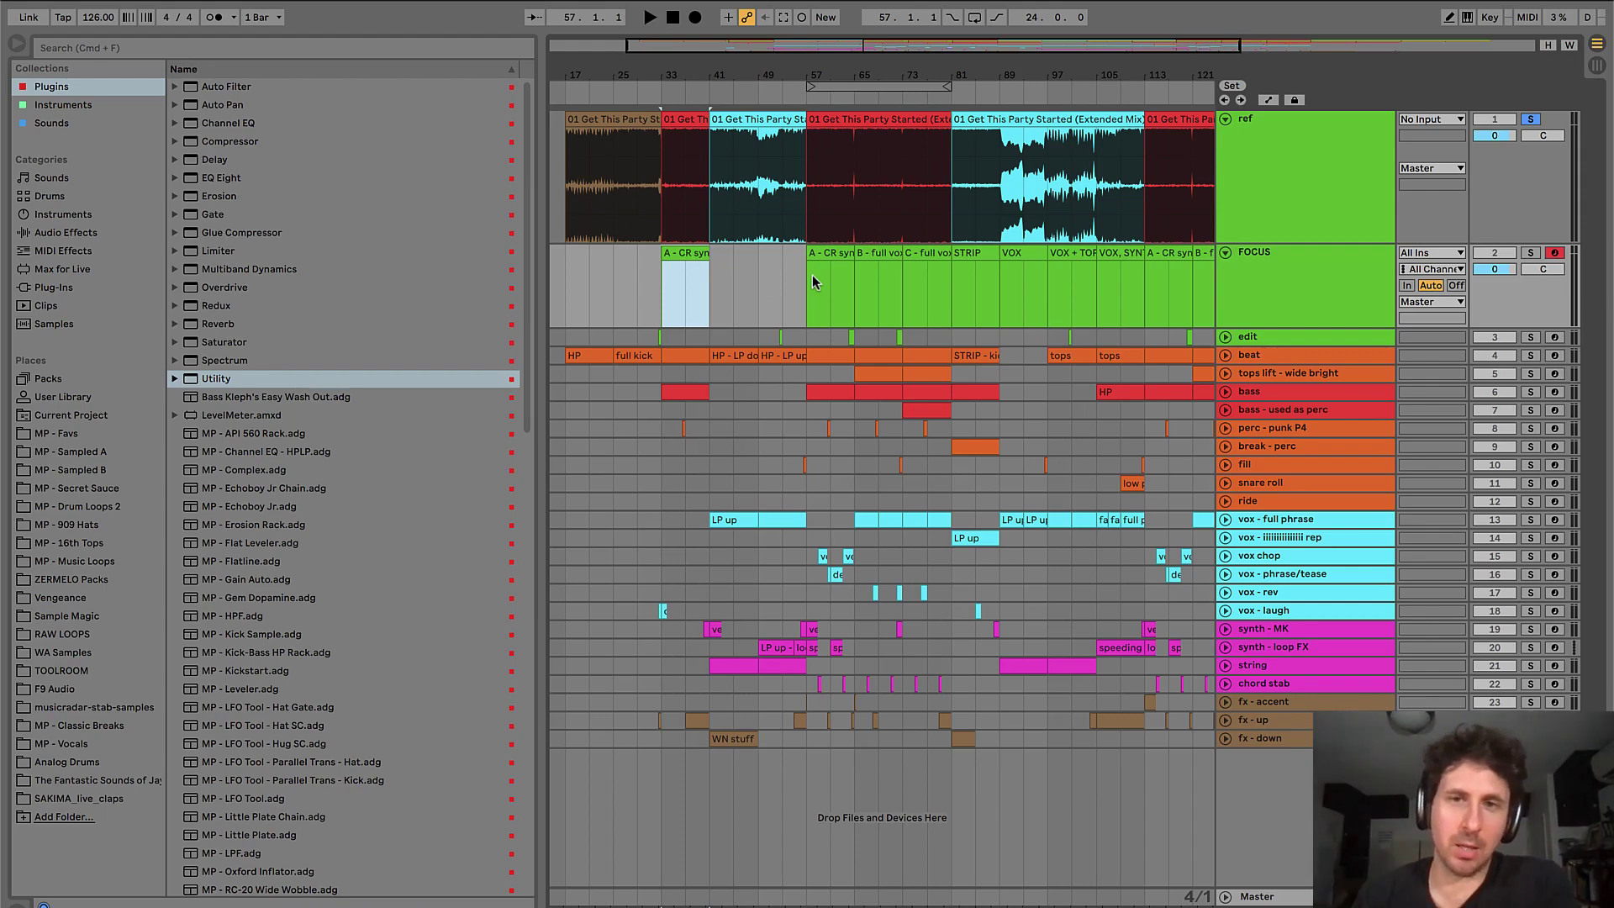
# - Review the FOCUS track from bar 41 to 81, highlighting the empty stretch, the A clip, and the B and C clips
pyautogui.moveTo(719, 266); pyautogui.dragTo(800, 263)
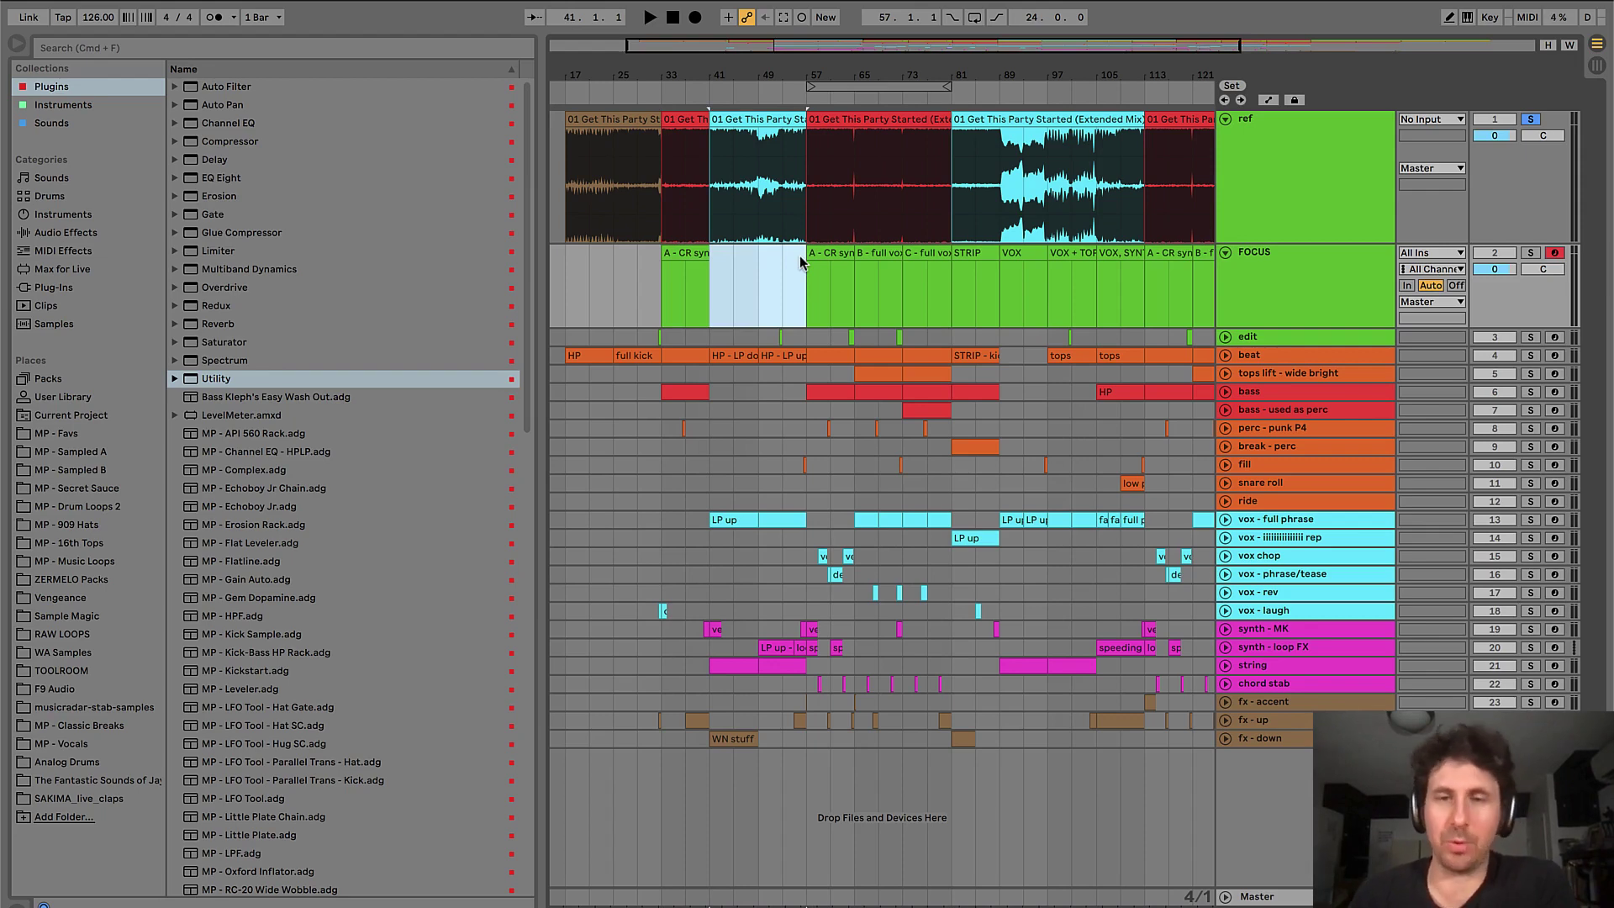
pyautogui.click(832, 256)
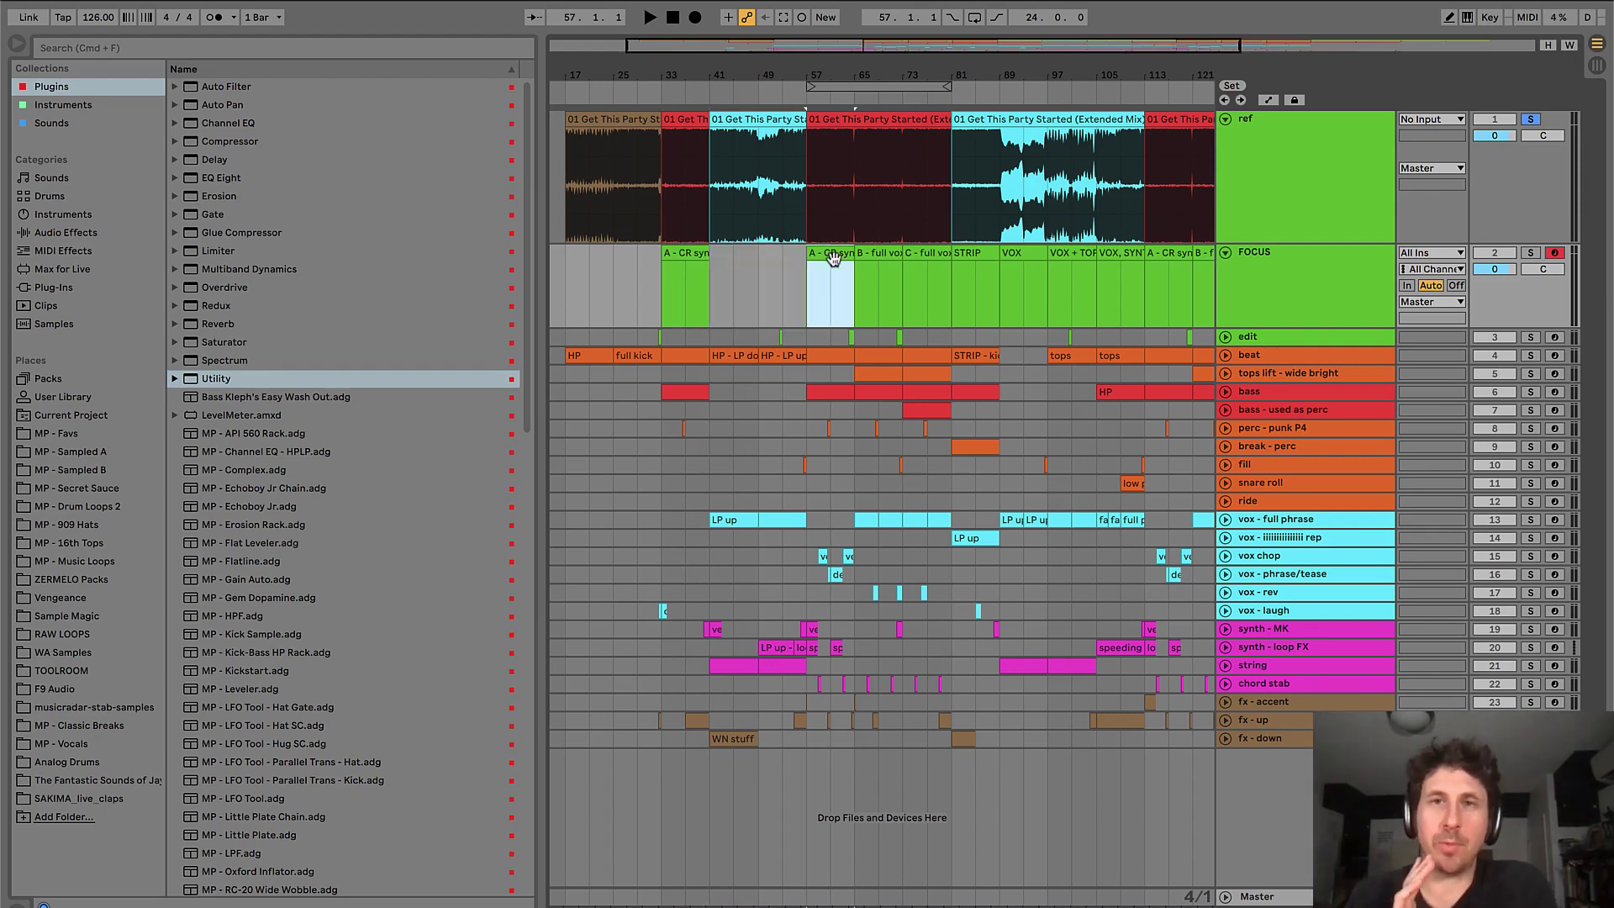
pyautogui.moveTo(807, 277); pyautogui.dragTo(856, 265)
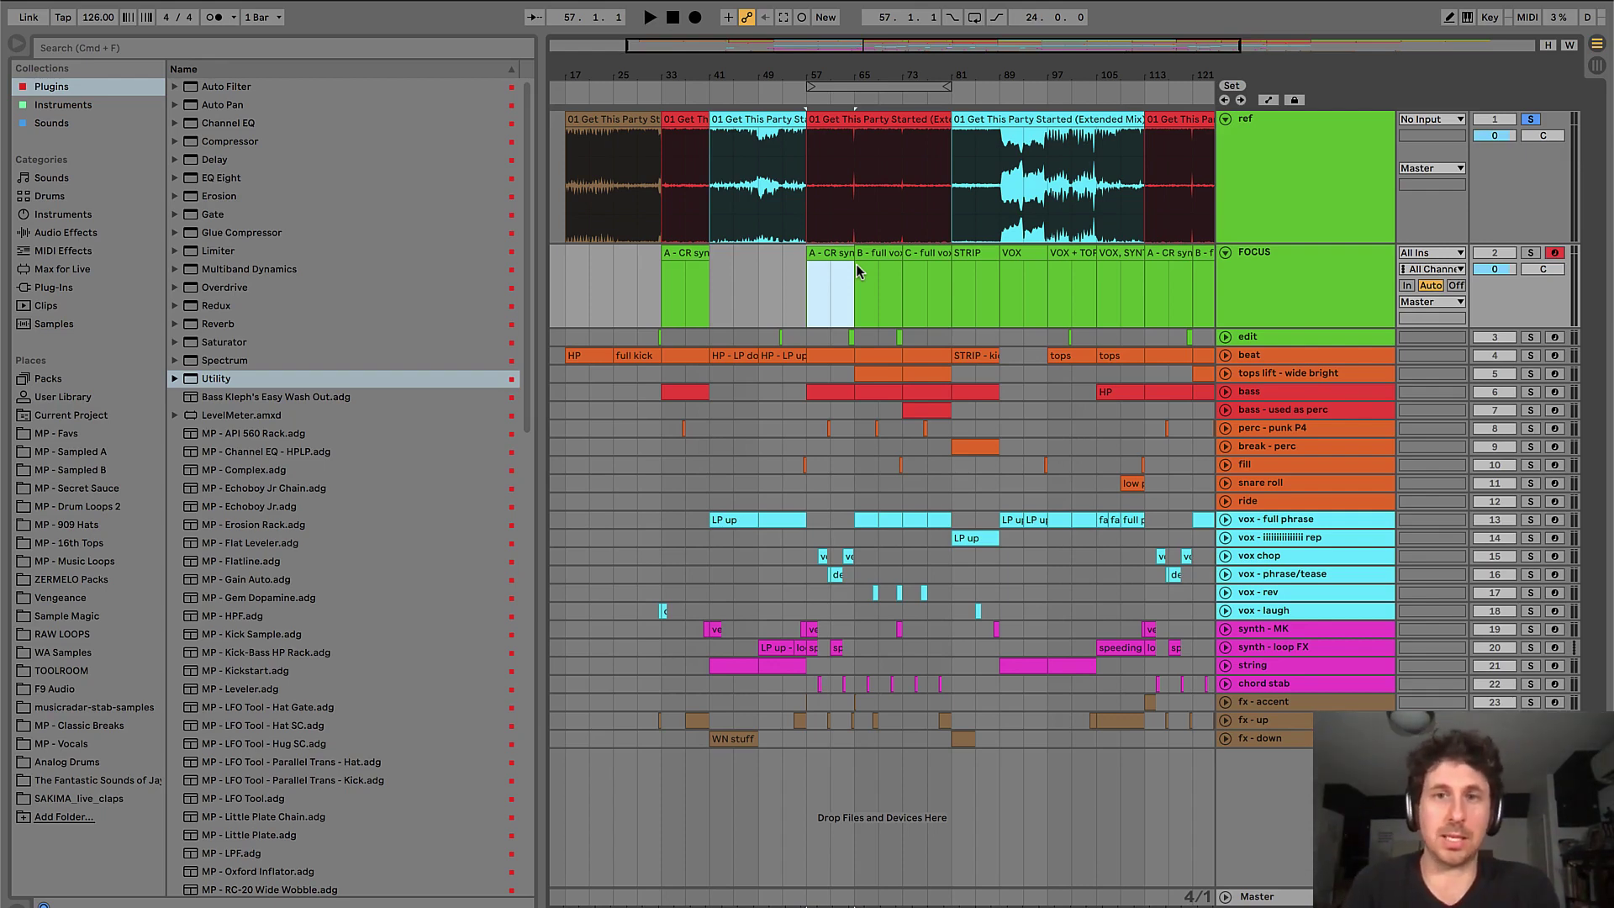
pyautogui.click(877, 252)
pyautogui.keyDown('shift'); pyautogui.click(929, 257); pyautogui.keyUp('shift')
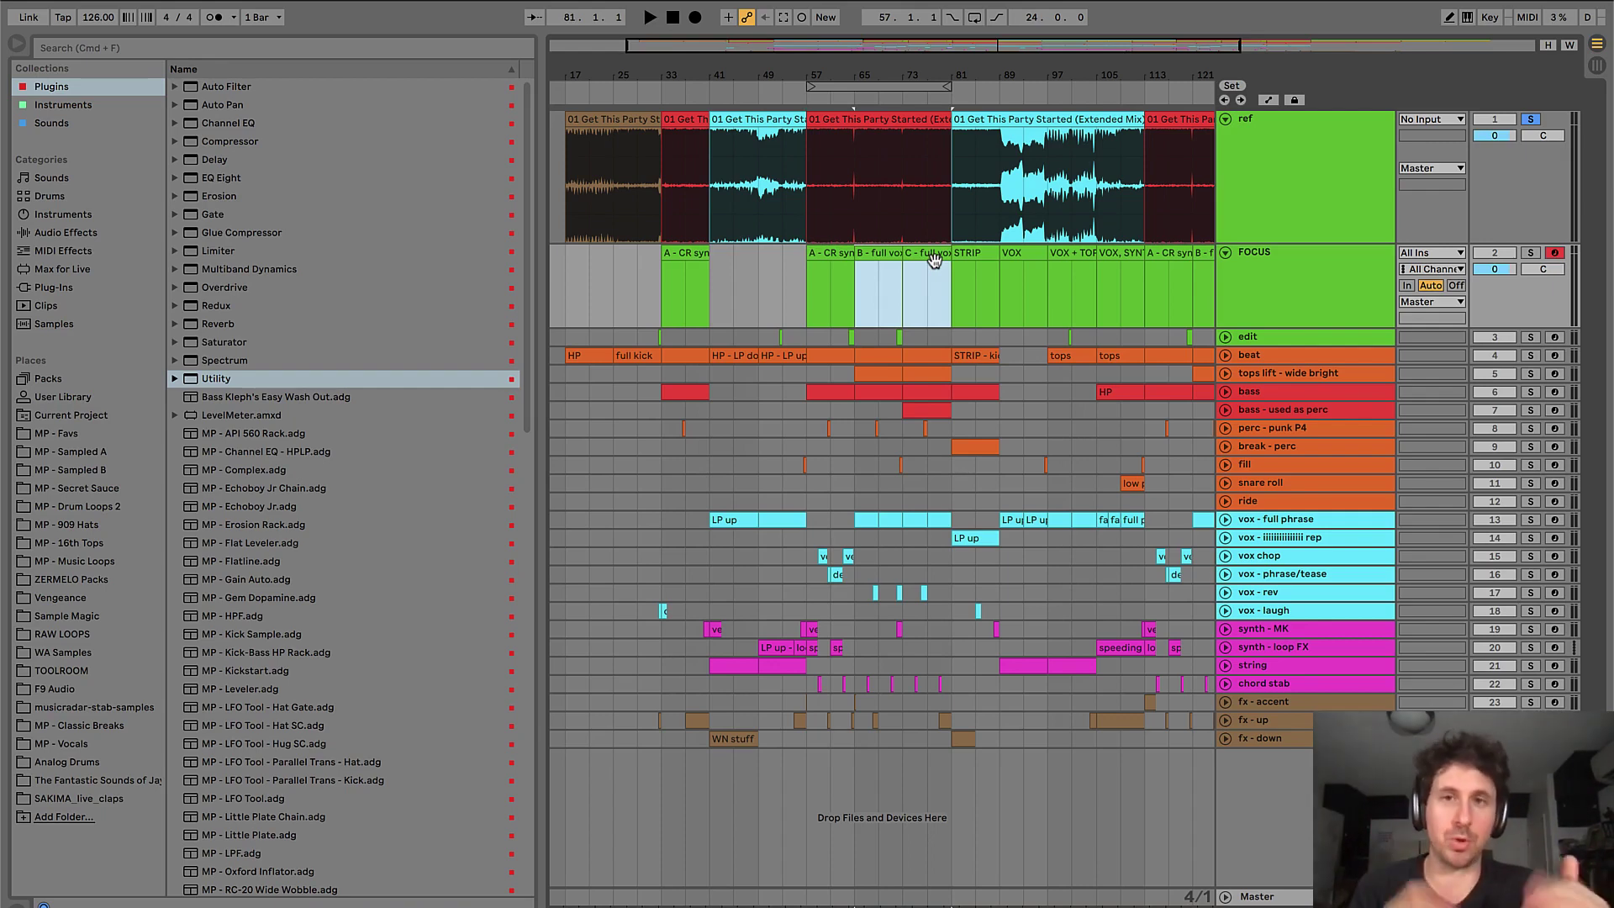
# - Highlight the reference track from bar 57 to 81, then all the FOCUS clips from bar 57 to the end
pyautogui.moveTo(811, 175); pyautogui.dragTo(949, 174)
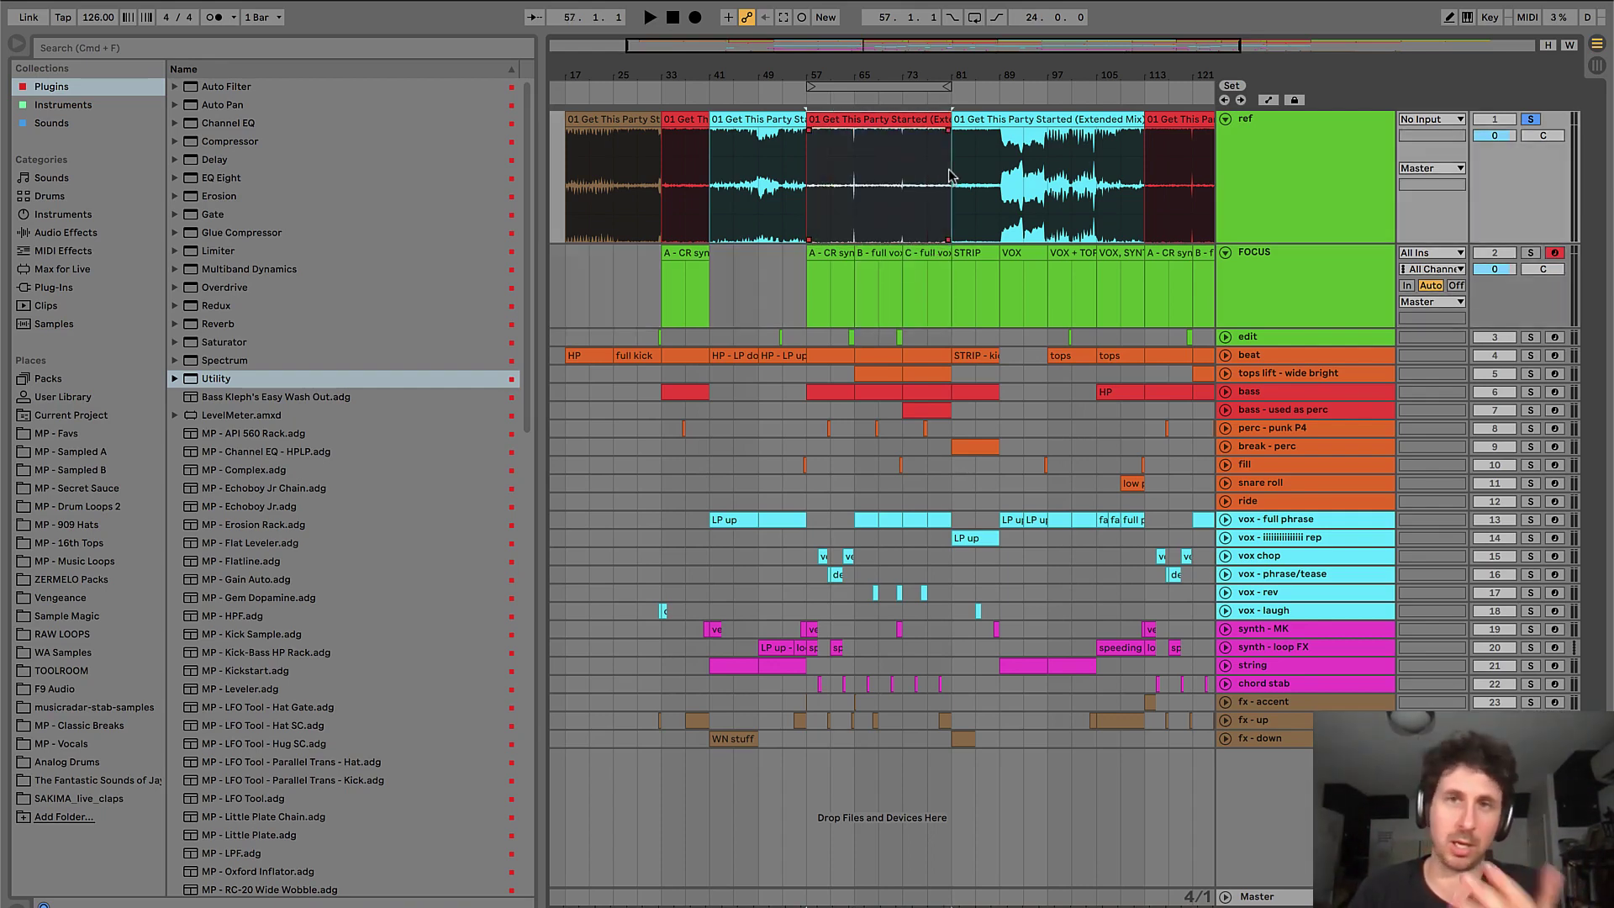
pyautogui.hscroll(5, 925, 177)
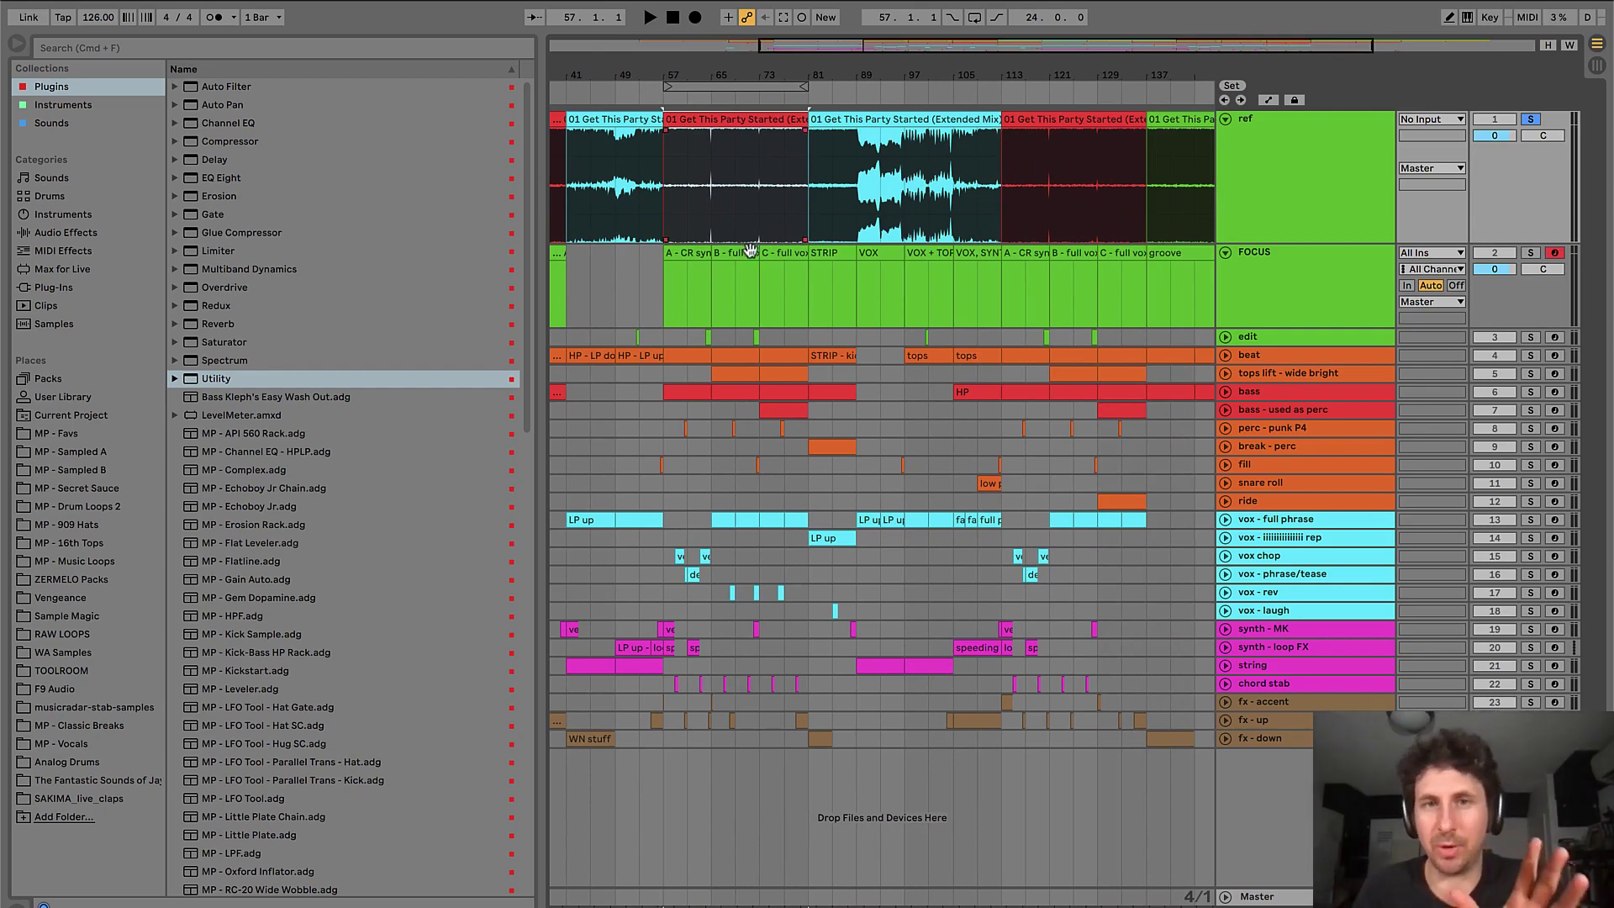
pyautogui.click(672, 256)
pyautogui.hscroll(5, 736, 290)
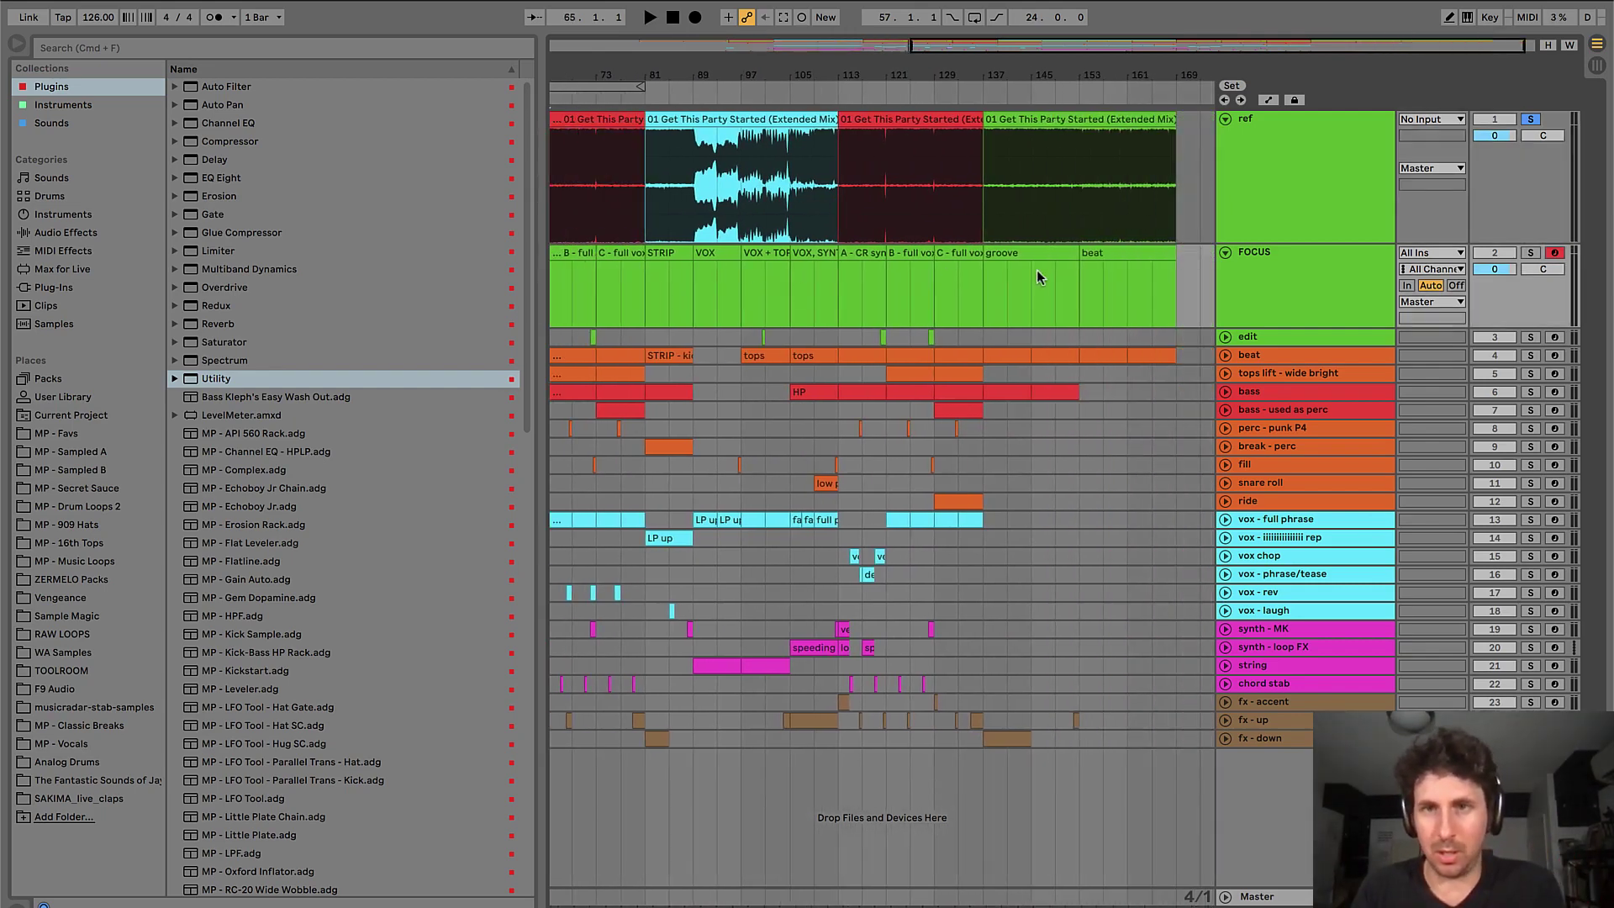
pyautogui.keyDown('shift'); pyautogui.click(1099, 252); pyautogui.keyUp('shift')
pyautogui.hscroll(-7, 929, 269)
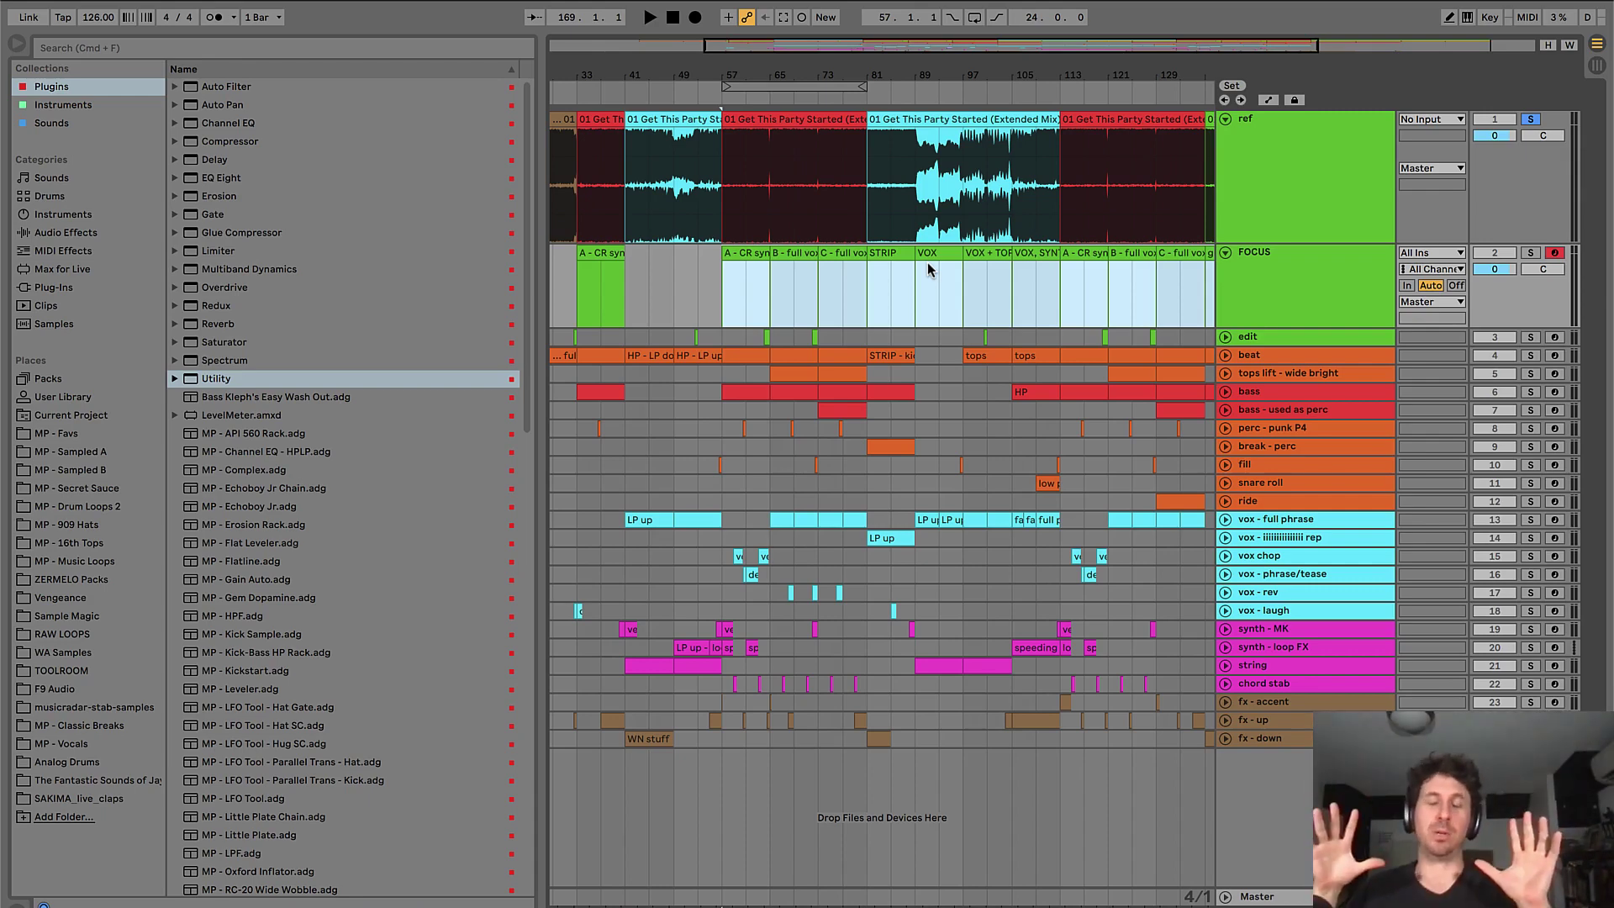
# - Play the reference track from bar 41, where the empty stretch of the FOCUS track begins
pyautogui.click(673, 266)
pyautogui.press('-')
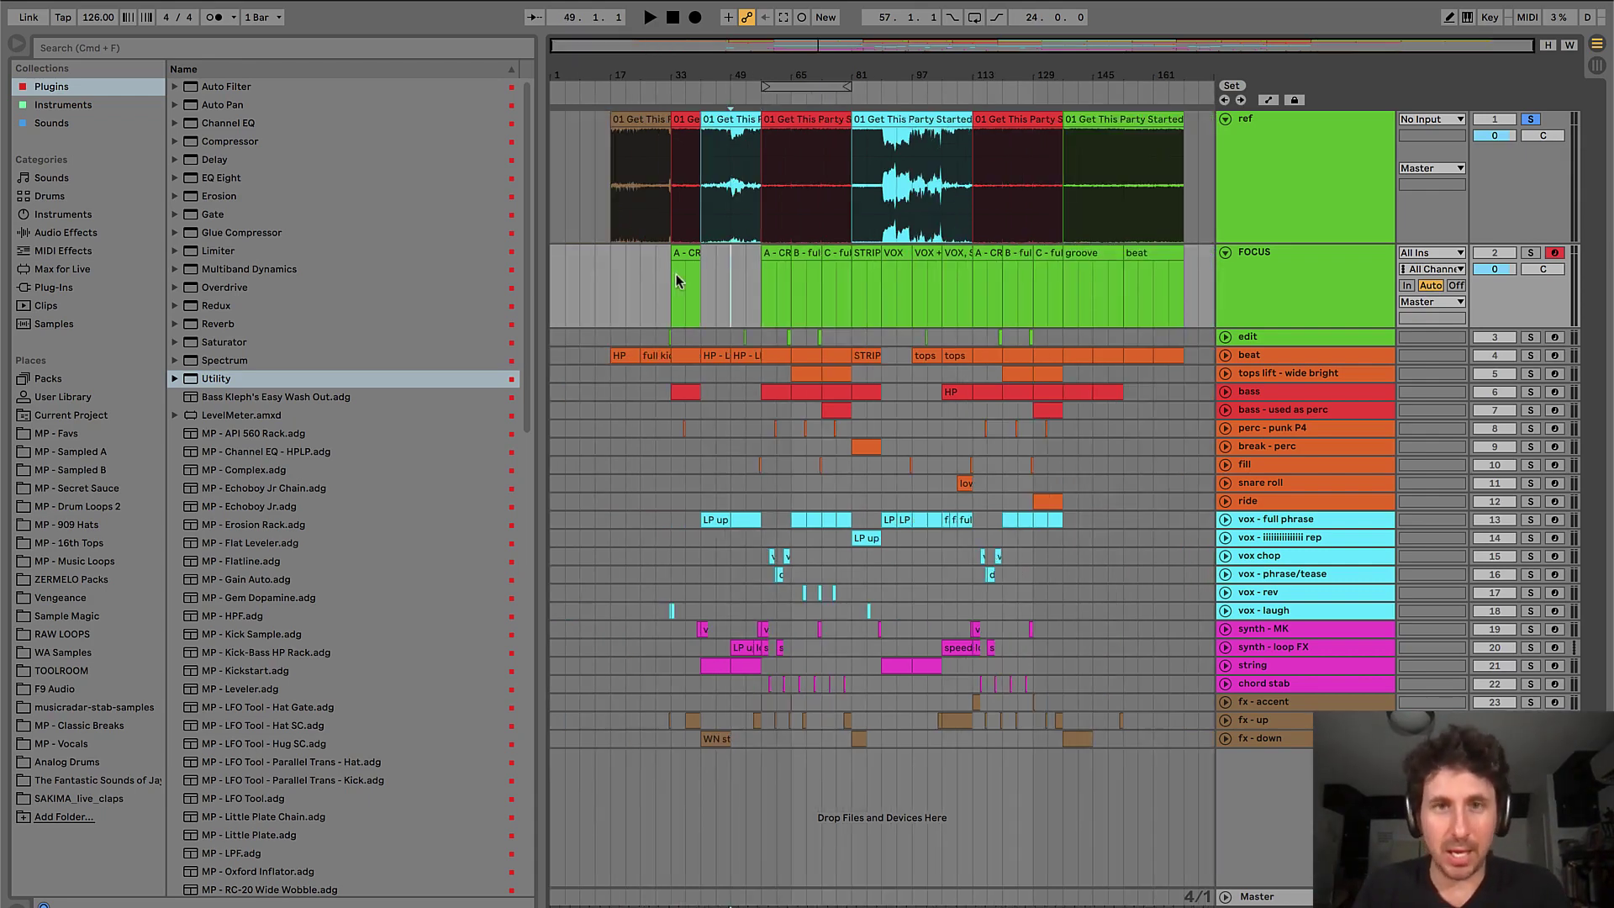
pyautogui.press('+')
pyautogui.press('+')
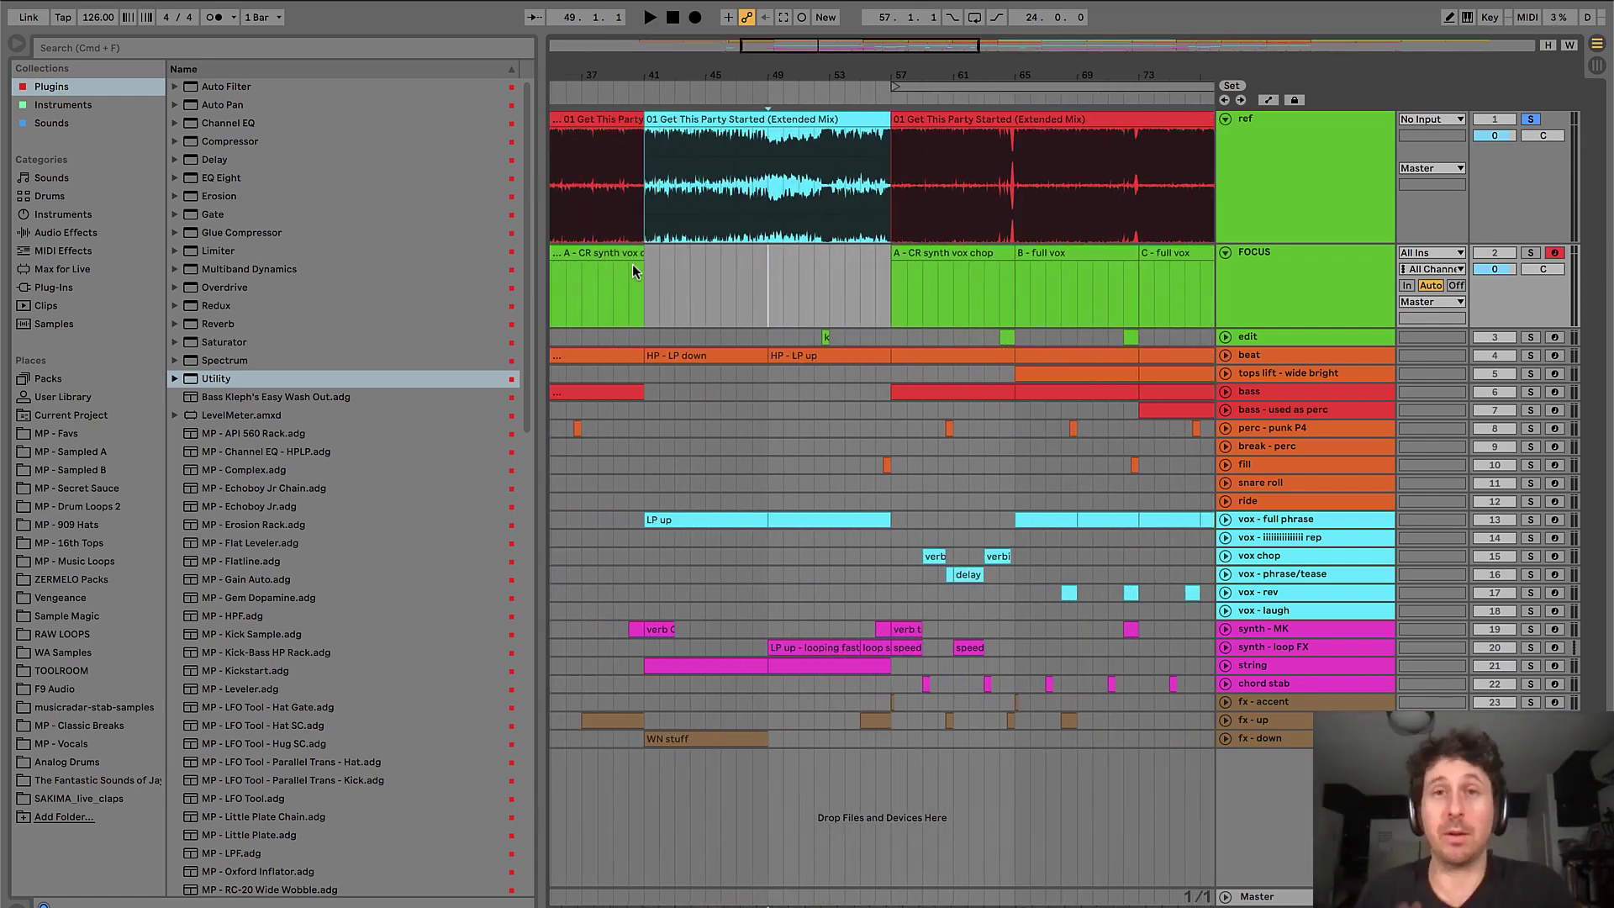
pyautogui.hscroll(-5, 704, 264)
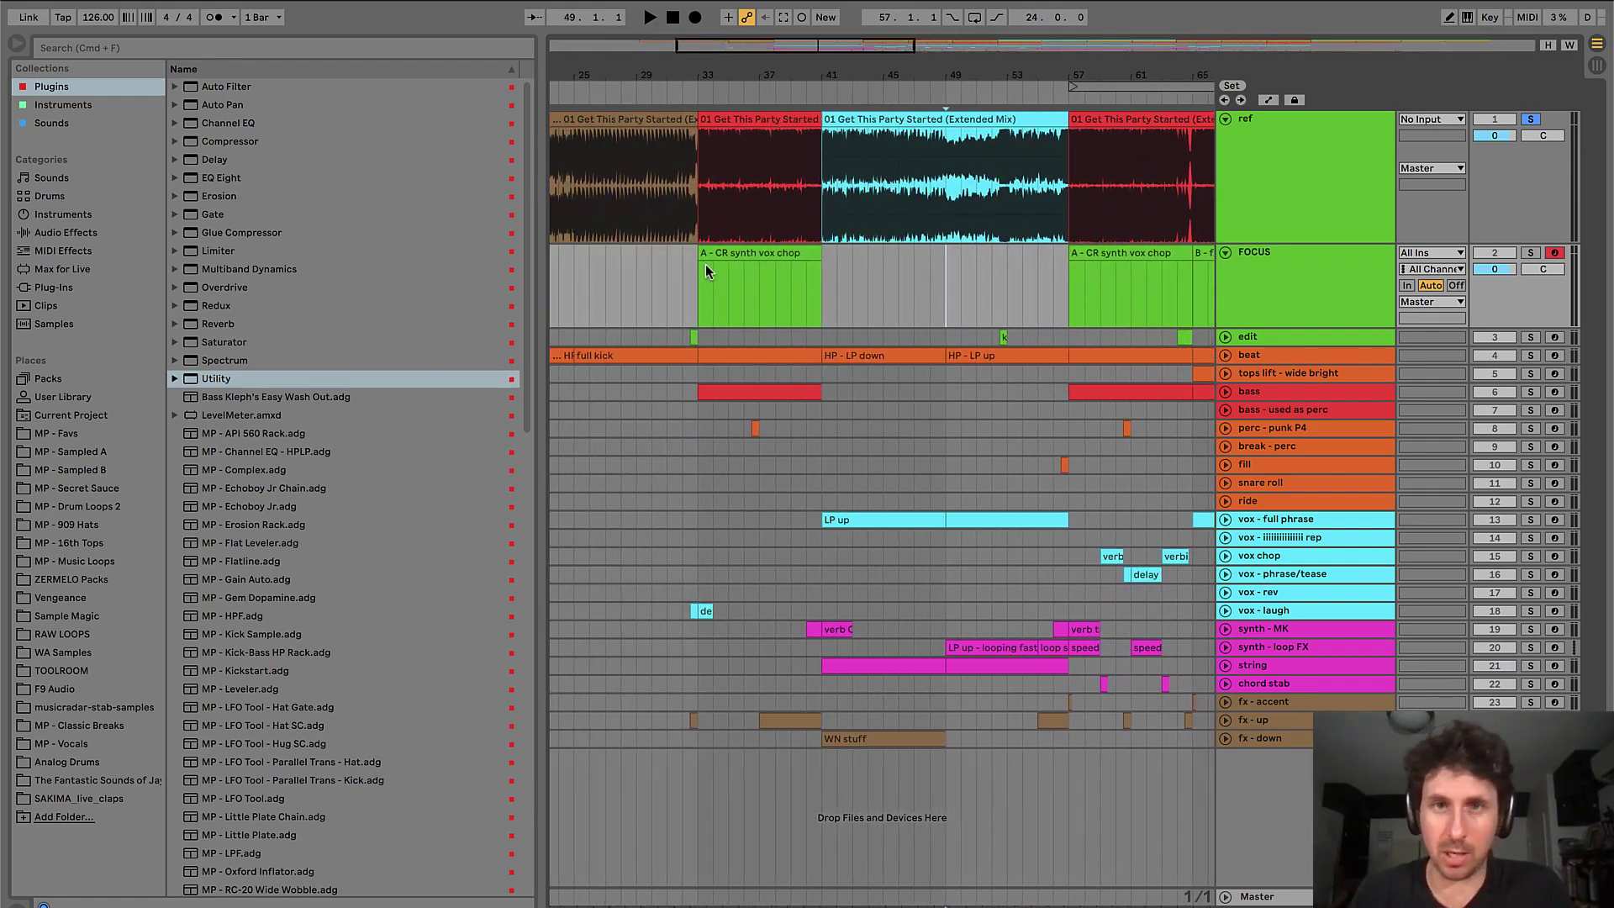
pyautogui.click(819, 265)
pyautogui.press('-')
pyautogui.press('+')
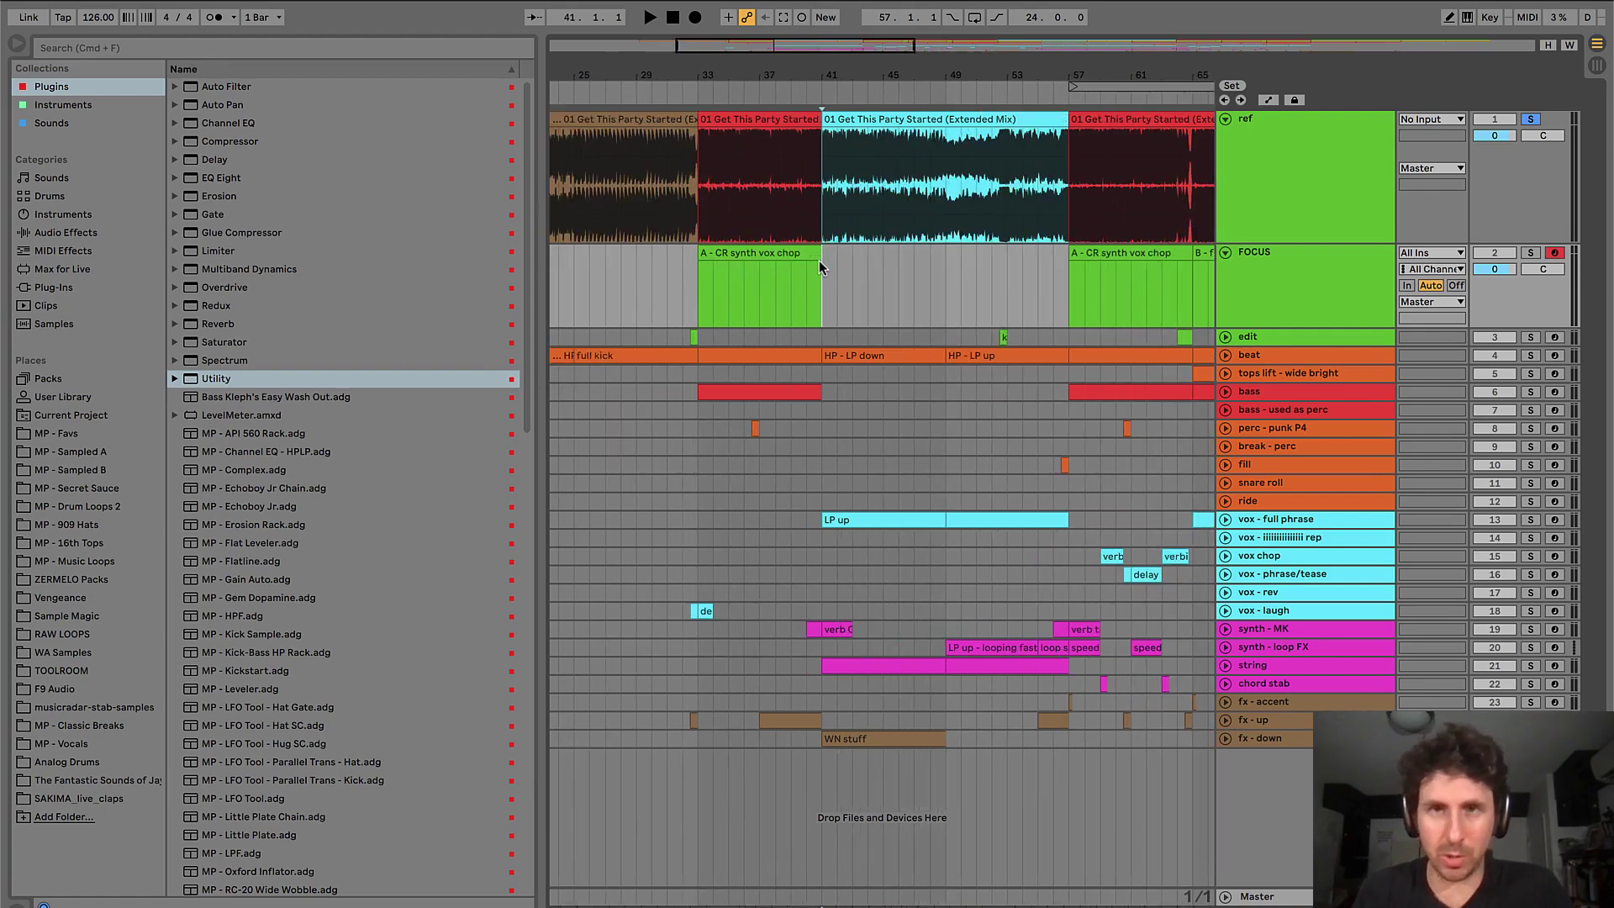
pyautogui.press('space')
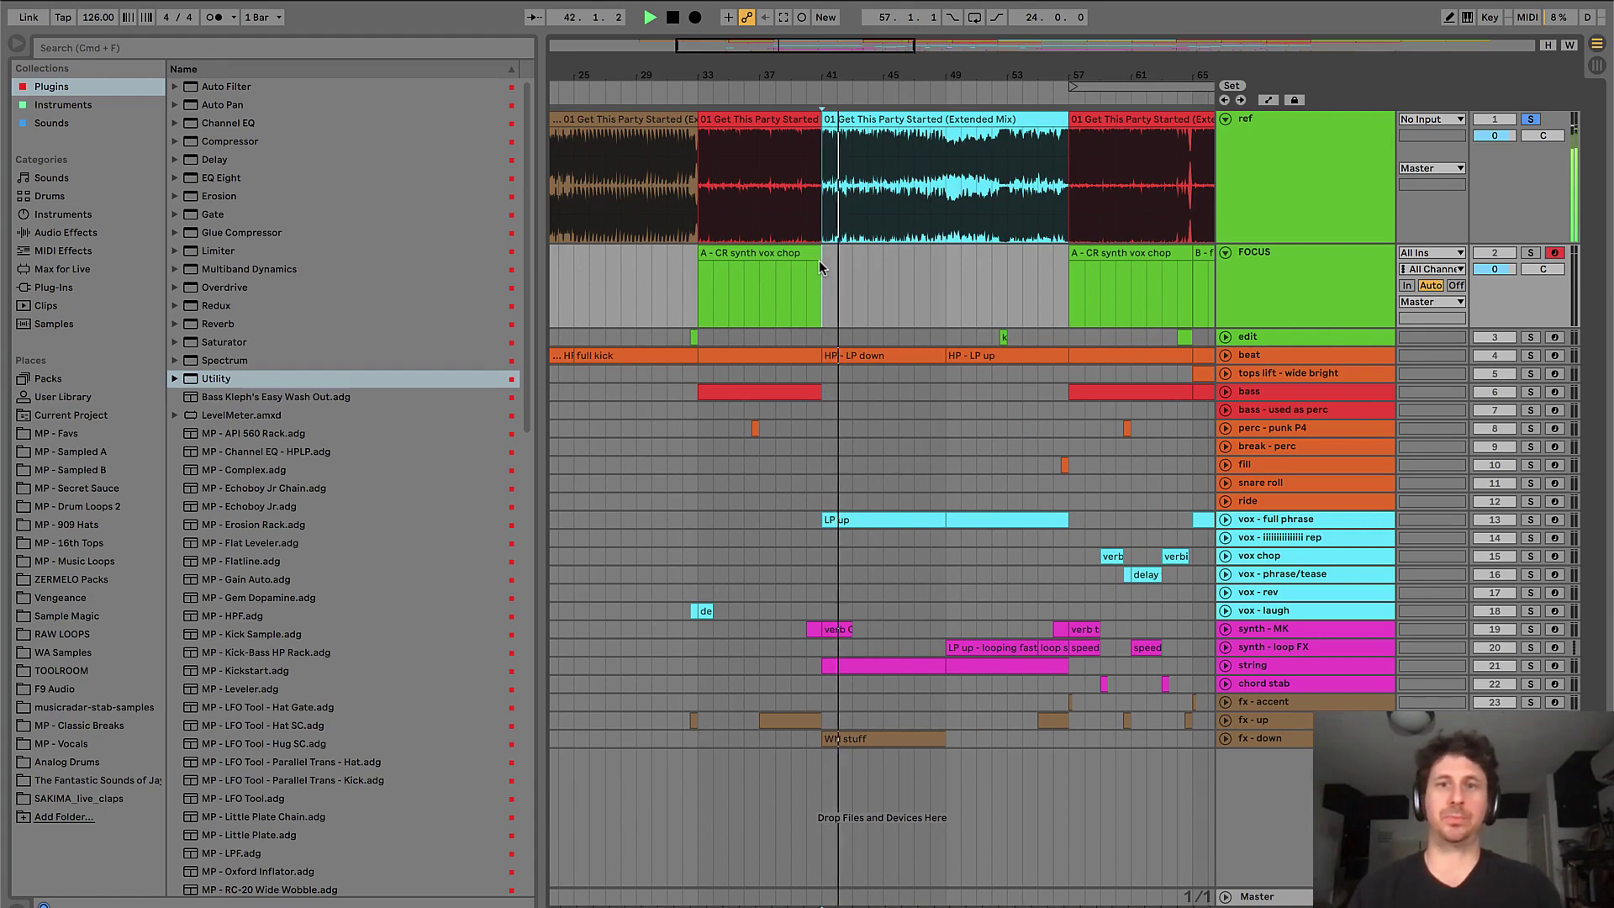
# - Copy the A - CR synth vox chop clip from bar 33 to bar 41 and rename the copy HP gr, vox rep LP up
pyautogui.click(819, 260)
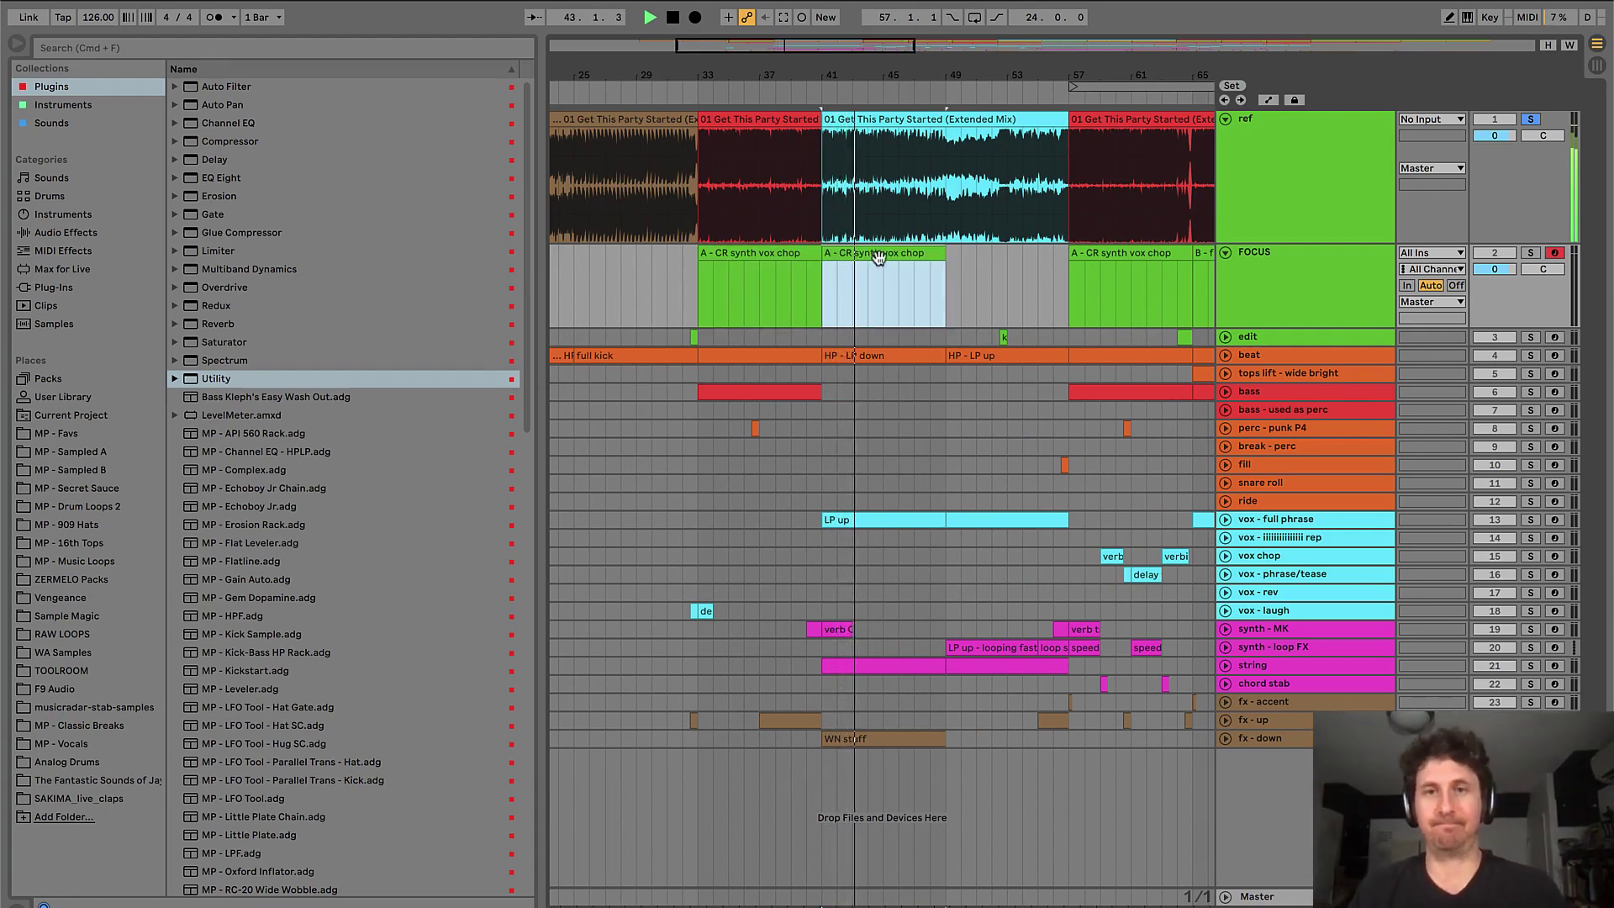
pyautogui.press('super+d')
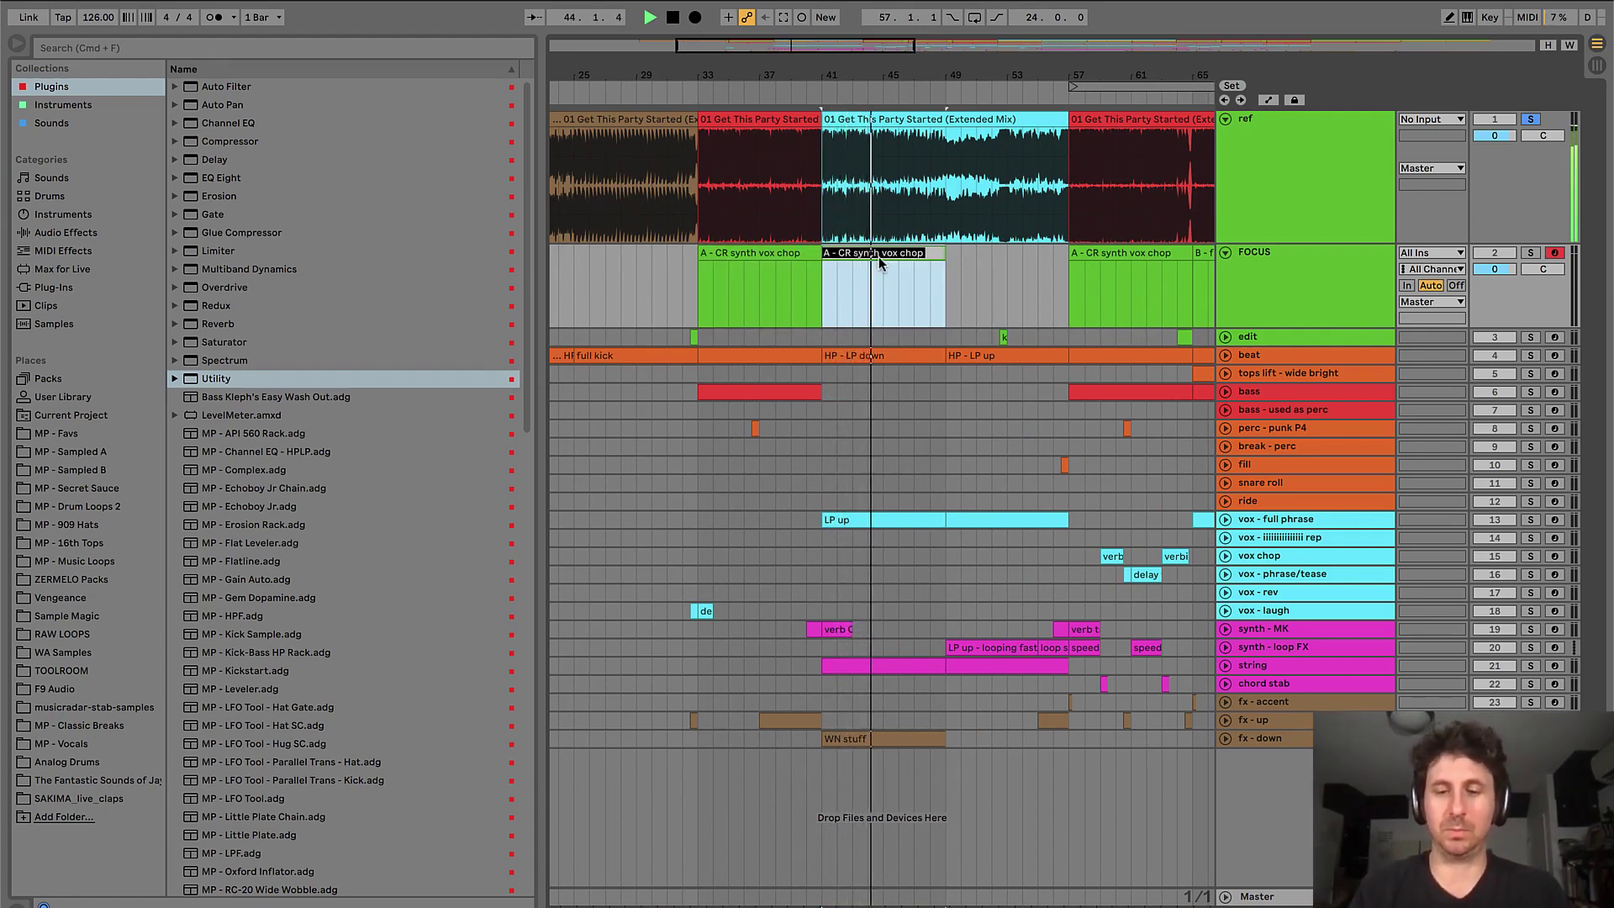
pyautogui.write('HP gr,')
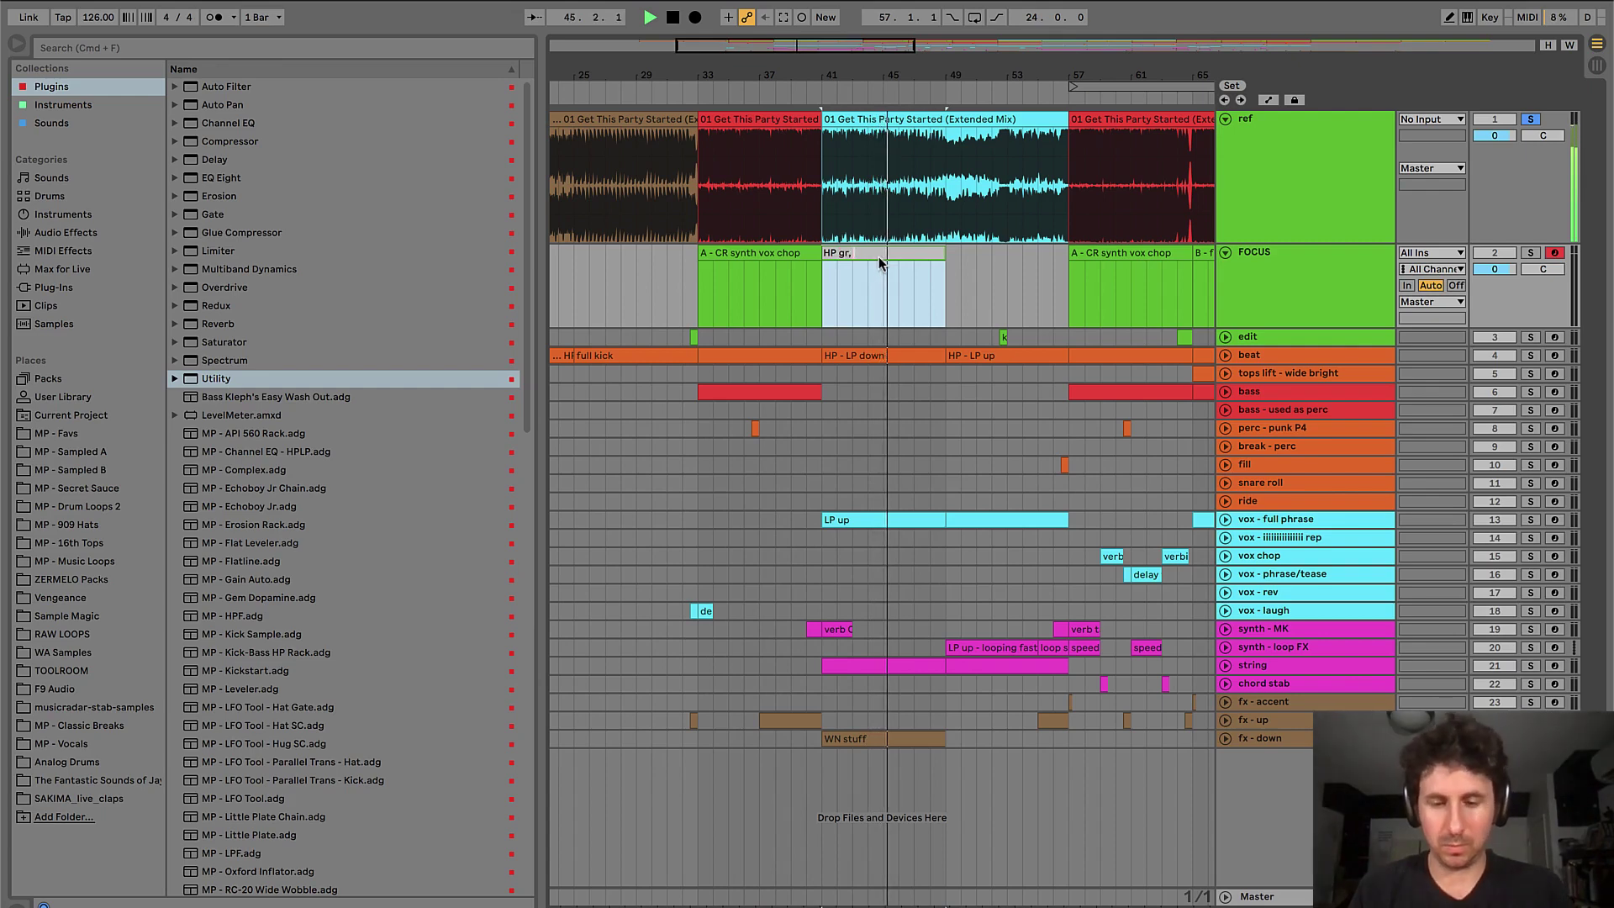
pyautogui.write(' vox rep LP up')
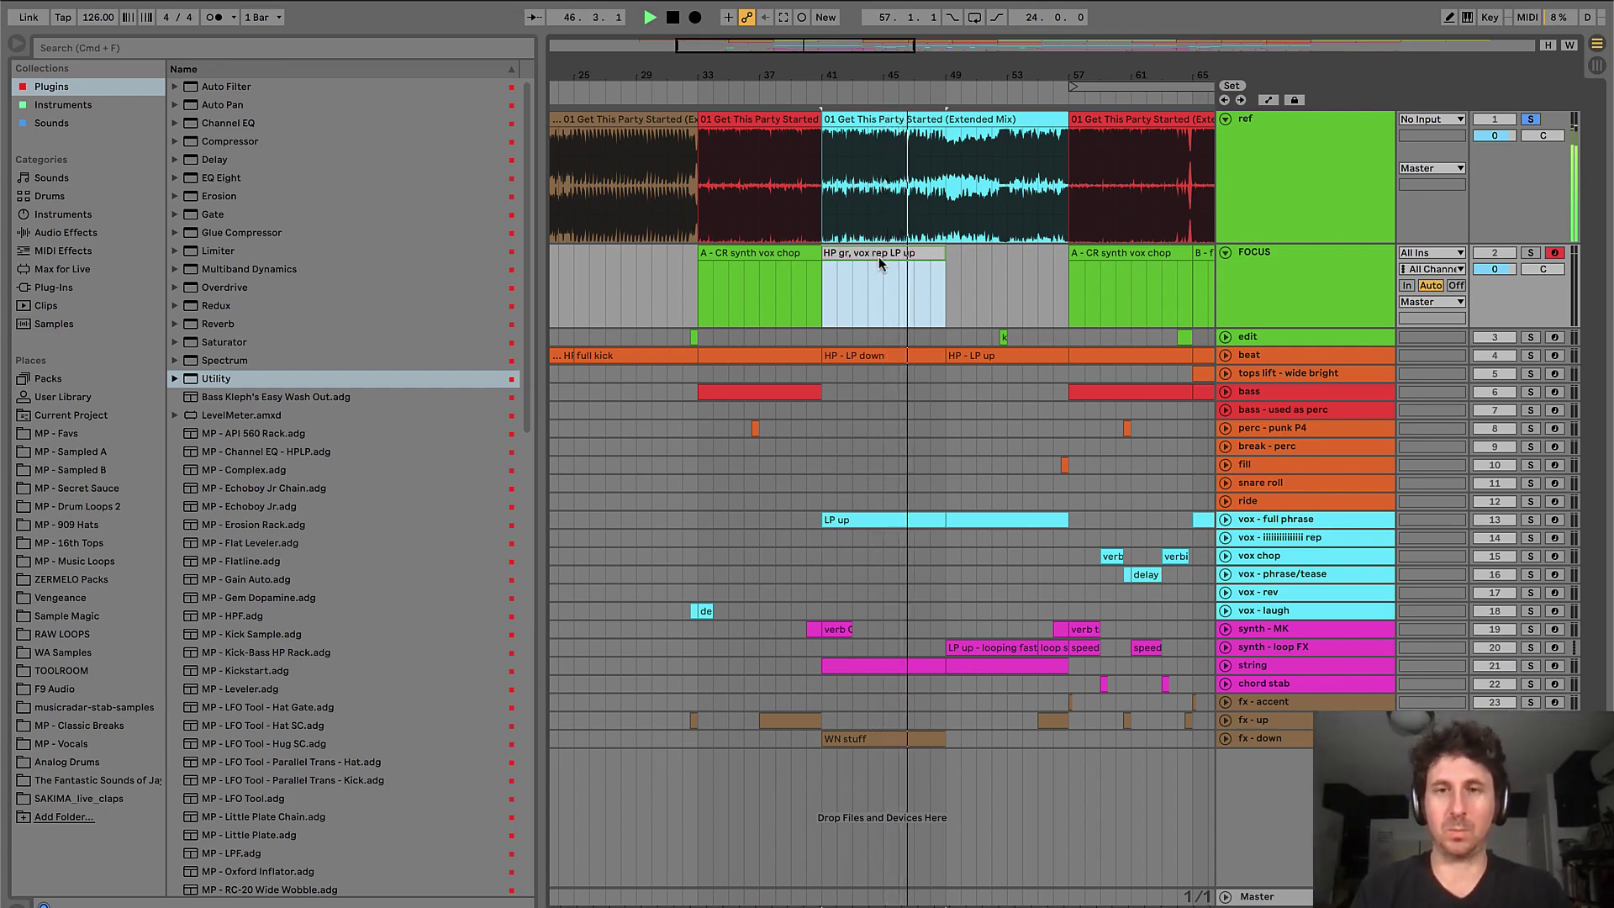
pyautogui.press('Return')
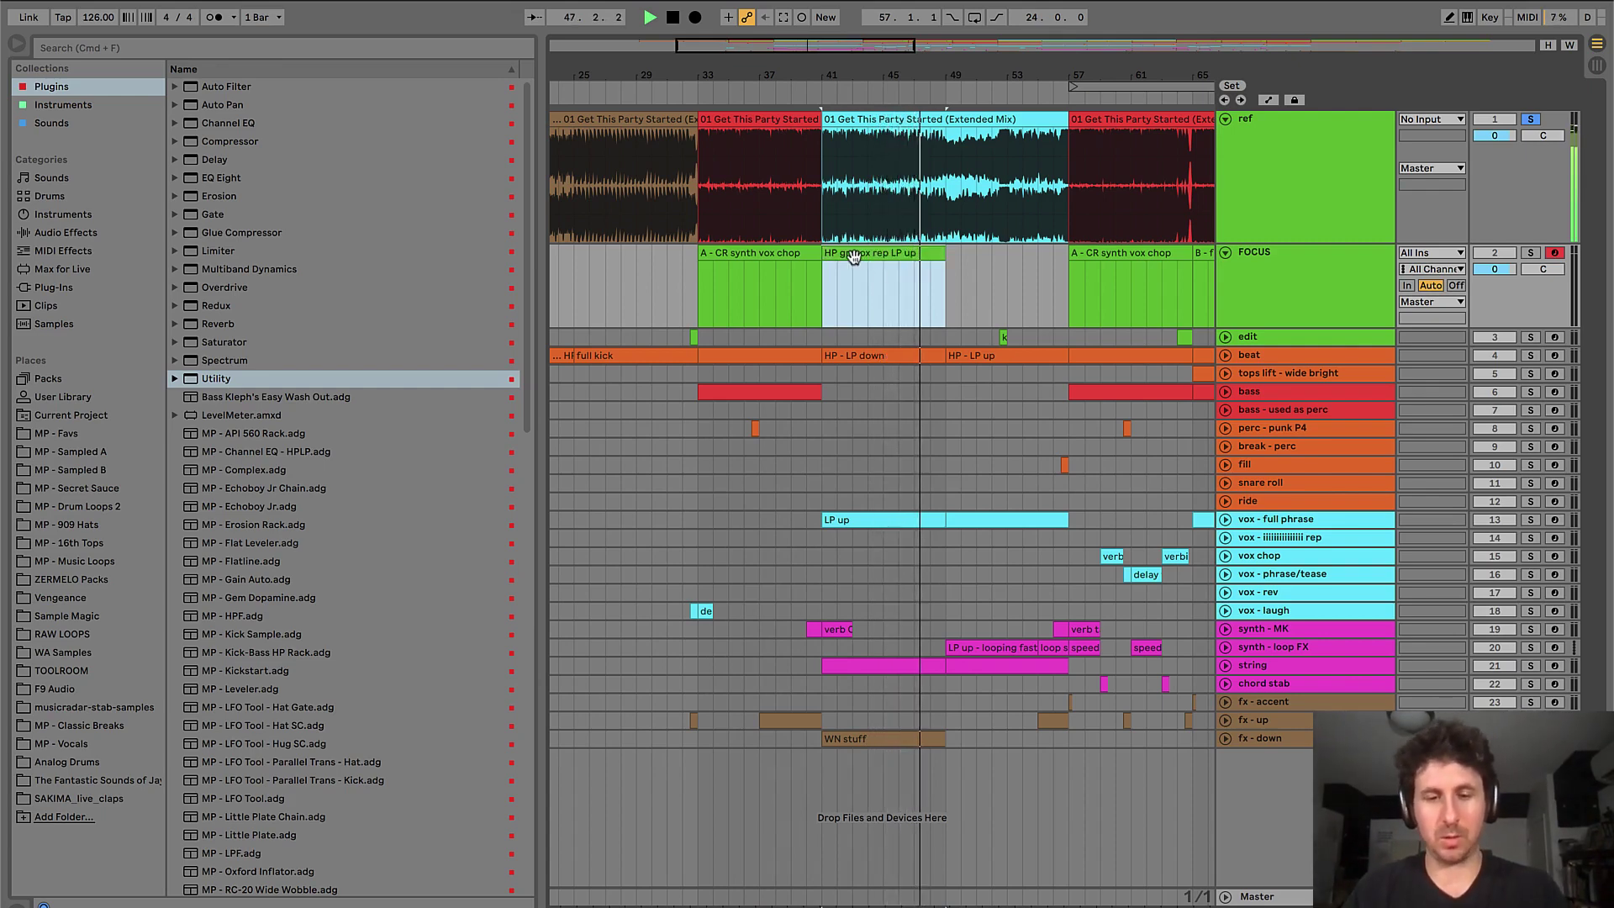
pyautogui.press('space')
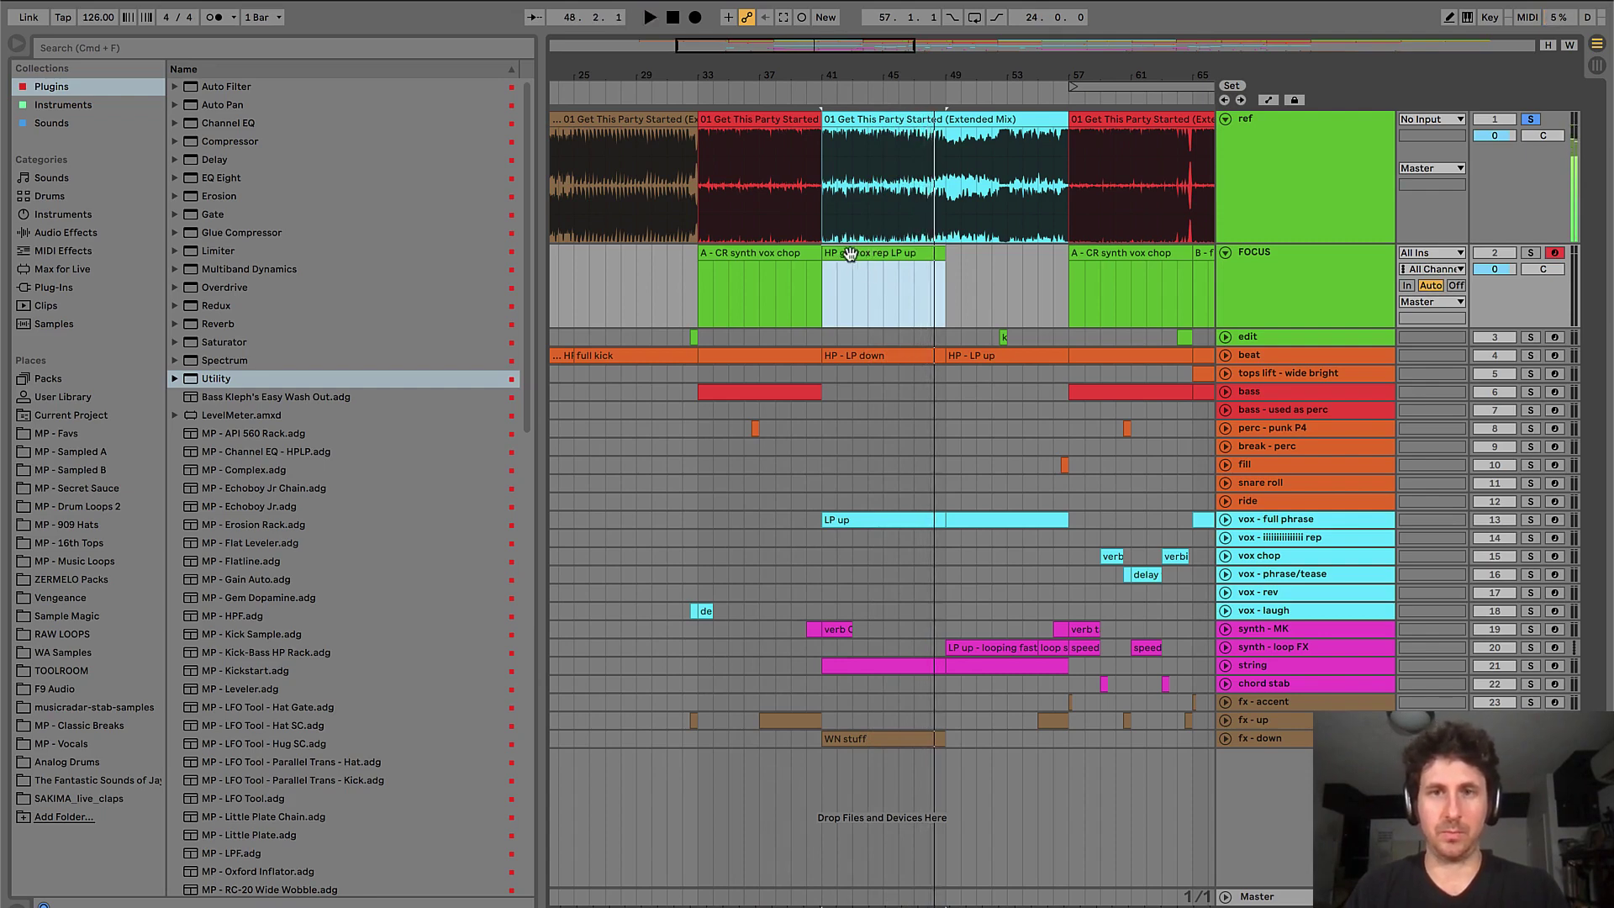
# - Rename the FOCUS clip at bar 41 as Vox rep LP up, beat LP down
pyautogui.press('super+r')
pyautogui.doubleClick(841, 255)
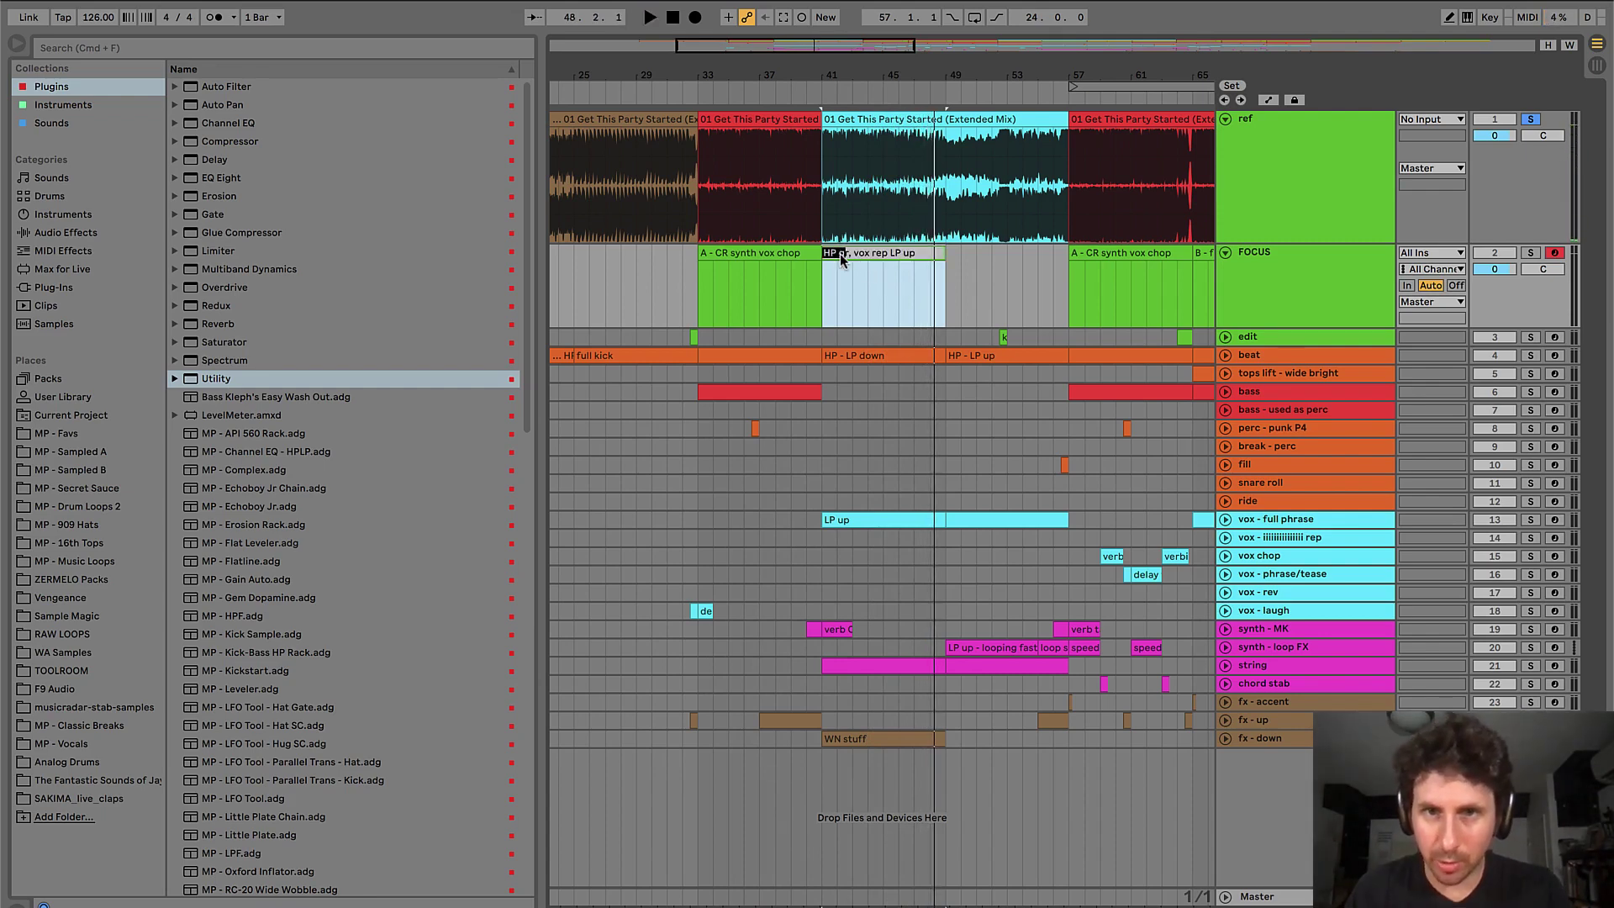
pyautogui.press('BackSpace')
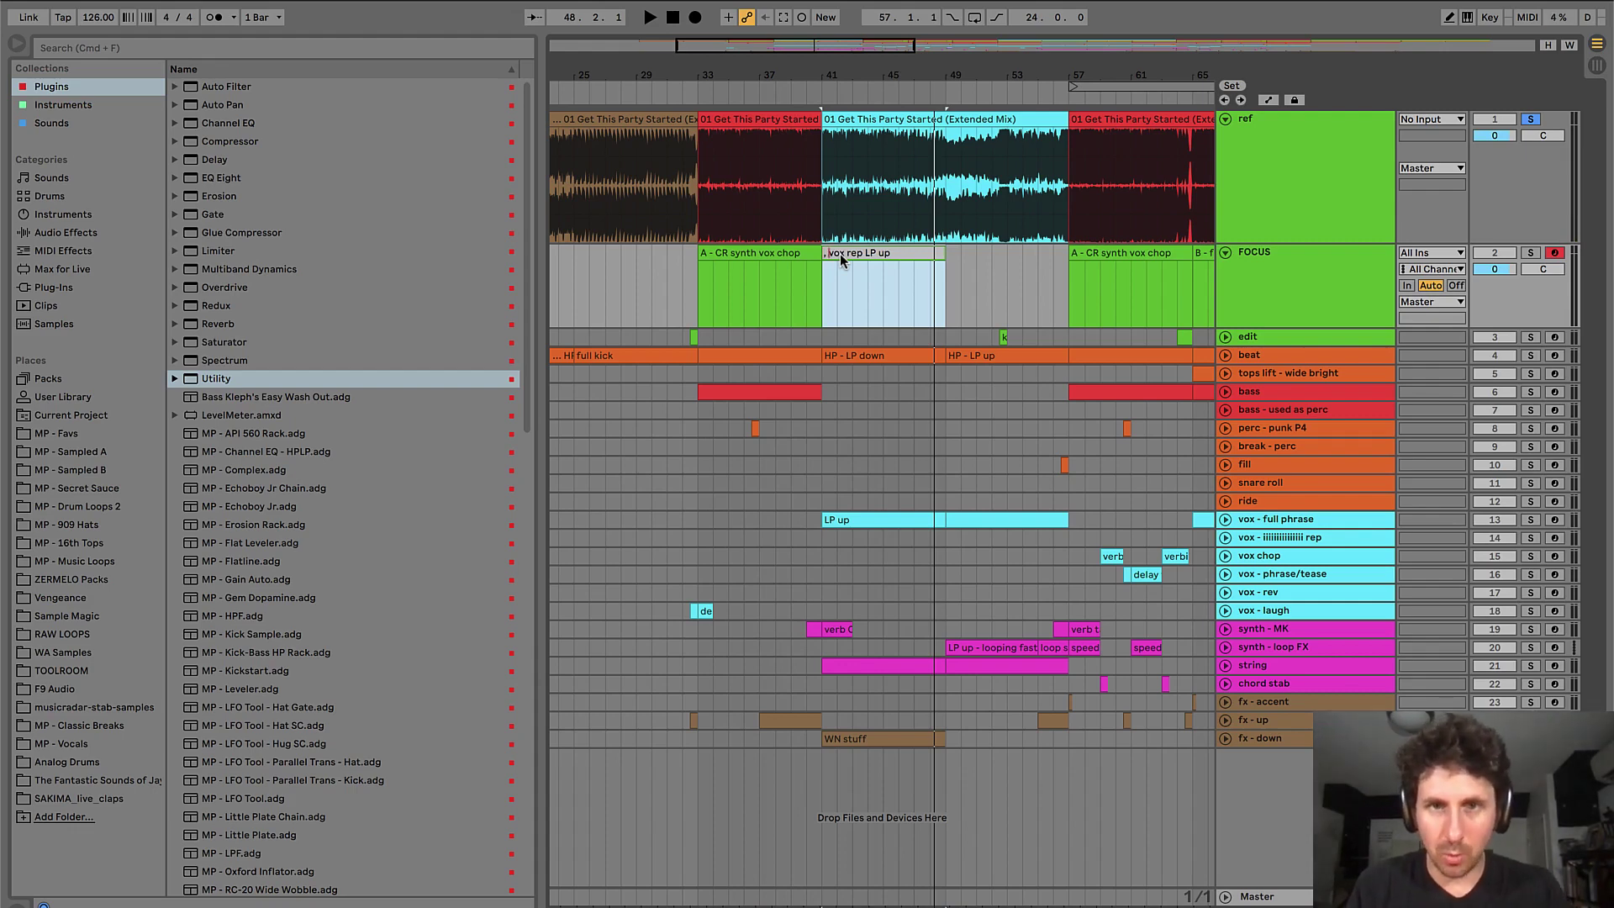
pyautogui.press('Delete')
pyautogui.press('Delete')
pyautogui.write('Vox rep LP up')
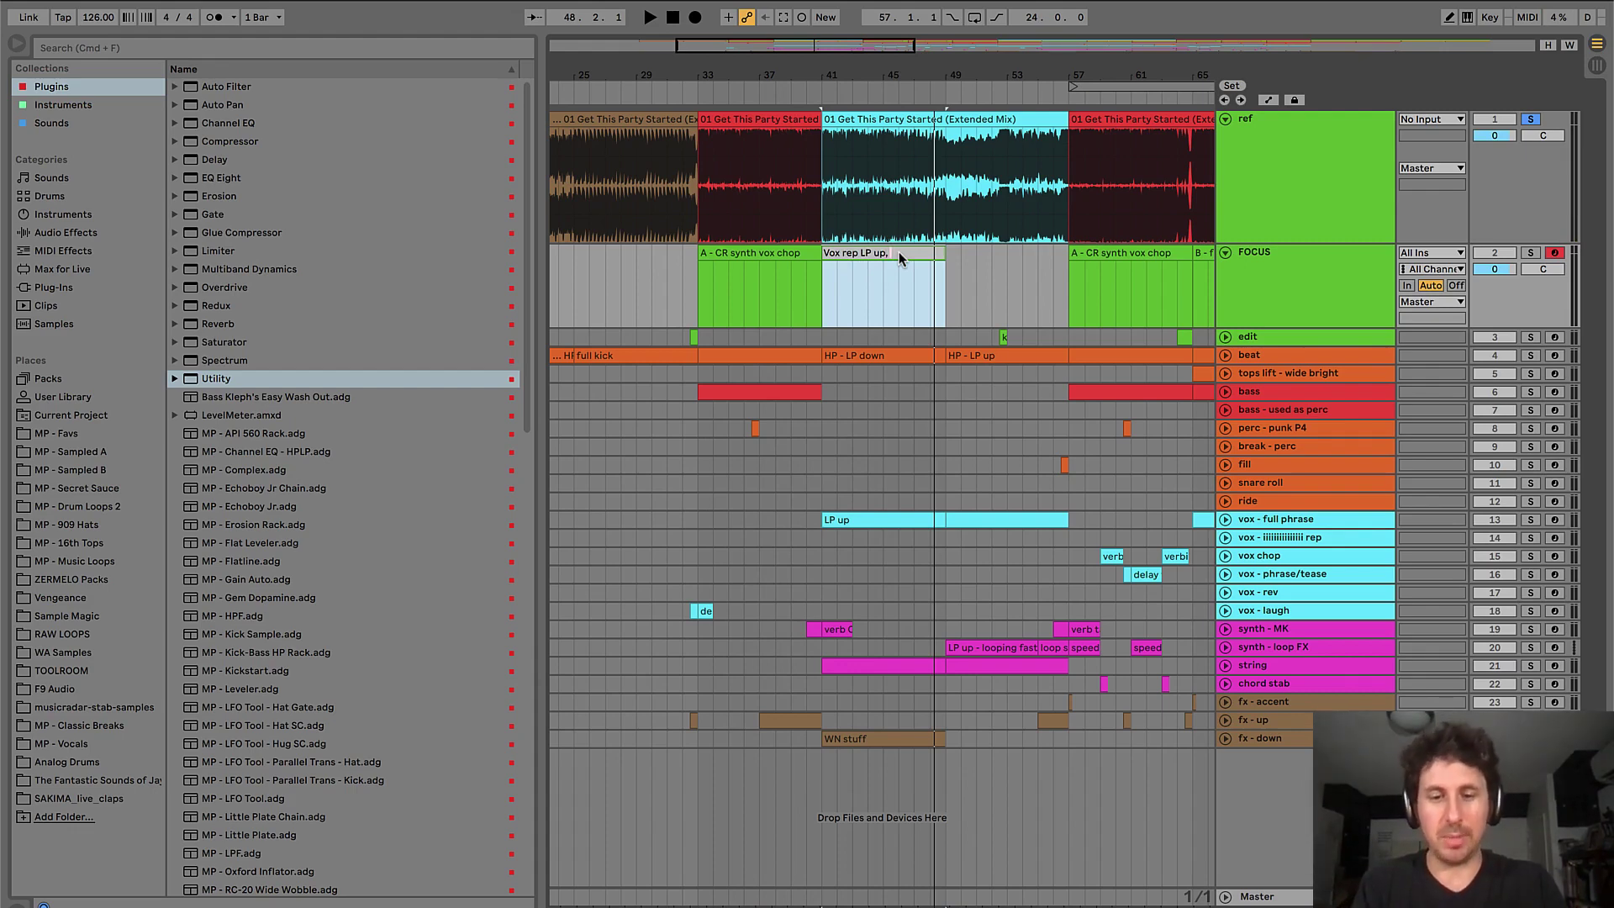
pyautogui.write(', beat L')
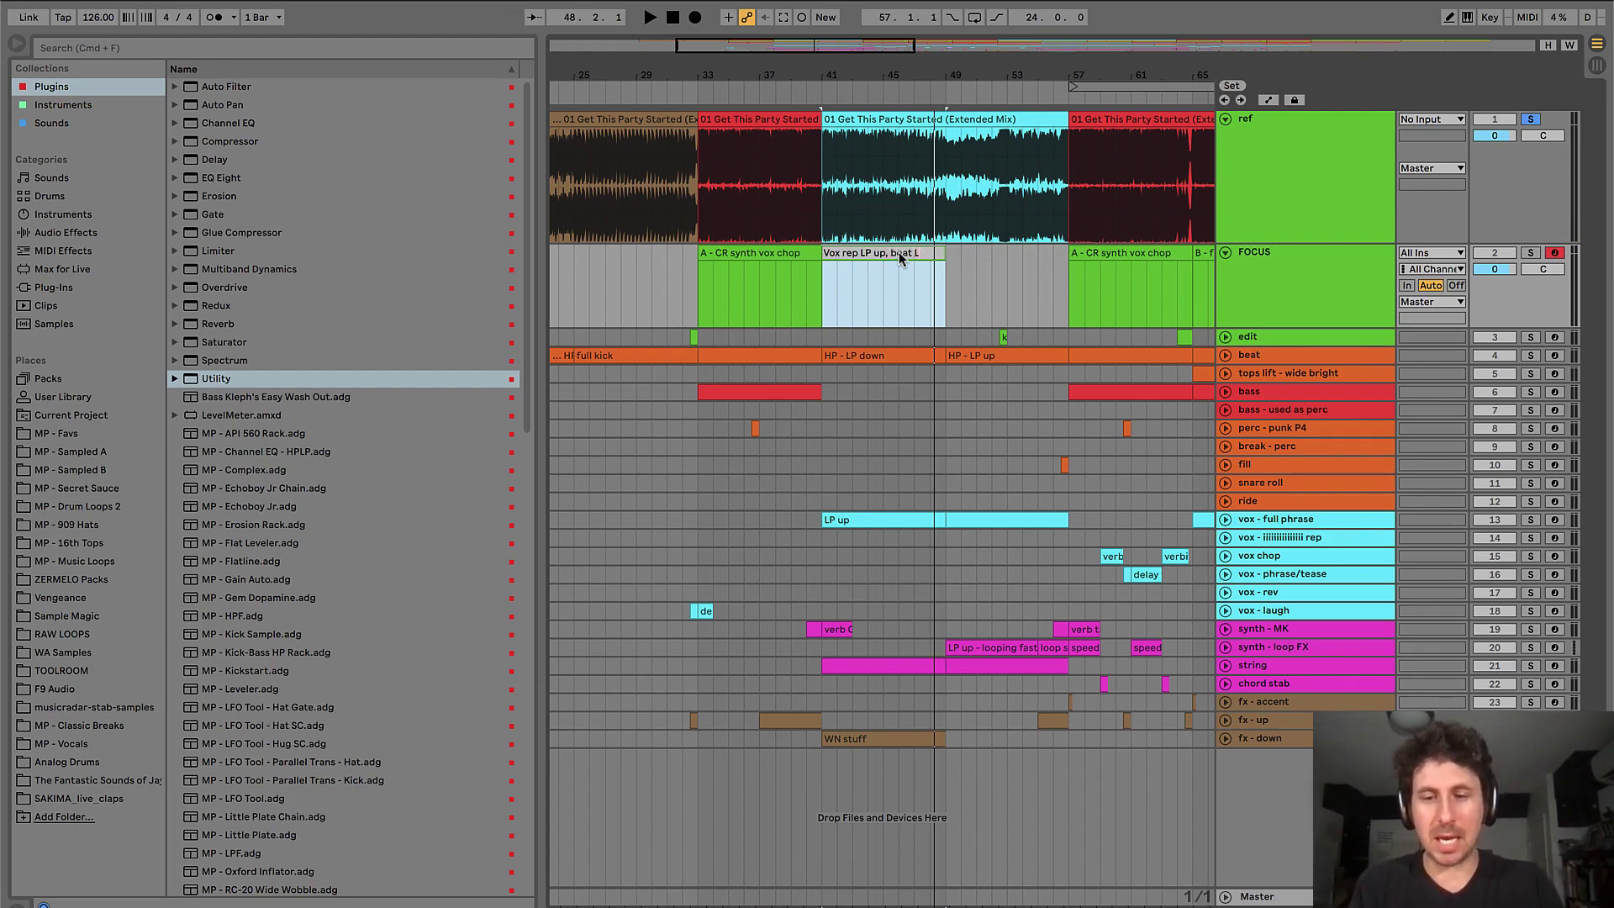
pyautogui.write('P dow')
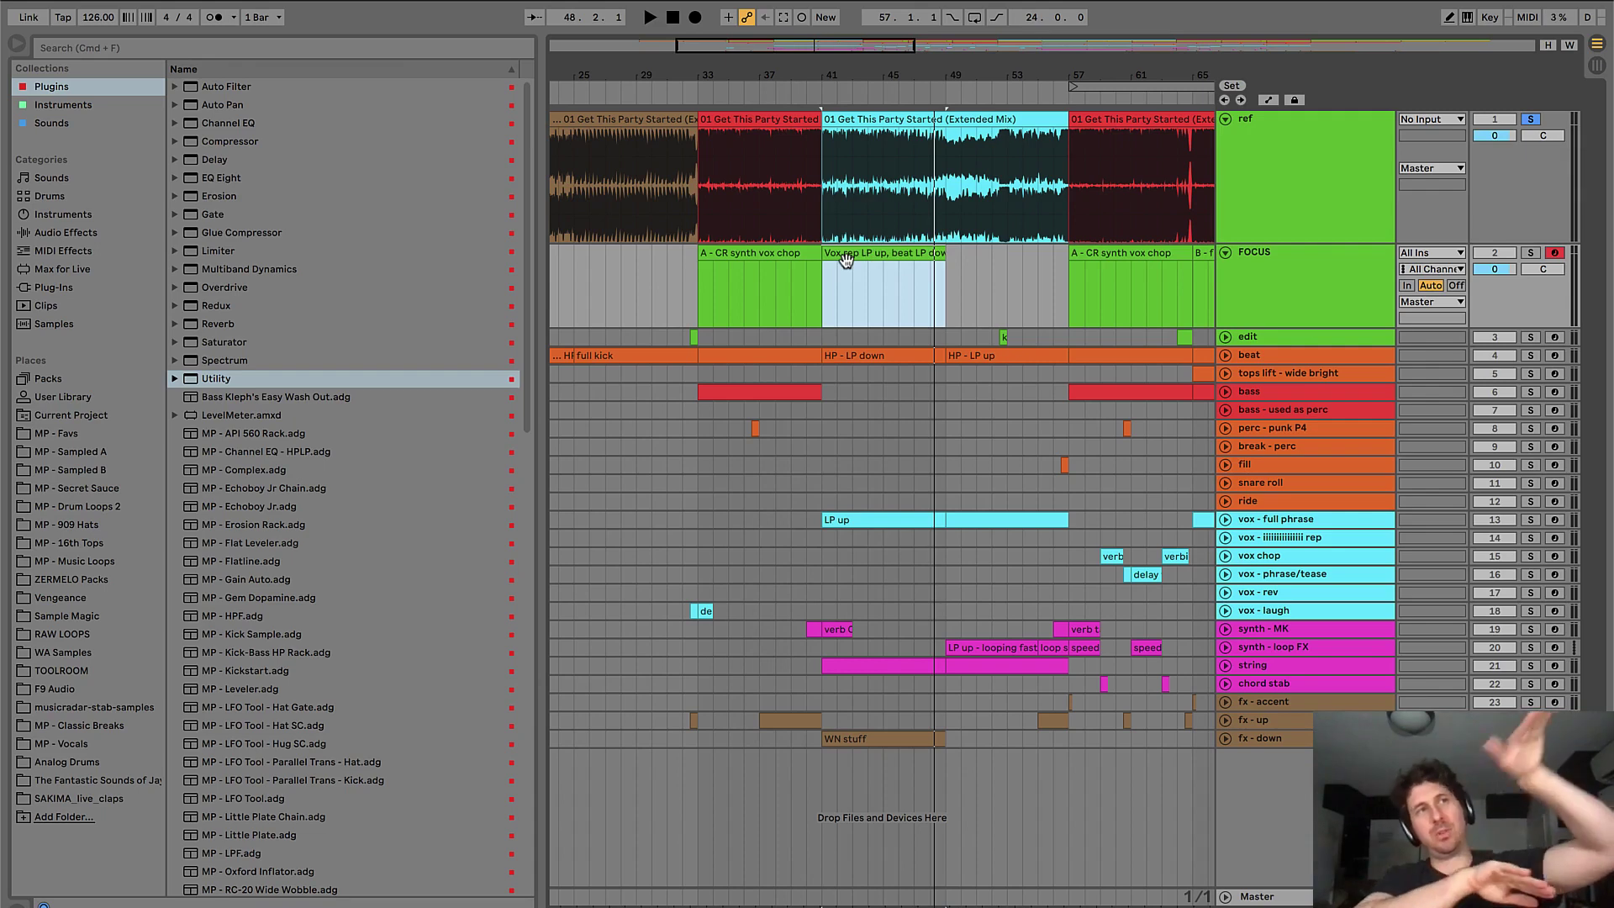
# - Examine the reference waveform between bars 45 and 49 and listen to the transition from bar 48 into bar 49
pyautogui.click(938, 284)
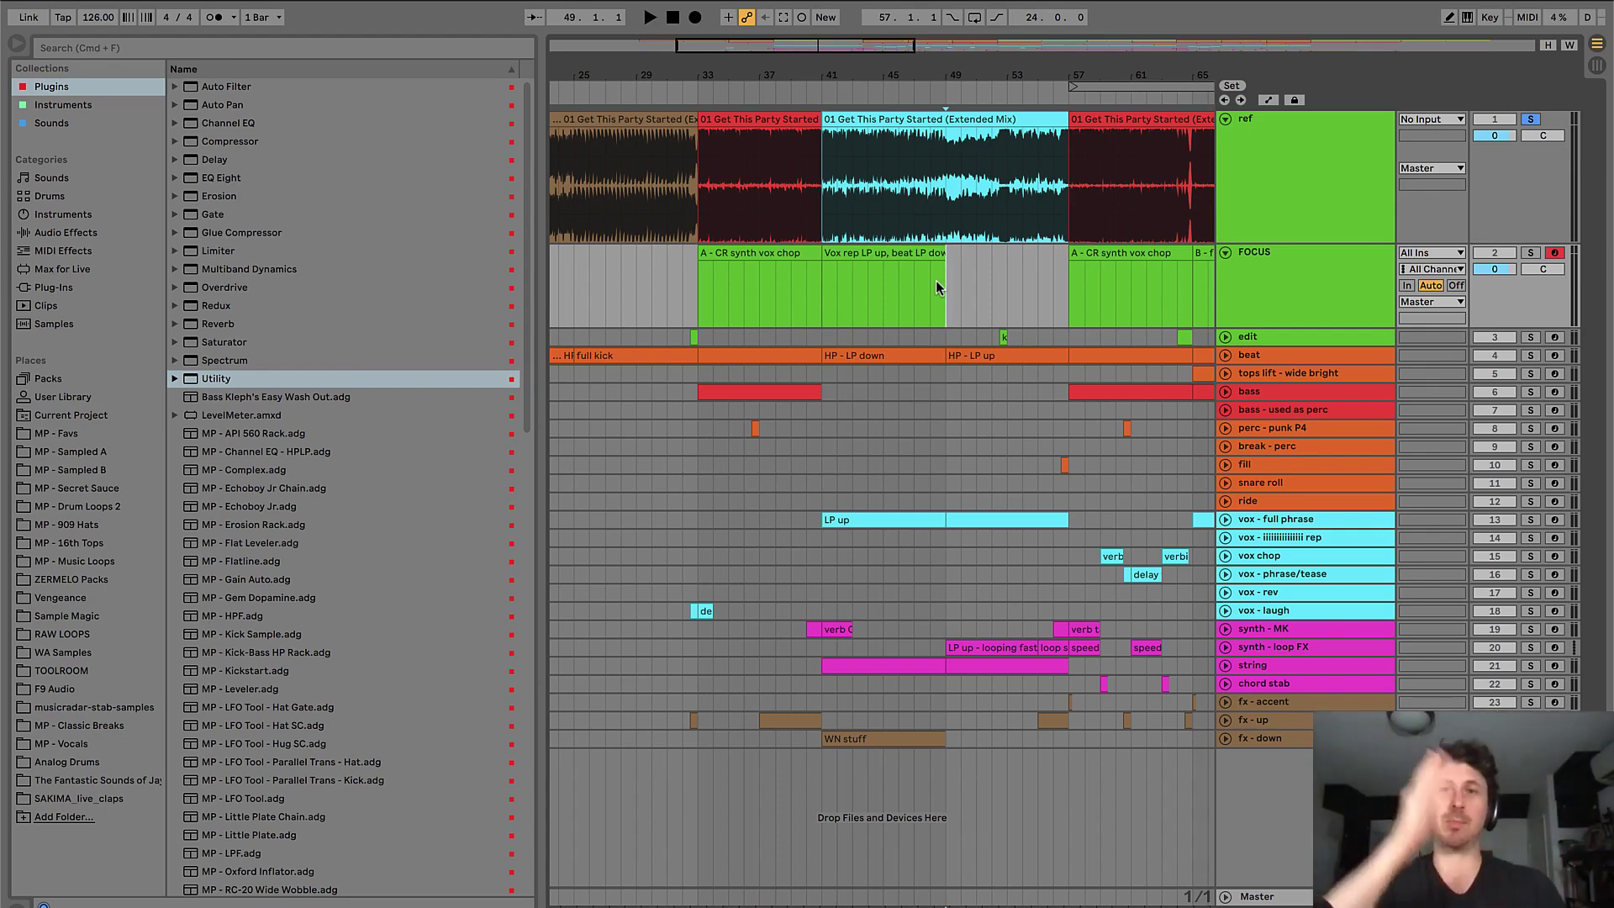
pyautogui.click(943, 179)
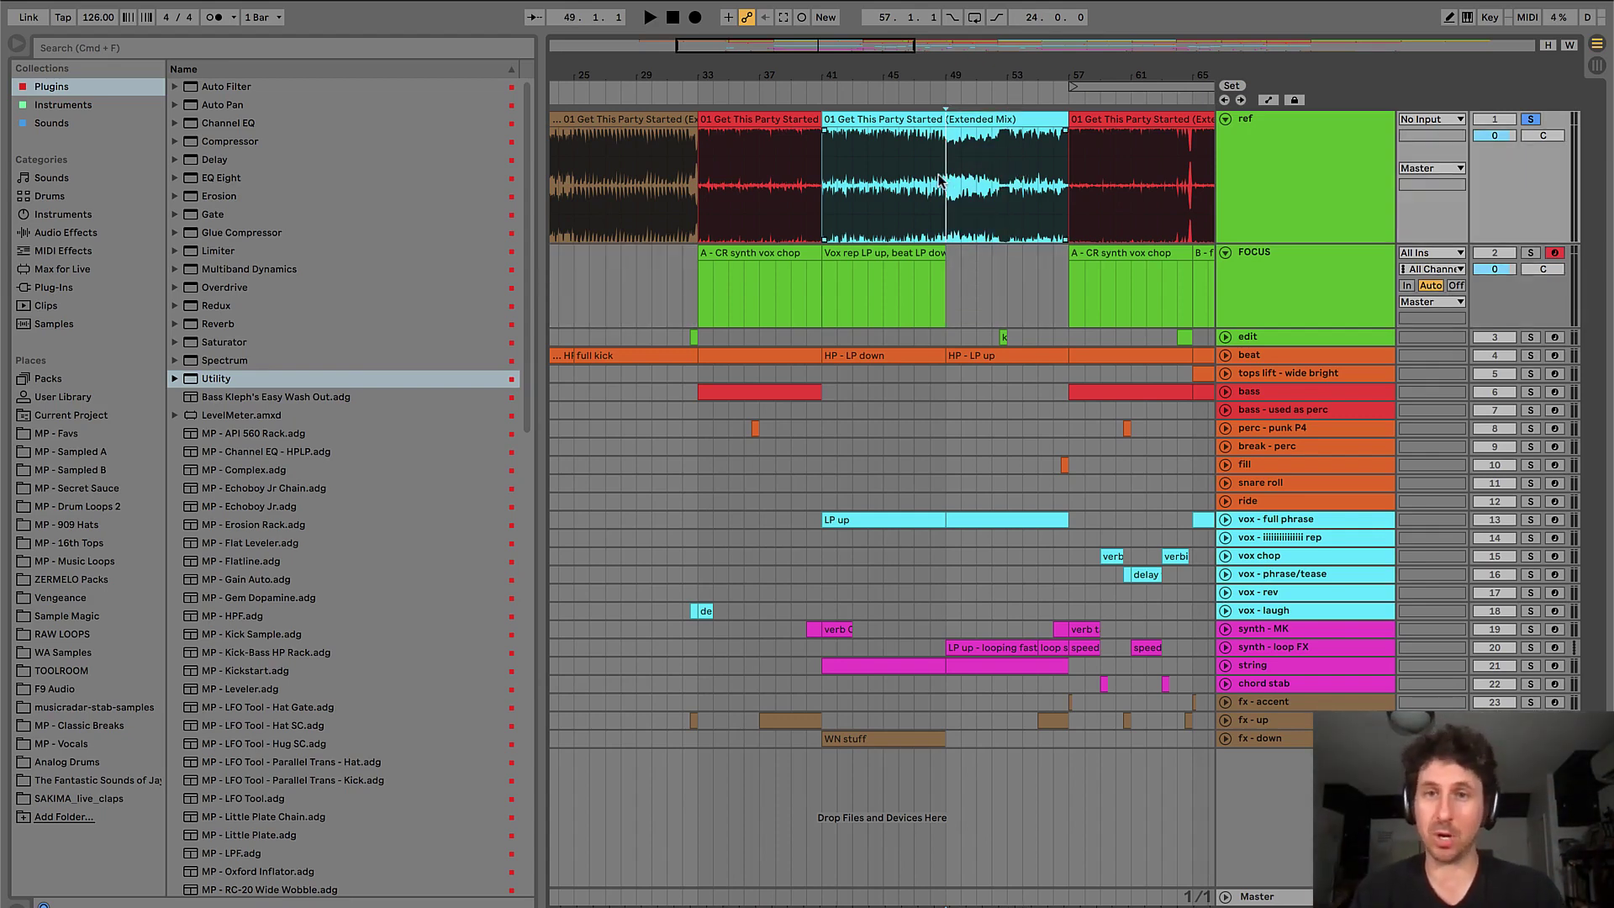
pyautogui.scroll(2, 942, 179)
pyautogui.click(875, 178)
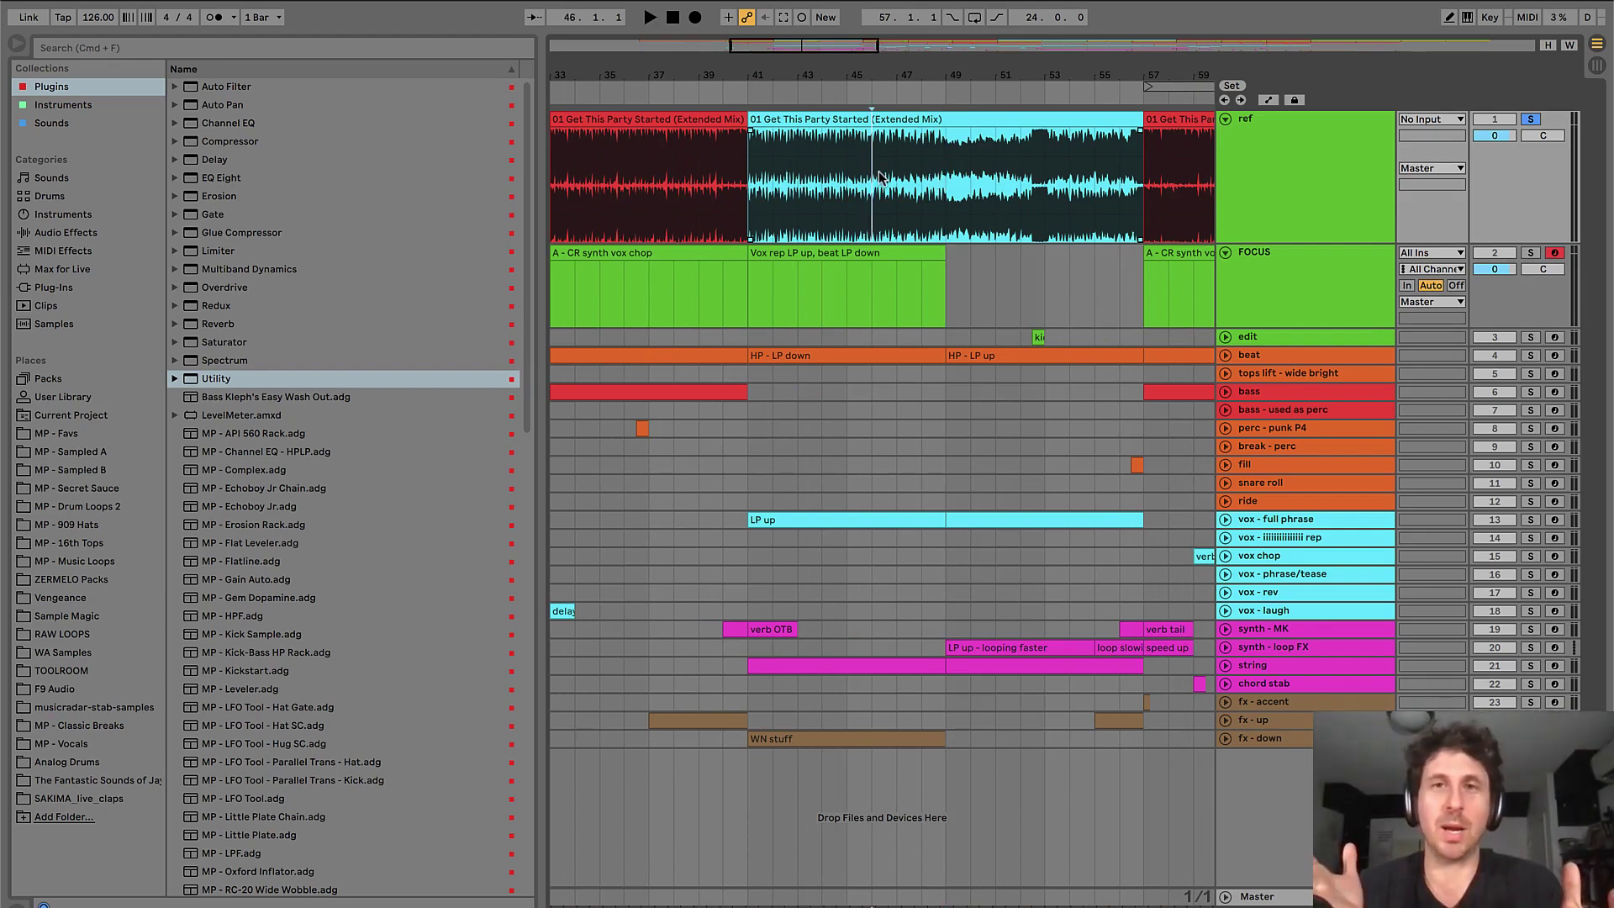
pyautogui.click(849, 171)
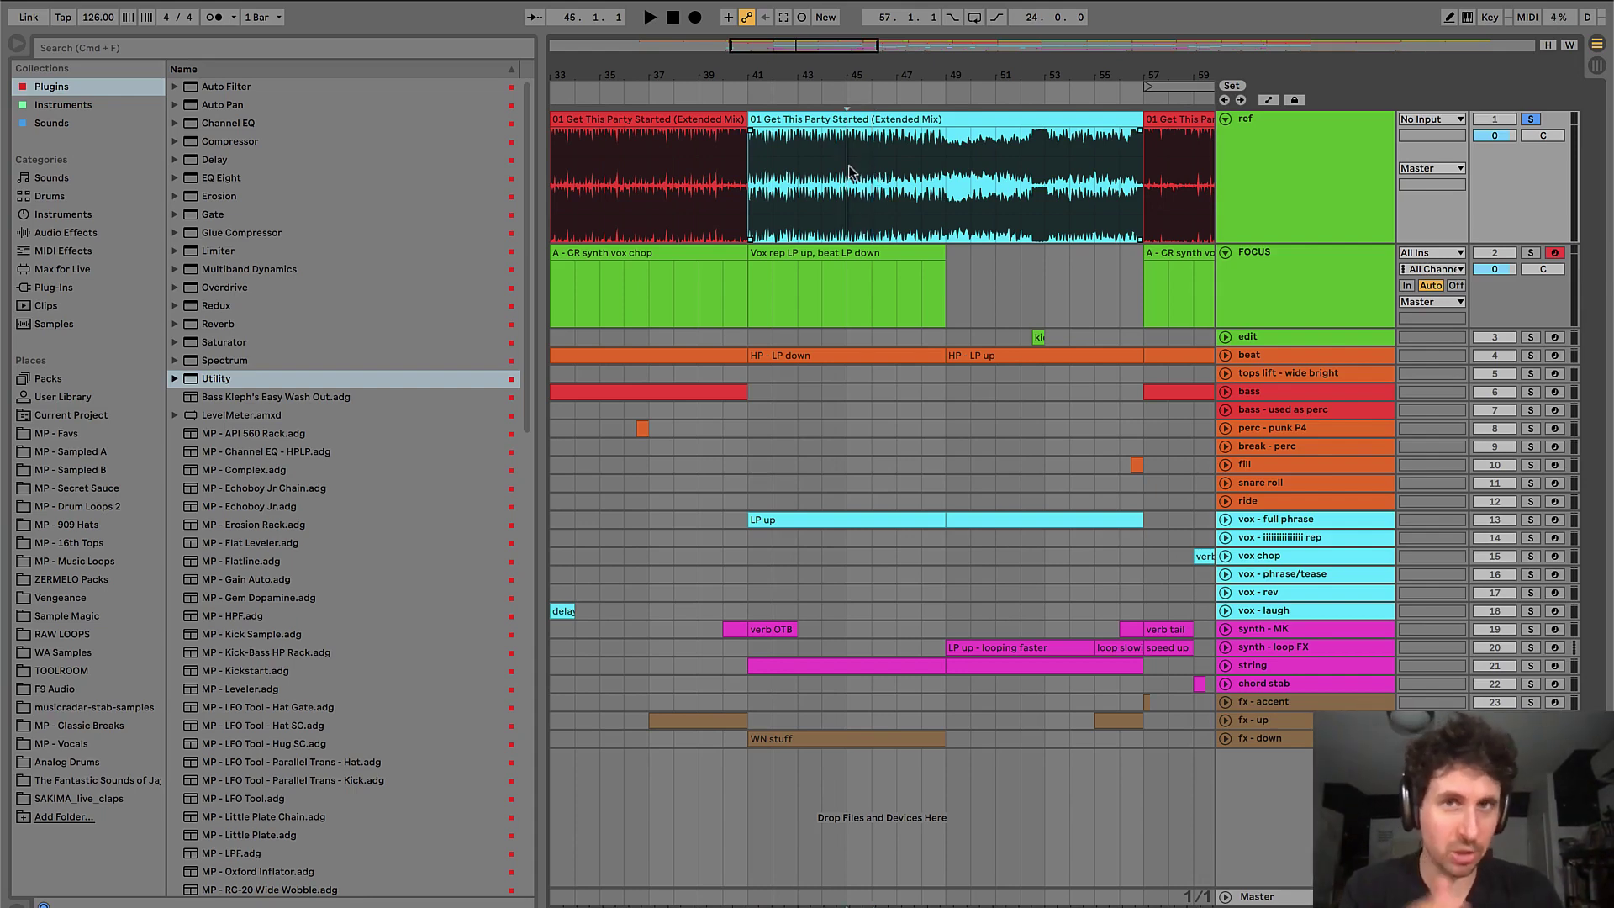
pyautogui.click(925, 178)
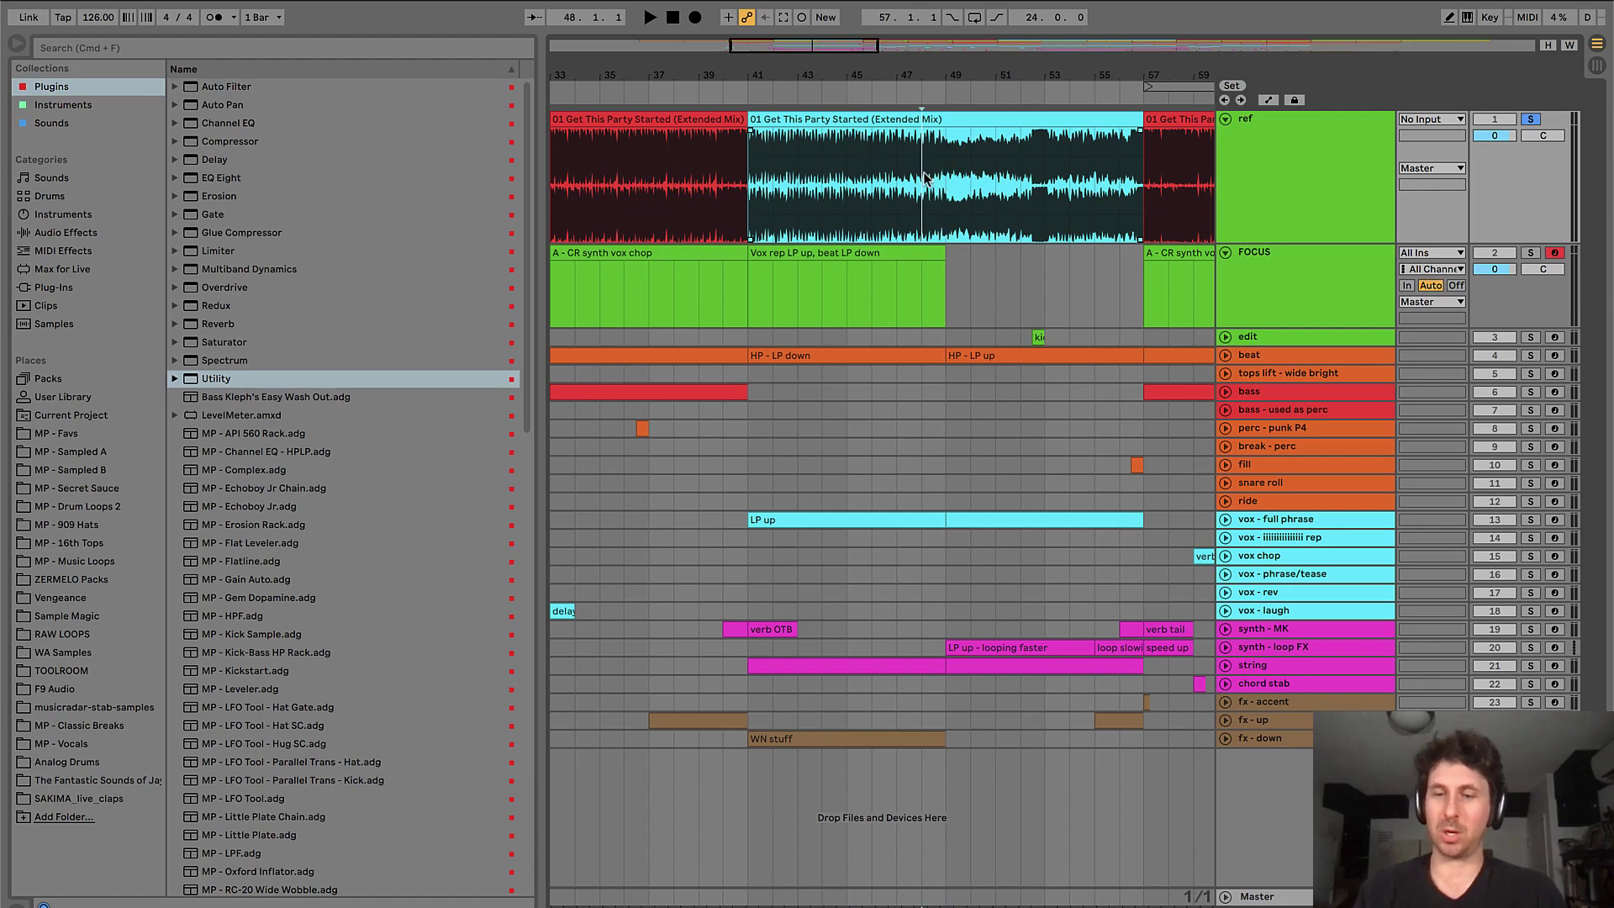
pyautogui.press('space')
pyautogui.scroll(2, 925, 178)
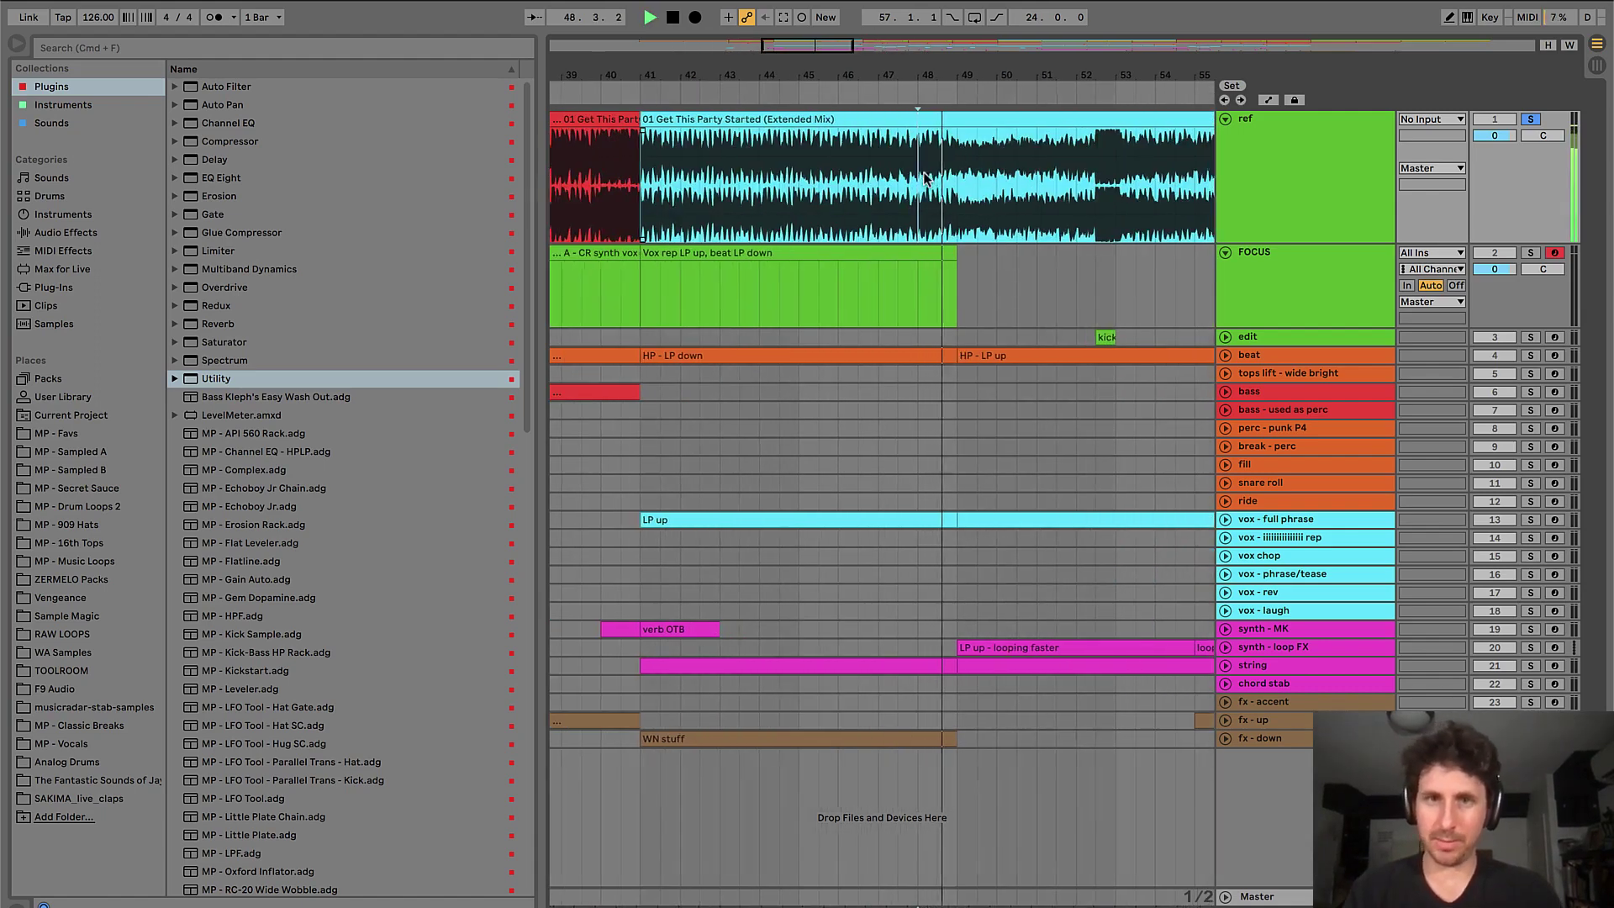
pyautogui.scroll(-2, 875, 276)
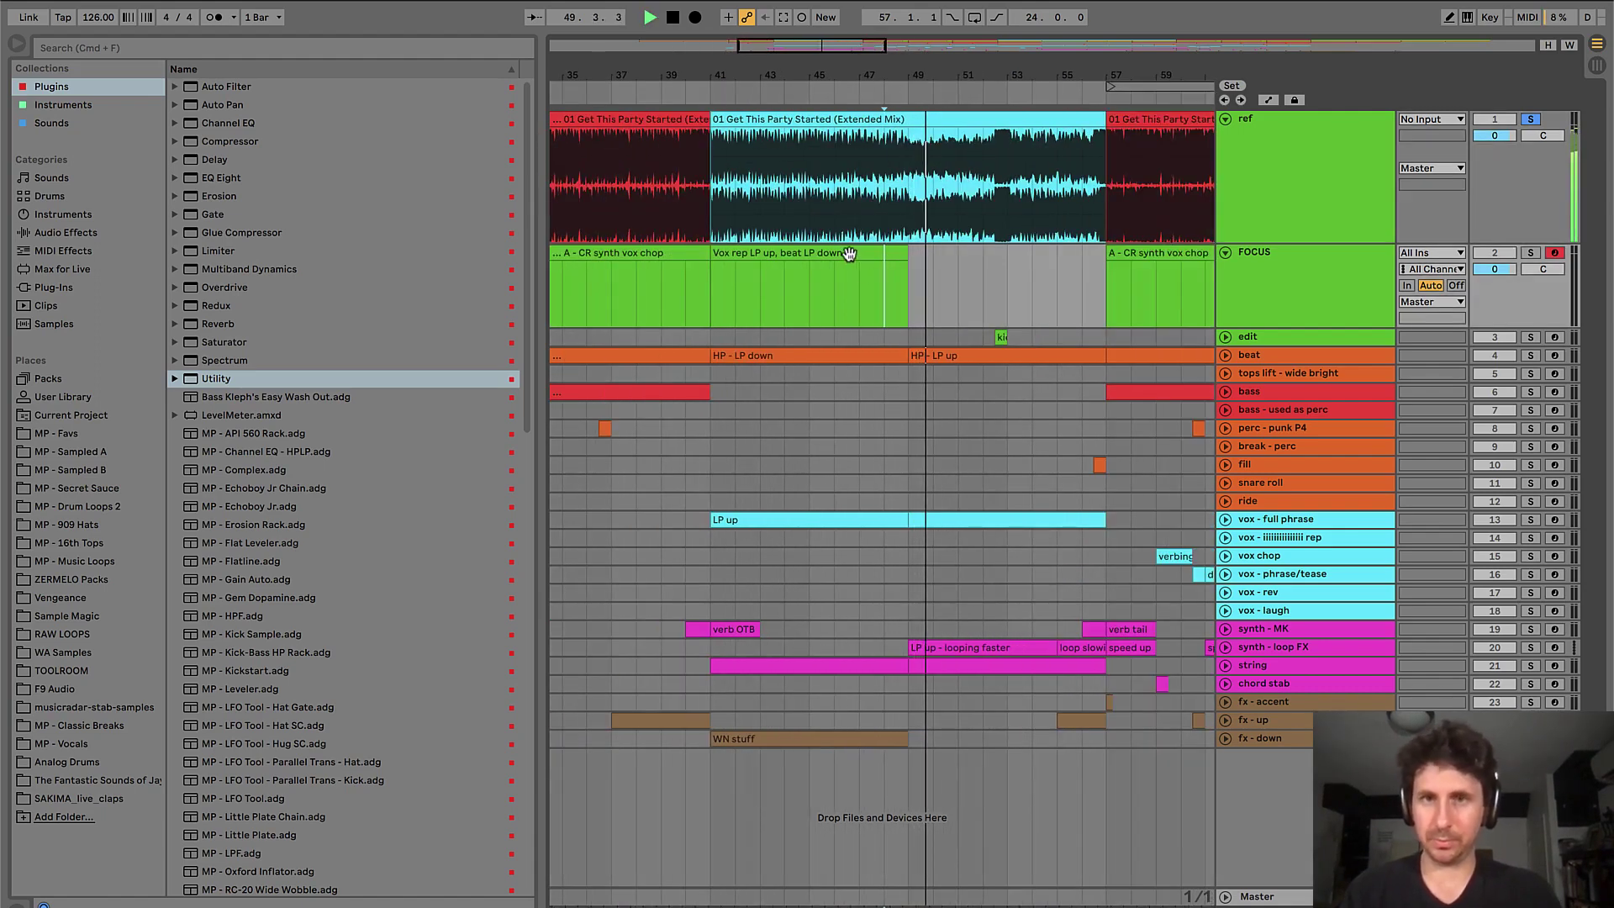
pyautogui.press('space')
# - Duplicate the Vox rep LP up, beat LP down clip to bar 49 and rename the copy "SYNTH,"
pyautogui.click(849, 254)
pyautogui.press('super+d')
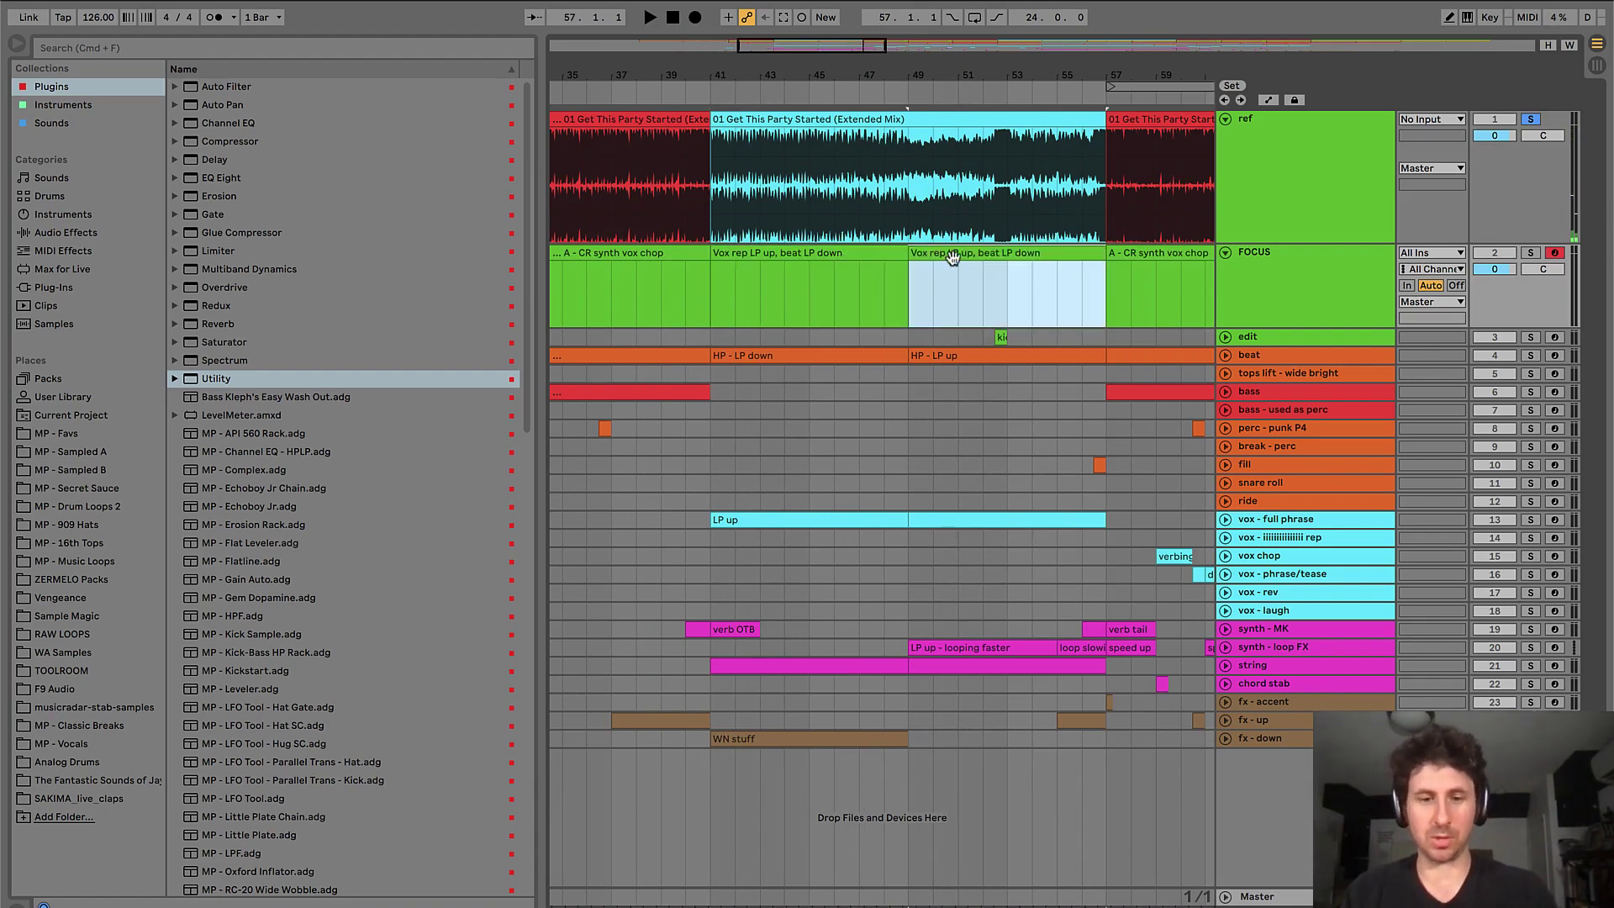
pyautogui.press('super+r')
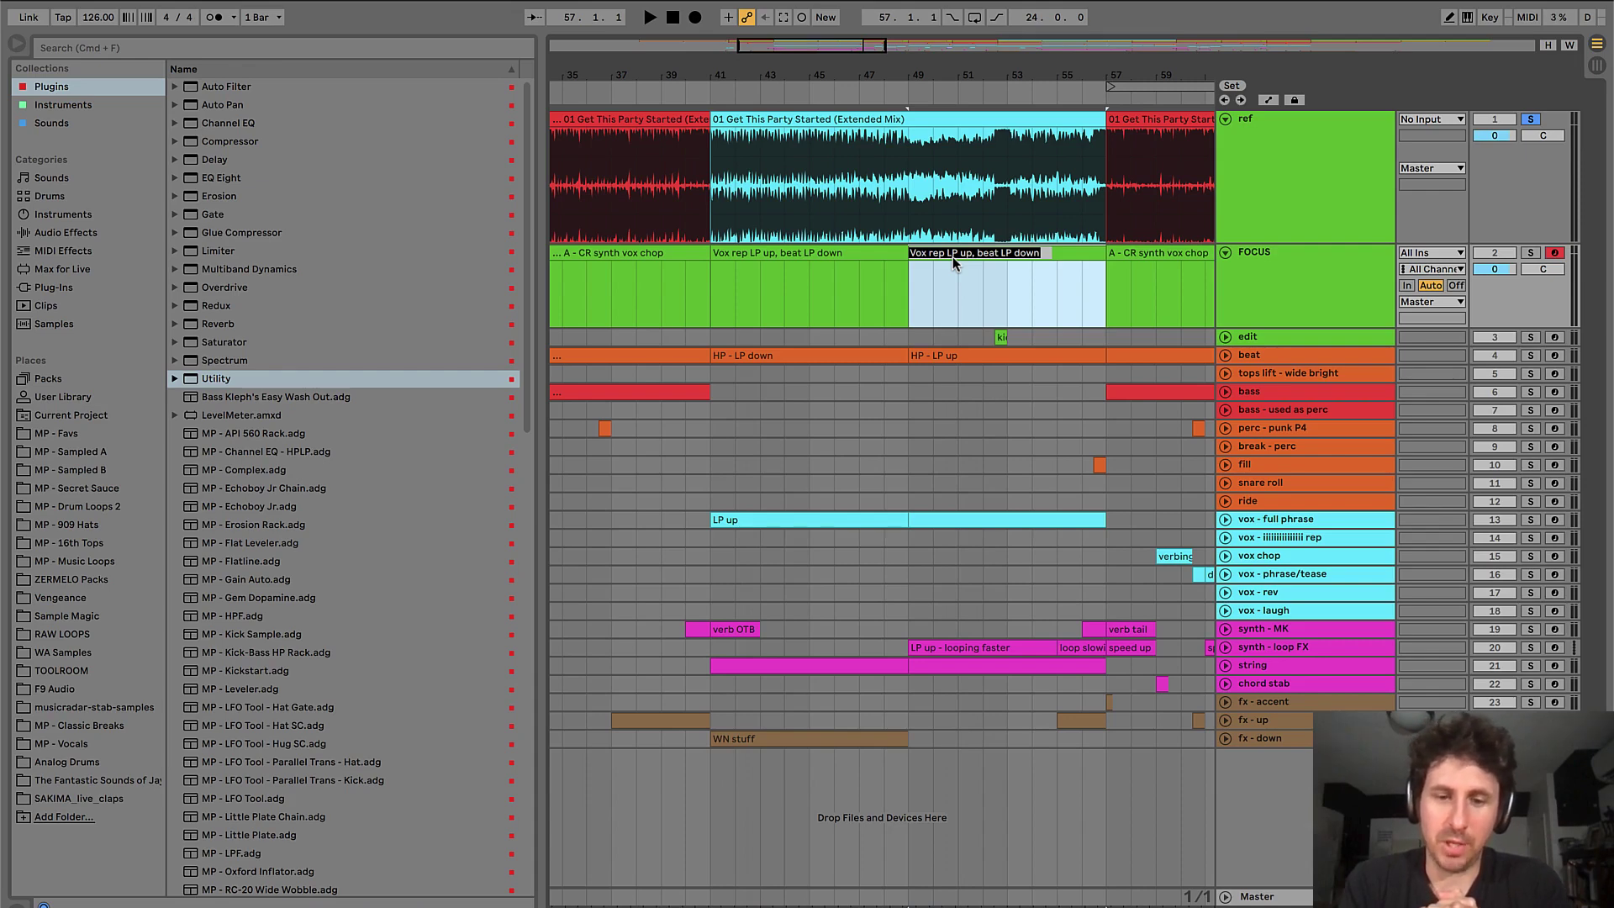
pyautogui.write('SYN')
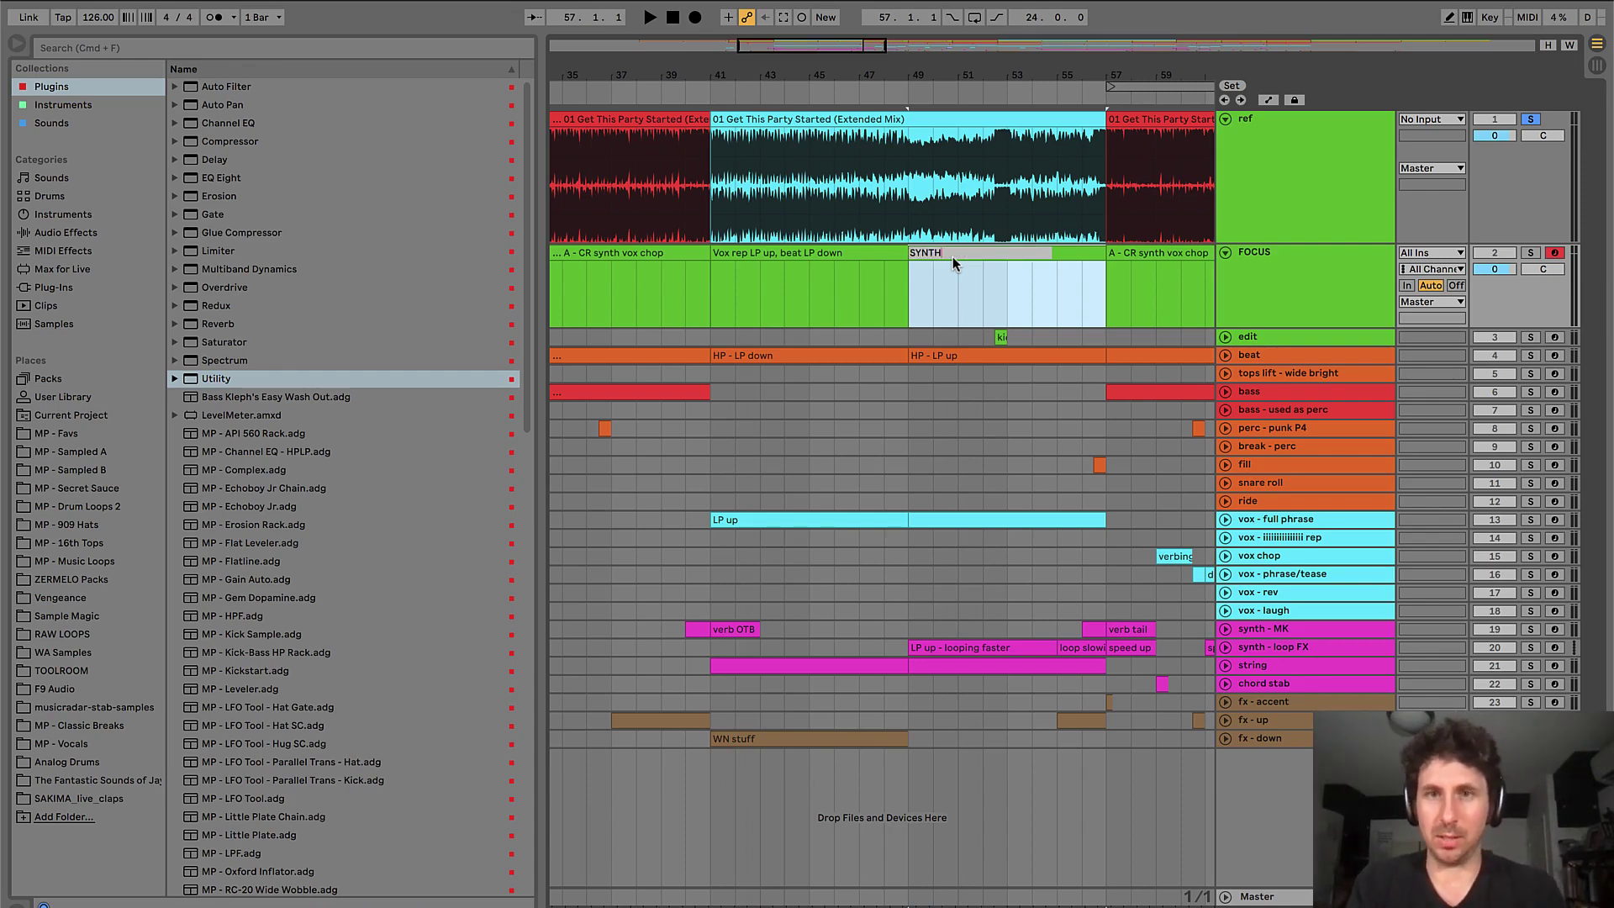
pyautogui.write('TH')
pyautogui.press('Return')
pyautogui.press('super+r')
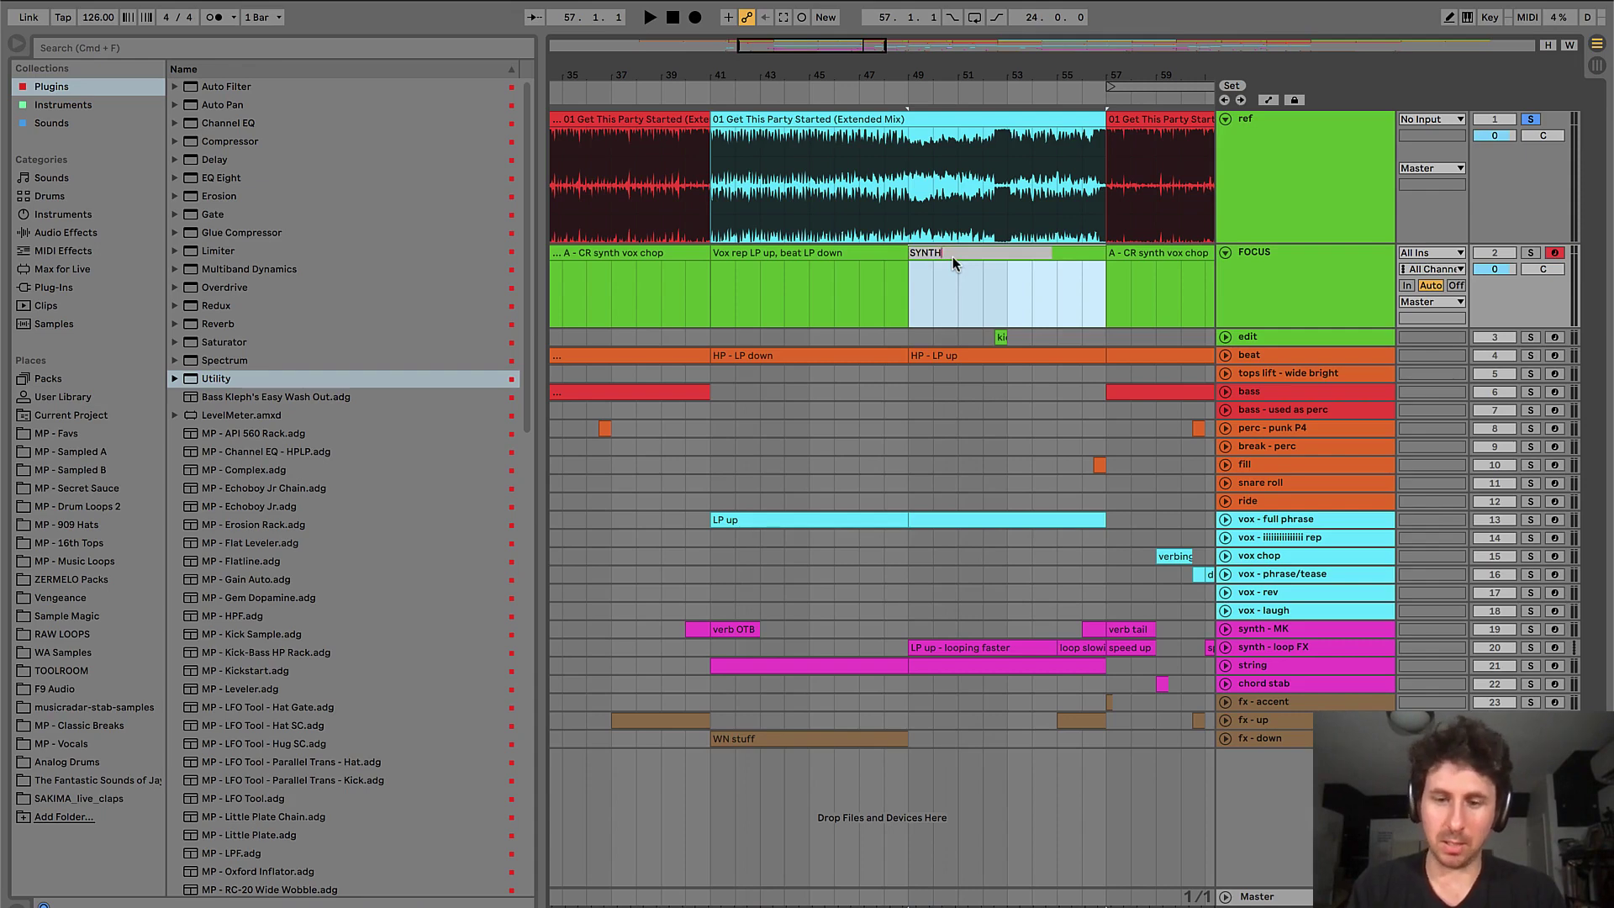
pyautogui.write(',')
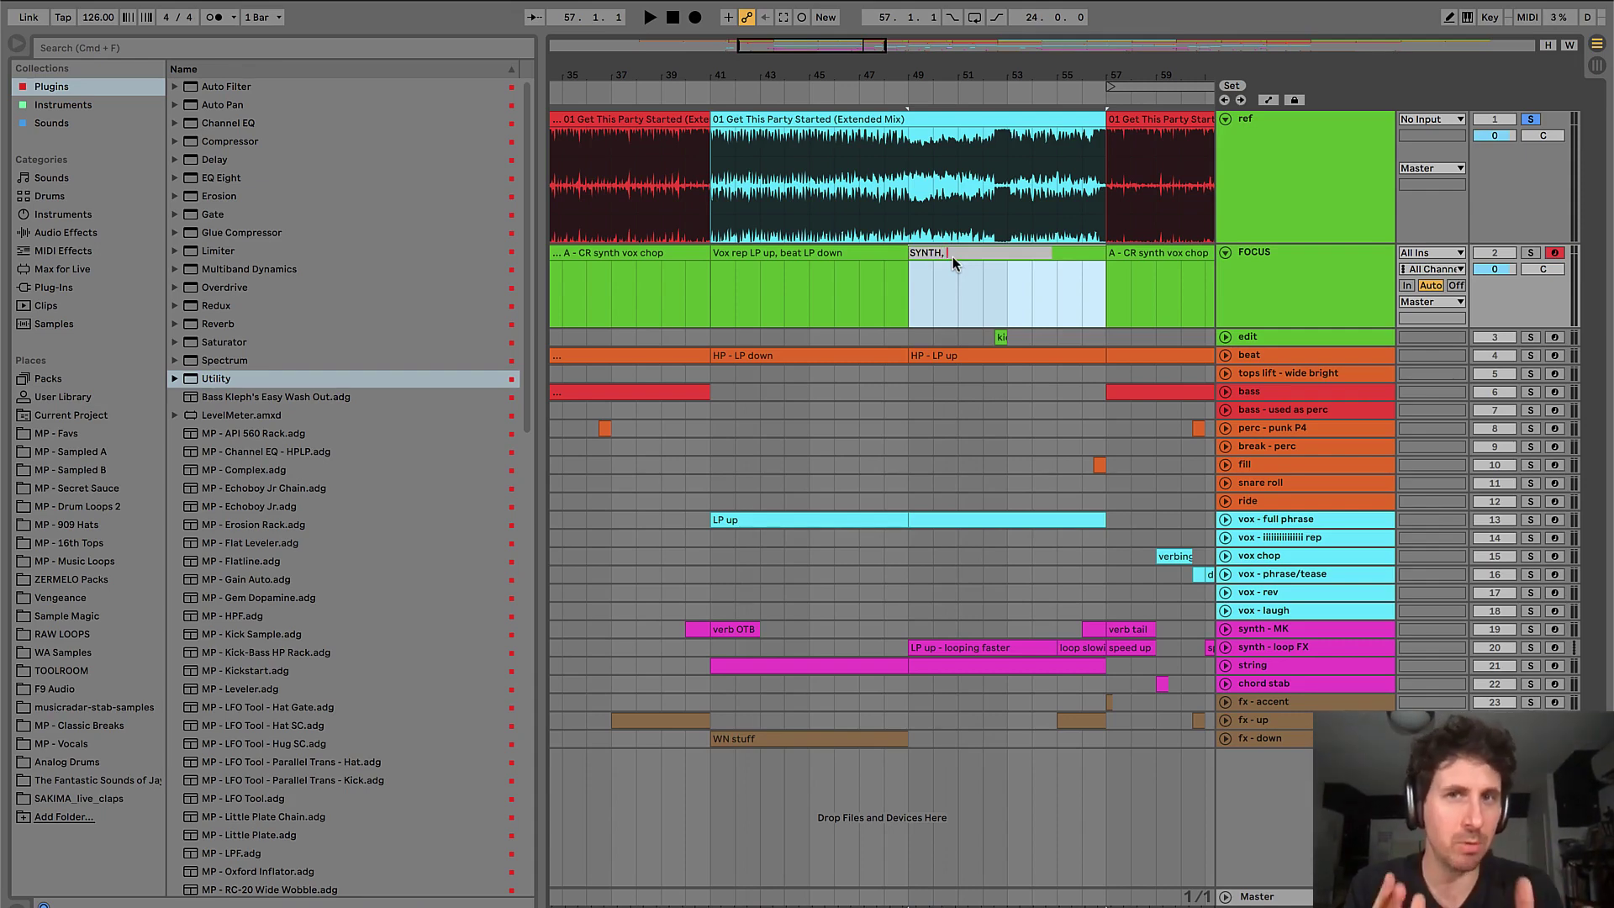
pyautogui.press('Return')
# - Listen to the reference from bar 49 and rename the FOCUS clip there as "SYNTH, full vox, beat LP up"
pyautogui.press('space')
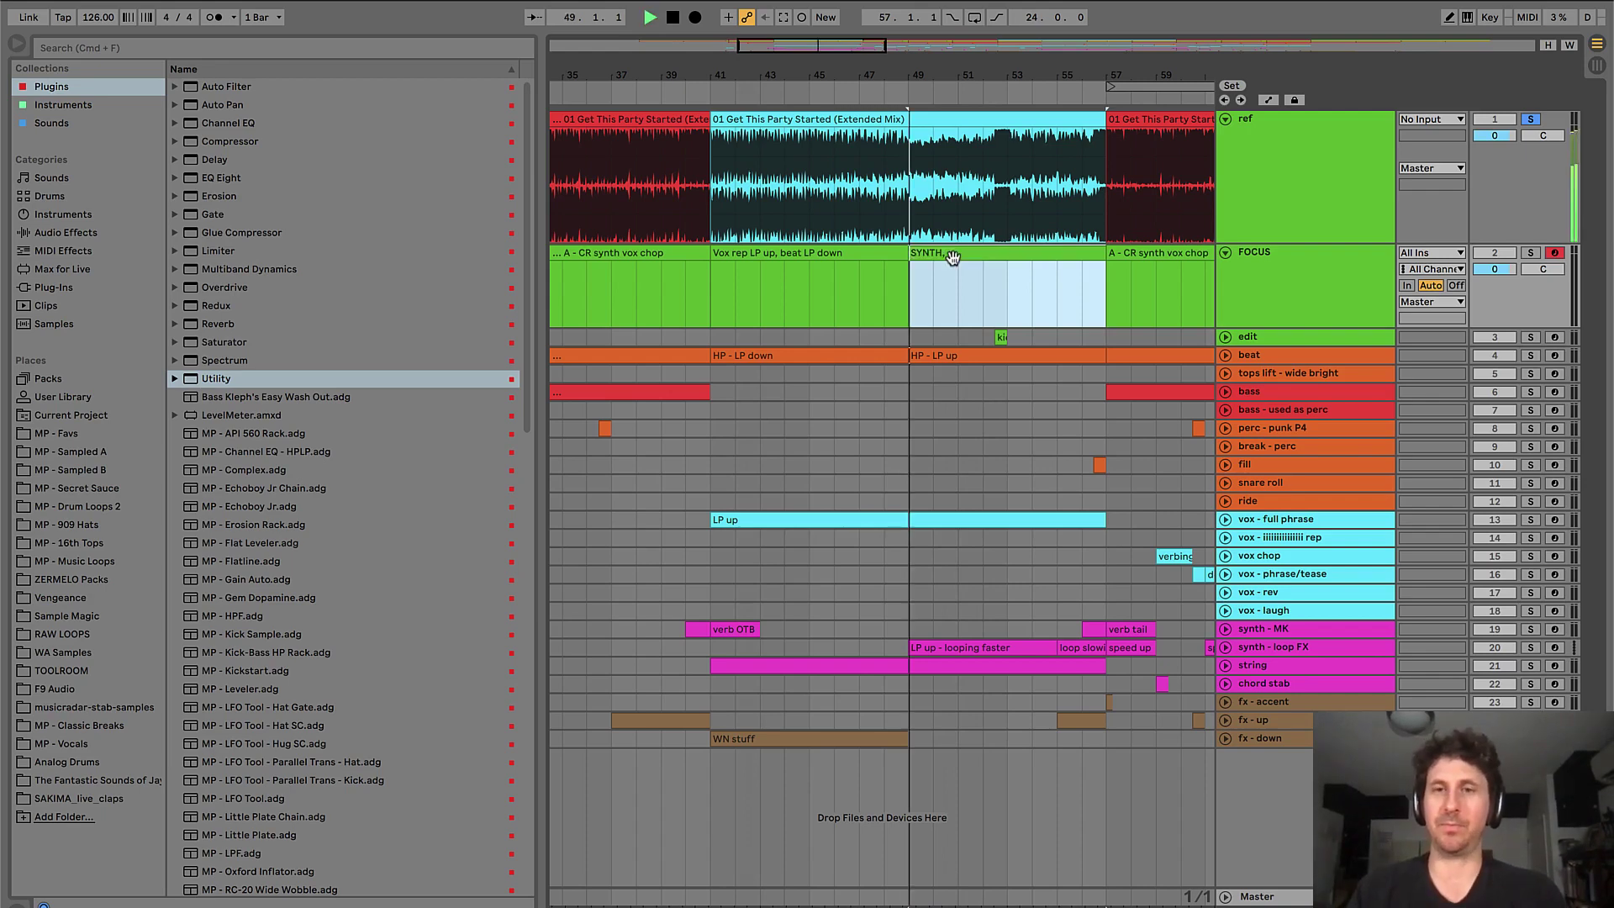
pyautogui.press('+')
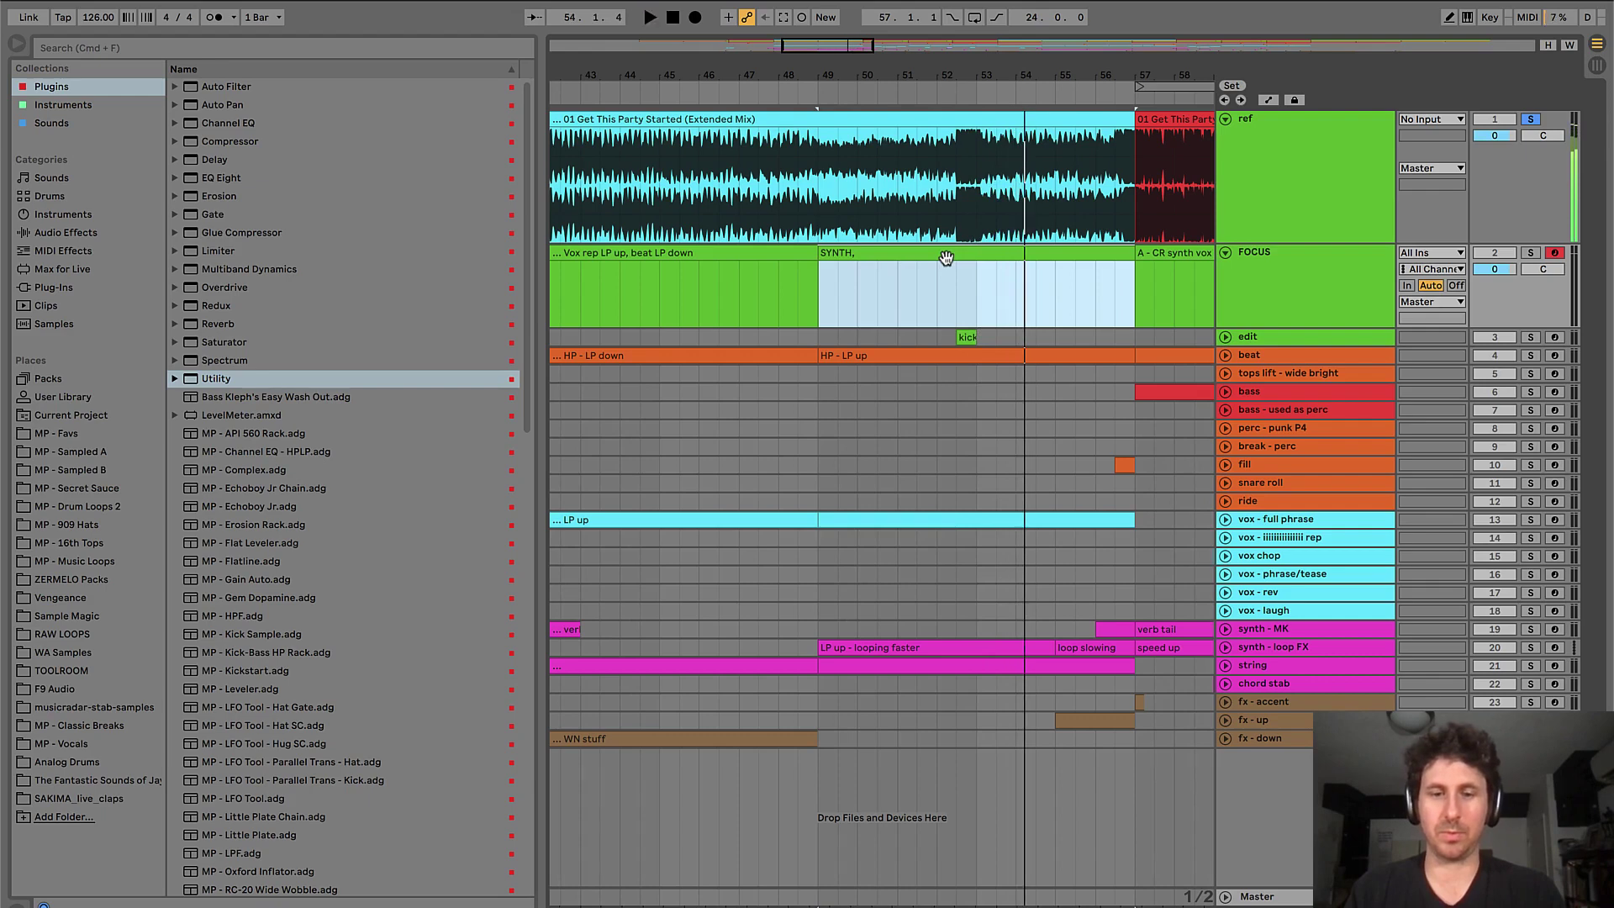
pyautogui.press('super+a')
pyautogui.press('Right')
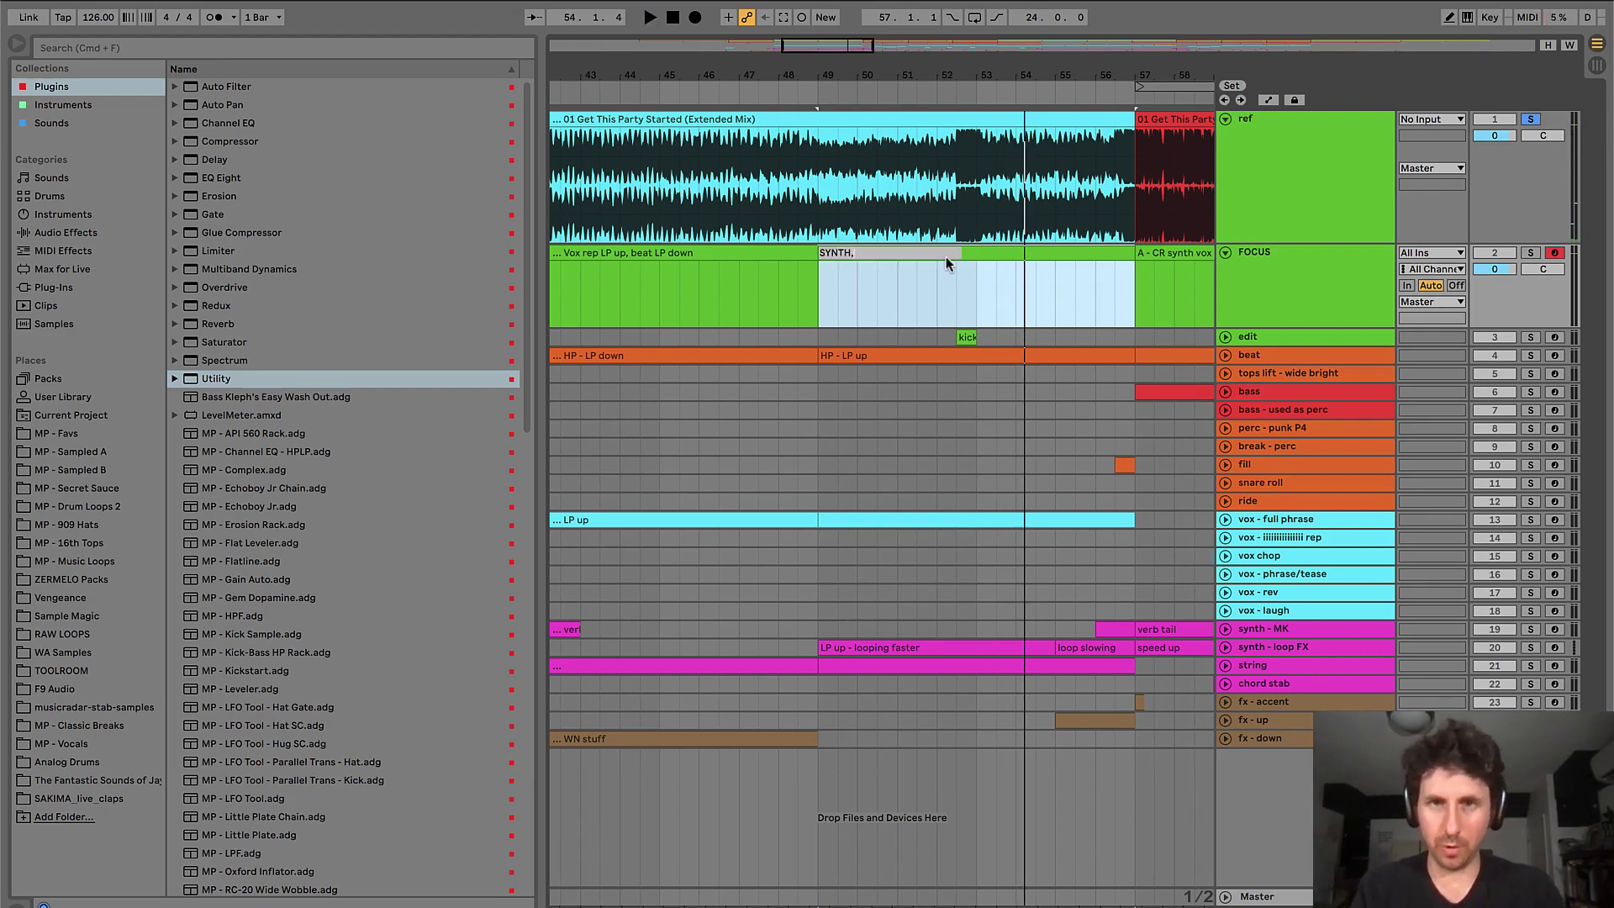
pyautogui.write('full vox,')
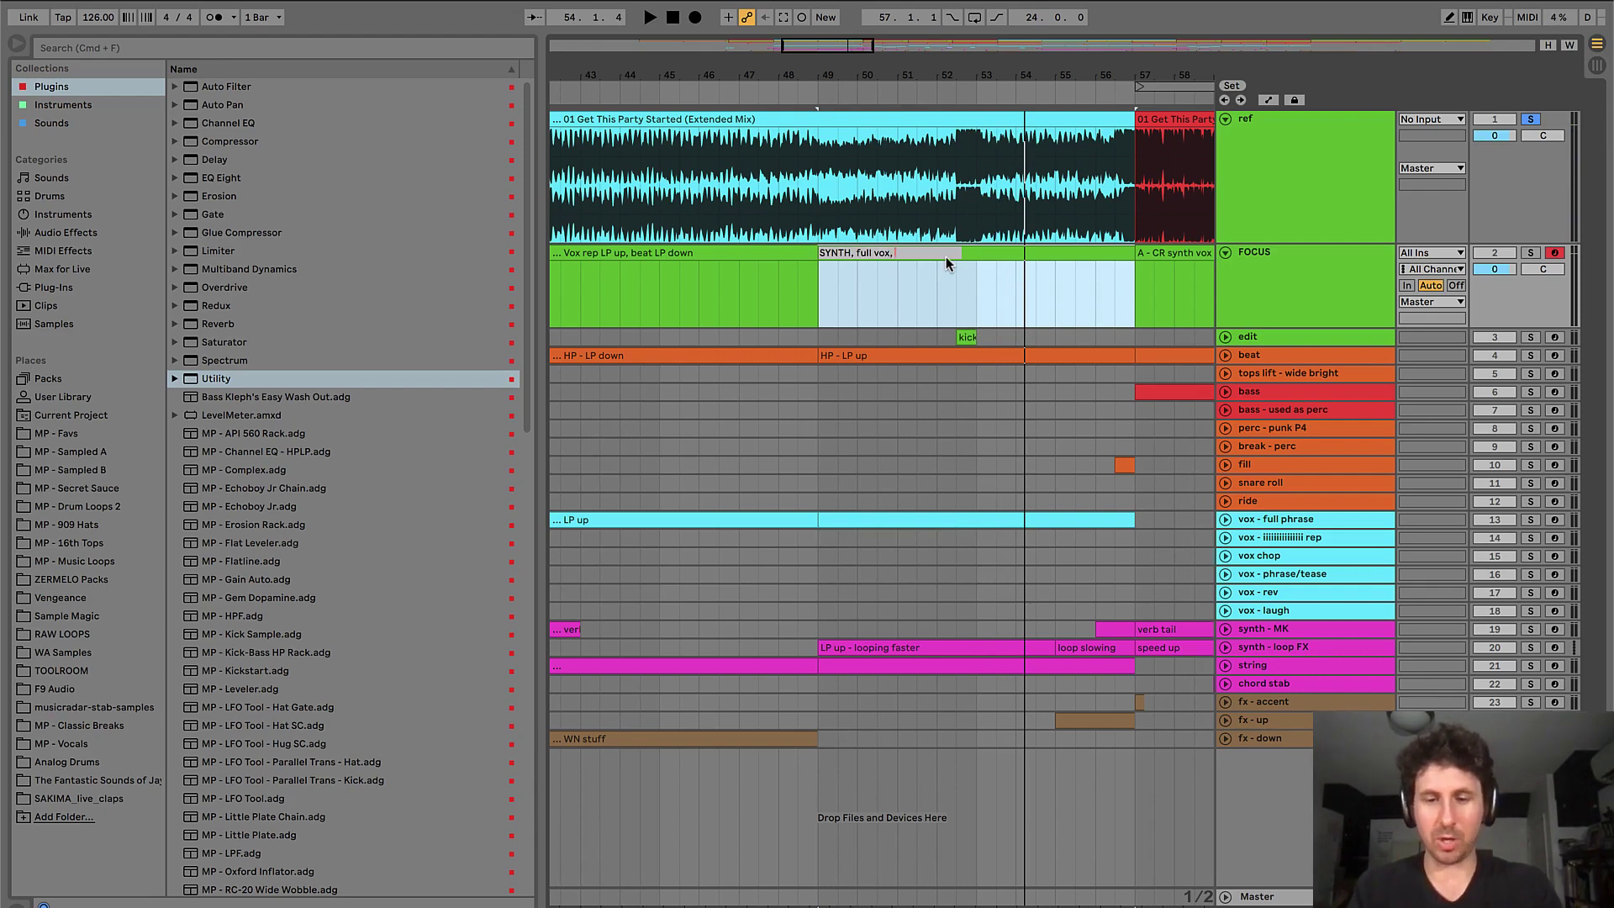
pyautogui.write(' beat')
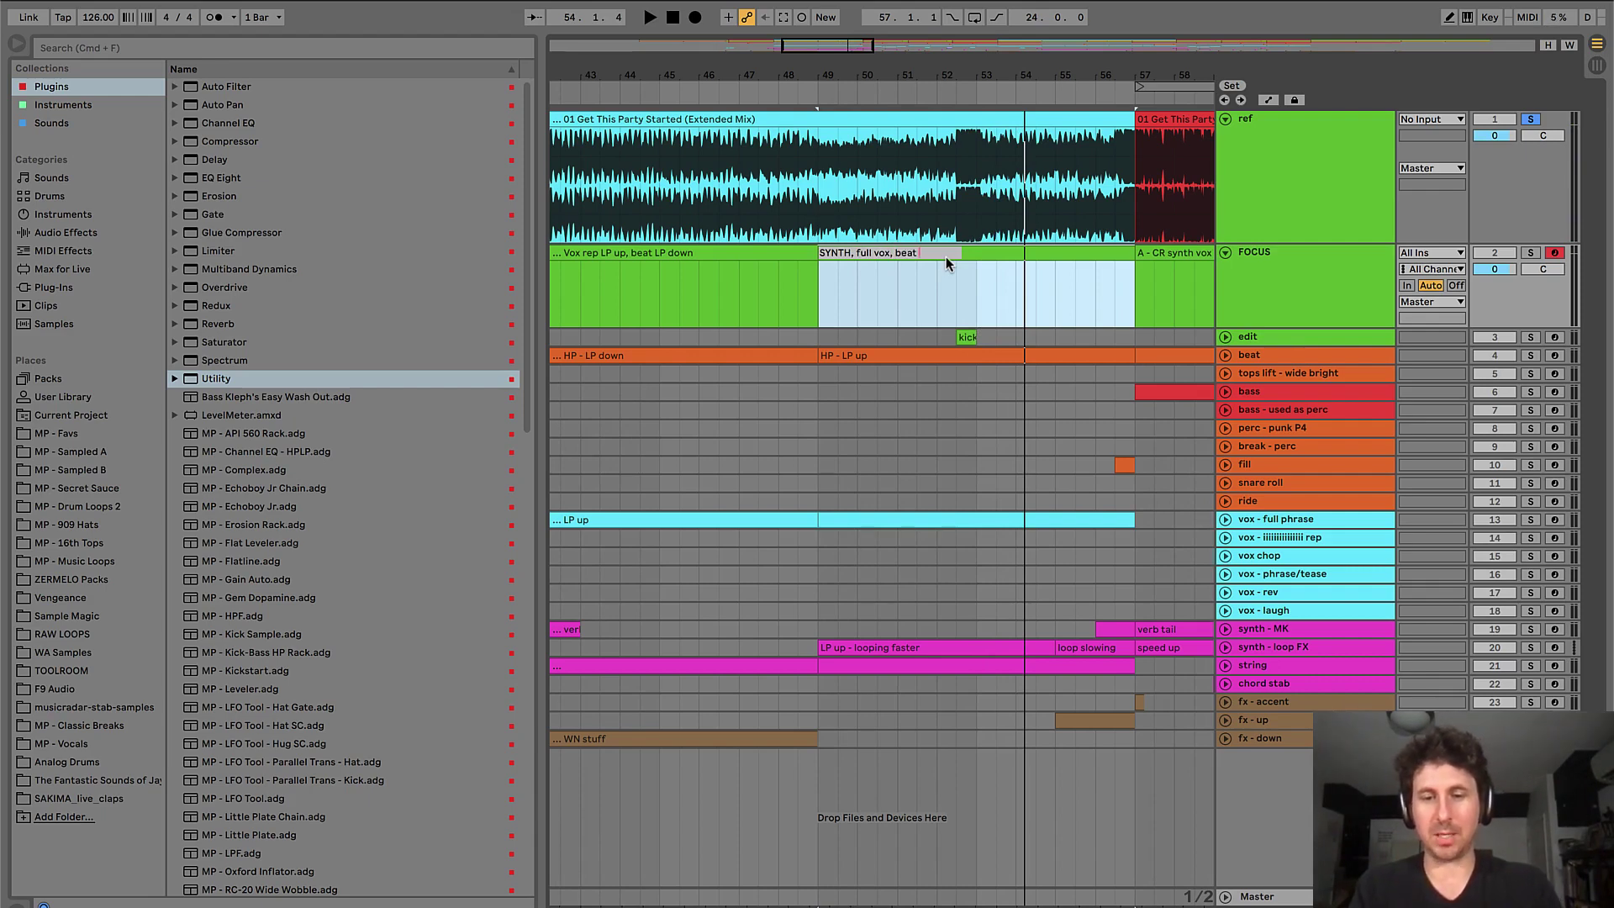
pyautogui.write(' LP up')
pyautogui.press('Return')
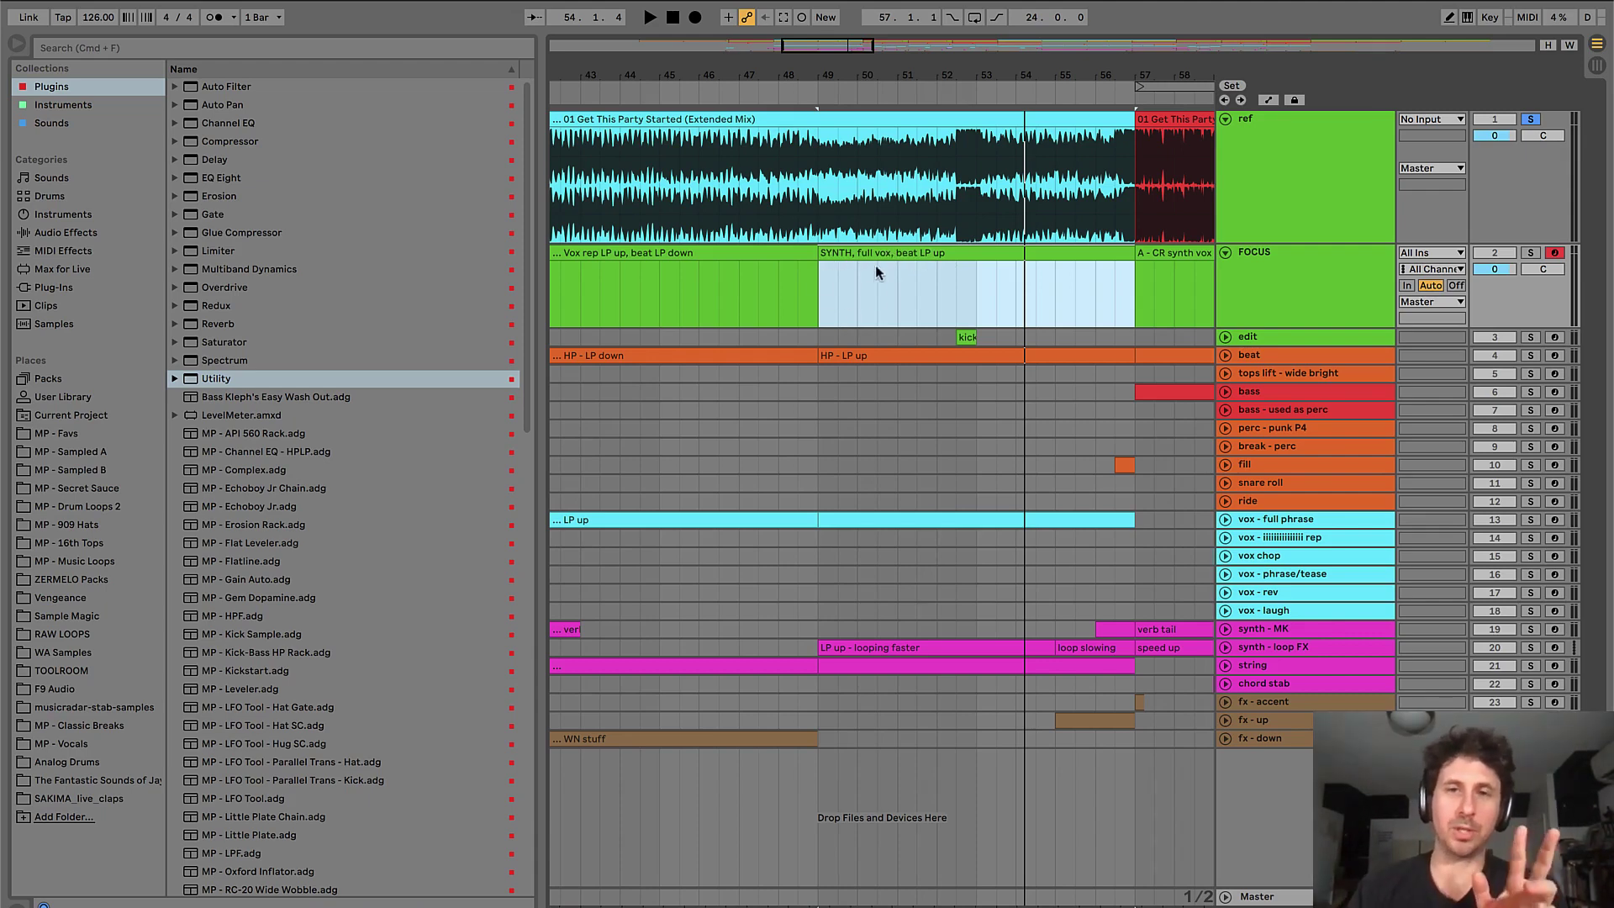
# - Review the FOCUS clip at bar 49 and listen to the end of its section, from about bar 54 past bar 57
pyautogui.click(898, 309)
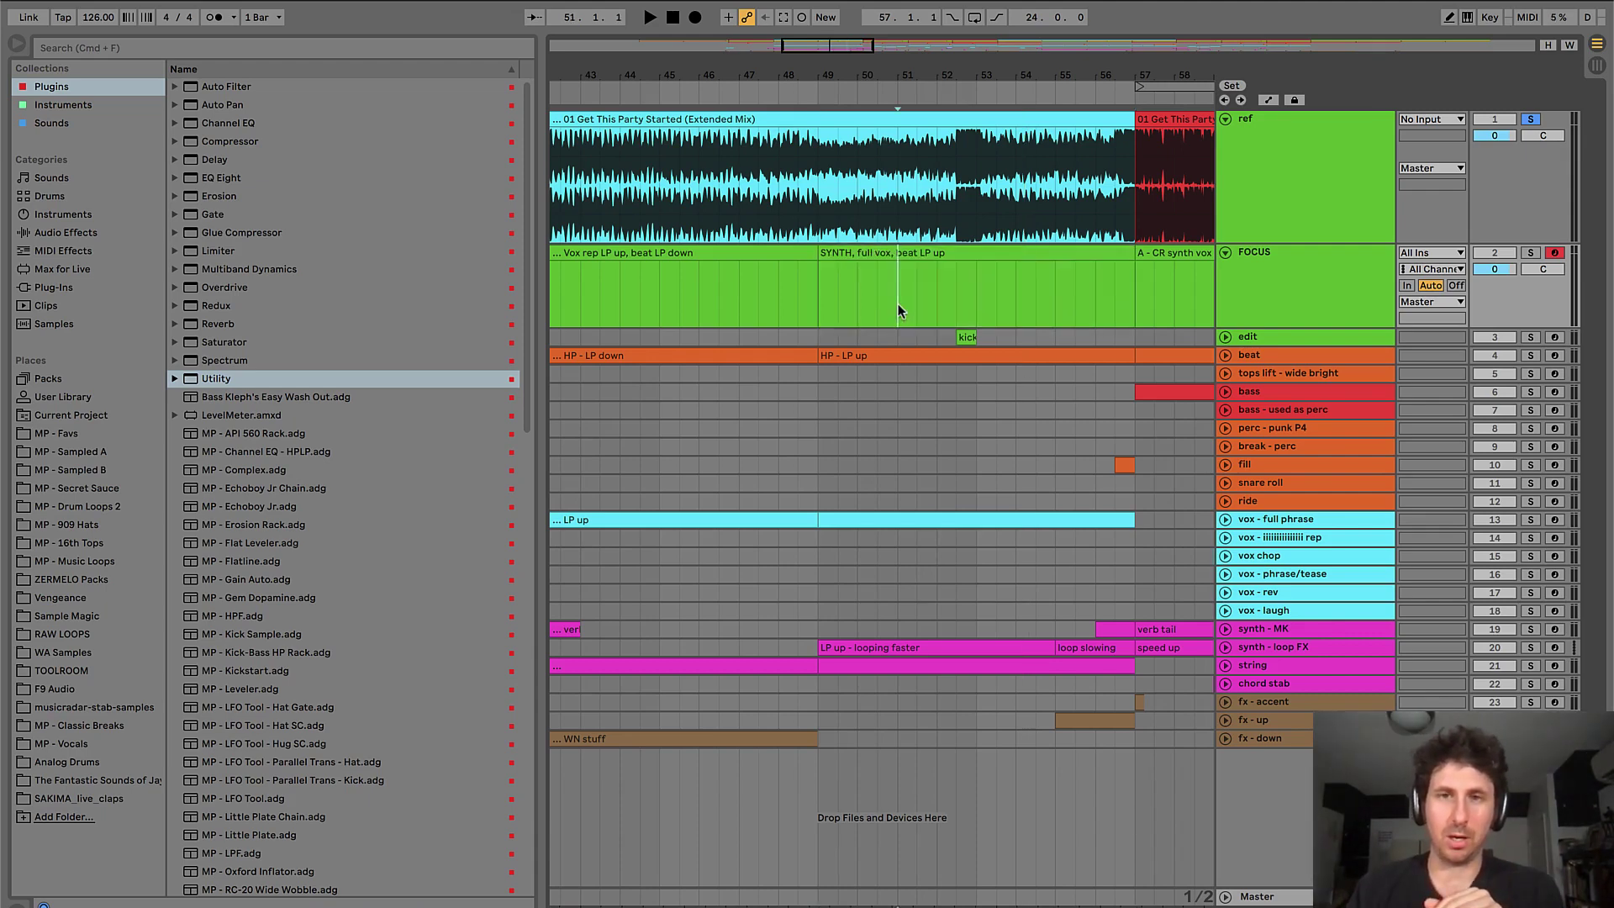
pyautogui.click(955, 255)
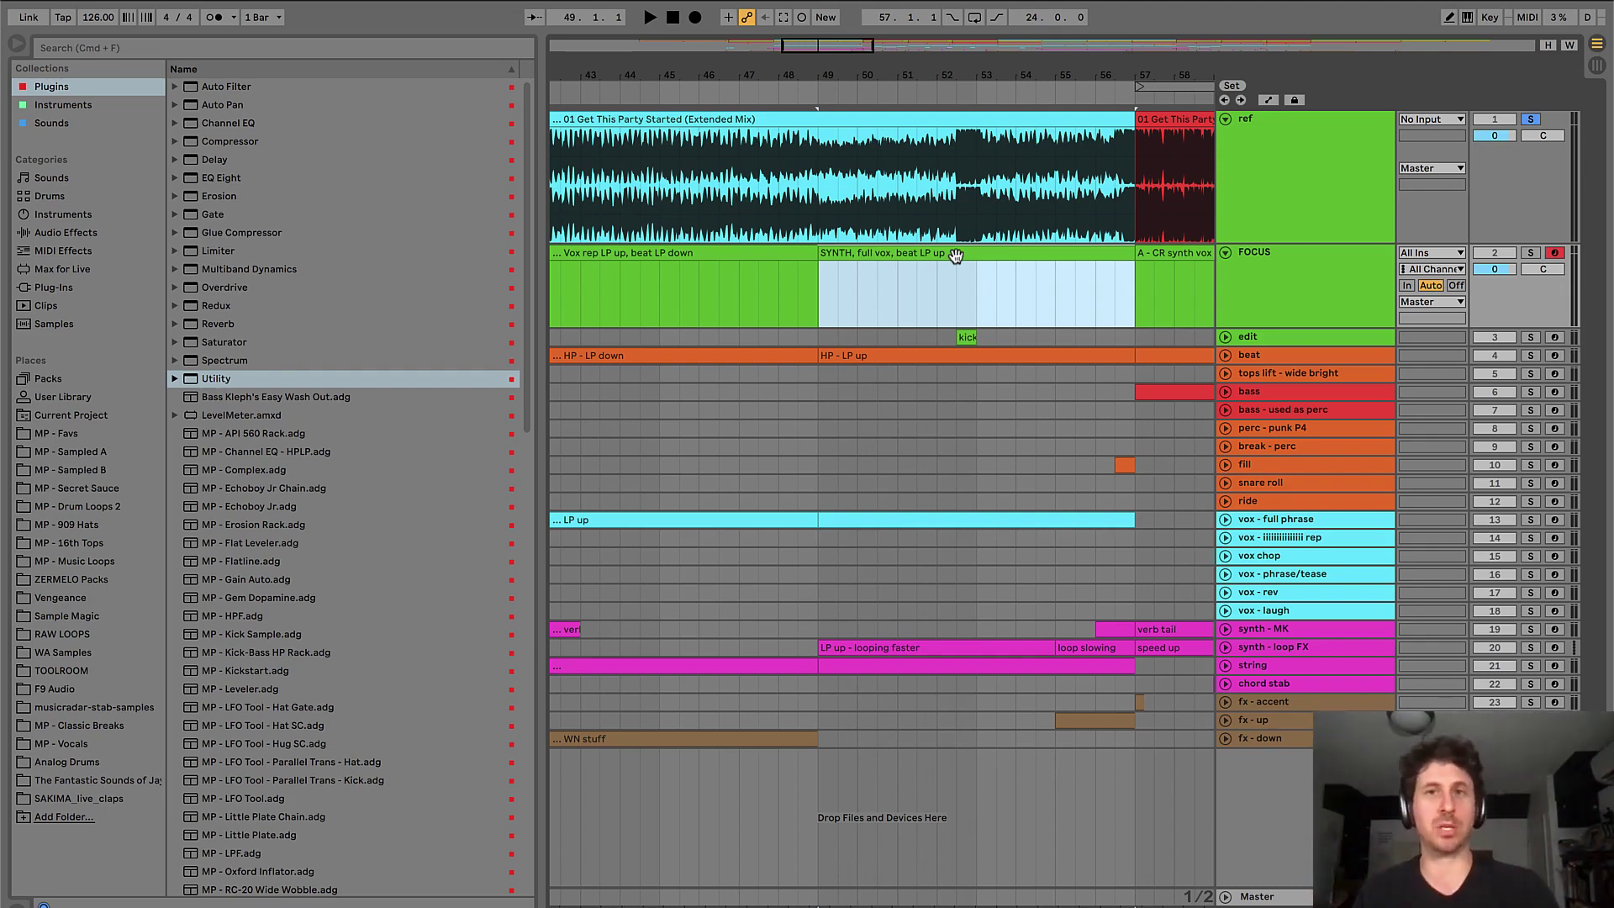
pyautogui.click(1035, 187)
pyautogui.press('space')
pyautogui.hscroll(3, 1032, 187)
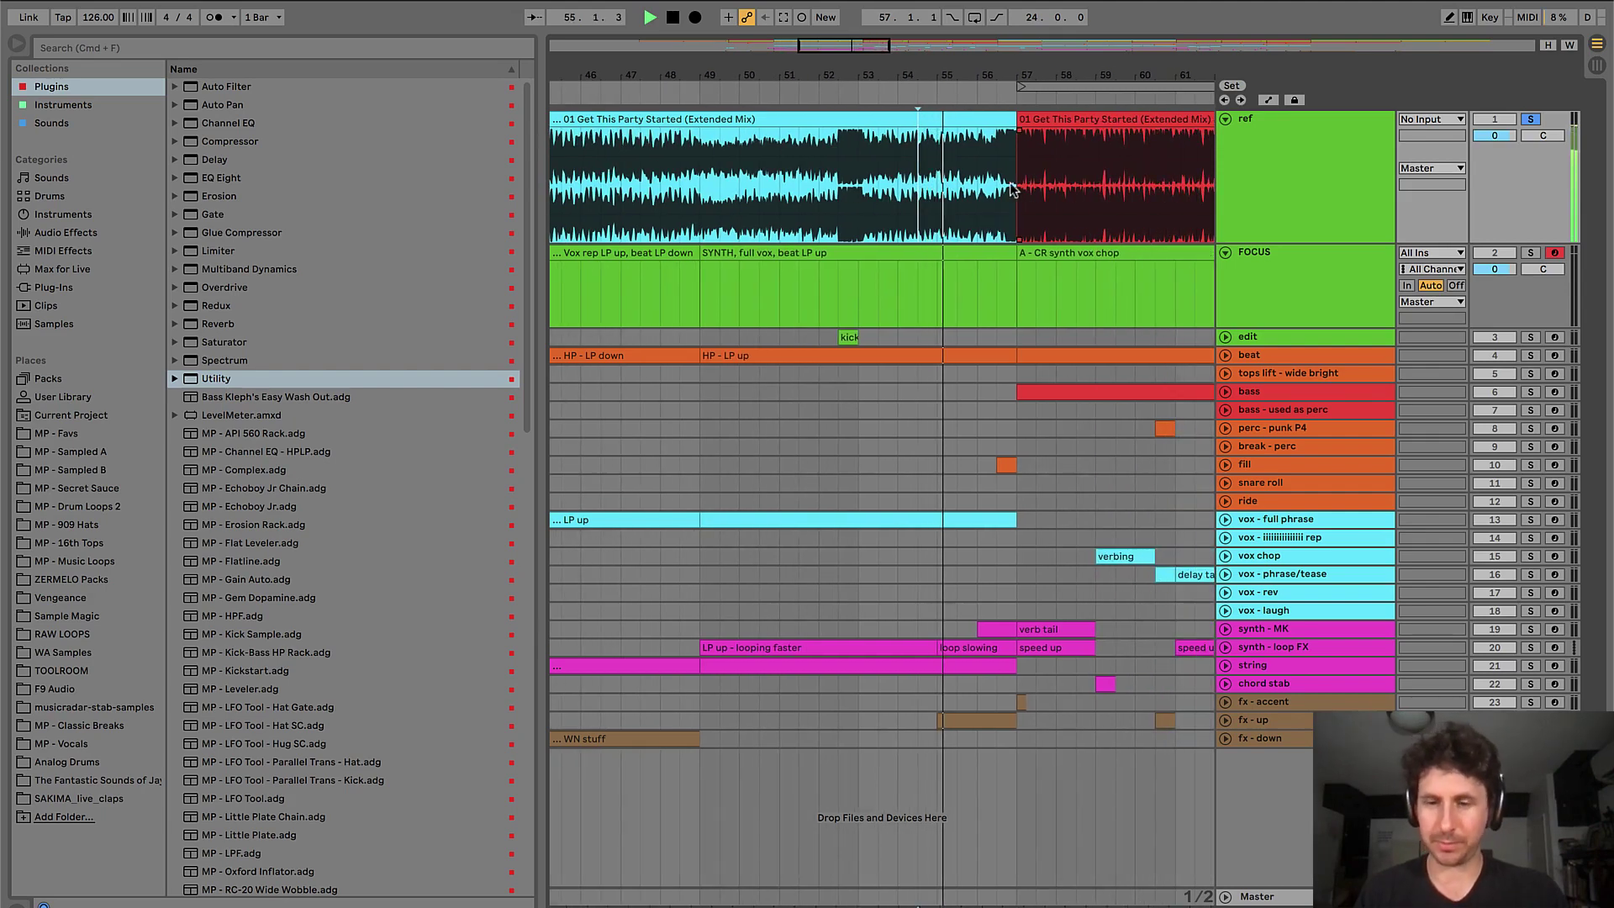
pyautogui.scroll(3, 983, 198)
pyautogui.click(944, 266)
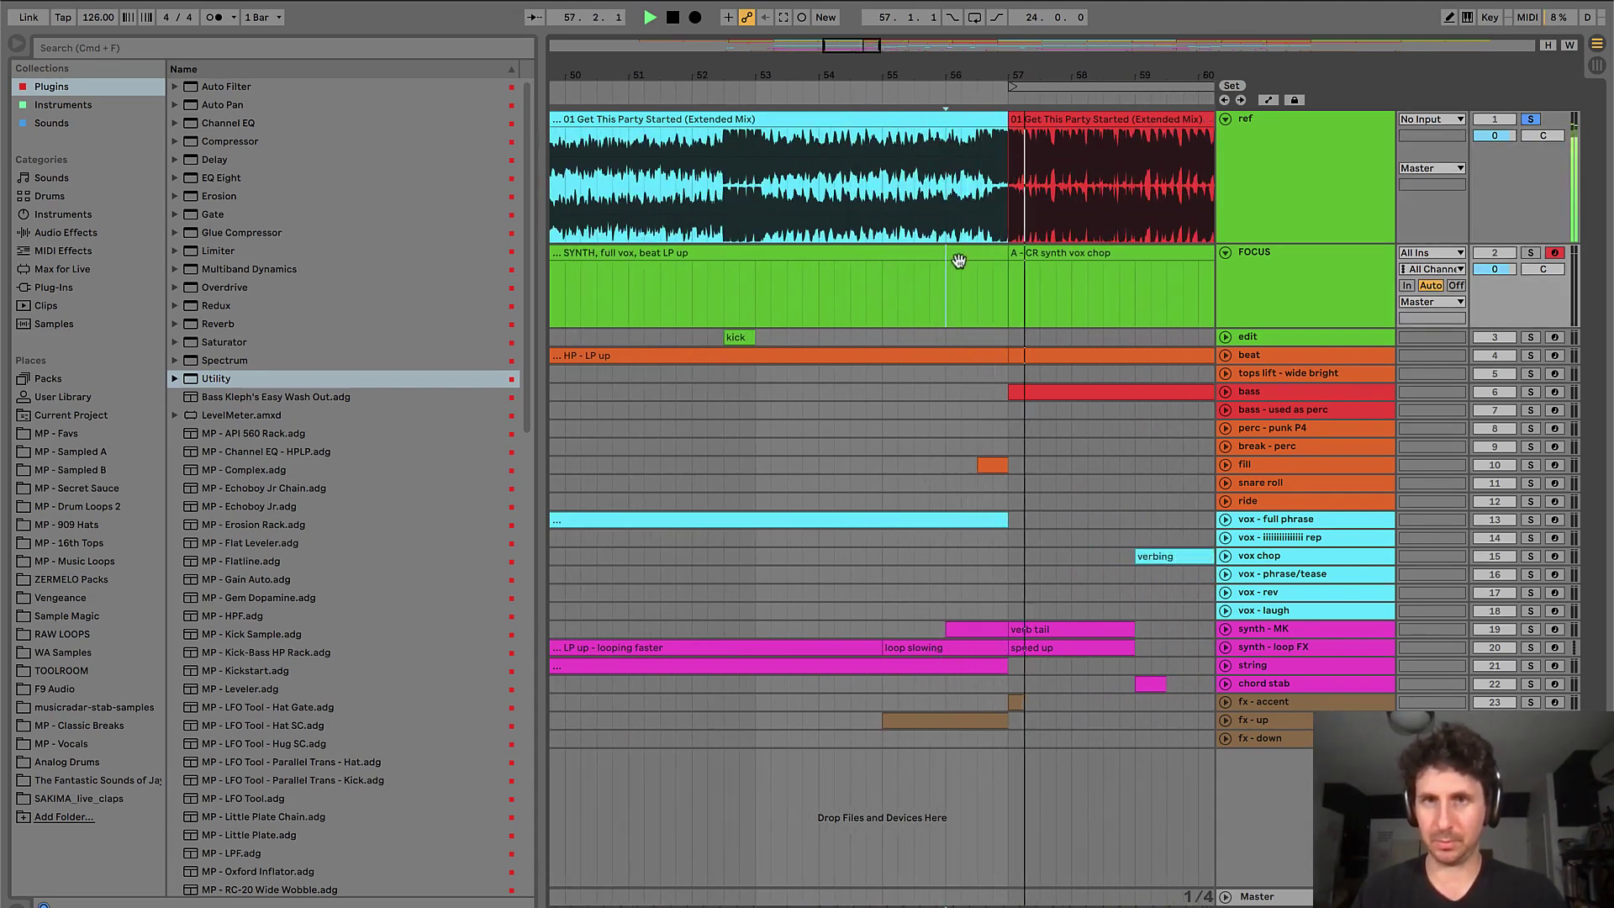
pyautogui.click(879, 179)
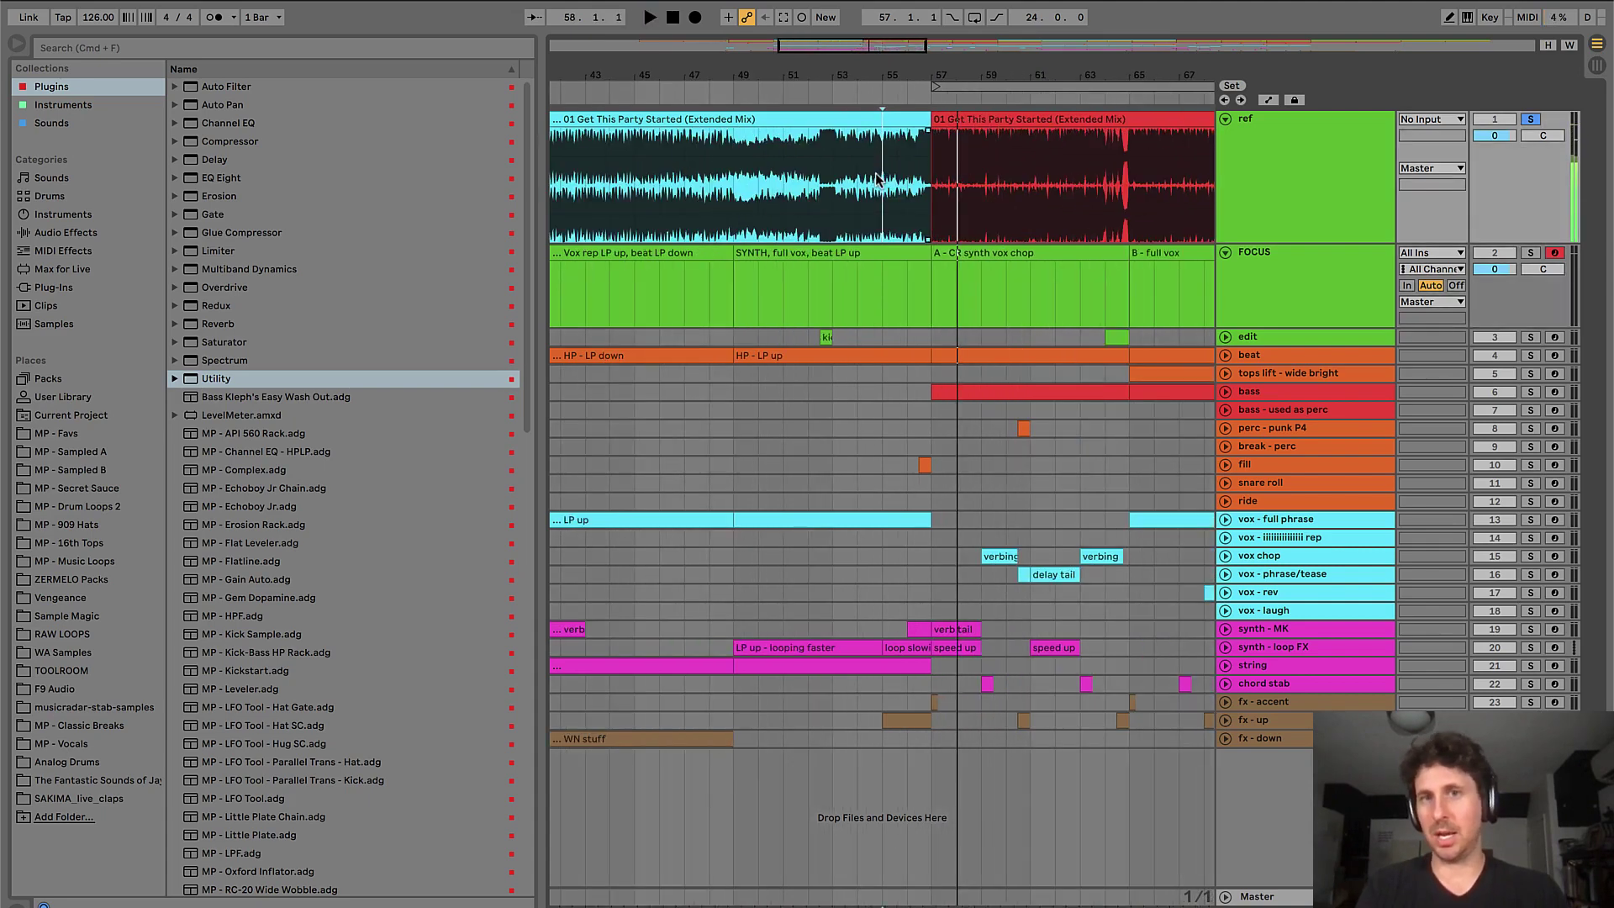
pyautogui.scroll(-3, 877, 178)
pyautogui.press('space')
# - Replay the reference from bar 56 into bar 57 and examine the waveform at the section boundary
pyautogui.keyDown('shift'); pyautogui.click(937, 172); pyautogui.keyUp('shift')
pyautogui.click(938, 172)
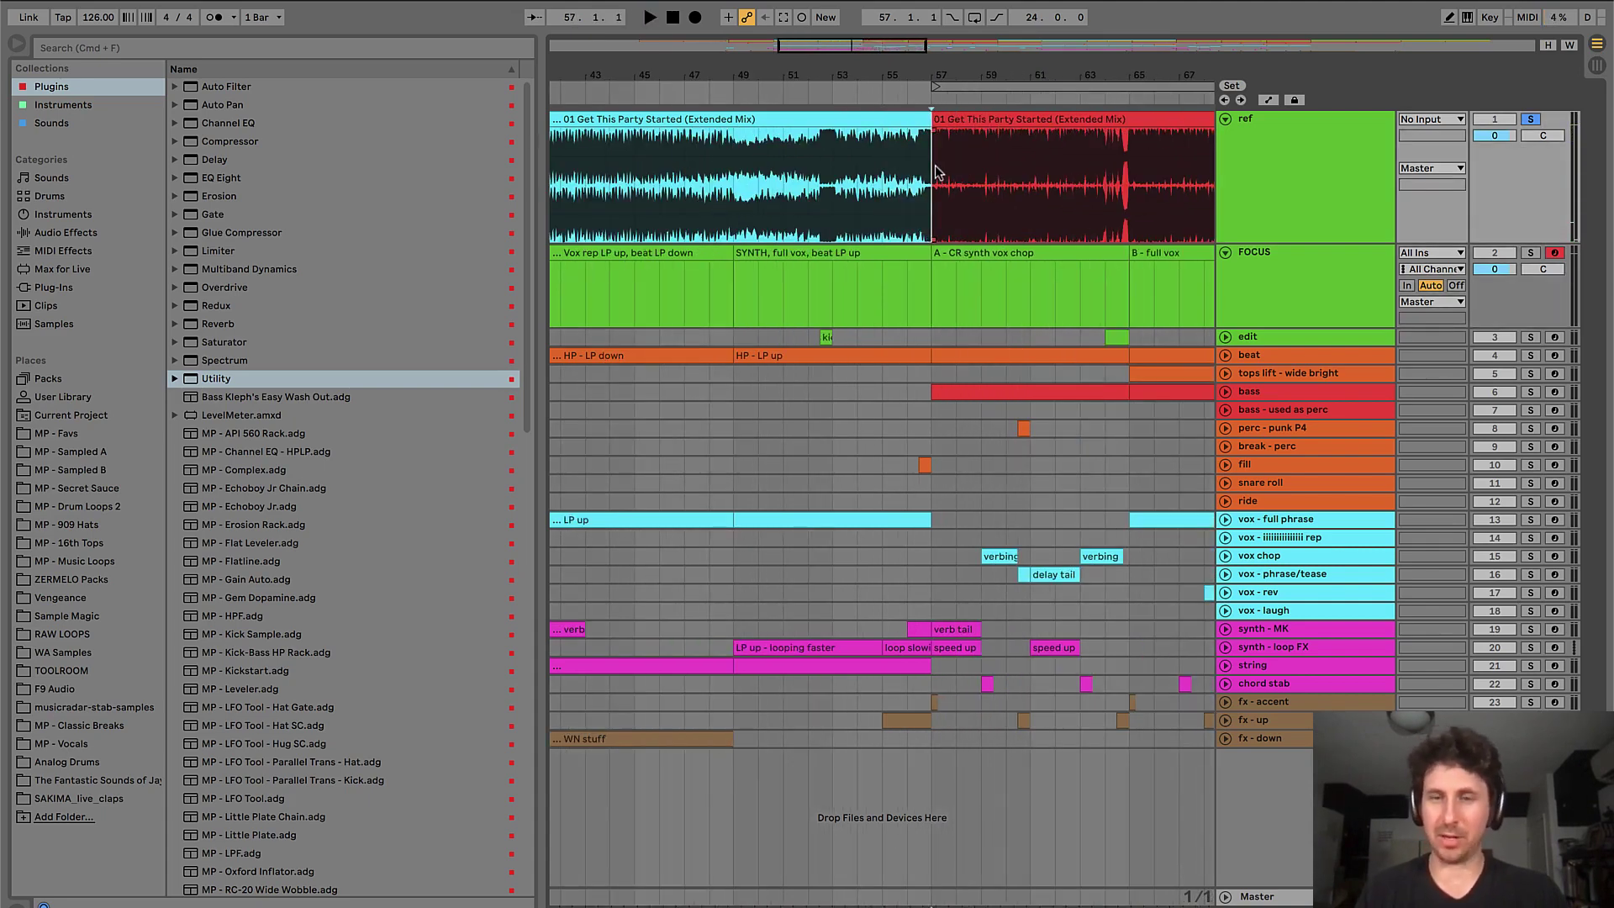
pyautogui.scroll(2, 935, 173)
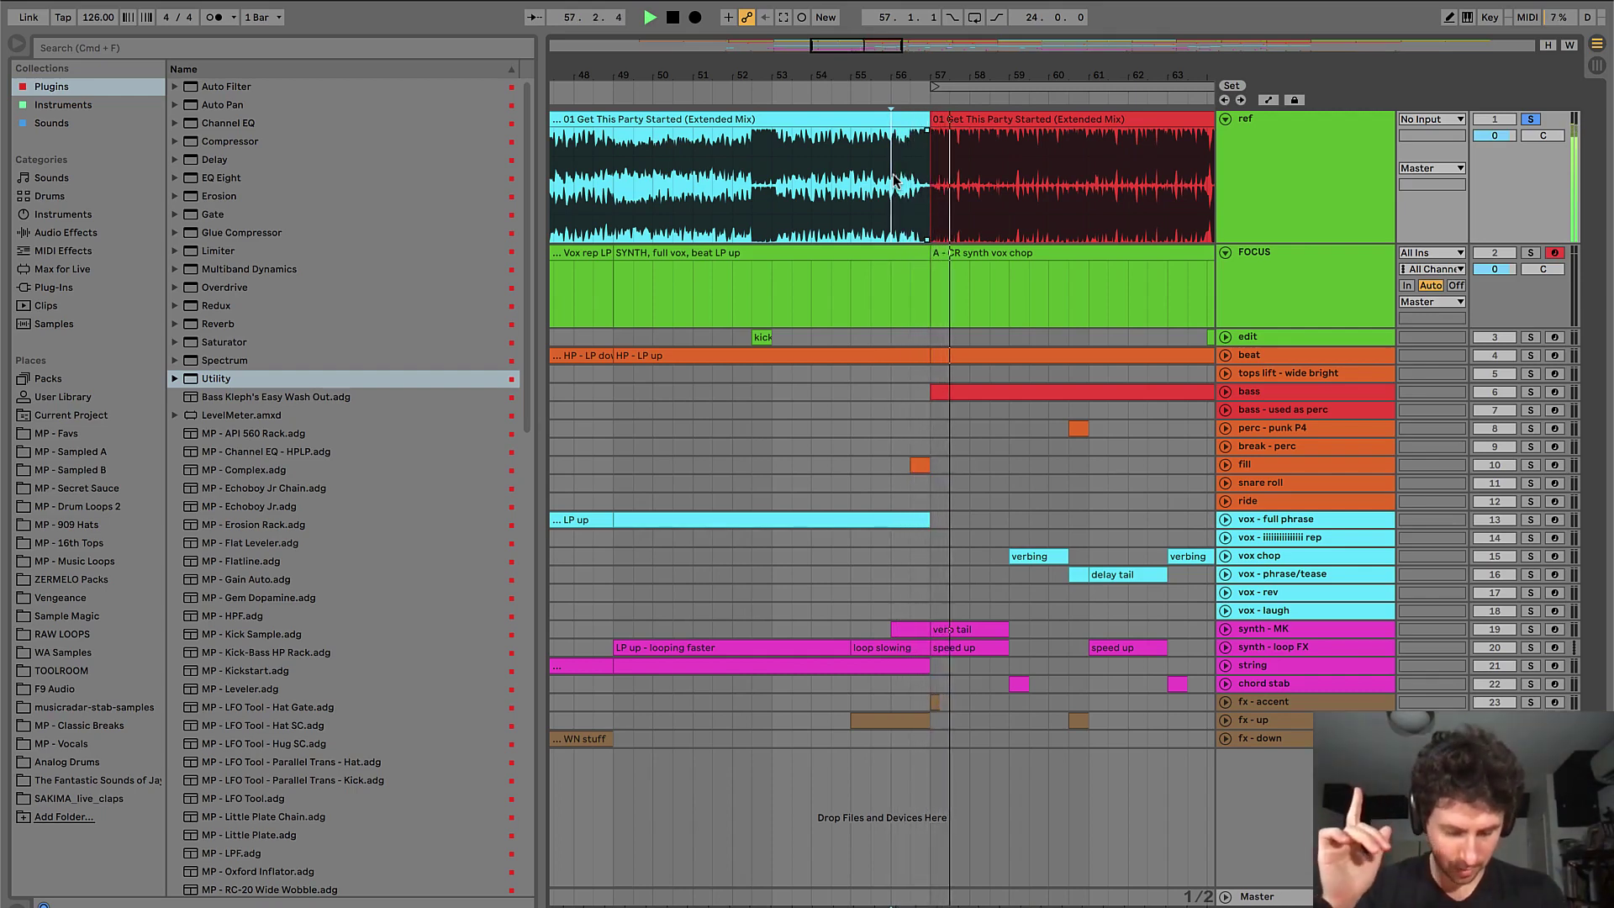
pyautogui.press('space')
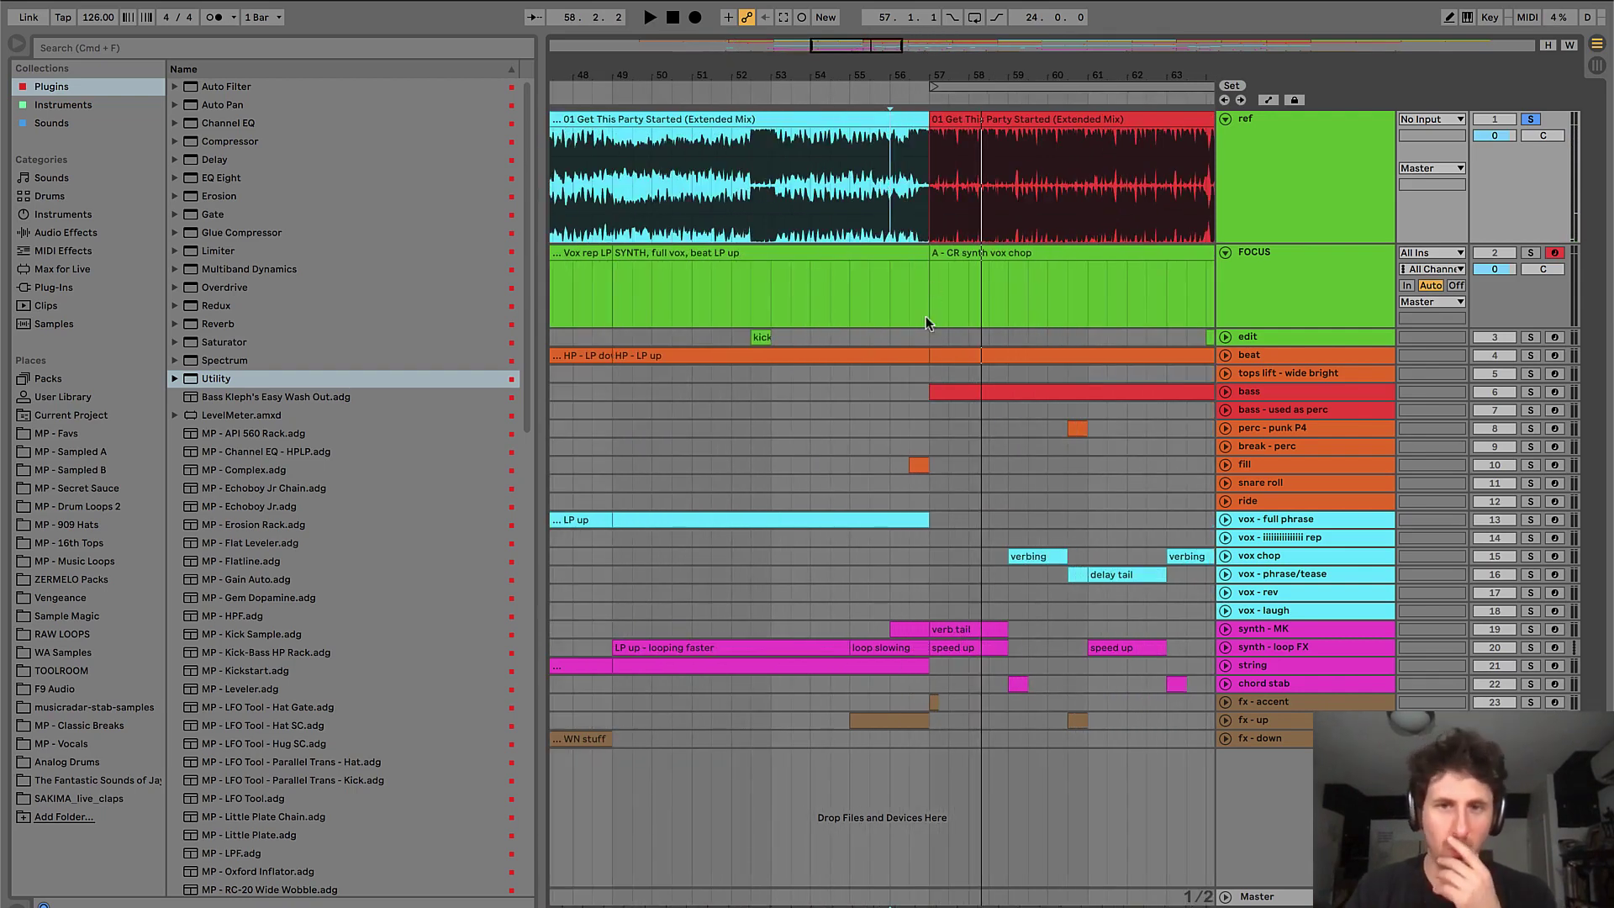
pyautogui.click(890, 335)
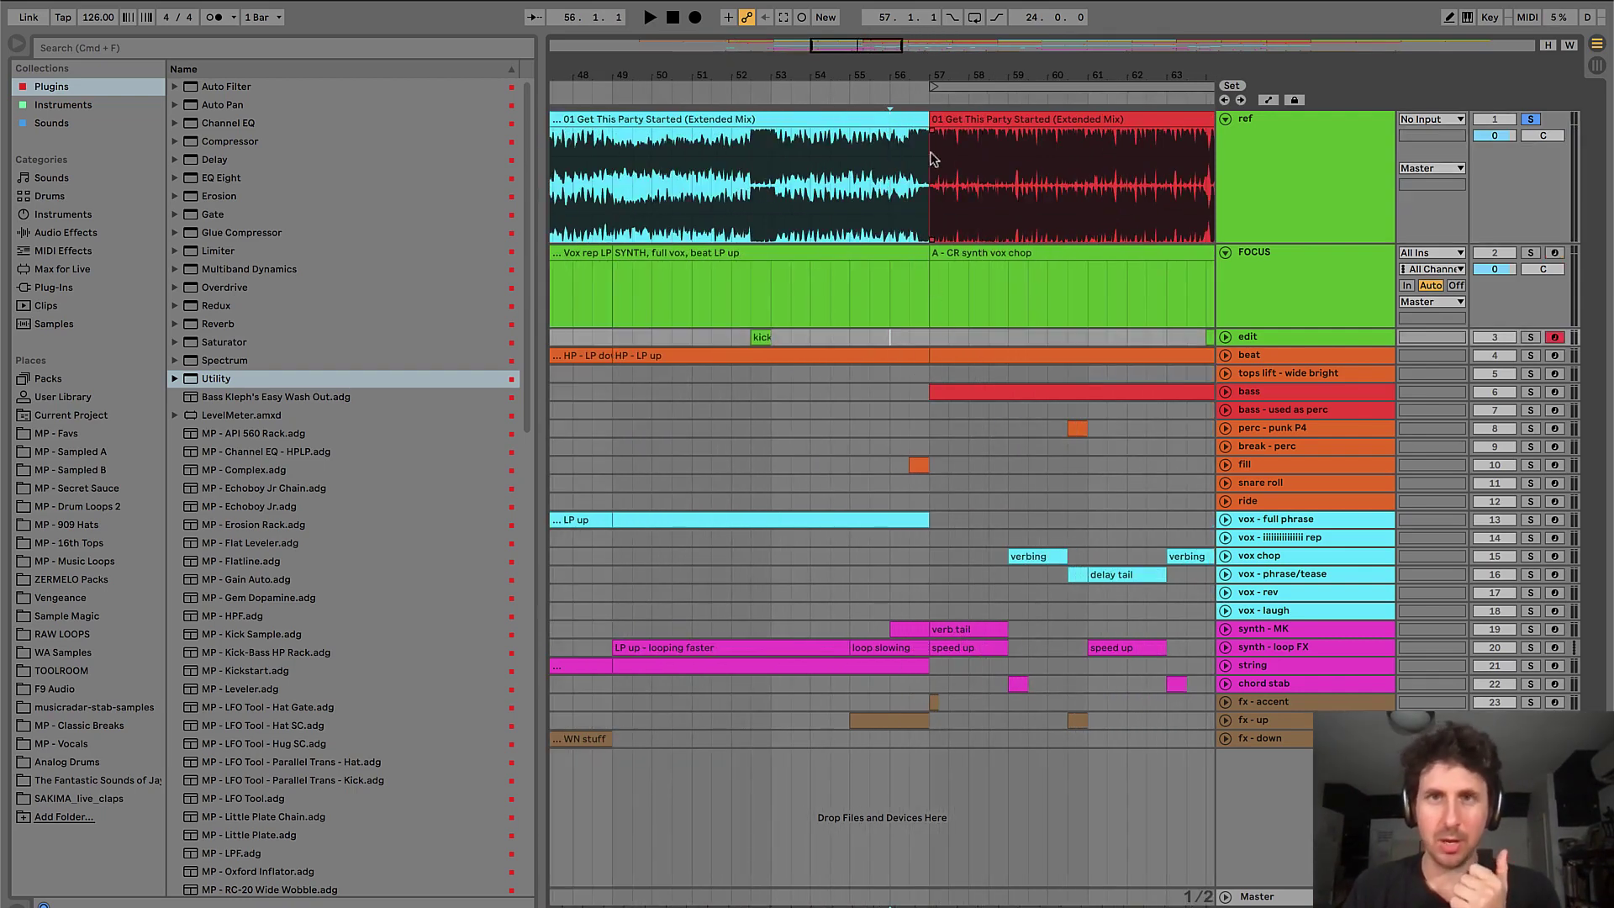
pyautogui.click(947, 125)
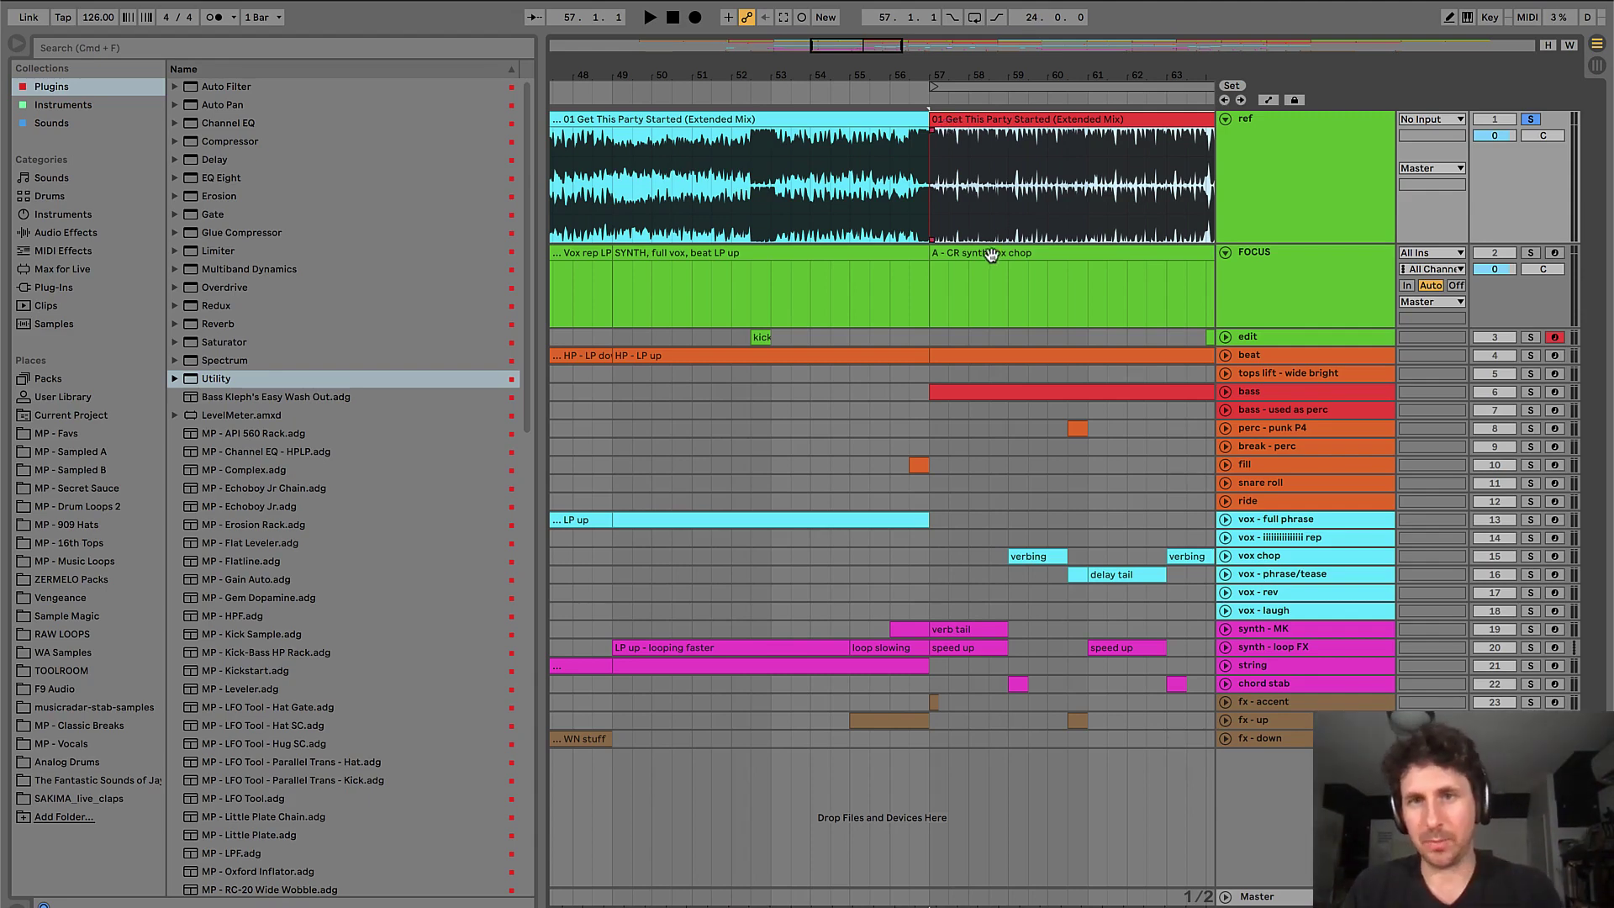
pyautogui.moveTo(933, 159)
pyautogui.mouseDown()
pyautogui.moveTo(980, 157)
pyautogui.moveTo(930, 168)
pyautogui.mouseUp()
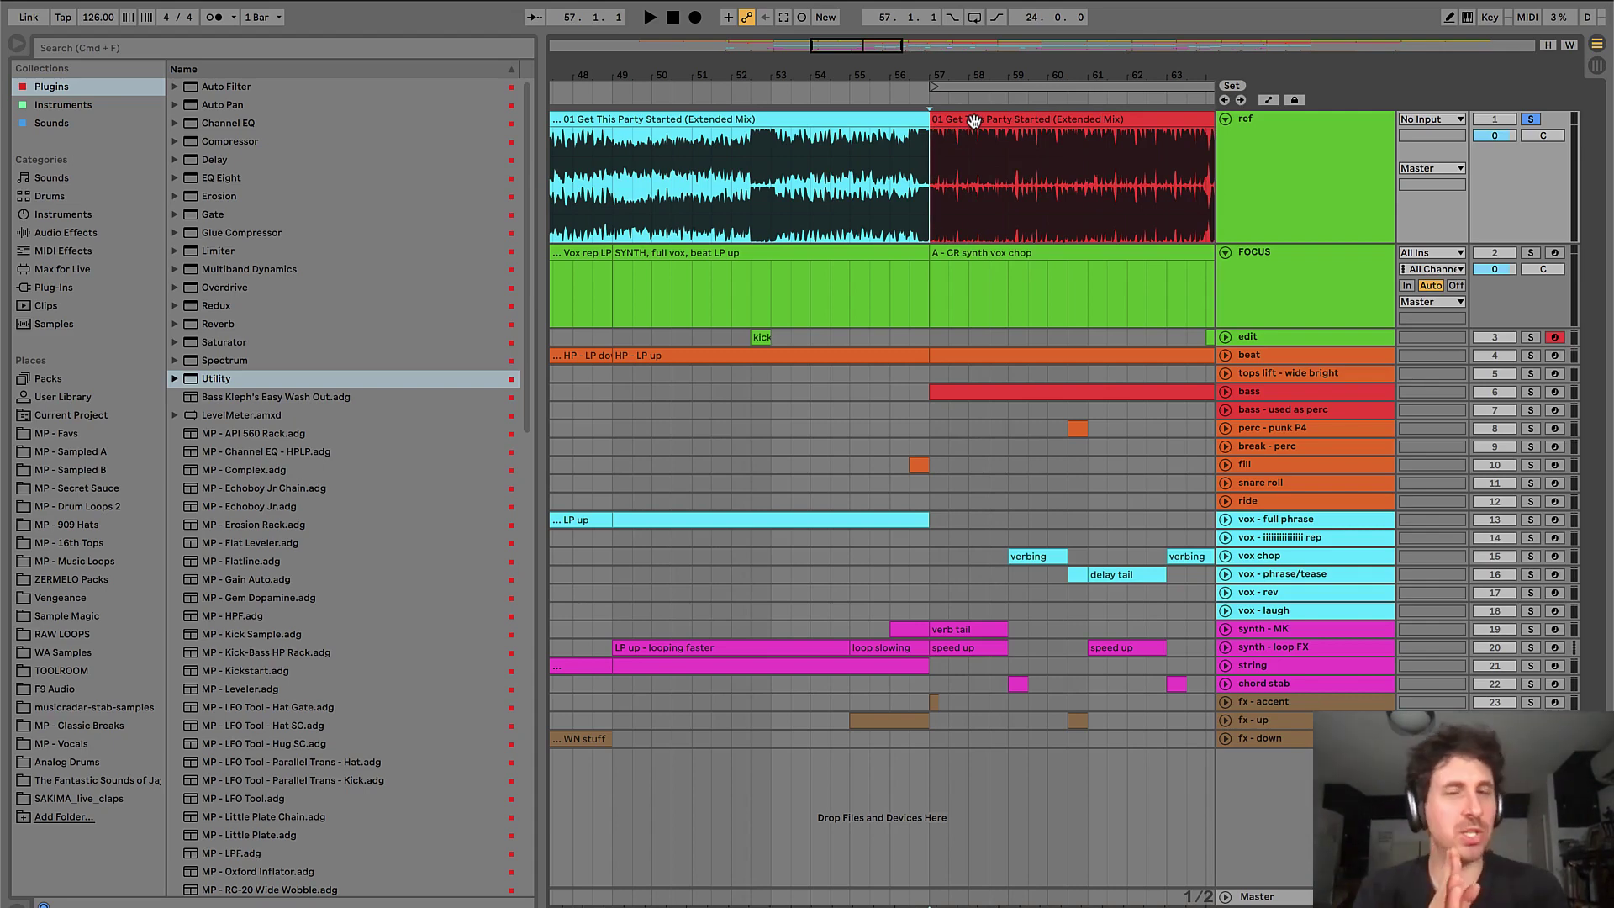
# - Draw a one-bar E3 note at the start of the A - CR synth vox chop clip at bar 57, and delete it
pyautogui.doubleClick(976, 252)
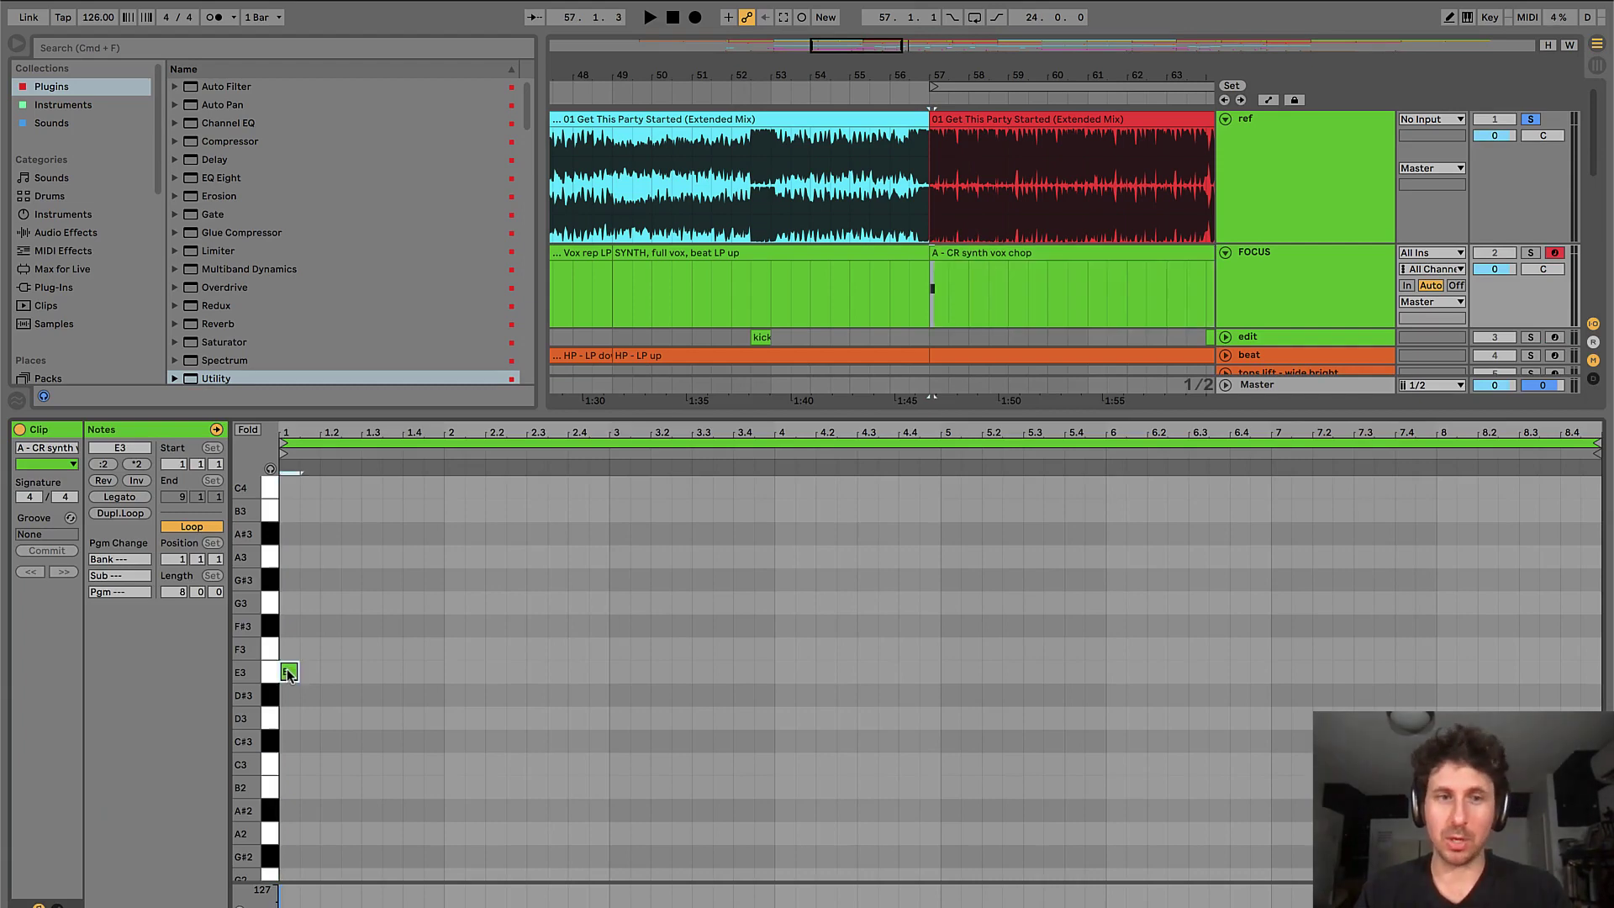
pyautogui.doubleClick(294, 672)
pyautogui.moveTo(302, 672); pyautogui.dragTo(446, 672)
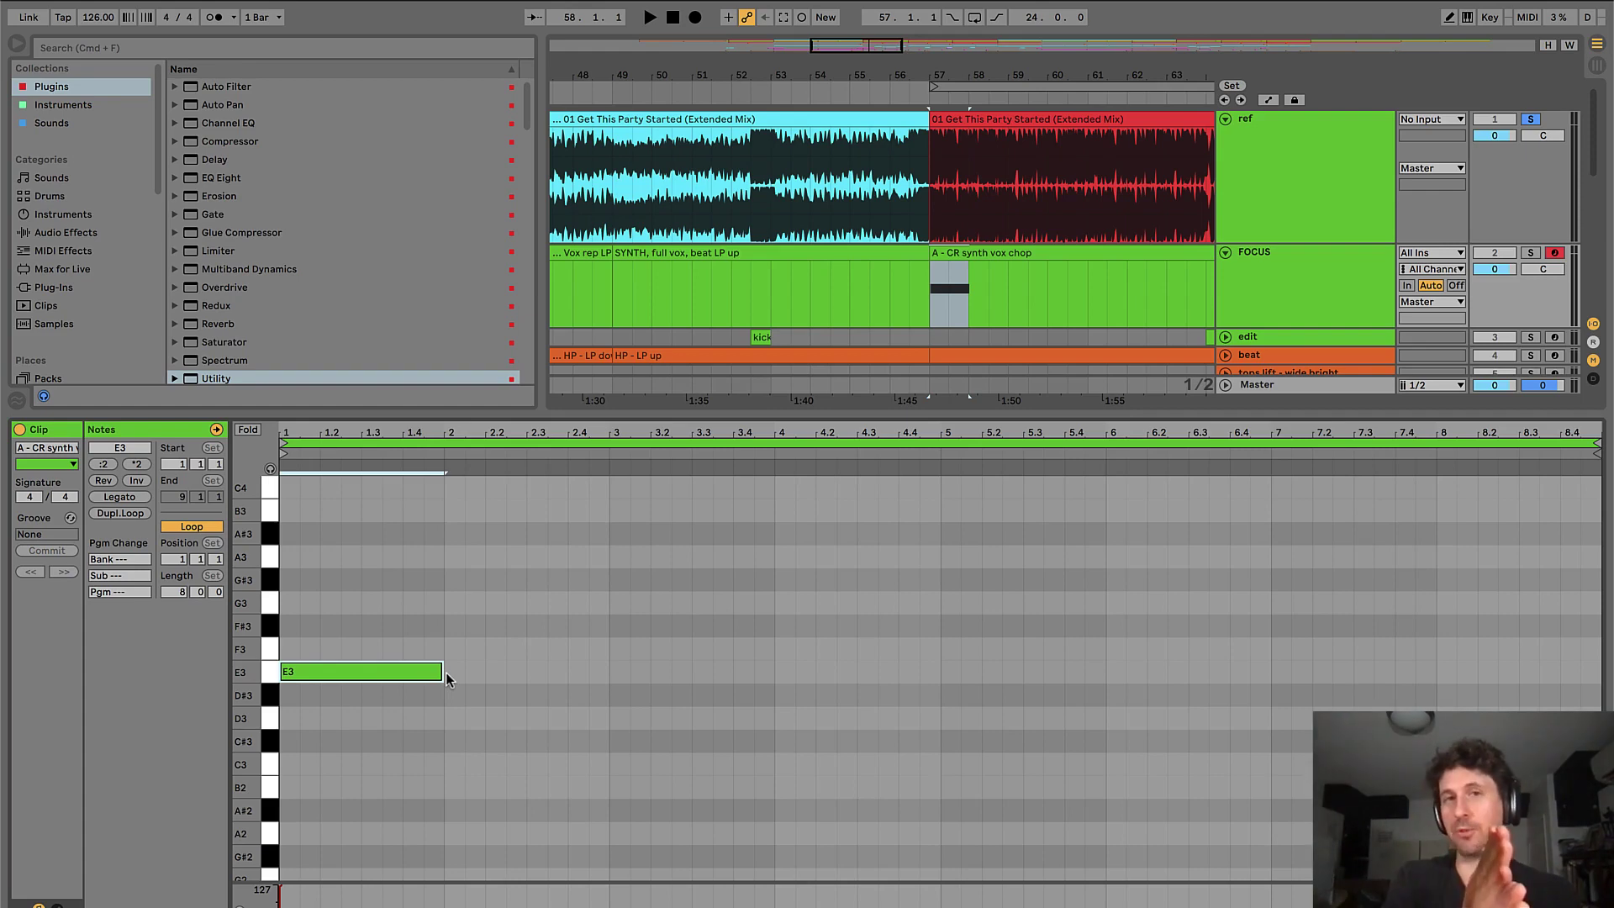
pyautogui.doubleClick(365, 665)
pyautogui.press('super+alt+l')
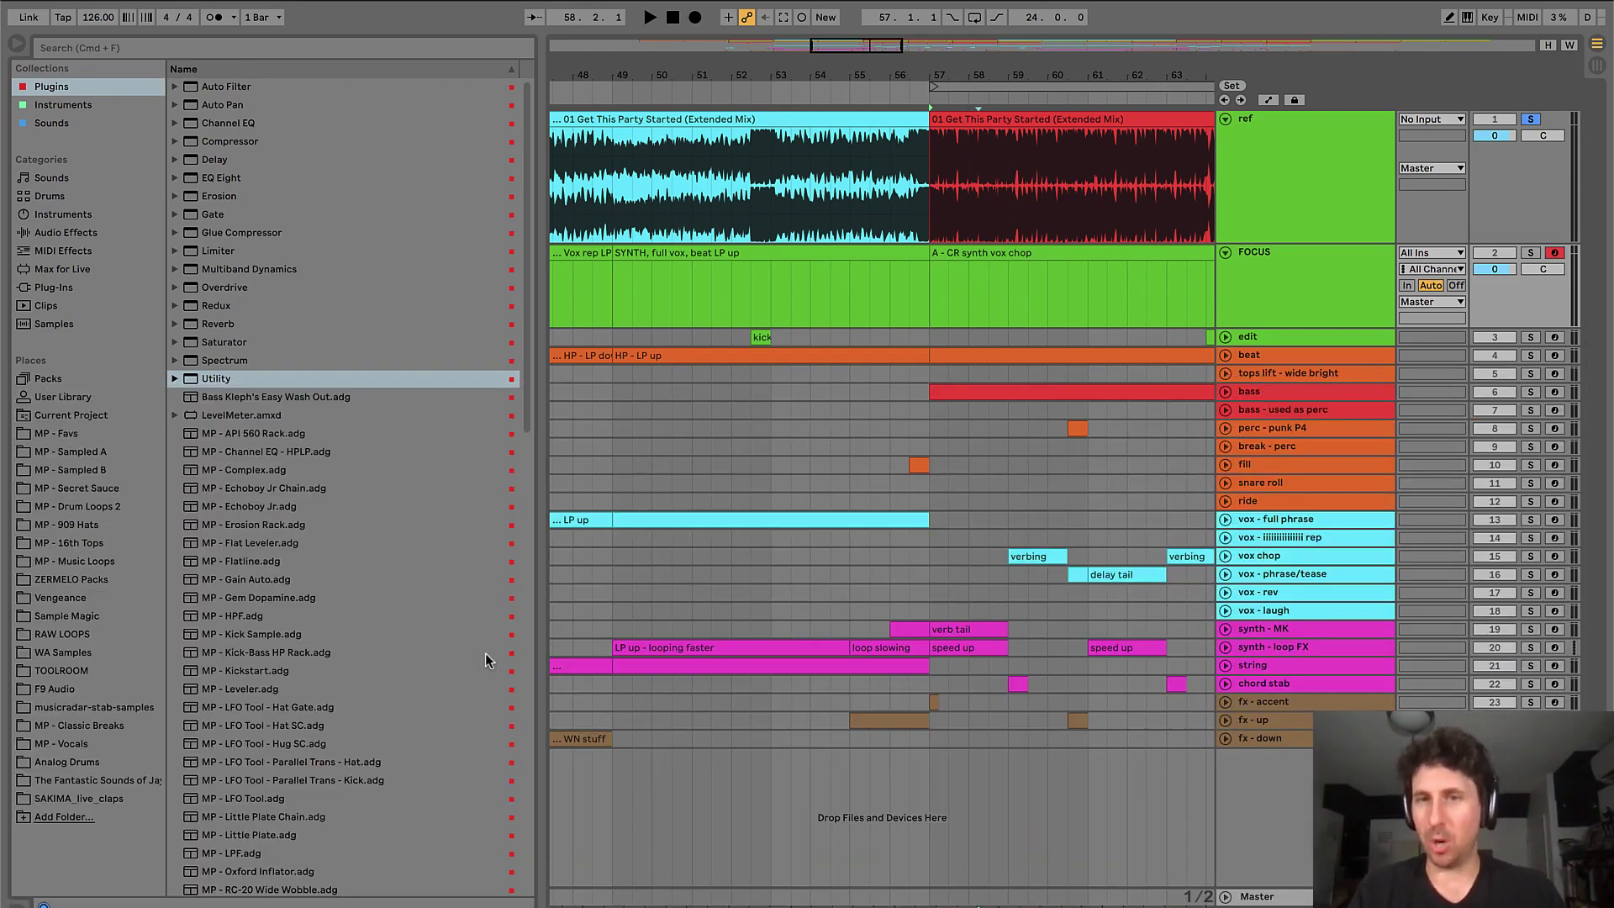
# - Create an eight-bar clip at bar 17 on the FOCUS track and name it "HP beat"
pyautogui.press('w')
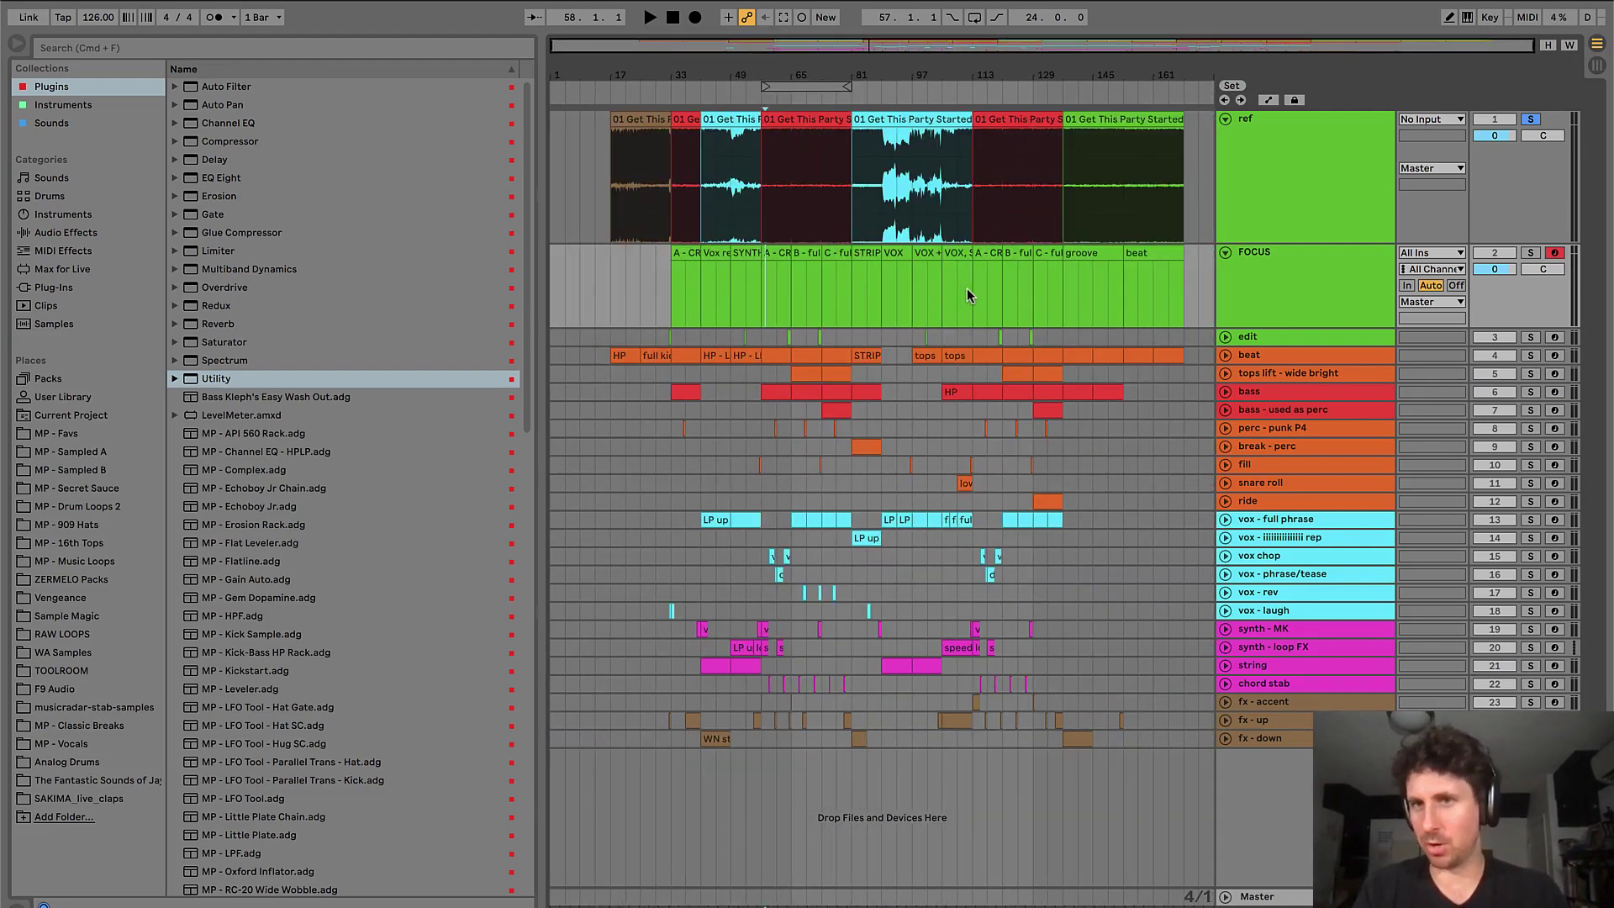
pyautogui.click(625, 263)
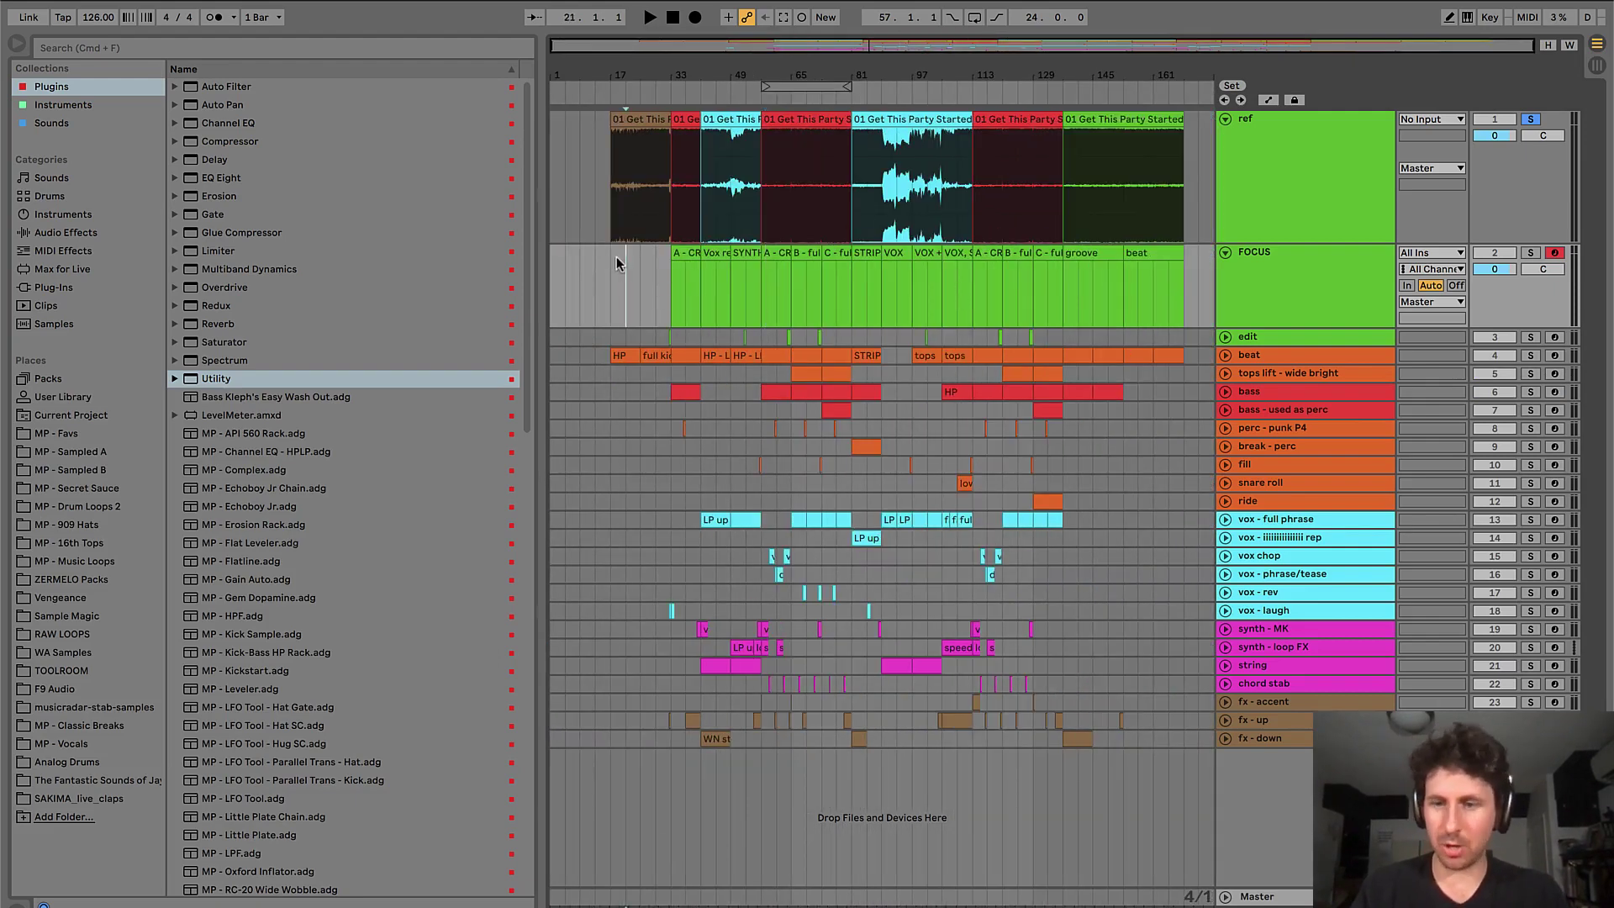
pyautogui.press('+')
pyautogui.click(587, 266)
pyautogui.press('space')
pyautogui.moveTo(587, 266)
pyautogui.mouseDown()
pyautogui.moveTo(644, 265)
pyautogui.moveTo(595, 271)
pyautogui.mouseUp()
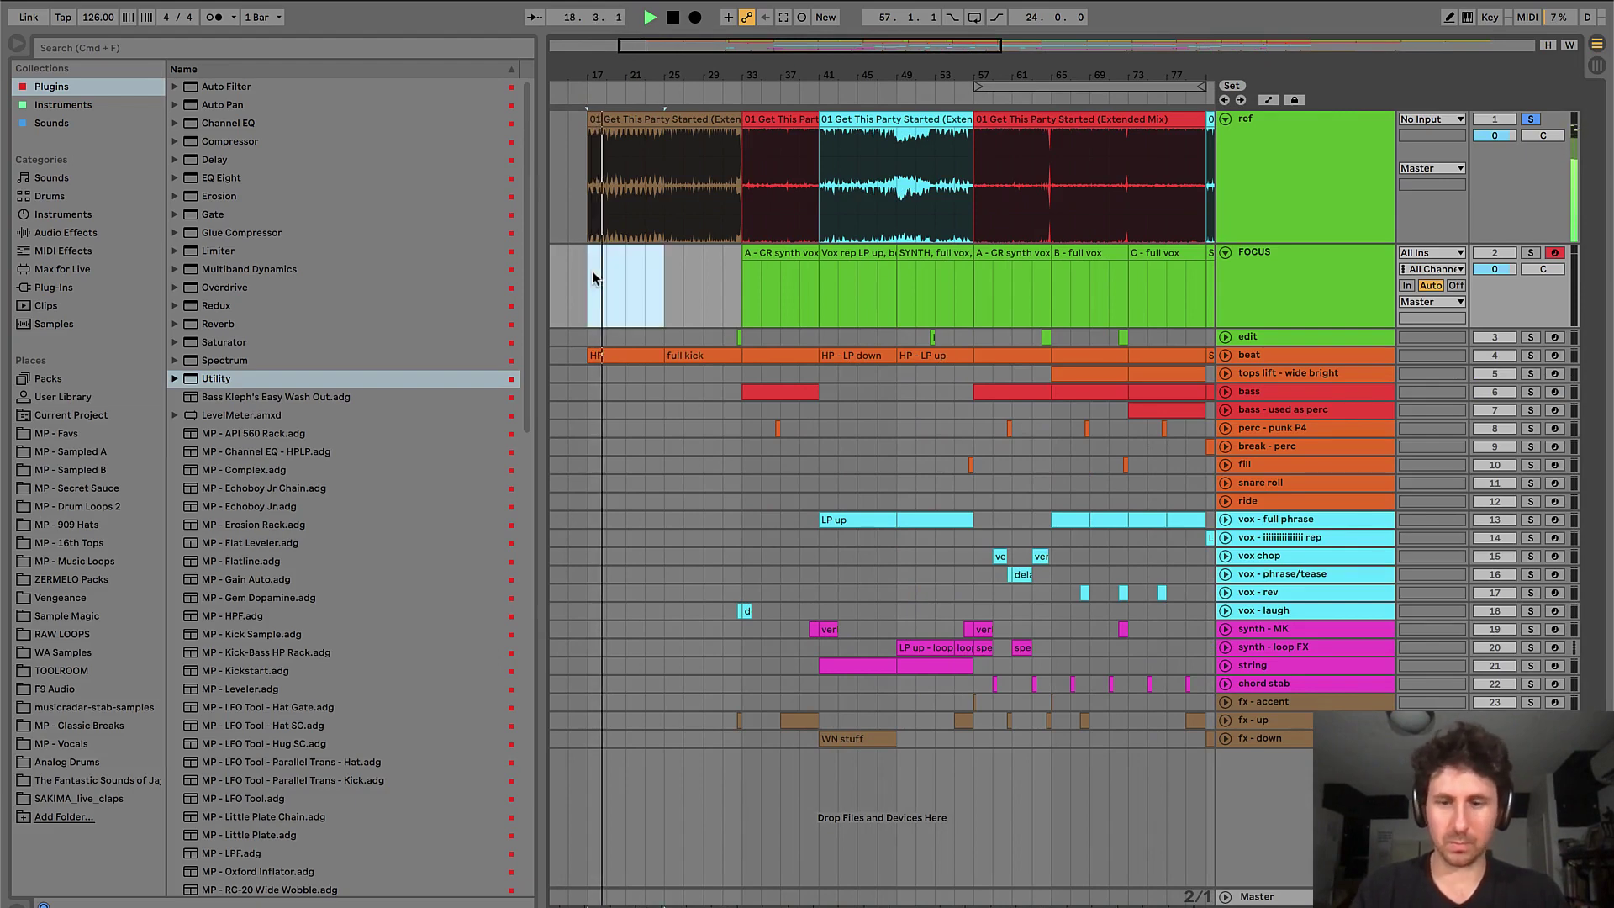
pyautogui.press('super+shift+m')
pyautogui.press('super+r')
pyautogui.write('HP beat')
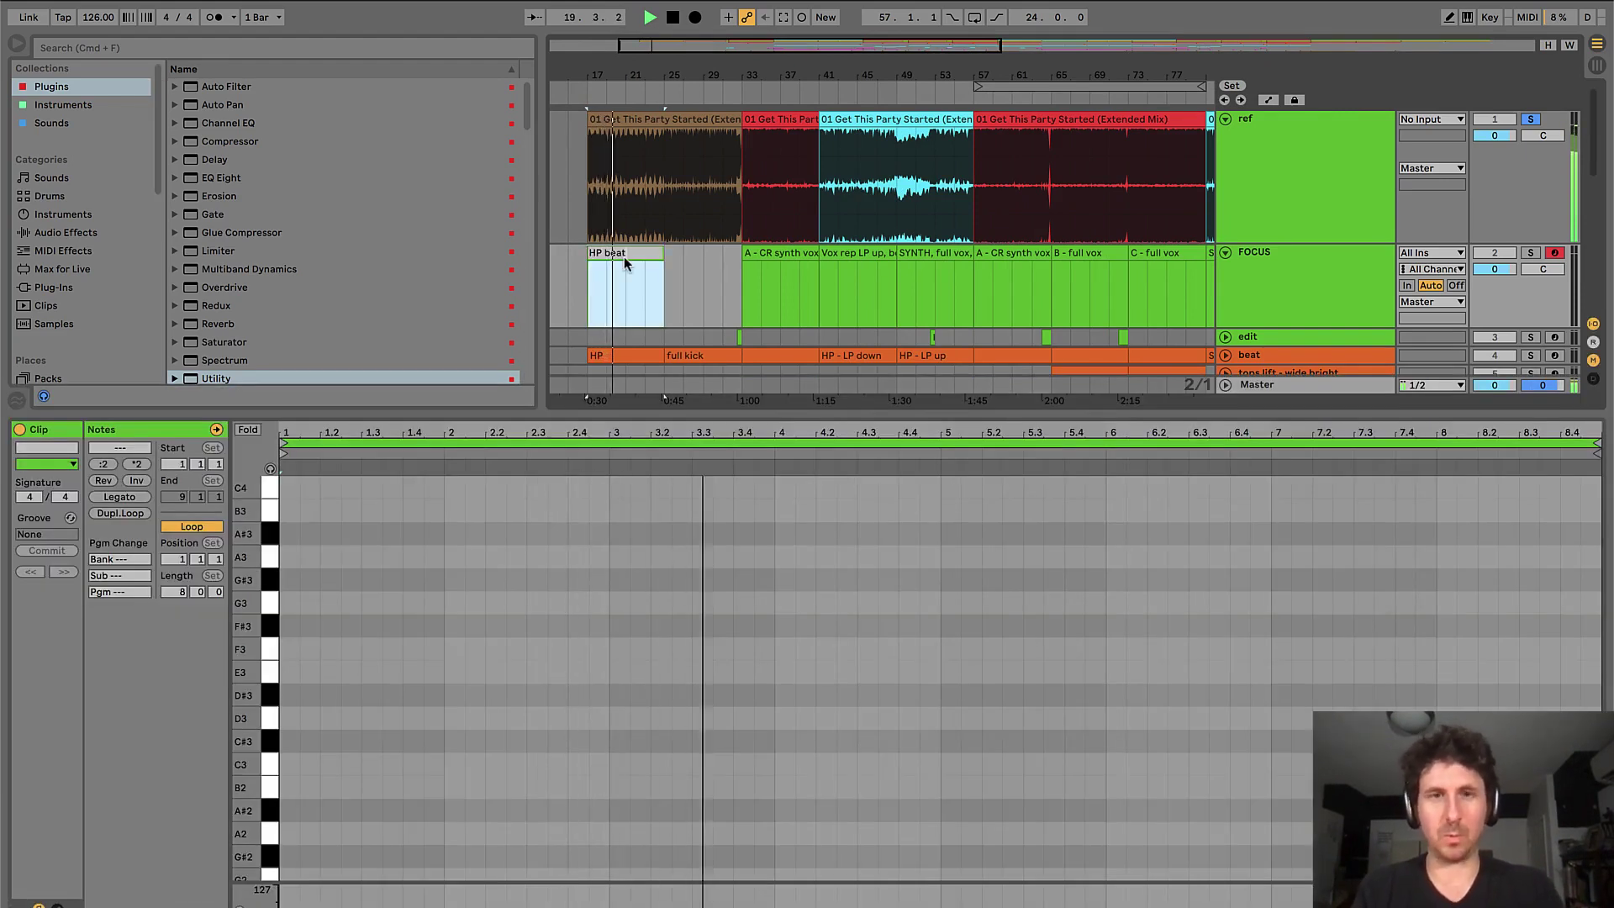
pyautogui.press('Return')
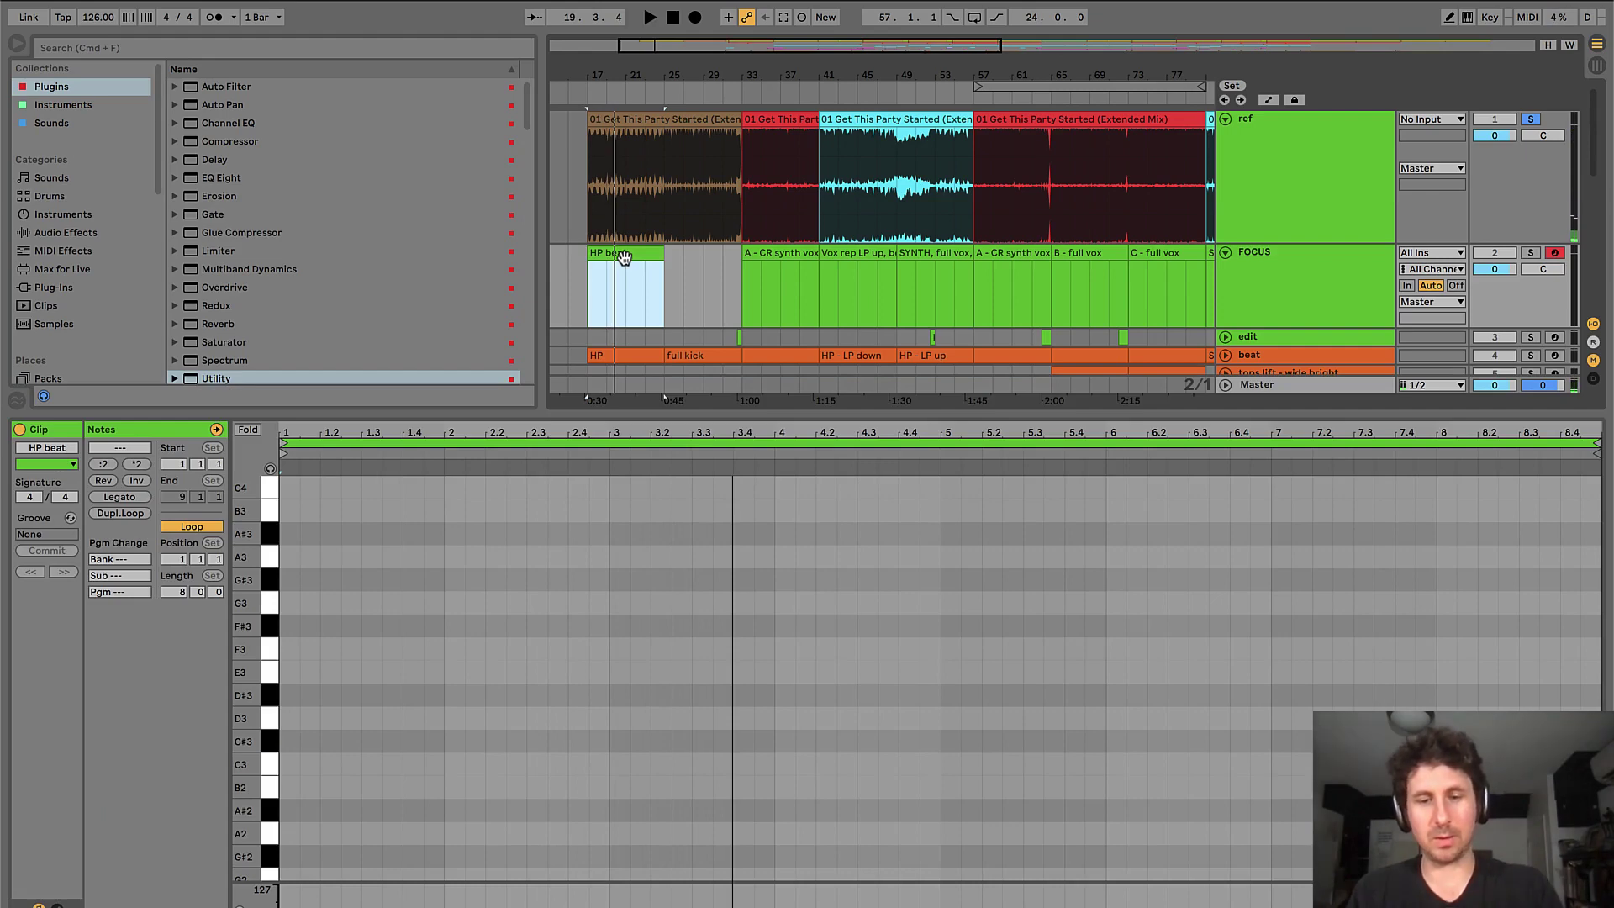
# - Duplicate the HP beat clip to bar 25 and rename the copy "full kick"
pyautogui.press('super+d')
pyautogui.click(683, 260)
pyautogui.press('super+r')
pyautogui.write('ful')
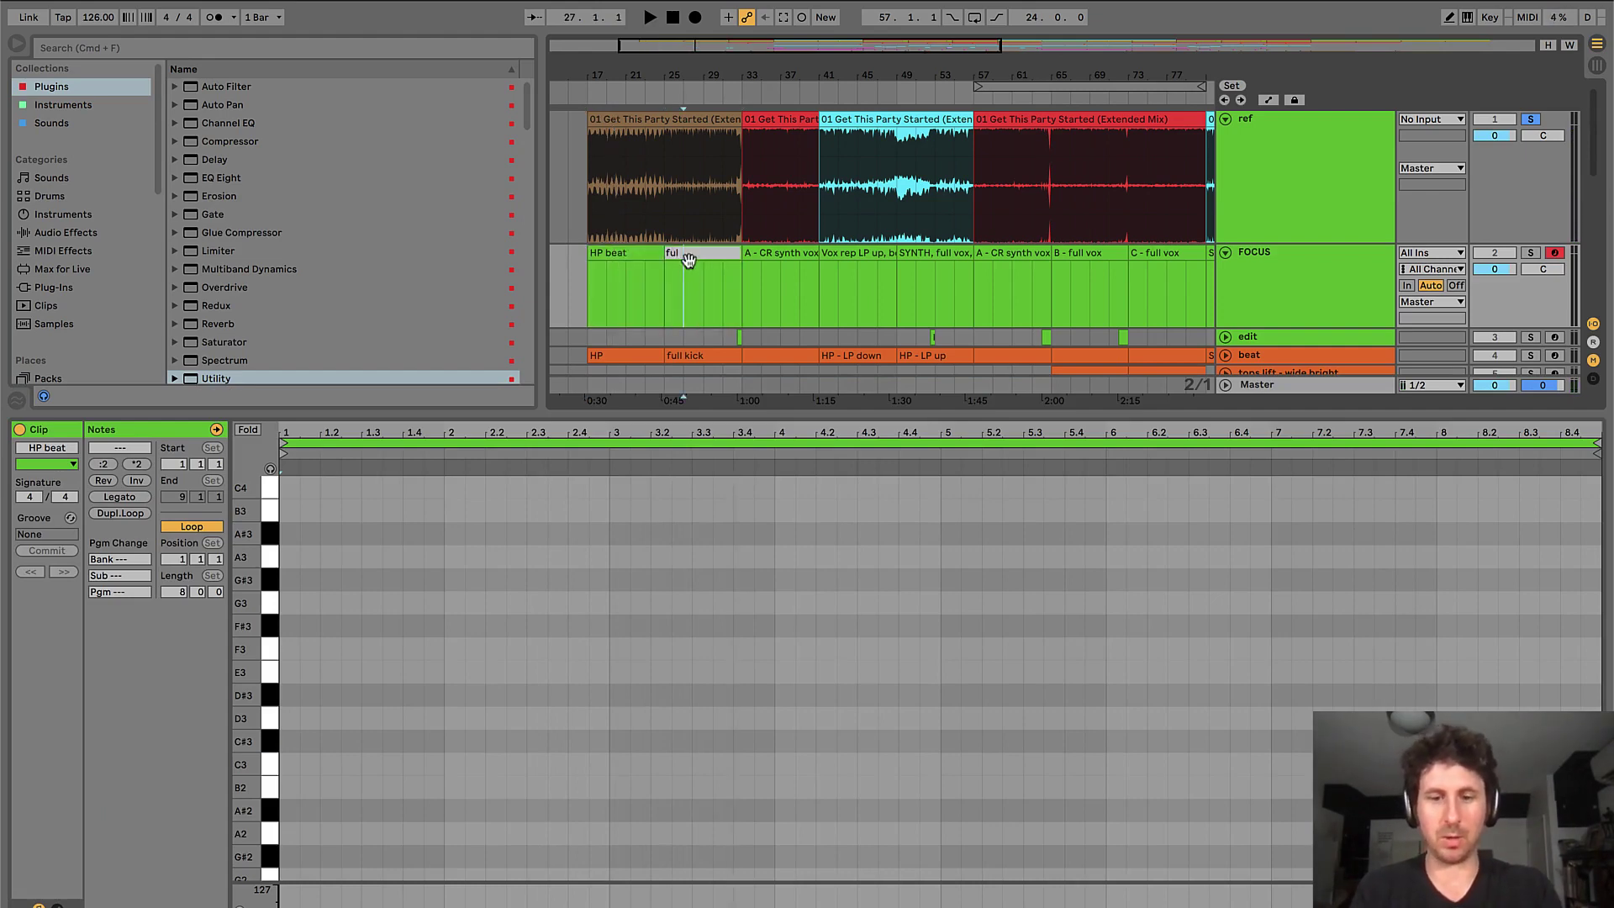
pyautogui.write('l kick')
pyautogui.press('Return')
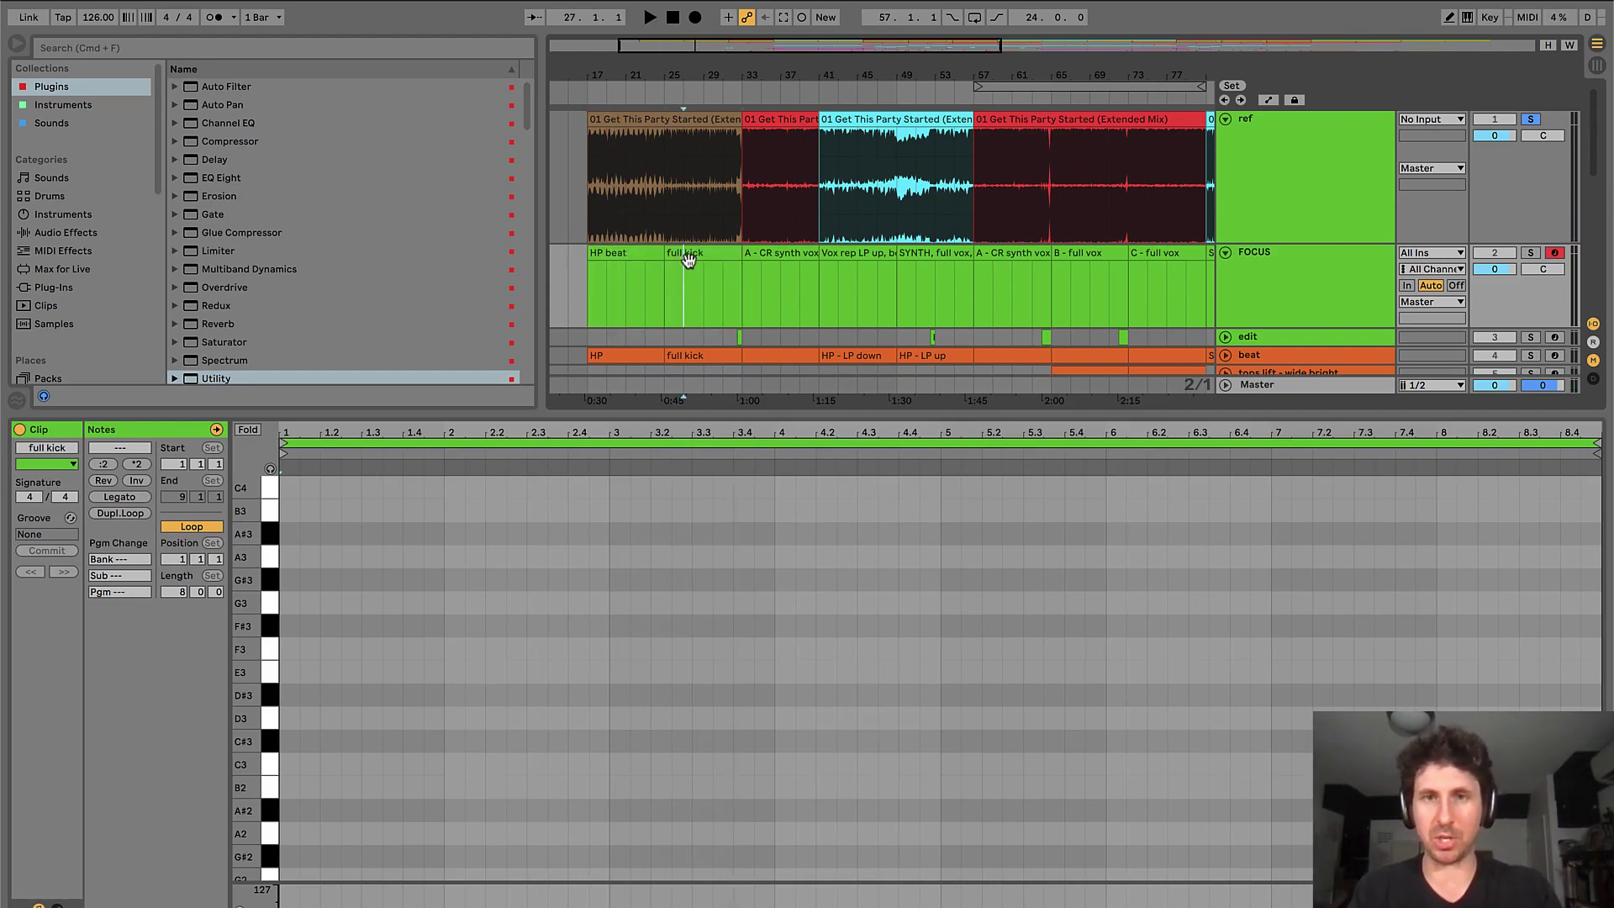
pyautogui.press('super+alt+l')
pyautogui.press('-')
pyautogui.press('-')
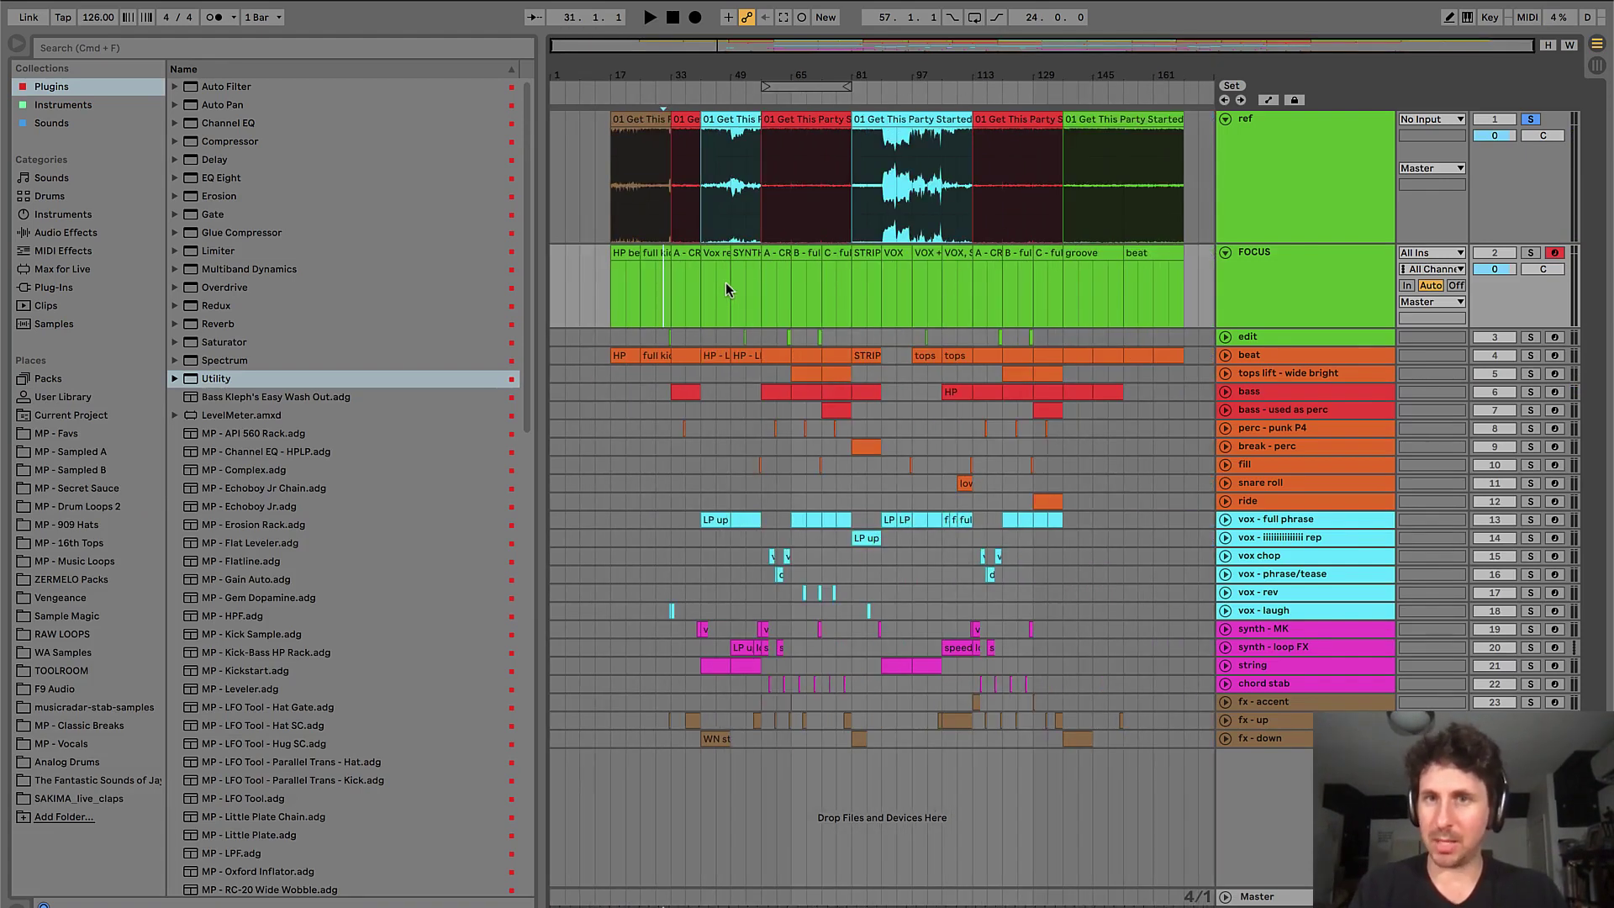
# - Collapse the ref track and keep the FOCUS track expanded
pyautogui.click(1272, 270)
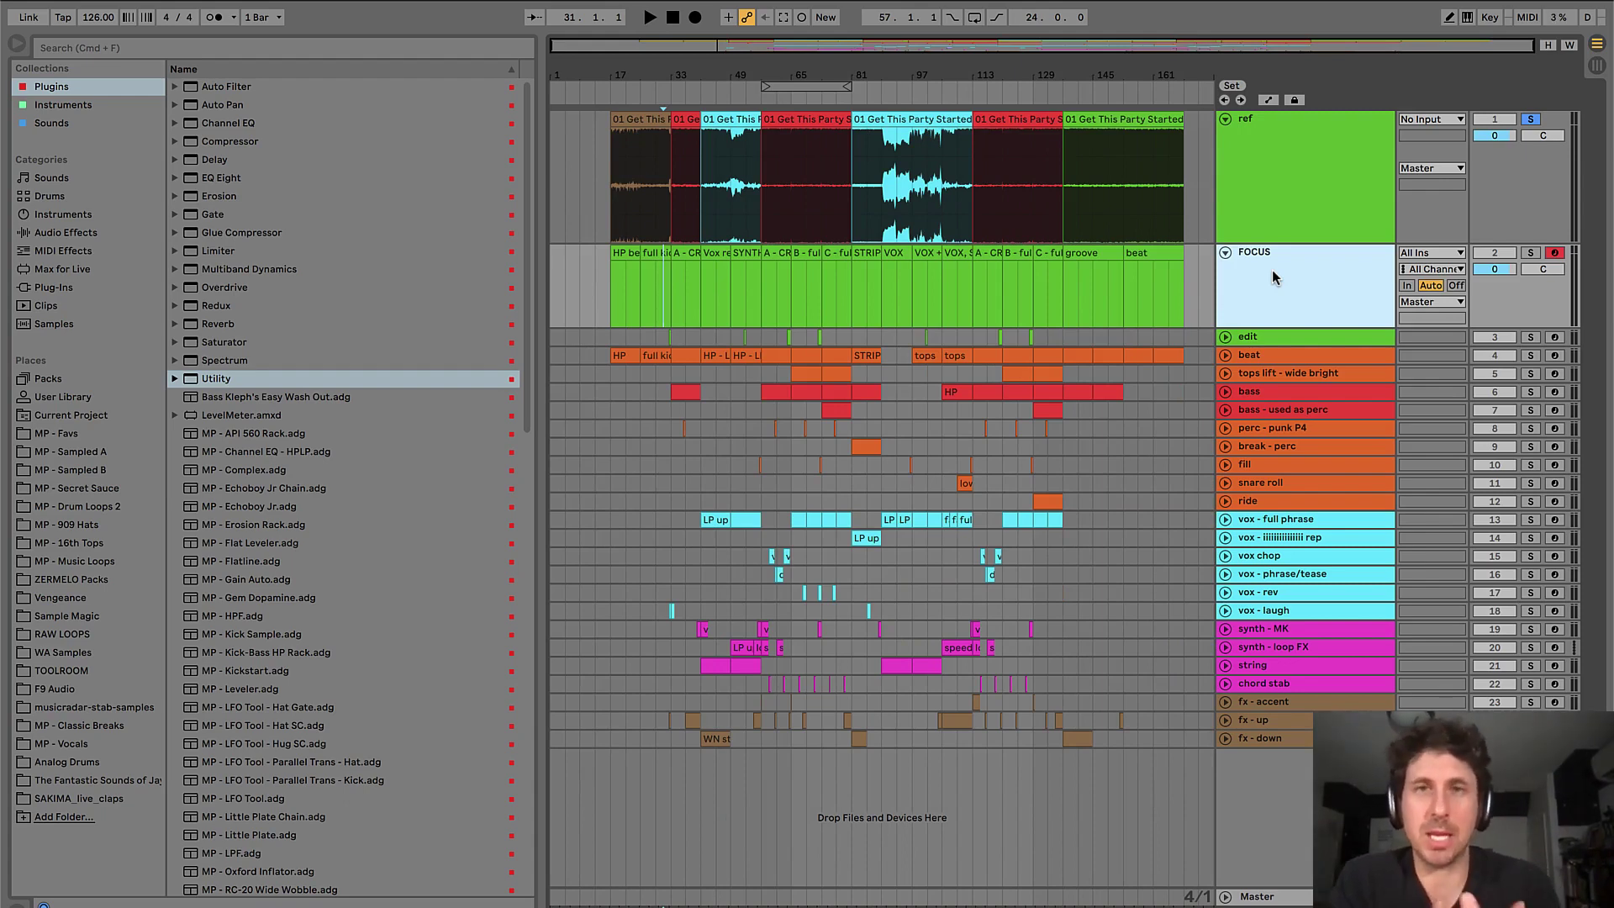
pyautogui.click(1224, 256)
pyautogui.click(1226, 119)
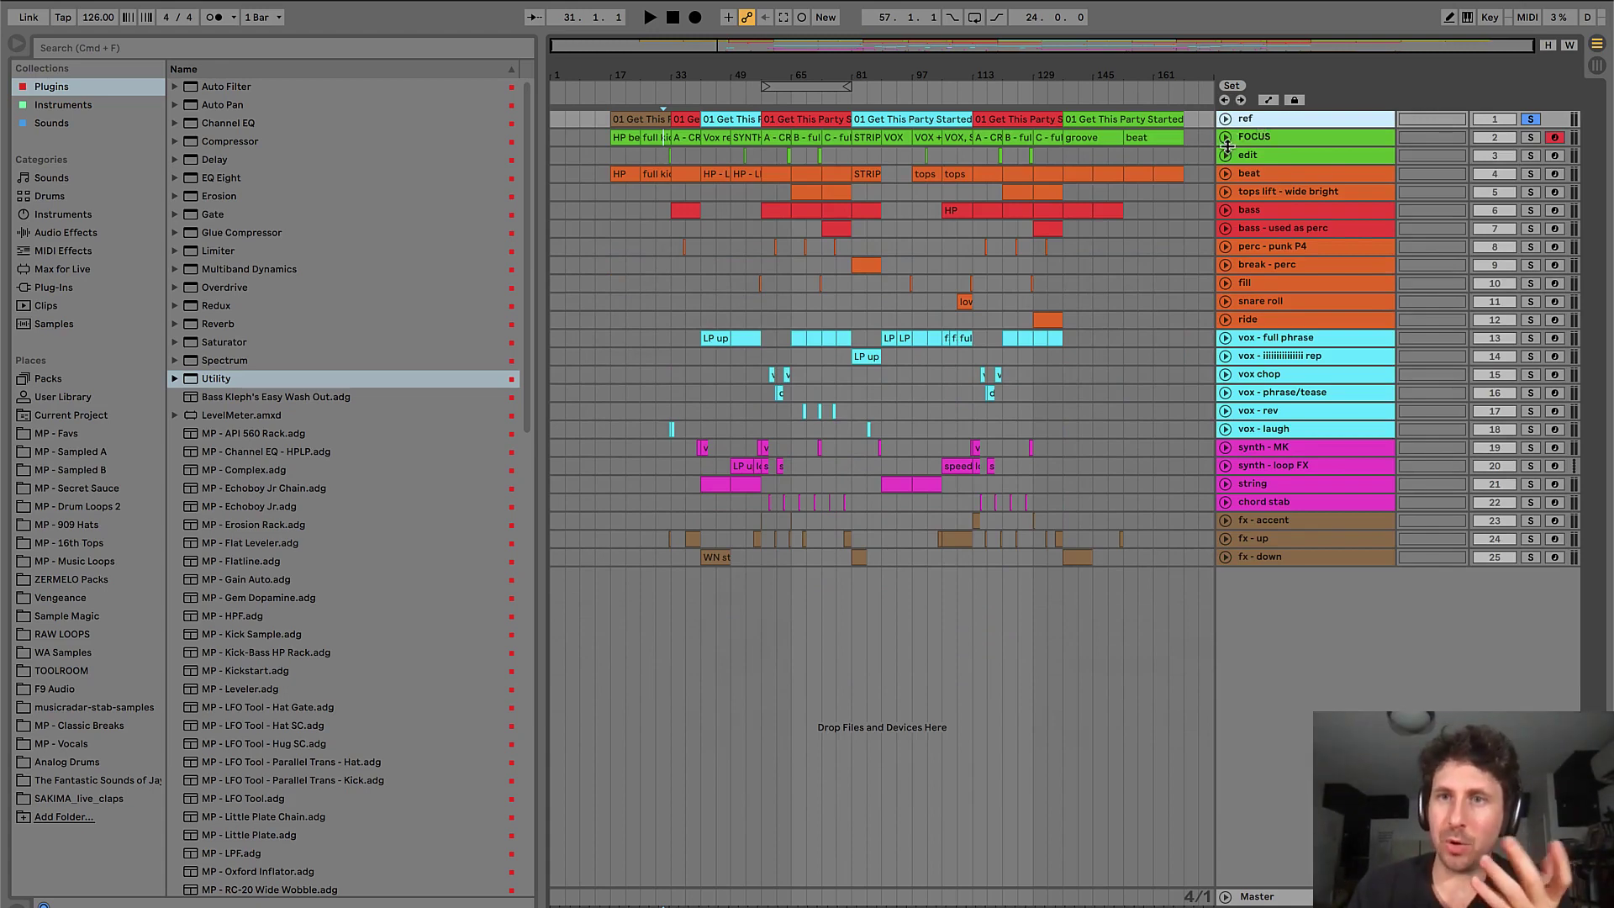
pyautogui.click(1230, 143)
pyautogui.click(1225, 139)
pyautogui.click(1227, 141)
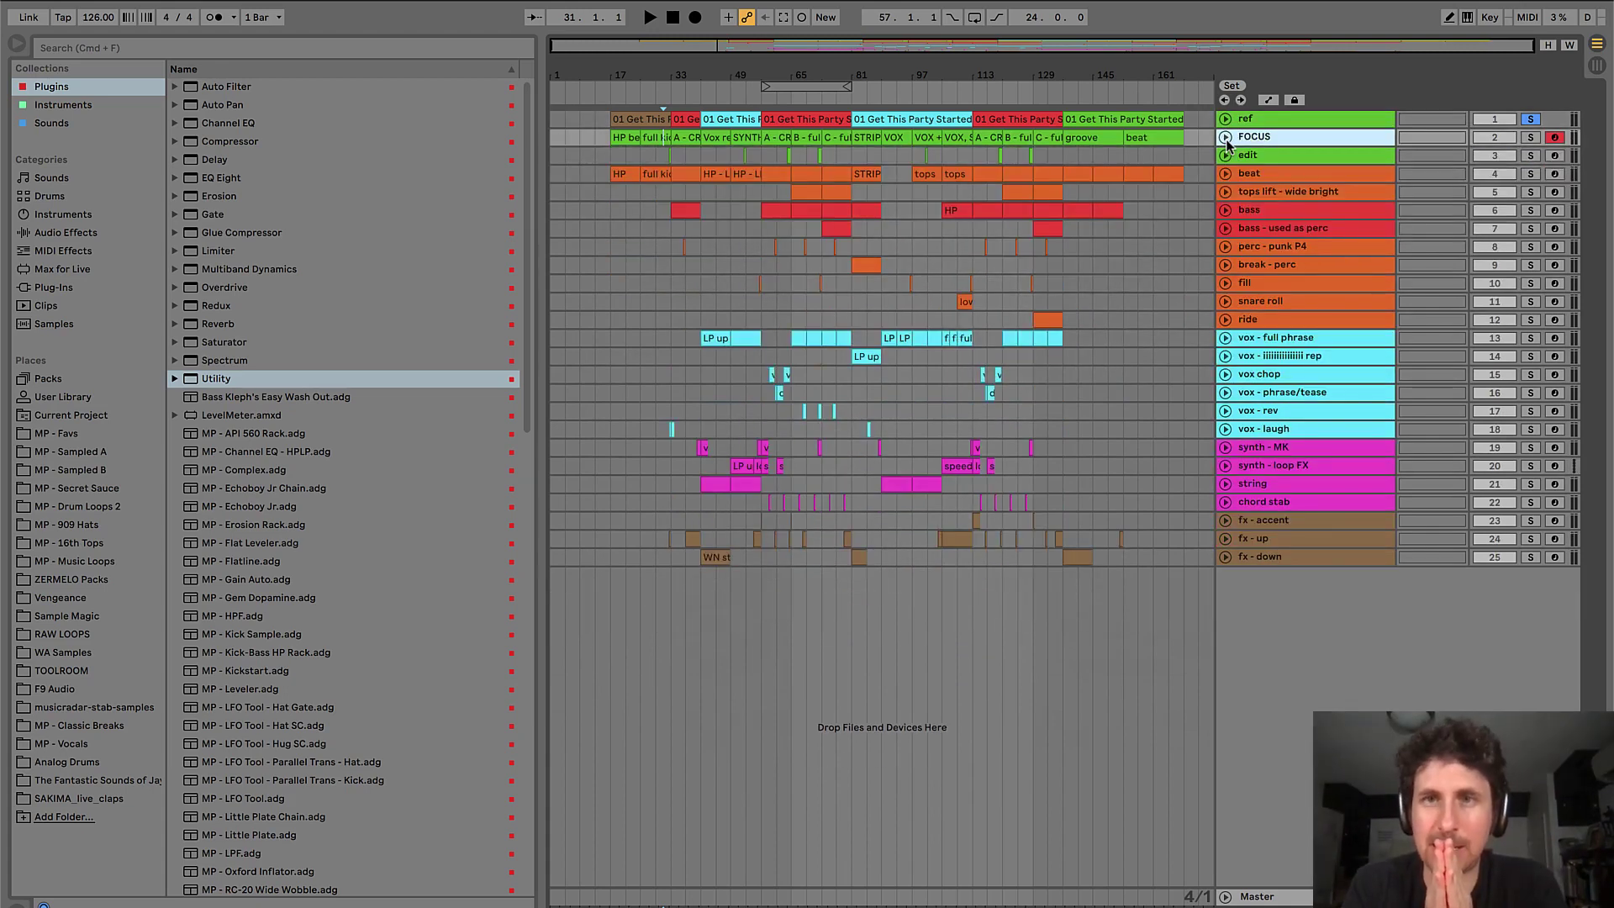
pyautogui.click(1225, 139)
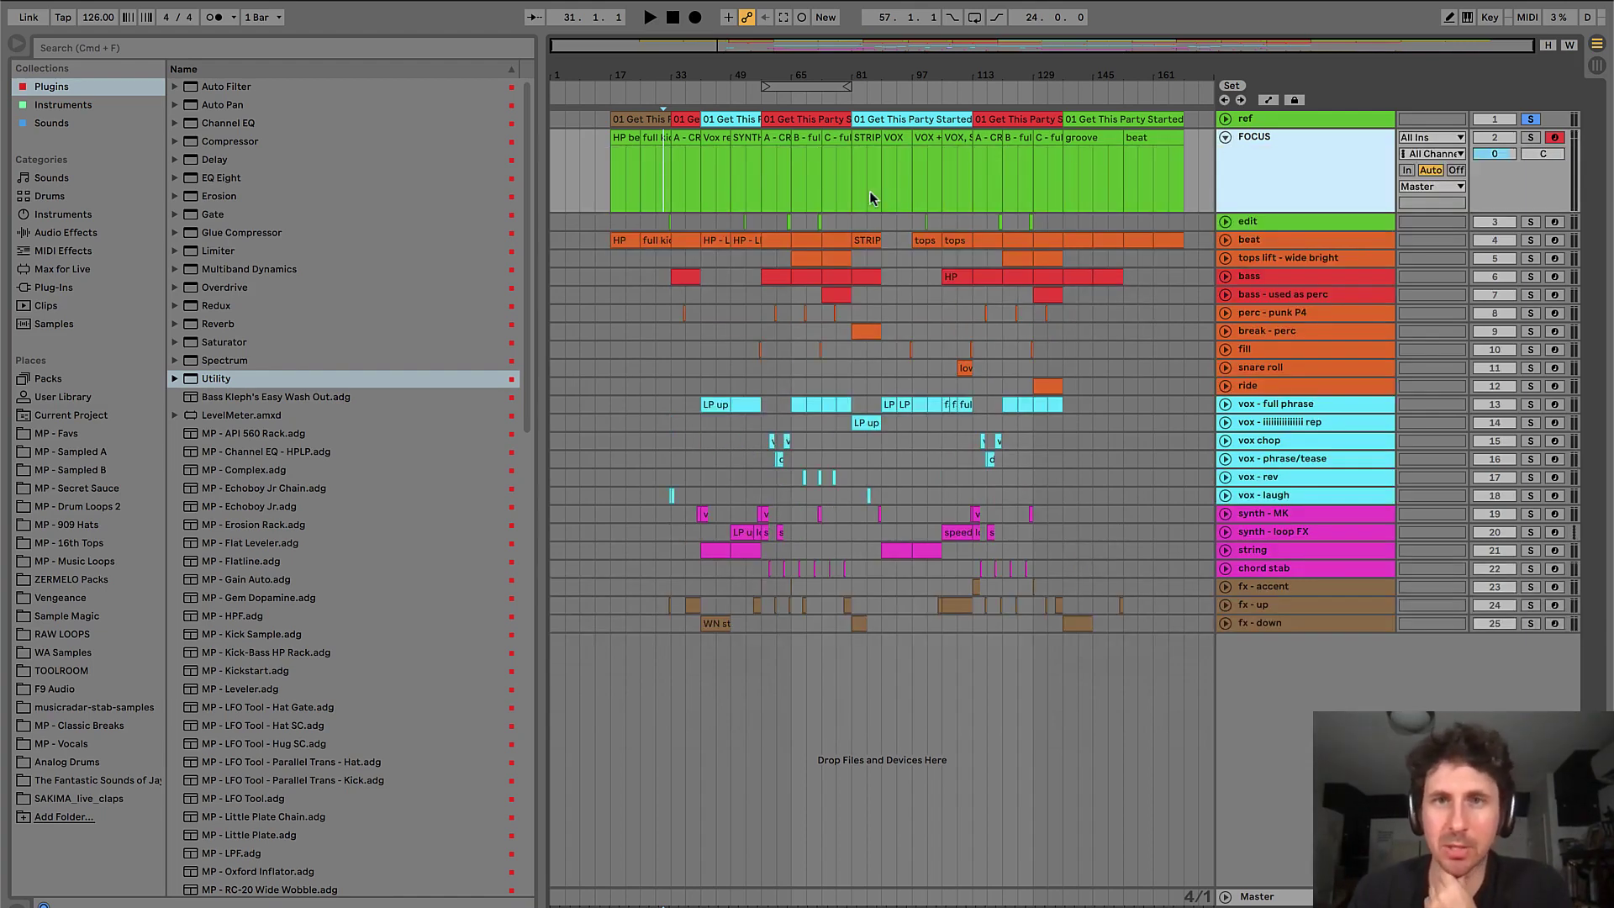
# - Compare the A, B and C FOCUS clips starting at bar 57 with the matching clips from bar 113 to bar 137
pyautogui.click(771, 137)
pyautogui.keyDown('shift'); pyautogui.click(837, 138); pyautogui.keyUp('shift')
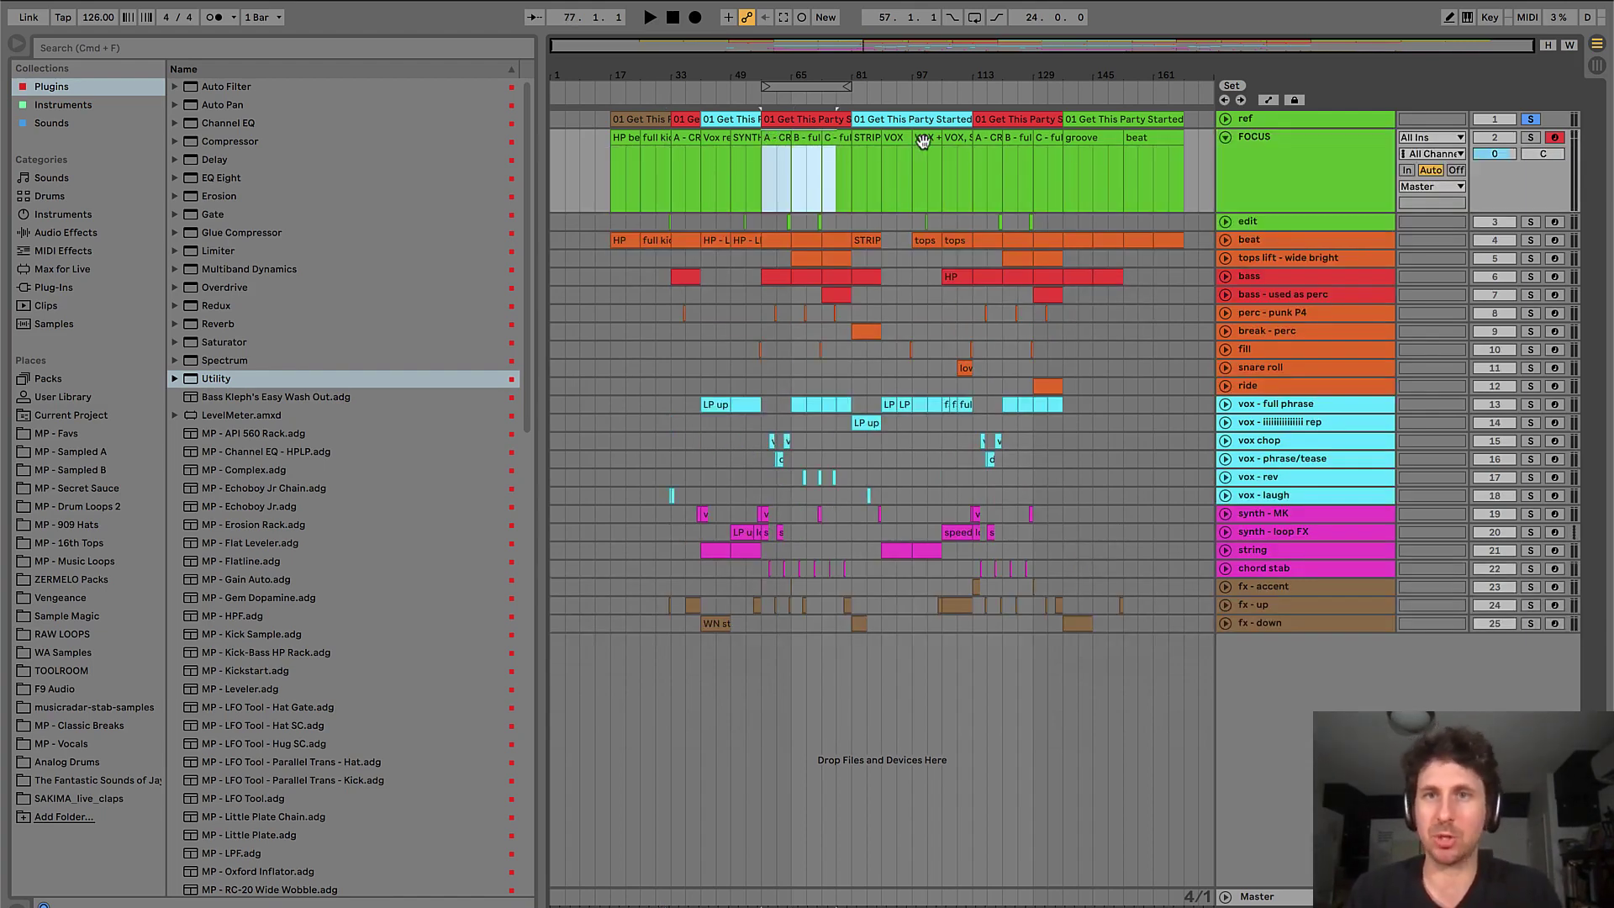
pyautogui.click(988, 140)
pyautogui.keyDown('shift'); pyautogui.click(1045, 140); pyautogui.keyUp('shift')
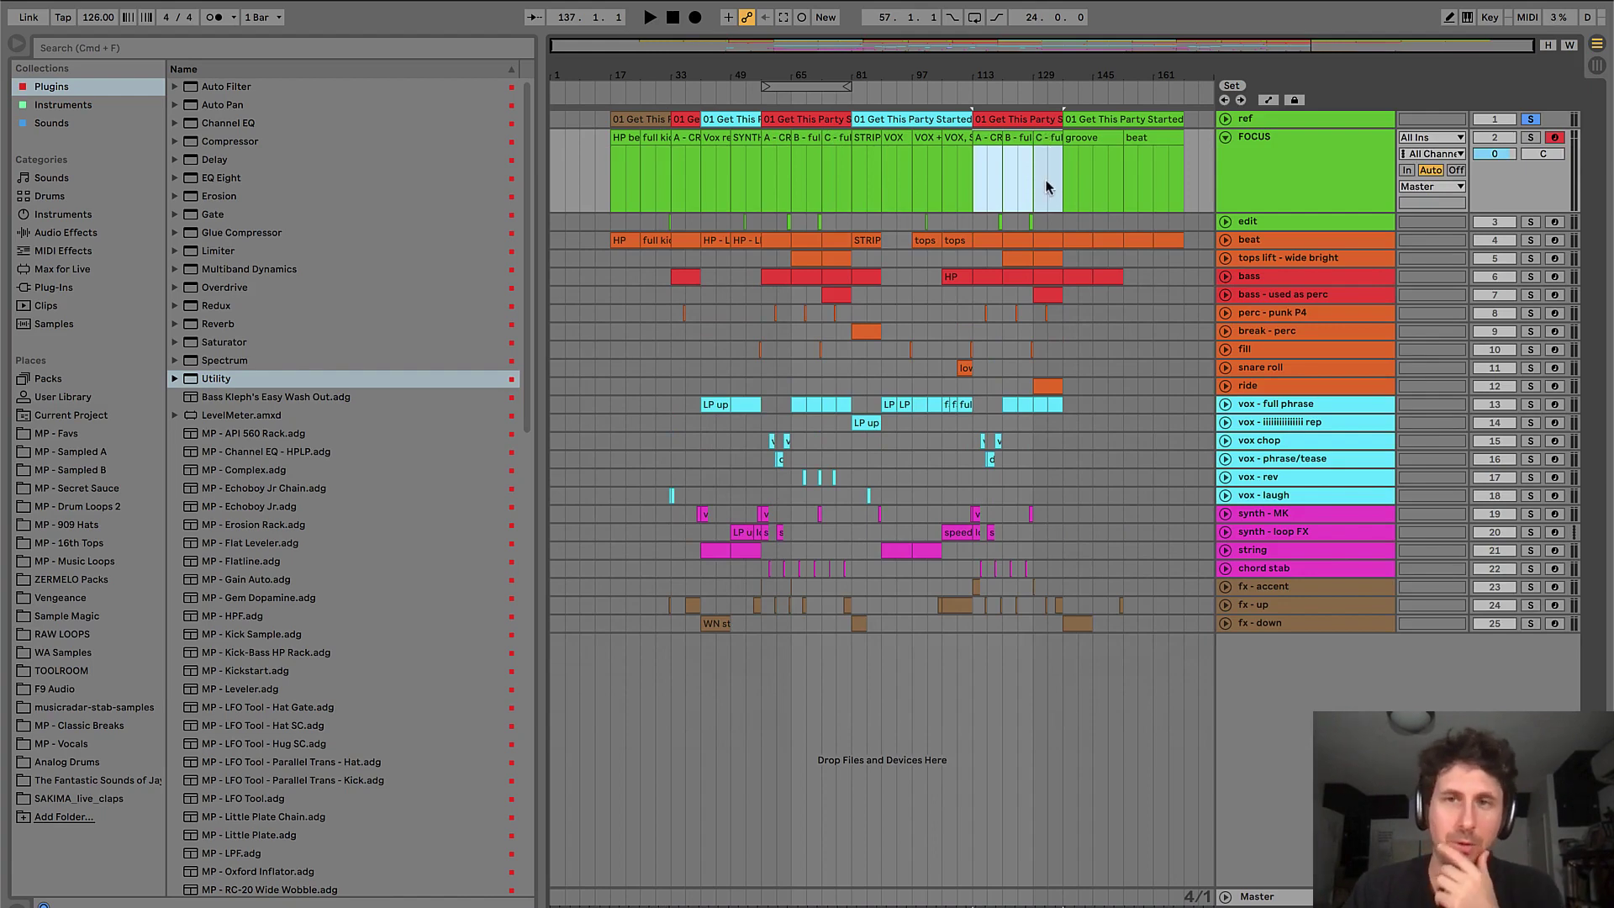
pyautogui.click(1045, 138)
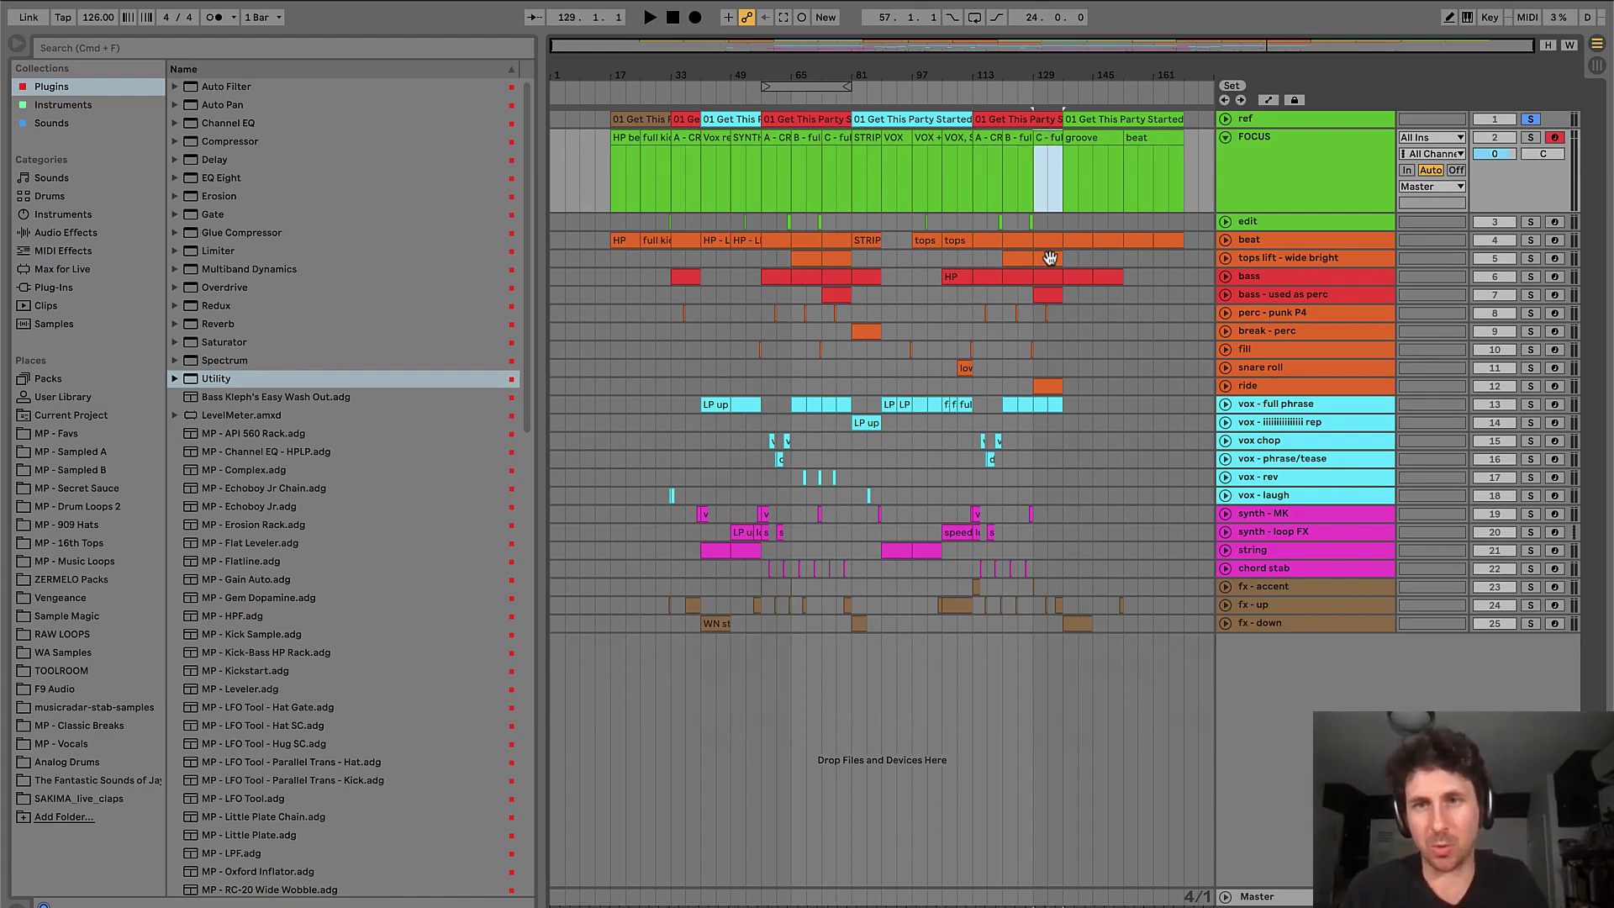
# - Compare the tops lift, fx accent and ride clips from bar 113 to bar 137 with the A, B and C clips starting at bar 57
pyautogui.click(1050, 258)
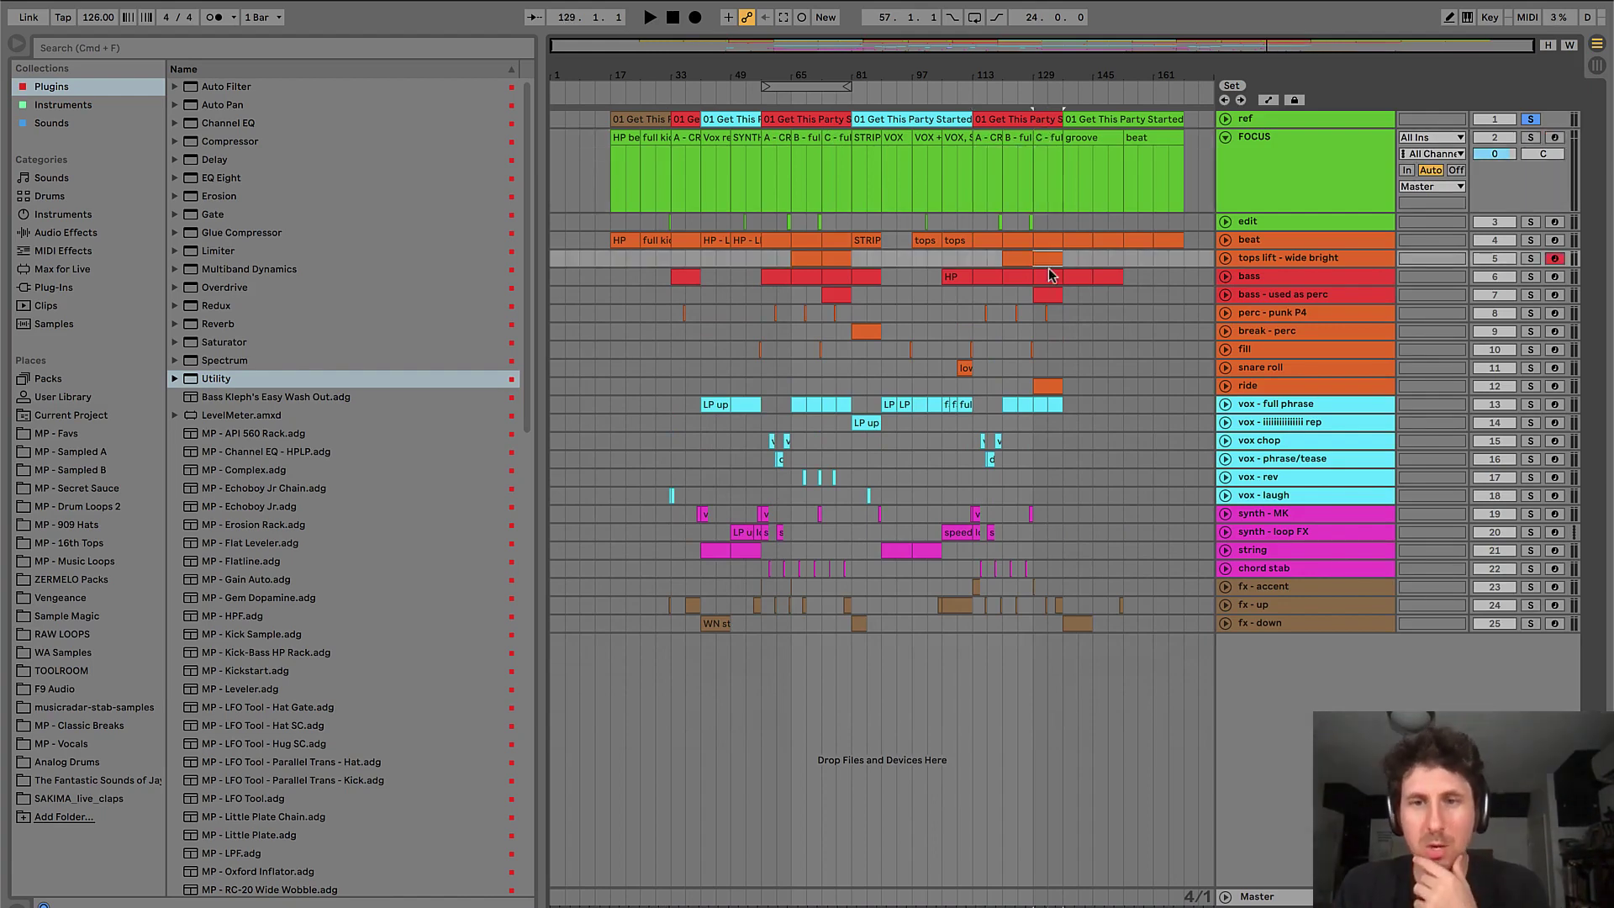
pyautogui.click(975, 586)
pyautogui.click(987, 137)
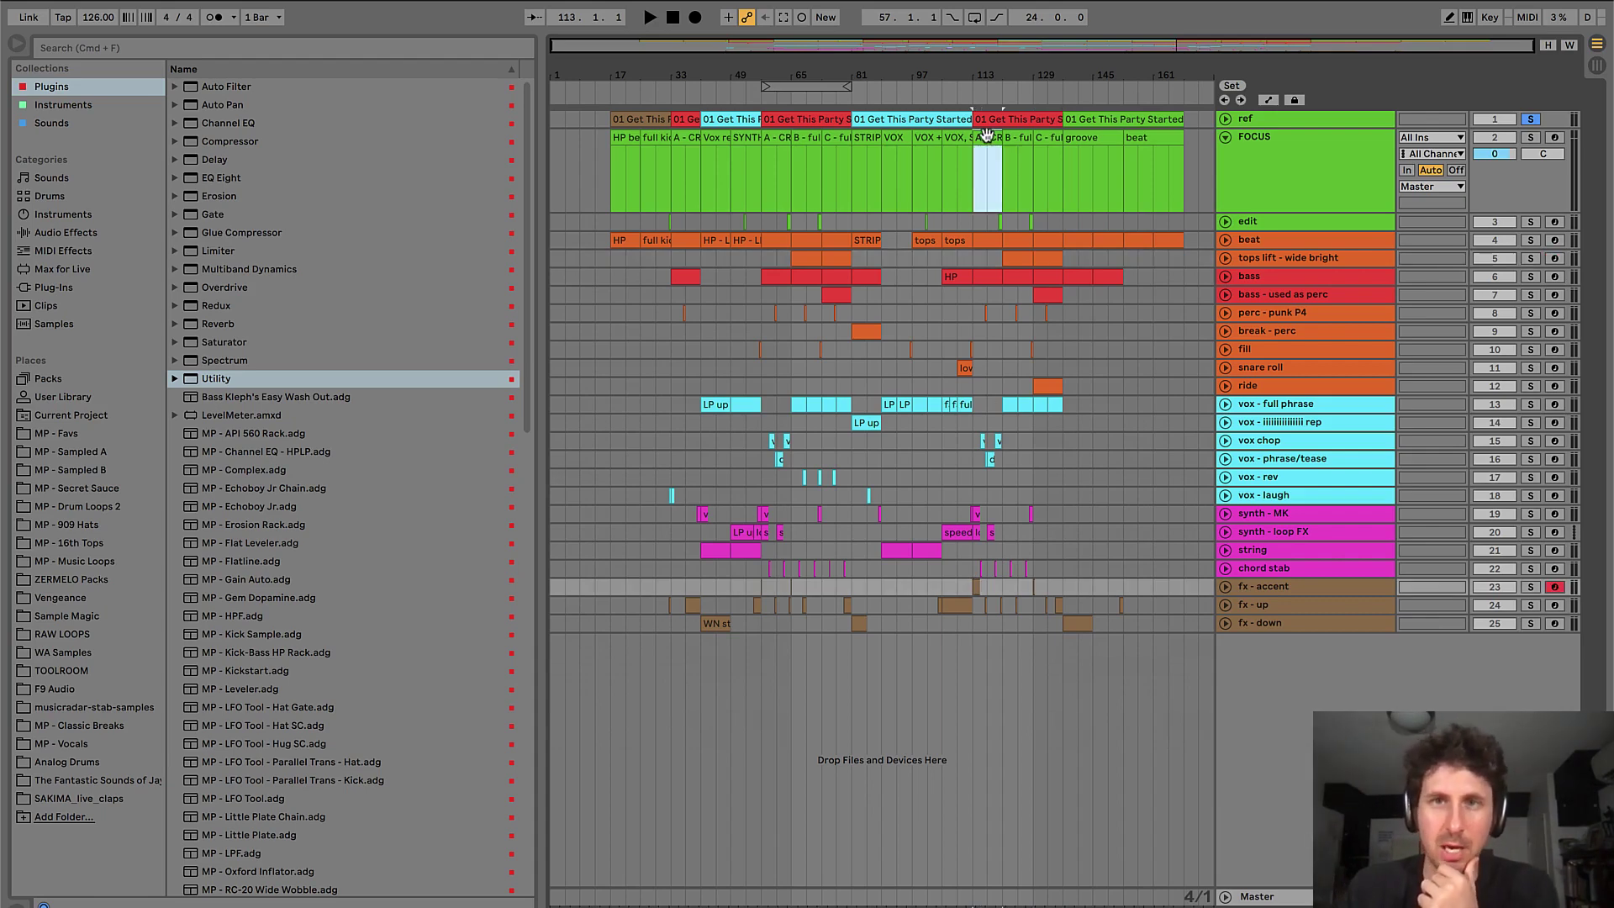
pyautogui.click(986, 137)
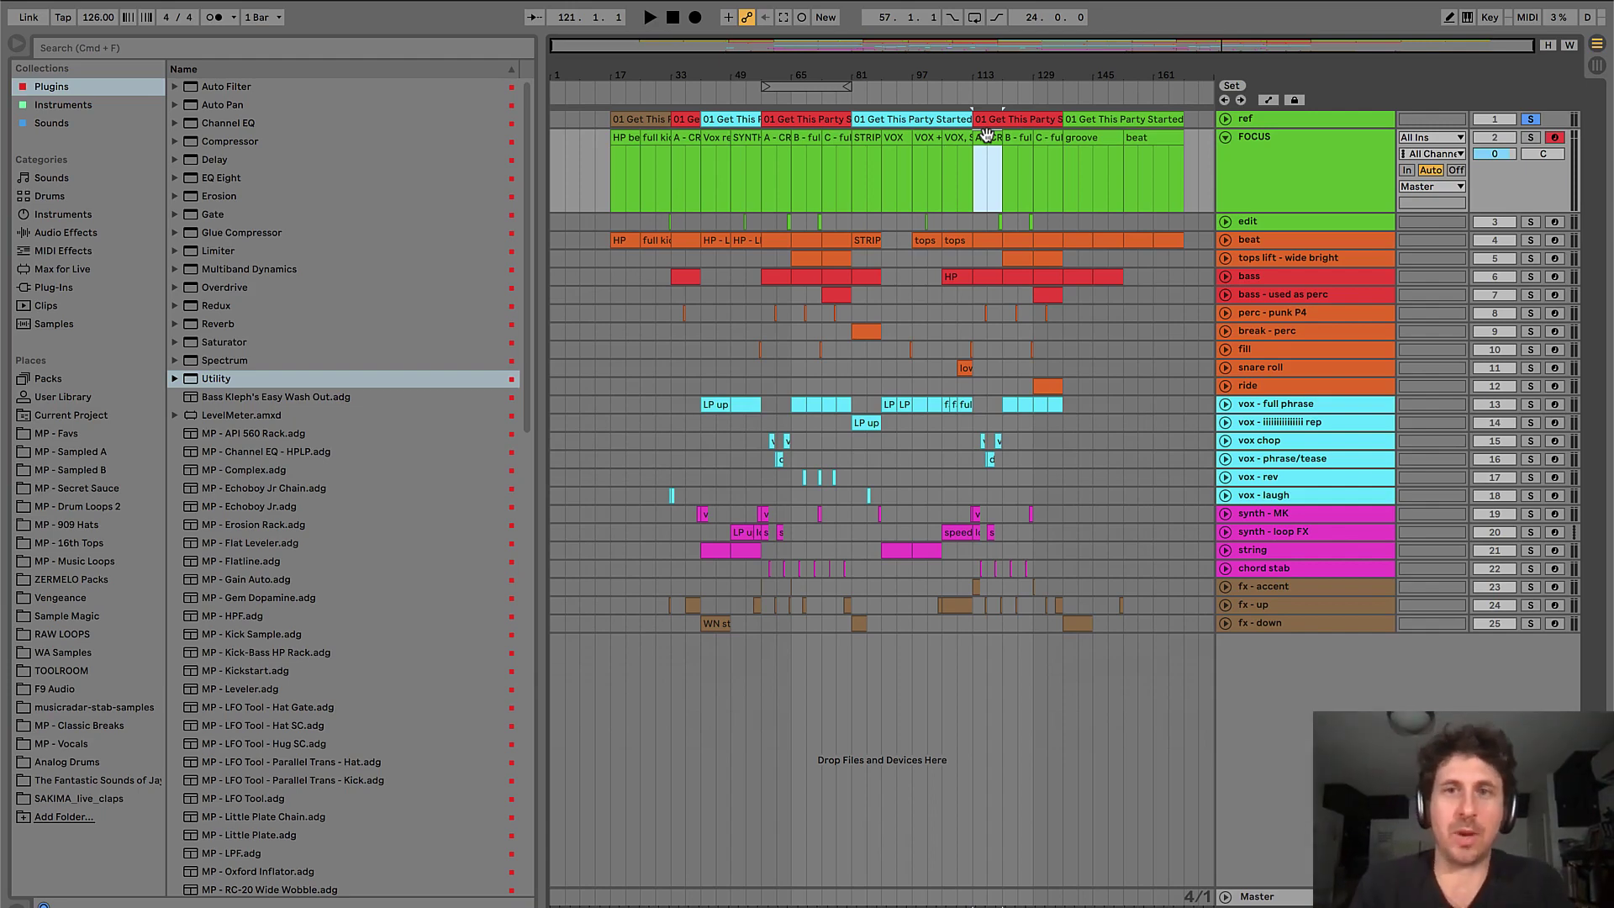
pyautogui.click(772, 138)
pyautogui.keyDown('shift'); pyautogui.click(842, 139); pyautogui.keyUp('shift')
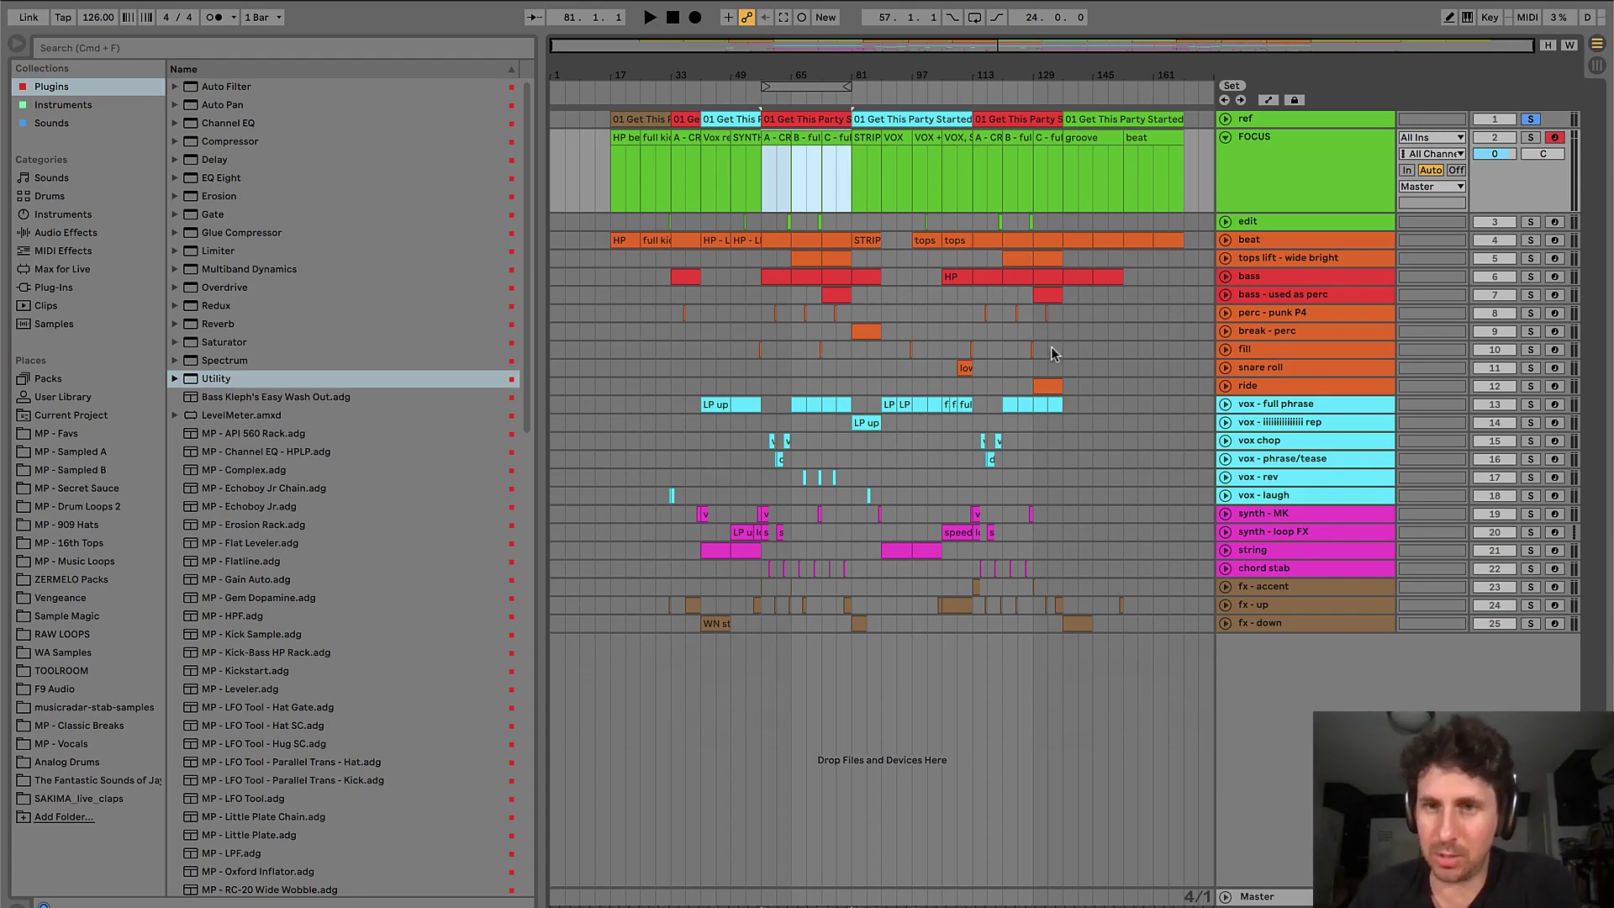
pyautogui.click(1036, 386)
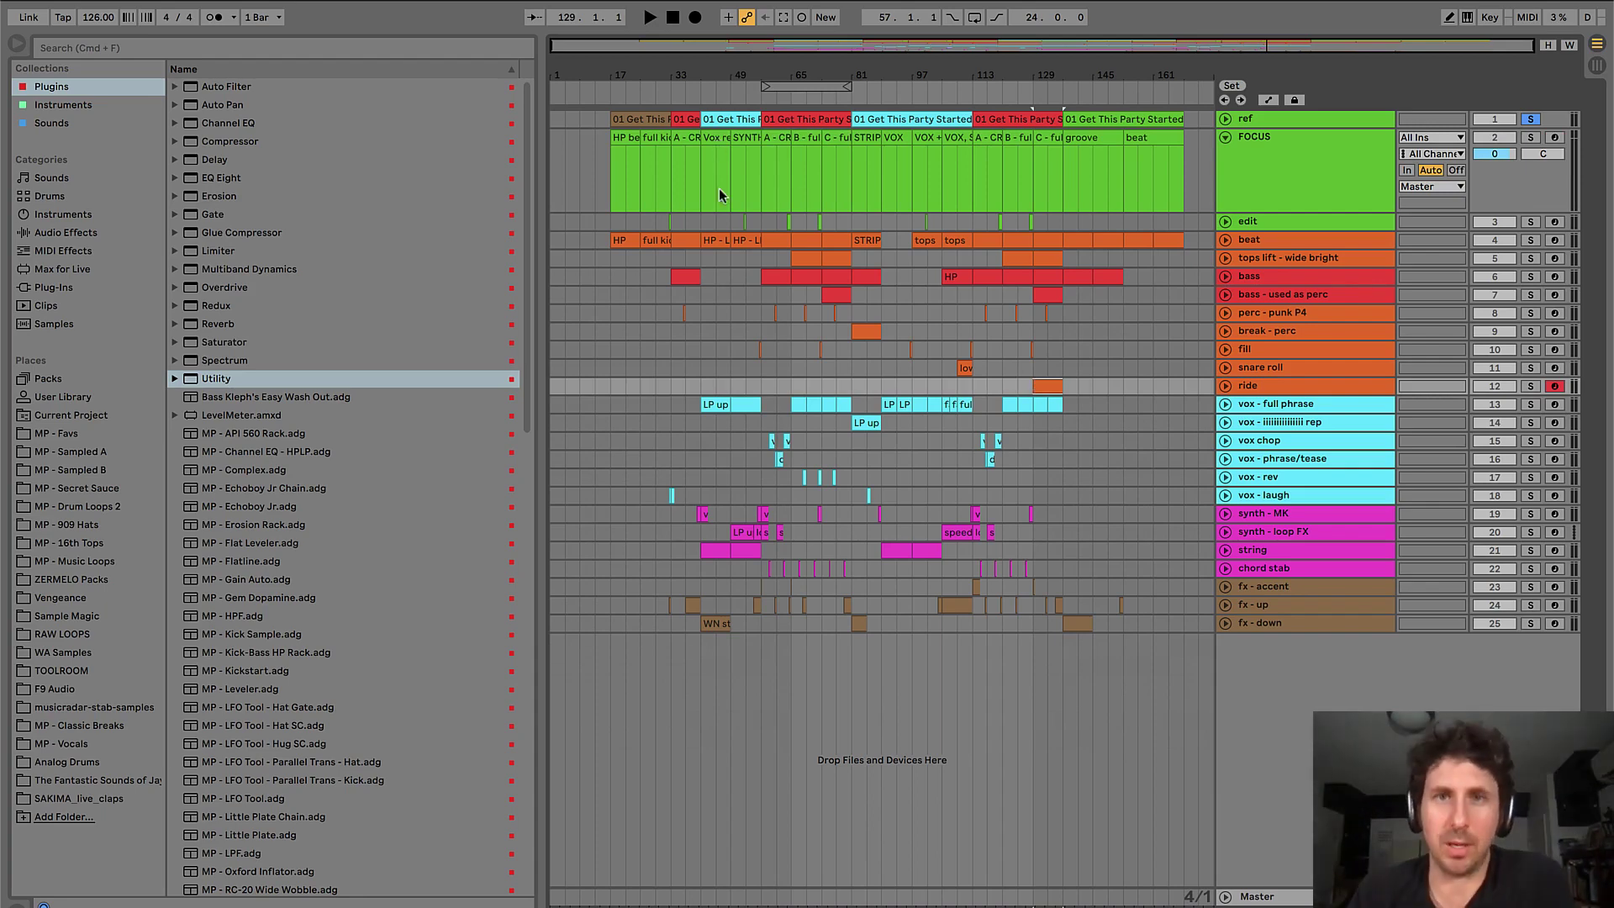
# - Review the colour-coded ref track sections in order from bar 17 to the red section at bar 113
pyautogui.click(643, 122)
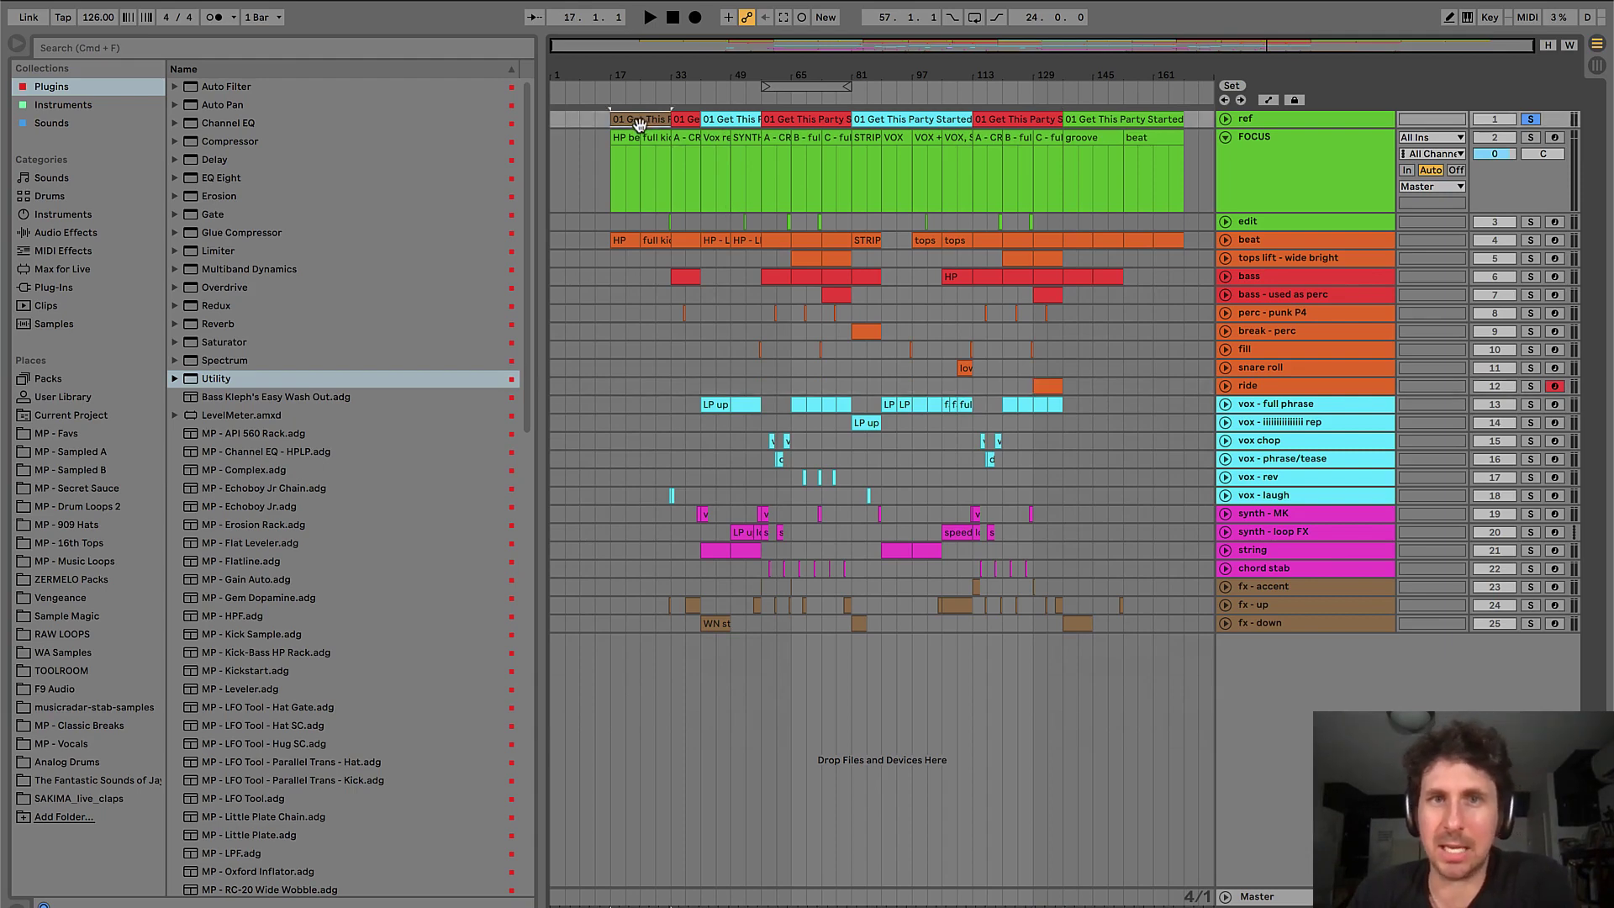
pyautogui.click(686, 119)
pyautogui.click(729, 119)
pyautogui.click(786, 122)
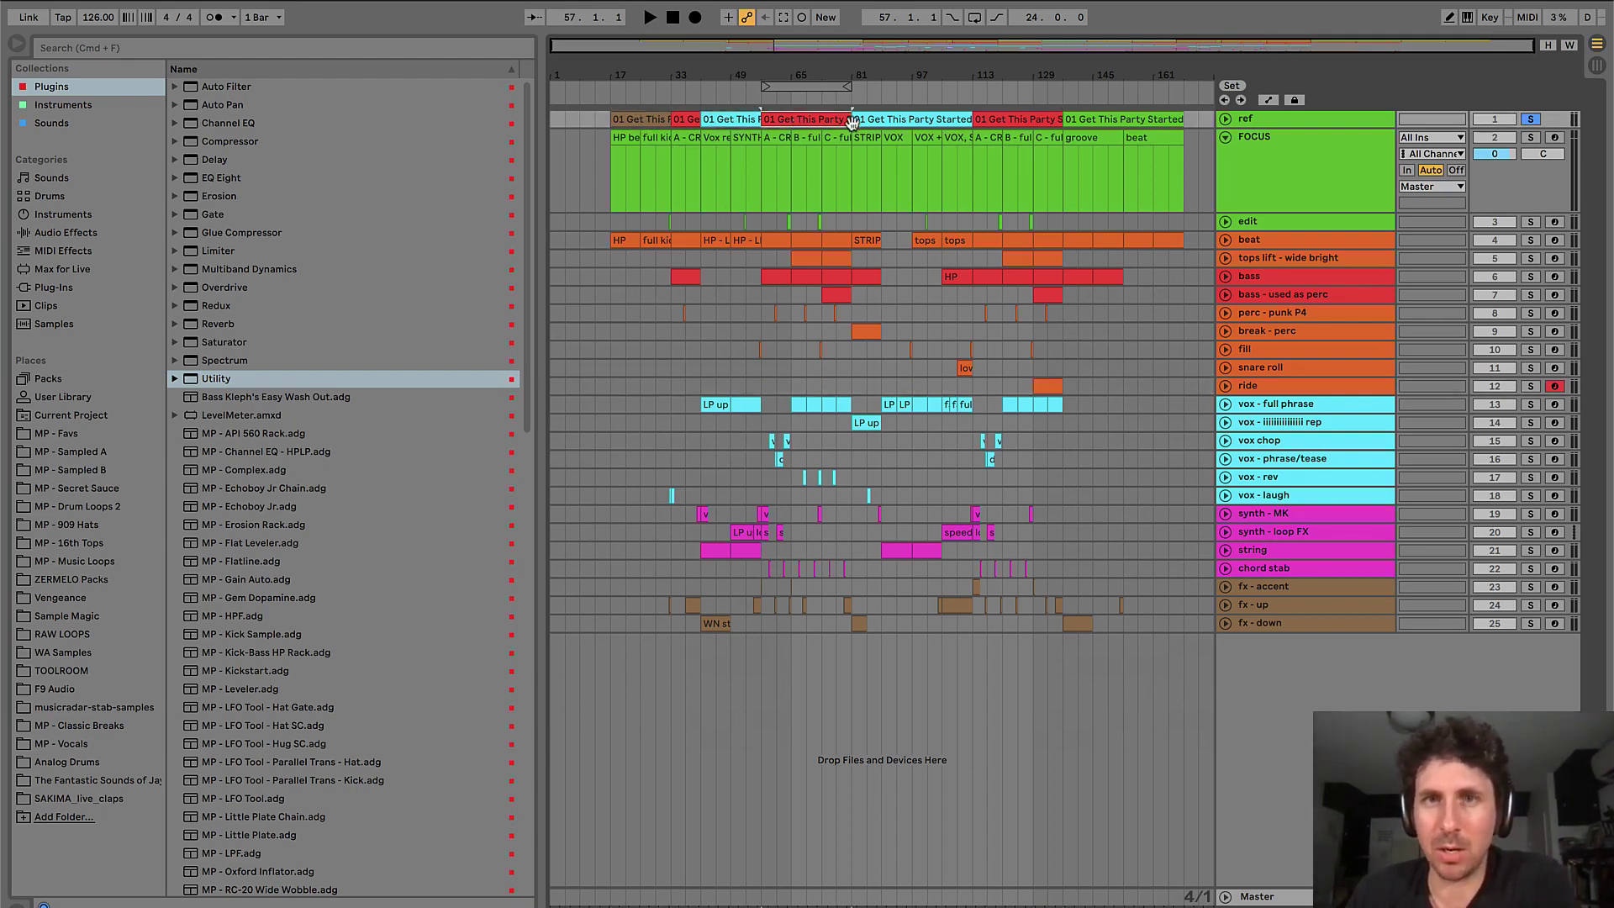
pyautogui.click(901, 119)
pyautogui.click(1000, 119)
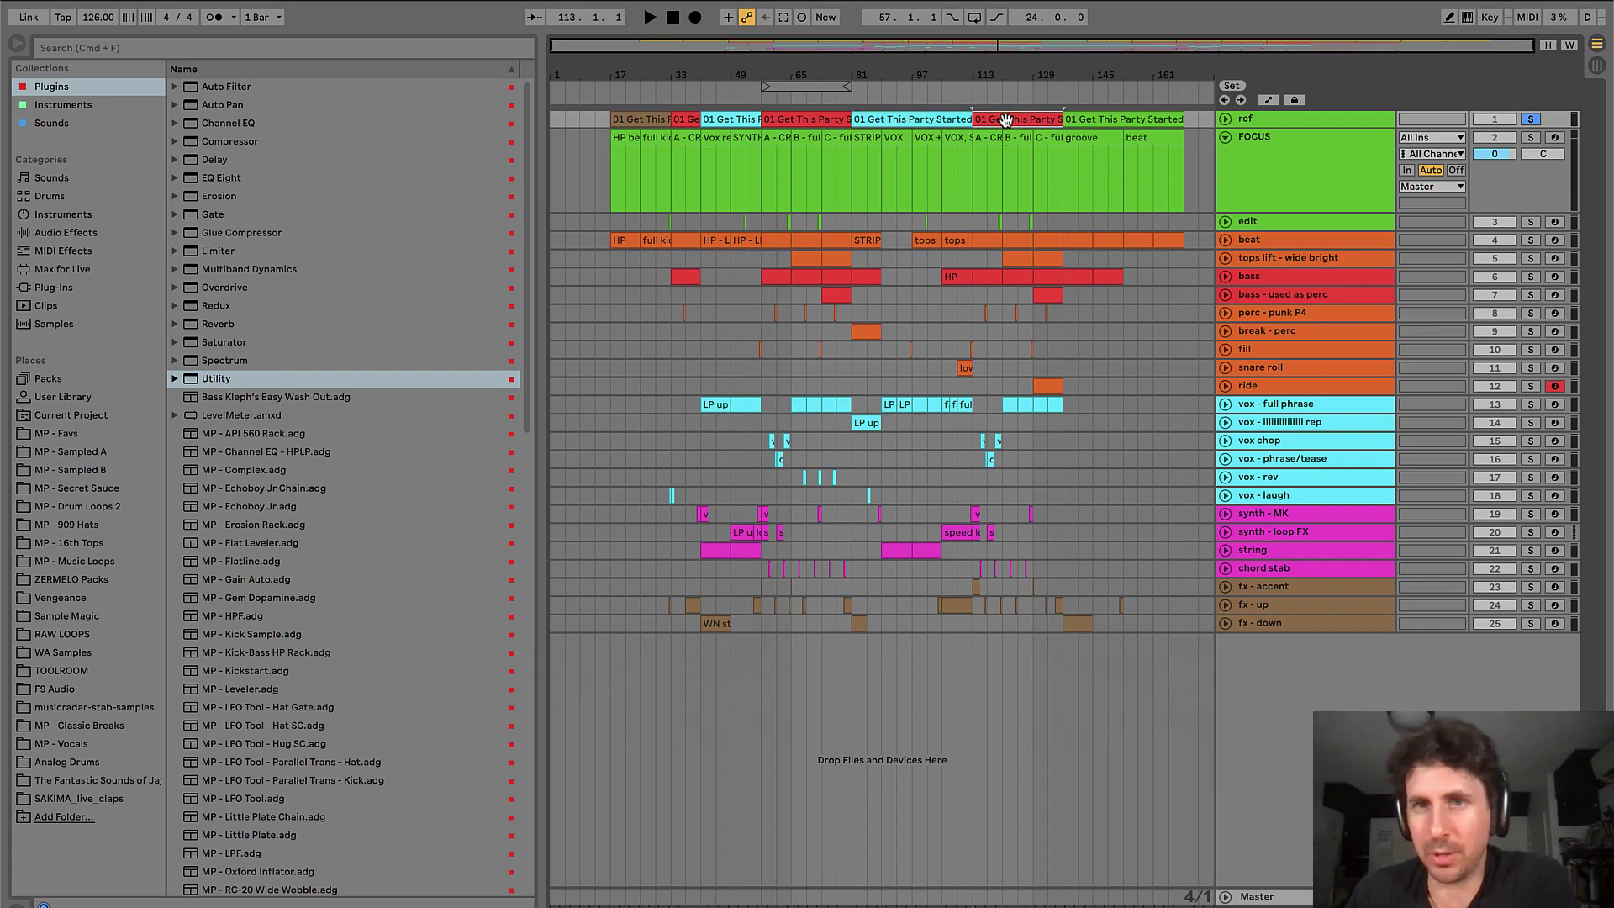
# - Recolour the final ref clip at bar 137 brown to match the opening section at bar 17
pyautogui.click(1106, 119)
pyautogui.rightClick(1106, 120)
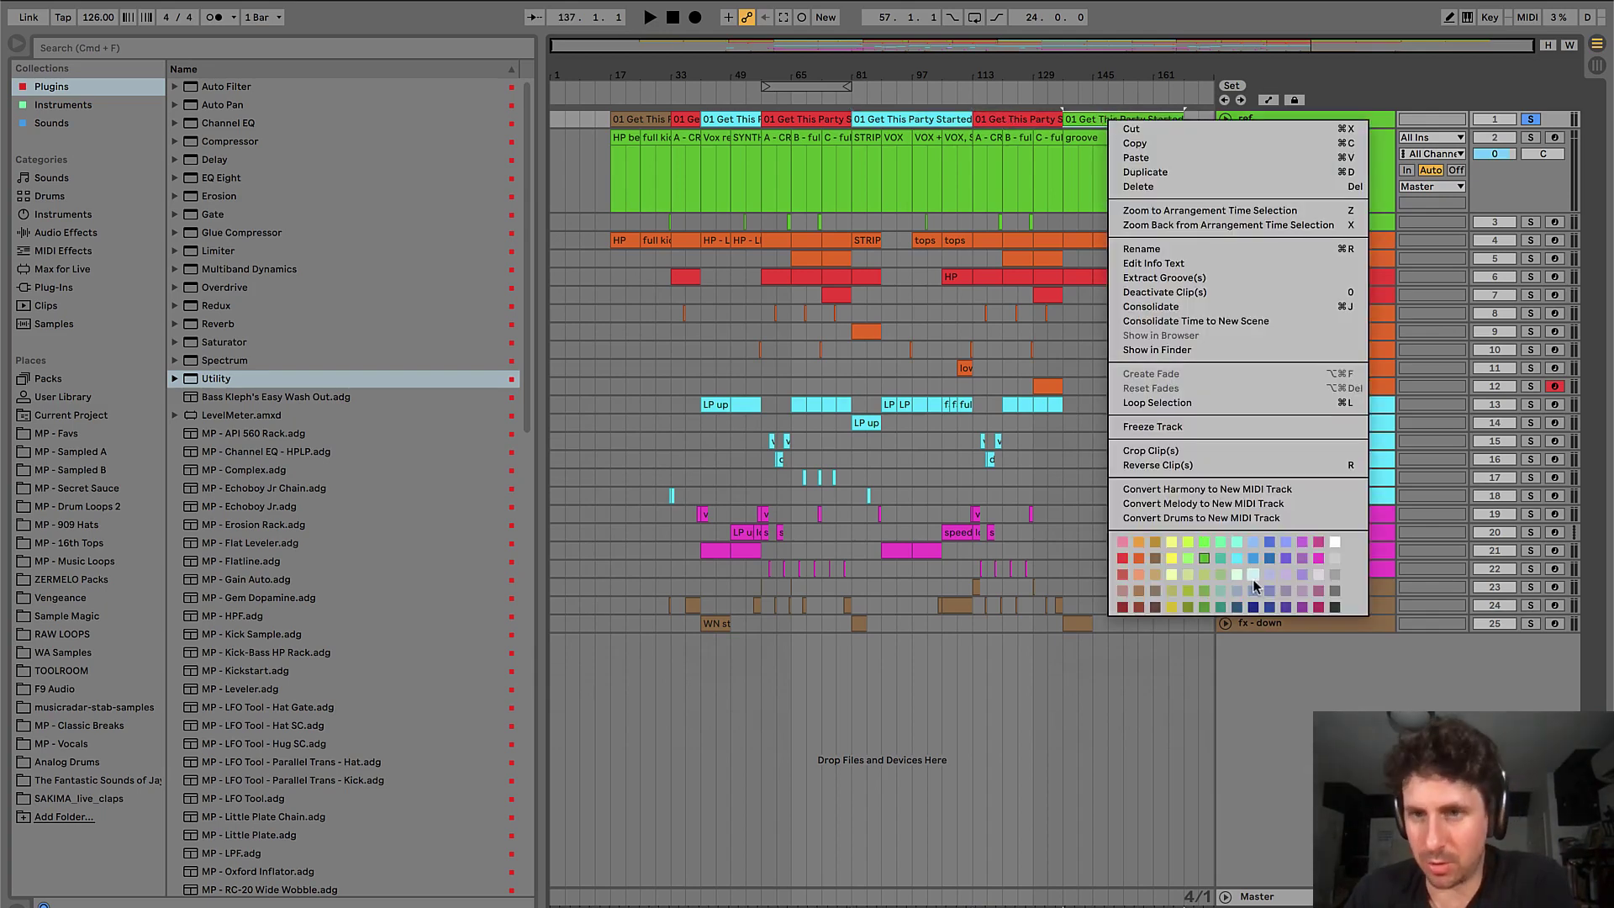
pyautogui.click(1153, 563)
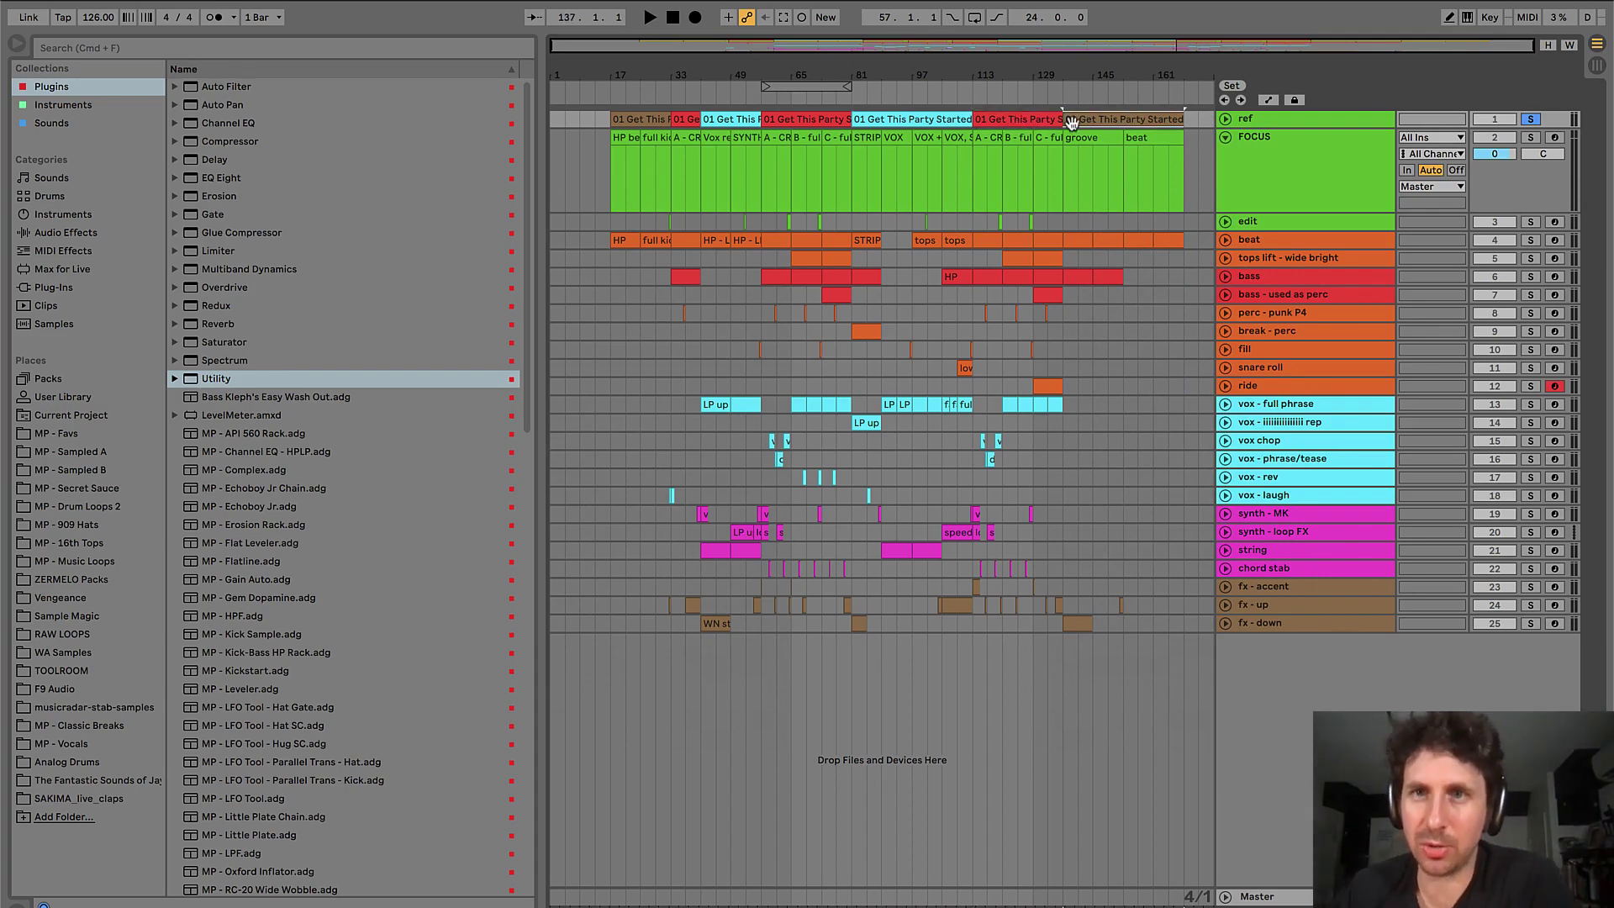
# - Select the cyan ref section at bar 81 and expand the ref track to show its waveform
pyautogui.click(809, 120)
pyautogui.click(908, 120)
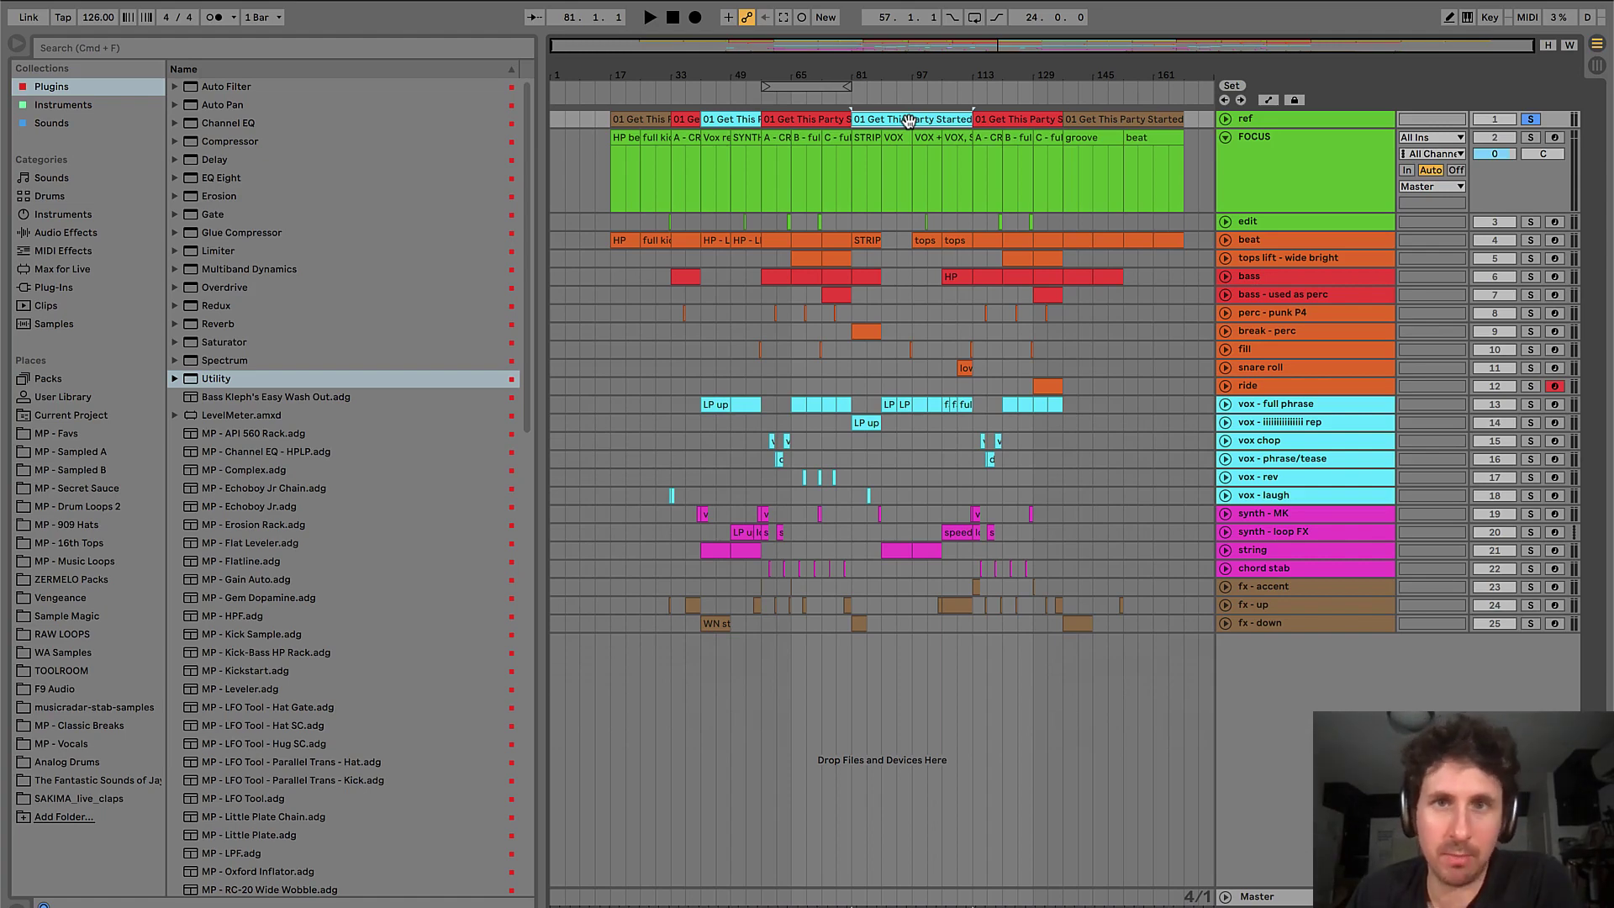
pyautogui.click(1226, 119)
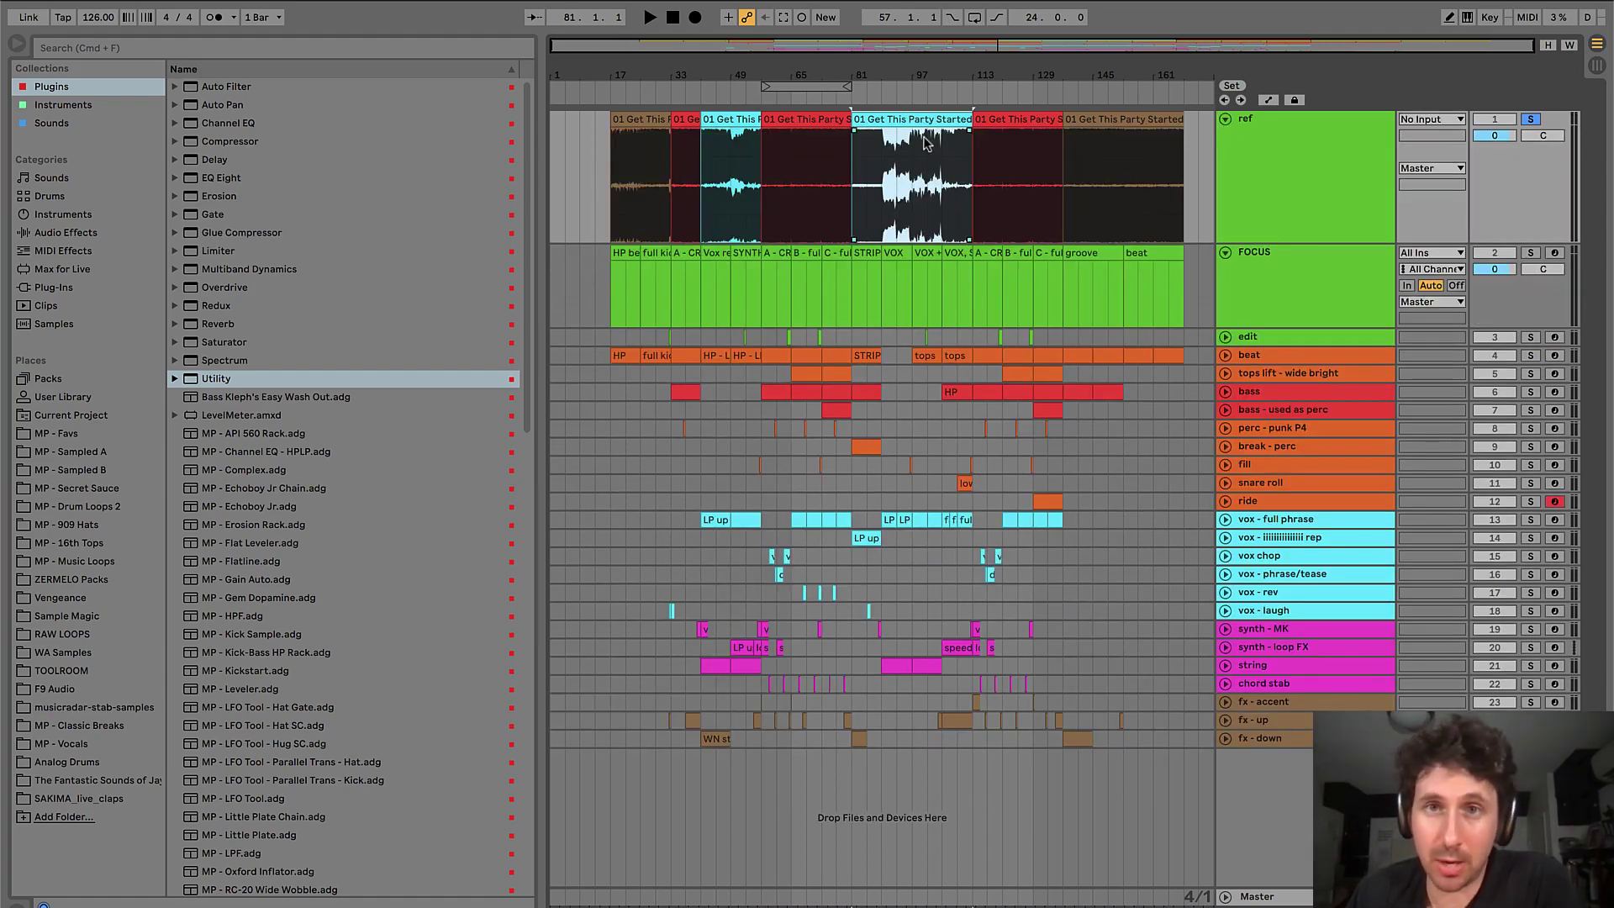
# - Examine the parts of the cyan ref section starting at bars 81, 89 and 105, including the matching FOCUS clip at bar 105
pyautogui.click(883, 160)
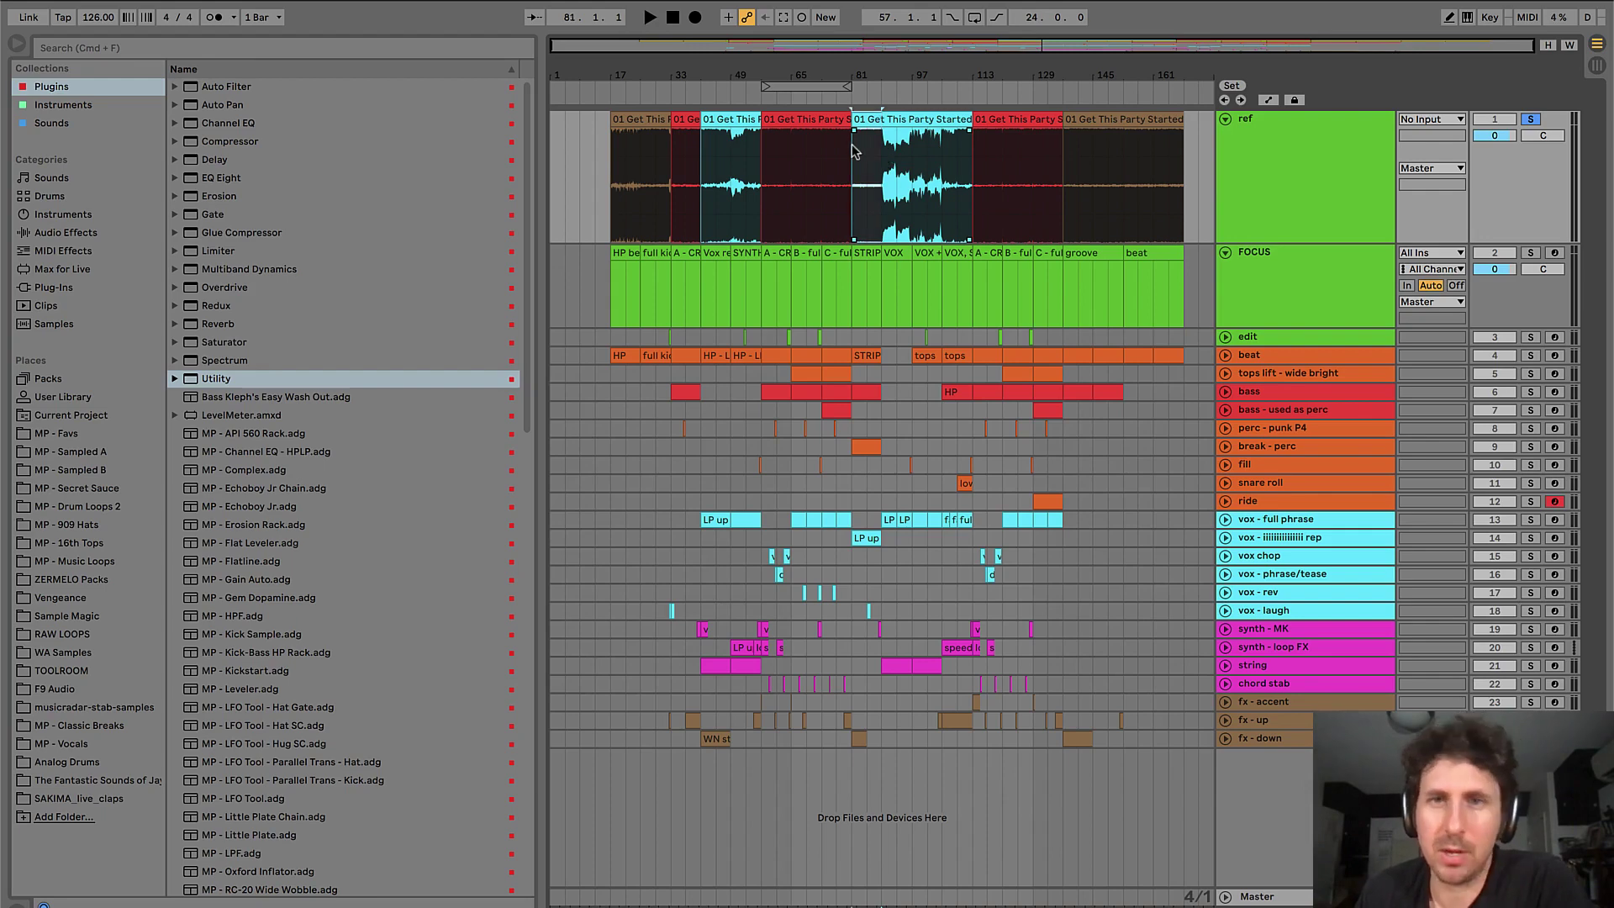
pyautogui.moveTo(885, 147); pyautogui.dragTo(947, 145)
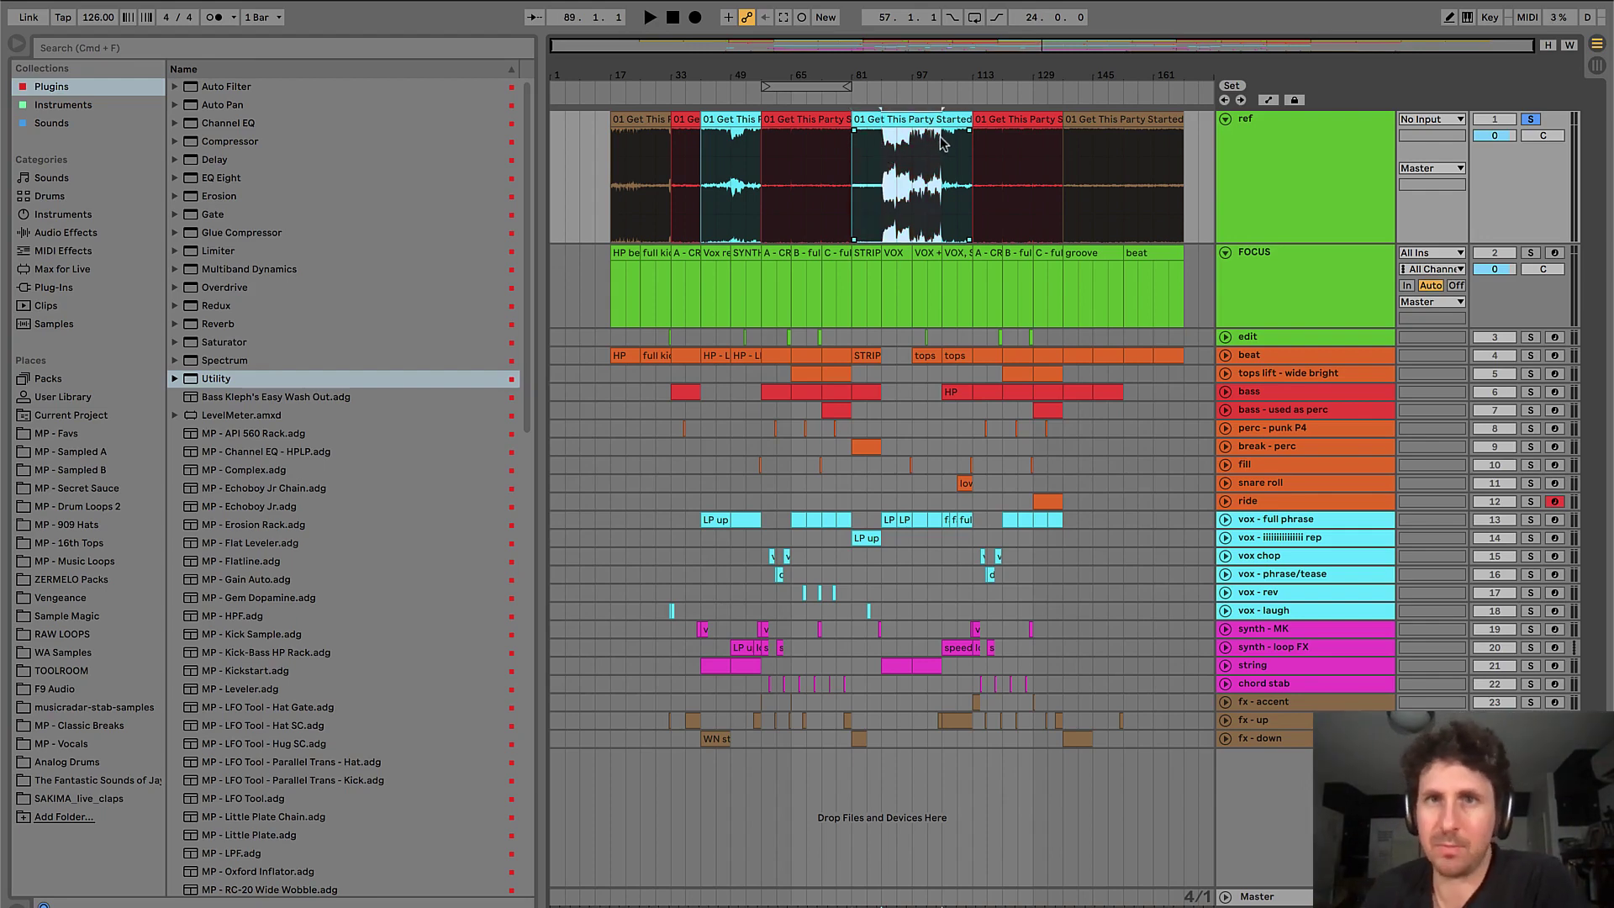
pyautogui.moveTo(941, 143); pyautogui.dragTo(971, 143)
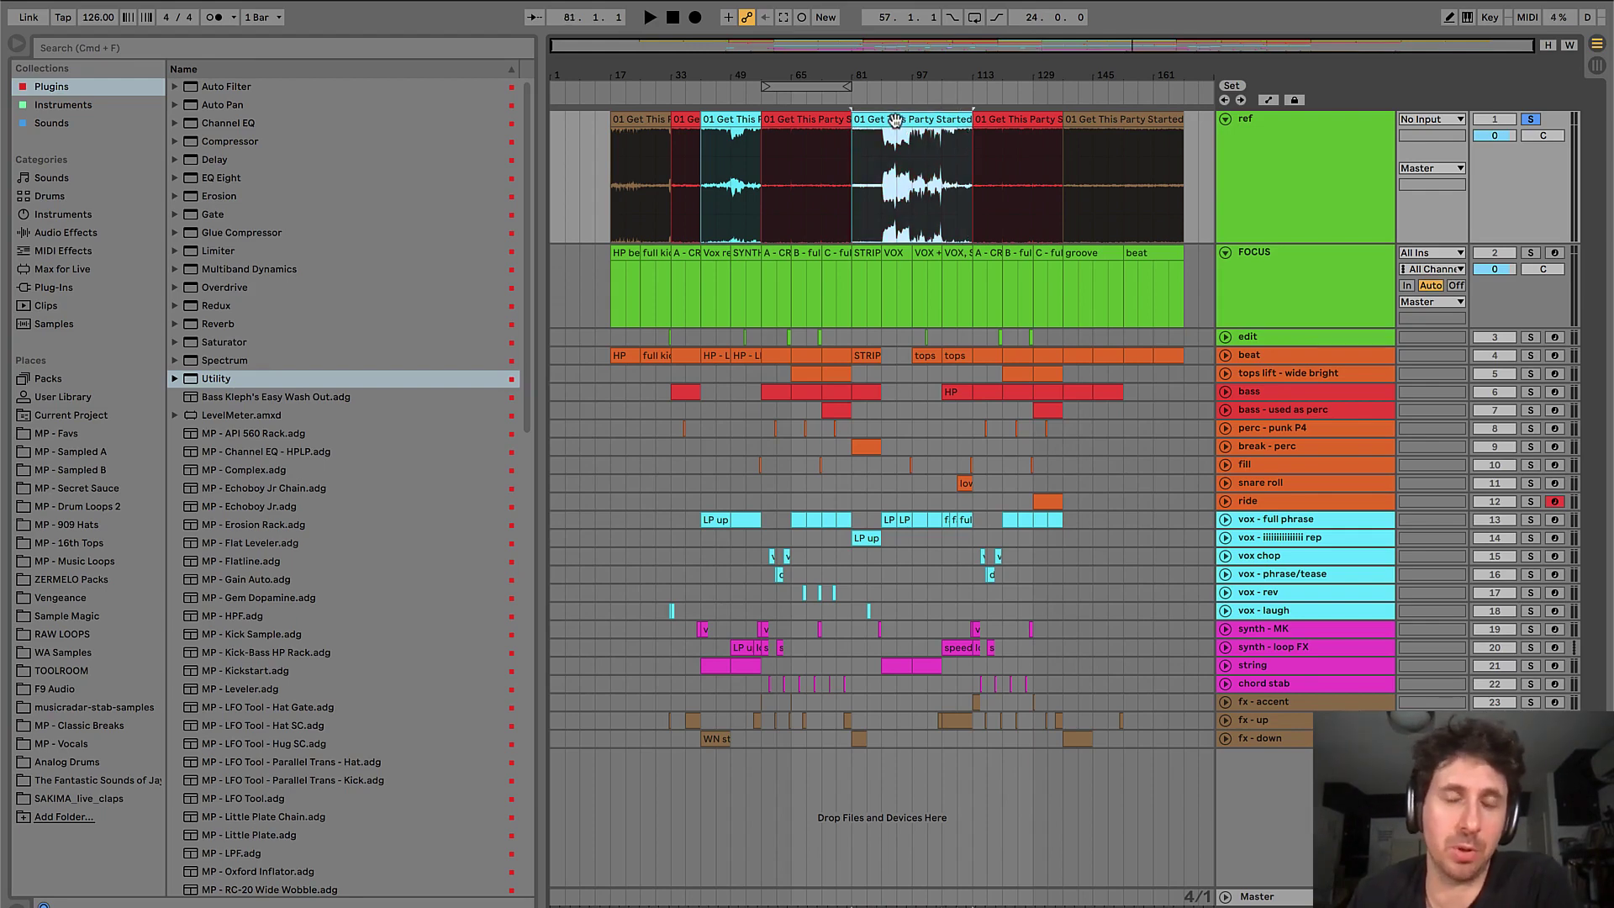
pyautogui.click(878, 168)
pyautogui.moveTo(878, 168)
pyautogui.mouseDown()
pyautogui.moveTo(851, 165)
pyautogui.moveTo(942, 167)
pyautogui.moveTo(880, 165)
pyautogui.mouseUp()
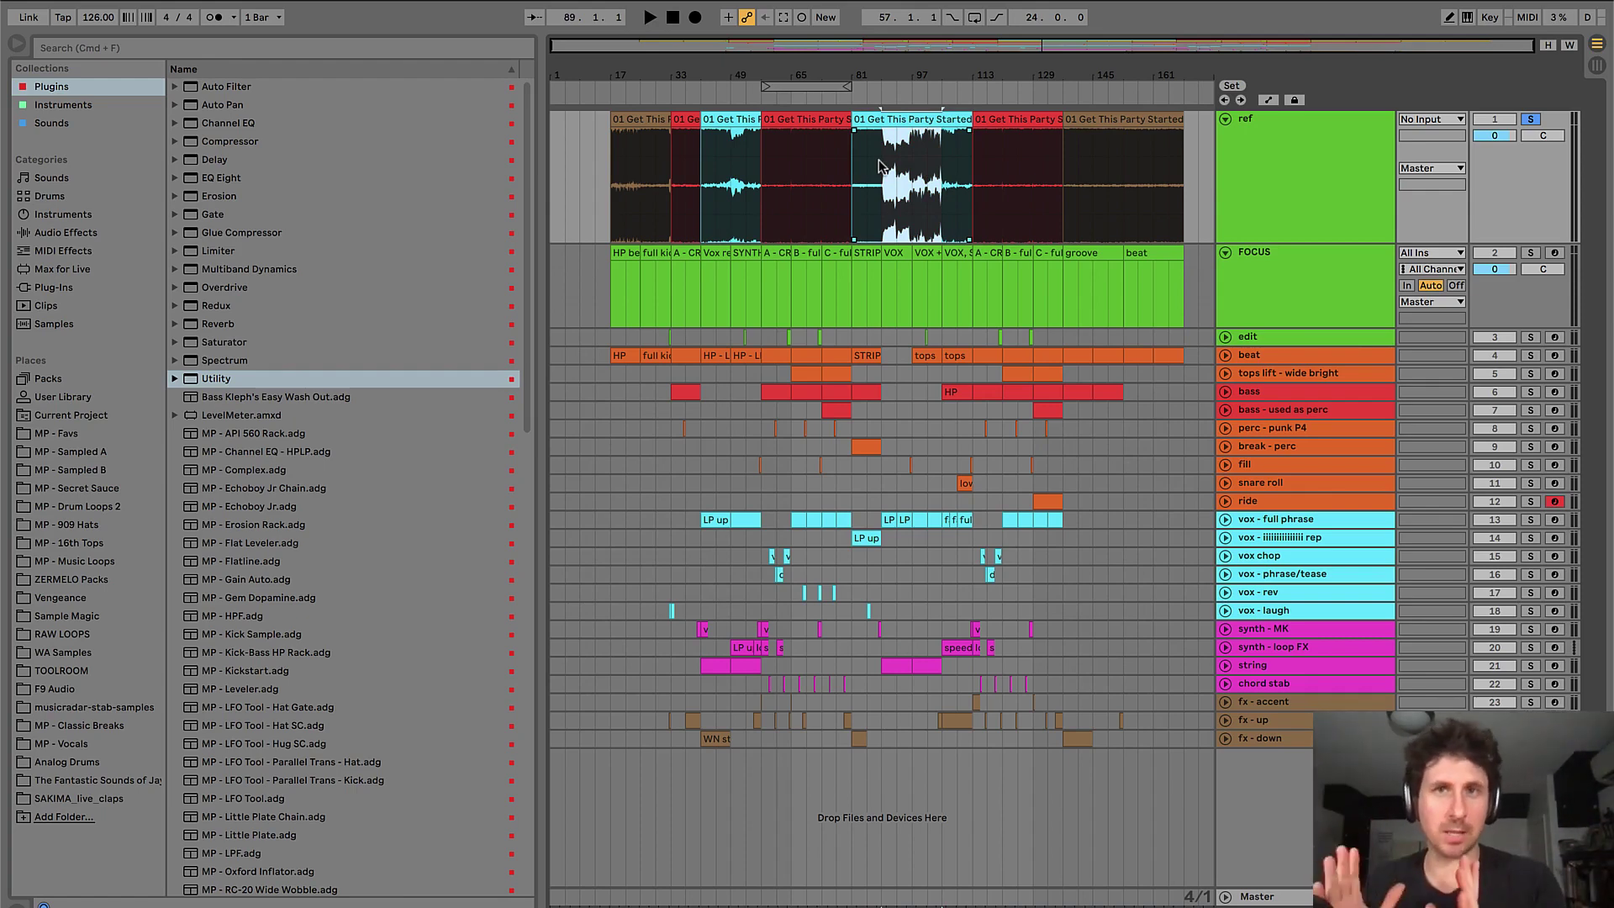
pyautogui.click(969, 155)
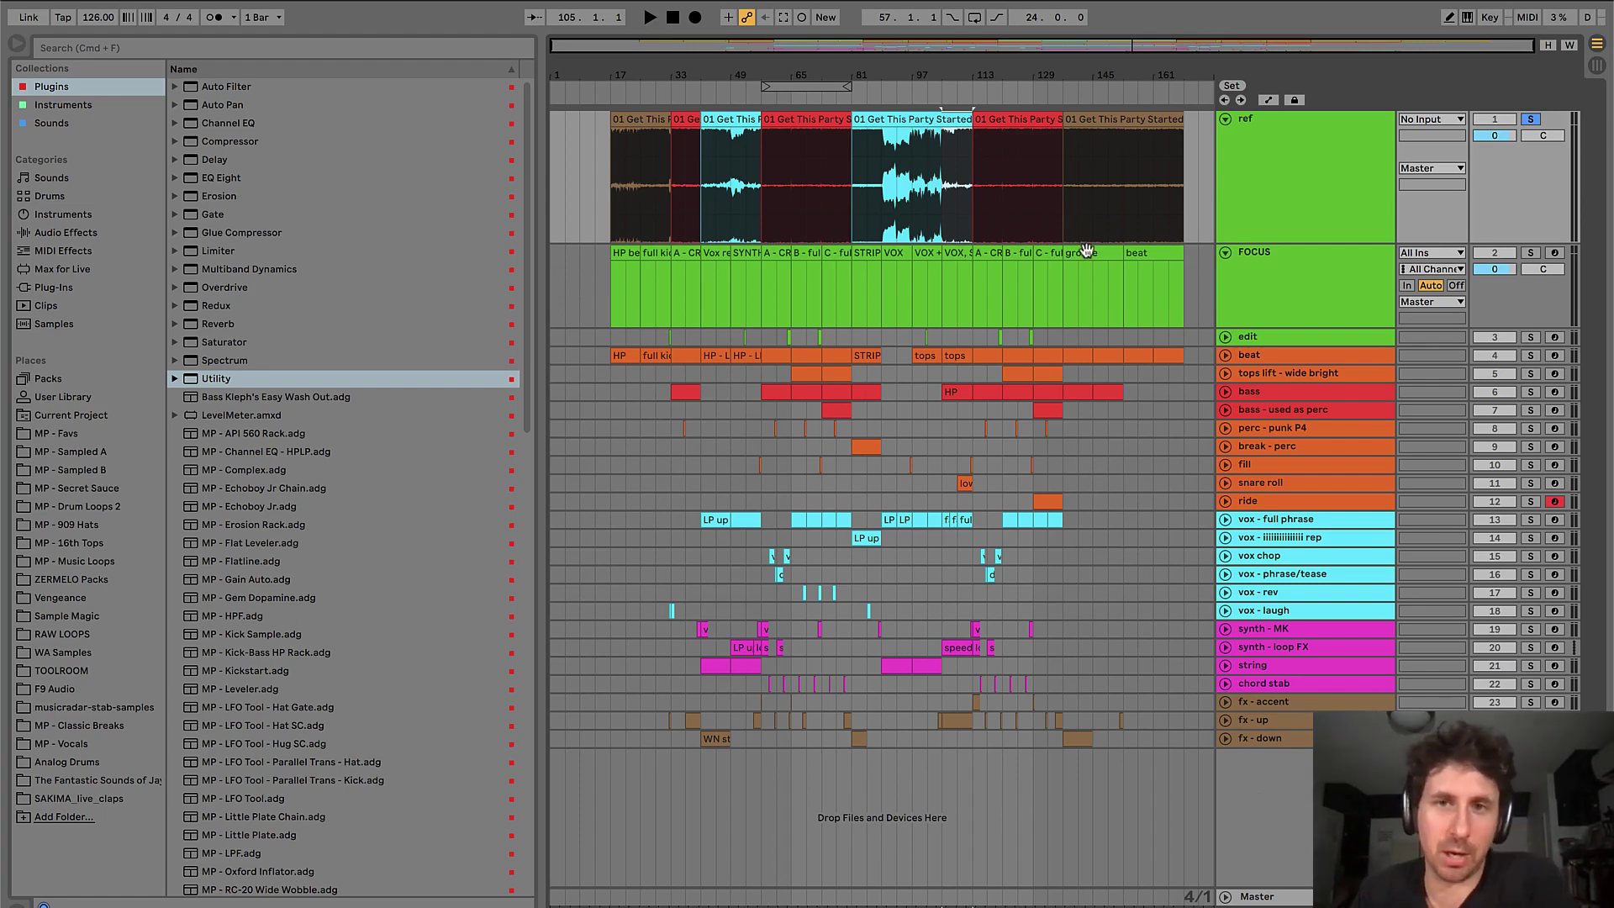
pyautogui.click(959, 257)
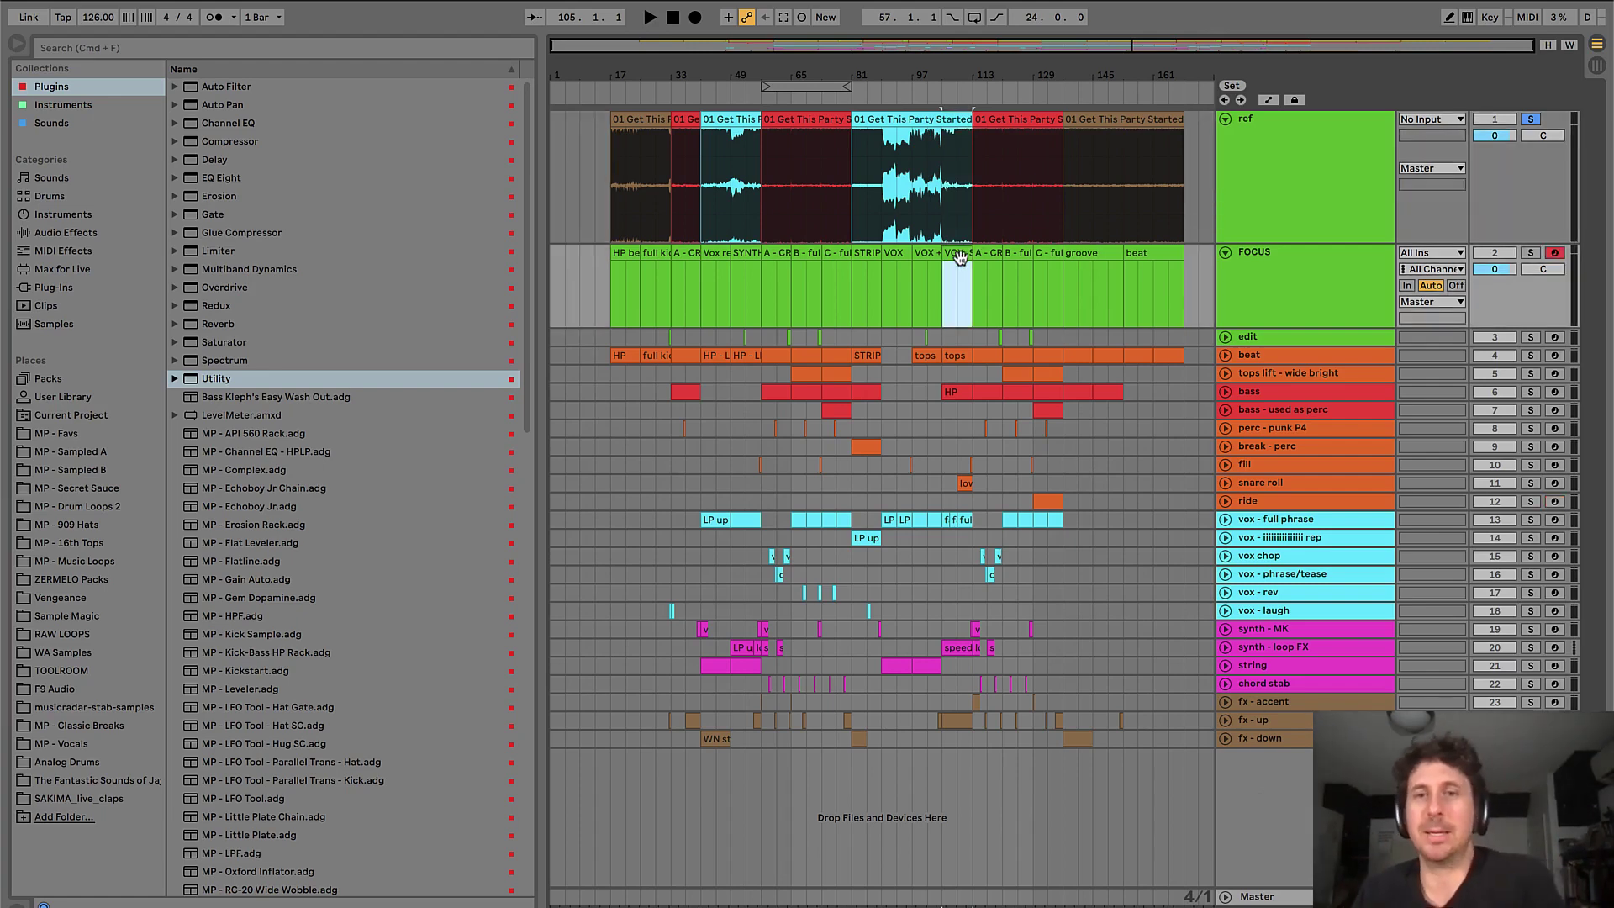
# - Examine the sections from bar 81 onward, focusing on the FOCUS and vox - full phrase clips between bars 113 and 137
pyautogui.click(890, 123)
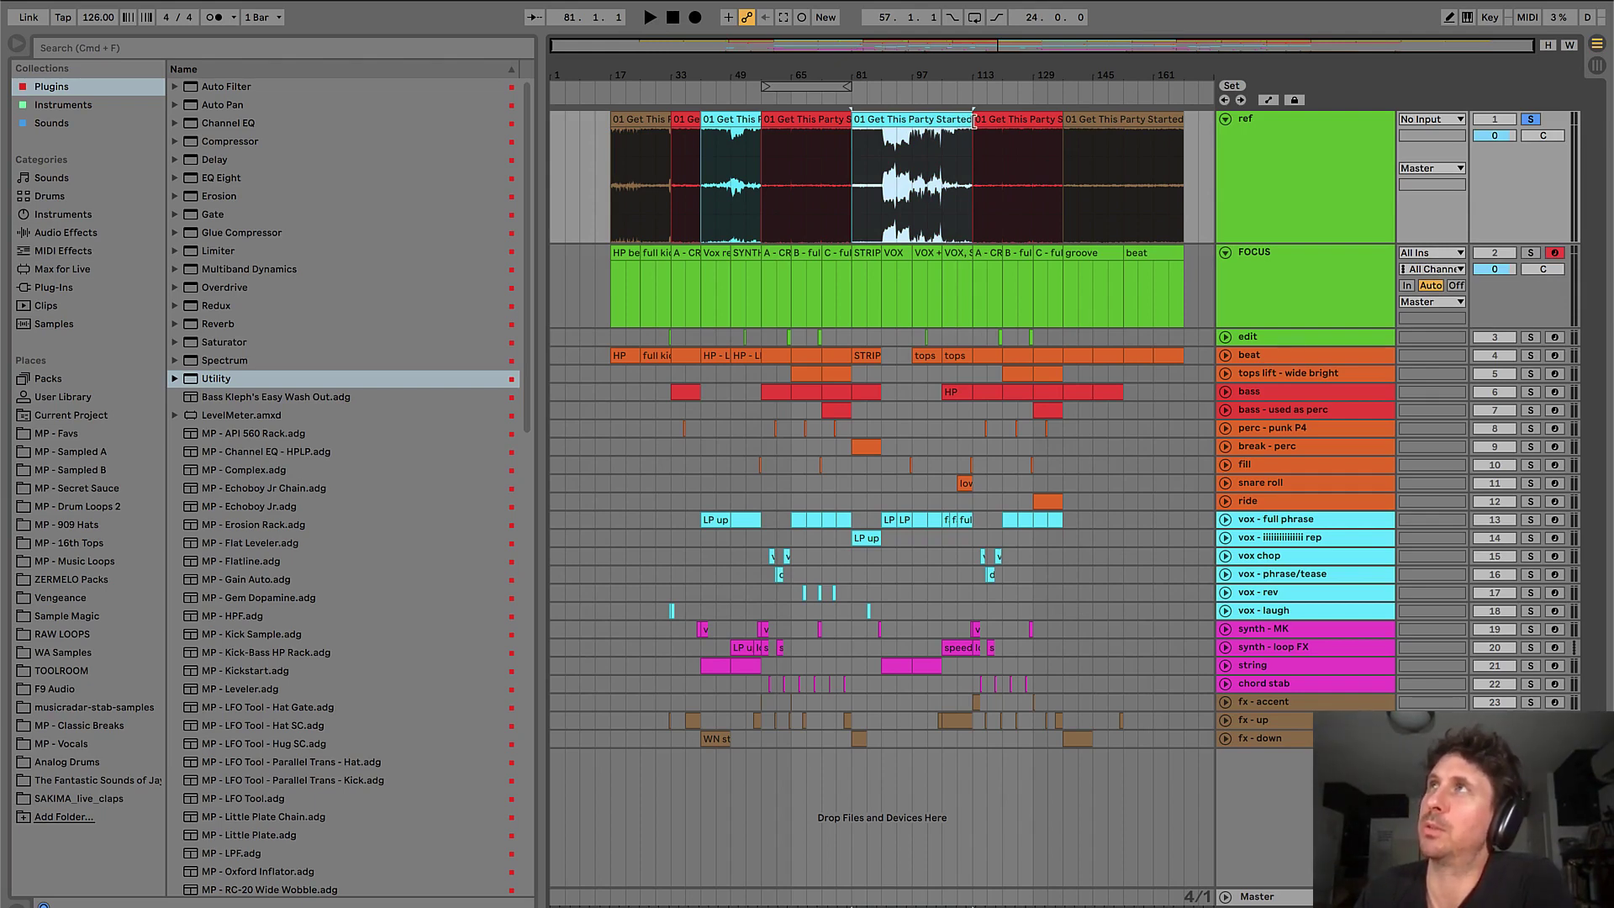
pyautogui.click(1017, 119)
pyautogui.click(1104, 122)
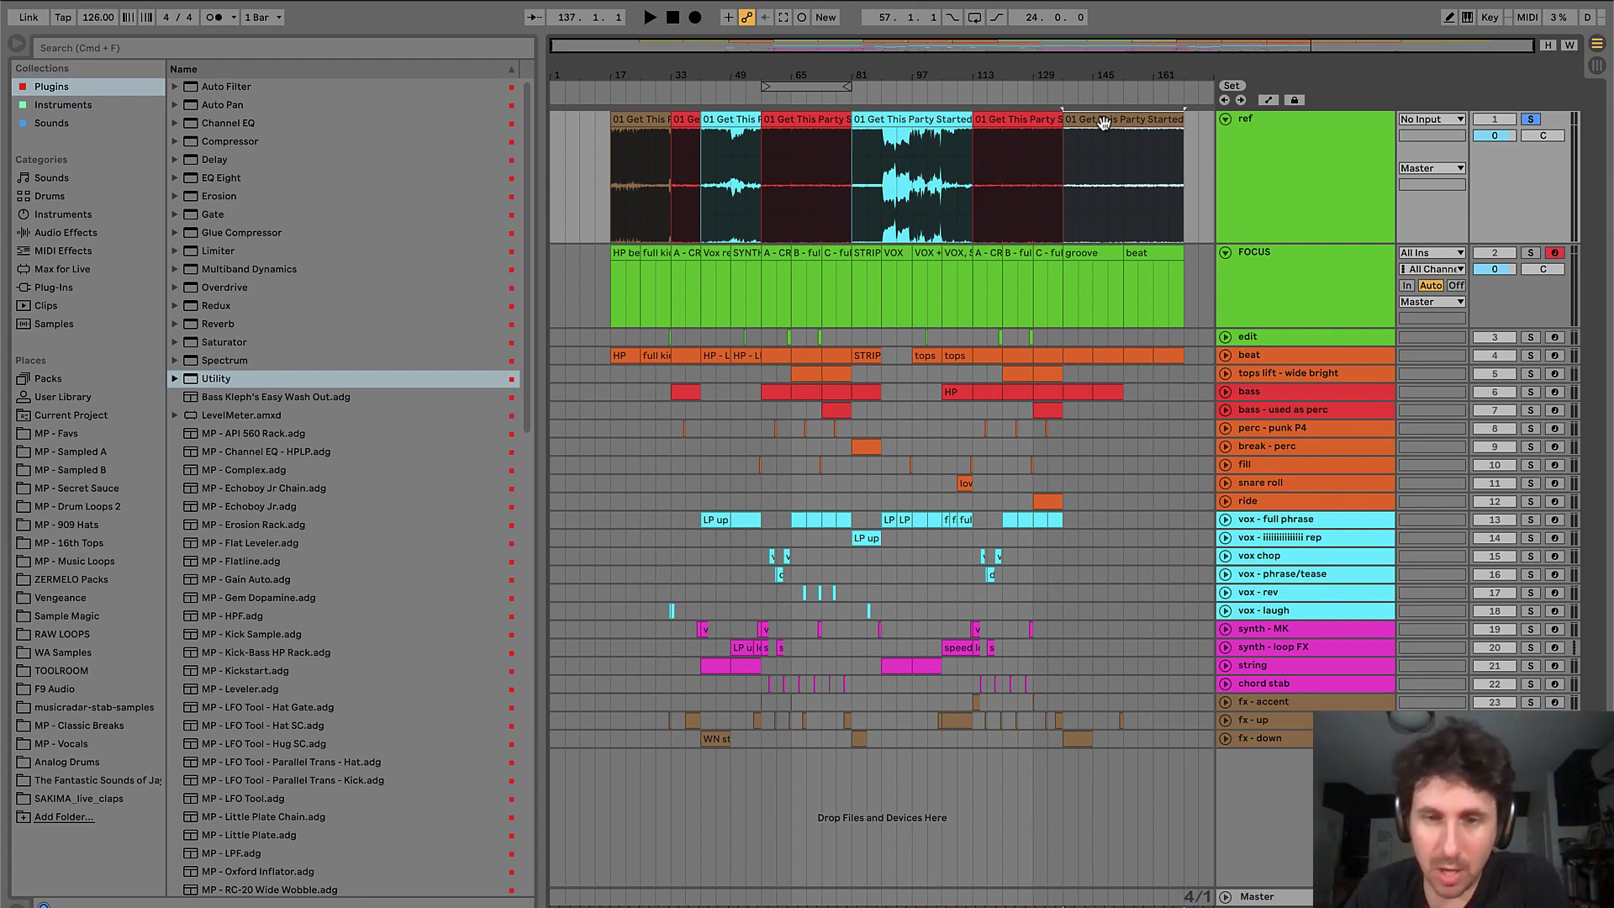
pyautogui.click(971, 502)
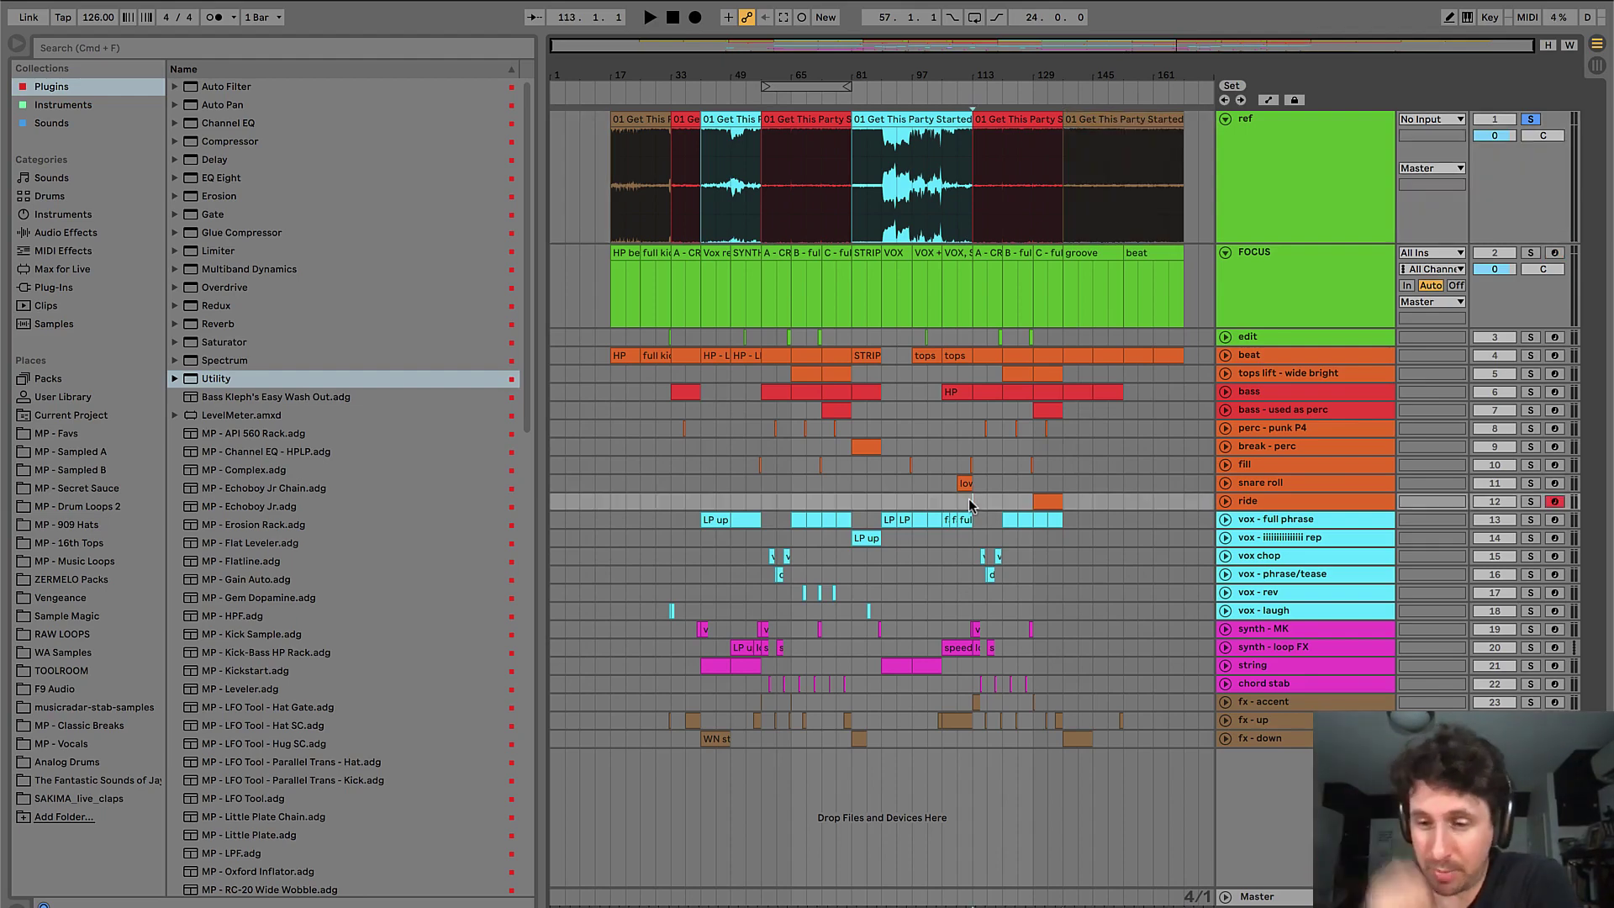
pyautogui.press('+')
pyautogui.moveTo(971, 502); pyautogui.dragTo(1051, 593)
pyautogui.click(1005, 254)
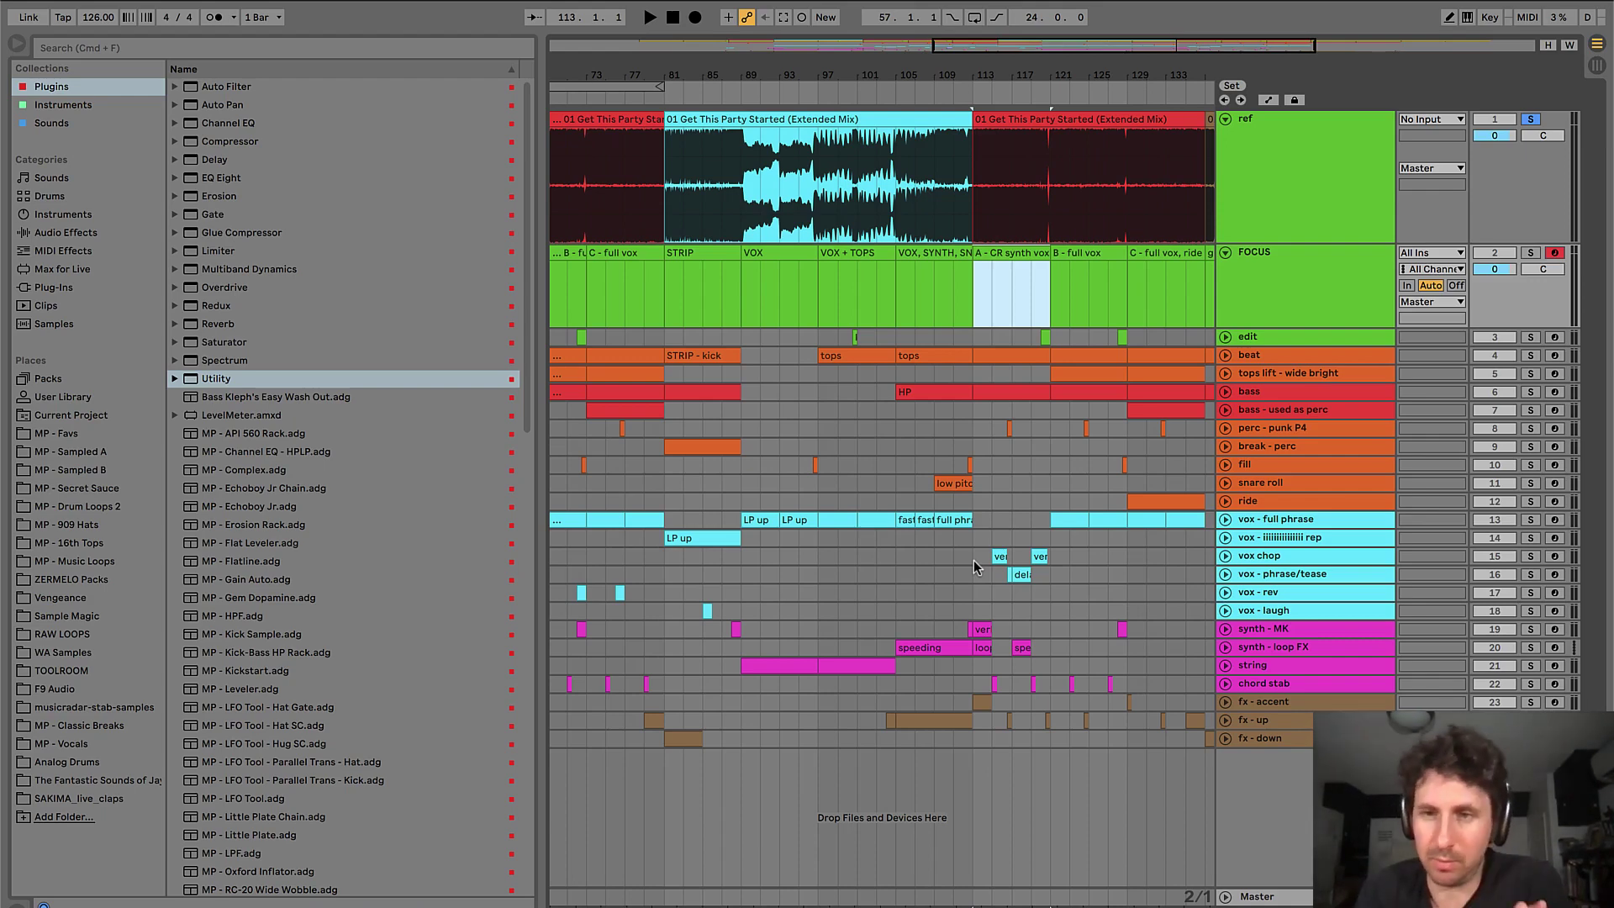
pyautogui.moveTo(975, 519); pyautogui.dragTo(1181, 518)
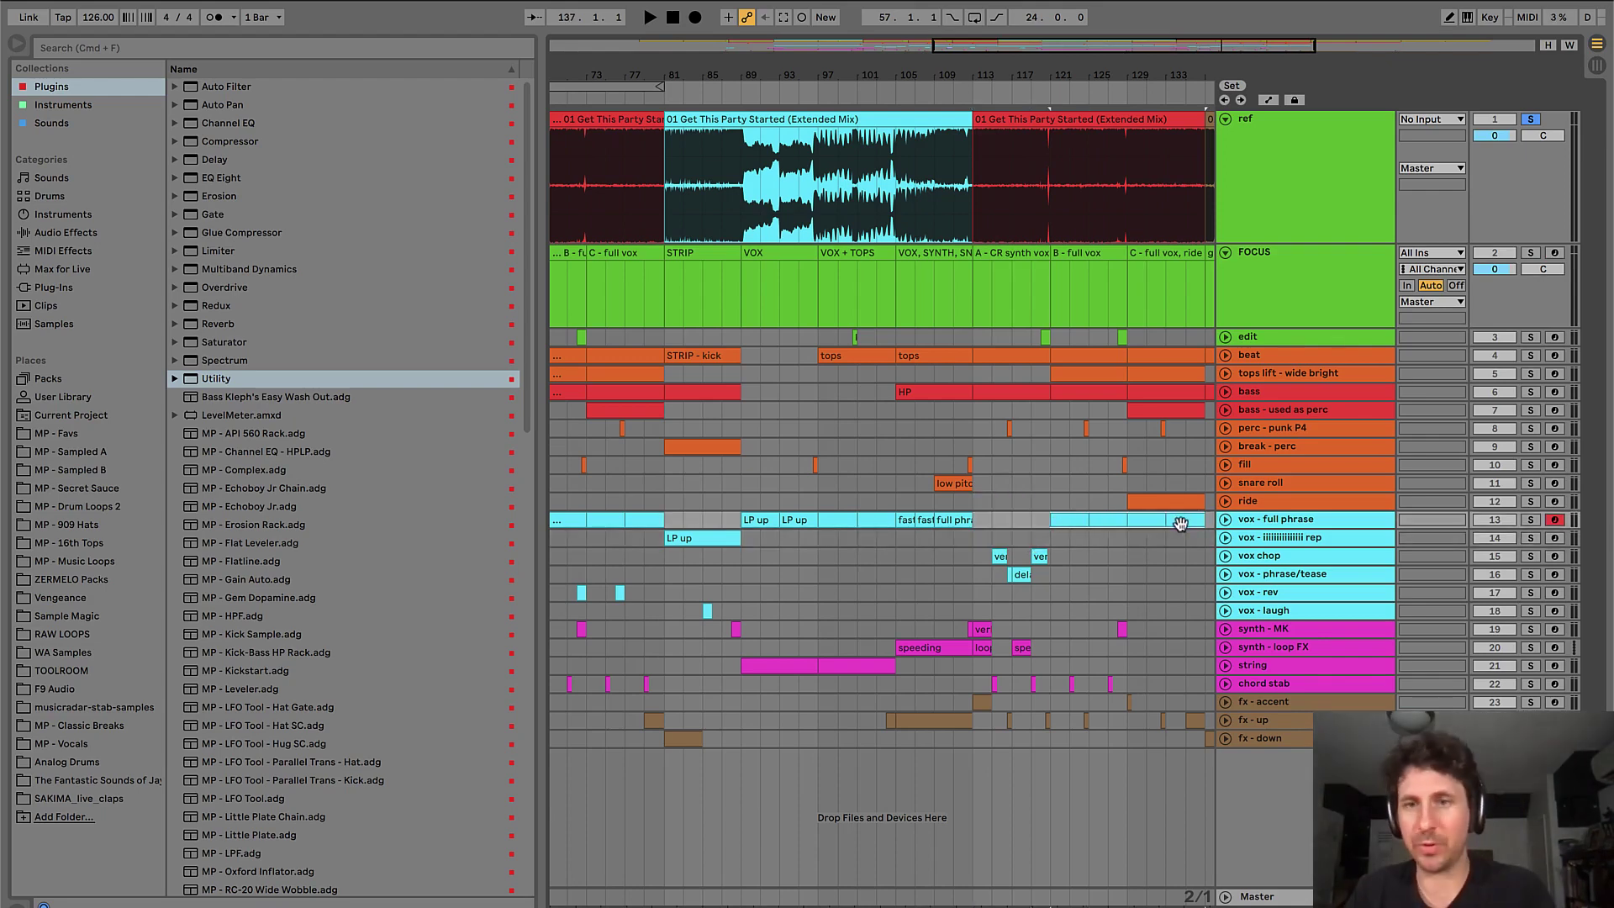
pyautogui.hscroll(3, 1061, 460)
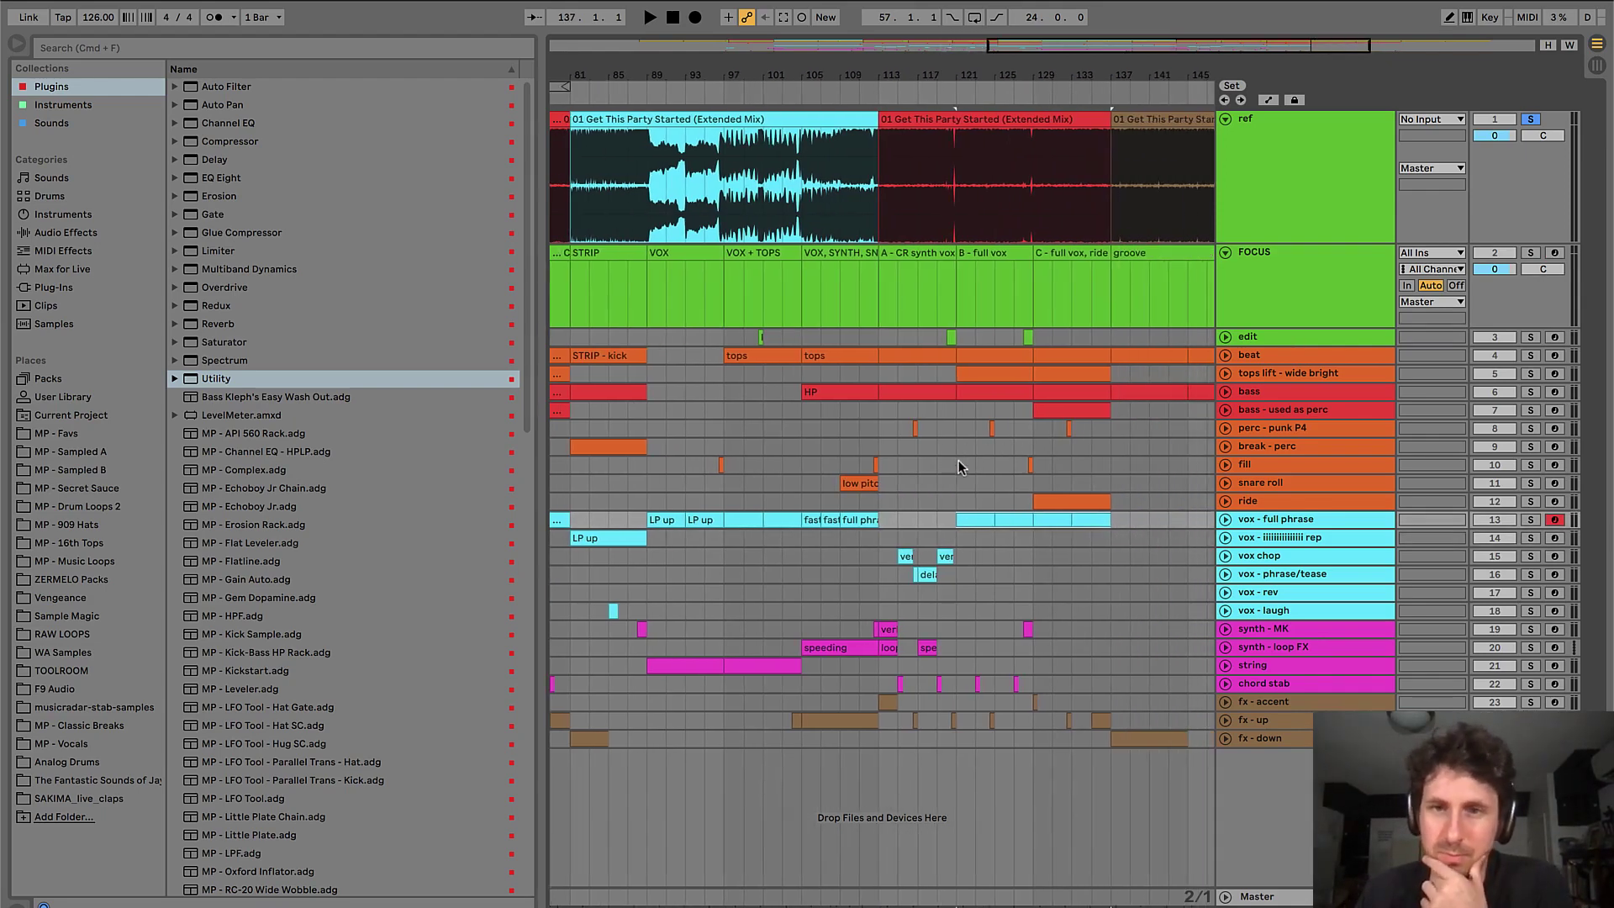
pyautogui.click(955, 465)
pyautogui.press('-')
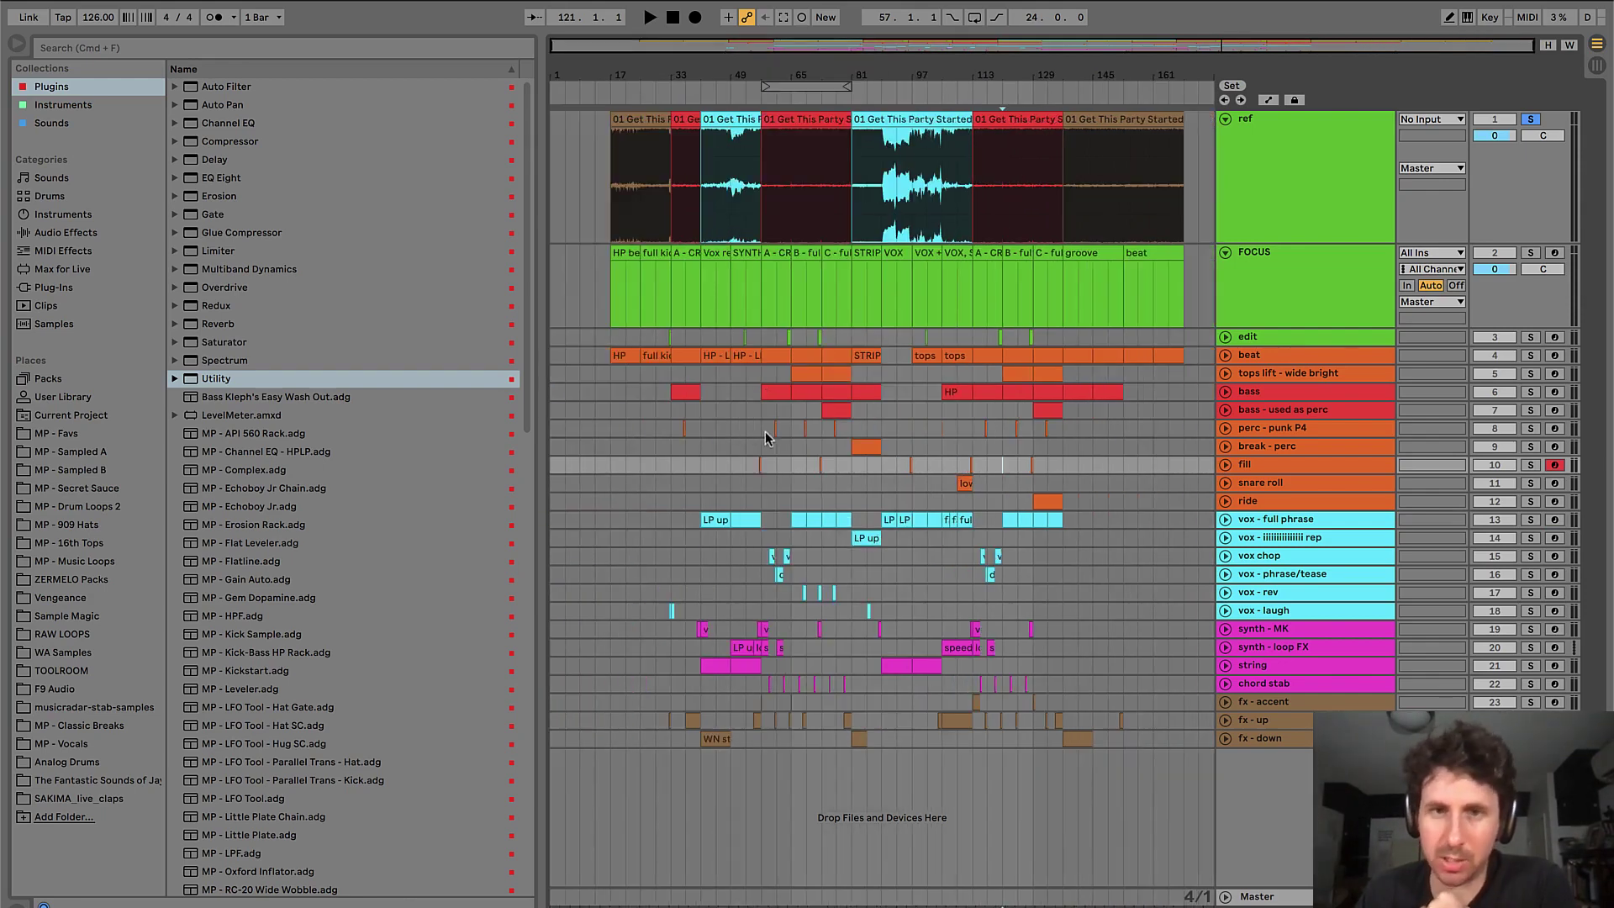
# - Compare the percussion and fill clips between bars 57 and 81 with the perc - punk P4 clips up to bar 137
pyautogui.moveTo(765, 432); pyautogui.dragTo(846, 462)
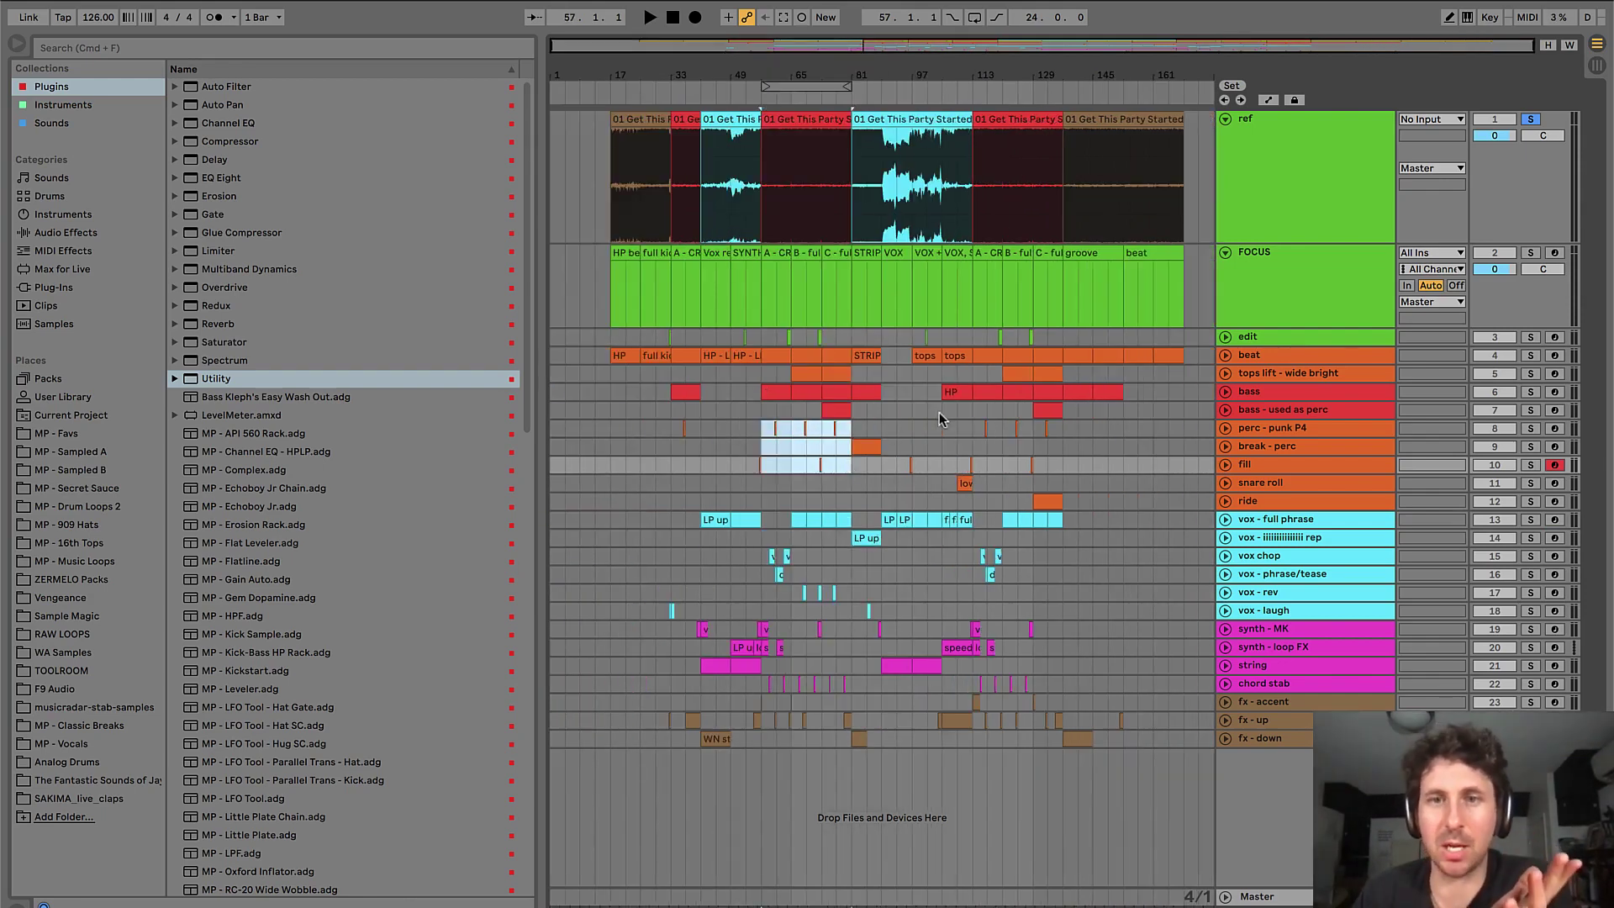
pyautogui.moveTo(942, 428); pyautogui.dragTo(1097, 431)
pyautogui.click(1066, 430)
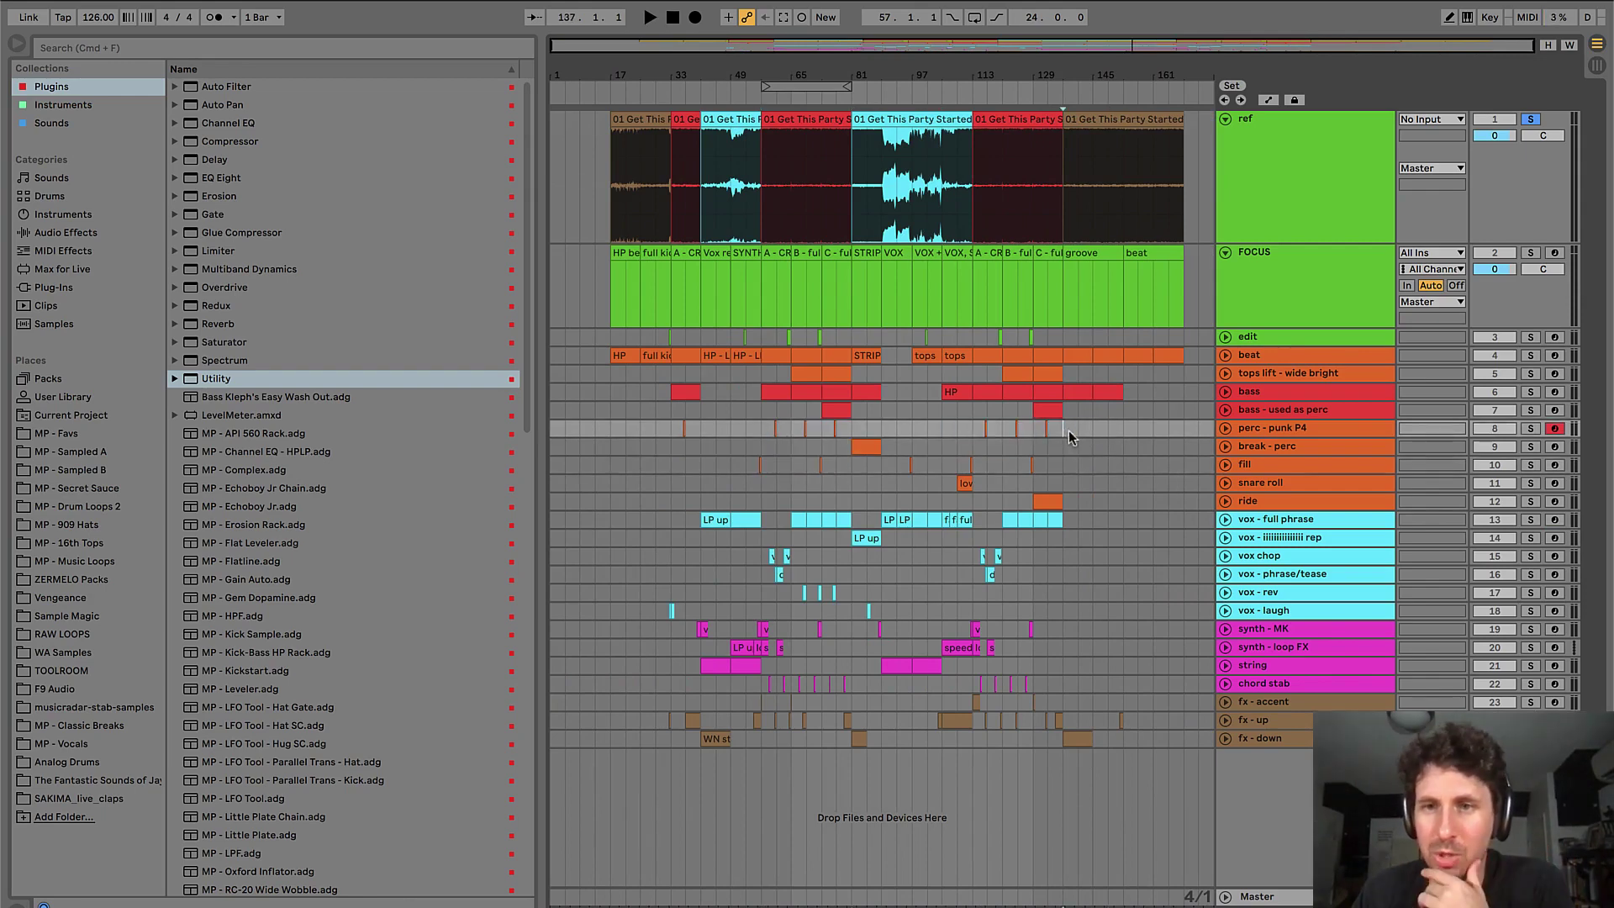
# - Expand the perc - punk P4 track and play the reference around its clip at bar 116
pyautogui.click(1226, 429)
pyautogui.click(1264, 434)
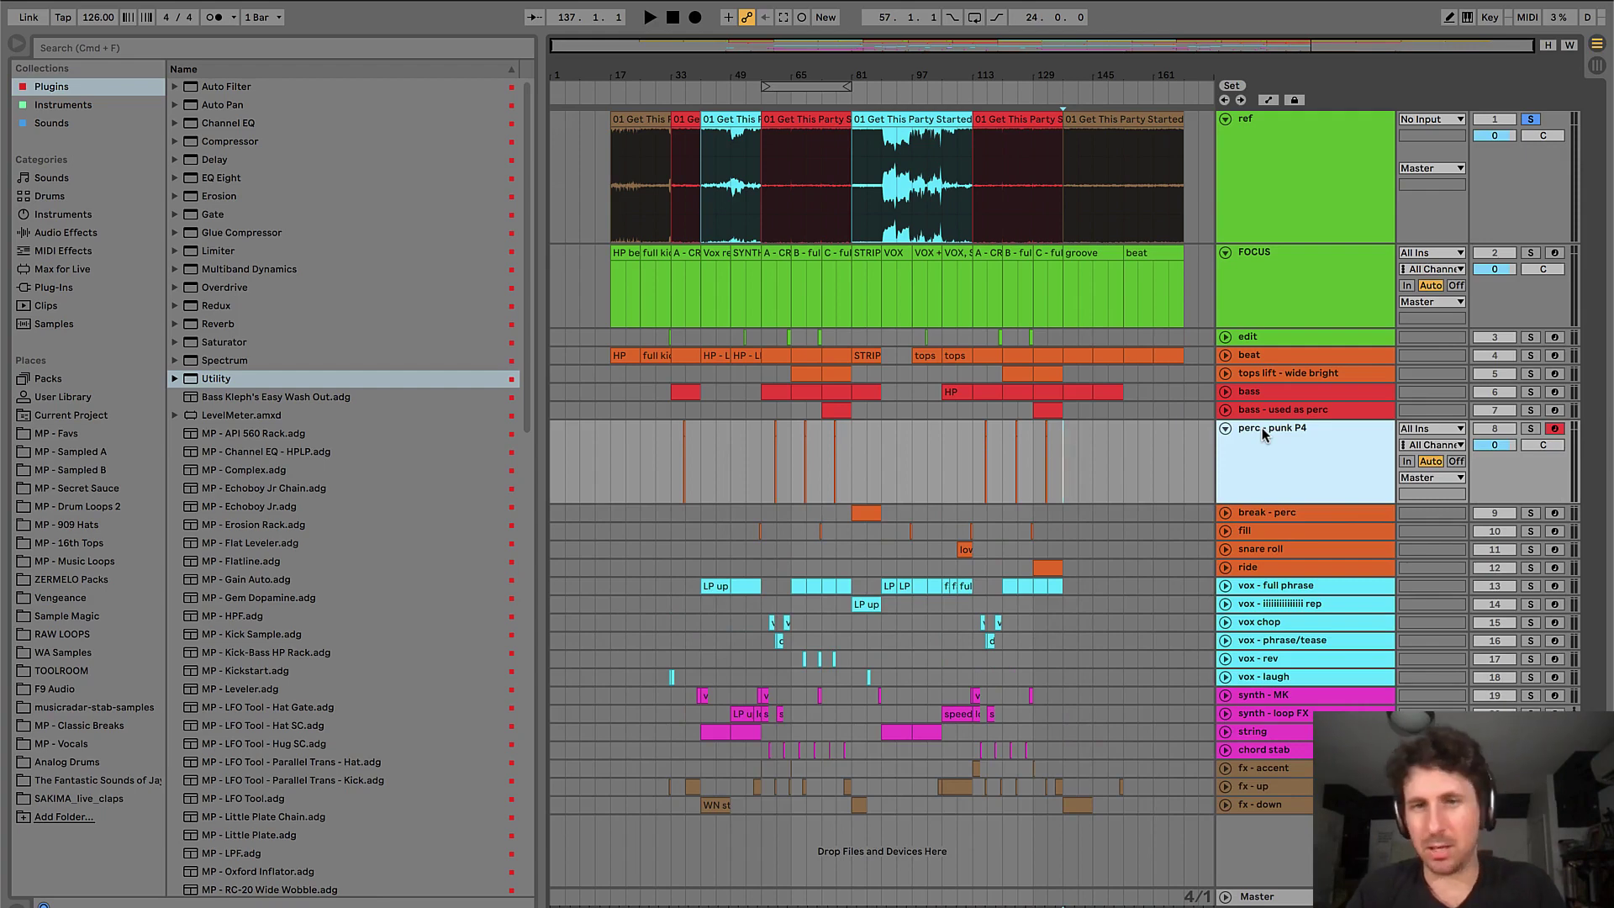
pyautogui.moveTo(974, 433); pyautogui.dragTo(996, 437)
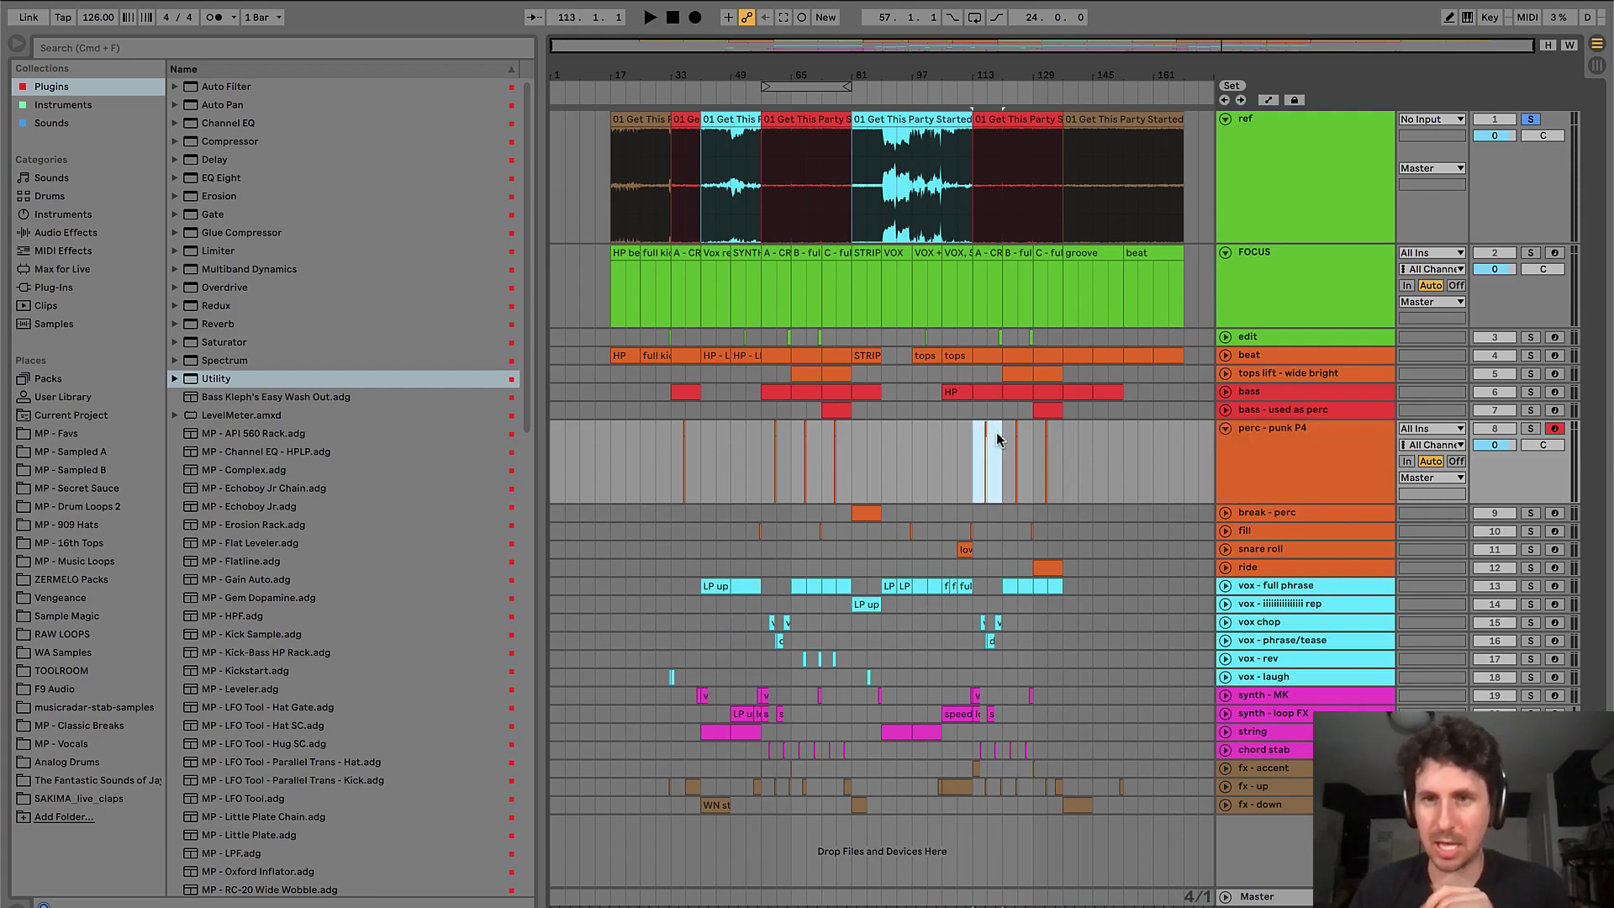
pyautogui.press('+')
pyautogui.press('+')
pyautogui.click(929, 425)
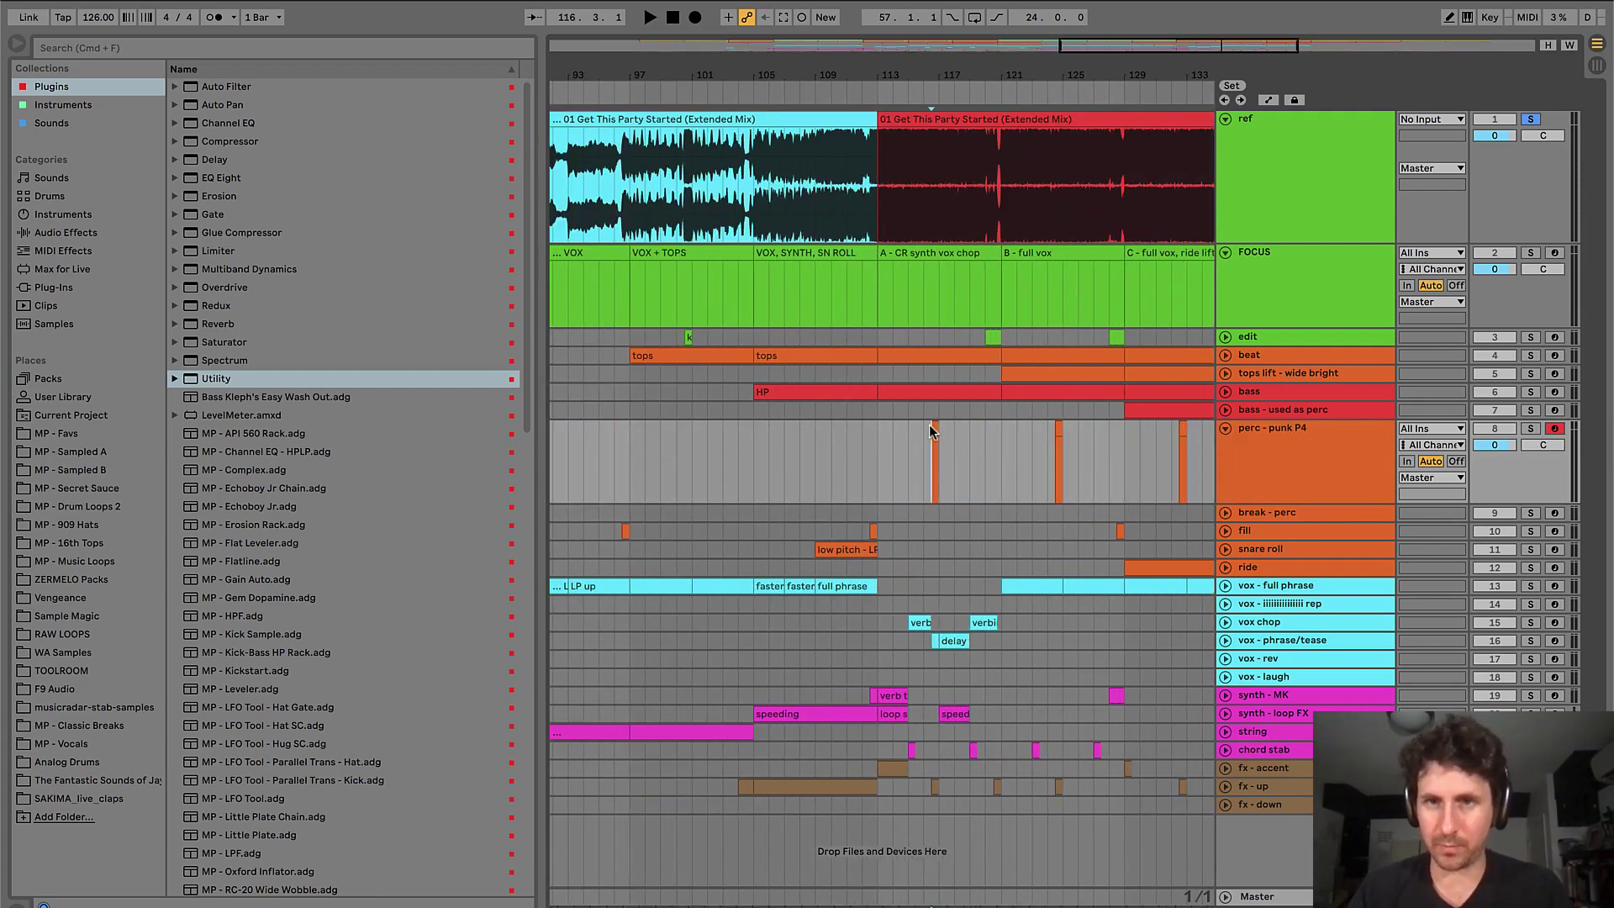
pyautogui.click(933, 428)
pyautogui.press('space')
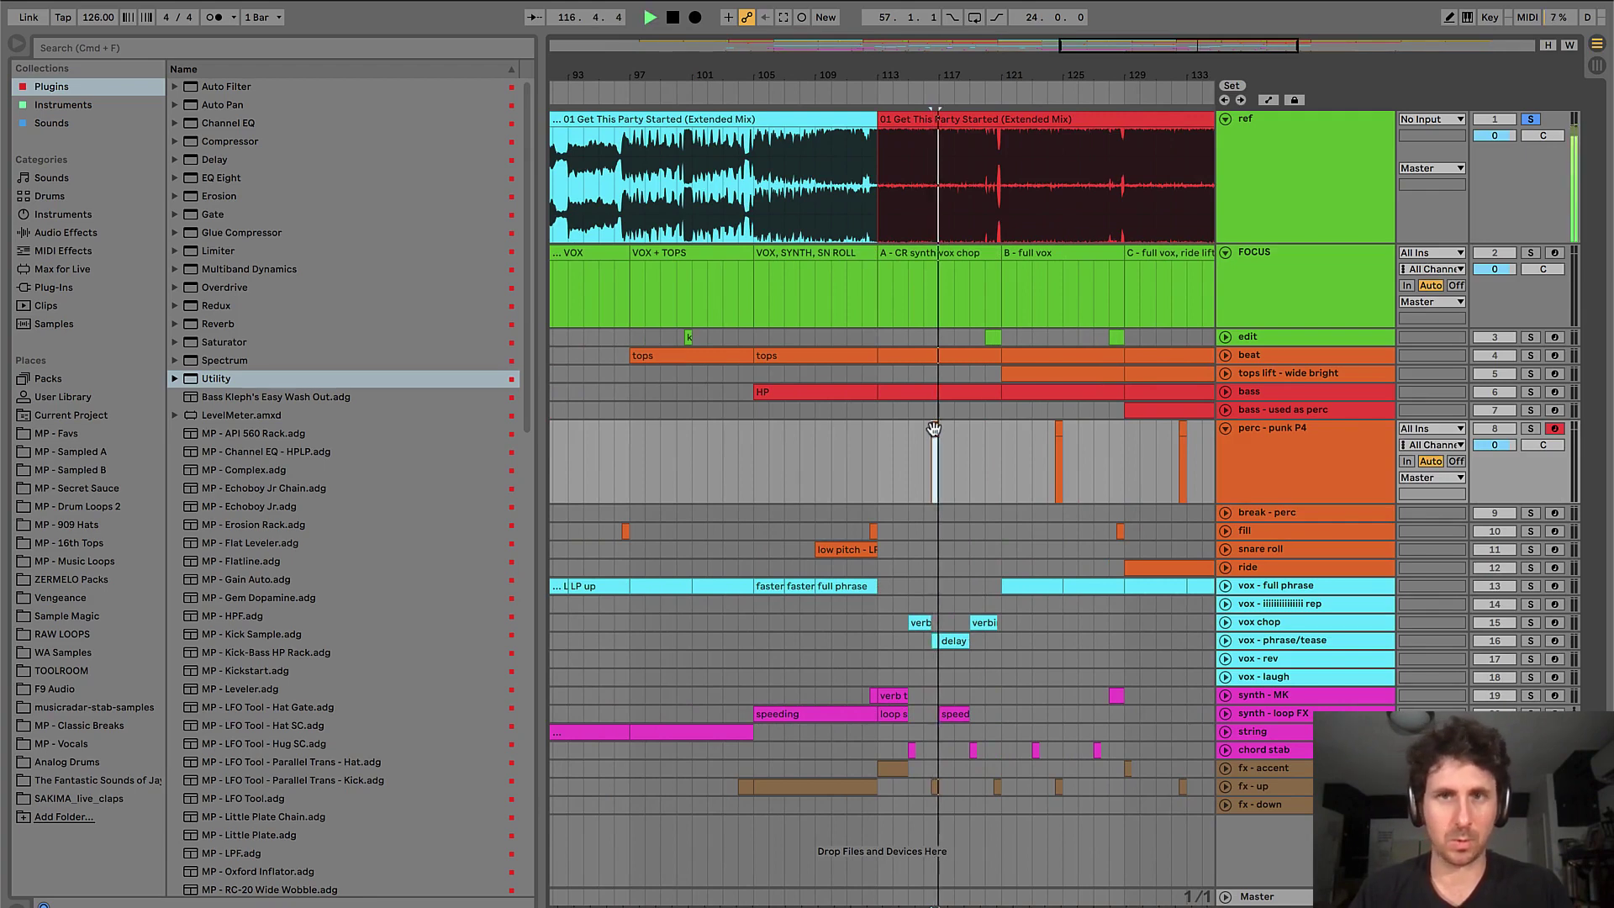
pyautogui.click(922, 431)
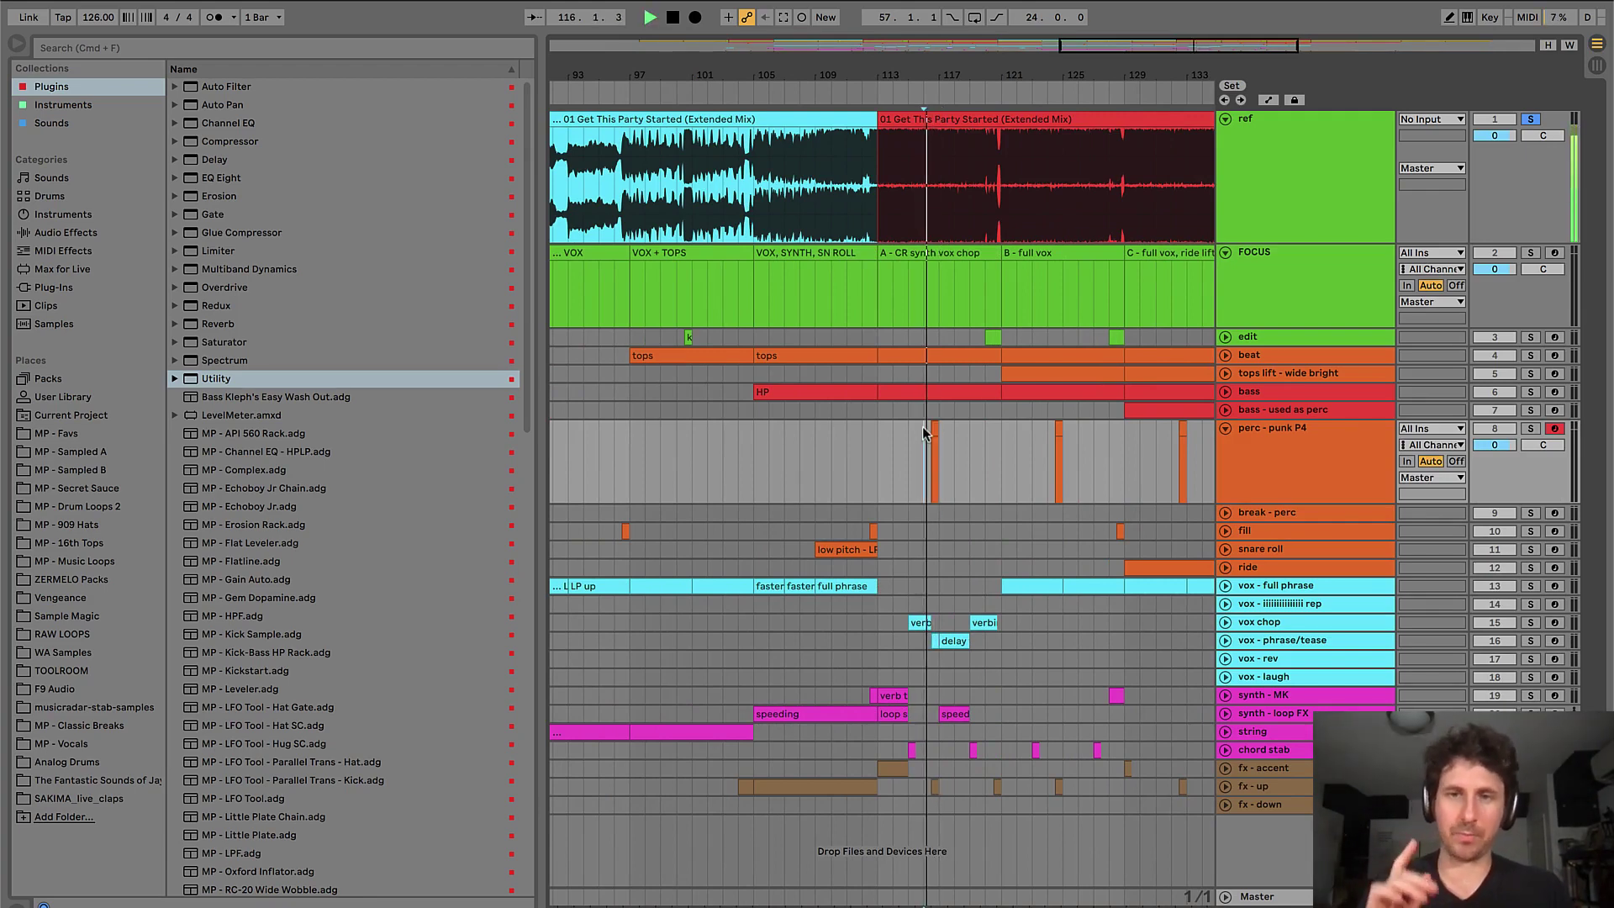
pyautogui.press('space')
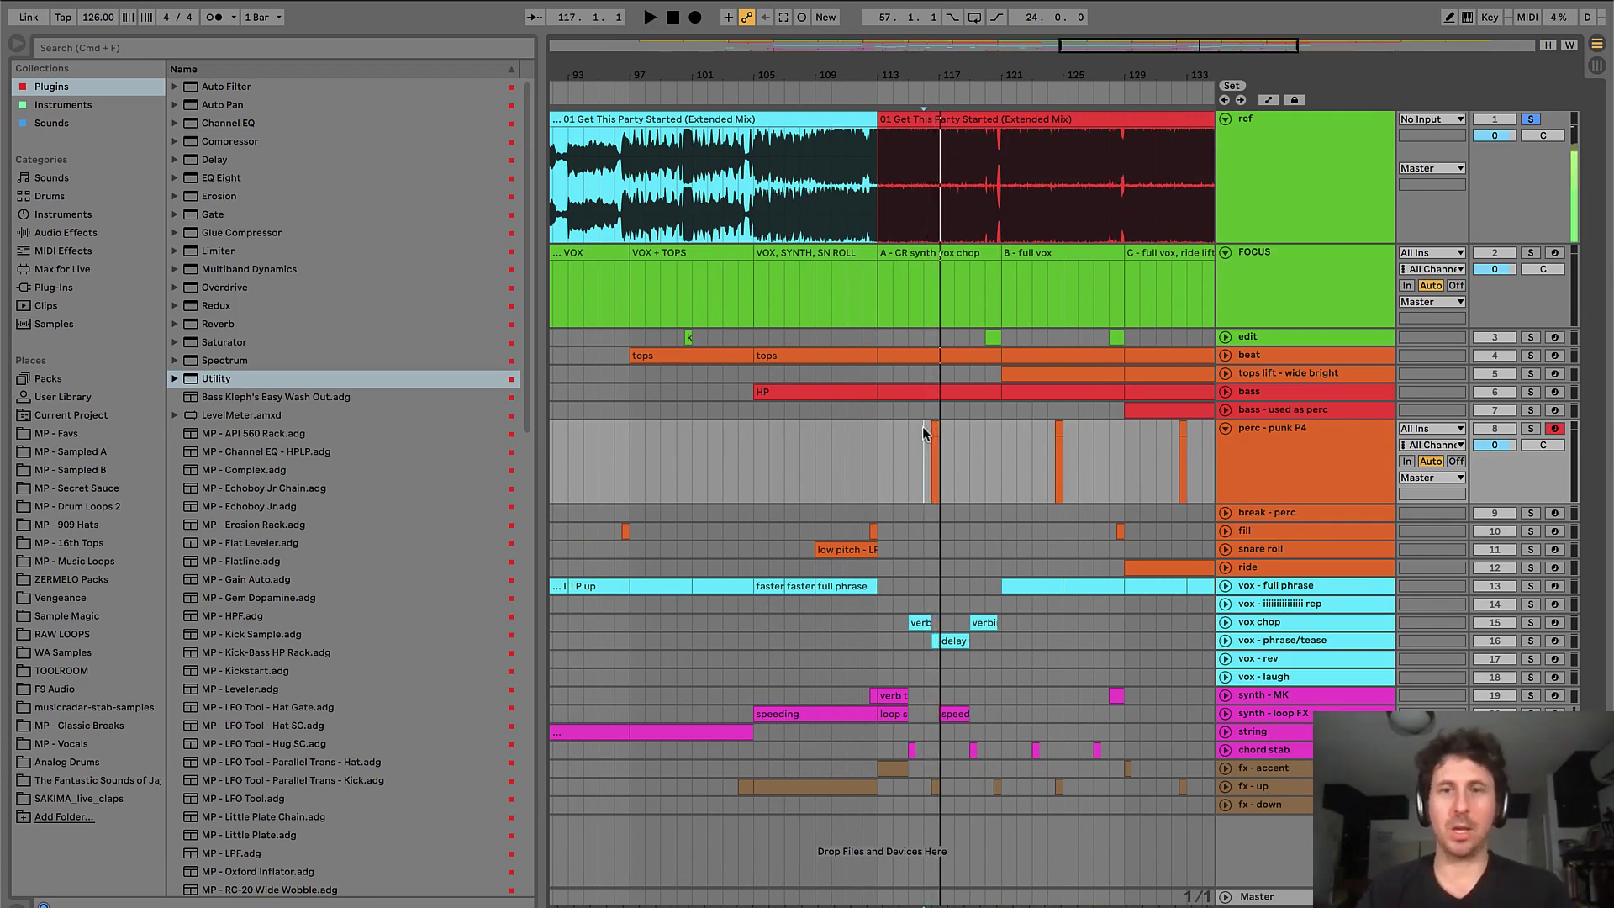
# - Collapse the perc - punk P4 track and show the whole arrangement from bar 1
pyautogui.click(895, 437)
pyautogui.press('-')
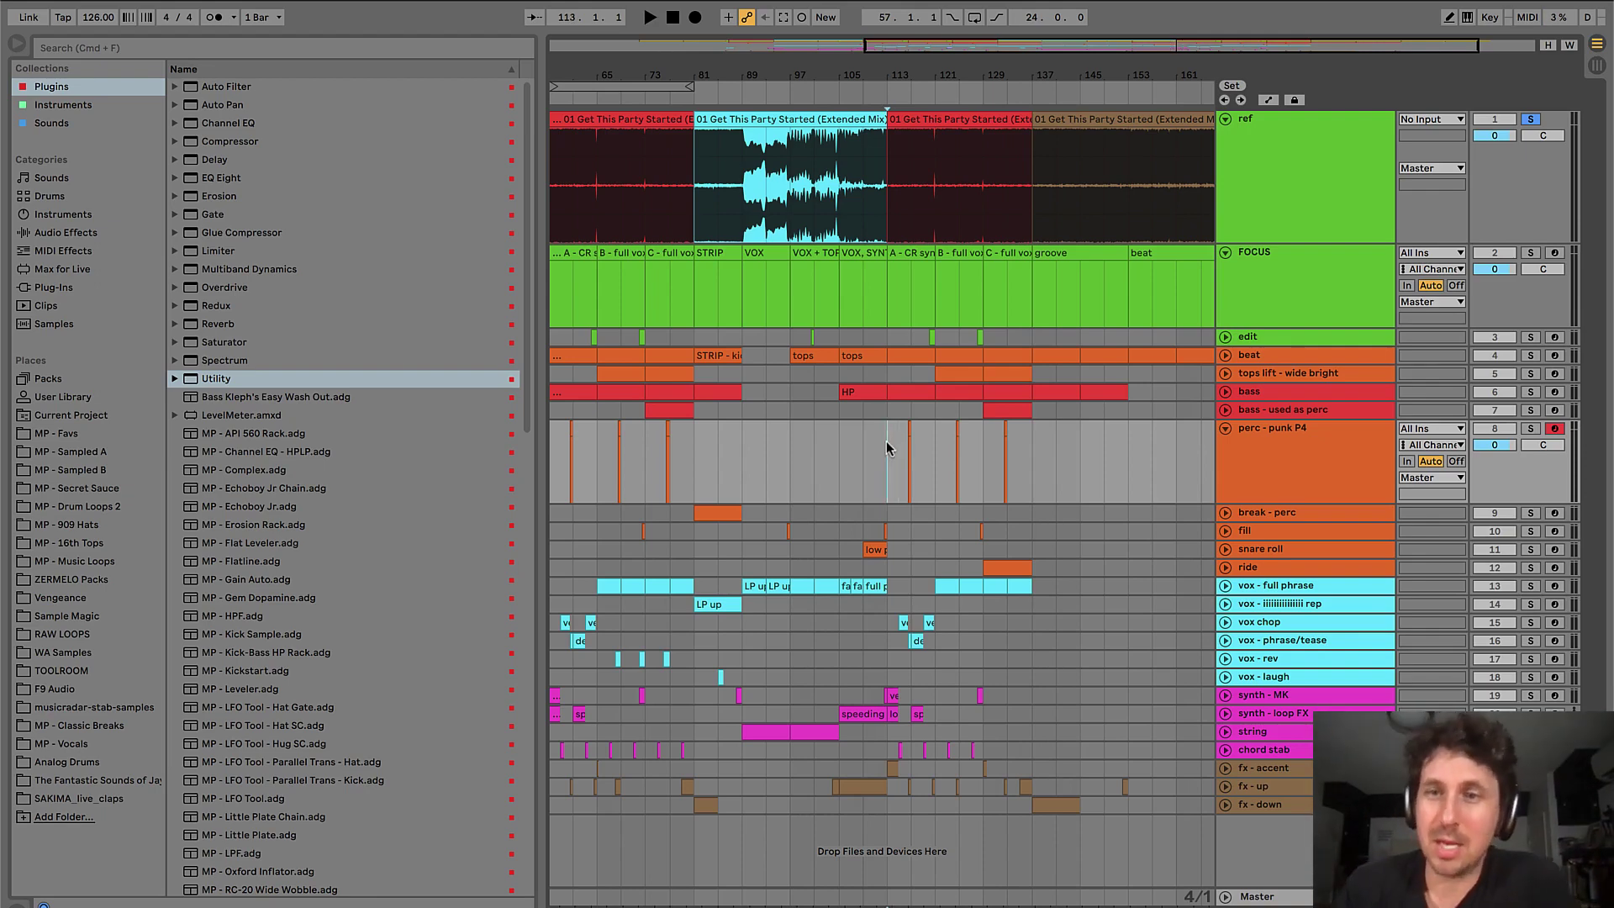
pyautogui.click(1226, 428)
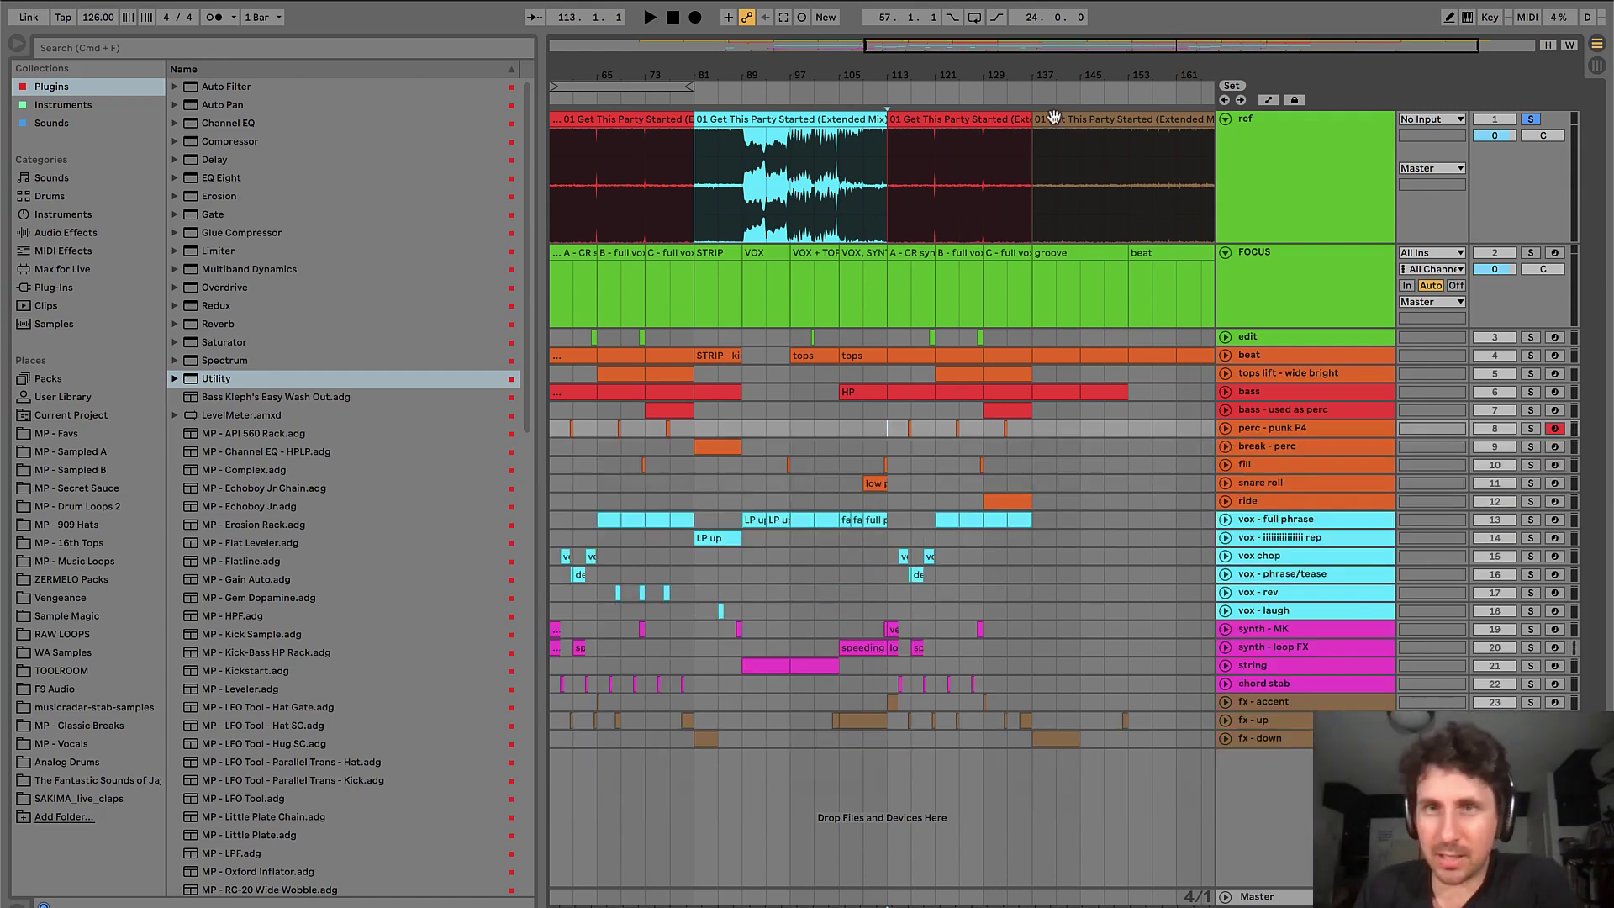
pyautogui.moveTo(988, 72); pyautogui.dragTo(982, 61)
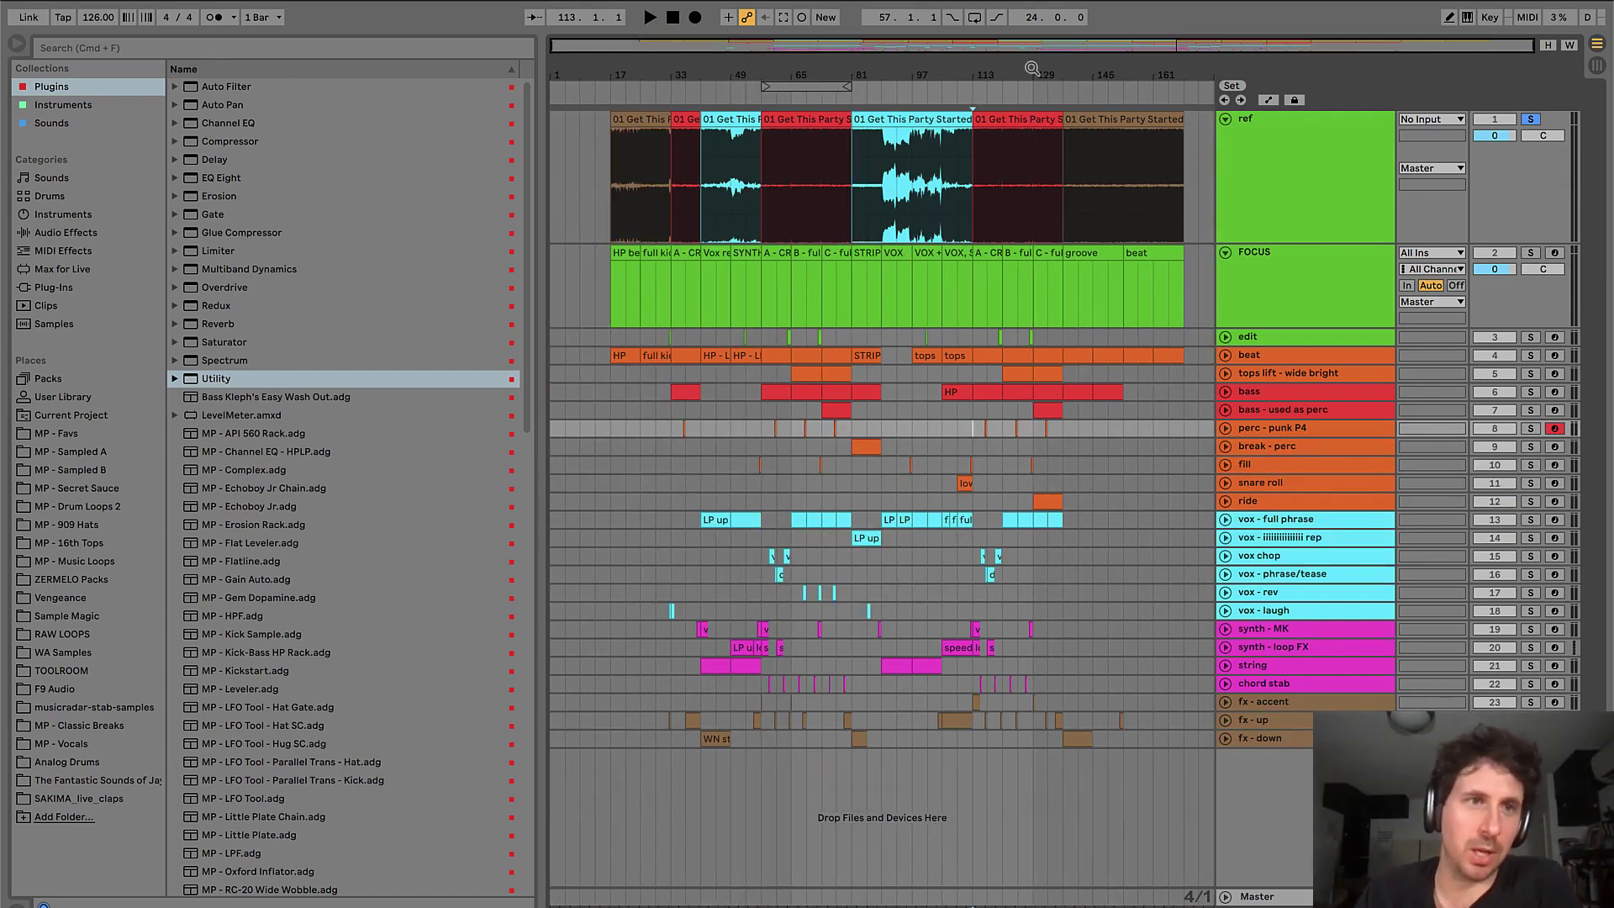